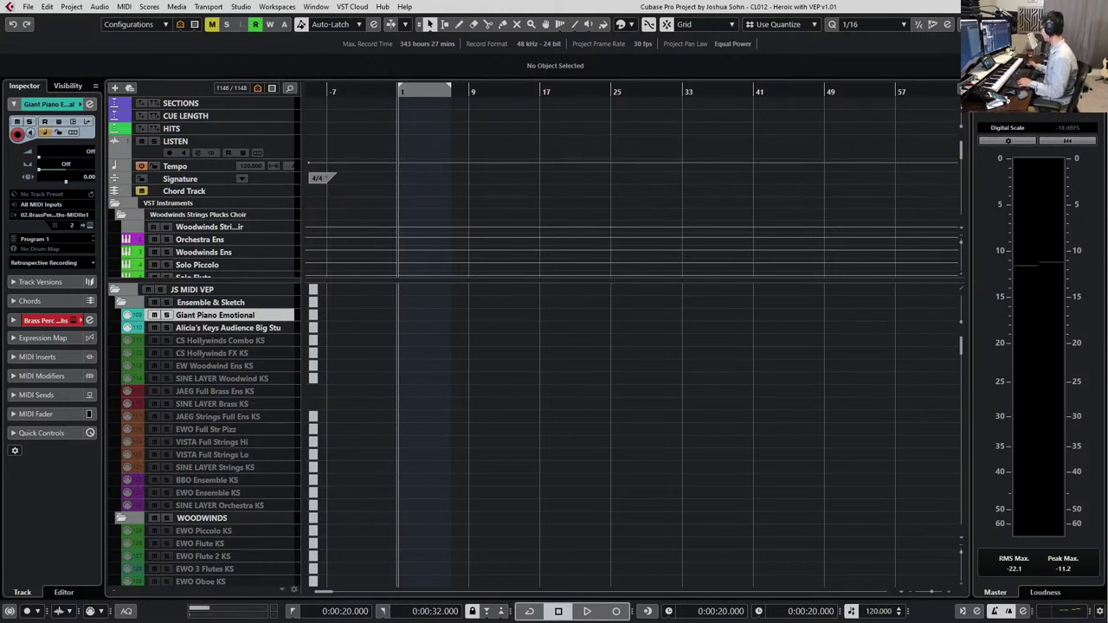
Show the project notepad, reposition it over the middle of the arrangement, and look through the JS MIDI VEP track list
key("alt+n")
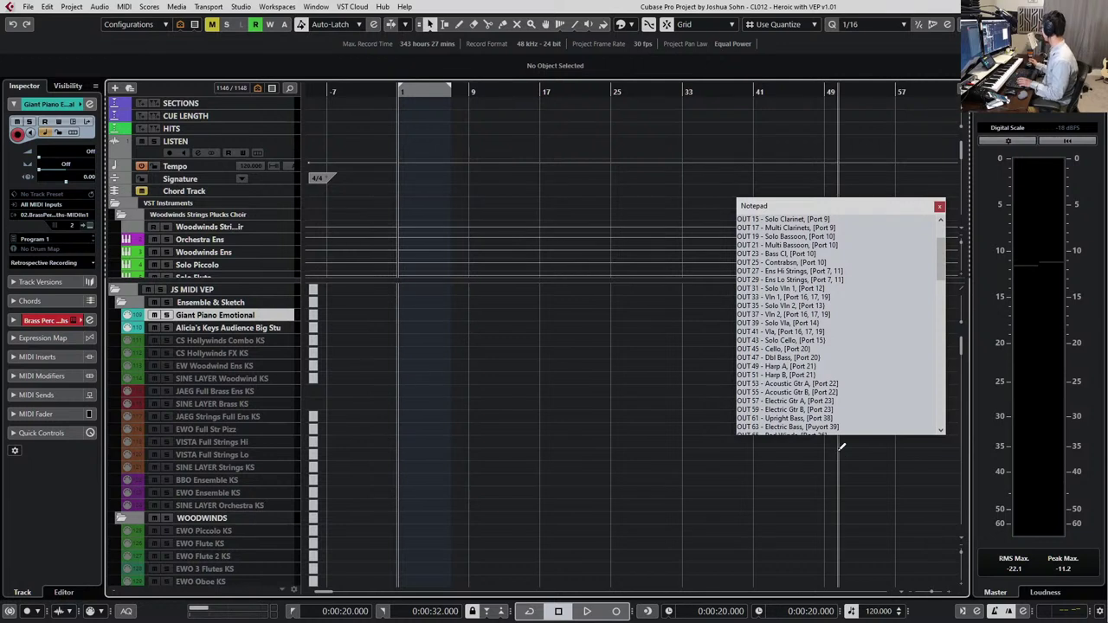
left_click_drag(798, 208, 582, 164)
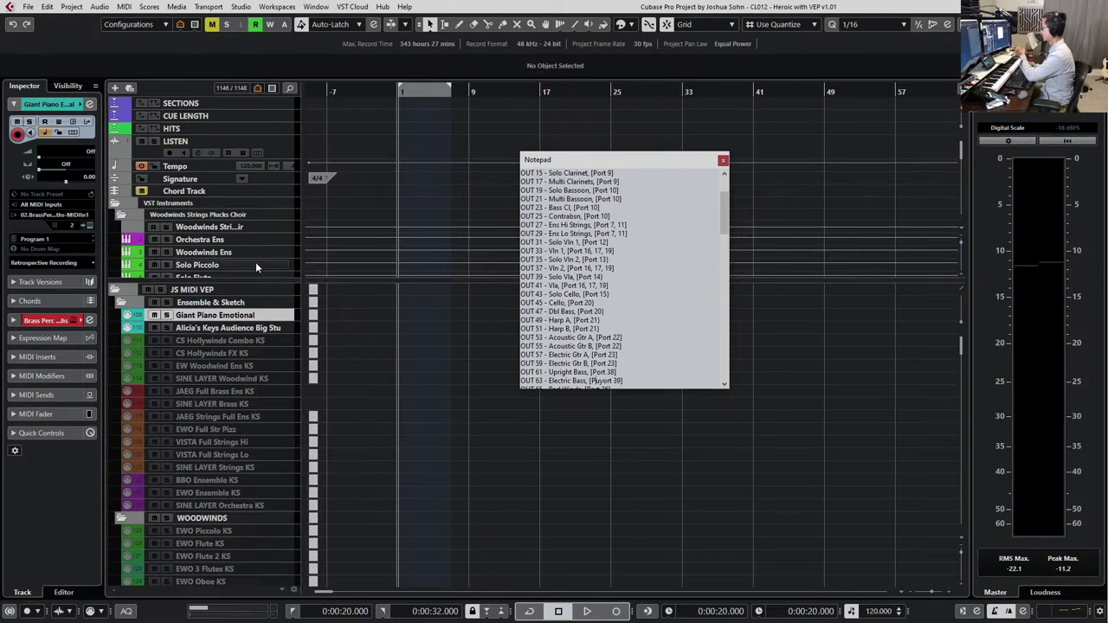
scroll(230, 319, "down", 15)
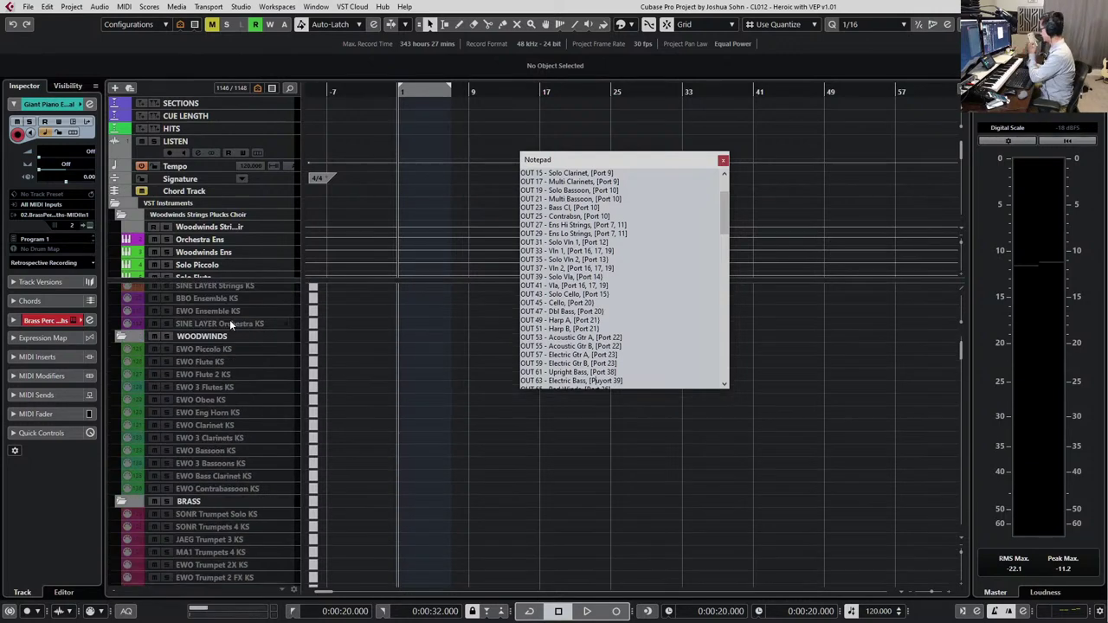
scroll(295, 355, "up", 15)
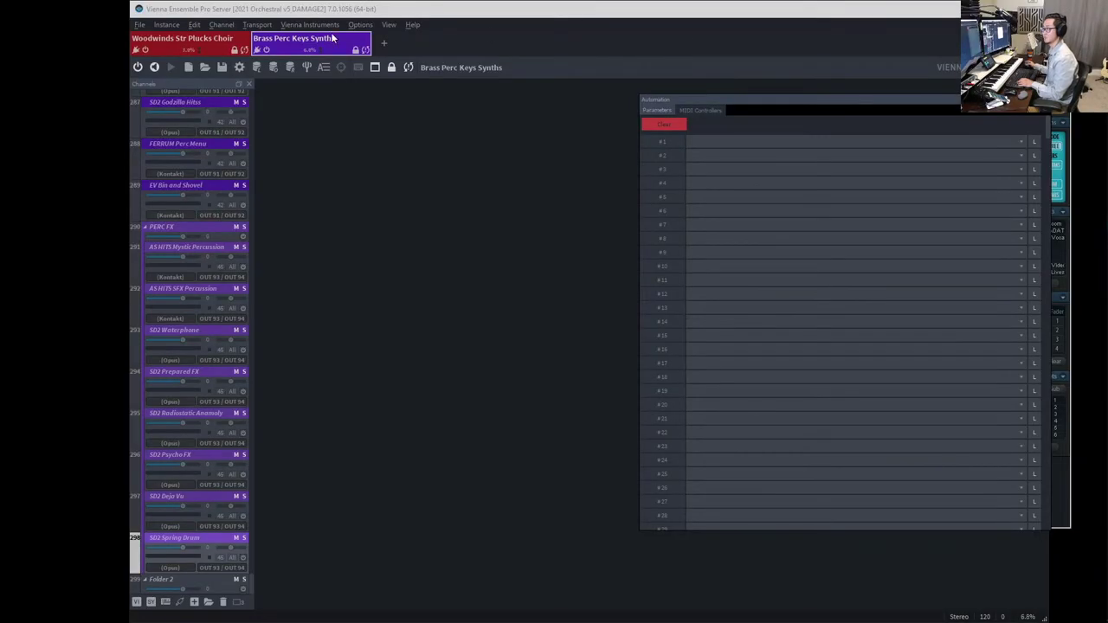
In Vienna Ensemble Pro, examine the channel lists of the Woodwinds Str Plucks Choir and Brass Perc Keys Synths instances and the MIDI controller assignments
left_click(186, 40)
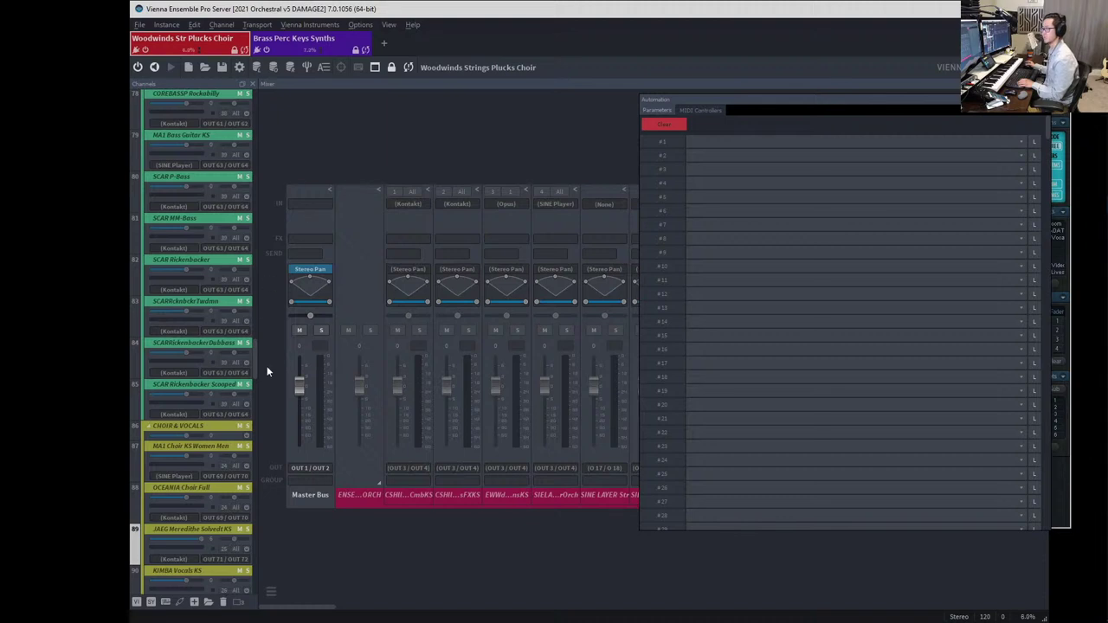
left_click(198, 43)
left_click(273, 39)
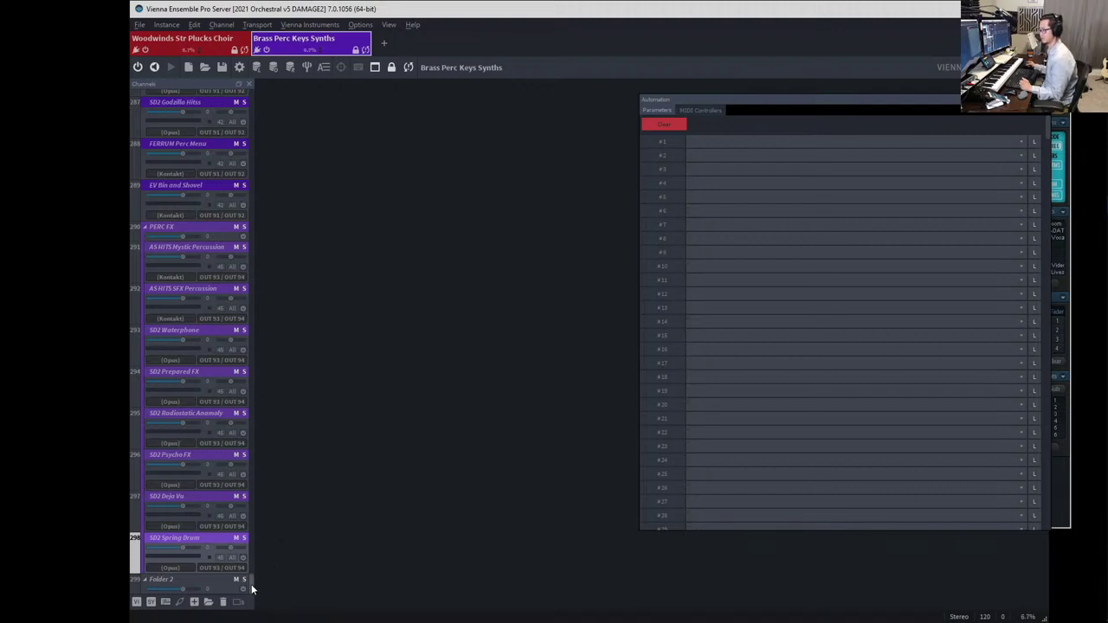
left_click_drag(251, 589, 302, 84)
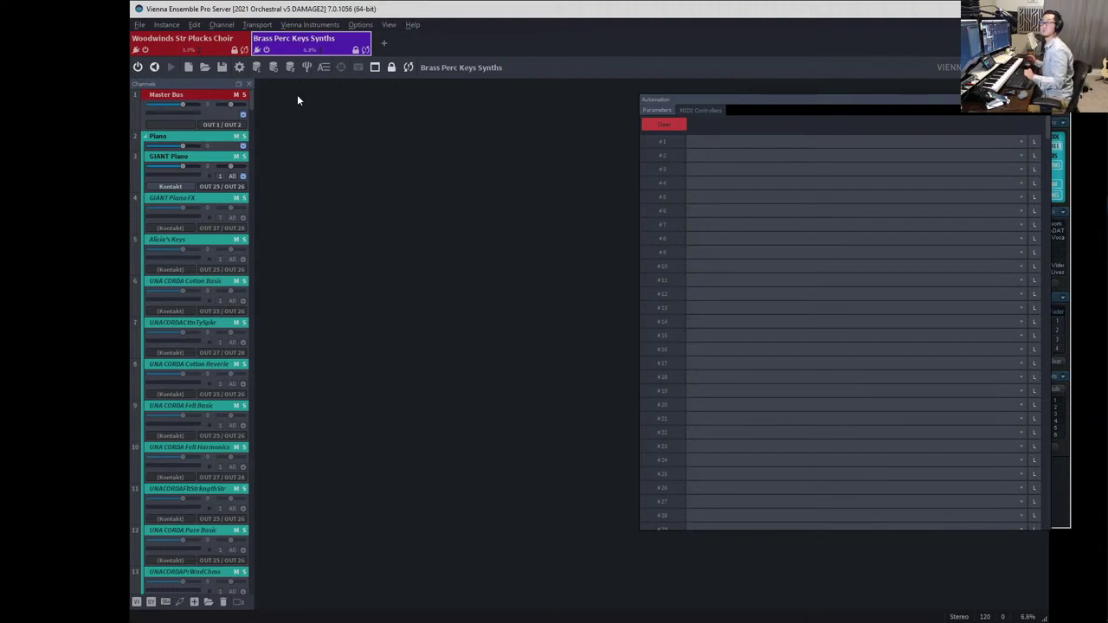
left_click(204, 50)
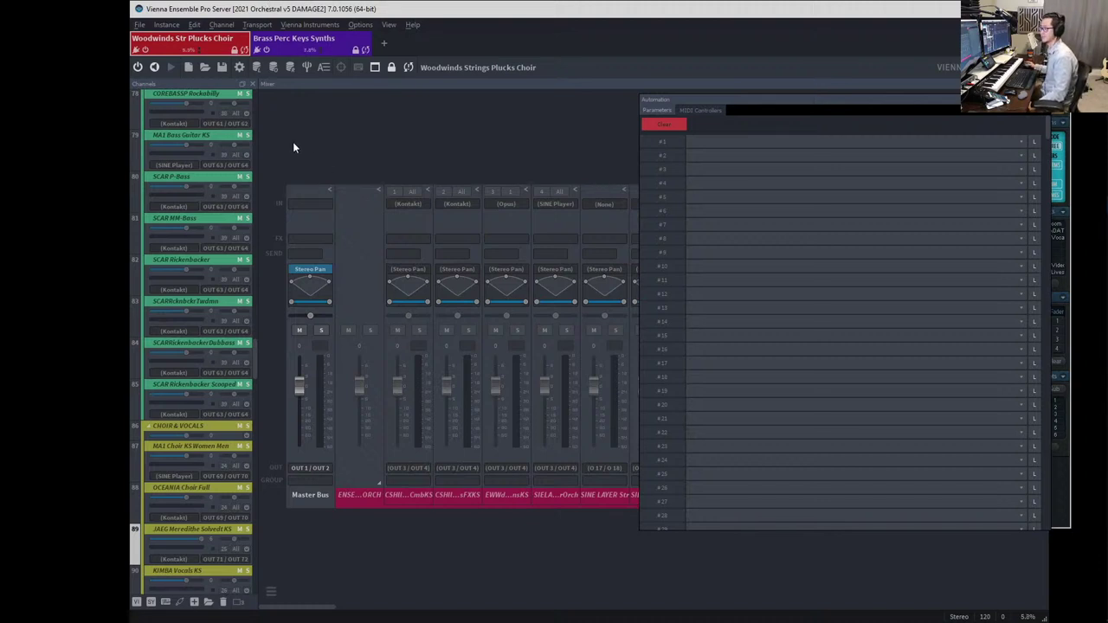
left_click_drag(253, 349, 267, 102)
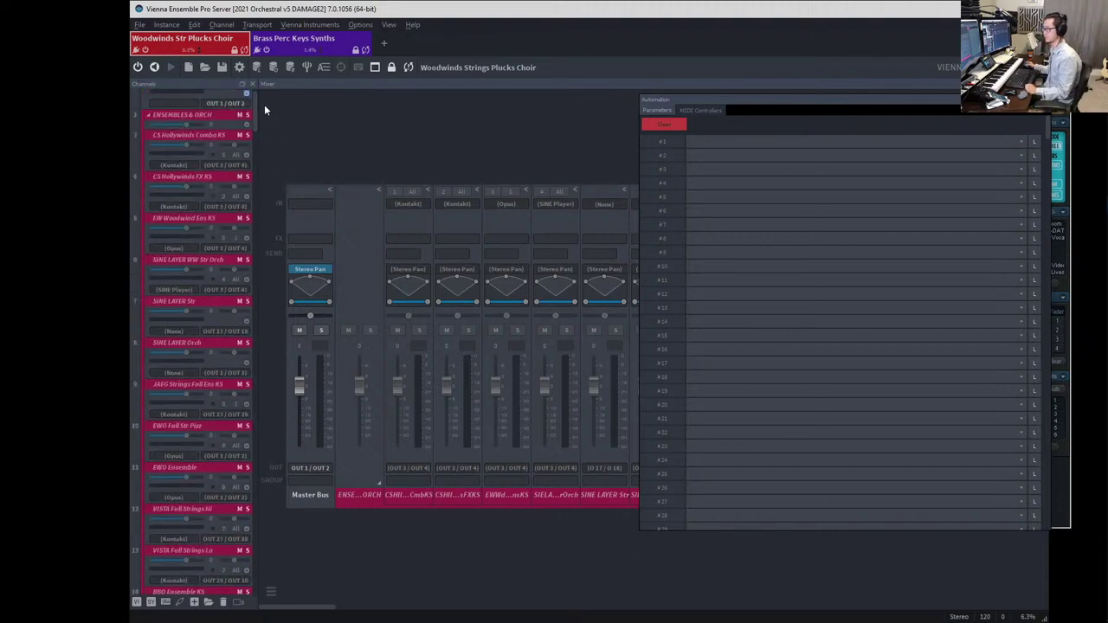
left_click_drag(256, 105, 273, 261)
left_click(285, 38)
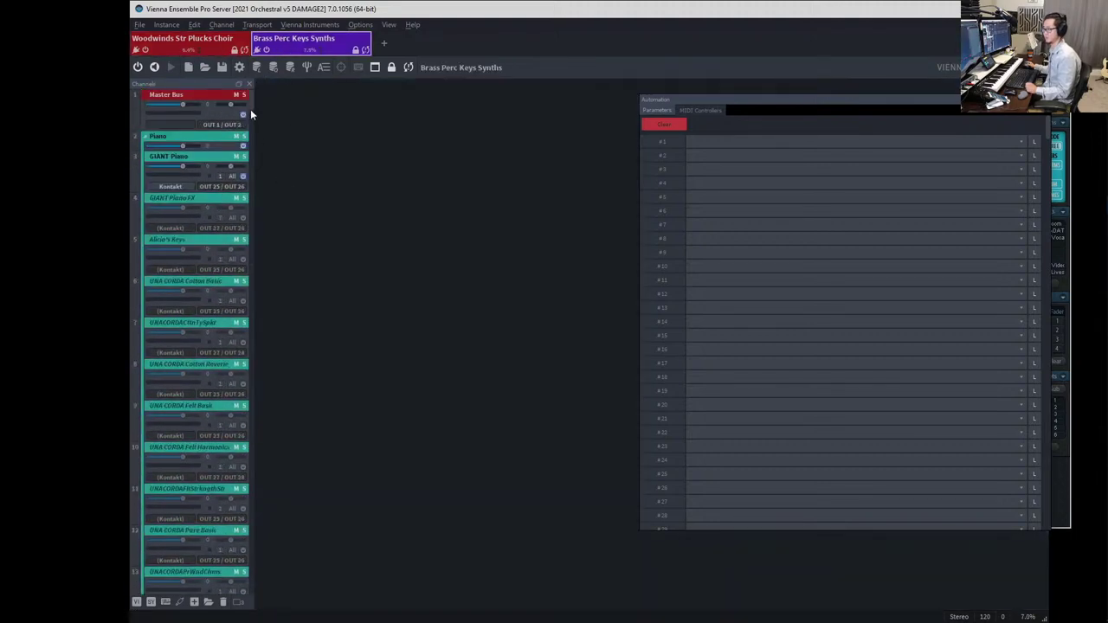
left_click_drag(250, 101, 247, 74)
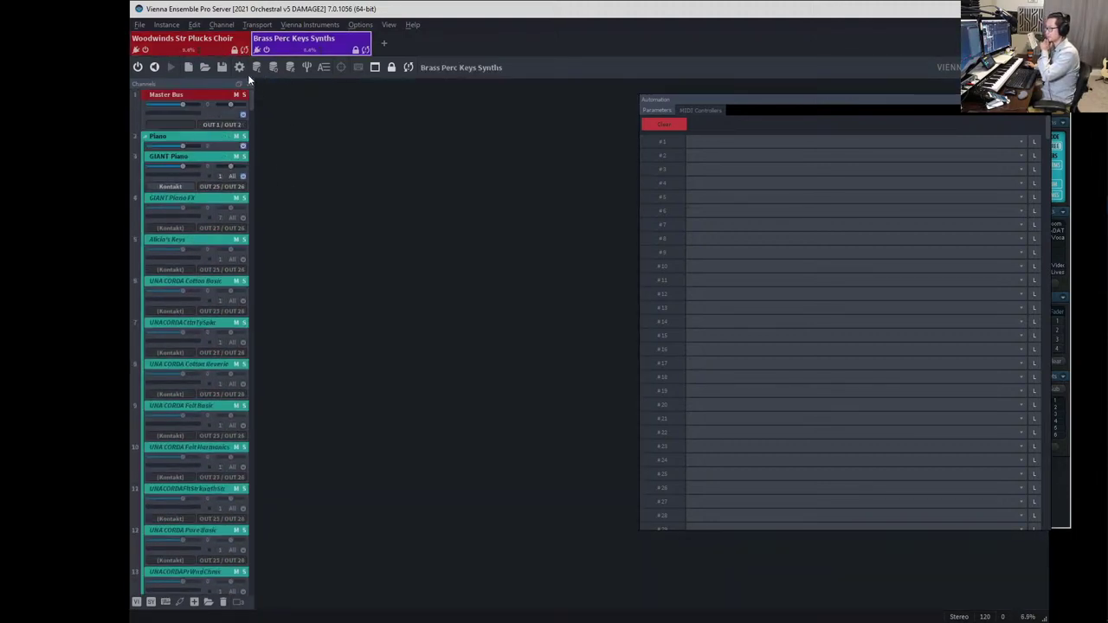
left_click(201, 40)
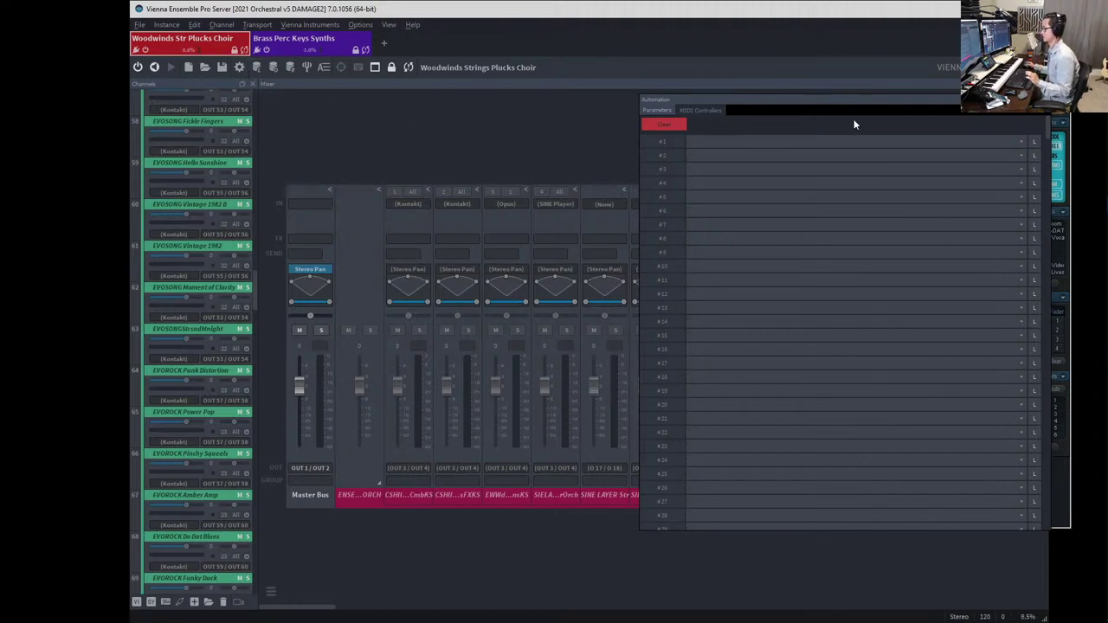
left_click(705, 111)
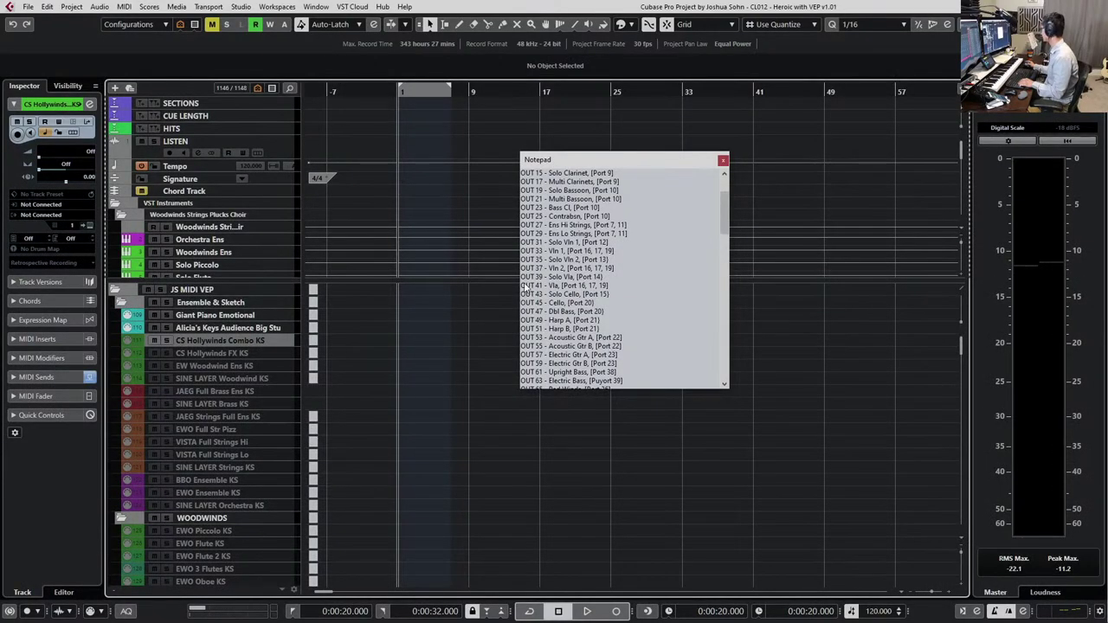
Switch to Cubase and activate the JAEG Full Brass Ens KS track in the Ensemble & Sketch folder
scroll(232, 433, "down", 5)
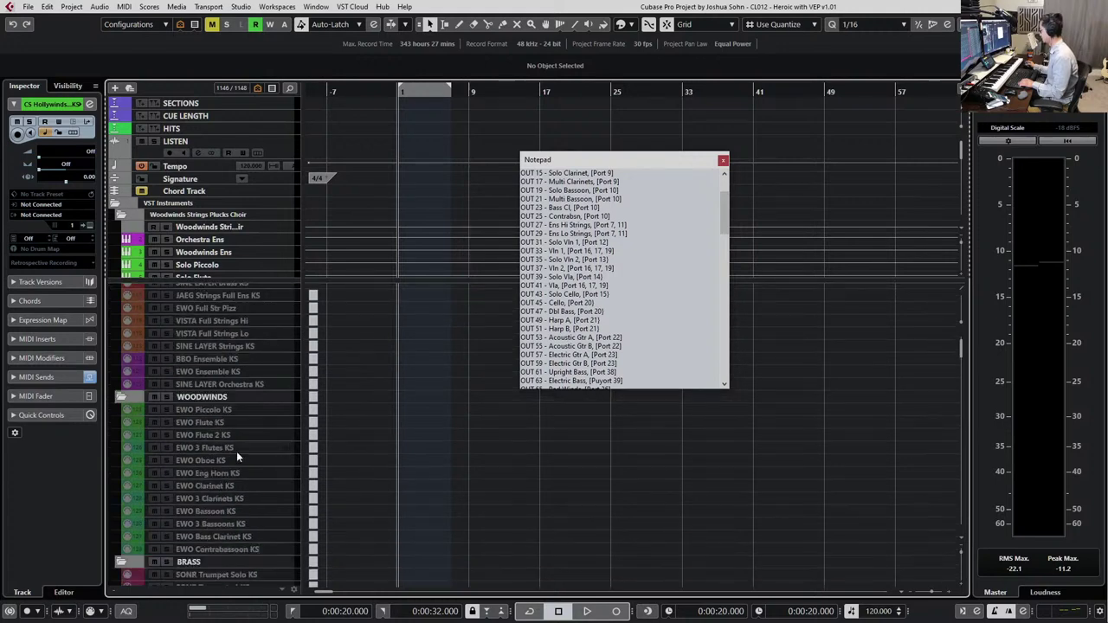
scroll(173, 345, "up", 5)
left_click(222, 390)
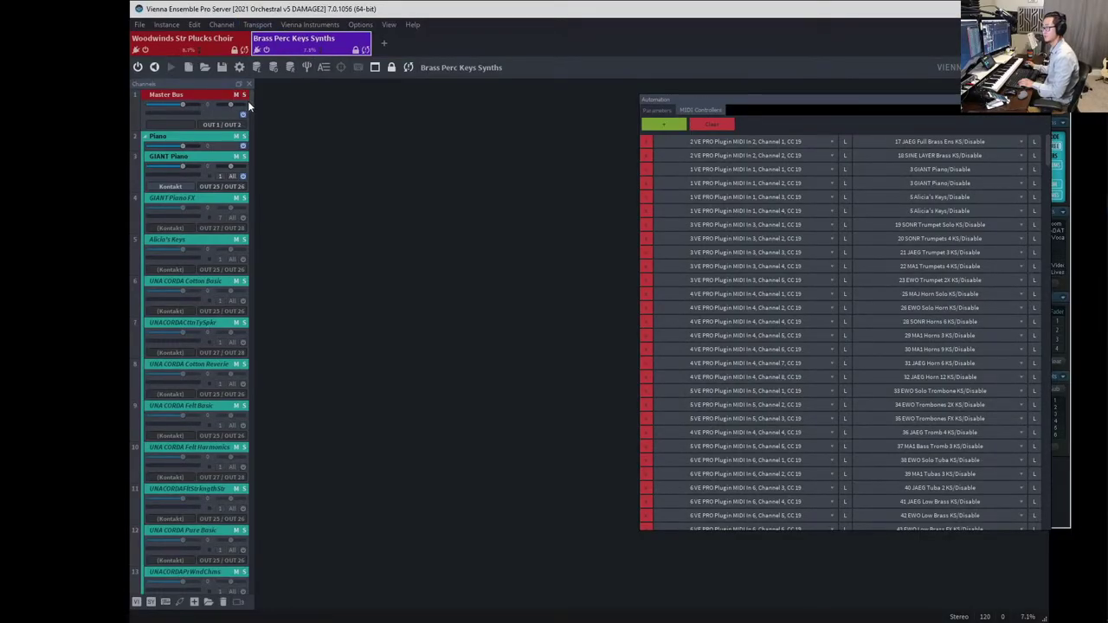
In Vienna Ensemble Pro's Brass Perc Keys Synths instance, open the JAEG Full Brass Ens KS instrument and close the Automation window
scroll(251, 103, "down", 1)
left_click_drag(251, 103, 253, 130)
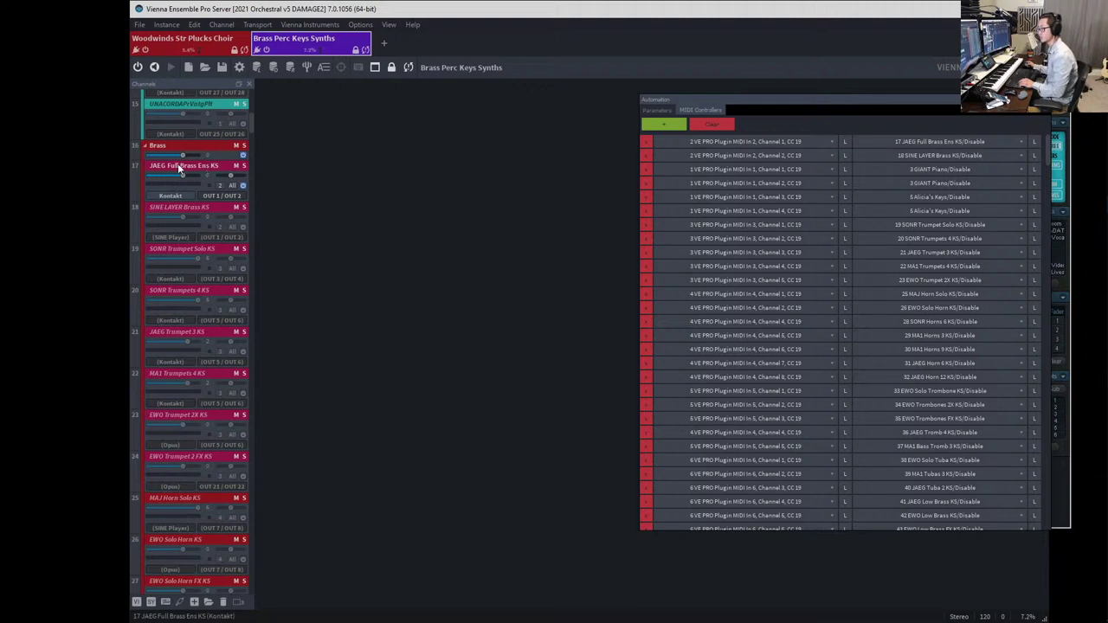
double_click(178, 163)
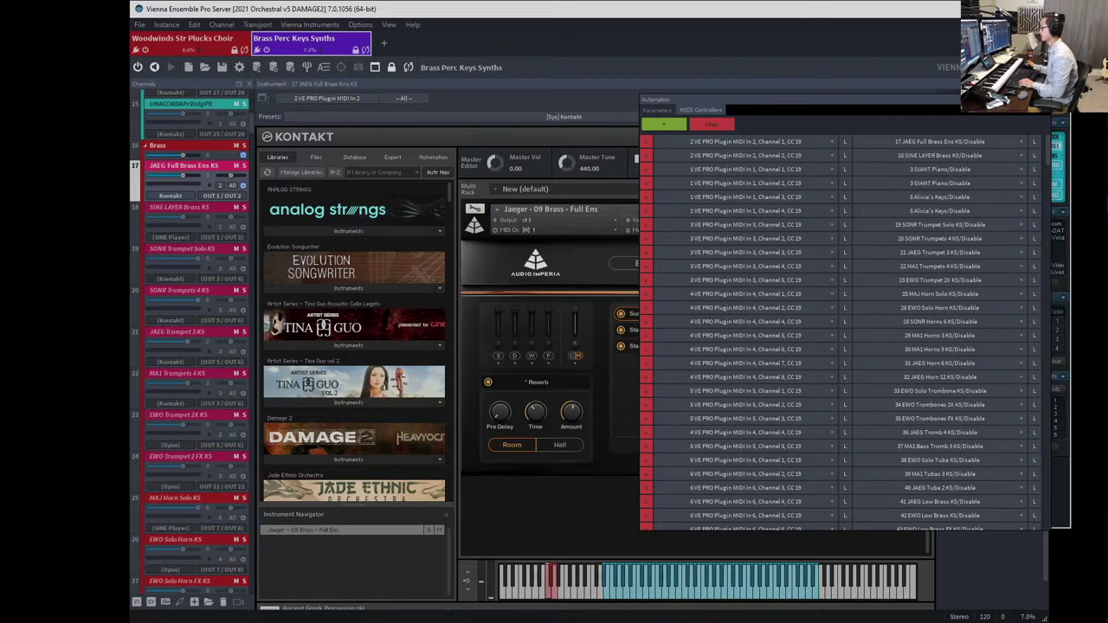
left_click(1042, 100)
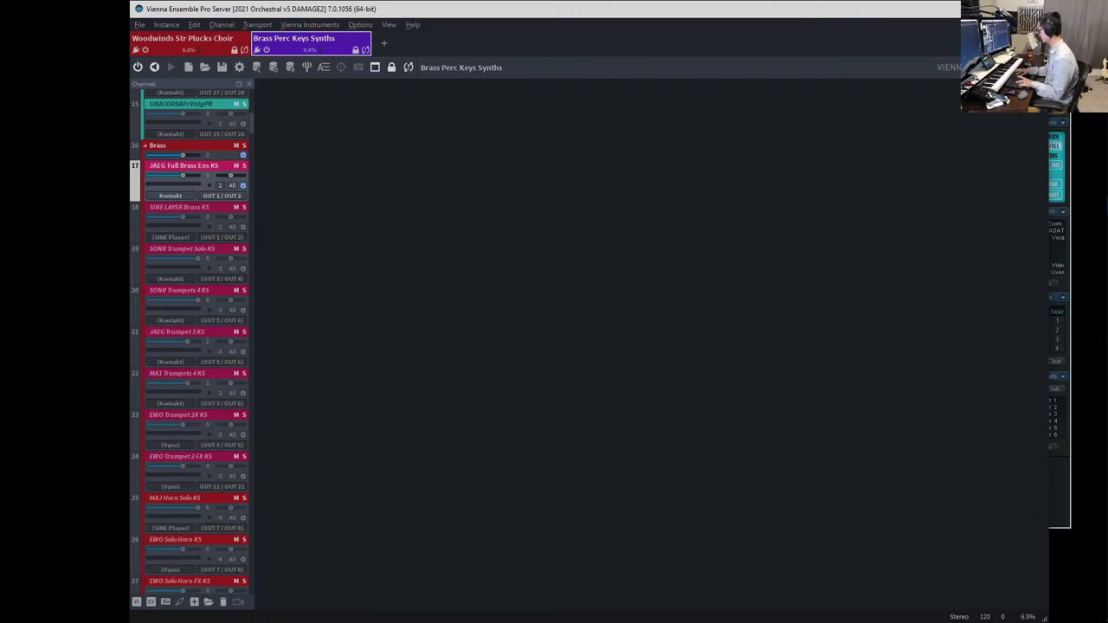
Return to Cubase, show the notepad, and disable and re-enable the JAEG Full Brass Ens KS track
key("alt+Tab")
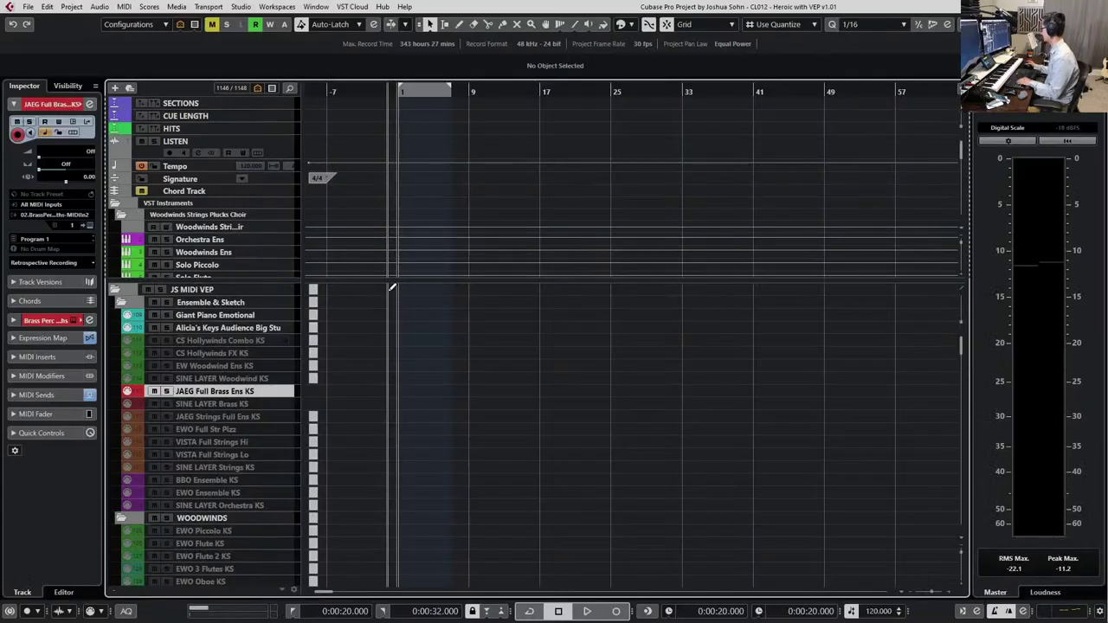
key("alt+n")
left_click(229, 395)
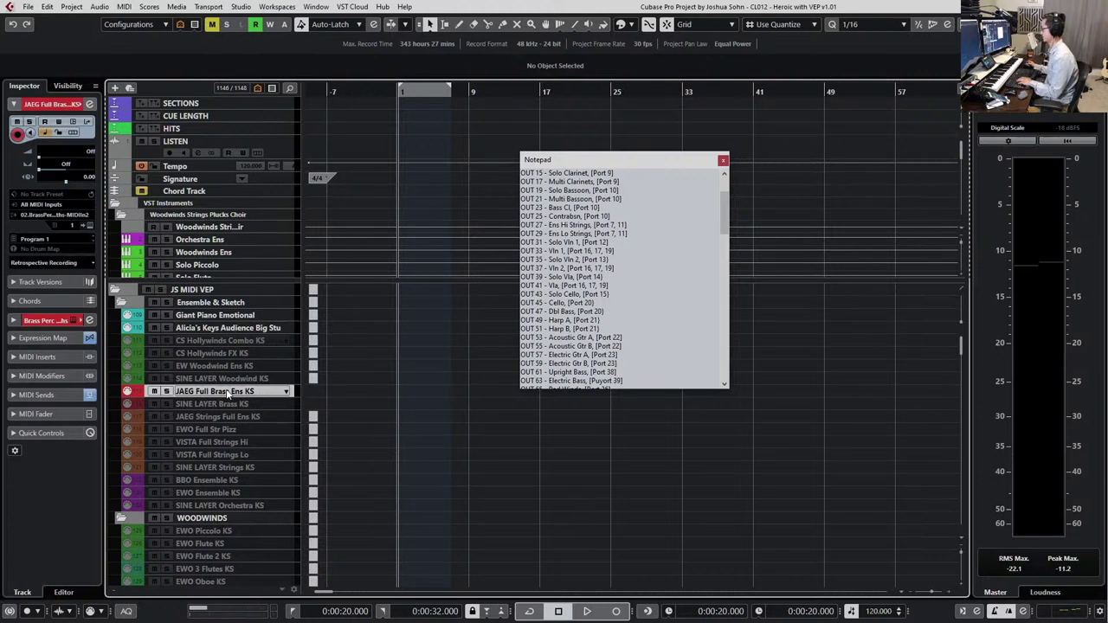
key("alt+d")
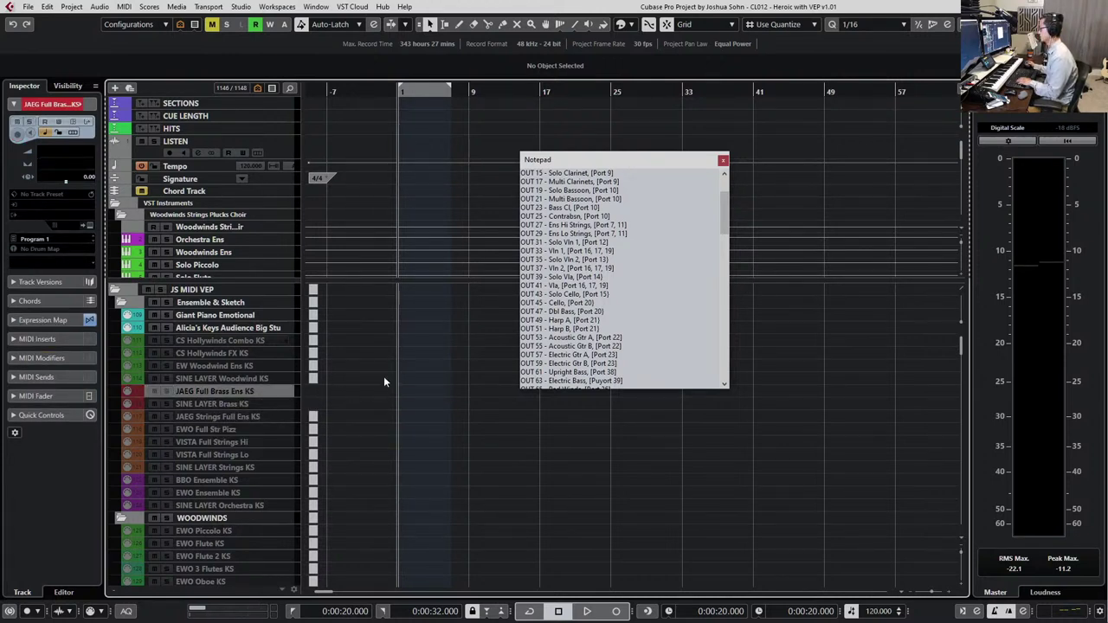
left_click(180, 25)
left_click(497, 468)
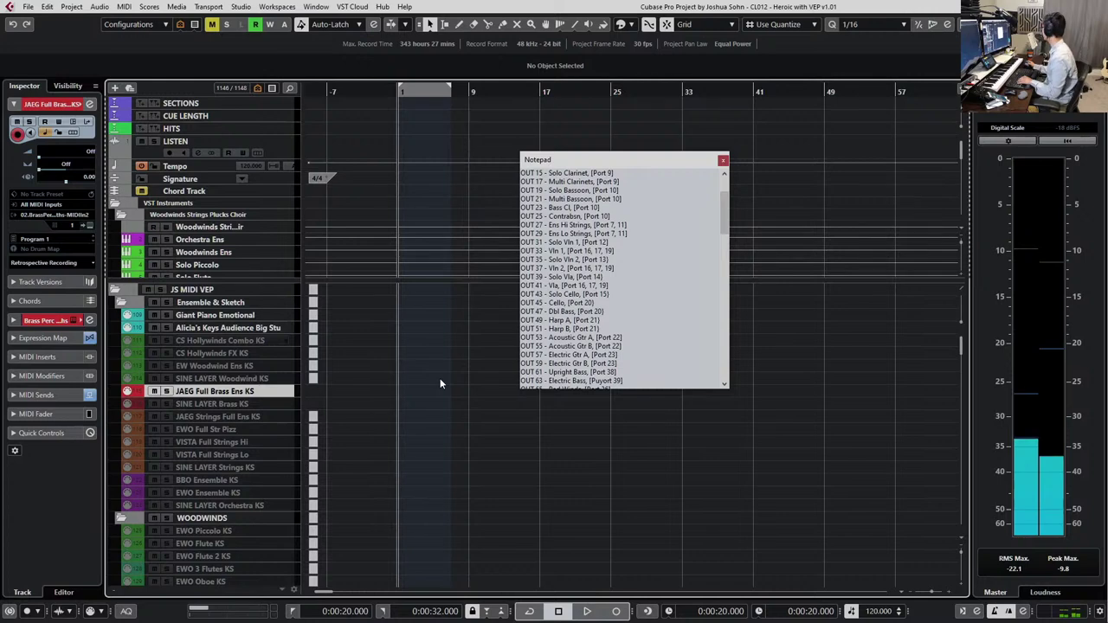
Close the notepad and select the Ens Brass channel in the maximized MixConsole
left_click(724, 160)
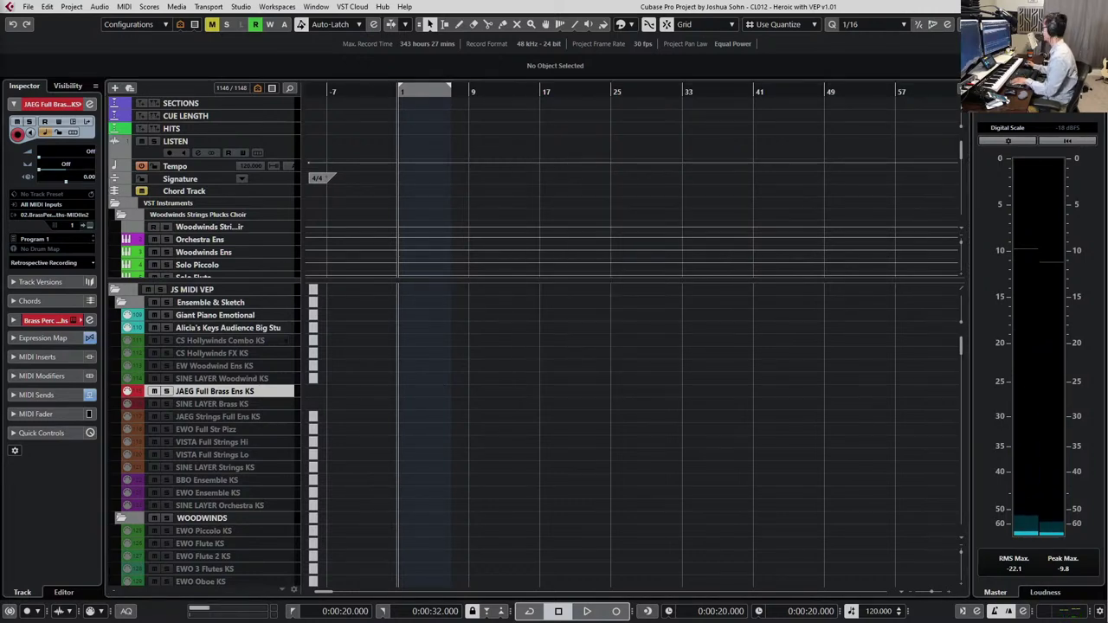
key("F3")
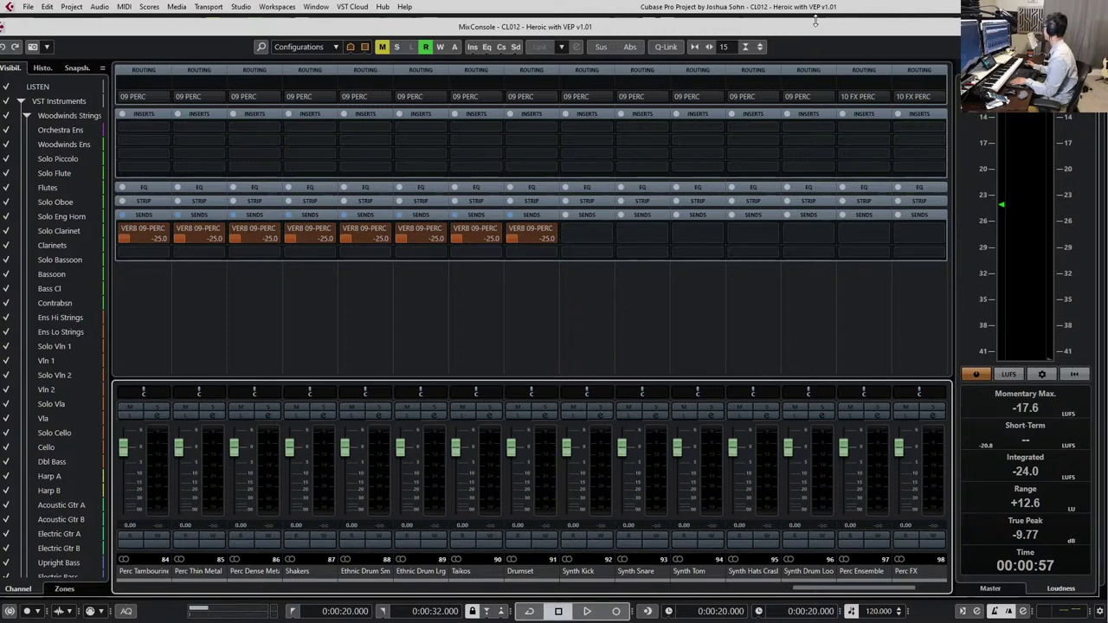
double_click(814, 20)
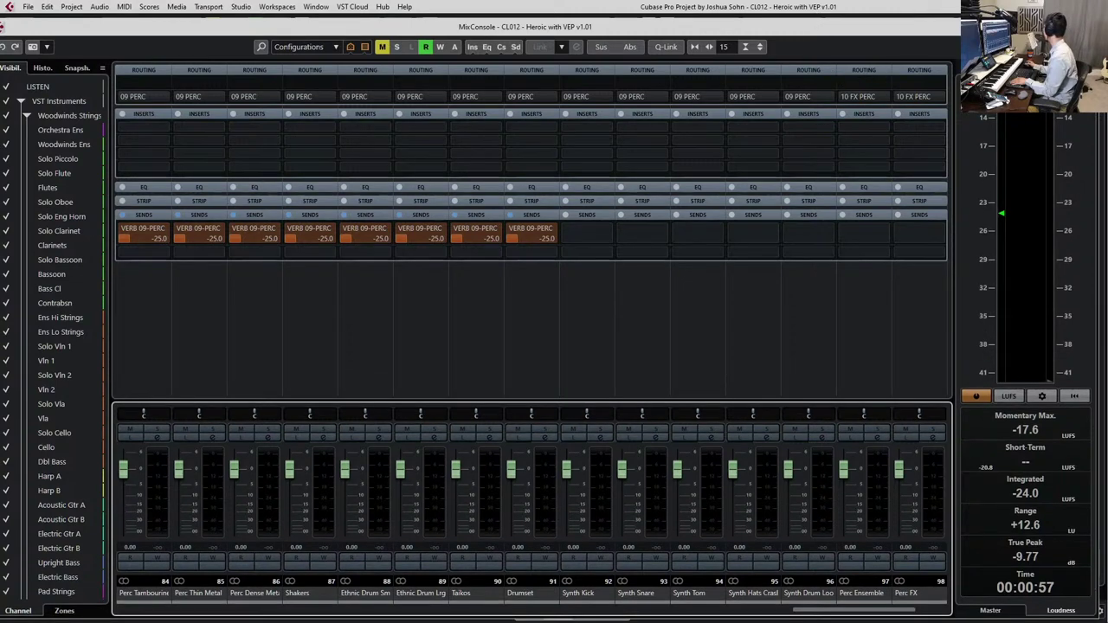
left_click(1062, 27)
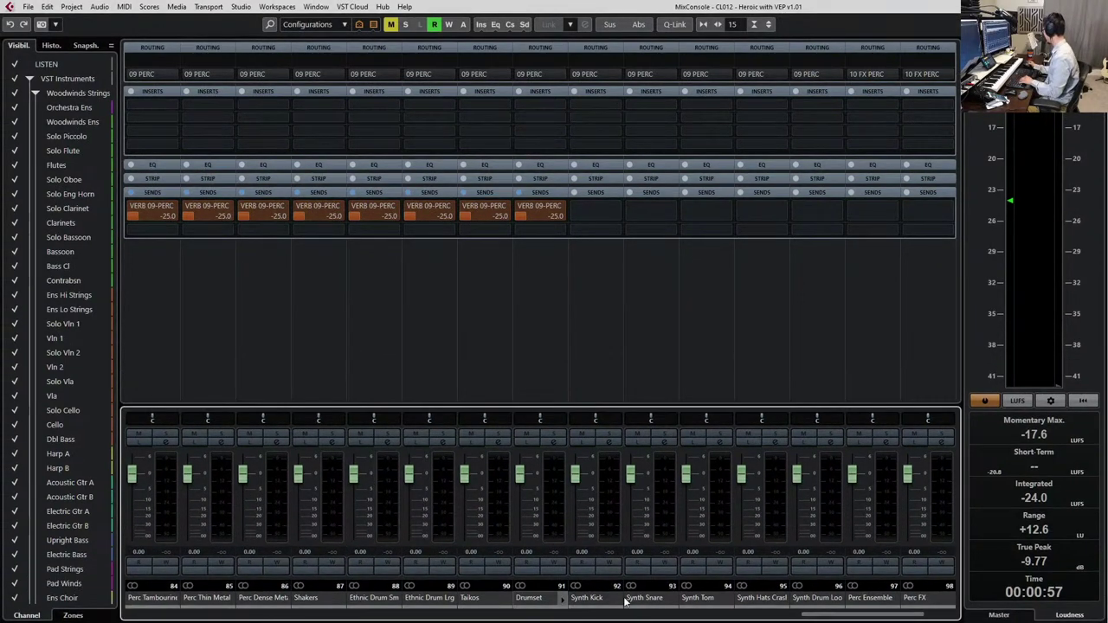
left_click_drag(824, 616, 518, 617)
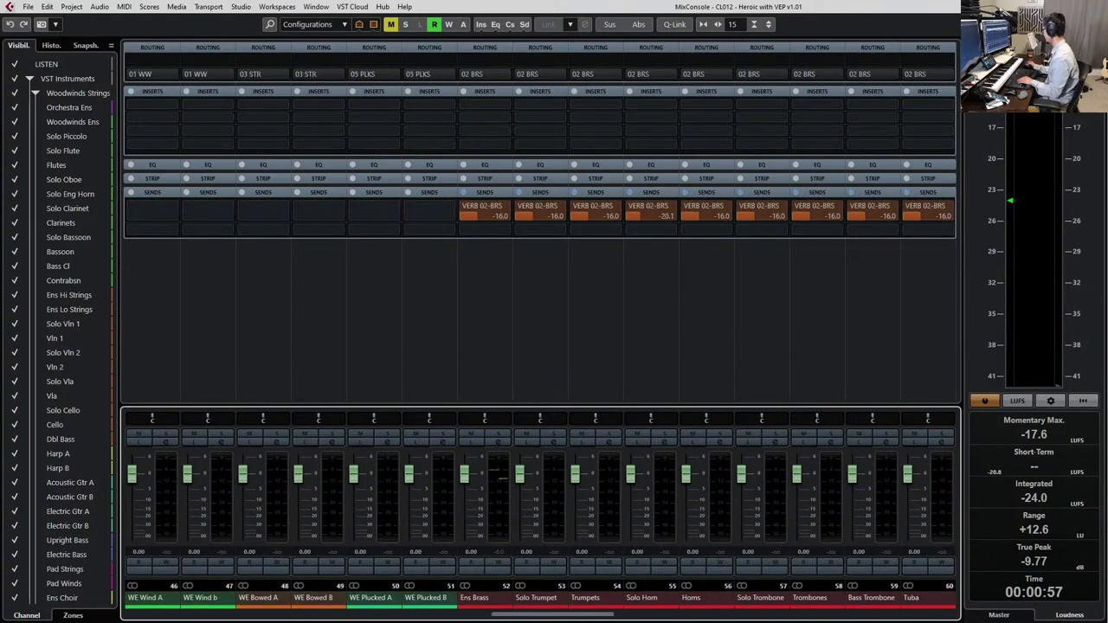
left_click(502, 595)
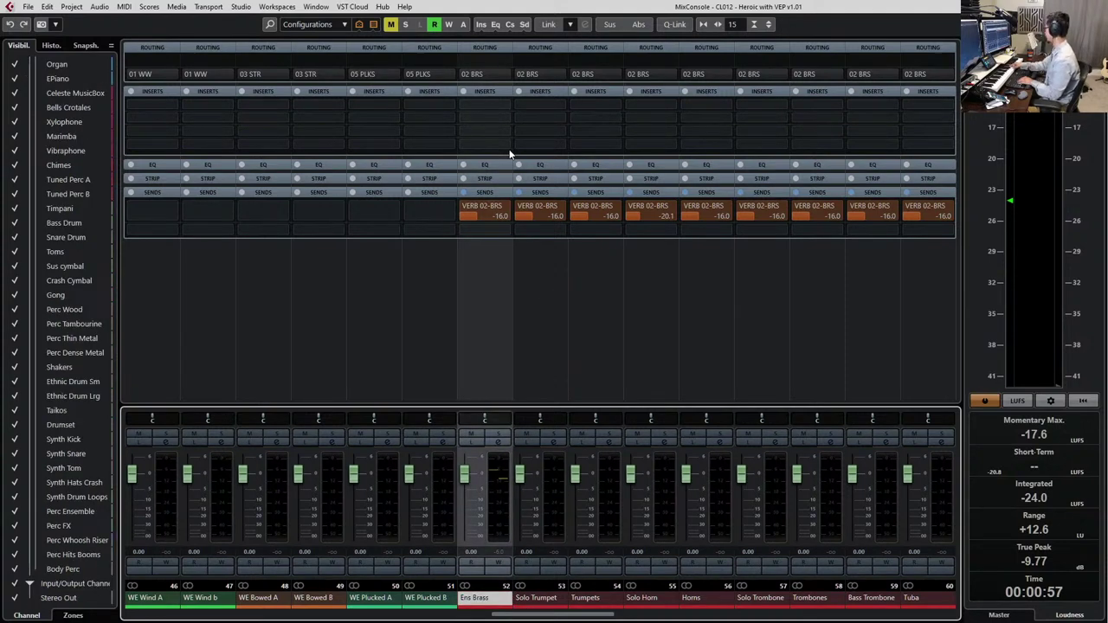
Bring back the project window and select the JAEG Full Brass Ens KS track
double_click(677, 6)
left_click_drag(262, 93, 422, 55)
left_click(219, 394)
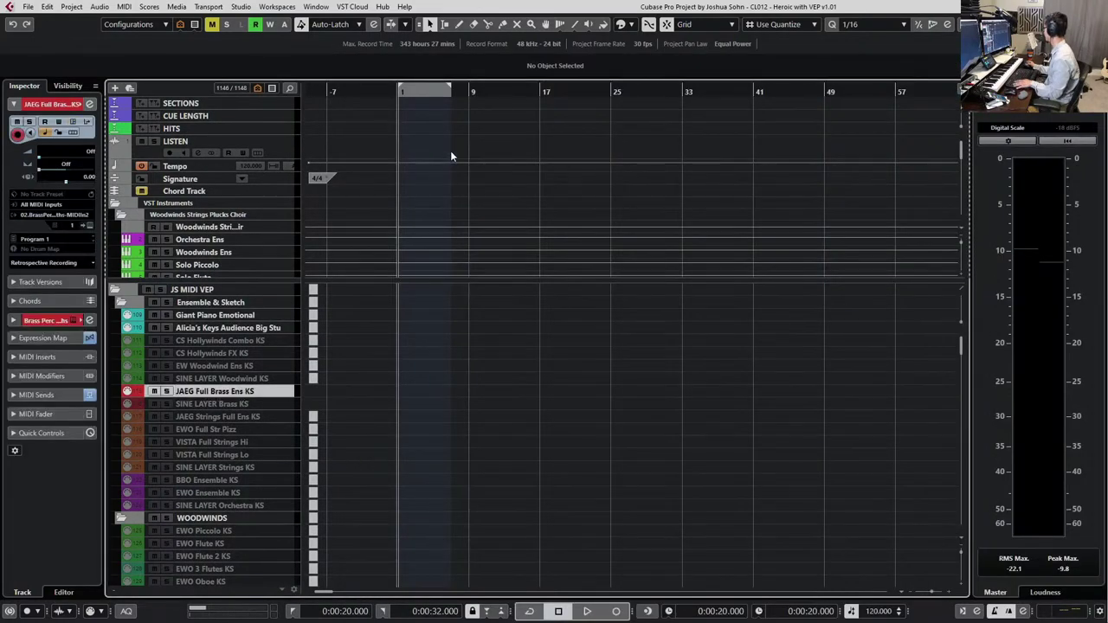
Check the Ens Brass channel's level and output routing in the MixConsole, and close the mixer
key("alt+Tab")
left_click_drag(638, 49, 338, 1)
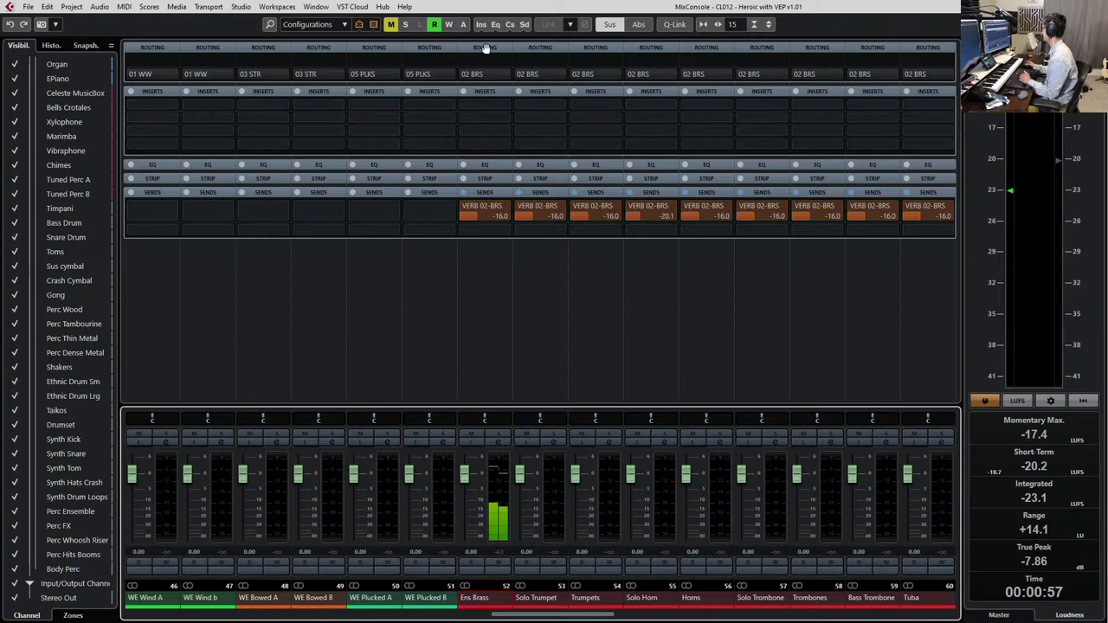
left_click(507, 75)
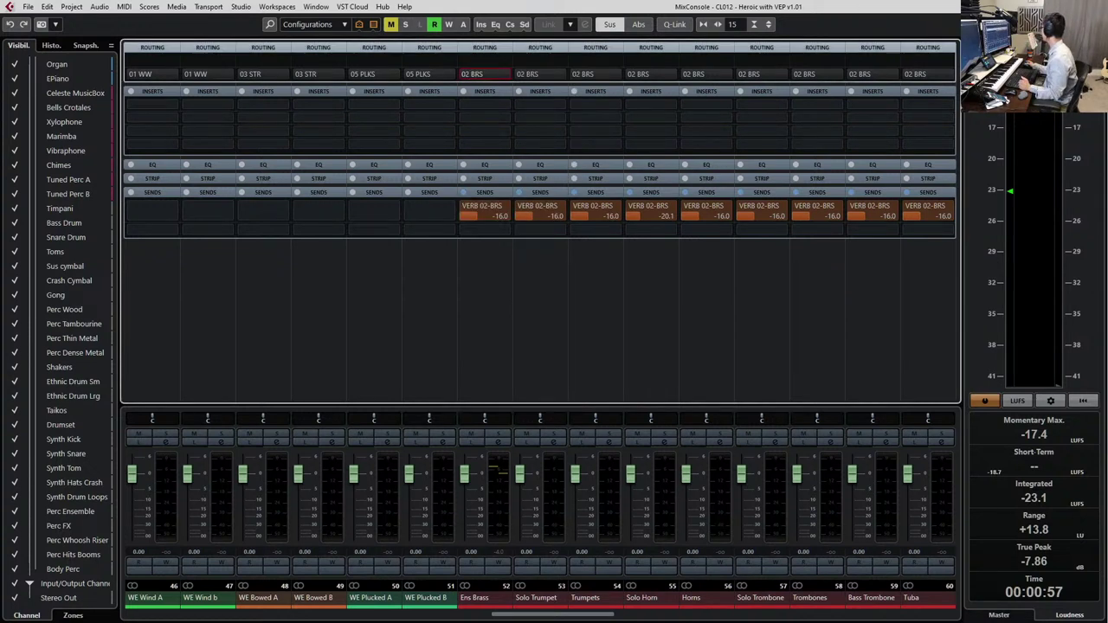
key("F3")
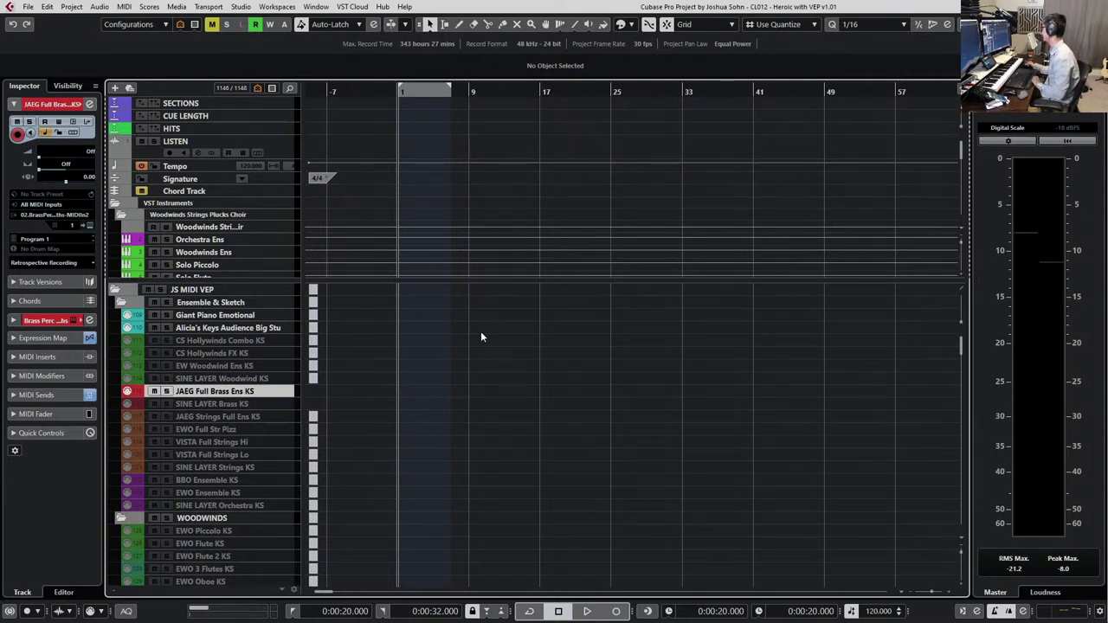
Look through the MIDI track list from the ensemble and woodwind tracks down to the PERC FX folder
scroll(480, 337, "down", 3)
scroll(403, 264, "down", 8)
scroll(398, 260, "up", 10)
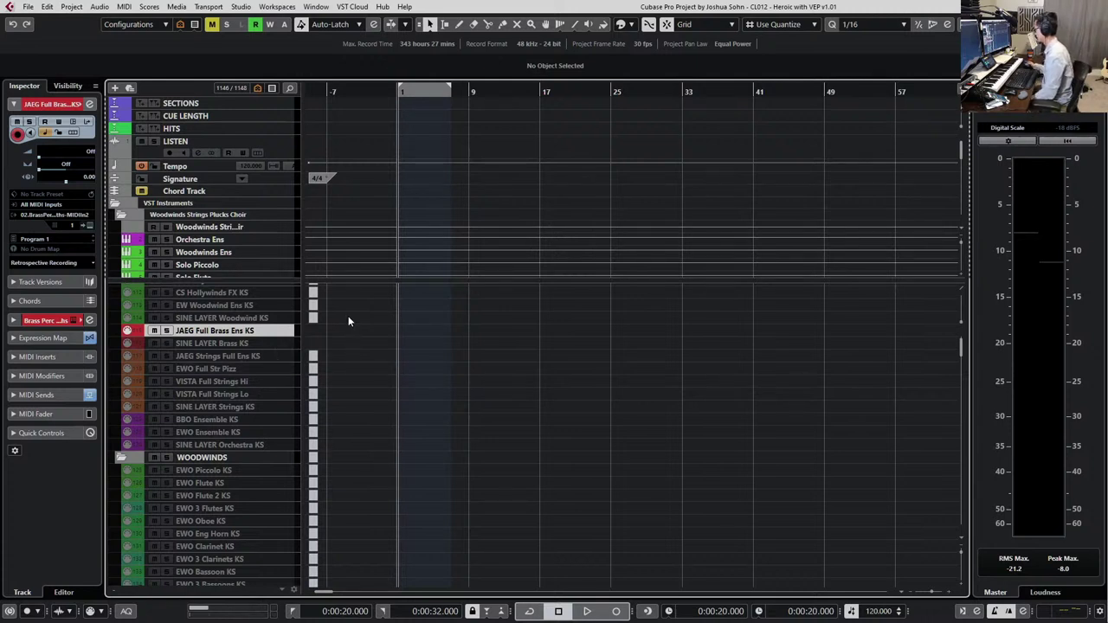
scroll(348, 316, "up", 2)
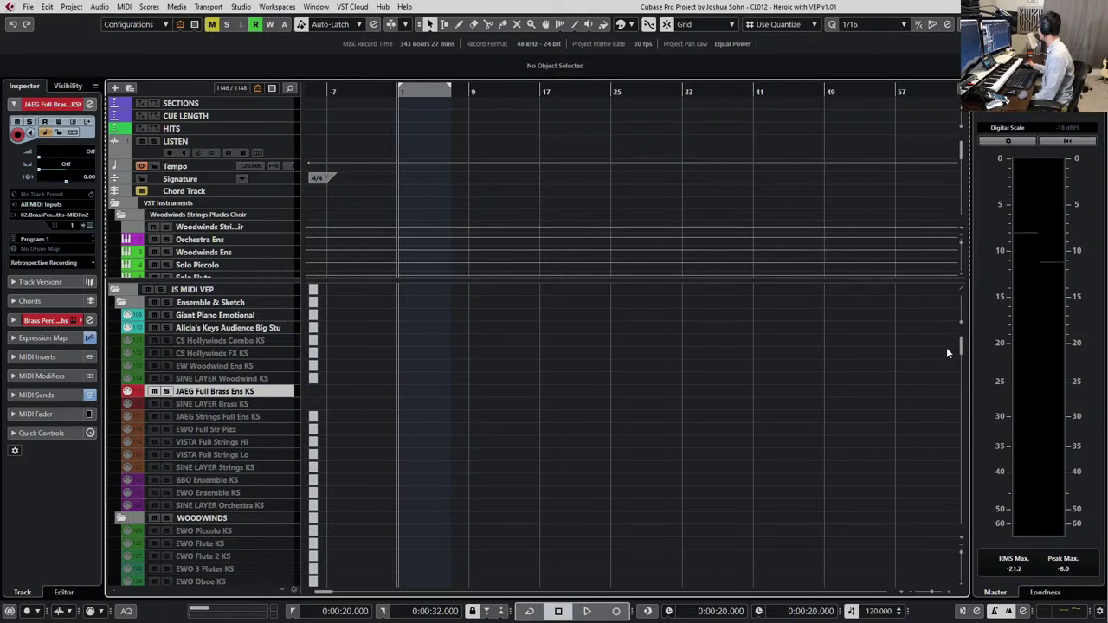
left_click_drag(961, 351, 961, 497)
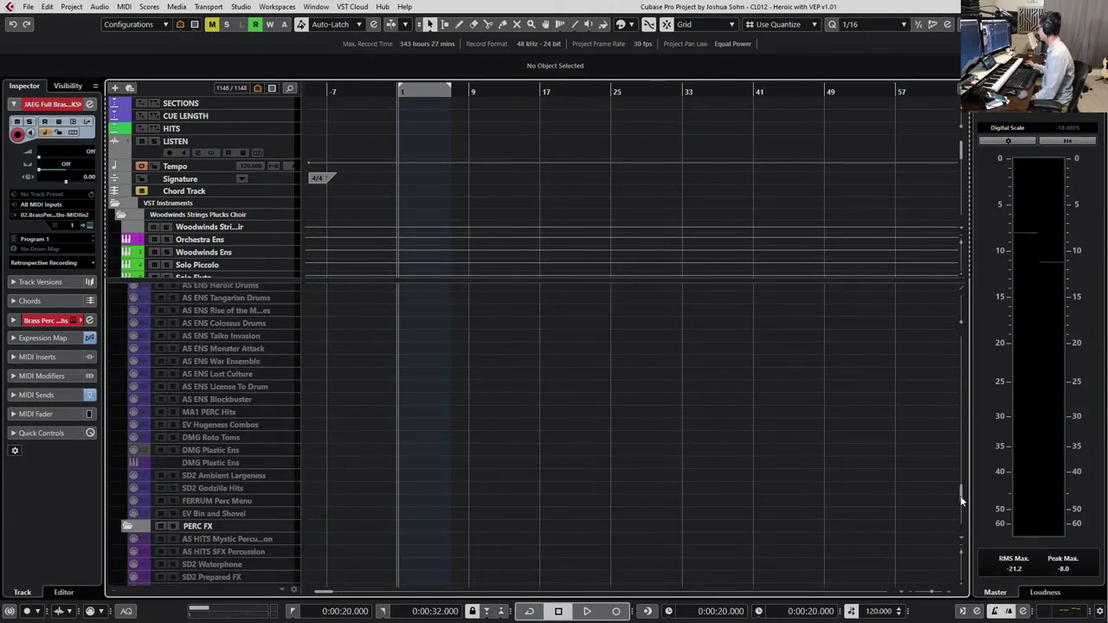
Enable the DMG Plastic Ens instrument track, view its Kontakt instrument, and disable the track again
left_click(256, 465)
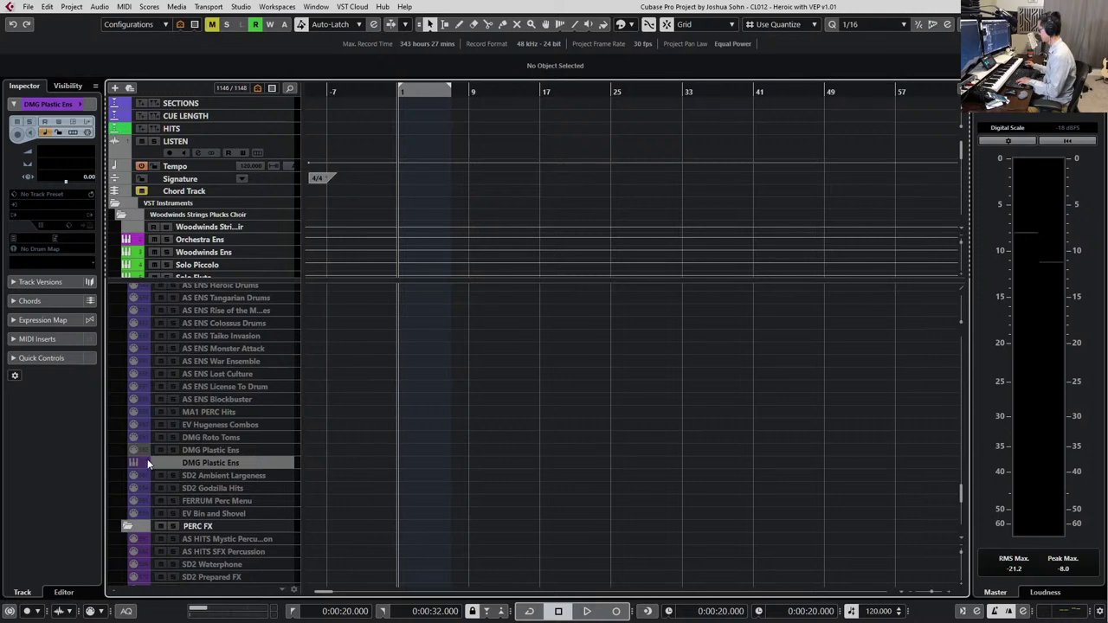
left_click(170, 463)
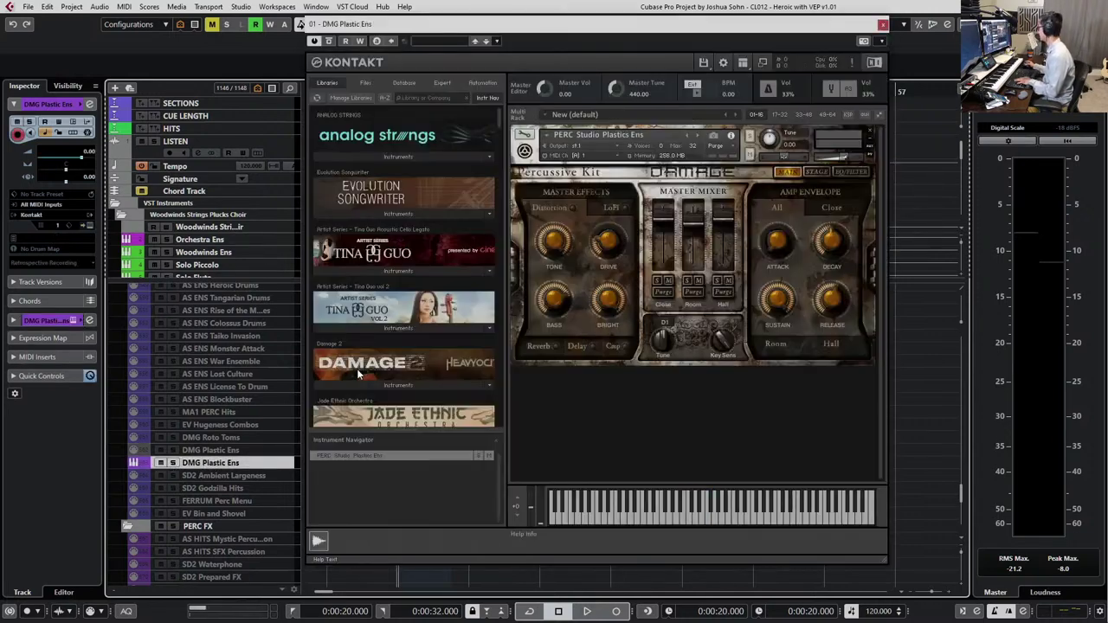
left_click(880, 24)
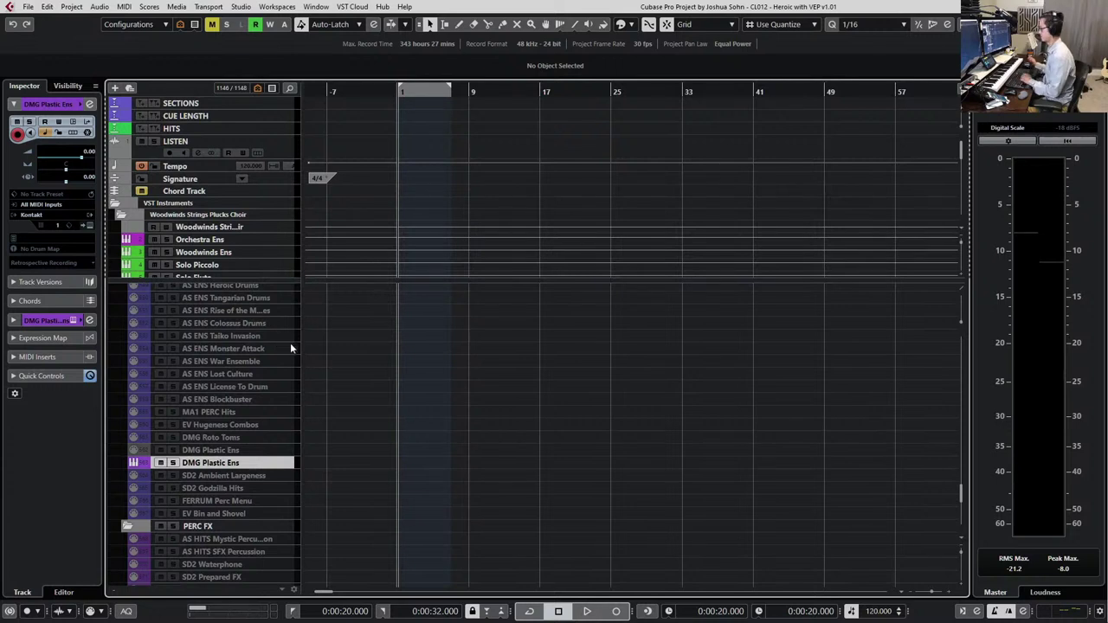
key("shift+d")
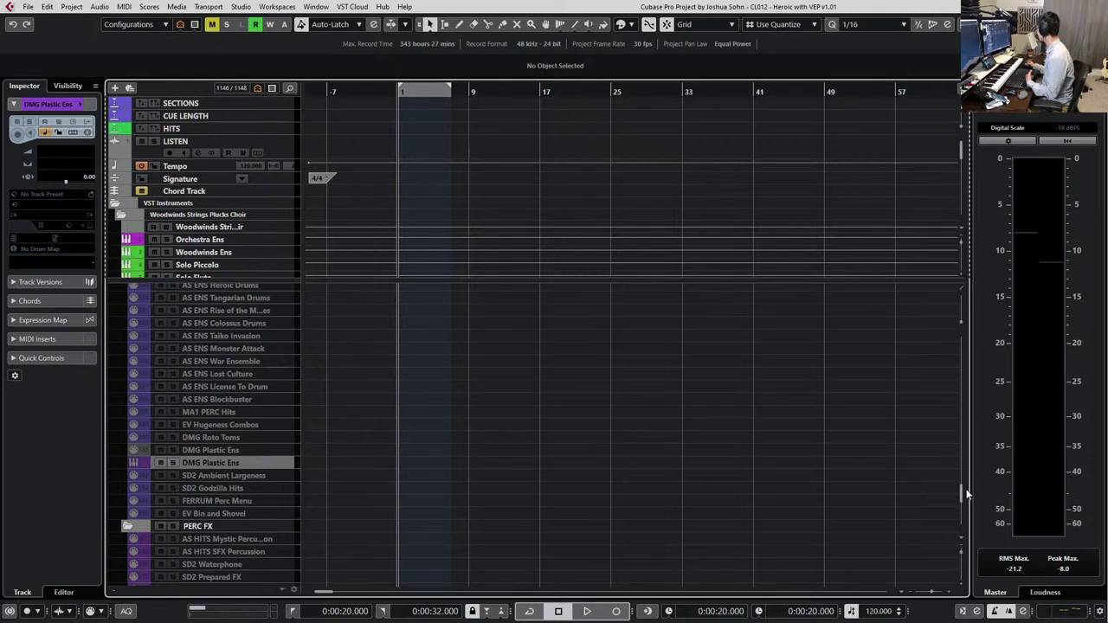
Open the Giant Piano and Alicia's Keys parts together in the Key Editor, inspect their CC 19 event, and return to the project window
left_click_drag(961, 487, 967, 318)
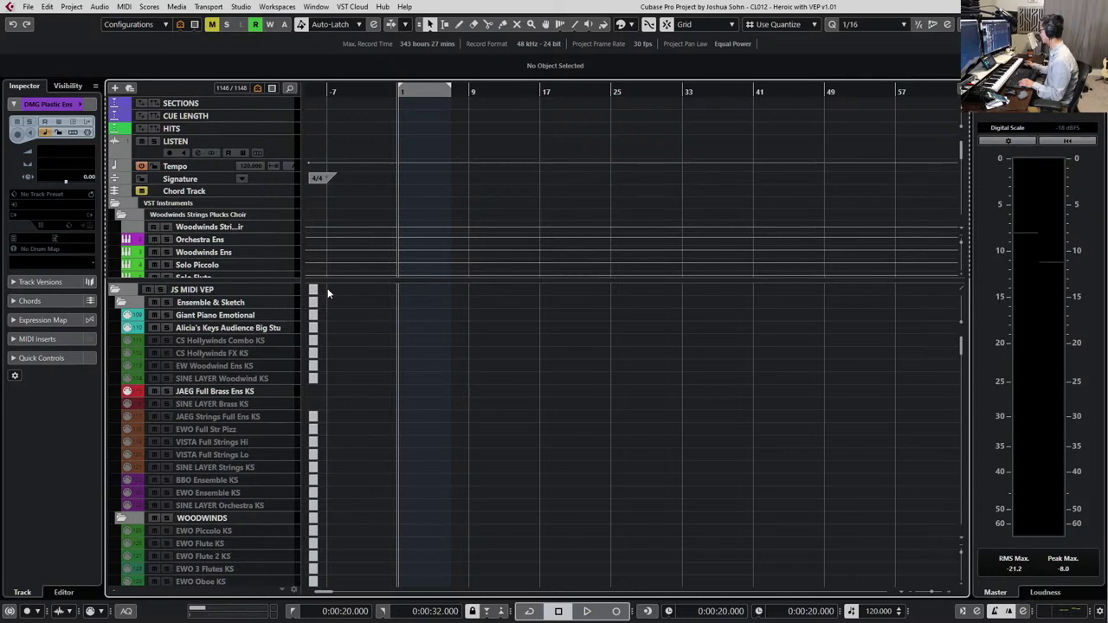
left_click_drag(326, 314, 300, 328)
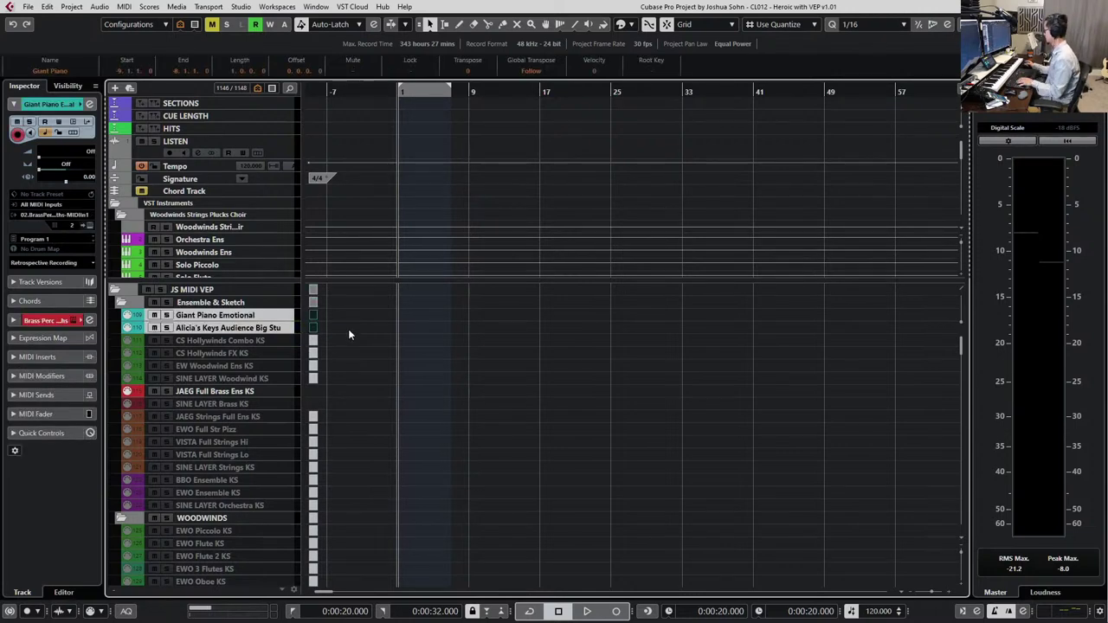
key("ctrl+e")
scroll(249, 468, "left", 1)
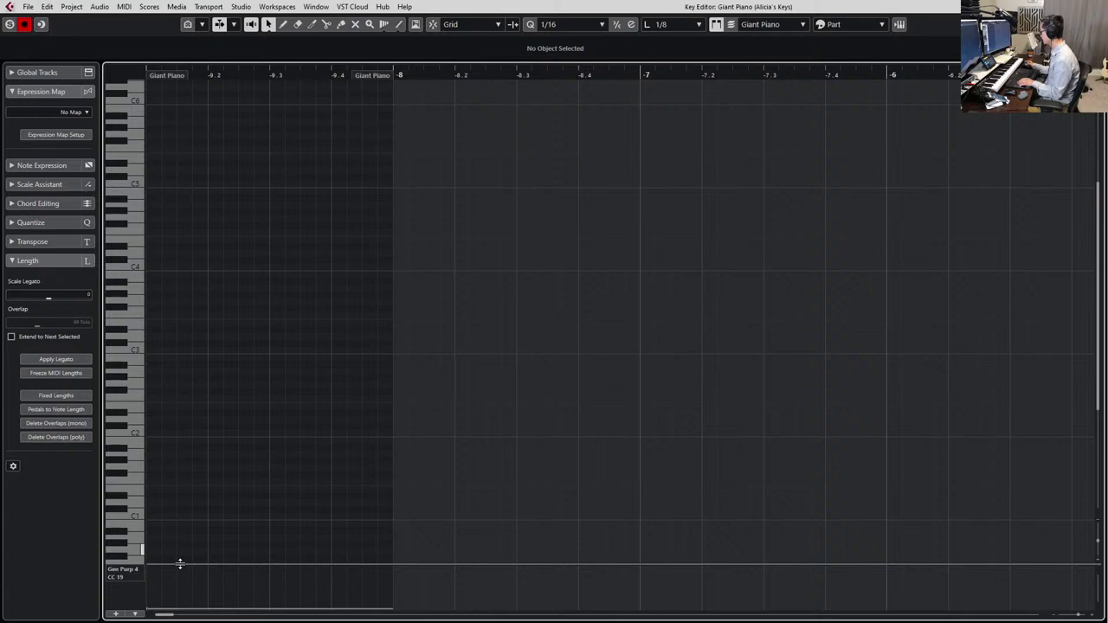
left_click_drag(157, 604, 105, 609)
right_click(144, 602)
left_click_drag(170, 595, 132, 620)
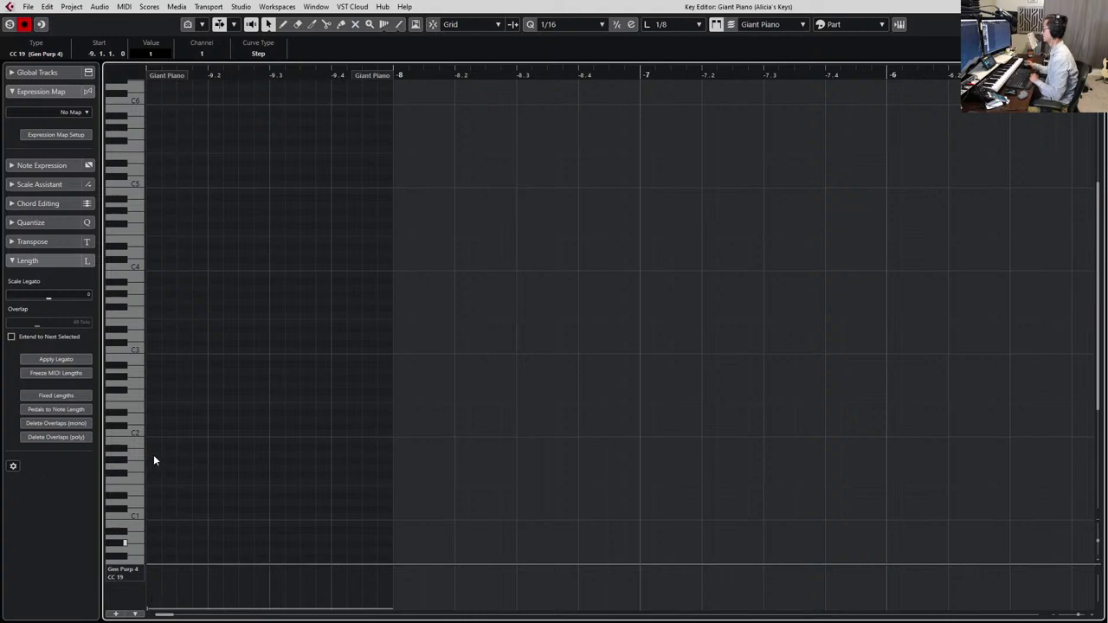
left_click(217, 417)
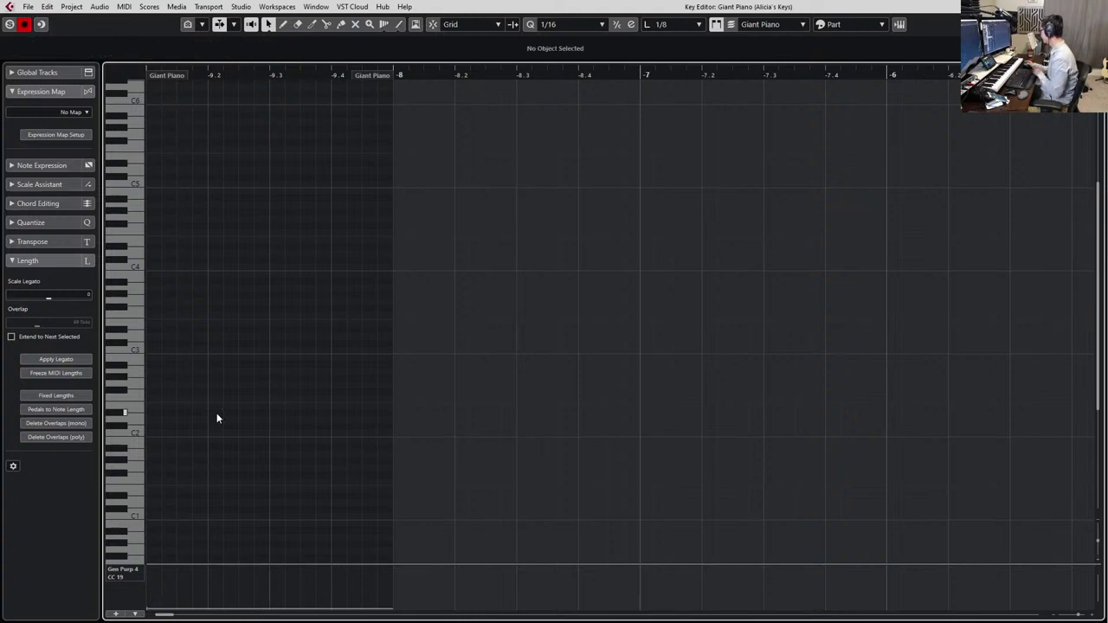
key("Return")
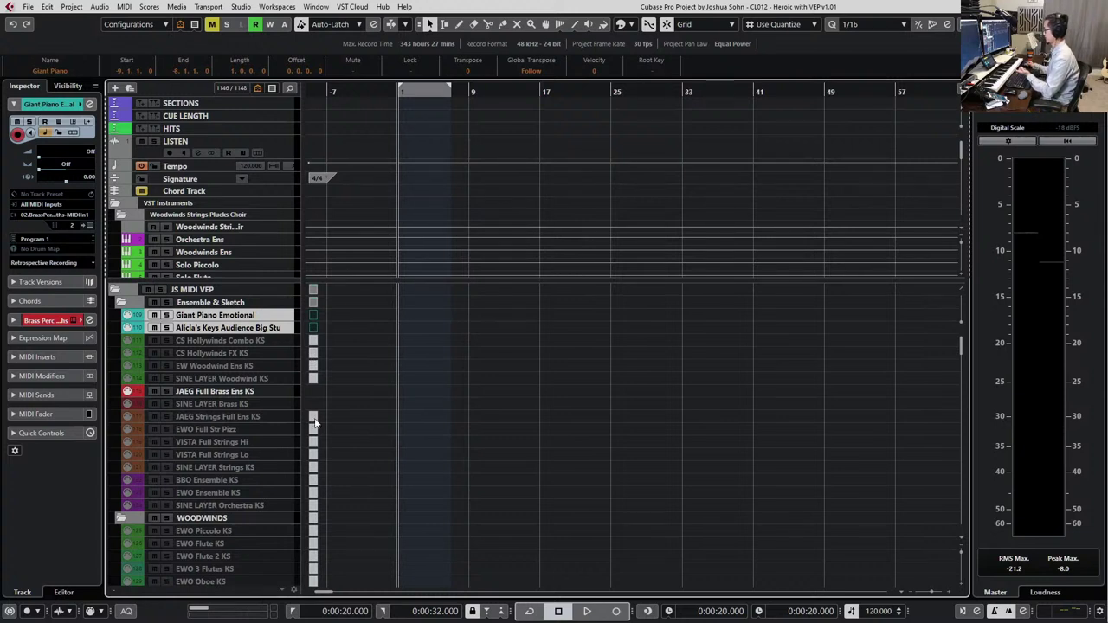
Deselect the piano parts and move the left locator to bar 0 in the project timeline
left_click_drag(329, 311, 318, 334)
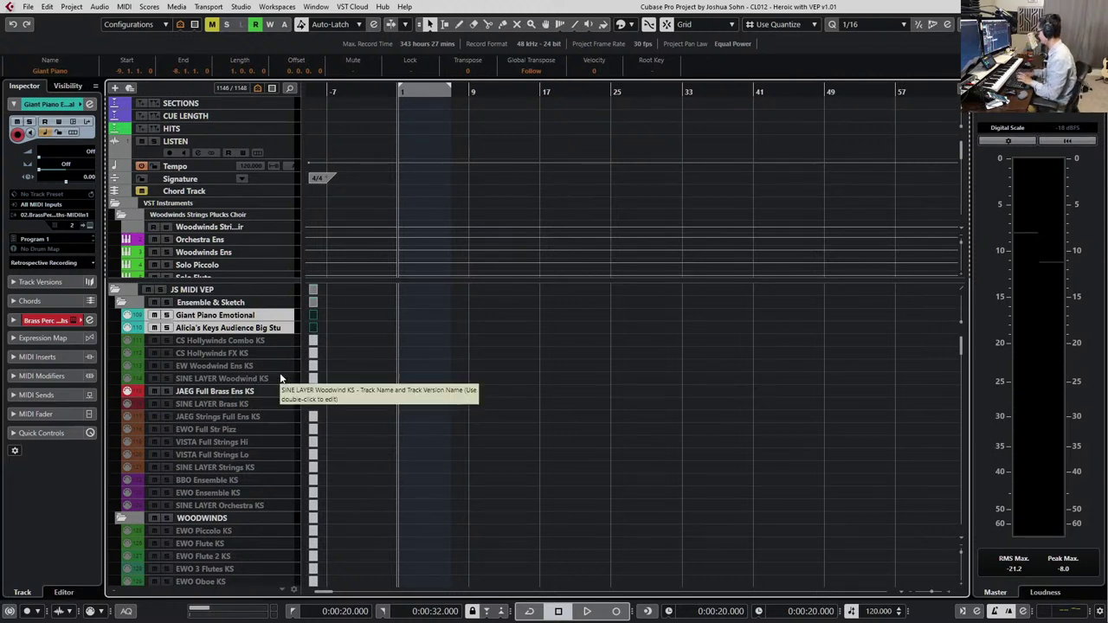
left_click(412, 332)
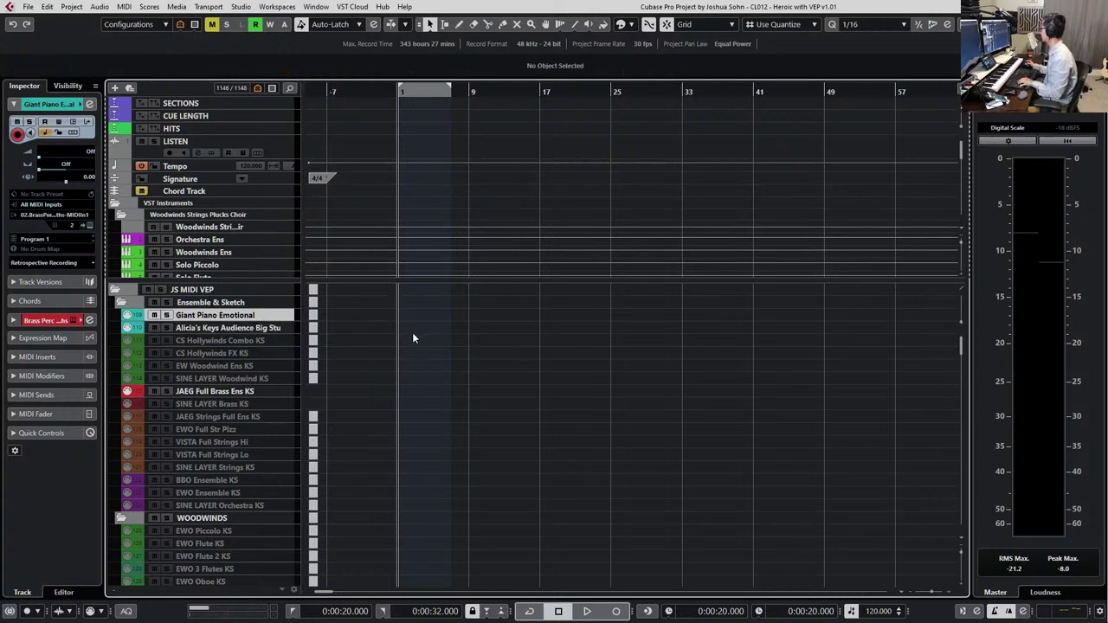
scroll(413, 333, "up", 2, "ctrl")
scroll(415, 345, "up", 2, "ctrl")
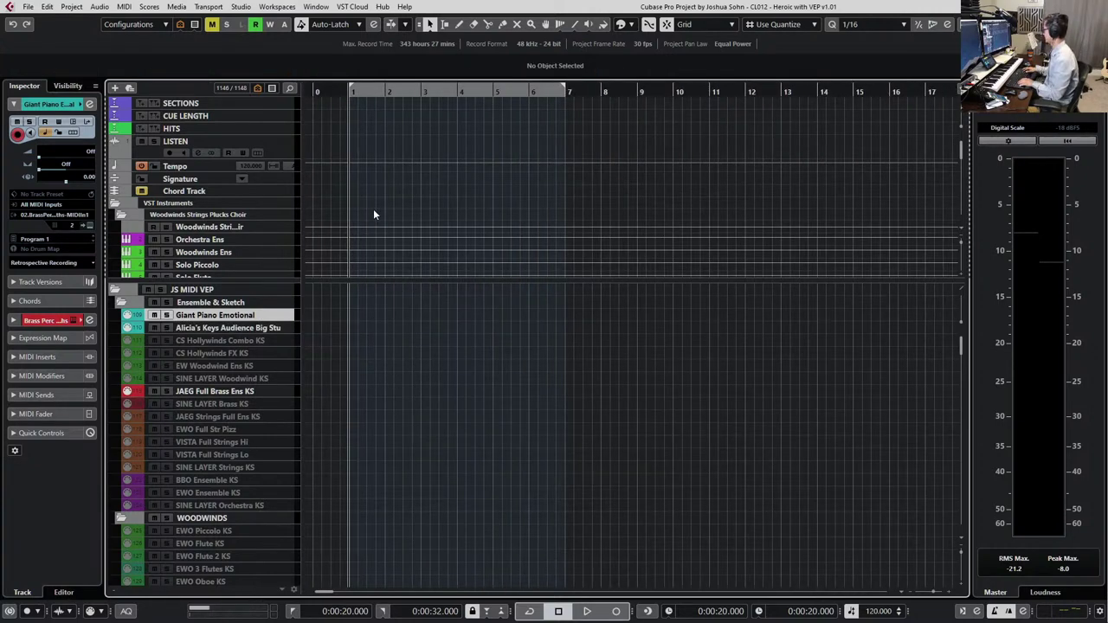
key("ctrl+KP_1")
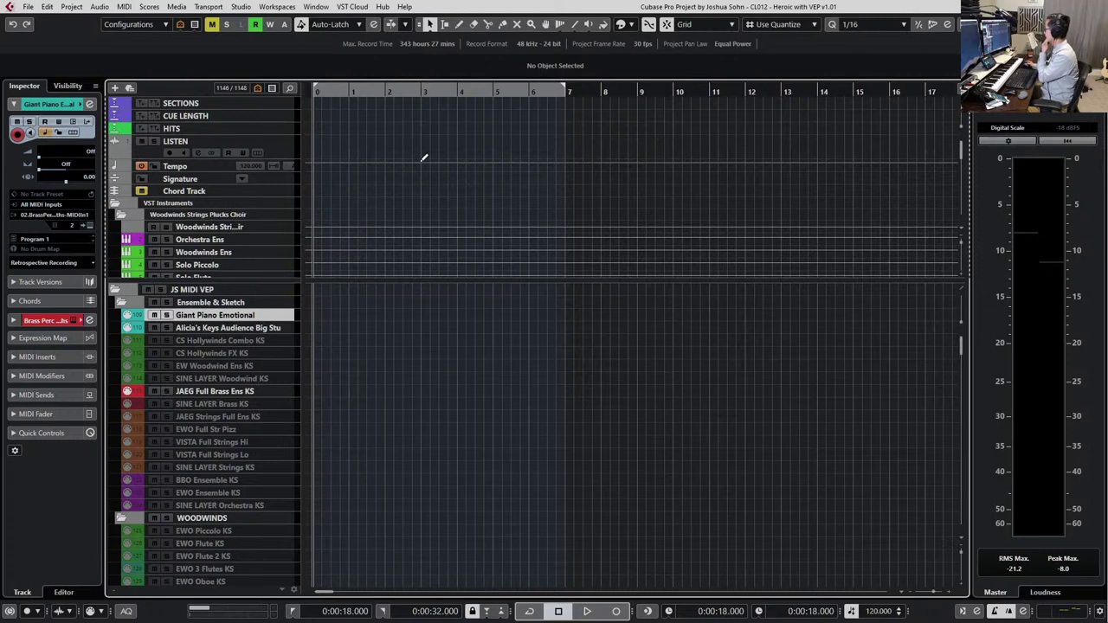
Look through the project notepad's list of VEP outputs and ports and the work notes below it, and close the notepad
left_click(74, 7)
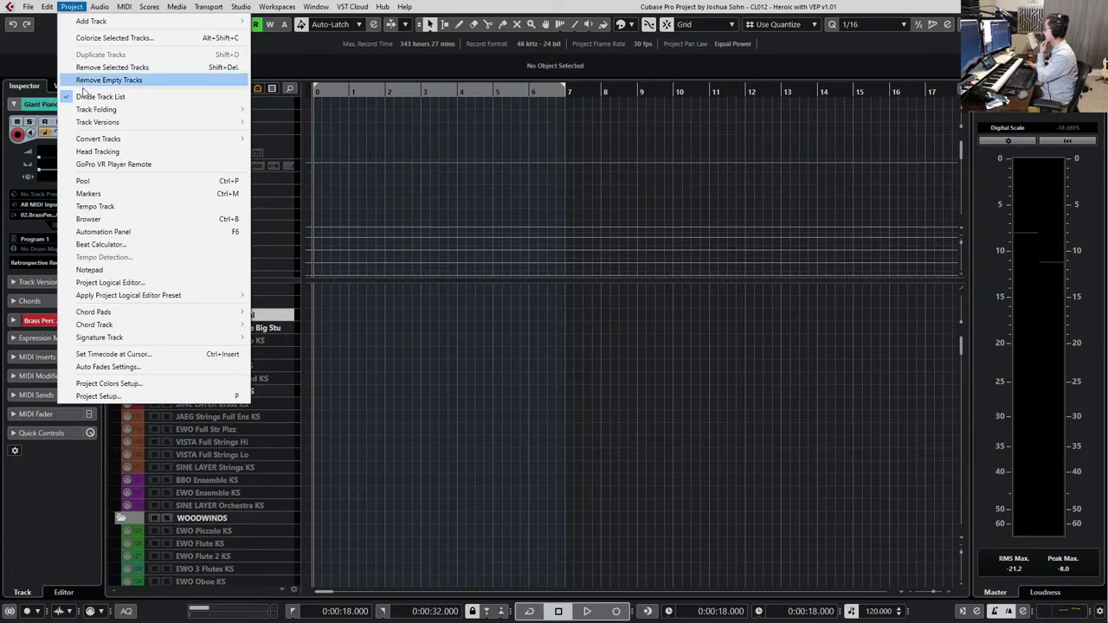
left_click(89, 270)
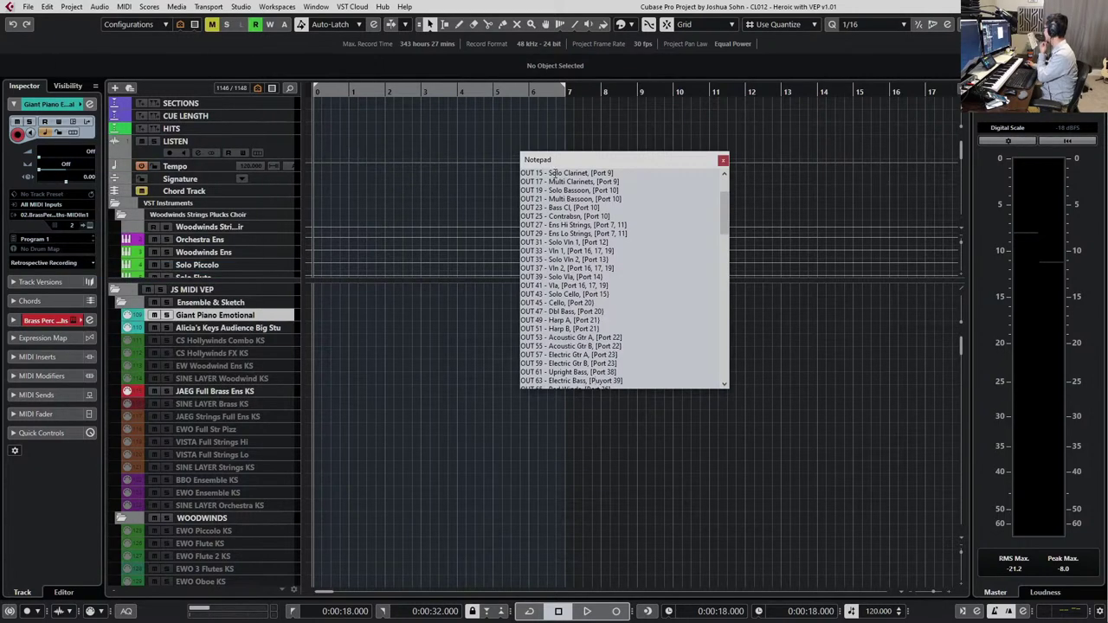
left_click_drag(725, 220, 725, 207)
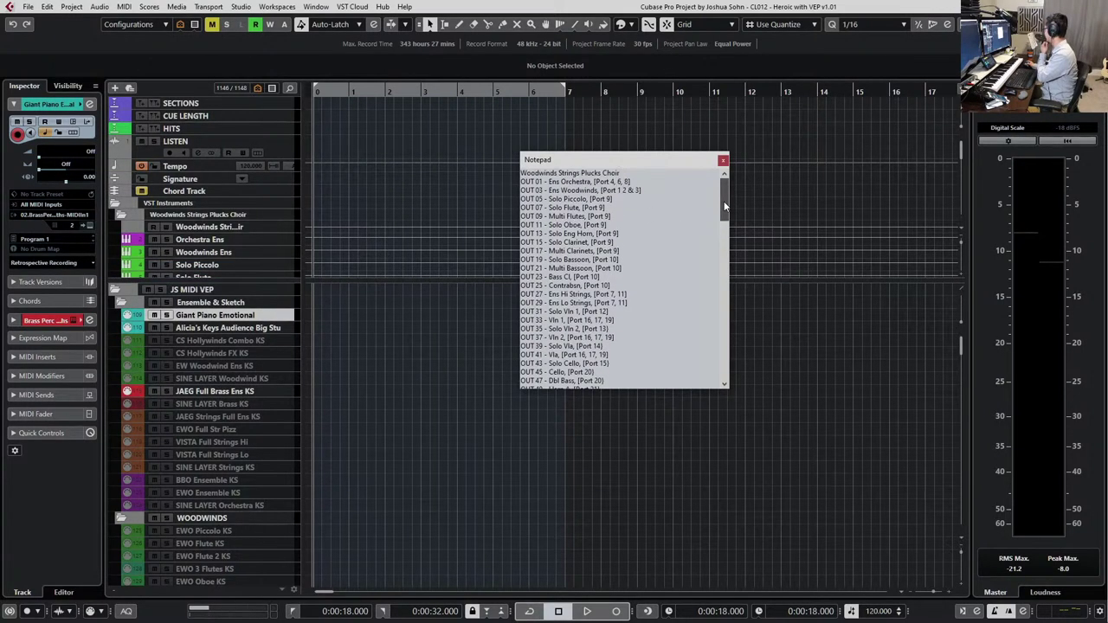
left_click_drag(556, 161, 530, 159)
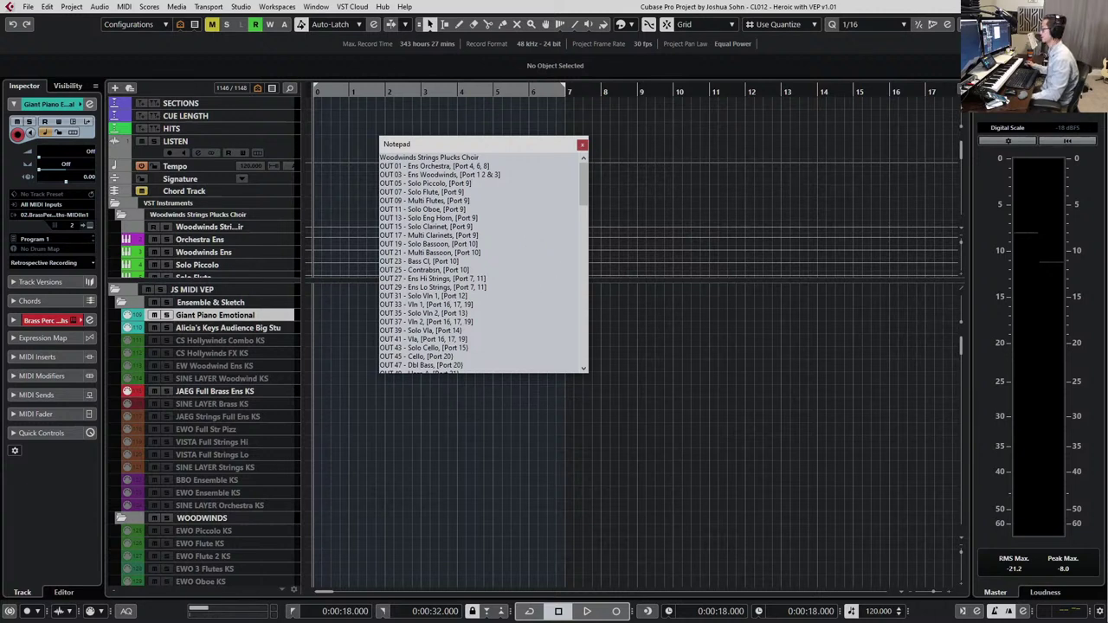
scroll(563, 273, "down", 6)
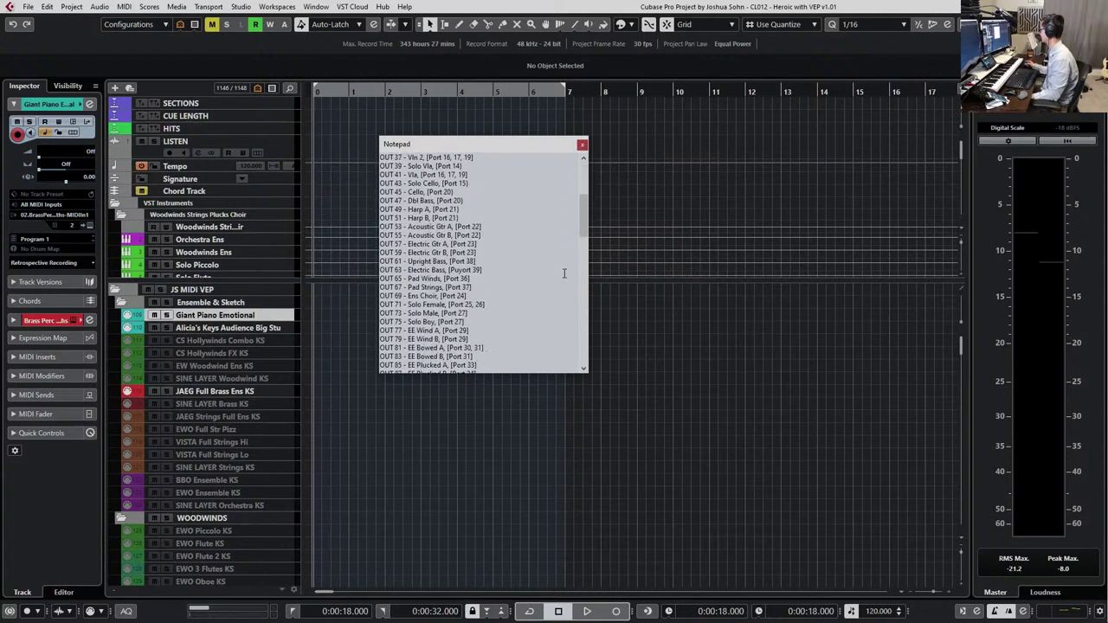
scroll(564, 275, "down", 20)
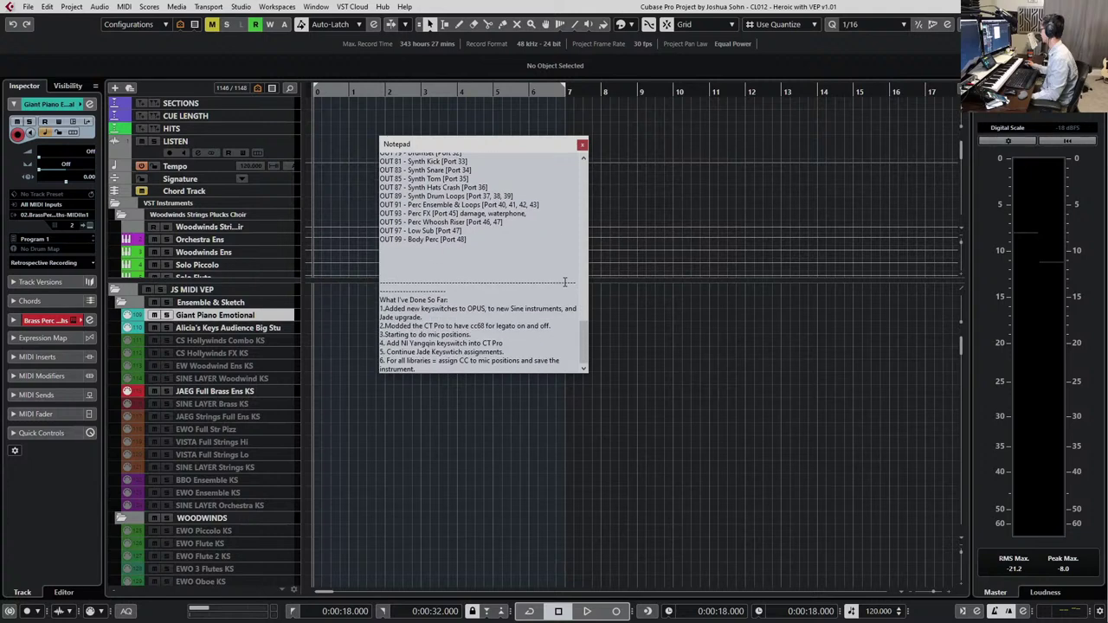
scroll(558, 280, "up", 20)
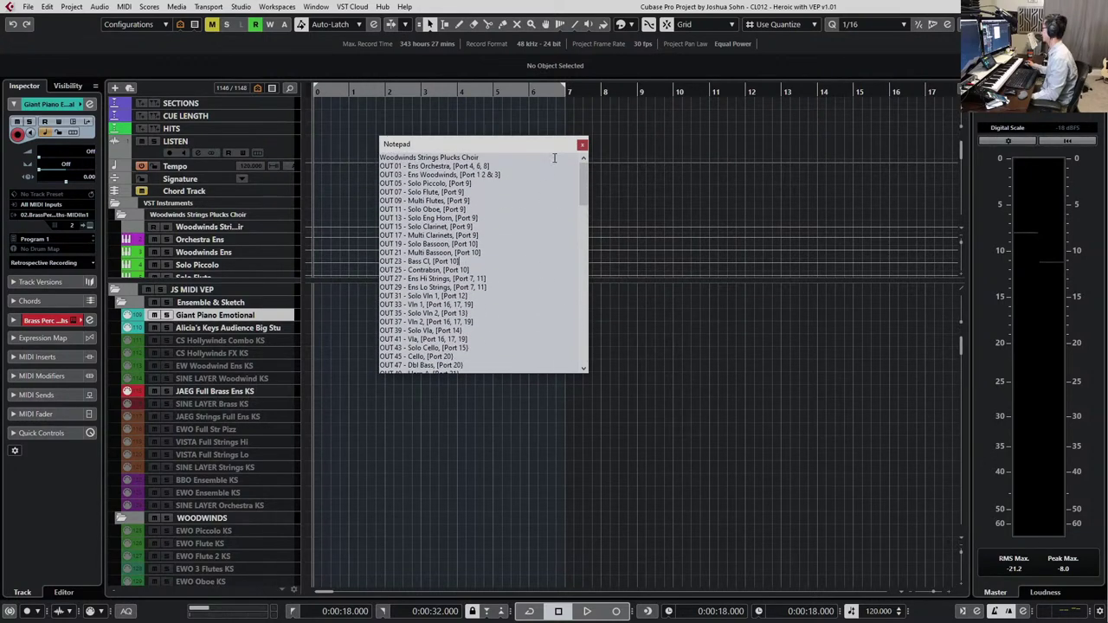
left_click(582, 145)
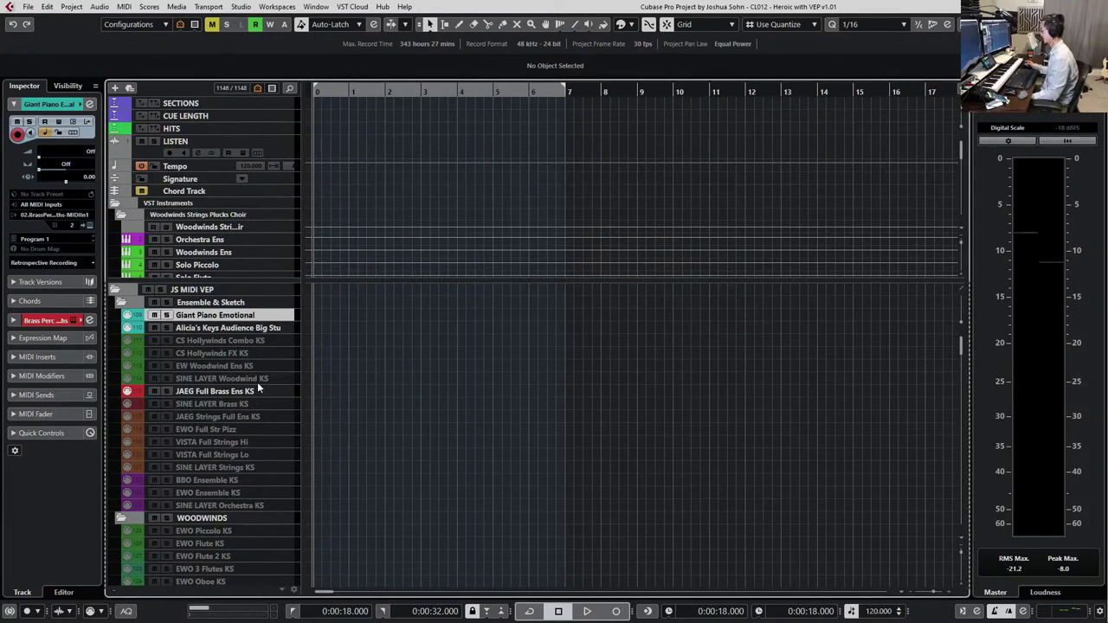
Look through the MIDI track list past the strings and plucks to the VOCALS folder, and return to JS MIDI VEP
scroll(260, 389, "down", 12)
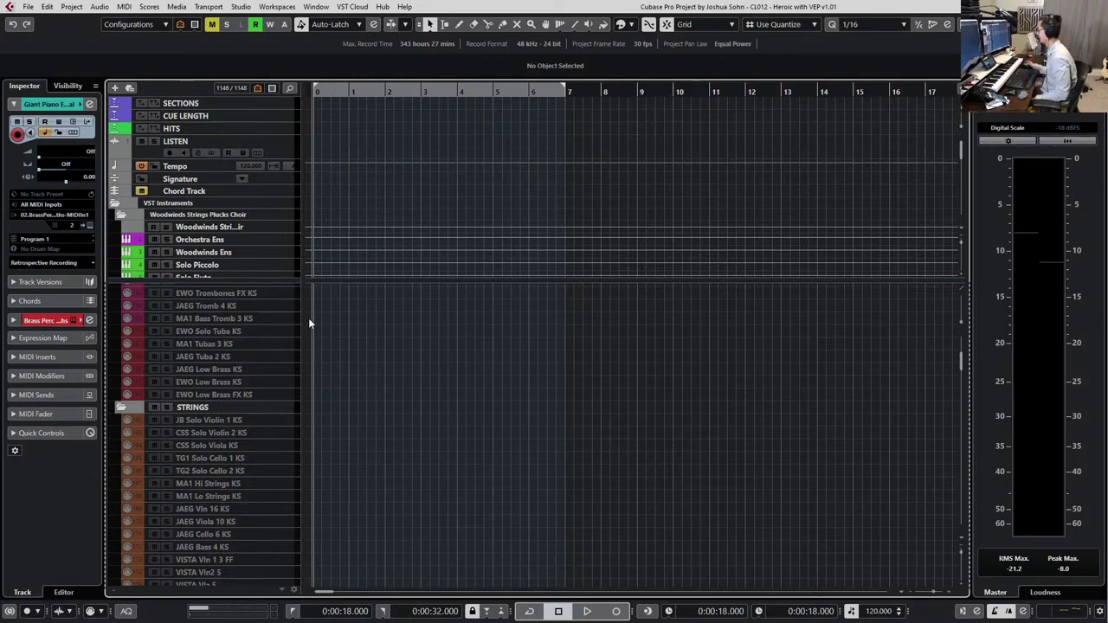
scroll(456, 372, "down", 3)
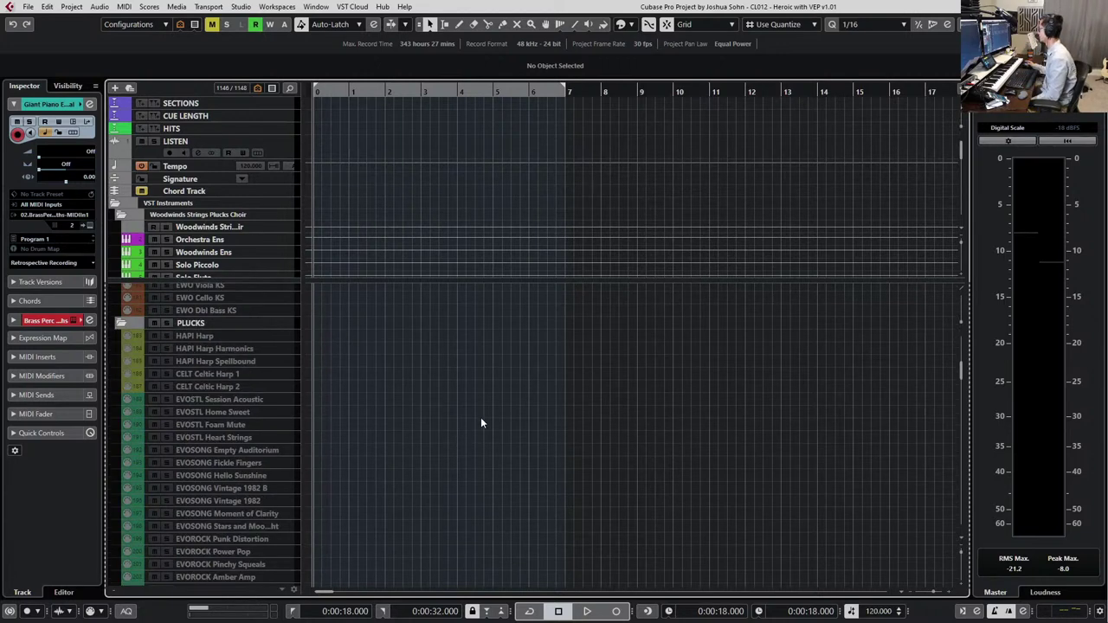
scroll(502, 419, "down", 5)
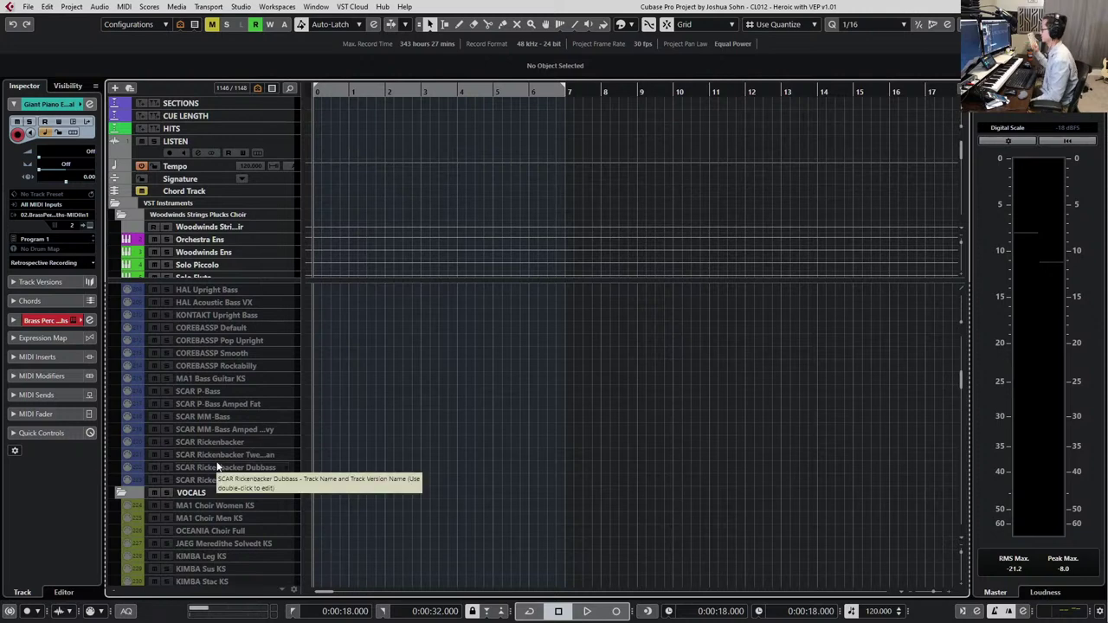
scroll(348, 367, "up", 8)
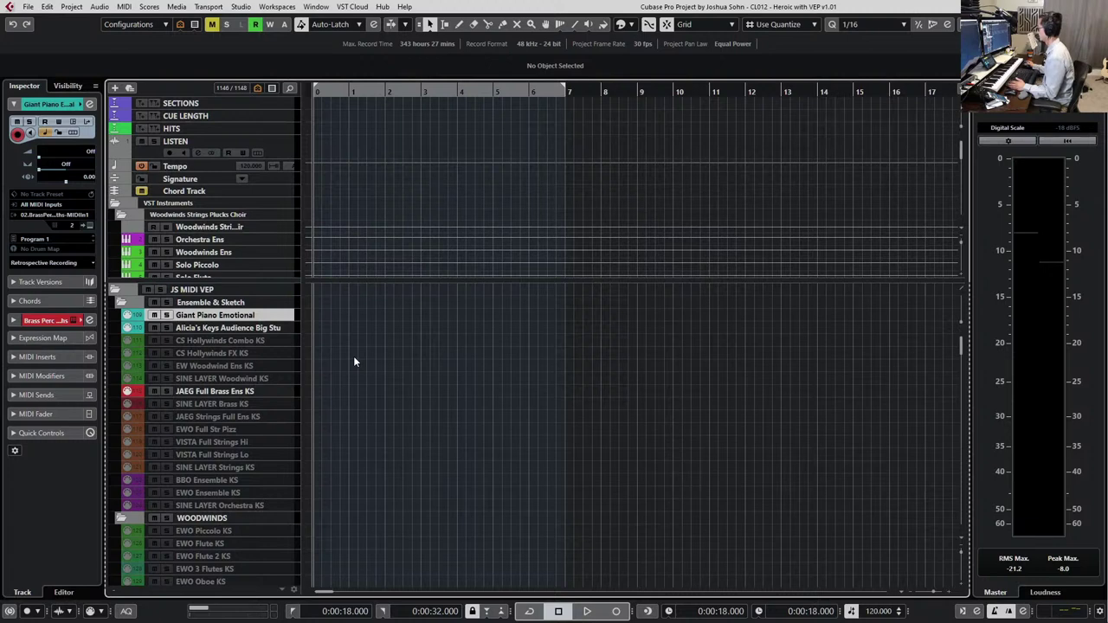
Start opening another project and browse from the CL009-041721-Fantasy Adventure folder to the PRACTICE folder in Compositions 2021
left_click(31, 7)
left_click(47, 46)
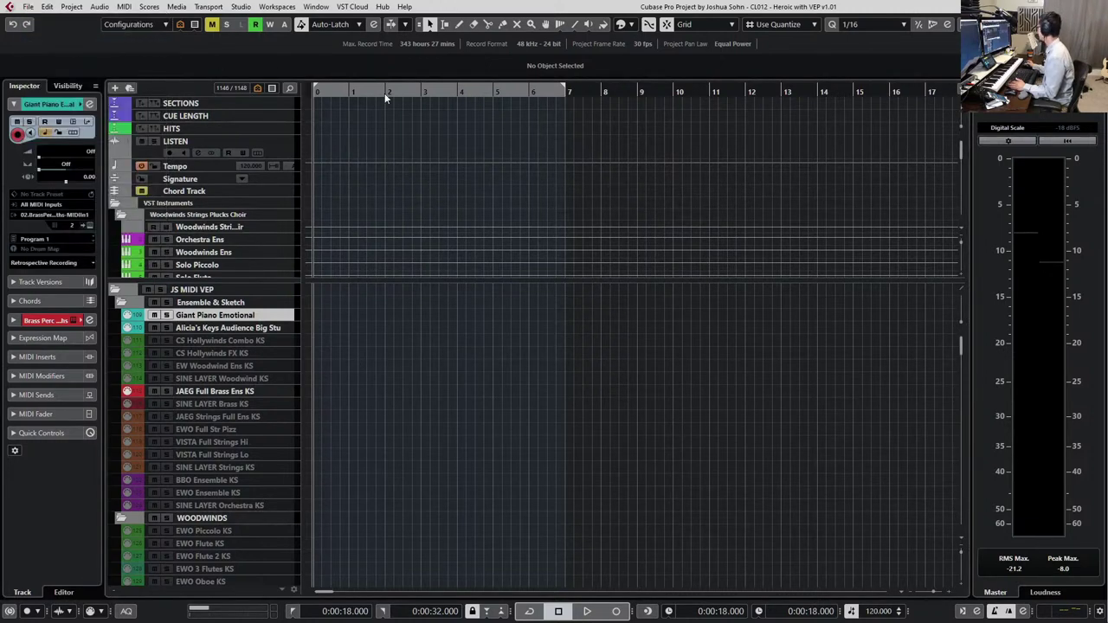
left_click(474, 193)
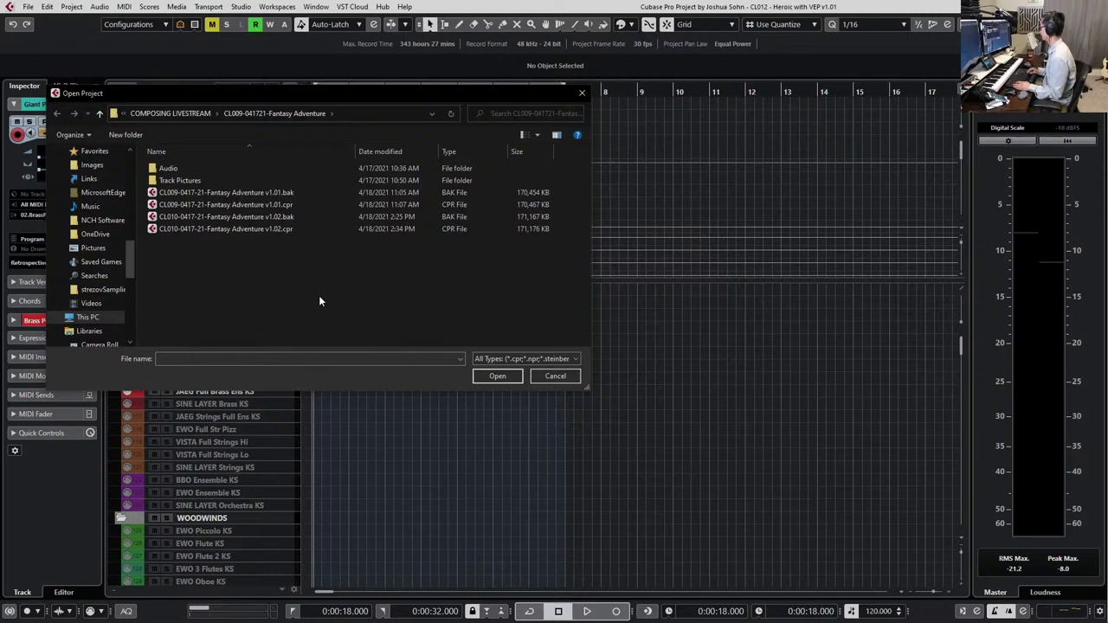
key("Down")
key("Down")
key("Down")
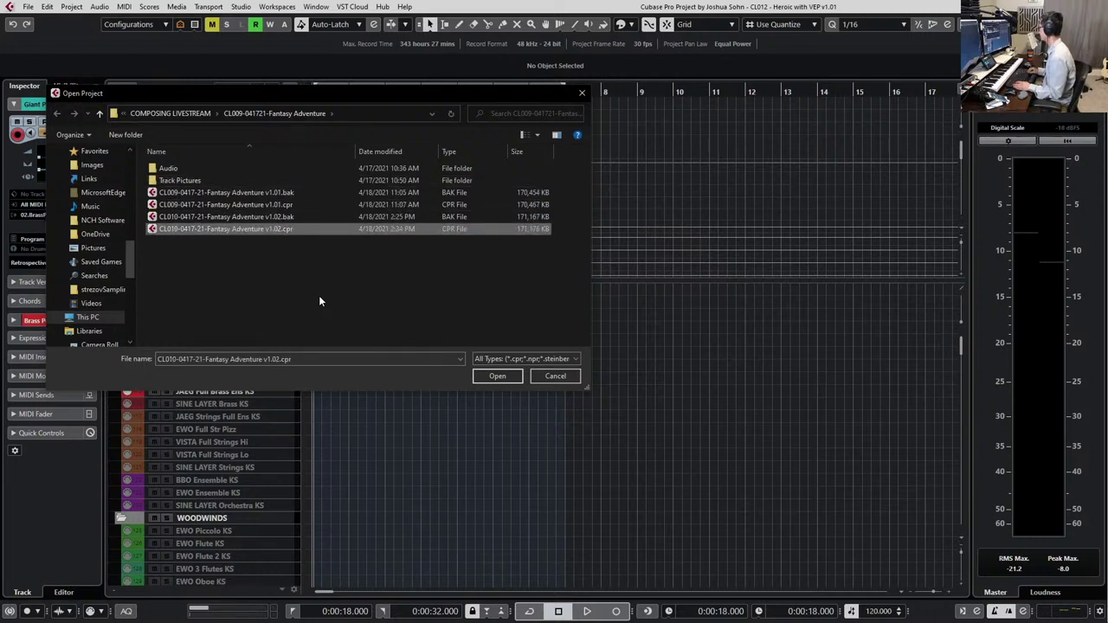
key("alt+Up")
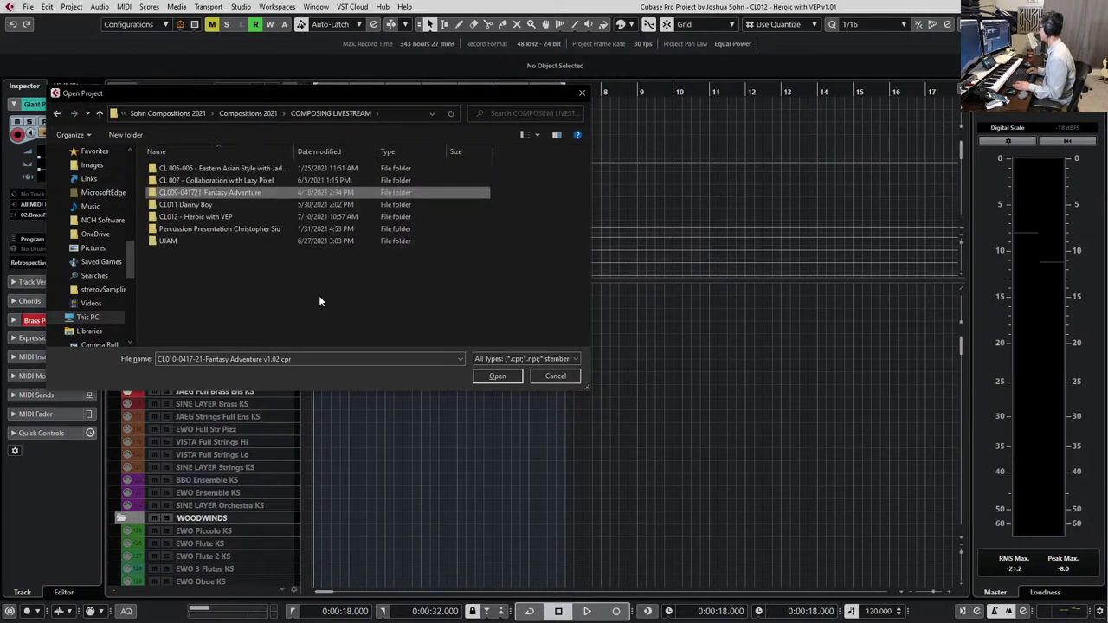
key("alt+Up")
key("Down")
key("Down")
key("Down")
key("Down")
key("Down")
key("Down")
key("Down")
key("Return")
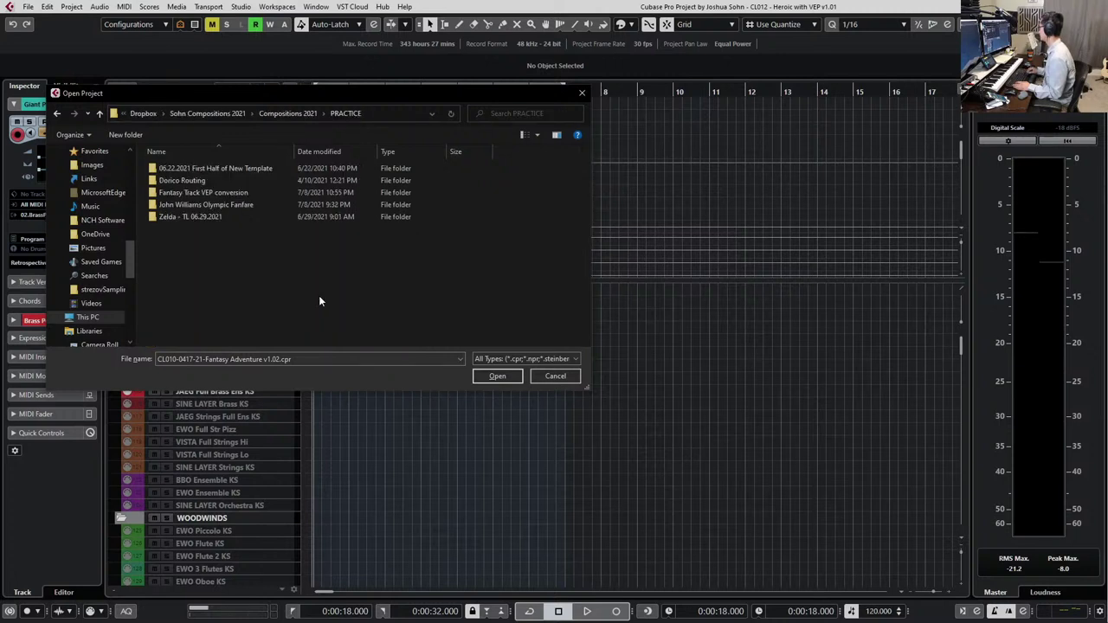
Open Fantasy Track VEP v1.02.cpr from the Fantasy Track VEP conversion folder and activate the project
key("Down")
key("Down")
key("Down")
key("Down")
key("Down")
key("Up")
key("Up")
key("Up")
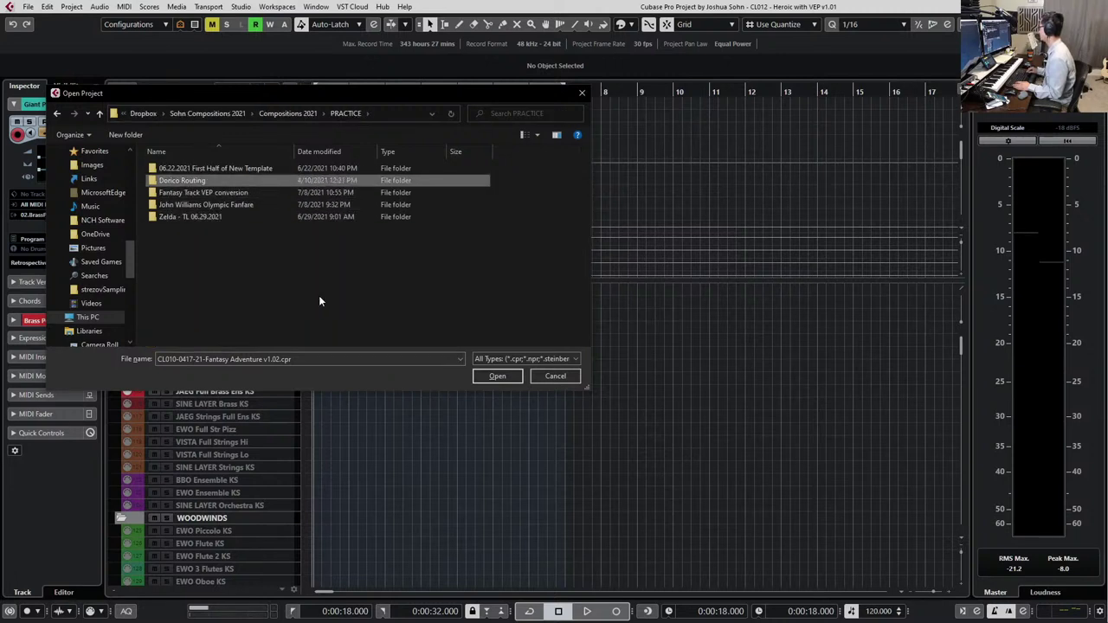
key("Down")
key("Down")
key("Up")
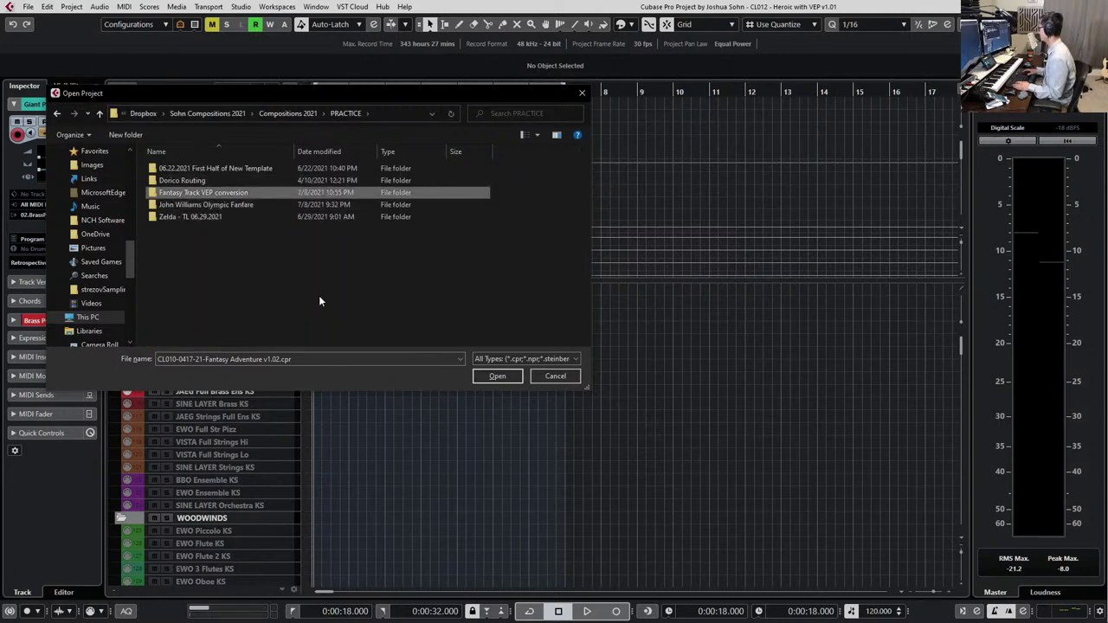
key("Return")
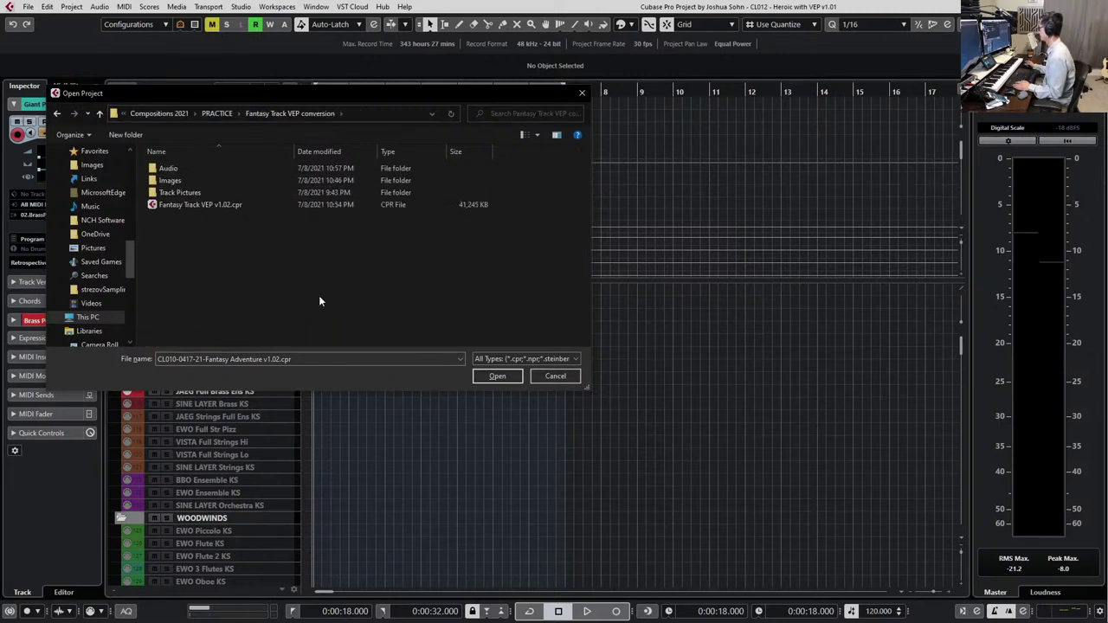
double_click(227, 209)
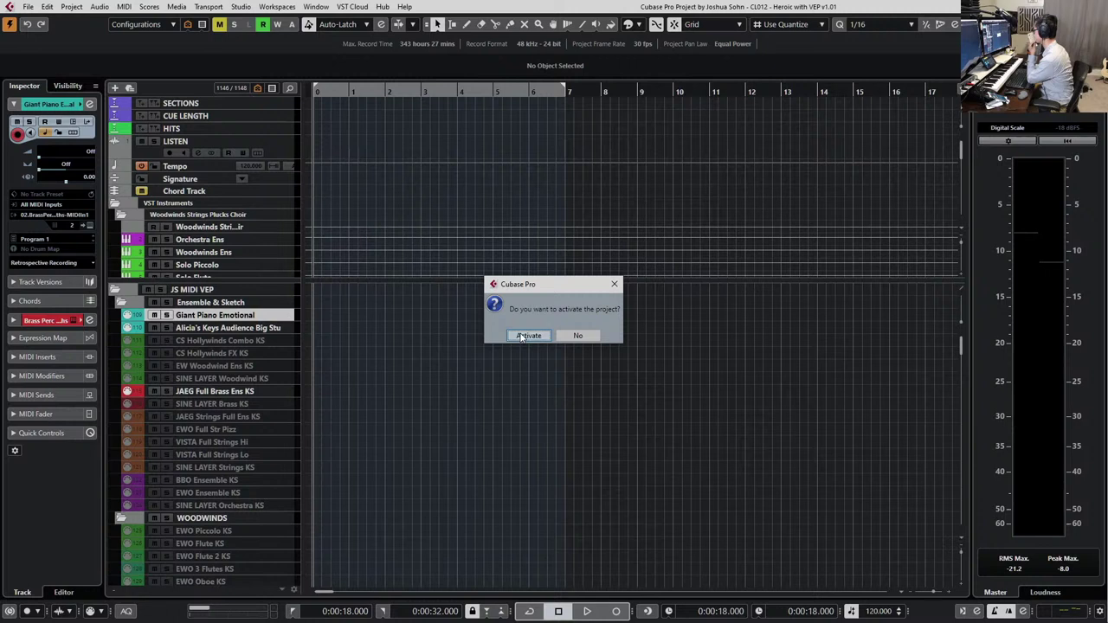
left_click(524, 335)
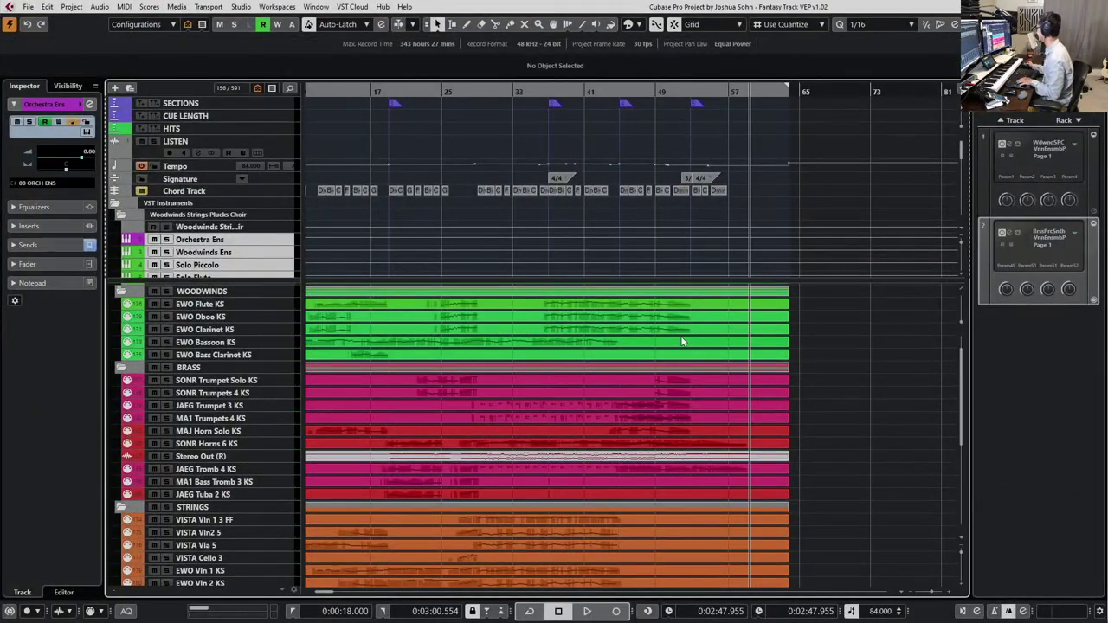
Look through the MIDI tracks from the woodwinds to the percussion and select the EWO Clarinet KS part
scroll(612, 370, "down", 2)
scroll(519, 381, "down", 5)
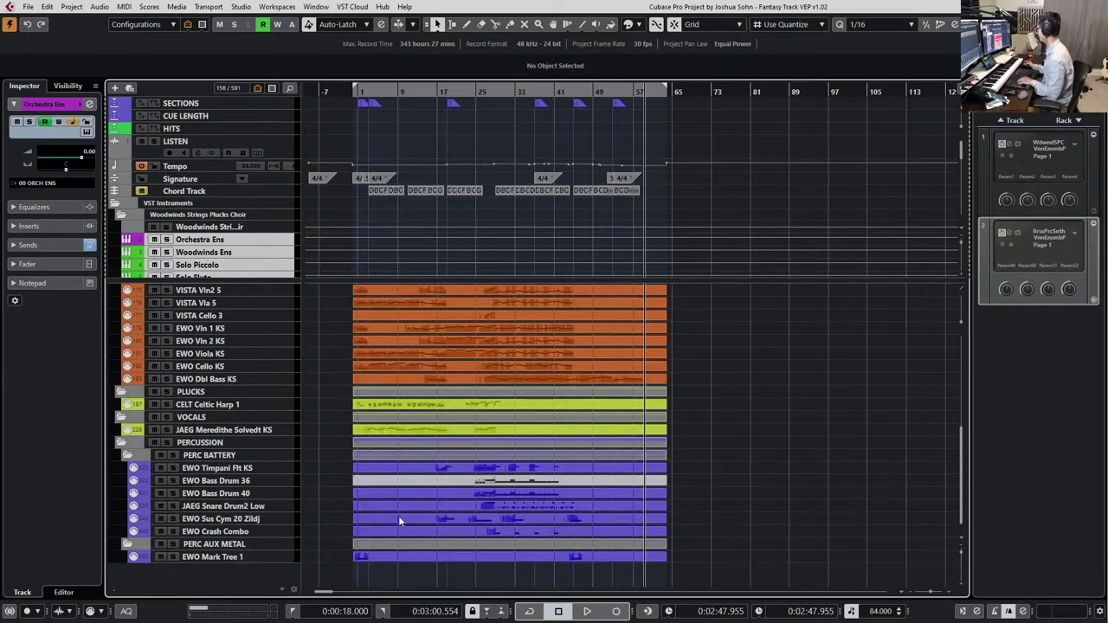
scroll(398, 485, "up", 6)
left_click(366, 362)
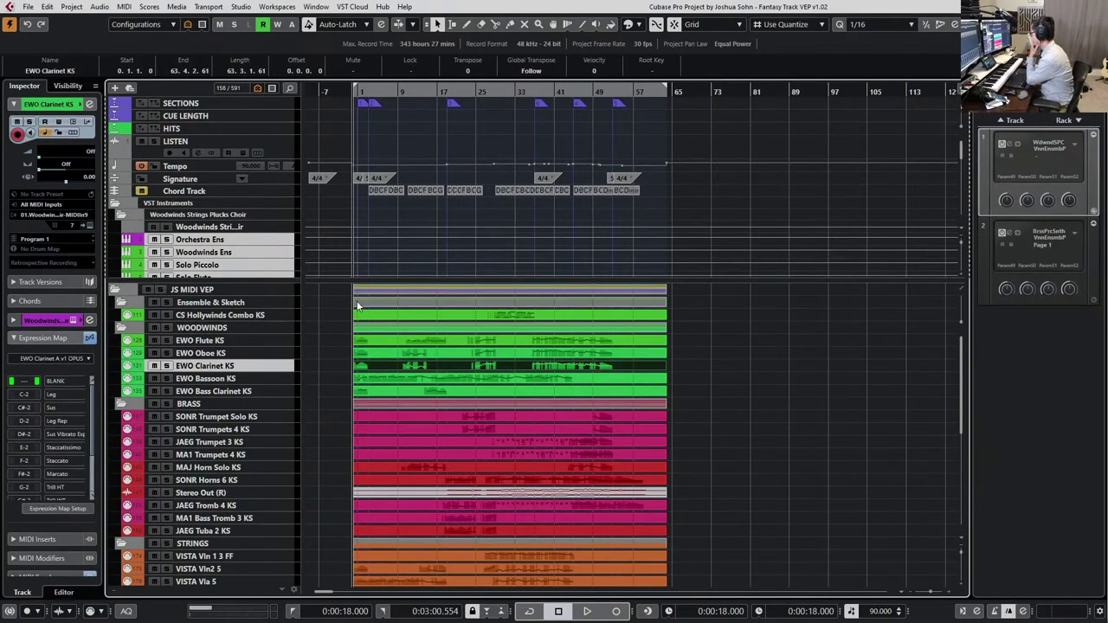
scroll(313, 318, "down", 2)
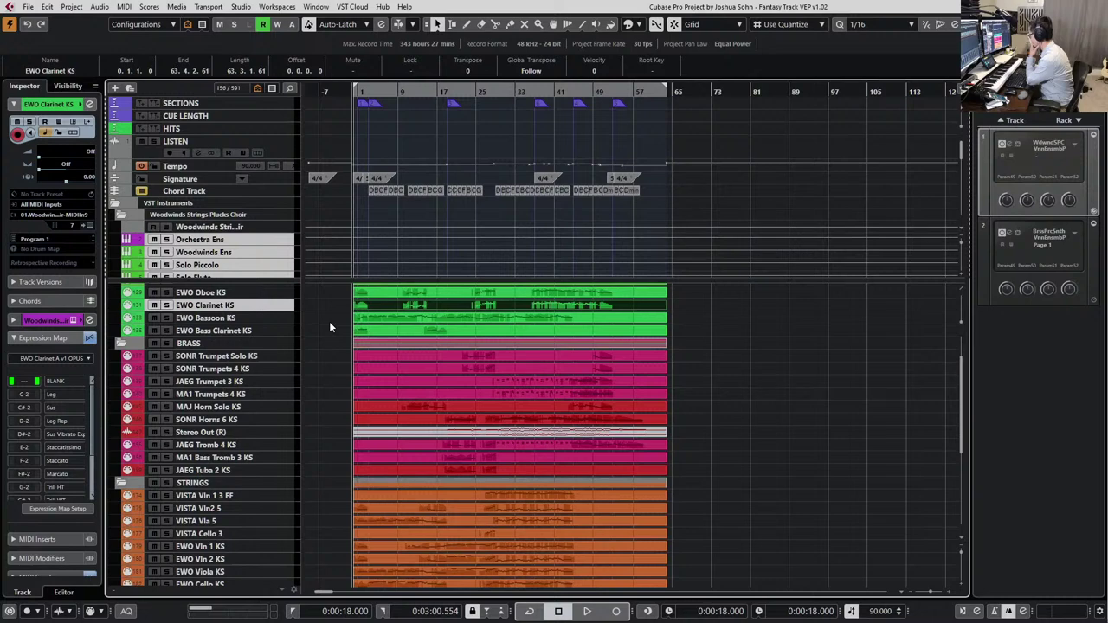
scroll(354, 327, "up", 2)
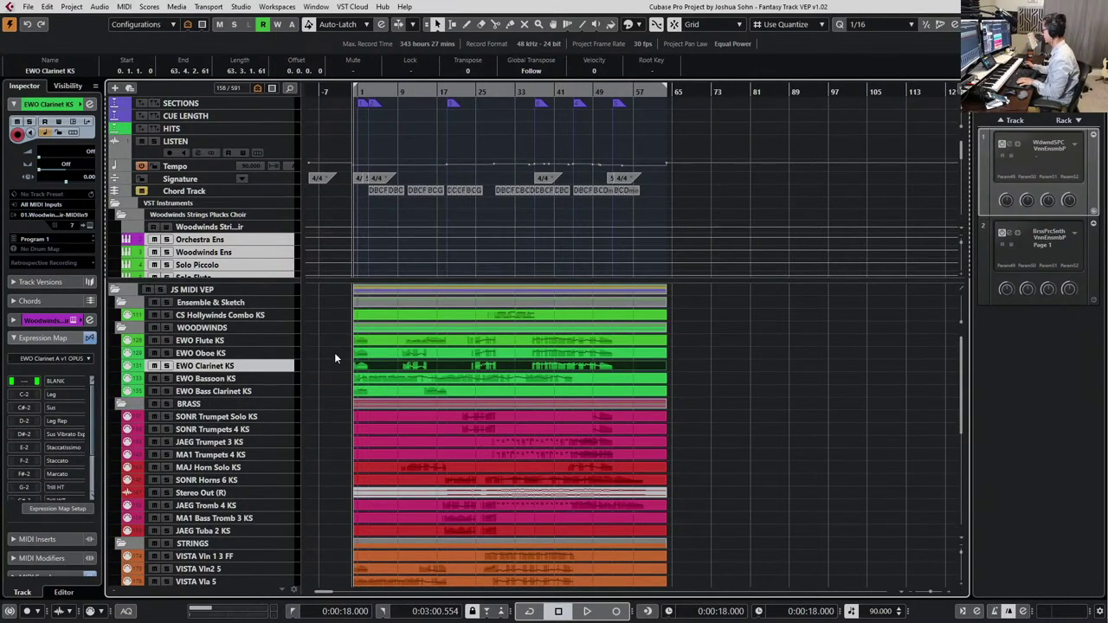
Select all parts in the project and look over the highlighted MIDI tracks from top to bottom
key("ctrl+a")
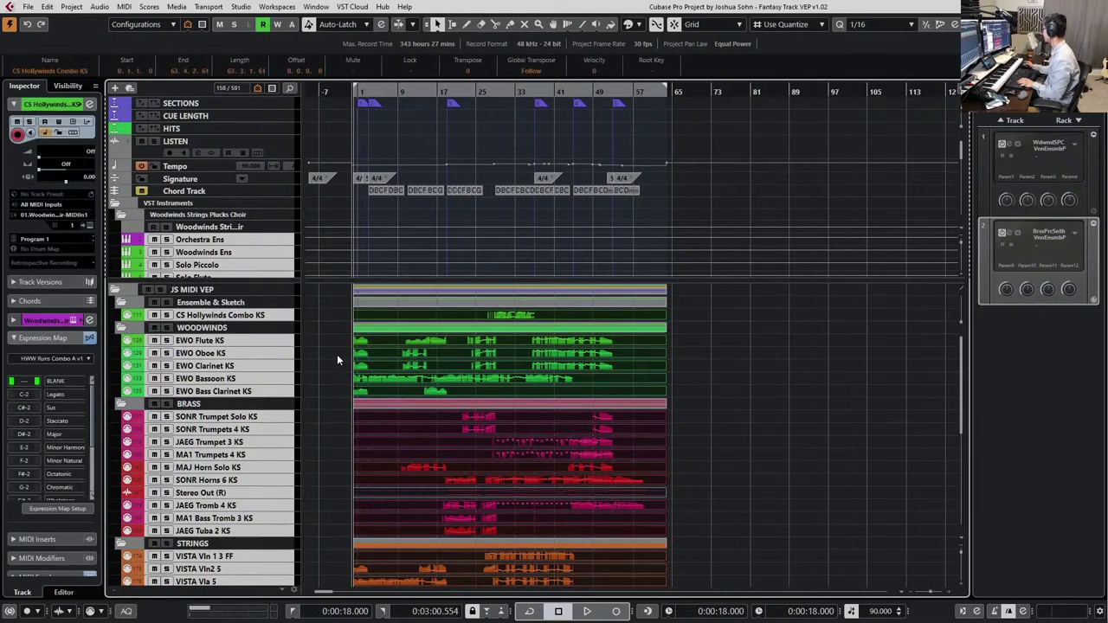
scroll(381, 389, "down", 8)
scroll(491, 505, "up", 5)
scroll(491, 506, "up", 3)
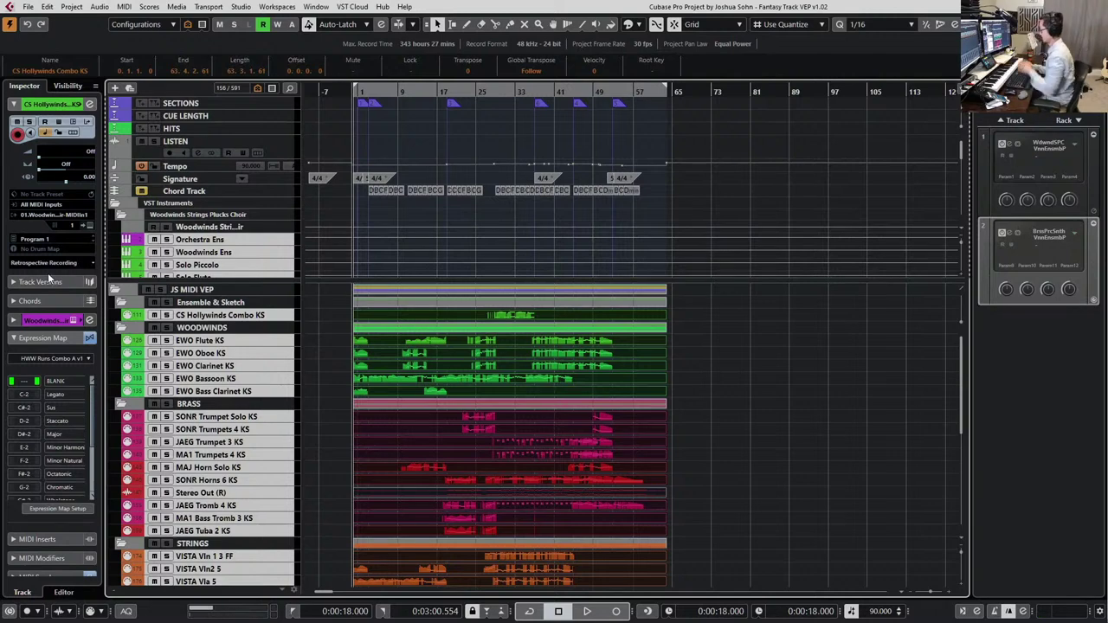
key("alt+Tab")
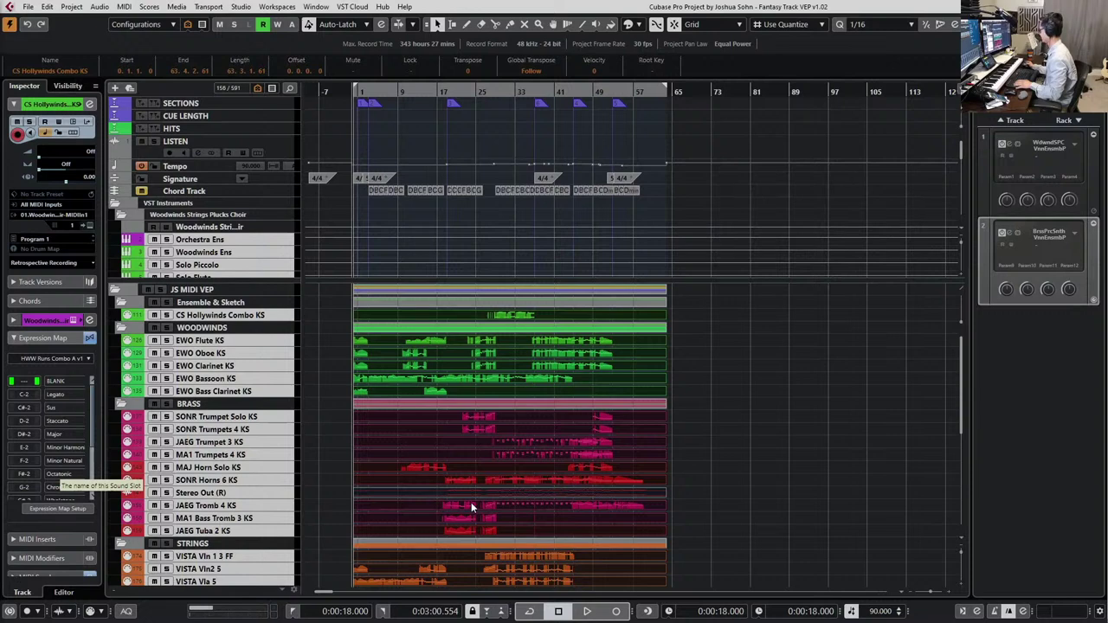
key("alt+Tab")
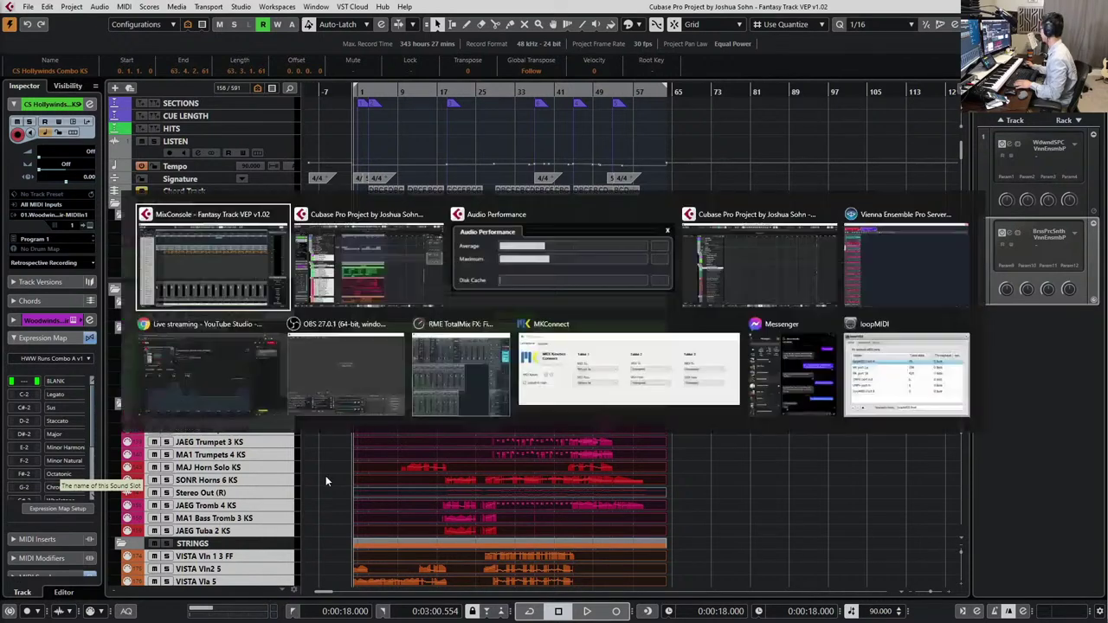
key("Tab")
key("Tab")
key("Tab")
key("Escape")
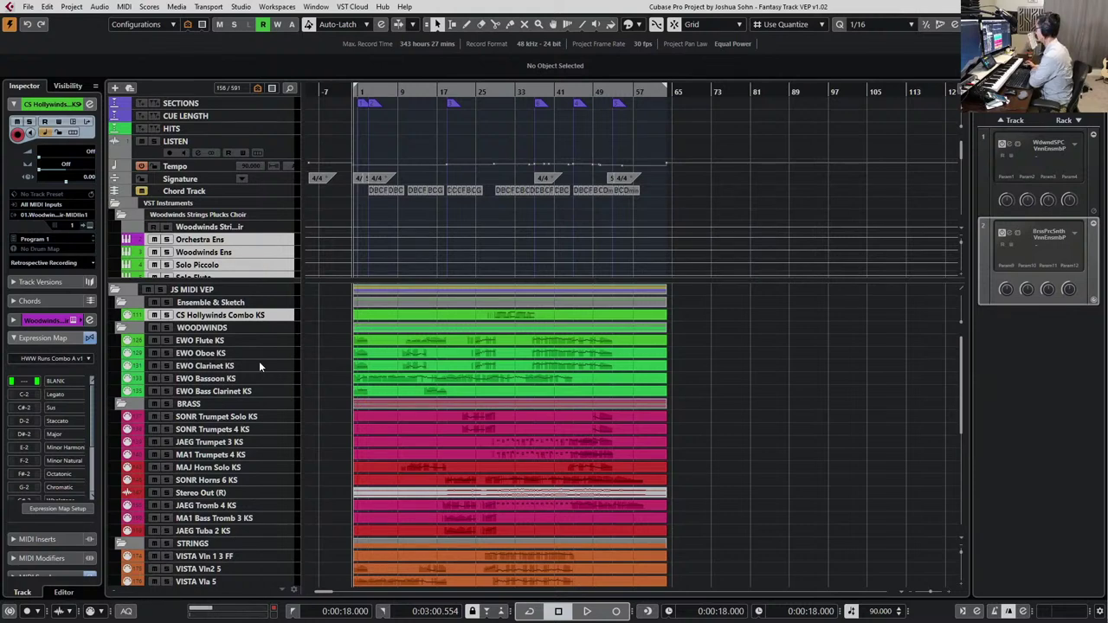
Select the EWO Oboe KS track, look over the tracks down to the percussion, and play the piece from the beginning
left_click(257, 354)
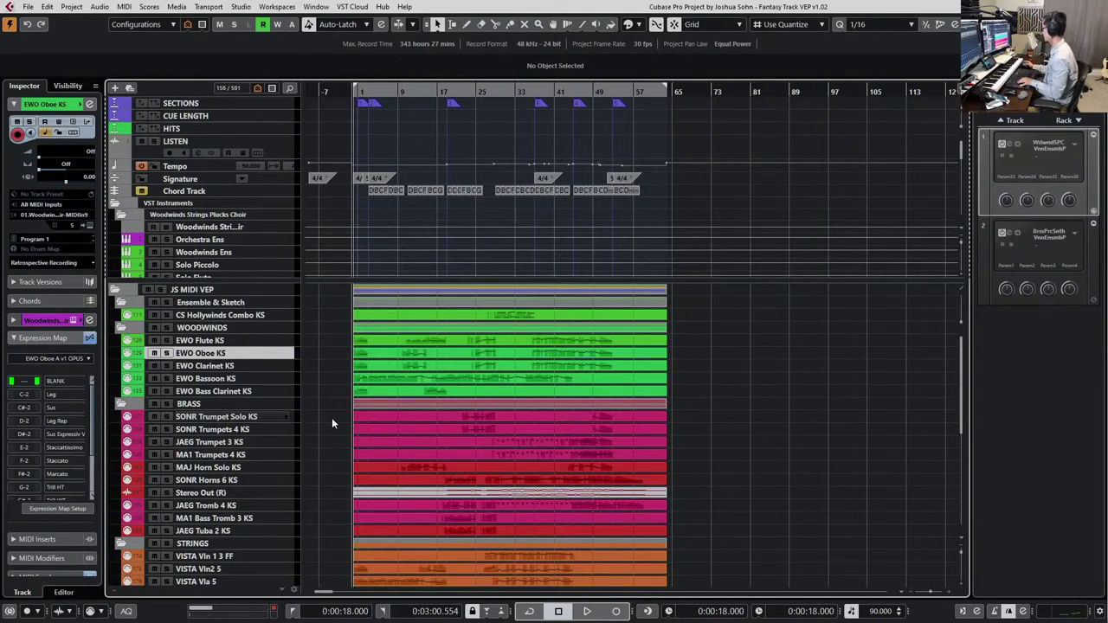
scroll(329, 419, "up", 3, "ctrl")
scroll(326, 421, "down", 5)
scroll(327, 421, "down", 1, "ctrl")
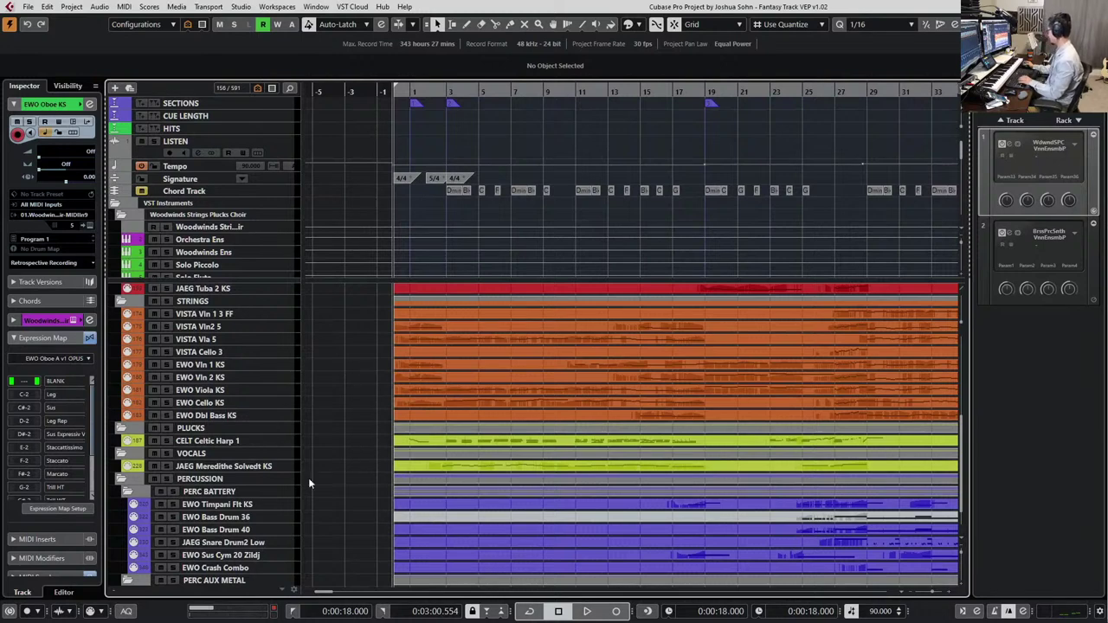
scroll(308, 478, "down", 1)
key("space")
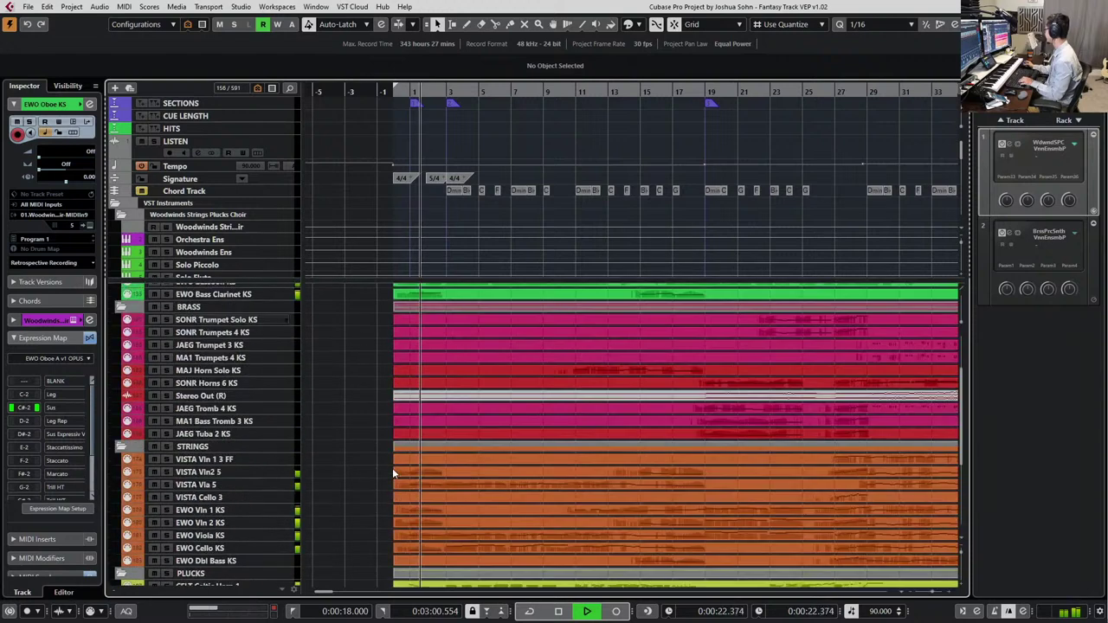
Enlarge the MIDI track area and follow the playback across the brass, strings, vocals and percussion with the whole arrangement in view
scroll(392, 468, "up", 5)
key("g")
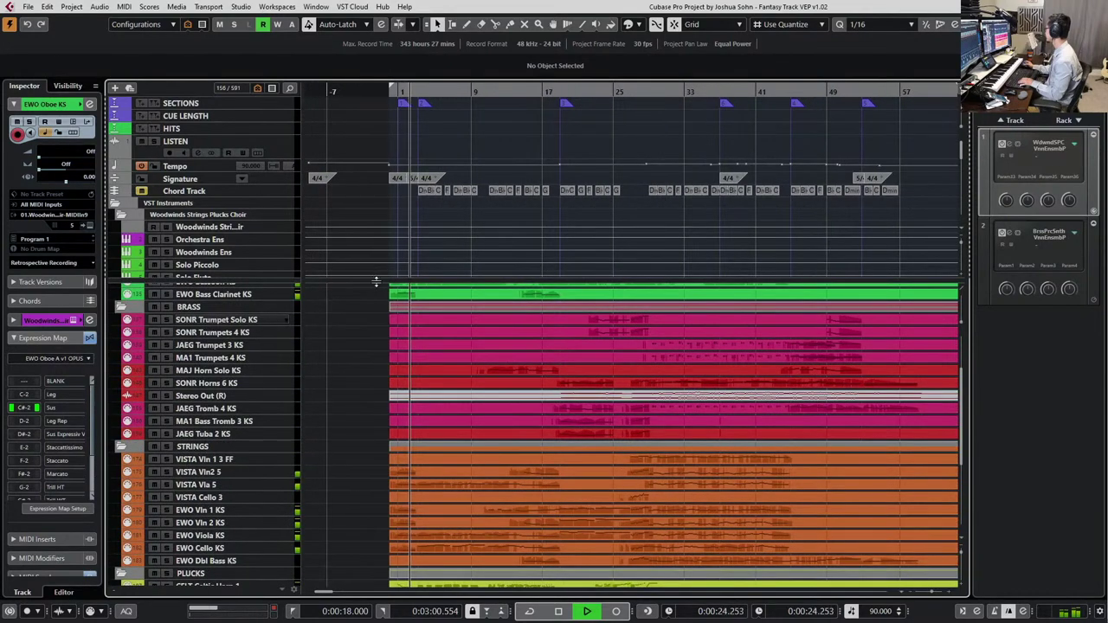
scroll(381, 303, "down", 2)
scroll(384, 310, "down", 4)
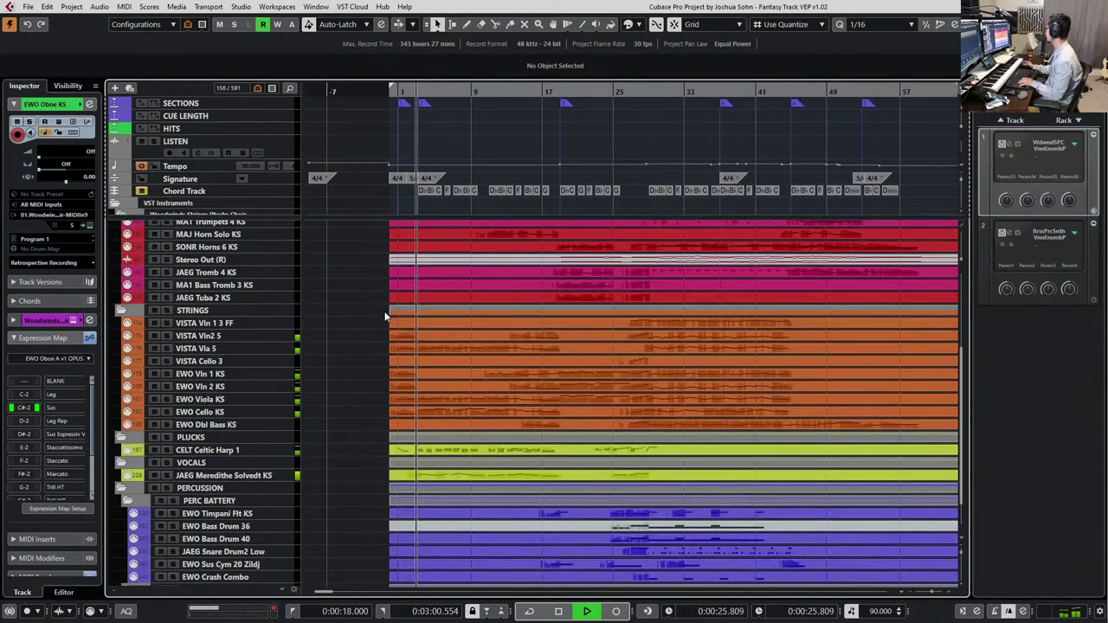
scroll(568, 422, "right", 2)
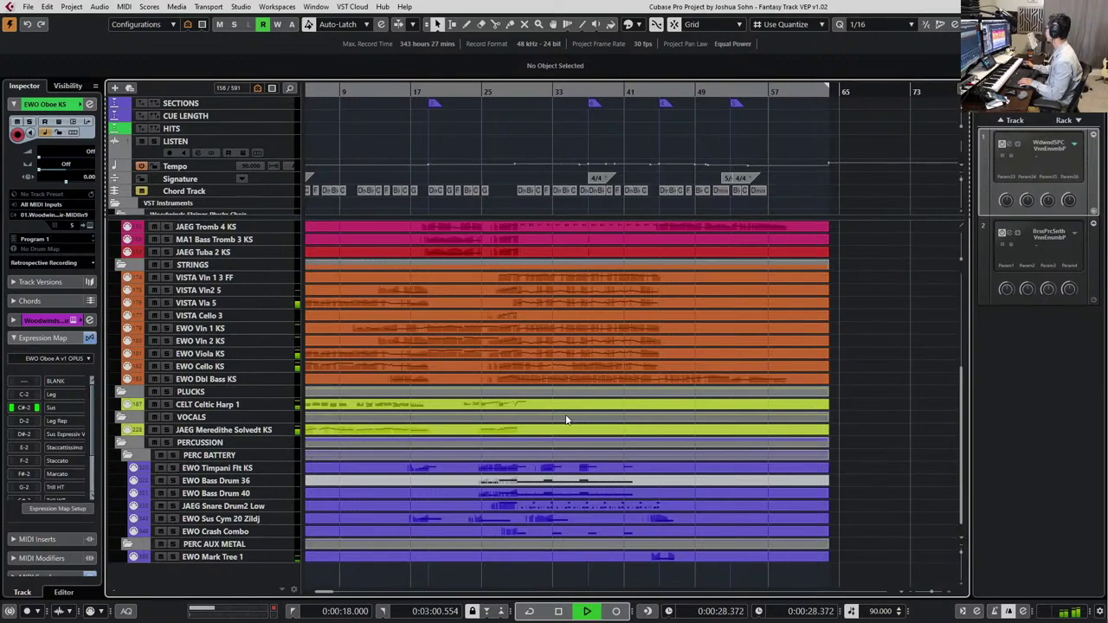
scroll(550, 420, "left", 1)
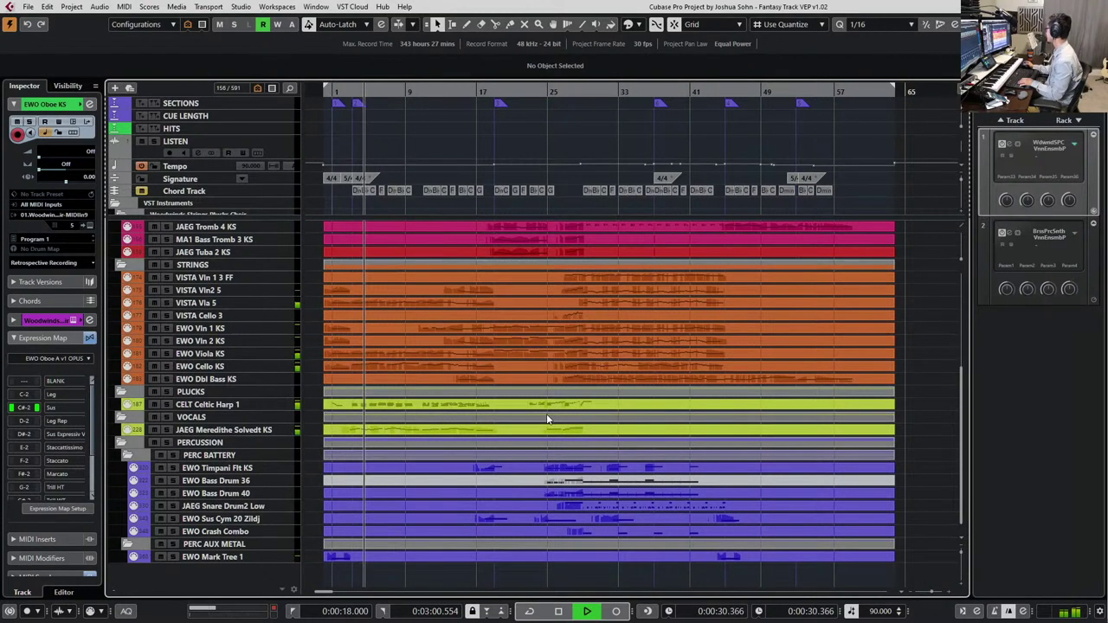
scroll(287, 155, "down", 2)
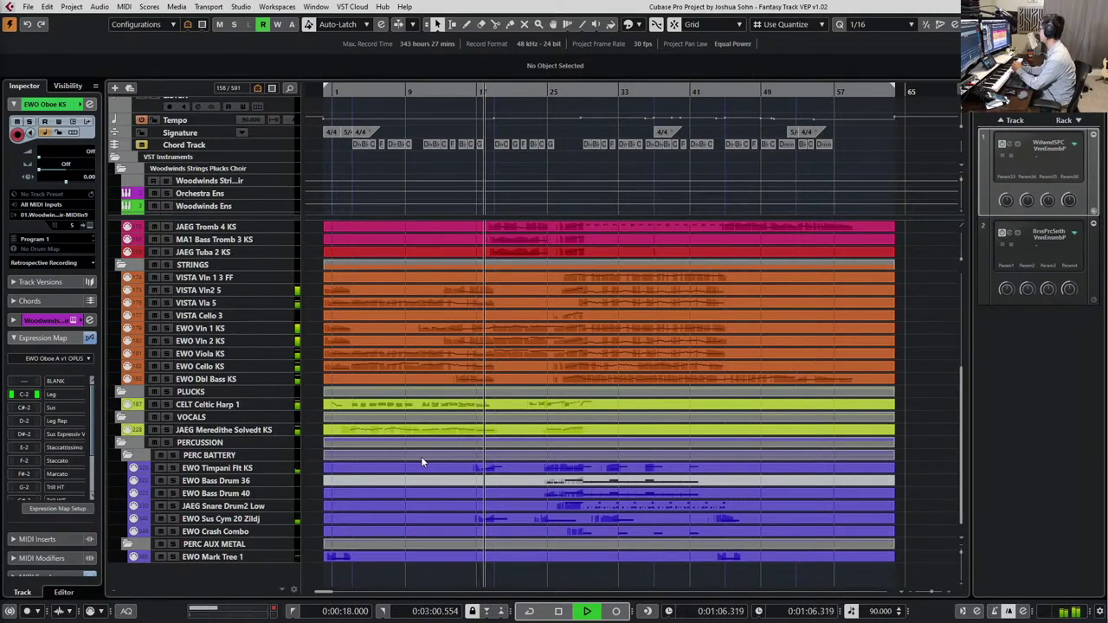
Select the VISTA Vln2 5 part, stop the playback and set the playback position just before bar 17
left_click(497, 290)
key("space")
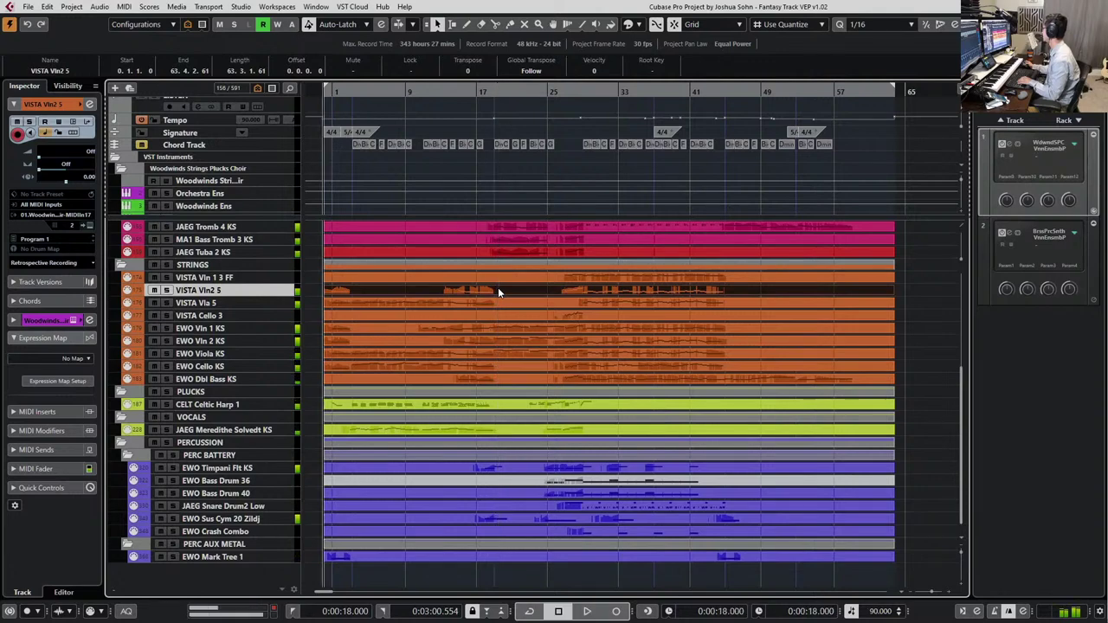
left_click(476, 91)
scroll(567, 372, "up", 2)
scroll(485, 402, "up", 2)
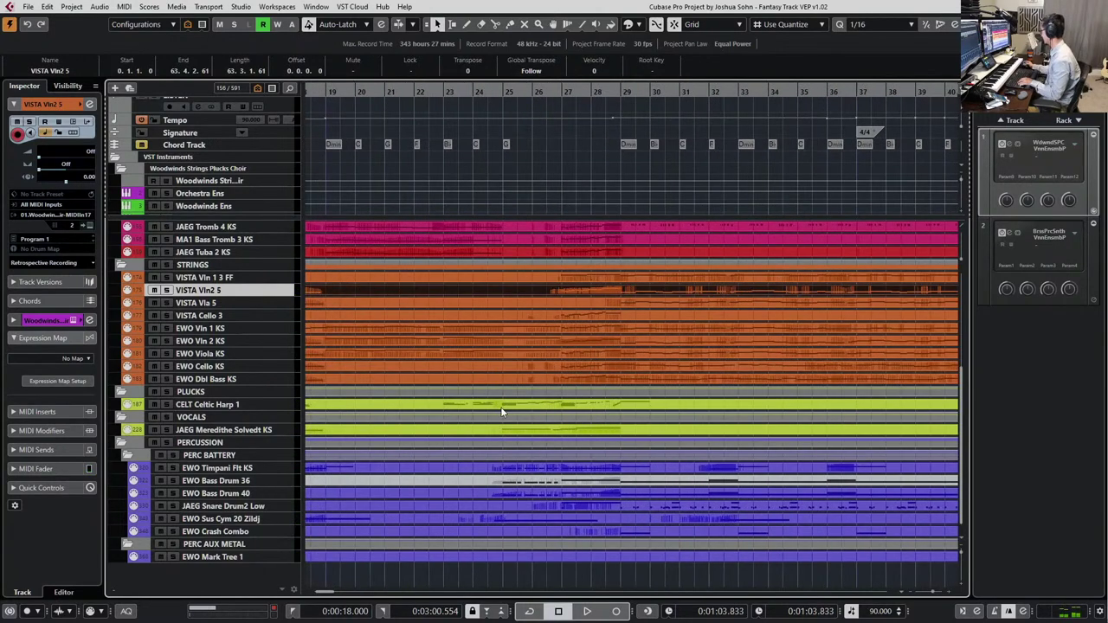
scroll(456, 418, "up", 4)
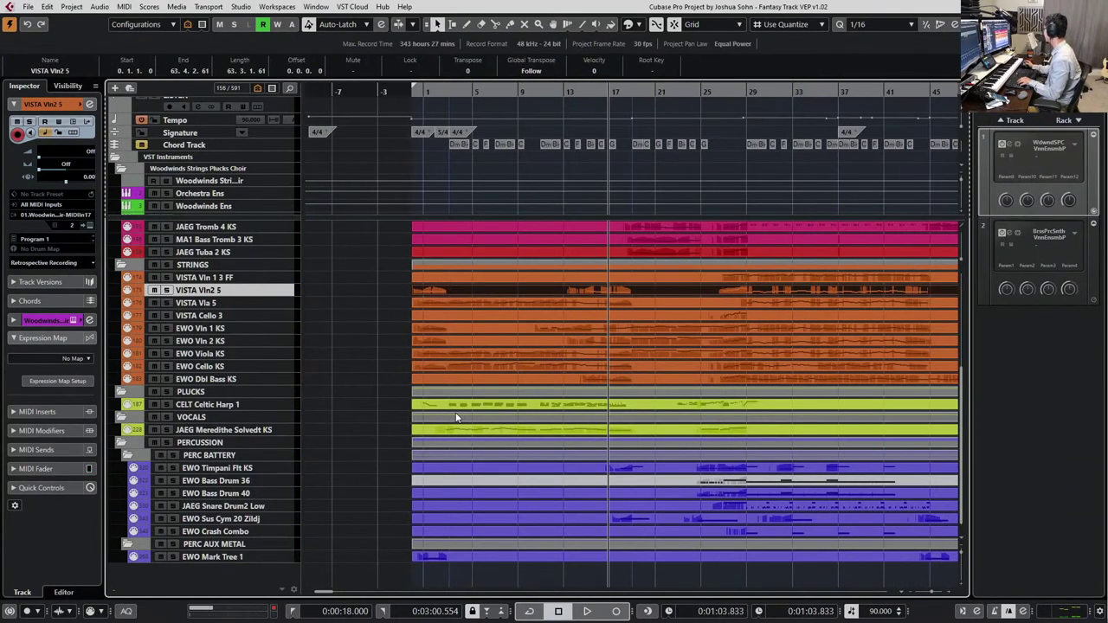
scroll(488, 360, "right", 4)
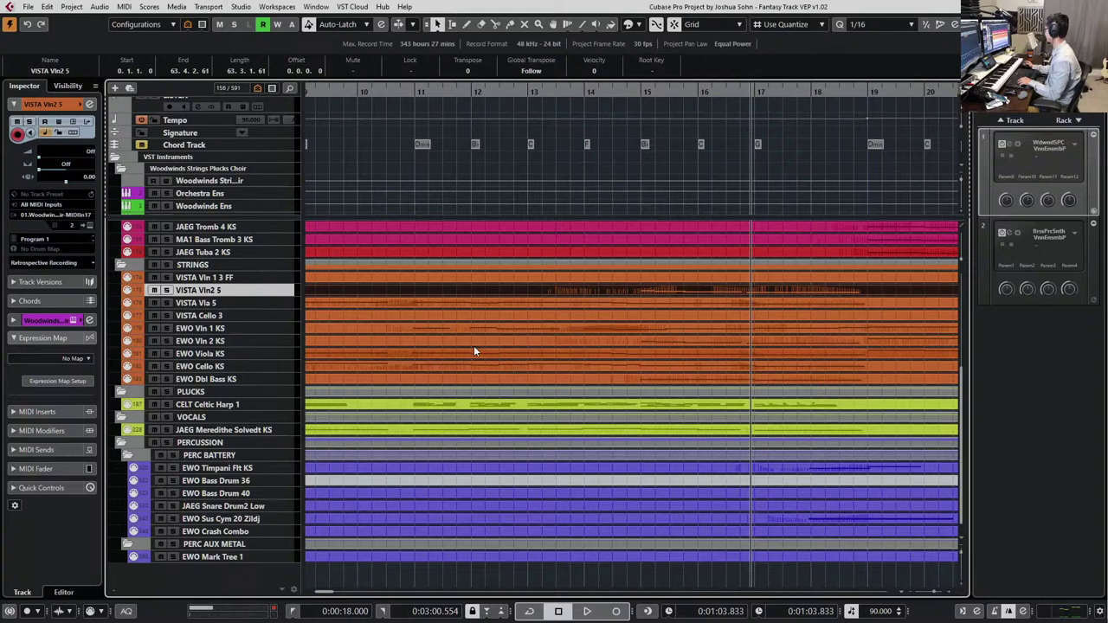
Open the EWO Vln 1 KS part in the Key Editor, examine its notes with the Expression and Modulation curves, and close it
left_click(629, 332)
double_click(630, 336)
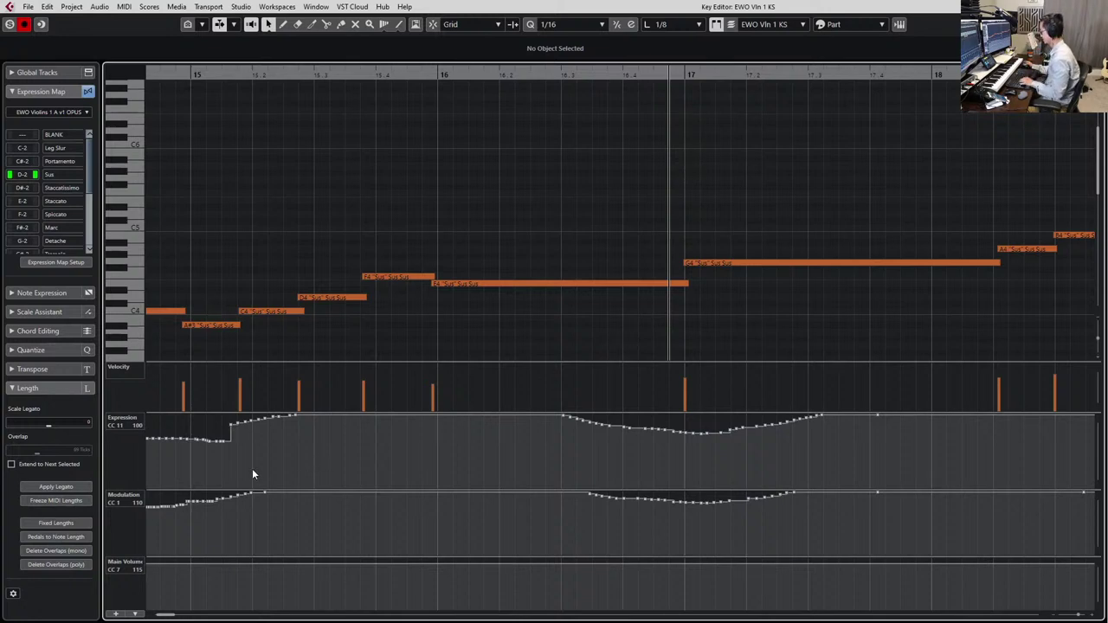
key("Escape")
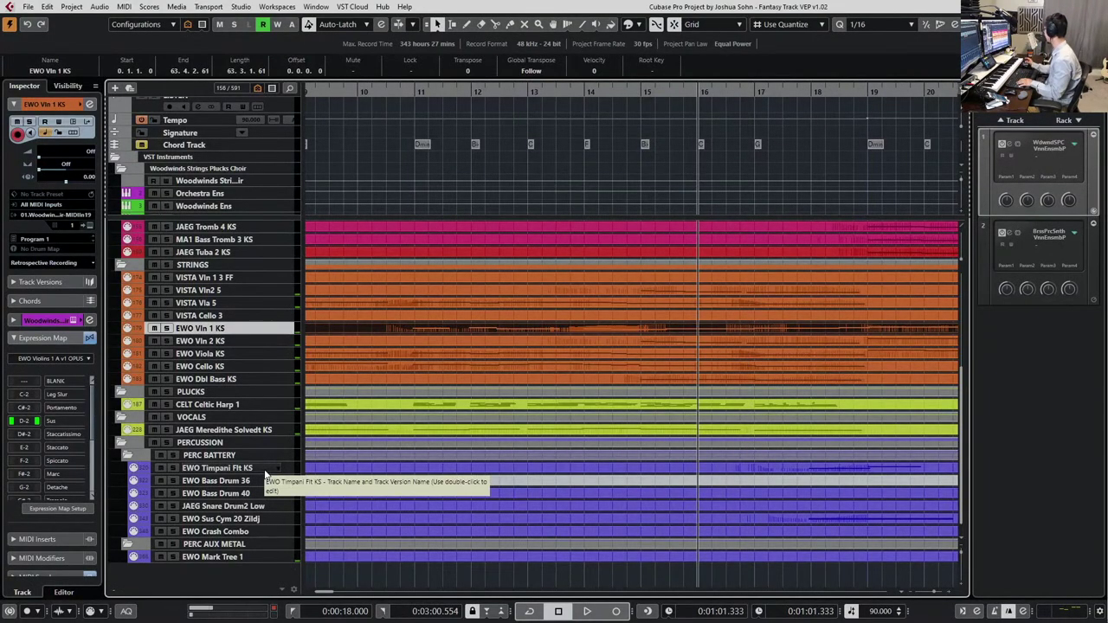
Play the passage from bar 16, stop it, and look over the arrangement from the percussion back up to the woodwinds
key("space")
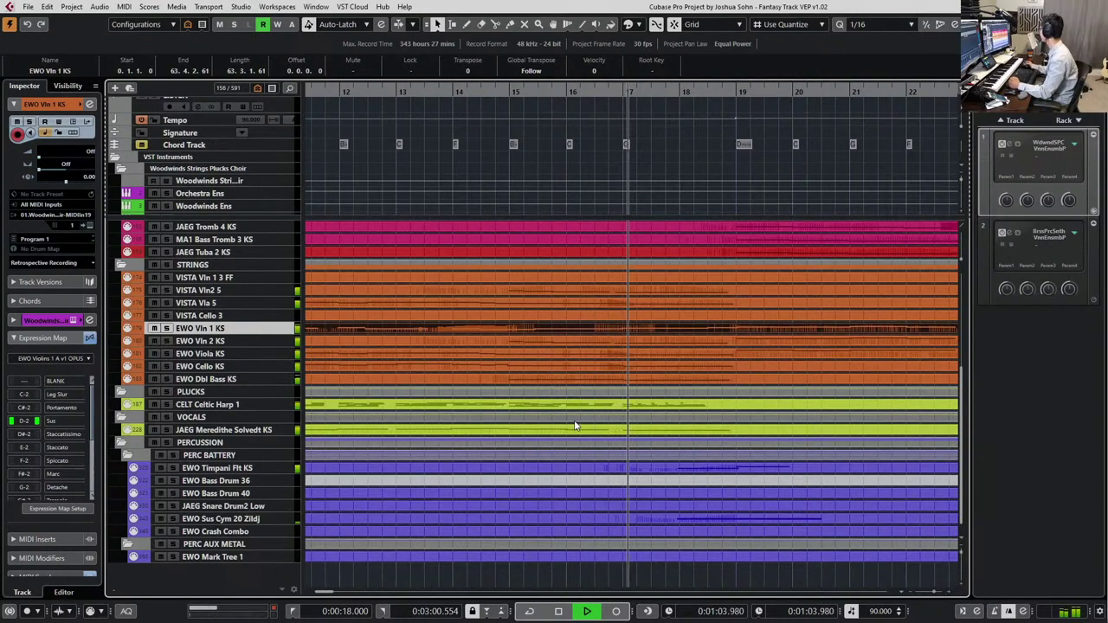
scroll(712, 346, "down", 3)
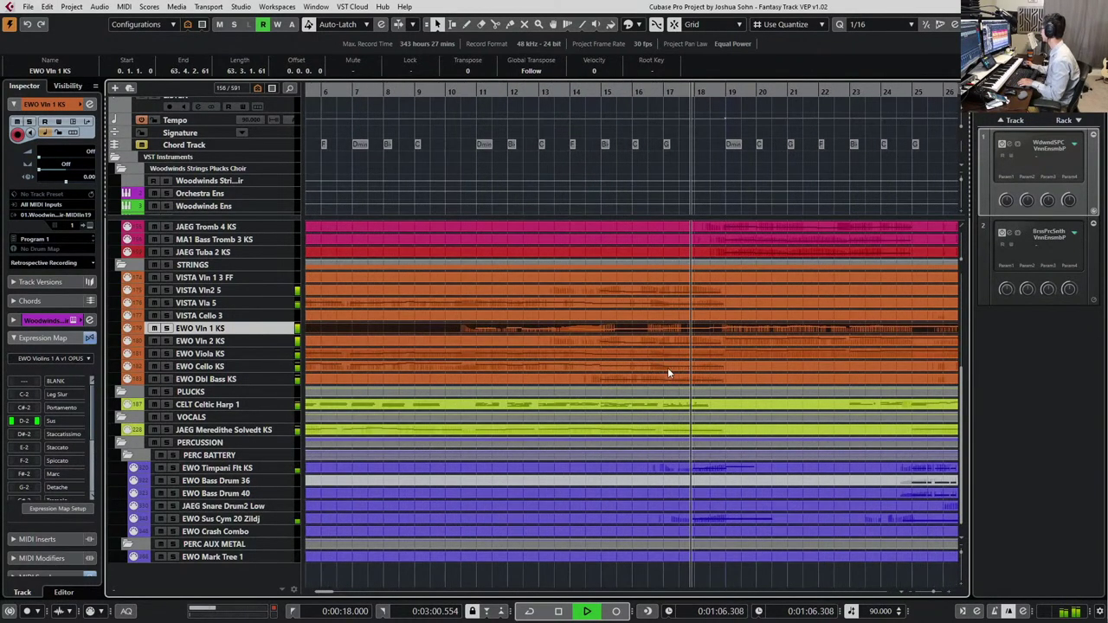
scroll(603, 365, "right", 4)
scroll(684, 382, "up", 4)
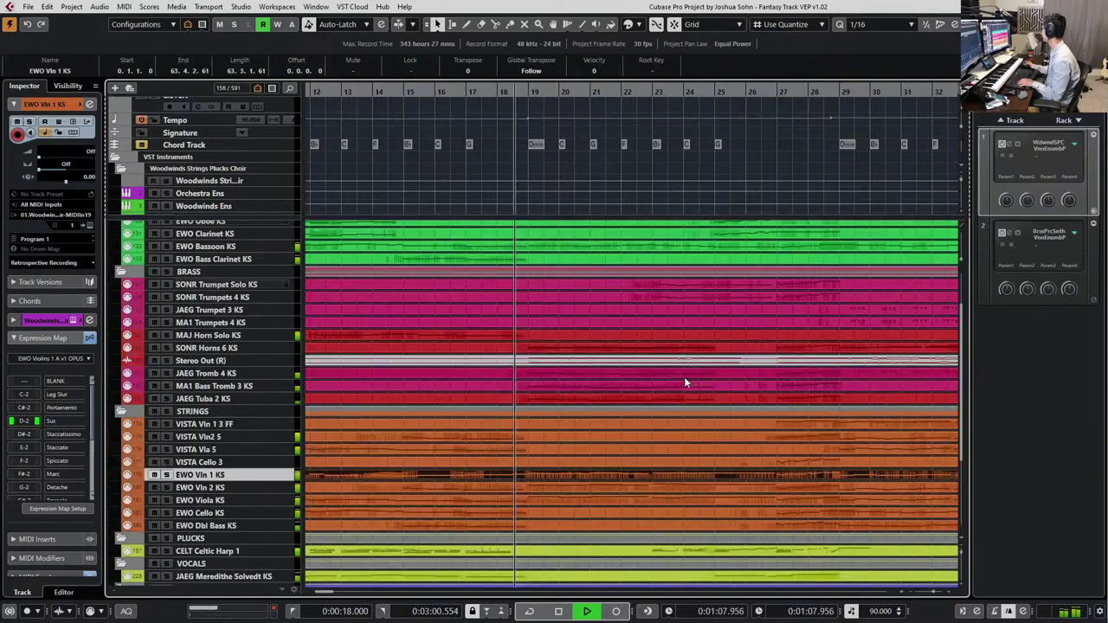
key("space")
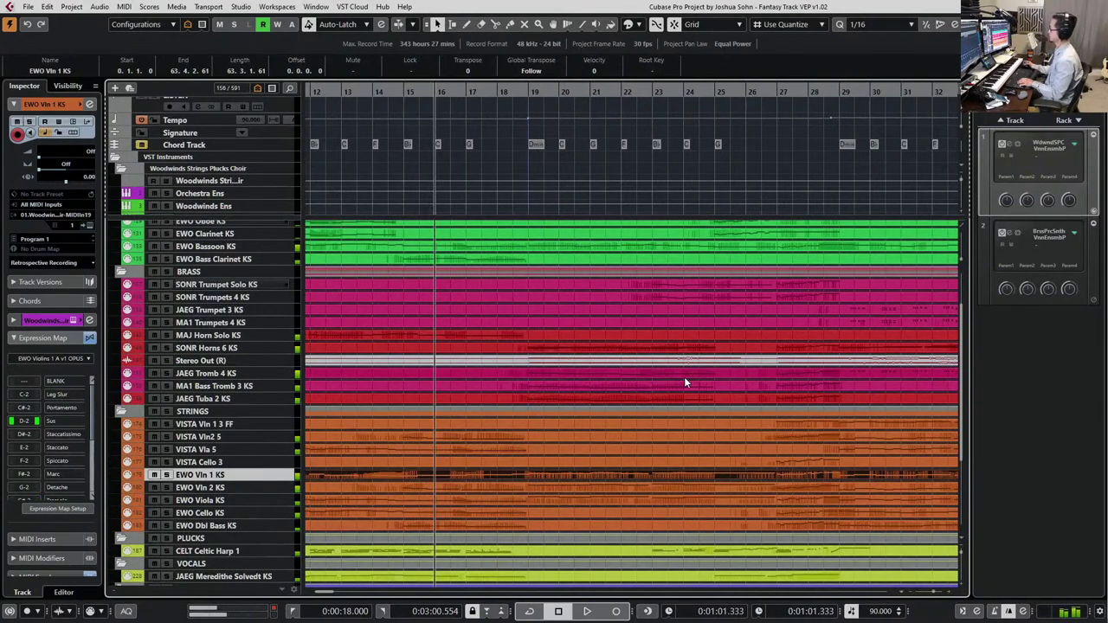
scroll(684, 391, "down", 2)
scroll(684, 391, "down", 5)
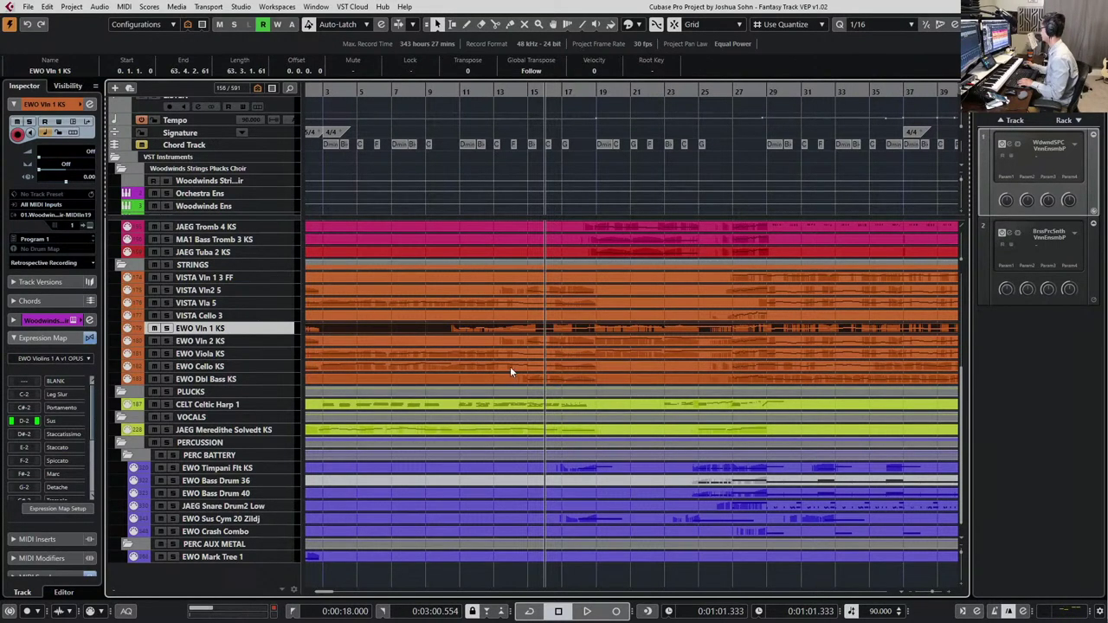
key("g")
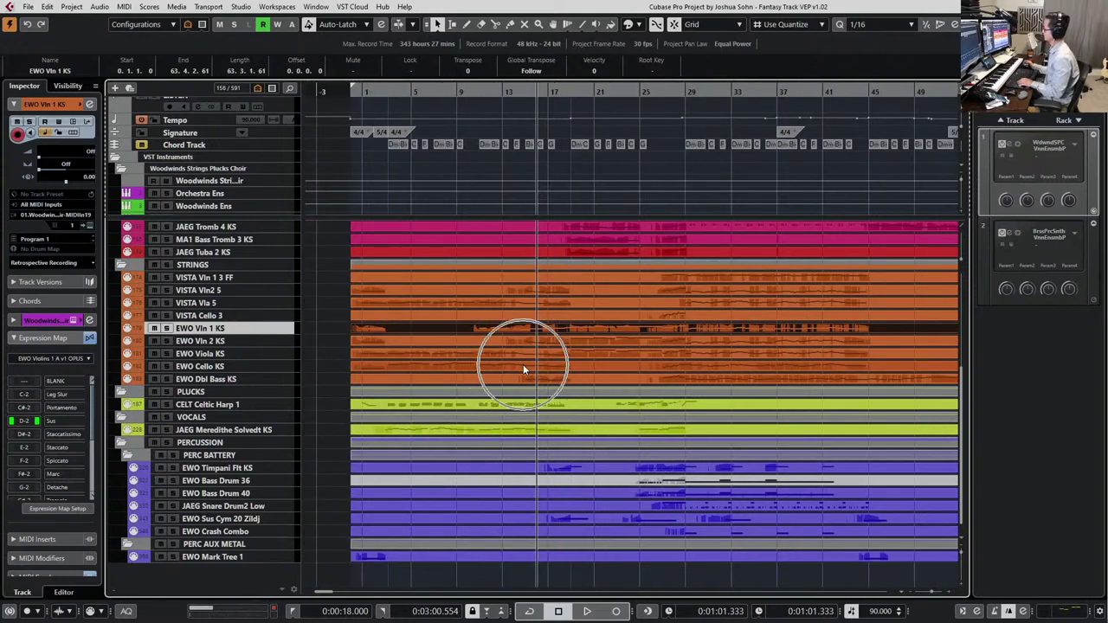
scroll(523, 364, "up", 5)
key("g")
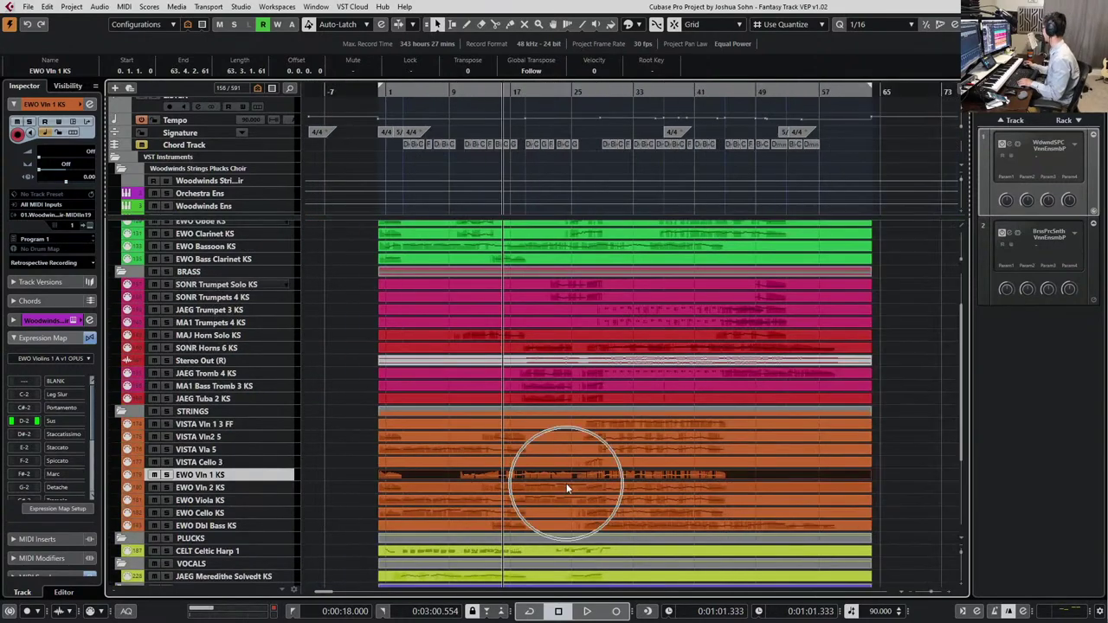
Look over the arrangement from the strings up to the top of the JS MIDI VEP folder, calling off a started project close
scroll(564, 438, "right", 2)
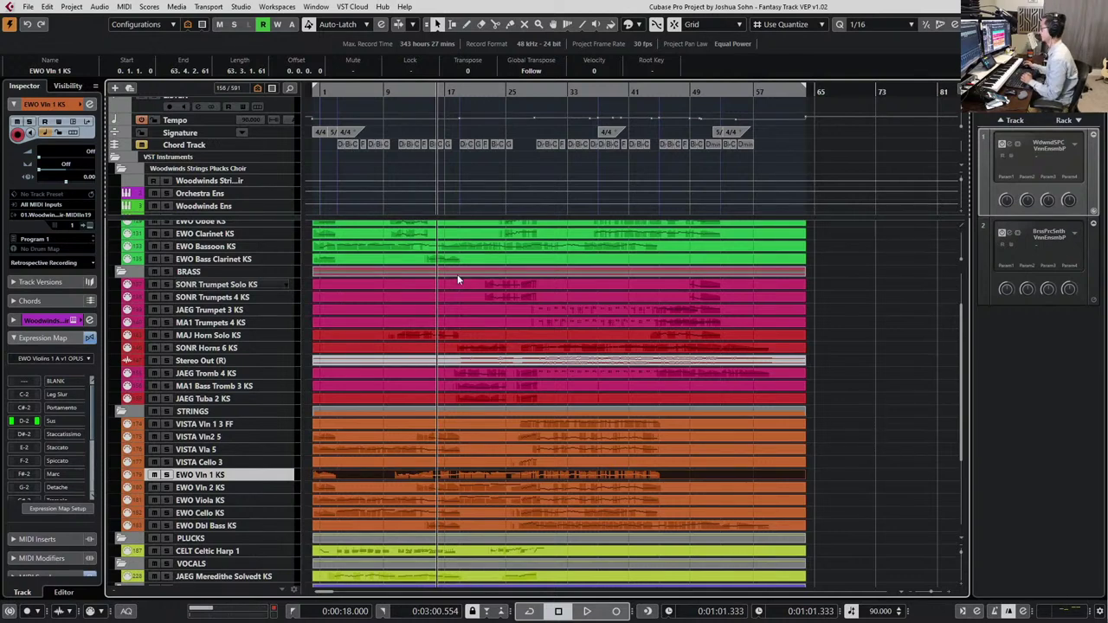
scroll(482, 263, "up", 3)
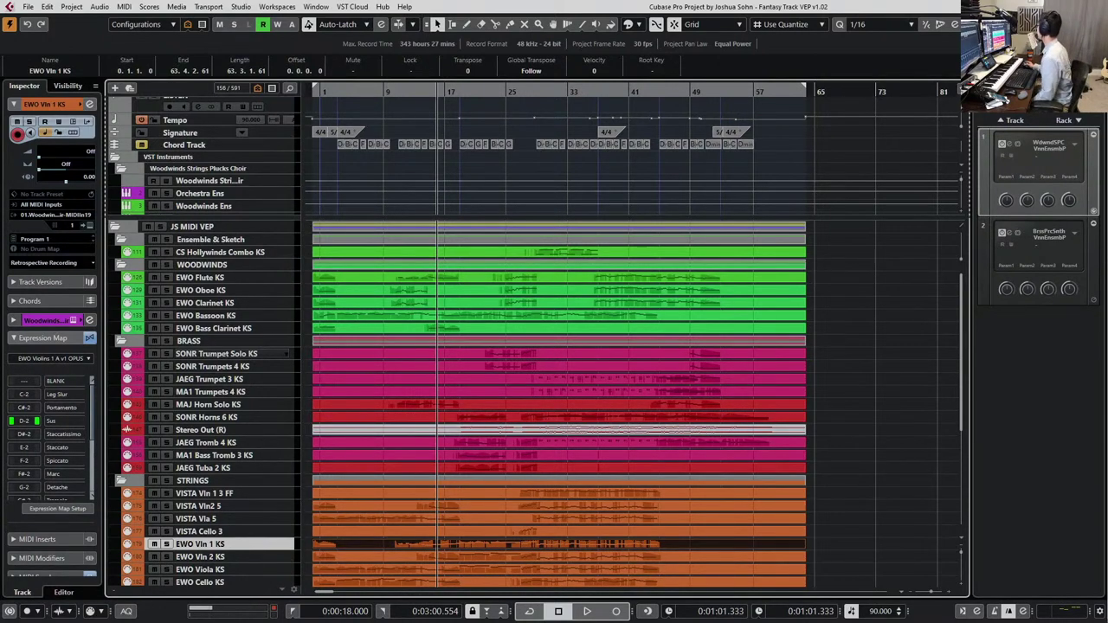
key("ctrl+w")
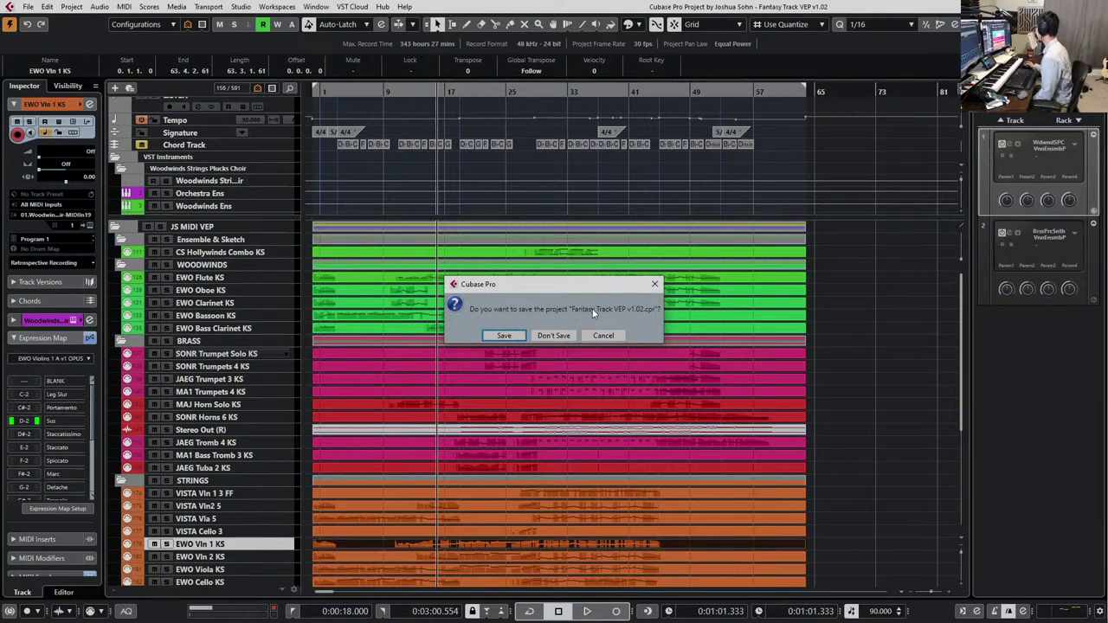
left_click(588, 333)
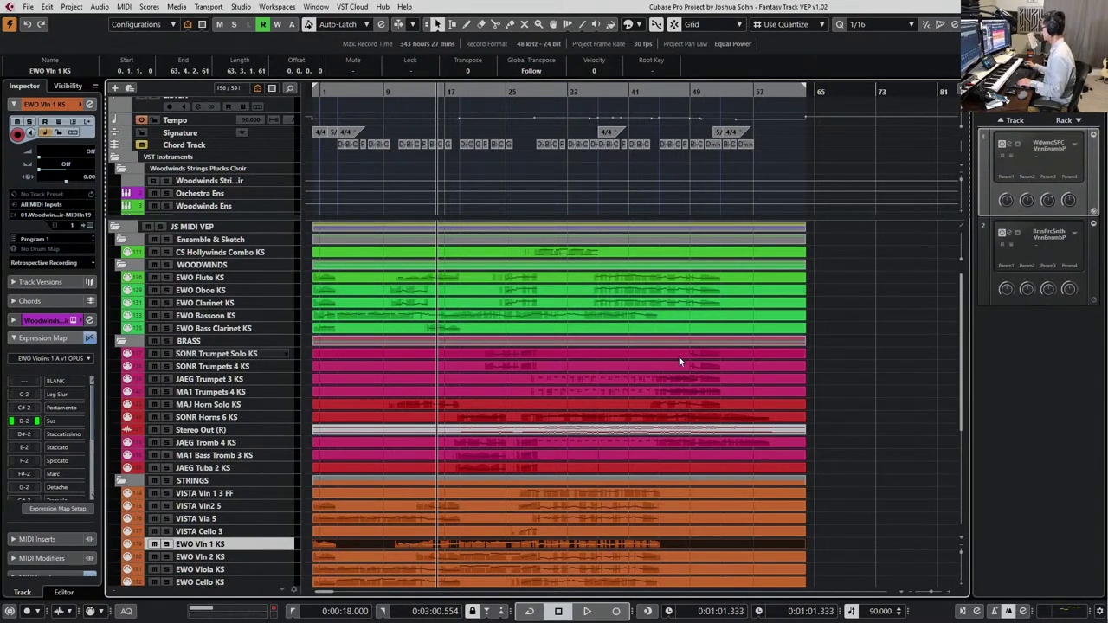
scroll(679, 356, "down", 5)
scroll(682, 370, "up", 5)
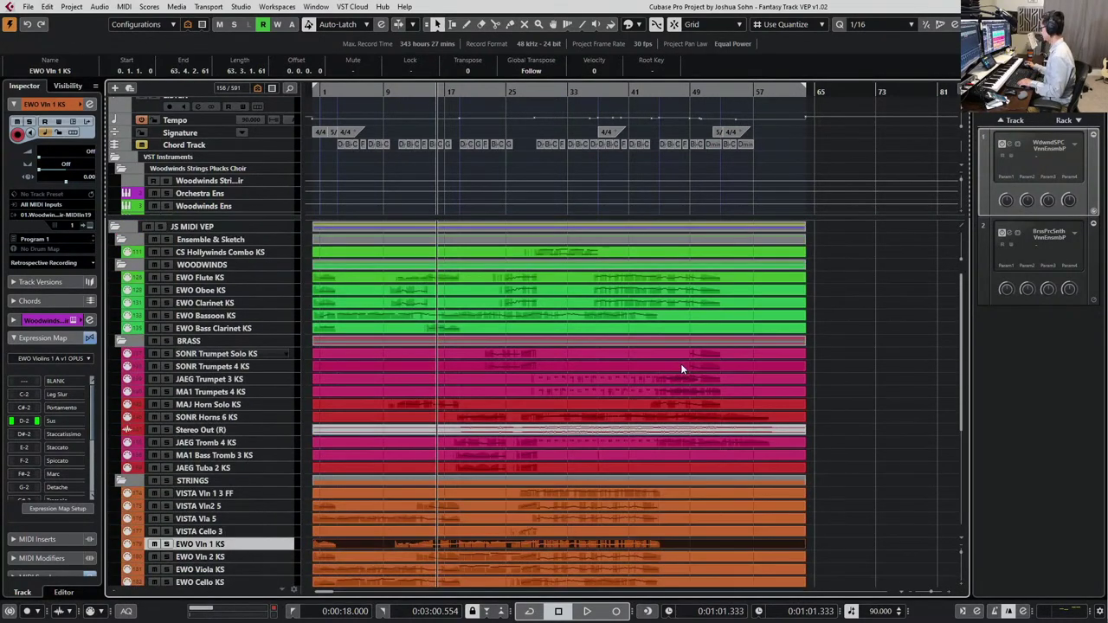
Select all parts on every track to view their notes highlighted, and clear the selection
left_click(608, 340)
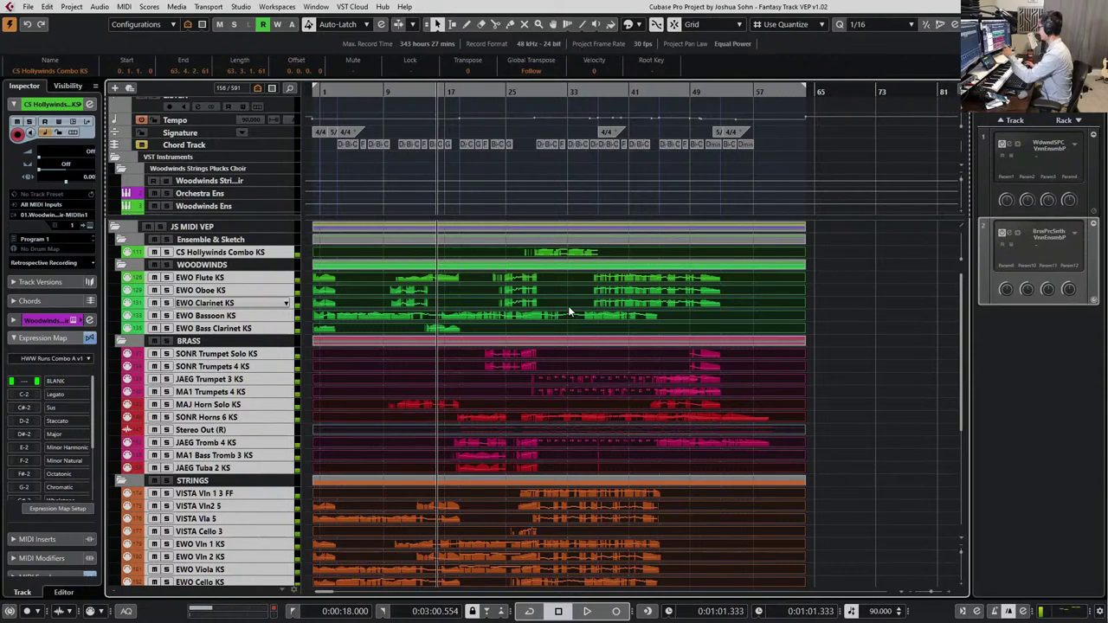
left_click(836, 308)
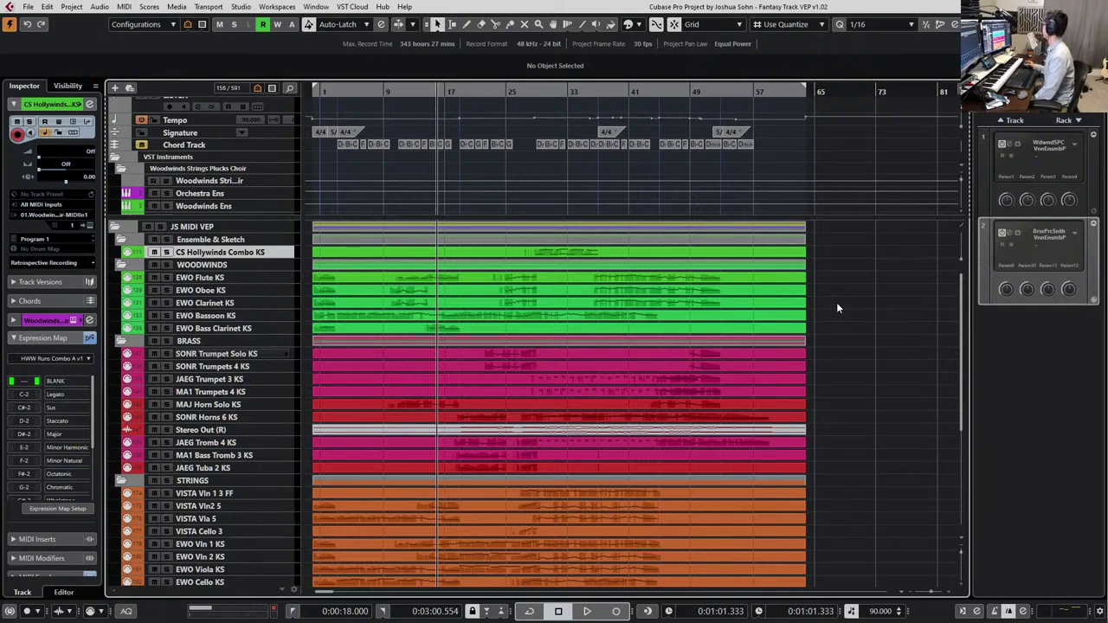
left_click_drag(849, 240, 774, 305)
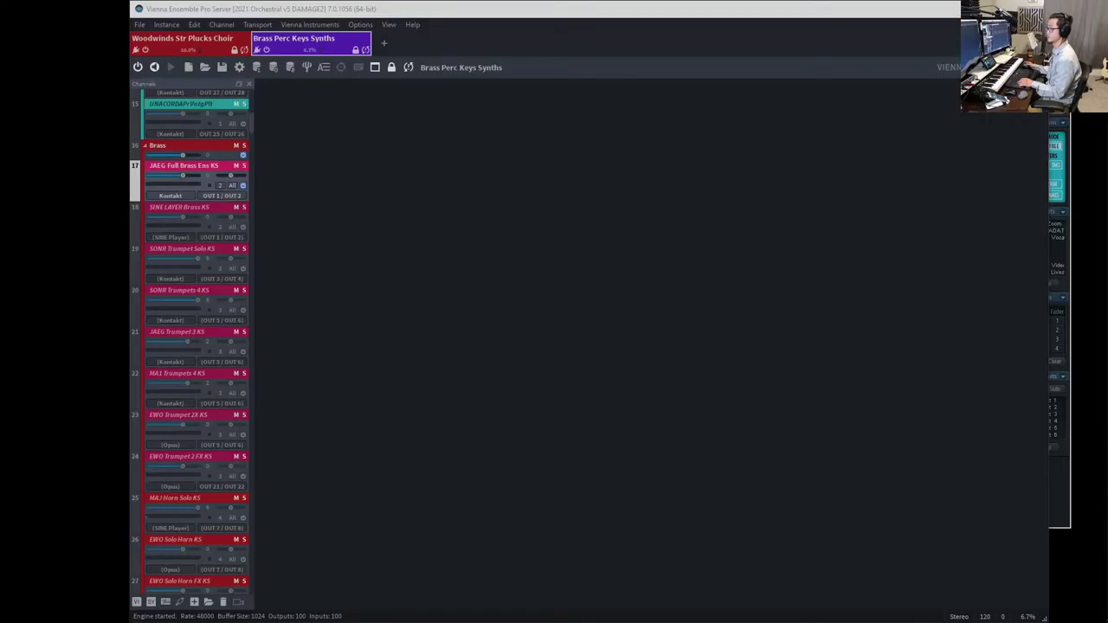
In Vienna Ensemble Pro Server, view the Woodwinds Str Plucks Choir instance and return to the Brass Perc Keys Synths instance
left_click(187, 45)
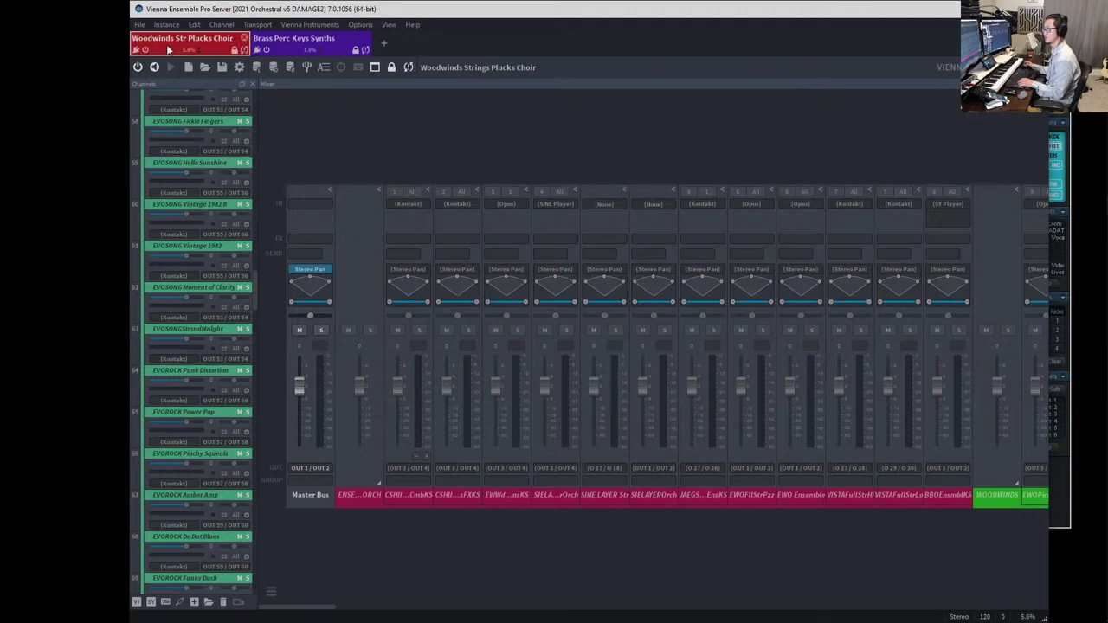
left_click(299, 35)
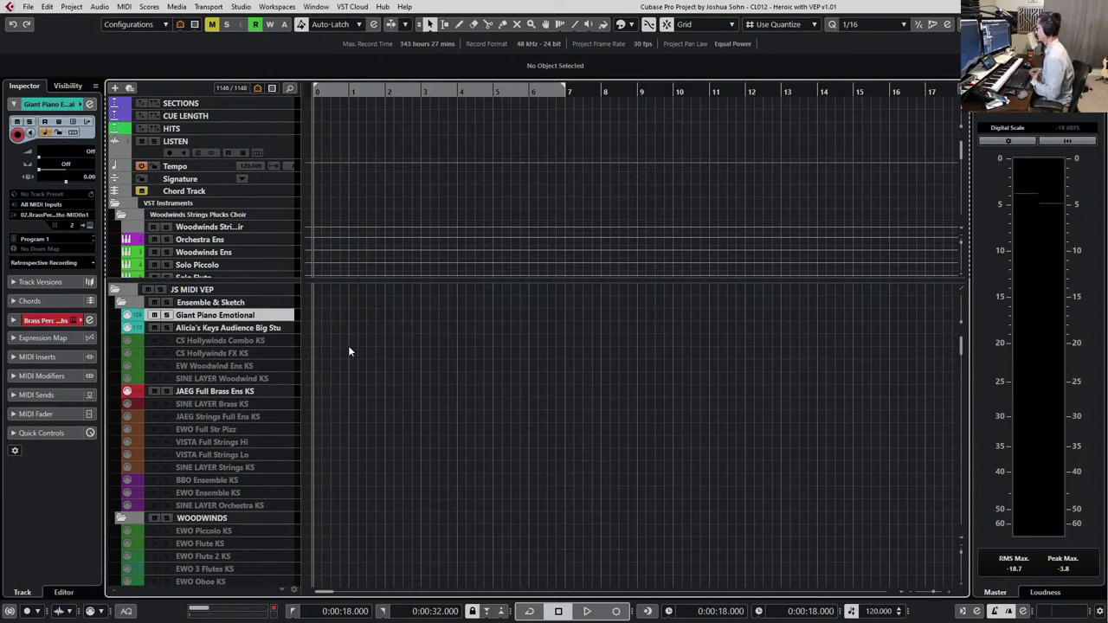
In Cubase's Heroic with VEP v1.01 project, select the JAEG Full Brass Ens KS track, followed by Giant Piano Emotional in Ensemble & Sketch
scroll(247, 360, "down", 3)
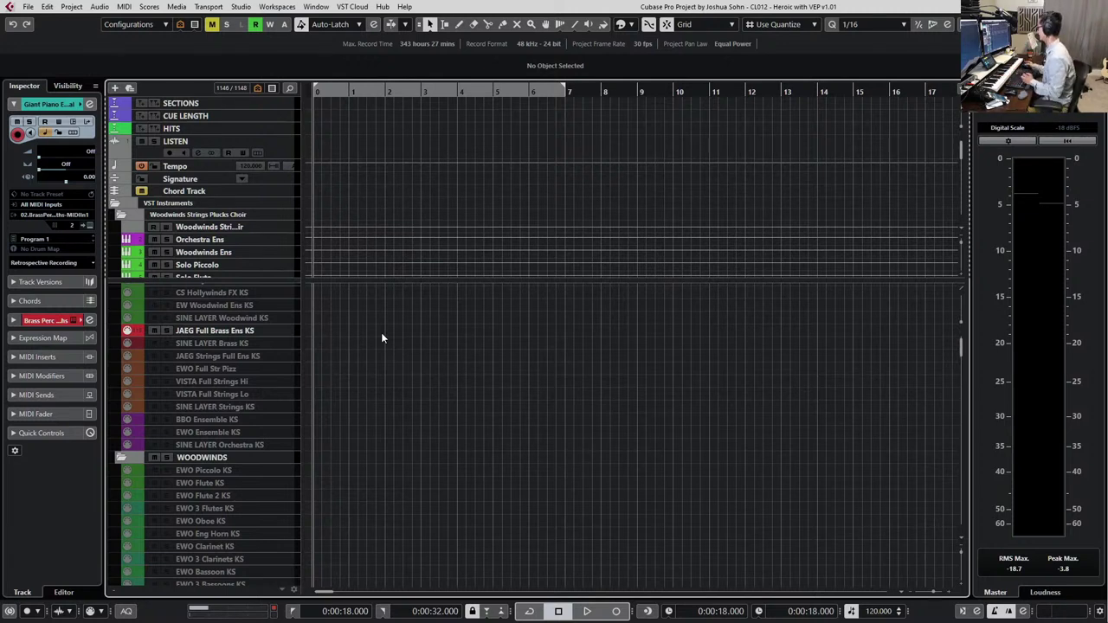
right_click(289, 332)
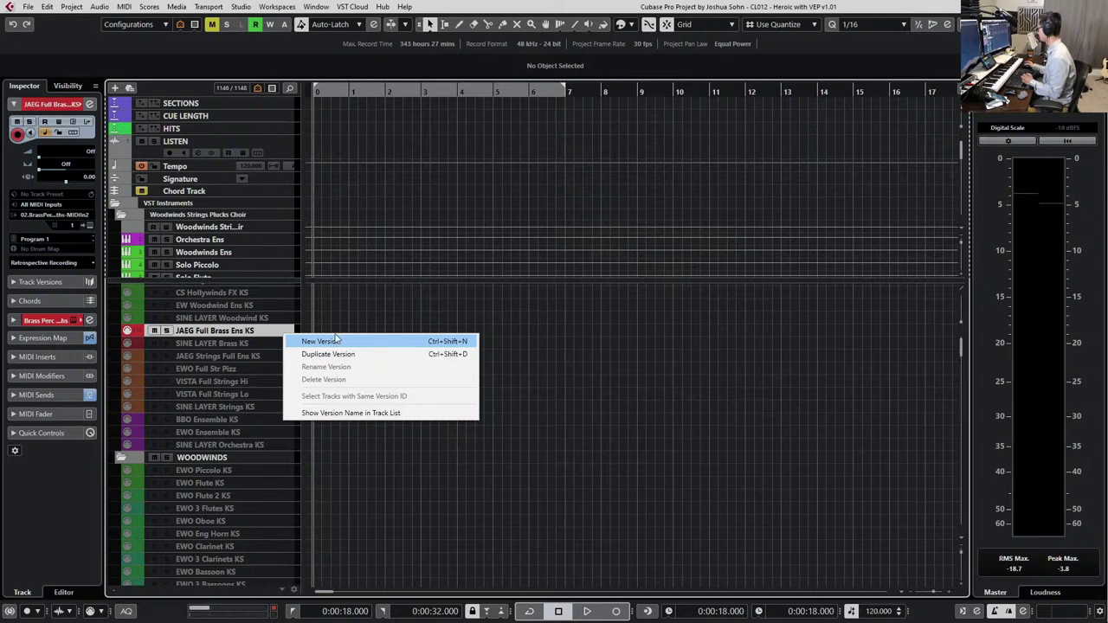
left_click(317, 340)
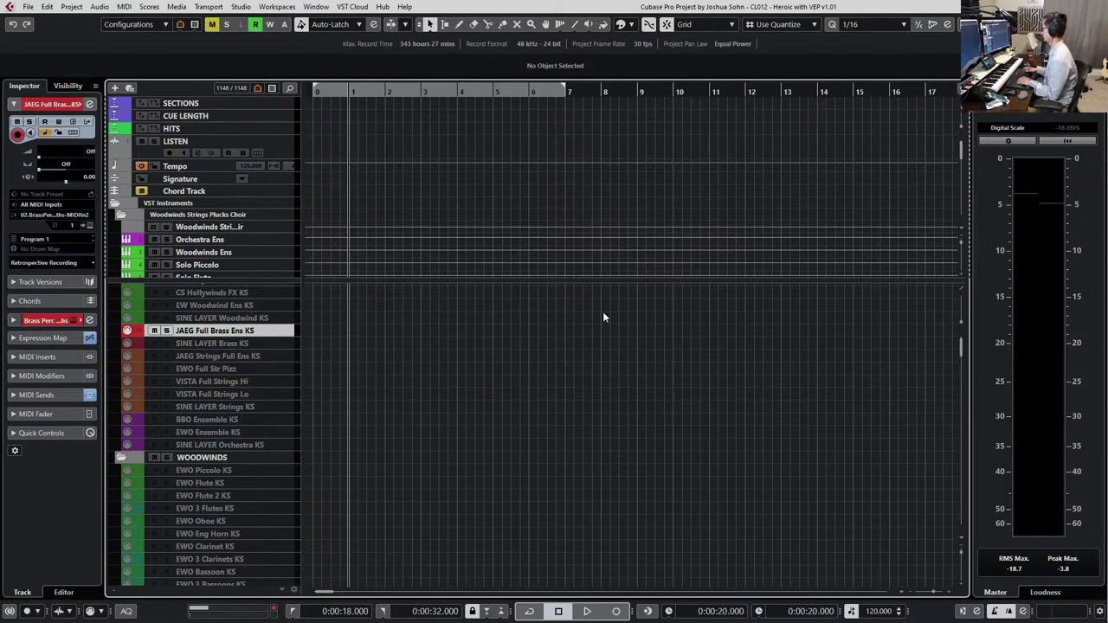
key("h")
key("h")
key("h")
key("h")
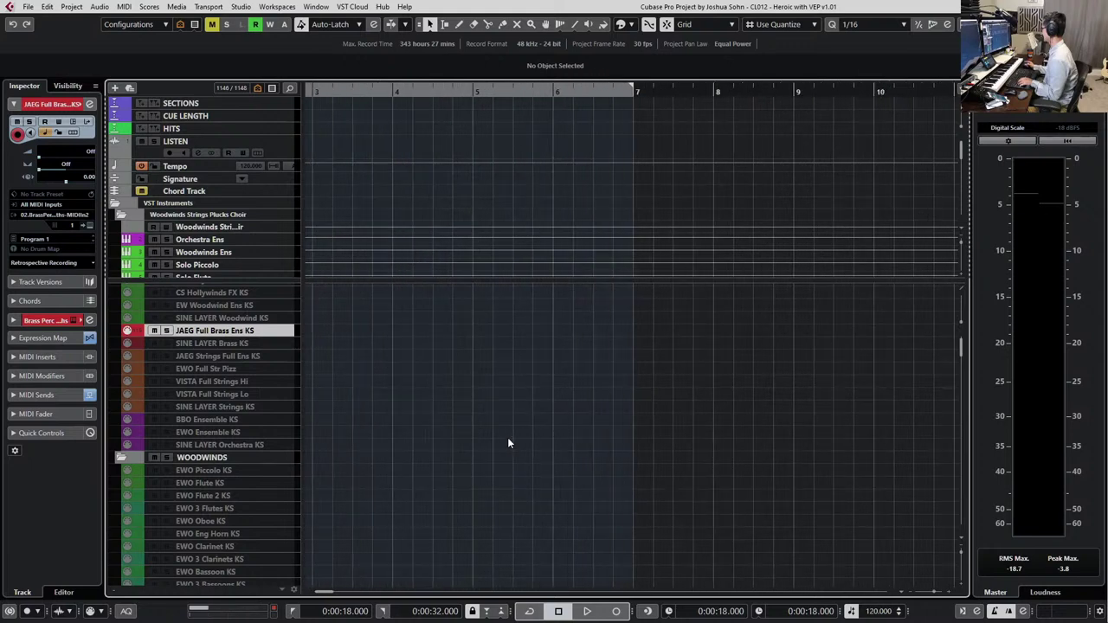
scroll(280, 343, "up", 2)
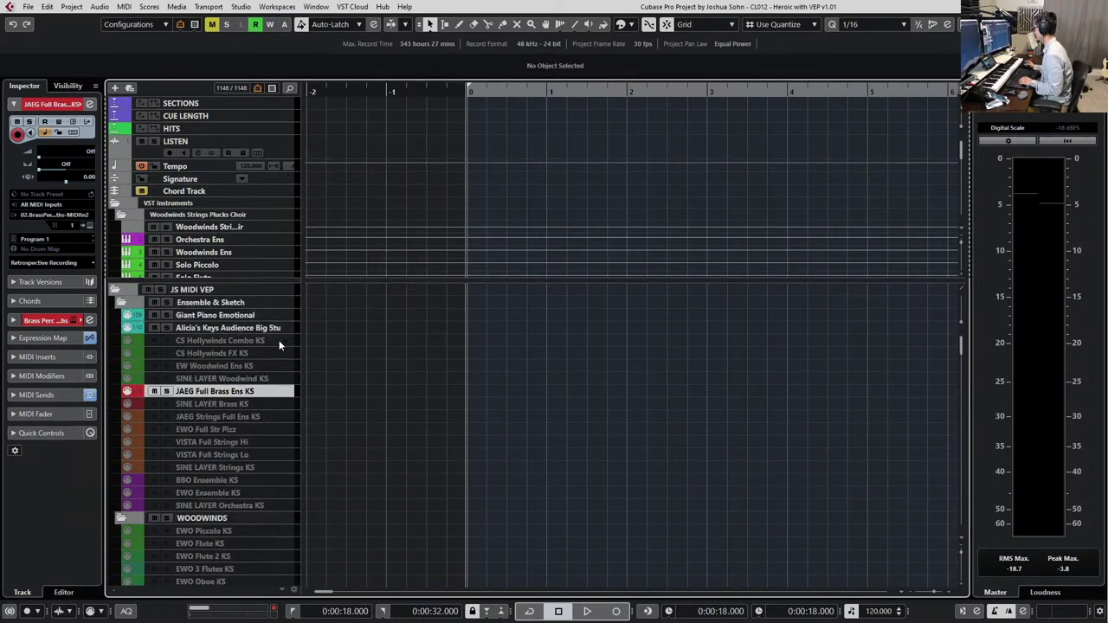
left_click(225, 315)
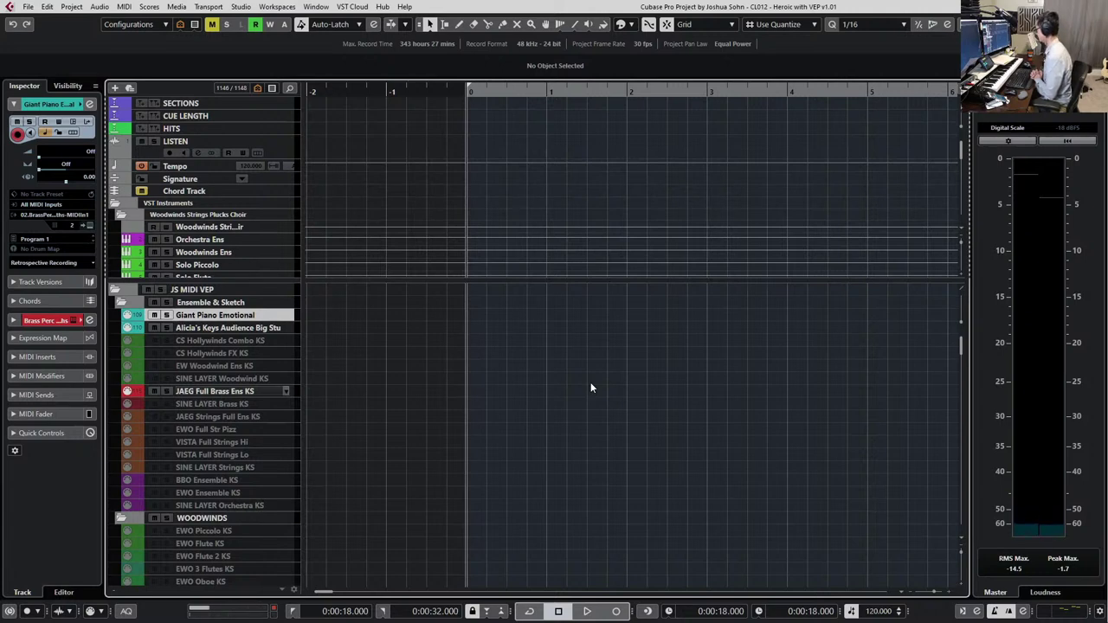
Look through the disabled tracks down to the auxiliary percussion and select EWO Puilli Stick in the PERC AUX WOOD folder
scroll(521, 399, "down", 15)
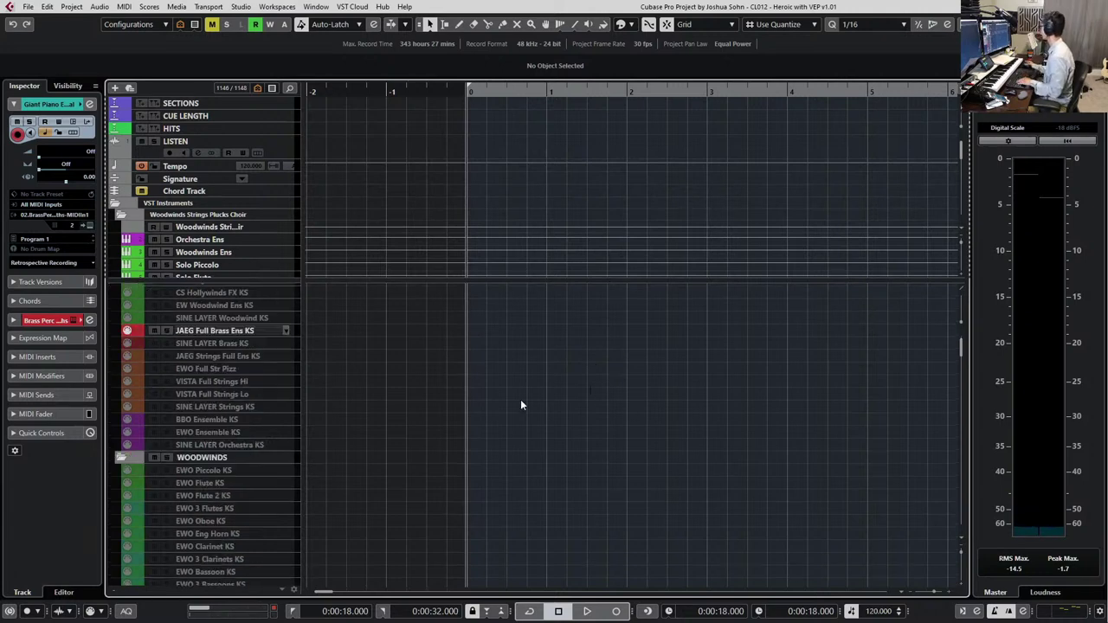
scroll(502, 417, "down", 15)
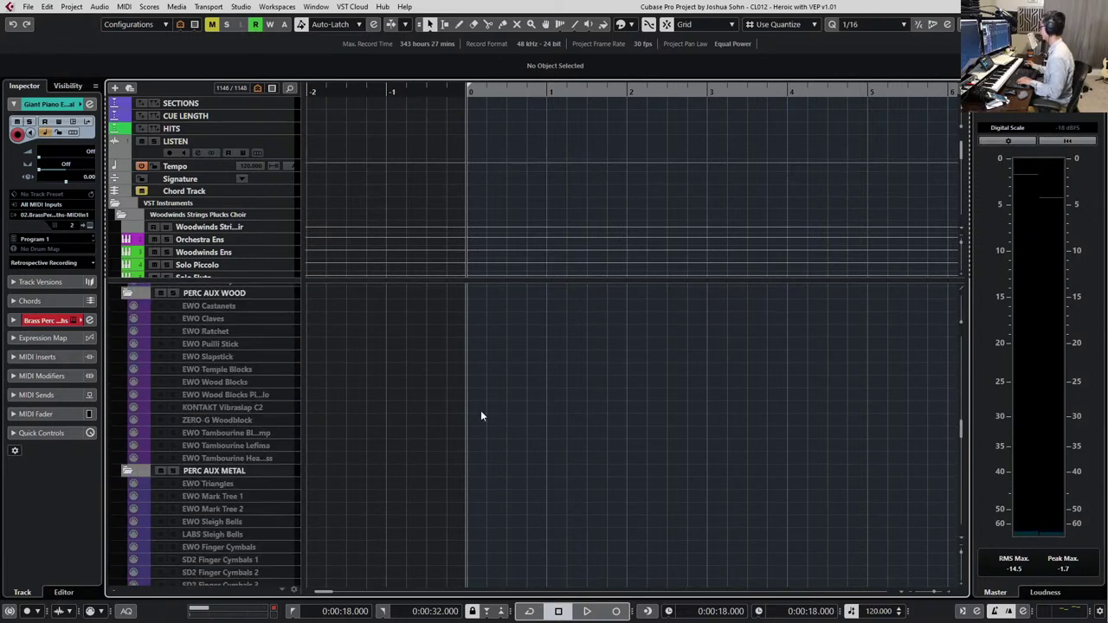
scroll(506, 381, "up", 2, "ctrl")
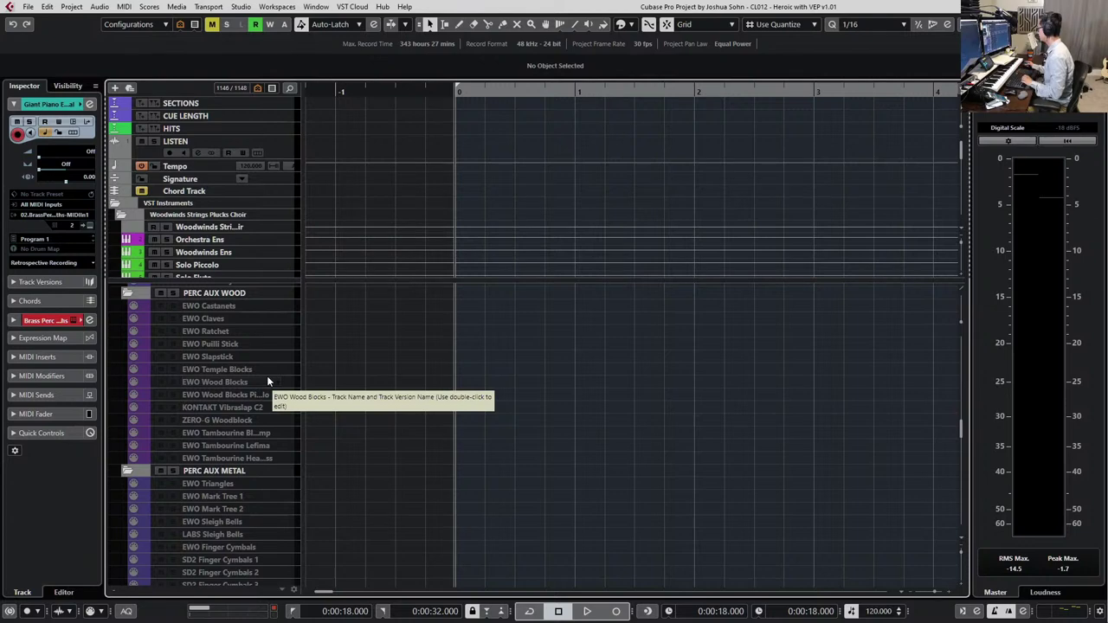
scroll(267, 381, "down", 5)
scroll(277, 418, "up", 8)
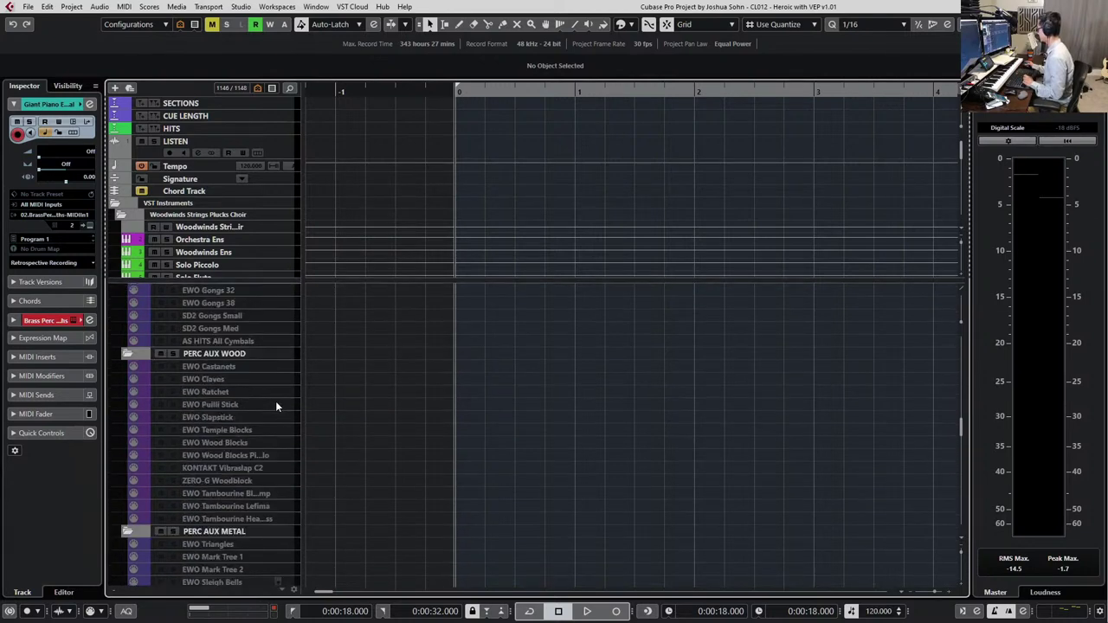
scroll(257, 416, "down", 2)
left_click(236, 406)
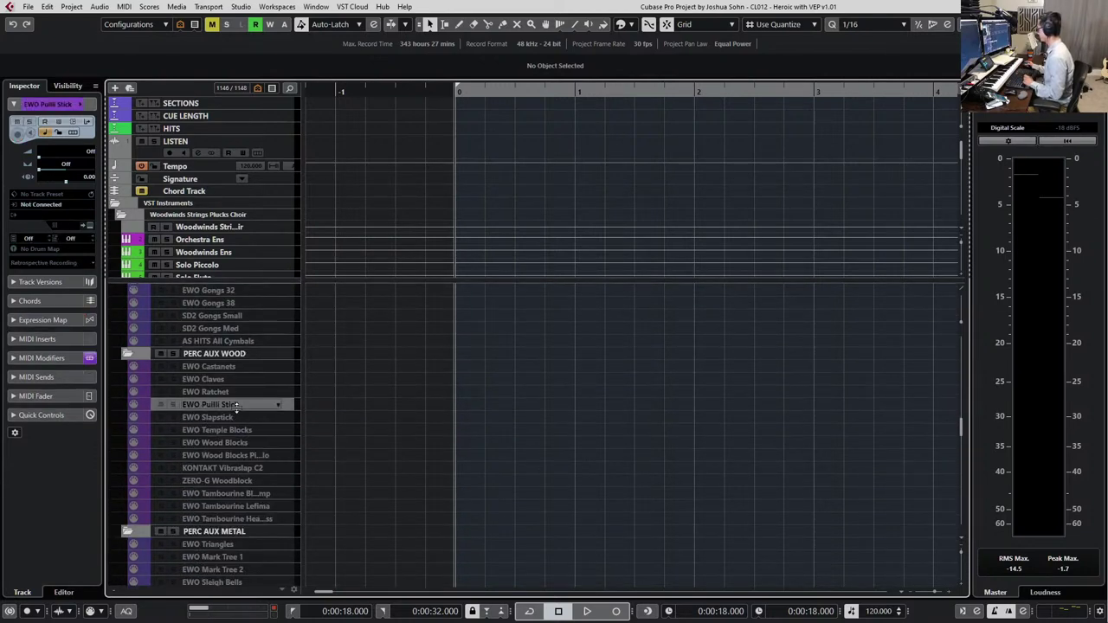
Enable the EWO Bass Drum 40 and EWO Timpani Hrd KS tracks in the PERC BATTERY folder
scroll(231, 490, "up", 3)
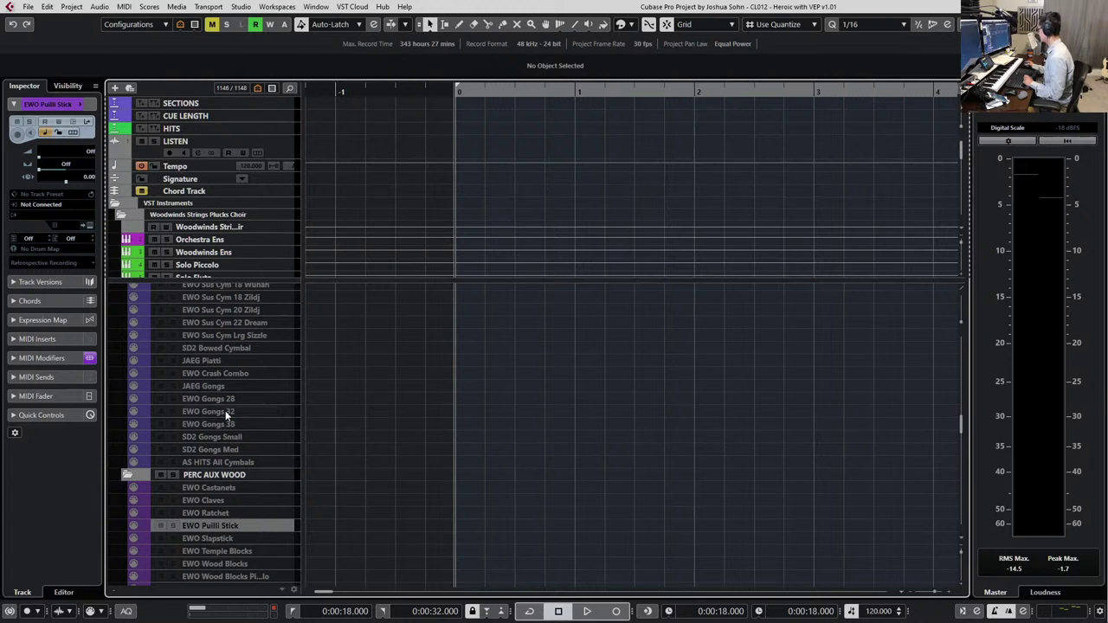
scroll(225, 413, "up", 5)
scroll(225, 414, "up", 3)
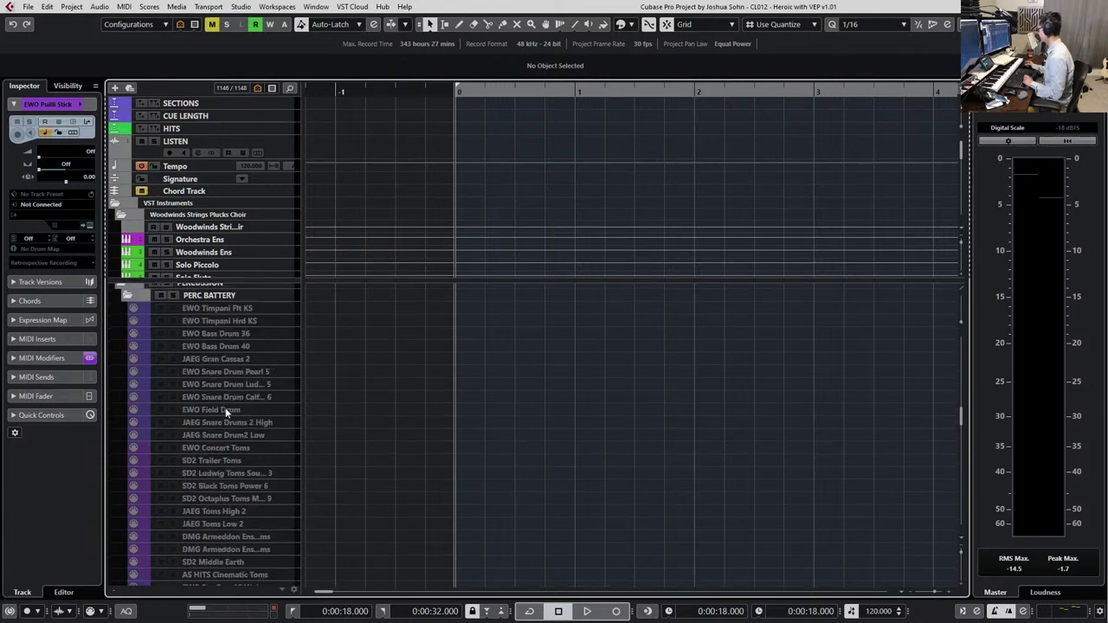
left_click(266, 343)
left_click(193, 309)
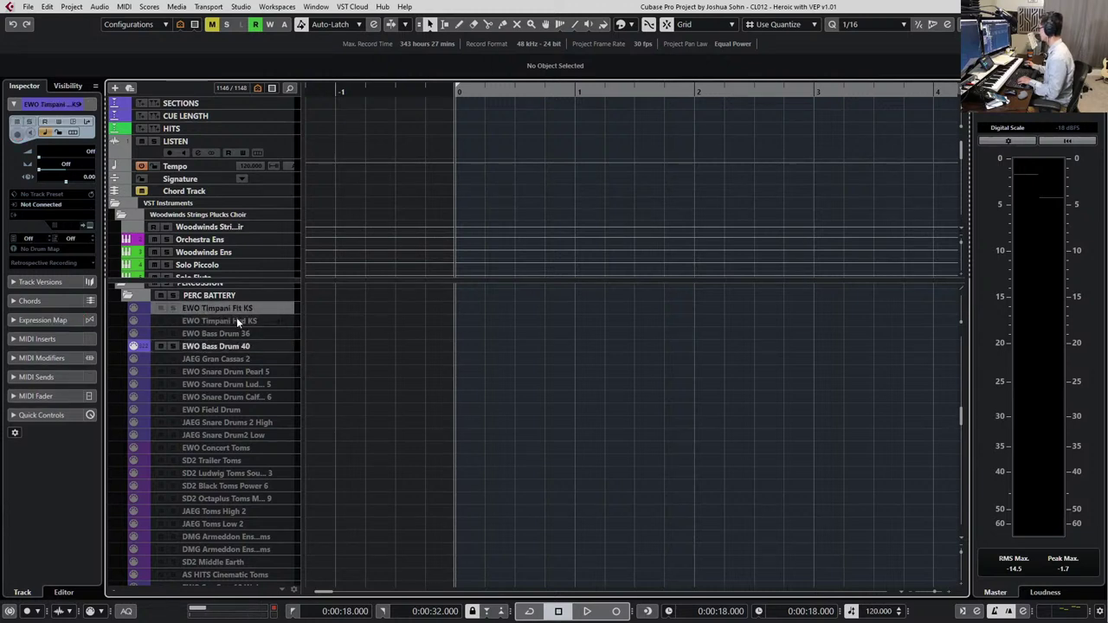
left_click(238, 318)
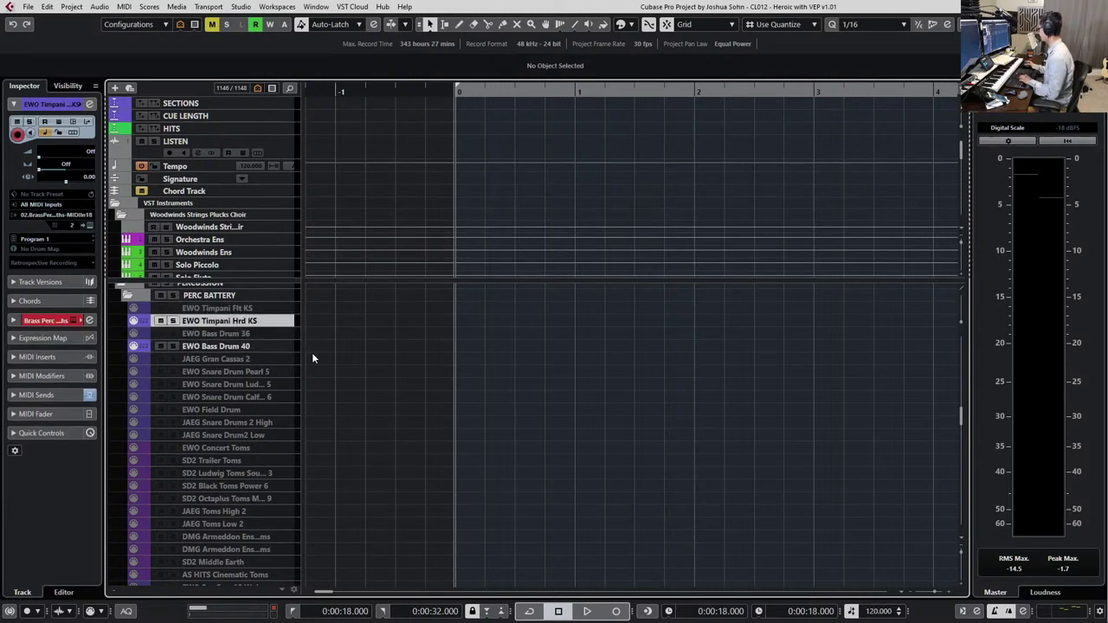
Enable the EWO Sus Cym 20 Zildj and EWO Crash Combo tracks among the cymbals
scroll(312, 352, "down", 5)
left_click(269, 393)
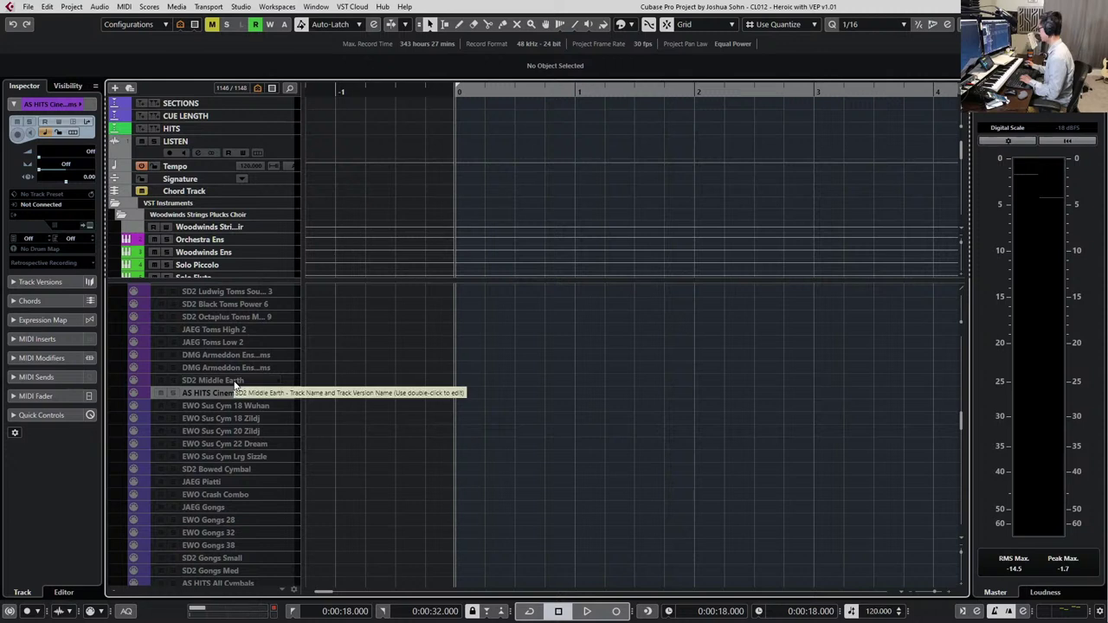
scroll(246, 433, "down", 3)
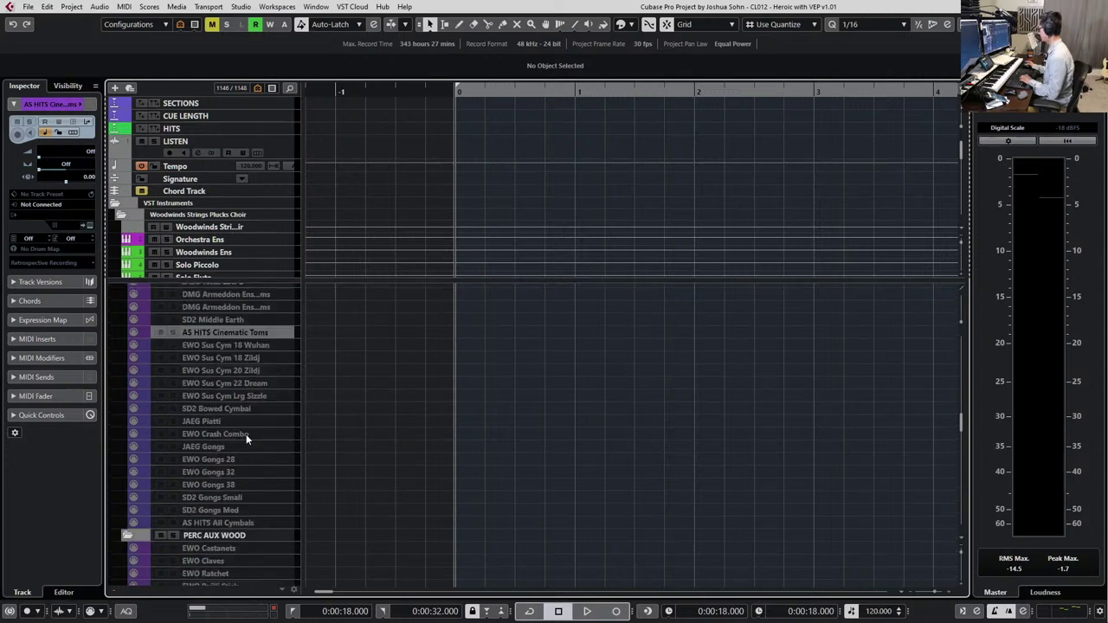
left_click(238, 373)
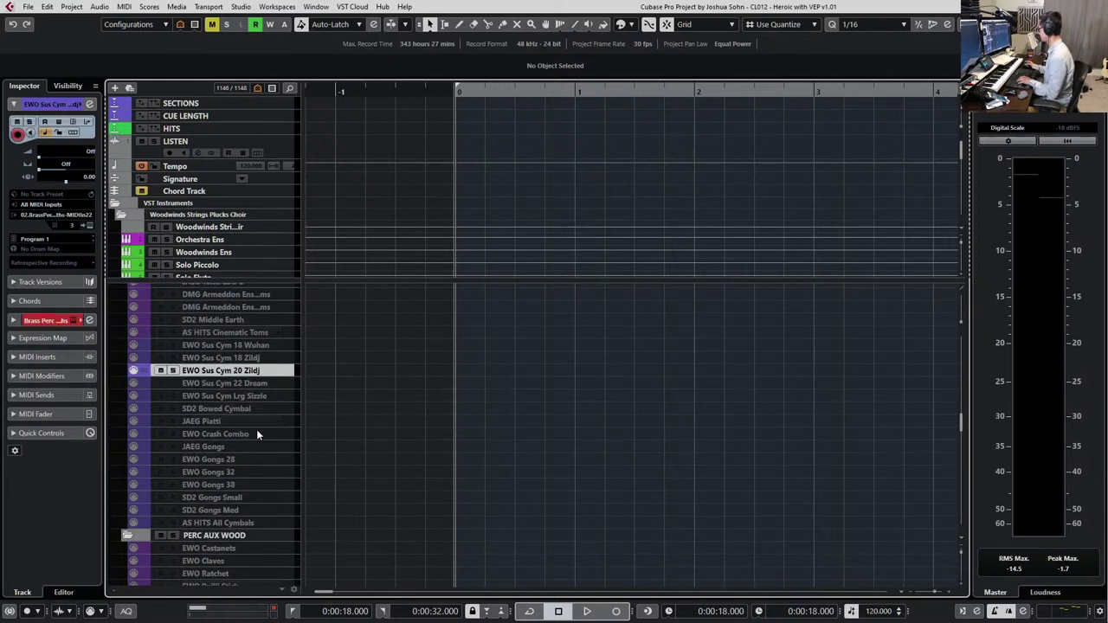
scroll(237, 467, "down", 3)
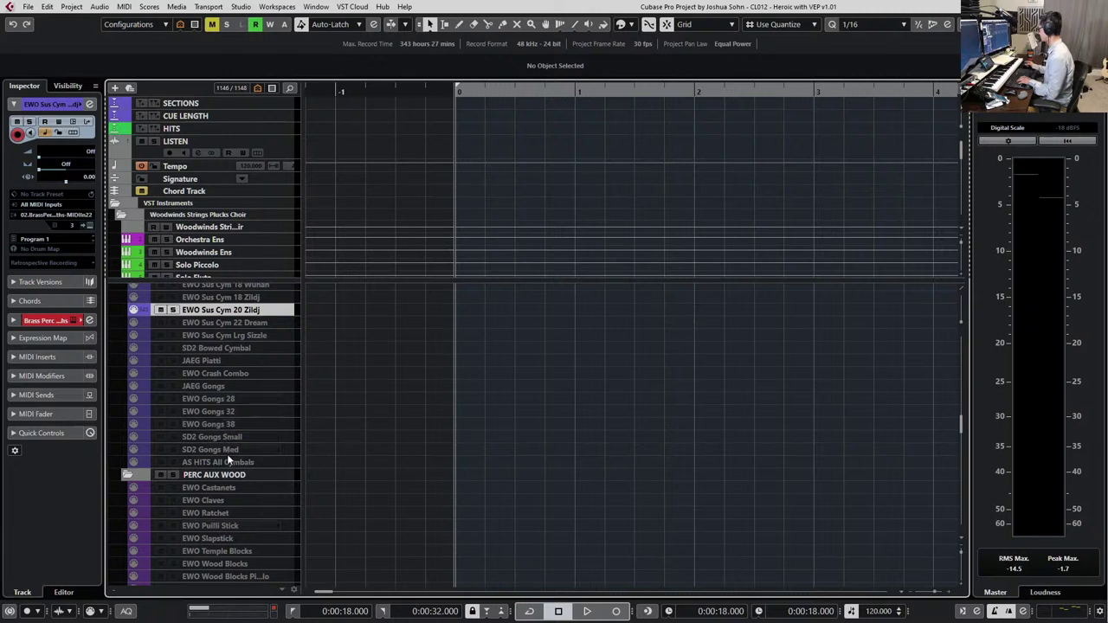
scroll(234, 484, "down", 3)
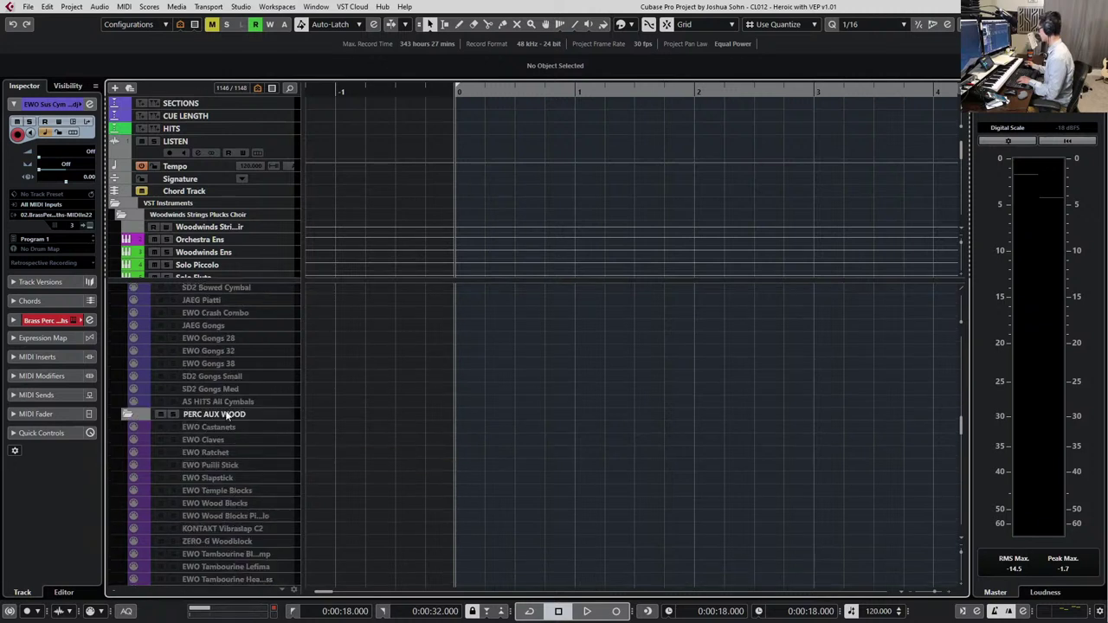
scroll(236, 407, "up", 3)
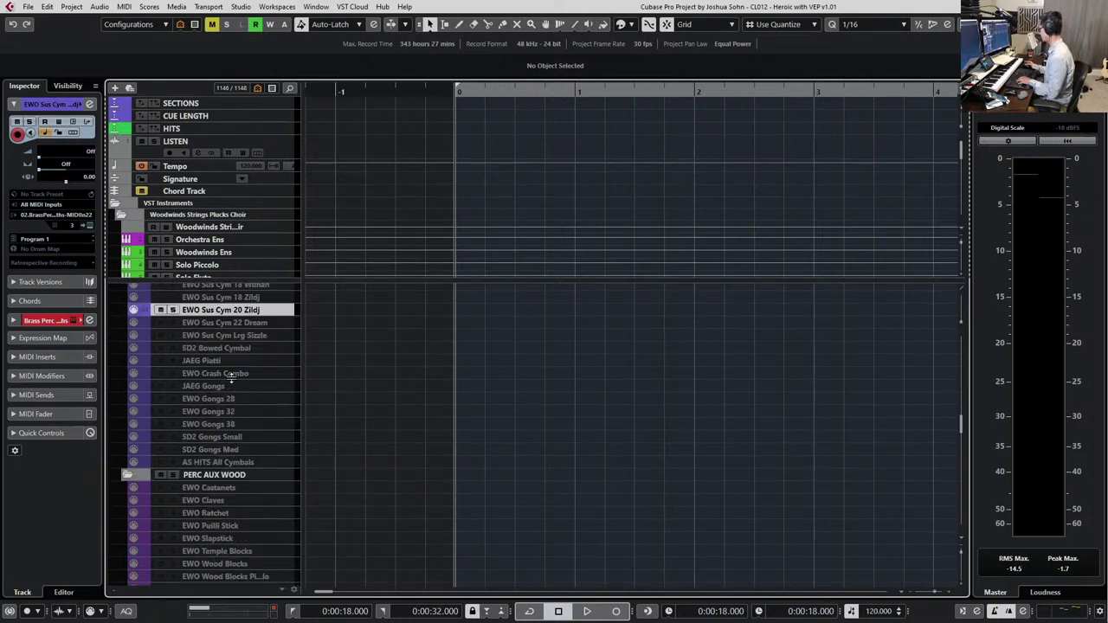
left_click(242, 373)
Enable the EWO Chimes track in the MALLETS folder
scroll(266, 430, "down", 8)
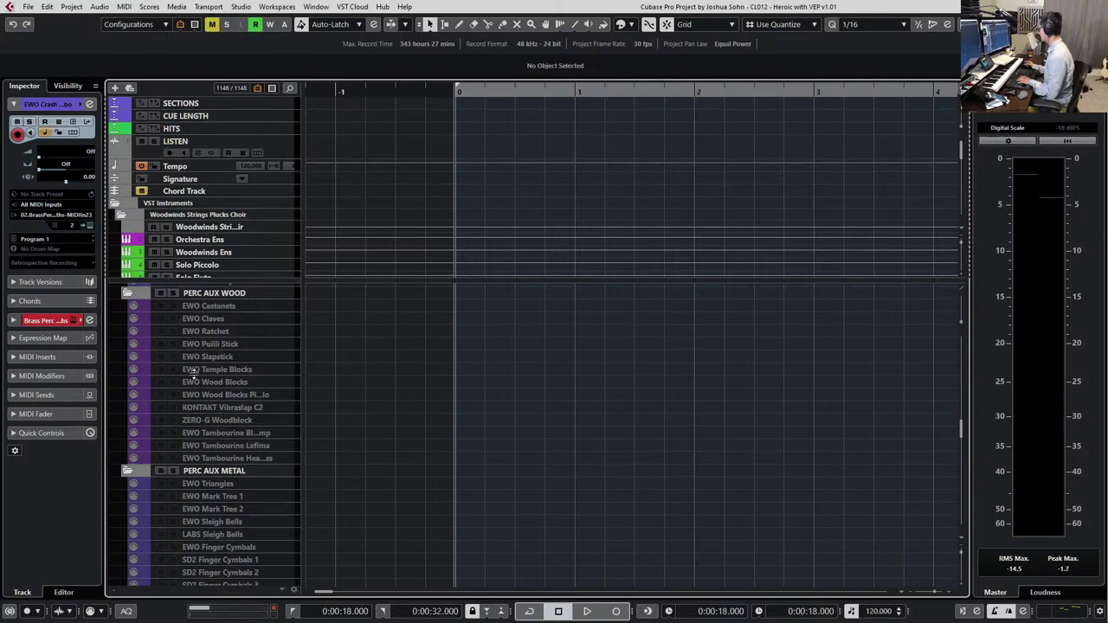
scroll(205, 407, "up", 15)
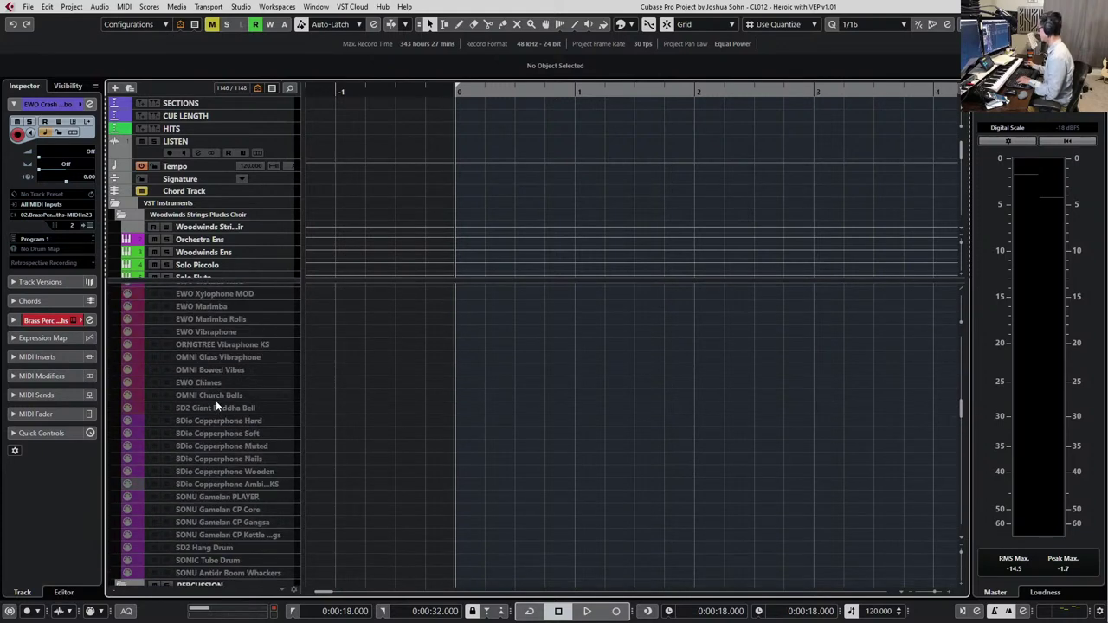
scroll(216, 403, "up", 10)
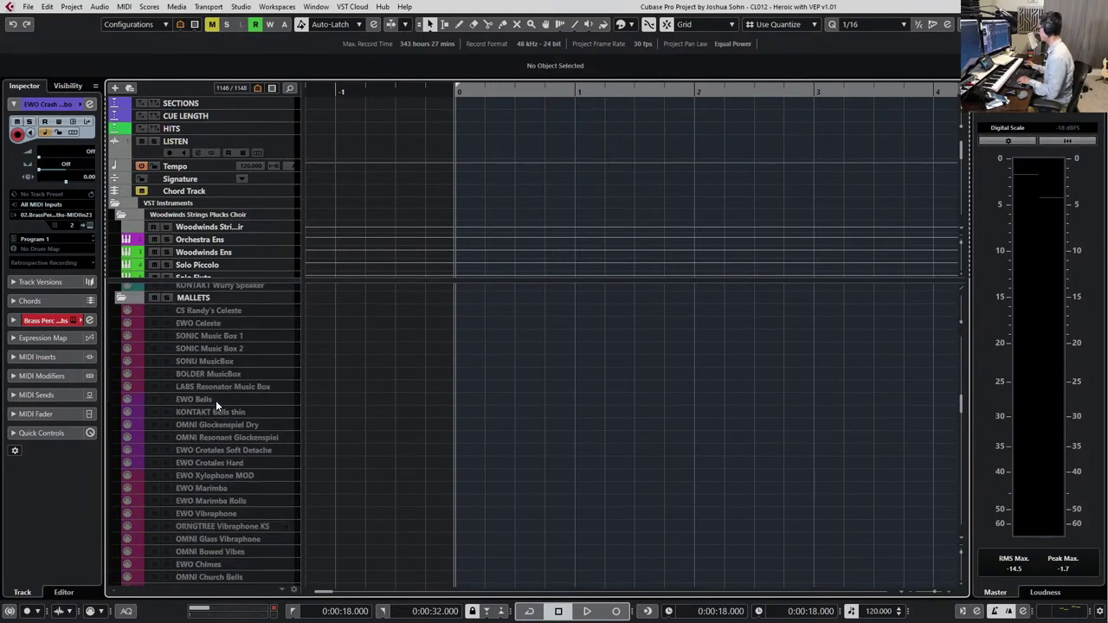
scroll(217, 490, "down", 3)
left_click(217, 502)
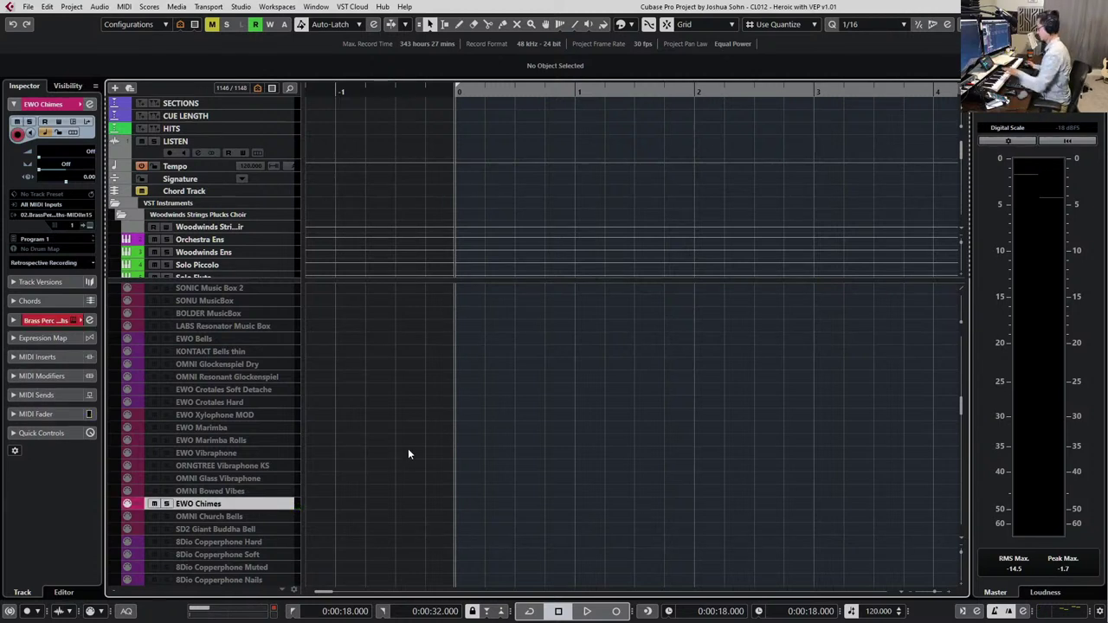
Hide all disabled tracks so only the enabled instruments remain in the track list
left_click(181, 24)
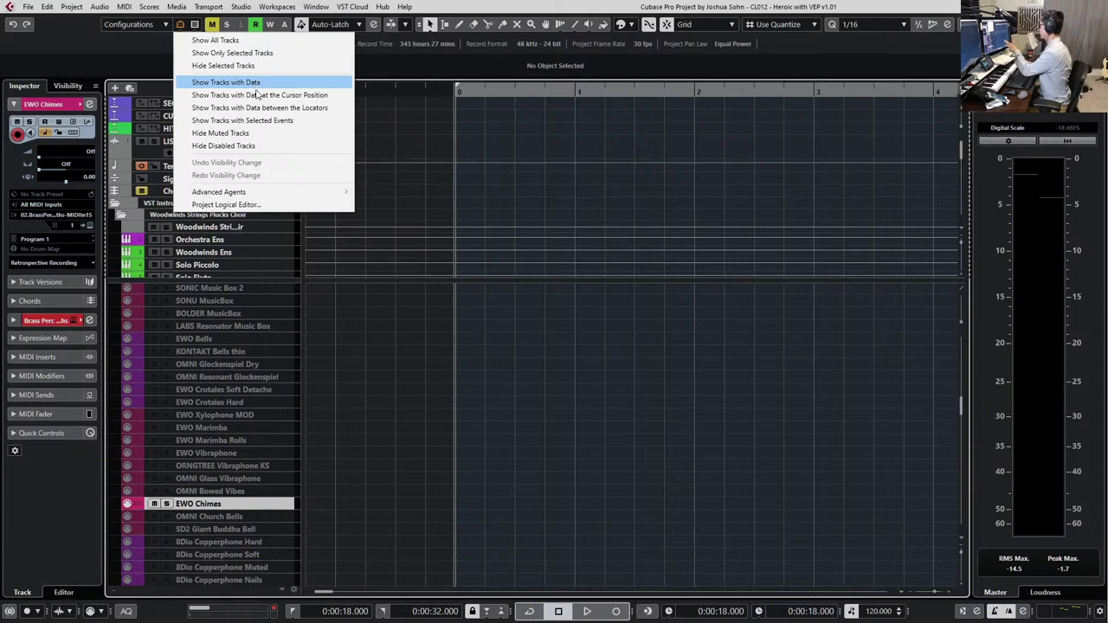
left_click(258, 146)
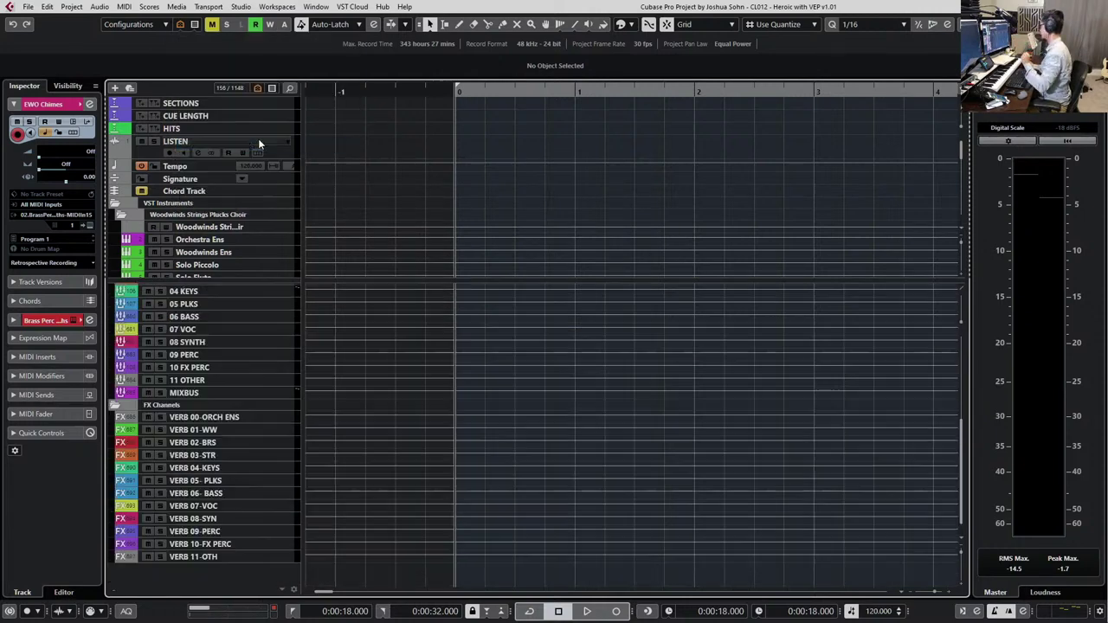
scroll(366, 347, "up", 5)
Select the enabled instrument tracks from Giant Piano Emotional to EWO Crash Combo, leaving out the MALLETS, PERCUSSION and PERC BATTERY folders
left_click(256, 454)
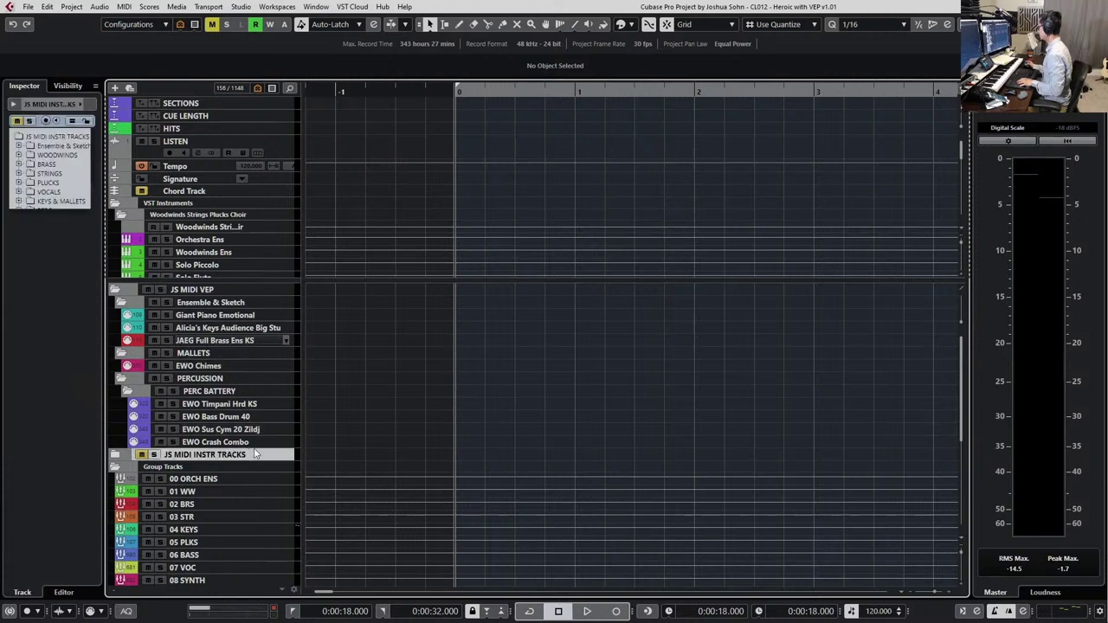
left_click(256, 443)
left_click(251, 316, "shift")
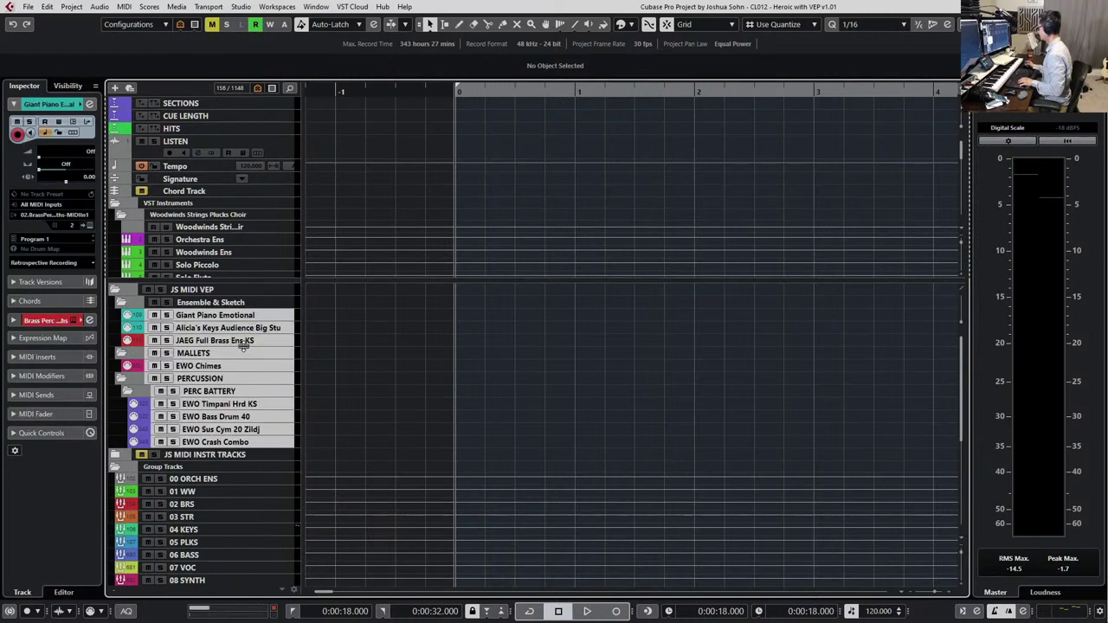
left_click(245, 353, "ctrl")
left_click(239, 376, "ctrl")
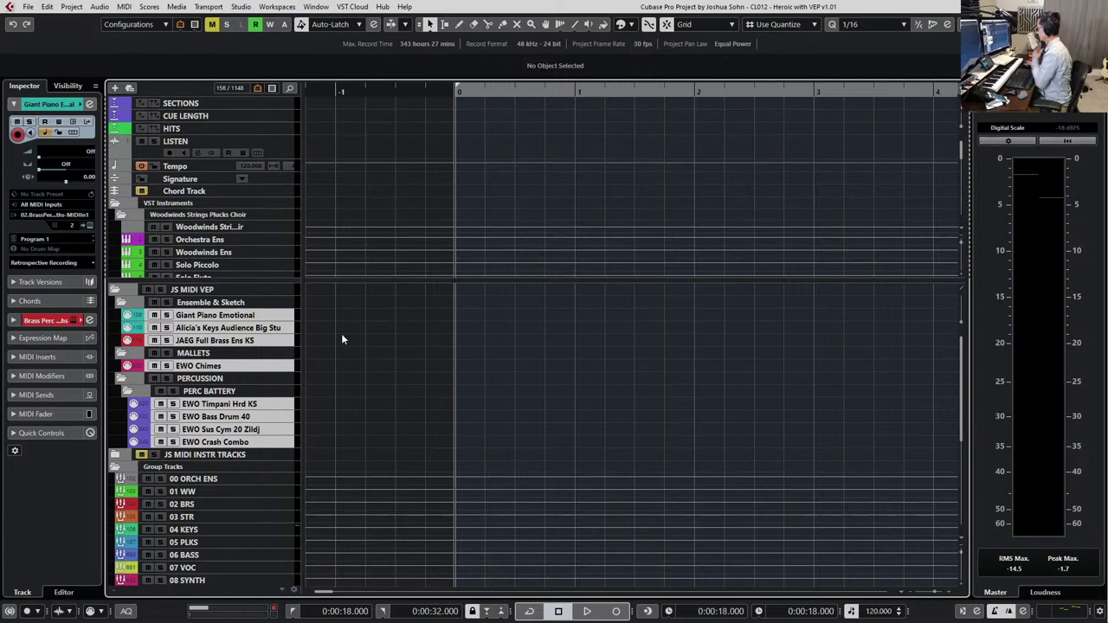
Disable the Alicia's Keys Audience Big Stu track and hide disabled tracks again
left_click(274, 330)
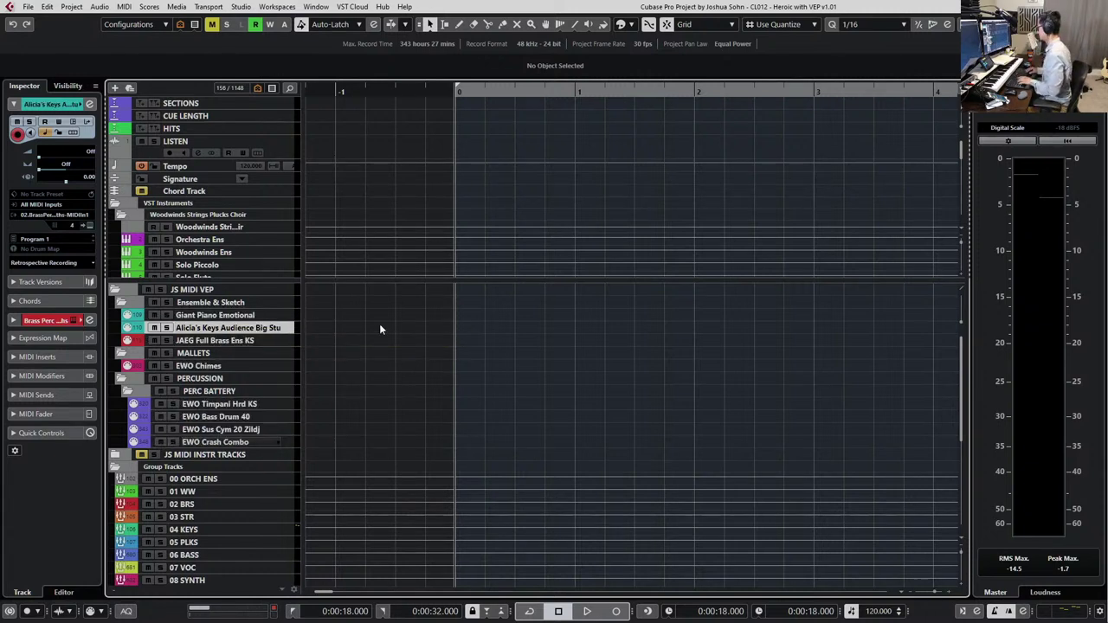
key("Up")
key("Down")
key("Up")
key("Down")
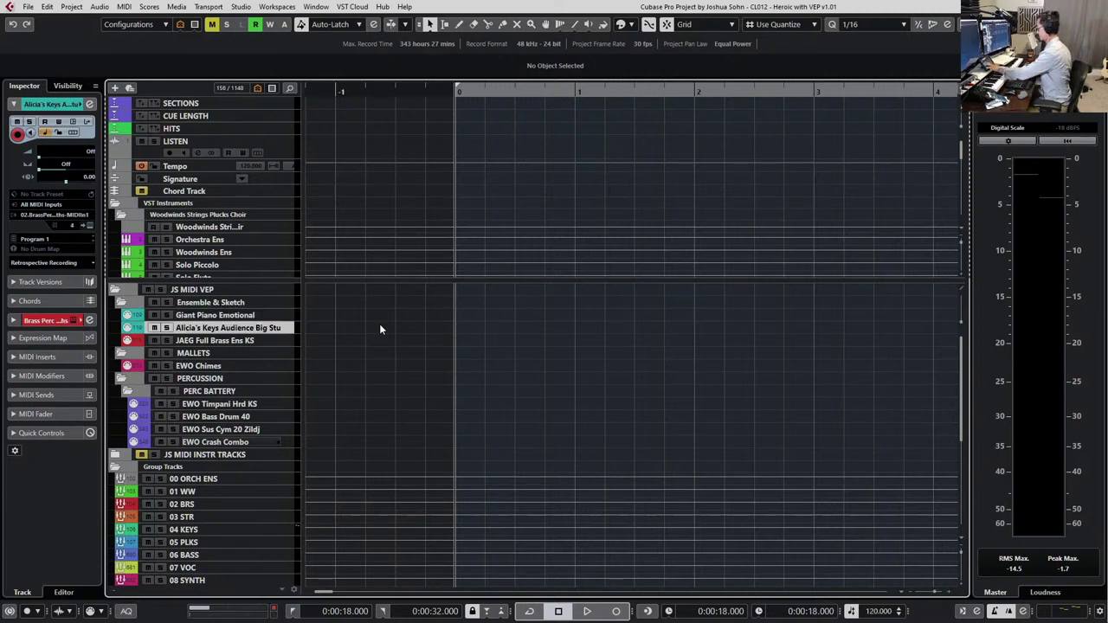
key("shift+d")
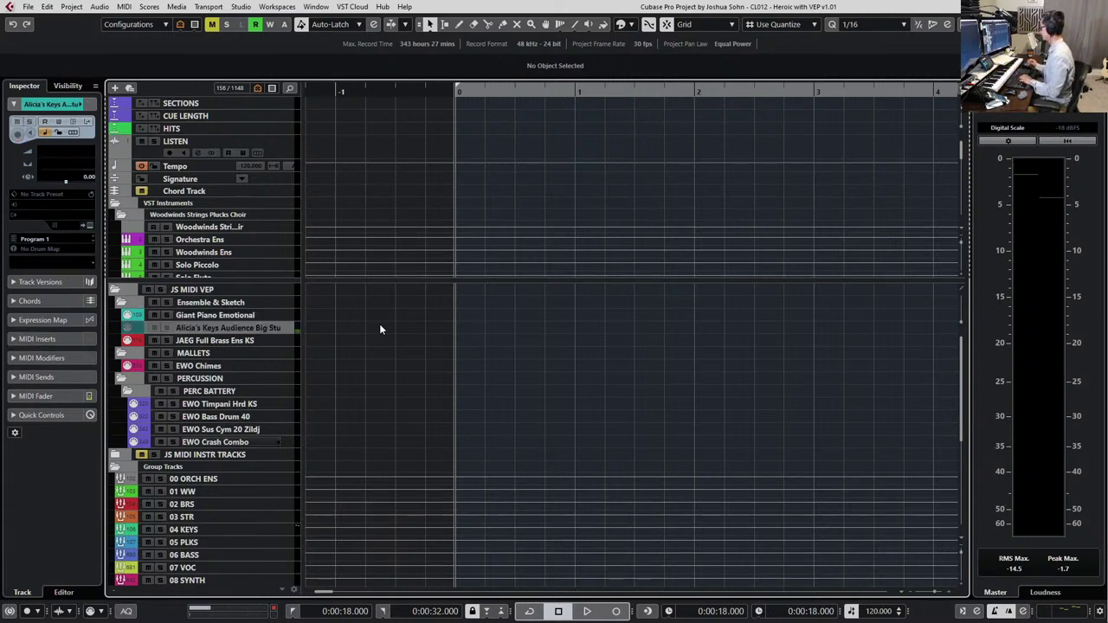
left_click(194, 24)
left_click(227, 146)
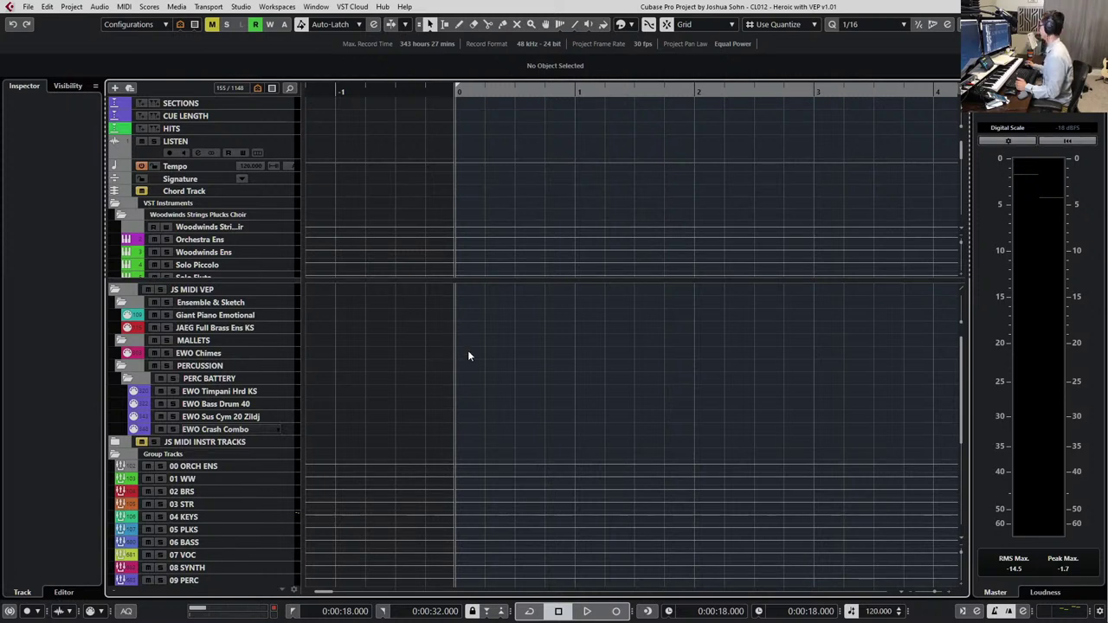
Audition the enabled tracks one by one, from JAEG Full Brass Ens KS through EWO Chimes to the timpani, bass drum and cymbals
left_click(284, 328)
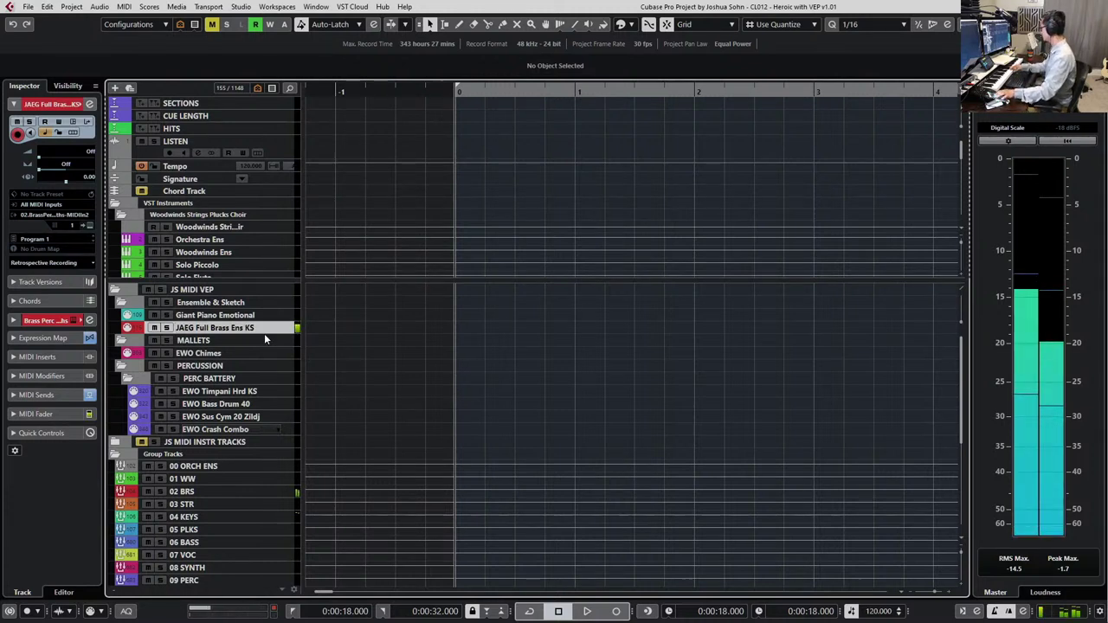
left_click(235, 357)
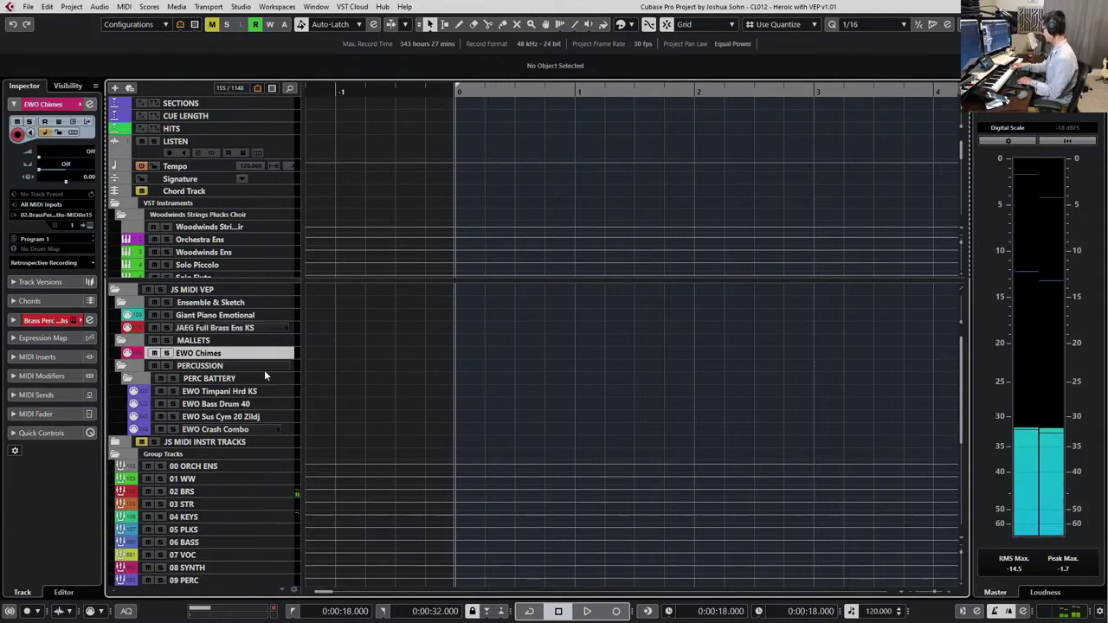
key("Down")
key("Down")
key("Down")
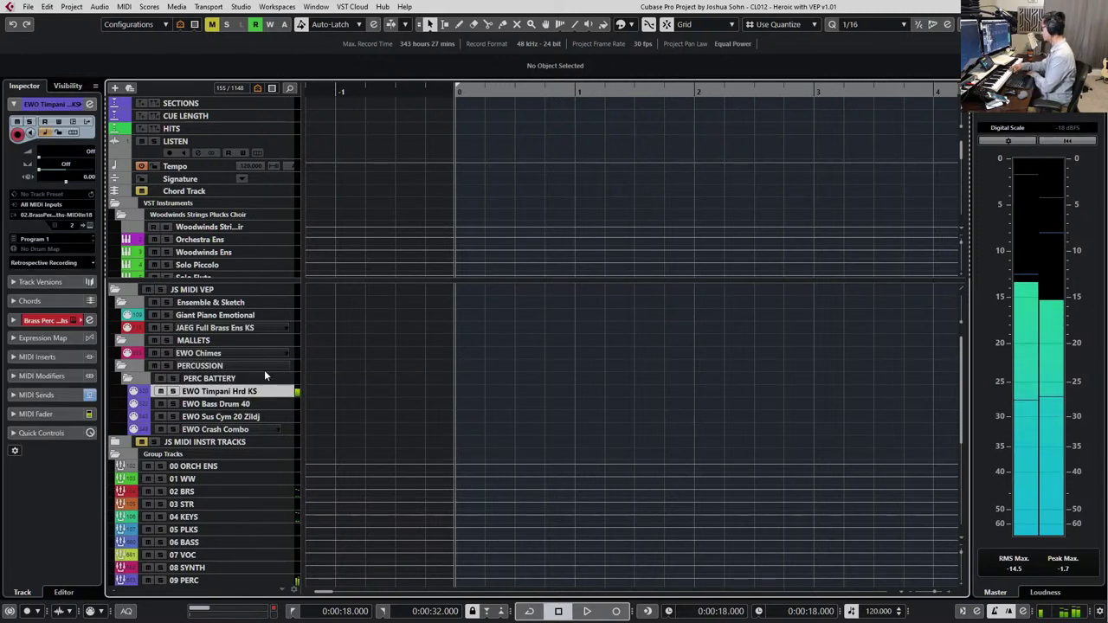
key("Down")
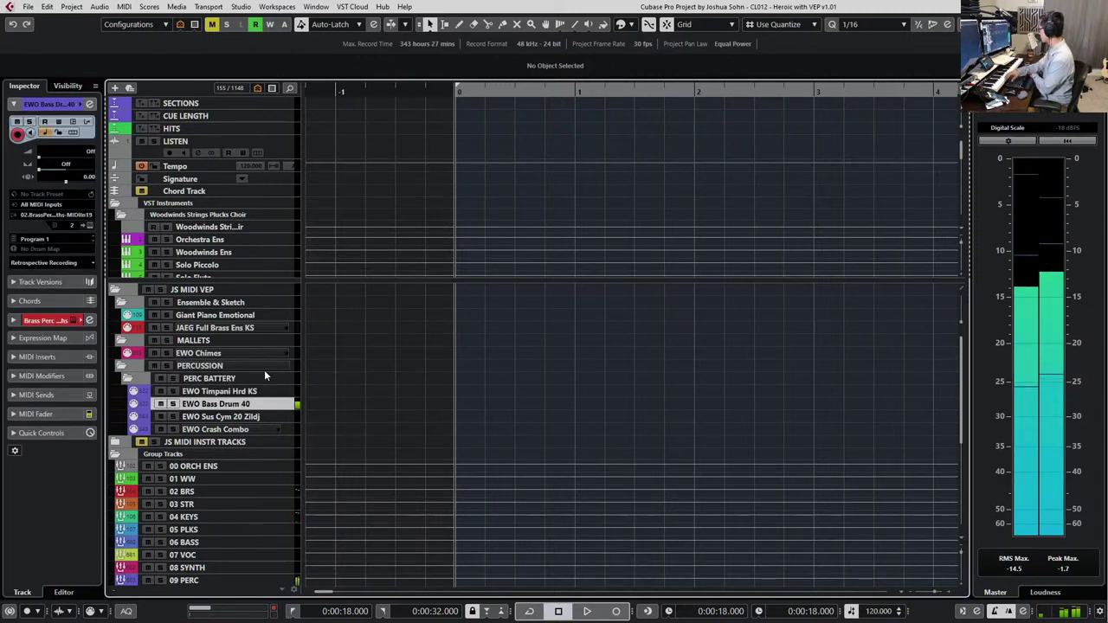
key("Down")
key("Down")
key("Down")
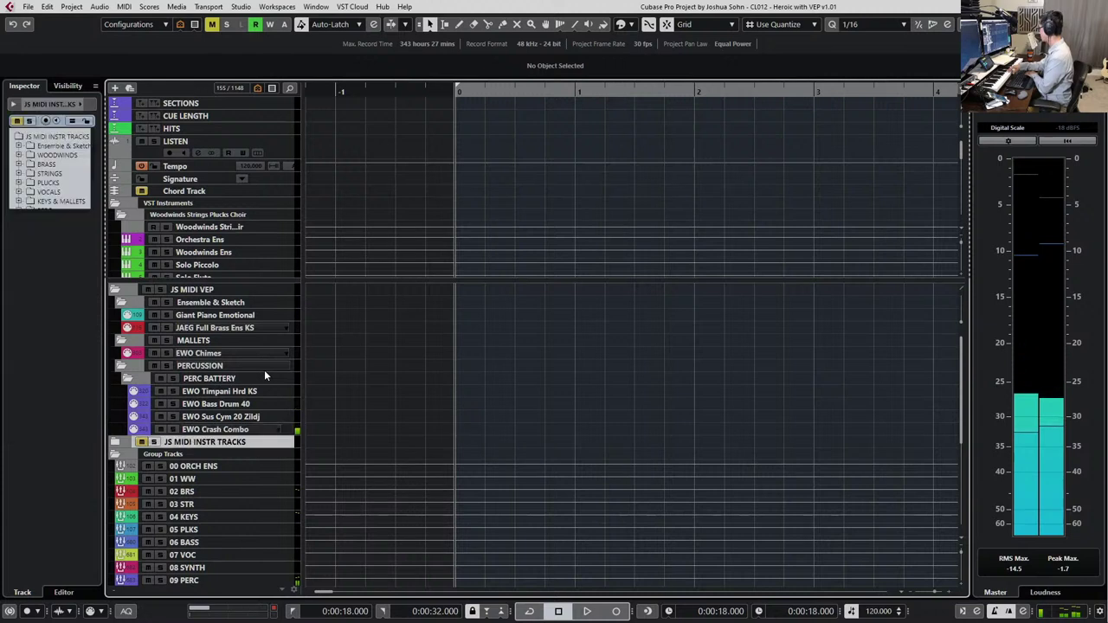
key("Up")
key("Up")
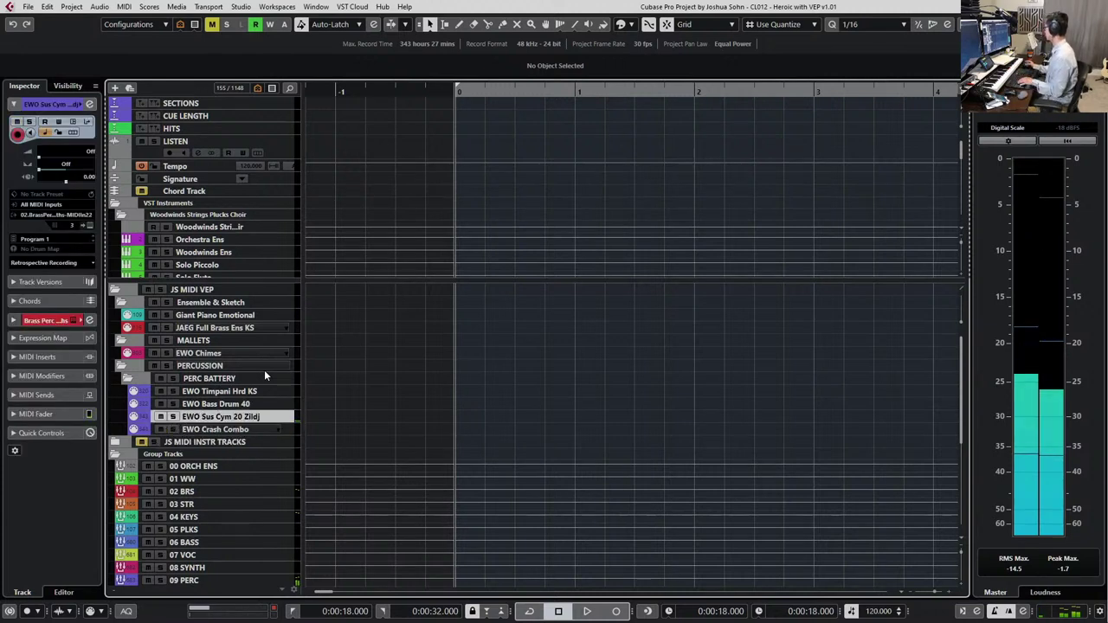
Select the EWO Bass Drum 40 track and briefly play the project from bar 0
scroll(456, 313, "up", 1)
scroll(465, 341, "right", 2)
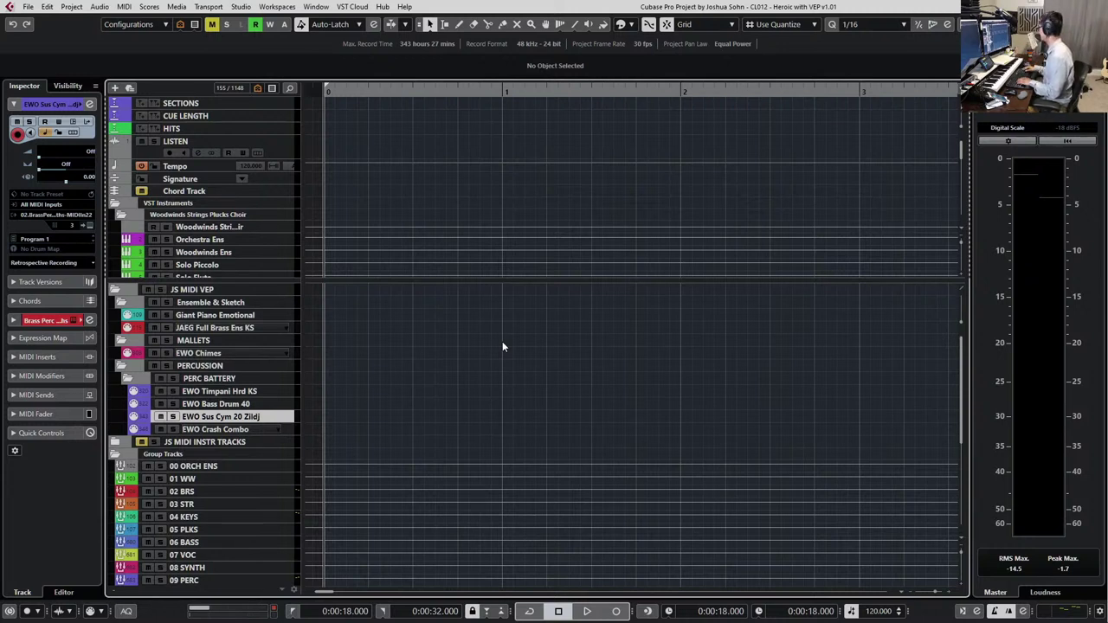
scroll(502, 341, "down", 3)
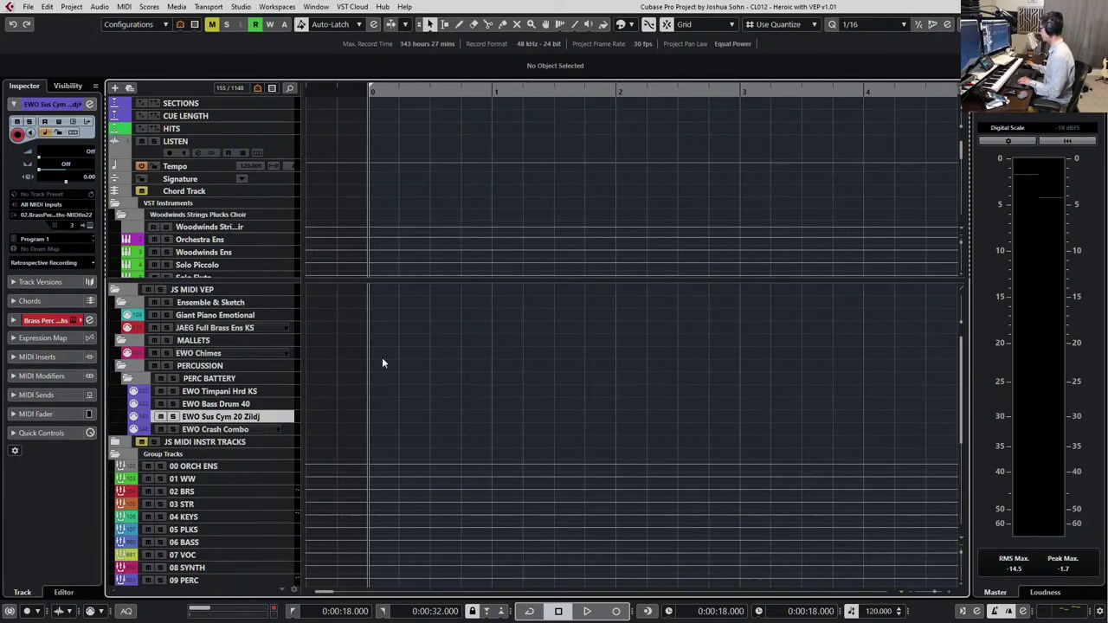
key("Up")
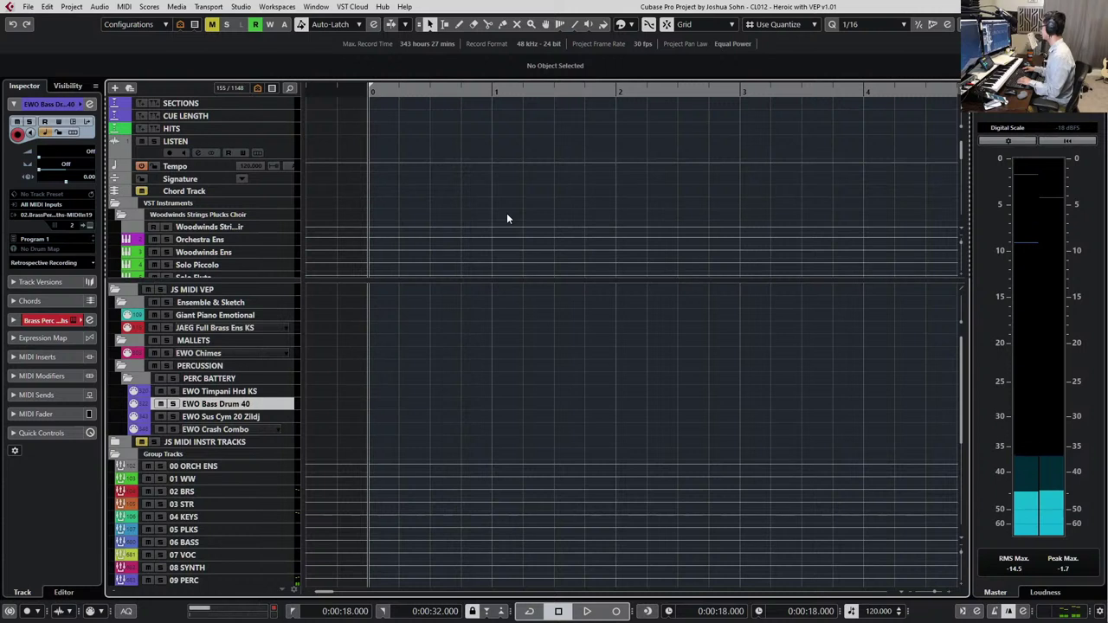
key("space")
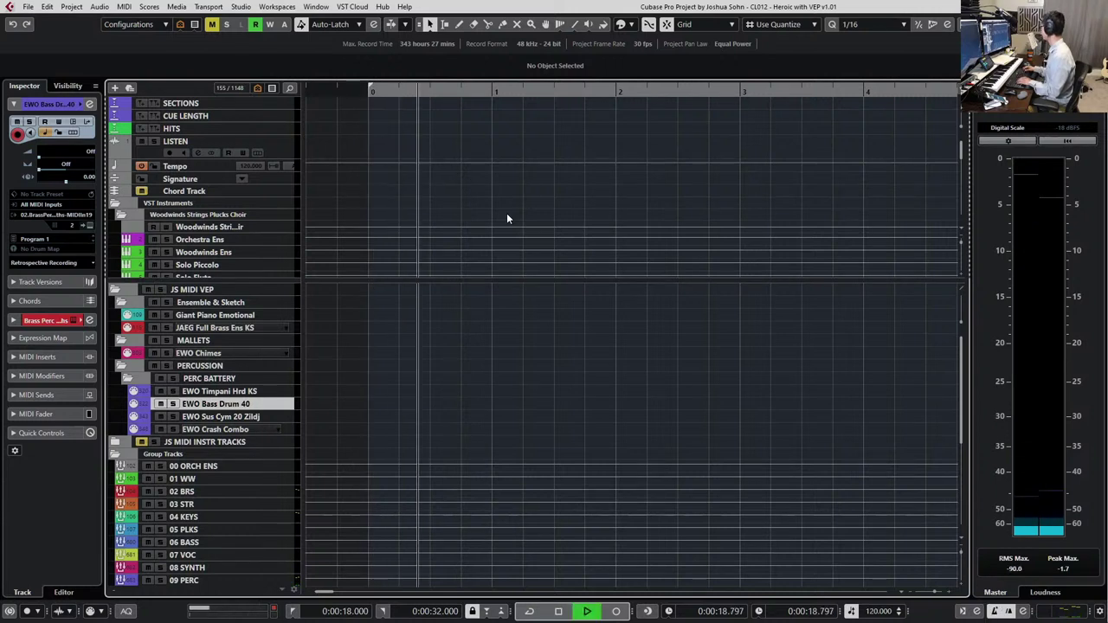
key("space")
Move the left locator and the project cursor to bar -1 at 0:00:16.000
key("g")
key("g")
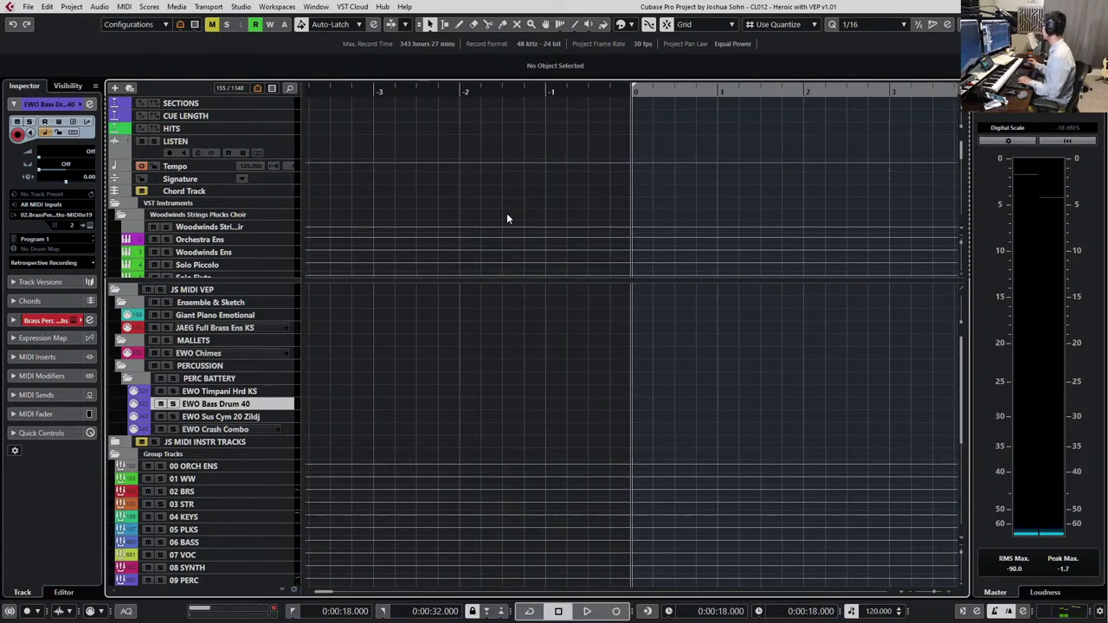
key("KP_Subtract")
key("ctrl+KP_1")
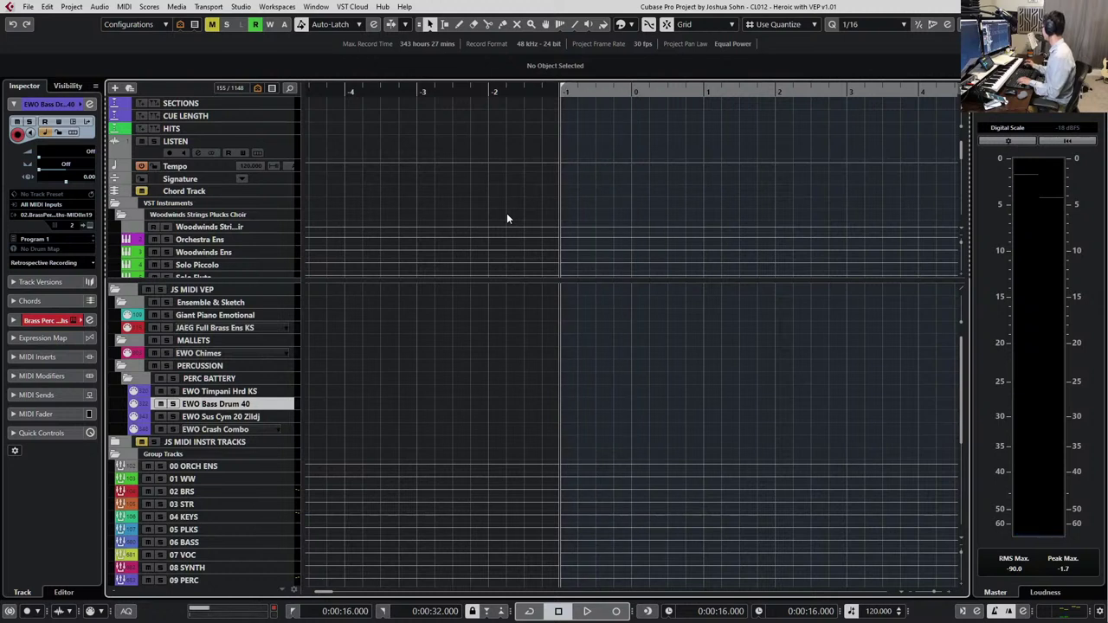
key("g")
scroll(534, 285, "right", 2)
scroll(770, 436, "right", 1)
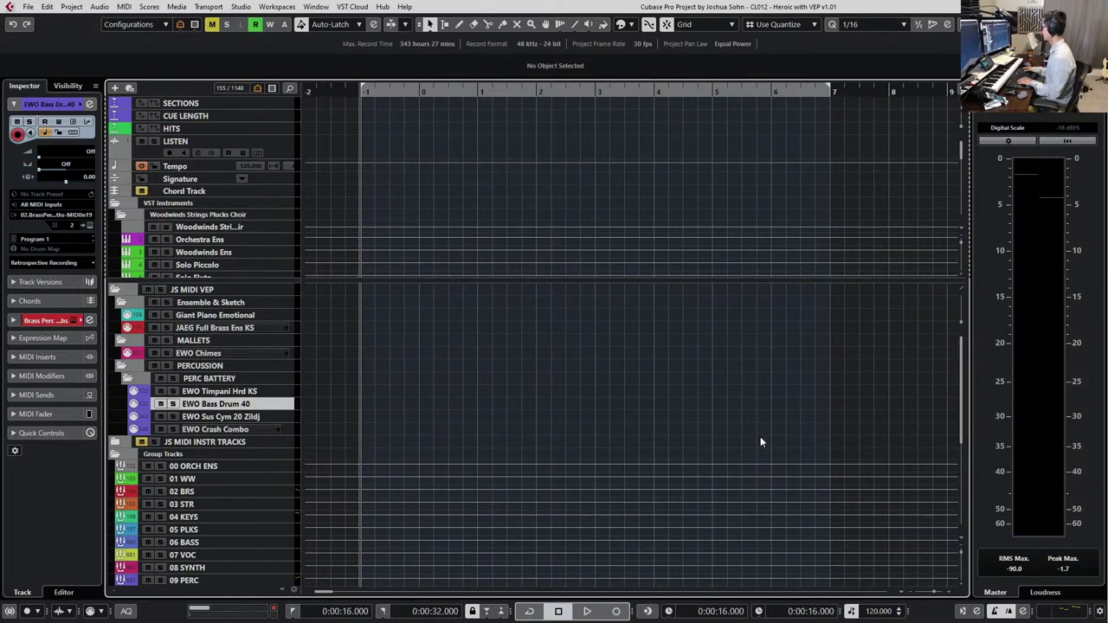
key("KP_Multiply")
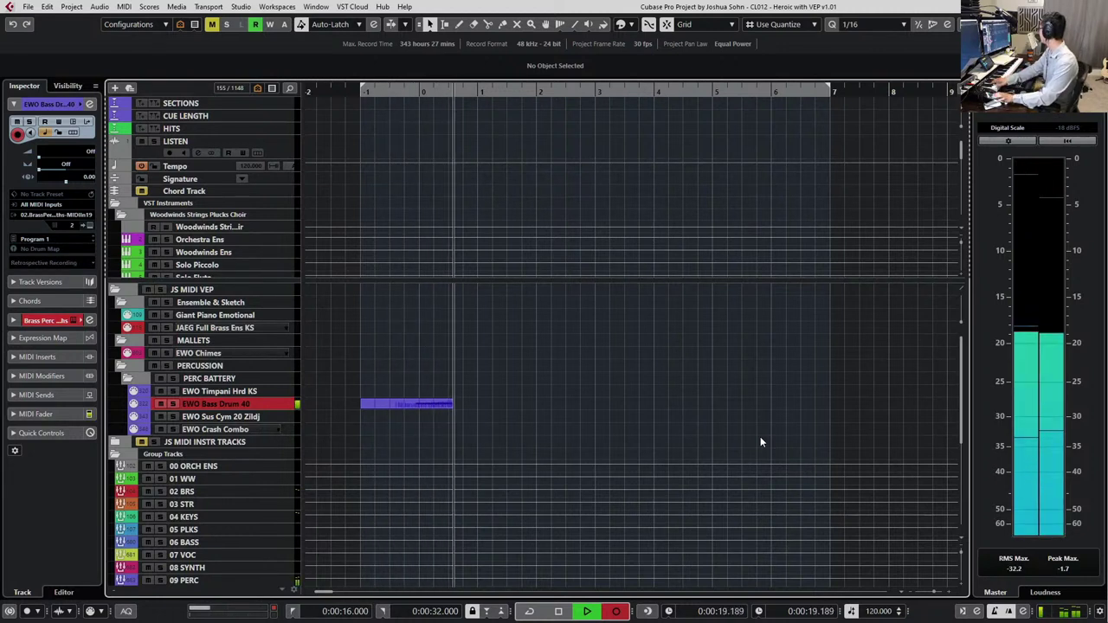
key("space")
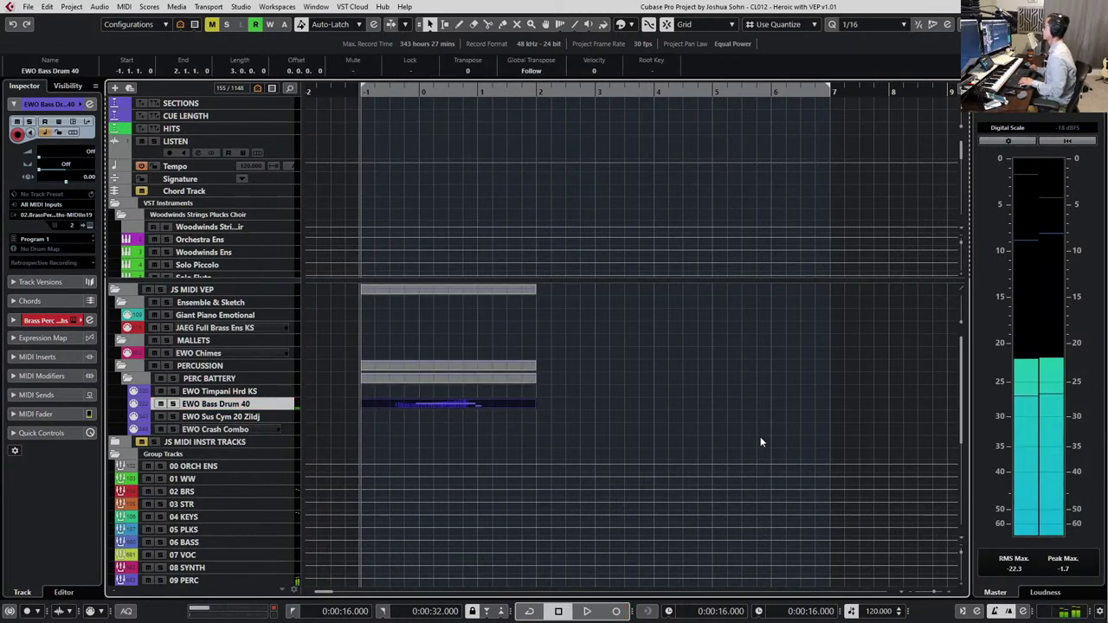
key("ctrl+z")
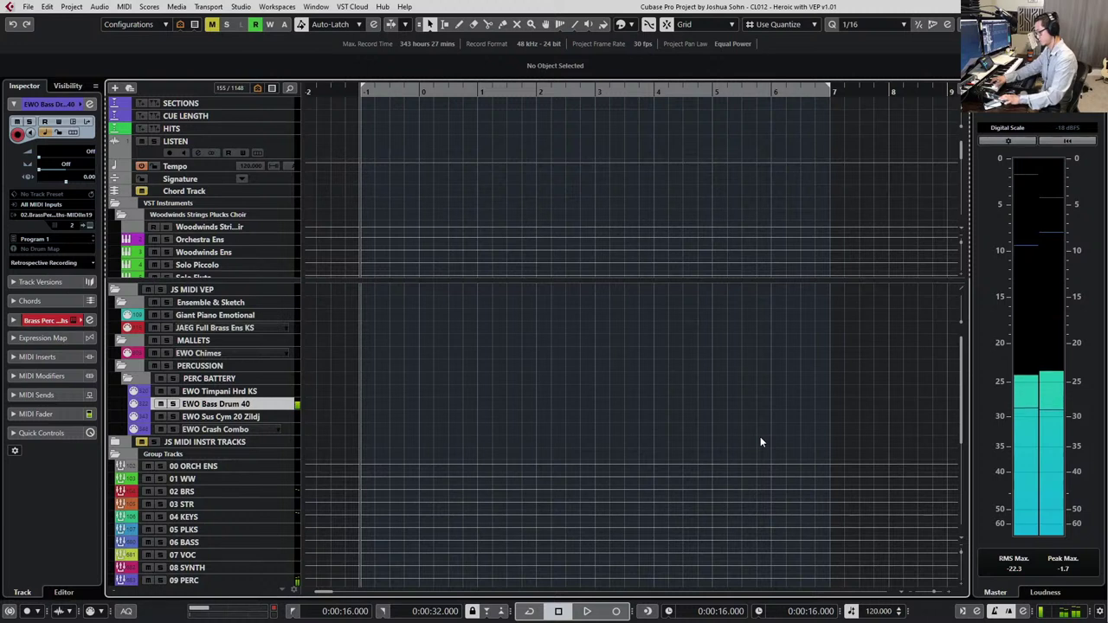
Record a MIDI take on EWO Bass Drum 40 from bar -1 and open it in the Key Editor
key("KP_Multiply")
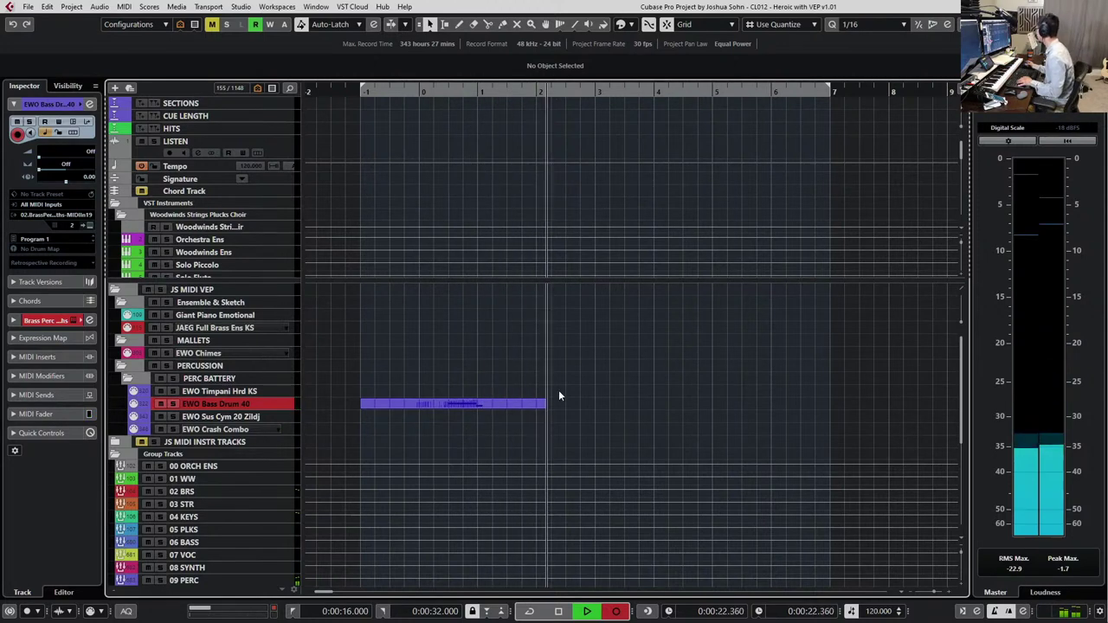
key("space")
double_click(512, 404)
Align the C1 bass drum note to the start of bar 1 and lengthen it to 1.1.0.0
left_click_drag(730, 309, 641, 391)
left_click_drag(651, 318, 657, 362)
key("alt+shift+Right")
key("alt+shift+Right")
key("alt+shift+Right")
key("alt+shift+Right")
key("alt+shift+Right")
key("alt+shift+Right")
key("alt+shift+Right")
key("alt+shift+Right")
key("alt+shift+Right")
key("alt+shift+Right")
key("alt+shift+Right")
key("alt+shift+Right")
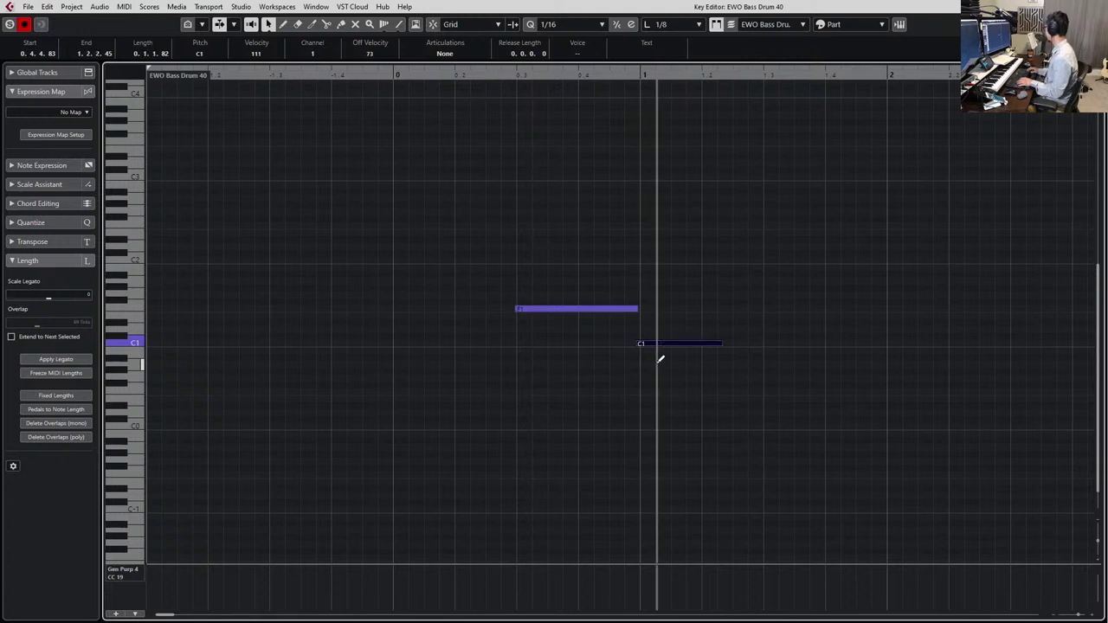
key("alt+shift+Right")
key("alt+shift+Right")
key("alt+shift+Right")
key("alt+shift+Right")
key("alt+shift+Right")
key("alt+shift+Right")
key("alt+shift+Right")
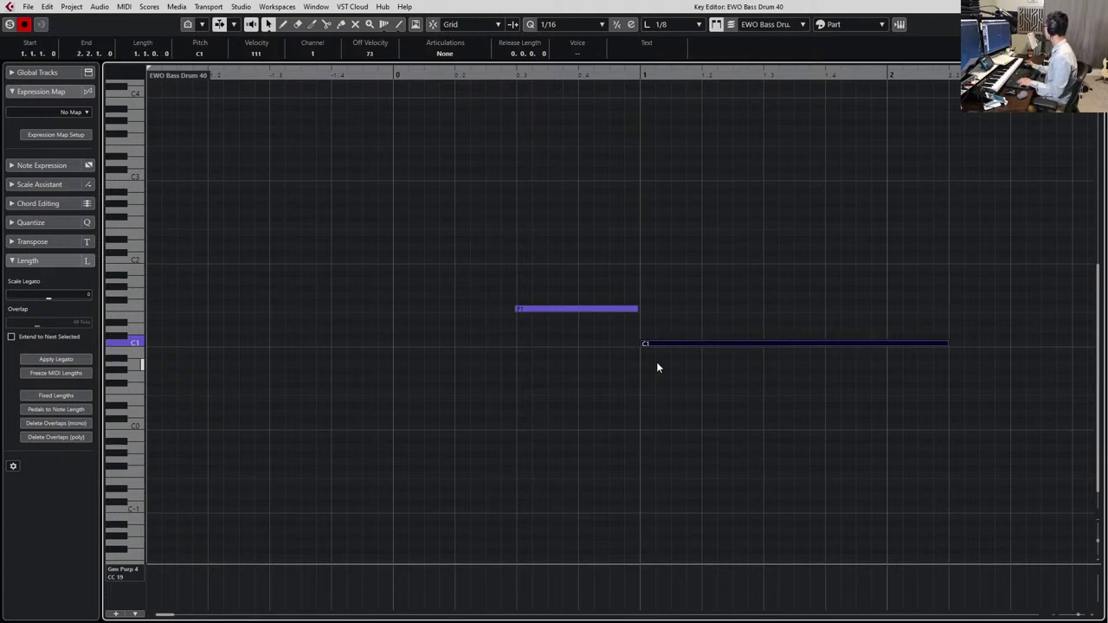
Quantize the F1 note to 1/16, play back both bass drum notes and close the Key Editor
left_click_drag(597, 241, 616, 383)
key("q")
key("space")
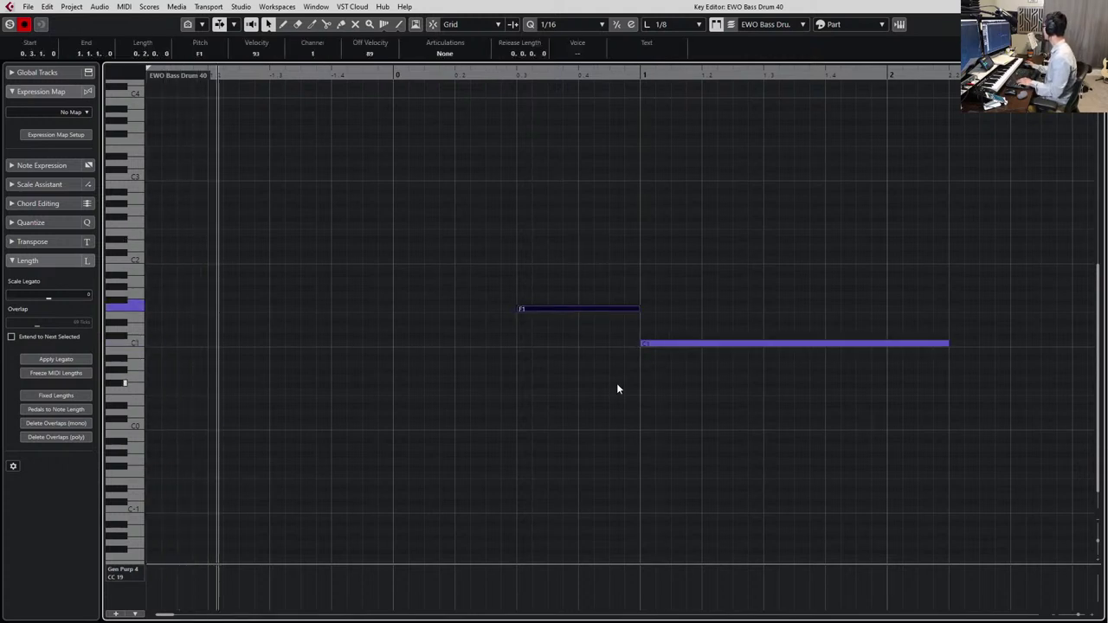
left_click_drag(580, 226, 839, 423)
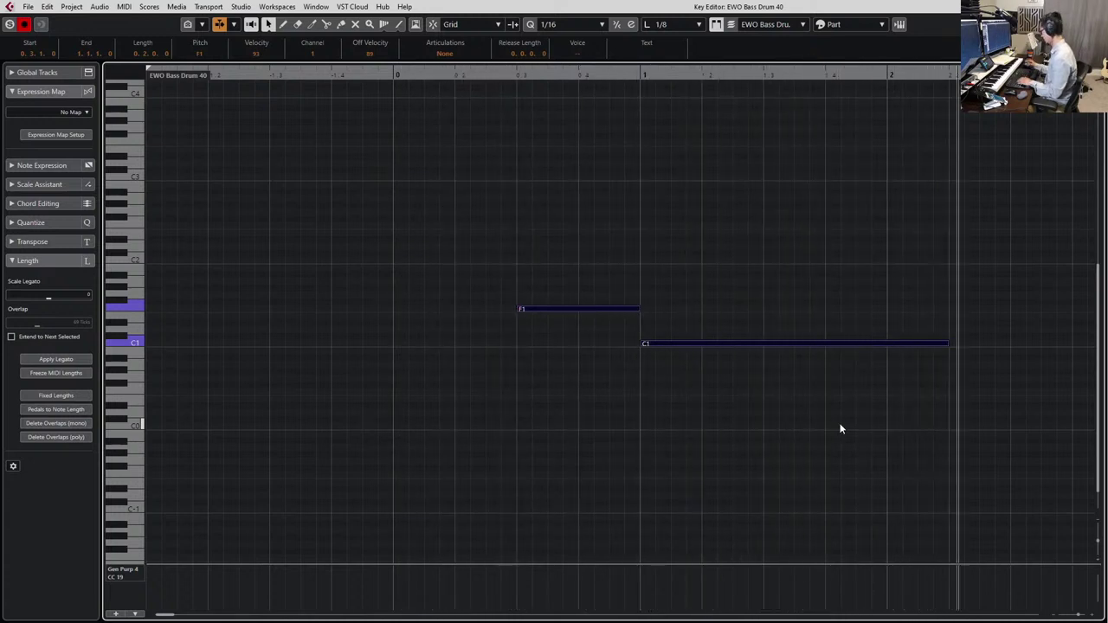
key("space")
key("Return")
Assign the EW Timpani A v1 expression map to the EWO Timpani Hrd KS track
left_click(208, 395)
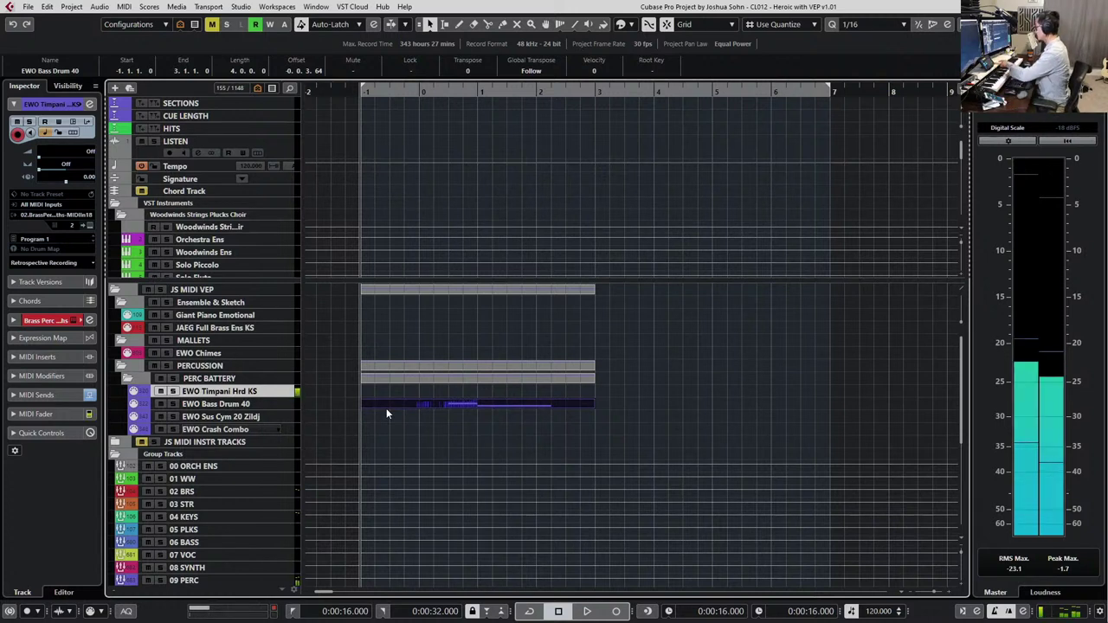
left_click(48, 338)
left_click(62, 359)
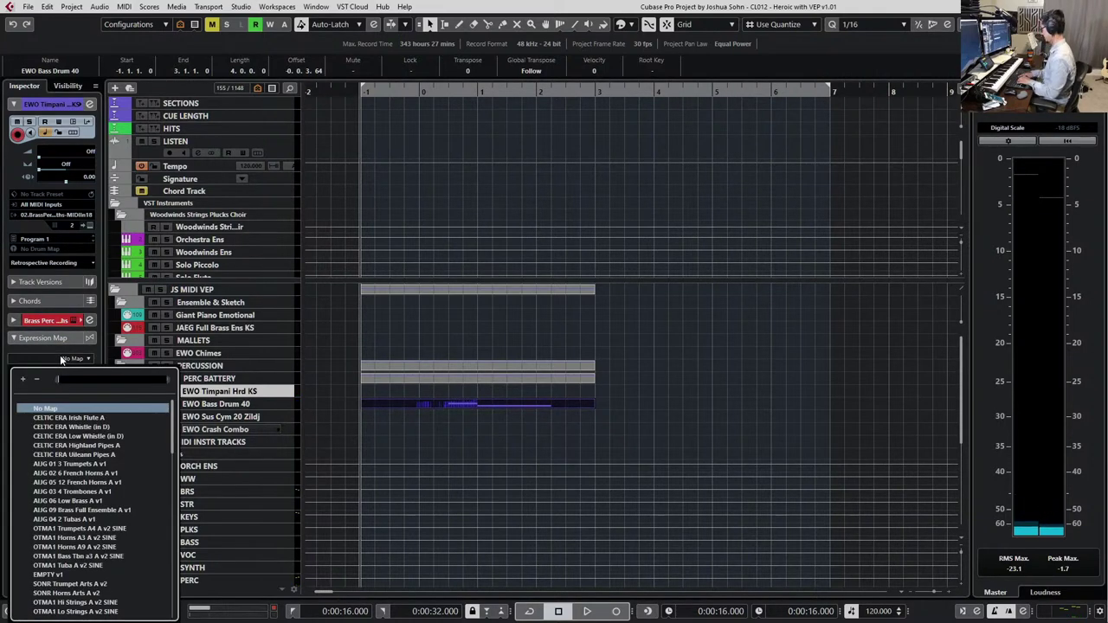
type("ewo timpani")
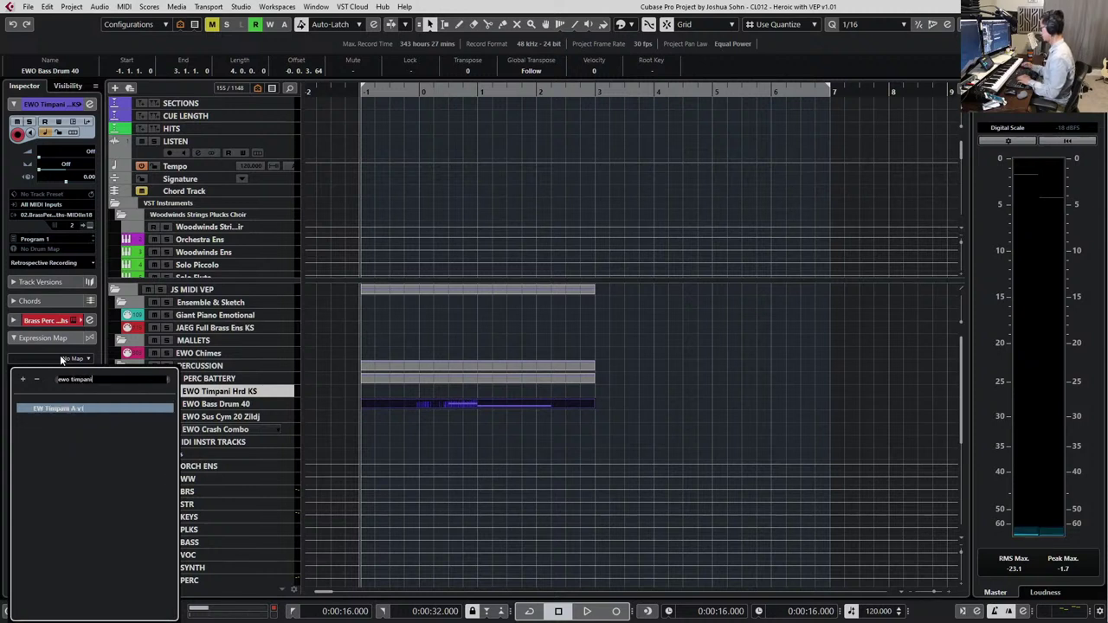
key("Return")
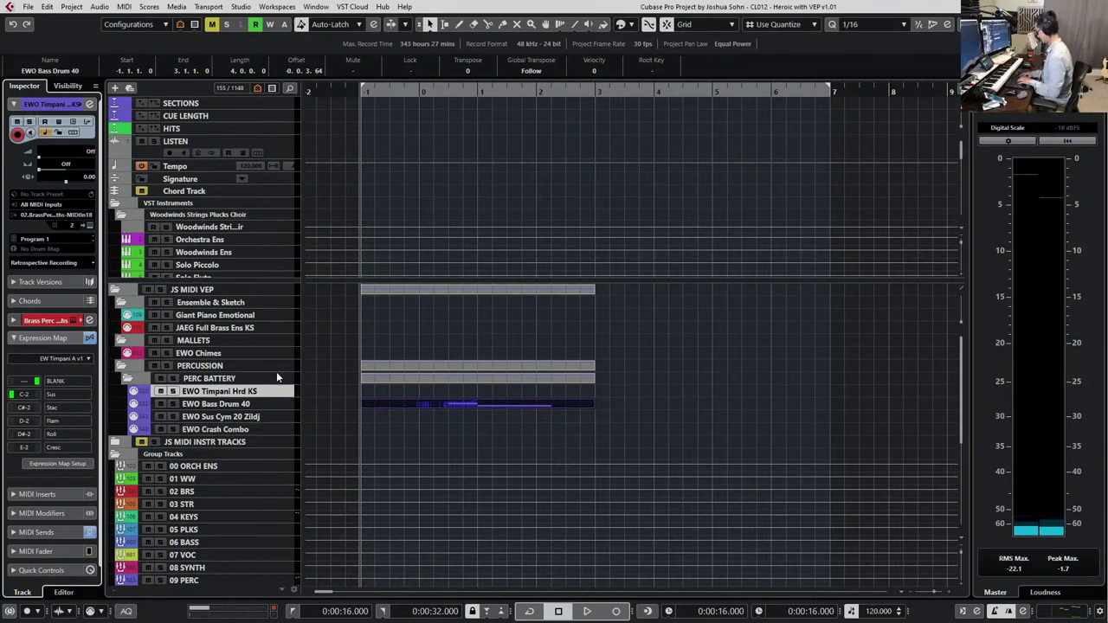
Search the project's tracks for timpani
key("ctrl+f")
type("timpani")
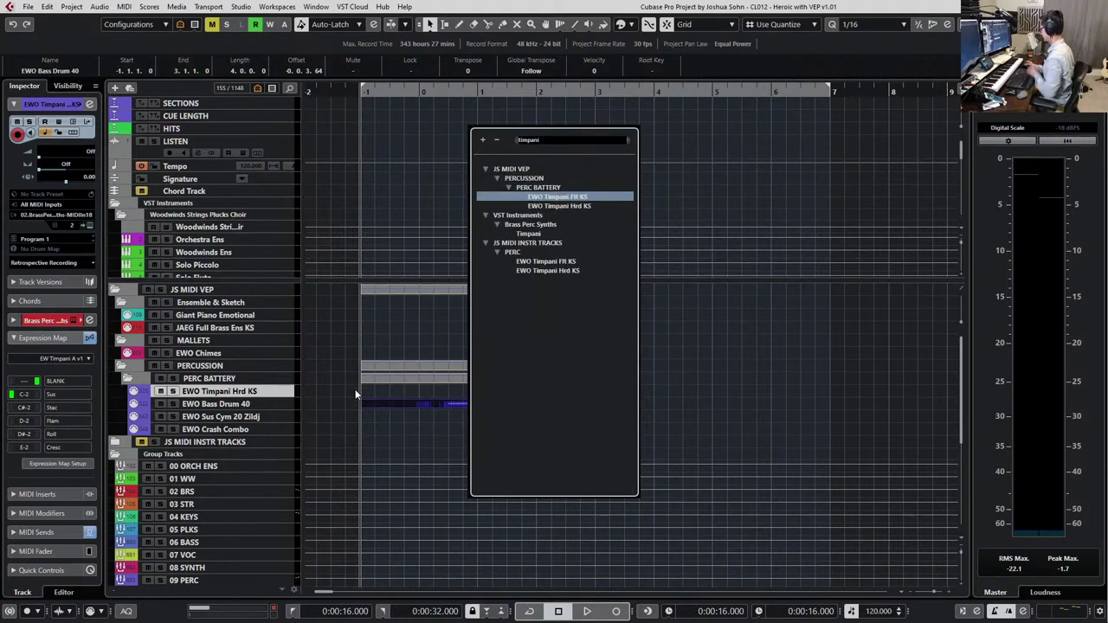
key("Escape")
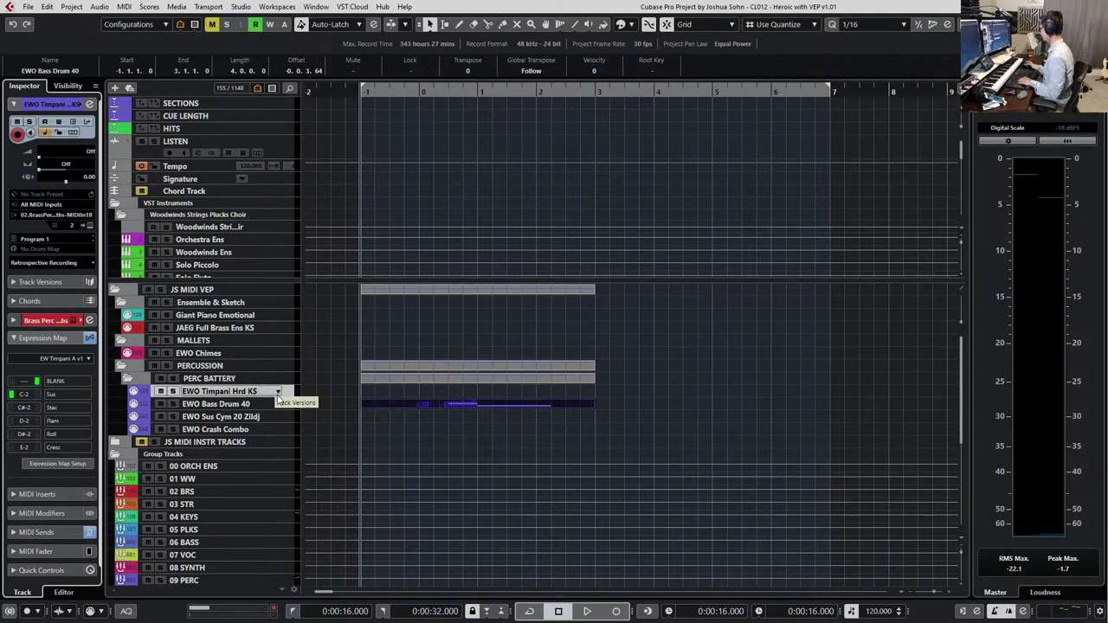
Record a MIDI take on EWO Timpani Hrd KS from bar -1 and open it in the Key Editor
scroll(377, 425, "up", 2)
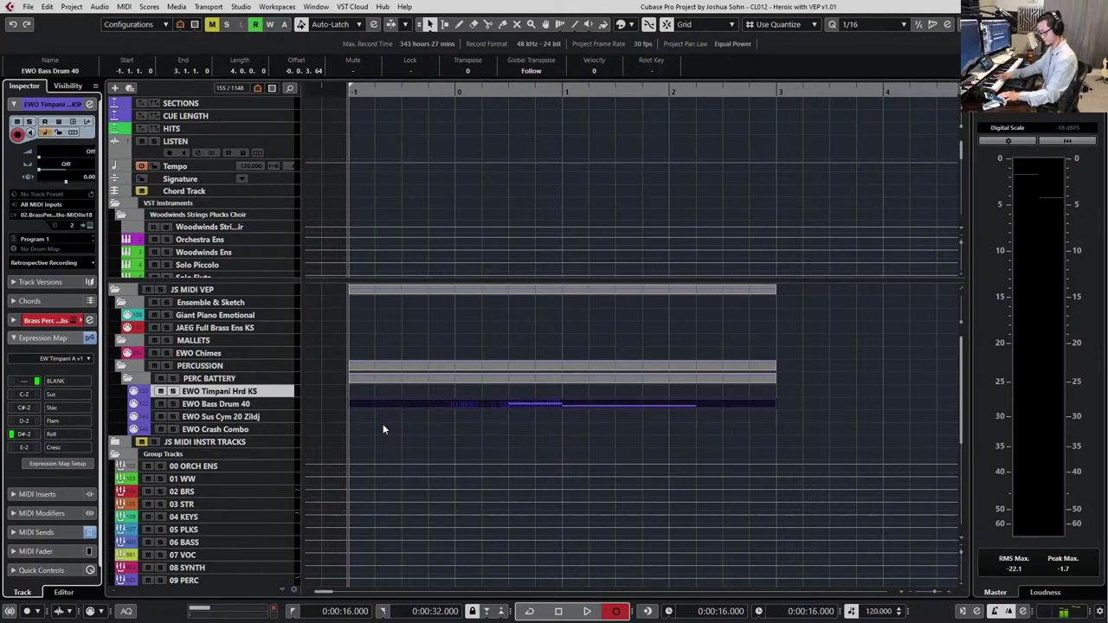
key("KP_Multiply")
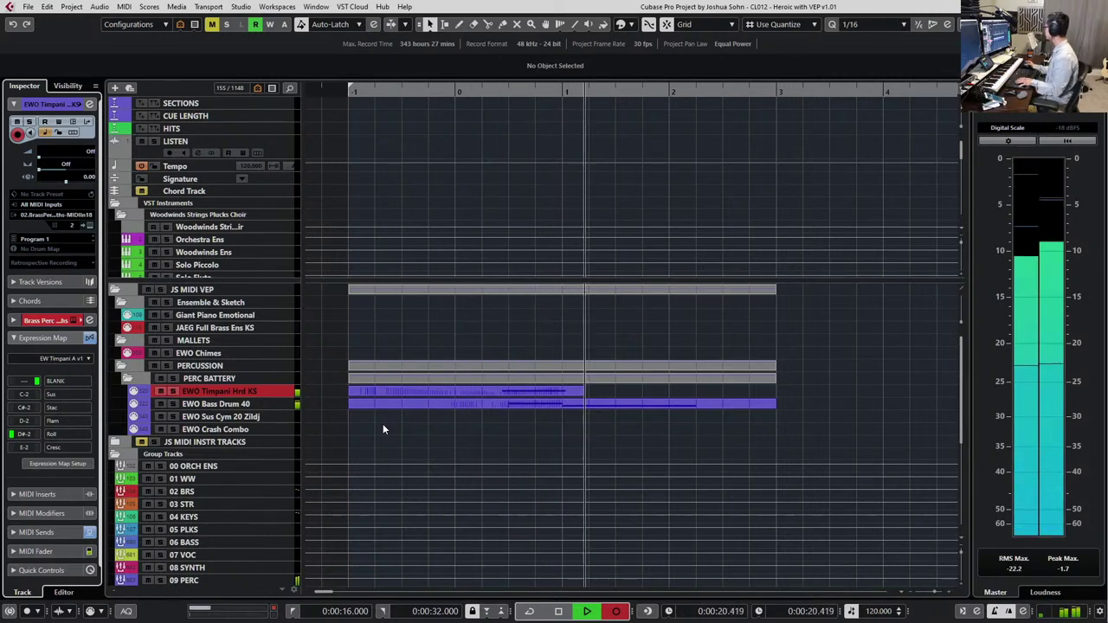
key("space")
double_click(424, 389)
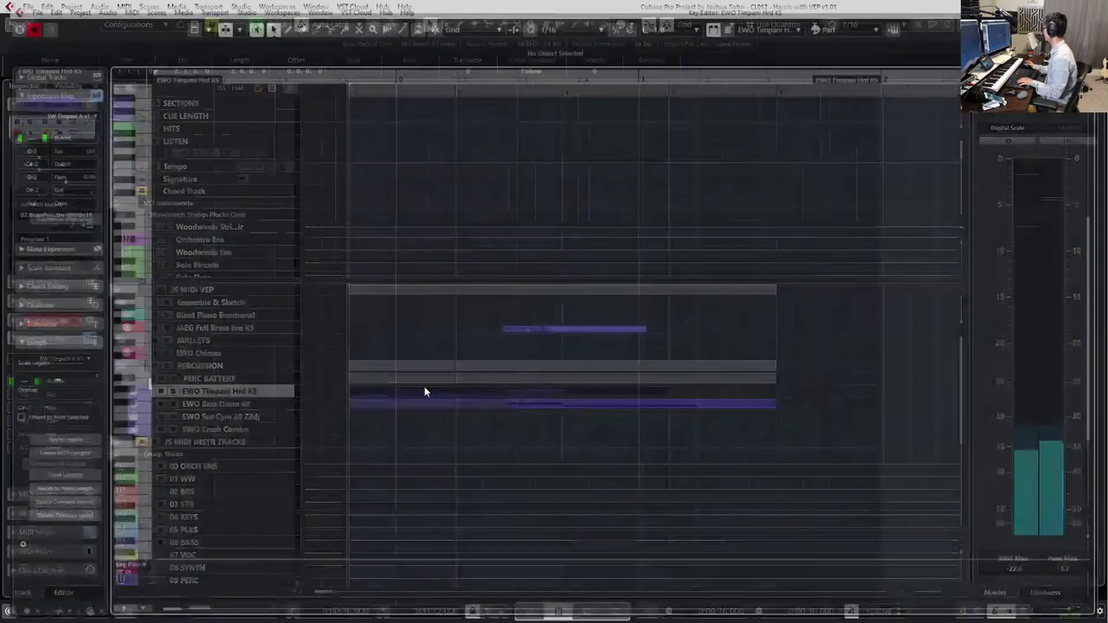
Shorten the timpani's F2 Roll note to a length of 0.2.0.106, ending just before bar 1
left_click_drag(528, 450, 527, 455)
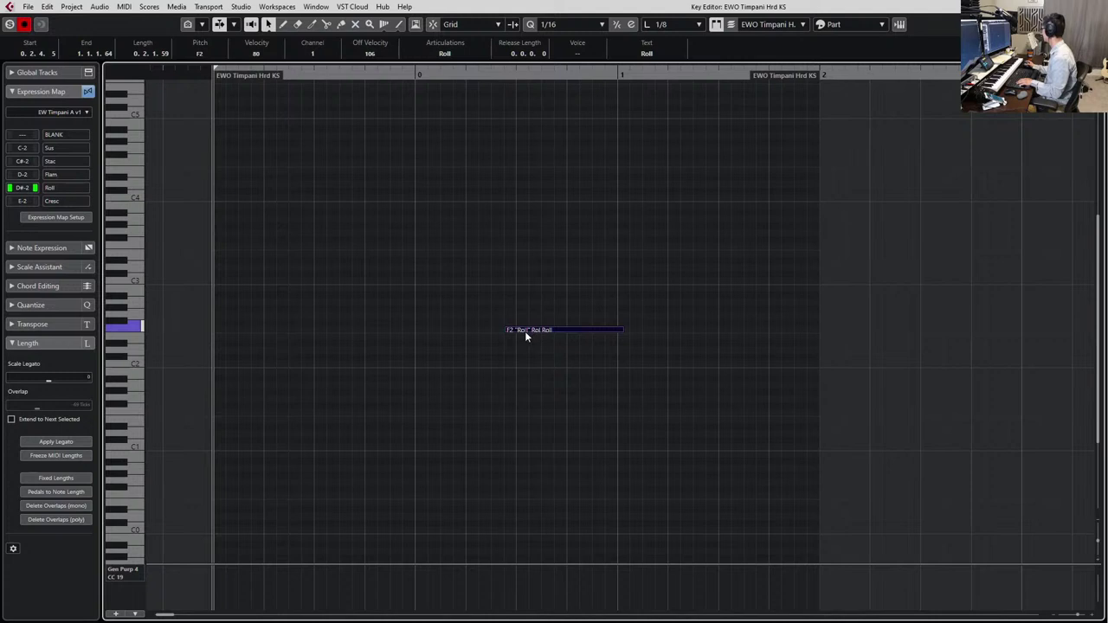
scroll(594, 361, "right", 6)
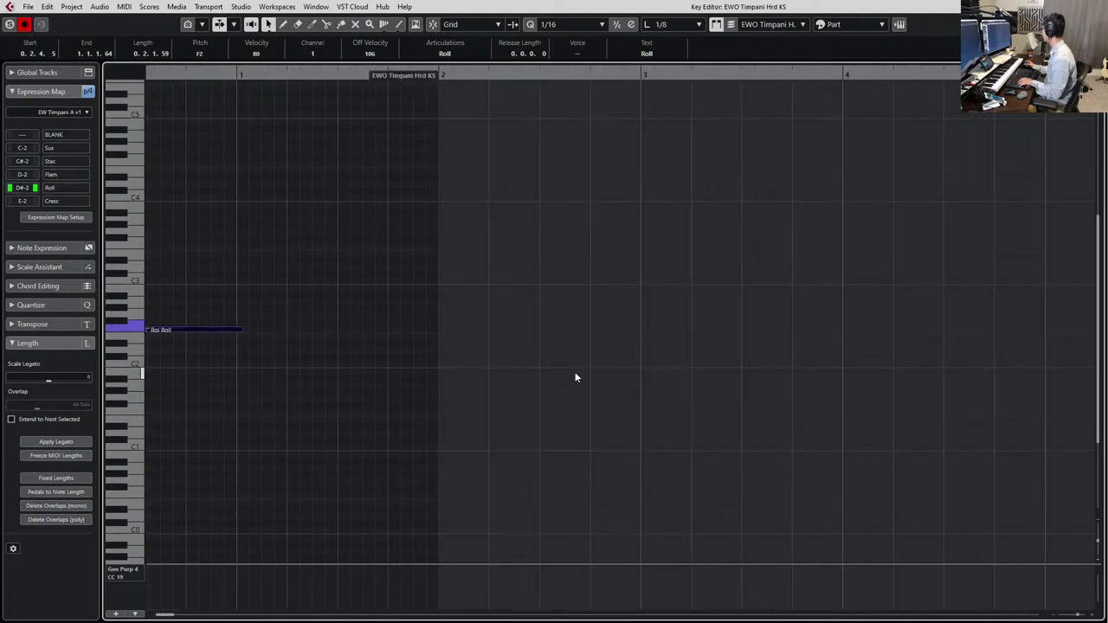
scroll(574, 375, "left", 3)
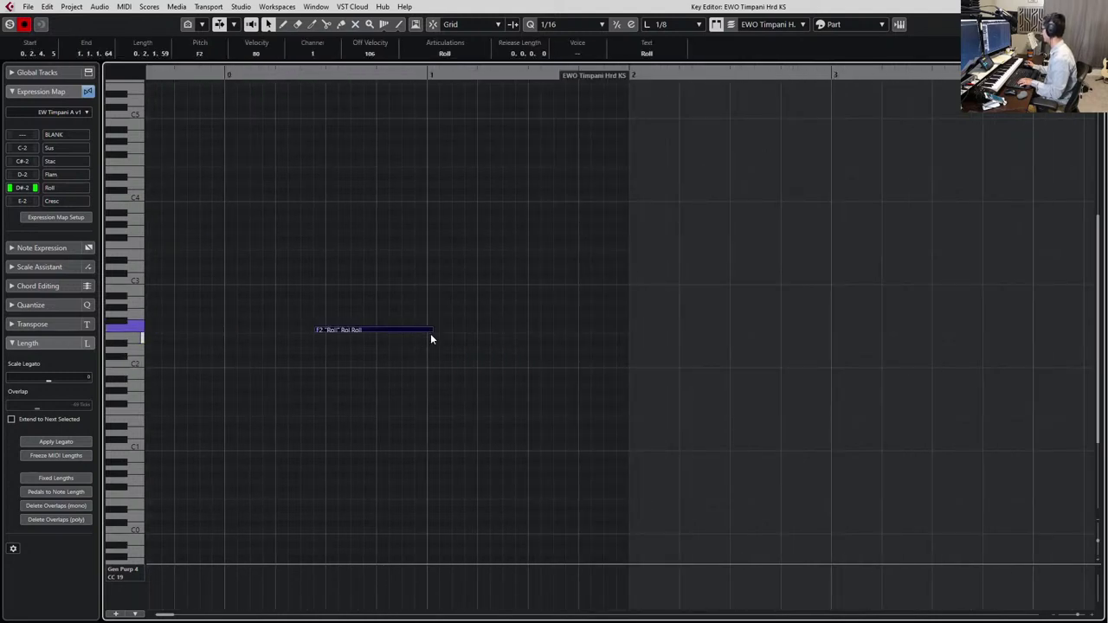
left_click_drag(431, 338, 422, 321)
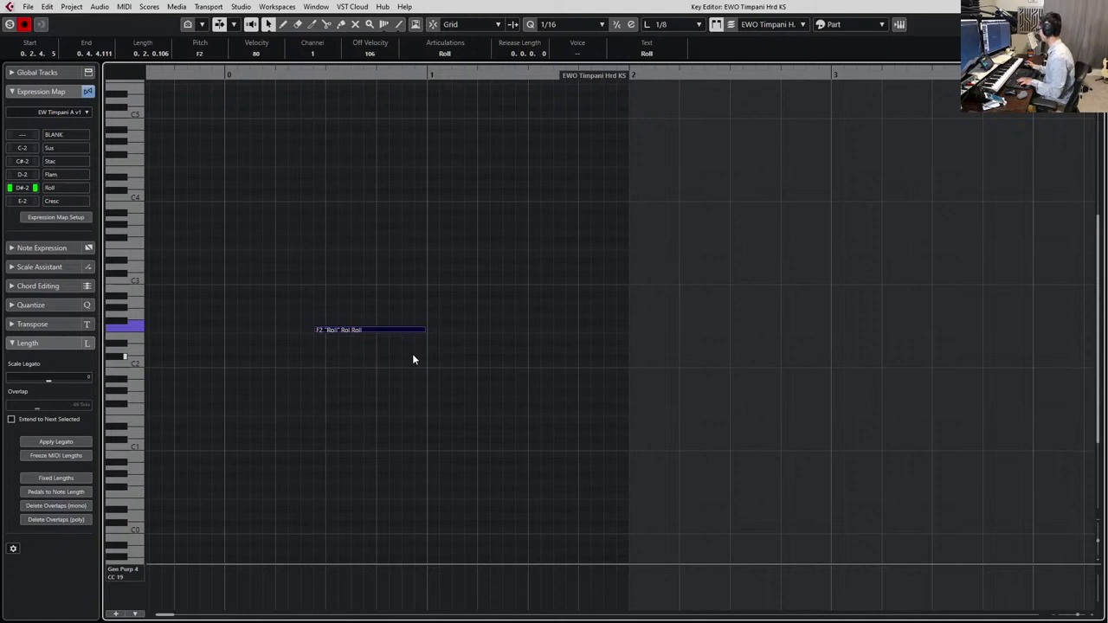
Duplicate the F2 Roll note at the start of bar 1 and transpose the copy down to A#1
key("ctrl+d")
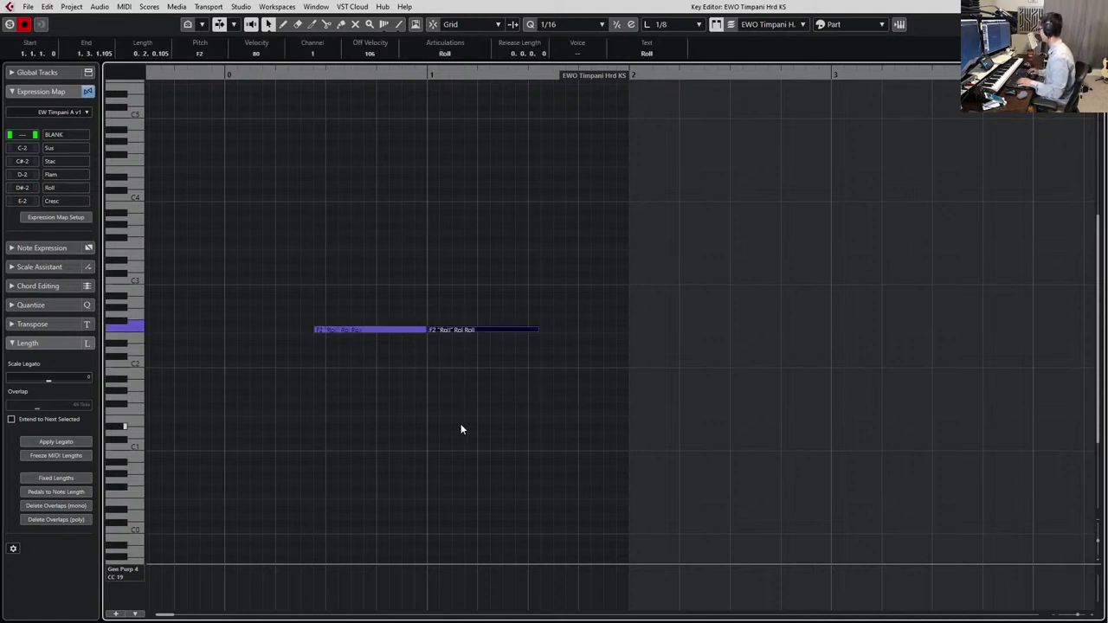
key("Down")
key("Down")
key("Down")
key("Down")
key("Down")
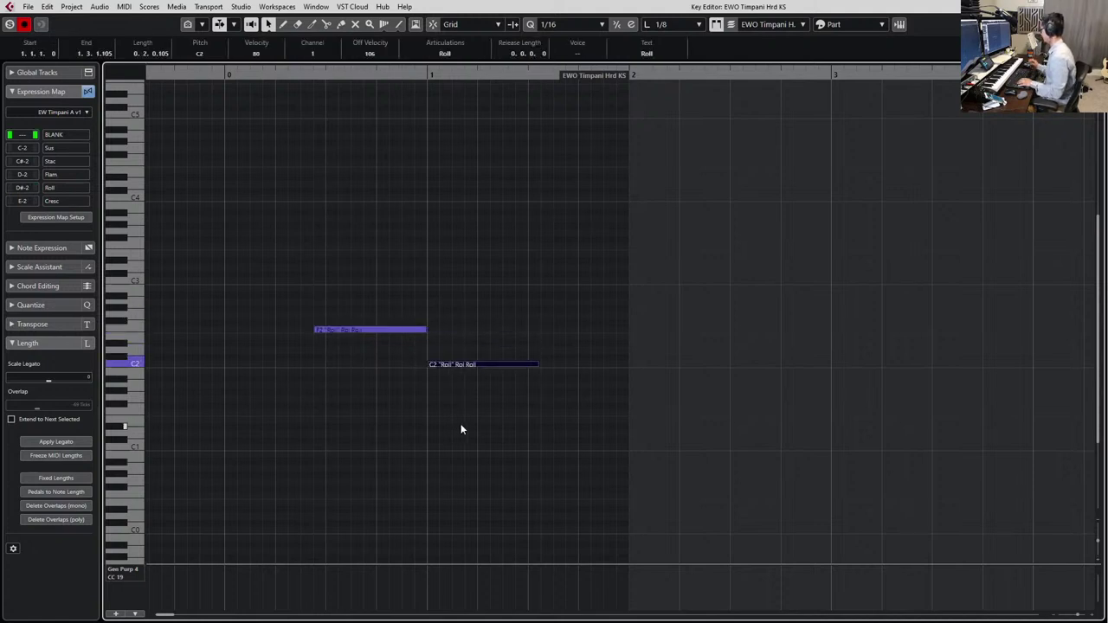
key("Down")
key("Down")
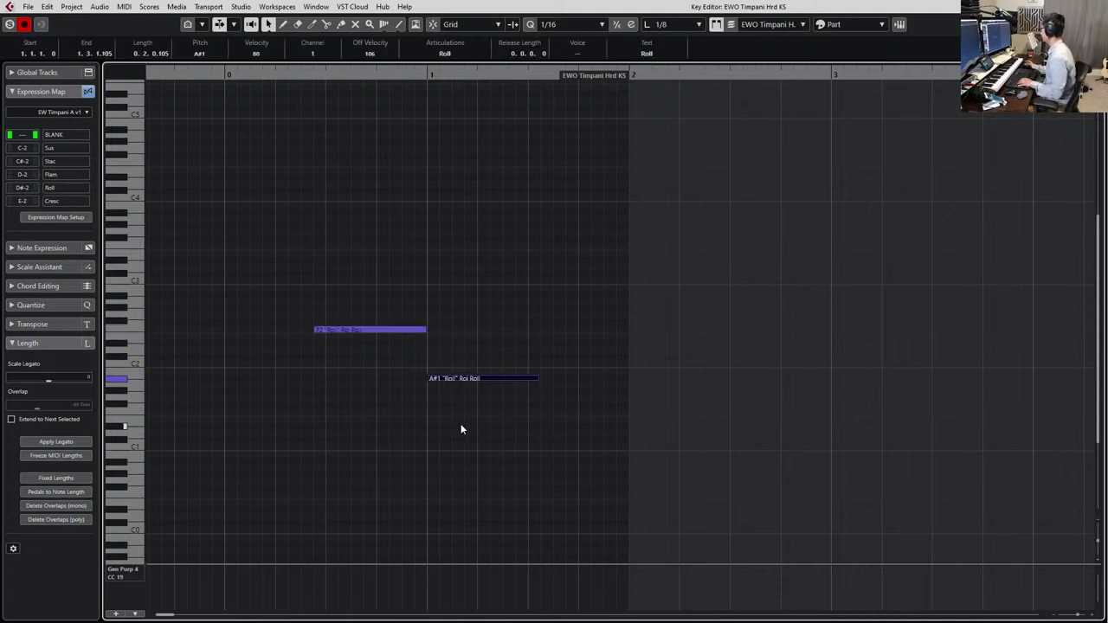
Set the A#1 note's articulation to Sus and extend the F2 Roll note to end exactly at bar 1 while playing back
left_click(449, 52)
left_click(454, 67)
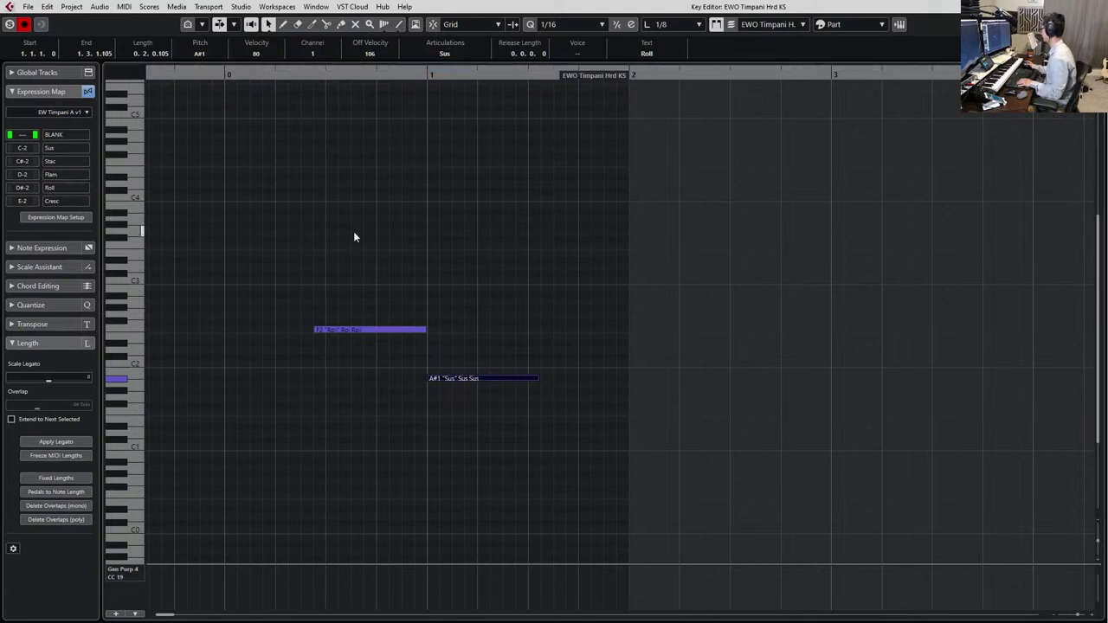
key("space")
left_click(565, 330)
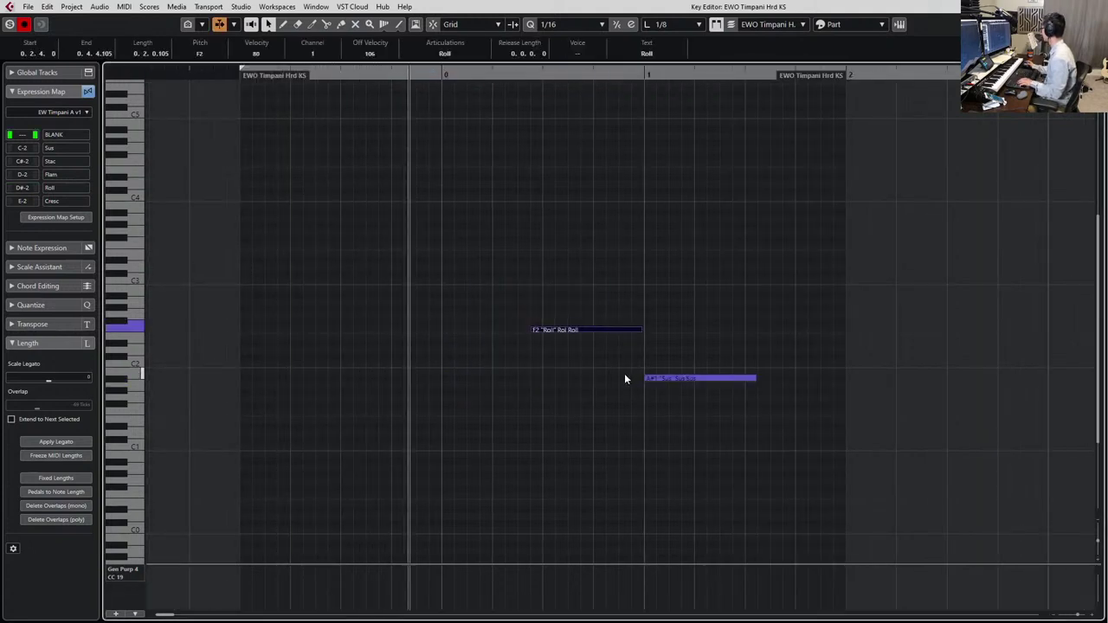
key("alt+shift+Right")
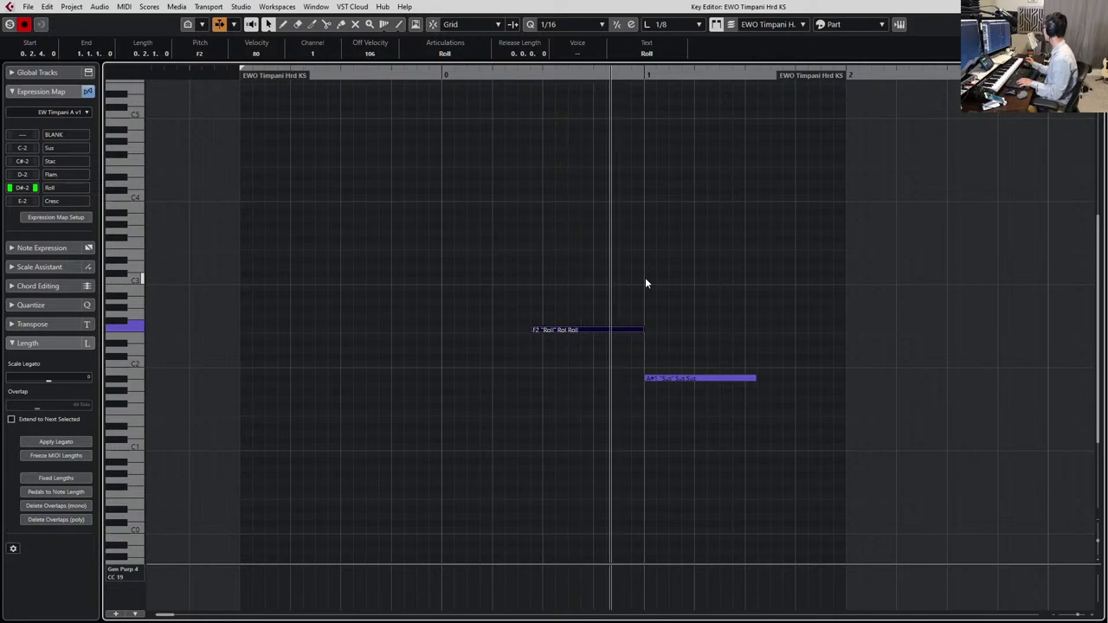
key("space")
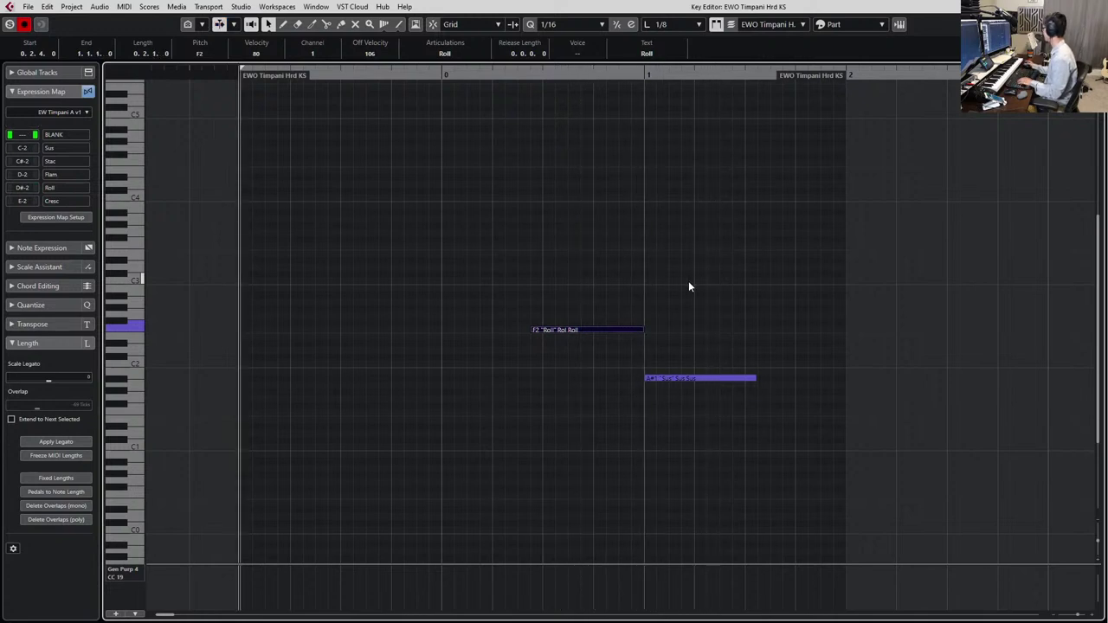
Raise the A#1 note's velocity in the controller lanes, then play back the timpani part and close the Key Editor
key("alt+l")
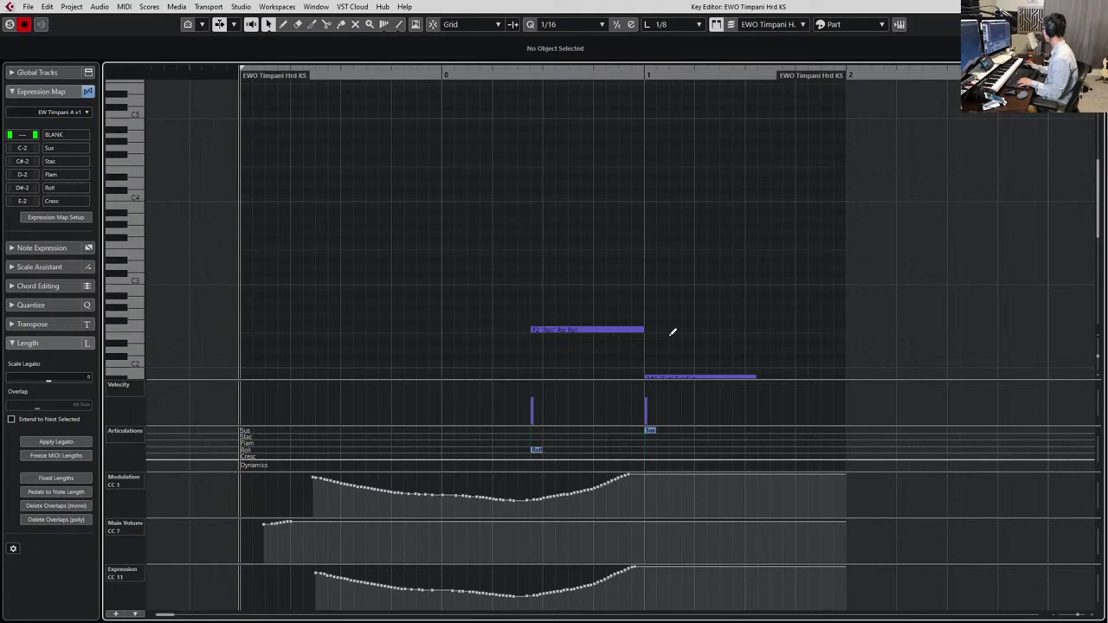
scroll(670, 335, "down", 3)
left_click(670, 279)
left_click_drag(652, 394, 651, 382)
left_click(546, 230)
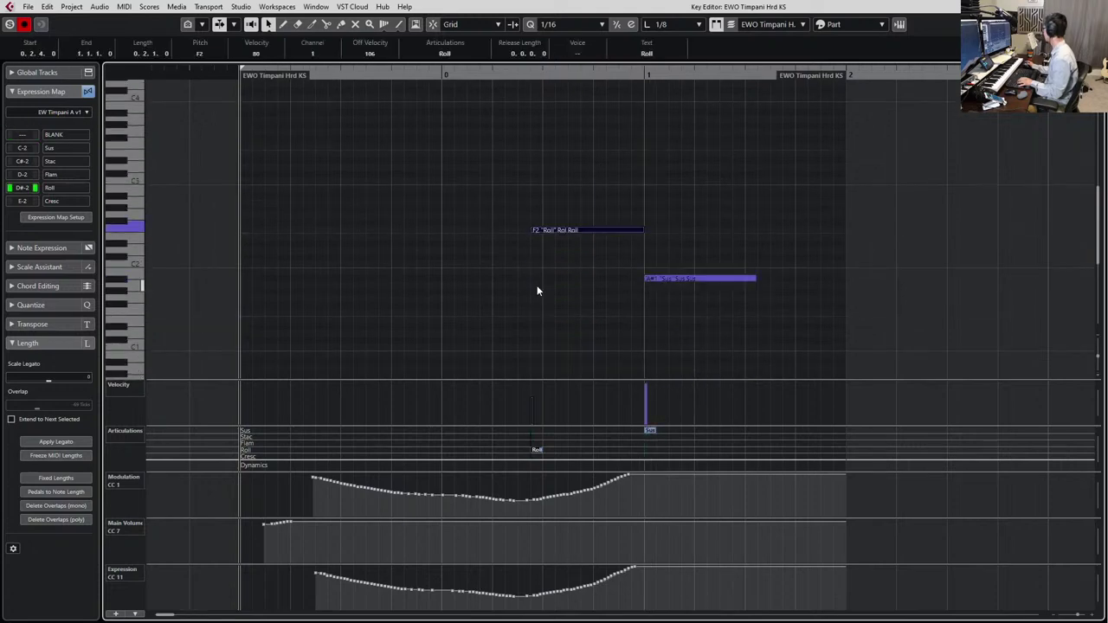
key("space")
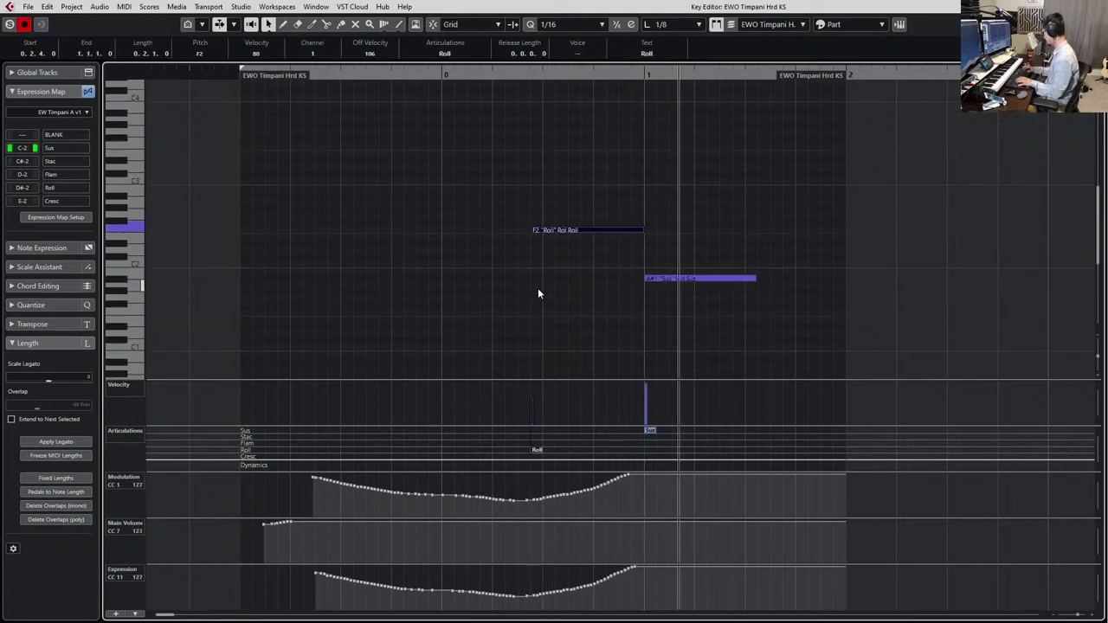
key("space")
key("Escape")
Record a MIDI take on EWO Sus Cym 20 Zildj from bar -1 and open it in the Key Editor
left_click(244, 430)
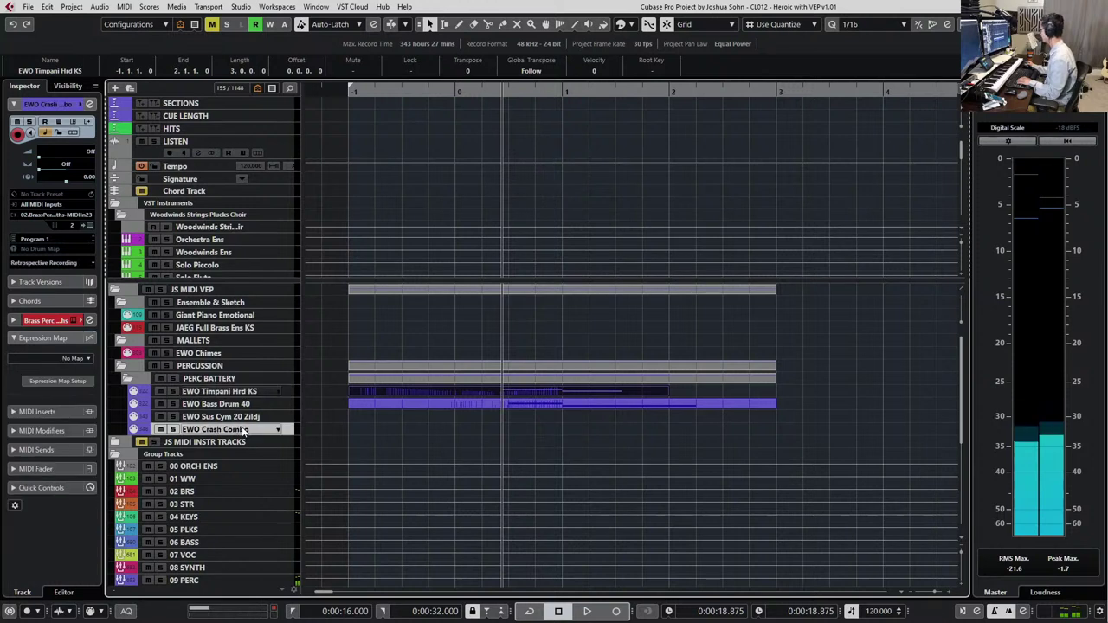
key("Up")
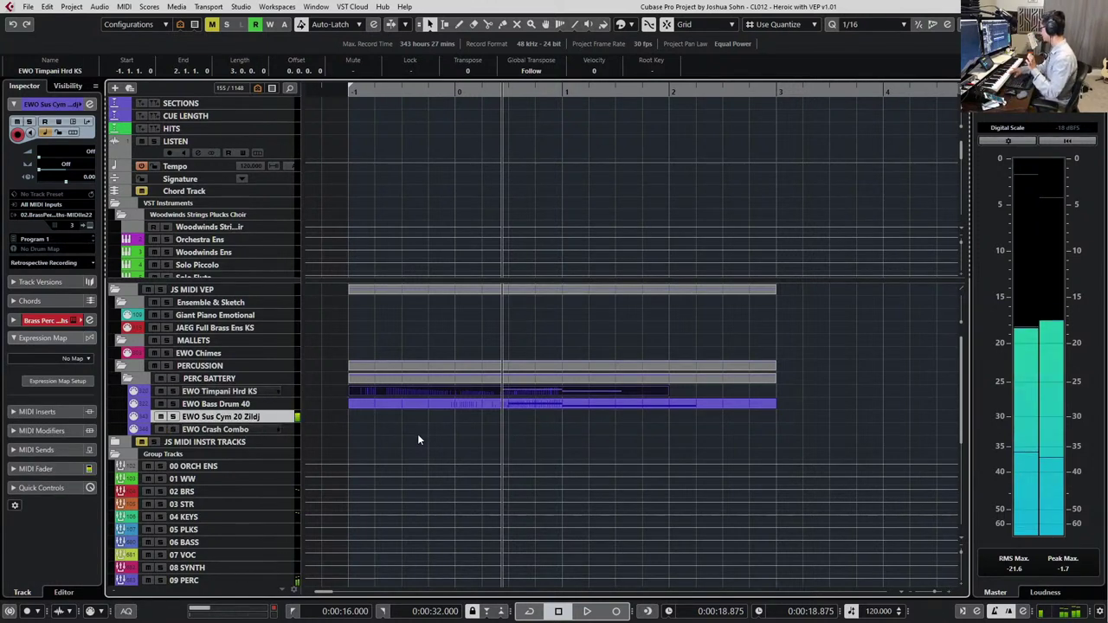
key("KP_Subtract")
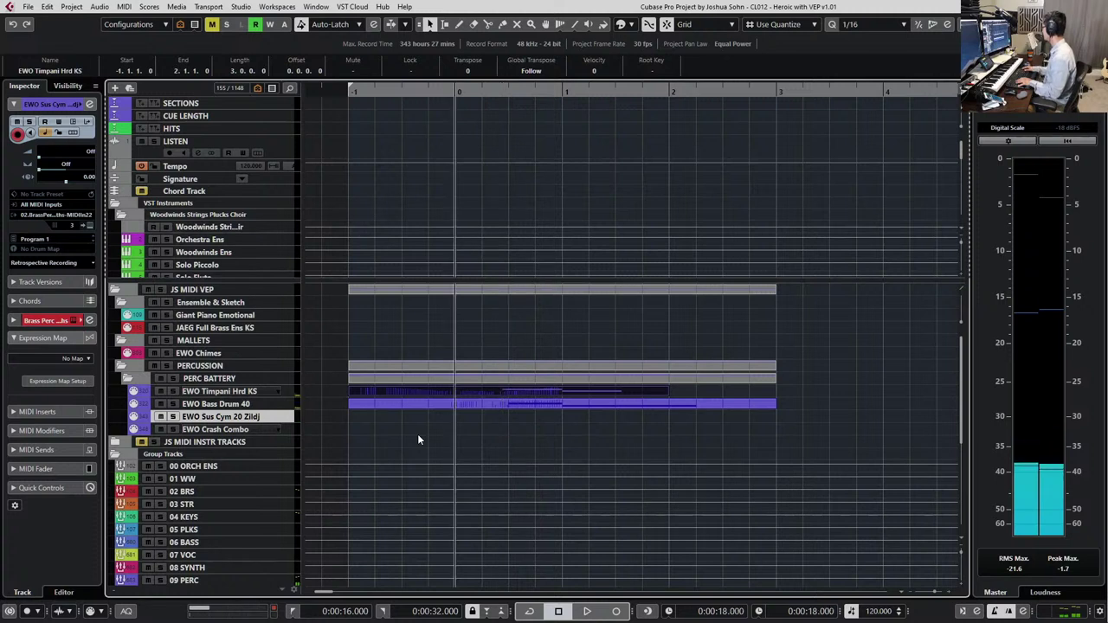
key("KP_Subtract")
key("KP_Multiply")
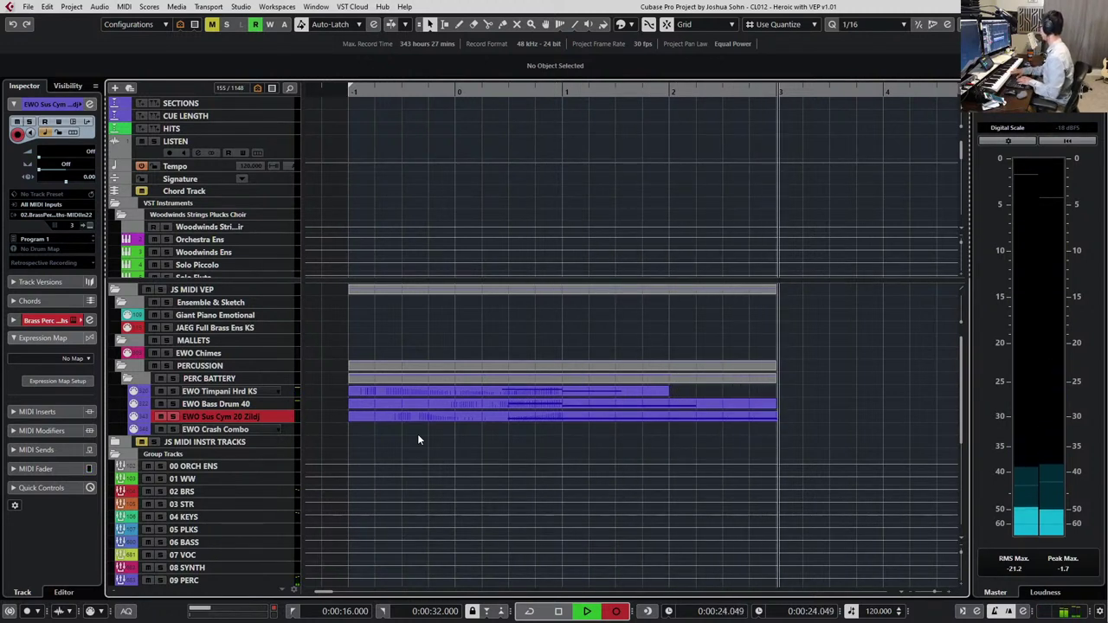
key("space")
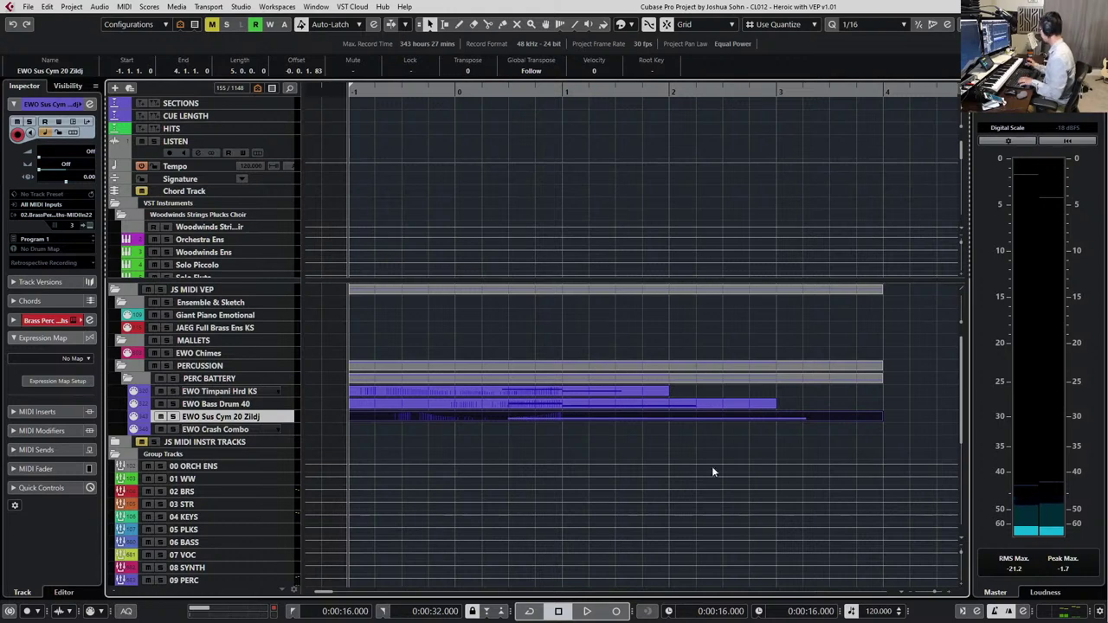
key("Return")
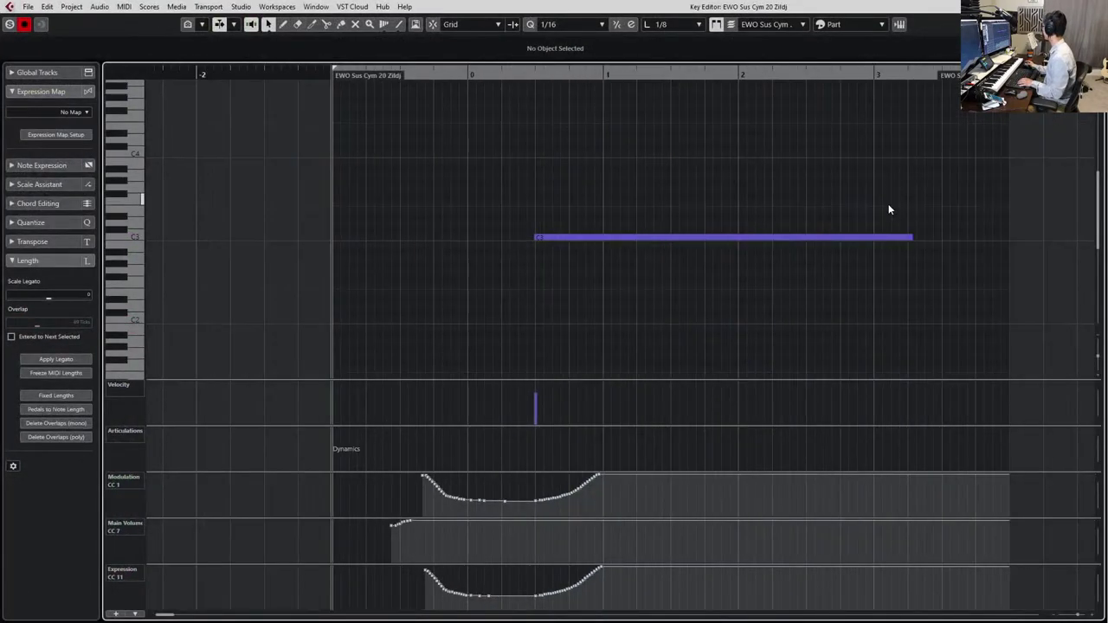
Lengthen the suspended cymbal's C3 note past bar 4 and close the Key Editor
left_click_drag(891, 215, 913, 270)
key("alt+shift+Right")
key("alt+shift+Right")
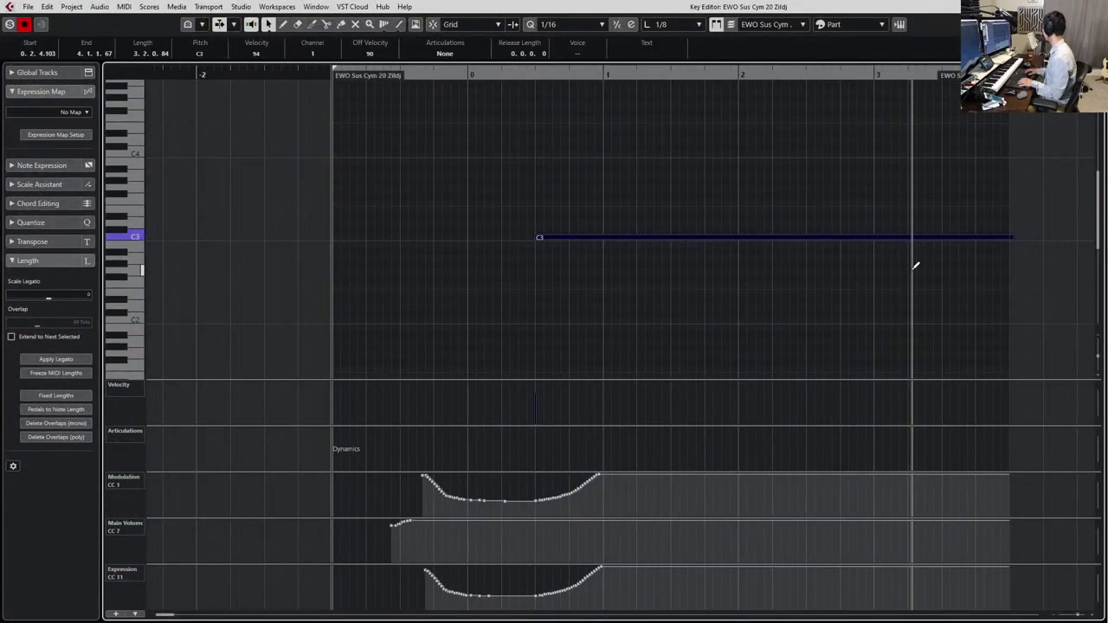
key("alt+shift+Right")
key("alt+shift+Right")
key("alt+shift+Right")
key("alt+shift+Right")
key("alt+shift+Right")
key("alt+shift+Right")
key("Return")
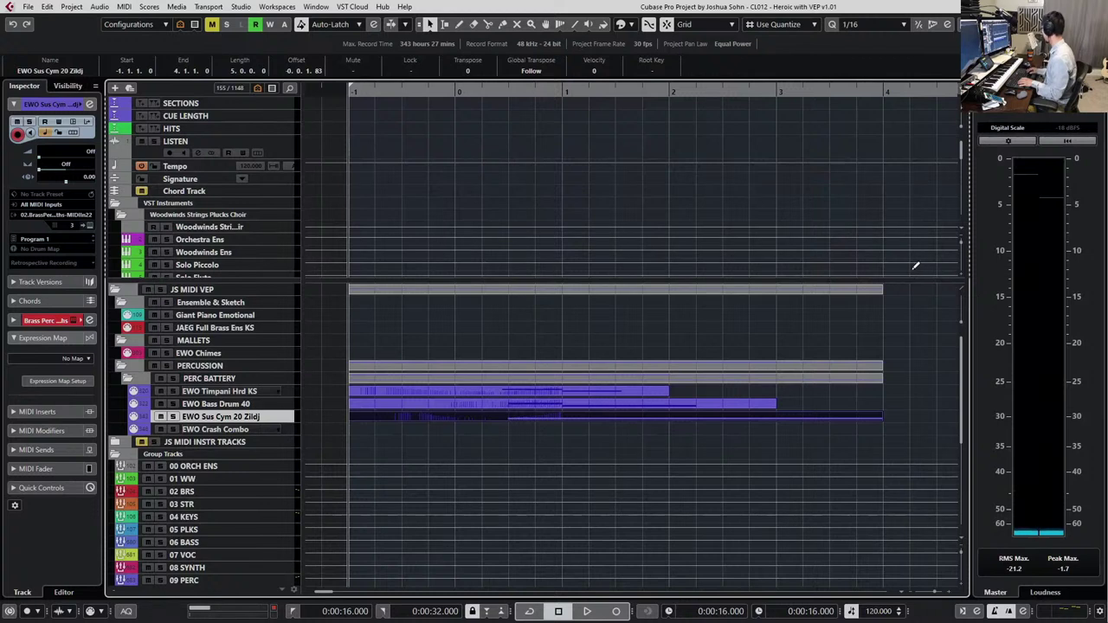
Extend the EWO Sus Cym 20 Zildj MIDI part to end at 5.2.2.0
key("alt+shift+Right")
key("alt+shift+Right")
key("alt+shift+Right")
key("alt+shift+Right")
key("alt+shift+Right")
key("alt+shift+Right")
key("alt+shift+Right")
key("alt+shift+Right")
key("alt+shift+Right")
key("alt+shift+Right")
key("alt+shift+Right")
key("alt+shift+Right")
key("alt+shift+Right")
key("alt+shift+Right")
key("alt+shift+Right")
key("alt+shift+Right")
key("alt+shift+Right")
key("alt+shift+Right")
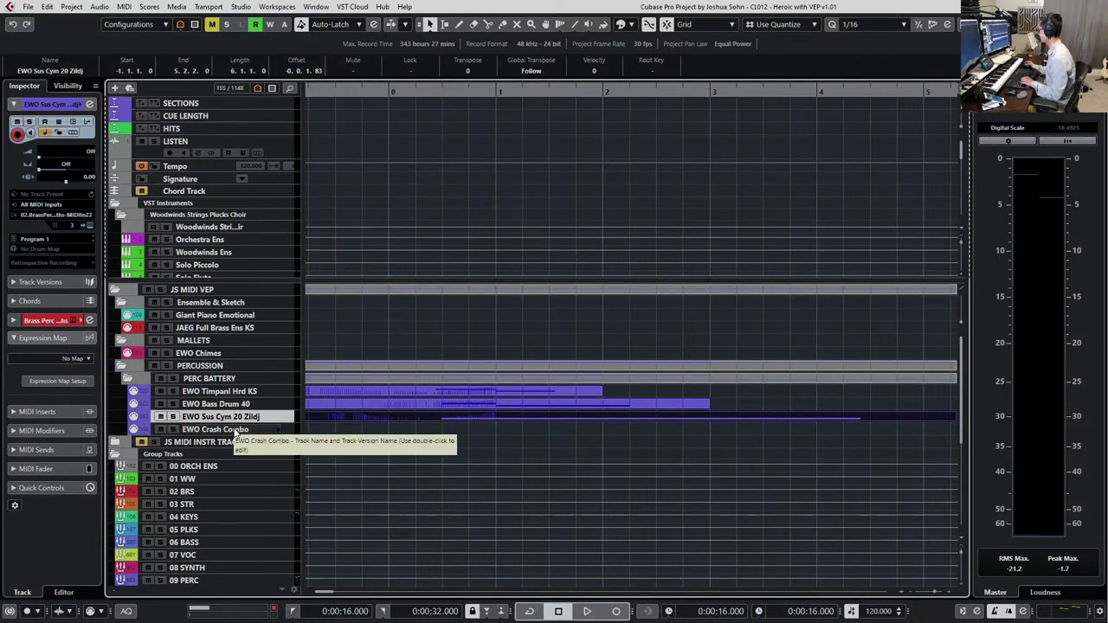
Record a MIDI take on EWO Crash Combo from bar -1 and open it in the Key Editor
left_click(236, 430)
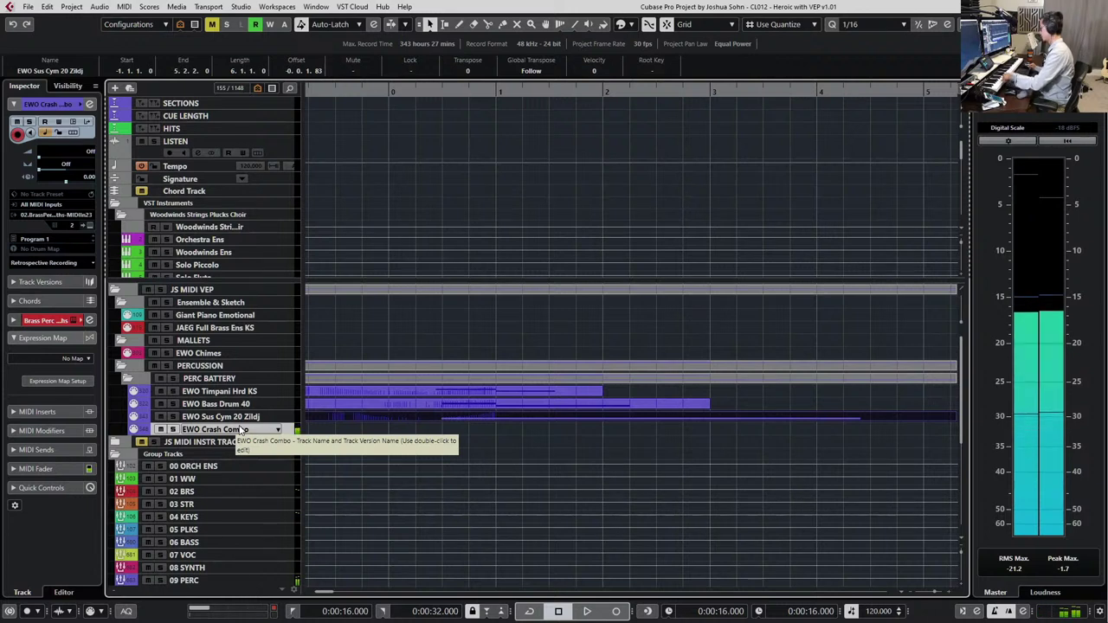
key("space")
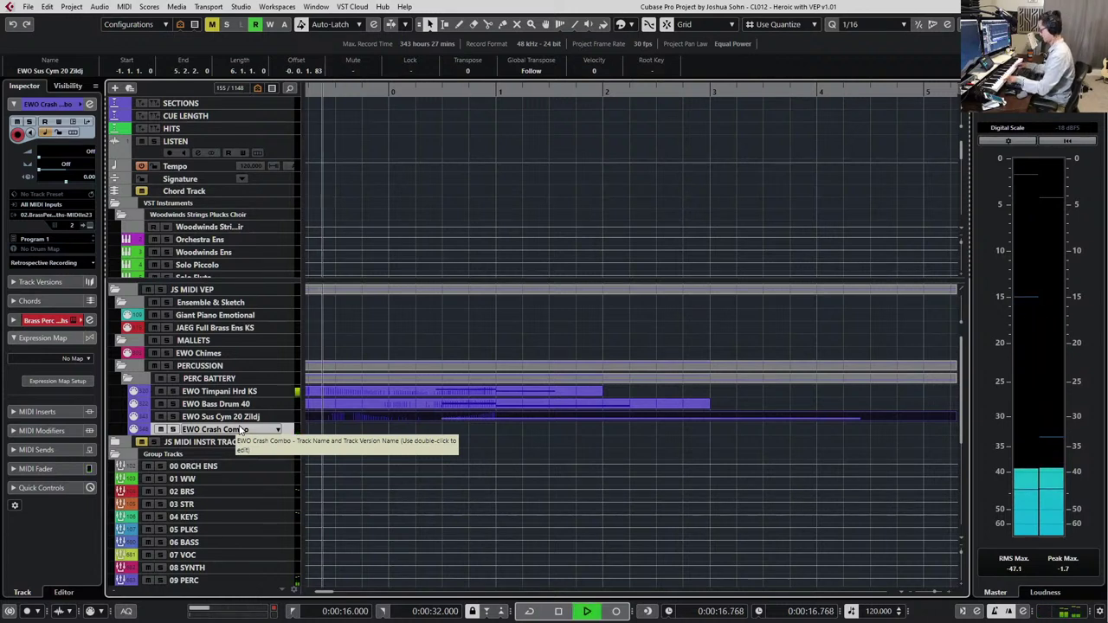
key("KP_Multiply")
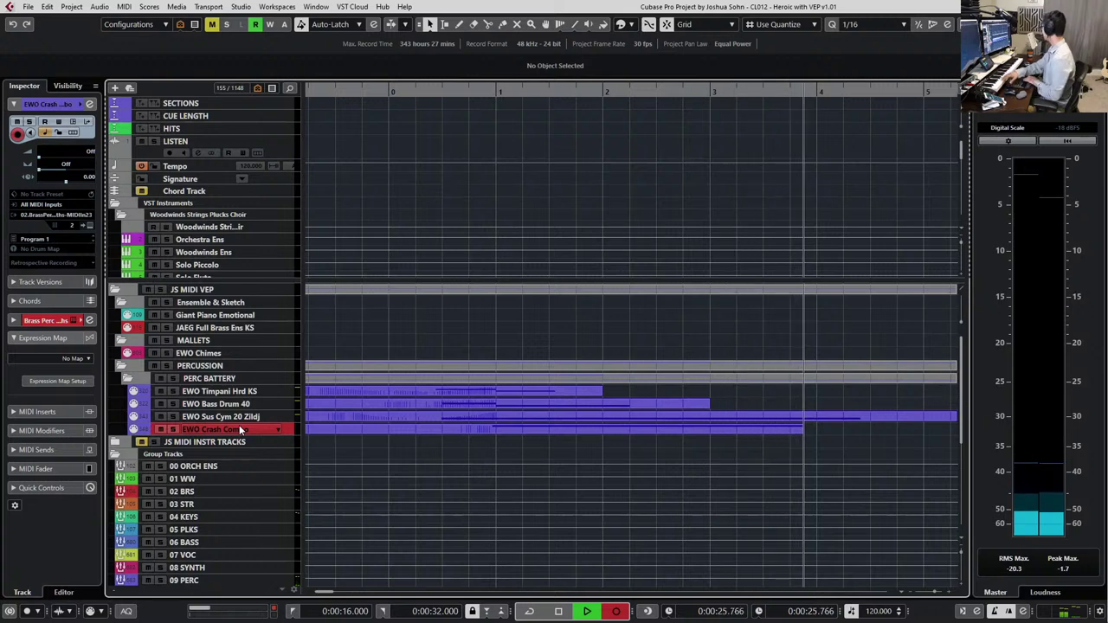
key("space")
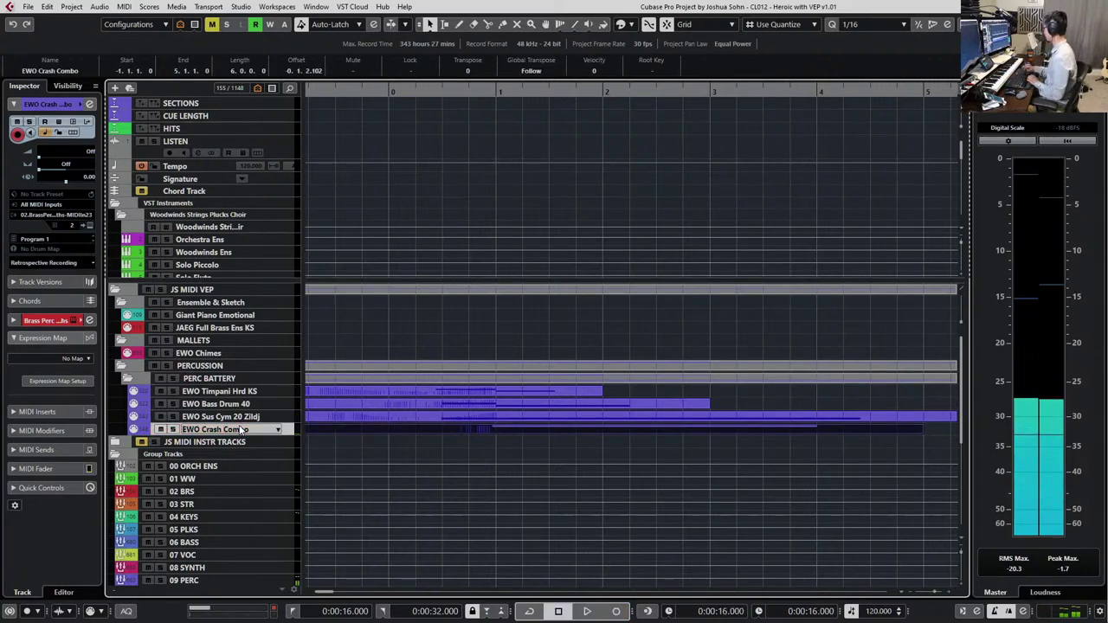
key("Return")
Quantize the crash's B1 note to 1/16 so it starts at bar 1
key("ctrl+a")
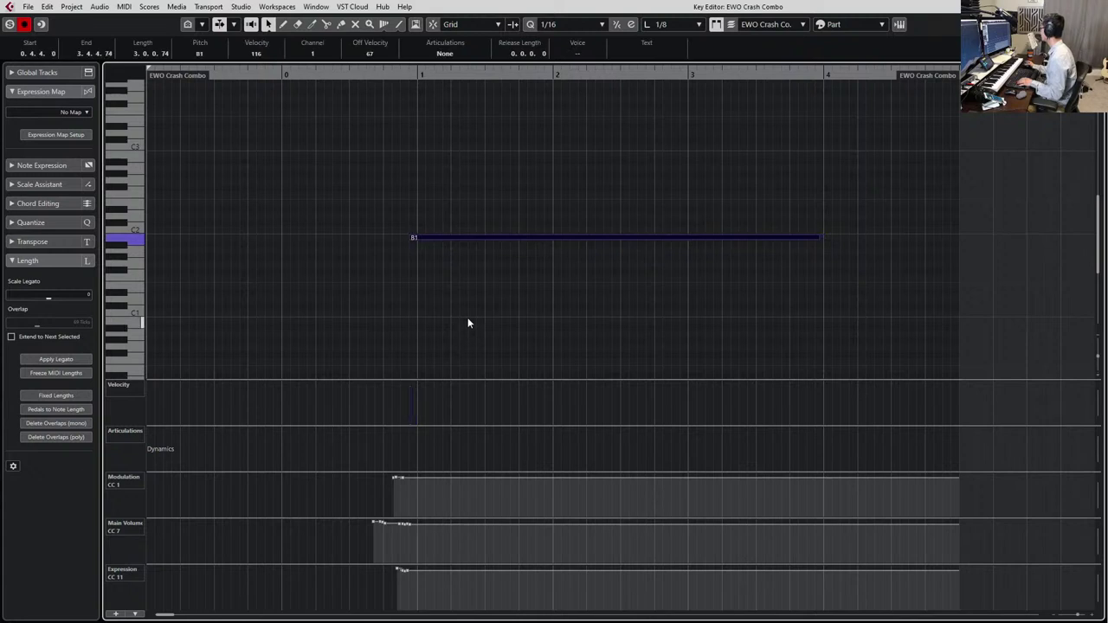
key("q")
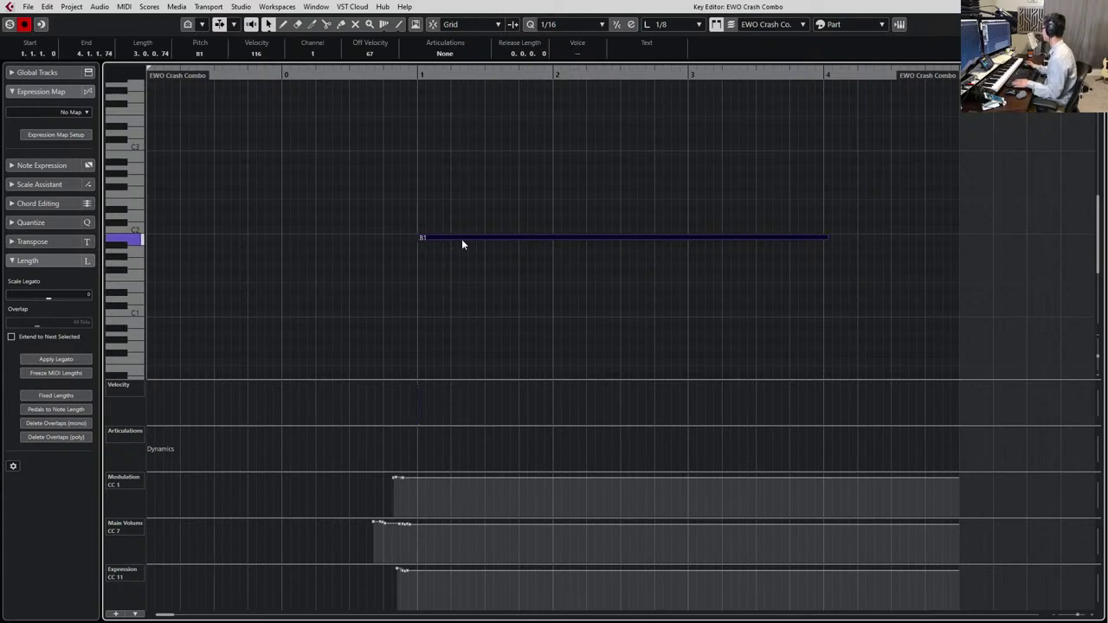
left_click(494, 282)
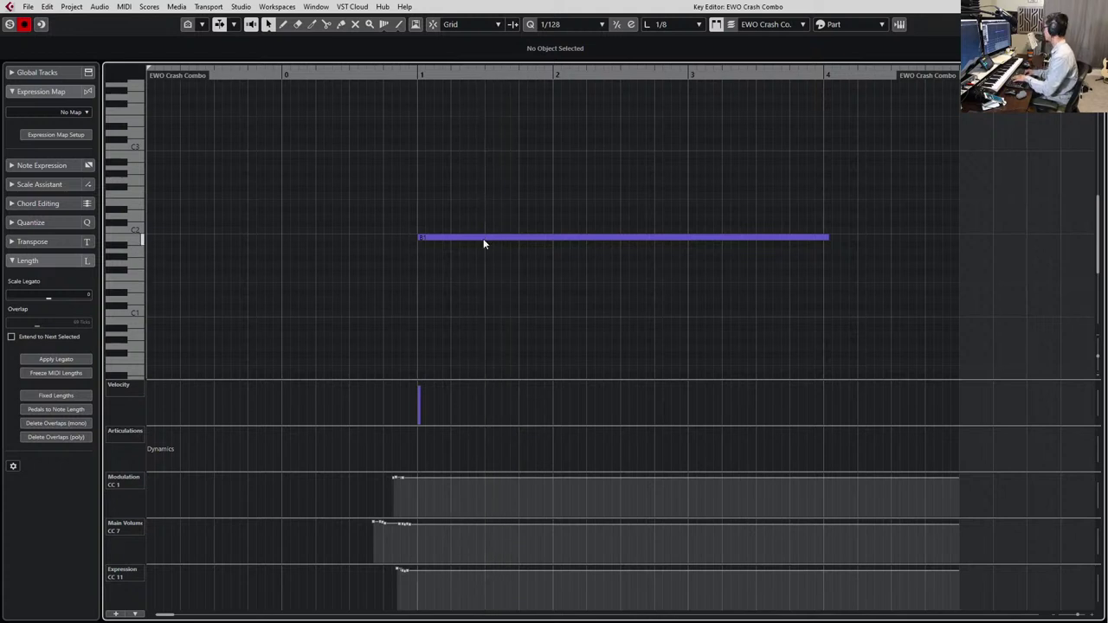
Split the crash's B1 note midway through bar 1 on a 1/2 grid, delete the remainder and close the Key Editor
key("alt+1")
key("alt+2")
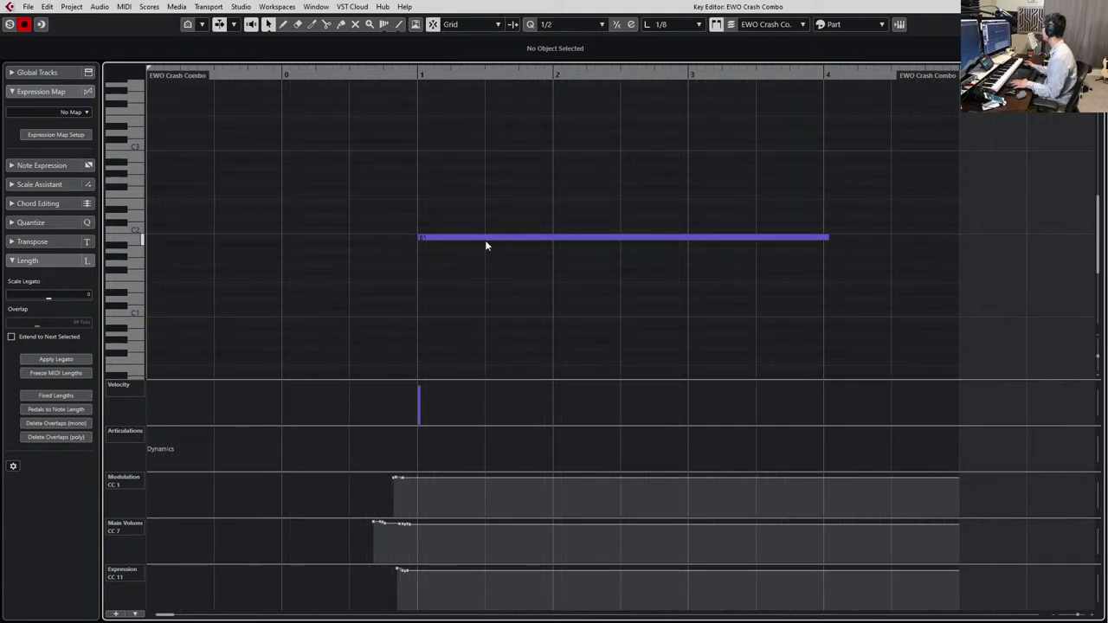
left_click(485, 239, "alt")
left_click_drag(526, 186, 542, 286)
key("Delete")
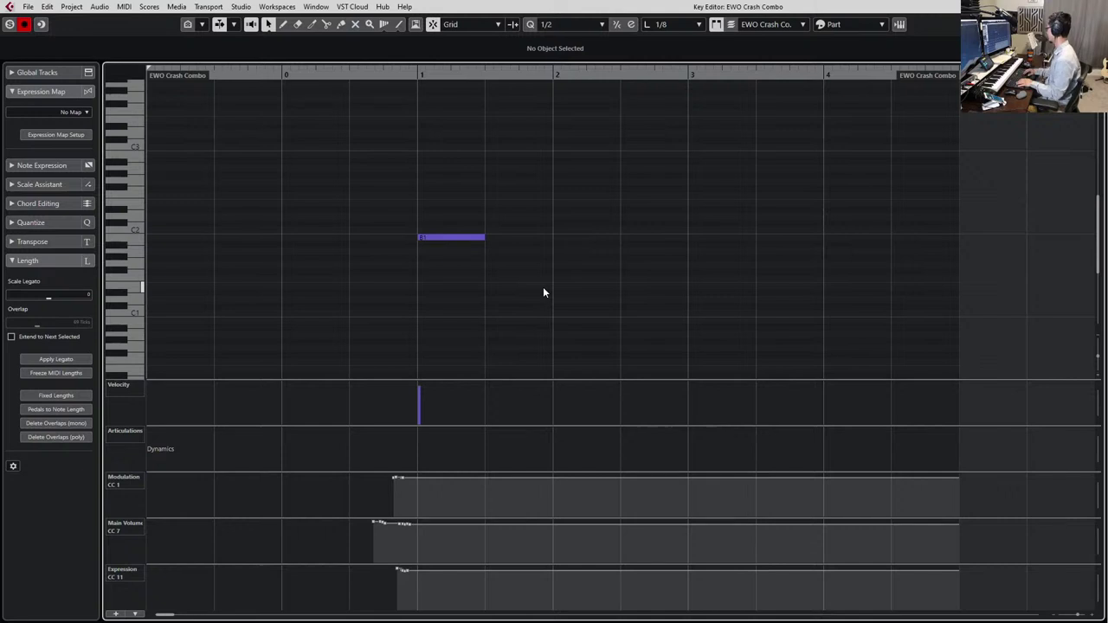
key("Escape")
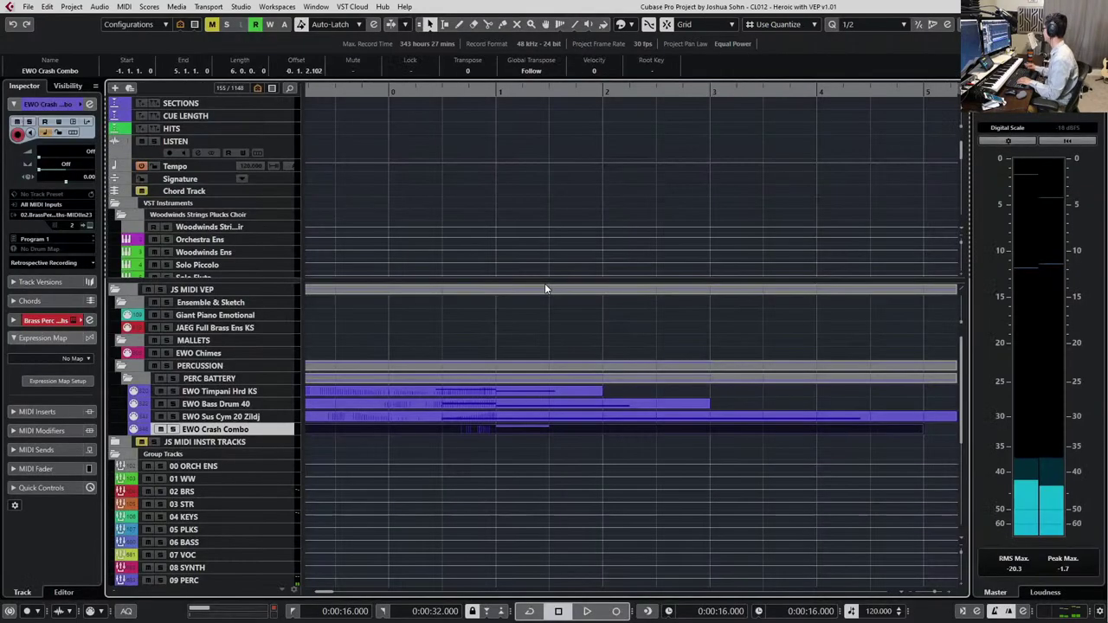
Select the EWO Chimes track and reveal the OMNI Church Bells track below it using the track finder
key("g")
left_click(259, 359)
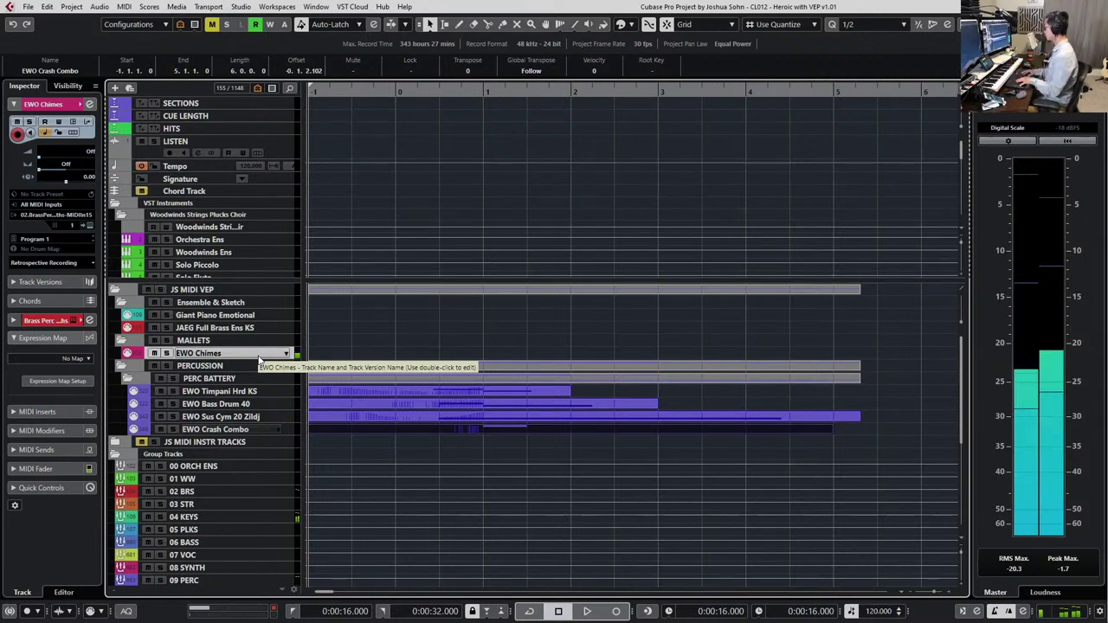
key("ctrl+f")
scroll(552, 430, "down", 3)
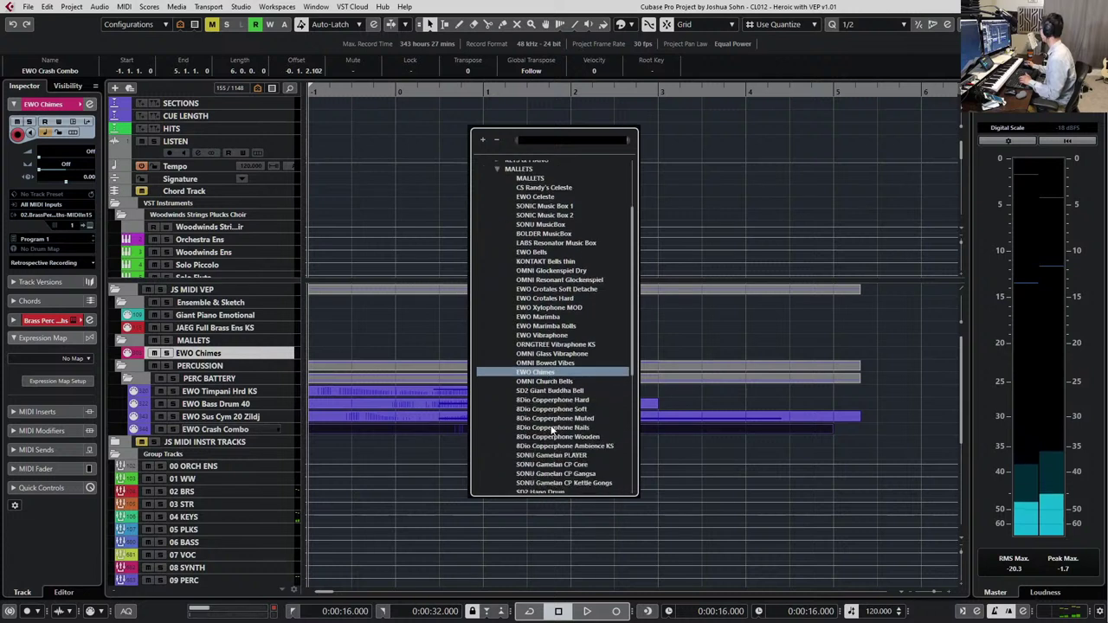
left_click(558, 383)
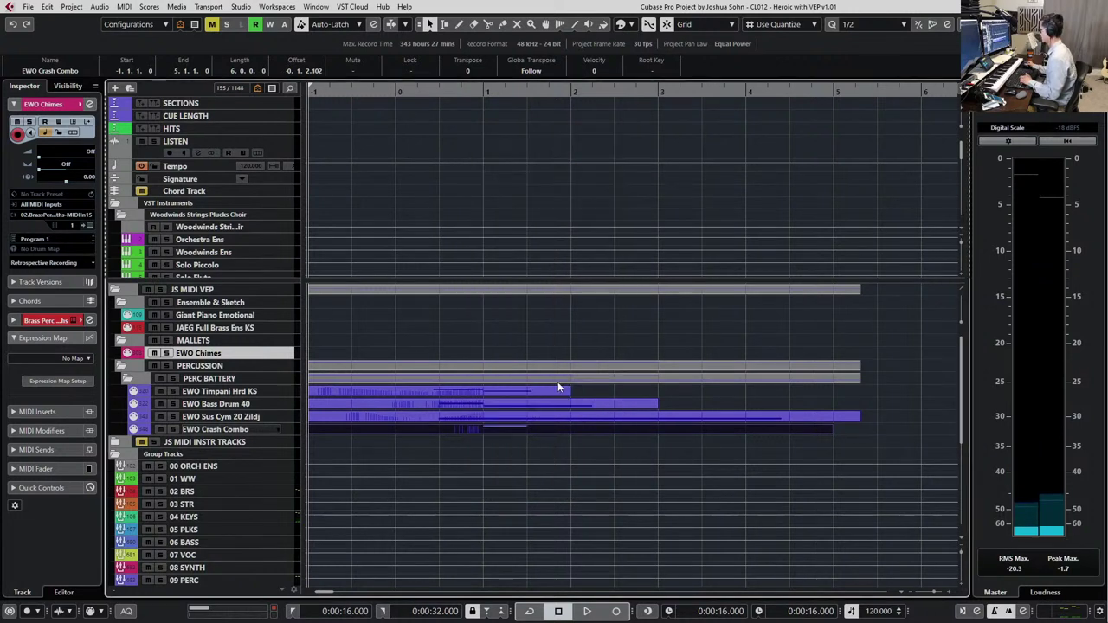
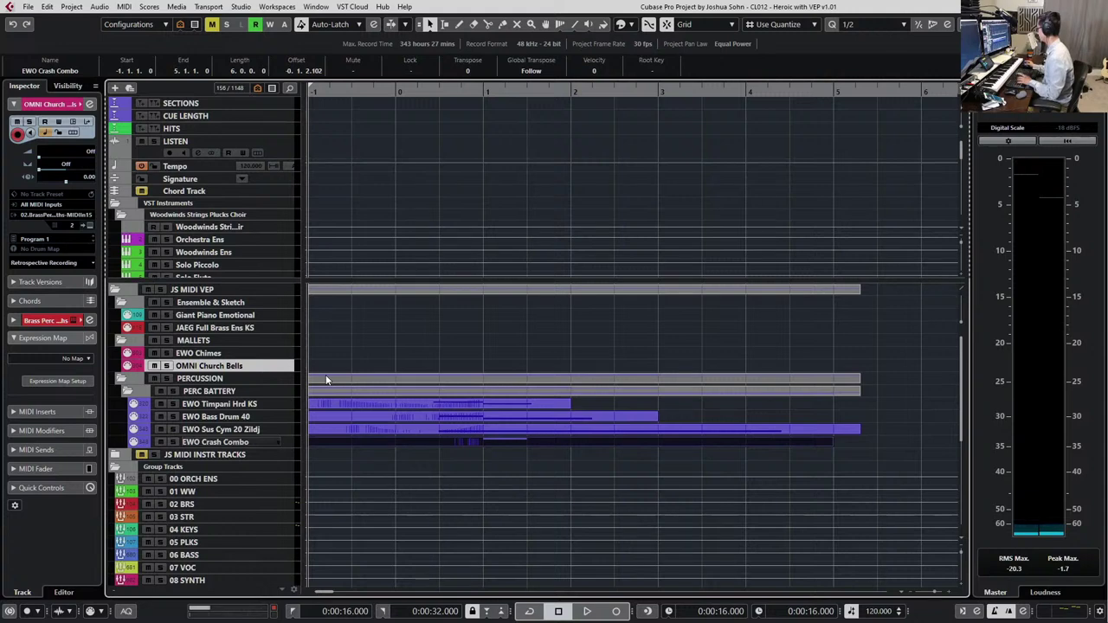
Find the SD2 Giant Buddha Bell track among the mallets and reveal it in the track list
scroll(339, 377, "down", 1)
scroll(348, 388, "up", 1)
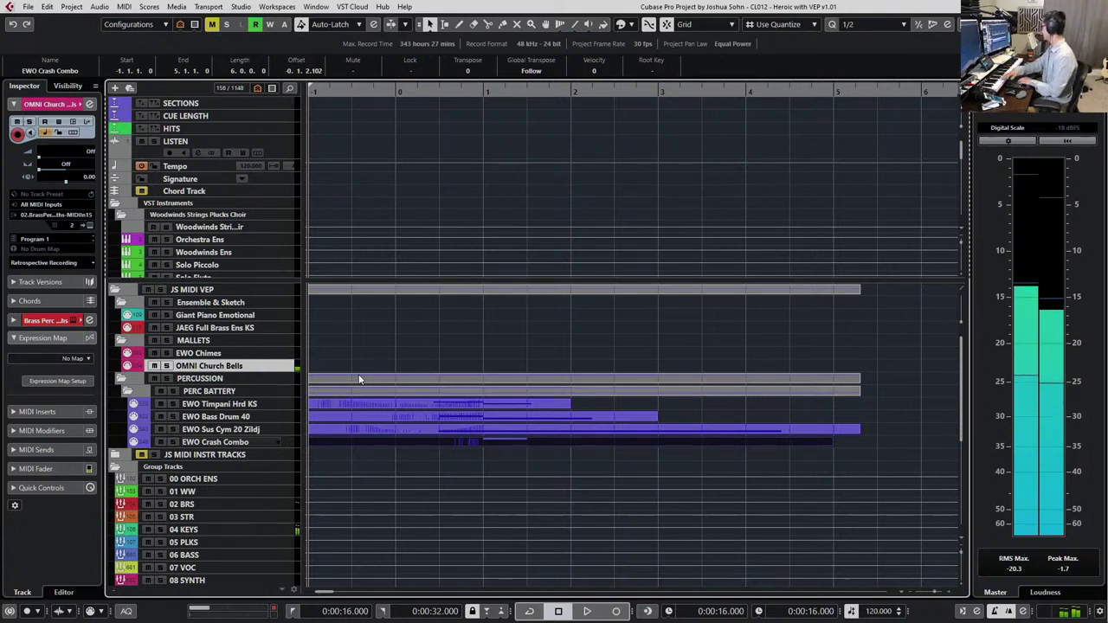
key("ctrl+f")
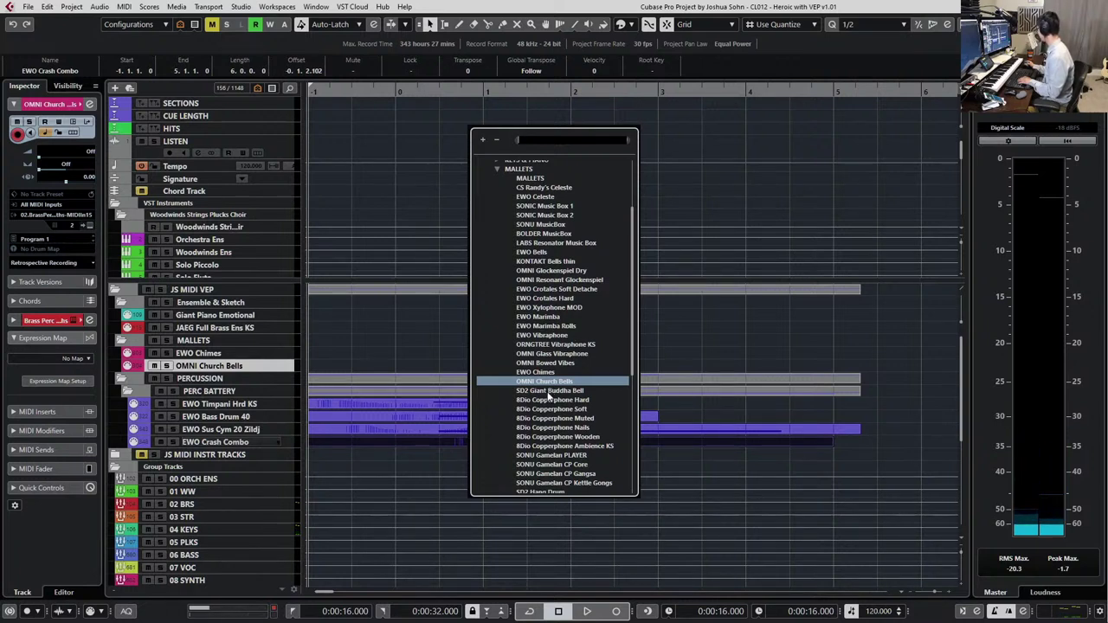
double_click(550, 391)
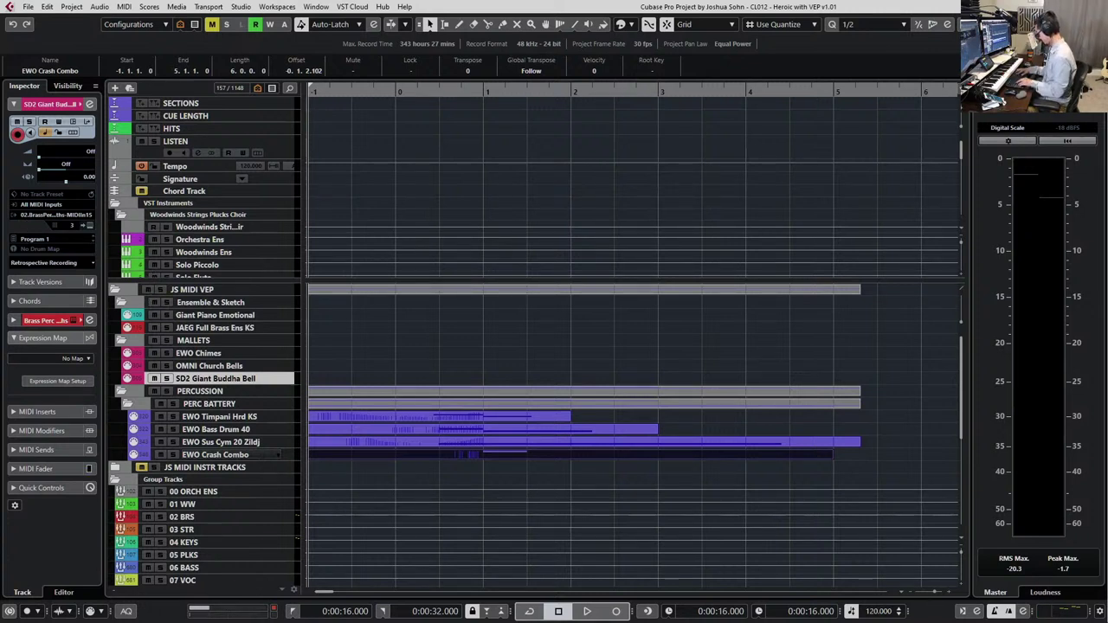
Switch to Vienna Ensemble Pro, examine Giant Buddha Bell under EW Stormdrum 2 Ethnic Metals and its player, and return to Cubase
key("alt+Tab")
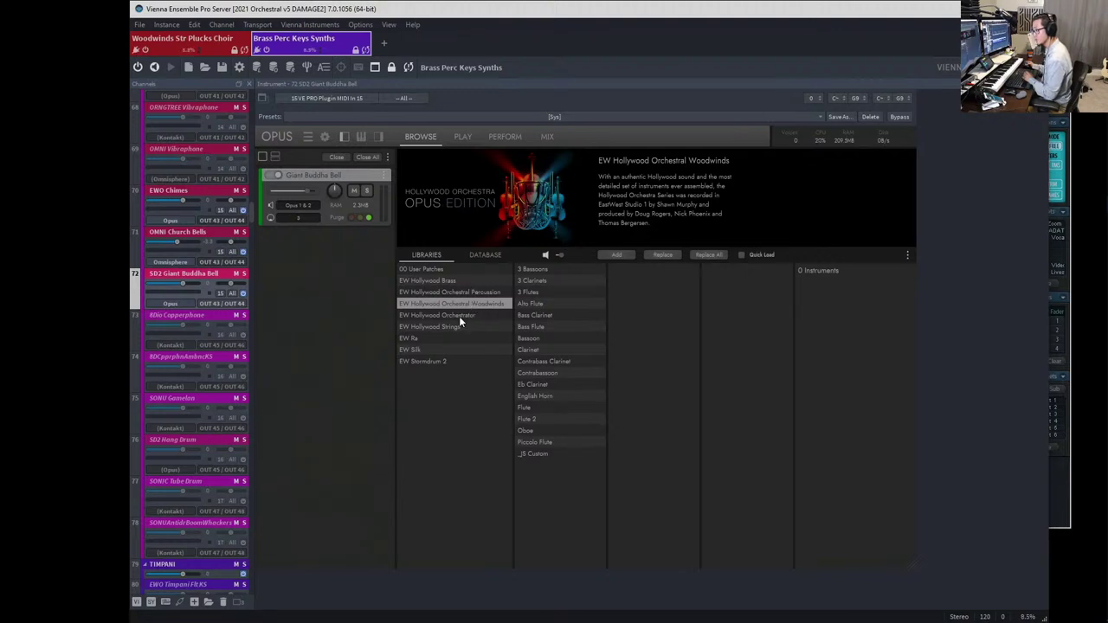
left_click(439, 360)
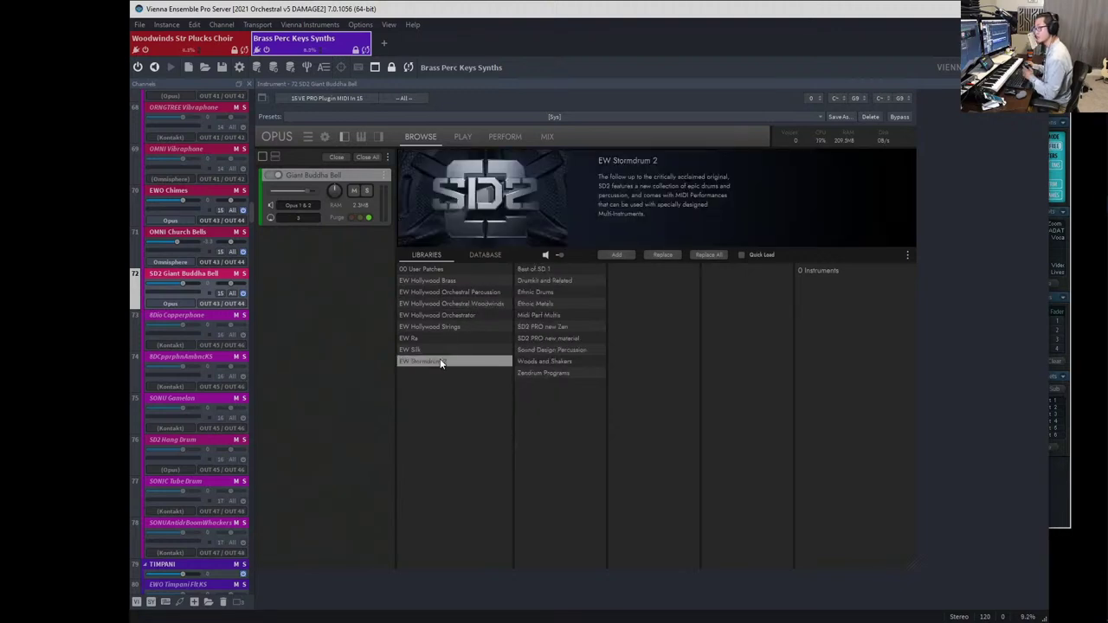
left_click(572, 349)
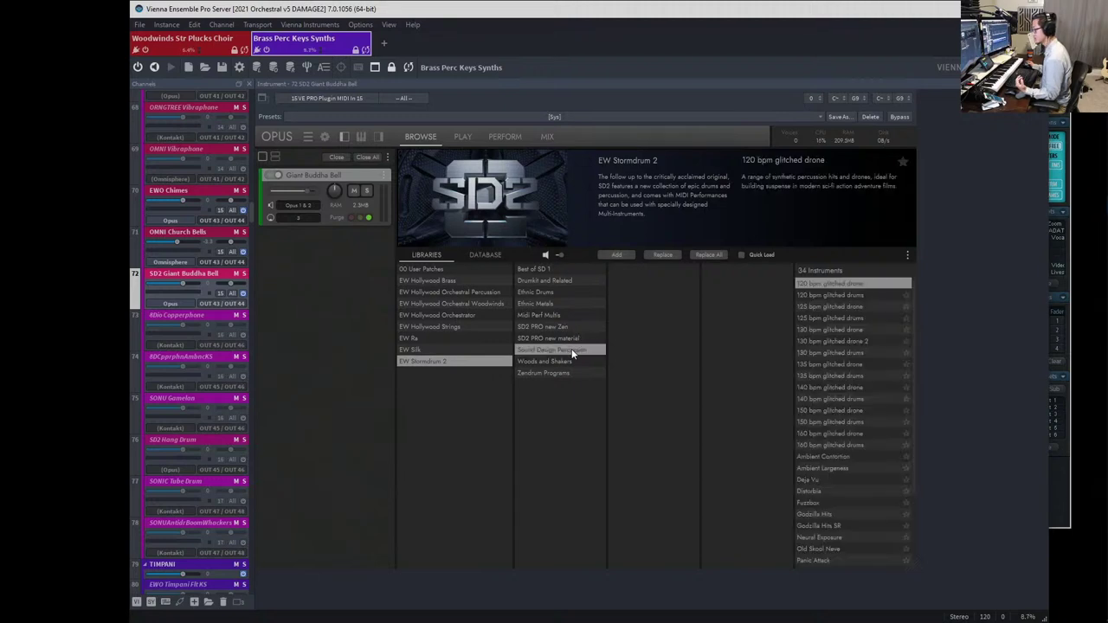
left_click(556, 305)
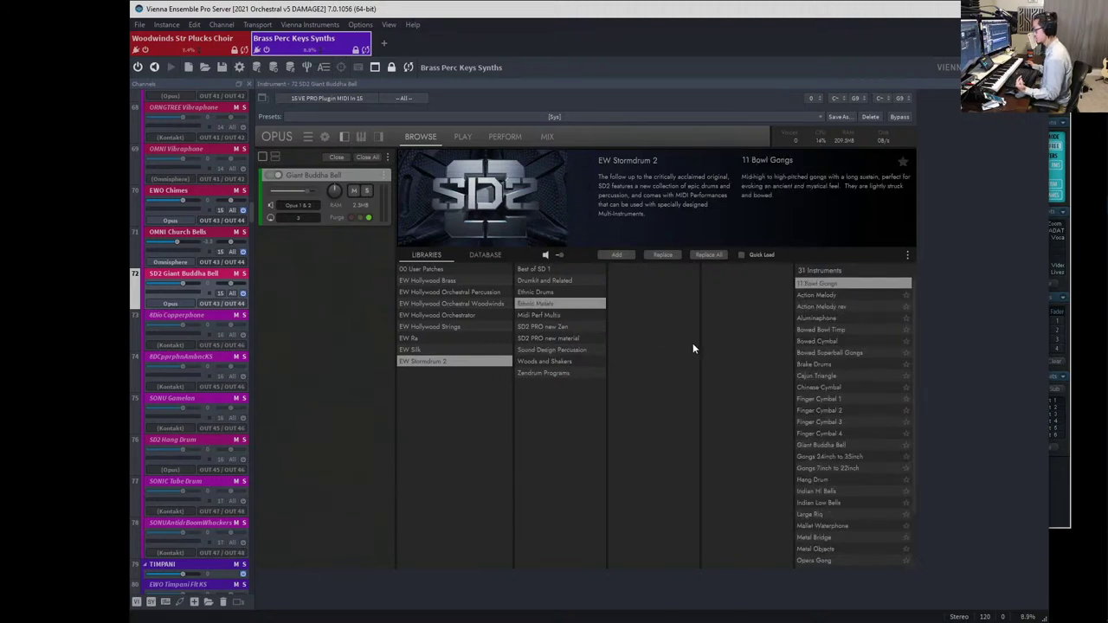
left_click(839, 444)
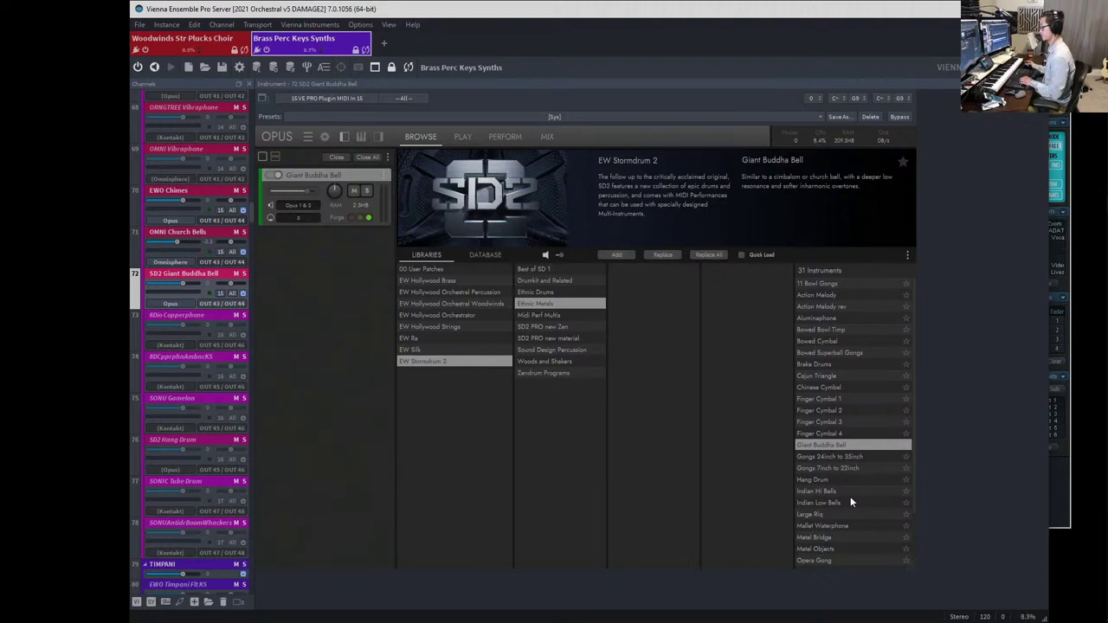
scroll(909, 554, "down", 2)
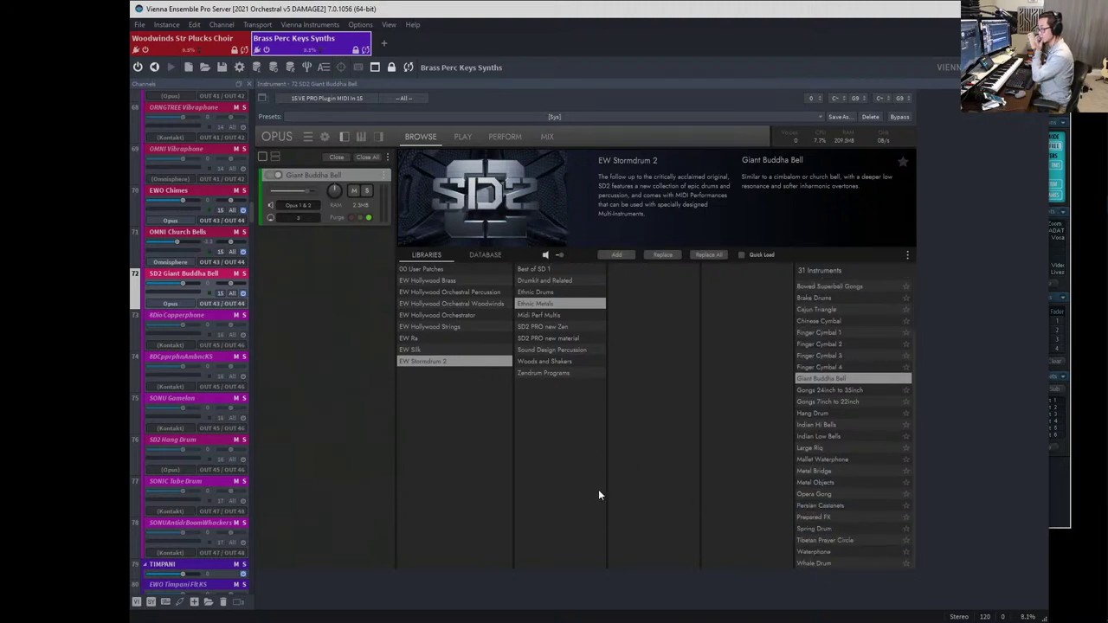
left_click(465, 135)
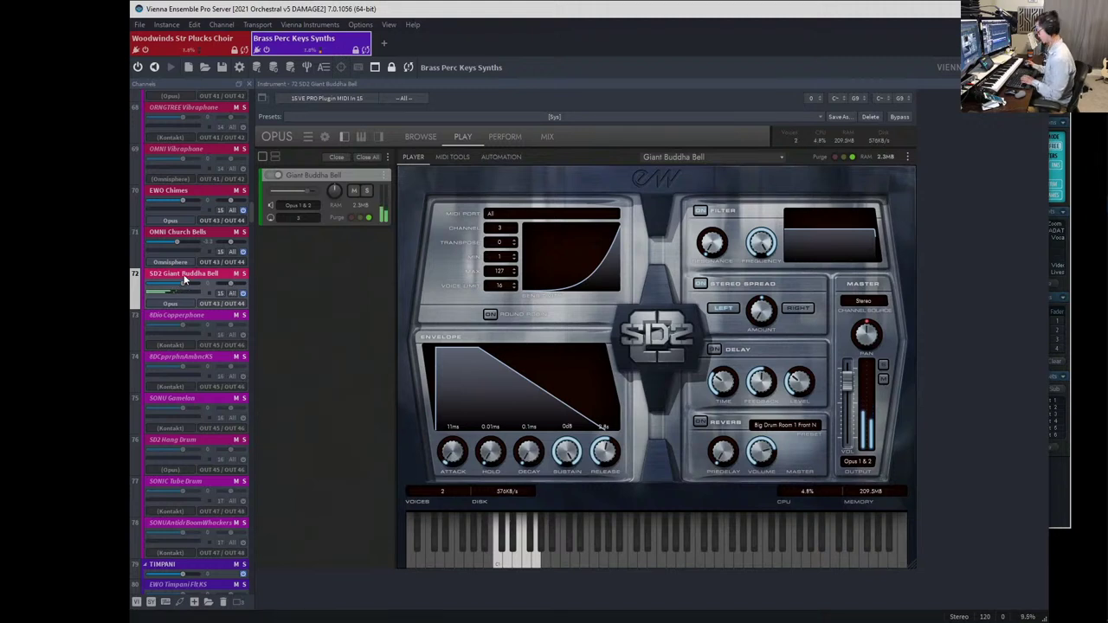
key("alt+Tab")
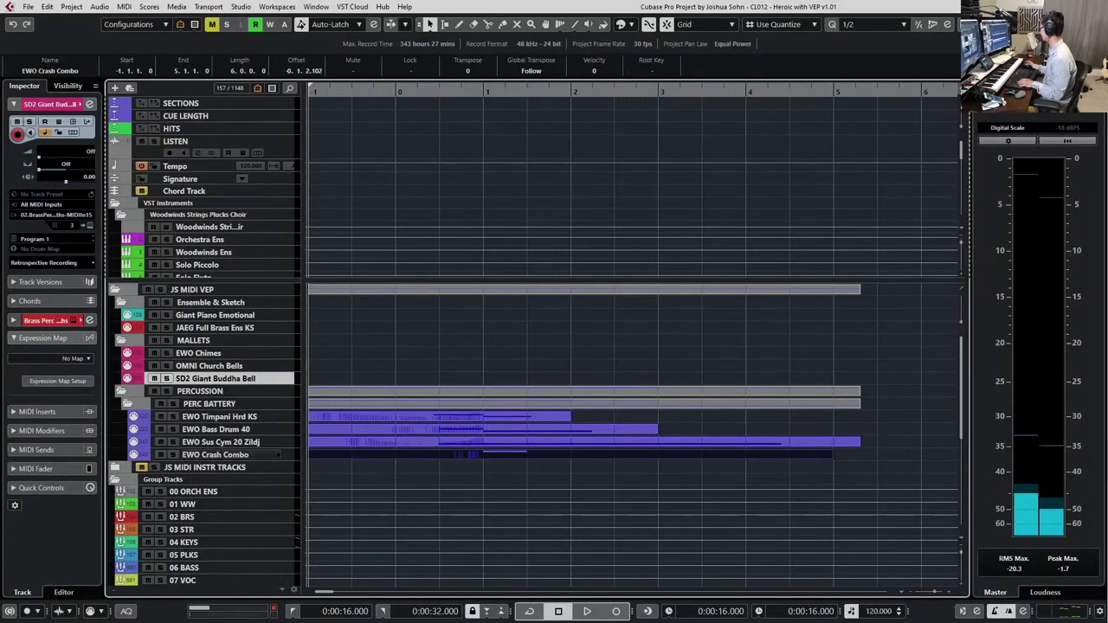
Audition the EWO Chimes, OMNI Church Bells and SD2 Giant Buddha Bell tracks in turn to compare their sounds
left_click(427, 324)
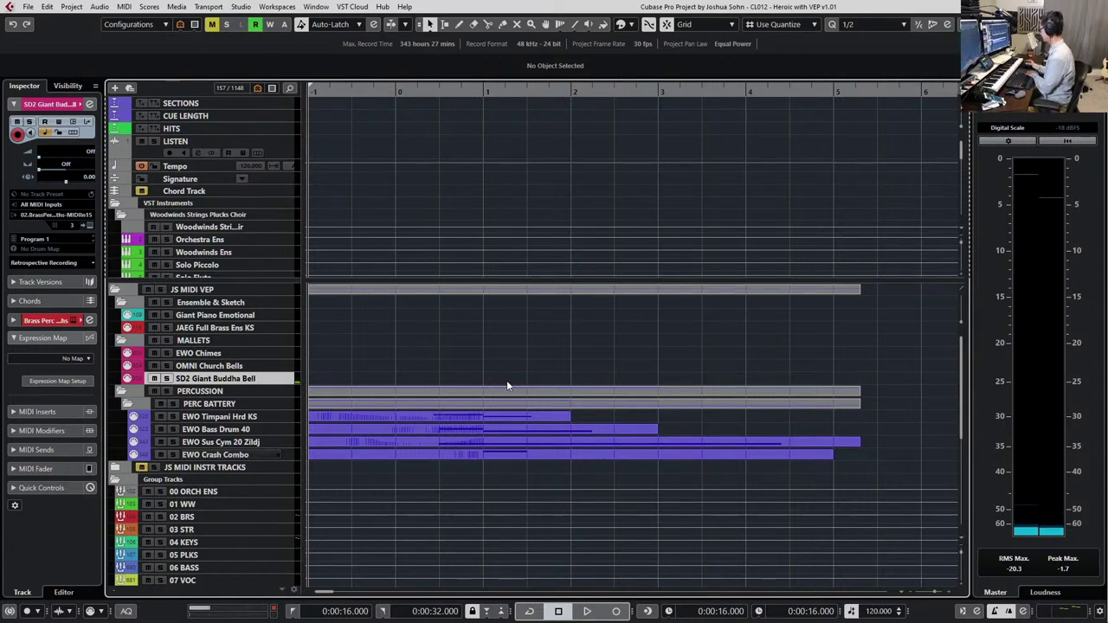
key("Up")
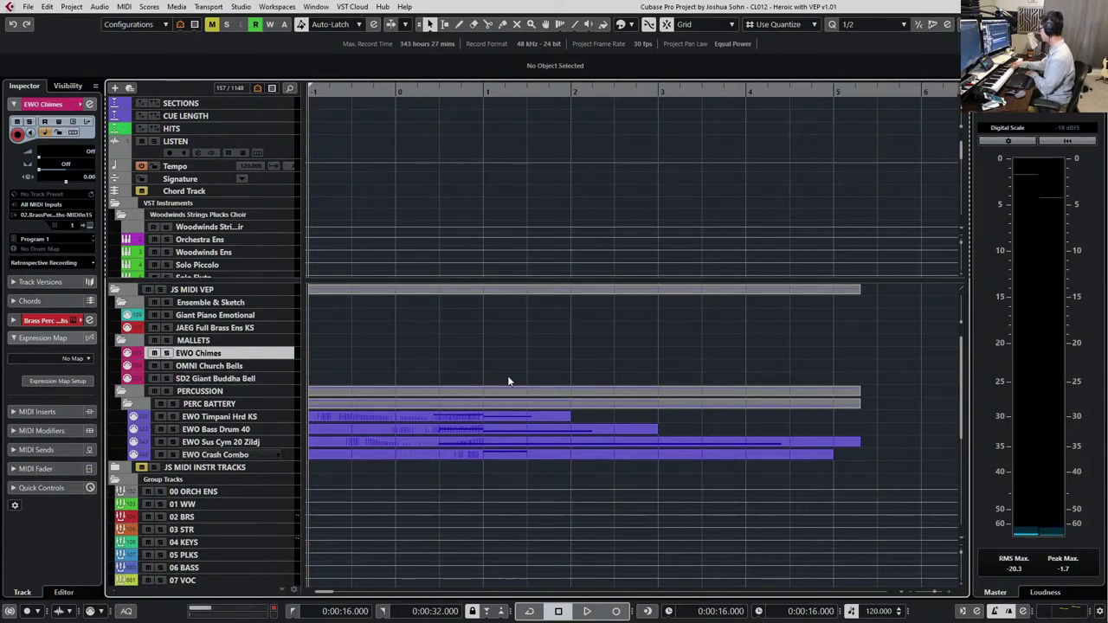
key("Down")
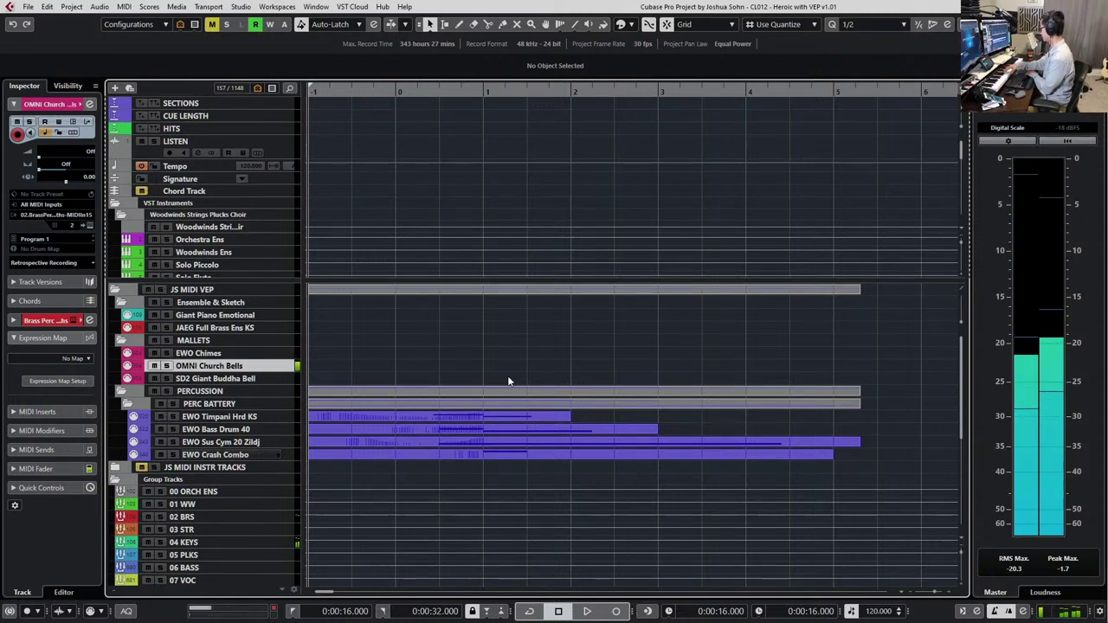
key("Down")
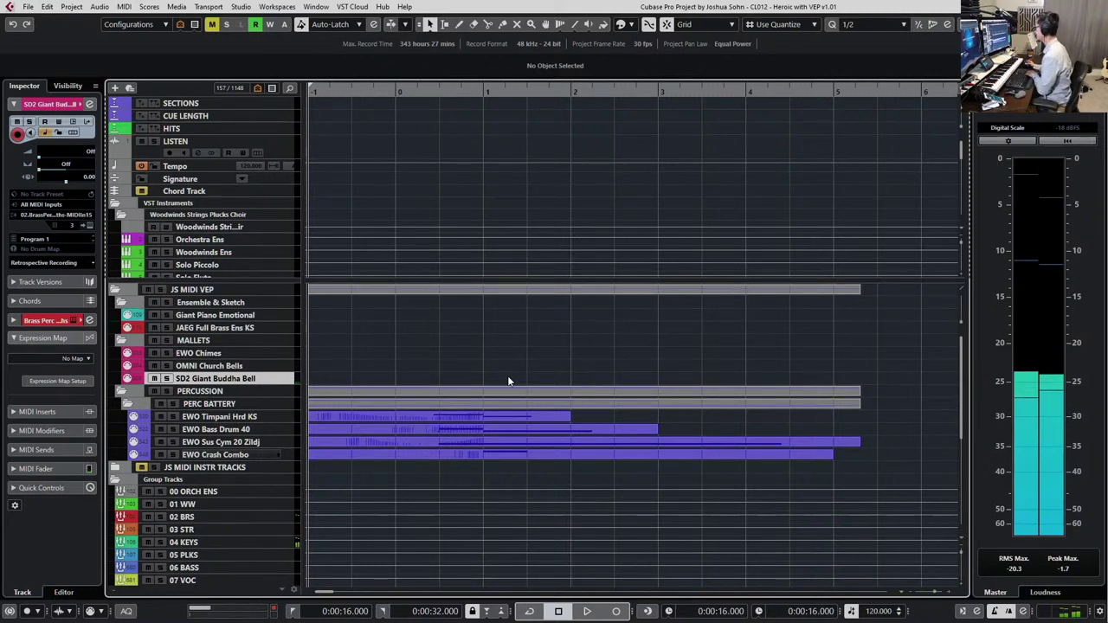
left_click(247, 353)
Record a MIDI take on OMNI Church Bells from bar -1 to 3.1.1.0 with a bell note at bar 1
left_click(239, 368)
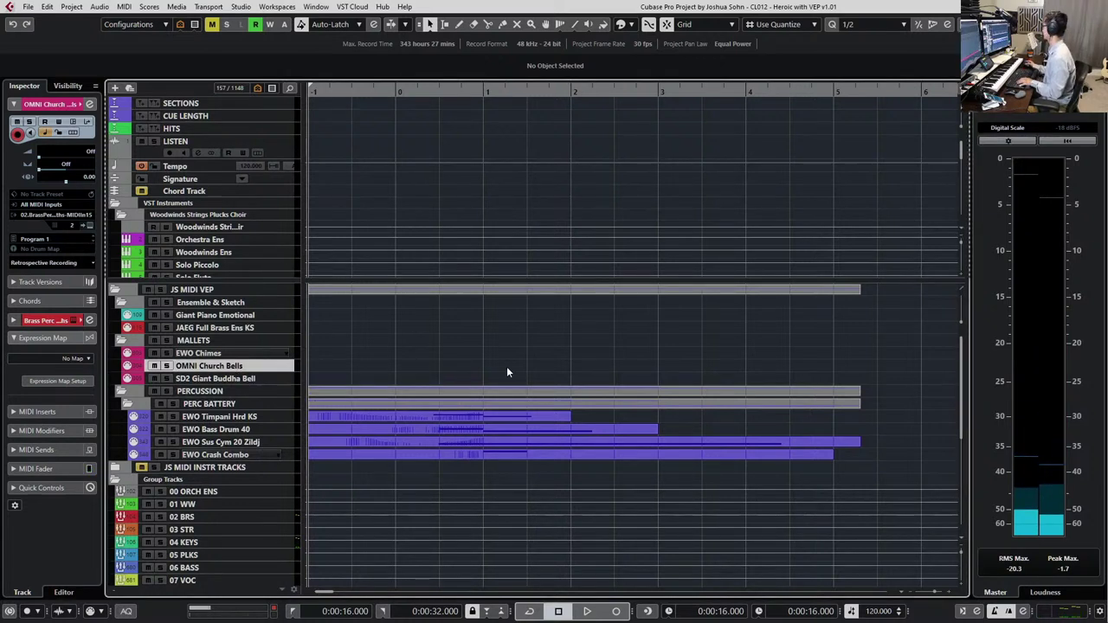
scroll(482, 366, "up", 3)
scroll(482, 366, "left", 3)
key("space")
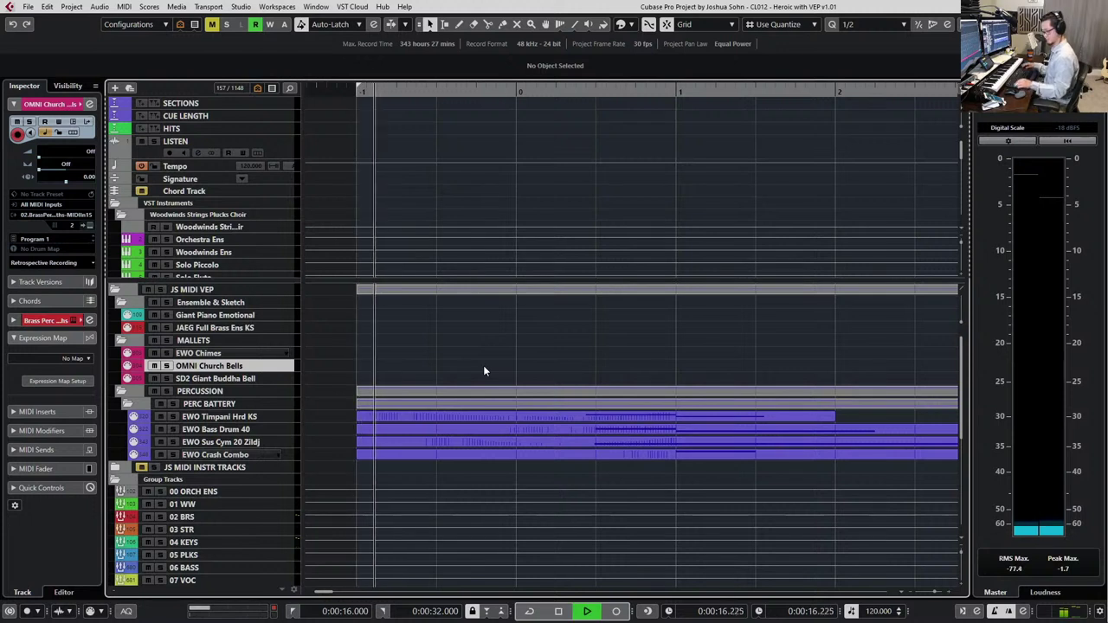
key("KP_Multiply")
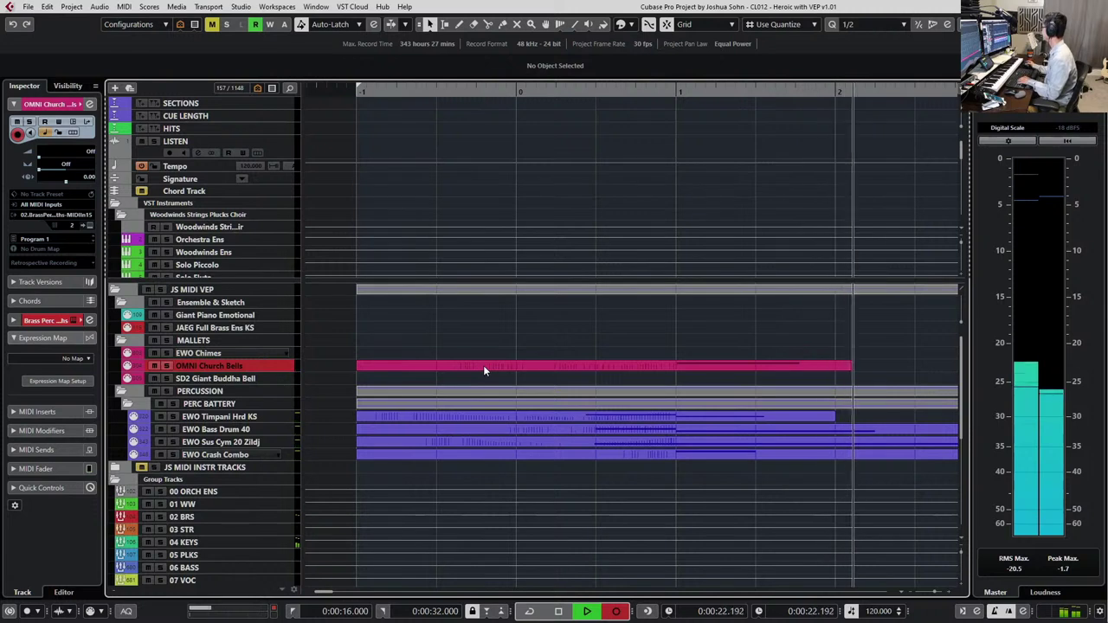
key("space")
Capture a MIDI take on EWO Chimes from bar -1 and extend its part to end at 5.3.1.0
left_click(212, 354)
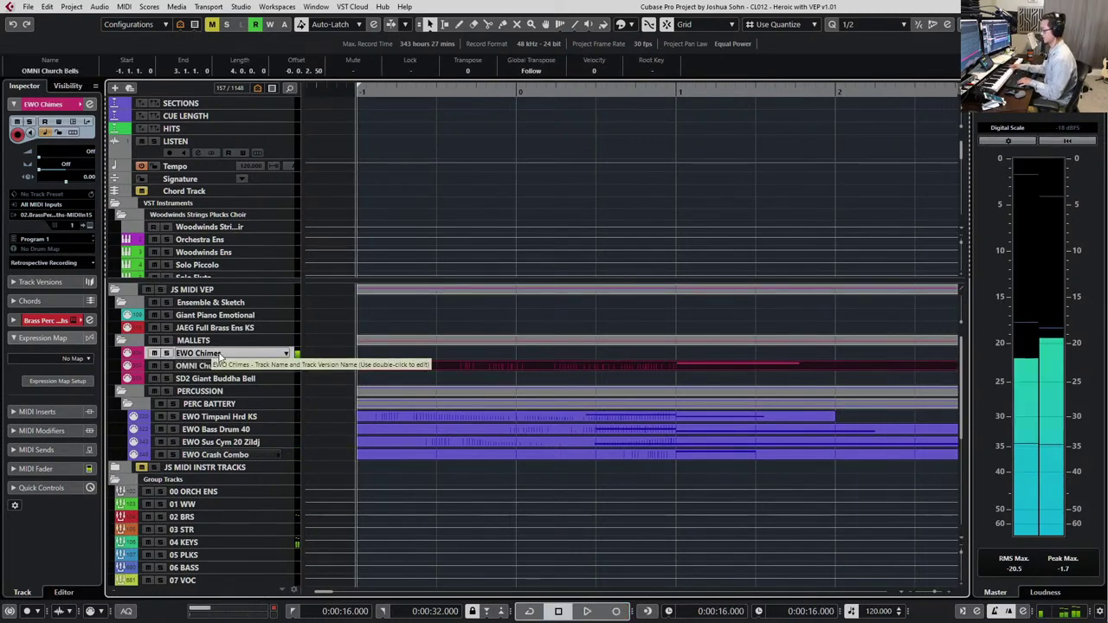
key("space")
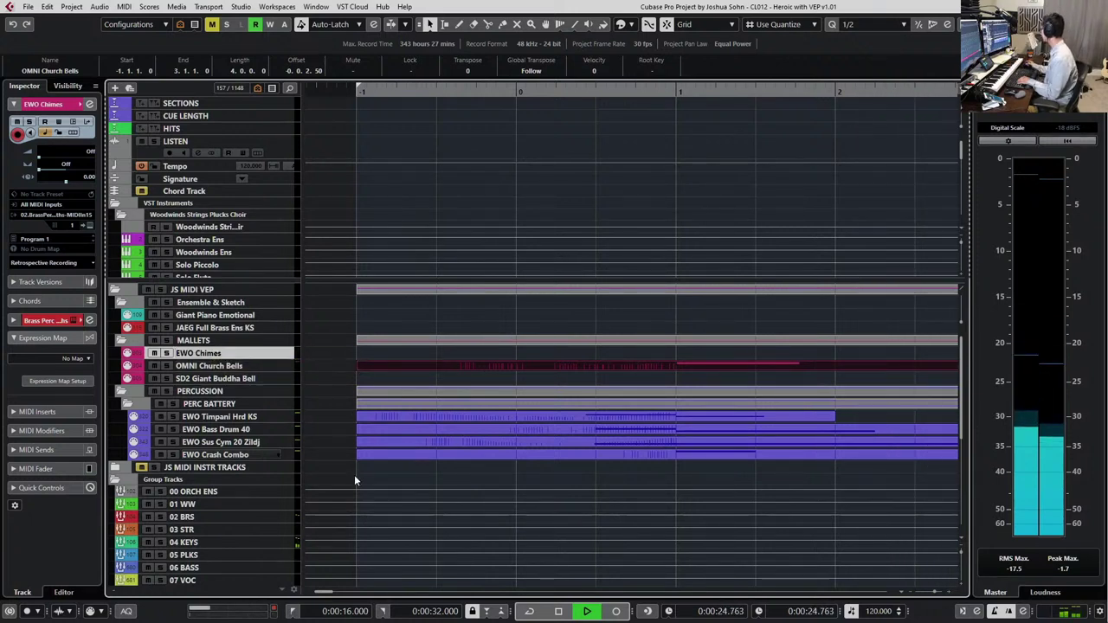
key("space")
left_click(675, 366)
scroll(684, 367, "down", 3)
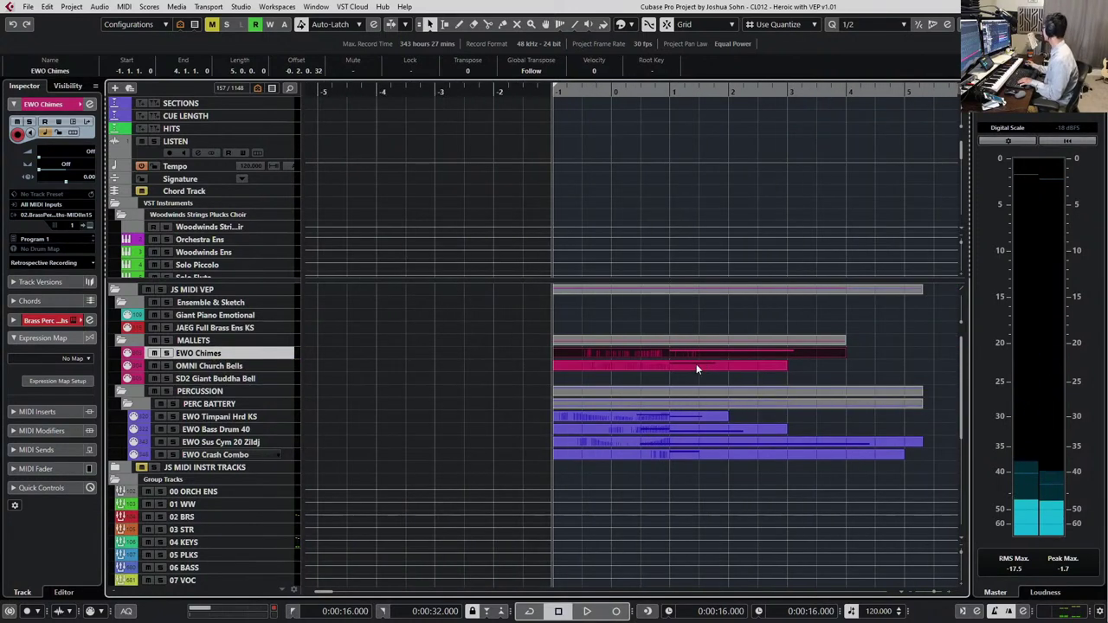
scroll(671, 370, "right", 3)
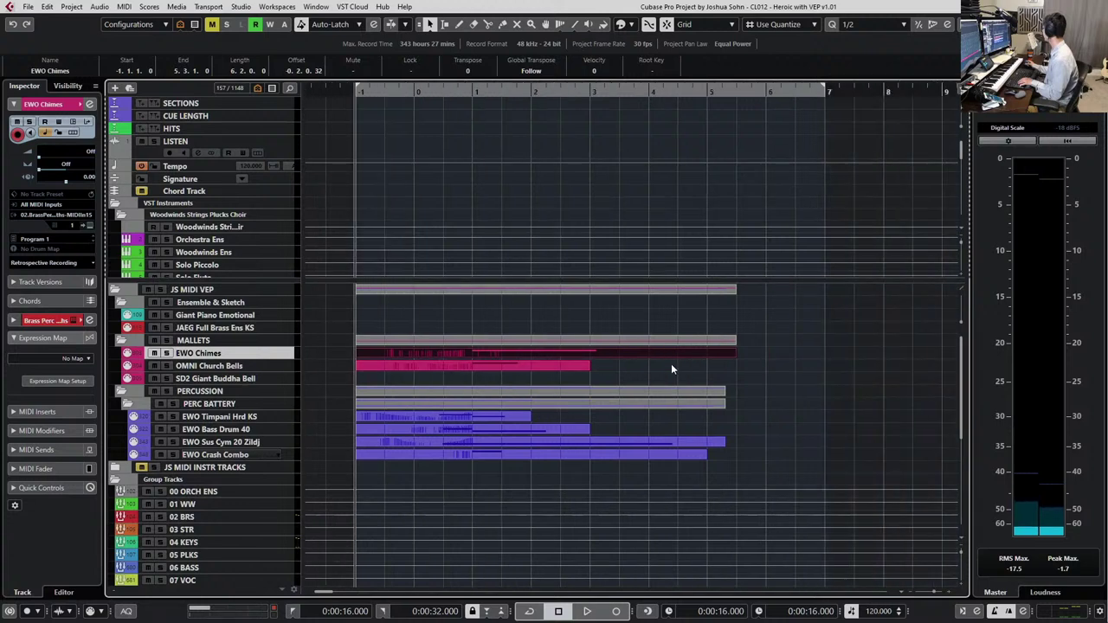
Lengthen the chimes' A#3 note to end at 5.3.4.96 in the Key Editor and close the editor
double_click(699, 351)
left_click(678, 329)
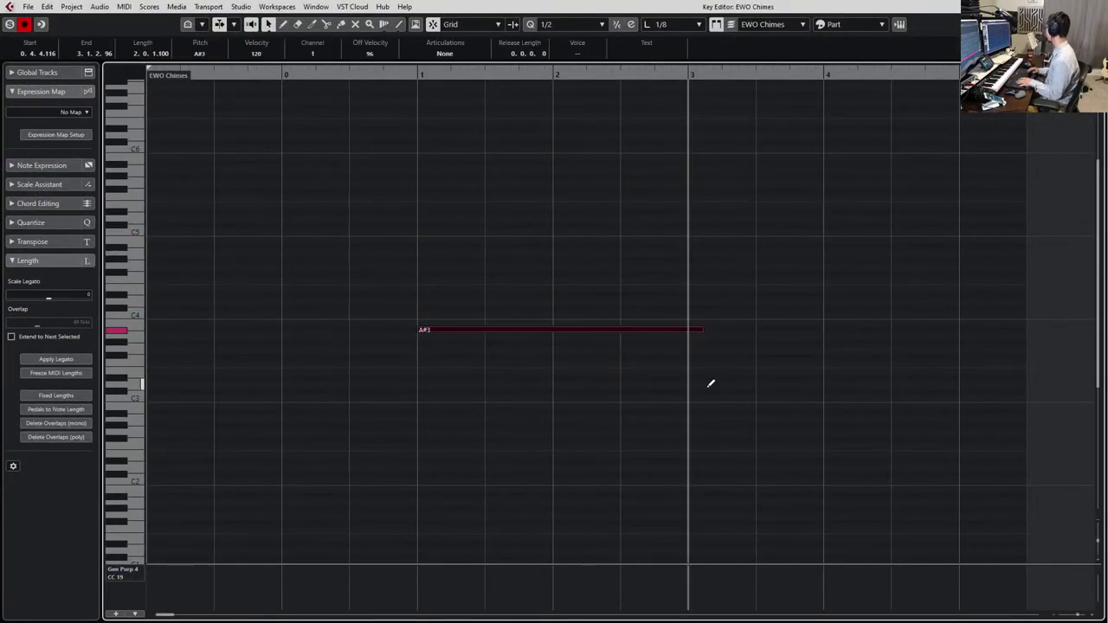
key("alt+shift+Right")
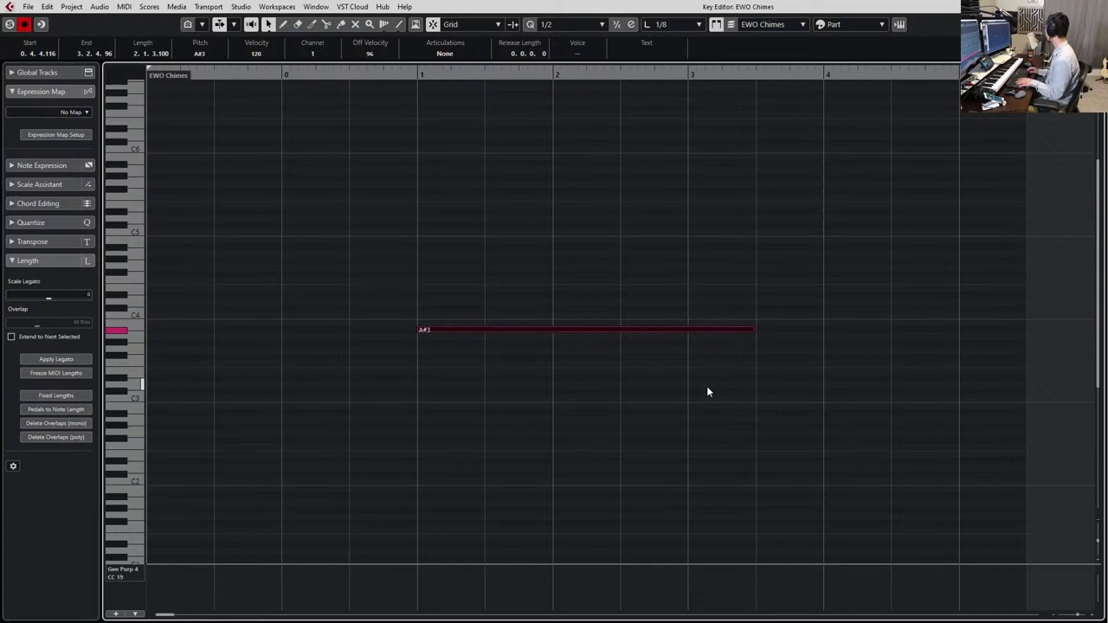
key("alt+shift+Right")
key("alt+shift+Right")
key("alt+shift+Right")
key("alt+shift+Right")
key("alt+shift+Right")
key("alt+shift+Right")
key("alt+shift+Right")
key("alt+shift+Right")
key("alt+shift+Right")
key("alt+shift+Right")
key("alt+shift+Right")
key("alt+shift+Right")
key("alt+shift+Right")
key("alt+shift+Right")
key("alt+shift+Right")
key("alt+shift+Right")
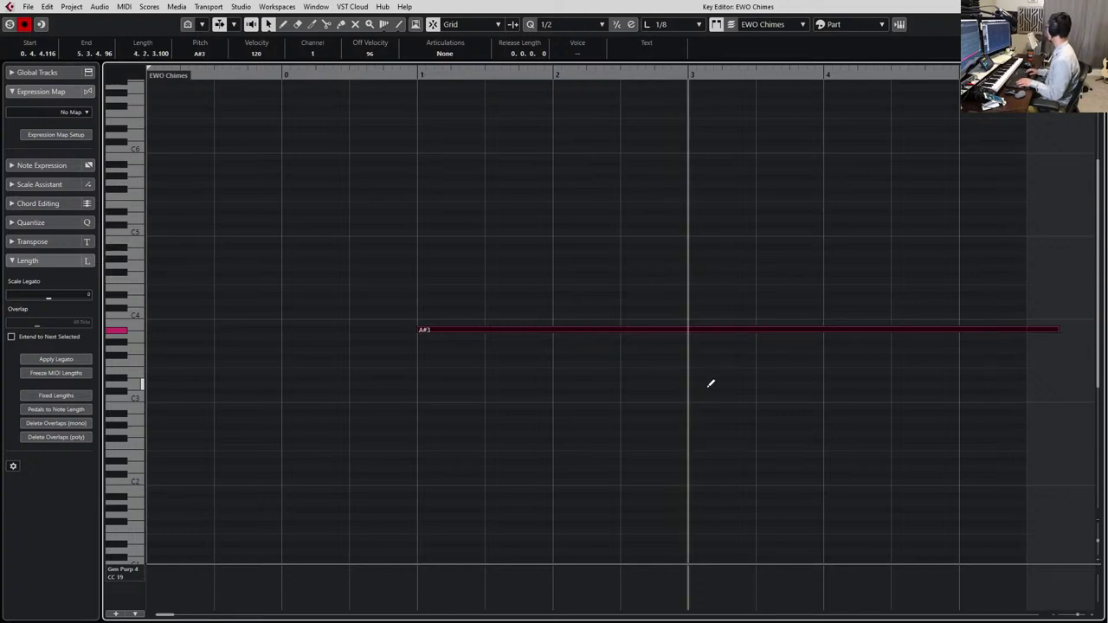
key("Escape")
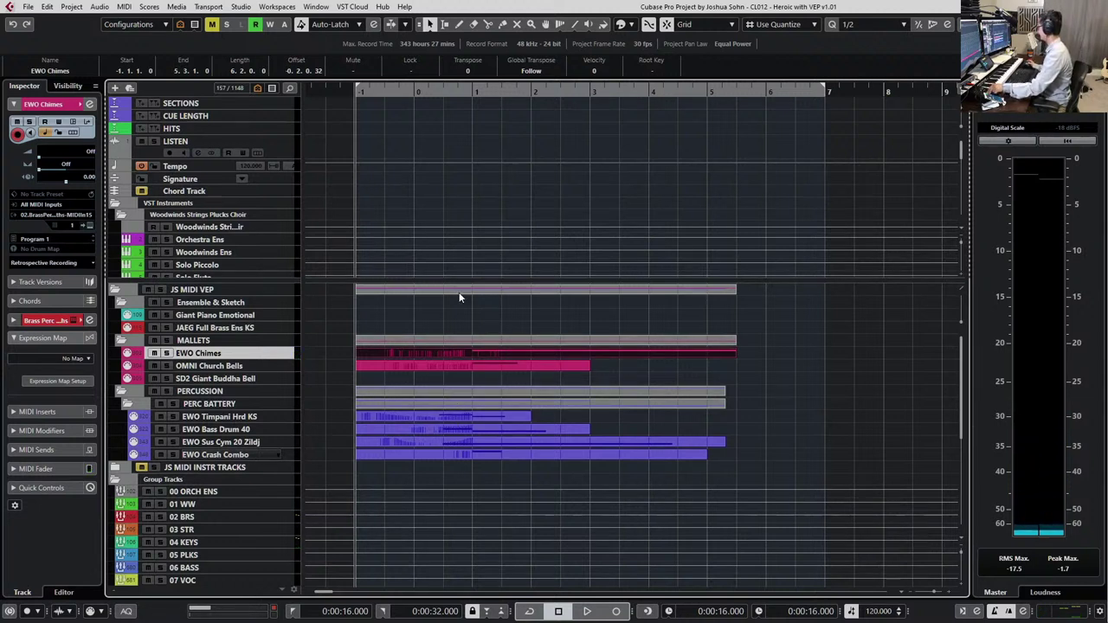
Play back the combined percussion, chimes and church bells parts from bar 0
key("KP_Add")
key("KP_Add")
key("KP_Add")
key("KP_Subtract")
key("KP_Subtract")
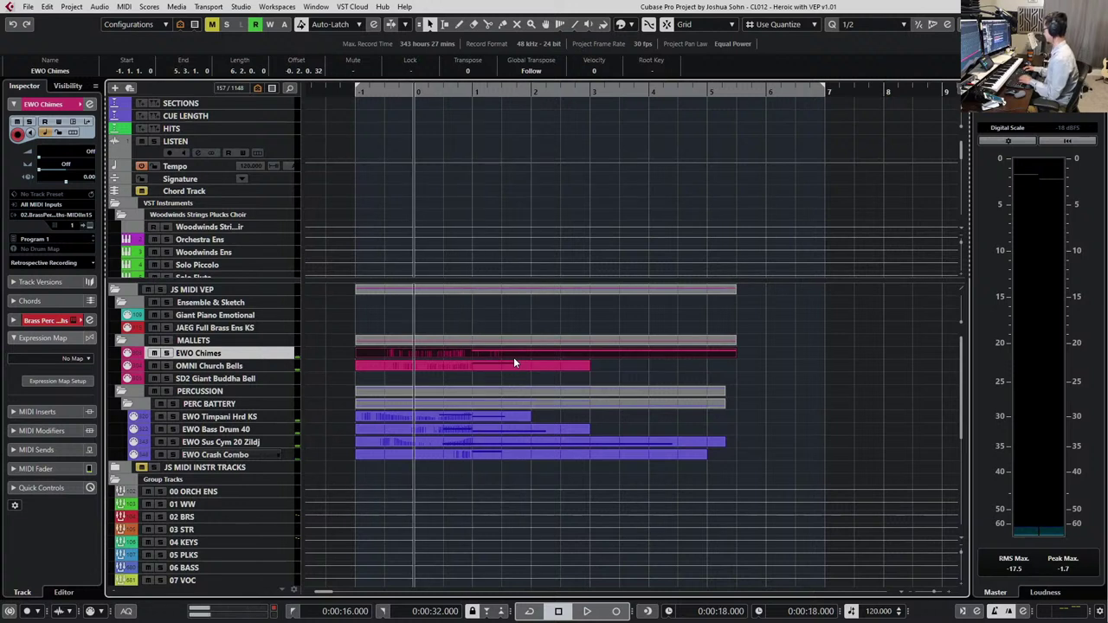
key("space")
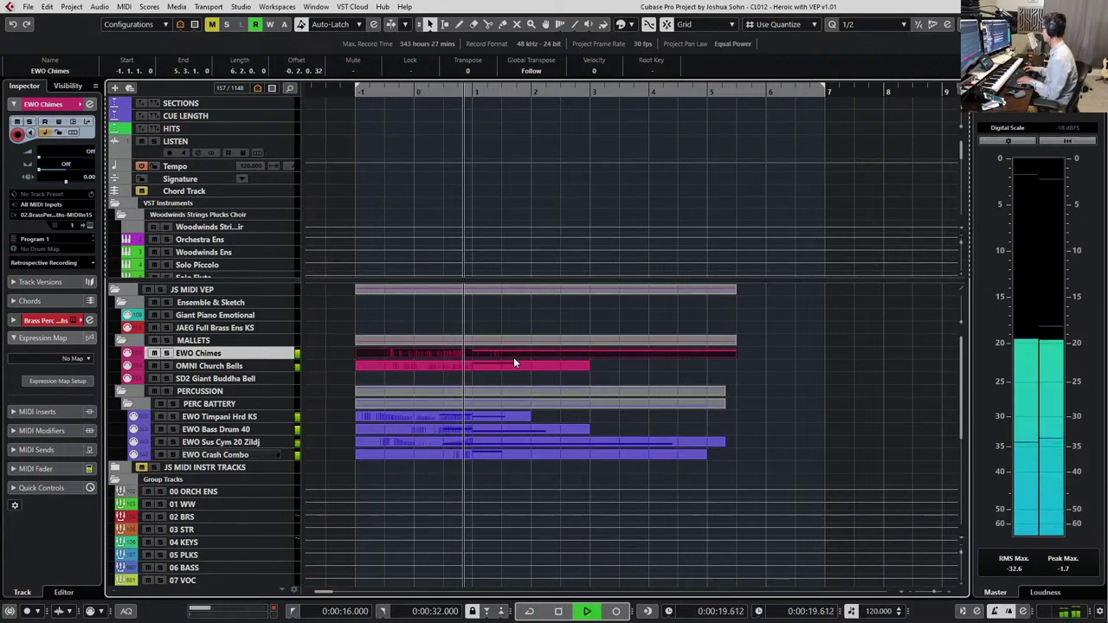
Lower the OMNI Church Bells part's Main Volume (CC 7) points to 81 in the Key Editor and play back the passage
key("space")
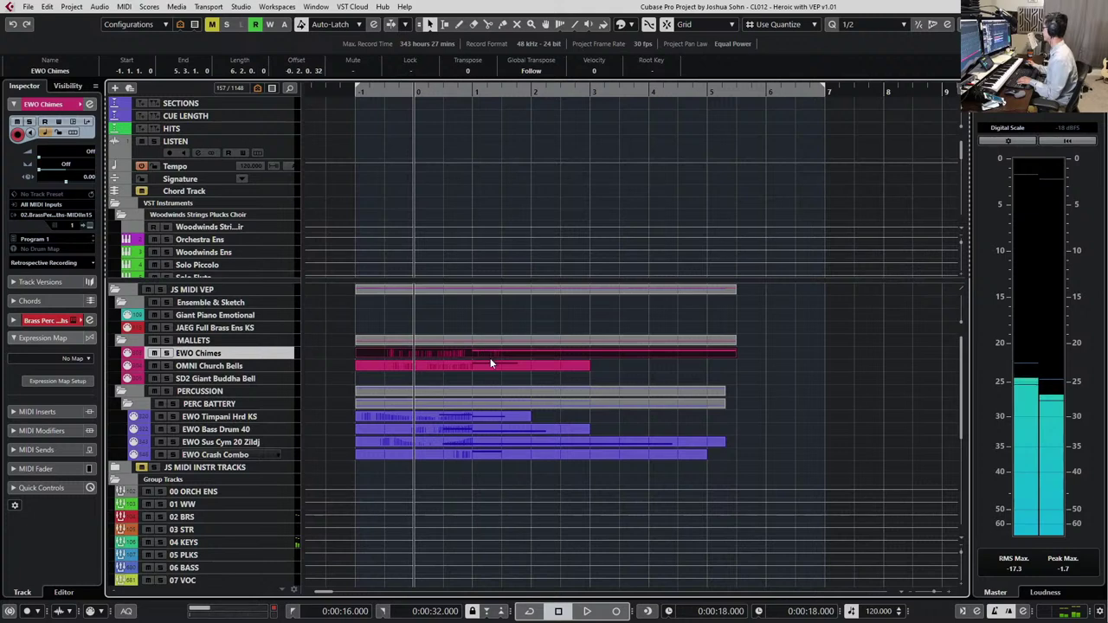
double_click(489, 366)
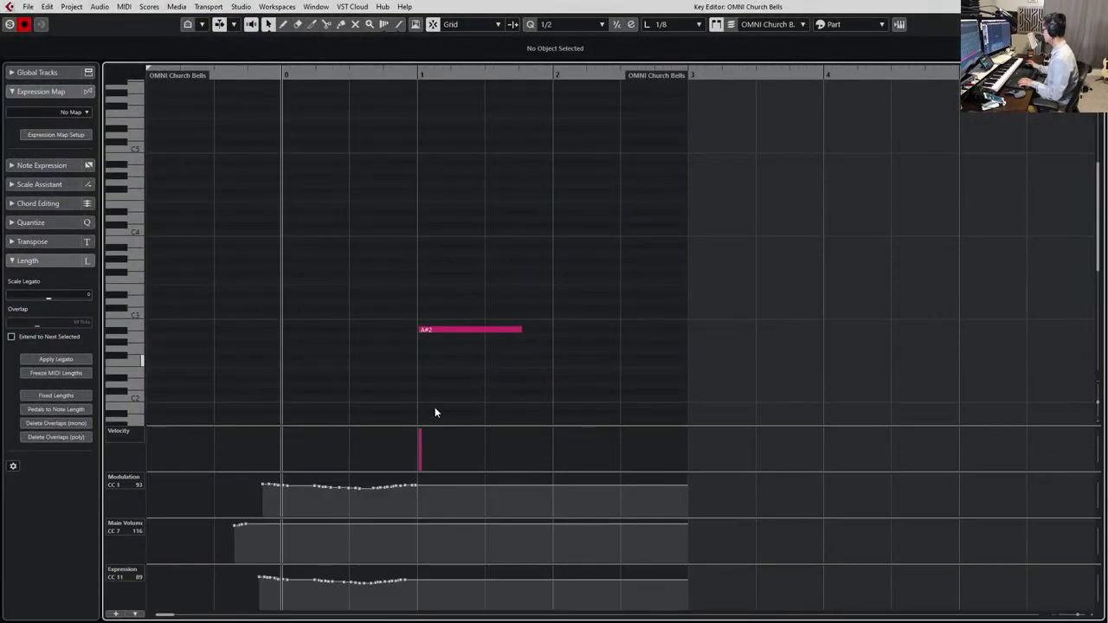
left_click_drag(206, 549, 233, 535)
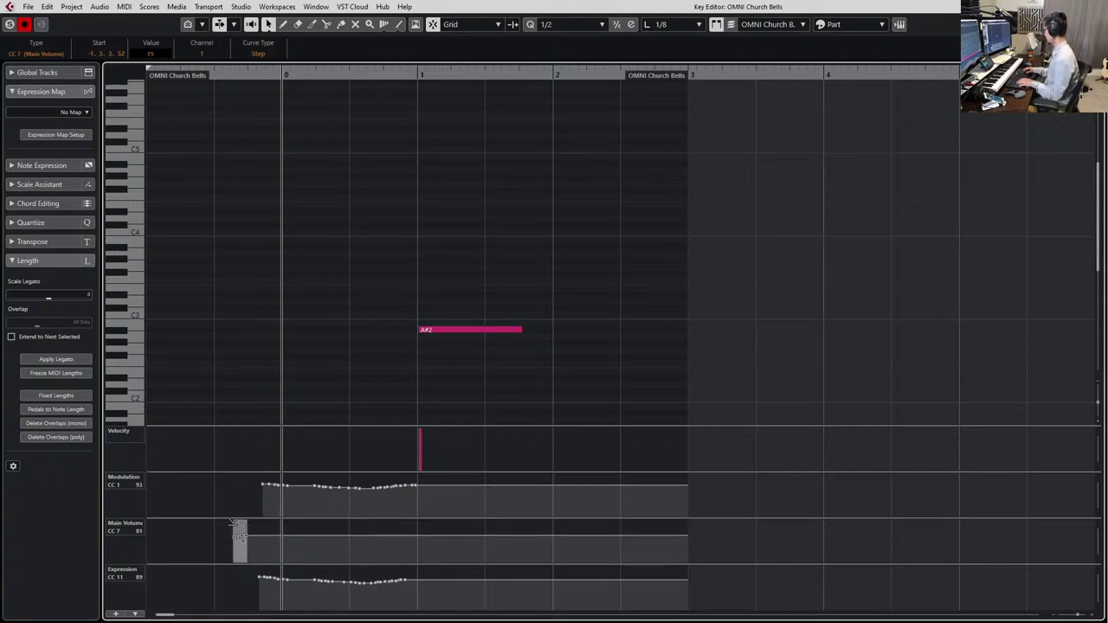
key("space")
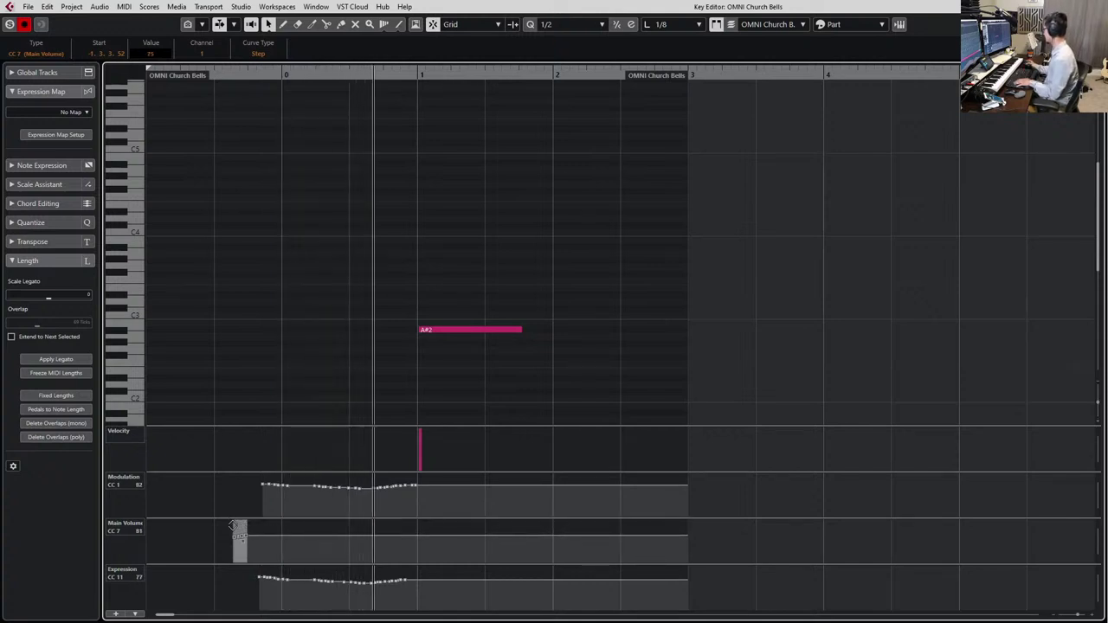
key("space")
Select the church bells' recorded Expression (CC 11) points, nudge them down and close the Key Editor
left_click(485, 330)
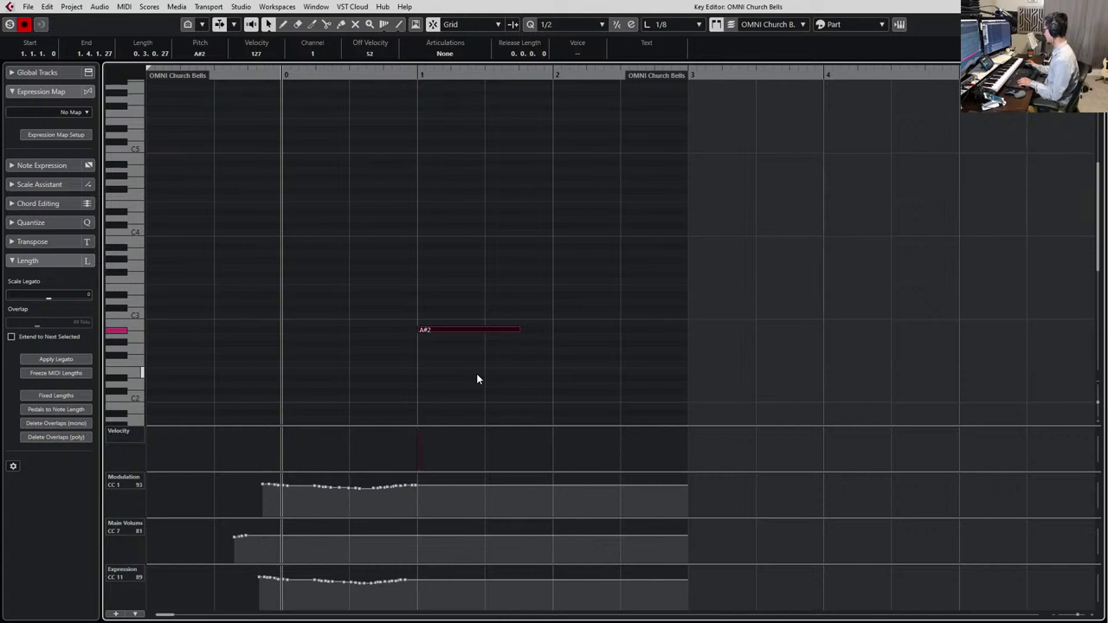
left_click_drag(234, 605, 460, 567)
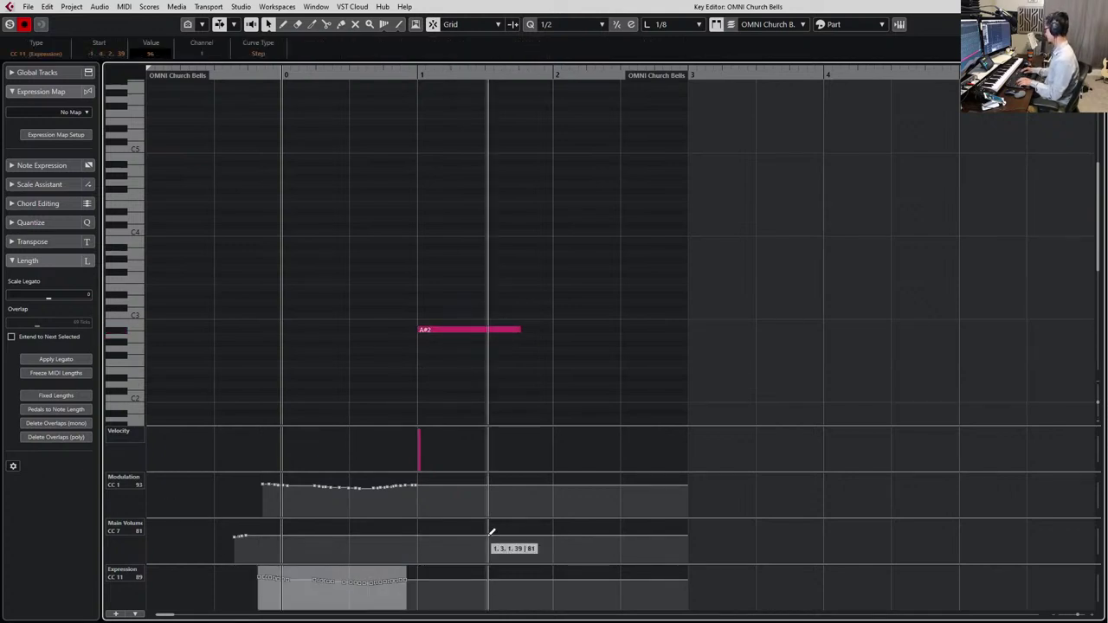
key("Down")
key("Down")
key("Down")
key("Down")
key("Down")
key("Return")
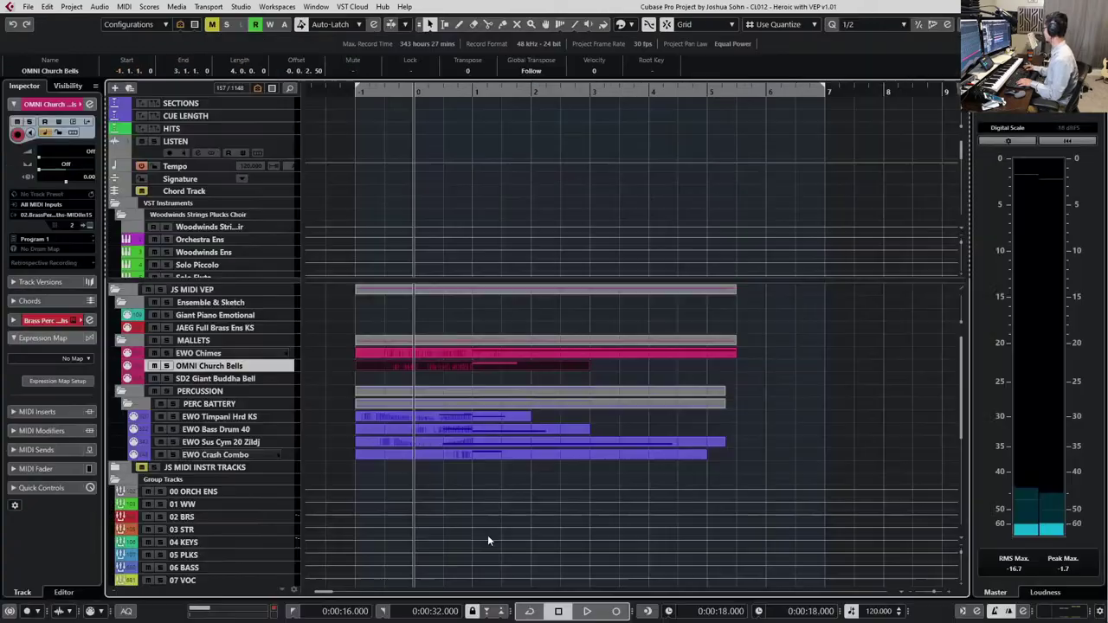
Search the tracks for "snare" and show the EWO Snare Drum Ludwig 5 track in the percussion battery folder
left_click(478, 357)
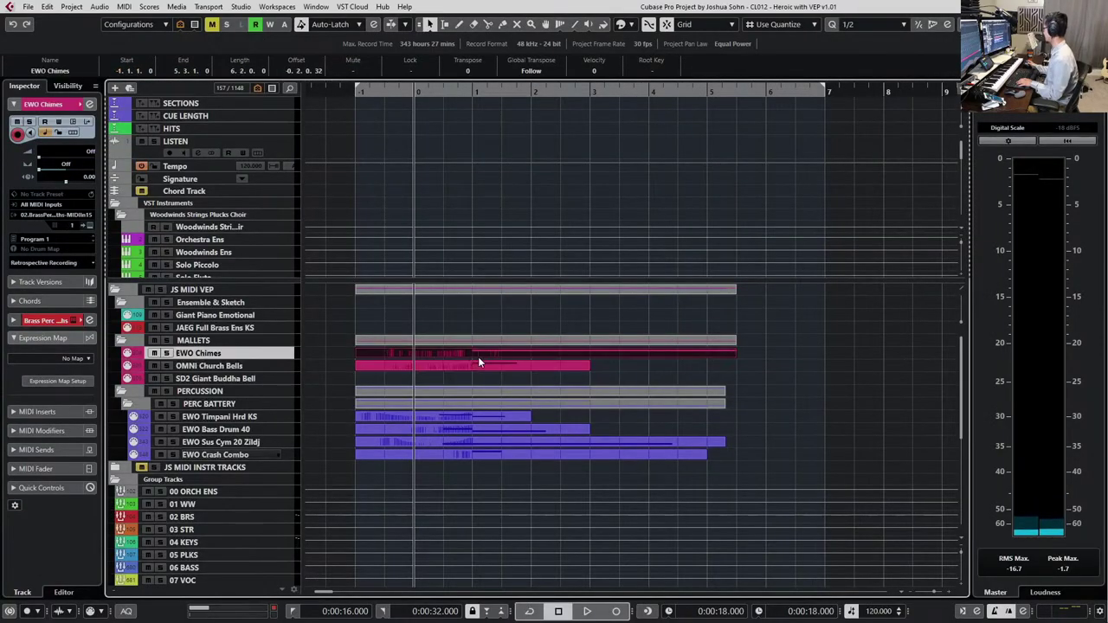
scroll(313, 342, "down", 2)
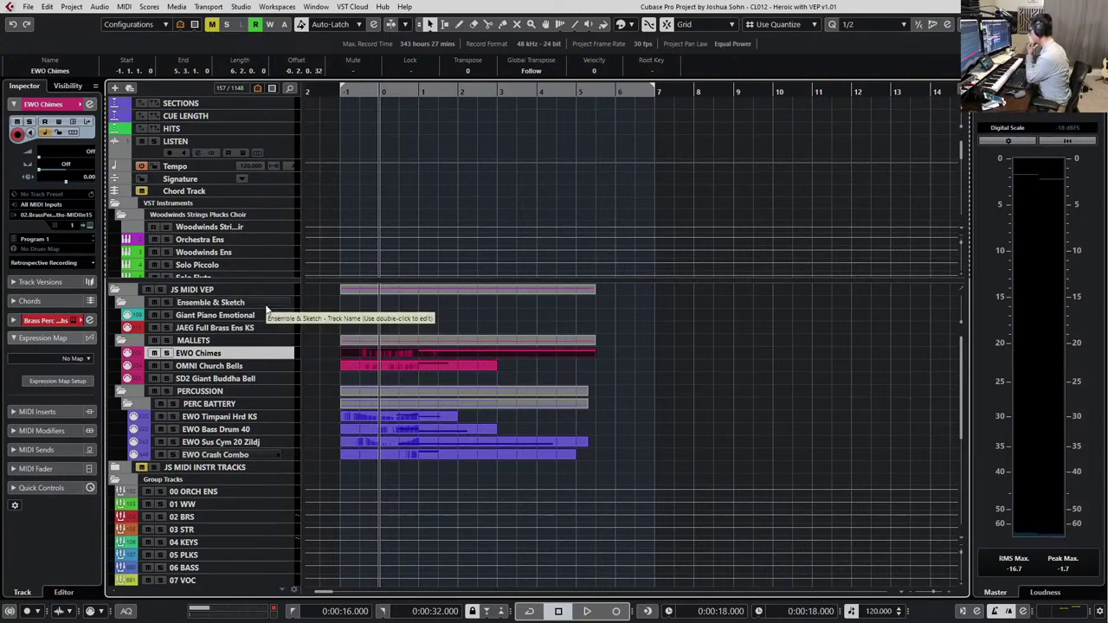
left_click(275, 418)
key("ctrl+f")
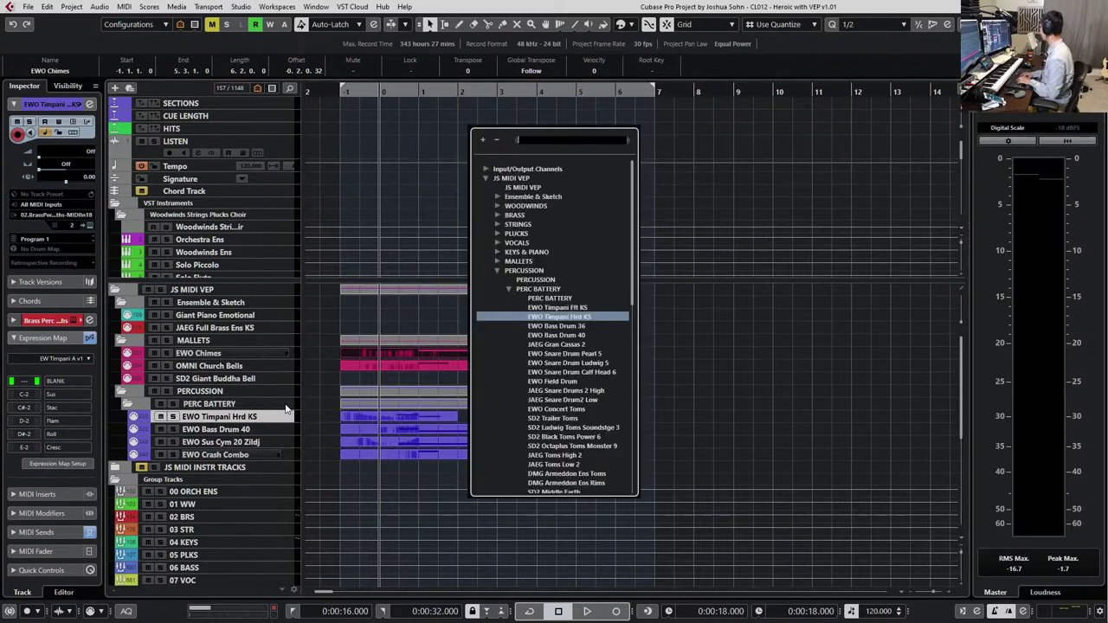
type("snare")
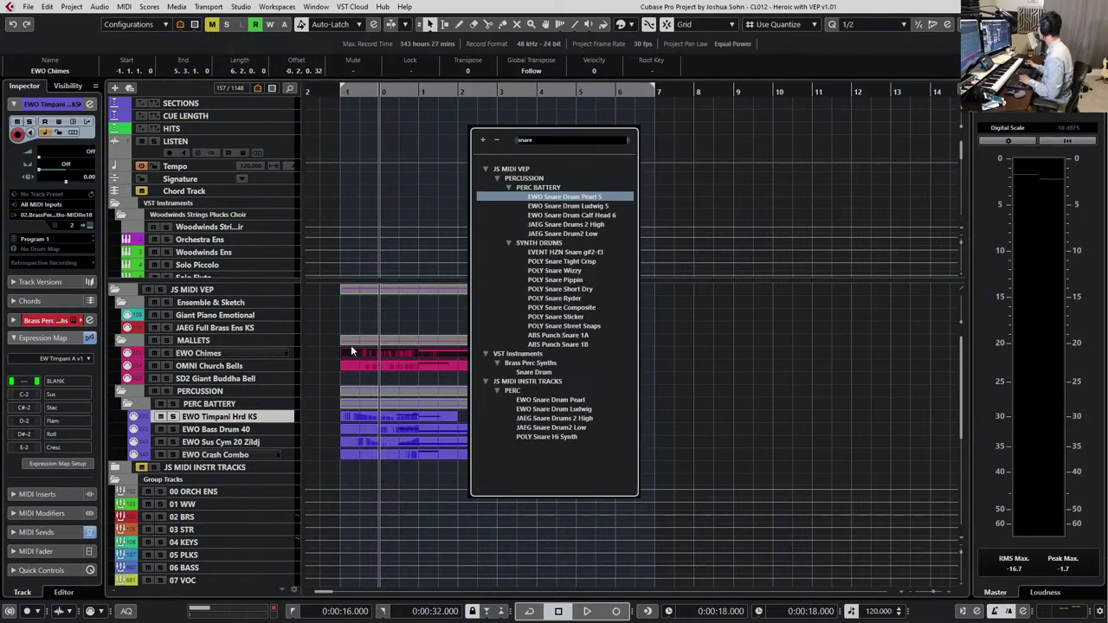
left_click(588, 208)
double_click(588, 209)
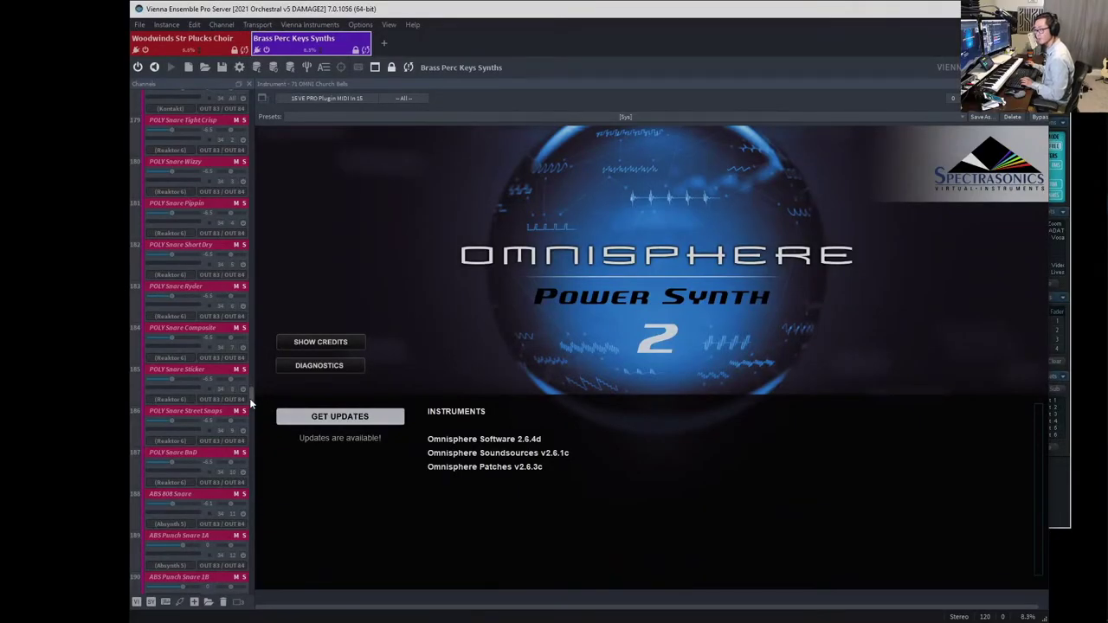
Switch to Vienna Ensemble Pro and enable the EWO Snare Drums instrument in the Brass Perc Keys Synths instance
left_click_drag(249, 398, 268, 232)
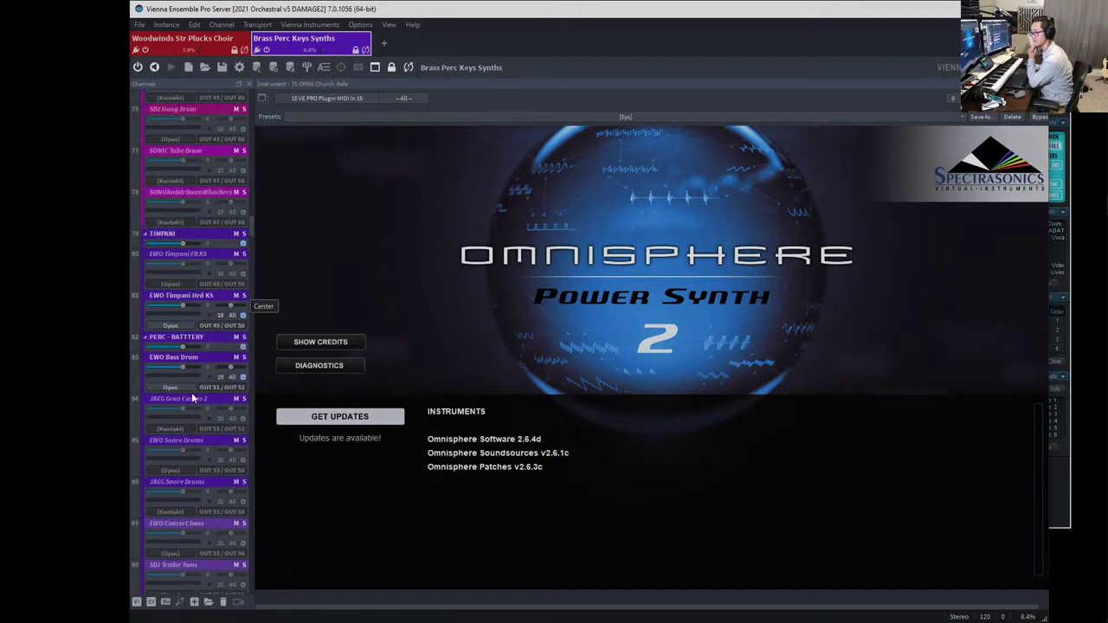
left_click(182, 439)
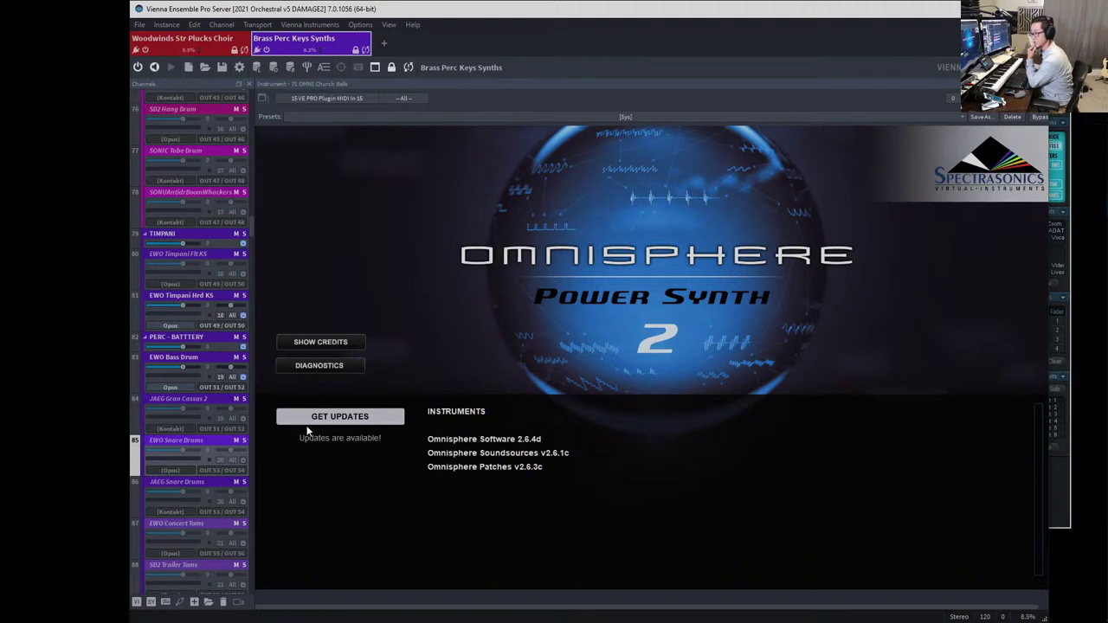
left_click(217, 445)
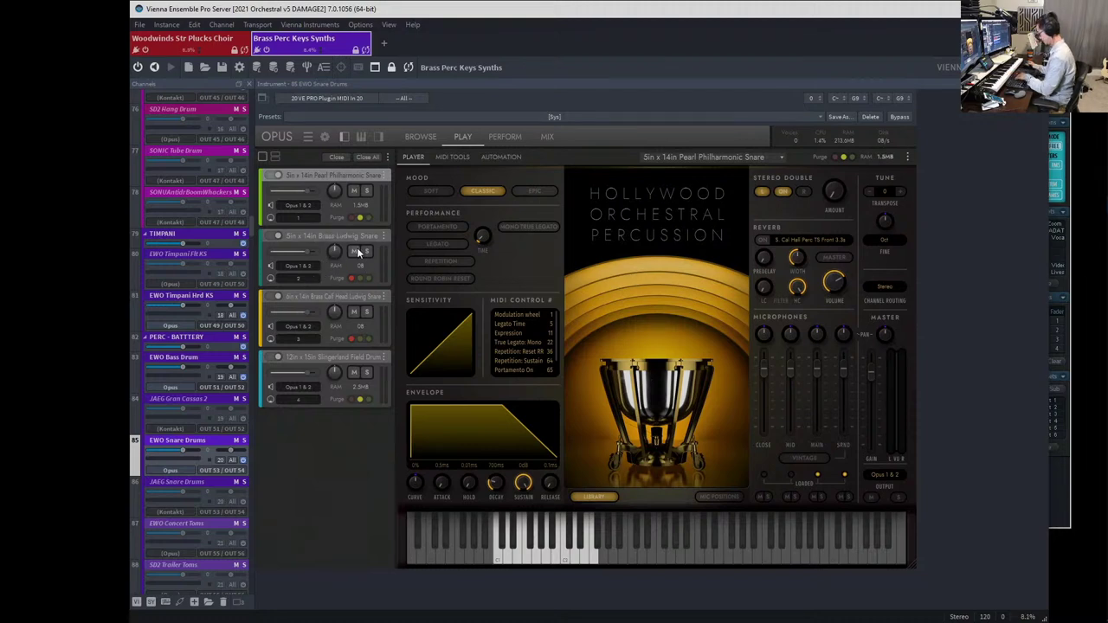
In the automation's MIDI controller assignments, map MIDI In 19, Channel 2, CC 19 to 85 EWO Snare Drums/Disable
key("F4")
scroll(808, 330, "down", 5)
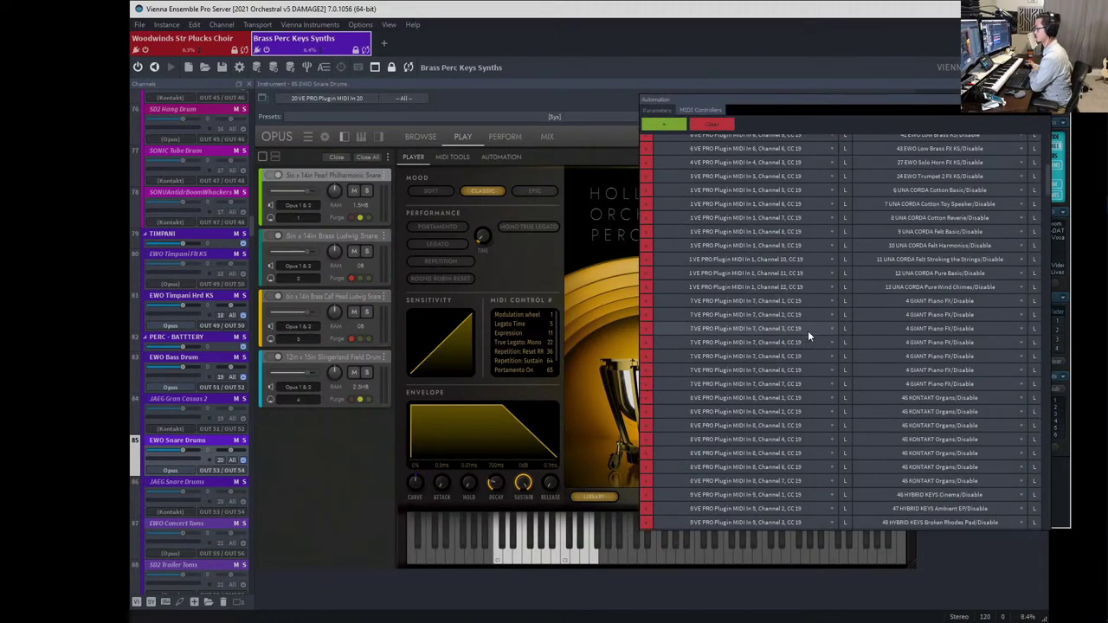
scroll(808, 330, "down", 10)
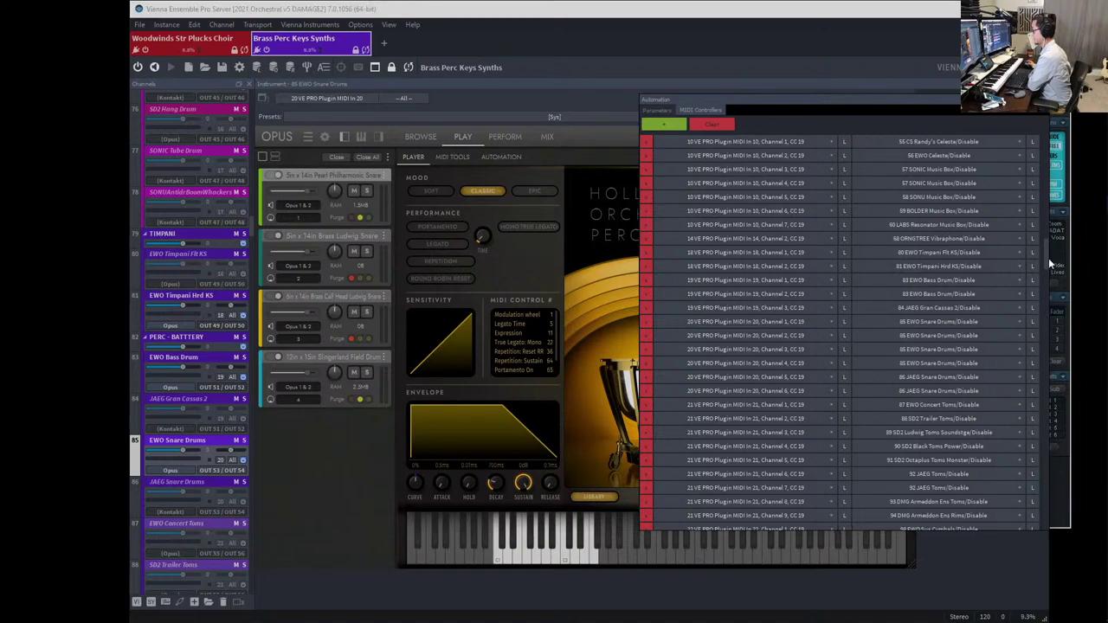
mouse_move(1049, 262)
left_mouse_down()
mouse_move(1071, 397)
mouse_move(1070, 257)
mouse_move(1064, 270)
left_mouse_up()
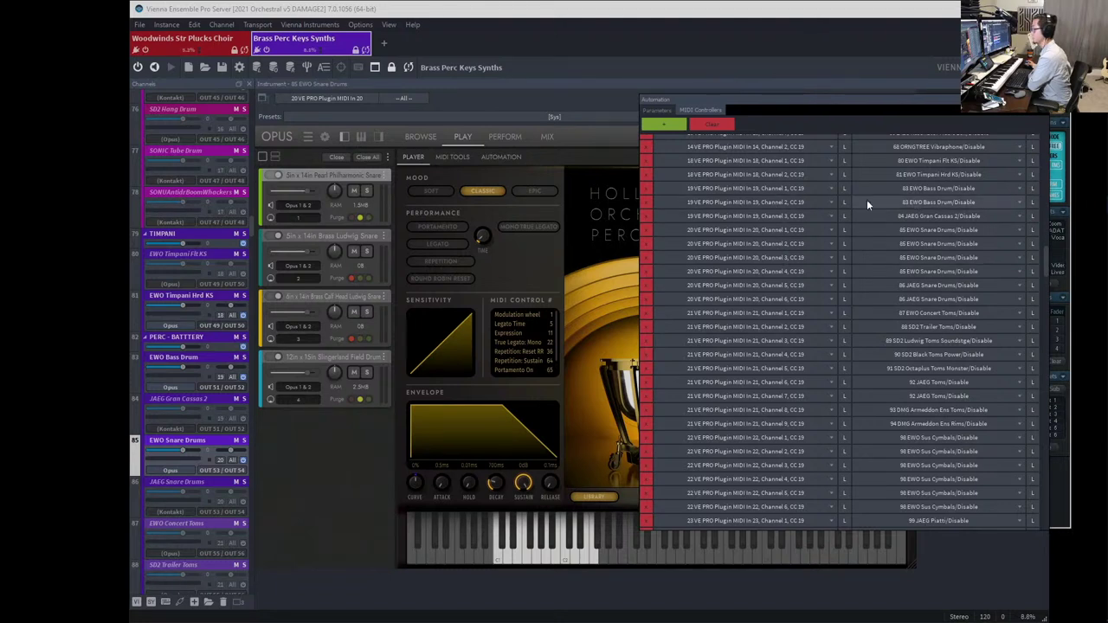
left_click(942, 213)
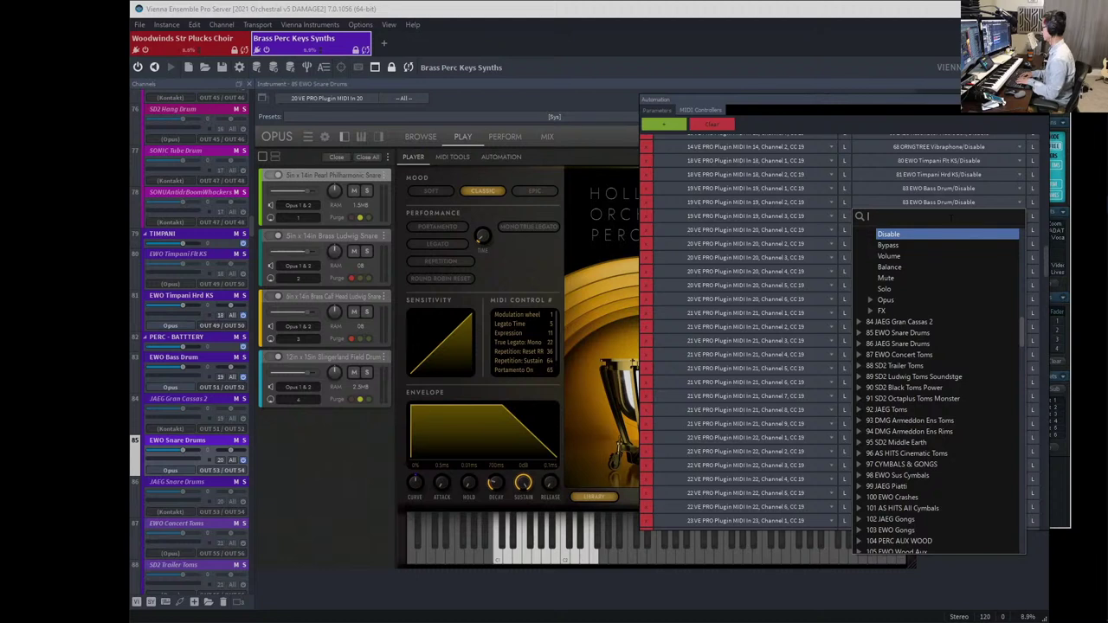
type("ewo snare d")
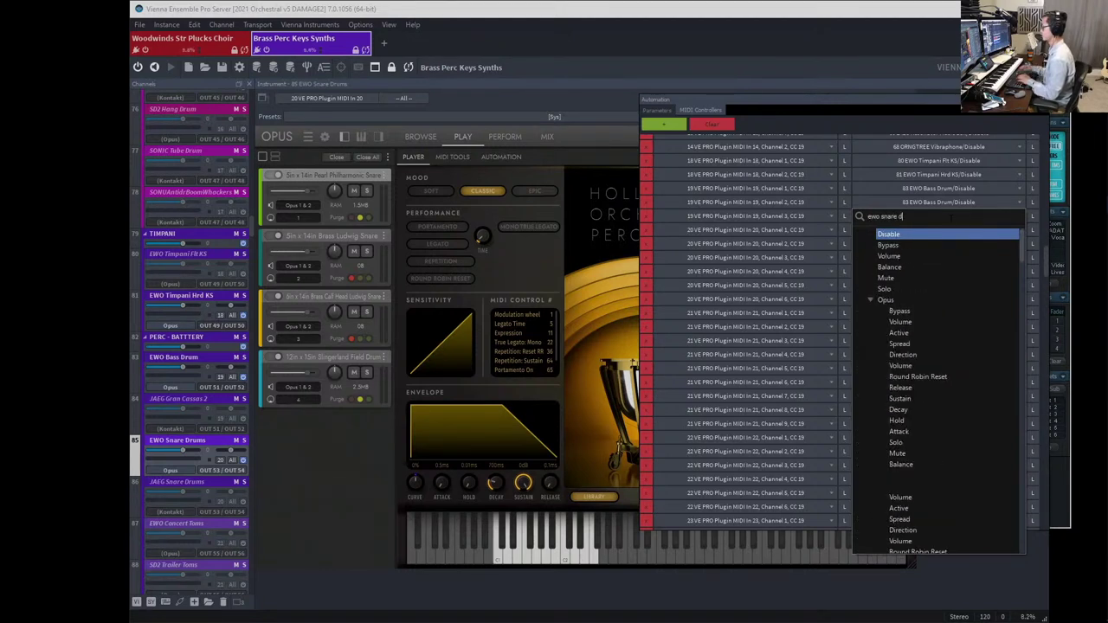
key("Return")
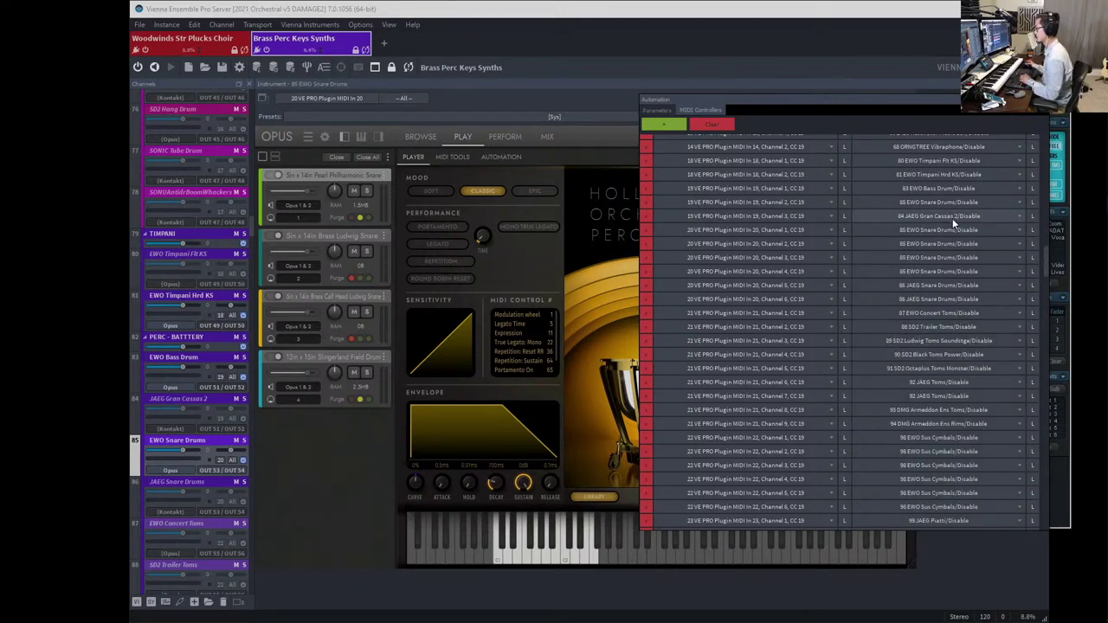
Reassign the MIDI In 19, Channel 3, CC 19 controller to 85 EWO Snare Drums/Disable
left_click(978, 213)
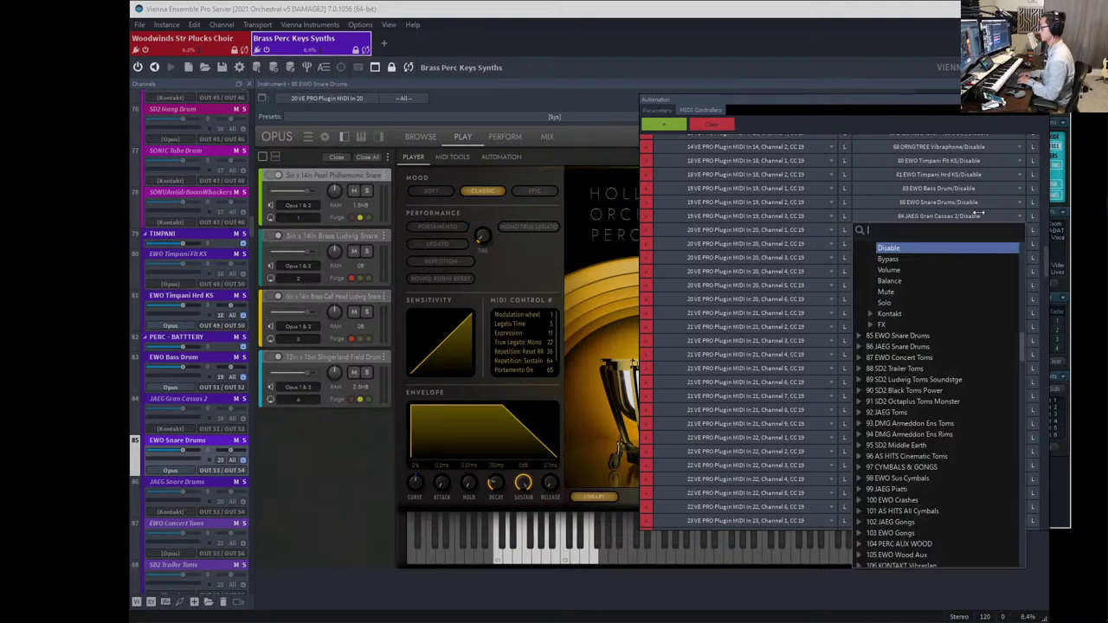
type("sna")
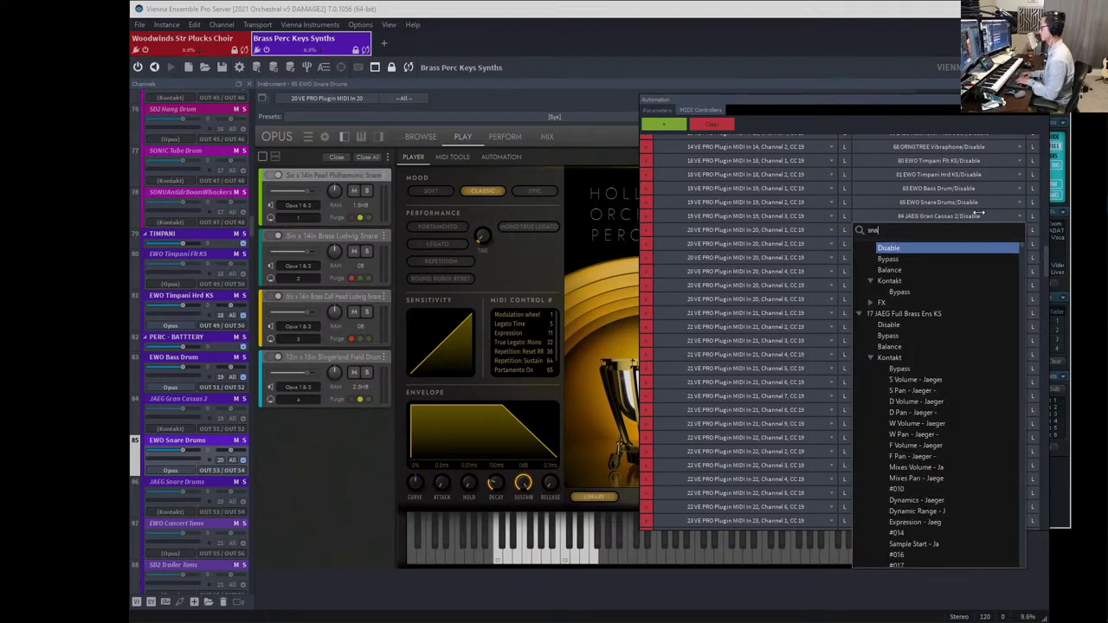
type("re ewo")
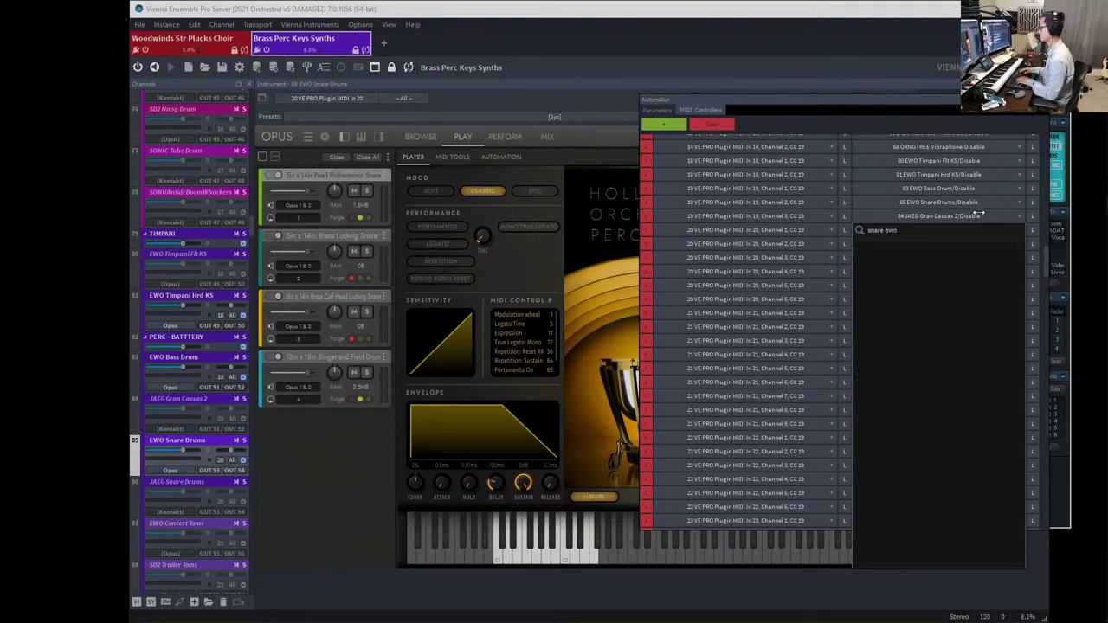
key("BackSpace")
key("BackSpace")
key("BackSpace")
type("ewo")
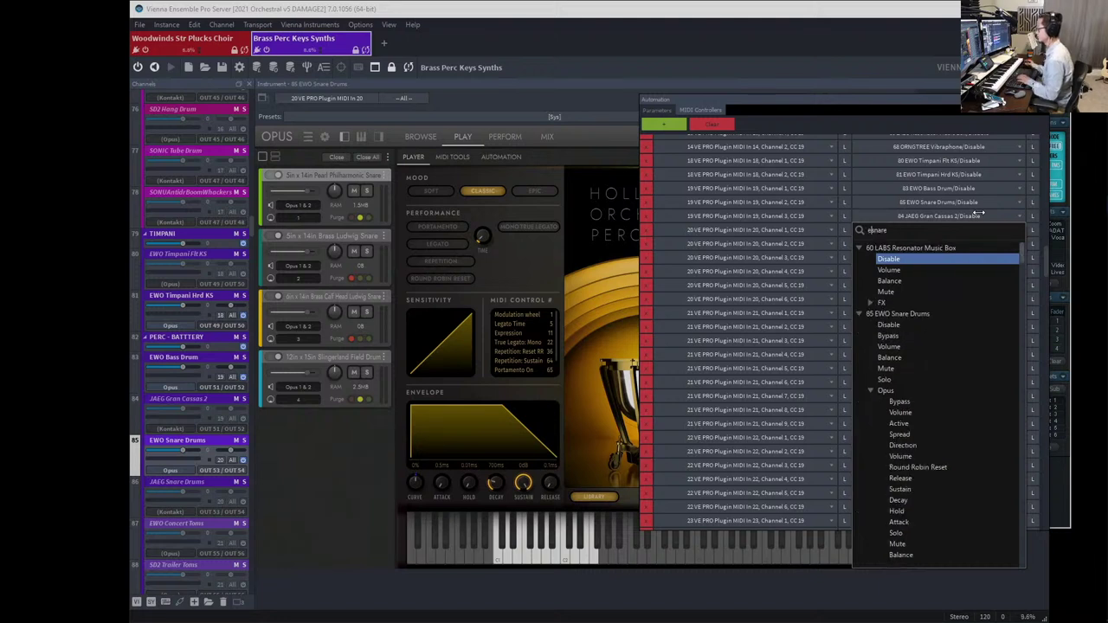
key("Return")
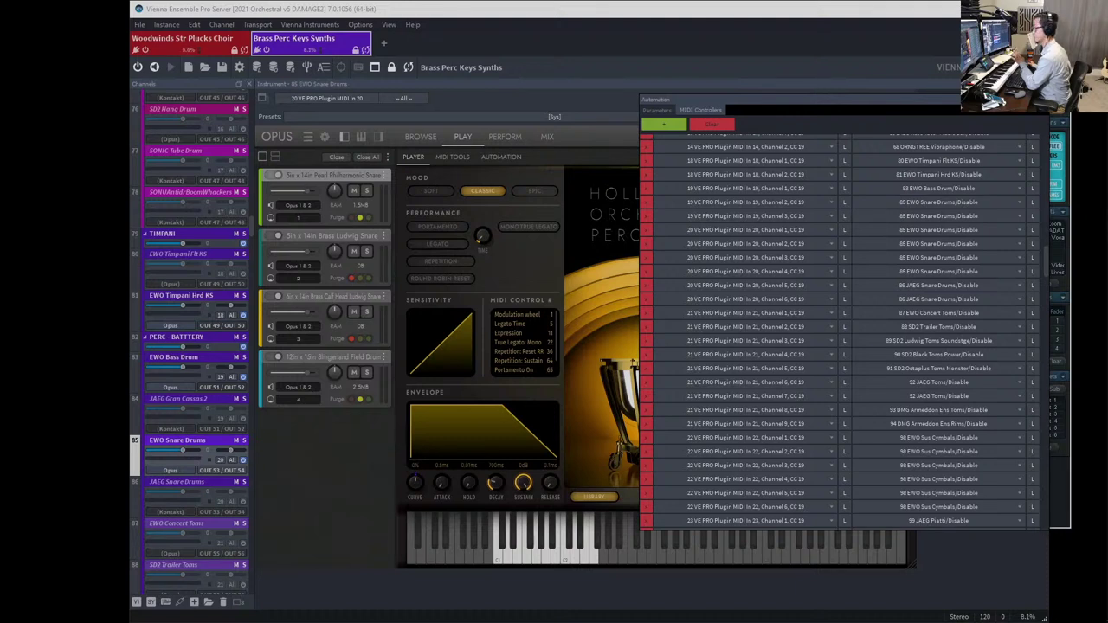
Map MIDI In 19, Channel 1, CC 19 to 85 EWO Snare Drums/Disable, close the automation window and save
left_click(961, 188)
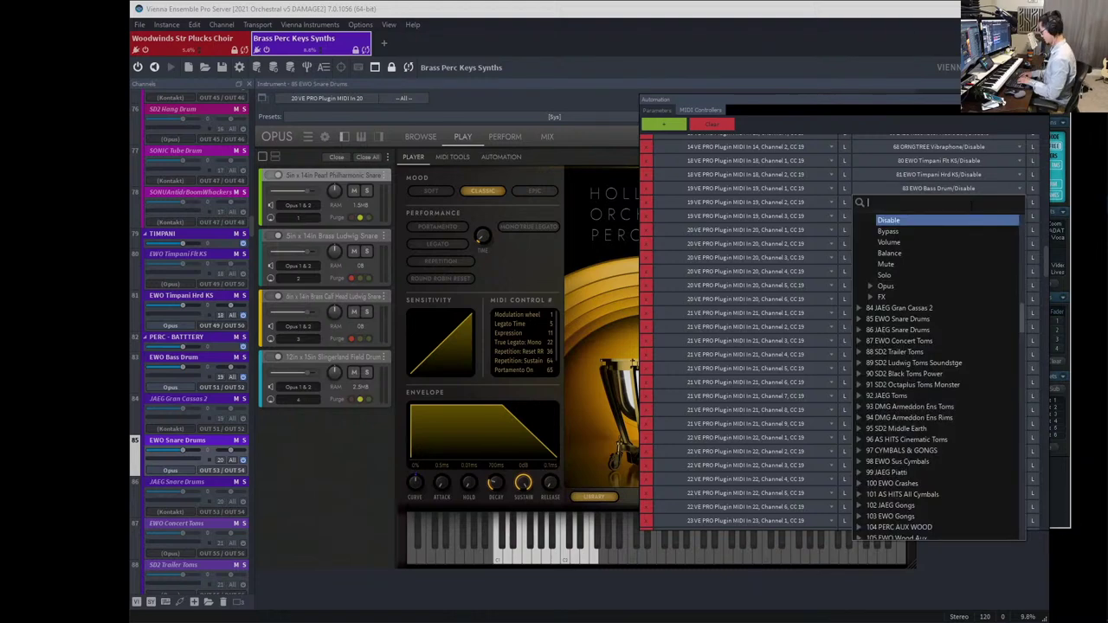
type("ewo so")
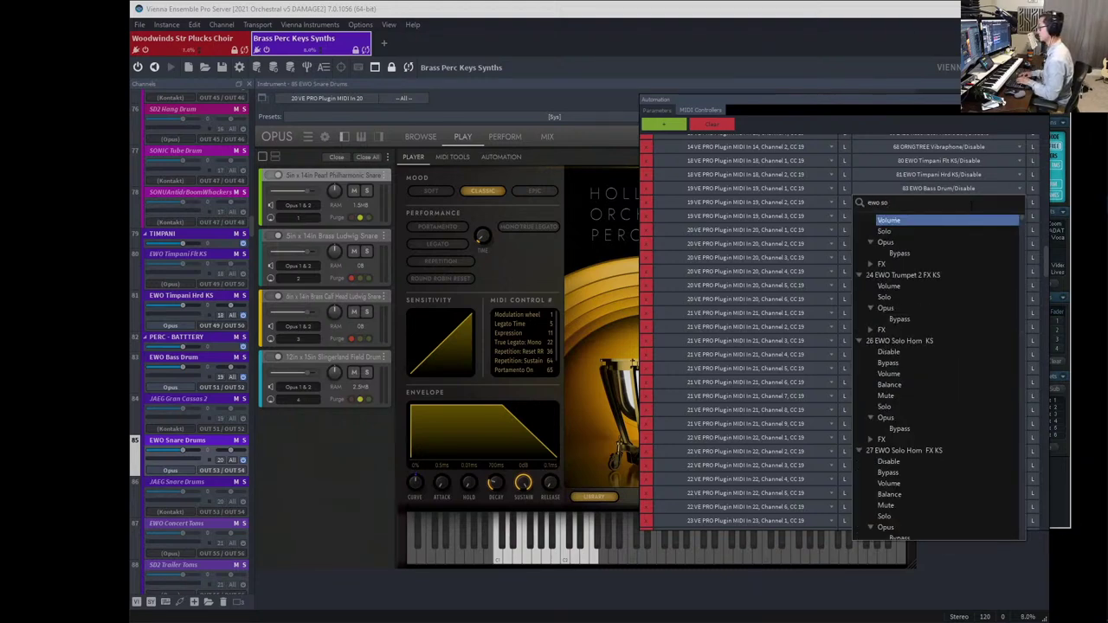
key("BackSpace")
type("nare")
key("Return")
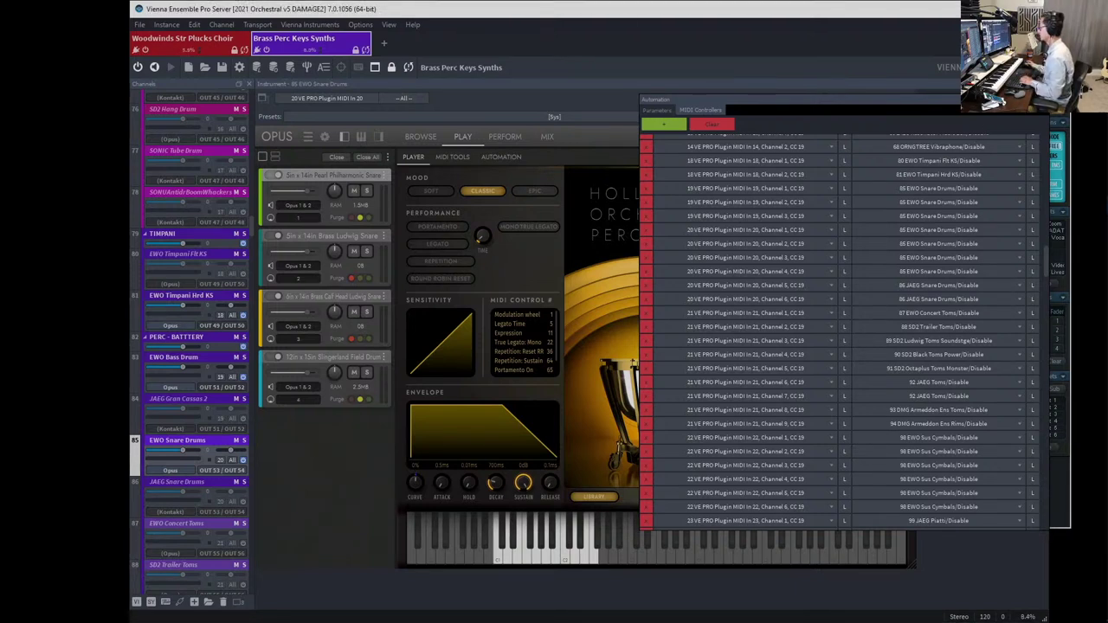
left_click(1041, 100)
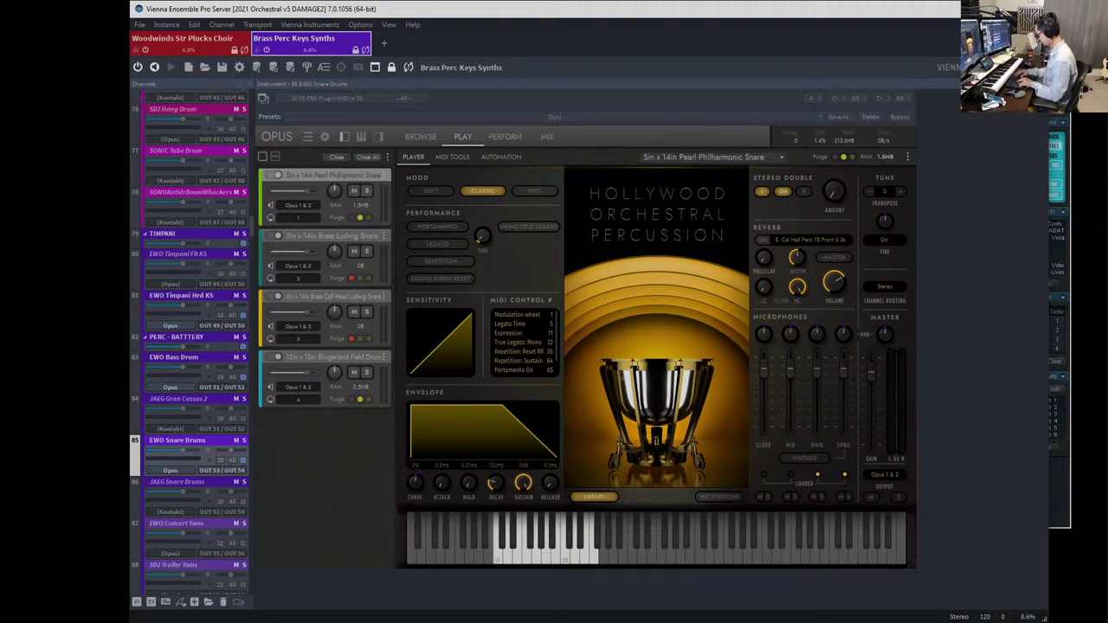
key("ctrl+s")
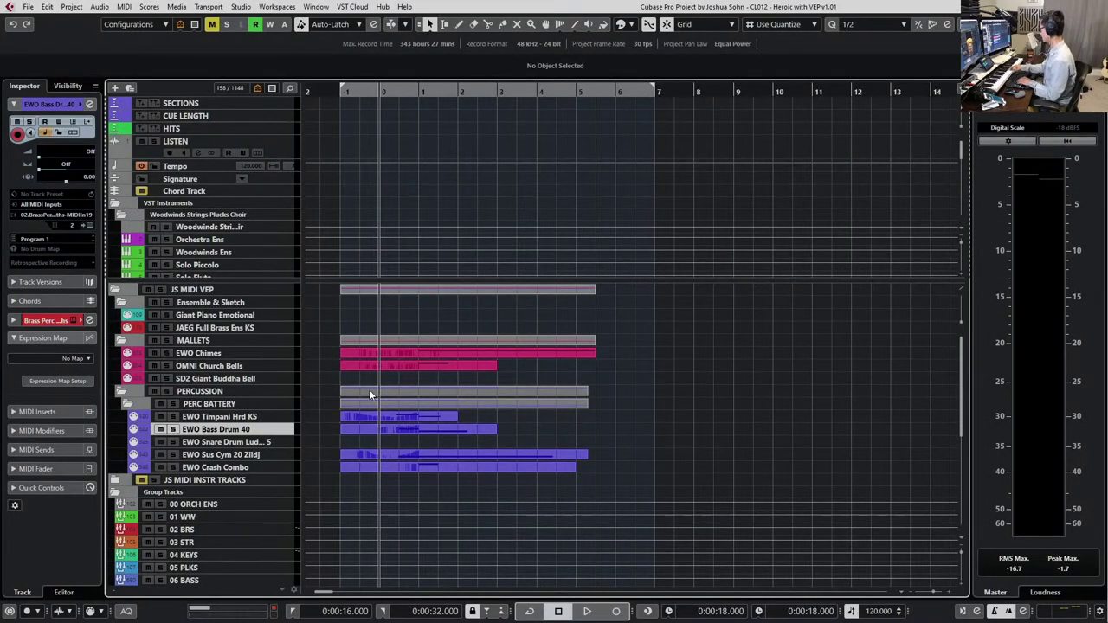
In Cubase, create an EWO Snare Drum Ludwig 5 part from bar -1 to 7 and record a C3 and a C2 note into it
key("Down")
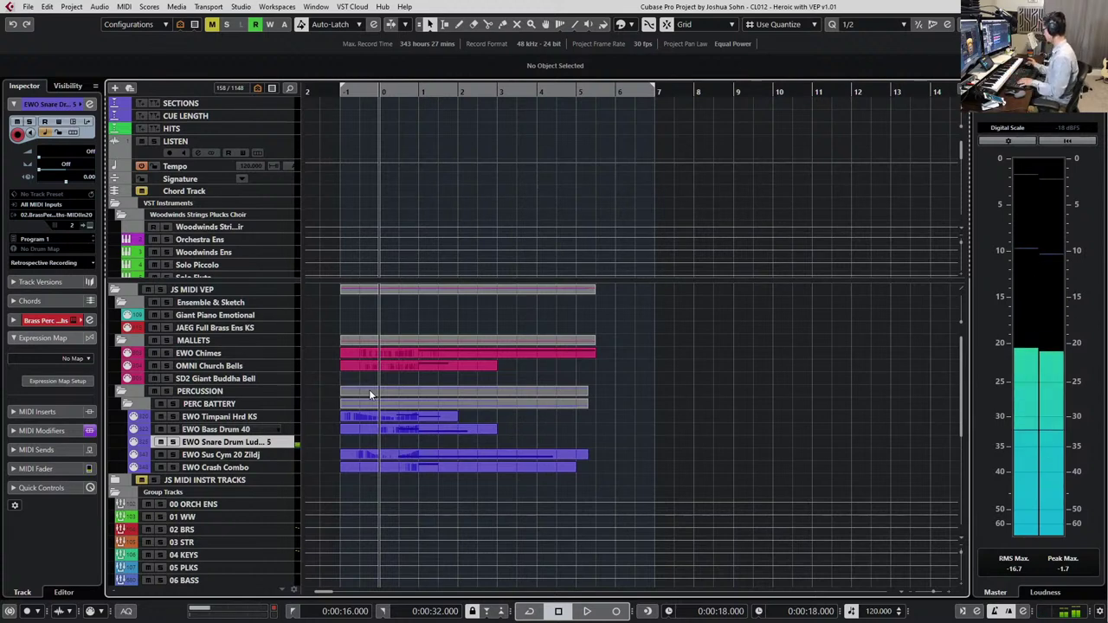
double_click(391, 442)
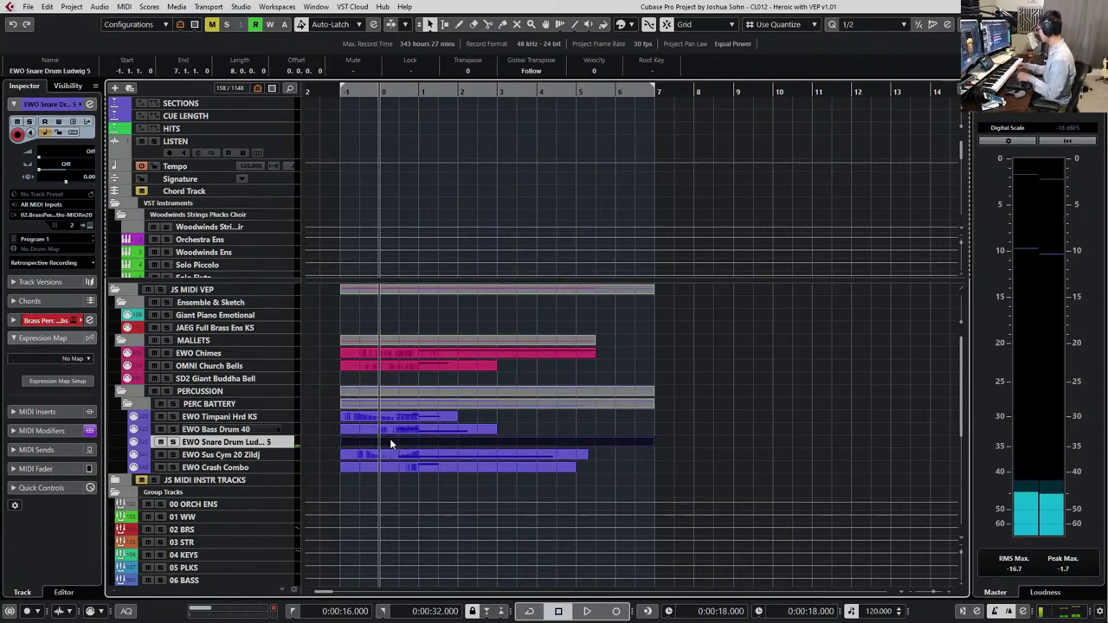
double_click(389, 442)
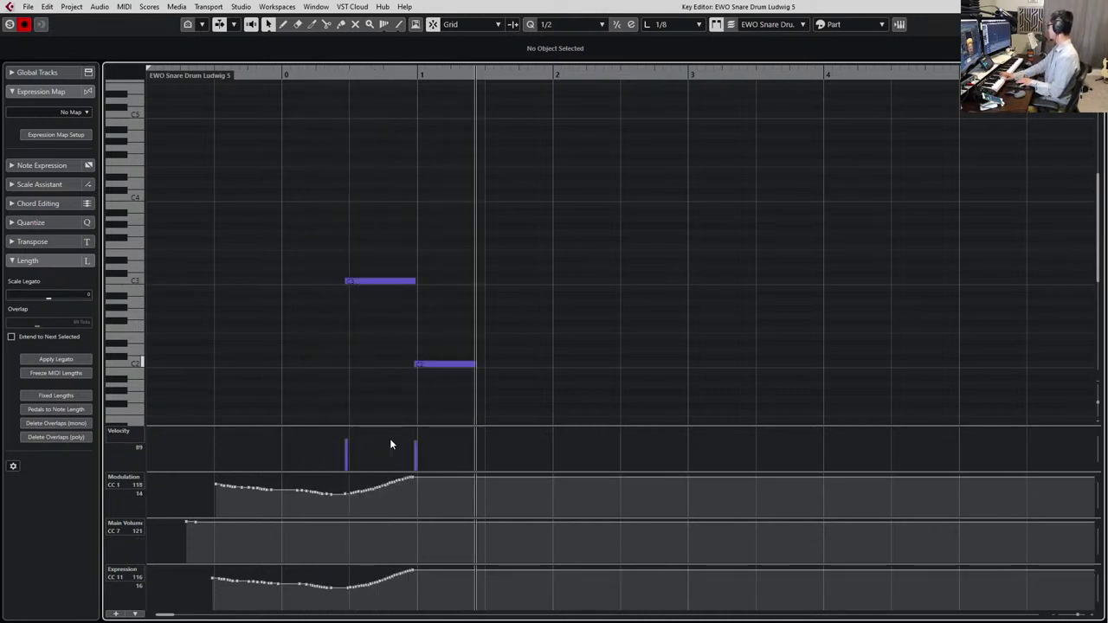
key("space")
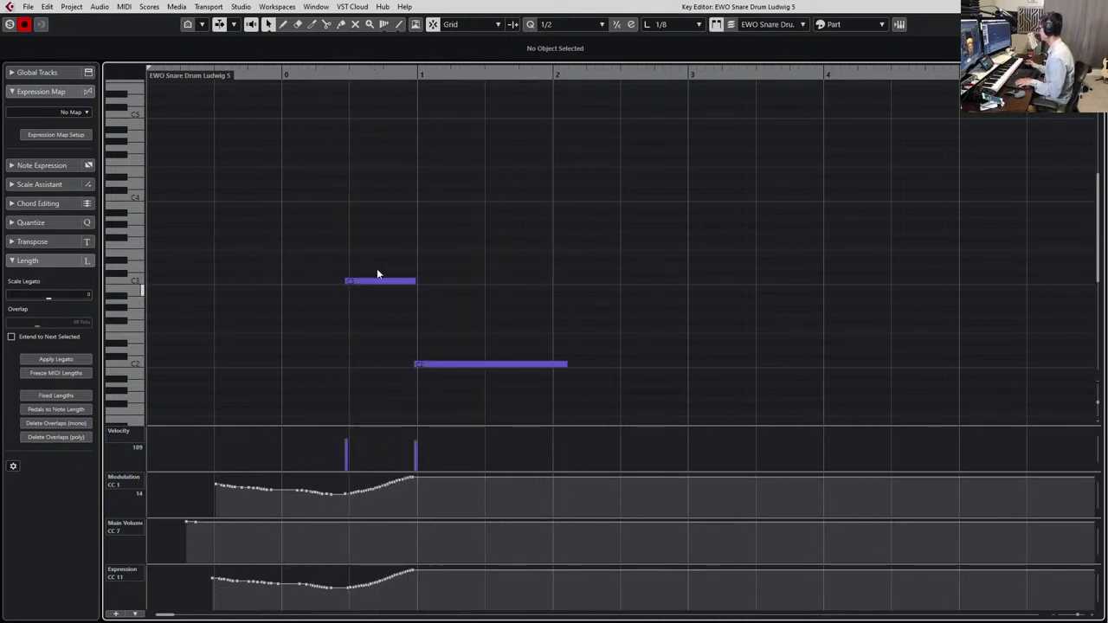
Quantize the C3 and C2 notes of the EWO Snare Drum Ludwig 5 part to the 1/2 grid and close the Key Editor
left_click_drag(408, 222, 541, 396)
key("q")
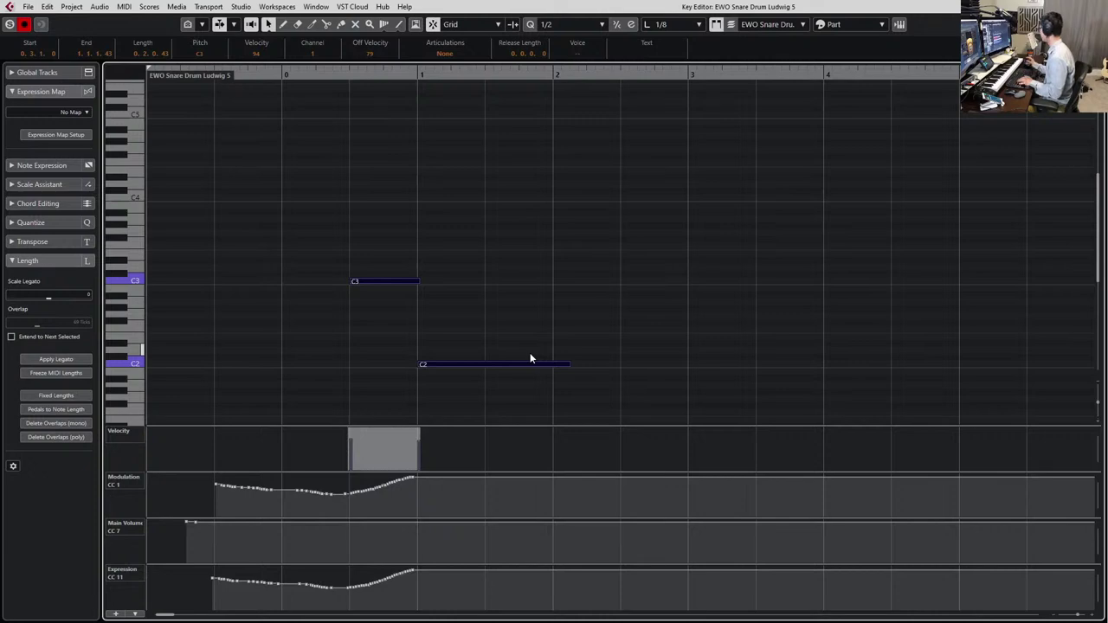
key("Return")
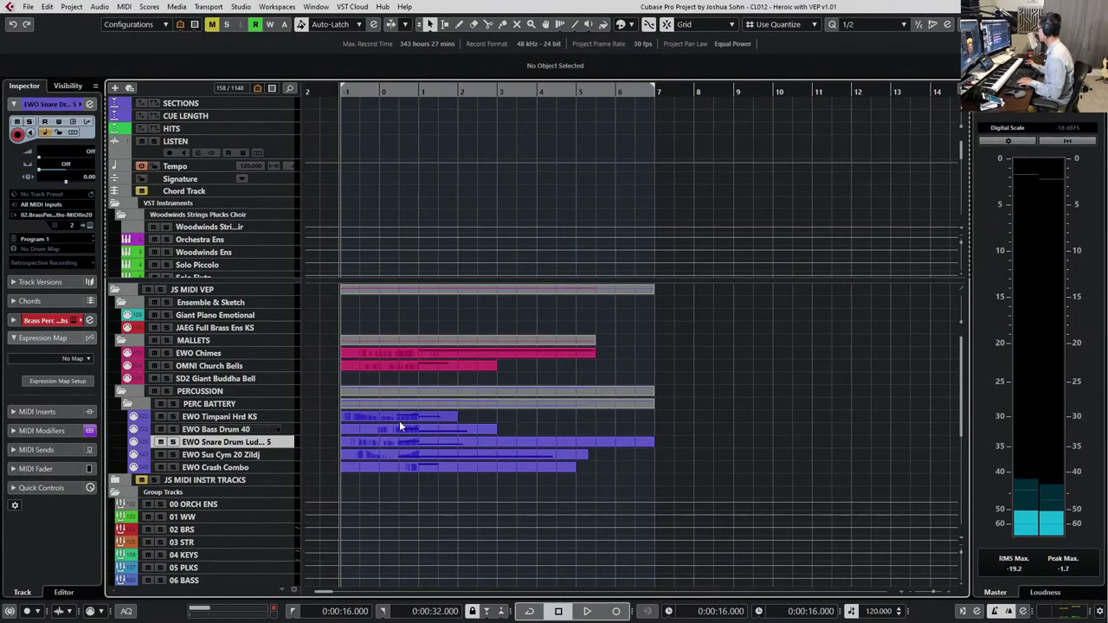
Try a recording take on the JAEG Full Brass Ens KS track, delete it and play the existing parts back
left_click(252, 332)
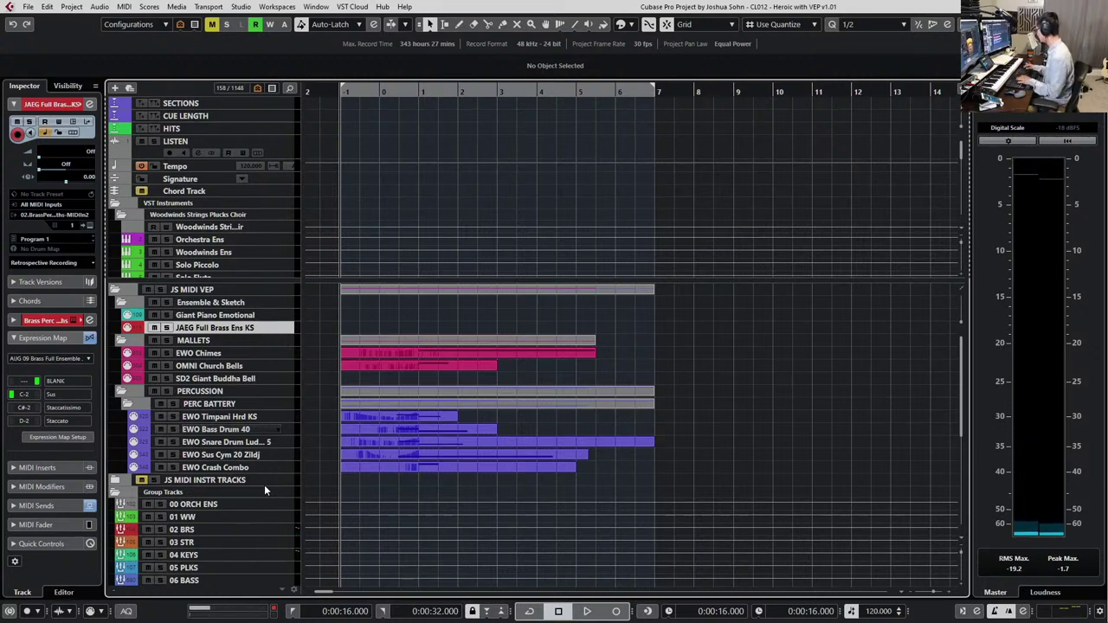
key("space")
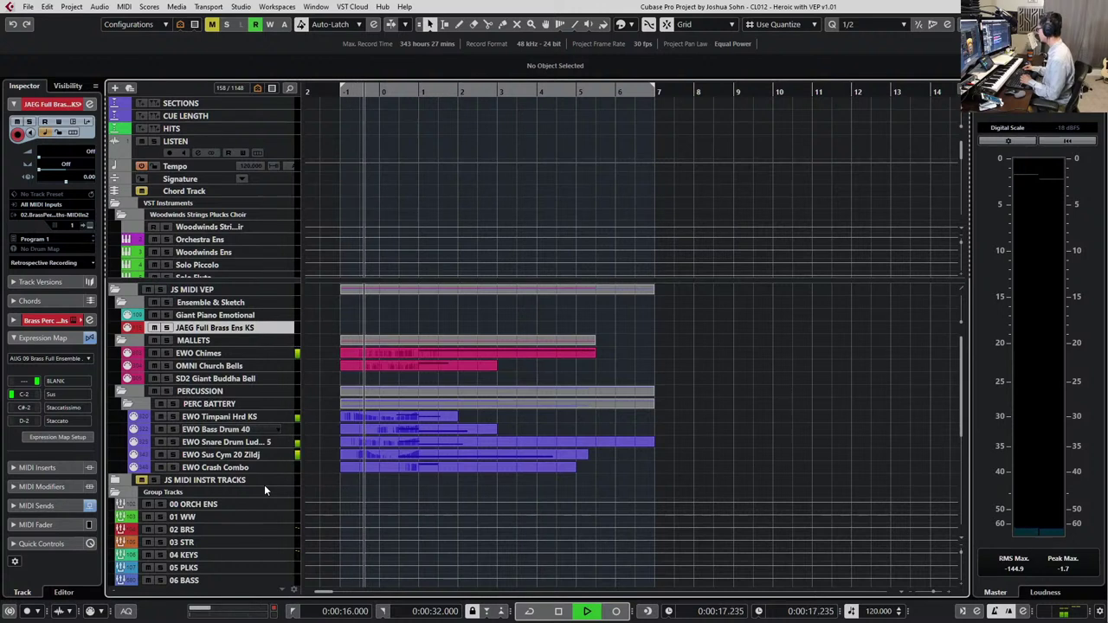
key("KP_Multiply")
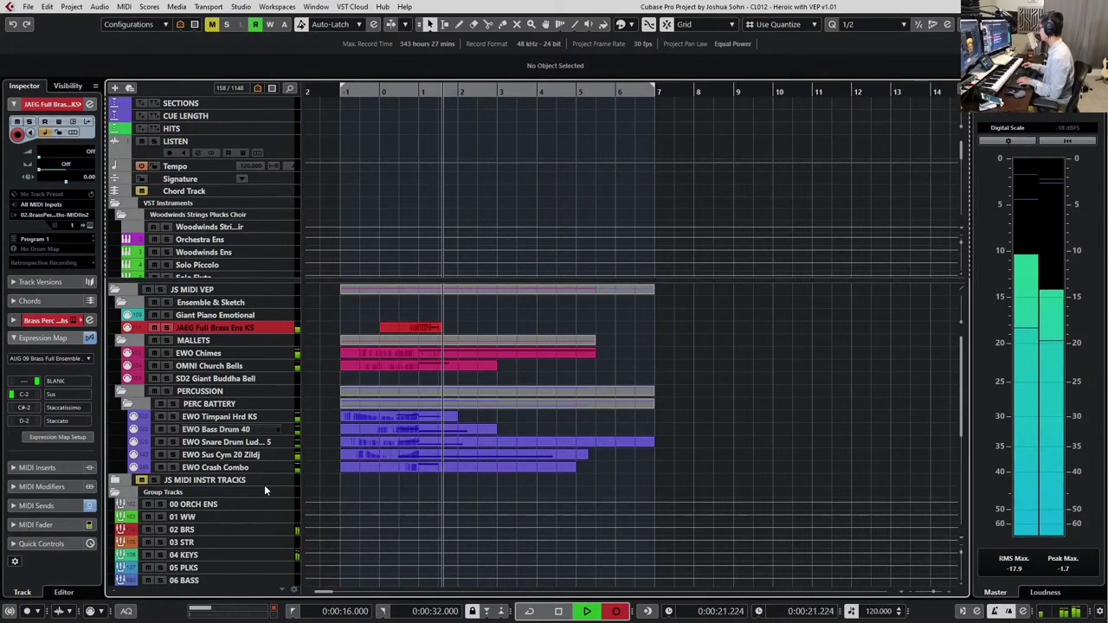
key("space")
key("Delete")
key("space")
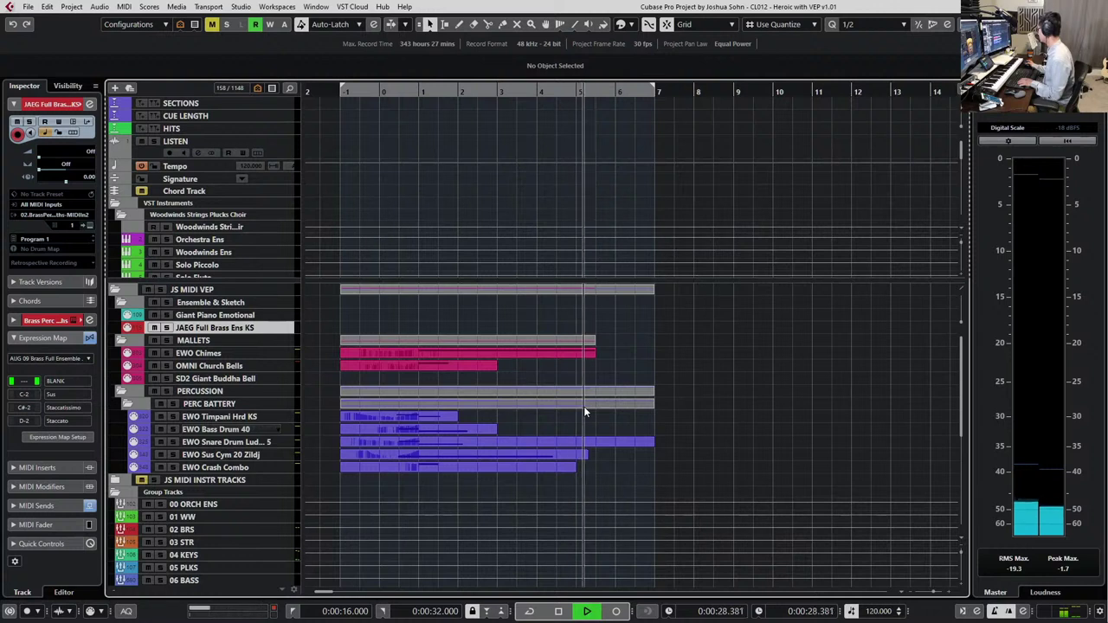
key("space")
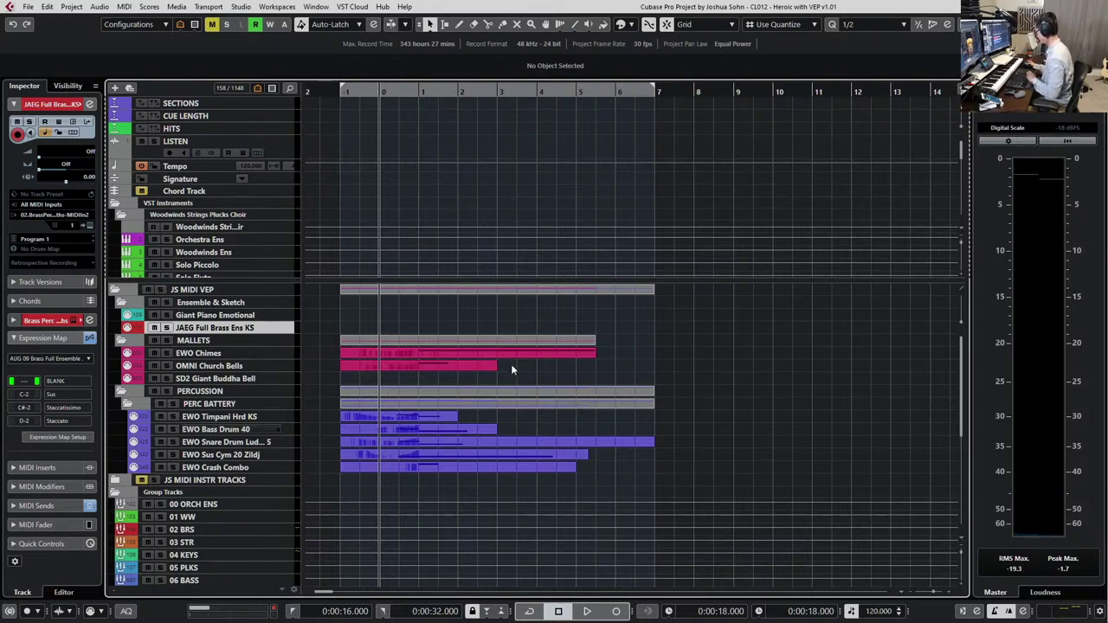
Mute the OMNI Church Bells part, audition the cue without it and unmute the part
left_click(475, 369)
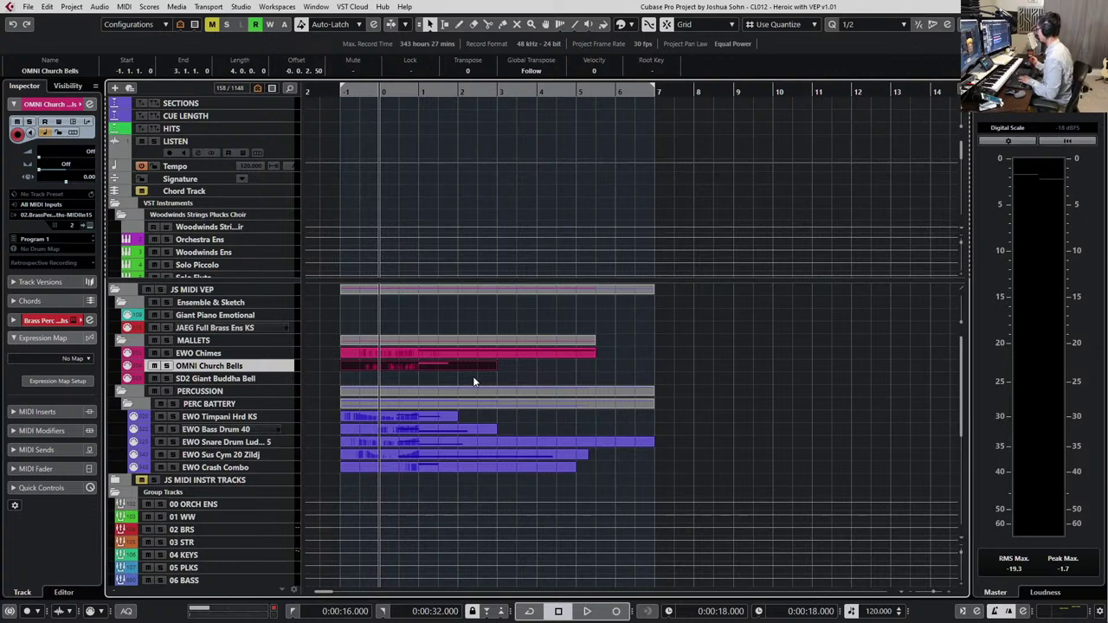
key("shift+m")
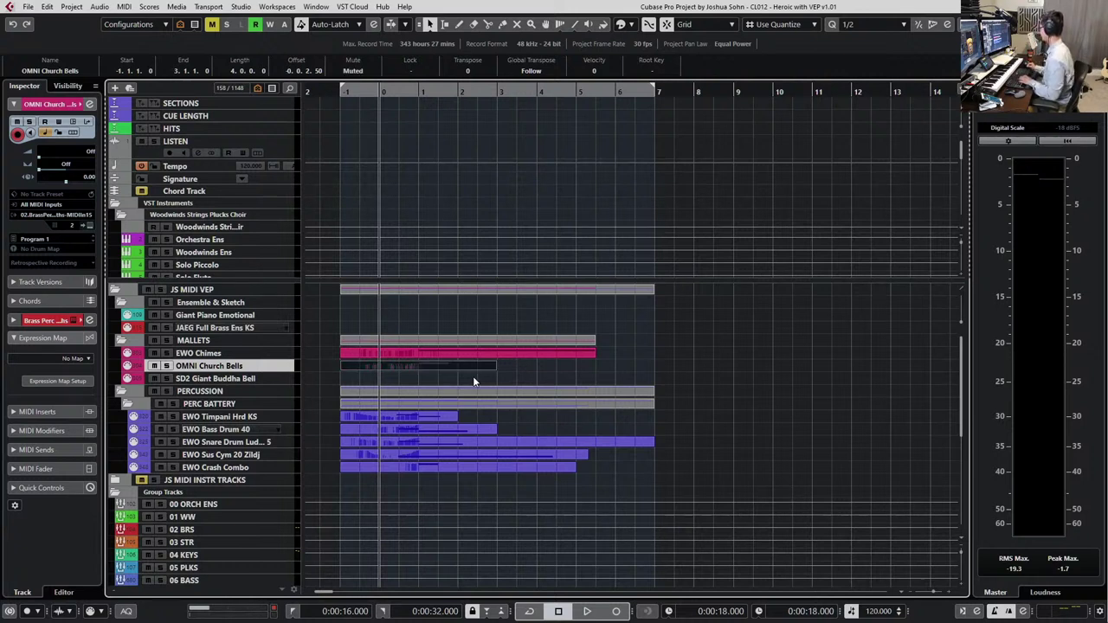
key("space")
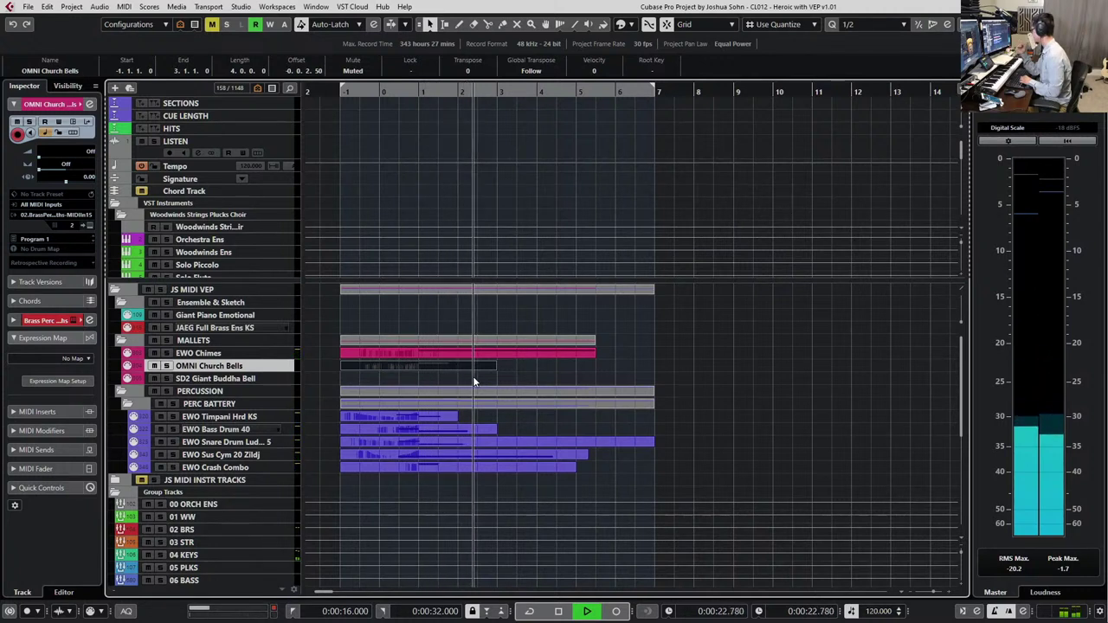
key("space")
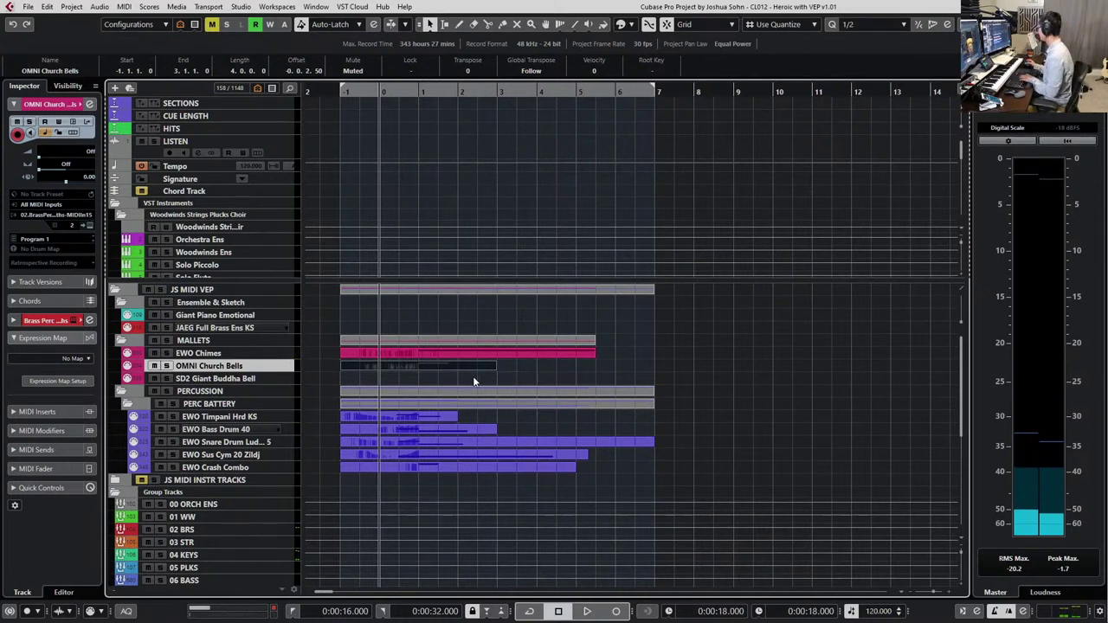
key("shift+u")
Play the cue from bar 0 and select the JAEG Full Brass Ens KS track
scroll(504, 156, "up", 4)
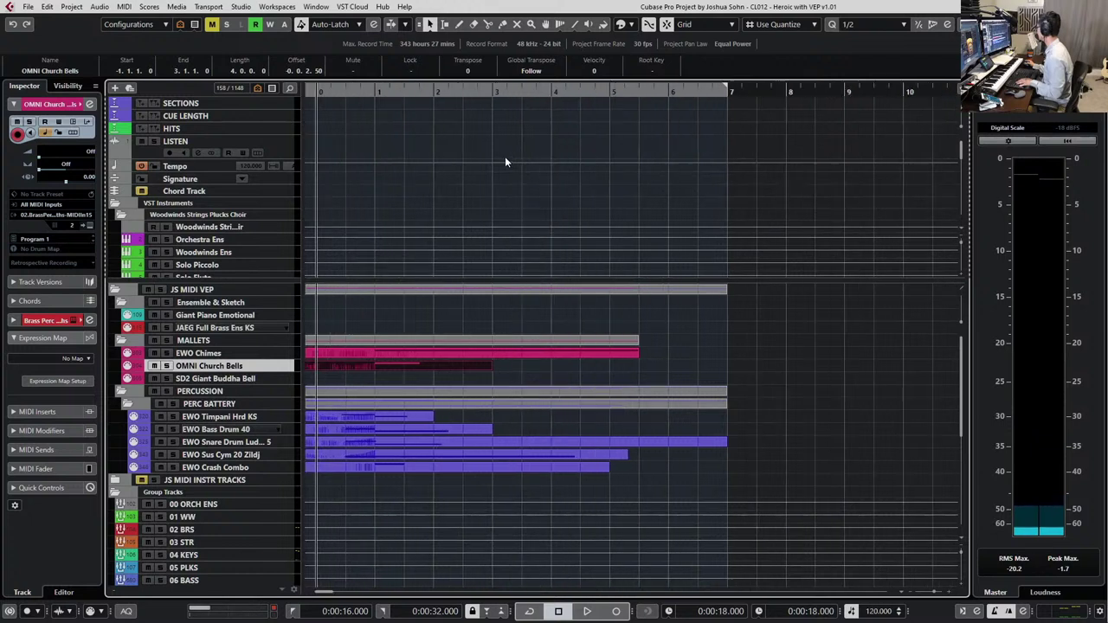
scroll(500, 157, "left", 1)
key("space")
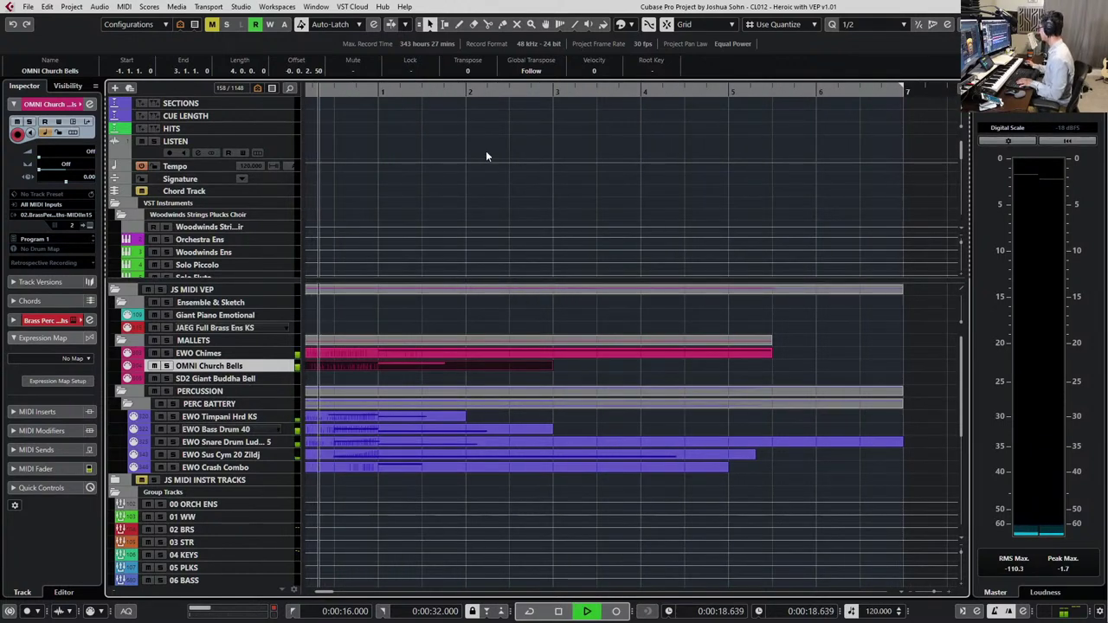
left_click(181, 335)
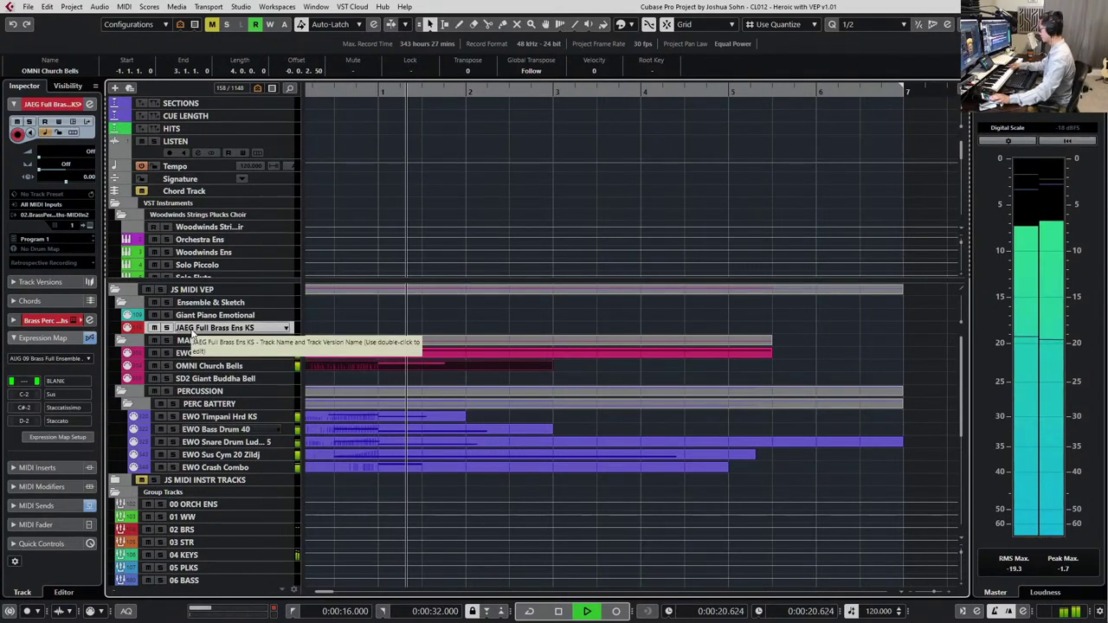
key("space")
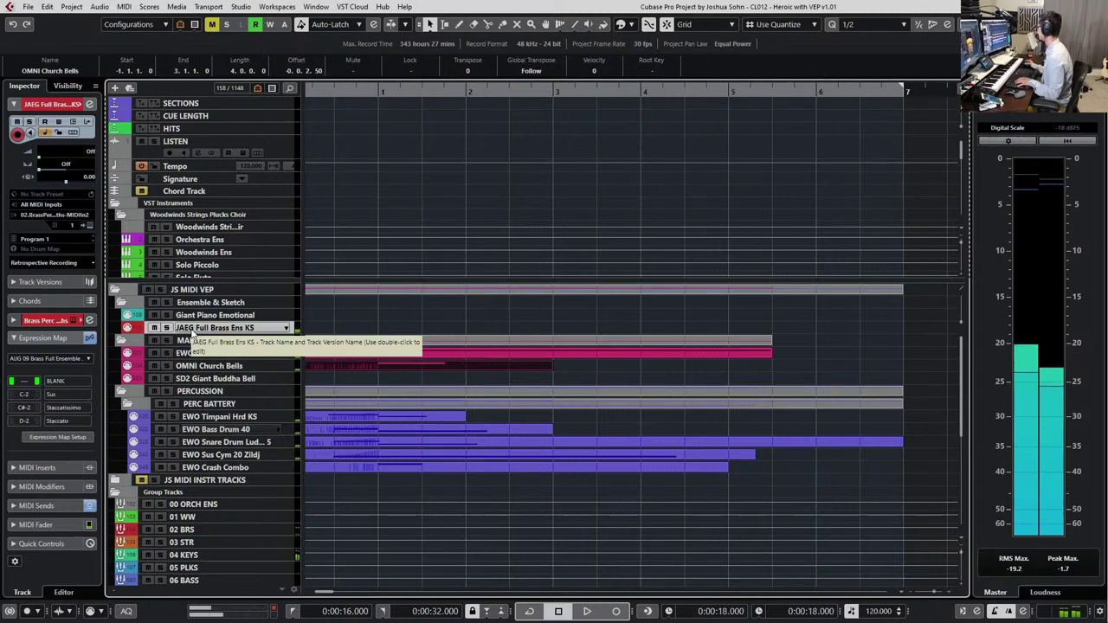
Set the project tempo to 110 BPM
left_click(465, 92)
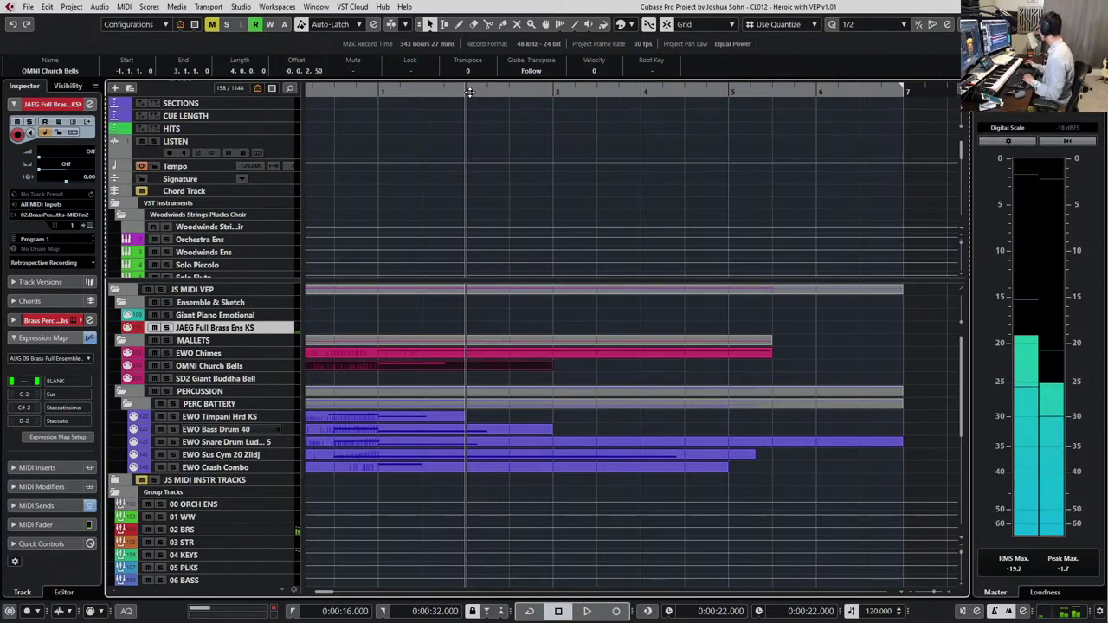
left_click(878, 613)
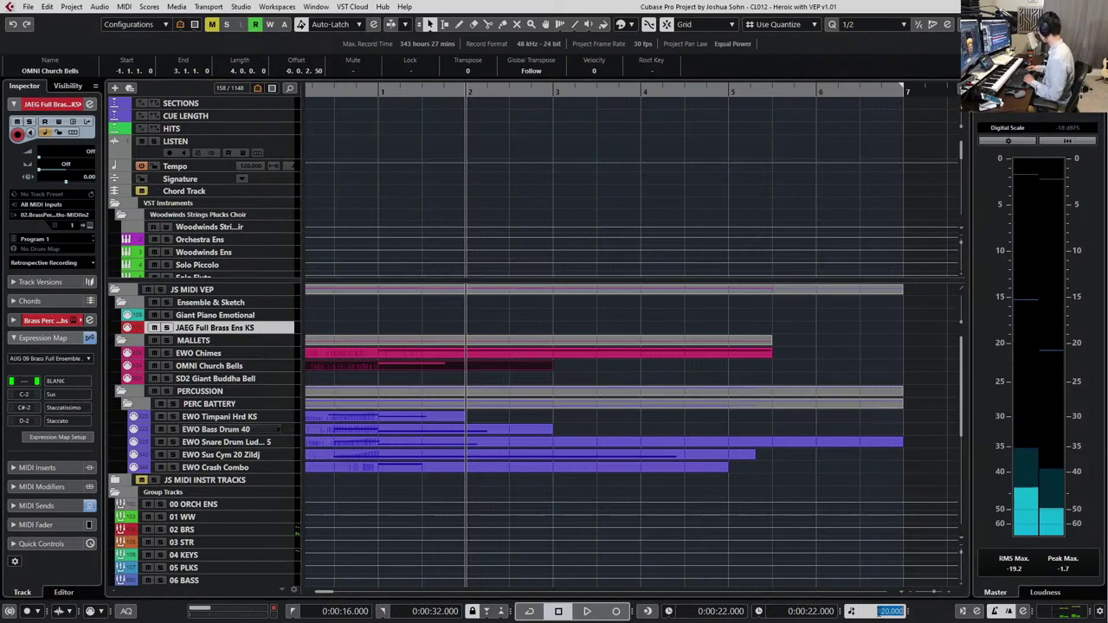
type("110")
key("Return")
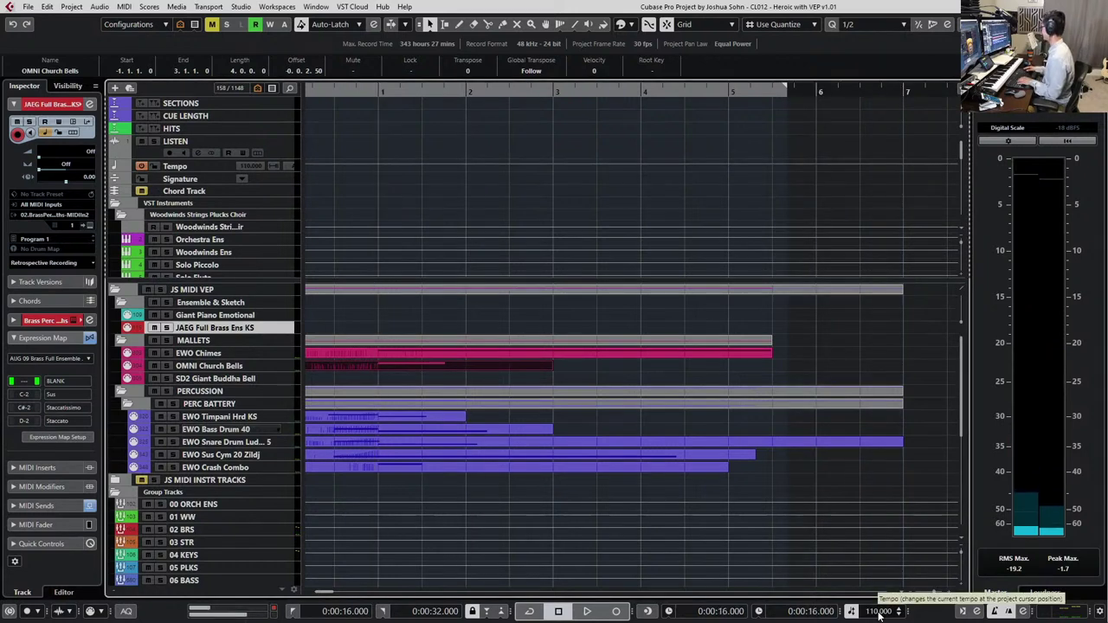
Record a brass melody on the JAEG Full Brass Ens KS track while the percussion plays
key("space")
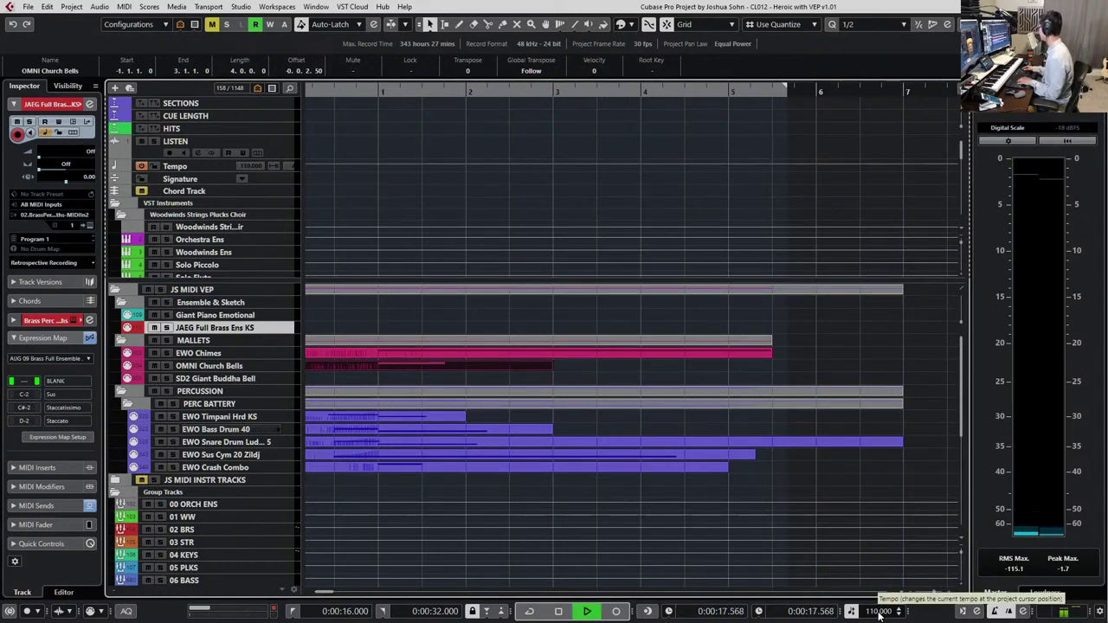
key("KP_Multiply")
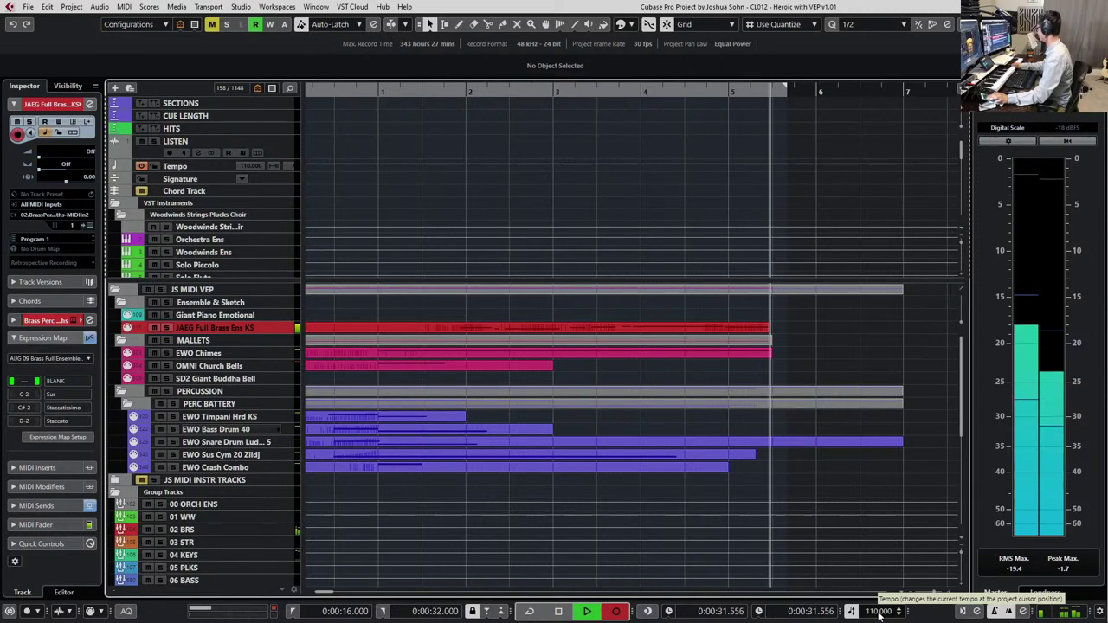
key("space")
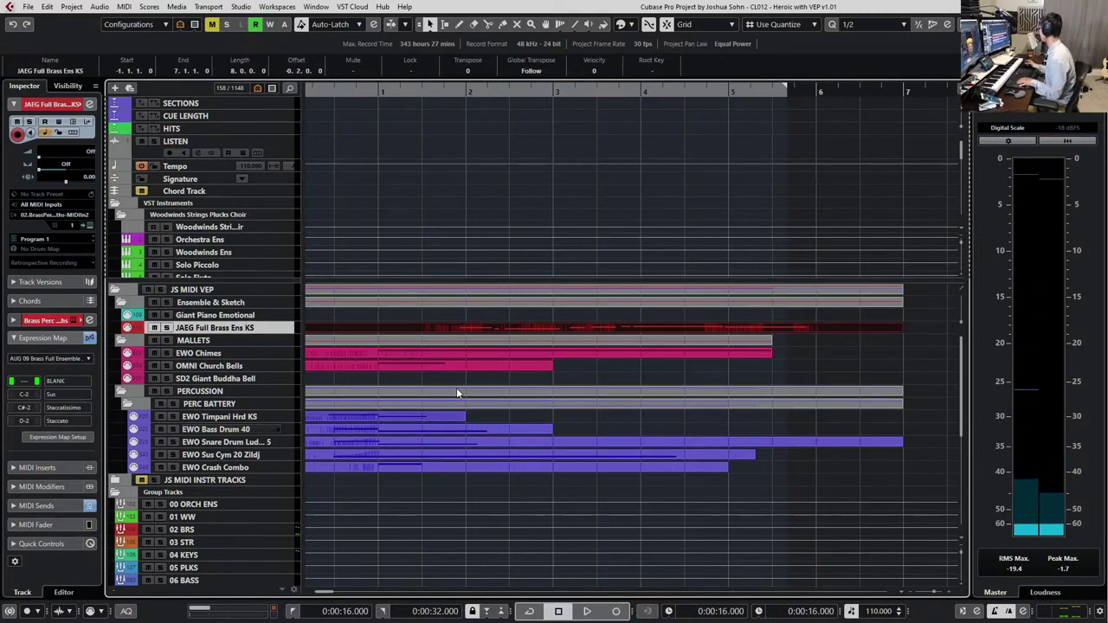
Extend the end of the JAEG Full Brass Ens KS part to 11.3.1.0
key("g")
key("g")
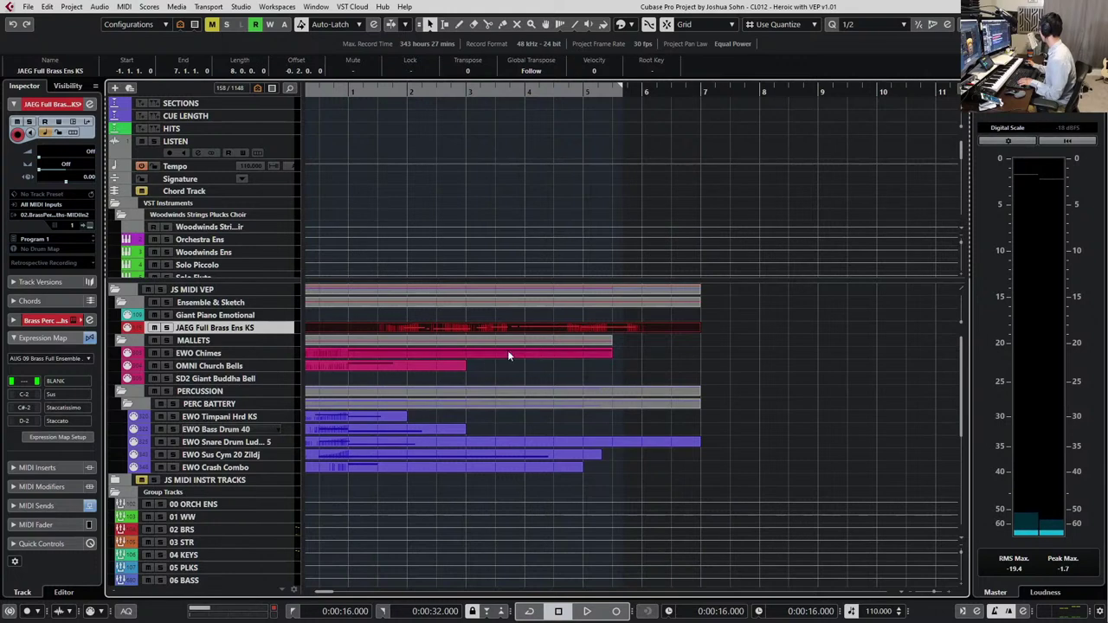
left_click_drag(700, 327, 962, 320)
scroll(765, 355, "down", 2)
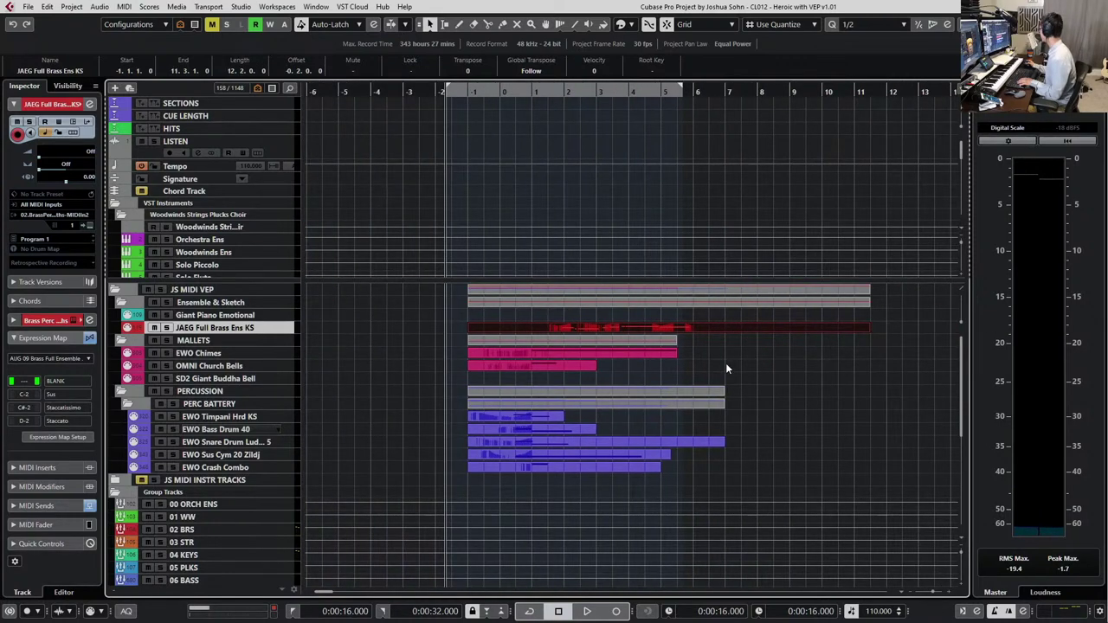
Shift all recorded brass notes with their controller data slightly later so the first A#3 starts at 1.4.4.113, audition them and close the Key Editor
double_click(720, 330)
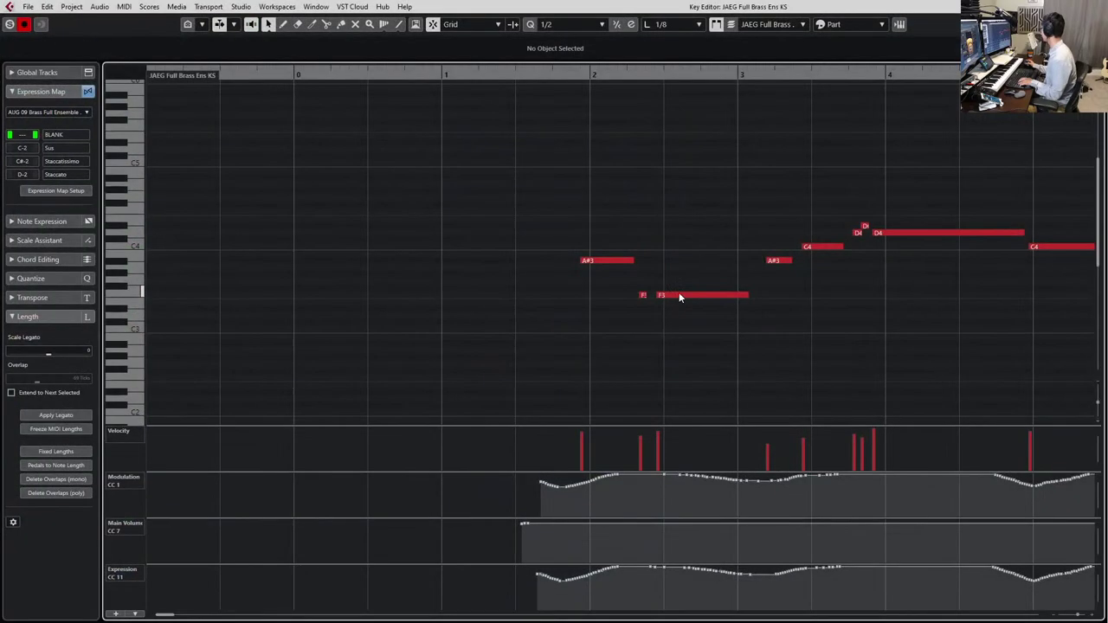
scroll(647, 293, "down", 3)
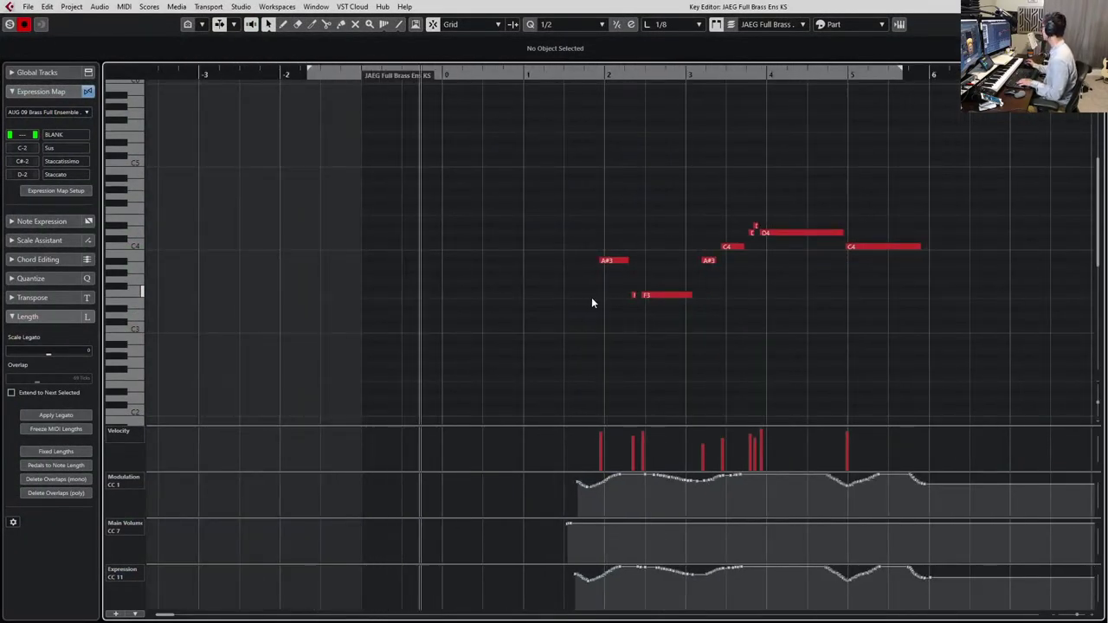
key("ctrl+a")
scroll(641, 260, "up", 3)
left_click_drag(567, 261, 585, 256)
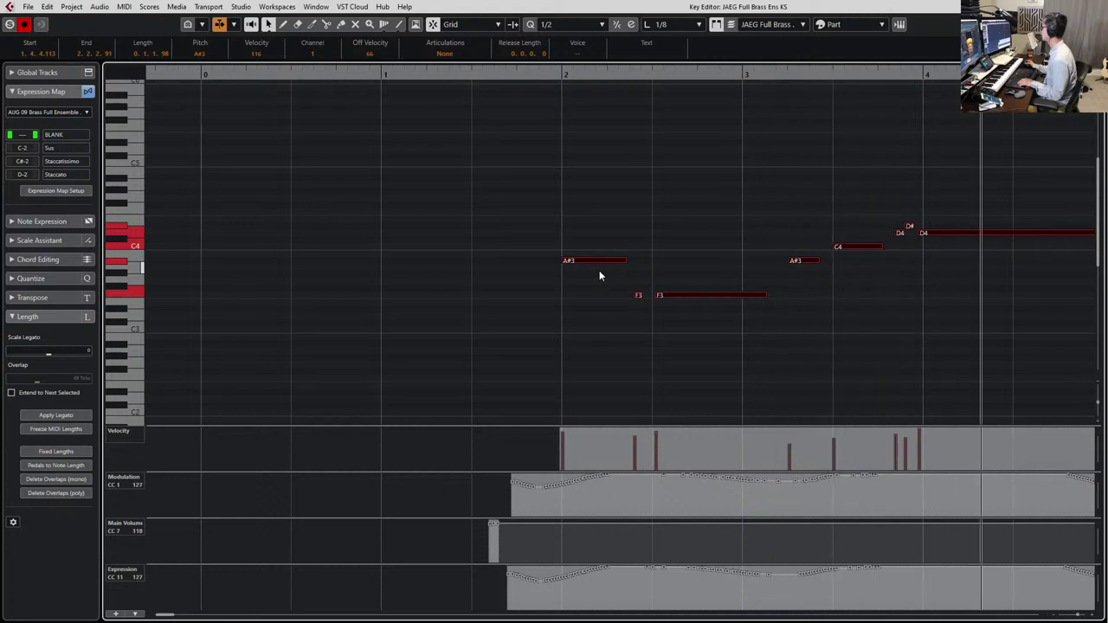
scroll(601, 272, "down", 5)
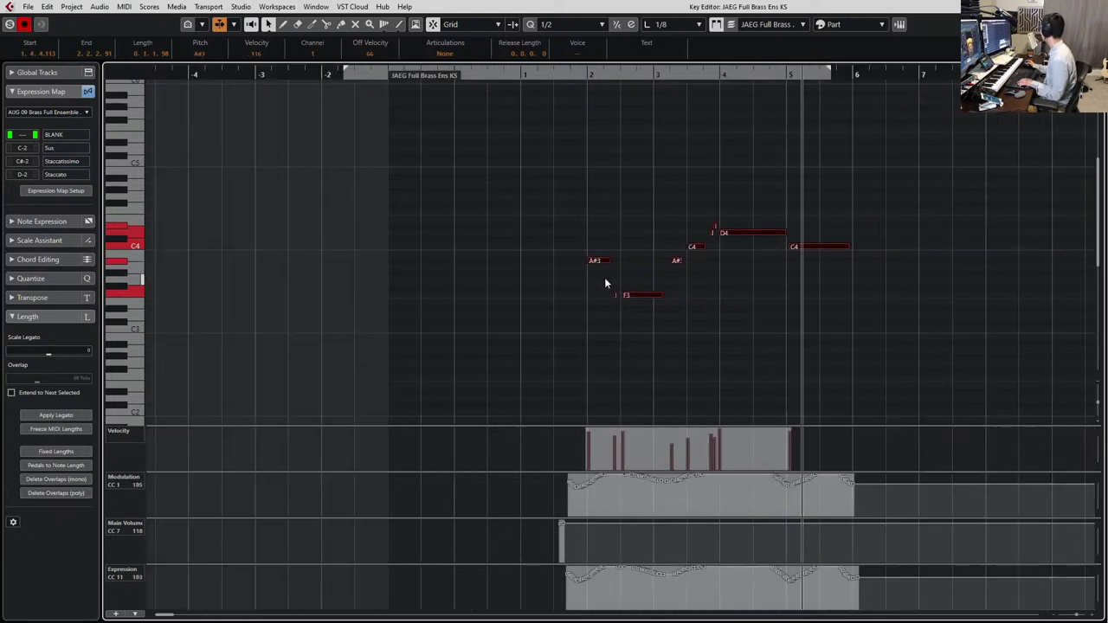
scroll(598, 289, "right", 3)
key("space")
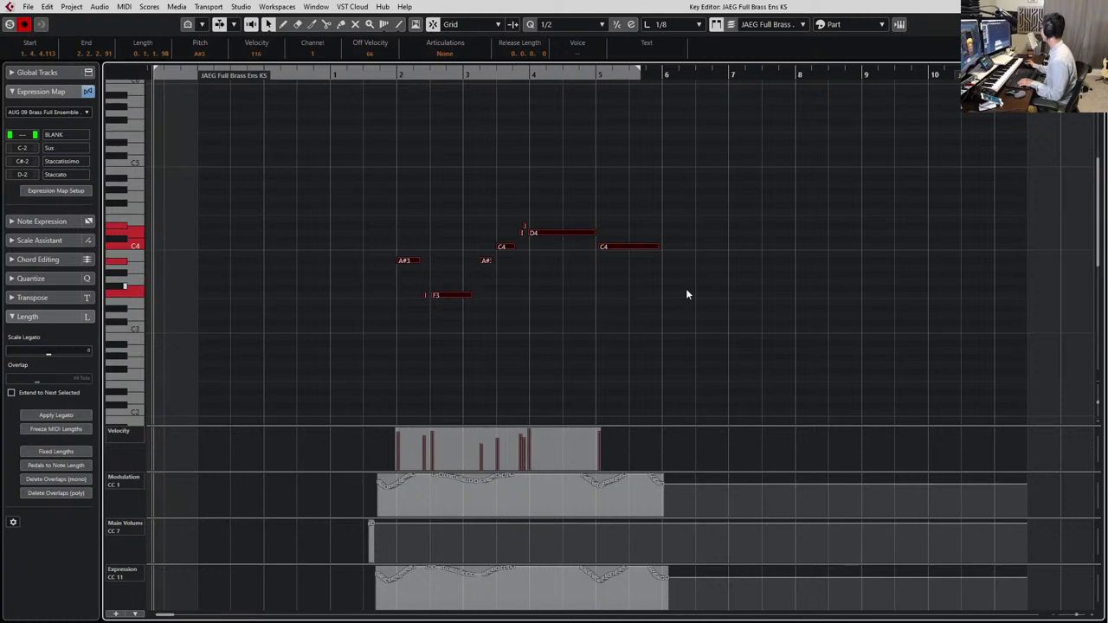
key("Return")
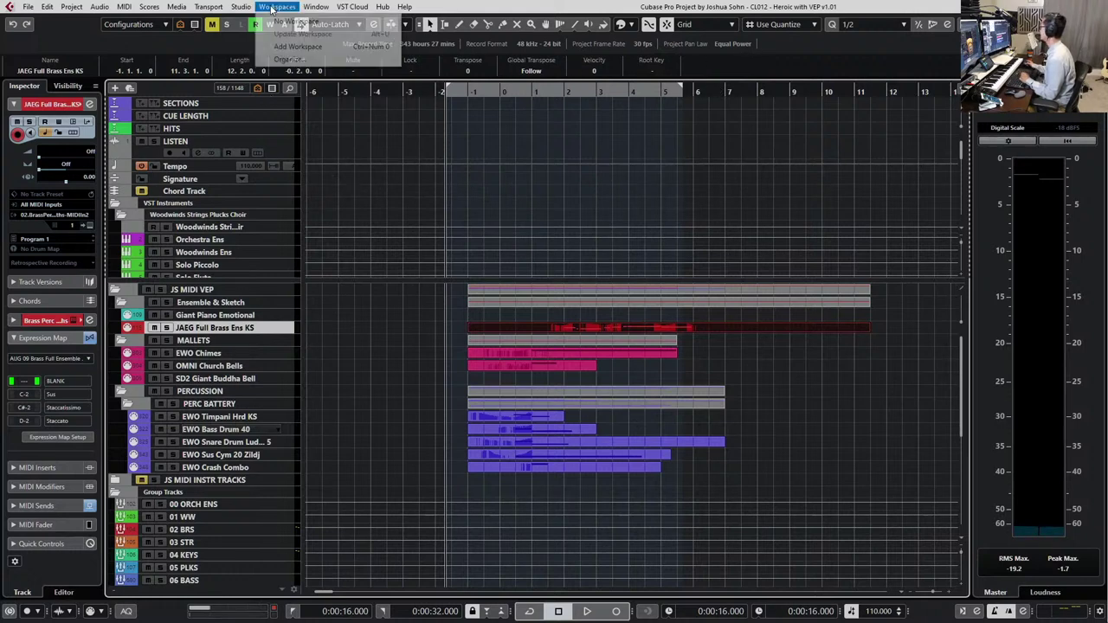
Open the Audio System settings in Studio Setup and bring up the Calculator beside them
left_click(240, 6)
left_click(319, 208)
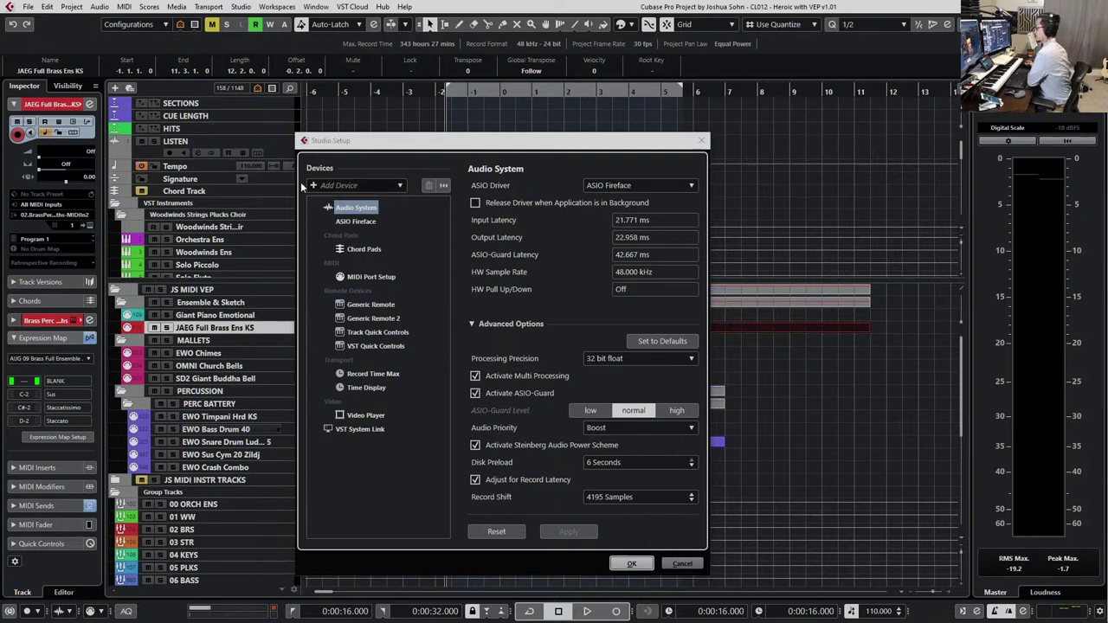
left_click_drag(450, 87, 825, 77)
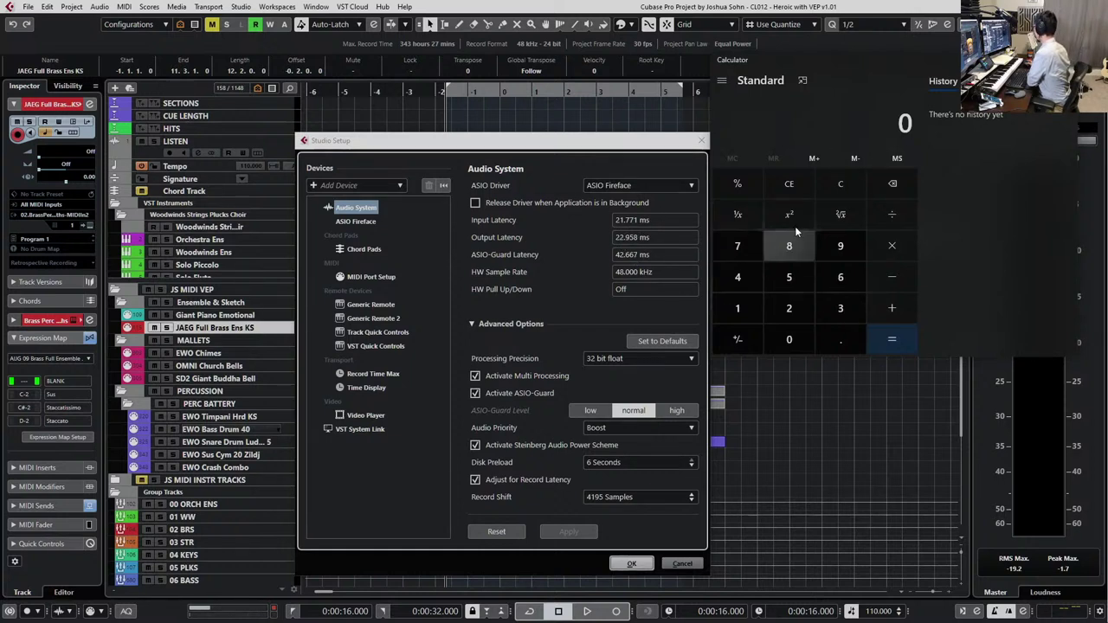
left_click(856, 181)
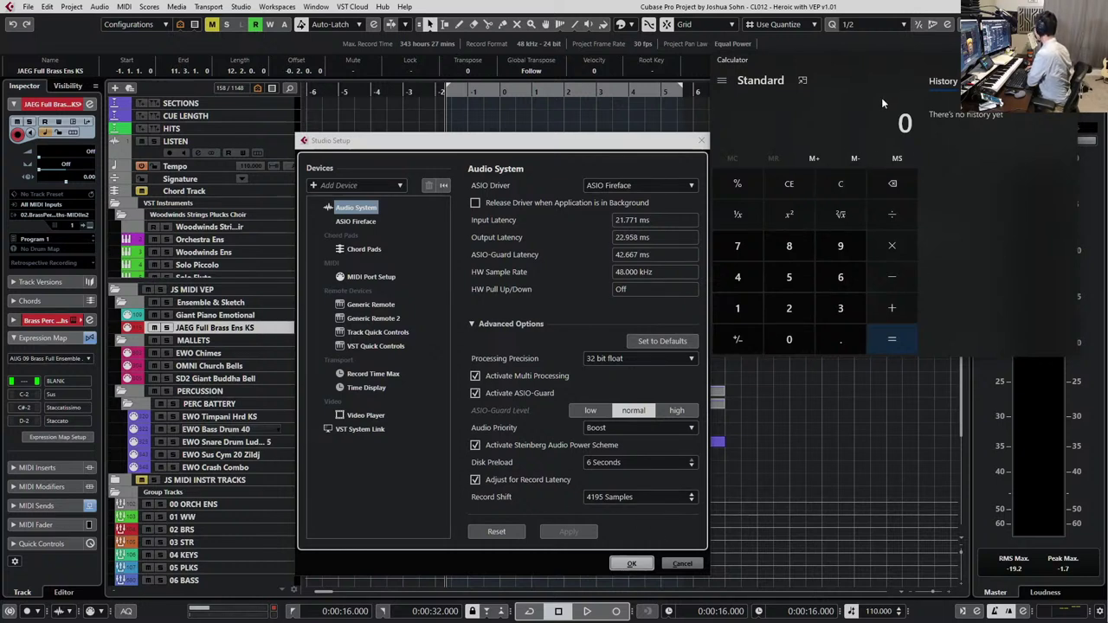
In the Calculator, add the input latency 21.771, output latency 22.958 and ASIO-Guard latency 42.667
type("21.177741")
key("BackSpace")
key("BackSpace")
type("1+22.958+4")
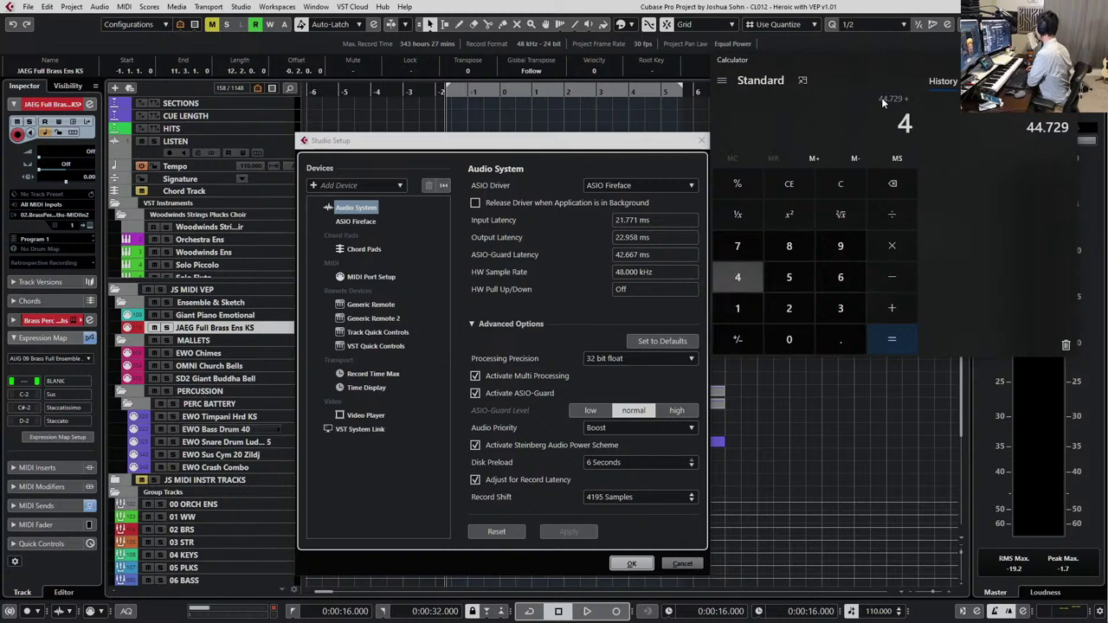
type("2.66")
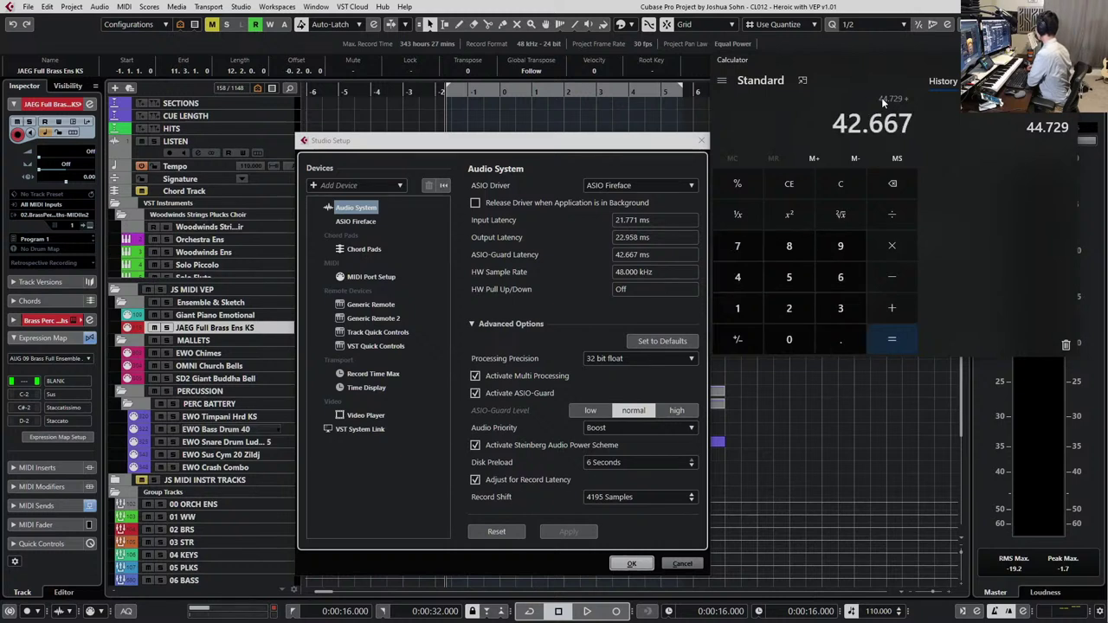
type("7")
key("Return")
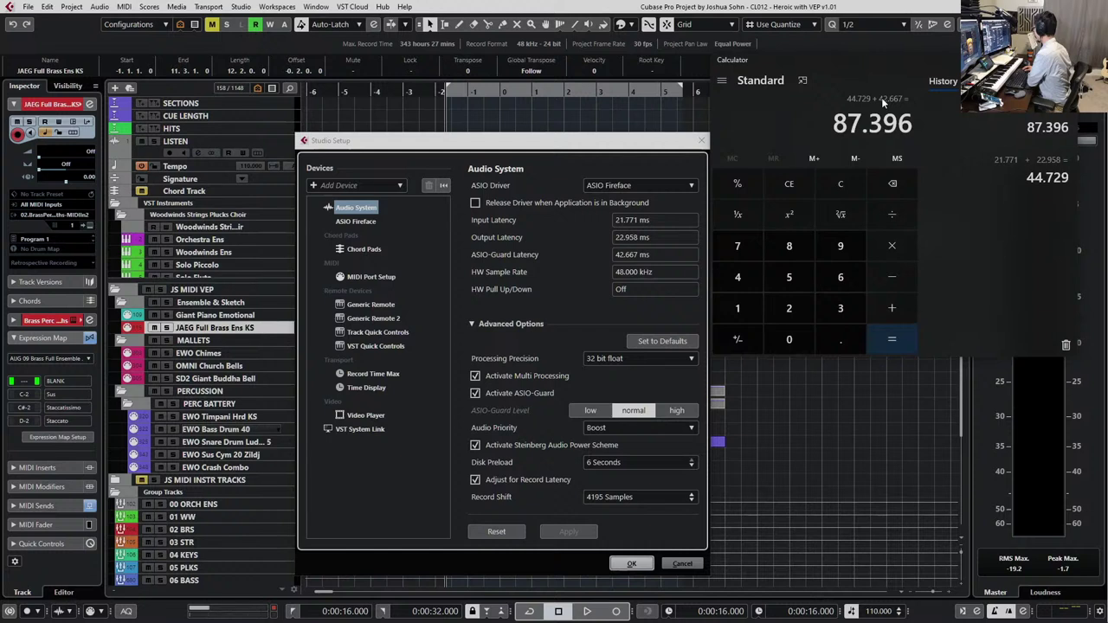
In the Calculator, multiply the summed latency by 2 and the result by 48
type("*")
type("2")
key("Return")
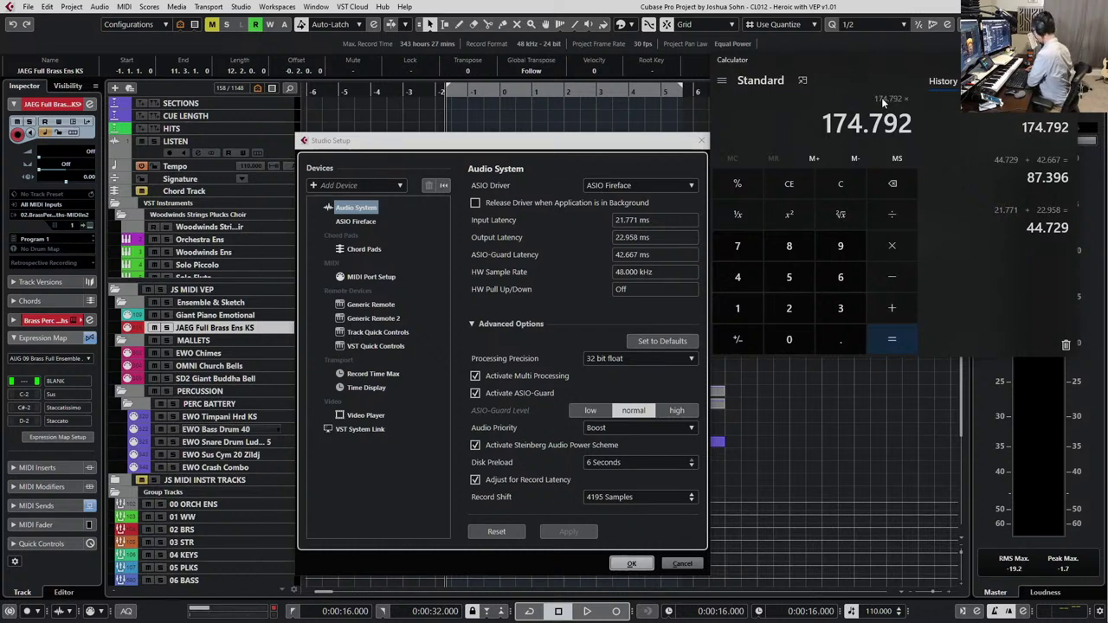
type("*48")
key("Return")
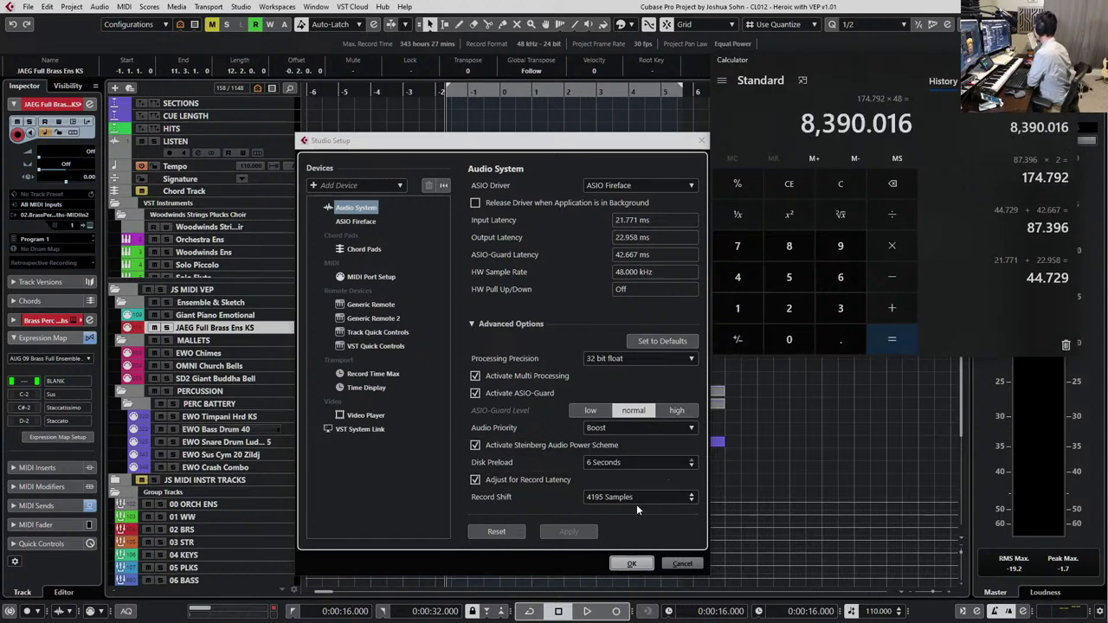
Set the audio system's Record Shift to 8390 samples and accept the Studio Setup
left_click(602, 500)
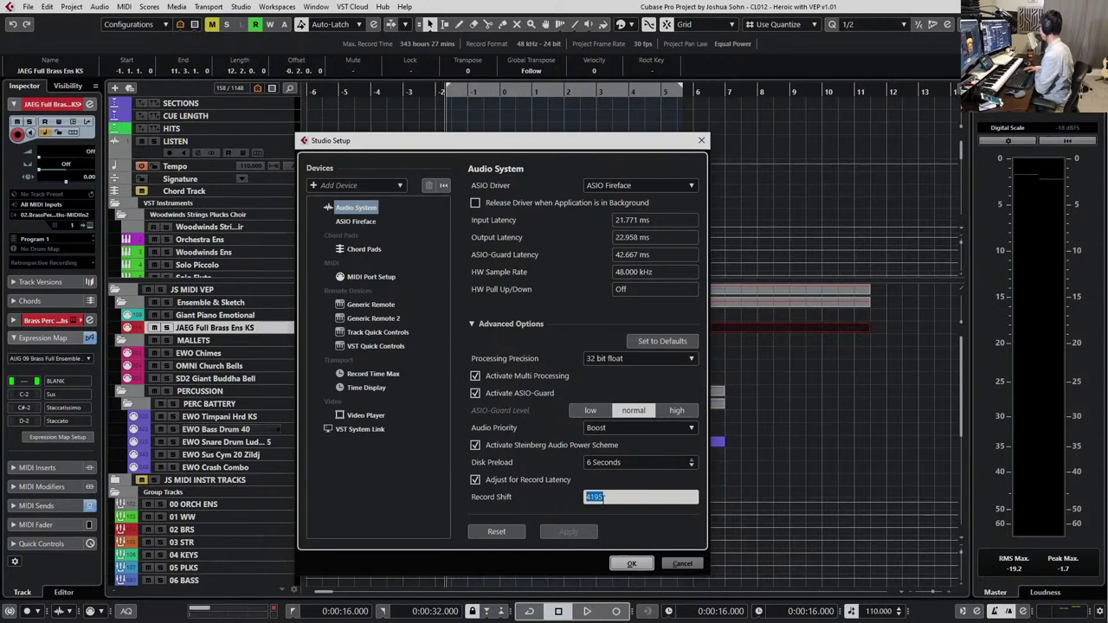
type("8390")
key("Return")
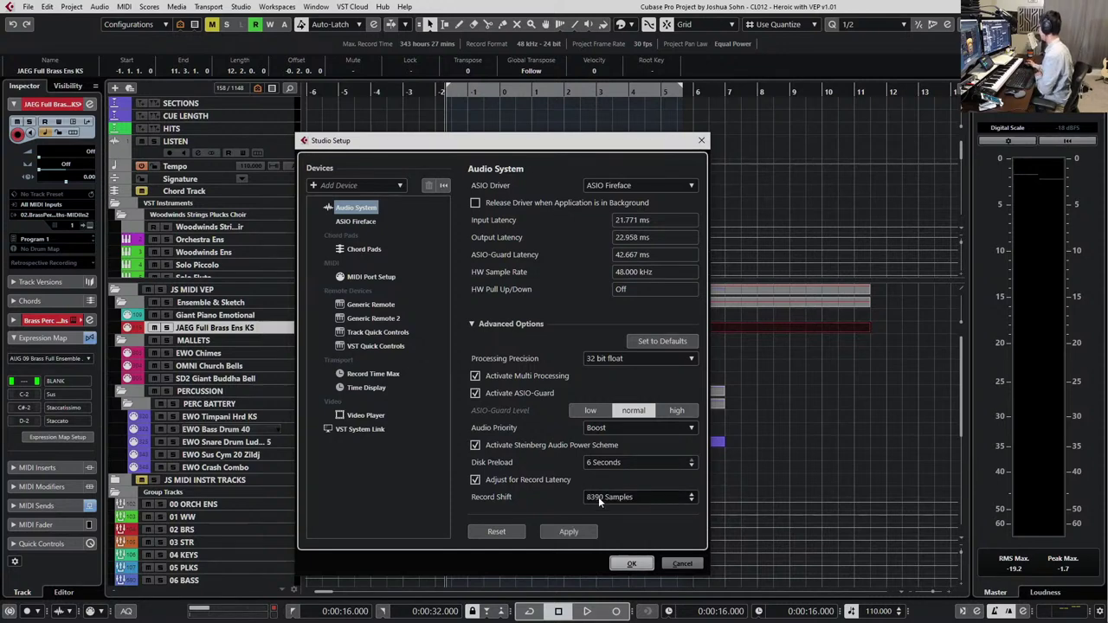
left_click(649, 562)
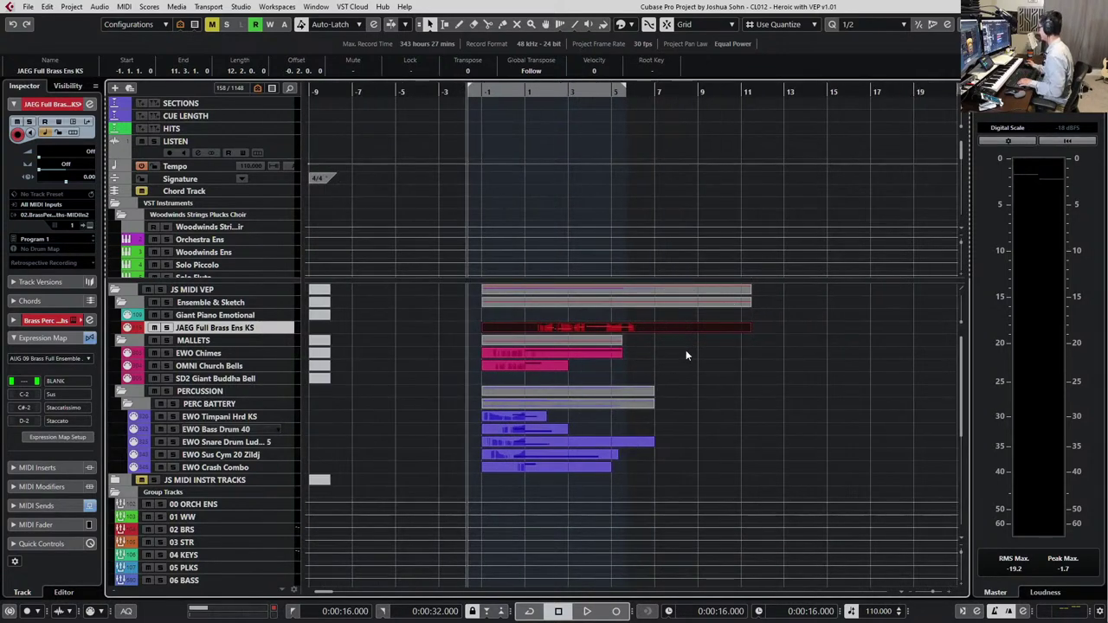
Create a new empty track version on the JAEG Full Brass Ens KS track
left_click(286, 329)
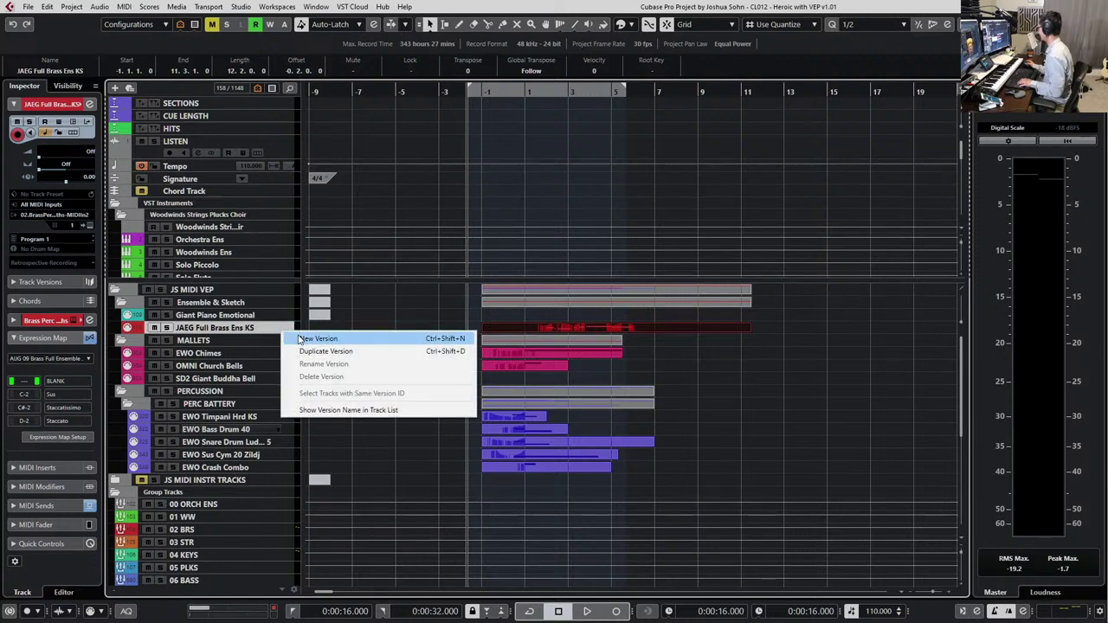
left_click(301, 339)
scroll(510, 336, "up", 5, "ctrl")
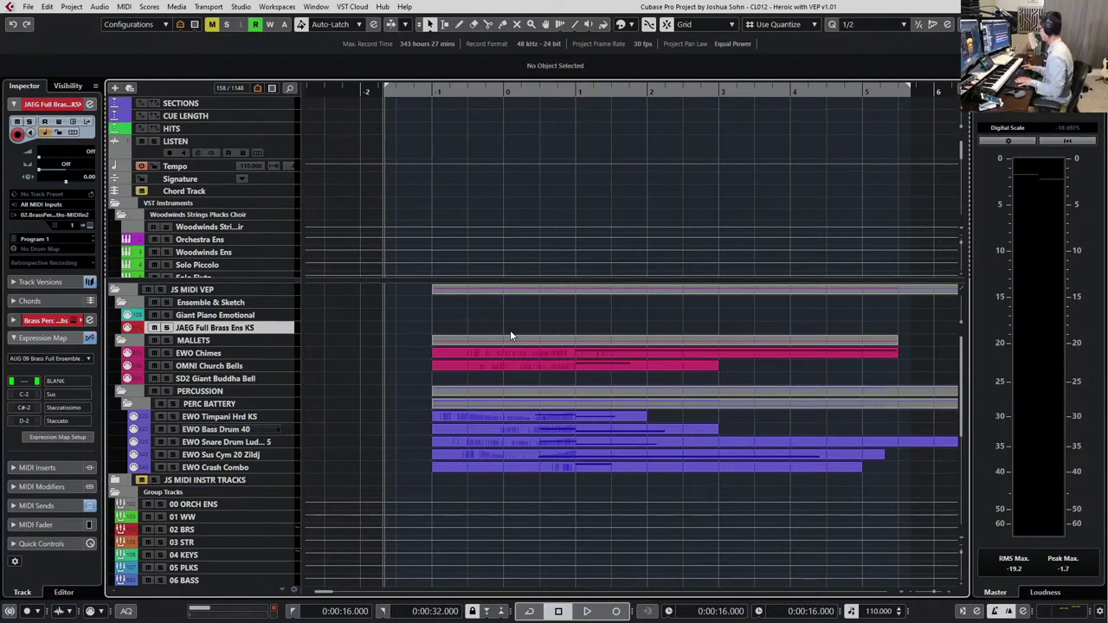
Record a trial brass take on the new JAEG Full Brass Ens KS version and undo it
key("KP_Multiply")
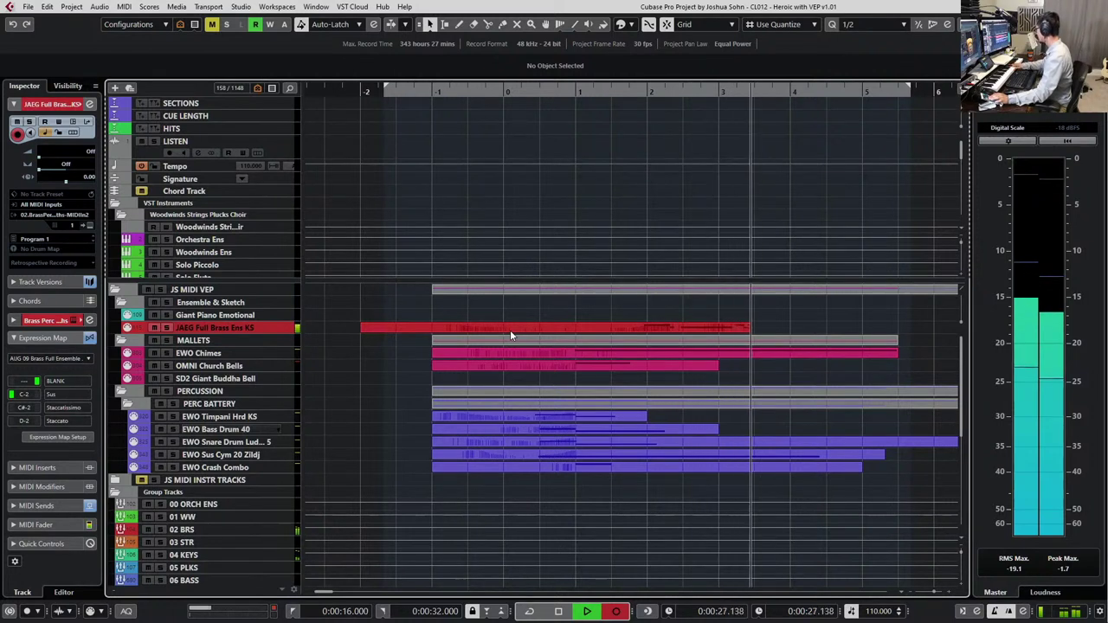
key("space")
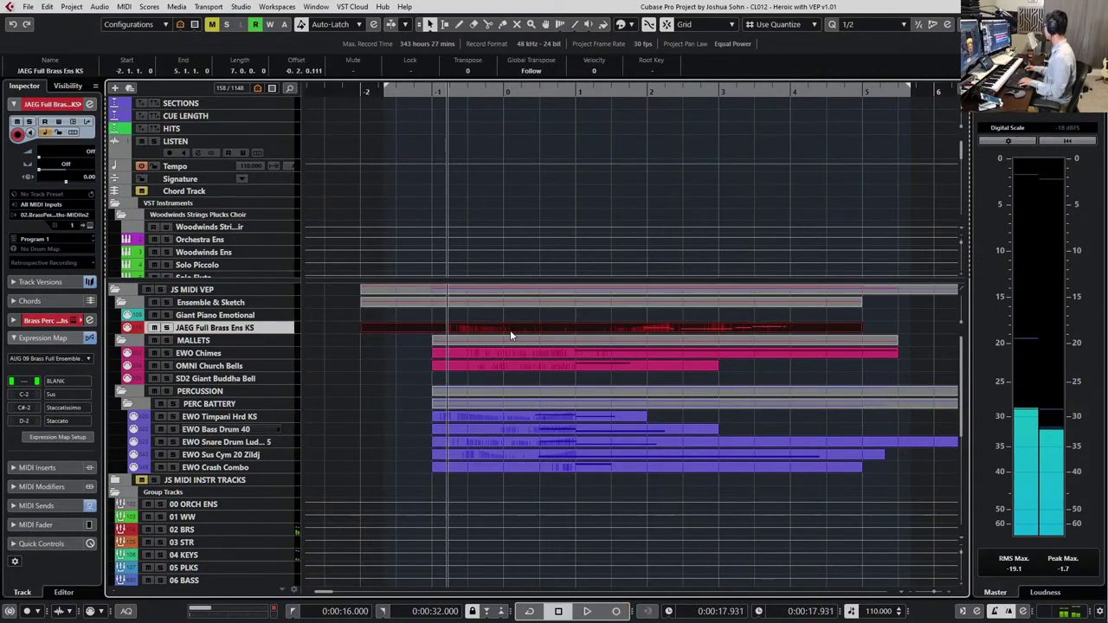
key("ctrl+z")
Record the brass melody again on the new JAEG Full Brass Ens KS version and open the take in the Key Editor
key("KP_Multiply")
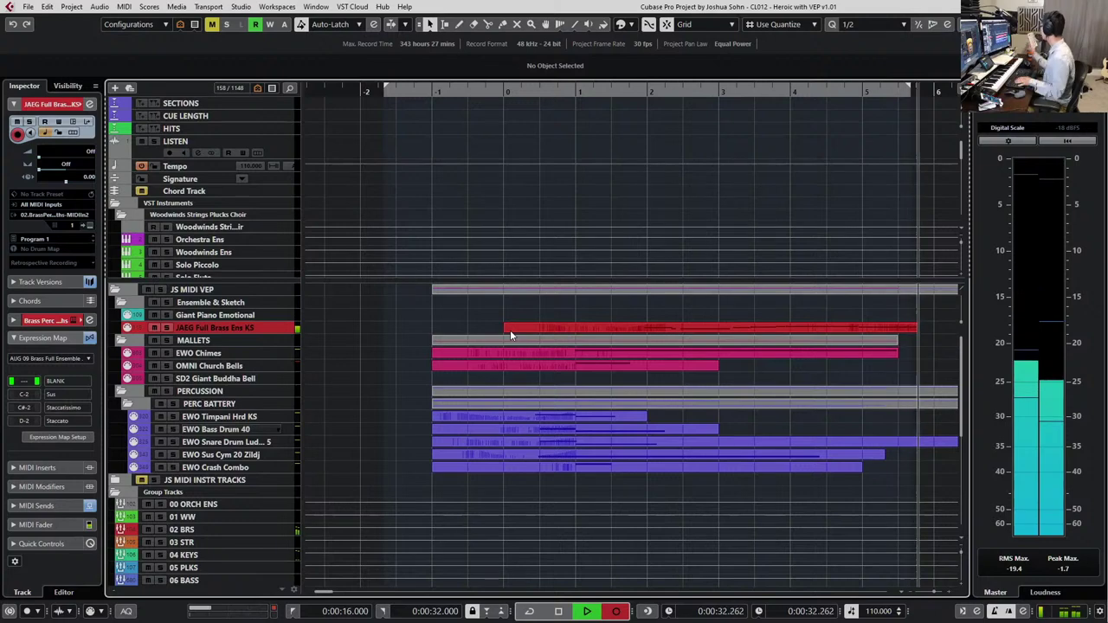
key("space")
key("Return")
scroll(432, 341, "up", 5)
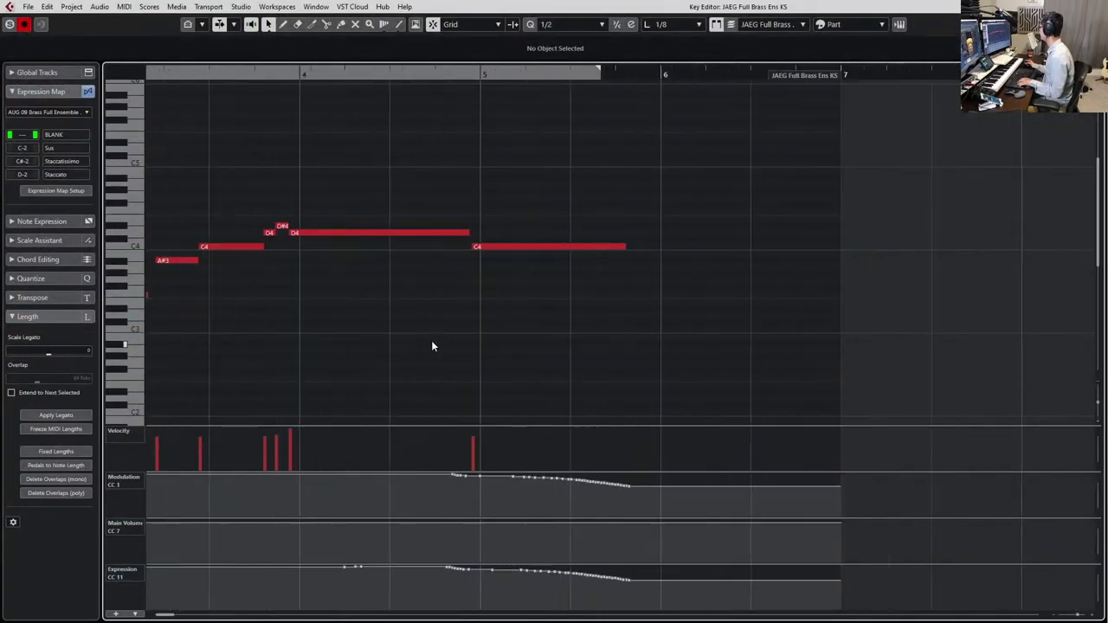
scroll(436, 342, "left", 4)
scroll(412, 329, "up", 5)
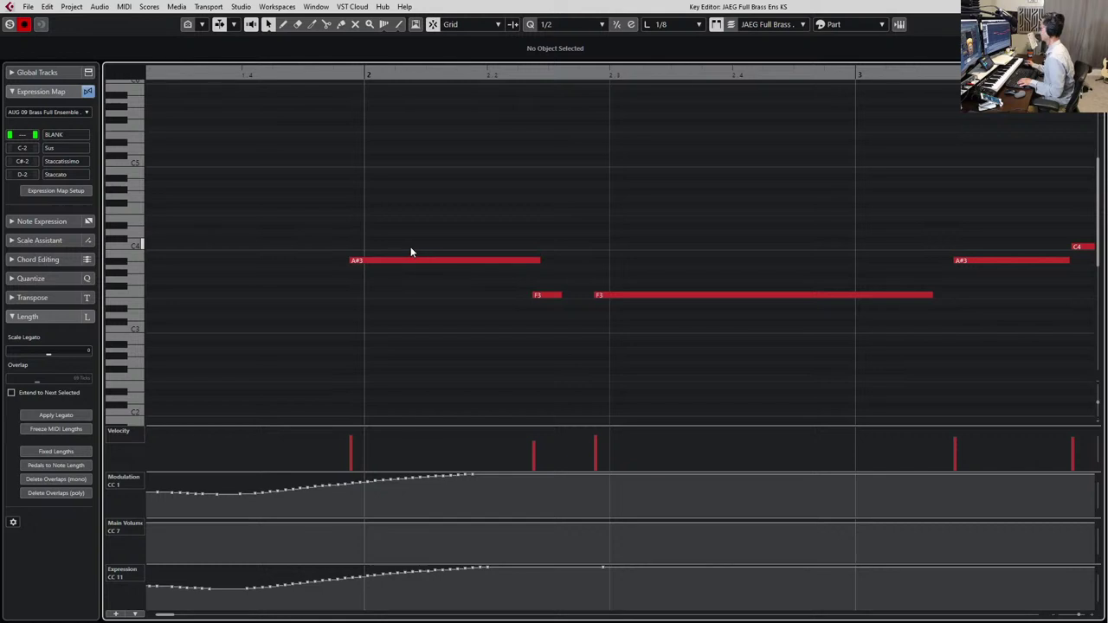
Check the timing of the first A#3 and the following brass notes against the bar 2 line
scroll(411, 251, "down", 2)
scroll(411, 251, "down", 2)
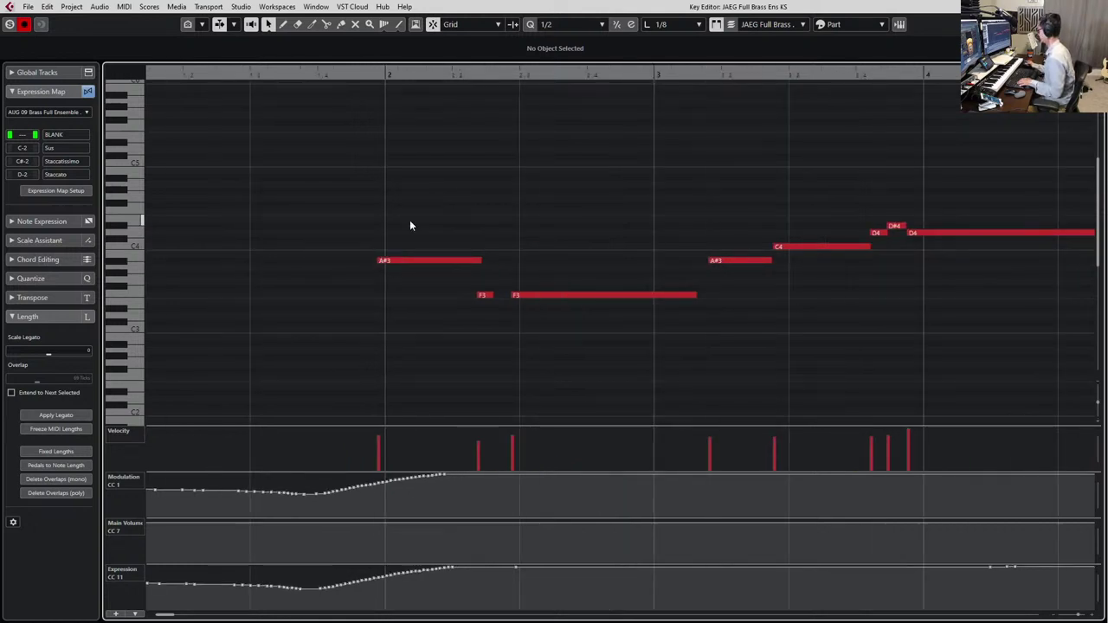
left_click_drag(409, 220, 394, 304)
scroll(419, 316, "up", 3)
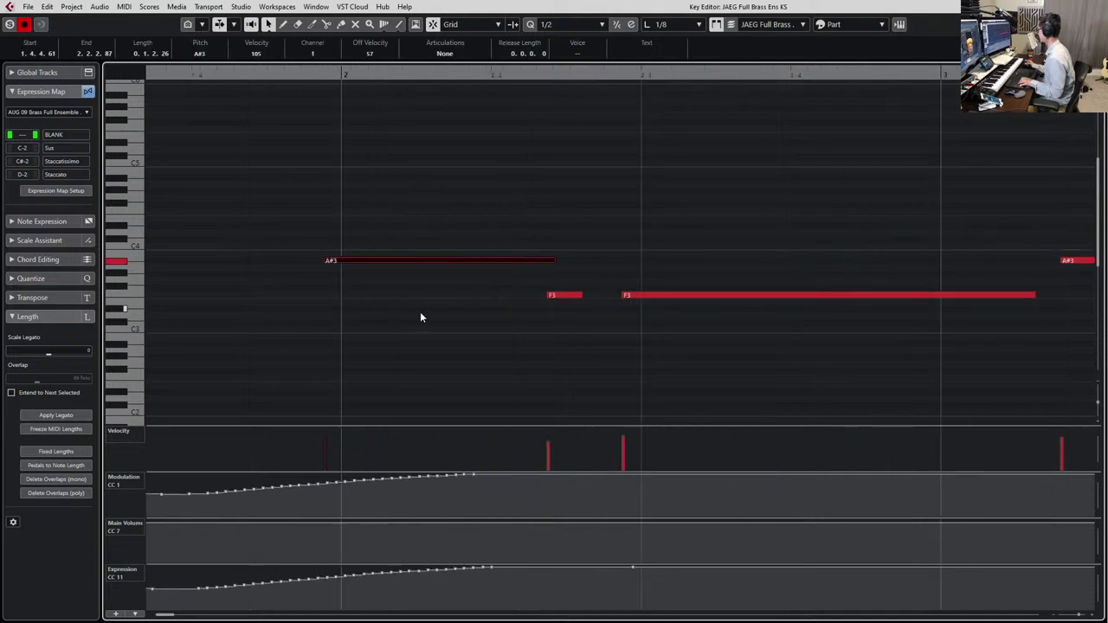
scroll(420, 314, "down", 3)
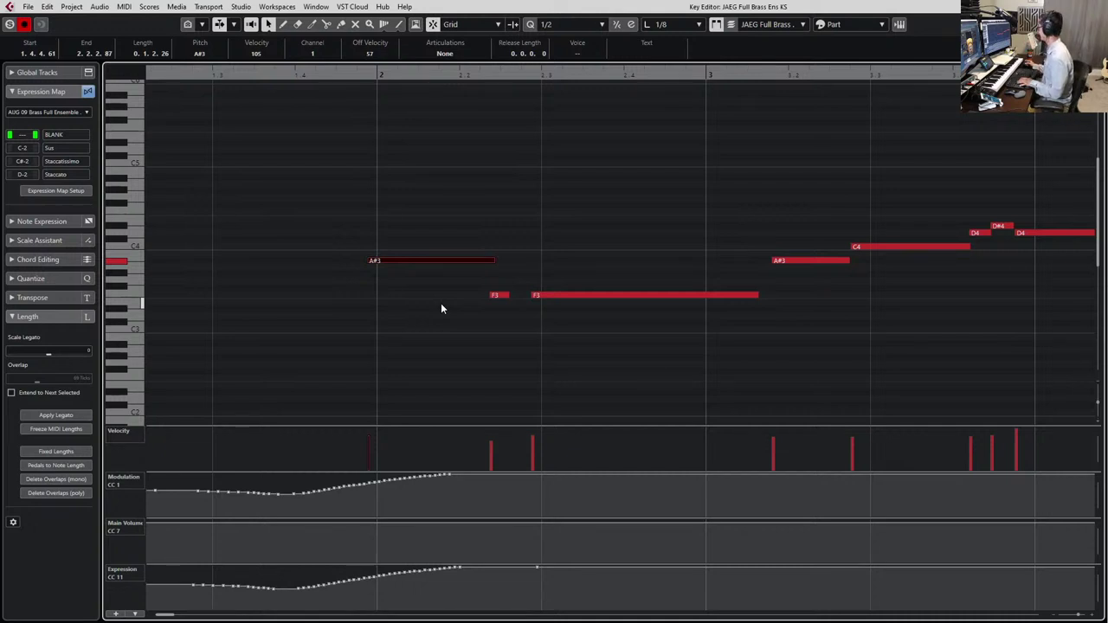
scroll(443, 309, "down", 1)
scroll(431, 328, "down", 1)
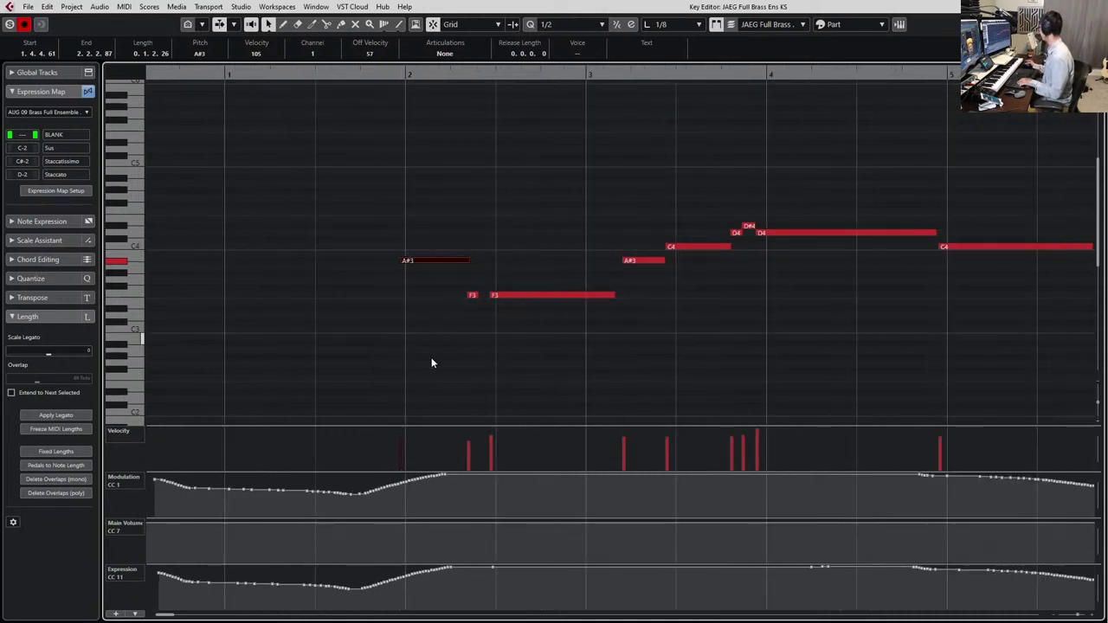
Shift all brass notes with their controller data slightly later so the first A#3 starts at 1.4.4.115, and close the Key Editor
left_click_drag(354, 224, 1042, 367)
scroll(398, 279, "up", 3)
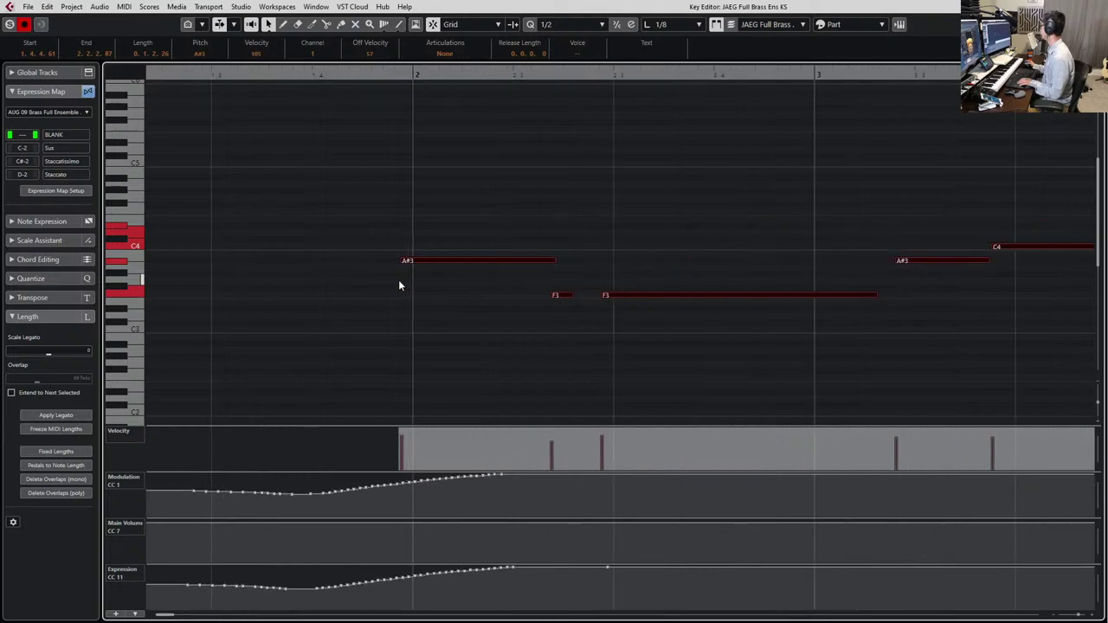
left_click(421, 261)
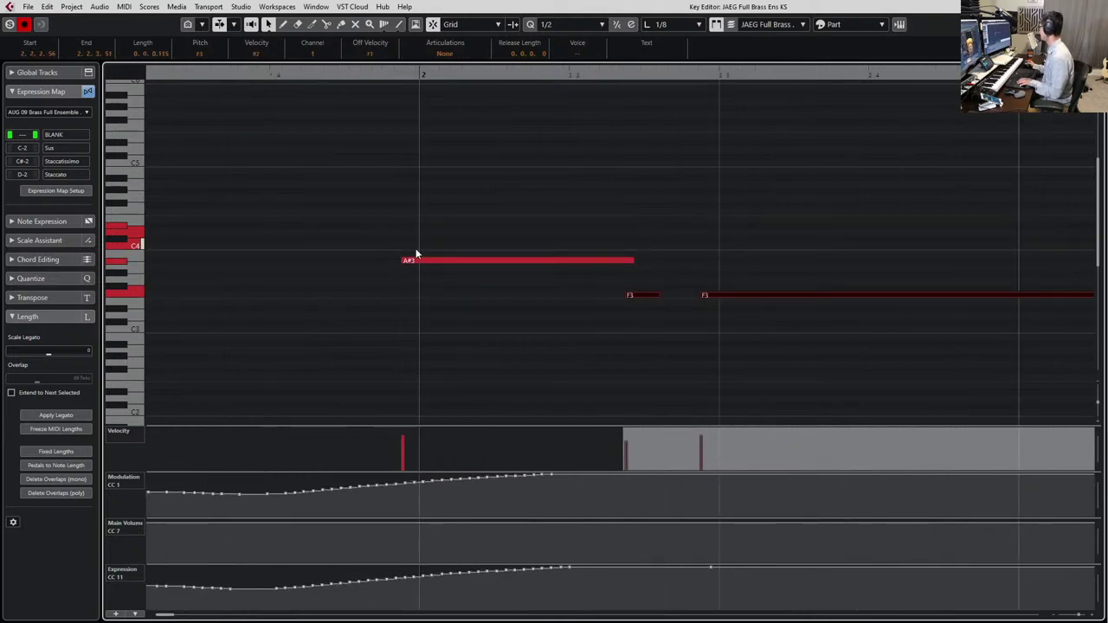
key("ctrl+a")
left_click_drag(417, 260, 432, 259)
key("KP_1")
key("space")
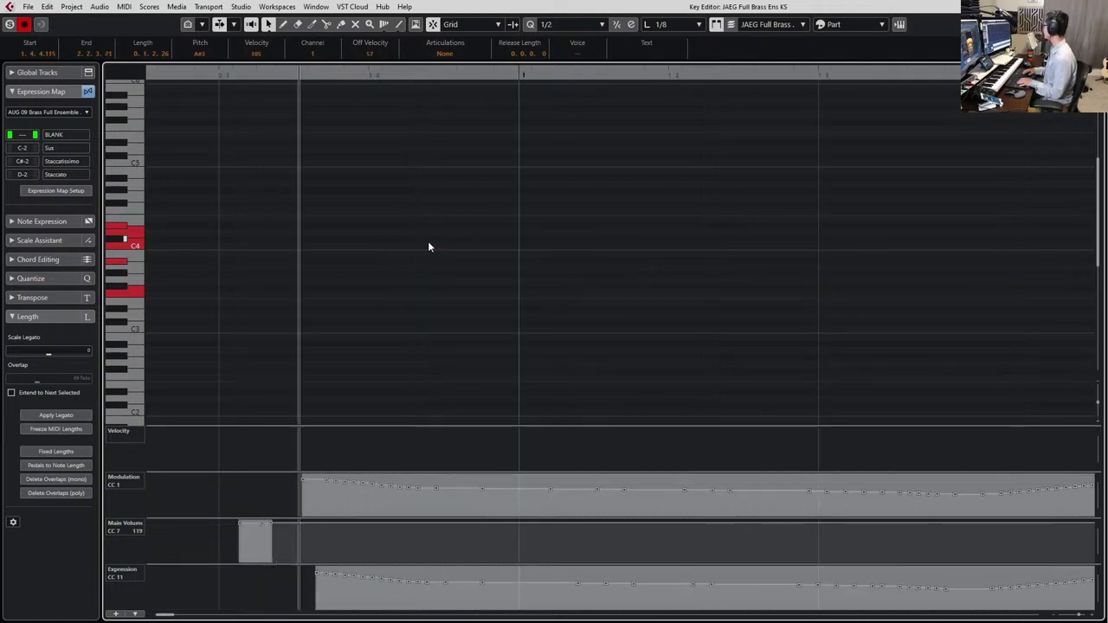
key("space")
key("Escape")
Compare the brass takes by playing the new version and v1 against the percussion, and return the track to v2
scroll(455, 270, "down", 2)
key("space")
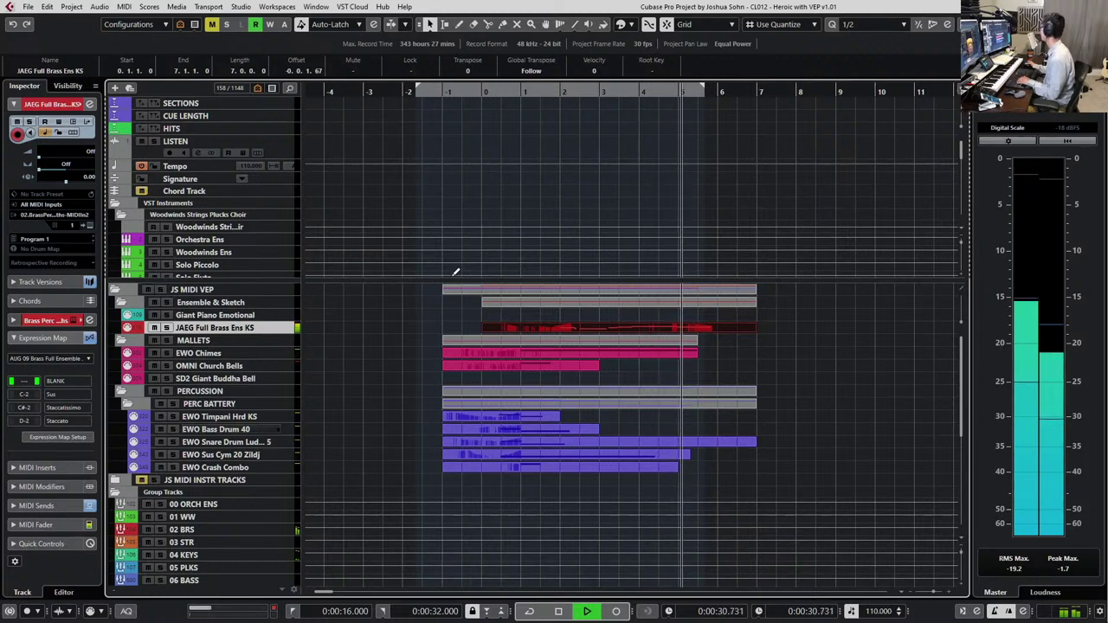
key("space")
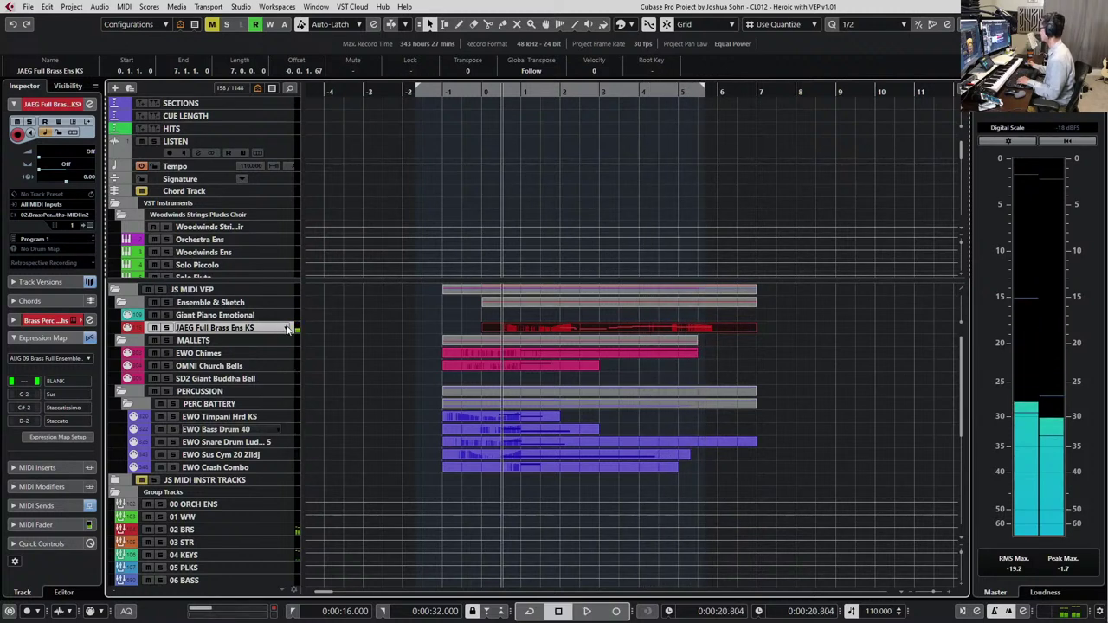
left_click(288, 329)
left_click(318, 334)
key("space")
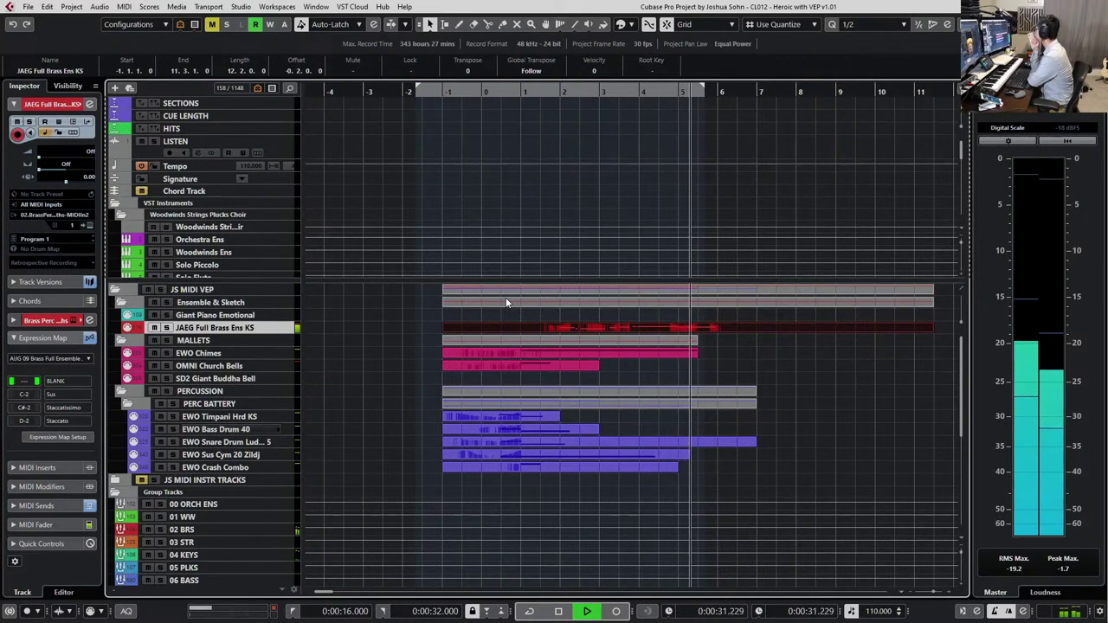
key("space")
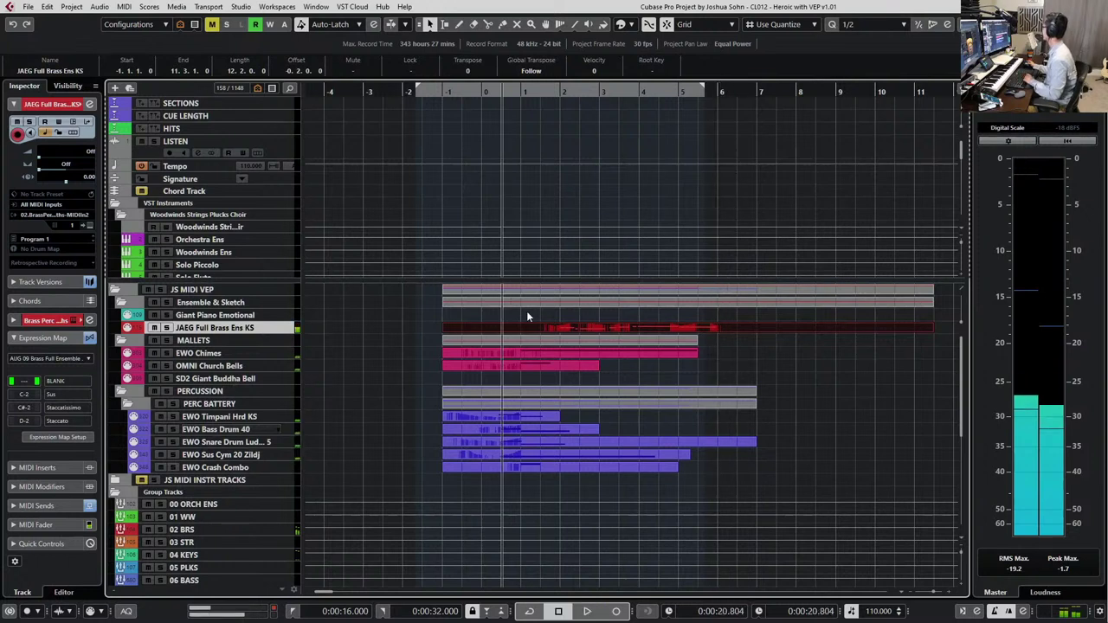
left_click(285, 330)
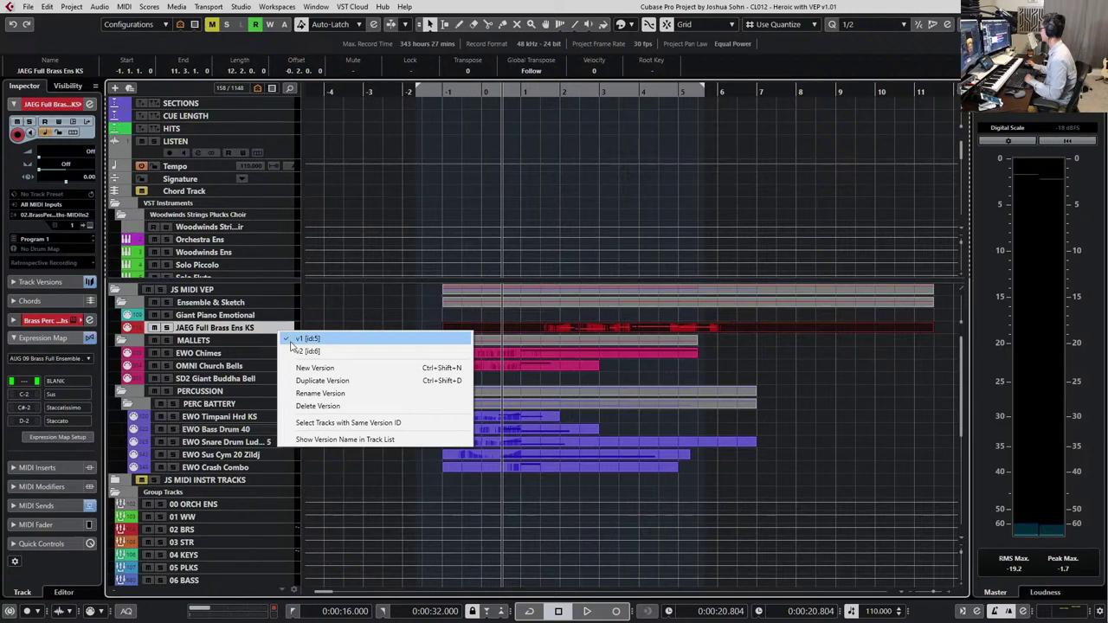
left_click(299, 350)
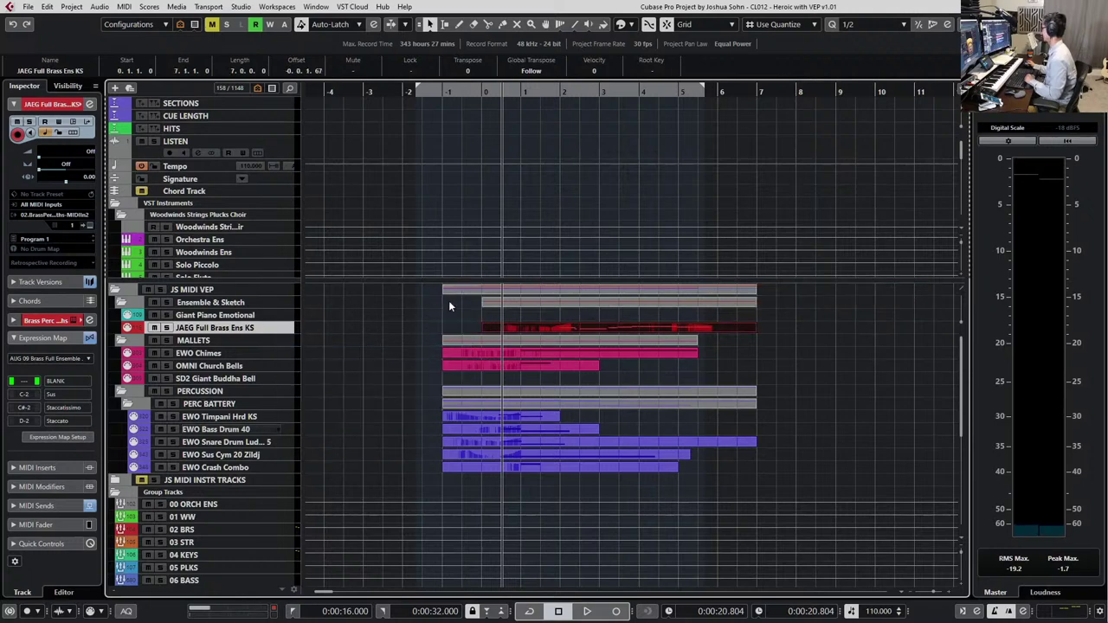
Open the v2 brass part in the Key Editor and audition it from the first A#3, examining its notes and controller curves
double_click(634, 327)
scroll(586, 325, "up", 4)
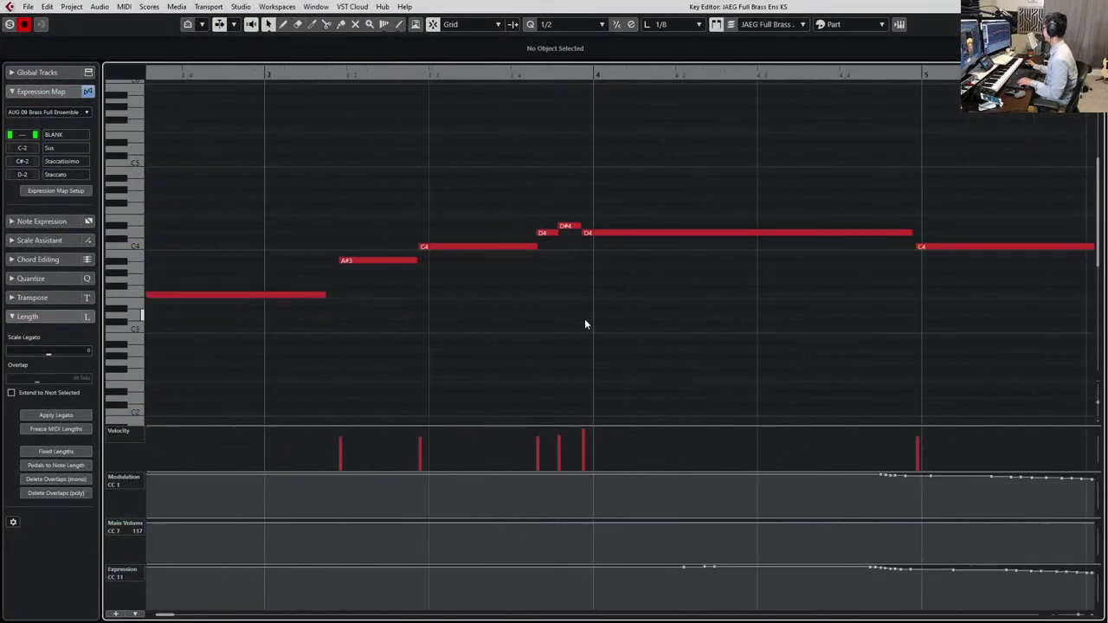
scroll(273, 207, "down", 3)
scroll(260, 198, "left", 5)
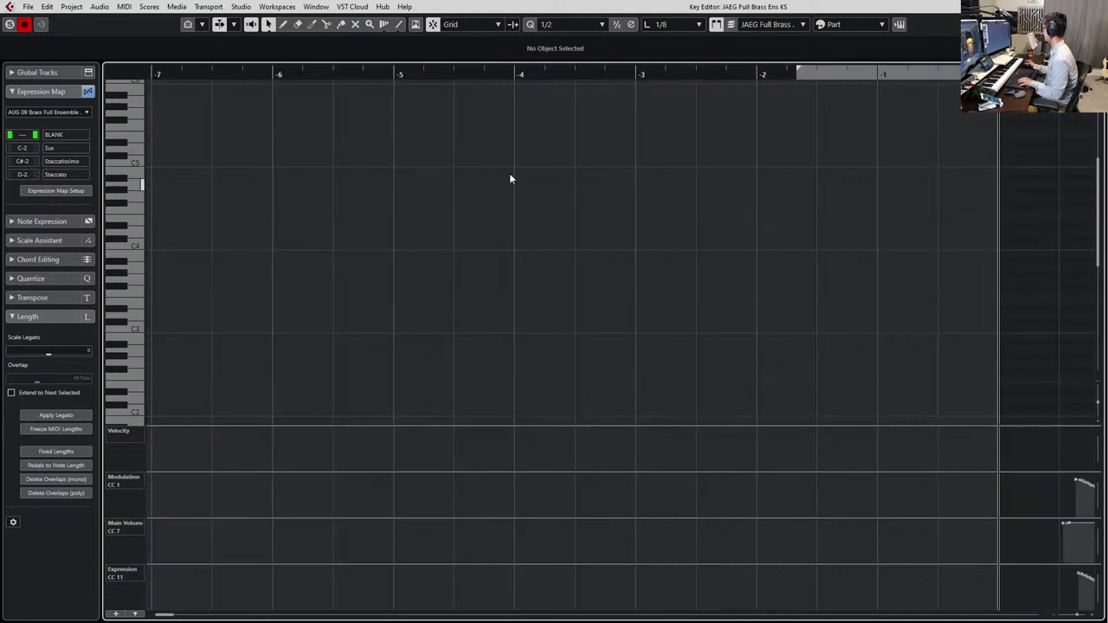
scroll(641, 208, "down", 2)
scroll(664, 214, "right", 3)
left_click_drag(514, 217, 603, 288)
key("l")
key("space")
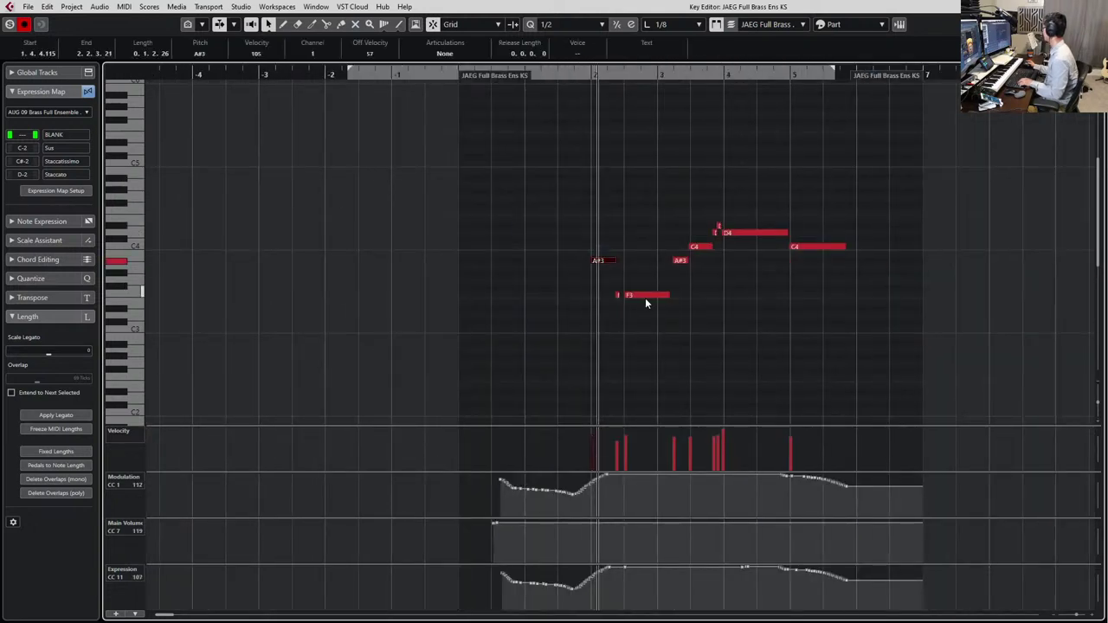
scroll(719, 304, "right", 3)
scroll(537, 315, "up", 3)
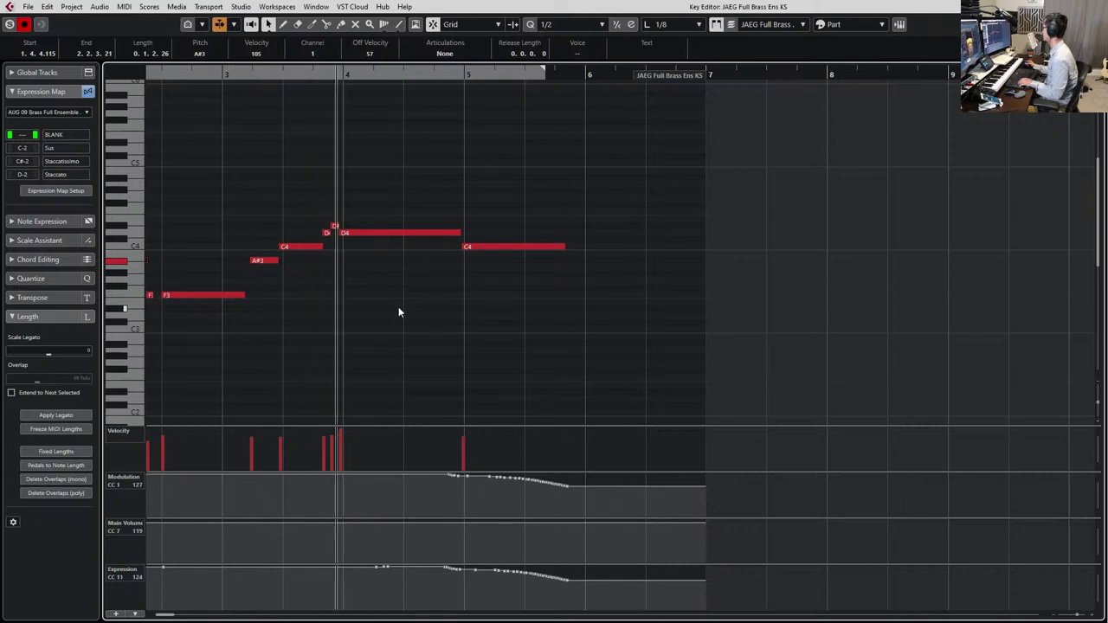
scroll(370, 296, "up", 3)
scroll(351, 298, "left", 1)
scroll(352, 299, "down", 4)
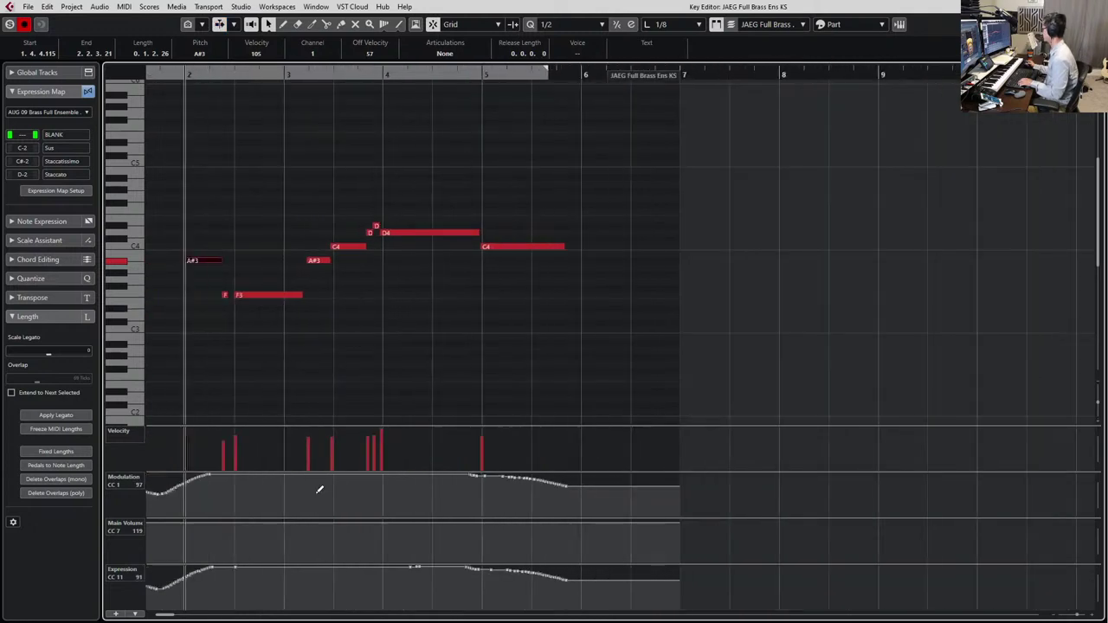
scroll(349, 509, "left", 2)
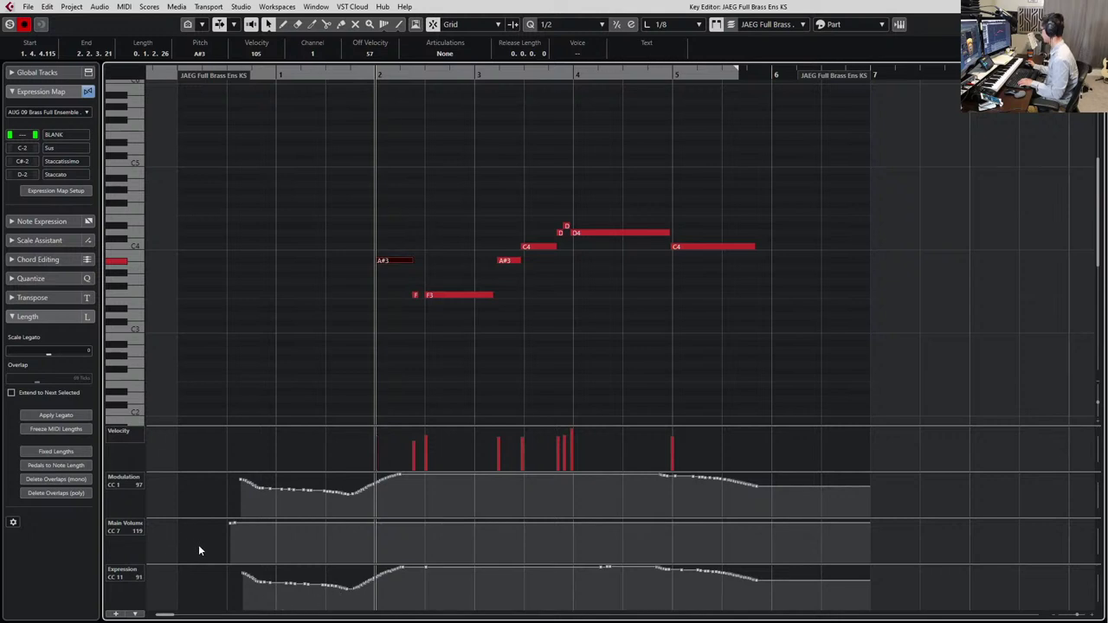
Lower the brass part's Main Volume (CC 7) to 101 and scale down its entire Expression (CC 11) curve
left_click_drag(199, 547, 233, 528)
left_click(232, 608)
left_click_drag(207, 606, 741, 547)
left_click_drag(675, 568, 673, 580)
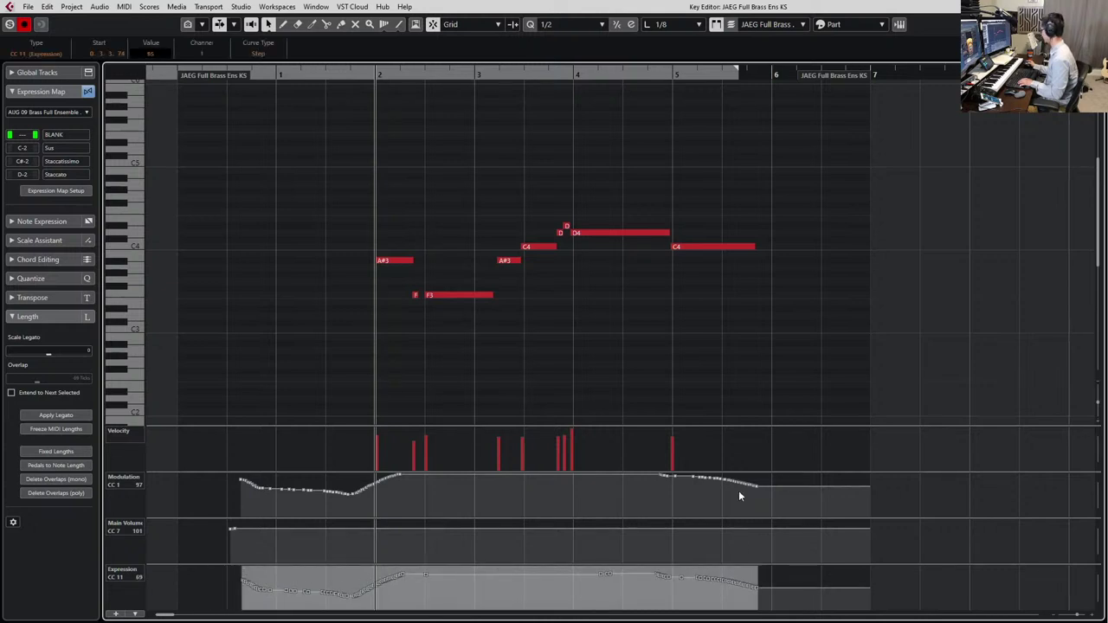
left_click(777, 378)
scroll(694, 438, "up", 2)
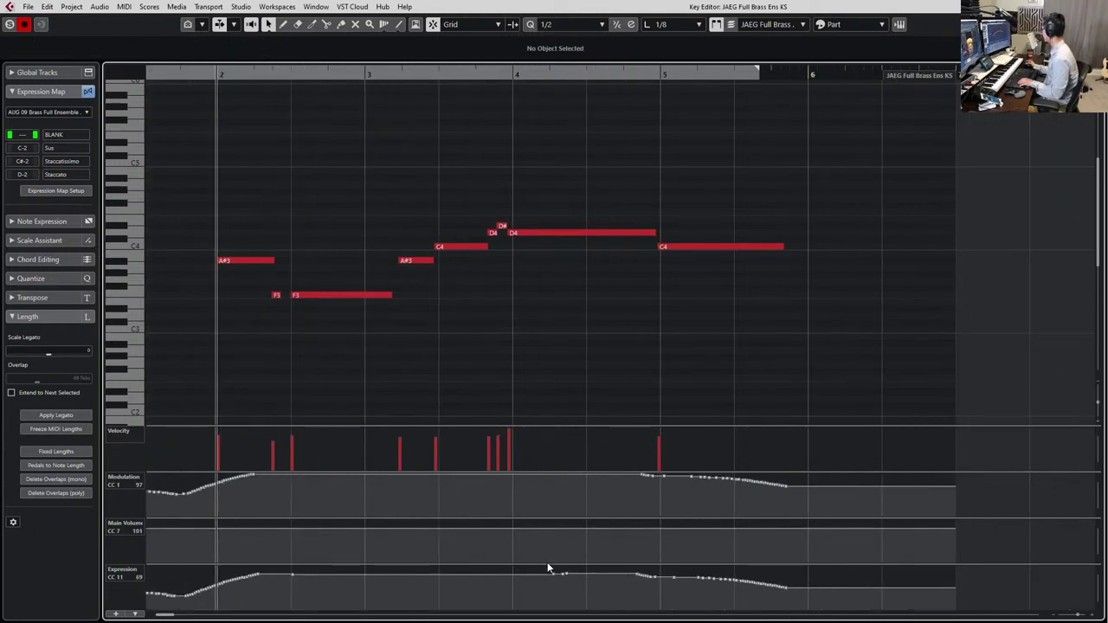
Enlarge the Key Editor's controller lanes and audition the brass part with its reduced volume and expression, closing the editor when done
left_click_drag(547, 564, 553, 540)
key("space")
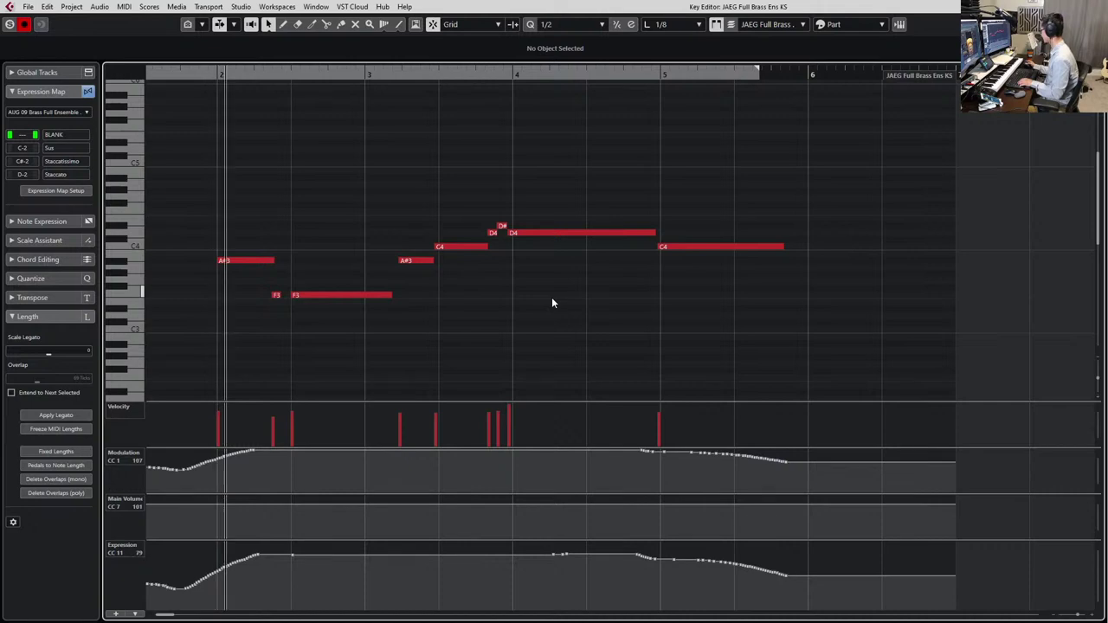
key("space")
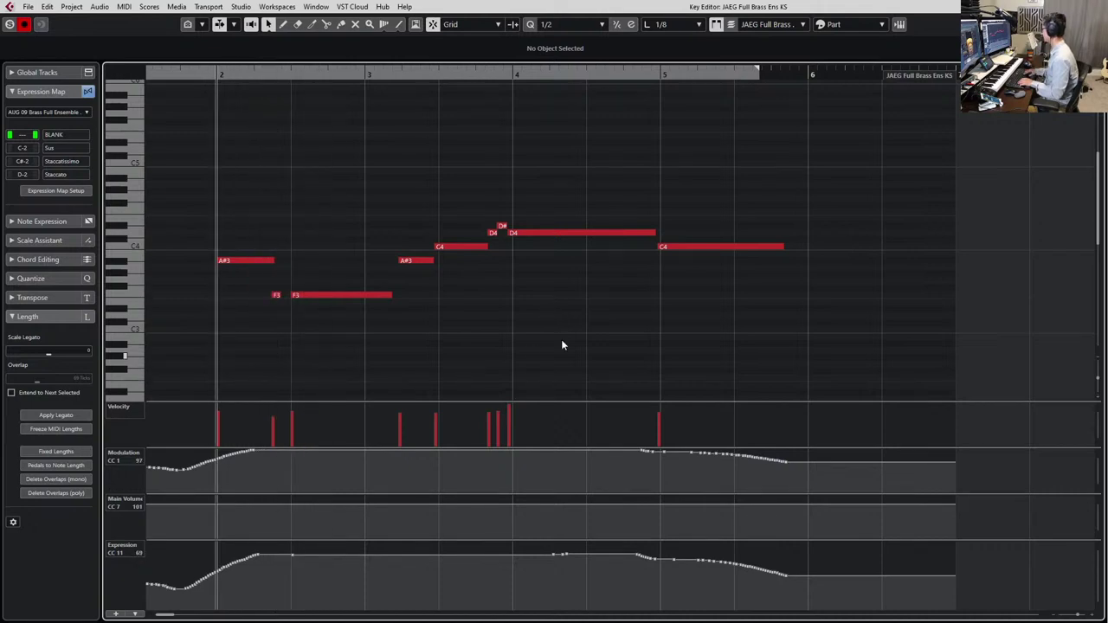
key("Return")
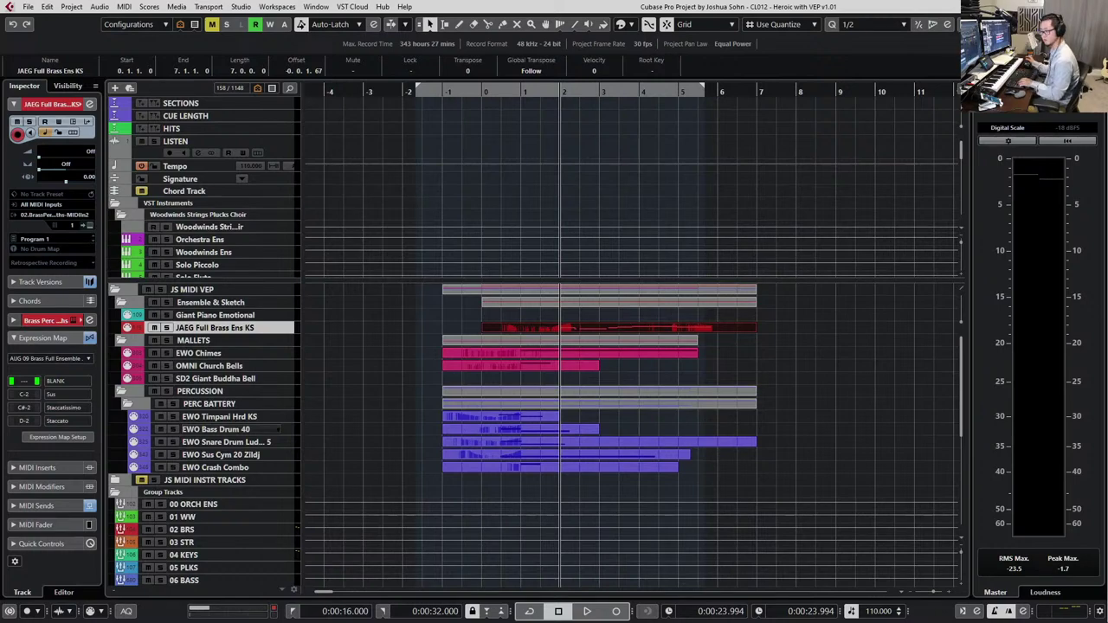
Switch to Vienna Ensemble Pro, fine-tune the volume of the JAEG Full Brass Ens KS channel, and return to the Cubase project
key("alt+Tab")
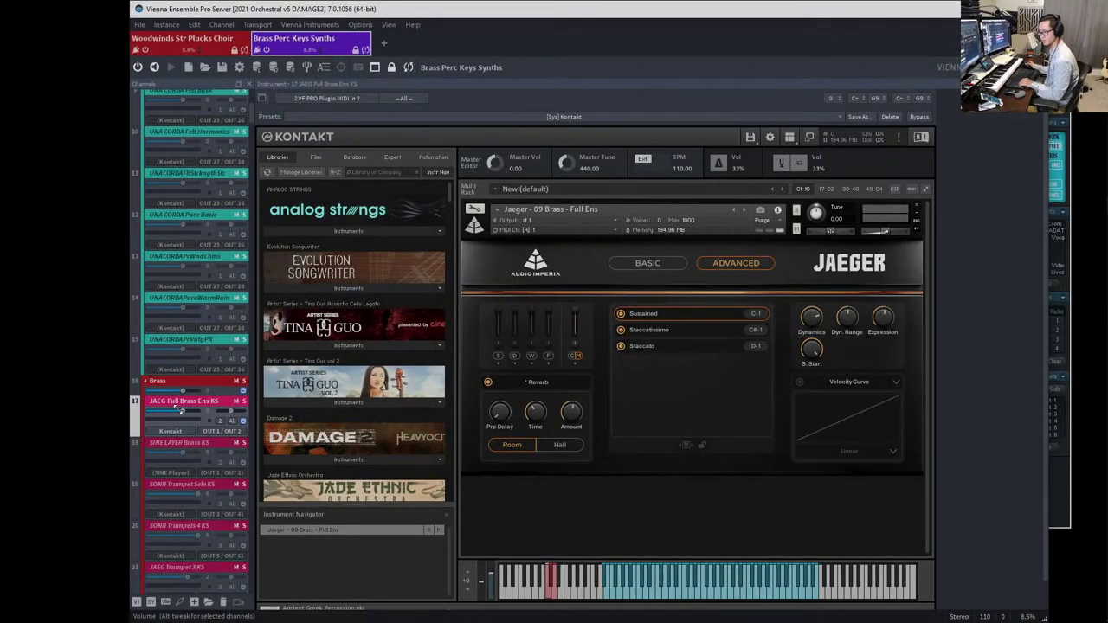
left_click_drag(180, 411, 182, 410)
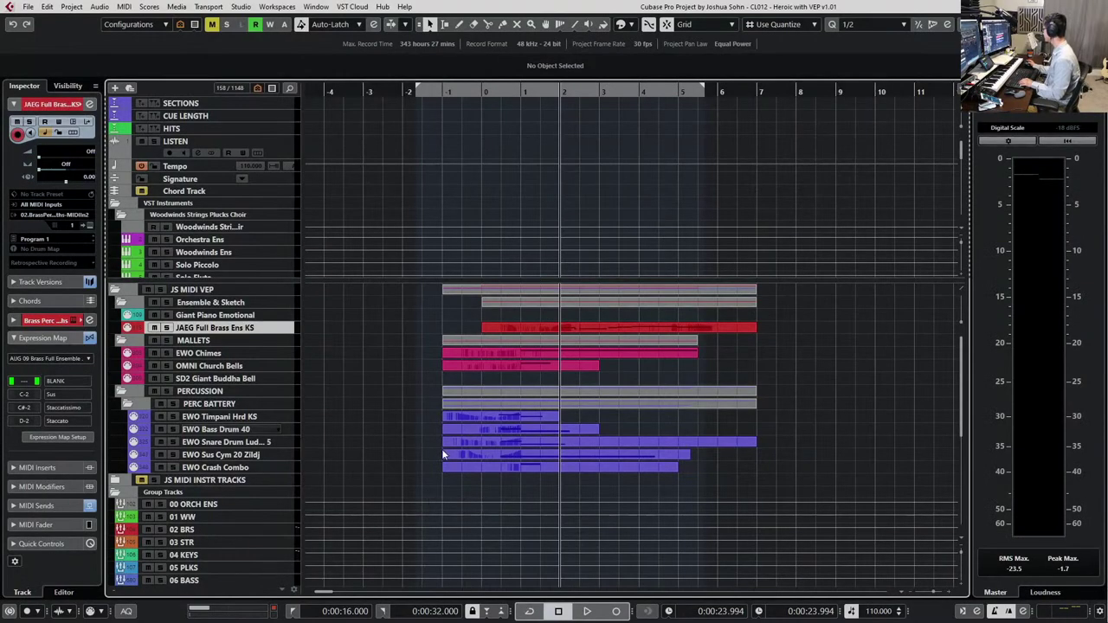
scroll(517, 412, "up", 3)
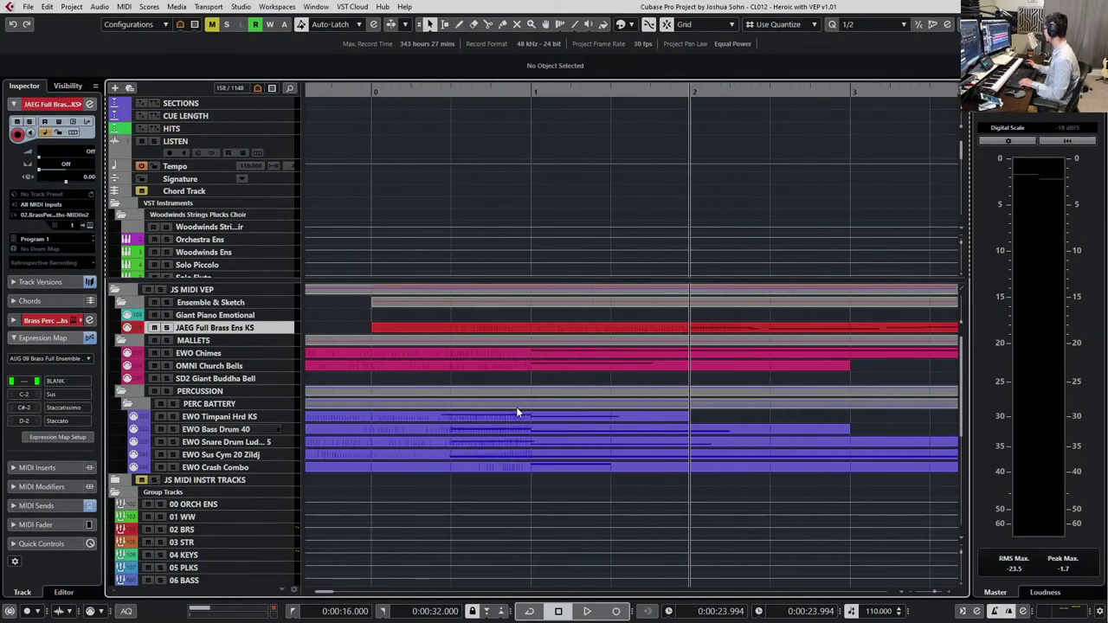
Open the JAEG Full Brass Ens KS part for note editing and lower its Main Volume (CC 7) to 86
double_click(604, 329)
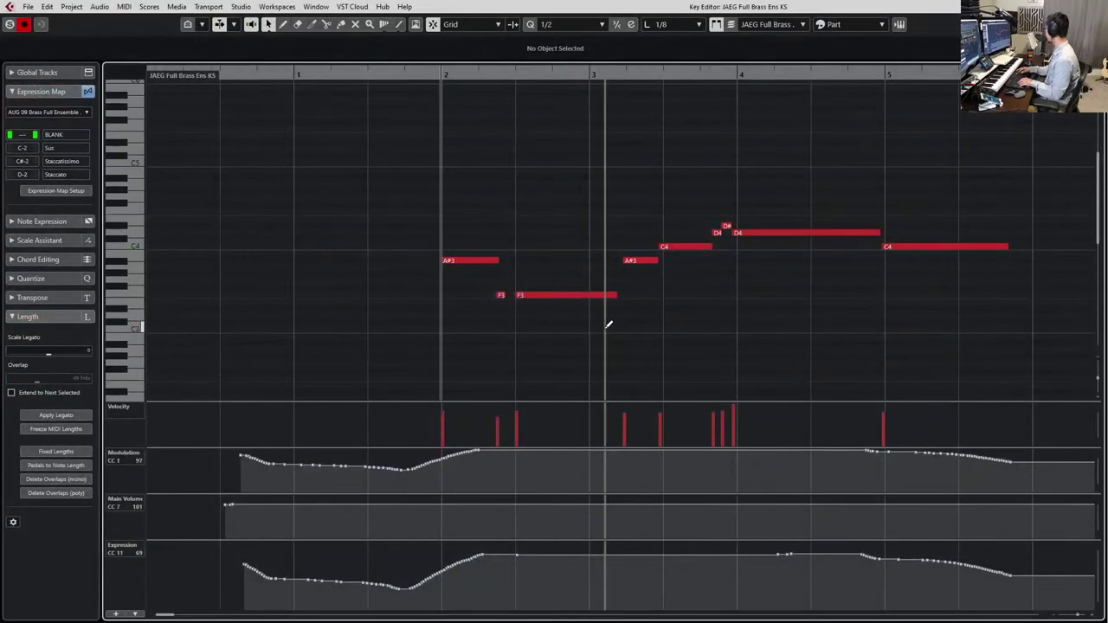
scroll(485, 249, "down", 2)
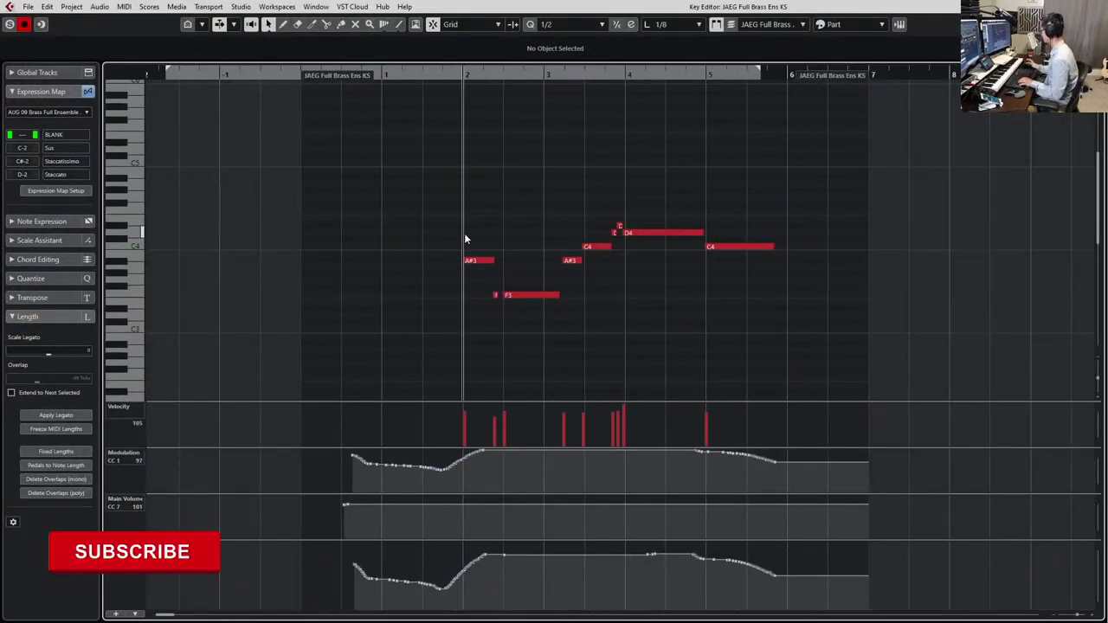
left_click_drag(319, 513, 390, 482)
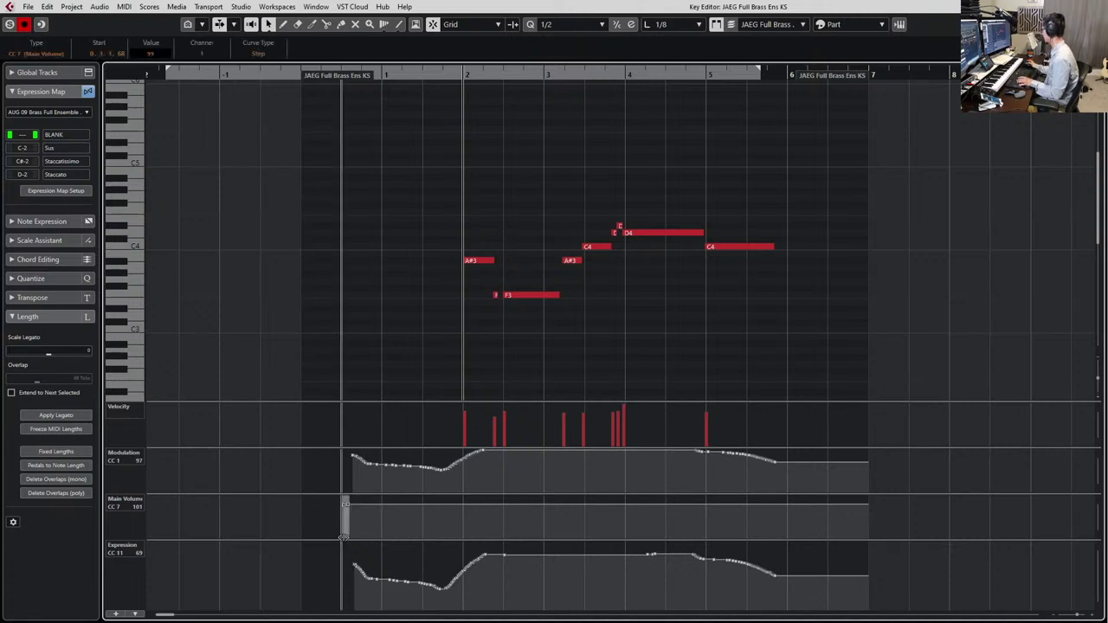
key("space")
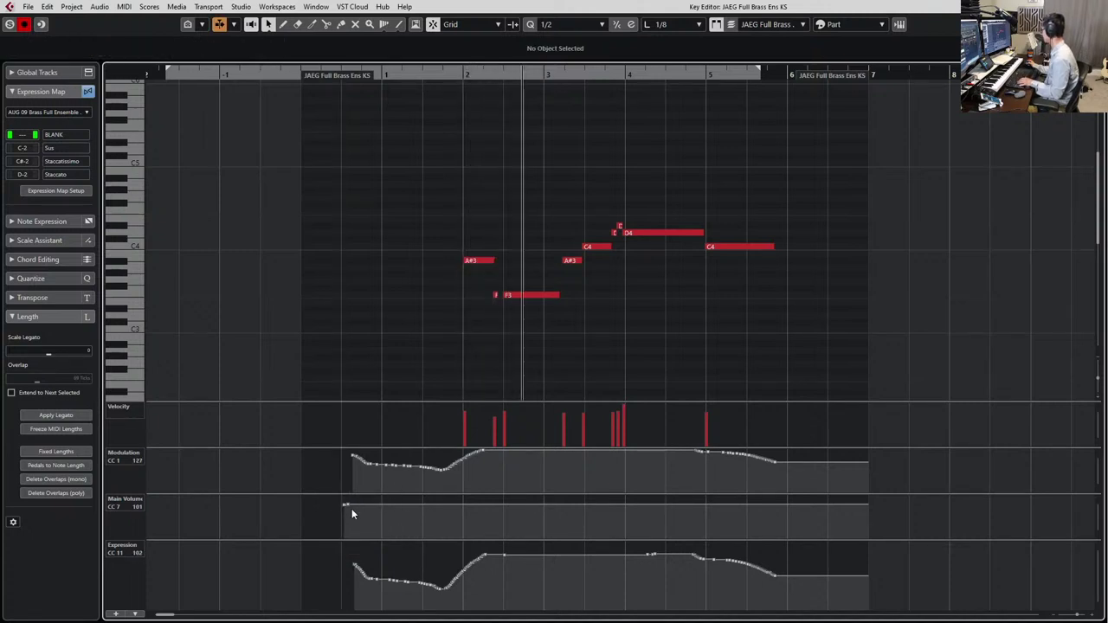
key("space")
left_click_drag(353, 502, 370, 520)
left_click(309, 565)
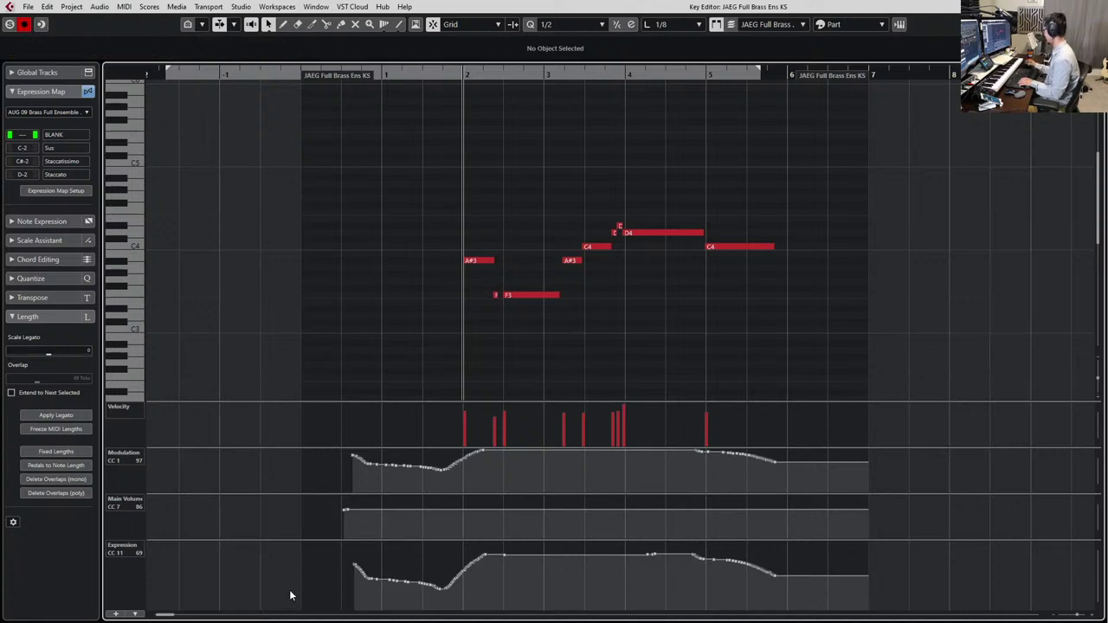
Record new Expression (CC 11) takes over the opening notes of the brass phrase from bar 1
key("KP_Subtract")
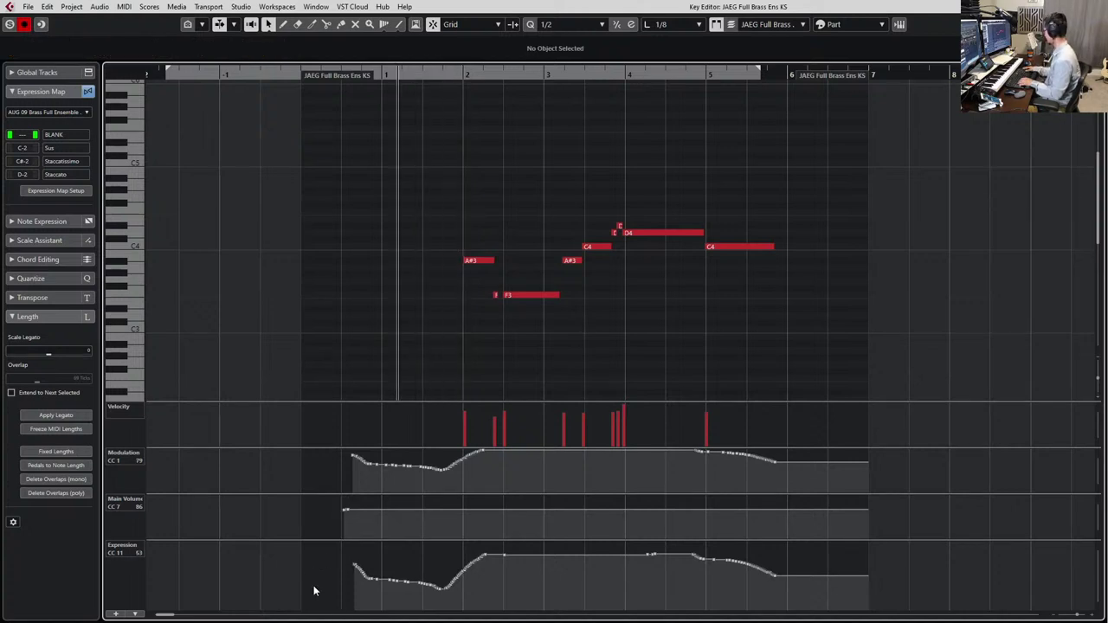
key("space")
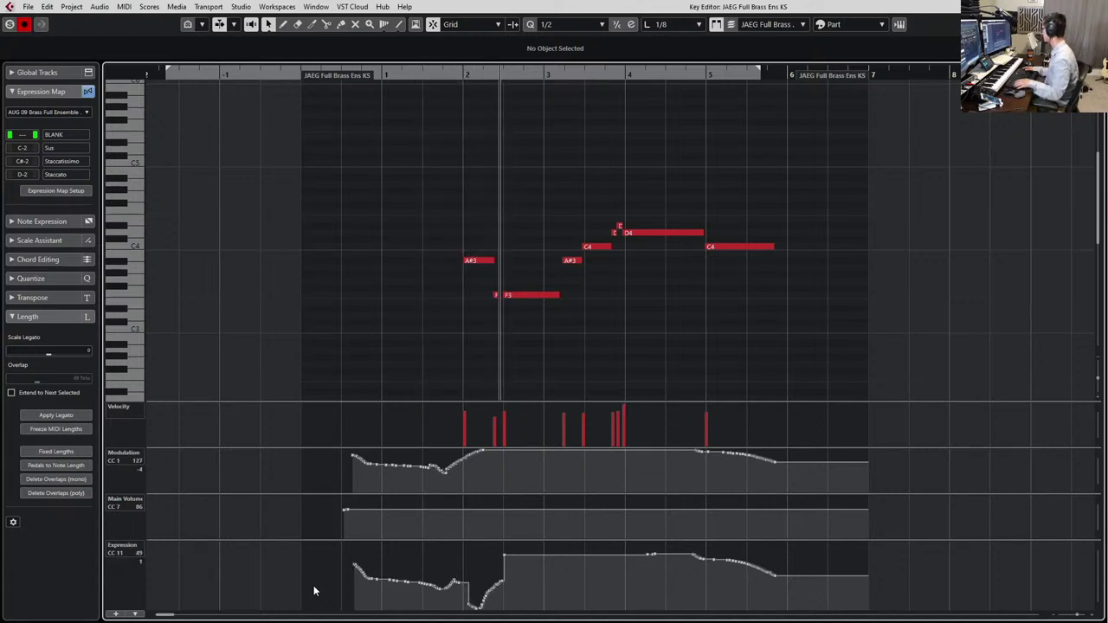
key("space")
key("KP_Subtract")
key("KP_Multiply")
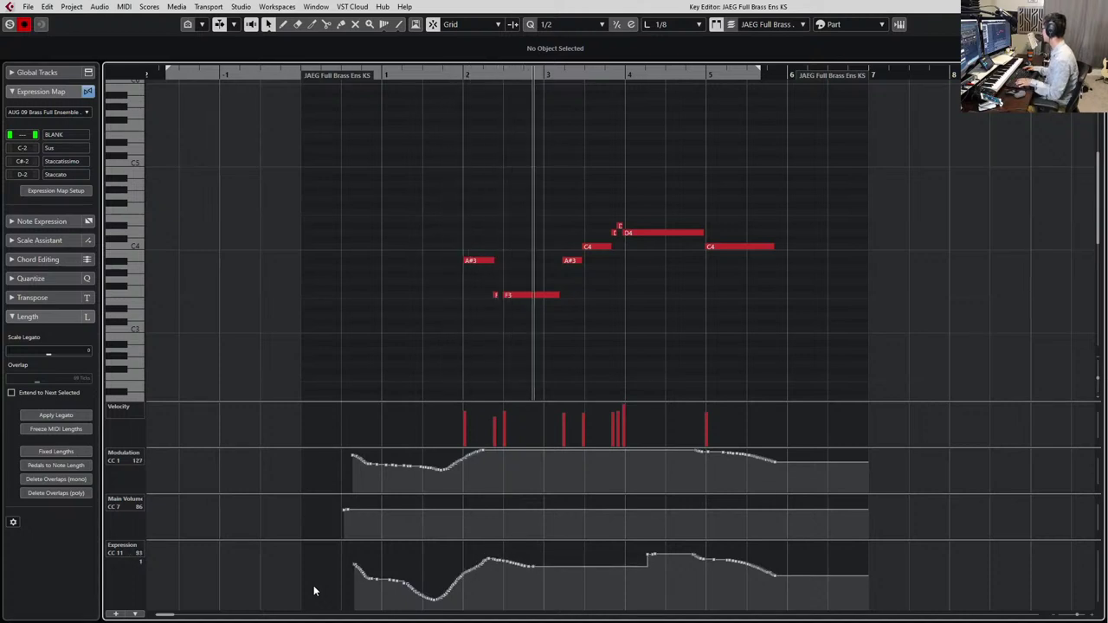
key("space")
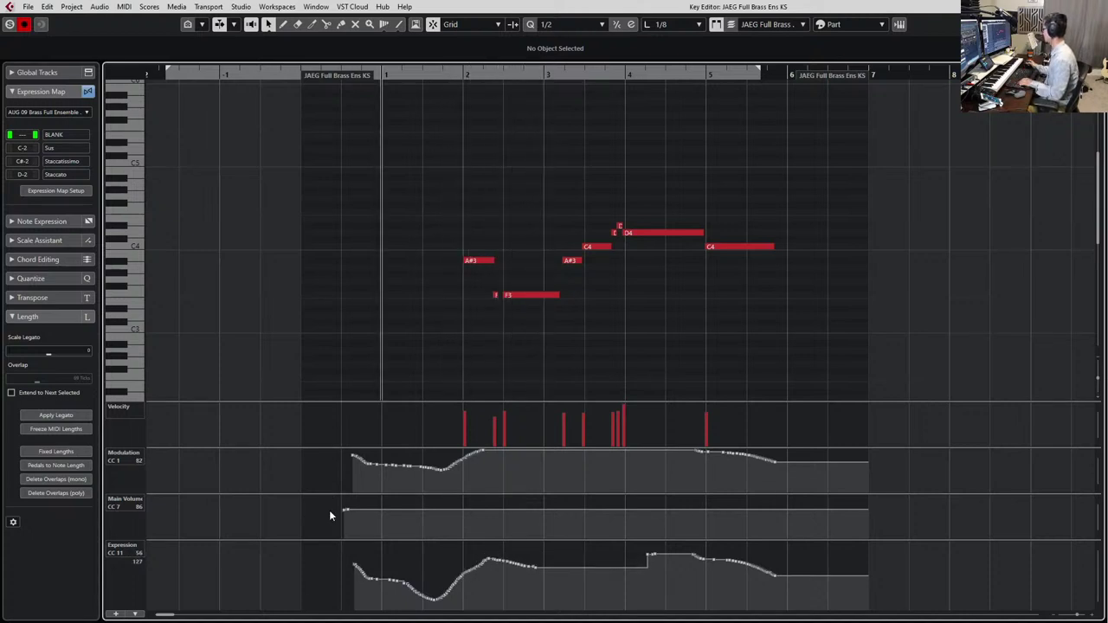
Raise the brass part's Main Volume to 92 and re-record its Expression (CC 11) swells through the final C4
left_click_drag(330, 511, 378, 489)
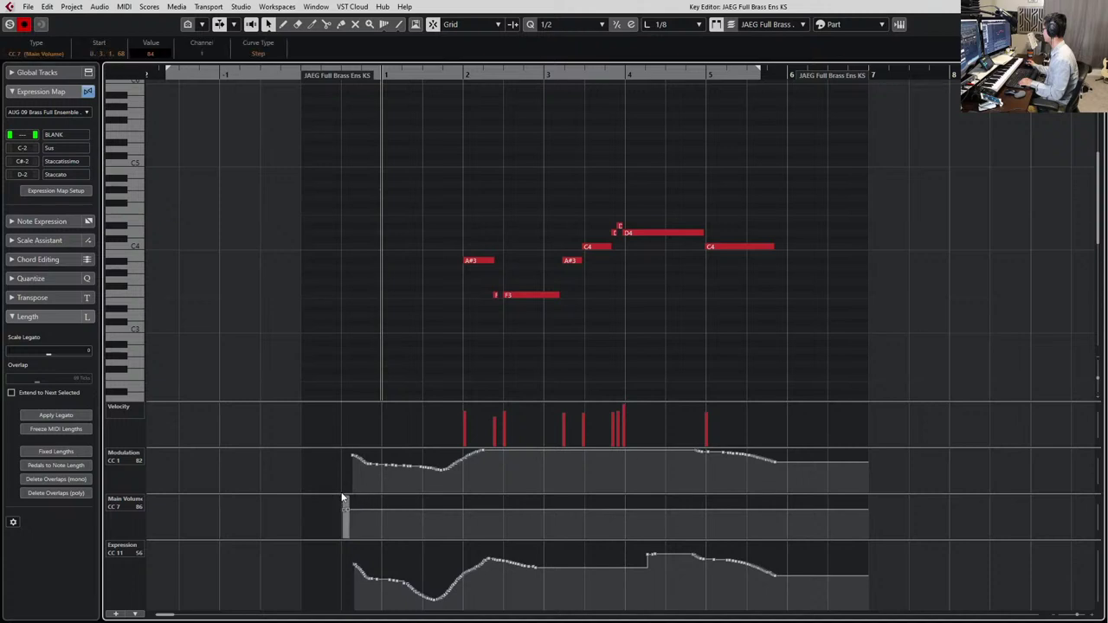
left_click(306, 519)
key("space")
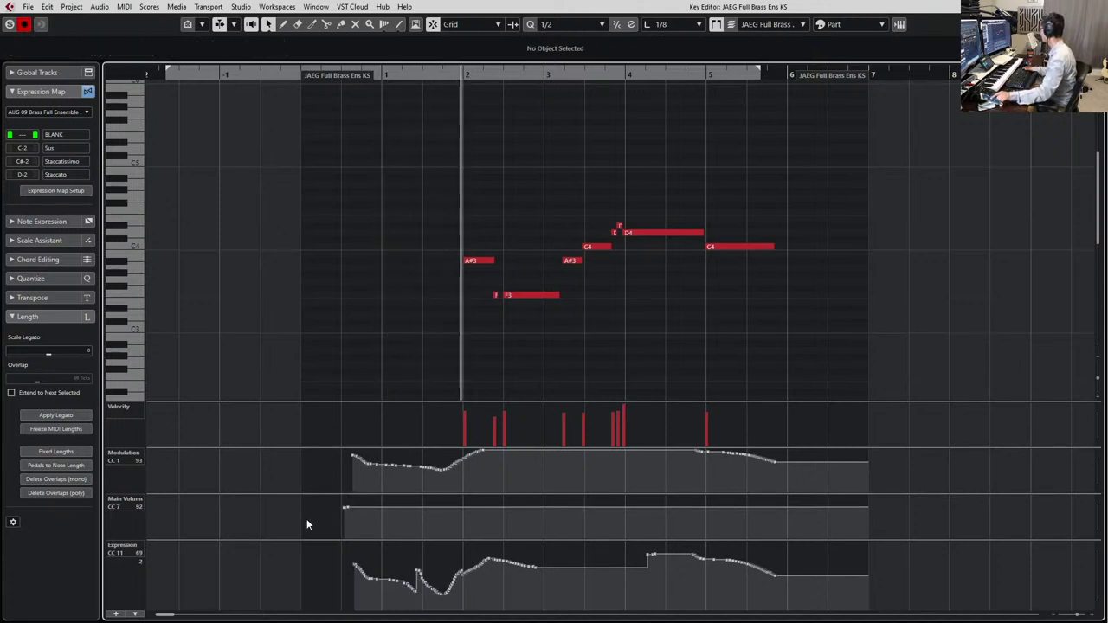
key("space")
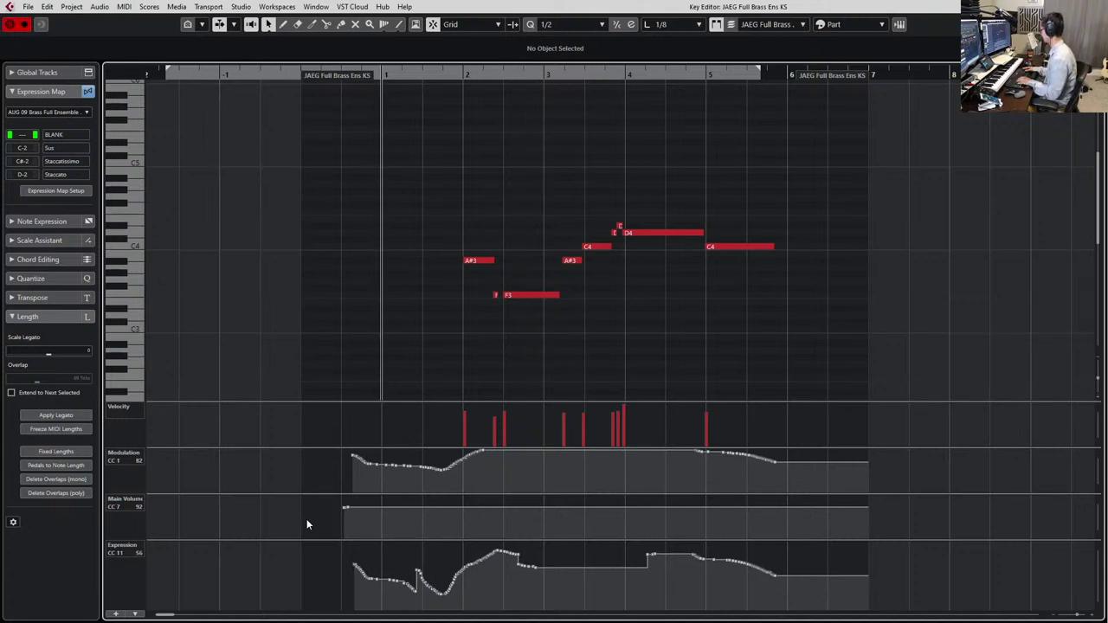
key("space")
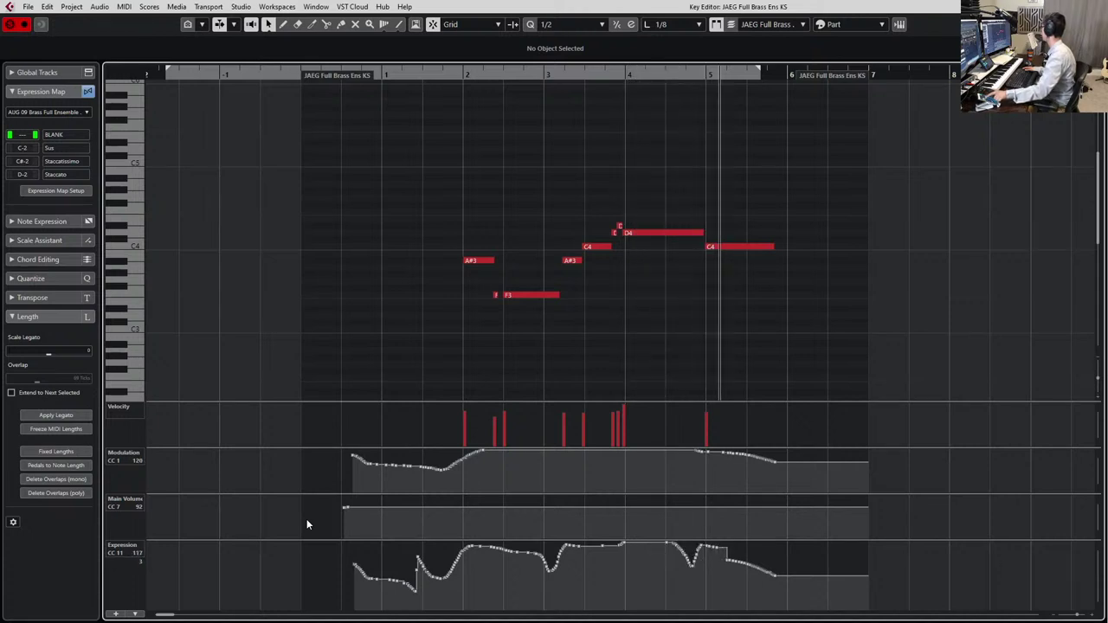
key("space")
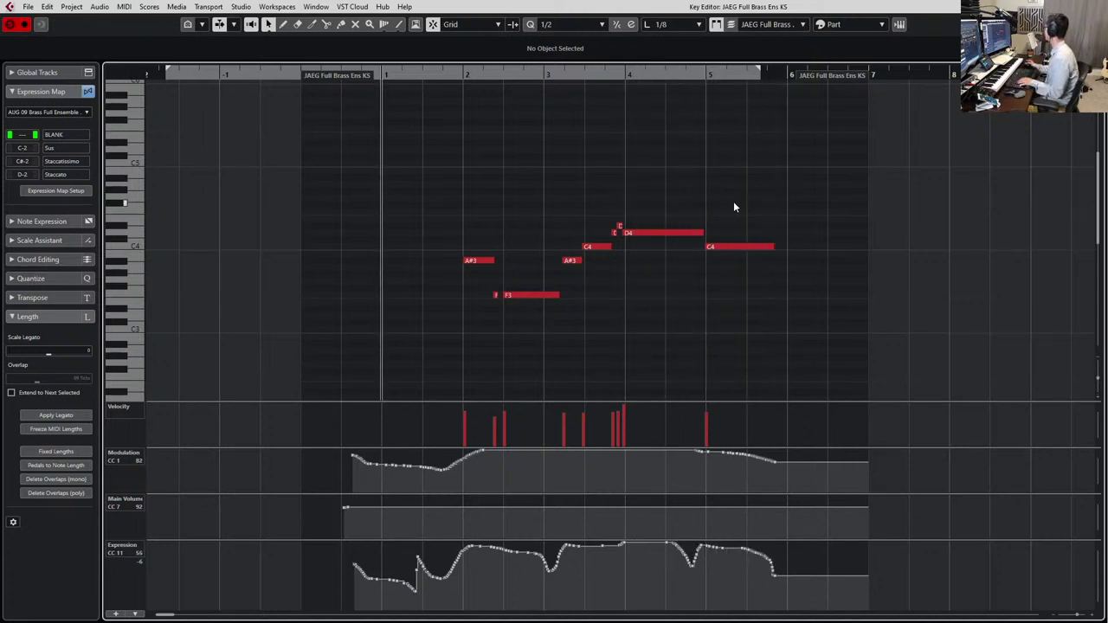
Shorten the long D4 before bar 5 to end at 4.4.3.22 and audition the phrase
left_click(668, 233)
scroll(703, 223, "up", 2)
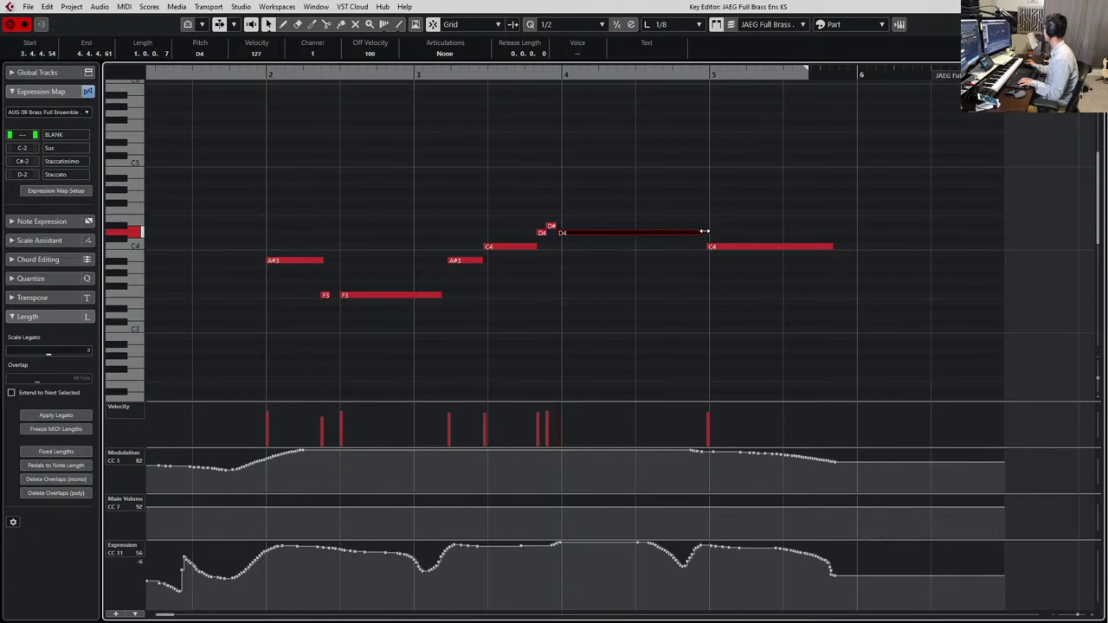
left_click_drag(704, 232, 692, 231)
key("space")
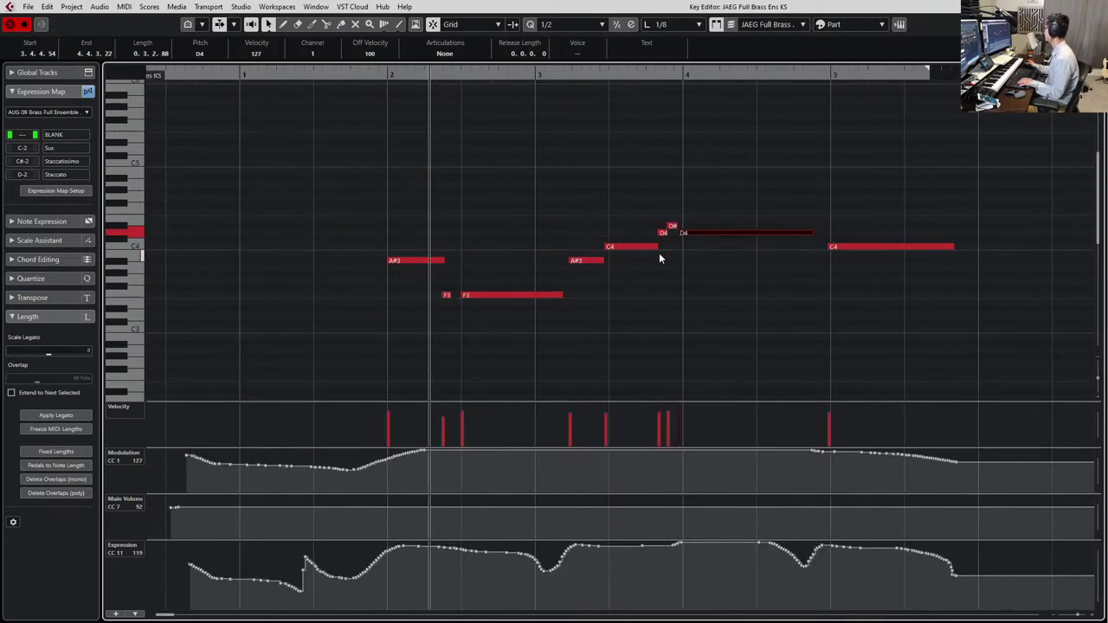
key("space")
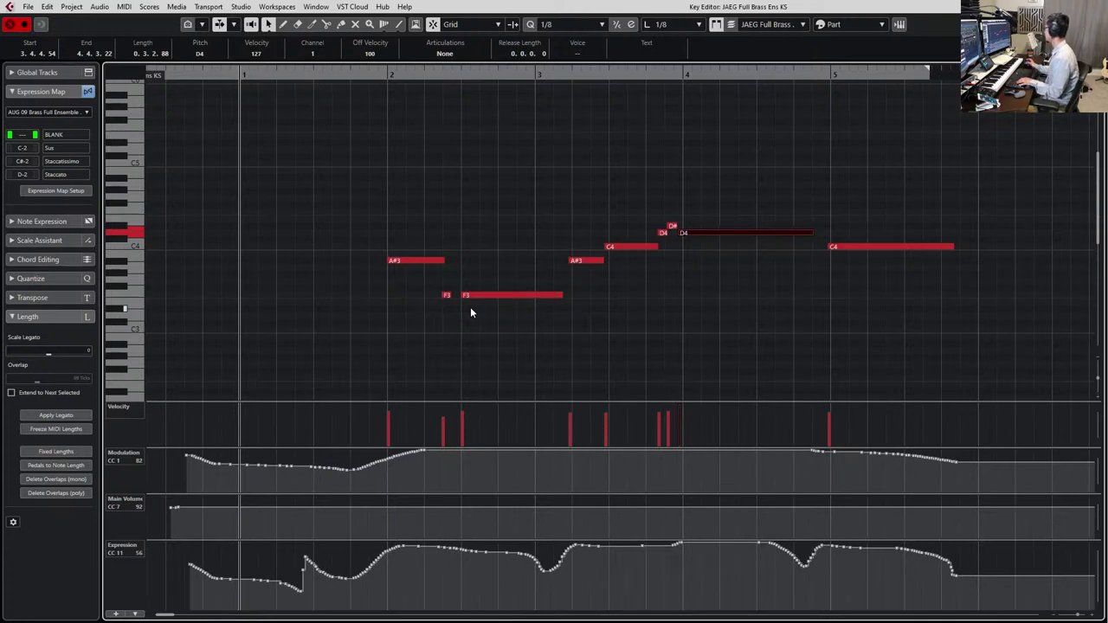
Select the short F3 between the first A#3 and the long F3, and play the brass phrase through
scroll(460, 308, "up", 2)
left_click(443, 308)
left_click_drag(444, 306, 431, 295)
scroll(443, 304, "up", 2)
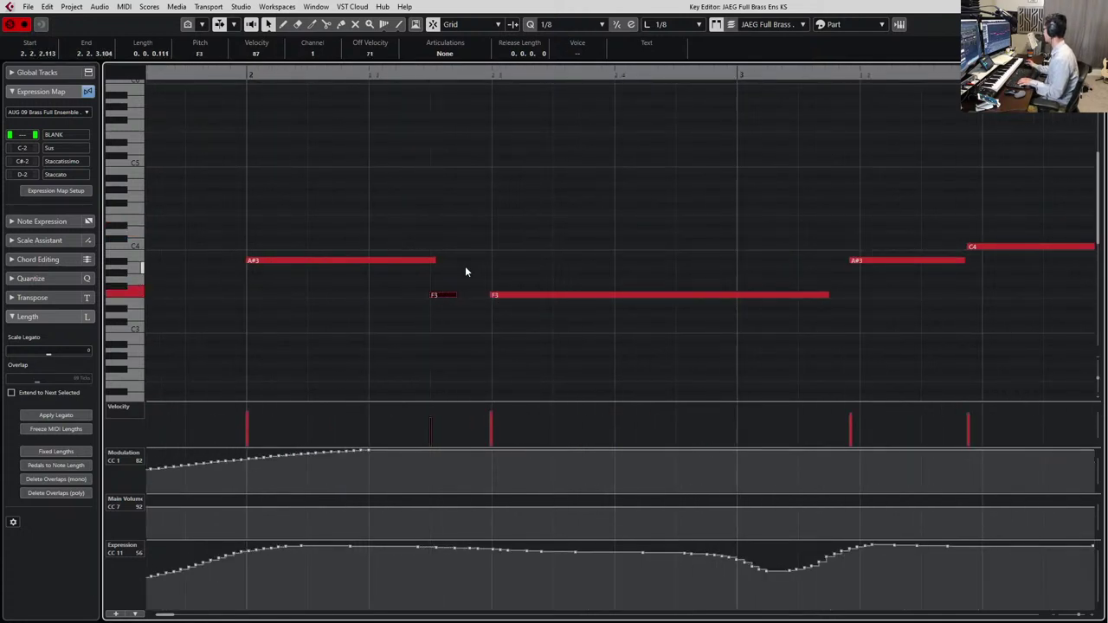
scroll(487, 284, "down", 2)
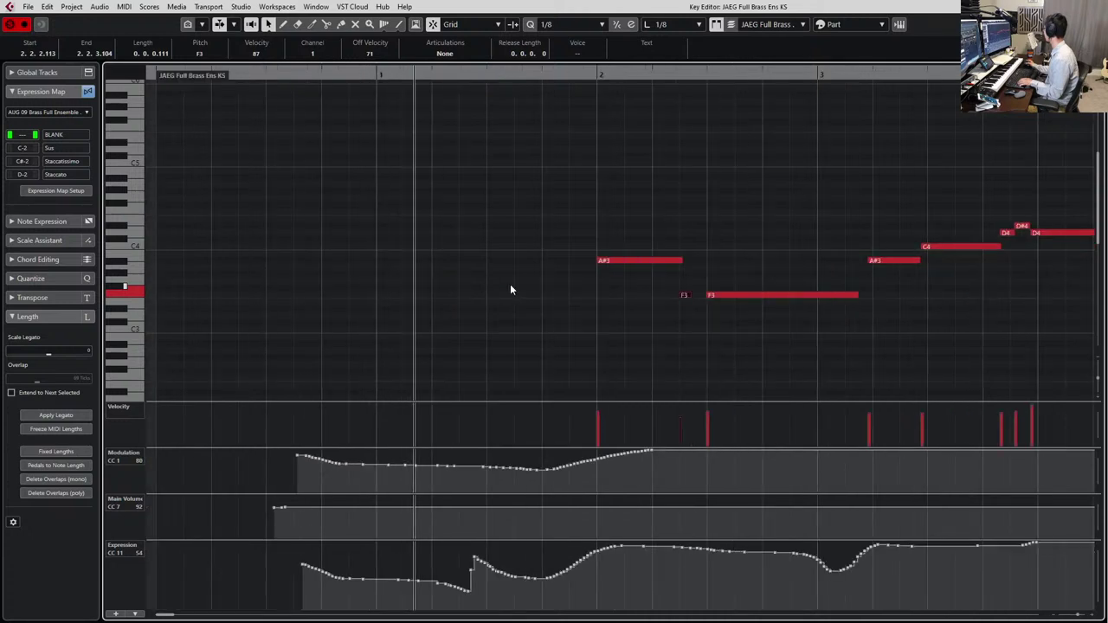
key("space")
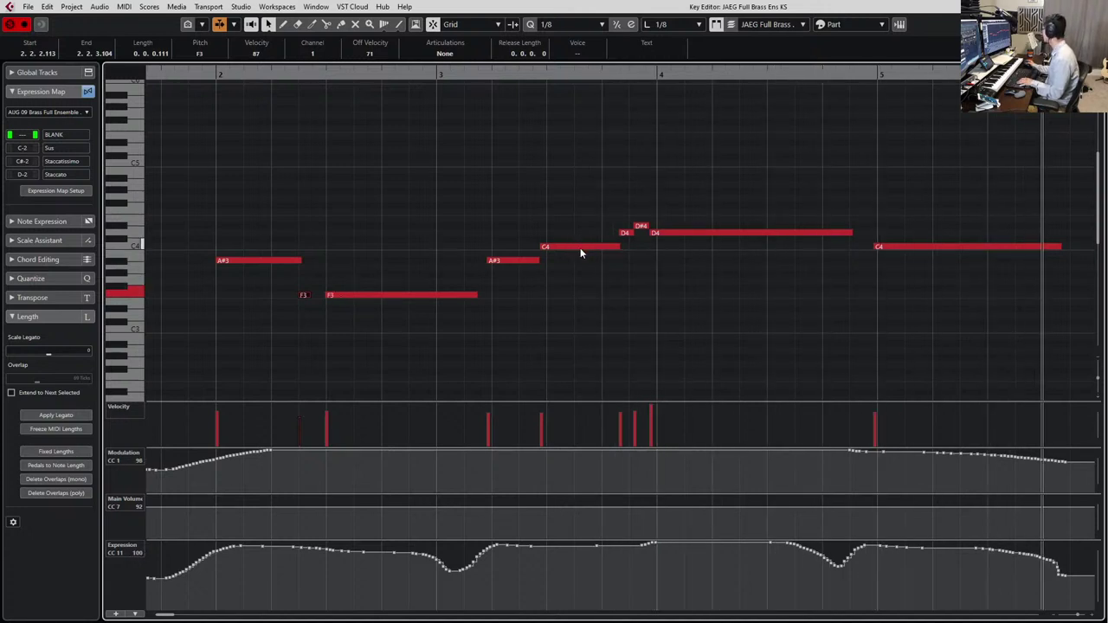
key("space")
Raise the Expression (CC 11) points under the final C4 so that the first one is at 125
scroll(578, 252, "down", 2)
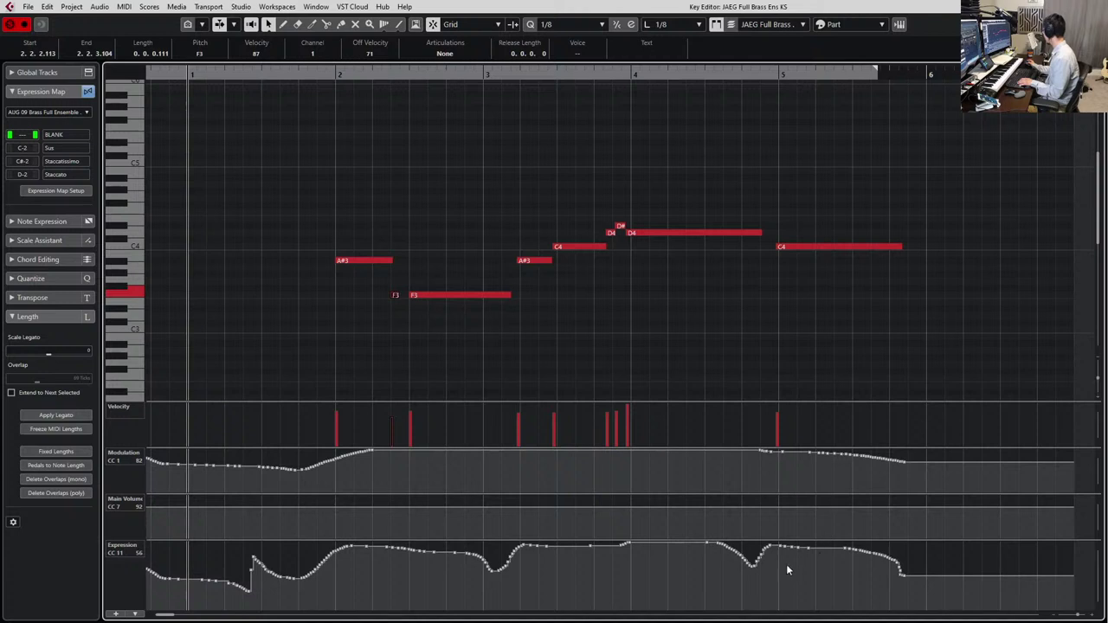
left_click_drag(785, 554, 940, 524)
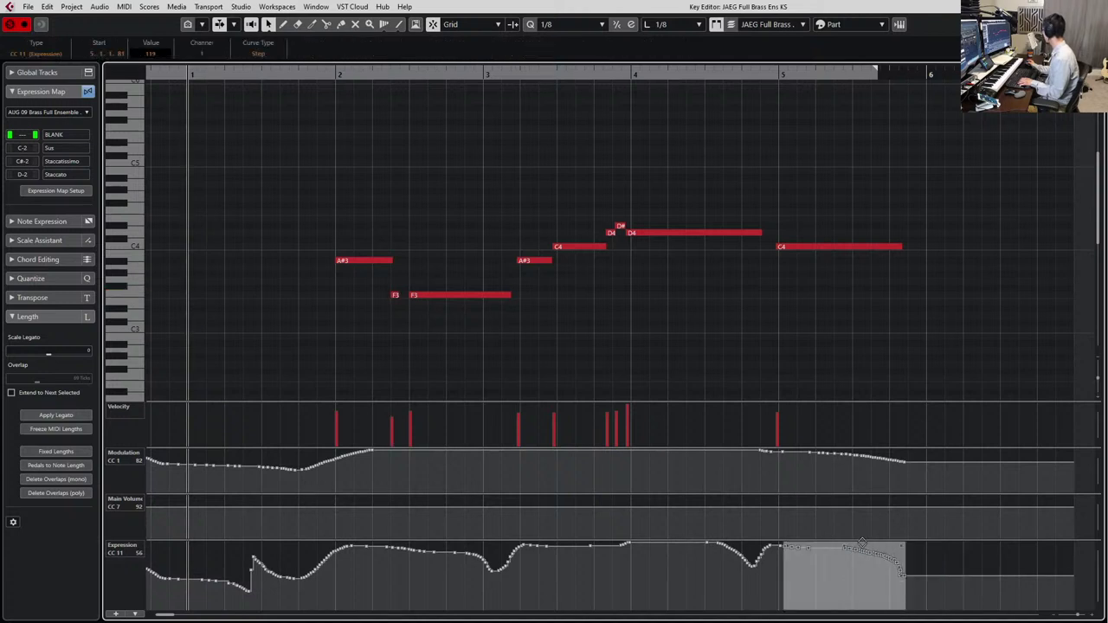
left_click_drag(862, 541, 872, 537)
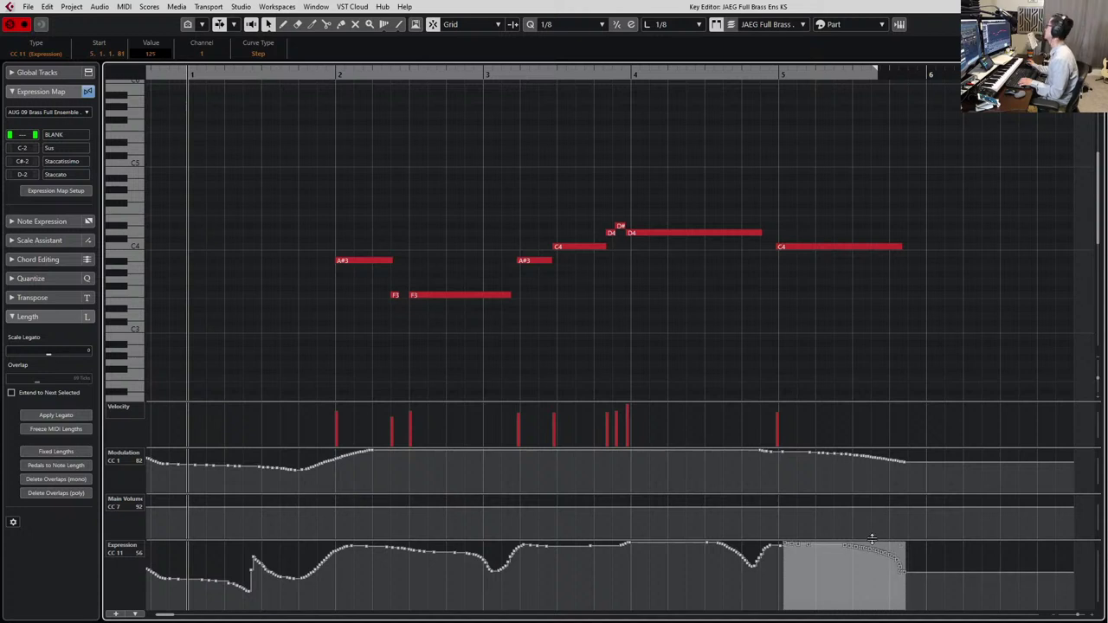
left_click(981, 567)
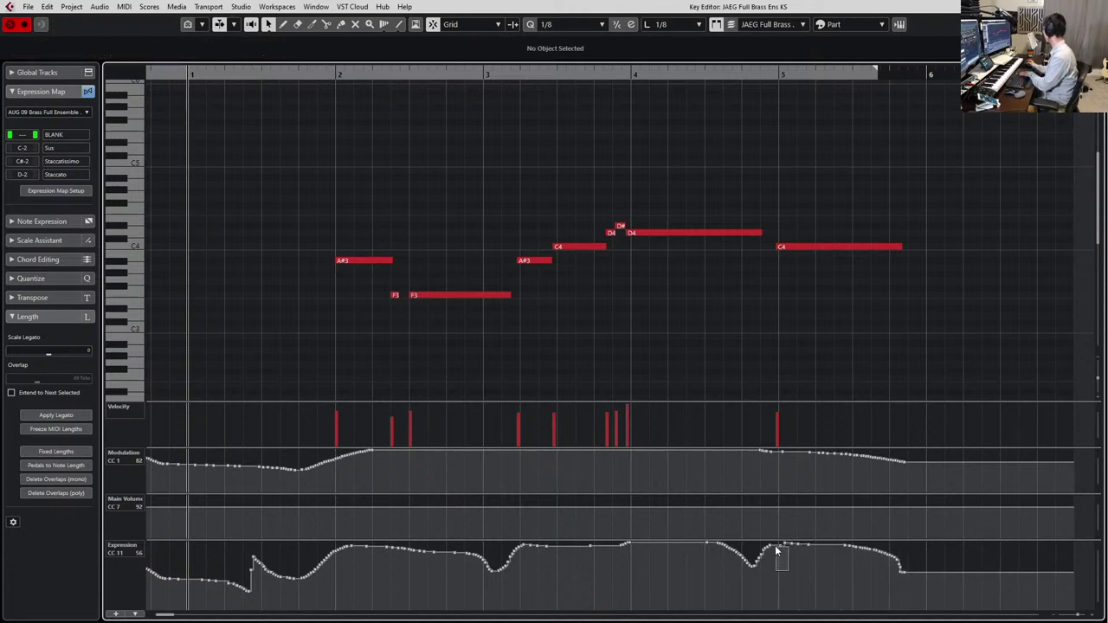
Redraw the Expression points at the start of bar 5 up to 127 and close the note editor
left_click_drag(777, 550, 777, 550)
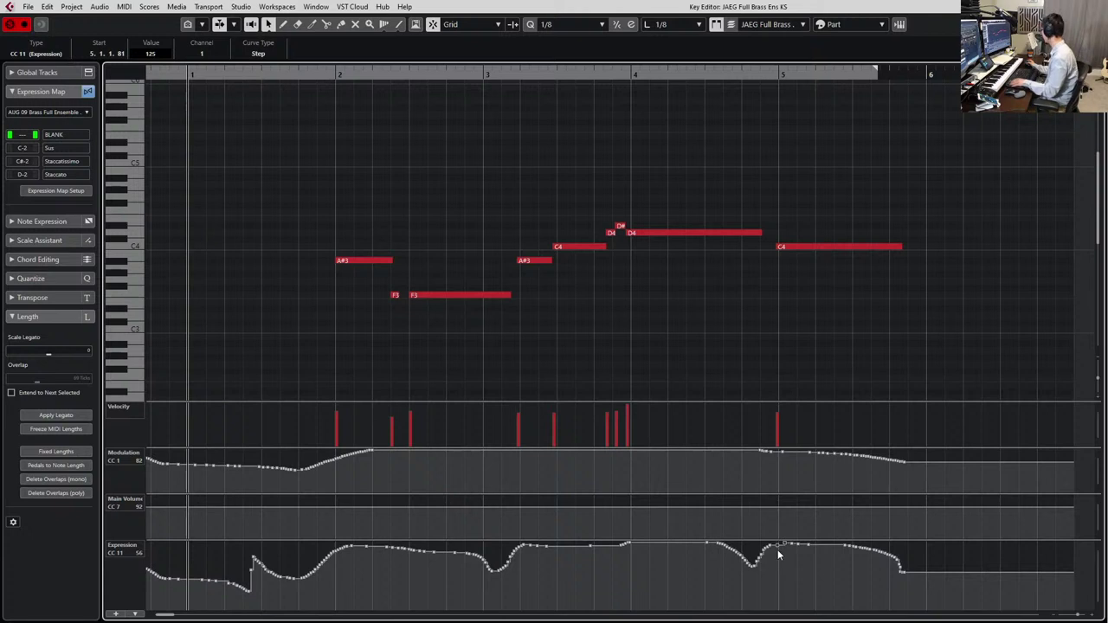
key("j")
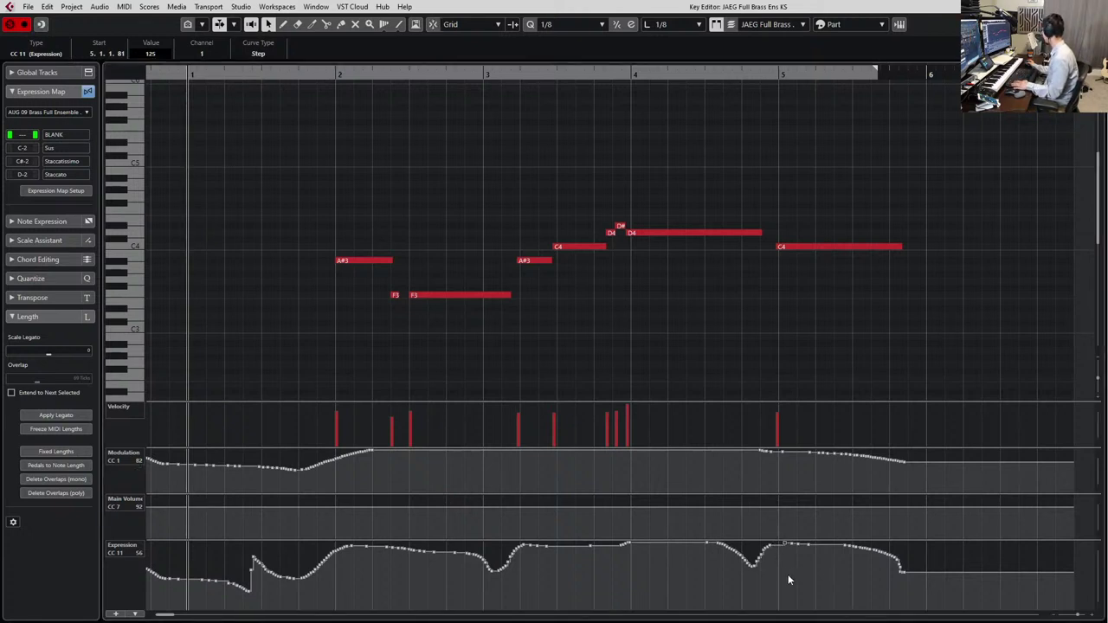
left_click(777, 559)
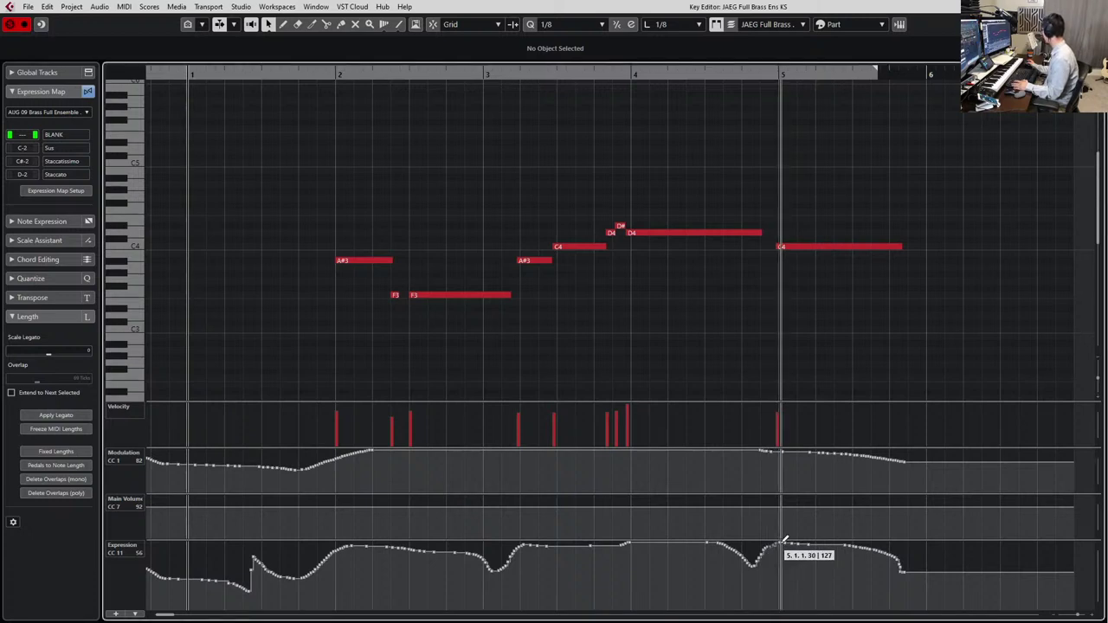
key("Return")
Select the JAEG Full Brass Ens KS part in the arrangement
scroll(649, 413, "down", 3)
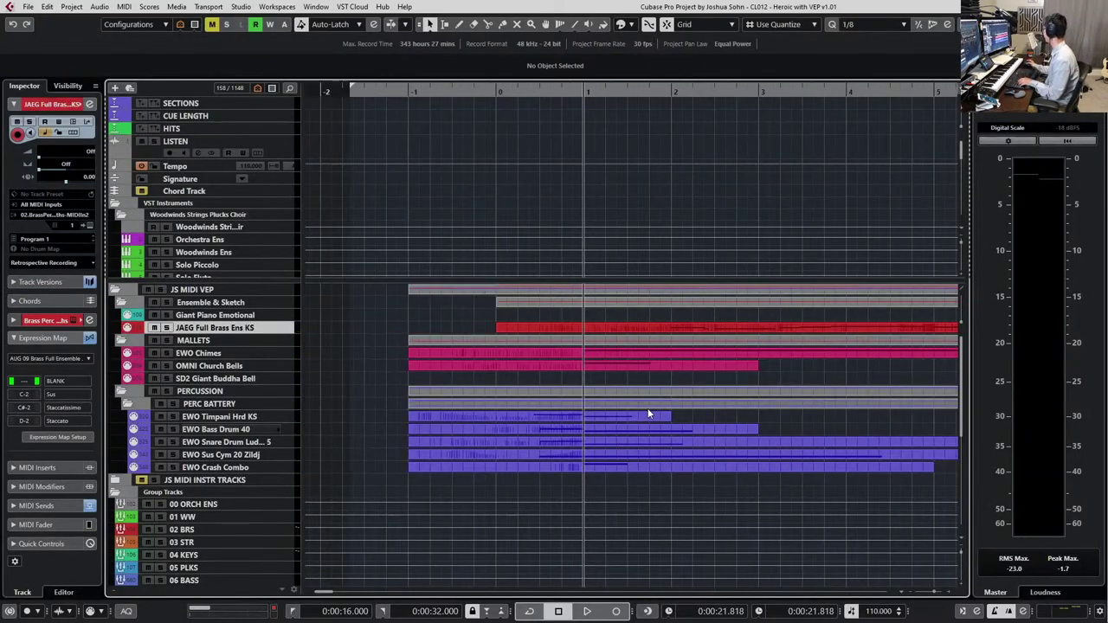
scroll(561, 398, "right", 5)
scroll(557, 400, "down", 2)
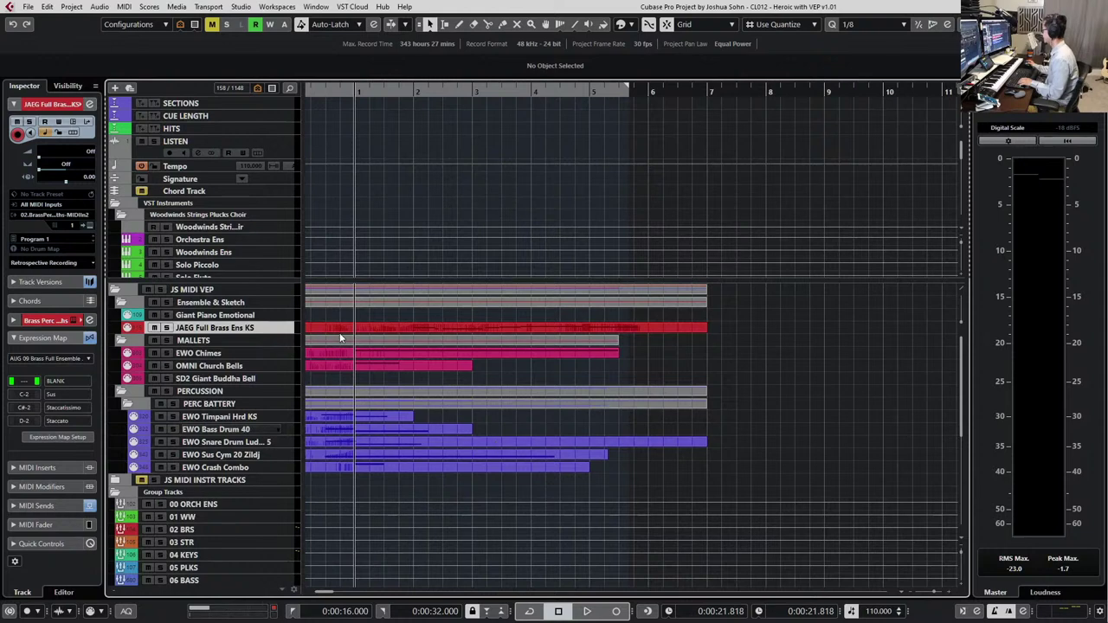
left_click(378, 328)
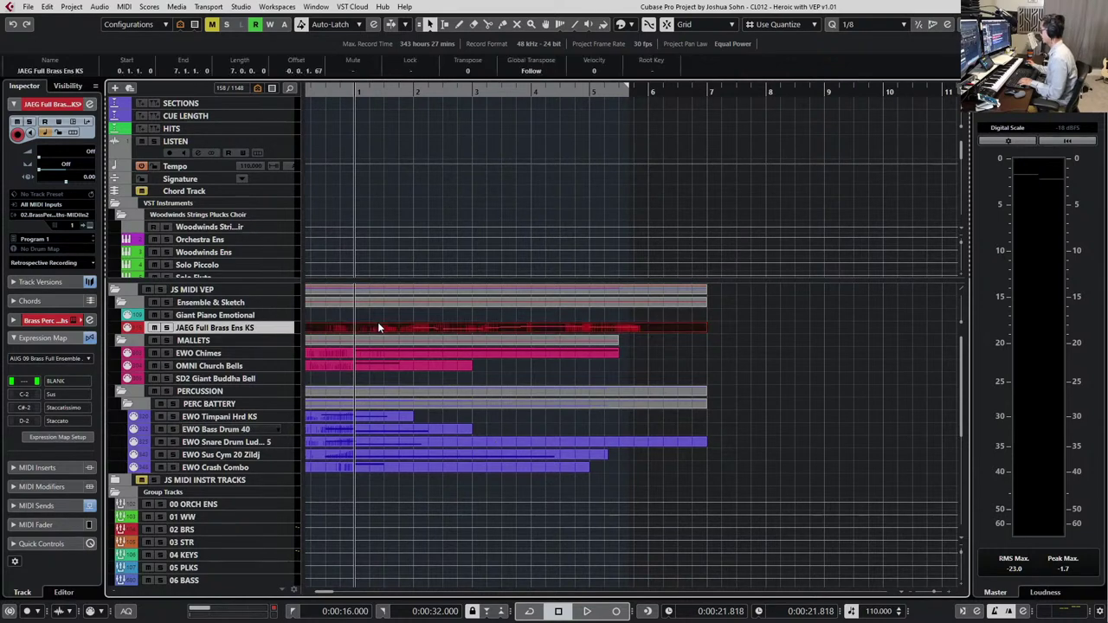
key("Return")
key("Return")
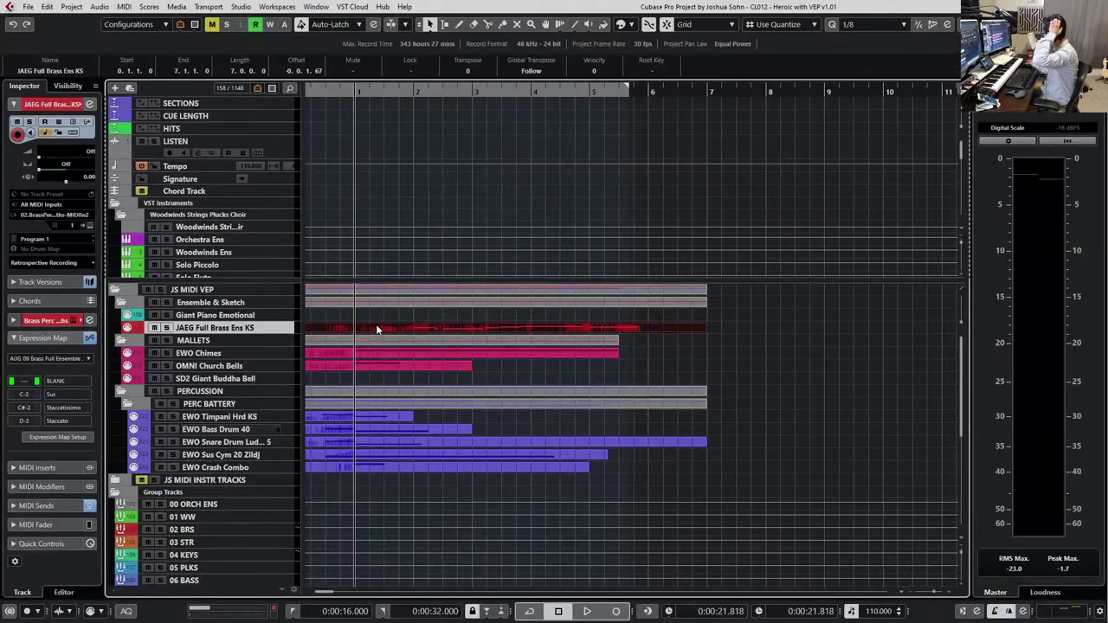
Select the Giant Piano Emotional track and audition the arrangement from bar 2
left_click(244, 318)
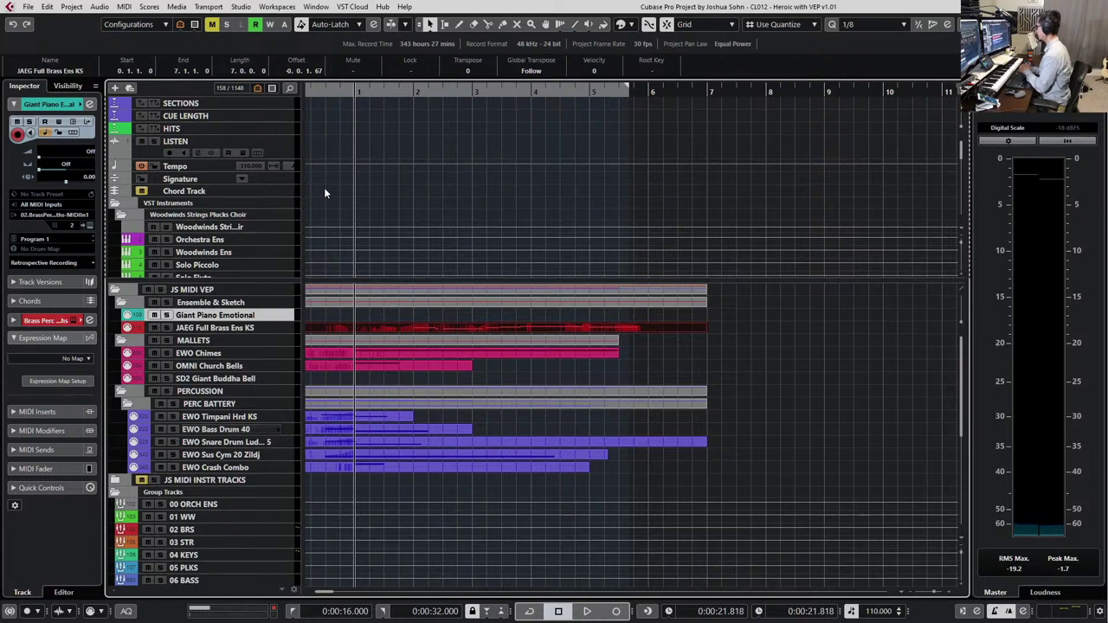
key("KP_Add")
key("KP_Add")
key("KP_Subtract")
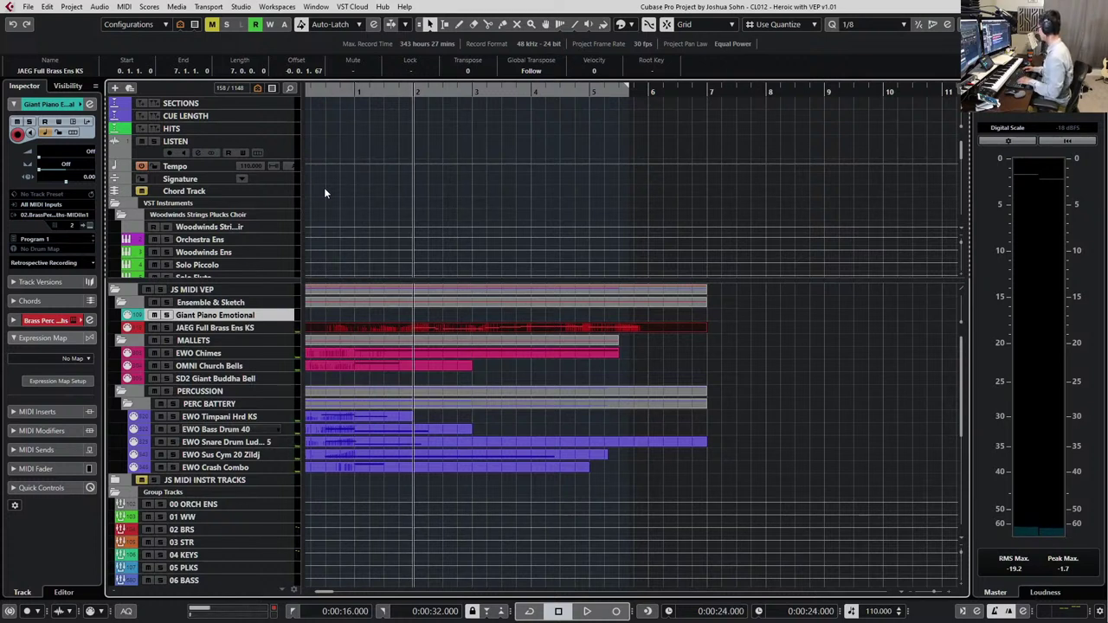
key("space")
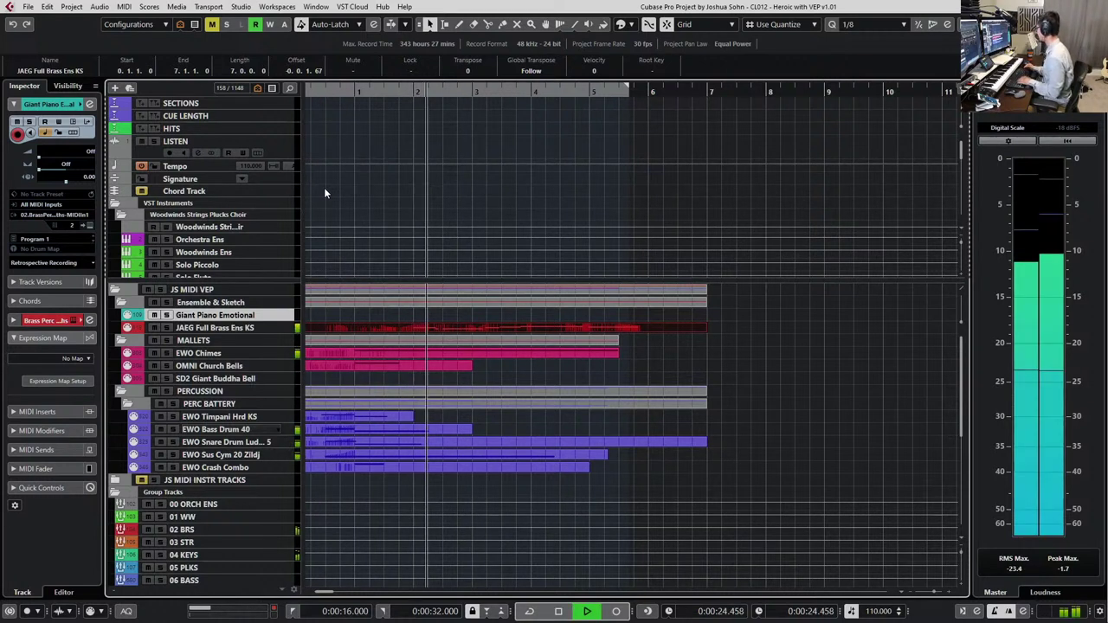
key("space")
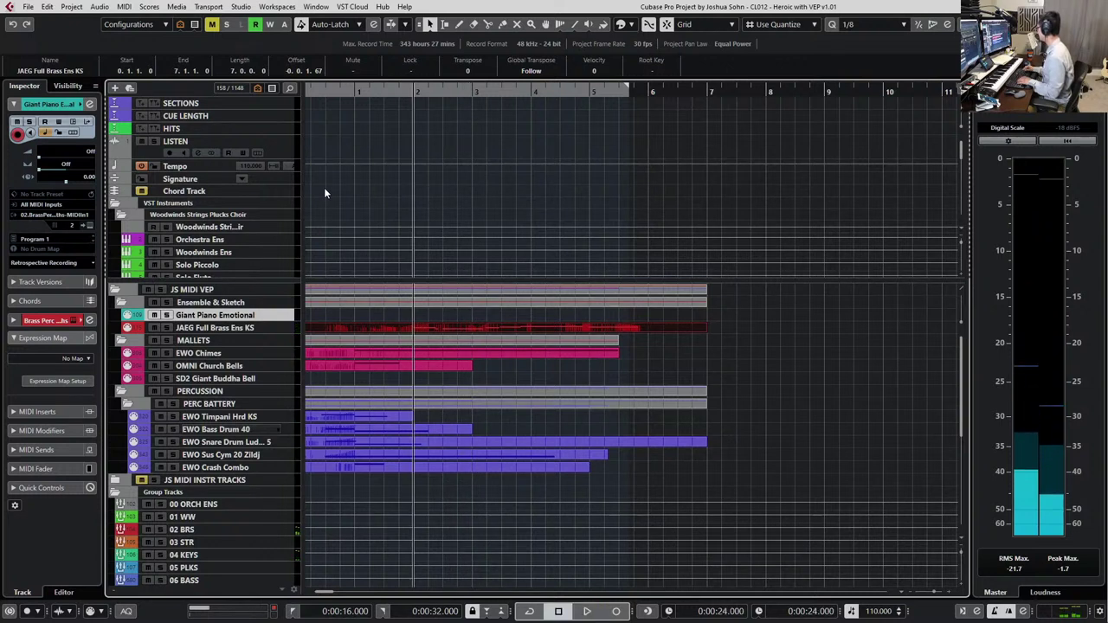
Extend the end of the JAEG Full Brass Ens KS part to 19.3.3.0 and check its notes in the note editor
key("KP_Add")
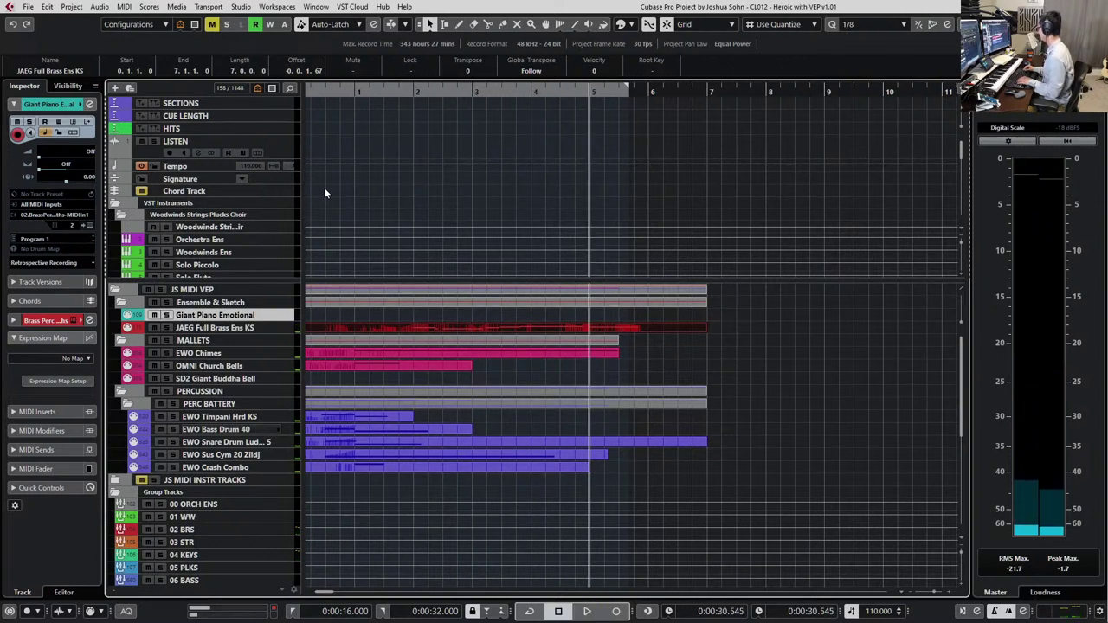
scroll(453, 224, "up", 2)
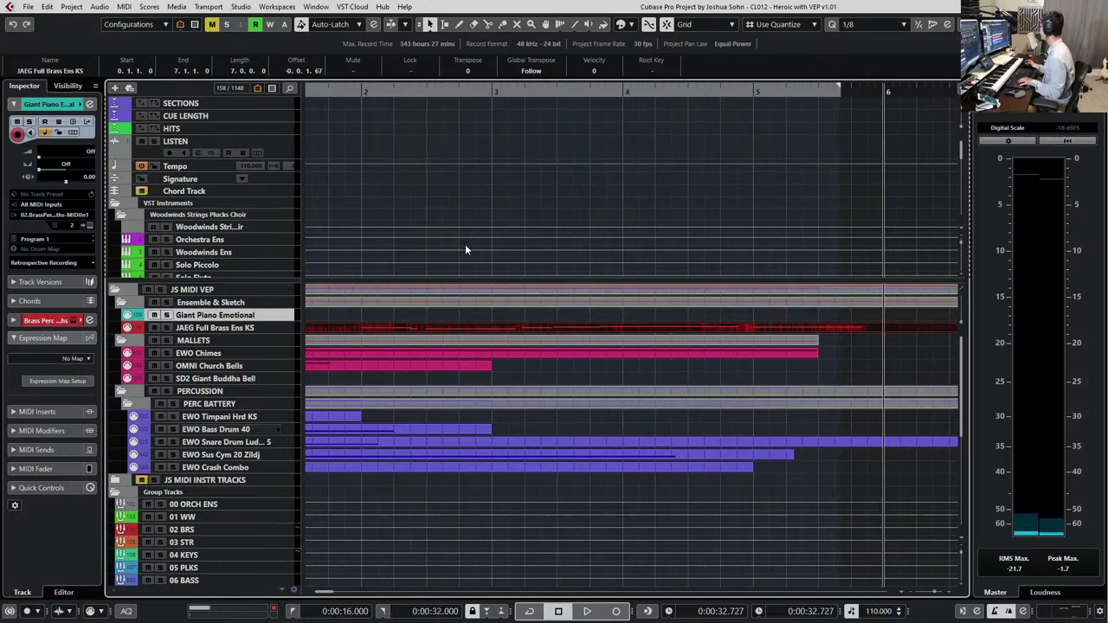
scroll(471, 251, "down", 4)
scroll(520, 342, "right", 2)
left_click_drag(475, 329, 892, 323)
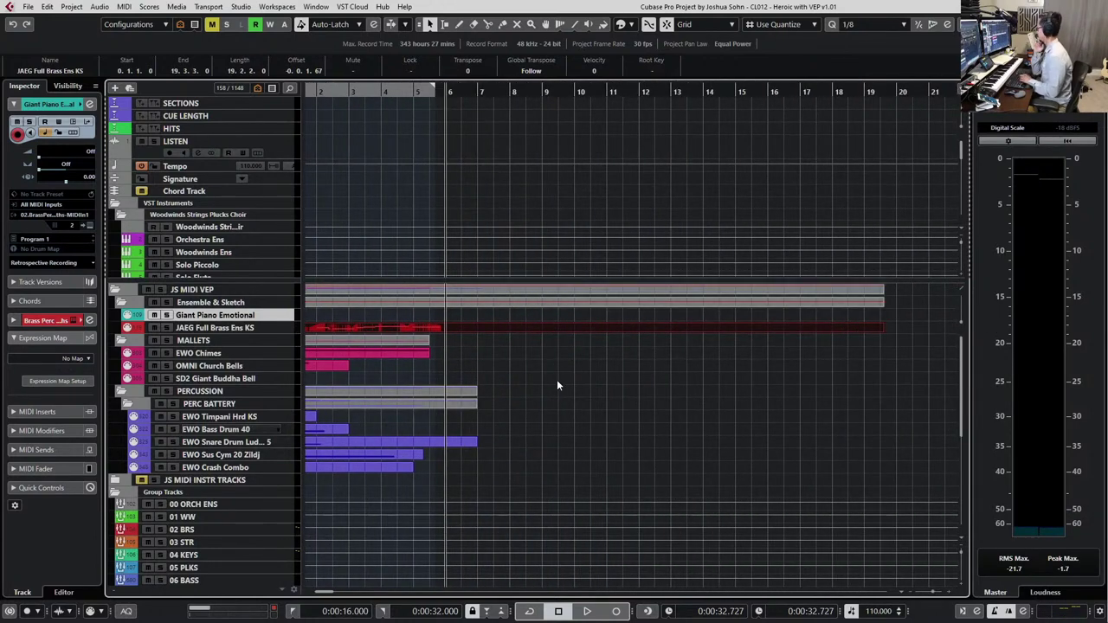
key("Return")
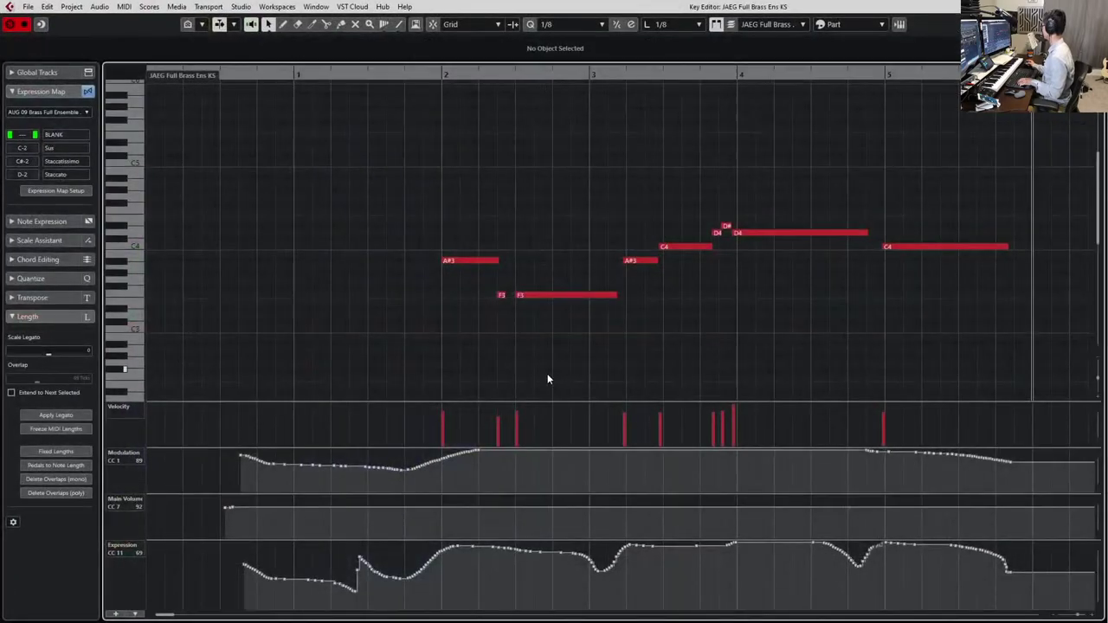
left_click_drag(641, 186, 235, 377)
key("Return")
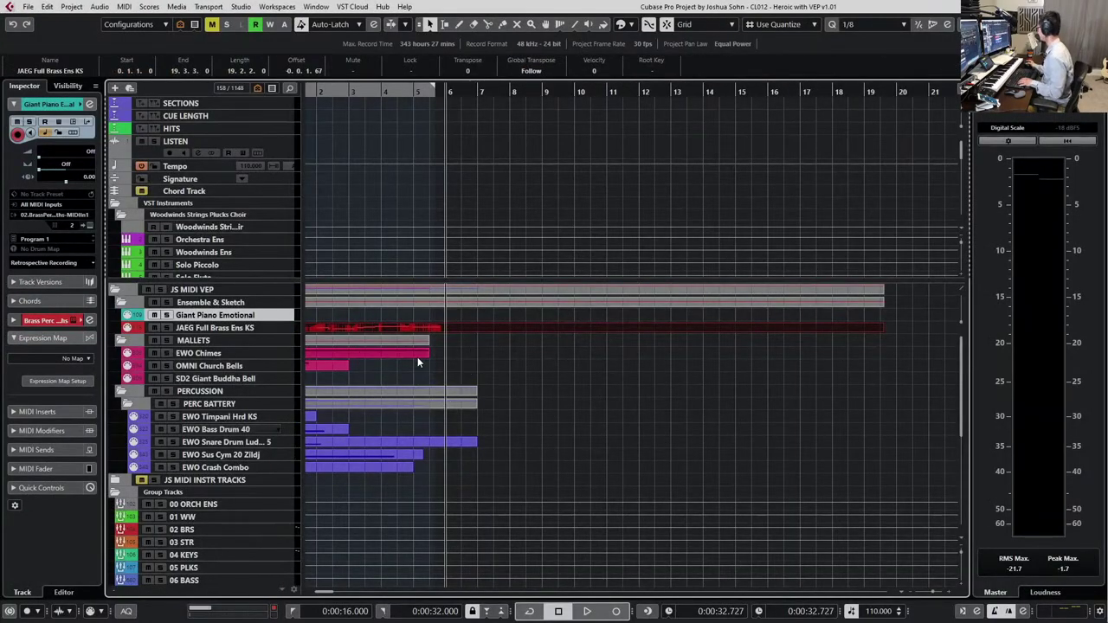
Set the quantize grid to 1/1 and split the JAEG Full Brass Ens KS part at bar 1
scroll(421, 355, "left", 3)
scroll(496, 331, "up", 3)
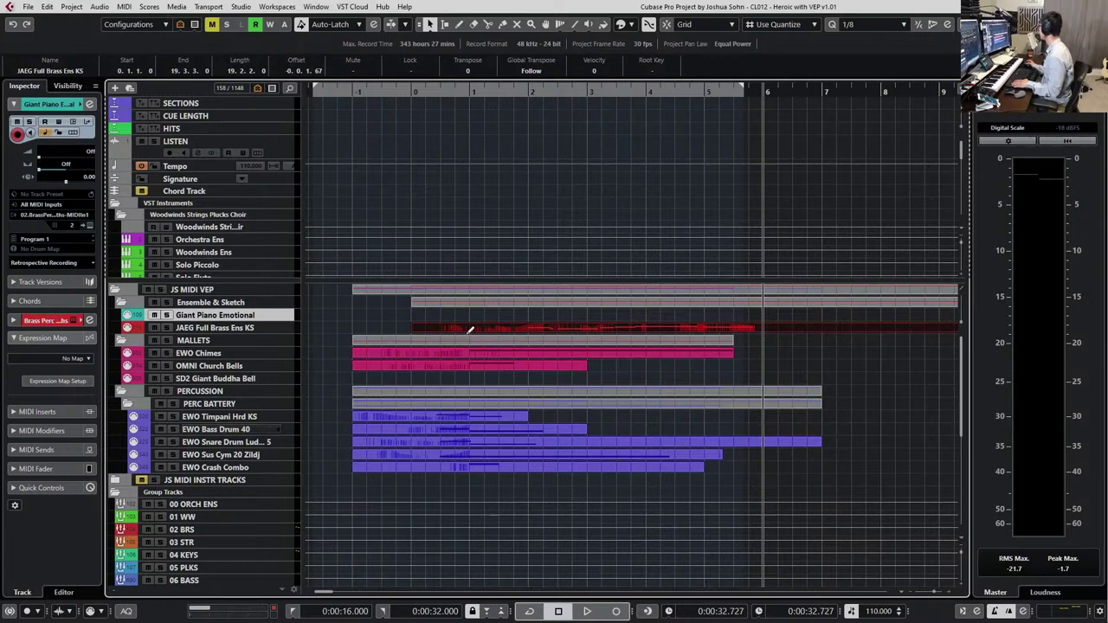
key("alt+2")
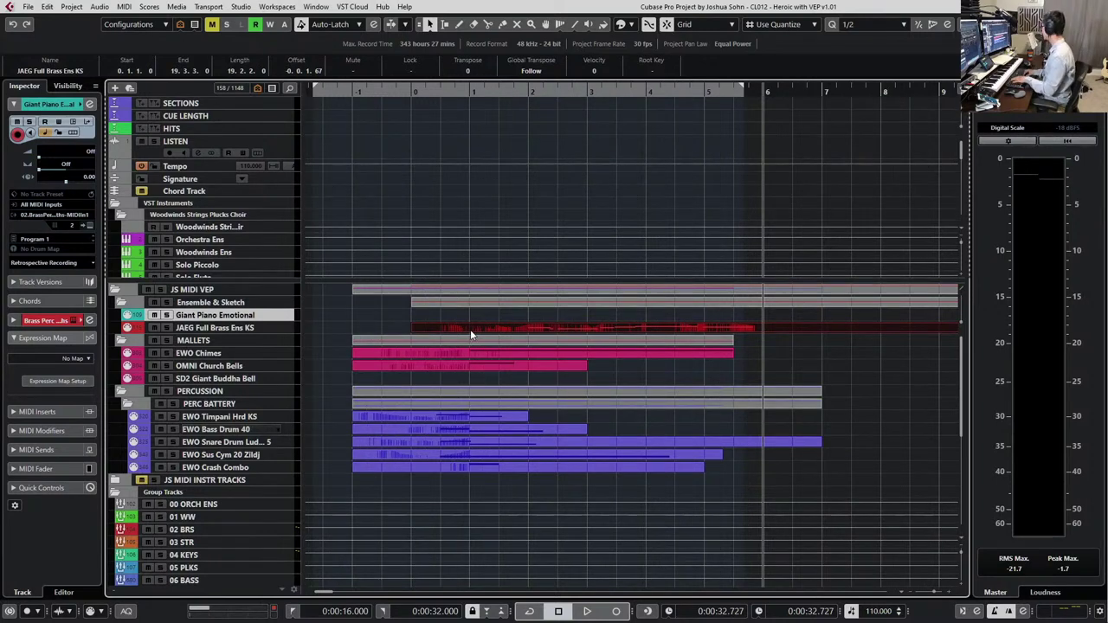
key("alt+1")
left_click(470, 328, "alt")
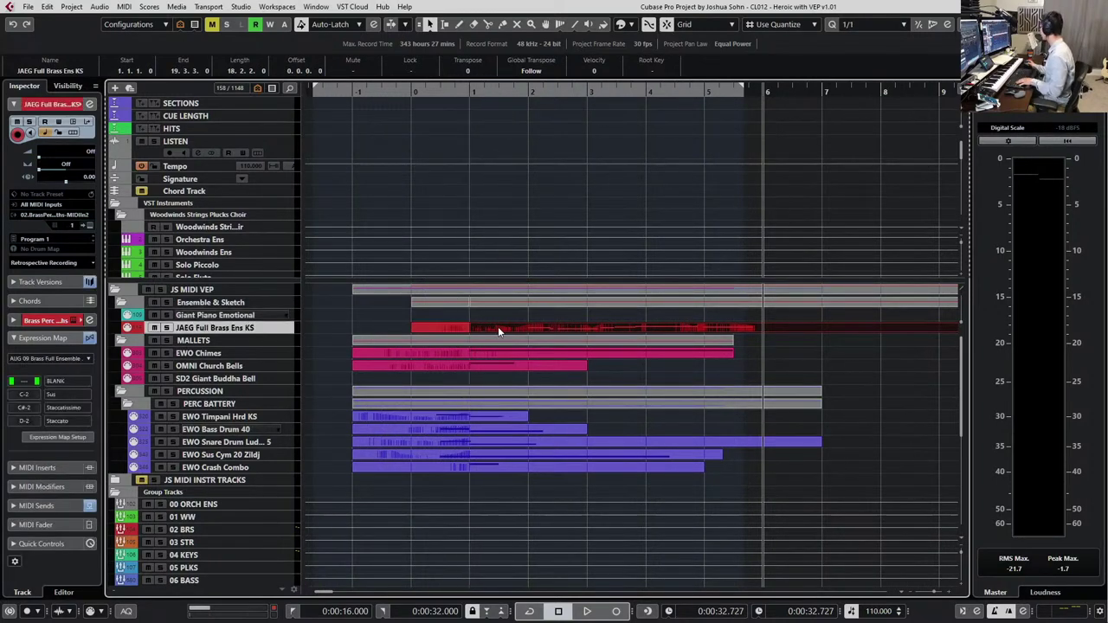
Duplicate the brass part that starts at bar 1 and move the copy to start at bar 5
key("ctrl+d")
scroll(497, 330, "down", 3)
scroll(478, 345, "left", 7)
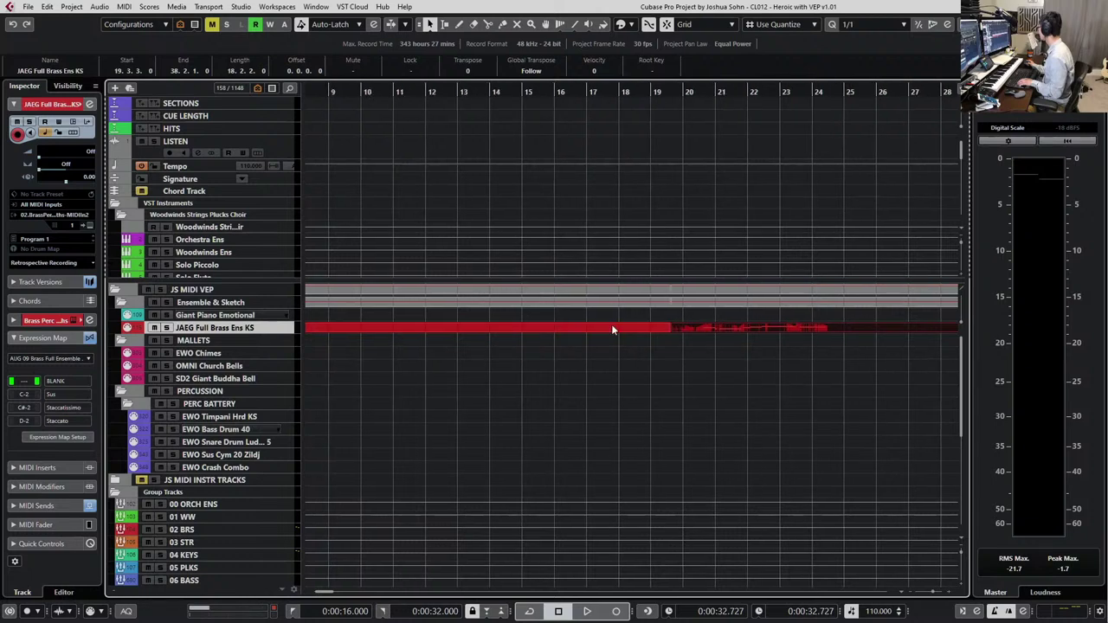
scroll(696, 333, "down", 3)
left_click_drag(662, 330, 452, 334)
scroll(510, 331, "up", 3)
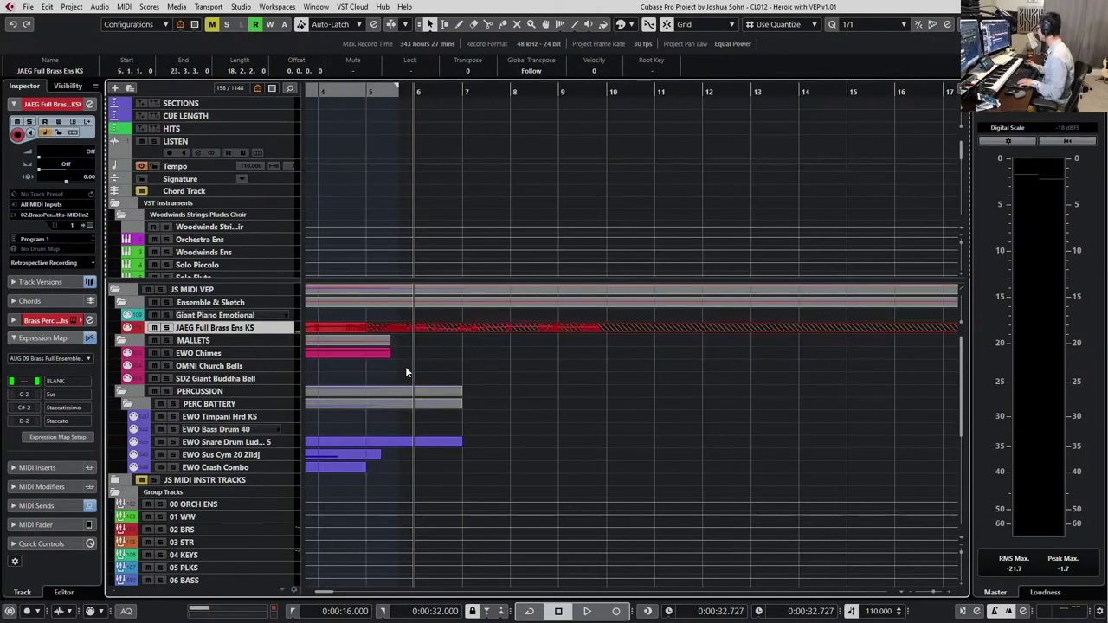
Trim the copied brass part's start to 5.4.4.29 and merge it with the brass part it overlaps
scroll(380, 327, "up", 4)
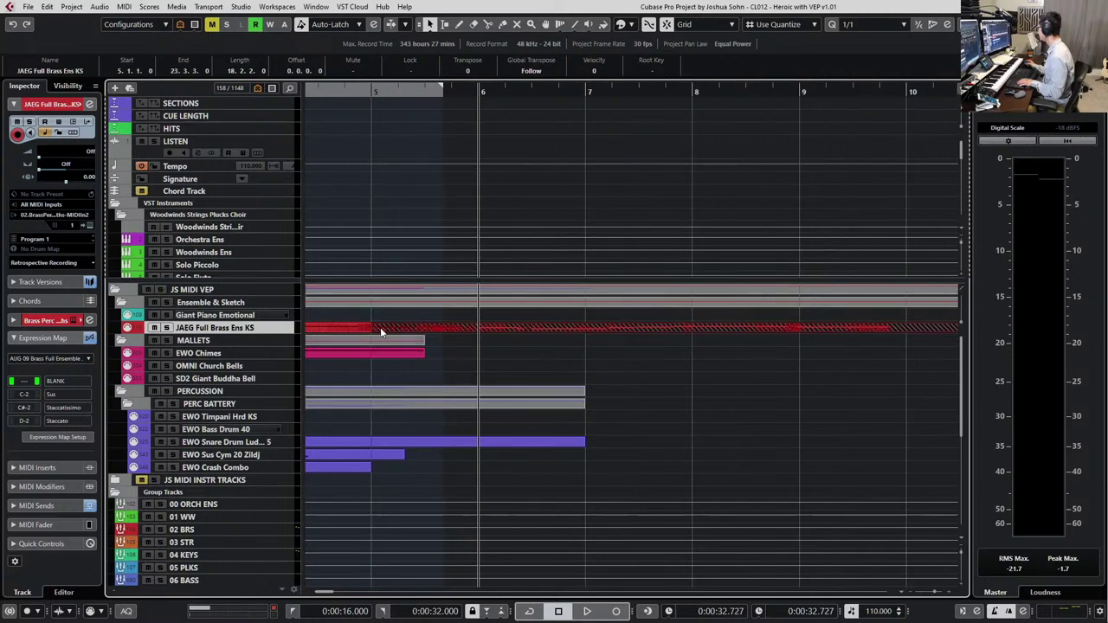
left_click_drag(380, 327, 478, 329)
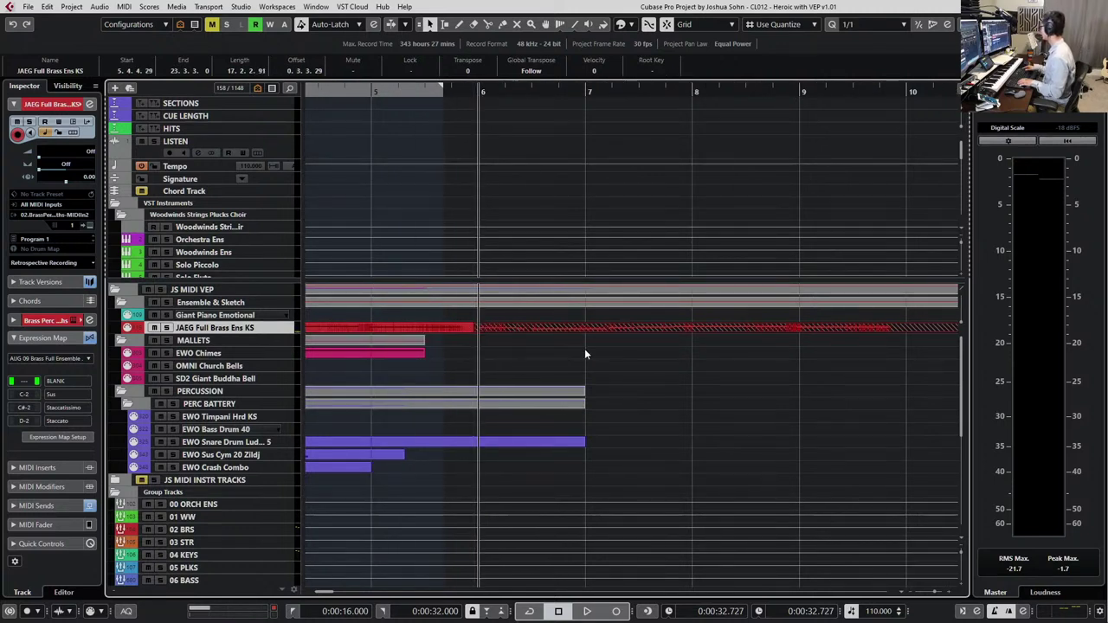
key("space")
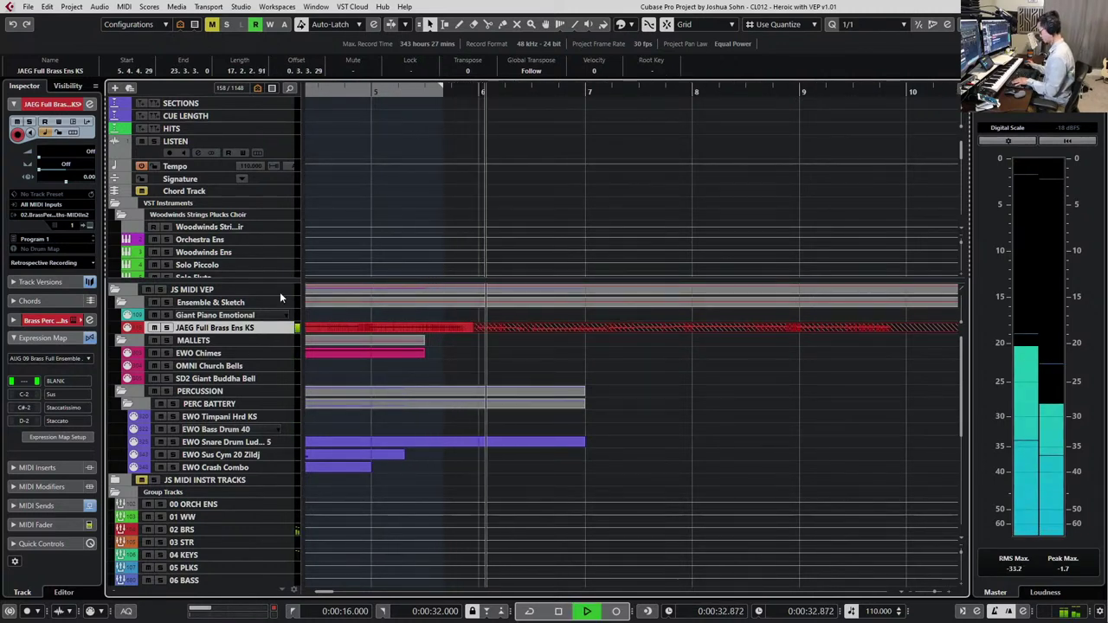
left_click(357, 317)
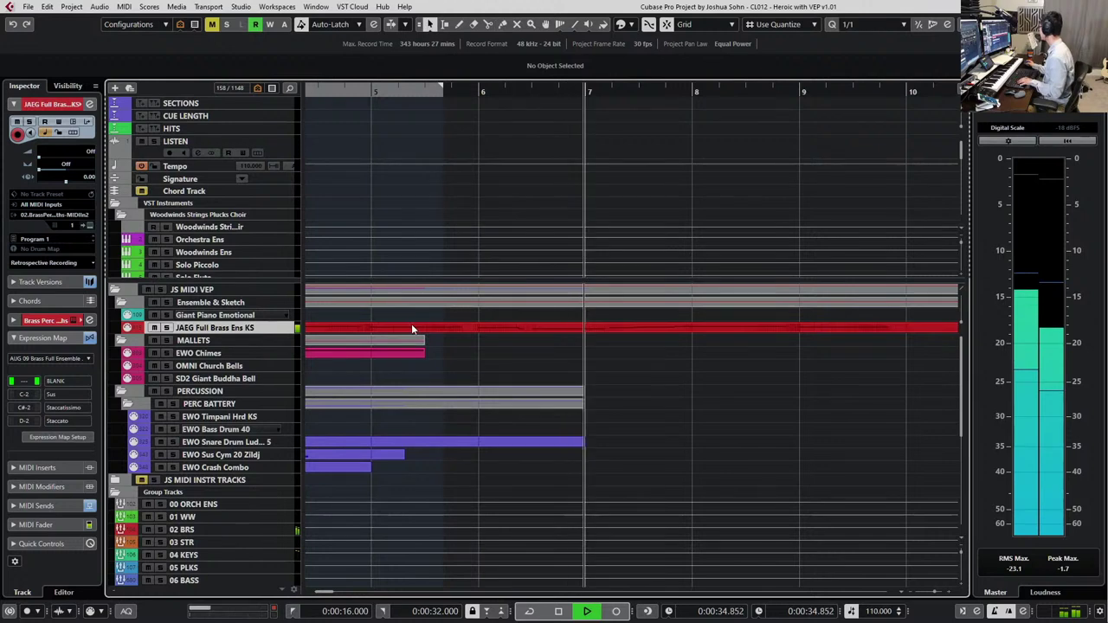
Open the merged brass part in the note editor and audition the first phrase from the A#3 at bar 2
double_click(478, 327)
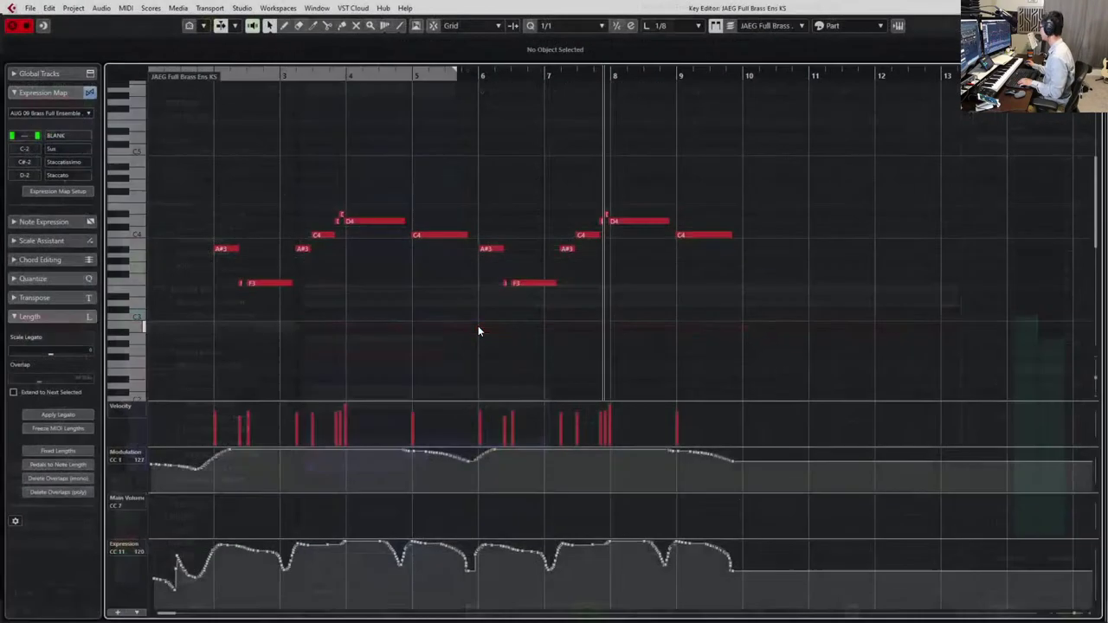
key("space")
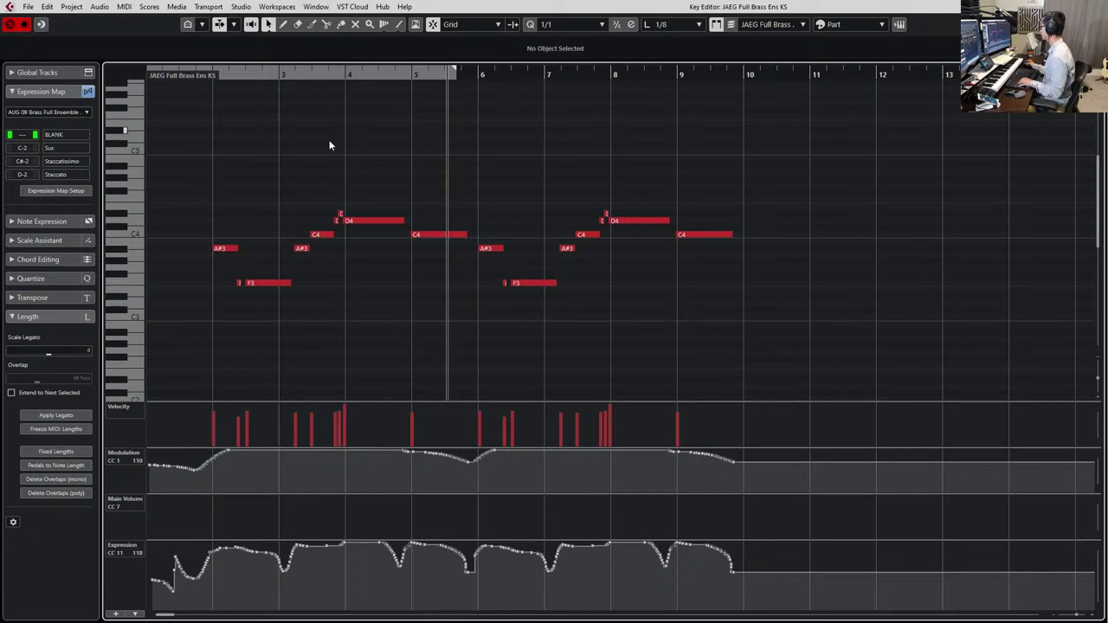
left_click_drag(355, 116, 168, 375)
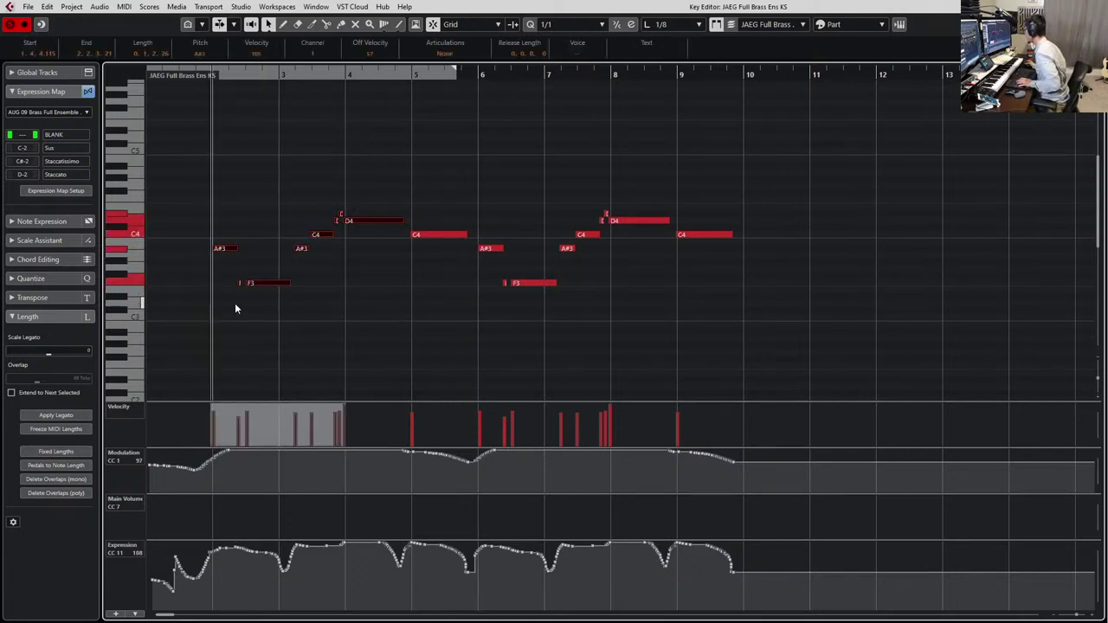
key("space")
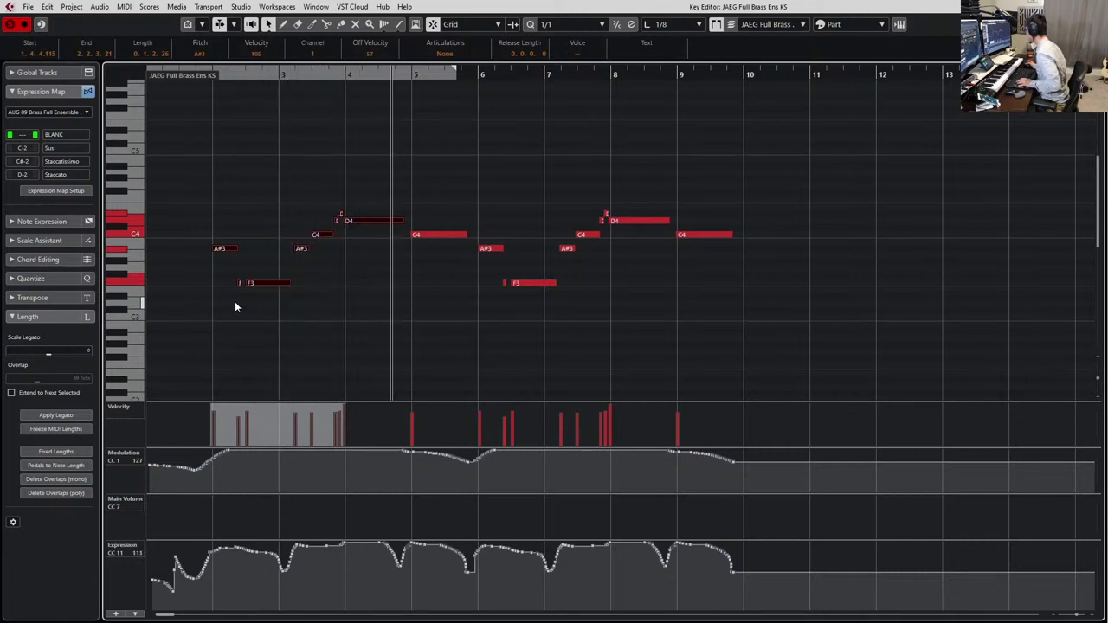
key("space")
Try raising the A#3 at bar 6 two semitones to C4 and audition it from bar 5
left_click(422, 234)
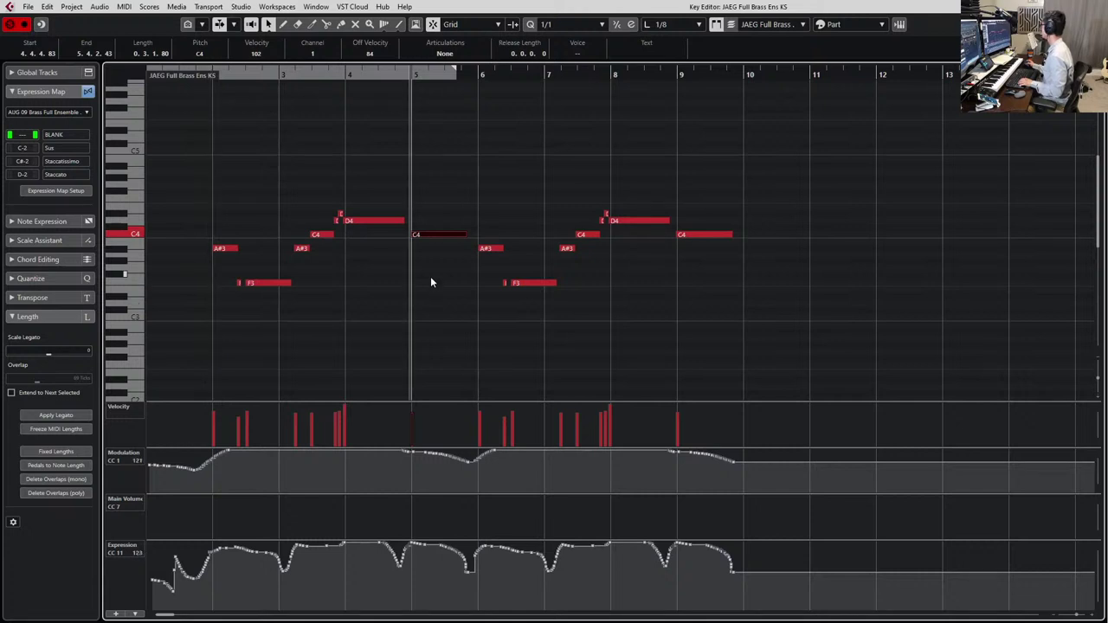
scroll(430, 279, "up", 2)
key("Right")
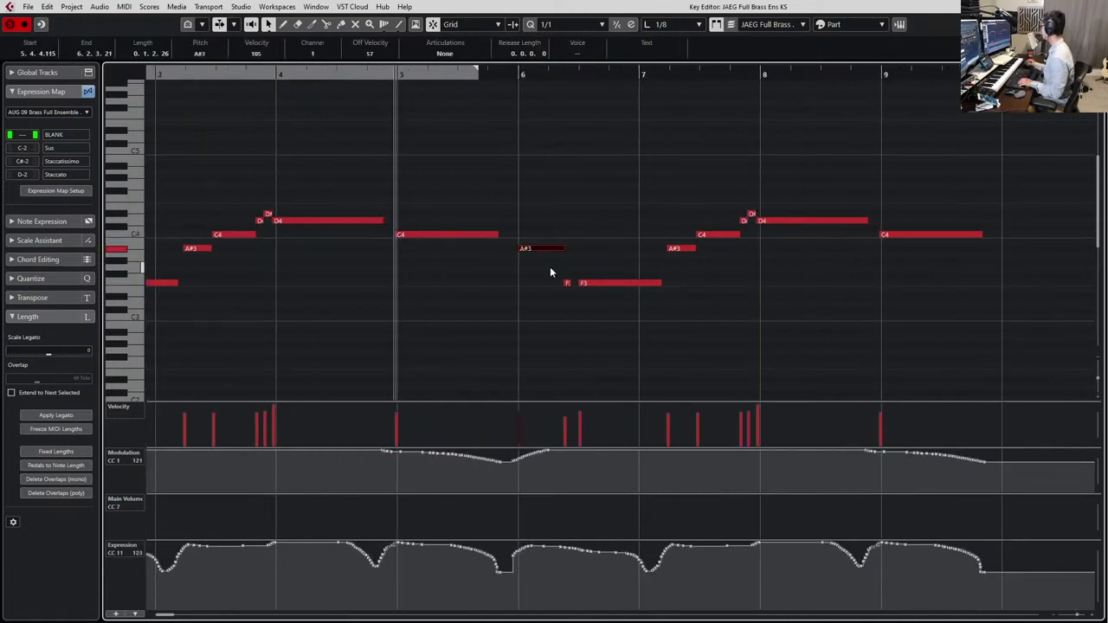
key("Up")
key("Up")
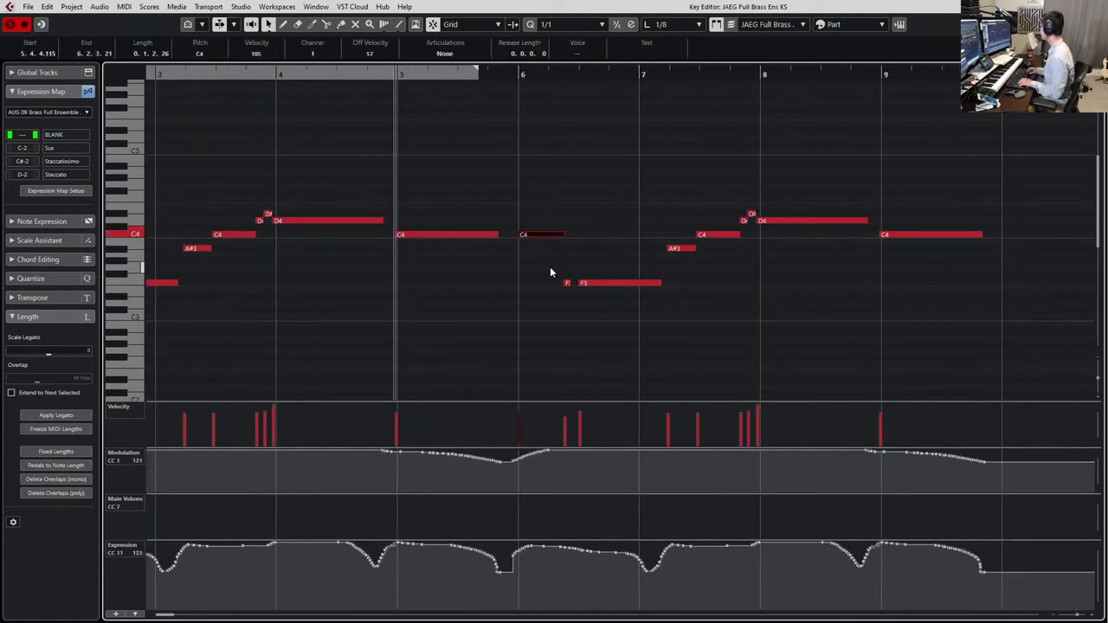
key("space")
key("space")
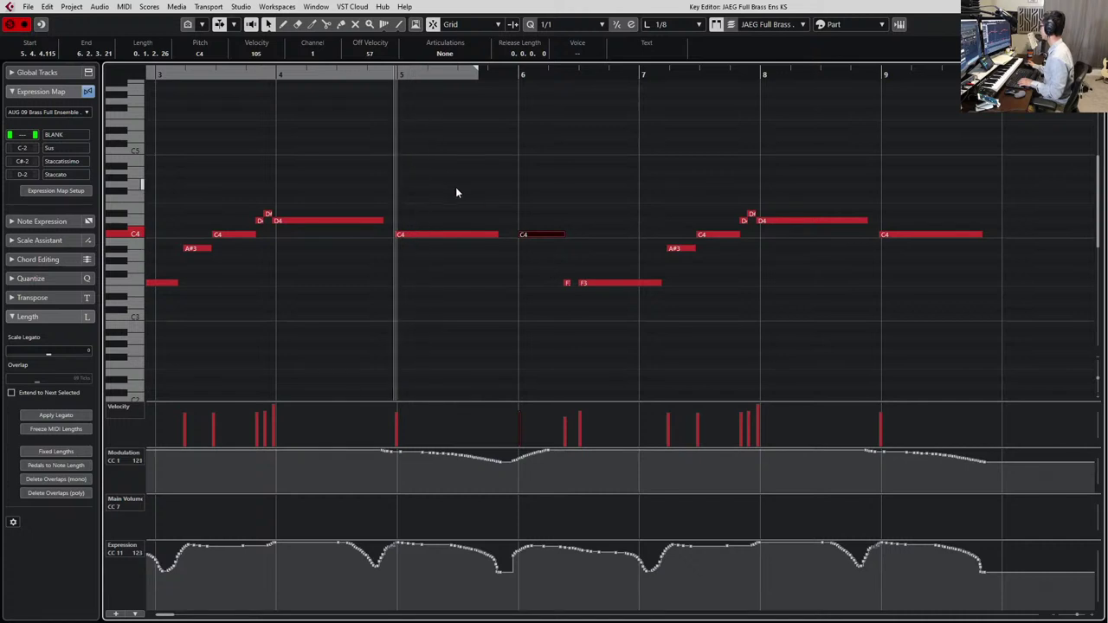
left_click_drag(455, 187, 338, 251)
key("ctrl+z")
Audition the brass melody from the D4 at bar 4 through the repeated phrase to the D4 at bar 8
key("l")
key("space")
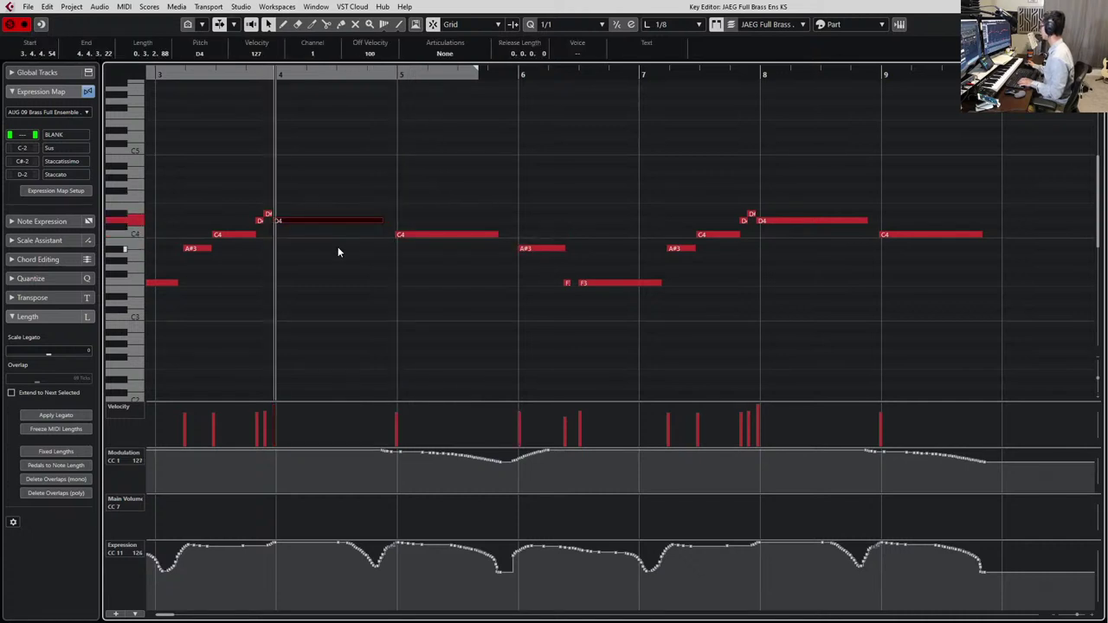
key("g")
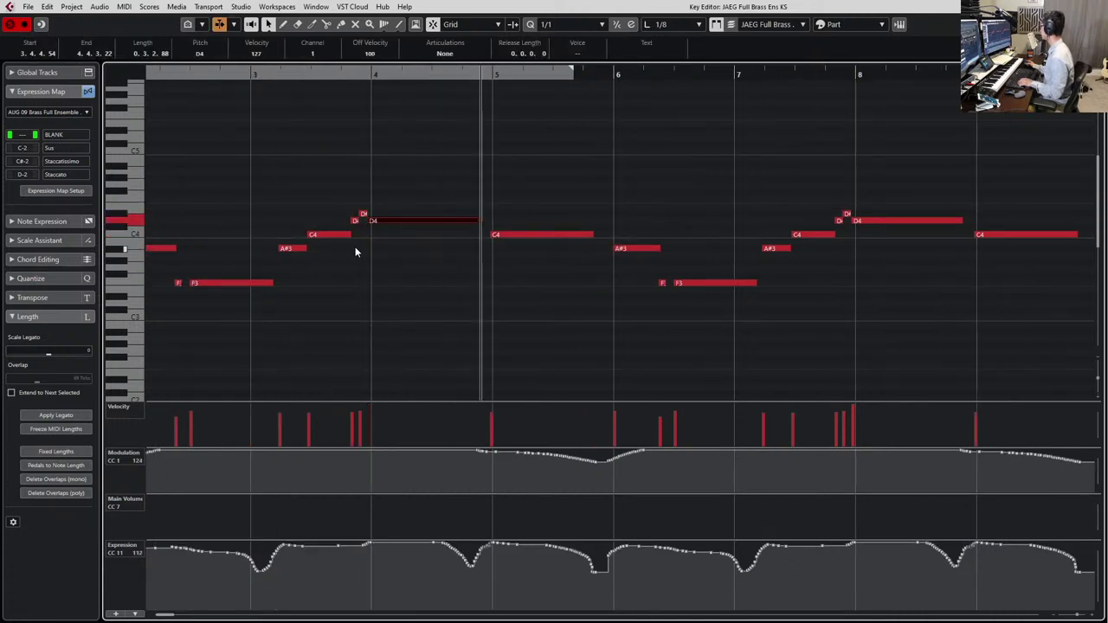
scroll(433, 263, "down", 3)
scroll(383, 269, "up", 2)
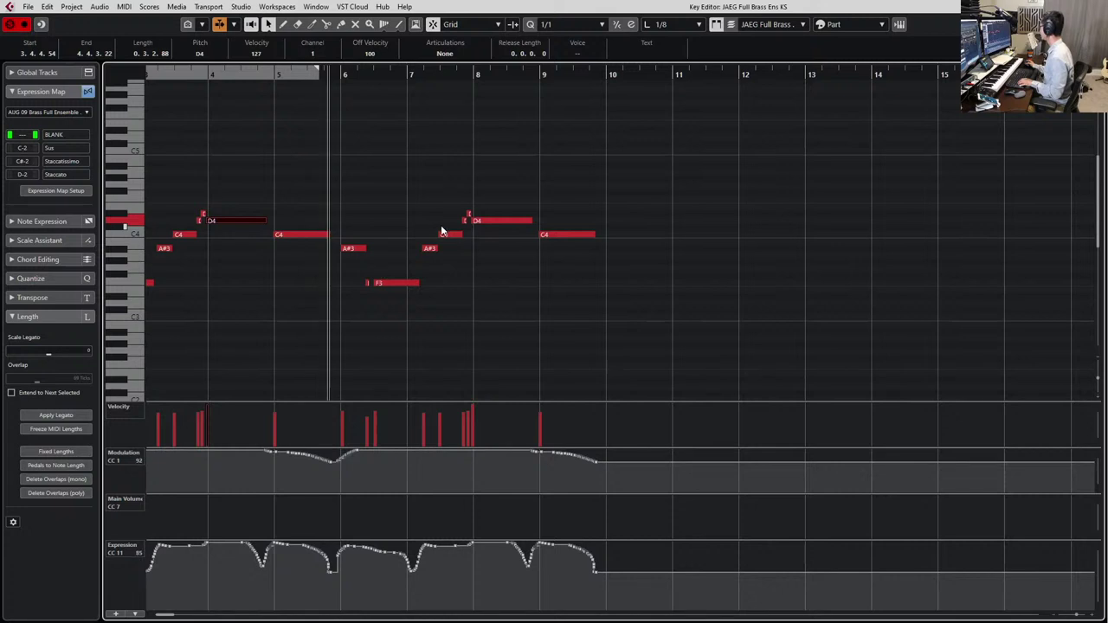
scroll(488, 239, "up", 5)
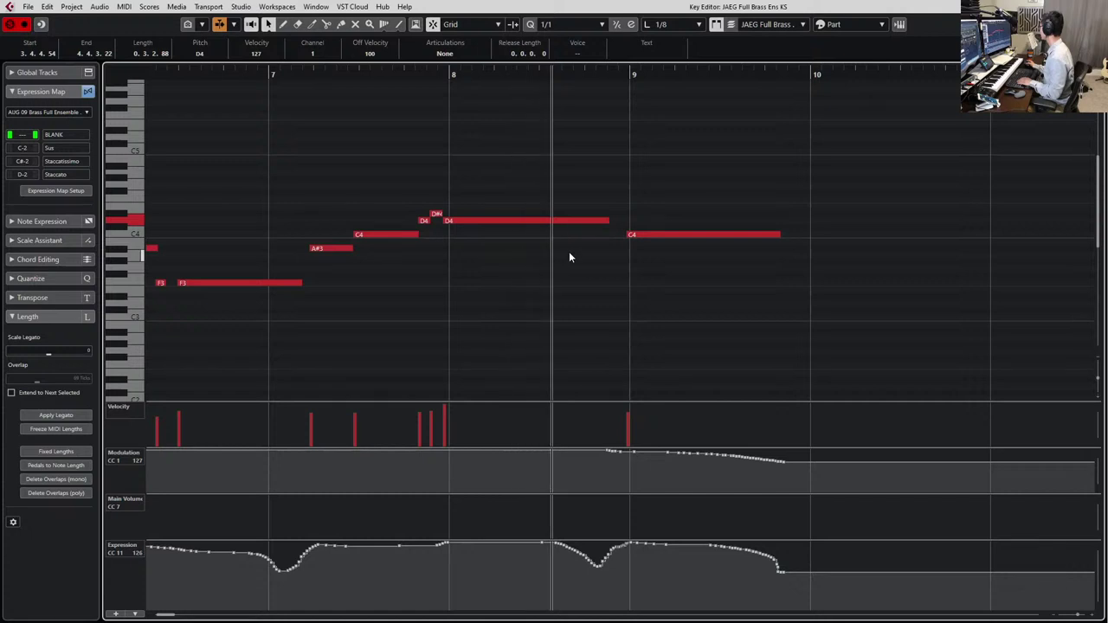
key("space")
Shorten the long D4 at bar 8 to a length of 0.2.2.88 and set the quantize grid to 1/8
left_click(596, 221)
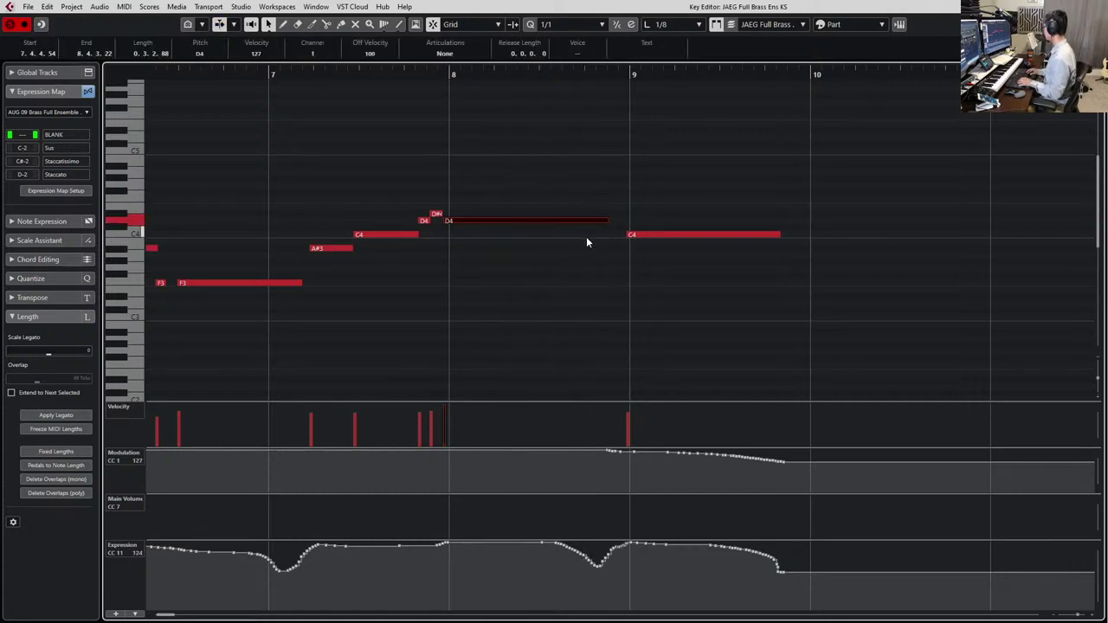
key("alt+shift+Left")
key("alt+shift+Left")
key("alt+4")
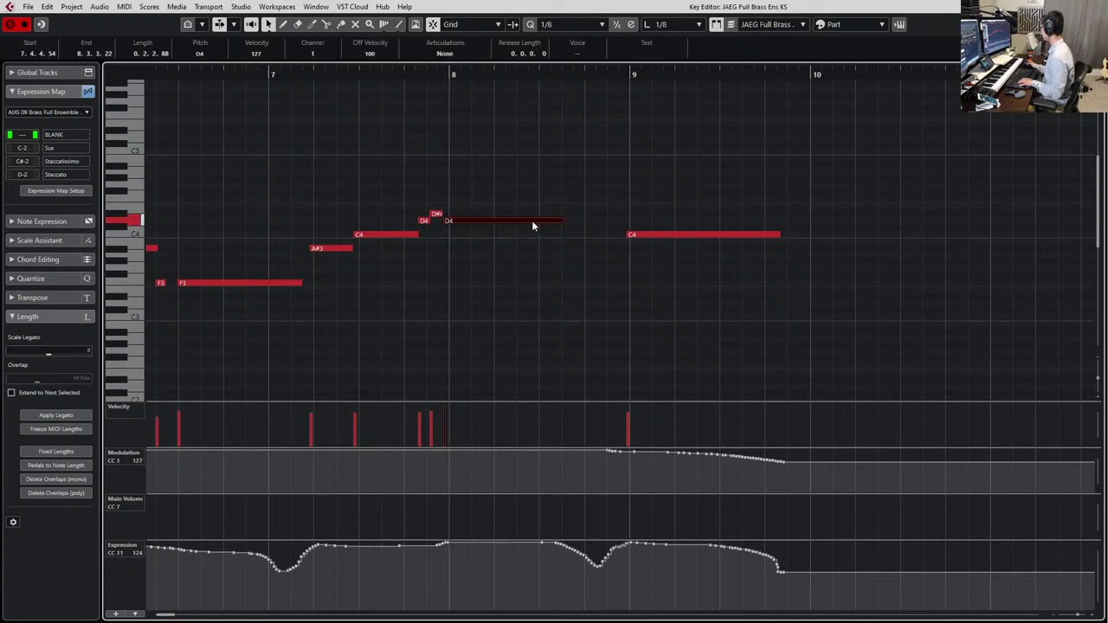
Paste a copy of the long D4 at 8.4.3.0 and shorten it to 0.0.1.96, just before the C4 at bar 9
key("ctrl+c")
left_click(601, 76)
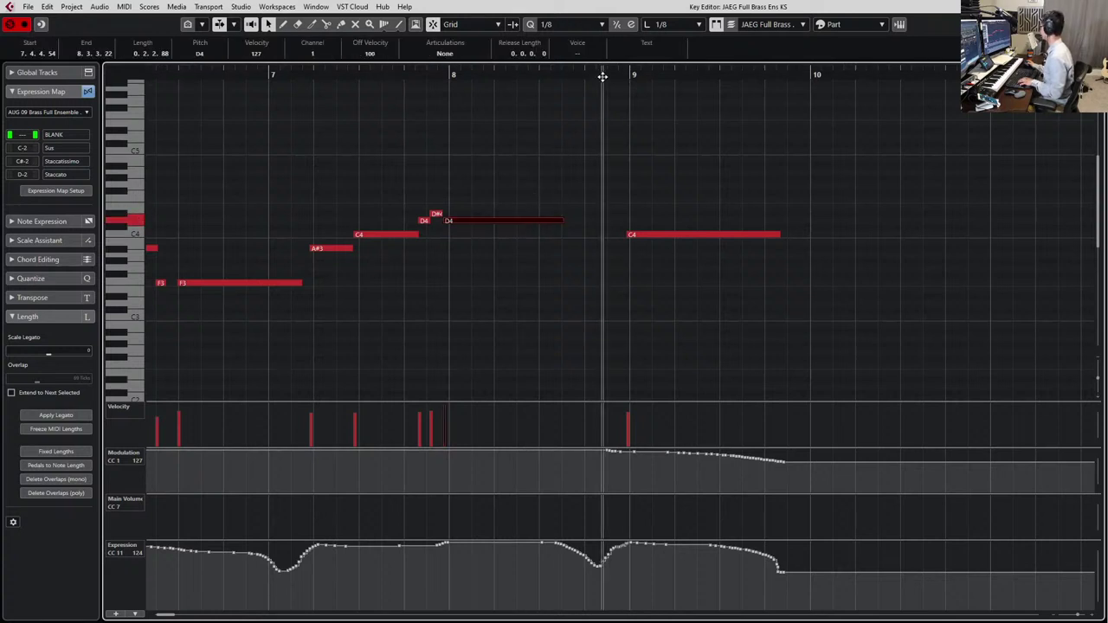
key("ctrl+v")
left_click_drag(725, 220, 626, 220)
Audition the added pickup note from the start of the long D4 at bar 8
left_click_drag(588, 182, 516, 265)
key("l")
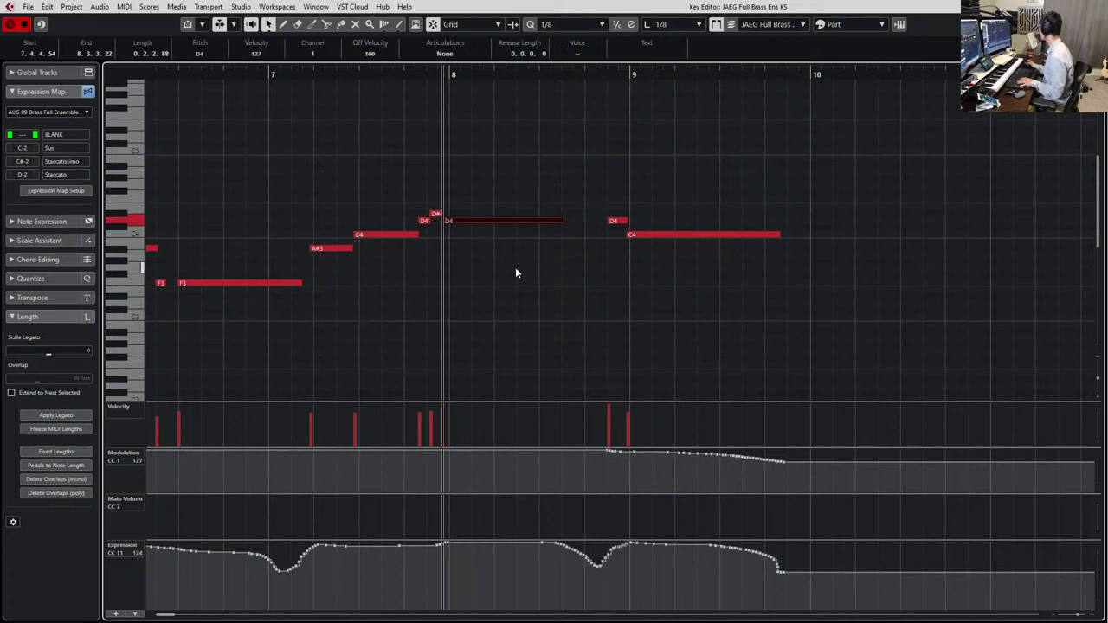
key("space")
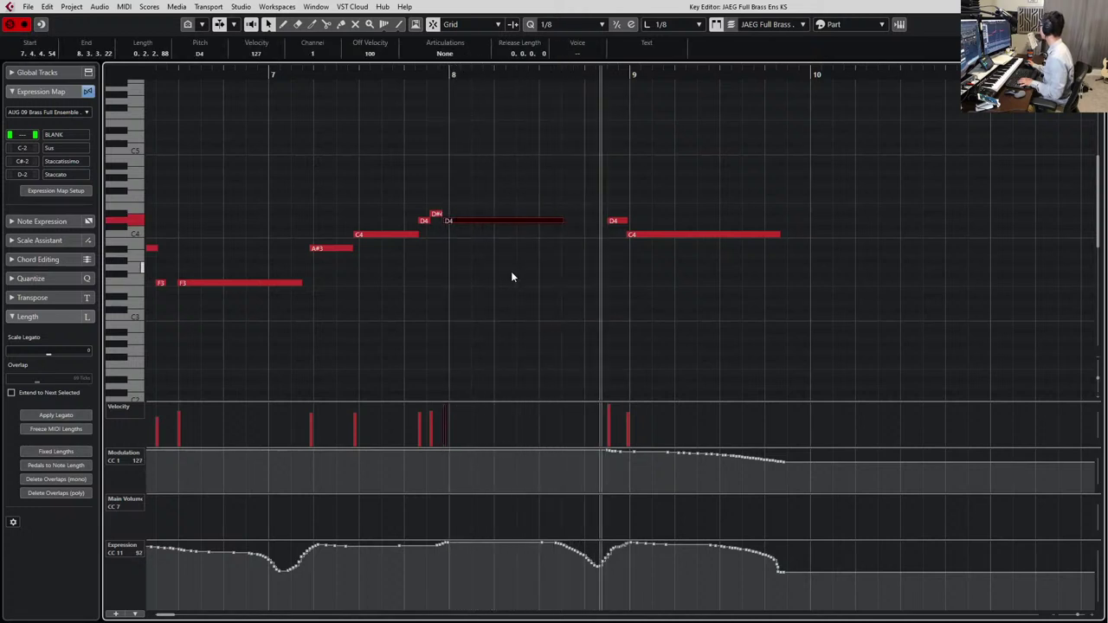
key("space")
Raise the short D4 just before bar 9 to F4
left_click_drag(569, 181, 613, 229)
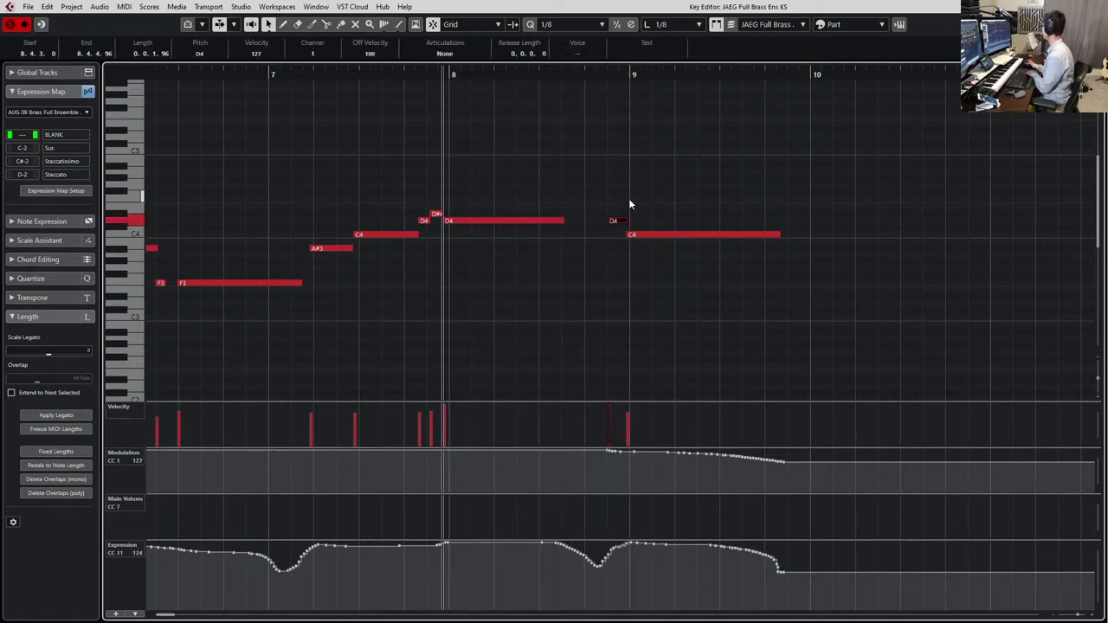
key("Up")
key("Up")
key("Up")
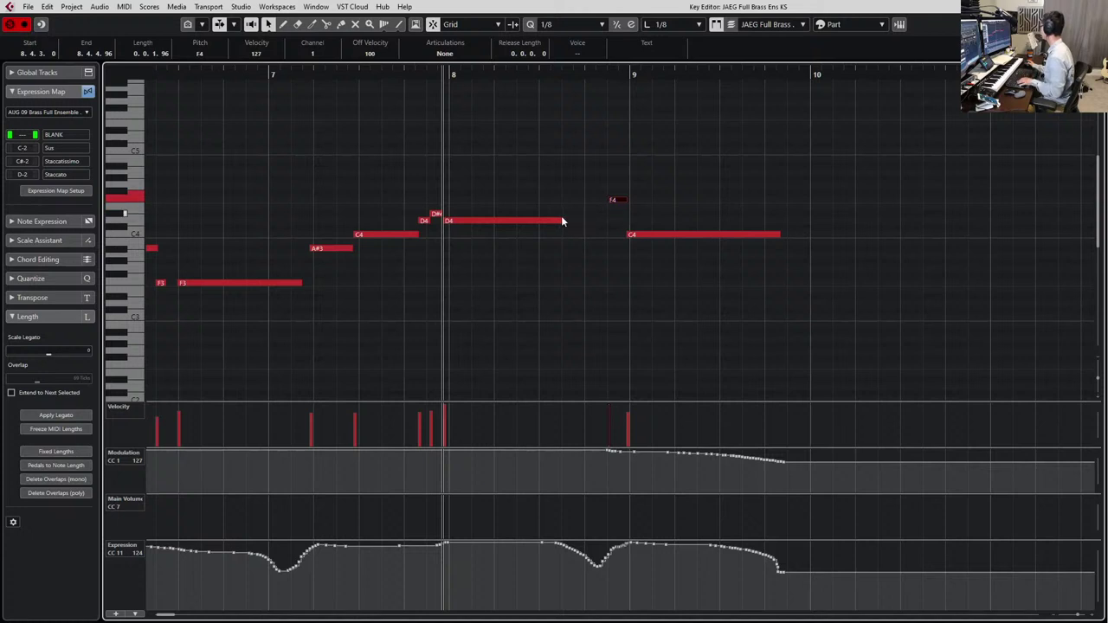
Lengthen the long D4 at bar 8 so that it ends at 8.4.2.109, just before the F4
left_click_drag(559, 221, 601, 221)
left_click(611, 200)
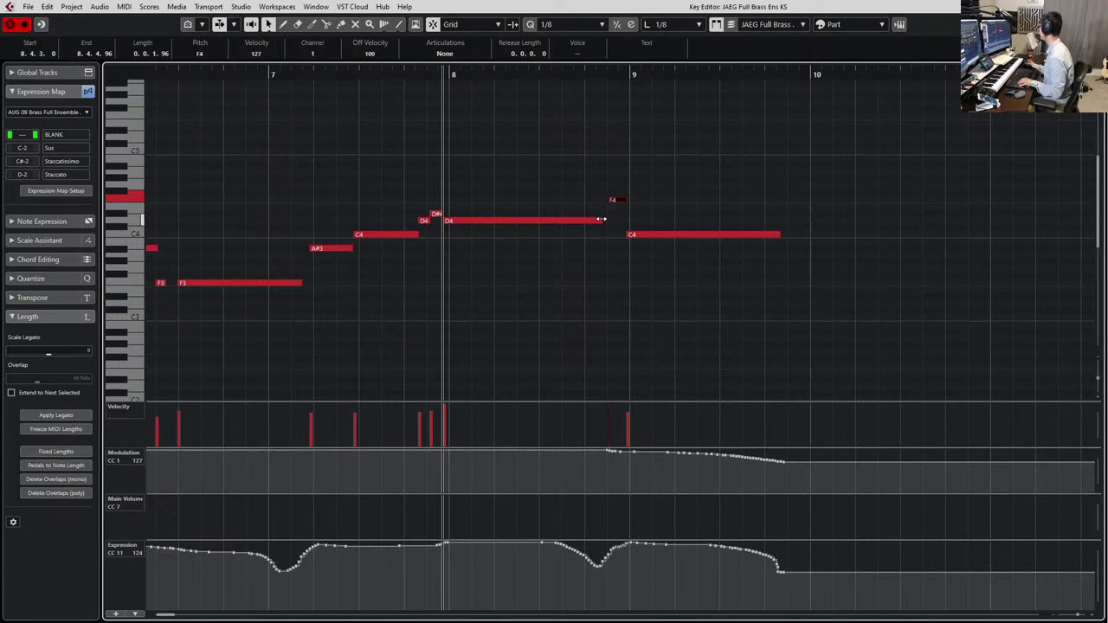
left_click(604, 221)
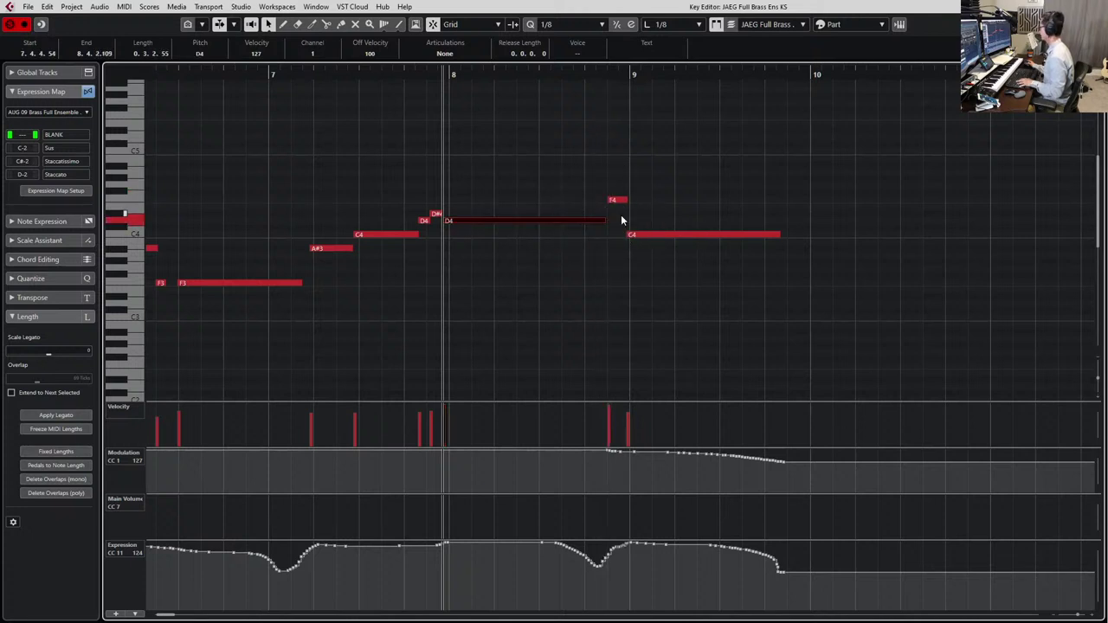
Shorten the long D4 at bar 8 so that it ends at 8.4.1.76, and audition the gap before the F4
key("space")
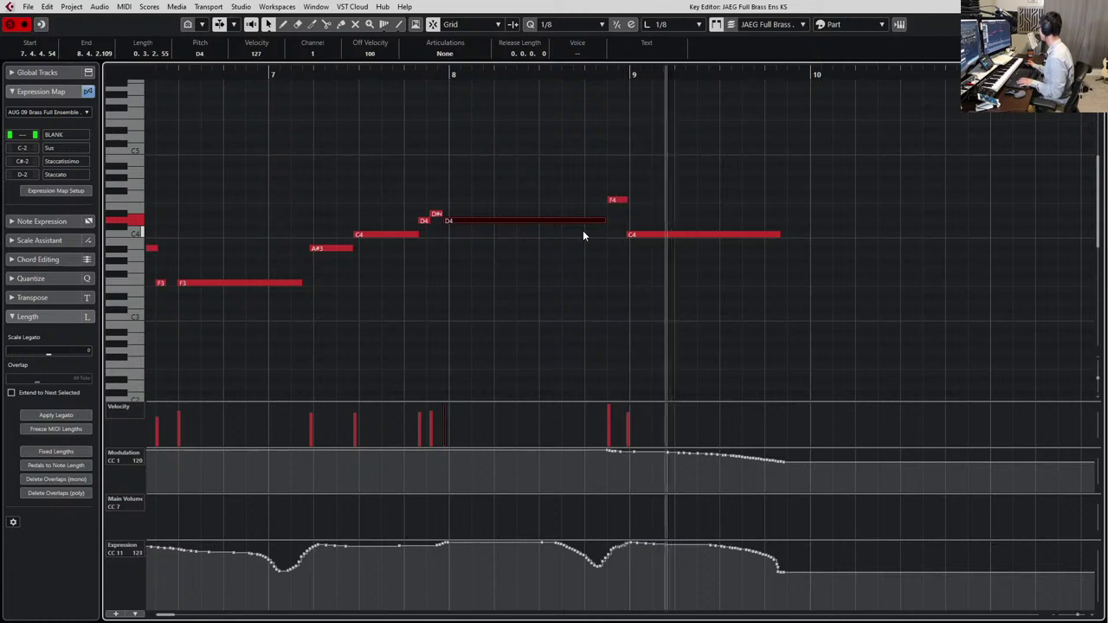
key("space")
left_click_drag(605, 221, 596, 219)
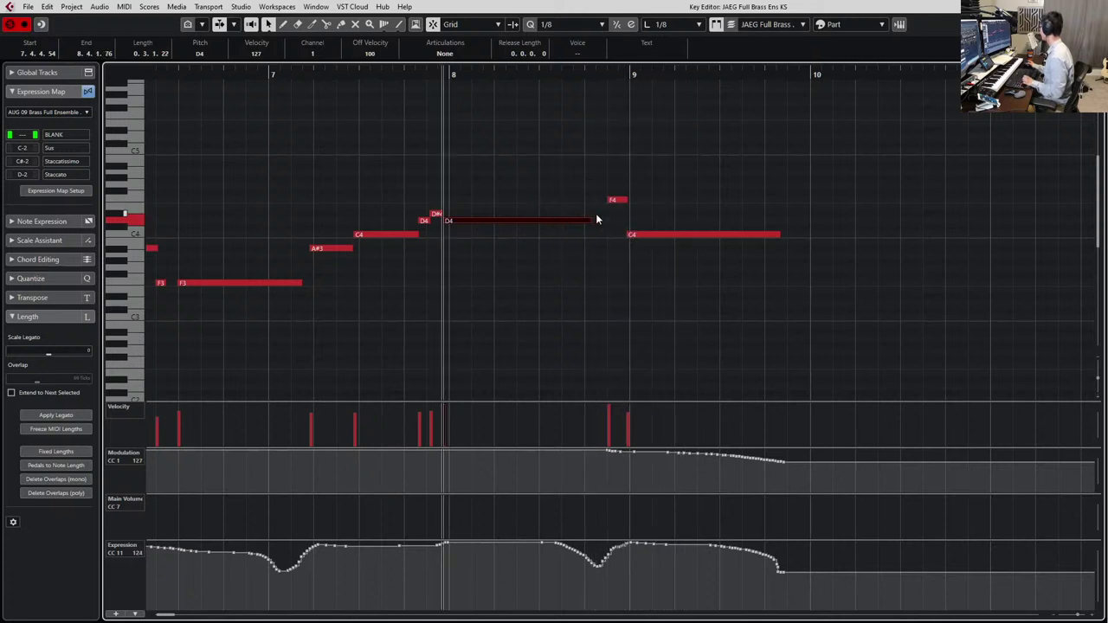
key("space")
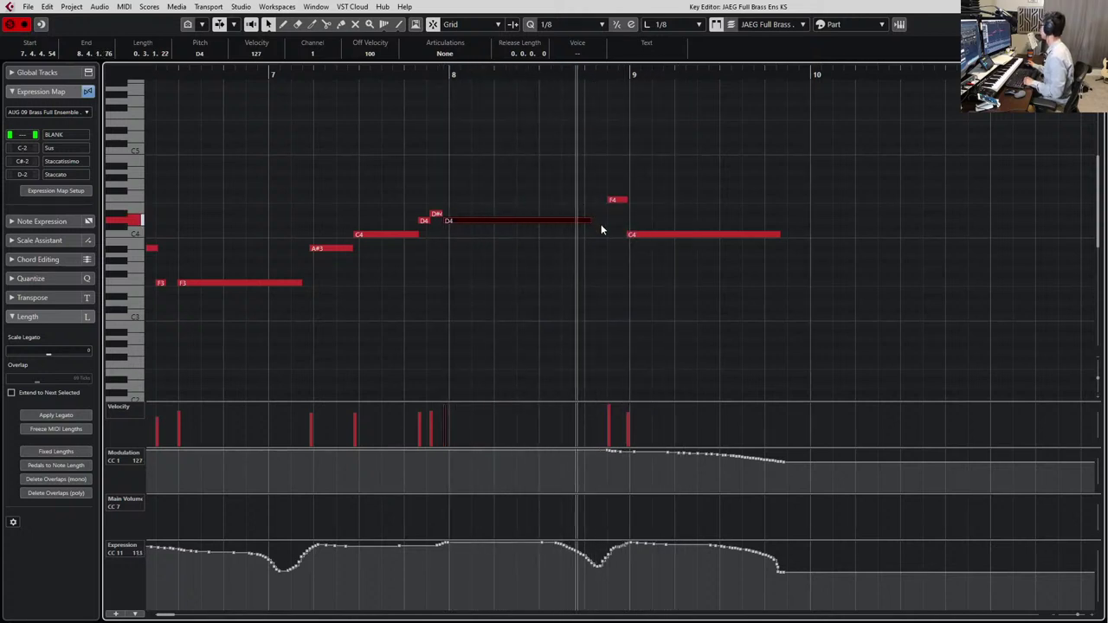
key("space")
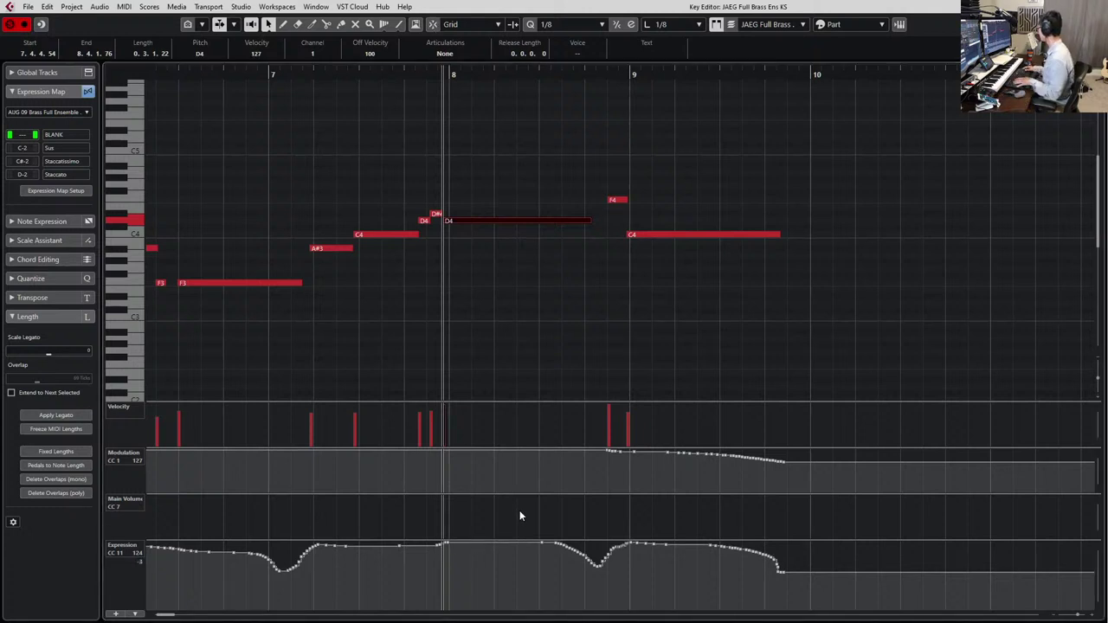
Play through from bar 7 and re-record the modulation and expression curves under the long D4 in bar 8
left_click(540, 342)
key("KP_Subtract")
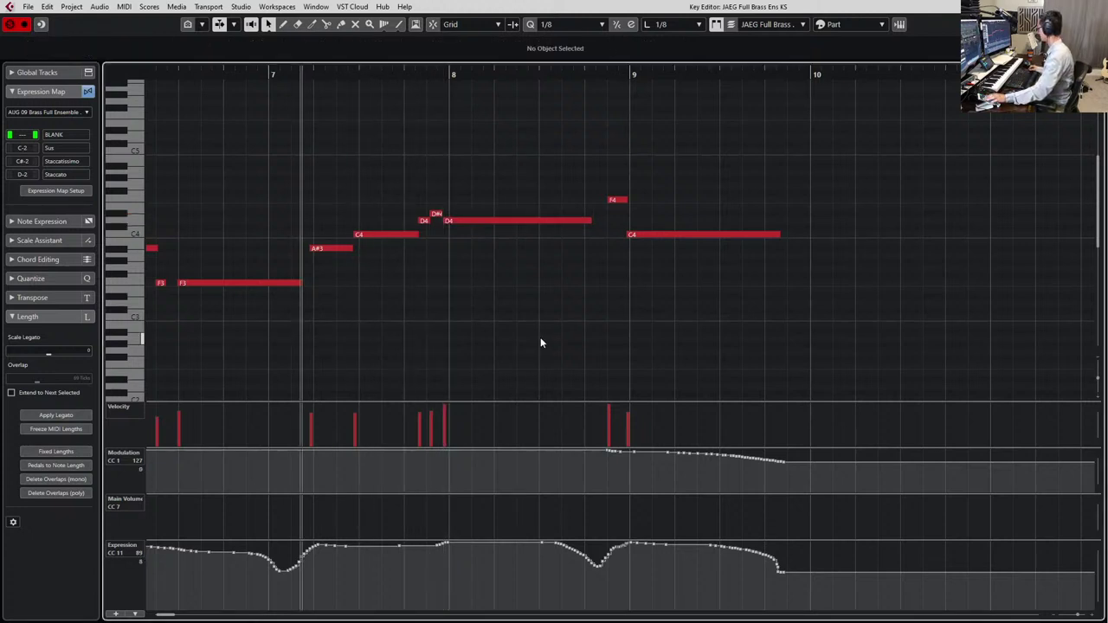
key("space")
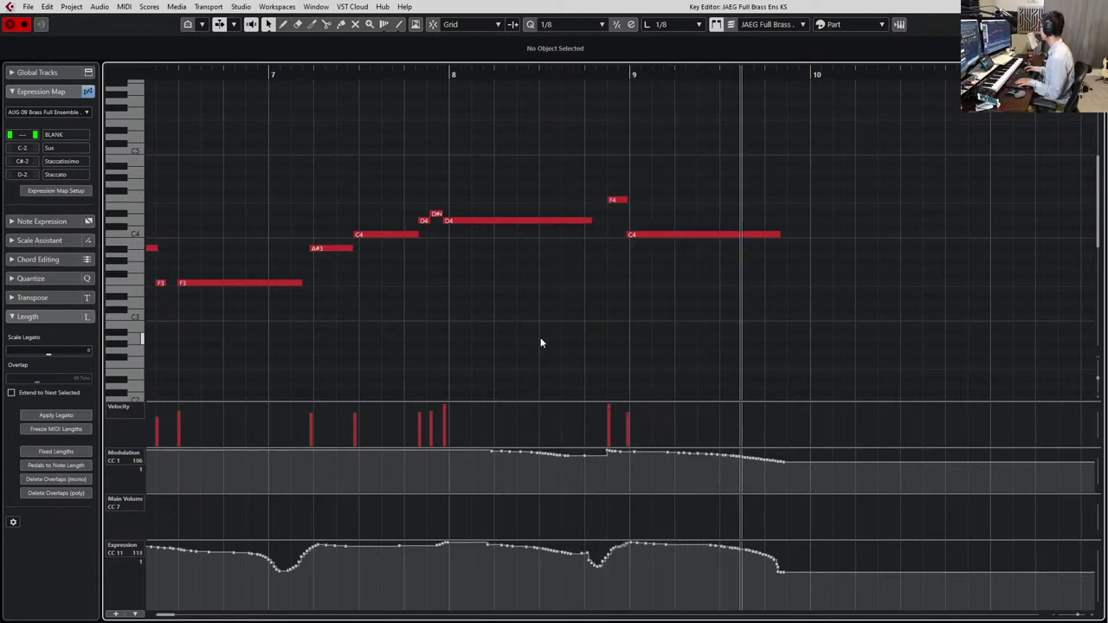
key("space")
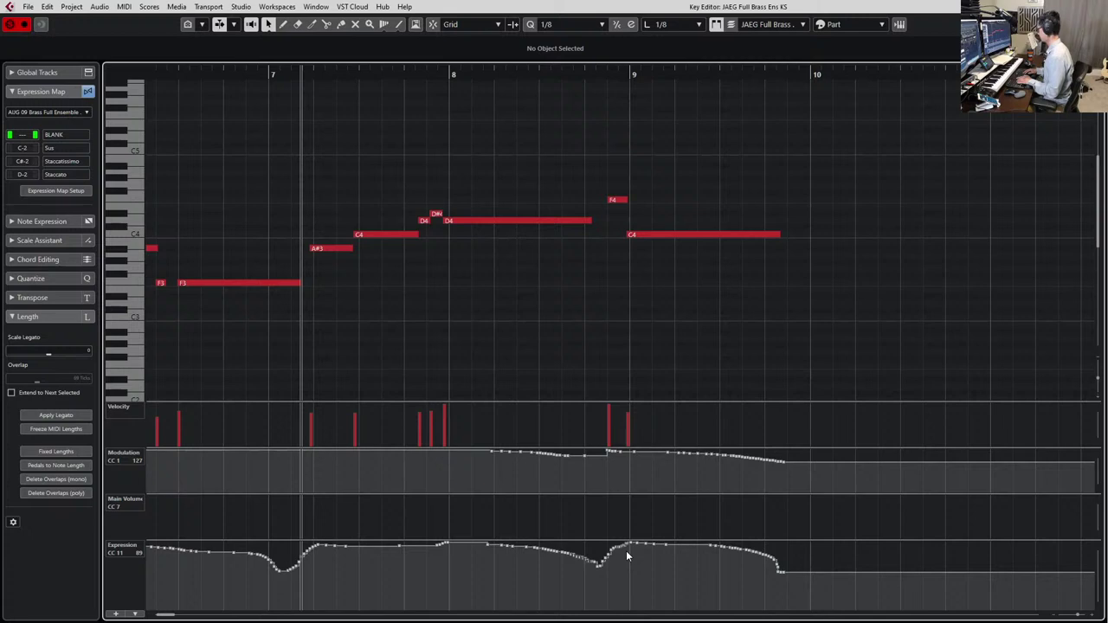
Return from the note editor to the project arrangement and audition the cue from bar 4
key("Return")
key("g")
key("g")
key("g")
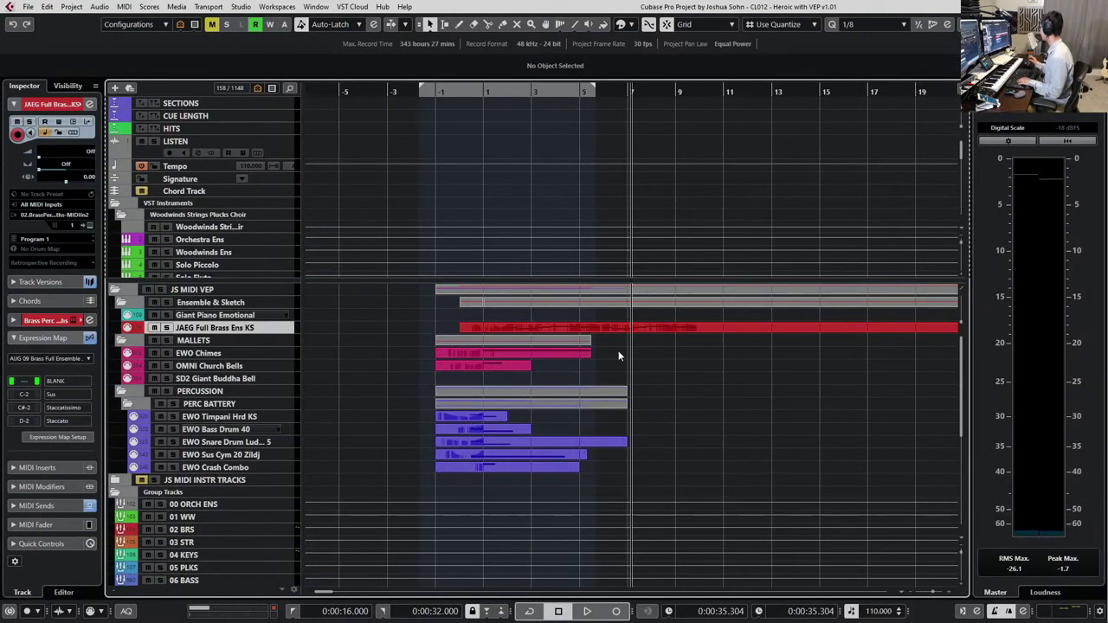
key("KP_Subtract")
key("KP_Subtract")
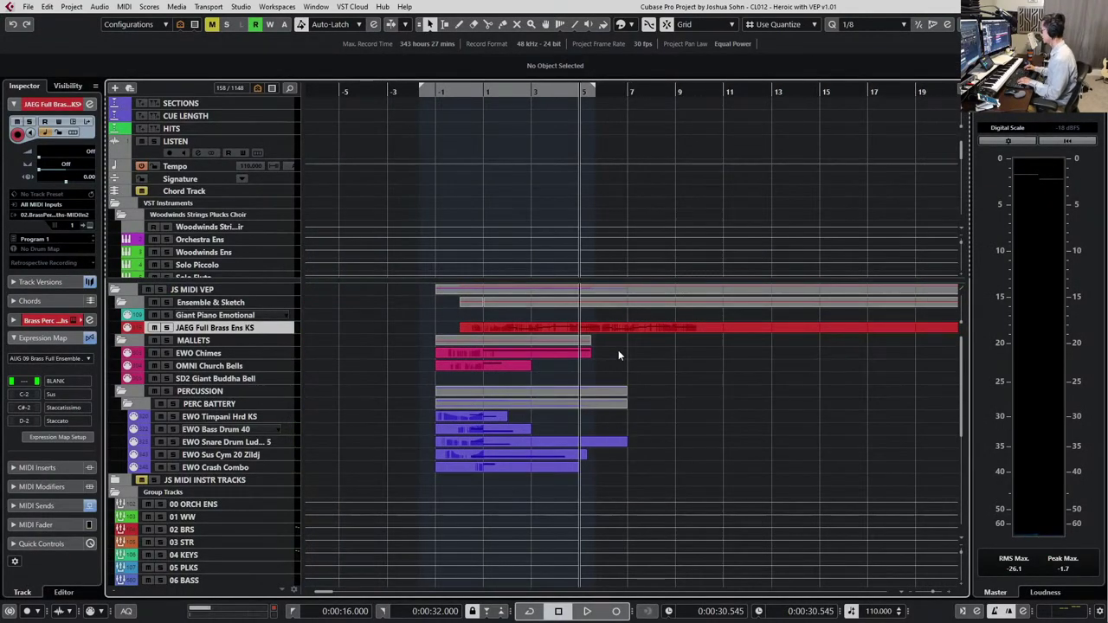
key("h")
key("h")
key("h")
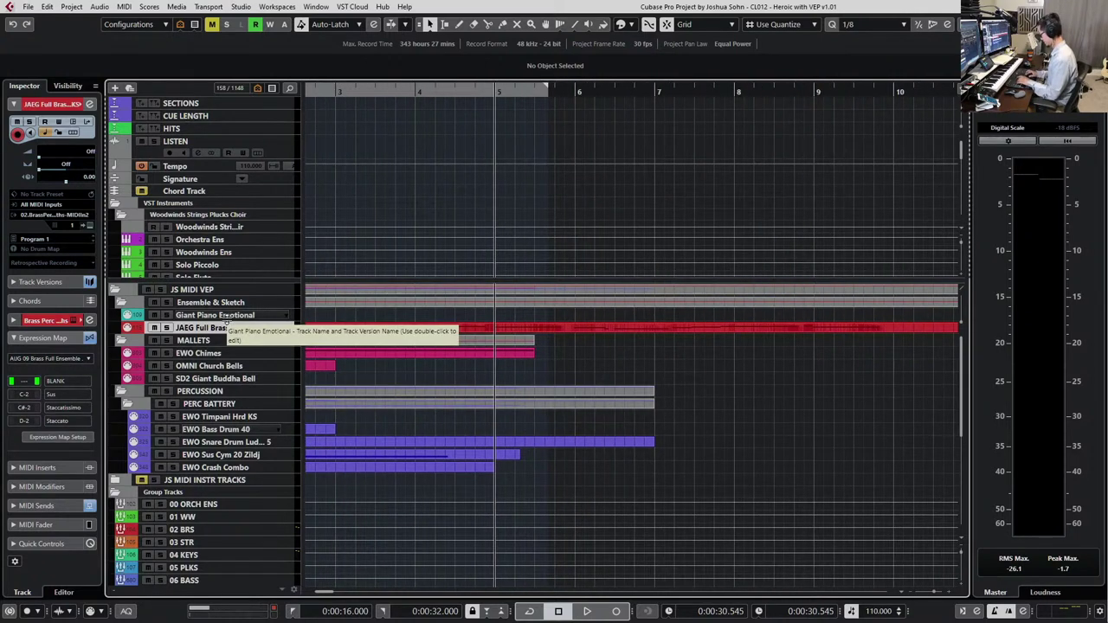
key("KP_Subtract")
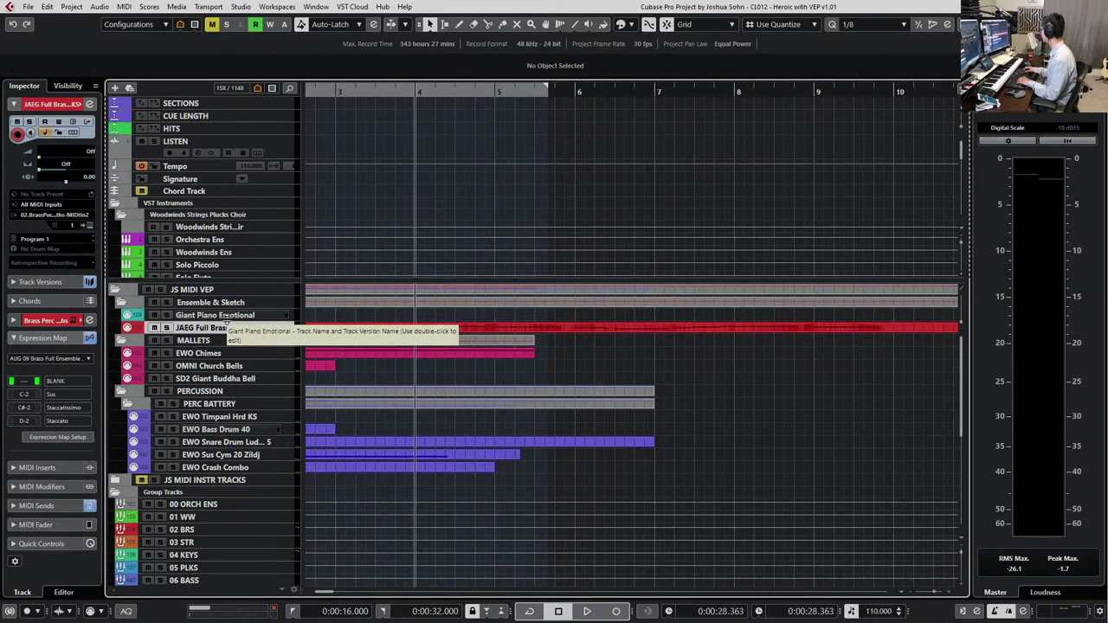
key("space")
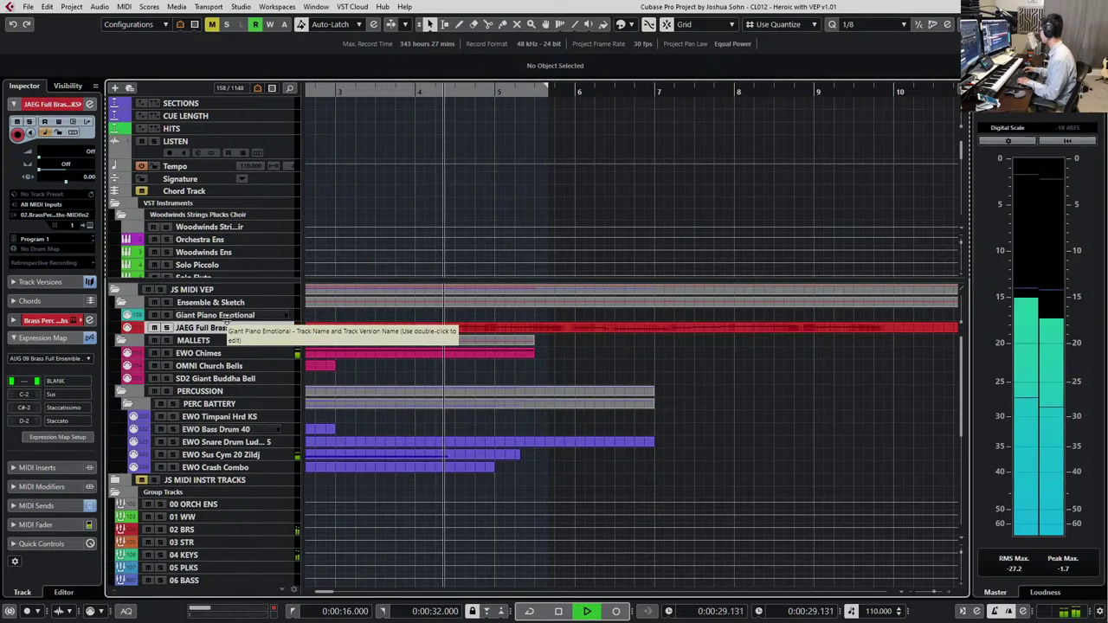
key("g")
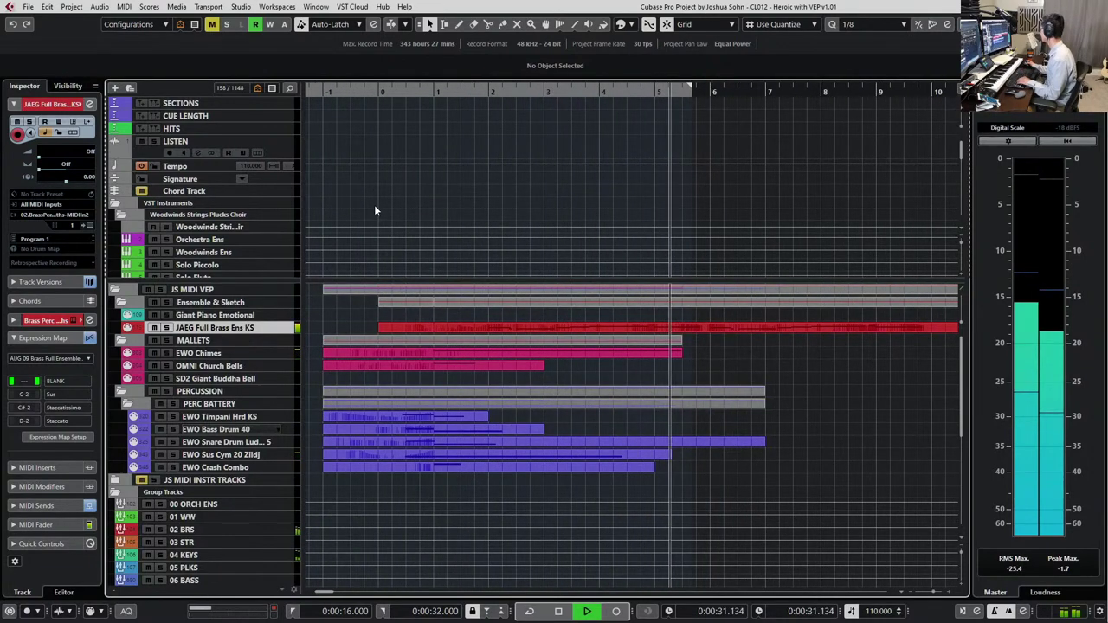
key("space")
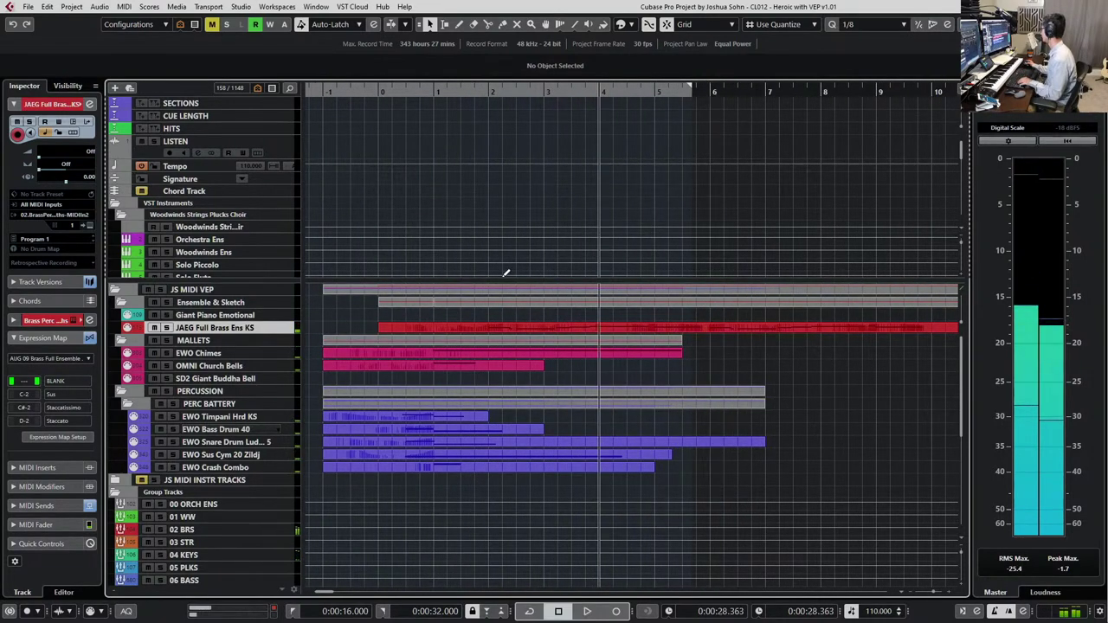
Move the playhead back to bar 1 with the whole cue in view
key("g")
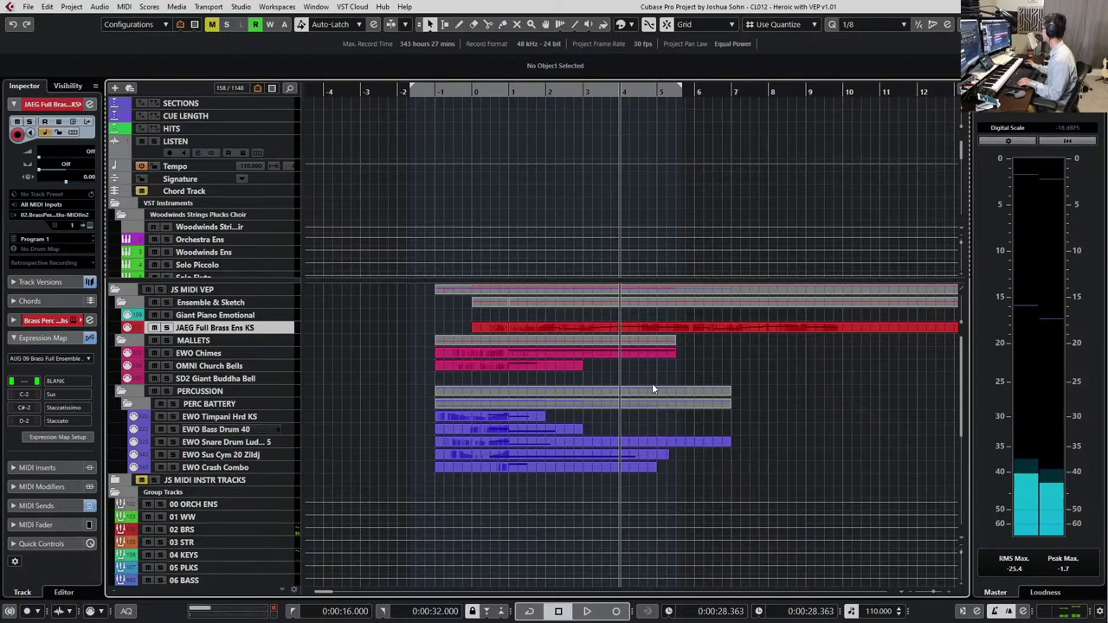
scroll(651, 386, "right", 1)
key("KP_Subtract")
key("KP_Subtract")
key("KP_Subtract")
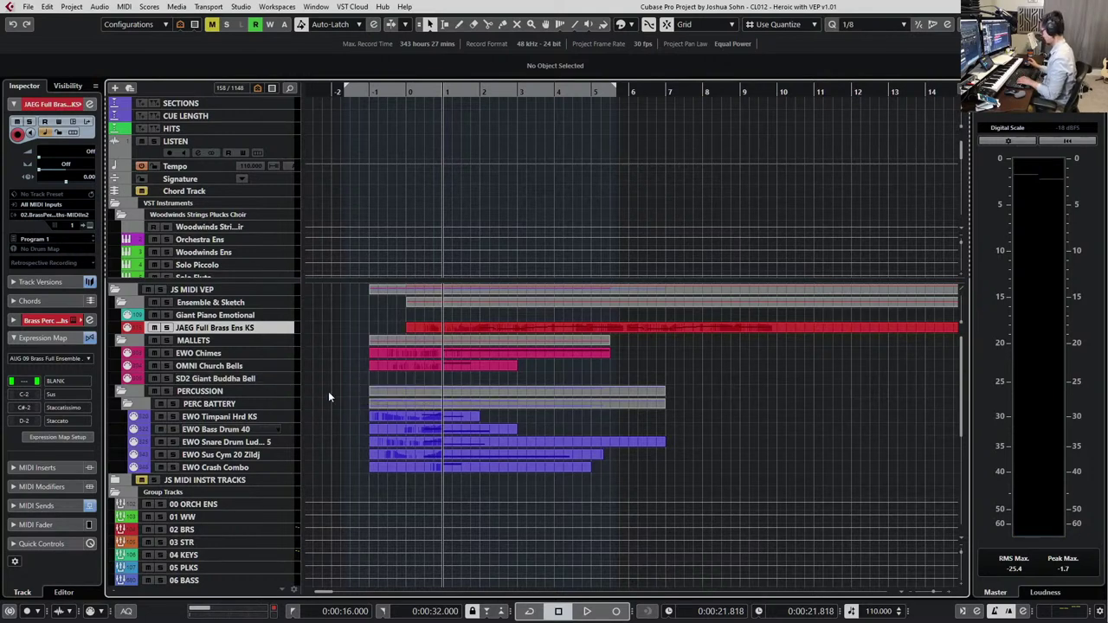
Search the tracks for "Tuba" and show EWO Solo Tuba KS from the JS MIDI VEP brass folder
key("ctrl+f")
type("bra")
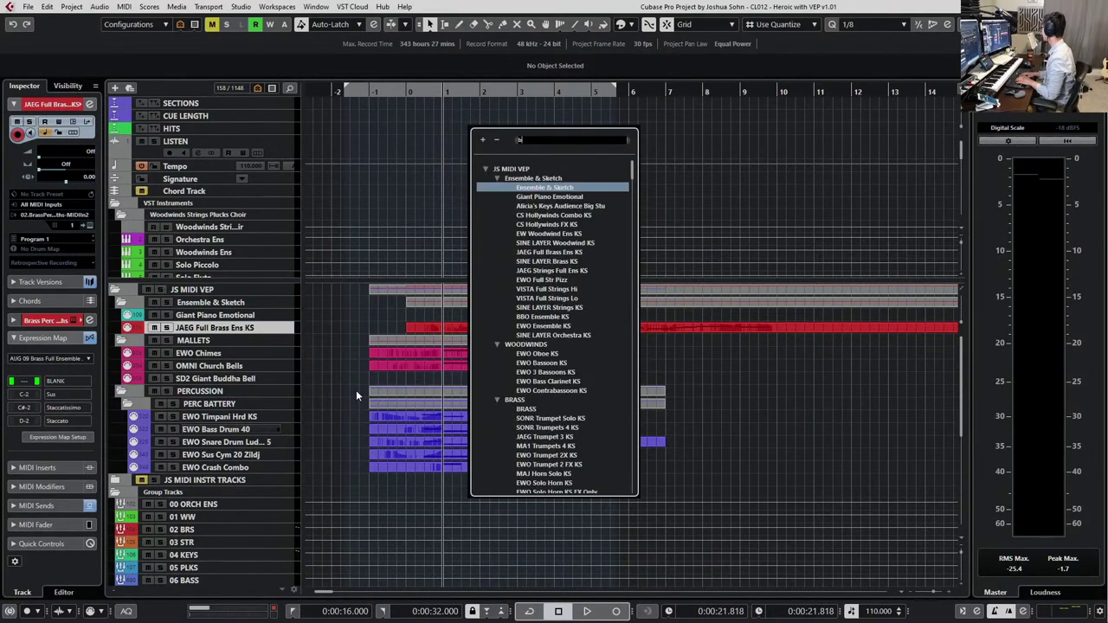
key("BackSpace")
key("BackSpace")
key("BackSpace")
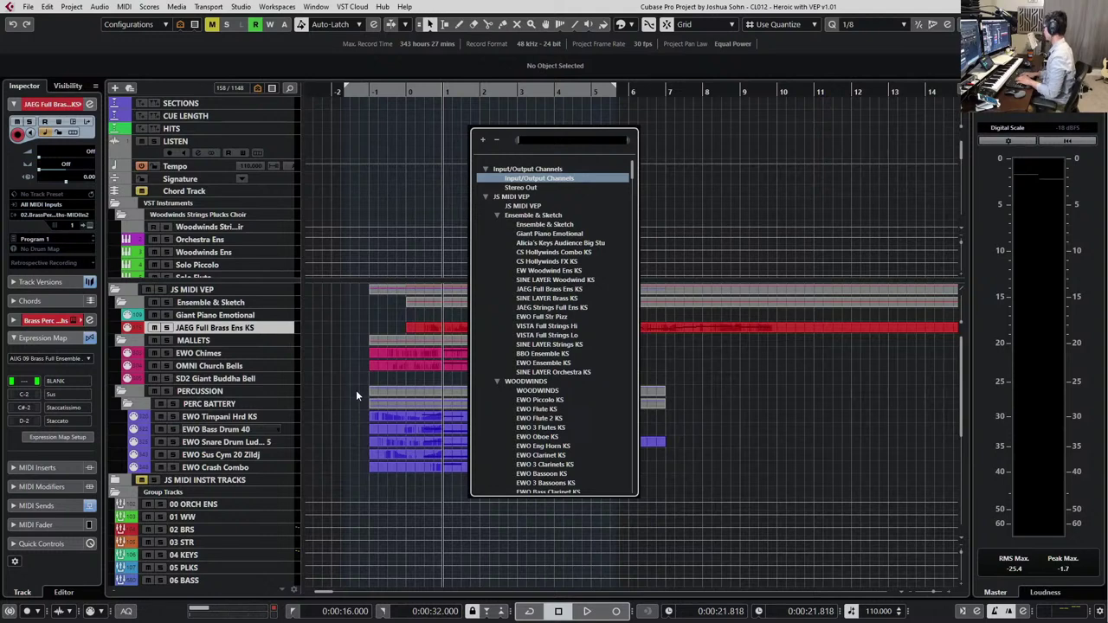
type("Tuba")
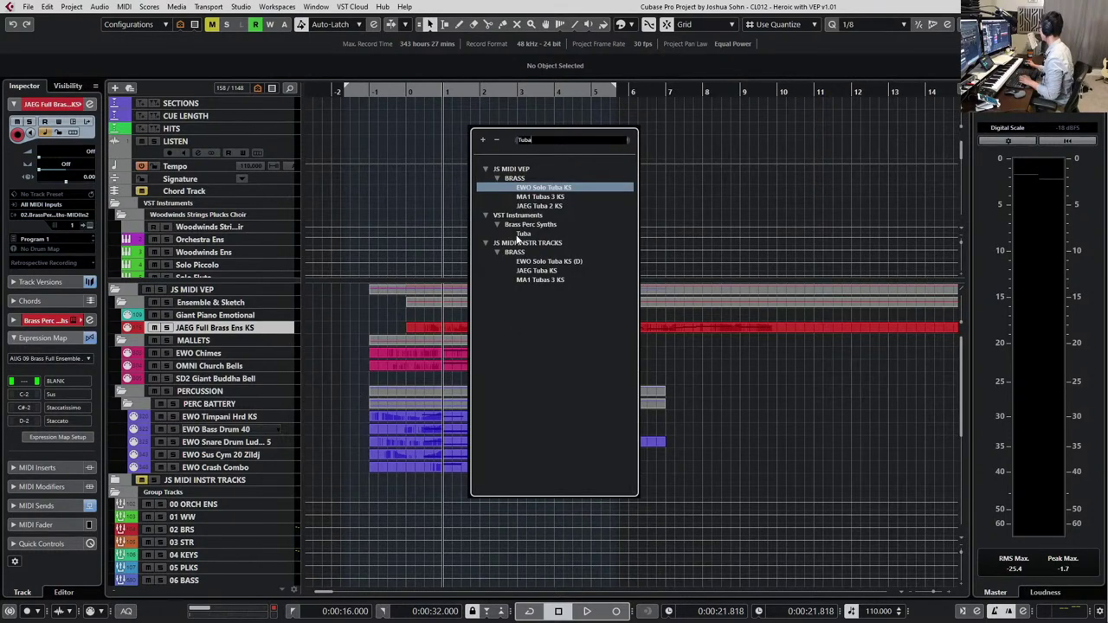
left_click(562, 189)
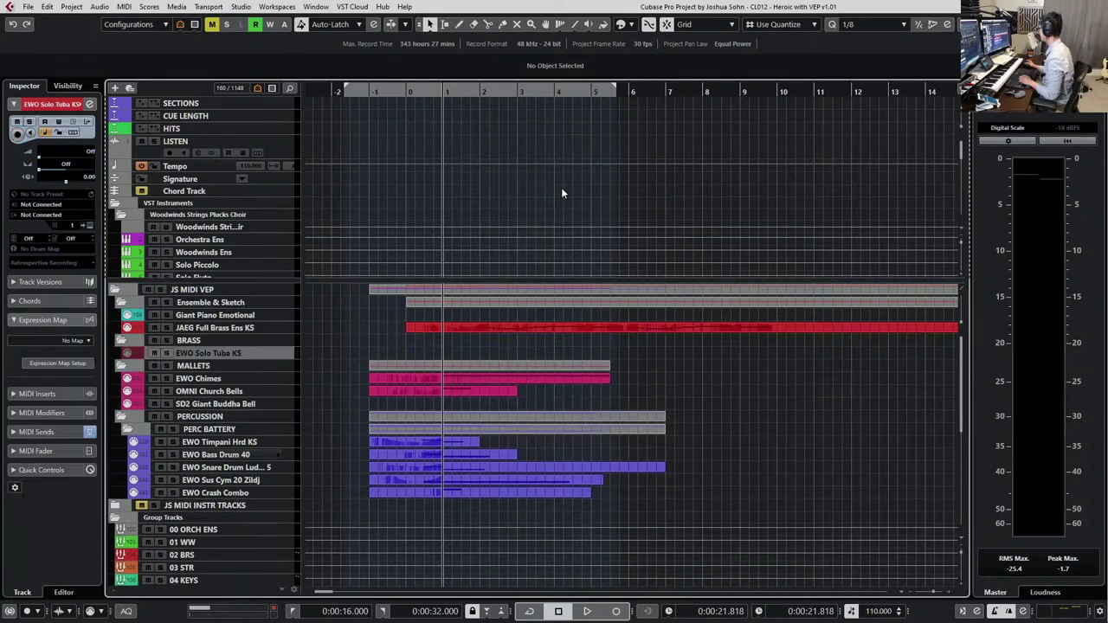
Show the JAEG Horn 6 KS and SONR Horns 6 KS tracks from the JS MIDI VEP brass folder
key("ctrl+f")
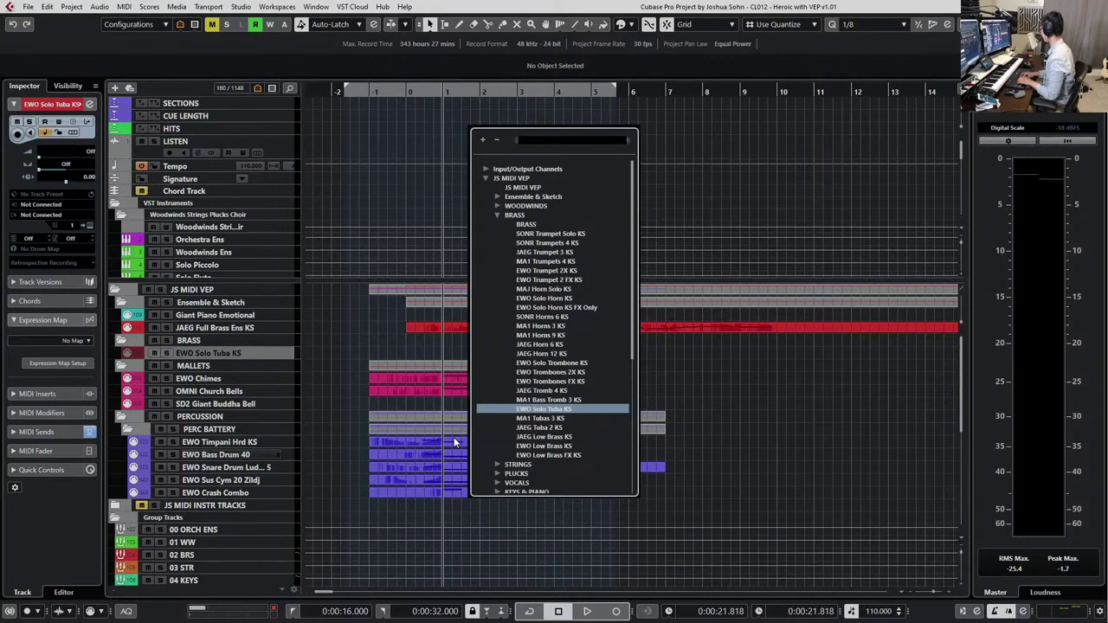
left_click(541, 344)
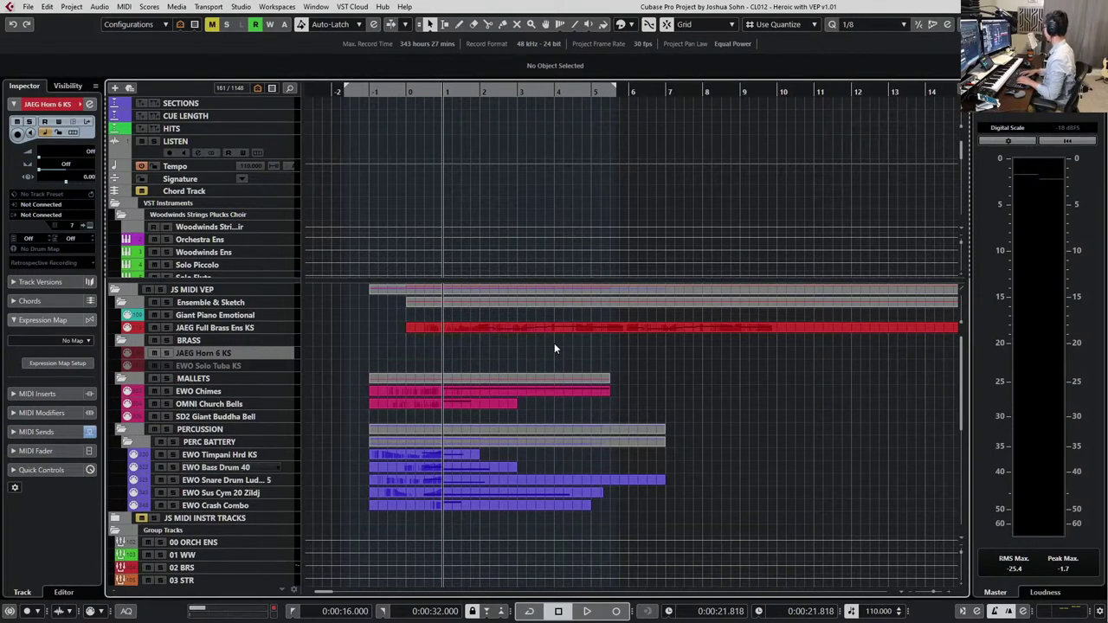
key("ctrl+f")
key("Up")
key("Up")
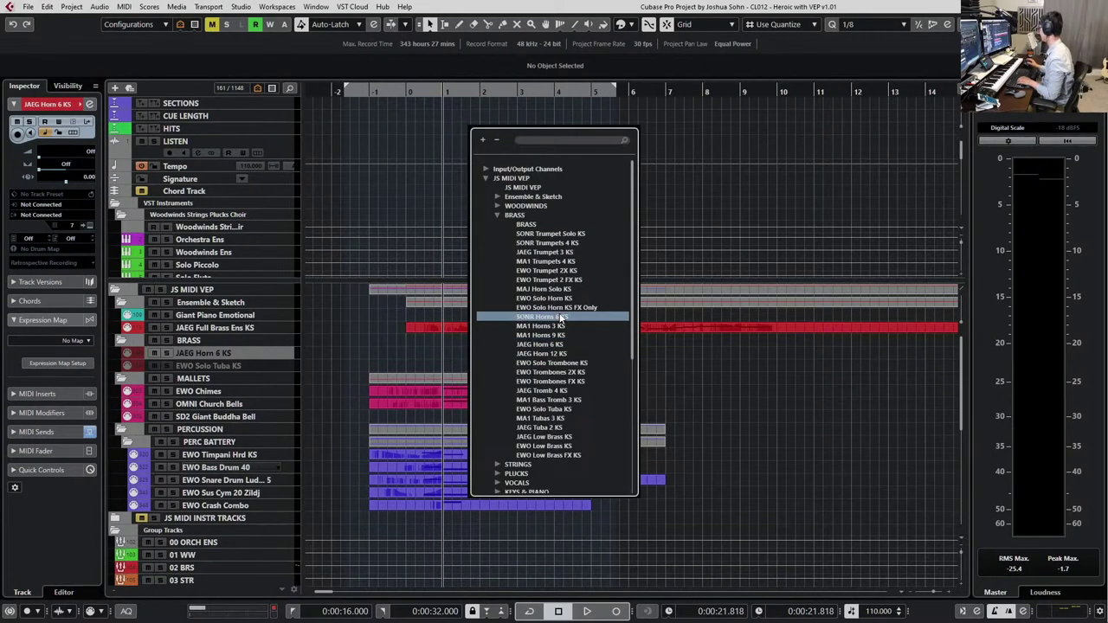
key("Return")
Search for "maj" to show the MAJ Horn Solo KS track, and enable all four added brass tracks
key("ctrl+f")
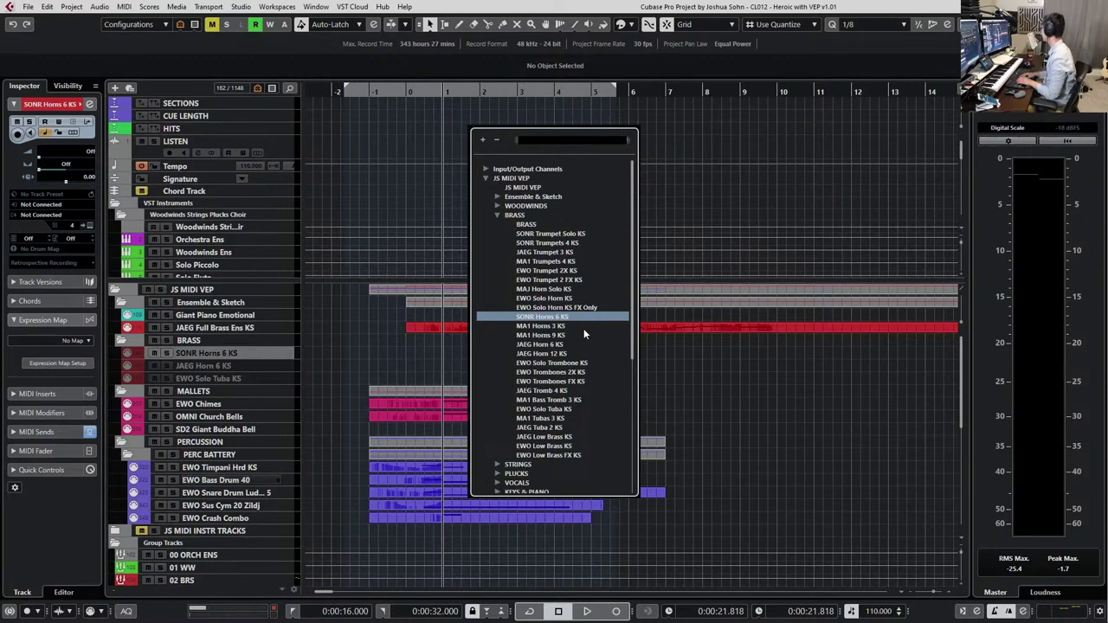
type("maj")
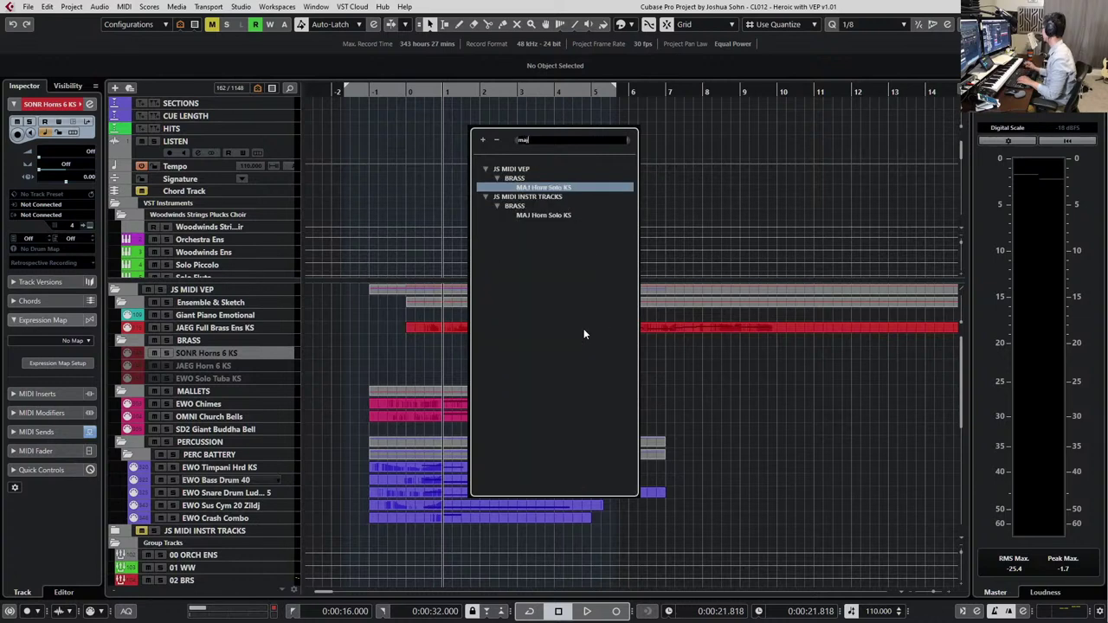
key("Return")
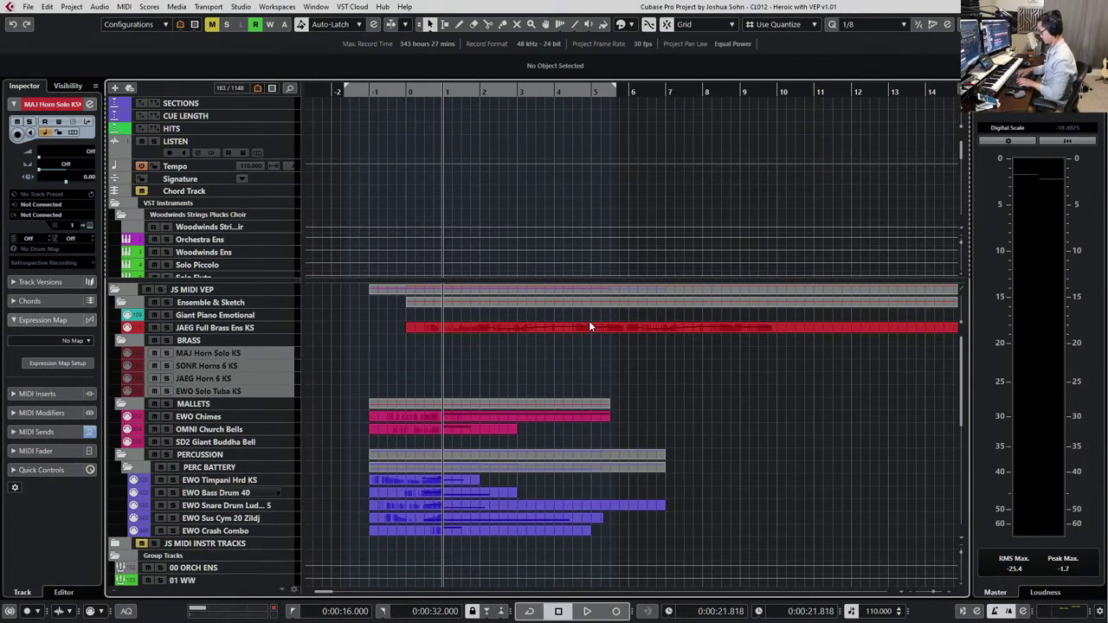
key("shift+e")
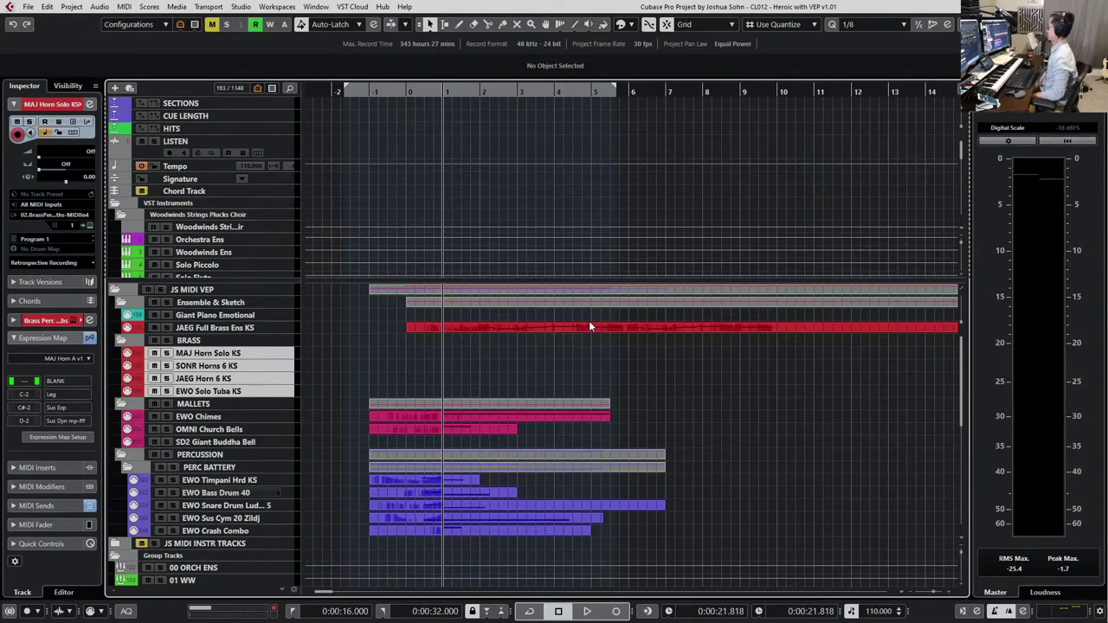
Audition and compare the MAJ Horn Solo KS, SONR Horns 6 KS and JAEG Horn 6 KS sounds, ending on JAEG Horn 6 KS
left_click(256, 355)
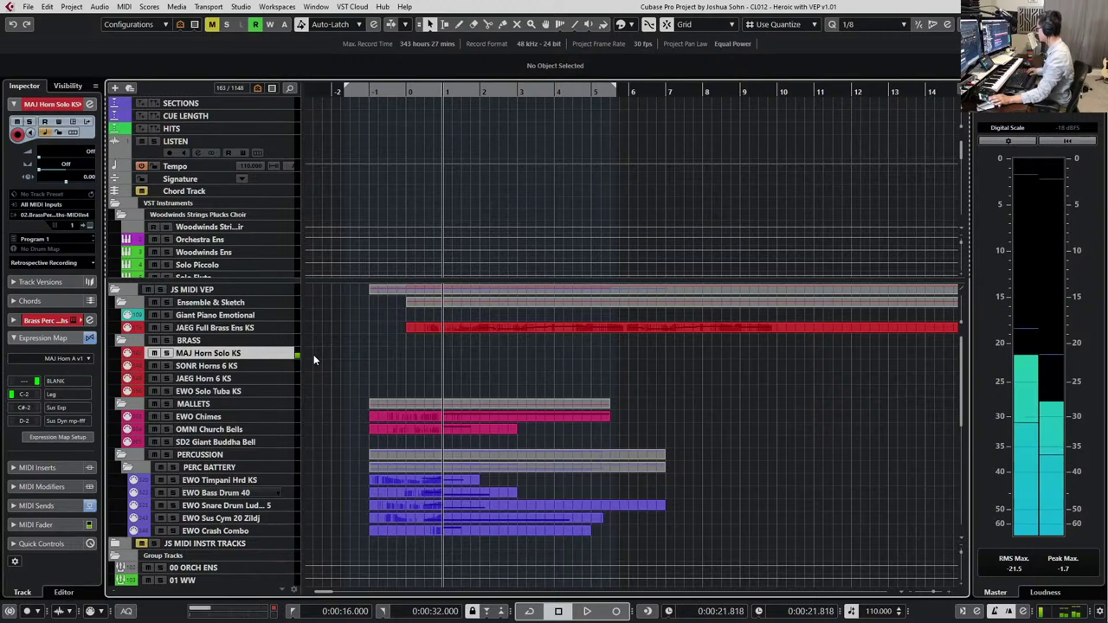
key("Down")
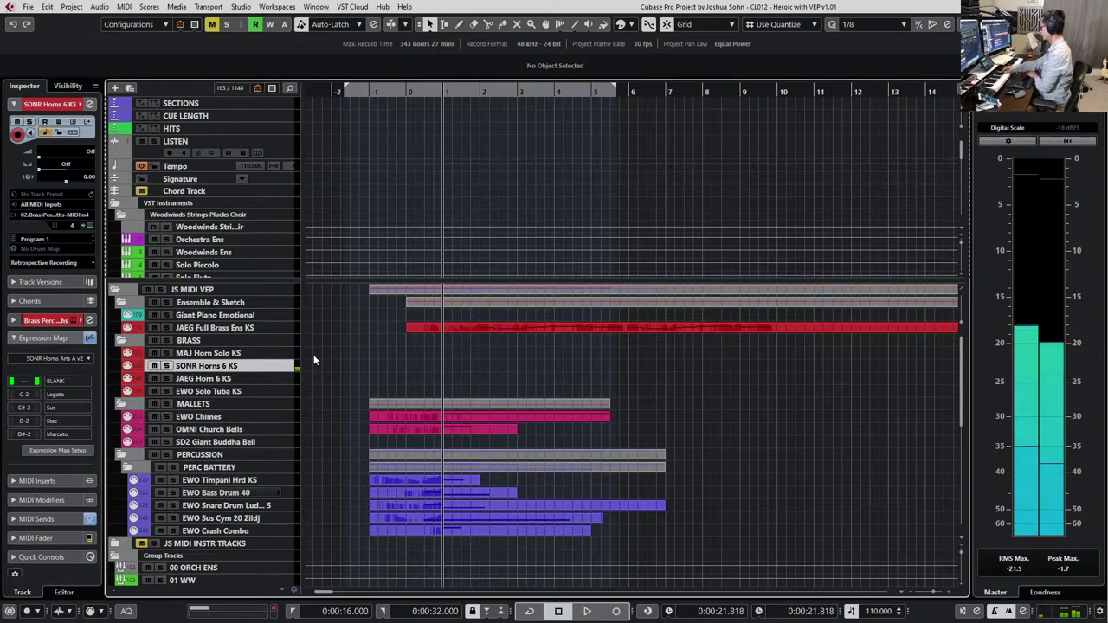
key("Down")
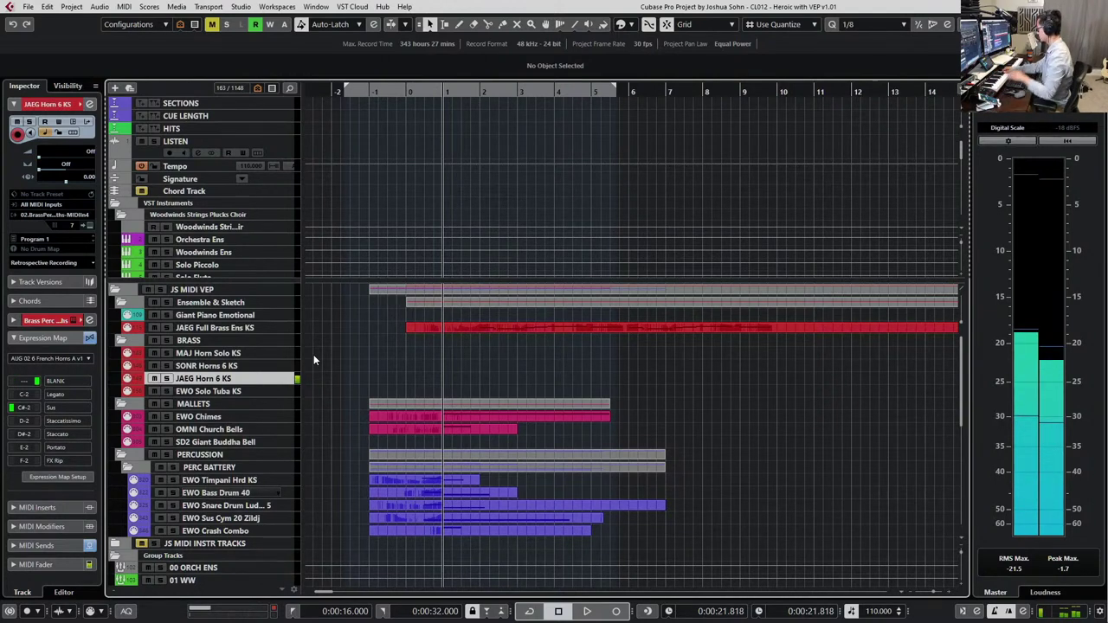
key("Up")
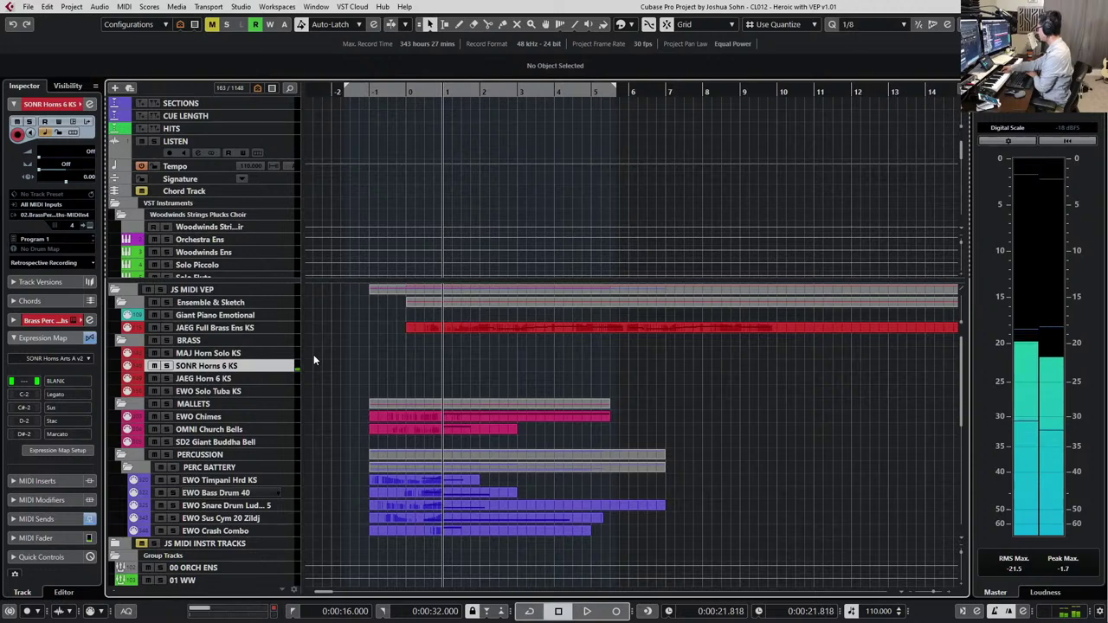
key("Down")
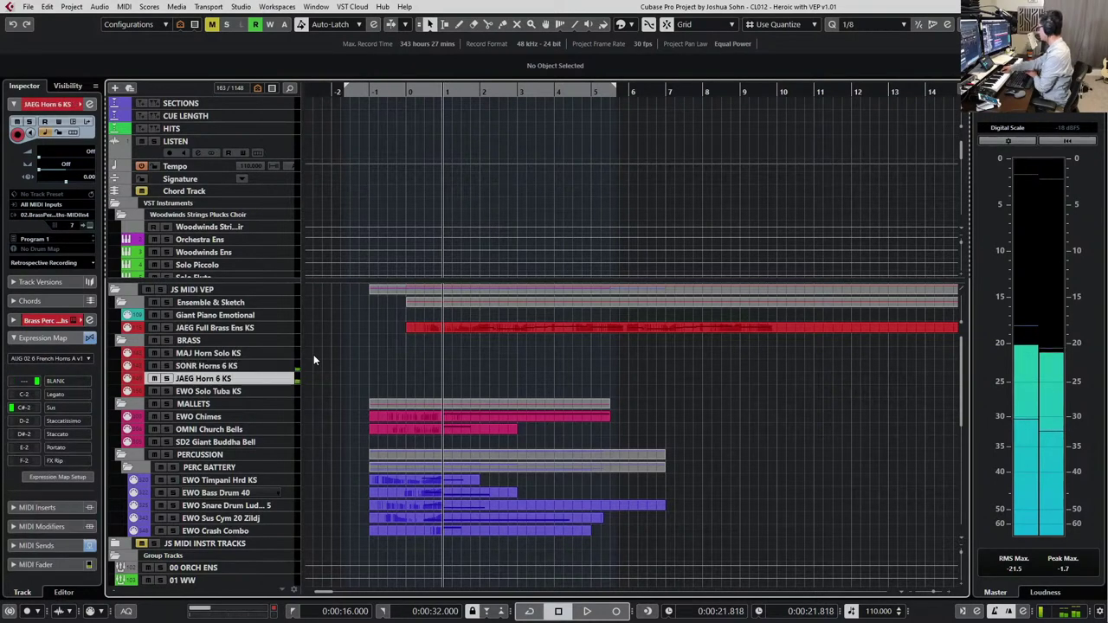
key("Up")
key("Down")
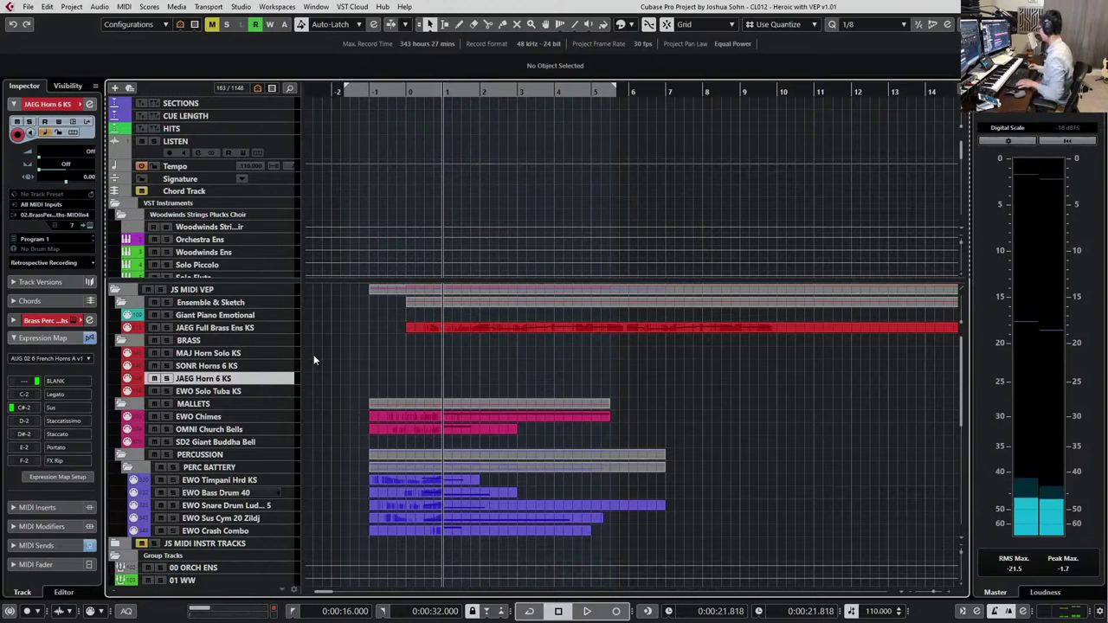
Try recording a horn part on JAEG Horn 6 KS starting at bar 4, and delete the take
key("space")
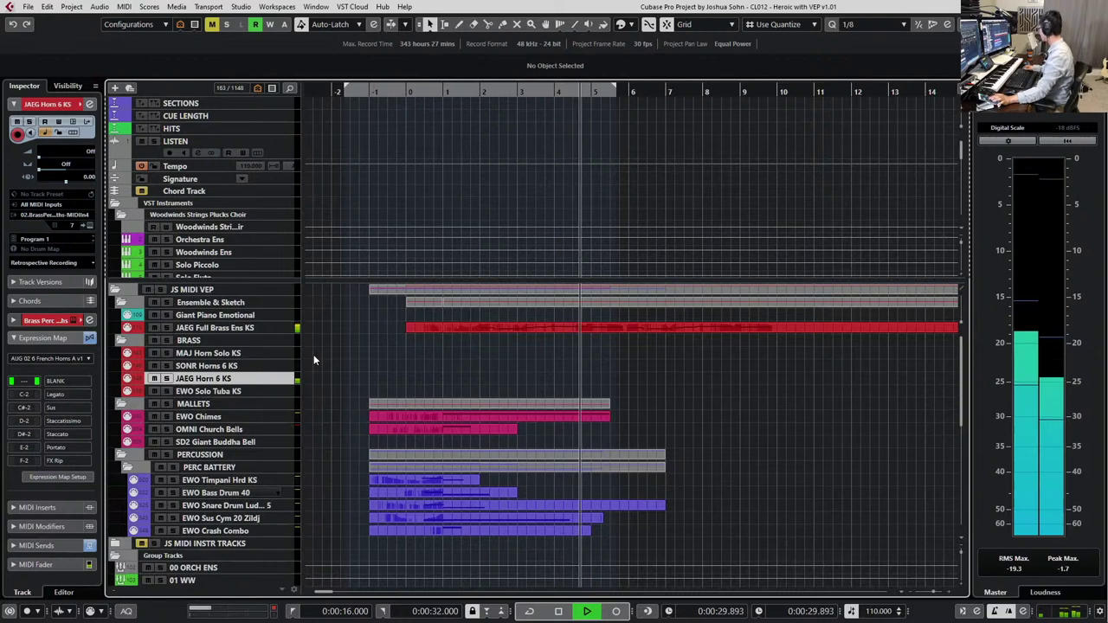
key("KP_Multiply")
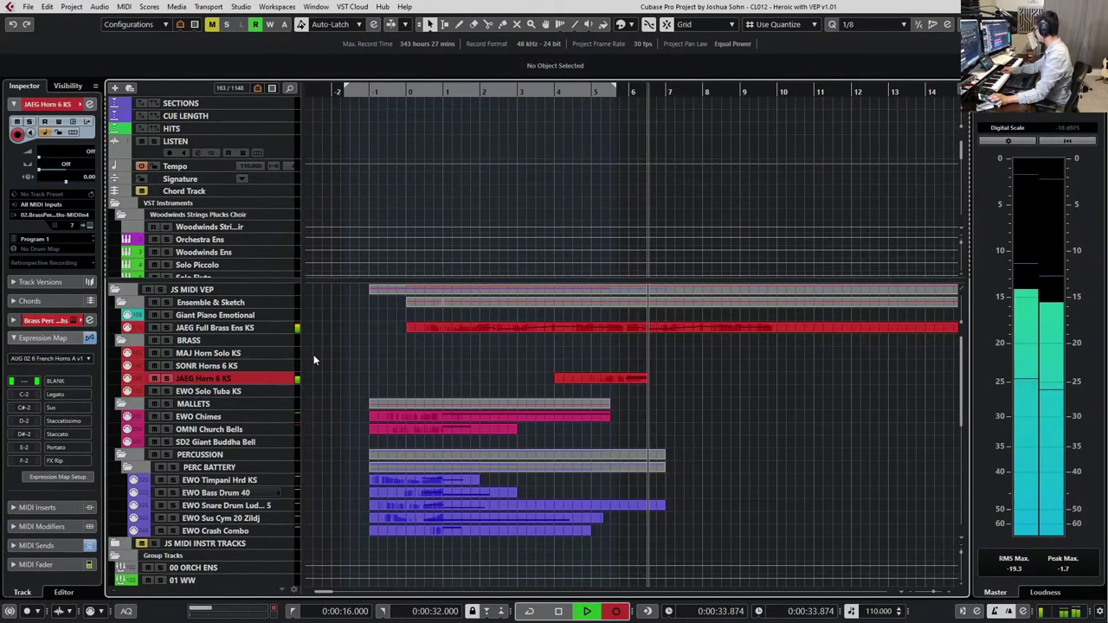
key("space")
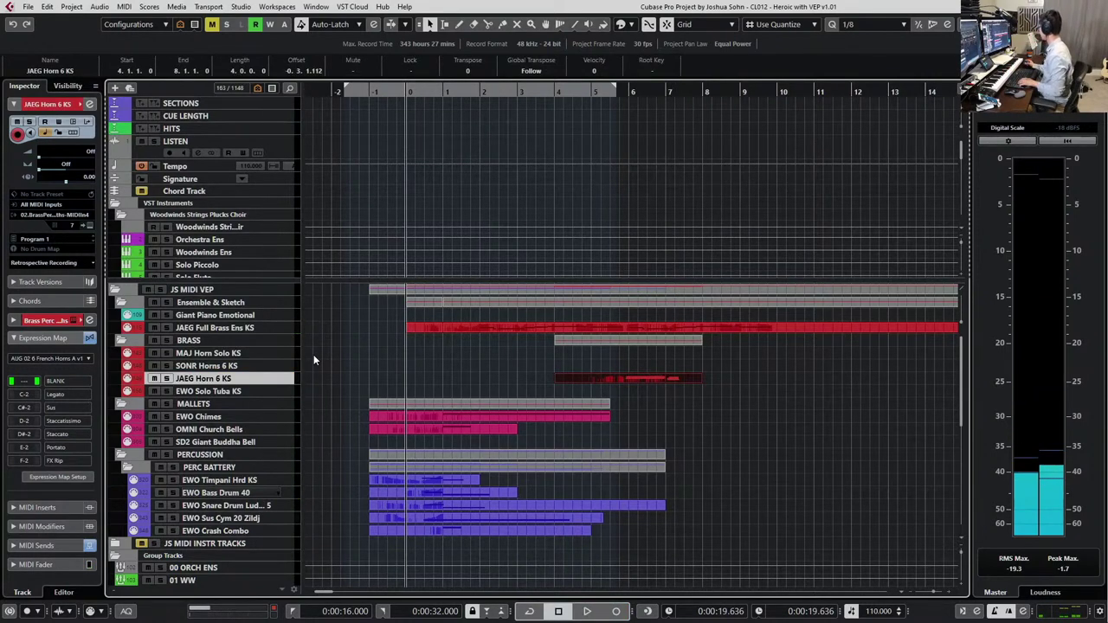
scroll(684, 347, "right", 1)
left_click_drag(625, 415, 623, 366)
key("l")
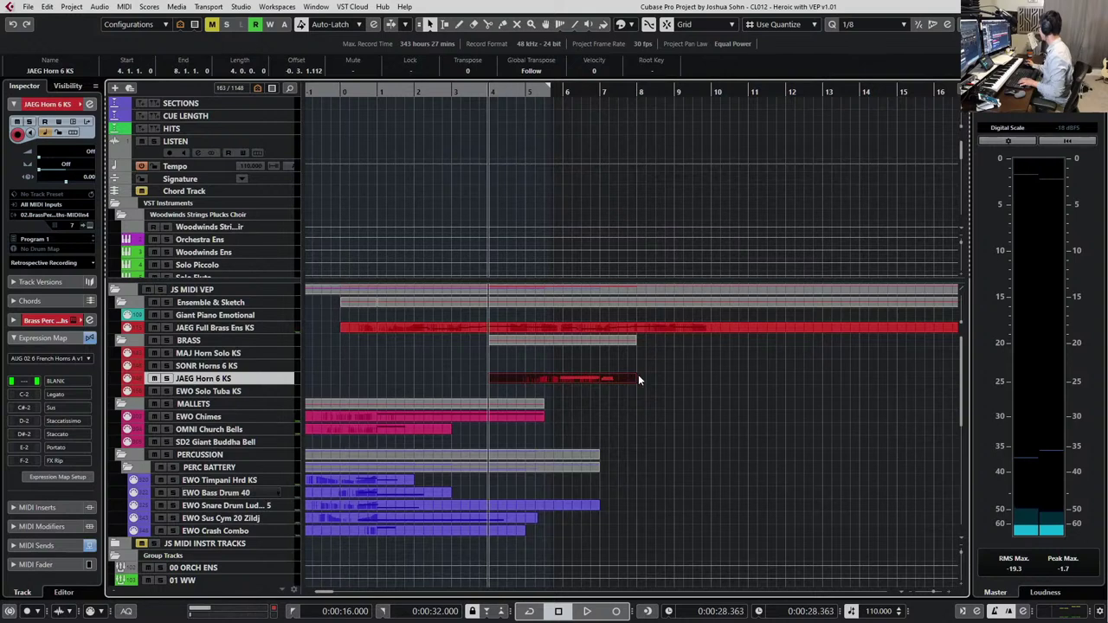
scroll(639, 379, "up", 5)
key("Delete")
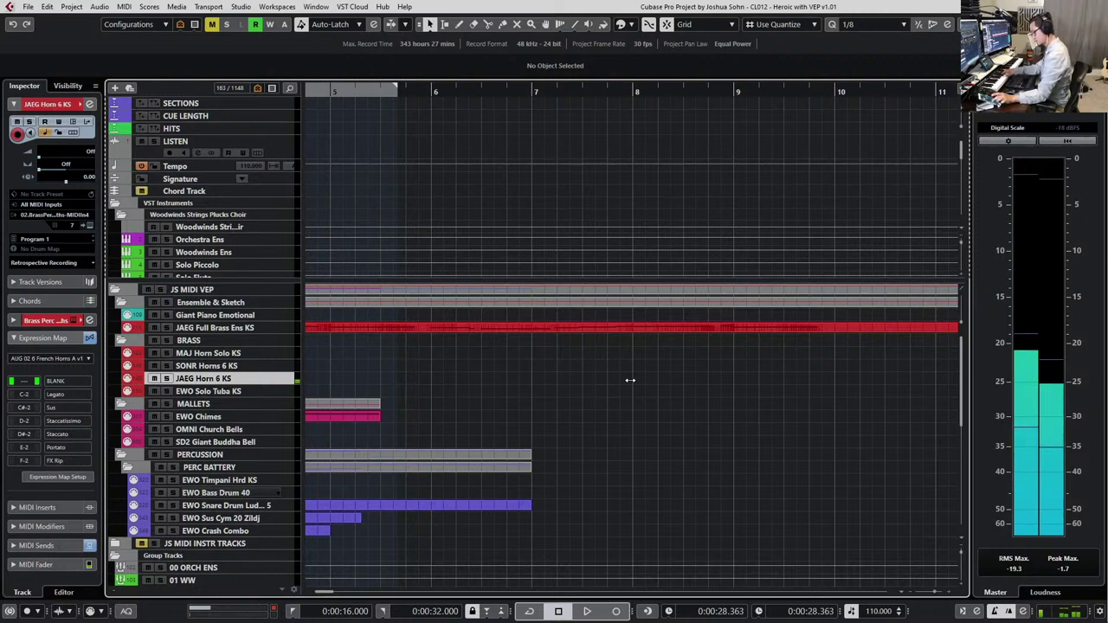
Compare the SONR Horns 6 KS and JAEG Horn 6 KS sounds, and choose SONR Horns 6 KS
key("Up")
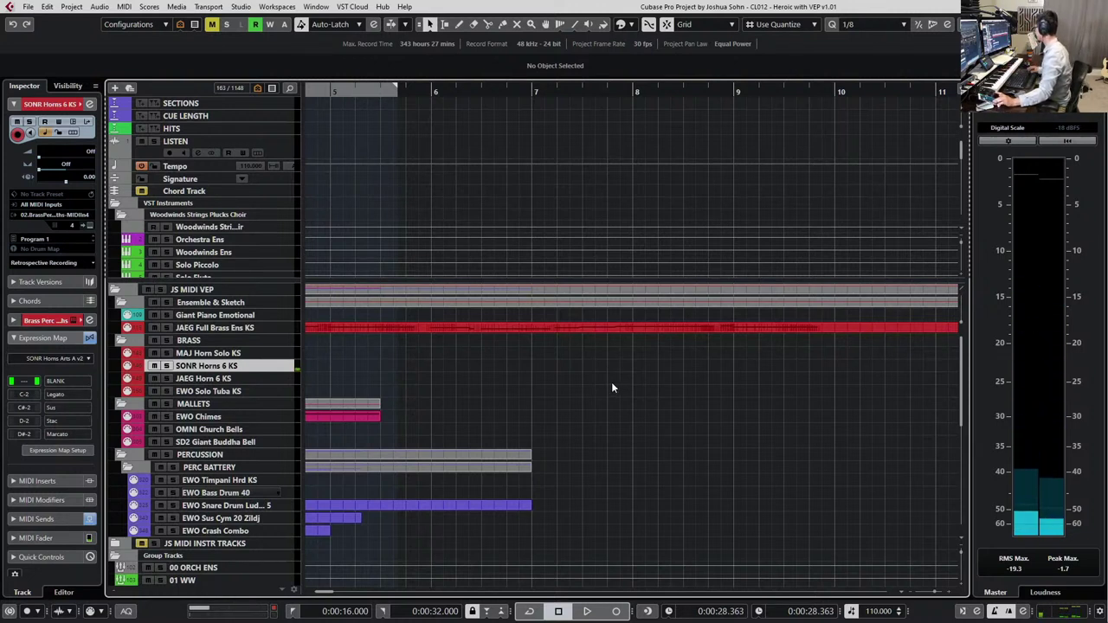
key("Down")
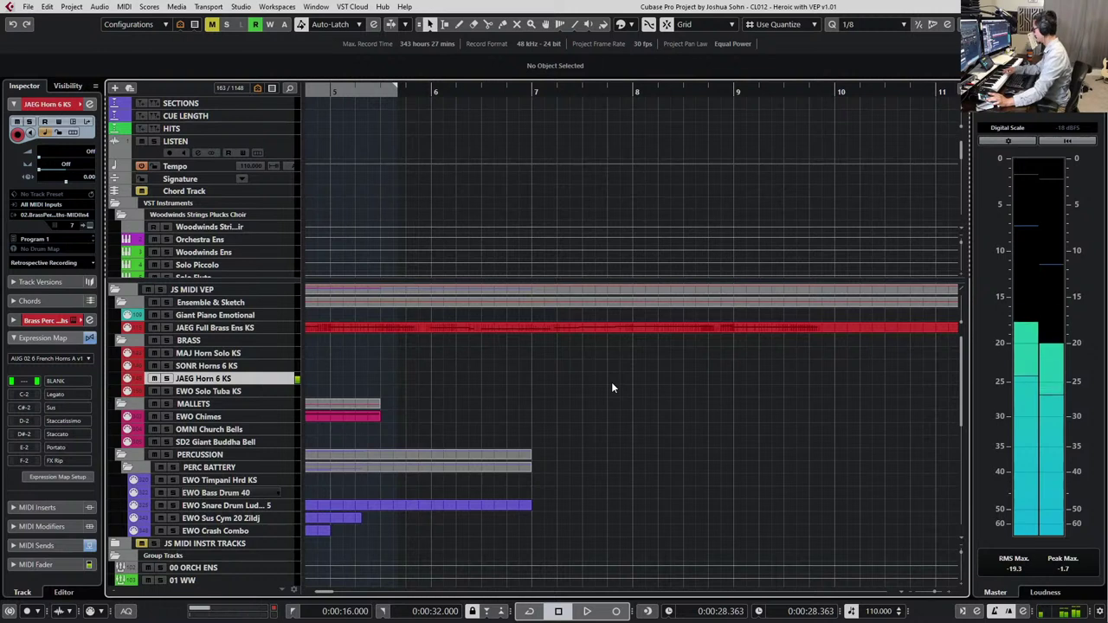
key("Up")
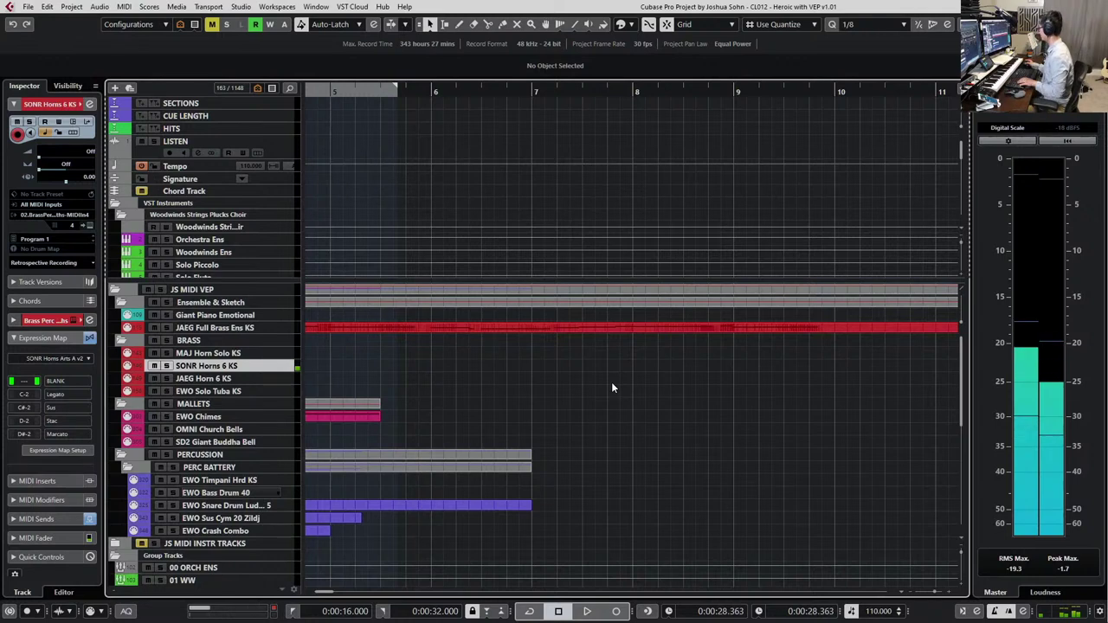
scroll(611, 384, "down", 3)
scroll(606, 381, "up", 2)
scroll(447, 390, "down", 2)
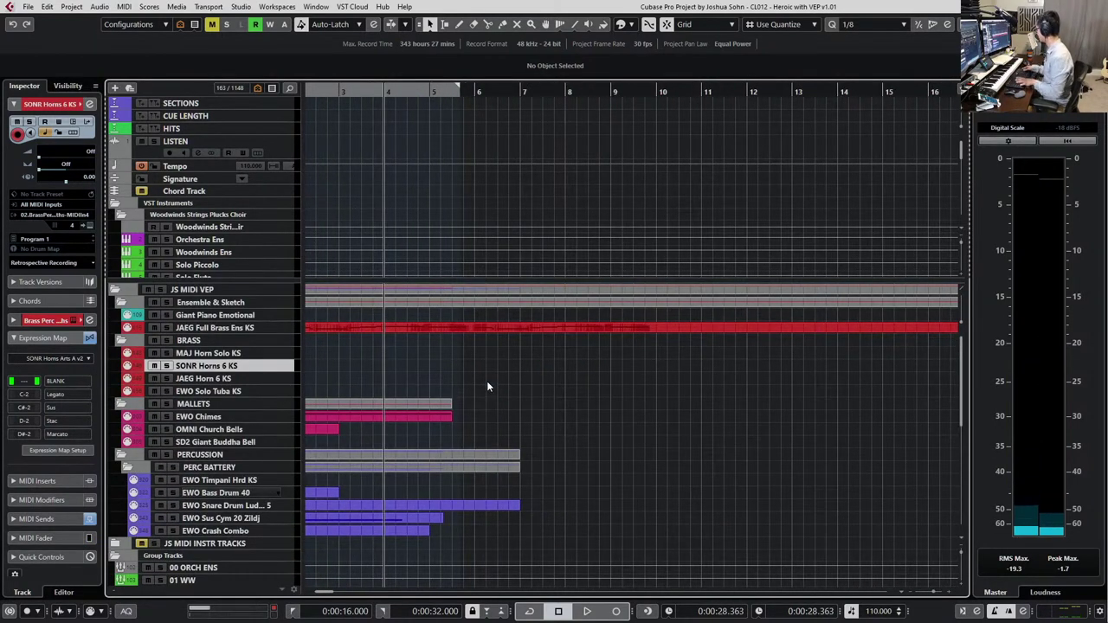
Play the cue from bar 4 twice to rehearse the SONR Horns 6 KS part against the brass ensemble
key("space")
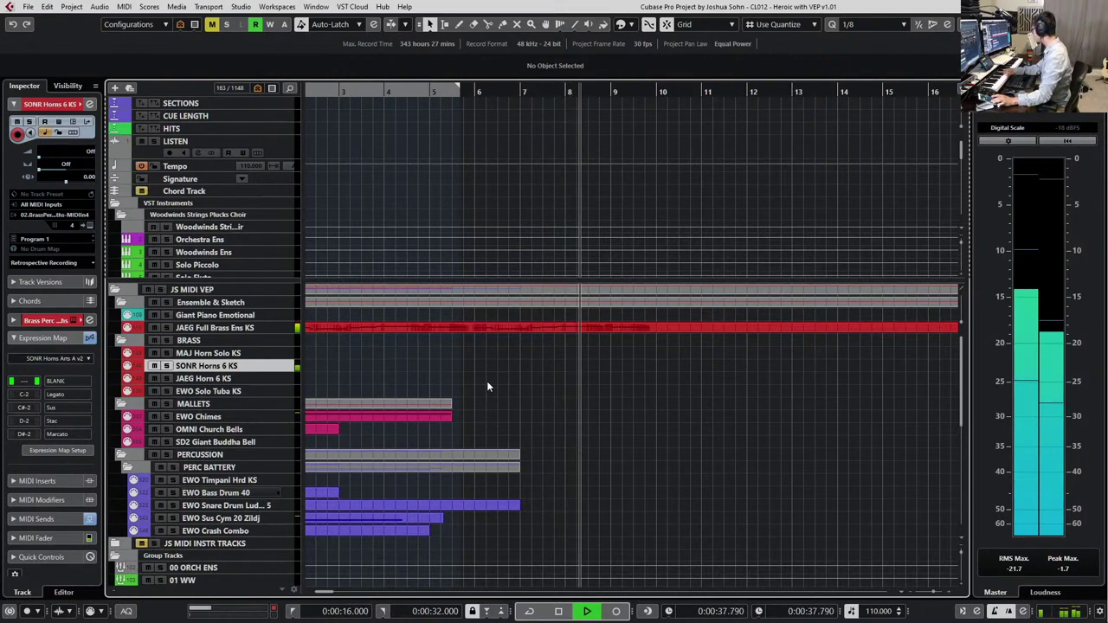
key("space")
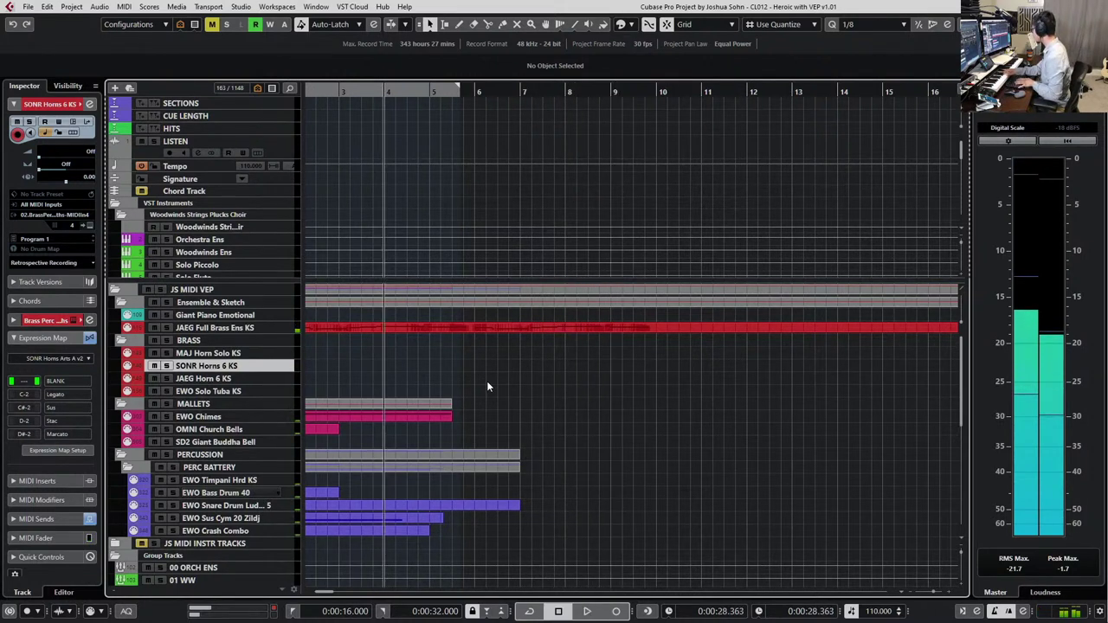
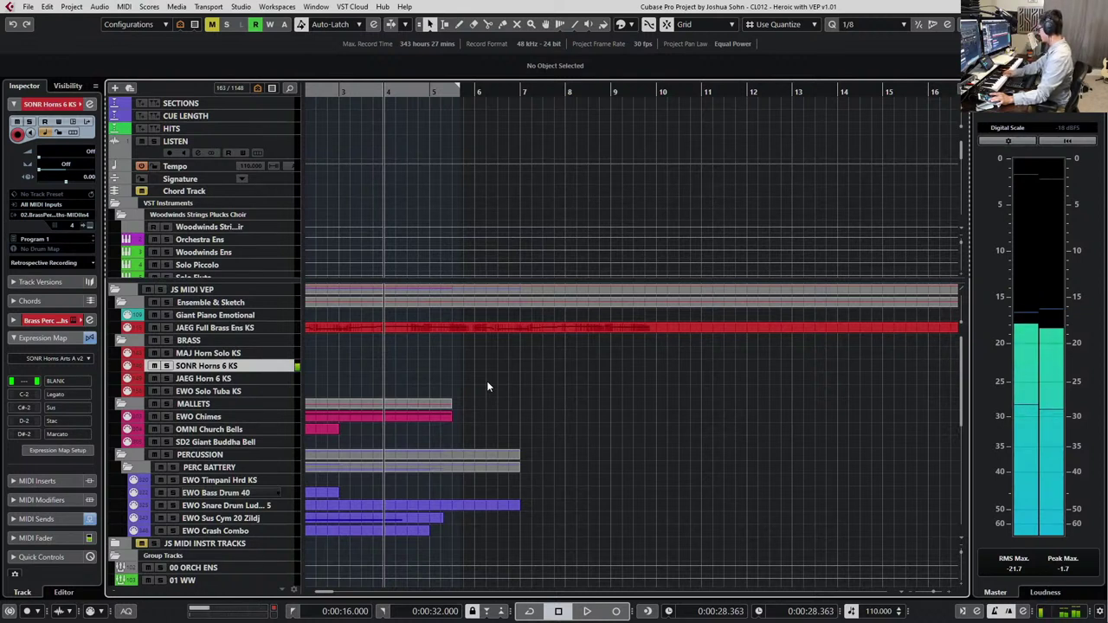
key("space")
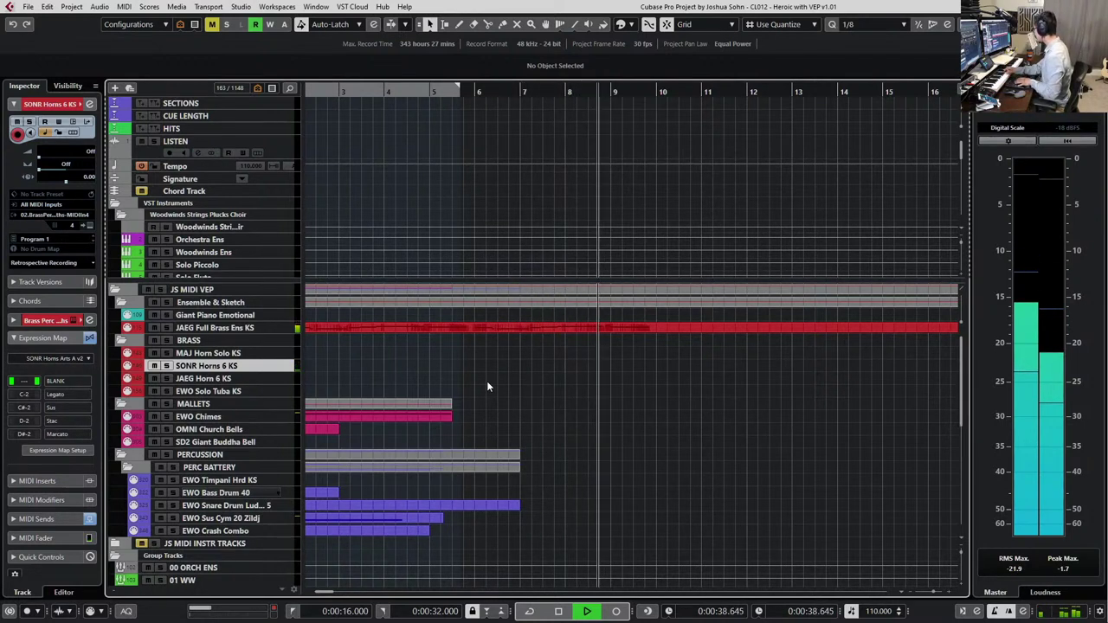
key("space")
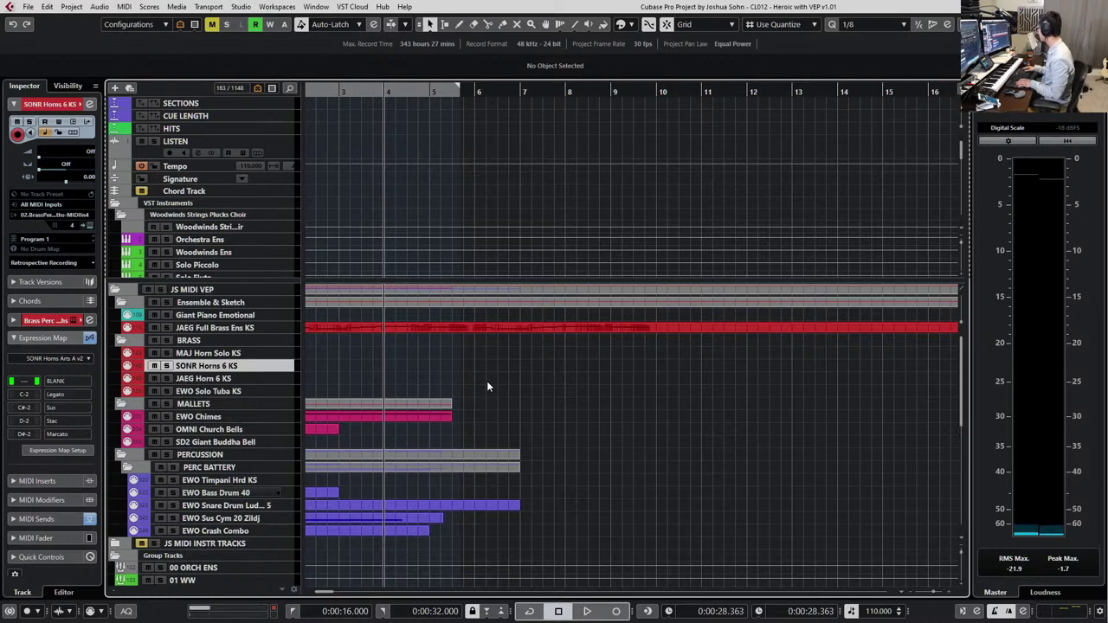
Try recording a SONR Horns 6 KS part from bar 4 to bar 10, and delete the take
key("KP_Multiply")
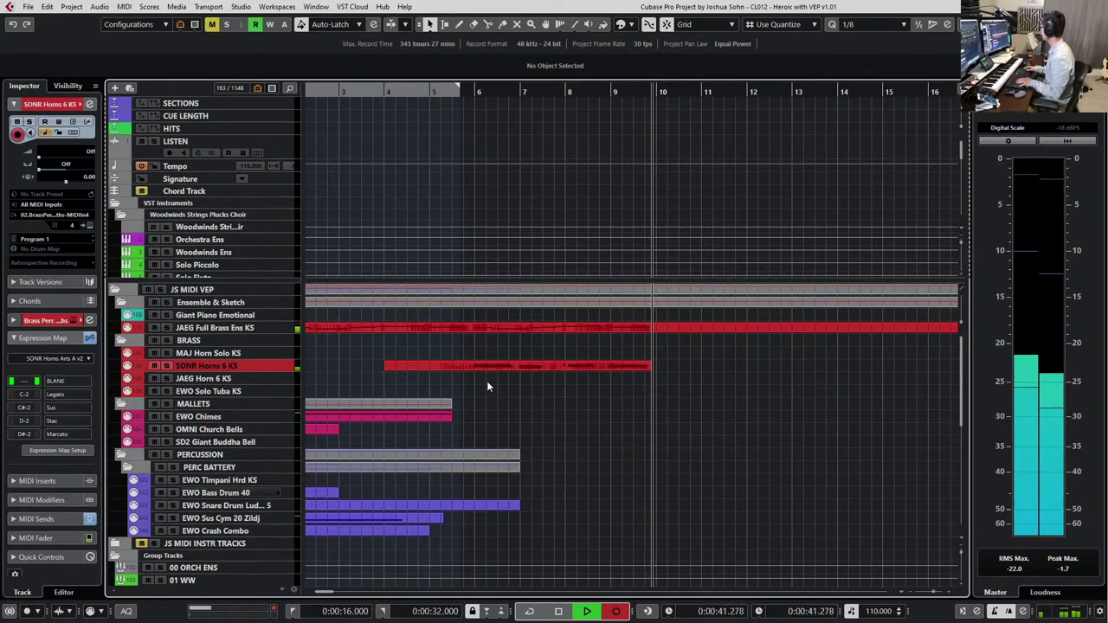
key("space")
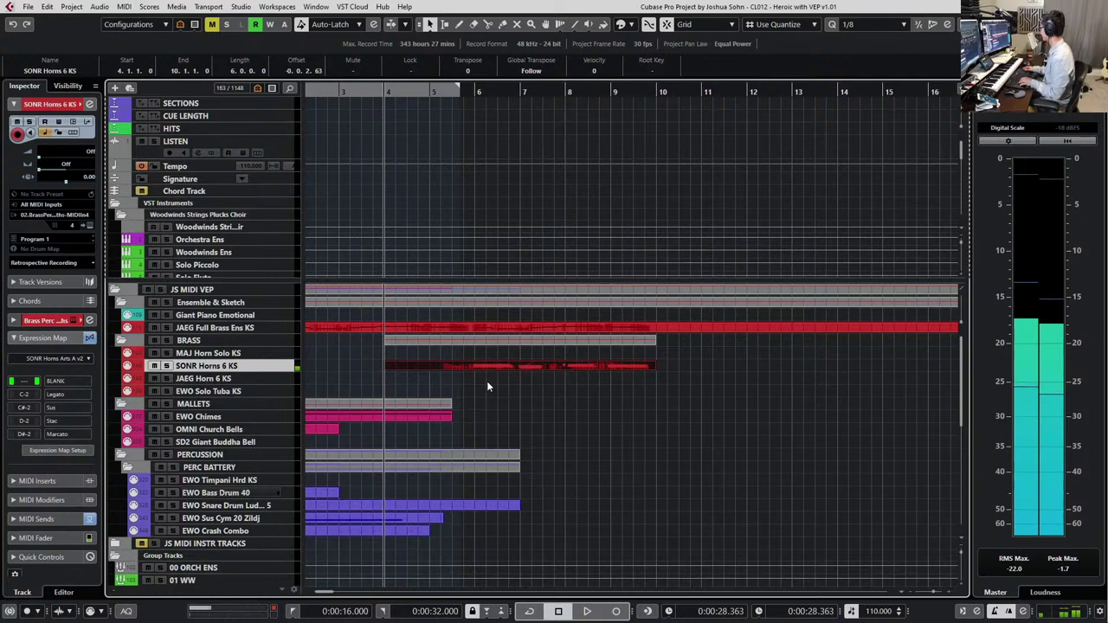
key("Delete")
Record a new chordal part on SONR Horns 6 KS from bar 4 to about bar 10, and open it for note editing
key("KP_Multiply")
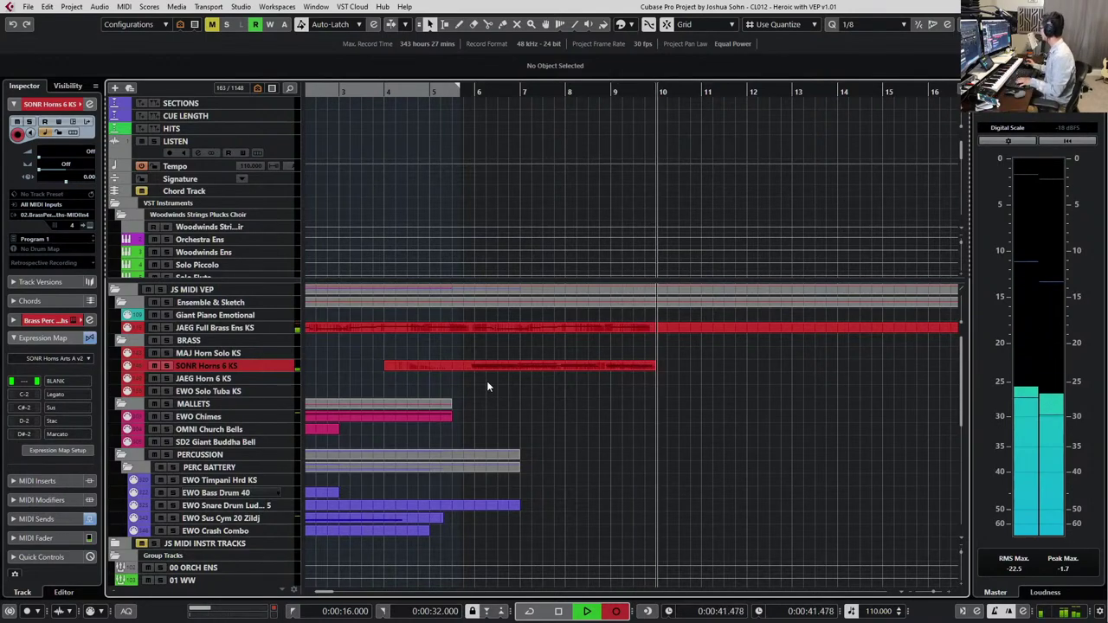
key("space")
key("Return")
scroll(517, 355, "down", 3)
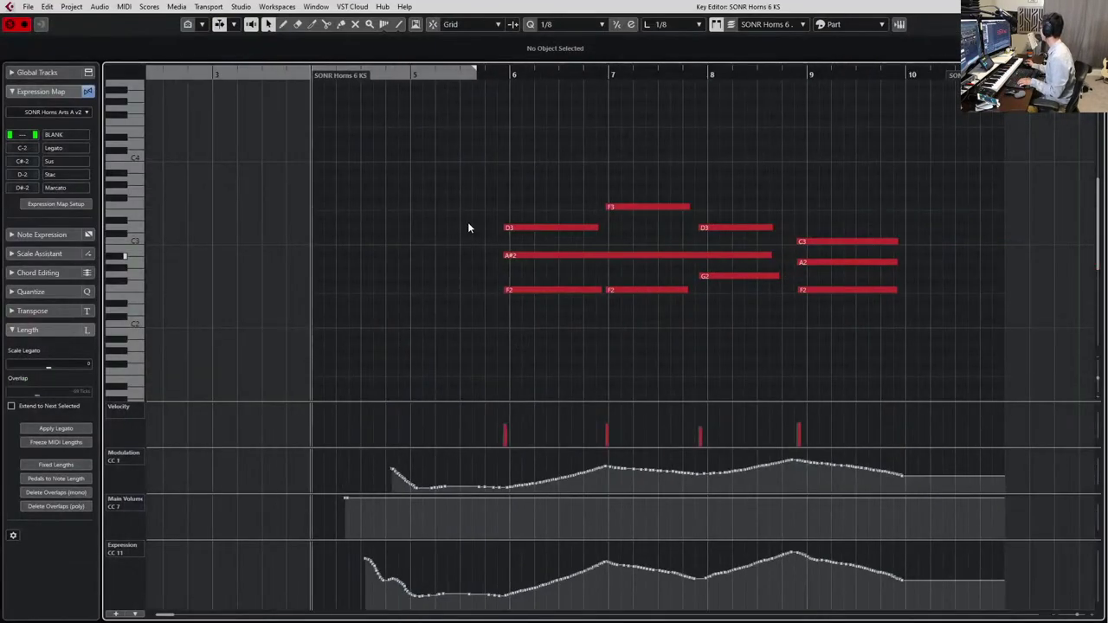
Move all the recorded horn notes slightly later so the first chord starts at 5.4.4.81
left_click_drag(468, 228, 558, 345)
scroll(521, 242, "up", 1)
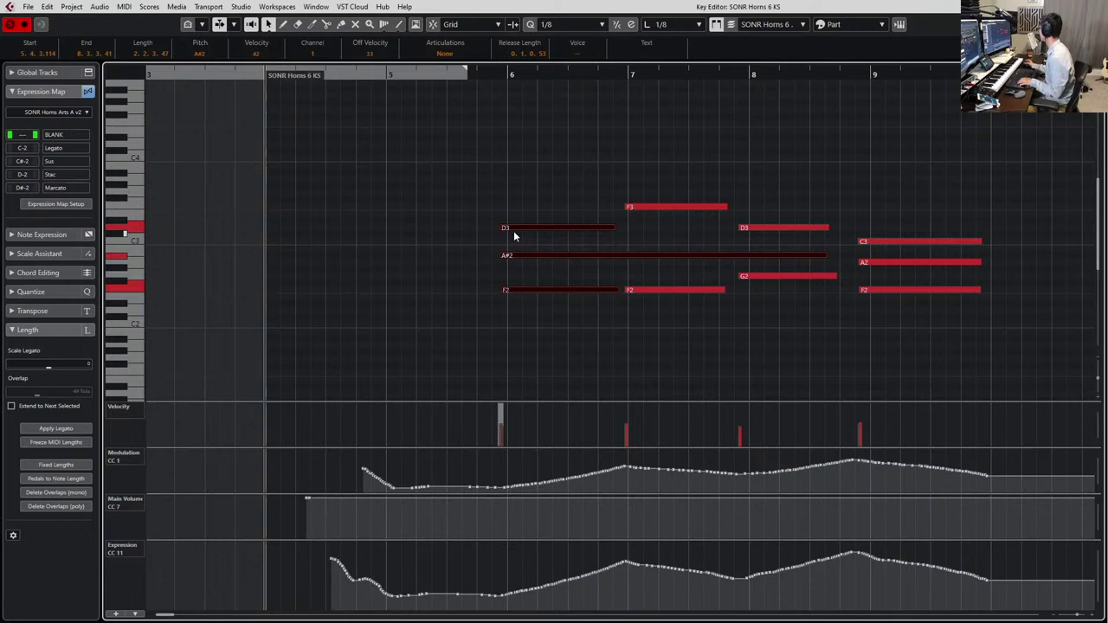
left_click_drag(502, 128, 864, 334)
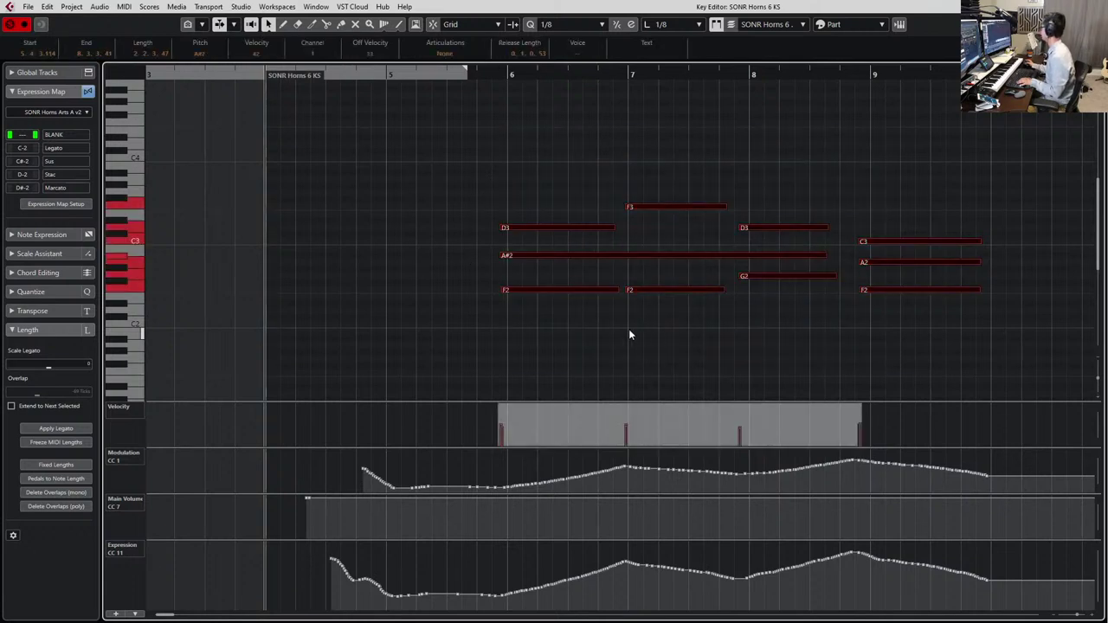
scroll(629, 335, "up", 2)
left_click_drag(402, 227, 411, 230)
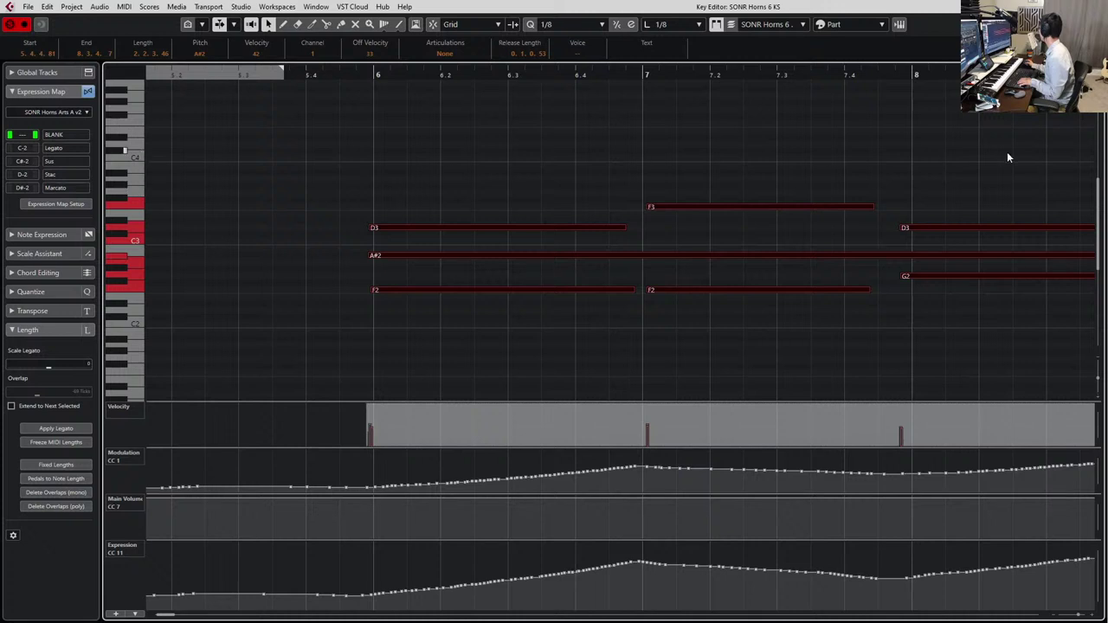
Nudge the horn chords of bars 6 to 8 later so the first one starts at 6.1.1.5
left_click(990, 225)
left_click(966, 275, "shift")
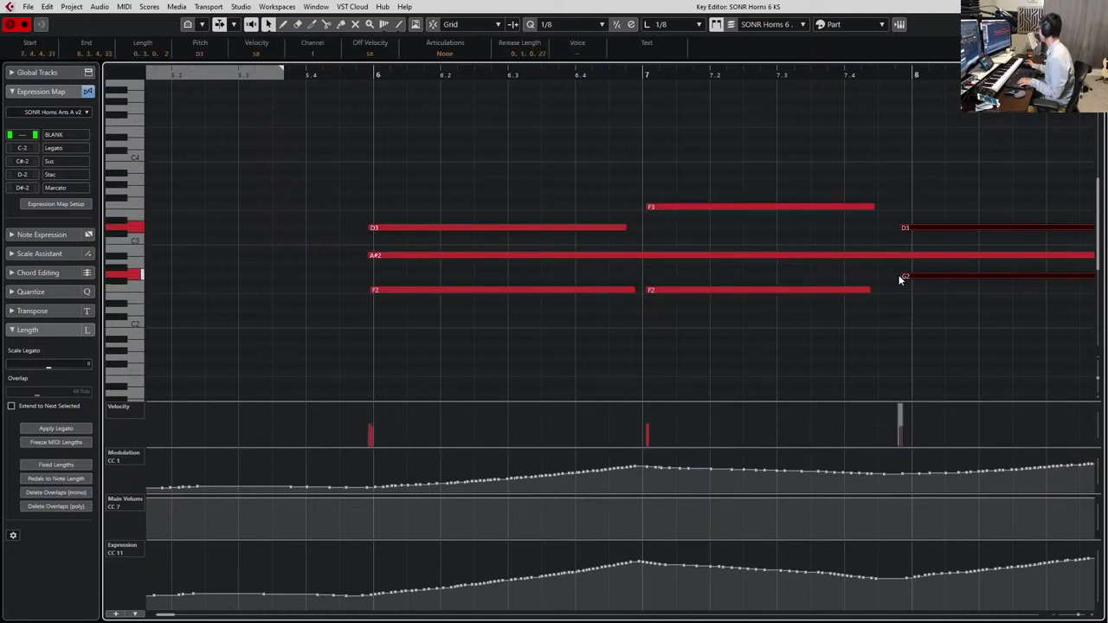
left_click_drag(431, 167, 1002, 348)
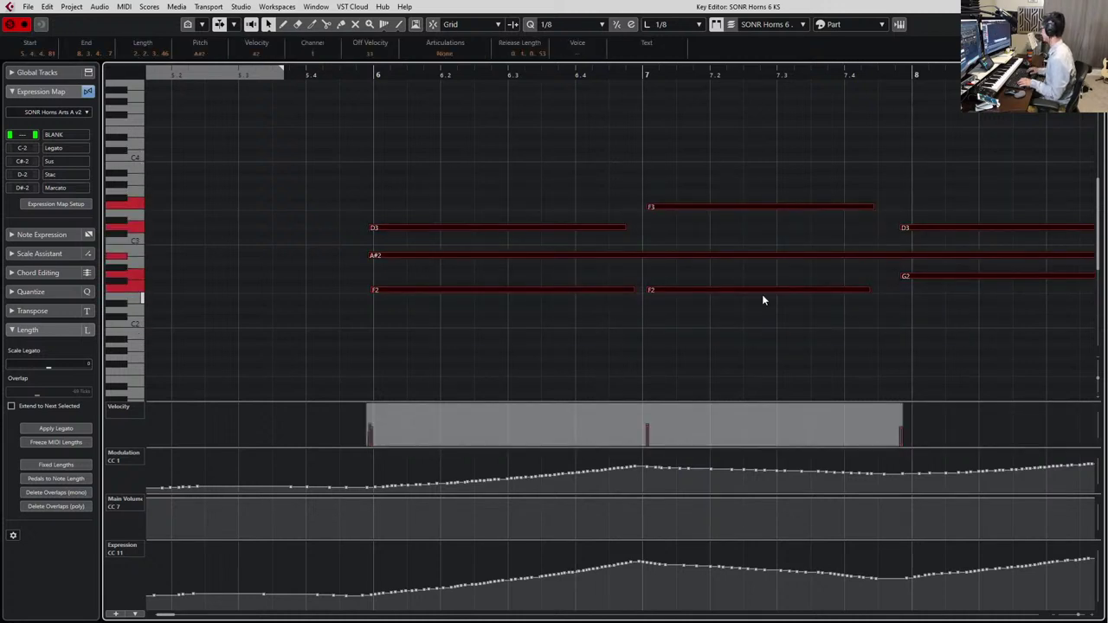
key("ctrl+Right")
key("ctrl+Right")
key("ctrl+Right")
key("ctrl+Right")
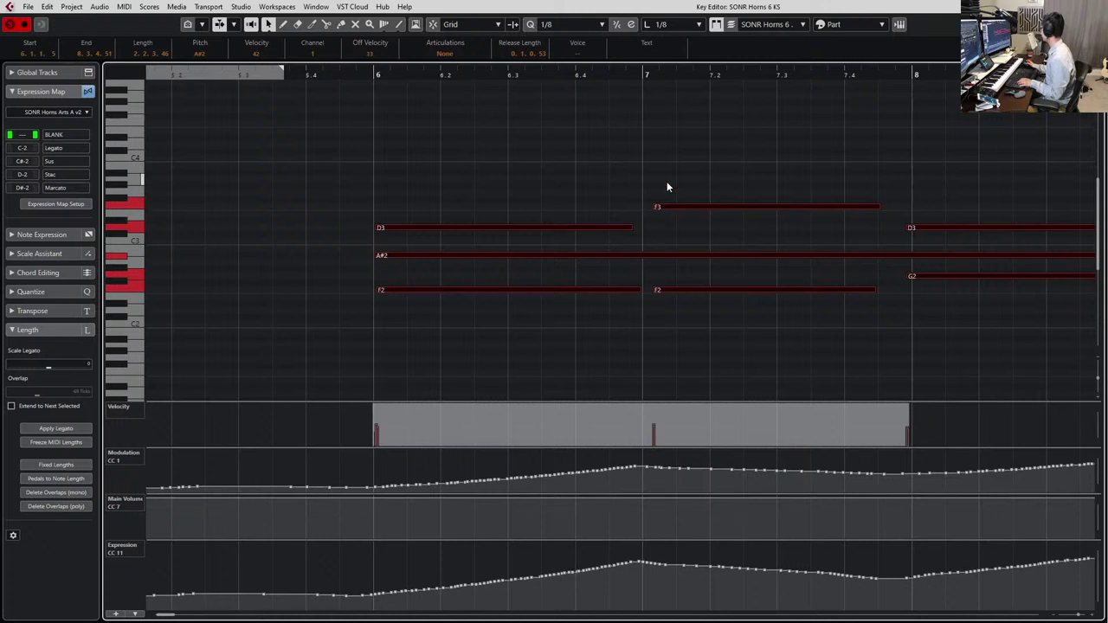
Nudge the F3 and F2 notes near bar 7 earlier so they start at 6.4.4.116
left_click(675, 206)
left_click(719, 289, "shift")
key("ctrl+Left")
key("ctrl+Left")
key("ctrl+Left")
key("ctrl+Left")
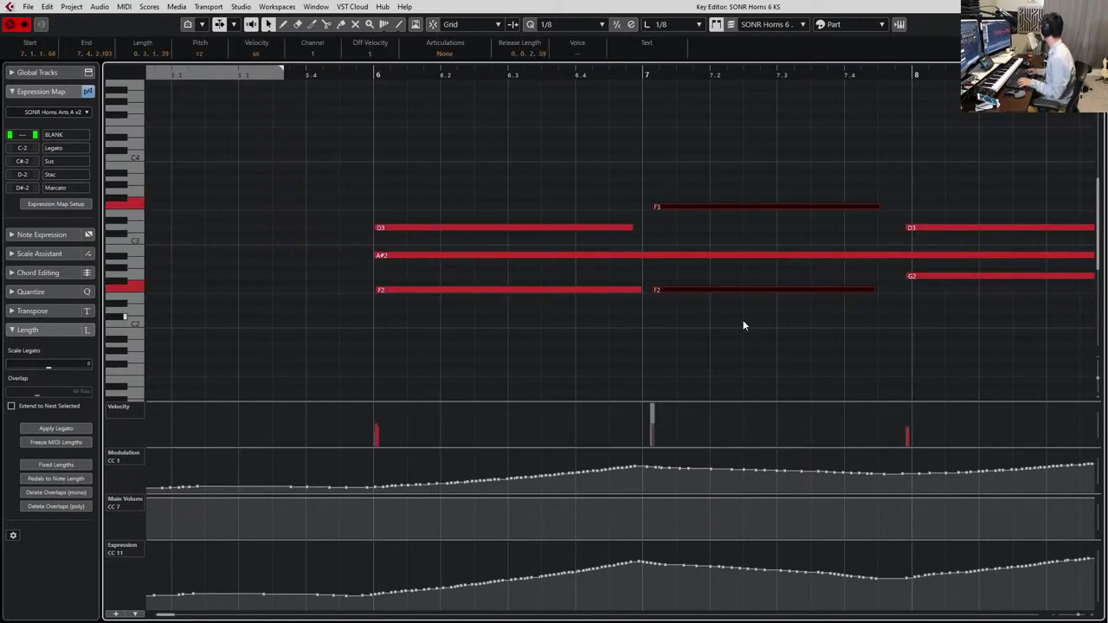
key("ctrl+Left")
key("ctrl+Left")
key("ctrl+Left")
key("ctrl+Left")
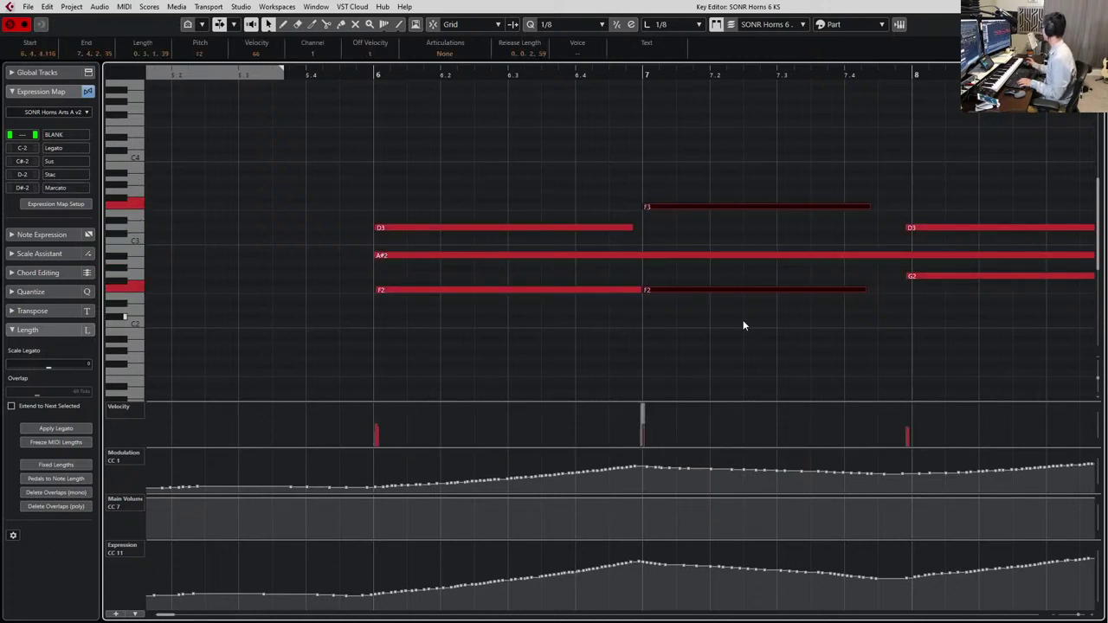
Play the horn part back from bar 6 to check the chords
left_click_drag(440, 165, 413, 327)
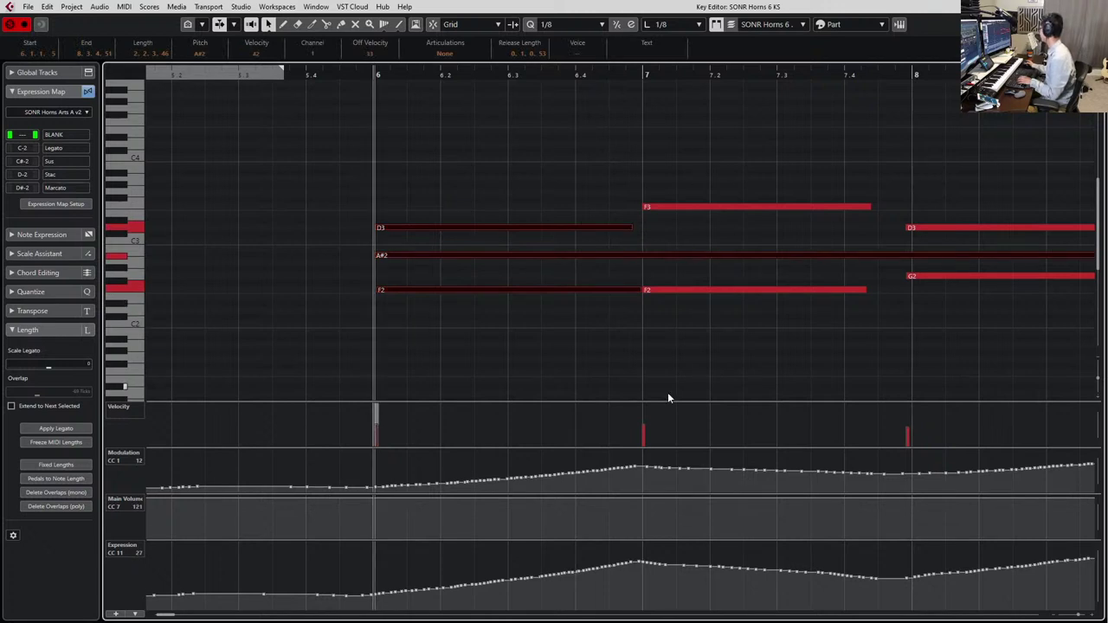
key("space")
scroll(626, 387, "right", 3)
scroll(625, 389, "down", 2)
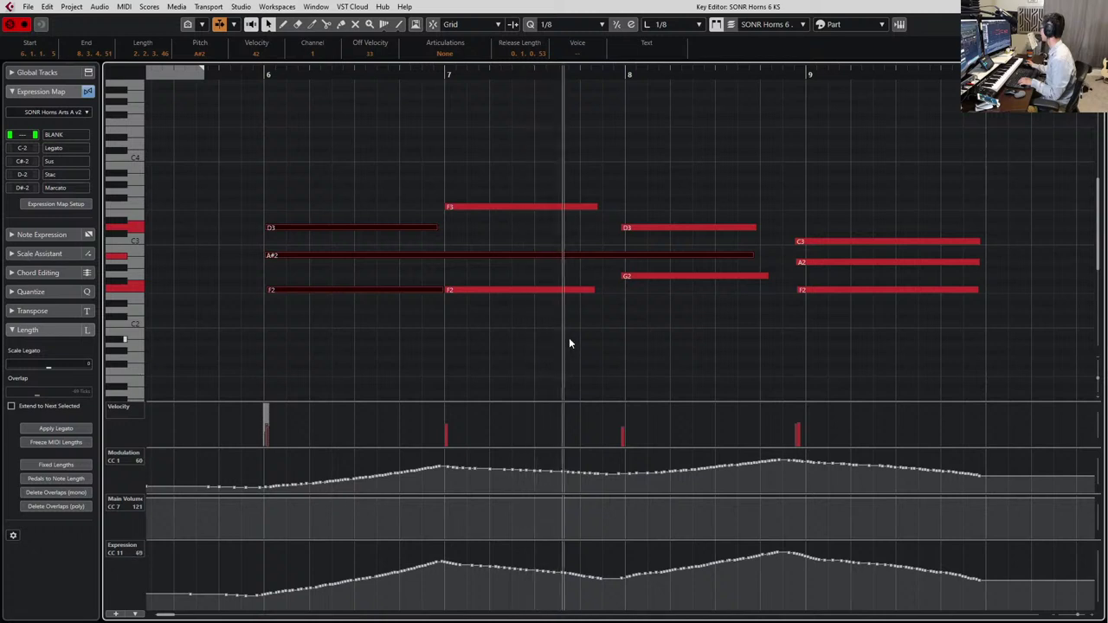
key("space")
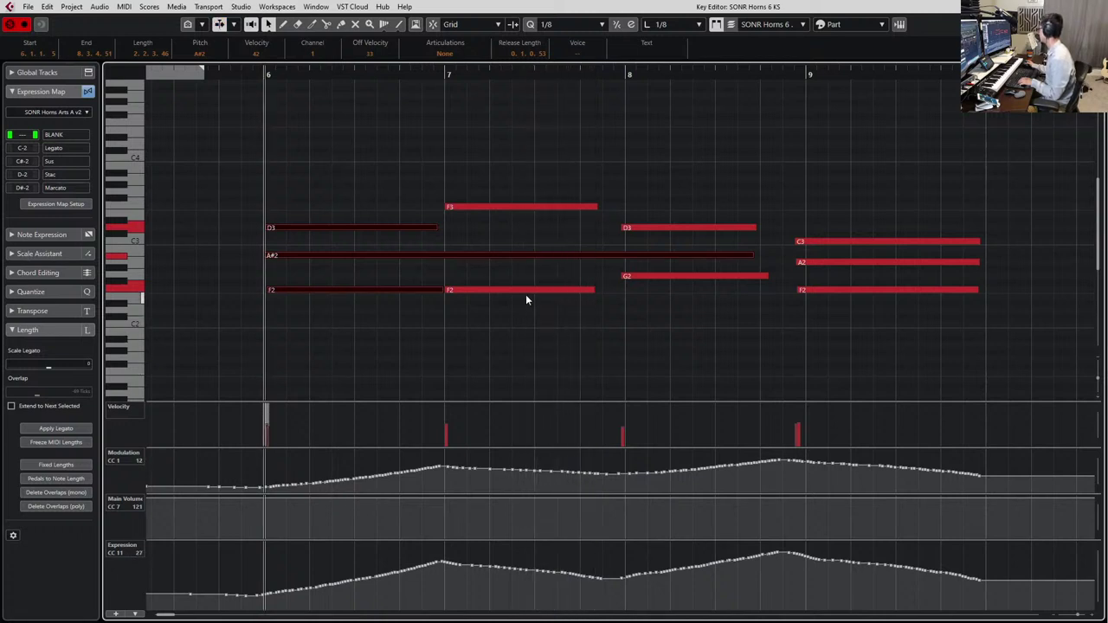
left_click(527, 157)
key("space")
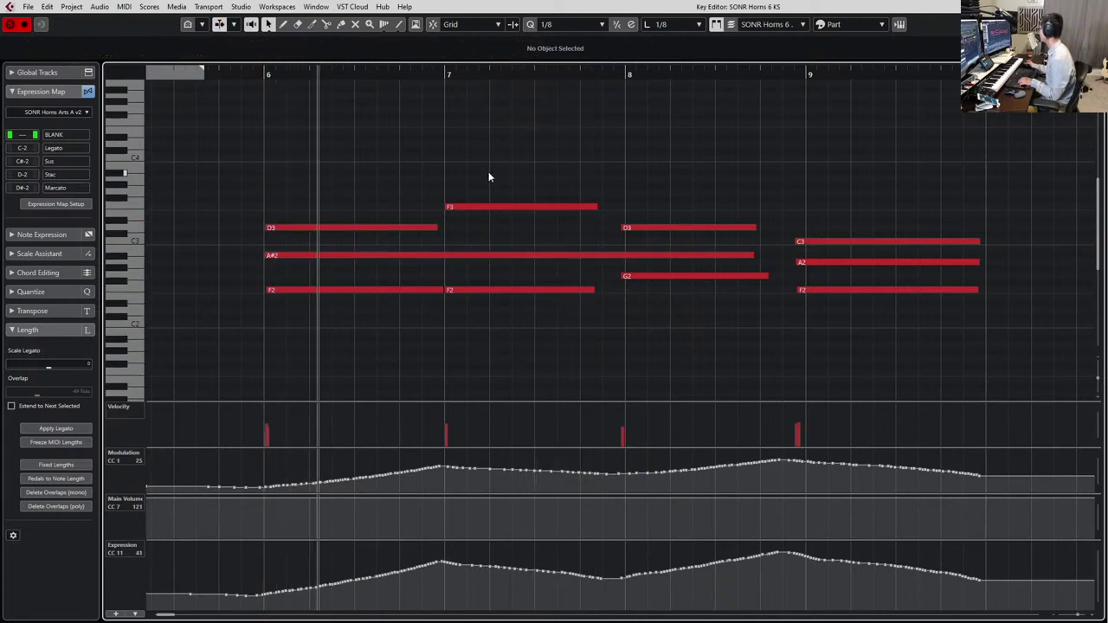
key("space")
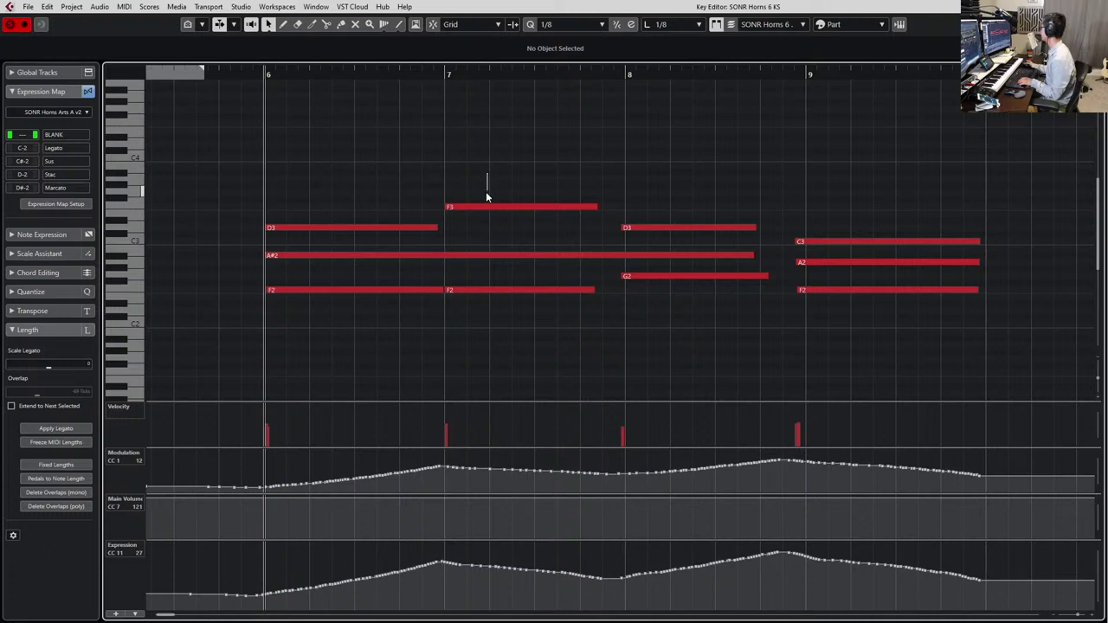
Transpose the upper F3 note at bar 7 down to D3
left_click(502, 207)
key("Down")
key("Down")
key("Down")
key("Down")
key("Down")
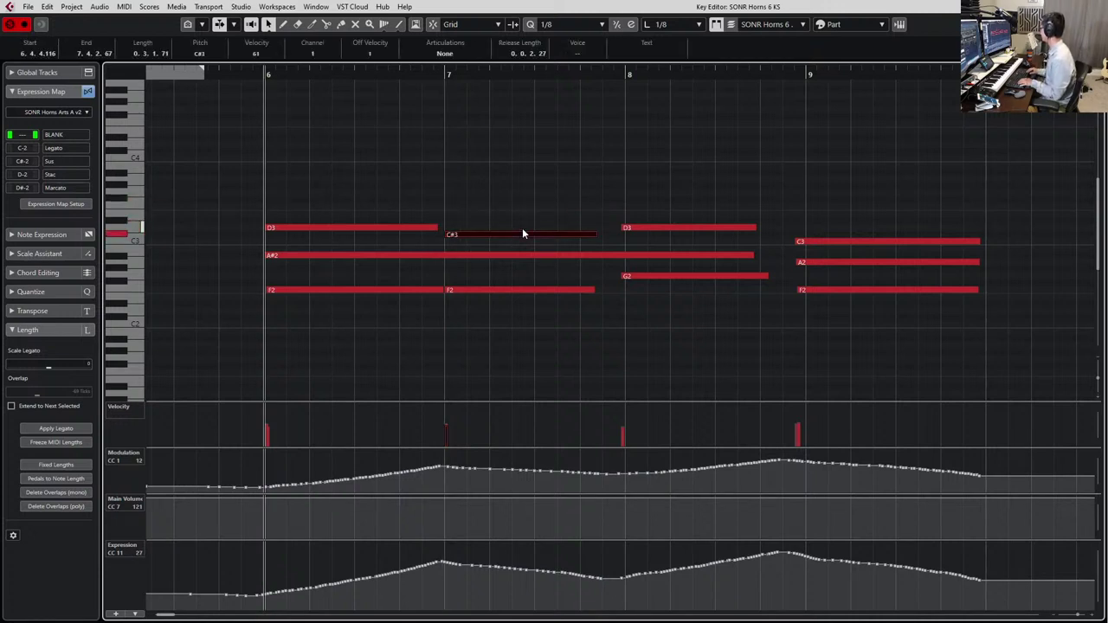
key("Up")
key("Up")
Transpose the lower F2 note at bar 7 down to D2
left_click(525, 288)
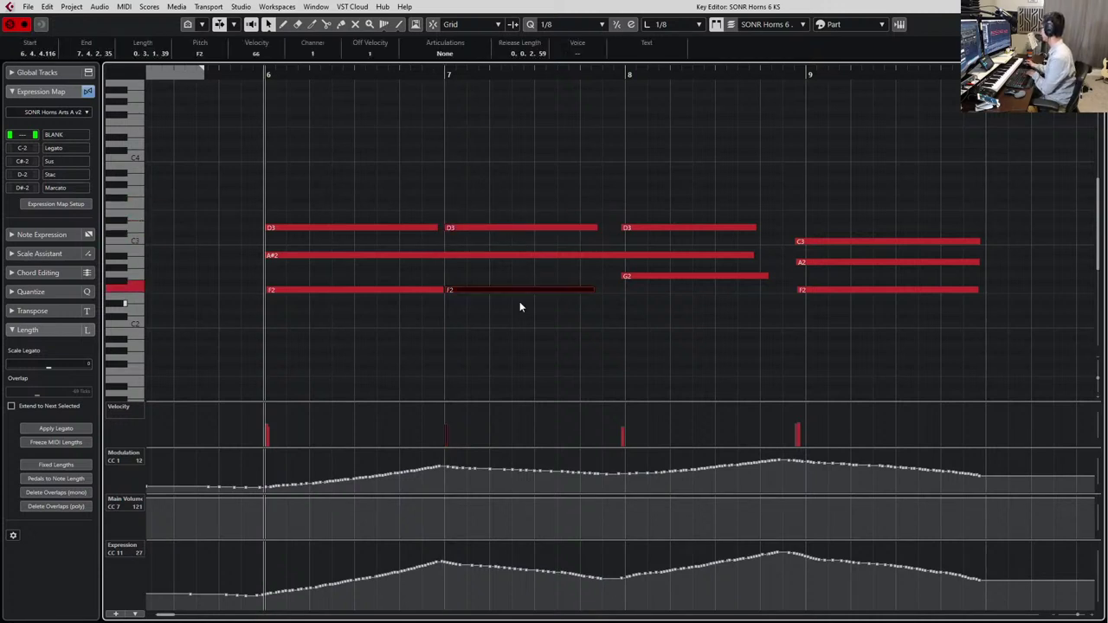
key("Down")
key("Down")
key("Down")
key("Down")
key("Down")
key("Down")
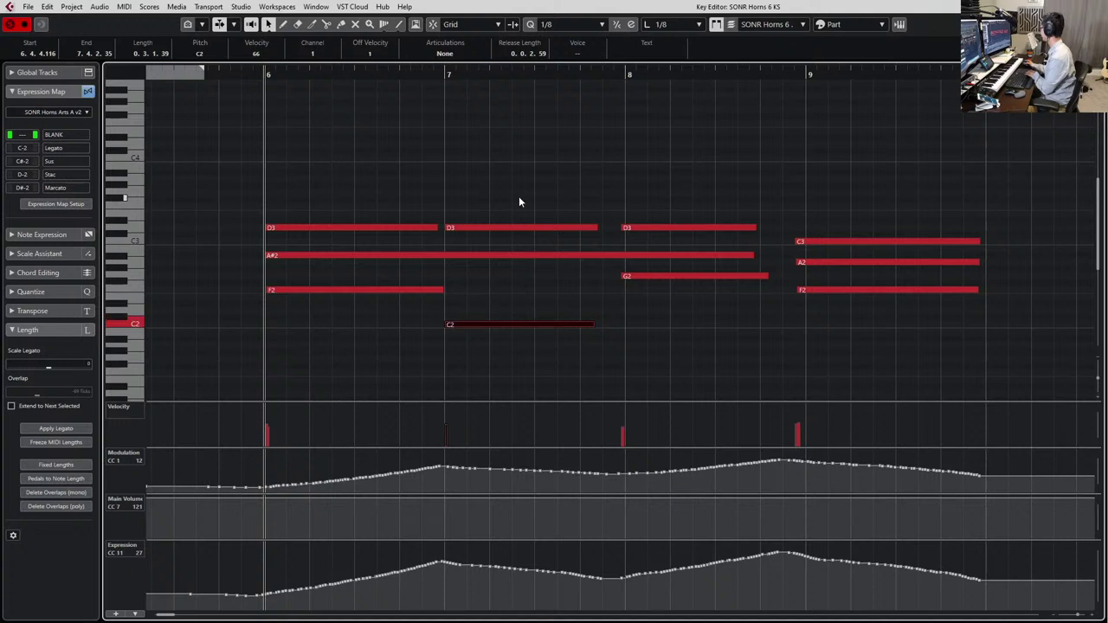
key("Up")
key("Up")
key("Up")
Transpose the upper D3 note at bar 7 down to A2
left_click(519, 198)
left_click(519, 228)
key("Down")
key("Down")
key("Down")
key("Down")
key("Down")
key("Down")
key("Down")
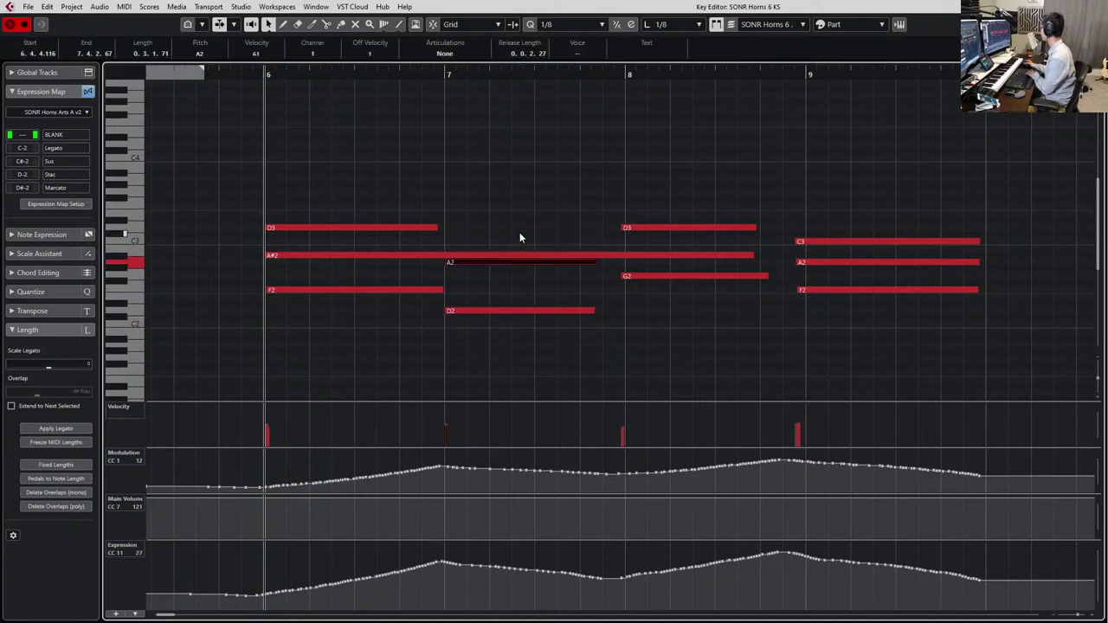
Transpose the A2 note at bar 7 down to F2 and play the horn chords back from bar 6
key("Down")
key("Down")
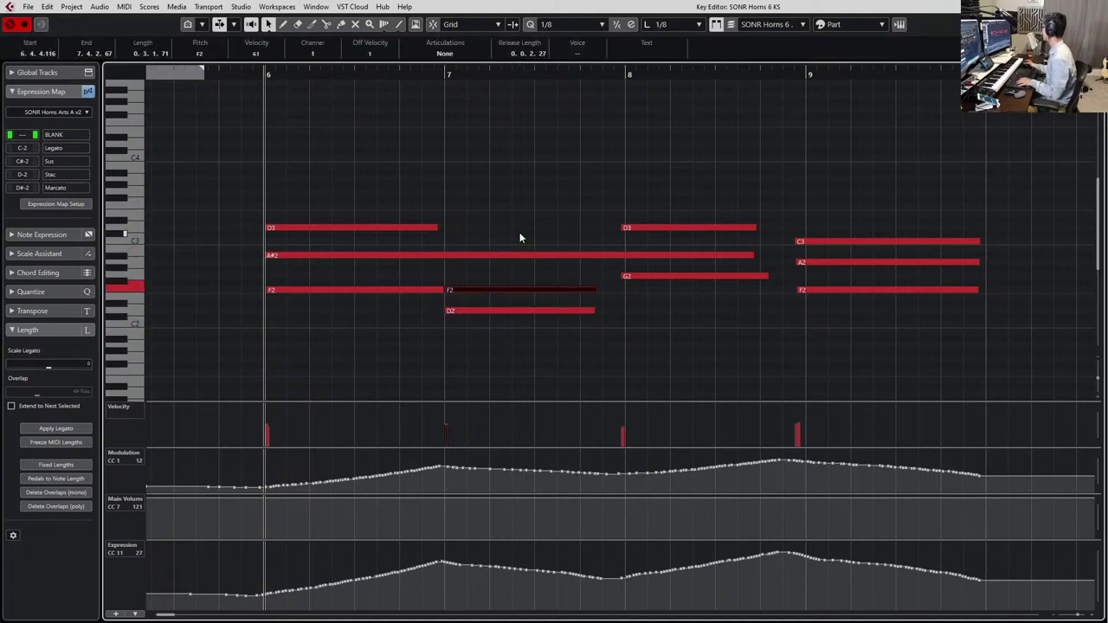
key("space")
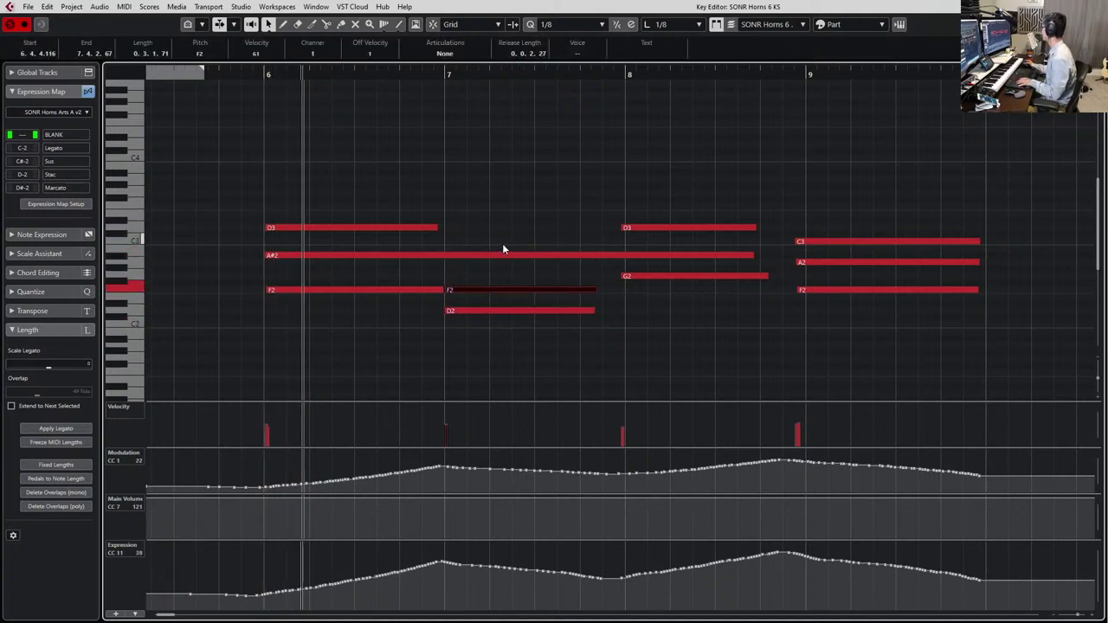
left_click(436, 227)
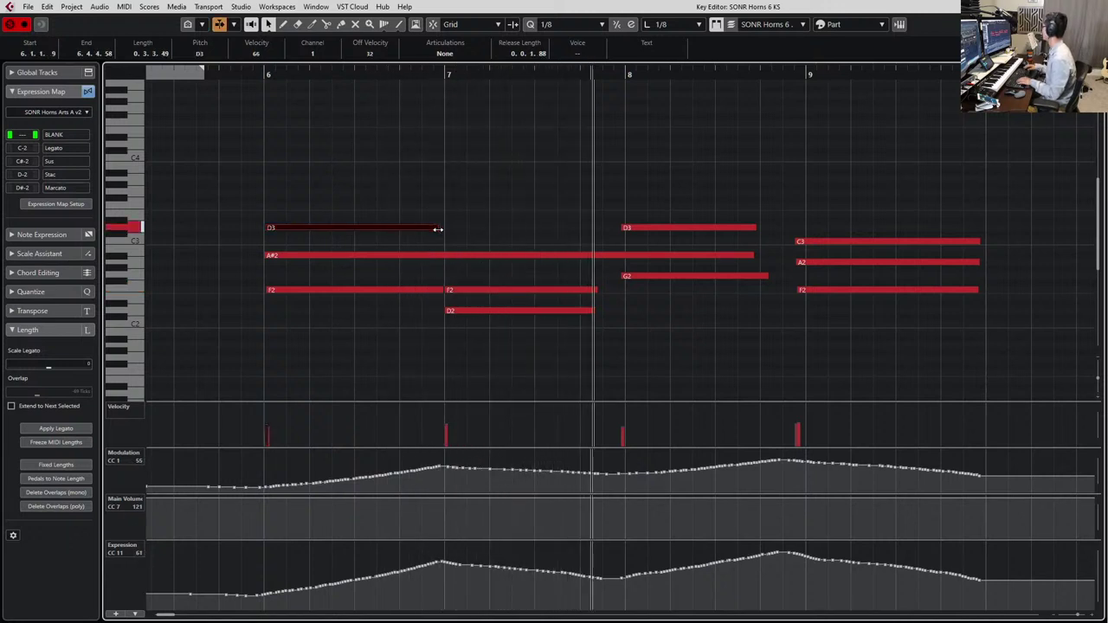
key("space")
key("space")
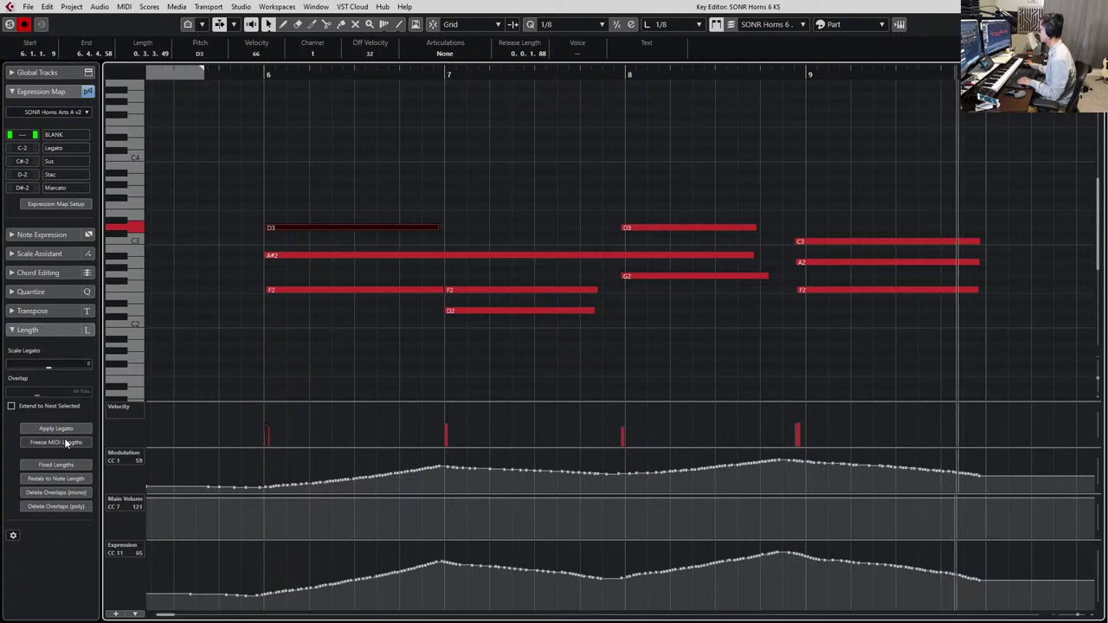
key("space")
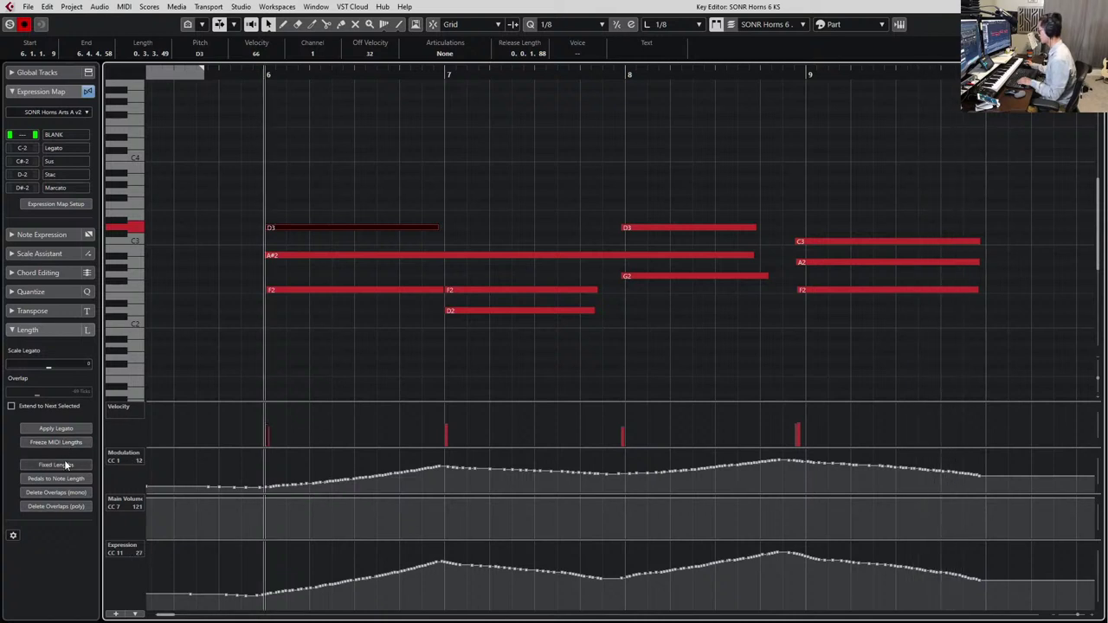
Convert the horn part's sustain pedal data to note lengths, trim the end of the bar 6 F2 note slightly and play back
key("ctrl+z")
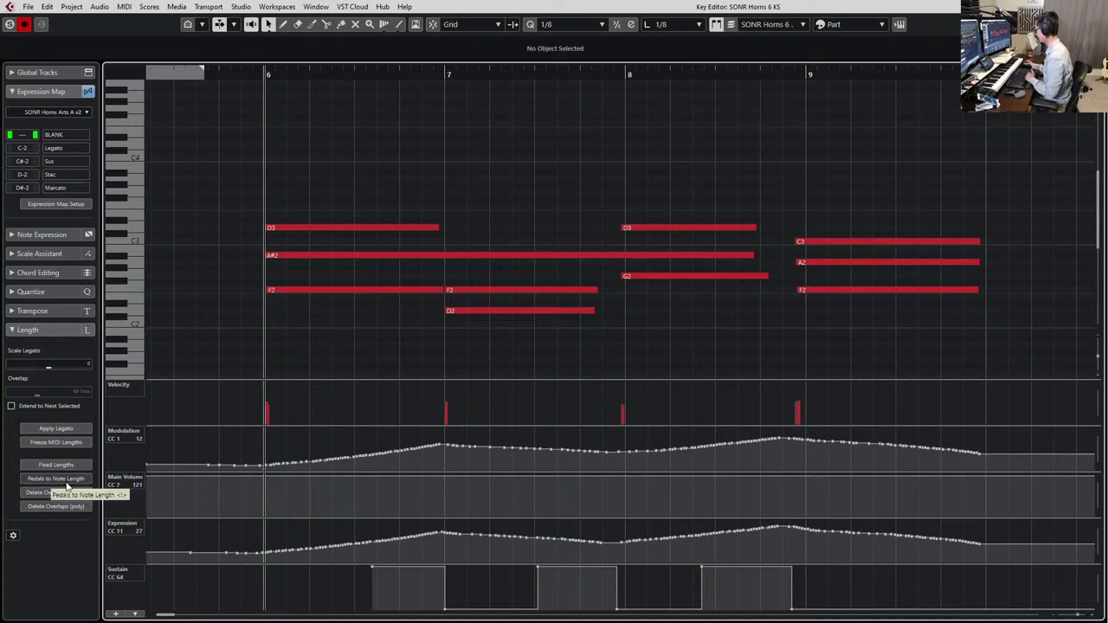
left_click(55, 479)
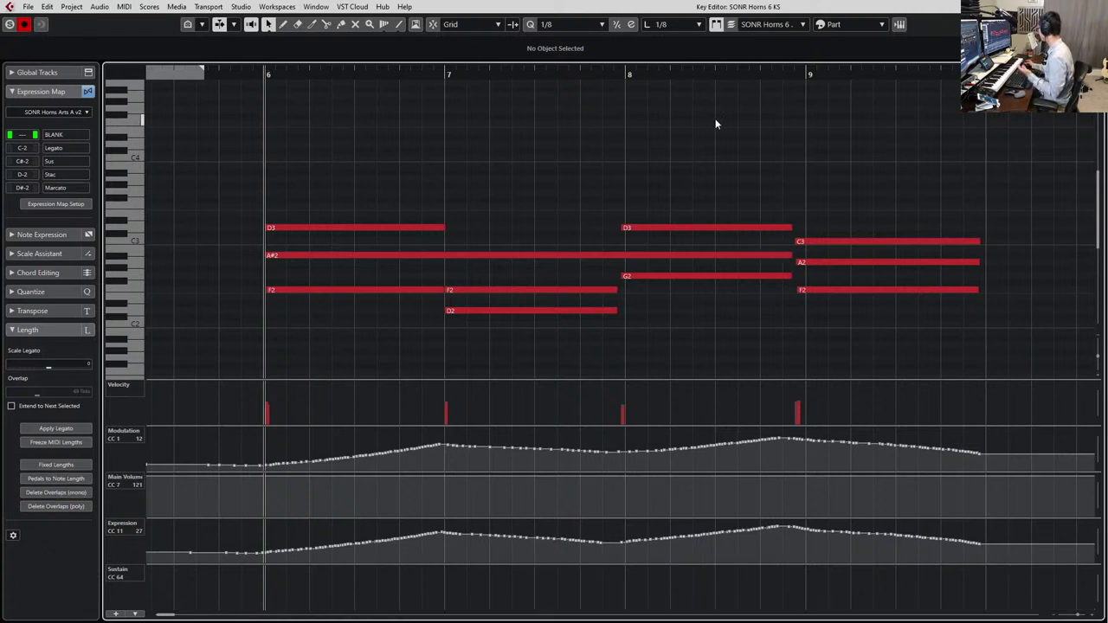
left_click(432, 290)
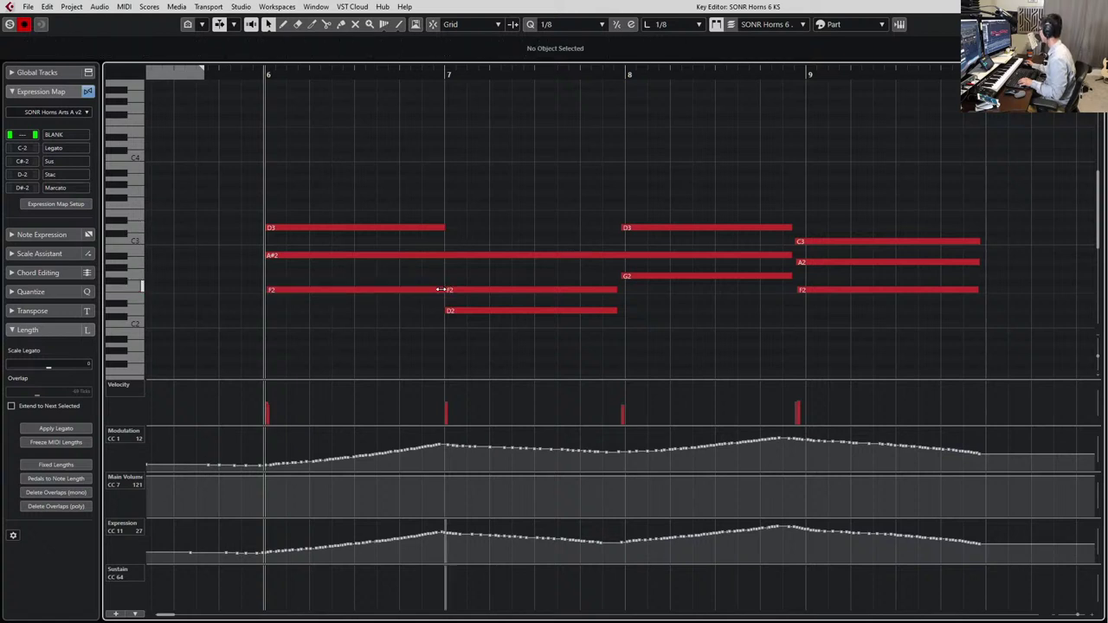
left_click_drag(443, 290, 440, 290)
key("space")
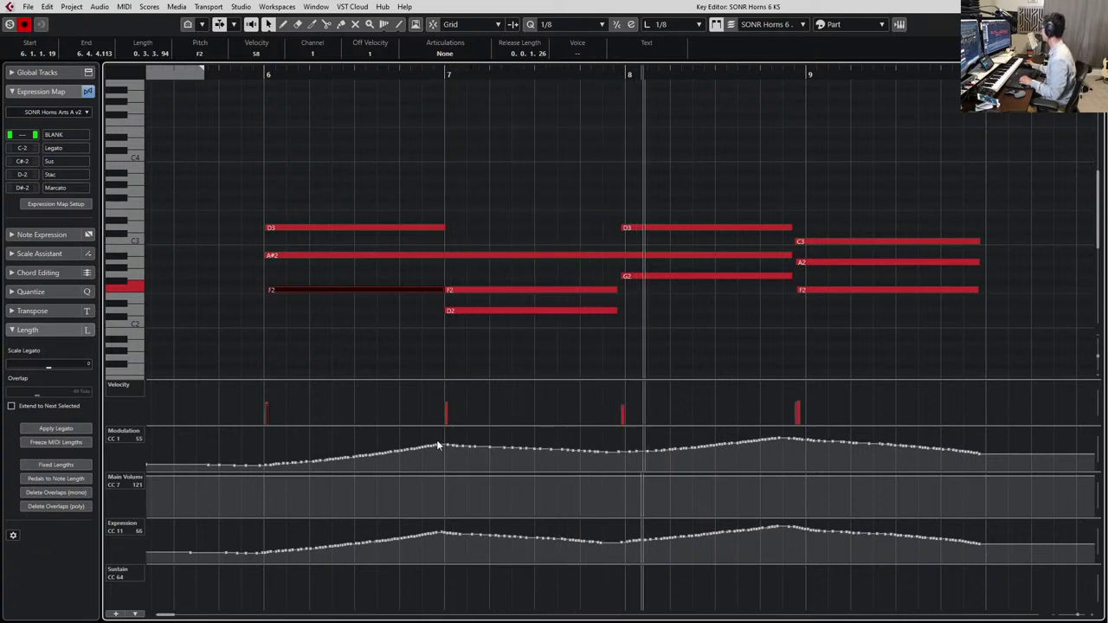
key("space")
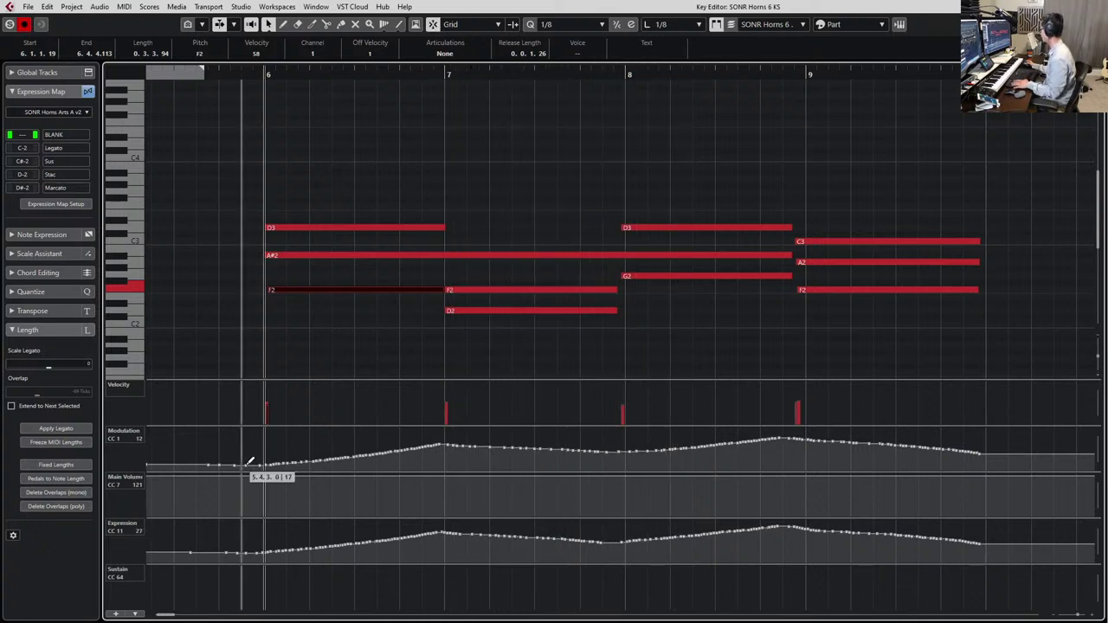
left_click_drag(251, 461, 376, 441)
key("ctrl+z")
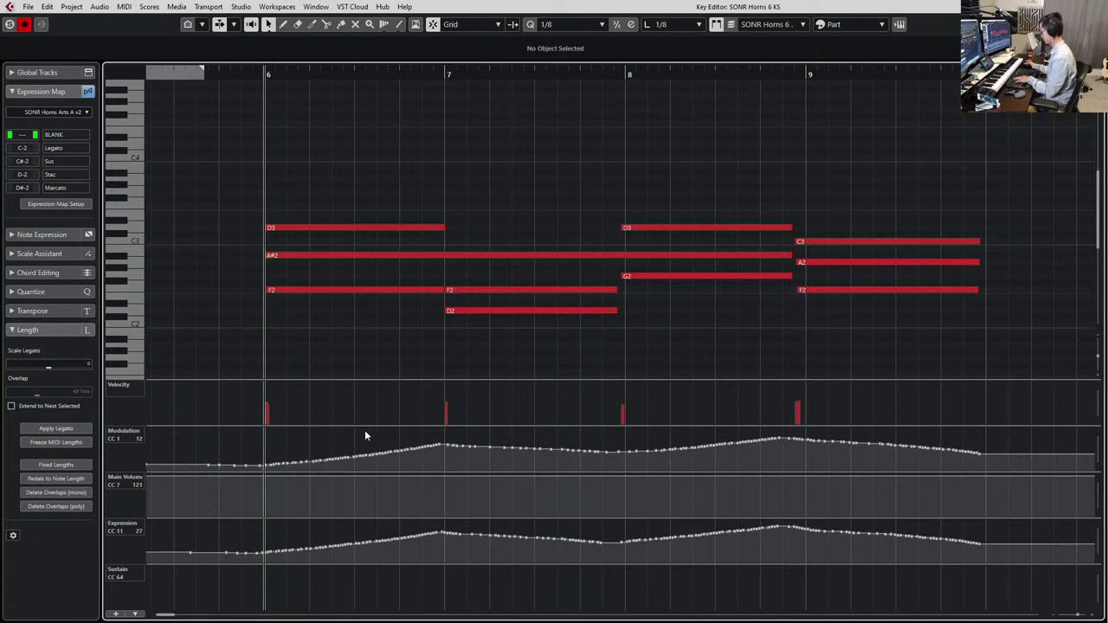
key("8")
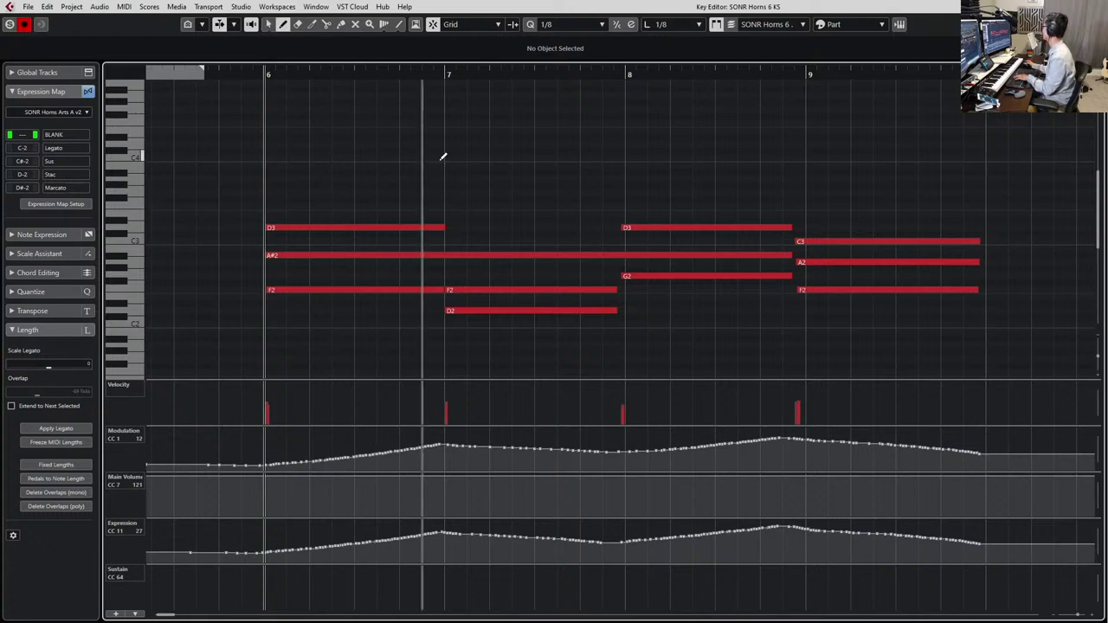
key("4")
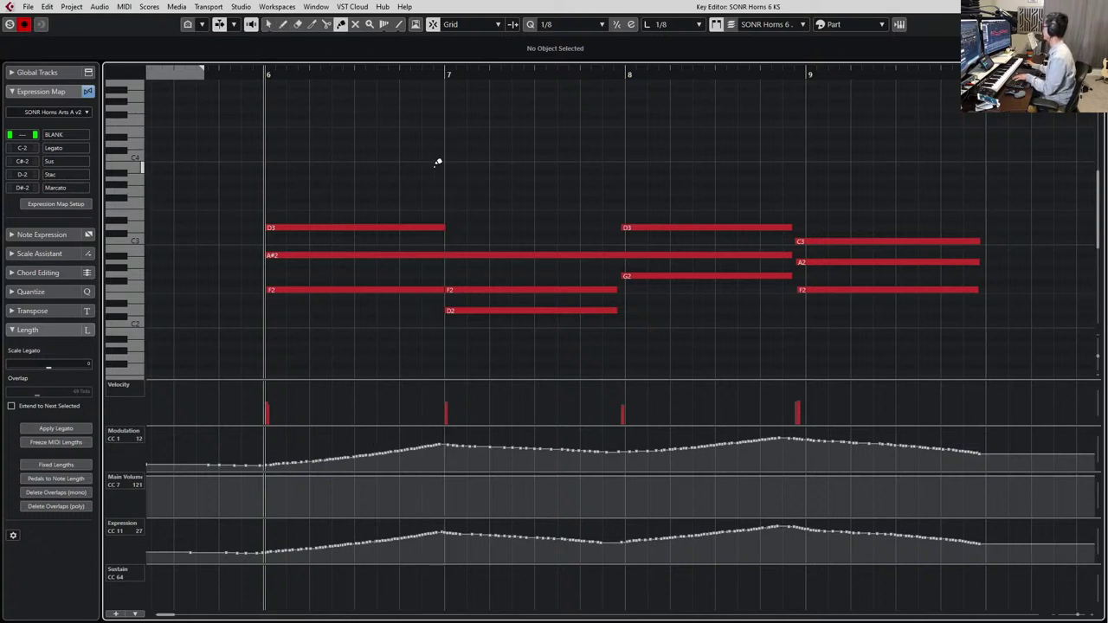
key("8")
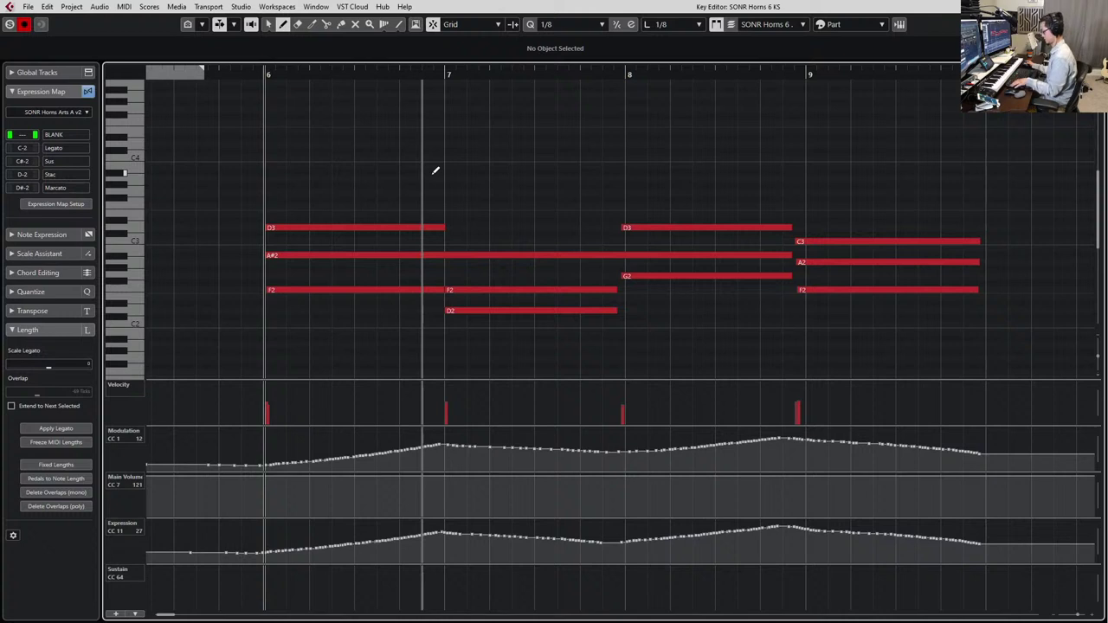
key("1")
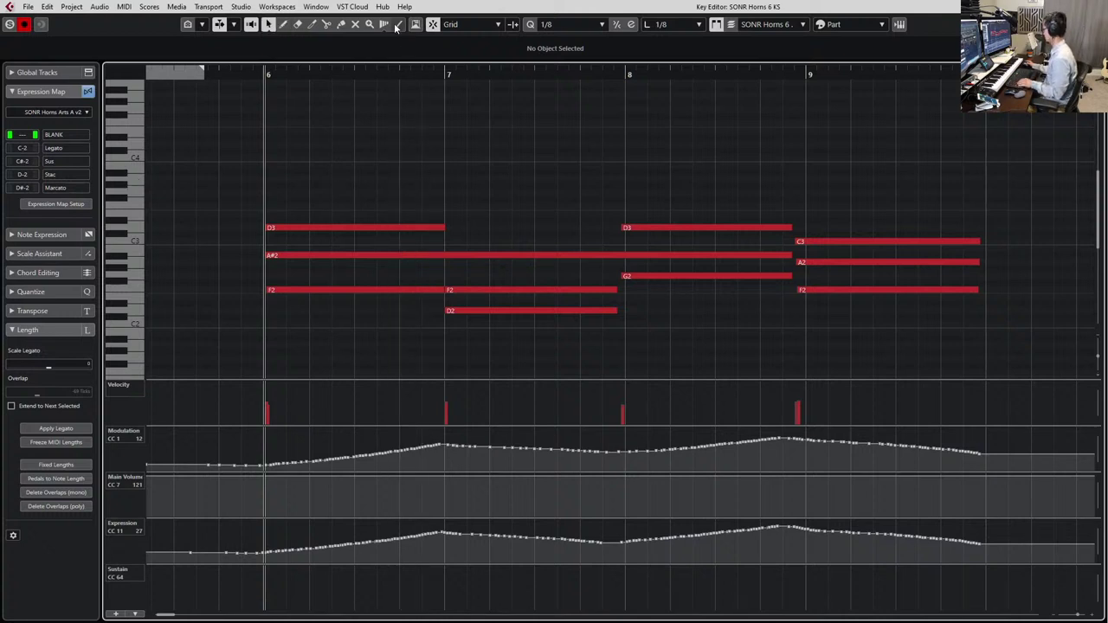
Draw parabolic modulation curves rising from before bar 6 to bar 7 and falling to bar 8, and play them back
left_click(399, 25)
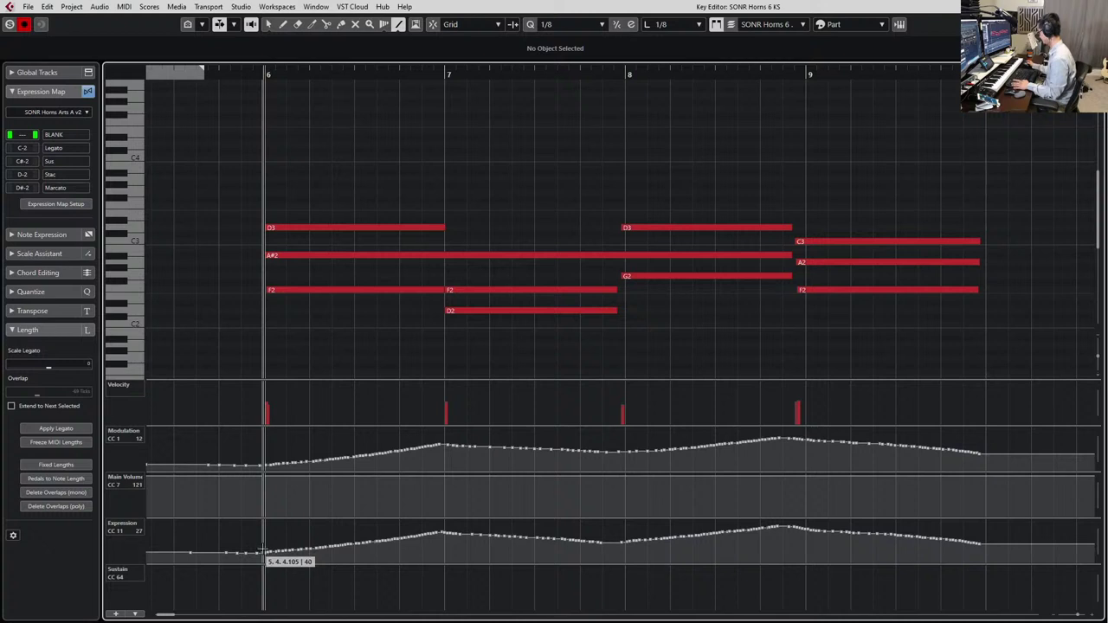
left_click(398, 26)
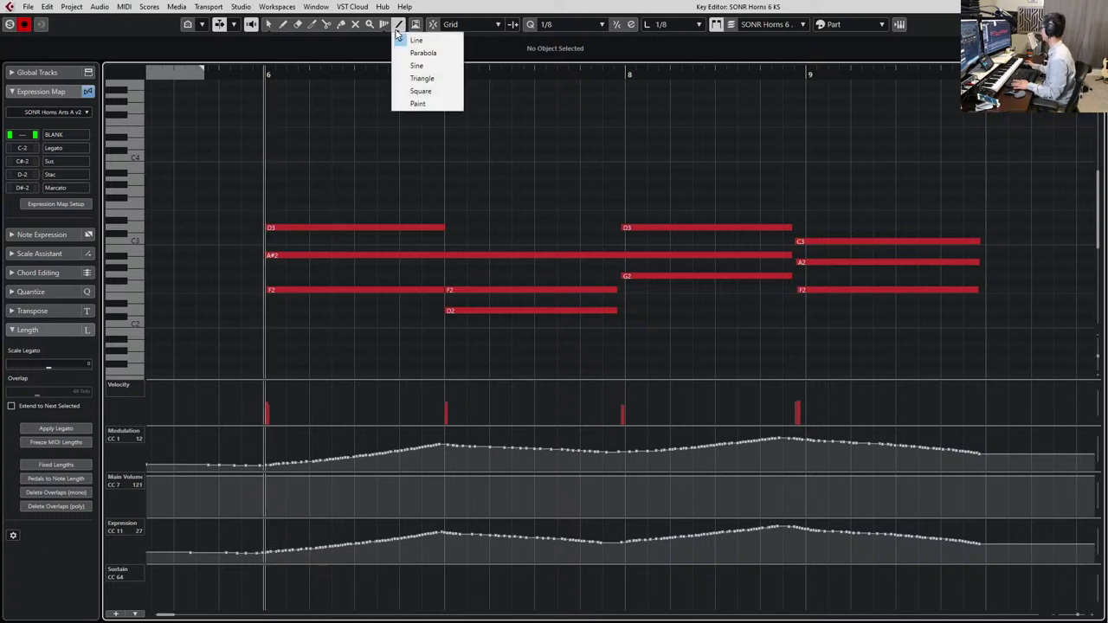
left_click(420, 52)
left_click_drag(218, 459, 446, 437)
key("ctrl+z")
left_click_drag(445, 438, 632, 446)
key("space")
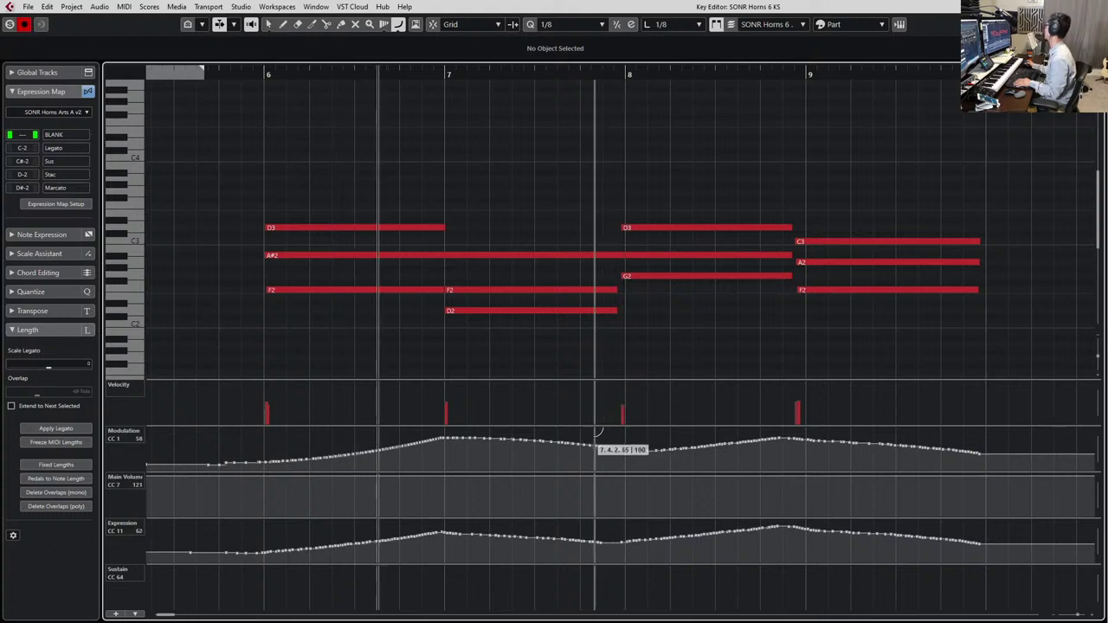
key("space")
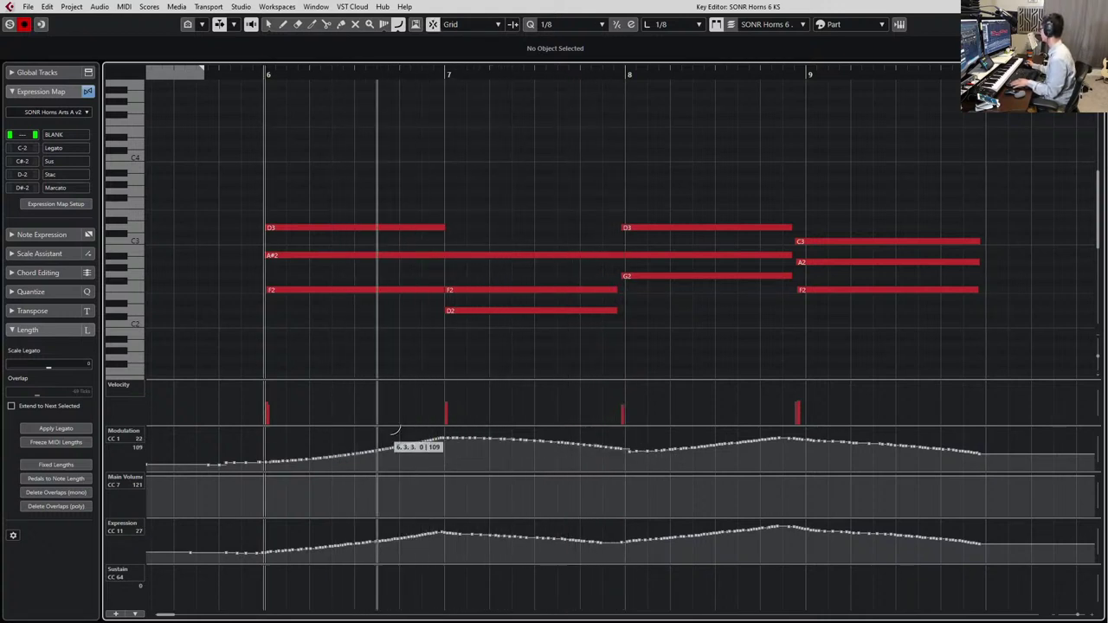
Select the modulation data between bars 6 and 8, tilt its end slightly downward and start playback
key("1")
left_click_drag(258, 435, 618, 487)
left_click_drag(619, 432, 624, 444)
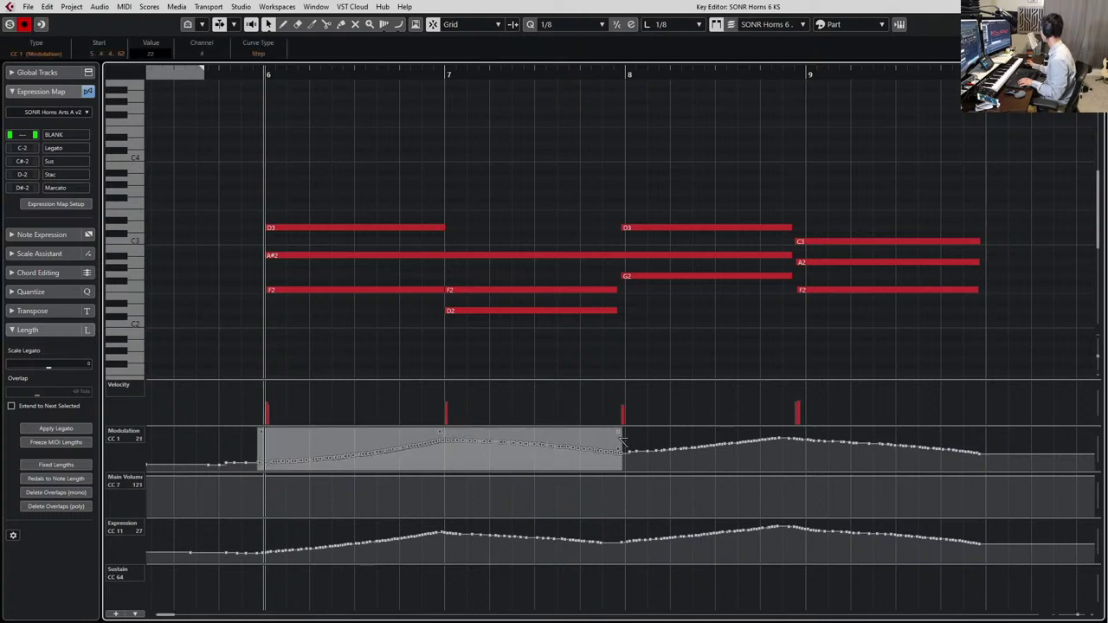
key("space")
left_click(631, 366)
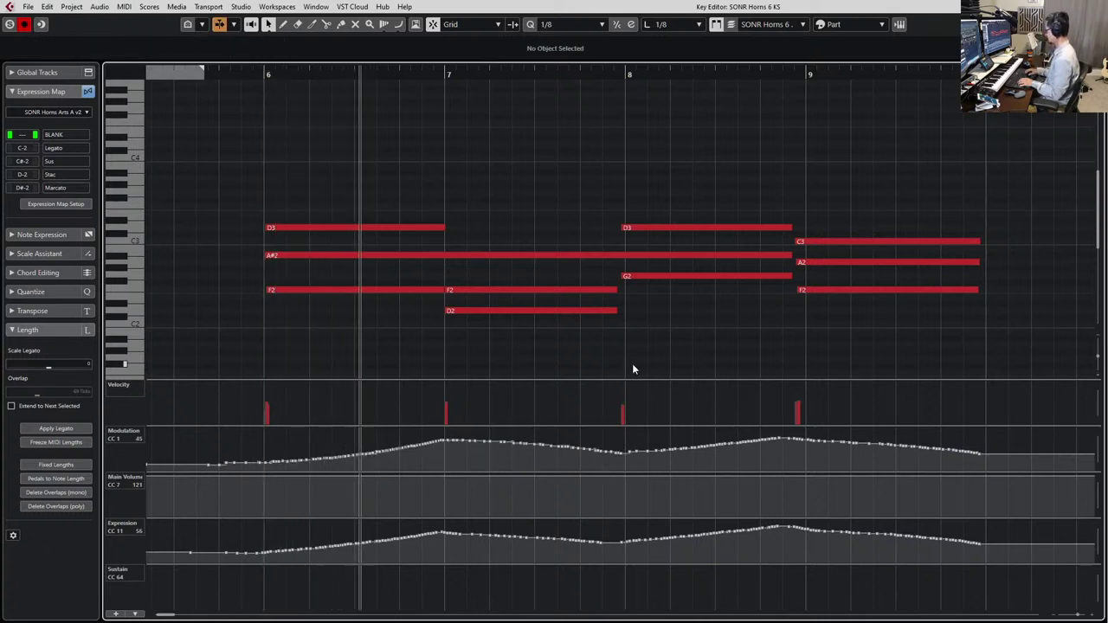
Show only the modulation lane to review the curve, and stop playback and close the horn editor
key("alt+1")
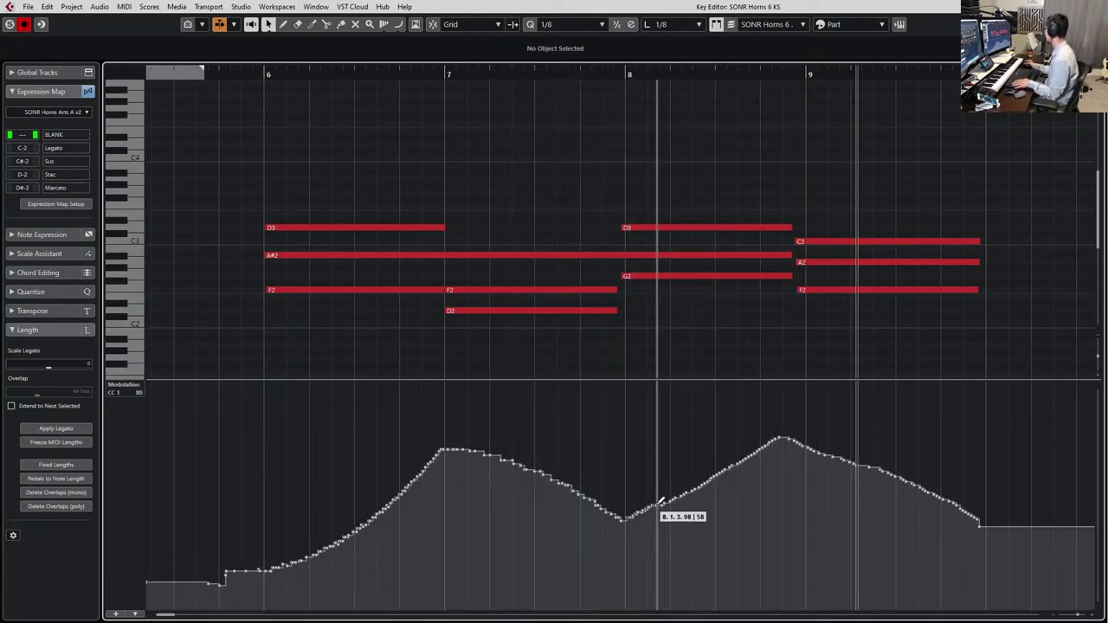
key("space")
key("Return")
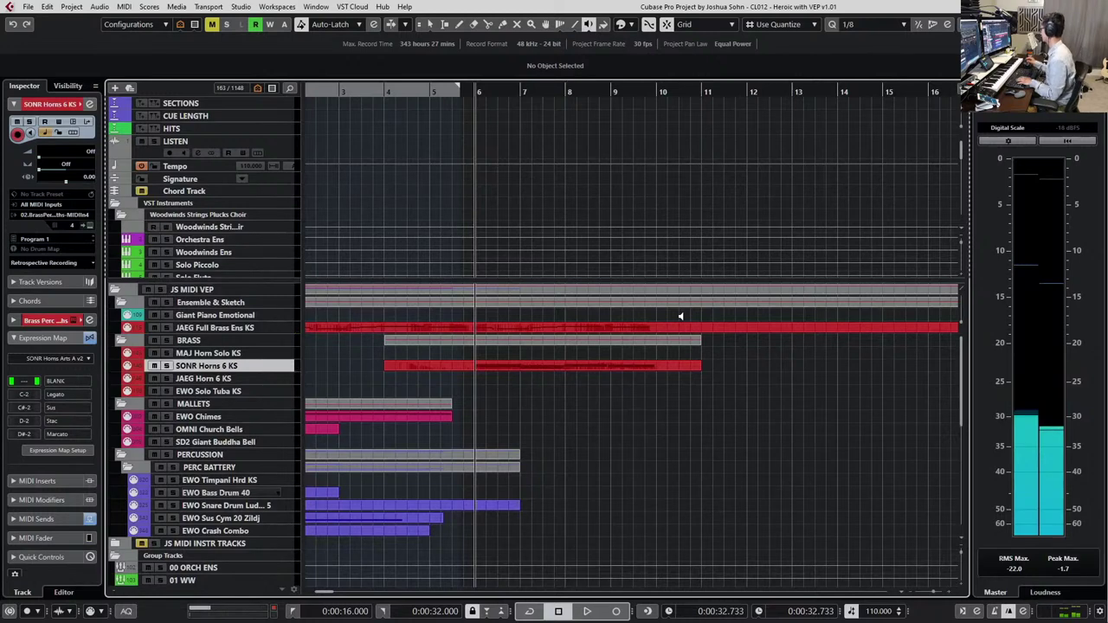
Search the tracks for "tru" and show the JAEG Trumpet 3 KS track in the project
key("g")
key("g")
key("KP_Subtract")
key("KP_Subtract")
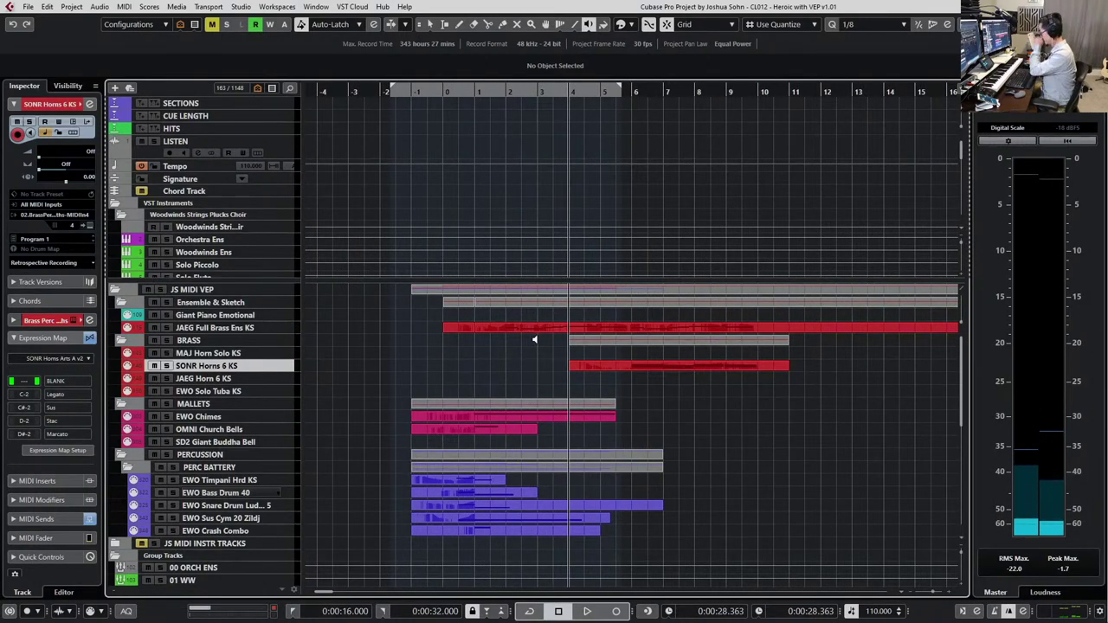
left_click(227, 380)
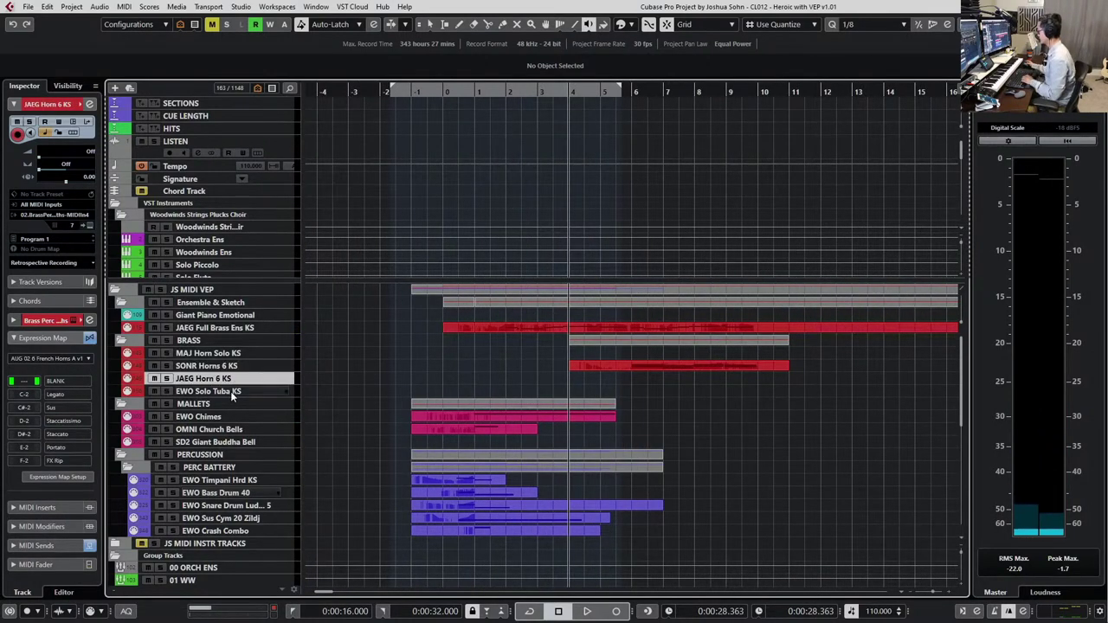
left_click(231, 392)
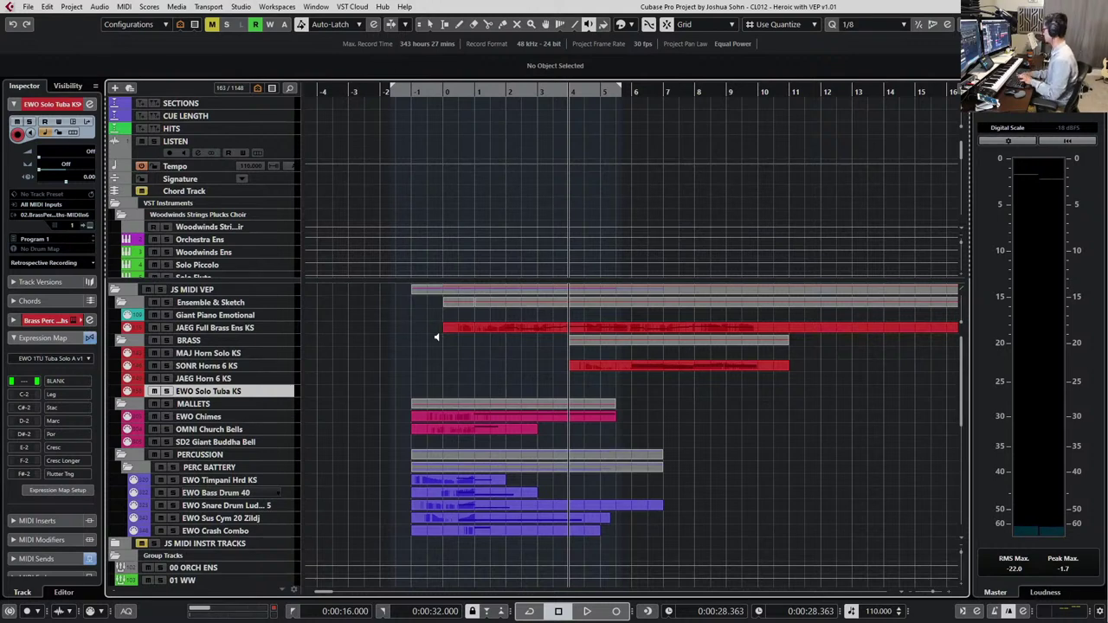
key("ctrl+f")
type("tru")
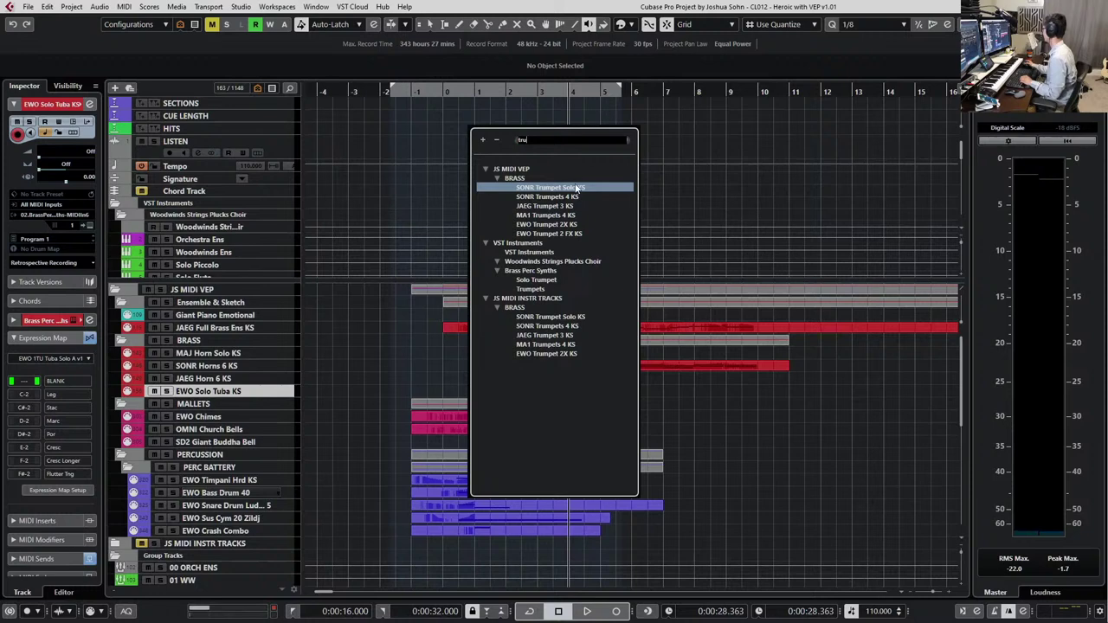
left_click(565, 209)
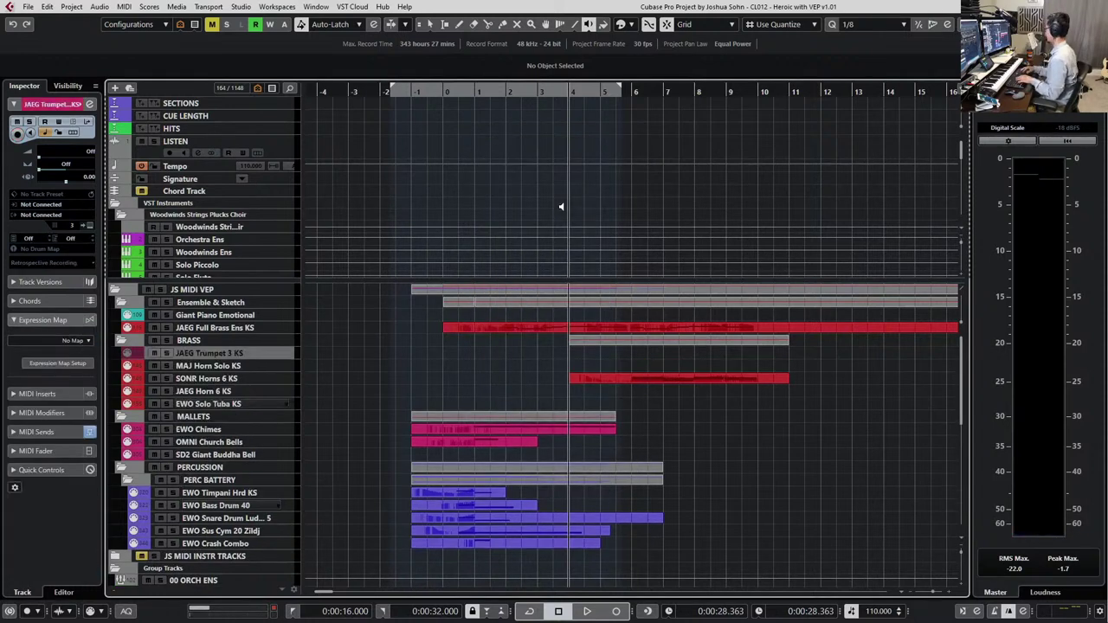
Show the EWO Trumpet 2X KS track as well and enable both trumpet tracks
key("ctrl+f")
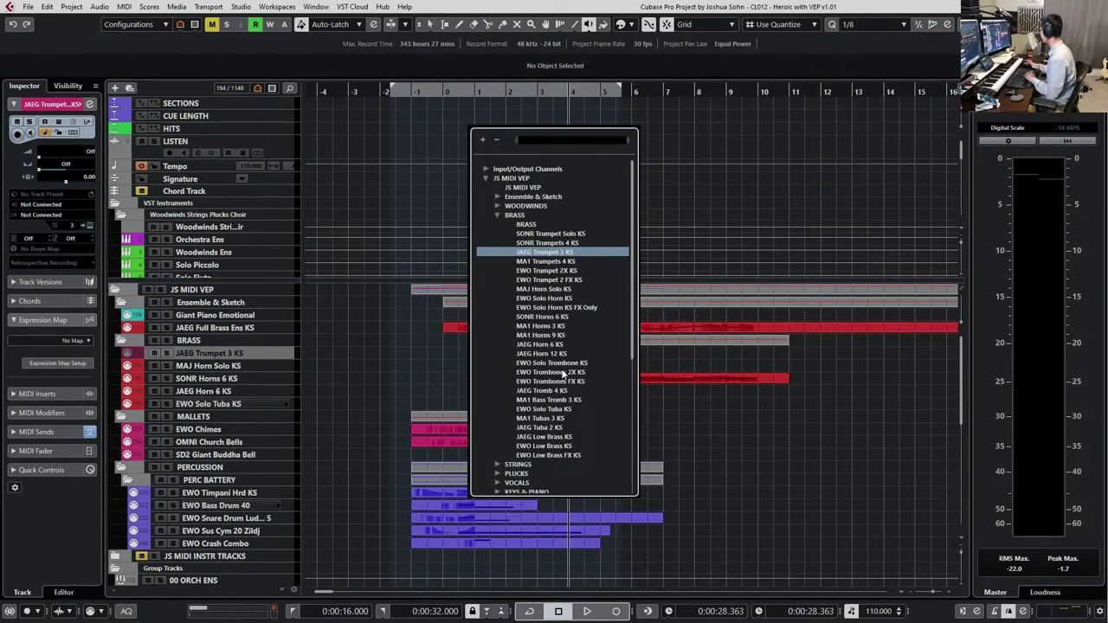
left_click(577, 272)
key("shift+Up")
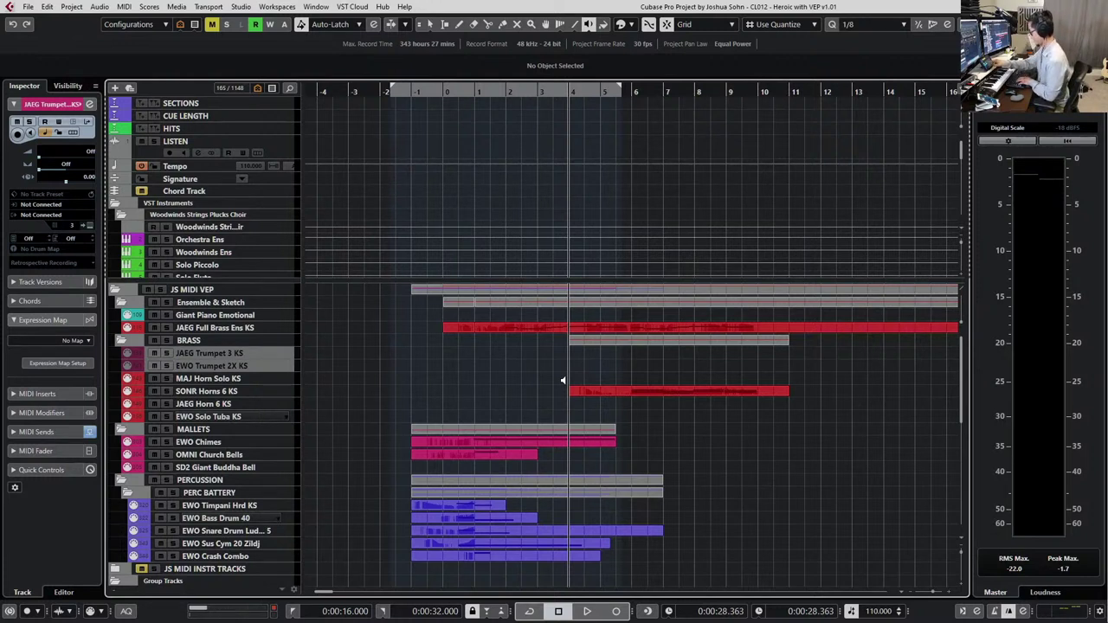
key("shift+d")
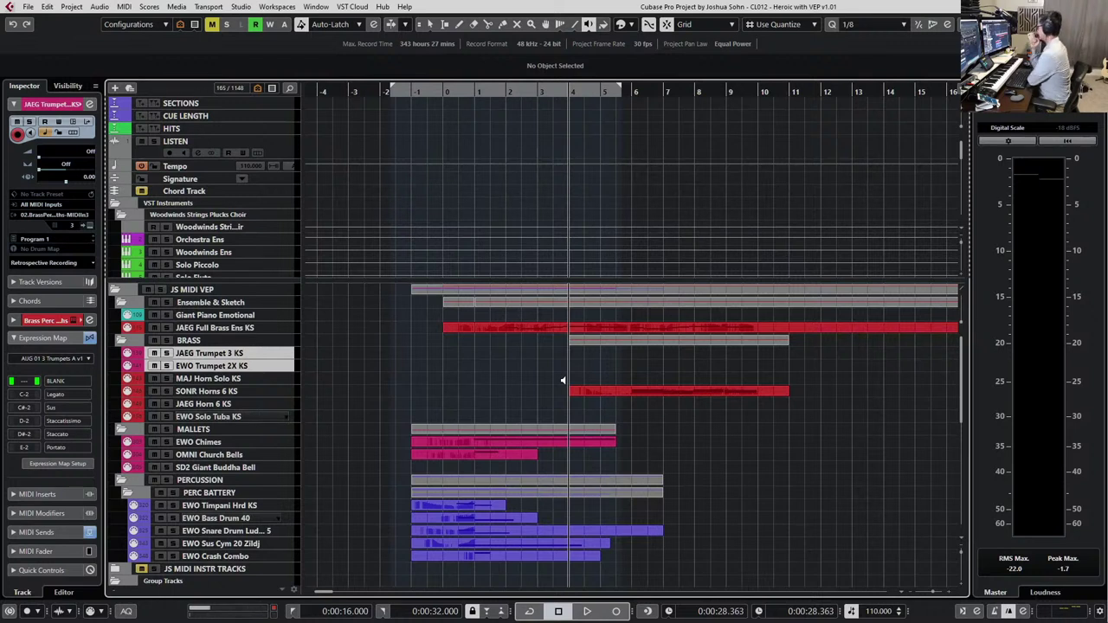
Move the full brass ensemble part from bar 1 onward to JAEG Trumpet 3 KS, with a muted copy on EWO Trumpet 2X KS
key("1")
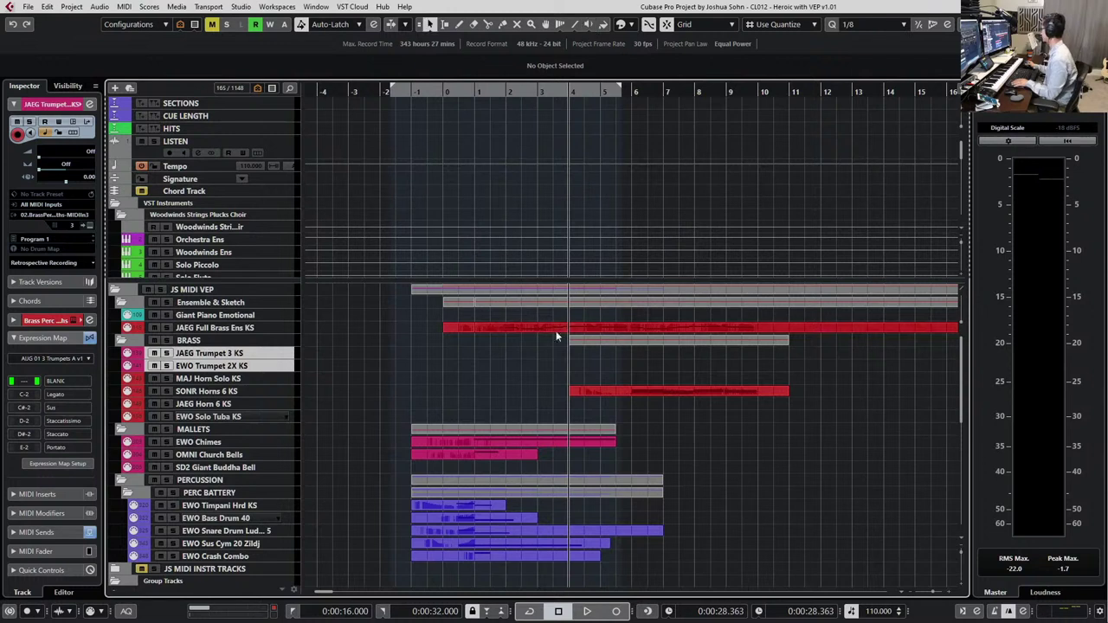
left_click(540, 337)
left_click_drag(541, 350, 545, 366)
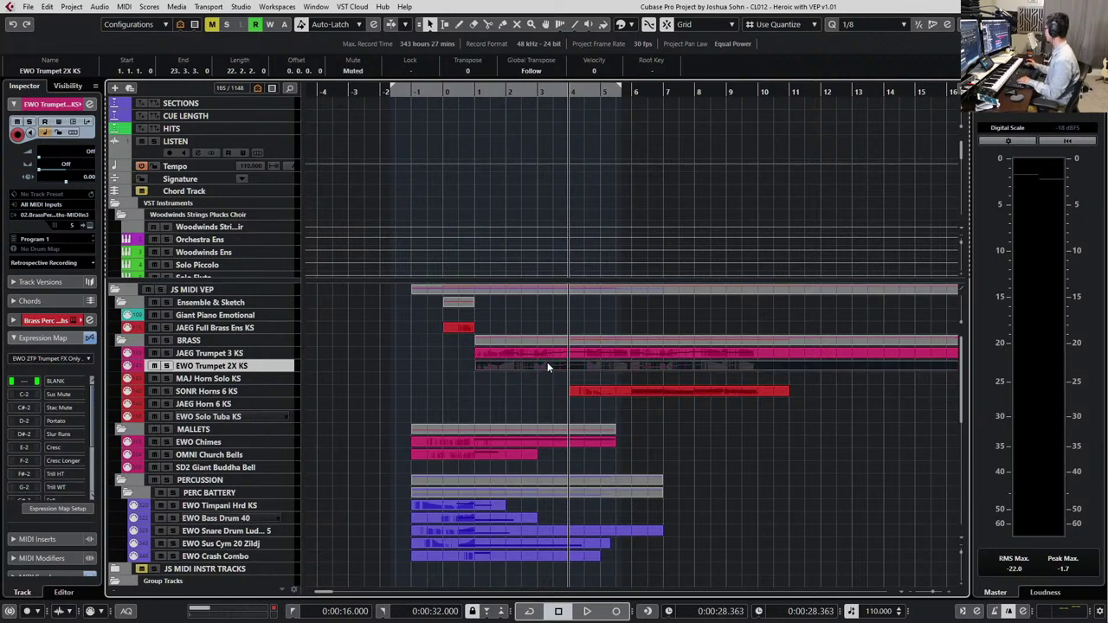
Delete the leftover JAEG Full Brass Ens KS part before bar 1 and move the playhead back to bar 1
left_click(457, 332)
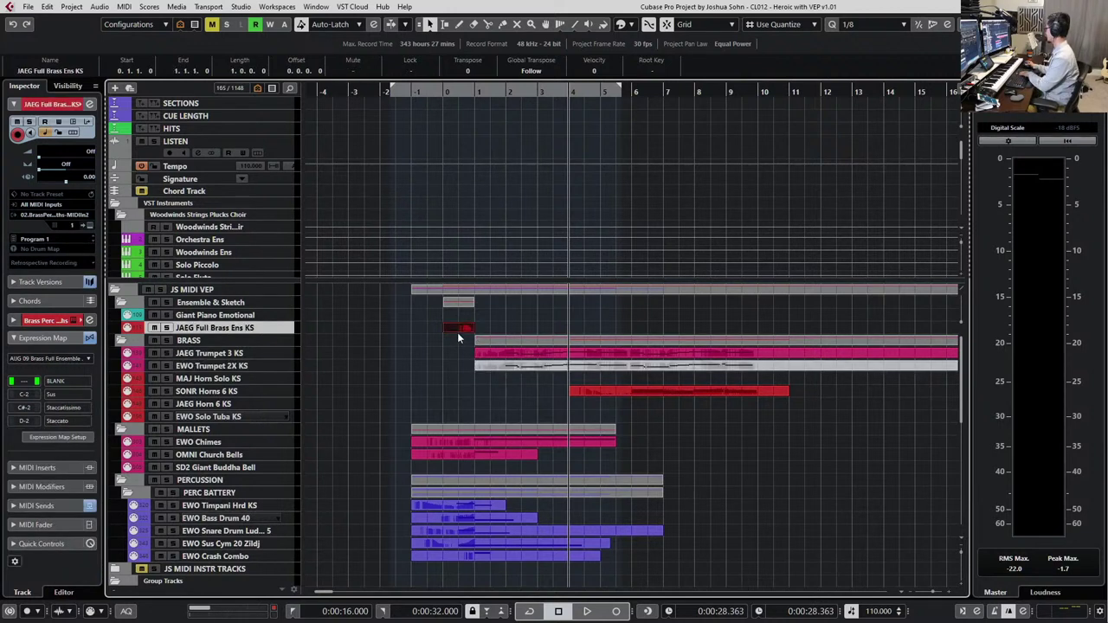
key("Delete")
key("KP_Subtract")
key("KP_Subtract")
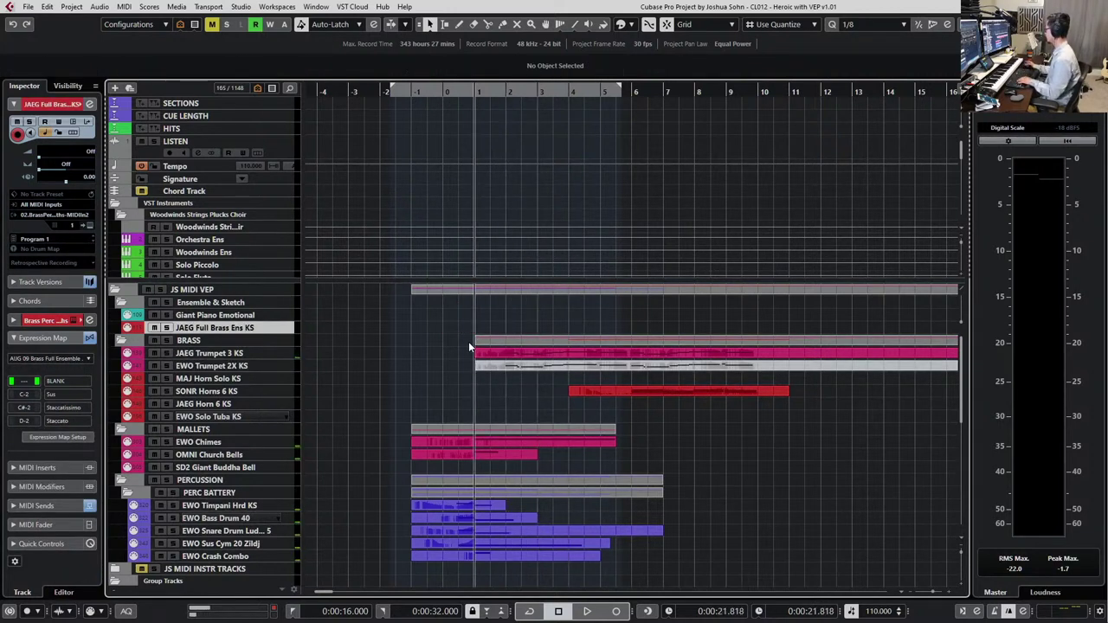
Solo the BRASS folder, play the cue from bar 1, and open the JAEG Trumpet 3 KS part in the Key Editor
left_click(282, 341)
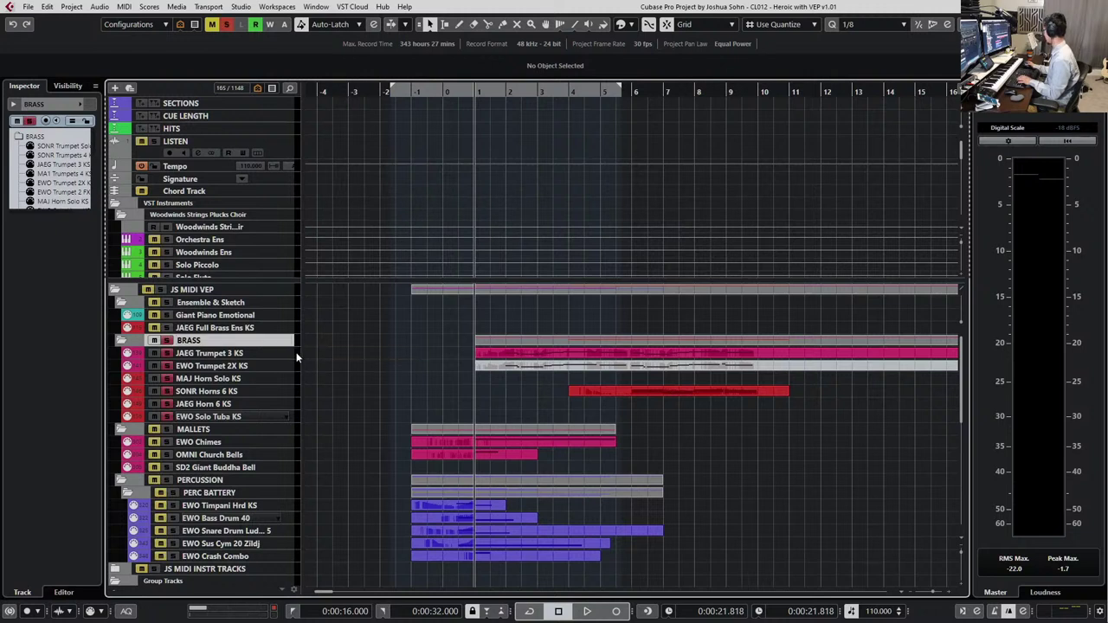
key("space")
scroll(452, 379, "up", 1)
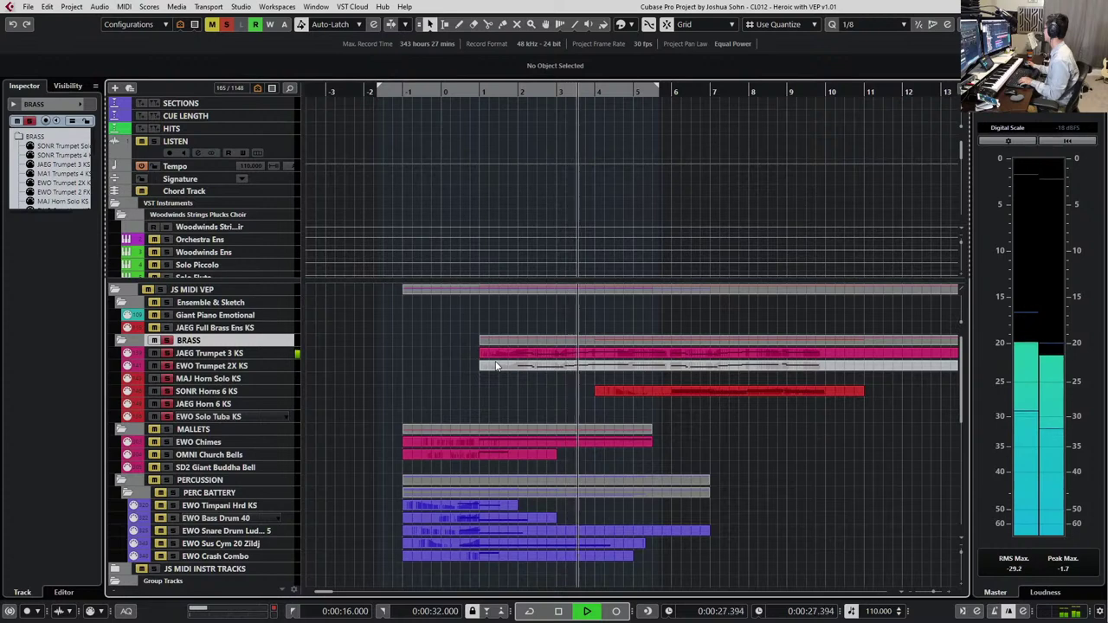
scroll(484, 383, "down", 1)
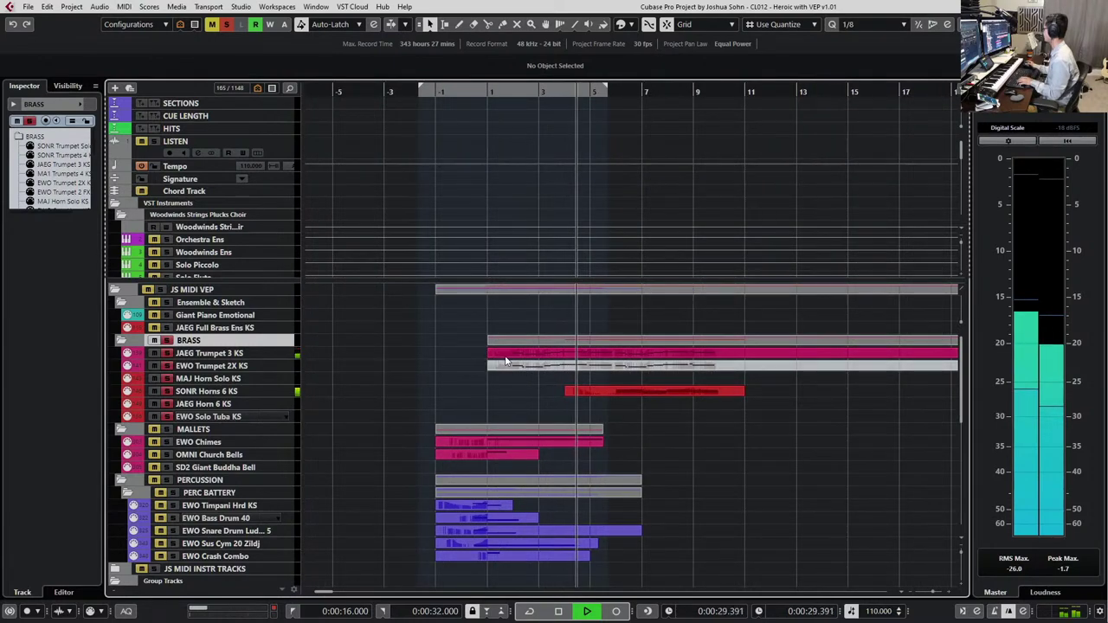
left_click(506, 359)
key("space")
double_click(506, 359)
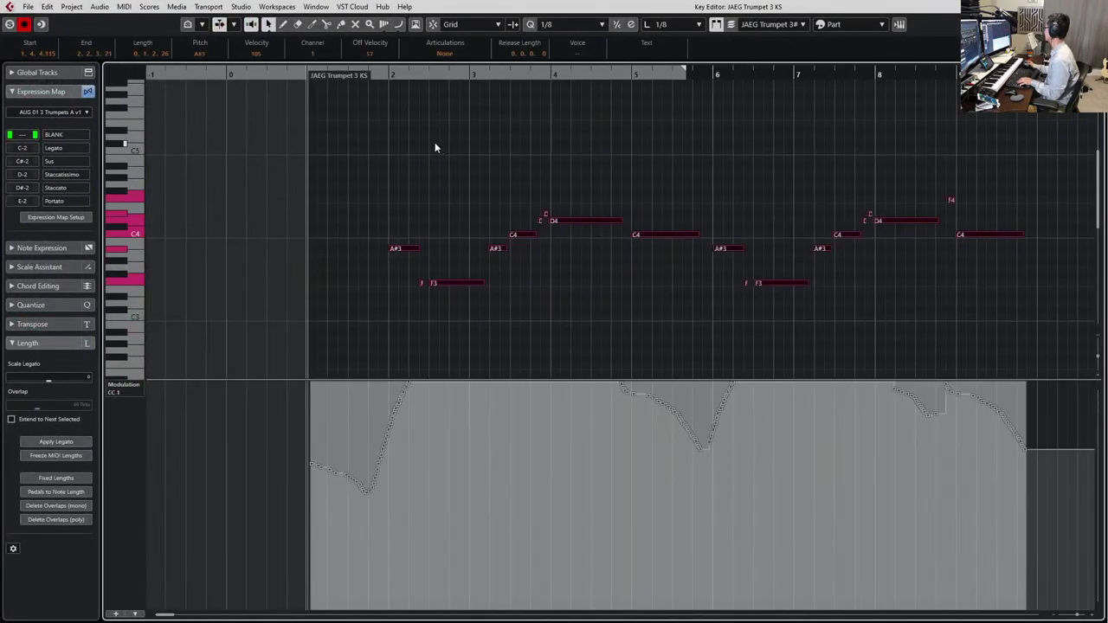
Try the Legato articulation on all JAEG Trumpet 3 KS notes and play back from the first A#3
left_click(444, 53)
left_click(447, 66)
left_click(533, 114)
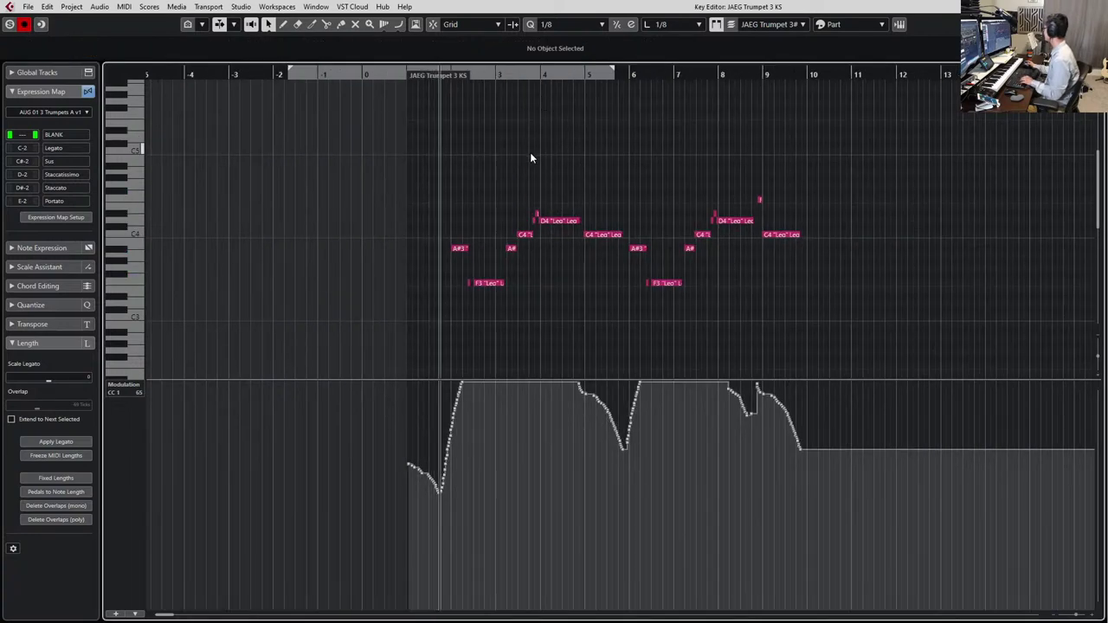
scroll(681, 239, "up", 3)
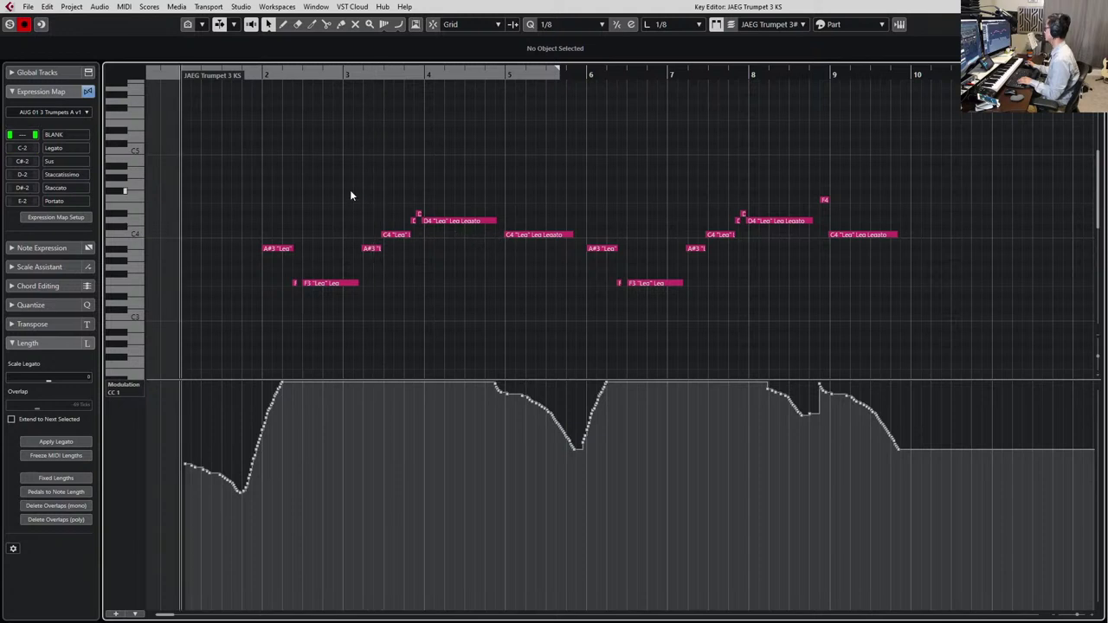
left_click_drag(329, 205, 262, 284)
key("space")
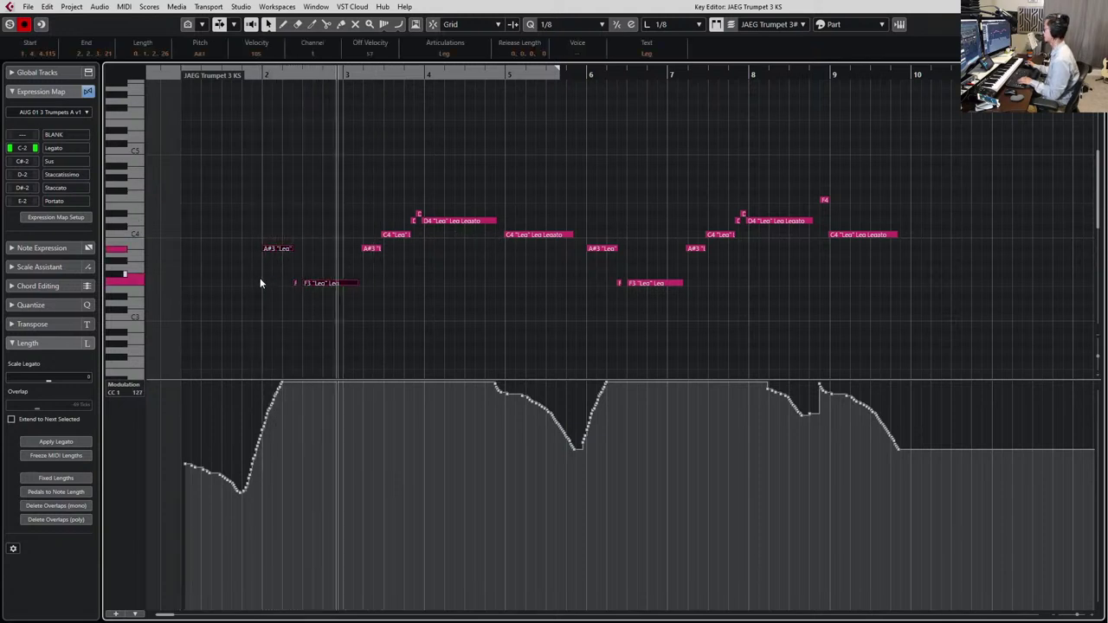
key("space")
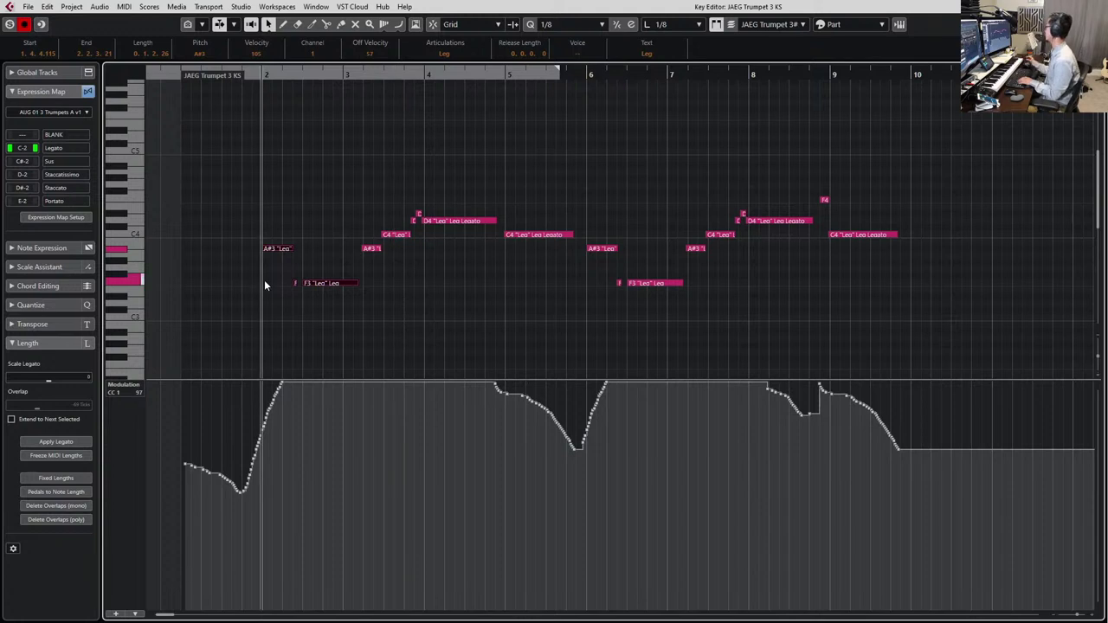
Set the articulation of all JAEG Trumpet 3 KS notes to Sus and close the Key Editor
key("ctrl+a")
left_click(434, 58)
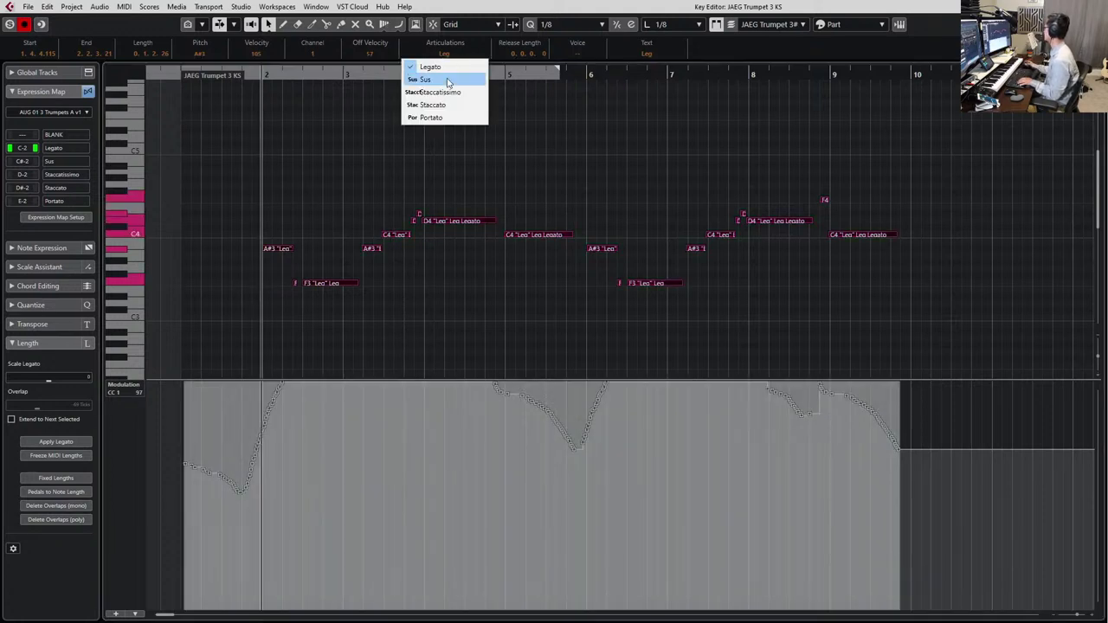
left_click(448, 78)
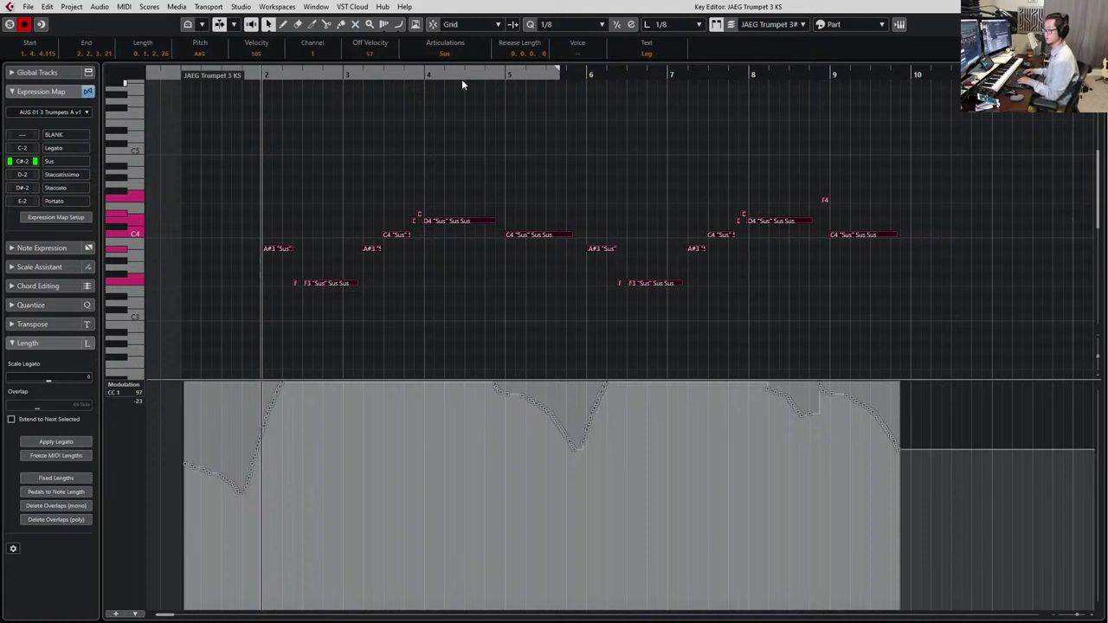
key("Return")
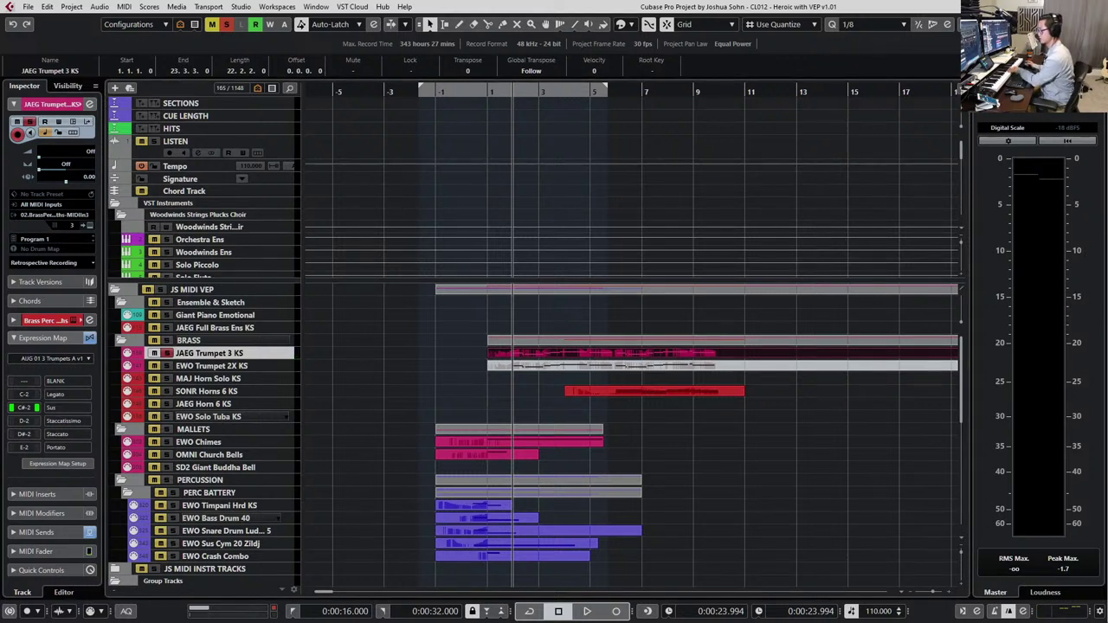
Play back the trumpet phrase from bar 2, reopening the JAEG Trumpet 3 KS part in the Key Editor
scroll(391, 197, "down", 5)
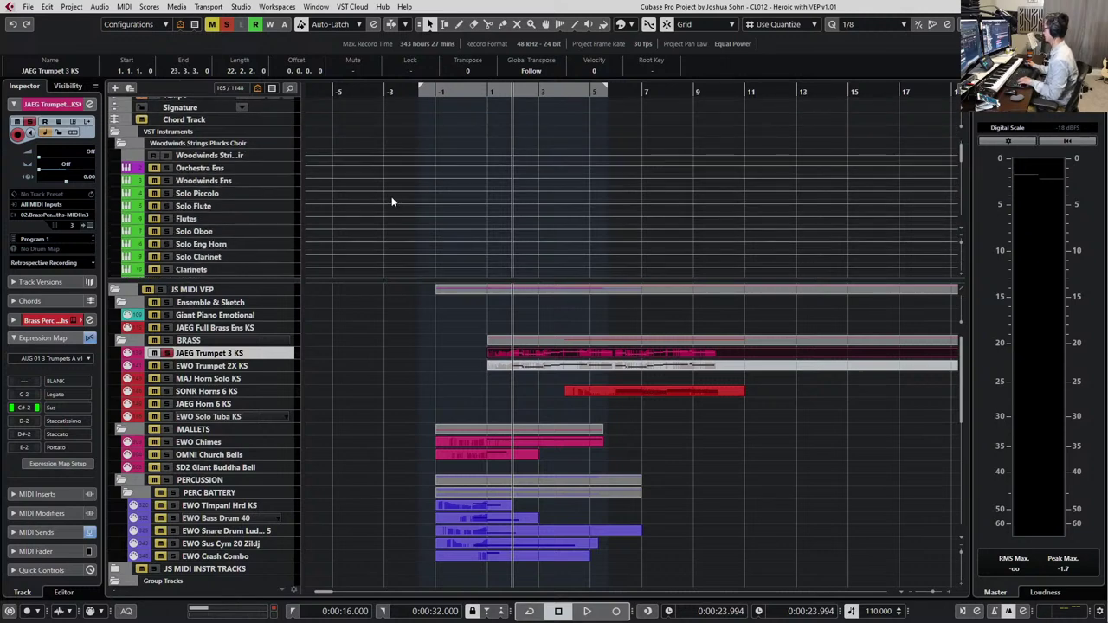
key("space")
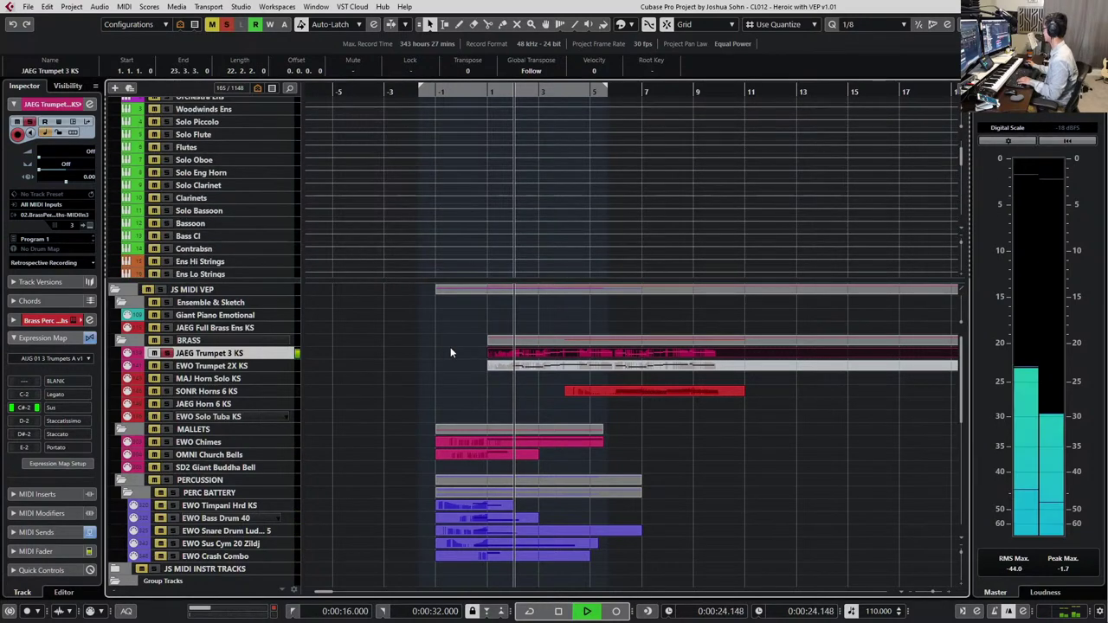
key("space")
double_click(503, 353)
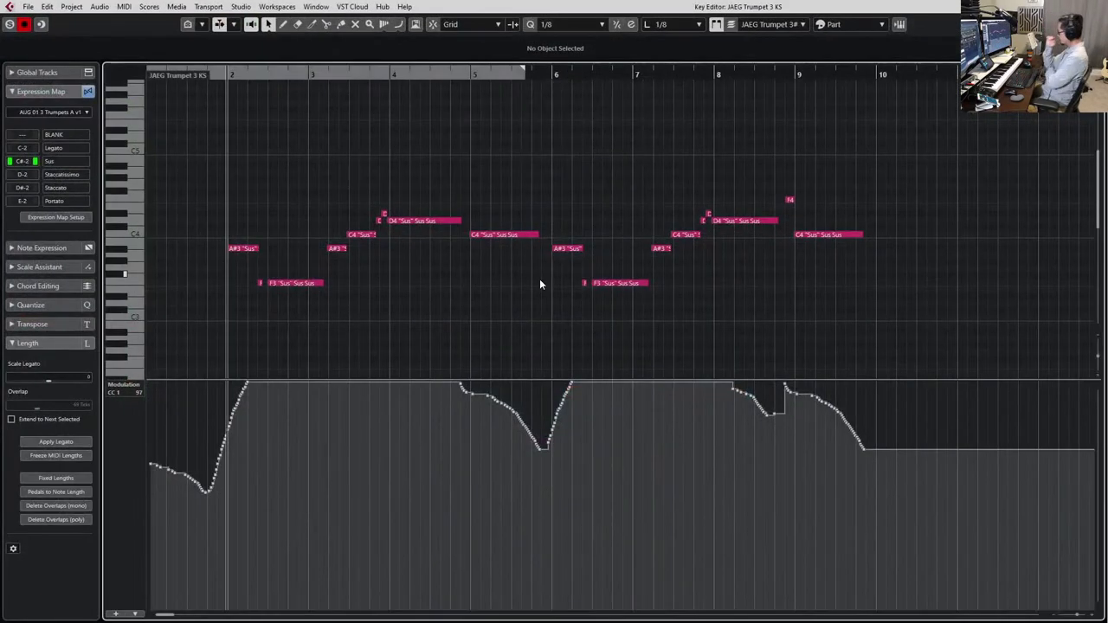
key("space")
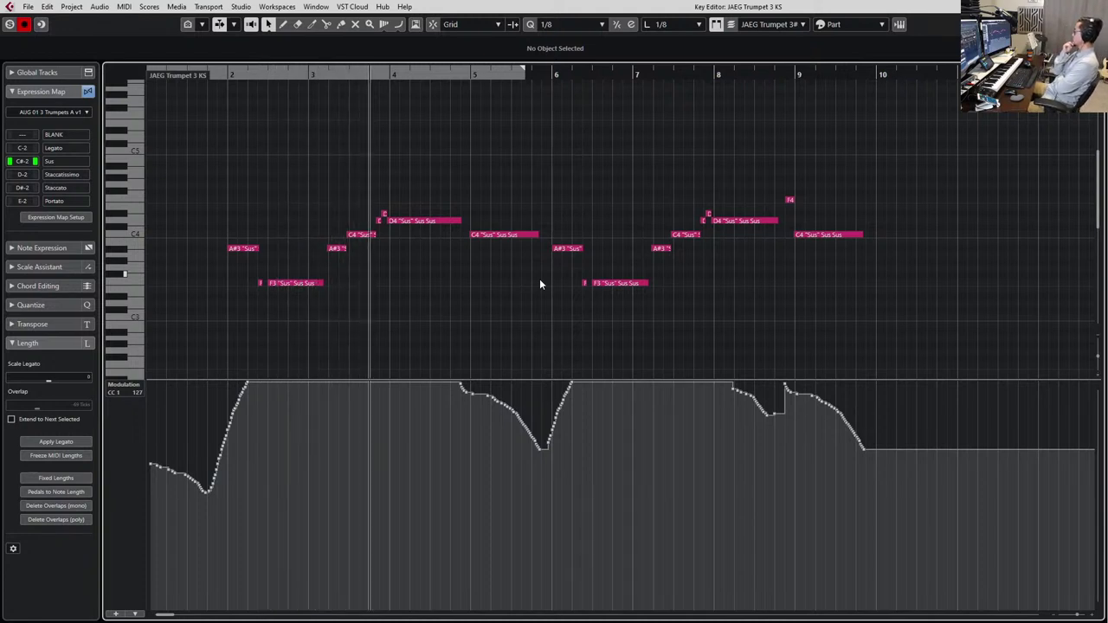
key("space")
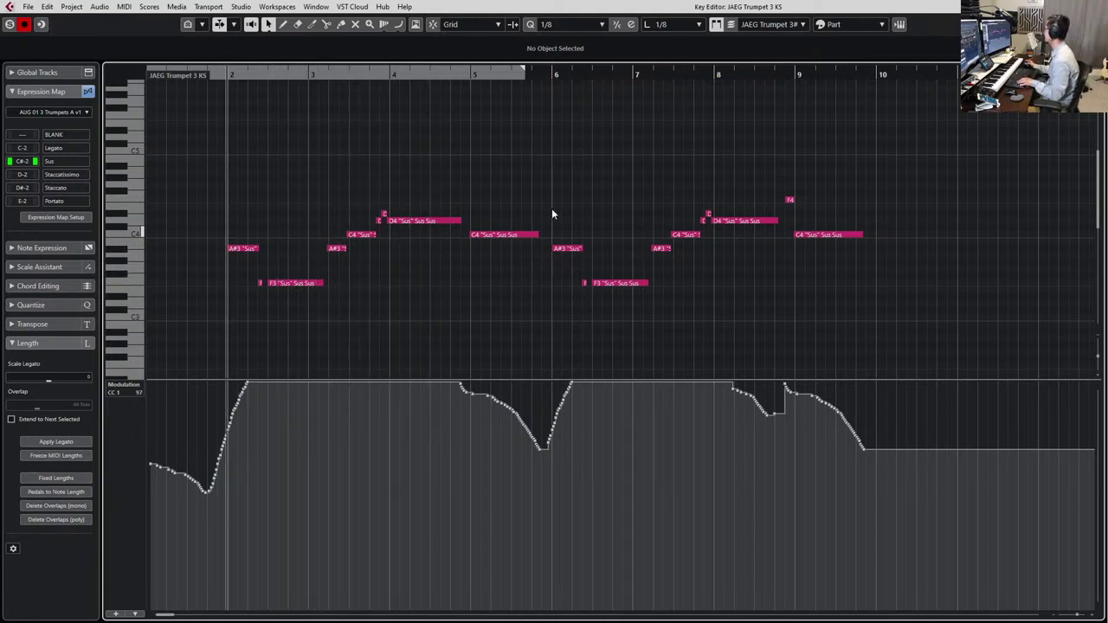
Set the short D4 and D#4 notes just before bars 4 and 8 to Staccato and audition the phrase
scroll(490, 205, "up", 2)
left_click(325, 222)
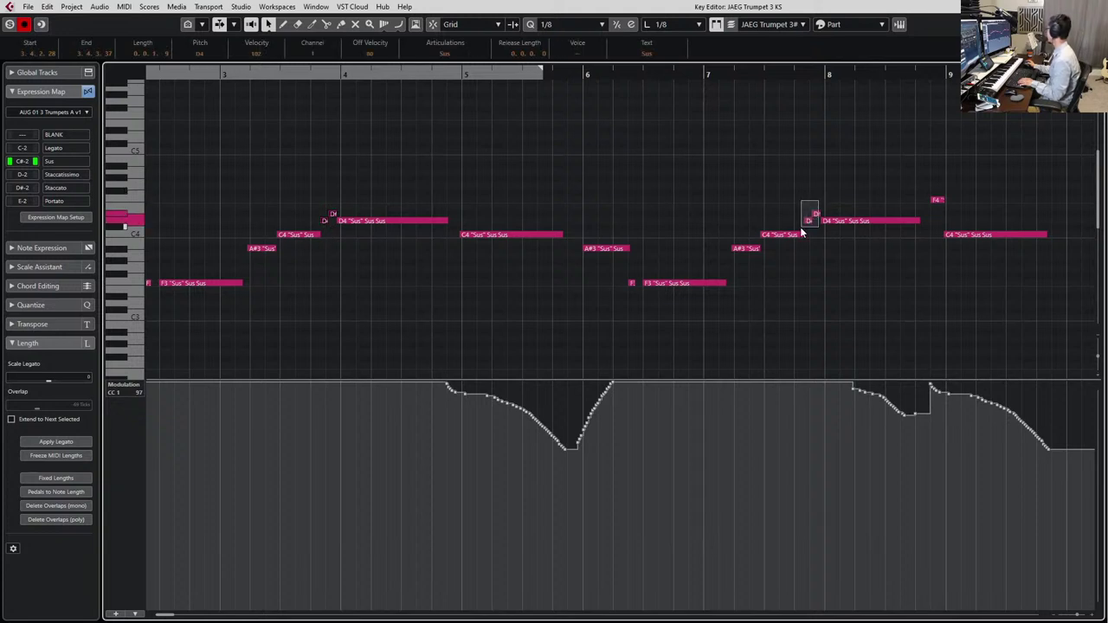
left_click(445, 54)
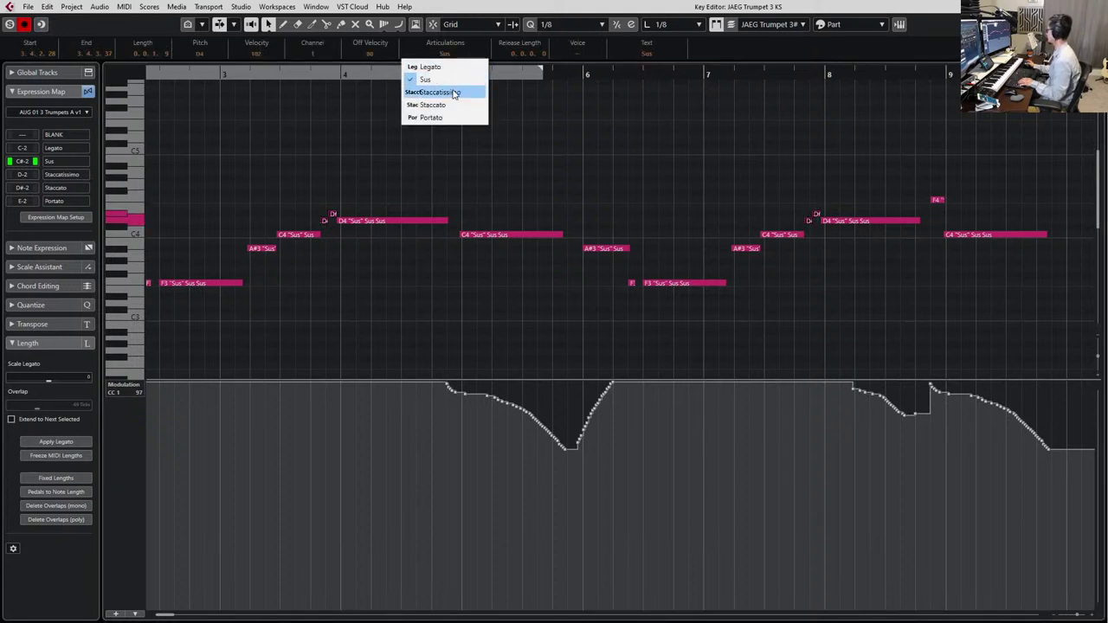
key("space")
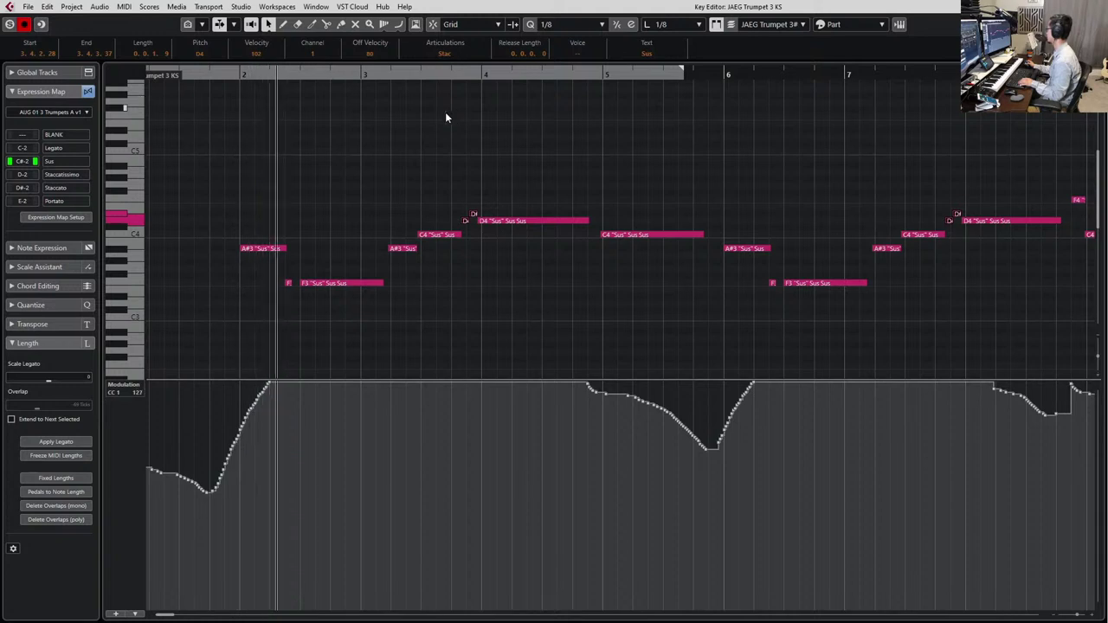
key("space")
Try the Portato articulation on the first A#3 note at bar 2 and audition it
left_click_drag(232, 191, 312, 303)
left_click_drag(265, 168, 258, 252)
left_click(468, 55)
left_click(439, 118)
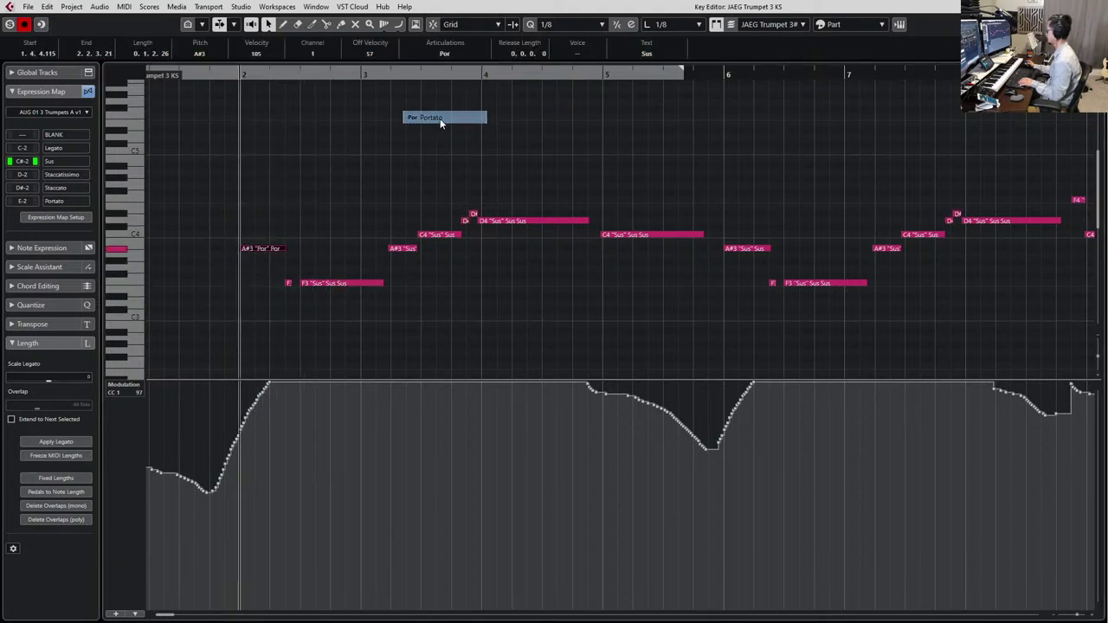
key("space")
key("space")
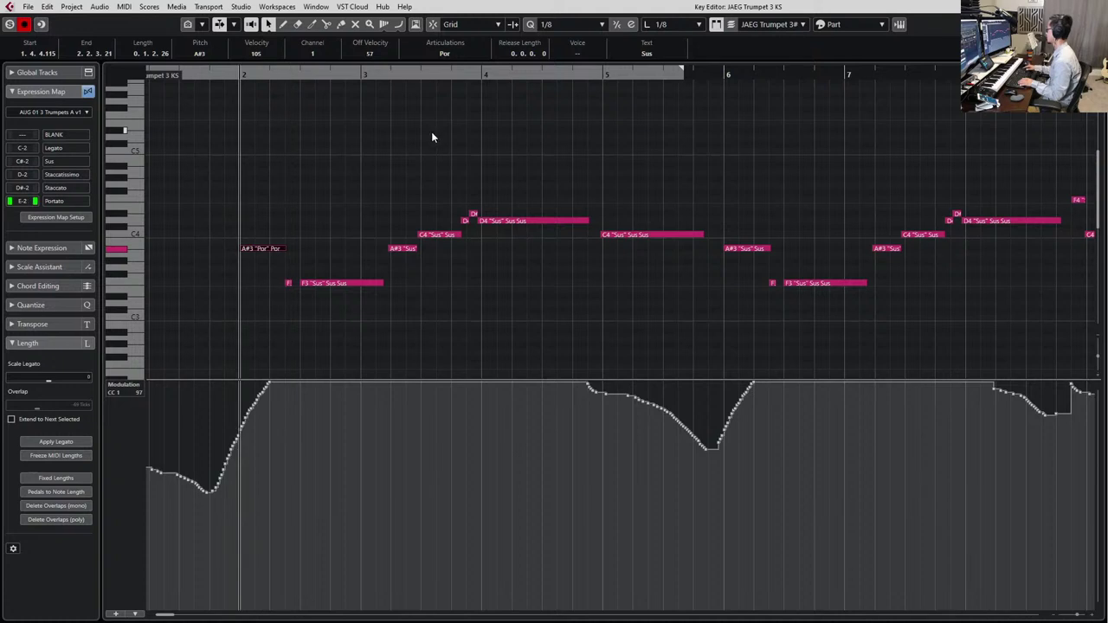
key("space")
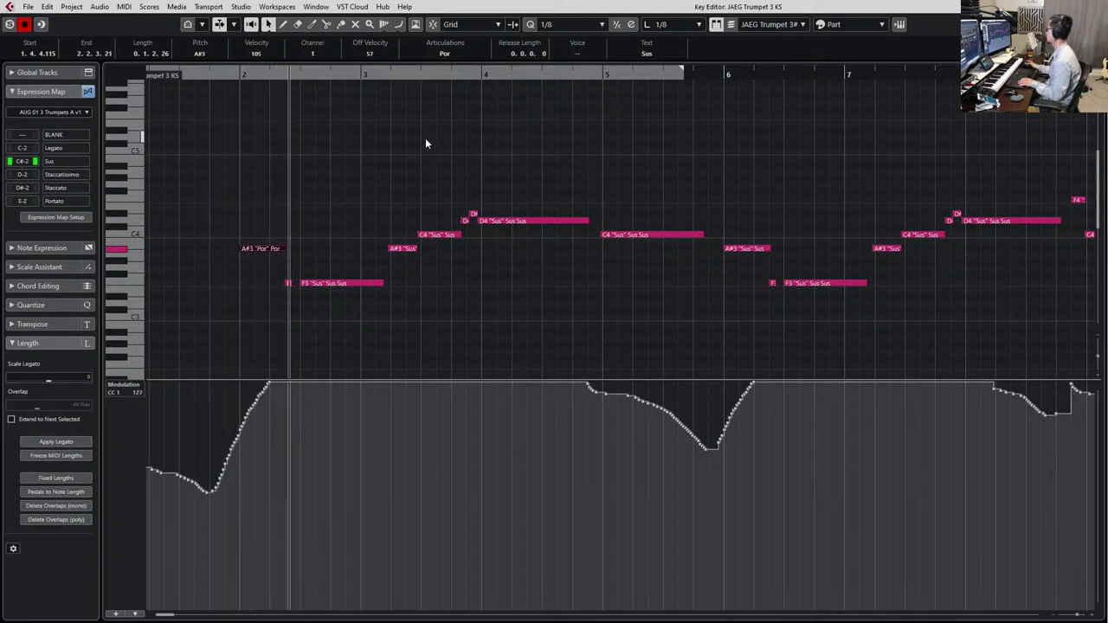
key("space")
Set the first A#3 note at bar 2 to Legato and audition the phrase
left_click(457, 55)
left_click(458, 67)
key("space")
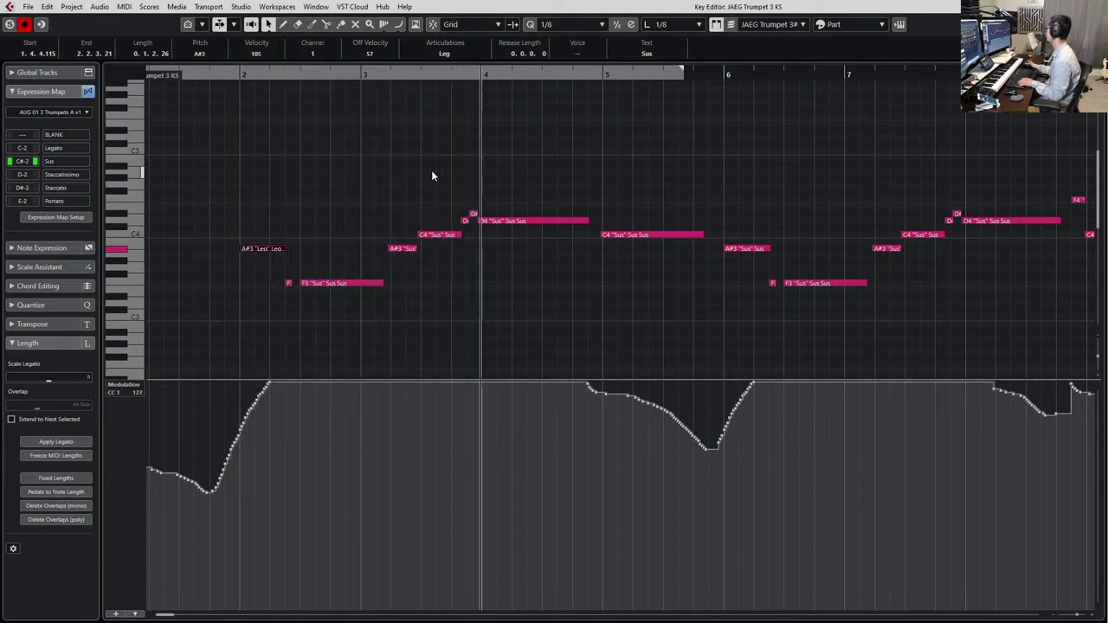
key("space")
Change the short D4 and D#4 notes before bar 4 to Staccatissimo and audition them from the preceding C4
left_click(470, 194)
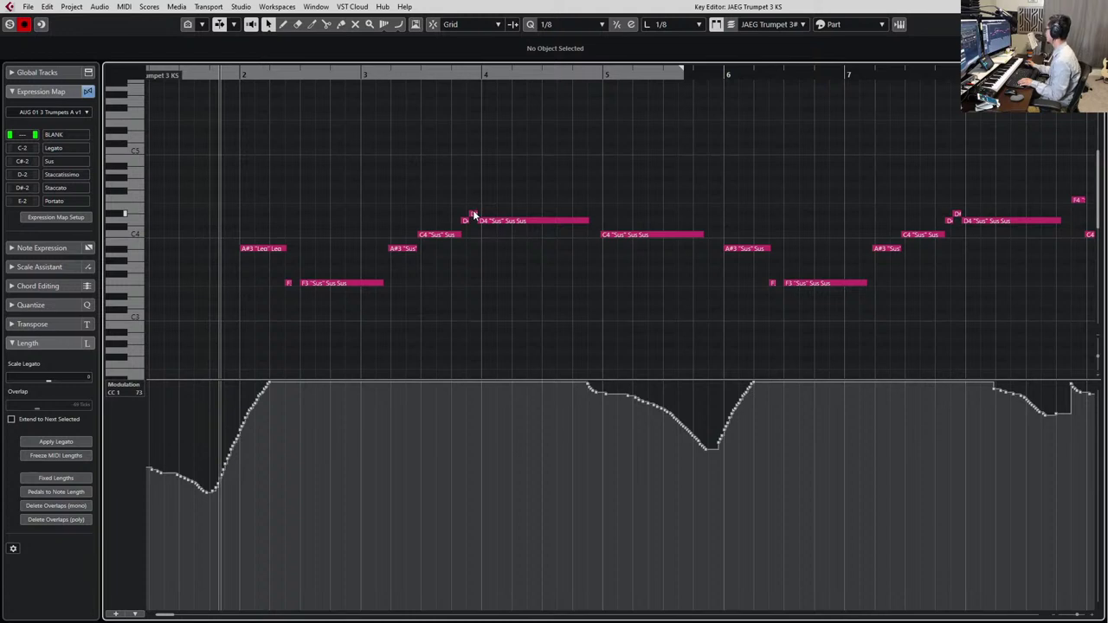
left_click(473, 211)
scroll(473, 211, "up", 5, "ctrl")
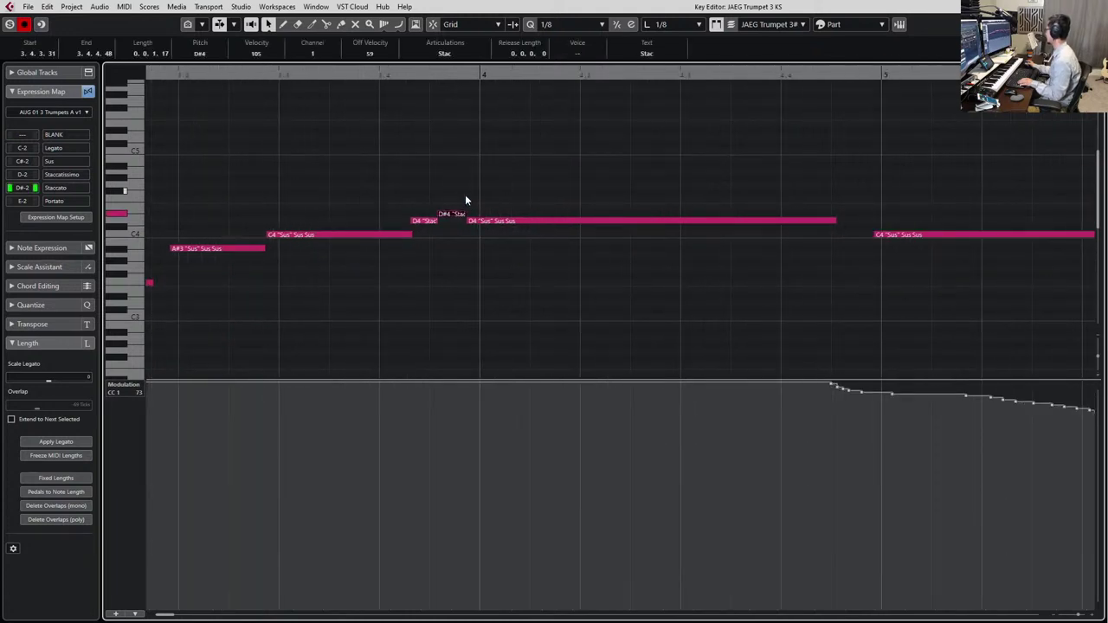
left_click_drag(427, 193, 459, 251)
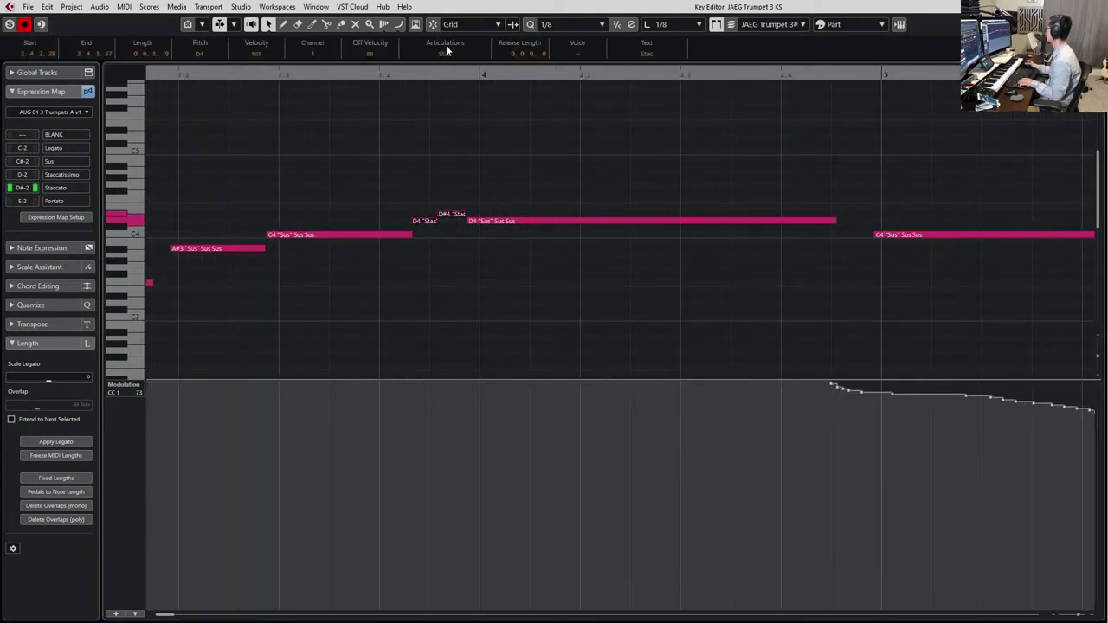
left_click(445, 50)
left_click(449, 90)
left_click(424, 212)
left_click(386, 235)
key("l")
key("space")
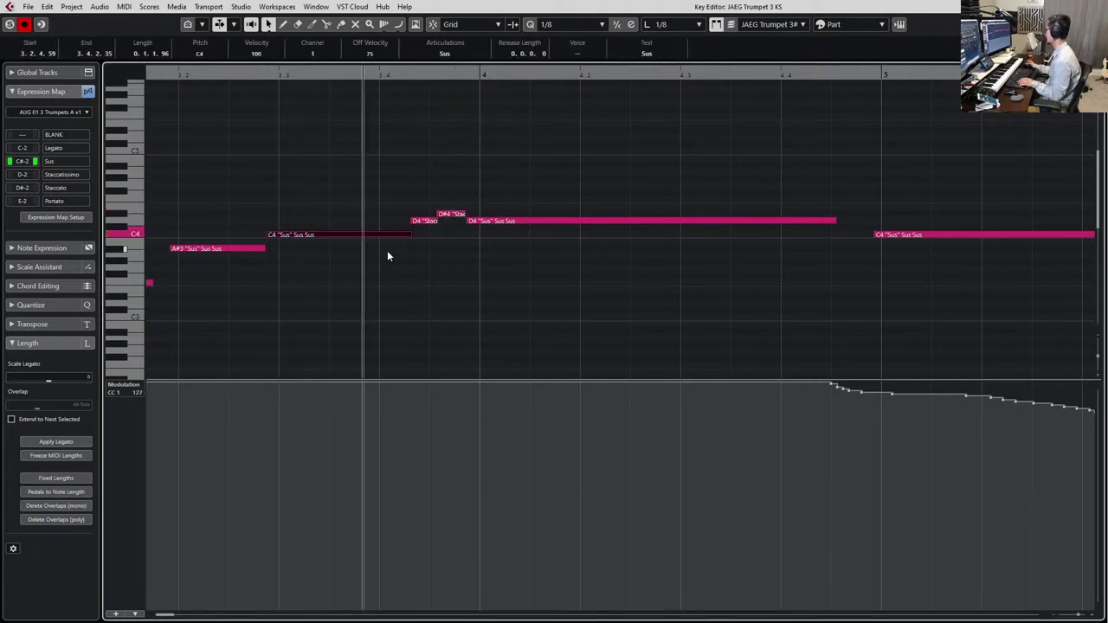
key("space")
Set the short D#4 note before bar 4 to Legato and play back the ornament
left_click(455, 196)
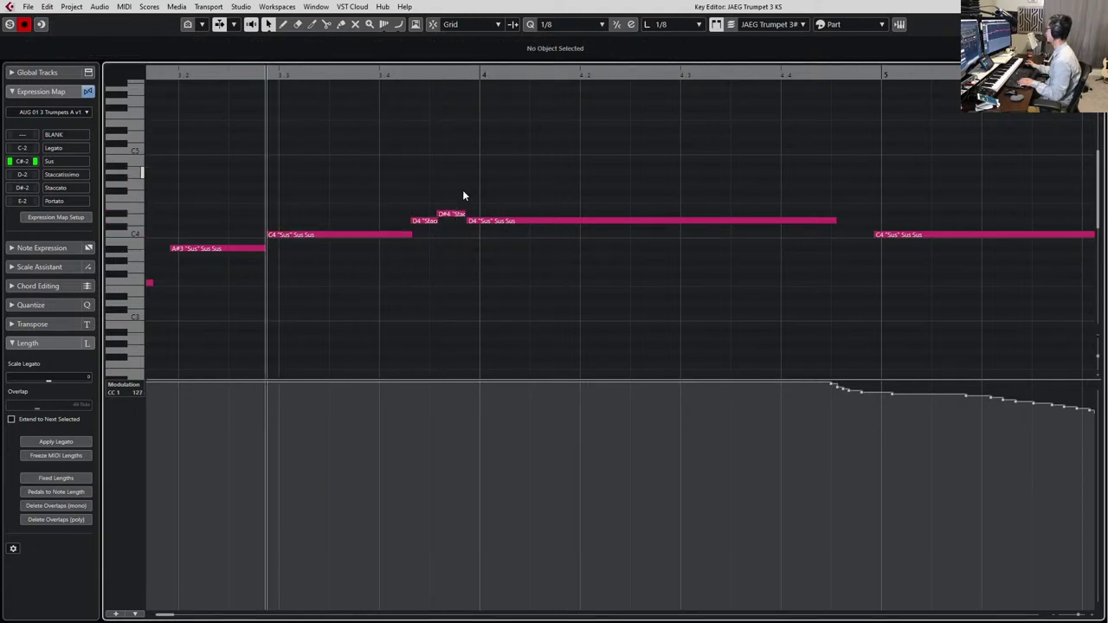
left_click(452, 214)
left_click(444, 54)
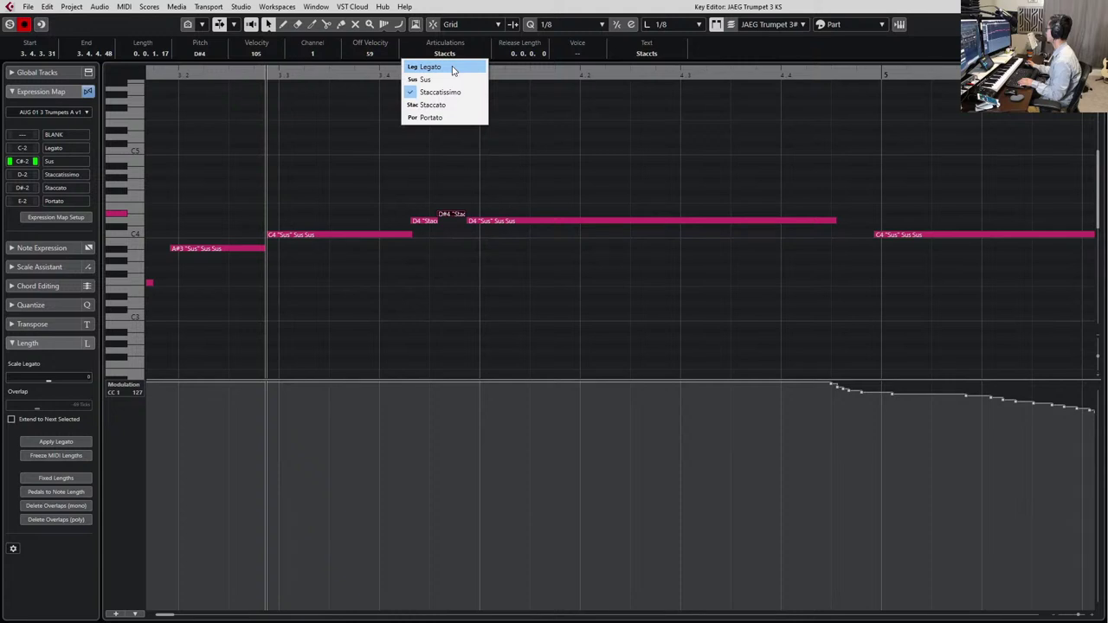
left_click(452, 69)
key("space")
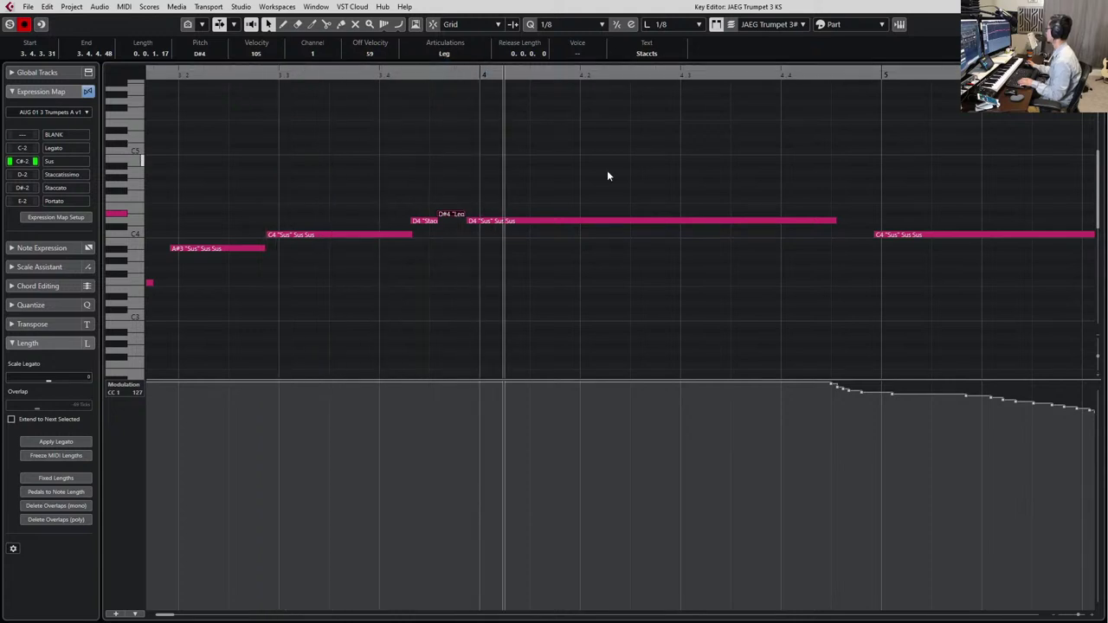
key("space")
Show the velocity, articulation and controller lanes, lower the velocity of the short D4 before bar 4, and audition it
left_click(430, 220)
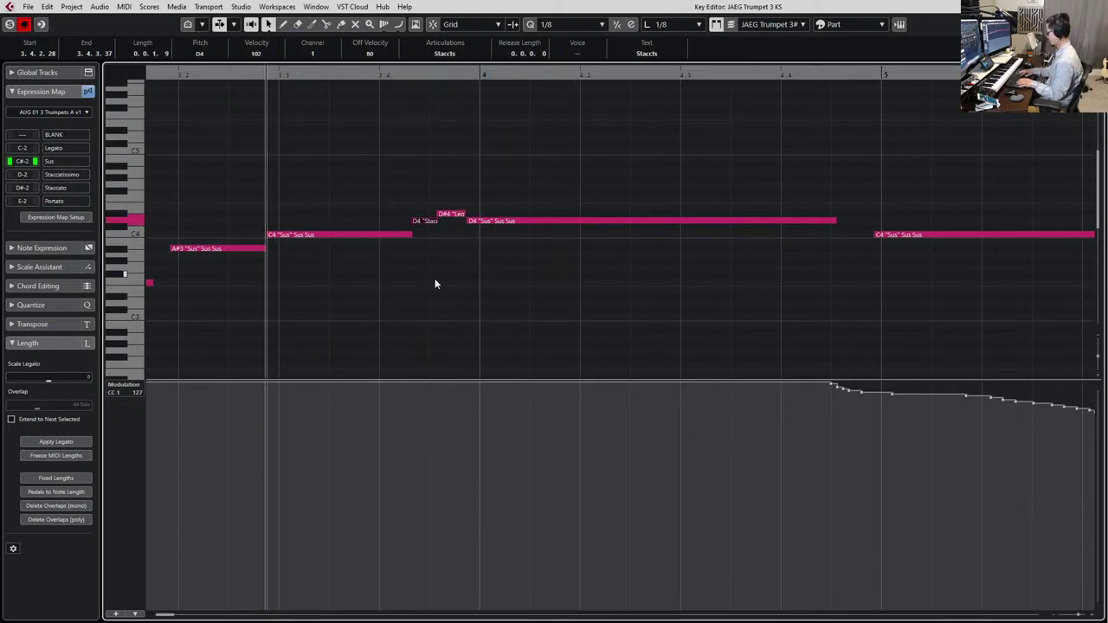
key("alt+1")
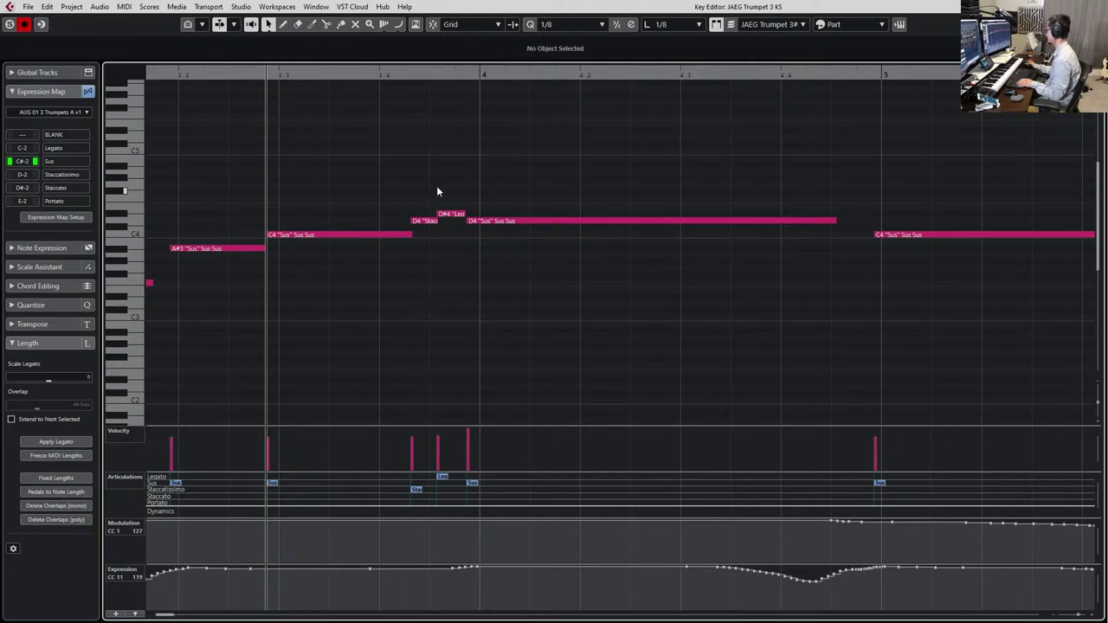
left_click_drag(426, 449, 424, 454)
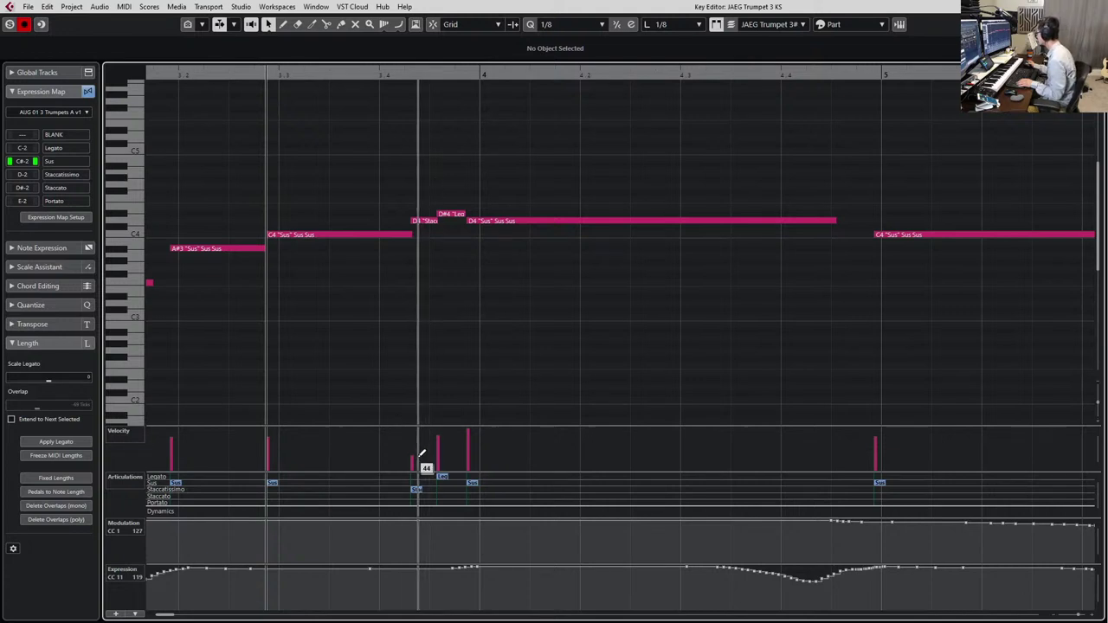
key("space")
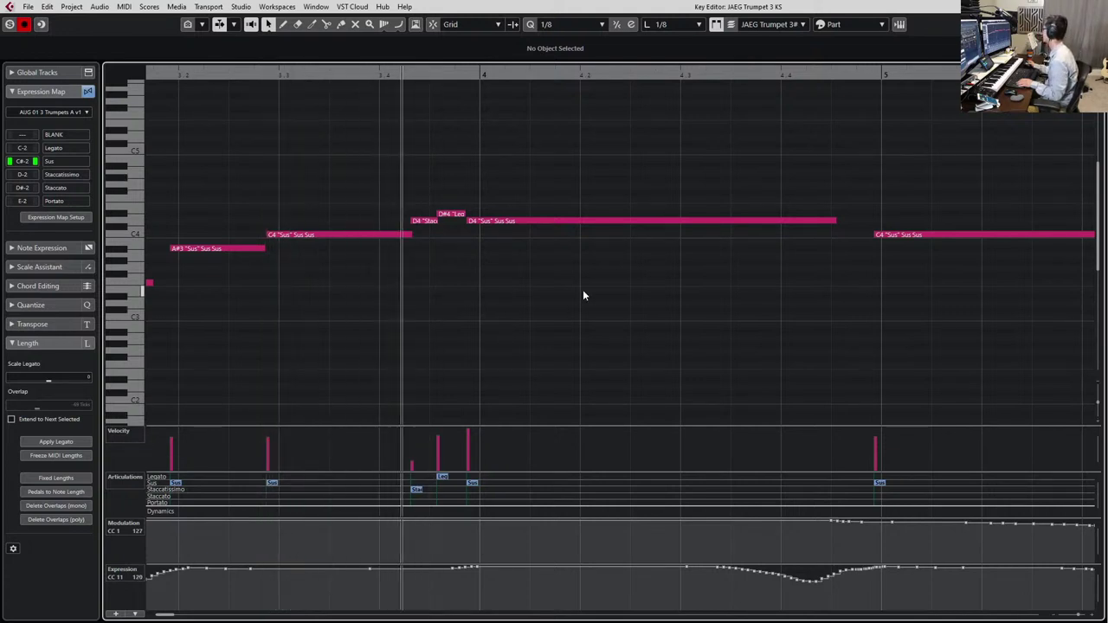
key("space")
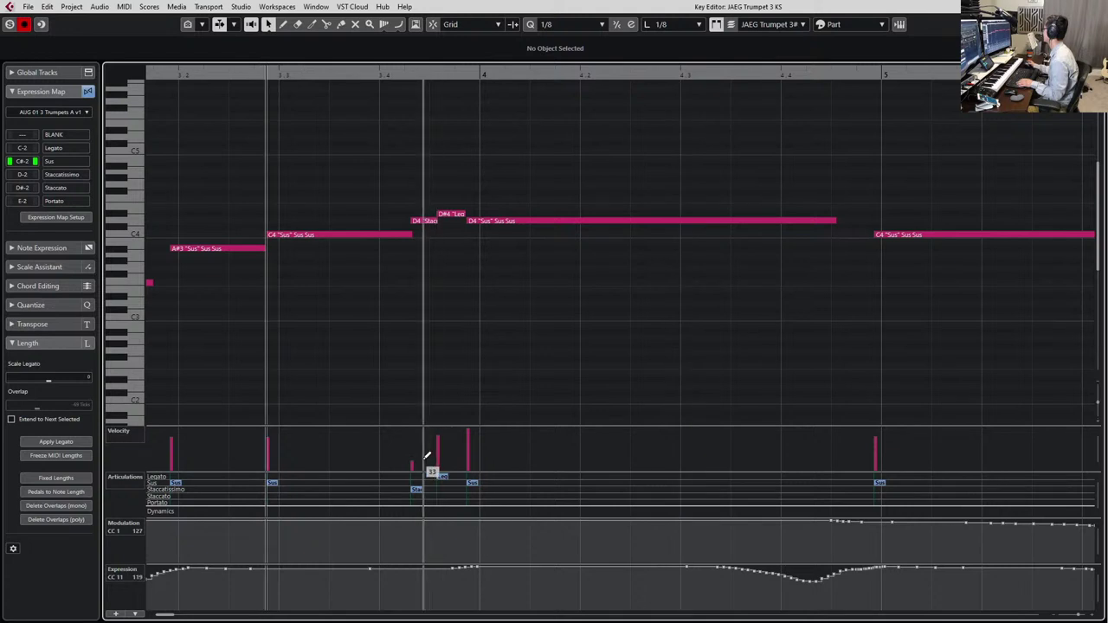
Try Staccatissimo at velocity 56 on the short D#4 before bar 4, raise the preceding short D4's velocity, and audition the ornament
left_click(451, 214)
left_click(445, 53)
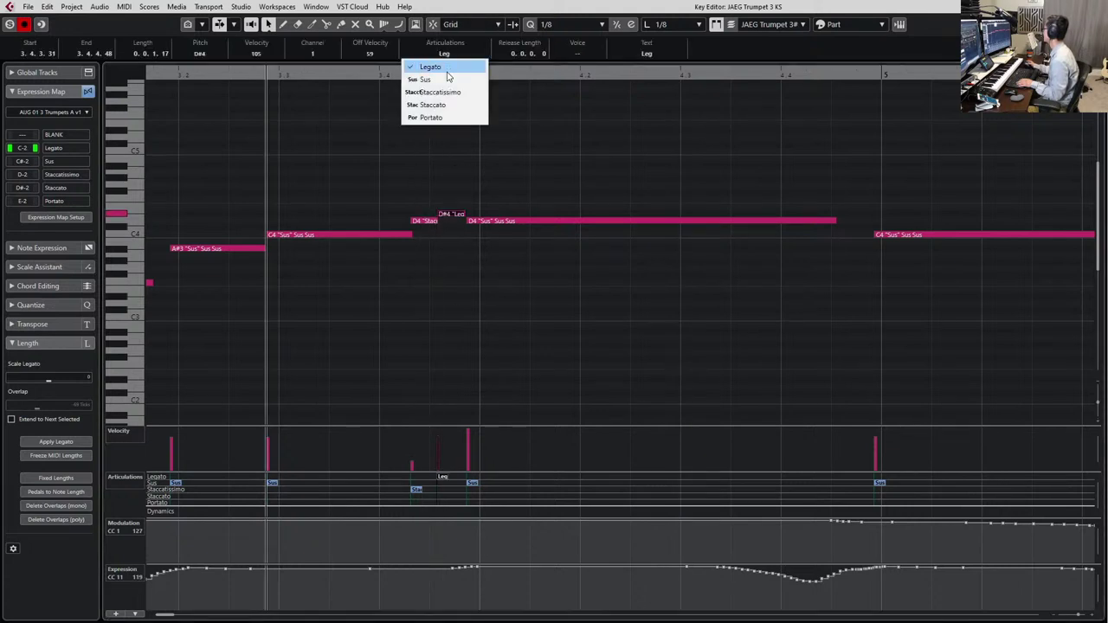
left_click(437, 104)
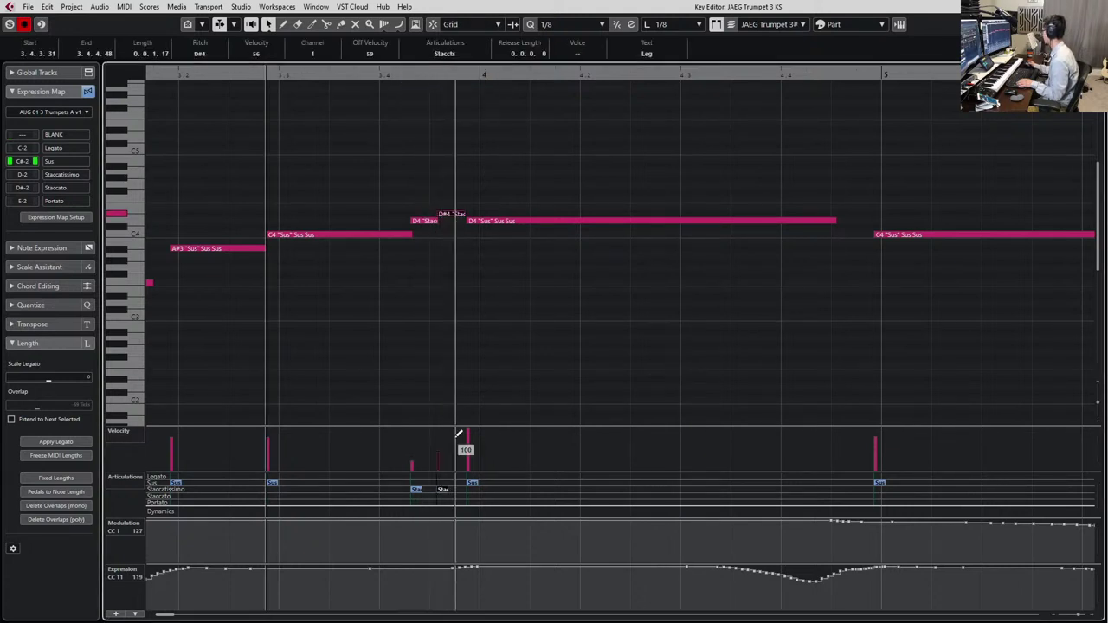
key("space")
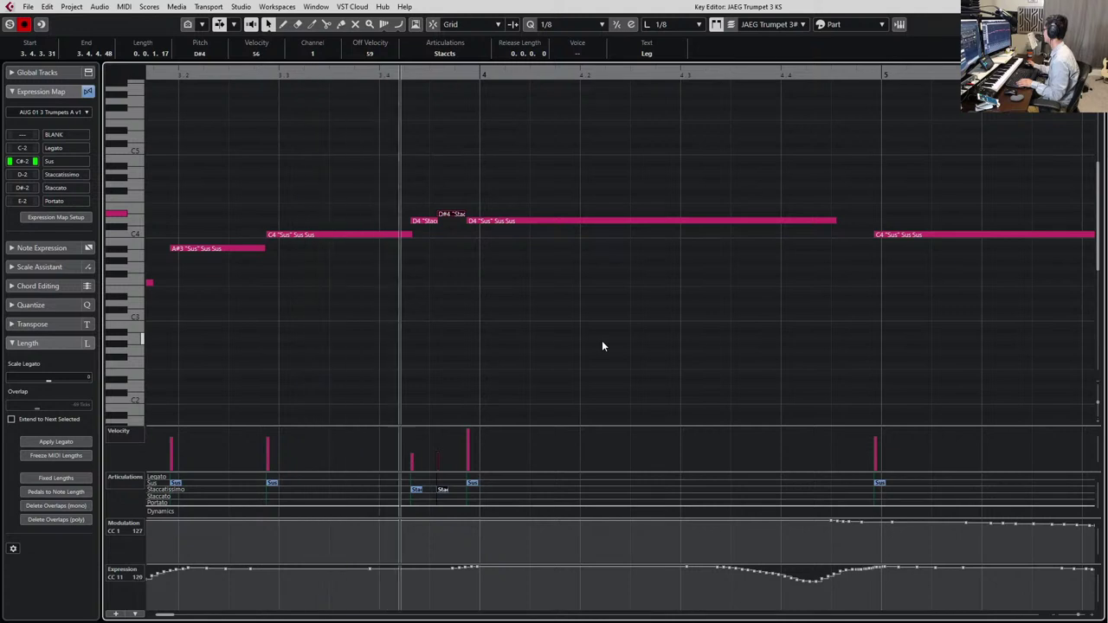
key("space")
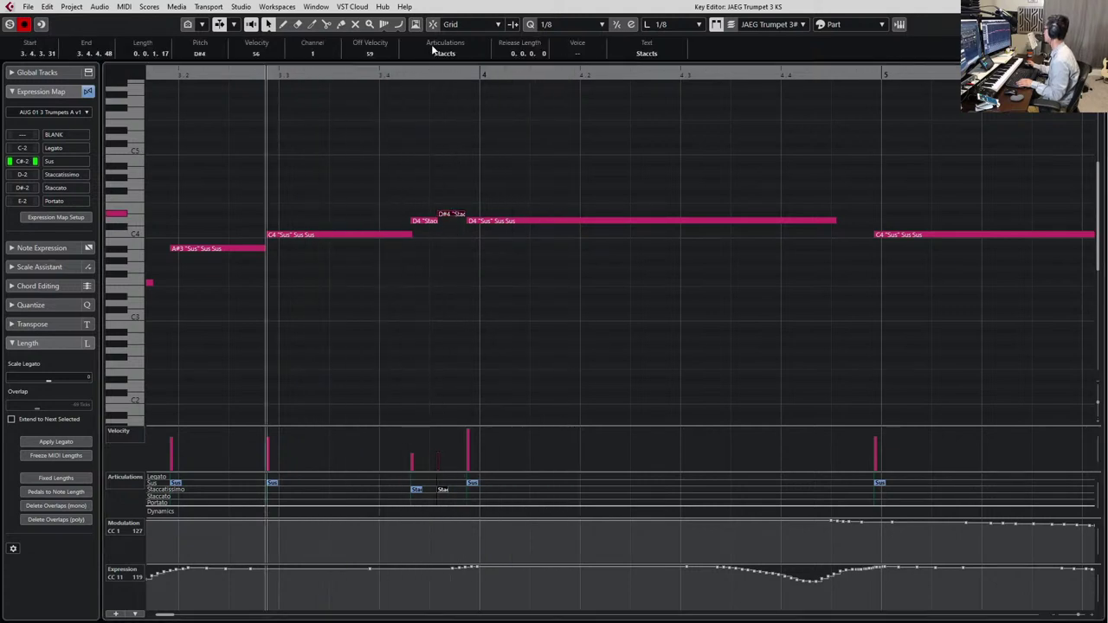
Try Staccato on the short D#4 before bar 4, auditioning it at velocities 65, 97 and 68
left_click(438, 54)
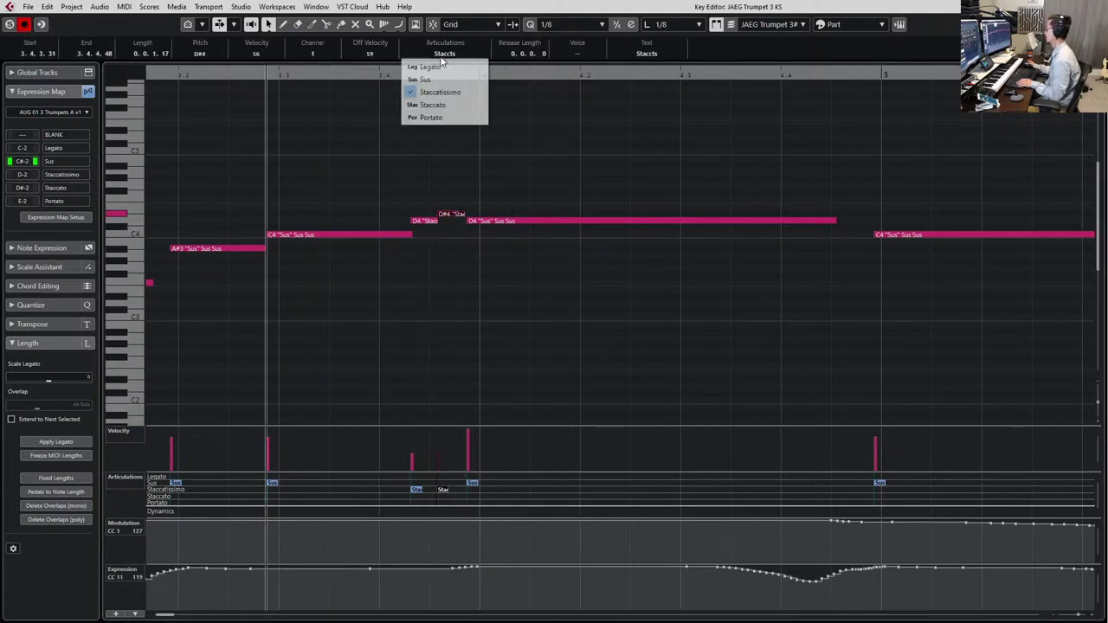
left_click(445, 105)
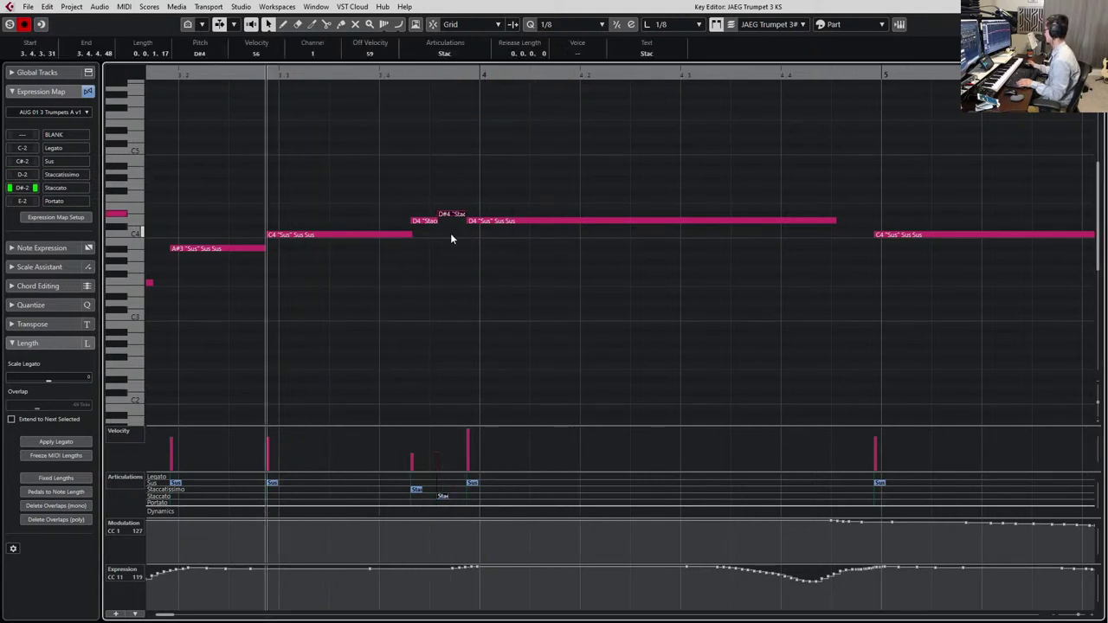
left_click(439, 450)
key("space")
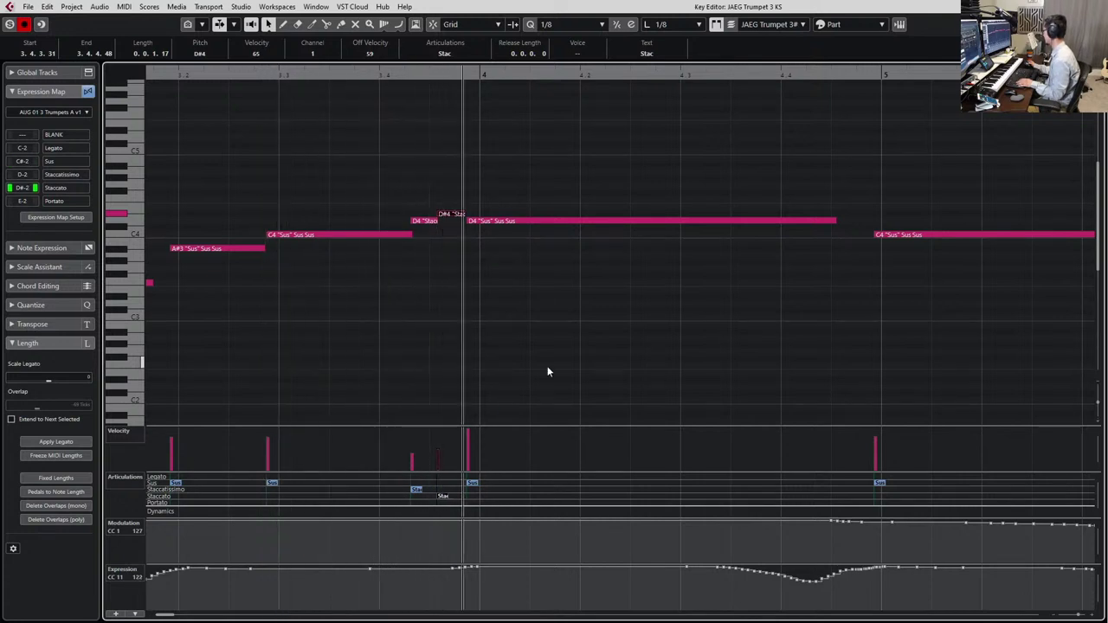
left_click(451, 434)
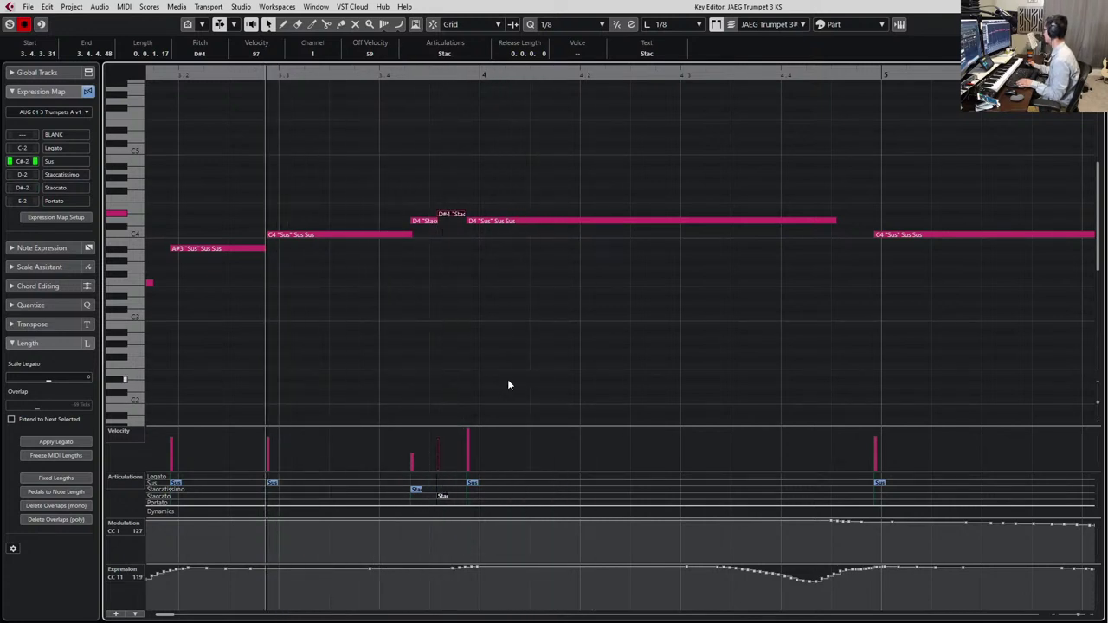
left_click(443, 443)
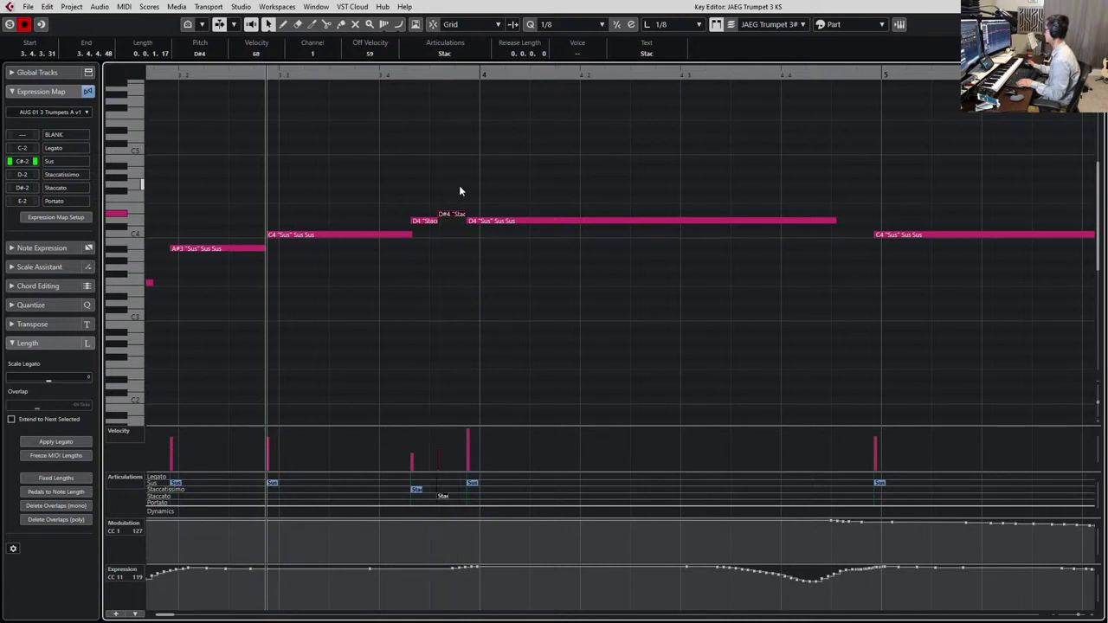
Set the short D#4 before bar 4 to Legato with velocity 127 and play back the phrase into bar 5
left_click(457, 54)
left_click(453, 67)
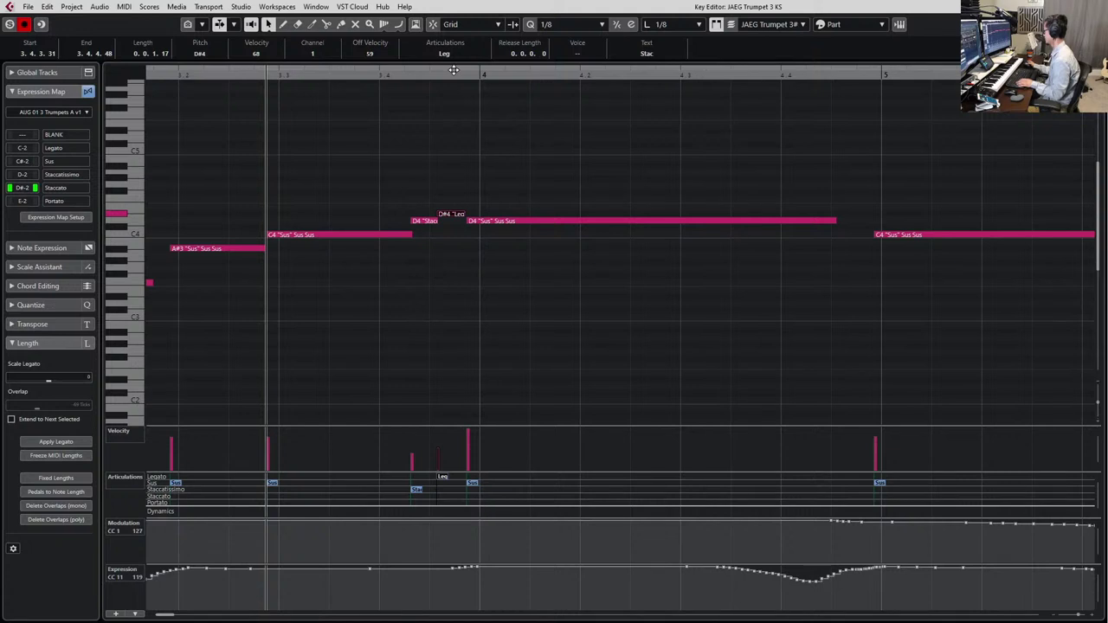
key("space")
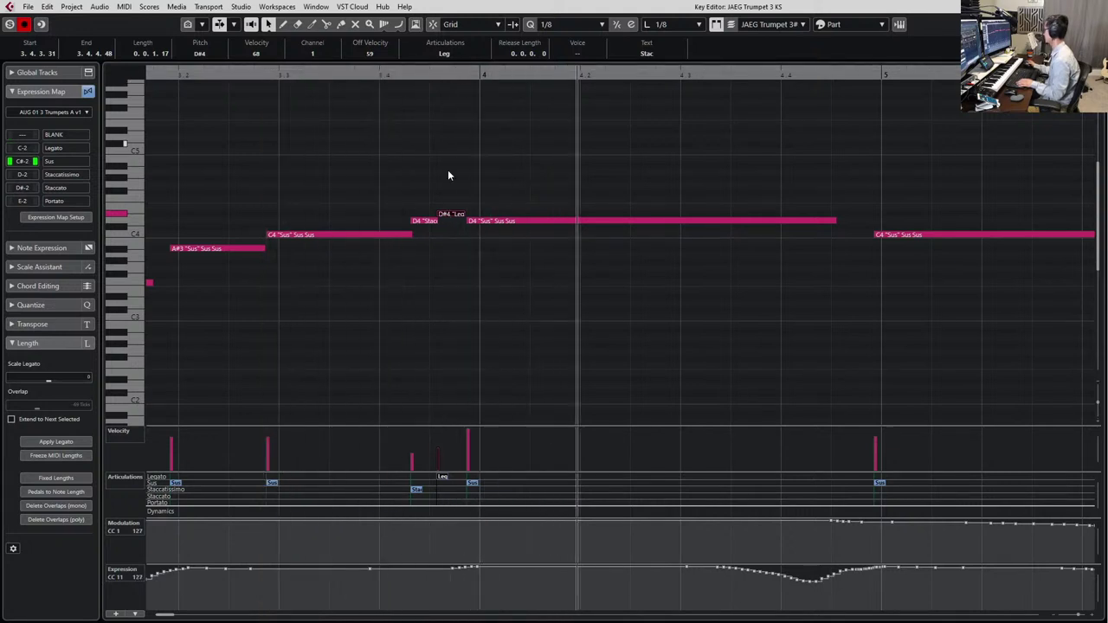
key("space")
left_click_drag(429, 437, 455, 430)
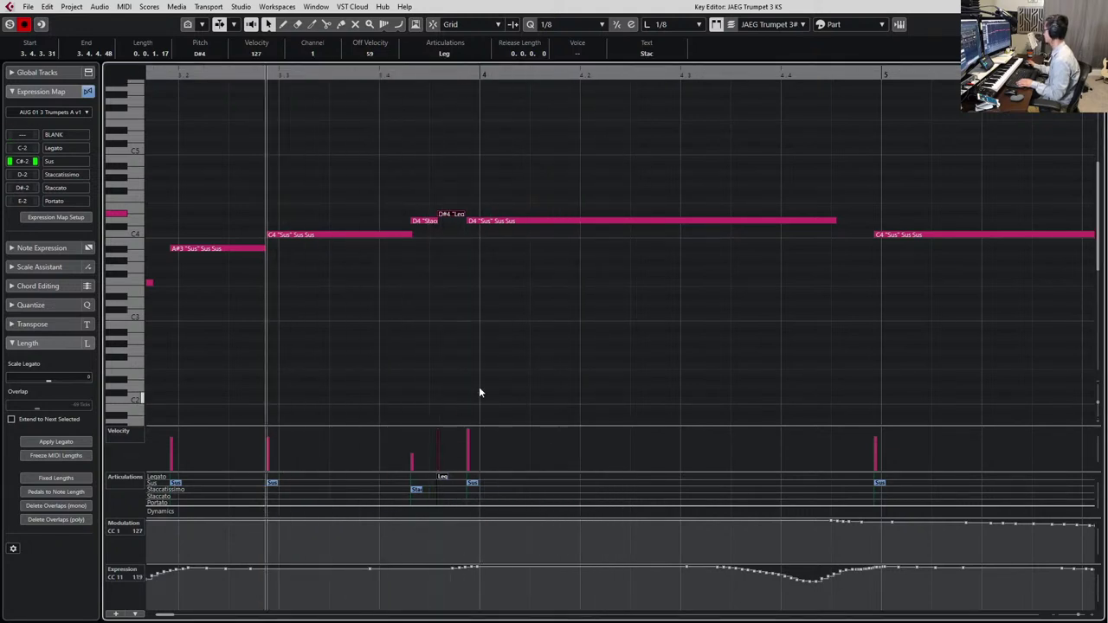
key("space")
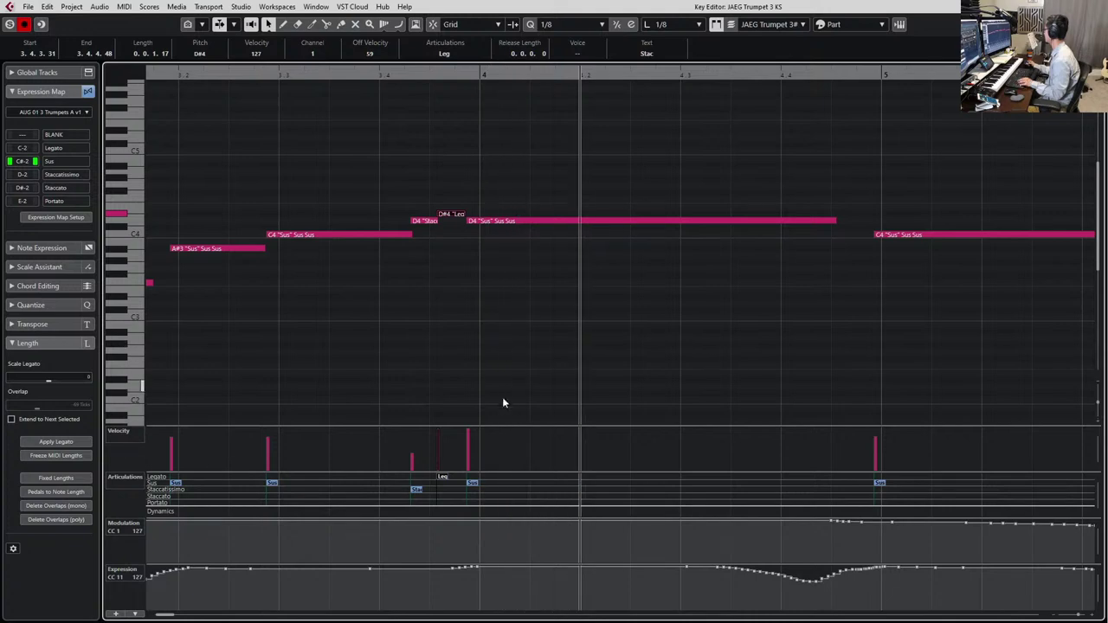
key("g")
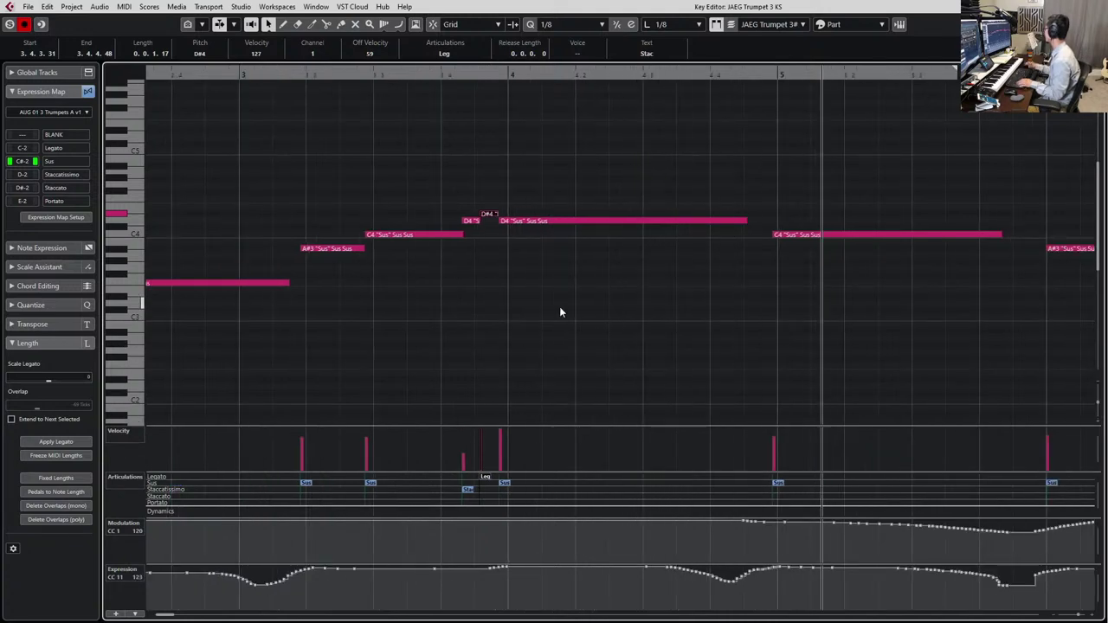
key("space")
Return to the project arrangement, mute the JAEG Trumpet 3 KS part and unmute the EWO Trumpet 2X KS part
key("Return")
key("g")
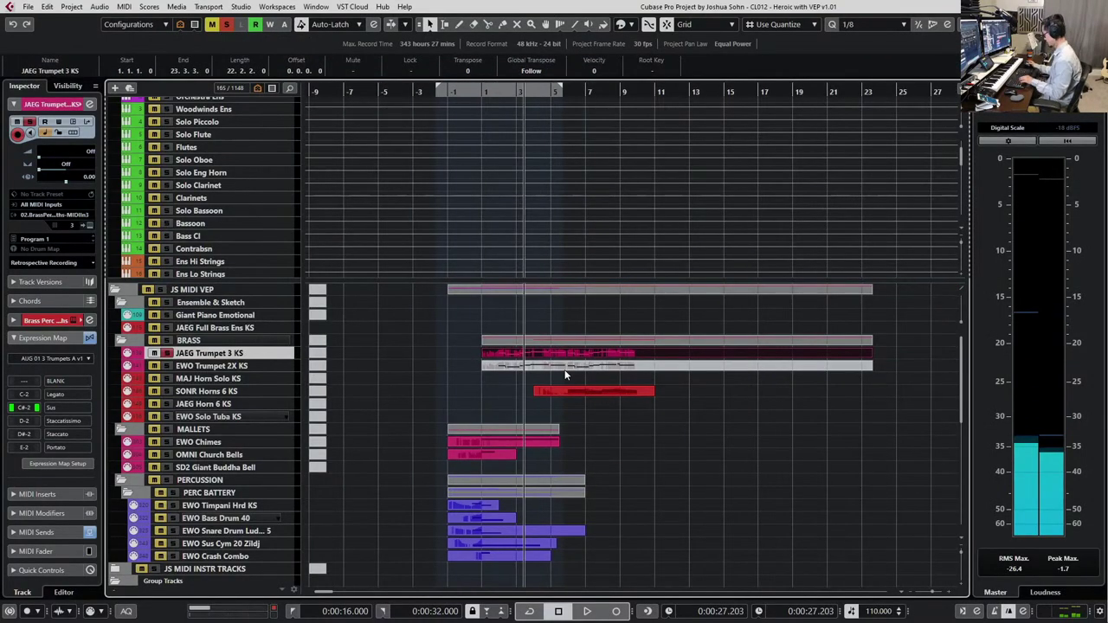
left_click(493, 385)
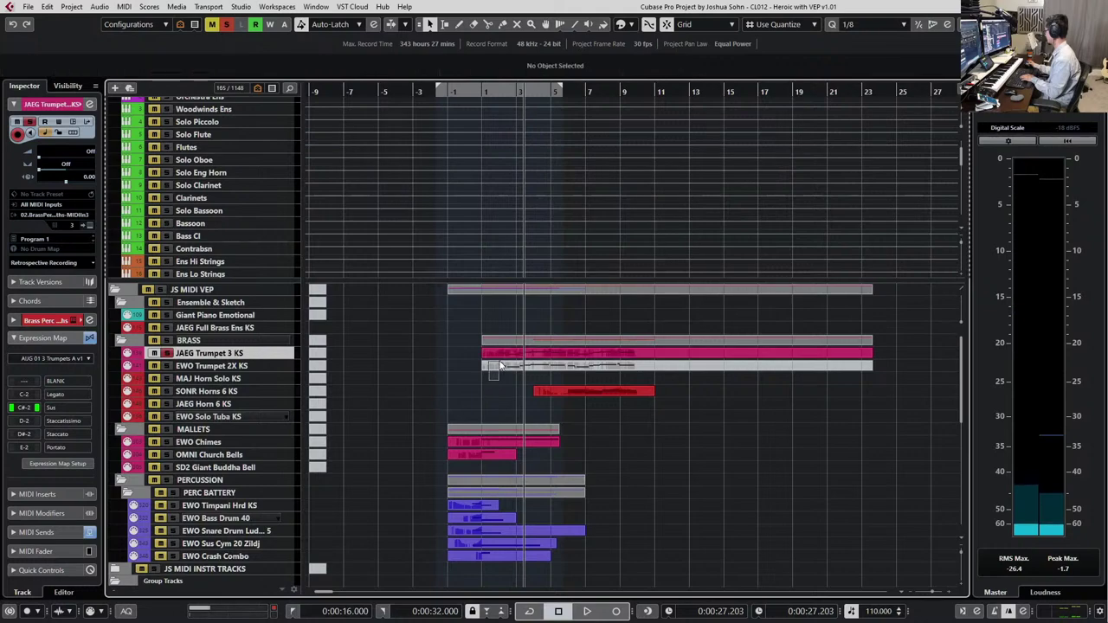
left_click_drag(503, 361, 507, 367)
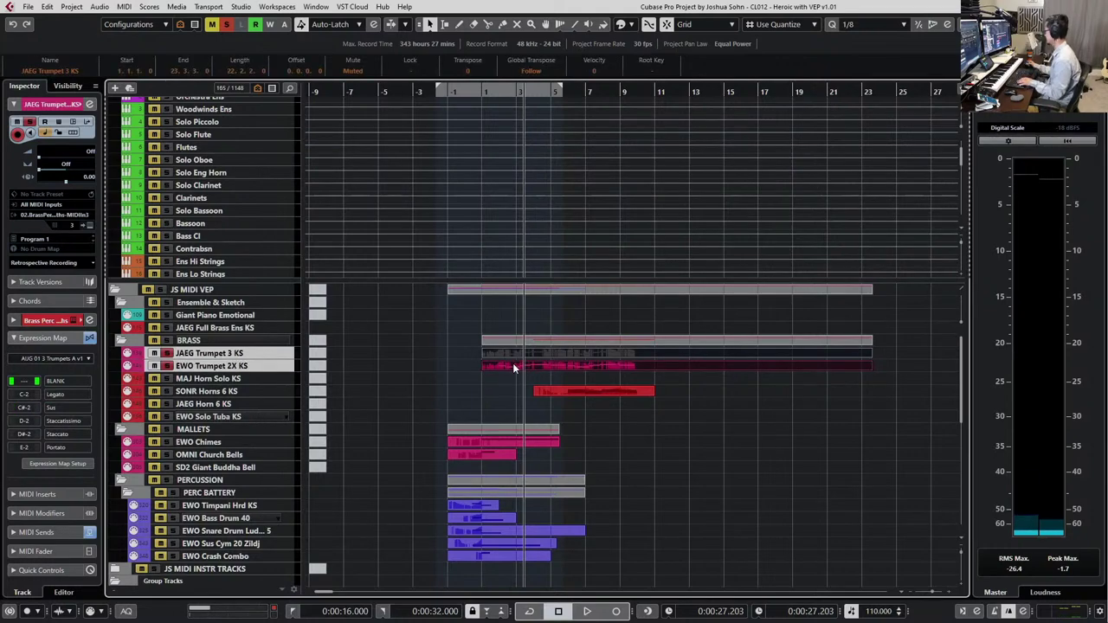
key("Return")
key("Return")
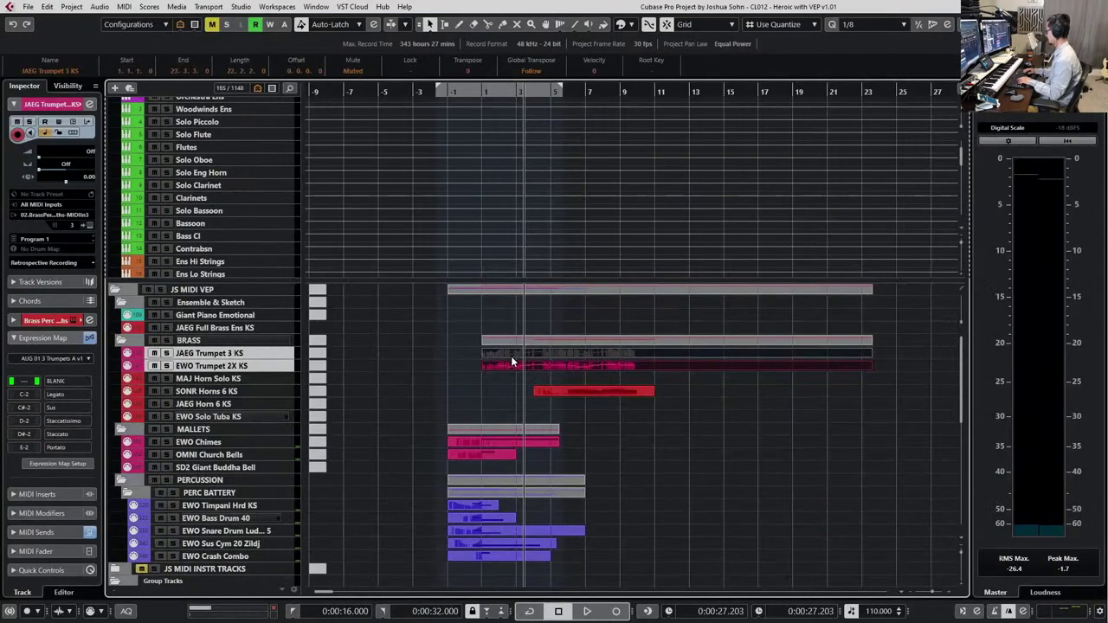
Open the EWO Trumpet 2X KS part in the Key Editor and show its velocity, Modulation and Expression lanes
left_click(552, 365)
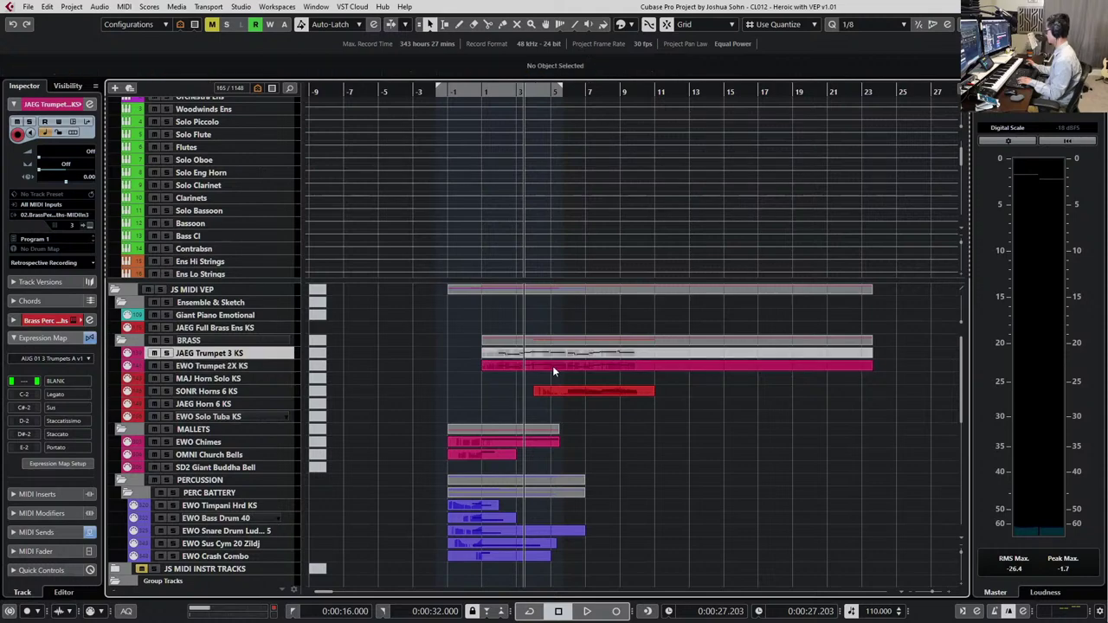
key("Return")
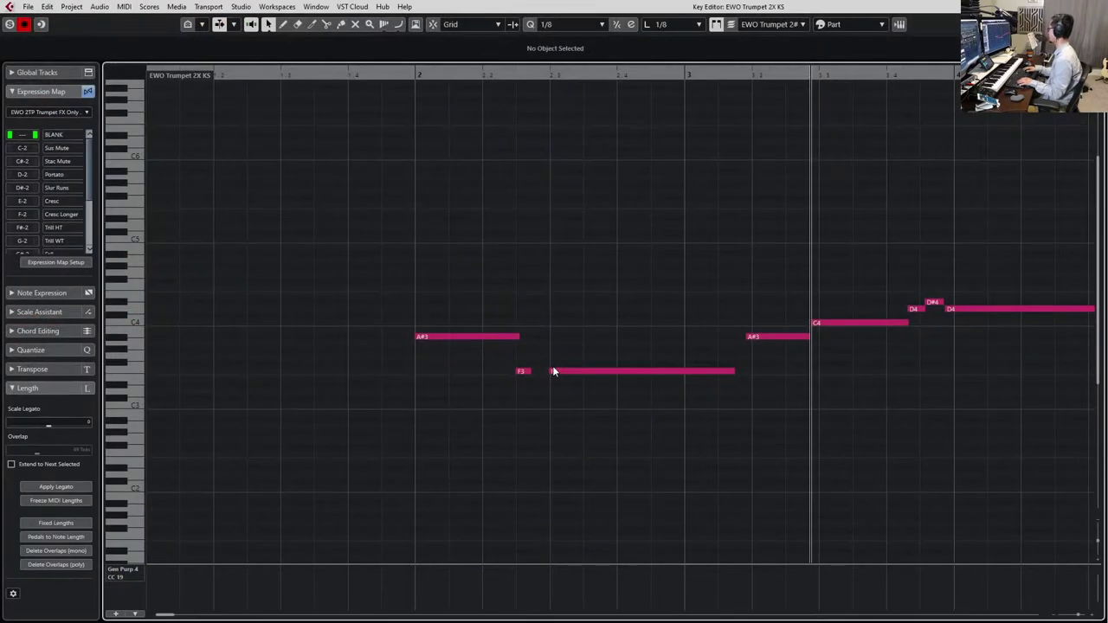
scroll(554, 370, "down", 3)
key("alt+l")
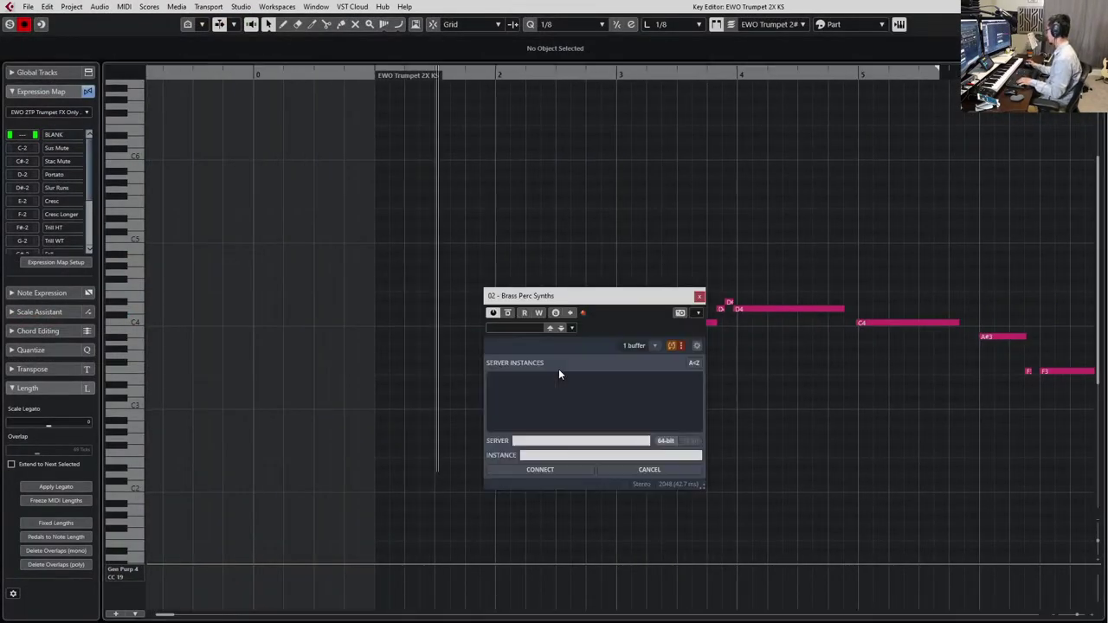
left_click(699, 297)
scroll(476, 372, "right", 3)
Switch the EWO Trumpet 2X KS track's expression map to EWO 2 Tpts EXP A v1 OPUS
key("ctrl+a")
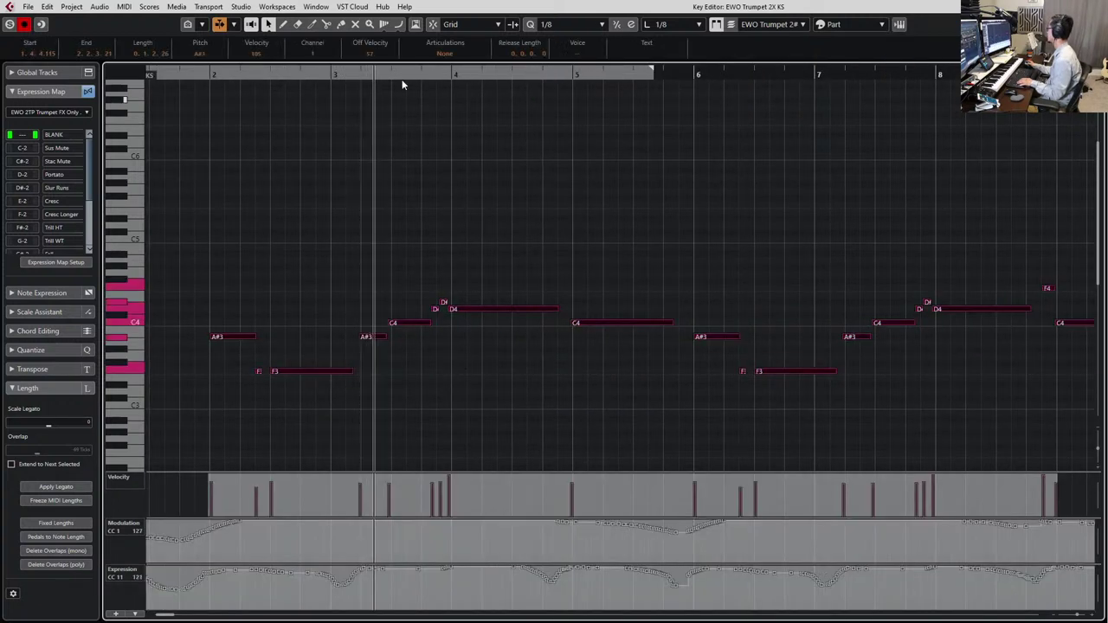
left_click(445, 54)
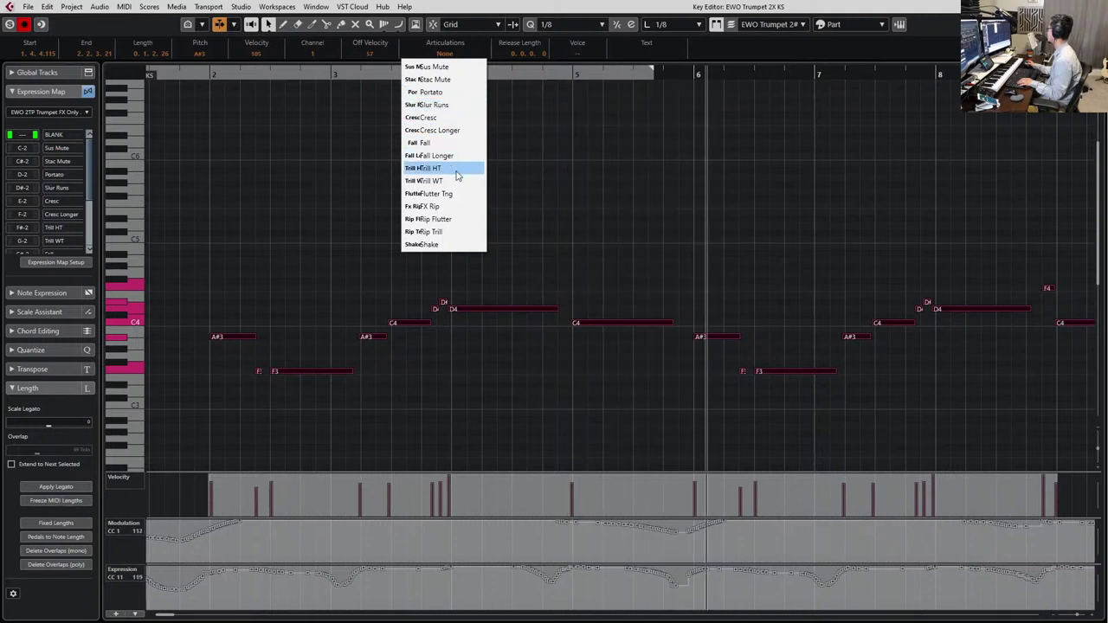
left_click(544, 226)
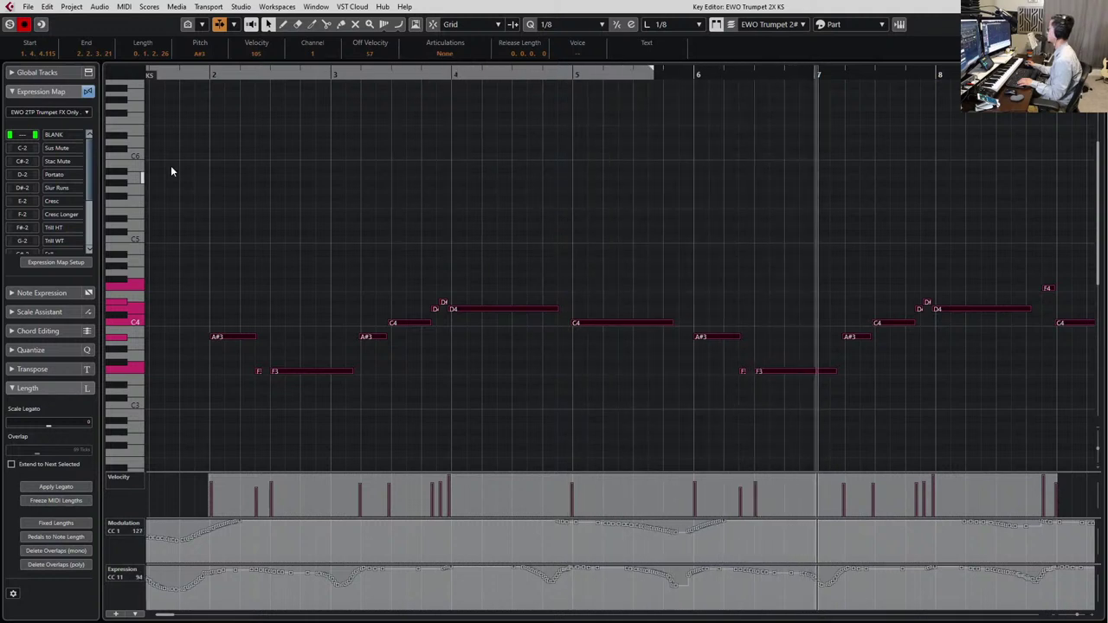
left_click(86, 113)
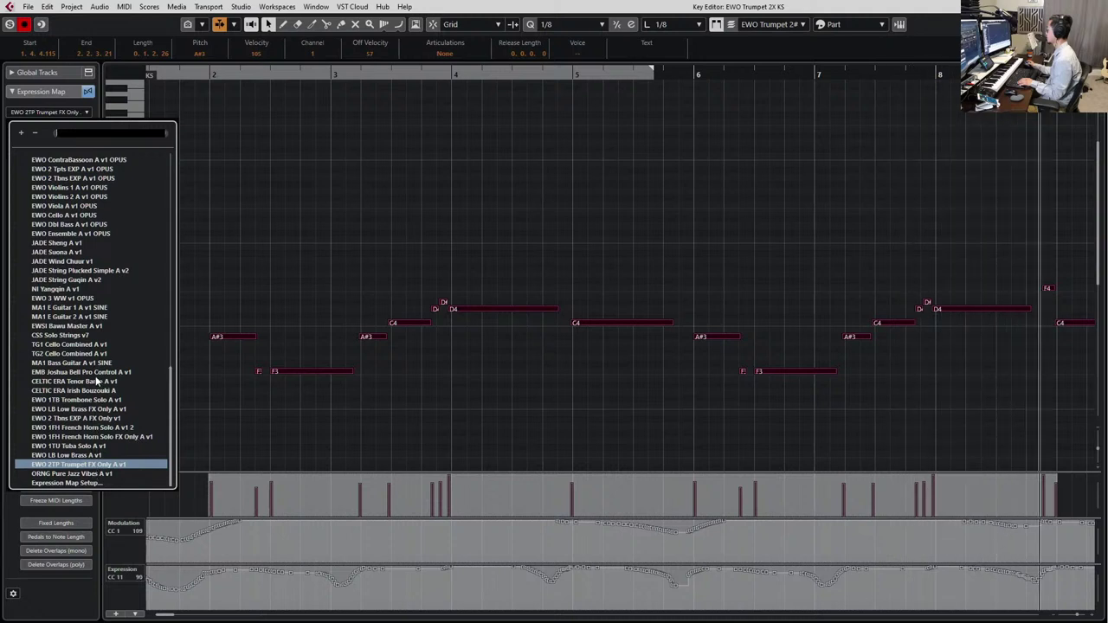
scroll(97, 372, "up", 3)
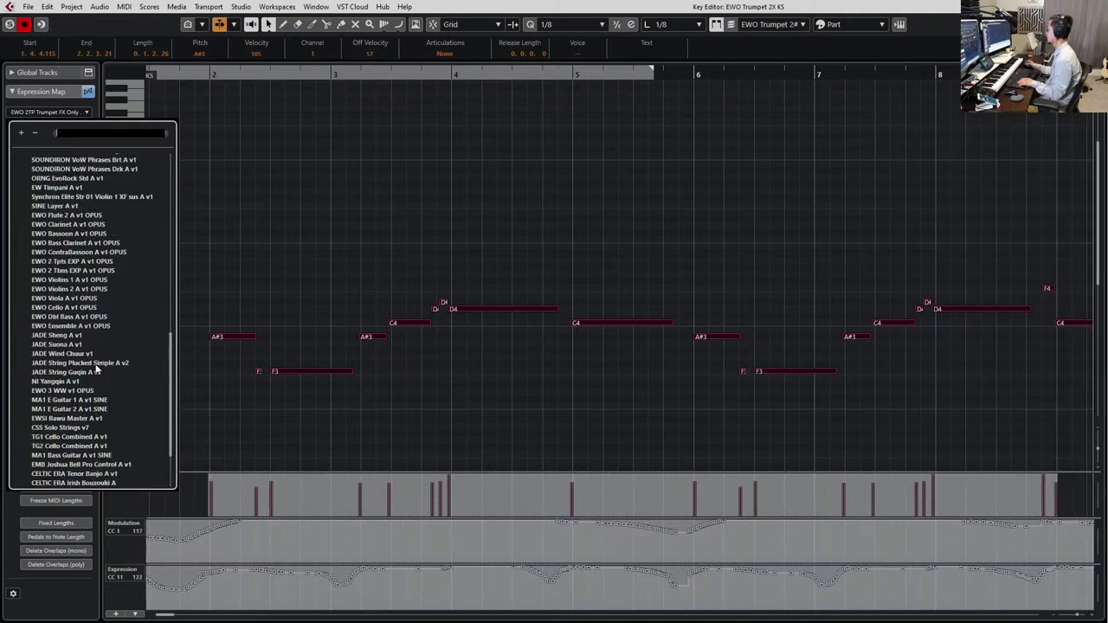
left_click(83, 260)
Assign the Leg articulation to all notes in the EWO Trumpet 2X KS part and start a brief playback
key("ctrl+a")
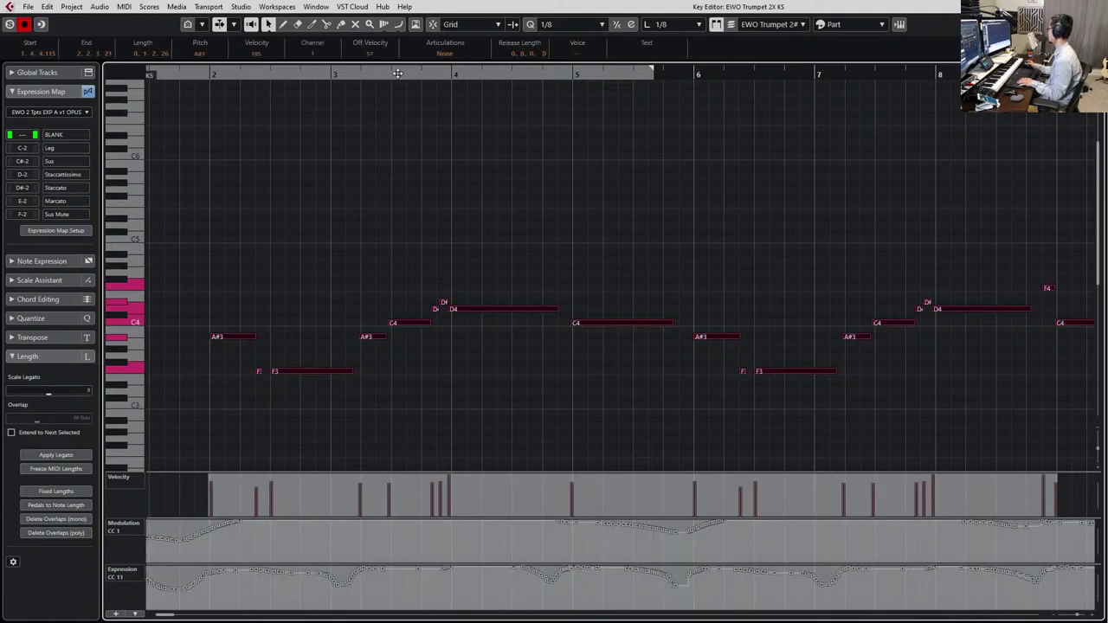
left_click(445, 54)
left_click(457, 67)
key("space")
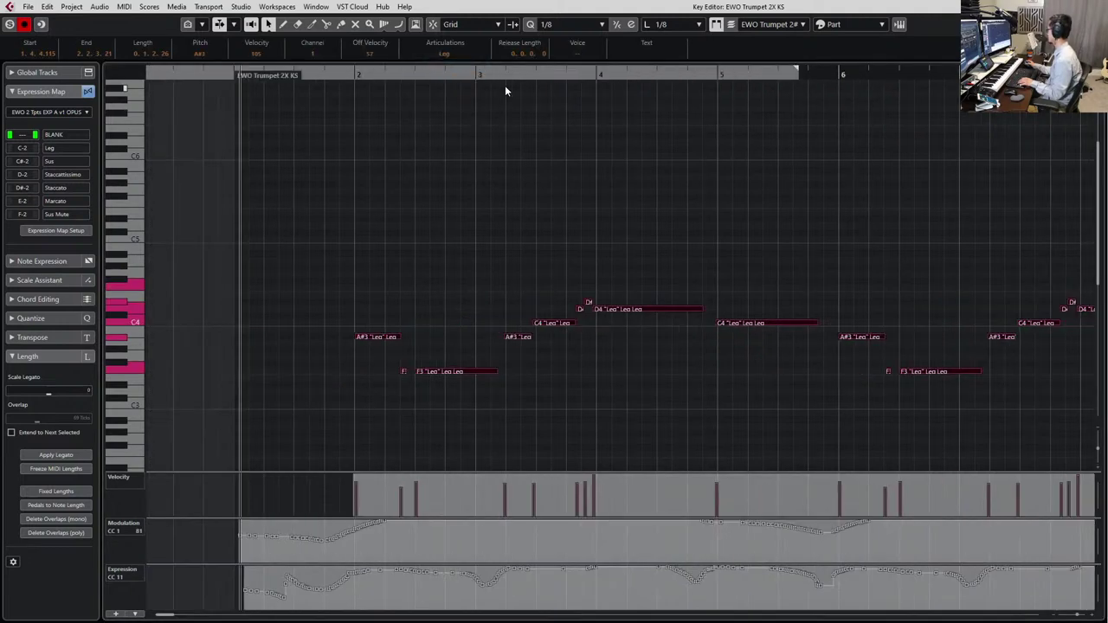
key("space")
Audition the phrase from the A#3 at bar 2 and lengthen the short F3 that follows it to about 0.0.1.76
scroll(587, 288, "up", 3)
left_click(586, 302)
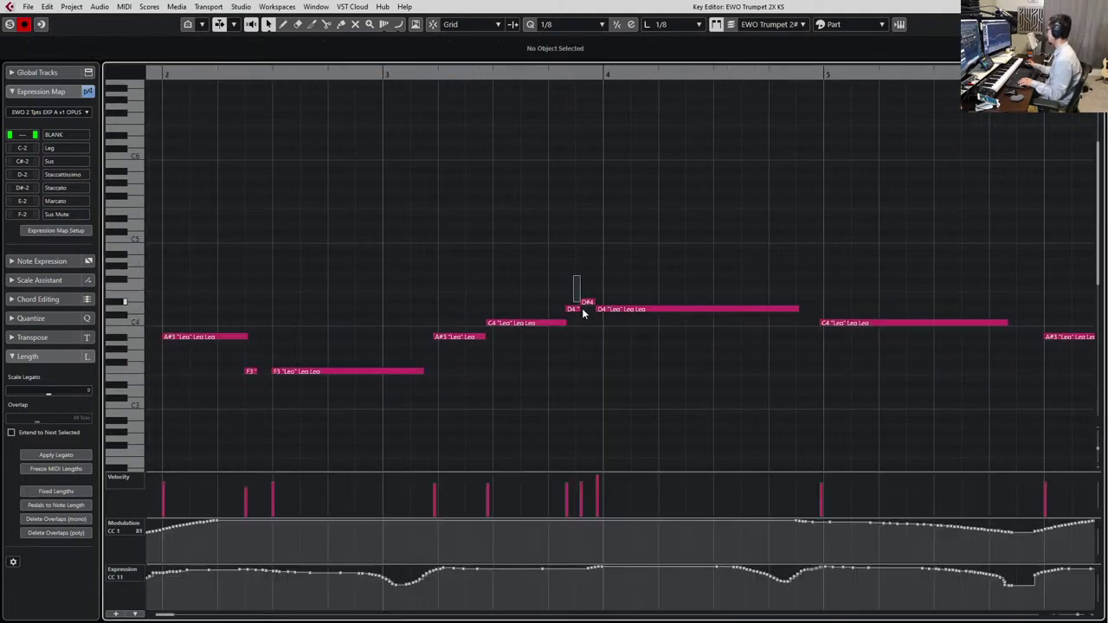
left_click(236, 336)
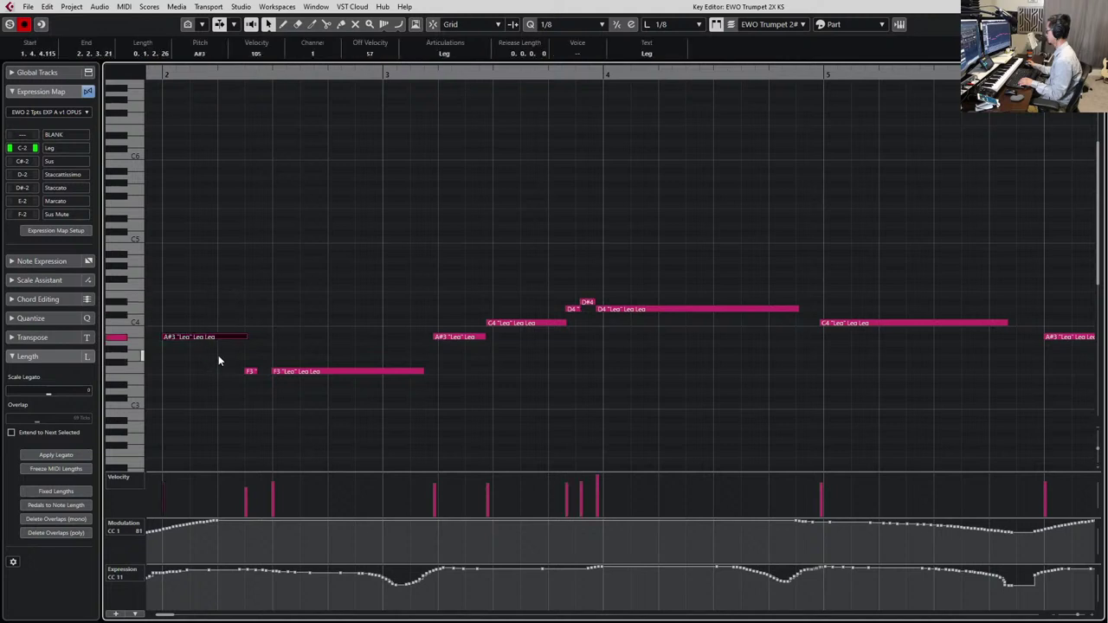
key("space")
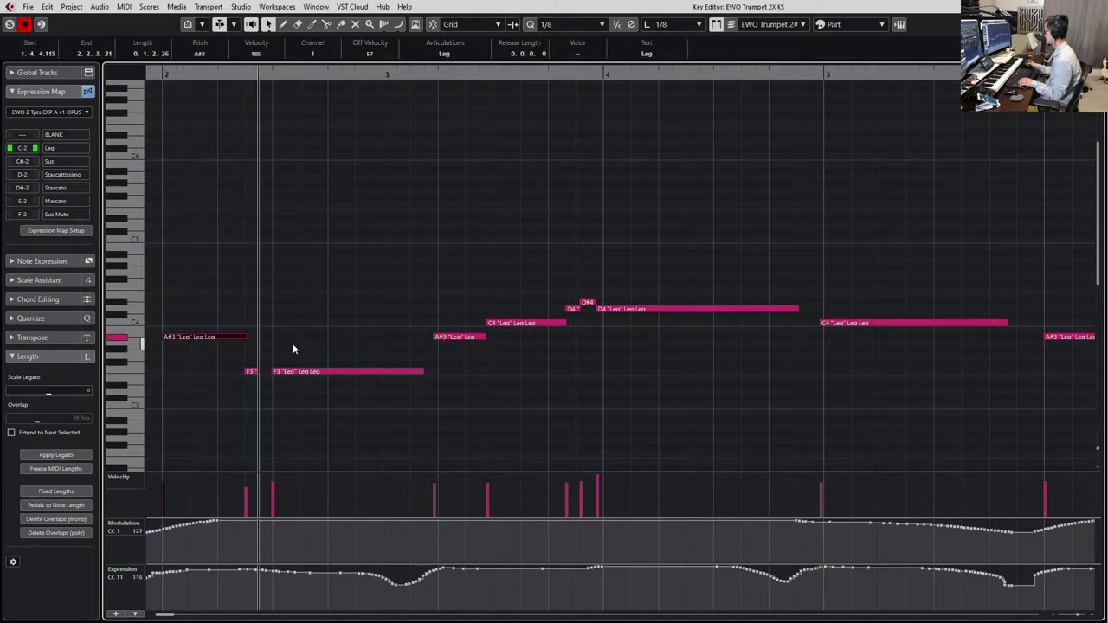
key("space")
left_click(253, 374)
left_click_drag(255, 371, 267, 373)
left_click_drag(263, 319, 246, 343)
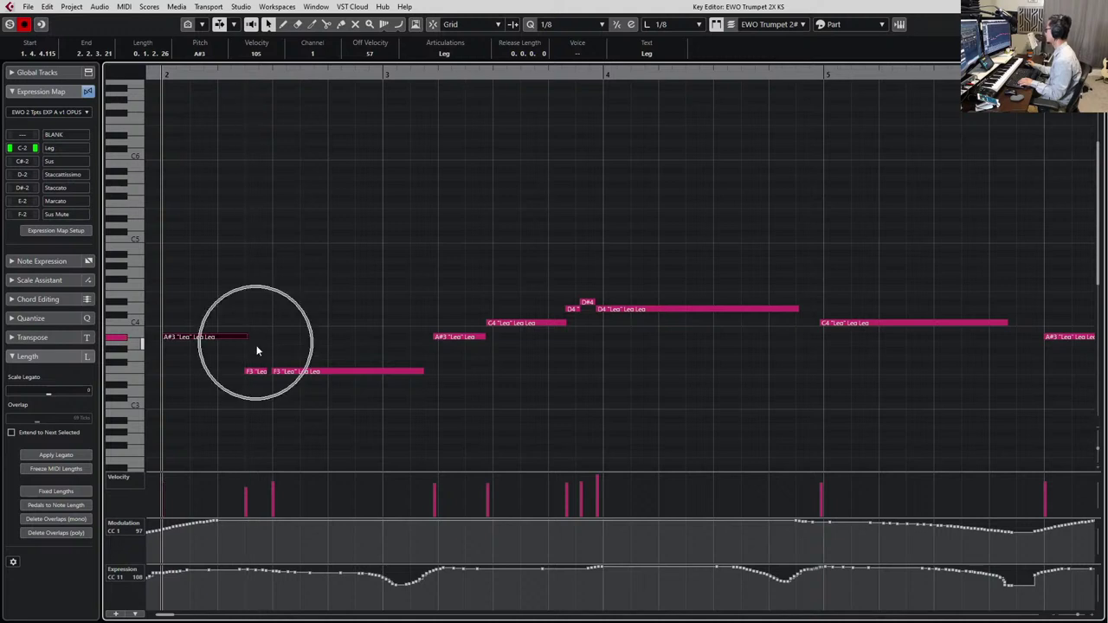
Set the short F3 after the first A#3 to the Sus articulation and audition it from bar 2
left_click(259, 371)
left_click(437, 53)
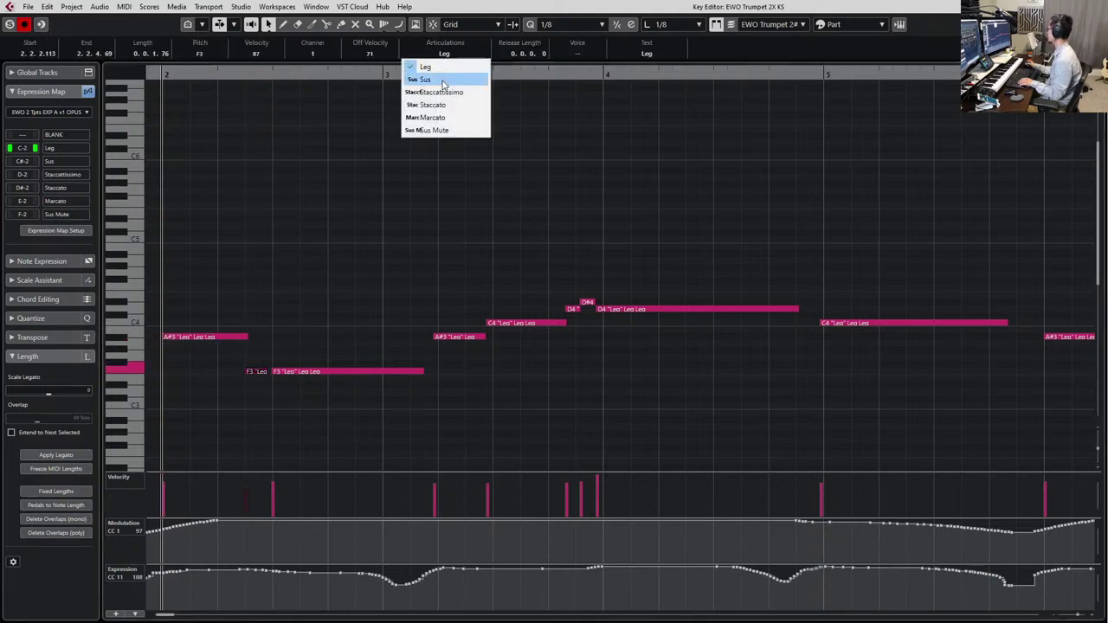
left_click(444, 81)
key("space")
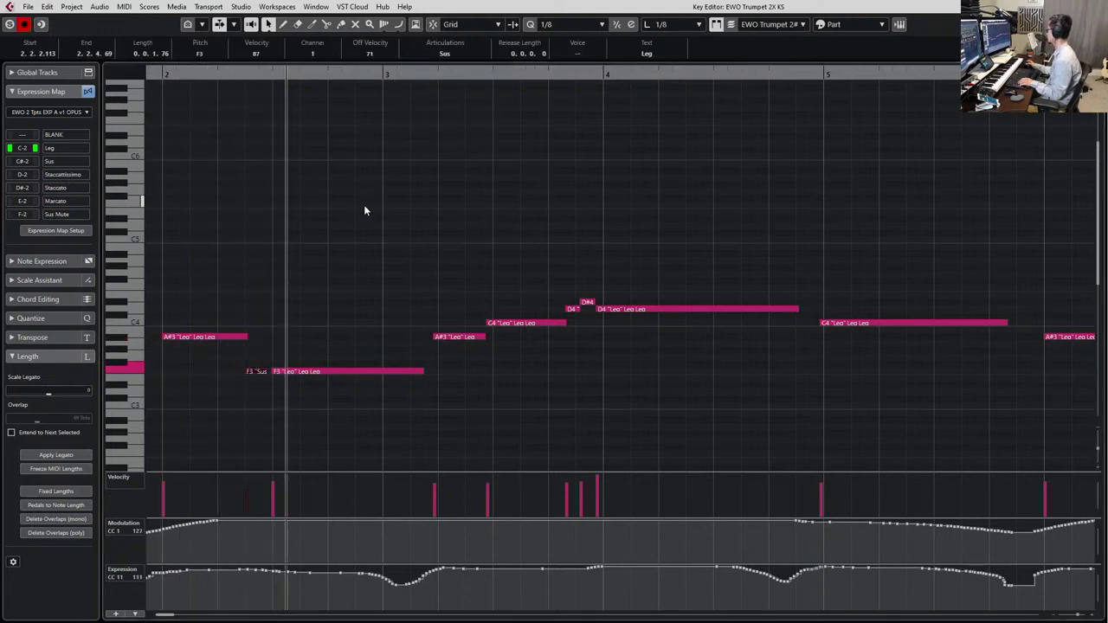
key("space")
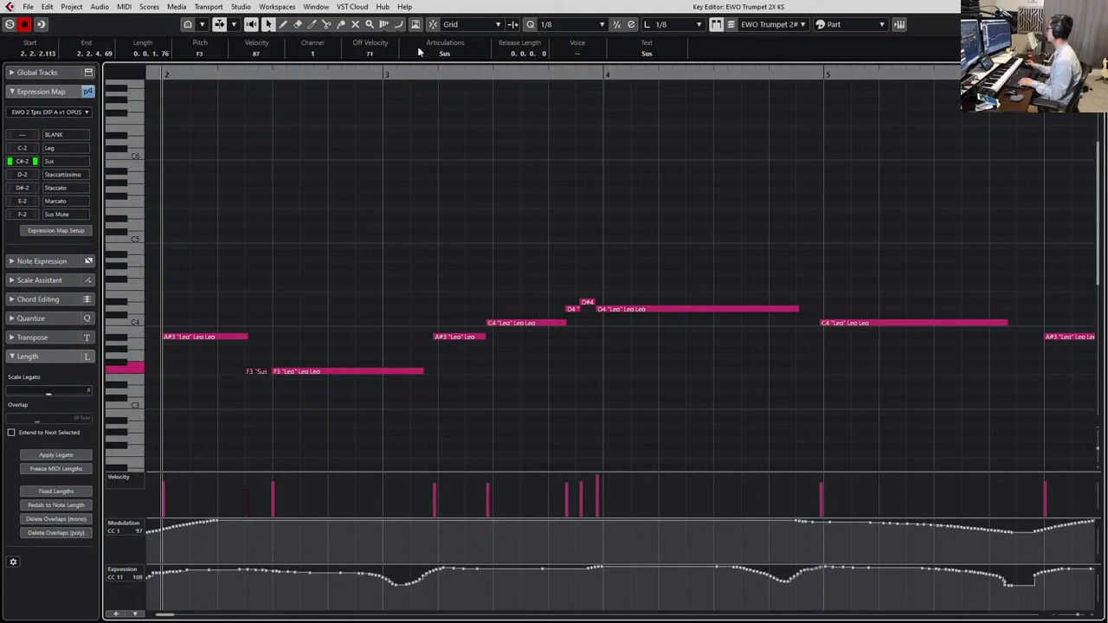
Set the short F3 after bar 2's A#3 to the Staccato articulation and audition the phrase
left_click(442, 53)
left_click(459, 104)
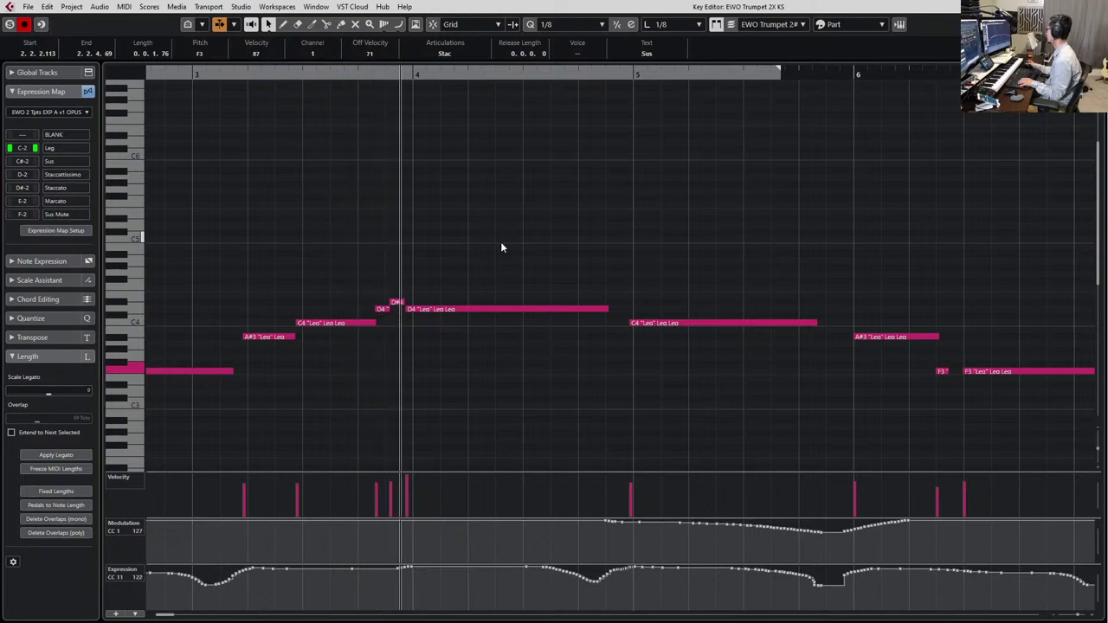
key("space")
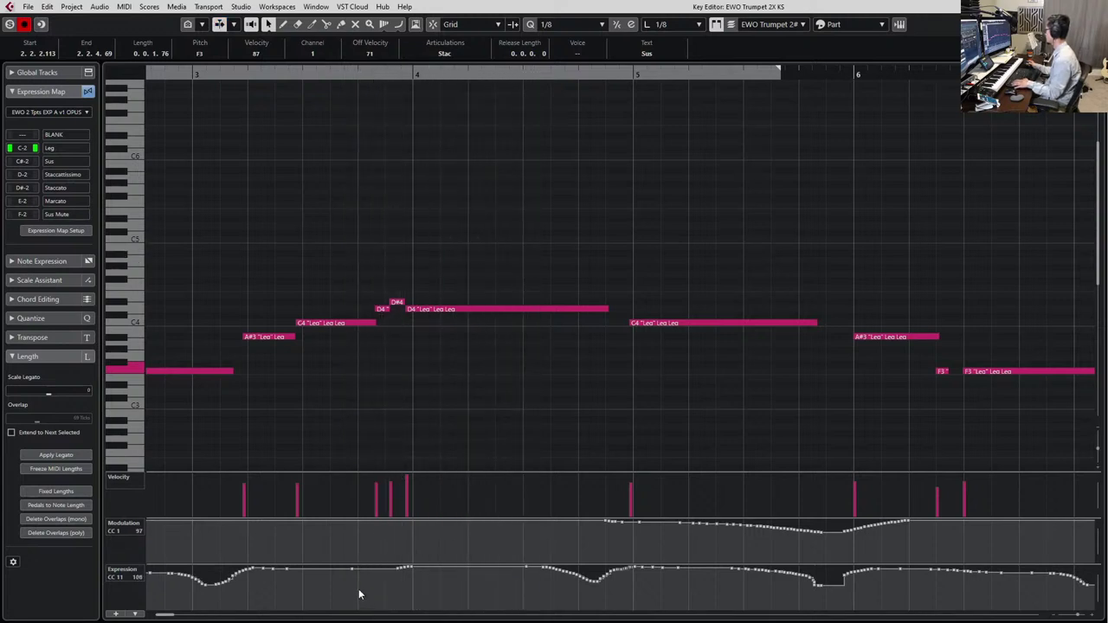
Turn off grid snapping, draw a CC 11 expression dip at the end of bar 3 leading into the long D4, and audition it
key("j")
left_click(362, 567)
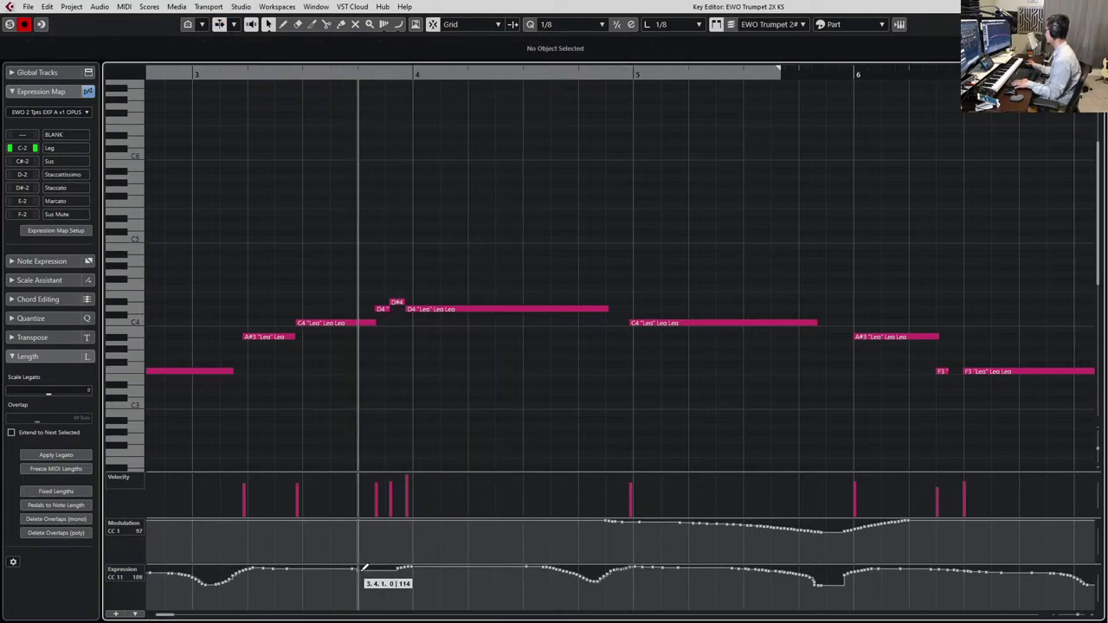
mouse_move(360, 566)
left_mouse_down()
mouse_move(378, 583)
mouse_move(409, 568)
left_mouse_up()
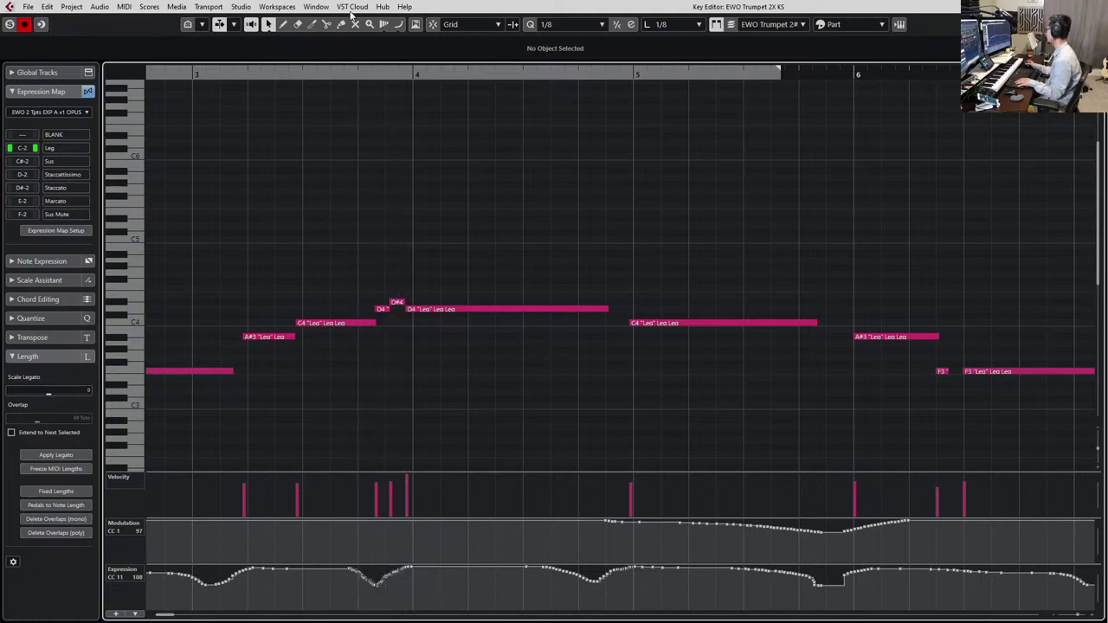
left_click(286, 77)
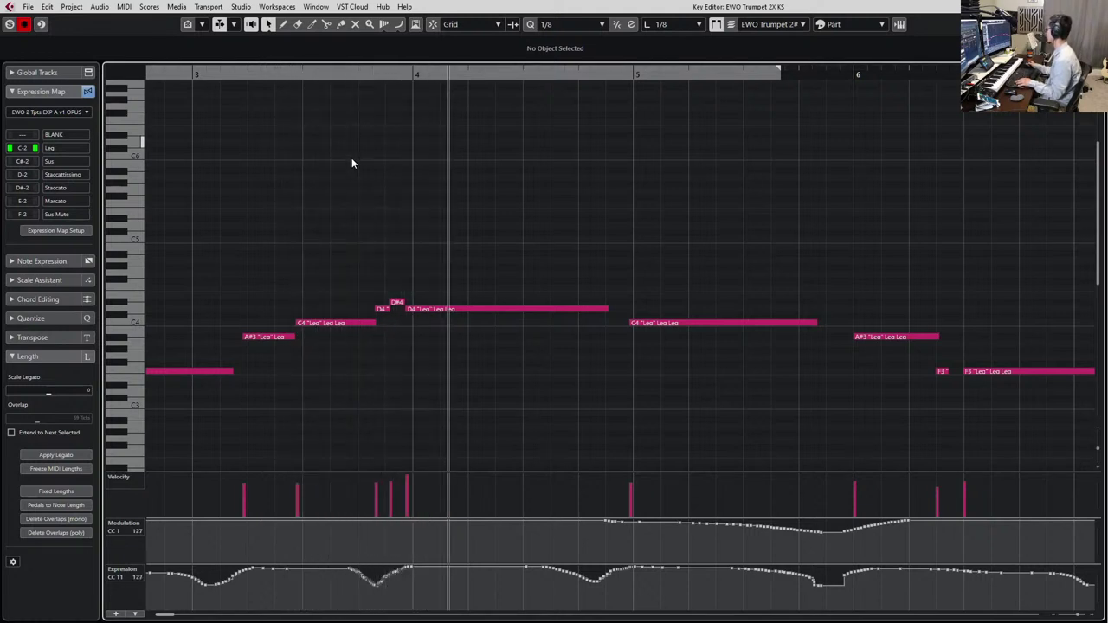
key("space")
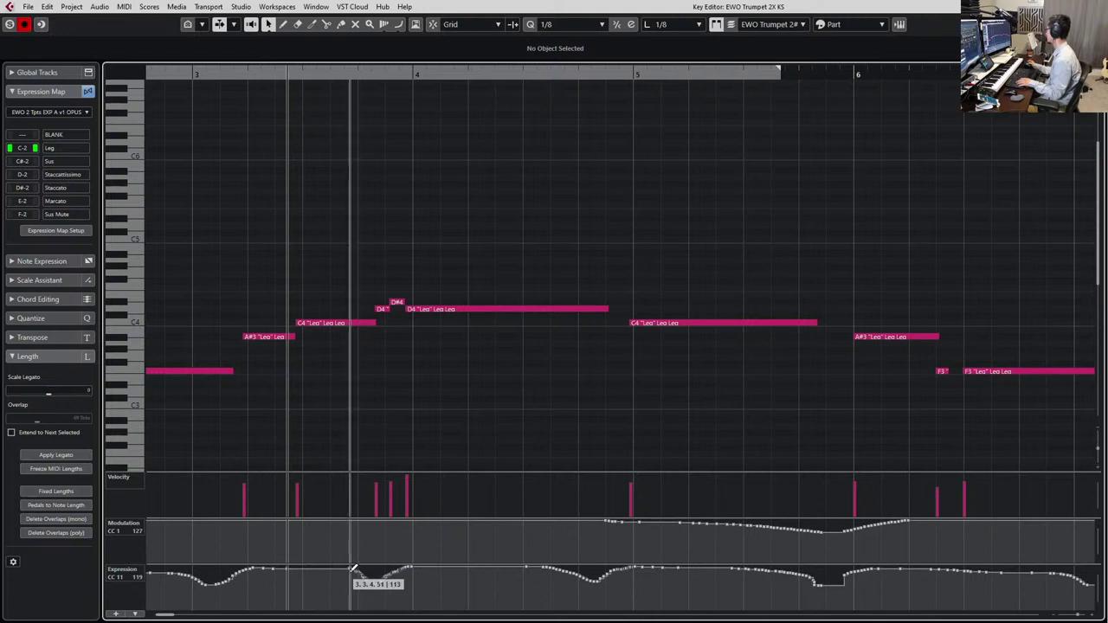
Redraw the expression dip at the end of bar 3 shallower in the enlarged lane and audition into bar 5
left_click_drag(352, 568, 386, 576)
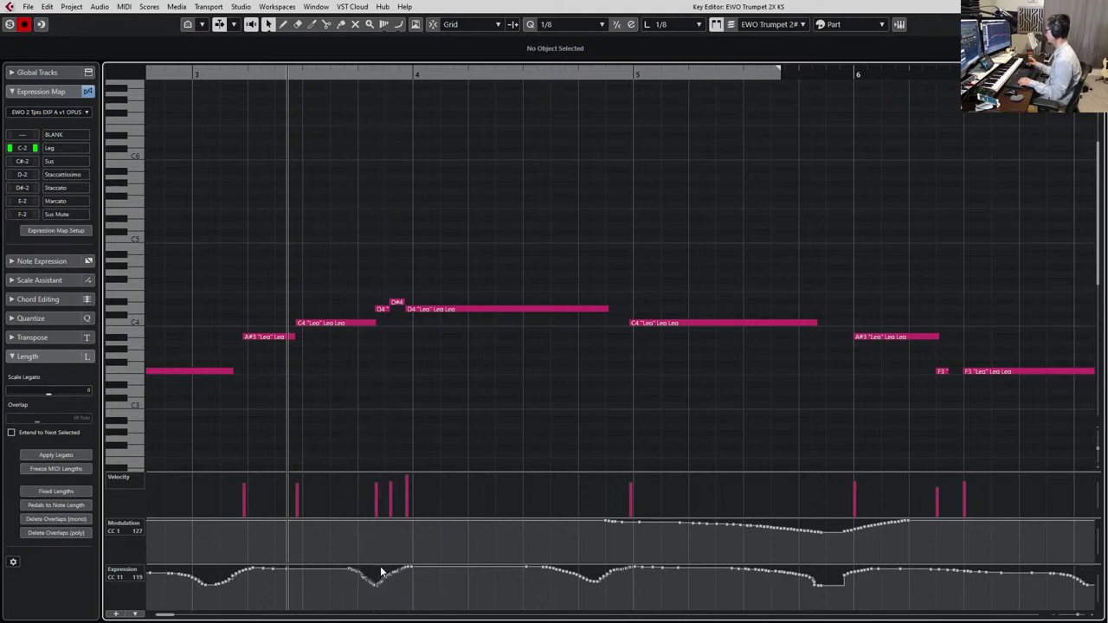
key("alt+2")
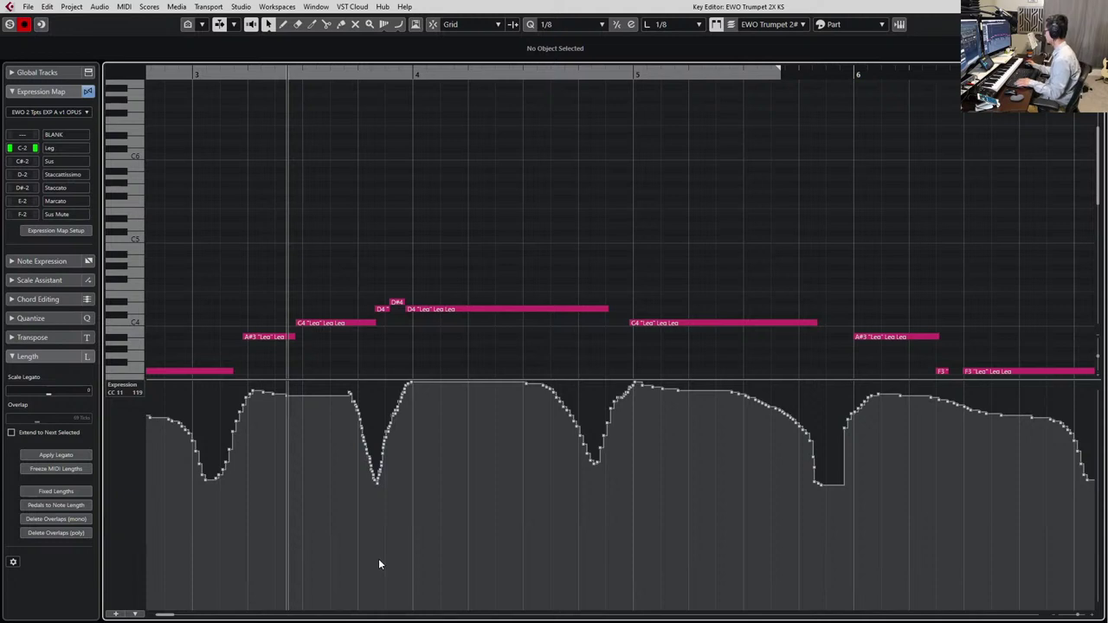
mouse_move(347, 395)
left_mouse_down()
mouse_move(379, 424)
mouse_move(396, 414)
left_mouse_up()
key("alt+1")
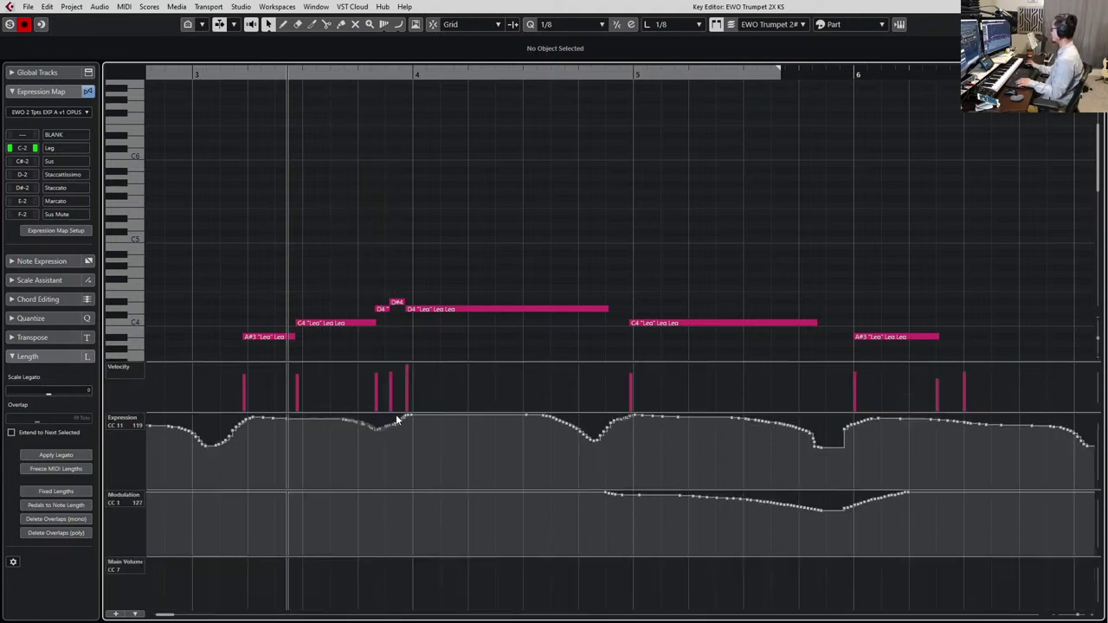
scroll(470, 258, "down", 2)
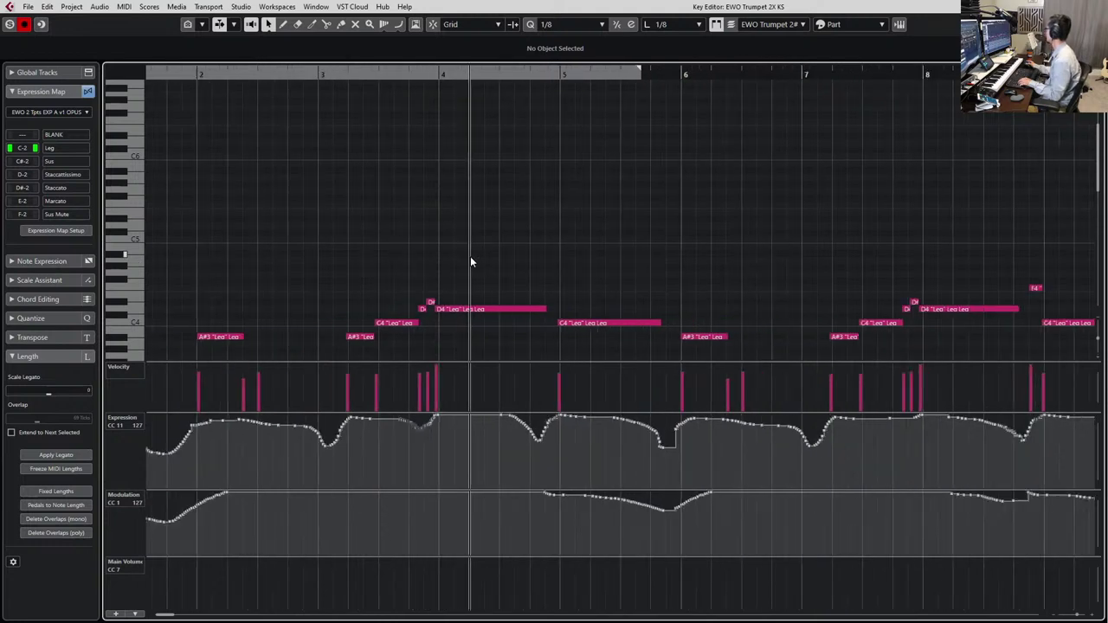
scroll(470, 258, "right", 3)
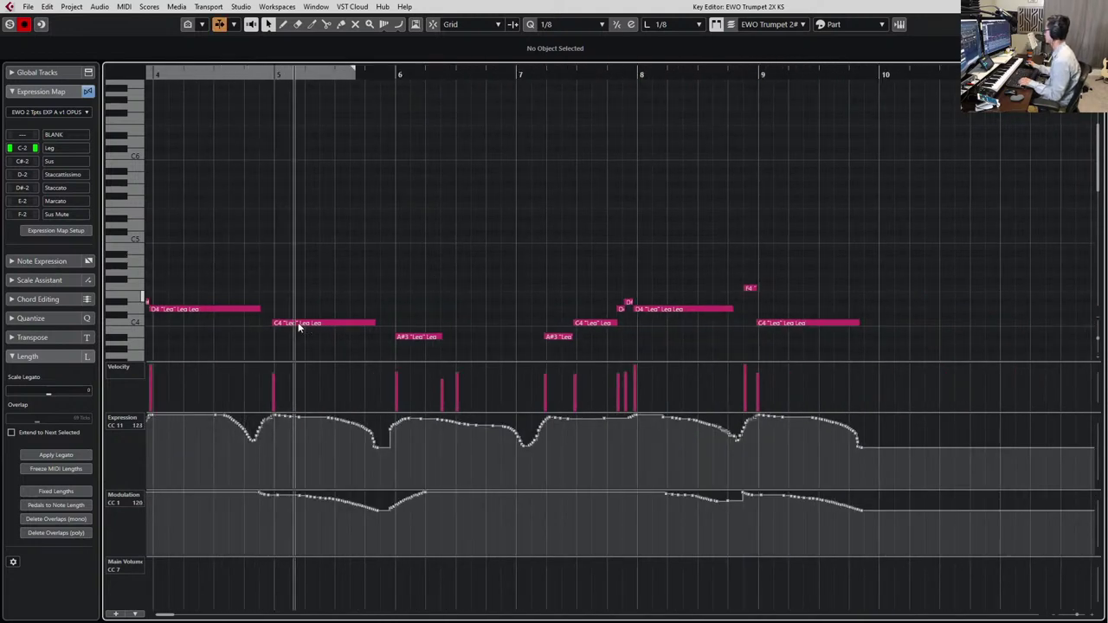
Reshape the CC 11 expression fall and rise around the end of bar 4 into a smoother, shallower dip before the C4
left_click_drag(197, 454, 257, 407)
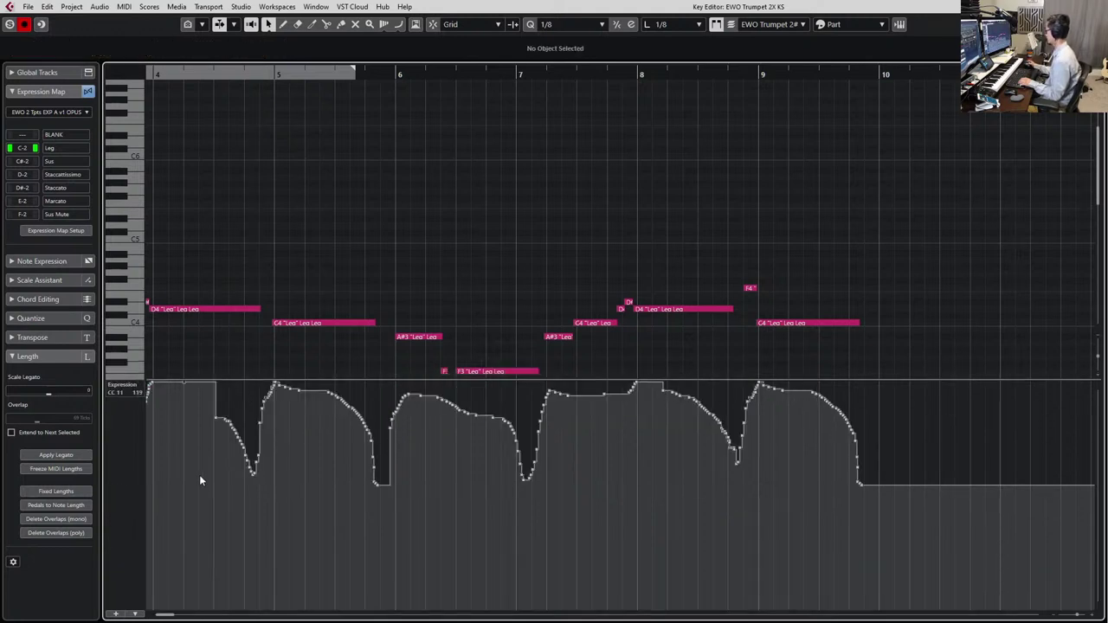
left_click_drag(191, 411, 247, 516)
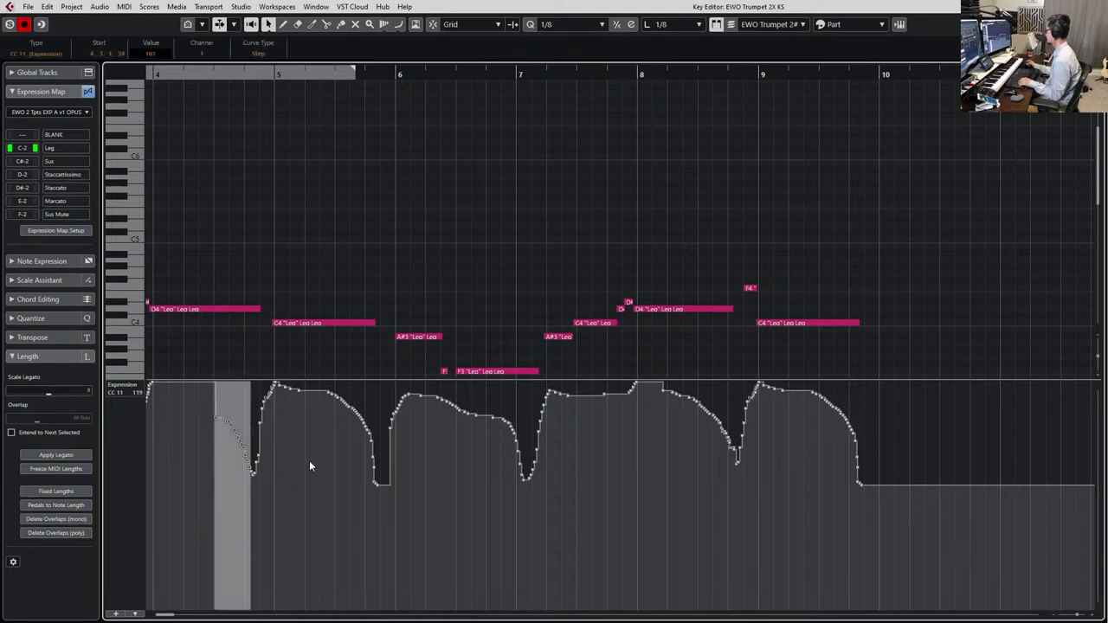
mouse_move(304, 466)
left_mouse_down()
mouse_move(271, 489)
mouse_move(302, 487)
mouse_move(274, 488)
mouse_move(283, 469)
left_mouse_up()
key("ctrl+z")
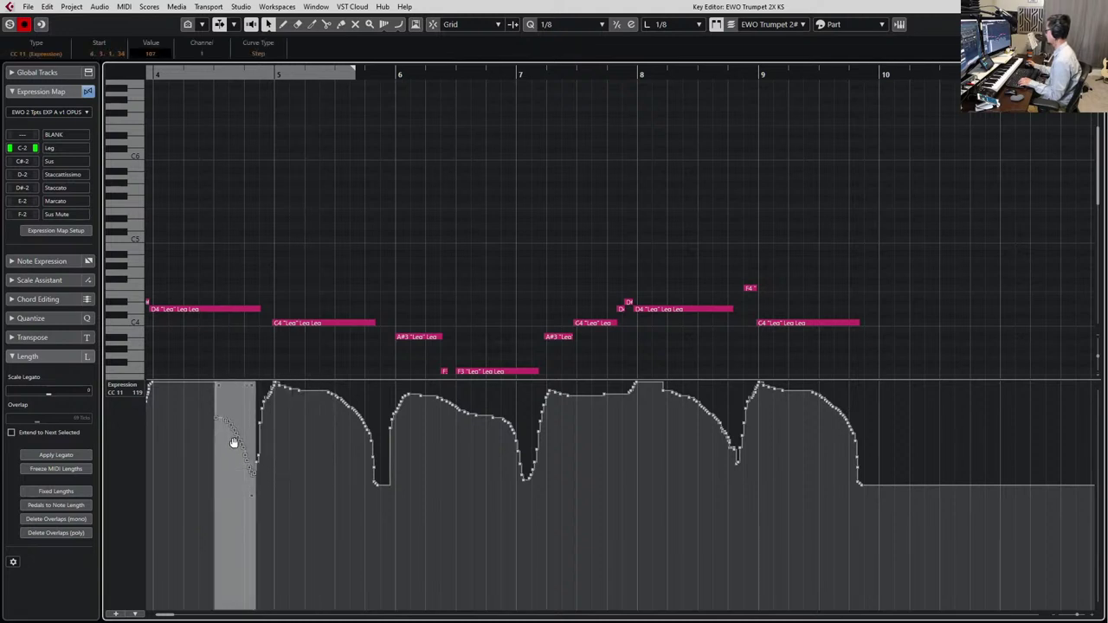
left_click_drag(233, 388, 235, 368)
left_click(295, 432)
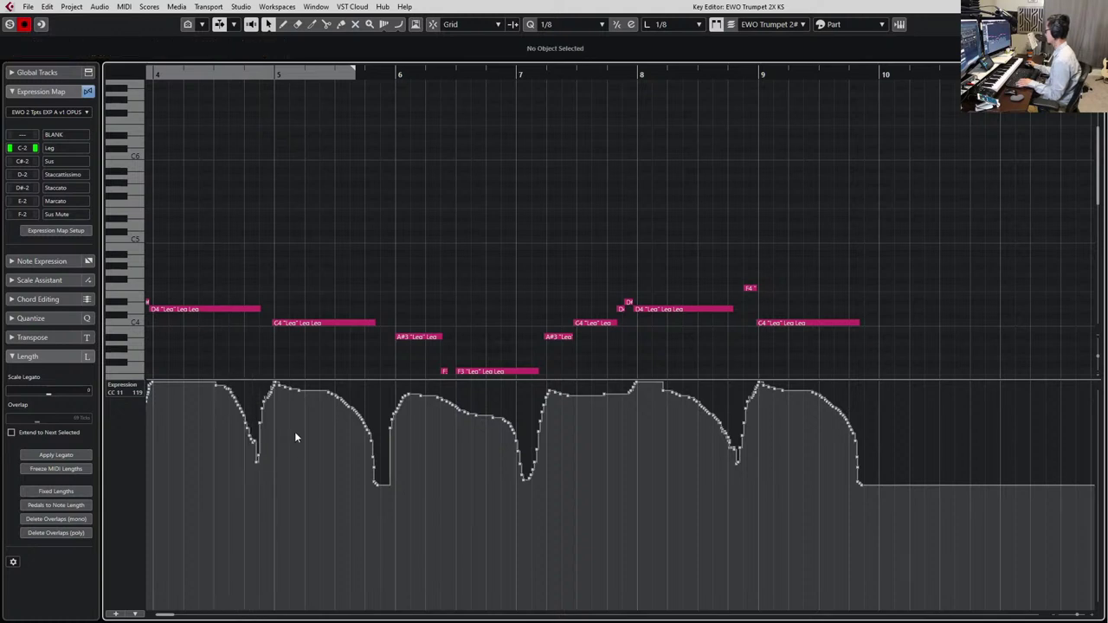
left_click_drag(251, 442, 268, 403)
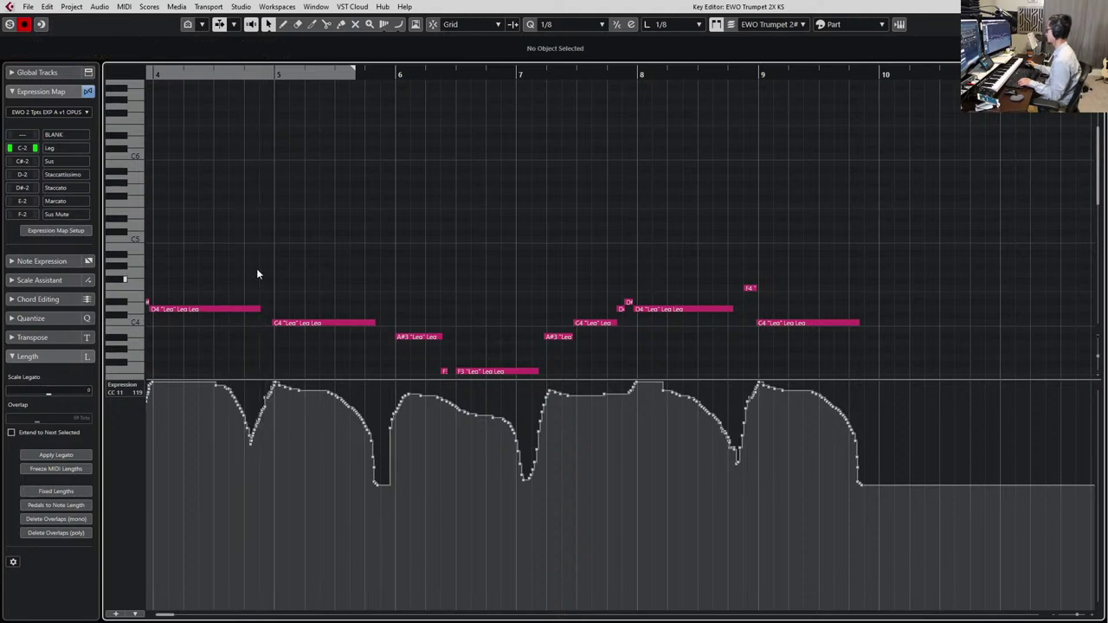
Play back from bar 3 and remove the lowest expression points at the end of bar 4 to flatten the dip
scroll(260, 269, "left", 3)
key("space")
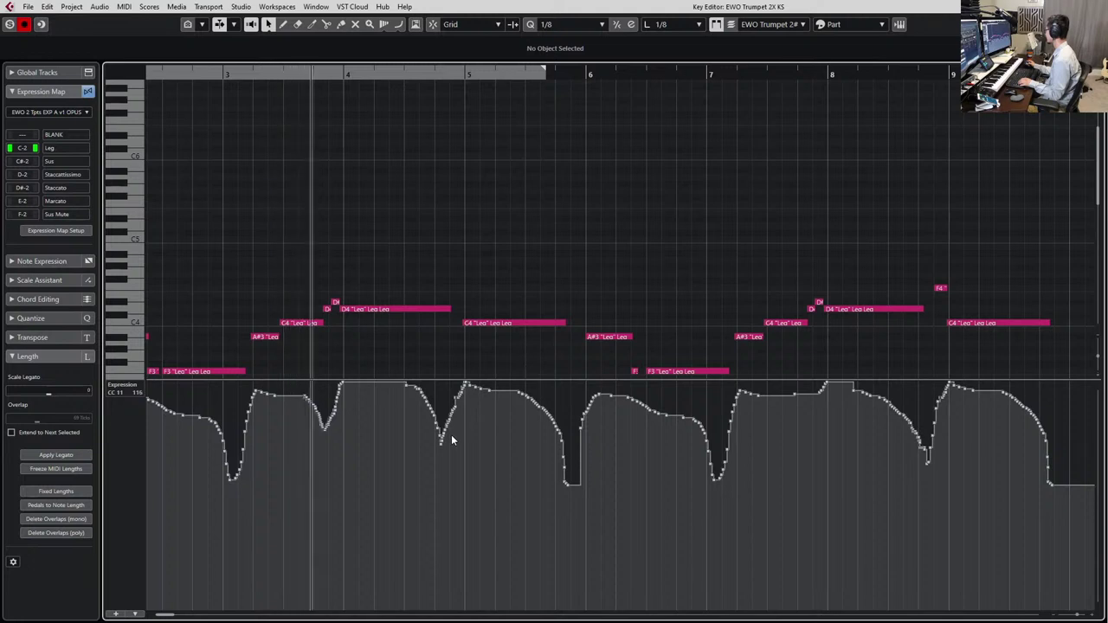
left_click_drag(450, 444, 447, 403)
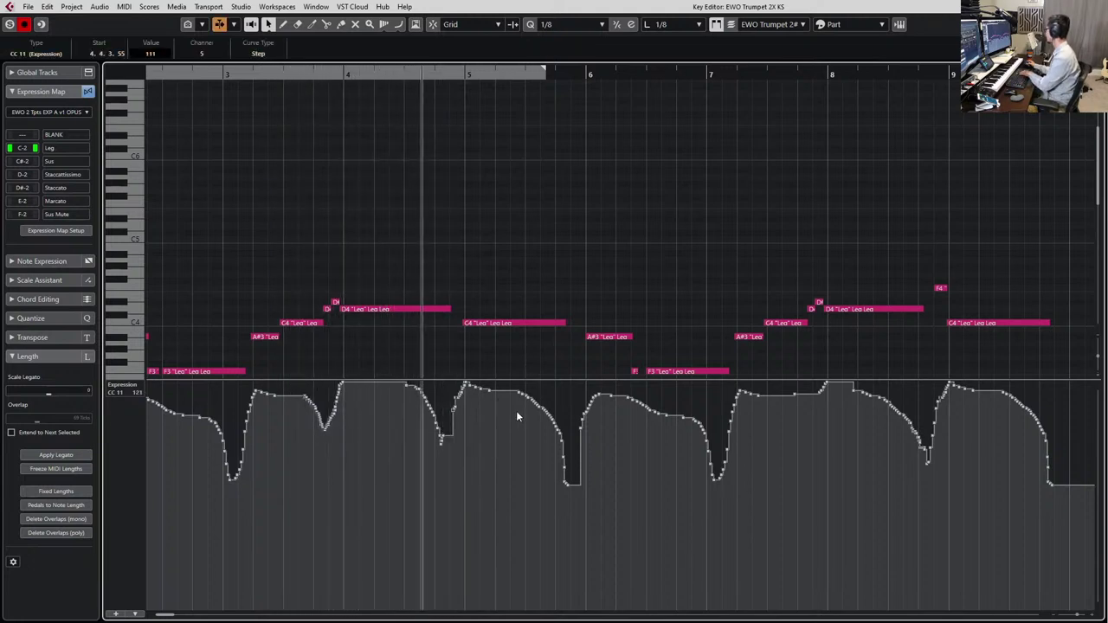
left_click_drag(427, 465, 452, 435)
key("Delete")
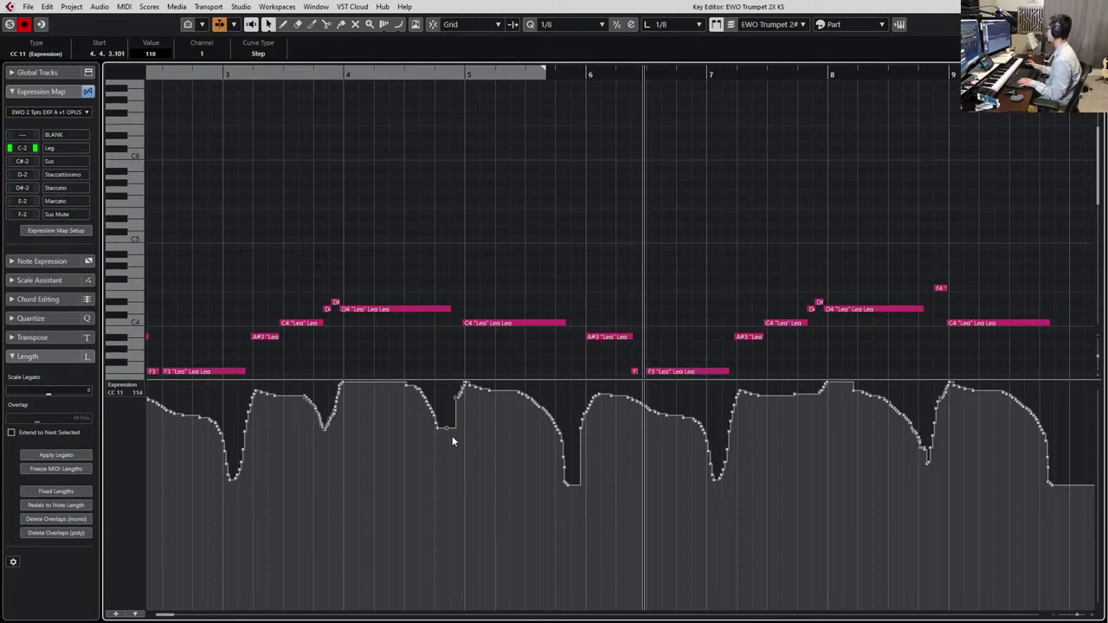
Delete the lowest expression points at the end of bar 5 so the dip before bar 6 is shallower
scroll(452, 436, "right", 2)
key("space")
left_click_drag(325, 443, 416, 512)
key("Delete")
Lengthen the short F3 in bar 6 to about 0.0.1.66 and set it to the Staccato articulation
scroll(466, 339, "down", 3)
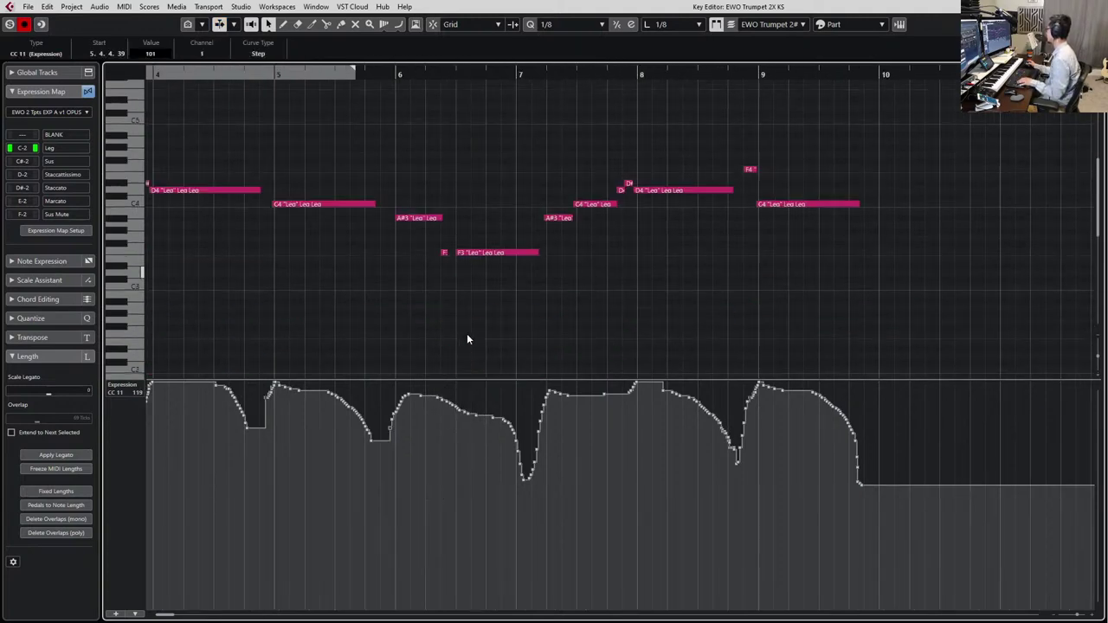
scroll(457, 278, "left", 4)
scroll(401, 271, "right", 2)
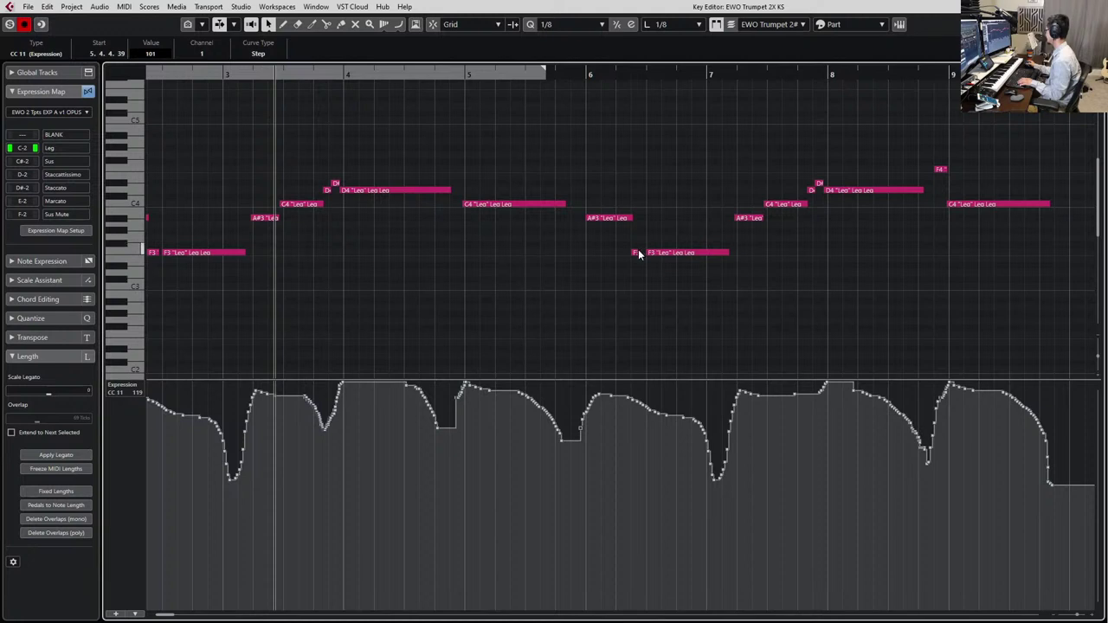
left_click_drag(637, 252, 643, 252)
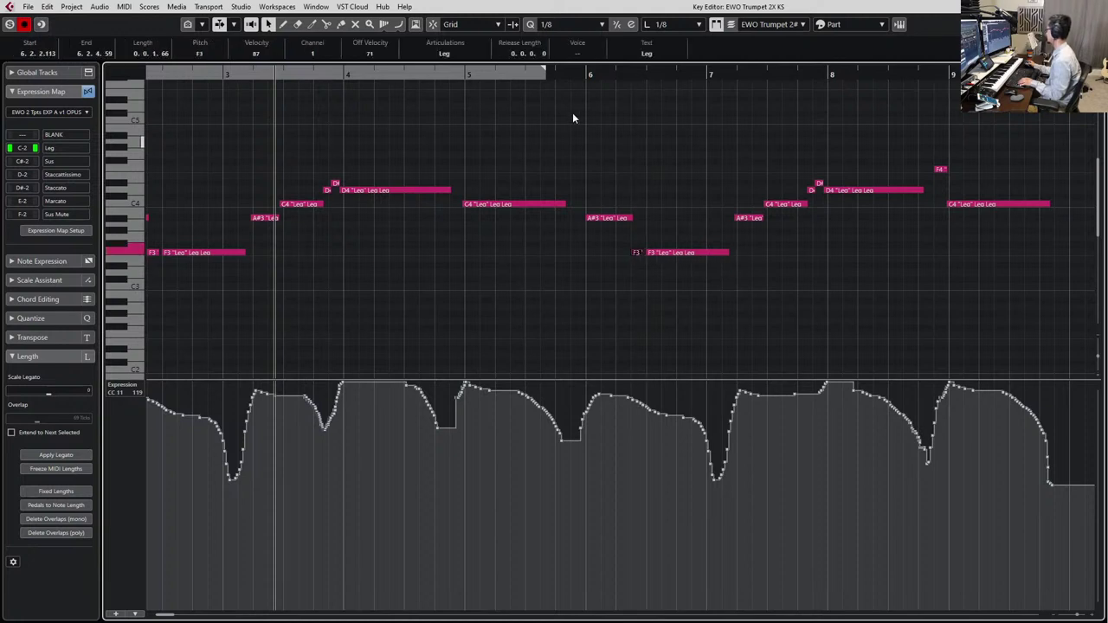
left_click(445, 49)
left_click(452, 104)
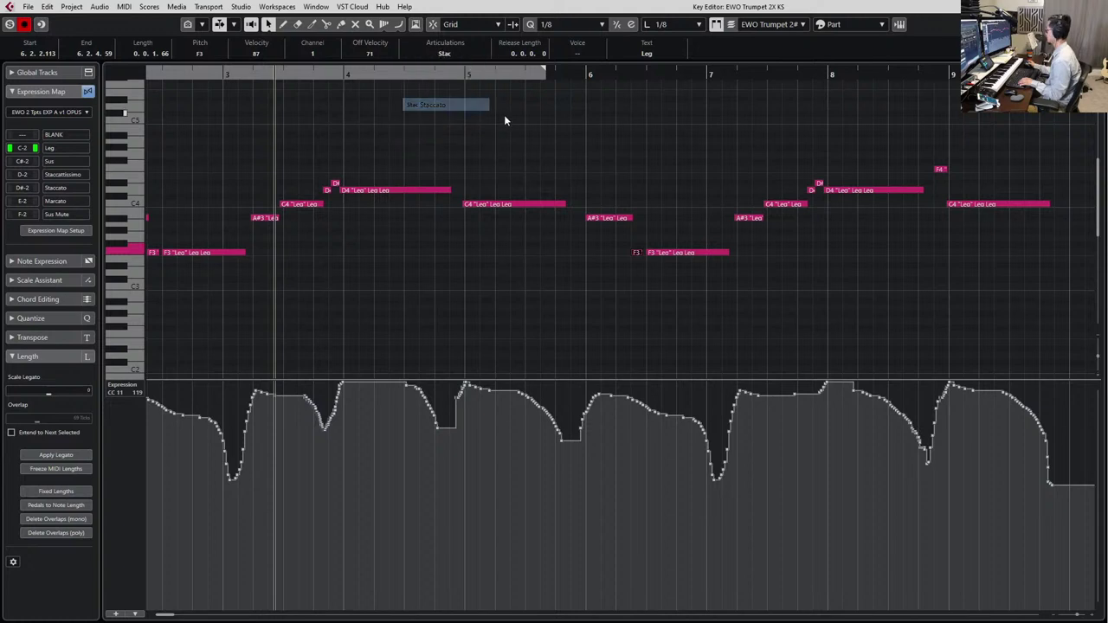
Audition the phrase from the C4 at bar 5 through the short F3 in bar 6
left_click(509, 204)
key("l")
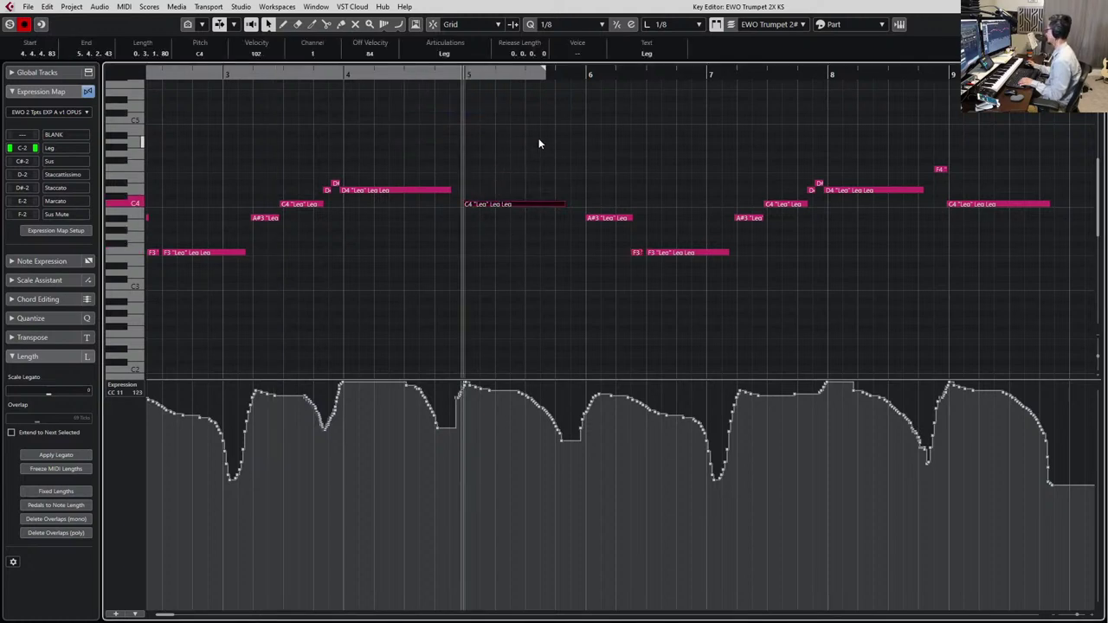
key("space")
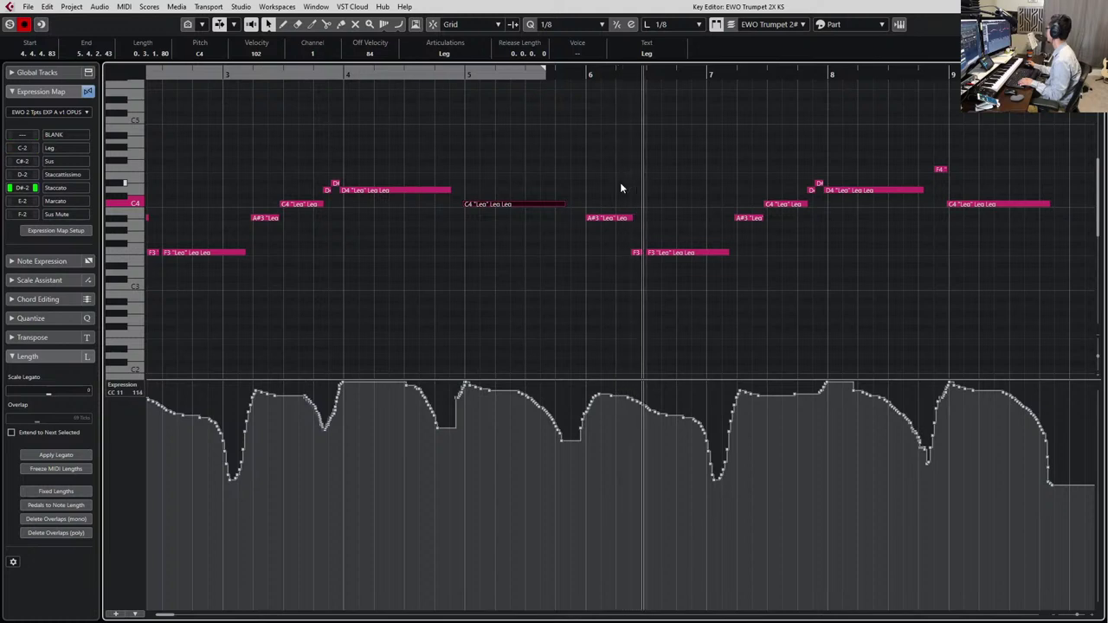
key("space")
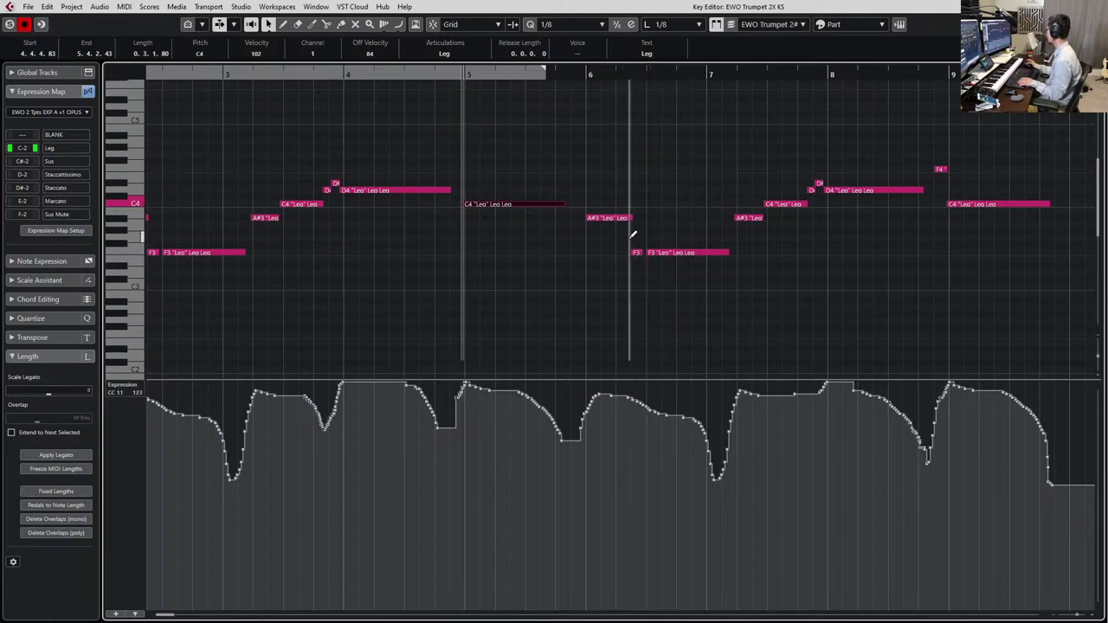
Show the velocity lane, raise the short bar 6 F3's velocity to about 114, and audition the change
key("alt+1")
left_click_drag(641, 364, 641, 370)
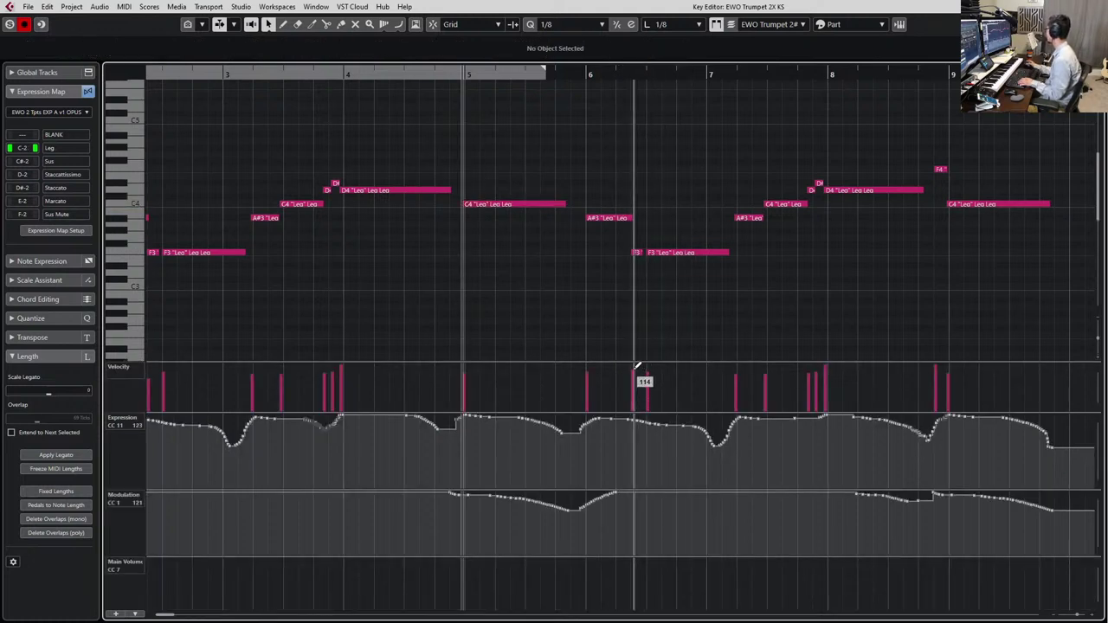
key("space")
scroll(671, 325, "left", 3)
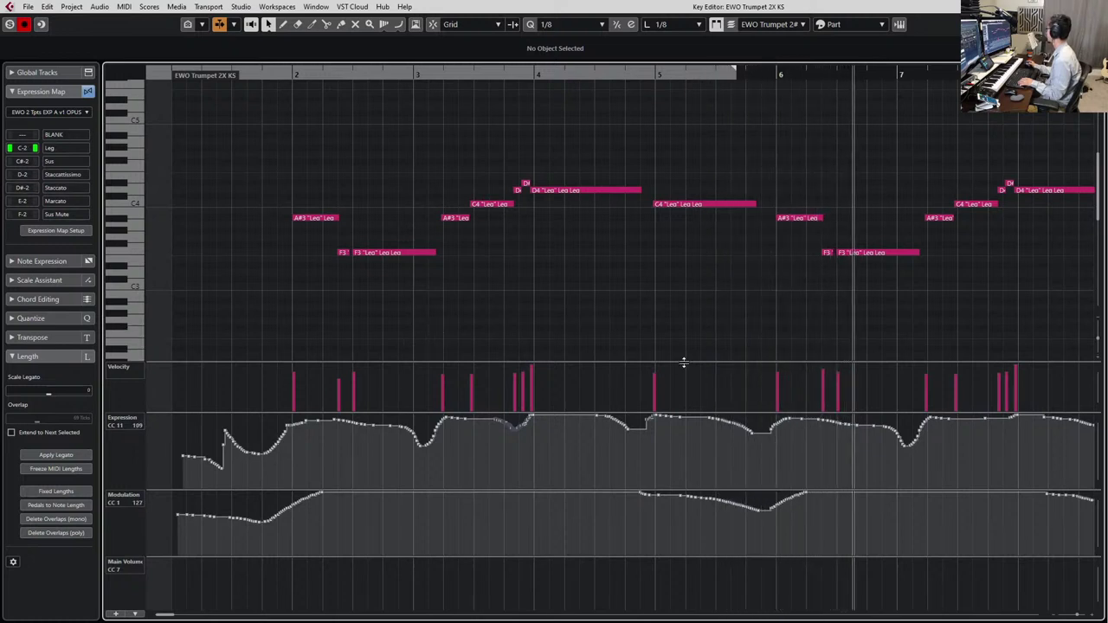
key("space")
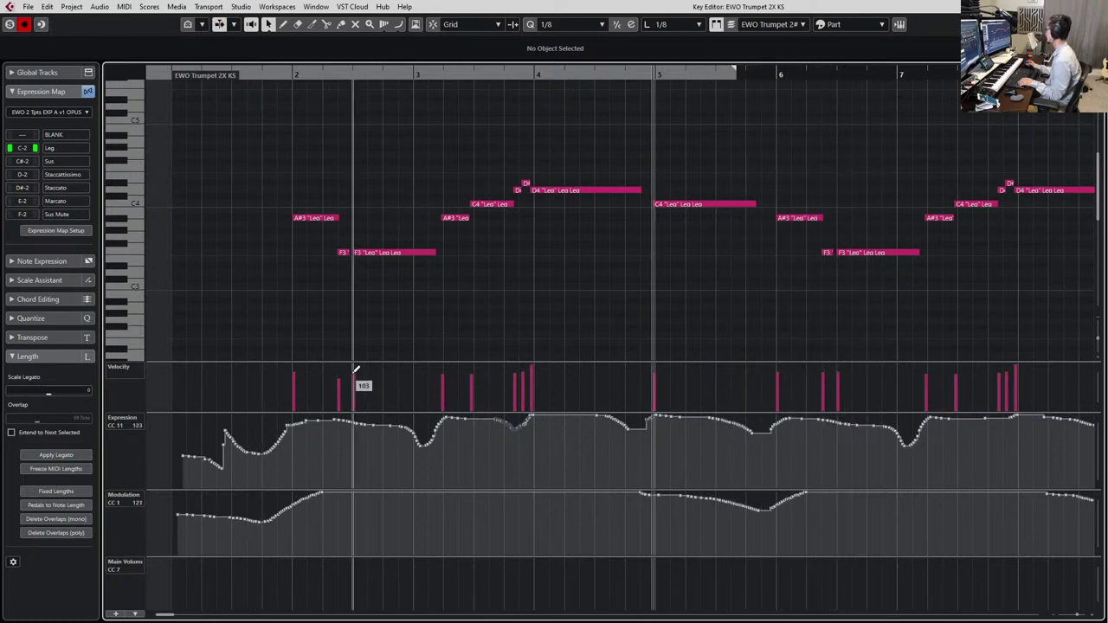
Audition the rest of the trumpet part through the final C4 in bar 9
scroll(649, 220, "right", 6)
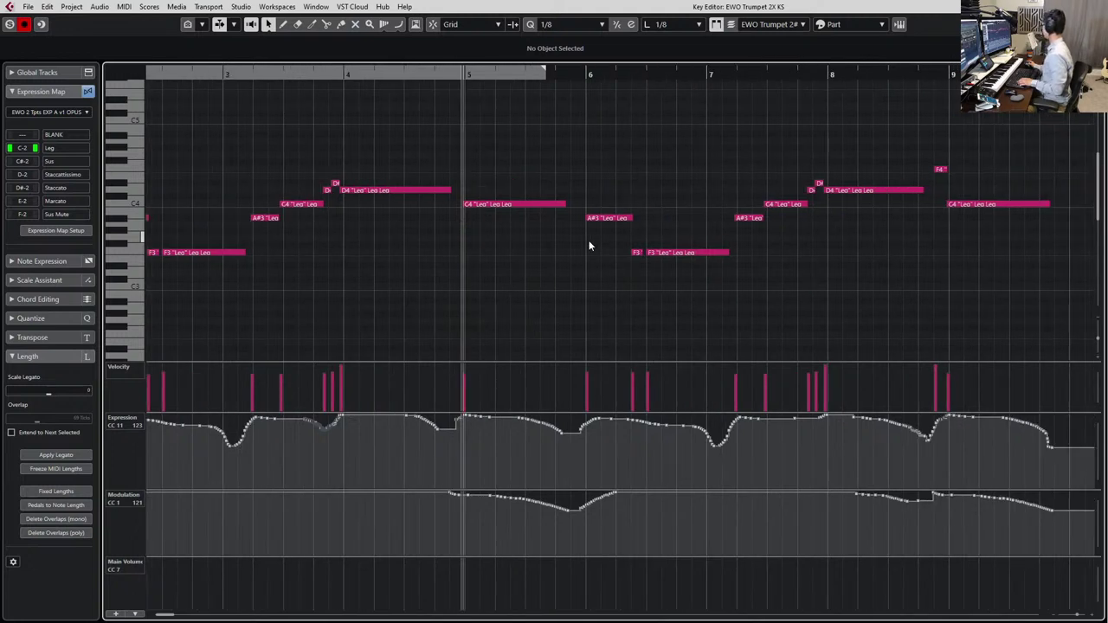
left_click(522, 252)
key("space")
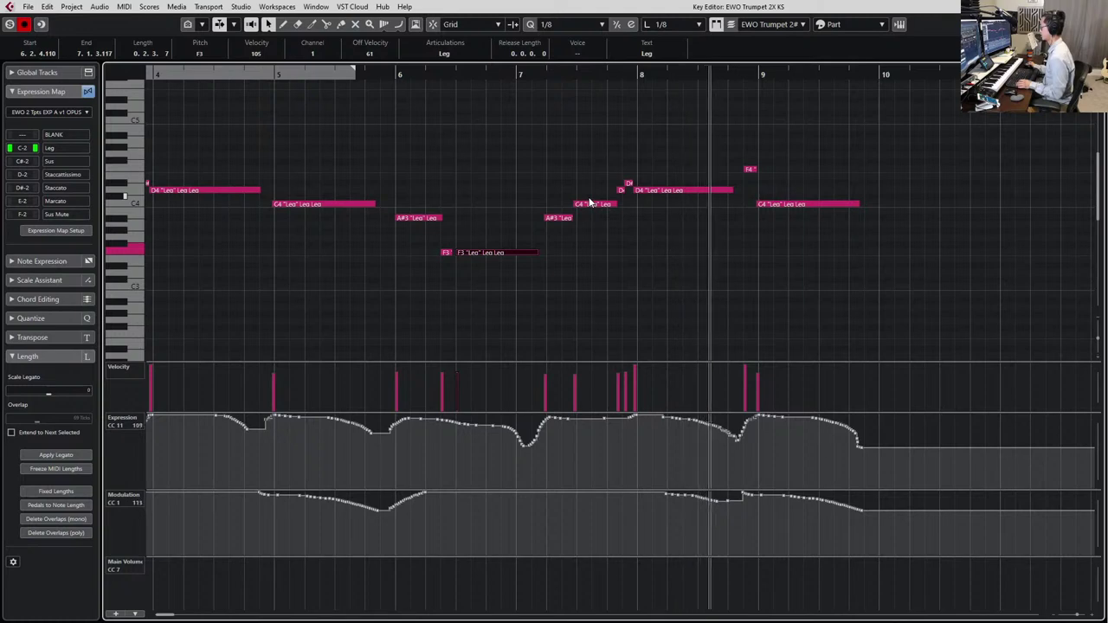
left_click(896, 266)
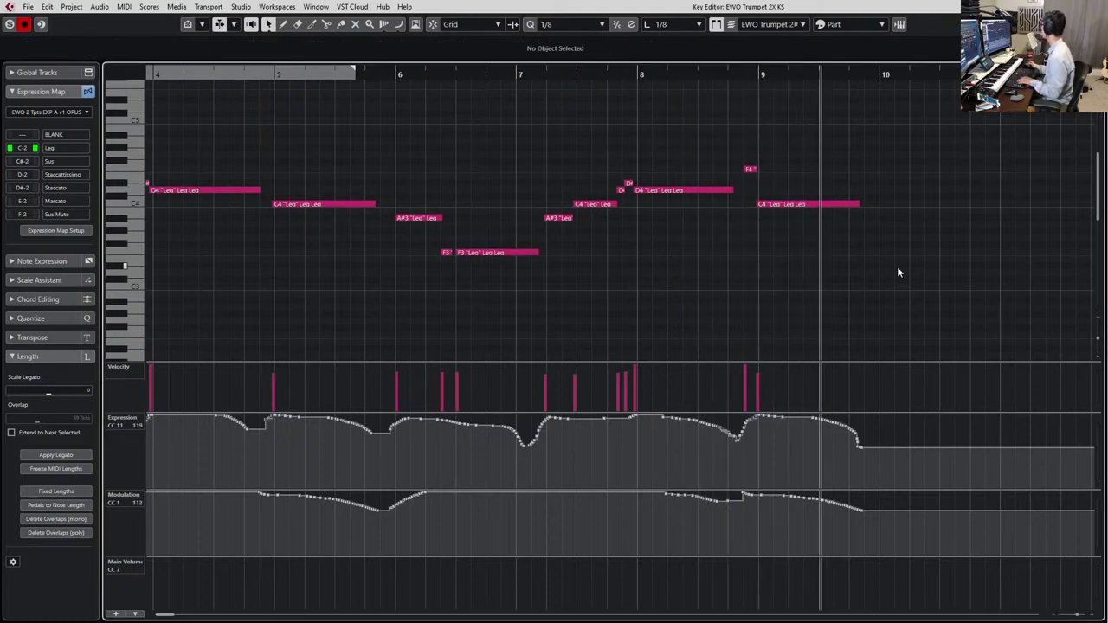
key("space")
Close the key editor and look over the brass, mallet and percussion tracks in the project window
key("Return")
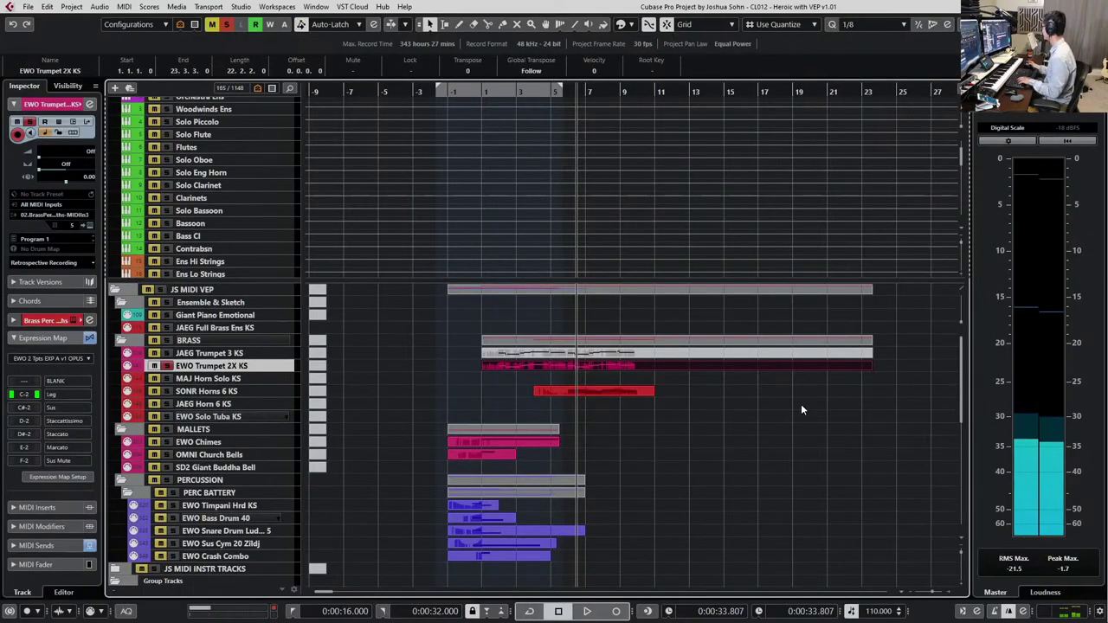
scroll(761, 381, "down", 3)
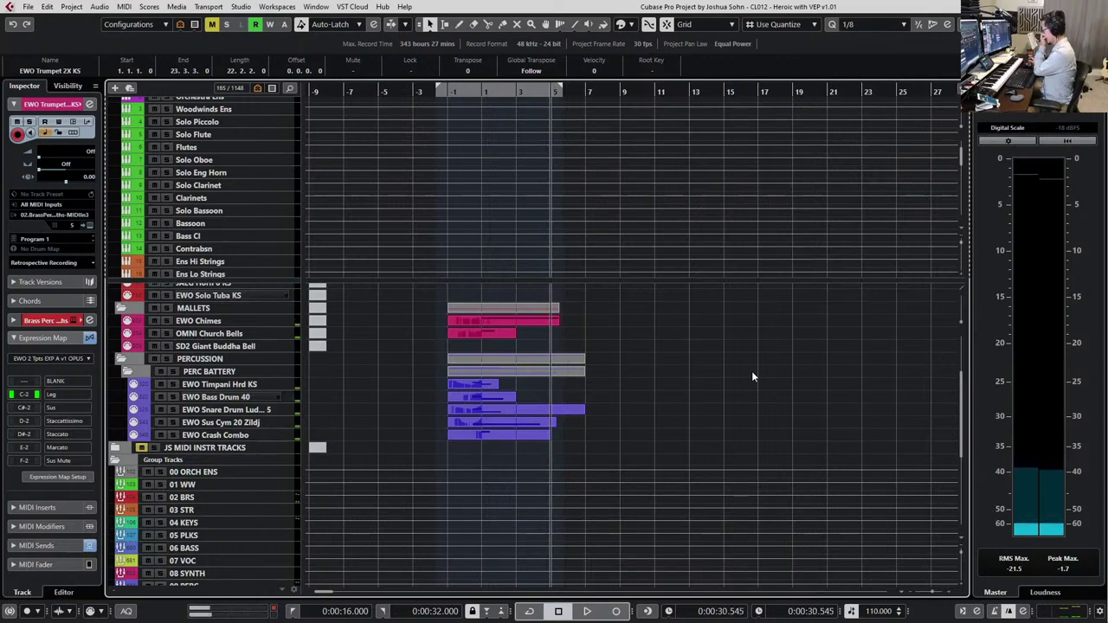
scroll(752, 370, "up", 3)
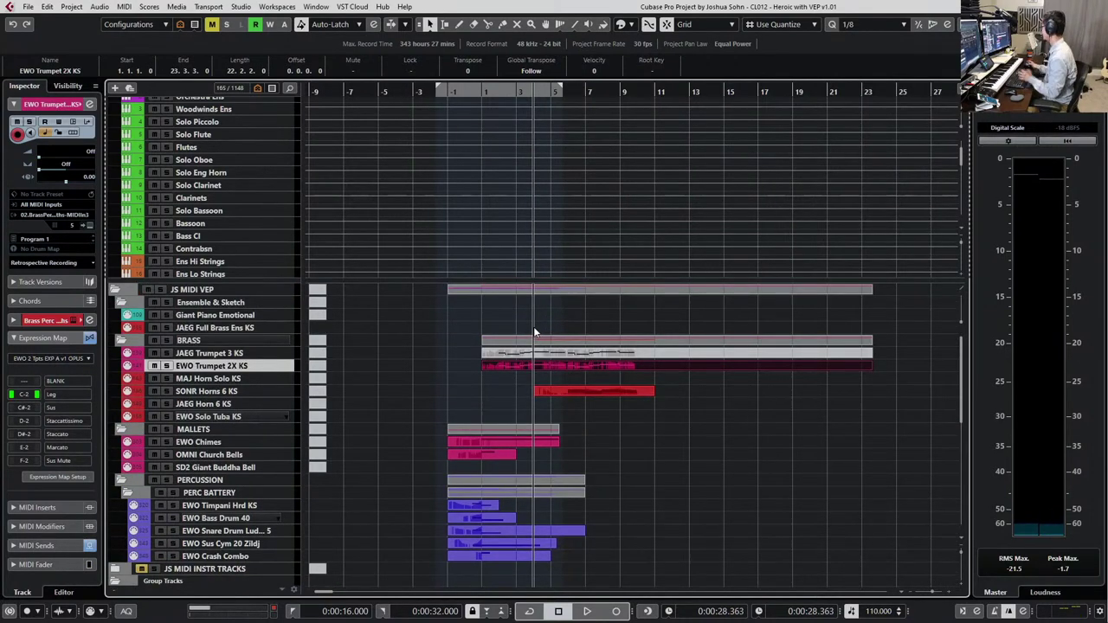
Open the EWO Trumpet 2X KS part, add a Main Volume point before bar 2 and set it to 127
double_click(615, 367)
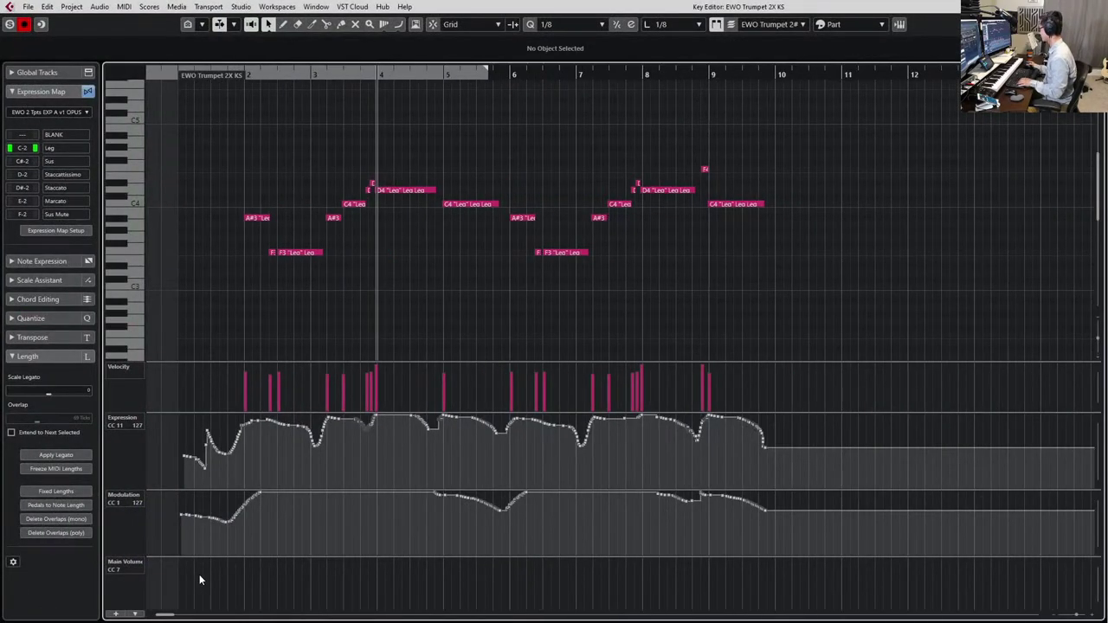
left_click(207, 563)
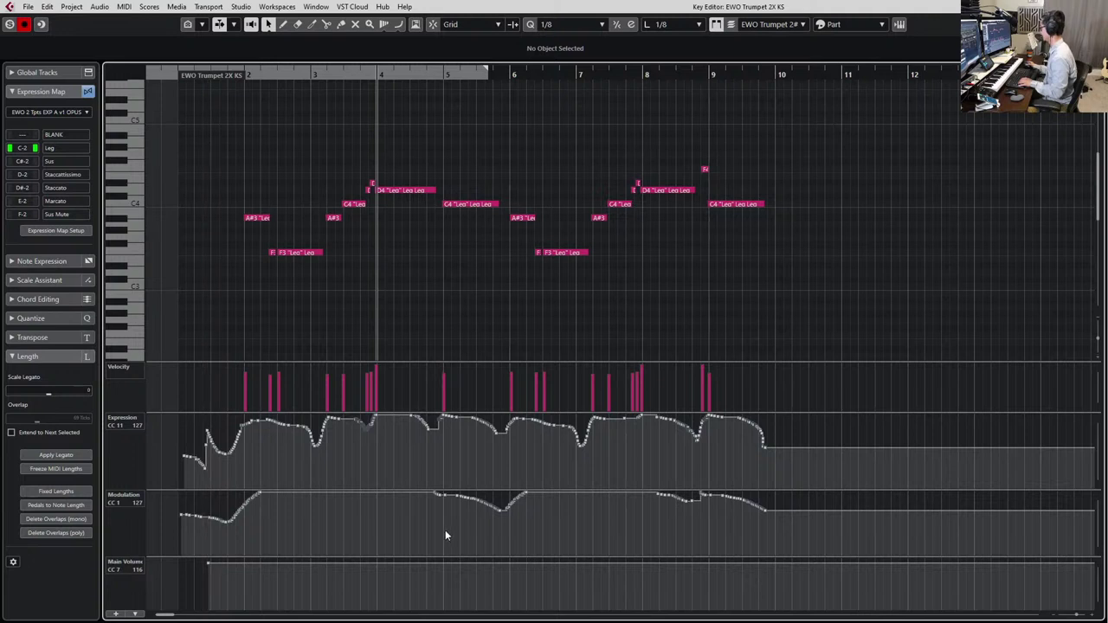
left_click_drag(206, 126, 354, 285)
key("alt+space")
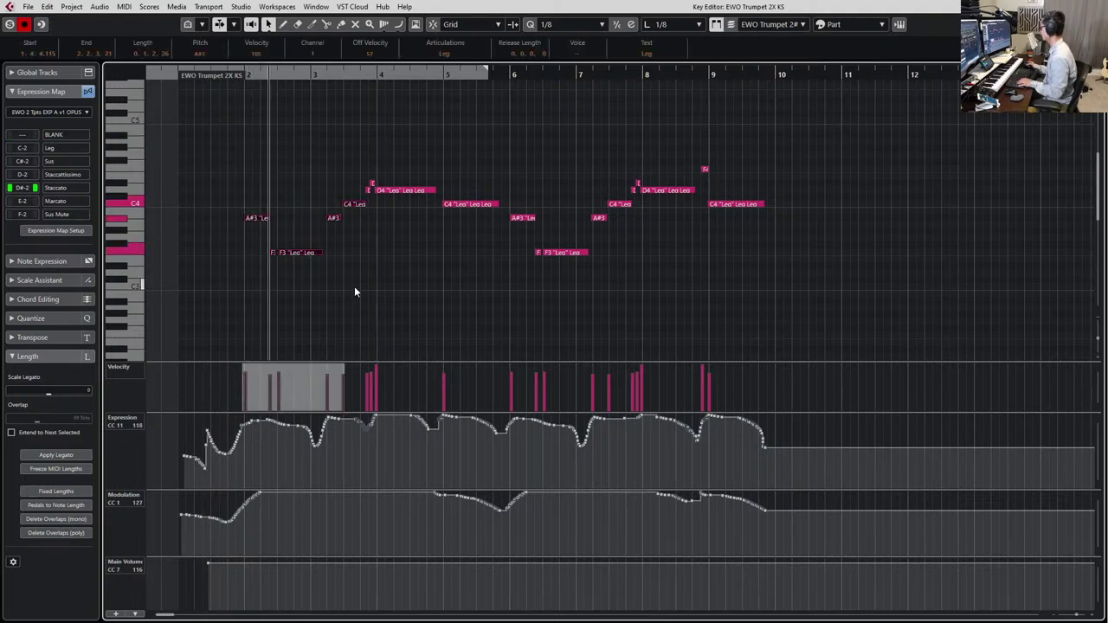
left_click(208, 563)
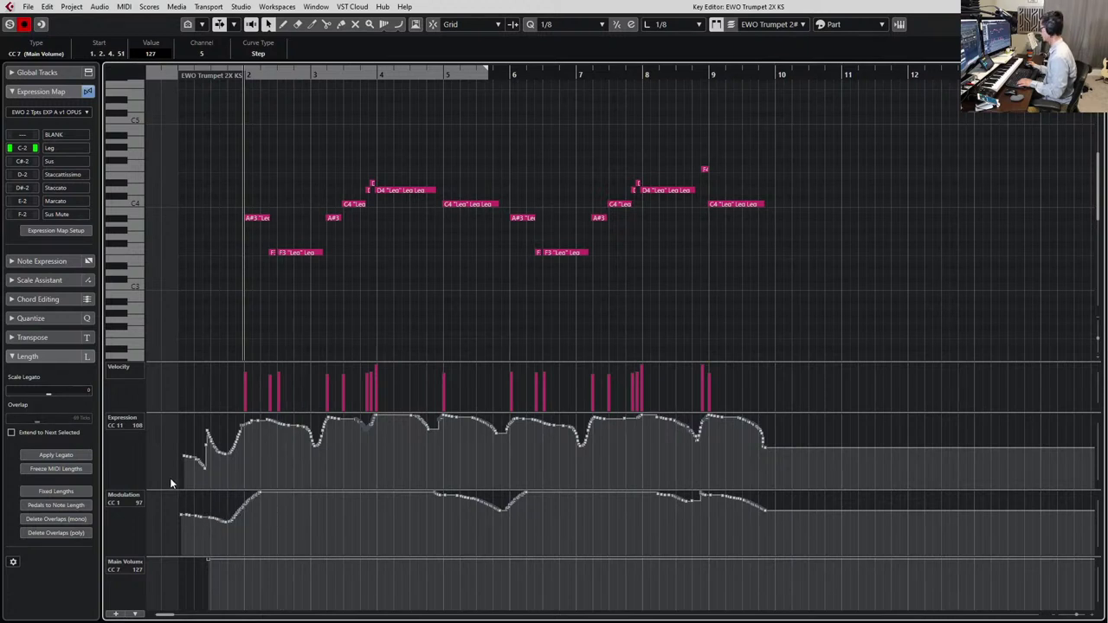
Lower the trumpet part's entire Expression curve so its first point is at 32, auditioning the result
left_click_drag(170, 478, 289, 493)
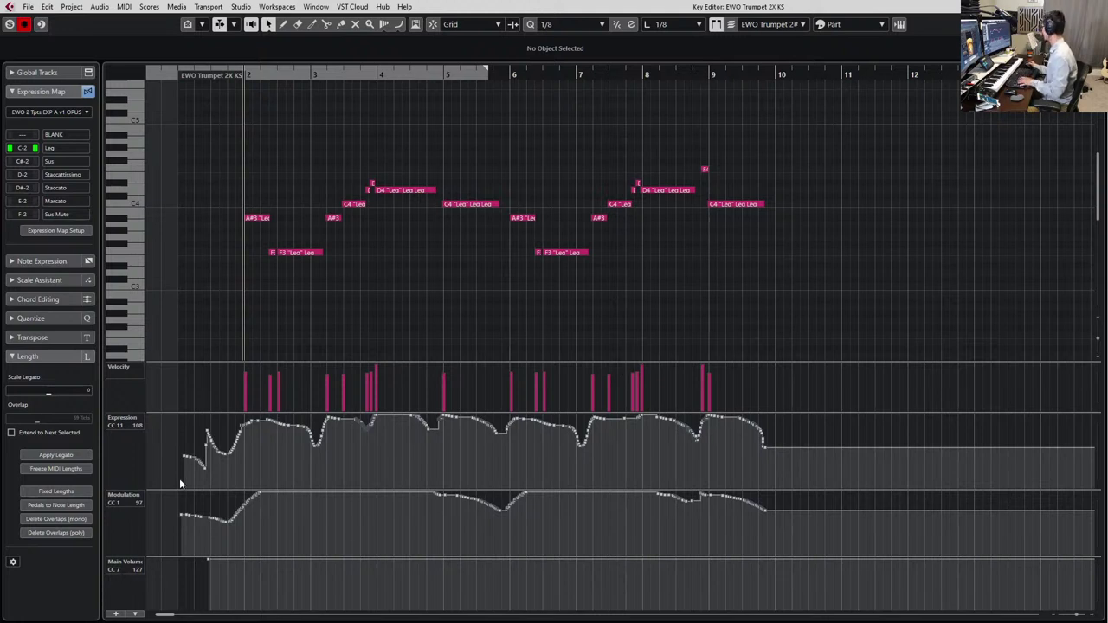
left_click_drag(179, 477, 920, 366)
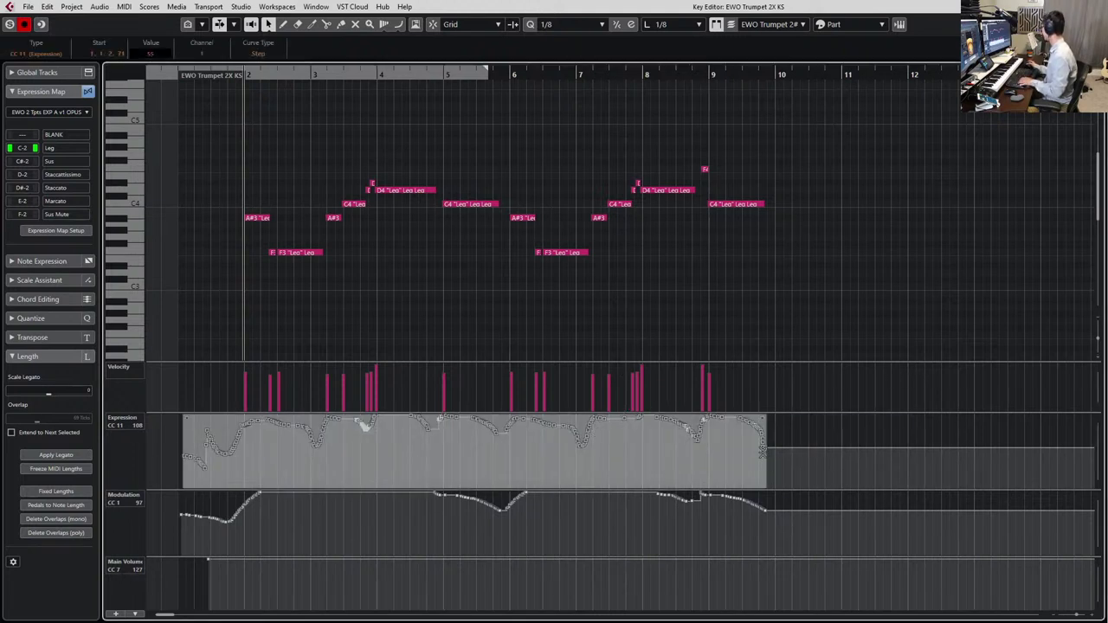
left_click_drag(689, 421, 759, 432)
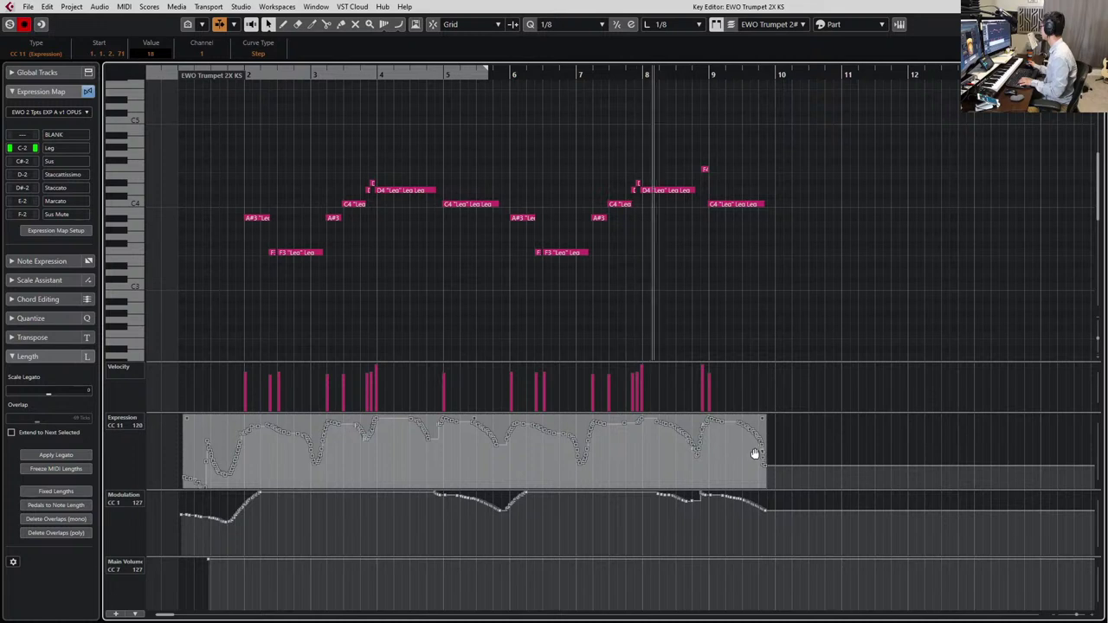
key("space")
left_click_drag(763, 446, 758, 466)
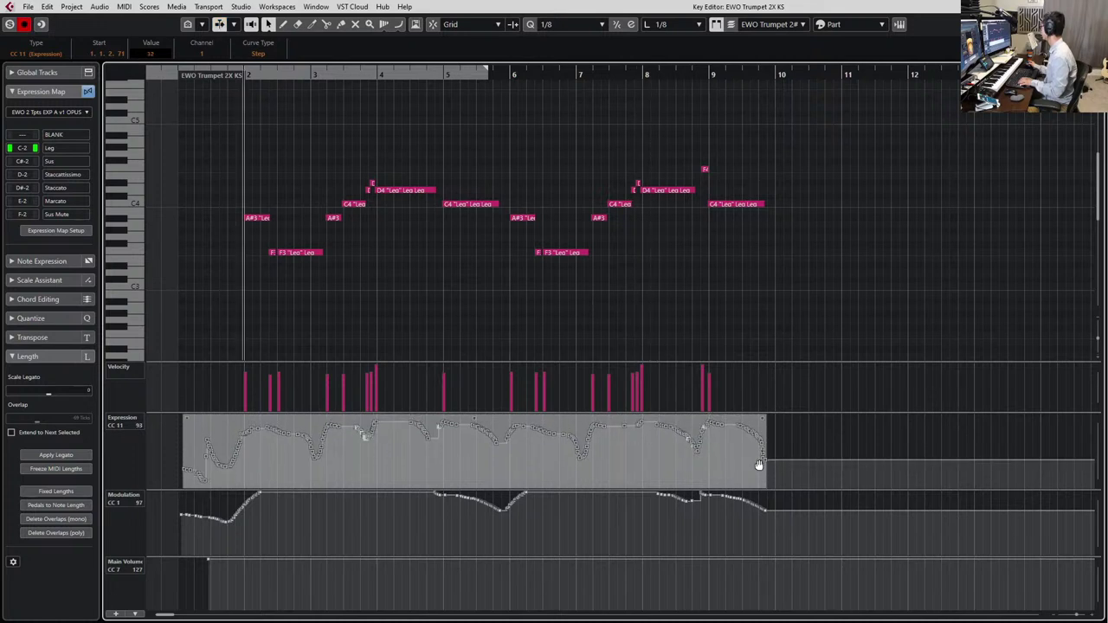
Audition the opening of the trumpet phrase with the lowered expression and close the key editor
key("space")
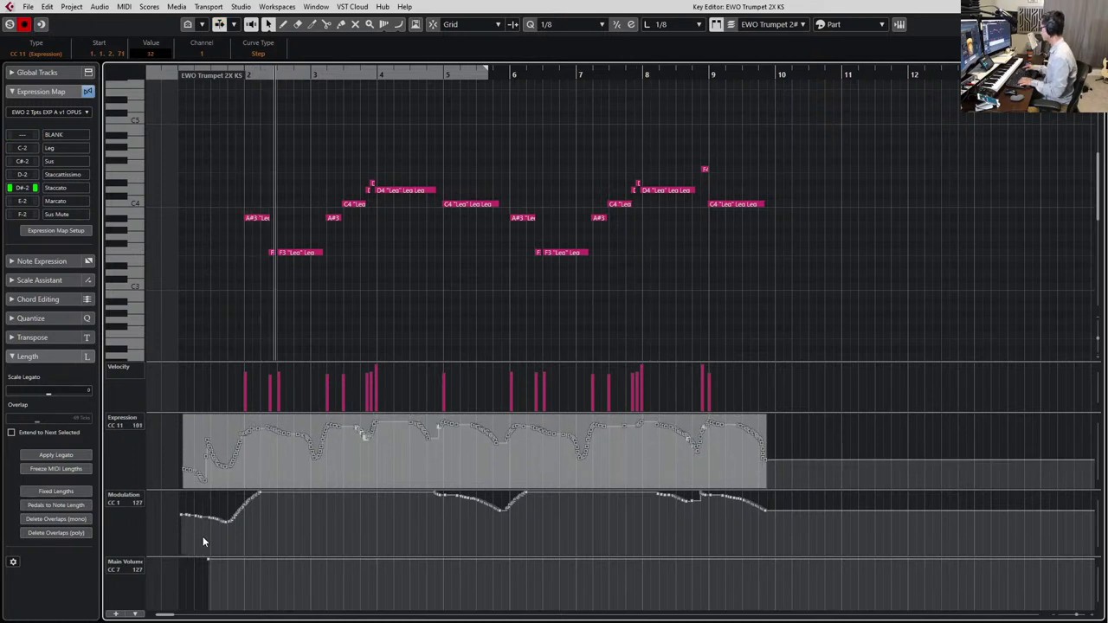
key("space")
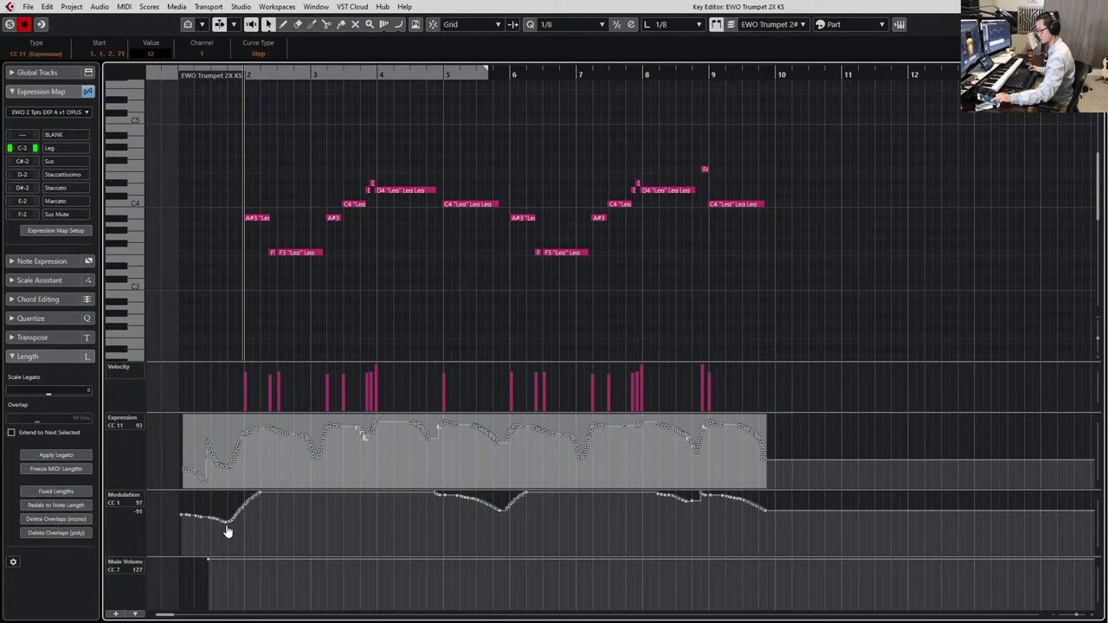
key("space")
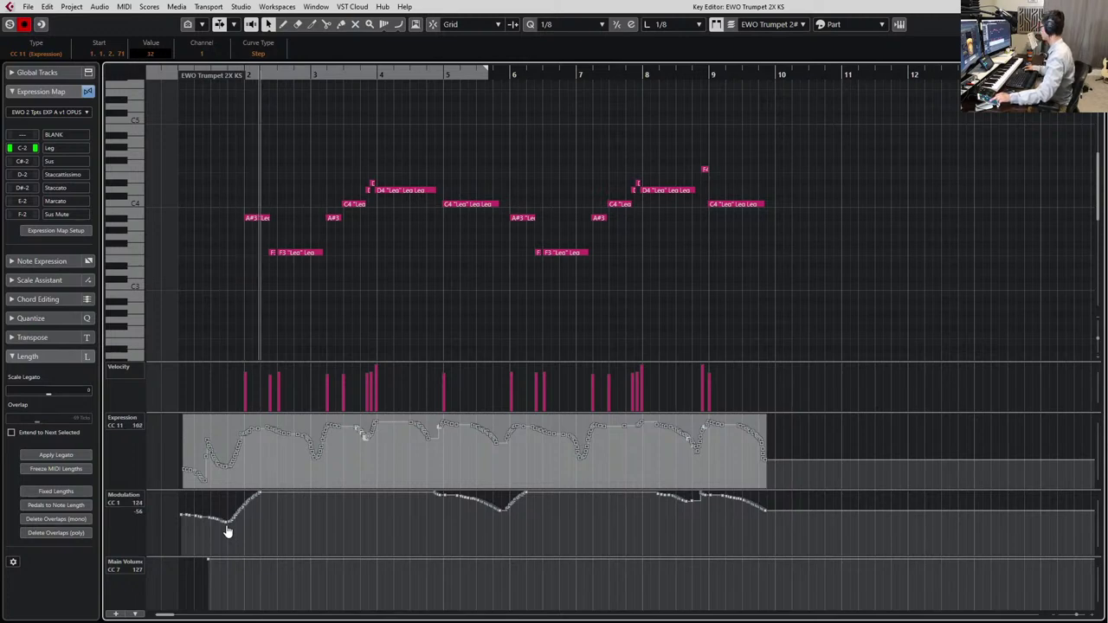
key("KP_Subtract")
key("space")
key("KP_Subtract")
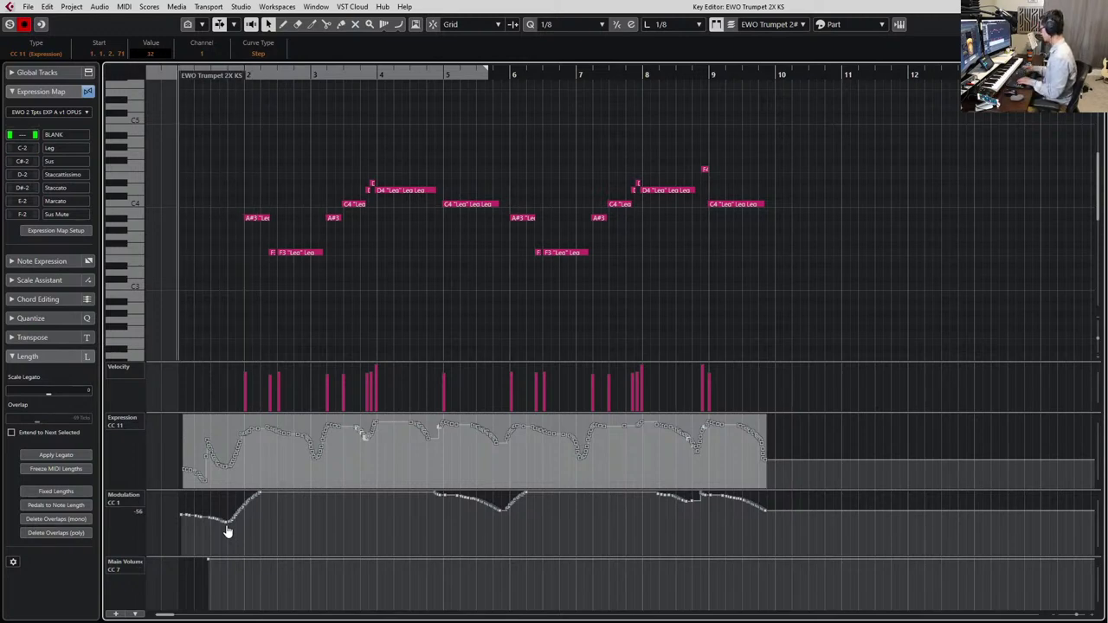
key("Return")
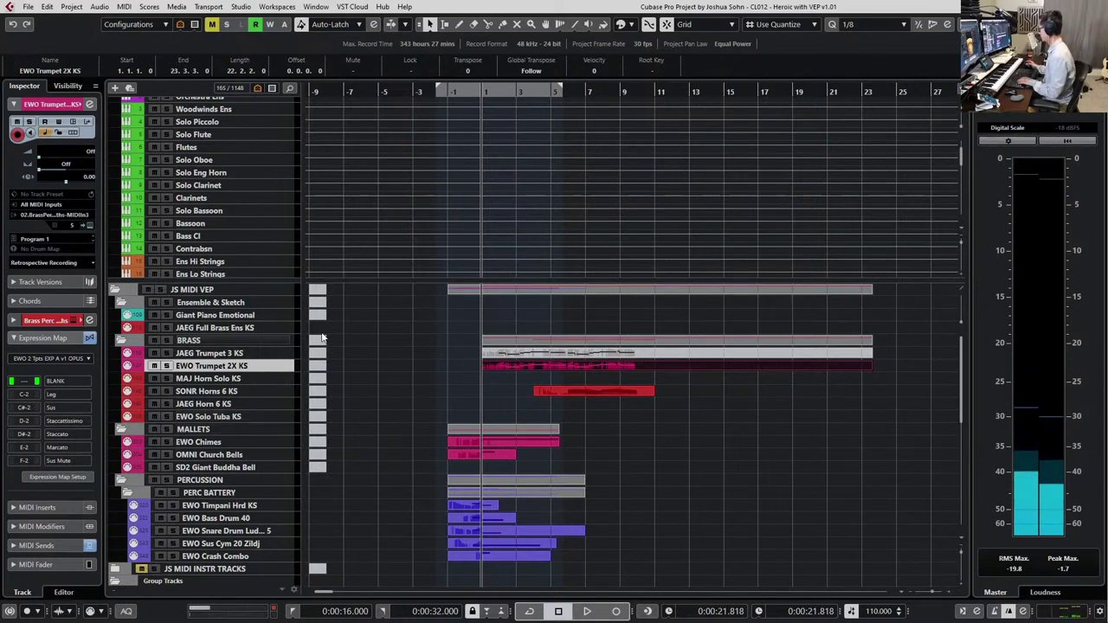
Extend the EWO Chimes part to end at 6.4.3.0 and render it in place with Complete Signal Path, mixed down to one audio file
left_click(544, 440)
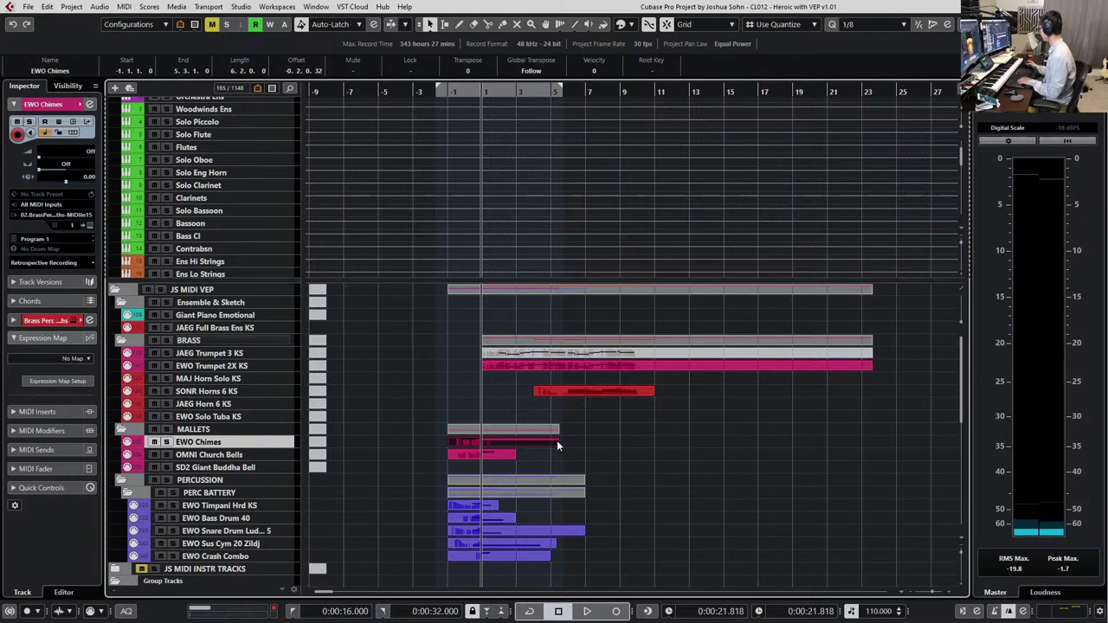
left_click_drag(558, 441, 580, 447)
right_click(579, 447)
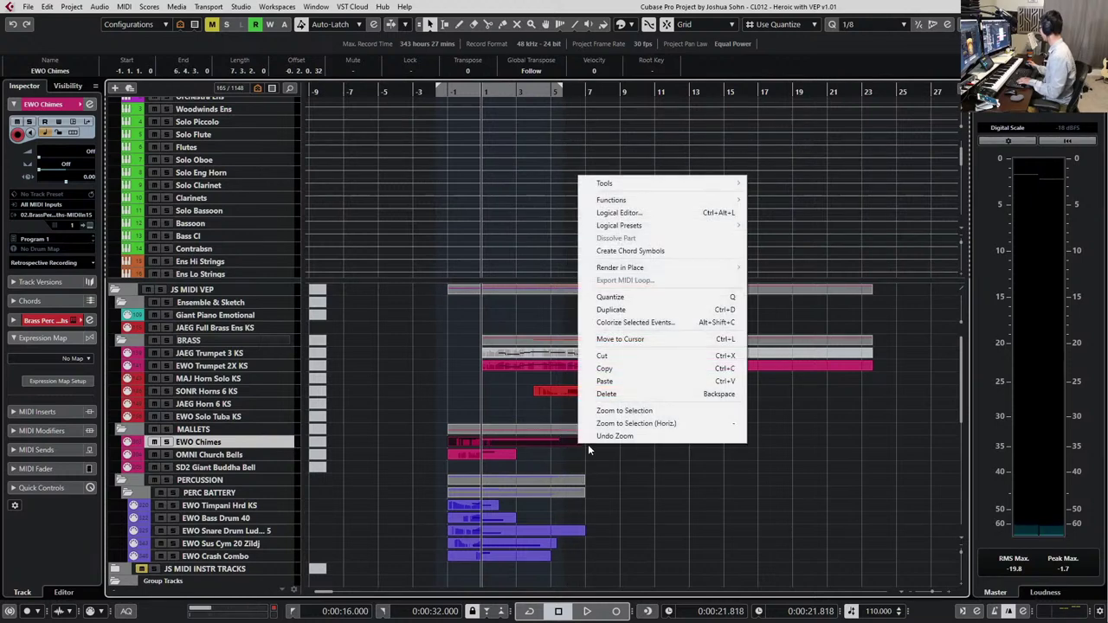
mouse_move(680, 270)
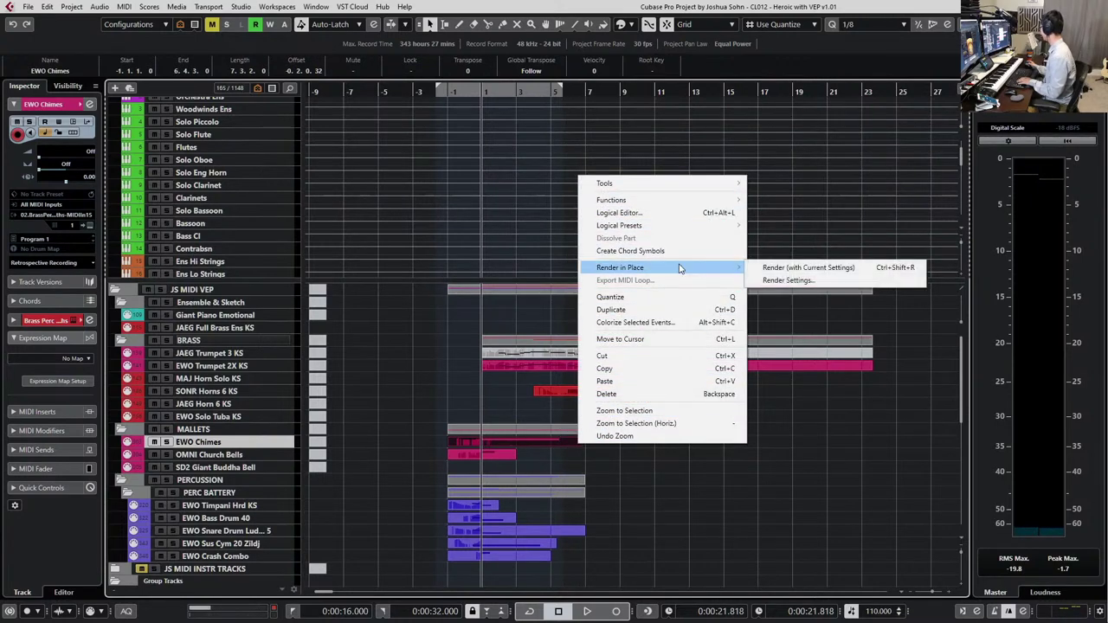
left_click(784, 281)
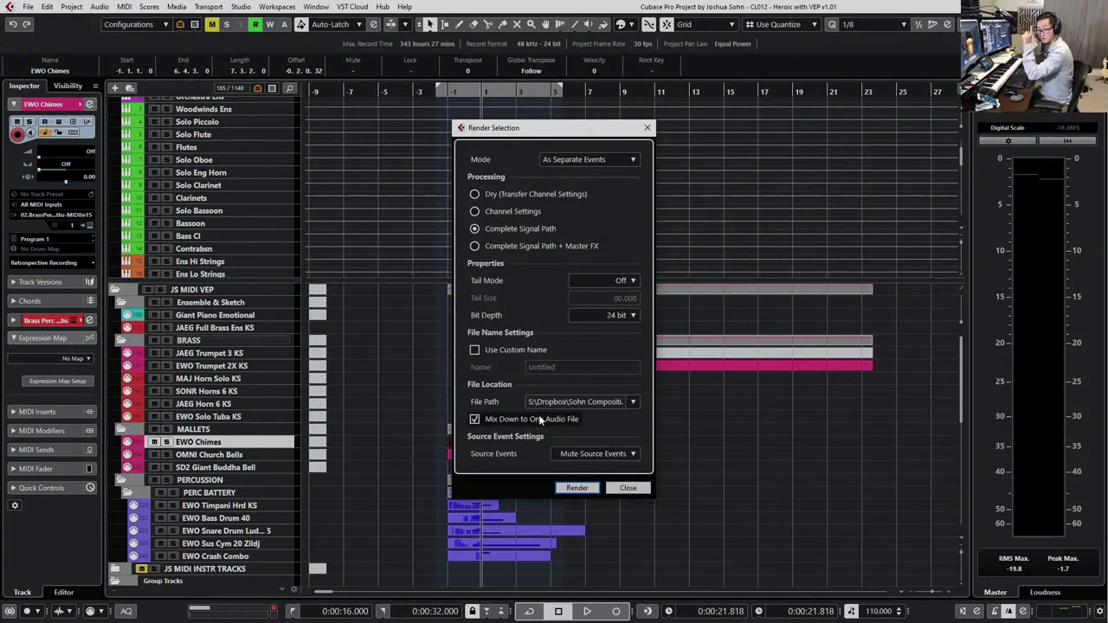
left_click(538, 416)
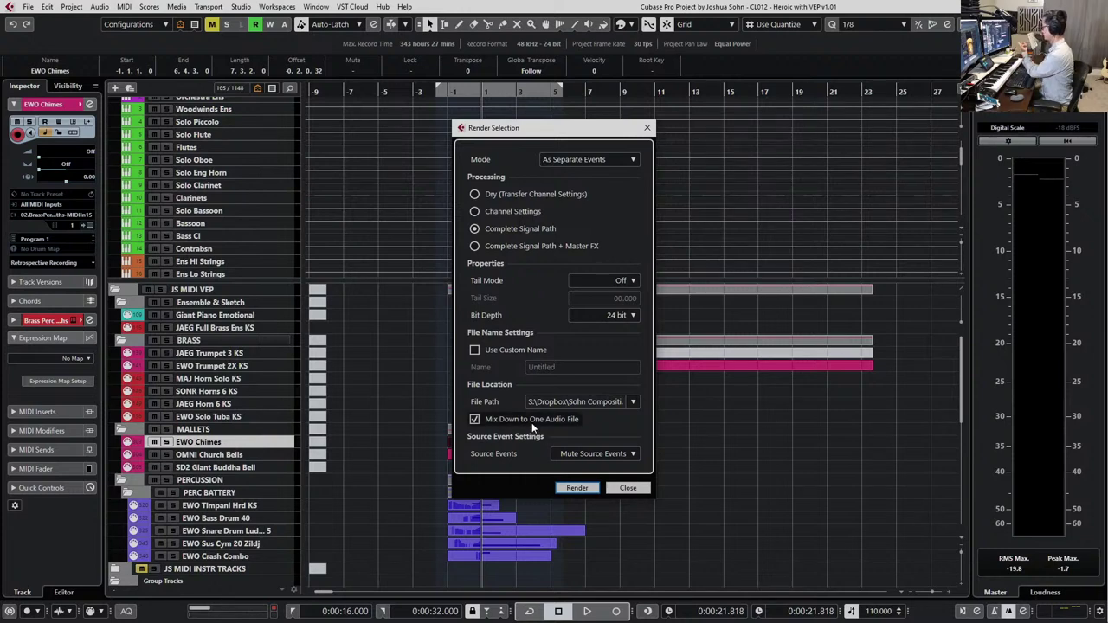
left_click(574, 488)
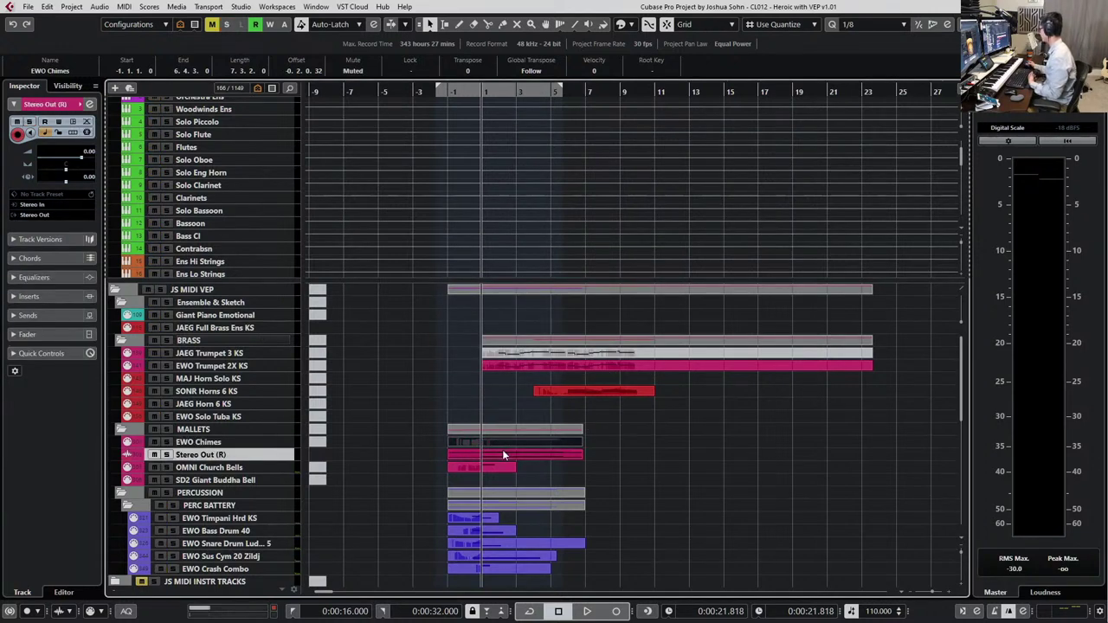
Rename the rendered audio track EWO Chimes (R) and play the cue back with it
left_click(504, 453)
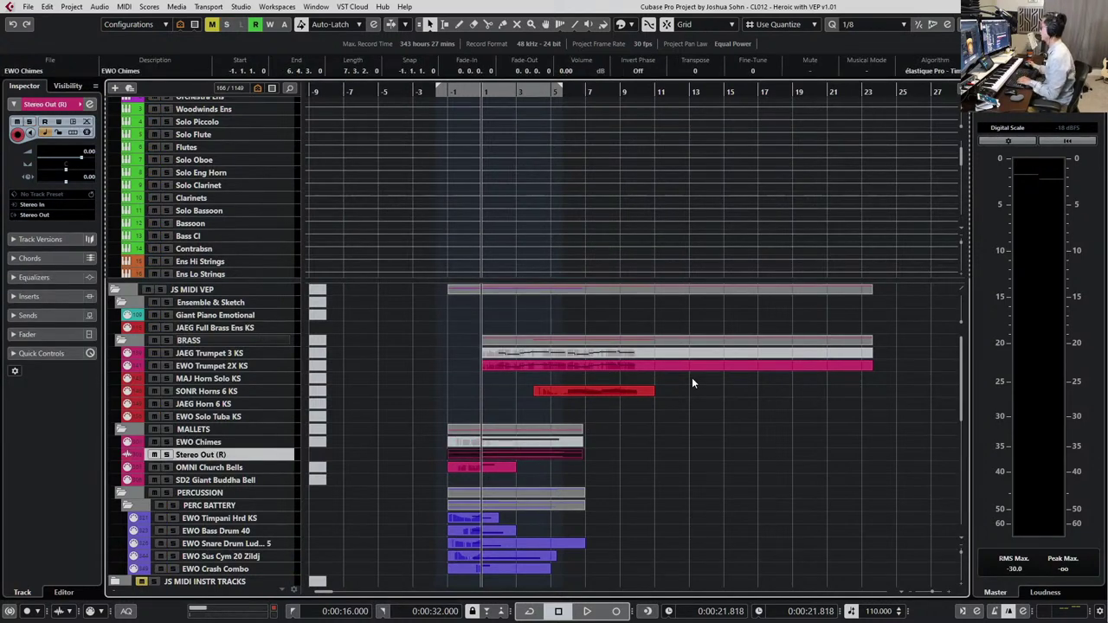
left_click(606, 471)
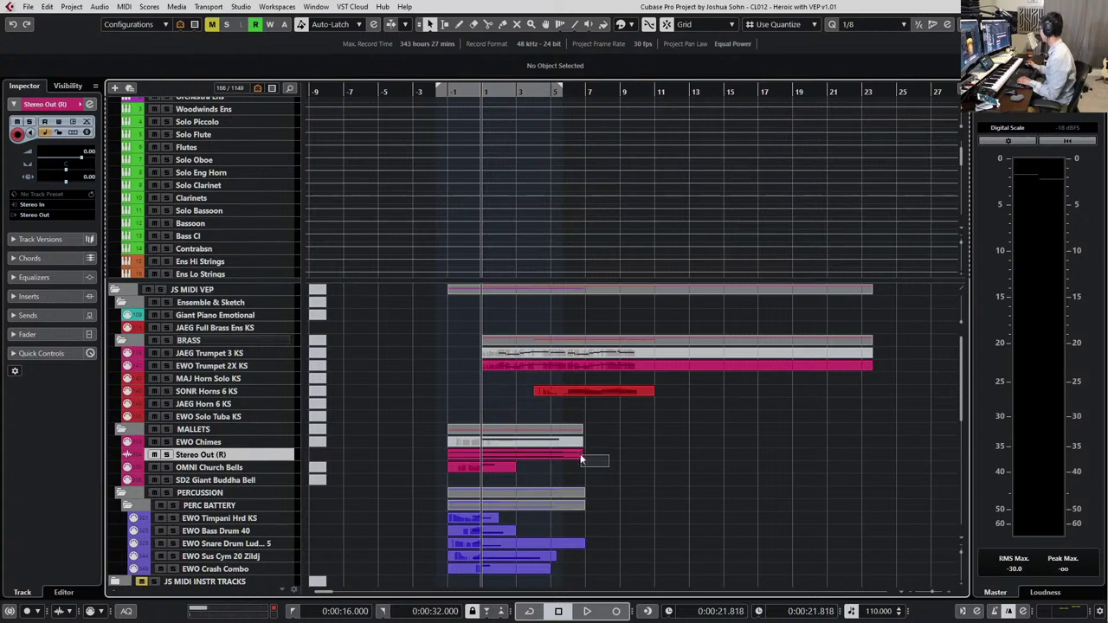
left_click(580, 460)
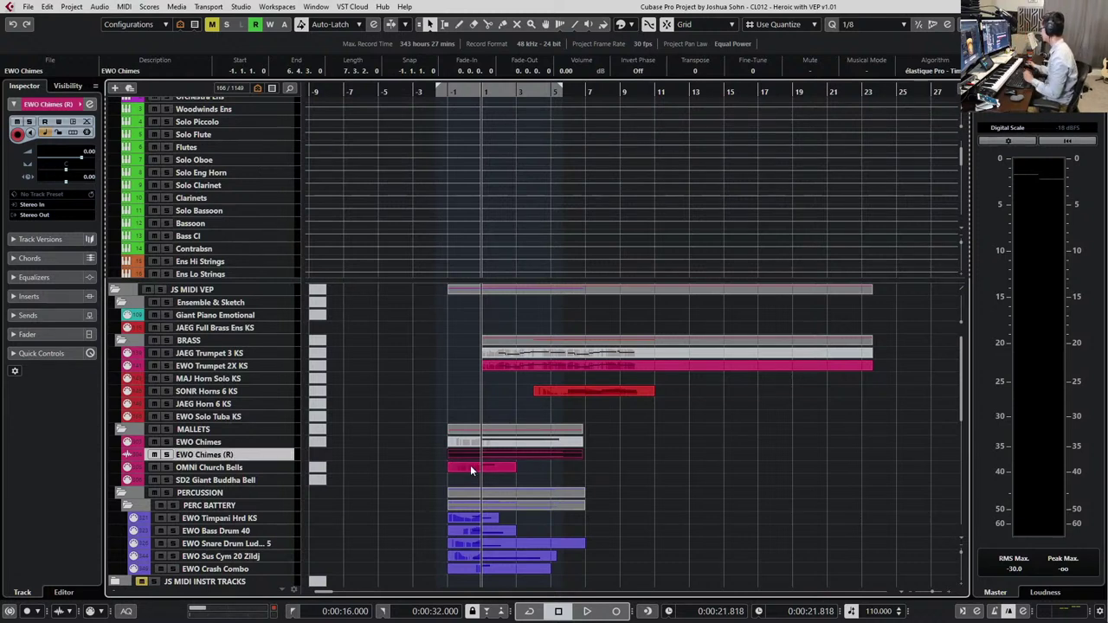
key("space")
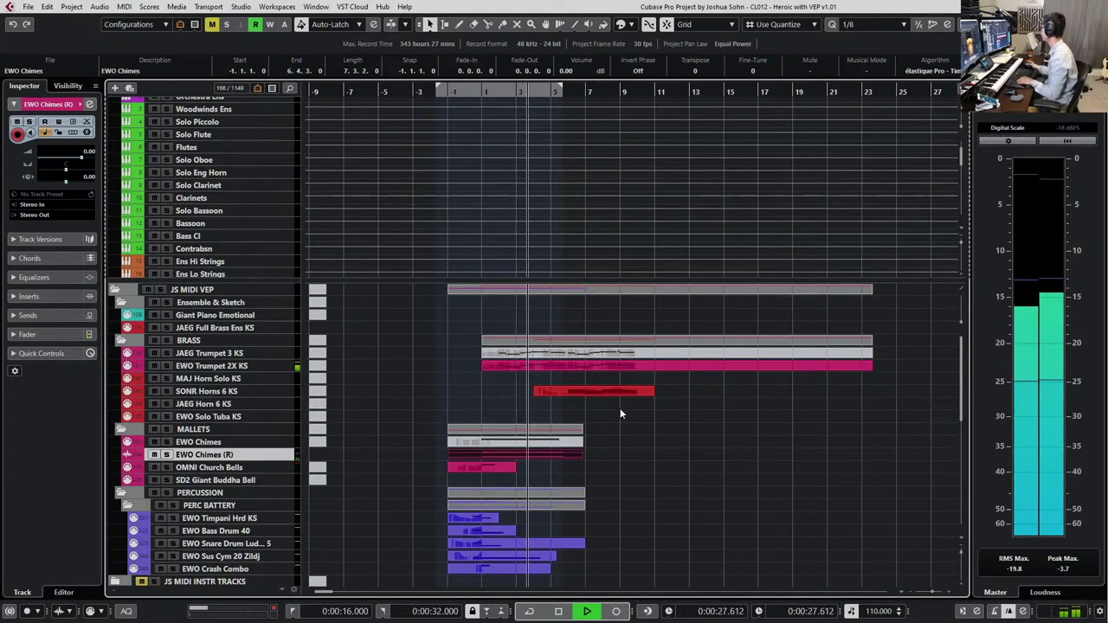
Reopen the EWO Trumpet 2X KS part in the key editor and bring its full phrase into view
double_click(594, 368)
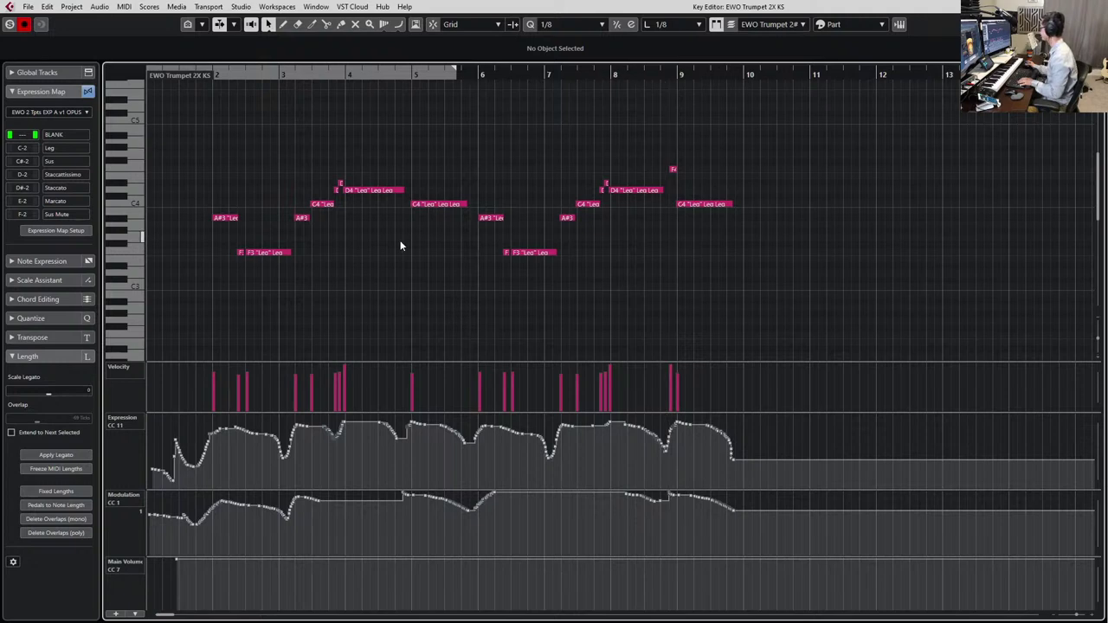
key("h")
left_click_drag(276, 252, 272, 253)
key("space")
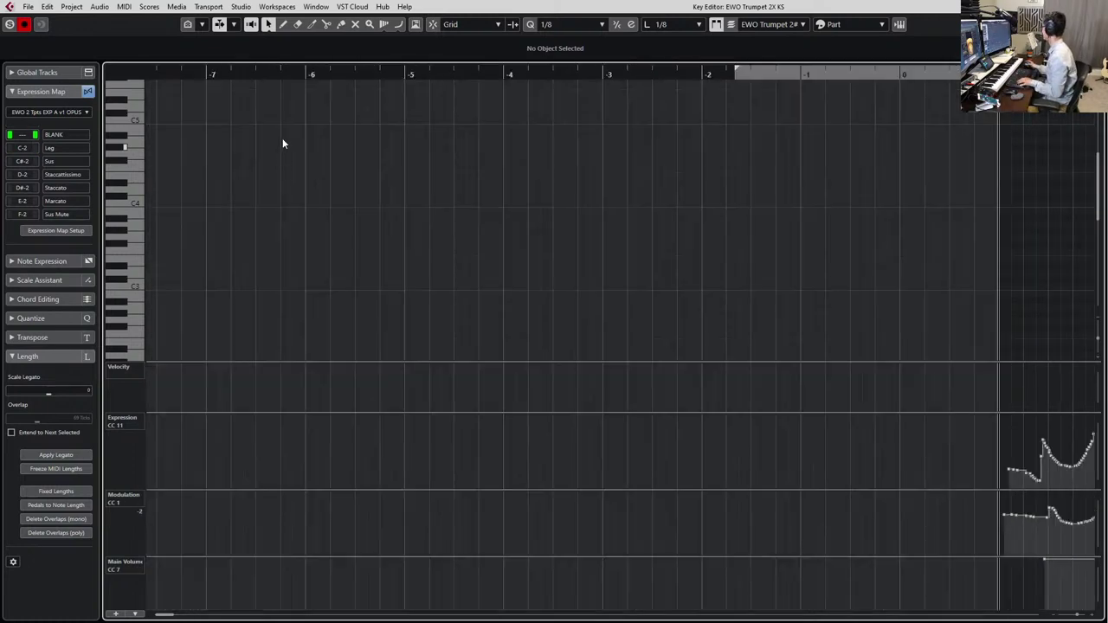
scroll(627, 180, "down", 3)
scroll(655, 140, "right", 5)
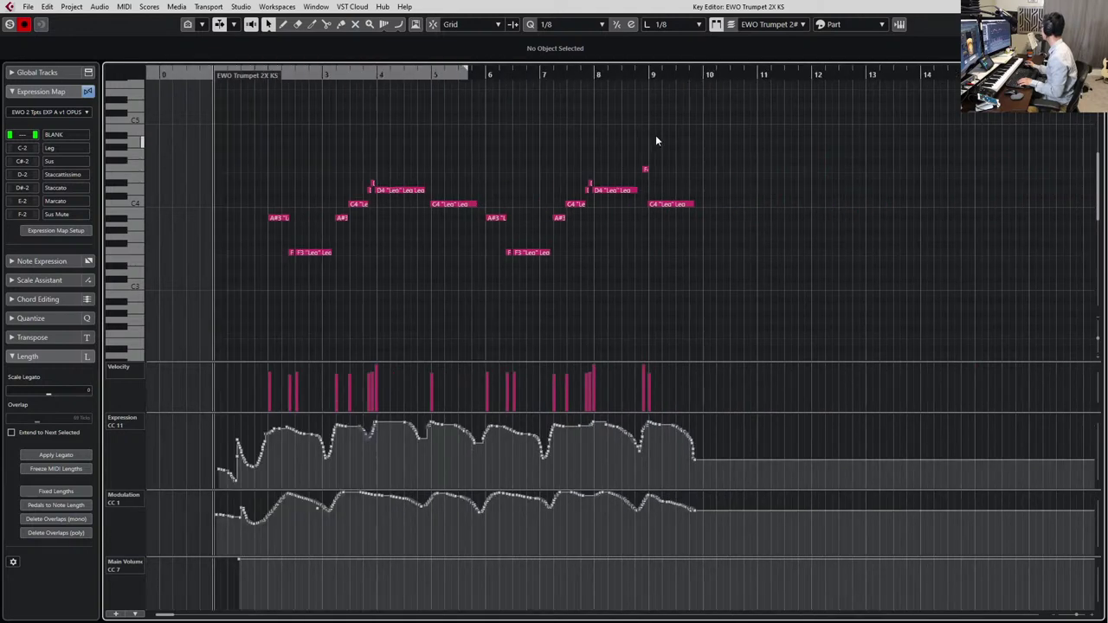
Set the short F4 just before bar 9 to Staccato with velocity 100, and audition from the bar 8 D4
left_click_drag(634, 199, 633, 197)
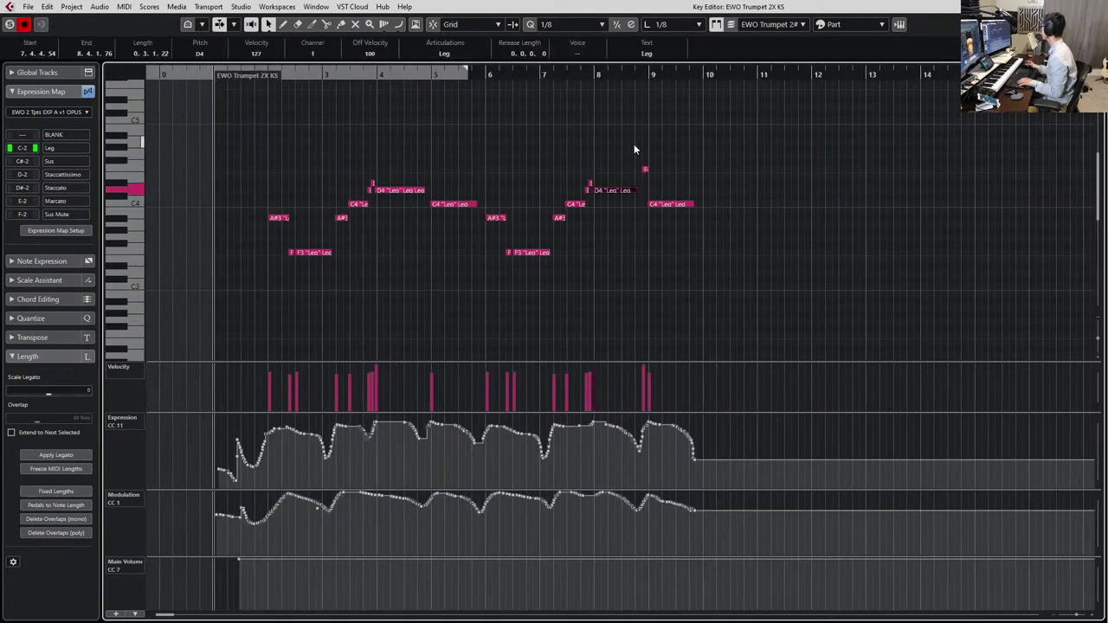
left_click(442, 57)
left_click(438, 104)
left_click_drag(617, 141, 613, 228)
key("l")
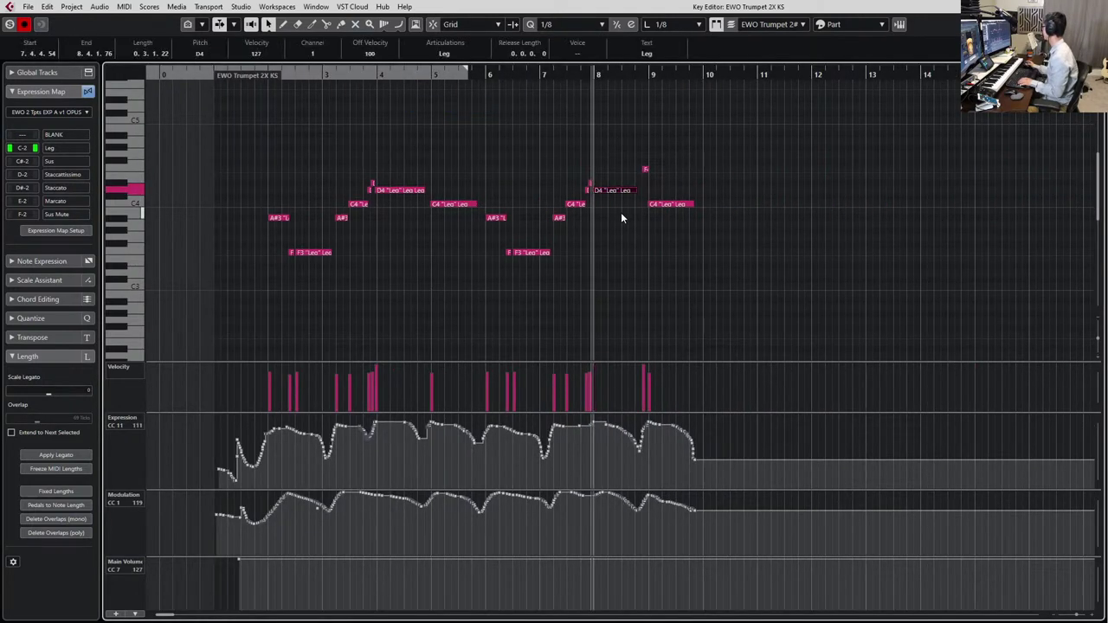
key("f")
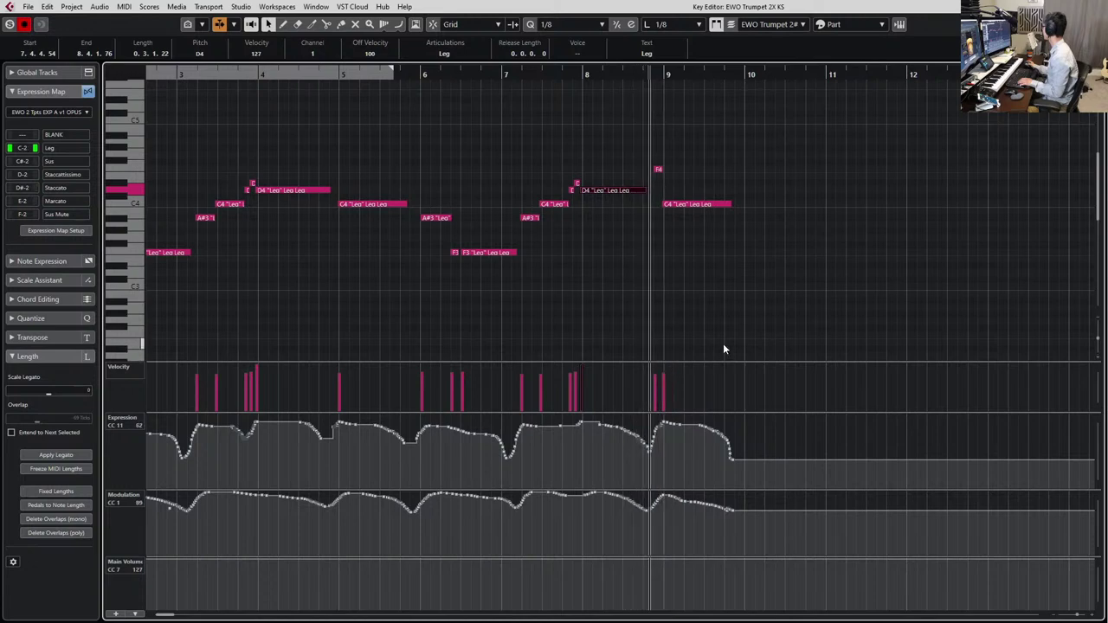
key("l")
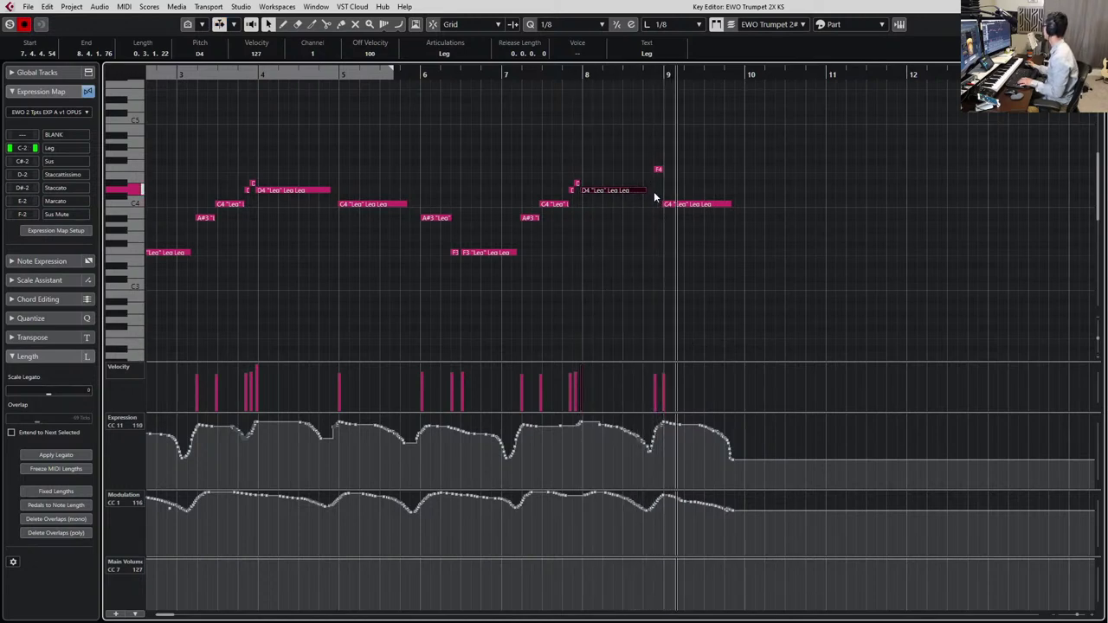
Audition the short F4 before bar 9, change its articulation to Sus, and play the passage again
key("space")
scroll(660, 209, "up", 5)
left_click_drag(630, 141, 667, 174)
key("space")
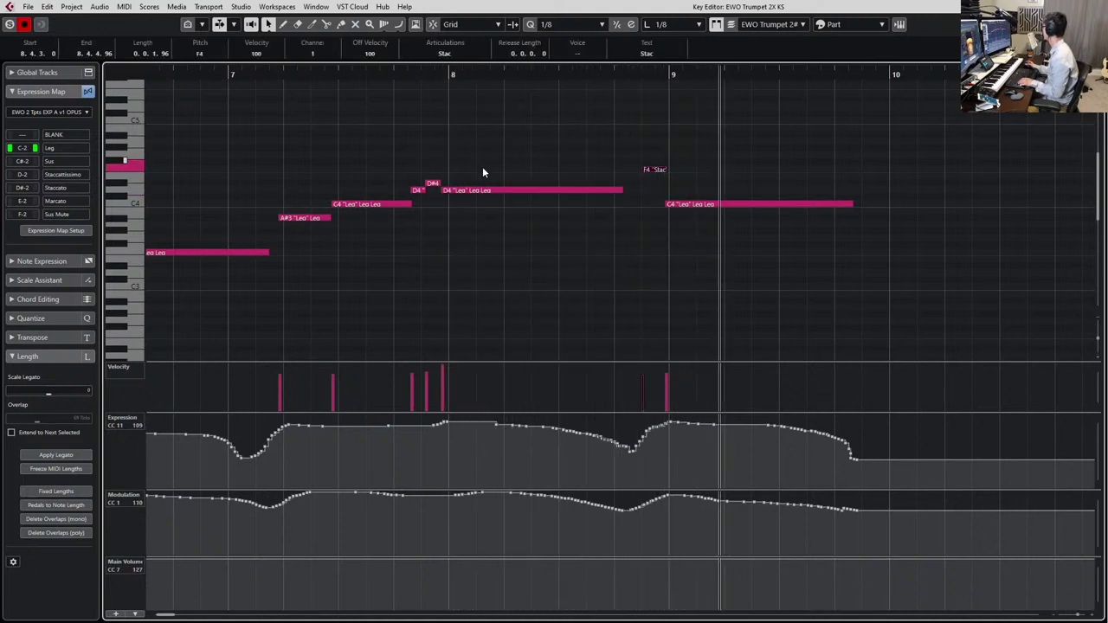
key("space")
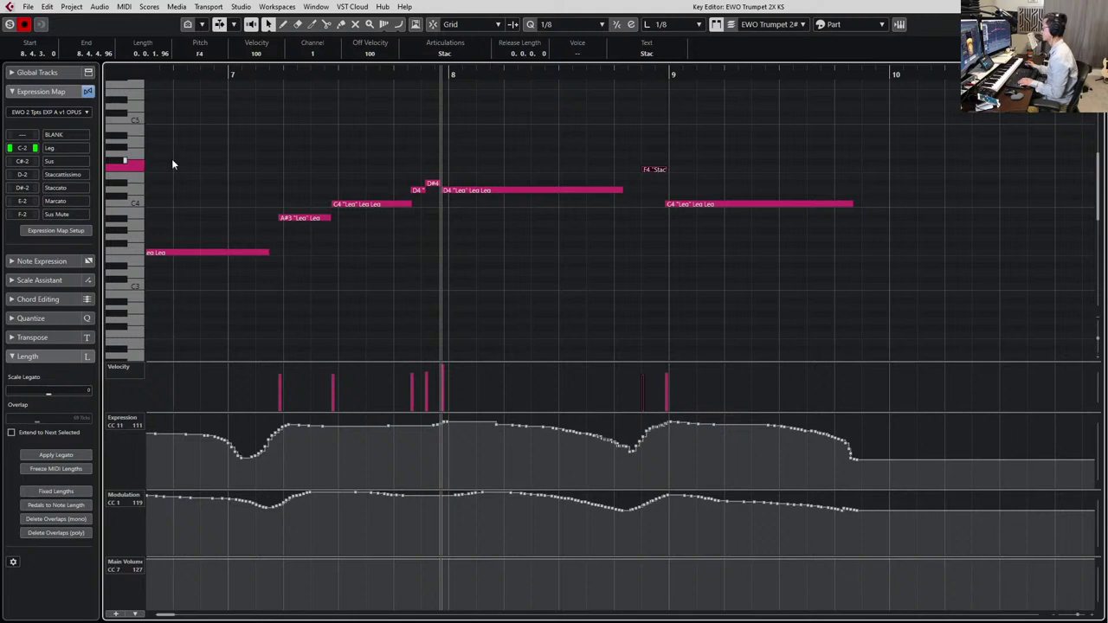
left_click(442, 53)
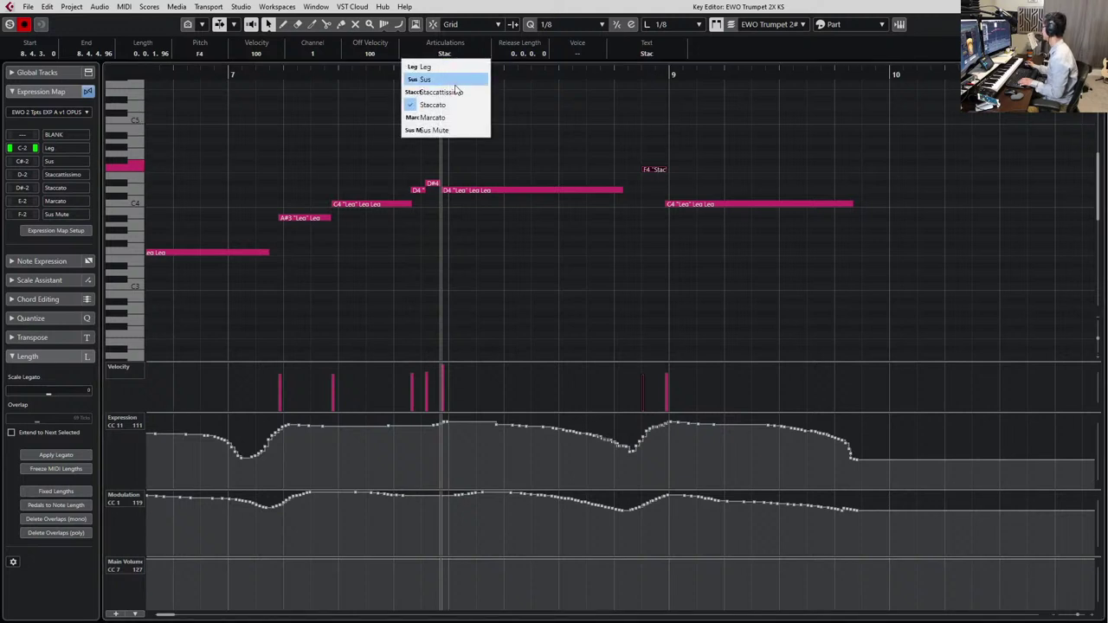
left_click(424, 79)
key("space")
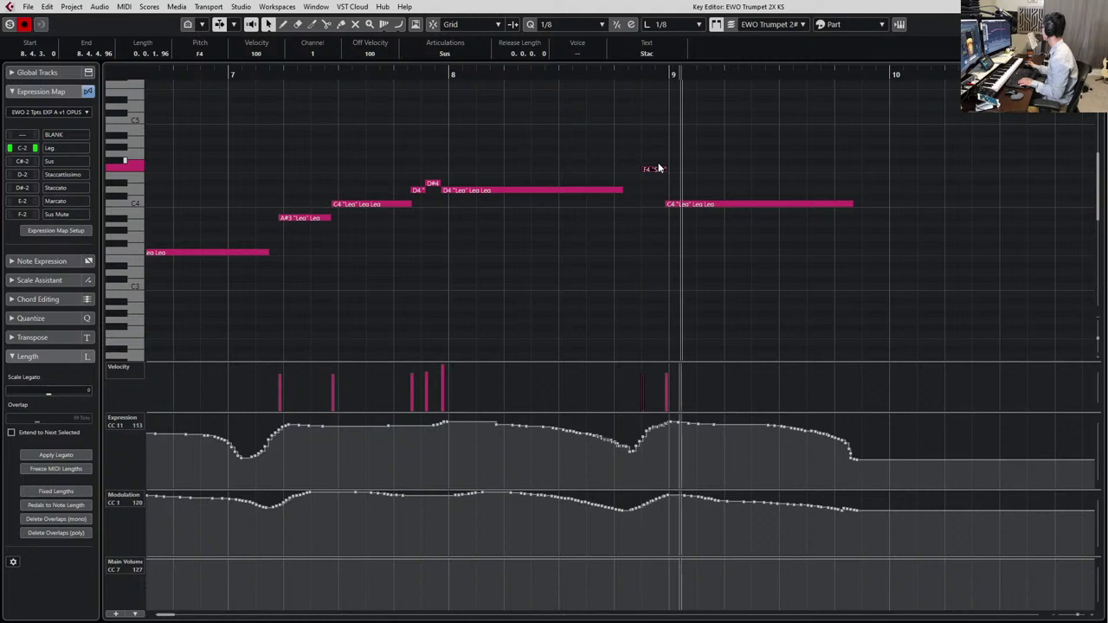
key("space")
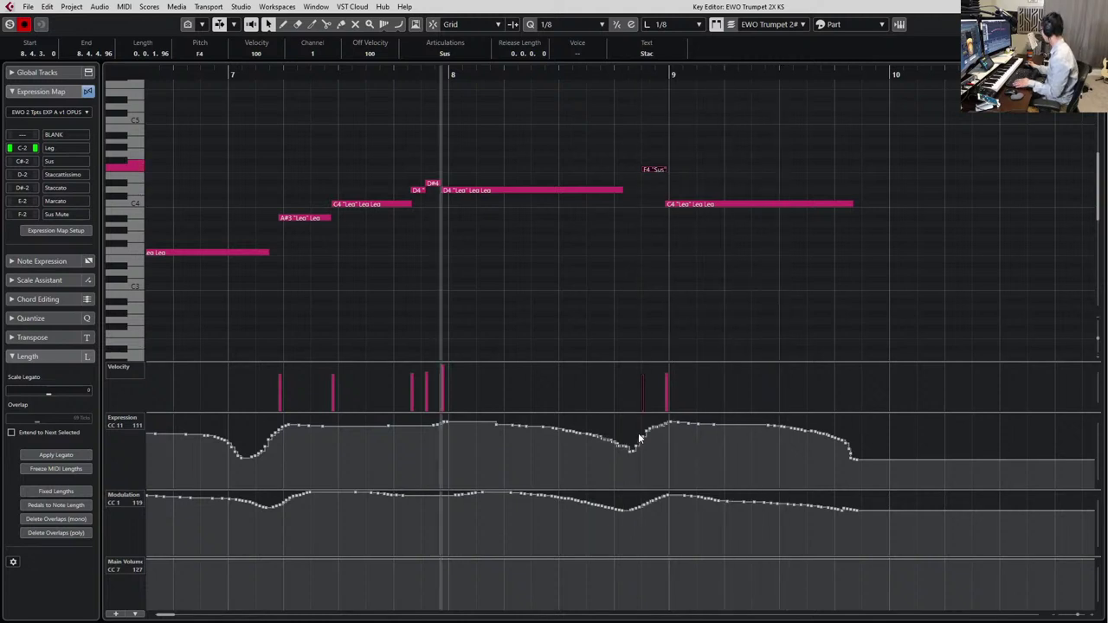
Redraw the modulation around bar 9 to stay low under the short F4 and rise at the C4, and audition the passage
left_click(643, 513)
left_click_drag(664, 493, 683, 465)
key("Delete")
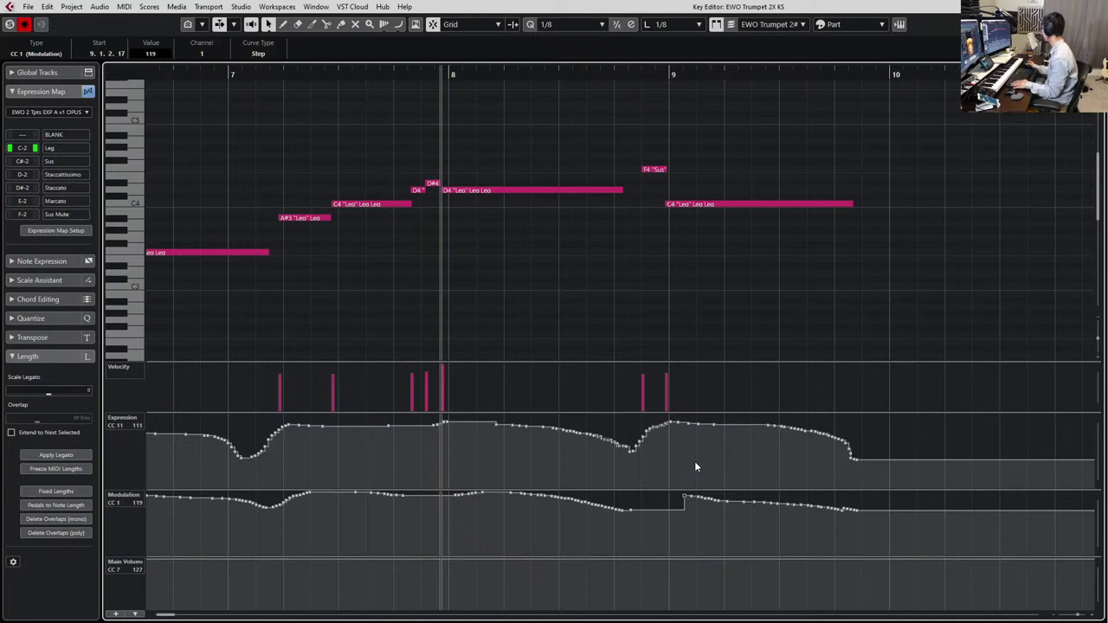
left_click_drag(660, 509, 684, 491)
key("space")
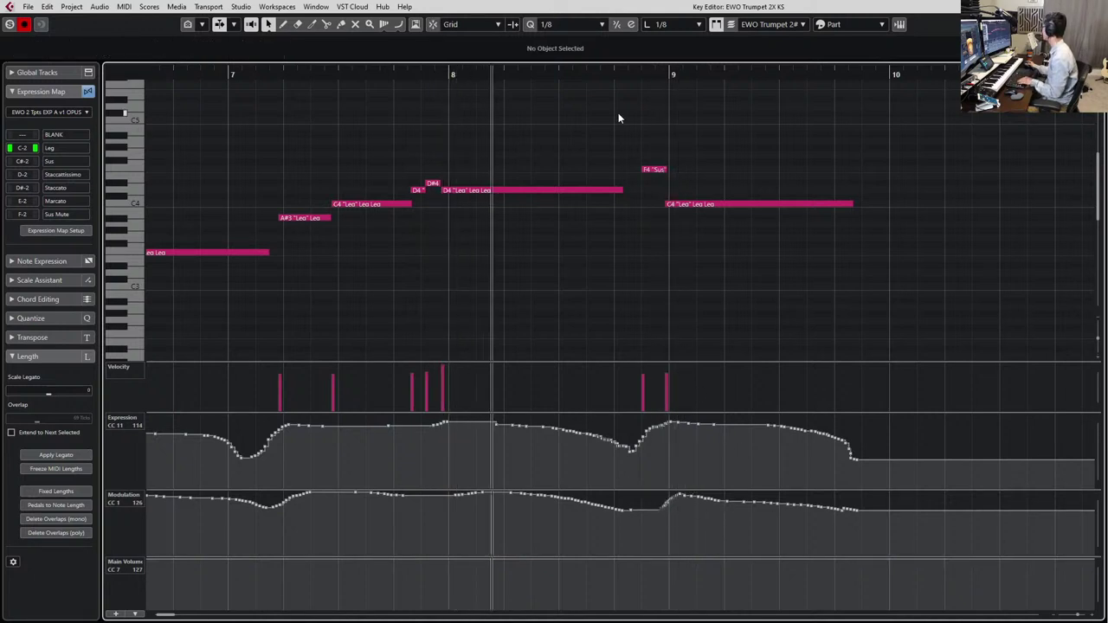
Change the short F4 before bar 9 to the Staccato articulation and audition the passage from the bar 8 D4
left_click(645, 170)
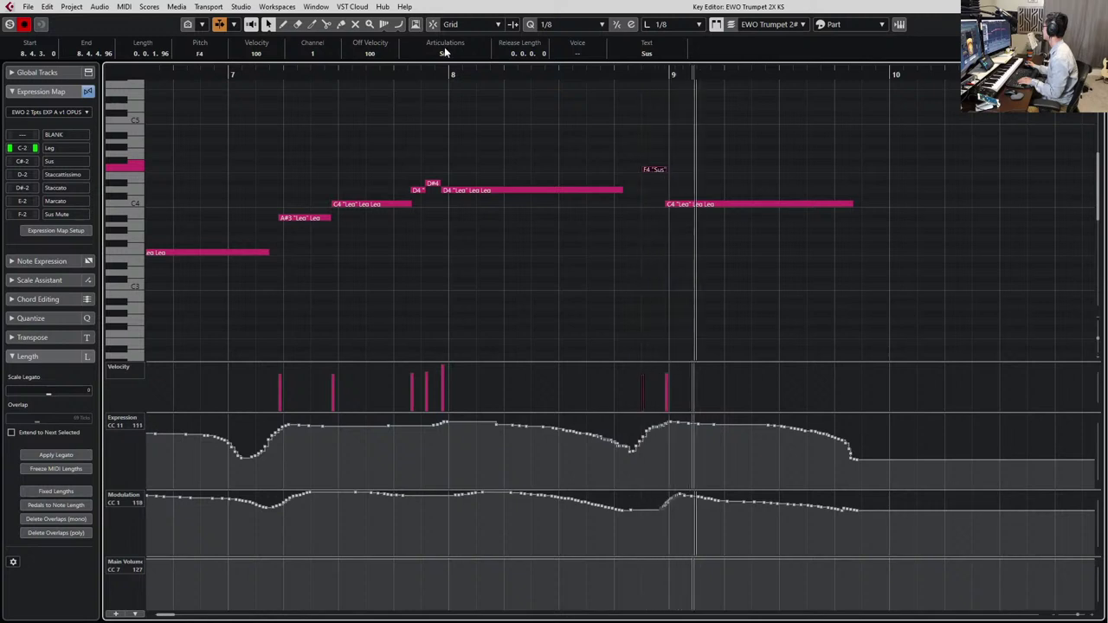
key("space")
left_click(446, 54)
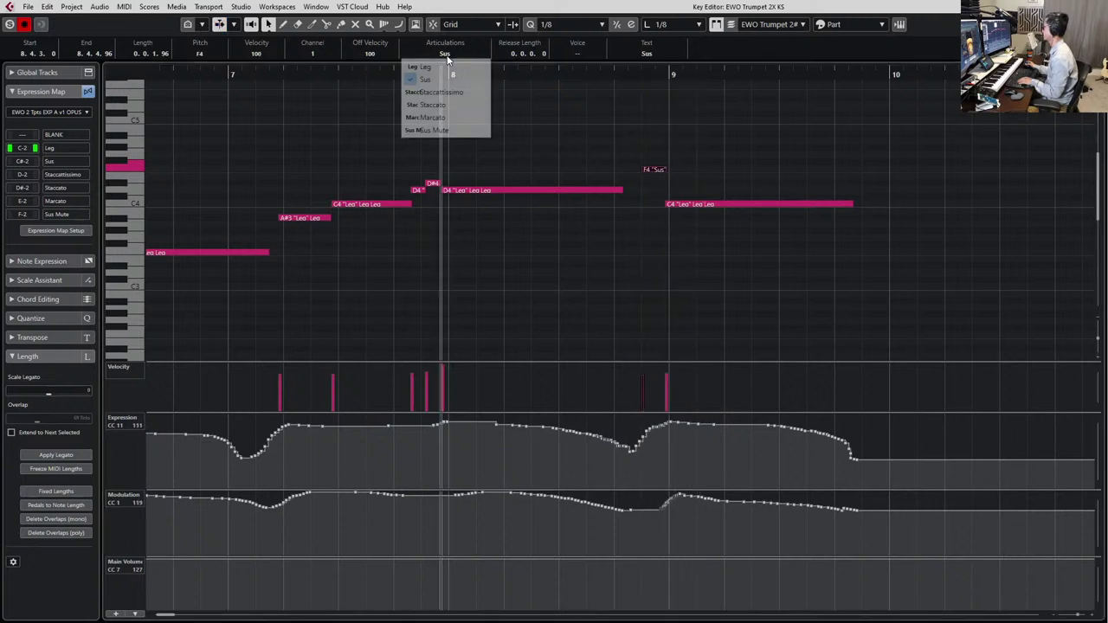
left_click(446, 105)
key("space")
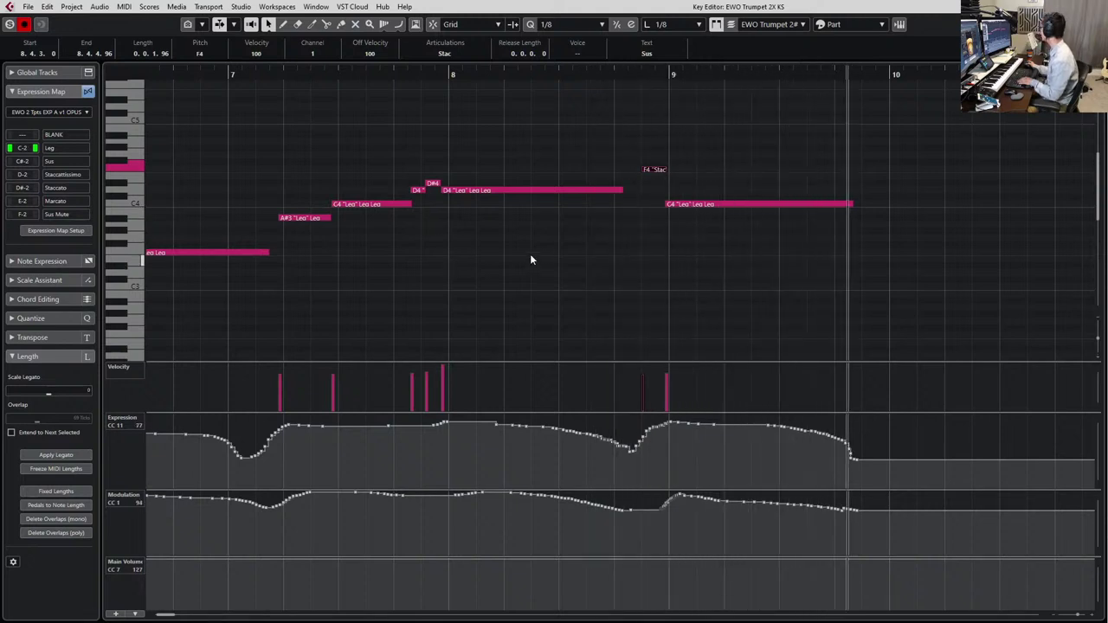
key("space")
Lower the short F4's velocity slightly, raise the expression curve beneath it, and play the passage again
left_click(644, 171)
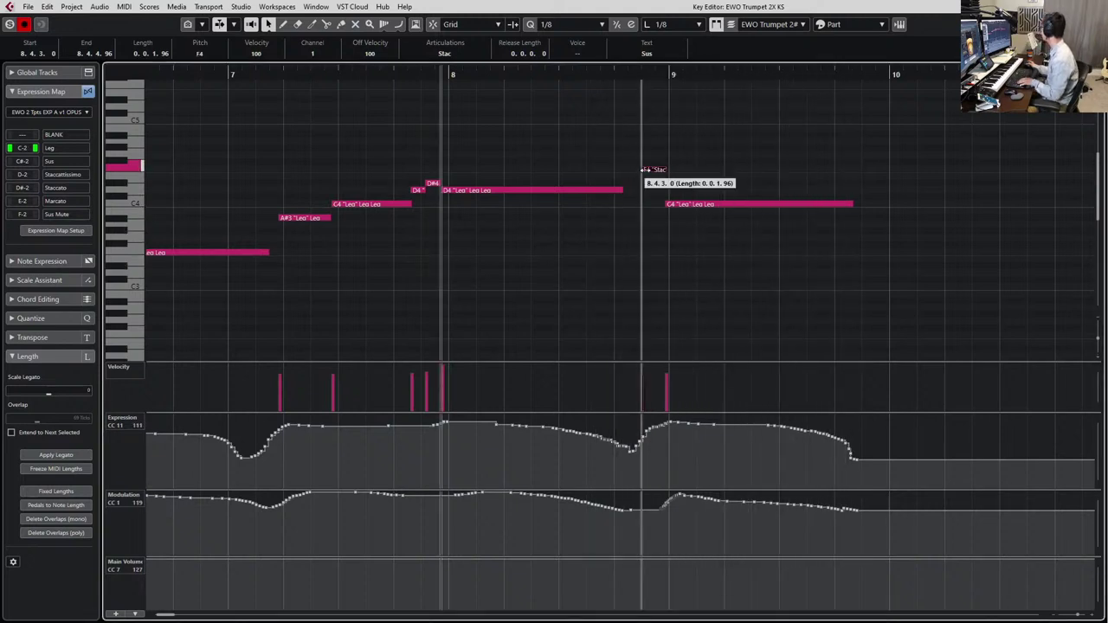
left_click(655, 378)
left_click_drag(647, 429, 657, 430)
key("space")
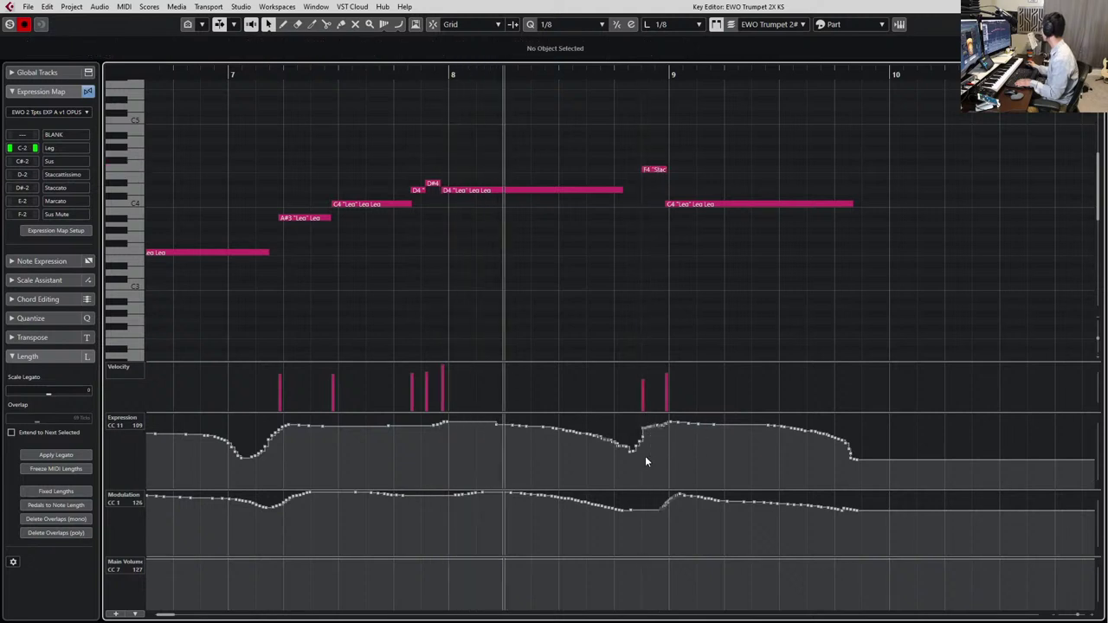
key("space")
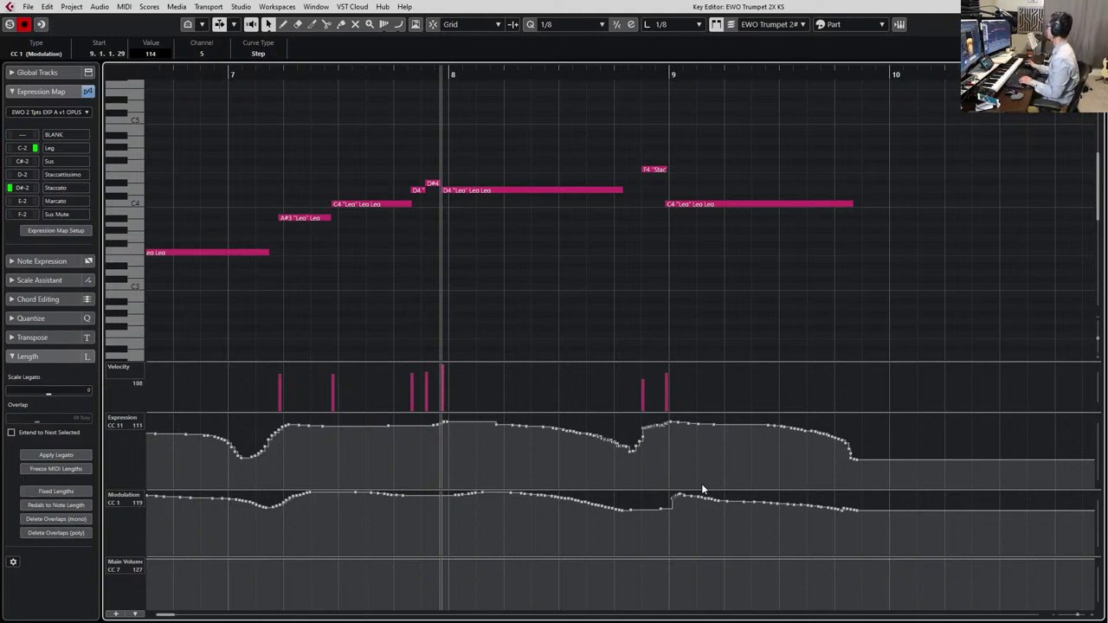
Change the long C4 at bar 9 to the Sus articulation and audition it from the bar 8 D4
left_click(746, 204)
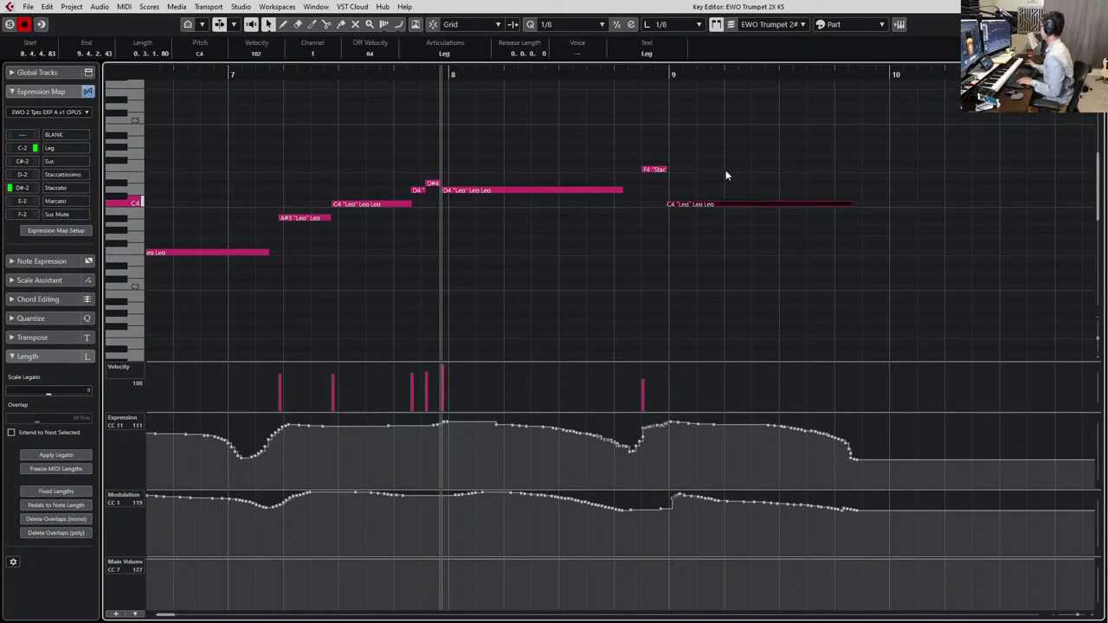
left_click(457, 51)
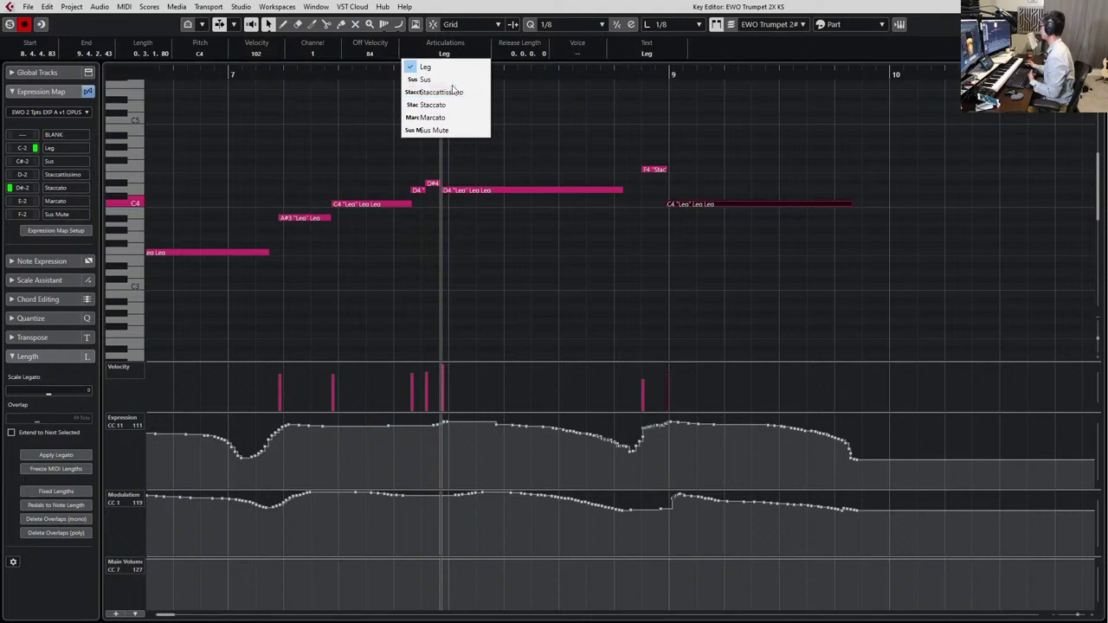
left_click(458, 81)
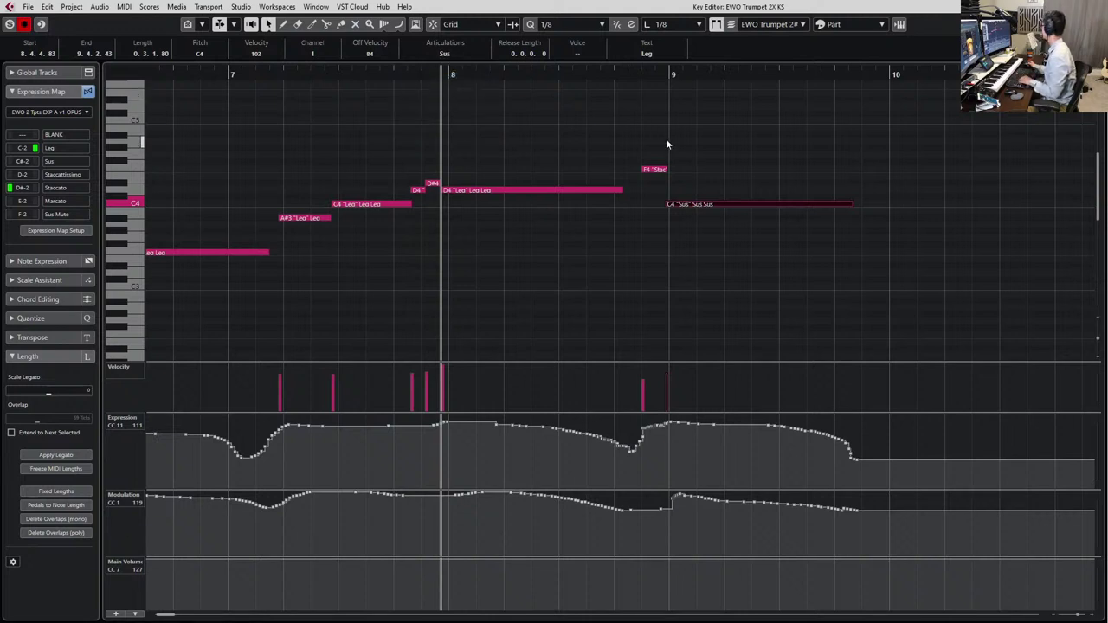
key("space")
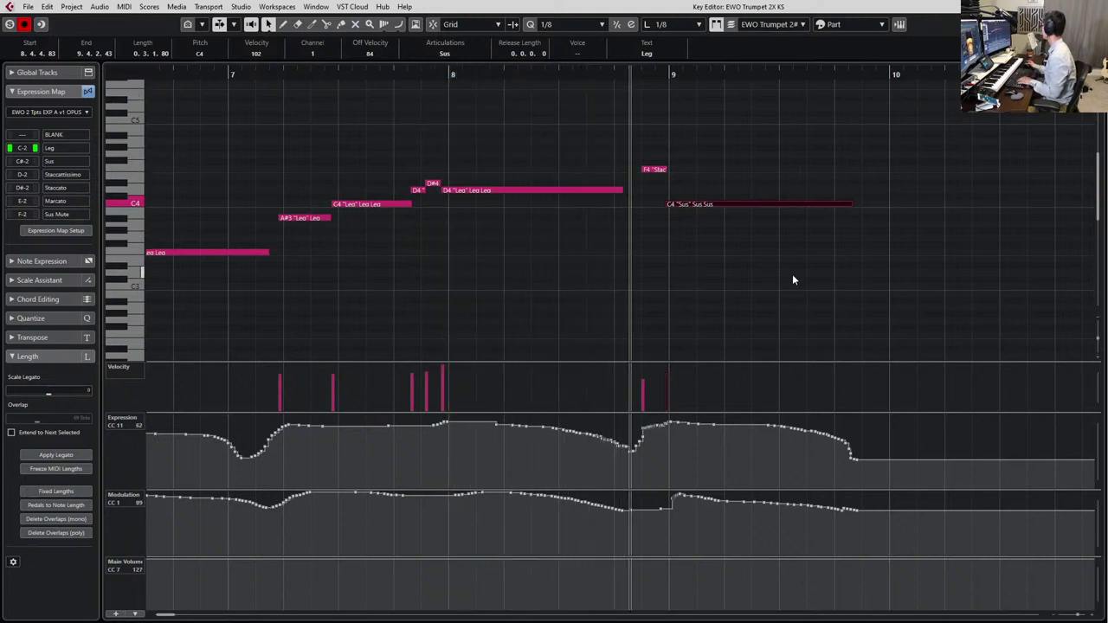
key("space")
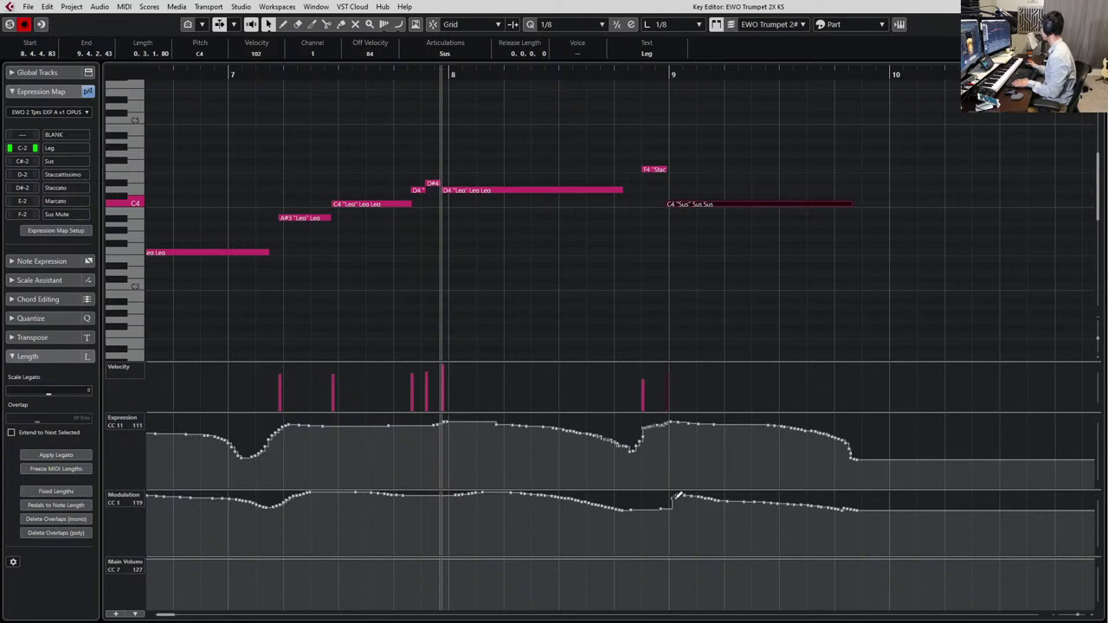
Bring the modulation rise forward to the start of the bar 9 C4, raise the short F4's velocity to 109, and audition the passage
left_click_drag(676, 497, 667, 500)
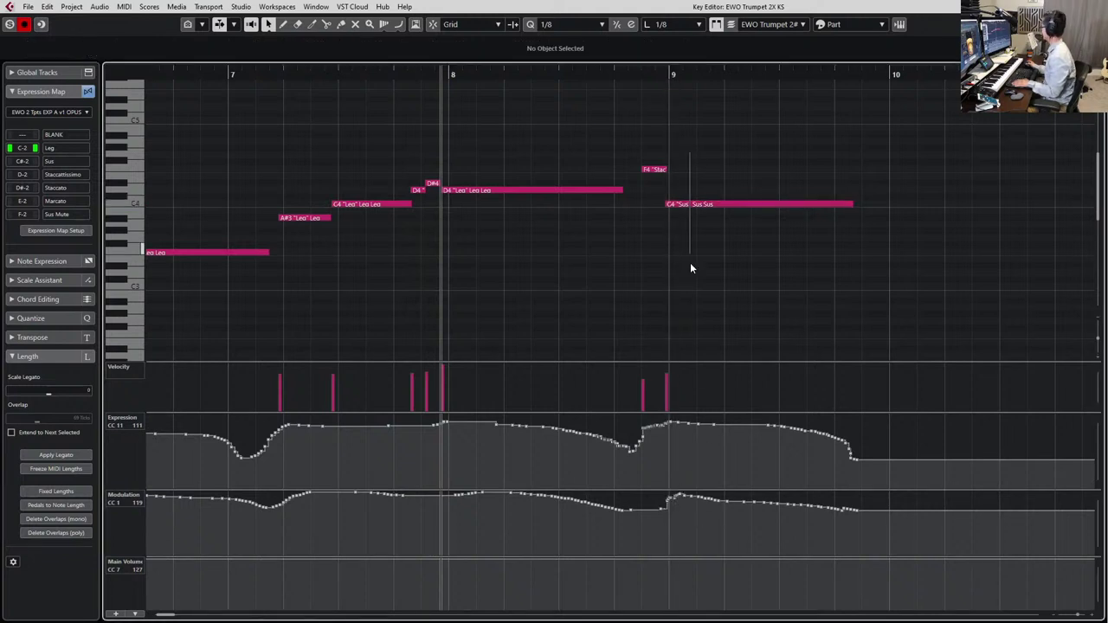
left_click_drag(690, 263, 690, 259)
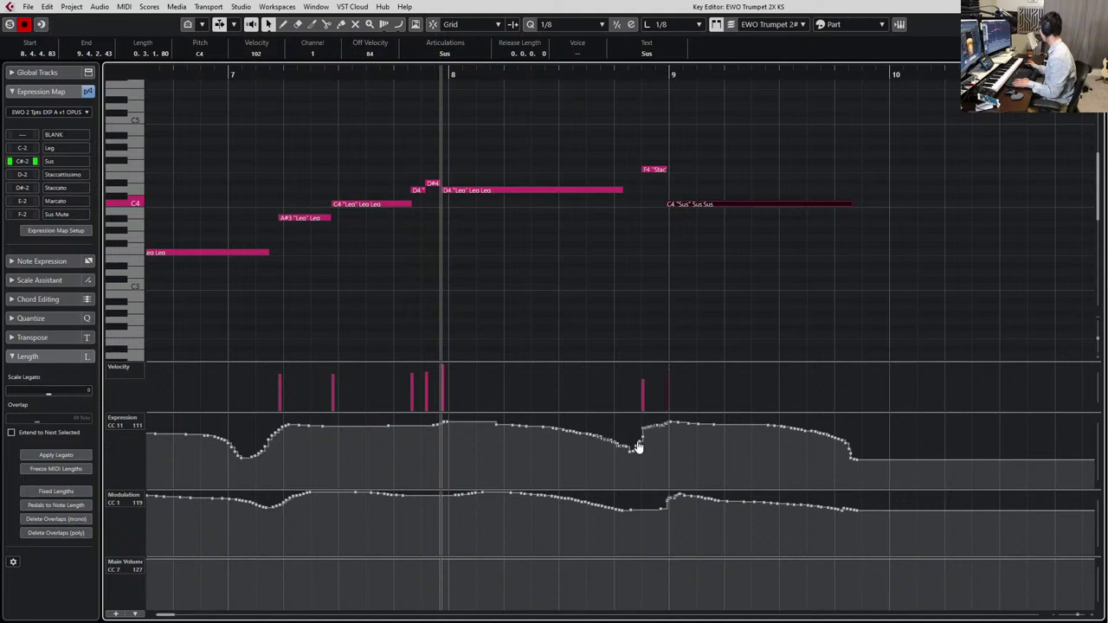
key("space")
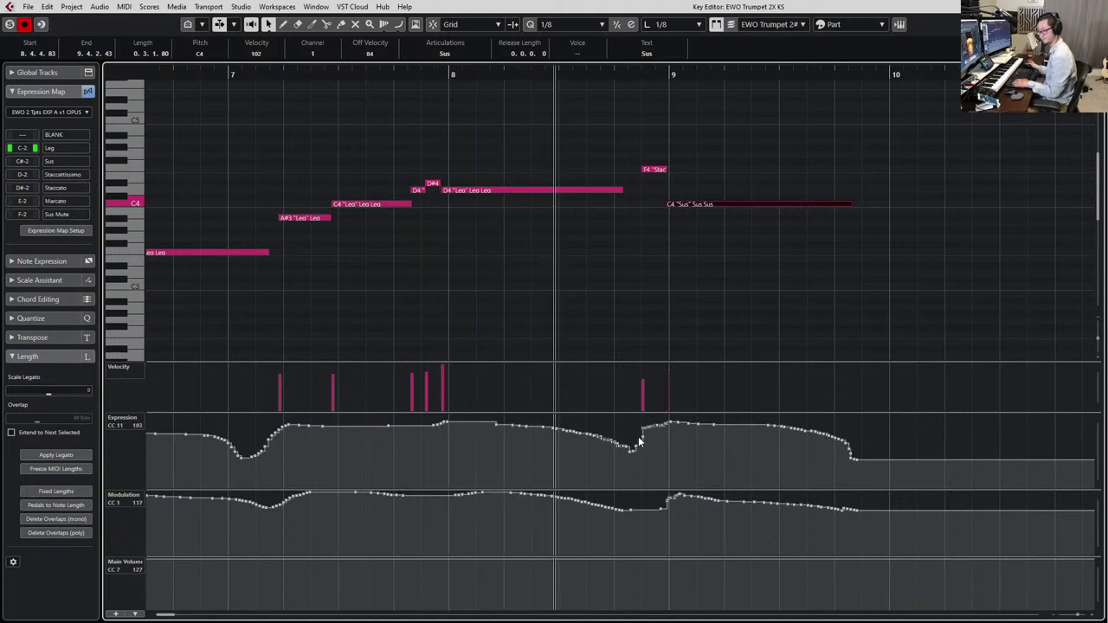
key("space")
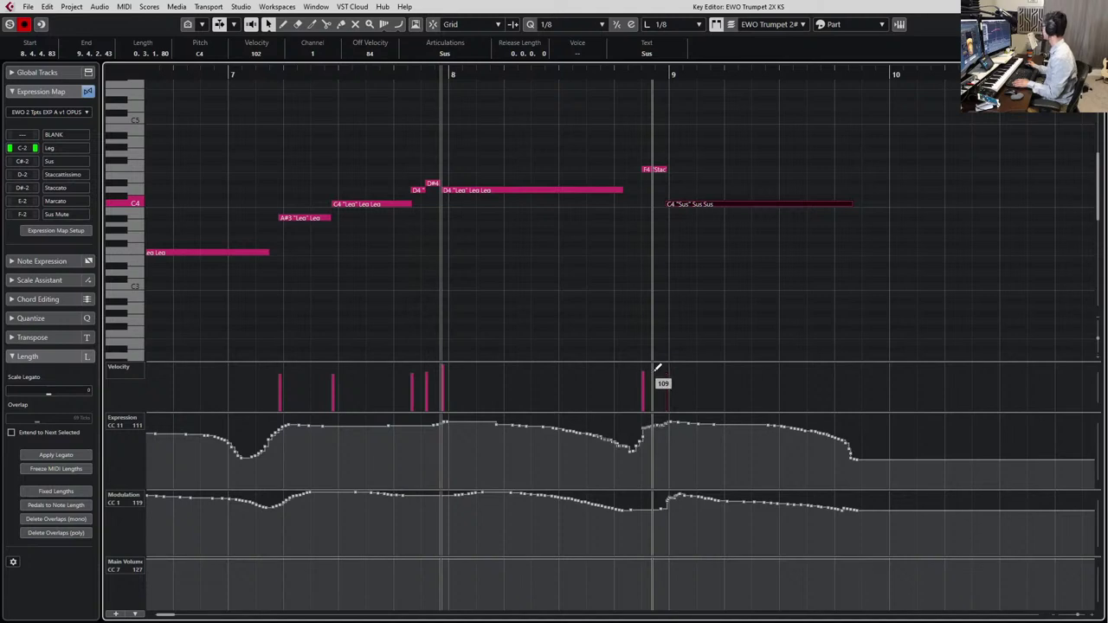
key("space")
scroll(693, 385, "down", 6)
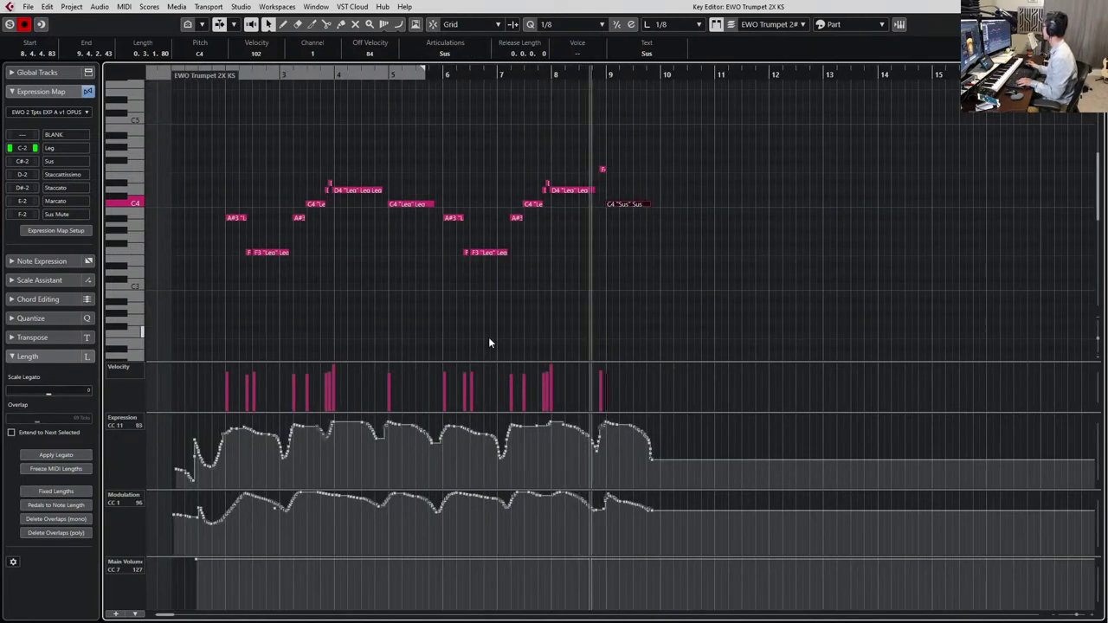
key("space")
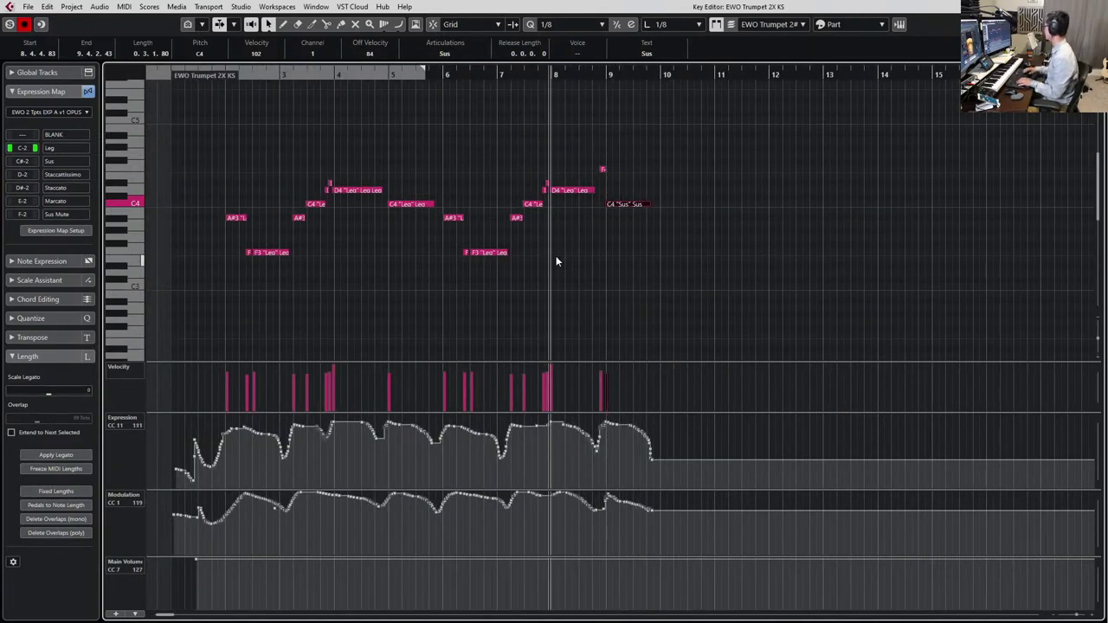
Close the key editor, move the playhead back to bar 1, and select the JAEG Full Brass Ens KS track
key("Escape")
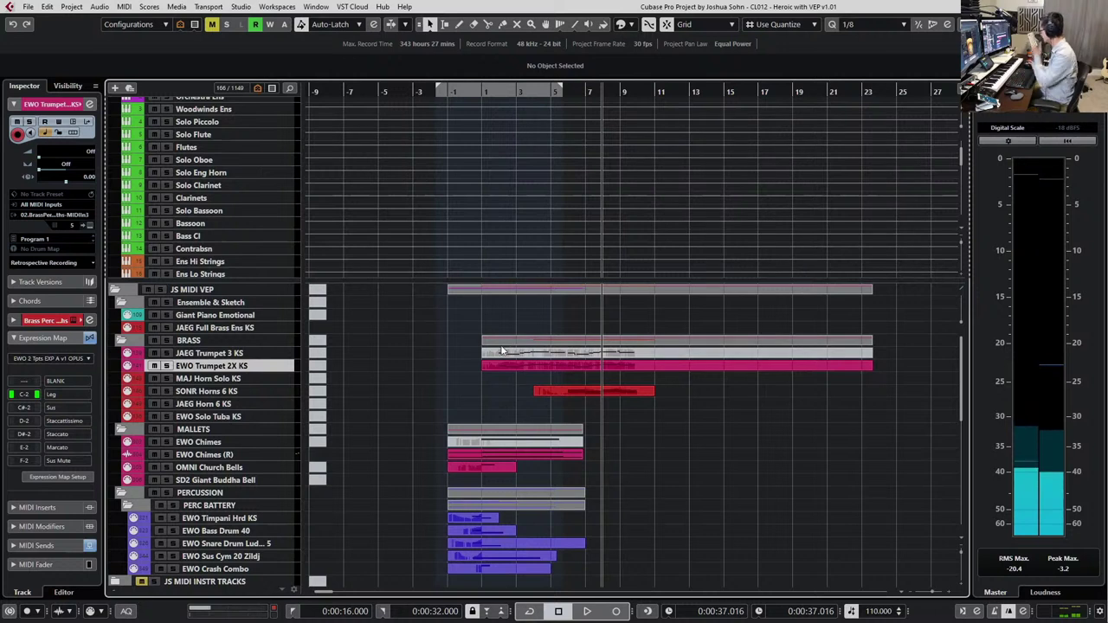
key("KP_Subtract")
key("KP_Subtract")
key("KP_Subtract")
key("KP_Subtract")
key("KP_Subtract")
key("KP_Subtract")
key("KP_Subtract")
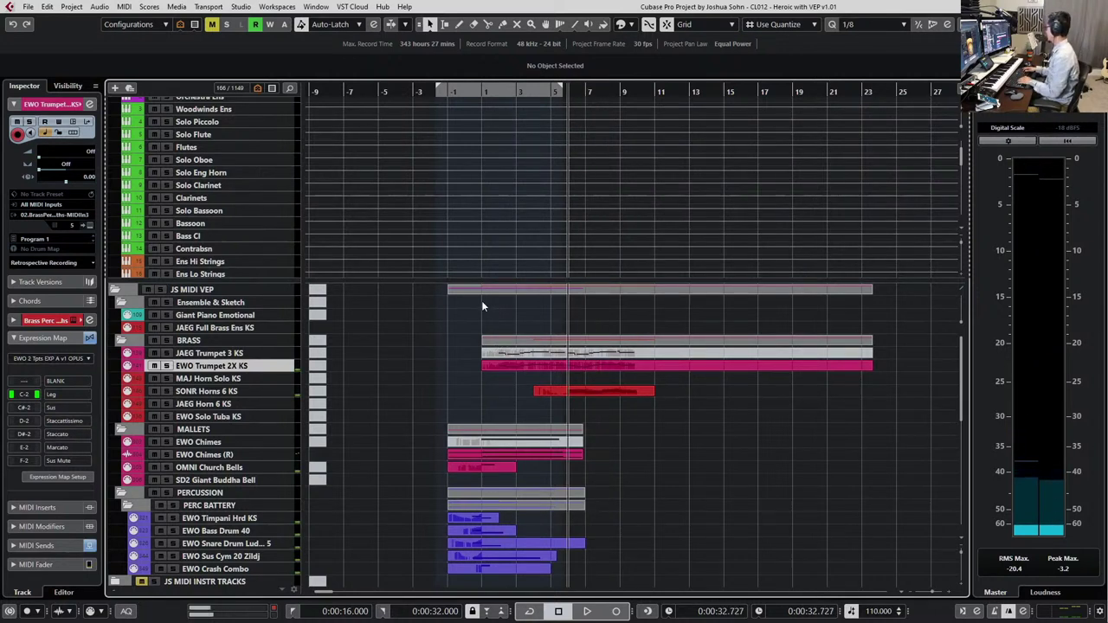
left_click(260, 315)
left_click(256, 329)
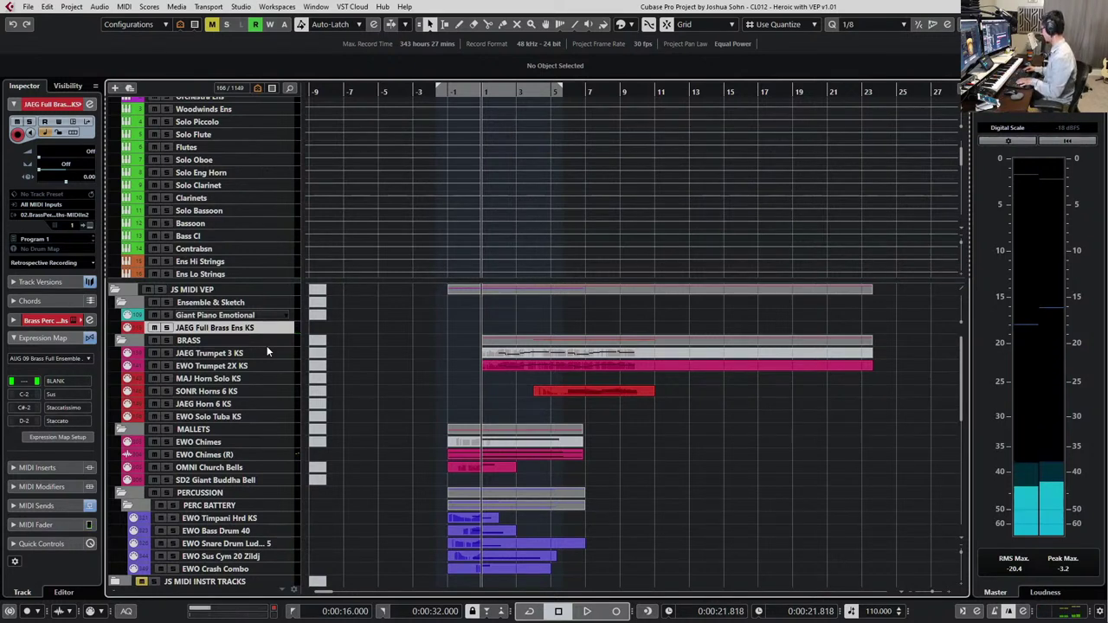
Play the cue from bar 1, and rehearse the full brass ensemble over it from bar 5
key("space")
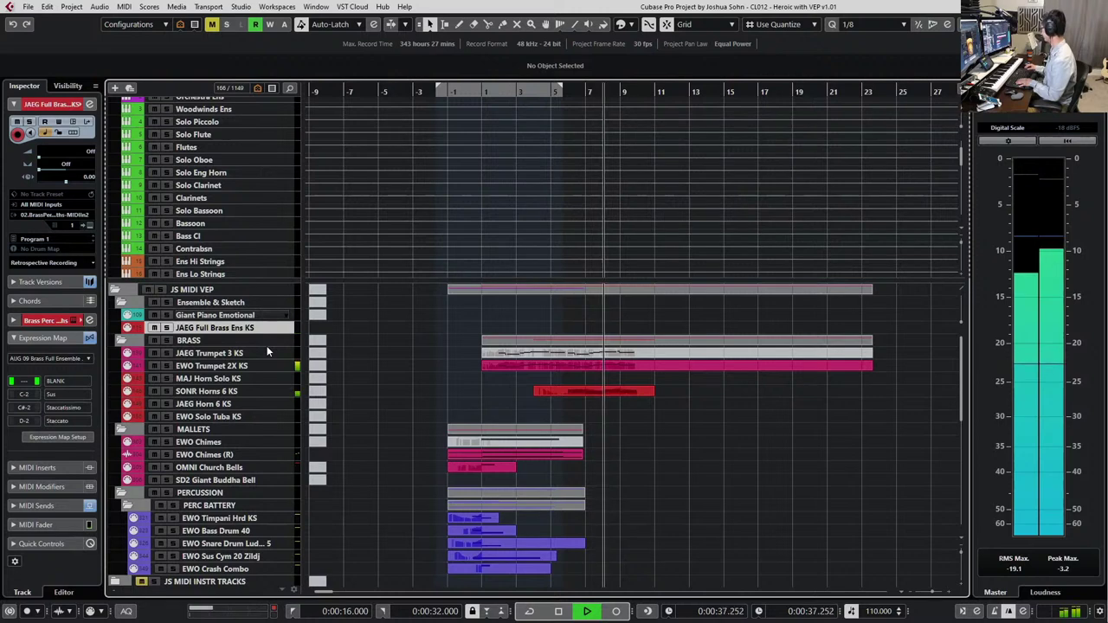
key("space")
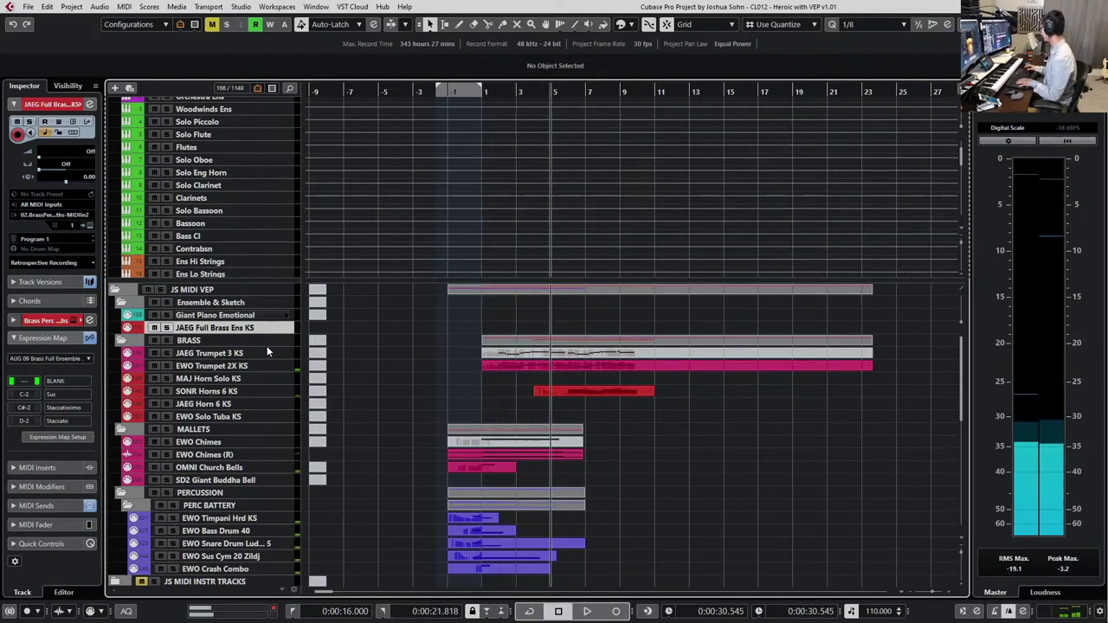
scroll(647, 535, "up", 2, "ctrl")
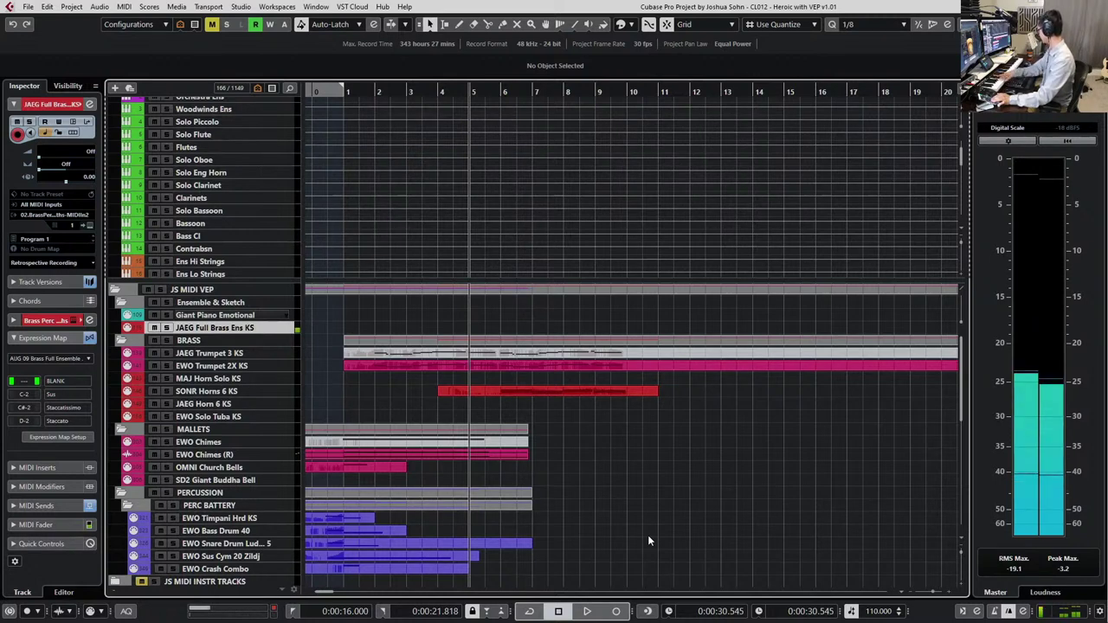
key("space")
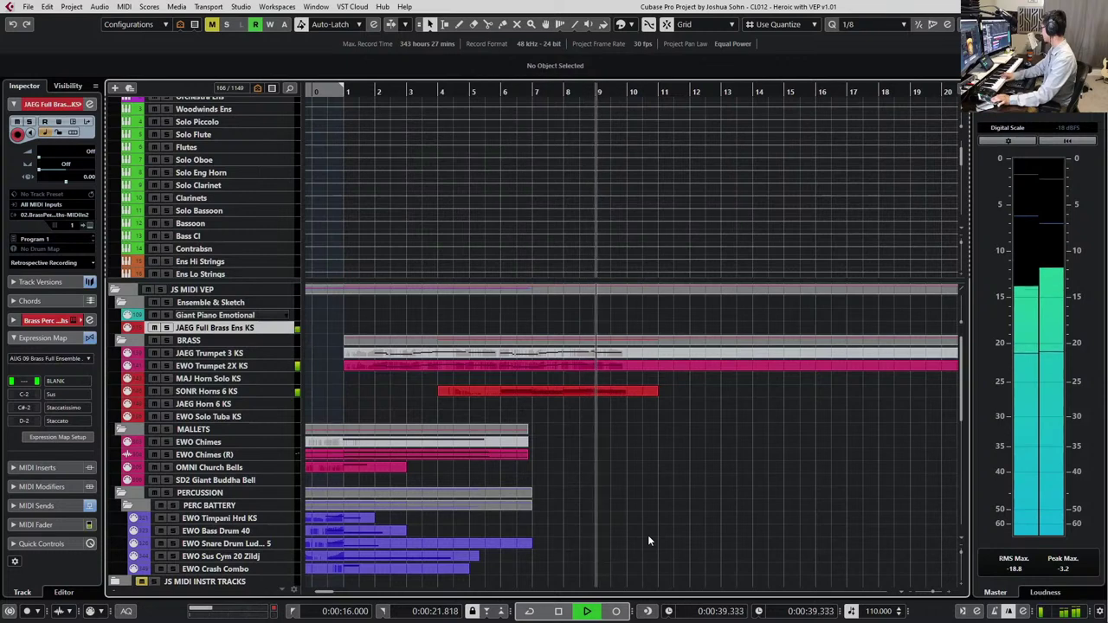
key("space")
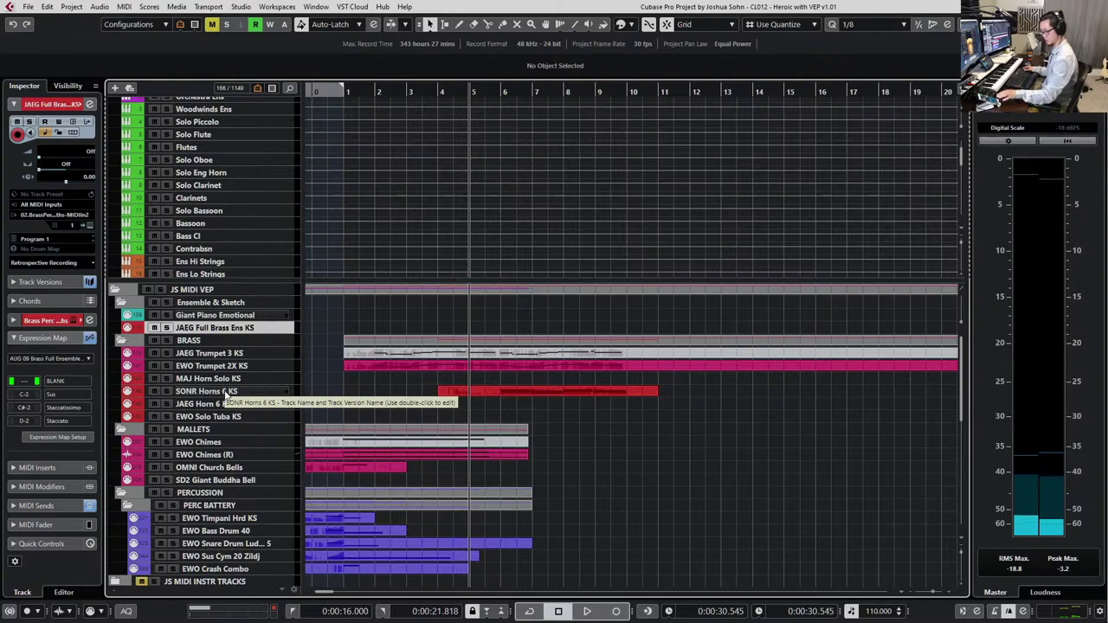
Try recording a take on JAEG Full Brass Ens KS from bar 5, and delete the recorded part
key("KP_Multiply")
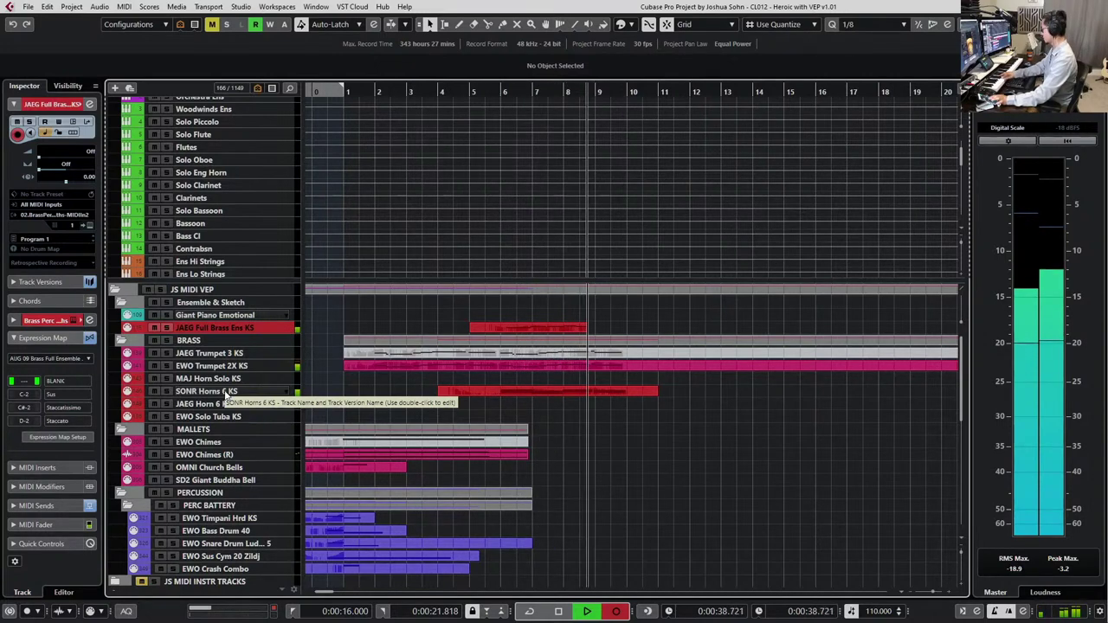
key("space")
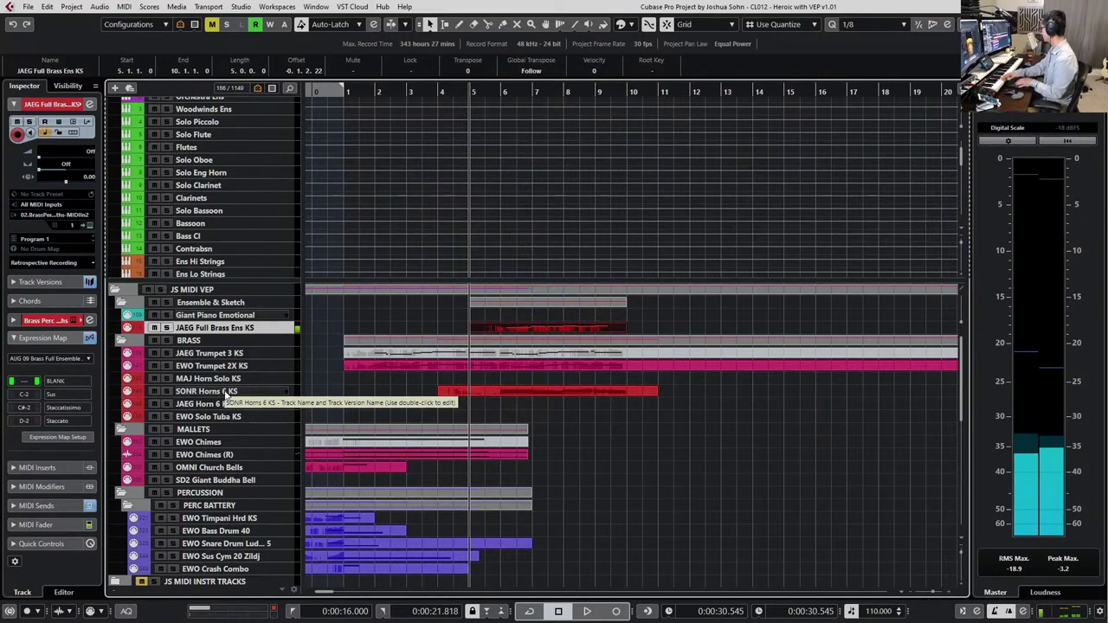
key("space")
key("Delete")
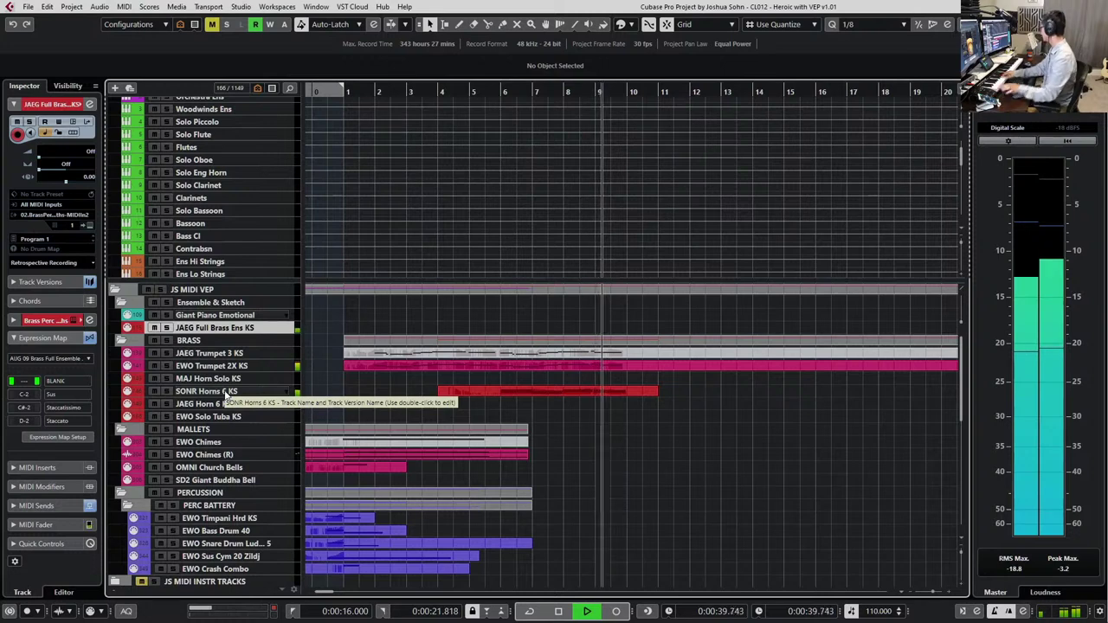
Play the full brass line over the cue from bar 5 and insert the retrospective recording on the JAEG Full Brass Ens KS track
key("space")
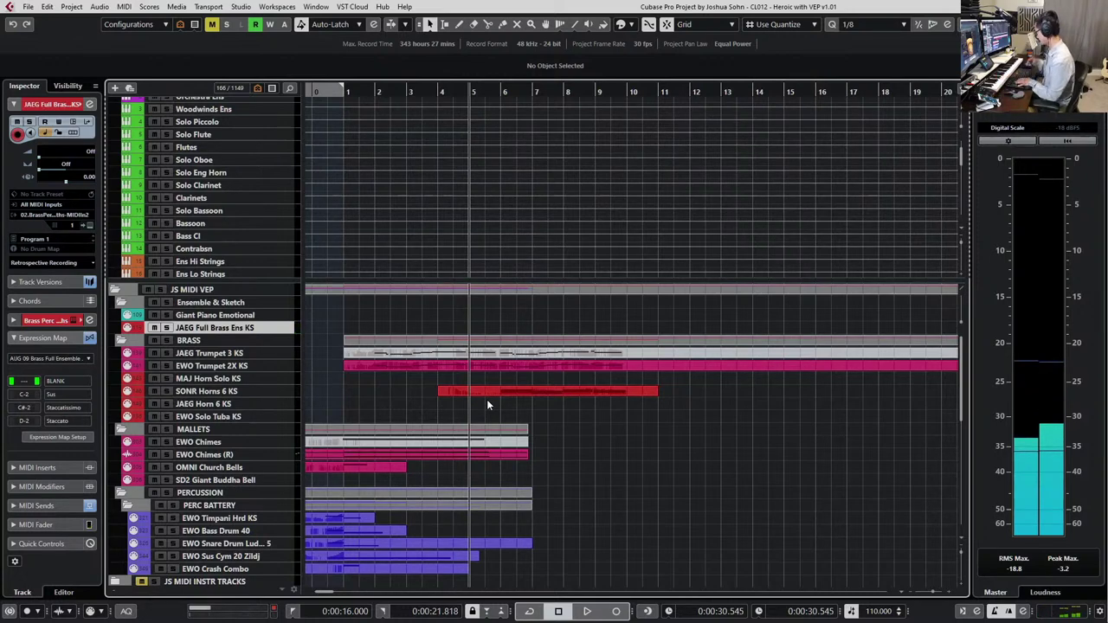
key("space")
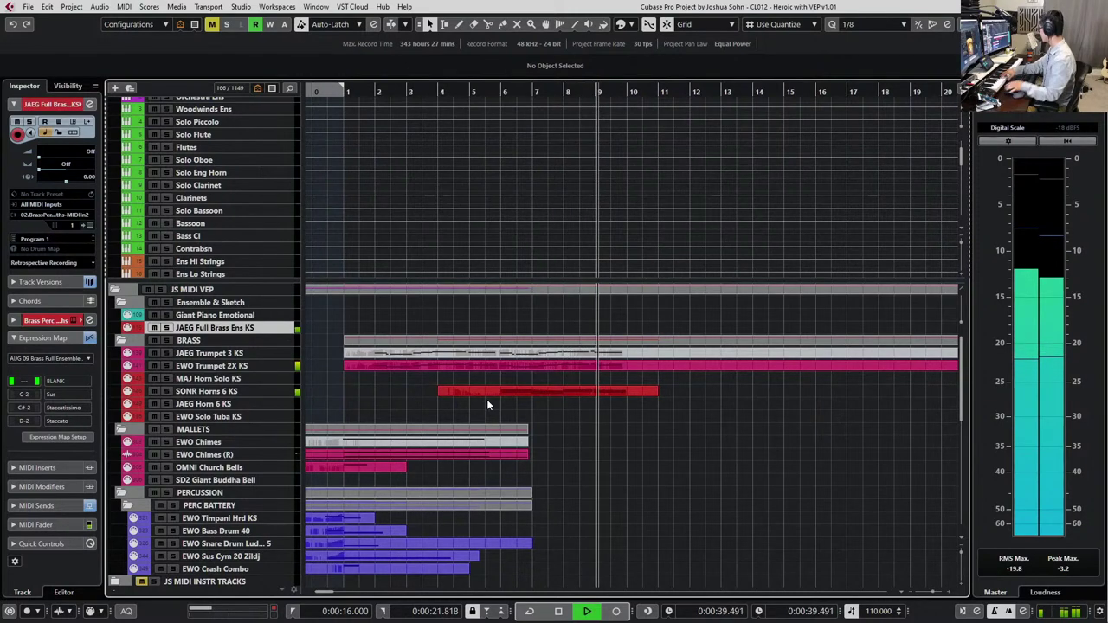
key("space")
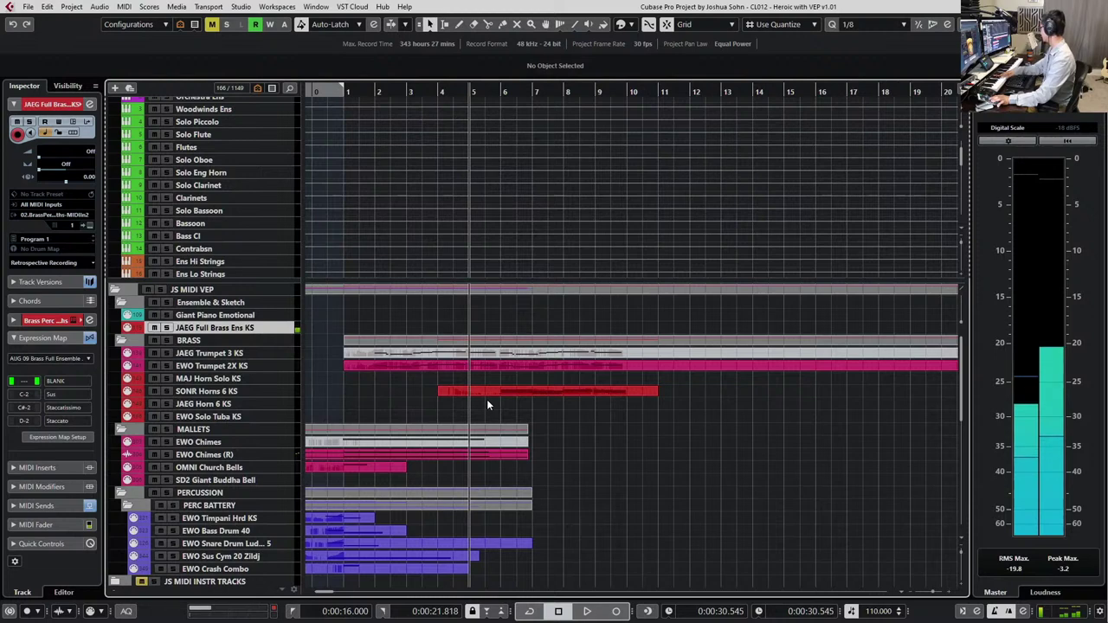
key("space")
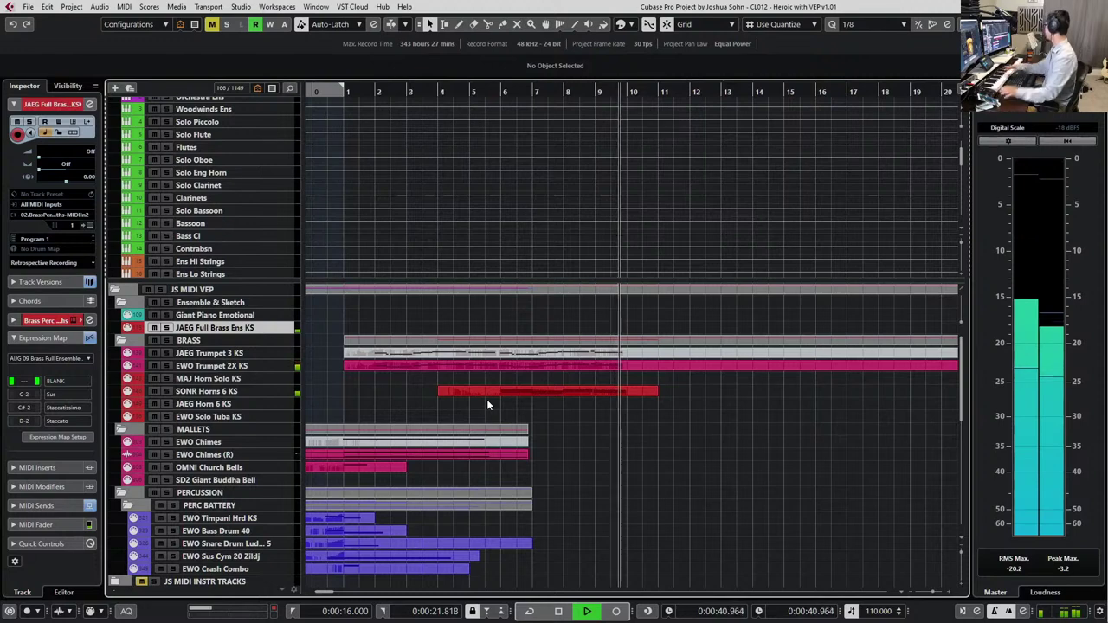
key("space")
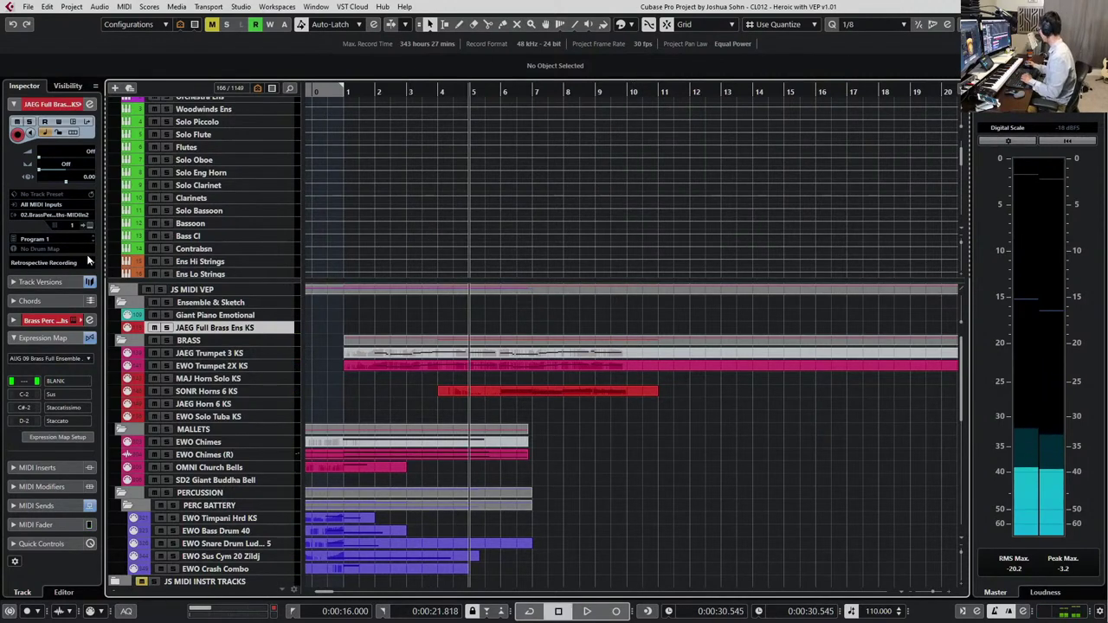
left_click(647, 615)
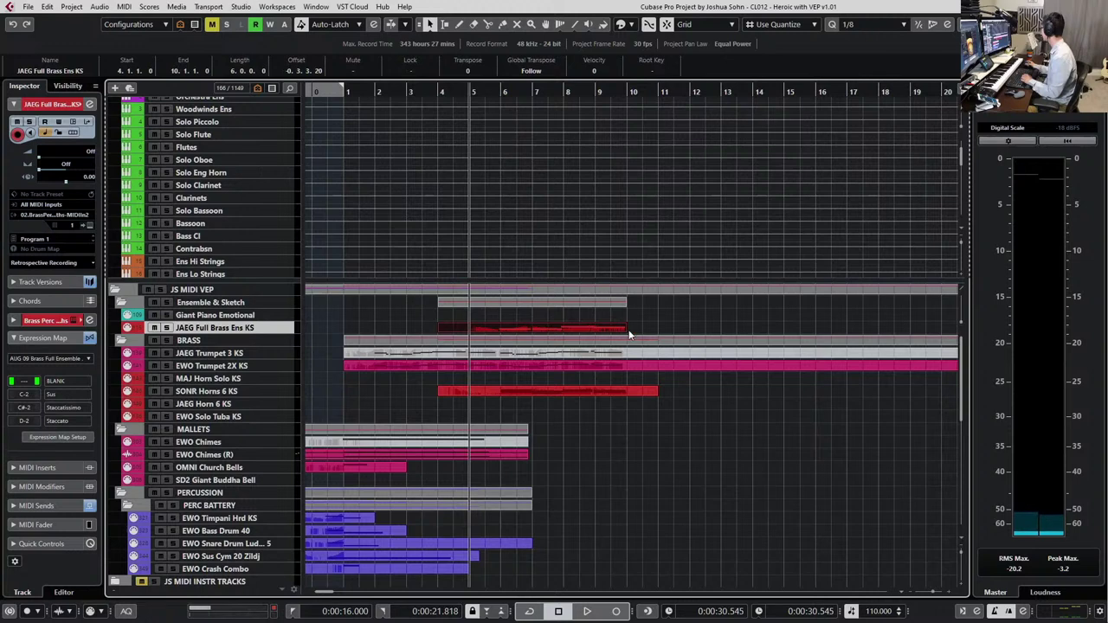
Extend the end of the JAEG Full Brass Ens KS part to bar 11
left_click_drag(627, 329, 657, 329)
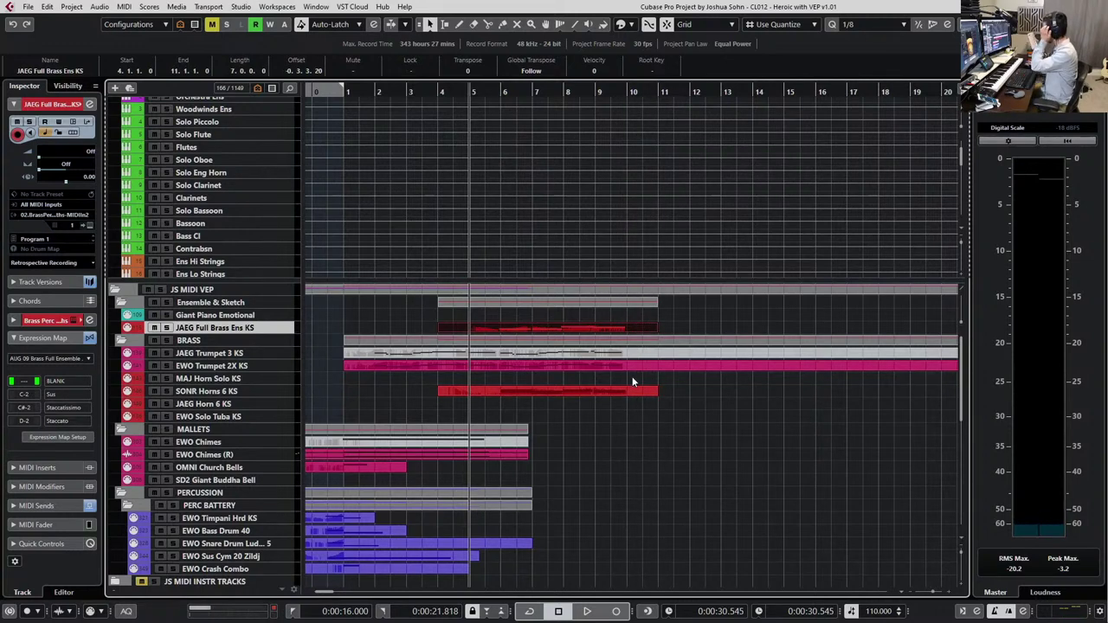
left_click(442, 411)
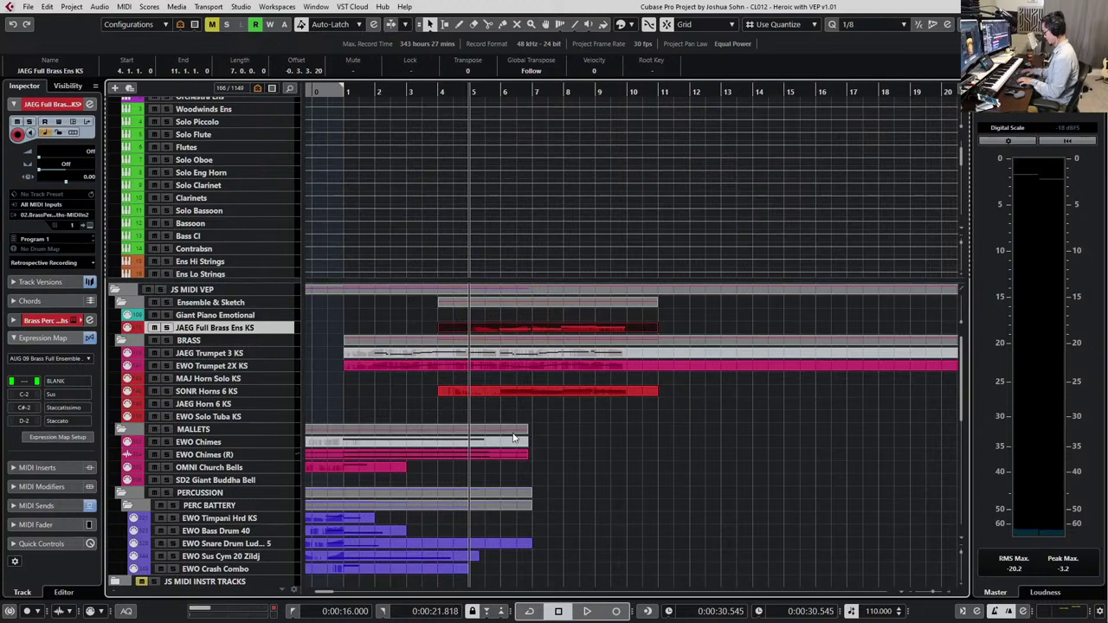
Find the JAEG Tromb 4 KS track by searching for "trom" and move the full brass ensemble part onto it
key("ctrl+f")
type("trom")
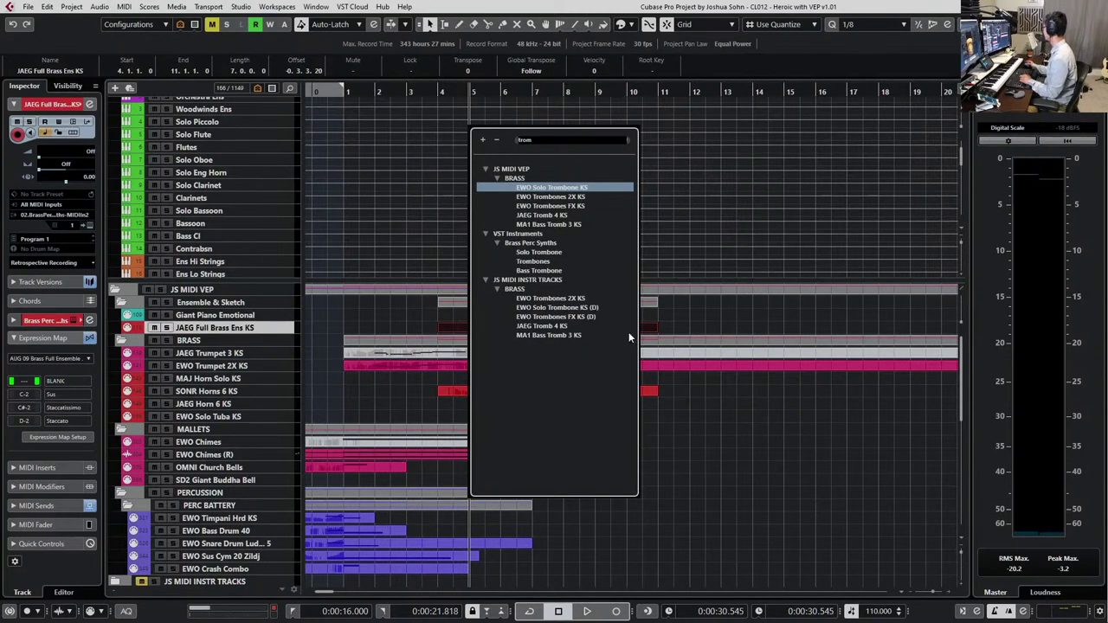
left_click(559, 214)
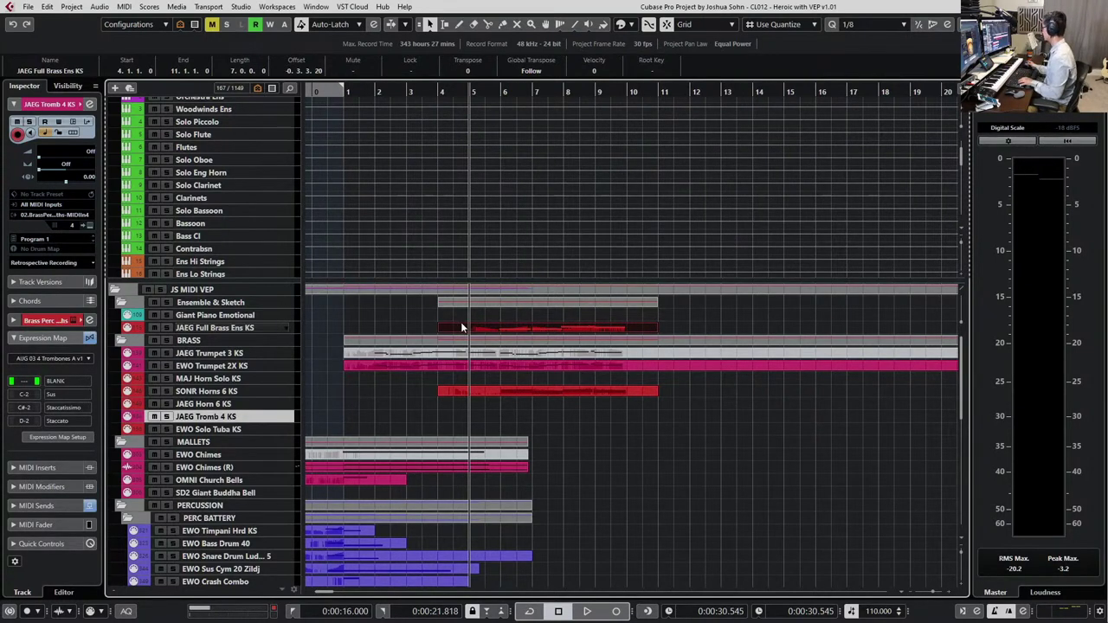
left_click_drag(459, 391, 462, 416)
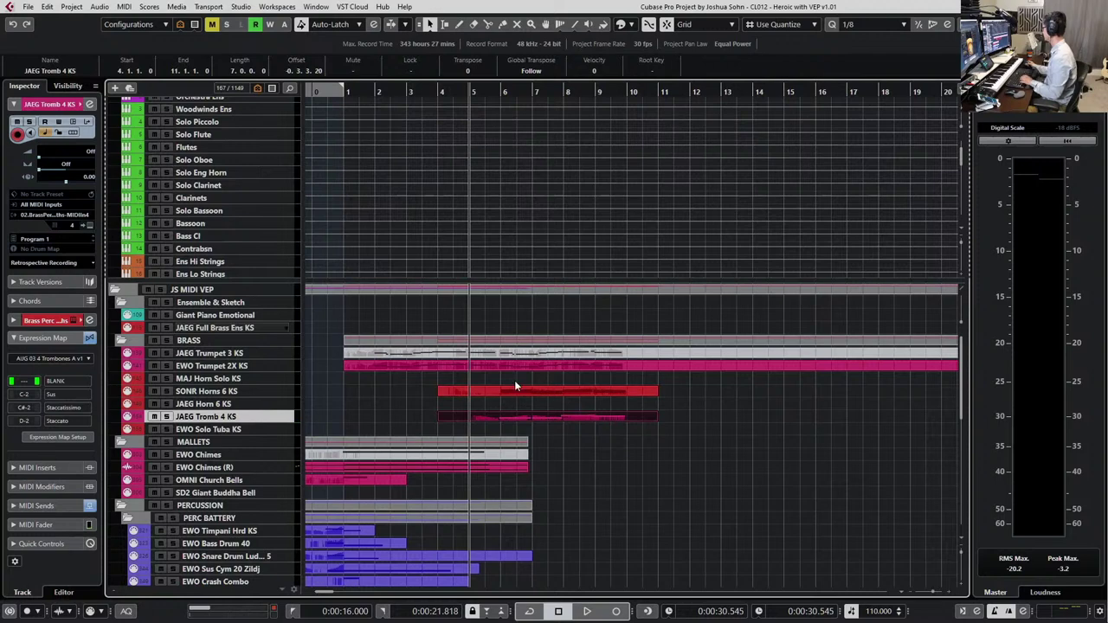
Solo the JAEG Tromb 4 KS track and play it from bar 4
key("KP_Subtract")
key("s")
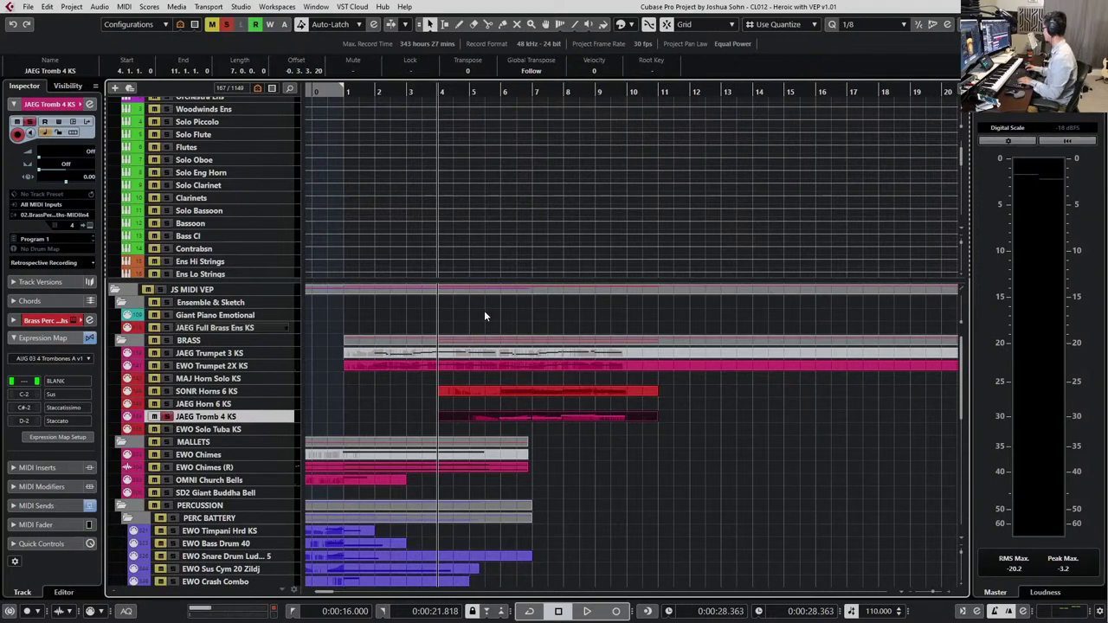
key("space")
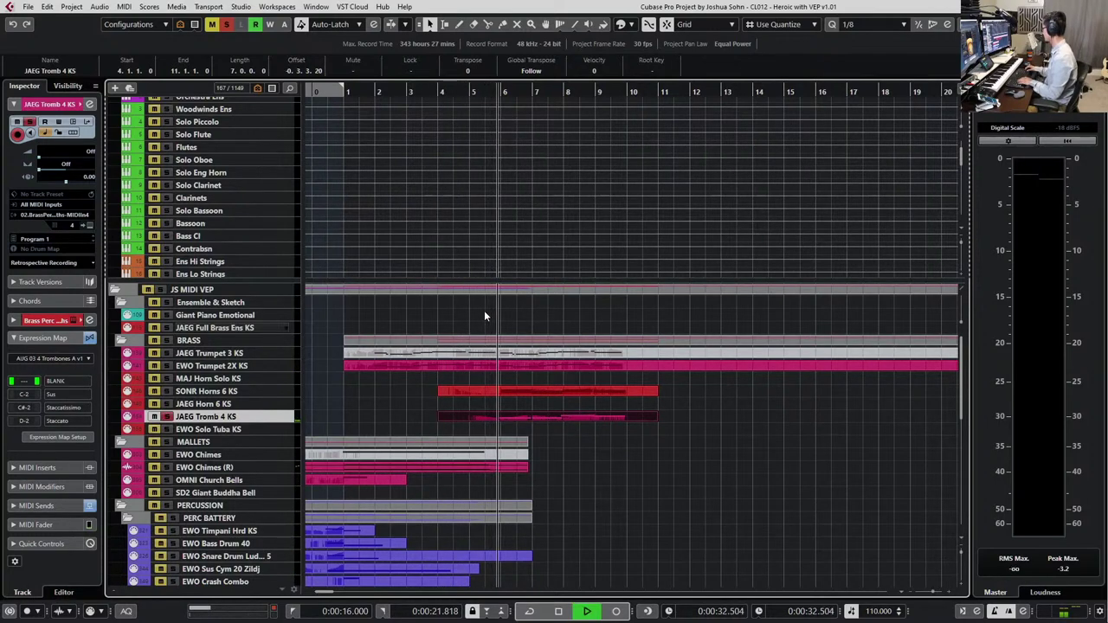
Open the trombone part in the Key Editor and add a Main Volume (CC 7) point of 112 at bar 5
key("Return")
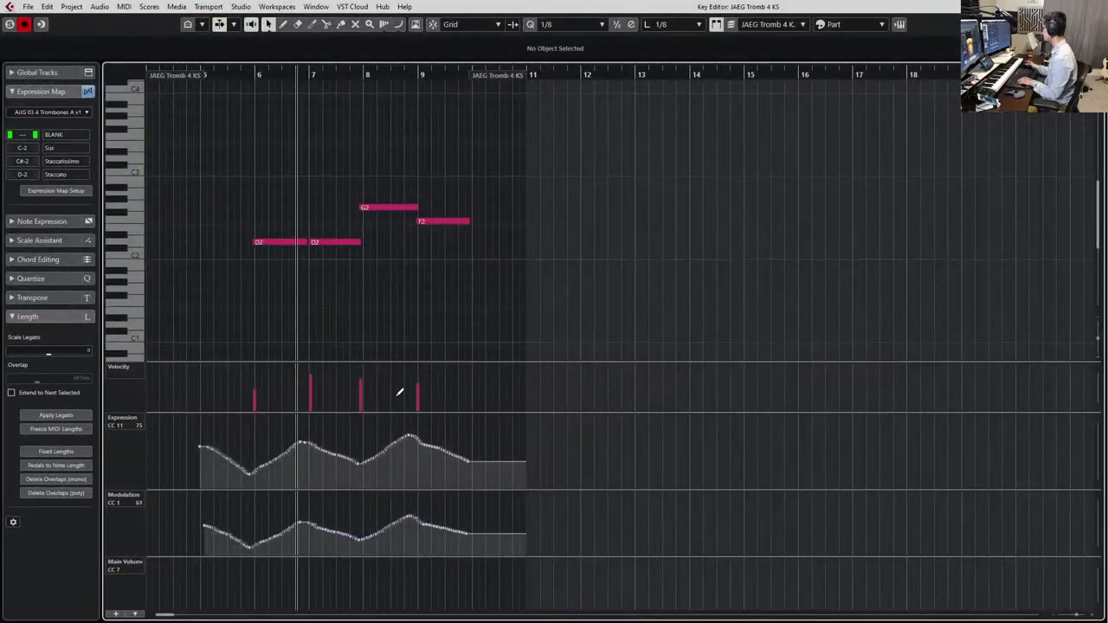
left_click(204, 566)
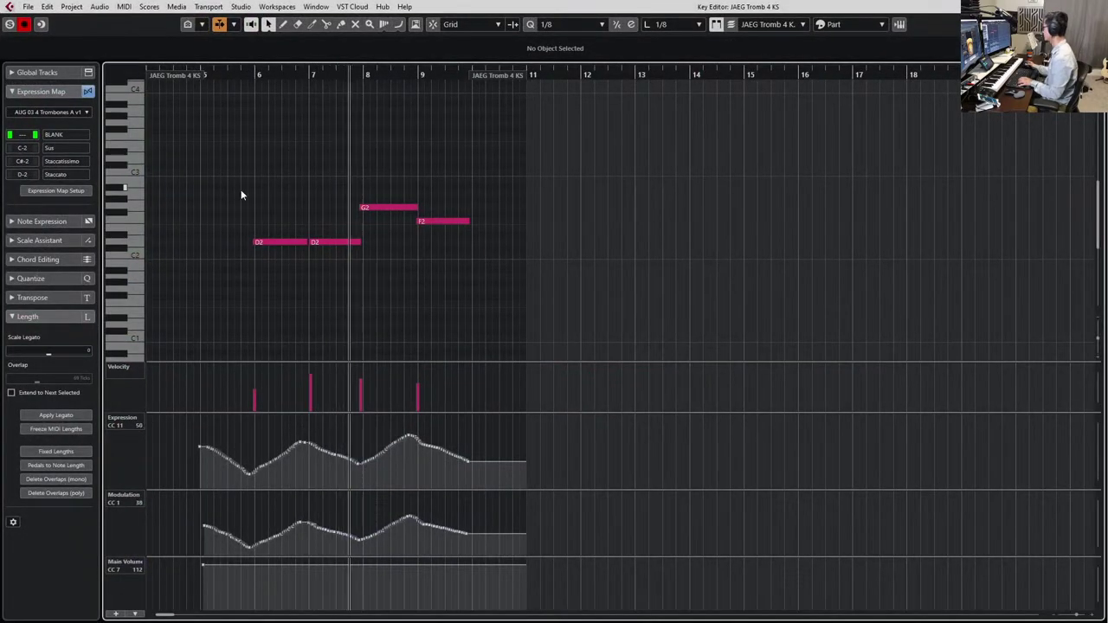
Set the locators around all the trombone part's notes and controller data, and audition it from the first D2 note
left_click(290, 243)
key("l")
key("space")
left_click(161, 431)
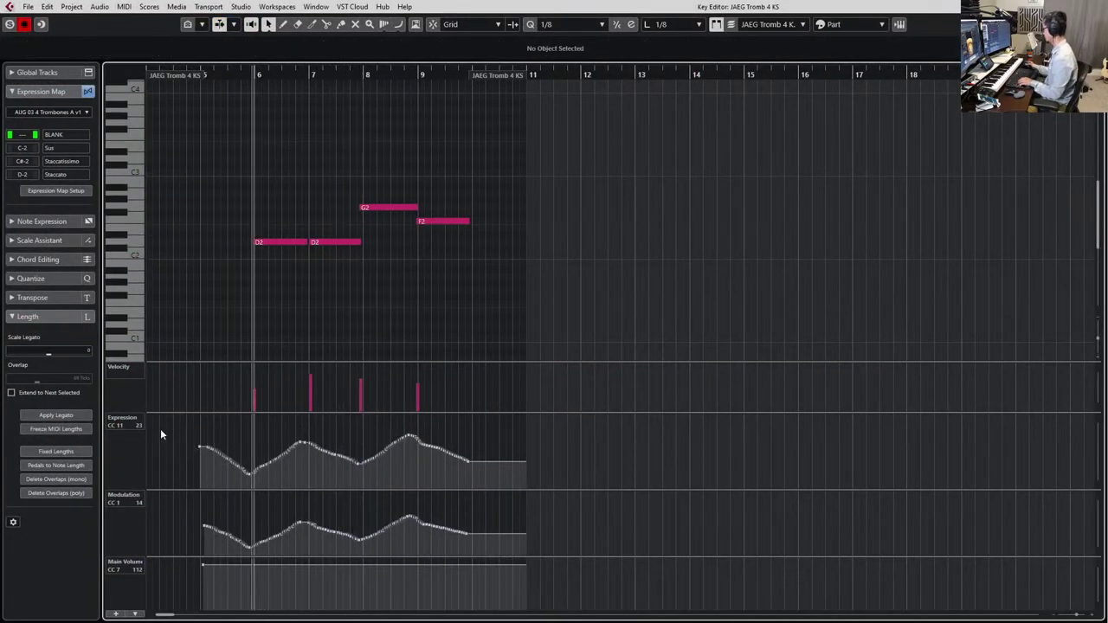
key("ctrl+a")
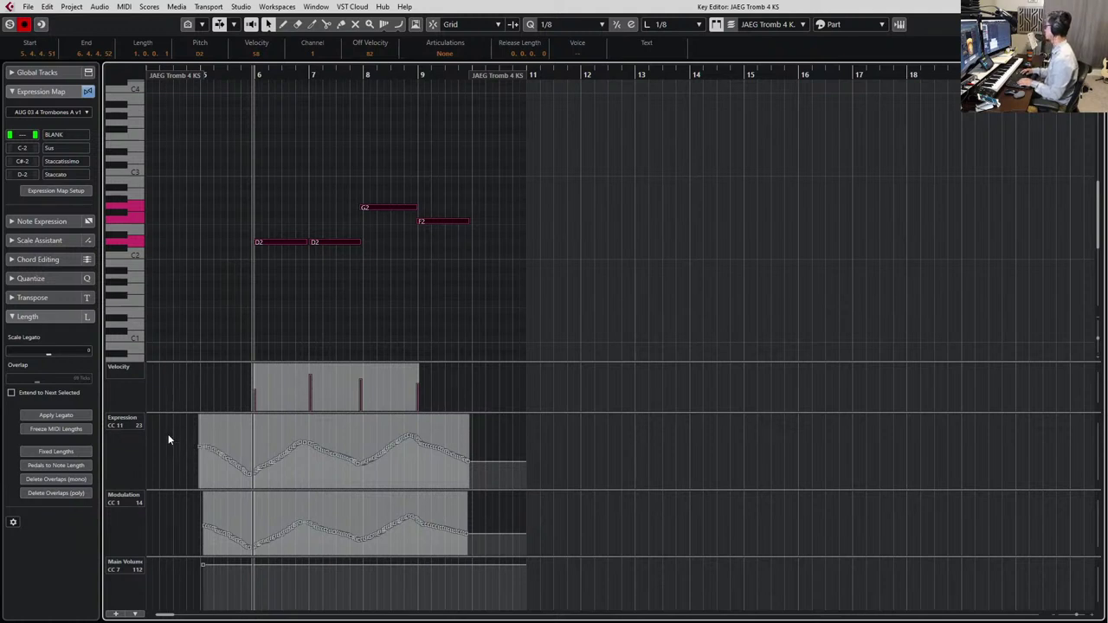
key("p")
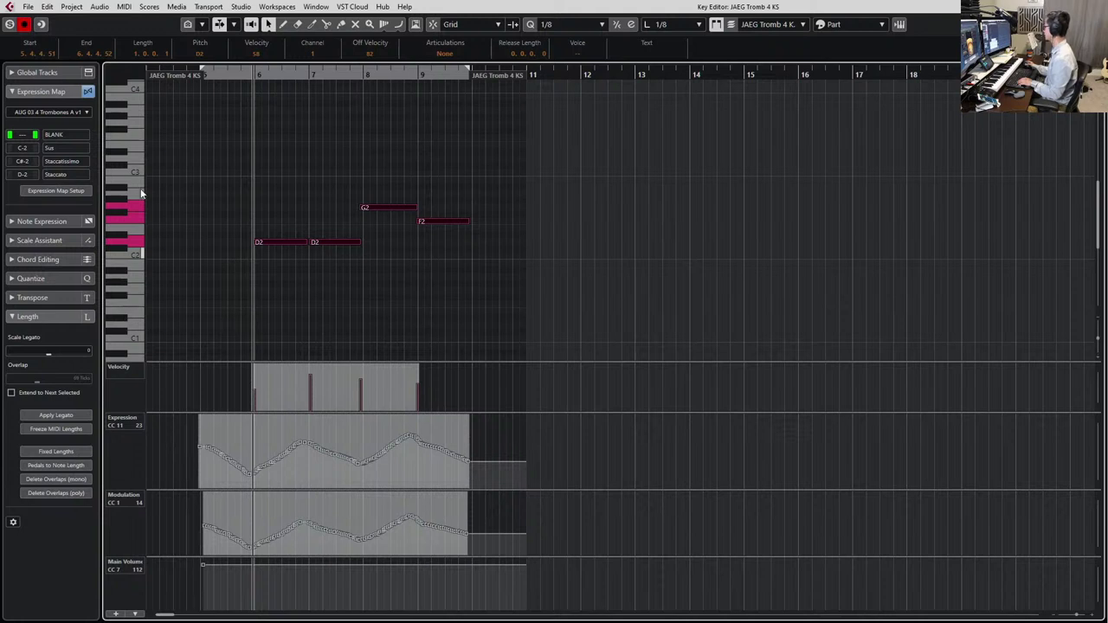
key("space")
key("space")
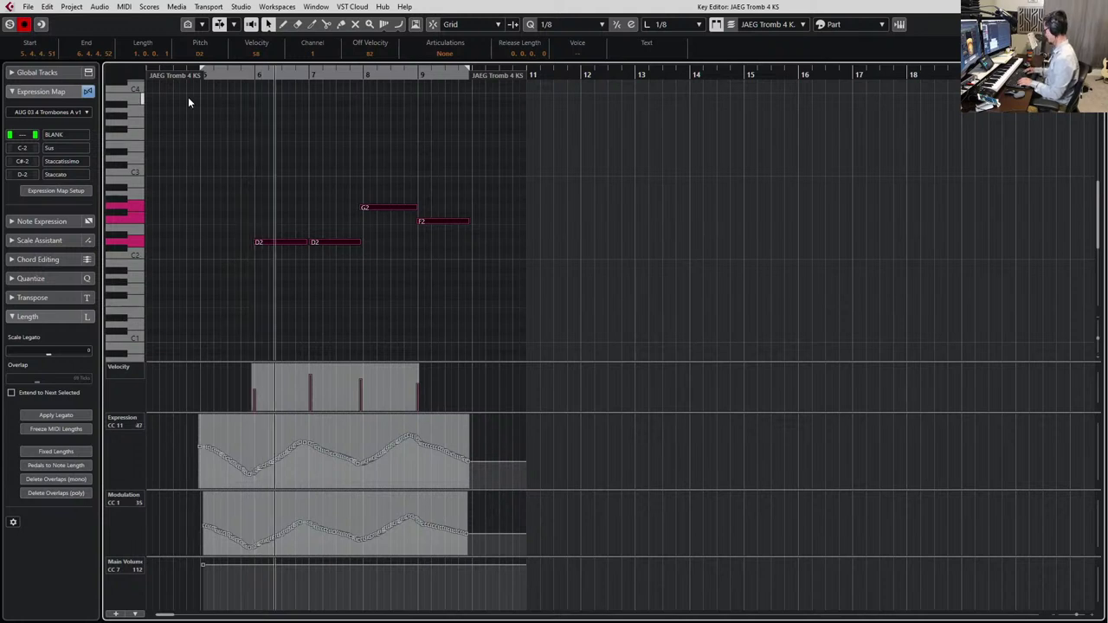
Raise the trombone part's whole Expression (CC 11) curve by about 12 and its Modulation (CC 1) curve by a similar amount
key("Up")
key("Up")
key("Up")
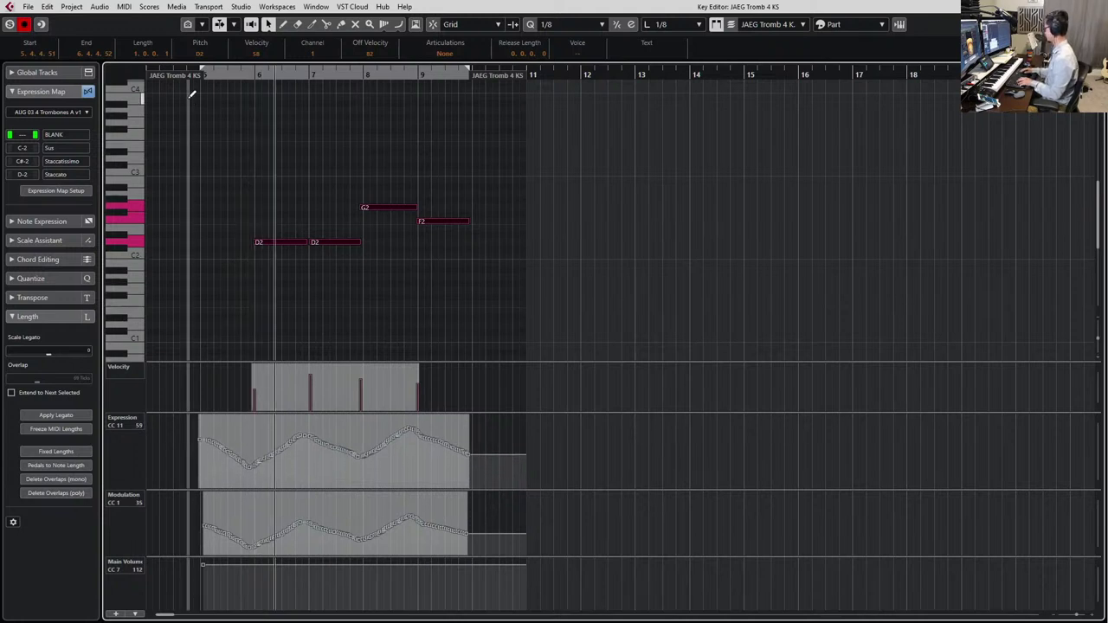
key("Up")
key("Up")
key("Up")
key("Up")
Play back the edited trombone part, then return to the project and listen to it unsoloed with the other tracks
key("space")
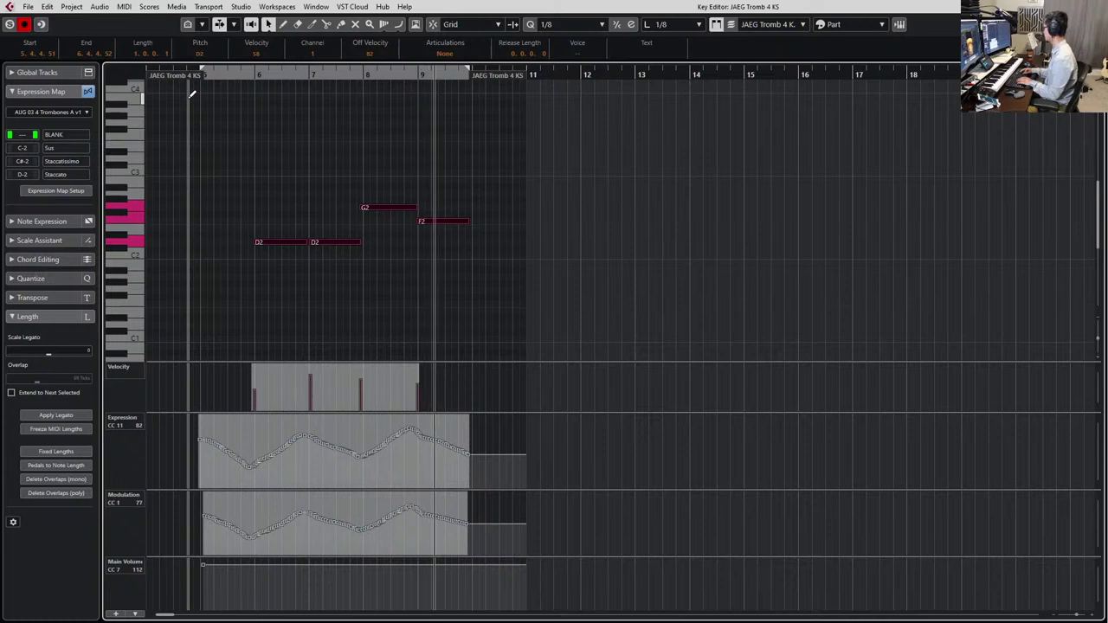
key("space")
key("Return")
key("space")
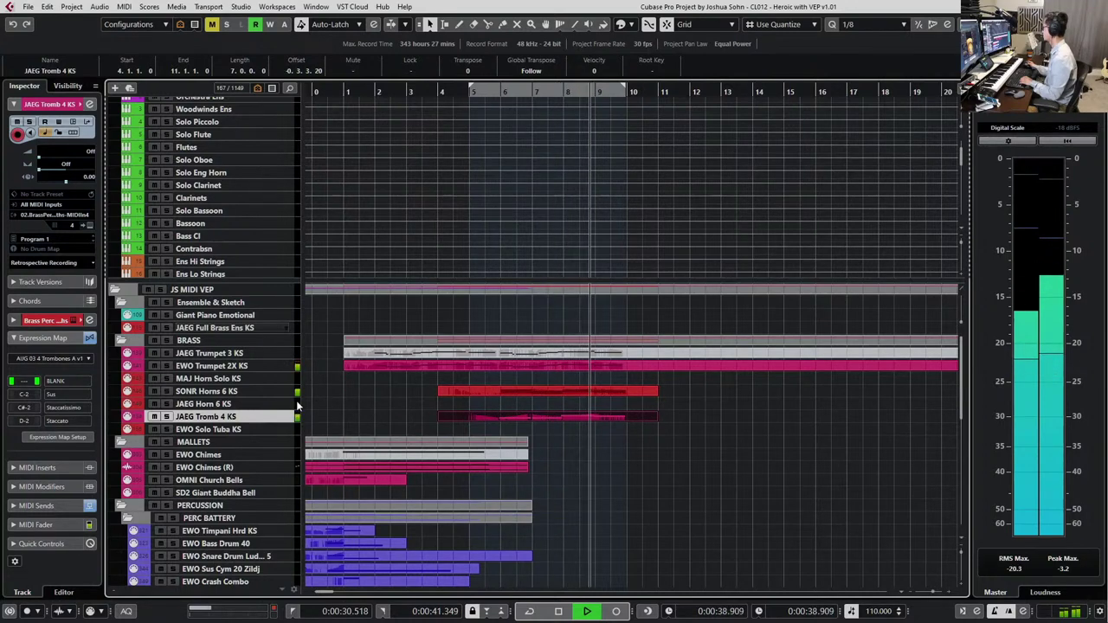
key("space")
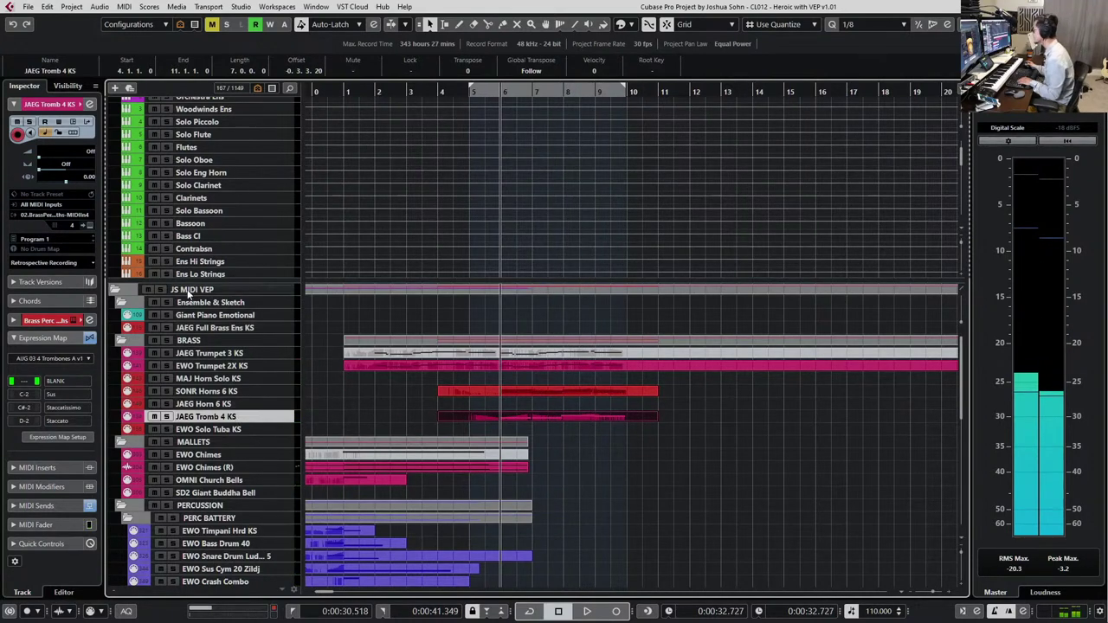
Compare the MIDI output port and channel of the SONR Horns 6 KS and JAEG Tromb 4 KS tracks
left_click(246, 389)
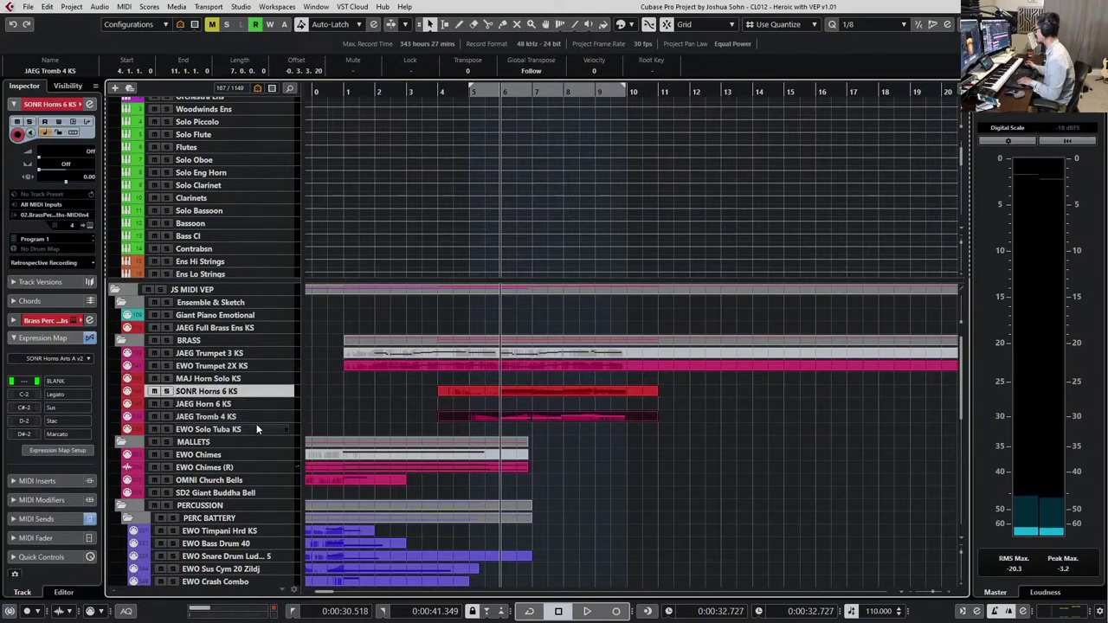
left_click(257, 429)
left_click(255, 418)
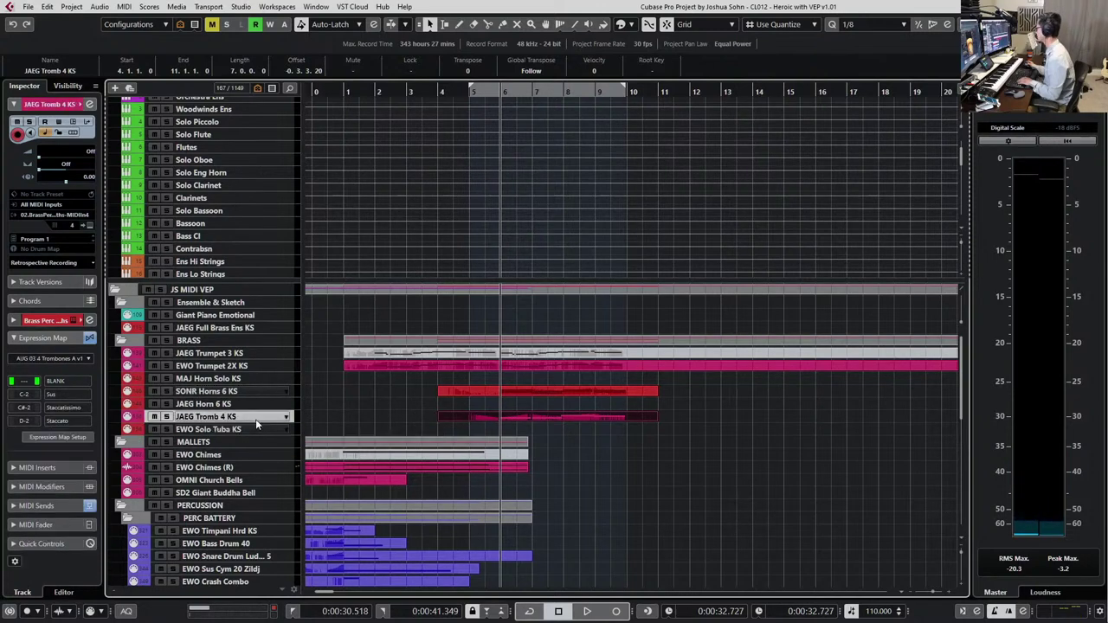
left_click(73, 219)
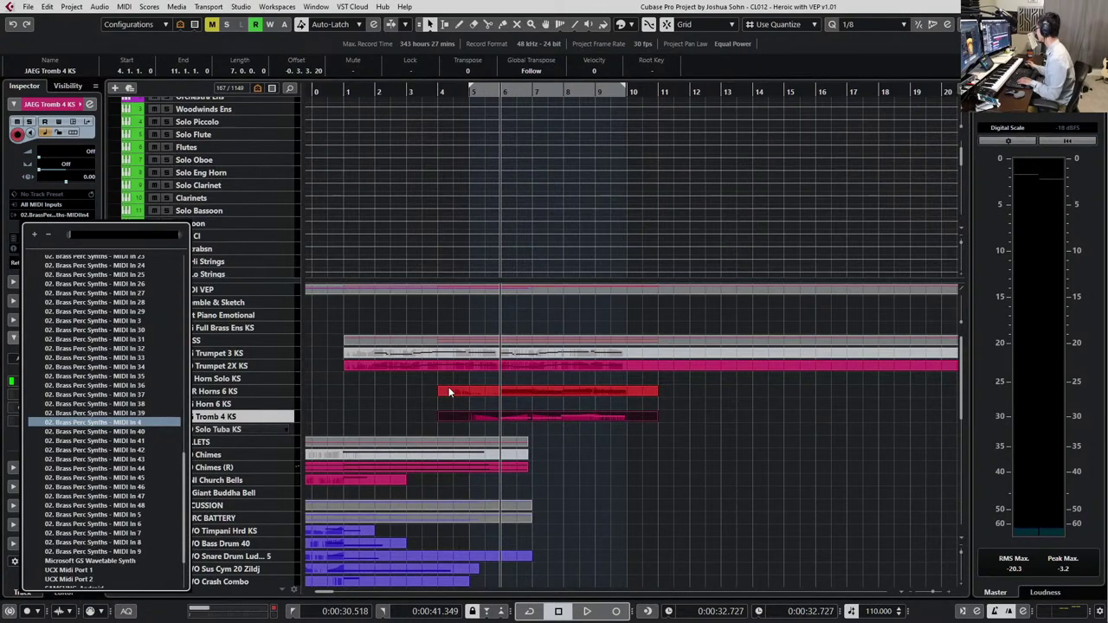
left_click(449, 393)
left_click(250, 393)
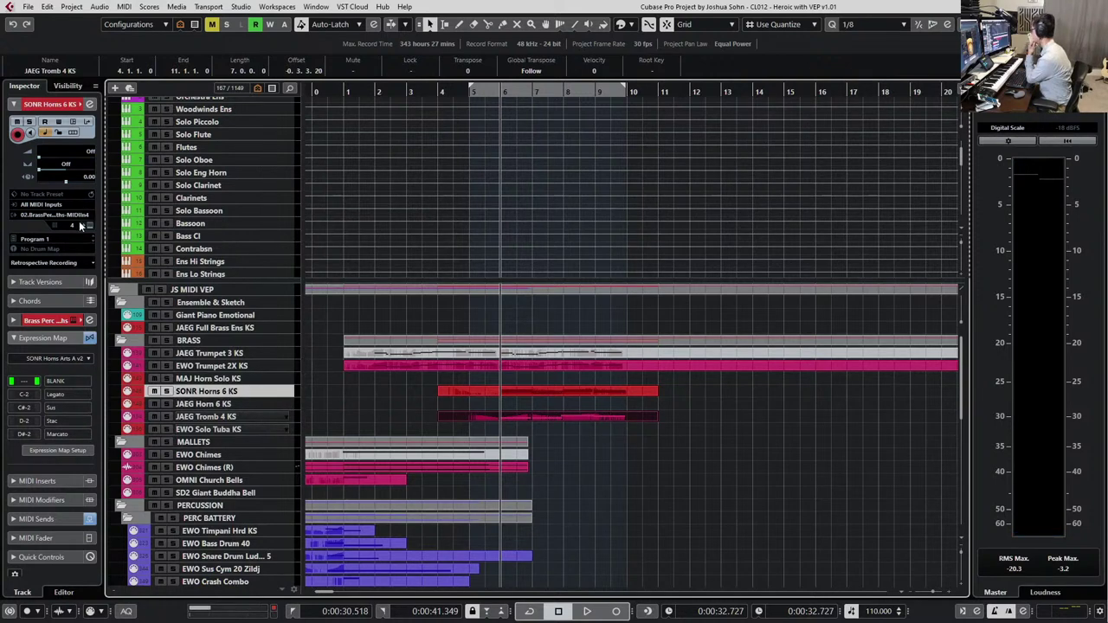
left_click(231, 416)
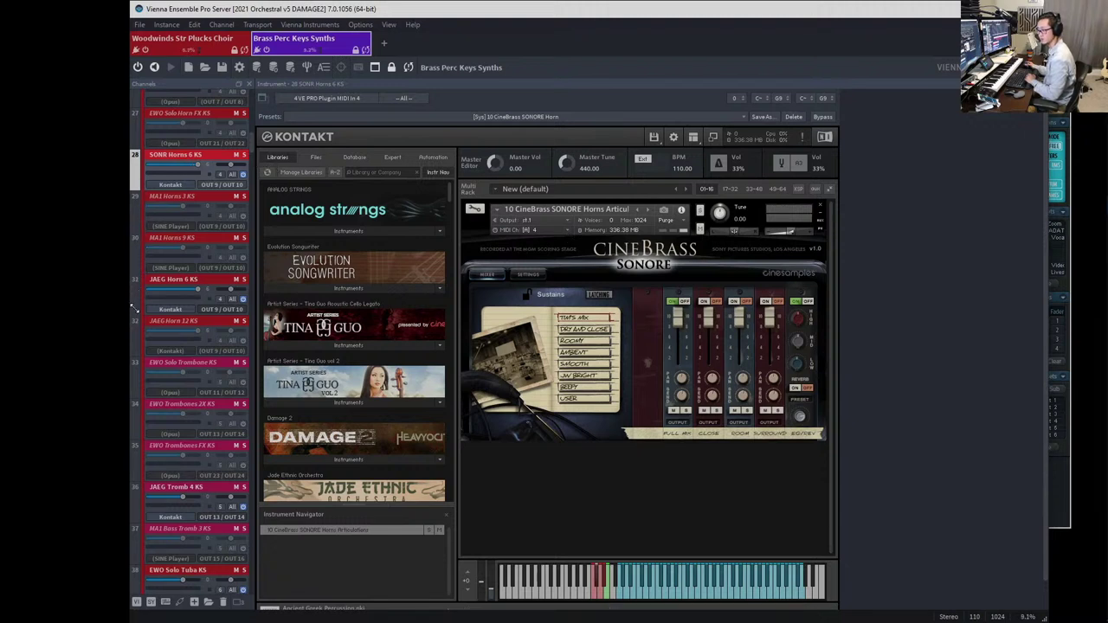
Check the MIDI input port assigned to the JAEG Tromb 4 KS channel in Vienna Ensemble Pro
left_click(167, 413)
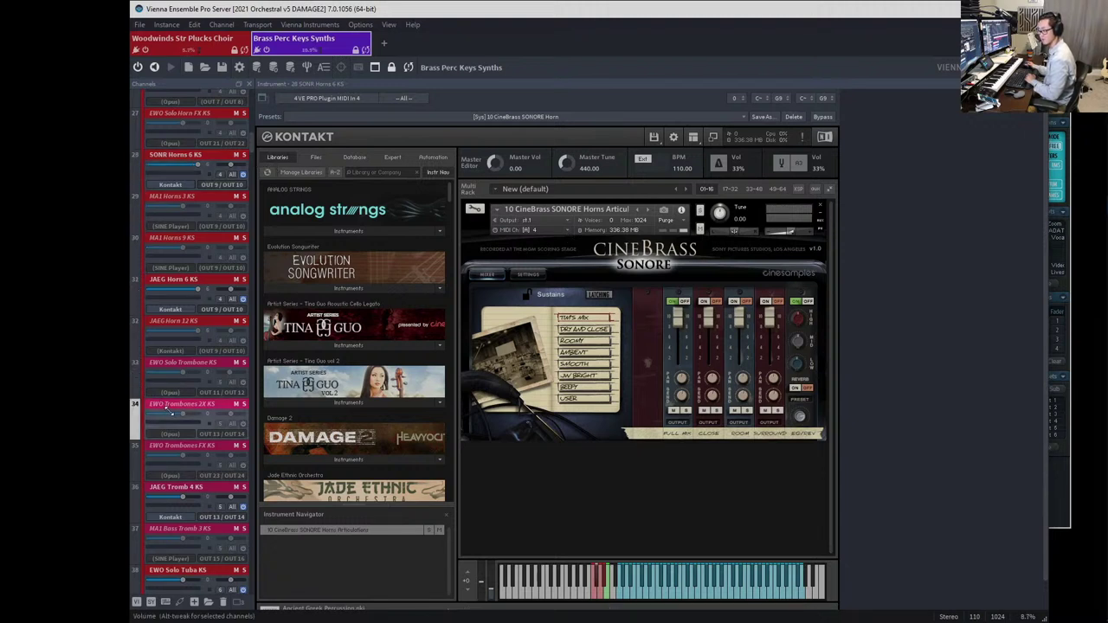
left_click(167, 452)
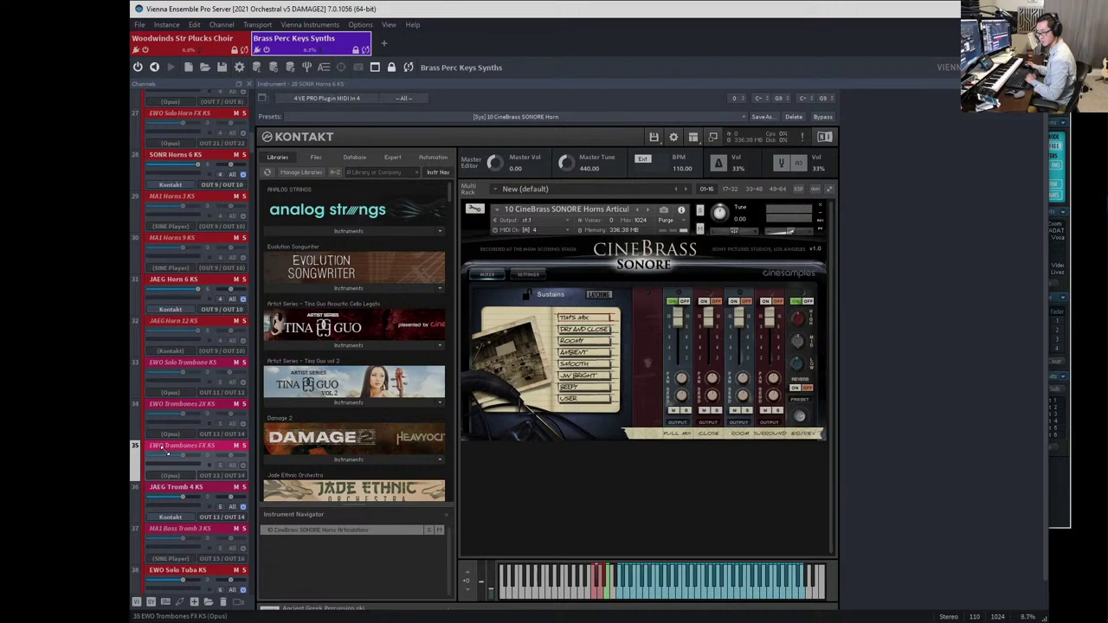
left_click(149, 487)
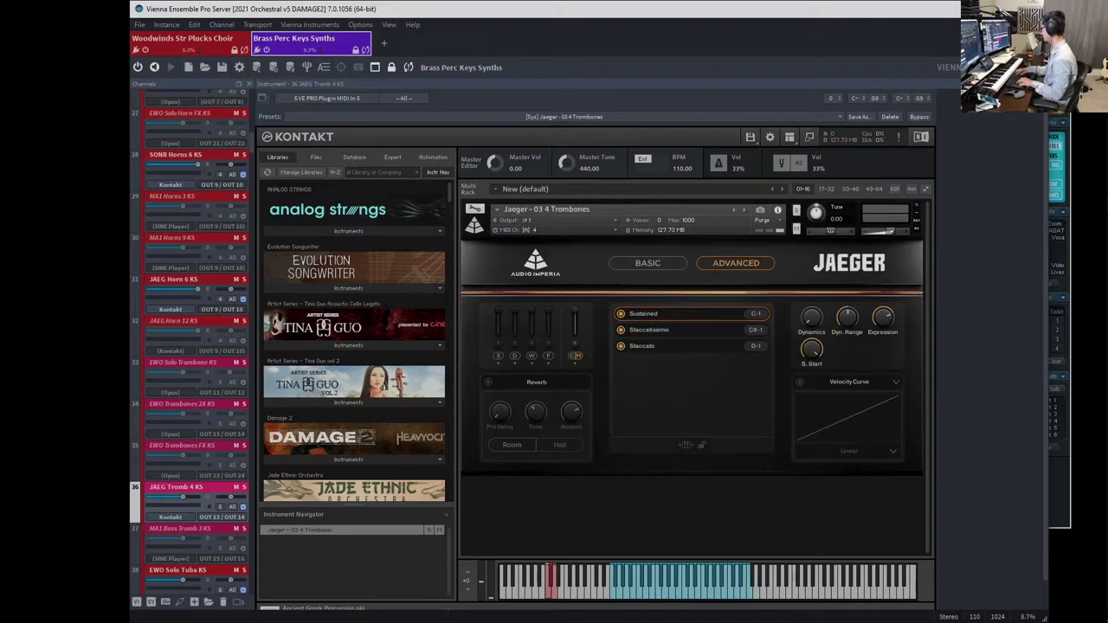
Switch back to Cubase and set the JAEG Tromb 4 KS track's output to 02. Brass Perc Synths - MIDI In 5
key("alt+Tab")
left_click(364, 415)
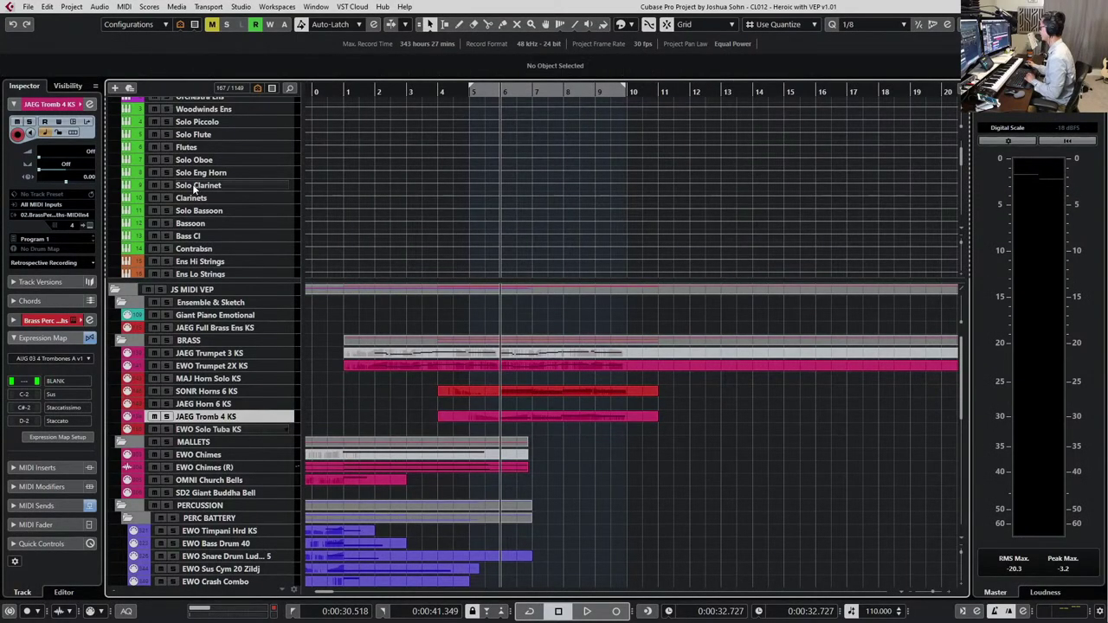
left_click(90, 225)
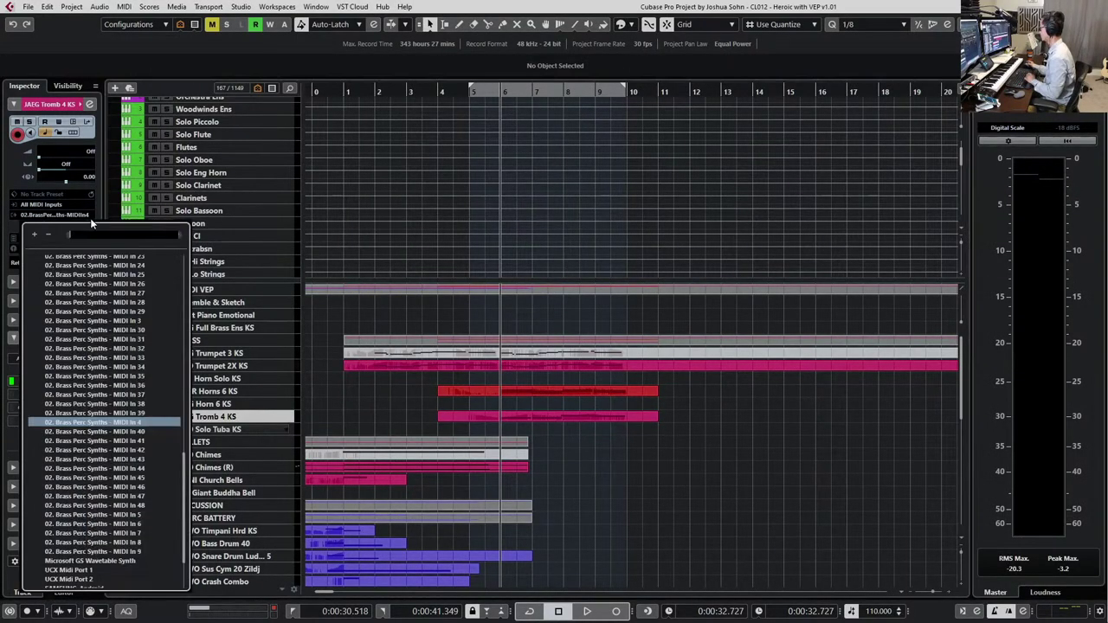
left_click(148, 514)
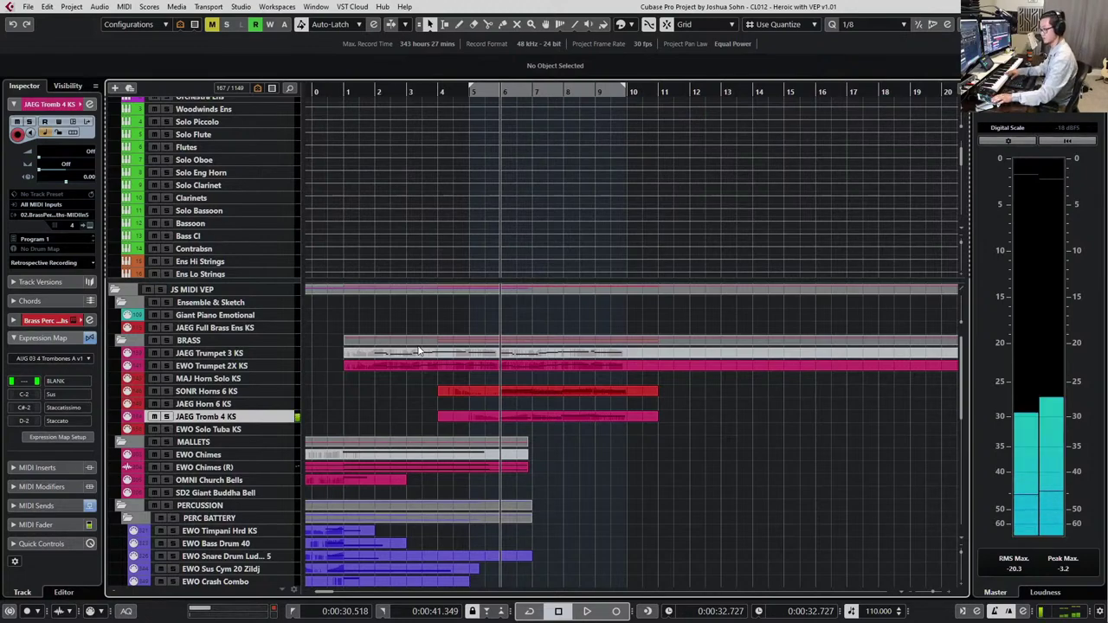
Open the JAEG Tromb 4 KS part in the Key Editor and lower its Modulation (CC 1) curve slightly across the phrase
key("Return")
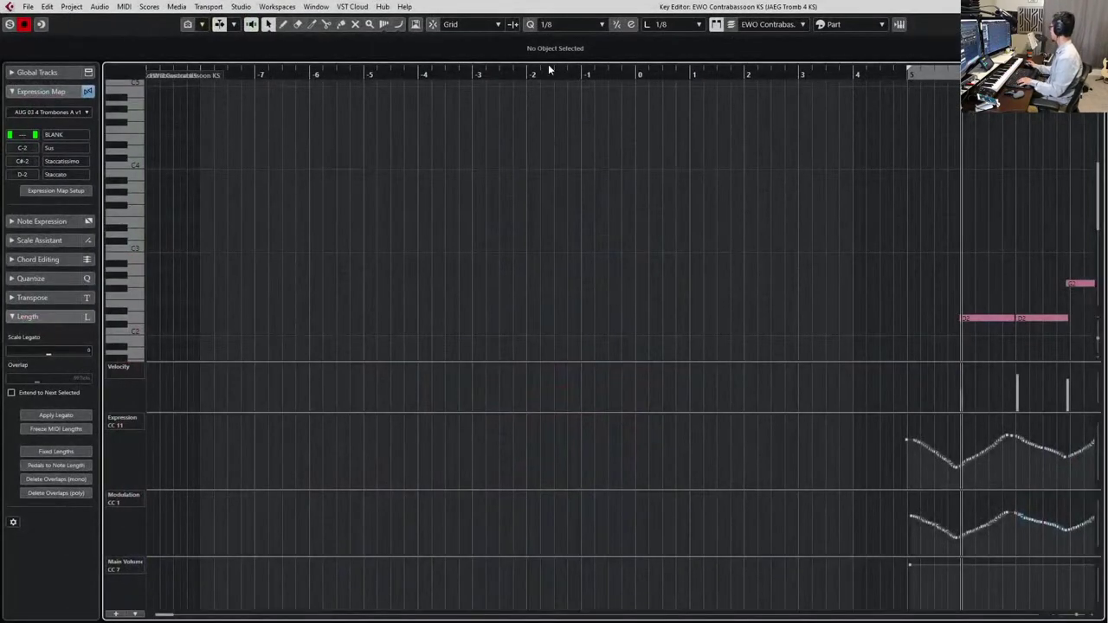
key("Escape")
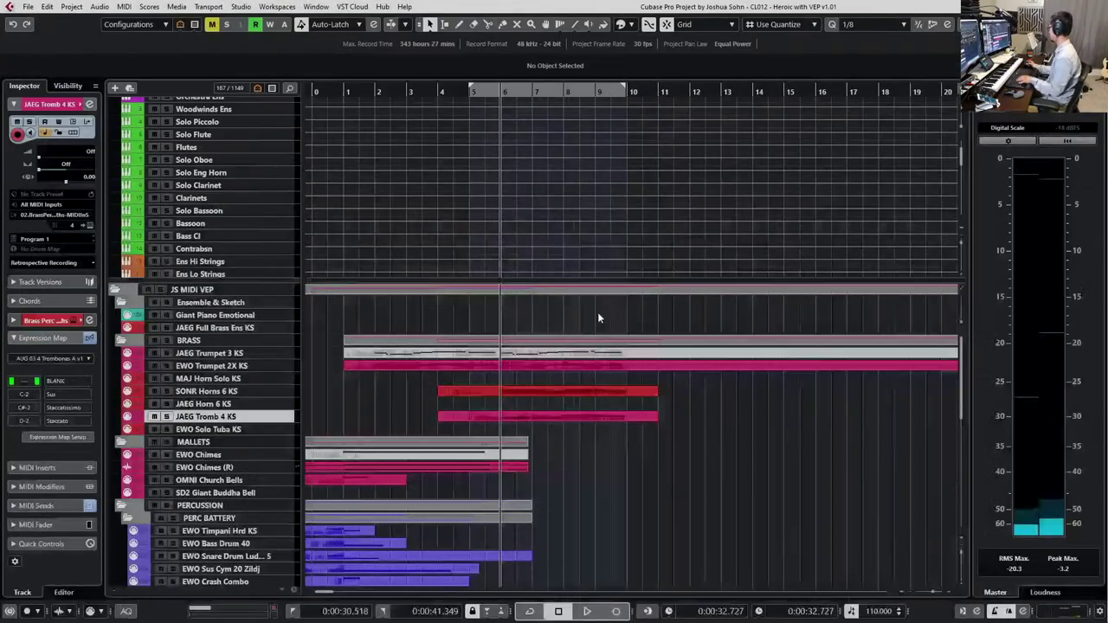
double_click(573, 416)
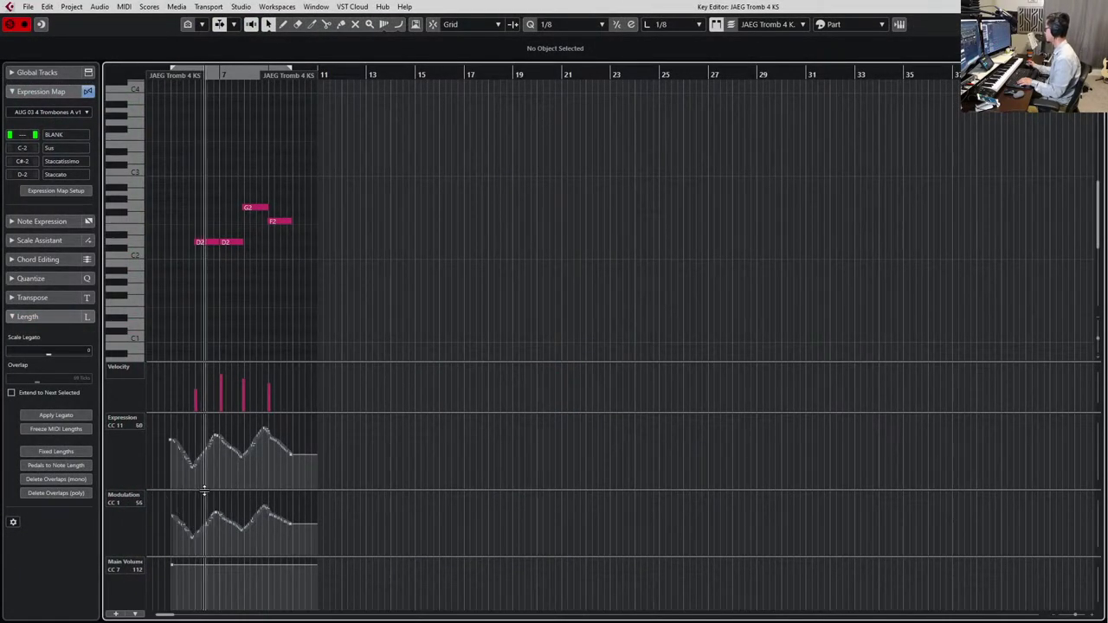
left_click_drag(171, 495, 290, 538)
left_click_drag(251, 496, 252, 501)
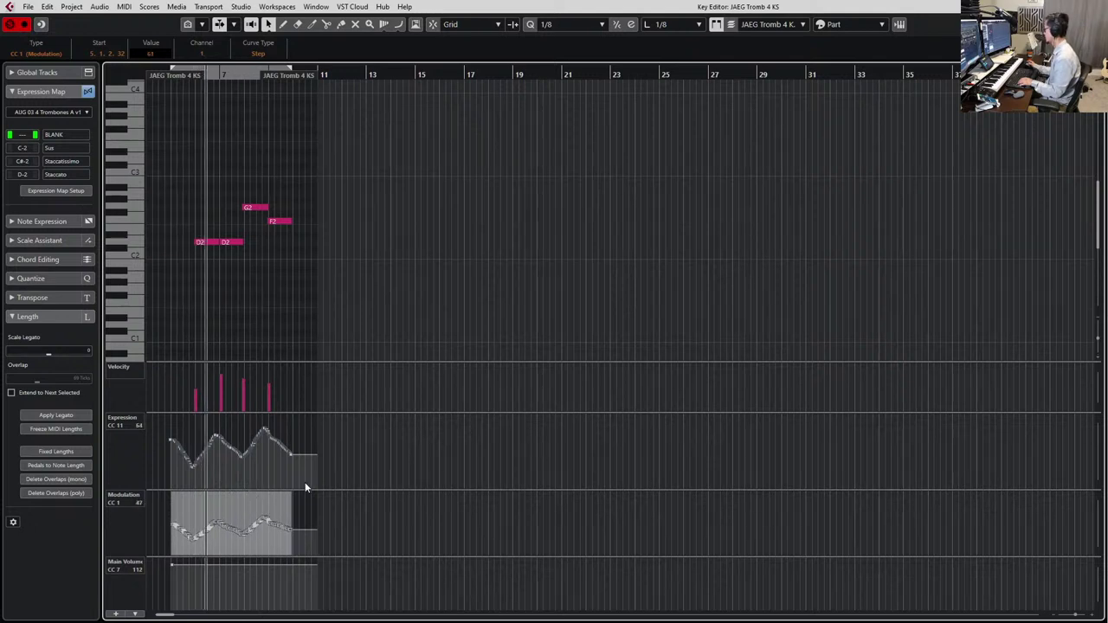
Raise the trombones' whole Expression (CC 11) curve so its first point is 106, and close the Key Editor
left_click_drag(169, 430, 317, 488)
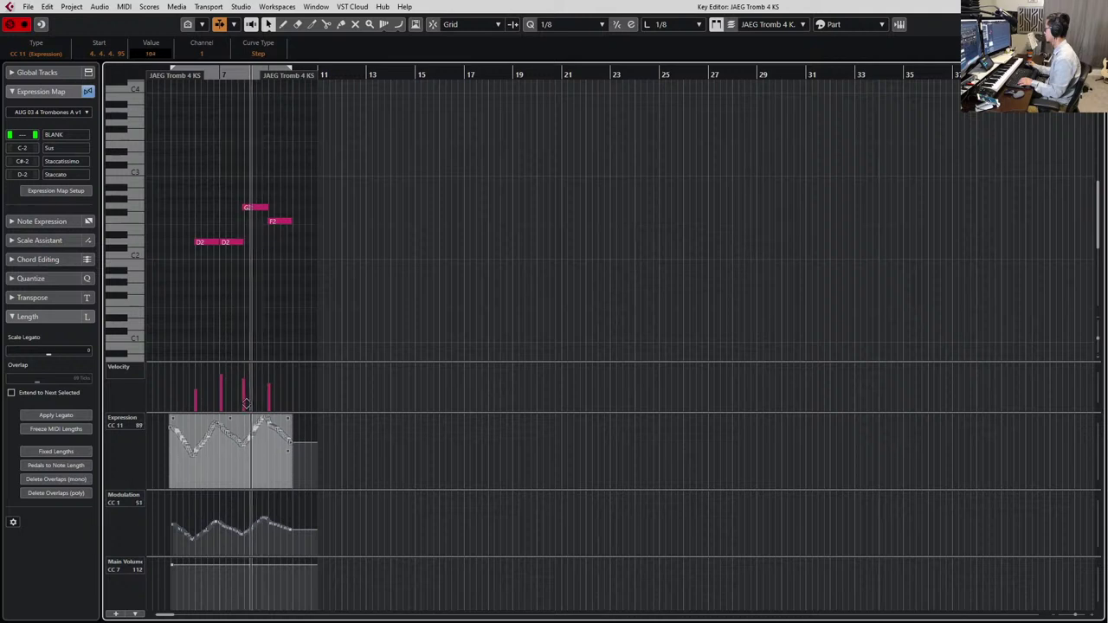
left_click_drag(240, 416, 254, 400)
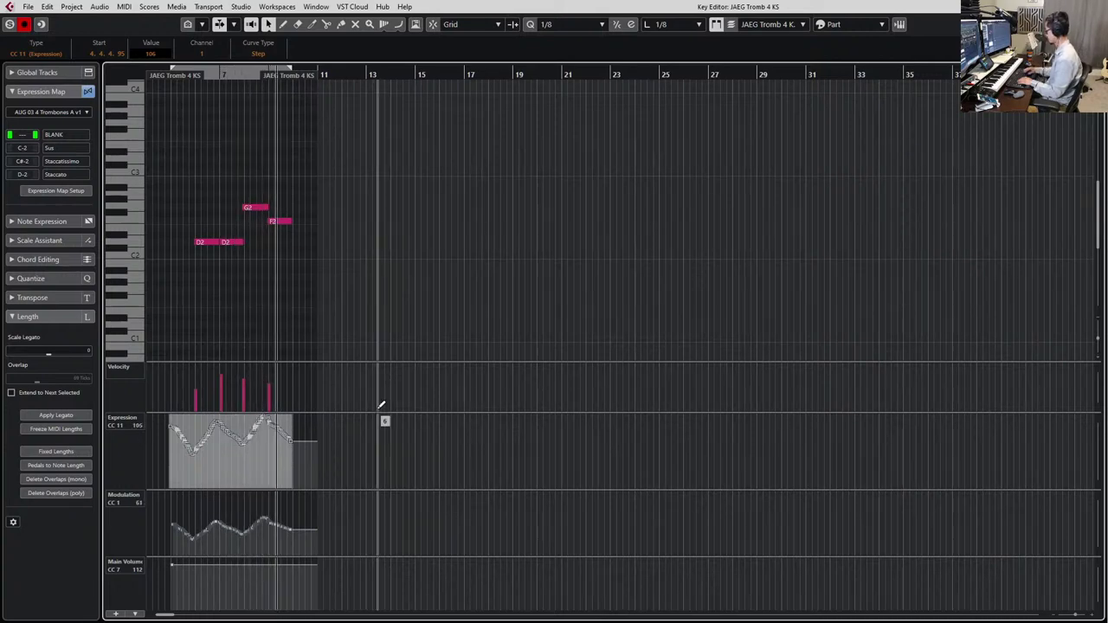
key("Escape")
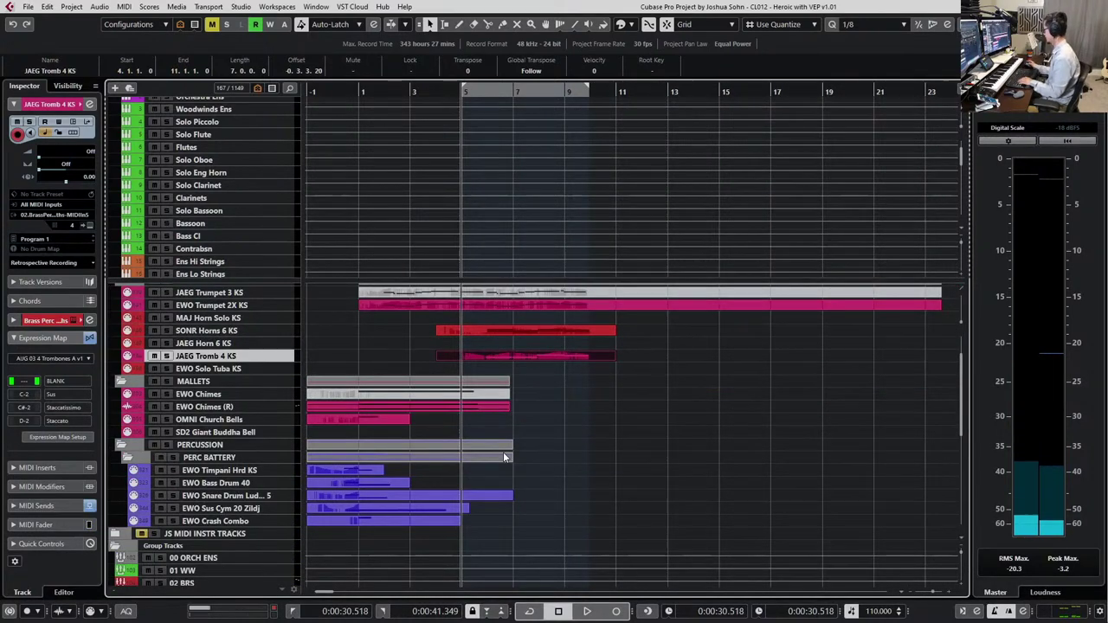
Find the EW Woodwind Ens KS track with a search for "w" and bring it into the visible track list
scroll(503, 452, "up", 2)
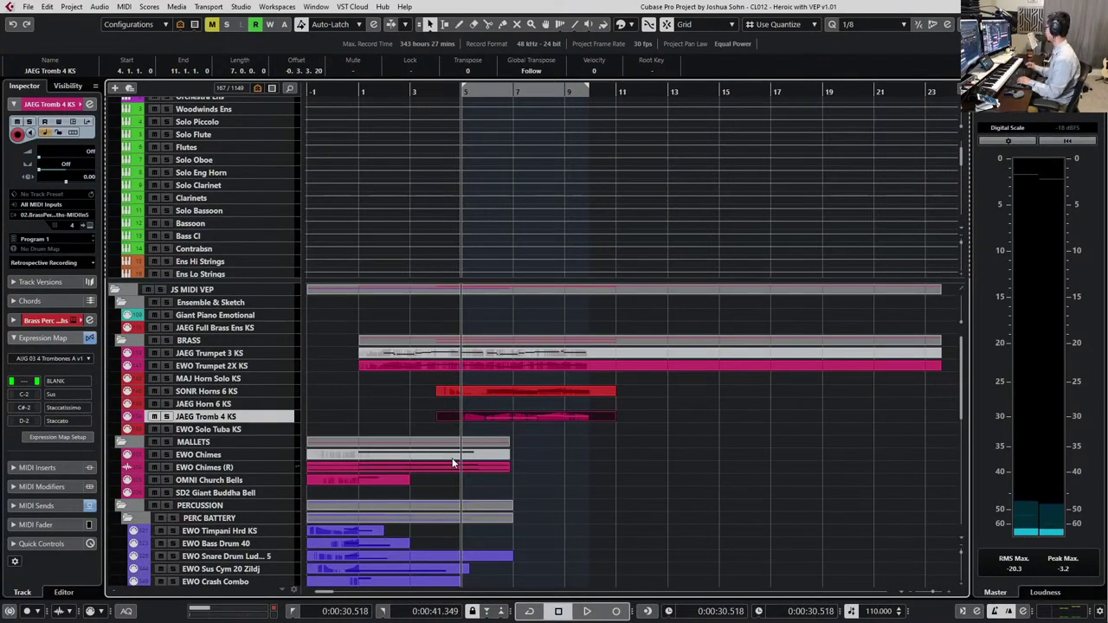
key("ctrl+f")
key("Escape")
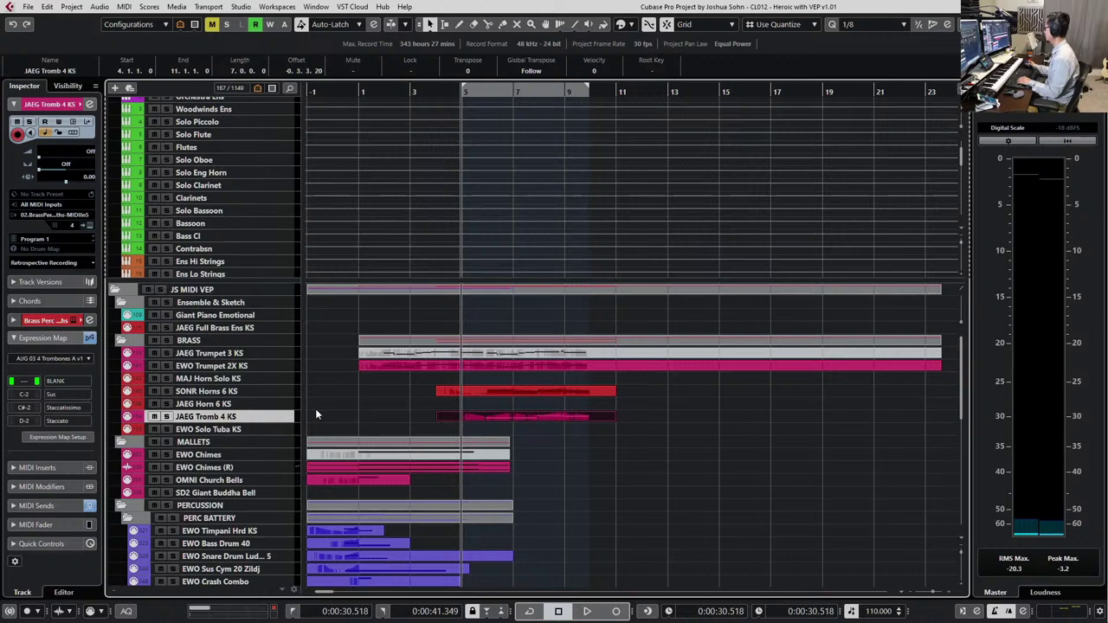
left_click(262, 330)
key("ctrl+f")
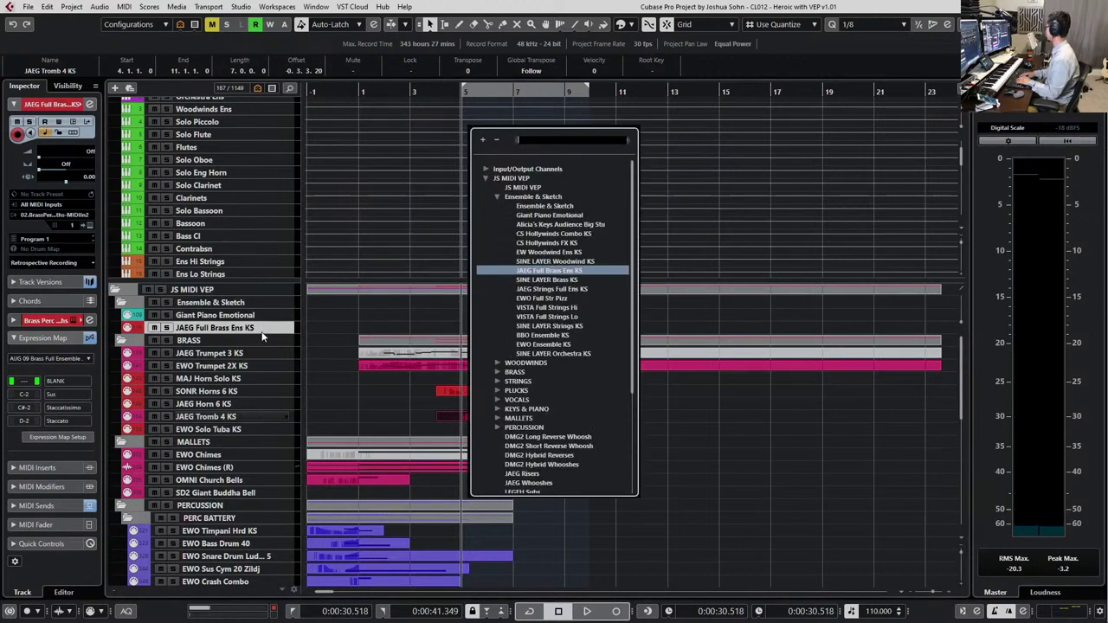
type("w")
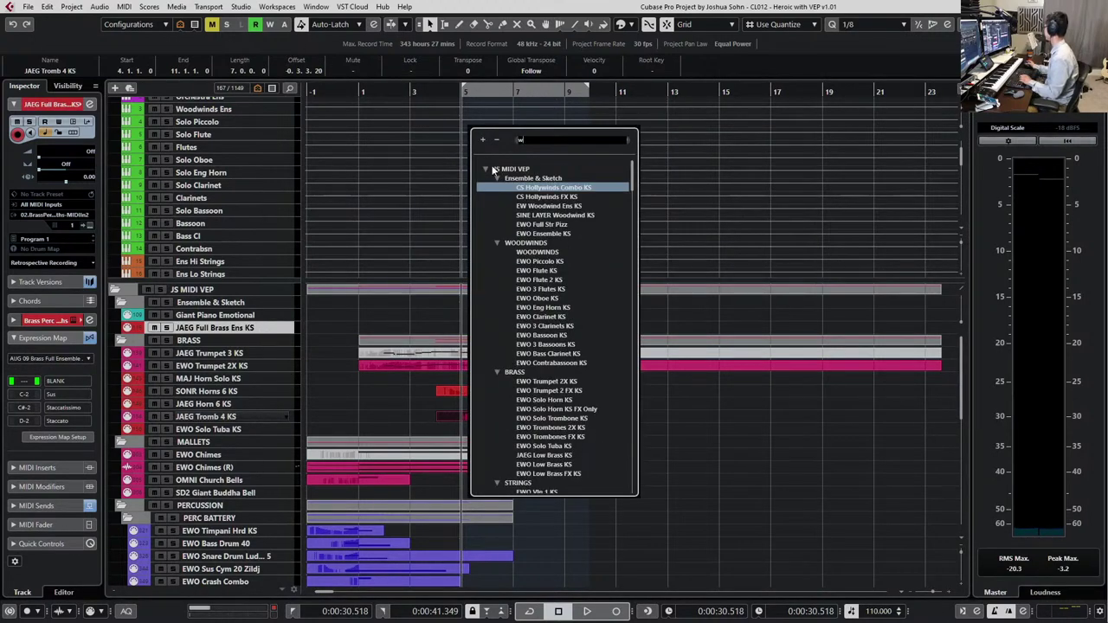
left_click(523, 207)
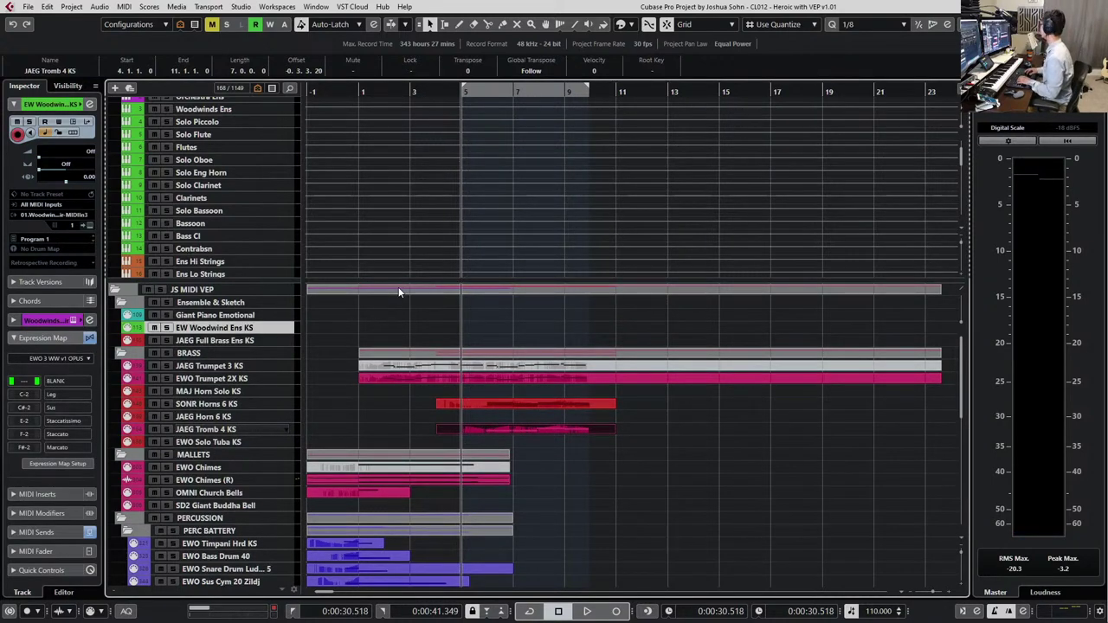
Find the CS Hollywinds Combo KS track, bring it into the visible track list and enable it
key("ctrl+f")
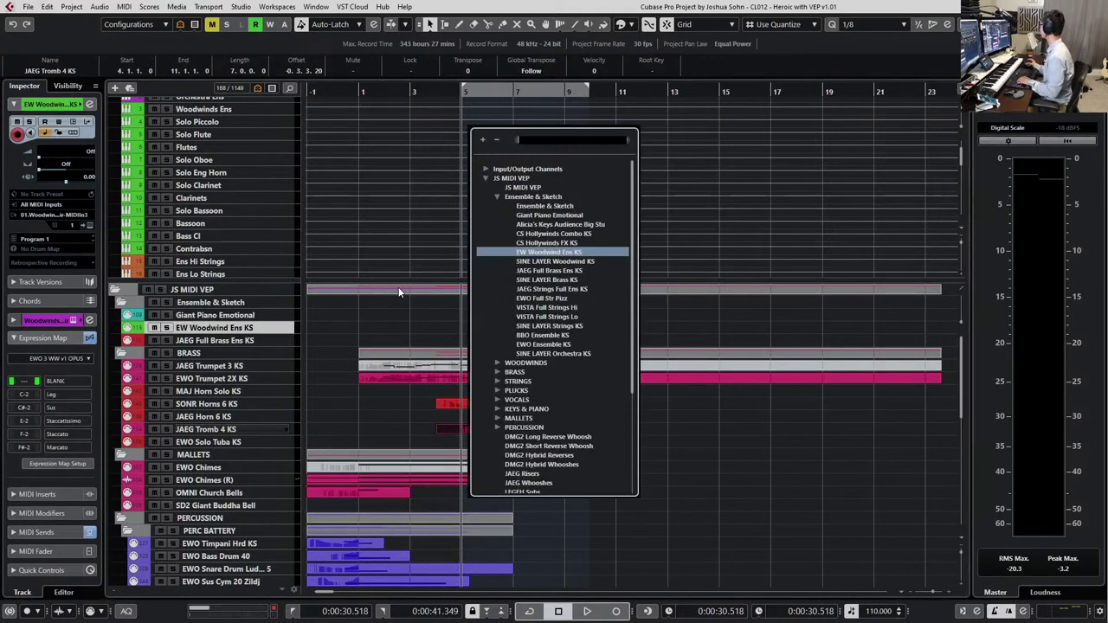
left_click(554, 236)
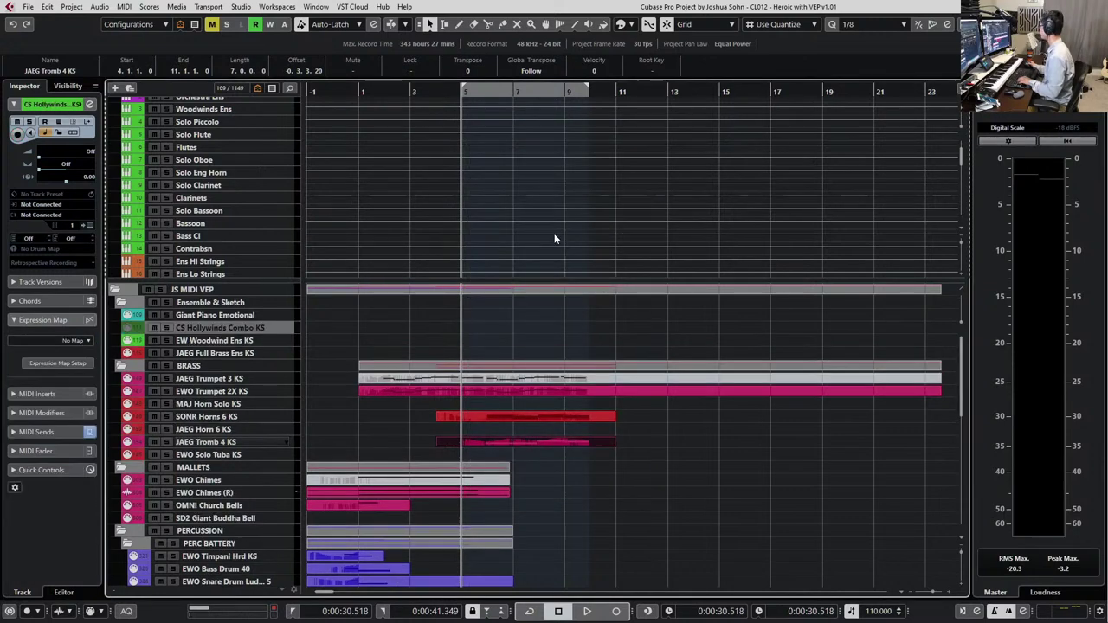
left_click(313, 326)
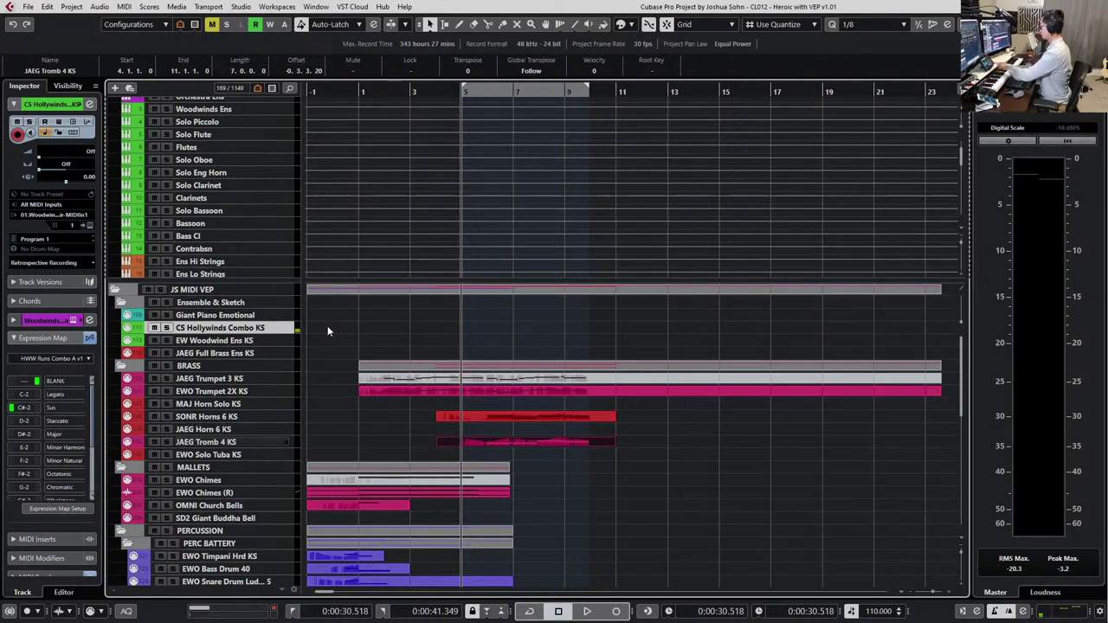
Compare the CS Hollywinds Combo KS and EW Woodwind Ens KS tracks by selecting them in turn, and deselect the trombone part
key("shift+Down")
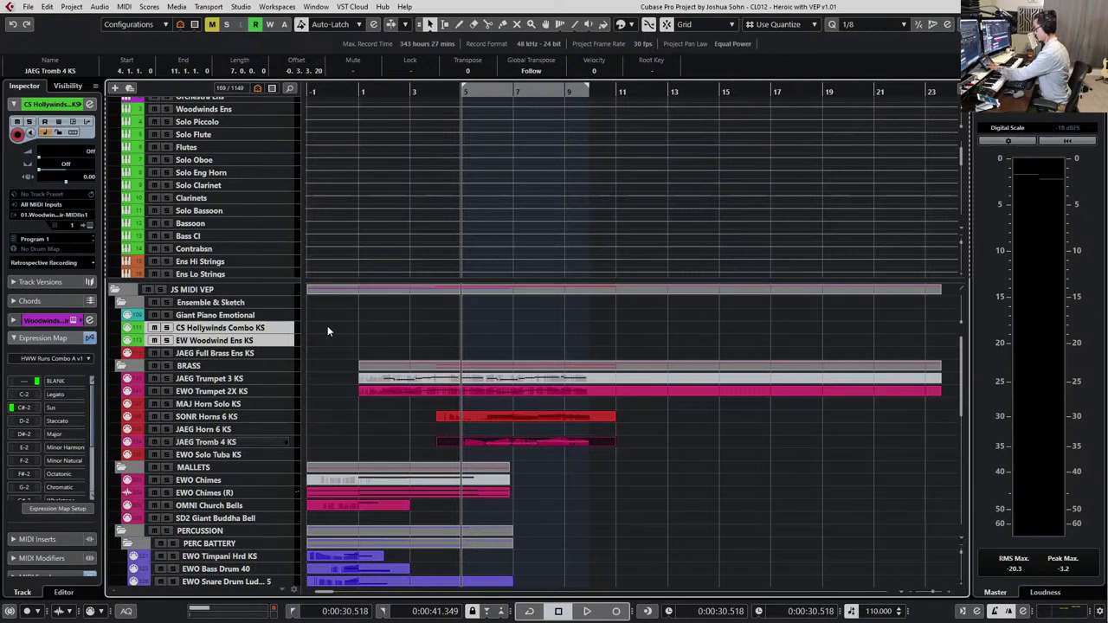
key("Down")
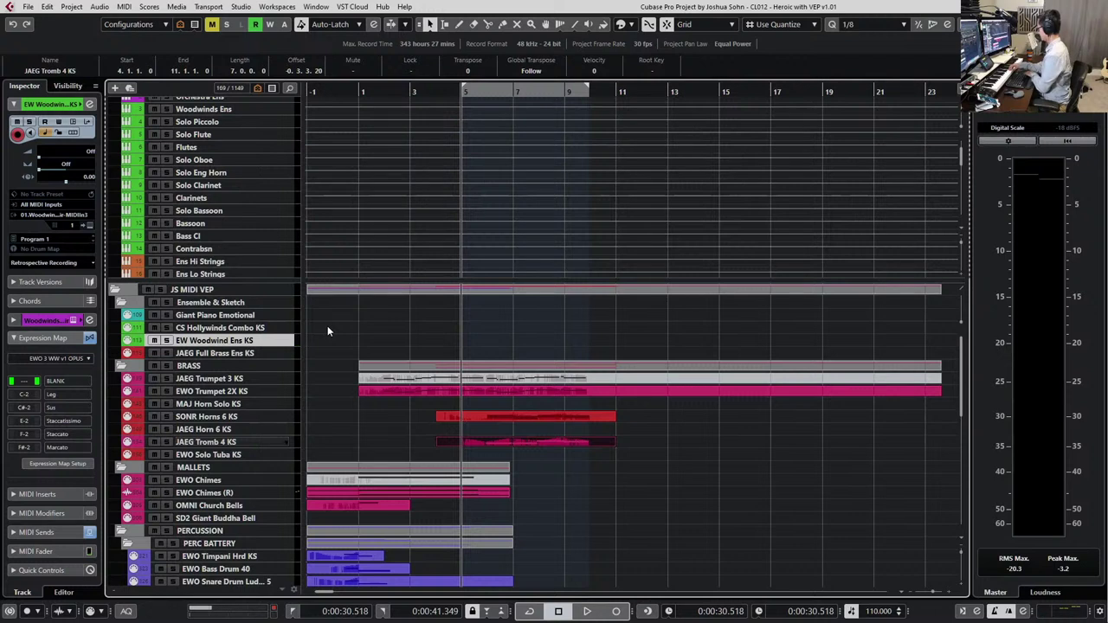
key("Up")
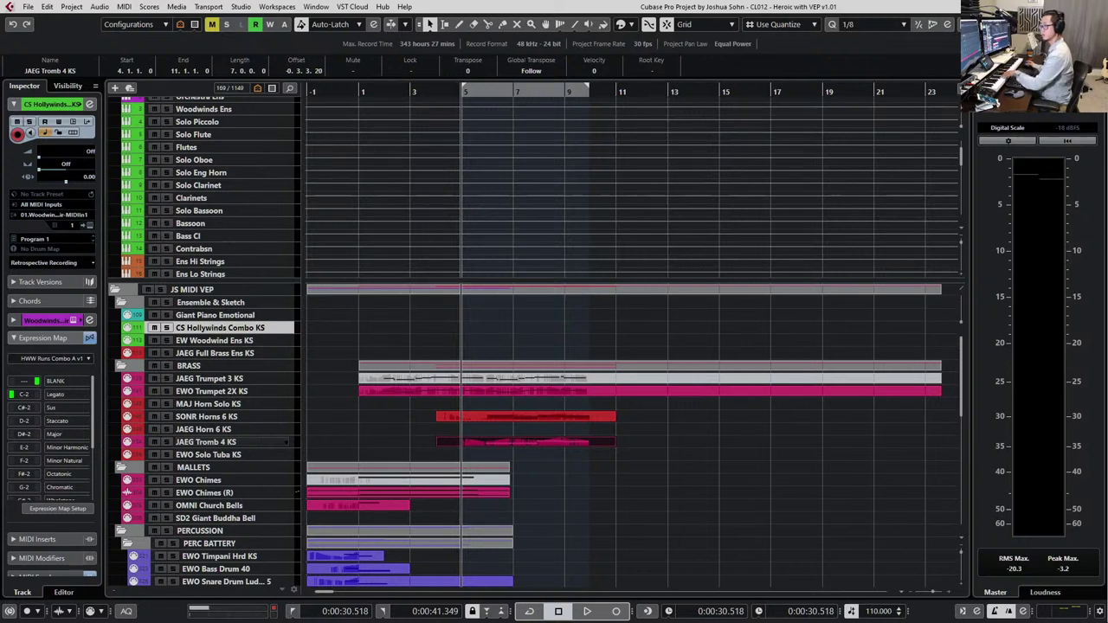
left_click(225, 341)
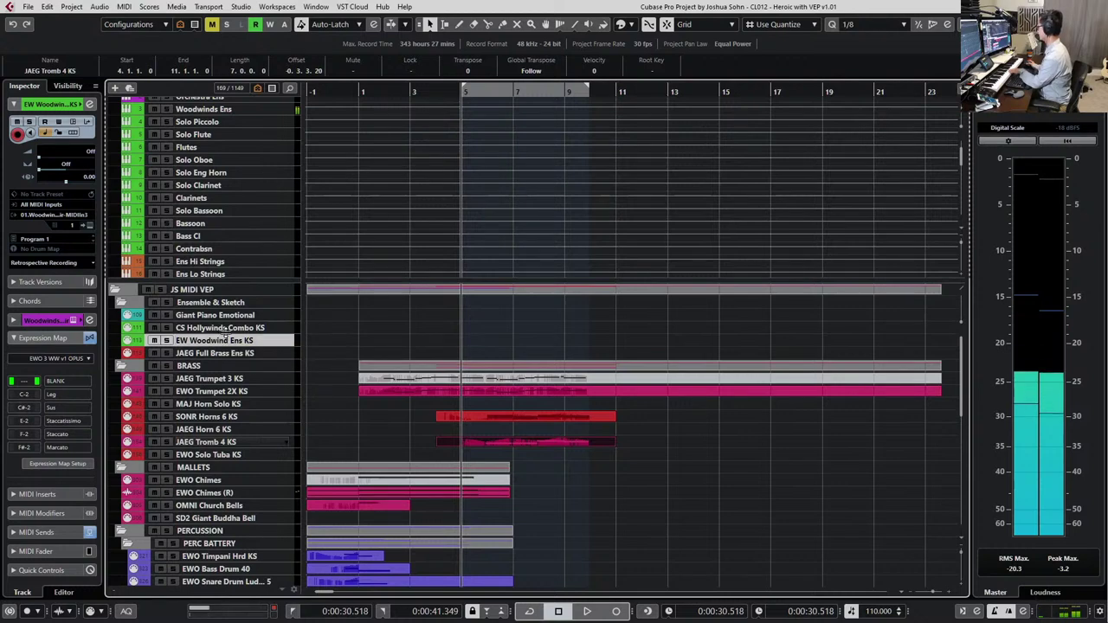
left_click(190, 330)
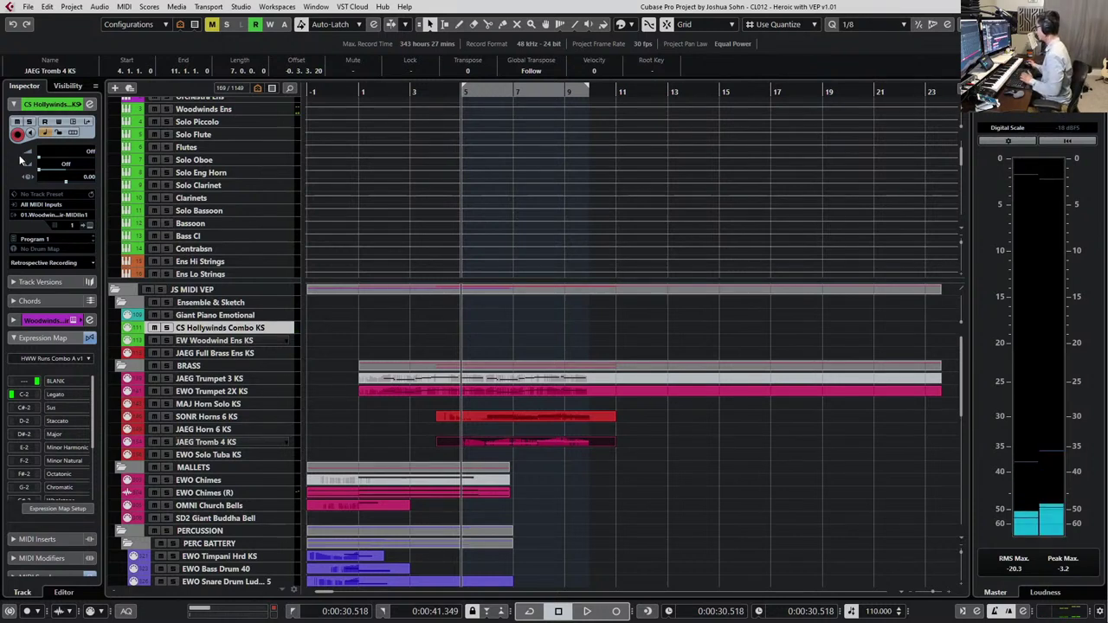
left_click(406, 353)
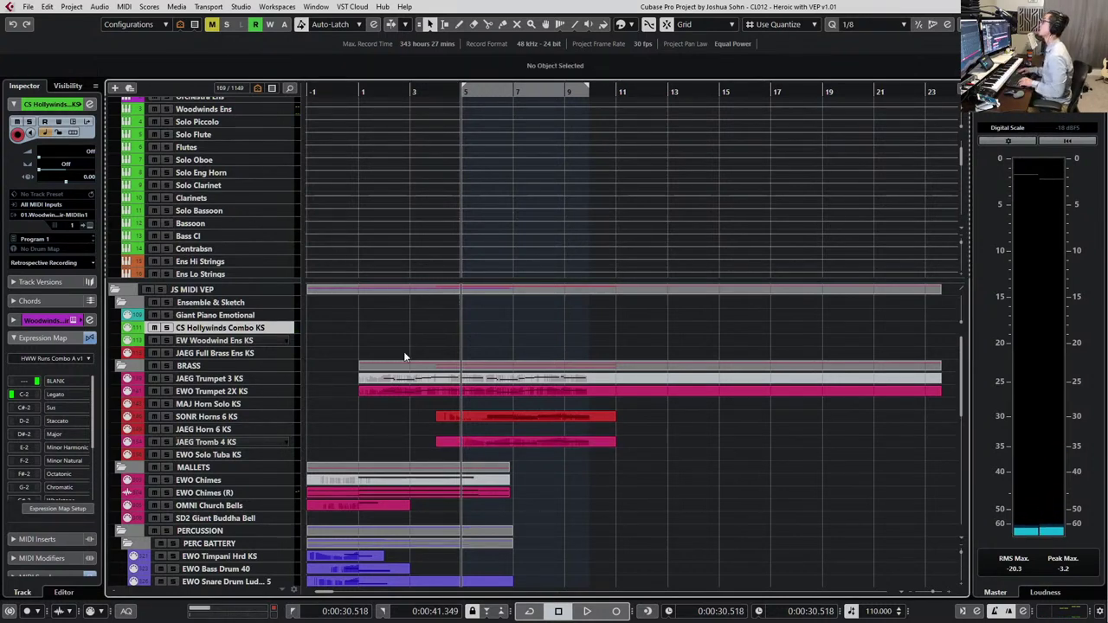
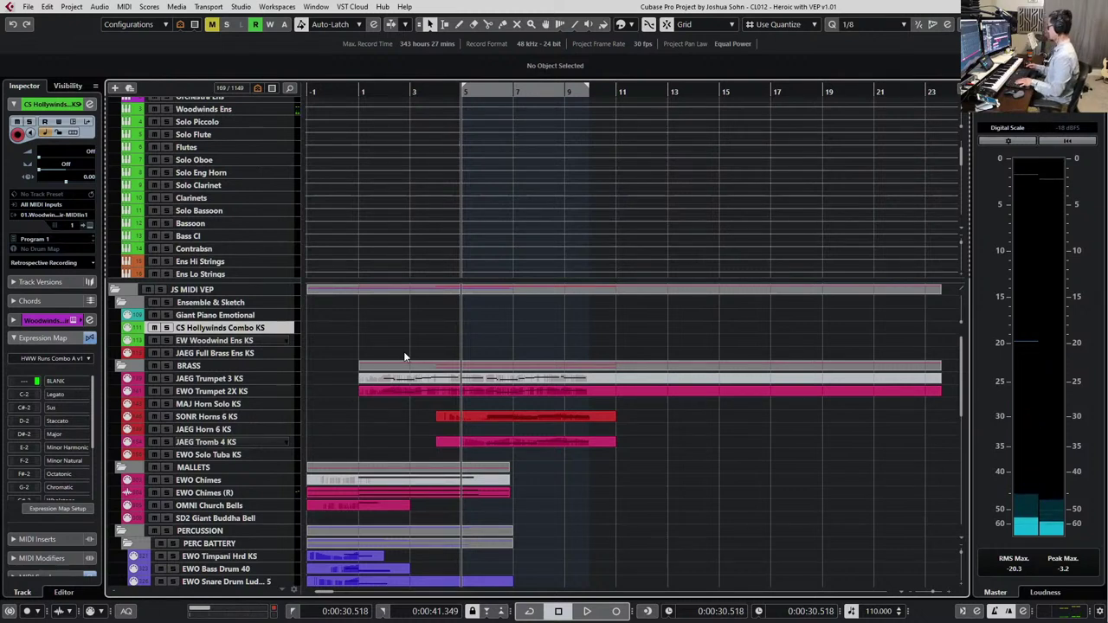
Play back the brass passage from bar 5 with the CS Hollywinds Combo KS track armed to try out woodwind ideas
key("space")
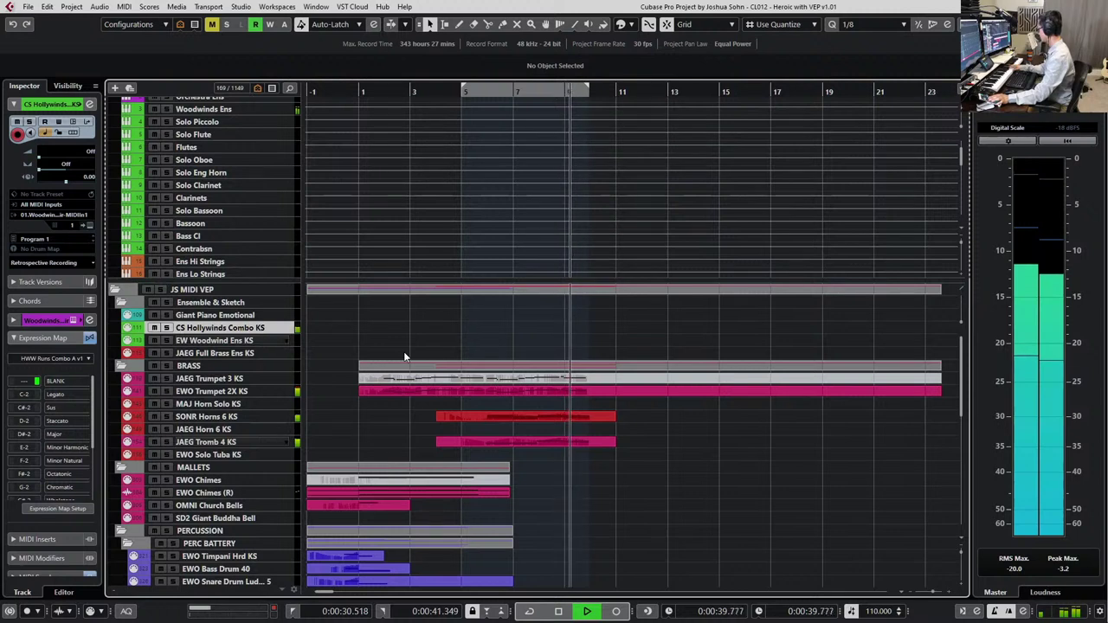
key("space")
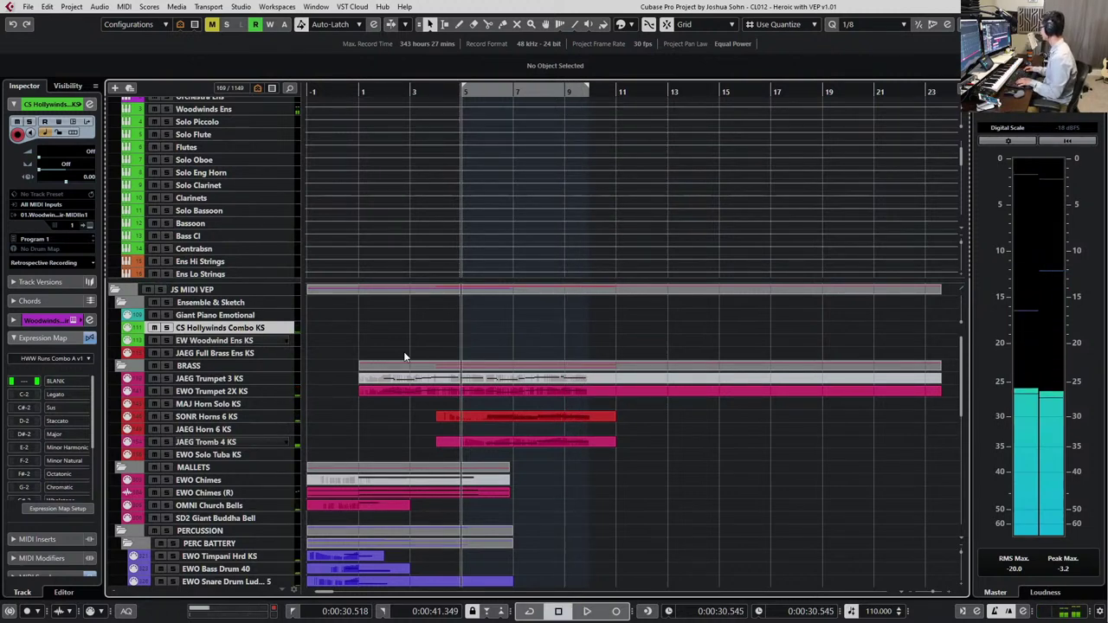
key("space")
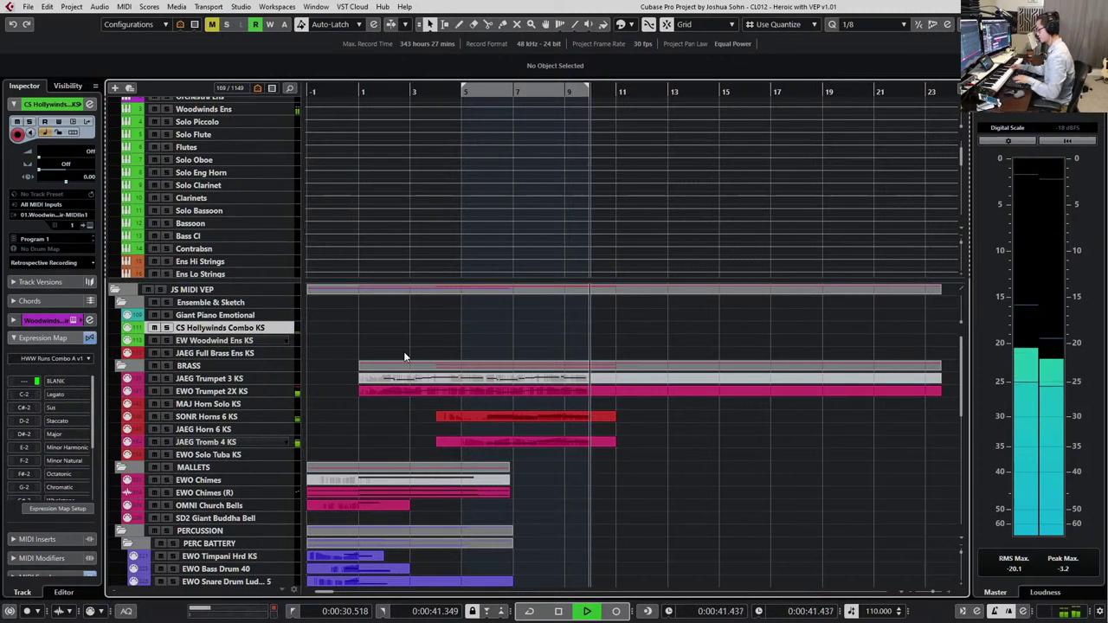
key("space")
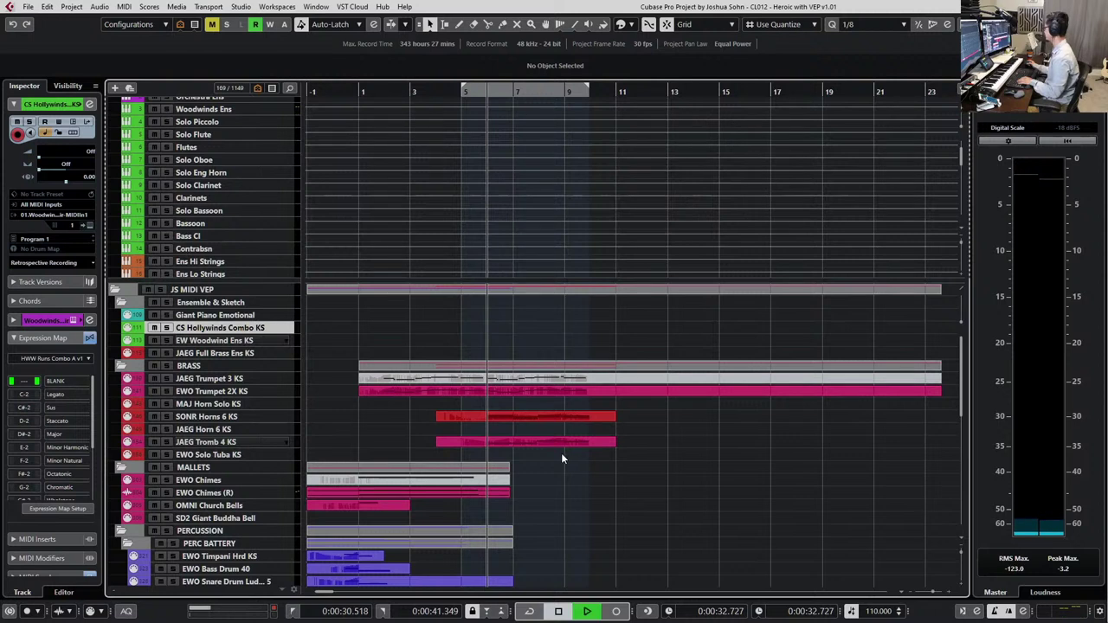
Rehearse and record a tuba line of A#0, G0 and F0 on the EWO Solo Tuba KS track, starting the part at bar 5
left_click(312, 453)
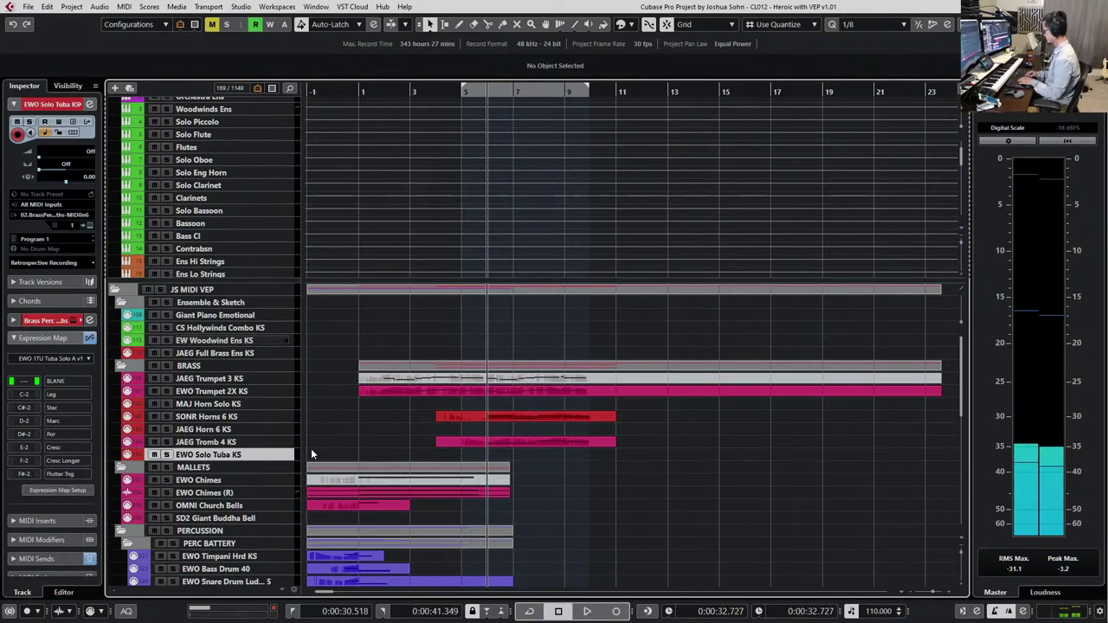
key("space")
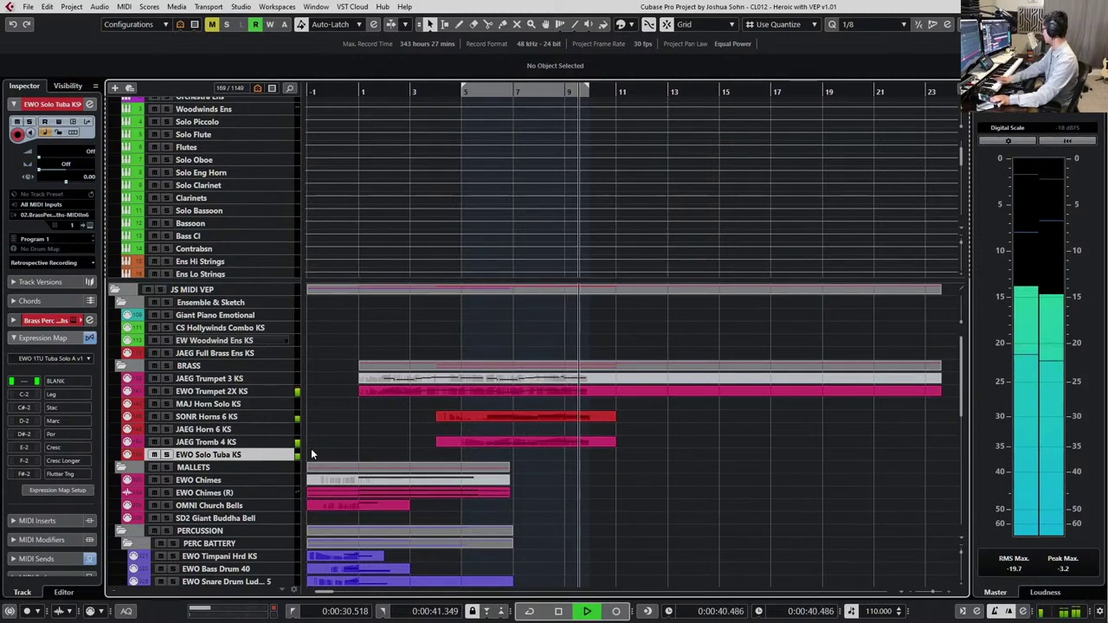
key("space")
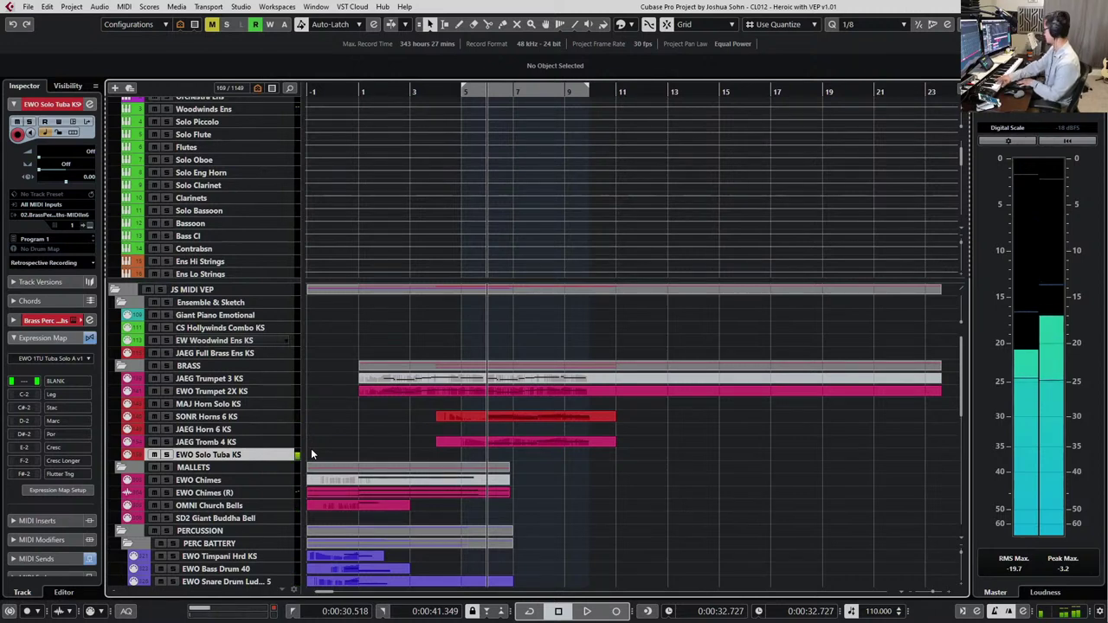
key("space")
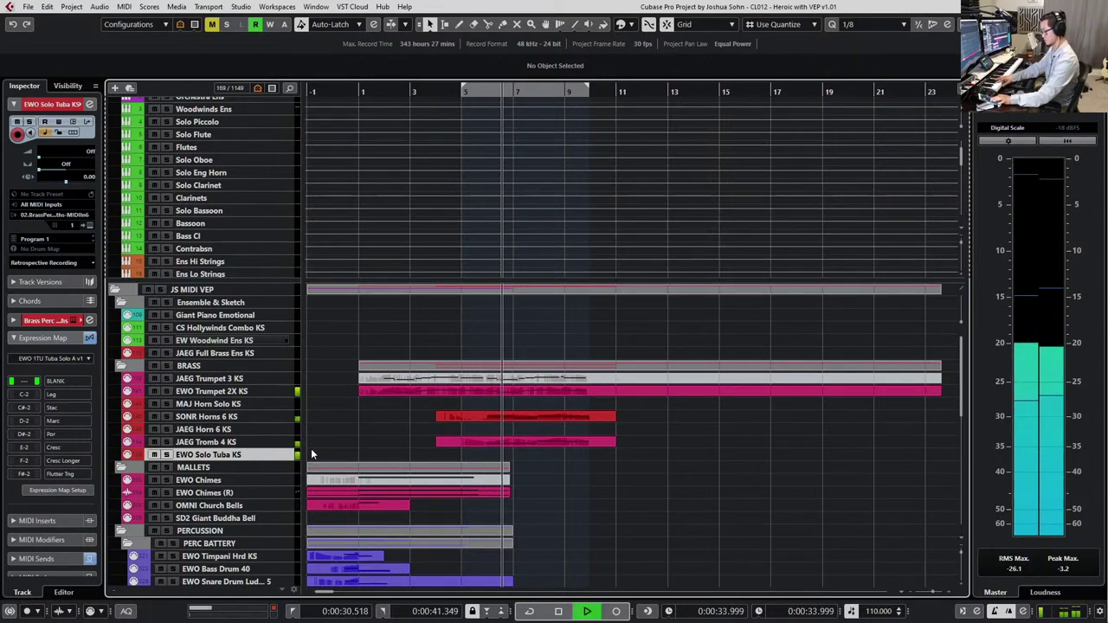
key("space")
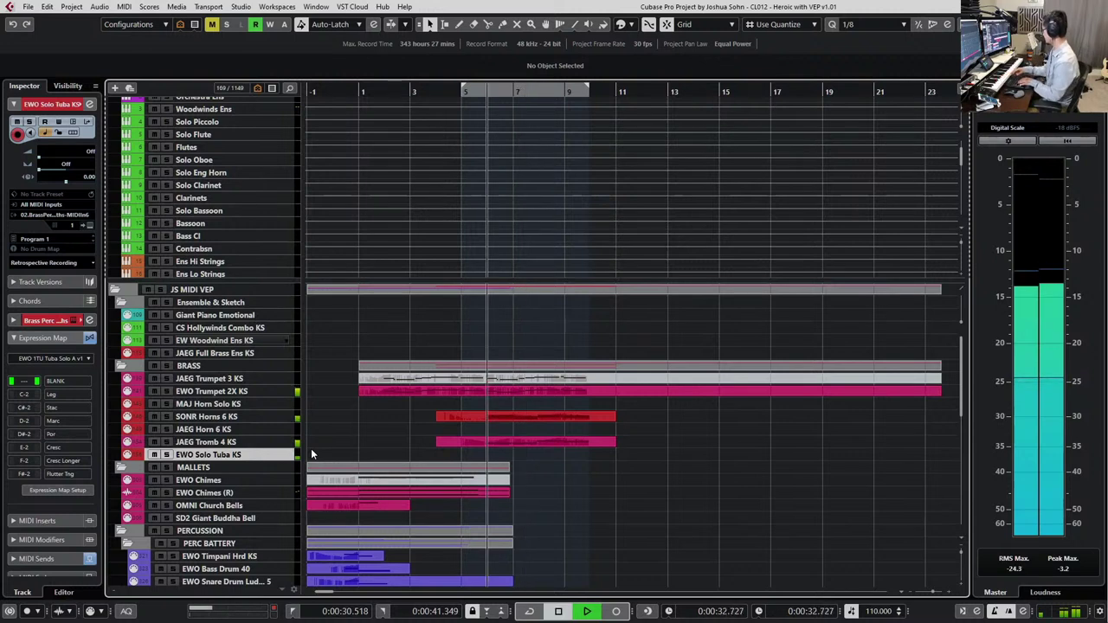
key("KP_Multiply")
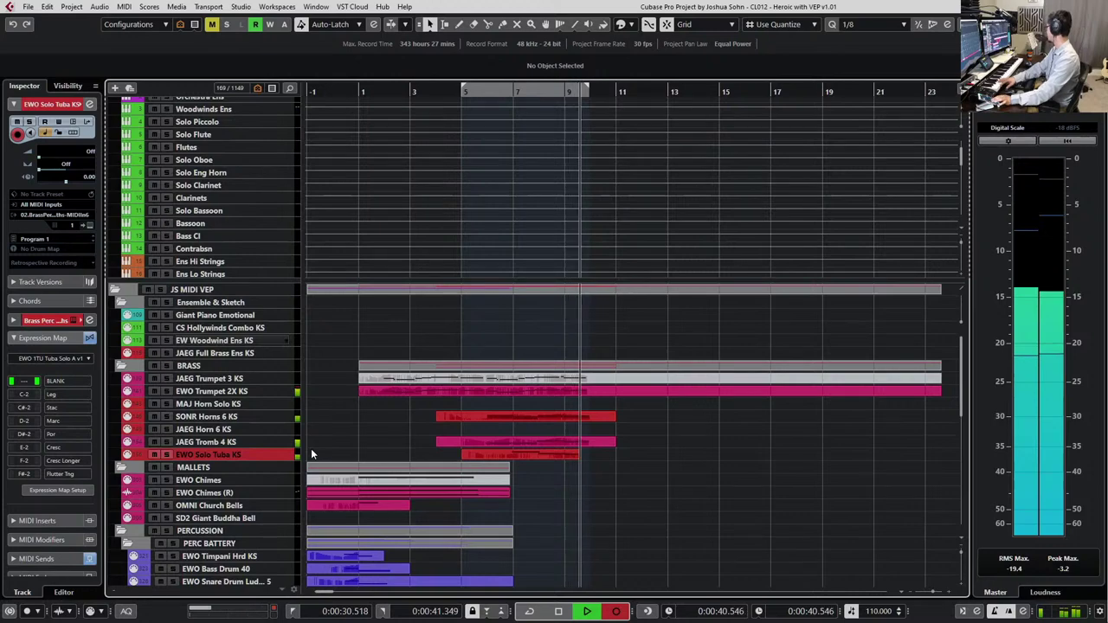
key("space")
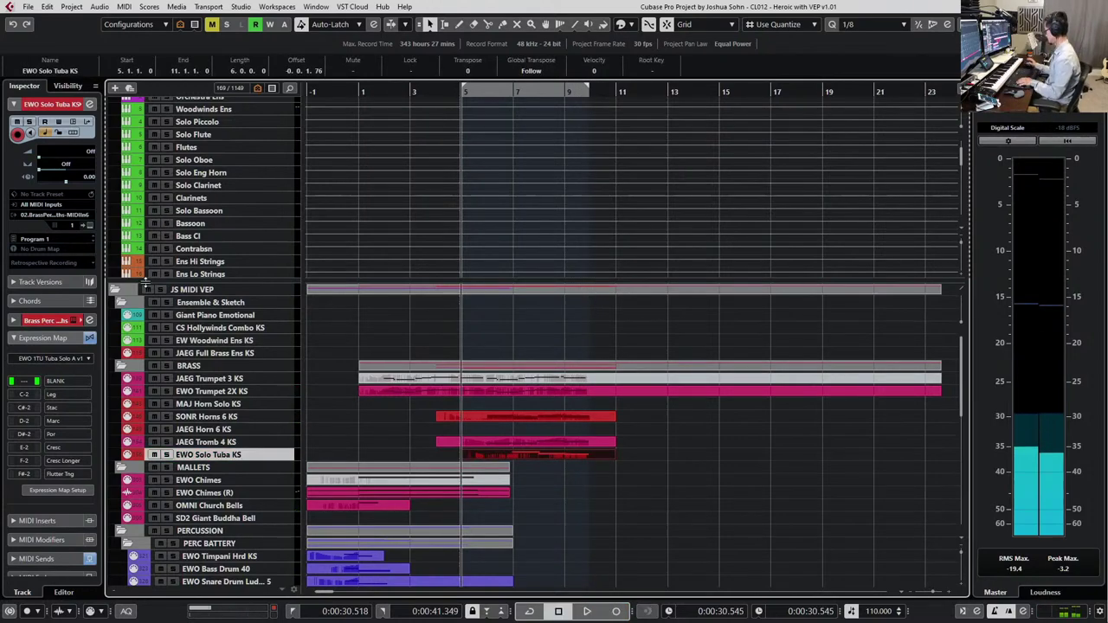
Assign the Leg articulation to all notes of the EWO Solo Tuba KS part in the Key Editor and close it
key("Return")
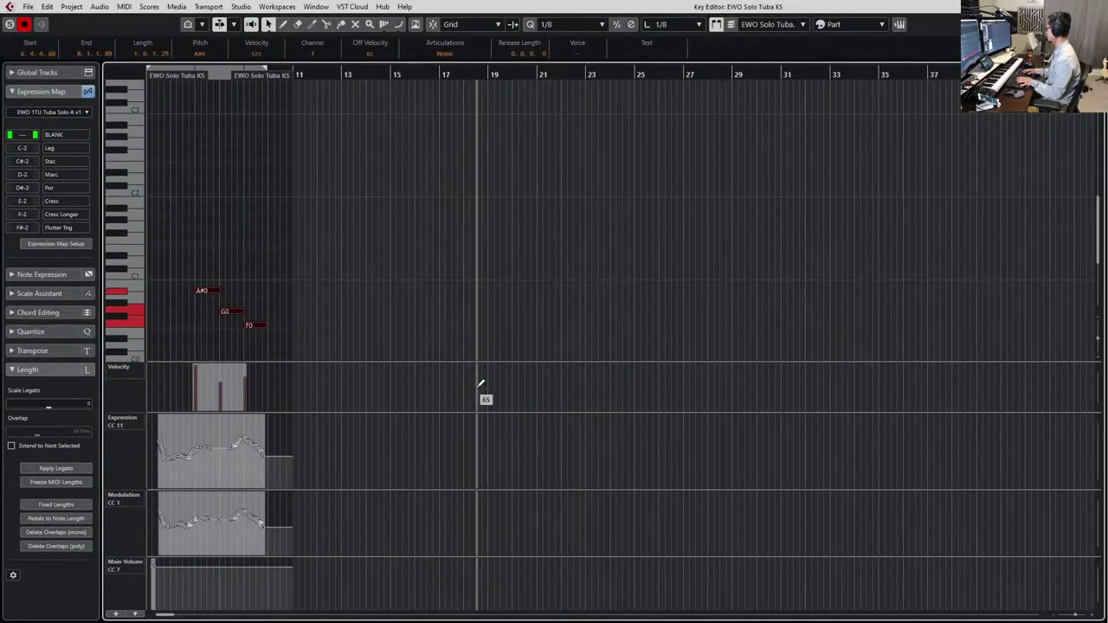
key("space")
key("Return")
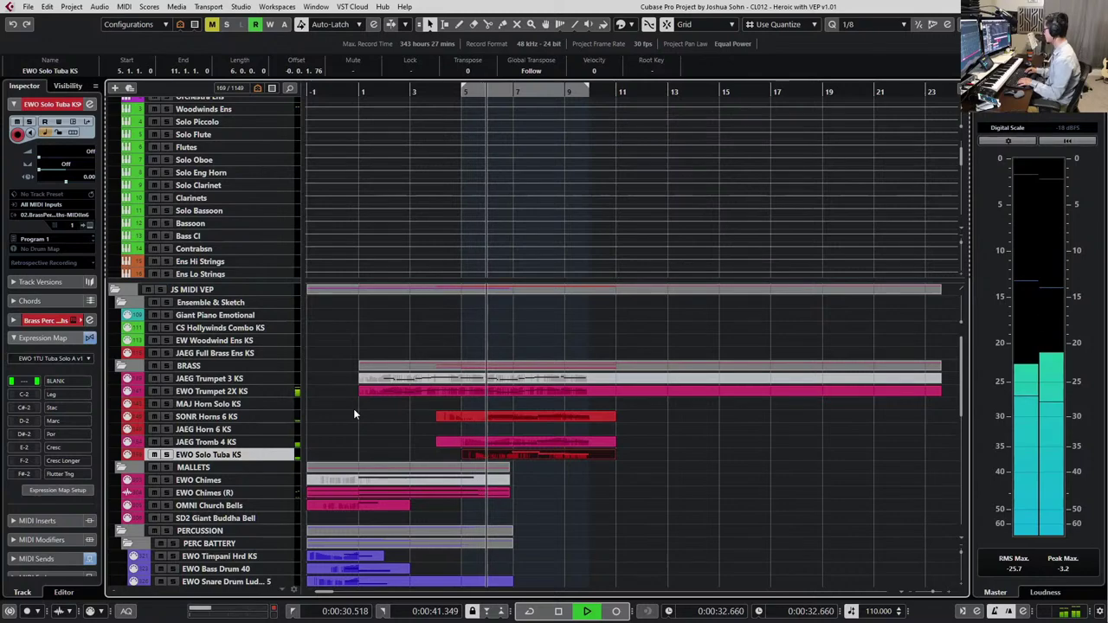
key("Return")
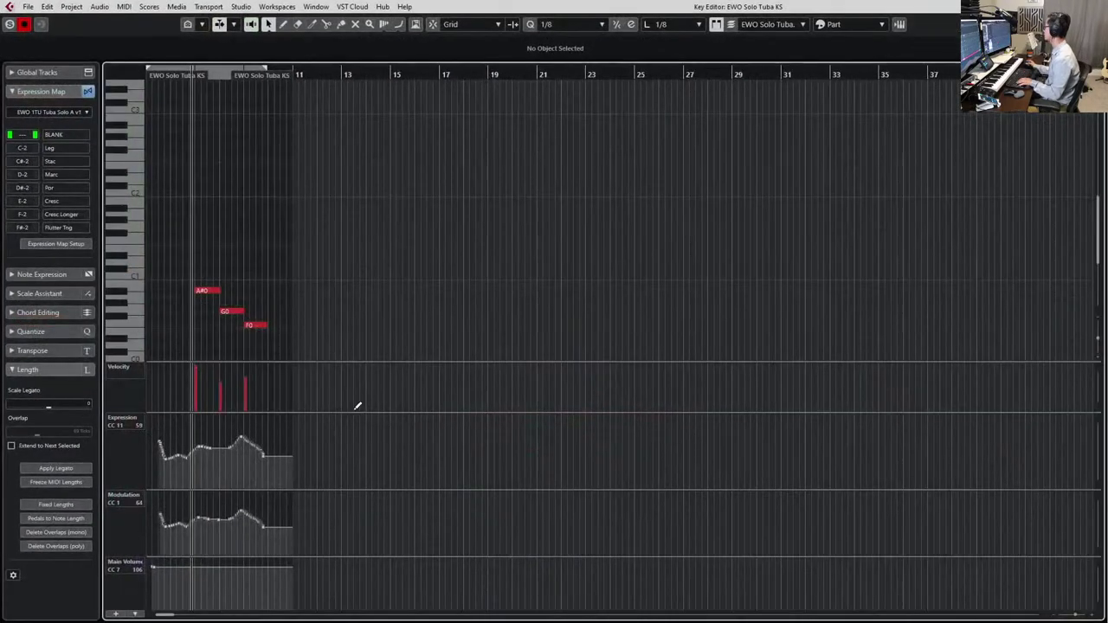
key("ctrl+a")
left_click(443, 54)
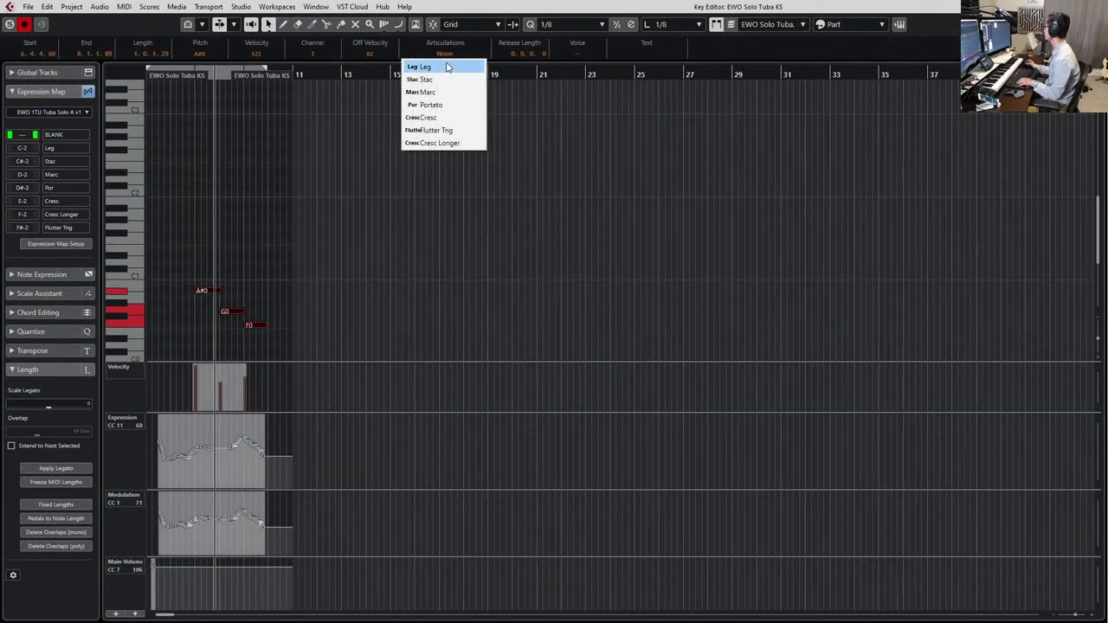
left_click(447, 67)
key("Return")
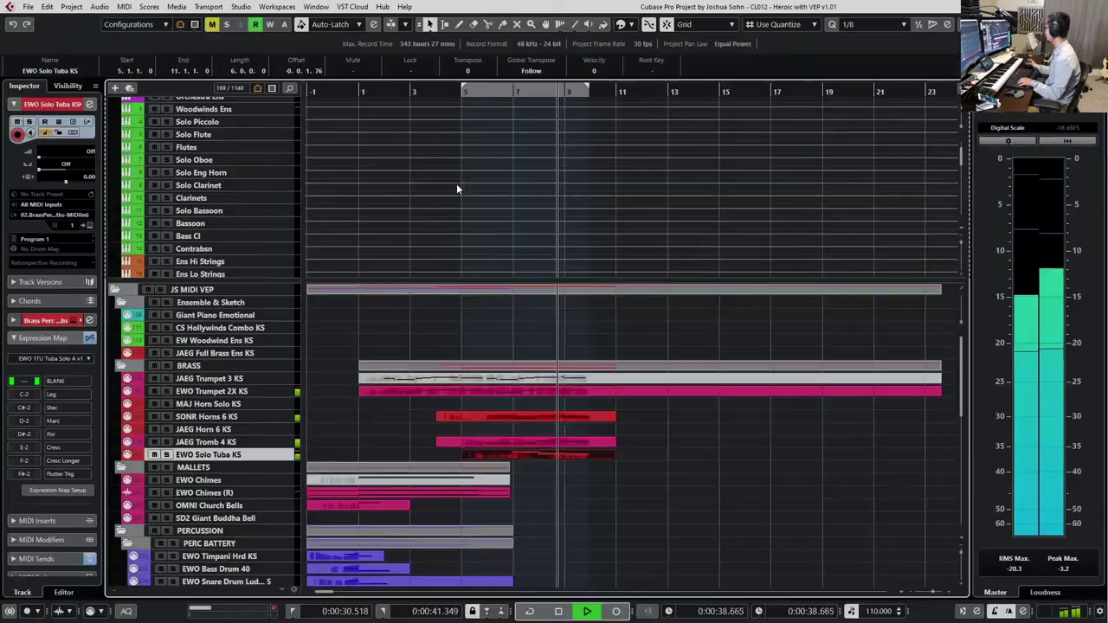
Open the JAEG Tromb 4 KS part in the Key Editor and assign the Sus articulation to all its notes
left_click(508, 445)
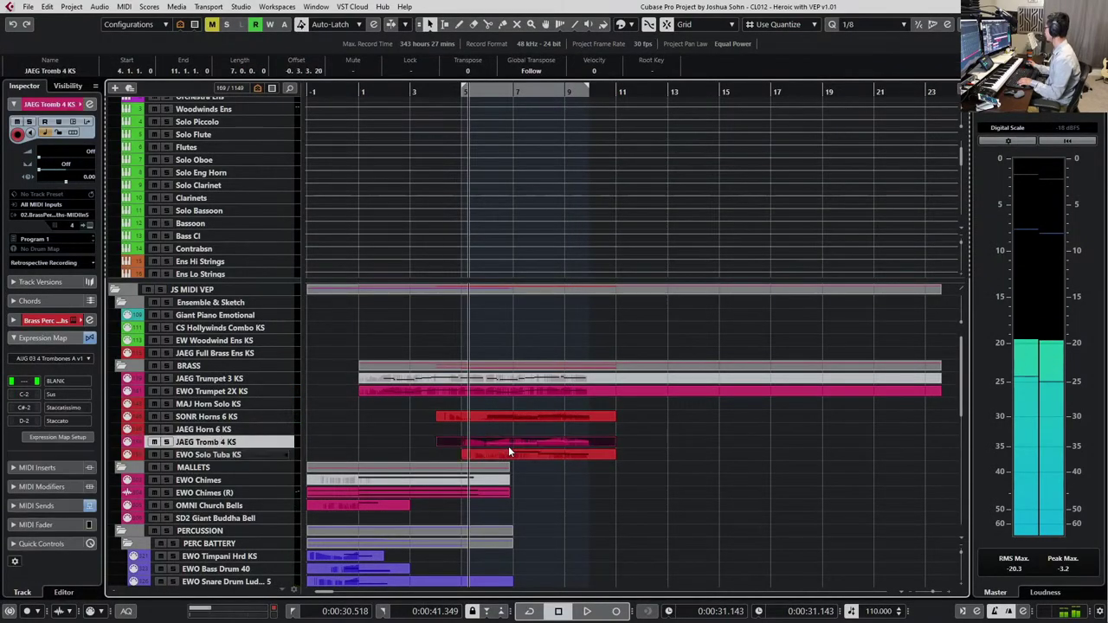
left_click_drag(508, 446, 508, 449)
key("ctrl+z")
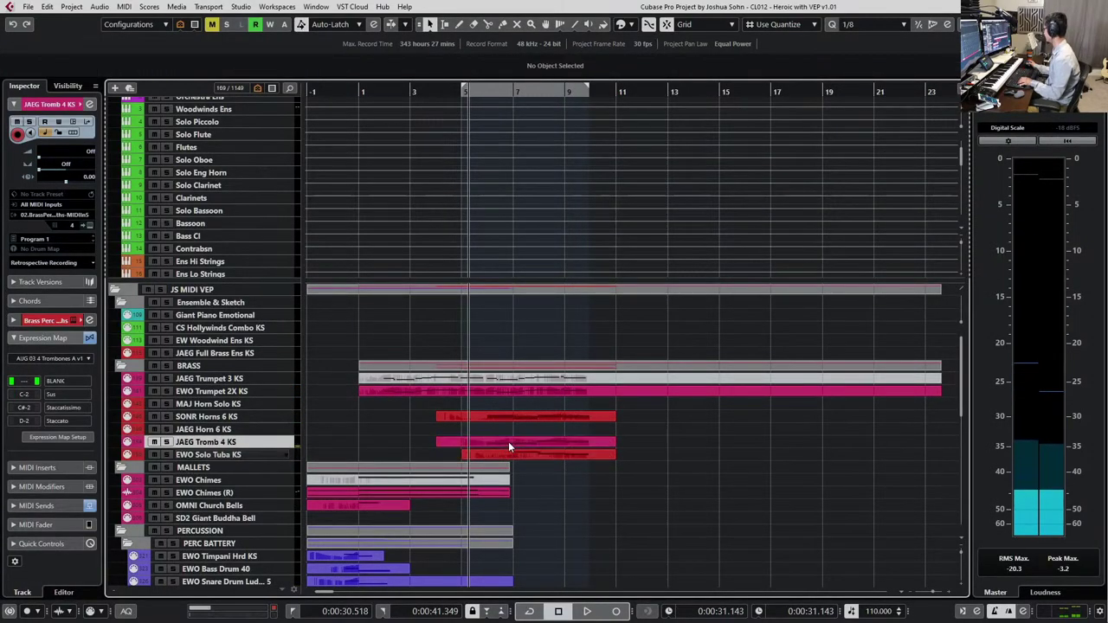
double_click(508, 446)
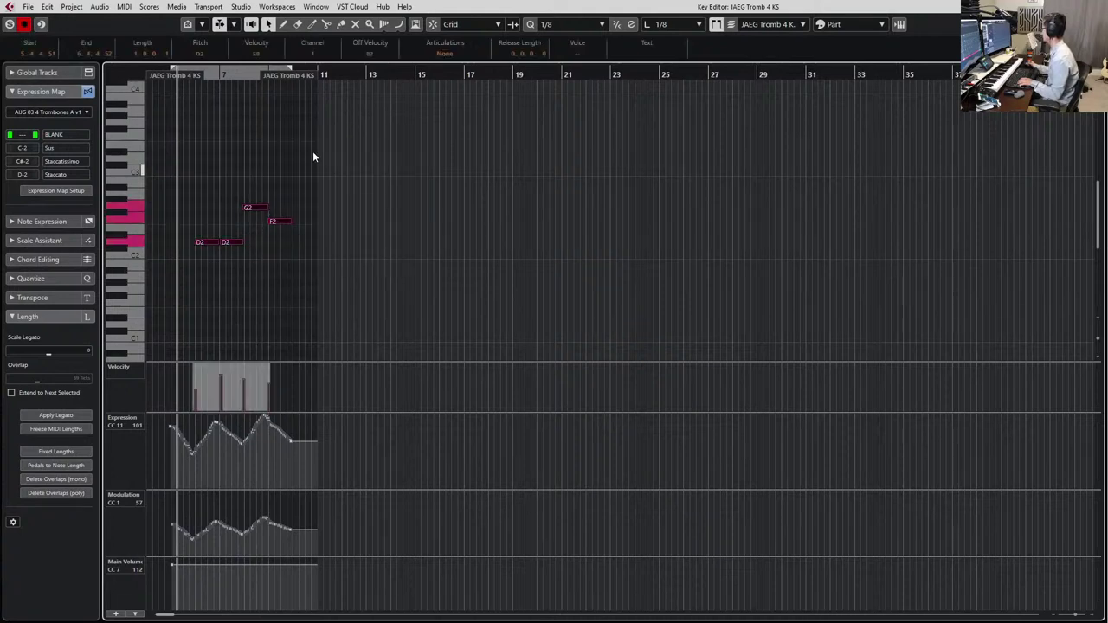
left_click(441, 56)
left_click(442, 67)
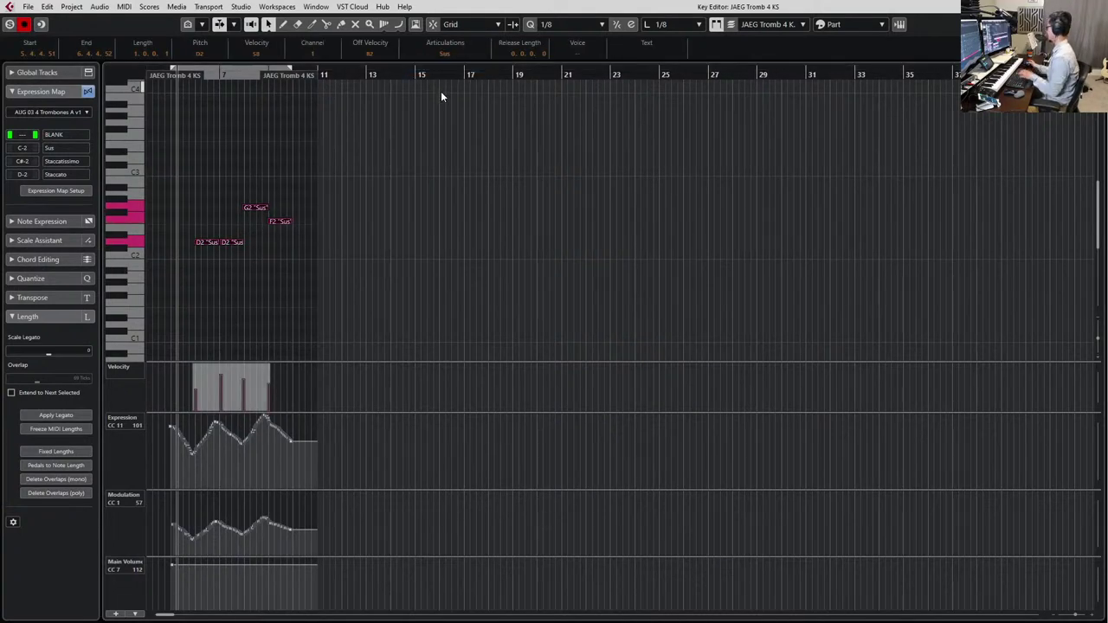
Assign the Sus articulation to all notes of the SONR Horns 6 KS part in the Key Editor and close it
key("Return")
double_click(521, 417)
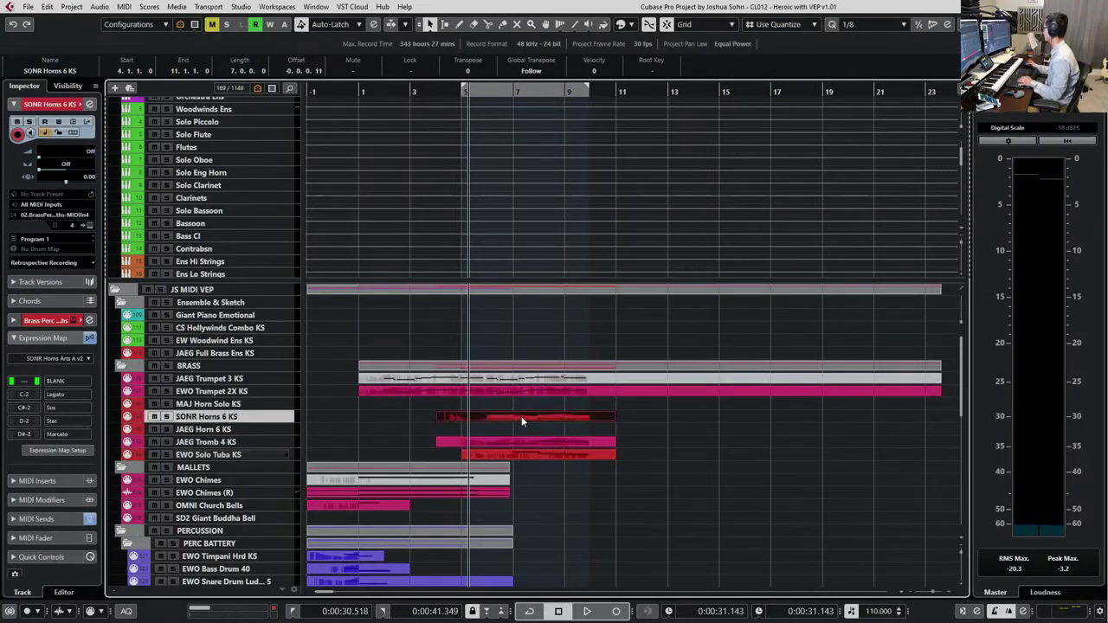
key("ctrl+a")
left_click(444, 53)
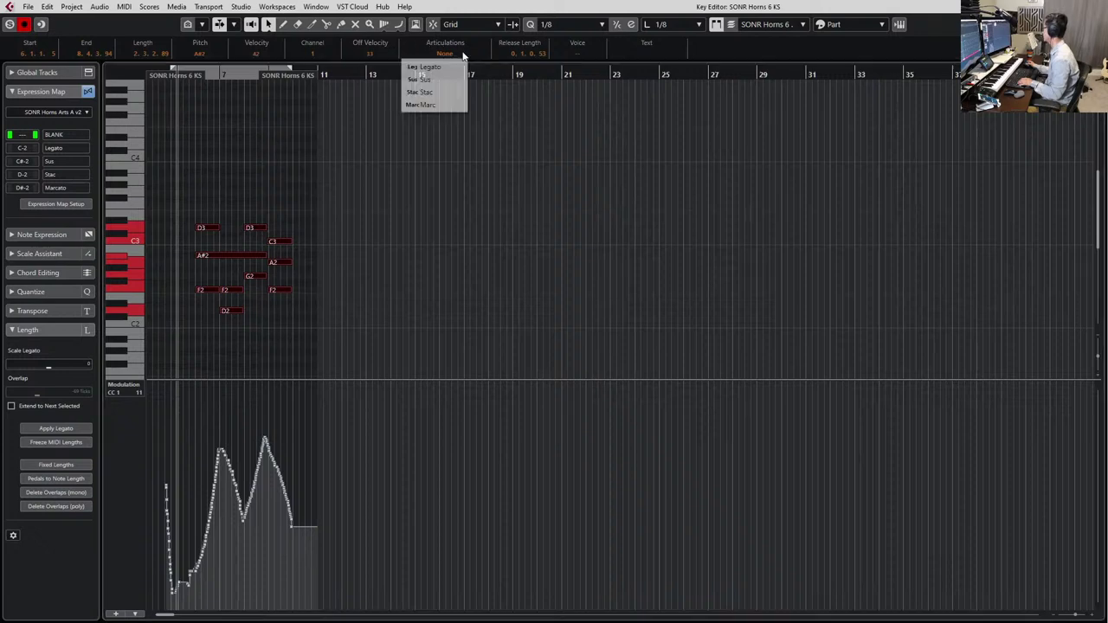
left_click(424, 79)
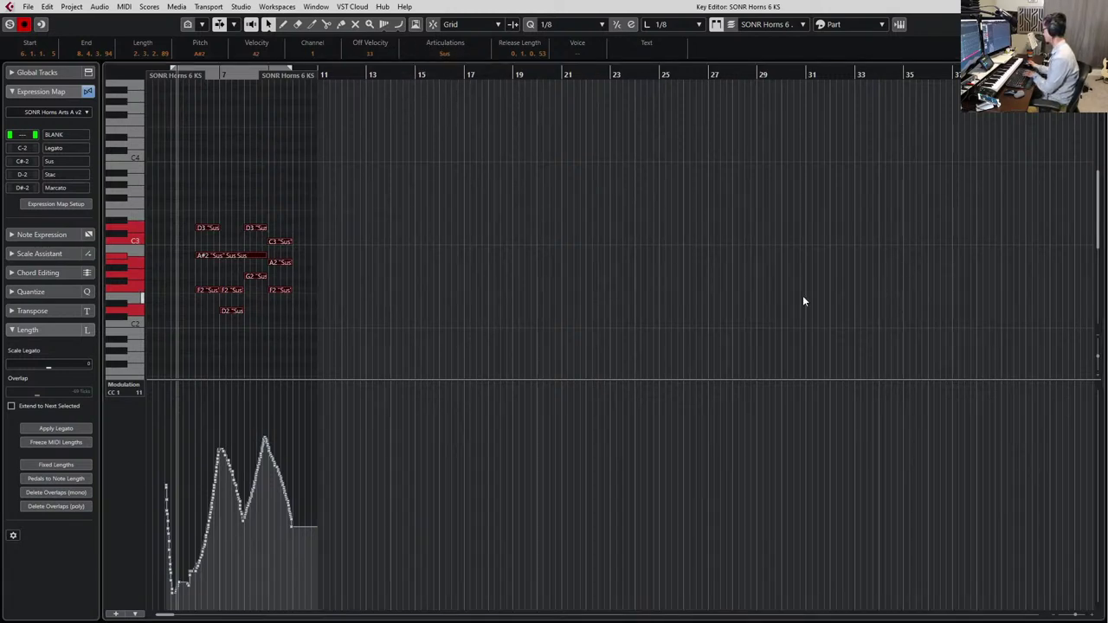
key("Escape")
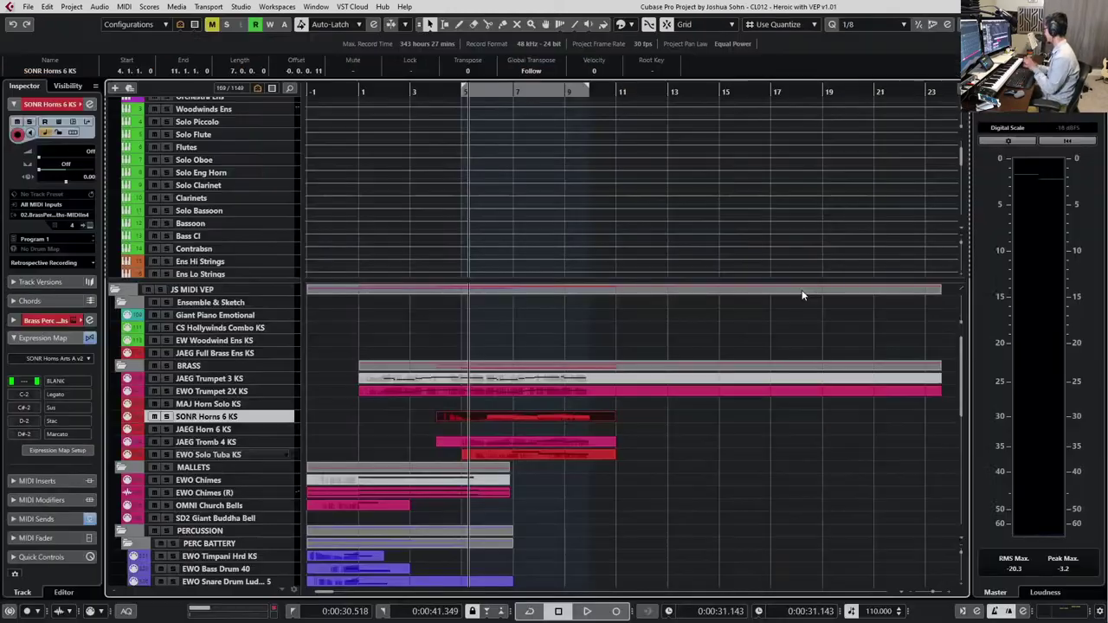
Check the note articulations of the EWO Trumpet 2X KS part in the Key Editor and close it
double_click(519, 393)
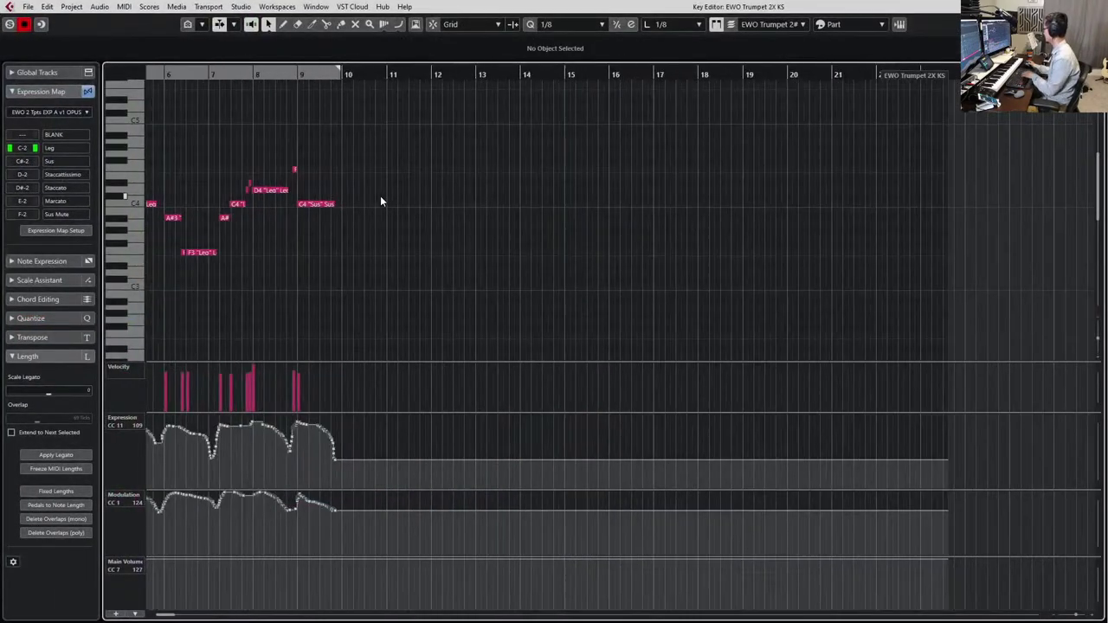
key("Escape")
scroll(416, 320, "down", 3)
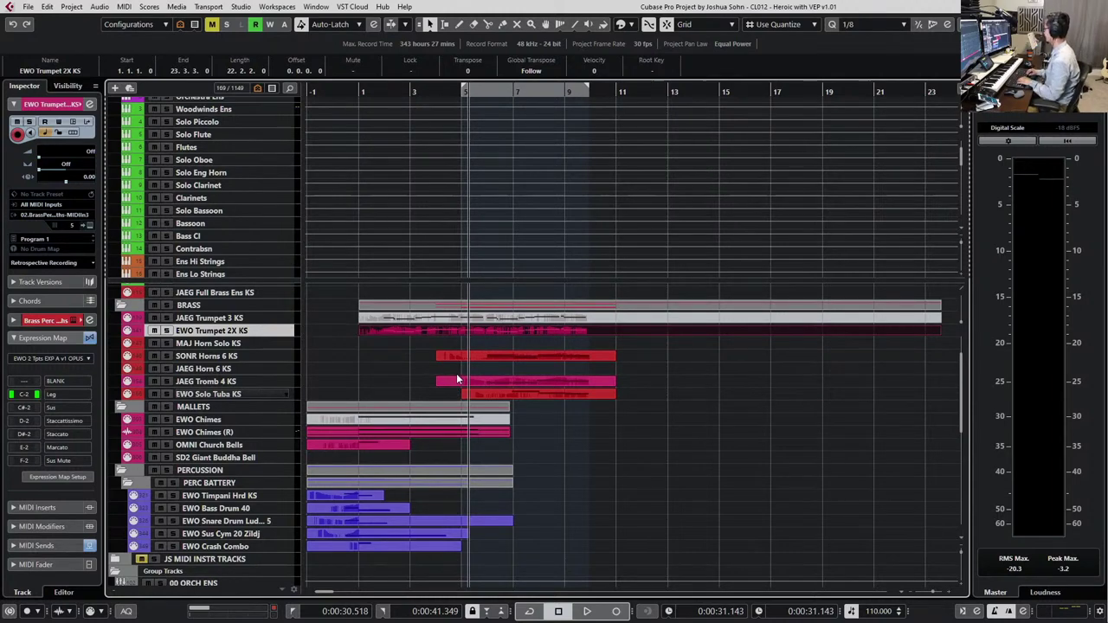
scroll(458, 380, "up", 2)
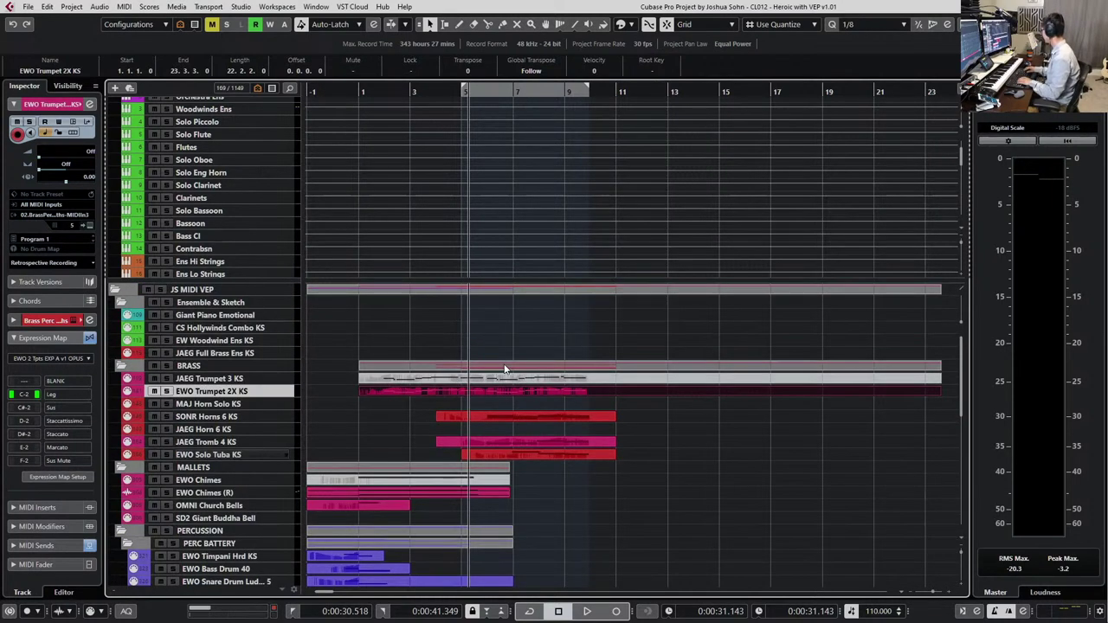
Try out the EW Woodwind Ens KS track, and record a sustained A#3 at bar 7 on the CS Hollywinds Combo KS track
key("KP_Add")
key("h")
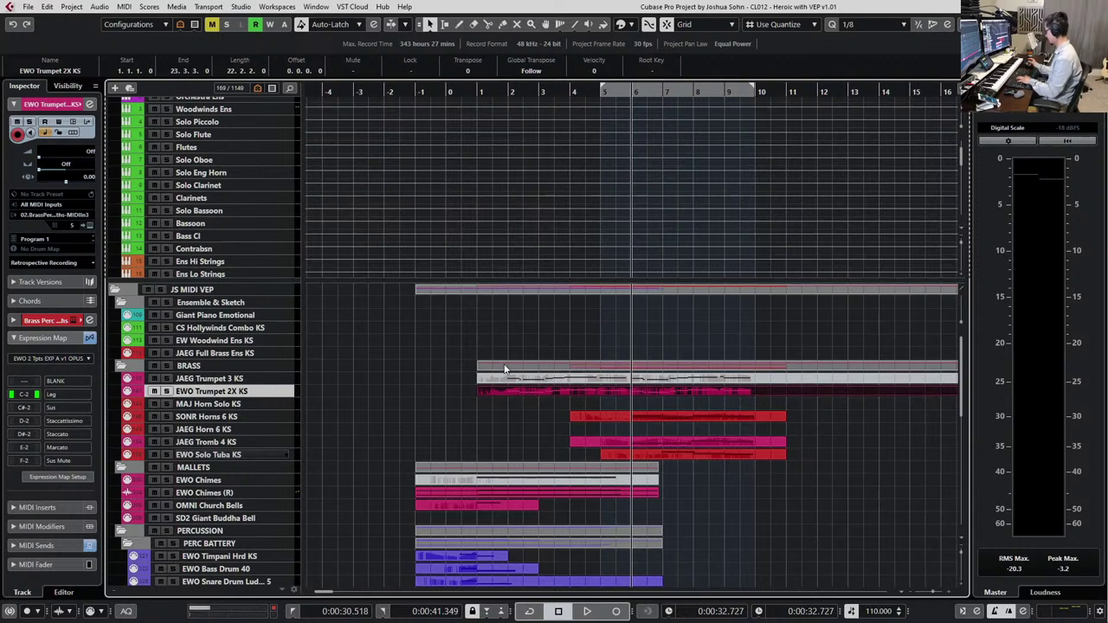
key("h")
key("h")
key("h")
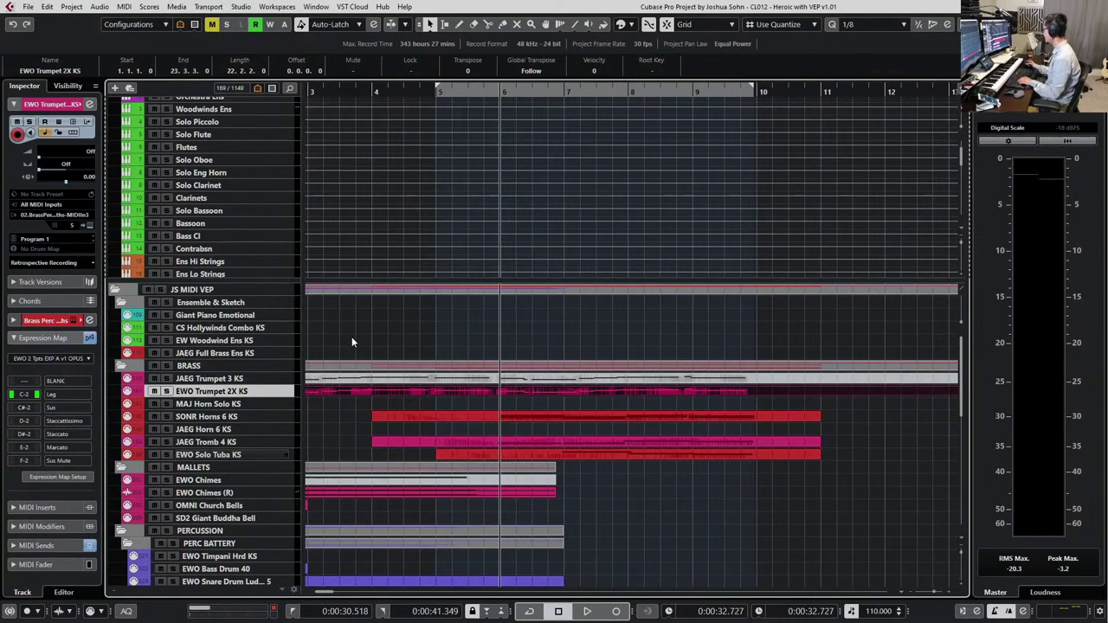
left_click(257, 334)
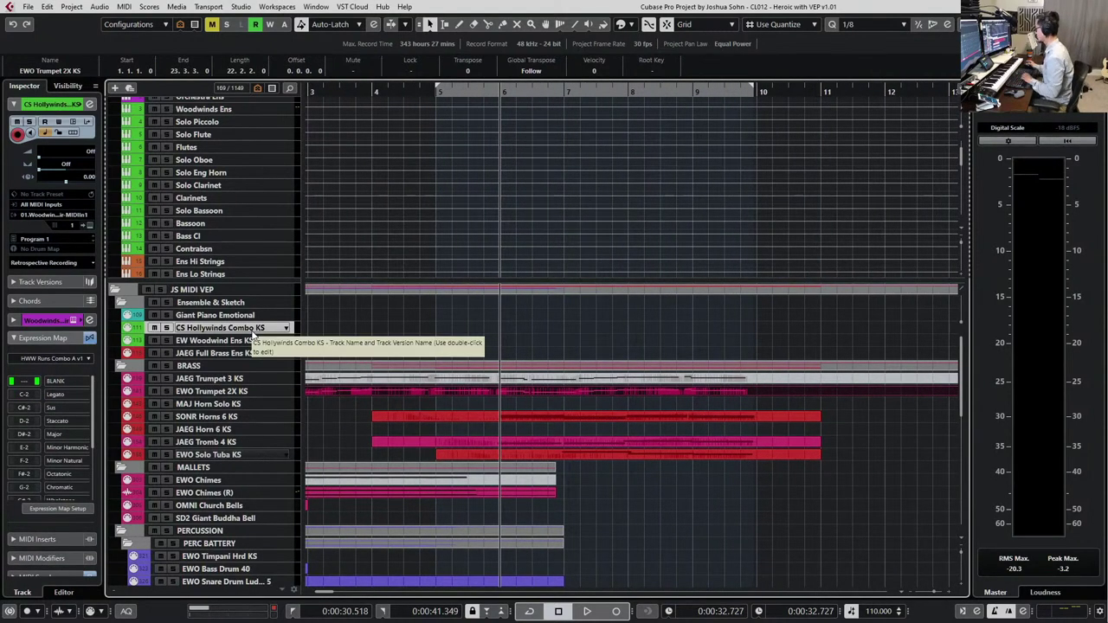
left_click(215, 342)
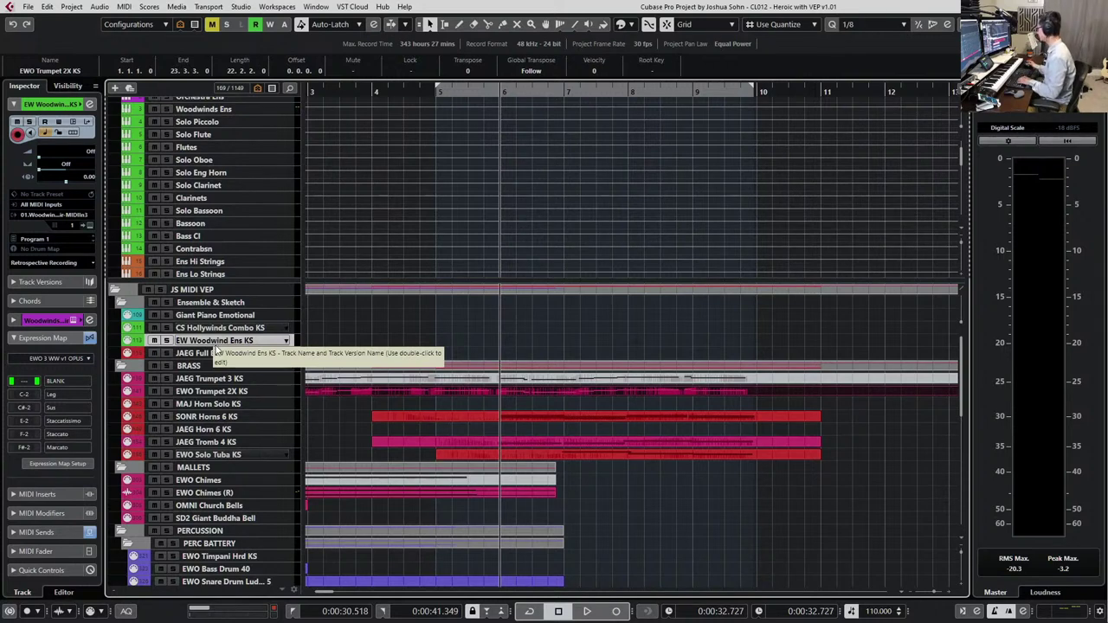
left_click(235, 329)
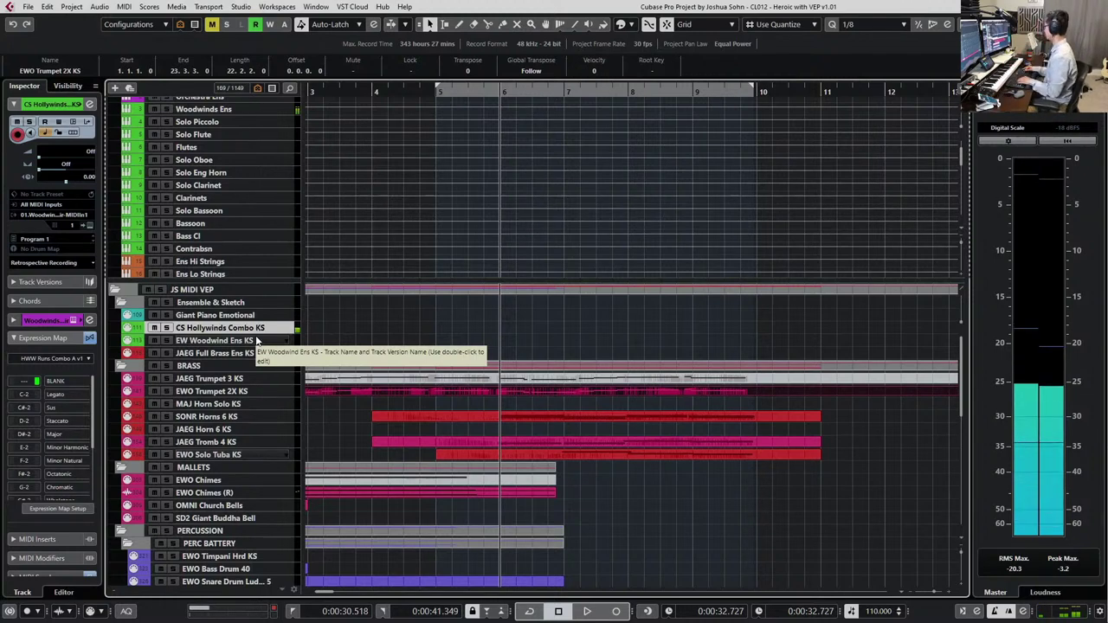
key("KP_Multiply")
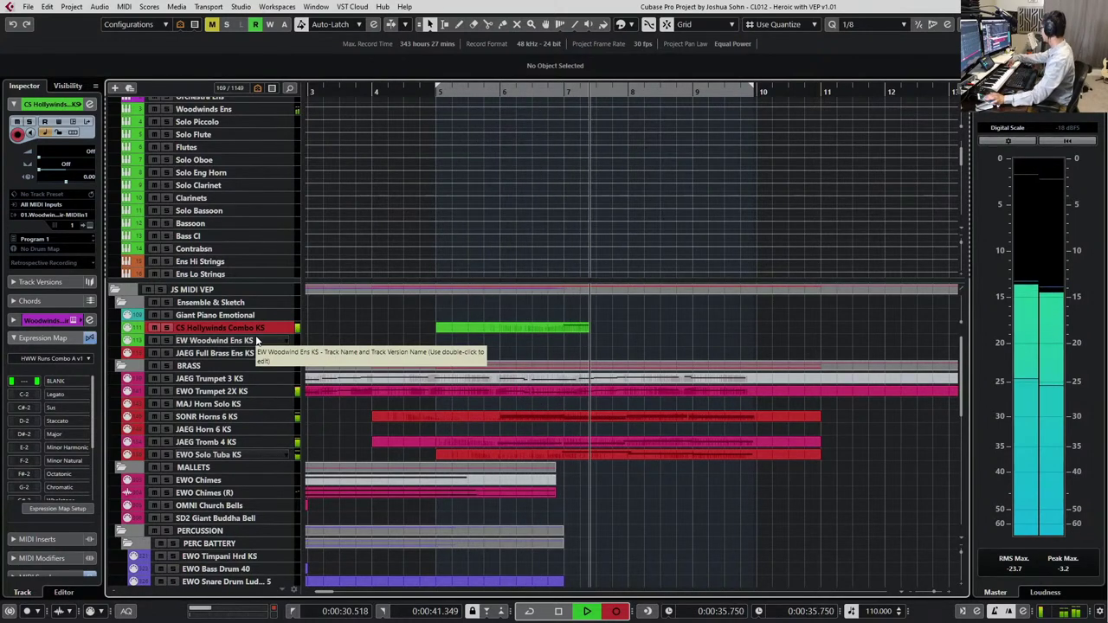
key("space")
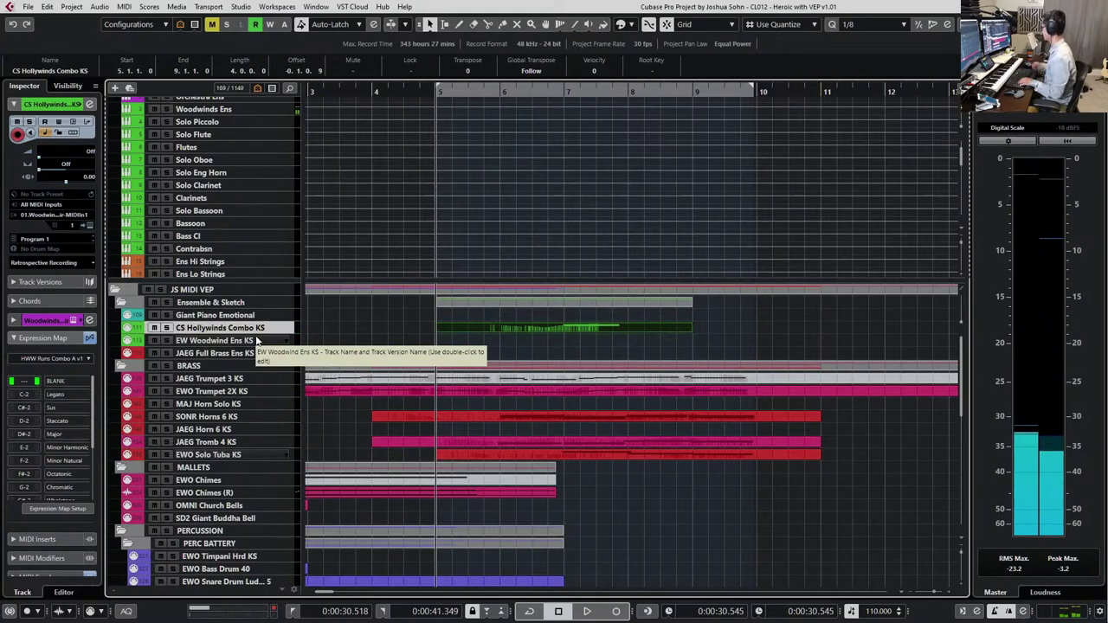
Assign the Unison Tremolos articulation to the A#3 note of the CS Hollywinds Combo KS part and audition it
key("Return")
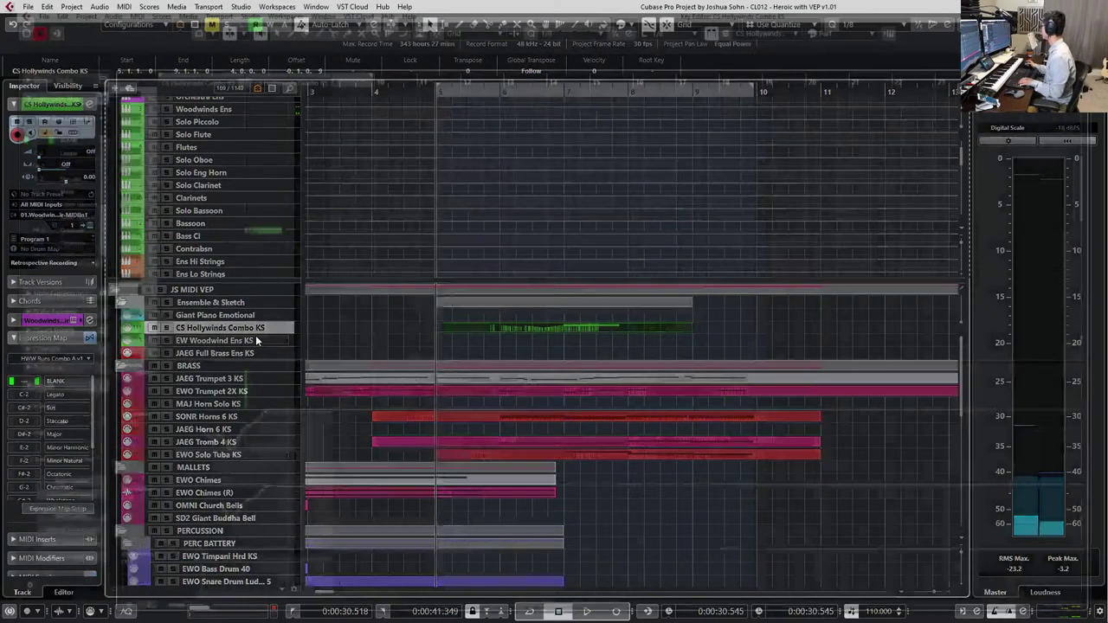
key("ctrl+a")
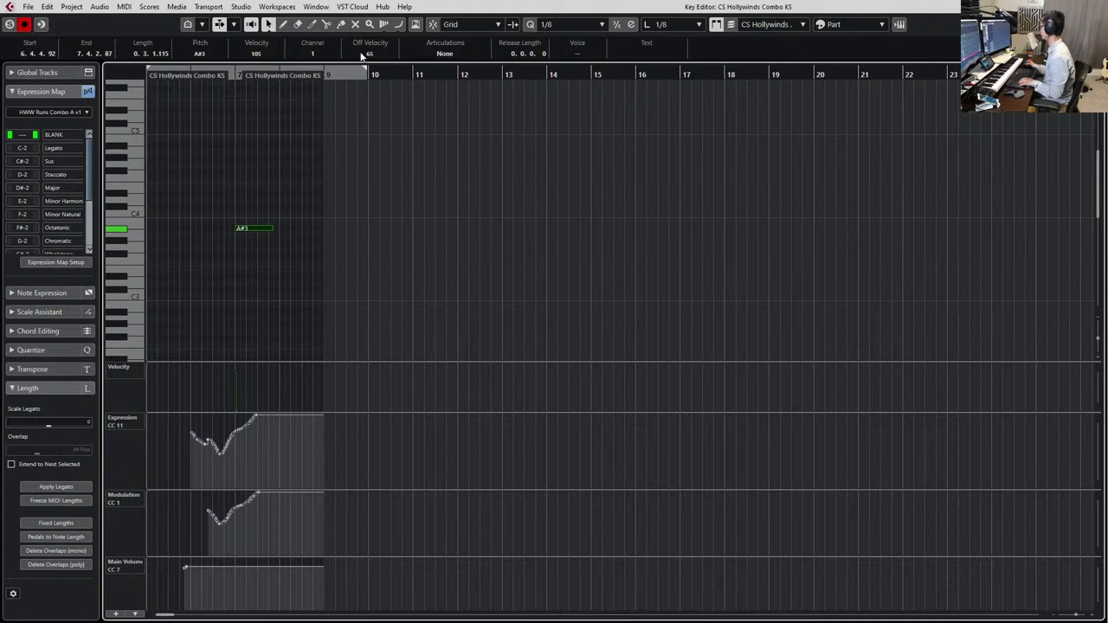
left_click(443, 53)
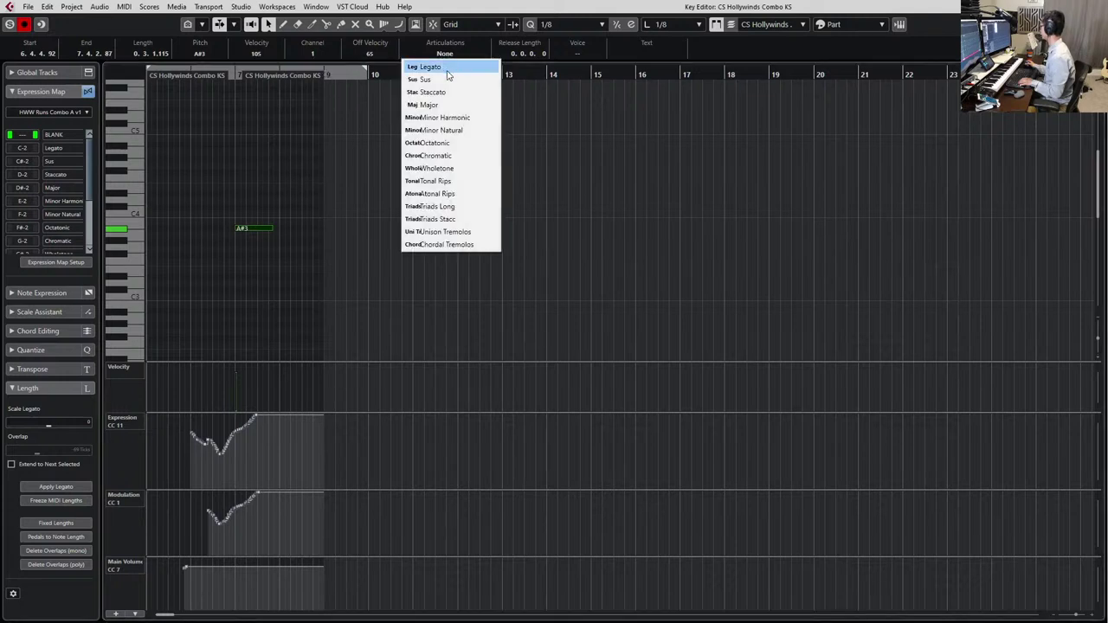
left_click(446, 233)
key("space")
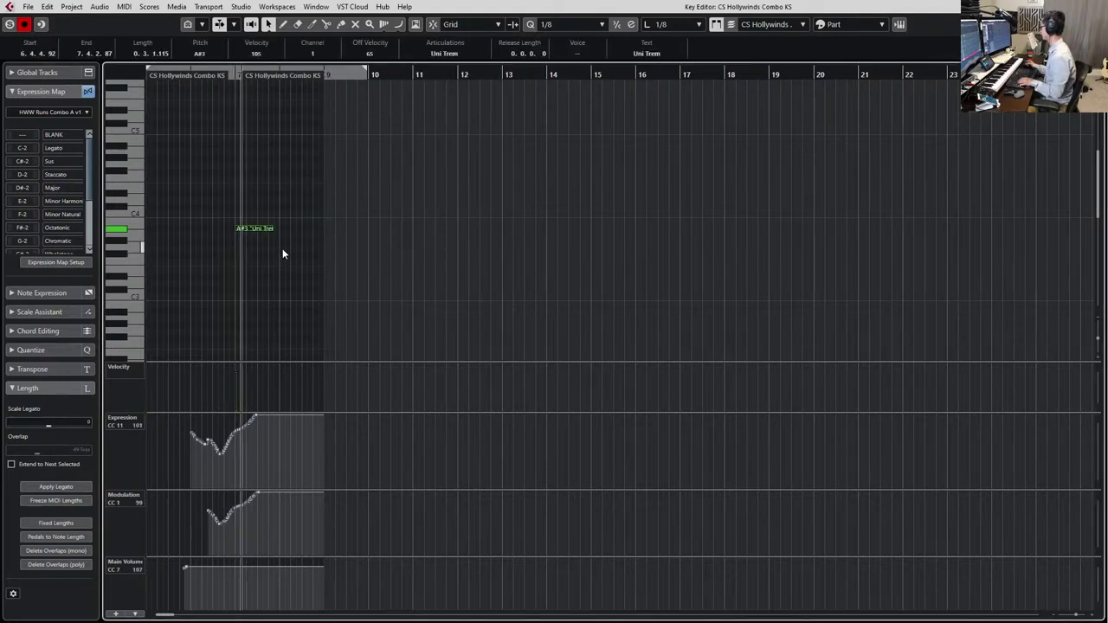
key("Return")
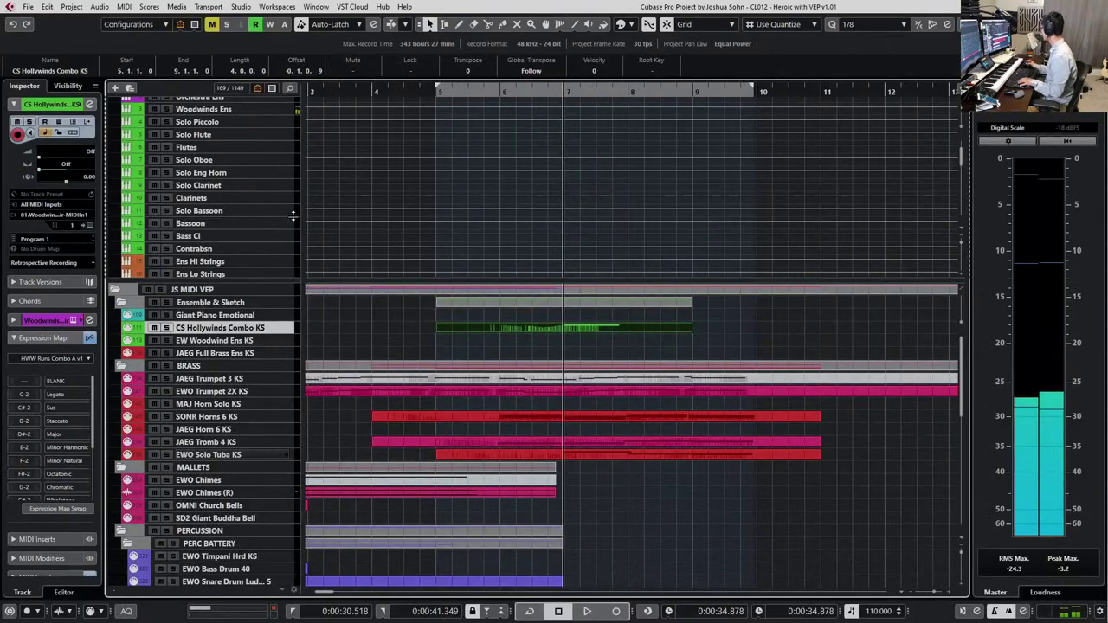
Lengthen the A#3 tremolo note in the CS Hollywinds Combo KS part to end at bar 8 and play it back
key("Return")
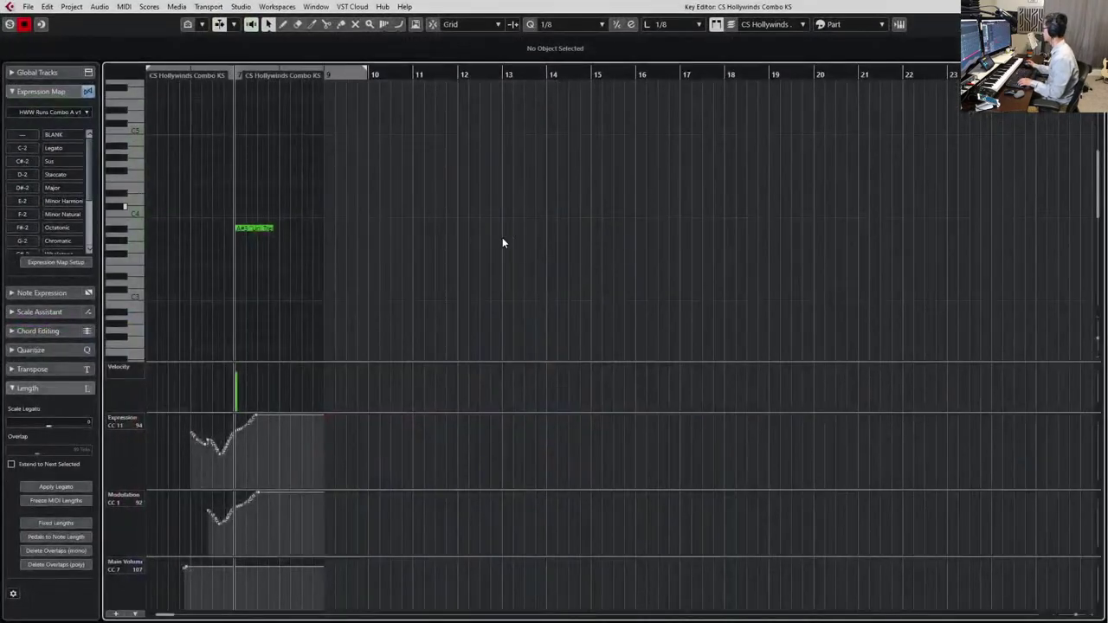
scroll(269, 233, "up", 6, "ctrl")
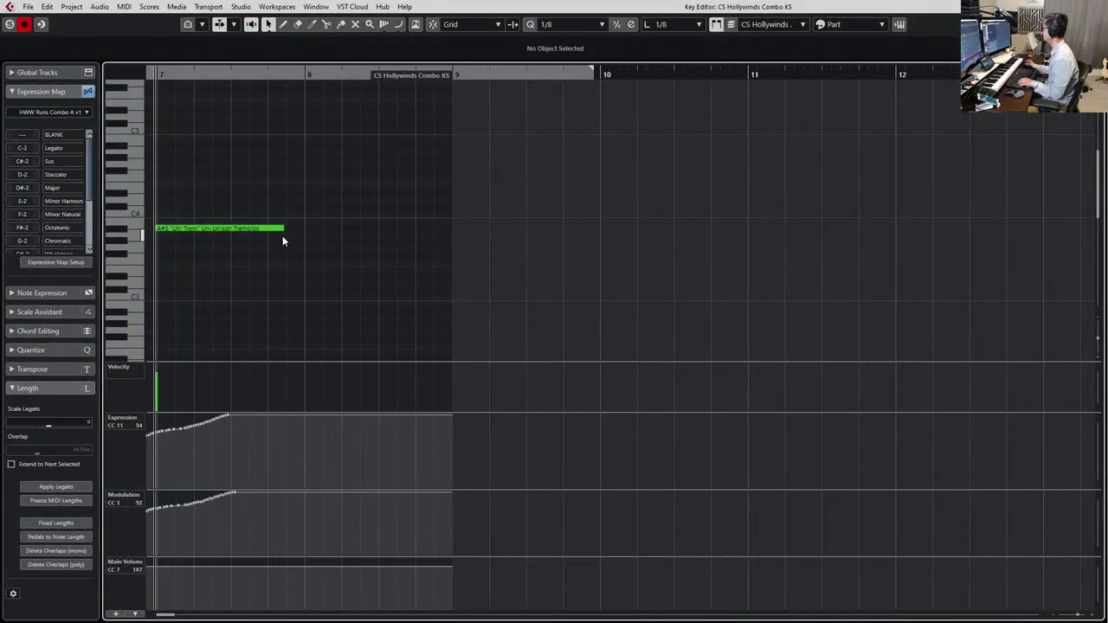
left_click_drag(281, 229, 304, 228)
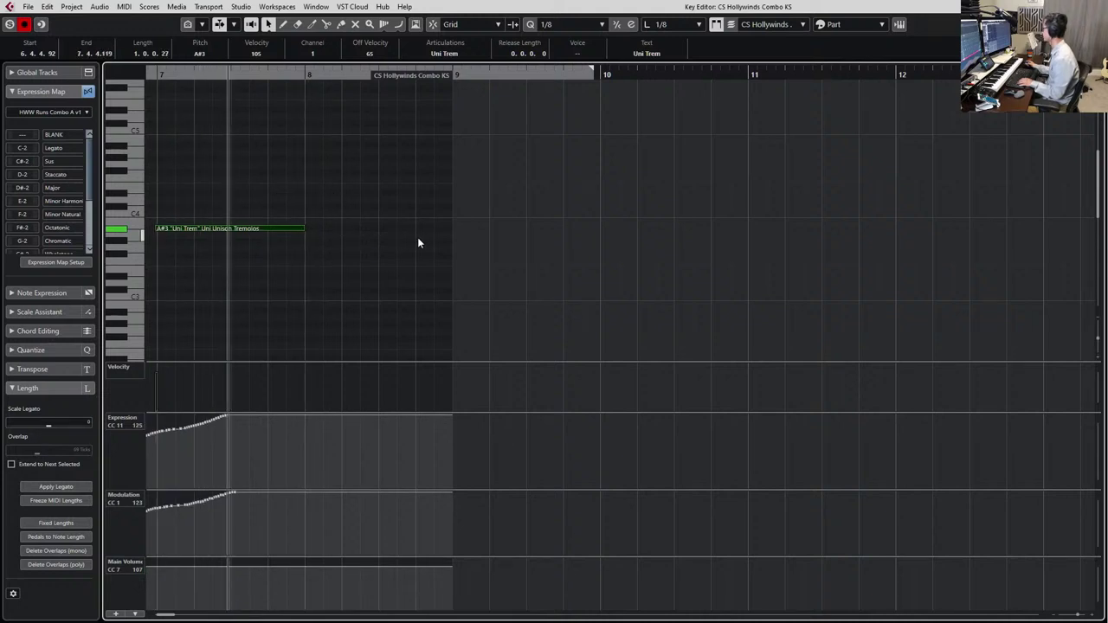
key("space")
scroll(389, 279, "left", 5)
scroll(389, 279, "down", 2, "ctrl")
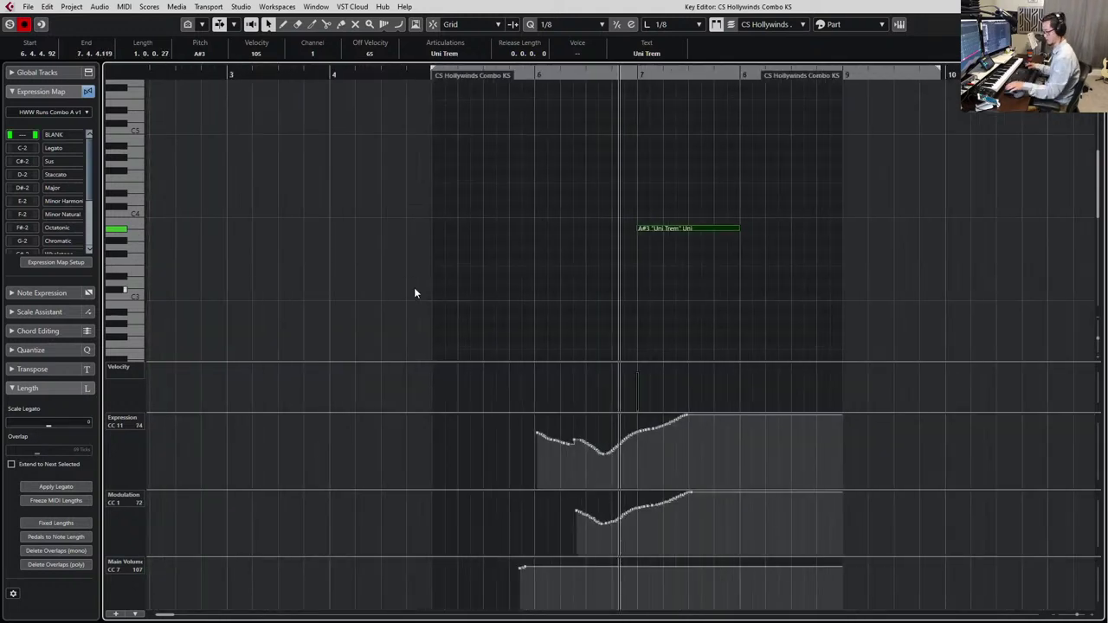
Return to bar 5, examine the click and count-in options in Metronome Setup, and close the Key Editor
key("KP_Subtract")
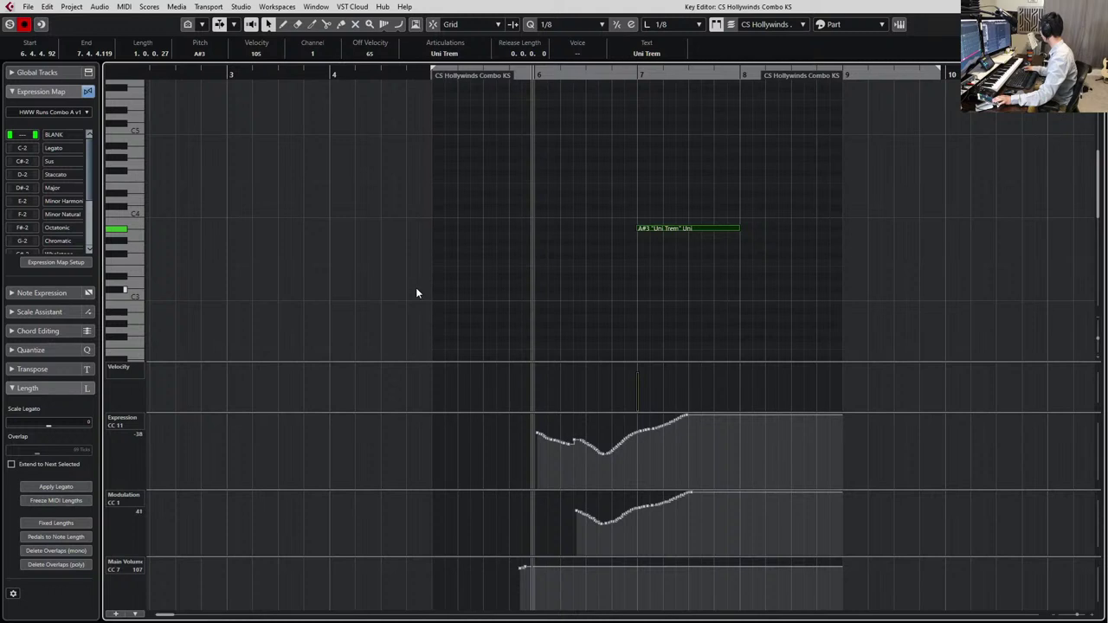
key("KP_1")
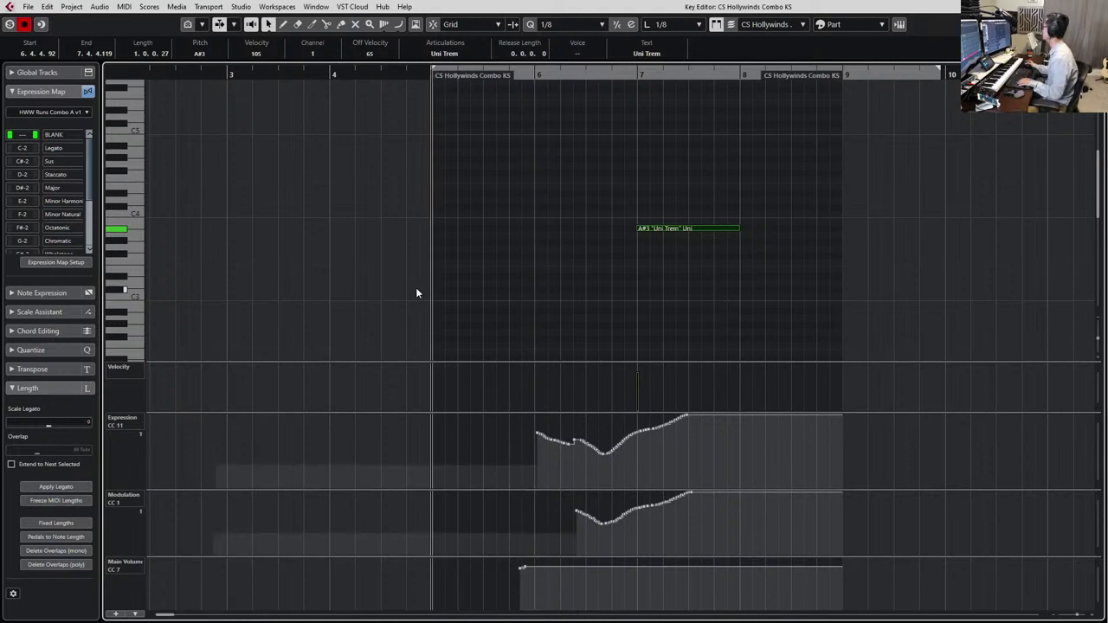
left_click(201, 10)
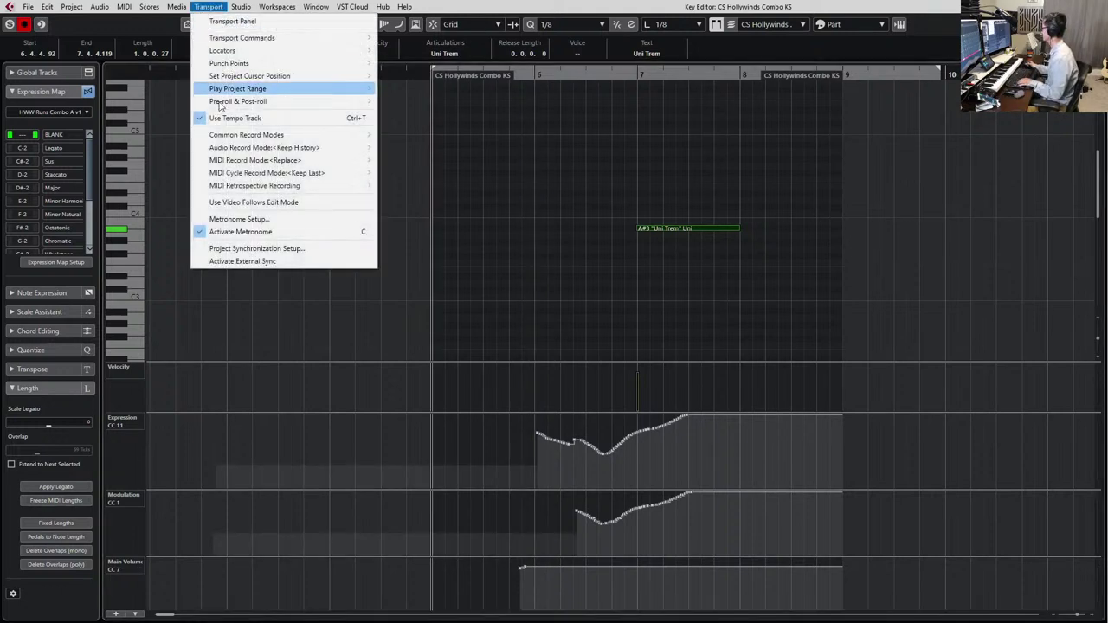
left_click(284, 220)
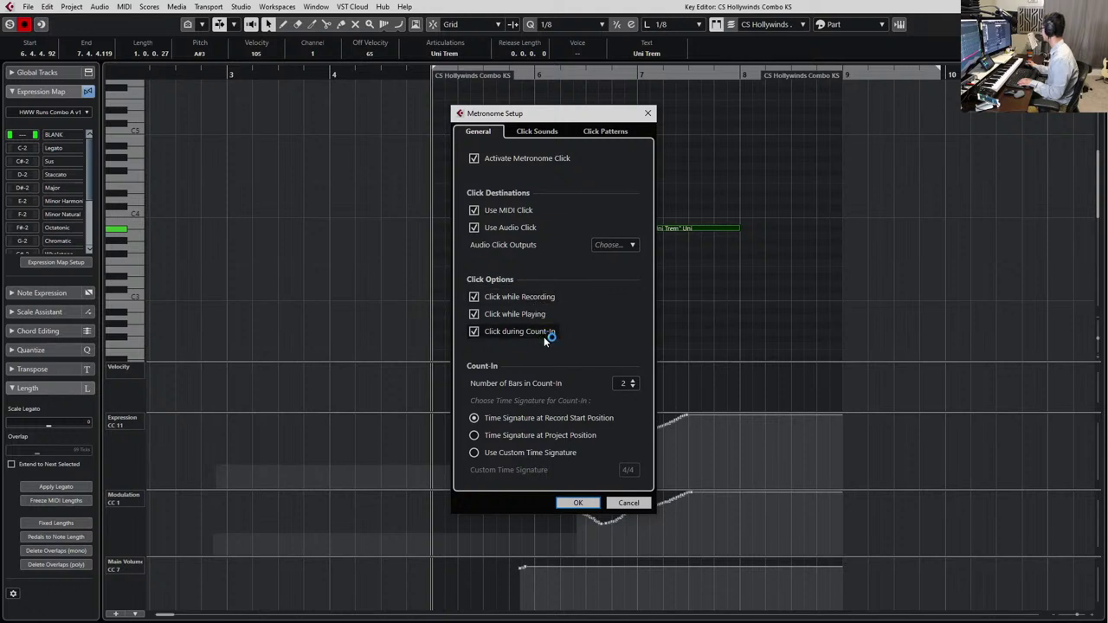
left_click(588, 503)
left_click(1098, 6)
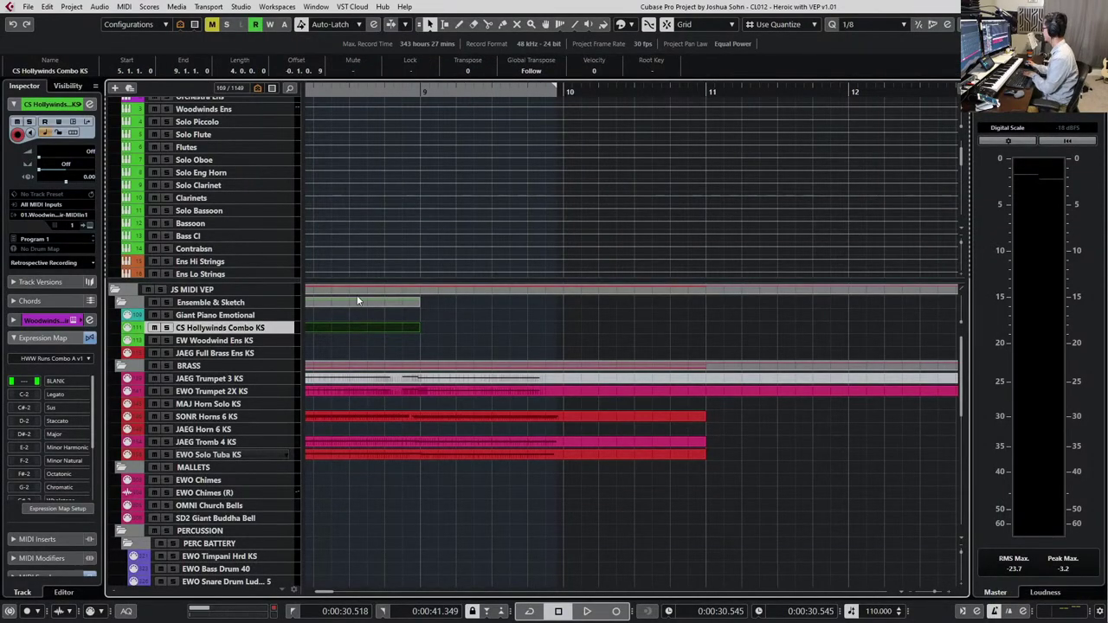
Reopen the CS Hollywinds Combo KS part and record expression and modulation swells that peak mid-bar 7 and fade toward bar 8
double_click(388, 335)
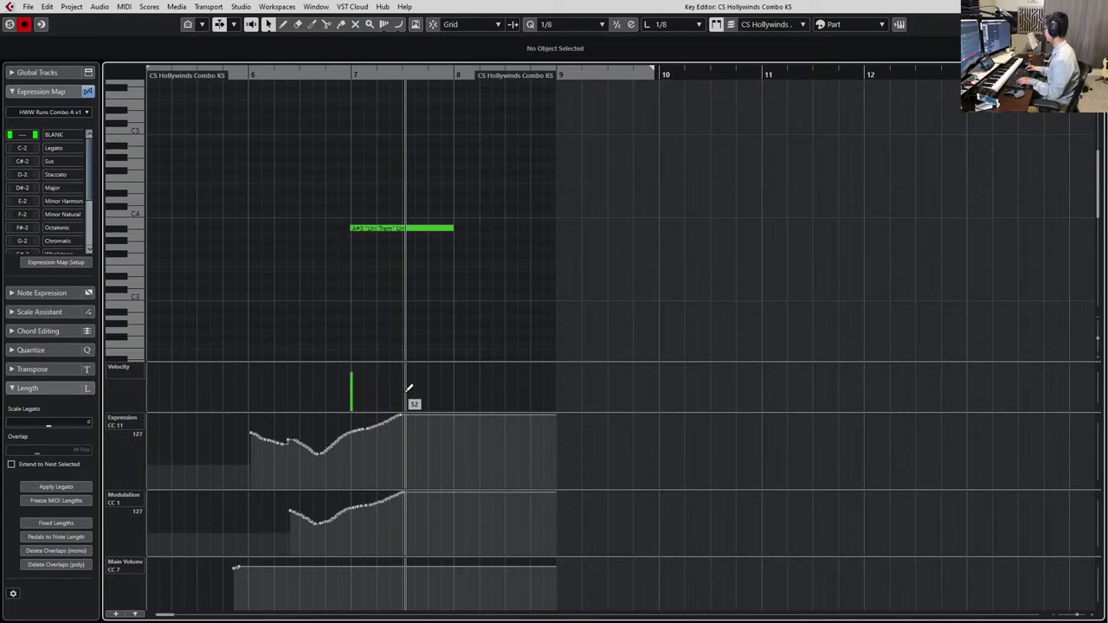
key("KP_Add")
key("KP_Subtract")
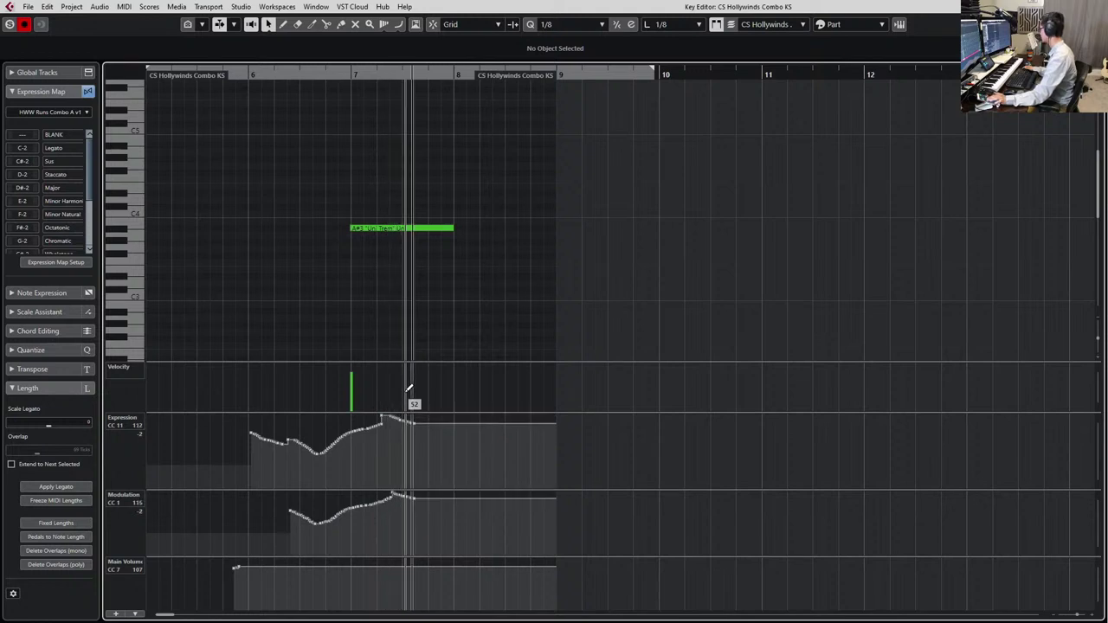
key("space")
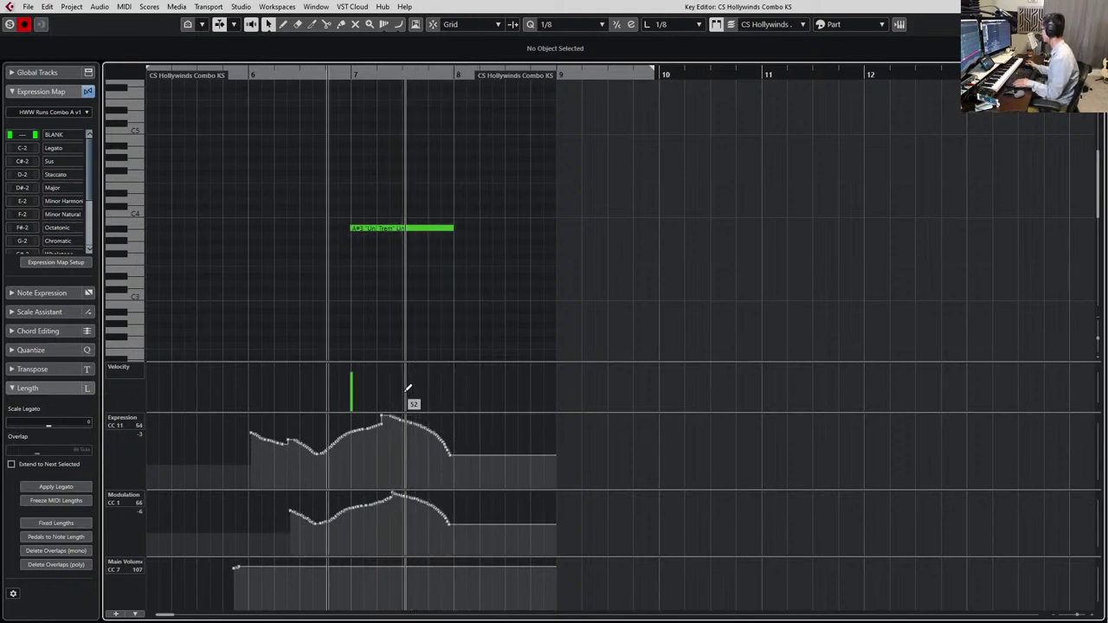
key("space")
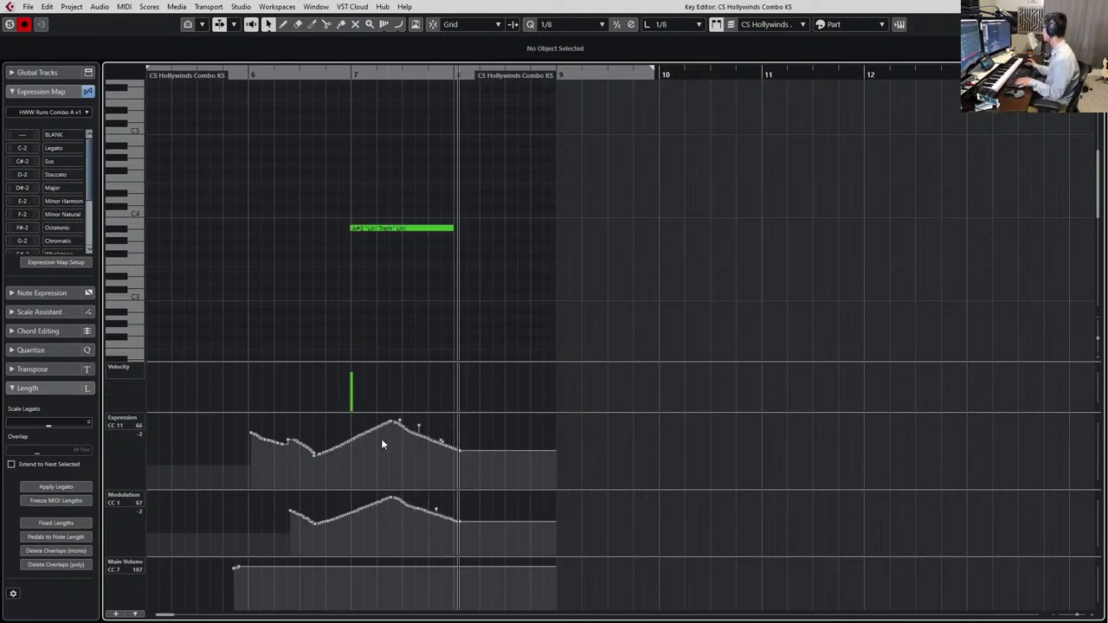
Re-record the tremolo's expression and modulation as a softer swell, dipping before bar 7 and peaking mid-bar
key("space")
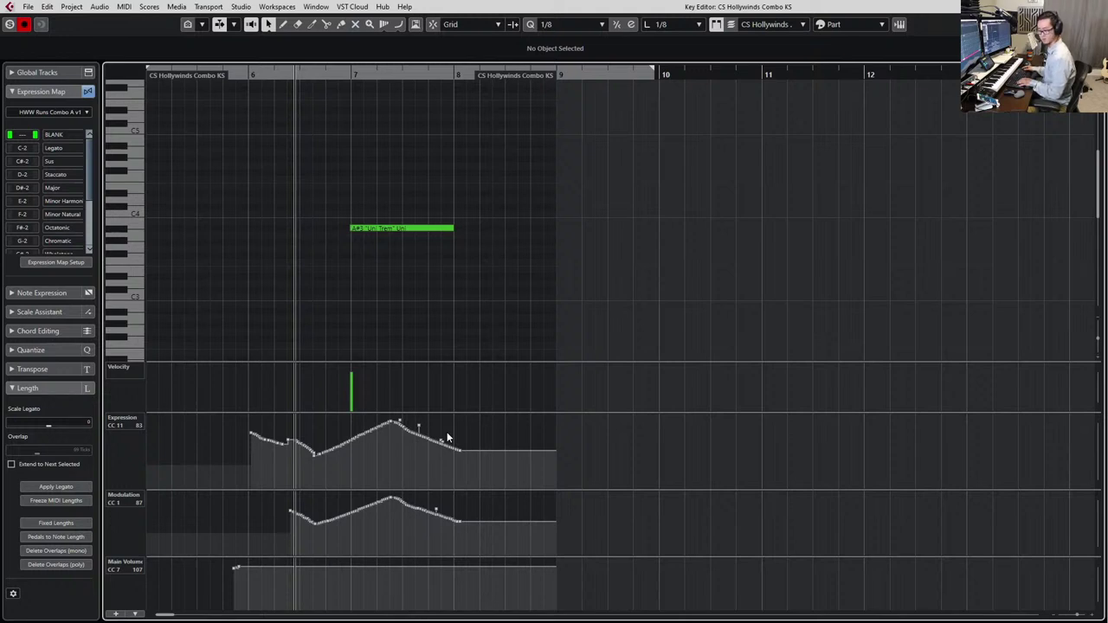
key("KP_Multiply")
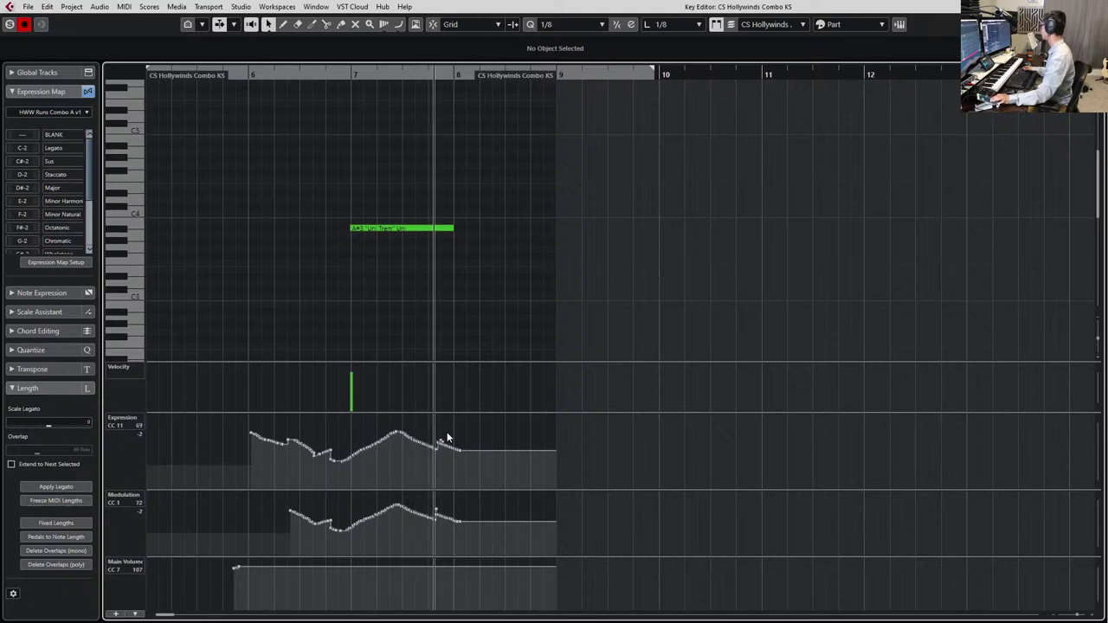
key("space")
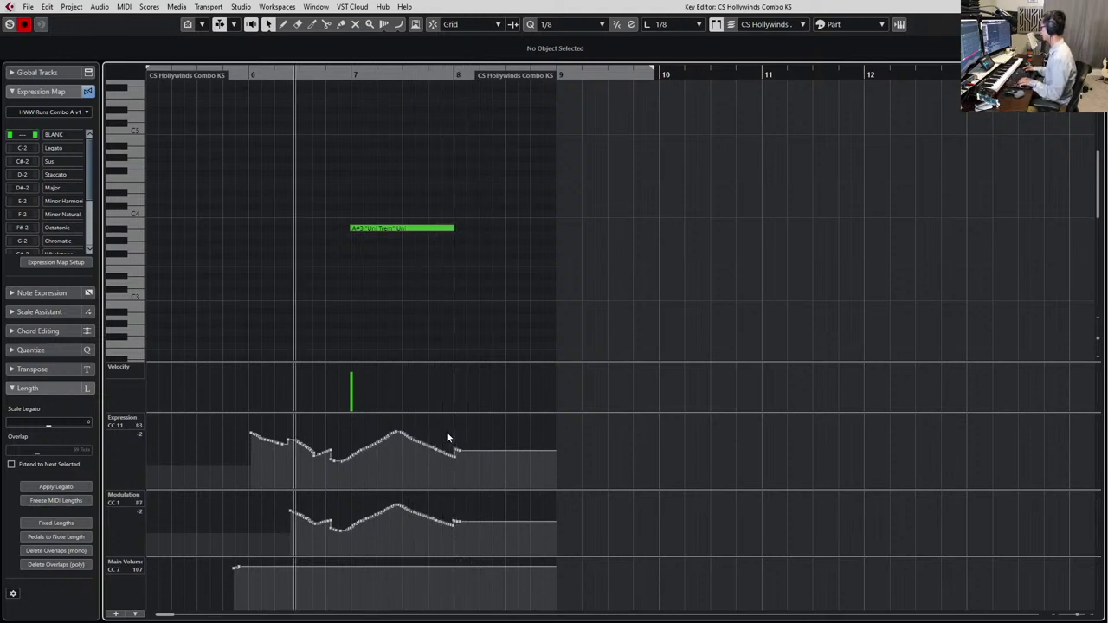
Re-record the expression and modulation as a longer swell rising from mid-bar 6, peaking early in bar 7 and fading to bar 8
key("KP_Subtract")
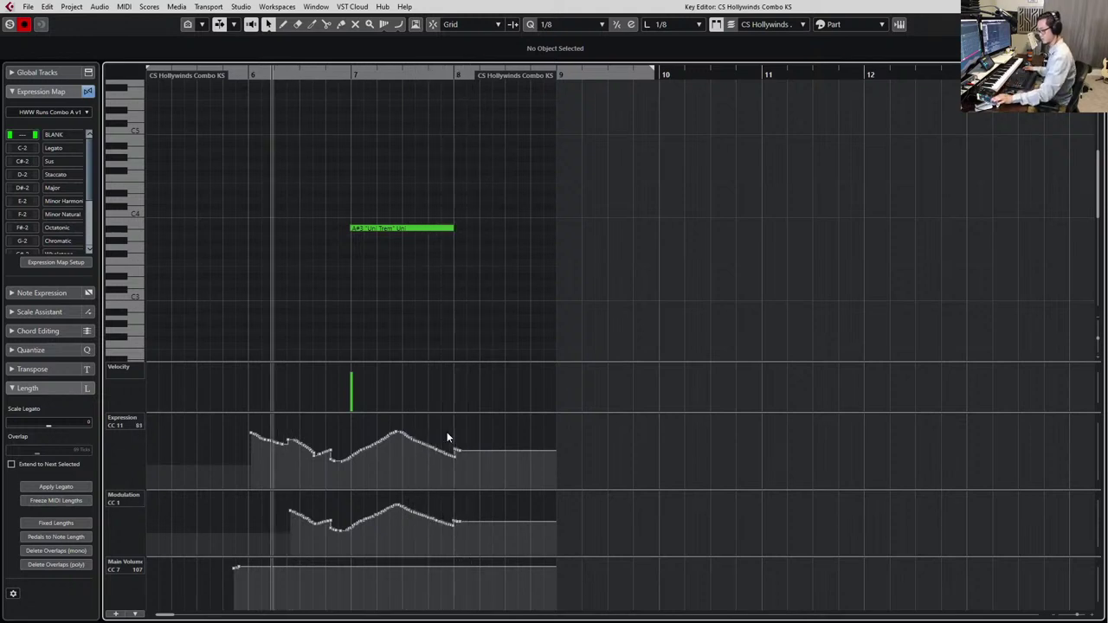
key("KP_Multiply")
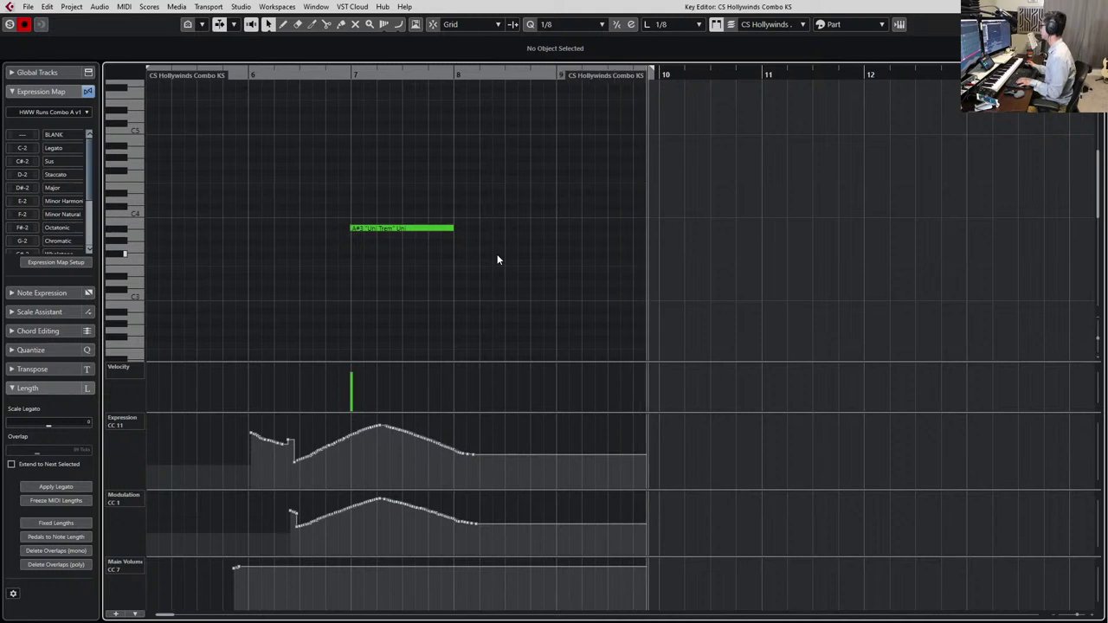
key("space")
Duplicate the A#3 tremolo note into bar 8 and transpose the copy to D4
left_click_drag(517, 172, 378, 299)
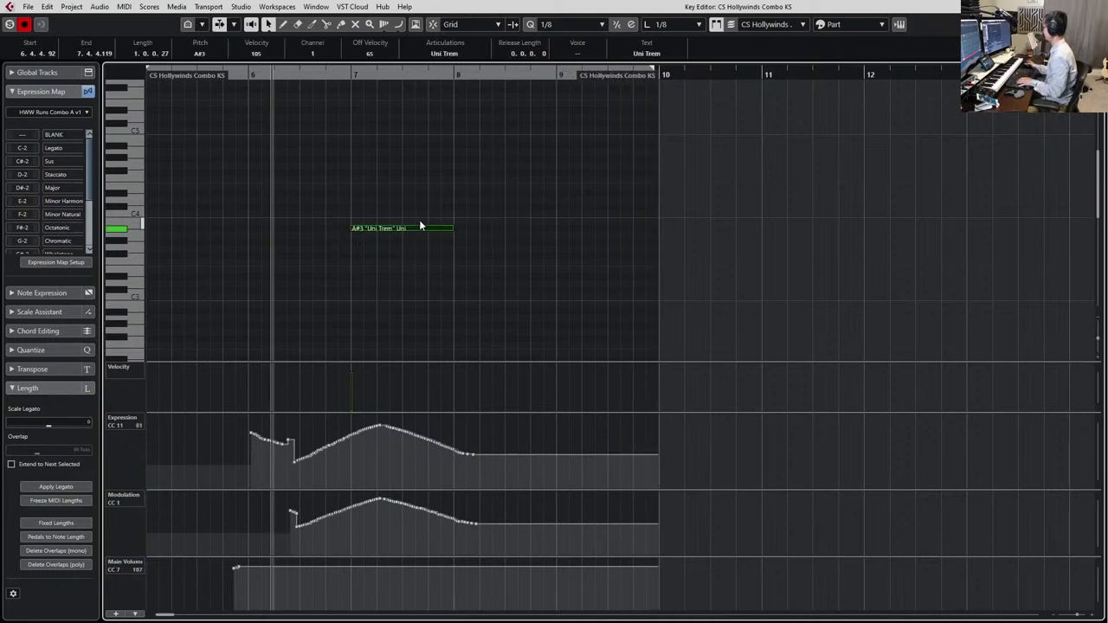
key("alt+d")
key("Down")
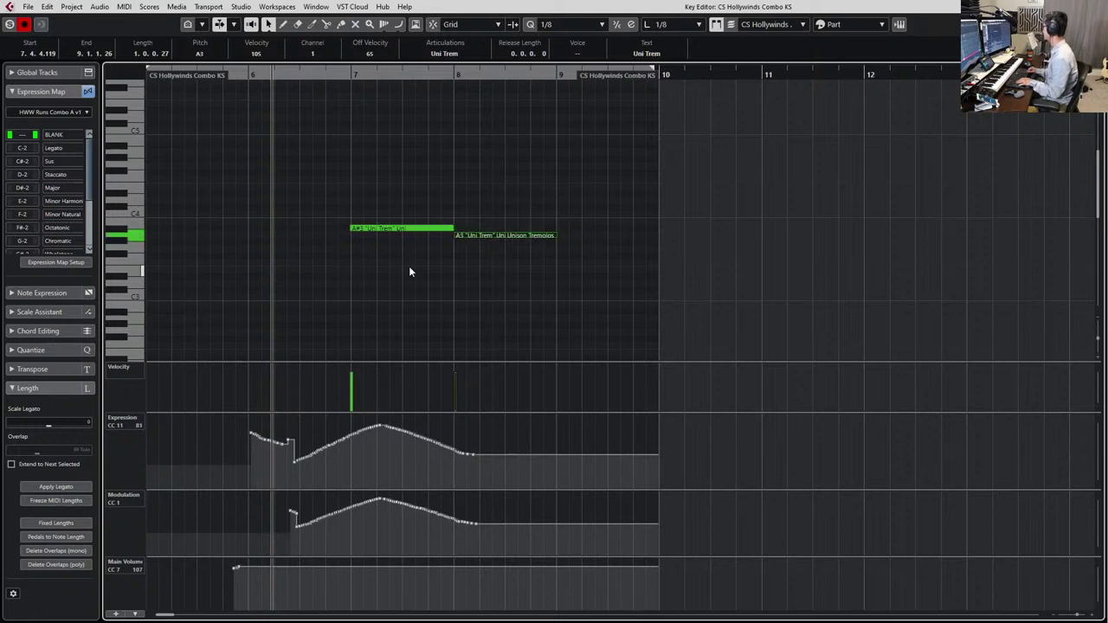
key("Down")
key("Down")
key("Up")
key("Up")
key("Up")
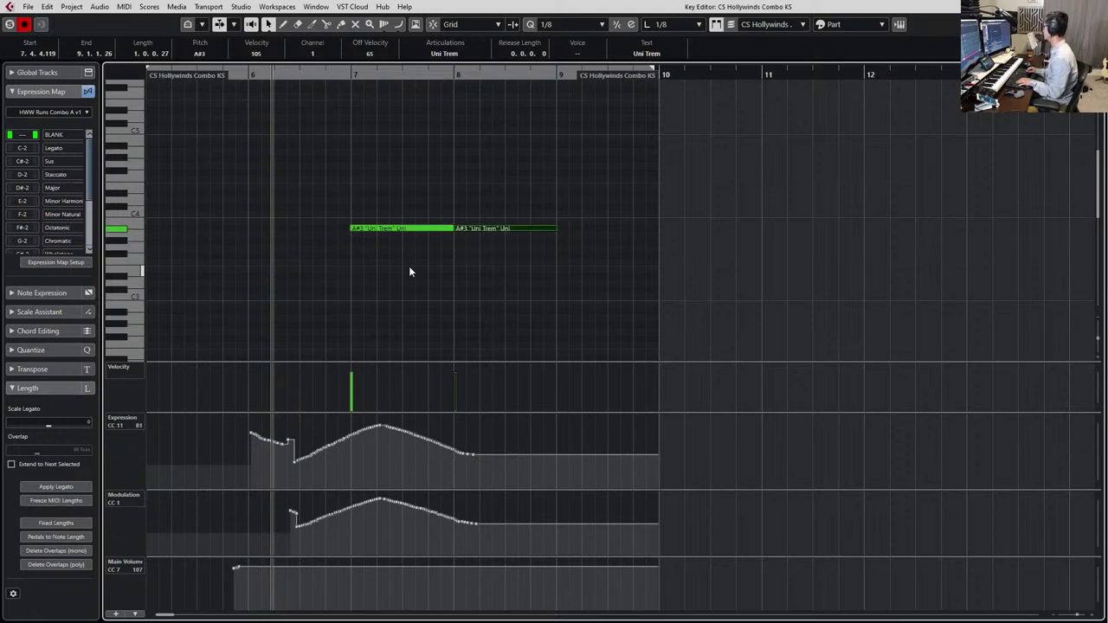
key("Up")
key("Up")
key("Up")
key("Up")
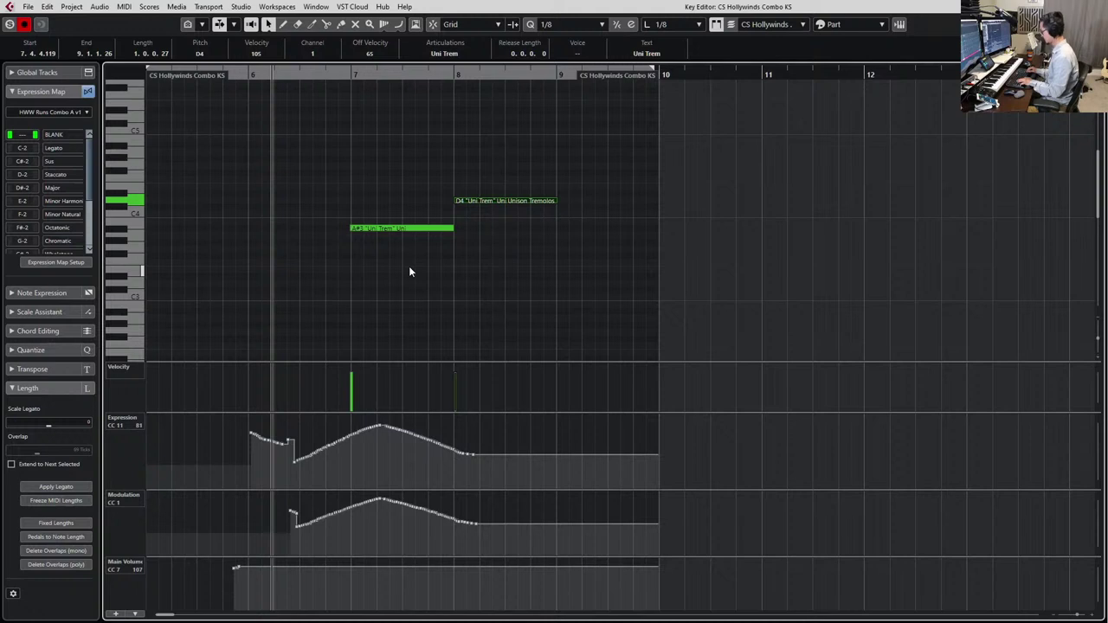
Duplicate the D4 tremolo note into bar 9 and transpose the copy to C4
key("alt+d")
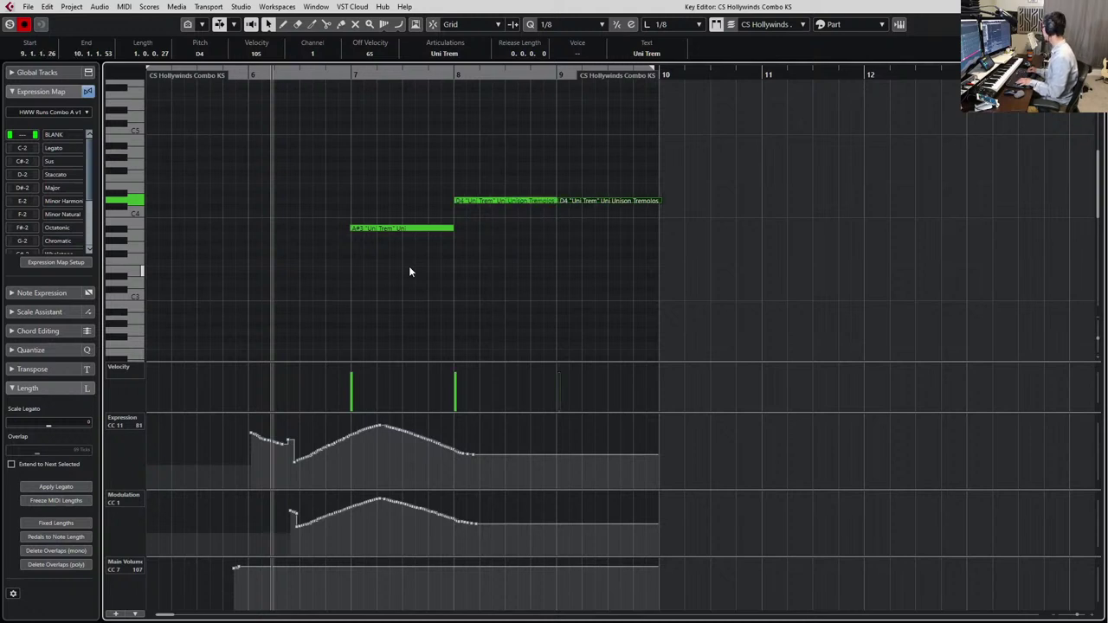
key("Down")
key("Down")
key("Down")
key("Down")
key("Down")
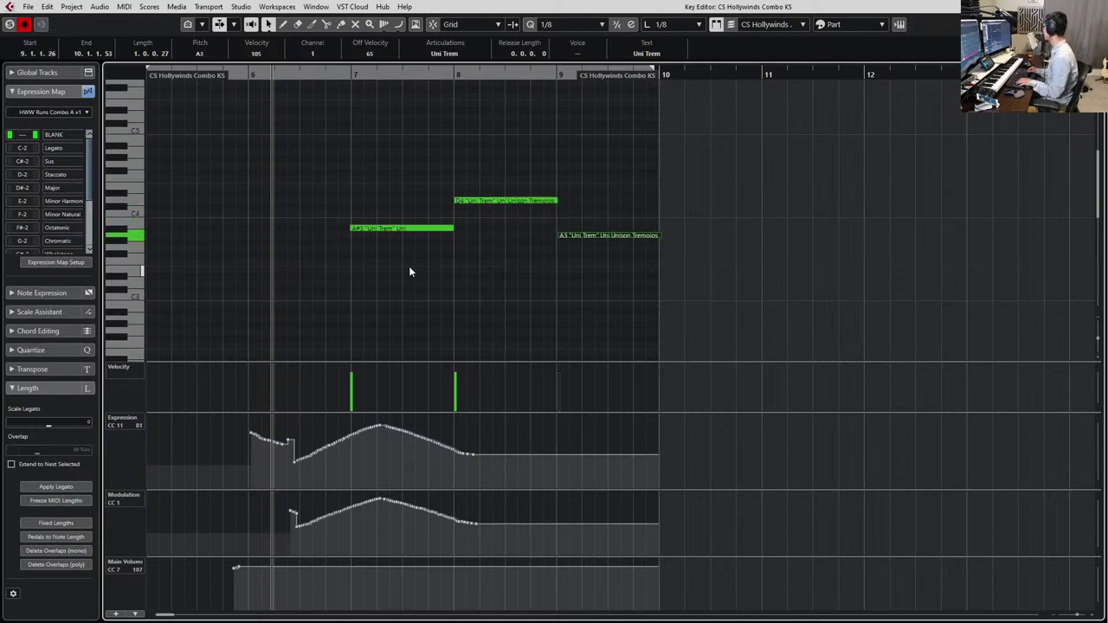
key("Down")
key("Down")
key("Down")
key("Up")
key("Up")
key("Up")
key("Up")
key("Up")
key("Up")
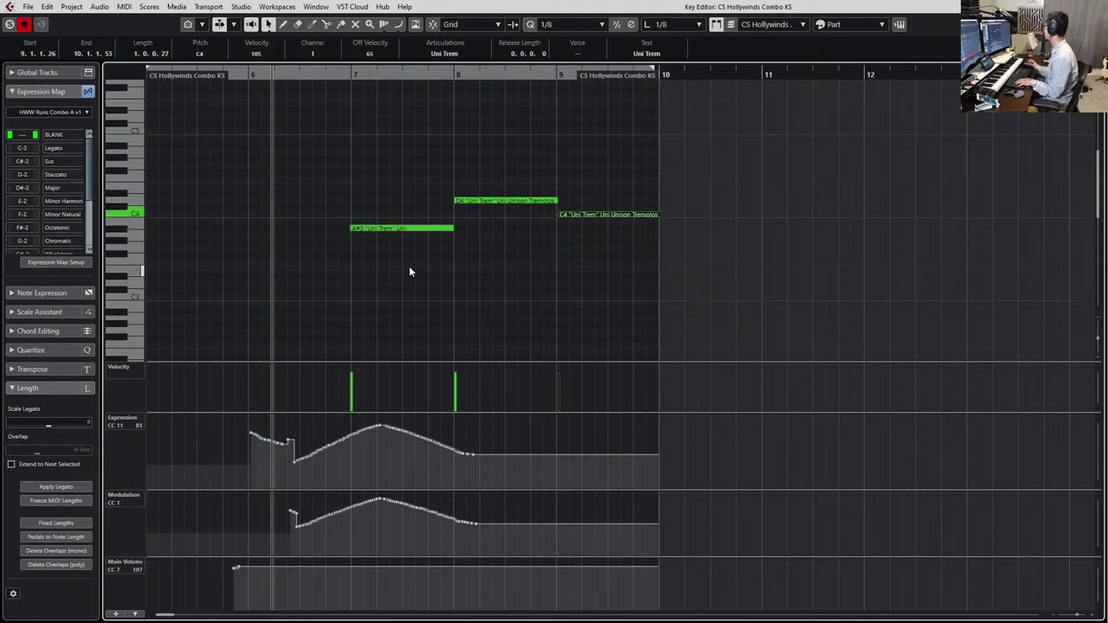
Quantize the three tremolo notes to the bar starts and record smaller expression and modulation swells across bars 8 and 9
left_click_drag(445, 146, 710, 327)
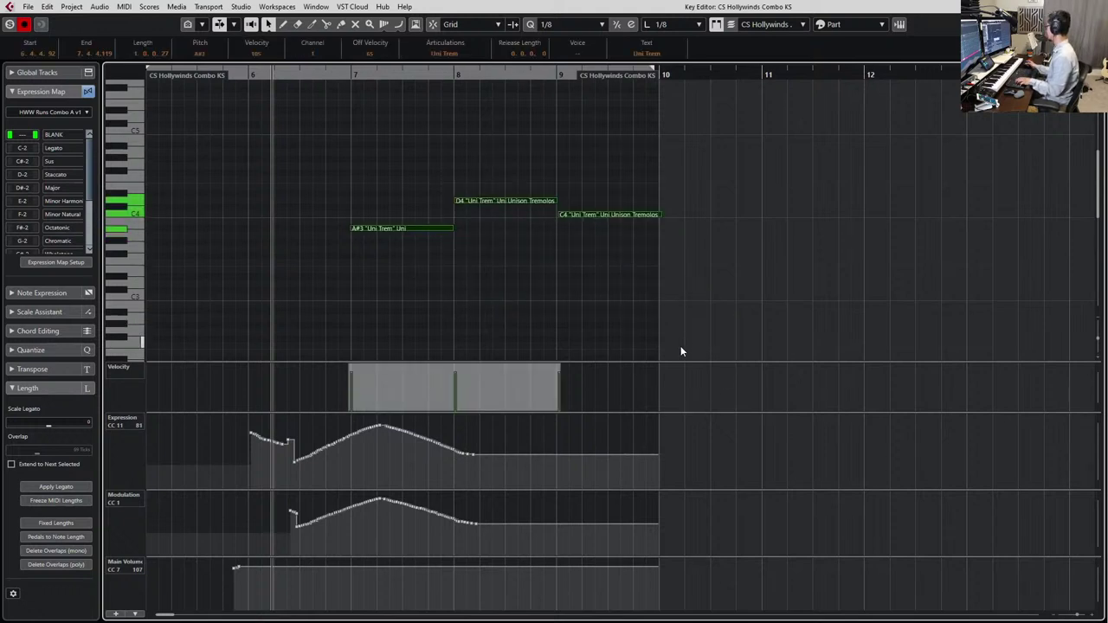
key("space")
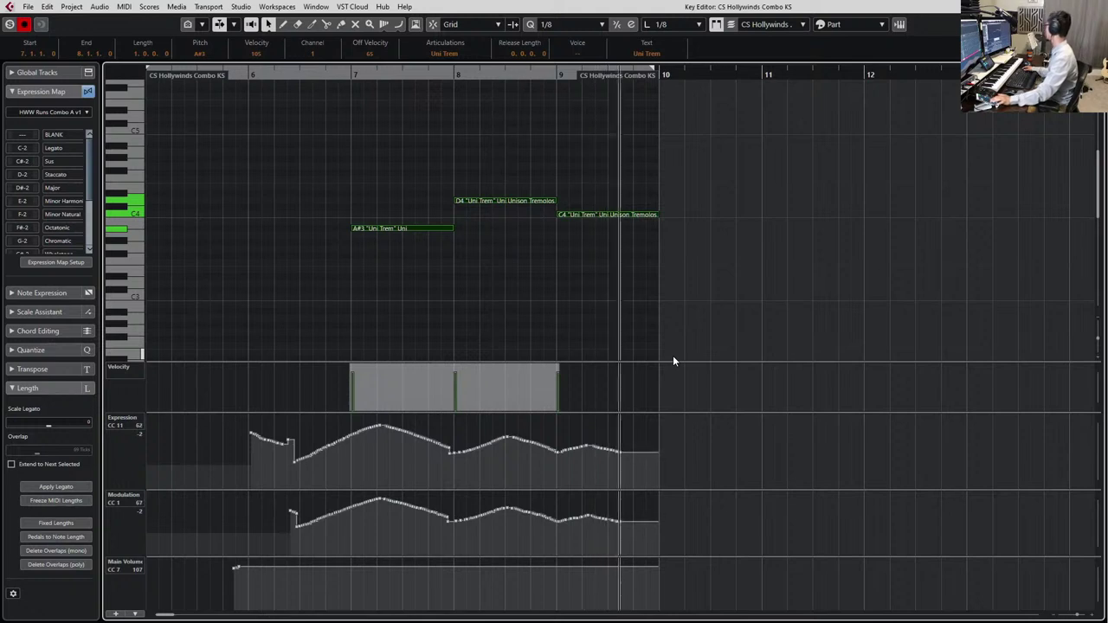
key("space")
Transpose the bar 9 tremolo note down to F3 and play the line back from bar 7
left_click_drag(642, 151, 586, 281)
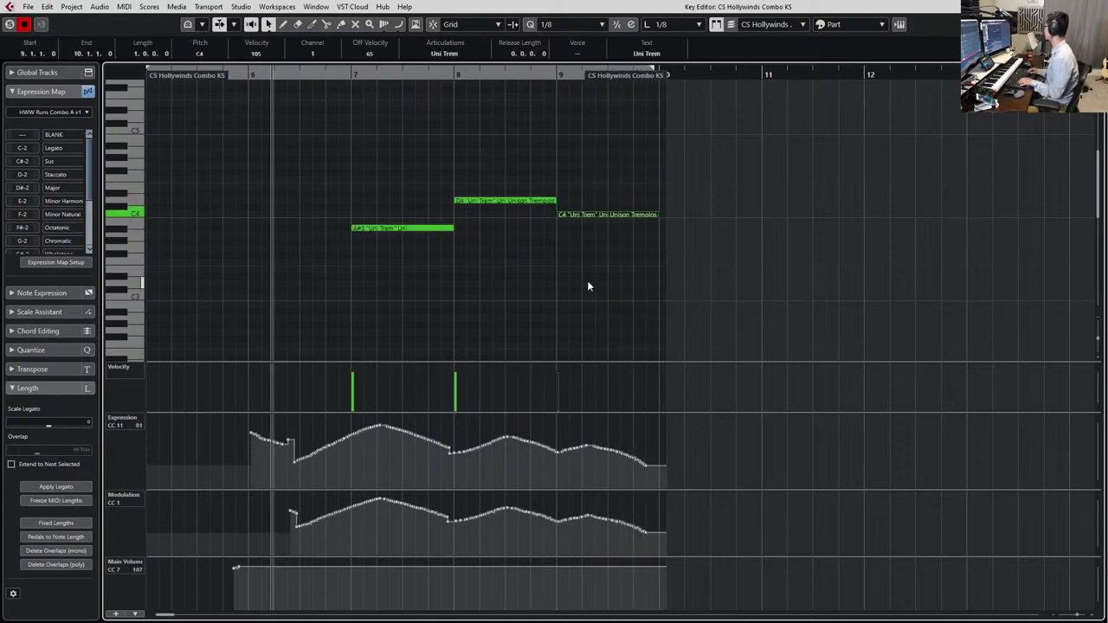
key("Down")
key("Down")
key("Down")
key("Down")
key("Down")
key("Down")
key("Down")
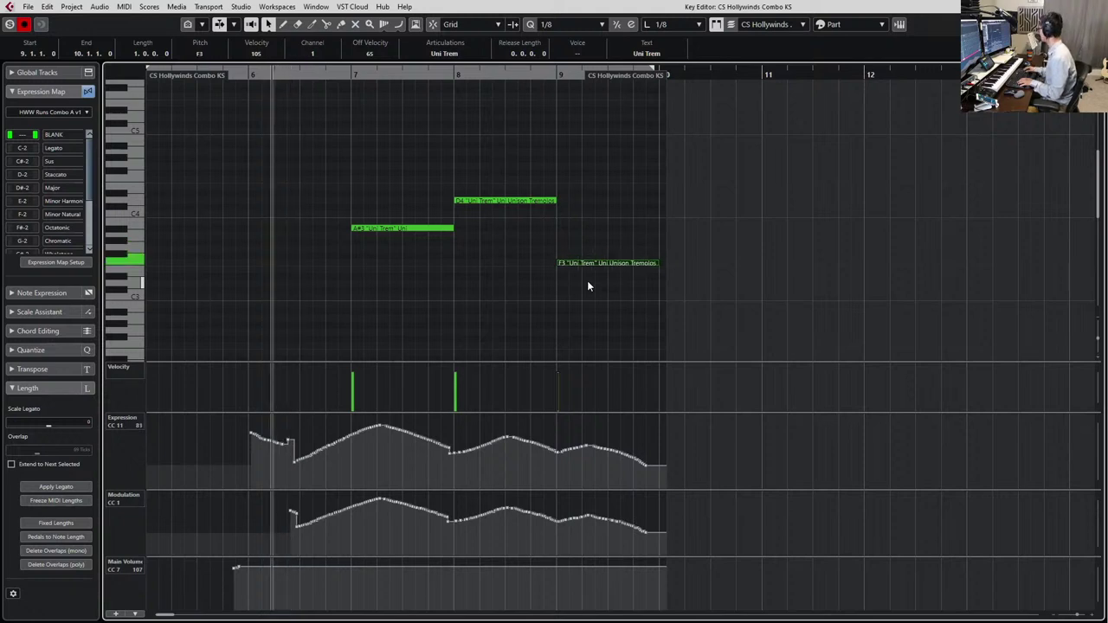
key("n")
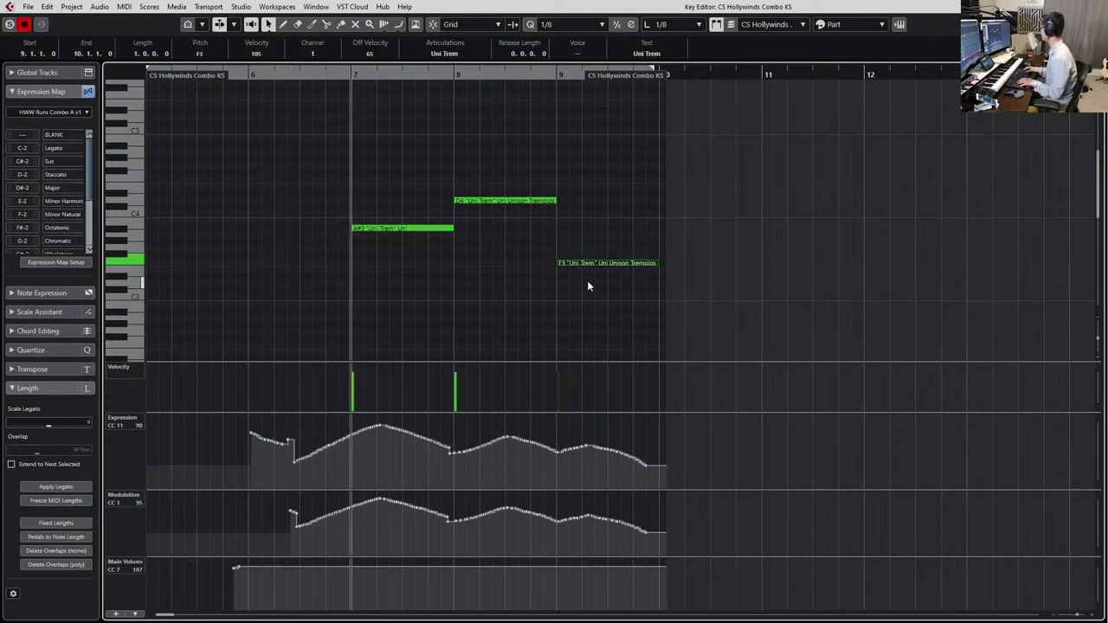
key("space")
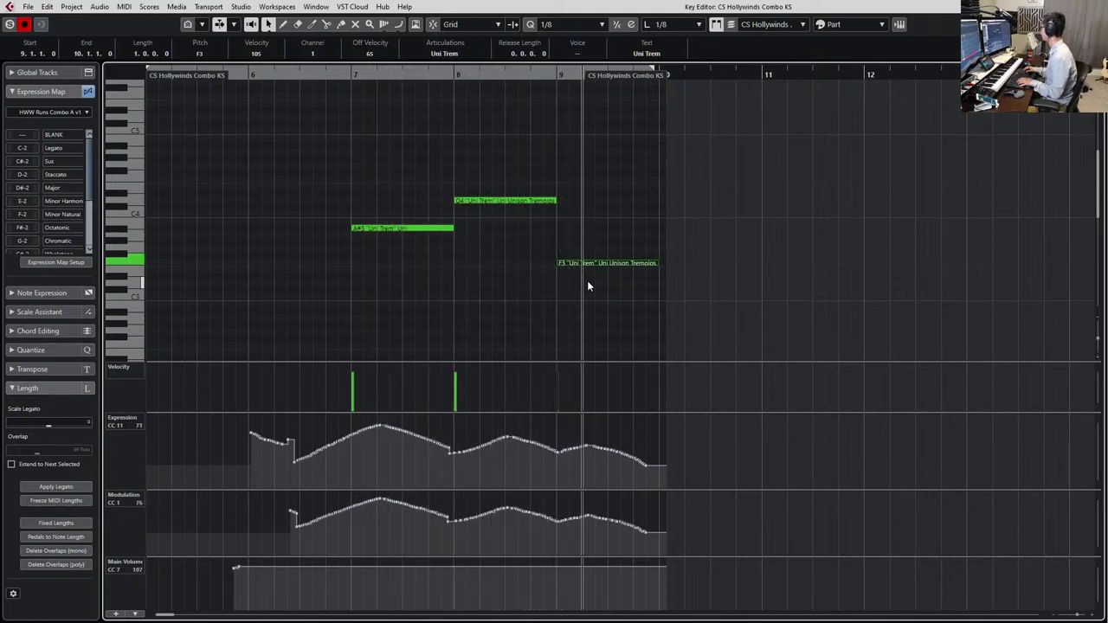
key("space")
Try the bar 9 tremolo note in different octaves, ending on F3
key("shift+Up")
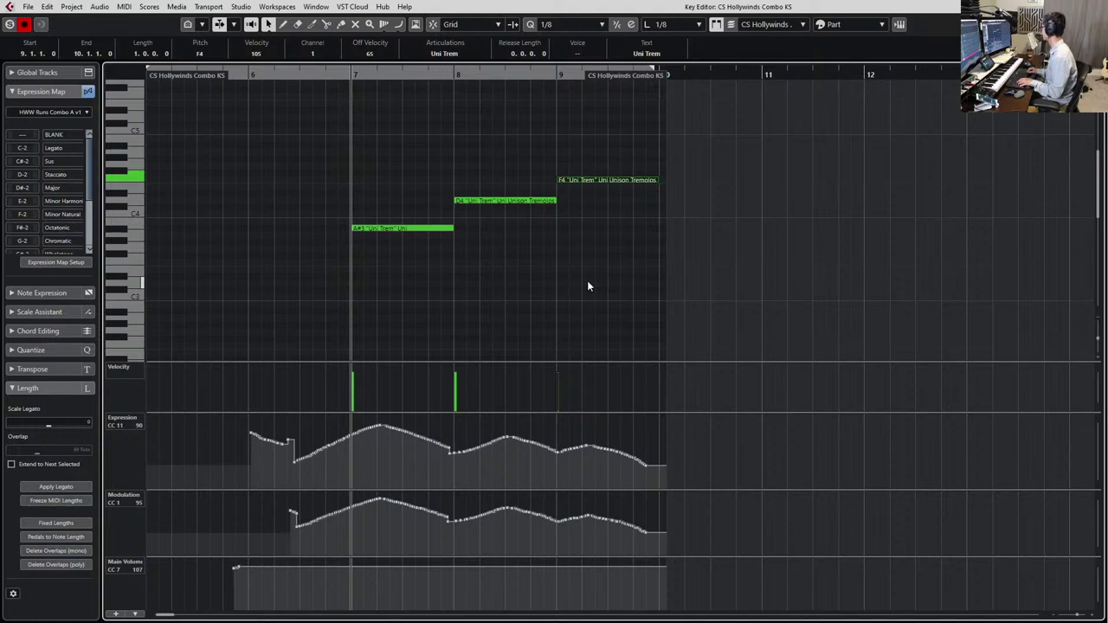
key("shift+Down")
key("shift+Up")
key("shift+Down")
key("shift+Down")
key("shift+Up")
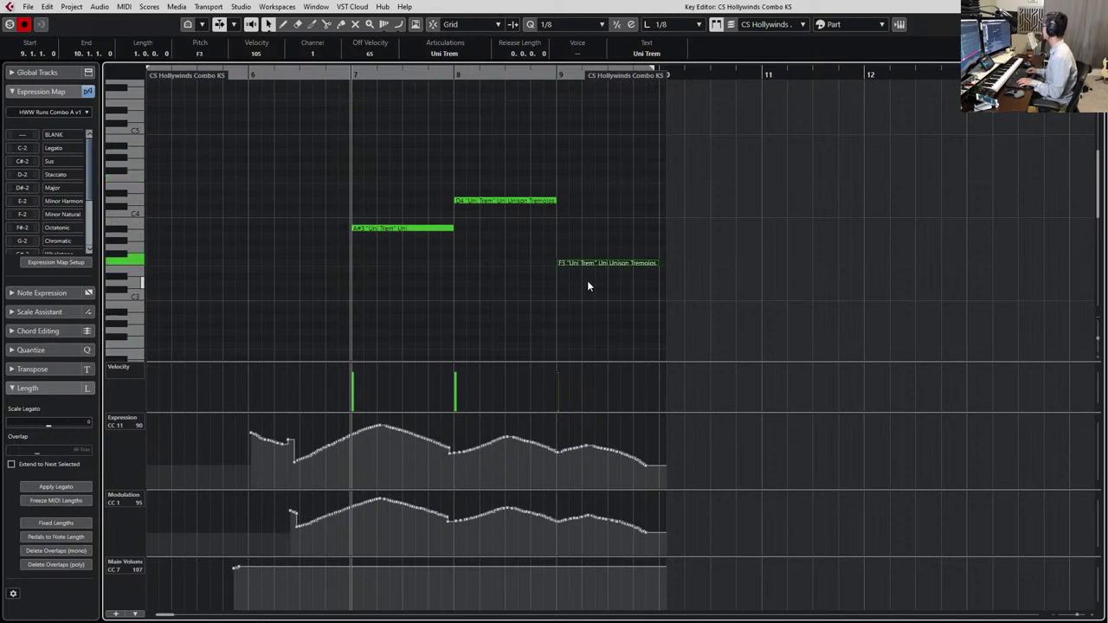
Delete the tremolo notes in bars 9 and 8
key("Delete")
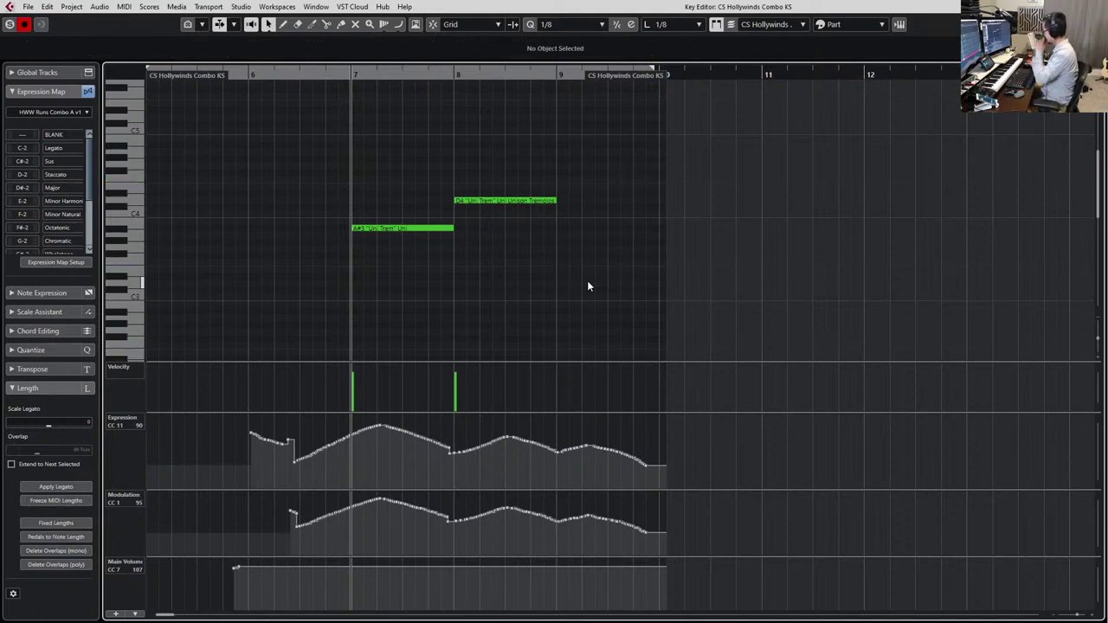
left_click_drag(547, 176, 538, 268)
key("Delete")
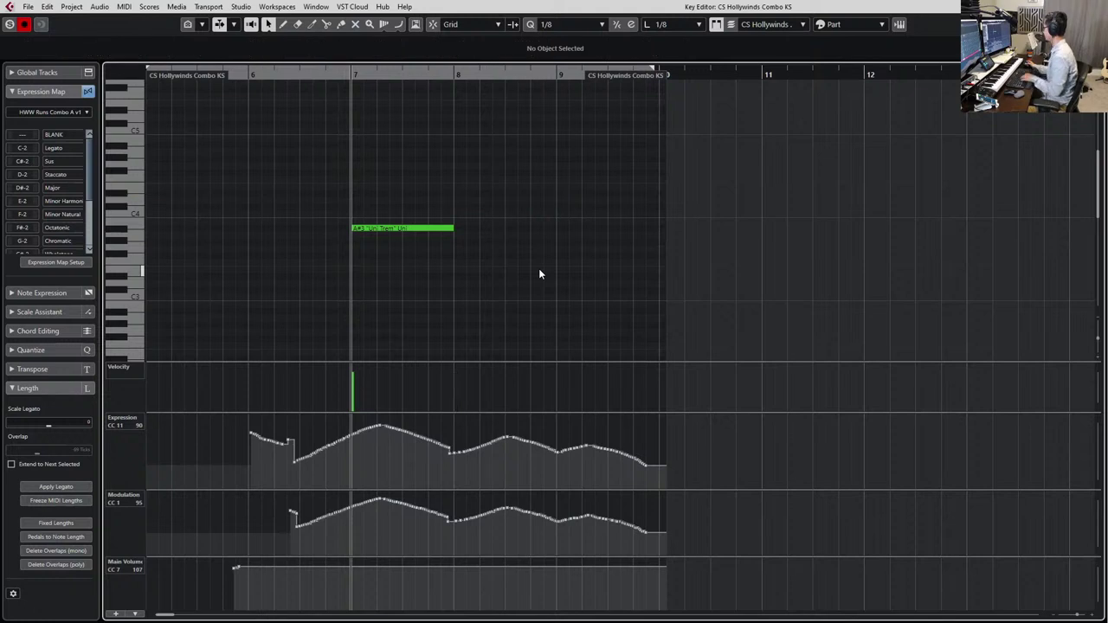
Try a duplicate of the A#3 tremolo note in bar 8, play it back and delete the copy
left_click_drag(368, 178, 380, 293)
key("ctrl+d")
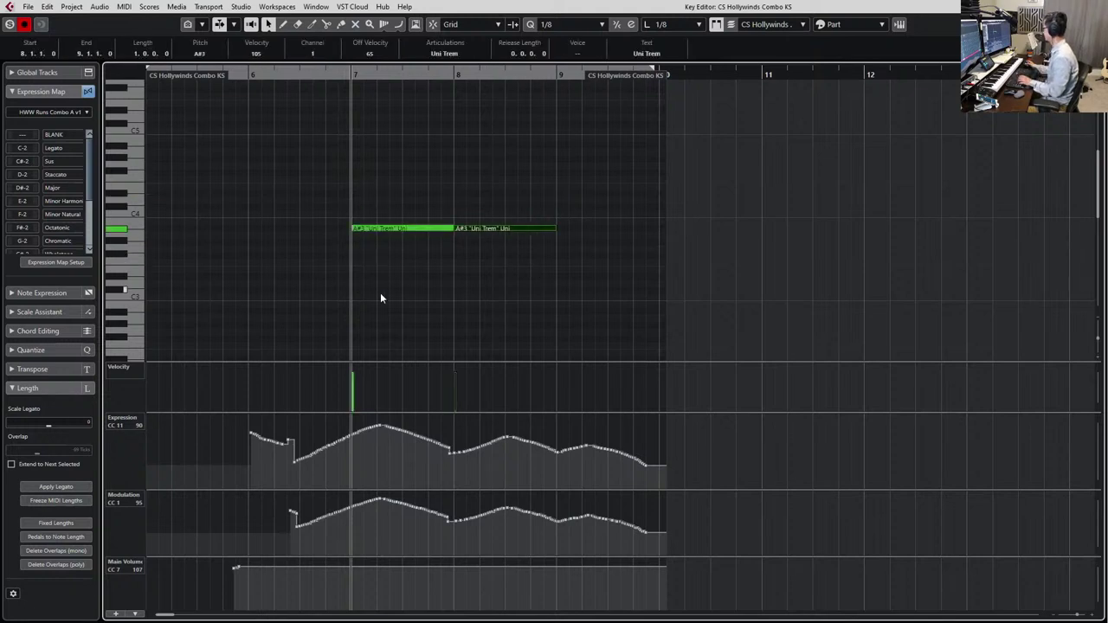
key("space")
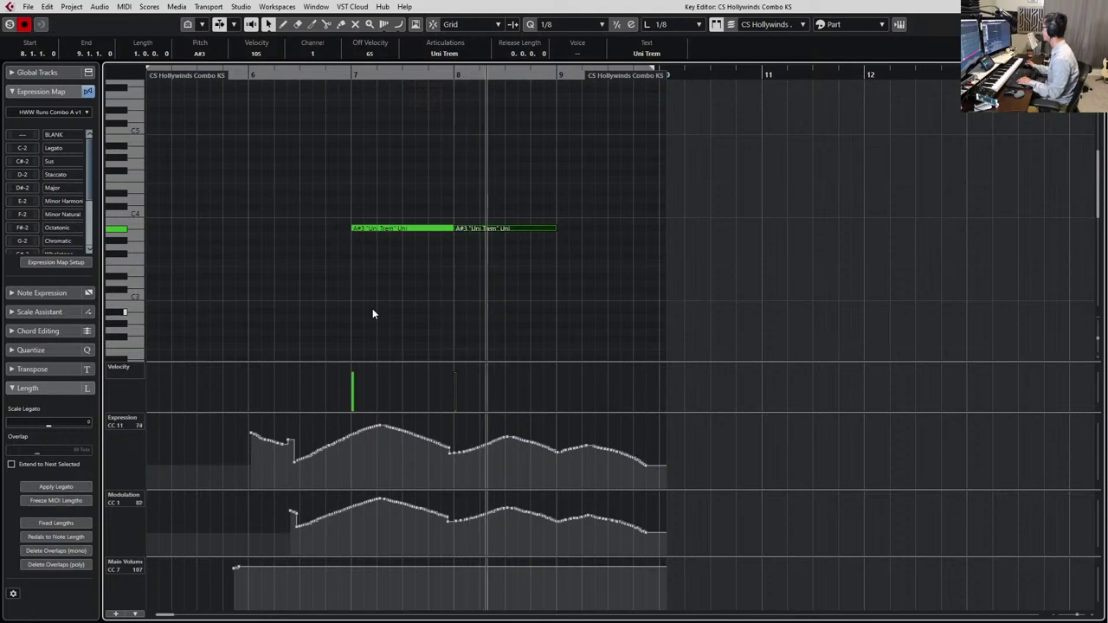
key("space")
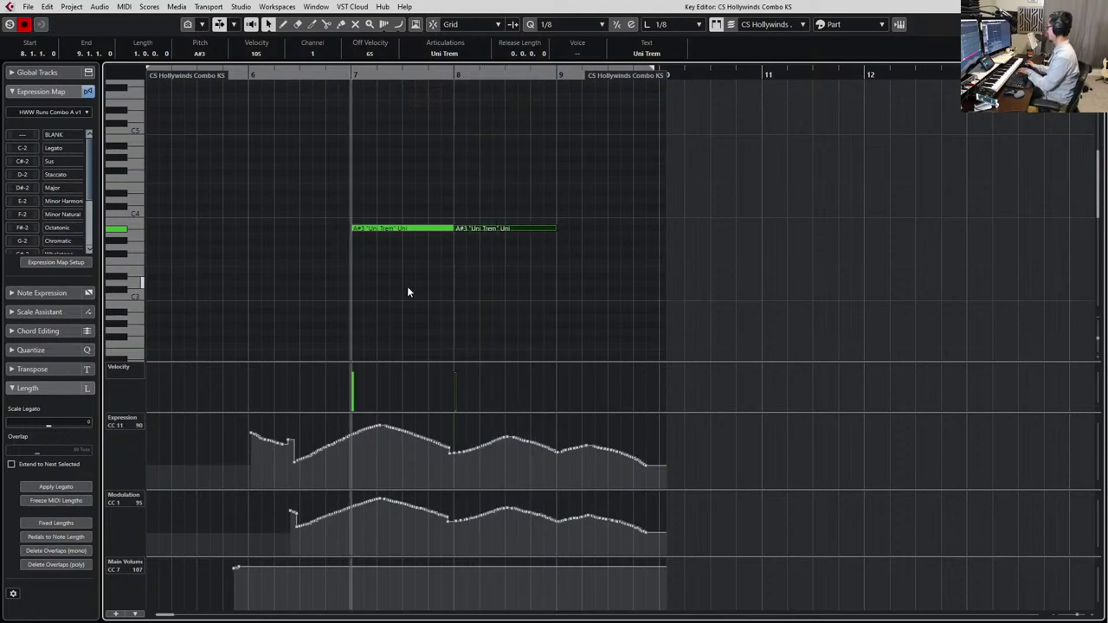
key("Delete")
Look over the arrangement around bars 7 to 10 and reopen the CS Hollywinds Combo KS part for editing
key("Return")
scroll(439, 325, "down", 5)
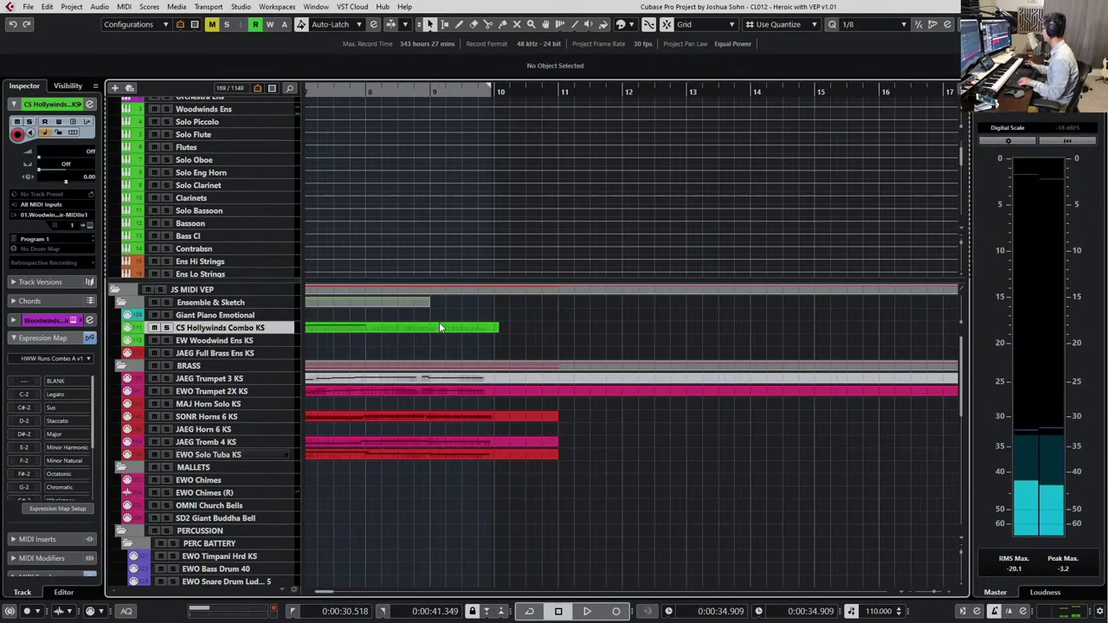
scroll(436, 326, "left", 2)
double_click(437, 325)
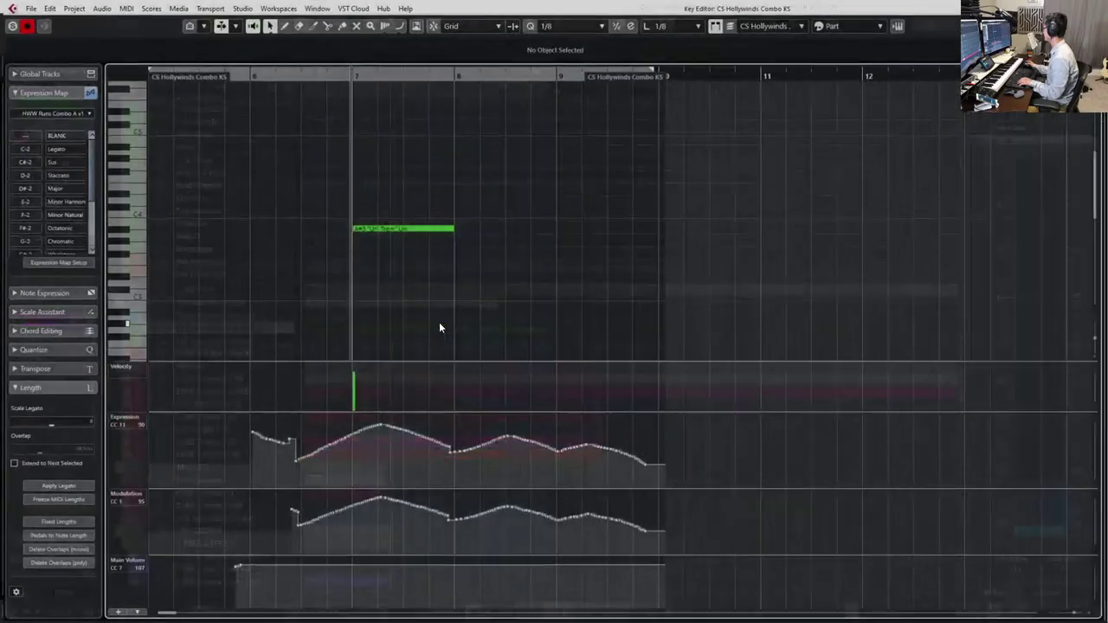
Repeat the A#3 tremolo note in bar 8 once more and remove the repeat
key("ctrl+a")
key("alt+d")
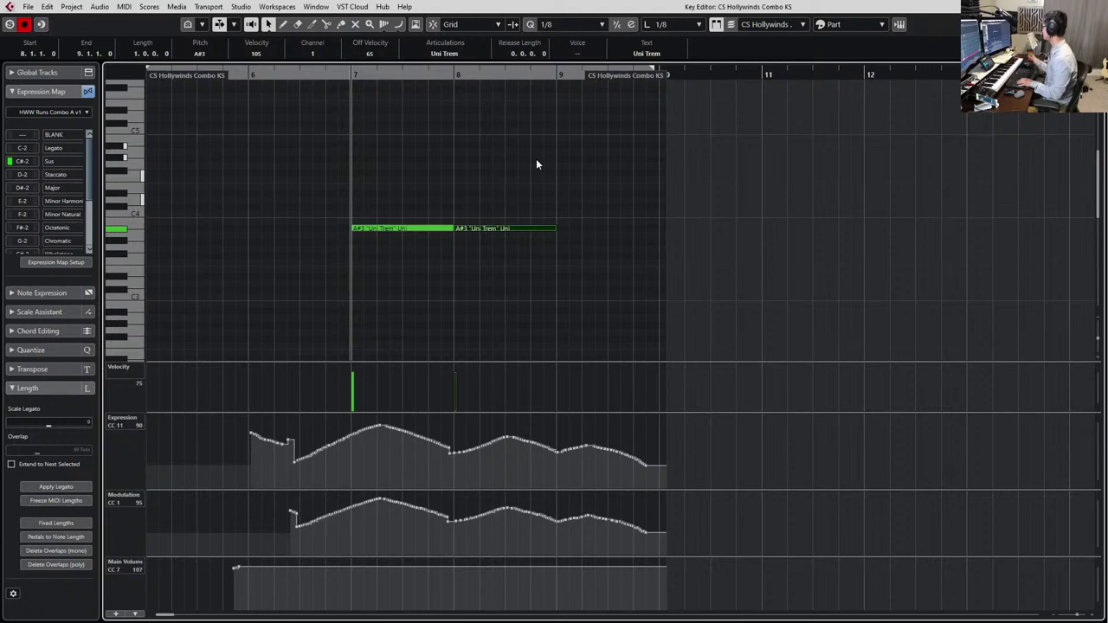
left_click_drag(535, 158, 538, 269)
key("Delete")
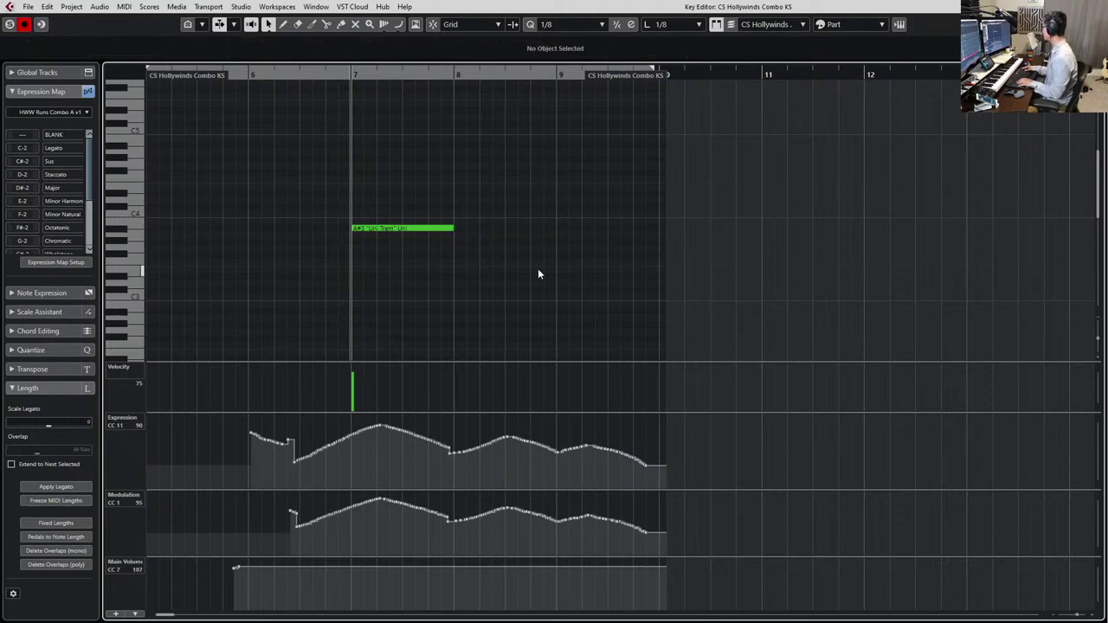
Try to record a sustained D4, F4 and A#4 chord in bar 8, undo the take and run another pass
key("space")
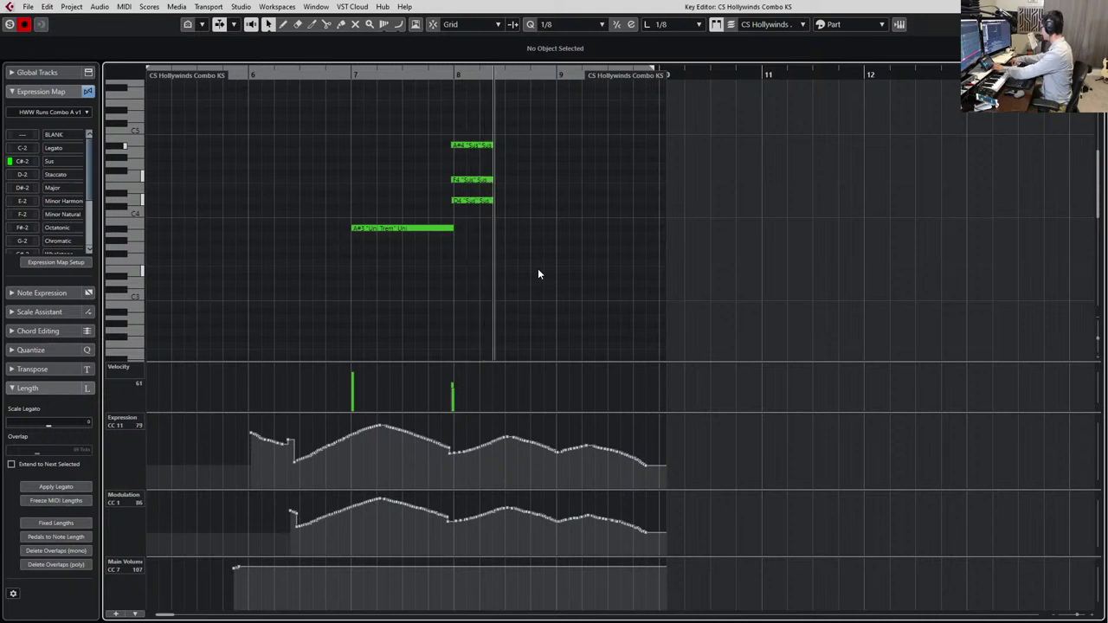
key("space")
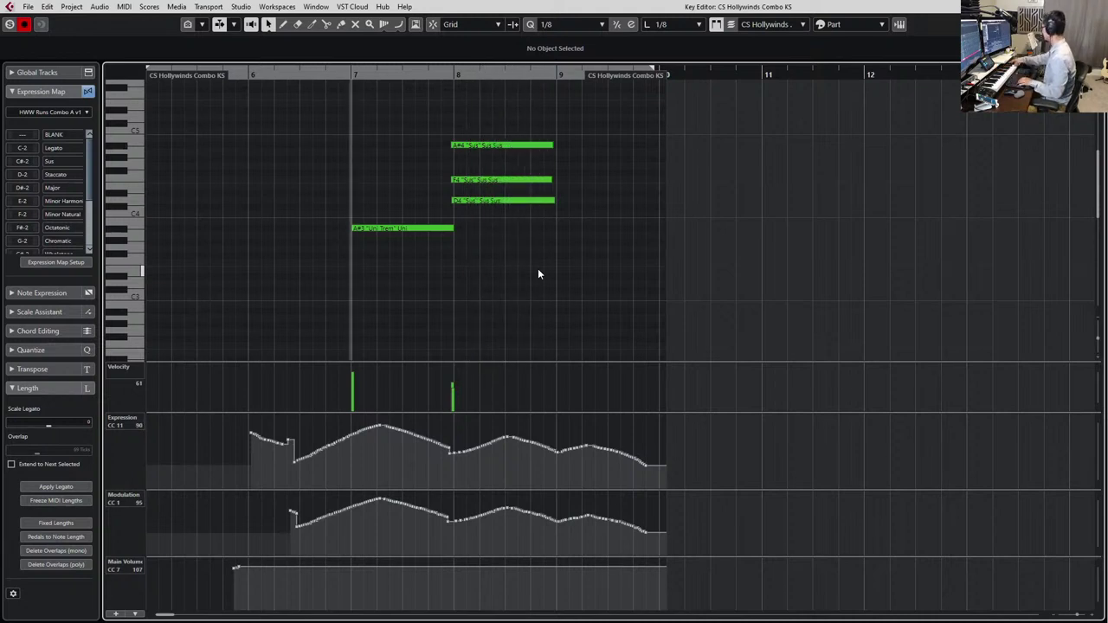
key("ctrl+z")
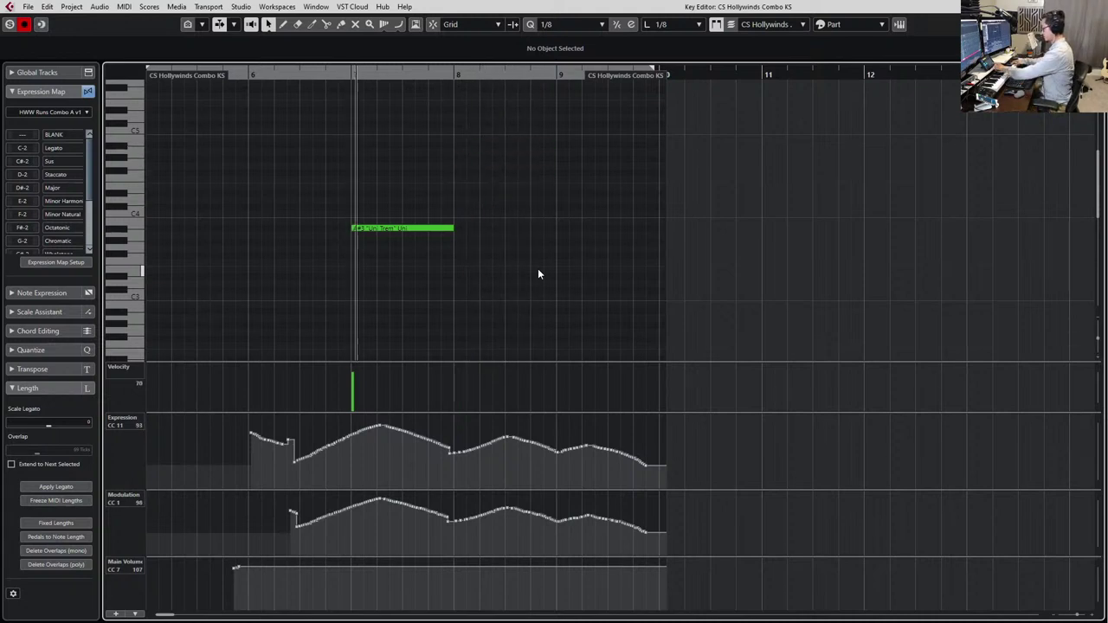
key("space")
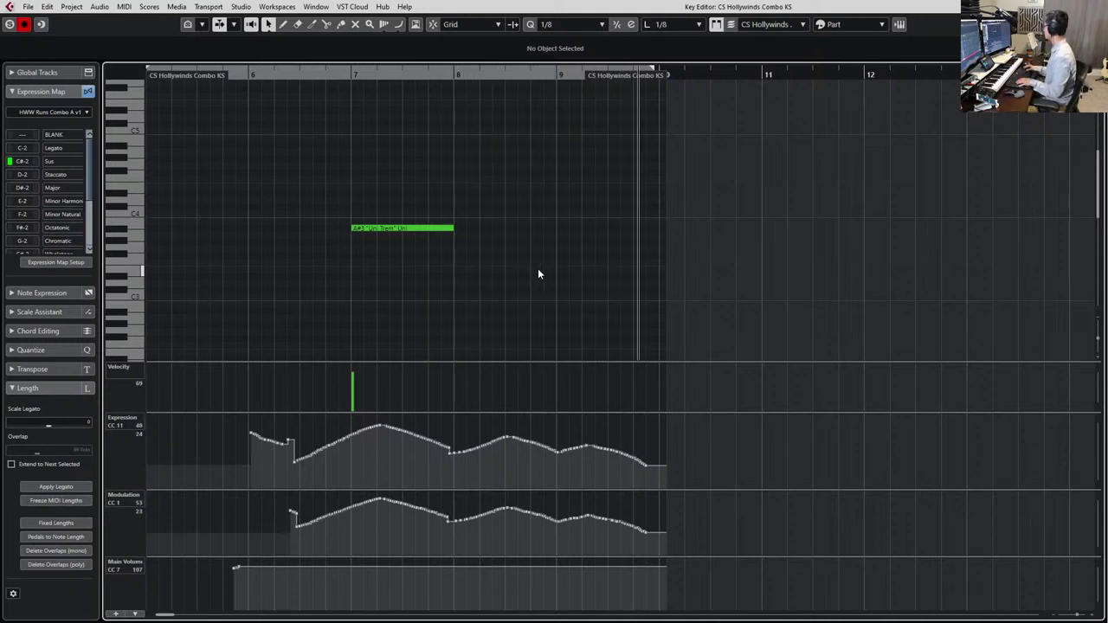
key("space")
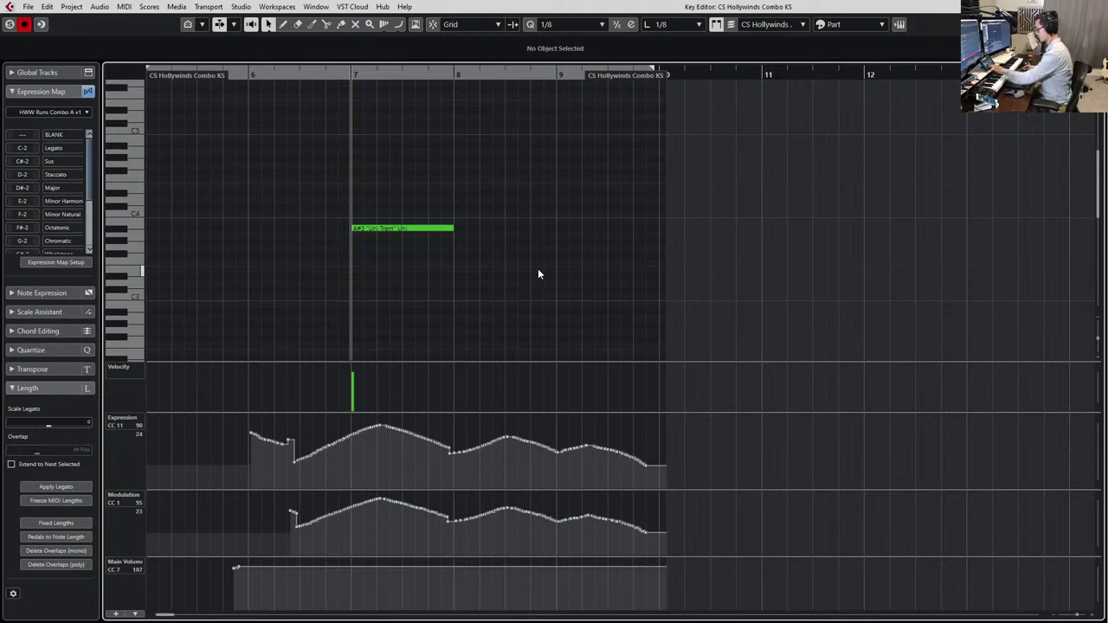
Record sustained D4-F4-A#4 and C4-F4-A4 chords over bars 8 and 9 with expression and modulation, and convert the pedals to note length
key("space")
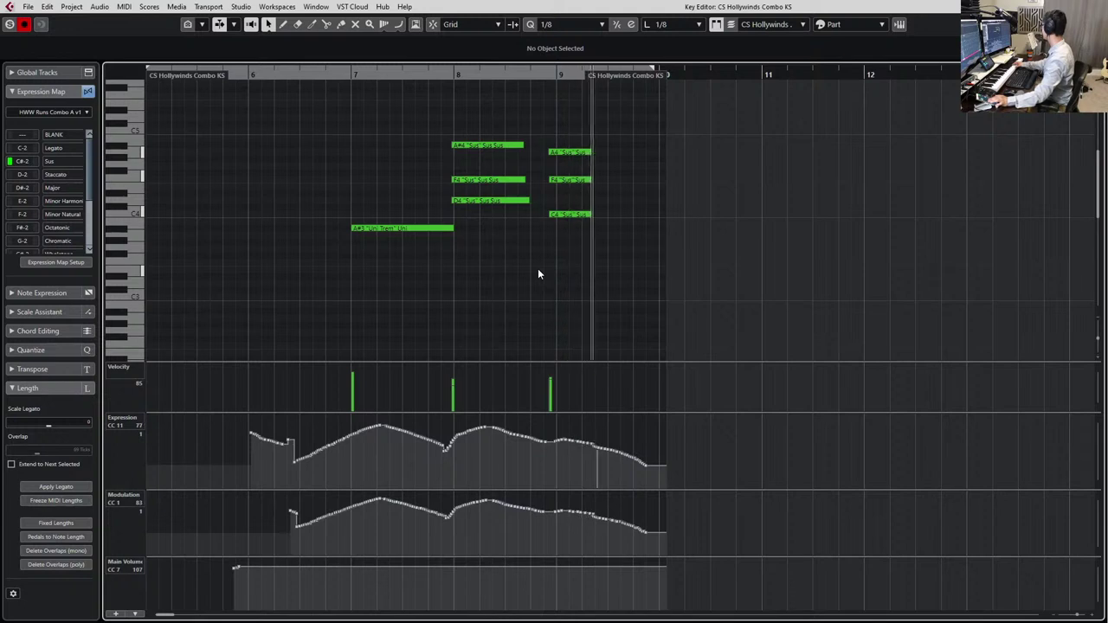
key("space")
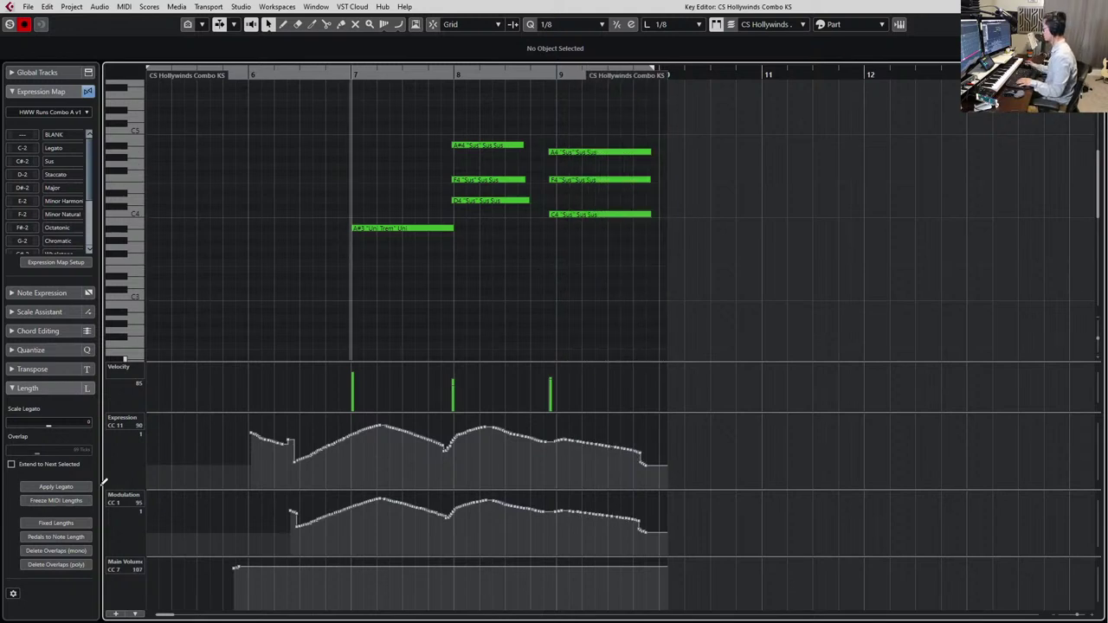
left_click(72, 538)
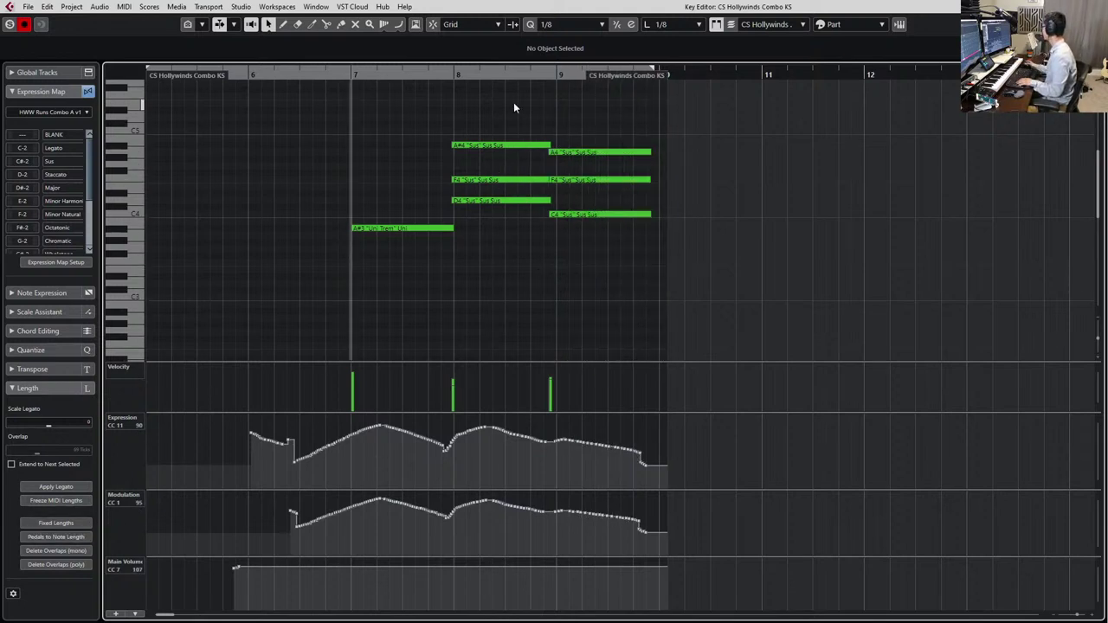
Shift the C4-F4-A4 chord toward bar 9, quantize both sustained chords to the 1/8 grid and play them back
left_click_drag(518, 88, 597, 204)
left_click(597, 151)
left_click(598, 152)
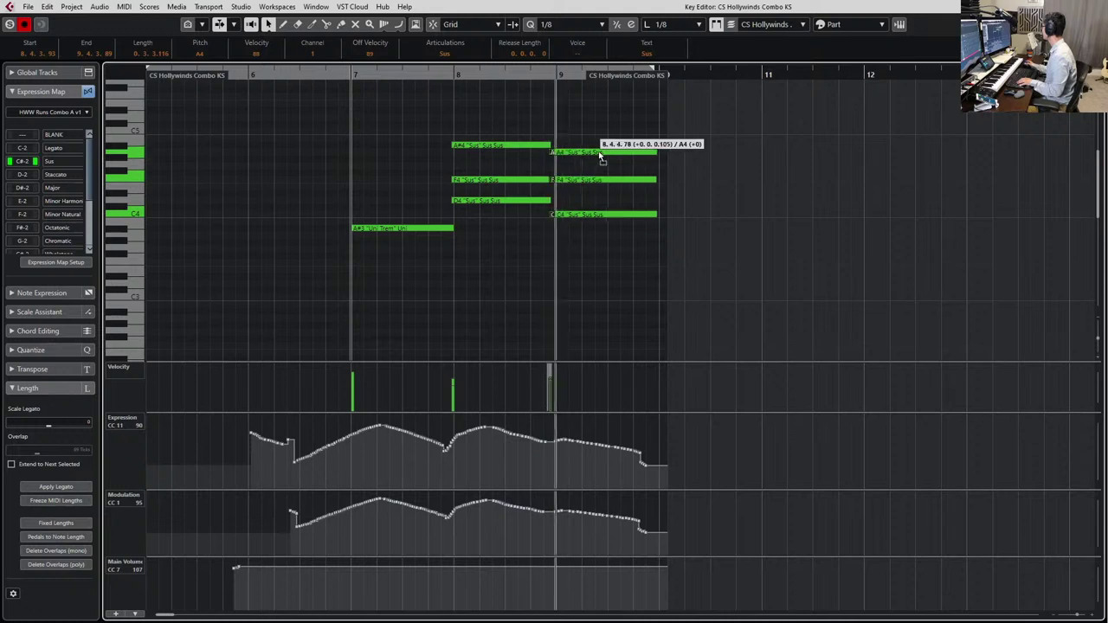
key("q")
key("space")
key("space")
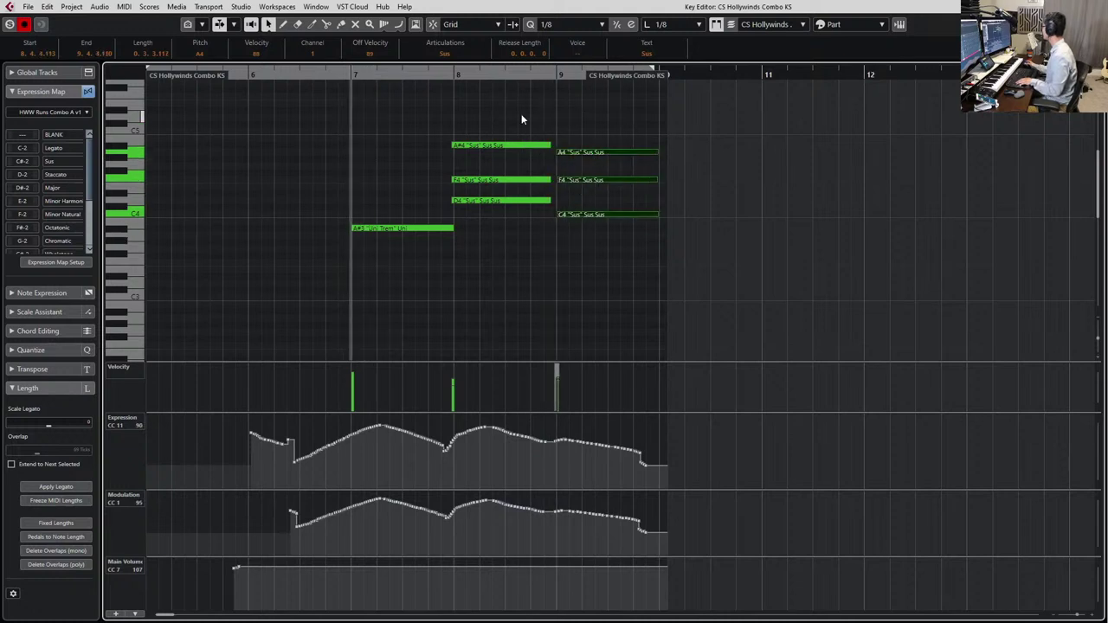
left_click_drag(521, 114, 660, 244)
key("q")
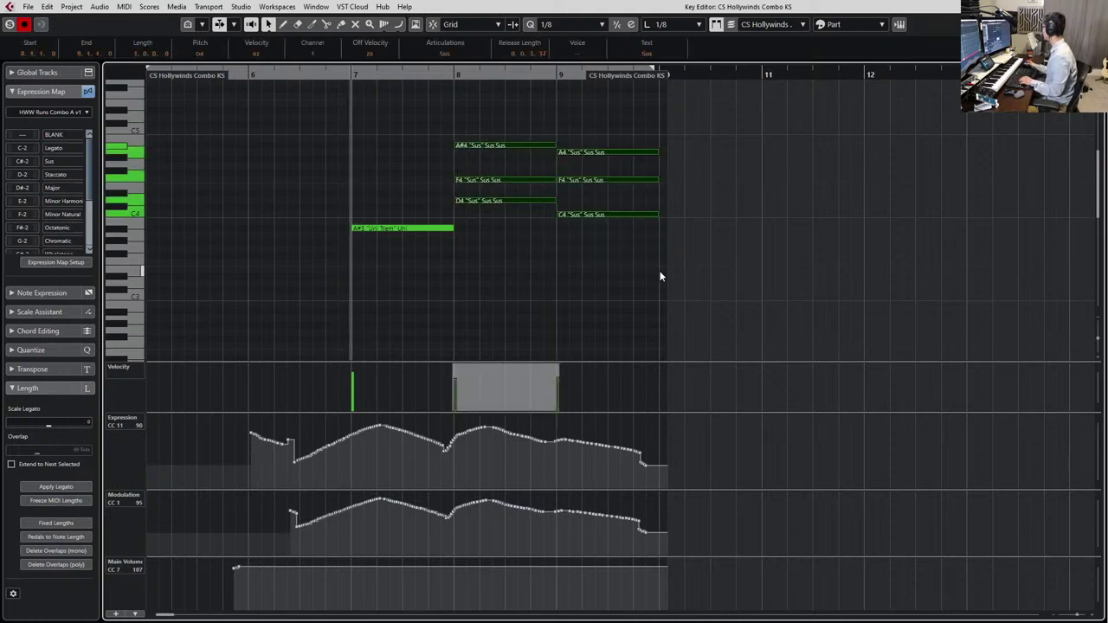
key("space")
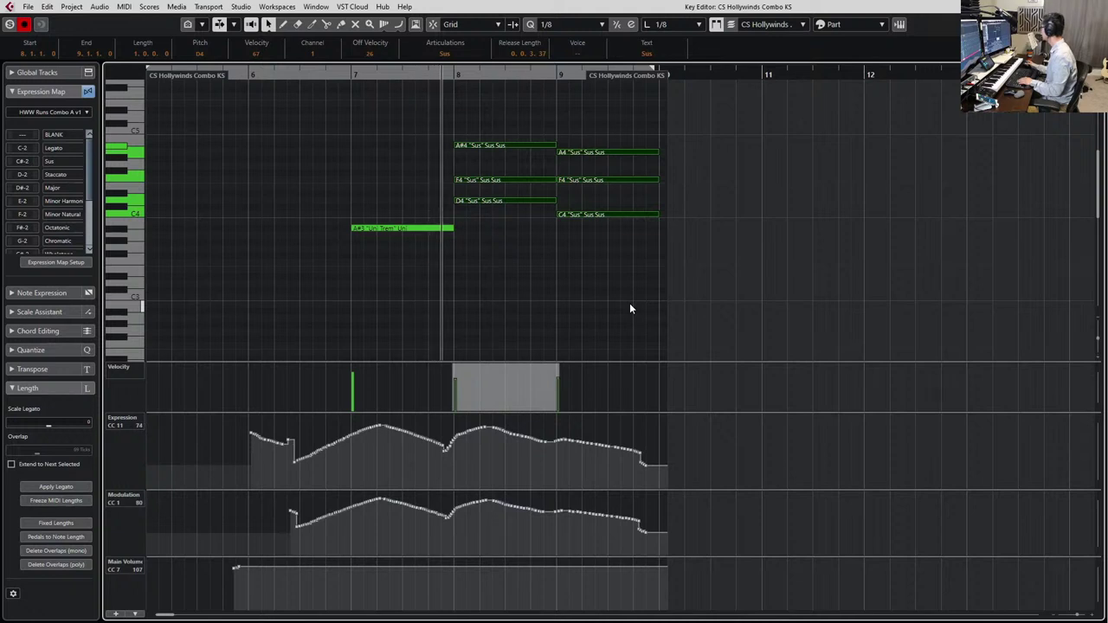
key("space")
Raise the F4 note of the bar 8 chord to G4 and audition the chord
scroll(570, 259, "up", 2, "ctrl")
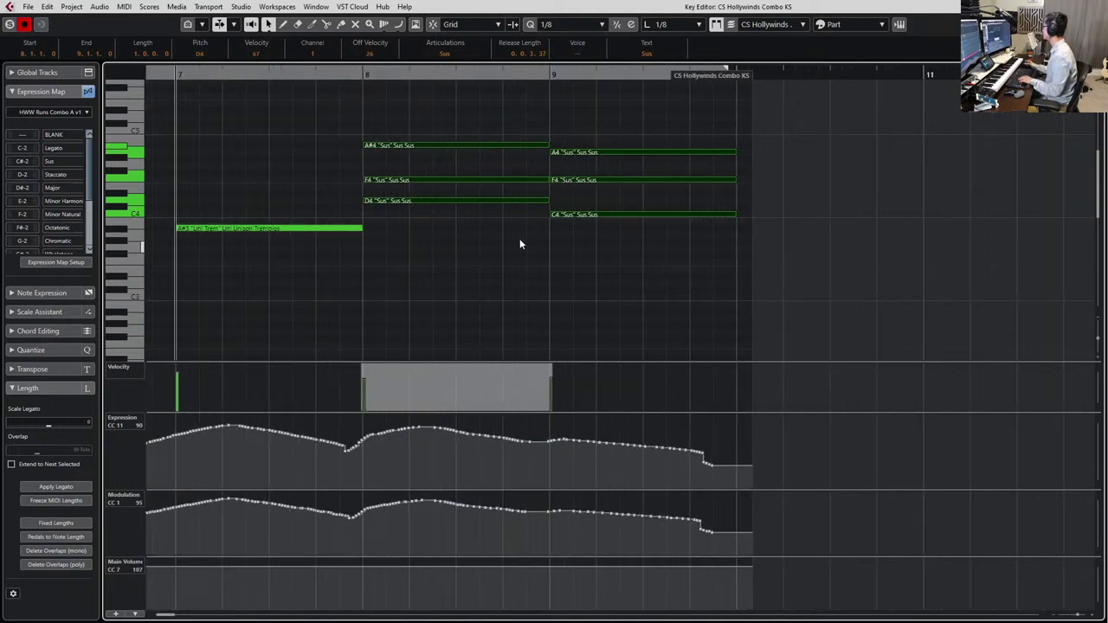
left_click(463, 185)
left_click_drag(464, 172, 464, 185)
left_click_drag(451, 104, 457, 183)
key("l")
key("Up")
key("Up")
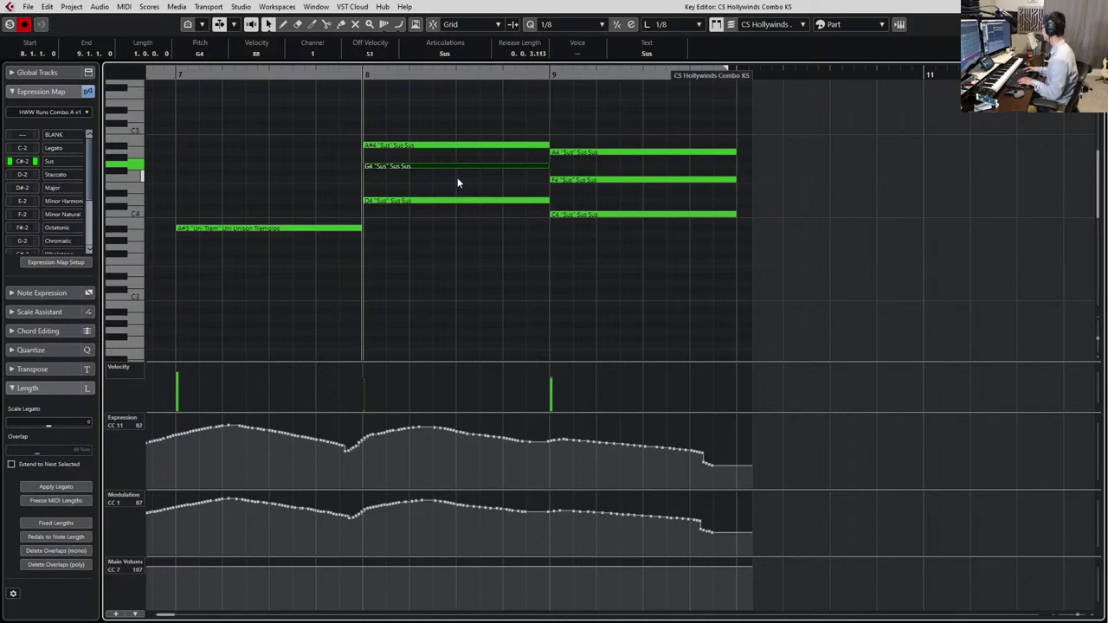
key("space")
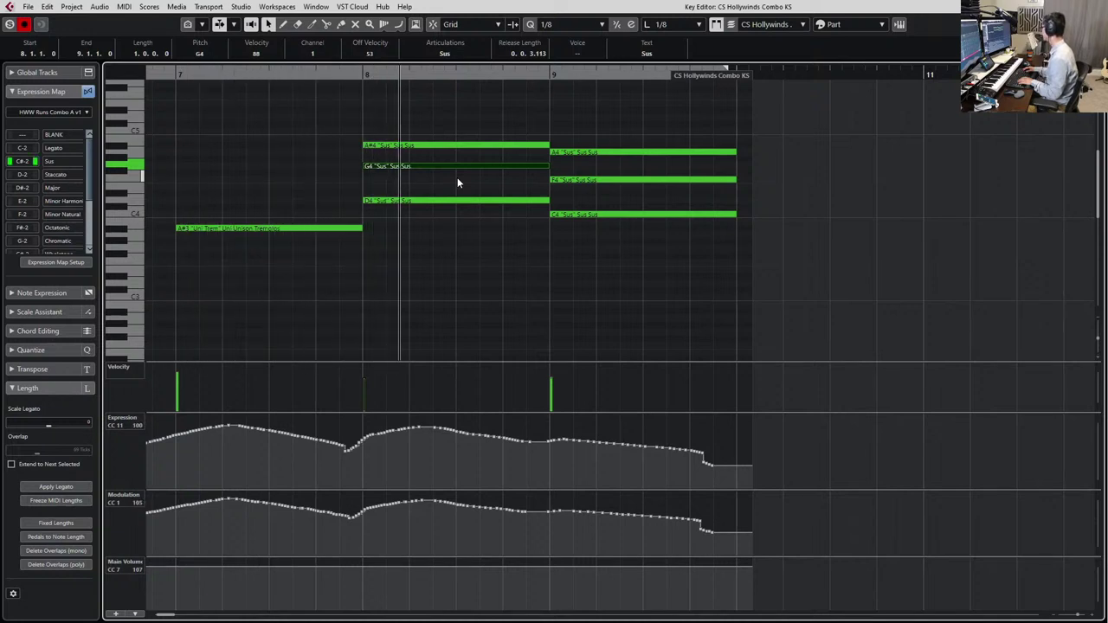
key("space")
Shorten all three notes of the D4-G4-A#4 chord in bar 8 to a length of 0.1.2.0
left_click_drag(470, 120, 470, 273)
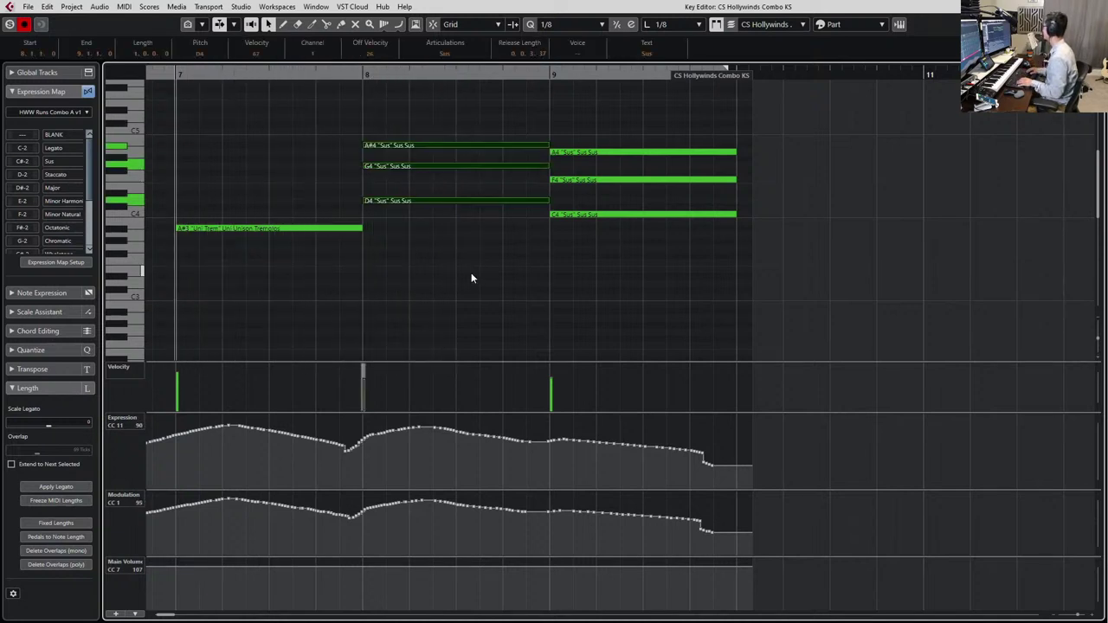
key("alt+shift+Left")
key("alt+shift+Left")
key("alt+shift+Left")
key("alt+shift+Left")
key("alt+shift+Left")
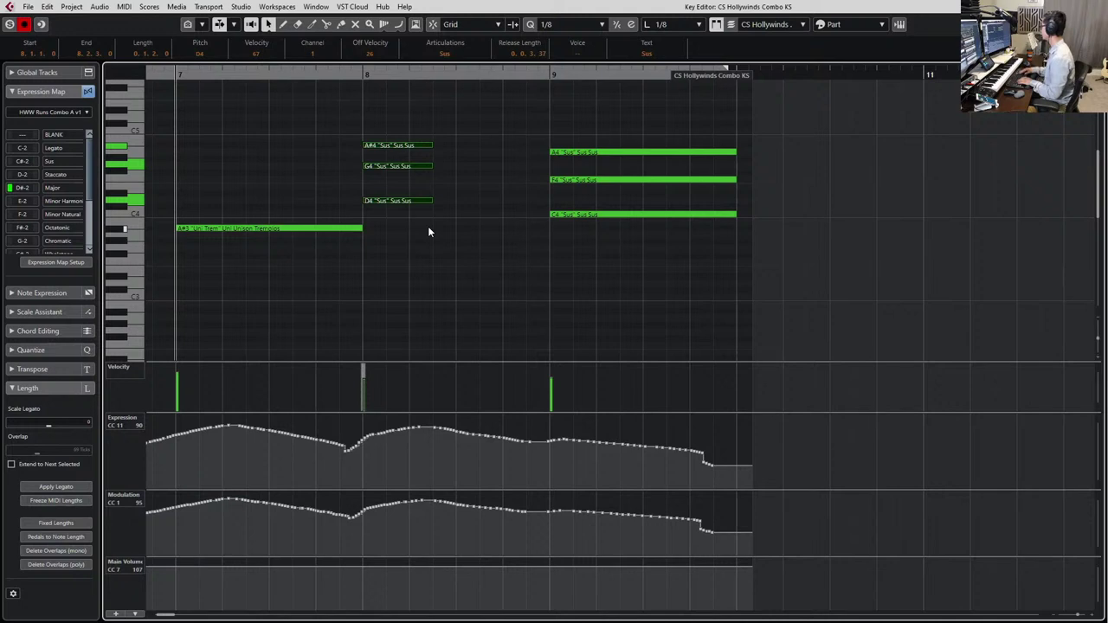
Replace the chord in bar 8 with newly recorded A#1 and A#2 notes
key("Delete")
key("space")
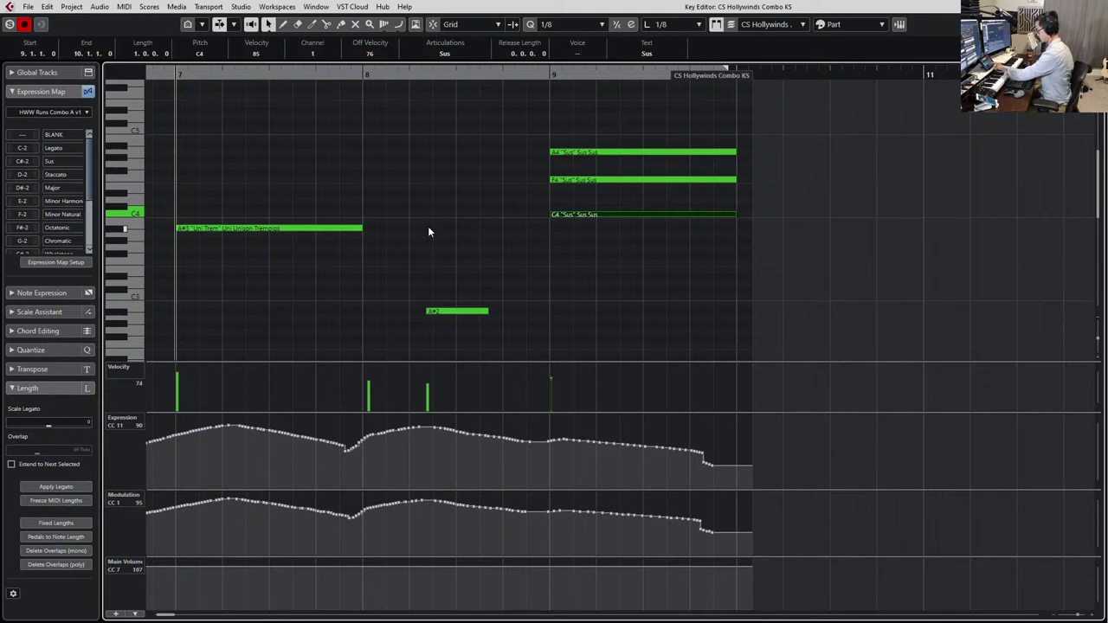
Assign the Major articulation to the A#2 note in bar 8 and extend its end to about 8.4.1
key("Left")
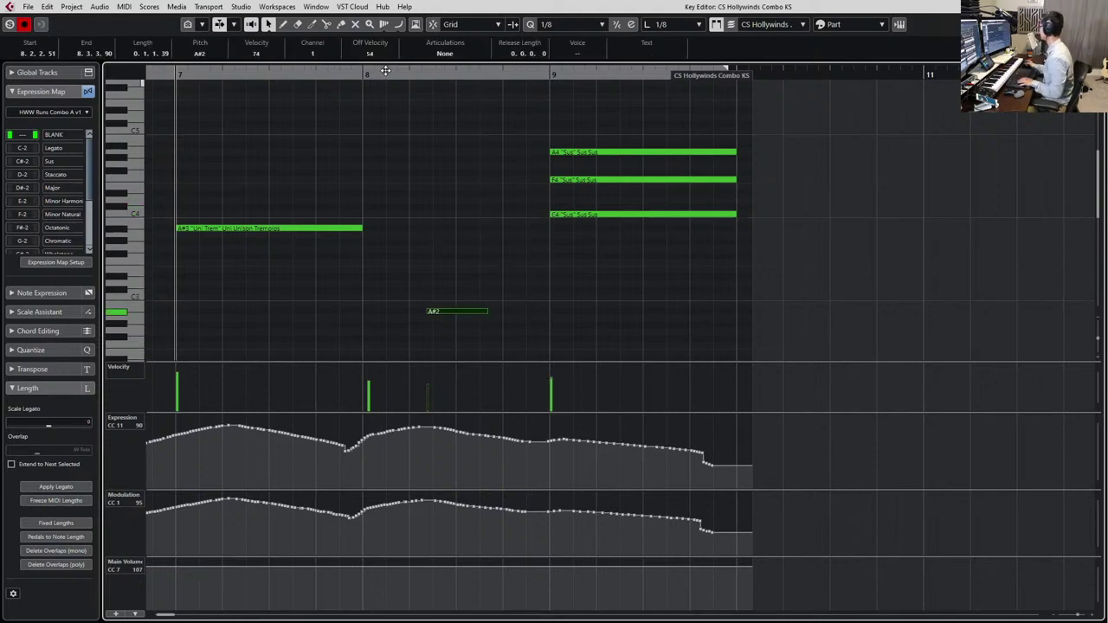
left_click(444, 52)
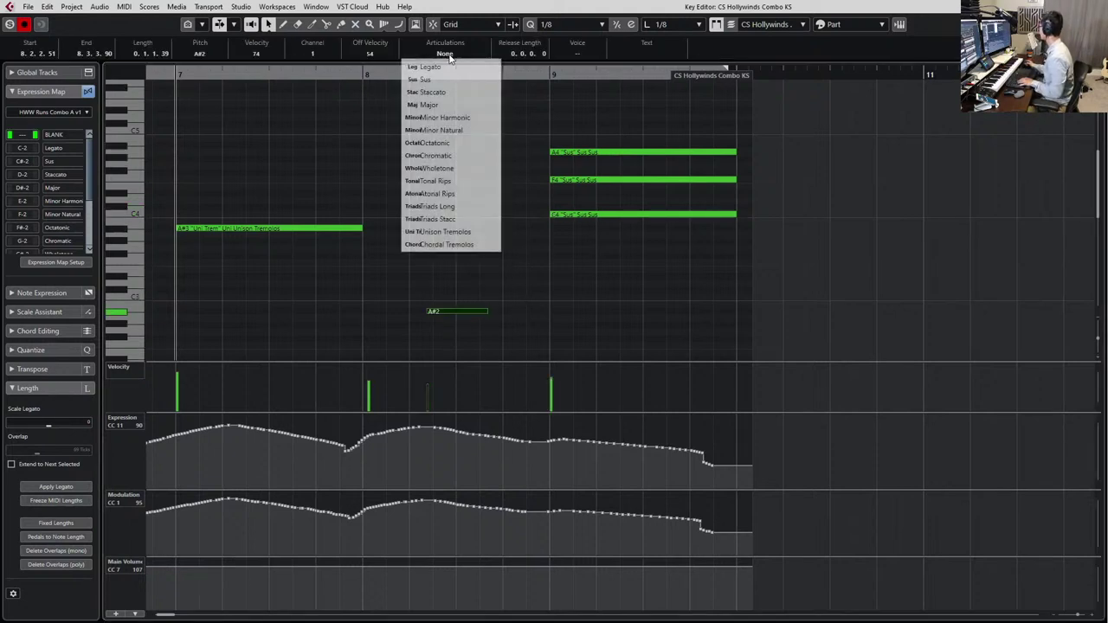
left_click(441, 105)
scroll(455, 329, "down", 3)
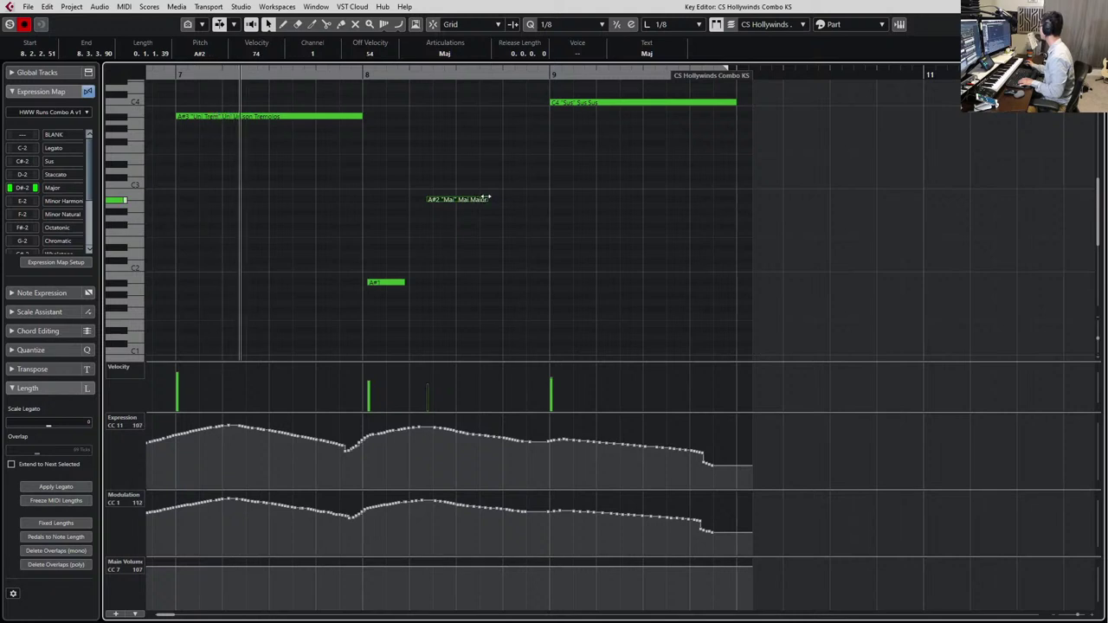
left_click_drag(487, 199, 505, 204)
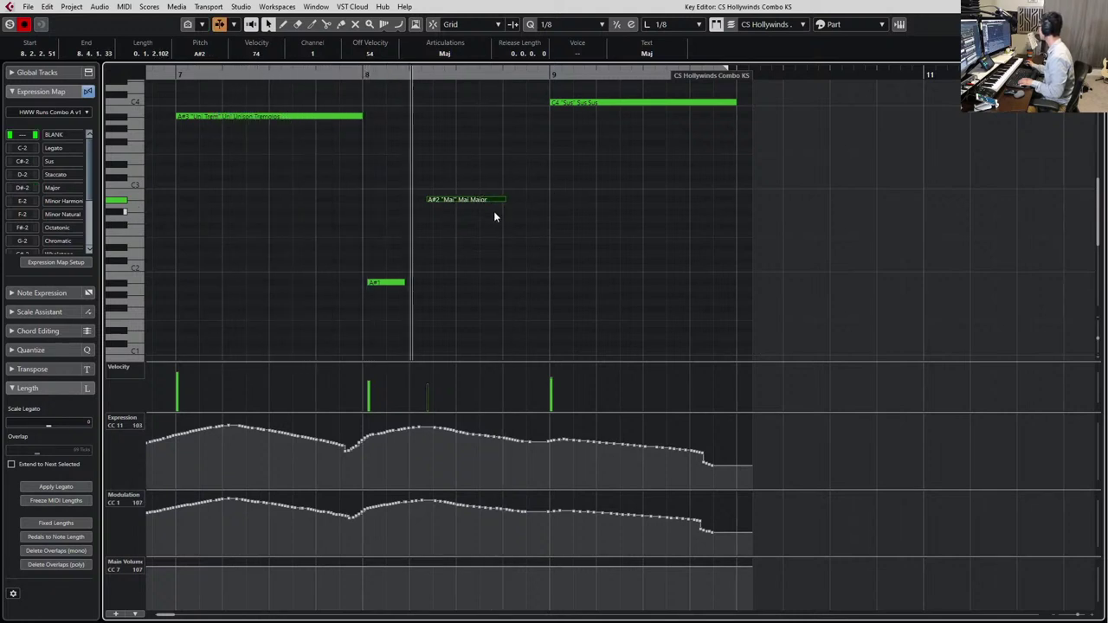
key("space")
Assign the Major articulation to the A#1 note in bar 8 and fill in the expression dip near the end of bar 7
left_click(377, 330)
left_click(385, 282)
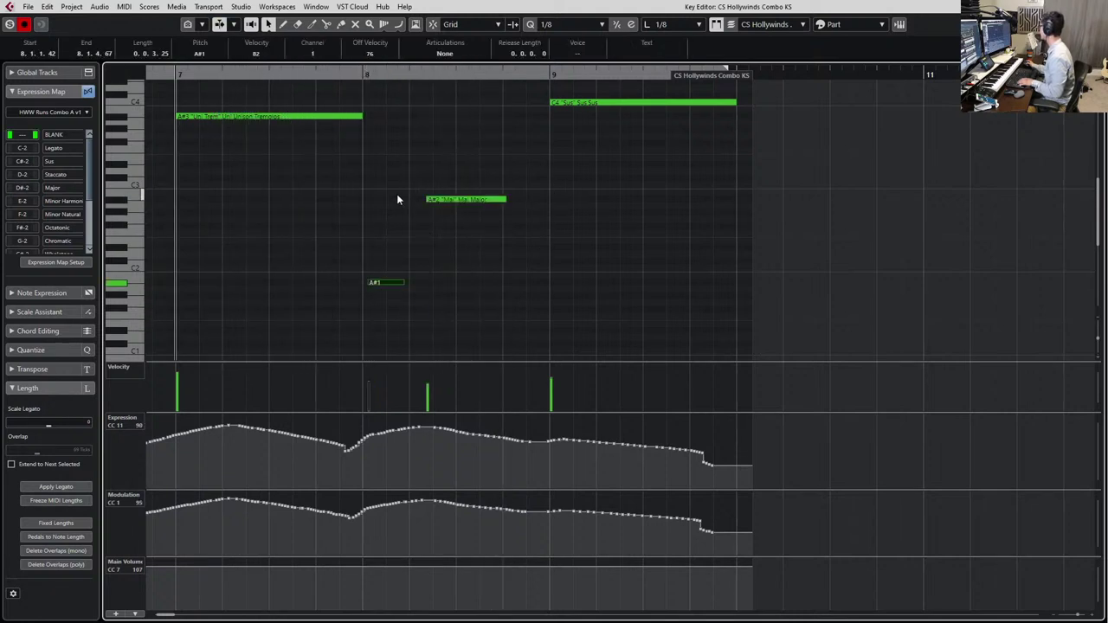
left_click(437, 54)
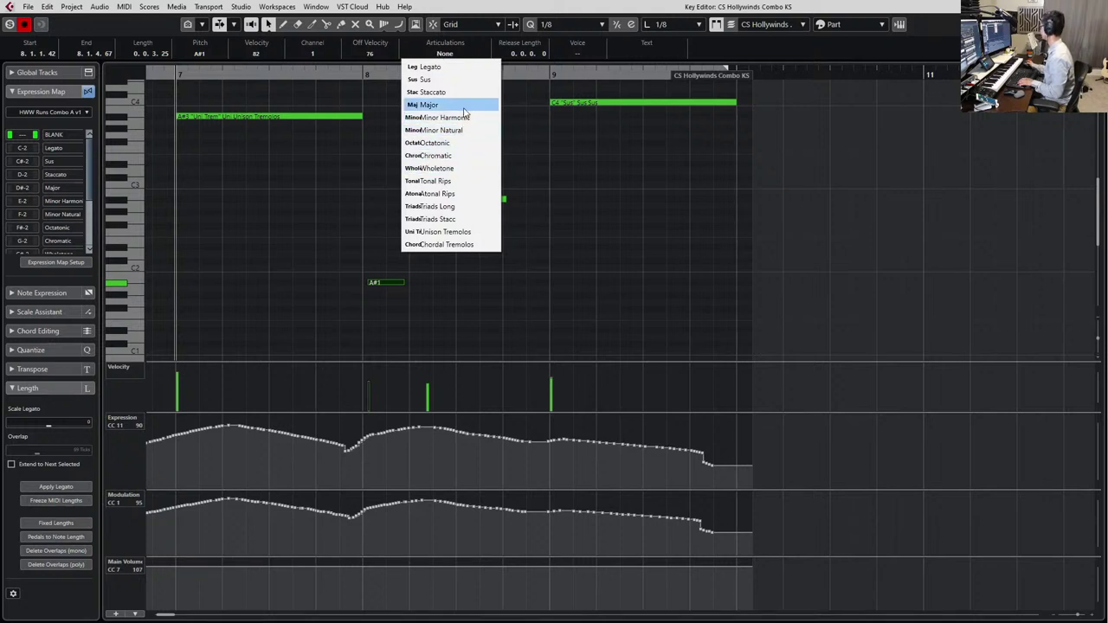
left_click(431, 105)
key("space")
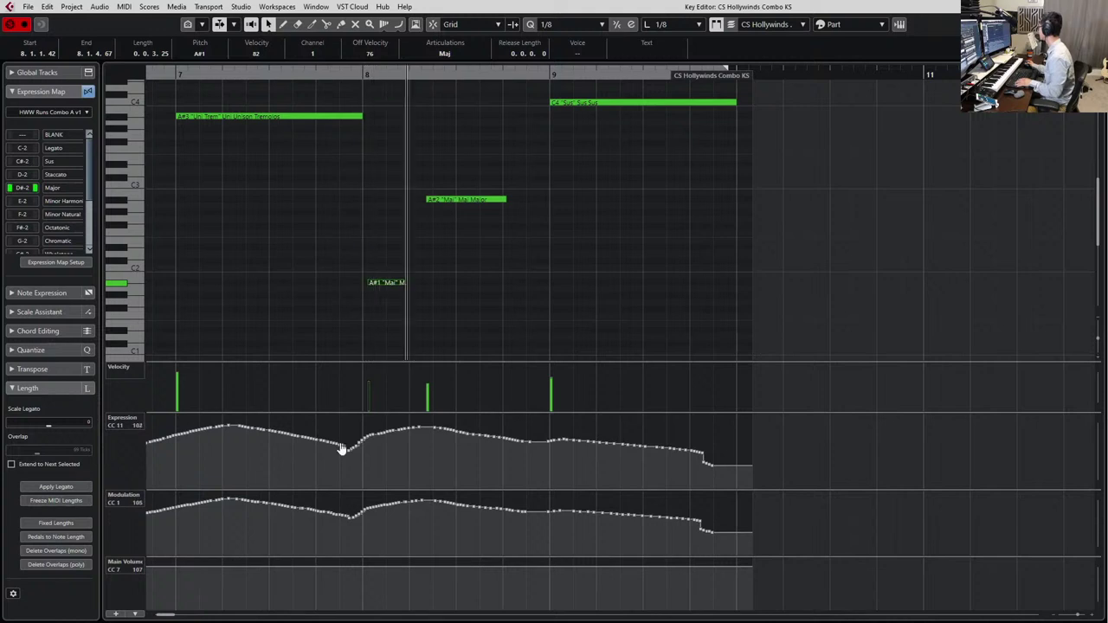
key("space")
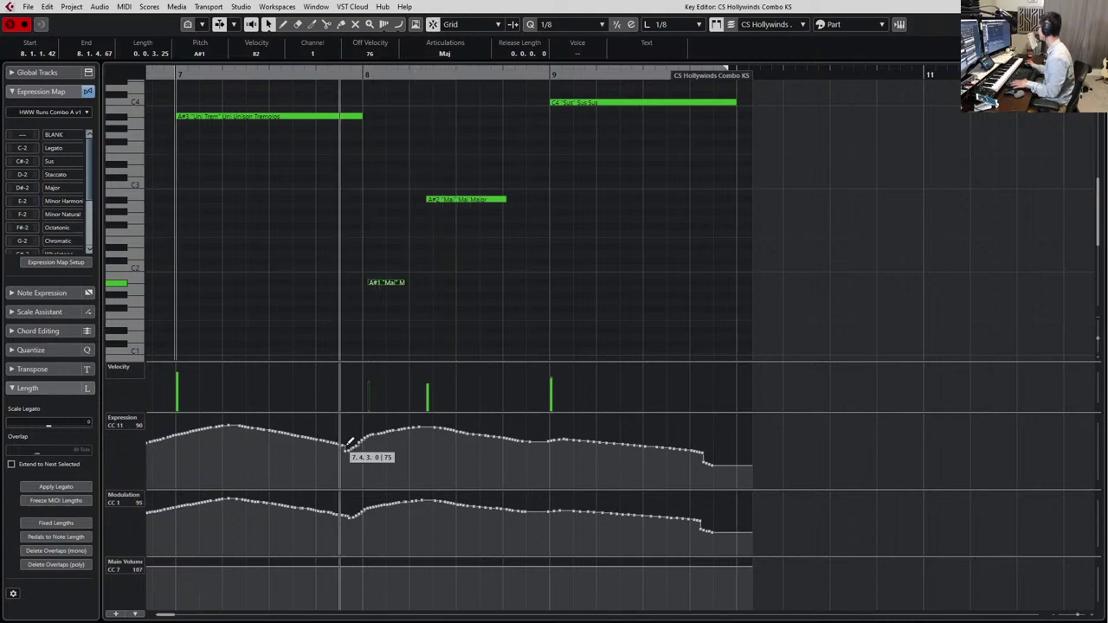
left_click(351, 447)
Raise the A#2 Major run note in bar 8 to C#3 and play the passage back
key("Right")
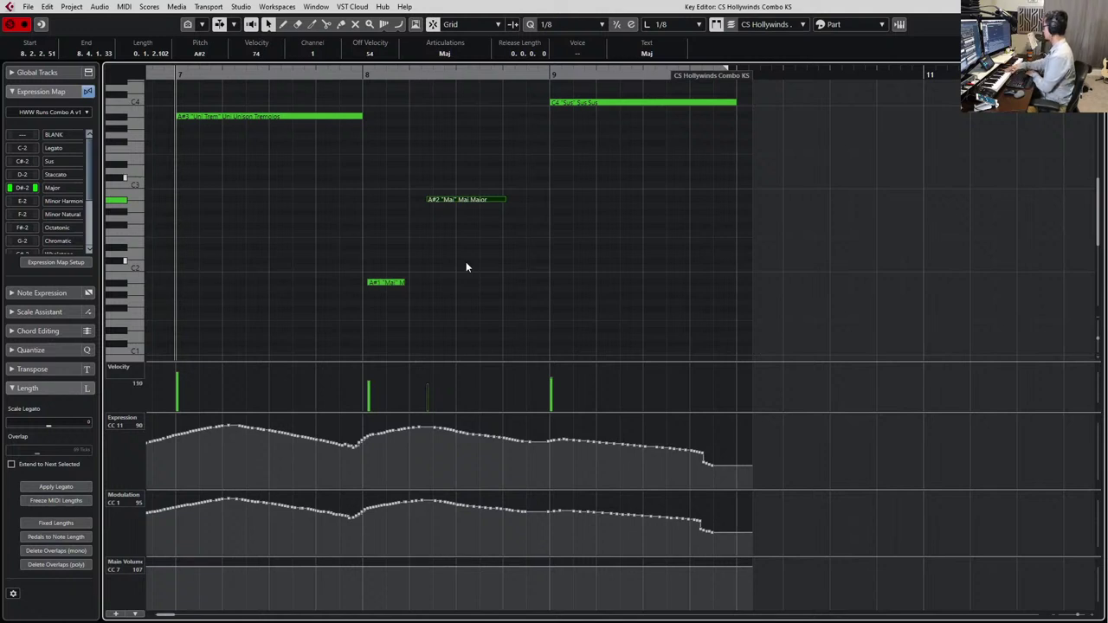
key("Up")
key("Up")
key("Up")
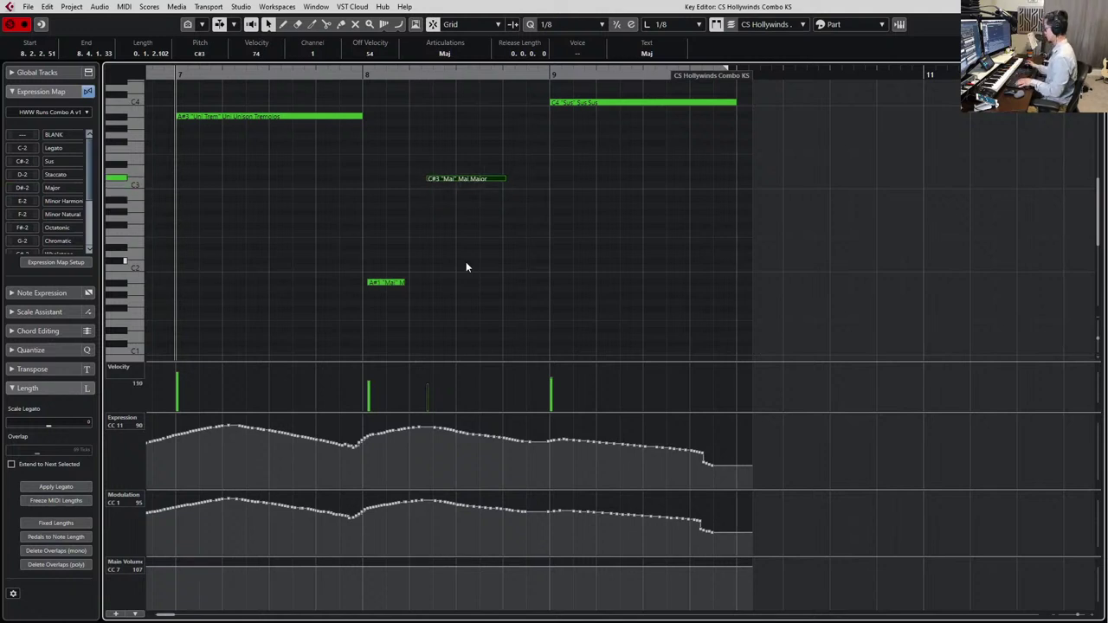
key("space")
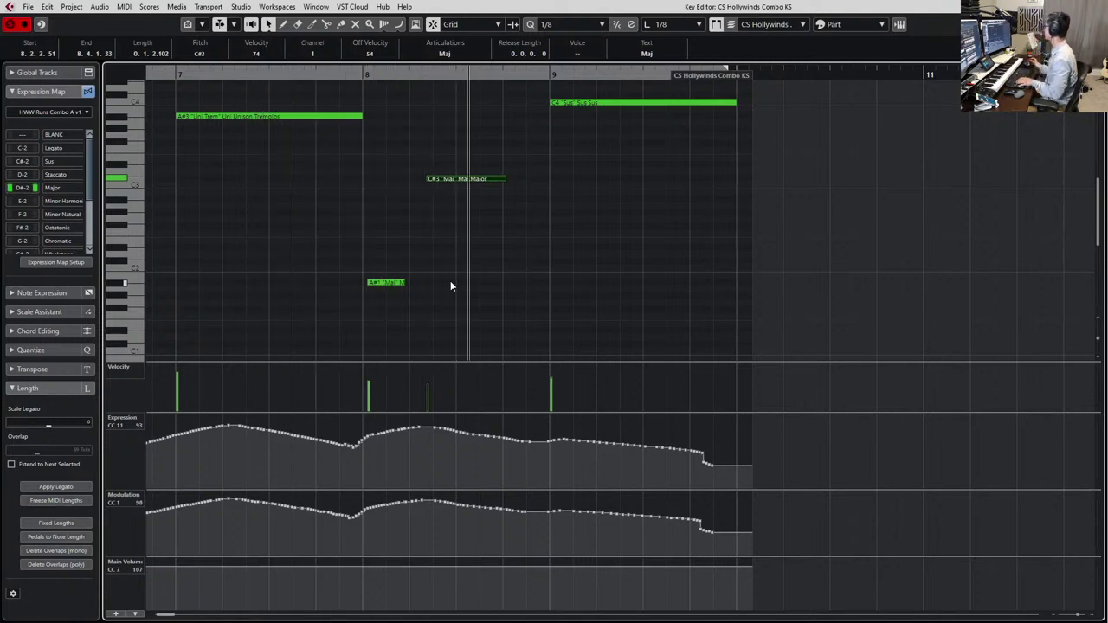
key("space")
Move the C#3 run note earlier to start at about 8.1.4 and audition the change into bar 9
left_click_drag(450, 177, 438, 178)
key("space")
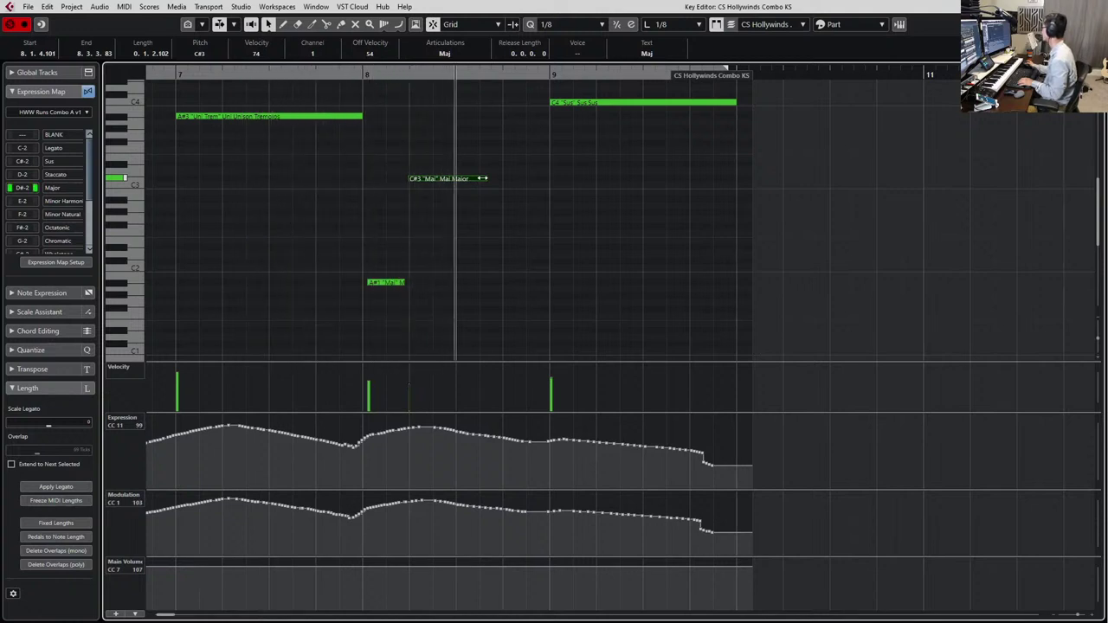
key("space")
key("space")
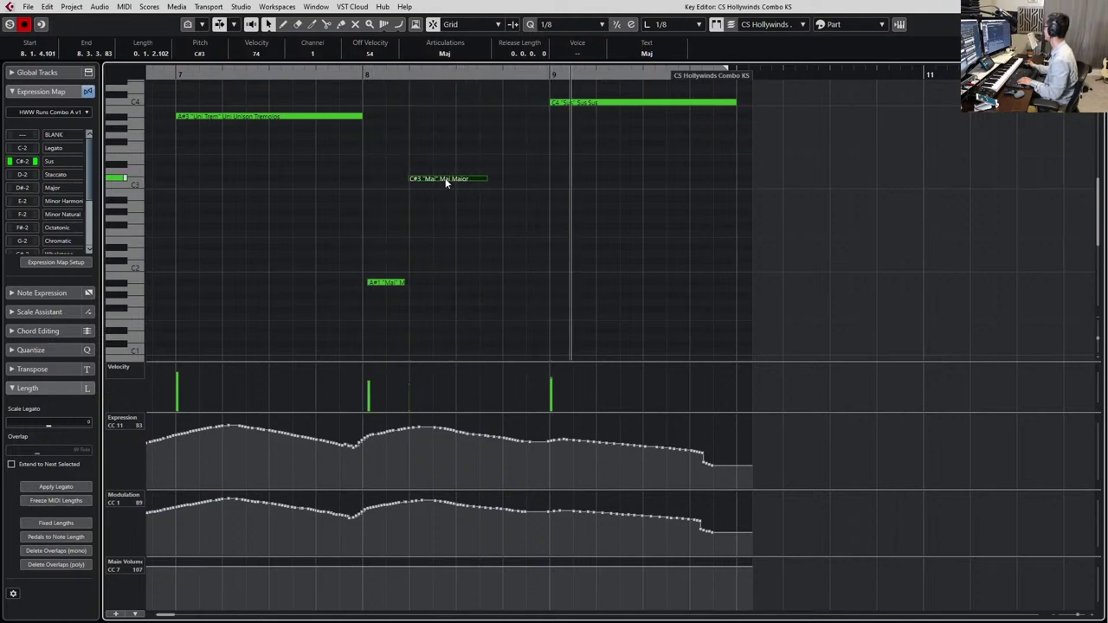
key("space")
Raise the top A4 note of the sustained bar 9 chord to C5
left_click_drag(532, 156, 628, 189)
scroll(709, 178, "up", 3)
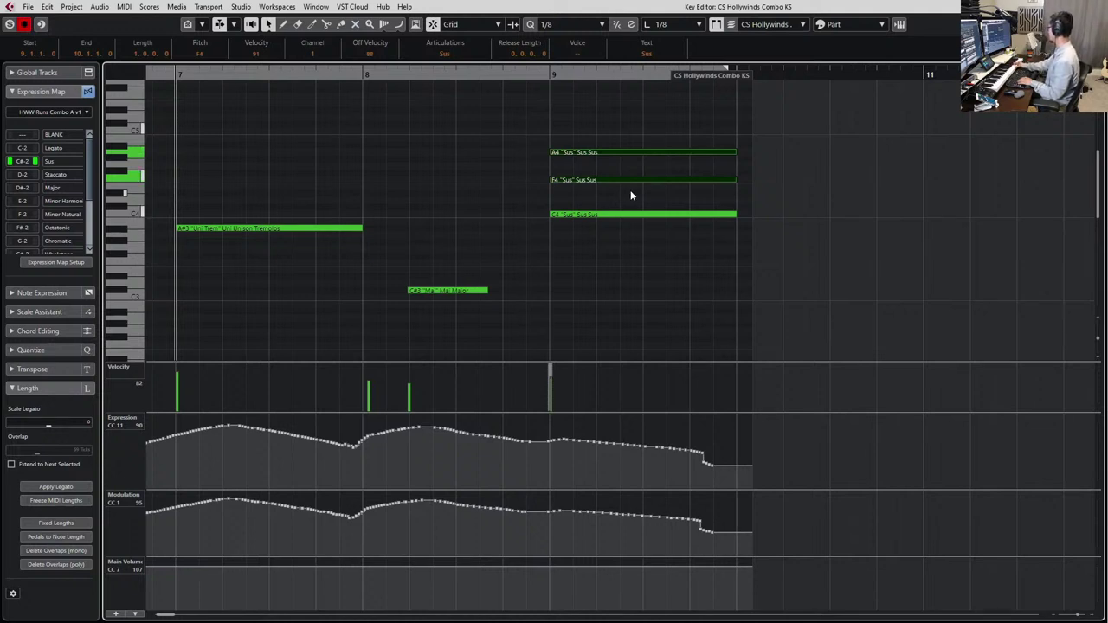
left_click(630, 195)
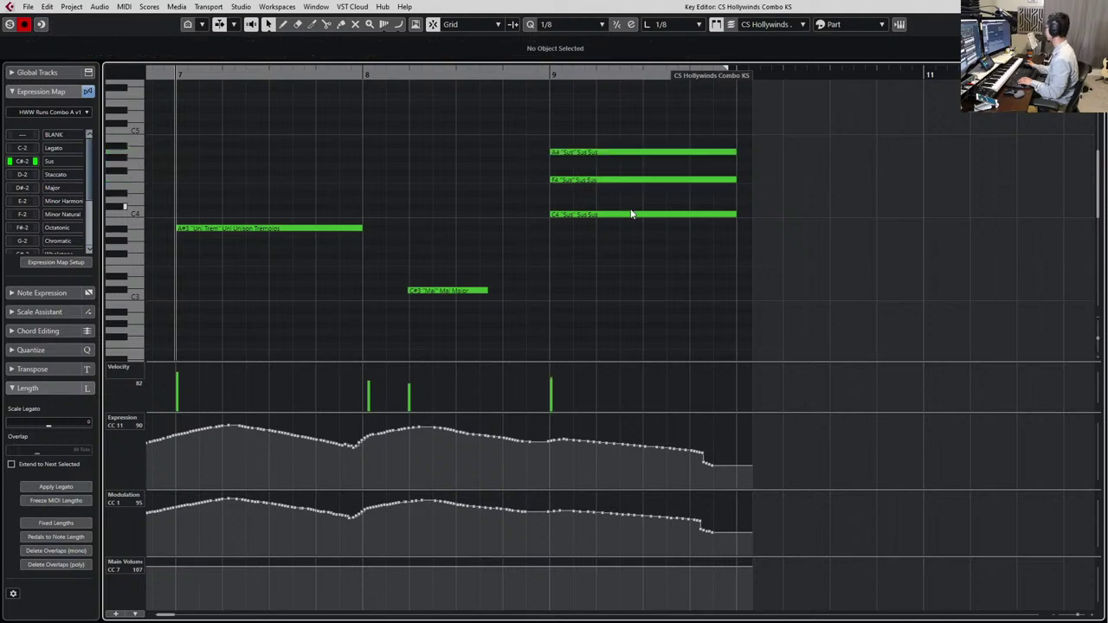
left_click(653, 154)
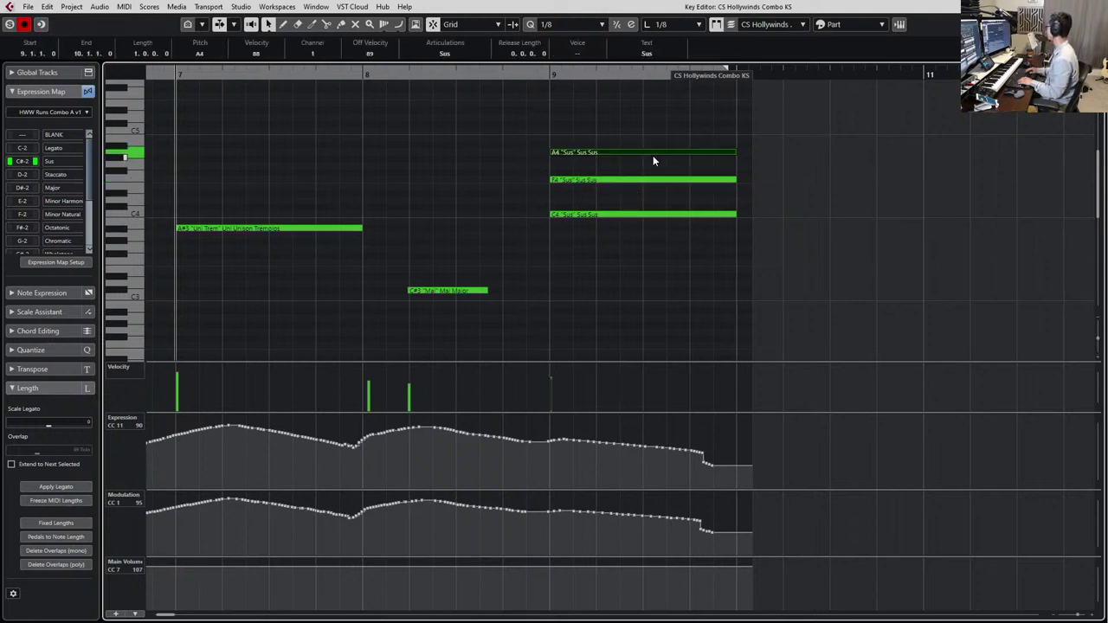
key("Up")
key("Up")
key("Up")
key("space")
key("space")
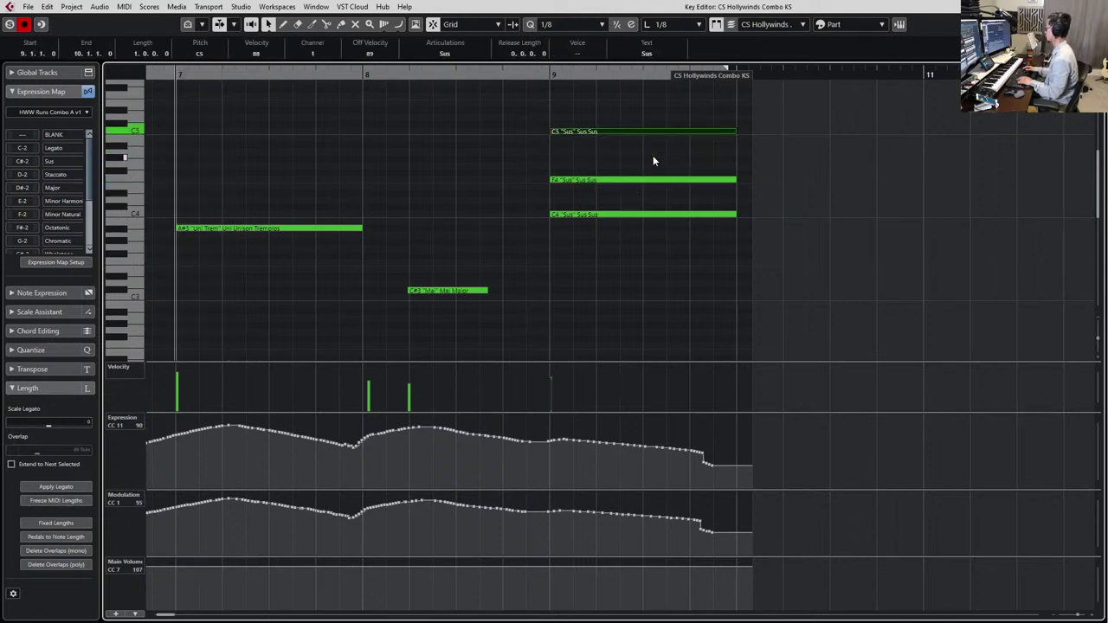
Try two recording passes of expression and modulation into the bar 9 chord and undo the second pass
key("space")
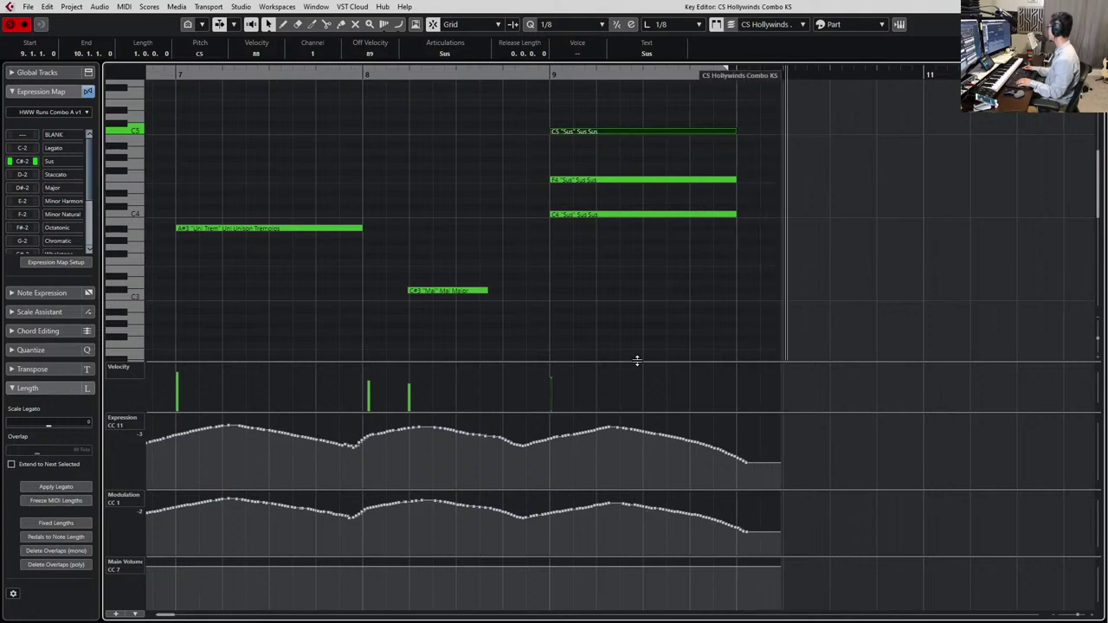
key("space")
key("space")
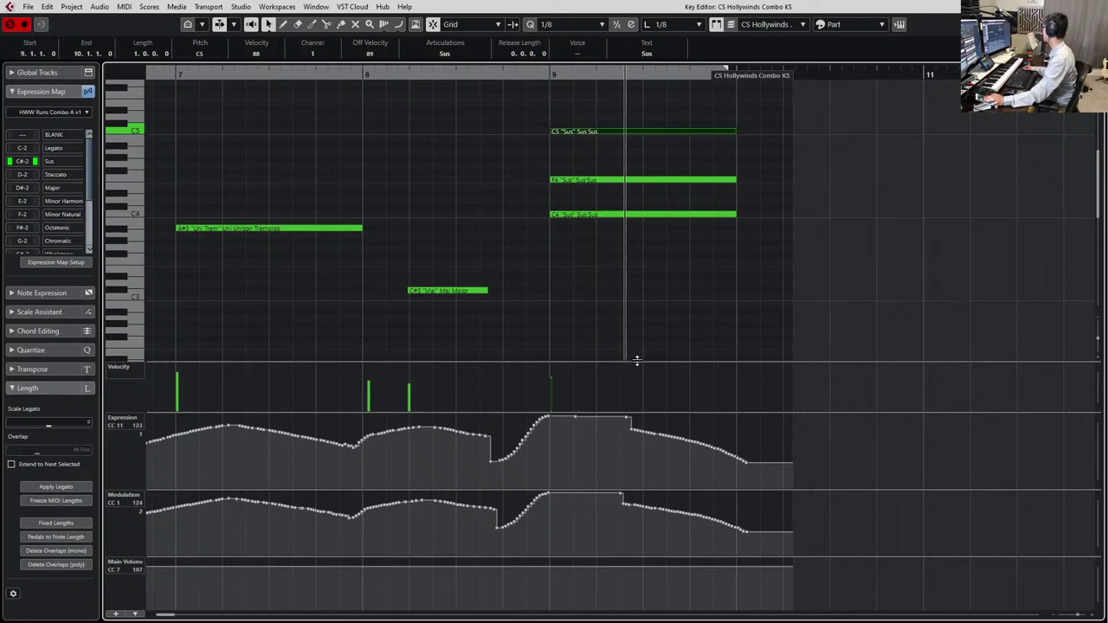
key("space")
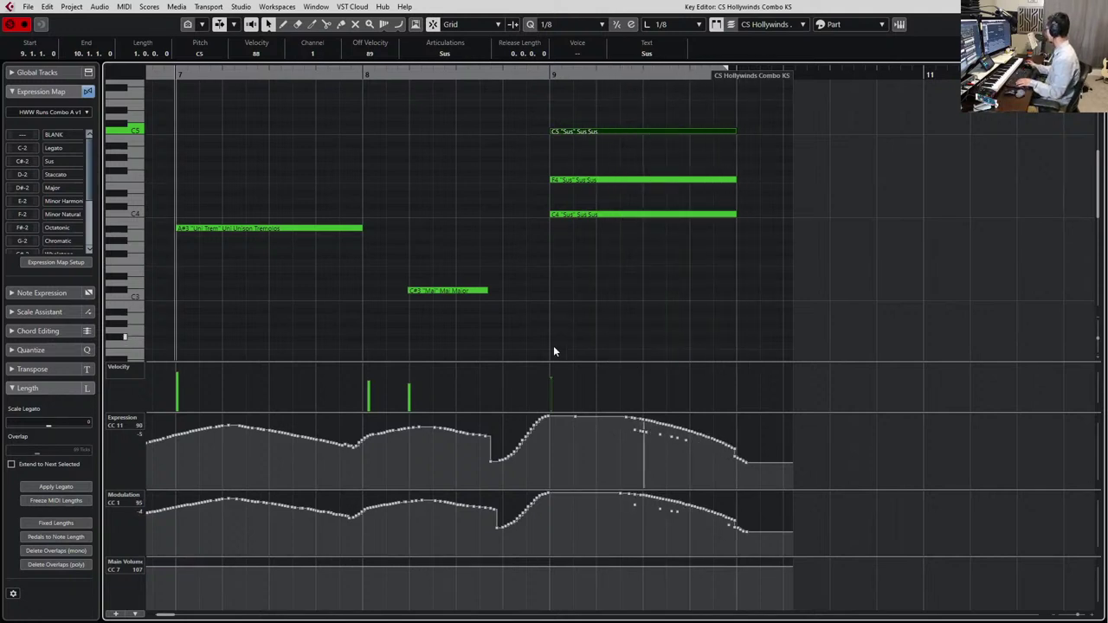
key("ctrl+z")
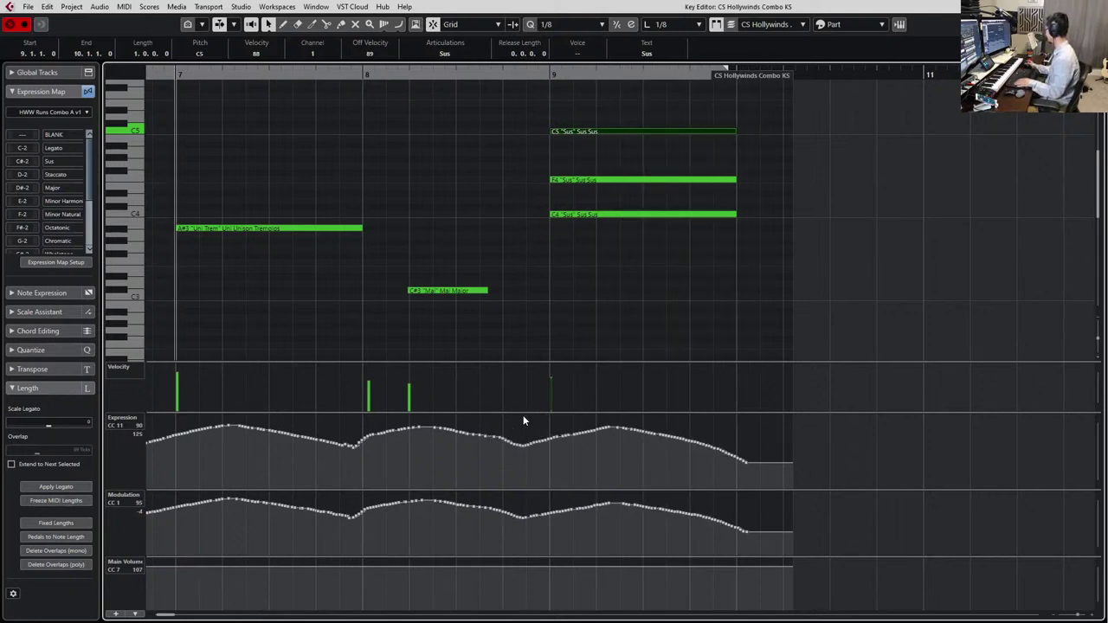
Record expression and modulation again with a steep swell late in bar 8 and a gradual fade through bar 9
mouse_move(524, 420)
left_mouse_down()
mouse_move(585, 416)
mouse_move(817, 452)
left_mouse_up()
key("ctrl+z")
key("space")
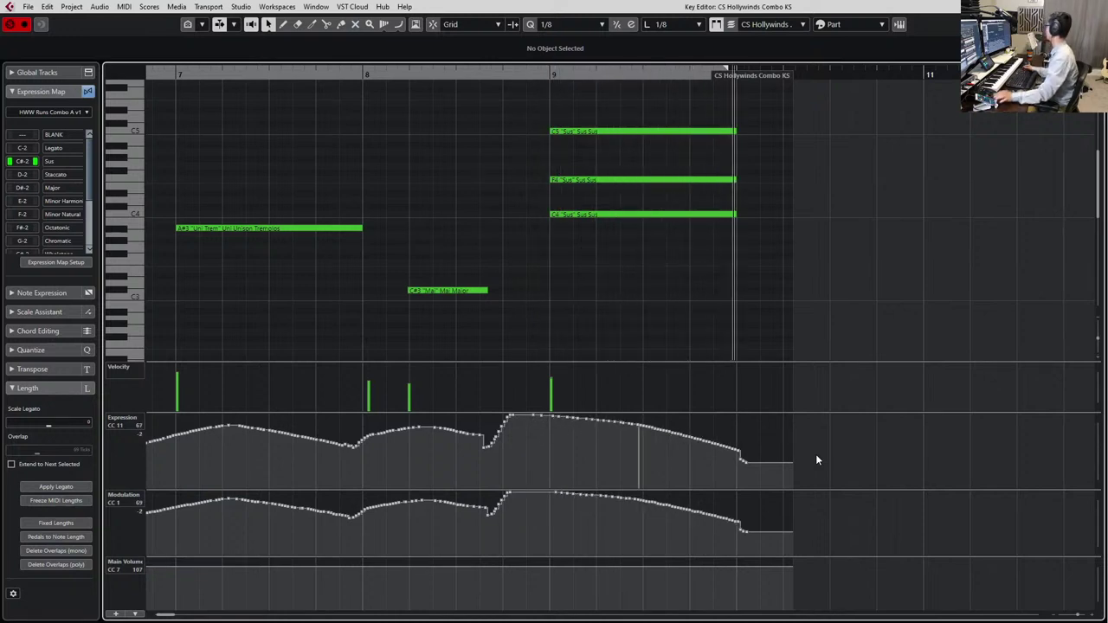
key("space")
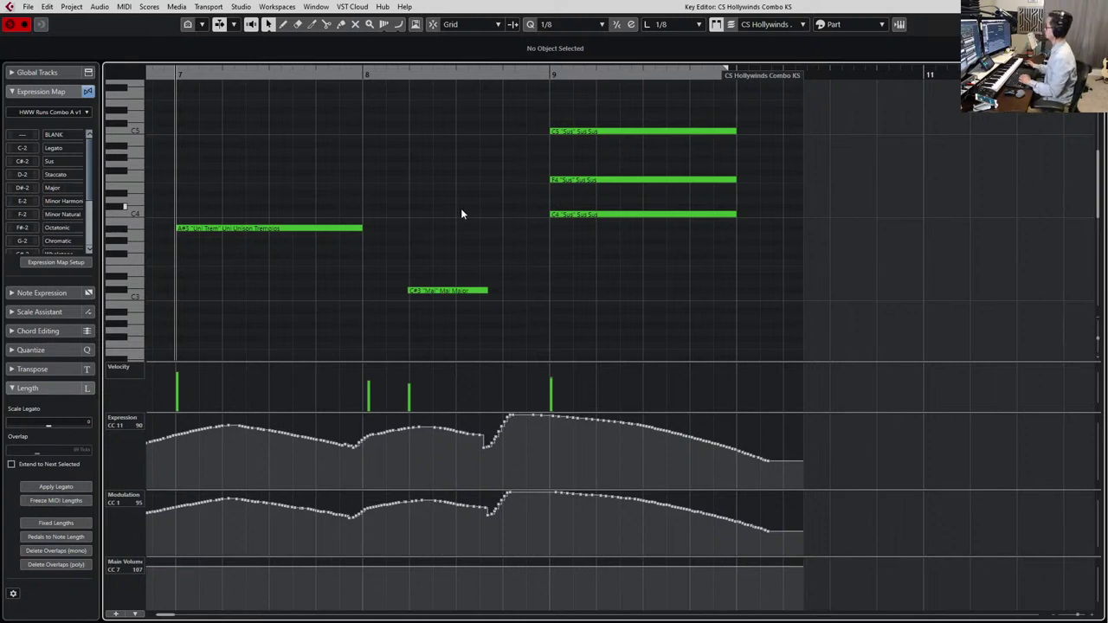
Redraw the expression curve from the end of the C#3 note to bar 9 as a gradual rise to about 106
left_click(463, 290)
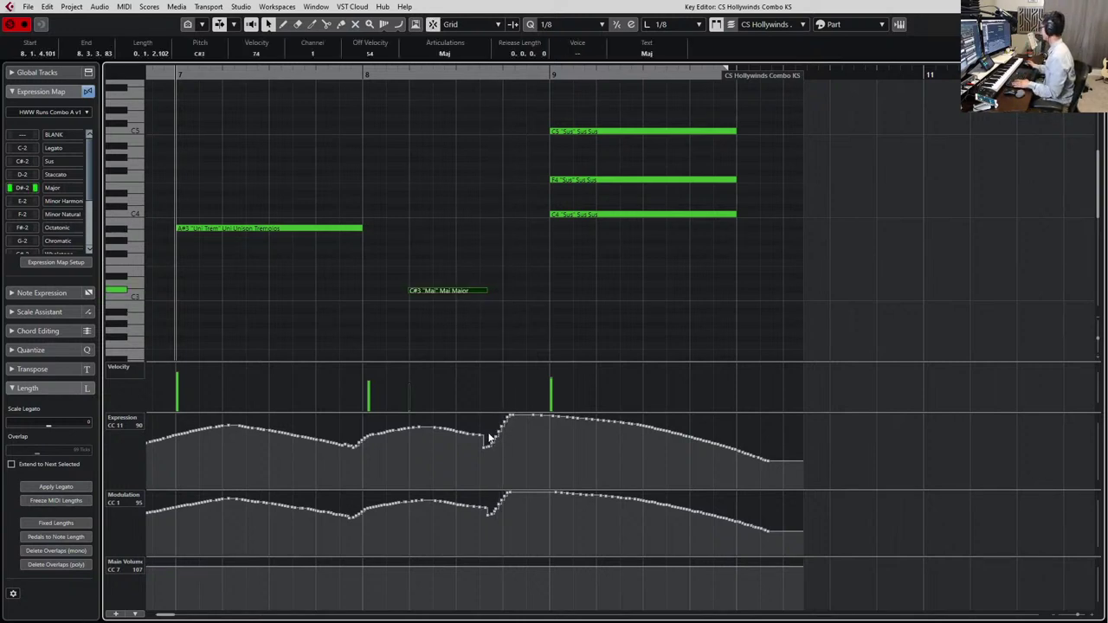
left_click_drag(489, 439, 552, 423)
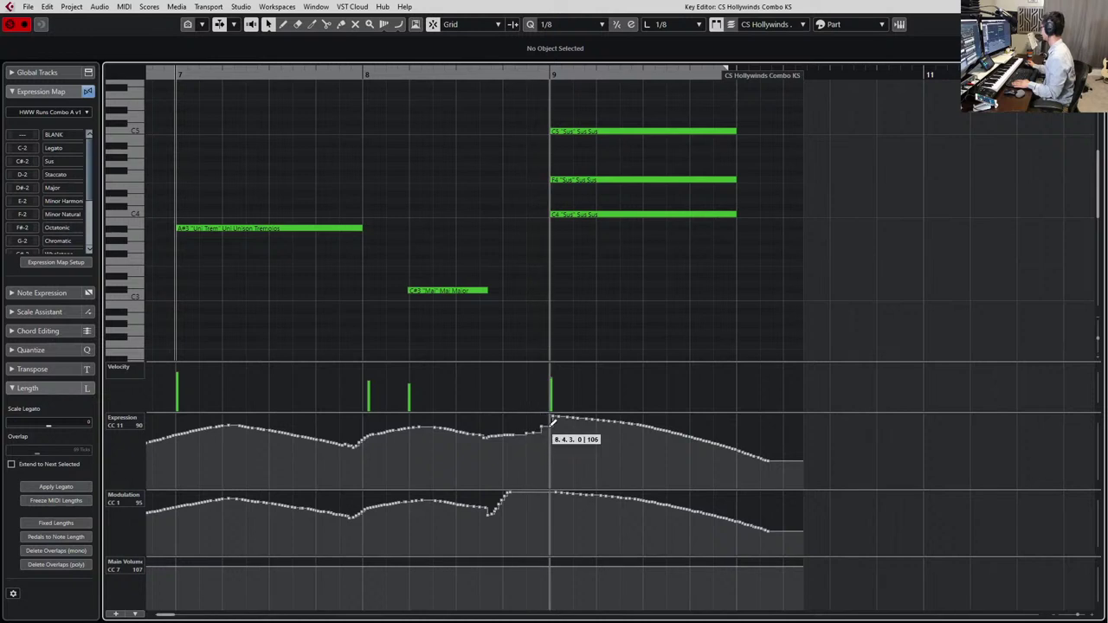
Redraw the modulation curve from the end of the C#3 note to bar 9 as a smooth gradual rise and play the transition back
mouse_move(497, 511)
left_mouse_down()
mouse_move(538, 500)
mouse_move(488, 509)
mouse_move(554, 493)
left_mouse_up()
left_click_drag(604, 106, 475, 327)
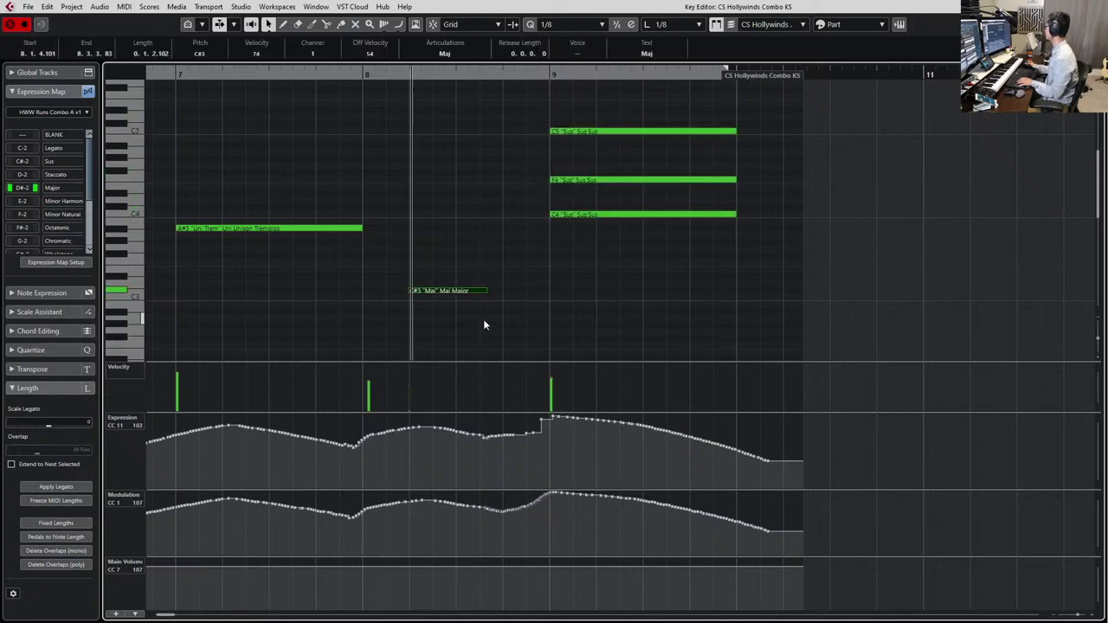
key("space")
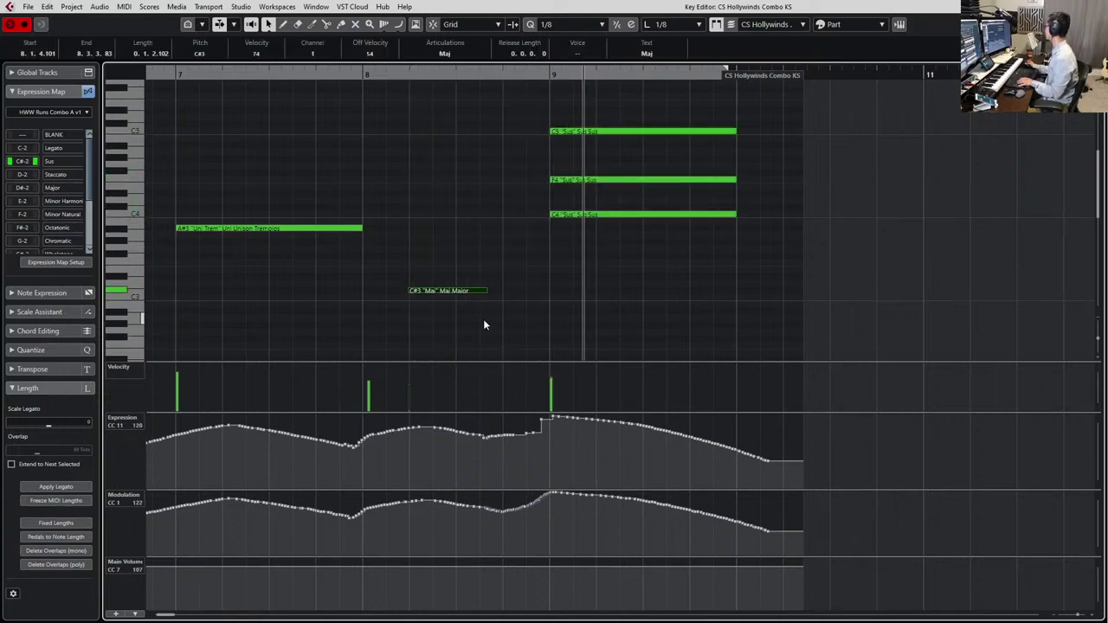
key("space")
Play back the woodwind passage from the A#3 tremolo in bar 7 into the sustained bar 9 chord
scroll(490, 251, "down", 3)
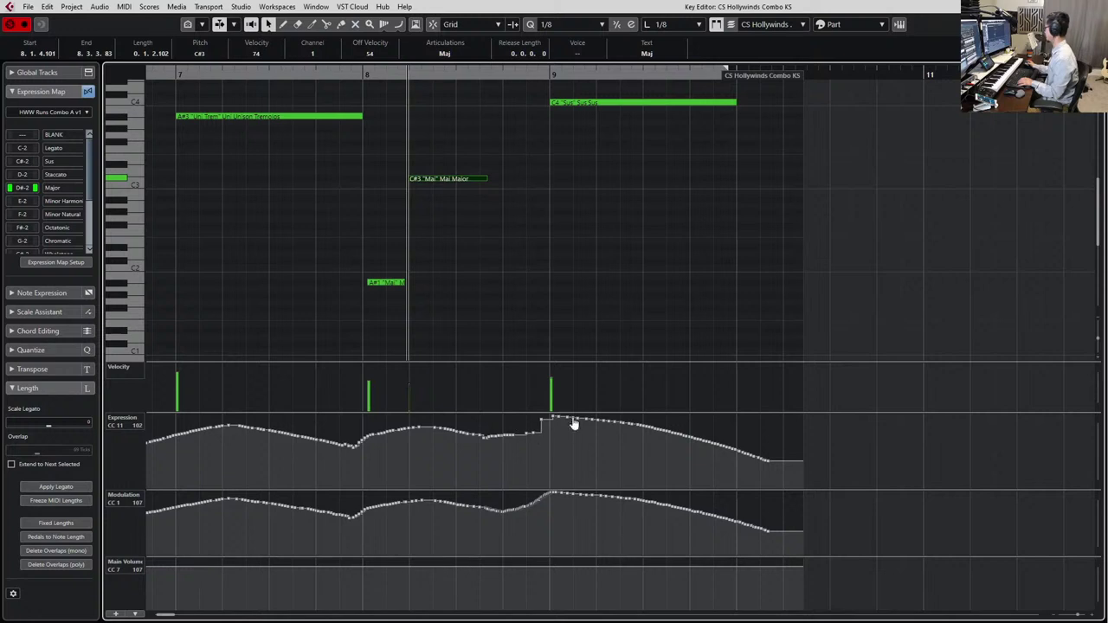
left_click(328, 115)
scroll(325, 110, "up", 2)
key("space")
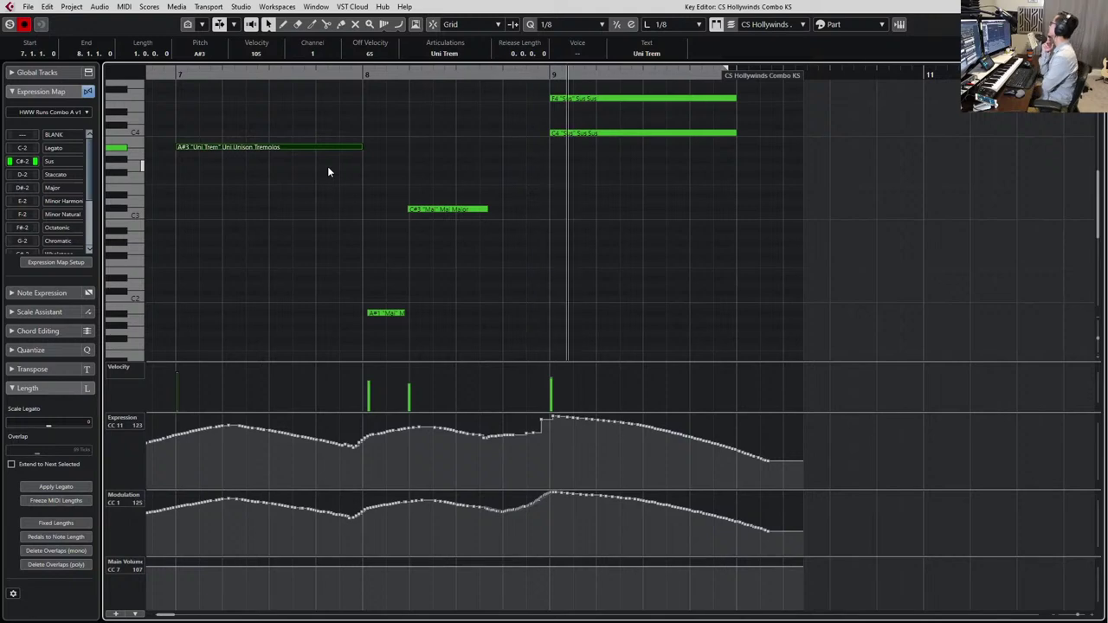
key("space")
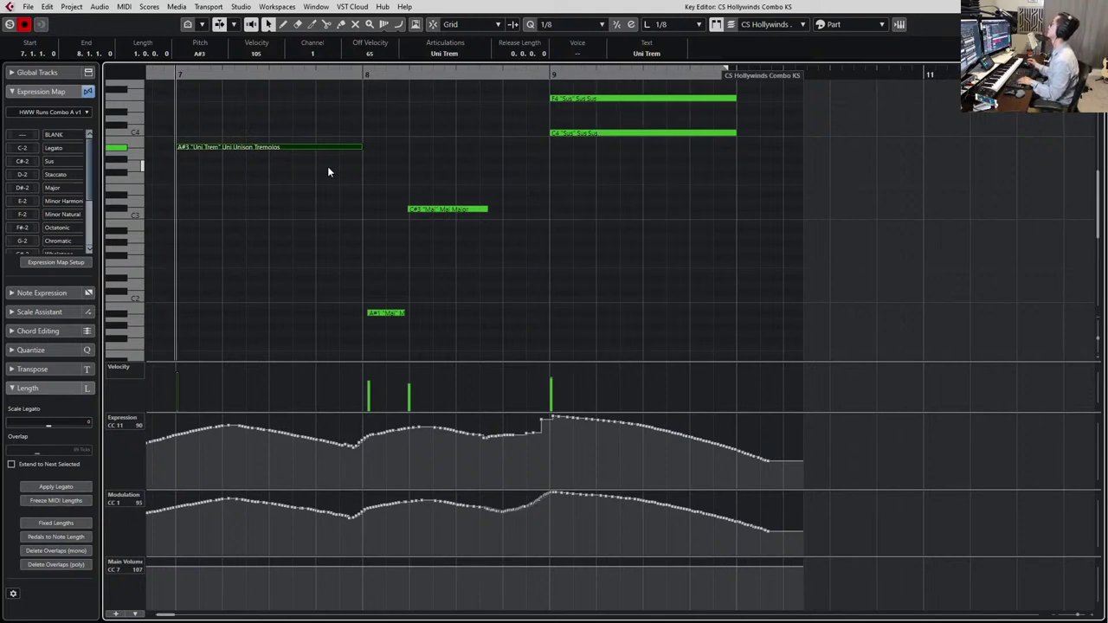
Leave the woodwind note editor, move the playhead to bar 5 and select the EWO Bass Drum 40 track
key("Return")
left_click(609, 475)
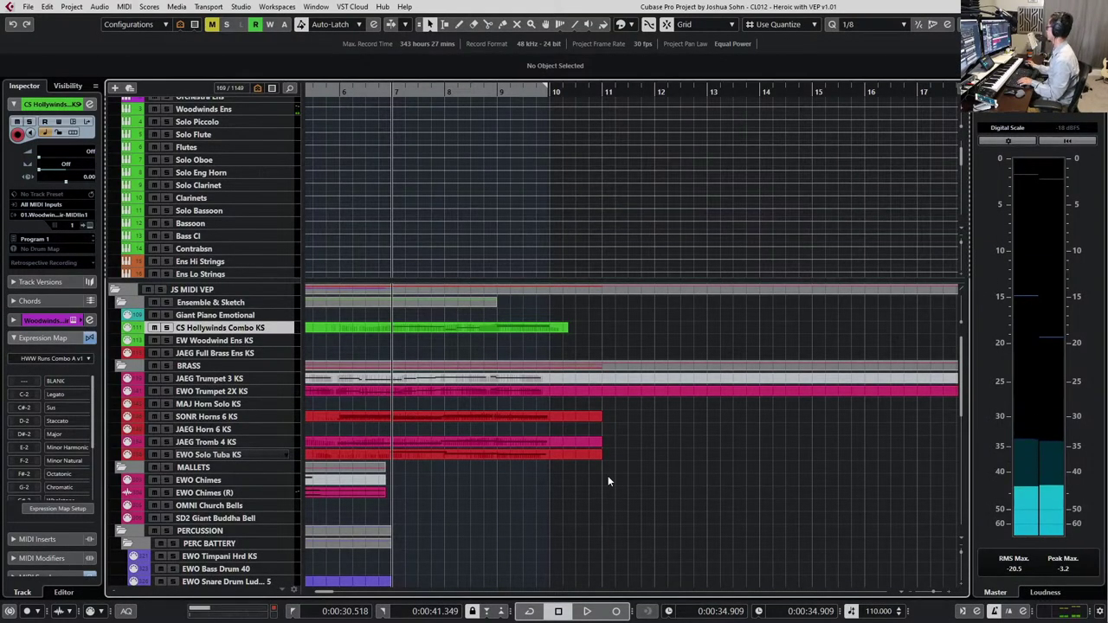
scroll(607, 477, "down", 1)
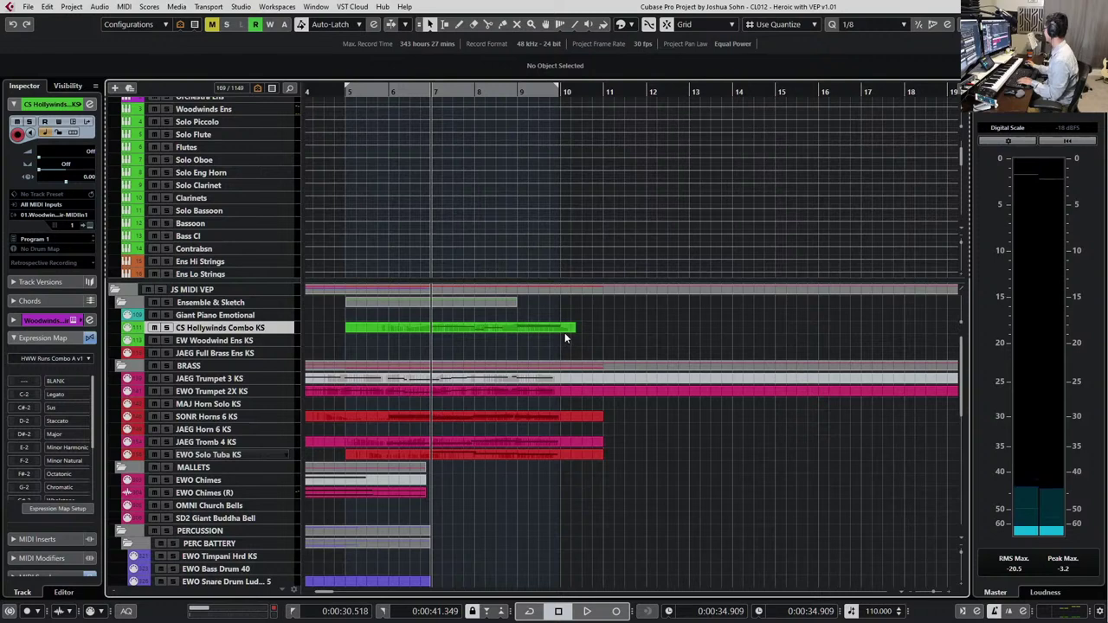
scroll(538, 359, "down", 2)
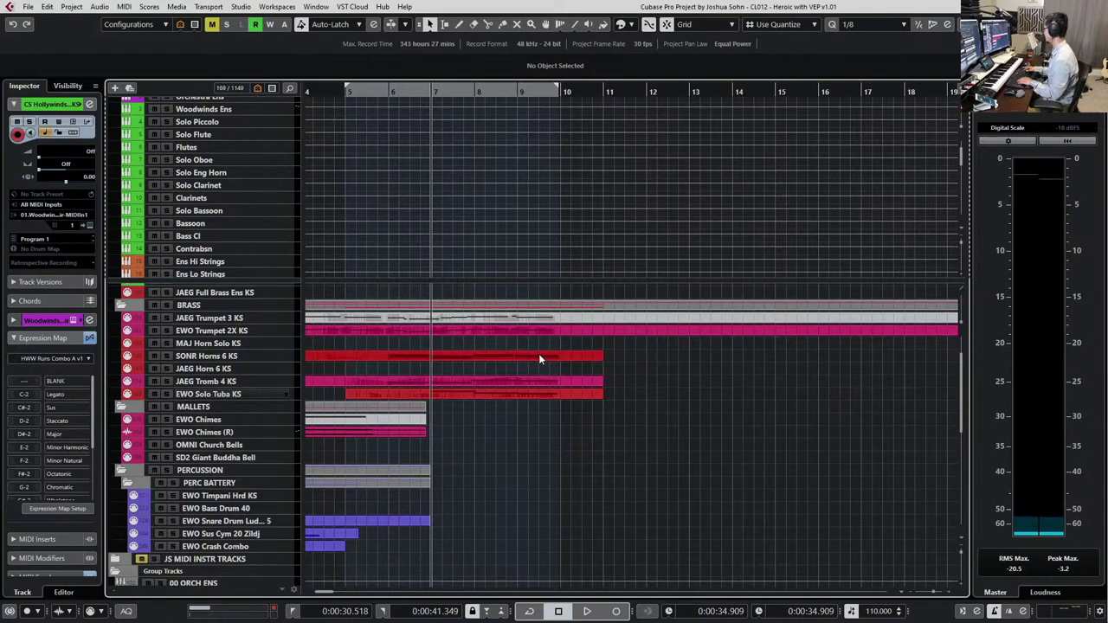
key("KP_Subtract")
key("KP_Subtract")
key("KP_Subtract")
key("KP_Add")
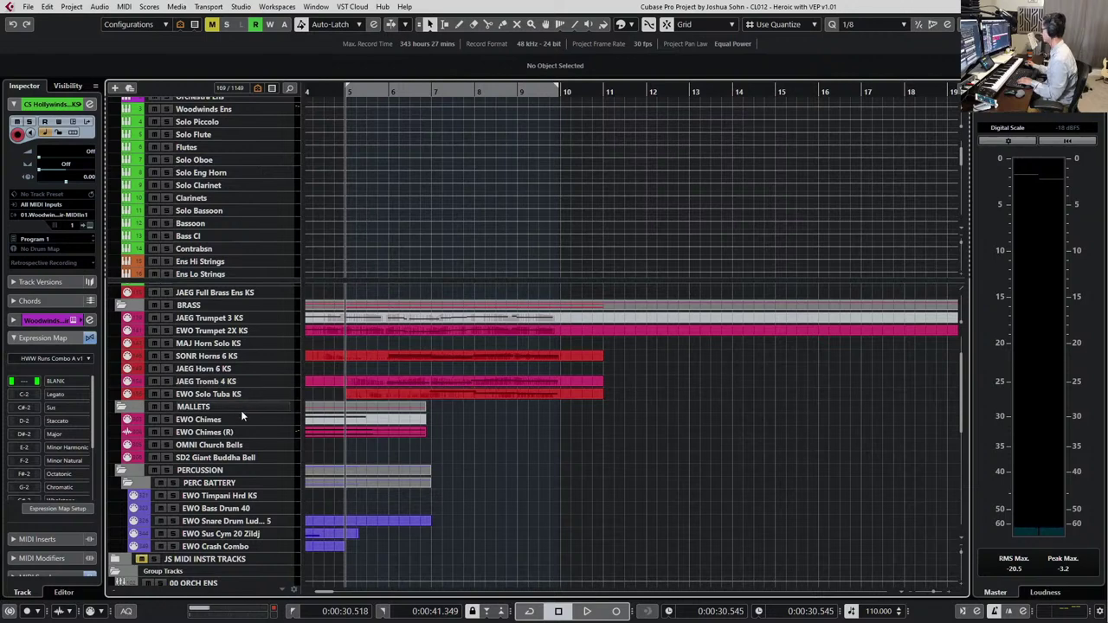
scroll(234, 485, "down", 2)
left_click(243, 486)
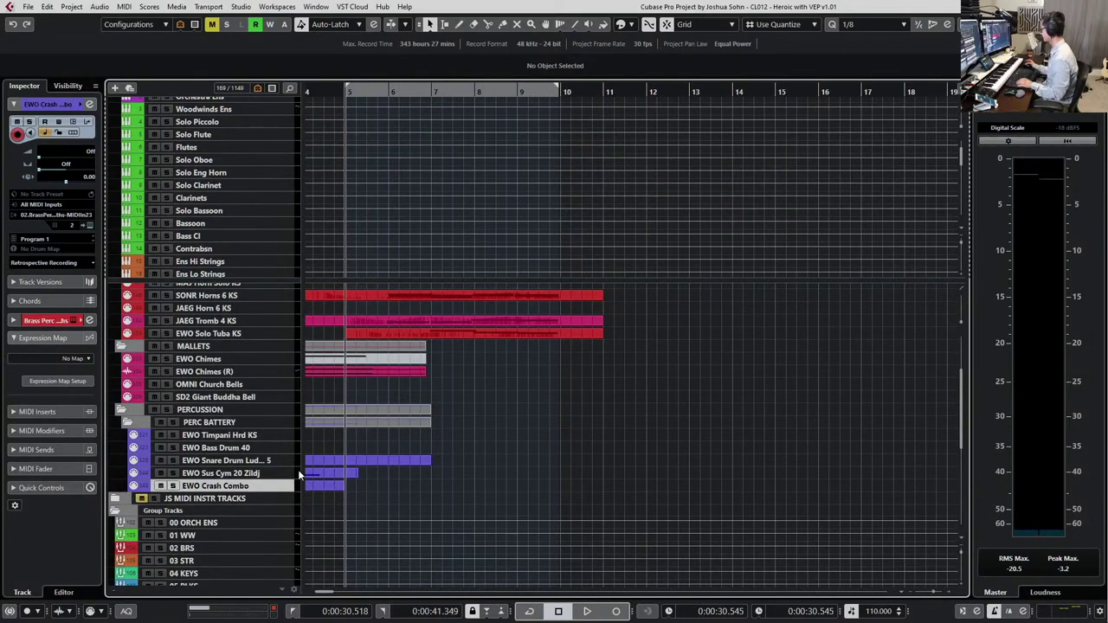
left_click(269, 448)
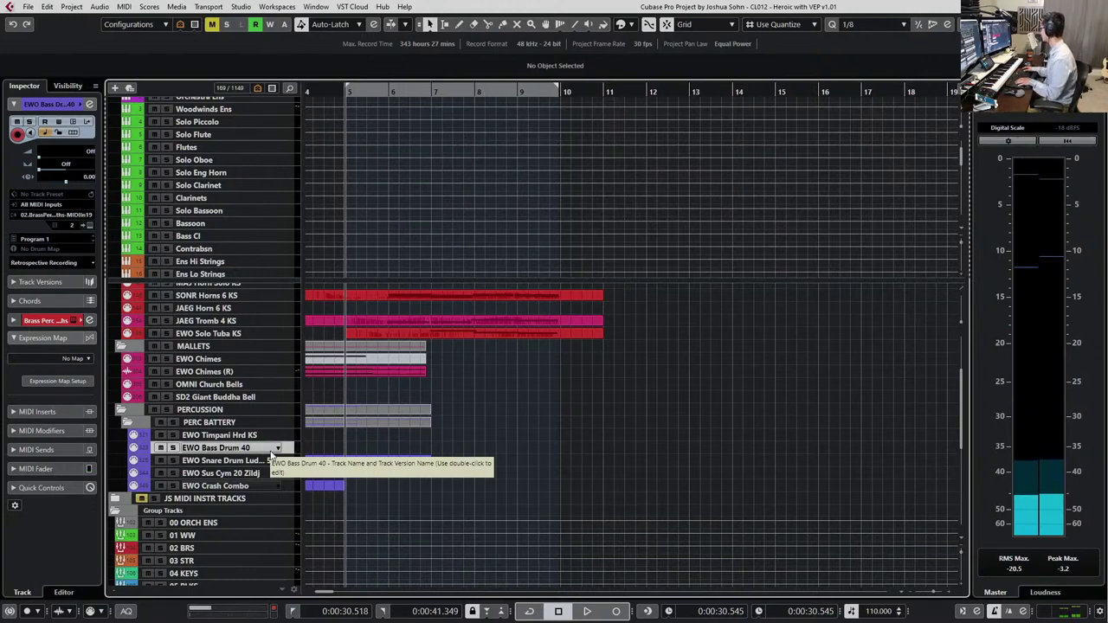
Try a recording take on the EWO Bass Drum 40 track from bar 5 and delete it
key("KP_Multiply")
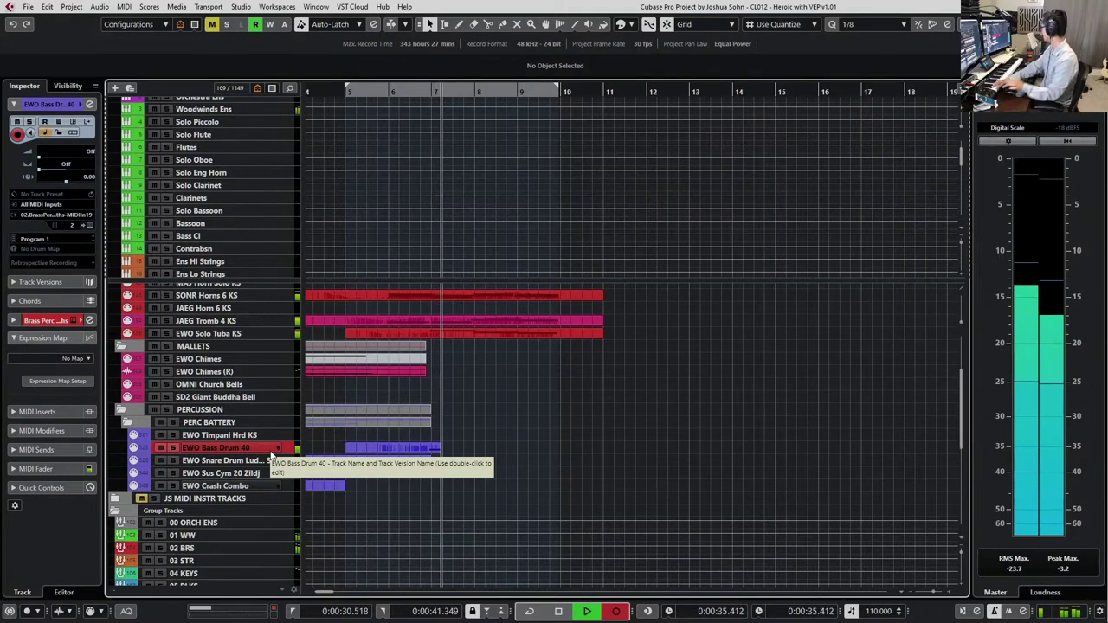
key("space")
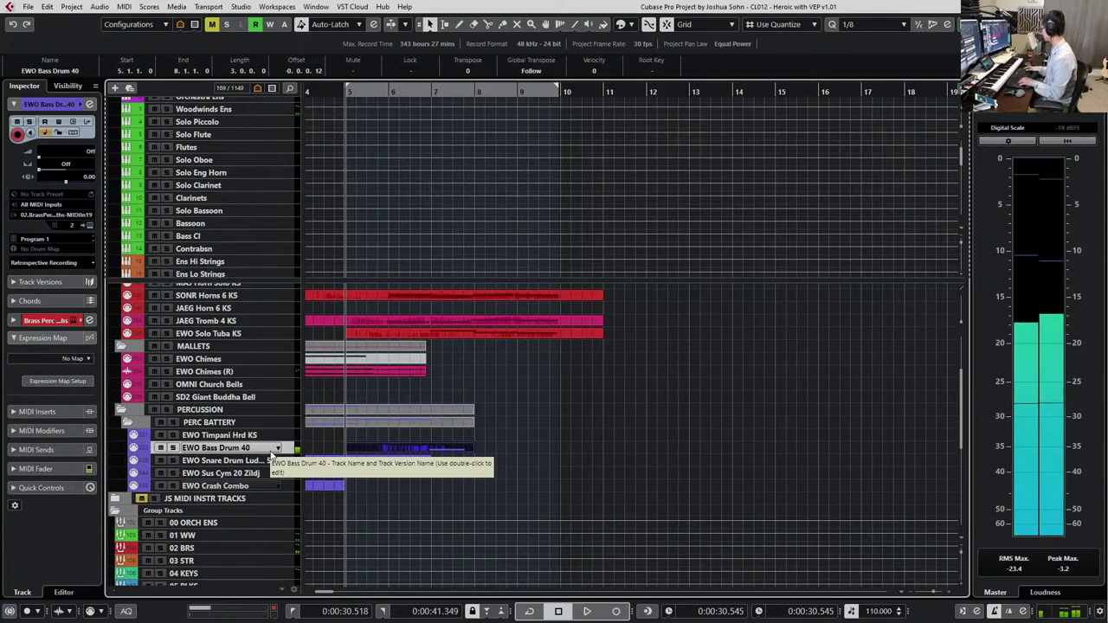
key("Delete")
Record C1 bass drum hits for bars 7, 8 and 9 and quantize them to 1/1
key("KP_Multiply")
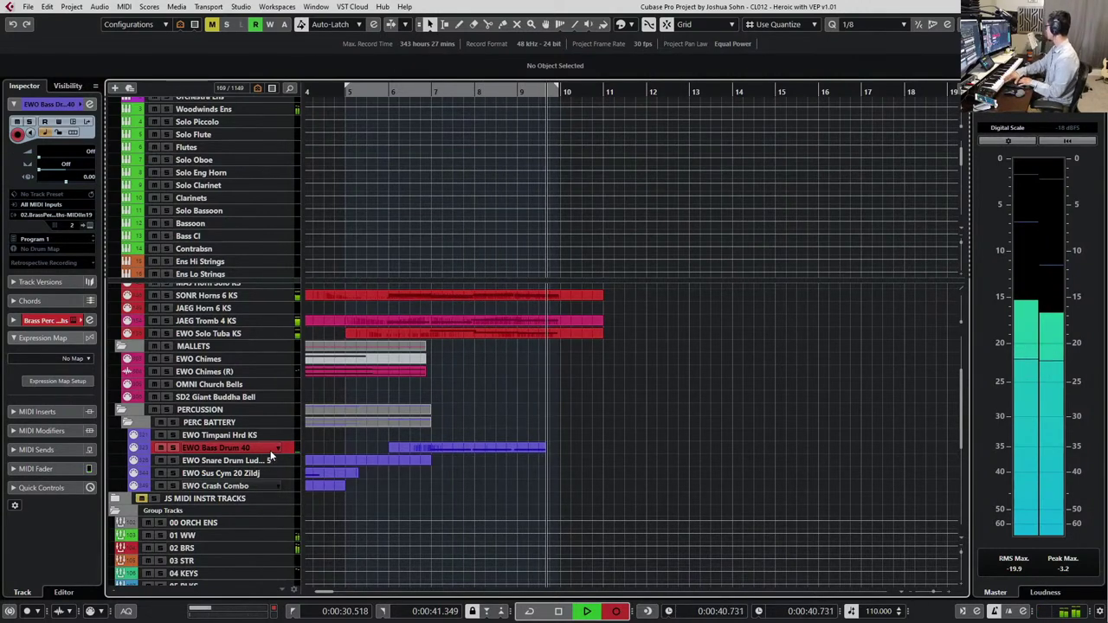
key("space")
key("Return")
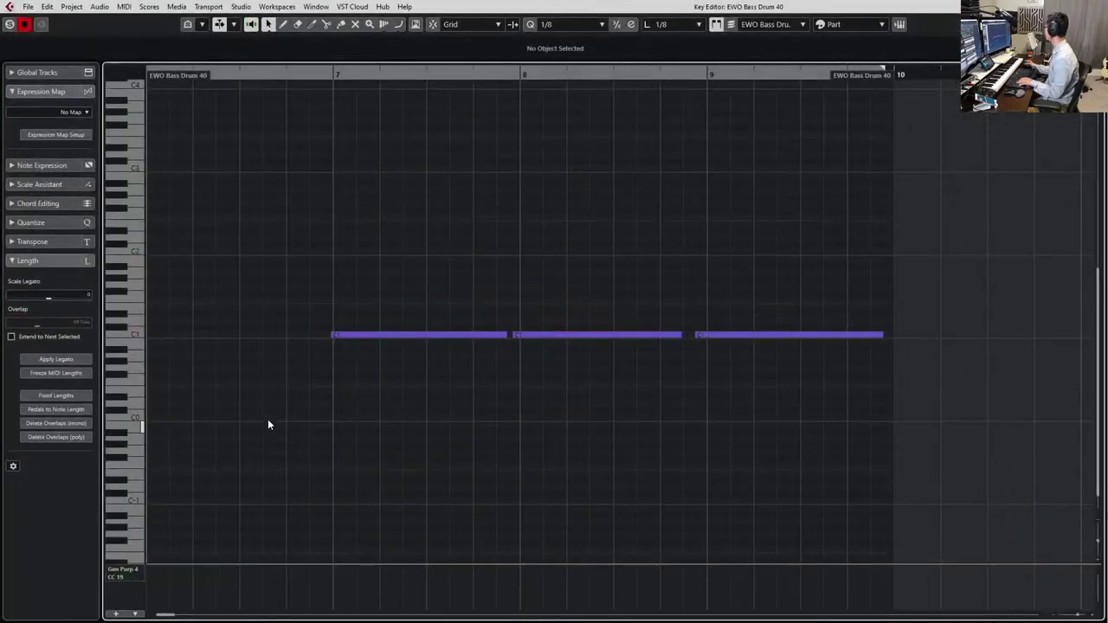
left_click_drag(545, 274, 841, 389)
left_click_drag(243, 238, 940, 395)
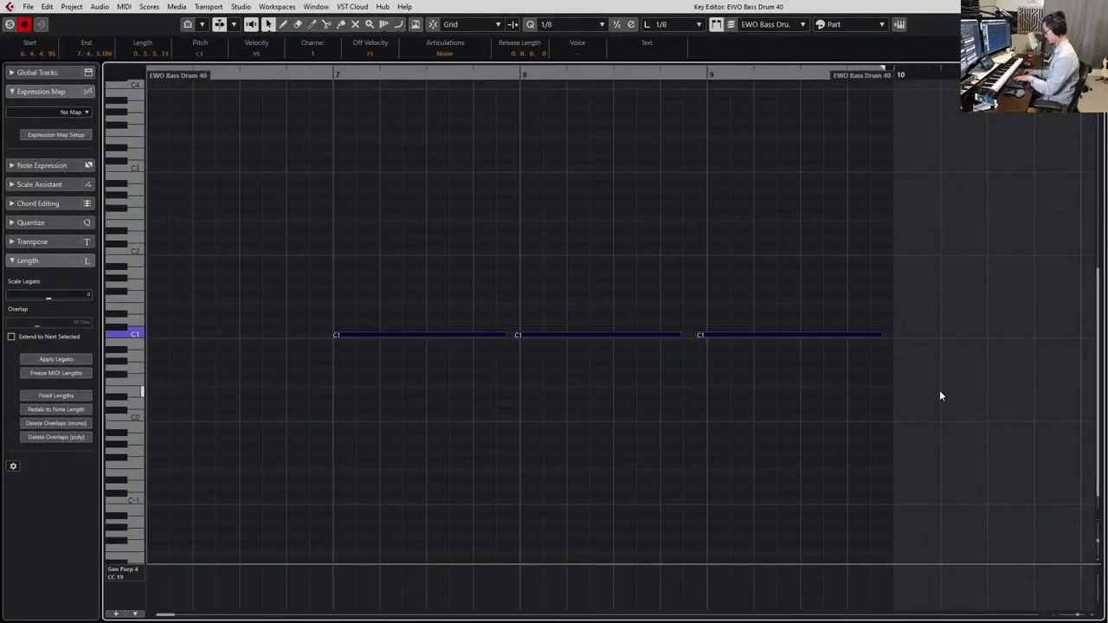
key("q")
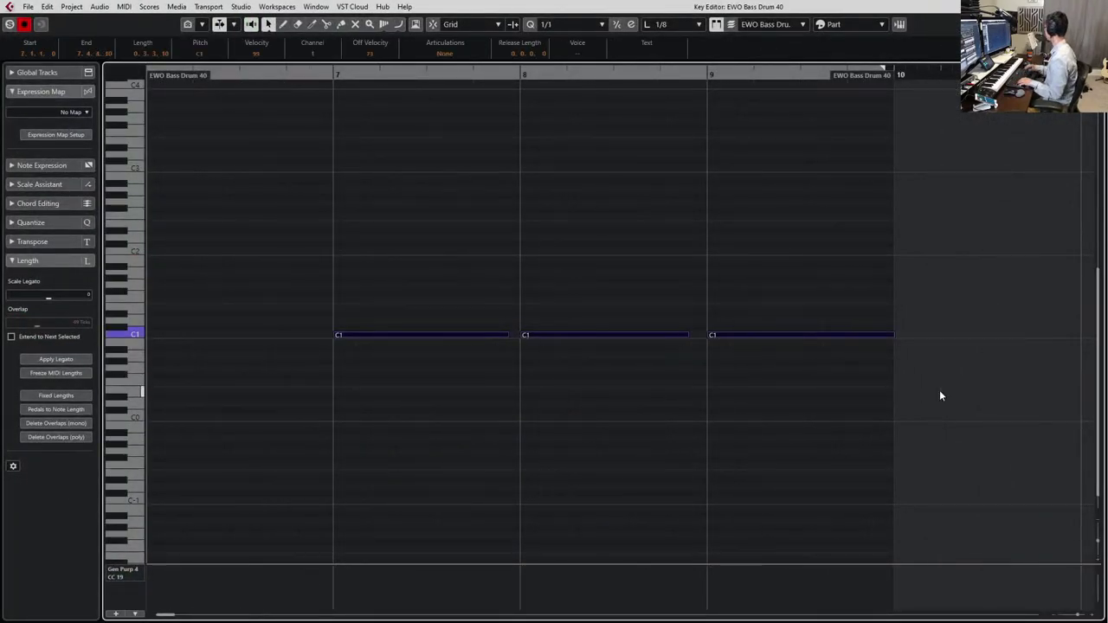
key("Return")
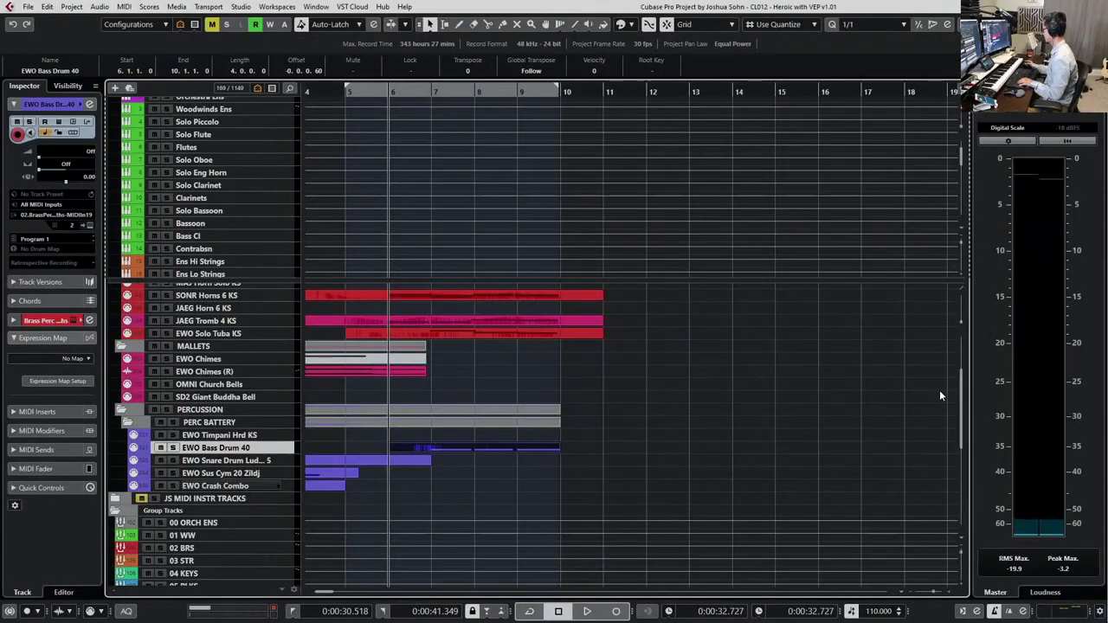
Record on EWO Timpani Hrd KS two short A#1 pickup notes late in bar 6 followed by a long A#1 through bar 7
left_click(267, 437)
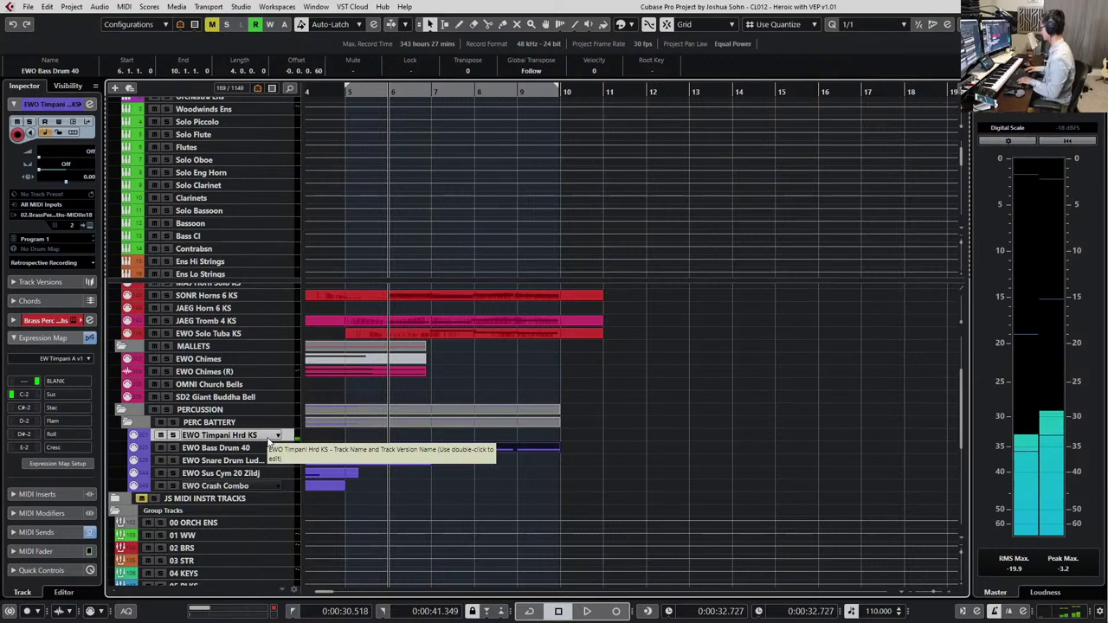
key("KP_1")
key("space")
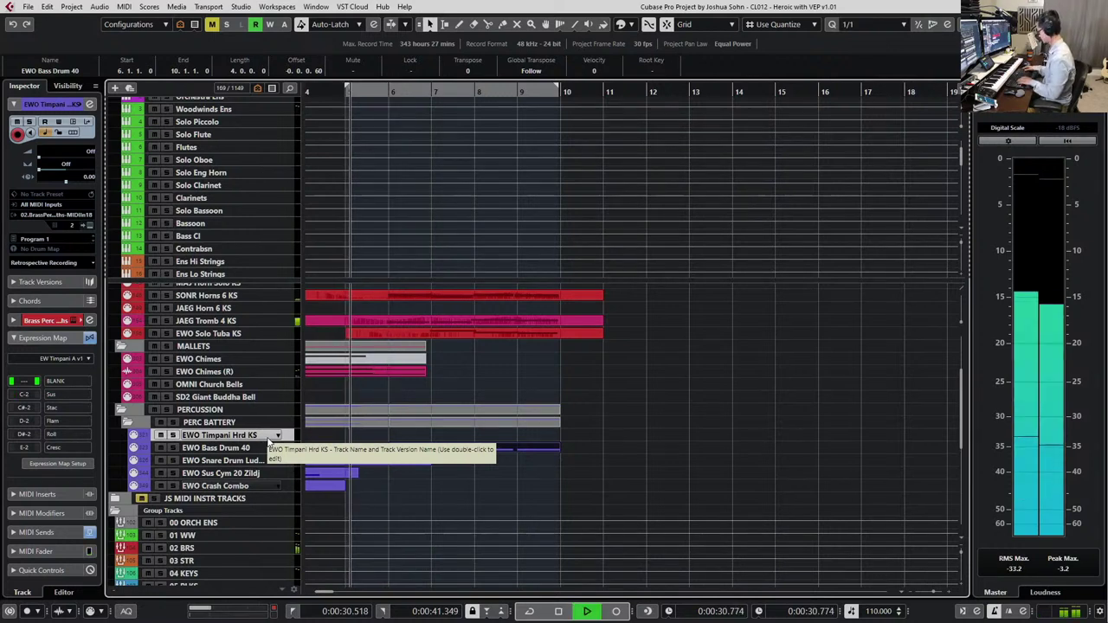
key("KP_Multiply")
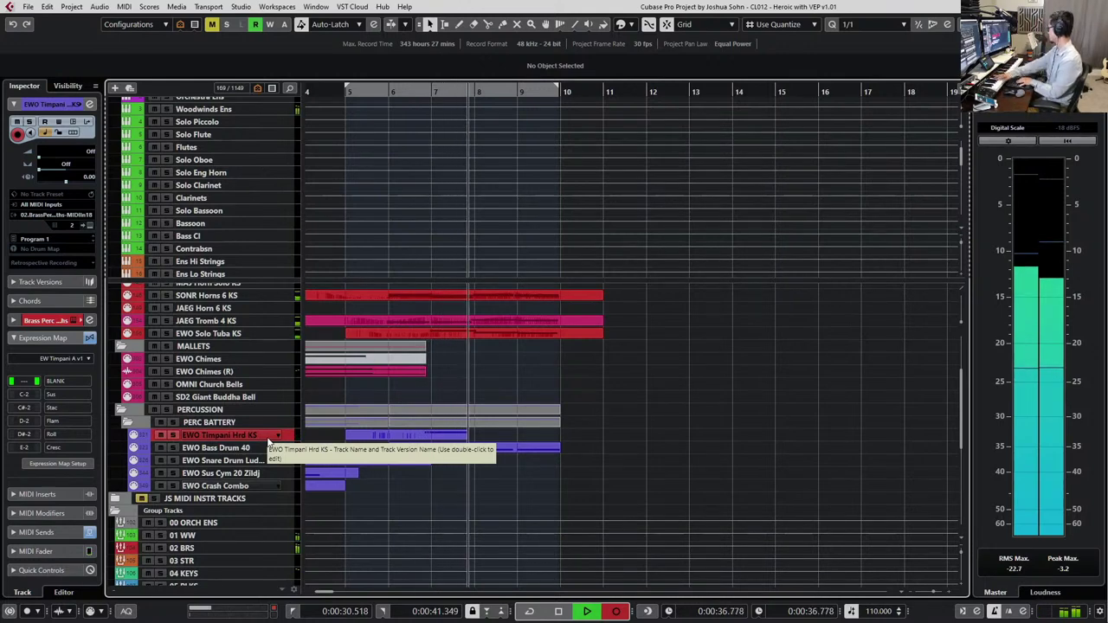
key("space")
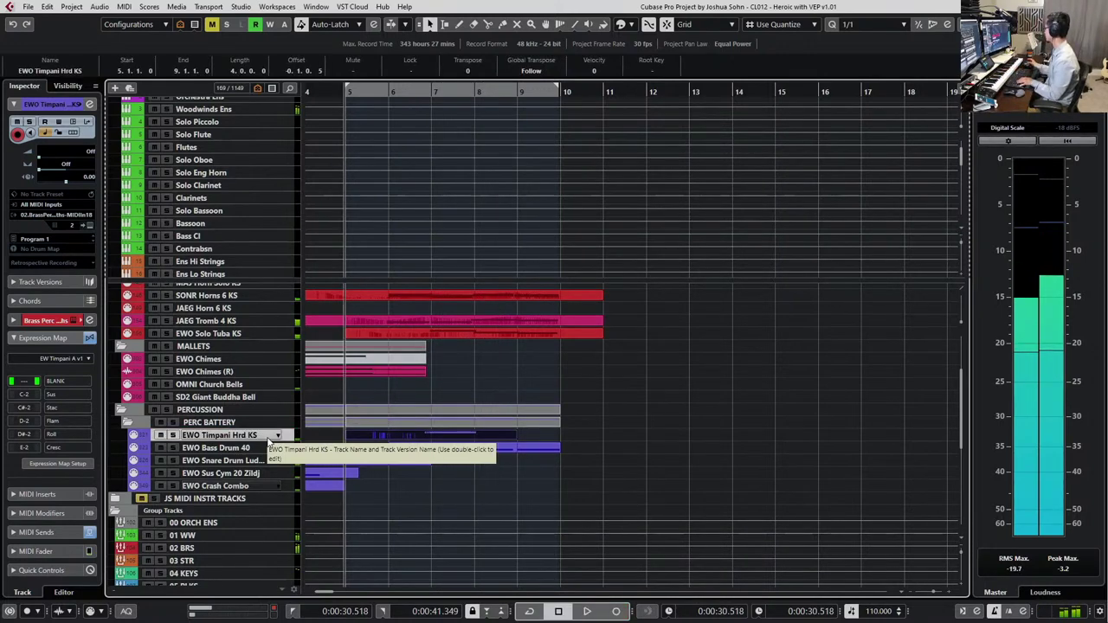
Shift the three A#1 timpani notes slightly later and quantize the long one to 1/1 so it fills bar 7
key("Return")
left_click_drag(578, 210, 331, 326)
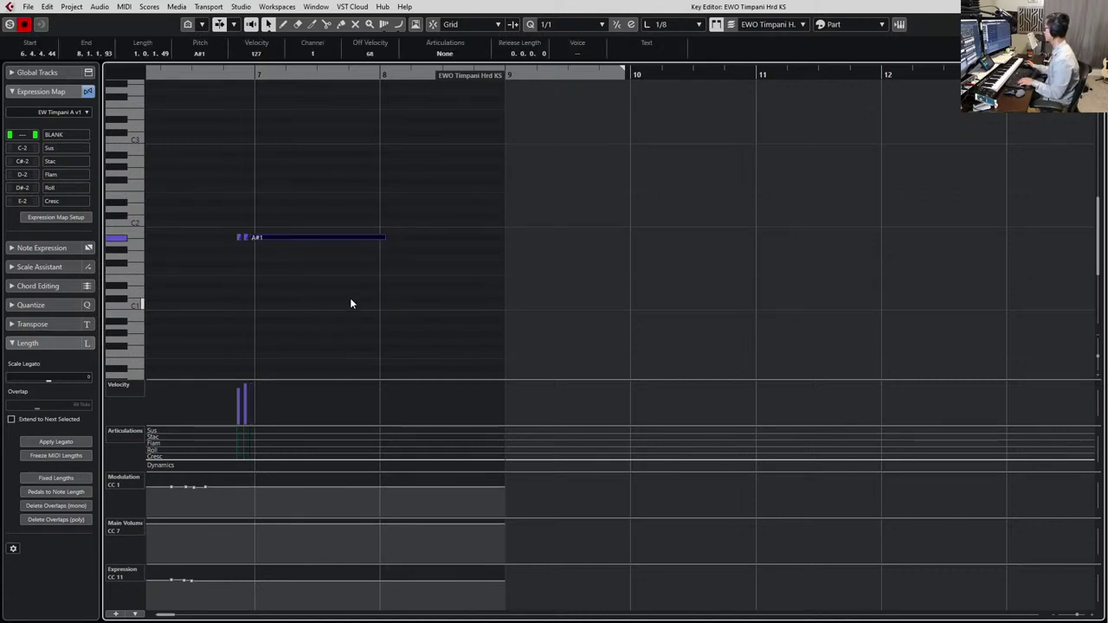
left_click_drag(253, 193, 387, 272)
key("h")
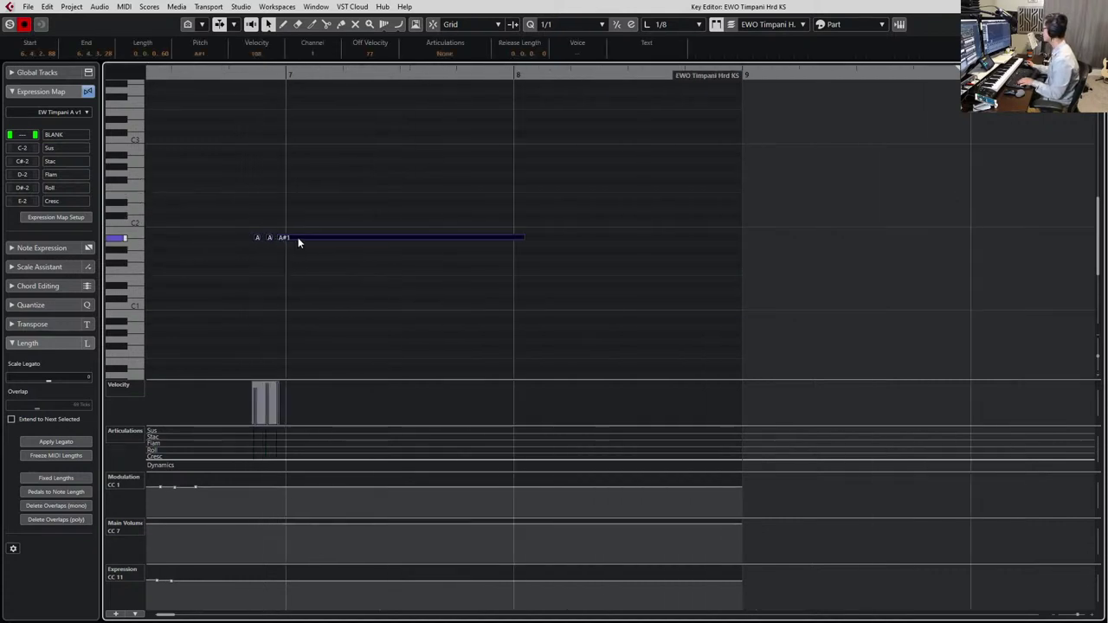
mouse_move(300, 240)
left_mouse_down()
mouse_move(312, 245)
mouse_move(304, 239)
left_mouse_up()
left_click(280, 239)
left_click_drag(581, 154, 419, 293)
key("q")
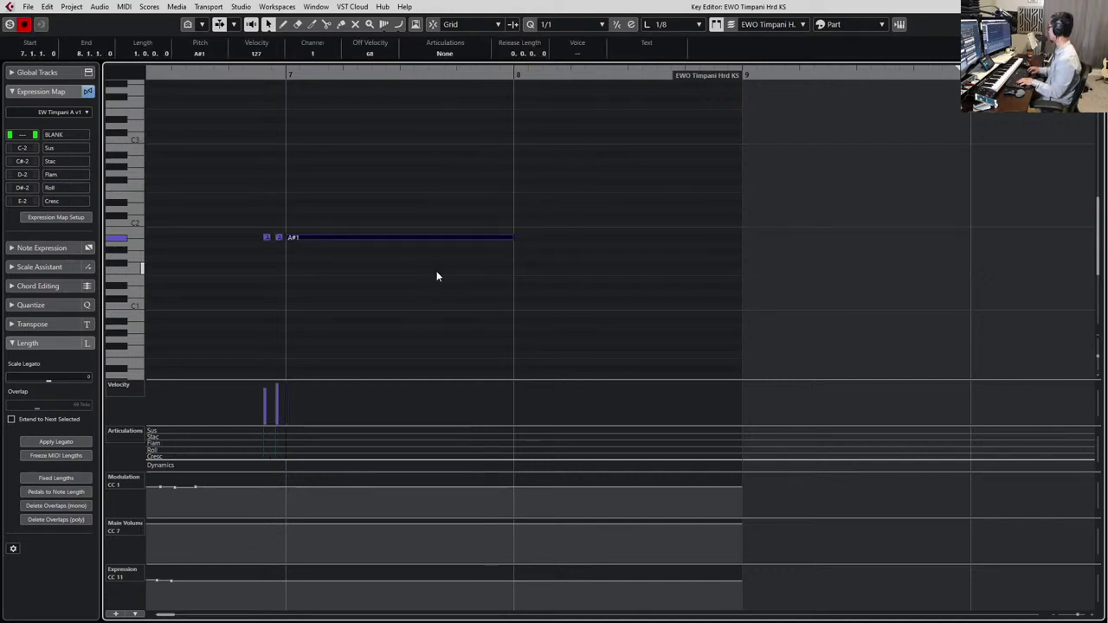
Duplicate the long A#1 timpani note into bar 8 lowered to G1, and again into bar 9 lowered to F1
key("alt+d")
key("Down")
key("Down")
key("Down")
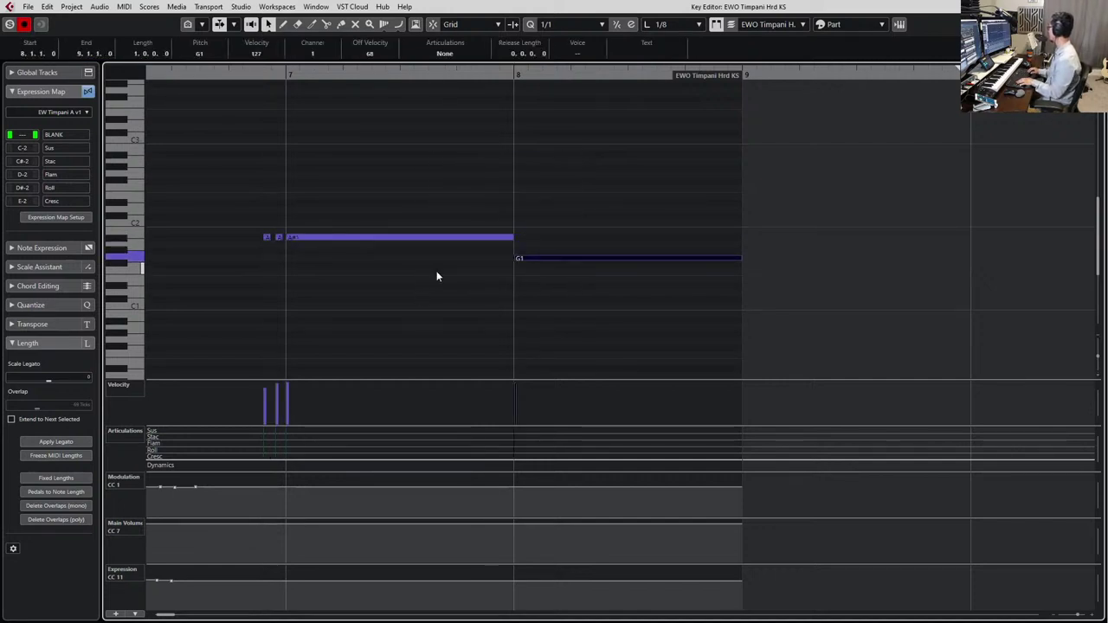
key("alt+d")
key("Down")
key("Down")
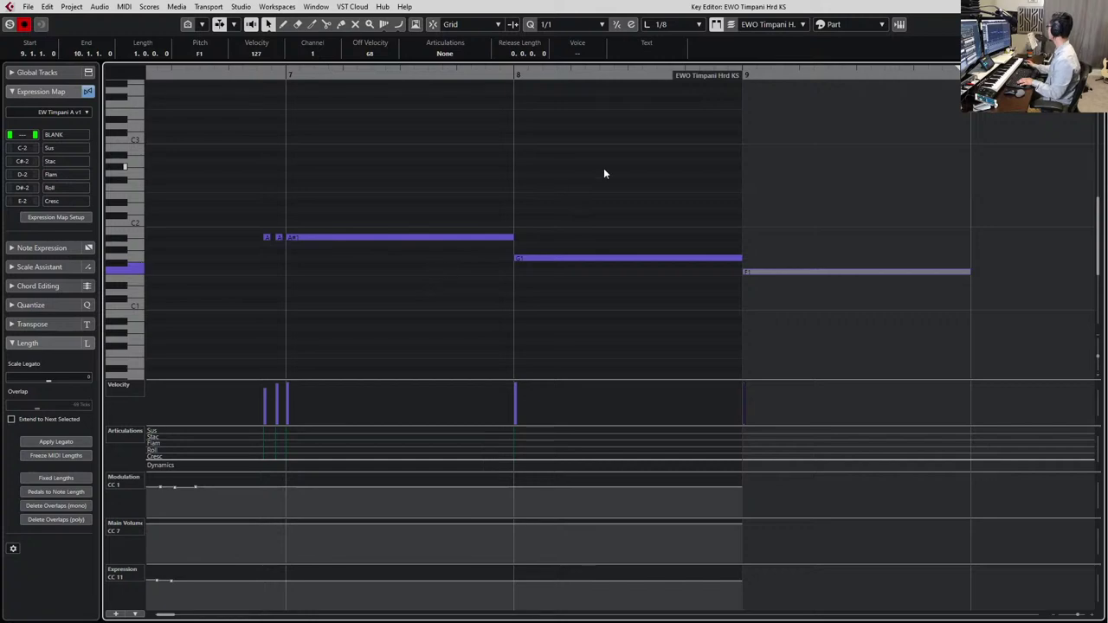
Extend the timpani part to the start of bar 10 and play the passage back in the project
left_click_drag(703, 78, 928, 63)
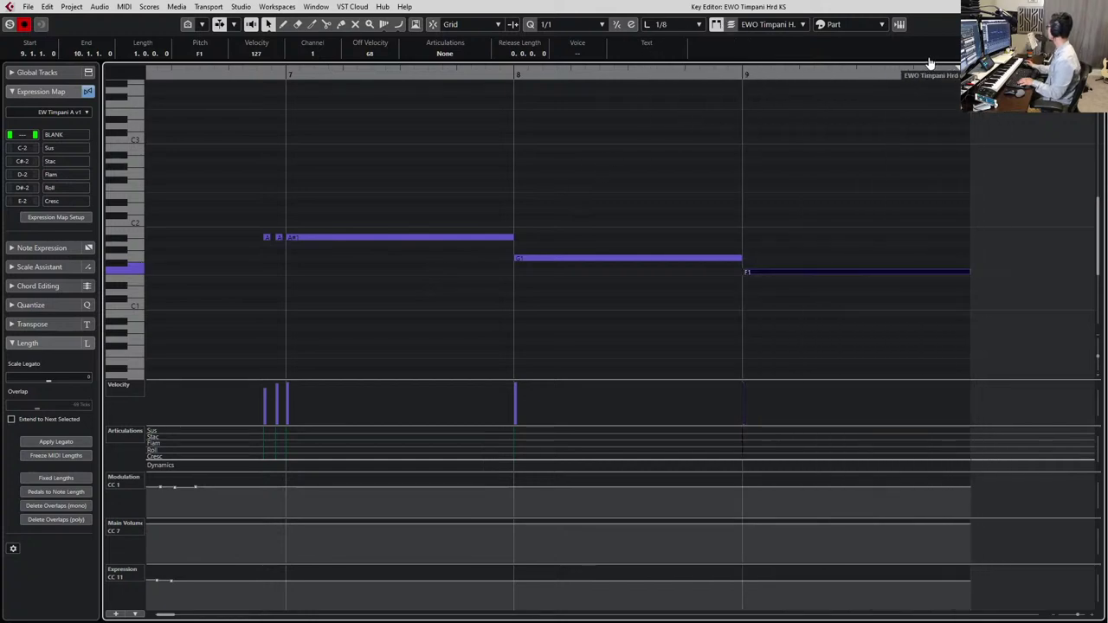
scroll(776, 131, "down", 3)
key("Escape")
key("space")
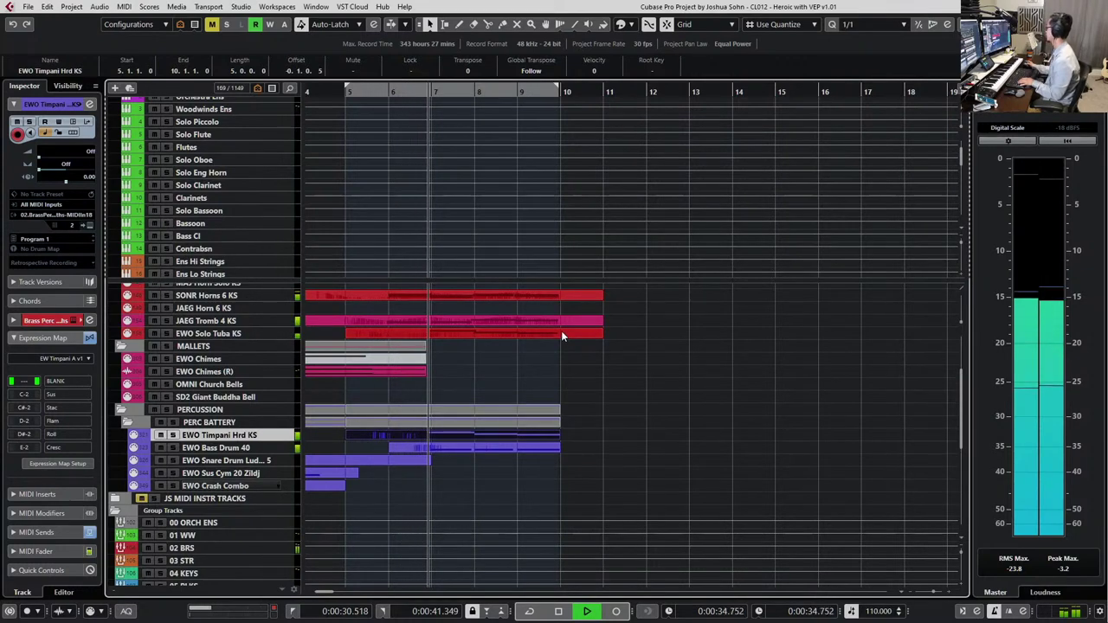
key("space")
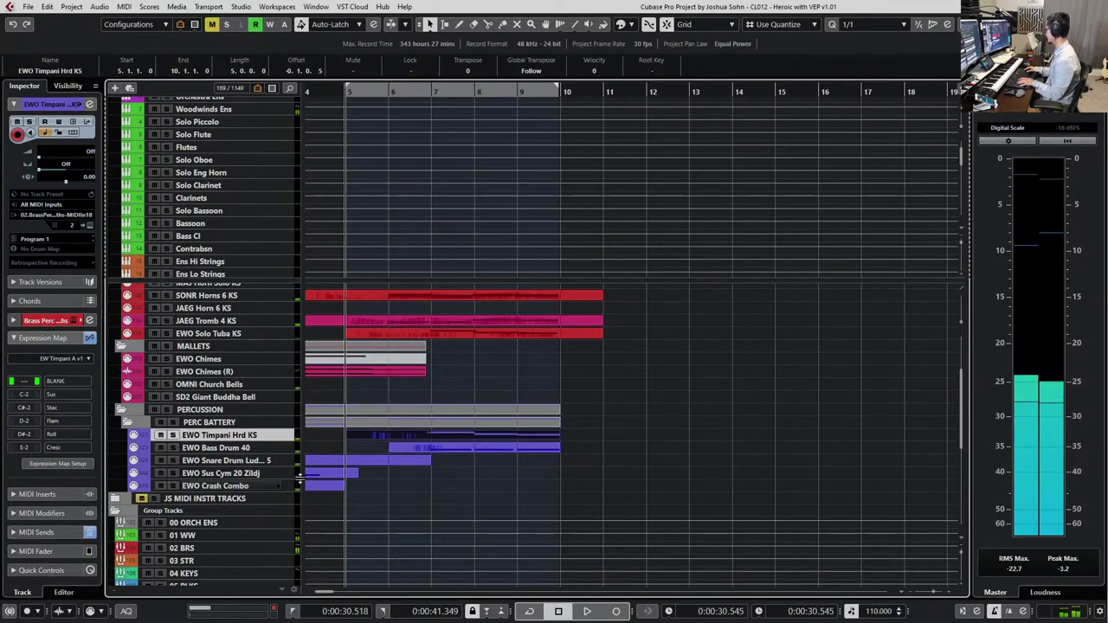
Record crash cymbal hits for bars 7, 8 and 9 on the EWO Crash Combo track, starting from bar 6
key("KP_Subtract")
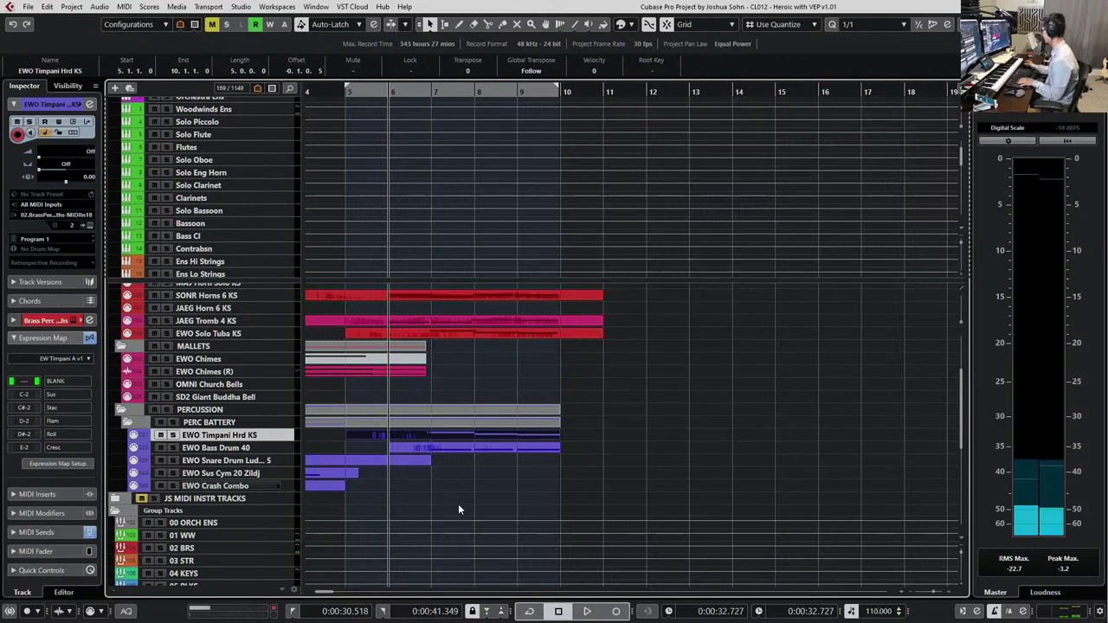
left_click(475, 489)
key("KP_Multiply")
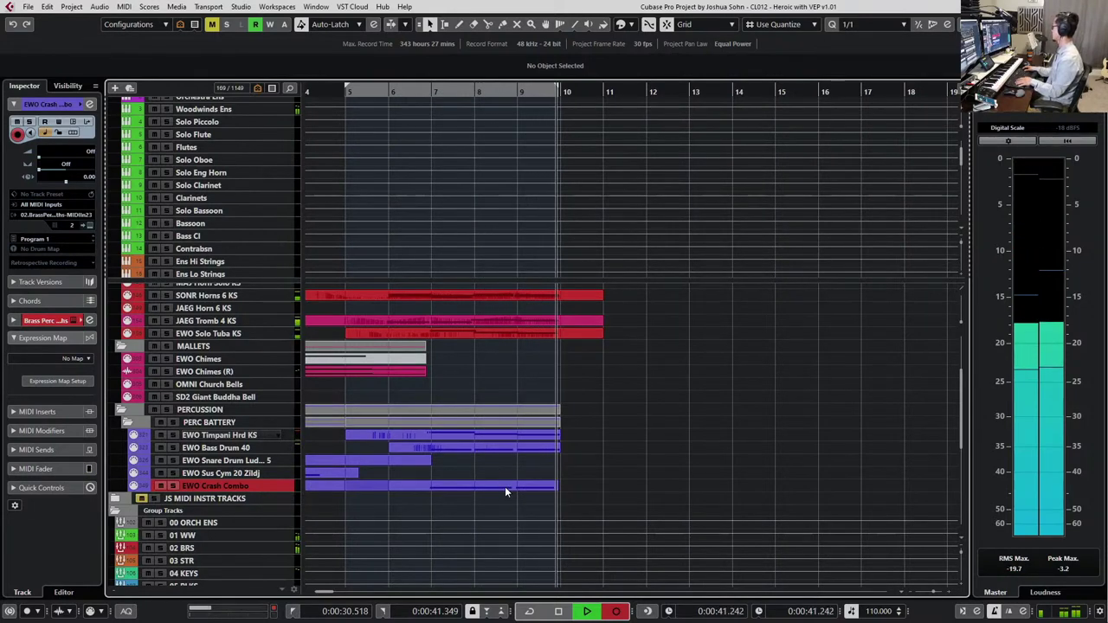
key("space")
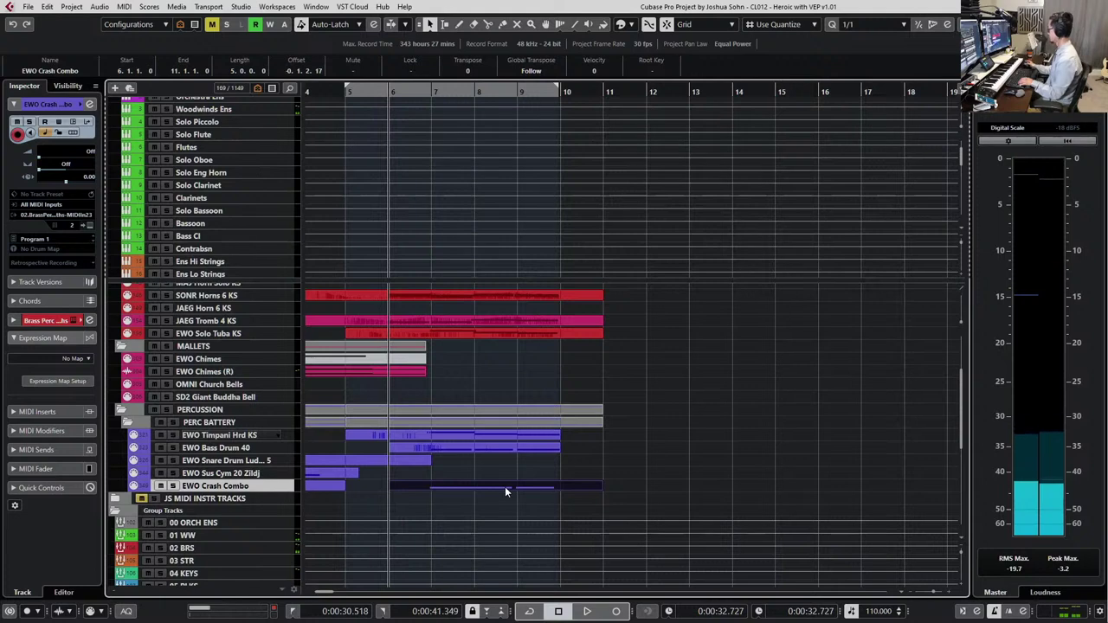
Play the passage back from bar 6 and check the recorded notes in the EWO Crash Combo part
left_click(461, 434)
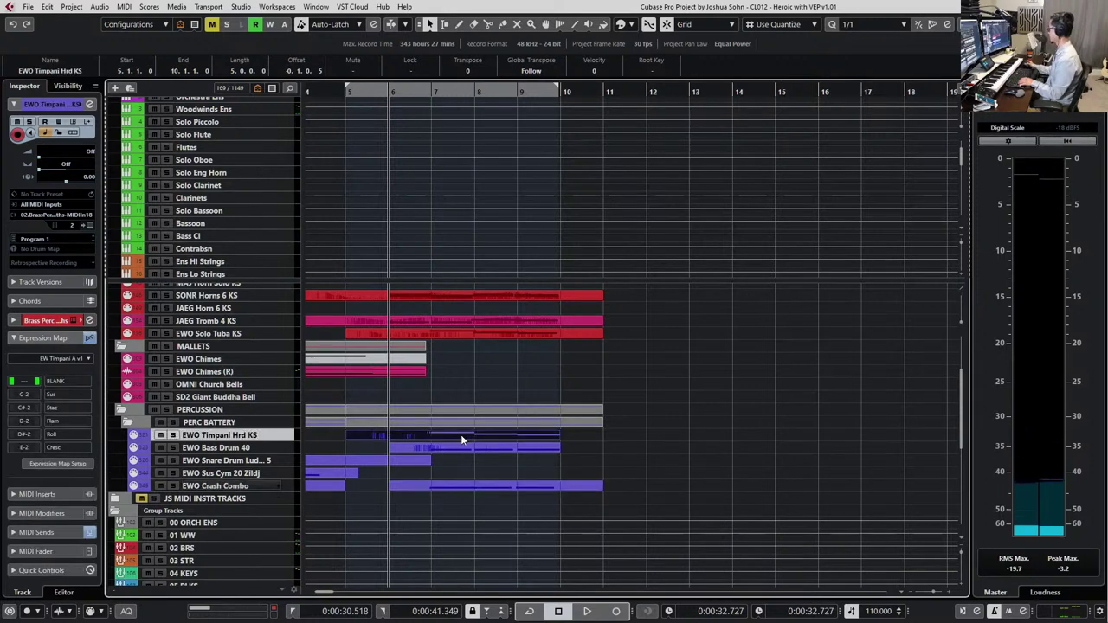
left_click(274, 474)
key("space")
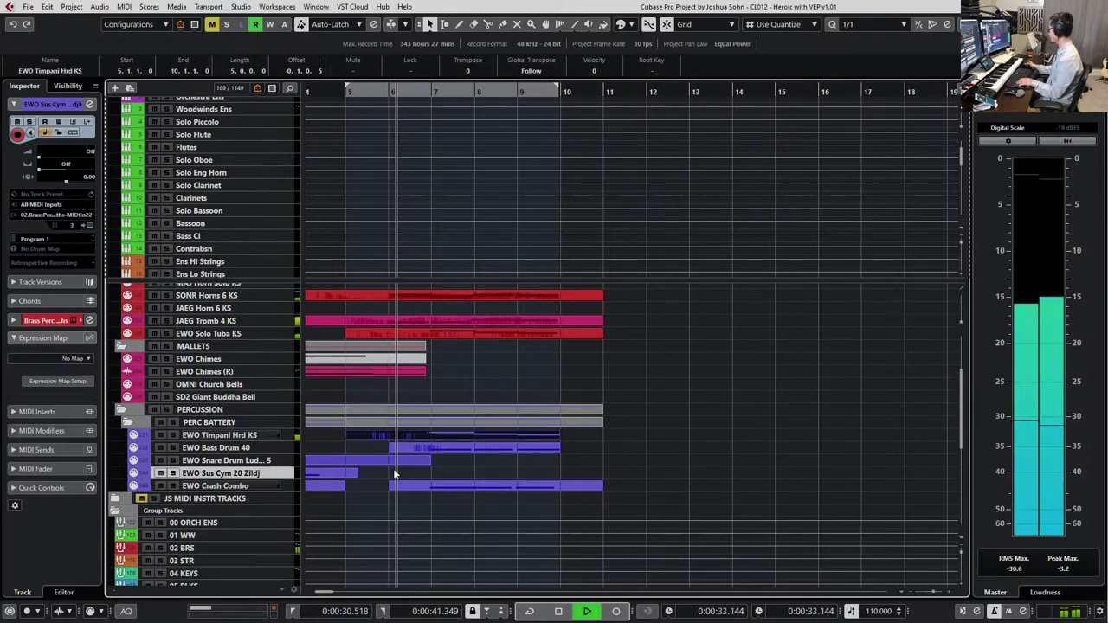
double_click(410, 485)
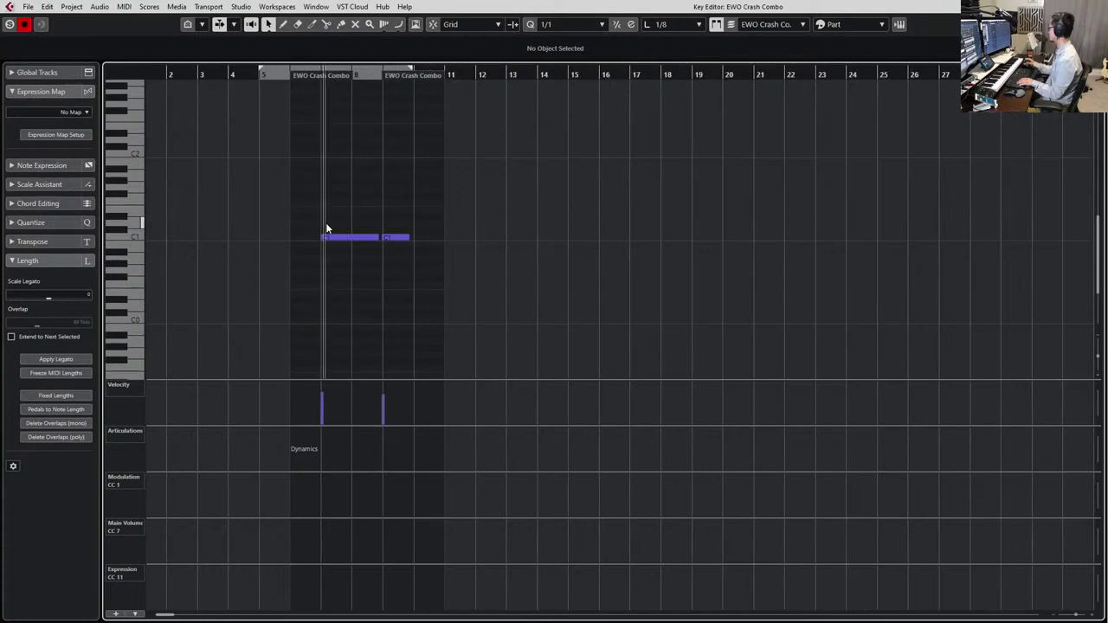
key("Escape")
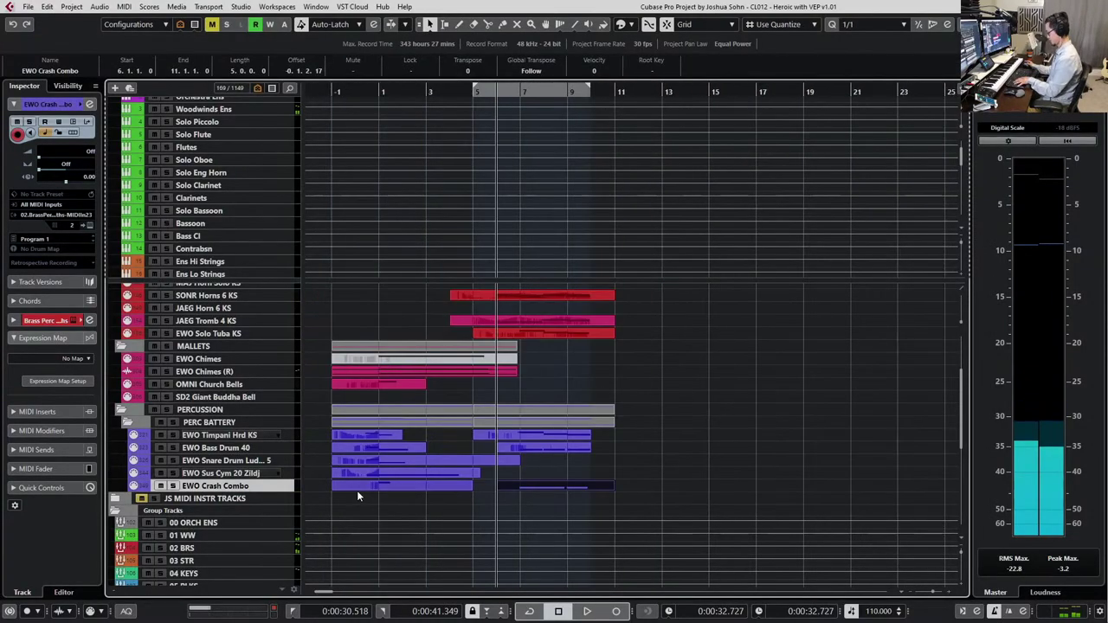
Glue the two EWO Crash Combo parts together into one continuous part ending at bar 11
key("4")
left_click(359, 490)
key("1")
left_click(359, 490)
scroll(360, 485, "down", 2)
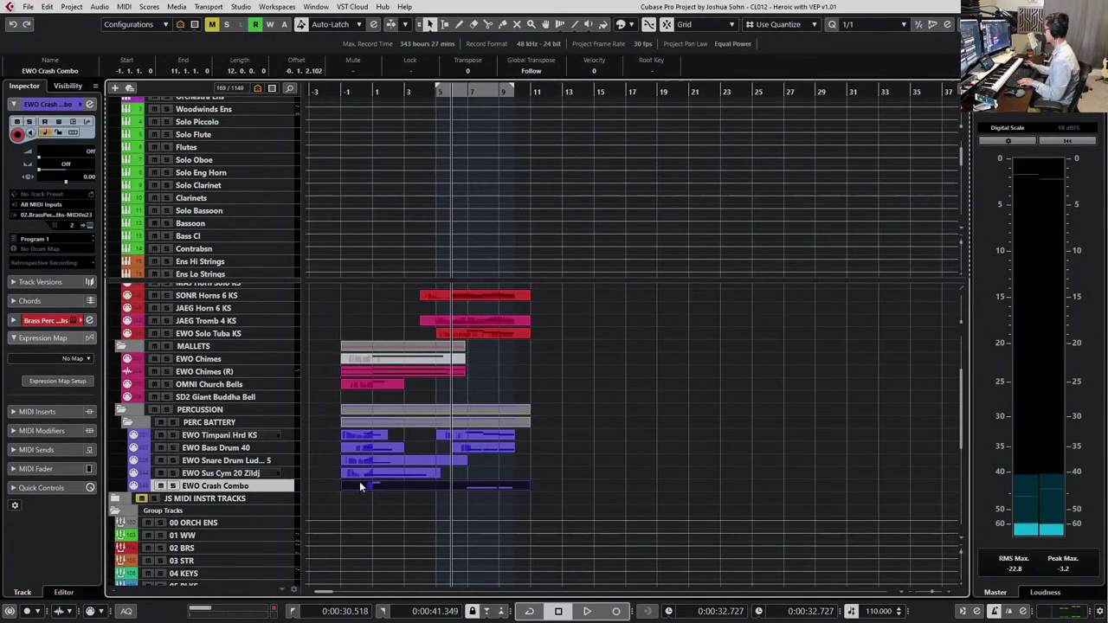
Raise the crash notes in bars 7 and 9 an octave to C2, strengthen their velocities and audition them
double_click(360, 485)
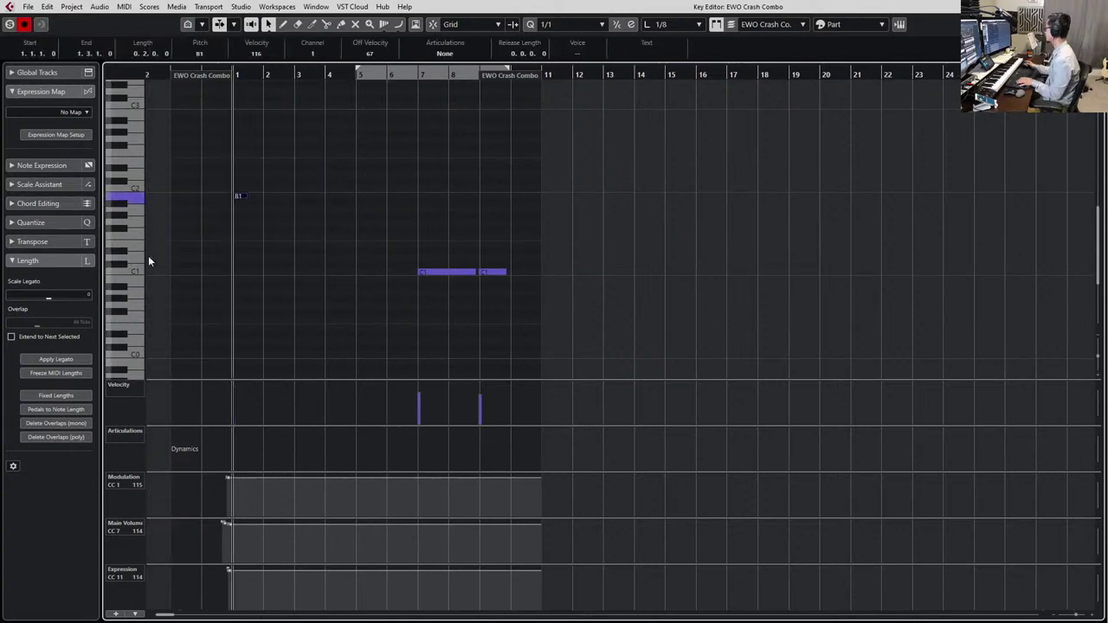
left_click_drag(346, 227, 610, 291)
key("shift+Up")
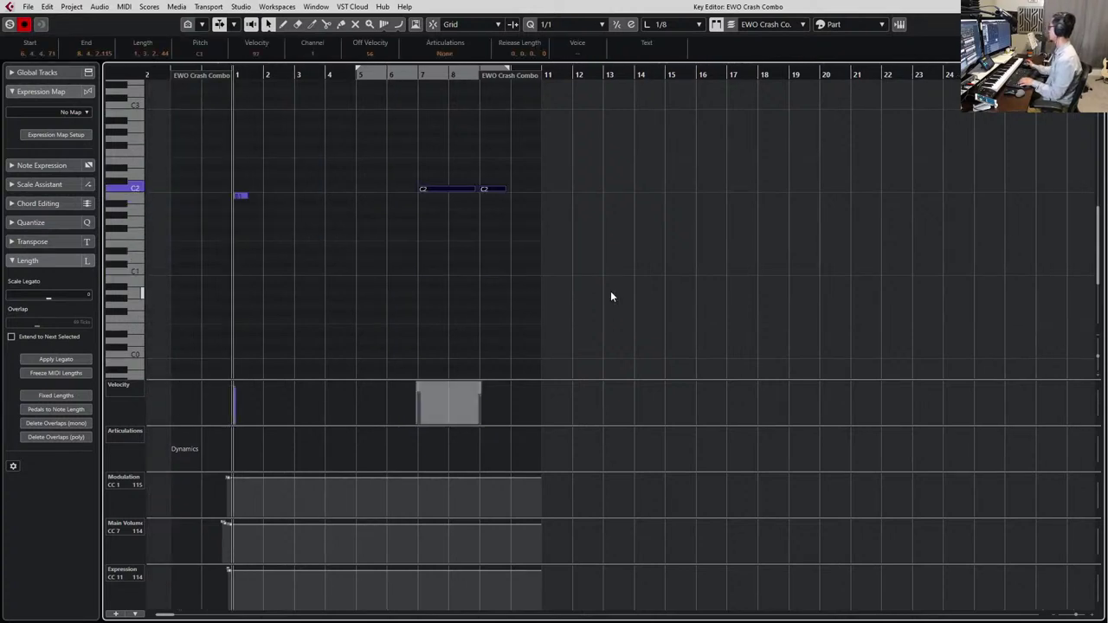
left_click(441, 188)
key("l")
key("space")
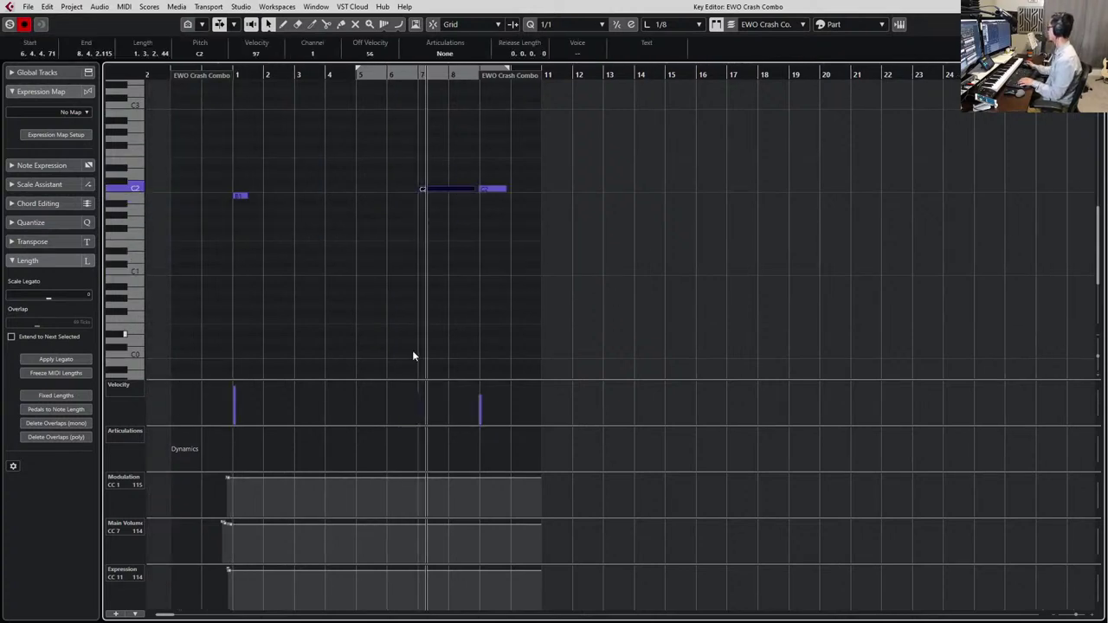
key("space")
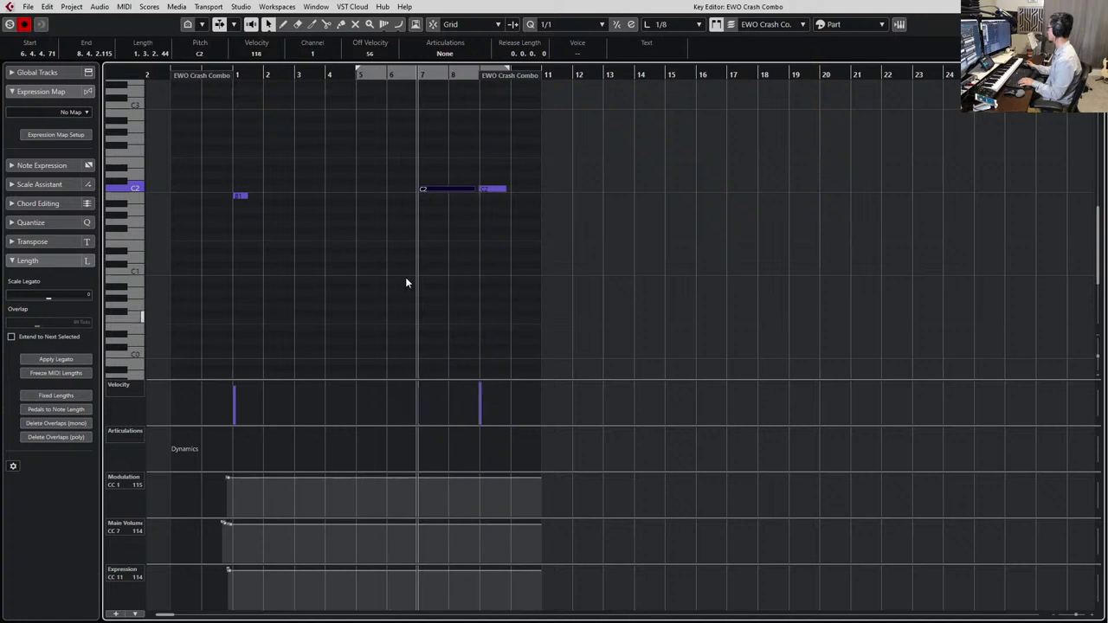
Lower the two crash notes in bars 7 and 9 by a semitone to B1 and play them back
left_click_drag(394, 160, 603, 230)
key("Down")
key("space")
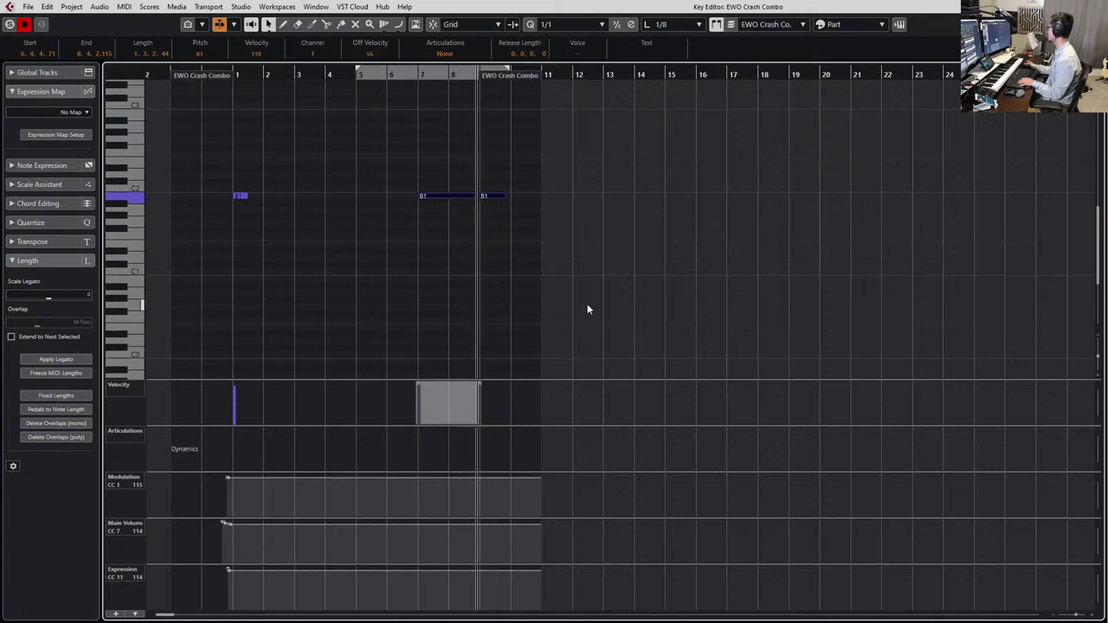
key("space")
Quantize the two B1 crash notes to 1/1, check them by playback and return to the project
scroll(514, 213, "up", 4)
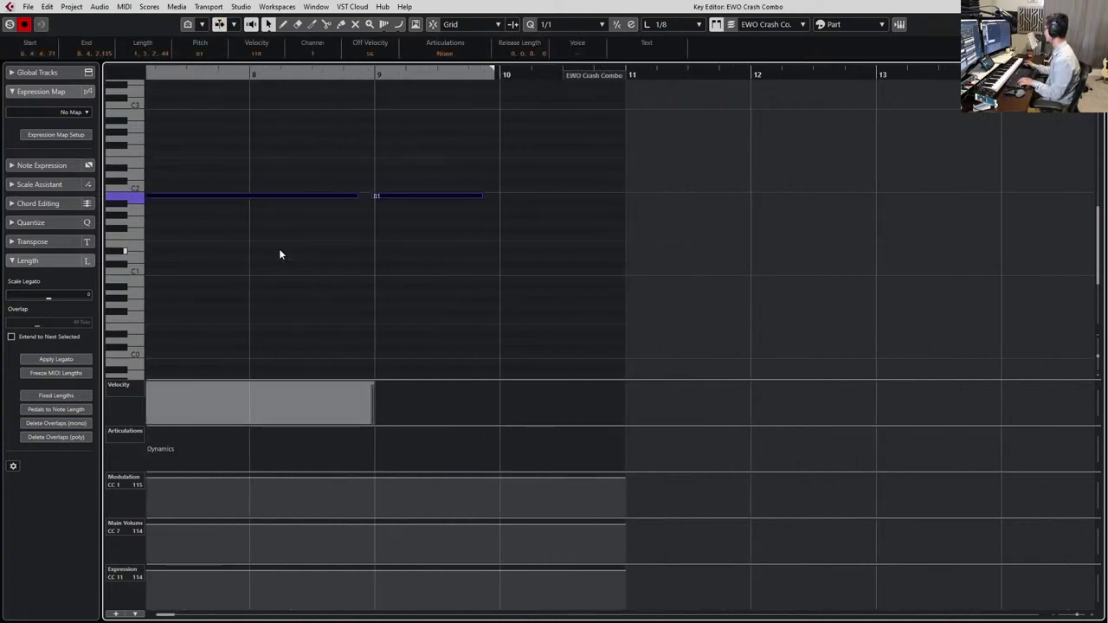
key("q")
key("space")
scroll(375, 247, "left", 2)
scroll(375, 248, "down", 1)
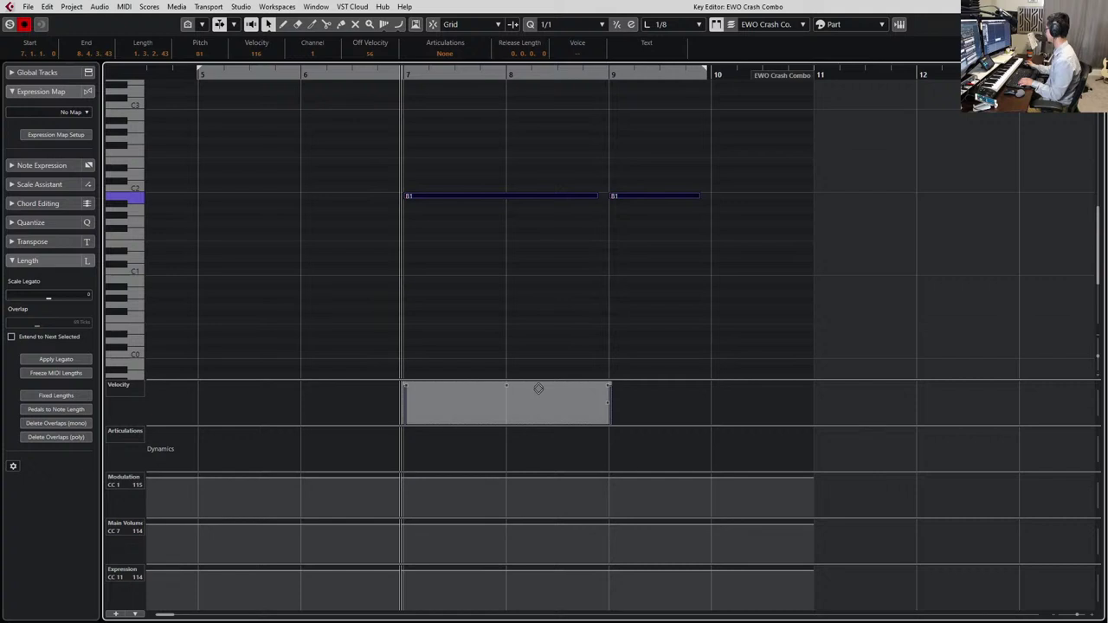
key("space")
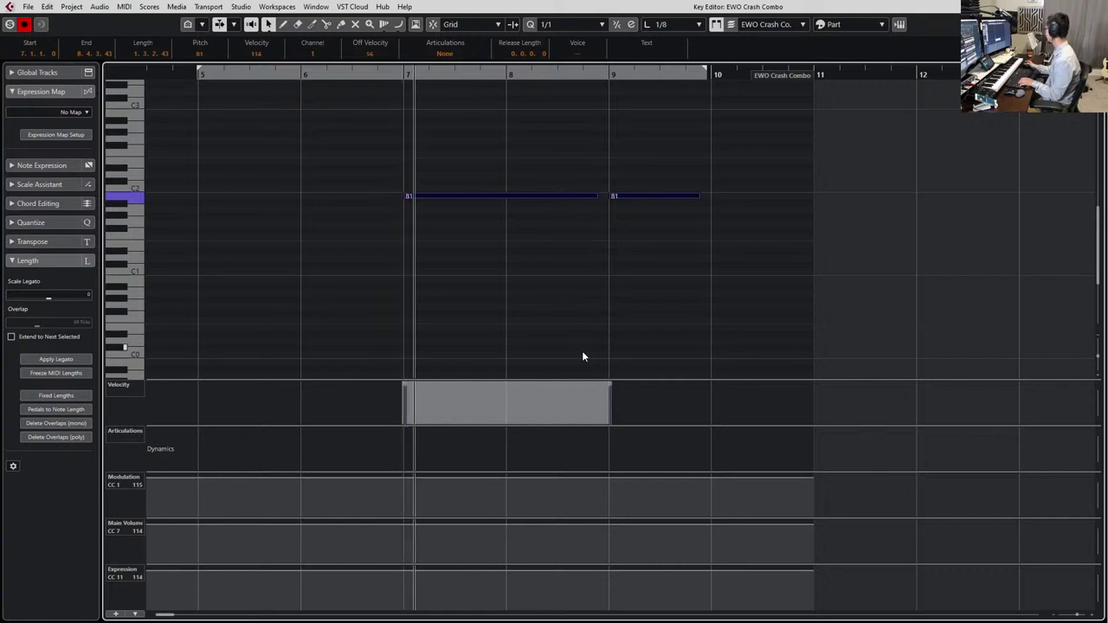
key("space")
scroll(599, 319, "down", 2)
key("Return")
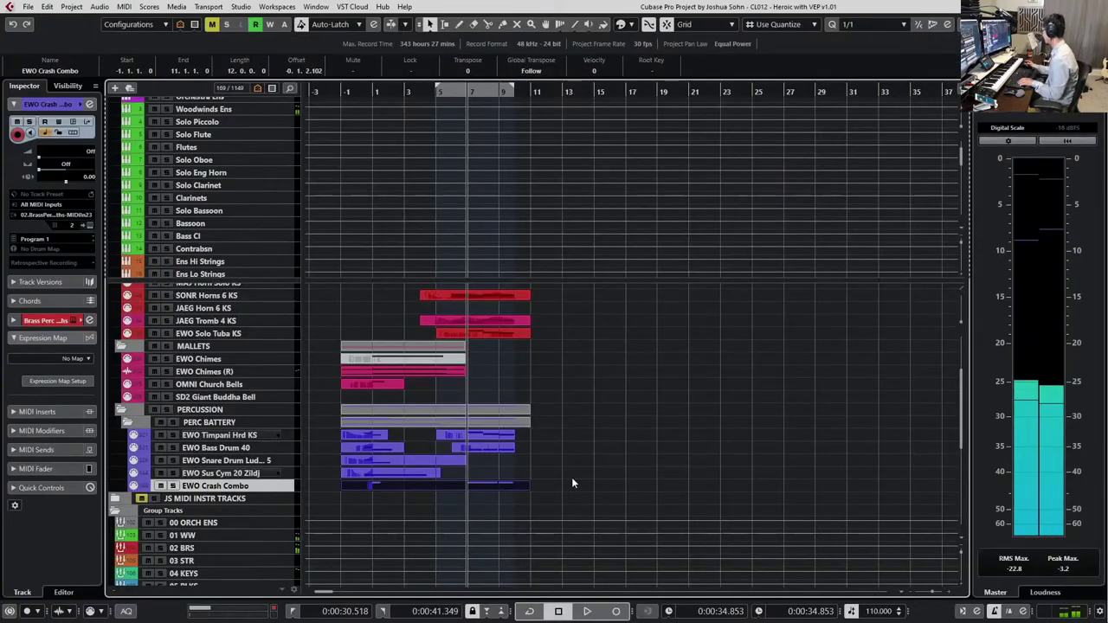
scroll(512, 502, "up", 3)
scroll(519, 503, "left", 2)
scroll(544, 495, "up", 2)
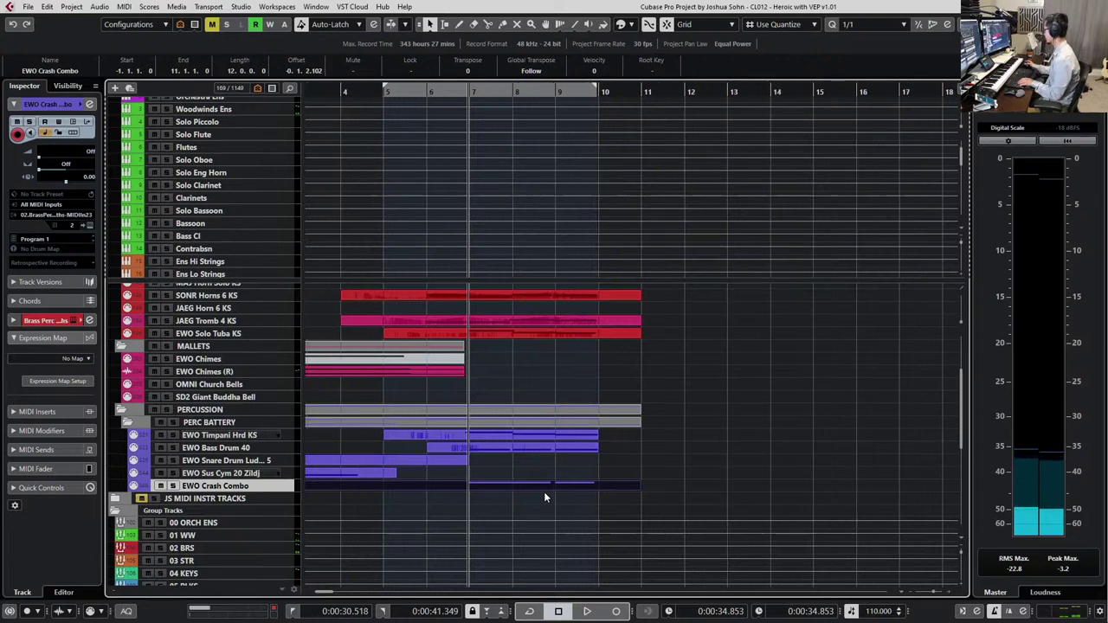
key("g")
scroll(643, 428, "down", 1)
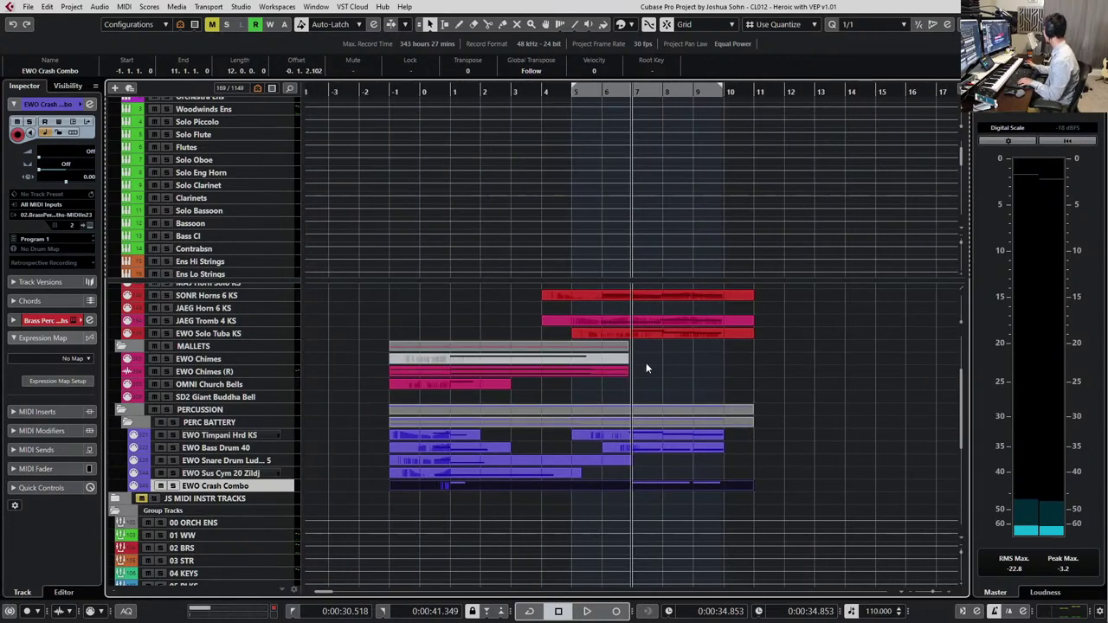
scroll(565, 375, "right", 2)
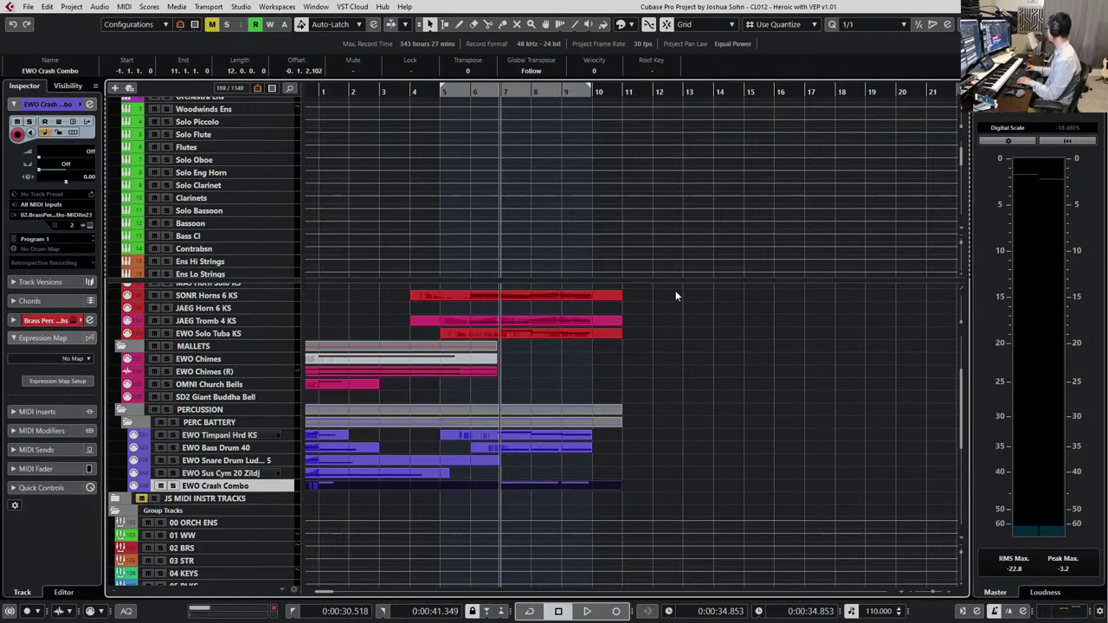
key("KP_Add")
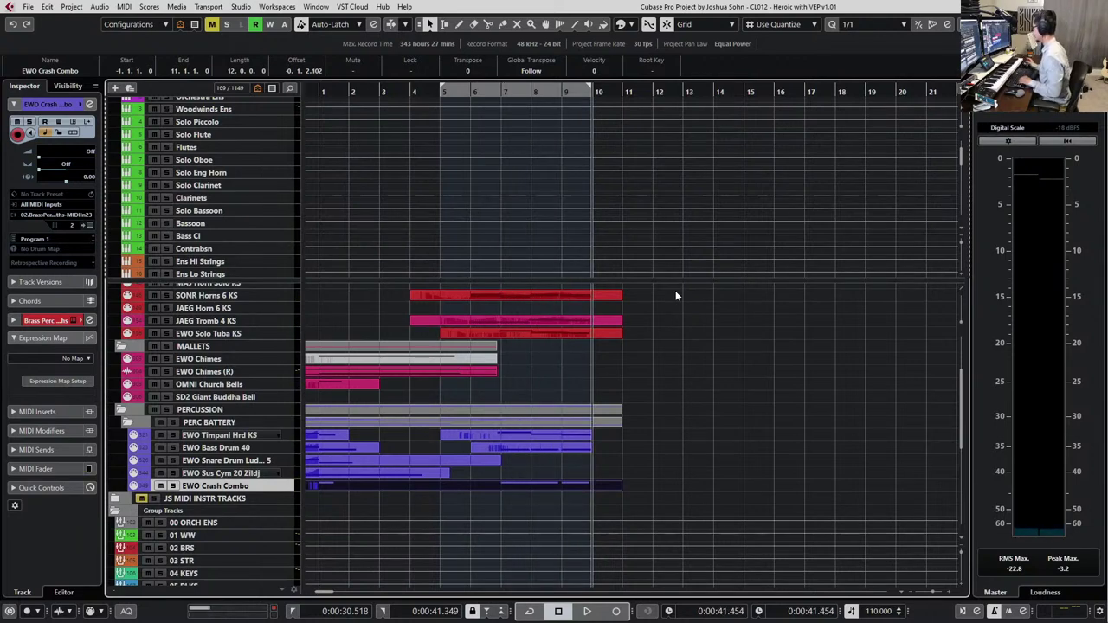
key("g")
scroll(789, 381, "up", 3)
scroll(765, 389, "right", 1)
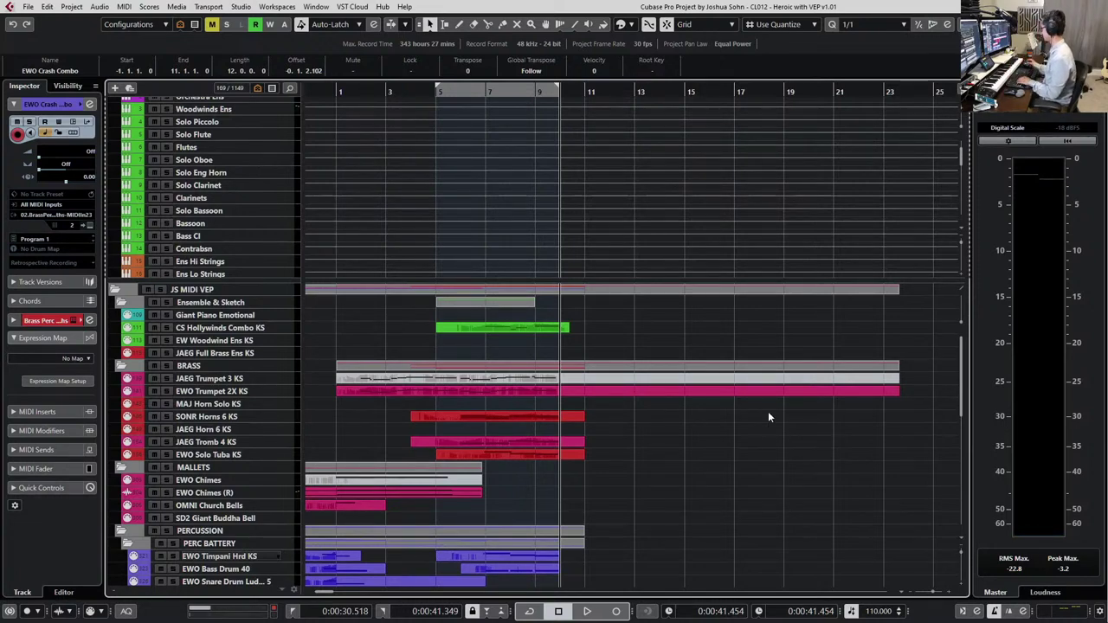
Search the tracks for "strings", bring up the JAEG Strings Full Ens KS track and enable it for playing
type("fstrings")
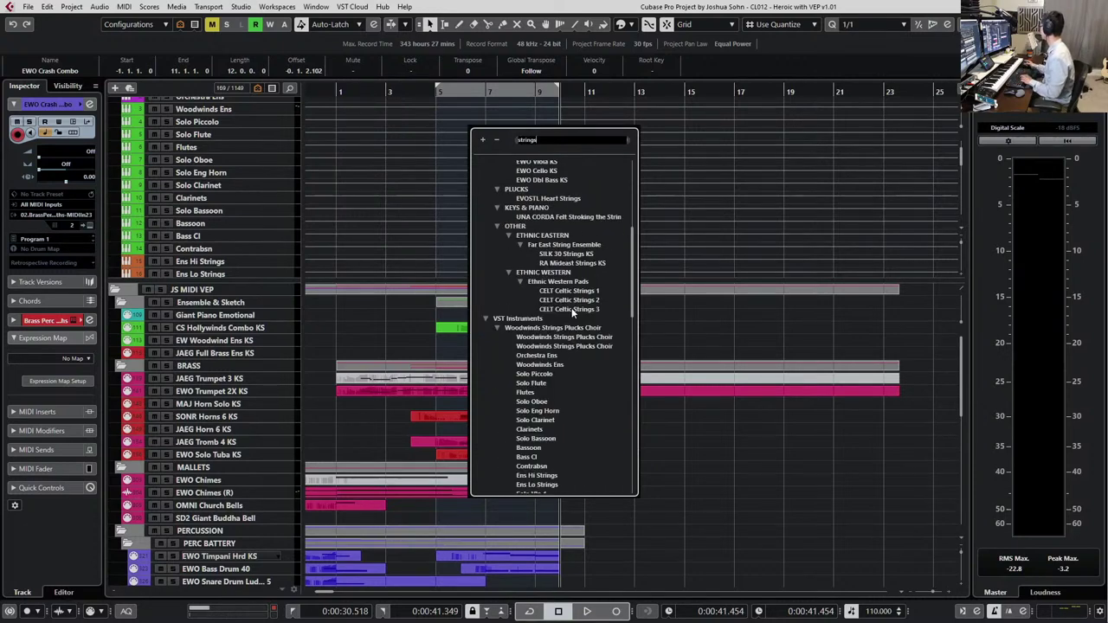
scroll(582, 303, "up", 8)
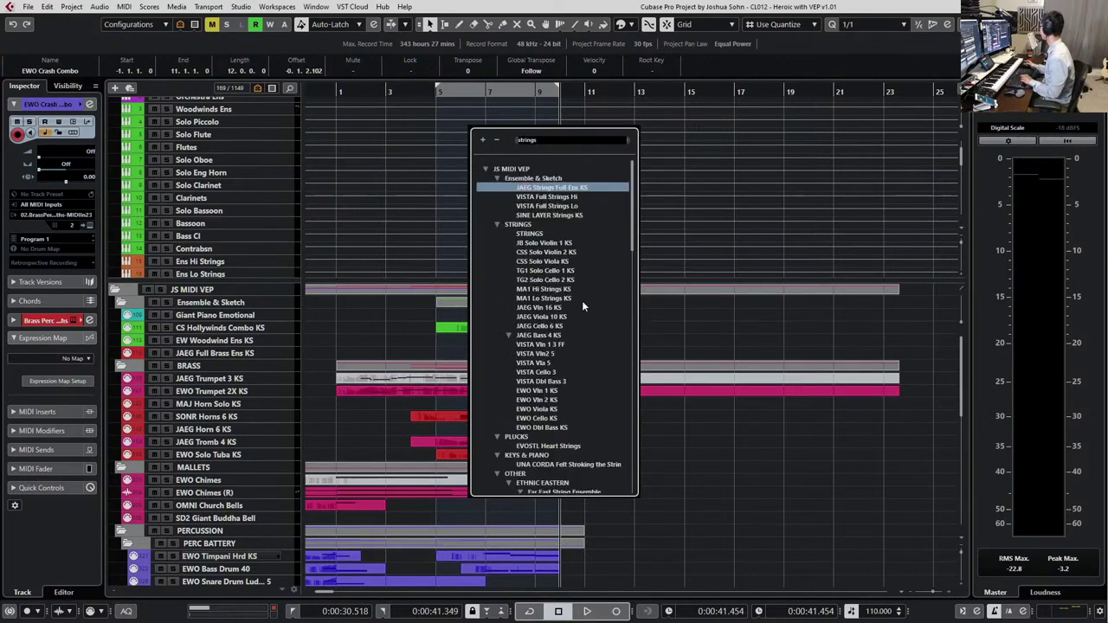
double_click(574, 188)
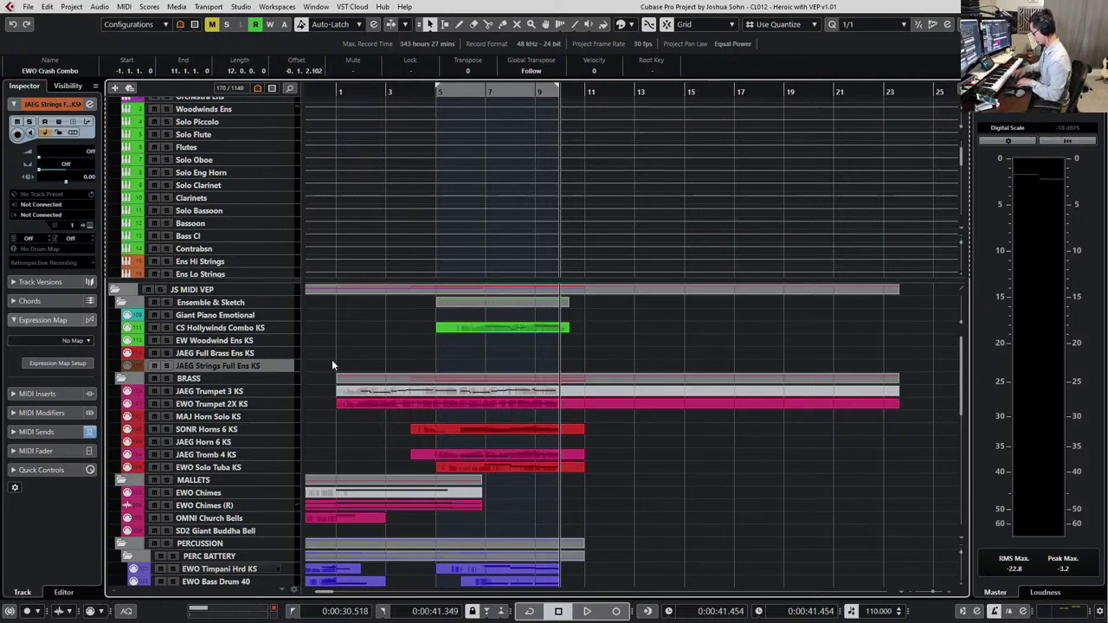
left_click(331, 359)
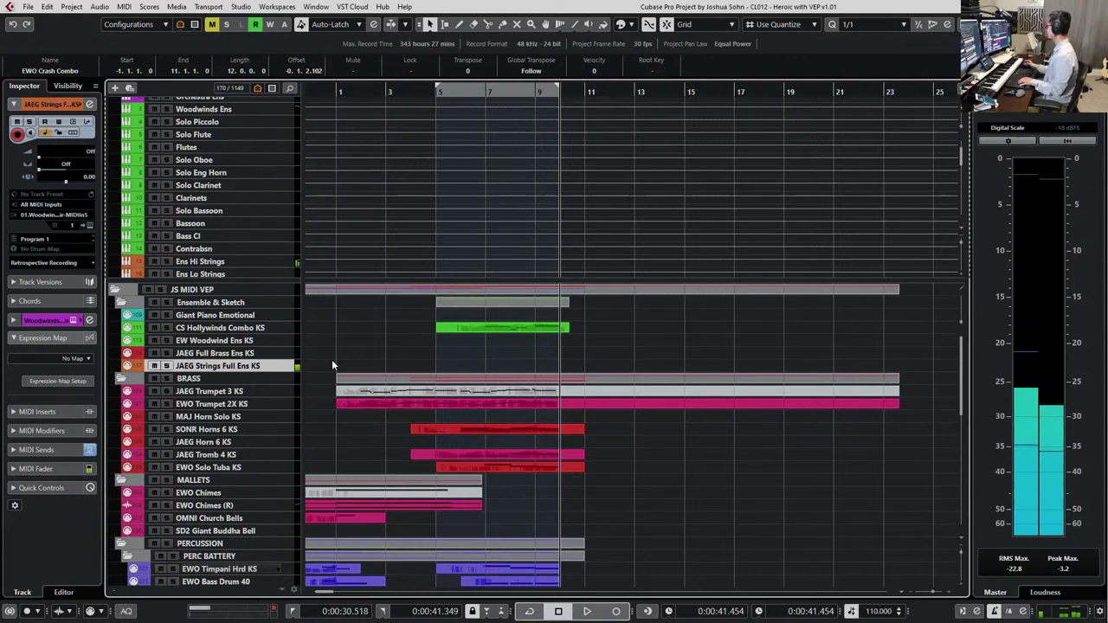
Play the cue from bar 8 past bar 10 while trying out the full strings along with it
scroll(734, 495, "up", 4)
scroll(705, 503, "left", 3)
key("ctrl+KP_Subtract")
key("ctrl+KP_Subtract")
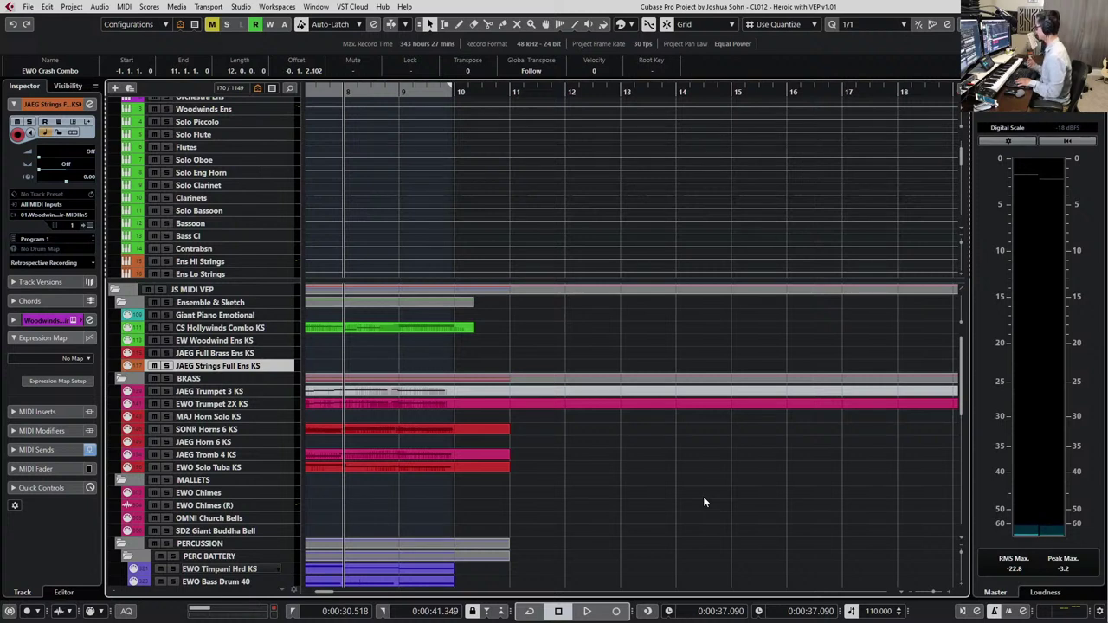
key("space")
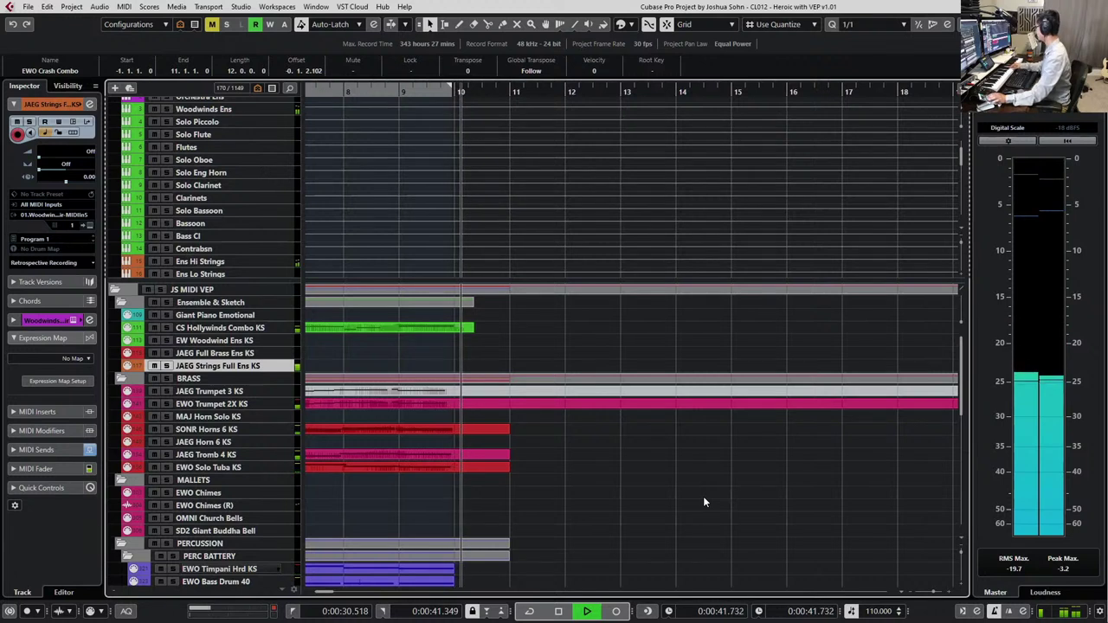
key("space")
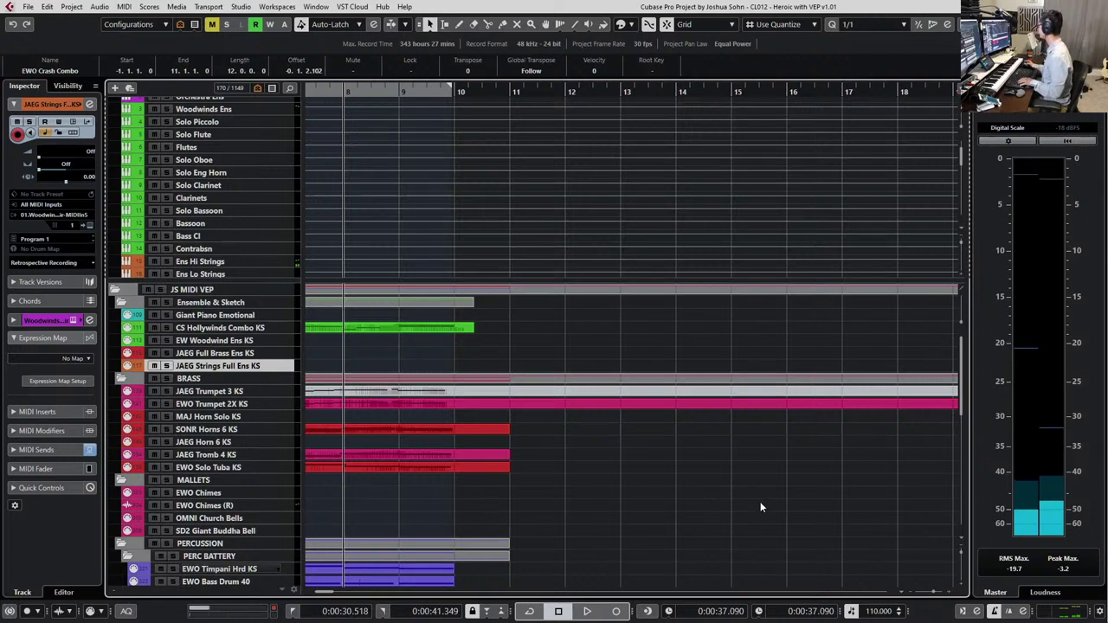
Try a strings recording on the JAEG Strings Full Ens KS track from bar 7 through bar 13, and delete the take
scroll(763, 509, "down", 1)
scroll(762, 509, "right", 3)
key("space")
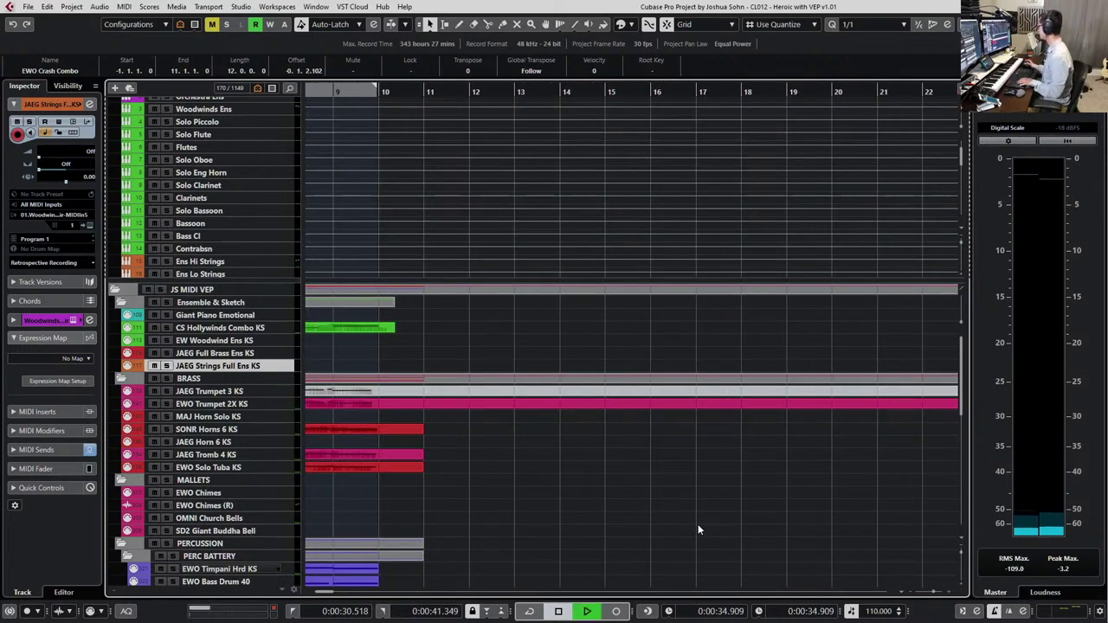
key("KP_Multiply")
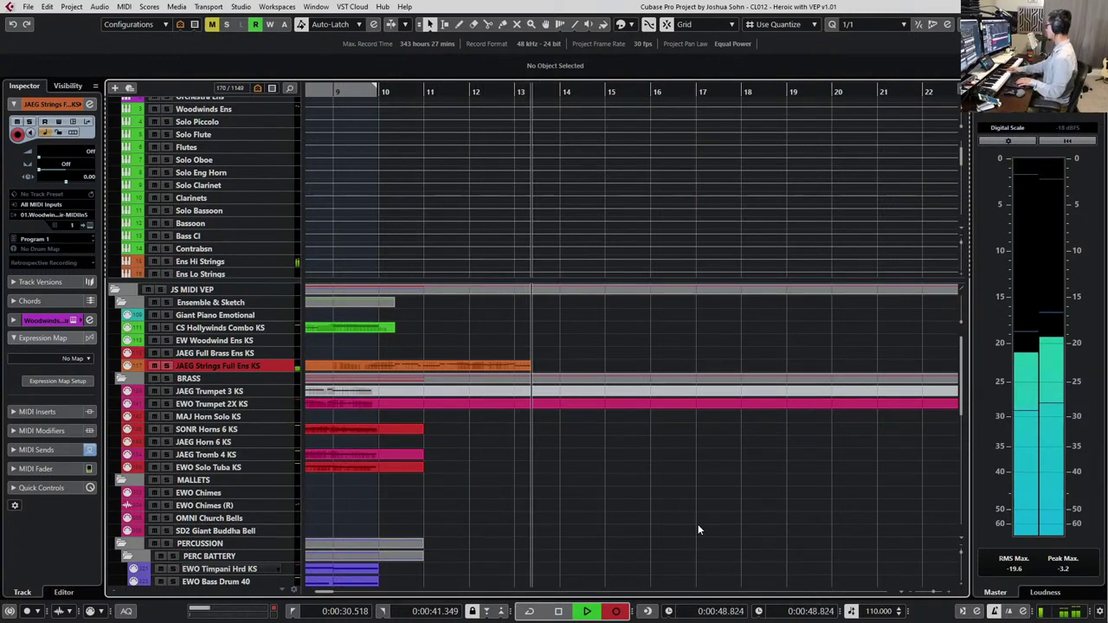
key("space")
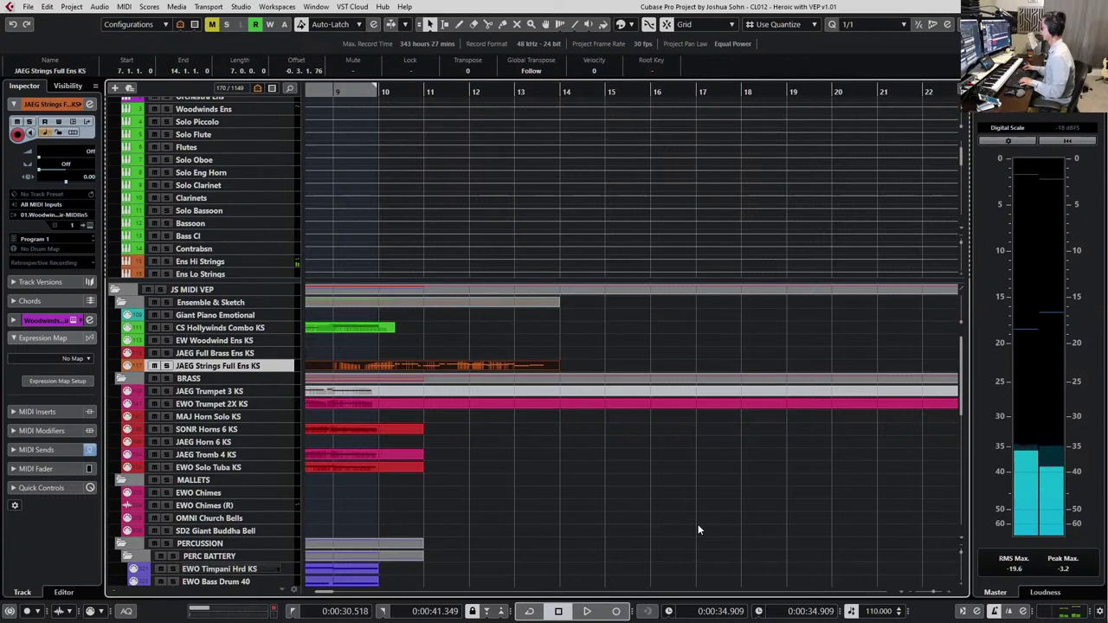
key("Delete")
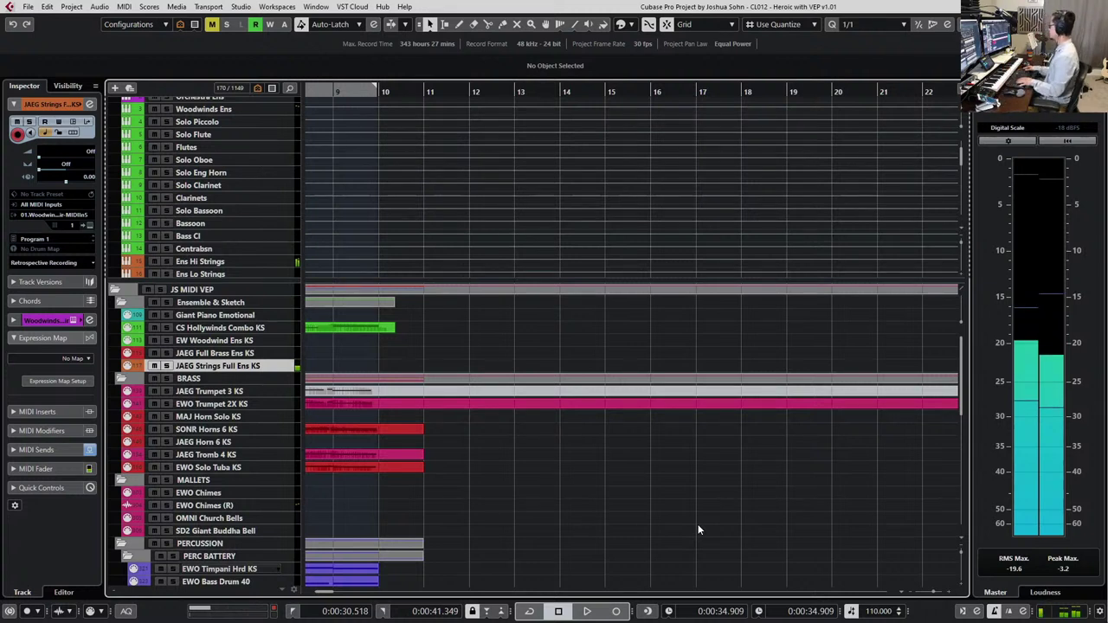
Try another strings take on the JAEG Strings Full Ens KS track starting at bar 8, and undo the recording
key("space")
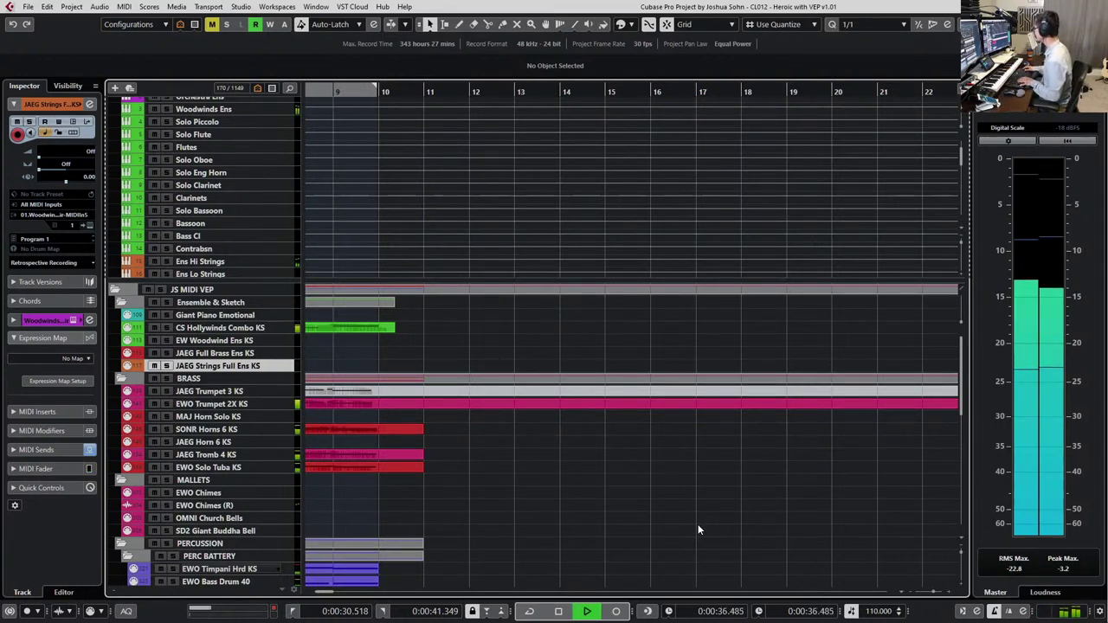
key("KP_Multiply")
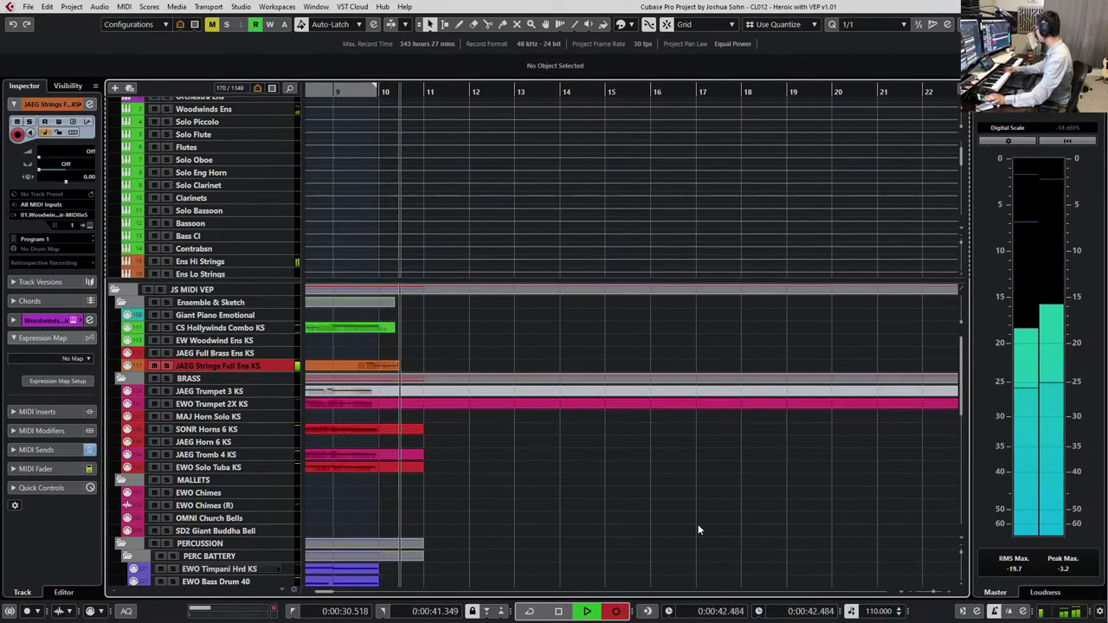
key("space")
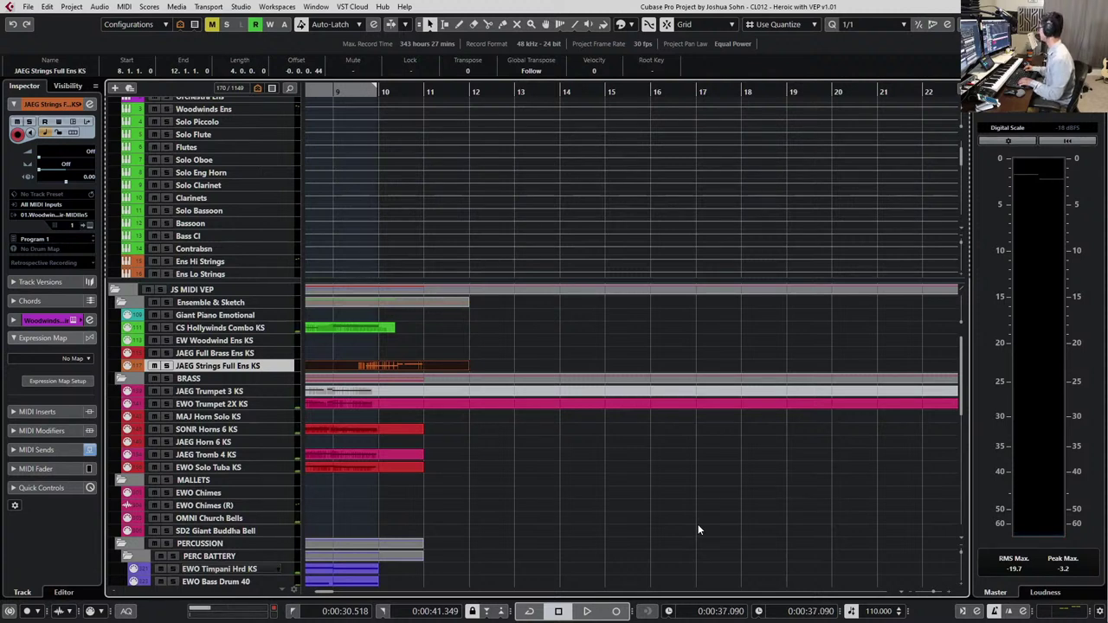
left_click(698, 529)
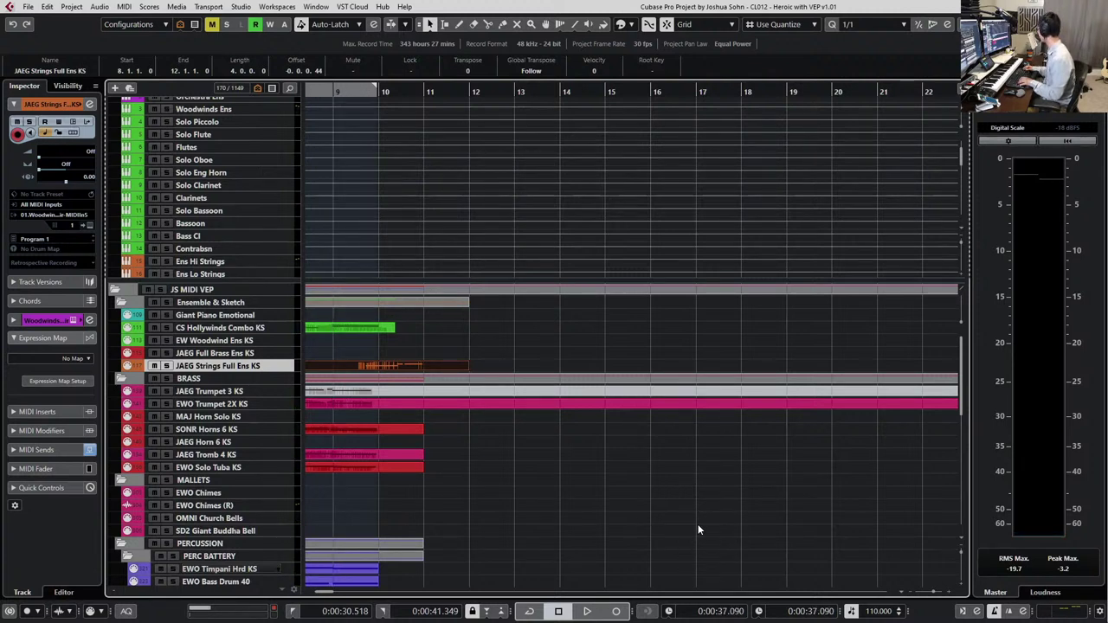
key("ctrl+z")
Record a JAEG Strings Full Ens KS take from bar 8 to about bar 14, and shorten its last A#2 note to end around bar 13
key("KP_Multiply")
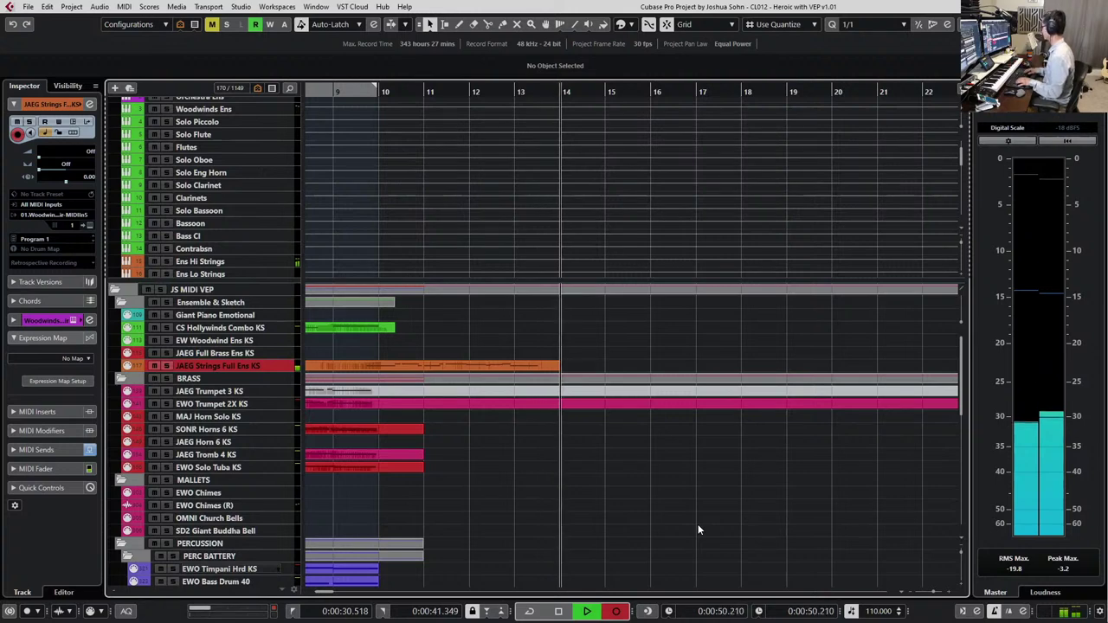
key("space")
key("Return")
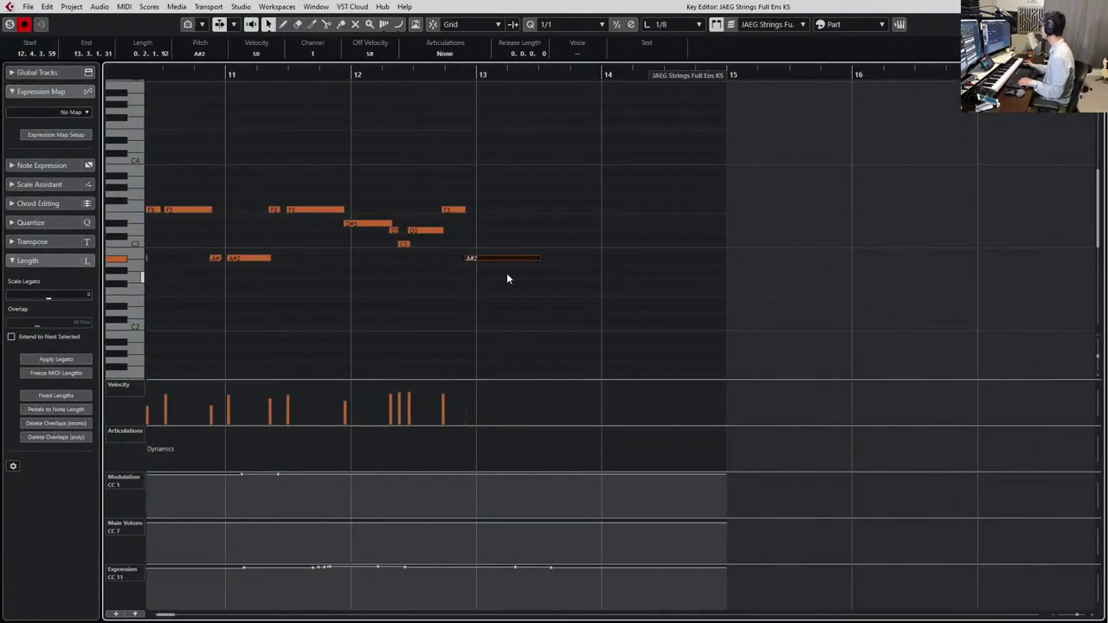
left_click_drag(542, 259, 475, 257)
key("h")
Copy the long F3 strings note in bar 11 to the start of bar 13 and transpose the copy down to C3
left_click(309, 213)
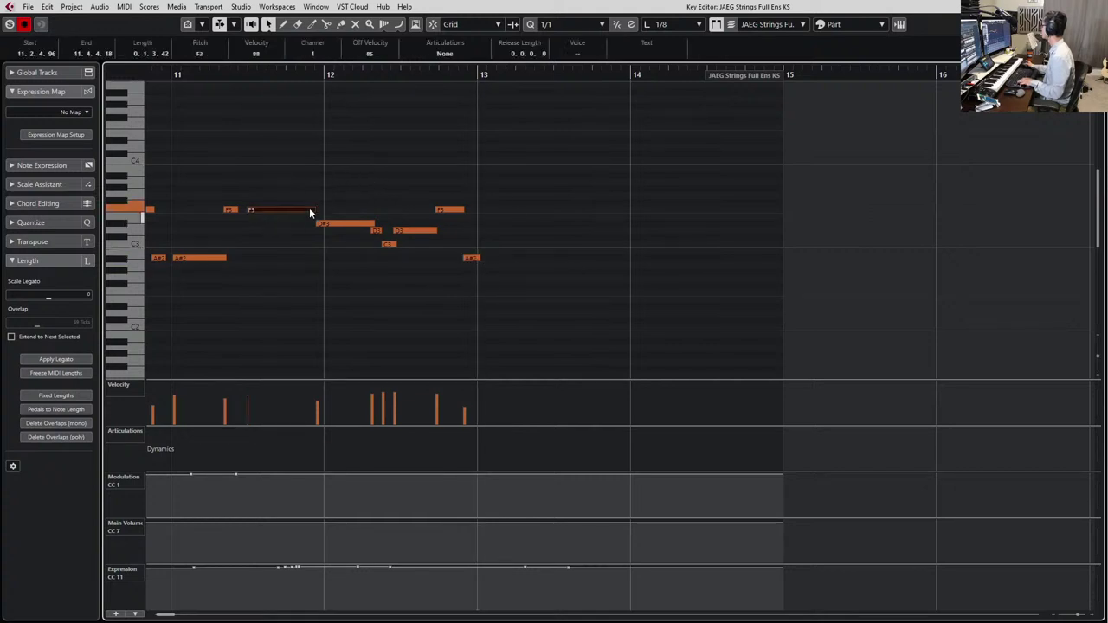
left_click(482, 76)
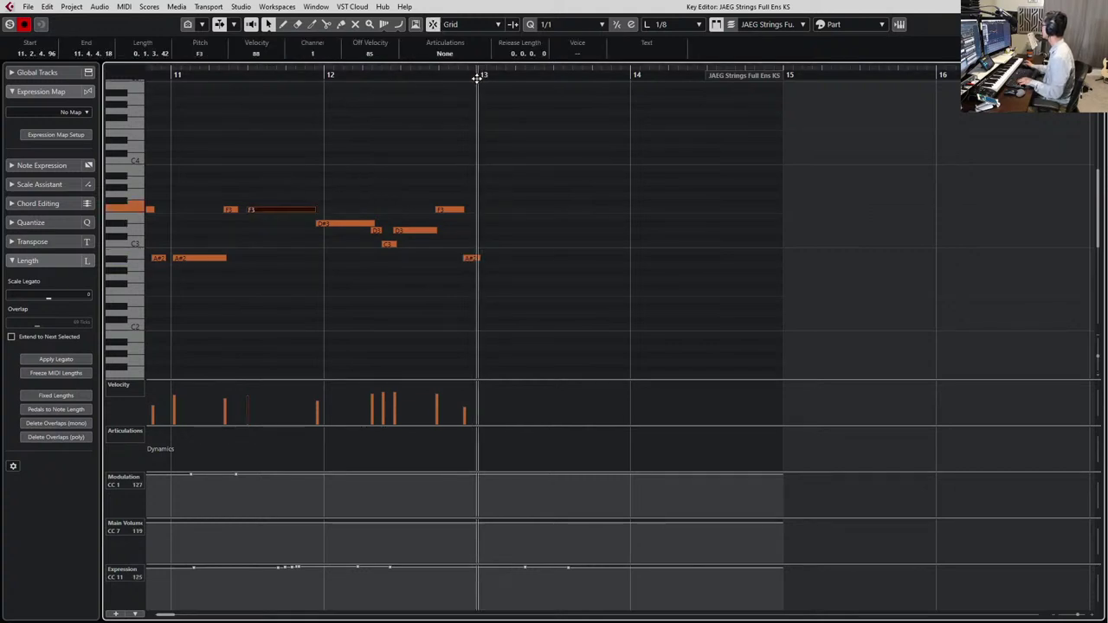
key("ctrl+v")
key("Down")
key("Down")
key("Down")
key("Down")
key("Down")
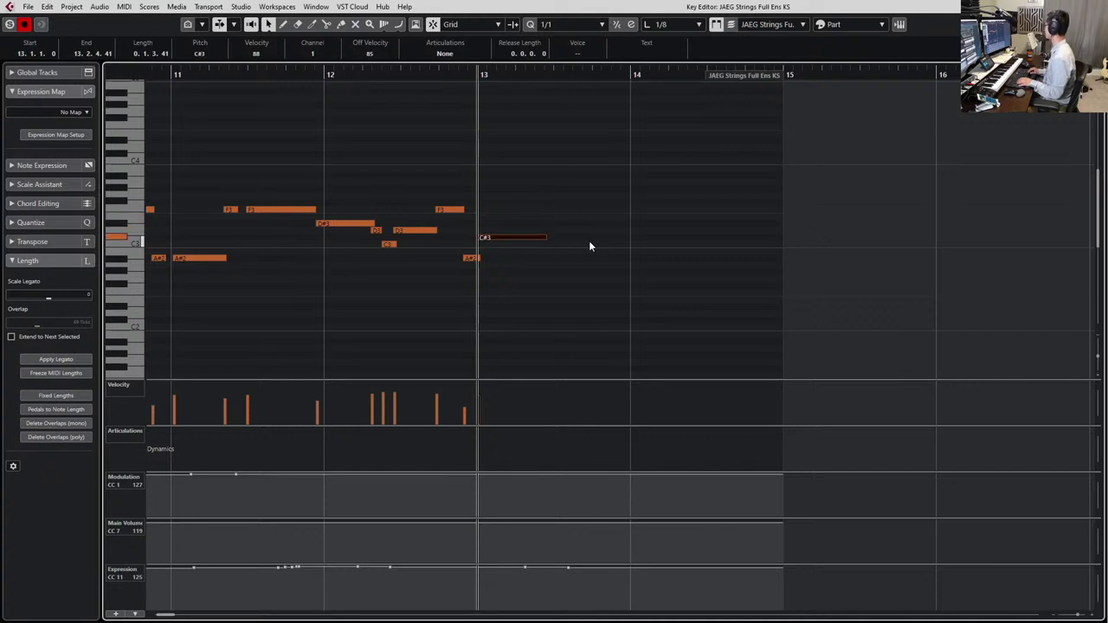
Lengthen the C3 strings note at bar 13 to 0.3.3.41 so it fills nearly the whole bar
key("alt+Right")
key("alt+Right")
key("alt+Right")
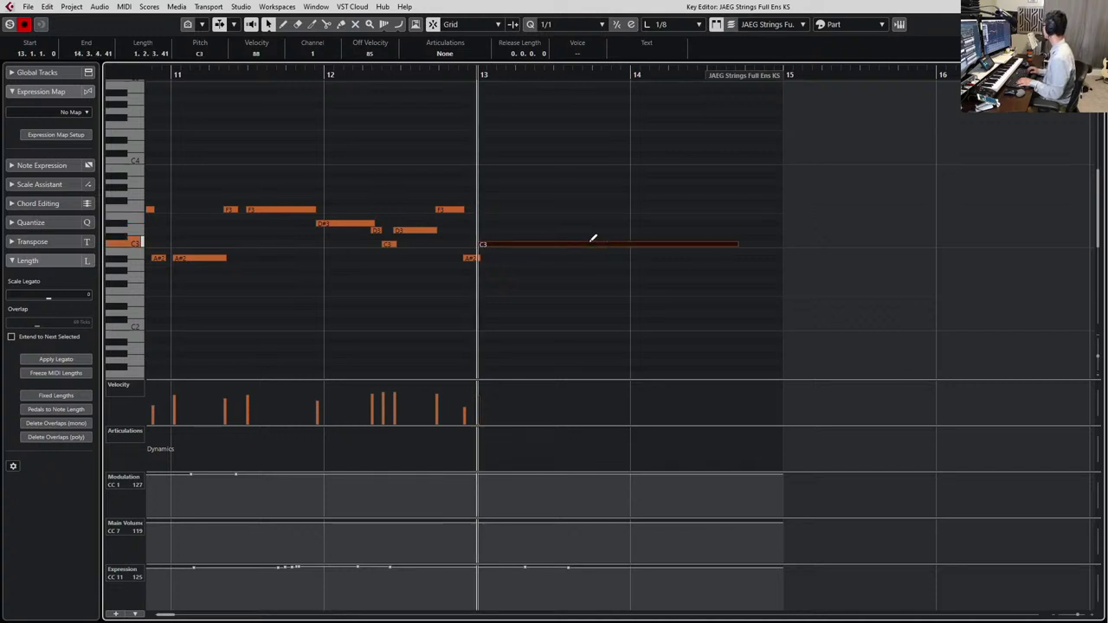
key("space")
key("space")
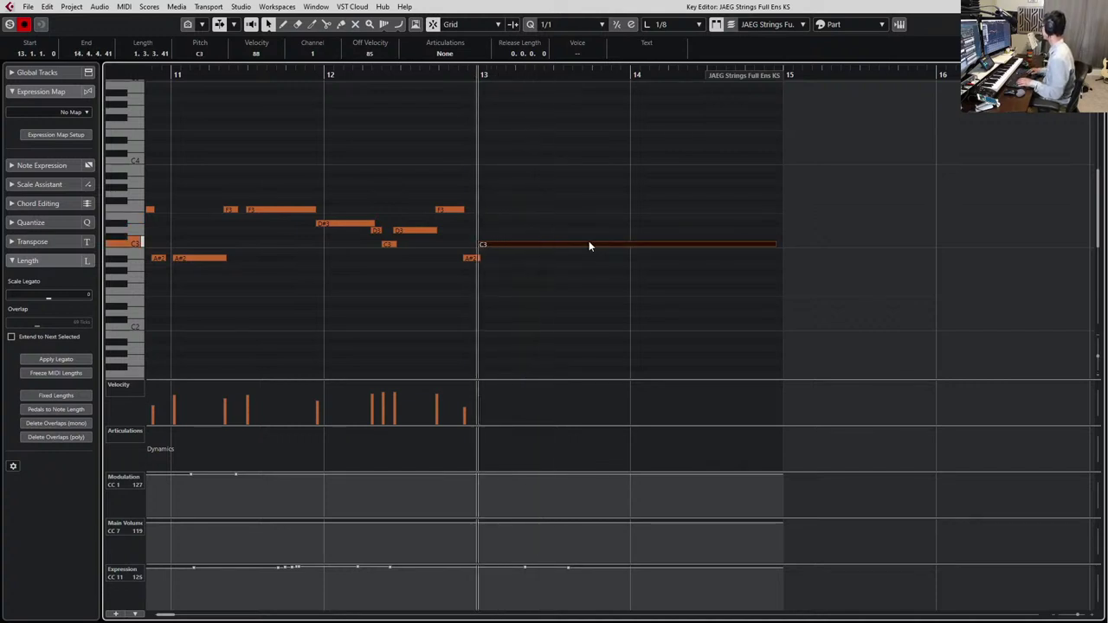
key("alt+Left")
key("alt+Left")
key("alt+Left")
key("alt+Left")
key("alt+Left")
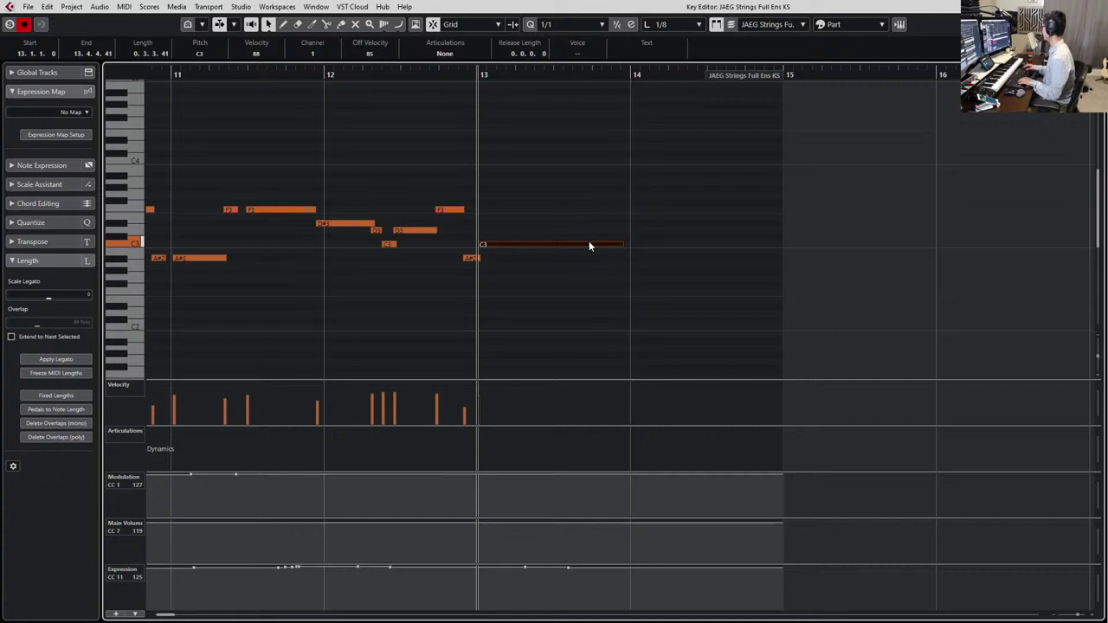
Return to the project, enable JAEG Full Brass Ens KS and play the cue from bar 9 past bar 12 while trying out brass
key("Return")
key("KP_Subtract")
key("KP_Subtract")
key("KP_Subtract")
key("KP_Subtract")
key("g")
key("g")
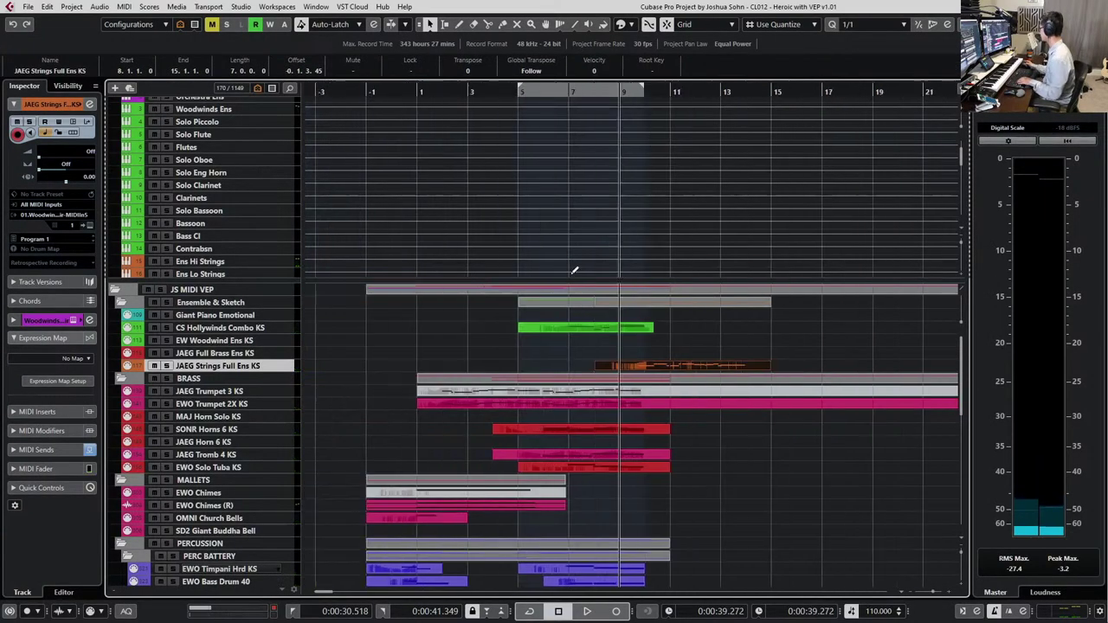
left_click(178, 355)
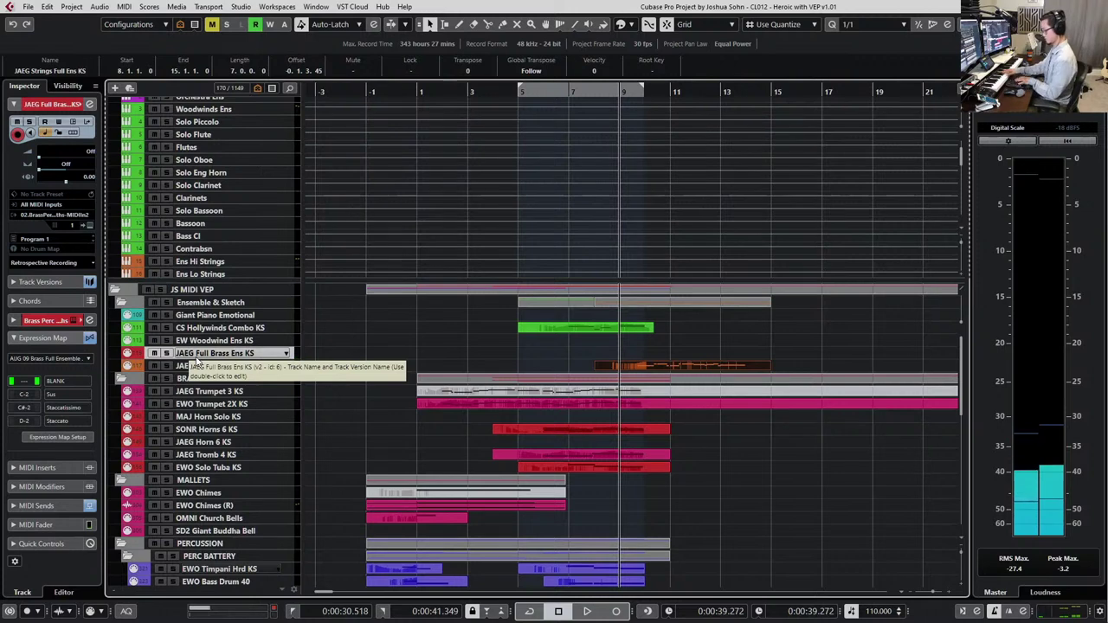
key("space")
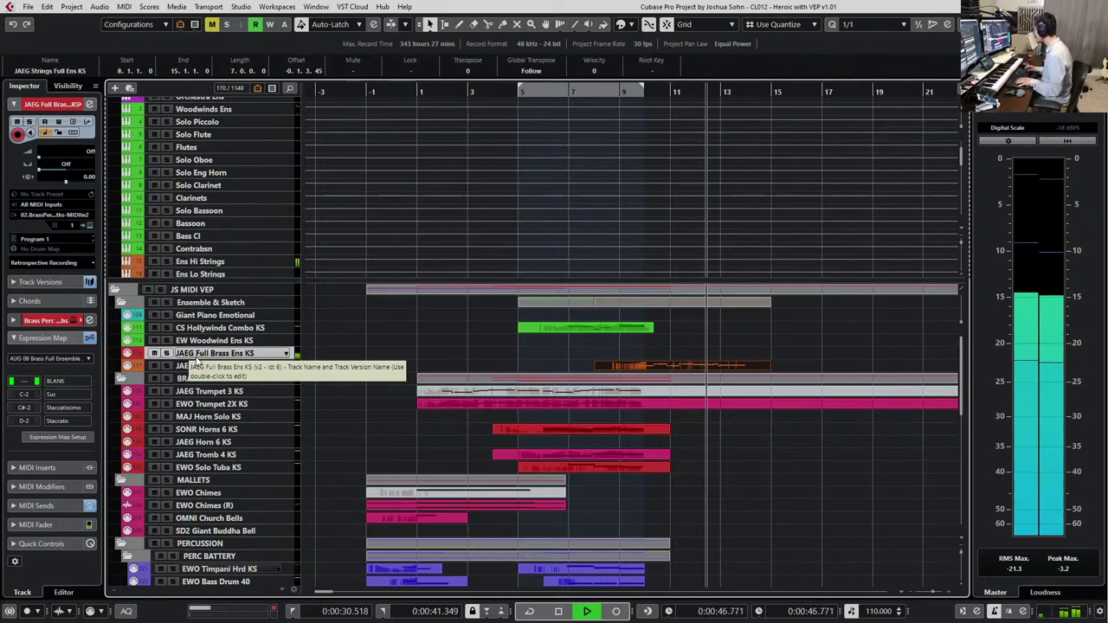
key("space")
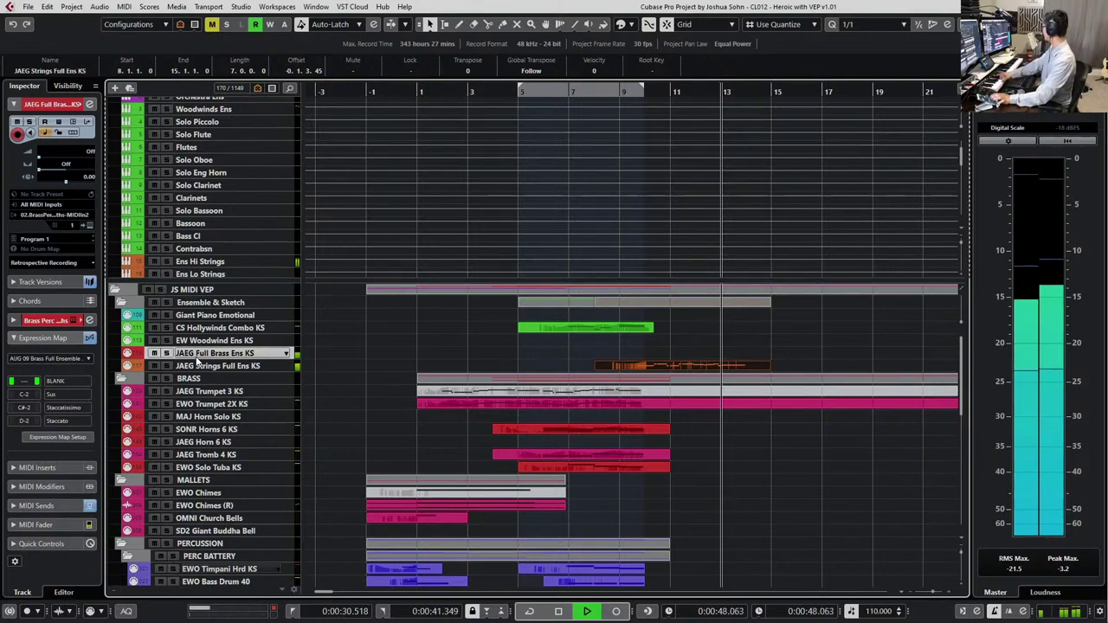
key("space")
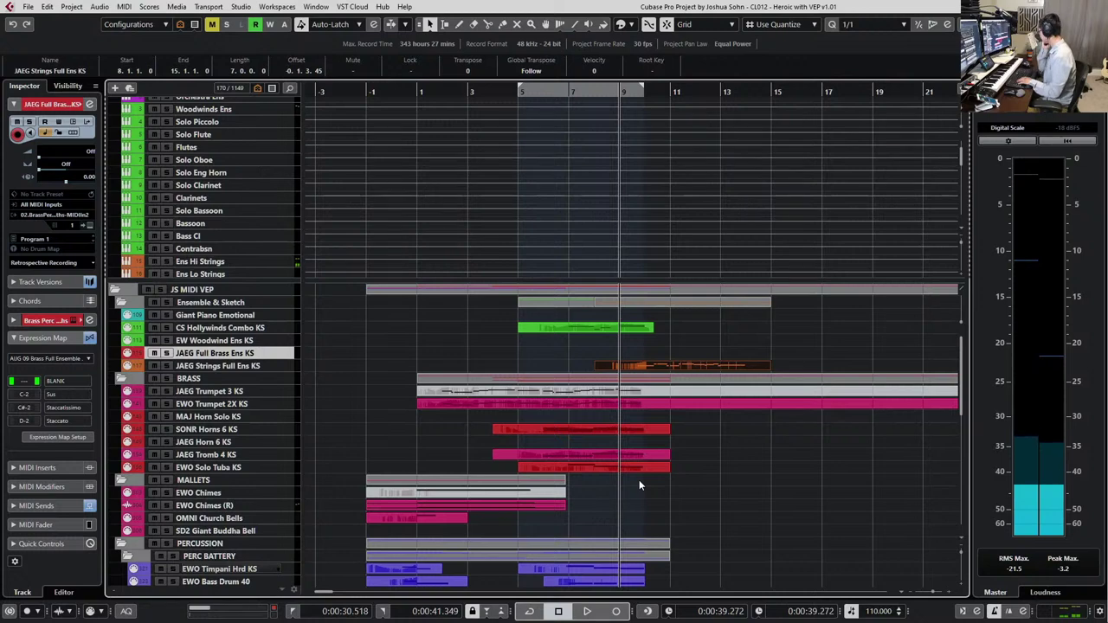
Add a tempo point at bar 9 on the Tempo track and set its value to 104 BPM
scroll(632, 112, "up", 5)
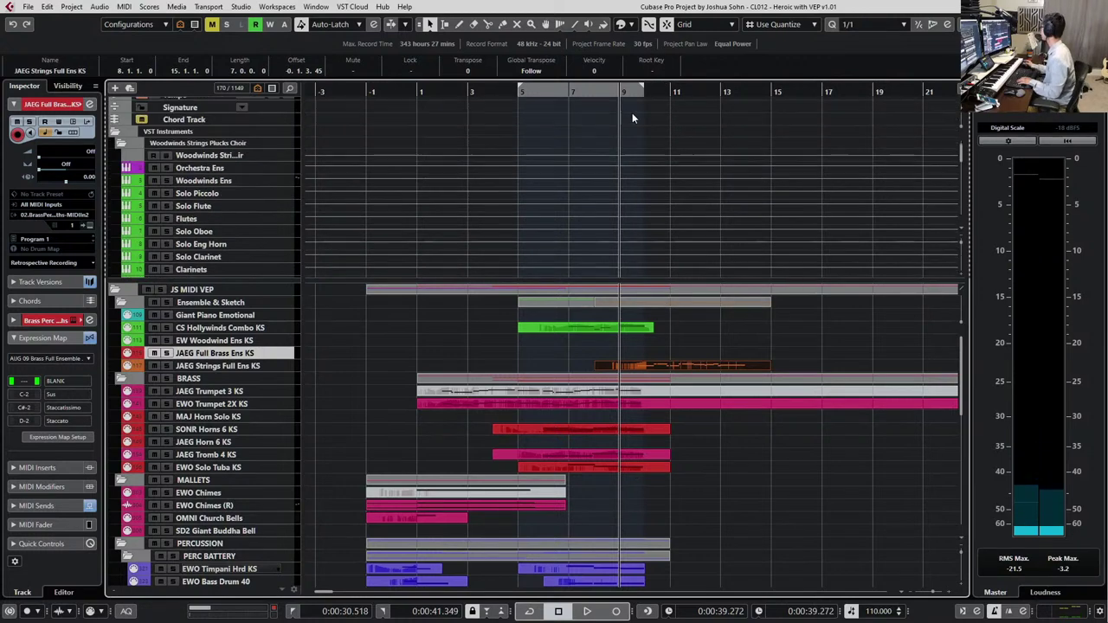
scroll(640, 111, "up", 5)
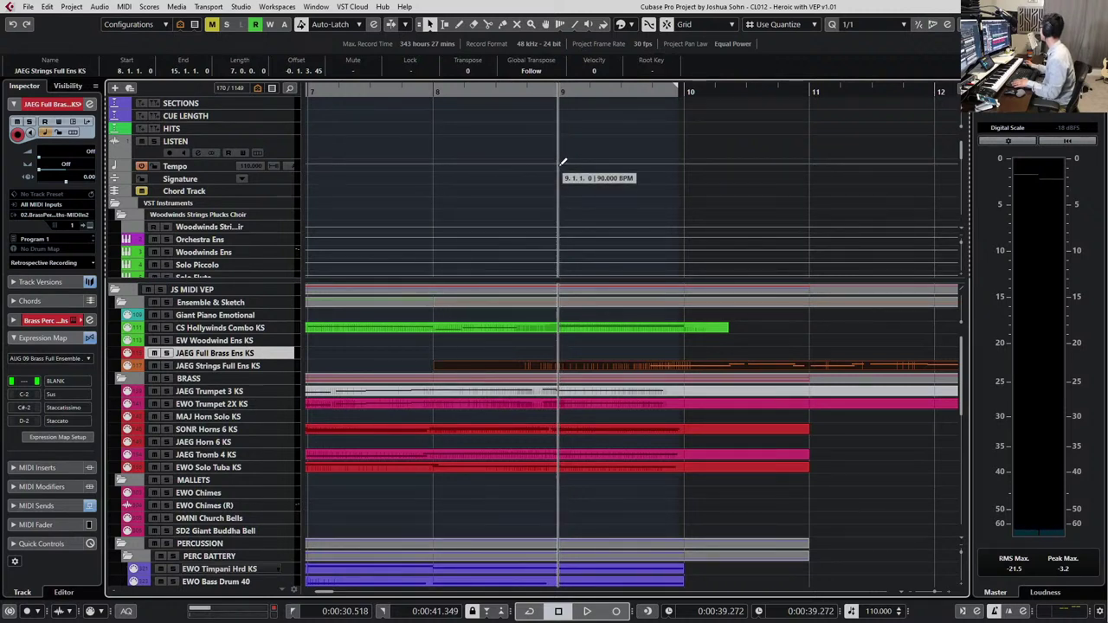
left_click(562, 162)
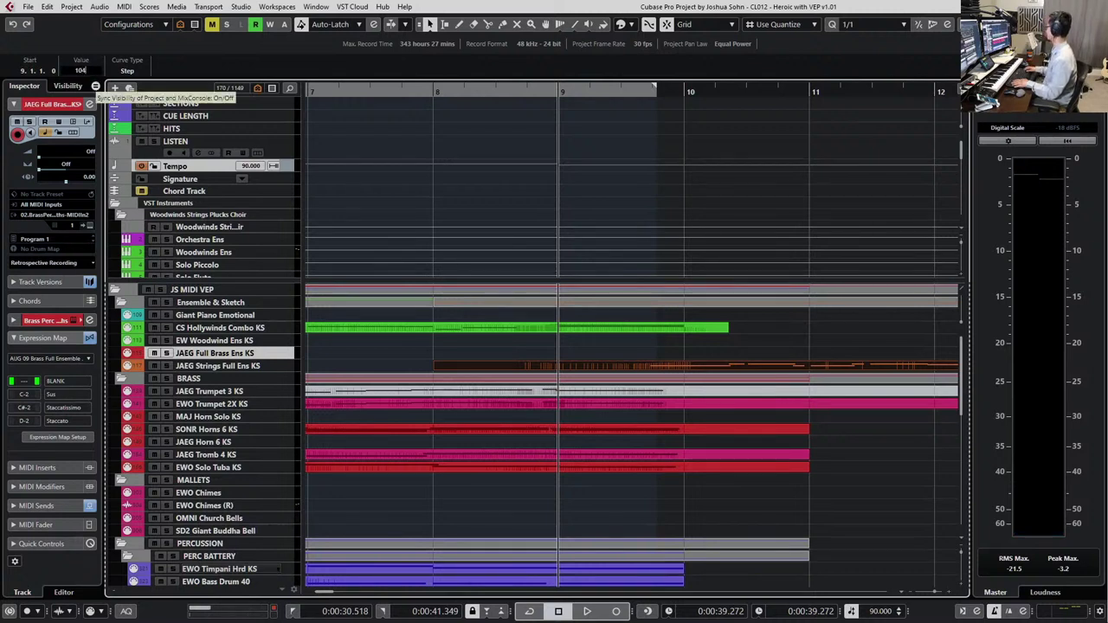
key("Return")
Play the cue from about bar 8 up to bar 10 to check the tempo change at bar 9
key("space")
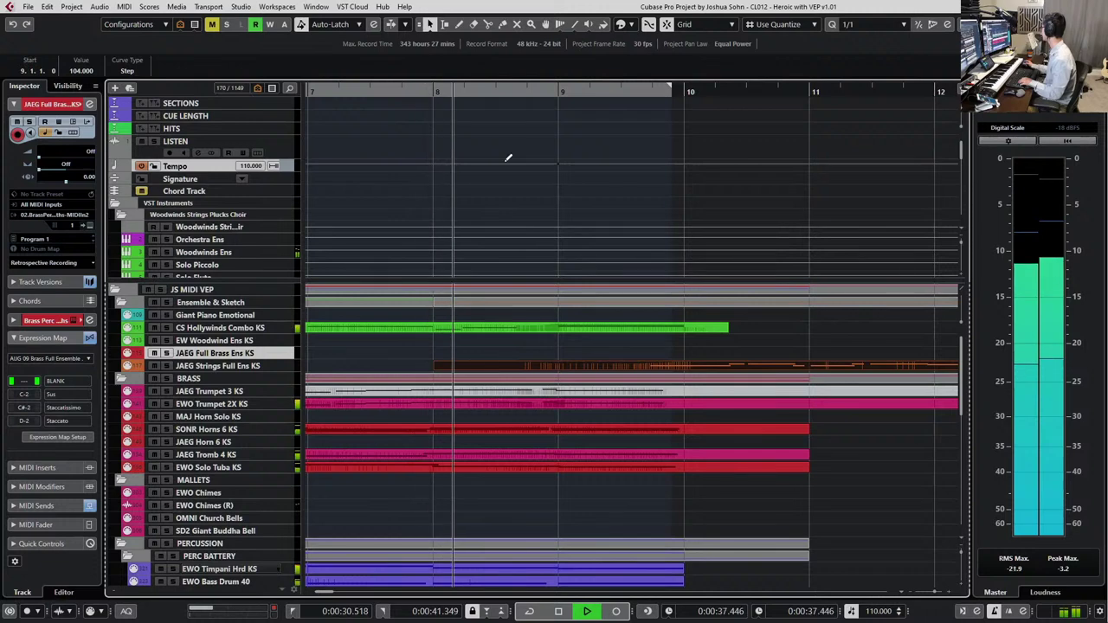
scroll(550, 216, "down", 1)
scroll(538, 235, "right", 2)
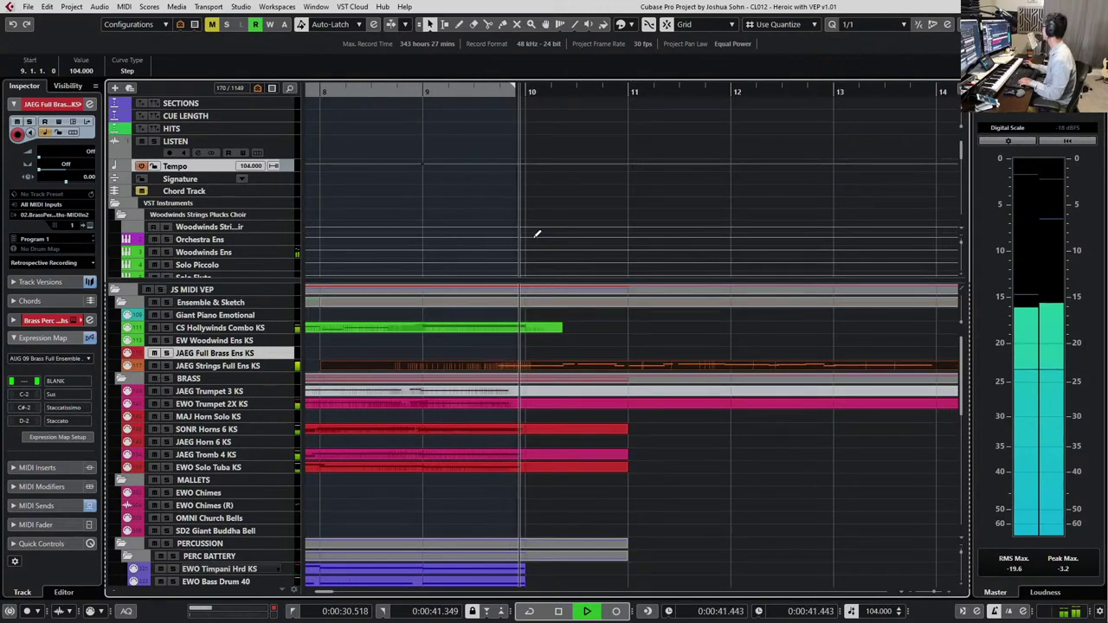
scroll(546, 272, "down", 1)
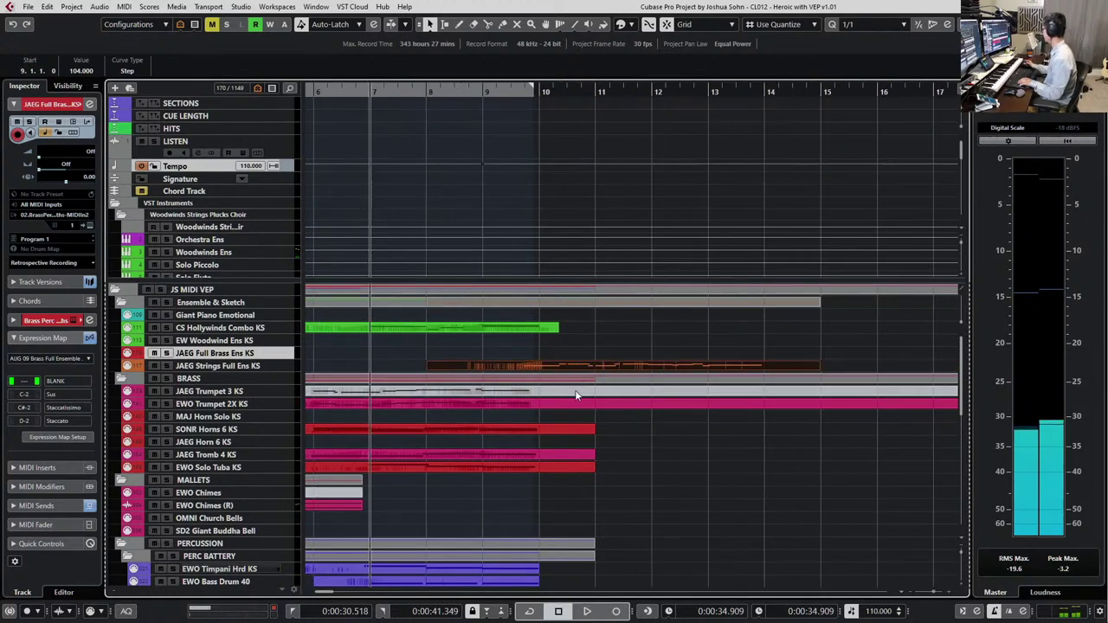
Select the trombone and SONR horn parts, enable MAJ Horn Solo KS and play from bar 7 past bar 11 while trying it out
left_click(497, 456)
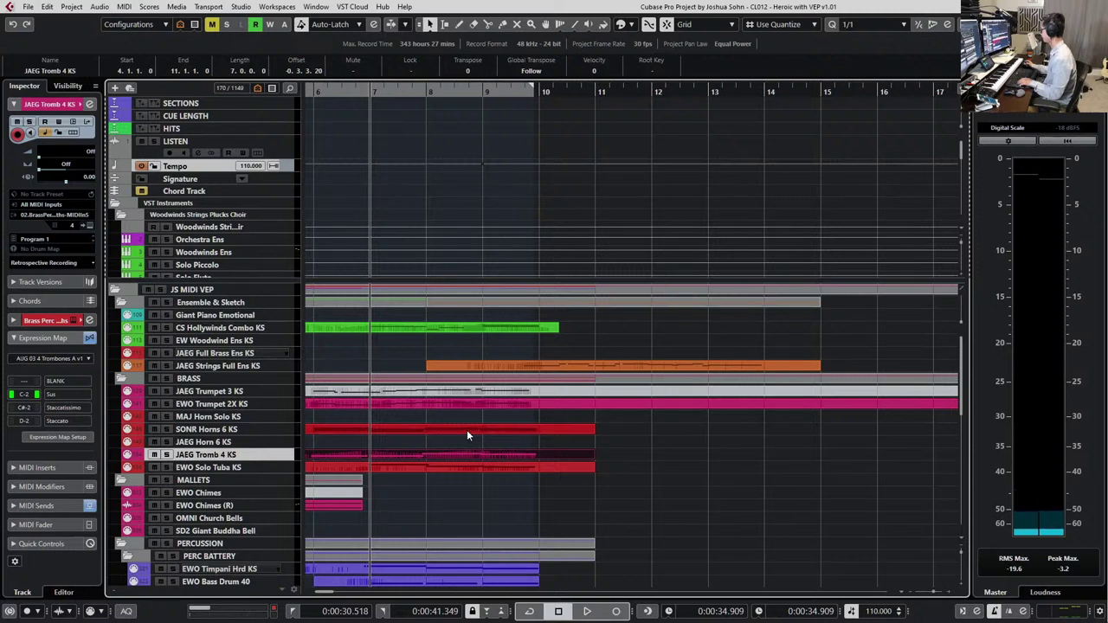
left_click(467, 429)
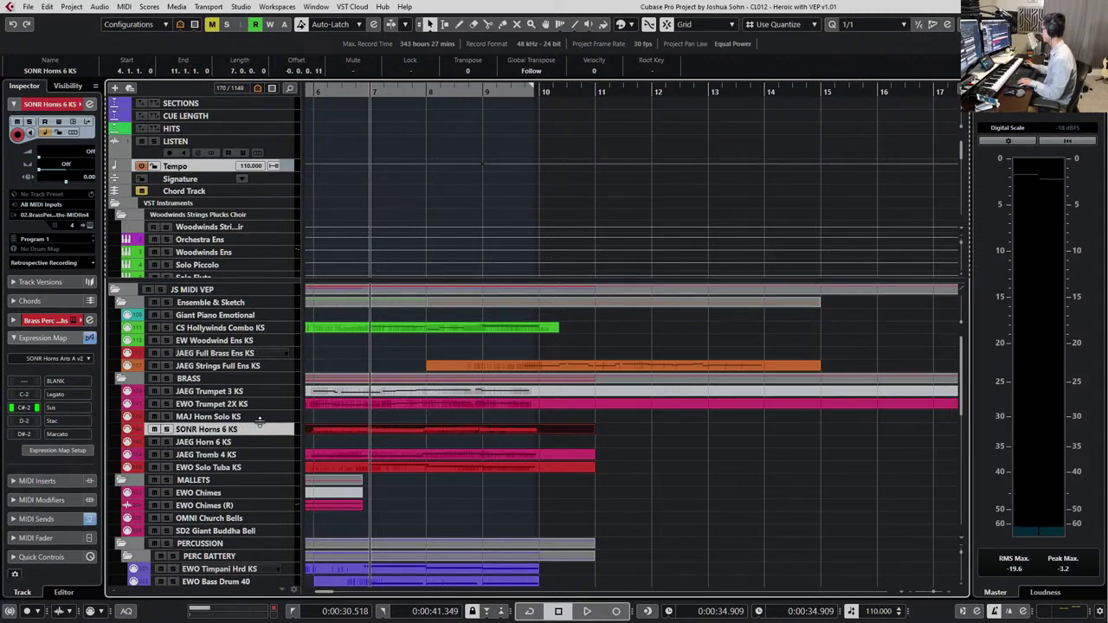
left_click(232, 418)
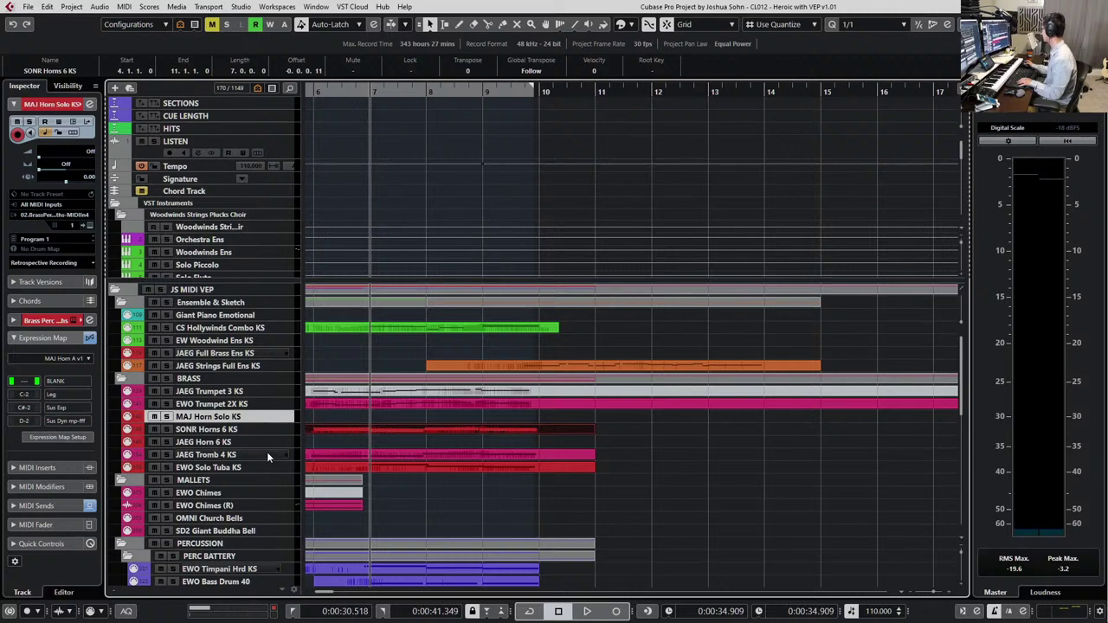
key("space")
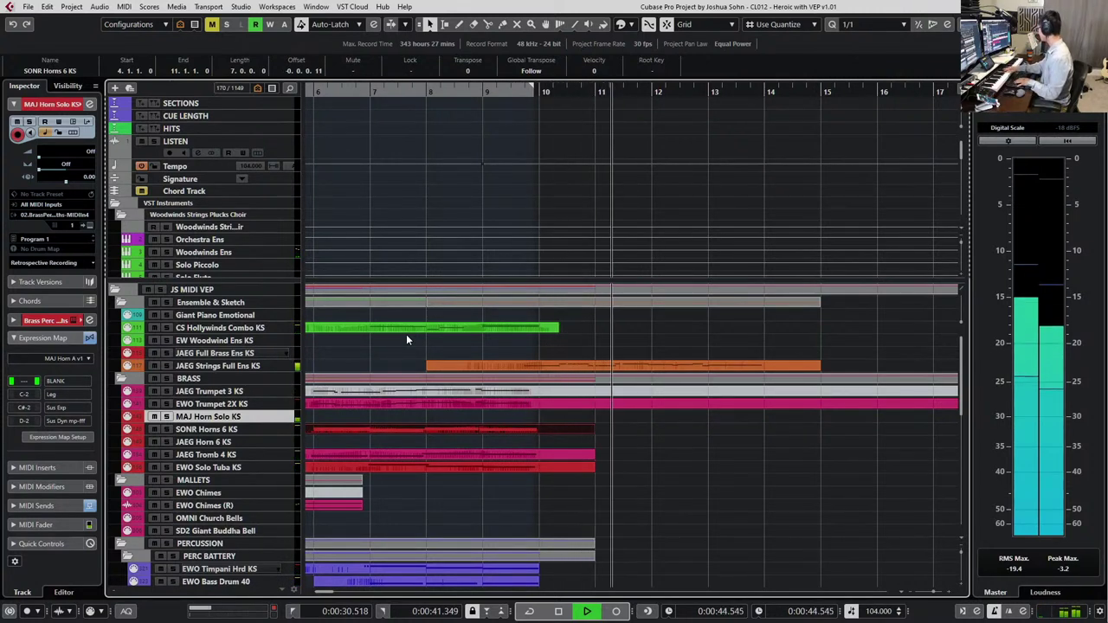
key("space")
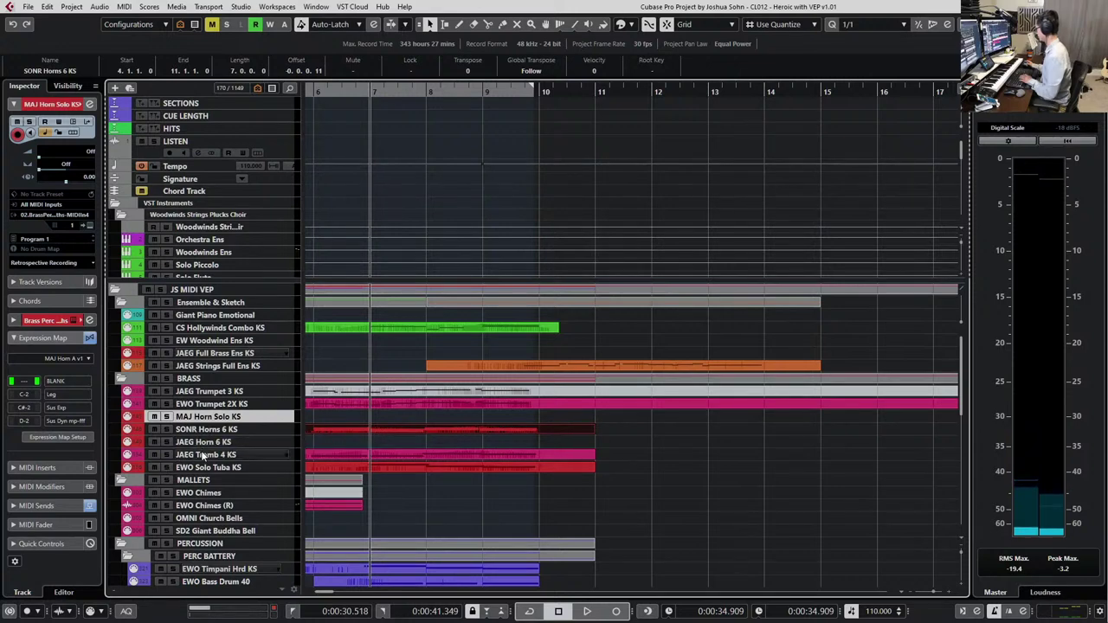
Search the tracks for "bells" and bring up the EWO Bells track among the mallets
scroll(206, 457, "down", 2)
scroll(207, 456, "up", 2)
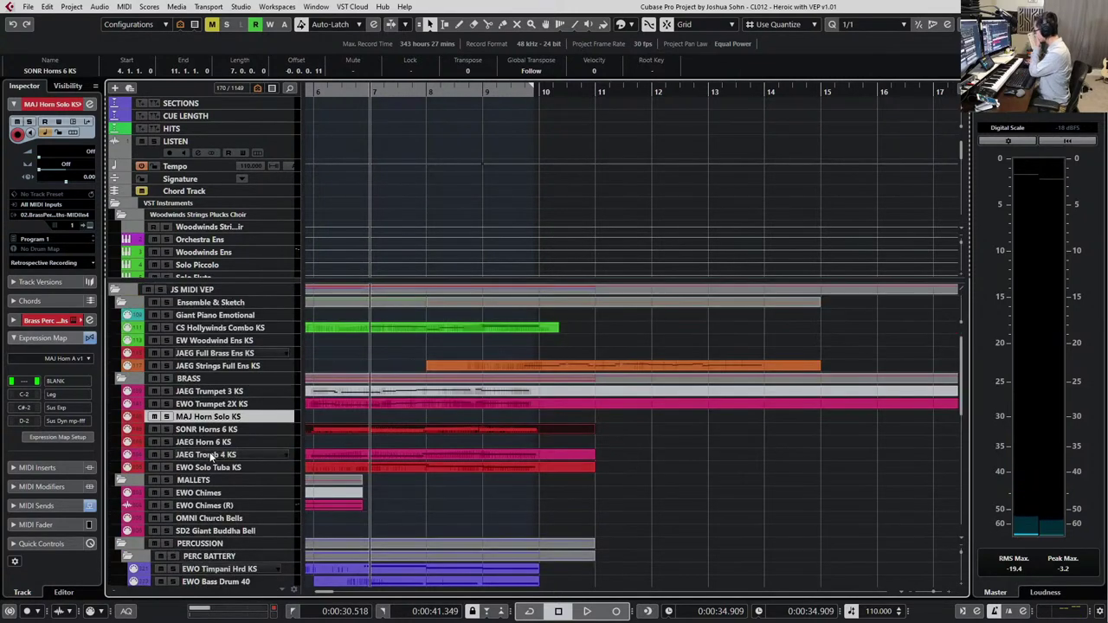
left_click(216, 506)
key("ctrl+f")
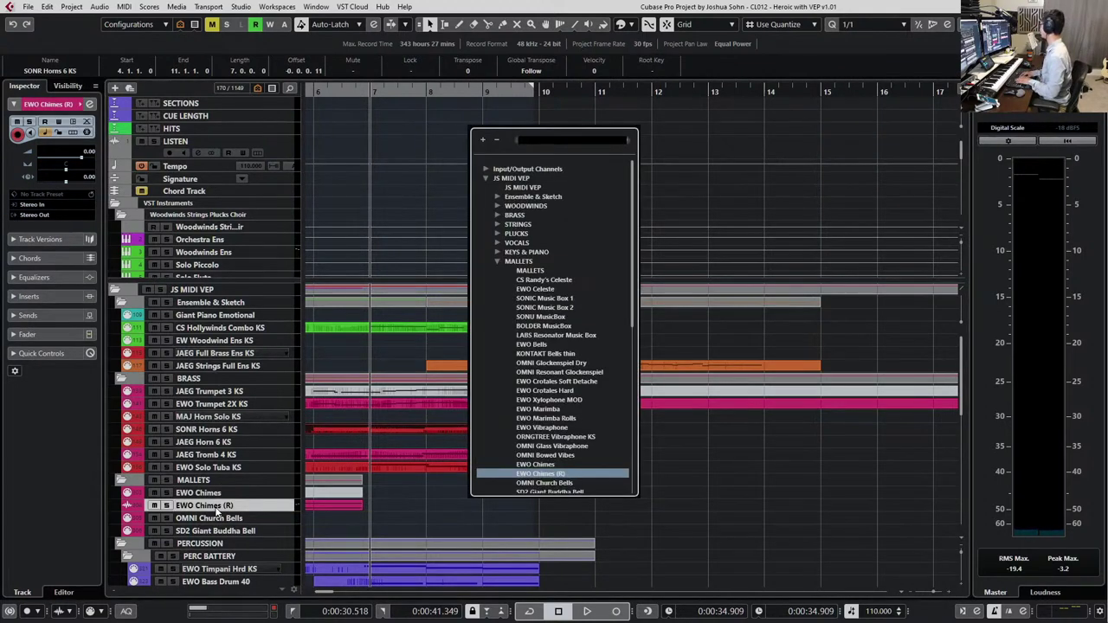
type("bells")
key("Return")
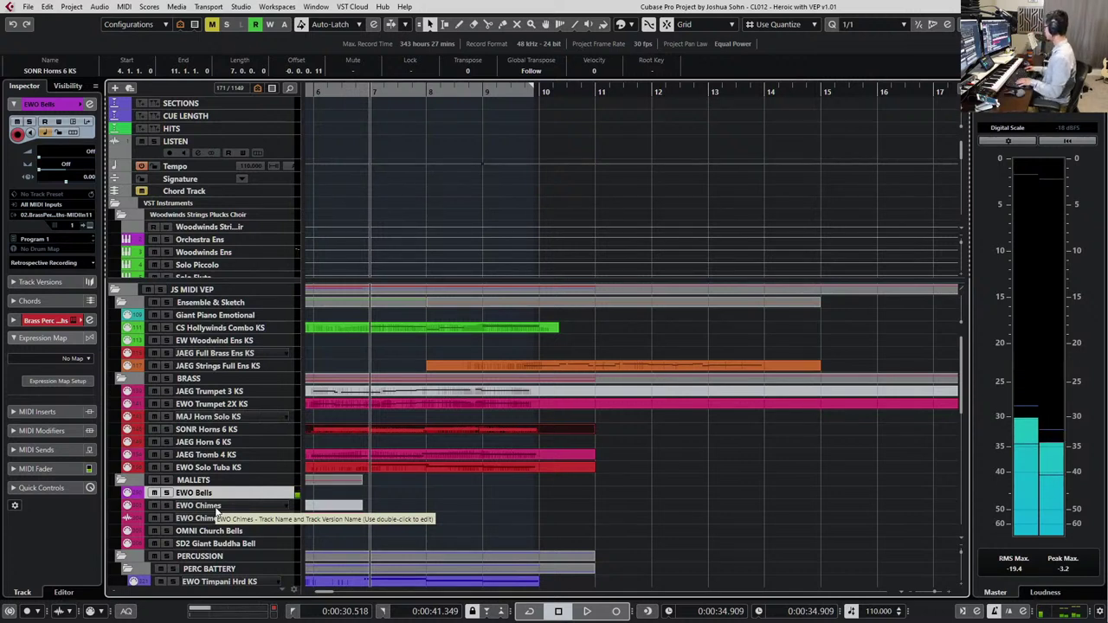
Try a bells recording on the EWO Bells track from bar 8 through bar 12, and delete the take
key("KP_Add")
key("space")
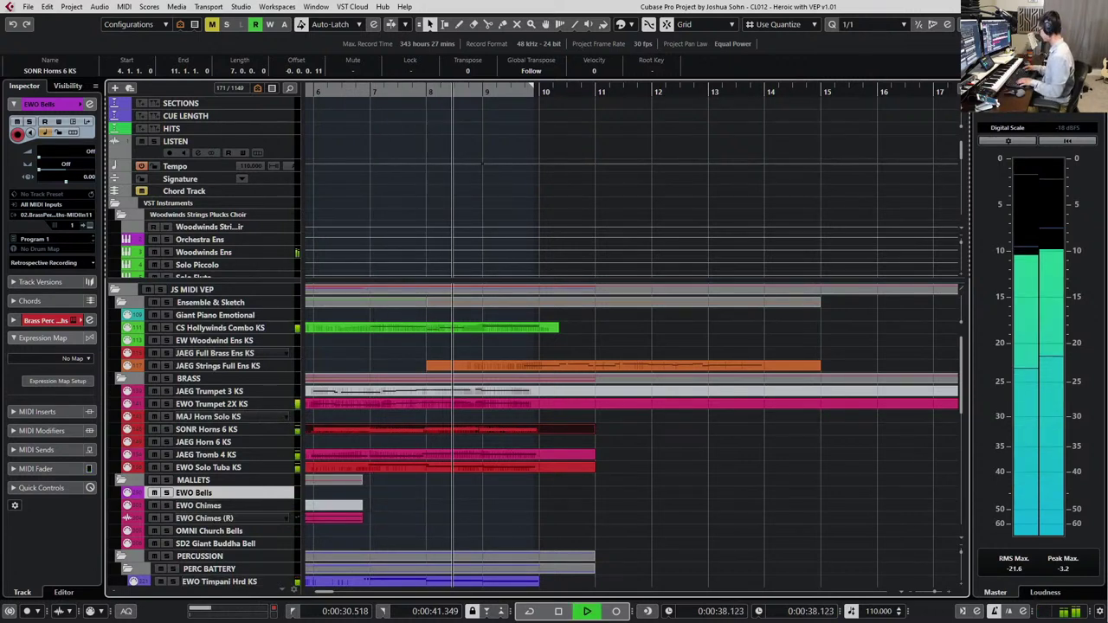
key("KP_Multiply")
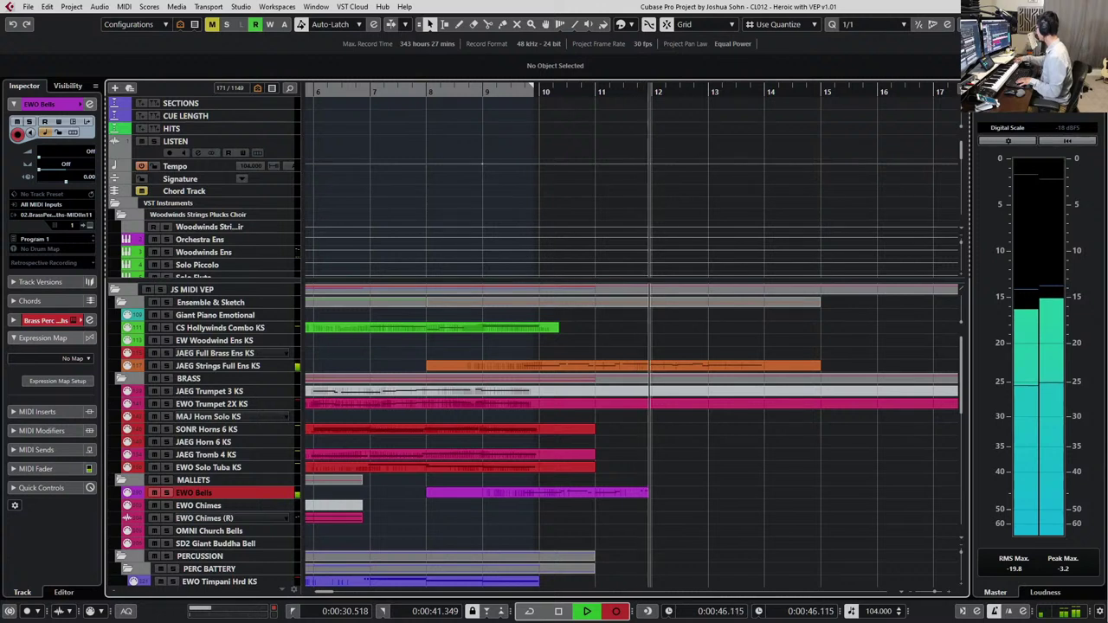
key("space")
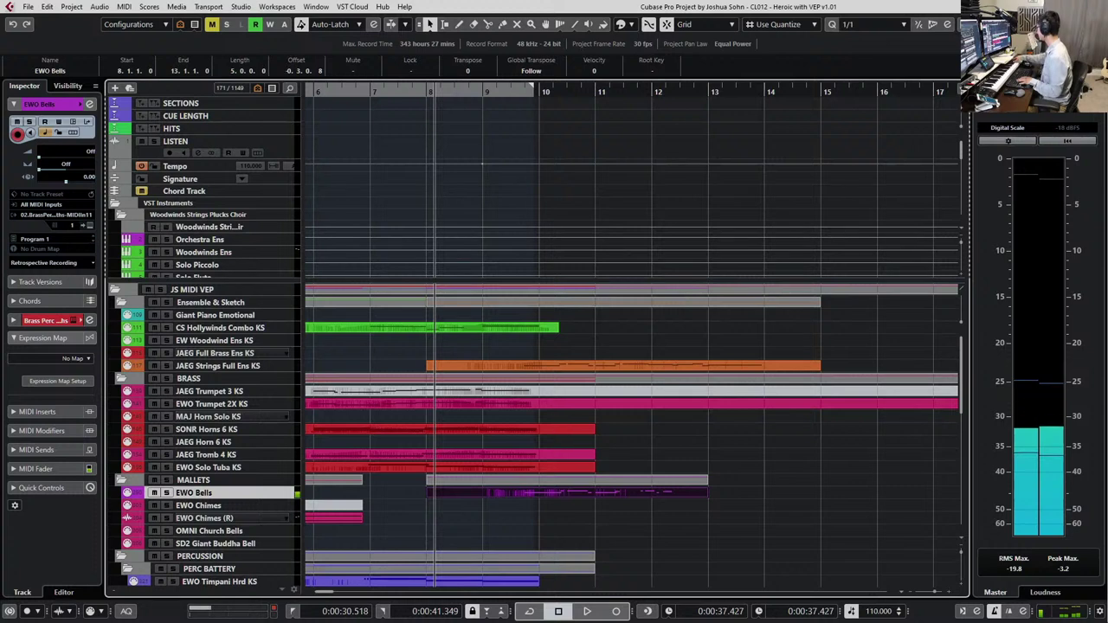
key("Delete")
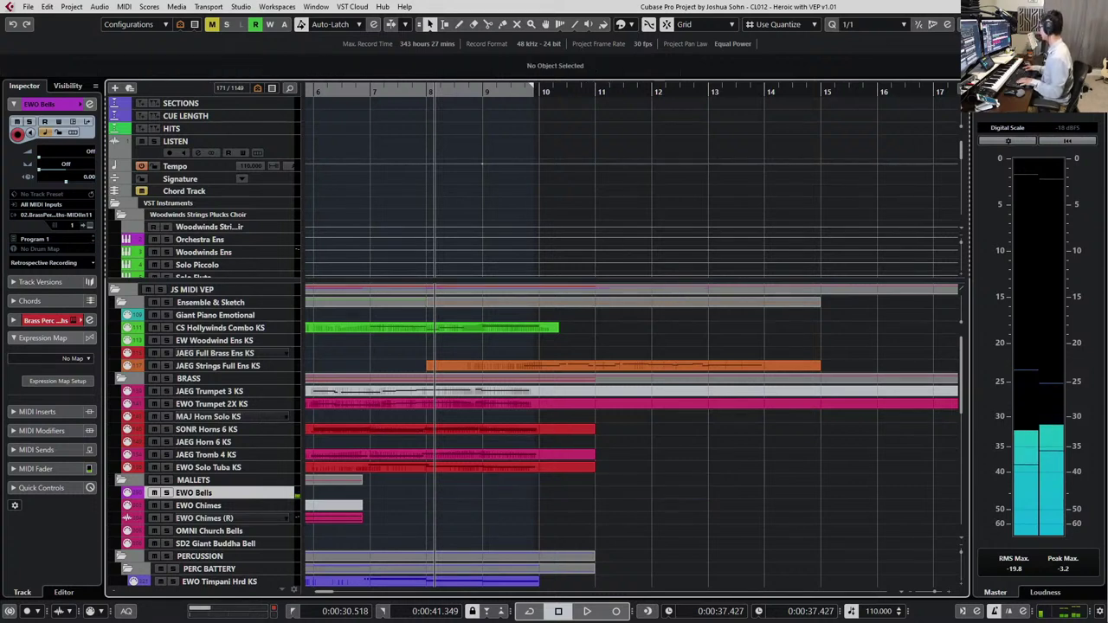
Record a new EWO Bells take from bar 8 to about bar 14 and open it in the Key Editor
key("KP_Multiply")
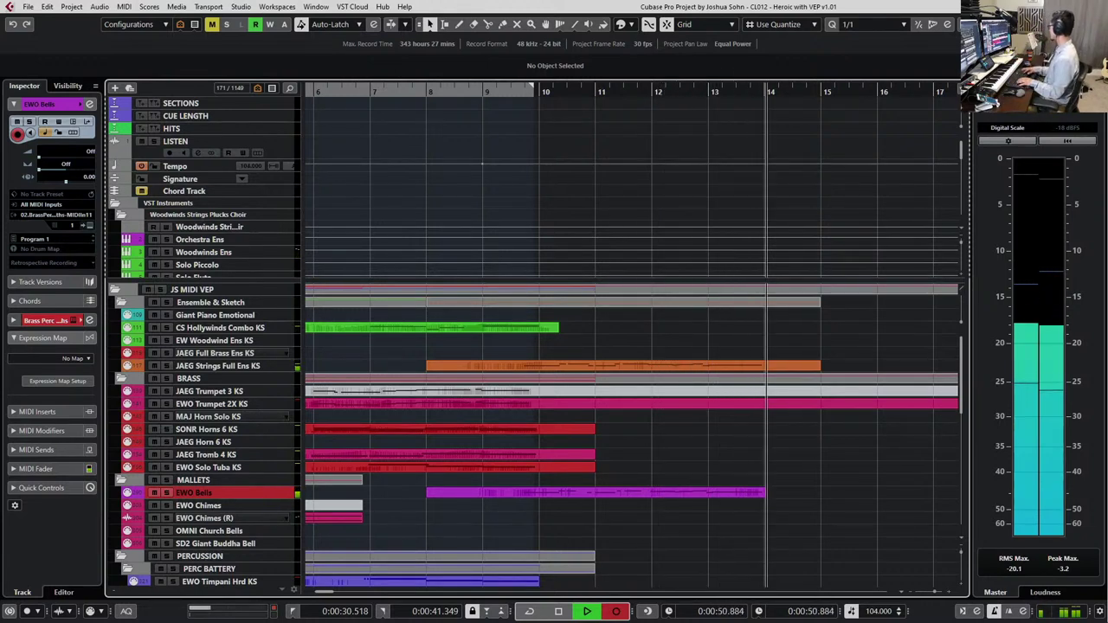
key("space")
key("Return")
Set the quantize grid to 1/8, move the A#4 bells note to end at bar 13, and shorten the F5 before it
scroll(649, 312, "down", 2)
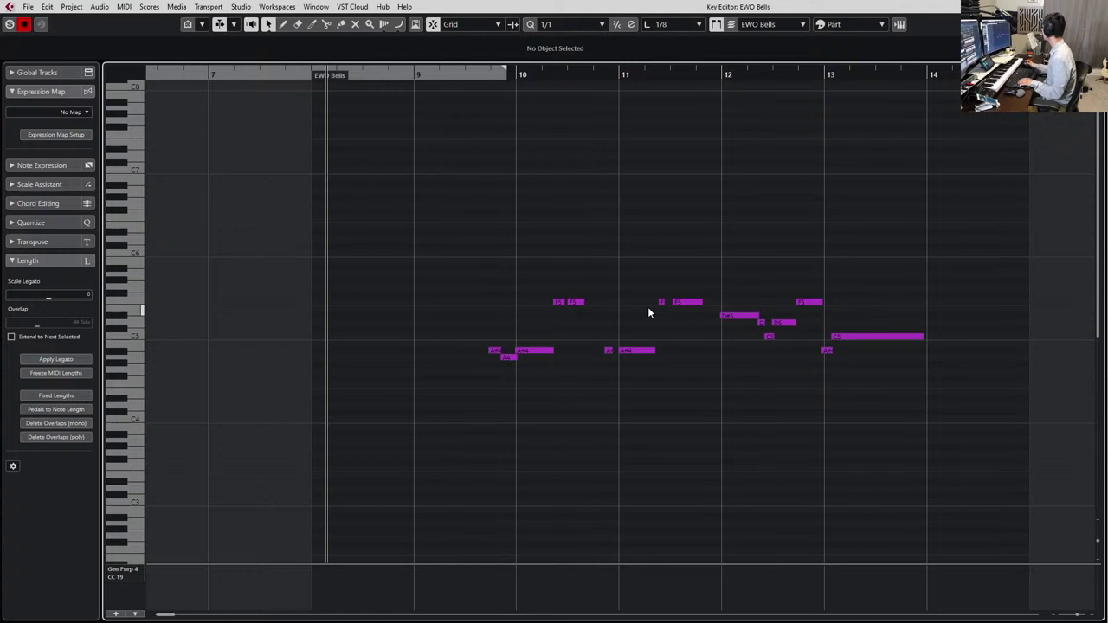
left_click(832, 335)
scroll(826, 350, "up", 2)
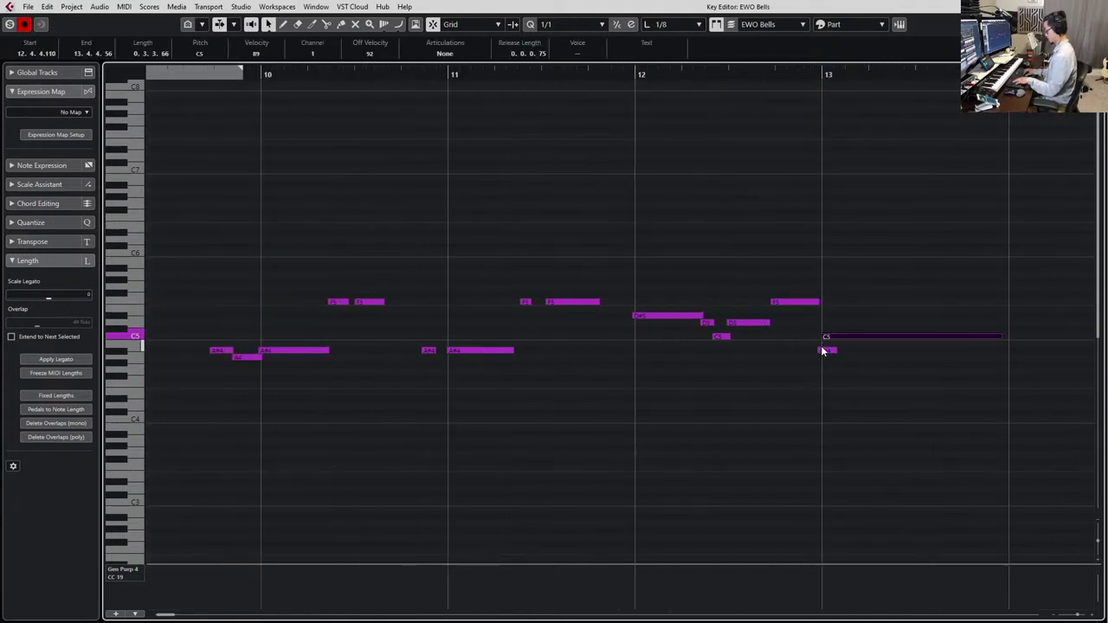
key("alt+4")
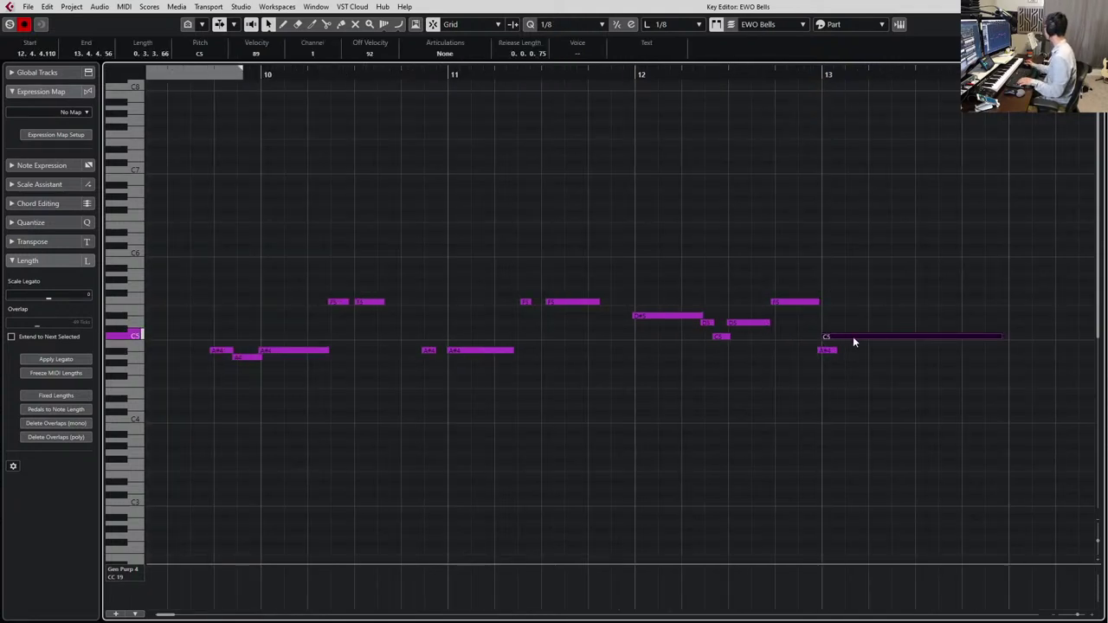
left_click_drag(831, 352, 816, 350)
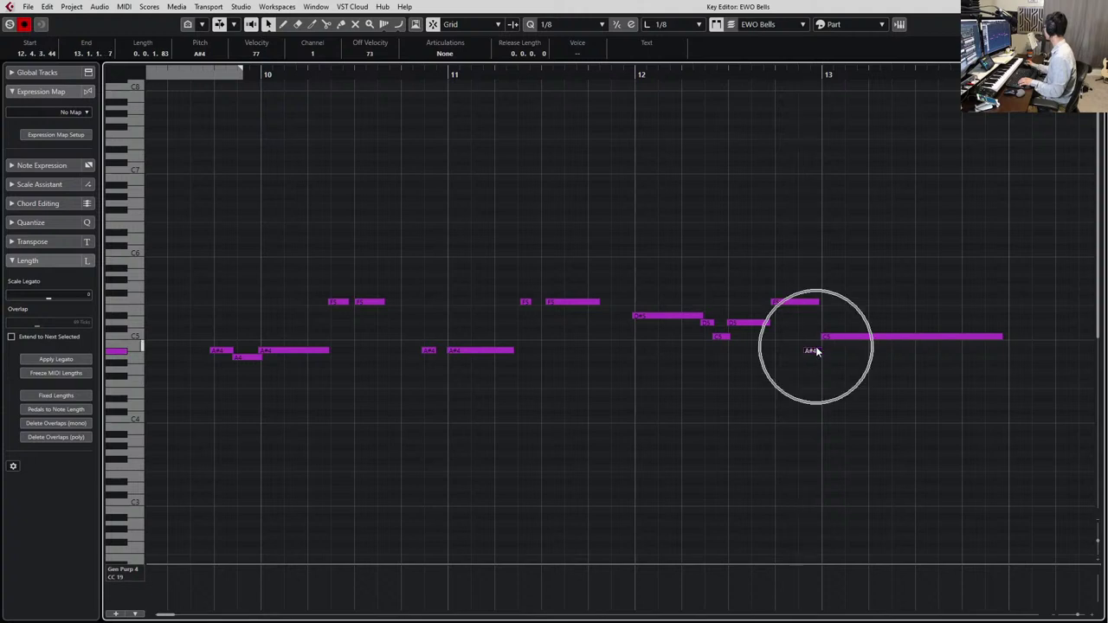
left_click_drag(817, 306, 817, 322)
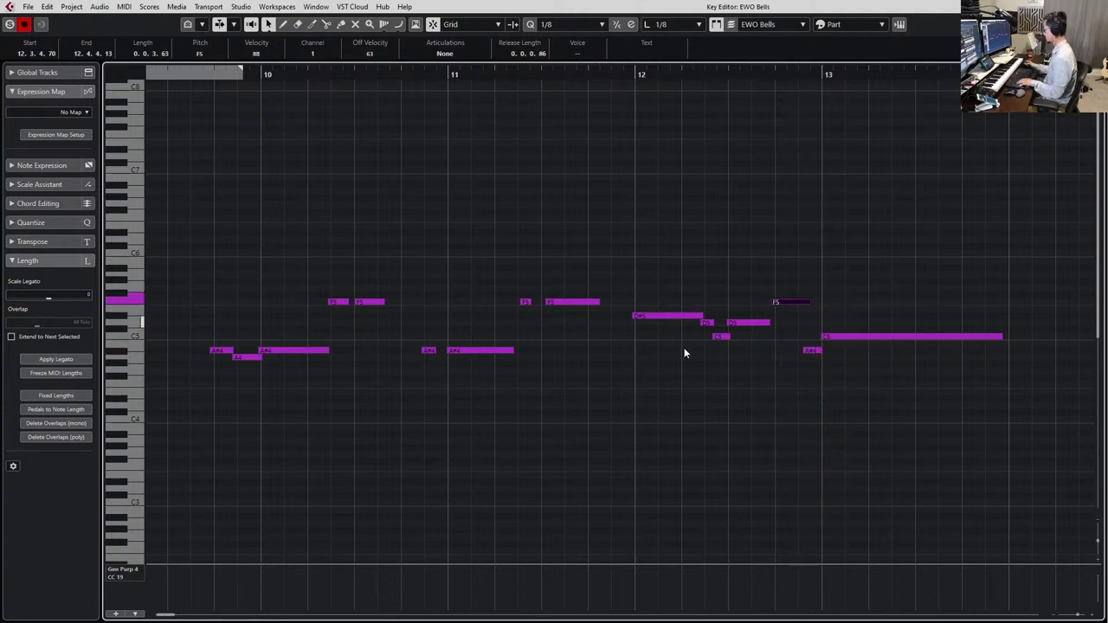
Try applying Pedals to Note Length to all bells notes, and move the first sustain release closer to bar 11 in the controller lane
key("ctrl+a")
scroll(246, 404, "down", 1)
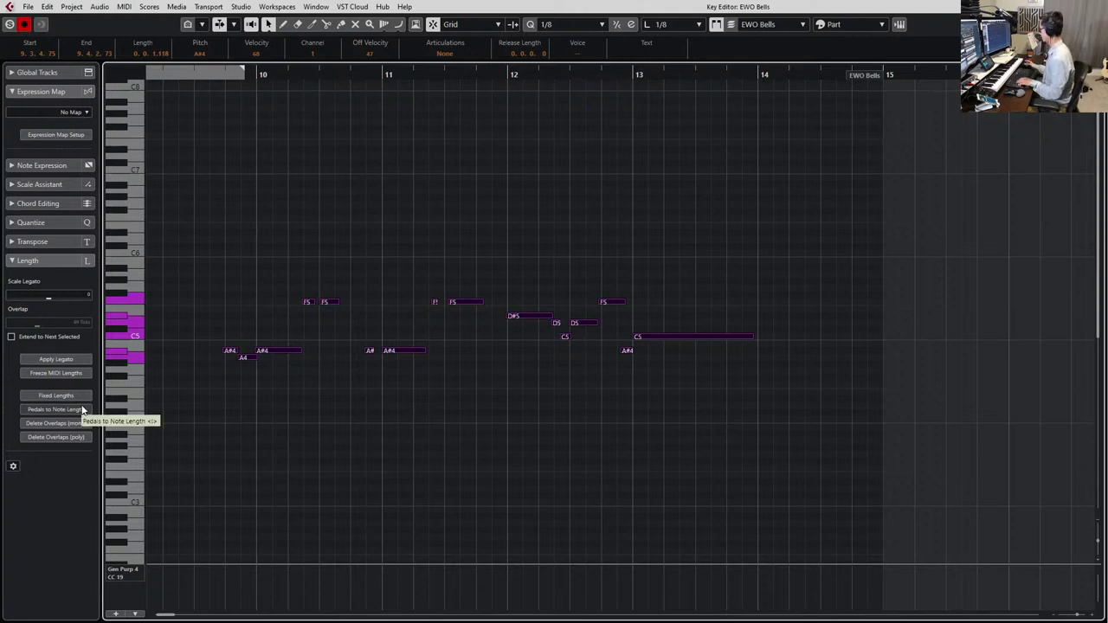
left_click(83, 410)
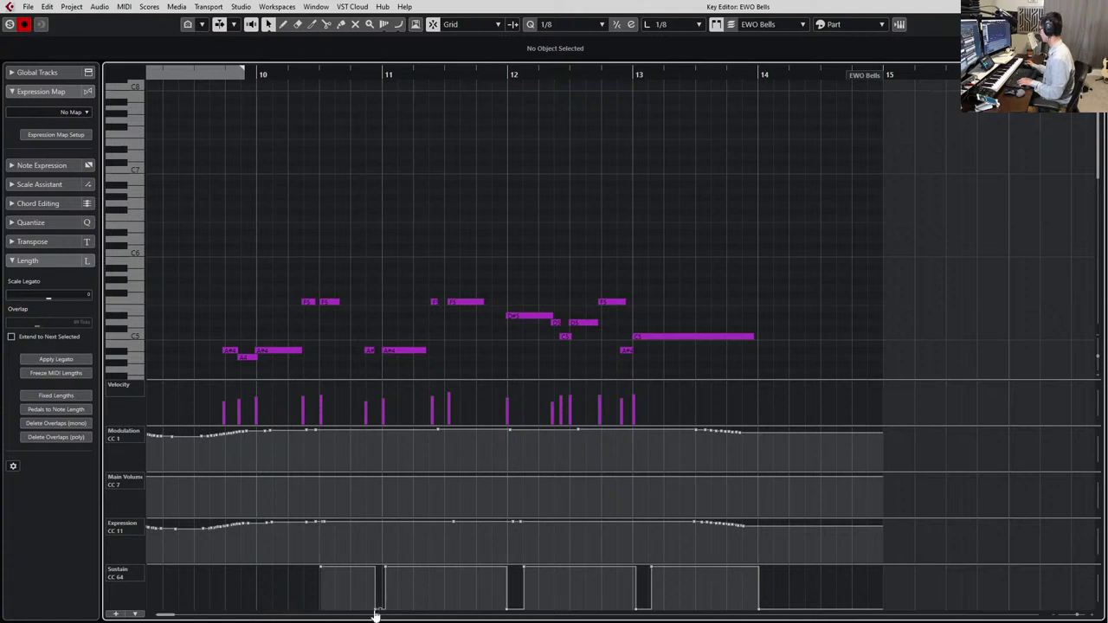
left_click_drag(375, 613, 379, 611)
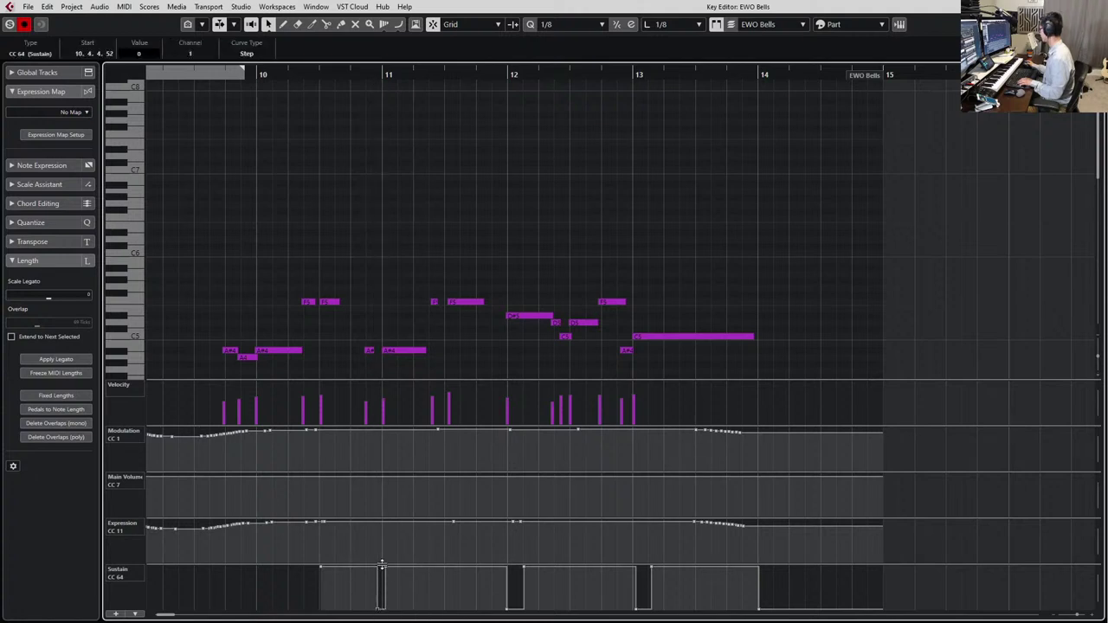
scroll(259, 215, "down", 3)
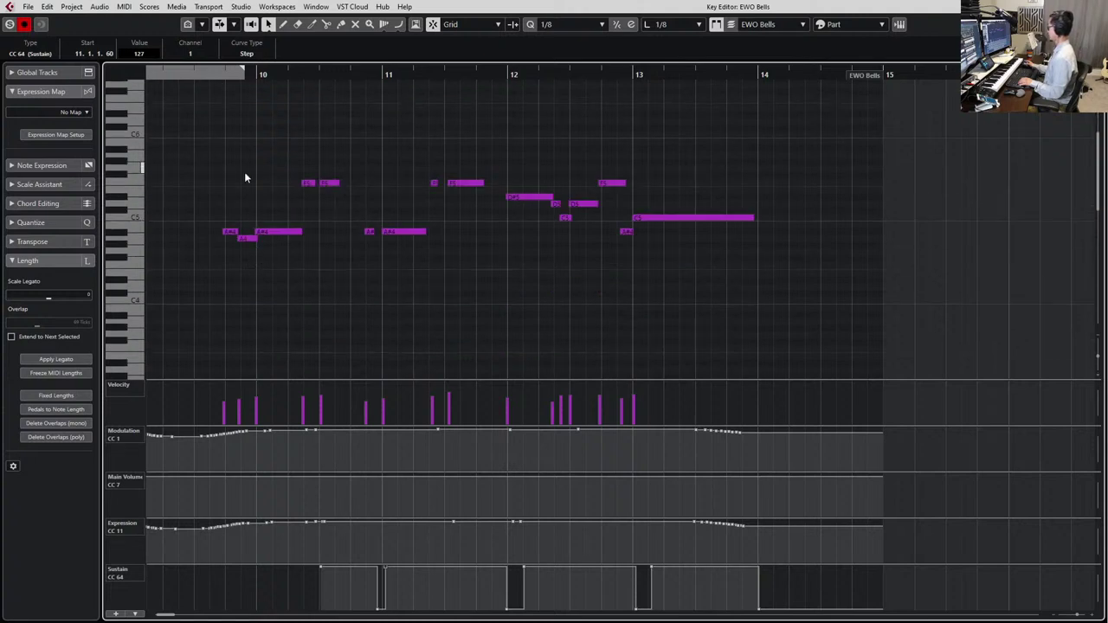
Quantize the bells notes from the bar 10 pickup to the start of bar 11 to 1/8 while auditioning the part
left_click_drag(244, 173, 206, 340)
key("alt+space")
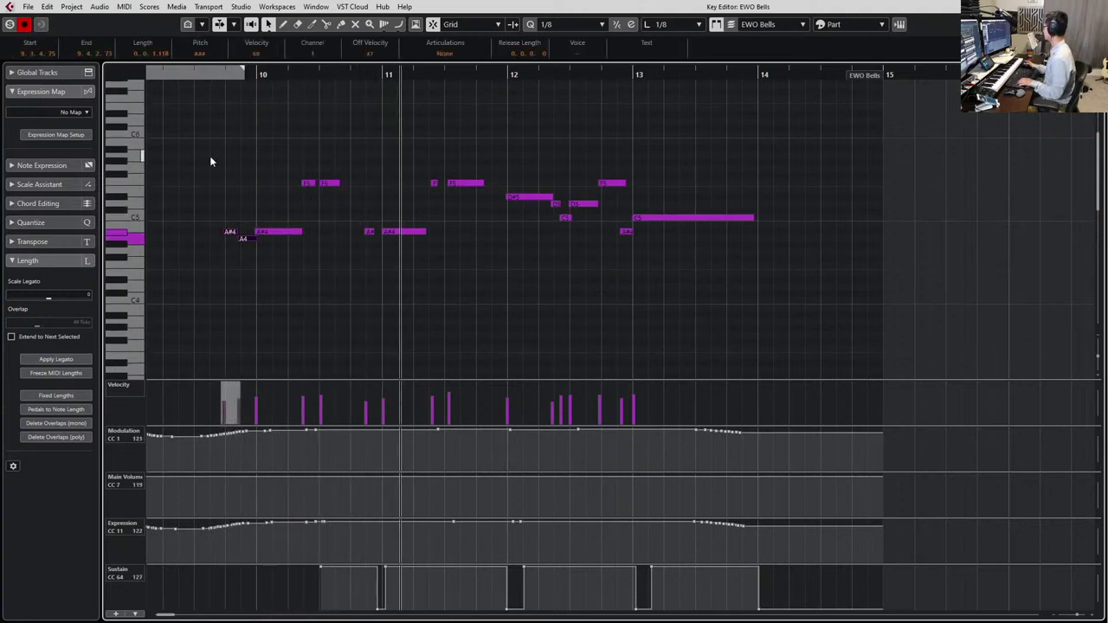
left_click_drag(210, 156, 406, 296)
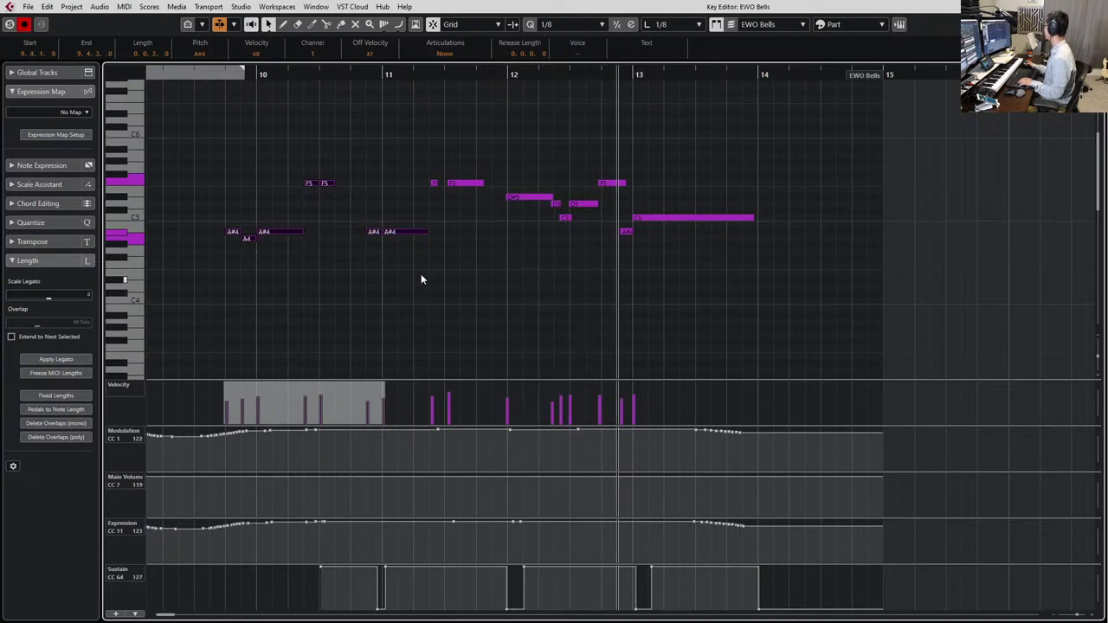
key("space")
Switch the quantize grid to 1/16, trim the start of the A#4 before bar 13, and quantize the bar 12 bells notes
scroll(618, 184, "up", 3)
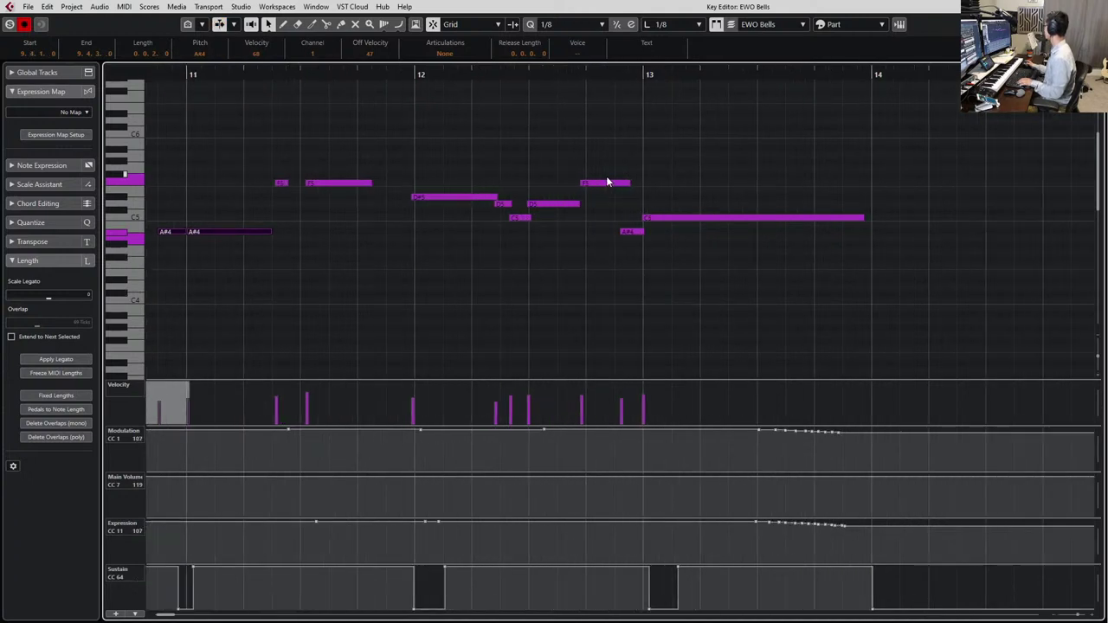
left_click(626, 232)
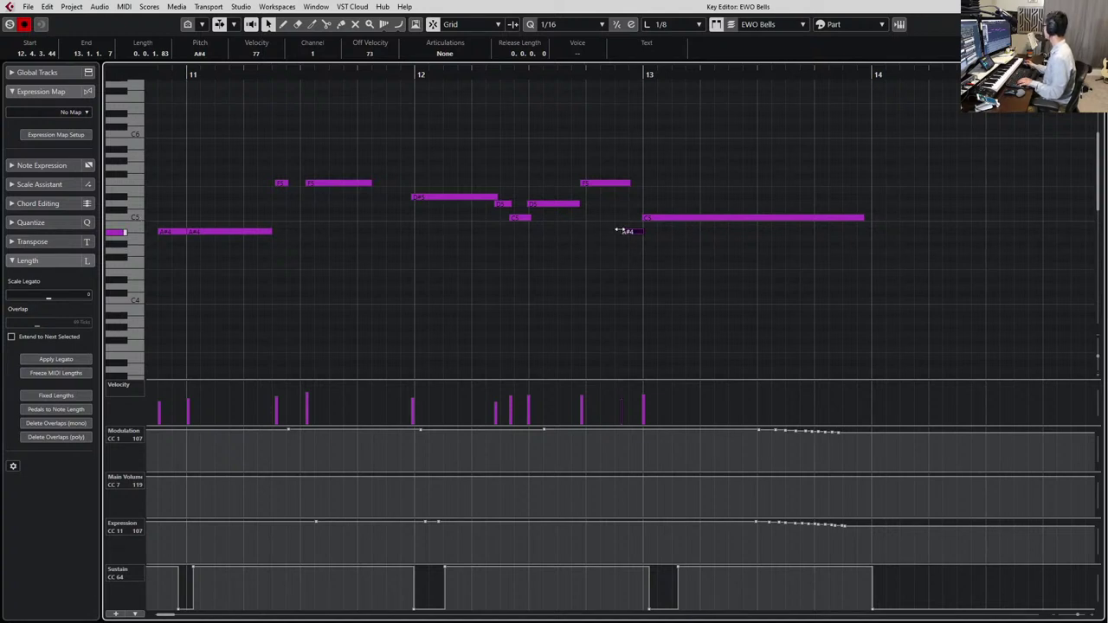
left_click_drag(620, 230, 626, 232)
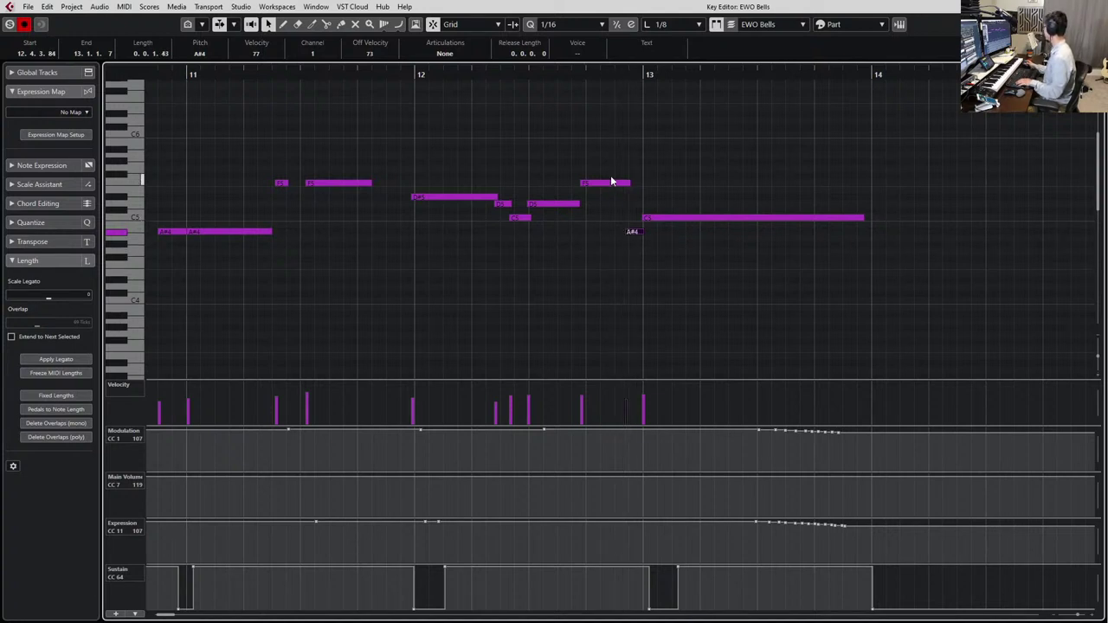
left_click_drag(615, 138, 475, 248)
scroll(476, 248, "down", 2)
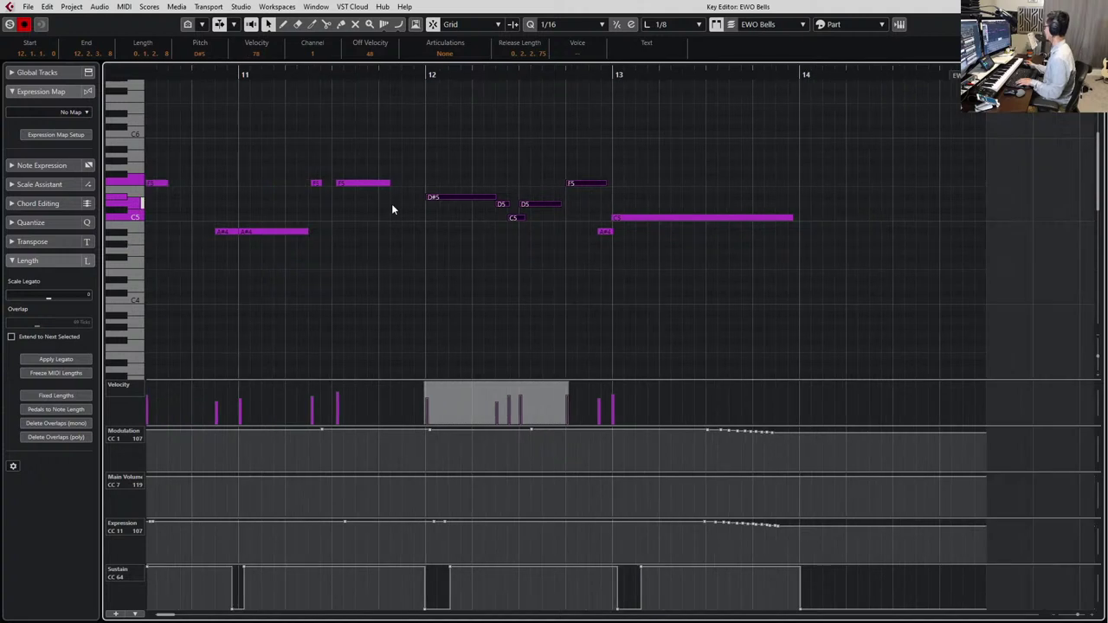
Quantize the bells notes from bar 10 to the downbeat of bar 12, audition the part with all notes selected, and close the Key Editor
scroll(392, 208, "left", 1)
left_click_drag(239, 127, 523, 254)
key("space")
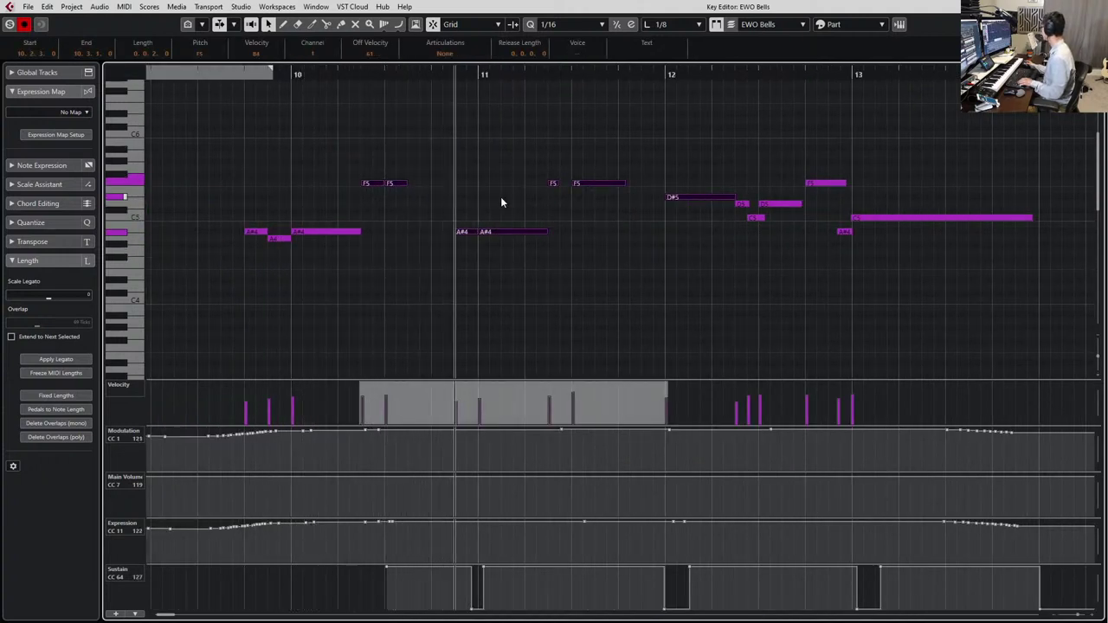
left_click_drag(208, 161, 1076, 326)
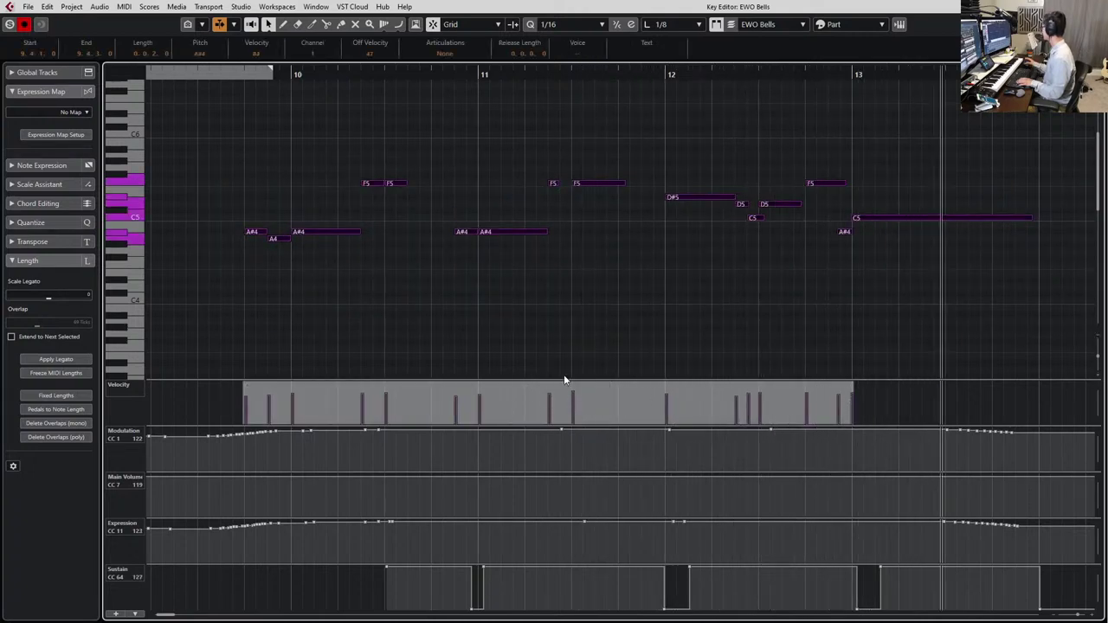
key("space")
key("Return")
scroll(584, 471, "down", 3)
scroll(571, 479, "up", 3)
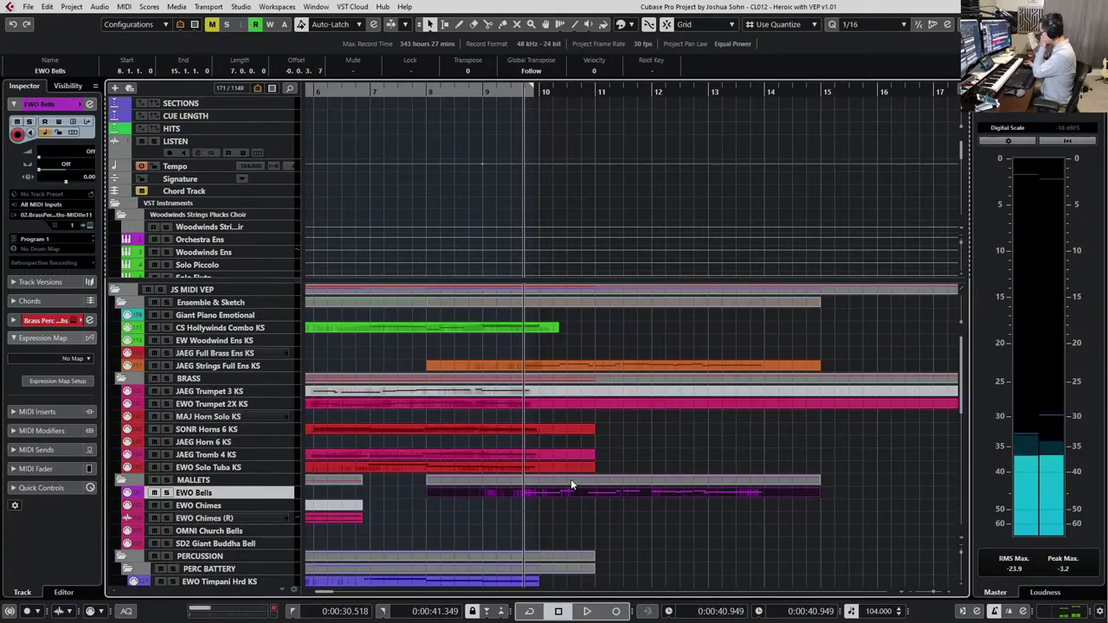
Select the EWO Chimes track, review the earlier bars of the arrangement, place the playhead at bar 8 and deselect the bells part
left_click(205, 507)
key("KP_Subtract")
key("KP_Subtract")
key("KP_Subtract")
key("KP_Subtract")
key("g")
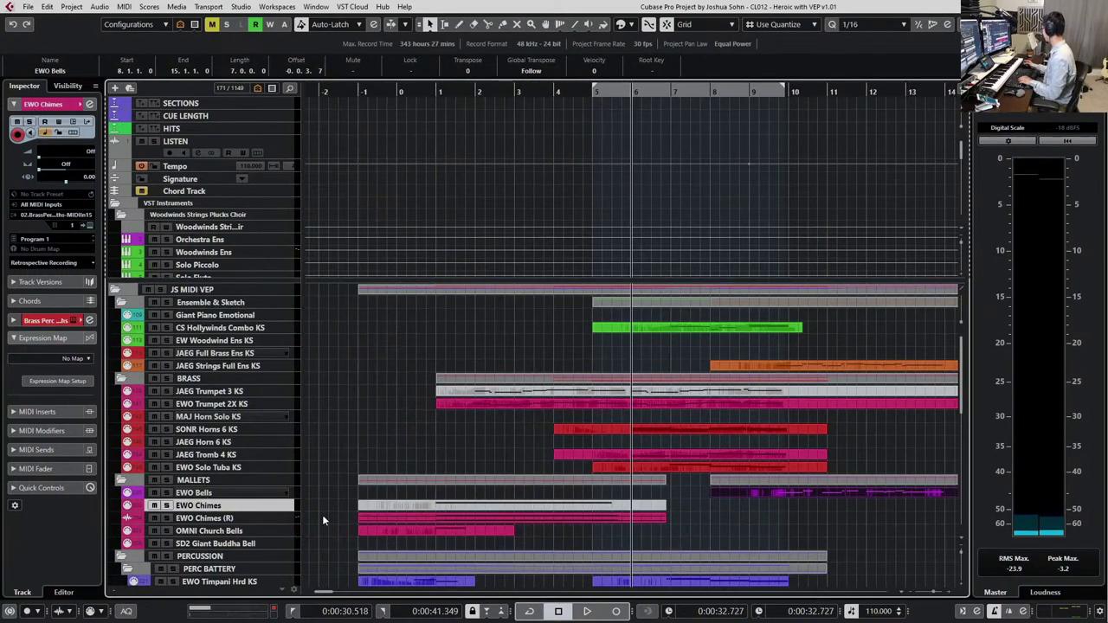
scroll(517, 457, "down", 2)
scroll(516, 451, "right", 2)
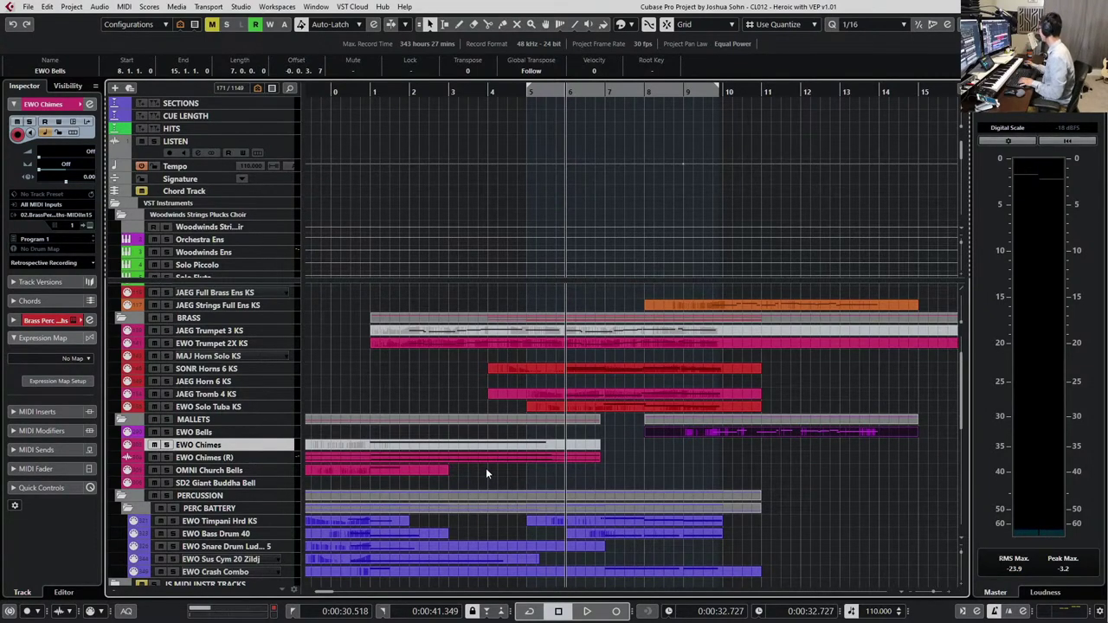
key("ctrl+KP_Add")
key("ctrl+KP_Add")
key("ctrl+KP_Add")
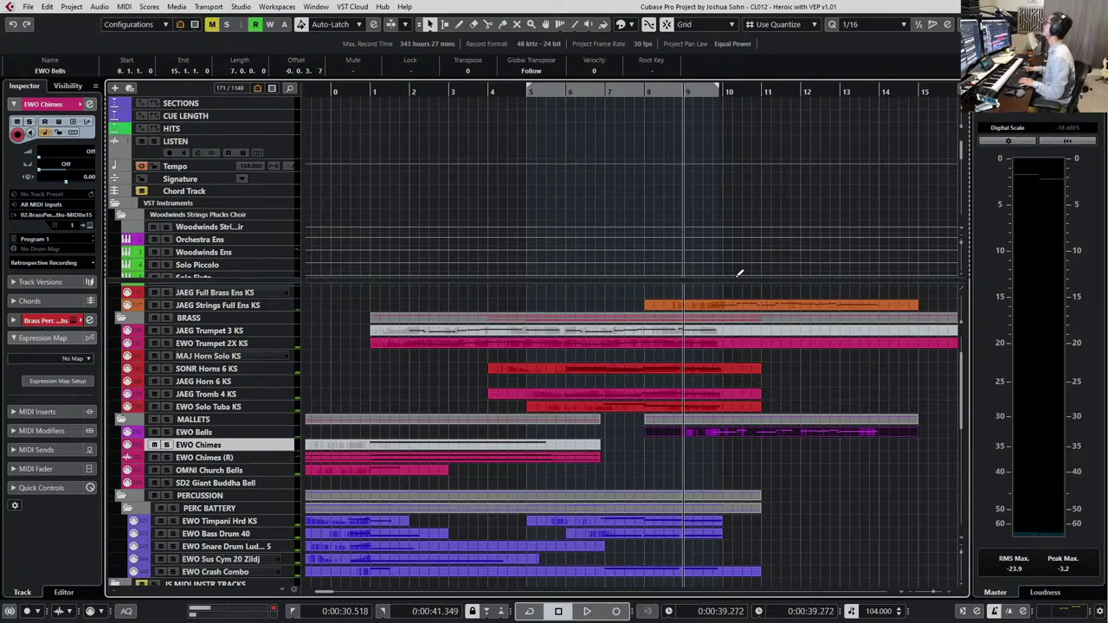
key("ctrl+KP_Subtract")
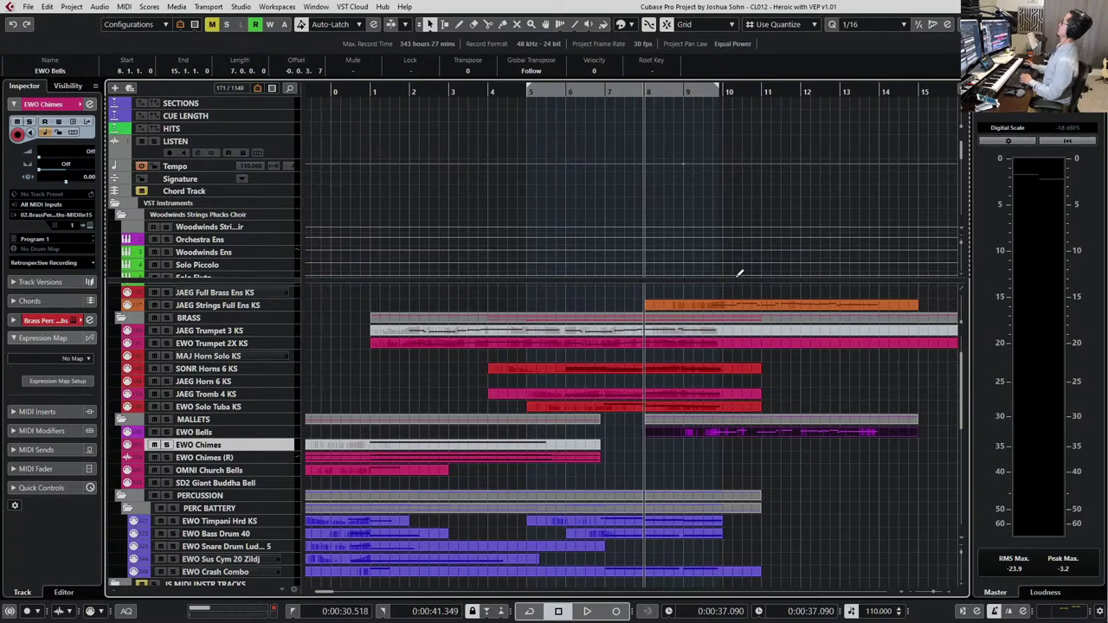
left_click(705, 491)
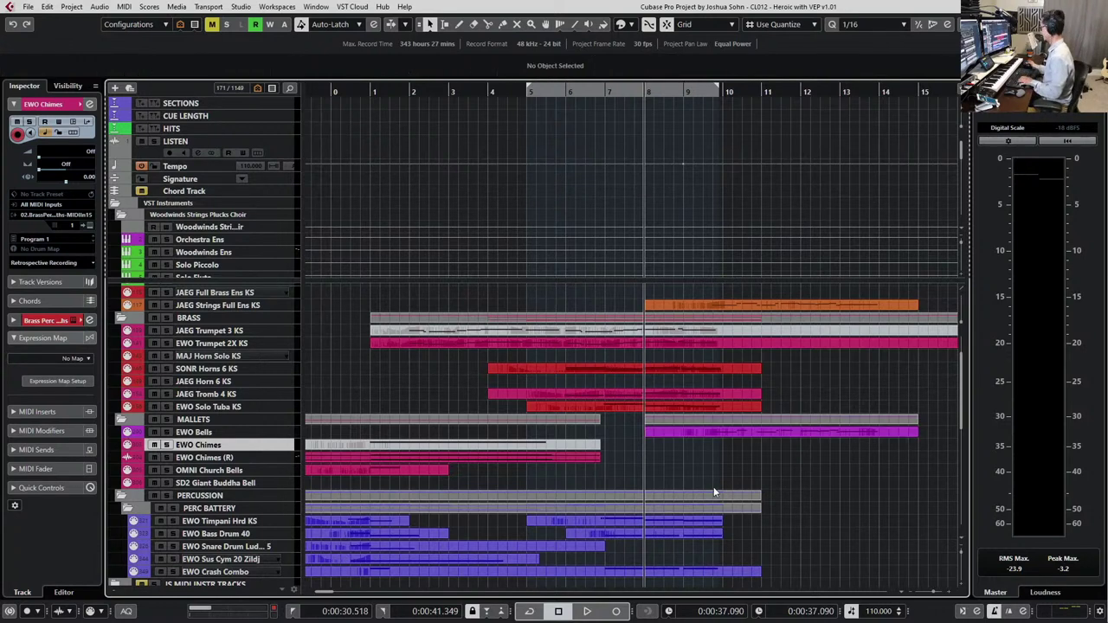
Play the full arrangement from bar 5 to about bar 14 to review the strings and bells extension
scroll(234, 372, "up", 2)
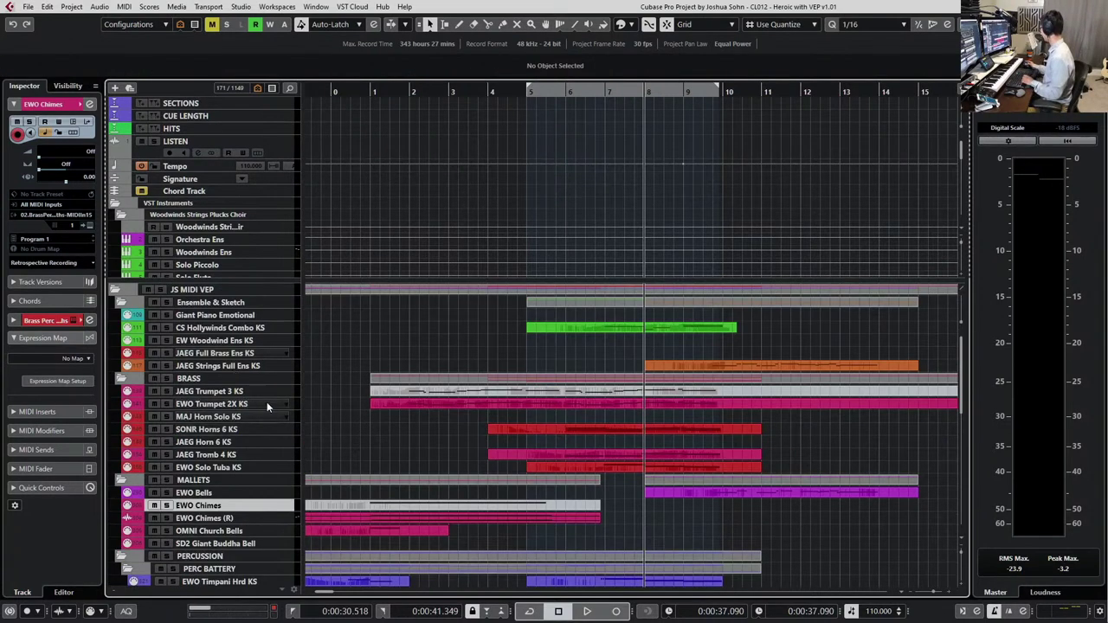
scroll(475, 420, "down", 2)
key("space")
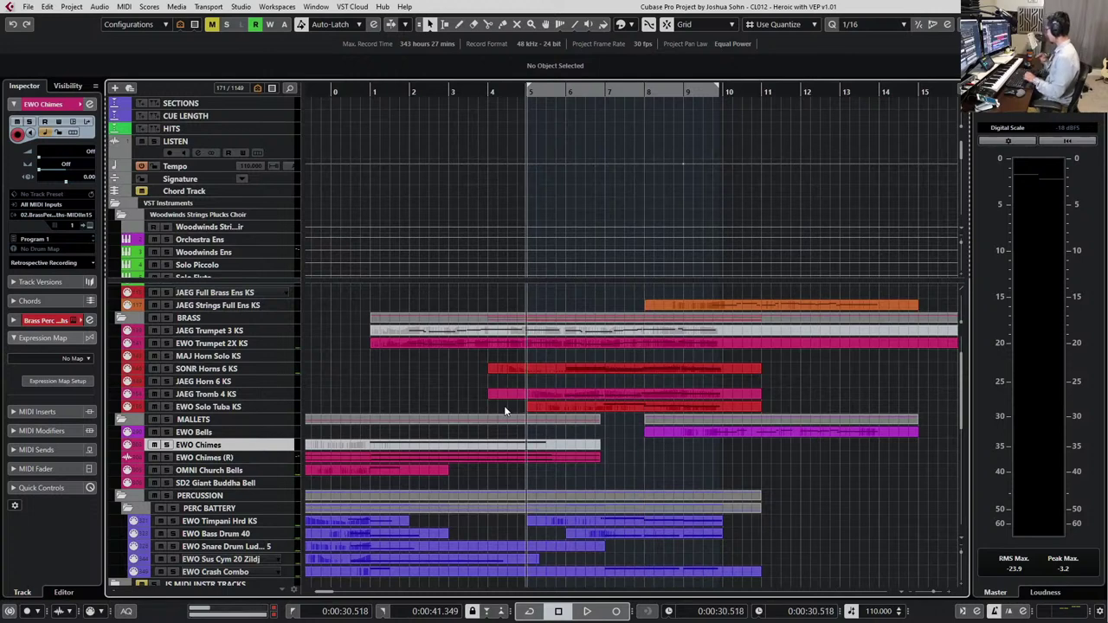
key("space")
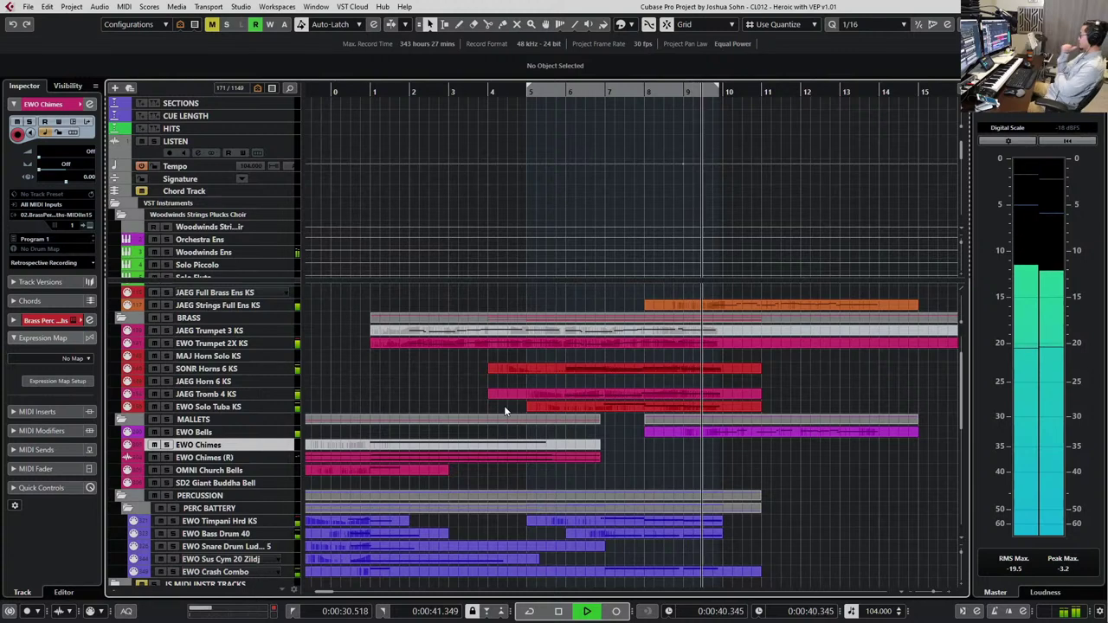
scroll(804, 423, "down", 1)
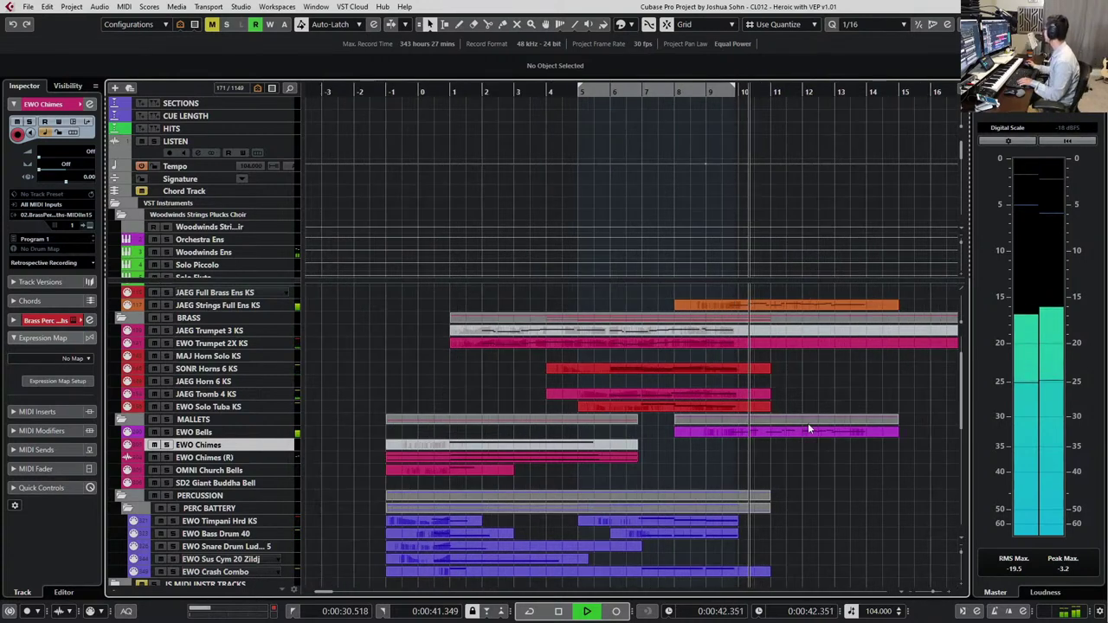
scroll(798, 493, "up", 1)
scroll(704, 508, "right", 2)
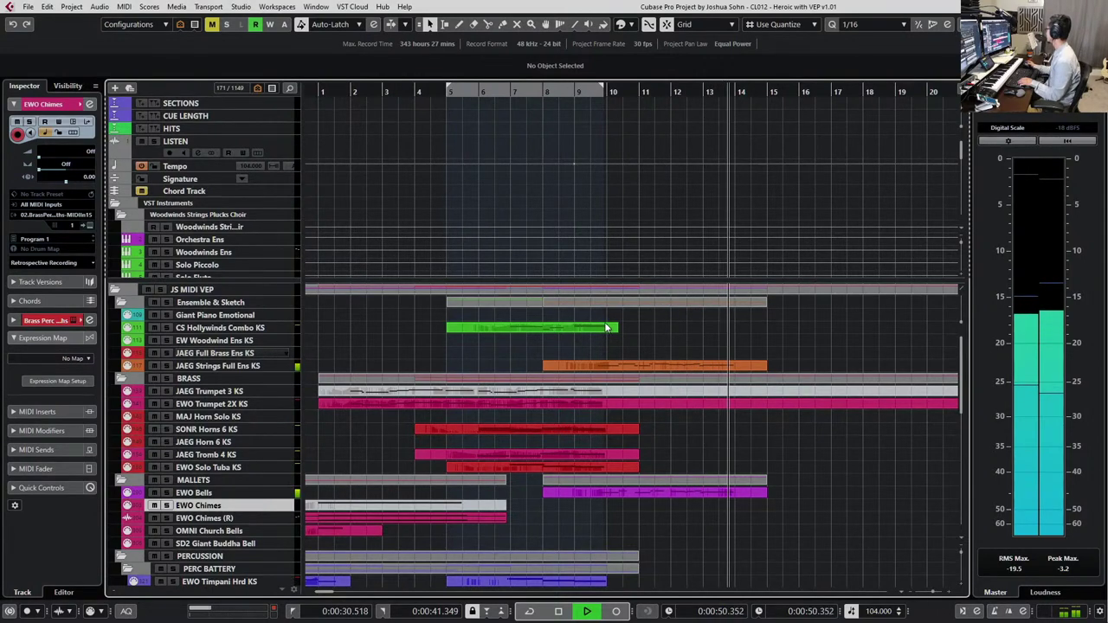
key("space")
Select the JAEG Strings Full Ens KS part, place the playhead at bar 8, and try out the EWO Solo Tuba and EW Woodwind Ens tracks
left_click(608, 357)
left_click(600, 358)
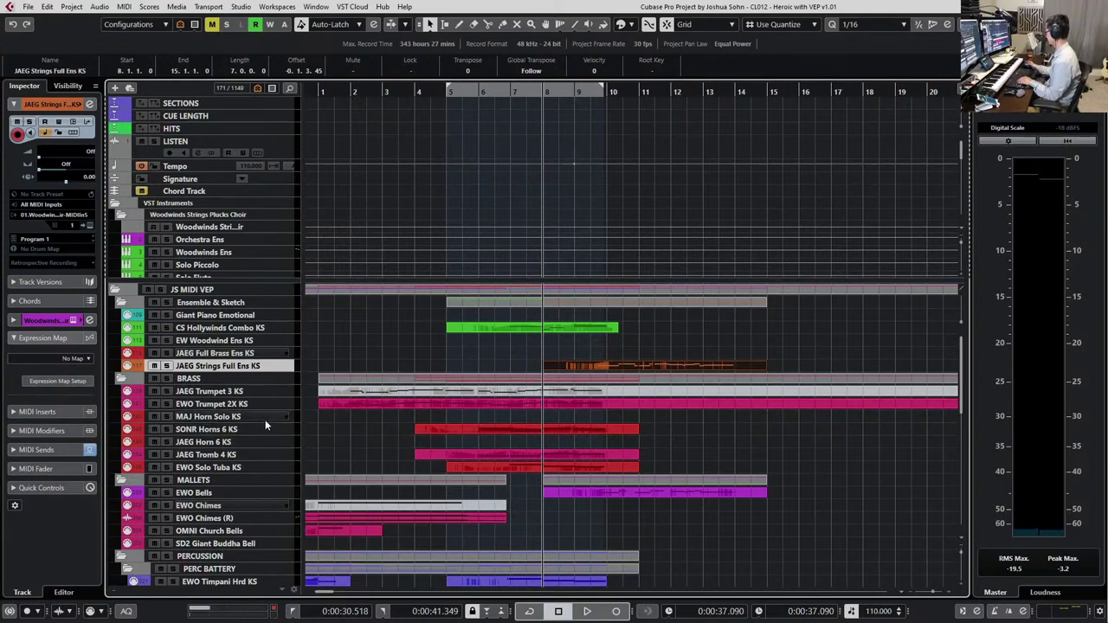
left_click(255, 467)
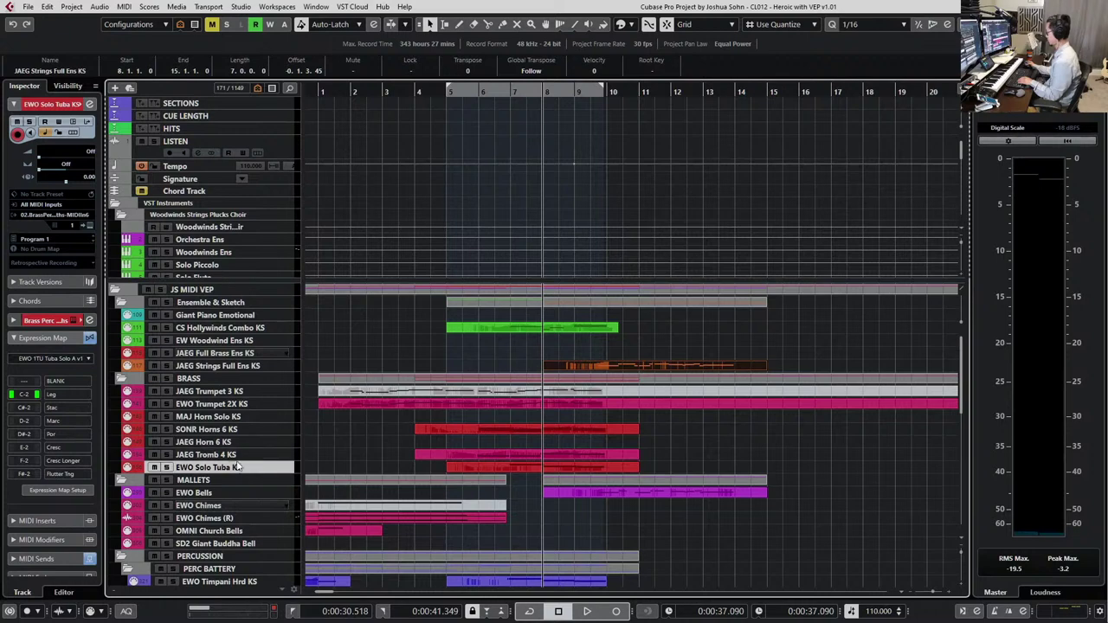
left_click(227, 343)
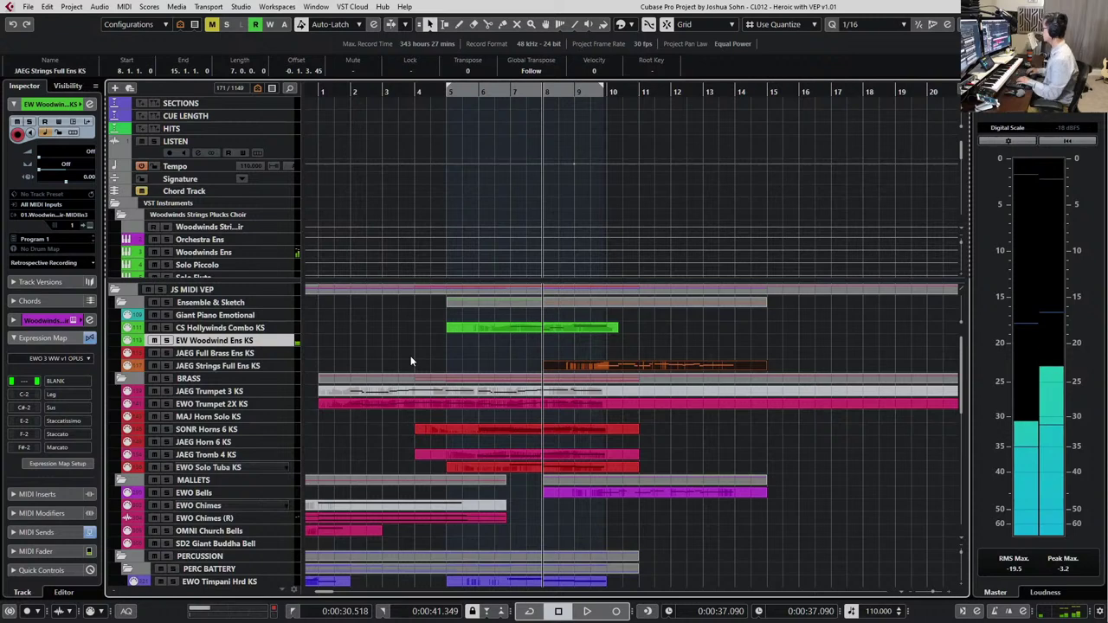
Search the project for the bassoon tracks, bring up EWO Bassoon KS, and select EWO 3 Bassoons KS instead
key("ctrl+f")
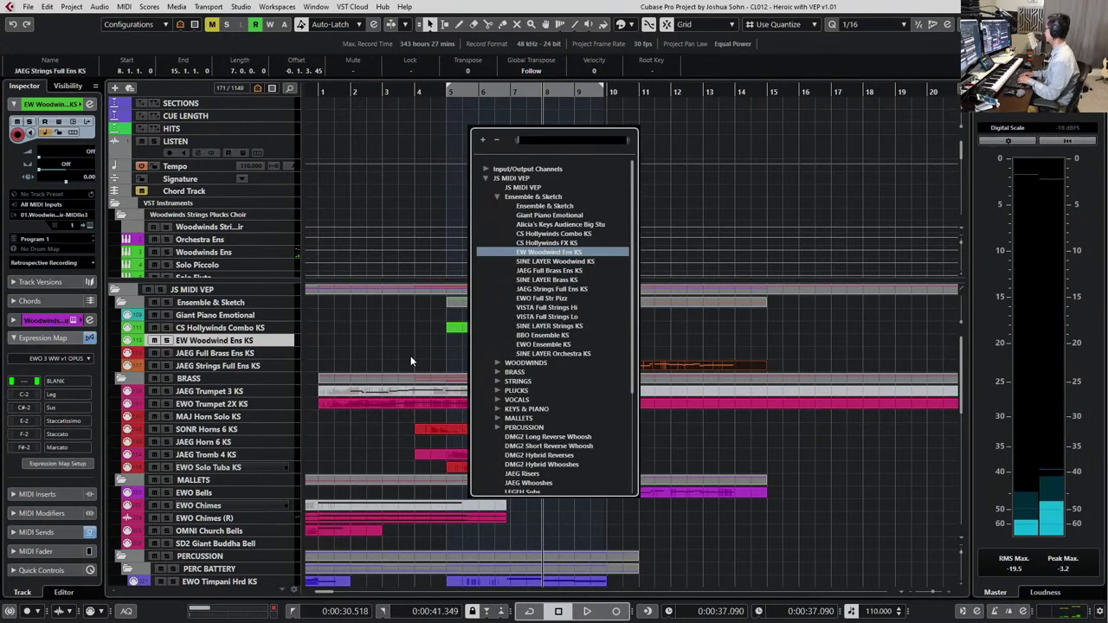
type("BASSOON")
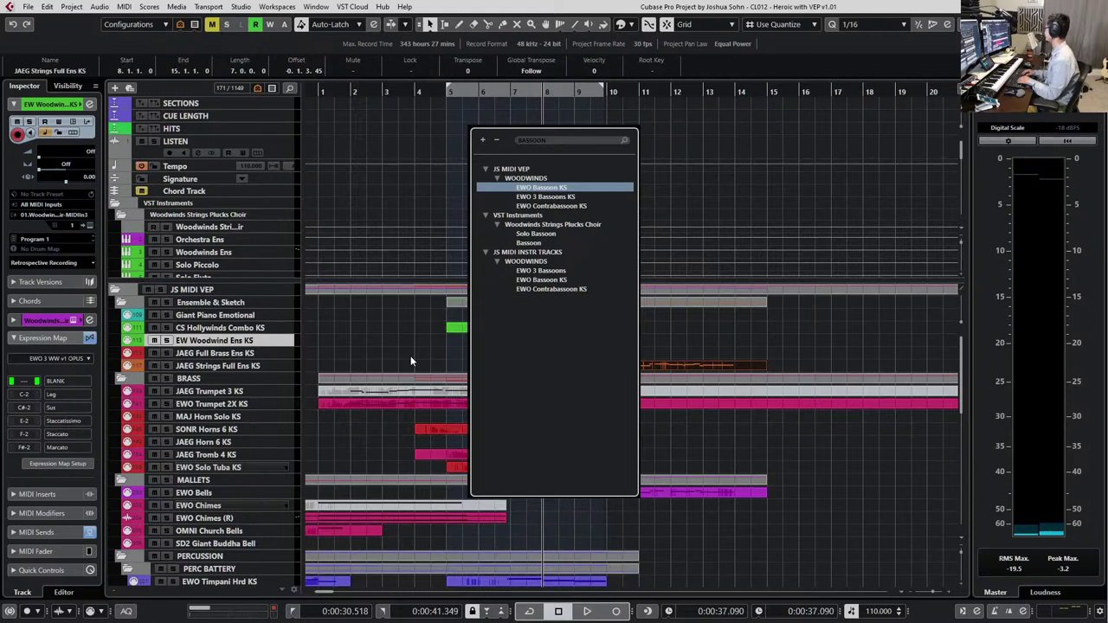
key("Return")
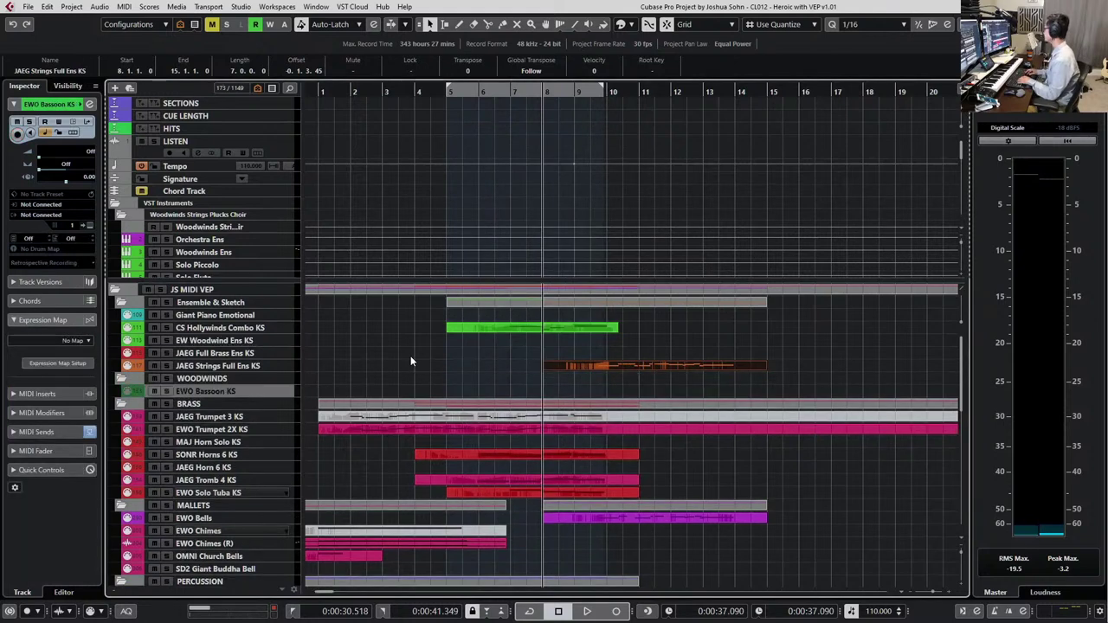
key("ctrl+f")
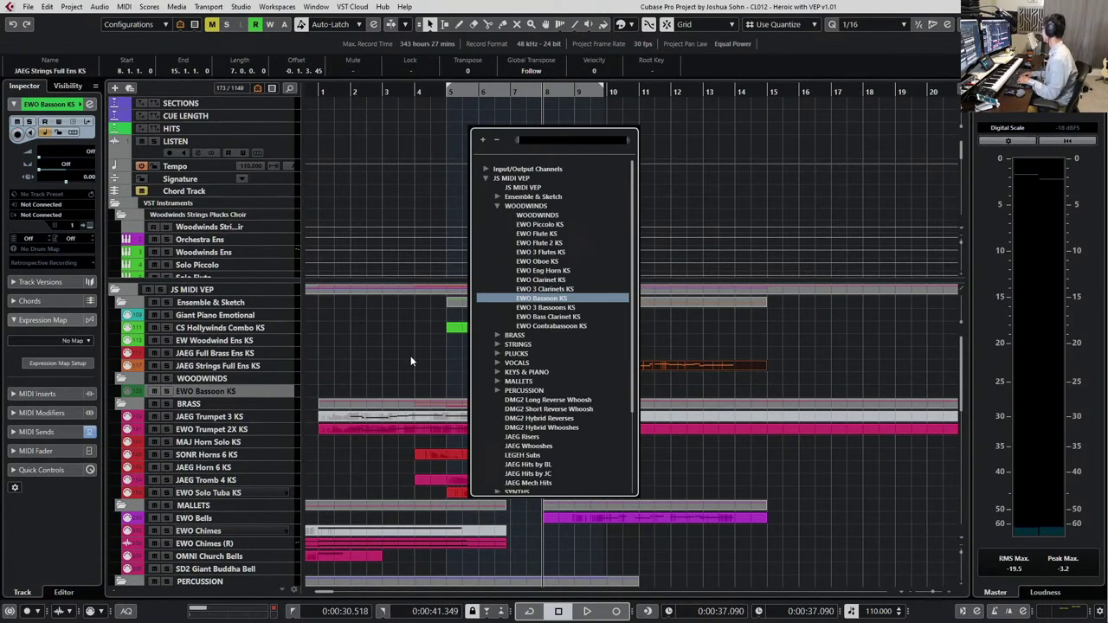
left_click(529, 307)
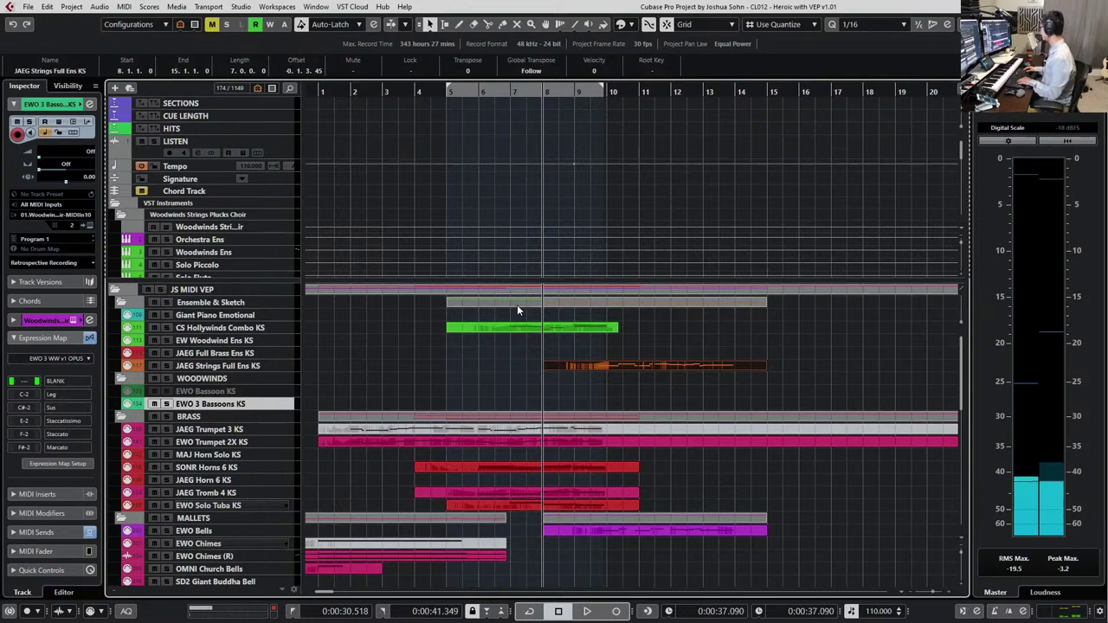
Play the arrangement repeatedly from bar 8 to rehearse a line on the EWO 3 Bassoons KS track
key("space")
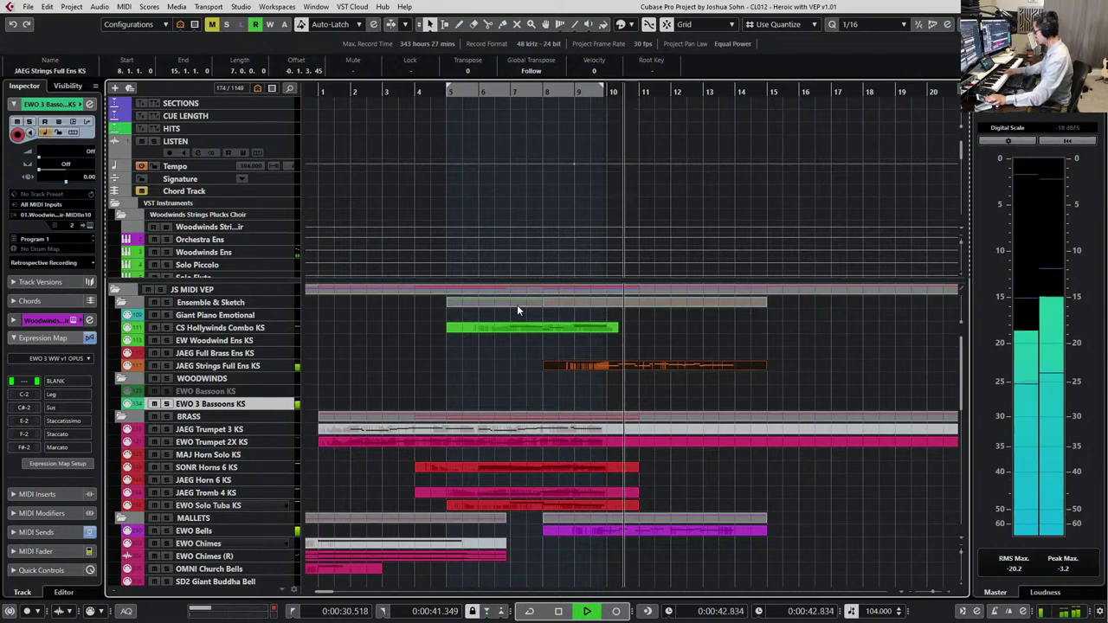
key("space")
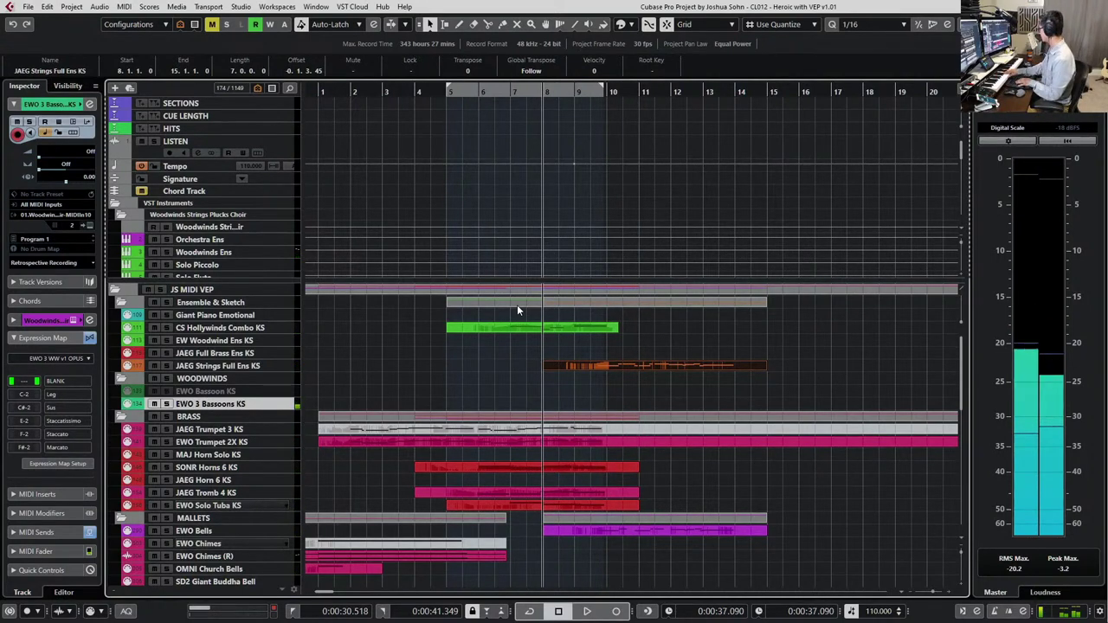
key("space")
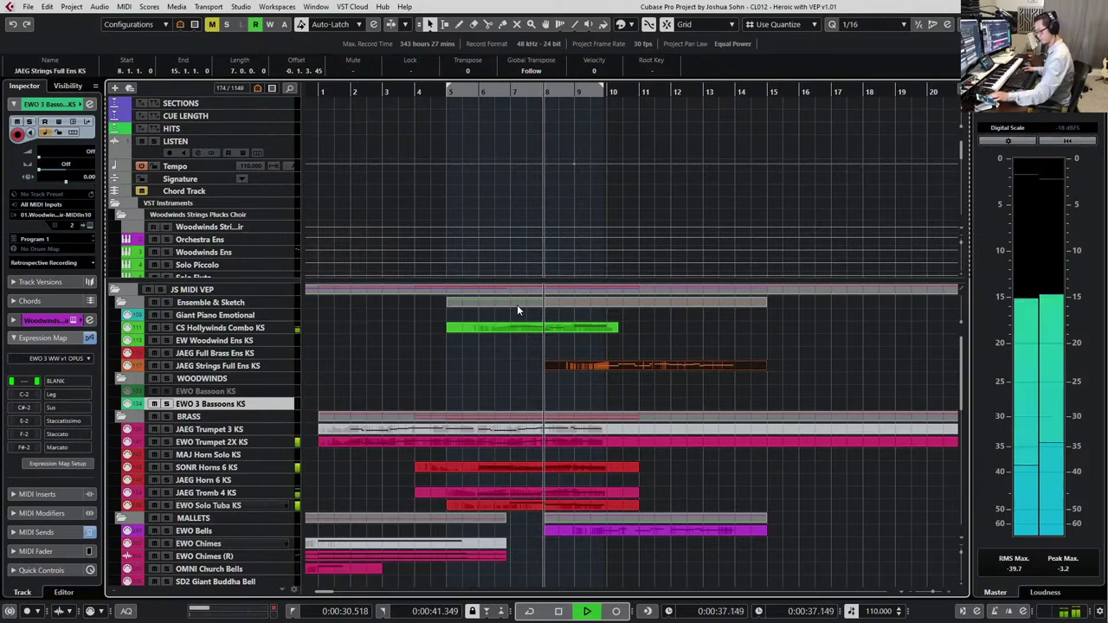
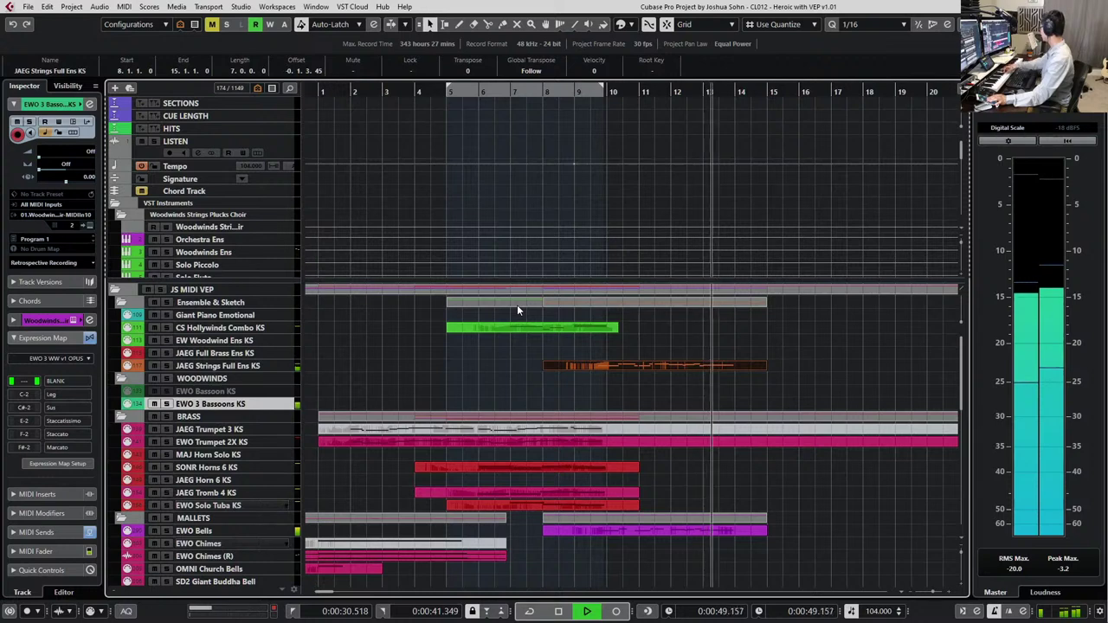
key("space")
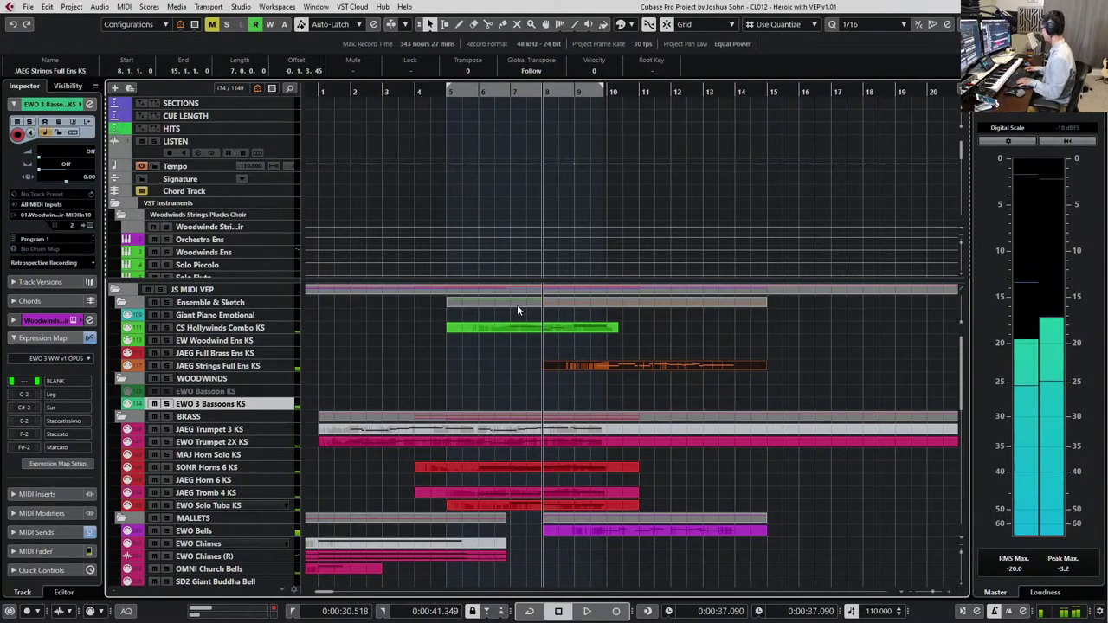
key("space")
key("KP_Multiply")
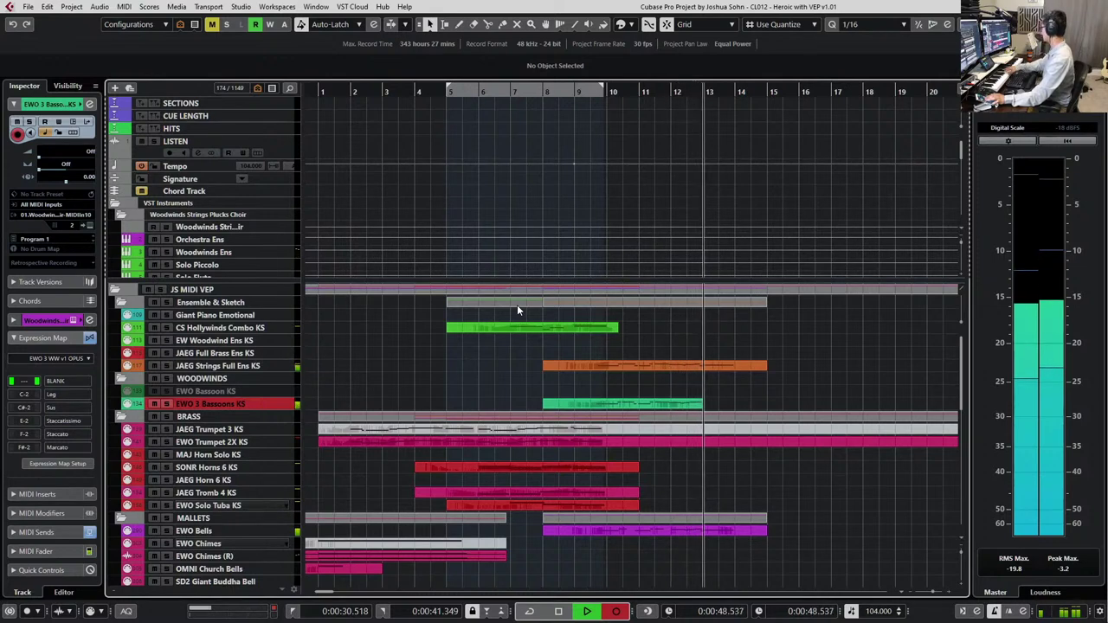
key("space")
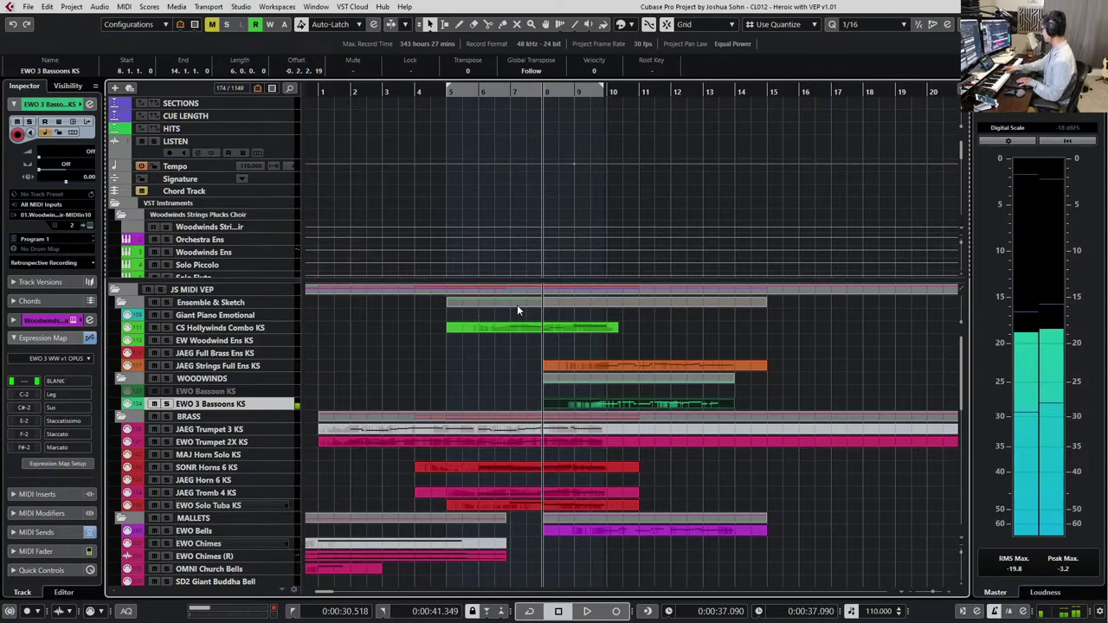
key("Delete")
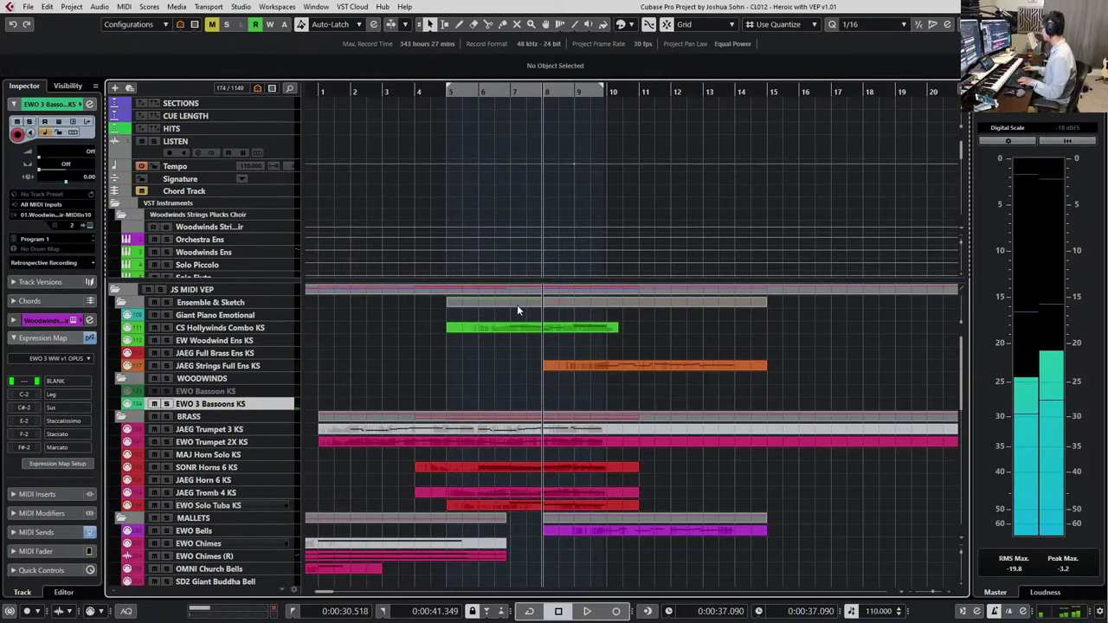
key("KP_Multiply")
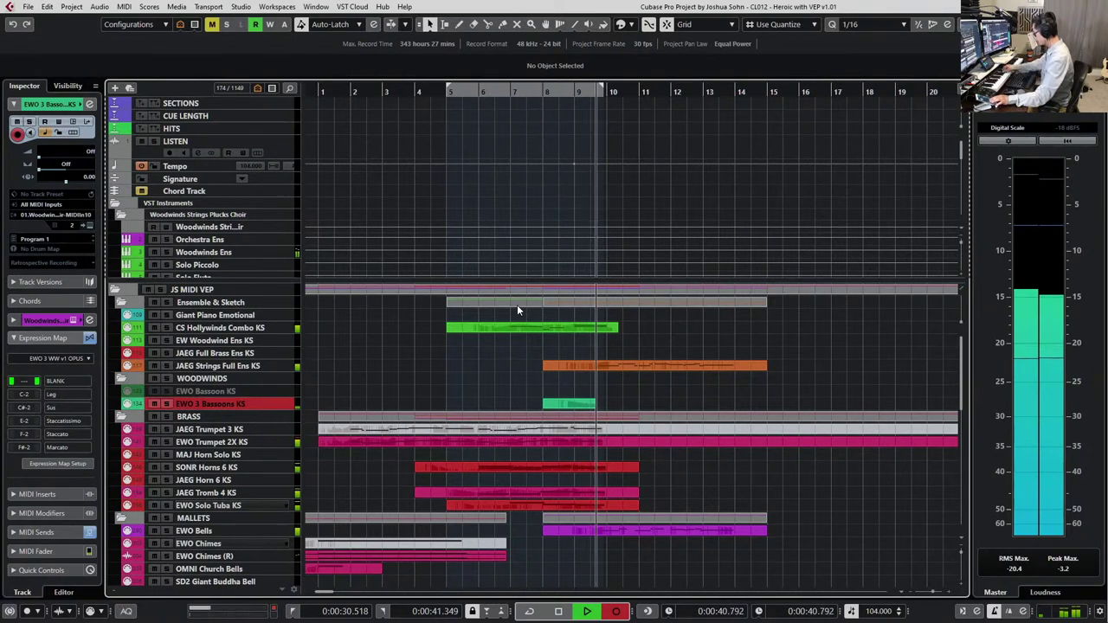
key("space")
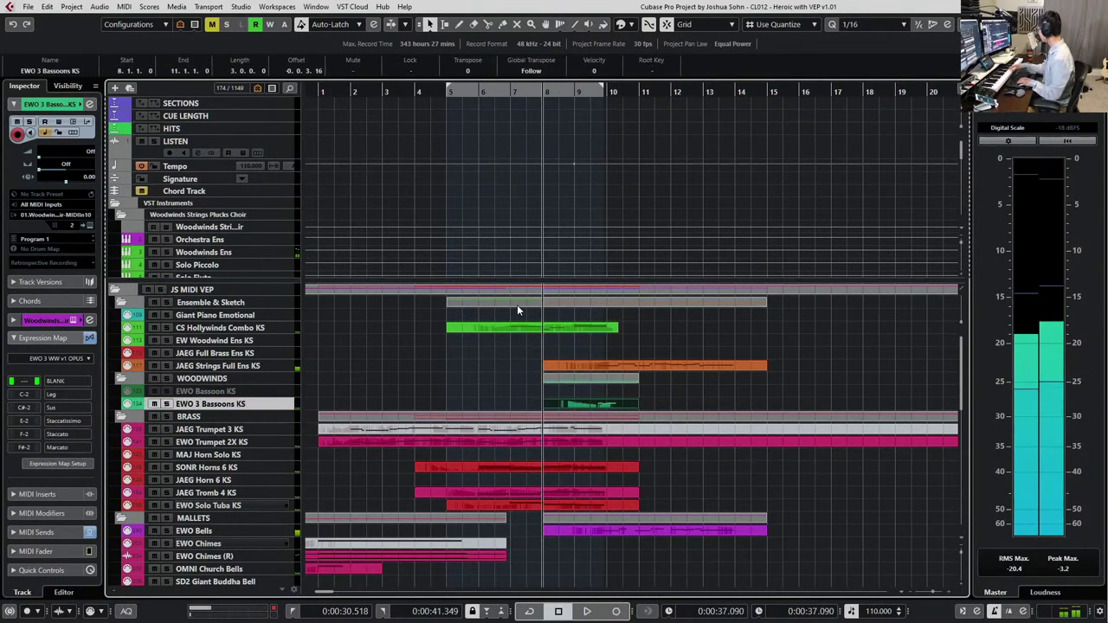
key("Delete")
Record the EWO 3 Bassoons KS part from bar 8 to about bar 14 and open it in the Key Editor
key("KP_Multiply")
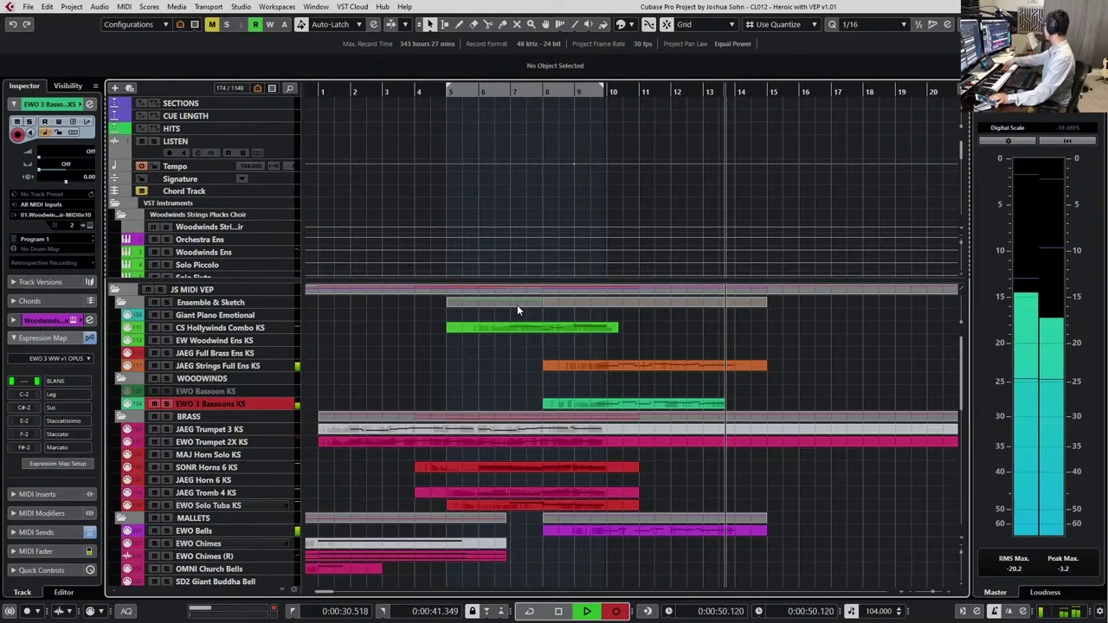
key("space")
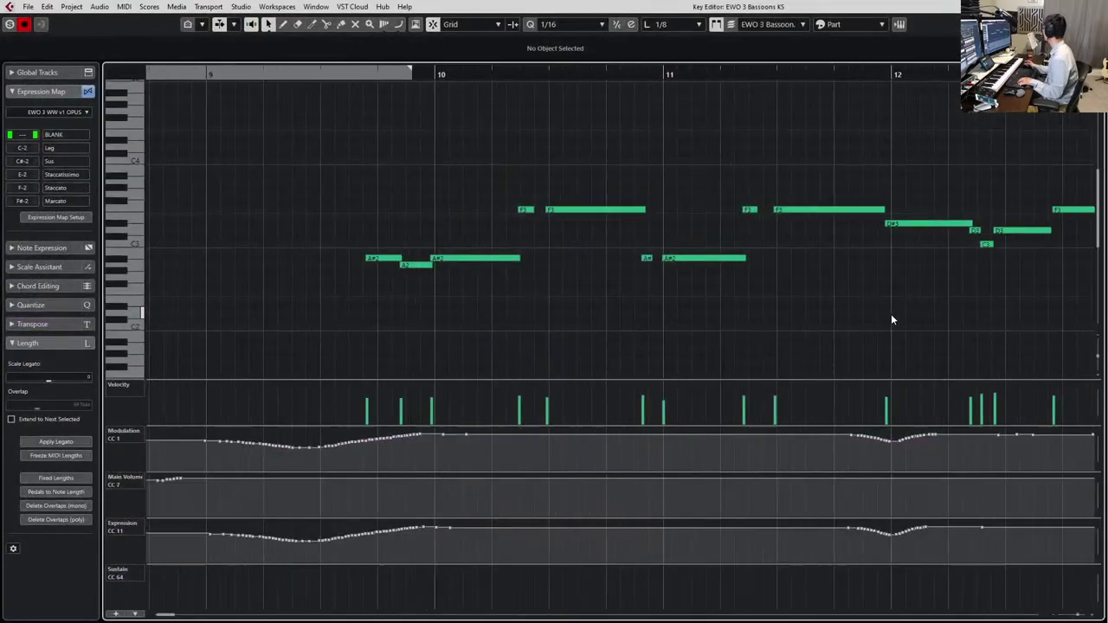
scroll(891, 314, "right", 5)
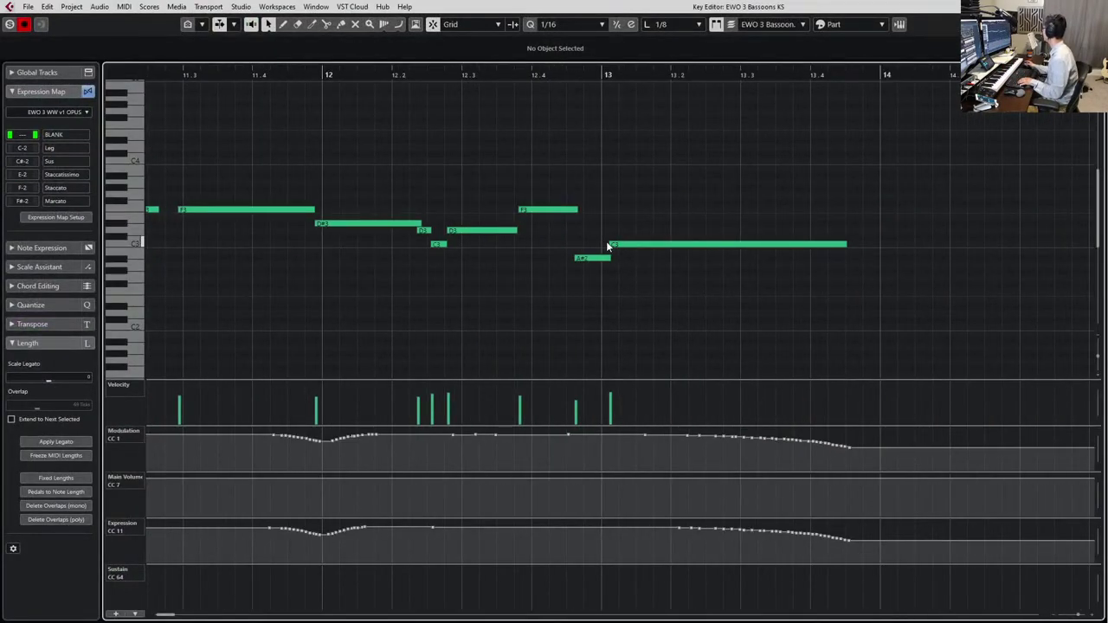
Move the long C3 note to the start of bar 13 and the earlier notes slightly later, and apply the Leg articulation to all notes
left_click(608, 244)
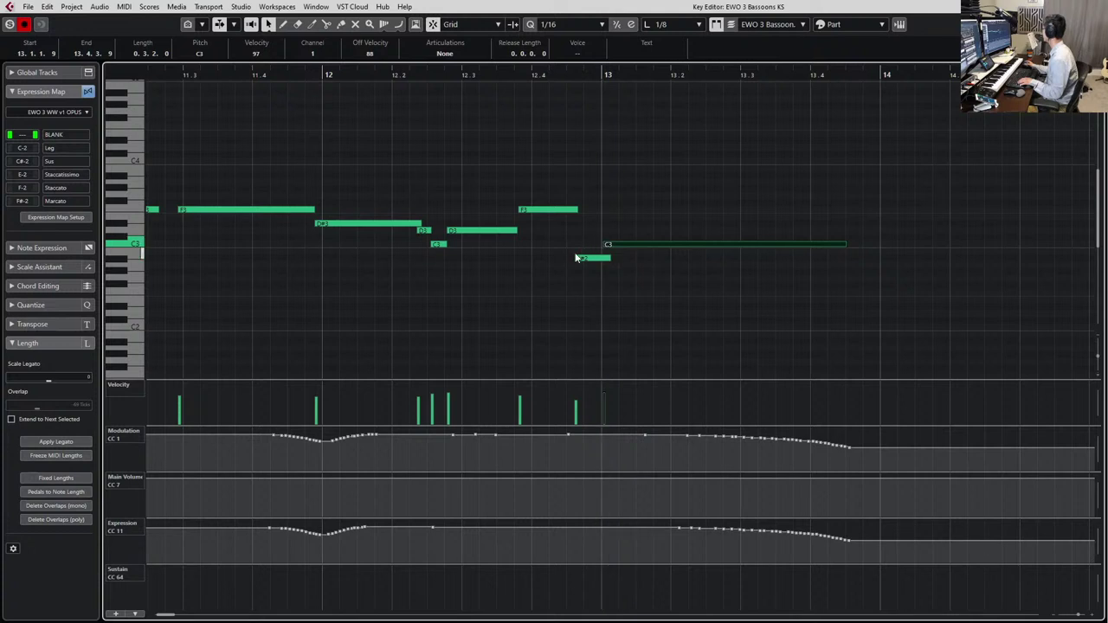
left_click_drag(582, 204, 259, 280)
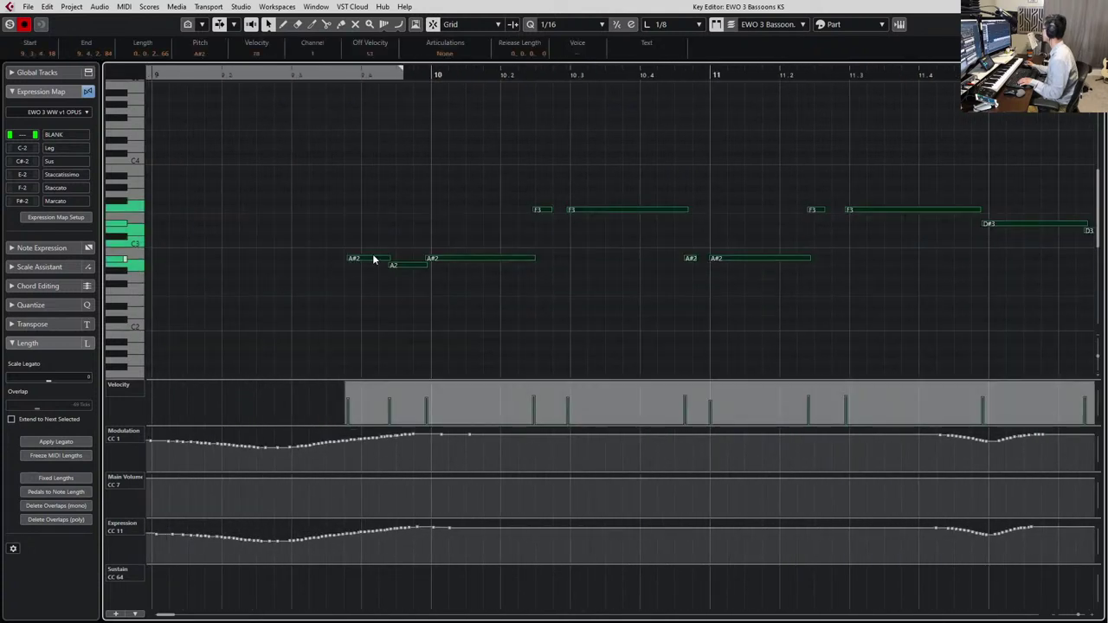
left_click_drag(354, 260, 371, 258)
left_click(458, 53)
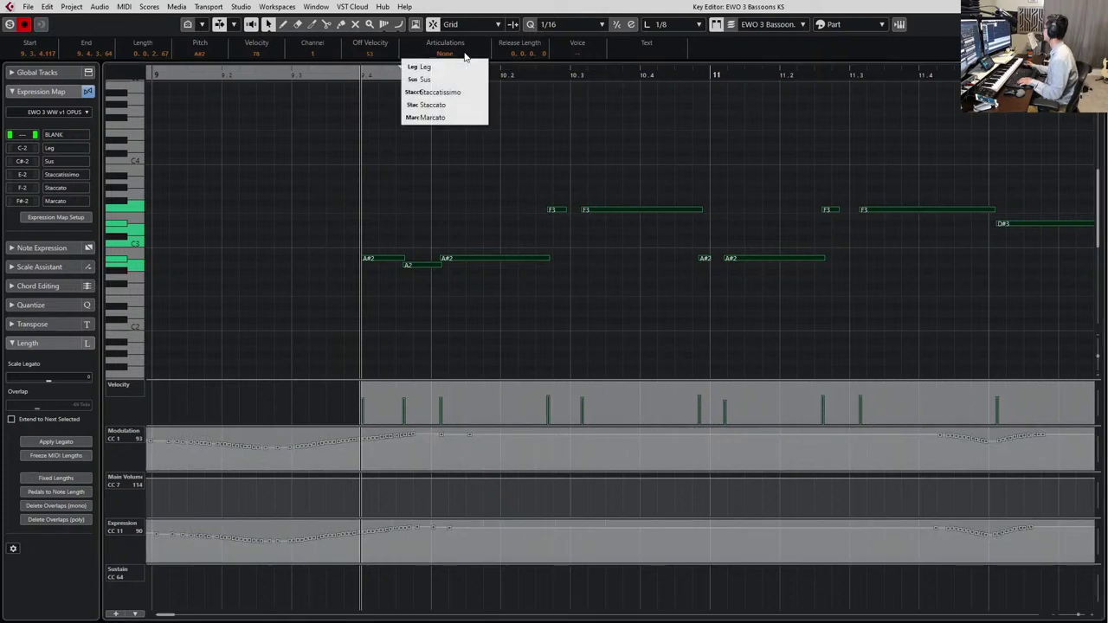
left_click(452, 68)
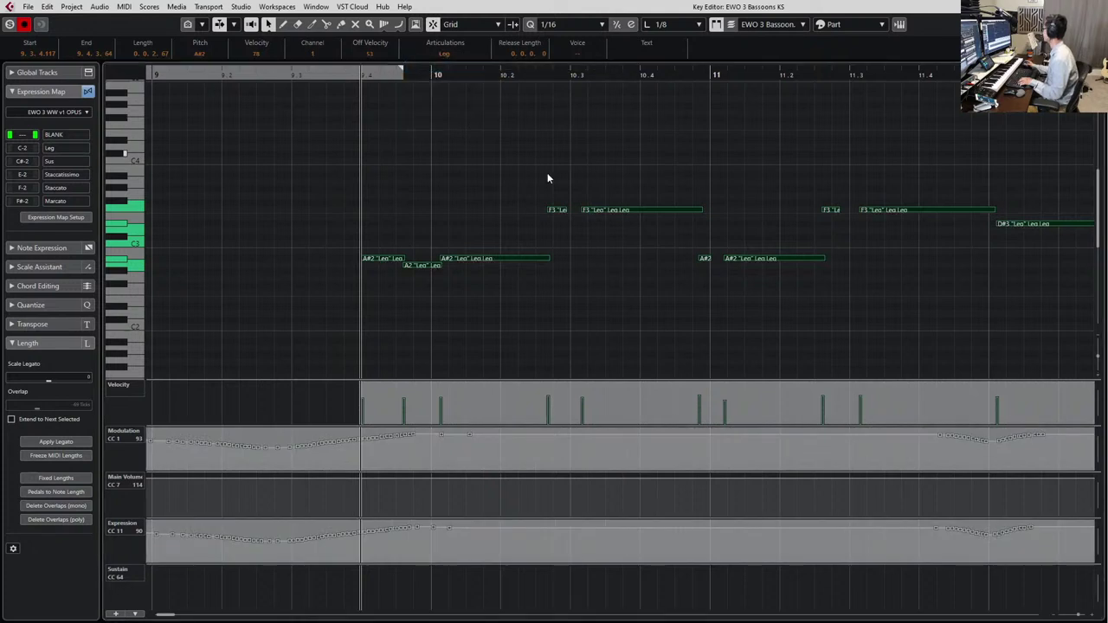
Set the short A#2 note just before bar 13 to Staccato and shorten it to end near the downbeat
key("g")
scroll(605, 218, "right", 2)
left_click(752, 258)
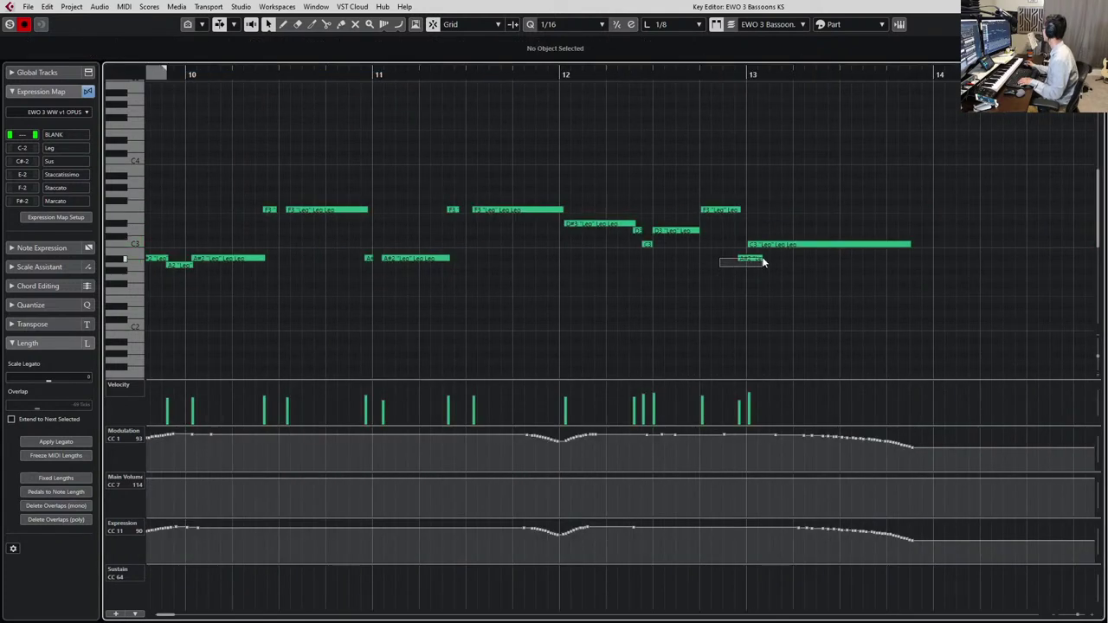
left_click(446, 56)
left_click(443, 105)
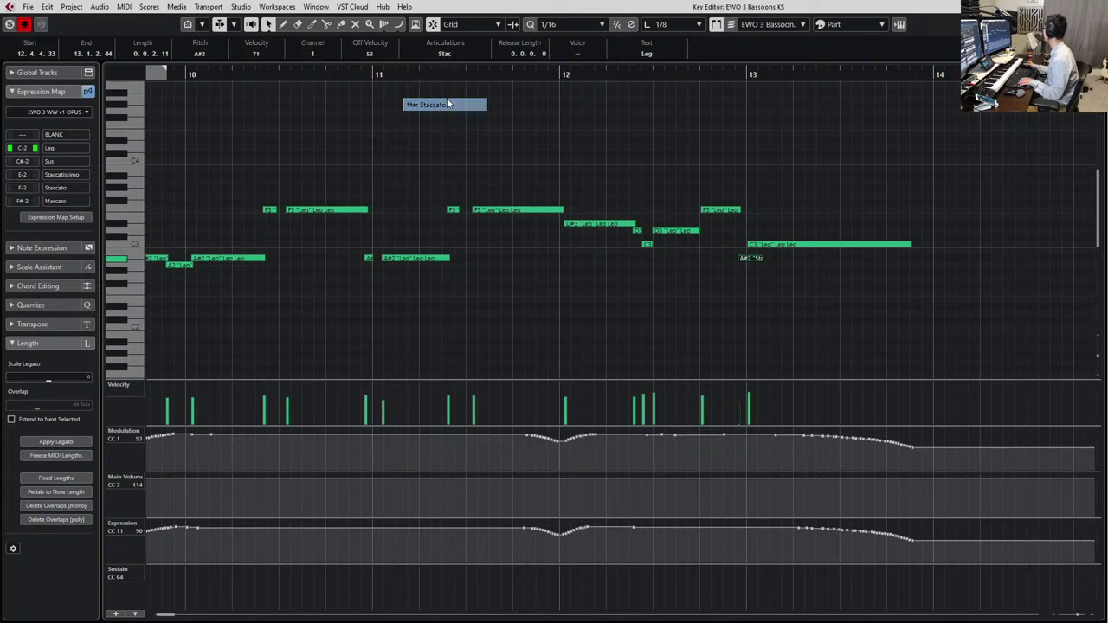
left_click_drag(765, 258, 750, 260)
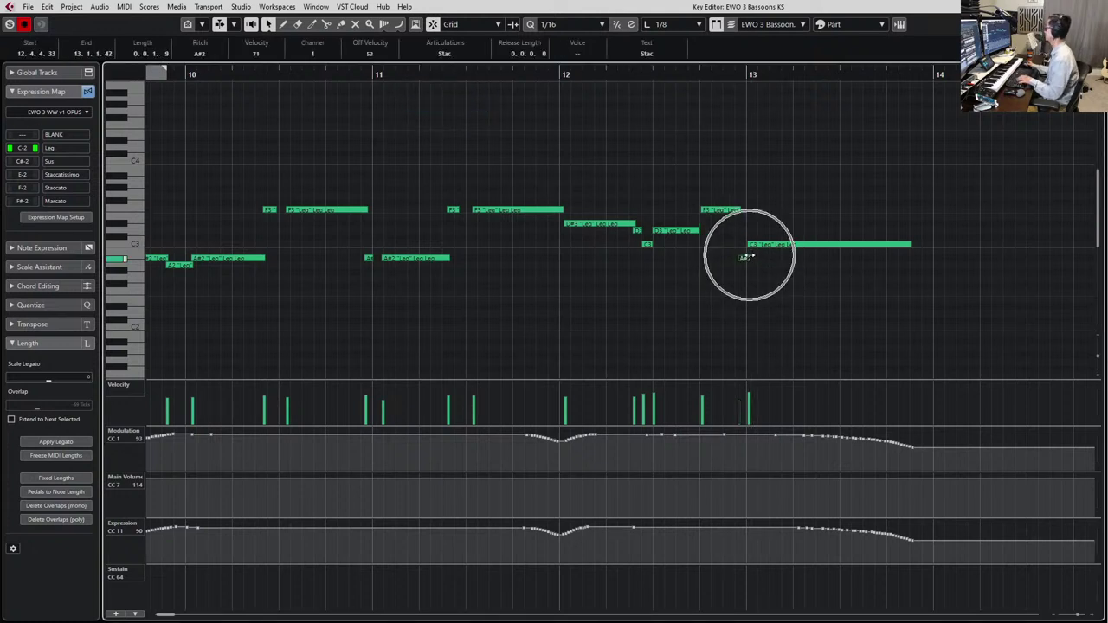
Shift the notes from the first A#2 through the last F3 slightly earlier, and trim the first A#2 to start slightly later
scroll(750, 260, "left", 2)
key("space")
left_click(300, 239)
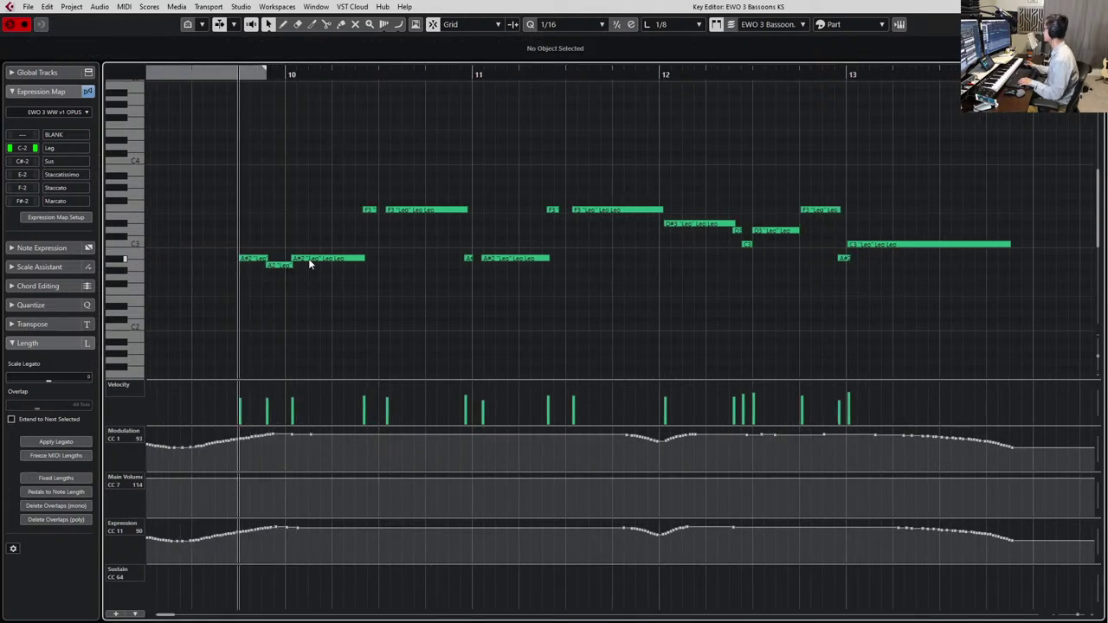
left_click_drag(275, 212, 806, 299)
left_click(809, 213, "shift")
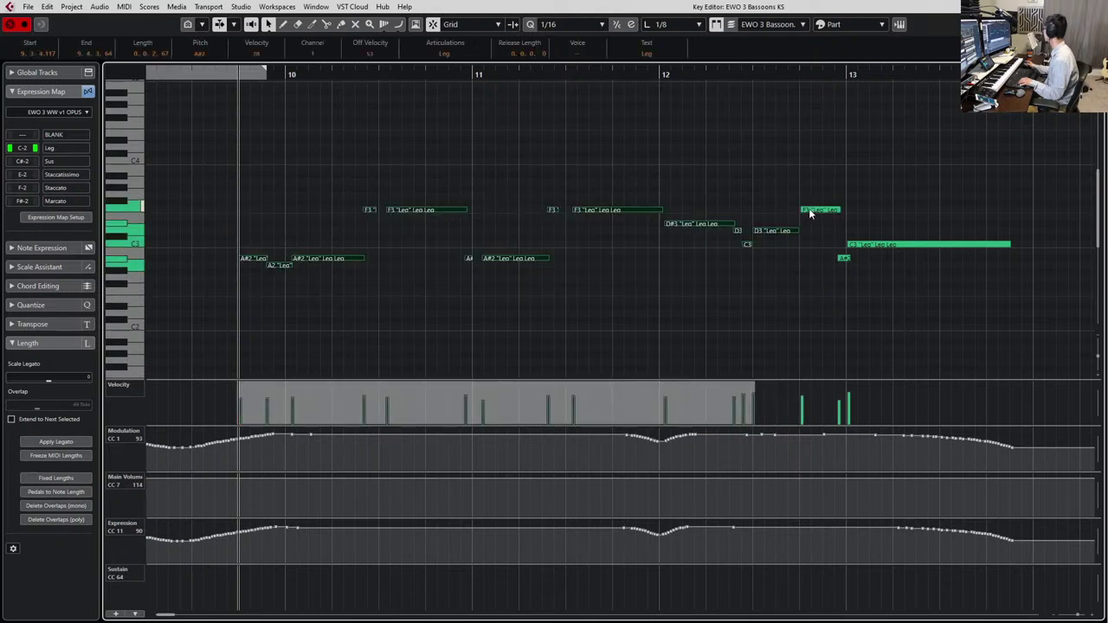
left_click(815, 214, "shift")
left_click_drag(823, 211, 816, 210)
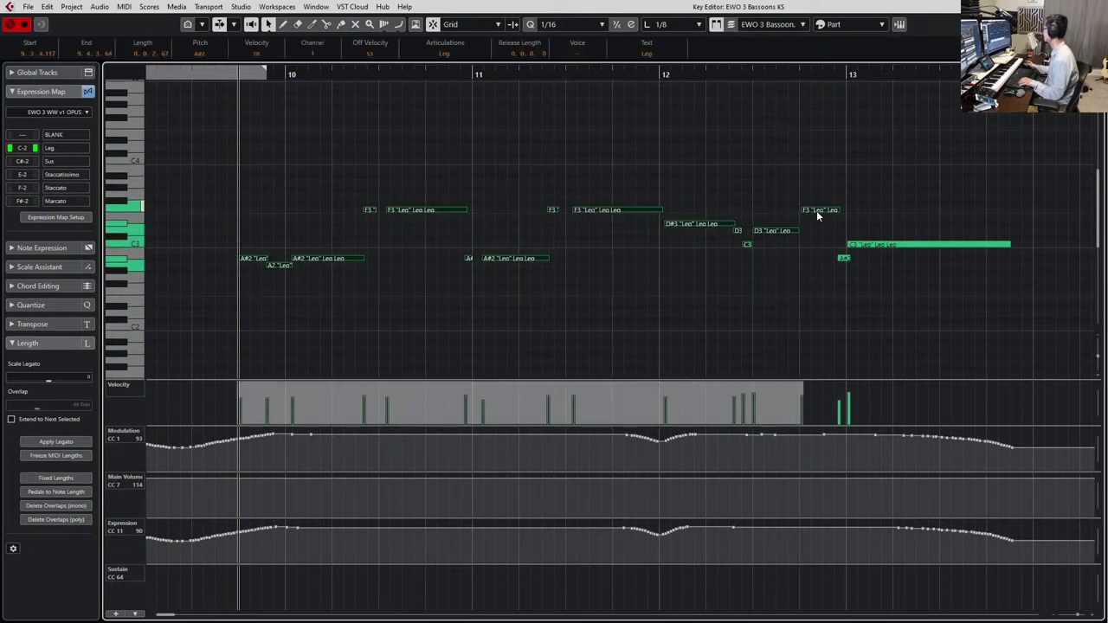
left_click(245, 236)
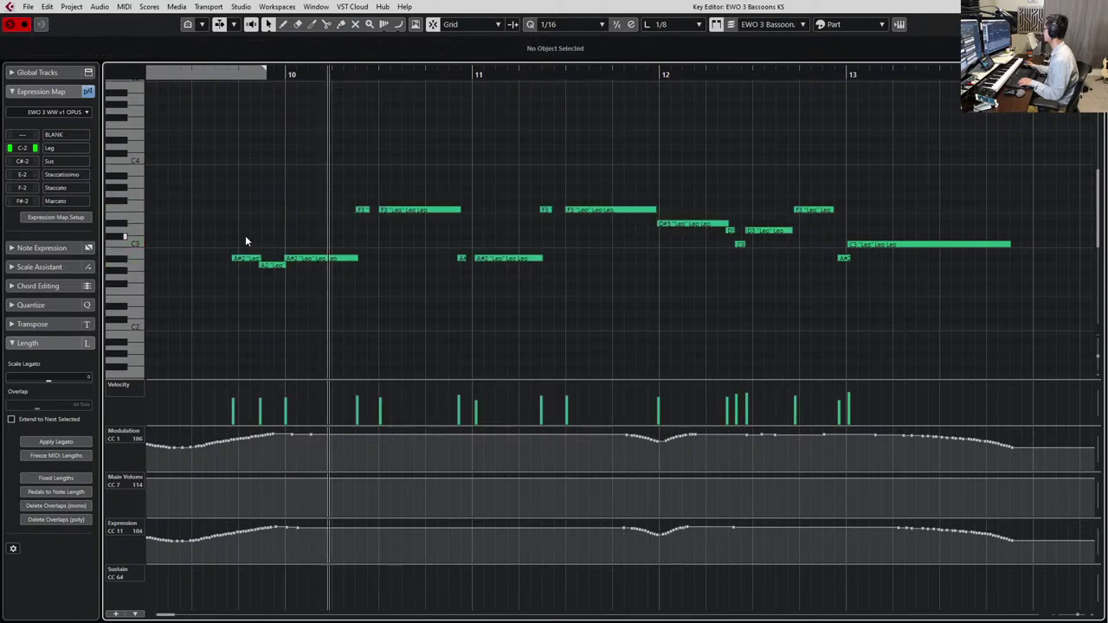
left_click_drag(233, 258, 238, 257)
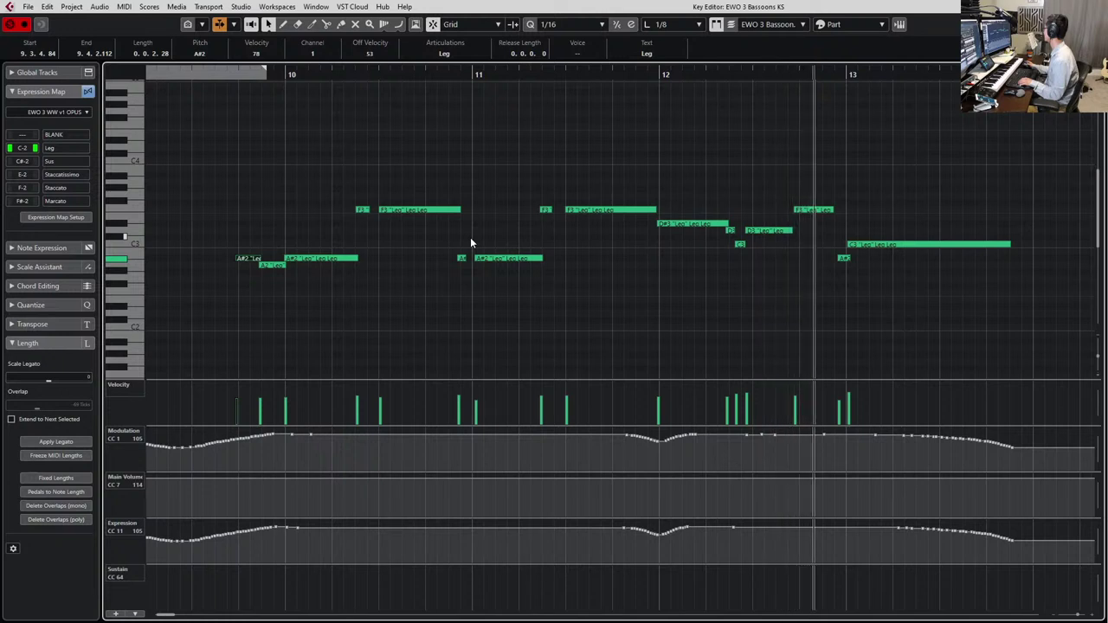
Apply the Staccato articulation to the short F3, A#2, D3 and C3 notes between bars 10 and 13
left_click(468, 243)
left_click(459, 259)
key("space")
left_click(545, 210, "shift")
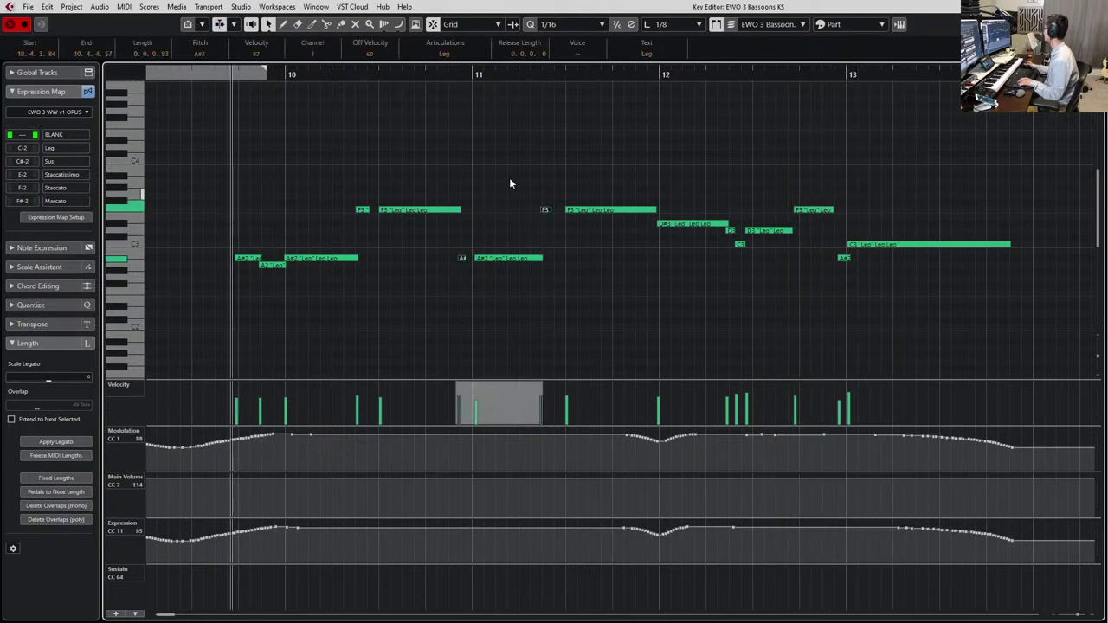
left_click(362, 210, "shift")
left_click(739, 246, "shift")
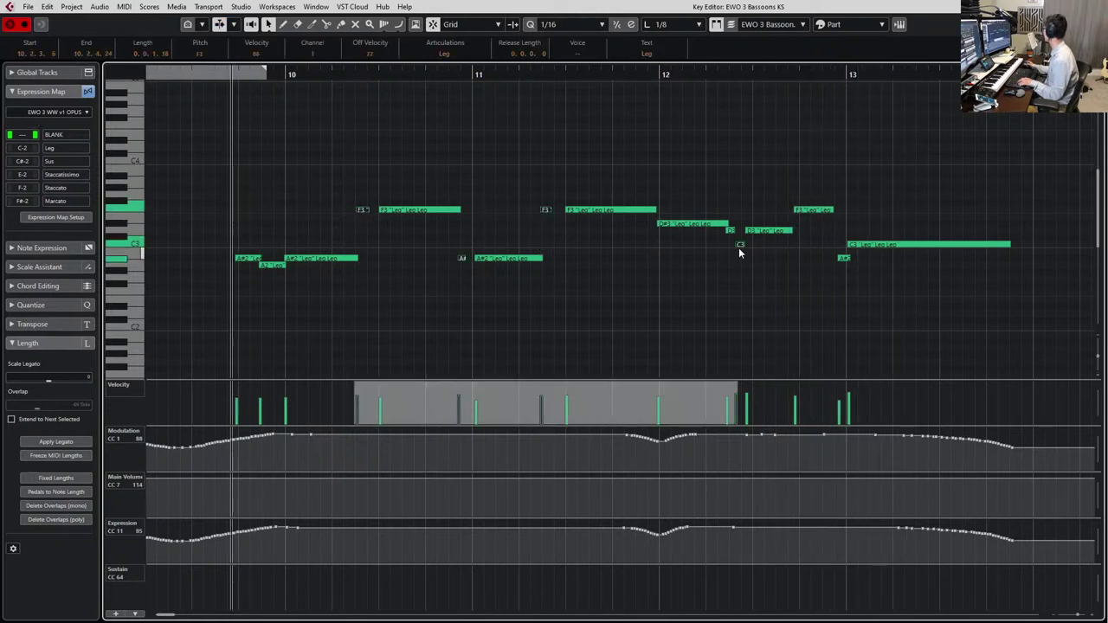
left_click(451, 59)
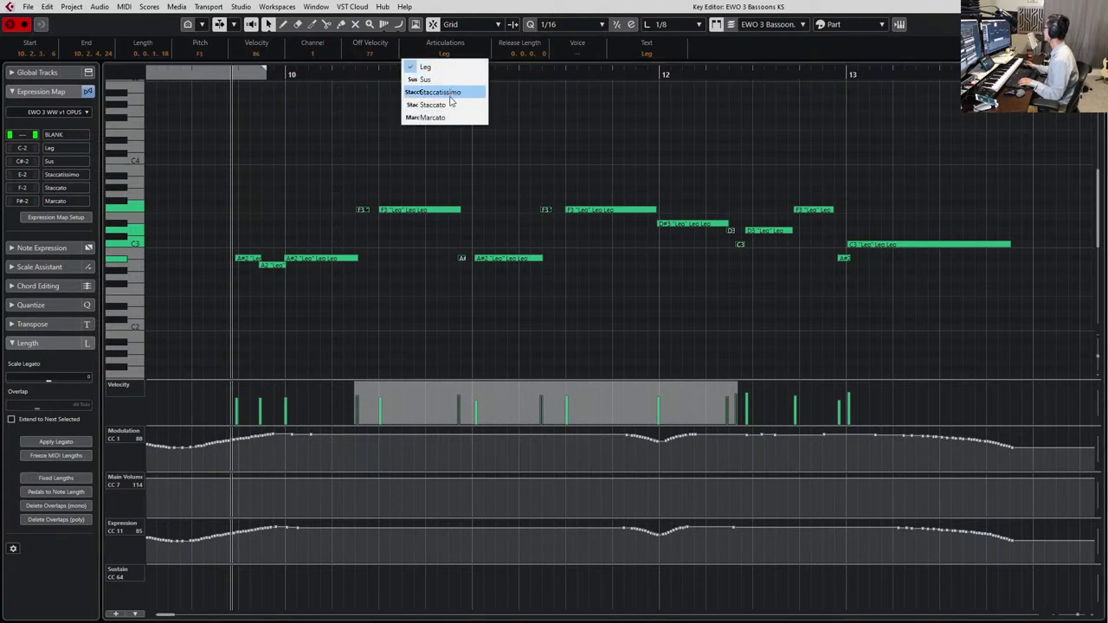
left_click(448, 105)
Lower the velocities of the selected staccato notes and audition the bassoon part
key("space")
key("space")
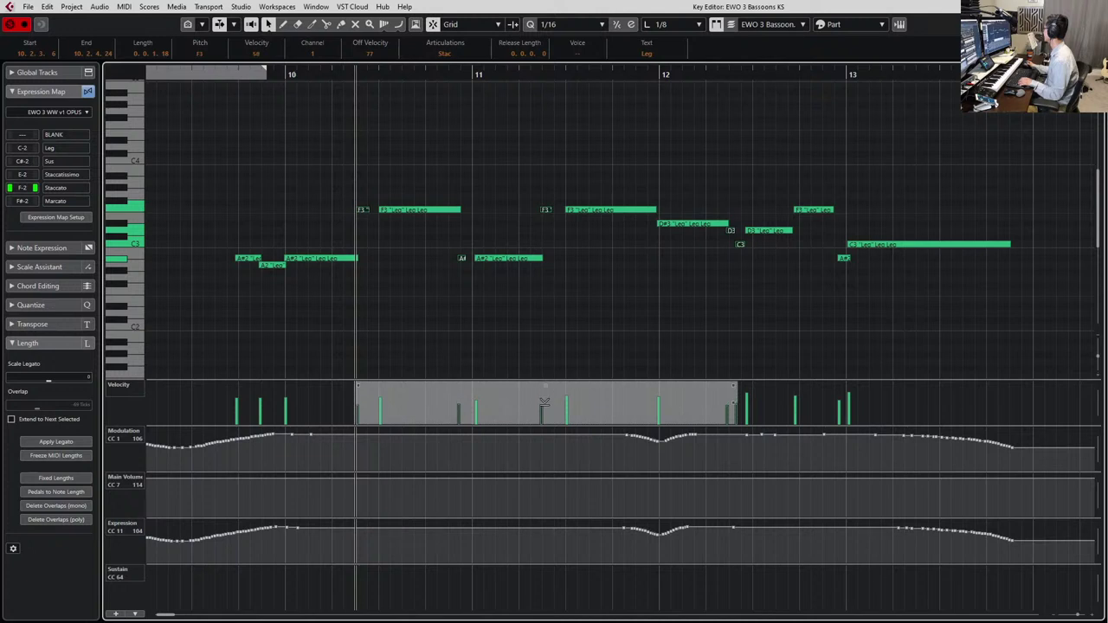
key("space")
key("space")
Set the long F3 and A#2 notes from bar 10 to 12, the longer D3 and the final C3 to the Sus articulation
left_click(422, 164)
left_click(412, 210)
left_click(319, 199)
left_click(401, 209)
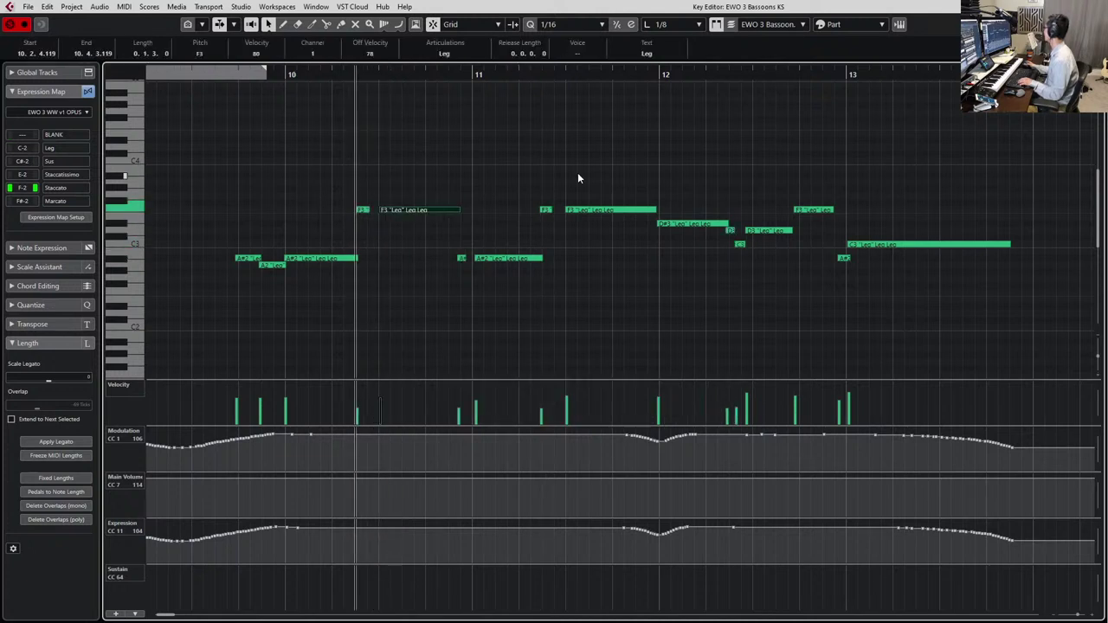
left_click(519, 259, "shift")
left_click(612, 209, "shift")
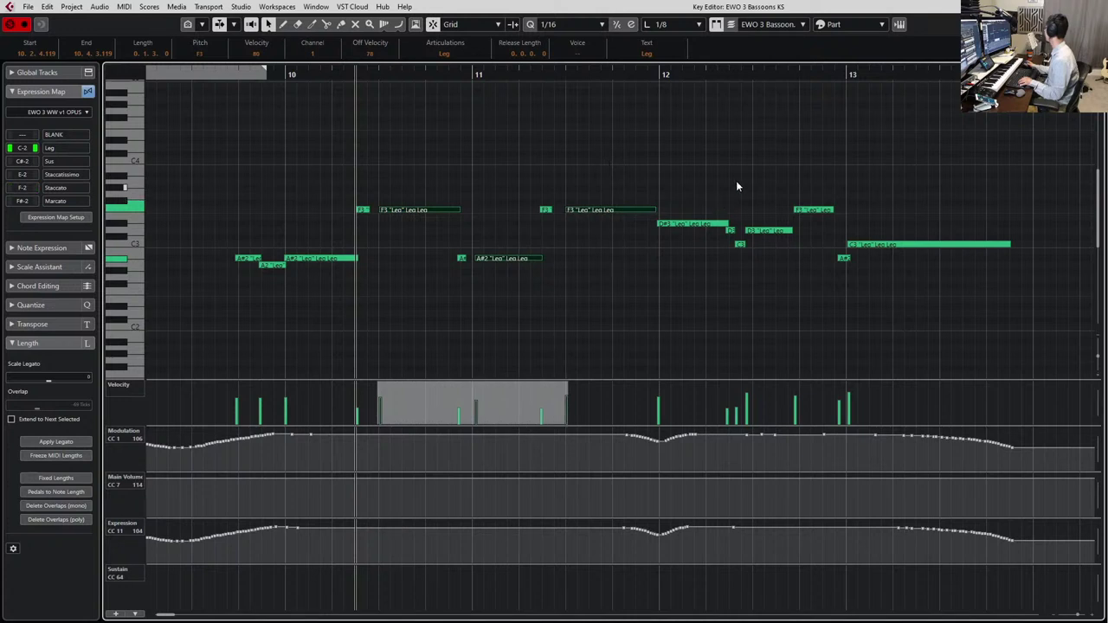
left_click_drag(760, 245, 760, 245)
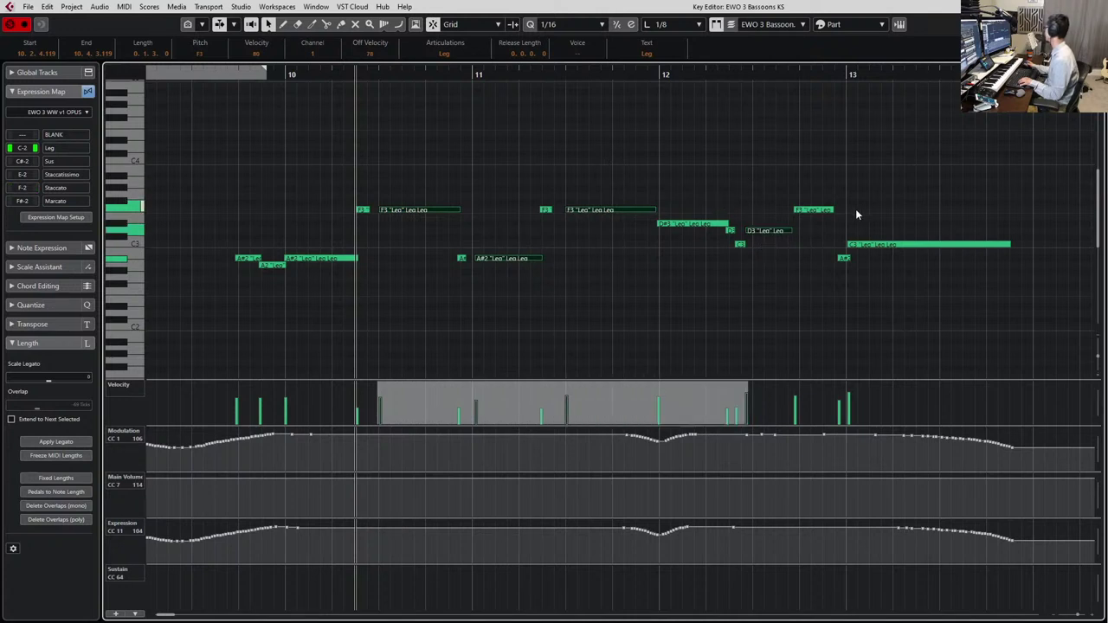
left_click_drag(856, 210, 866, 267)
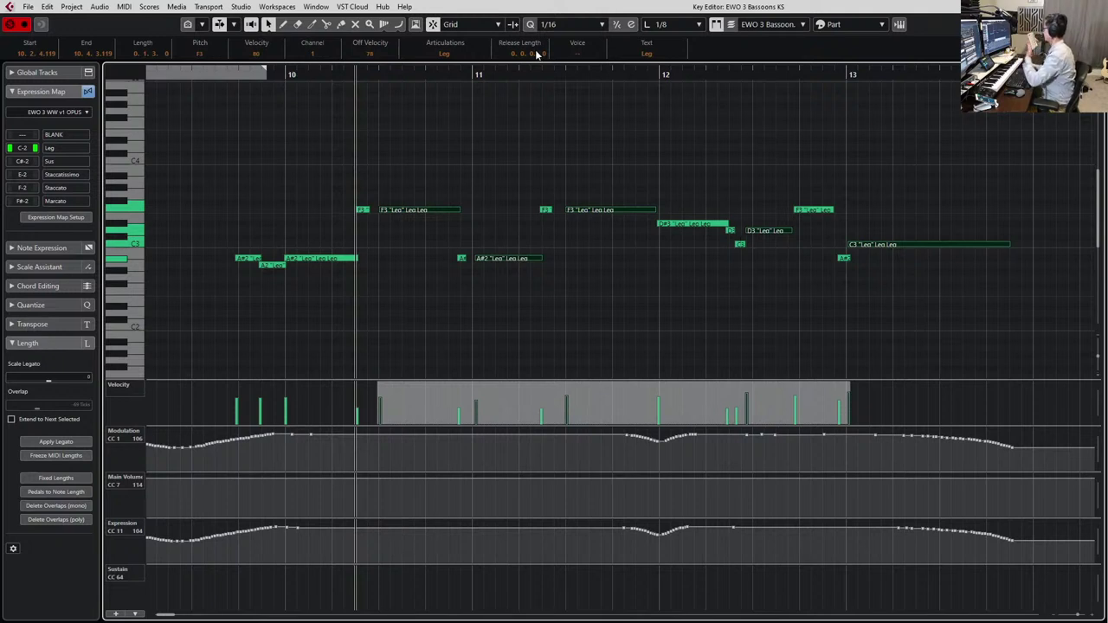
left_click(445, 54)
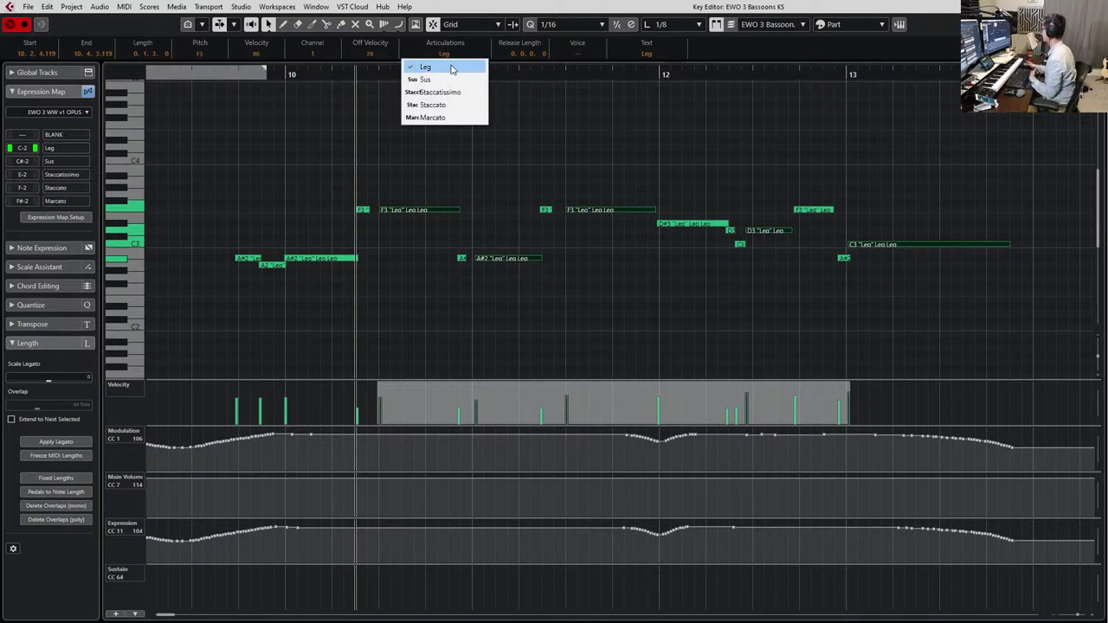
left_click(455, 79)
Play back the bassoon line from the opening A#2 note before bar 10
left_click_drag(318, 180, 244, 293)
key("l")
key("space")
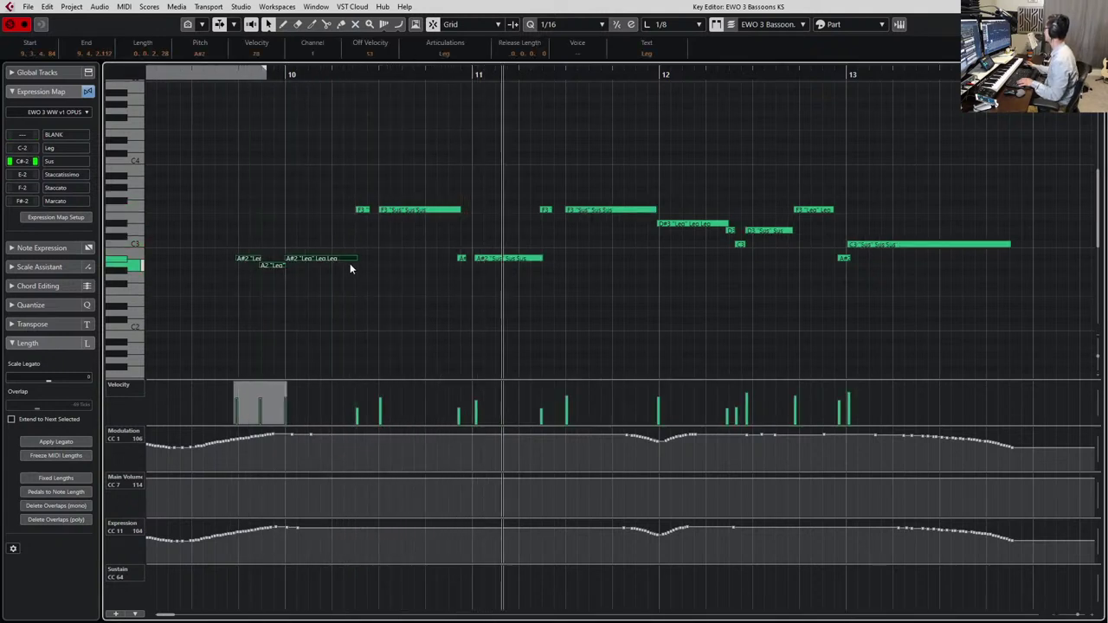
key("space")
Snap the short A#2 before bar 11 and the long A#2 after it to the 1/16 grid, and audition the passage
left_click_drag(443, 236, 467, 268)
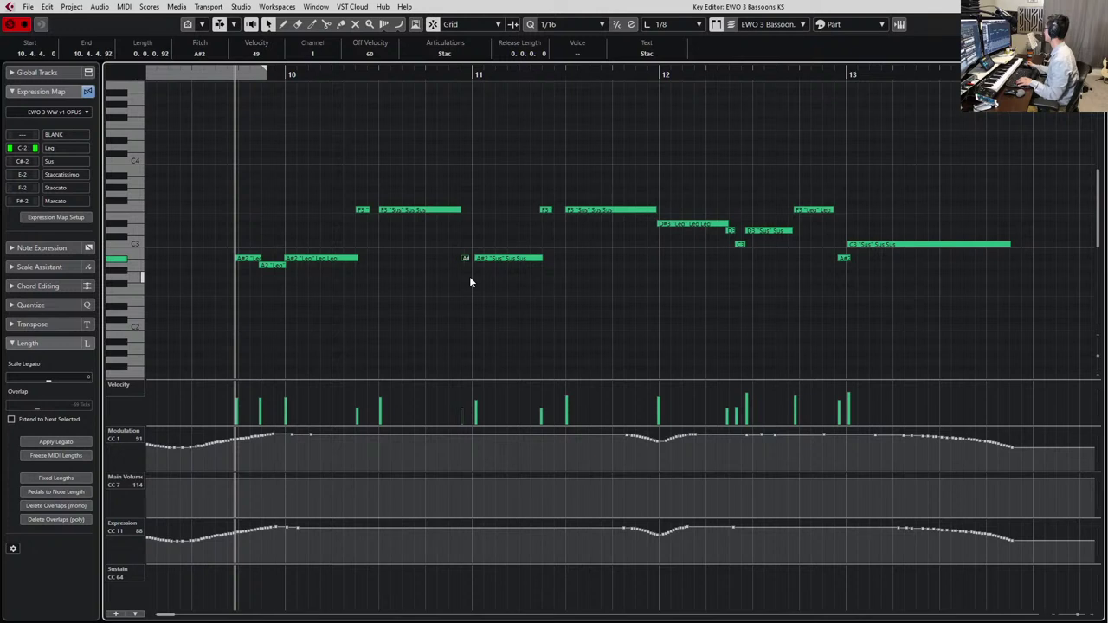
key("space")
left_click_drag(488, 217, 521, 273)
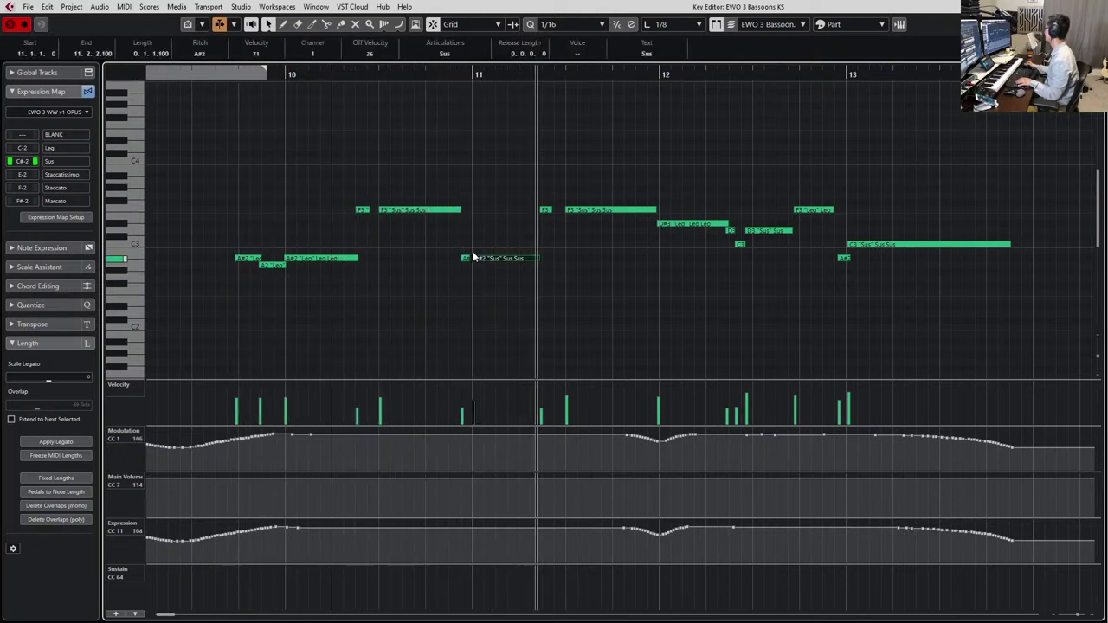
key("space")
Move the short A#2 before bar 11 a sixteenth earlier to 10.4.3.0 and lengthen it toward the following A#2
left_click_drag(470, 236, 465, 276)
key("ctrl+Left")
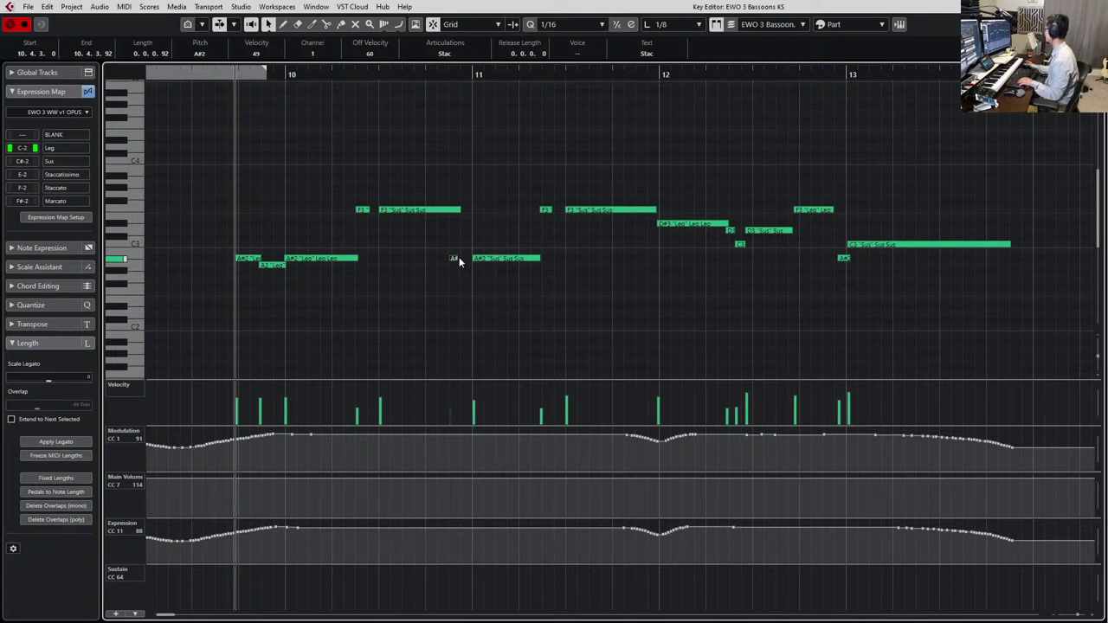
left_click_drag(456, 258, 466, 258)
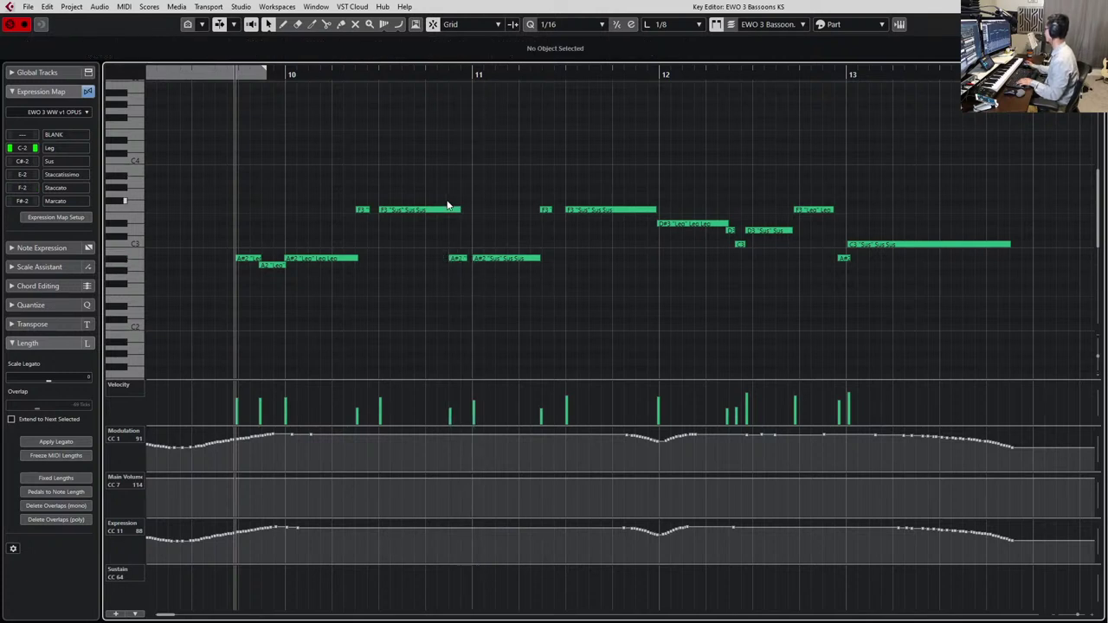
Delete polyphonic overlaps across all notes of the bassoon part and play the line back
key("ctrl+a")
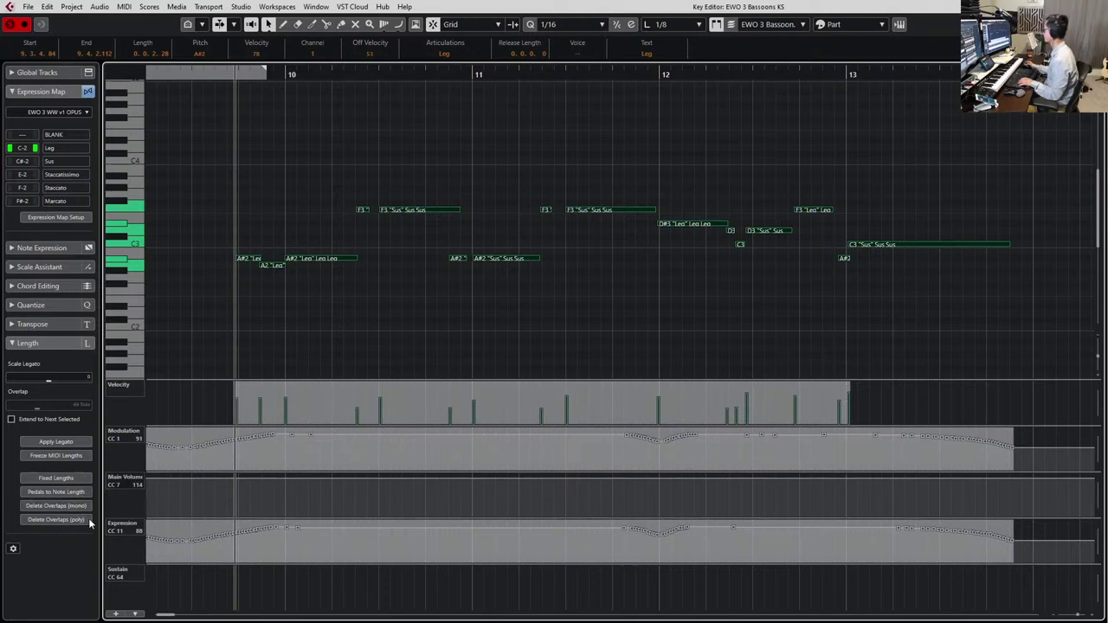
left_click(74, 522)
key("l")
key("space")
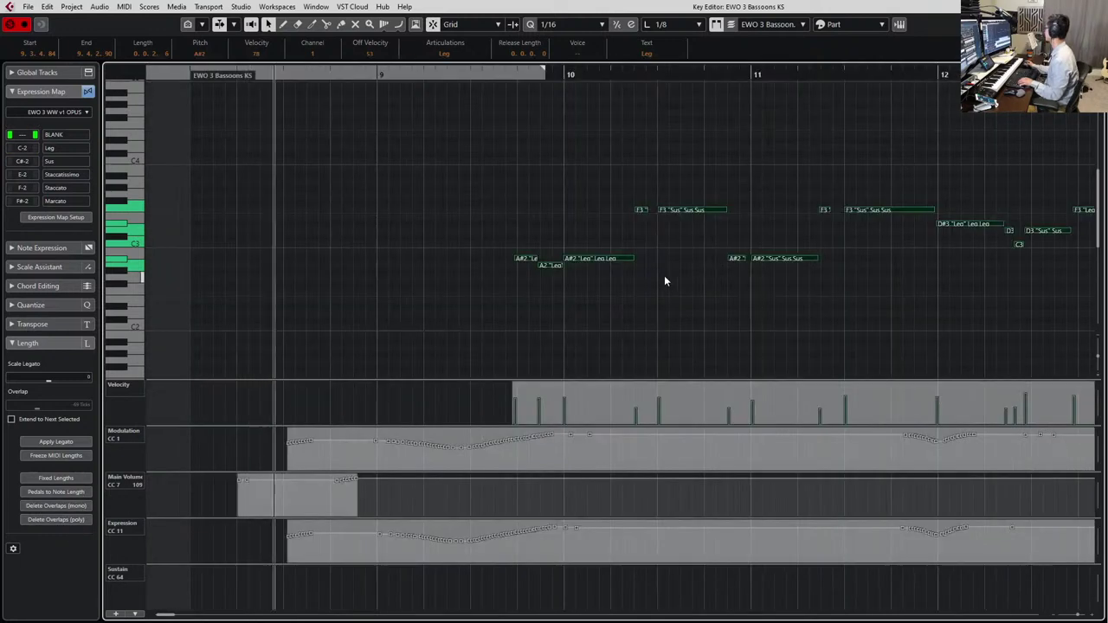
scroll(663, 275, "down", 2)
scroll(681, 301, "right", 3)
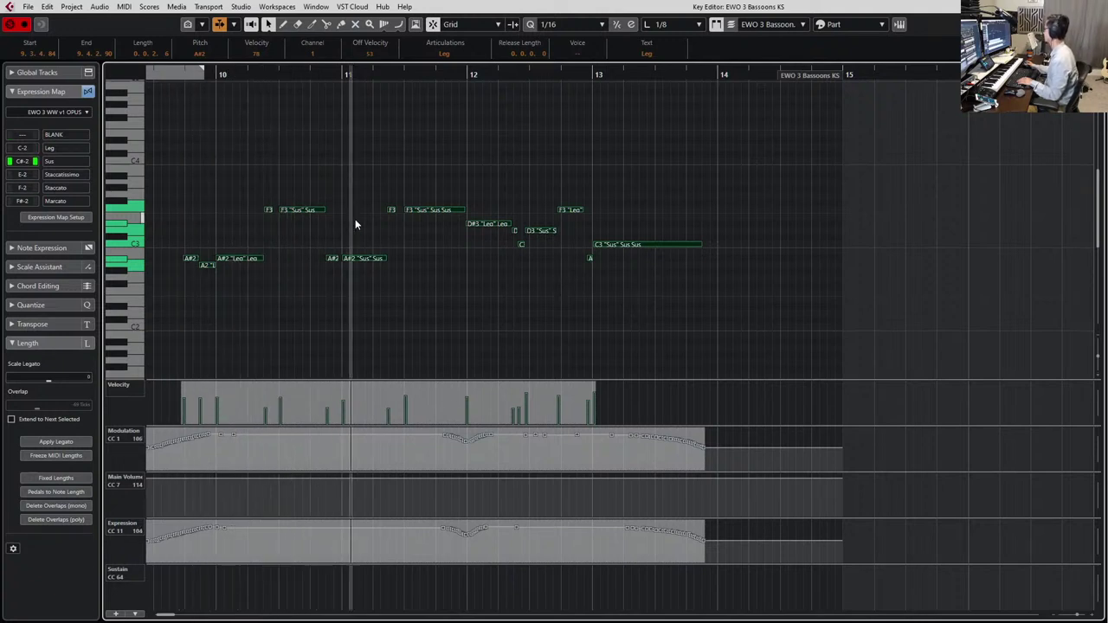
key("space")
Shorten the long F3 just before bar 12 and play back from the held F3 in bar 10
key("ctrl+a")
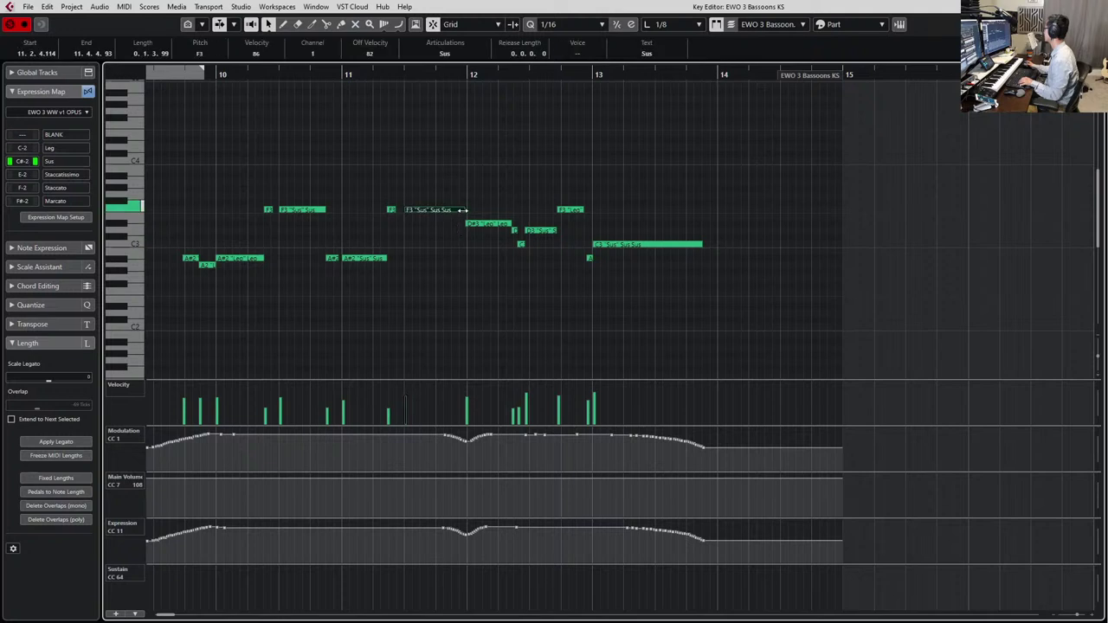
left_click_drag(463, 211, 297, 320)
key("l")
key("space")
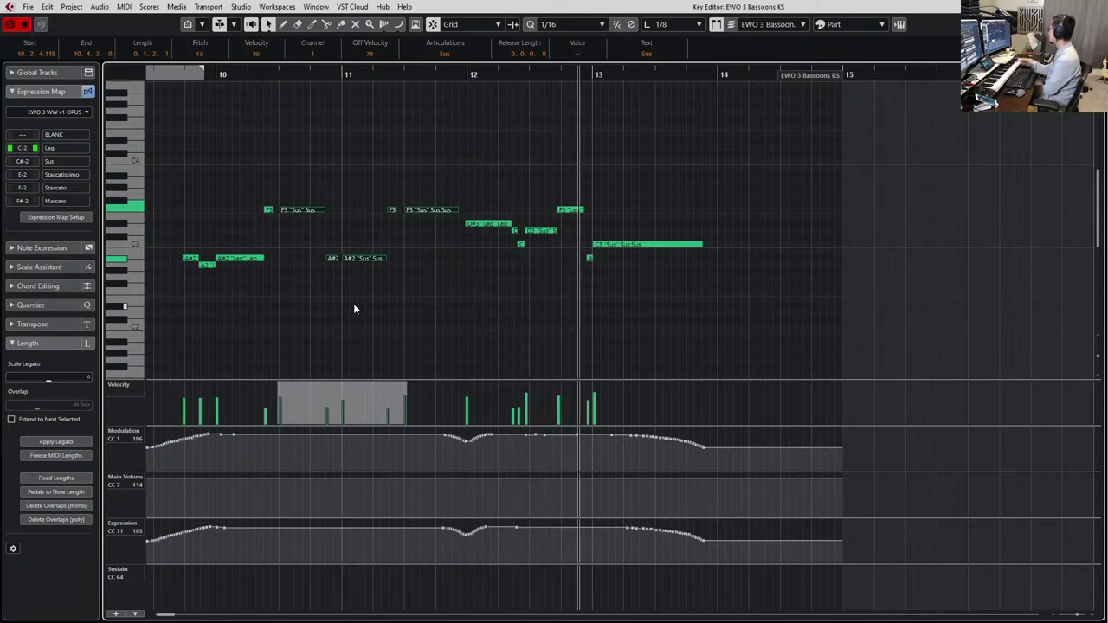
key("space")
Shift the D3, C3, D3 and F3 notes in bar 12 slightly later toward the grid
scroll(508, 186, "up", 3)
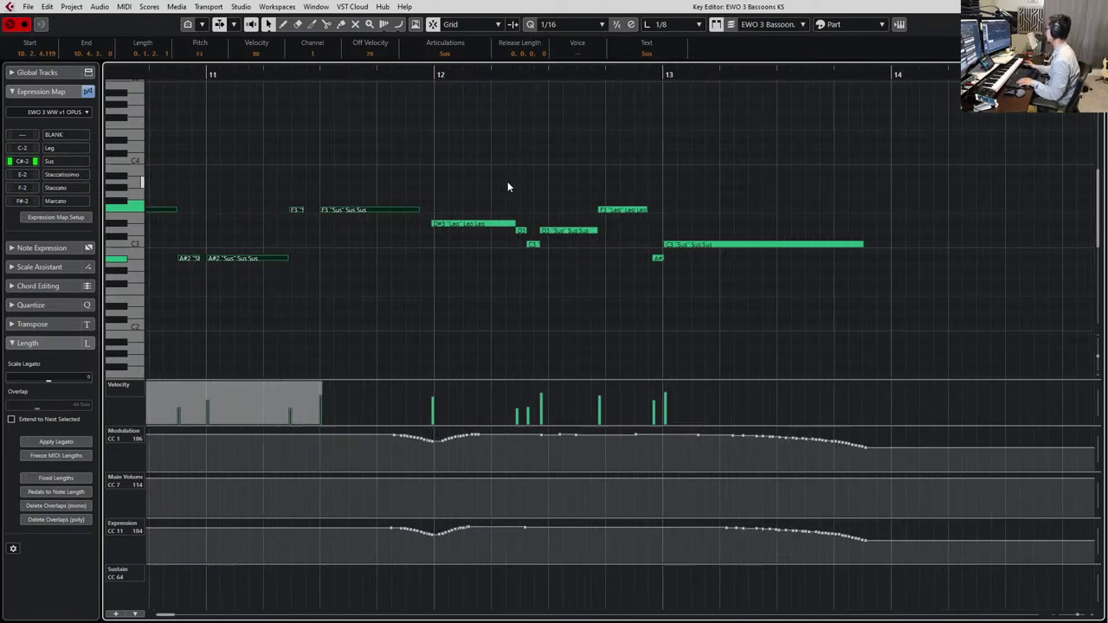
left_click(591, 230)
left_click_drag(594, 236, 588, 246)
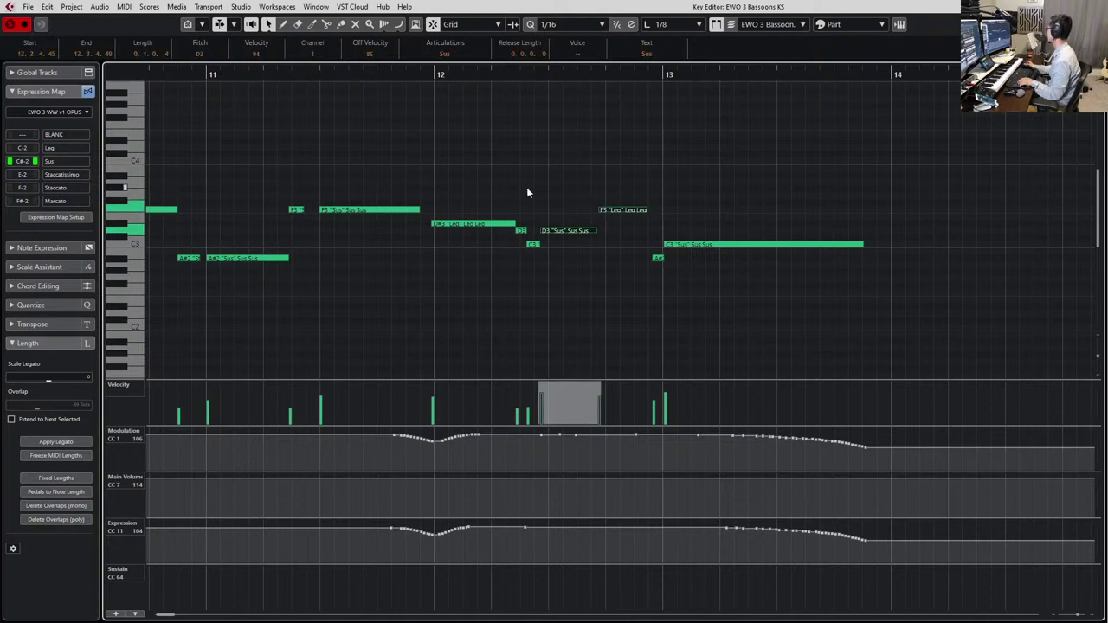
left_click_drag(524, 187, 589, 281)
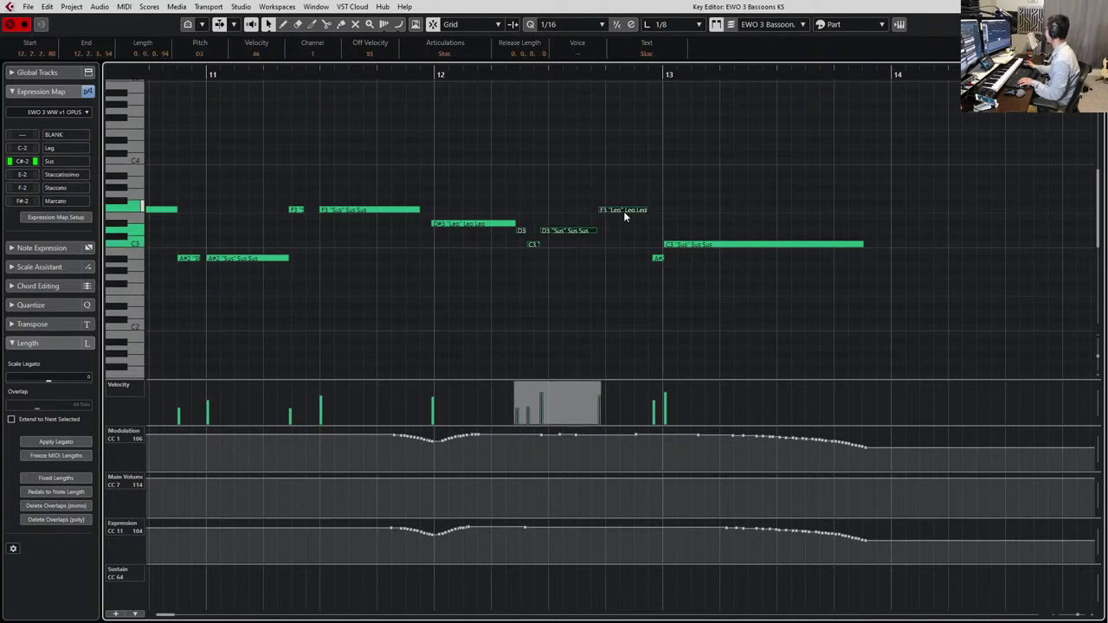
left_click_drag(624, 211, 584, 239)
left_click(666, 160)
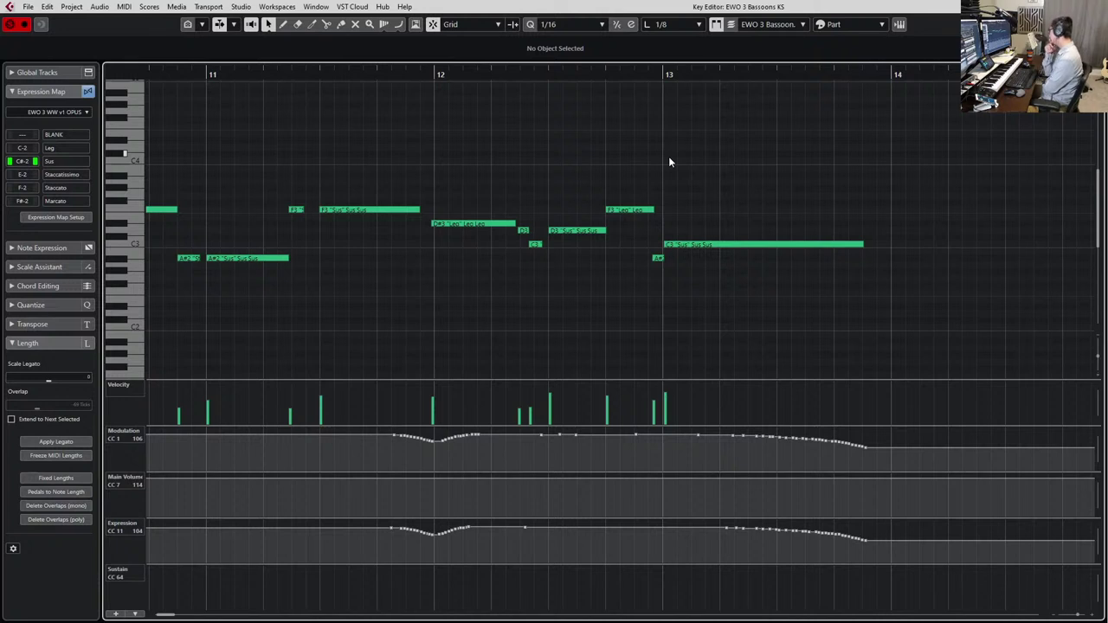
Snap the held C3 in bar 13 to start at 13.1.1.0 and end at 13.4.3.0, and play back from bar 12
left_click(706, 244)
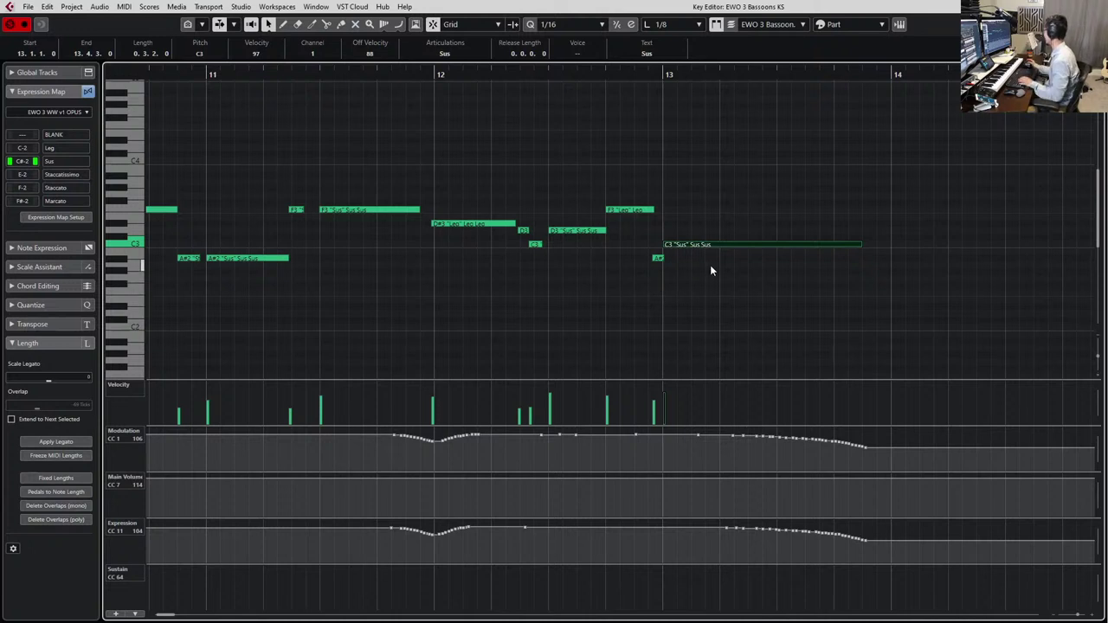
scroll(661, 332, "down", 2)
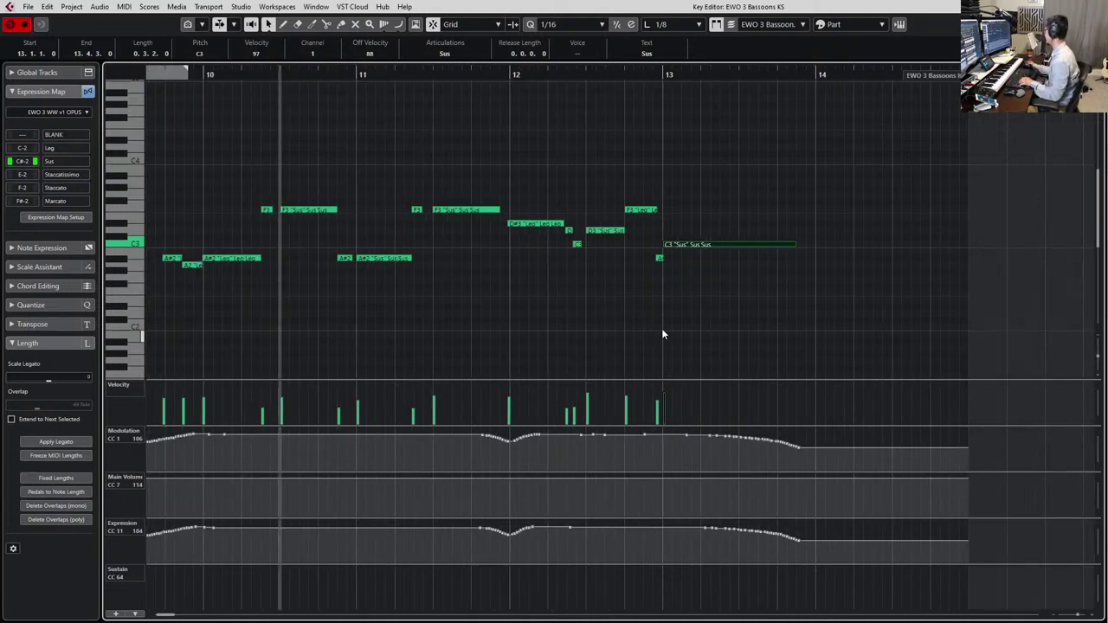
left_click_drag(757, 138, 520, 244)
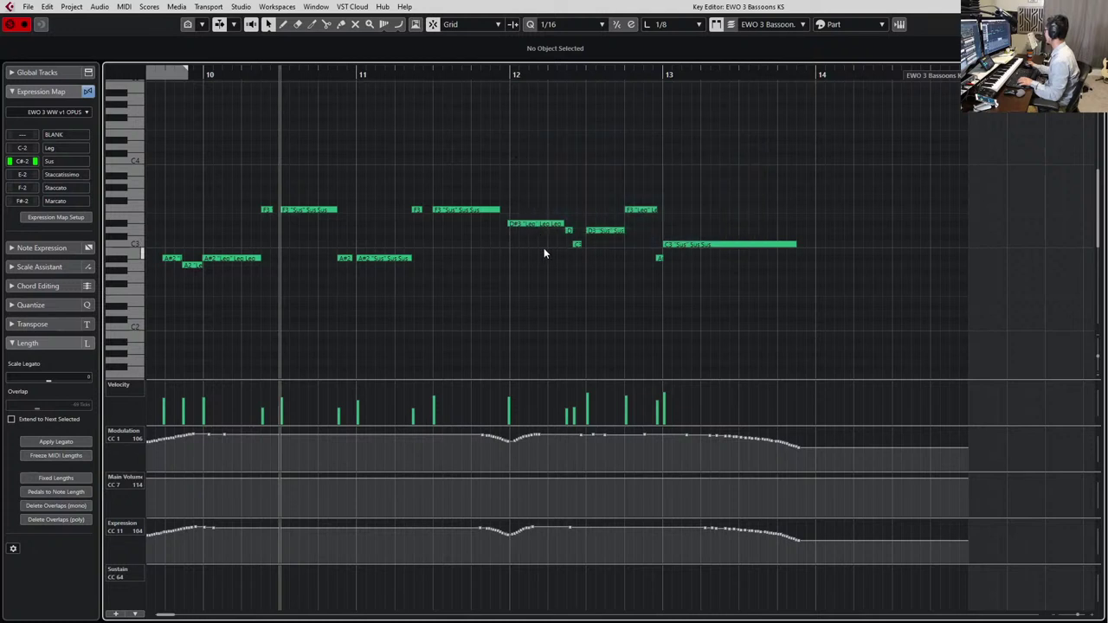
key("space")
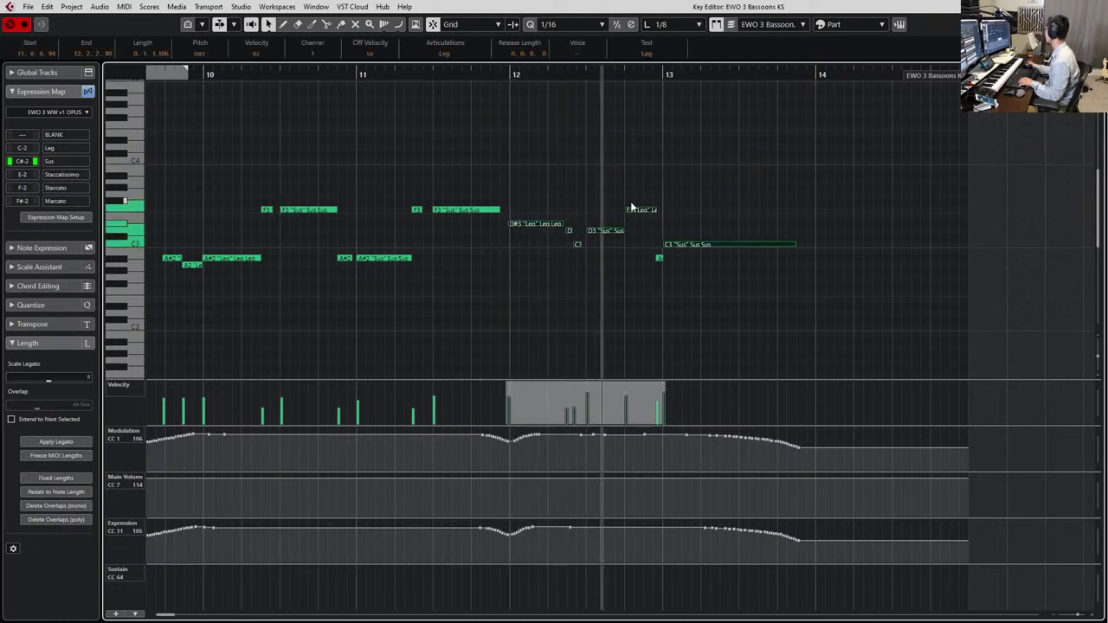
key("space")
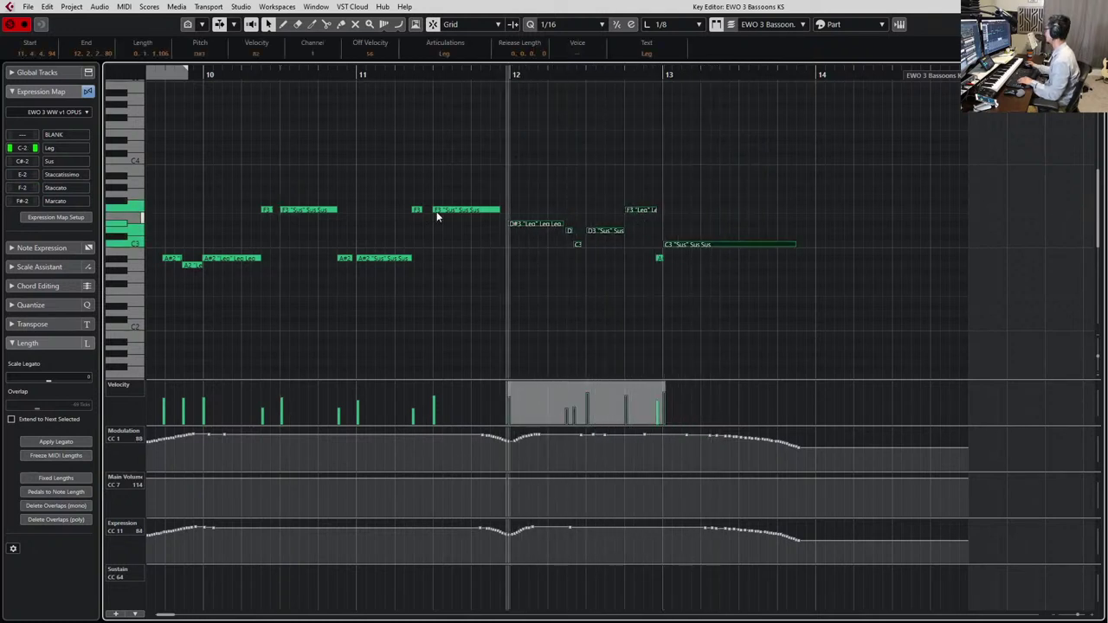
Snap the short A#2 before bar 13 to start at 12.4.4.0 and play back from the line's first note
left_click(178, 282)
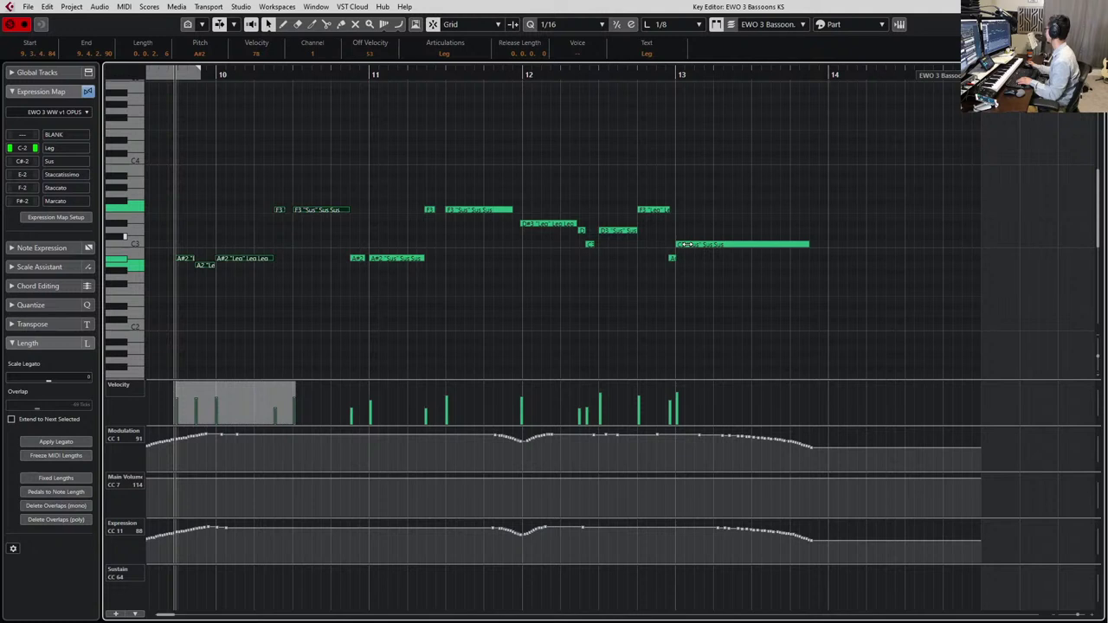
left_click_drag(742, 280, 674, 272)
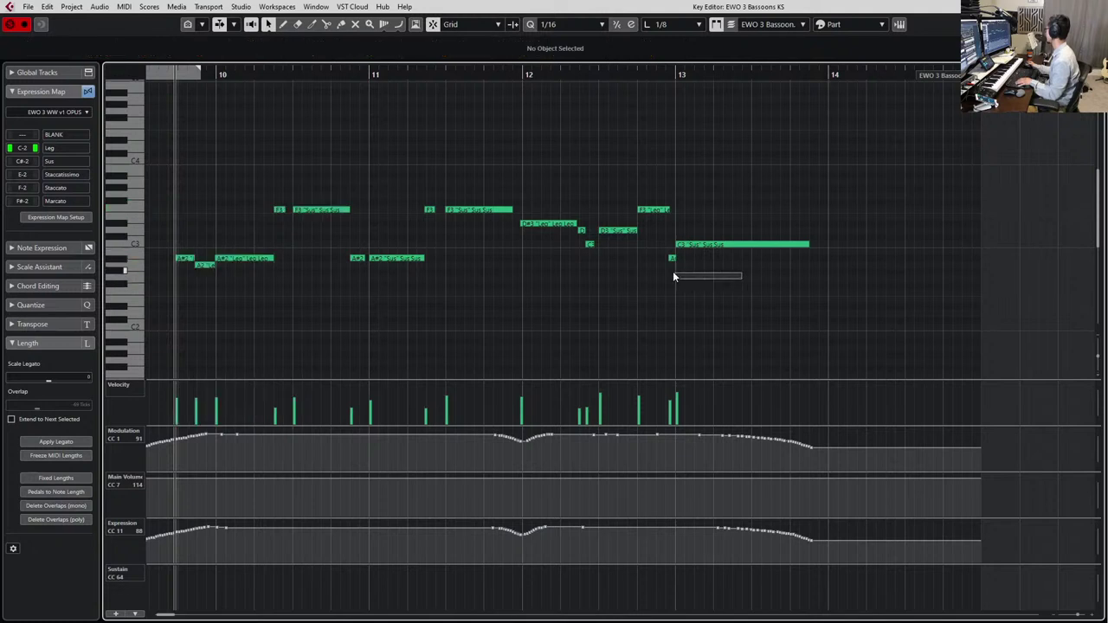
left_click(672, 259)
key("space")
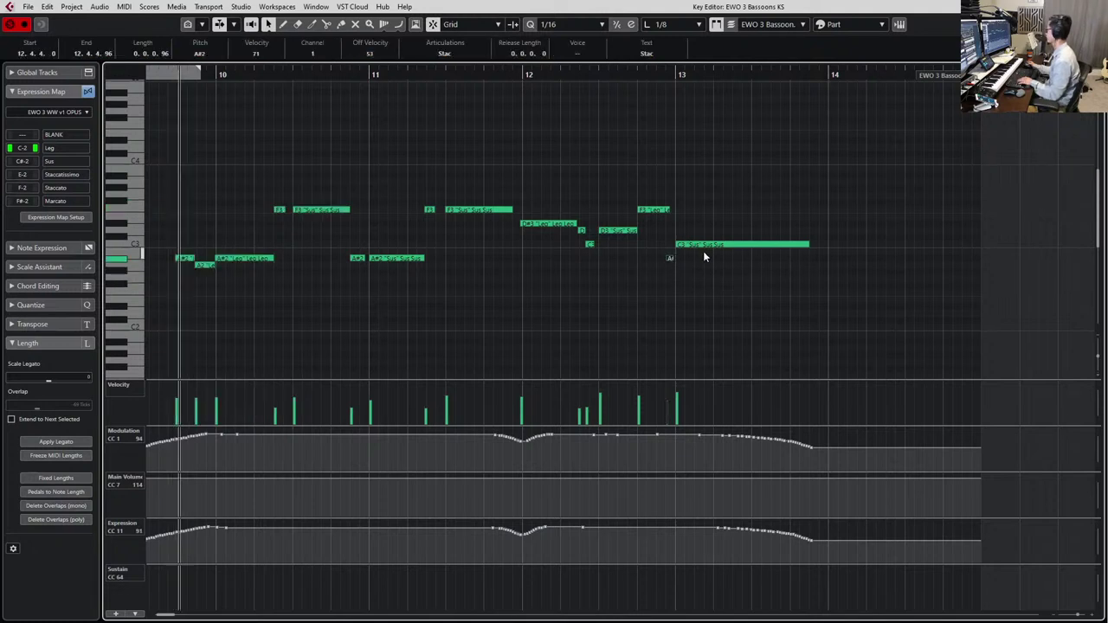
key("space")
Lengthen the A2 before bar 10 to end at 10.1.1.9, overlapping the following A#2, and play the opening notes
scroll(233, 286, "up", 3)
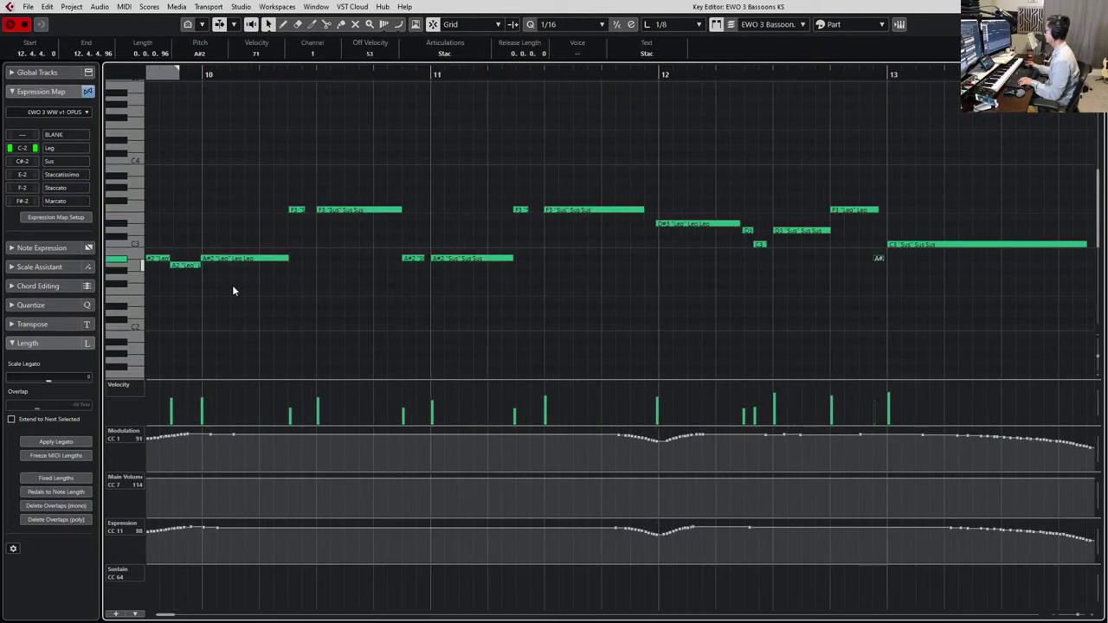
scroll(250, 313, "left", 2)
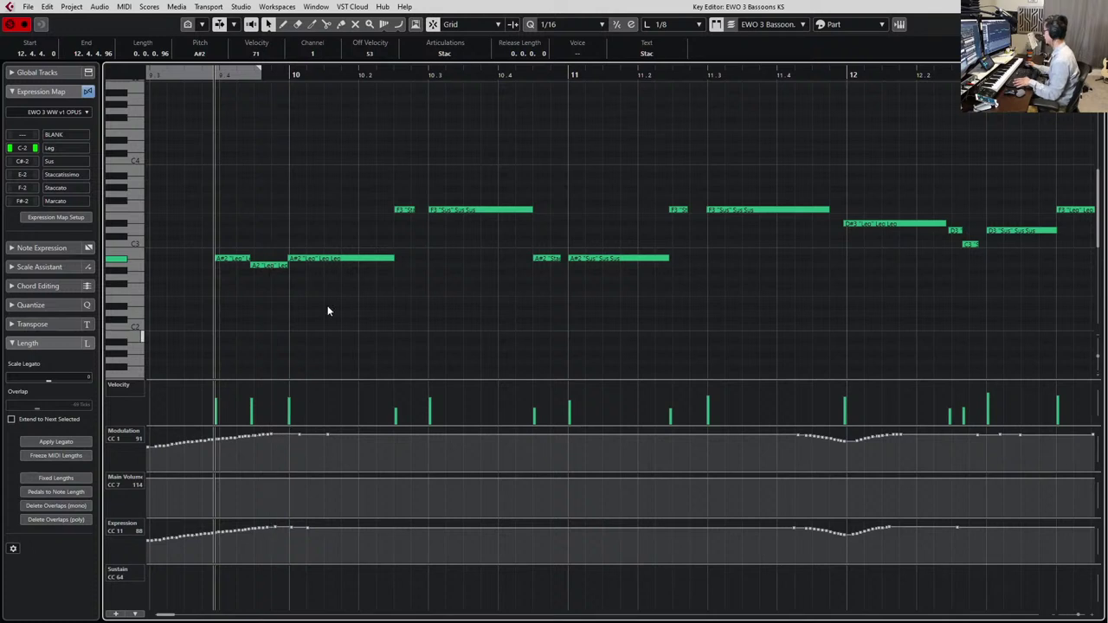
left_click(341, 248)
left_click(334, 259)
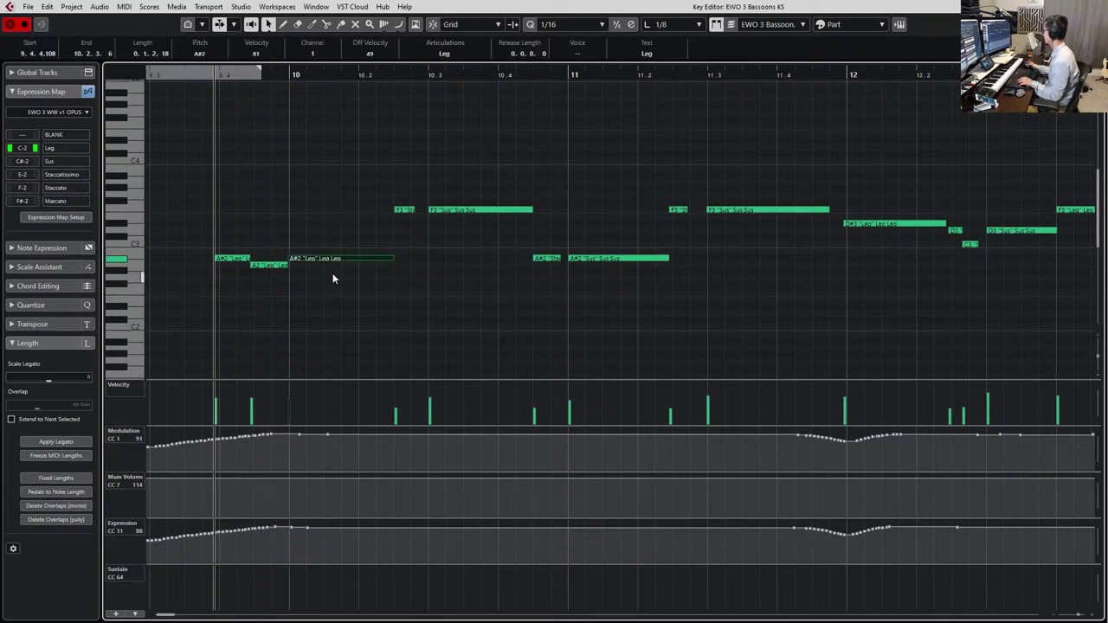
left_click(288, 266)
key("space")
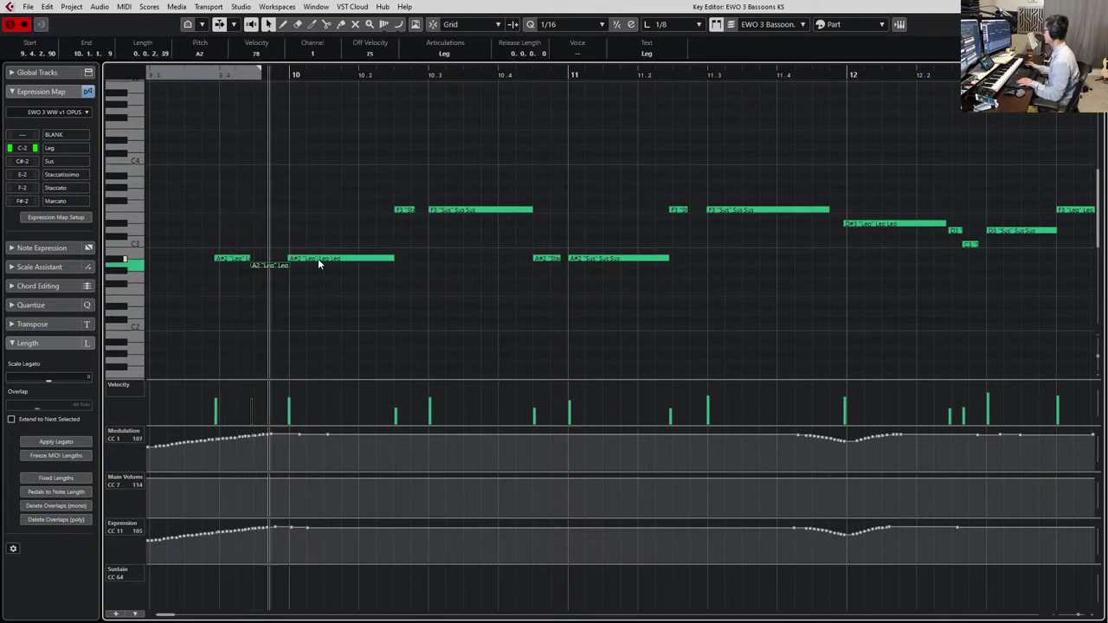
key("space")
key("1")
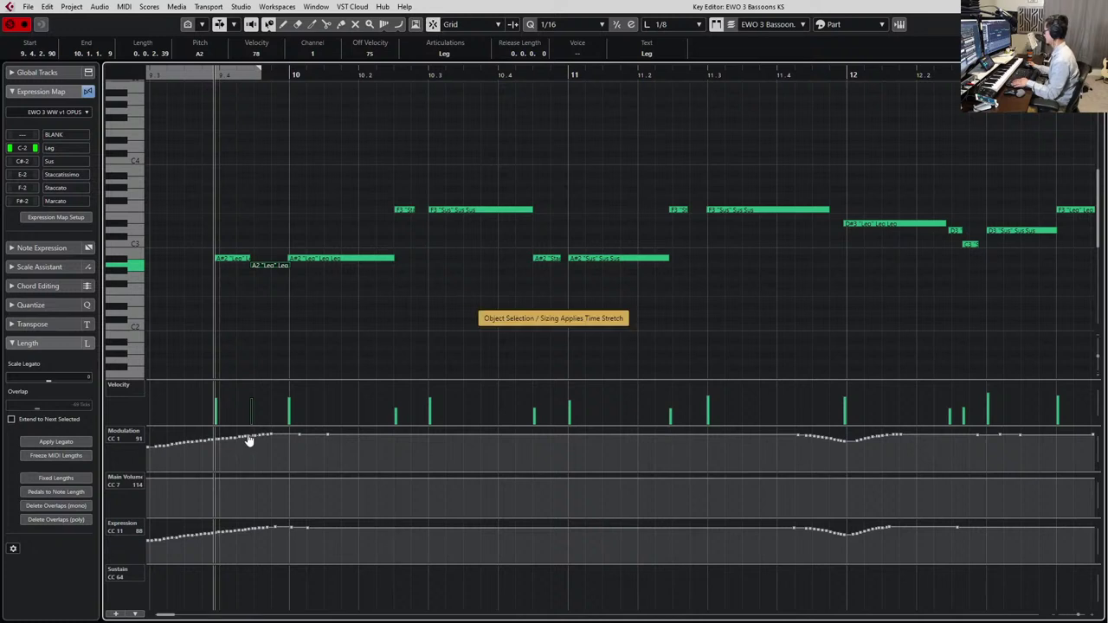
left_click_drag(243, 437, 271, 433)
key("space")
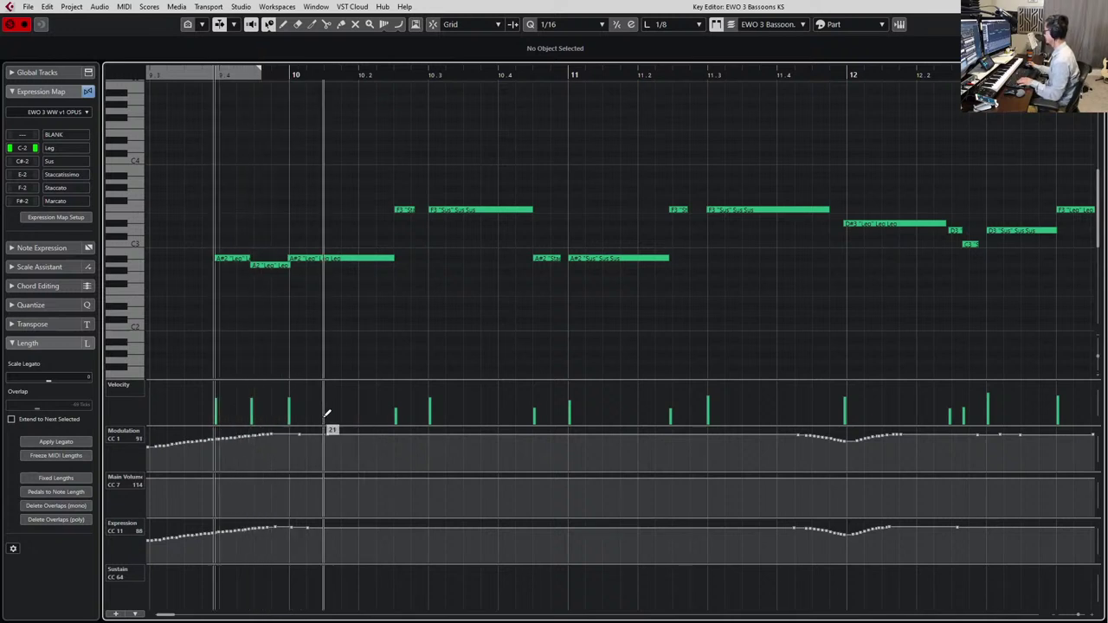
key("space")
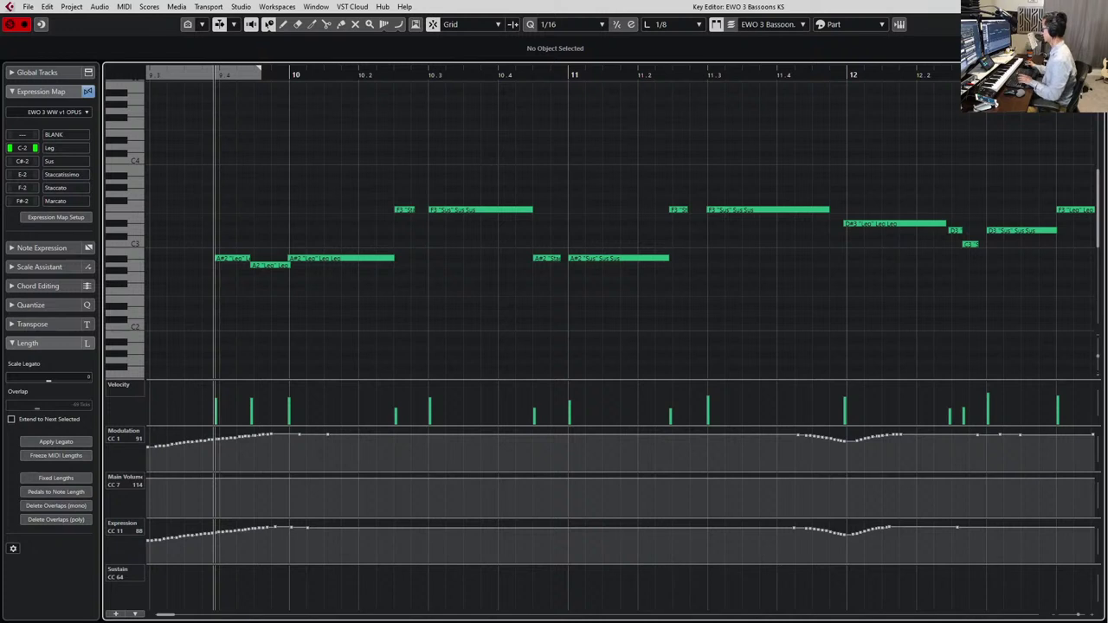
key("1")
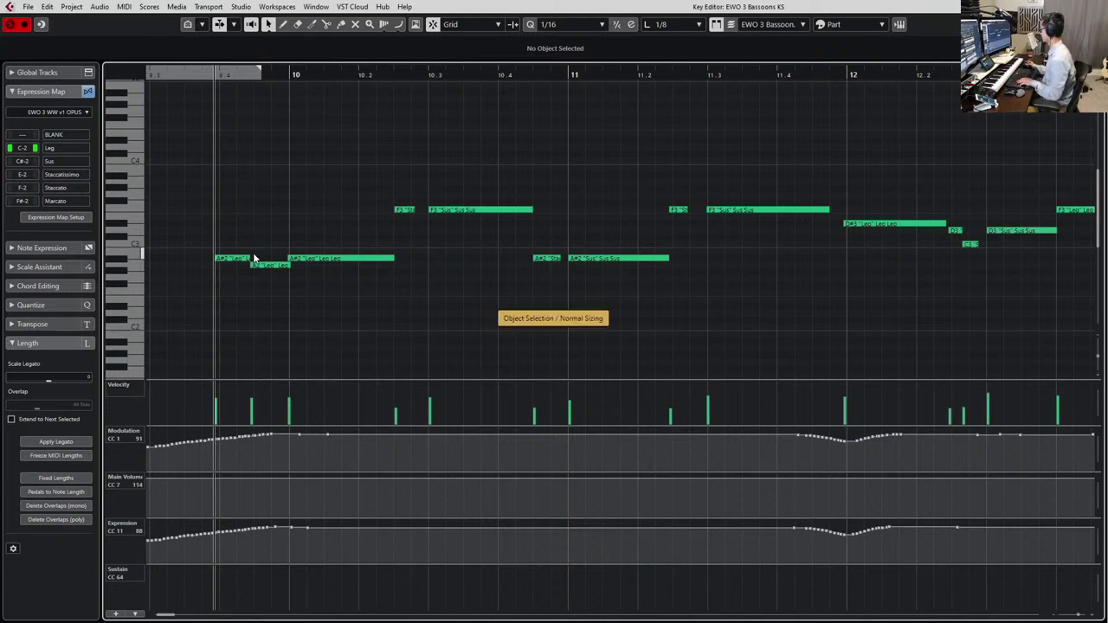
Start the A2 before bar 10 slightly later, extend the opening A#2 to end at 9.4.3.3, and audition the transition
left_click(251, 258)
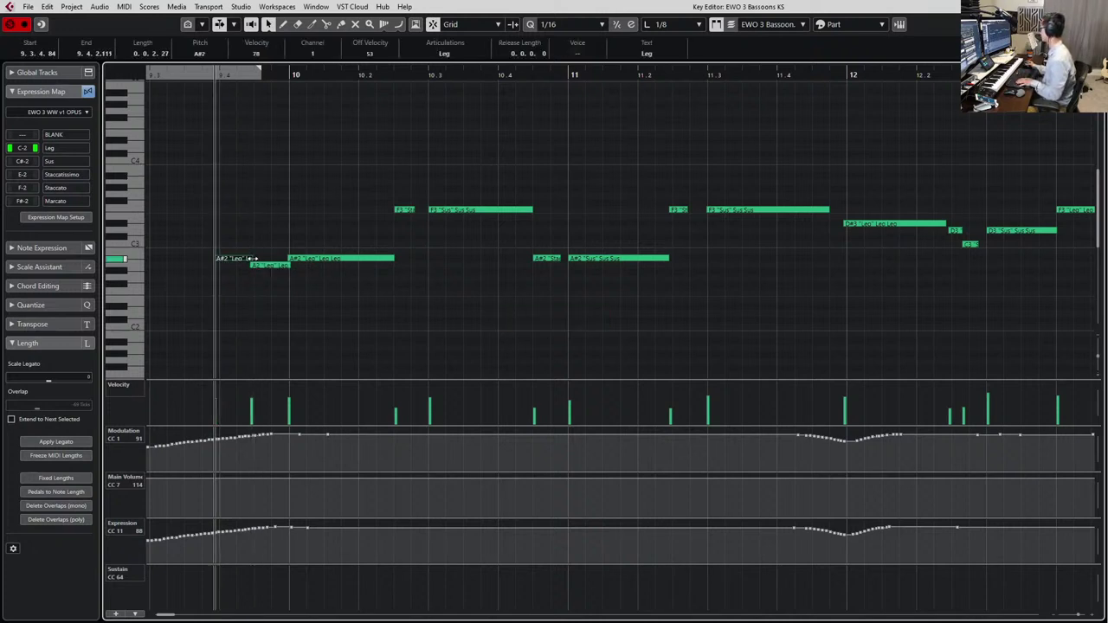
key("space")
key("space")
left_click_drag(252, 267, 256, 266)
left_click(252, 259)
key("space")
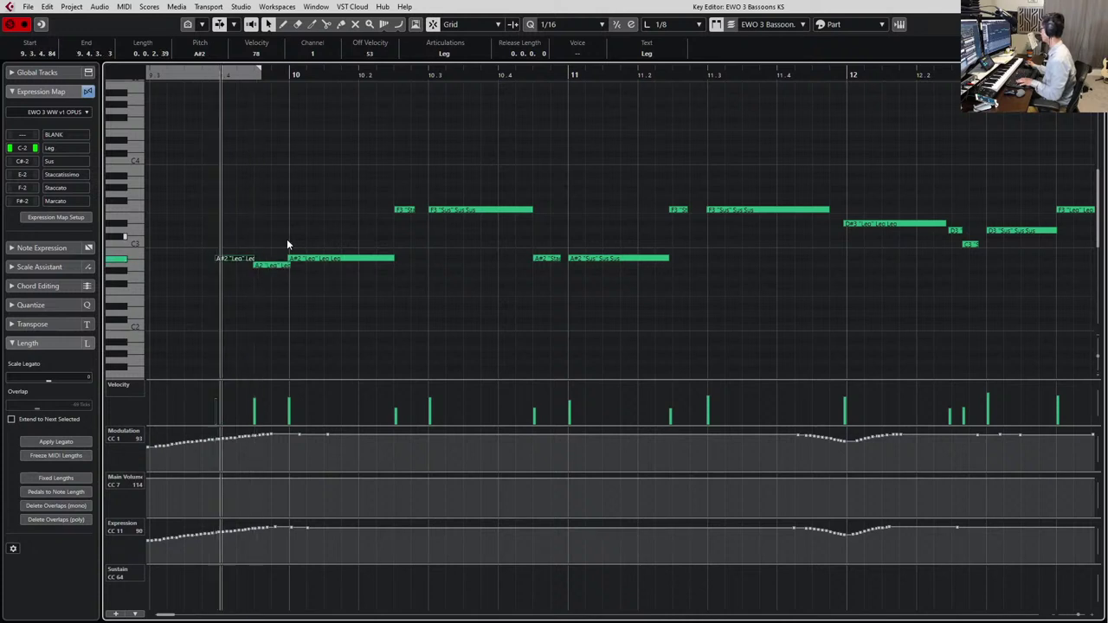
key("space")
Audition the A2 before bar 10 at velocity 45, at a near-maximum velocity and at a very low velocity
left_click(262, 408)
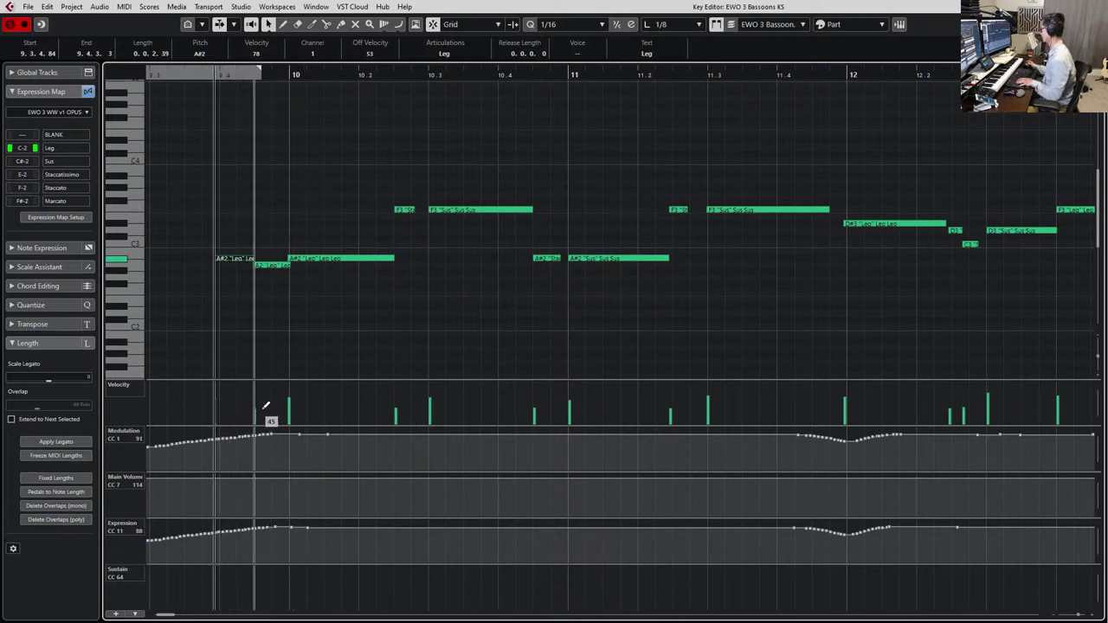
key("space")
key("space")
key("space")
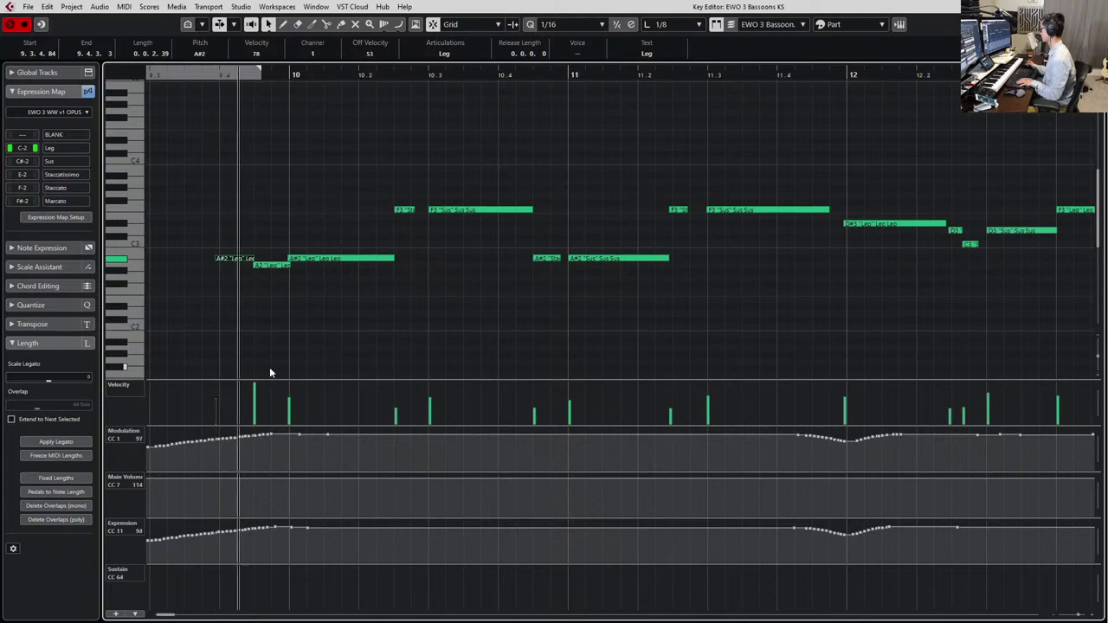
key("space")
left_click(258, 416)
key("space")
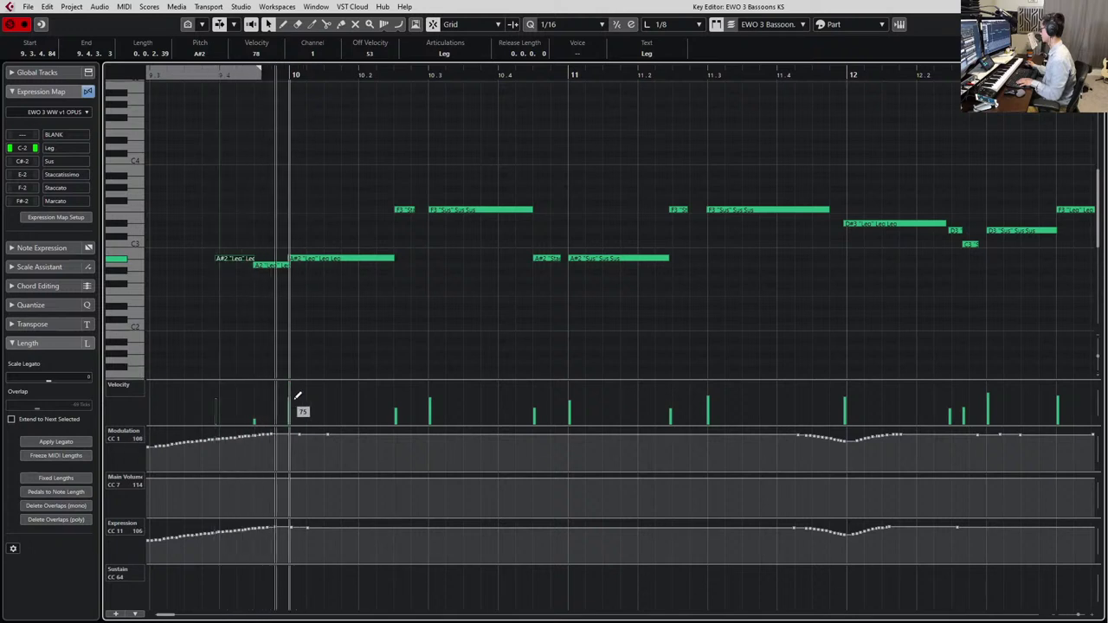
key("space")
Raise the velocity of the A2 before bar 10 to near maximum and play the opening notes
left_click(261, 384)
key("space")
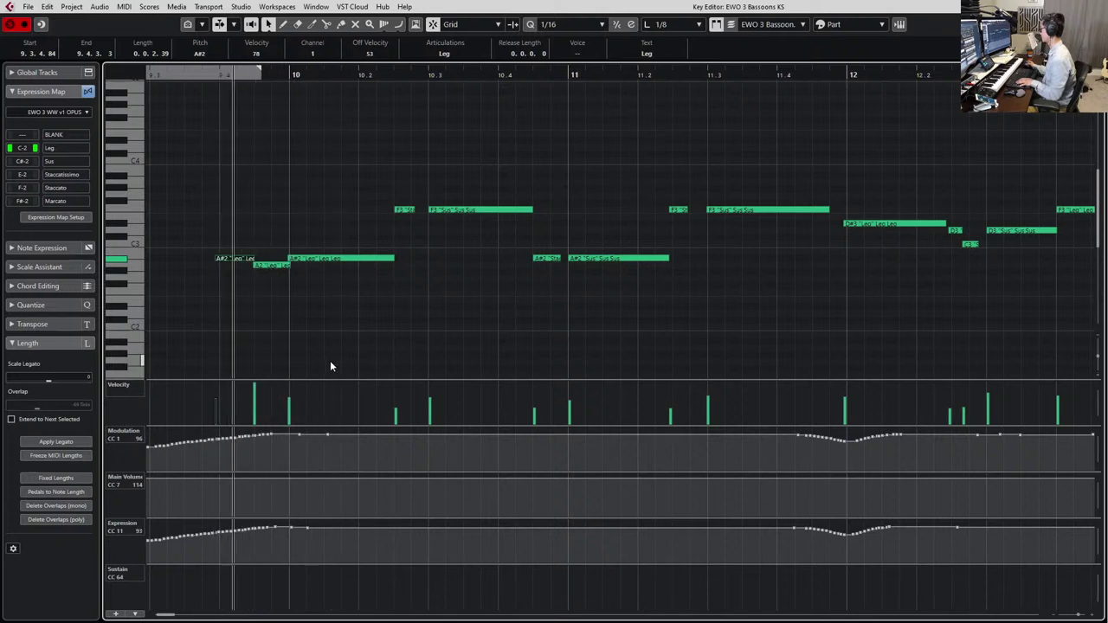
key("space")
Play the whole bassoon line from its lead-in before bar 9 through bar 13 and return to the project window
key("KP_Subtract")
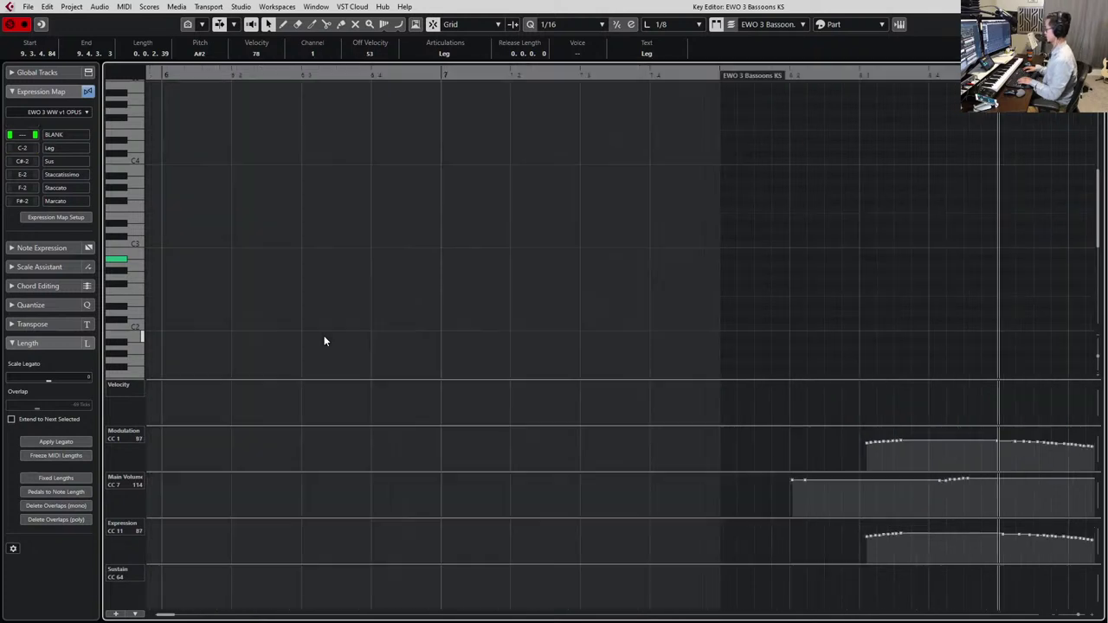
key("g")
key("space")
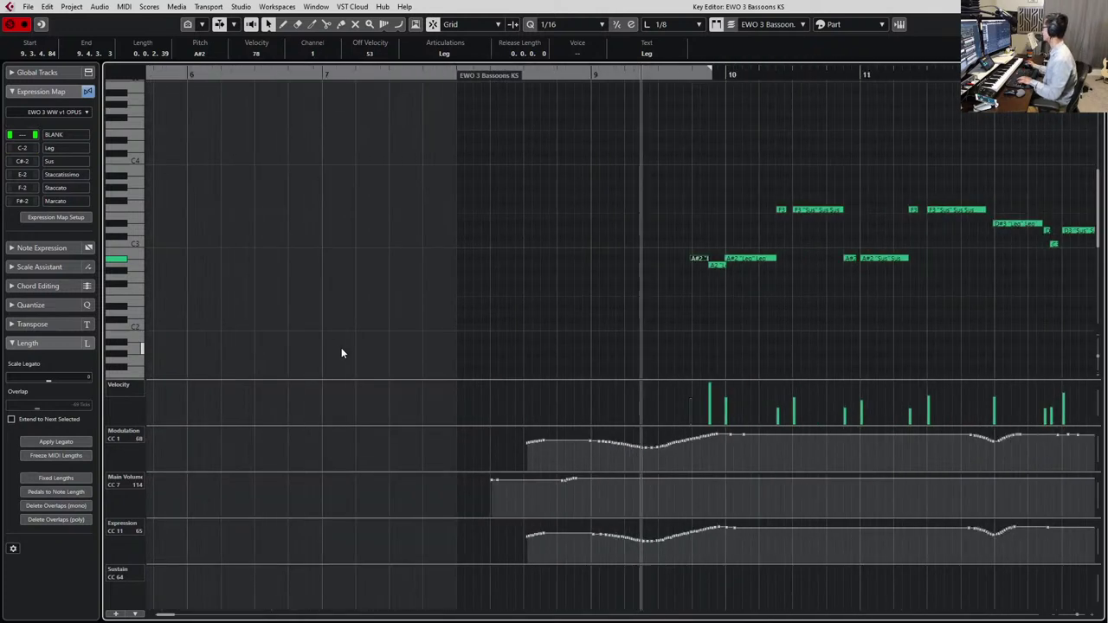
scroll(414, 317, "right", 3)
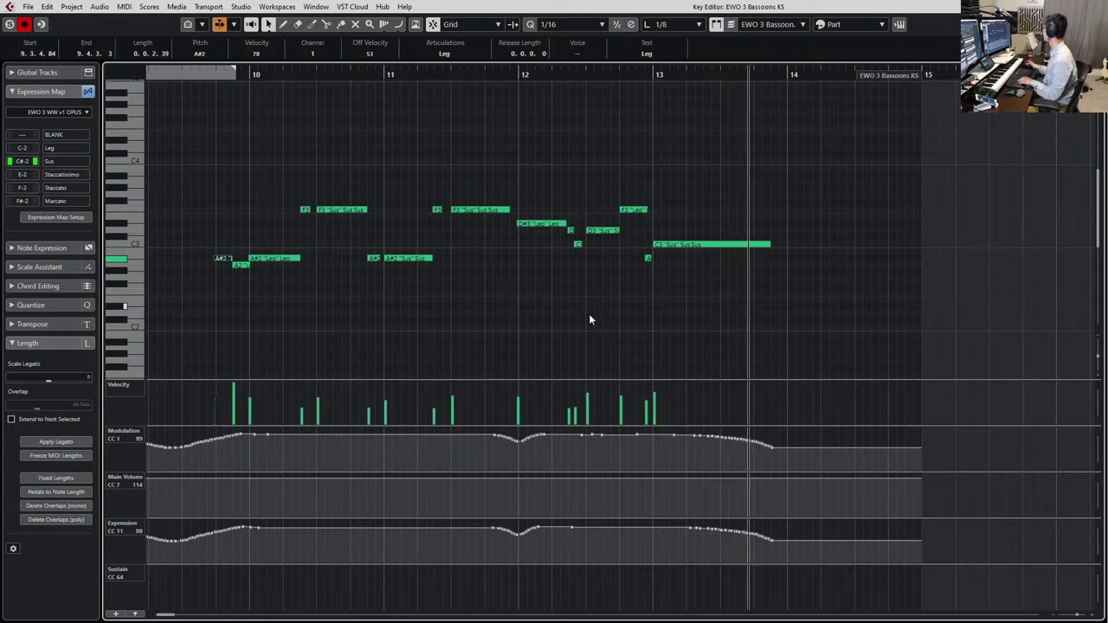
key("space")
key("Return")
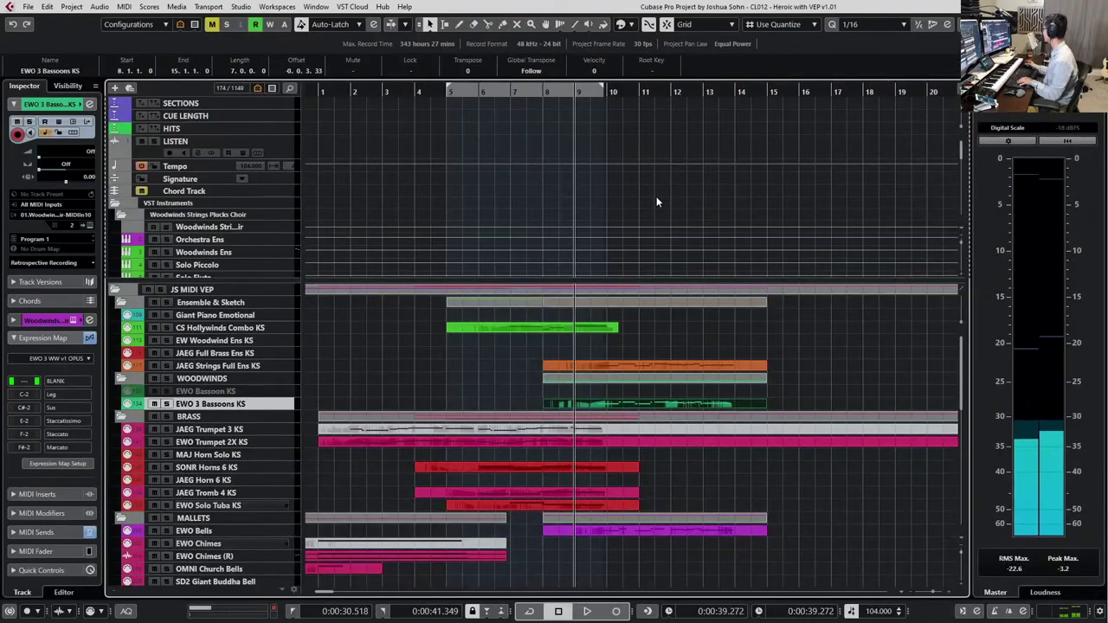
Look over the ensemble, woodwind, brass, mallet and percussion tracks to see which parts continue beyond bar 10
key("g")
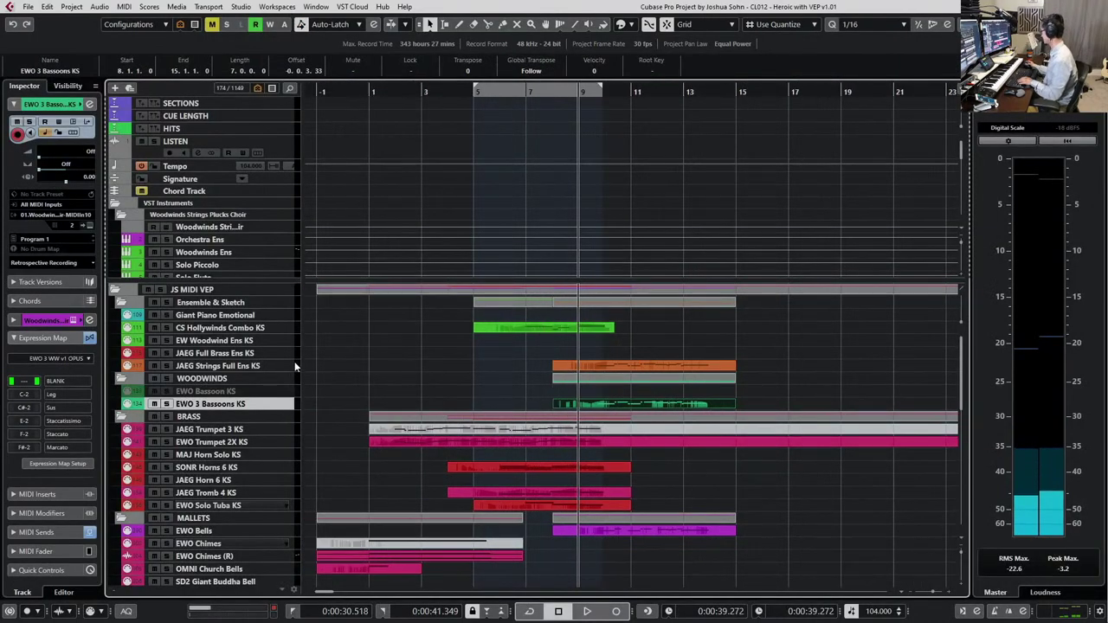
left_click(227, 391)
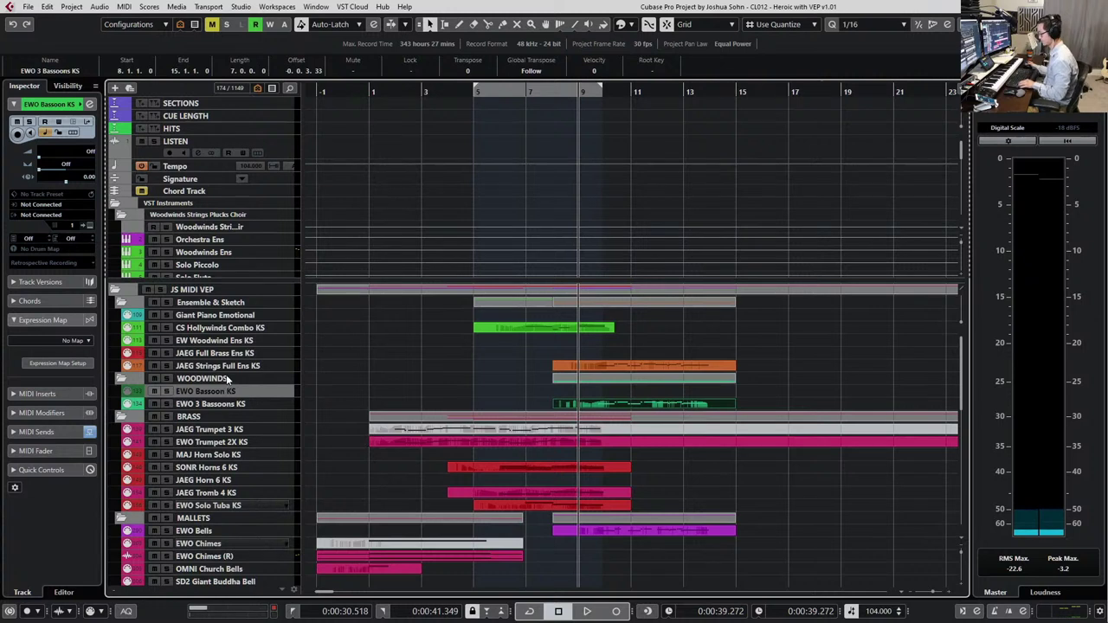
left_click(815, 347)
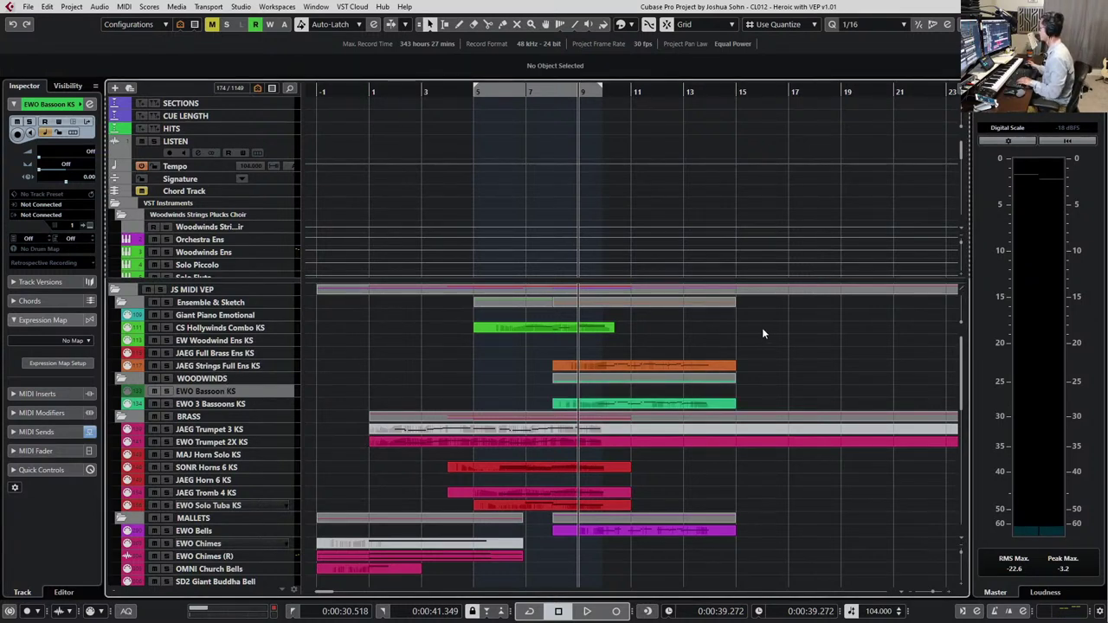
scroll(736, 327, "down", 3)
scroll(610, 363, "down", 2)
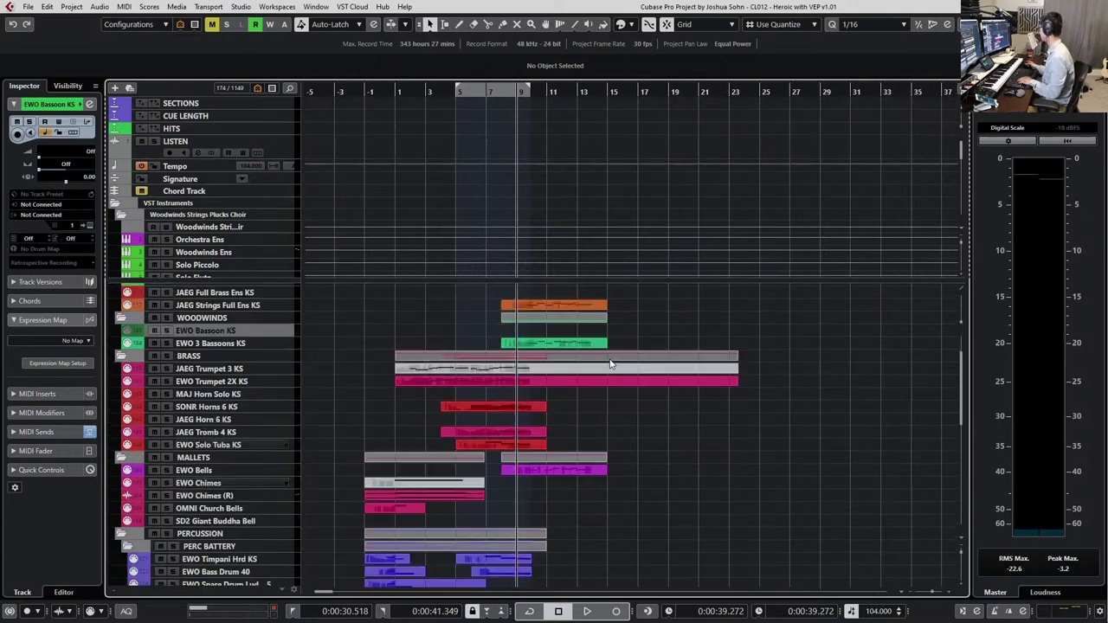
scroll(562, 379, "down", 5)
scroll(558, 343, "up", 3)
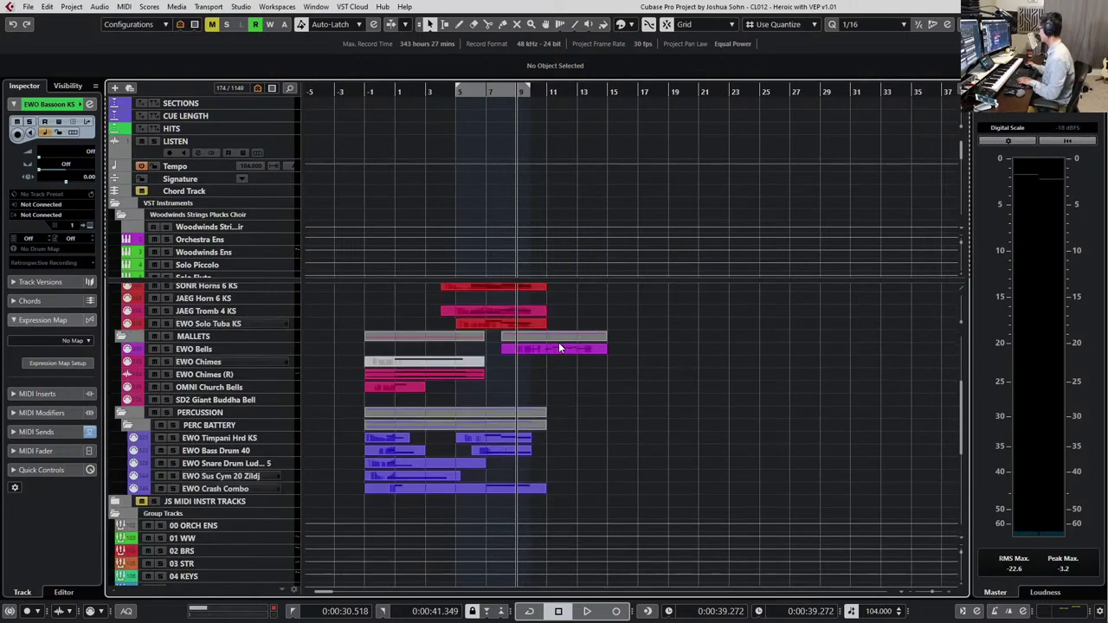
scroll(838, 388, "up", 3)
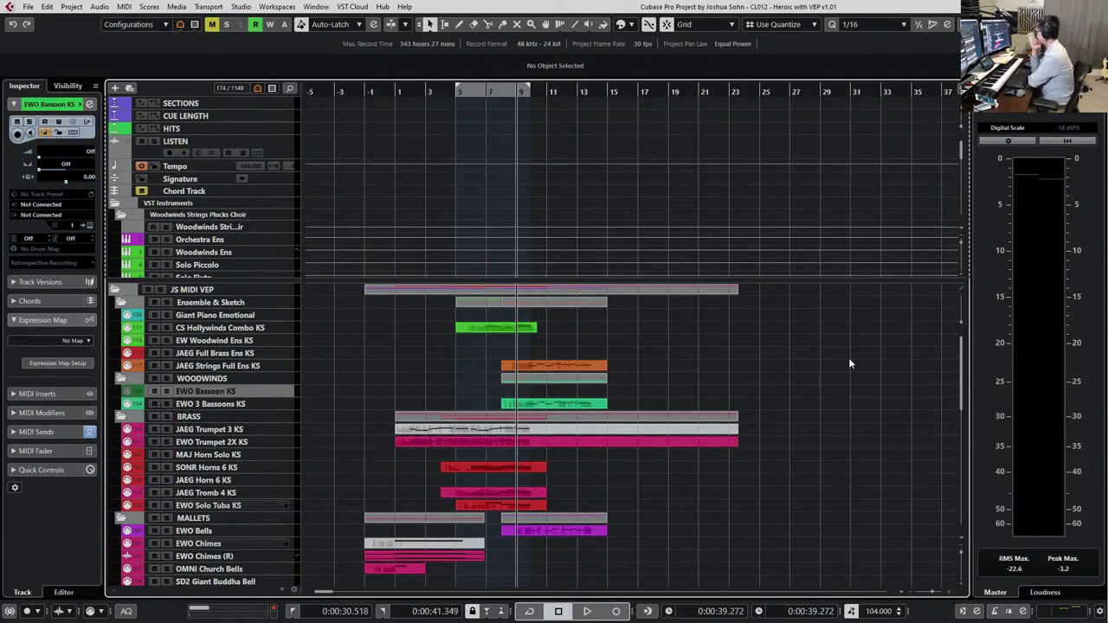
scroll(709, 260, "down", 3)
scroll(674, 377, "down", 2)
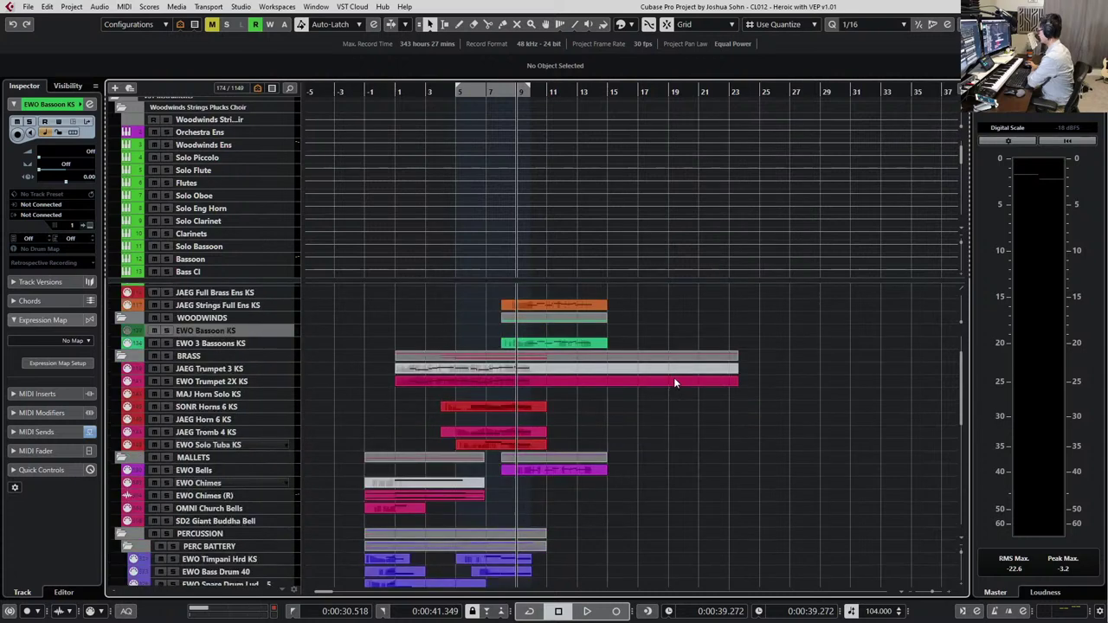
scroll(679, 377, "up", 2)
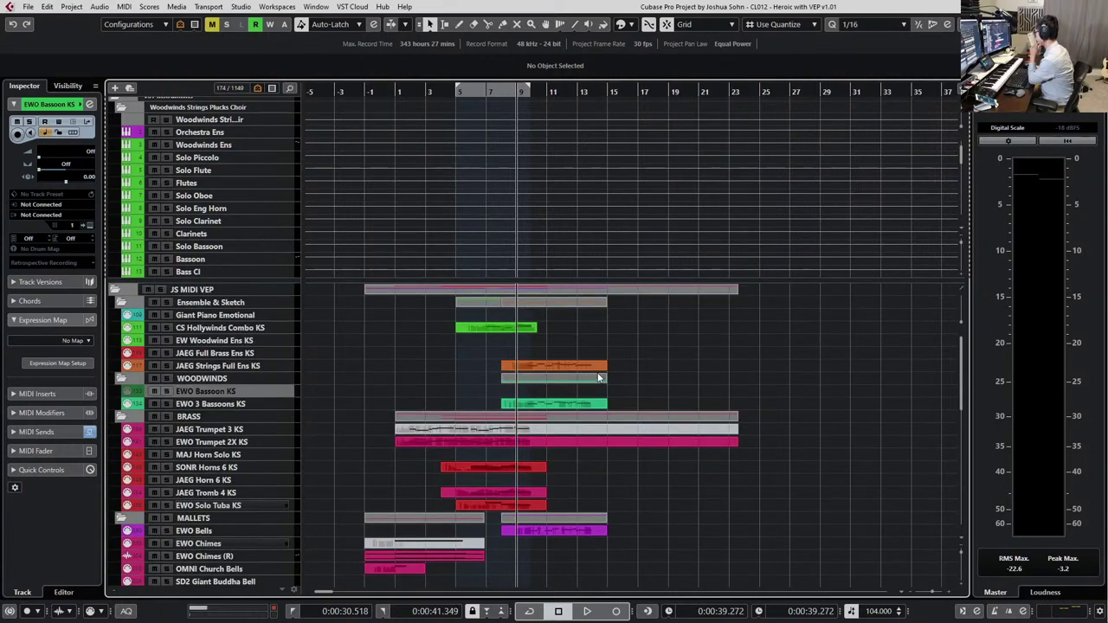
scroll(479, 362, "down", 2)
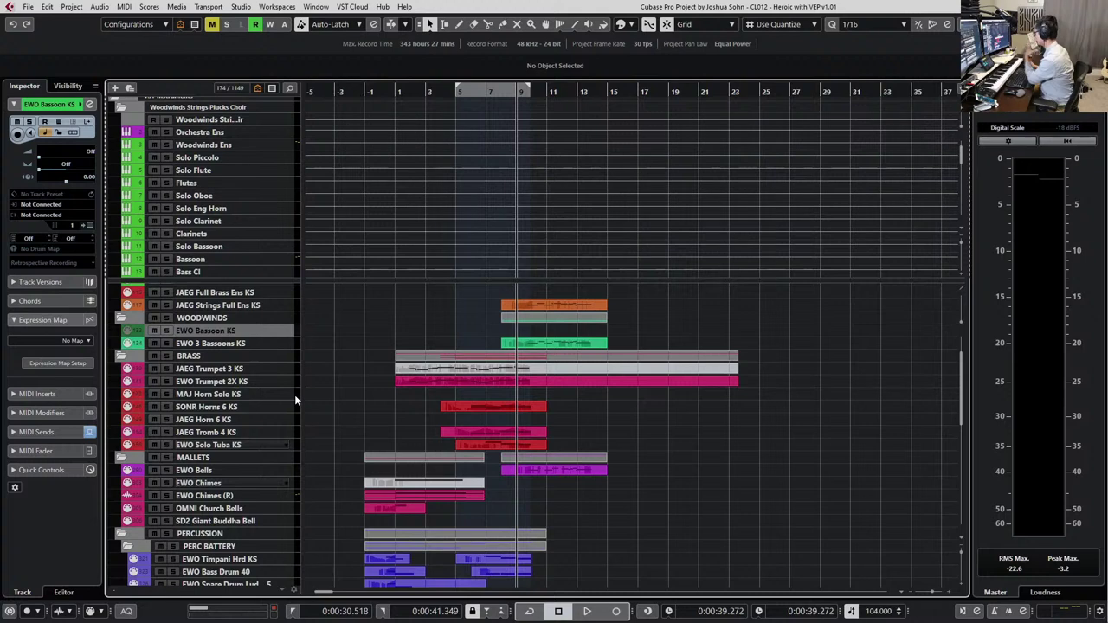
scroll(294, 394, "down", 2)
Extend the SONR Horns 6 KS part to end at 16.2.3.0 and open its notes around bars 9 to 15
left_click(238, 314)
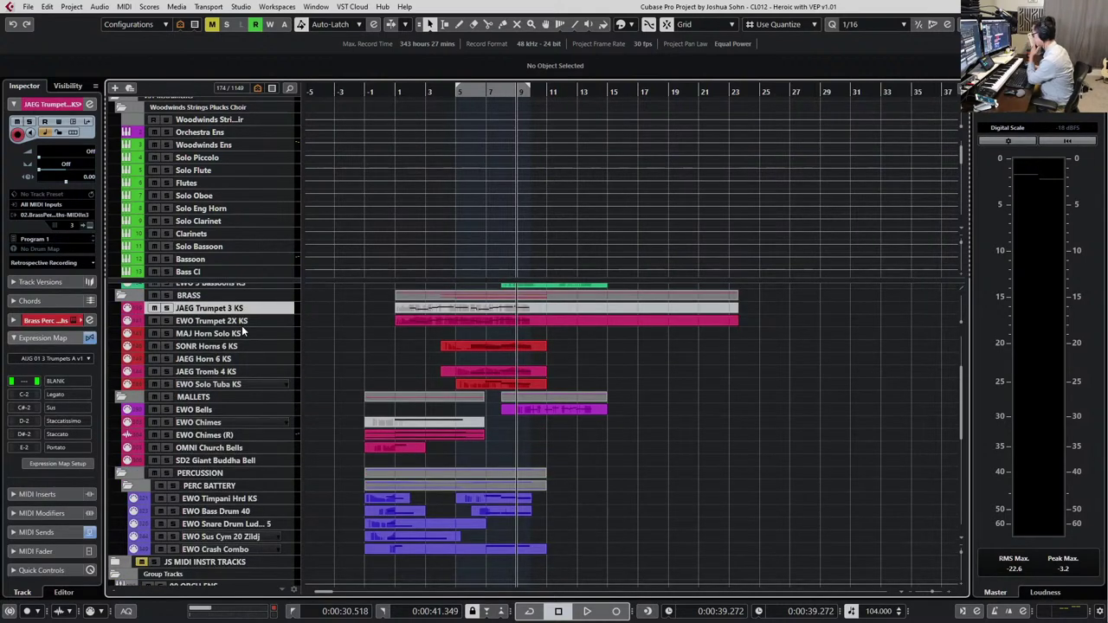
left_click(223, 359)
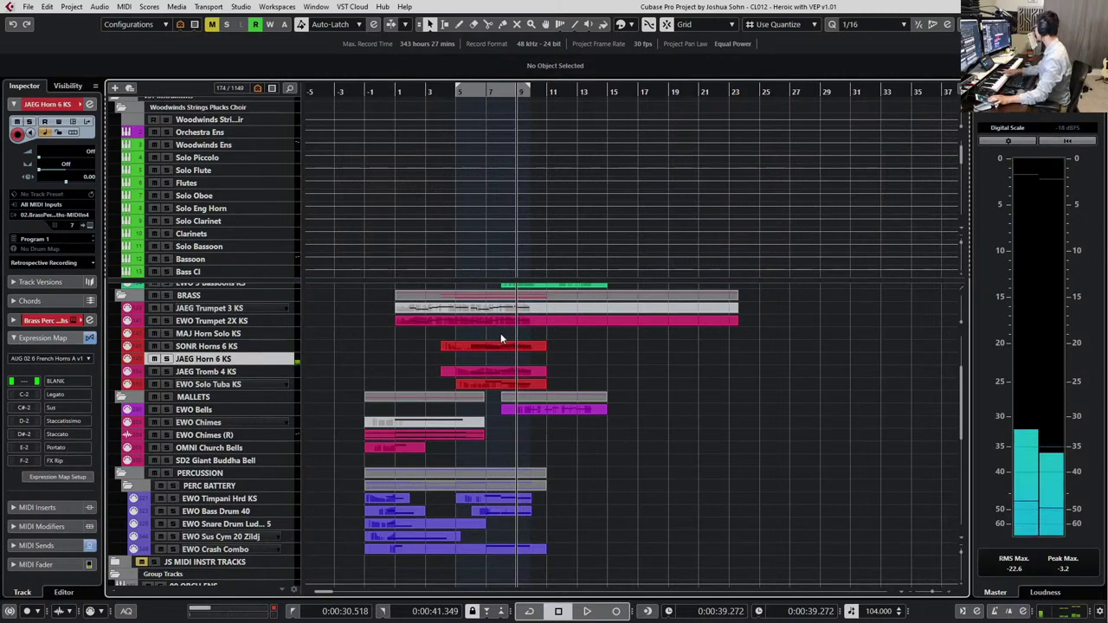
left_click(547, 346)
left_click_drag(579, 347, 630, 347)
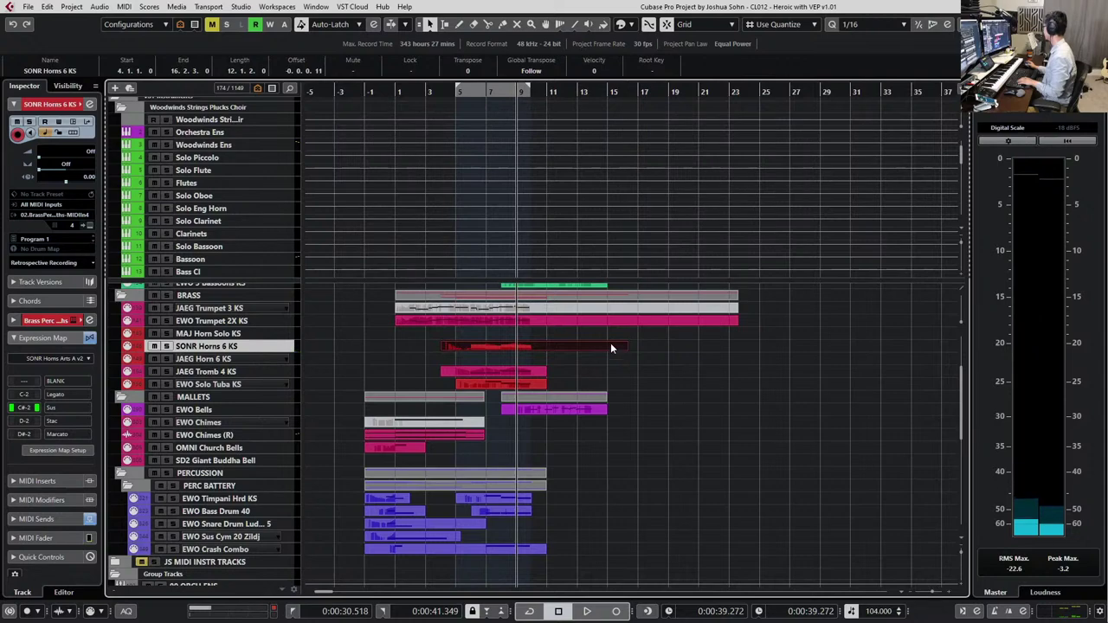
double_click(611, 345)
scroll(756, 250, "down", 2)
scroll(870, 183, "right", 6)
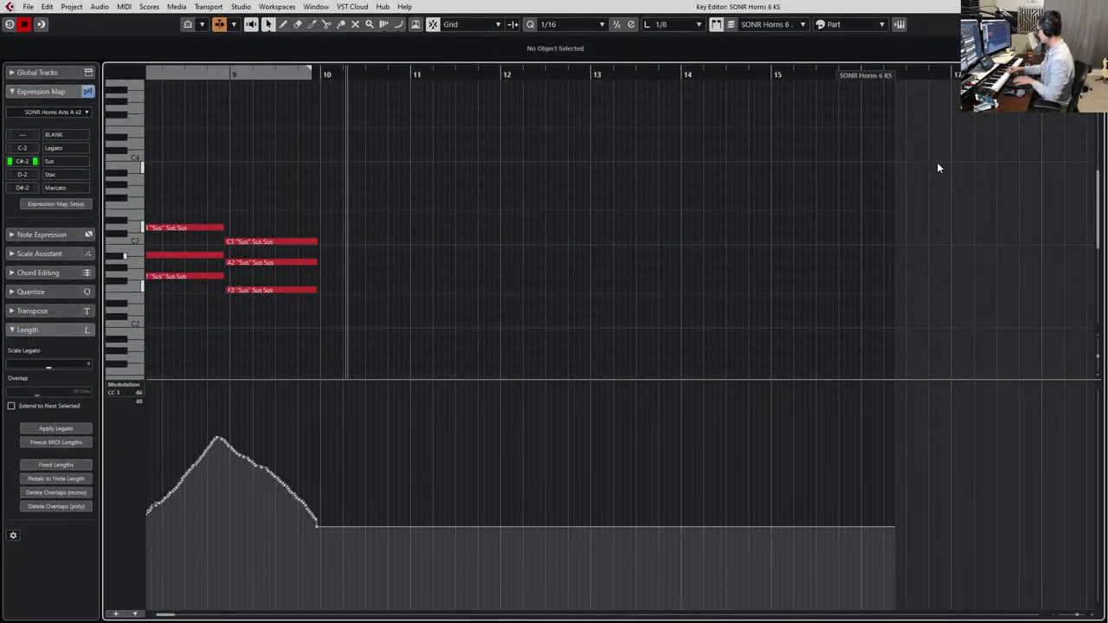
Play the cue across the empty horn bars after bar 10 while trying out chords, and return to the project window
key("space")
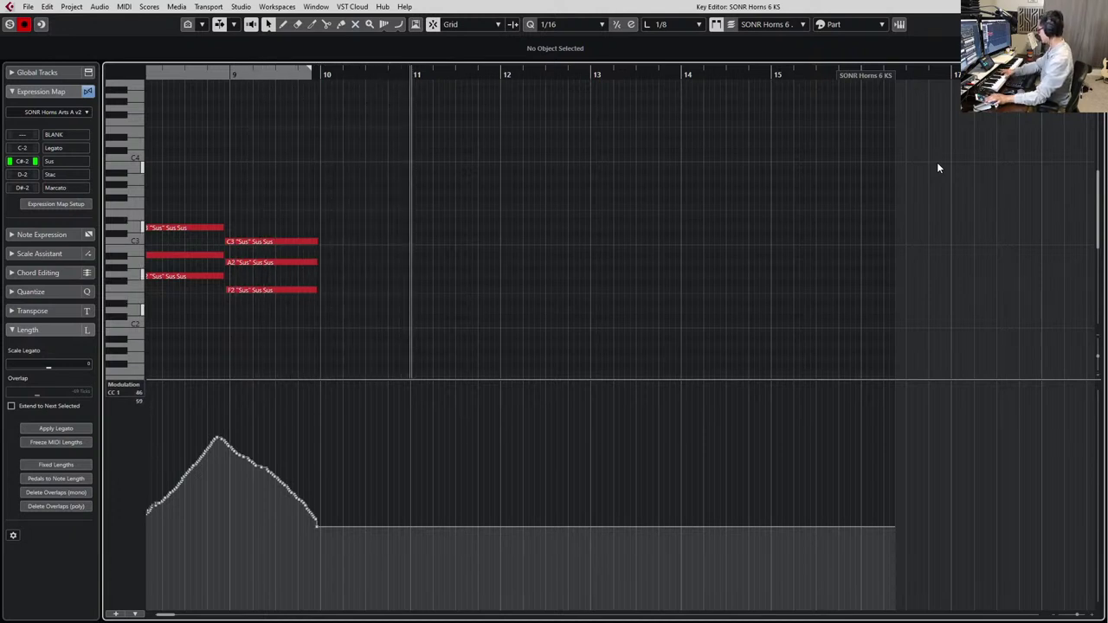
key("space")
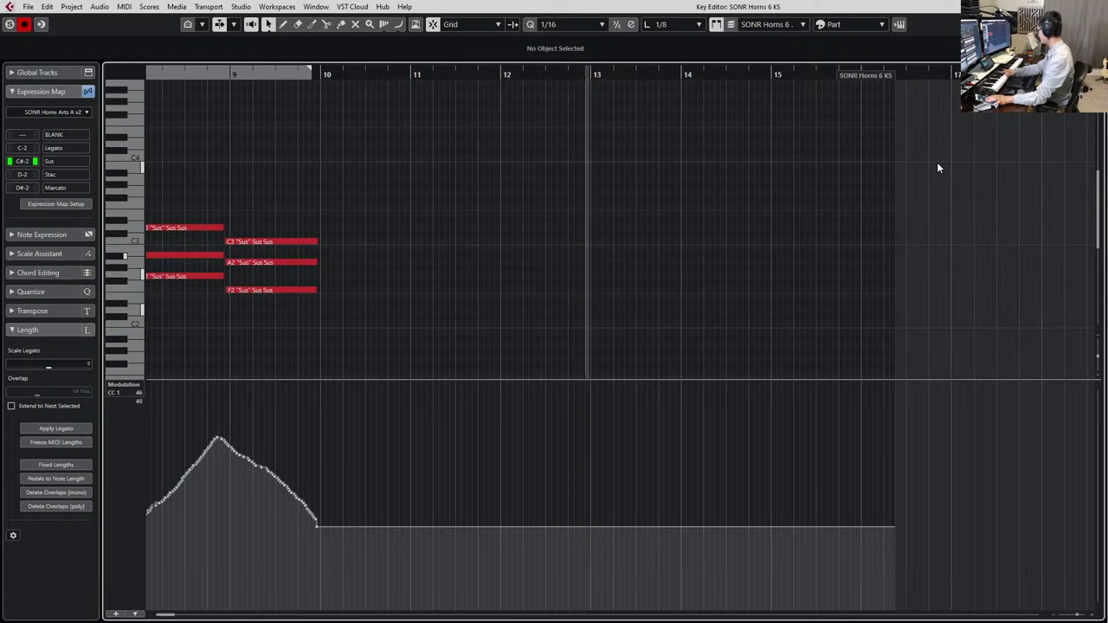
key("space")
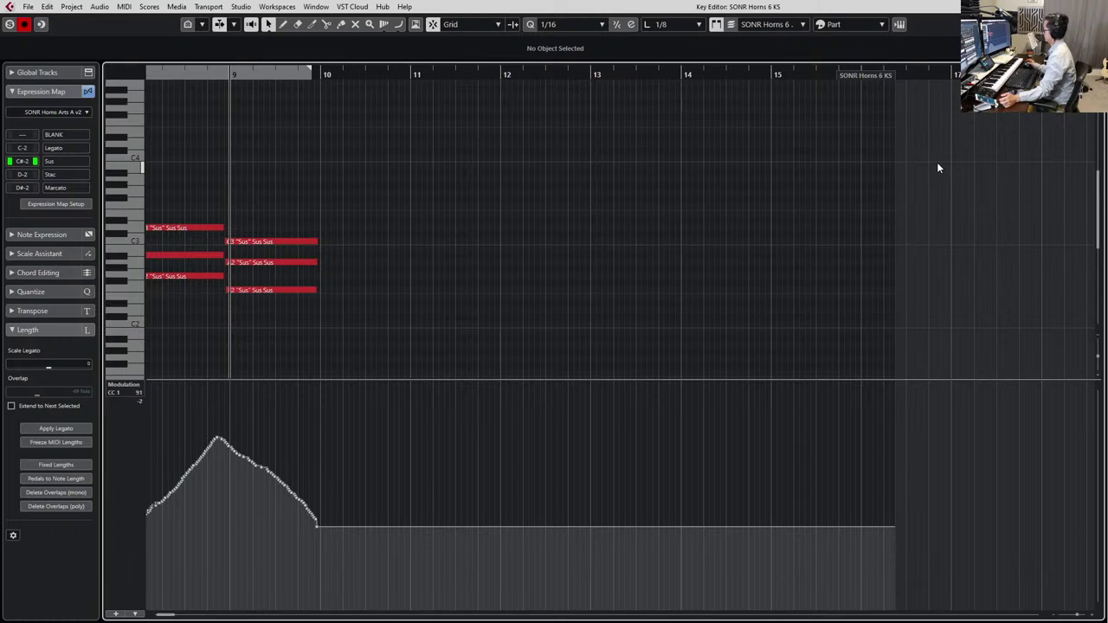
key("Return")
Review the SONR Horns 6 KS chords in bars 6 to 9 and return to the project window
scroll(601, 359, "up", 3)
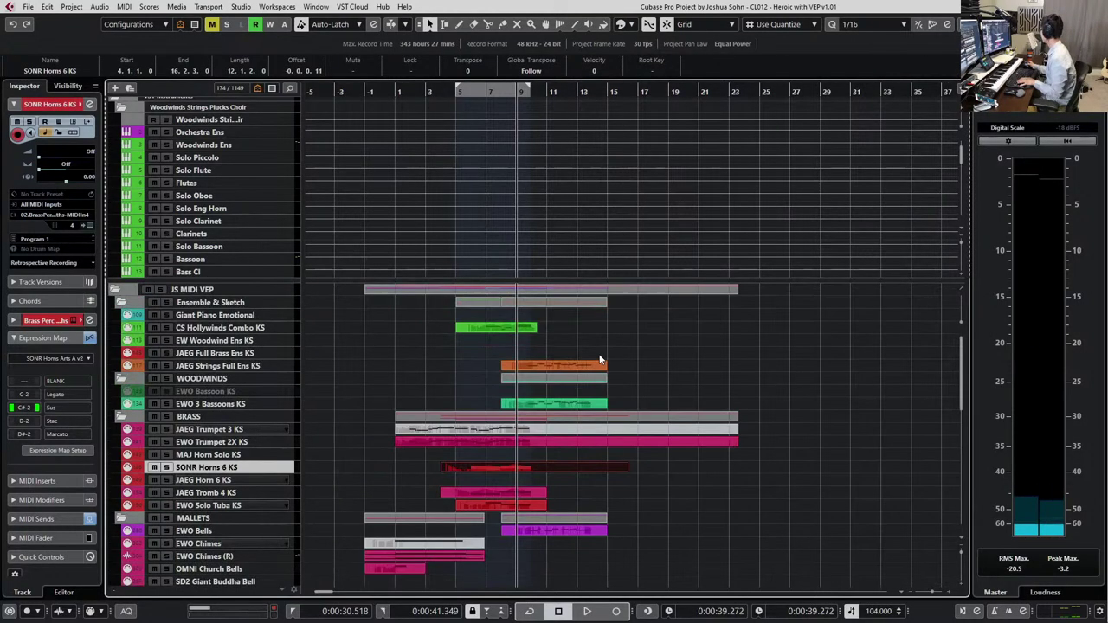
scroll(601, 359, "down", 2)
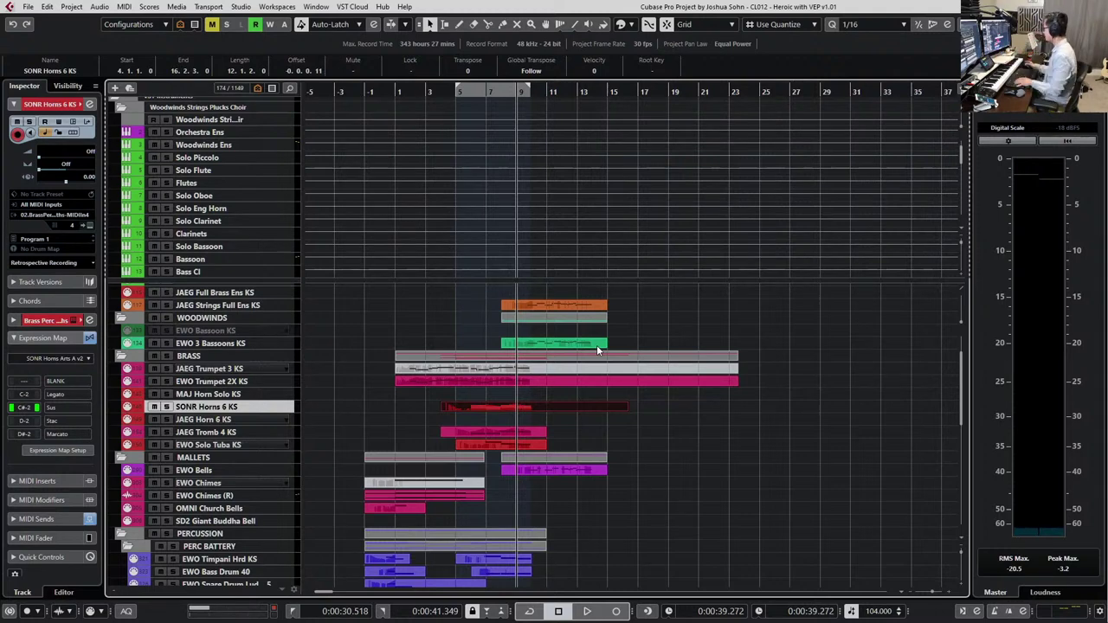
scroll(605, 313, "up", 2, "ctrl")
scroll(500, 137, "up", 3)
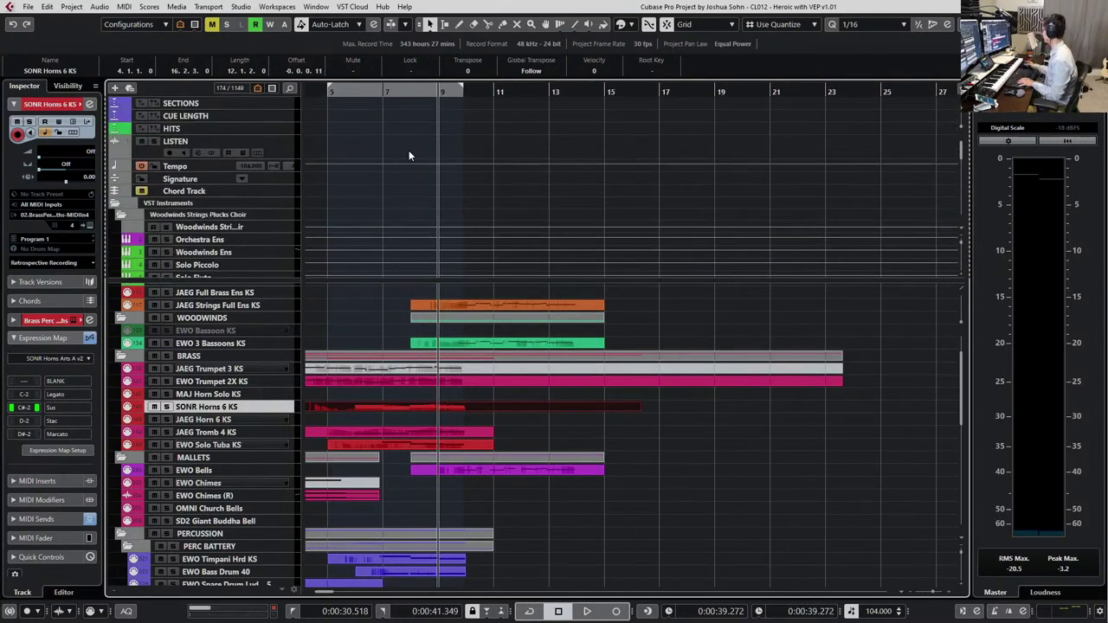
double_click(483, 407)
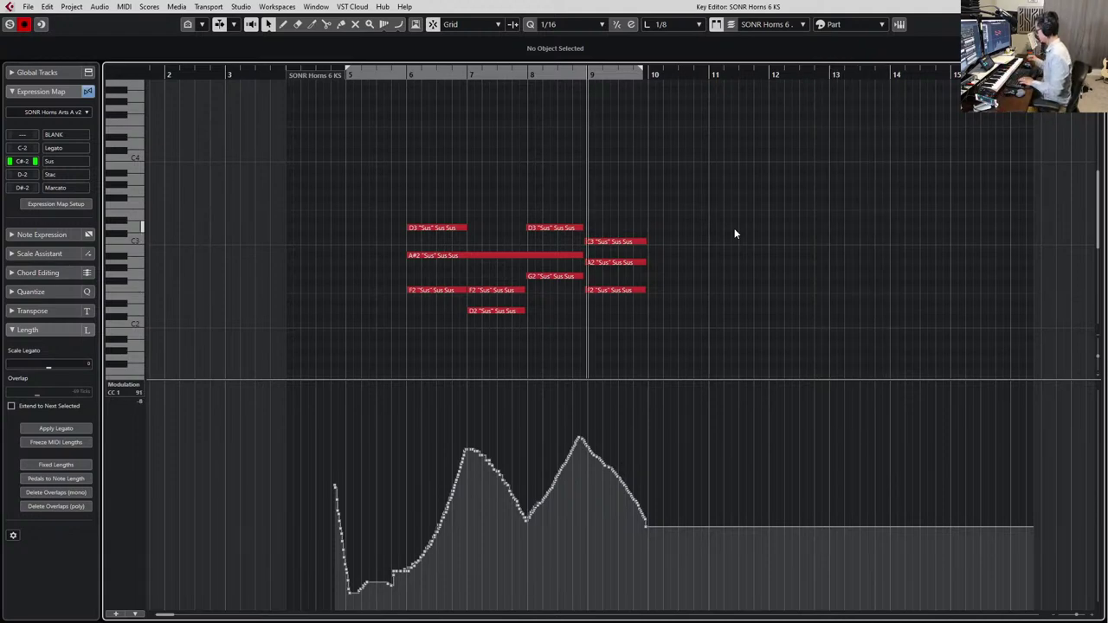
key("Return")
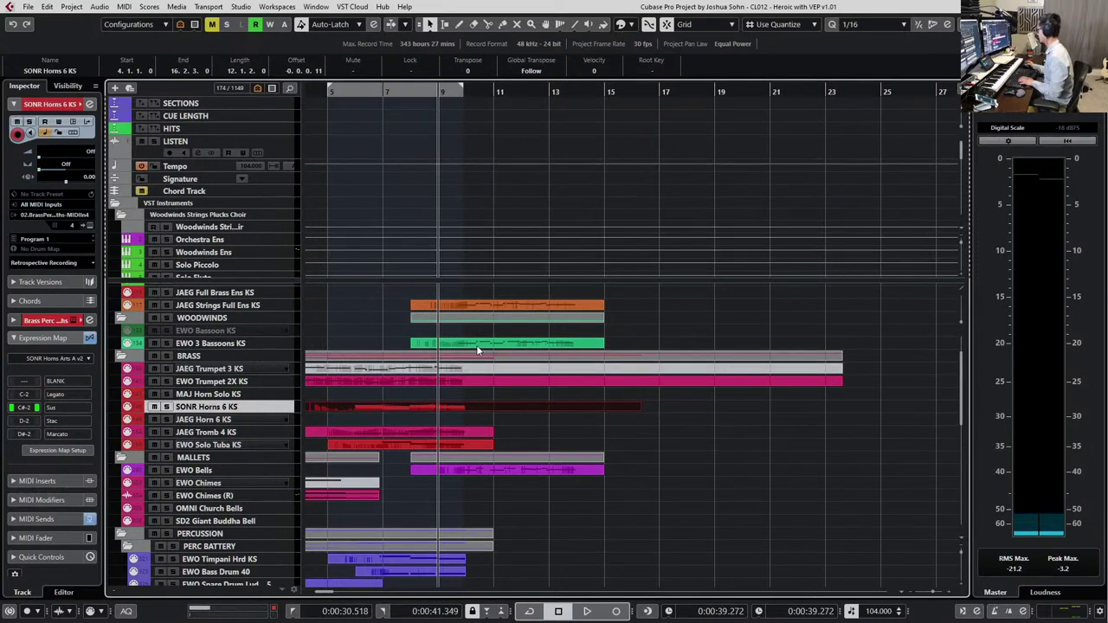
Examine the EWO Solo Tuba KS notes in bars 7 to 9 and return to the project window
scroll(443, 433, "down", 3)
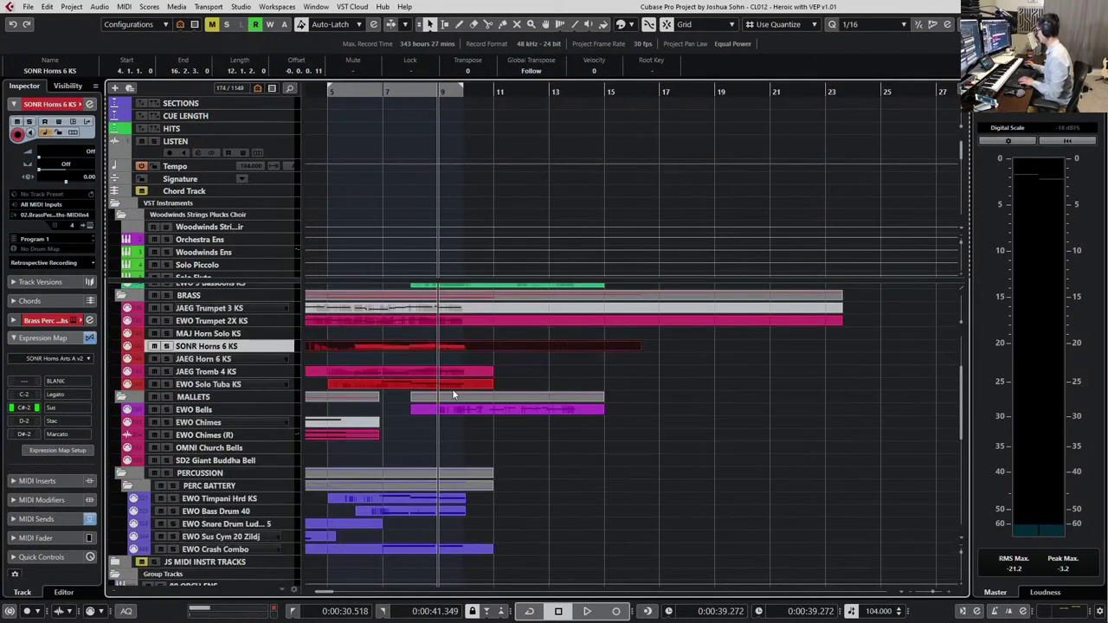
double_click(454, 387)
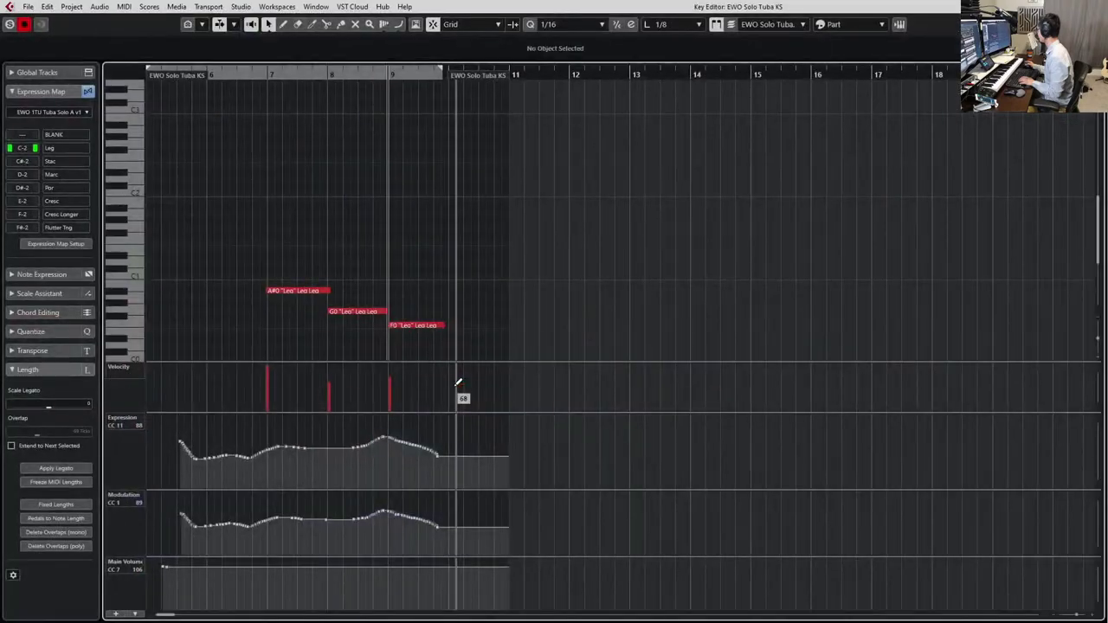
key("Return")
scroll(456, 373, "up", 4)
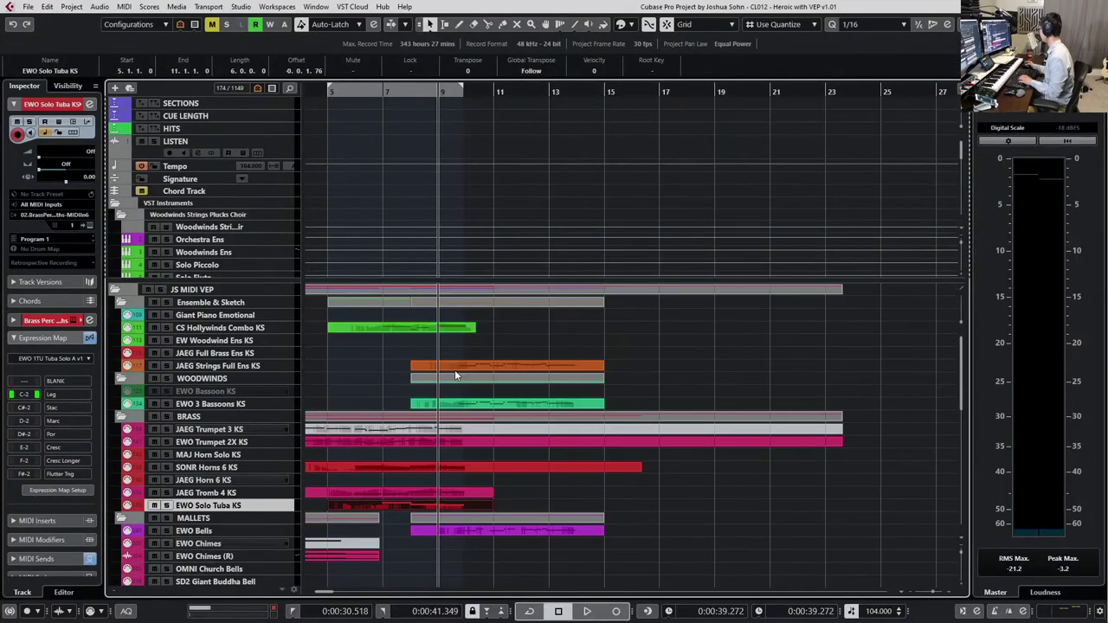
Extend the EWO Solo Tuba KS part to about bar 15 and open the SONR Horns 6 KS part for editing
scroll(460, 353, "down", 10)
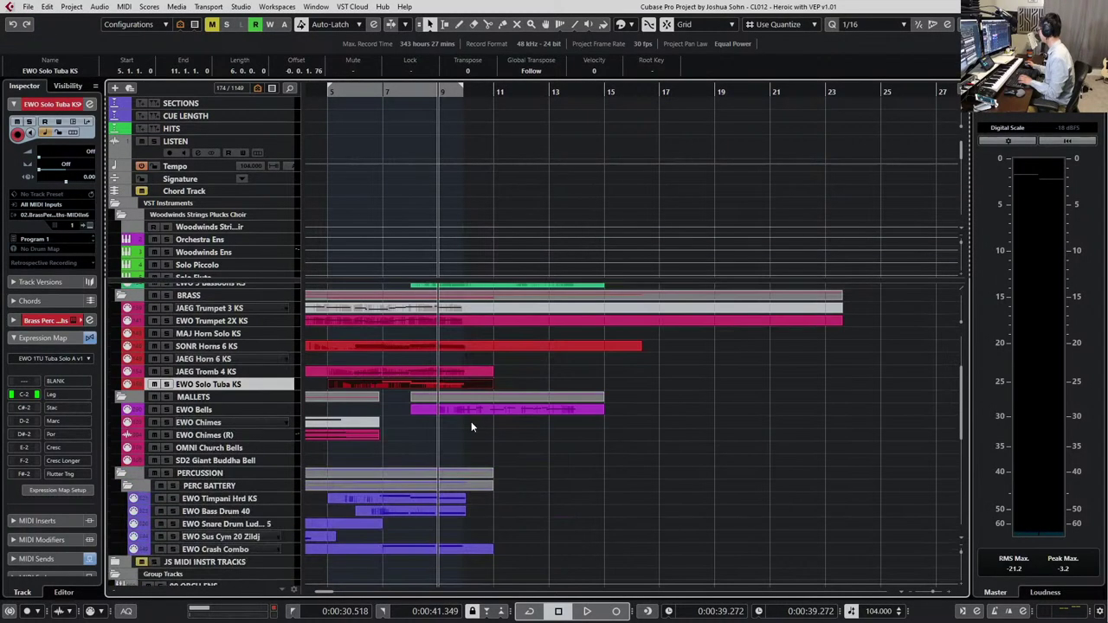
scroll(477, 425, "up", 4)
scroll(490, 388, "up", 4)
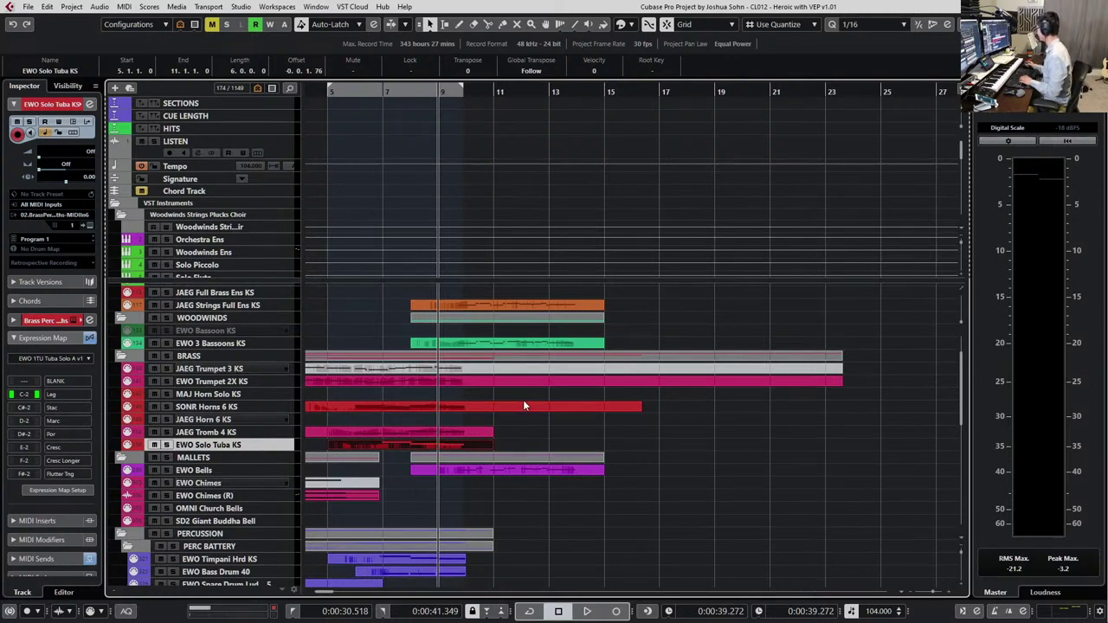
left_click_drag(489, 448, 600, 441)
left_click(476, 403)
double_click(481, 410)
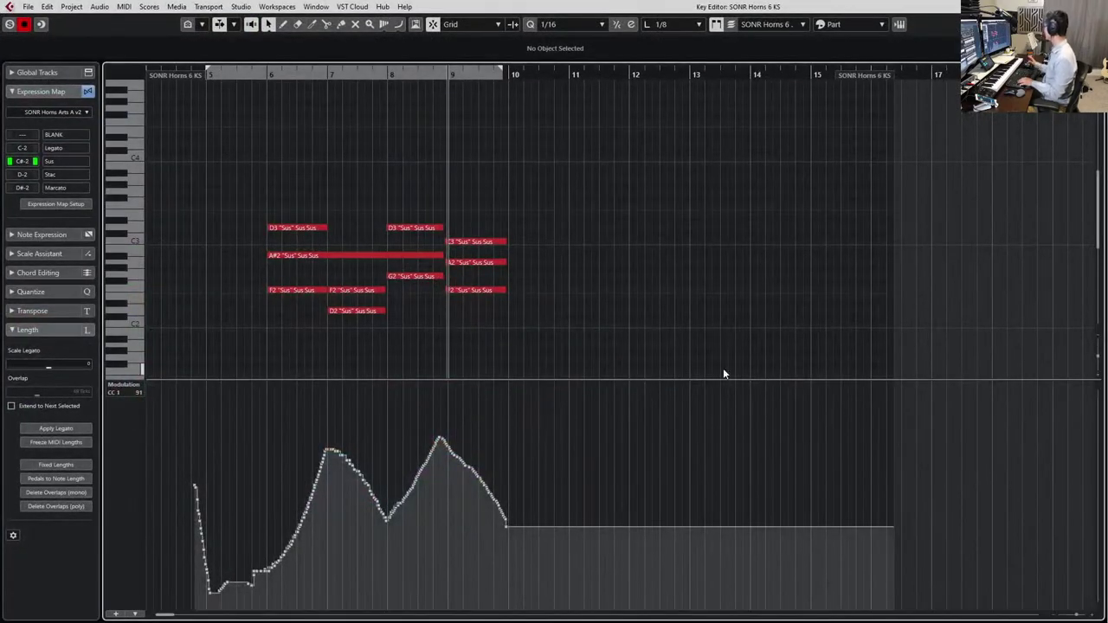
Play the horn passage repeatedly from bar 8 towards bar 10
key("ctrl+KP_Subtract")
key("ctrl+KP_Subtract")
key("ctrl+KP_Add")
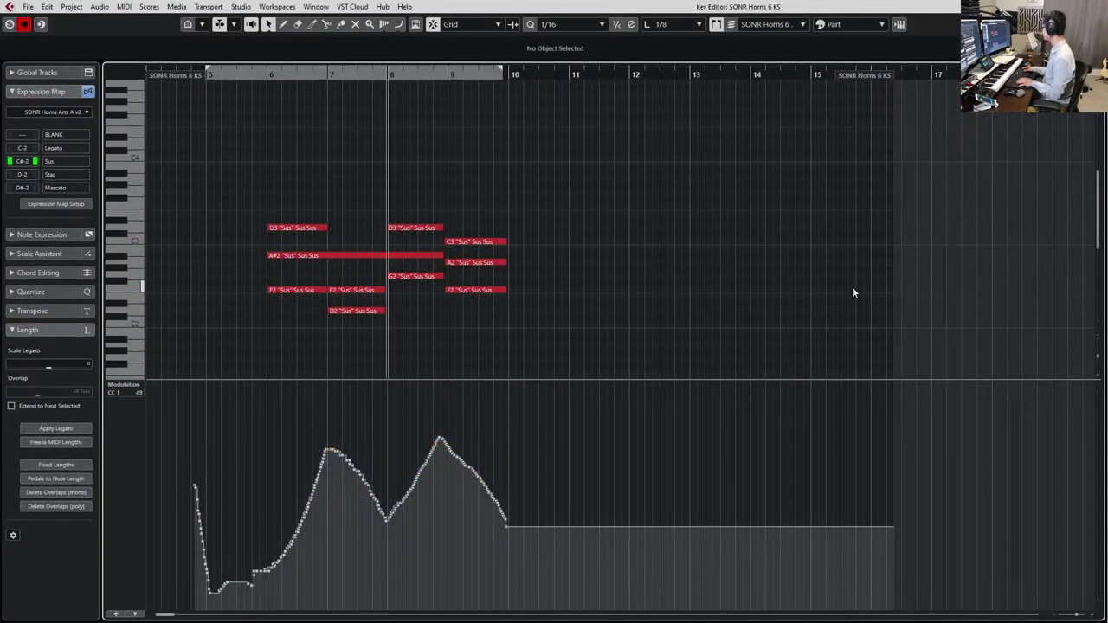
key("space")
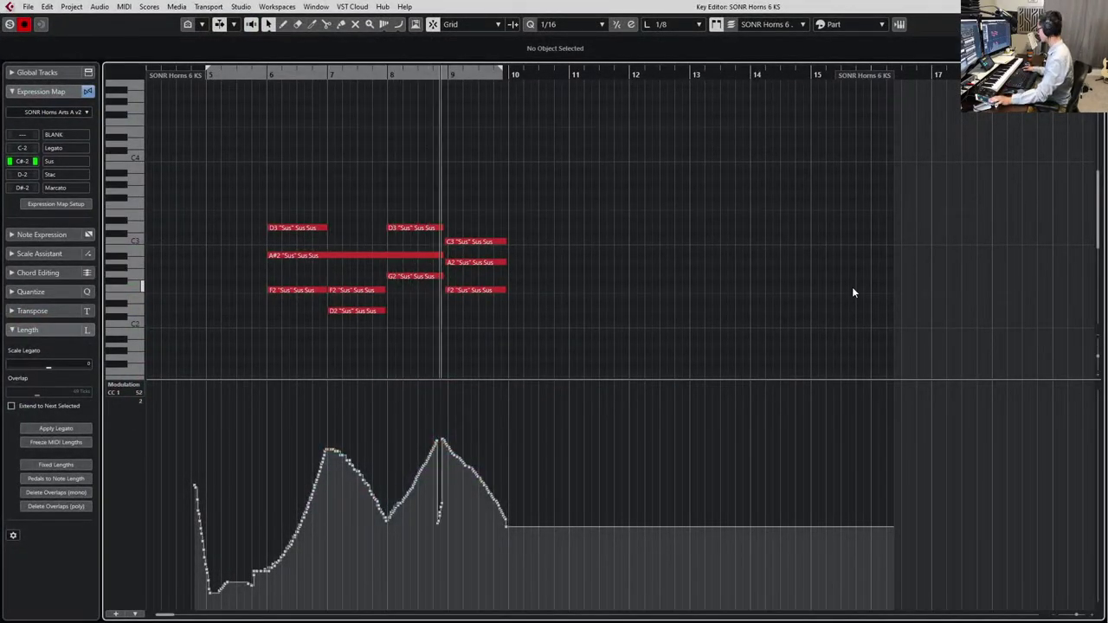
key("space")
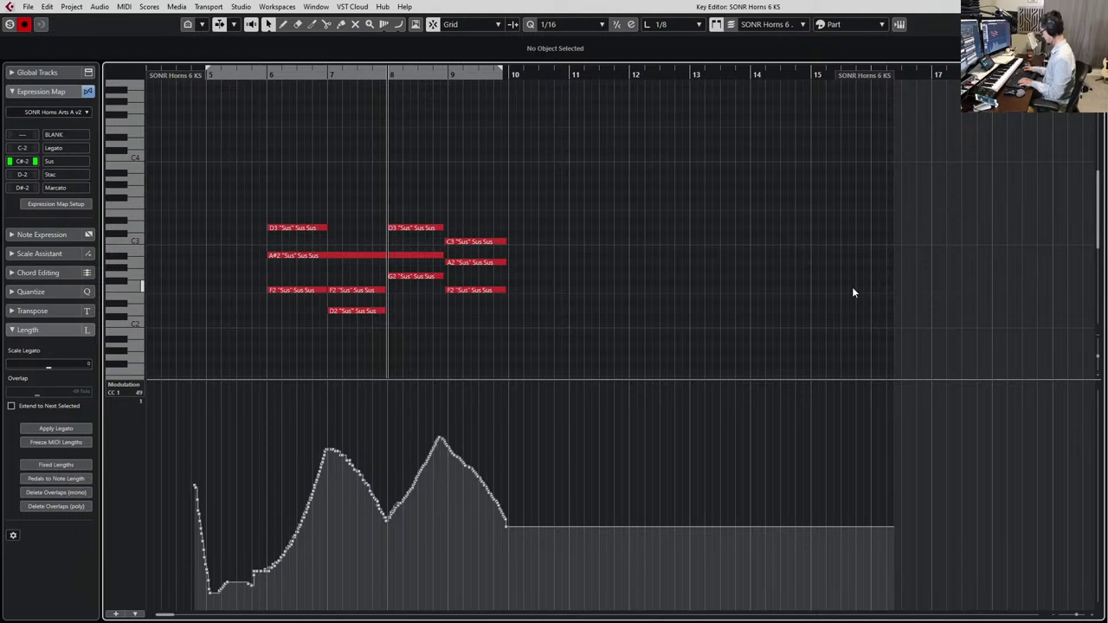
key("space")
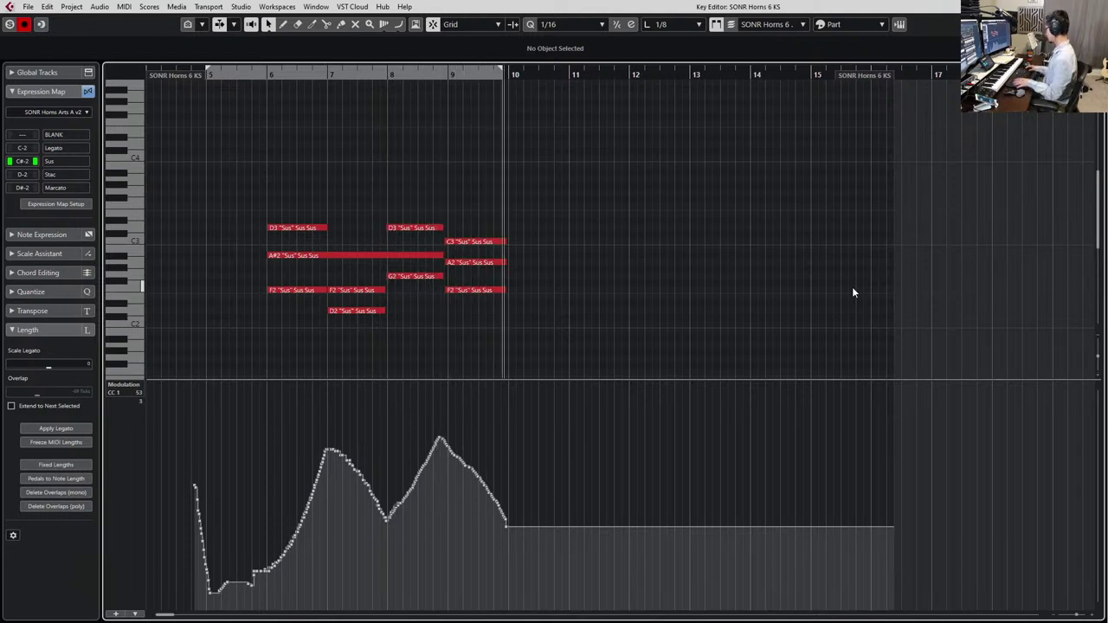
Show the velocity, expression, modulation and main volume lanes for the horns and replay the passage from bar 8
key("alt+2")
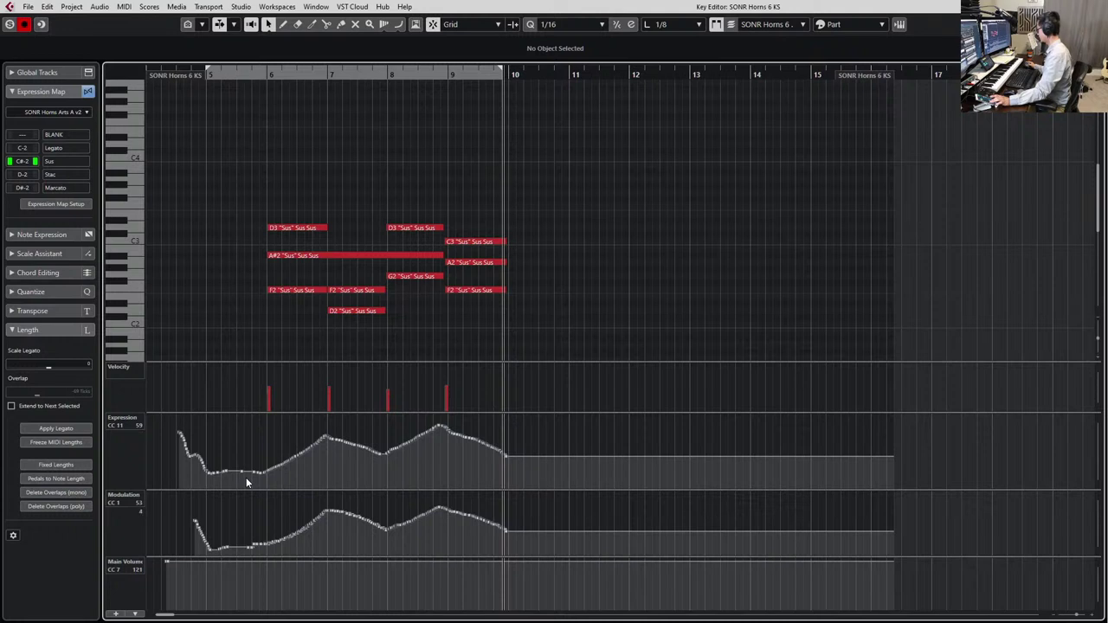
key("KP_0")
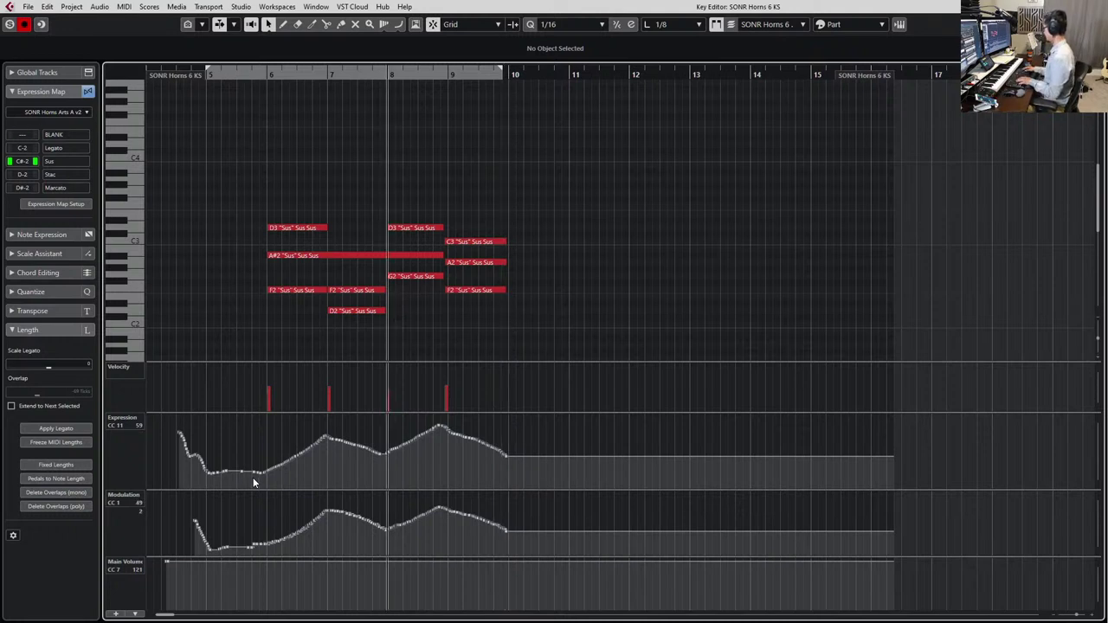
key("space")
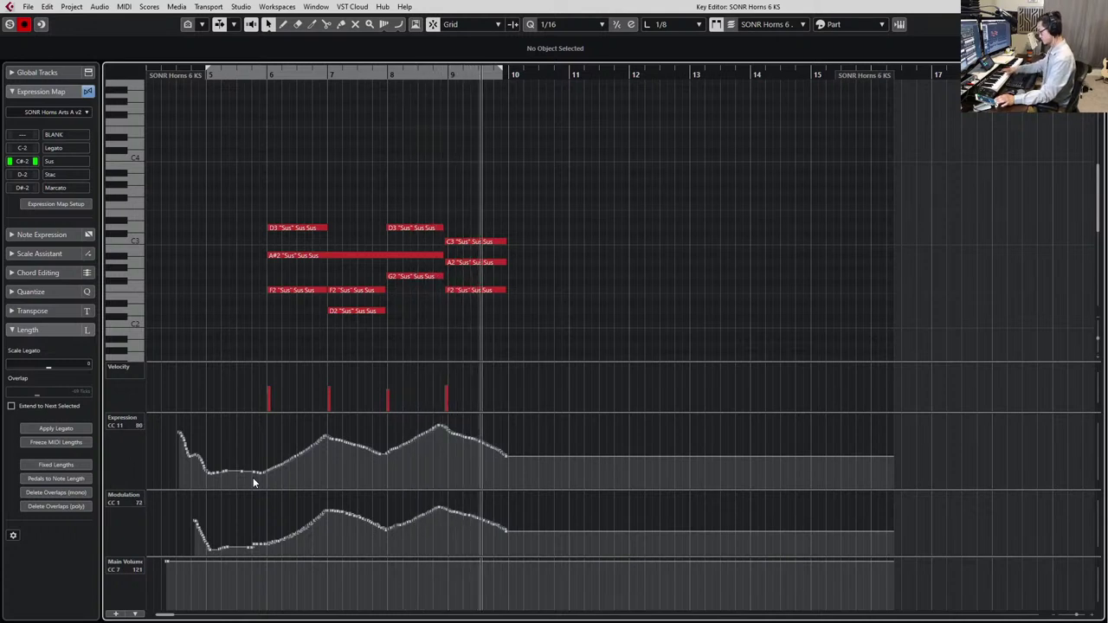
key("space")
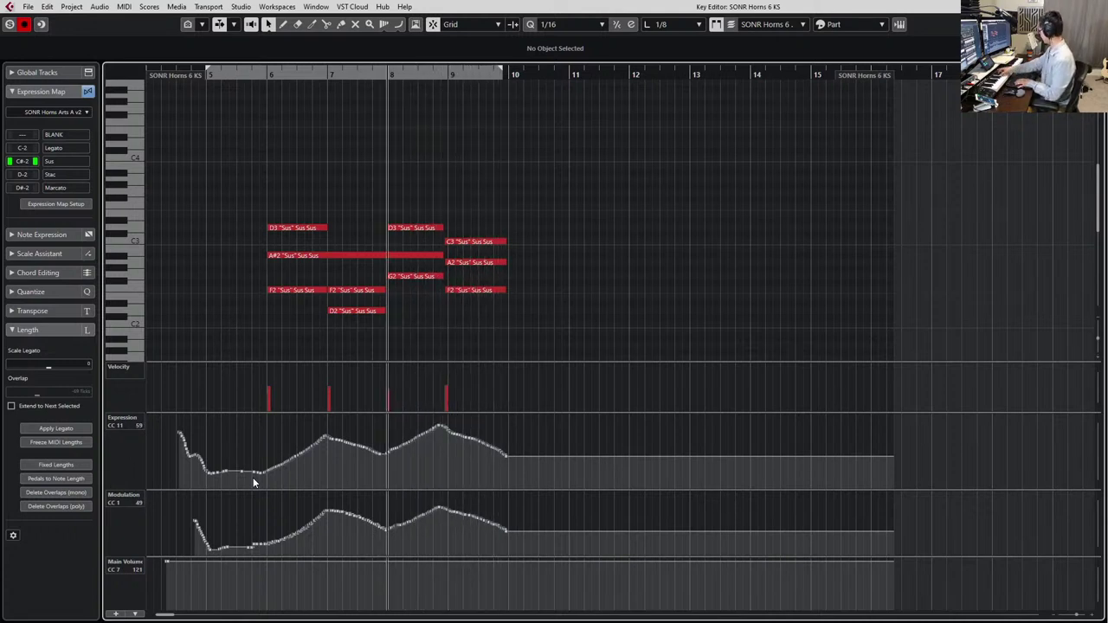
Try recording the horn chords from bar 10 in three takes, undoing the first two
key("space")
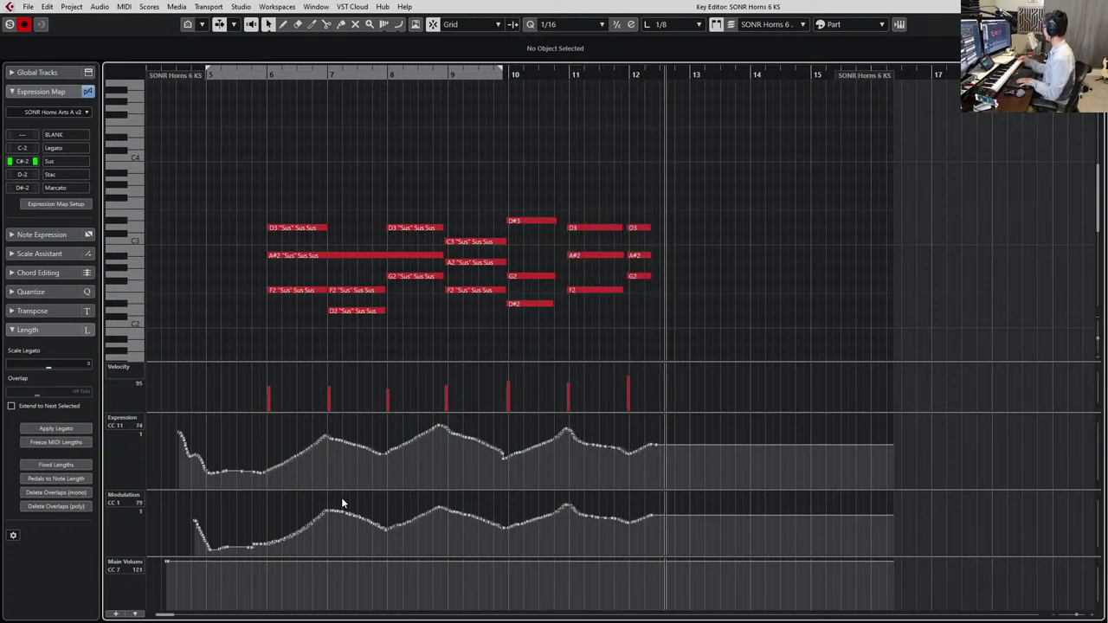
key("space")
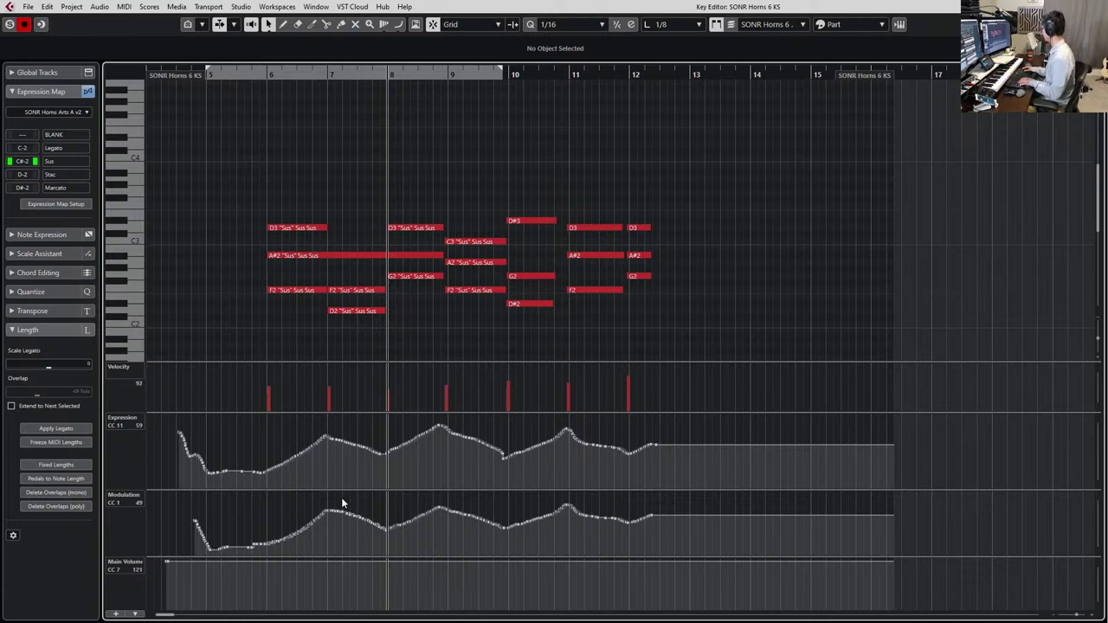
key("ctrl+z")
key("space")
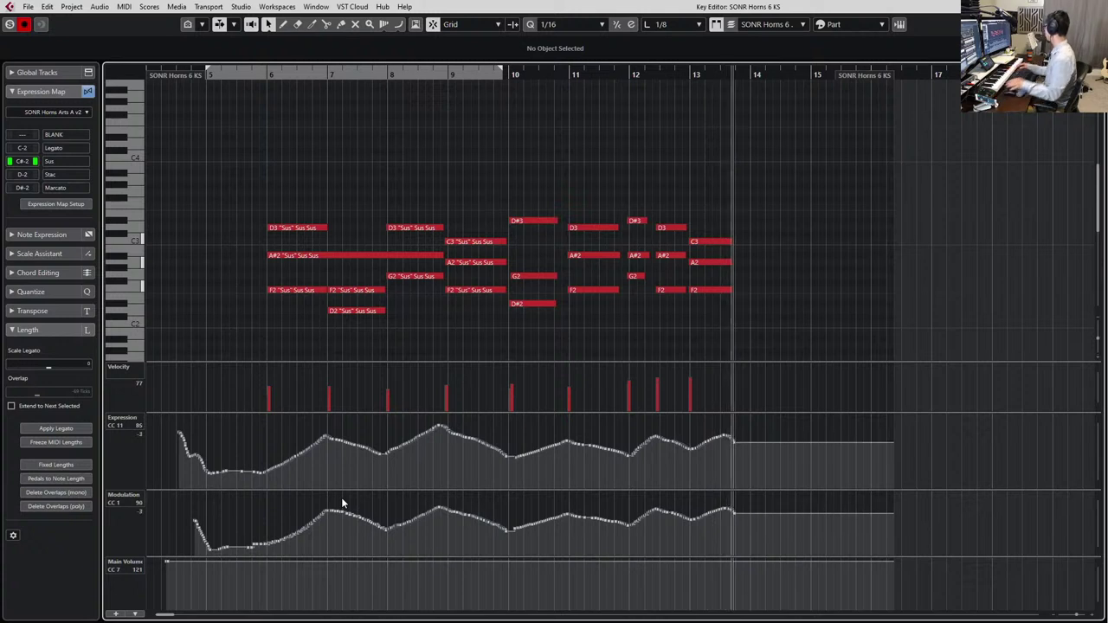
key("space")
key("KP_Subtract")
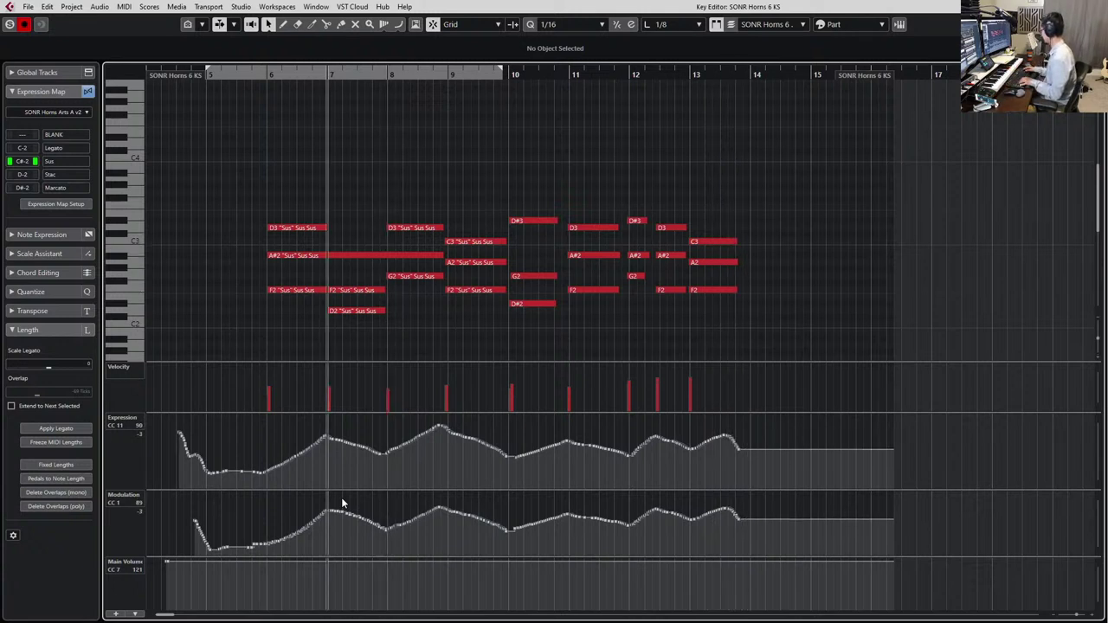
key("ctrl+z")
key("space")
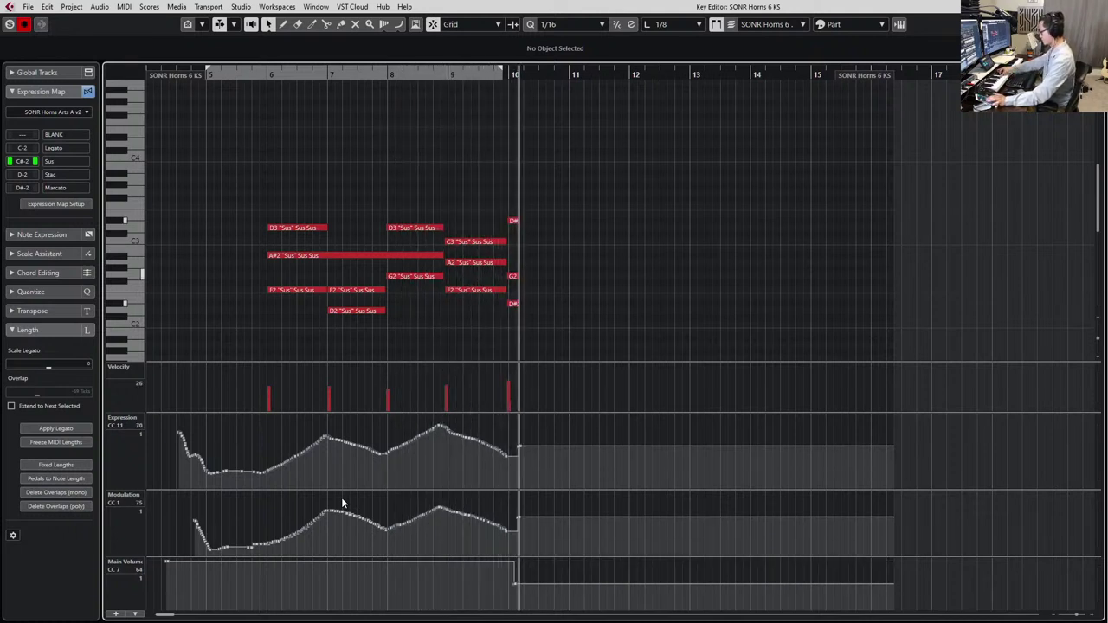
key("space")
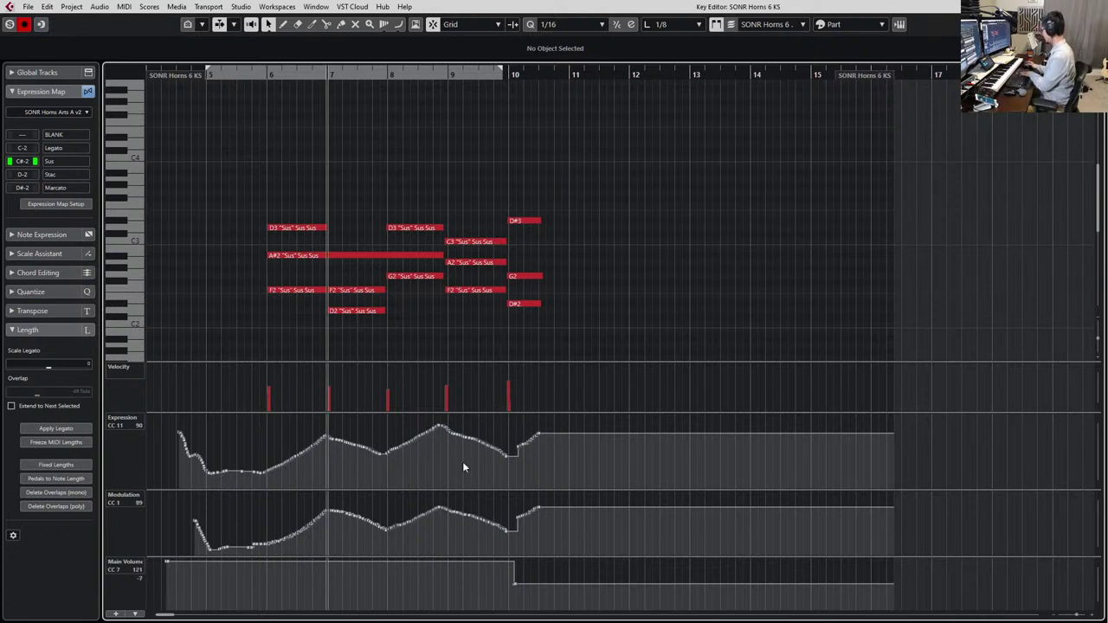
Delete the main volume, expression and modulation changes recorded after the start of bar 10
left_click(534, 578)
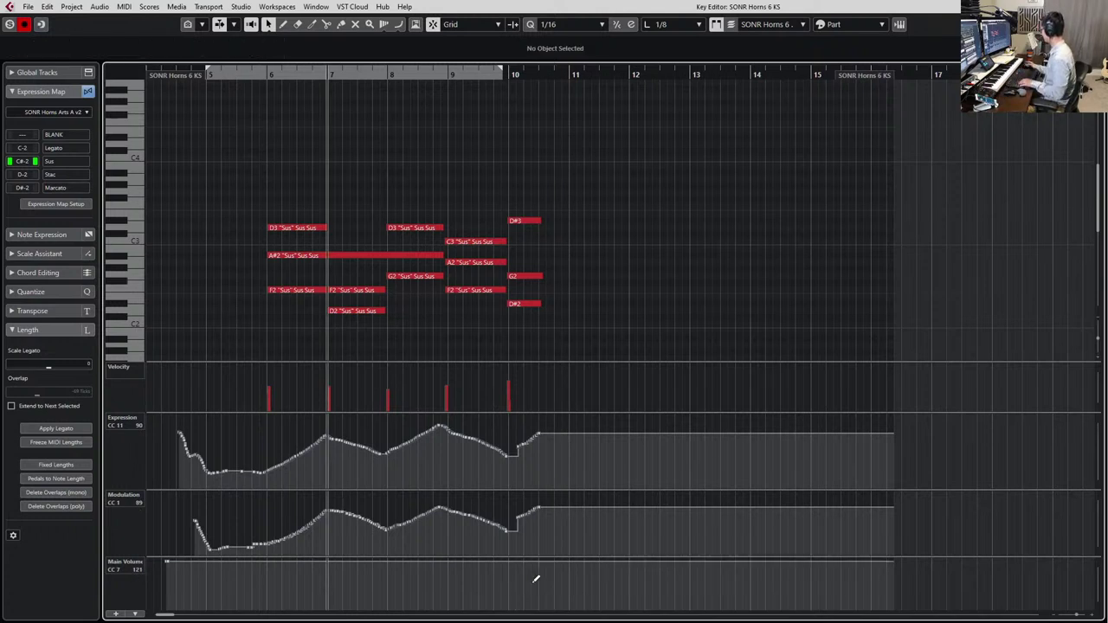
left_click(508, 461)
left_click(508, 530)
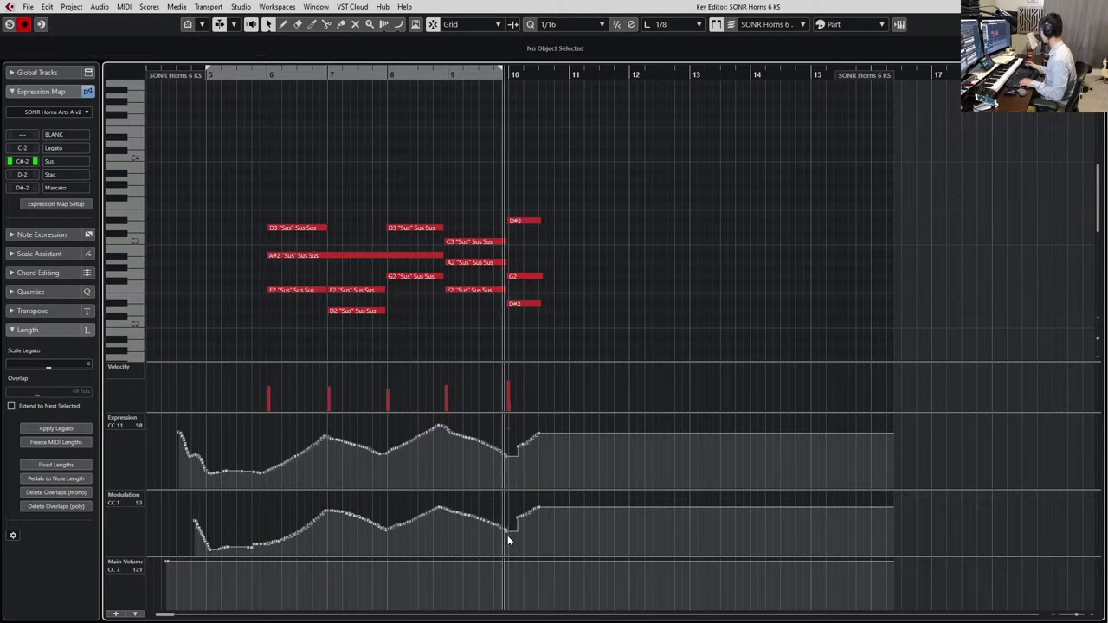
left_click(519, 430)
left_click_drag(519, 430, 603, 482)
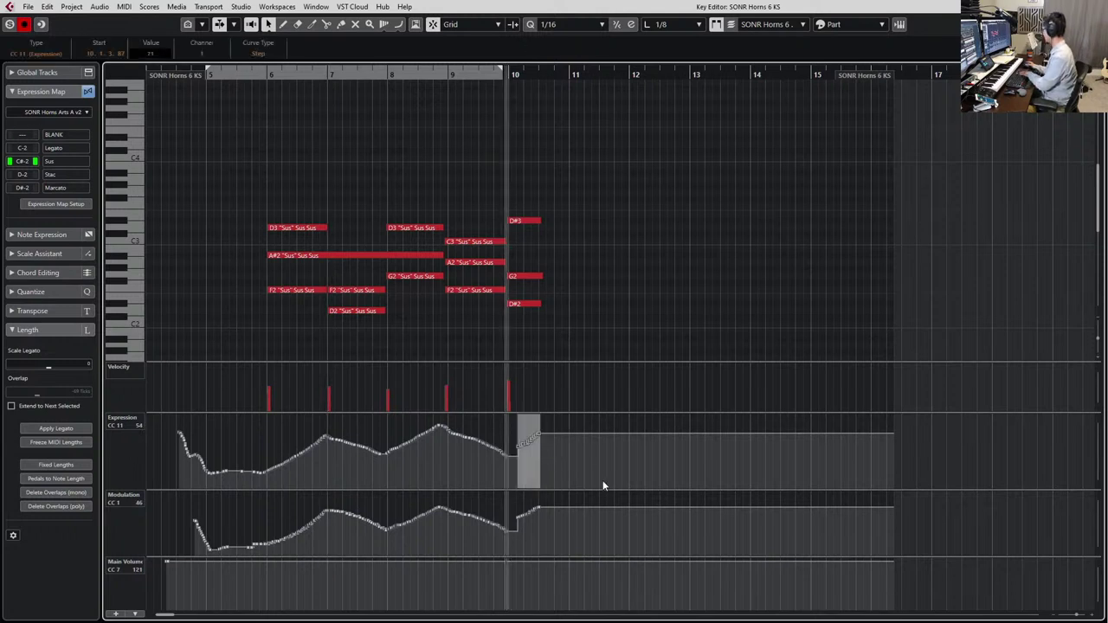
key("Delete")
left_click_drag(543, 550, 514, 492)
key("Delete")
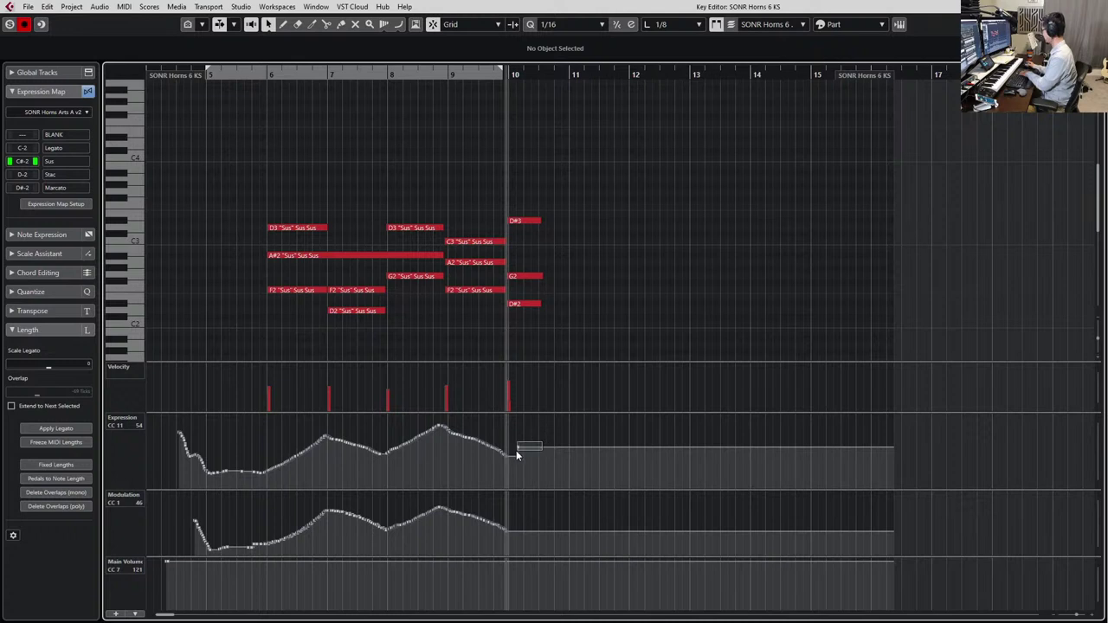
left_click_drag(516, 450, 514, 450)
key("Delete")
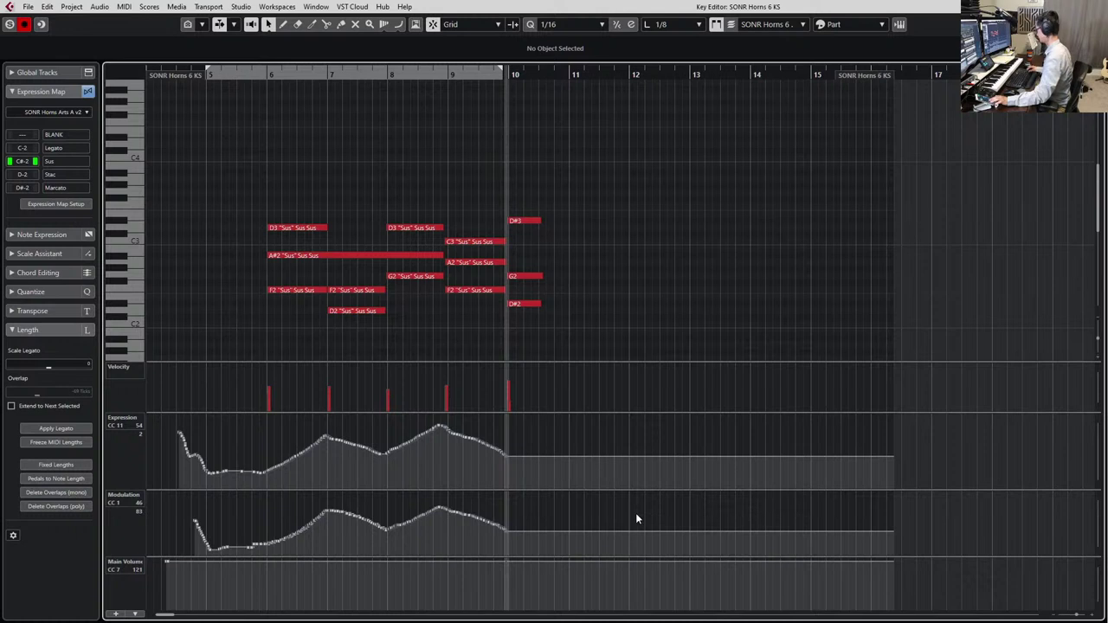
Record the horn chords from bar 10 to about bar 14 and draw expression and modulation rising into bar 14
key("KP_Subtract")
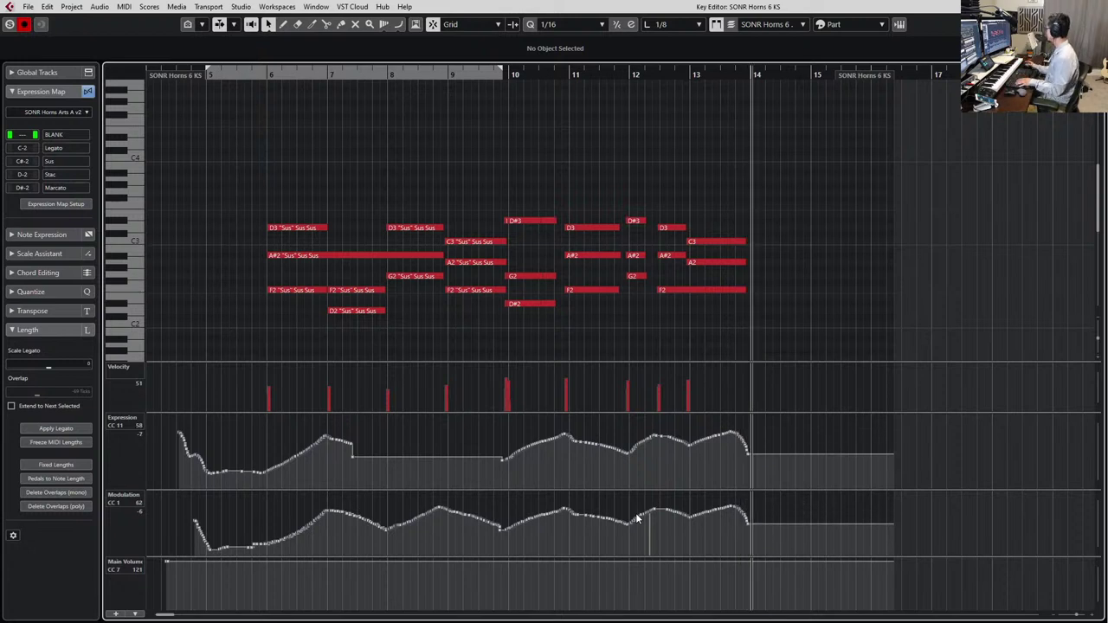
key("space")
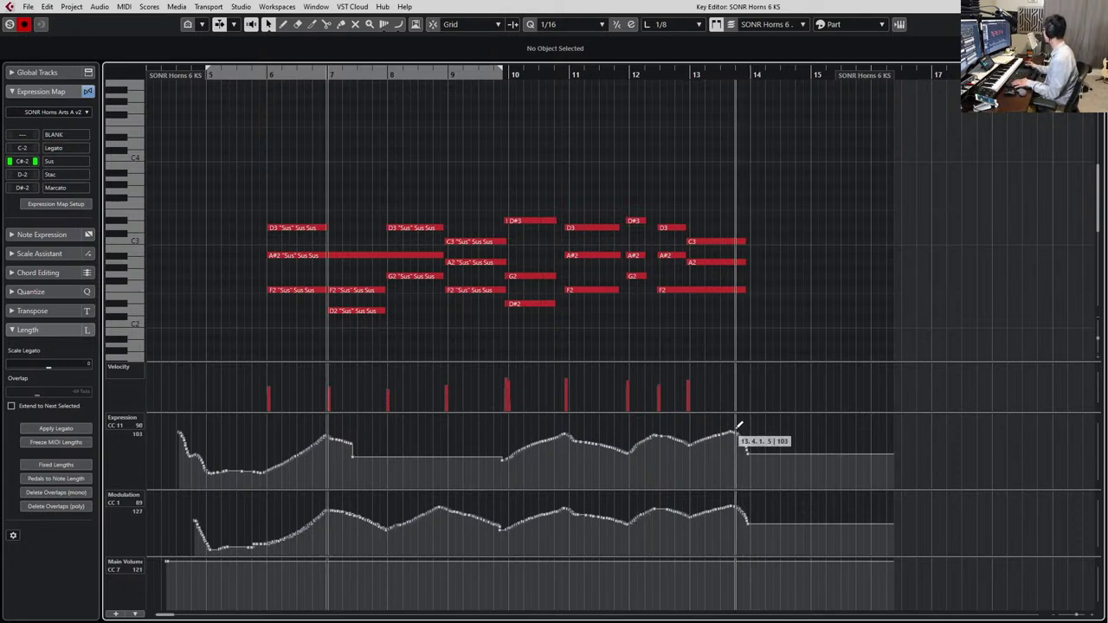
left_click_drag(730, 432, 756, 424)
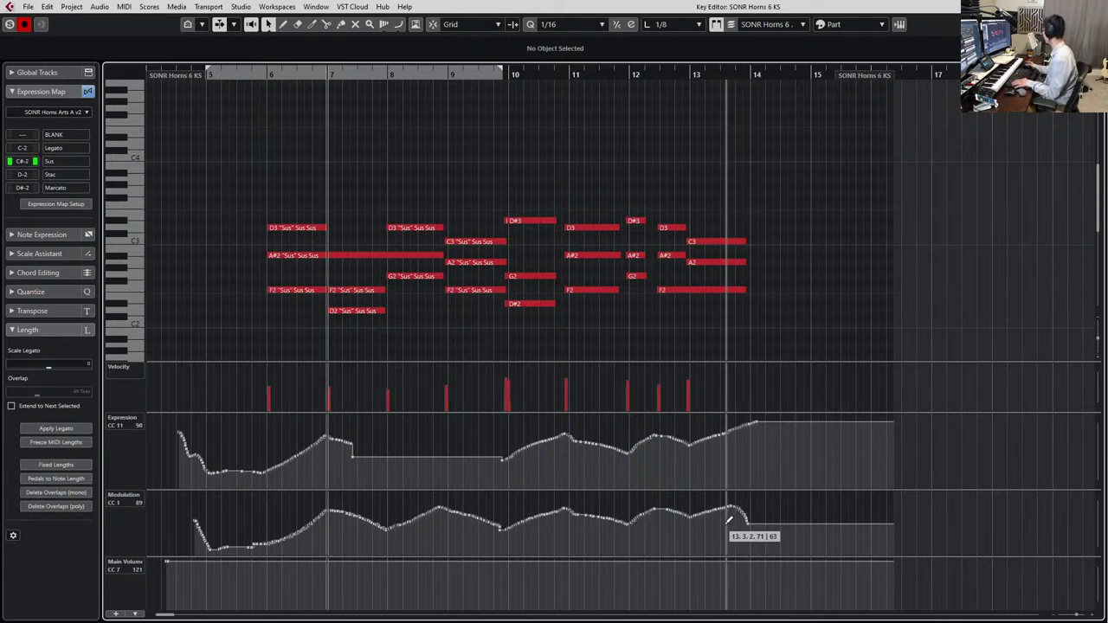
mouse_move(732, 520)
left_mouse_down()
mouse_move(732, 504)
mouse_move(759, 497)
left_mouse_up()
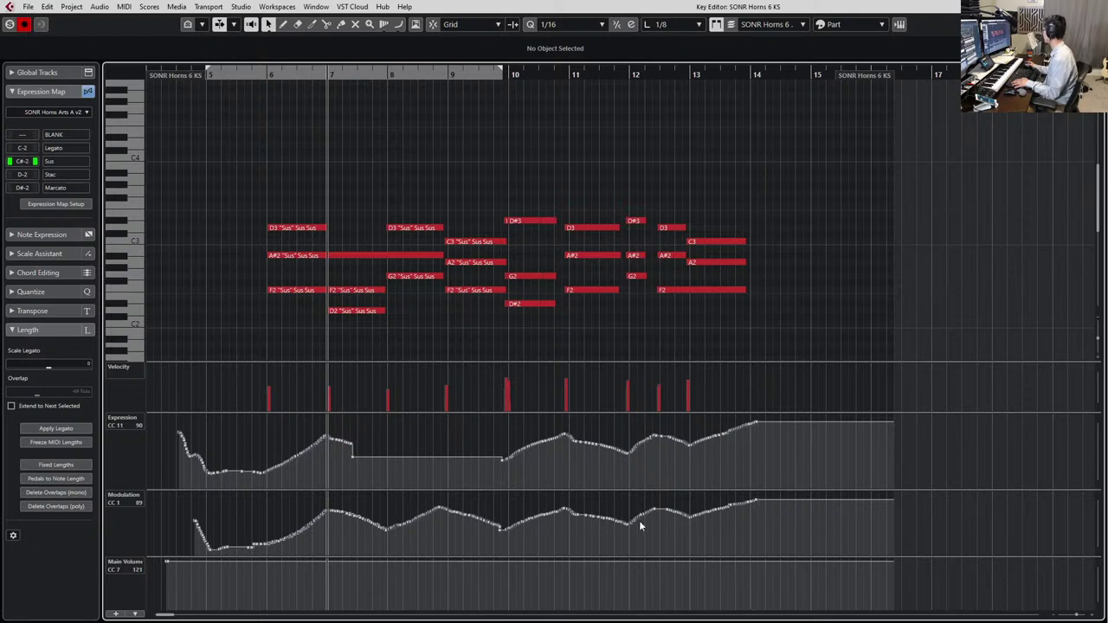
left_click_drag(501, 528, 502, 525)
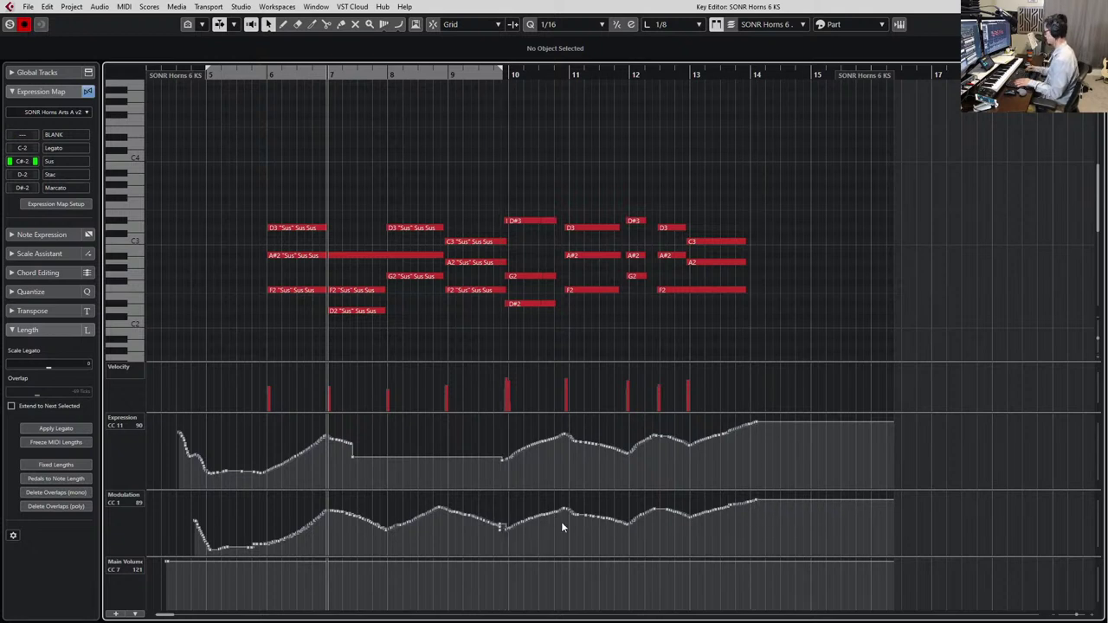
Restore the expression curve between bars 7 and 10 by undoing the take, copying the earlier curve, redoing the take and pasting the curve back
key("alt+2")
mouse_move(525, 467)
left_mouse_down()
mouse_move(505, 519)
mouse_move(558, 537)
left_mouse_up()
key("alt+3")
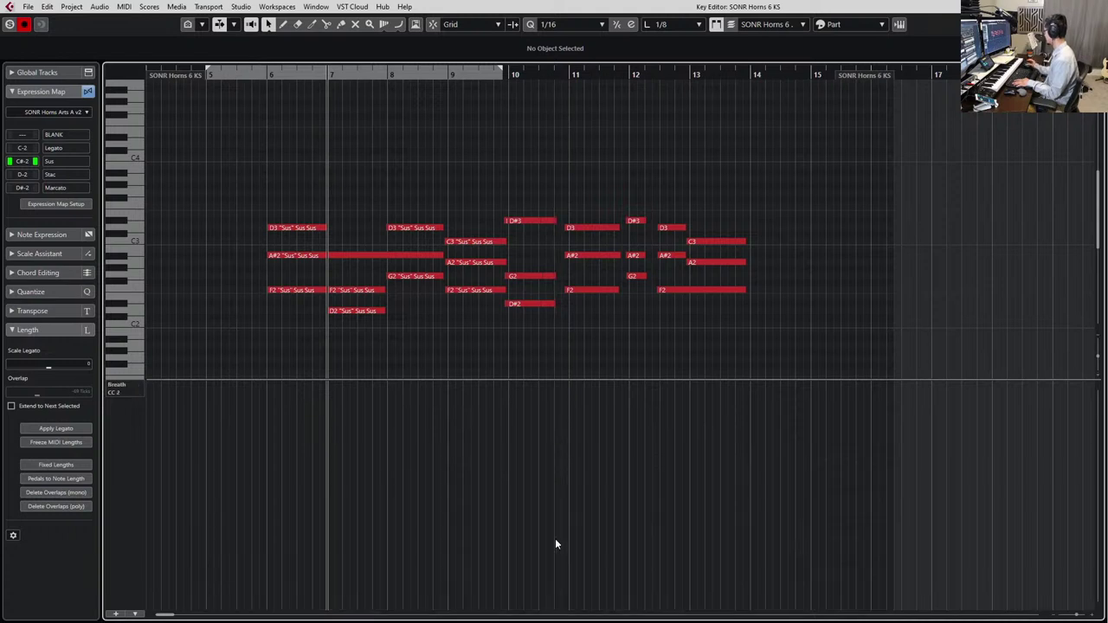
key("alt+4")
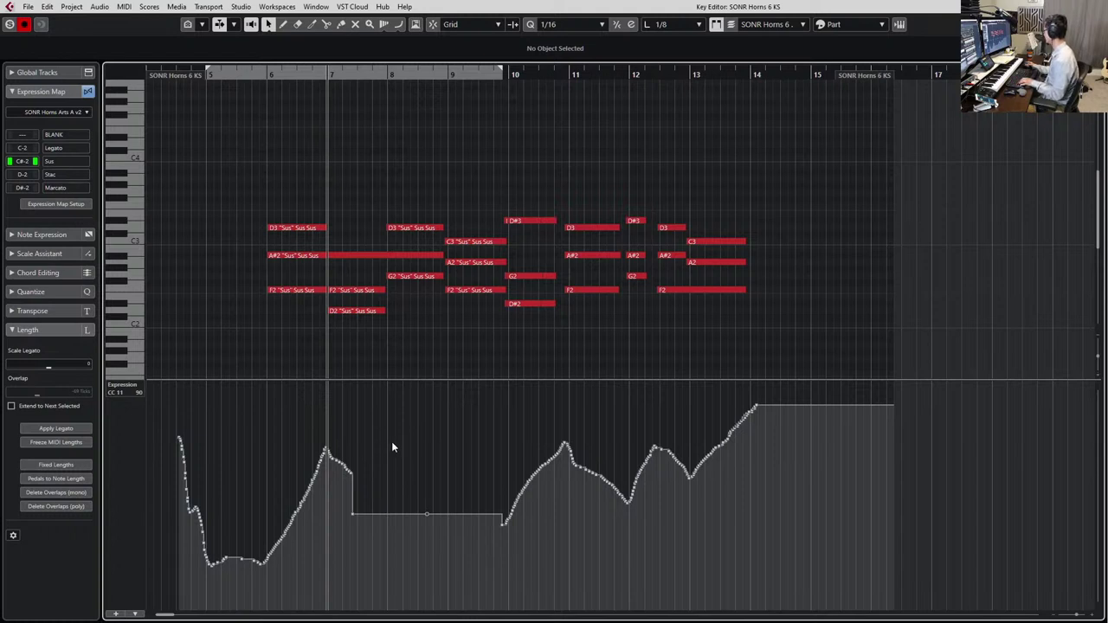
key("ctrl+z")
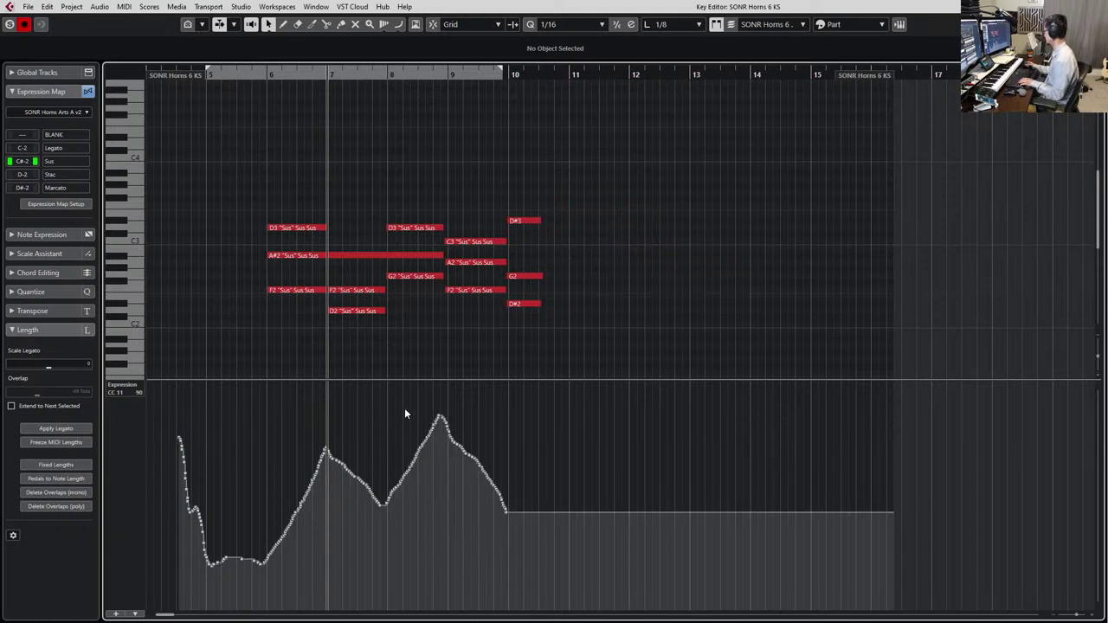
left_click_drag(326, 406, 560, 571)
key("ctrl+shift+z")
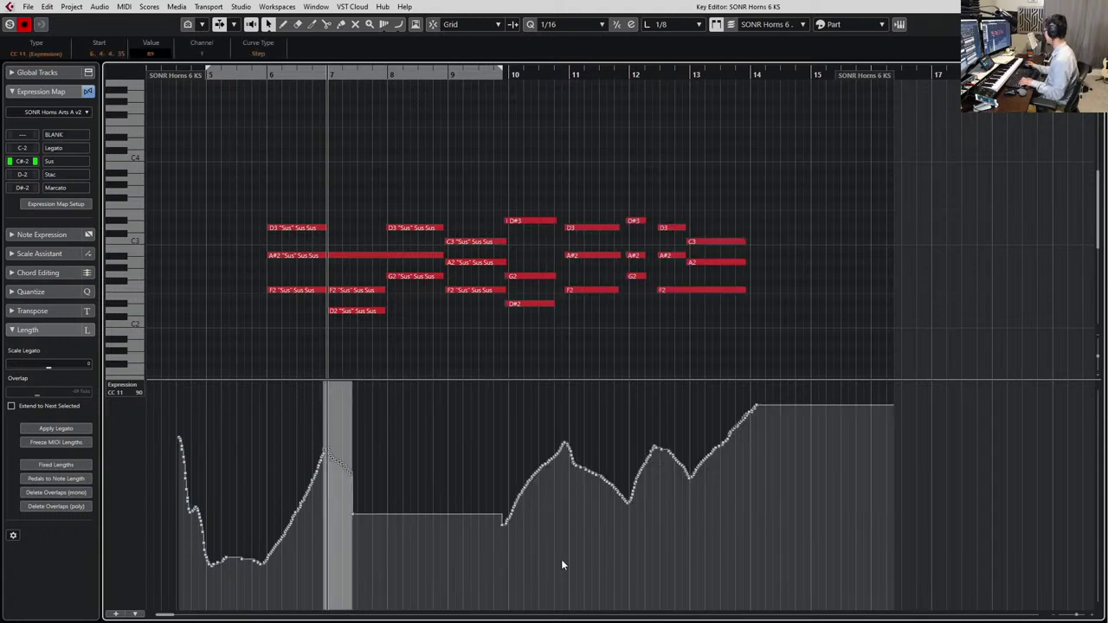
left_click(442, 425)
key("ctrl+v")
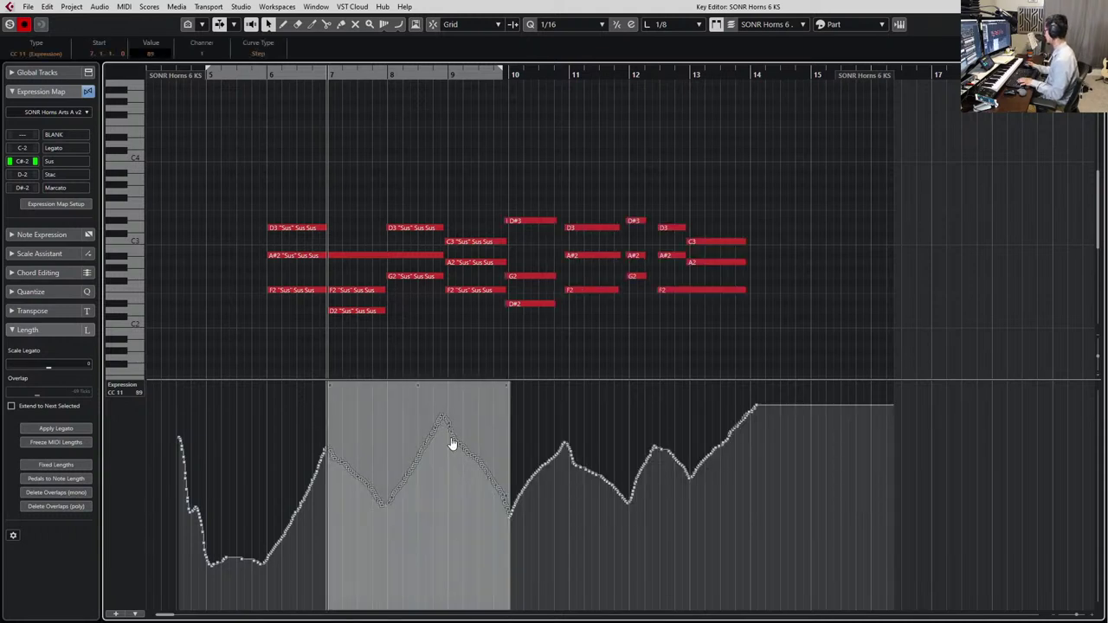
left_click(530, 428)
Delete the short duplicate D#3, G2 and D#2 notes at bar 10 and extend the bar 11 D3 almost to bar 12
left_click(534, 219)
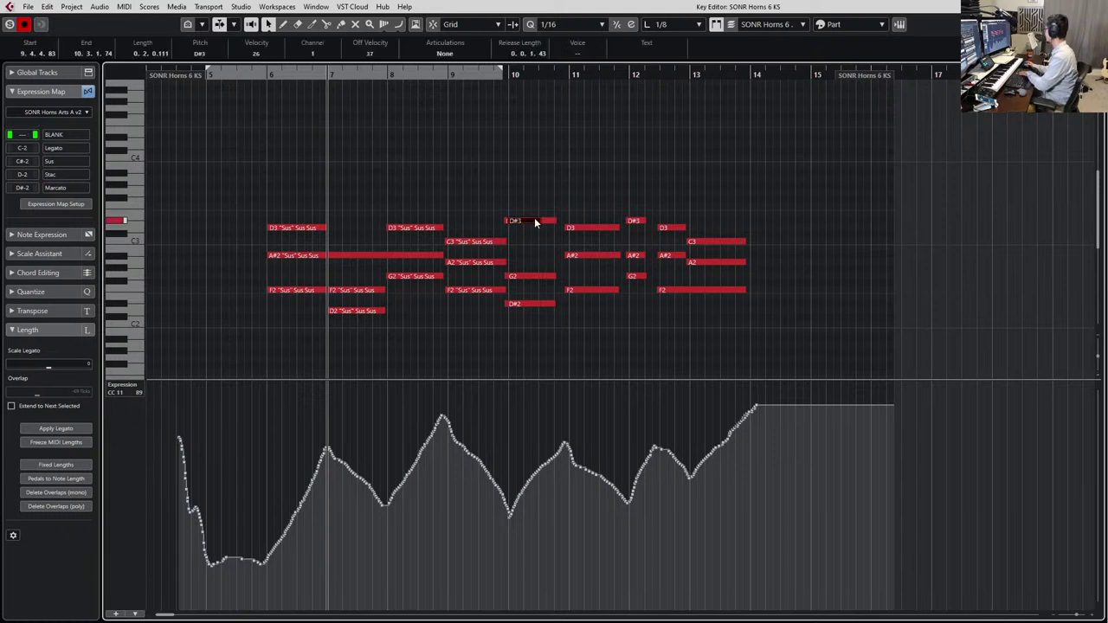
key("Delete")
left_click(530, 275)
key("Delete")
left_click(527, 307)
left_click(527, 306)
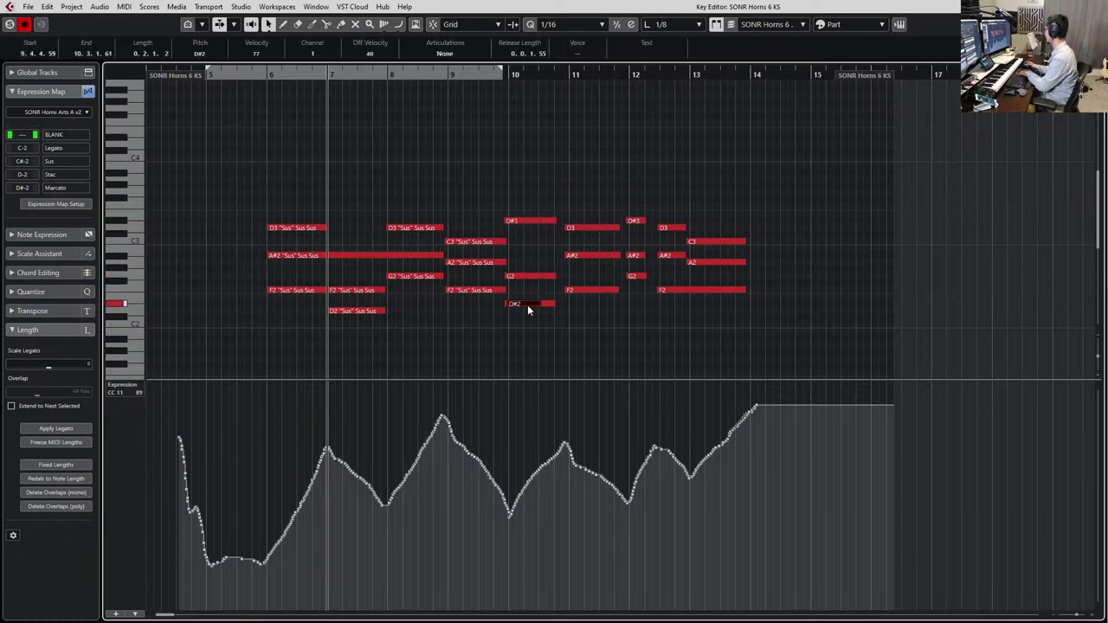
key("Delete")
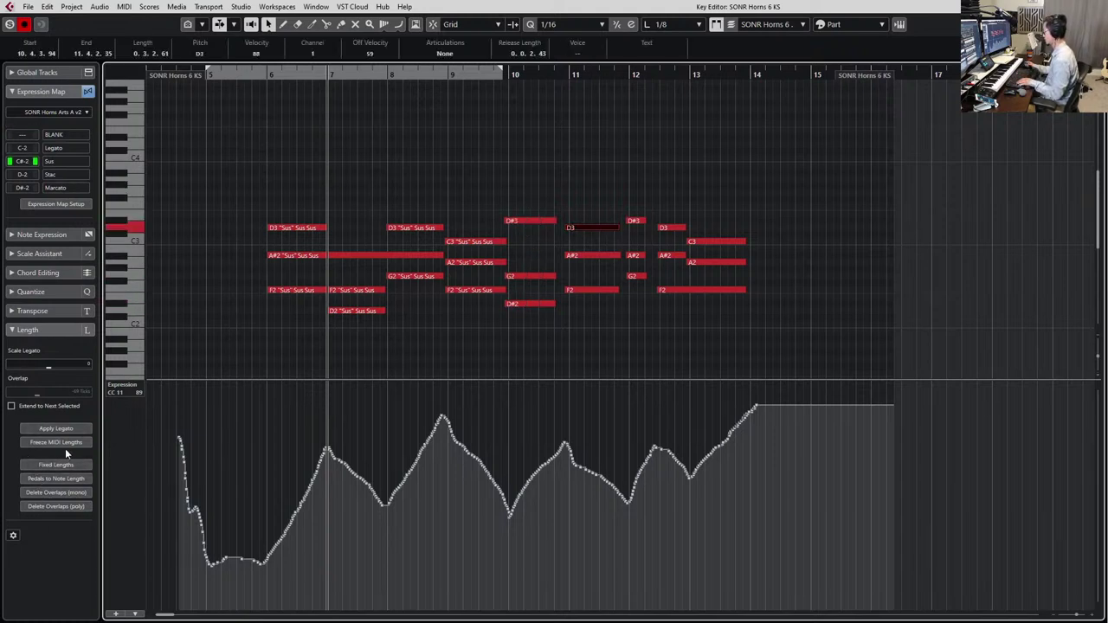
left_click(68, 478)
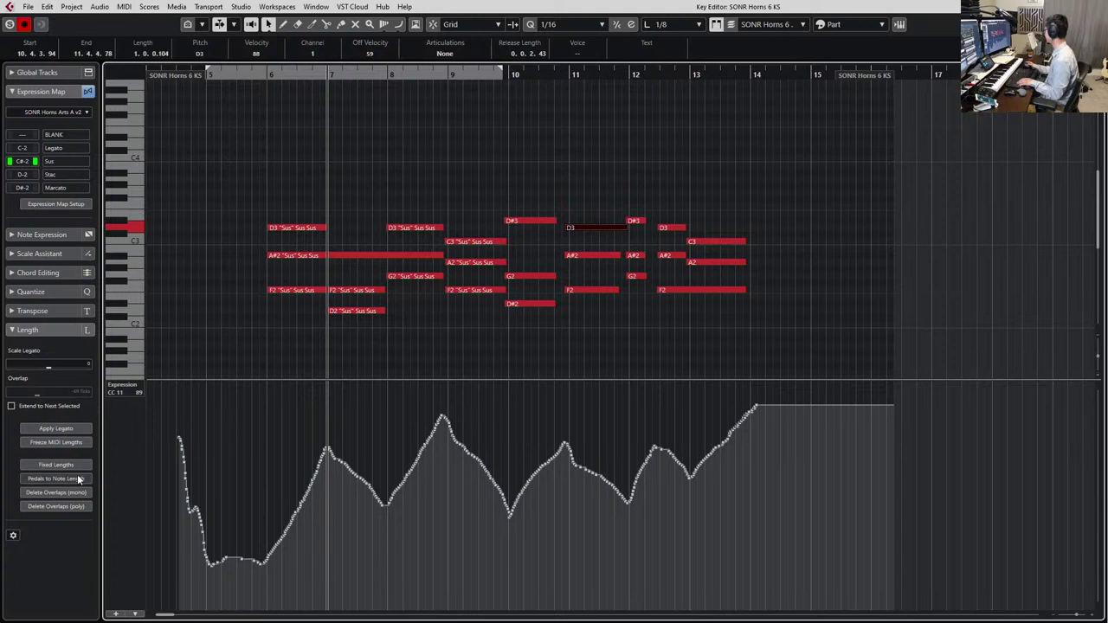
left_click_drag(629, 228, 624, 227)
Display the articulation lane and assign the Sus articulation to all horn notes from bar 10 onward
key("ctrl+a")
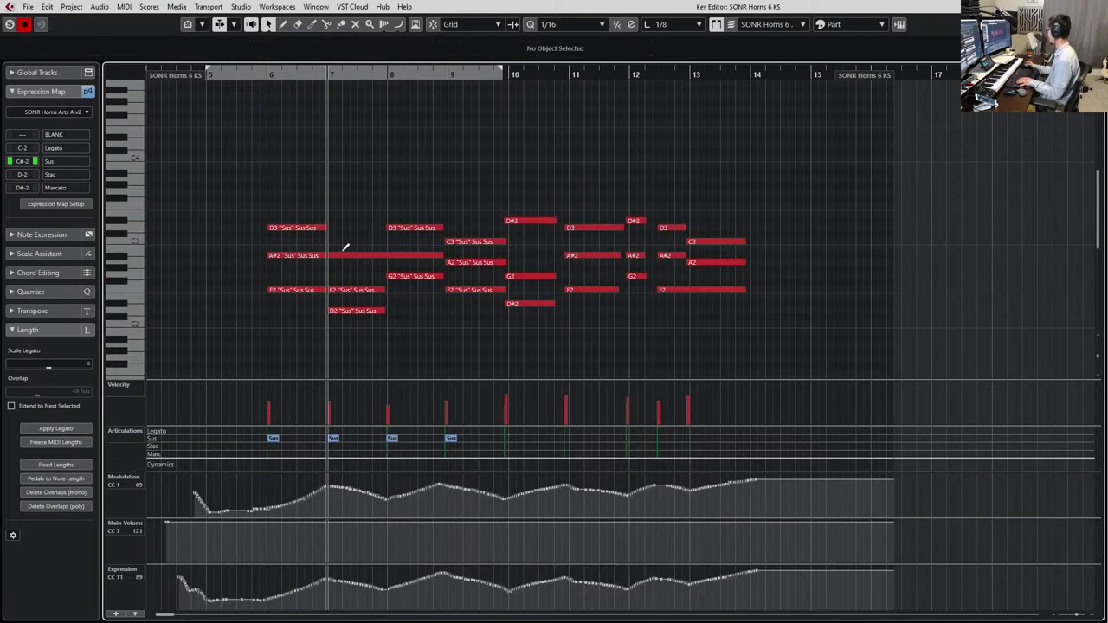
left_click_drag(529, 198, 834, 372)
left_click(444, 53)
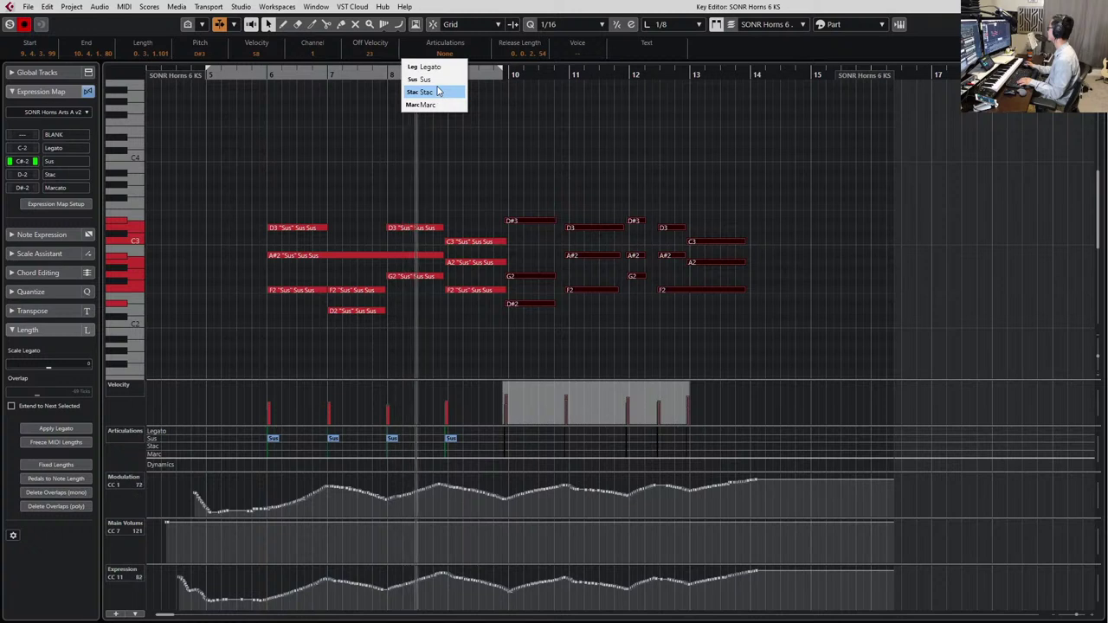
left_click(436, 80)
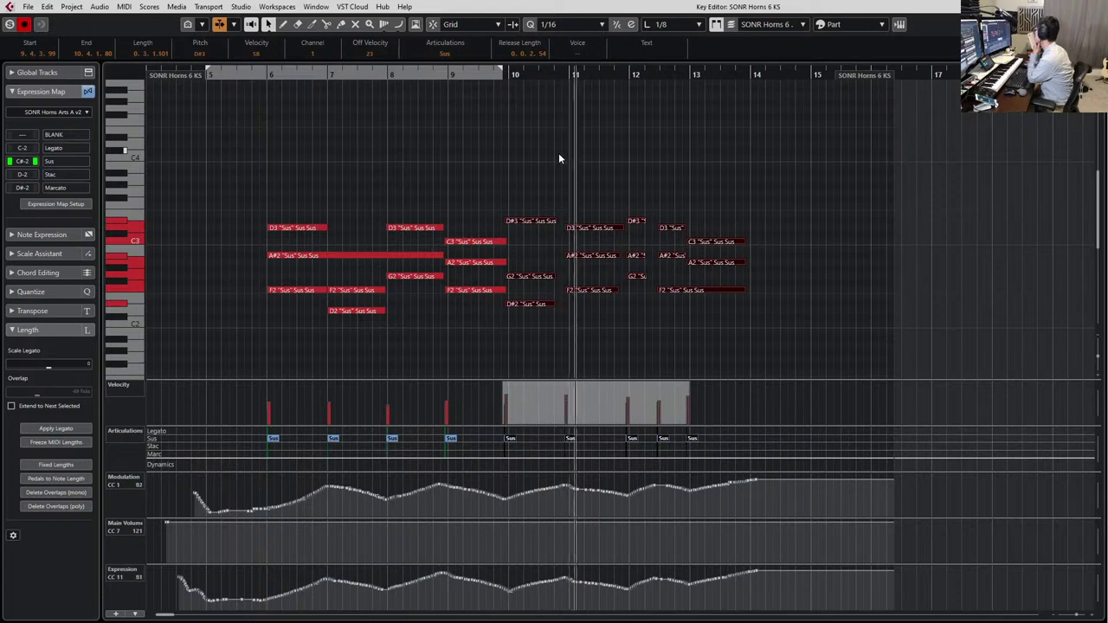
Lengthen the chords at bars 12 and 10 slightly and play back the horn passage from bar 10
scroll(612, 206, "up", 2)
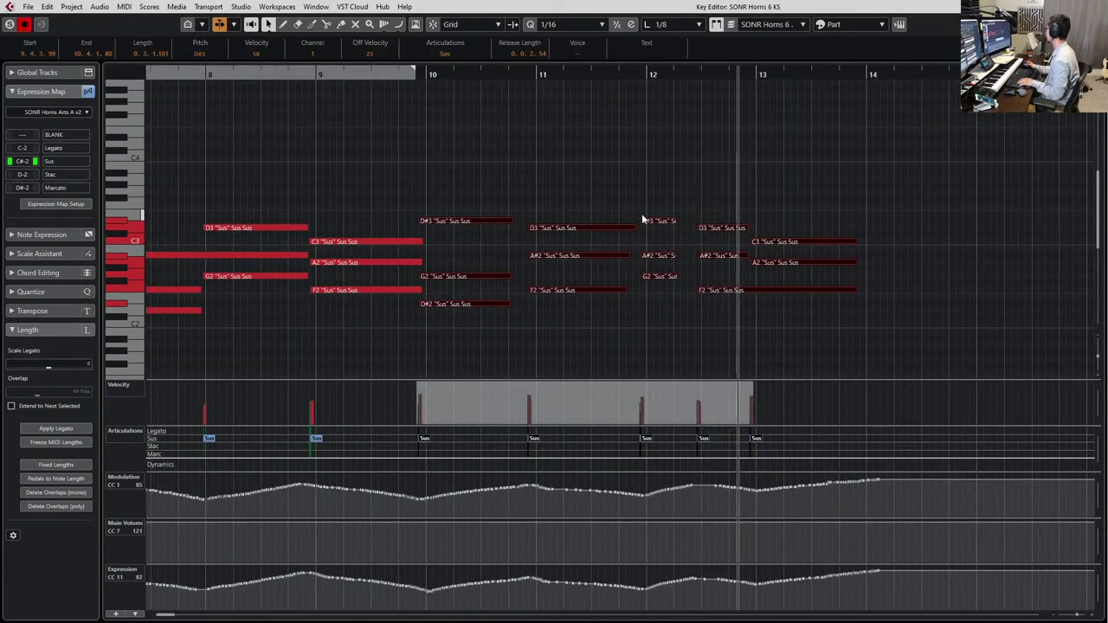
left_click(655, 278)
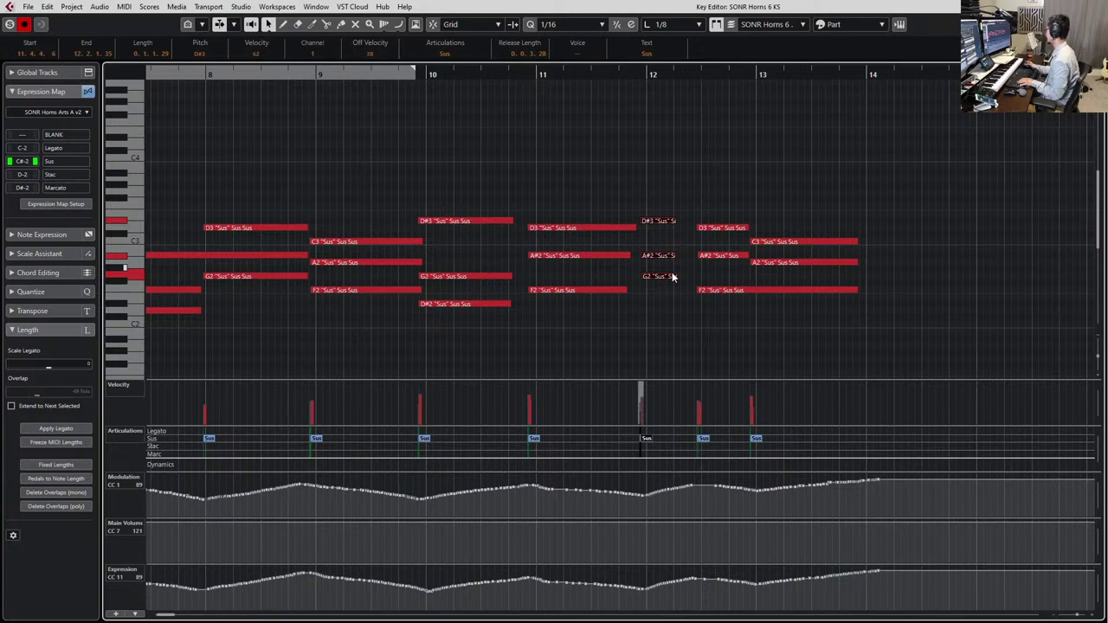
left_click_drag(673, 277, 680, 278)
left_click_drag(523, 210, 510, 304)
key("l")
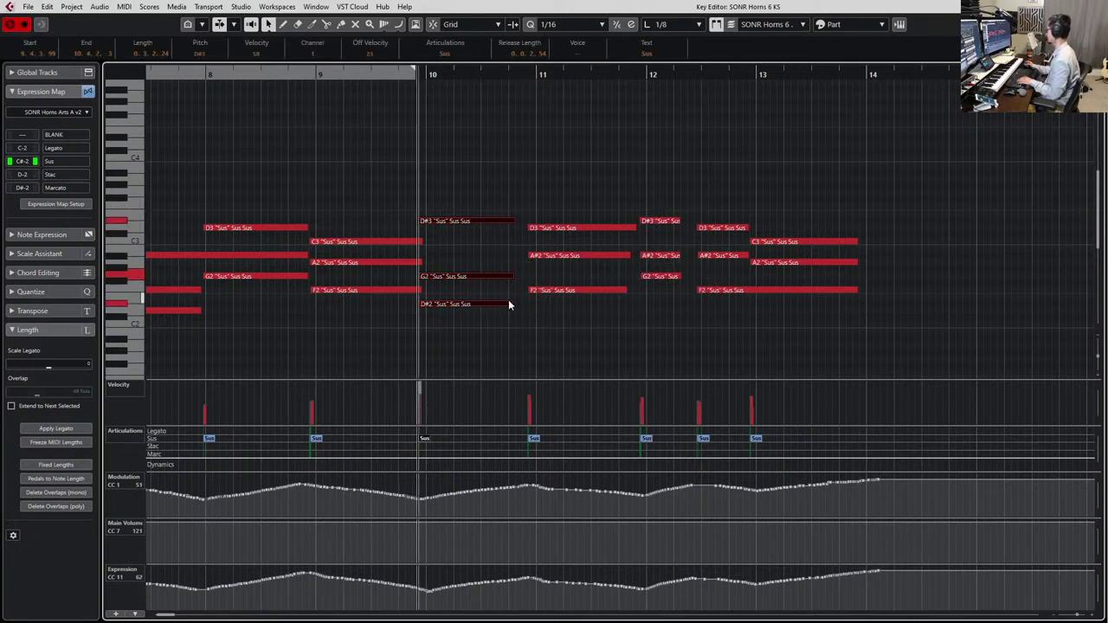
key("space")
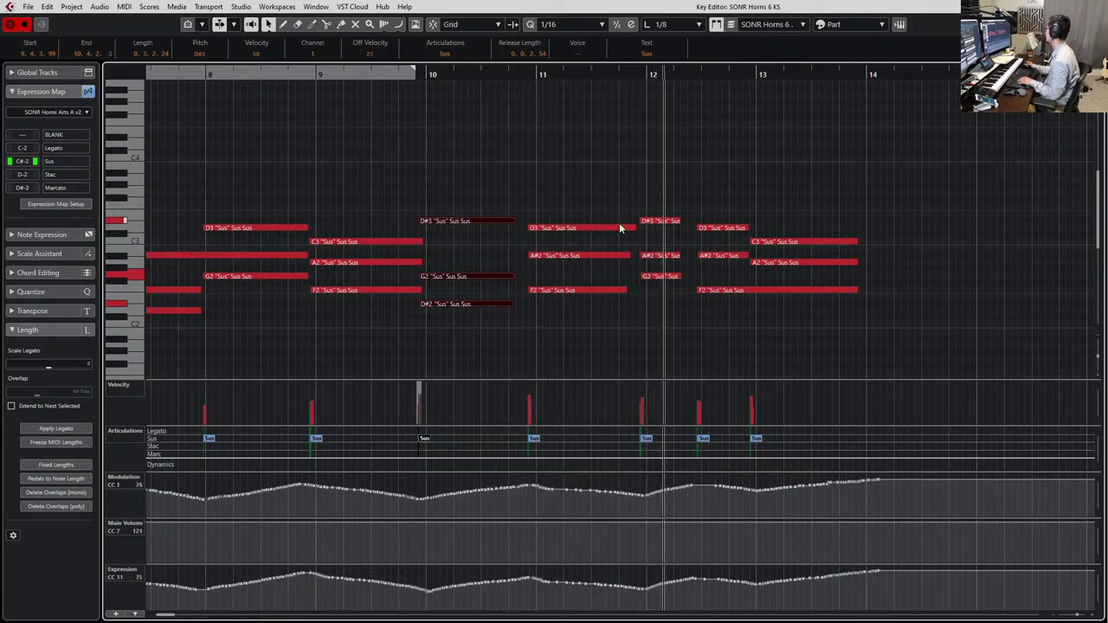
key("space")
Extend the bar 12 chord almost to the following D3 chord and replay the passage from bar 10
left_click_drag(643, 197, 685, 272)
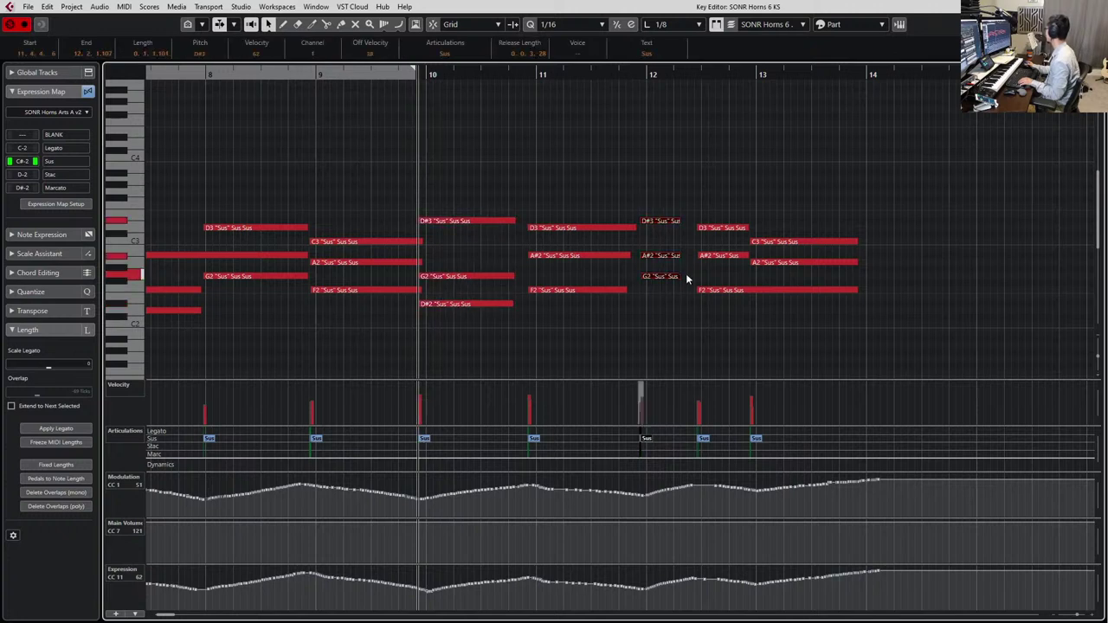
key("alt+shift+Right")
key("alt+shift+Right")
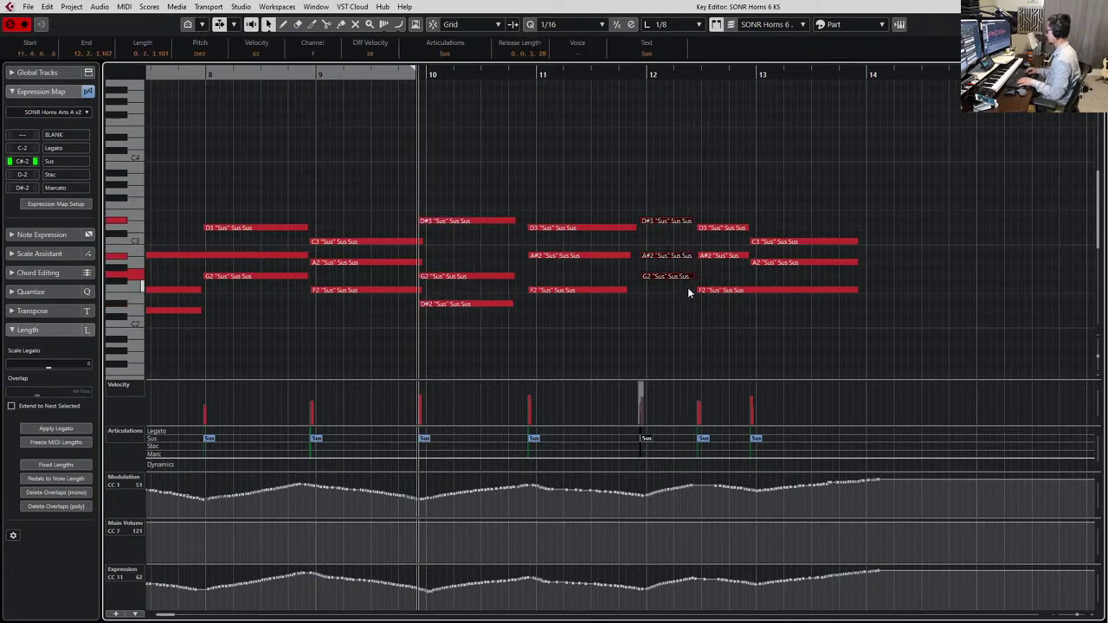
key("l")
key("space")
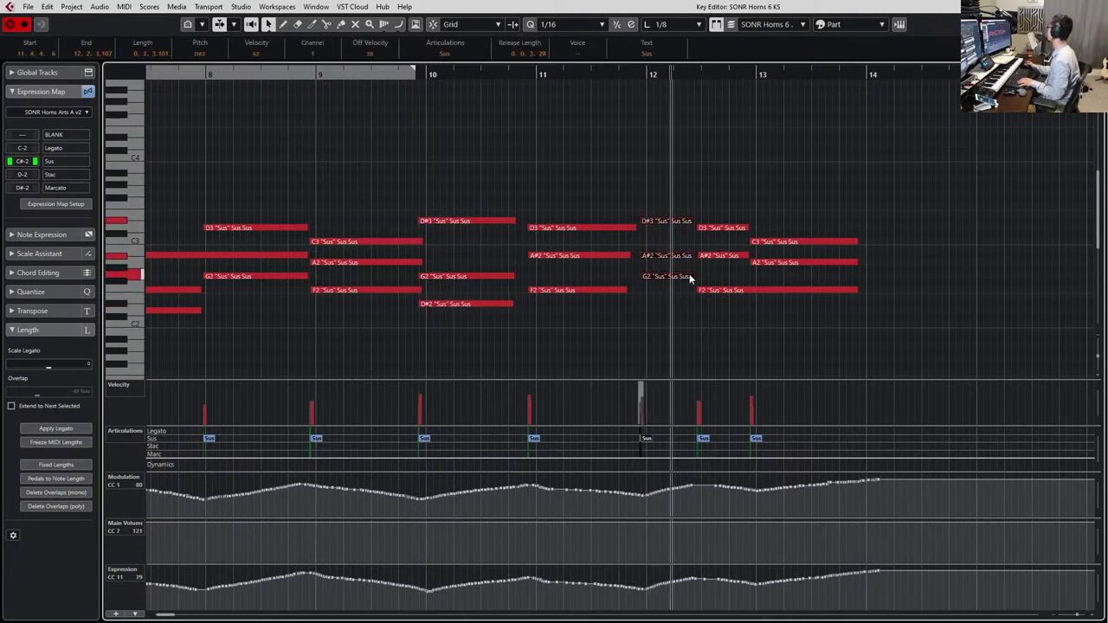
Try shortening the bar 12 horn chord by an eighth note, audition it, and restore its length
key("space")
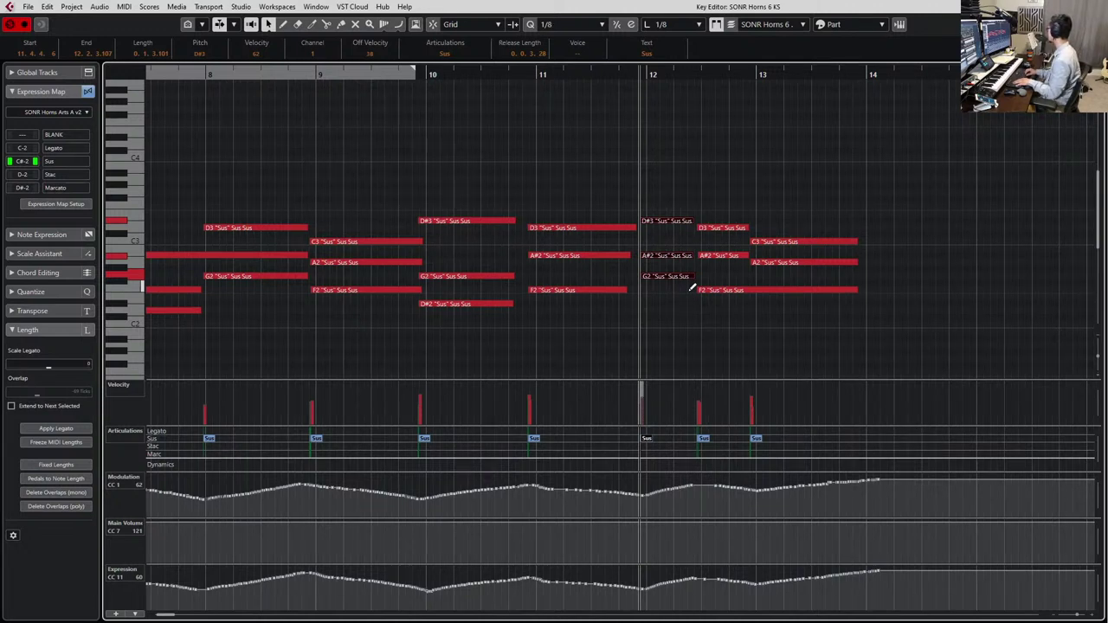
key("alt+5")
key("alt+shift+Left")
key("space")
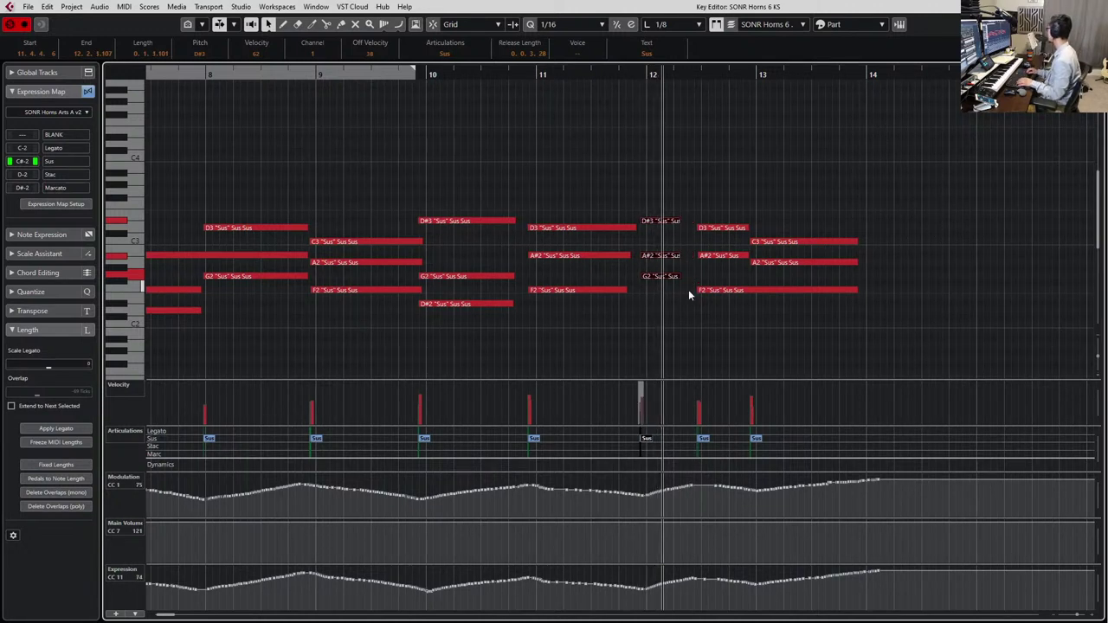
key("space")
key("alt+shift+Right")
key("alt+shift+Left")
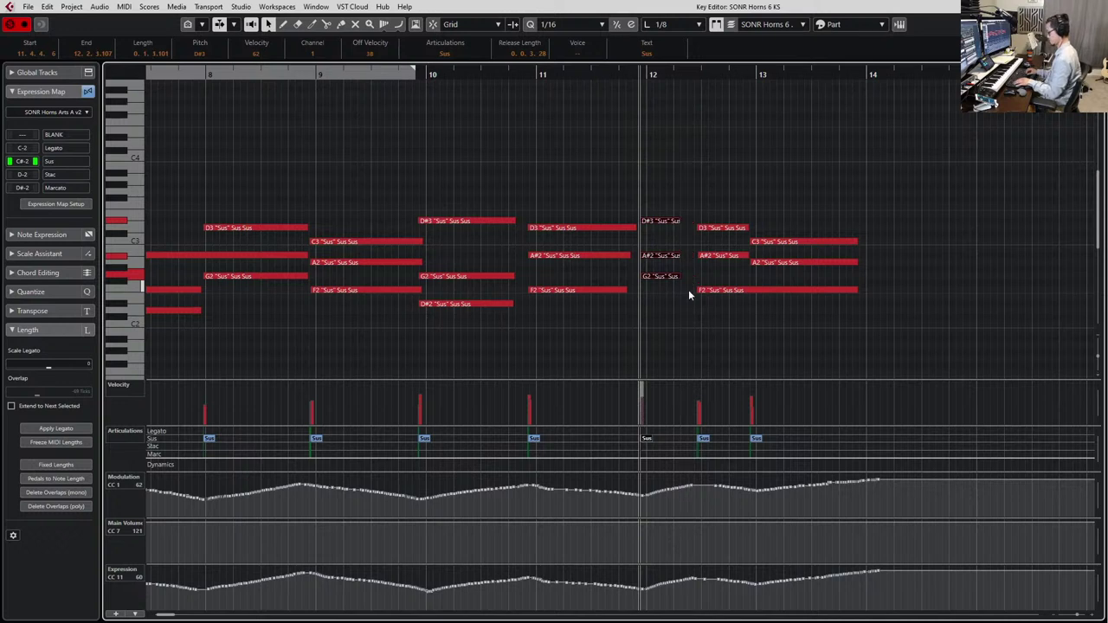
key("alt+6")
key("alt+shift+Right")
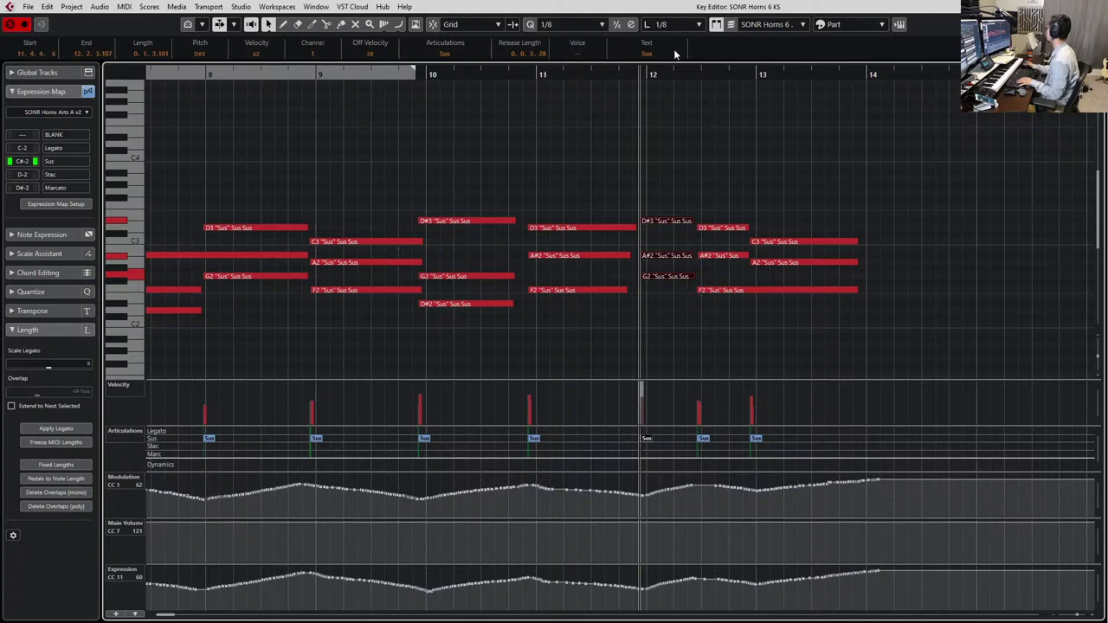
Set the length quantize to Quantize Link so it follows the quantize value
left_click(583, 24)
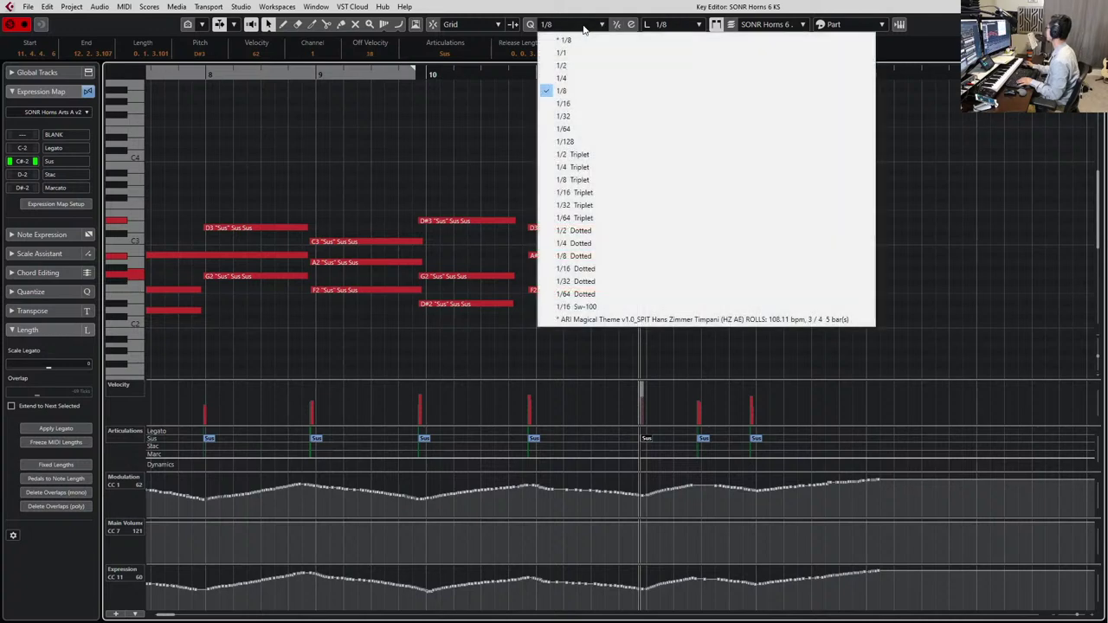
left_click(678, 24)
left_click(678, 24)
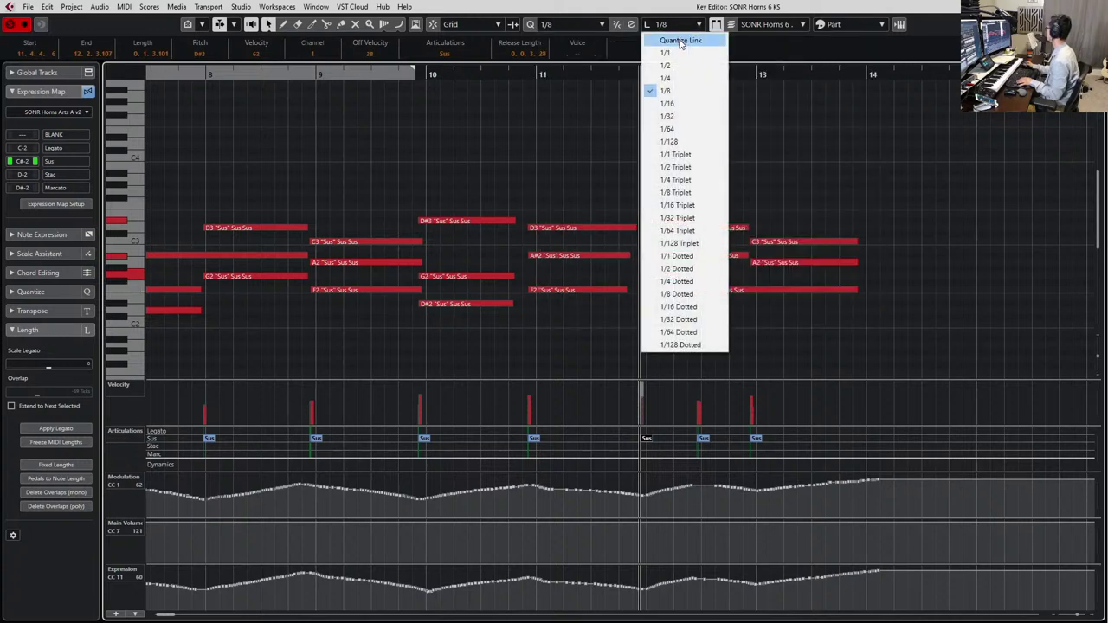
left_click(680, 41)
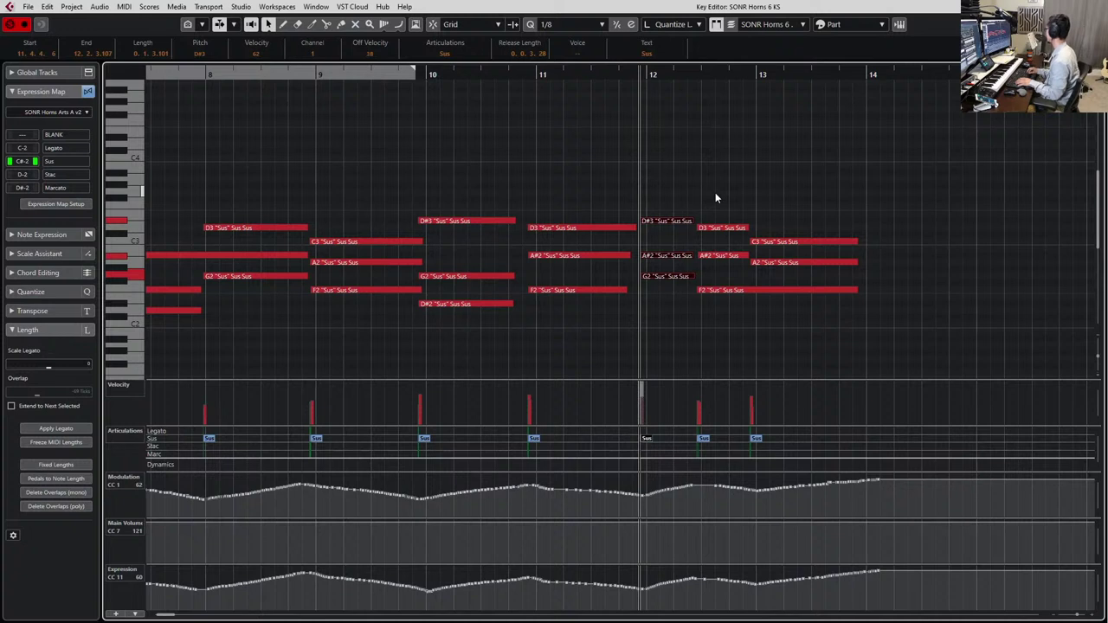
Shorten the bar 12 chord to 0.1.2.101 in 1/32 increments and play it back from bar 12
key("alt+shift+Left")
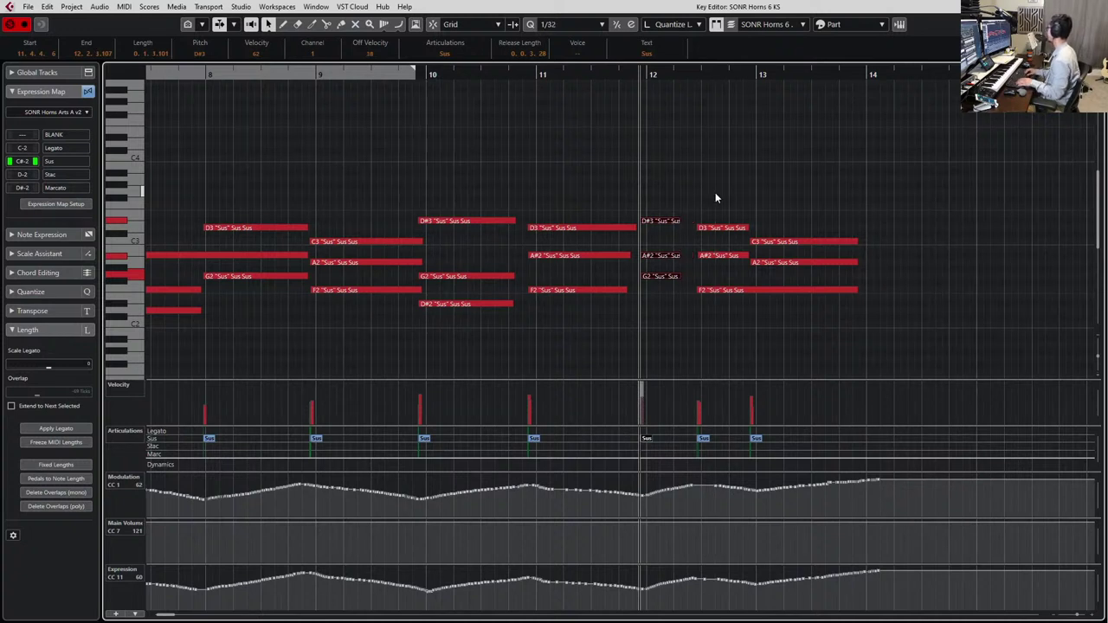
key("space")
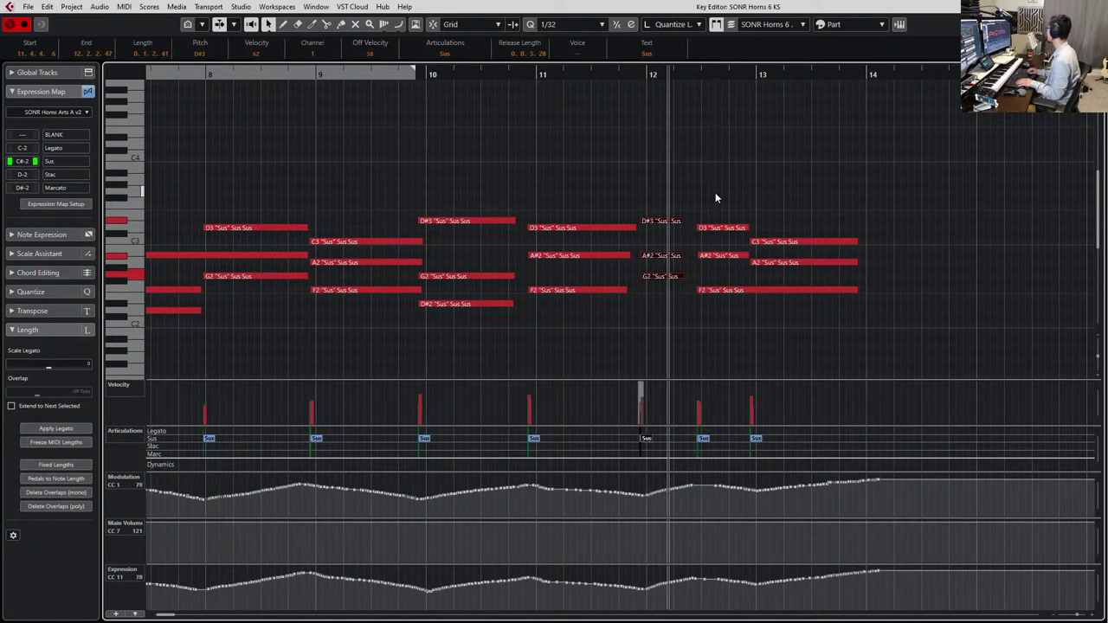
key("space")
key("space")
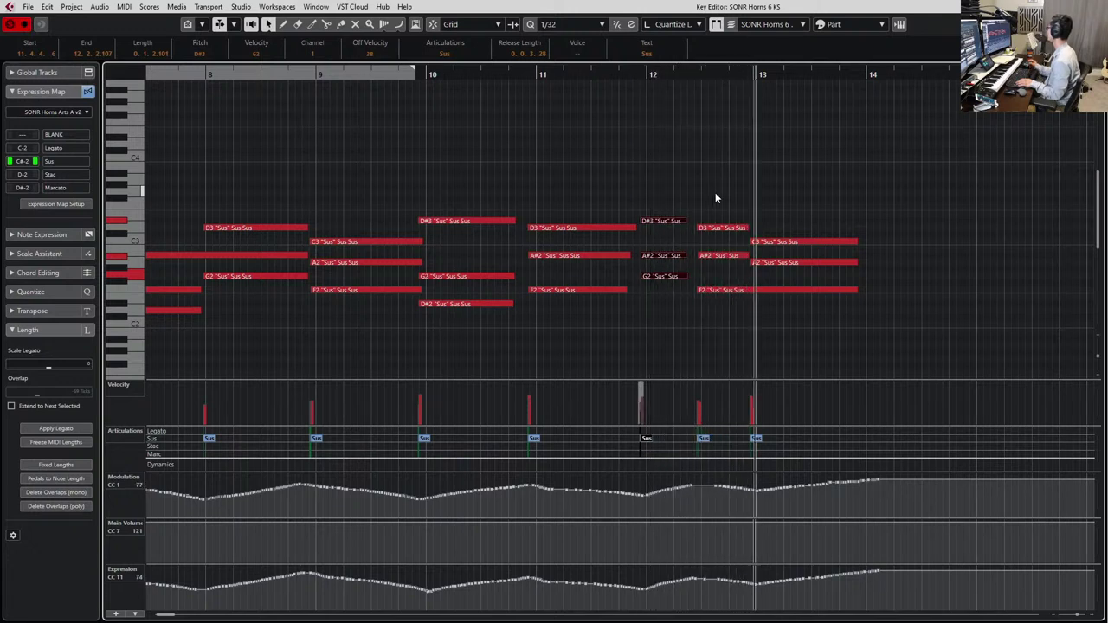
key("space")
Shift the three-note bar 10 horn chord a 1/32 note later, replay the passage, and return to the project
left_click_drag(461, 154, 458, 361)
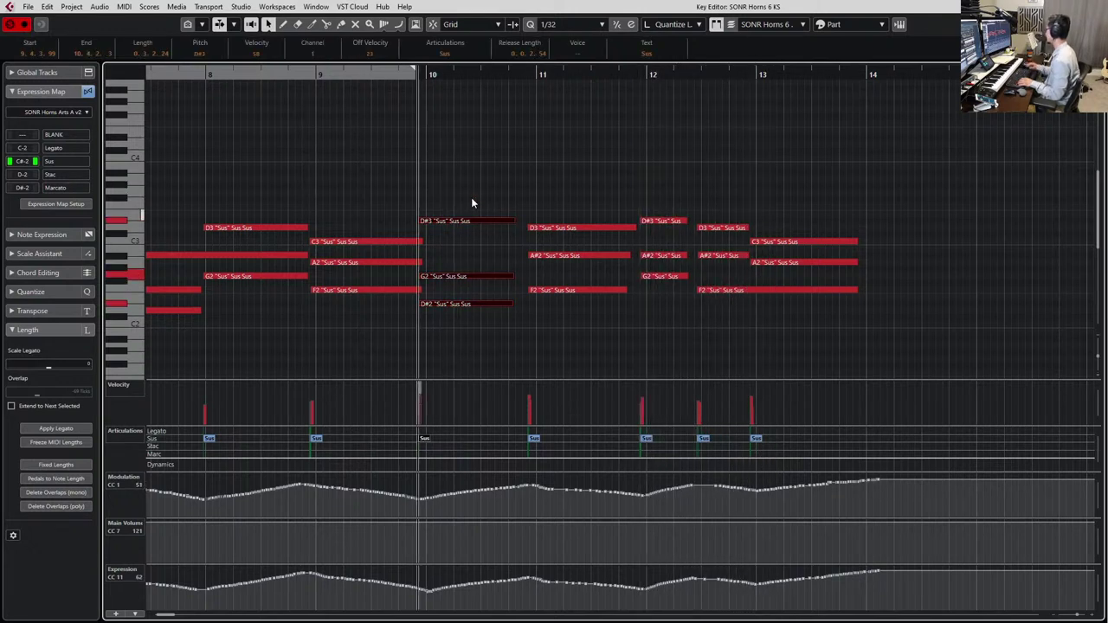
key("space")
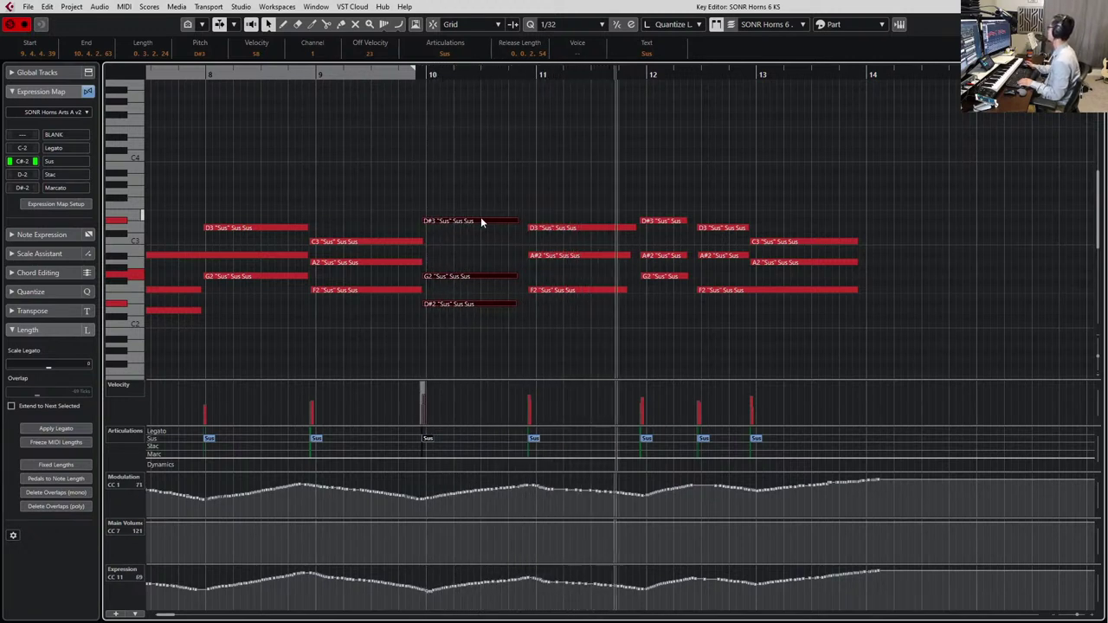
key("space")
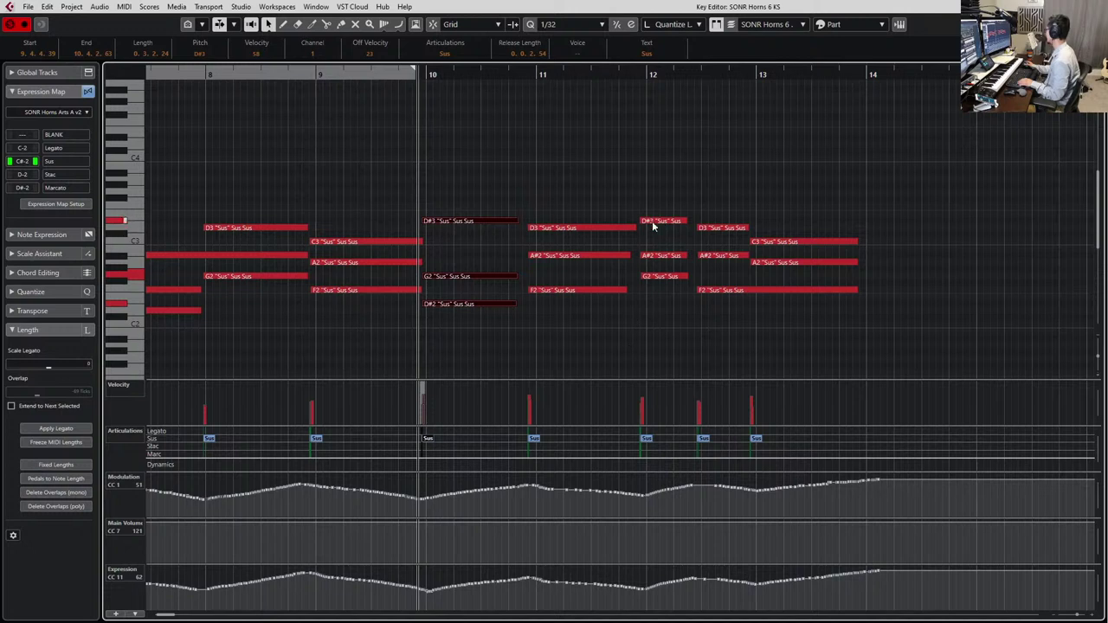
left_click(623, 227)
left_click(638, 241)
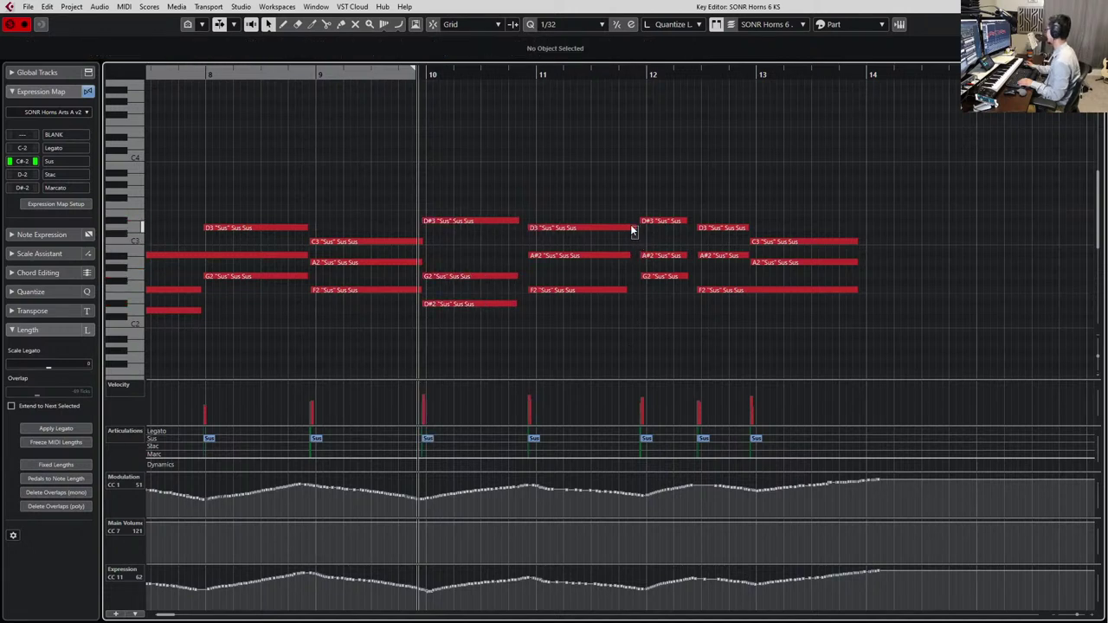
left_click(631, 228)
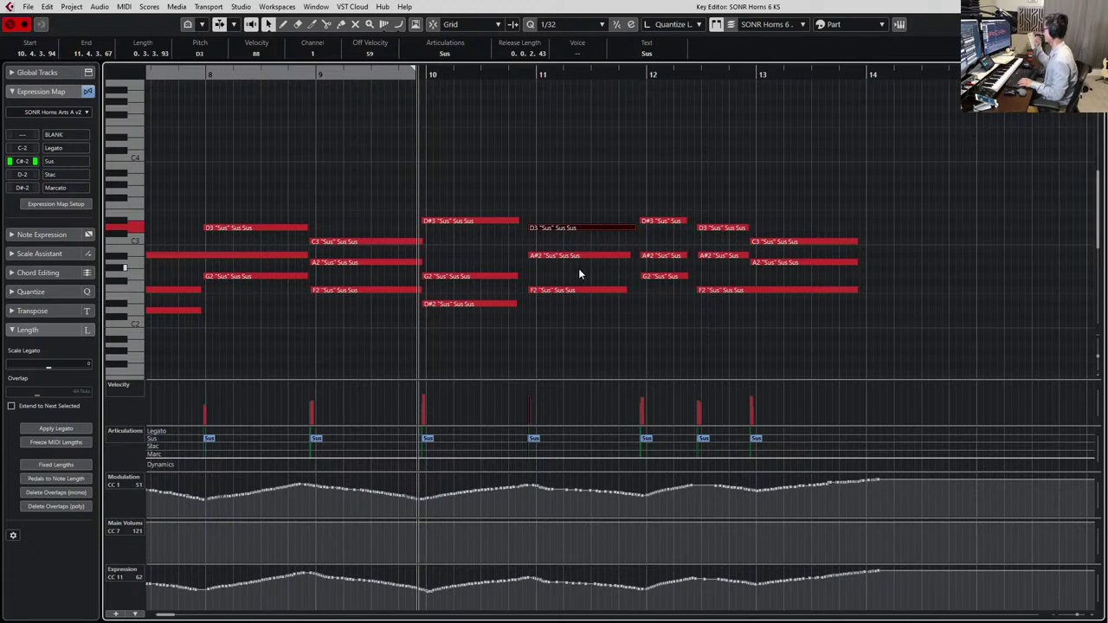
key("Return")
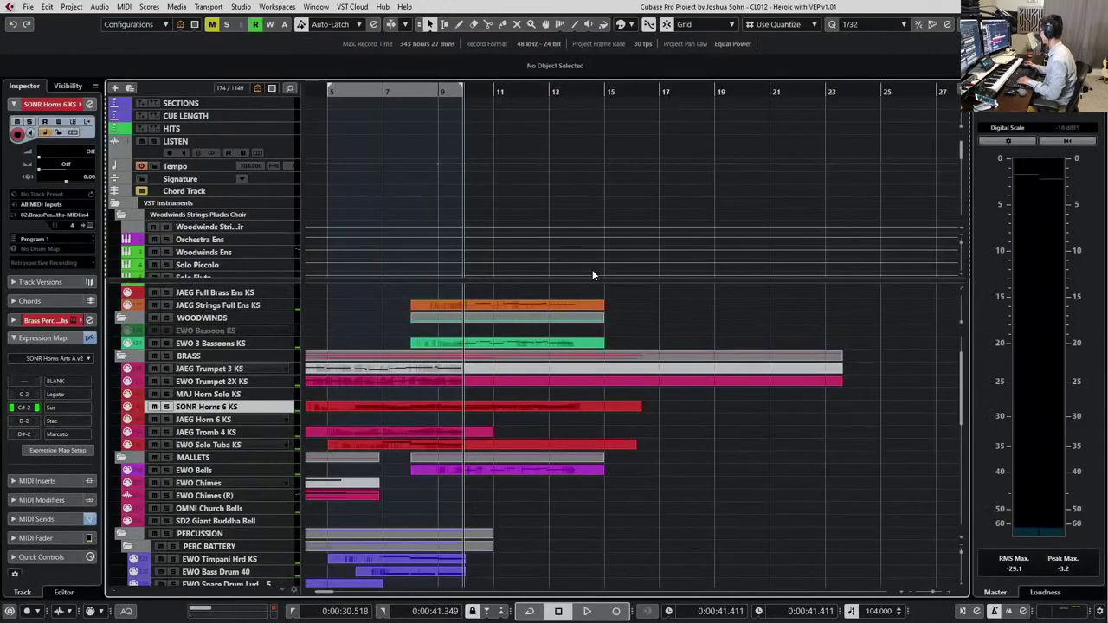
Extend the JAEG Tromb 4 KS part to about bar 16 and check its notes in the editor
key("space")
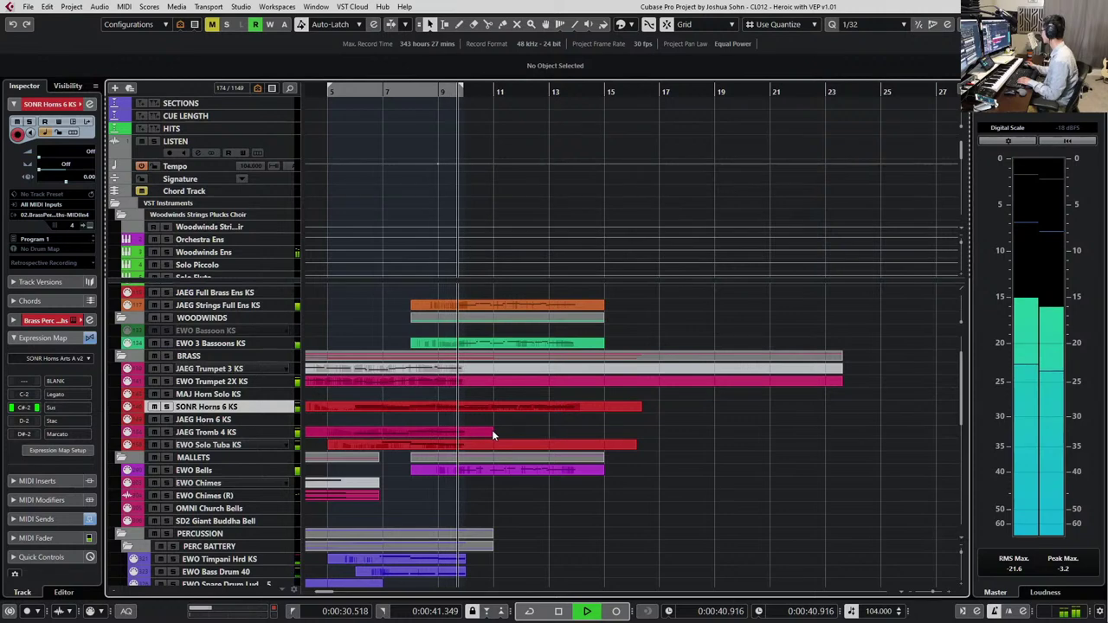
left_click_drag(493, 431, 640, 431)
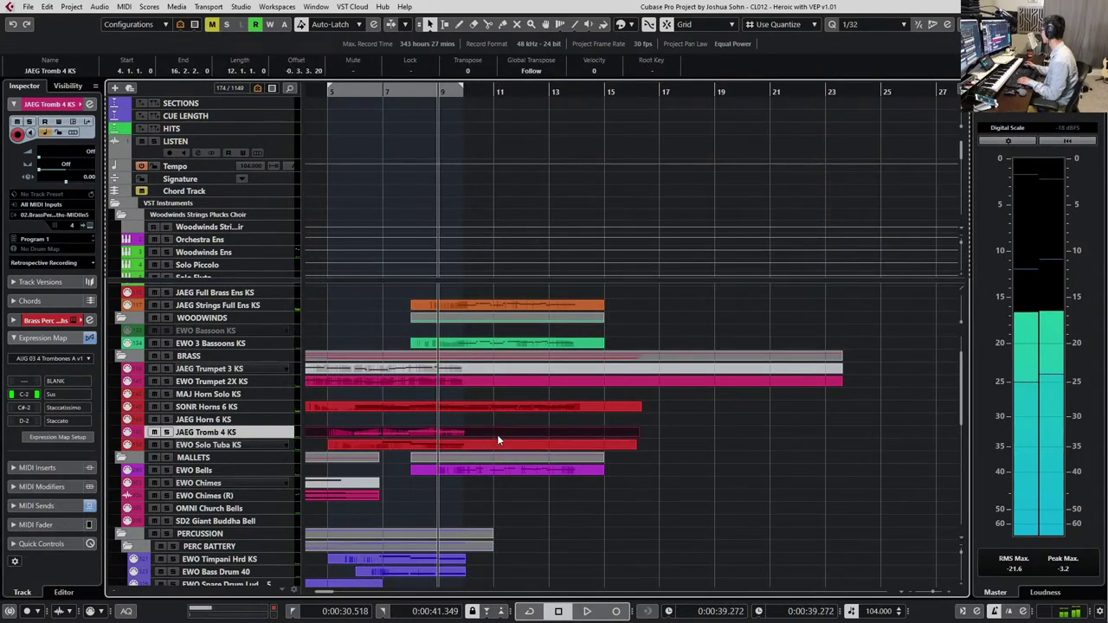
double_click(497, 434)
scroll(638, 317, "down", 2)
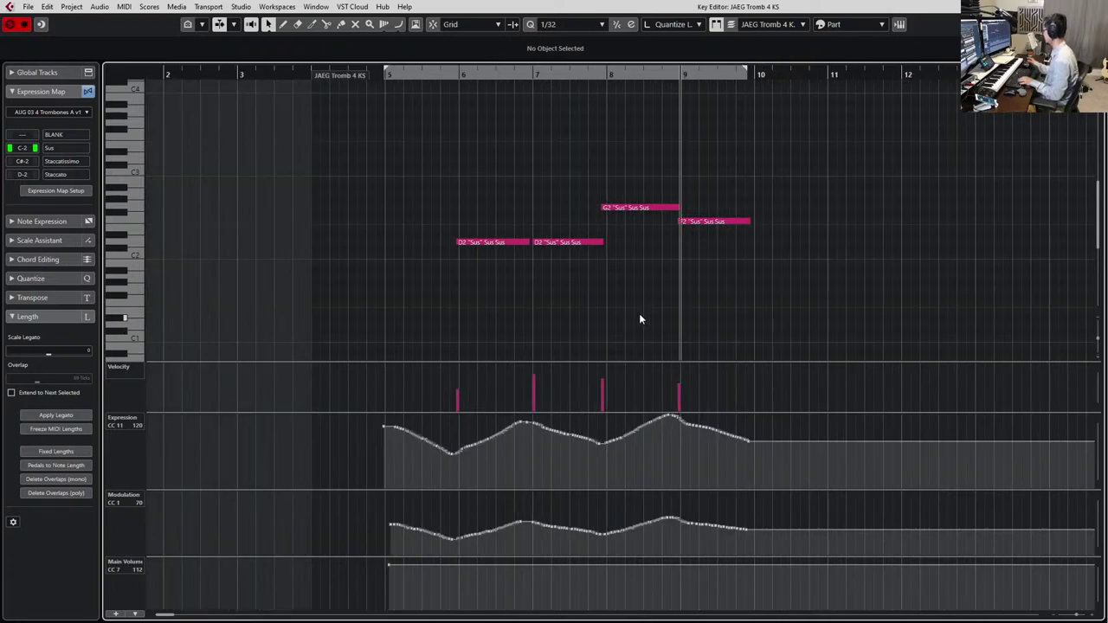
scroll(614, 299, "right", 3)
key("Return")
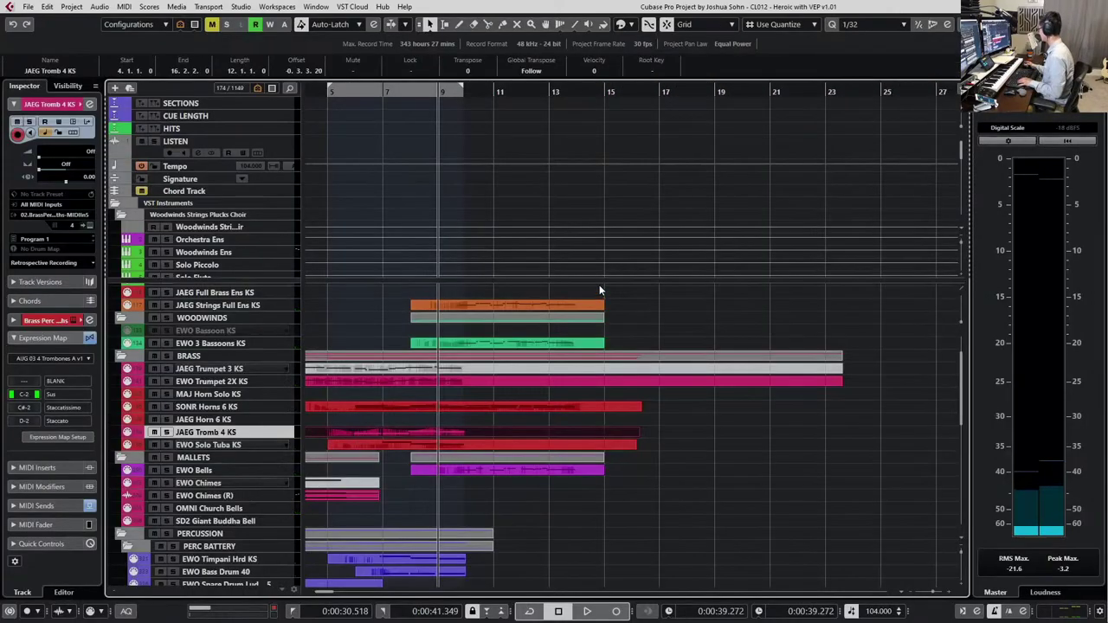
Open the EWO Solo Tuba KS part for editing and rehearse its continuation from bar 9
left_click(445, 446)
double_click(445, 446)
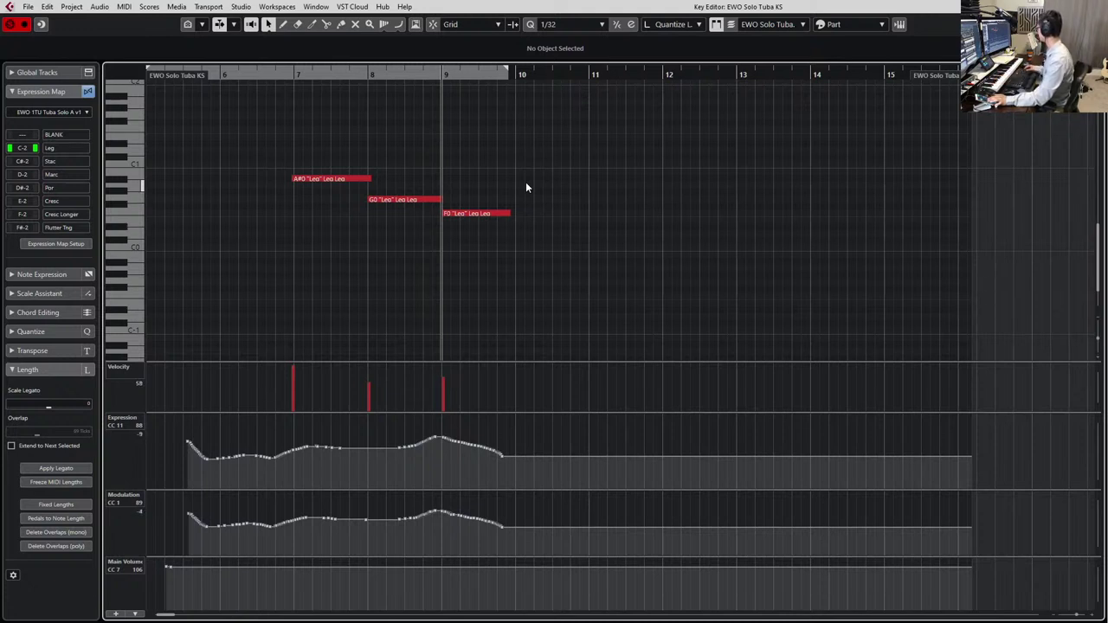
key("space")
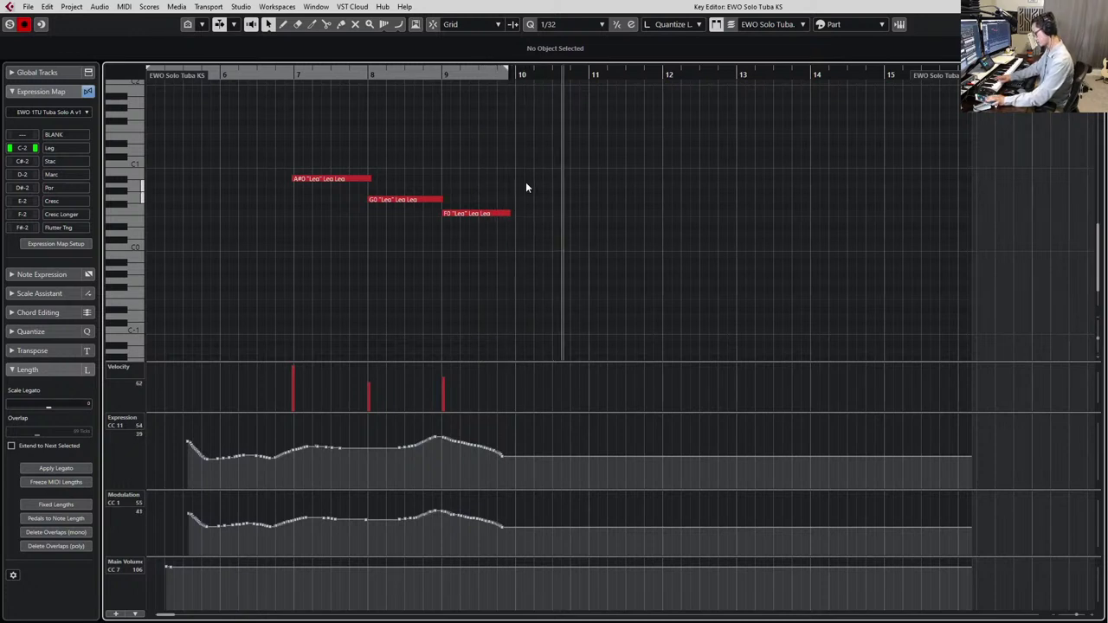
key("space")
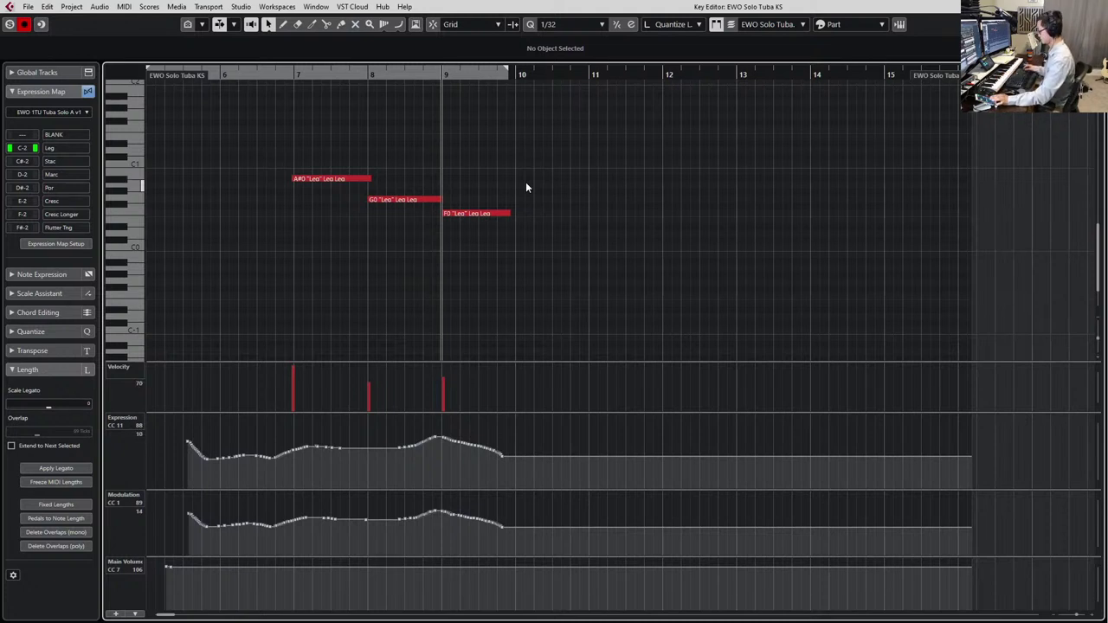
key("space")
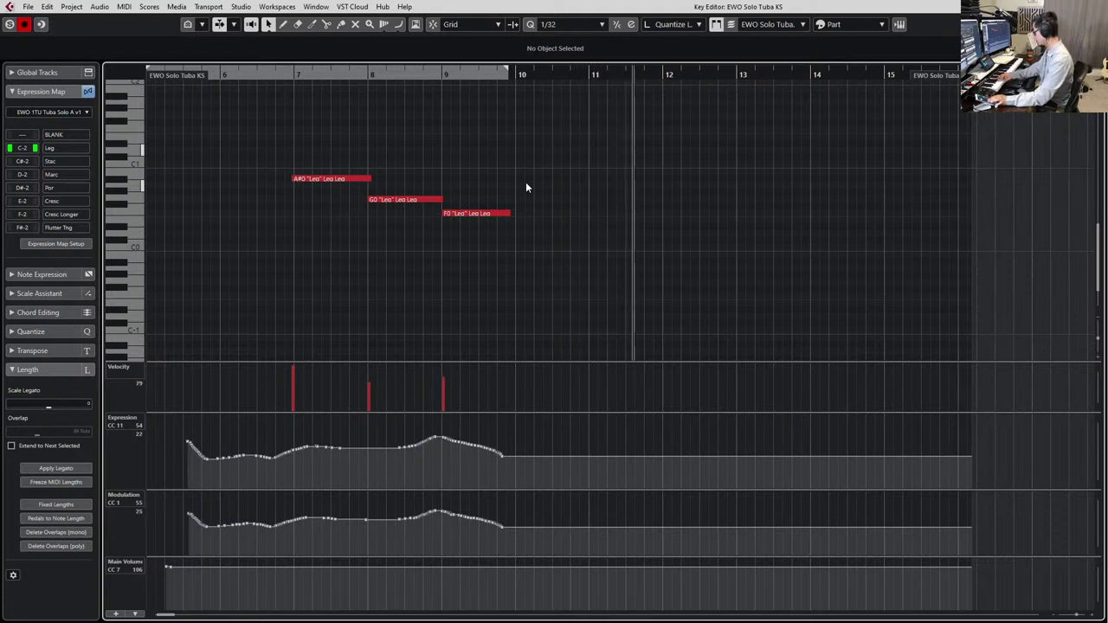
key("space")
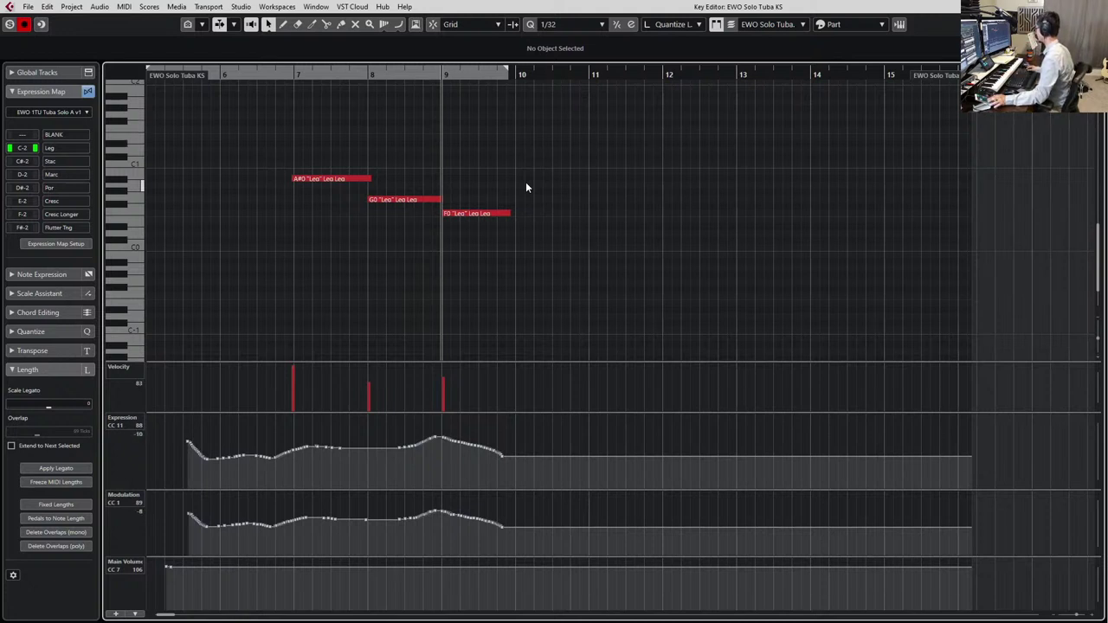
Record the tuba line A#0, A#0, D#1, G1, F1 with its expression and modulation over bars 10 to 13
key("space")
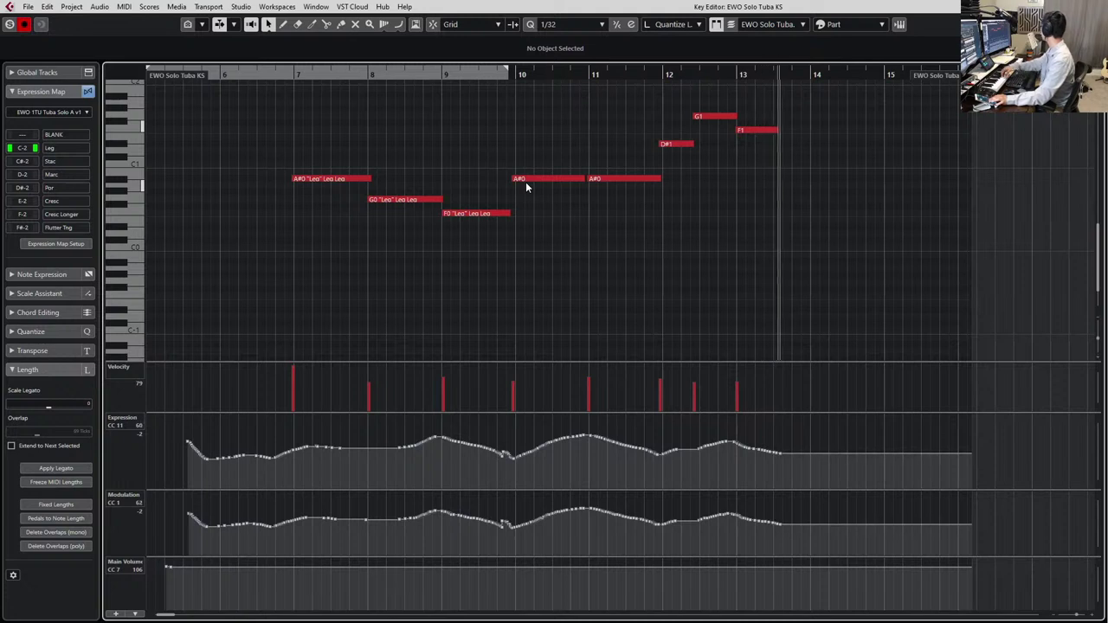
key("space")
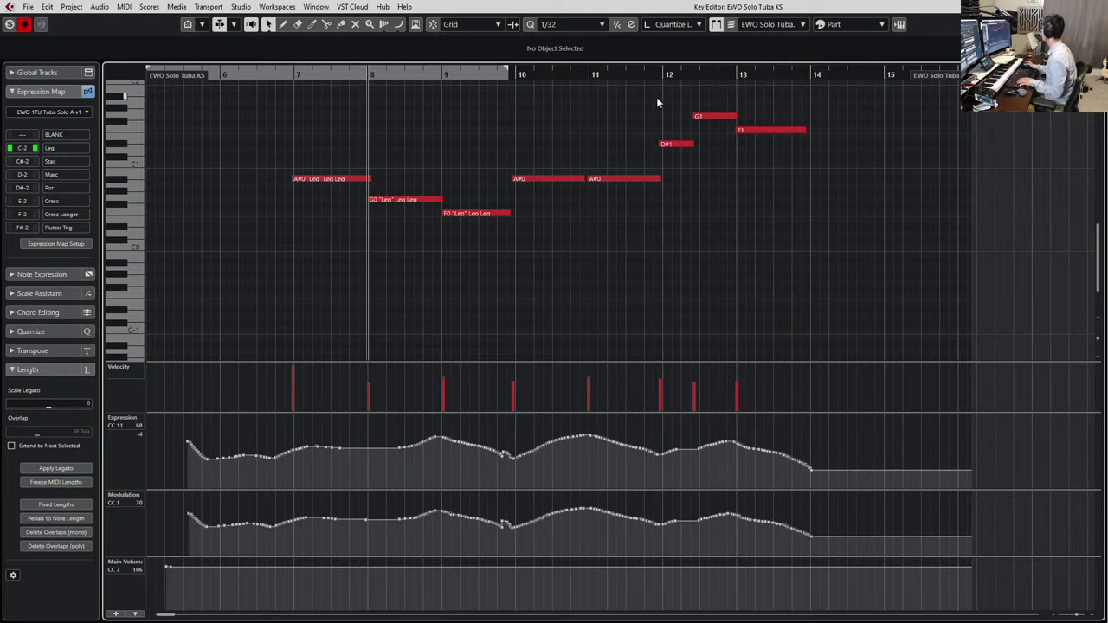
Trim the start of the tuba G1 to 12.2.4.84 and move the D#1 to the start of bar 12
left_click_drag(692, 117, 700, 117)
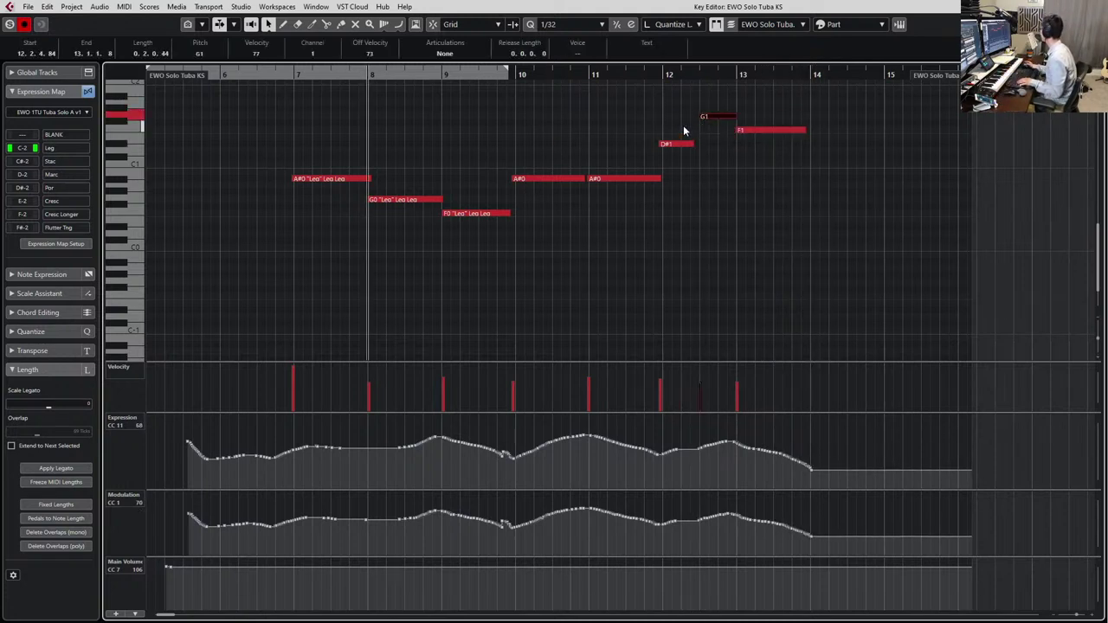
left_click(679, 144)
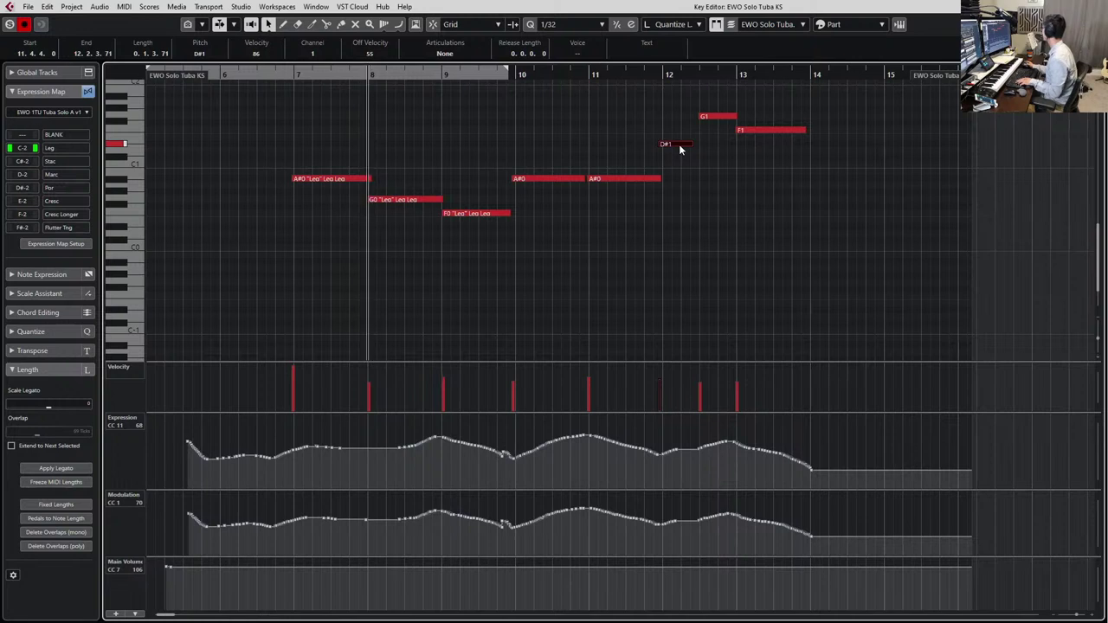
key("ctrl+shift+q")
left_click(638, 188)
left_click(678, 145)
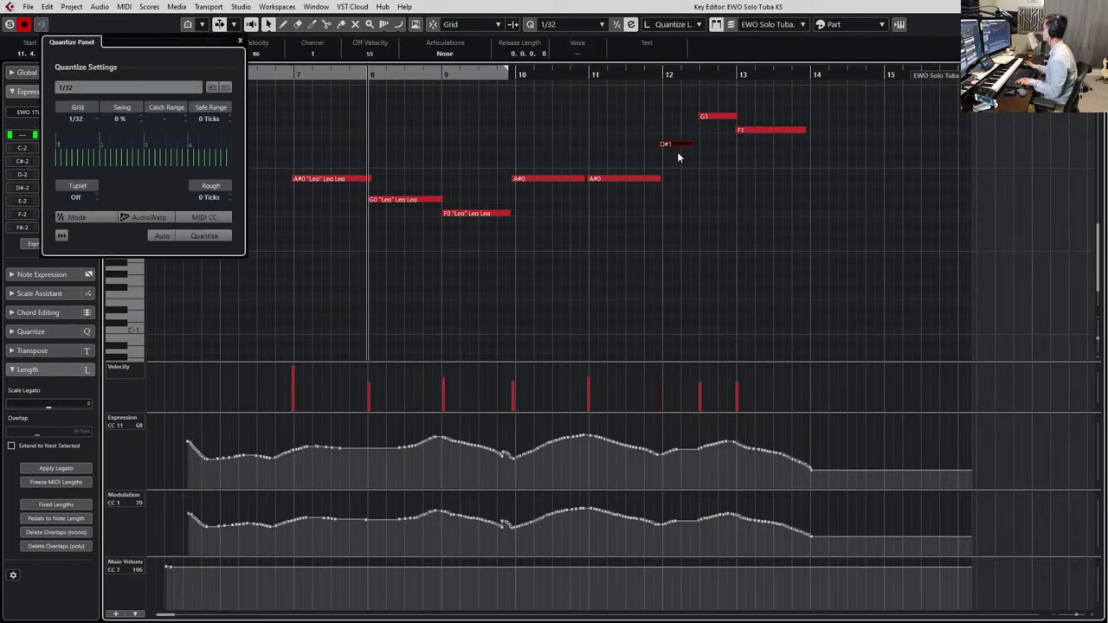
left_click(240, 42)
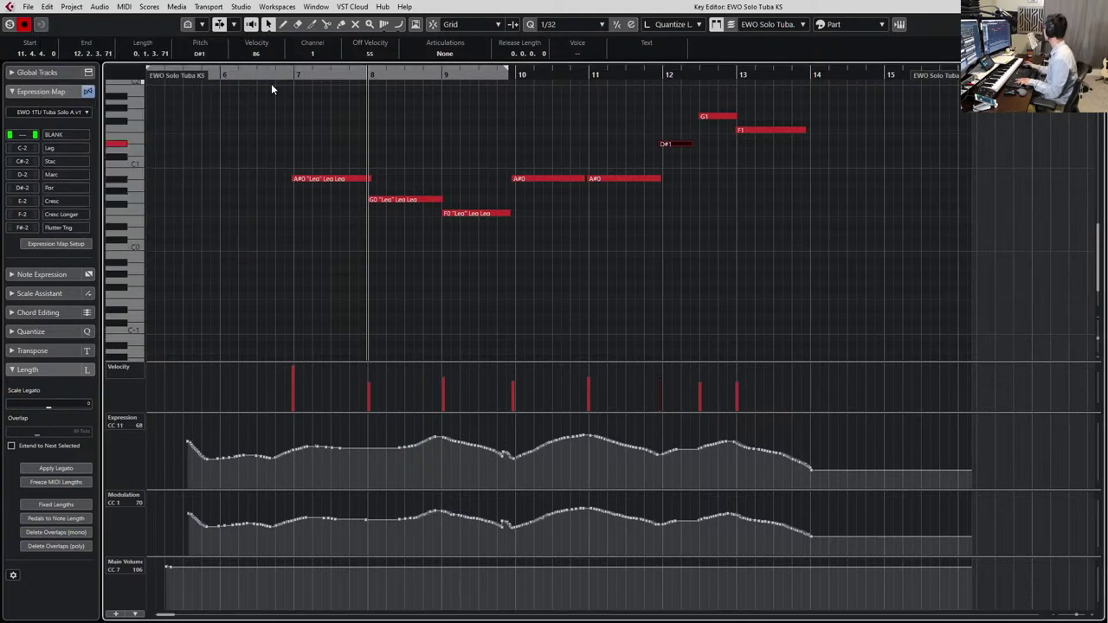
key("alt+Right")
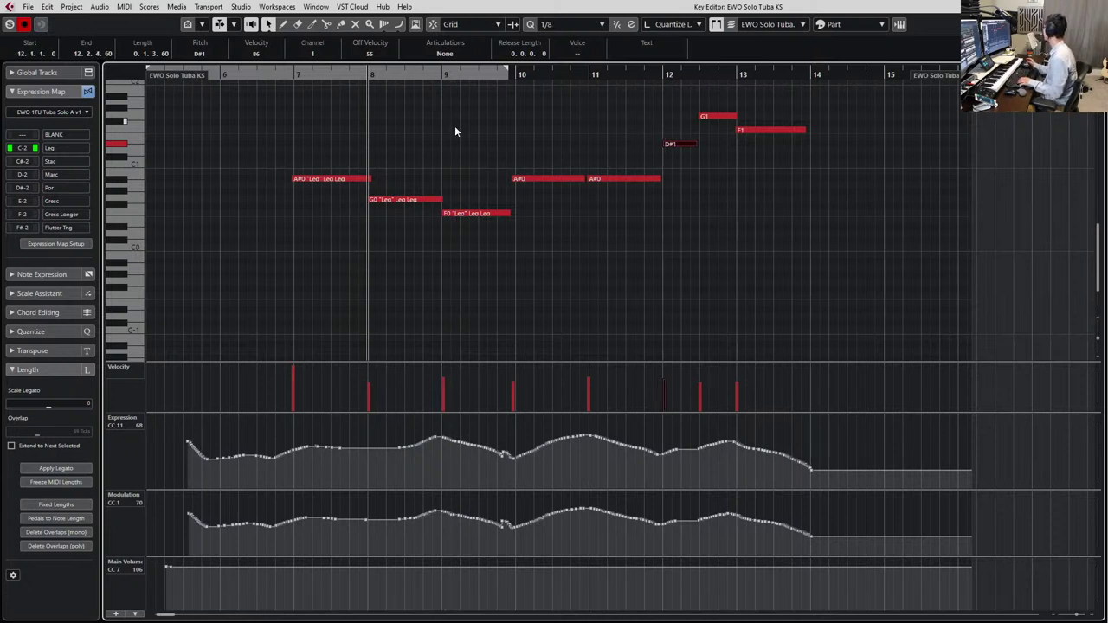
Assign the Leg articulation to the five tuba notes in bars 10 to 13
left_click_drag(429, 138, 333, 208)
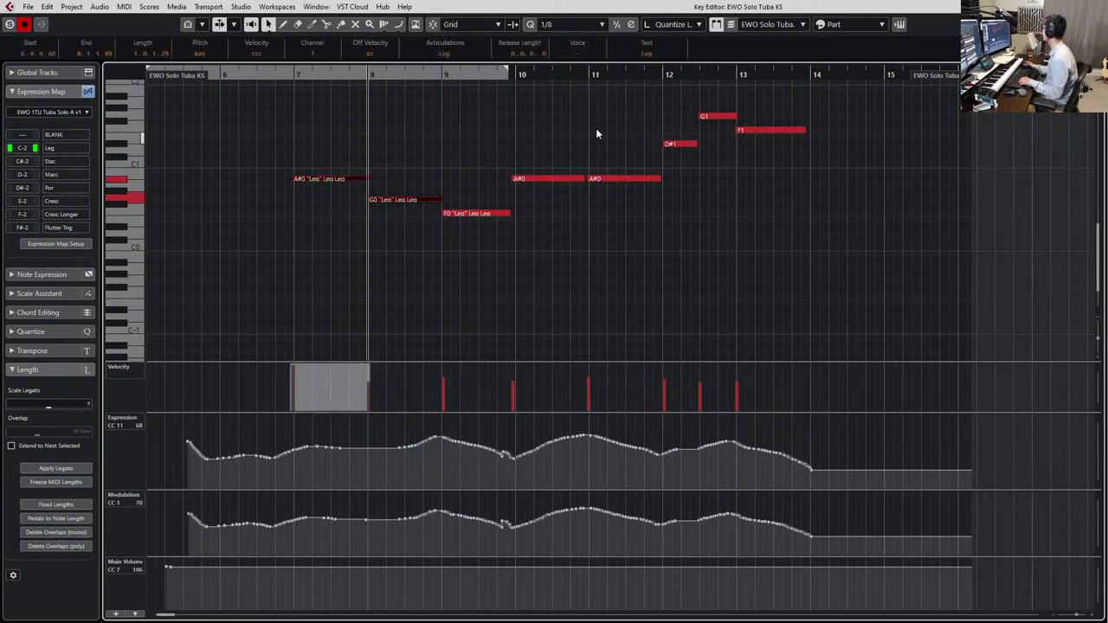
left_click(666, 147)
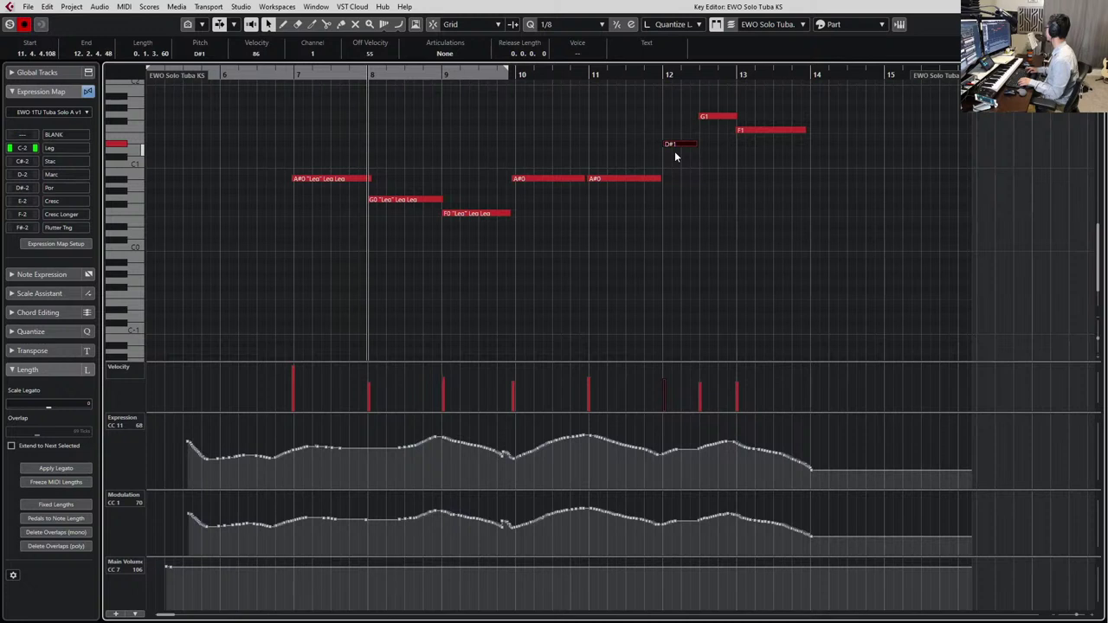
key("ctrl+a")
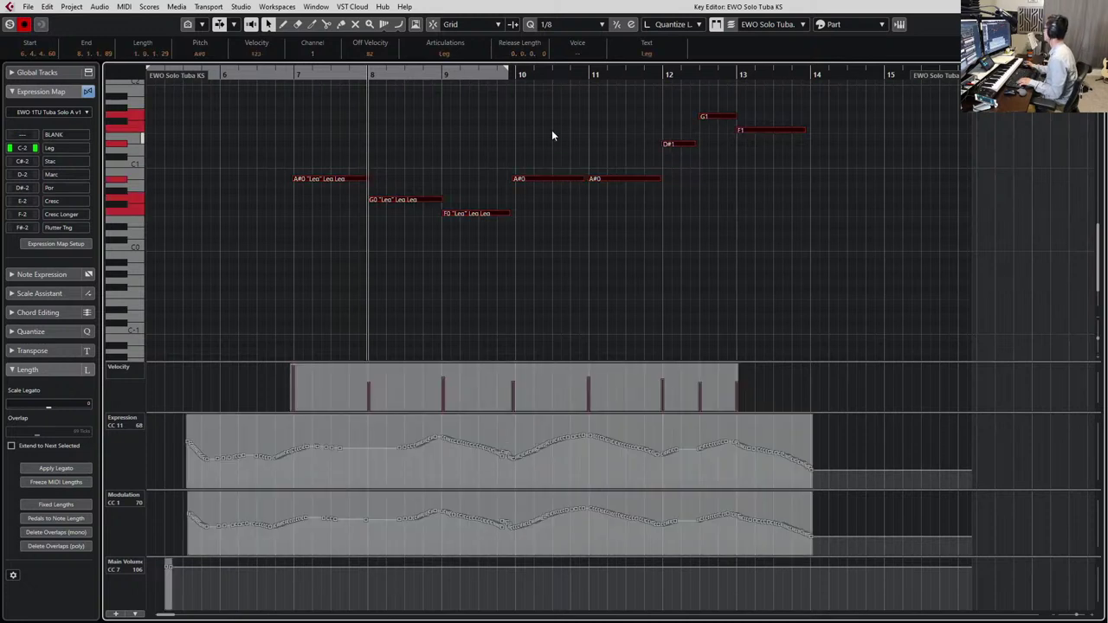
left_click_drag(522, 108, 899, 206)
left_click(444, 53)
left_click(443, 78)
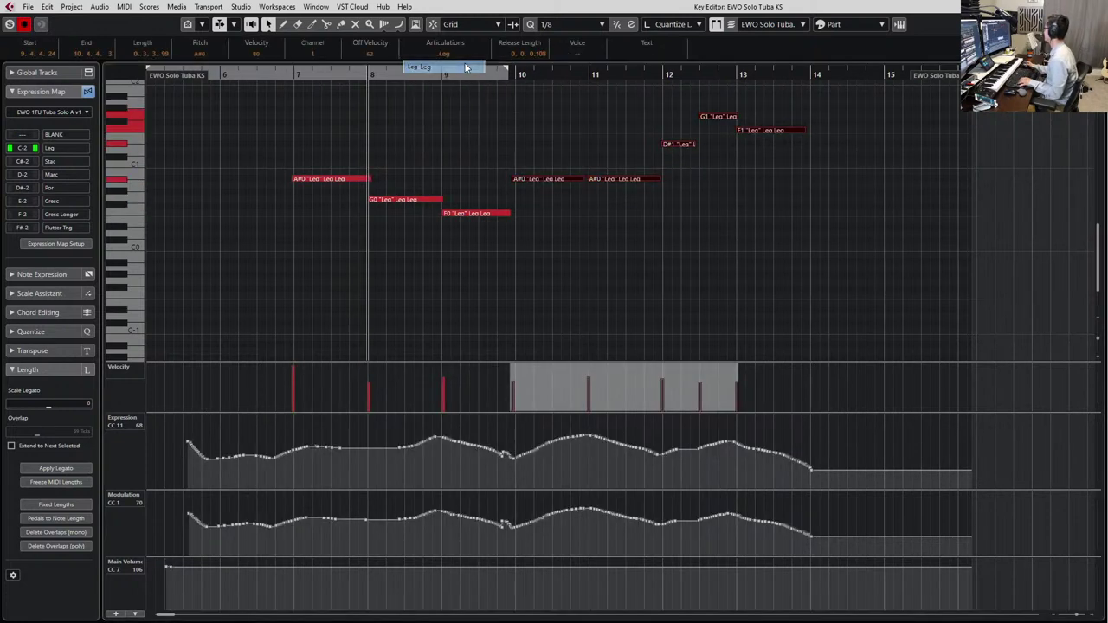
Play the tuba line from bar 10 and smooth the jagged expression and modulation curves just before bar 10
key("space")
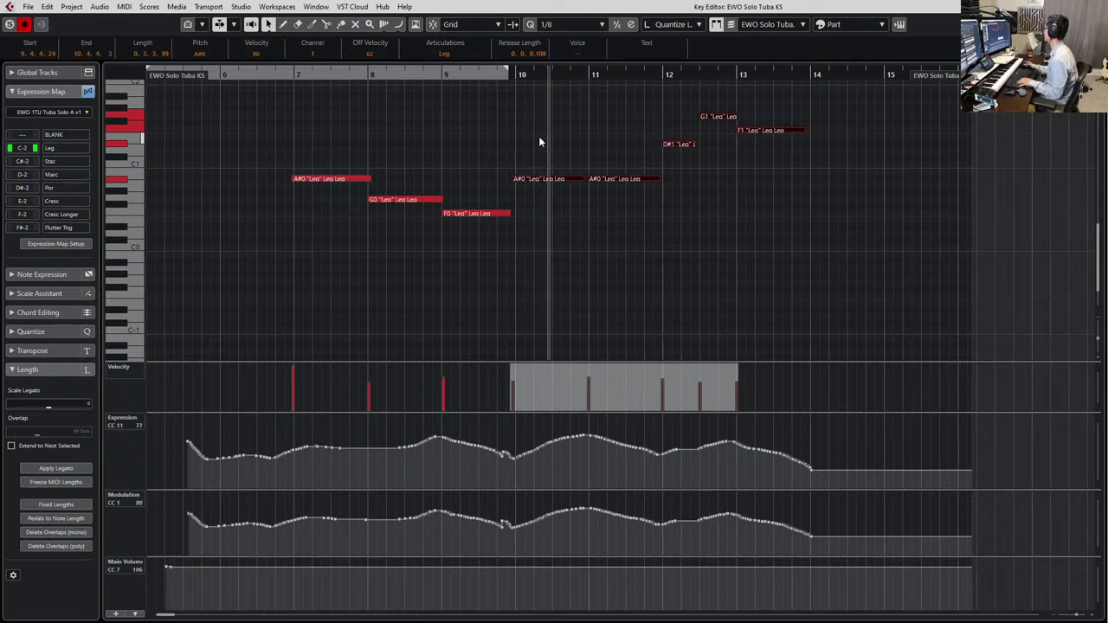
left_click(504, 523)
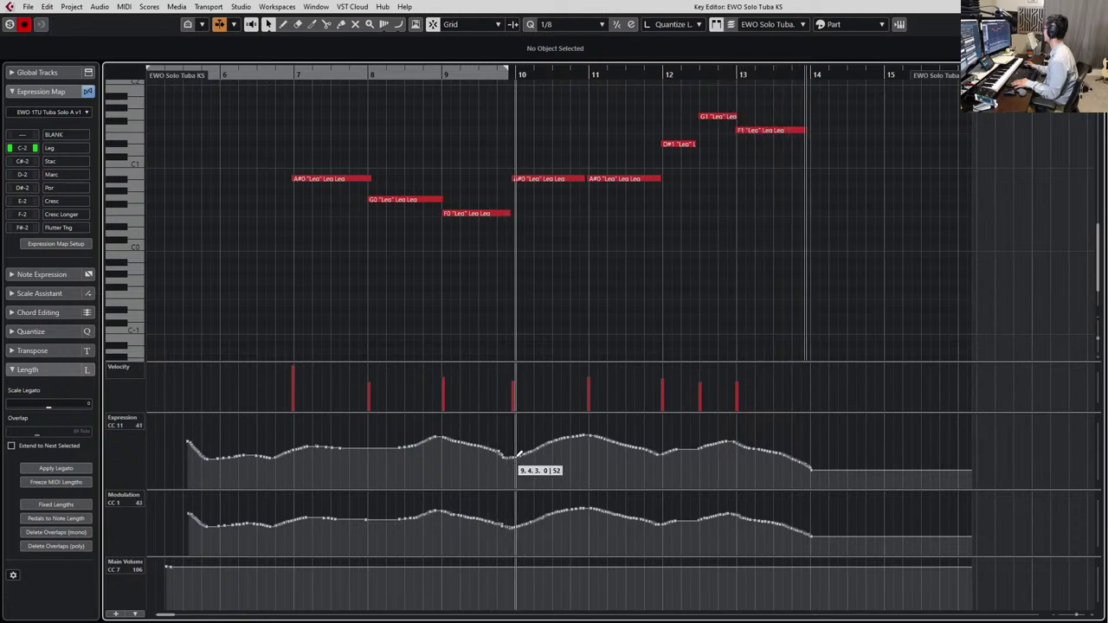
key("space")
Try D#1 and then E1 in place of the tuba's G1 in bar 12, auditioning each pitch
left_click_drag(720, 117, 671, 184)
key("l")
key("space")
scroll(696, 217, "right", 3)
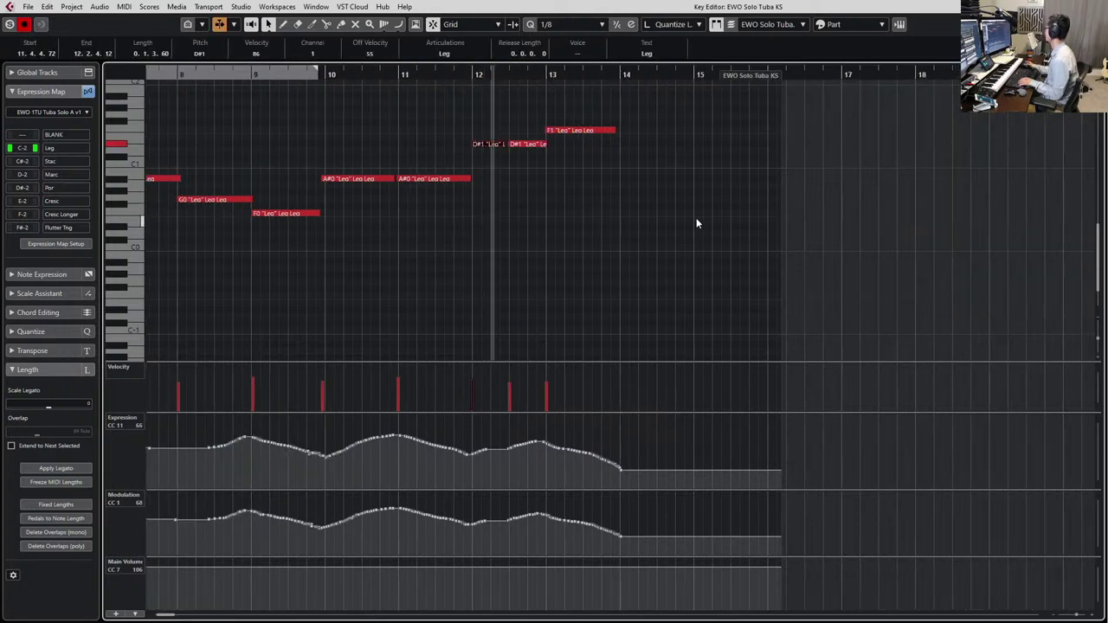
key("space")
key("Left")
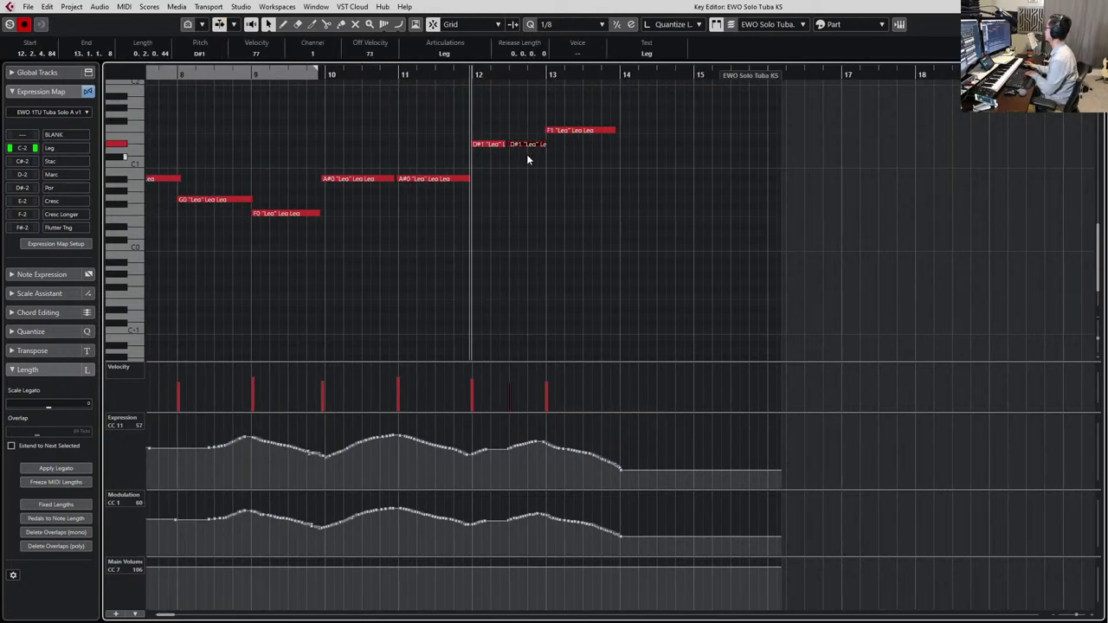
key("Up")
key("space")
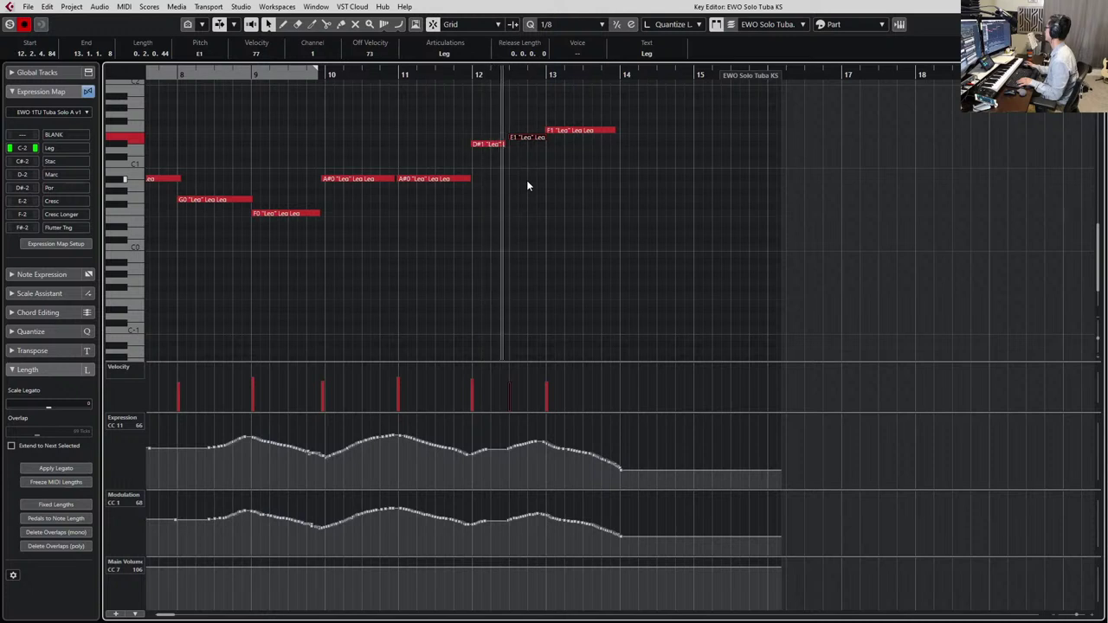
key("space")
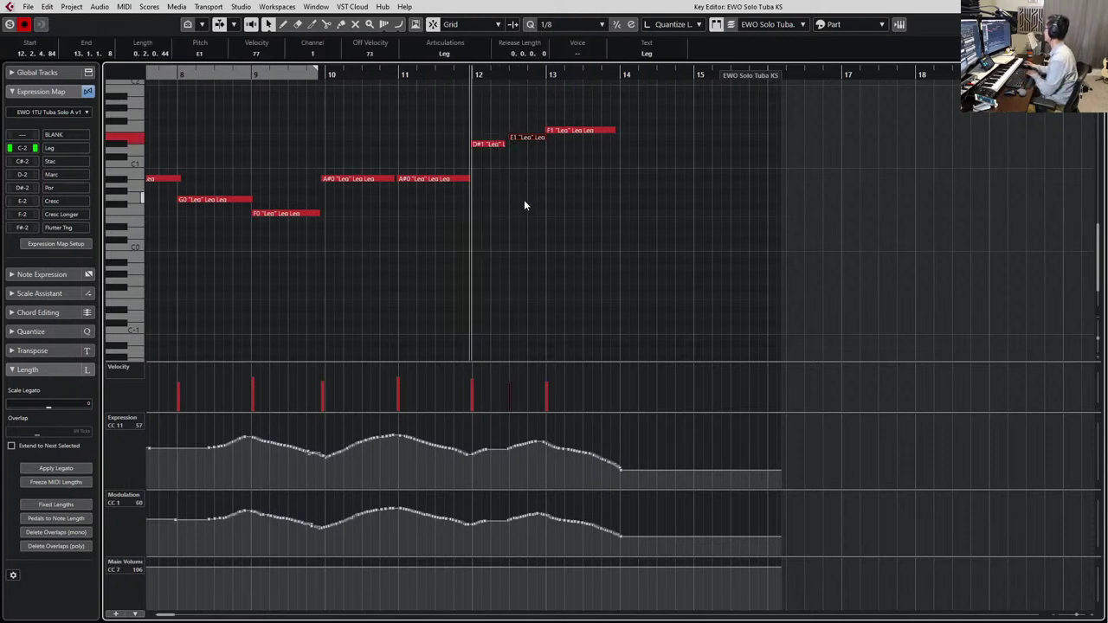
Set the second tuba note of bar 12 to D1 and listen to the phrase from bar 12
key("Down")
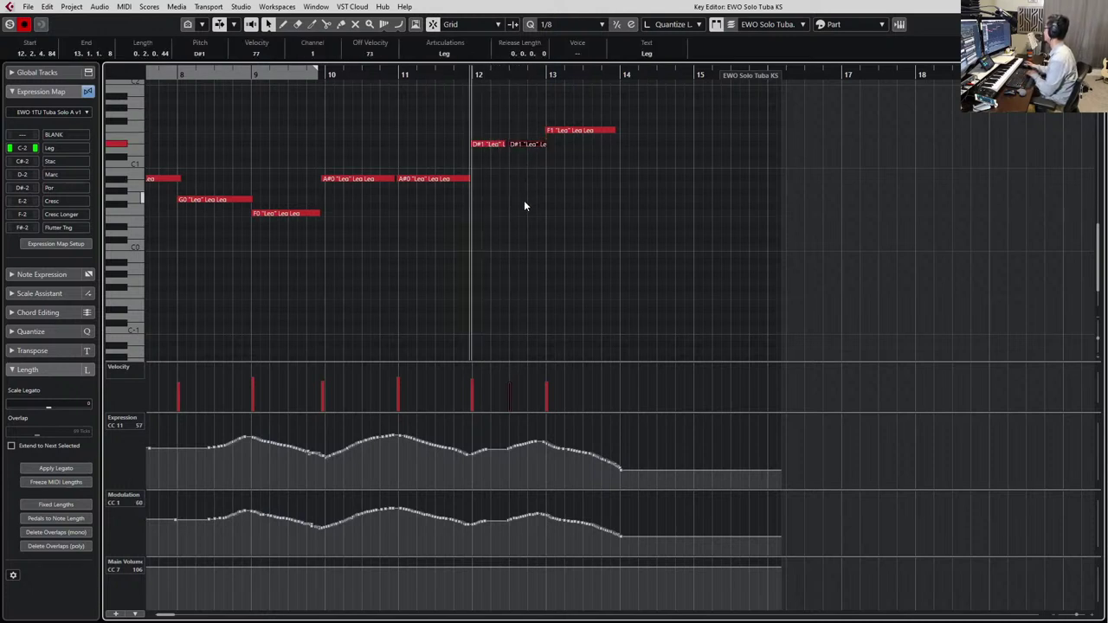
key("Down")
key("space")
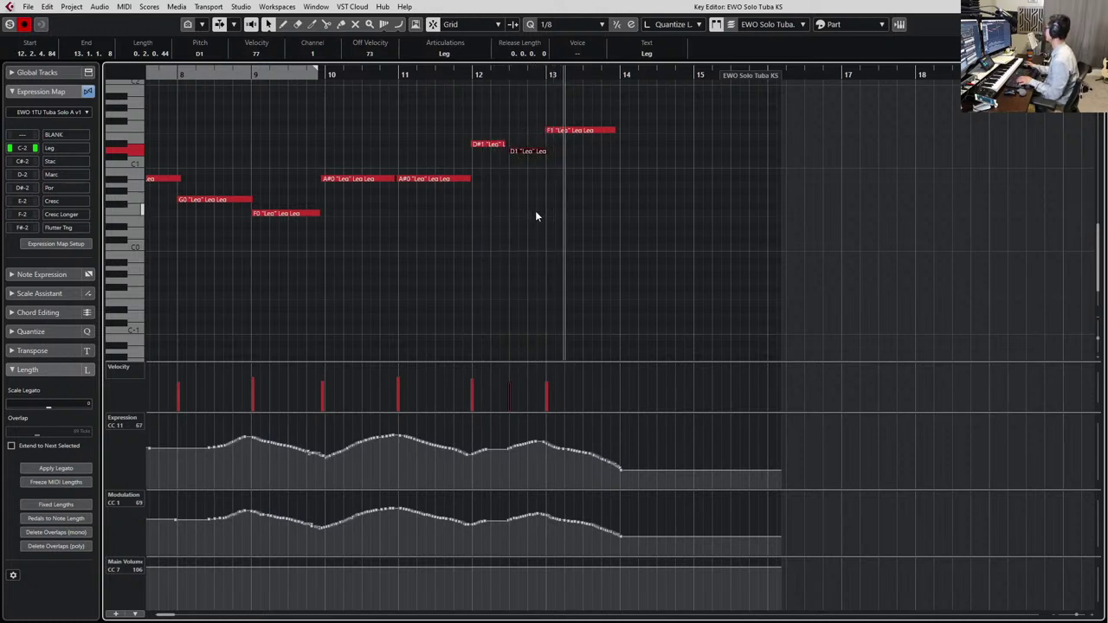
key("space")
Extend the tuba's F1 to end at 14.1.1.0 and close the note editor
left_click(645, 108)
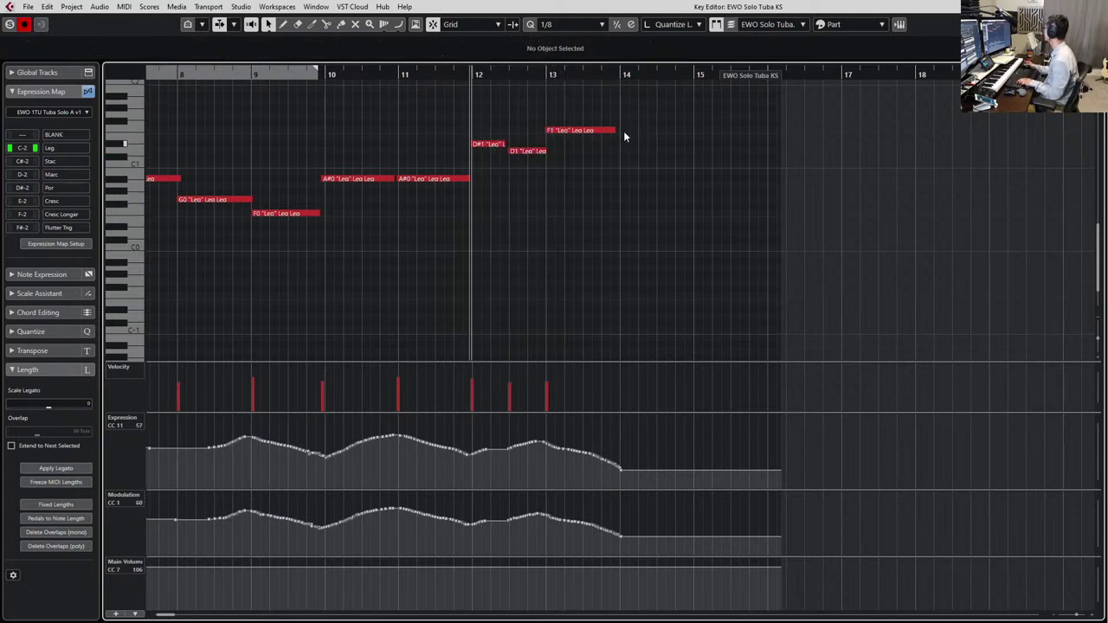
left_click(602, 131)
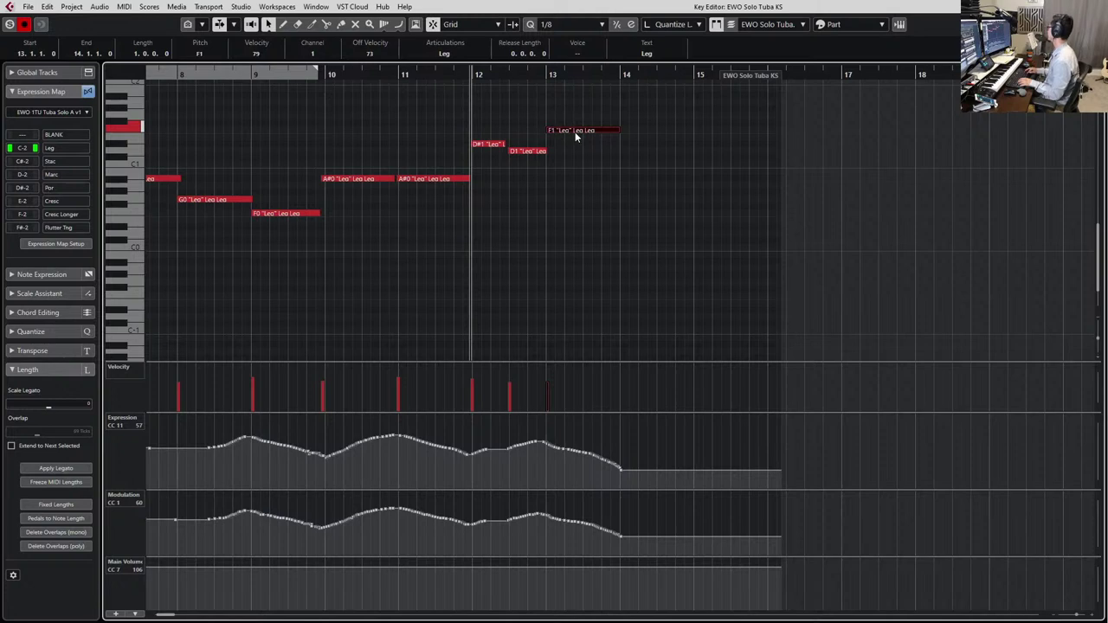
key("Return")
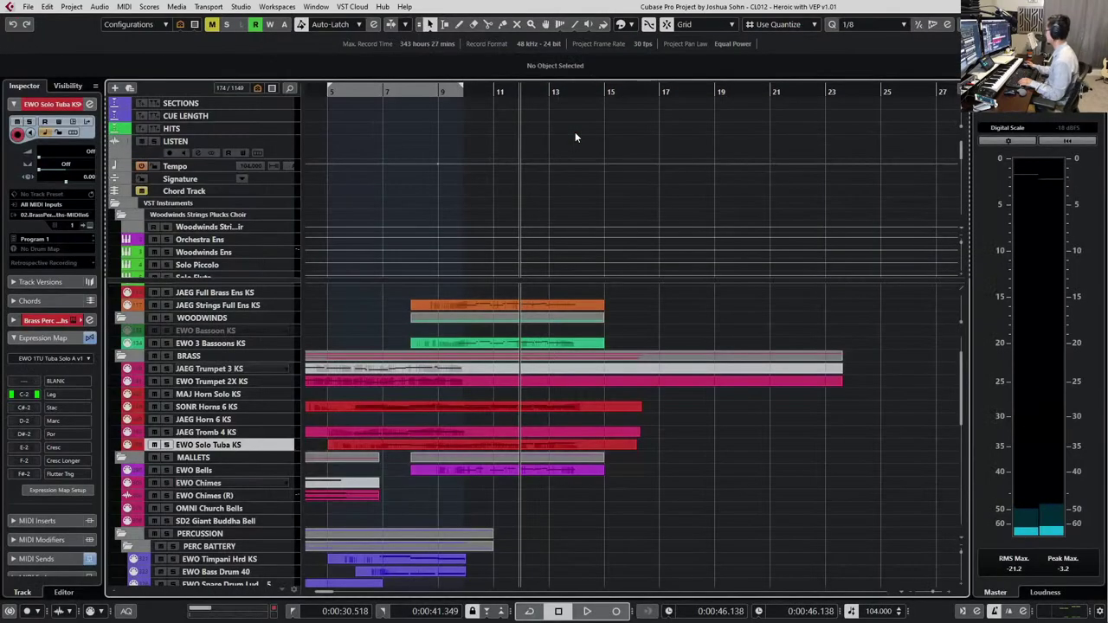
Solo the brass, play from bar 9, and select the JAEG Tromb 4 KS part during playback
key("Up")
key("Up")
key("Up")
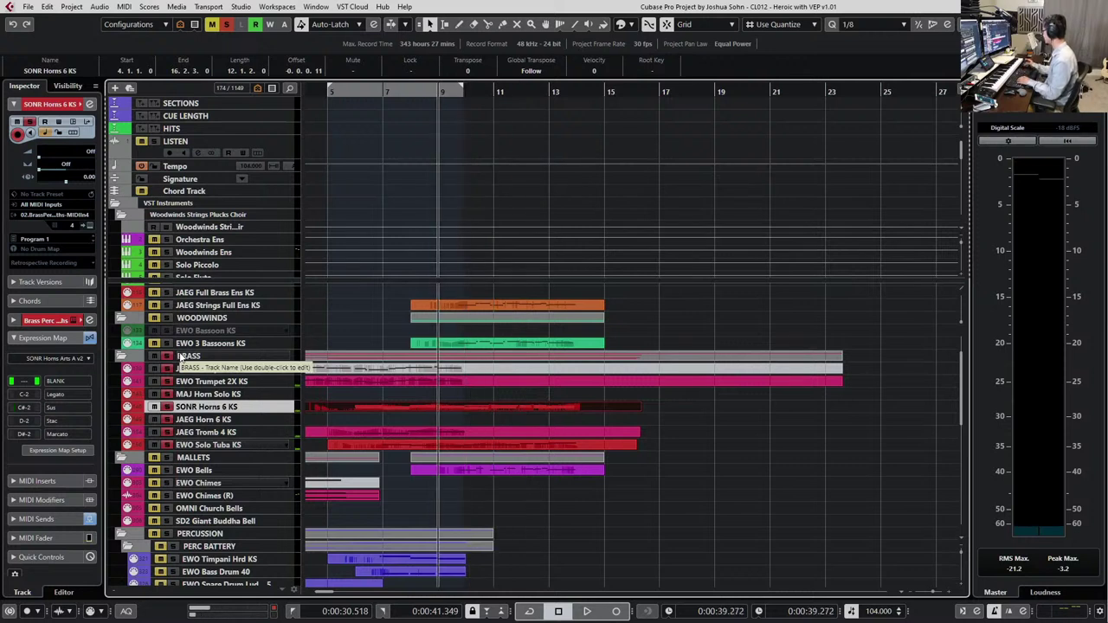
key("space")
left_click(468, 430)
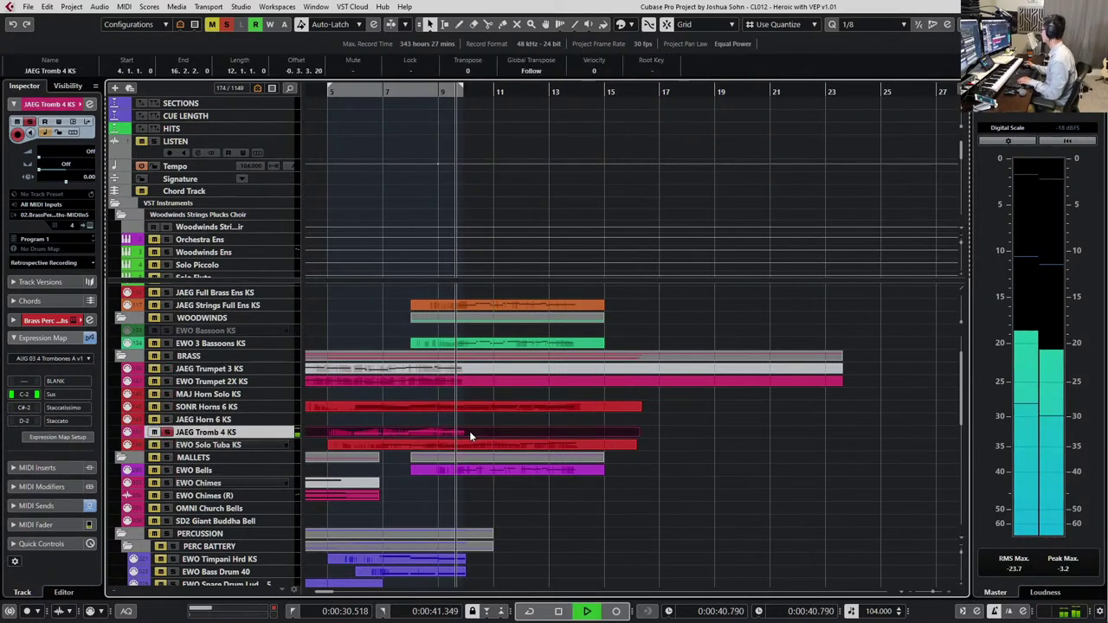
key("space")
Switch the selection between the BRASS folder and JAEG Tromb 4 KS to check how solo follows it
left_click(177, 356)
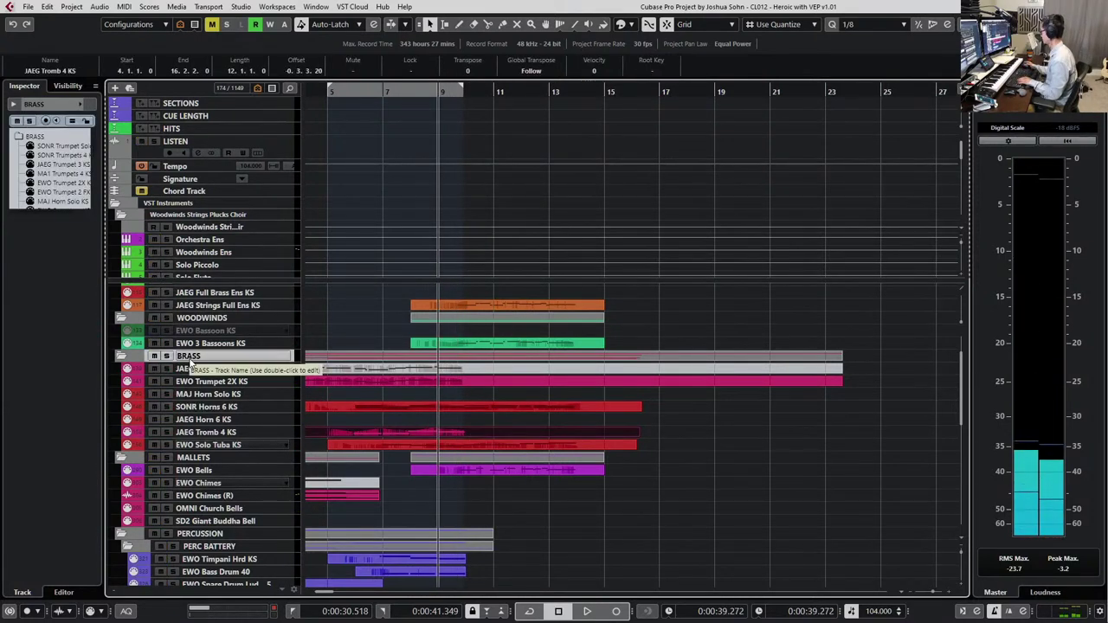
left_click(212, 433)
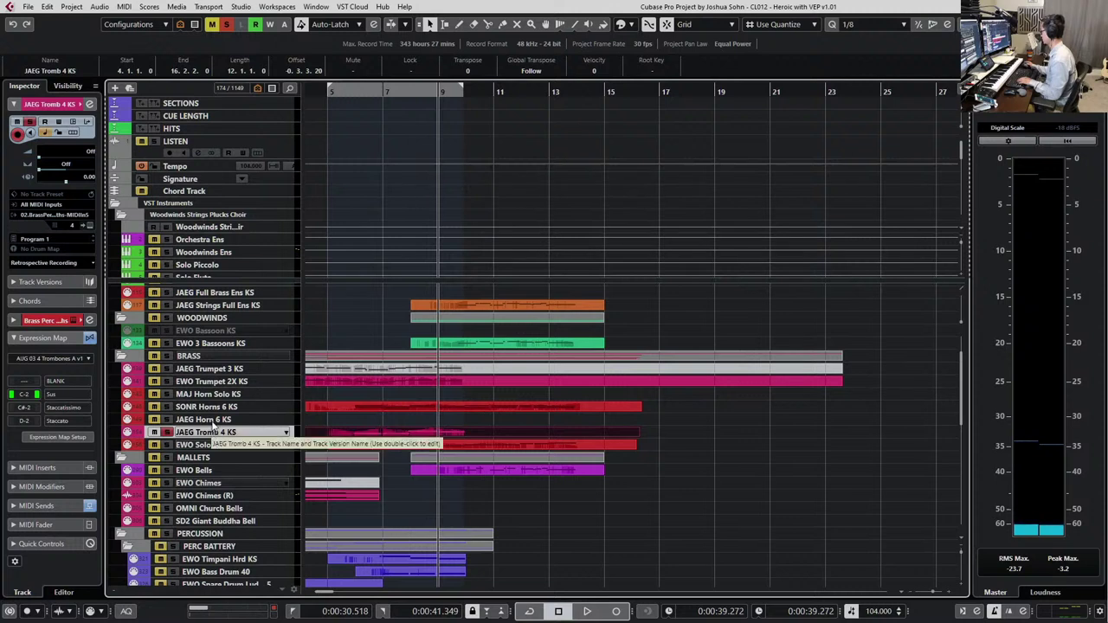
left_click(219, 356)
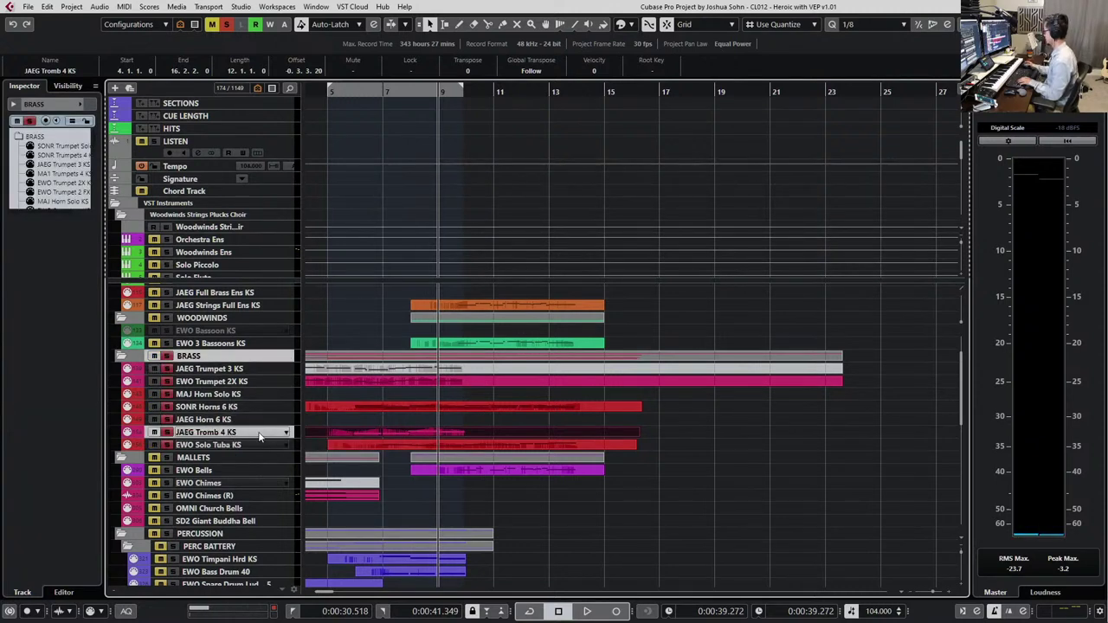
left_click(247, 358, "ctrl")
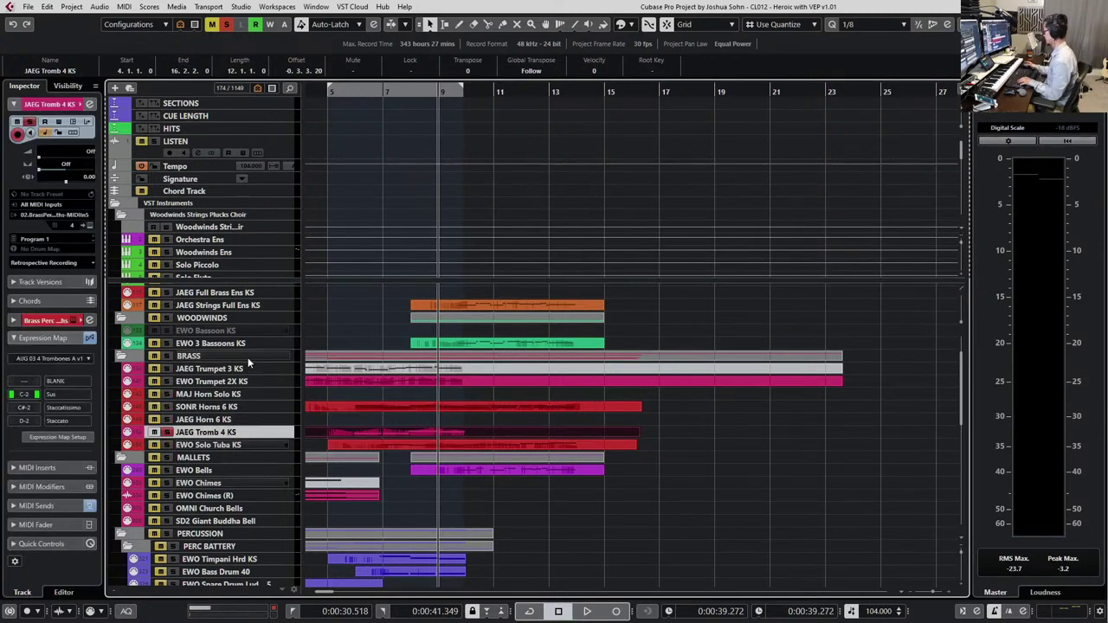
Disable Track Selection Follows Event Selection in the editing preferences and test soloing between the BRASS folder and JAEG Tromb 4 KS
left_click(50, 7)
left_click(176, 438)
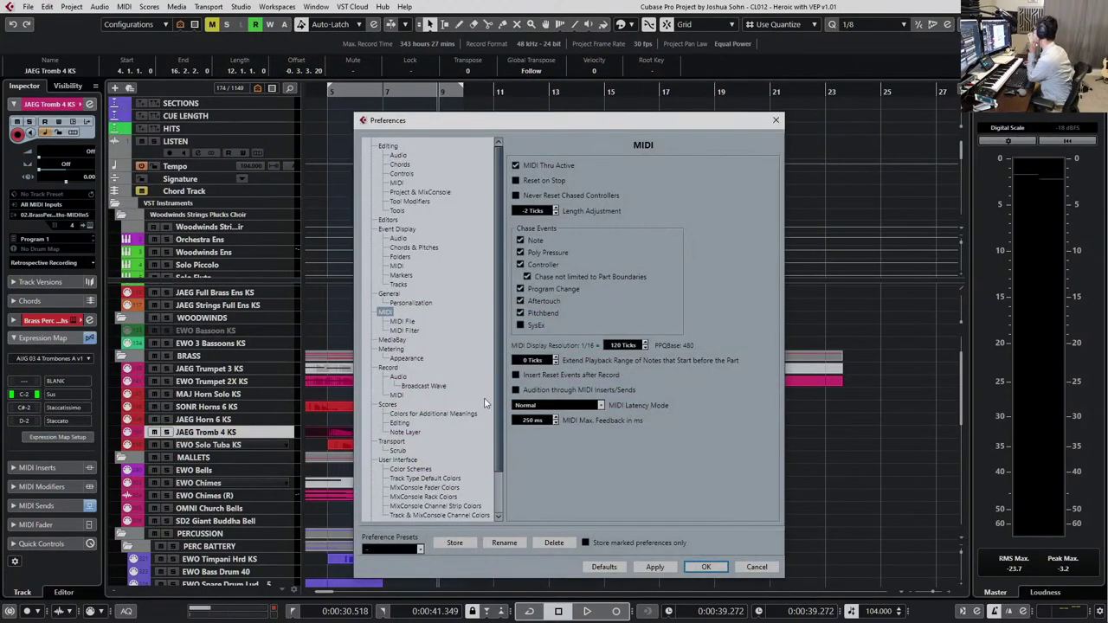
left_click(397, 156)
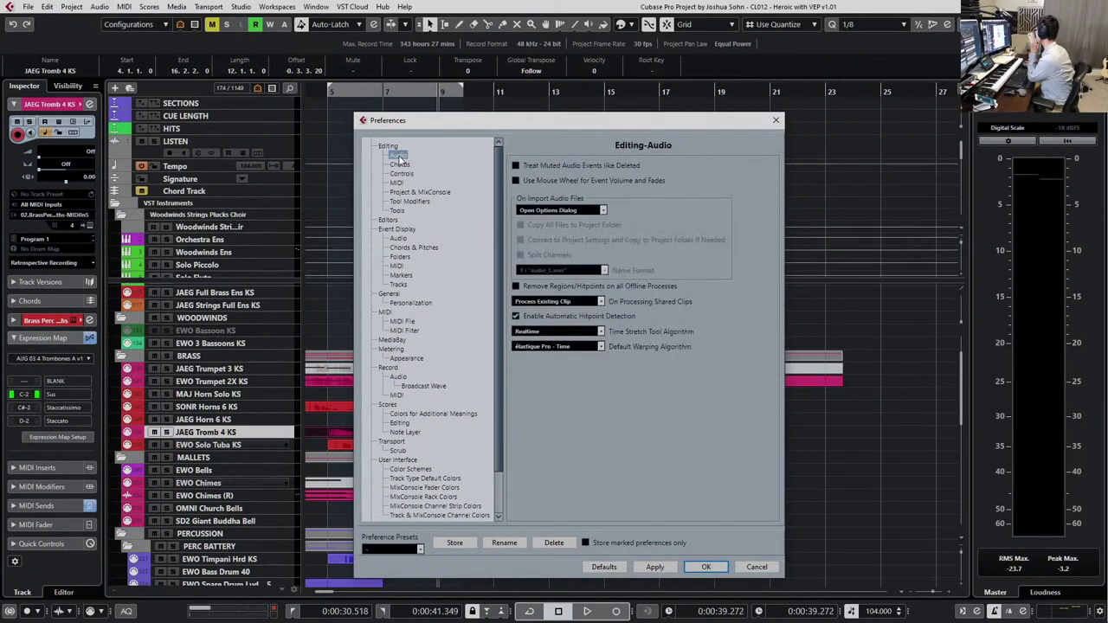
left_click(391, 148)
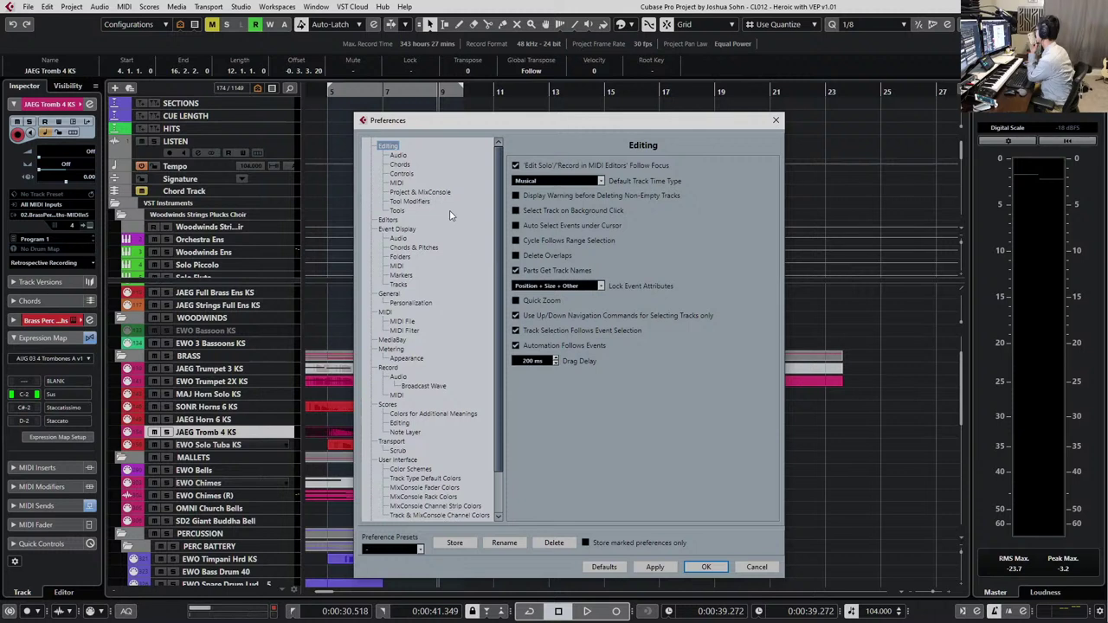
left_click(403, 193)
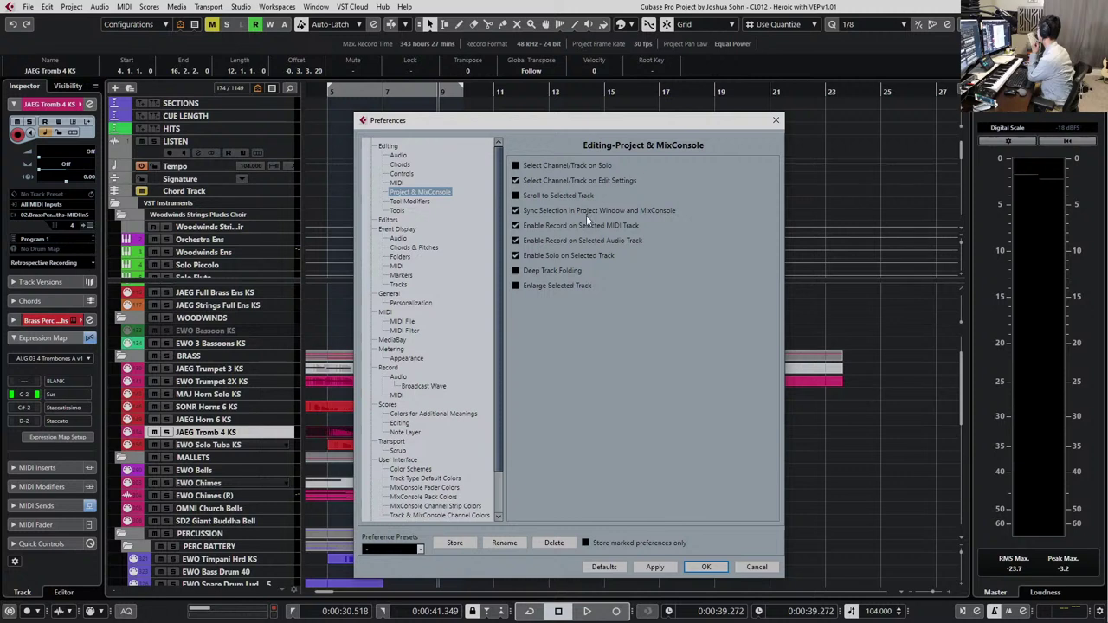
left_click(396, 147)
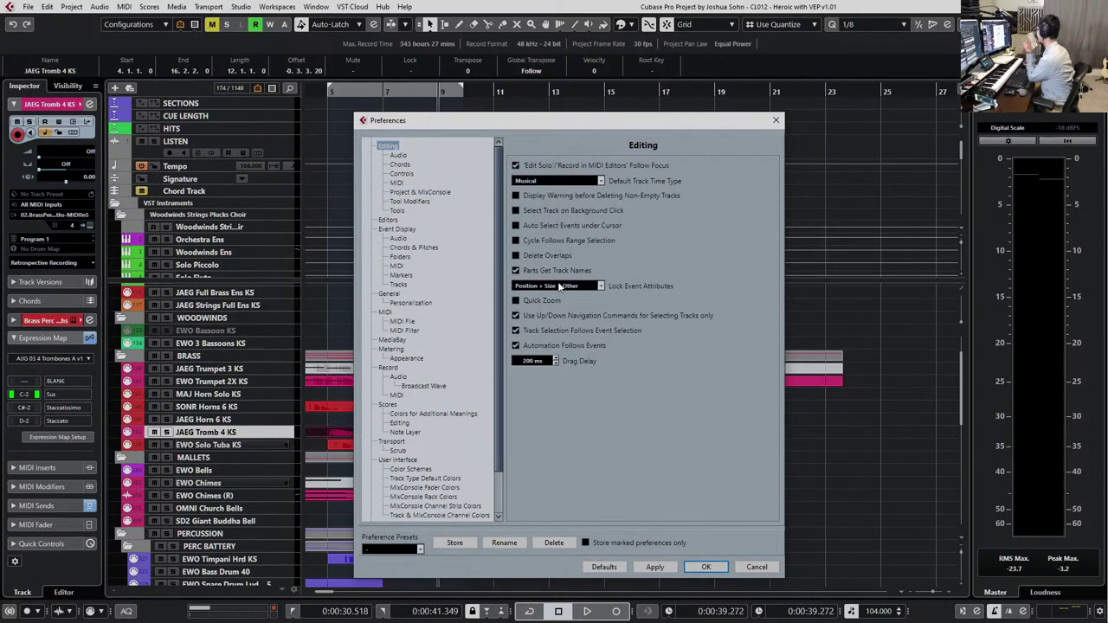
left_click(563, 330)
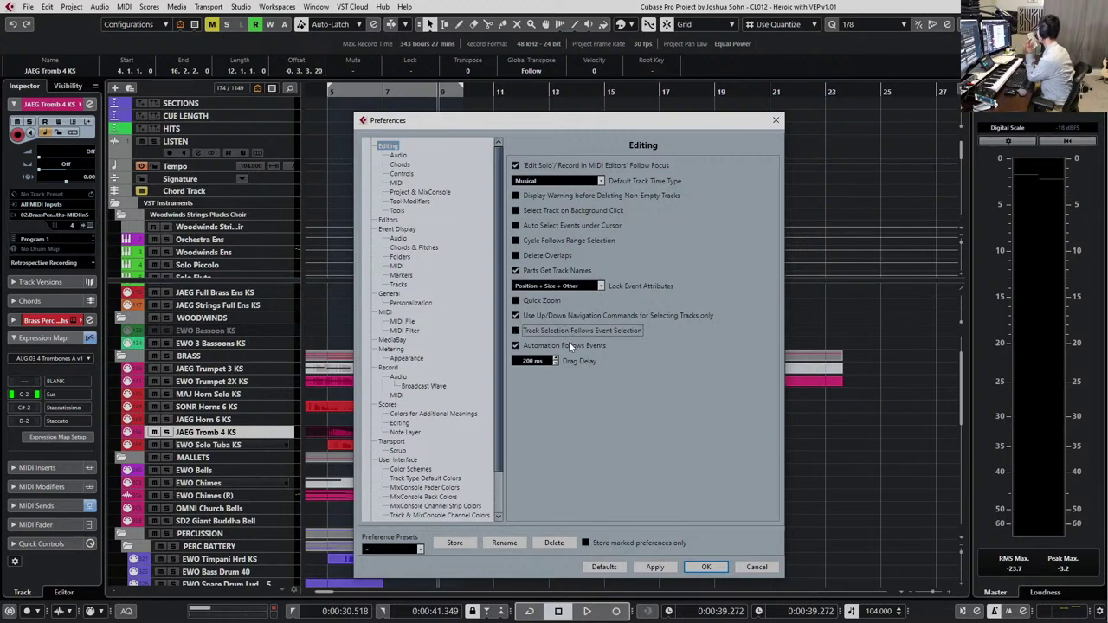
left_click(705, 567)
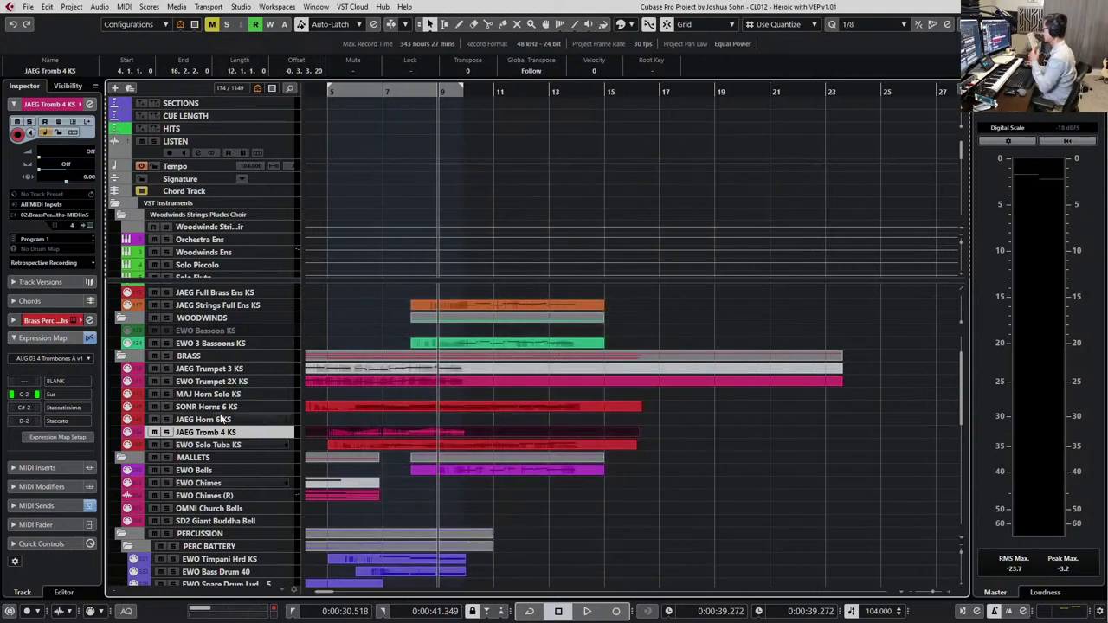
left_click(210, 357)
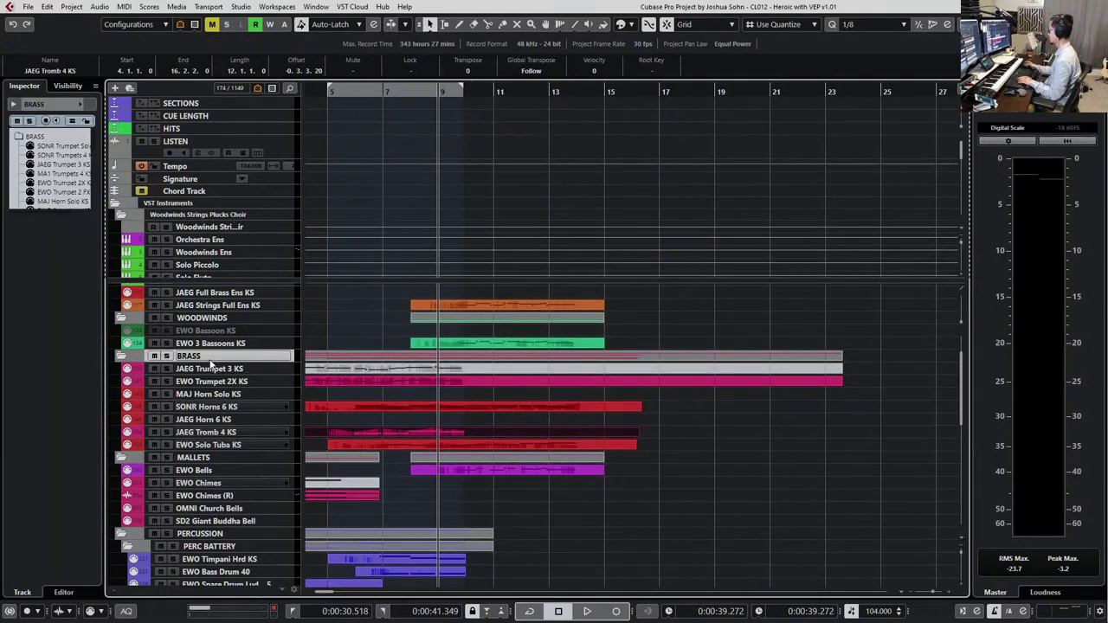
left_click(238, 433)
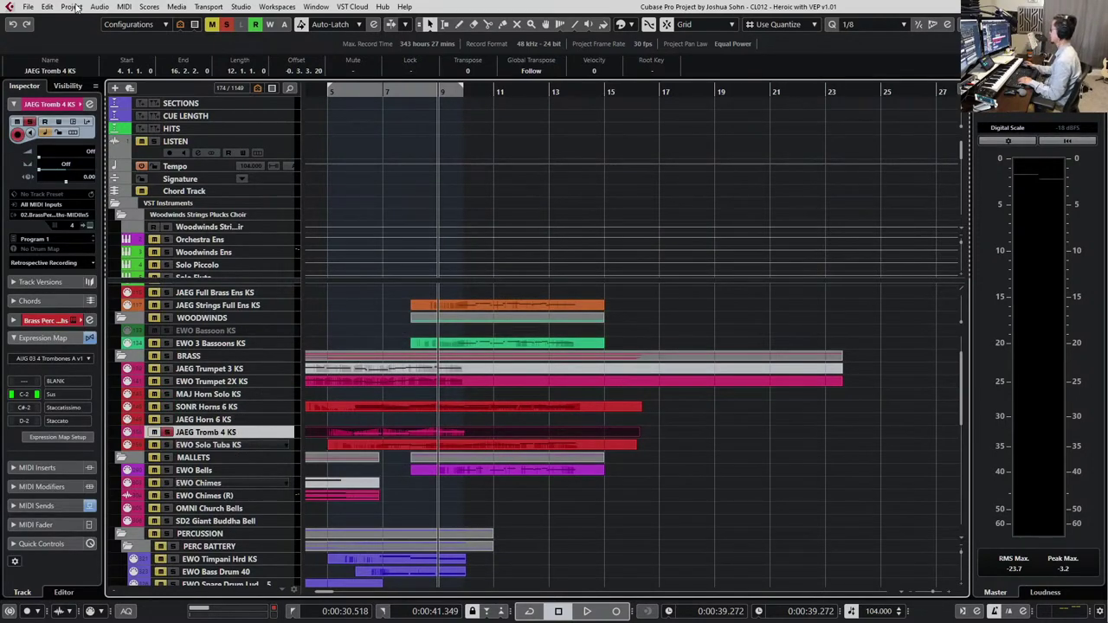
Re-enable Track Selection Follows Event Selection in the editing preferences
left_click(47, 6)
left_click(82, 434)
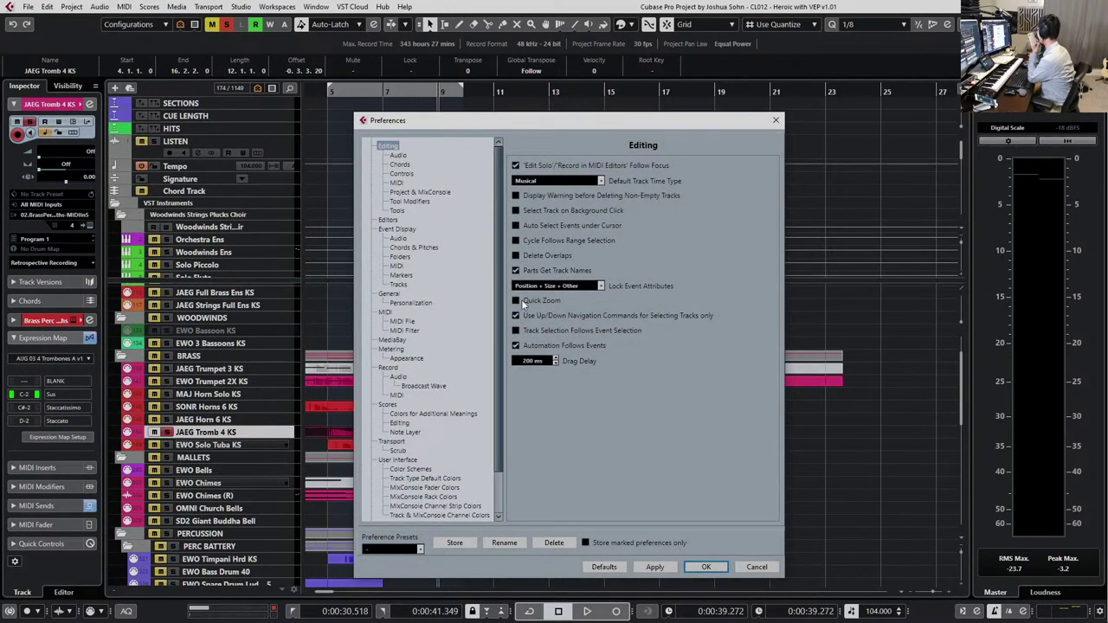
left_click(523, 332)
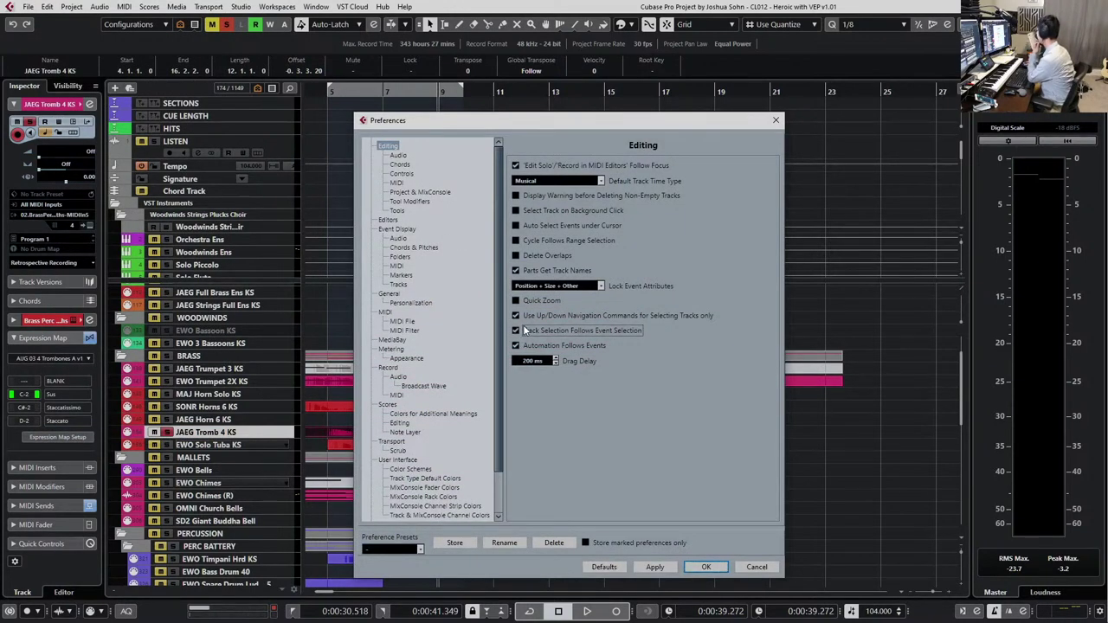
Disable Enable Solo on Selected Track in the Project & MixConsole editing preferences and apply the change
left_click(399, 156)
left_click(401, 183)
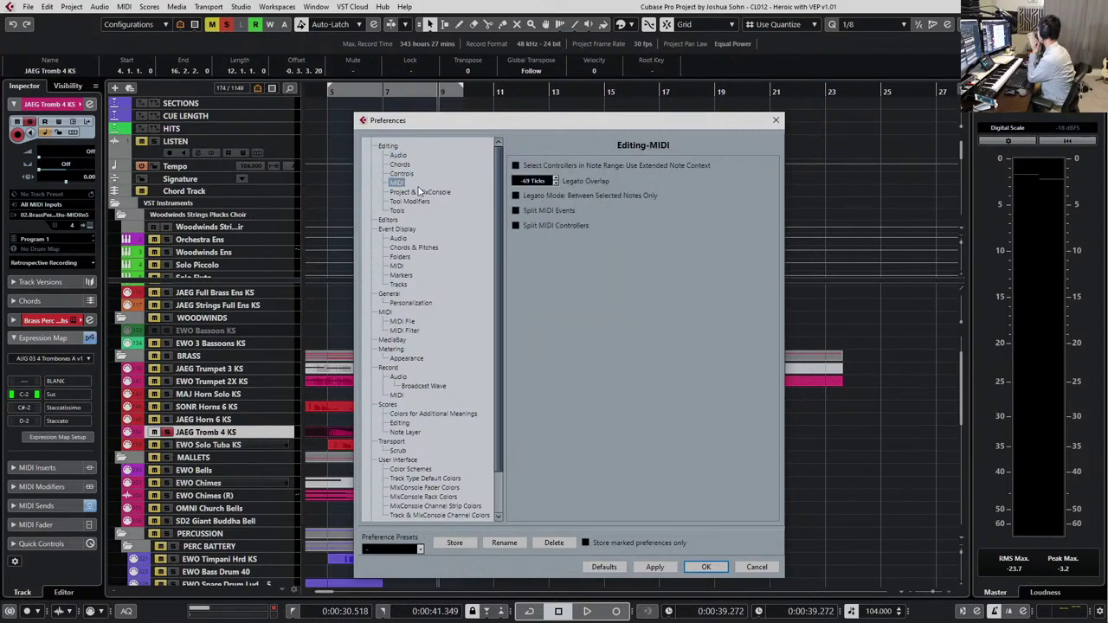
left_click(419, 192)
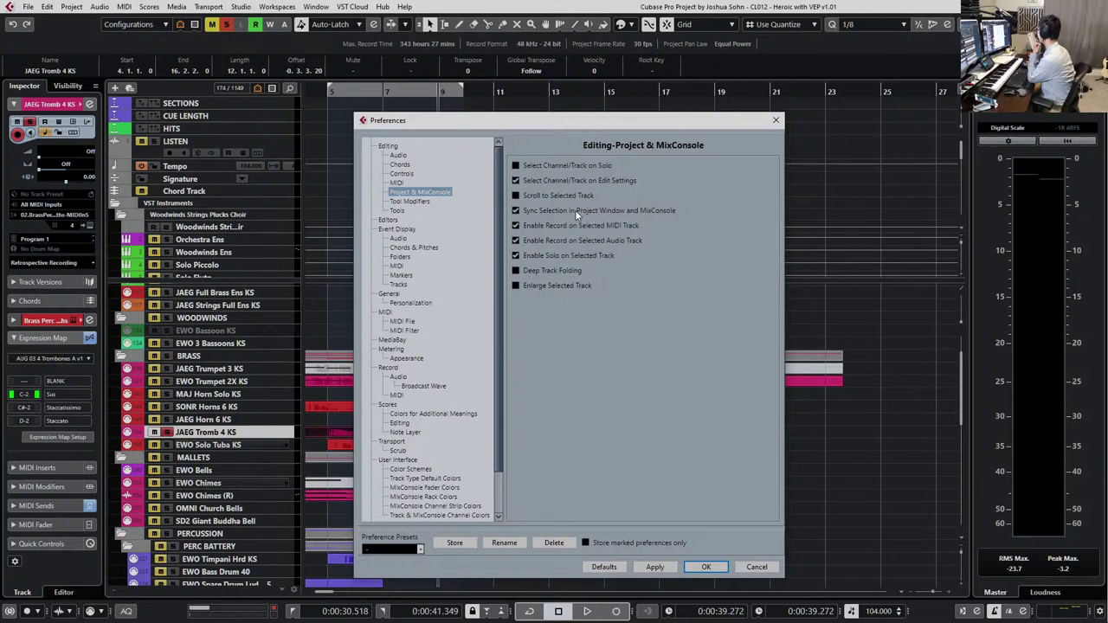
left_click(545, 258)
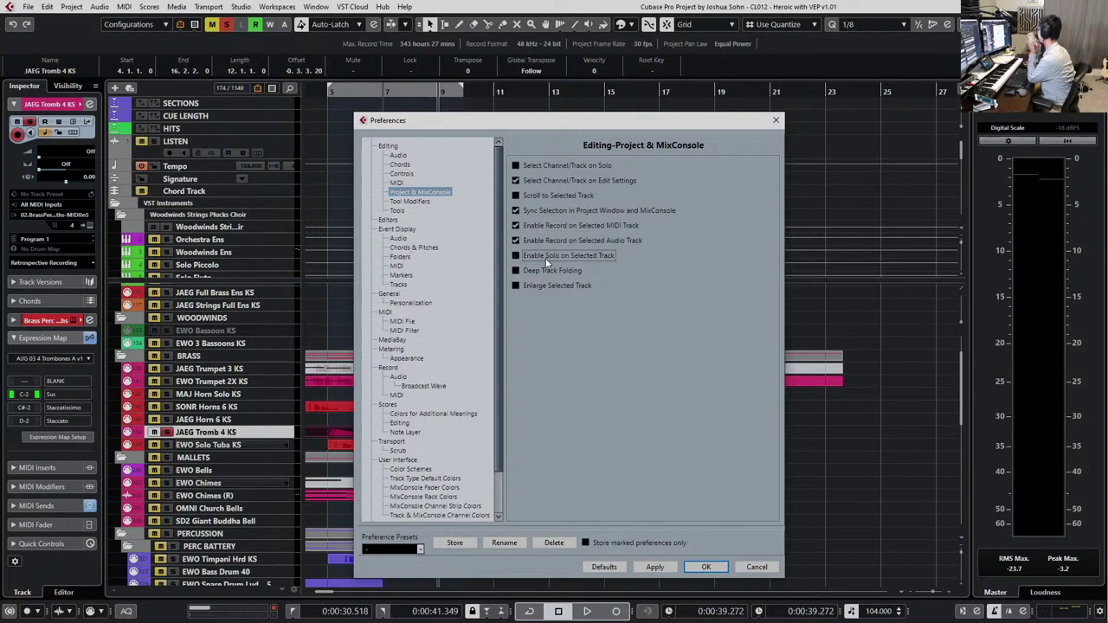
left_click(692, 570)
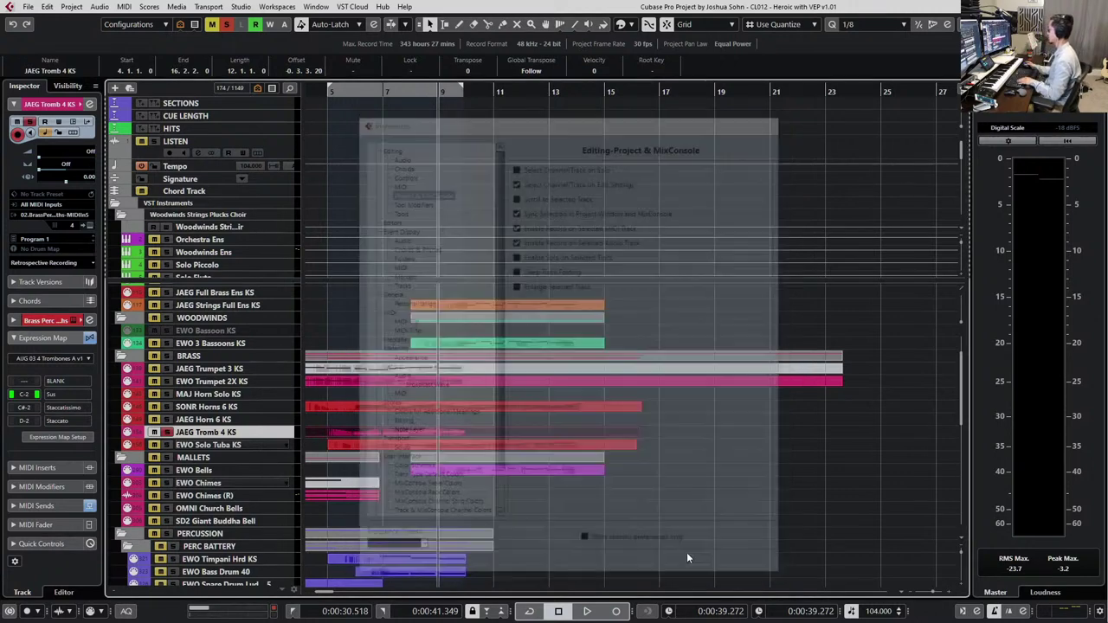
Select the BRASS folder, switch to the JAEG Tromb 4 KS track and start playback to check the solo behaviour
left_click(231, 358)
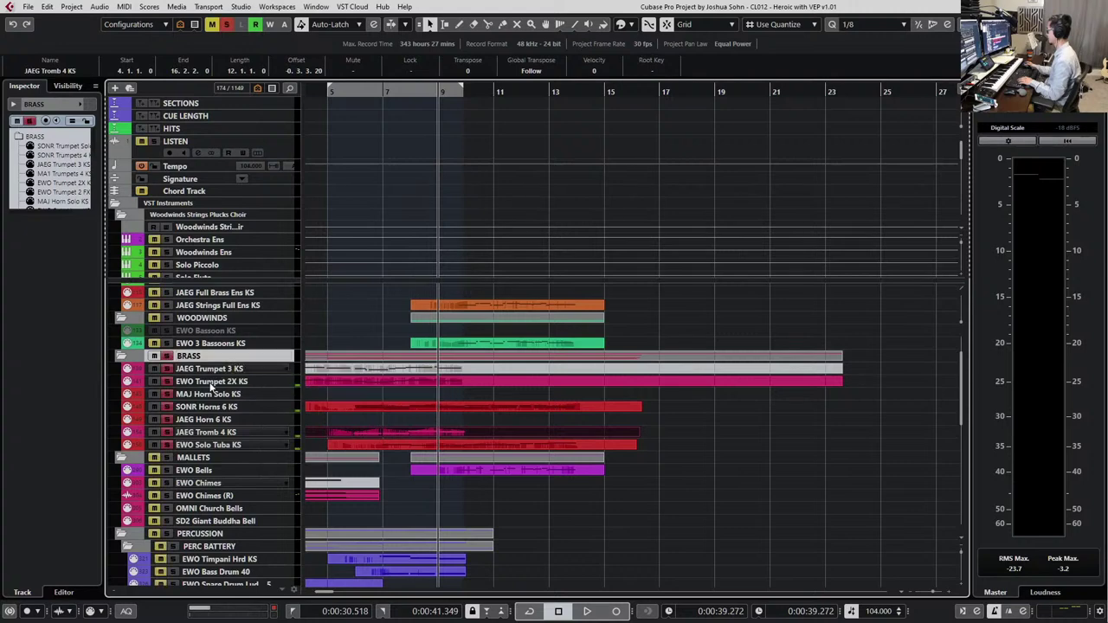
left_click(196, 433)
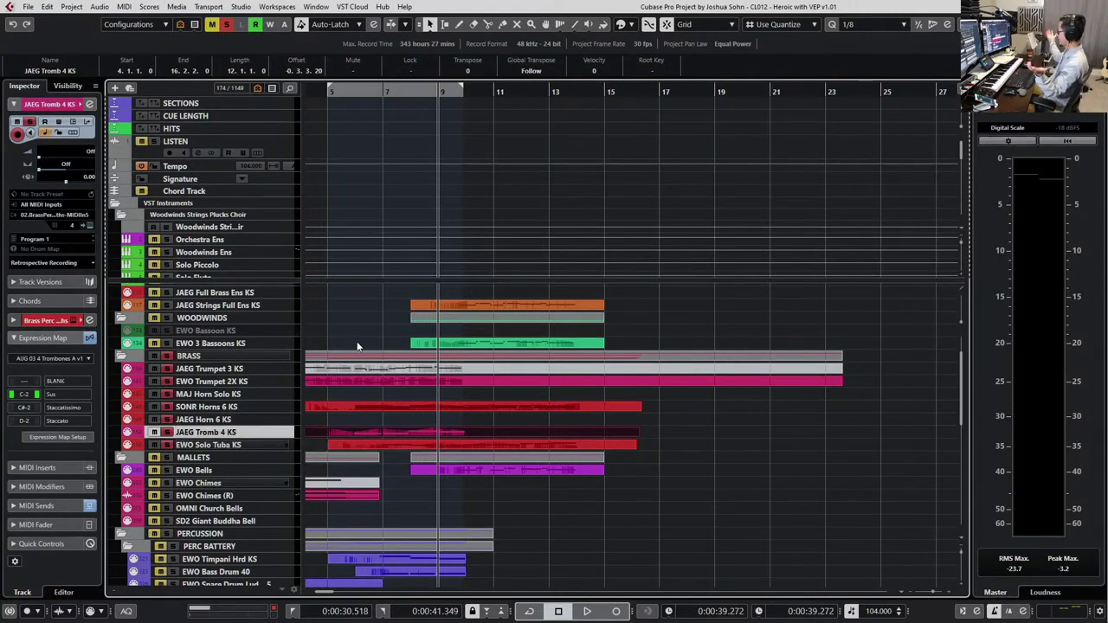
key("space")
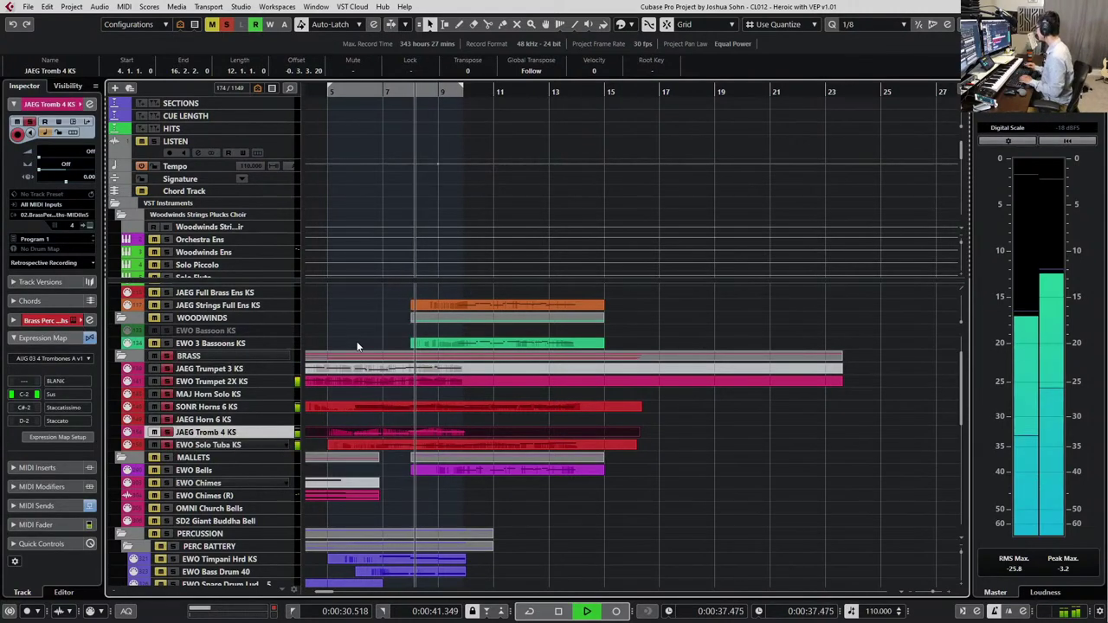
Open the JAEG Tromb 4 KS part in the Key Editor, play it past bar 10, and close the editor
key("Return")
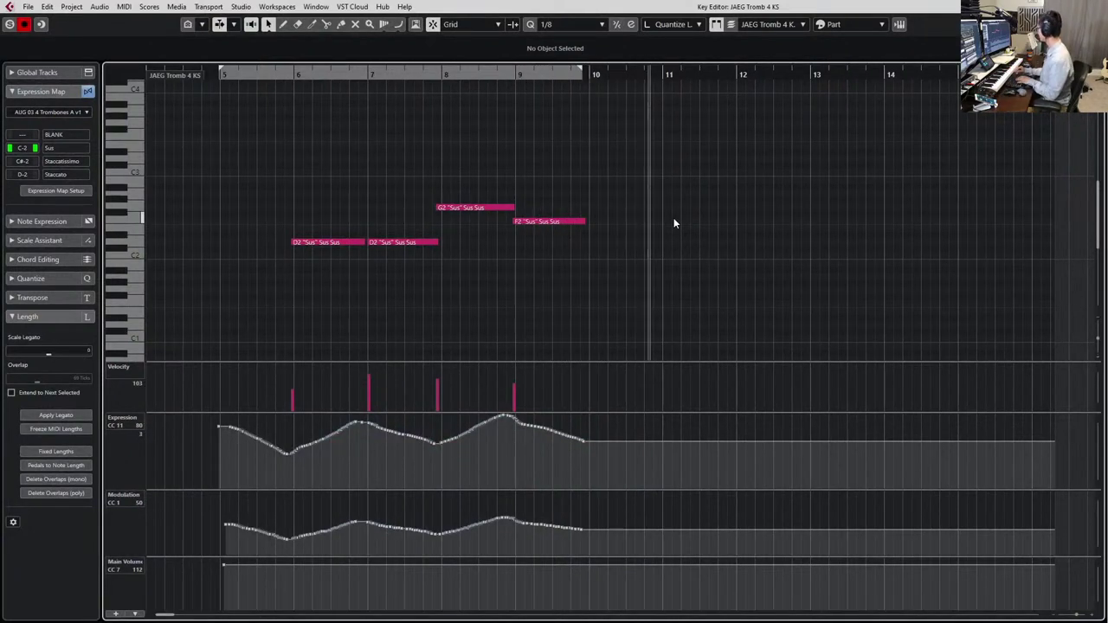
key("space")
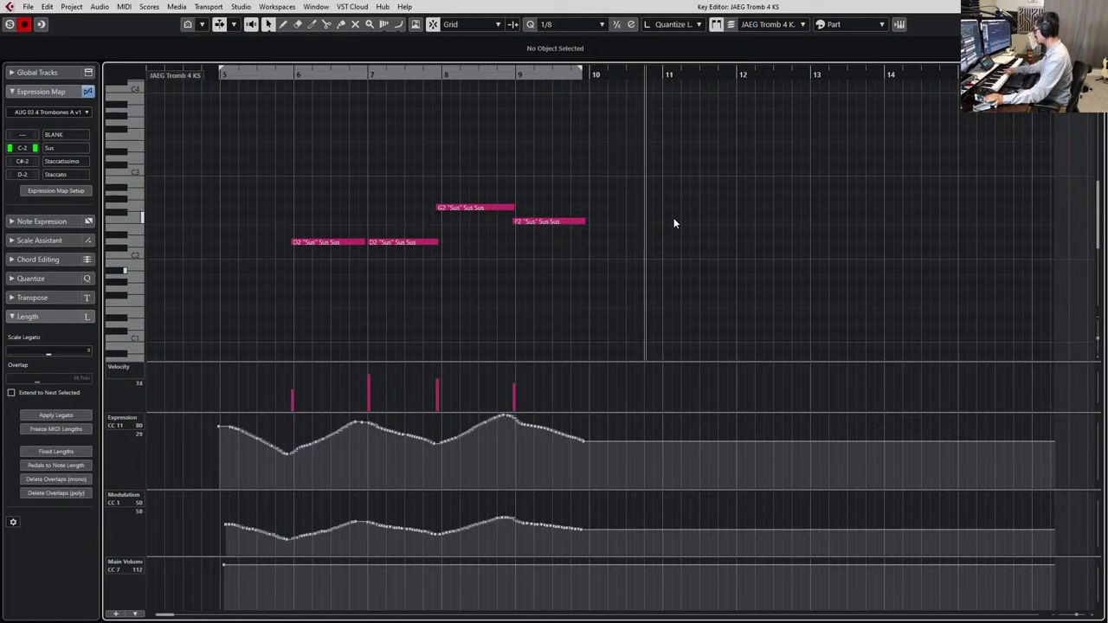
key("space")
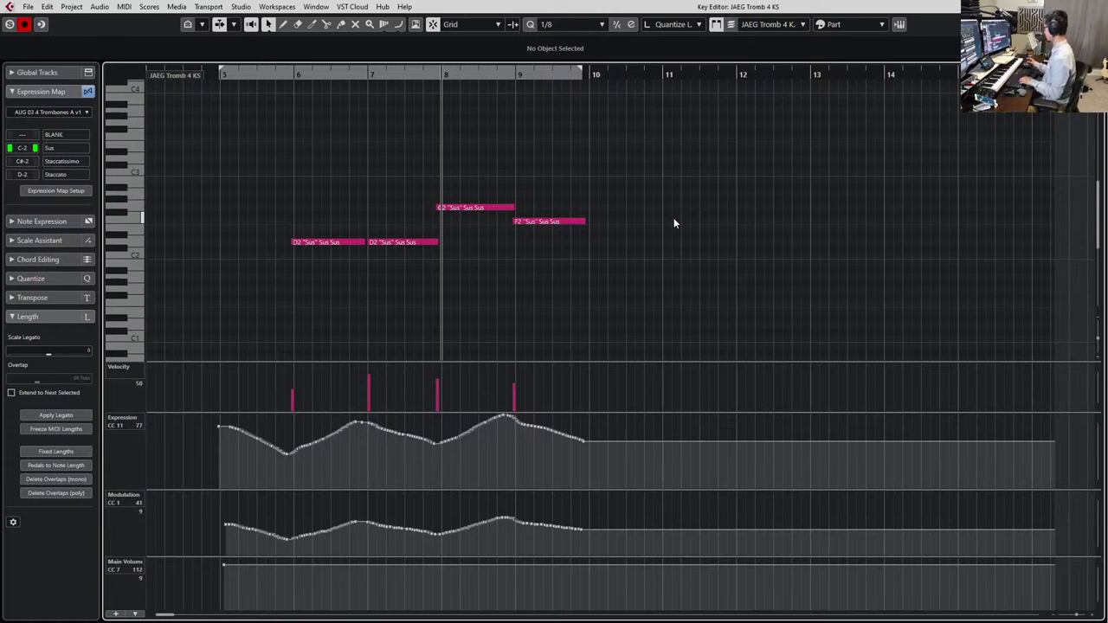
key("Return")
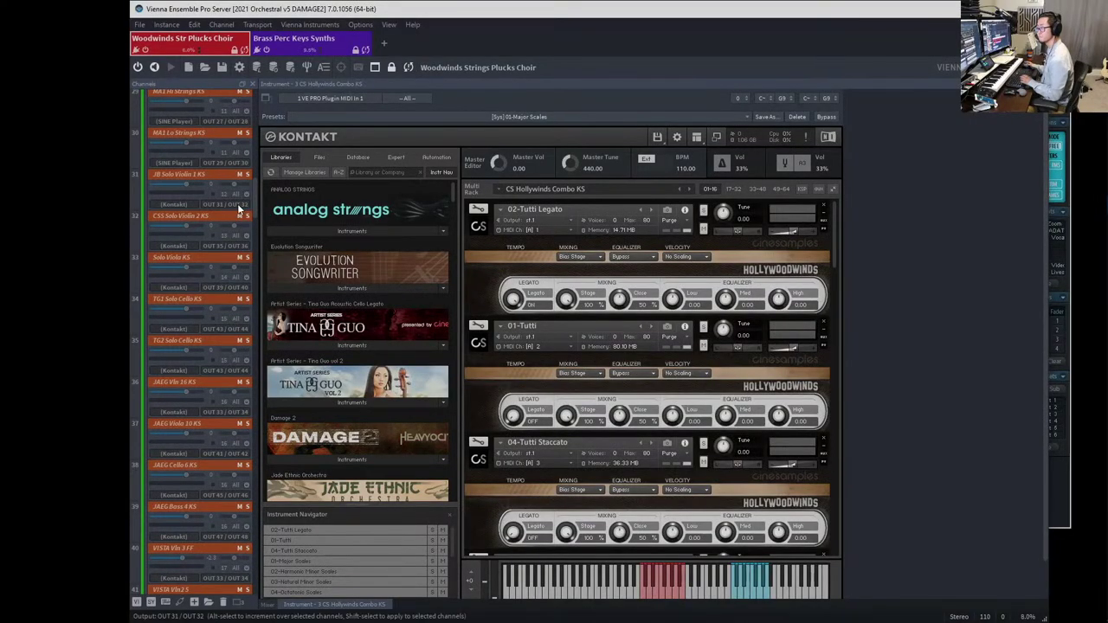
Switch to Vienna Ensemble Pro, raise the JAEG Tromb 4 KS channel's volume in Brass Perc Keys Synths, and return to Cubase
left_click(344, 67)
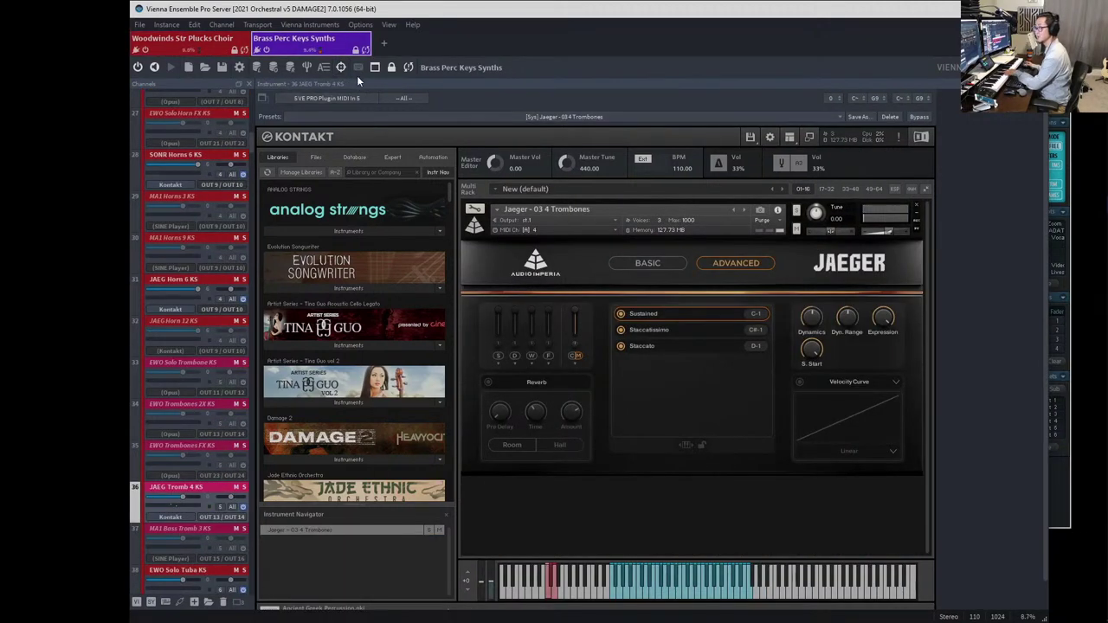
left_click(344, 67)
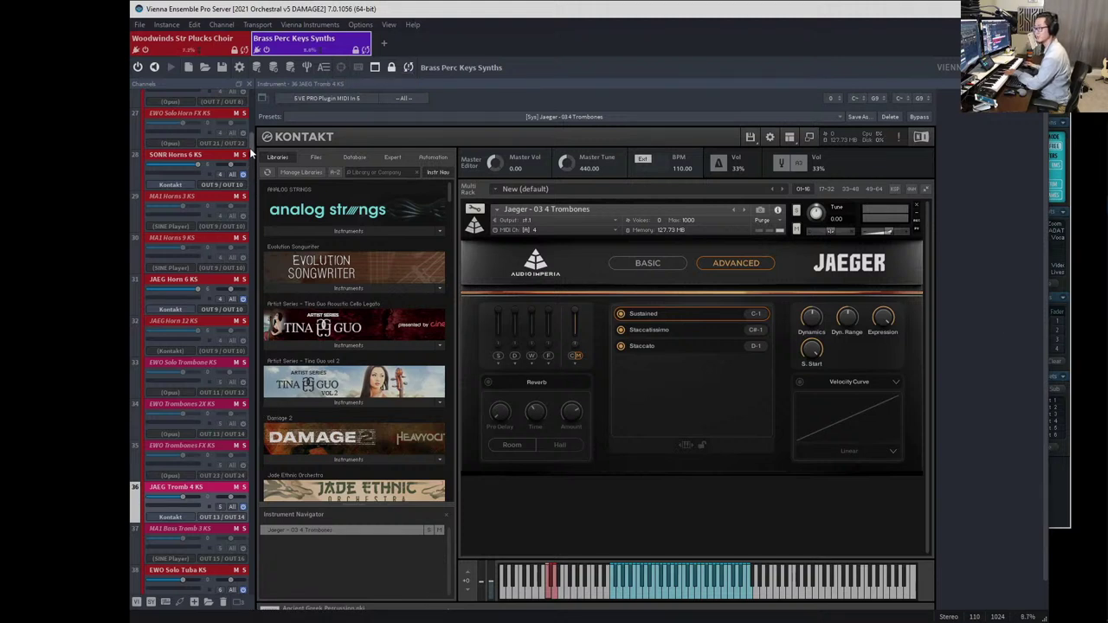
scroll(251, 152, "down", 1)
scroll(252, 152, "down", 2)
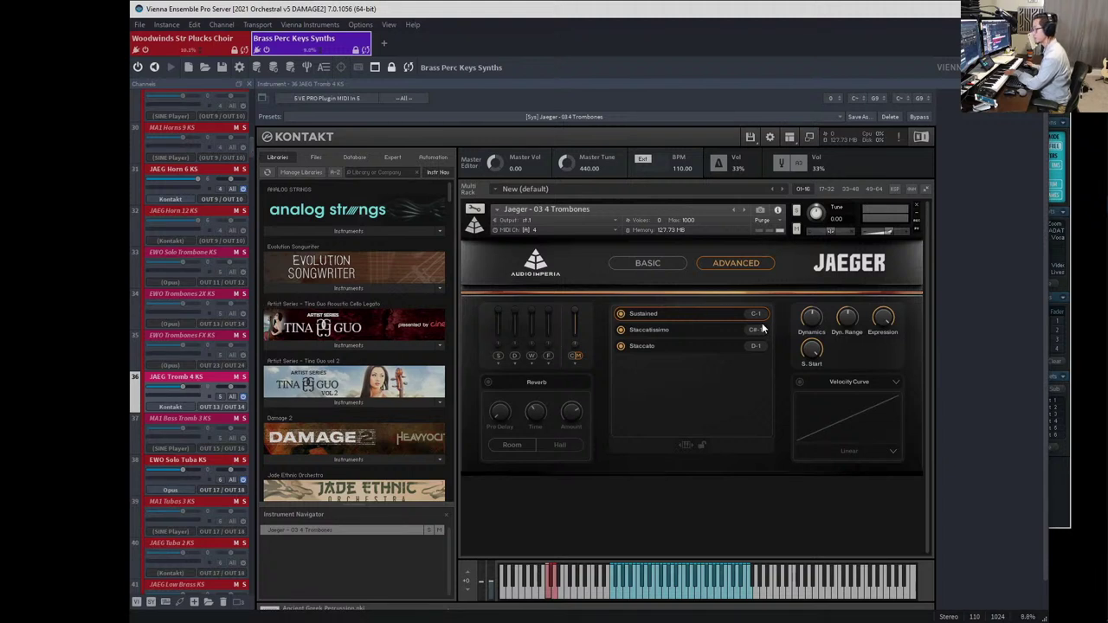
left_click(193, 388)
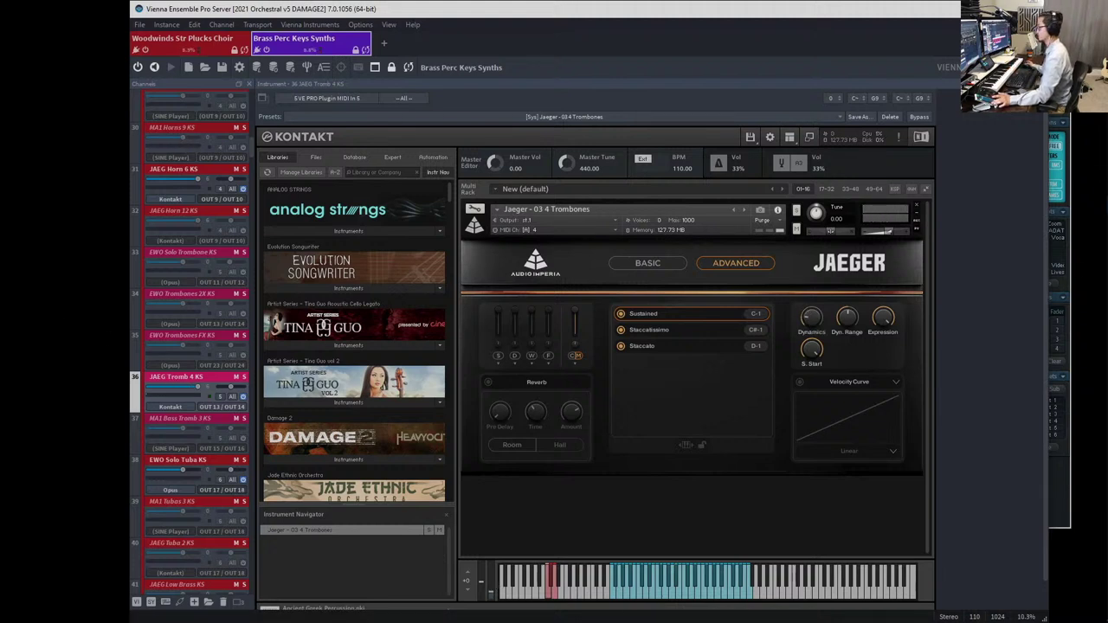
key("alt+Tab")
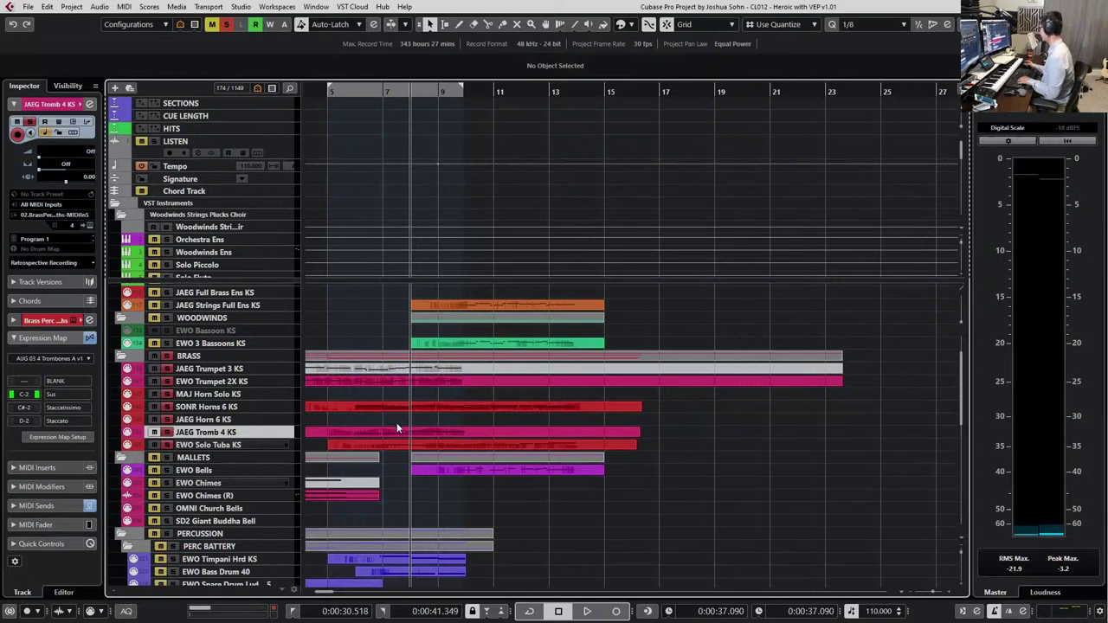
In the JAEG Tromb 4 KS part, set Main Volume to 127 and Modulation to 61 from bar 10 onward
double_click(406, 431)
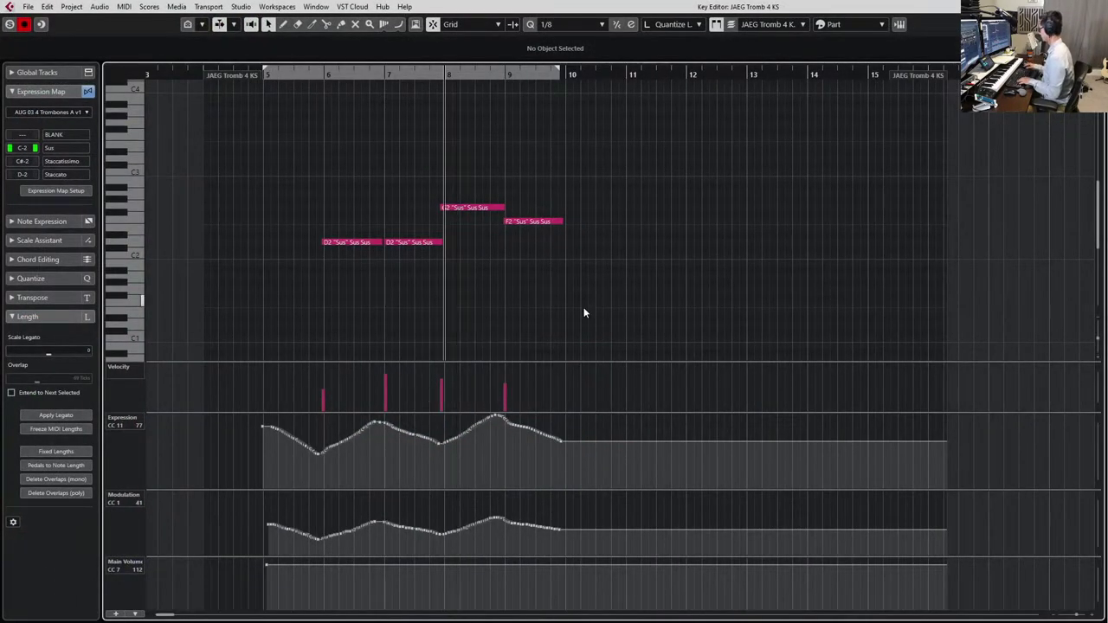
left_click(565, 559)
key("space")
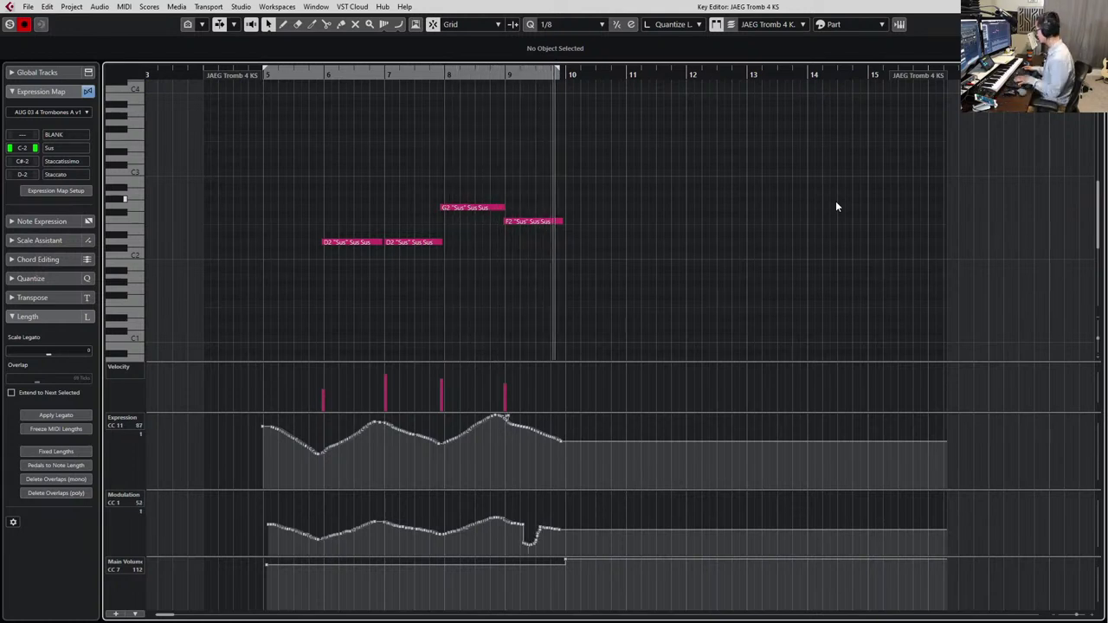
key("space")
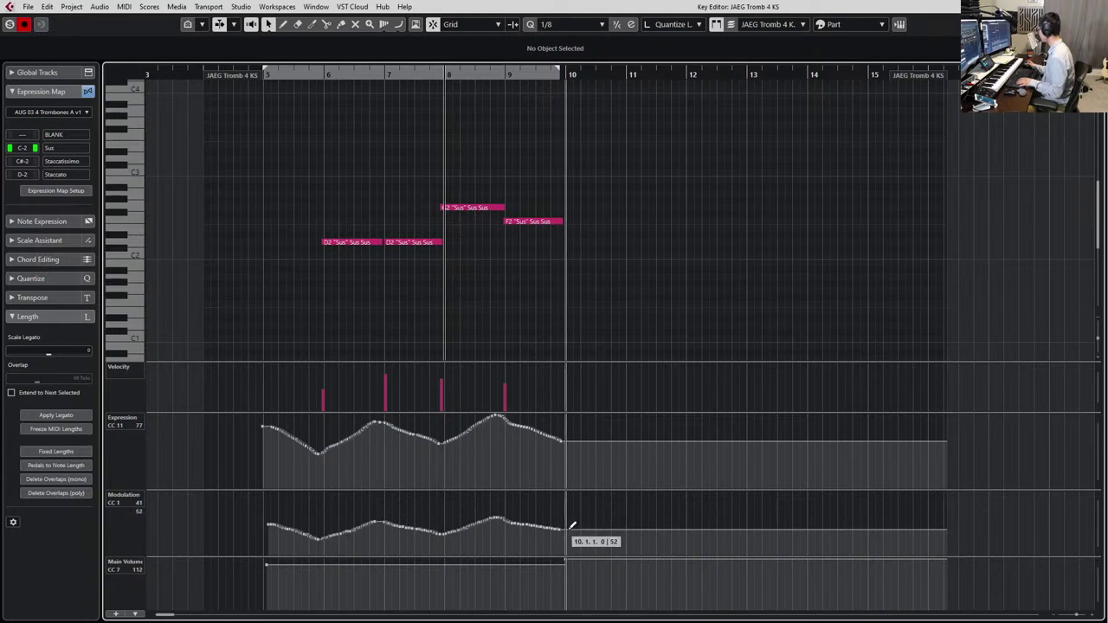
left_click(573, 522)
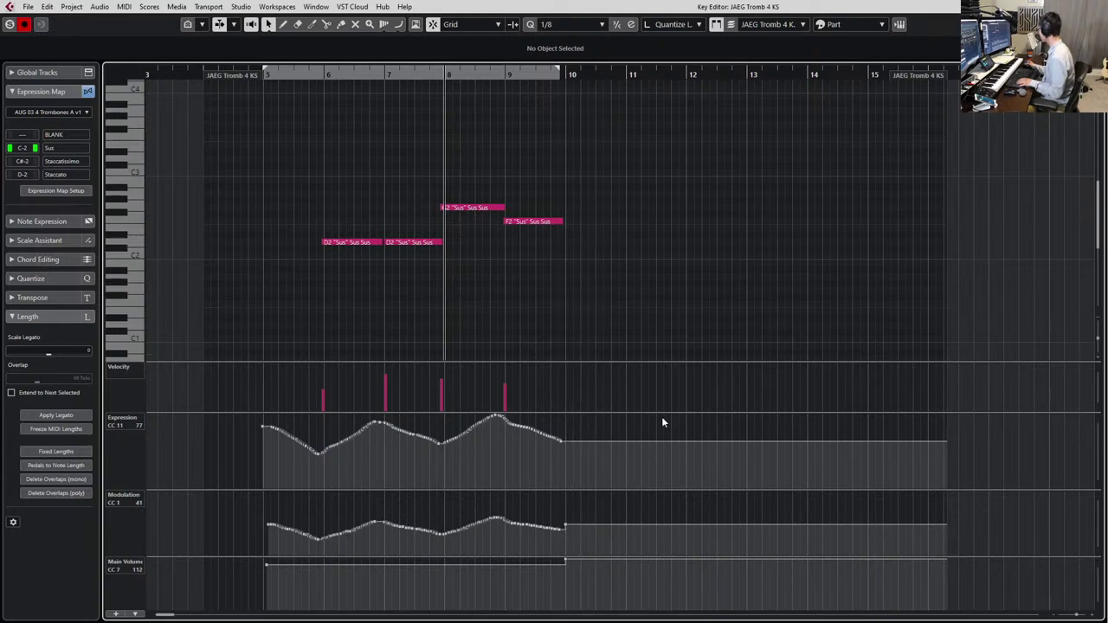
Record a rising trombone line from G1 through A1, A#1 and C2 to D2 over bars 10 to 12, with expression changes
key("space")
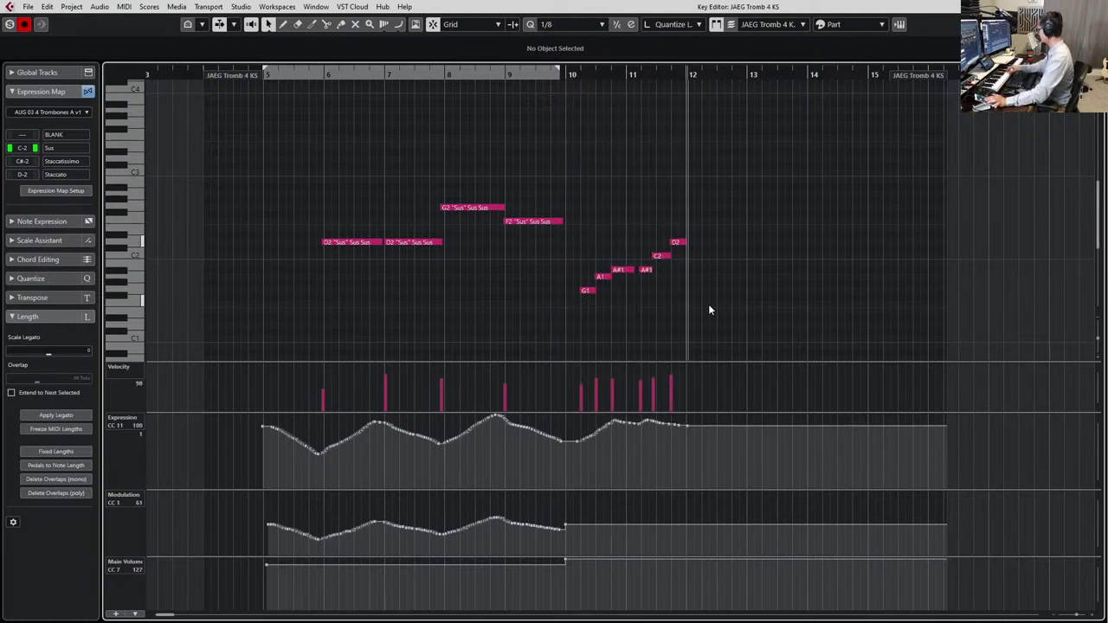
key("space")
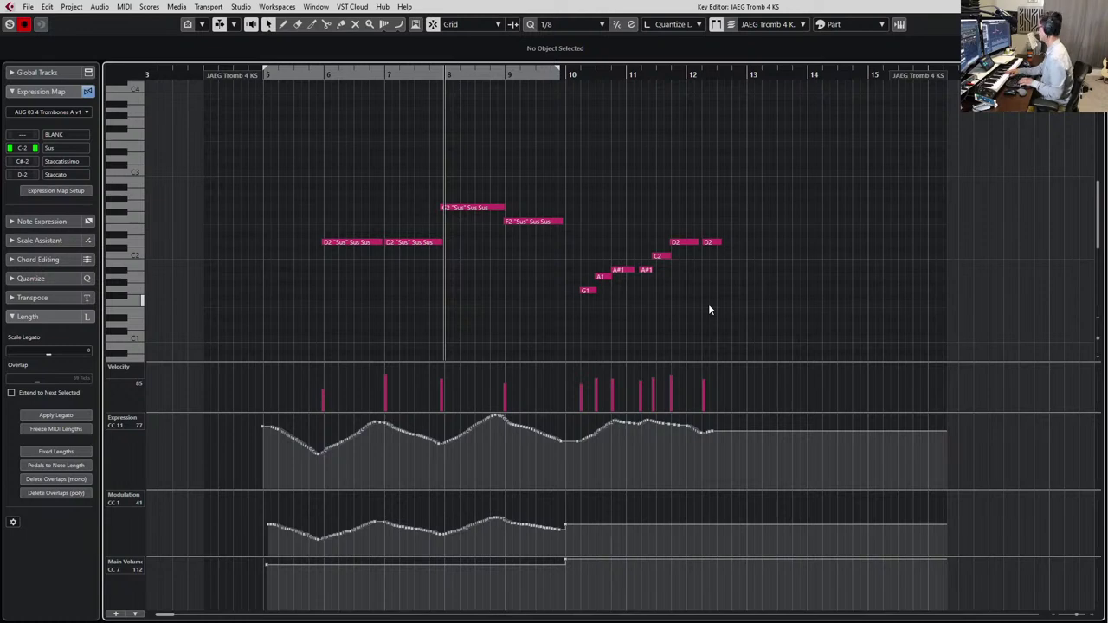
key("Return")
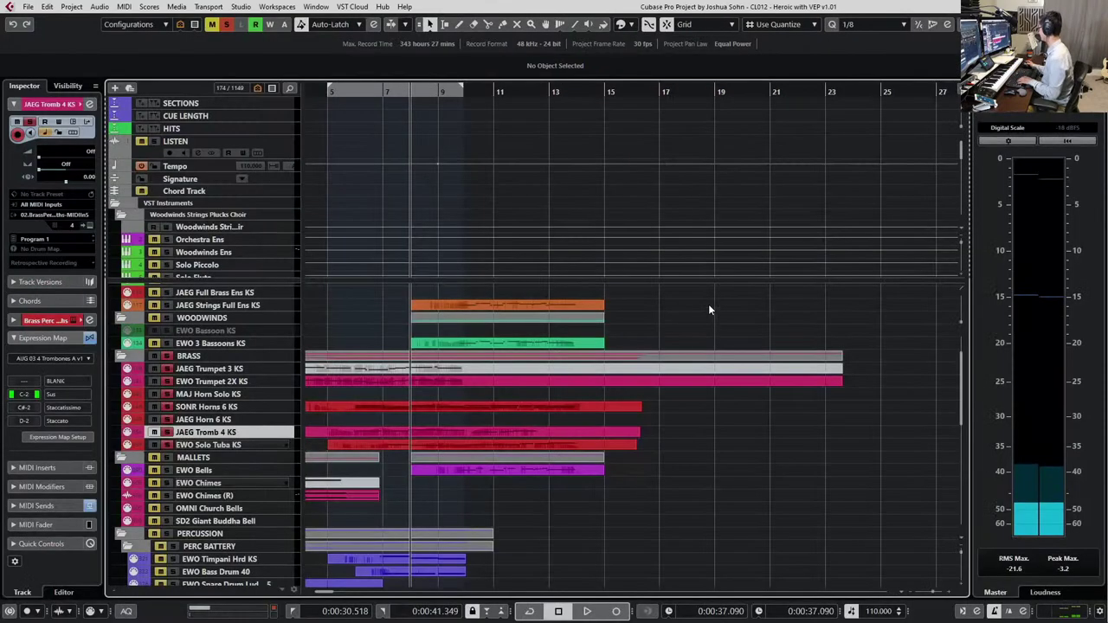
Select the JAEG Strings Full Ens KS track, reopen the JAEG Tromb 4 KS part and play back the recorded line
left_click(182, 304)
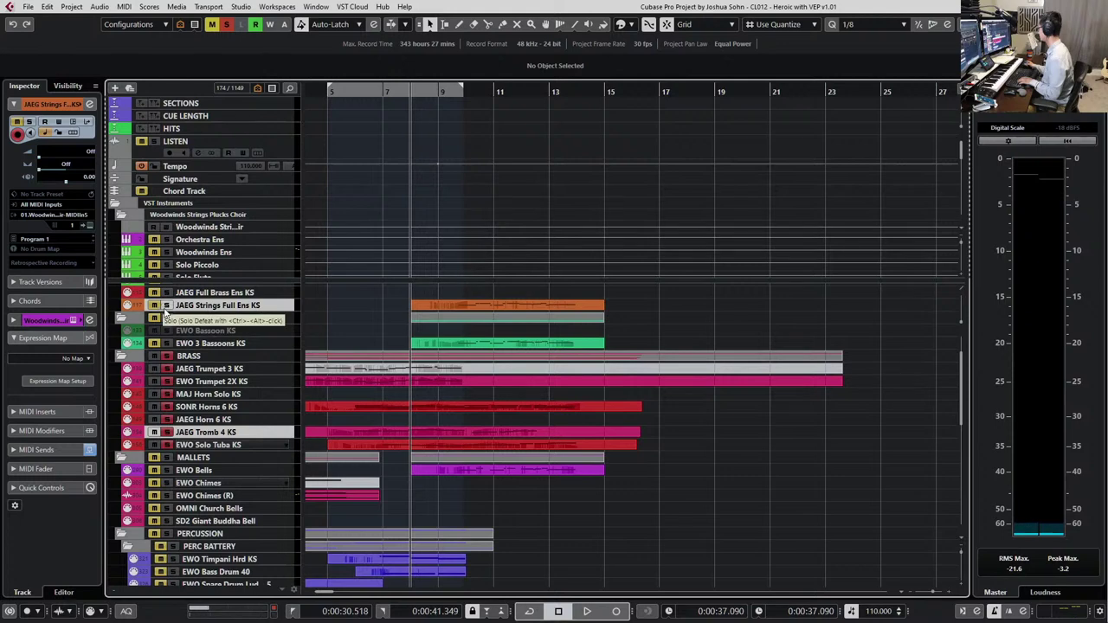
double_click(504, 429)
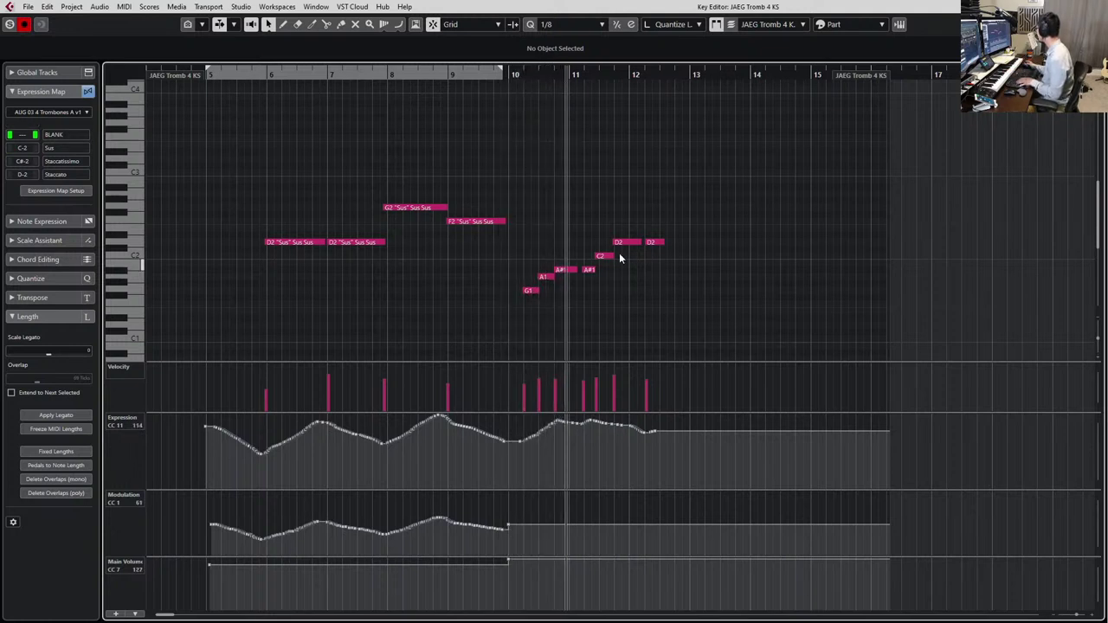
key("space")
Delete the trombone notes after bar 11, transpose the remaining G1, A1 and A#1 up an octave, and audition them
left_click_drag(594, 217, 680, 319)
key("Delete")
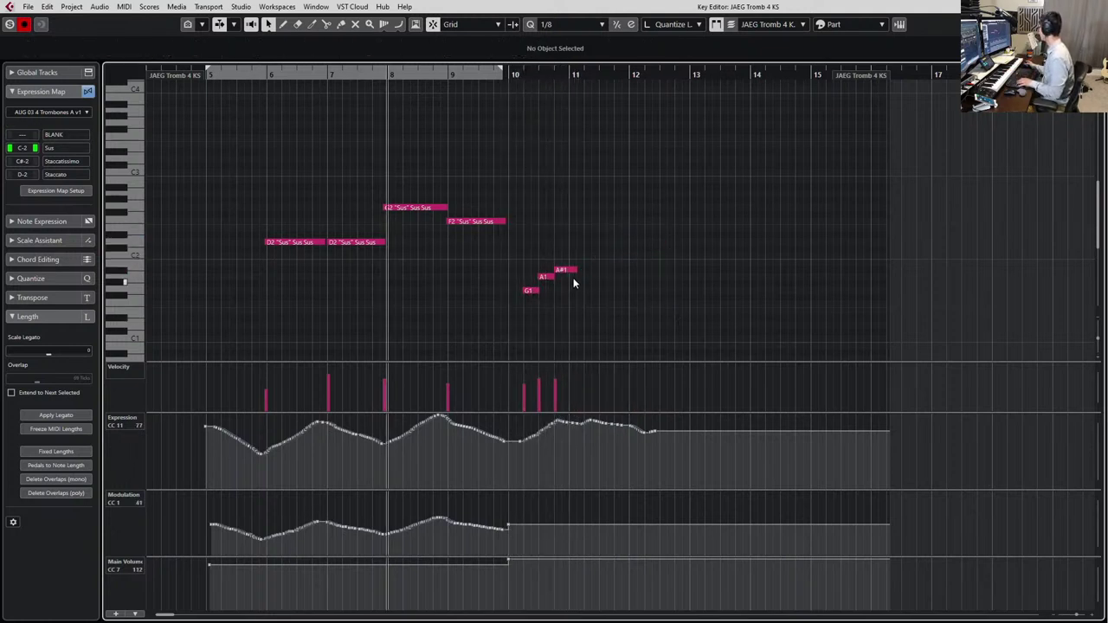
left_click_drag(615, 243, 525, 316)
key("shift+Up")
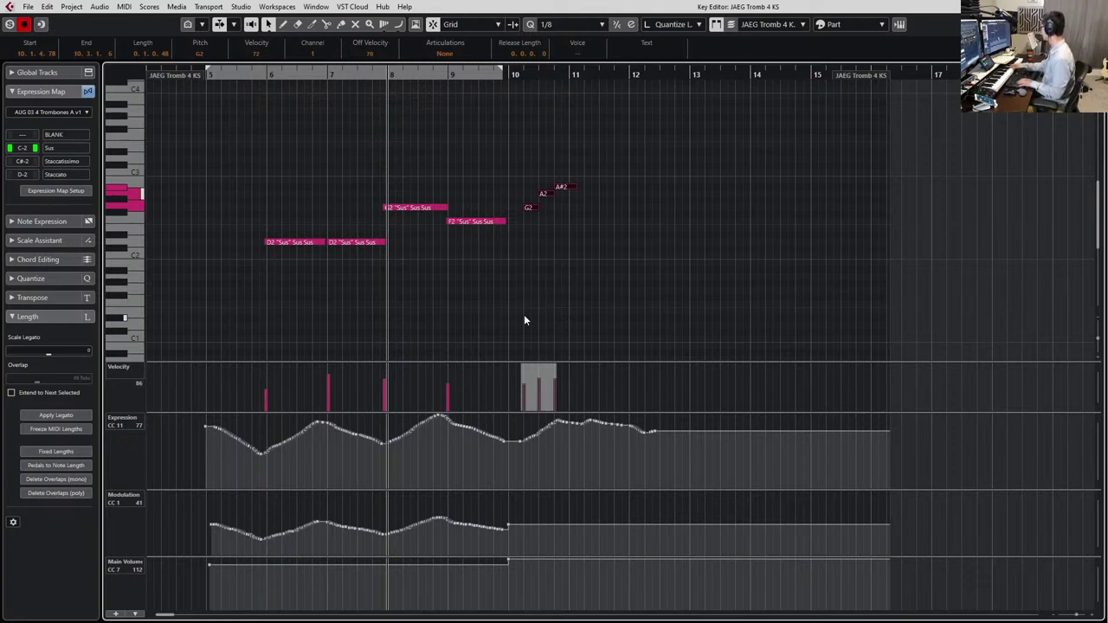
key("space")
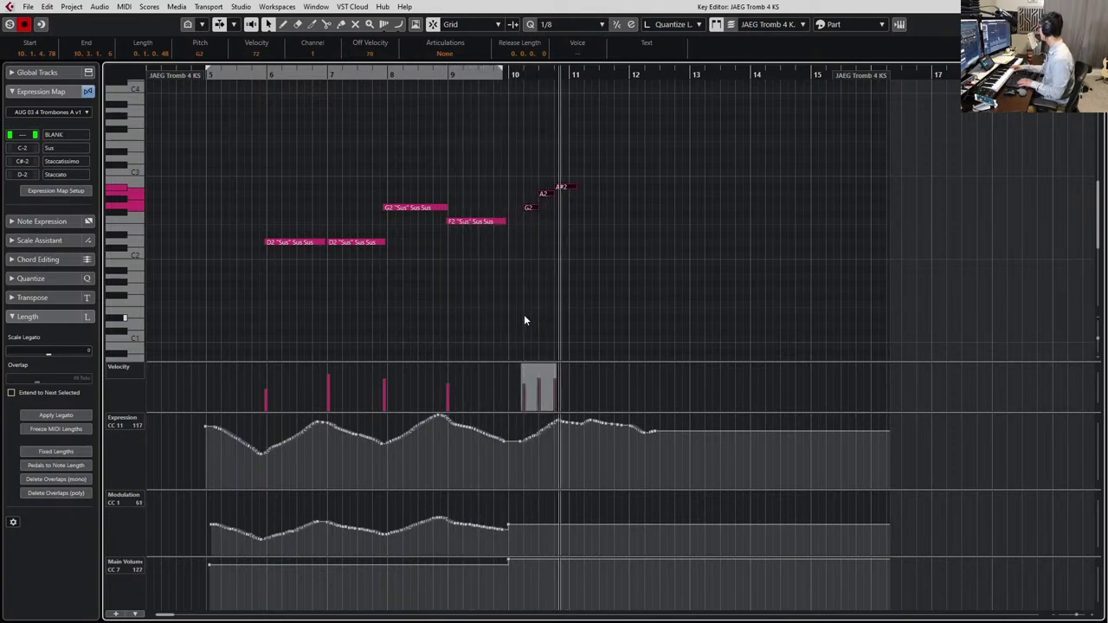
key("space")
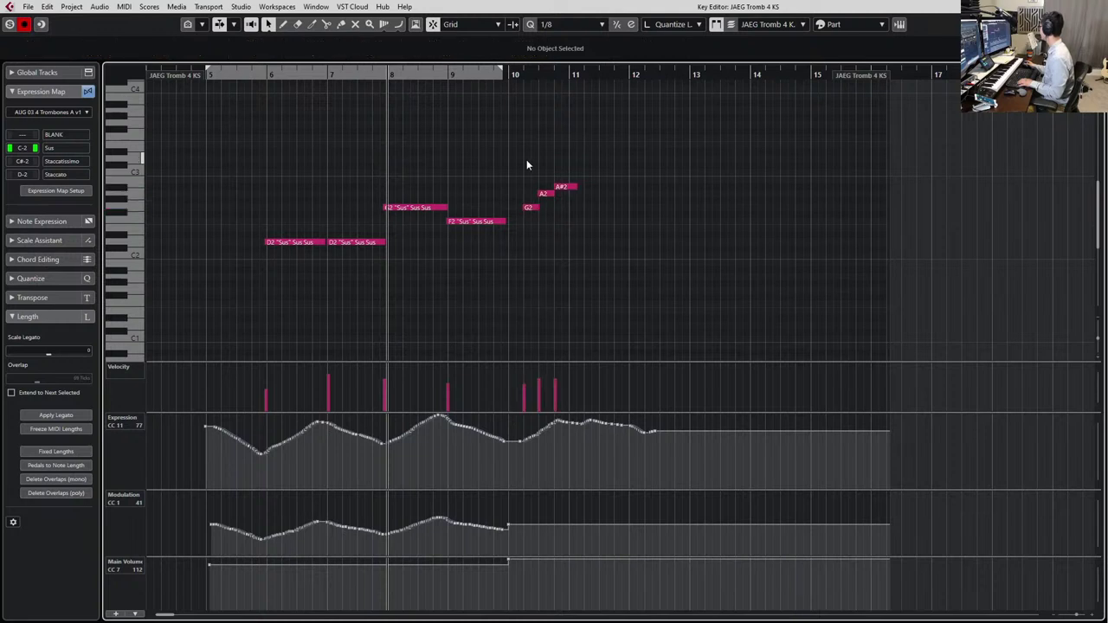
Delete the three transposed trombone notes in bar 10 and play from bar 8
key("Delete")
key("space")
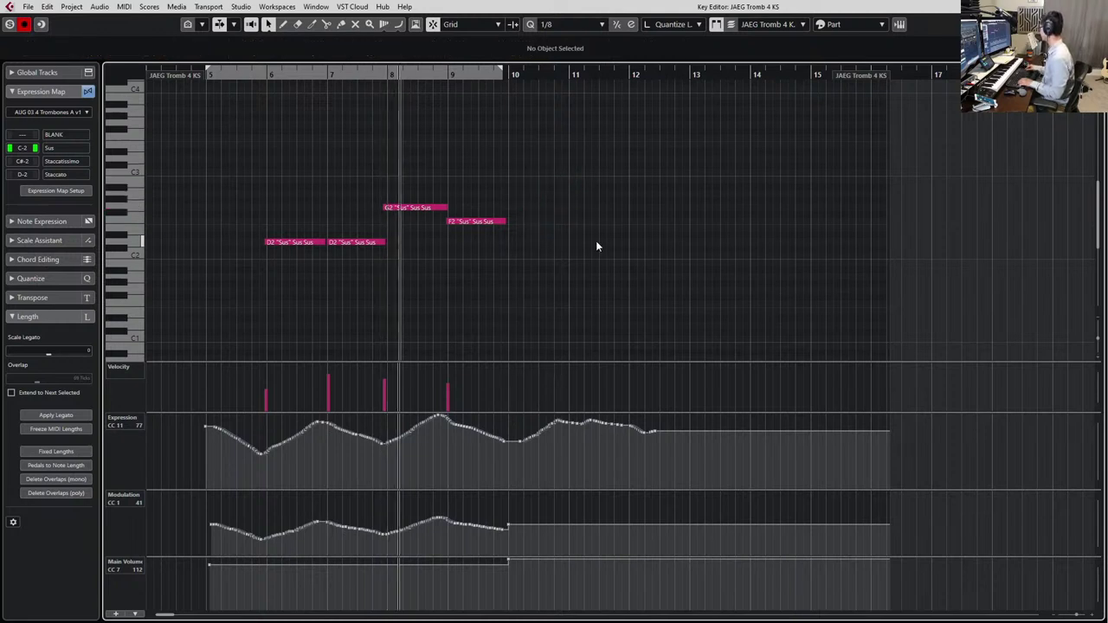
key("space")
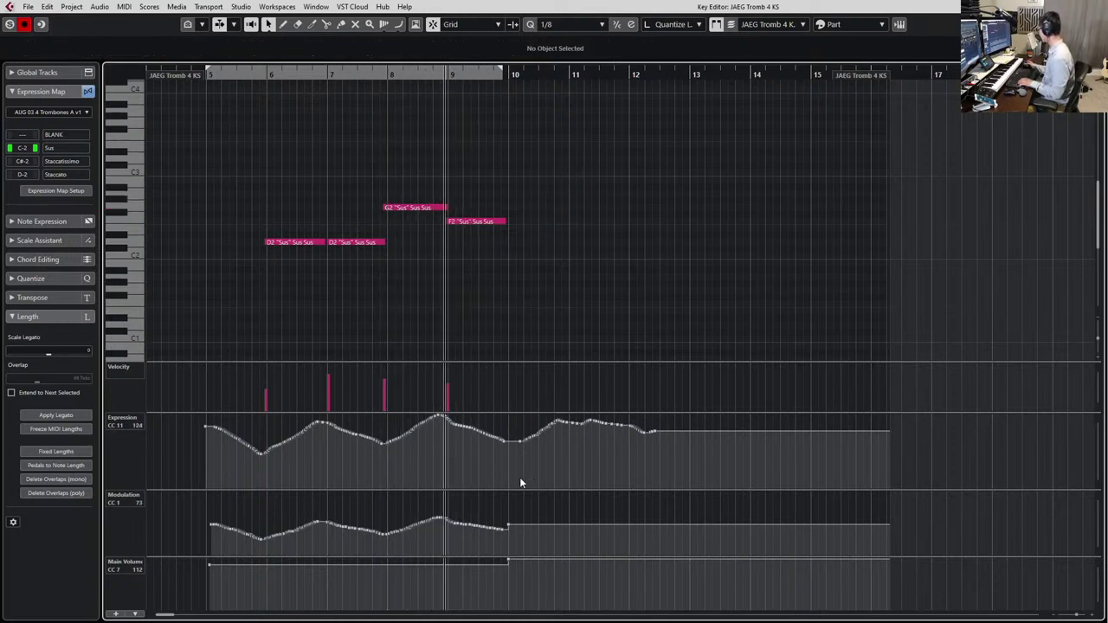
Raise the trombone Modulation to 89 from bar 10 onward and play through about bar 13
left_click(512, 514)
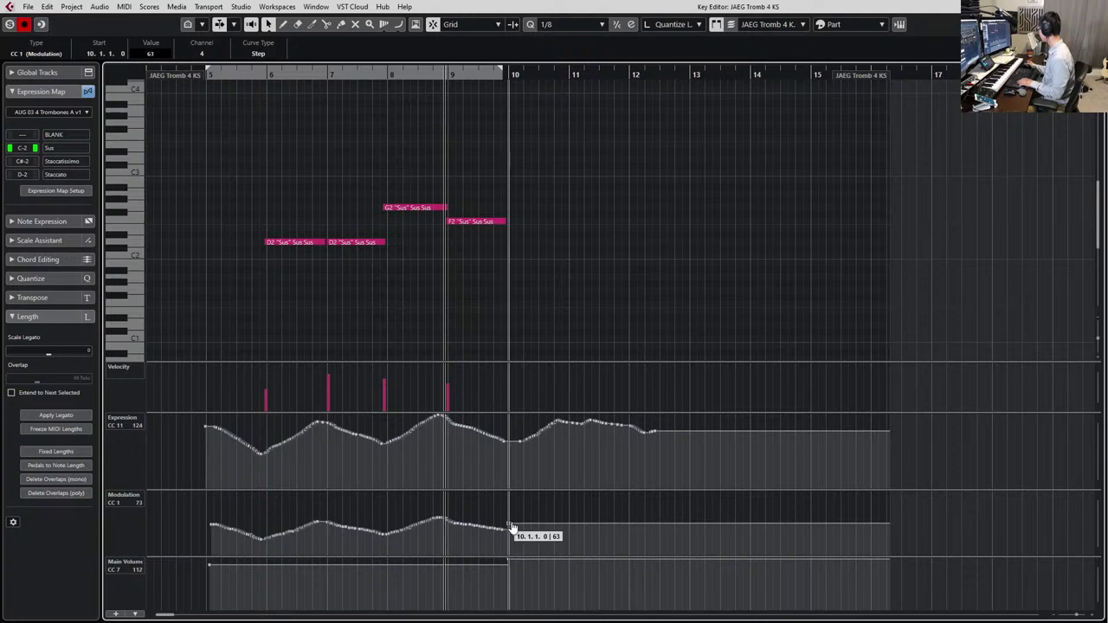
left_click(618, 235)
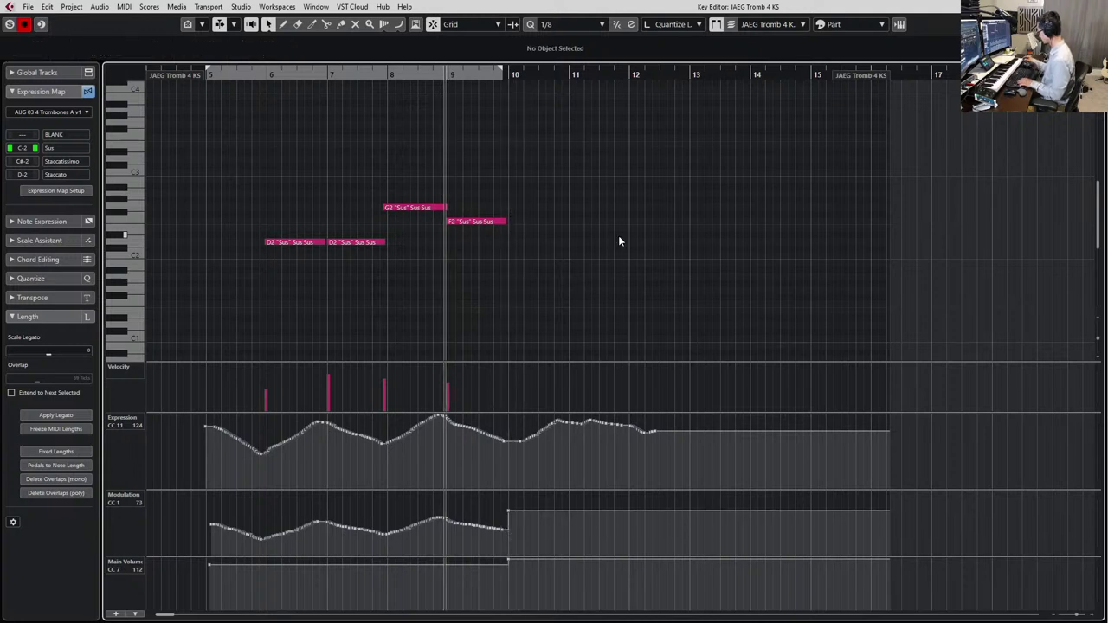
key("space")
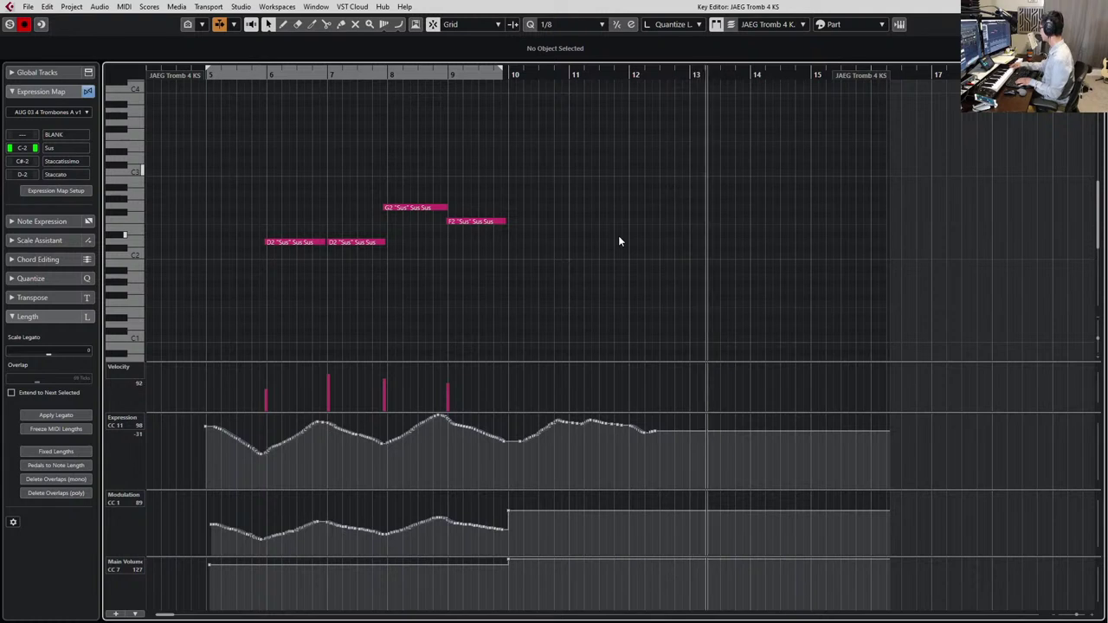
key("space")
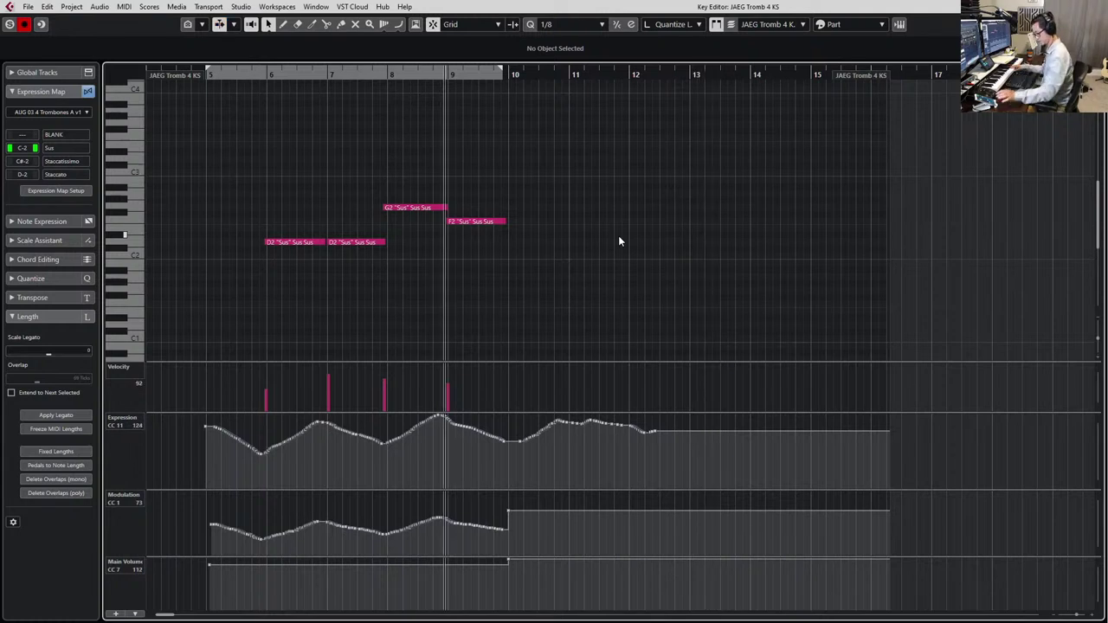
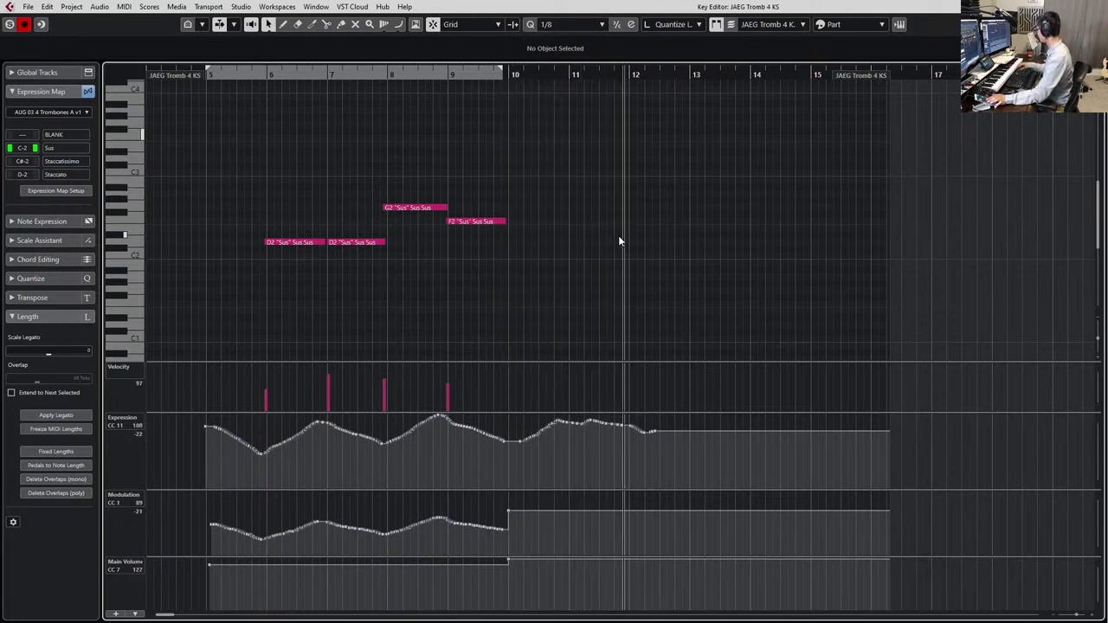
Try two takes of a trombone line across bars 10 to 13 and undo both
key("space")
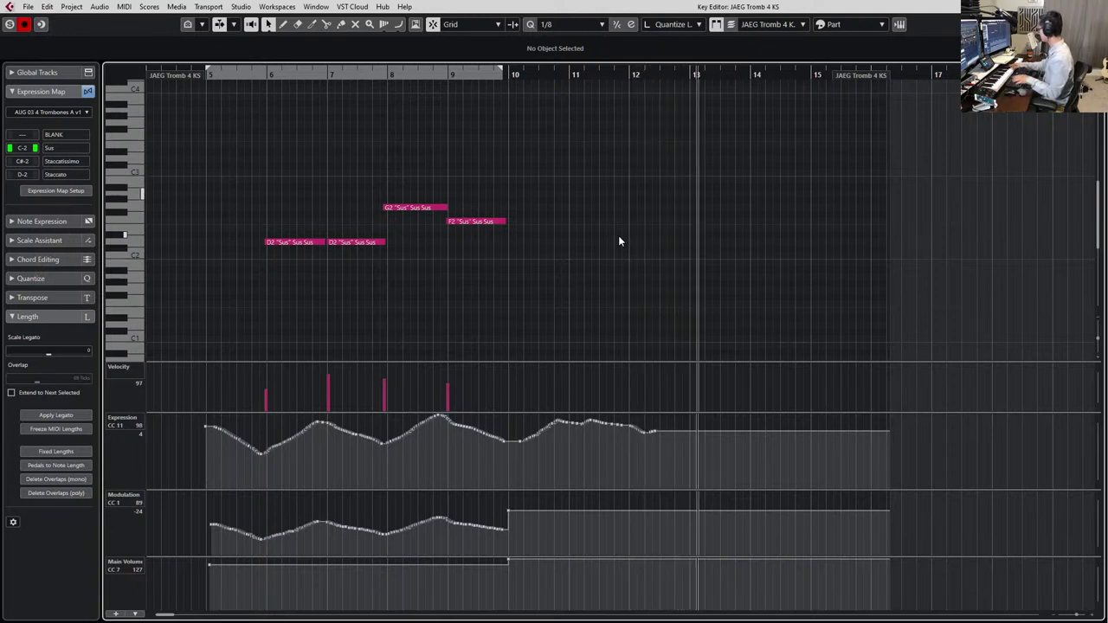
key("space")
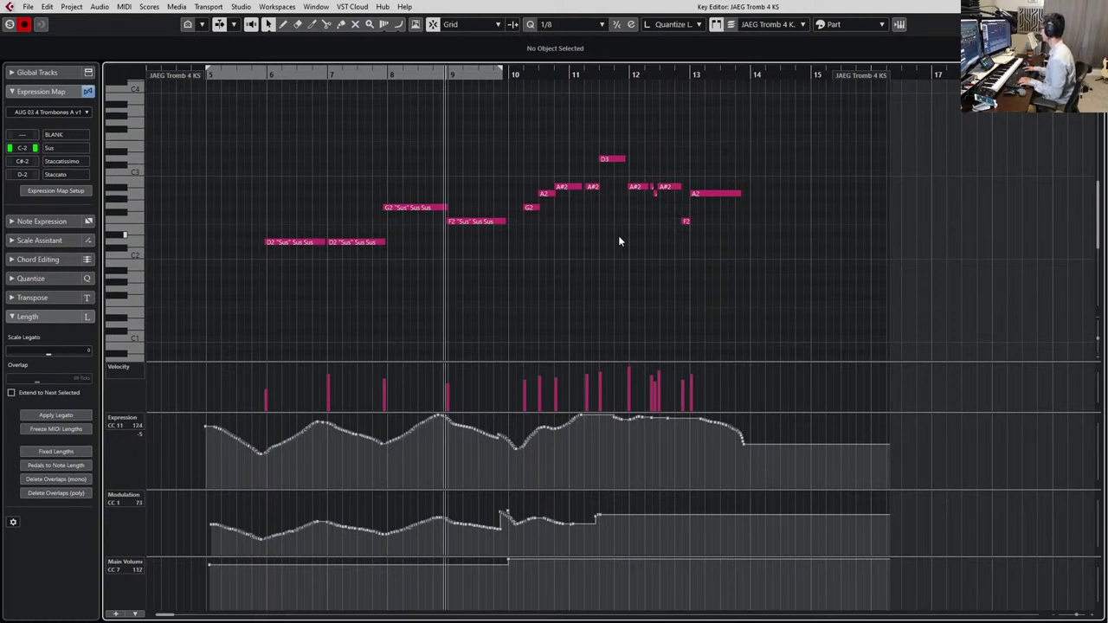
key("ctrl+z")
key("space")
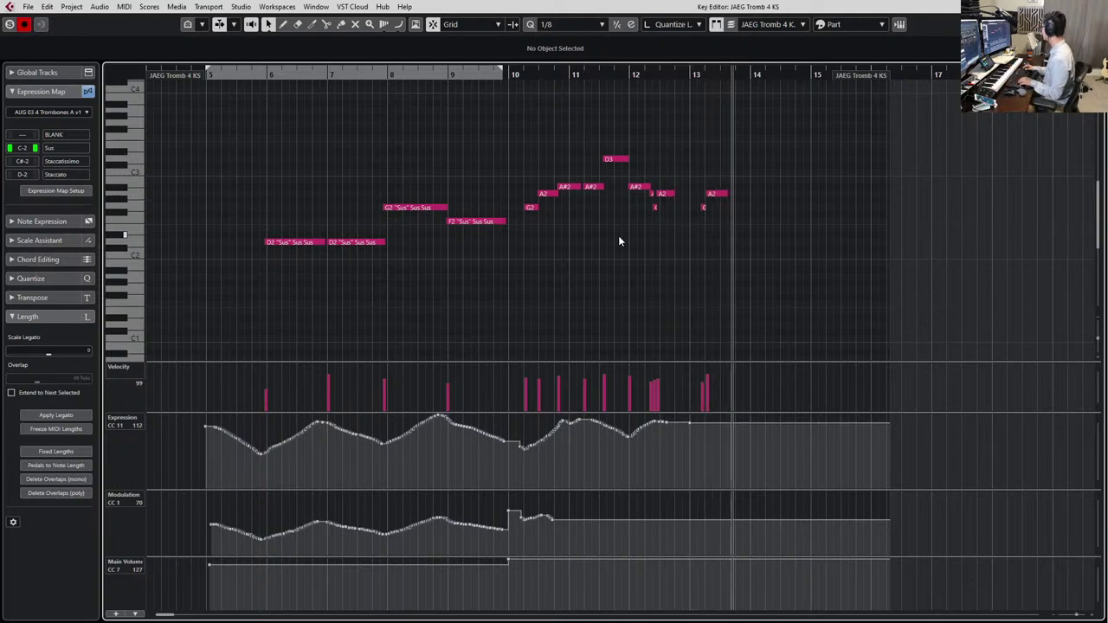
key("space")
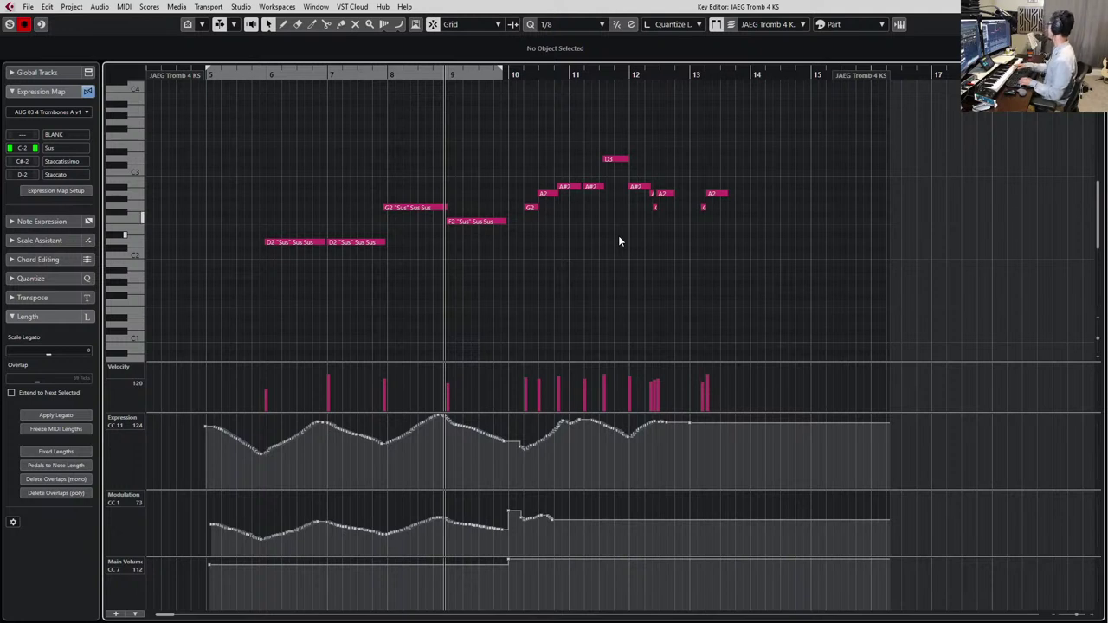
key("ctrl+z")
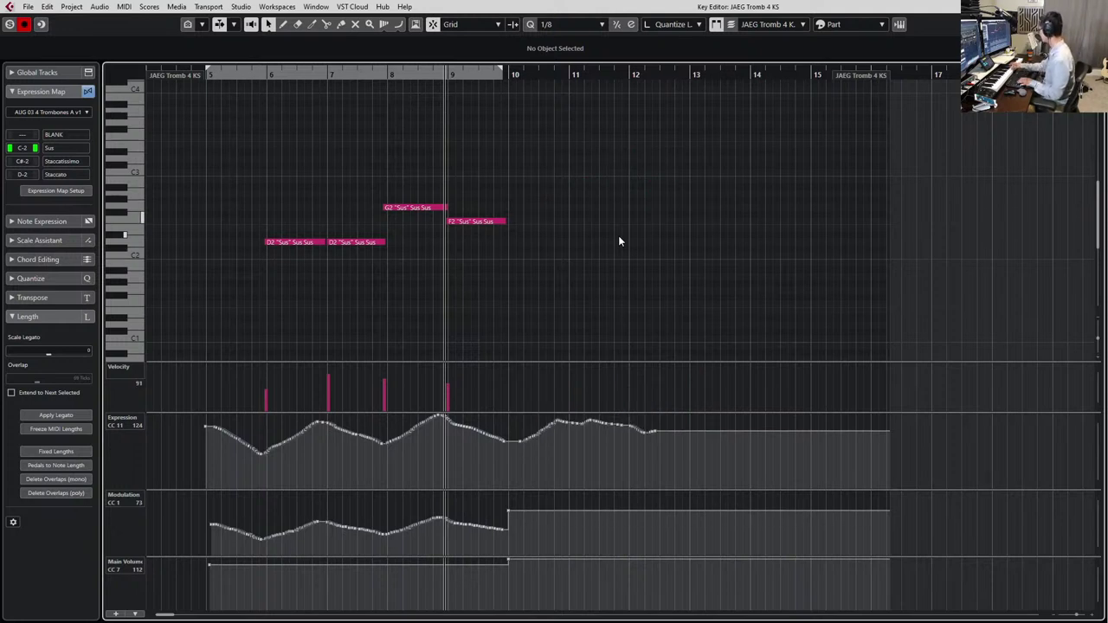
Record a trombone line from G2 in bar 10 to a held F2 in bar 13, and lower the A2 before bar 13 to G2
key("space")
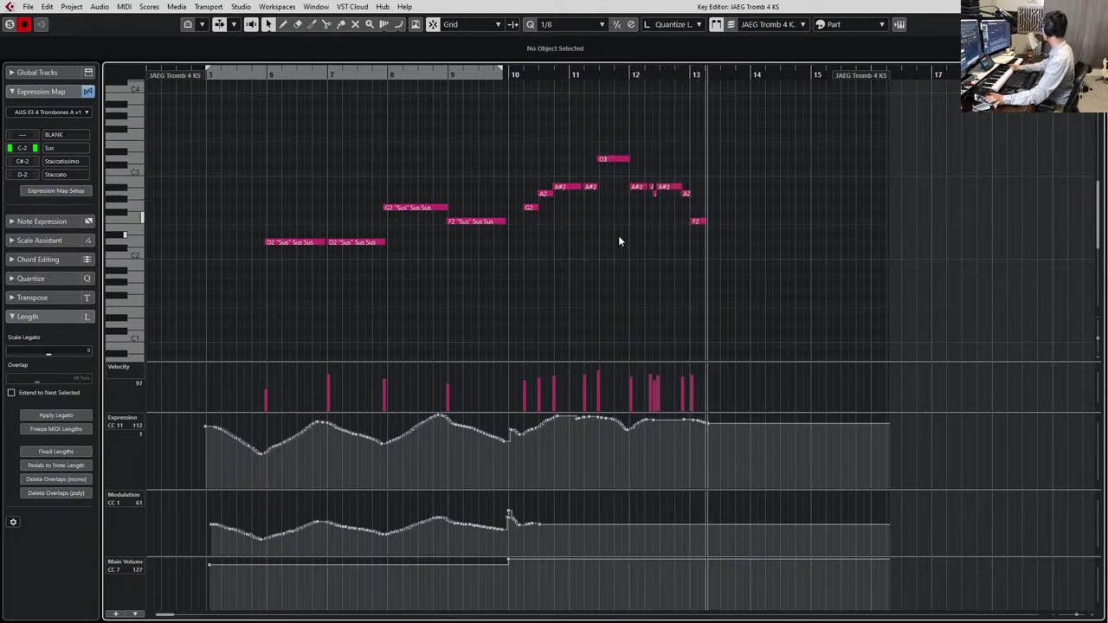
key("space")
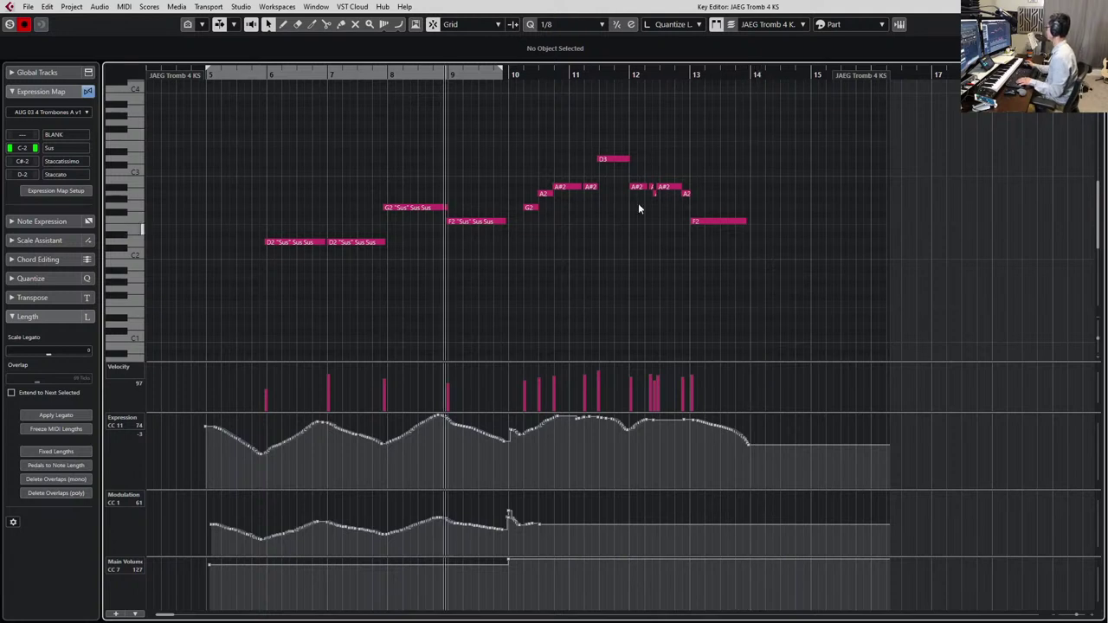
left_click(690, 207)
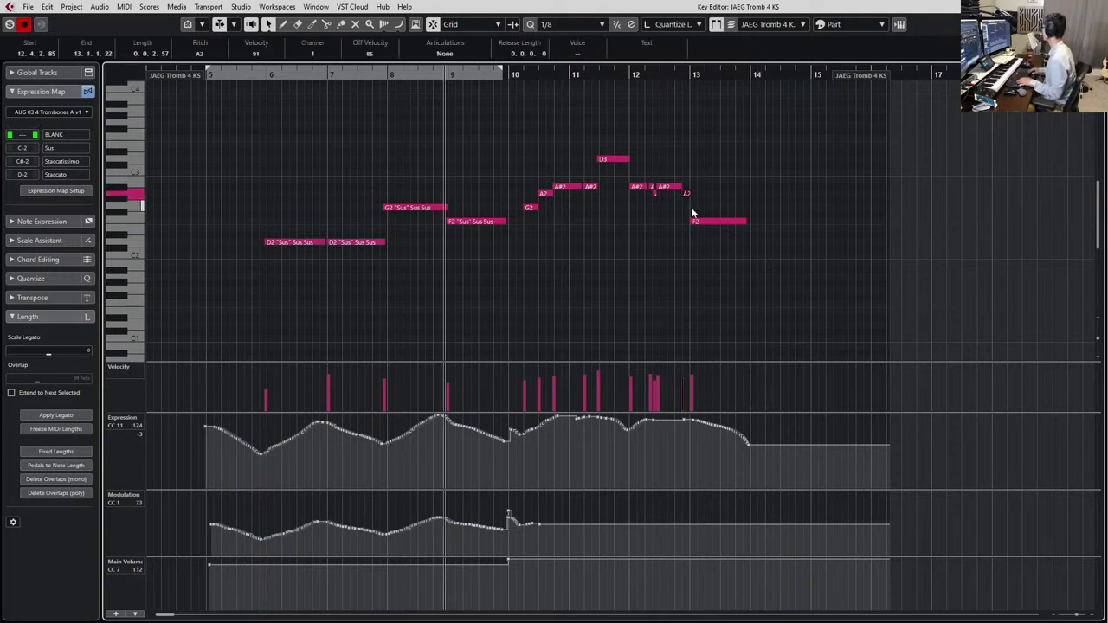
scroll(691, 207, "up", 2)
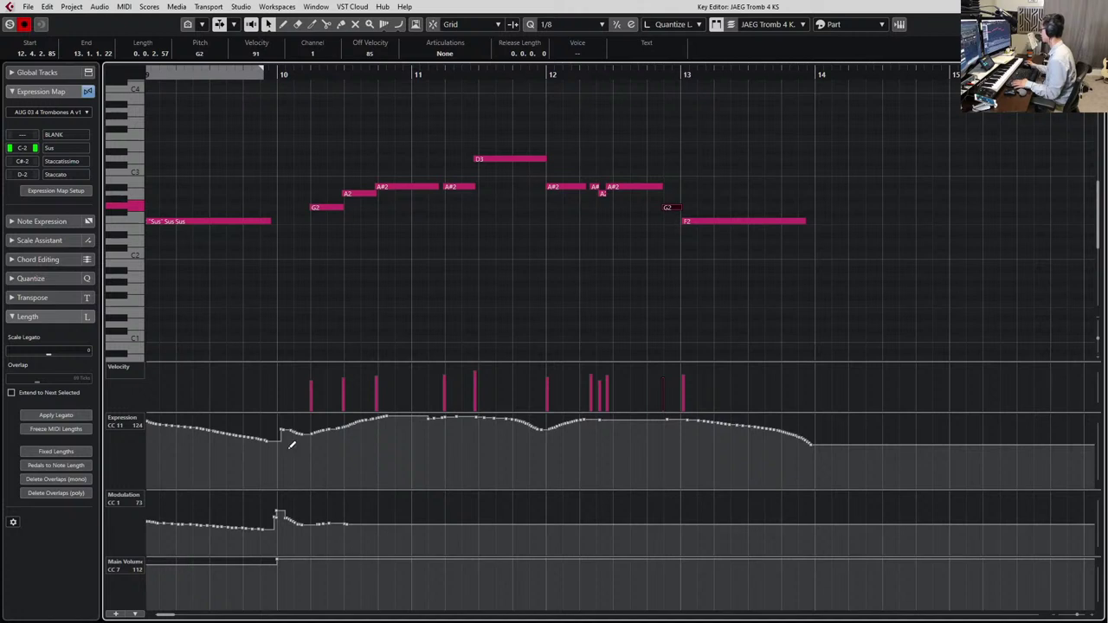
Smooth the Expression dip at the start of bar 10 and delete the Modulation points around the bump there
mouse_move(291, 445)
left_mouse_down()
mouse_move(280, 452)
mouse_move(316, 448)
left_mouse_up()
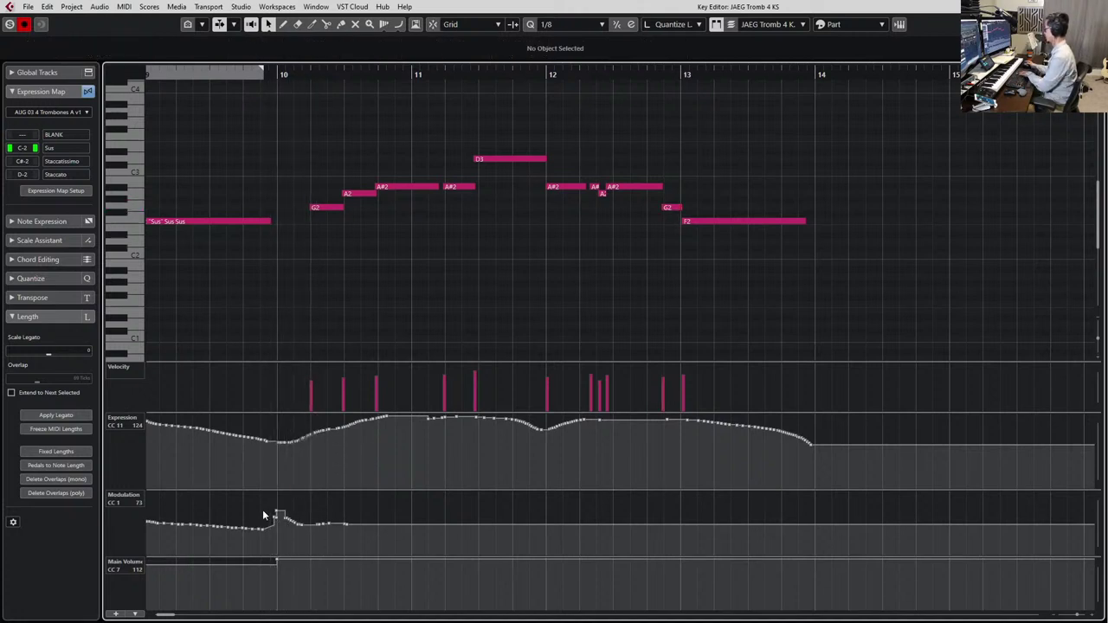
left_click_drag(262, 509, 348, 554)
key("Delete")
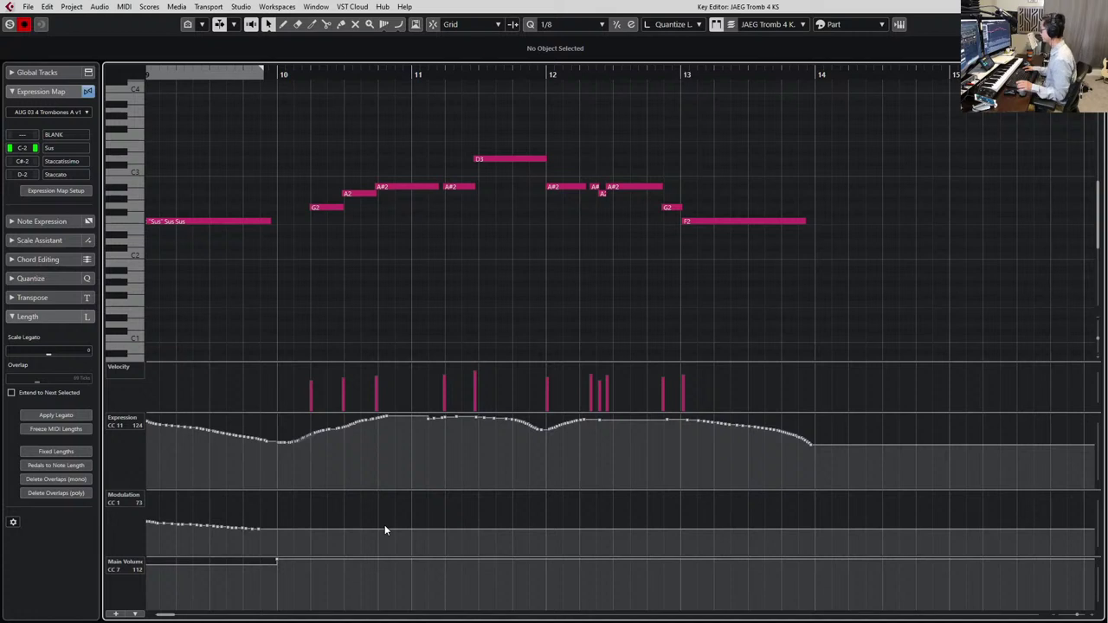
Try recording a Modulation pass from bar 10 and undo it
key("space")
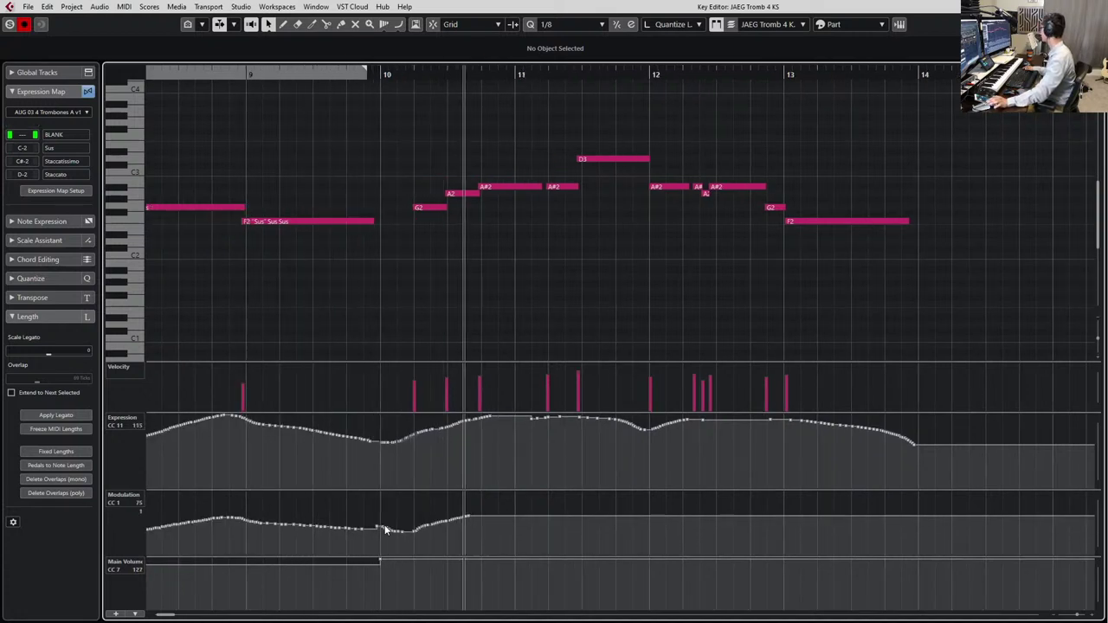
key("space")
key("space")
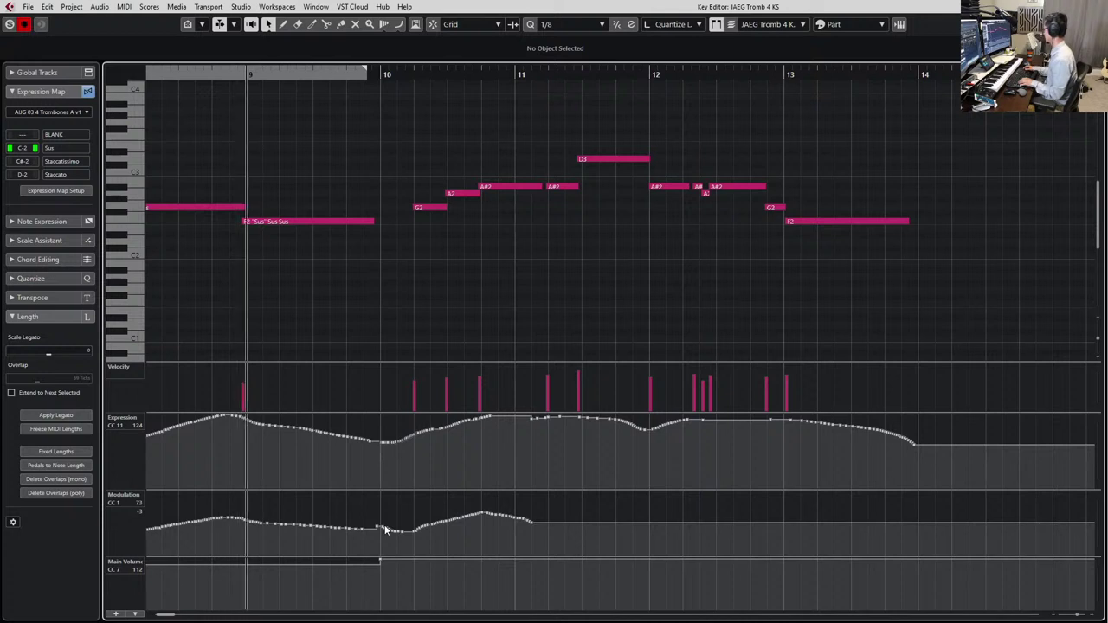
key("ctrl+z")
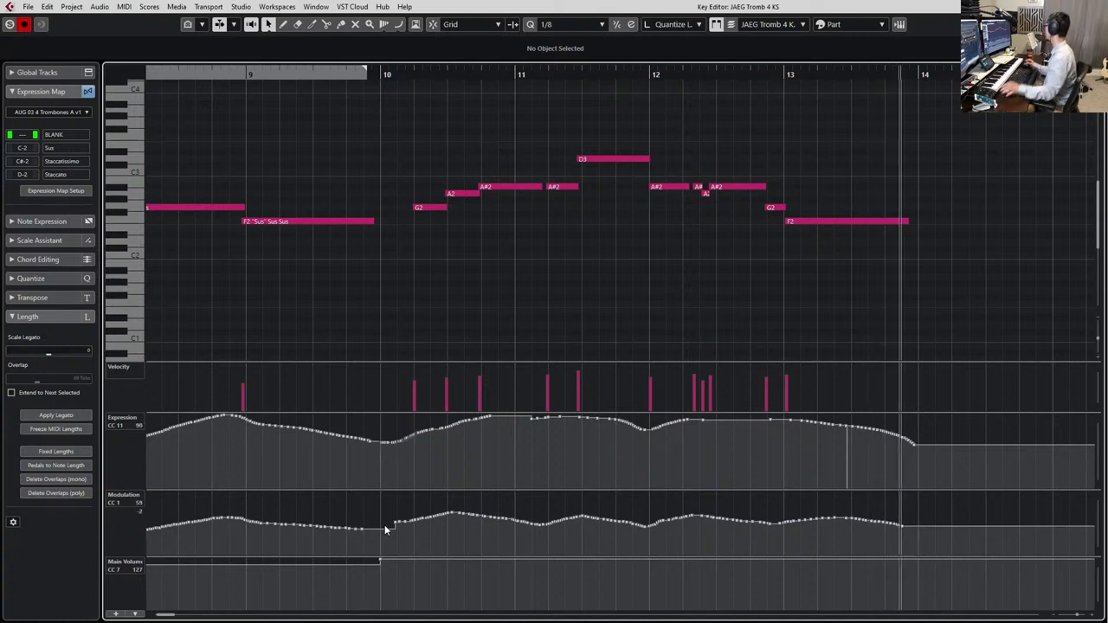
Record a new Modulation curve across bars 10 to 13 and redraw its tail as a steady fall from bar 13 past bar 14
key("space")
key("j")
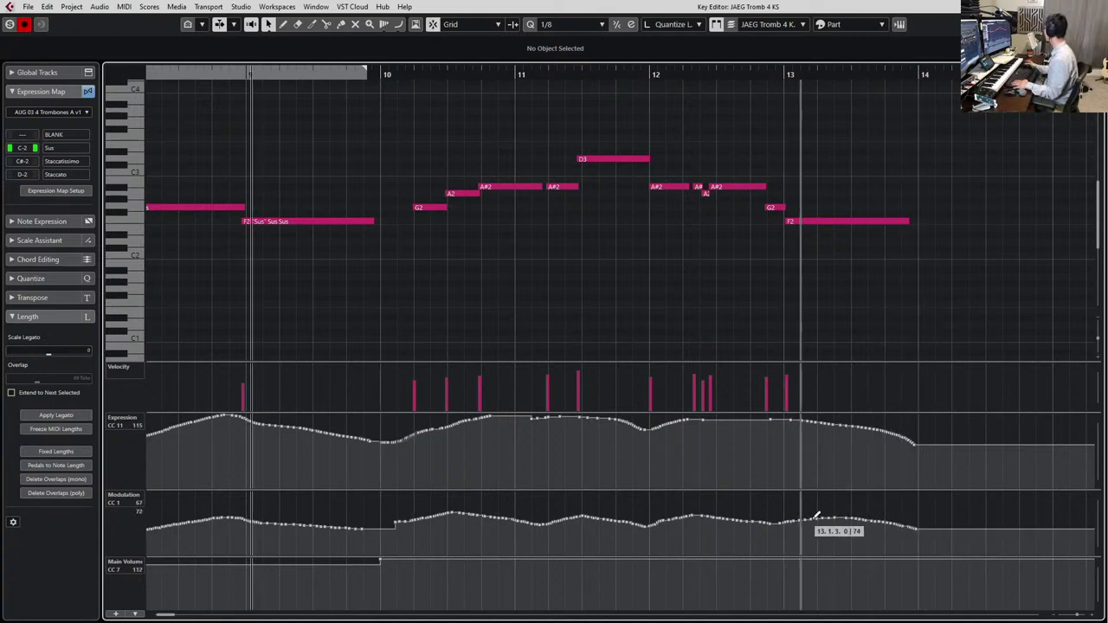
left_click_drag(801, 520, 936, 541)
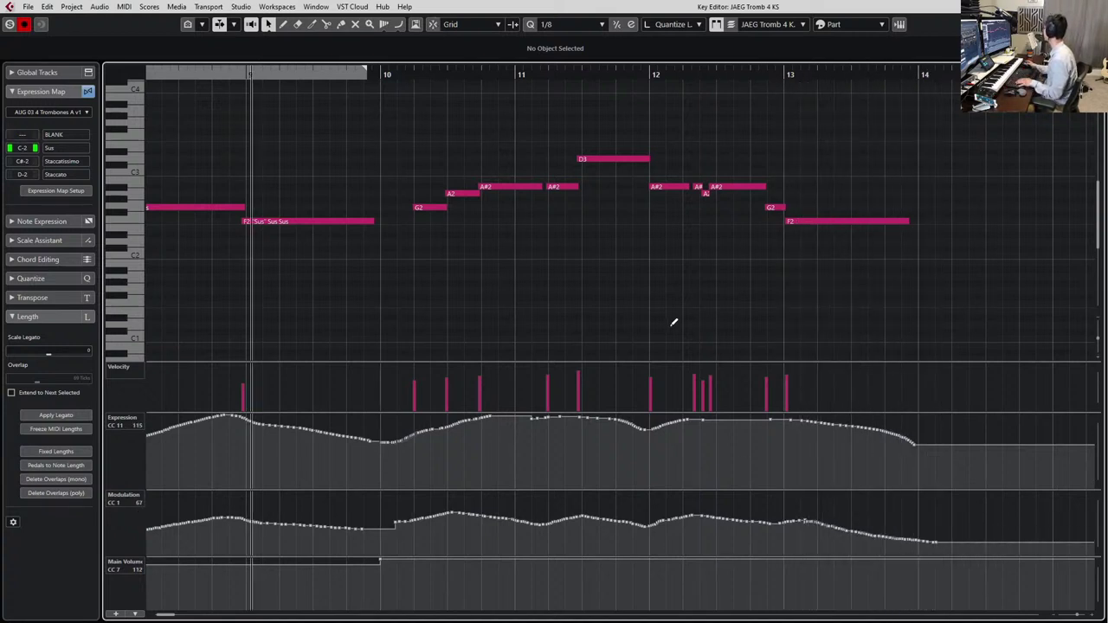
Assign the Sus articulation to all trombone notes from bar 10 through bar 13 and audition them
left_click(805, 221)
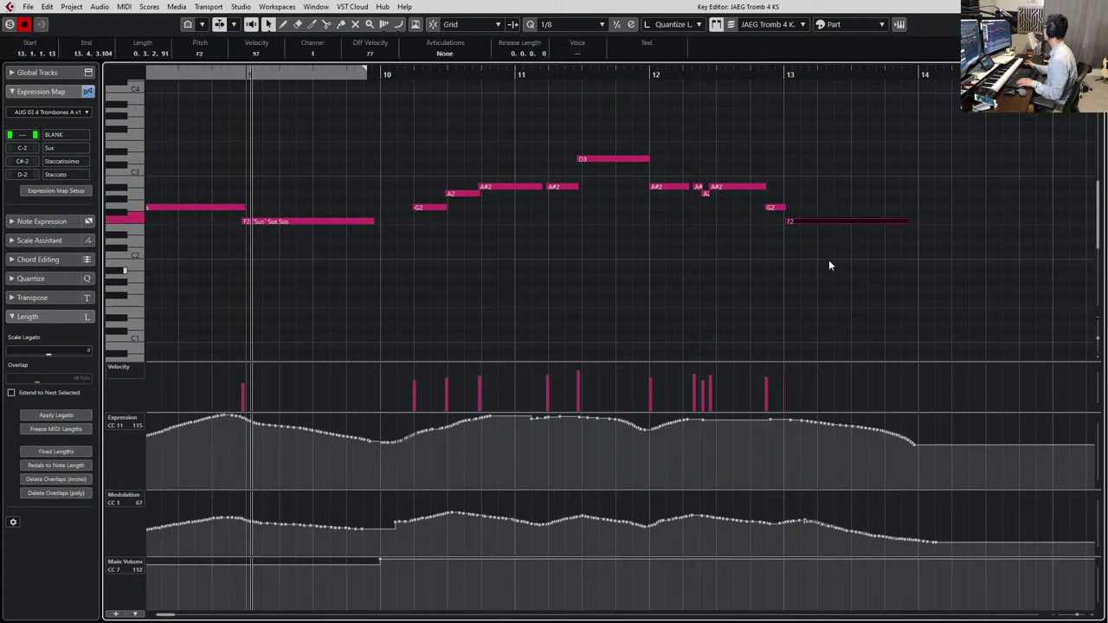
left_click(697, 186)
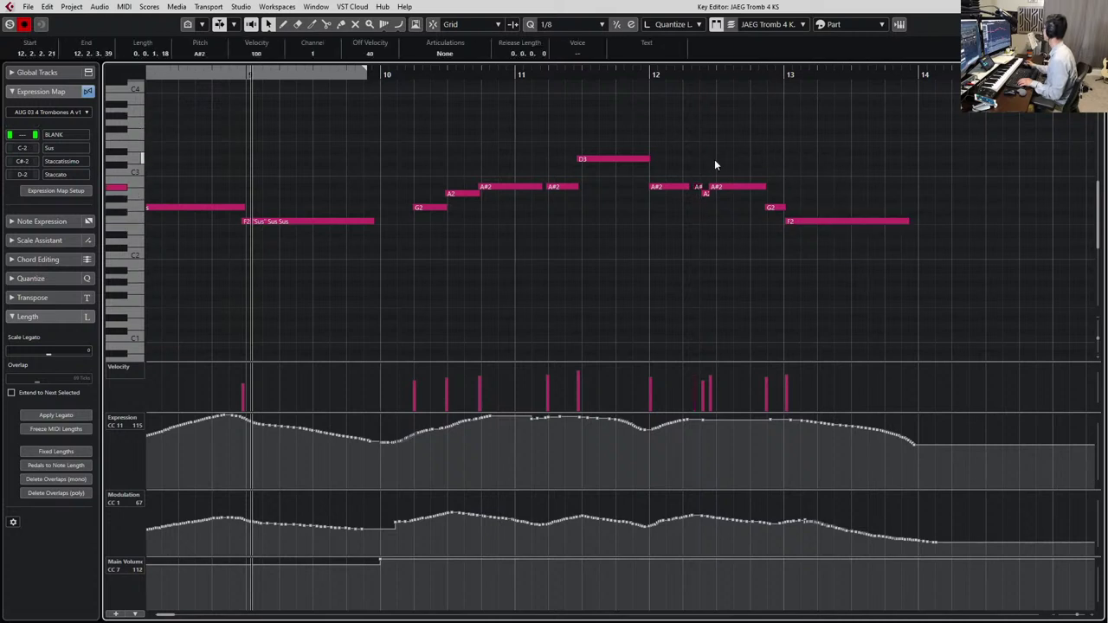
left_click_drag(394, 125, 888, 313)
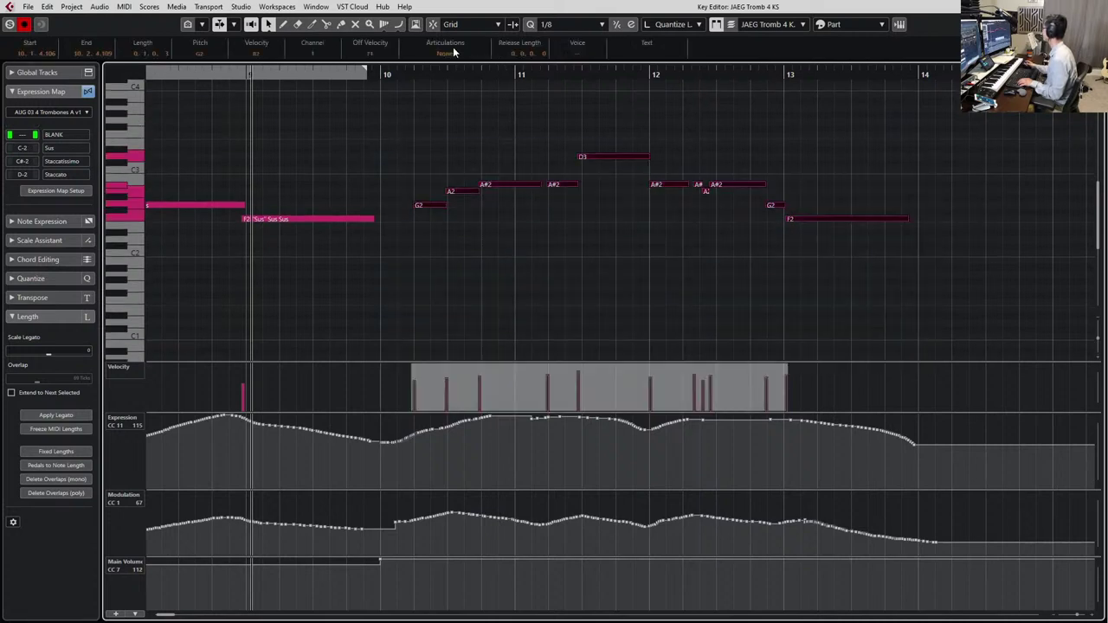
left_click(453, 53)
left_click(454, 67)
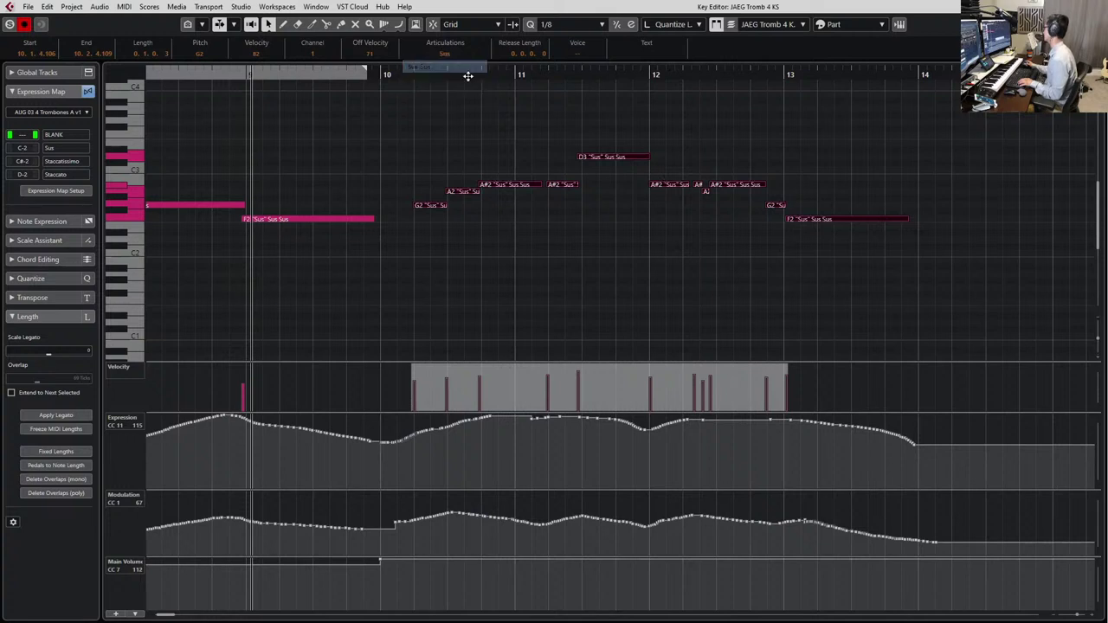
key("alt+space")
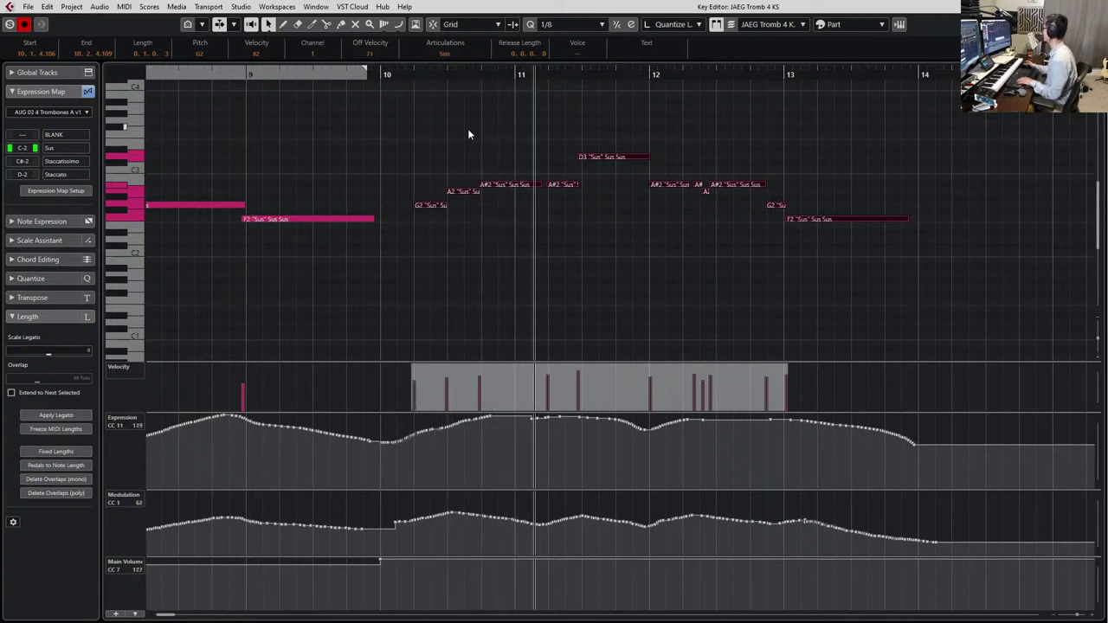
key("space")
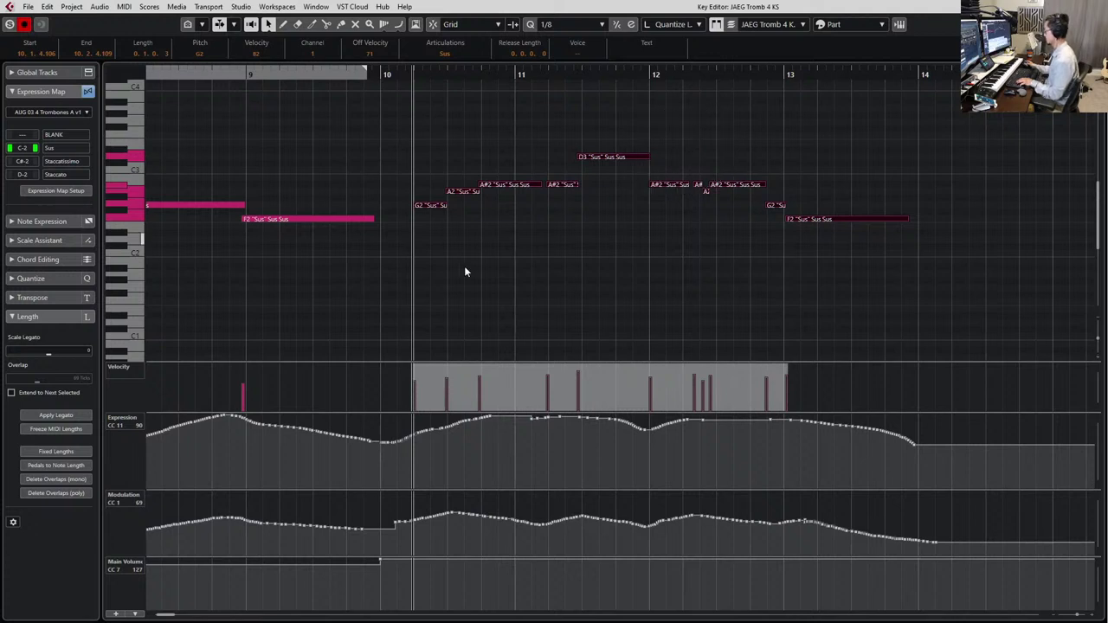
Remove the mono overlaps from all notes in the trombone part
key("ctrl+a")
left_click(63, 473)
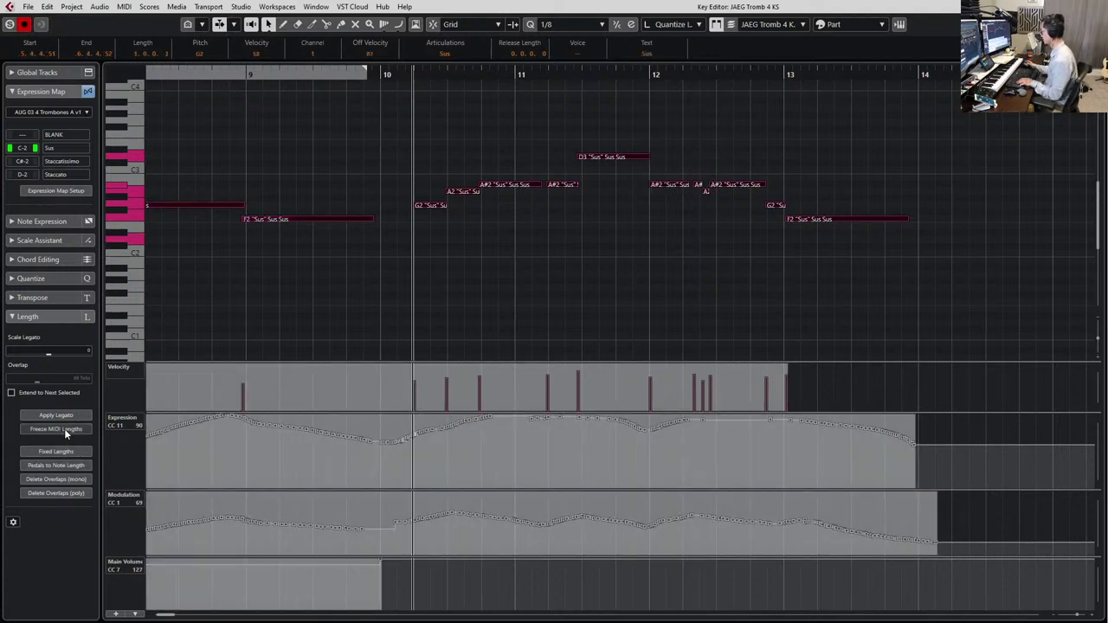
left_click(77, 483)
Set the articulation of the short A#2 and A2 notes in the middle of bar 12 to Staccatissimo
scroll(673, 216, "up", 3)
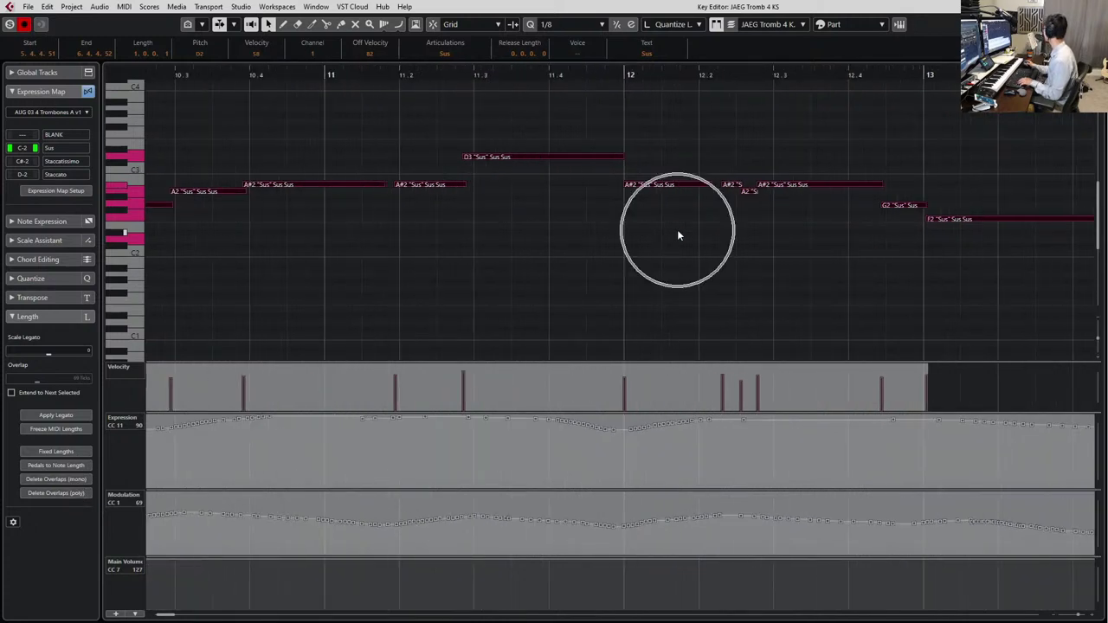
scroll(606, 239, "right", 3)
left_click(420, 232)
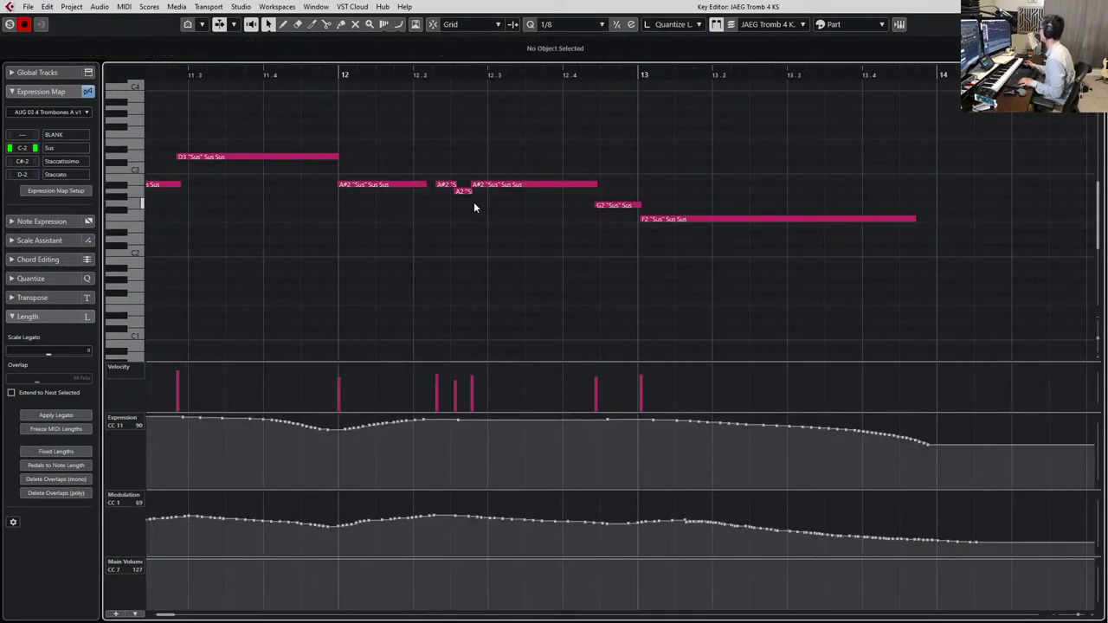
left_click_drag(428, 134, 452, 220)
left_click(445, 53)
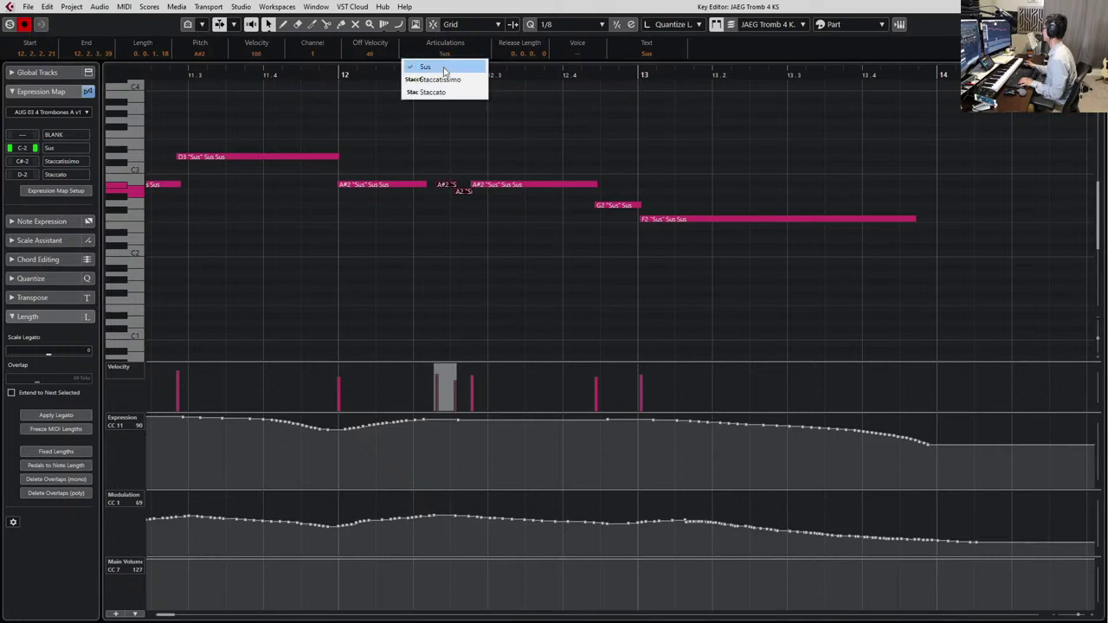
left_click(445, 78)
Audition from the A#2 at bar 12 and lower the velocities of the two short notes, A#2 to 46 and A2 to 53
left_click_drag(393, 133, 368, 220)
key("l")
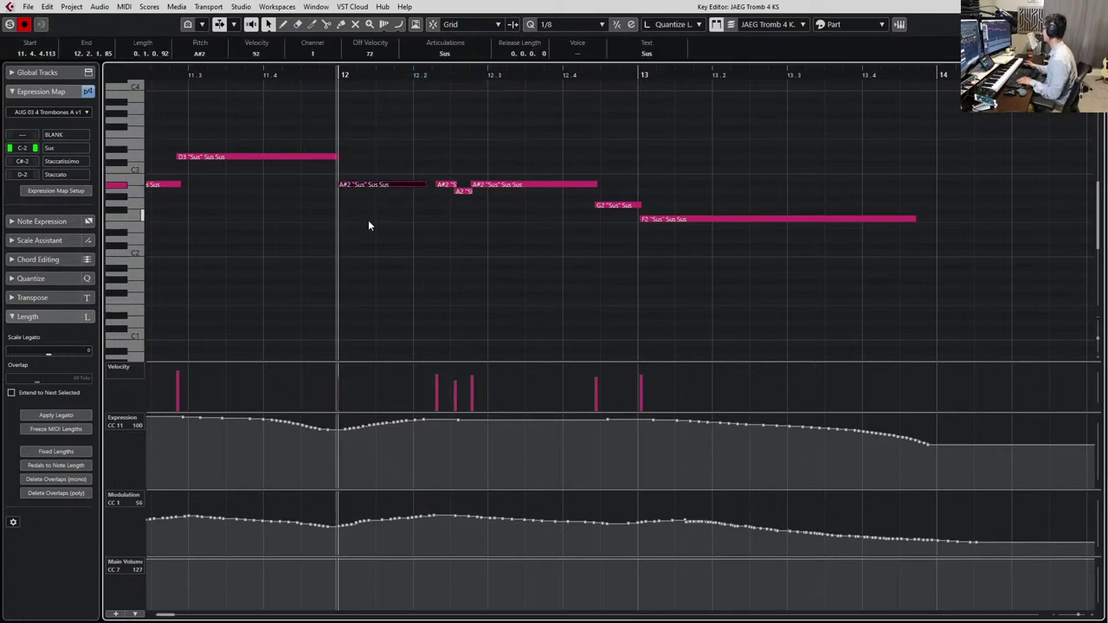
key("space")
key("space")
left_click_drag(444, 154, 446, 192)
left_click(439, 400)
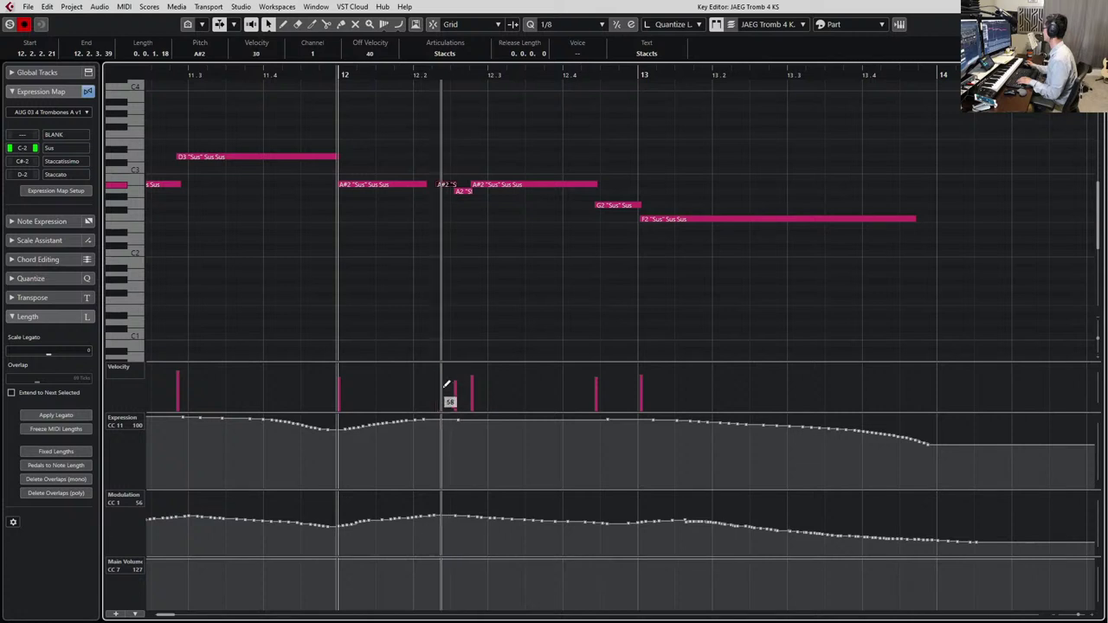
key("space")
left_click(440, 394)
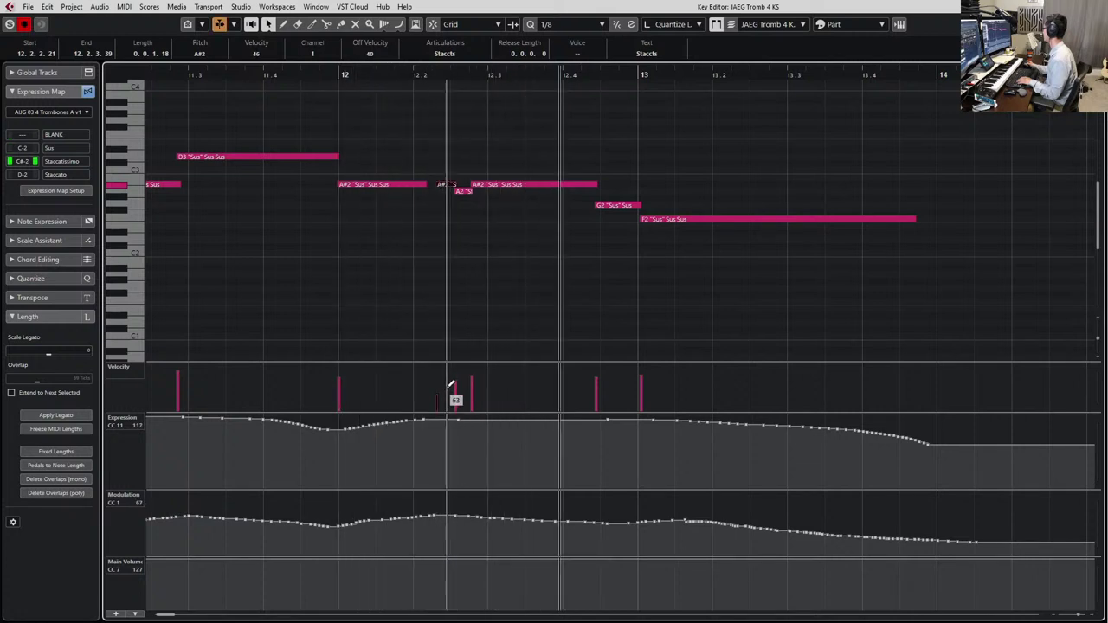
key("space")
Switch the two short bar 12 notes to Staccato, set the short A#2's velocity to 74 and audition from bar 12
left_click_drag(438, 170, 457, 235)
left_click(462, 61)
left_click(458, 93)
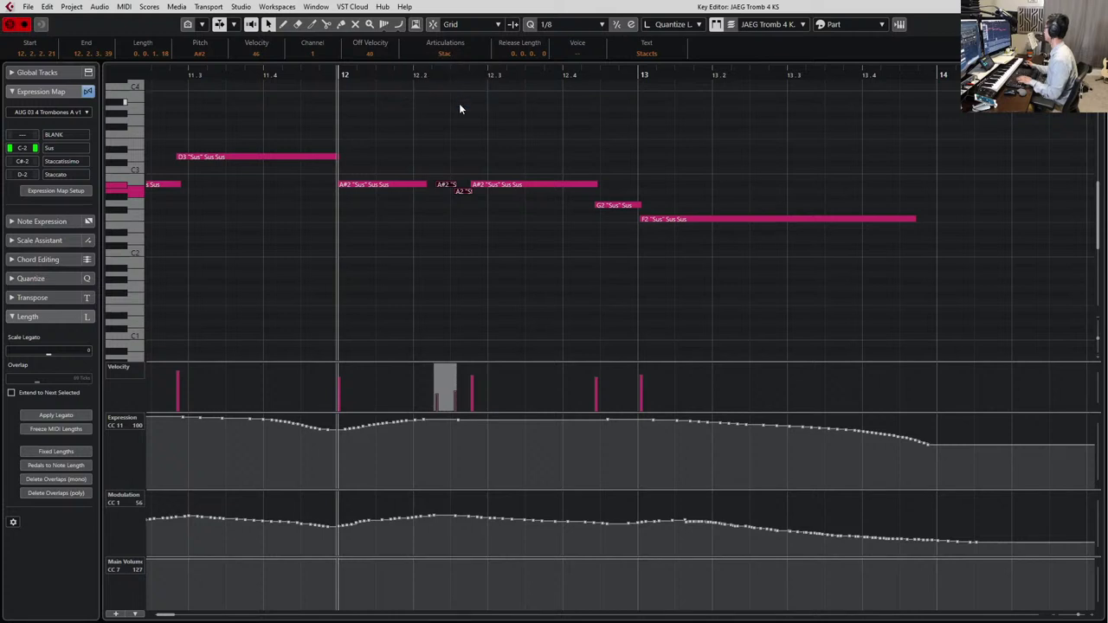
key("space")
key("space")
left_click(444, 379)
key("space")
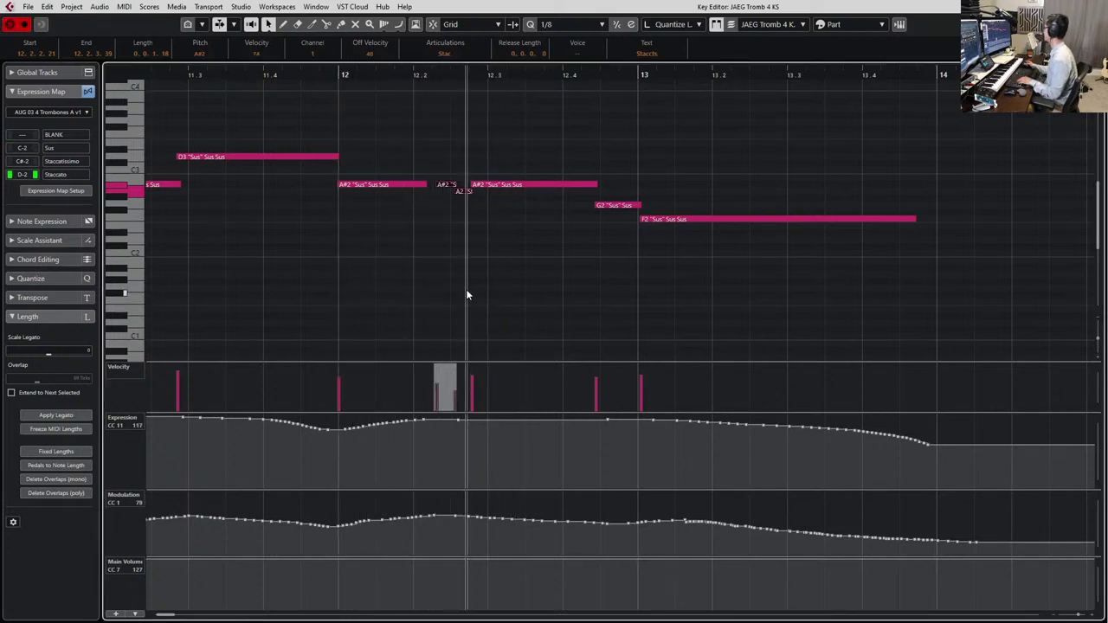
key("space")
Set only the short A2 in bar 12 to Staccatissimo and play from bar 12 to about bar 13
left_click(465, 191)
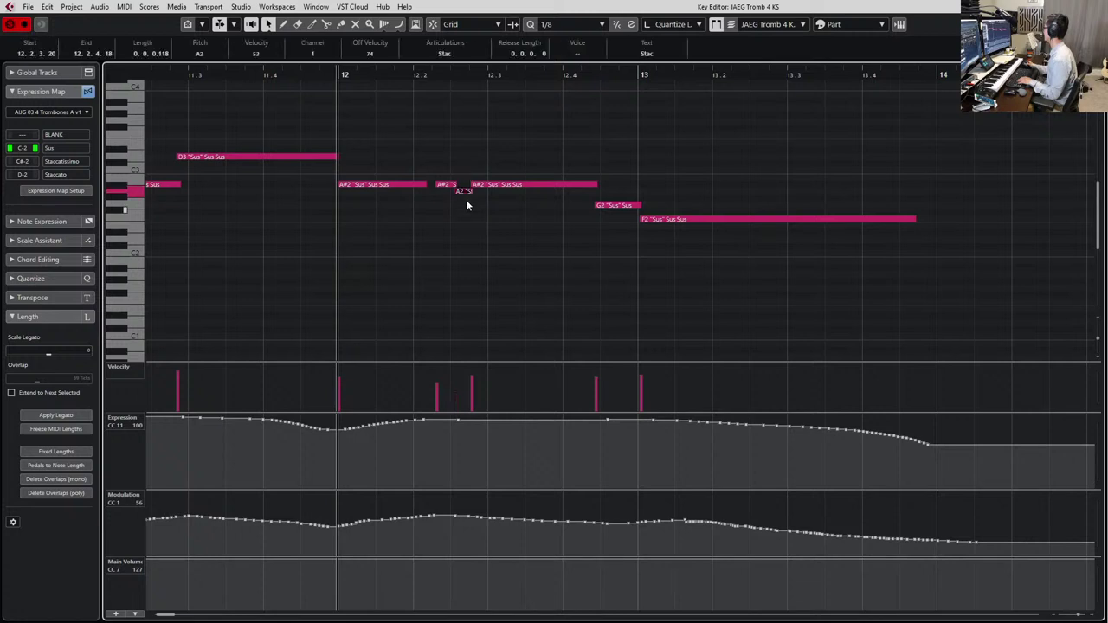
left_click(457, 57)
left_click(454, 81)
key("space")
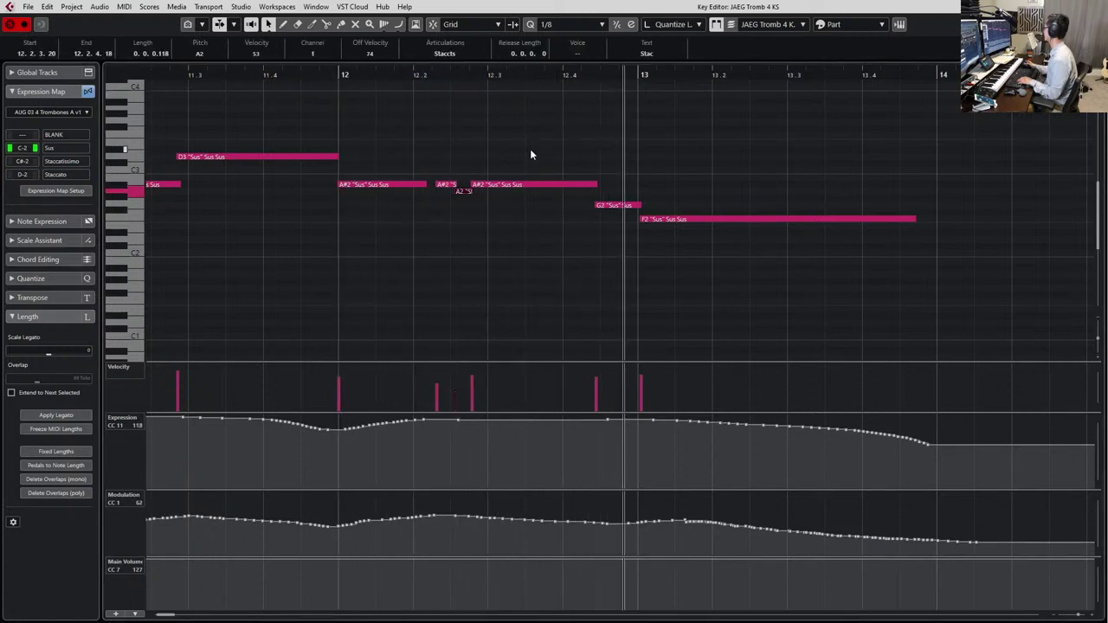
key("space")
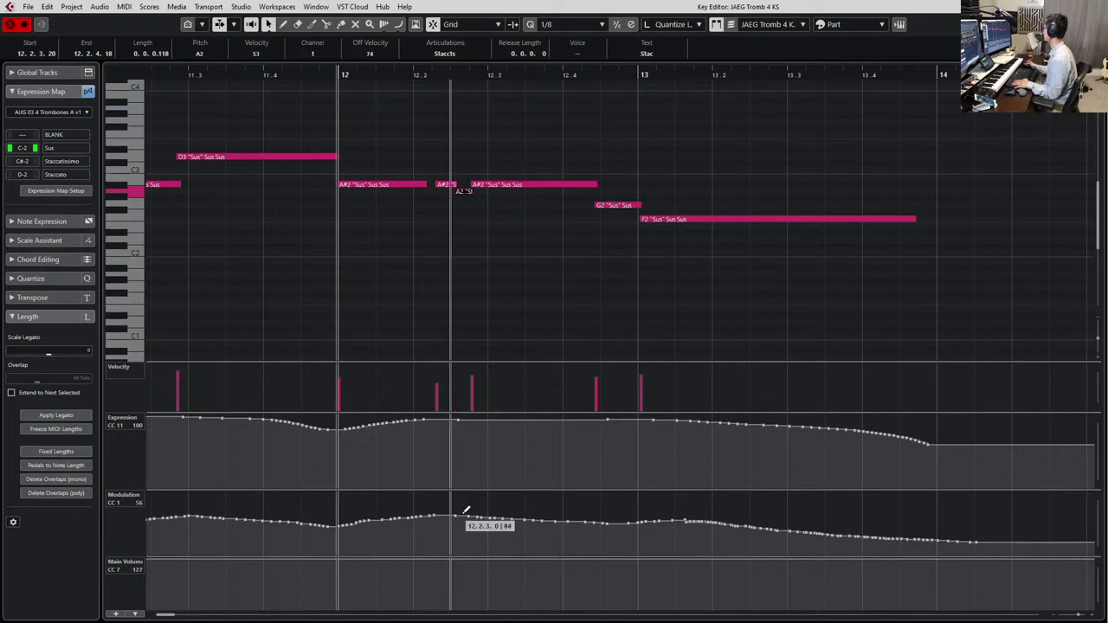
Try a modulation dip starting at the short A2 in bar 12, then undo it and audition from bar 12
left_click_drag(461, 512, 535, 520)
key("space")
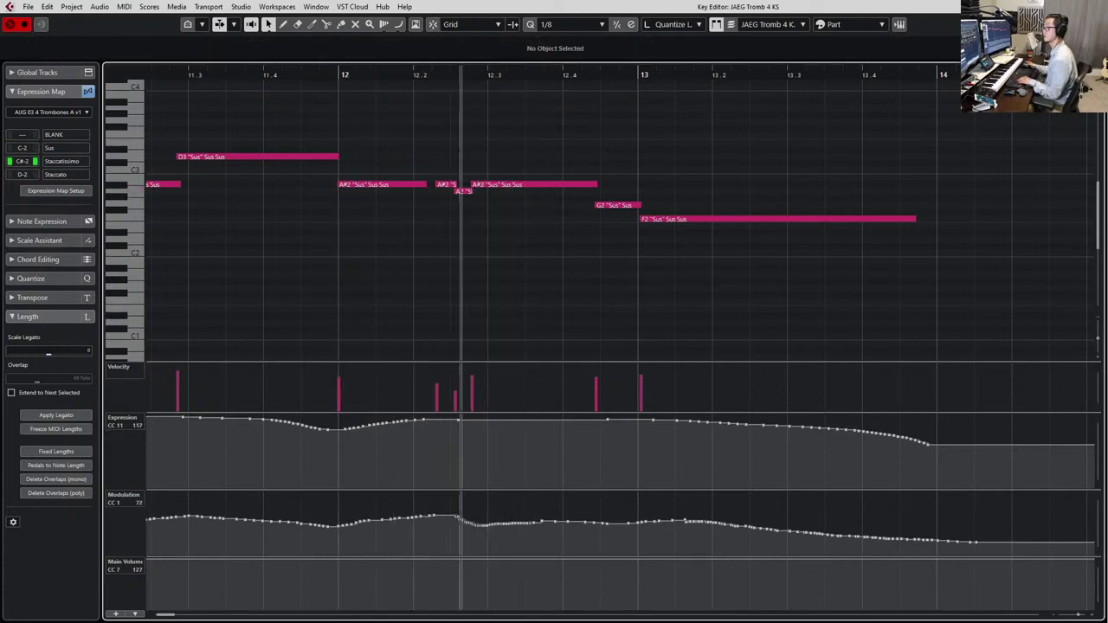
key("space")
key("ctrl+z")
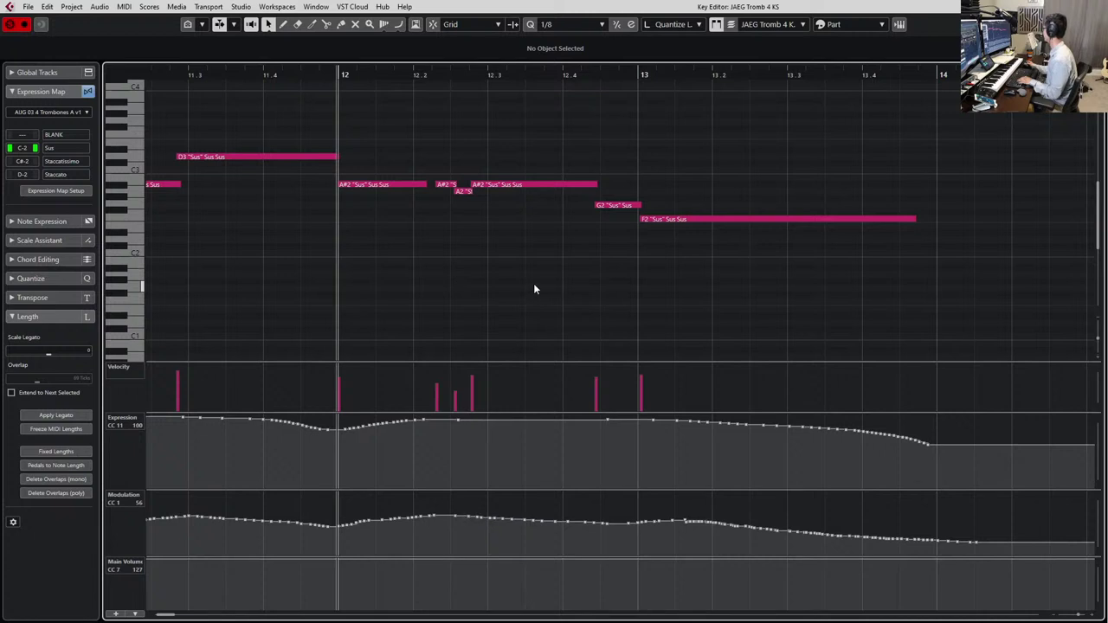
key("space")
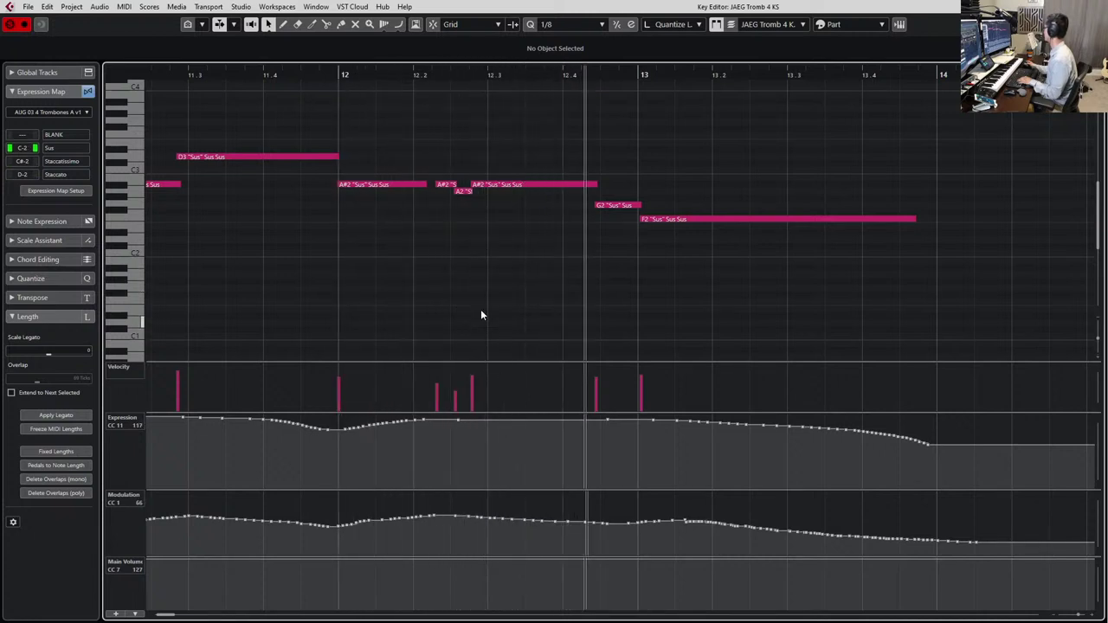
key("space")
Delay the start of the long A#2 after bar 12's short notes, lengthen the short A2, shift both short notes later and audition
left_click_drag(472, 185, 481, 191)
left_click(465, 185)
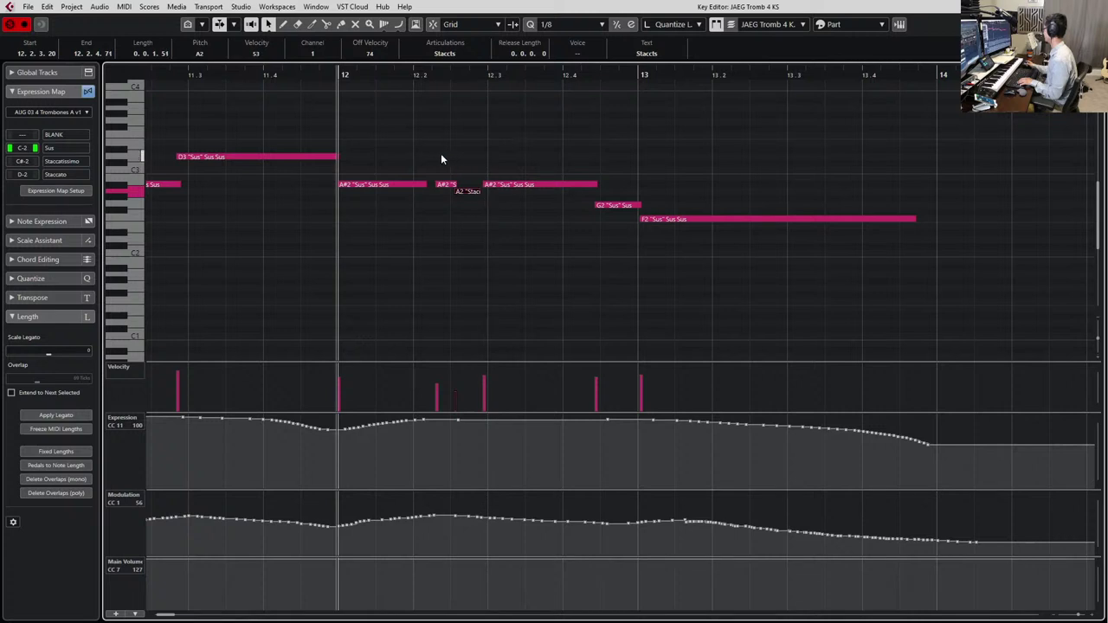
left_click_drag(441, 154, 458, 187)
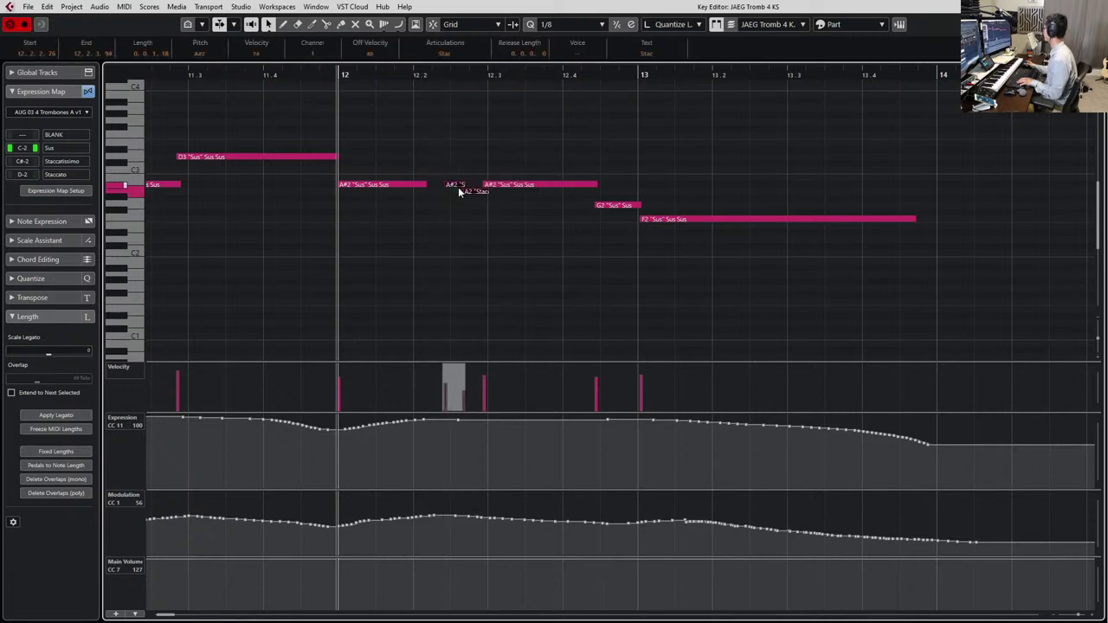
key("space")
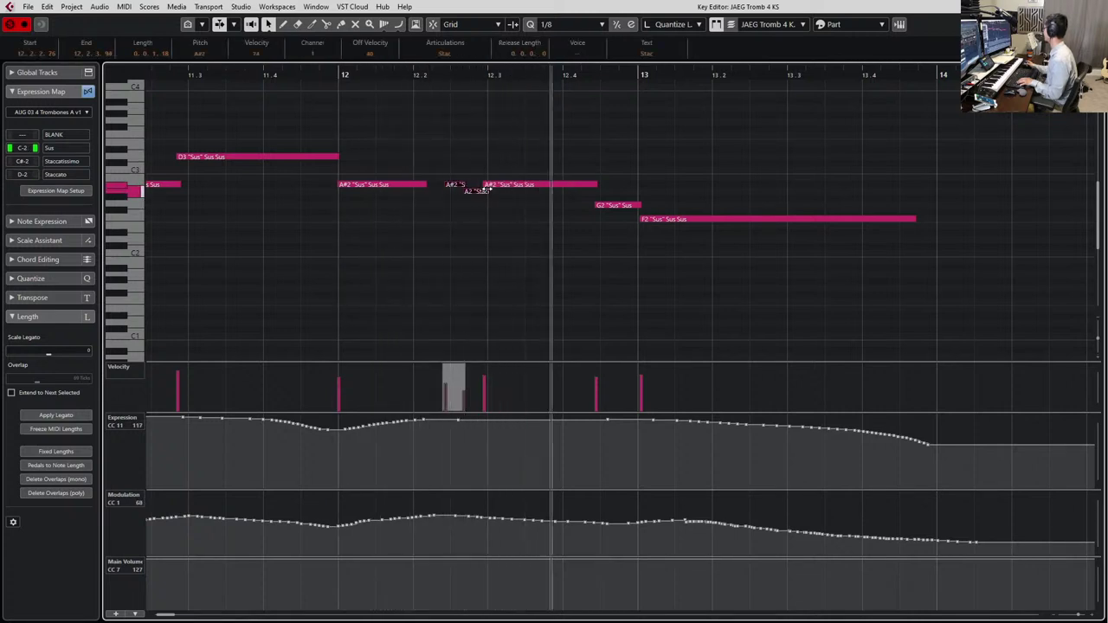
key("space")
Play the trombone line from the G2 at bar 8 through to bar 13
scroll(493, 210, "down", 2)
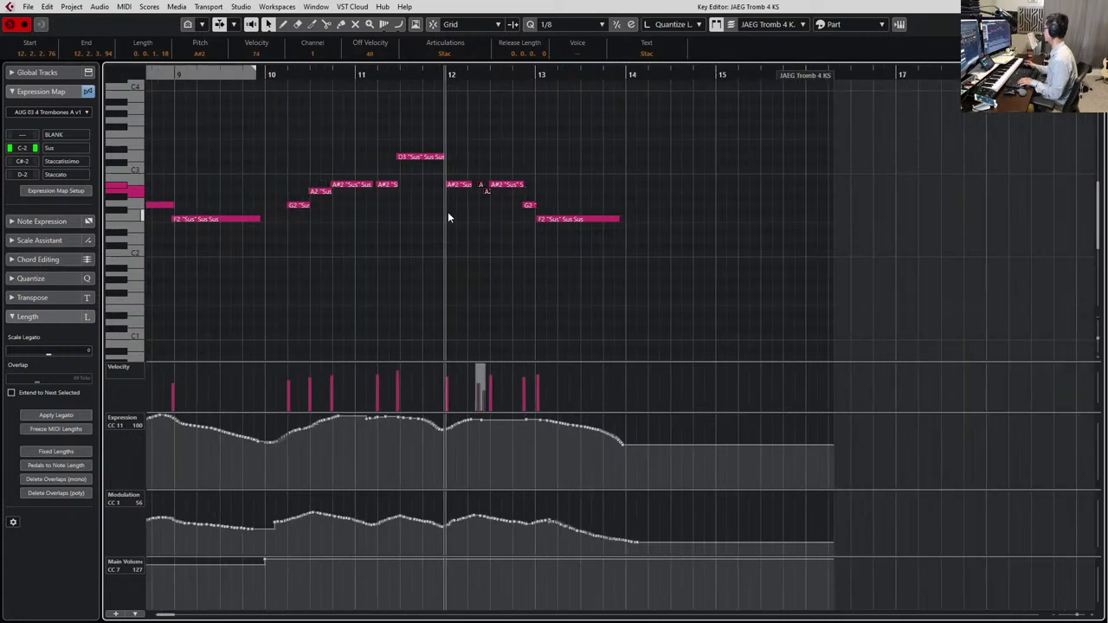
scroll(433, 197, "left", 2)
left_click_drag(373, 139, 367, 279)
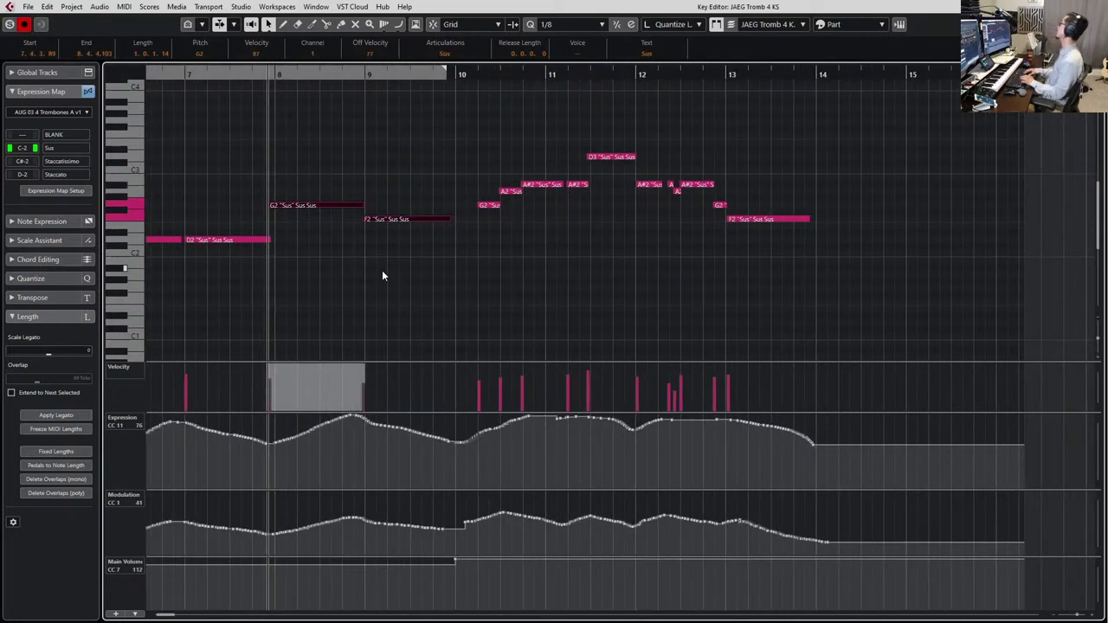
key("space")
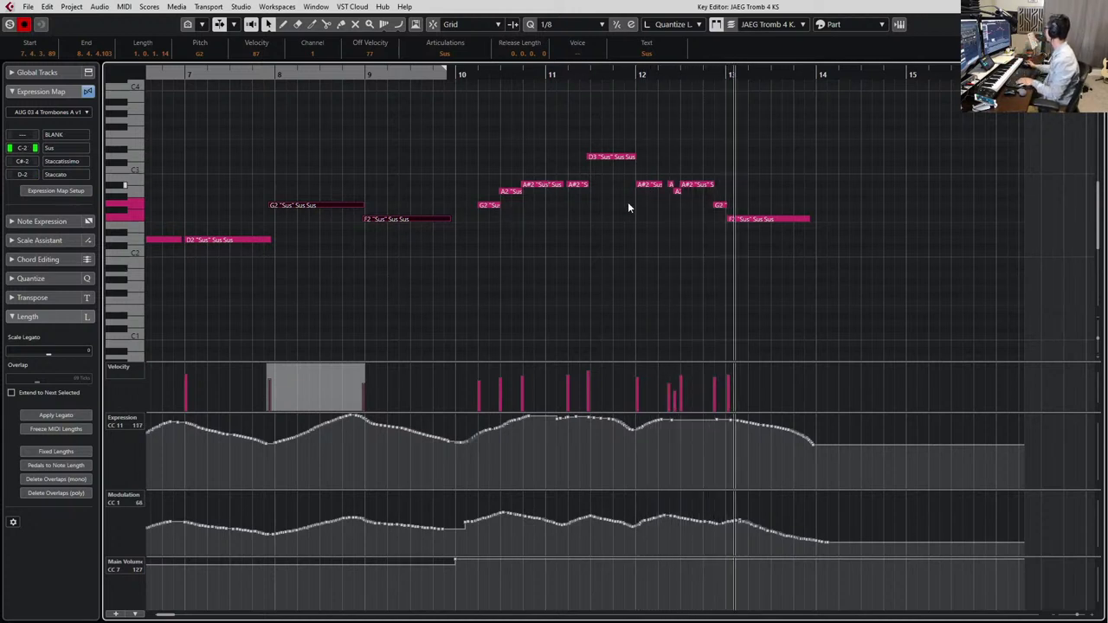
key("space")
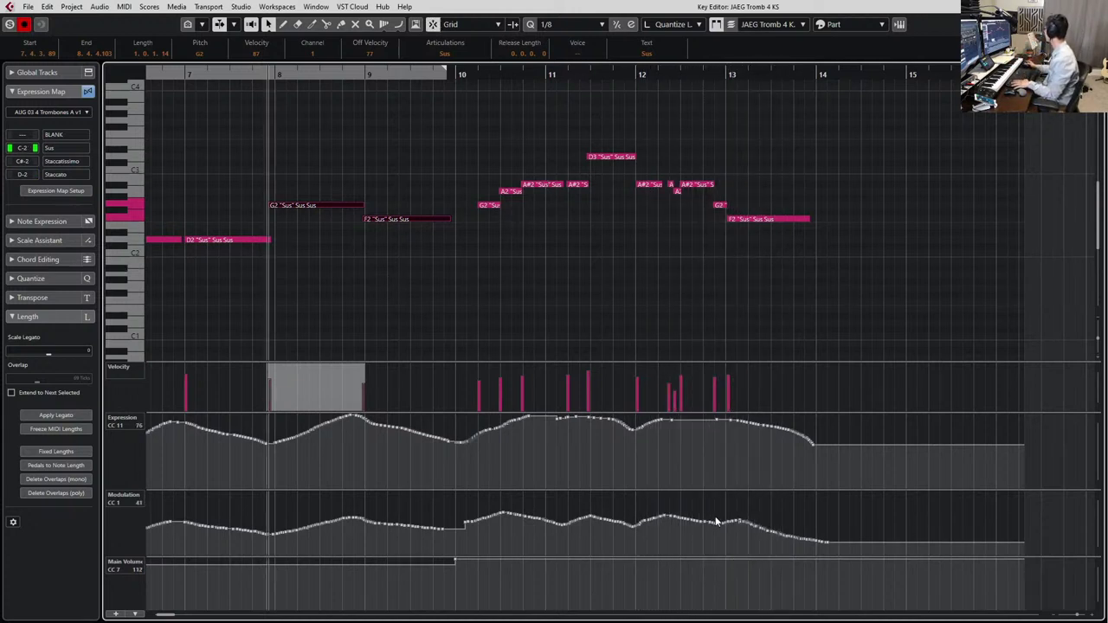
Raise the modulation from the G2 late in bar 12 into early bar 13 and audition from the preceding A#2
left_click_drag(716, 521, 738, 516)
left_click_drag(720, 154, 714, 253)
key("l")
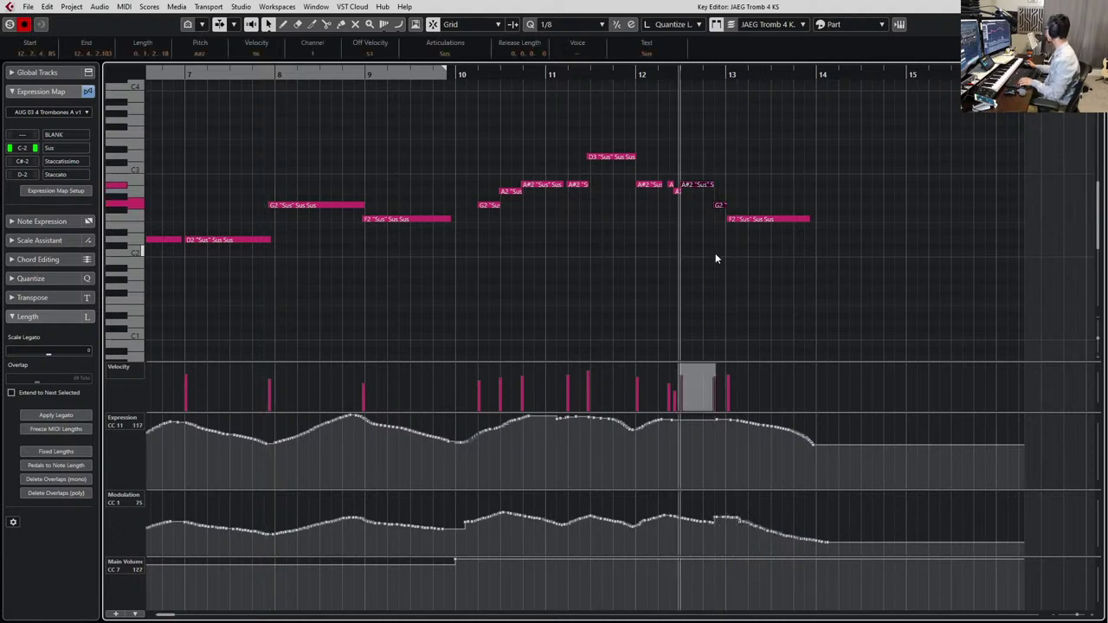
key("space")
key("h")
key("h")
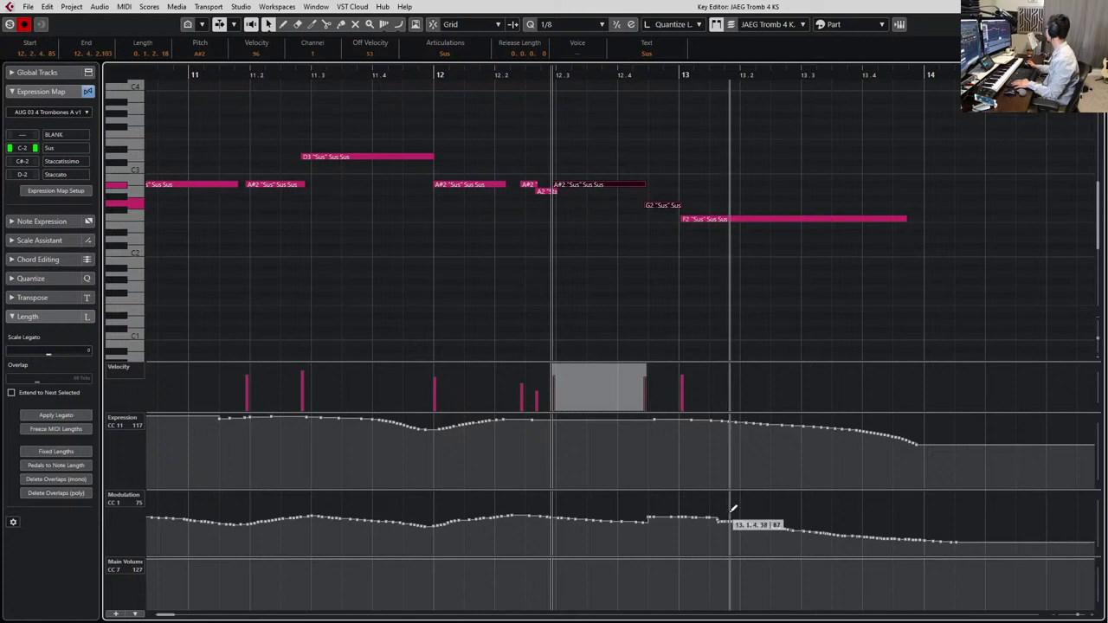
Inspect the SONR Horns 6 part's modulation and expression around bars 12 to 14, then reopen the JAEG Tromb 4 part
key("Return")
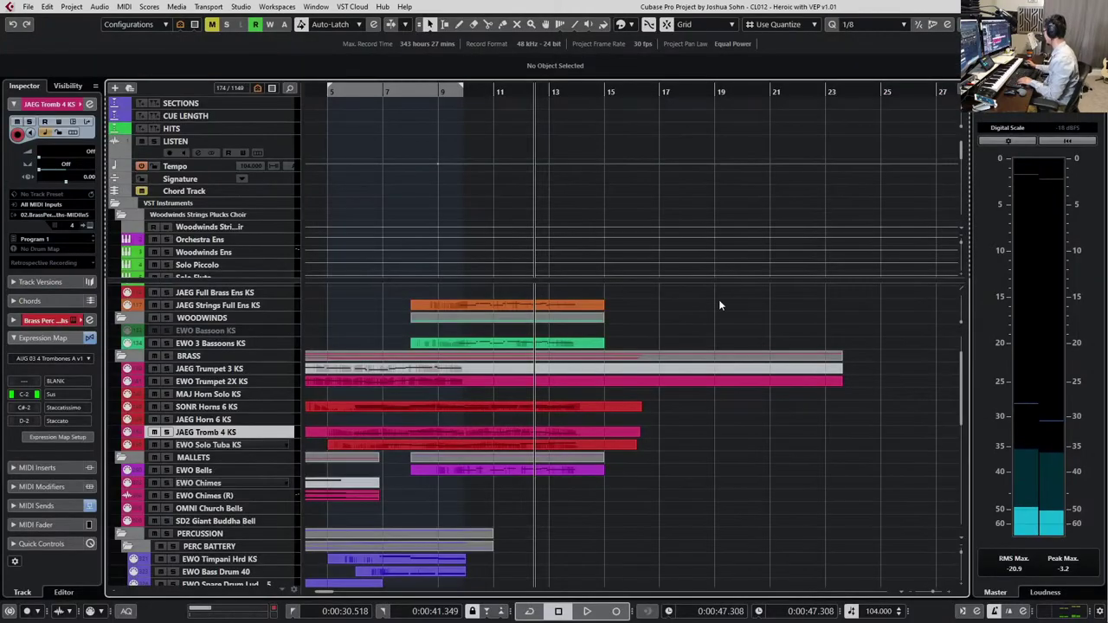
left_click(580, 416)
key("Return")
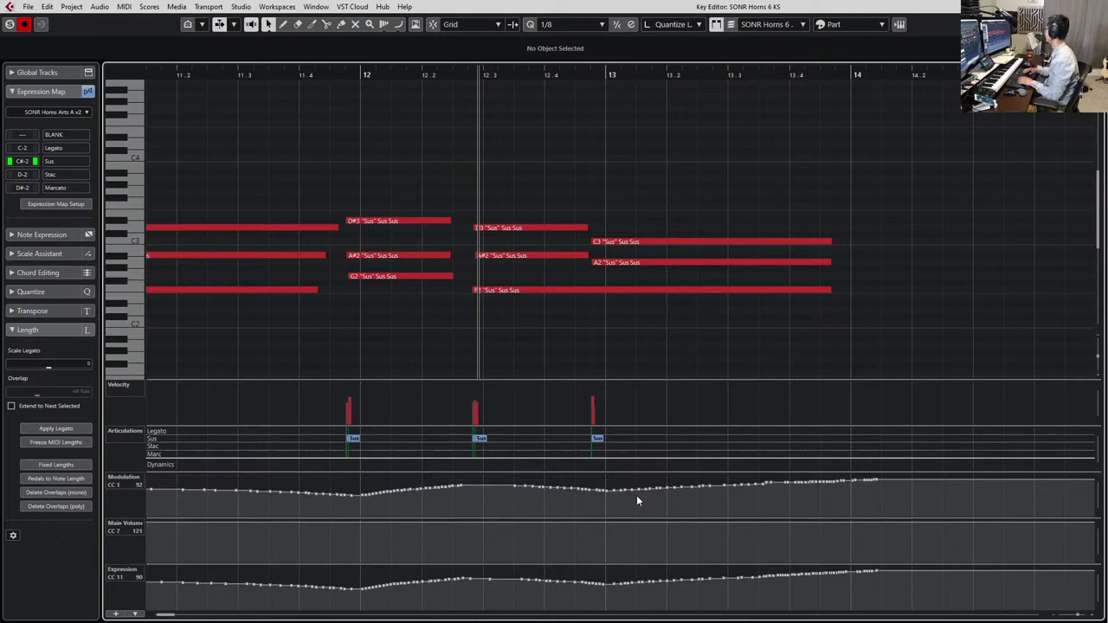
key("Return")
left_click(590, 431)
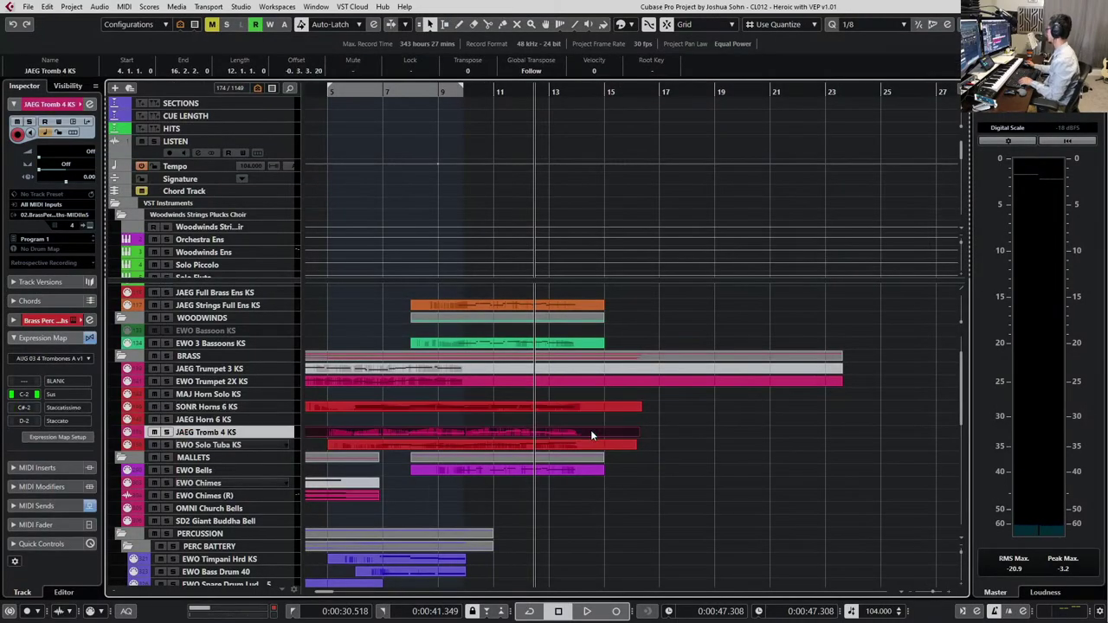
key("Return")
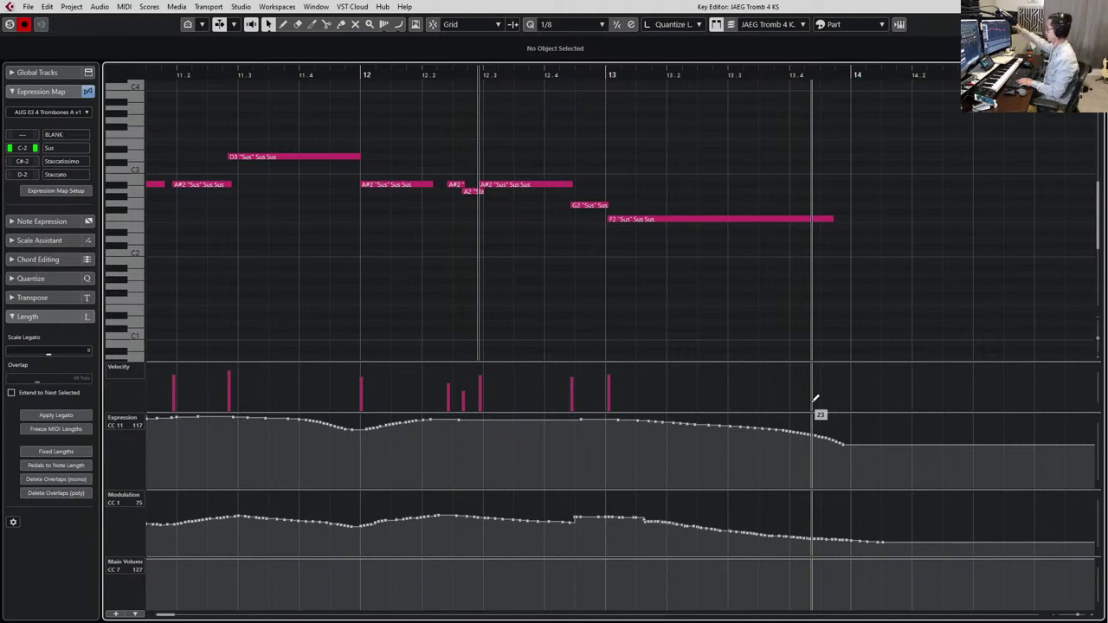
Record a new expression and modulation pass over the long F2 in bar 13, starting shortly before it
scroll(859, 143, "down", 1)
scroll(859, 143, "right", 2)
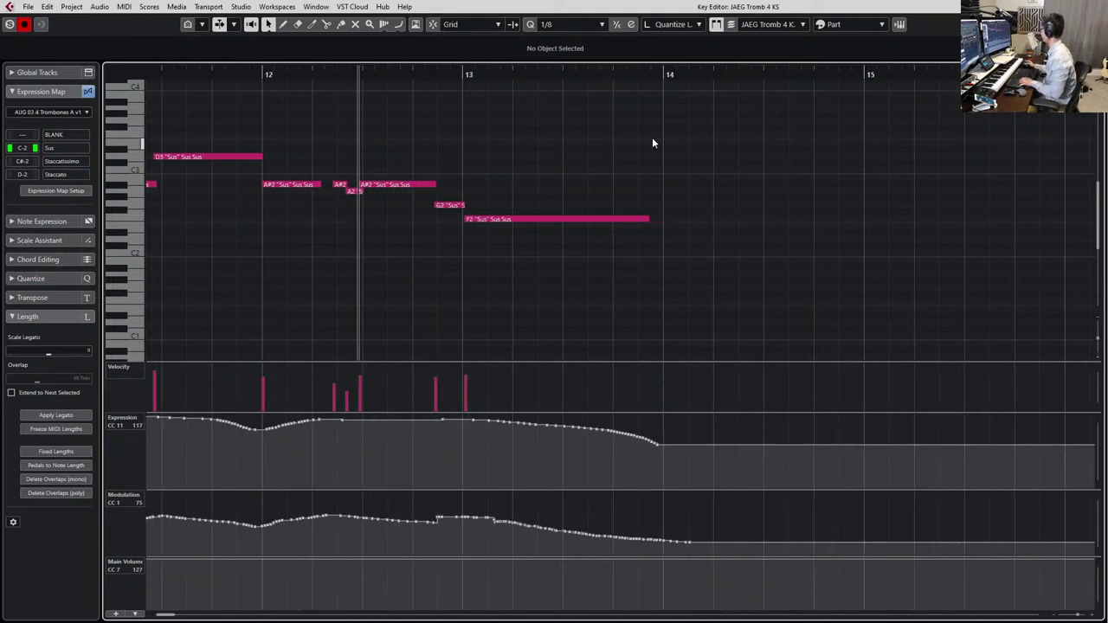
left_click(604, 219)
key("l")
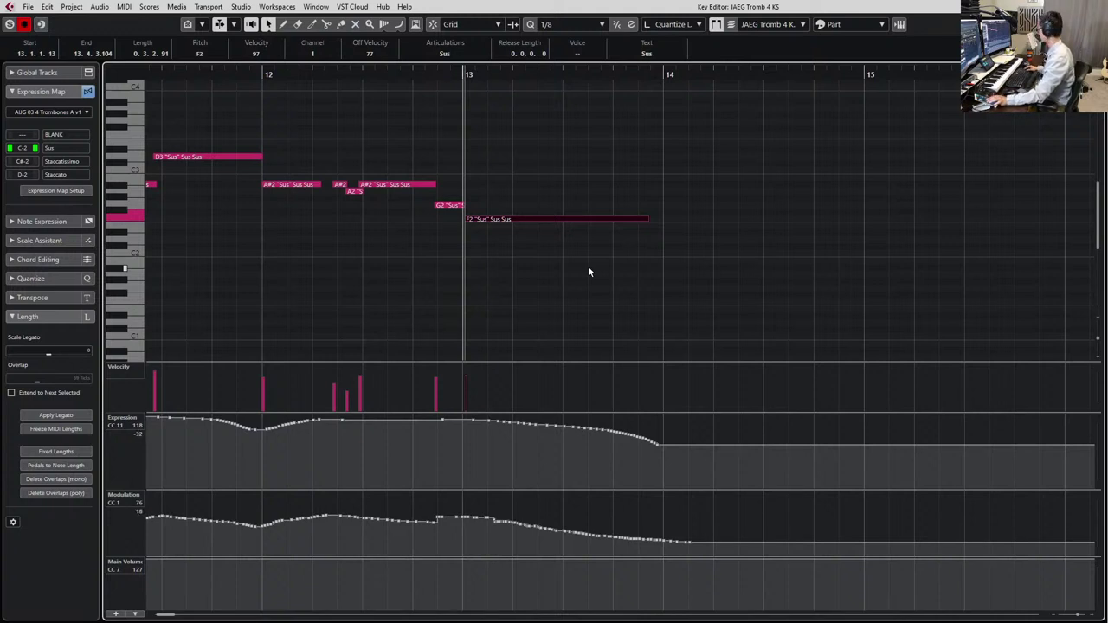
key("KP_Subtract")
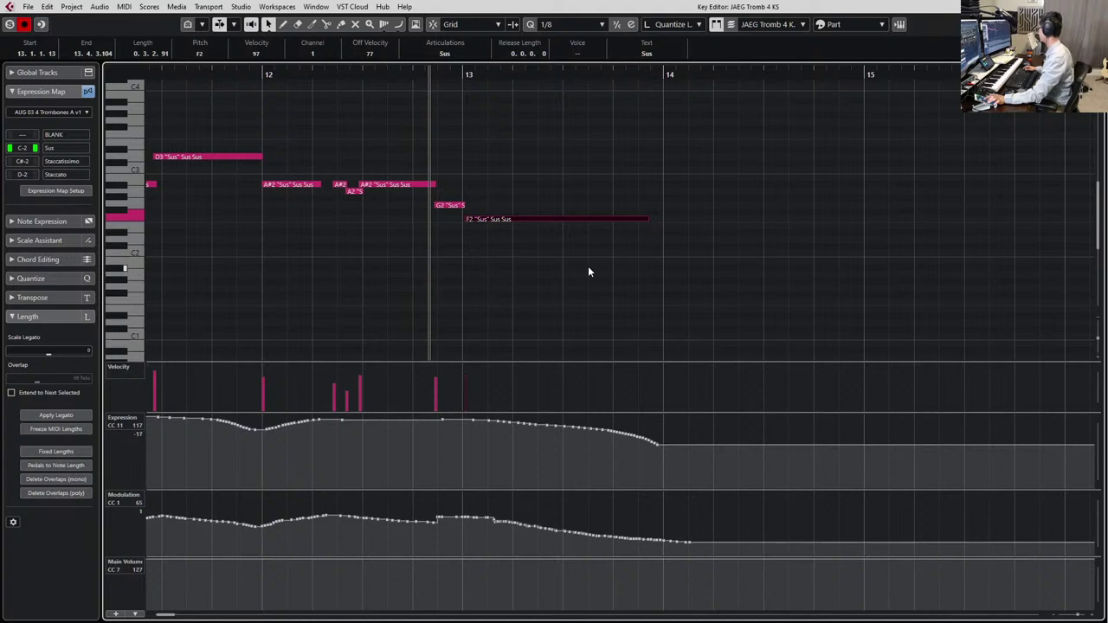
key("KP_Multiply")
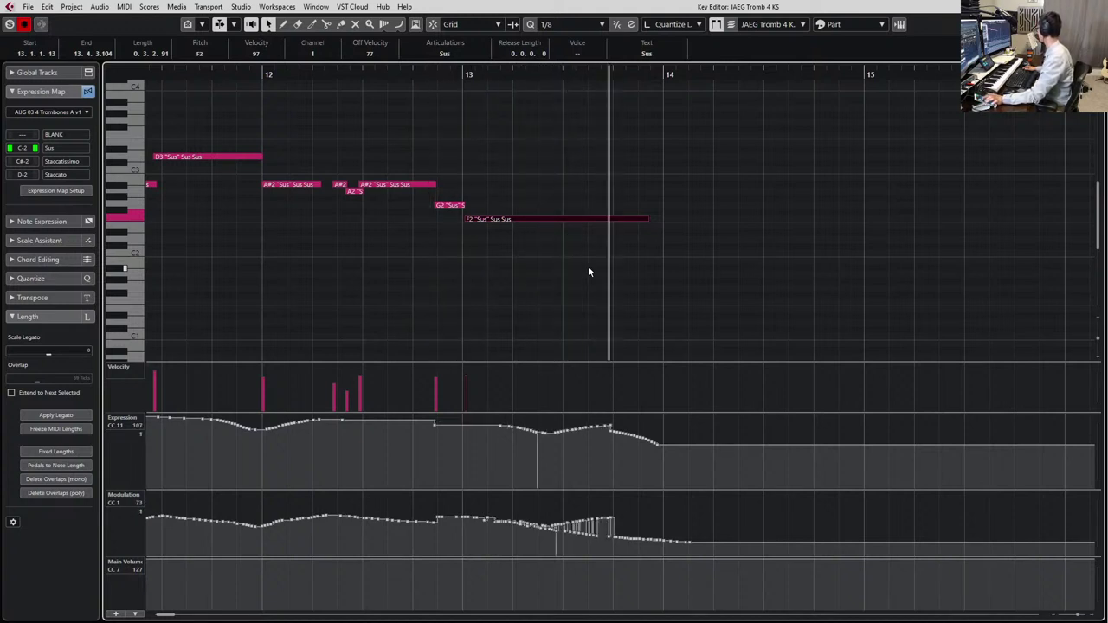
key("KP_0")
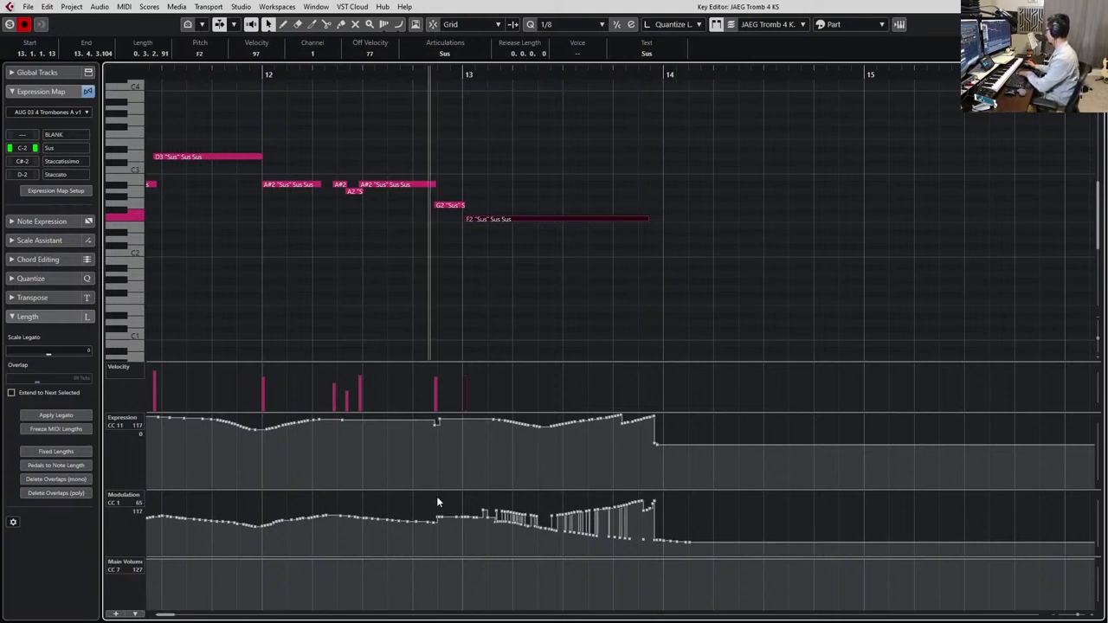
Delete the JAEG trombone modulation and expression points from the end of bar 12 onward
left_click_drag(436, 496, 782, 554)
key("Delete")
left_click_drag(696, 454, 347, 352)
key("Delete")
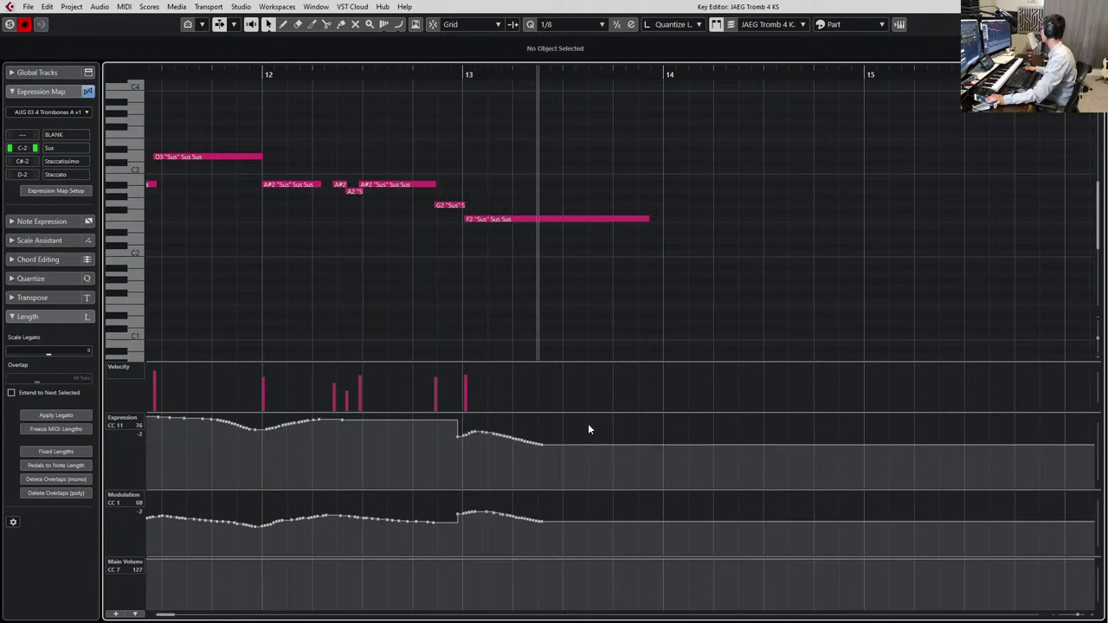
Undo the first replacement take and re-record expression and modulation from mid bar 12, swelling through bar 13 and dropping at bar 14
key("space")
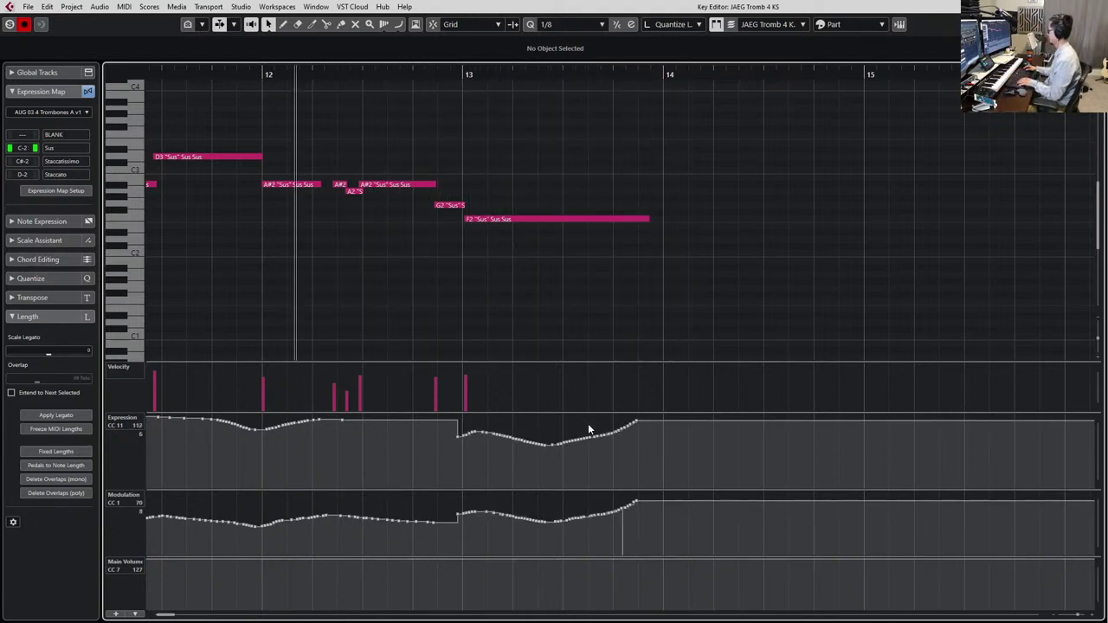
key("ctrl+z")
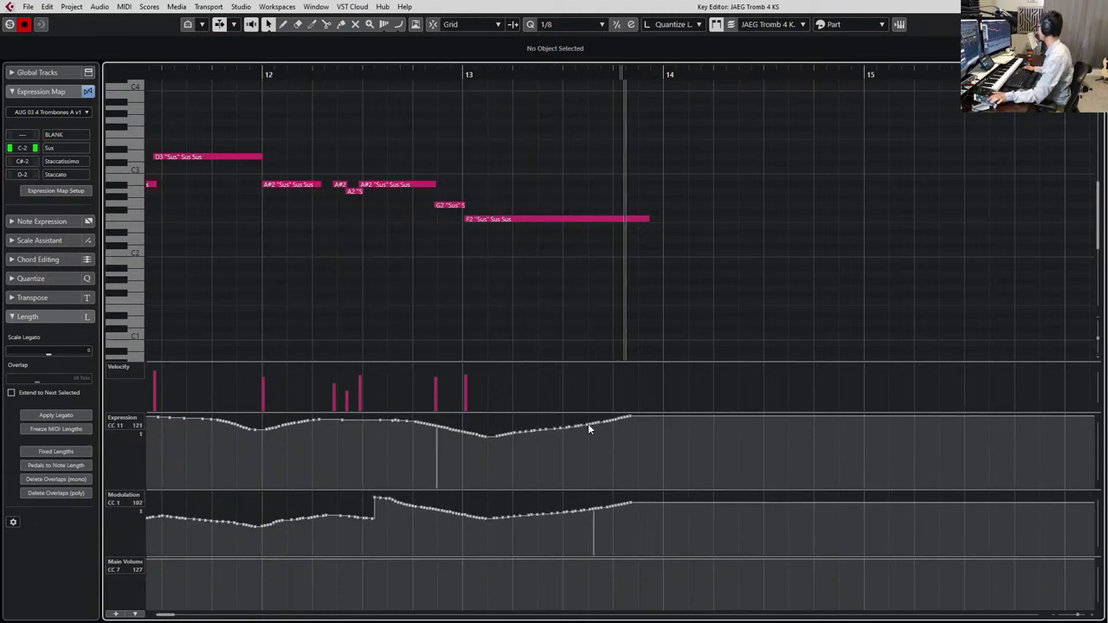
key("space")
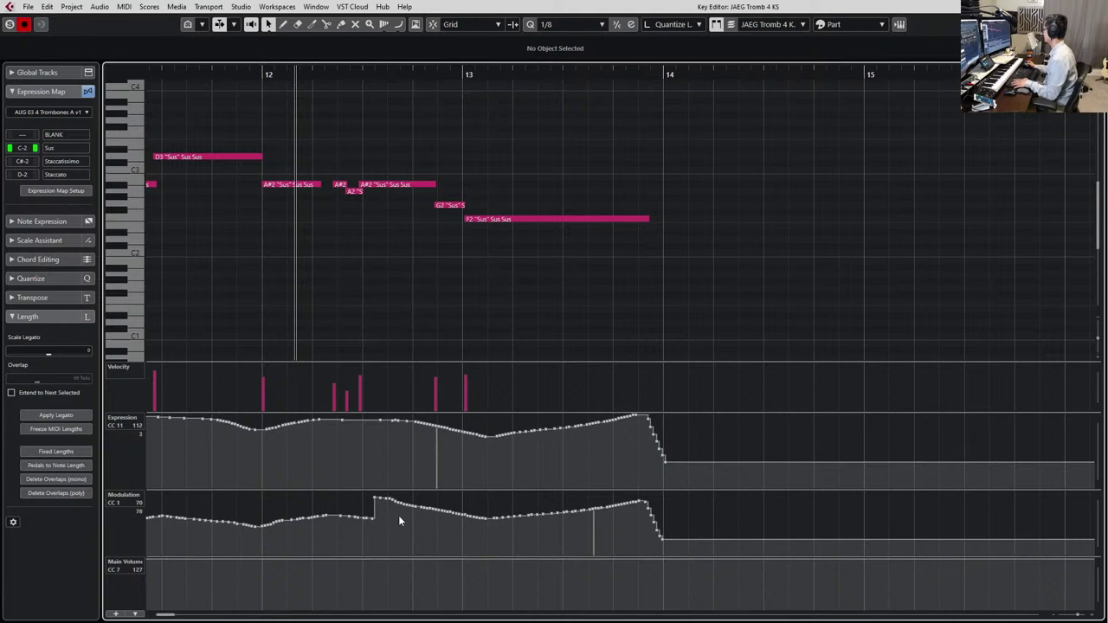
Try redrawing a lower modulation curve from the middle of bar 12 to bar 13 and audition it
left_click_drag(373, 520, 469, 526)
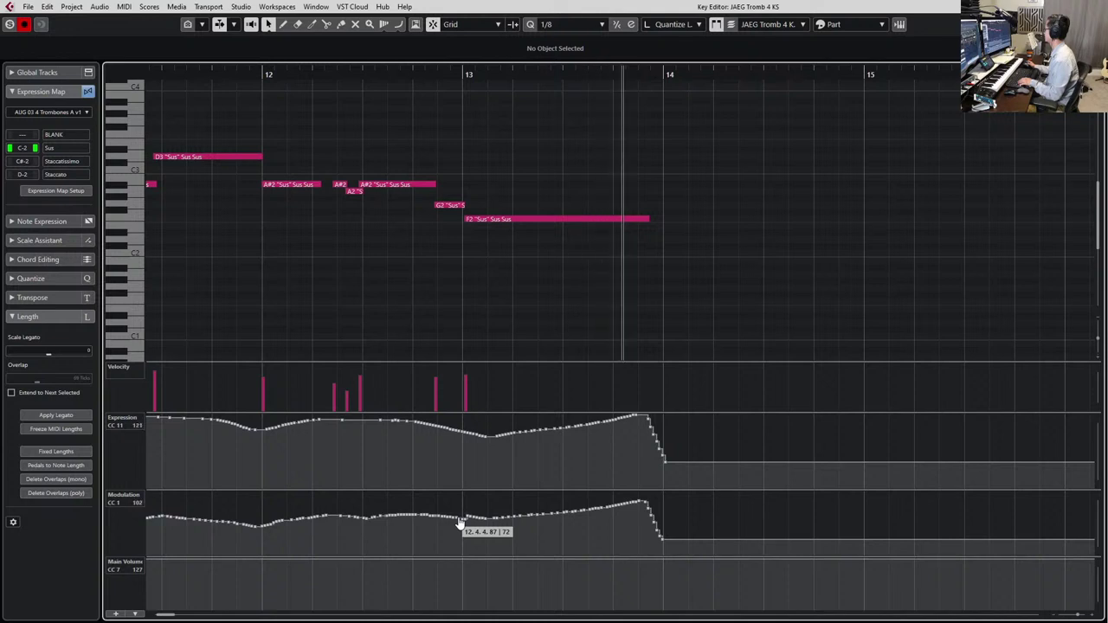
key("space")
key("ctrl+z")
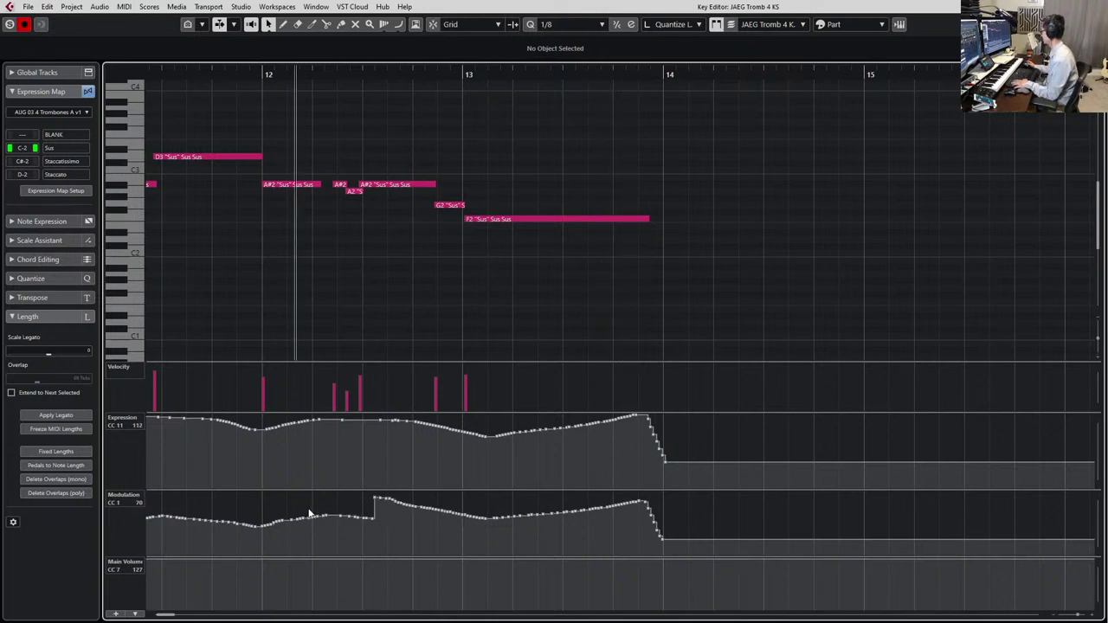
Redraw the modulation as a smooth rise and fall from the start of bar 12 into early bar 13 and audition it
left_click_drag(287, 515, 376, 501)
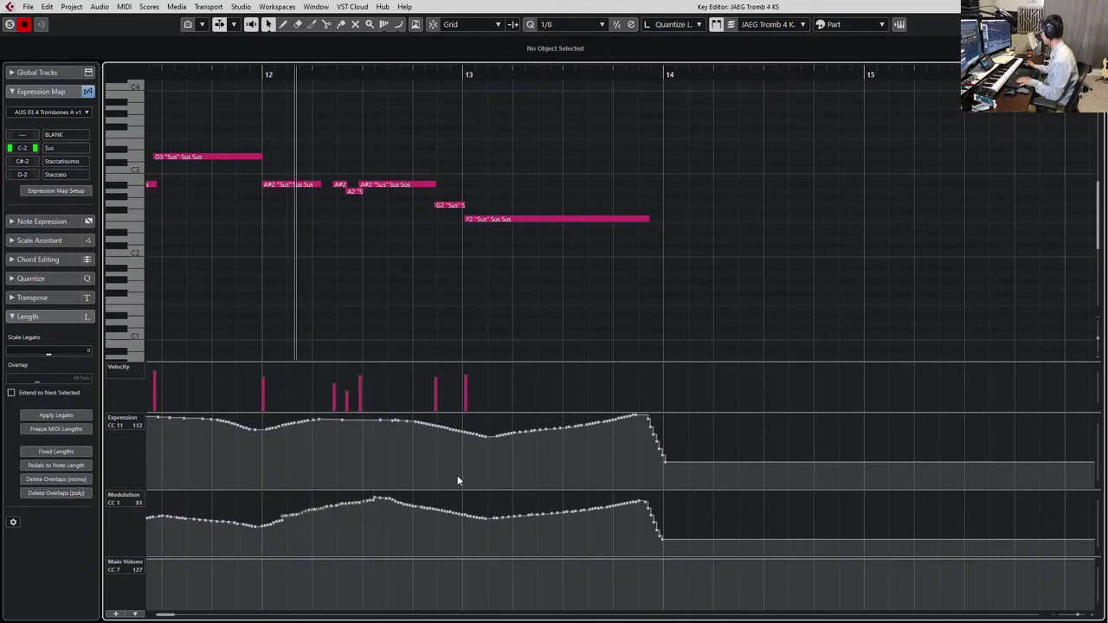
key("space")
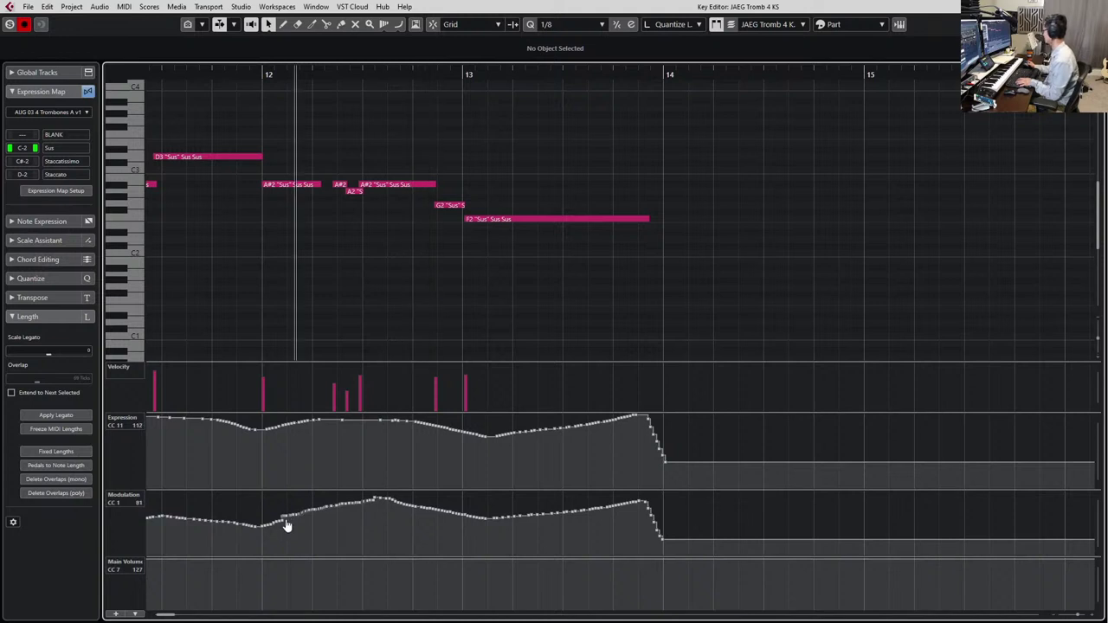
mouse_move(269, 522)
left_mouse_down()
mouse_move(361, 507)
mouse_move(510, 523)
left_mouse_up()
key("space")
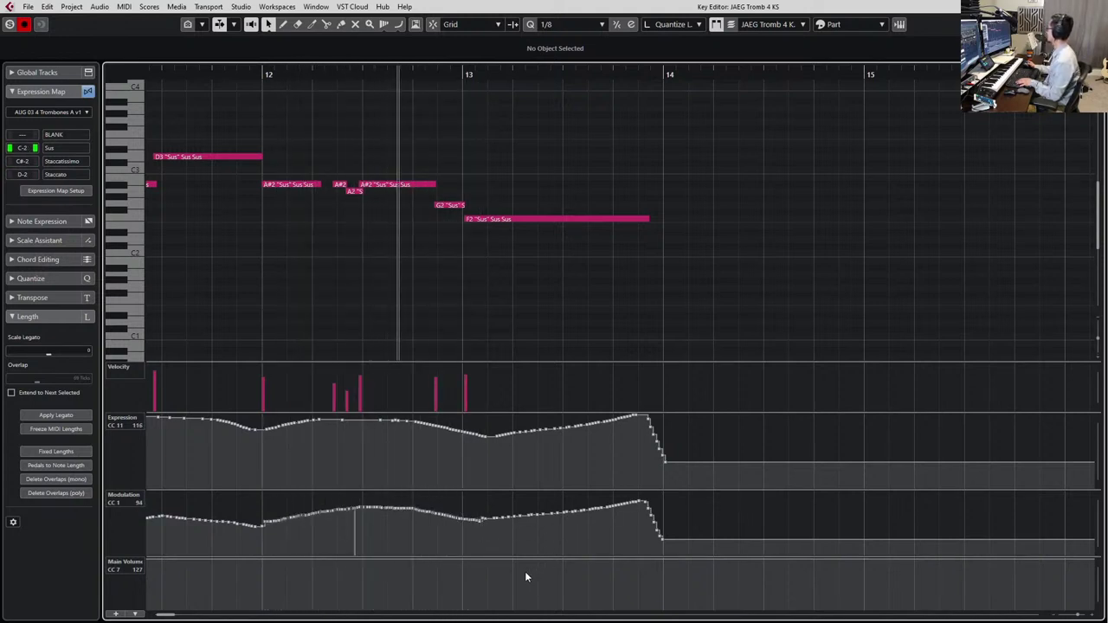
key("space")
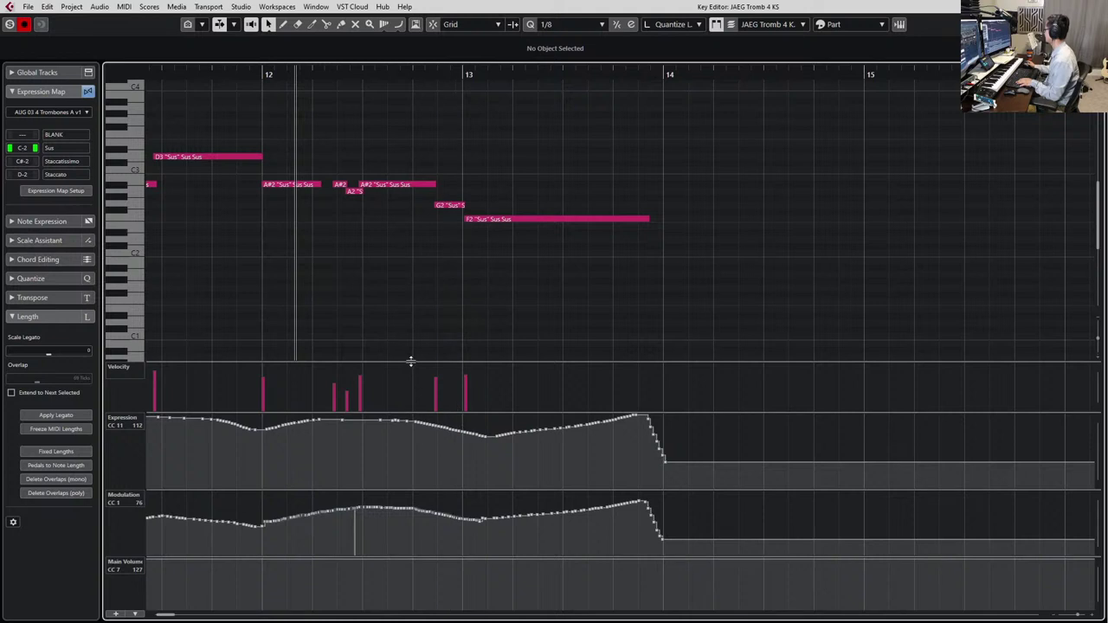
Draw a modulation dip under the second long A#2 in bar 12, rising again at the G2, and audition it
key("j")
left_click_drag(364, 507, 482, 520)
key("space")
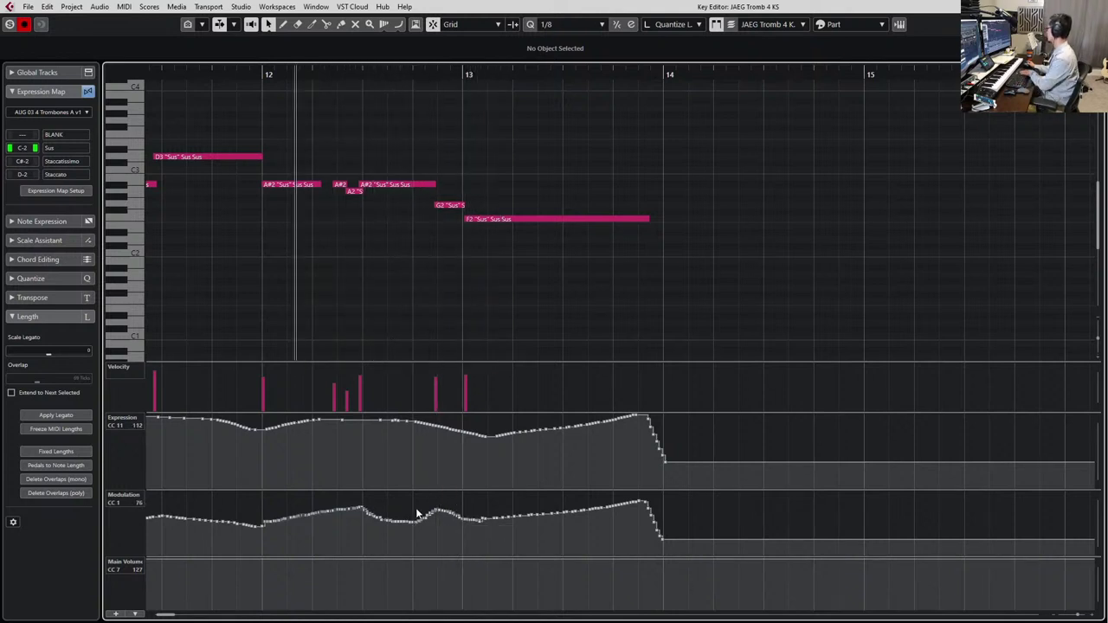
Flatten the modulation dip up to the G2 late in bar 12, audition it and raise the dip's points slightly
left_click_drag(432, 527, 410, 514)
key("space")
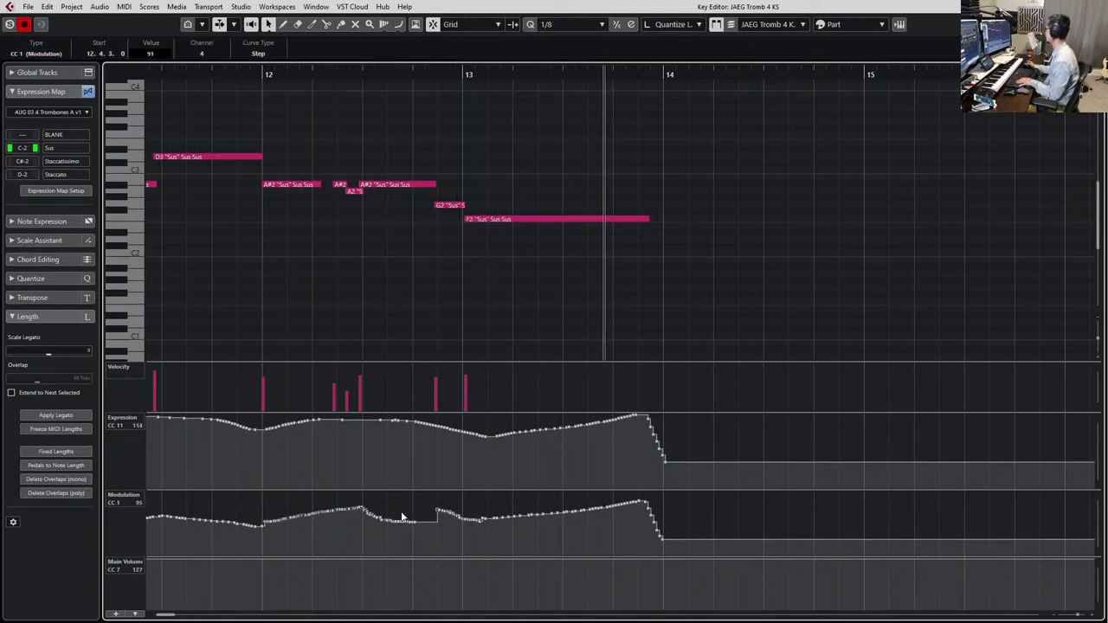
key("space")
left_click_drag(356, 521, 413, 518)
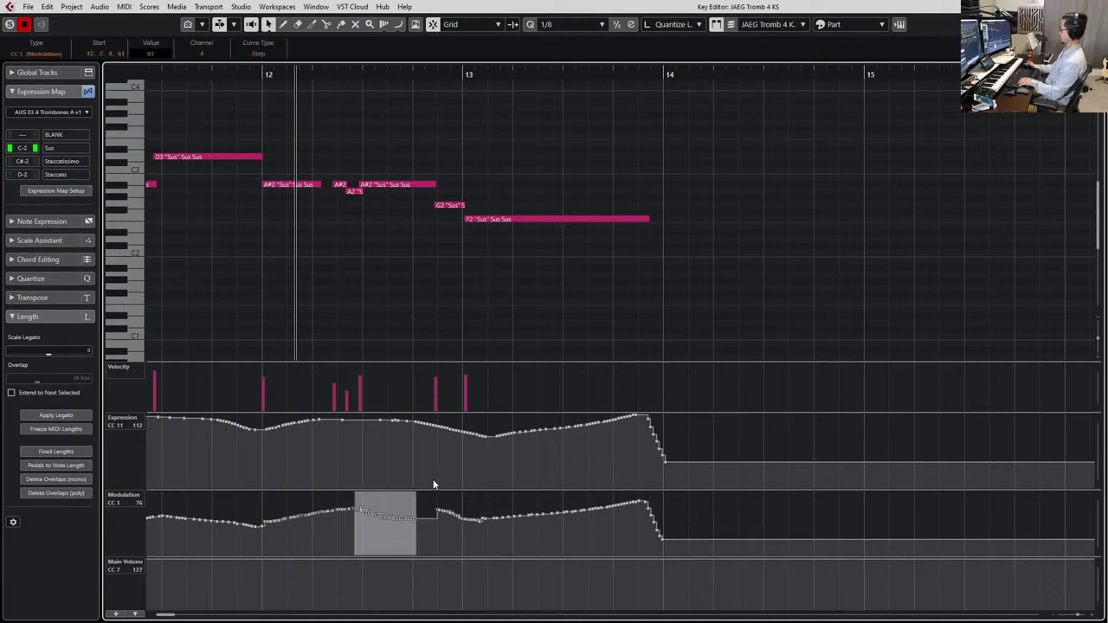
Return to the project arrangement and zoom out to show the parts from before bar 1
key("Return")
key("g")
key("g")
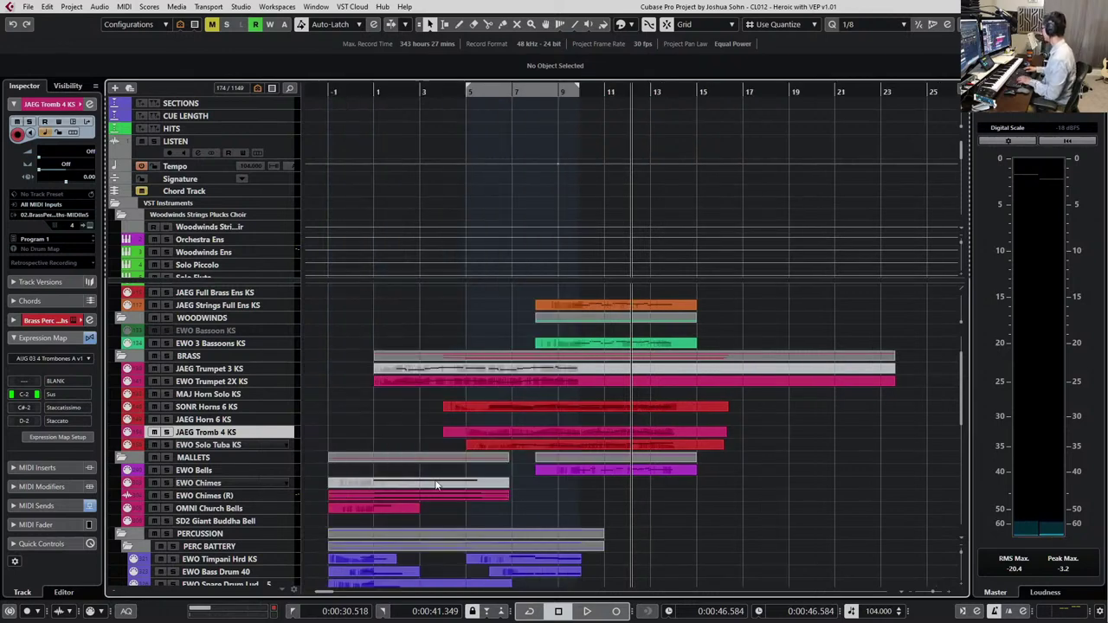
Set the locators to the span of the JS MIDI VEP folder part and audition the cue from its start
key("KP_Subtract")
key("KP_Subtract")
scroll(428, 453, "up", 2)
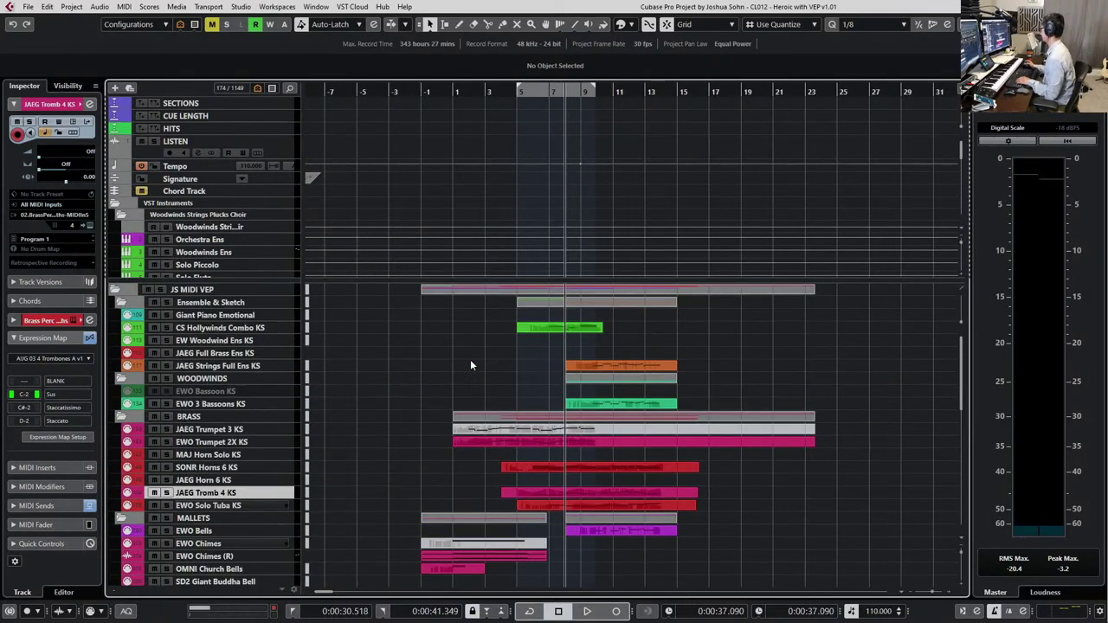
left_click(515, 288)
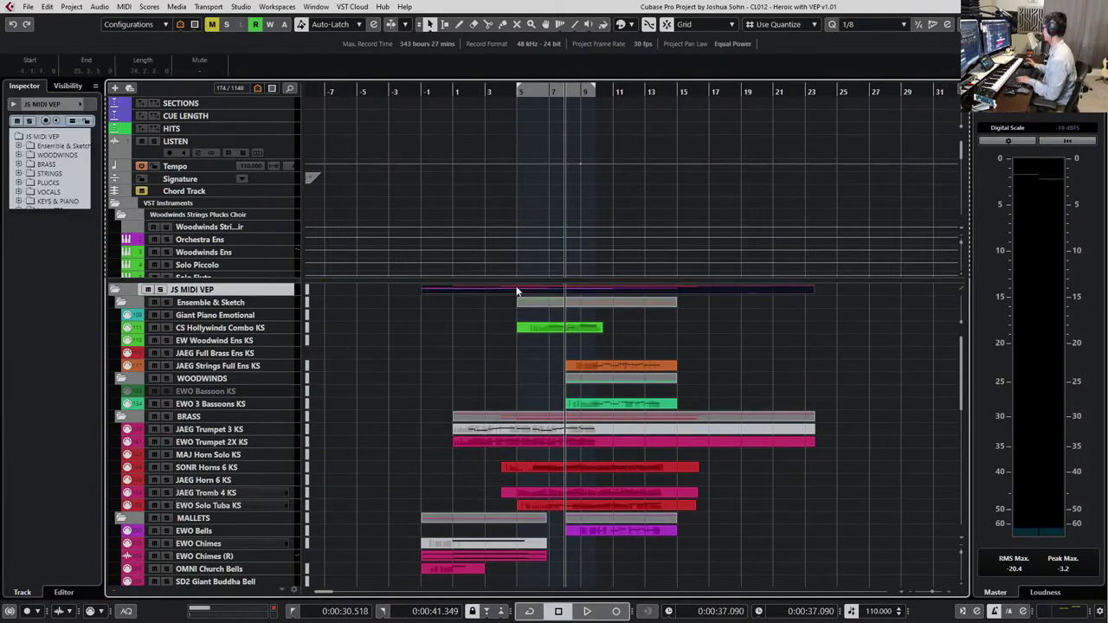
key("p")
key("KP_1")
key("space")
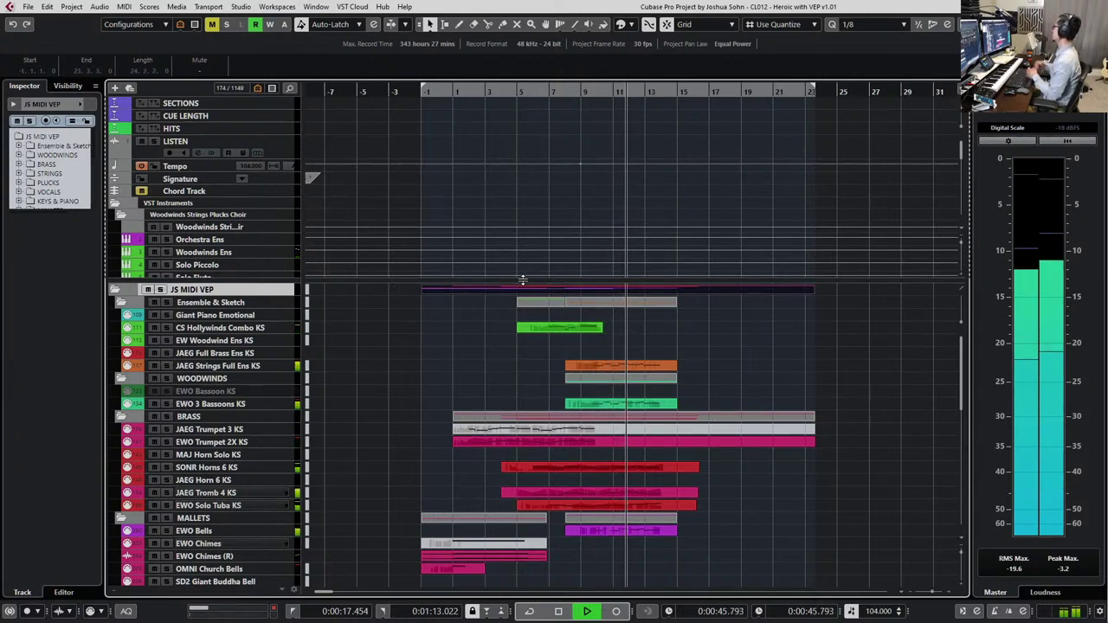
key("space")
Open the JAEG Tromb 4 KS part and lower its modulation points from early bar 10 to bar 14
double_click(654, 493)
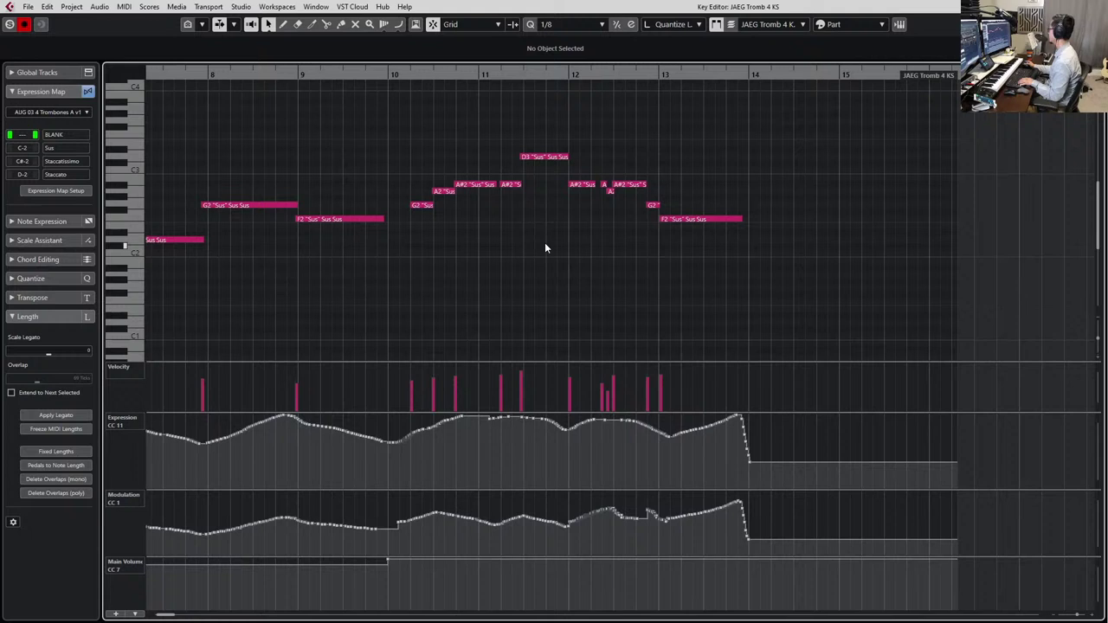
left_click_drag(408, 123, 744, 318)
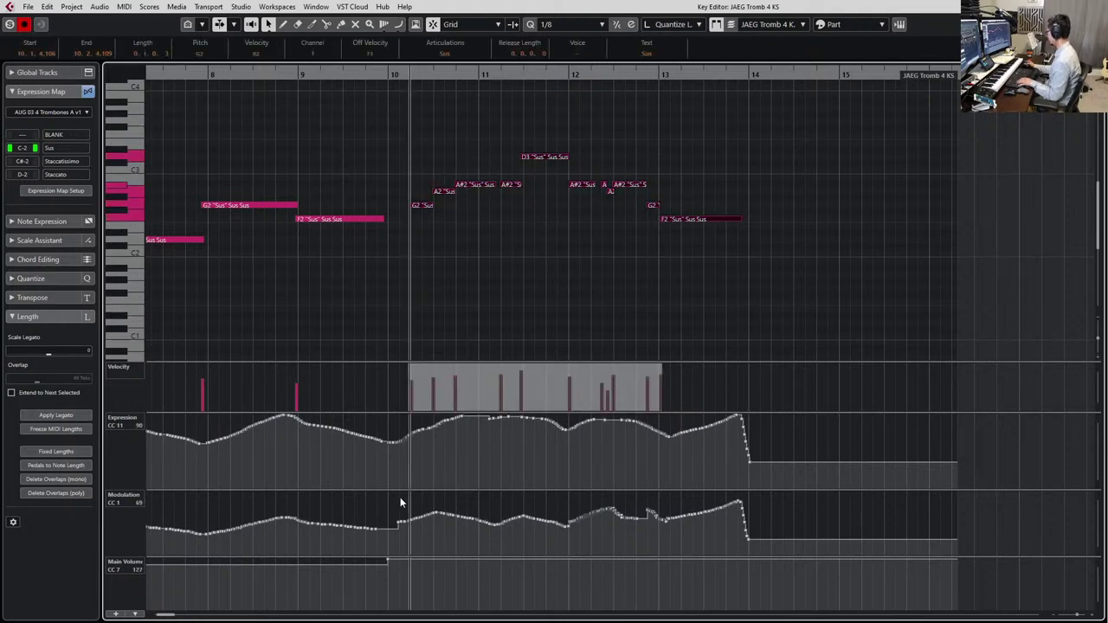
left_click_drag(400, 497, 750, 554)
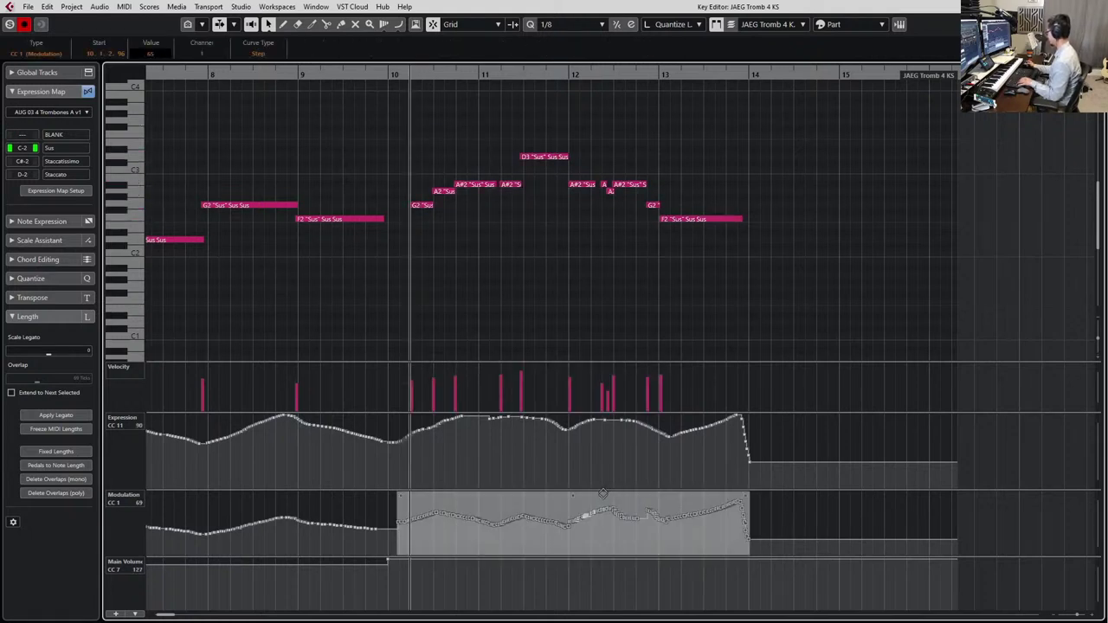
left_click_drag(602, 493, 600, 507)
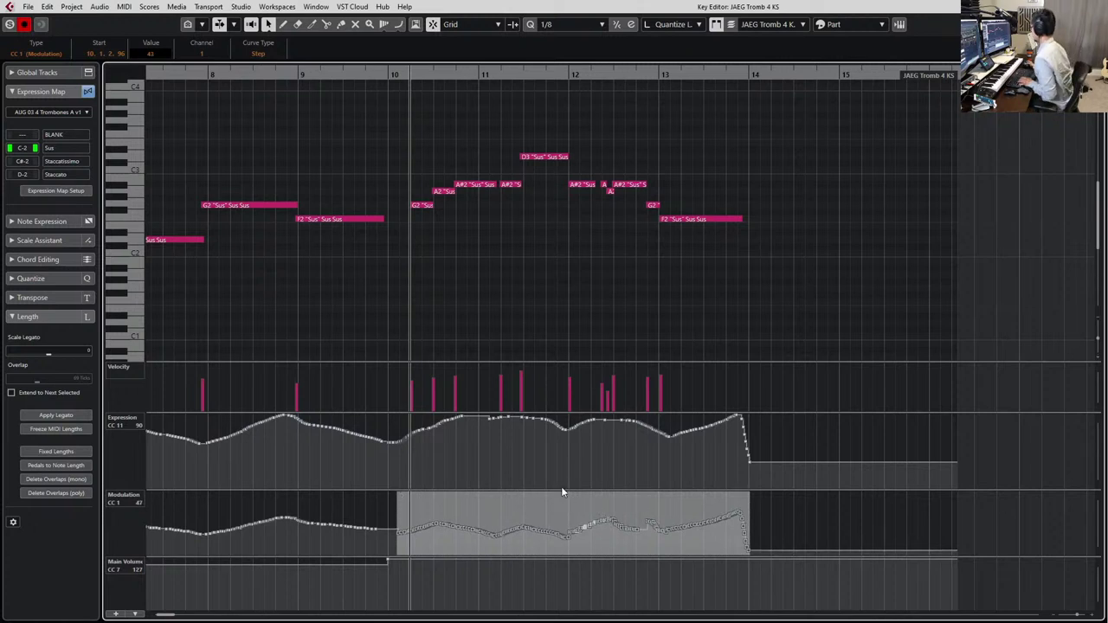
Audition the trombone line from bar 10 and raise the selected modulation points partway, to 55 at the first point
key("KP_Subtract")
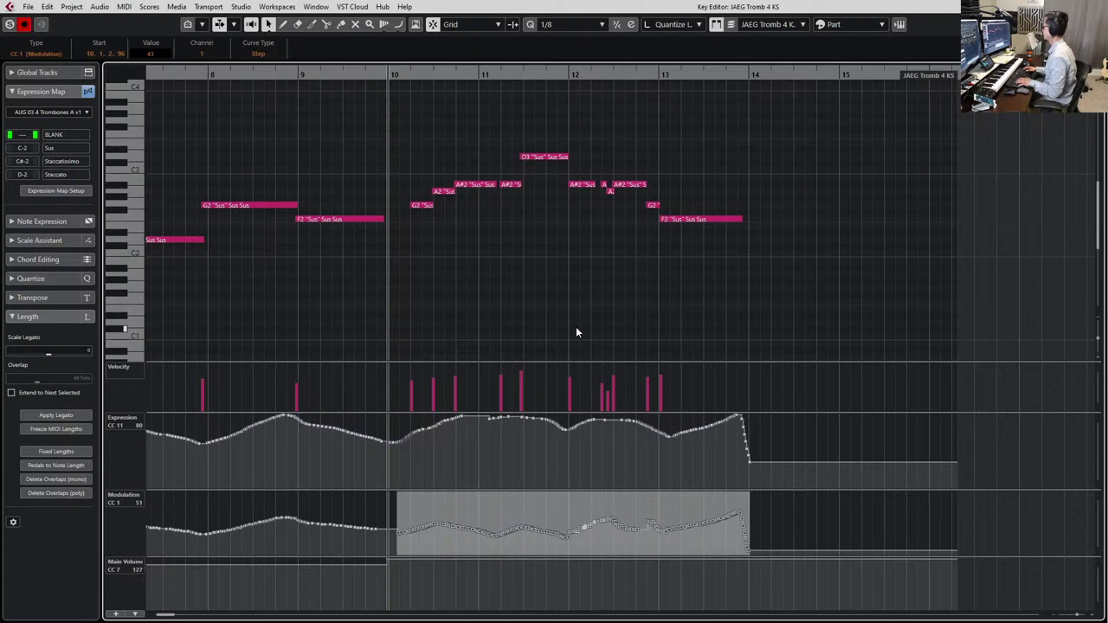
key("space")
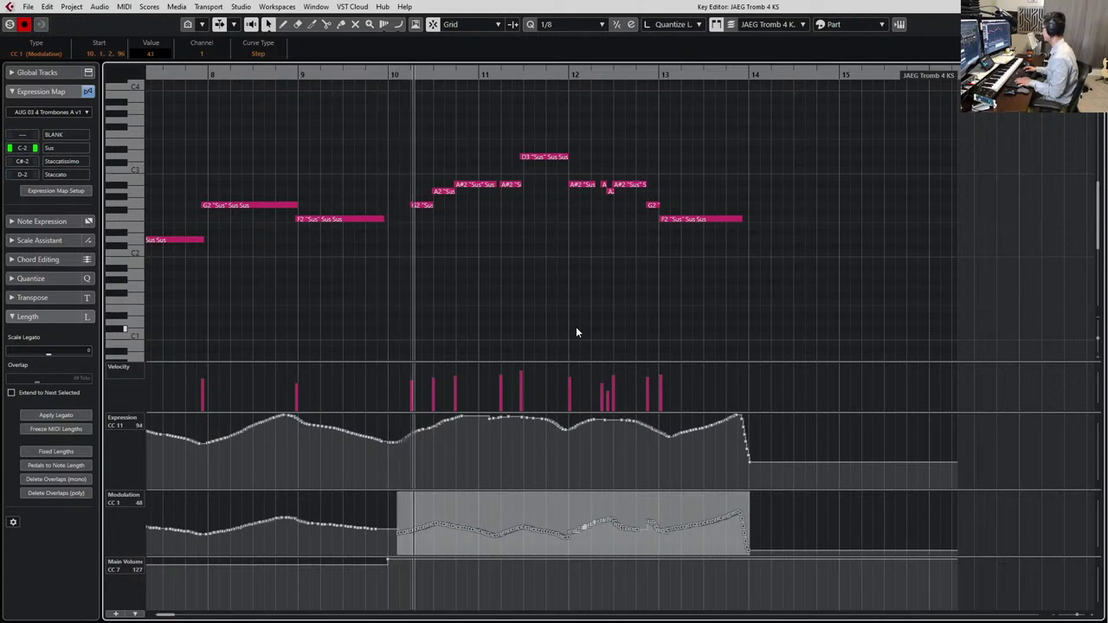
scroll(578, 328, "up", 2)
key("space")
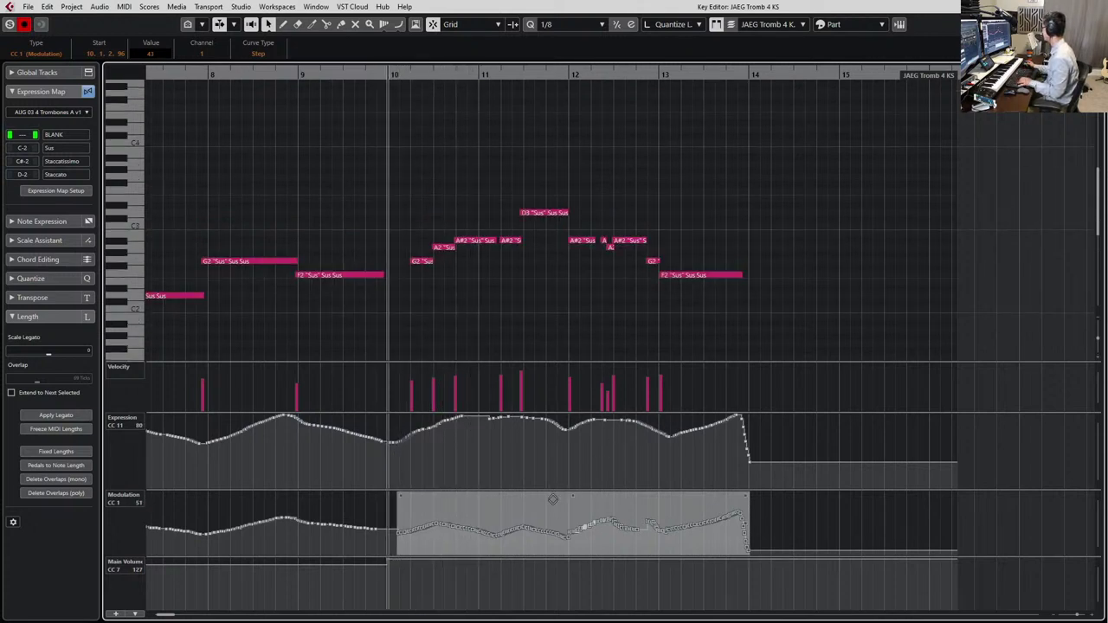
key("space")
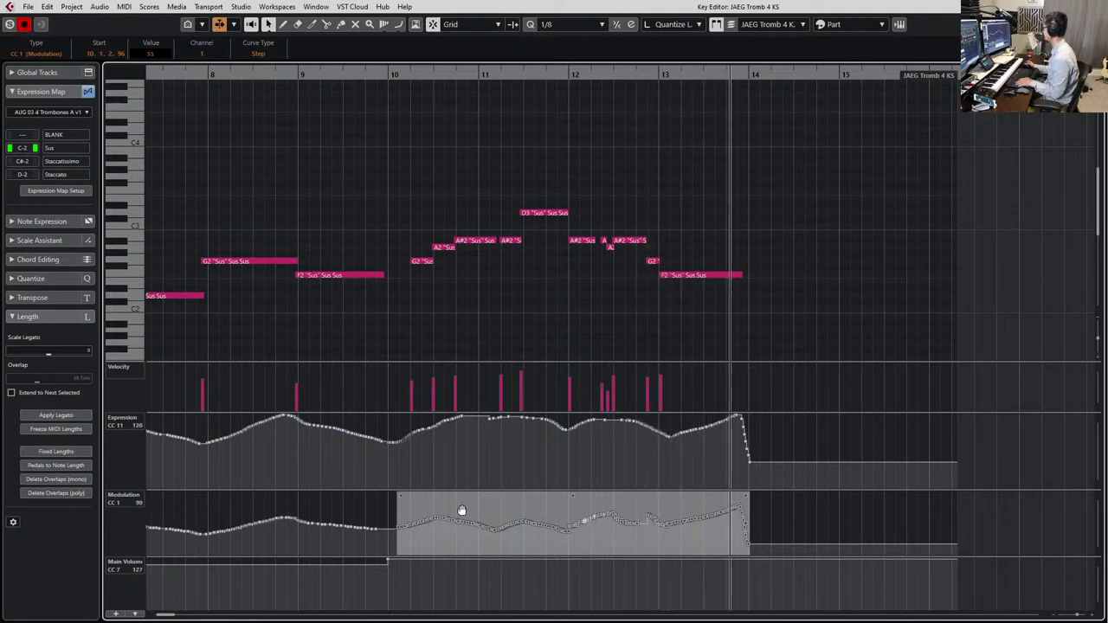
Audition and redraw the trombone modulation more smoothly over bar 10 and from bar 12 into early bar 13
left_click(383, 522)
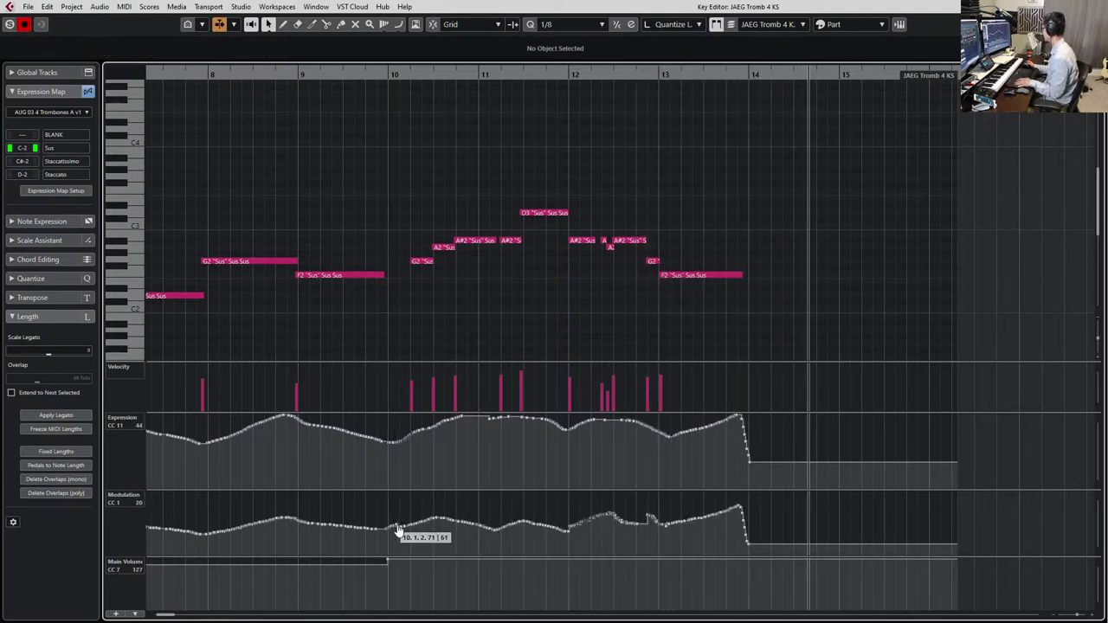
key("space")
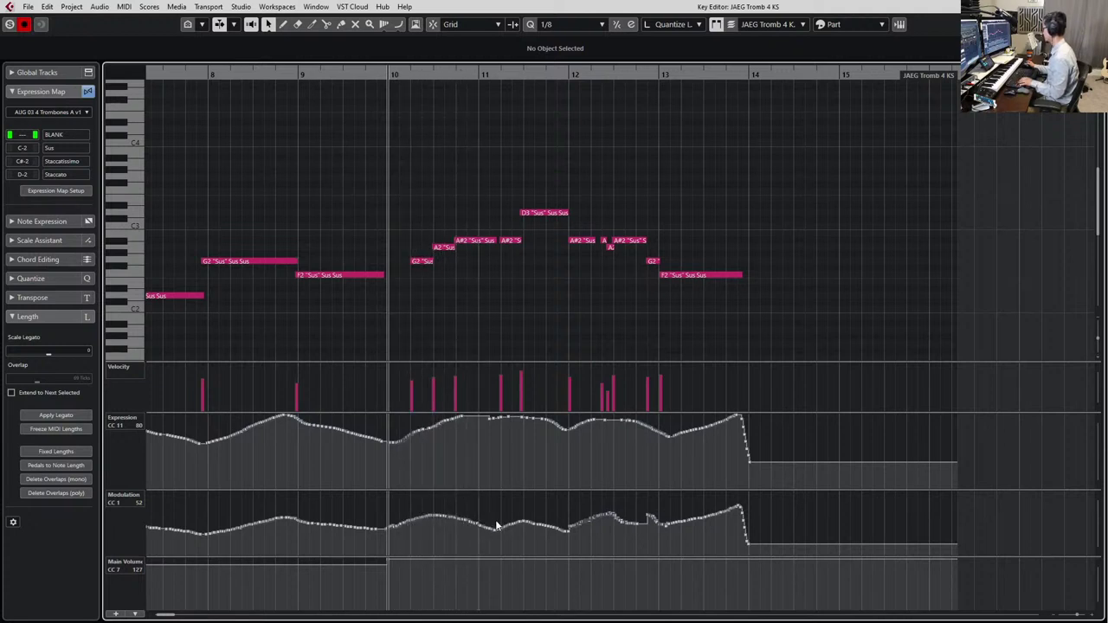
key("KP_Subtract")
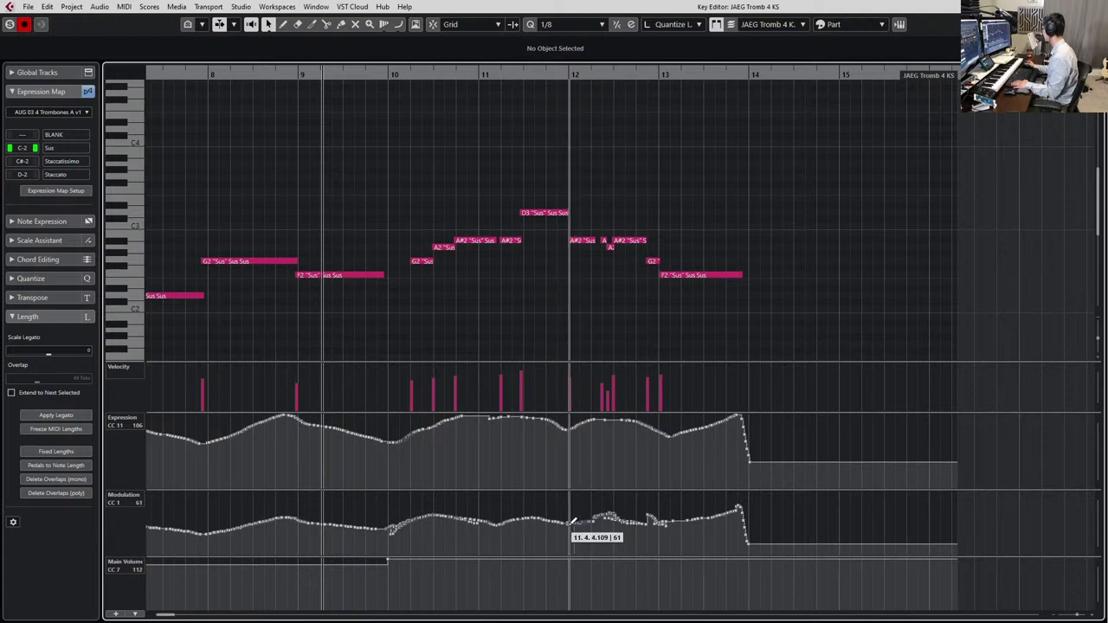
mouse_move(569, 524)
left_mouse_down()
mouse_move(661, 521)
mouse_move(607, 512)
mouse_move(623, 510)
mouse_move(660, 517)
mouse_move(612, 511)
mouse_move(670, 519)
left_mouse_up()
left_click_drag(388, 523, 481, 520)
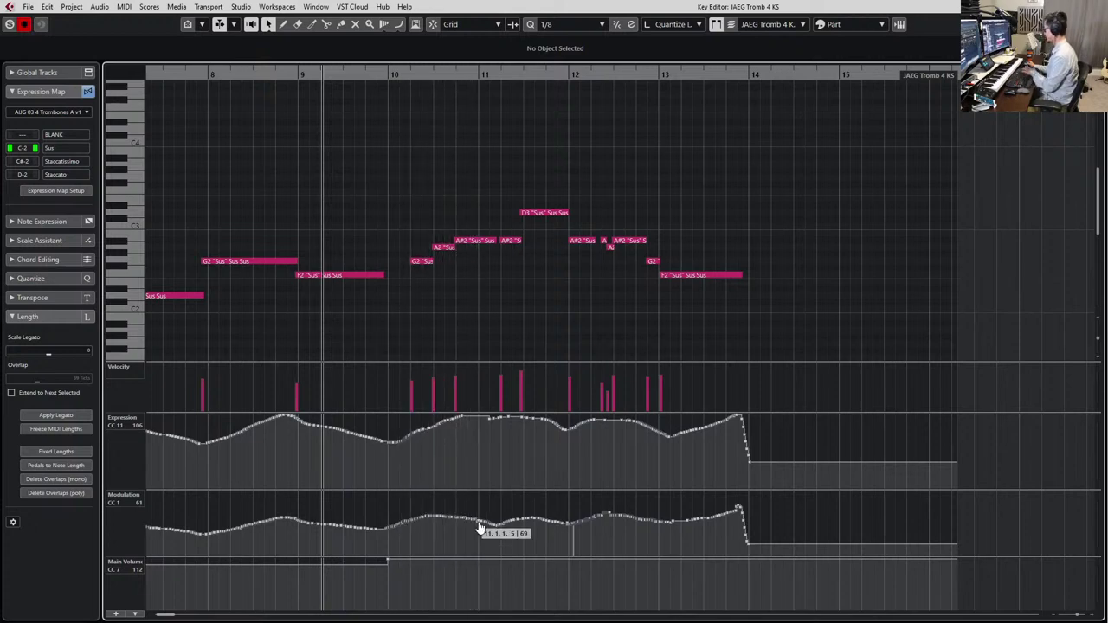
Return to the project arrangement and check the MIDI record mode settings
key("Return")
left_click(72, 611)
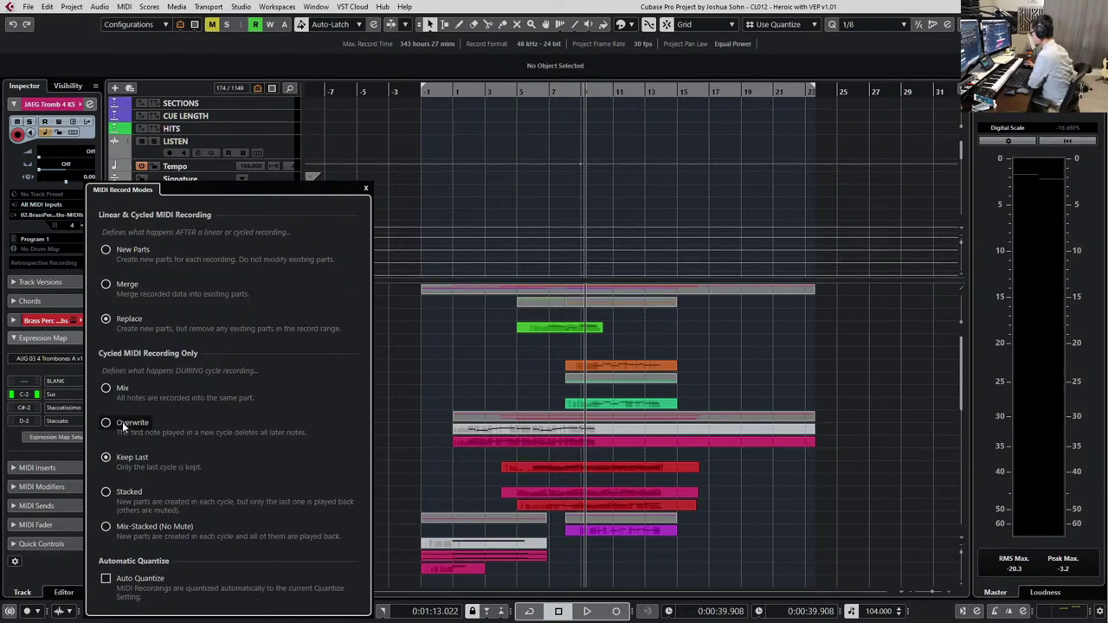
left_click(366, 190)
Copy the JAEG Tromb 4 KS part onto the MAJ Horn Solo KS track at the same position
key("KP_Subtract")
key("KP_Subtract")
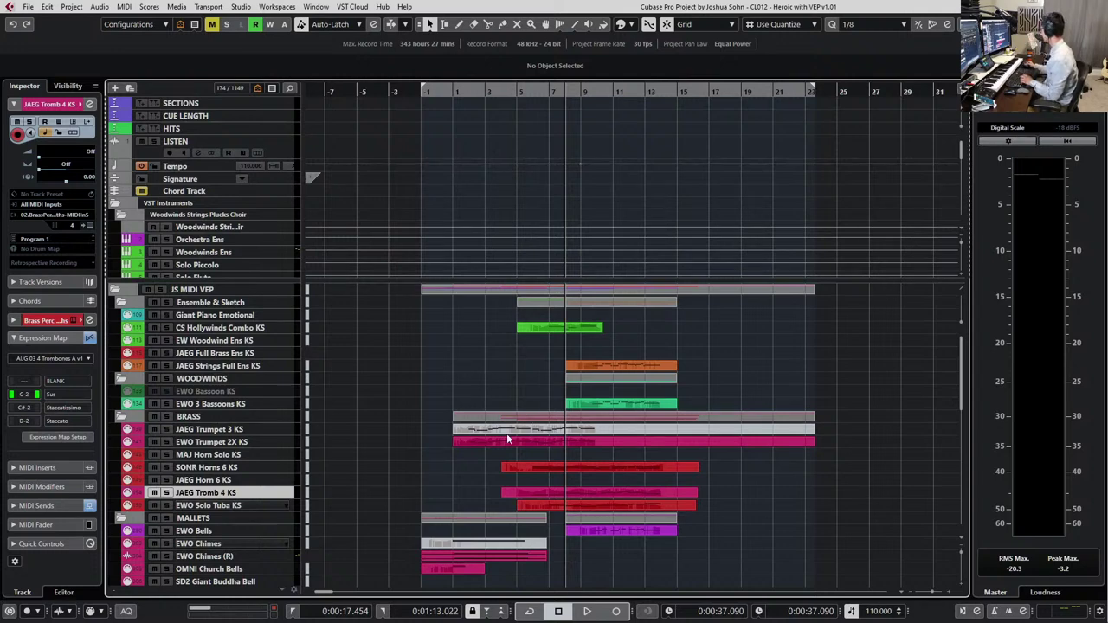
scroll(520, 433, "down", 3)
scroll(606, 459, "up", 3)
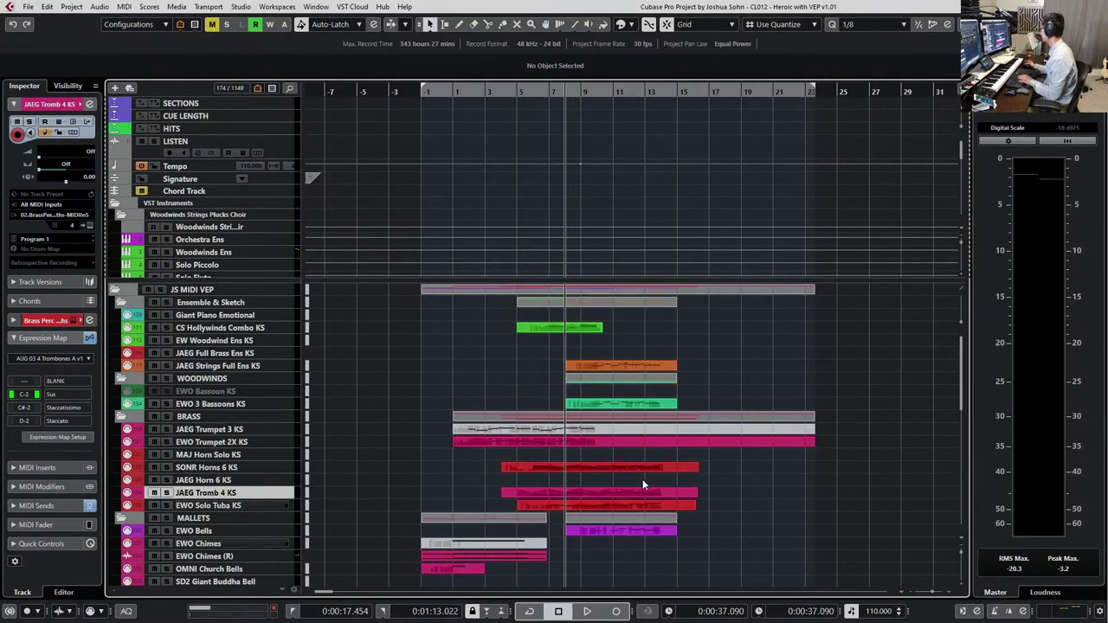
scroll(627, 421, "up", 2)
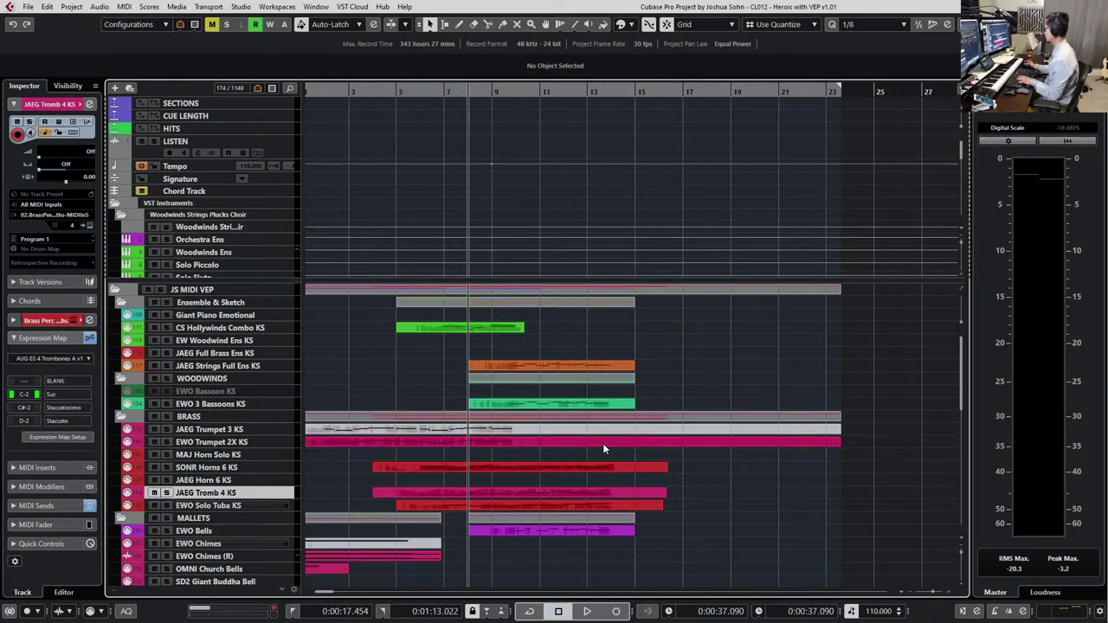
scroll(605, 448, "left", 2)
key("KP_Subtract")
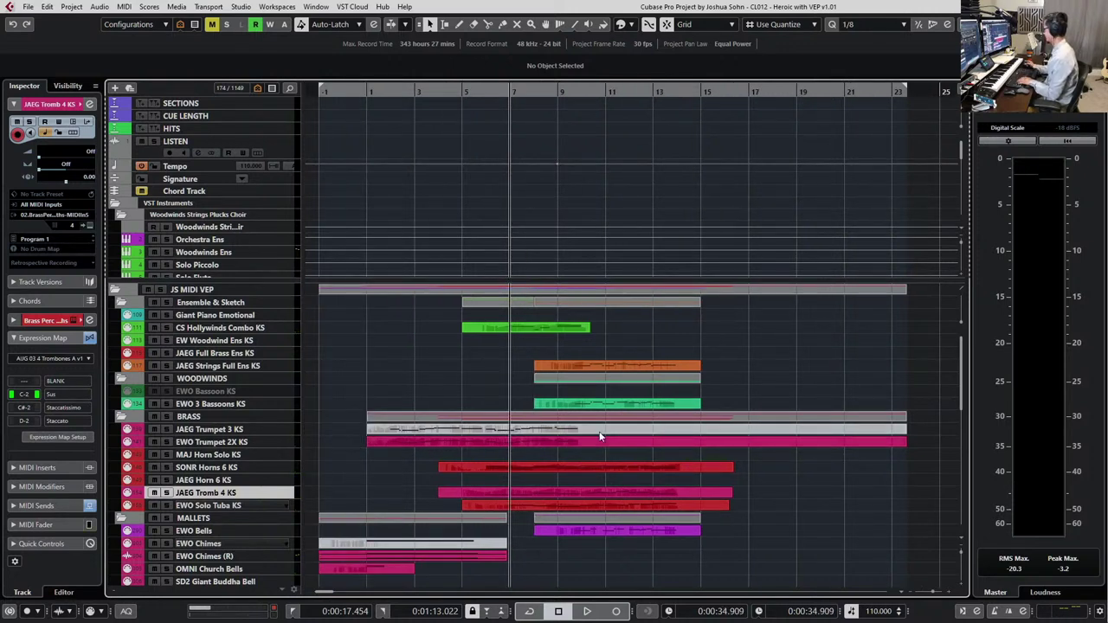
scroll(600, 437, "down", 2)
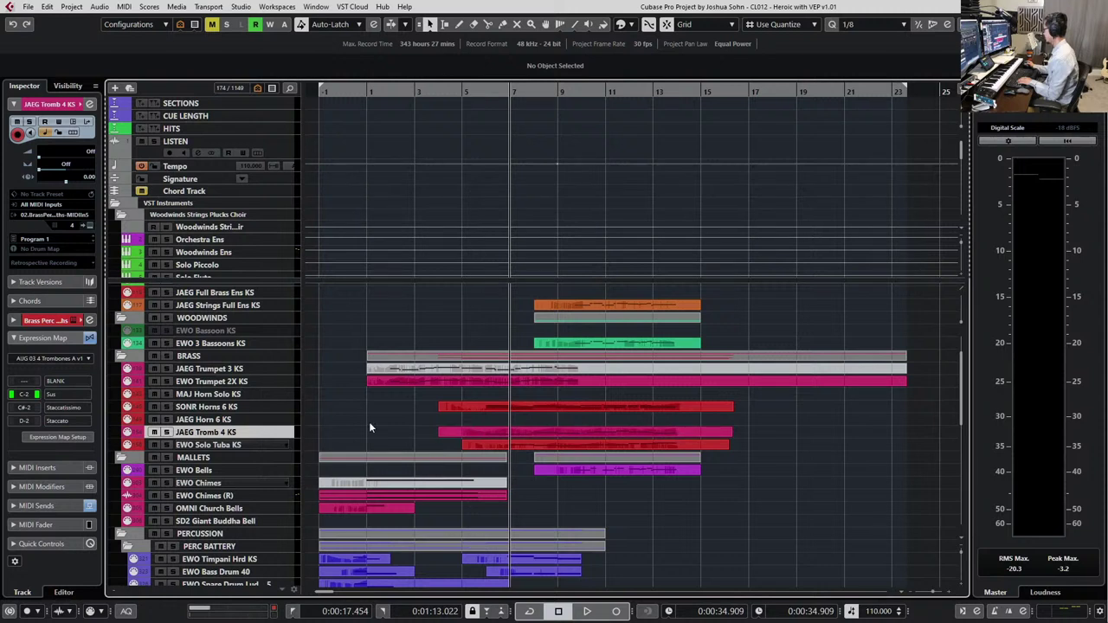
left_click(236, 409)
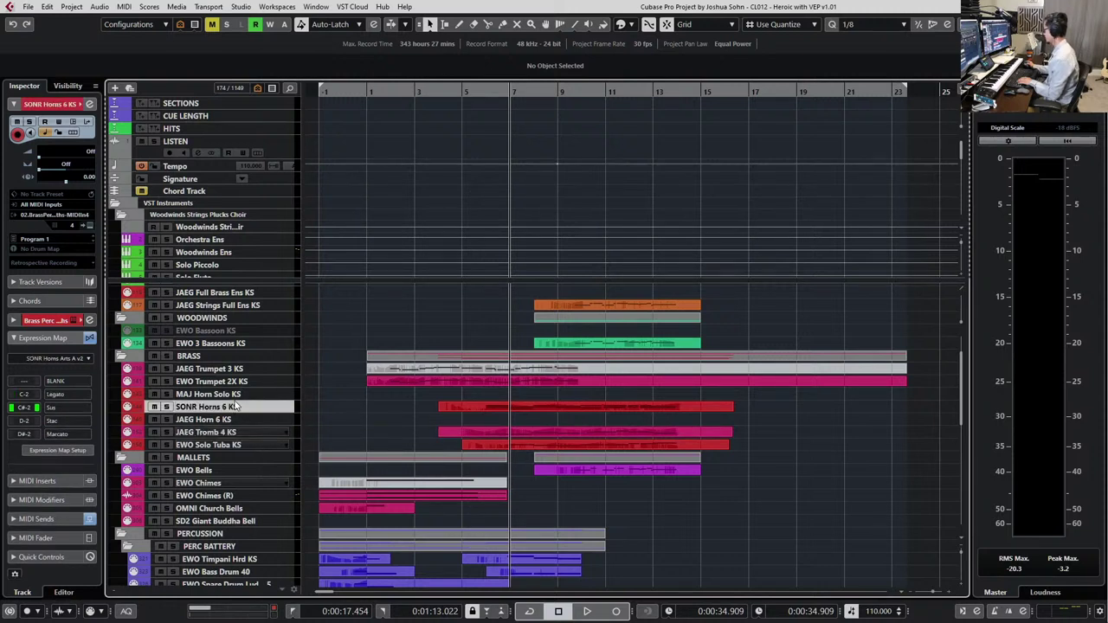
left_click(238, 396)
left_click_drag(506, 435, 512, 394)
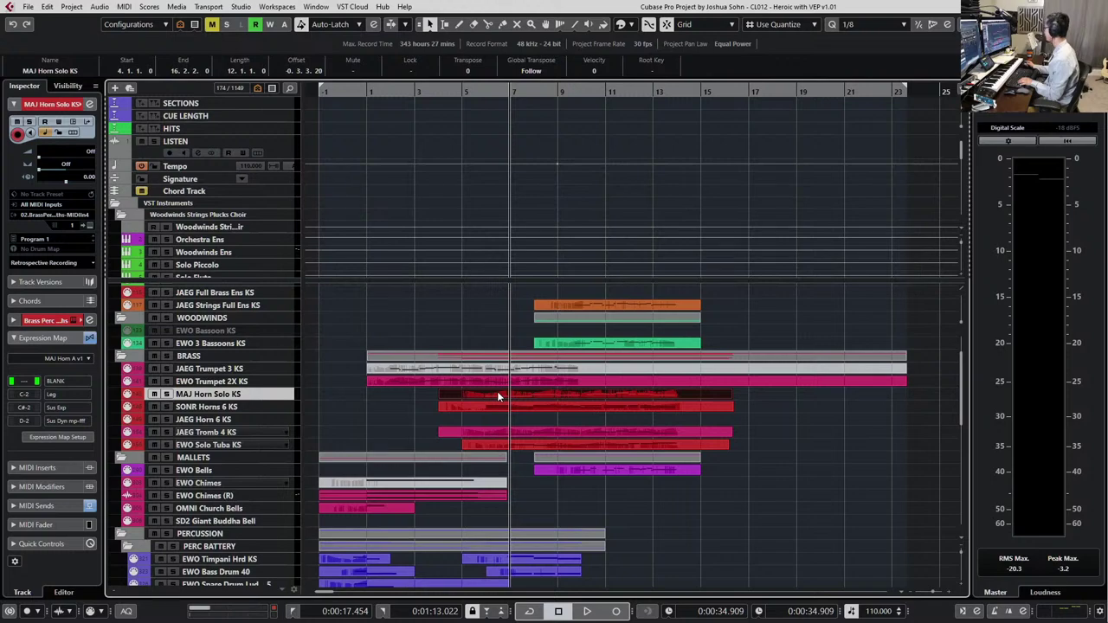
Delete the notes before bar 10 from the copied MAJ Horn Solo KS part and return to the arrangement
double_click(498, 396)
left_click_drag(317, 154, 536, 320)
key("Delete")
left_click_drag(558, 188, 601, 258)
key("Return")
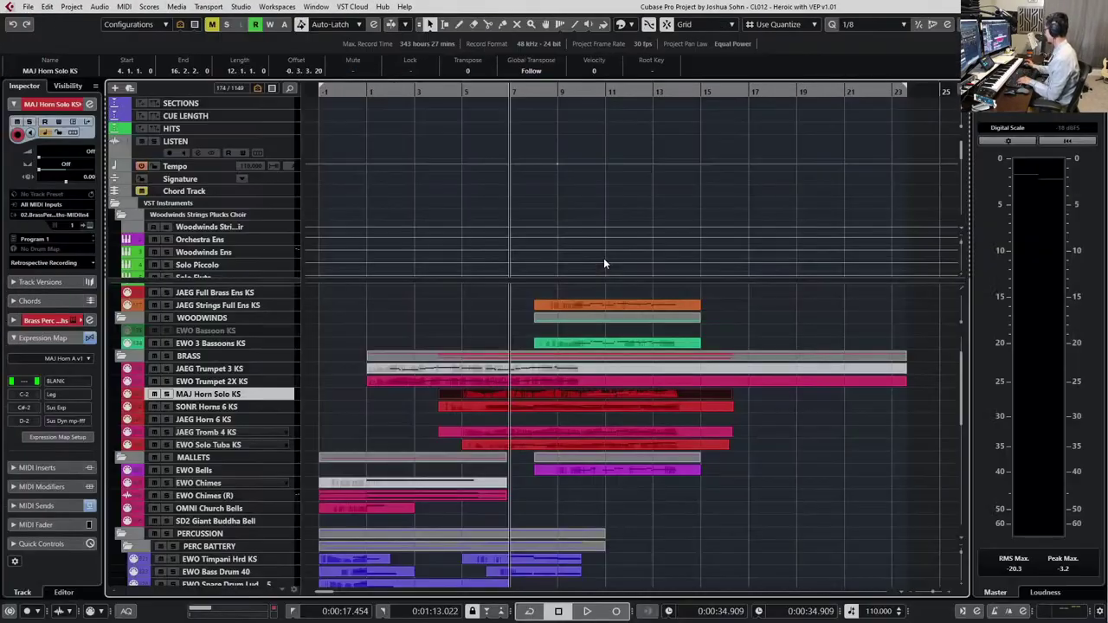
Move the playback position to bar 10 and audition the MAJ Horn Solo KS track in solo
scroll(603, 258, "up", 2, "ctrl")
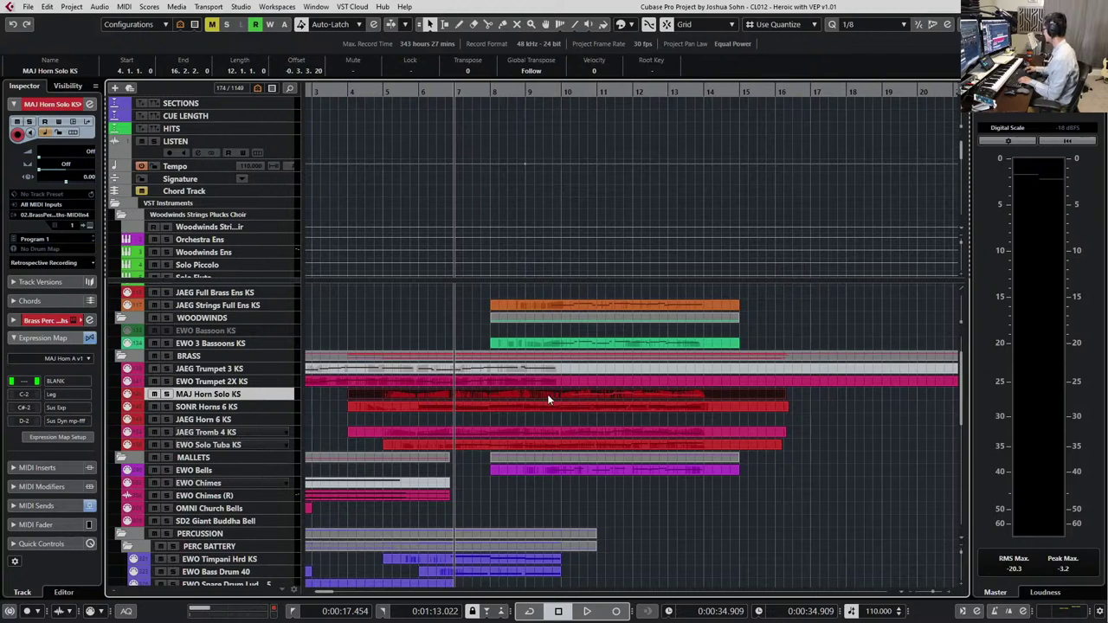
key("KP_Add")
key("KP_Add")
key("KP_Add")
key("ctrl")
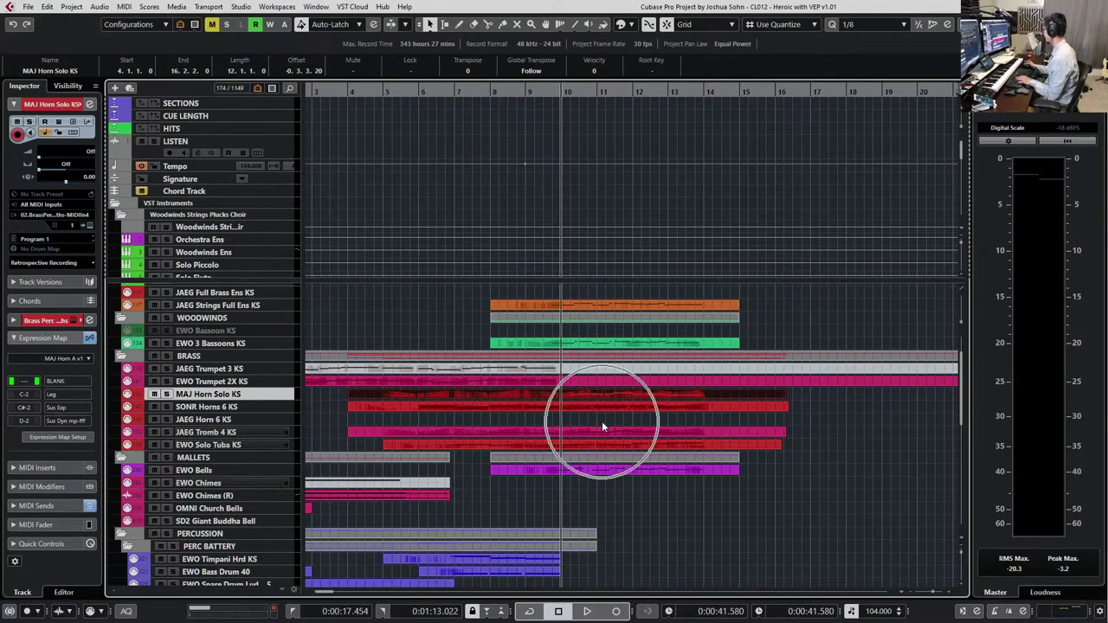
key("space")
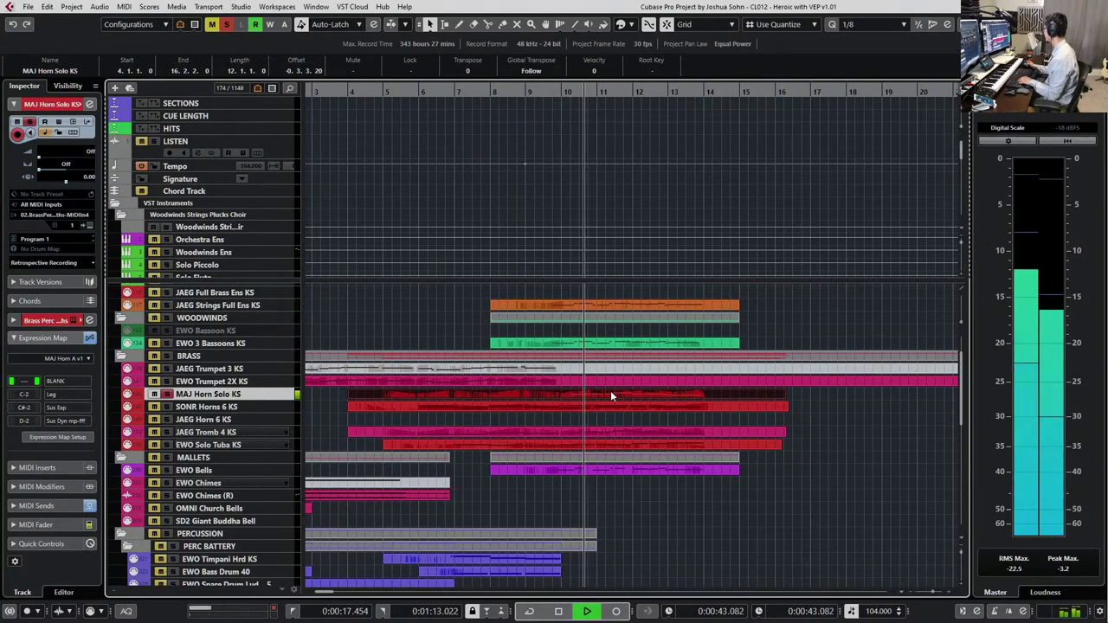
Open the MAJ Horn Solo KS part and set the articulation of all its notes to Leg
double_click(610, 395)
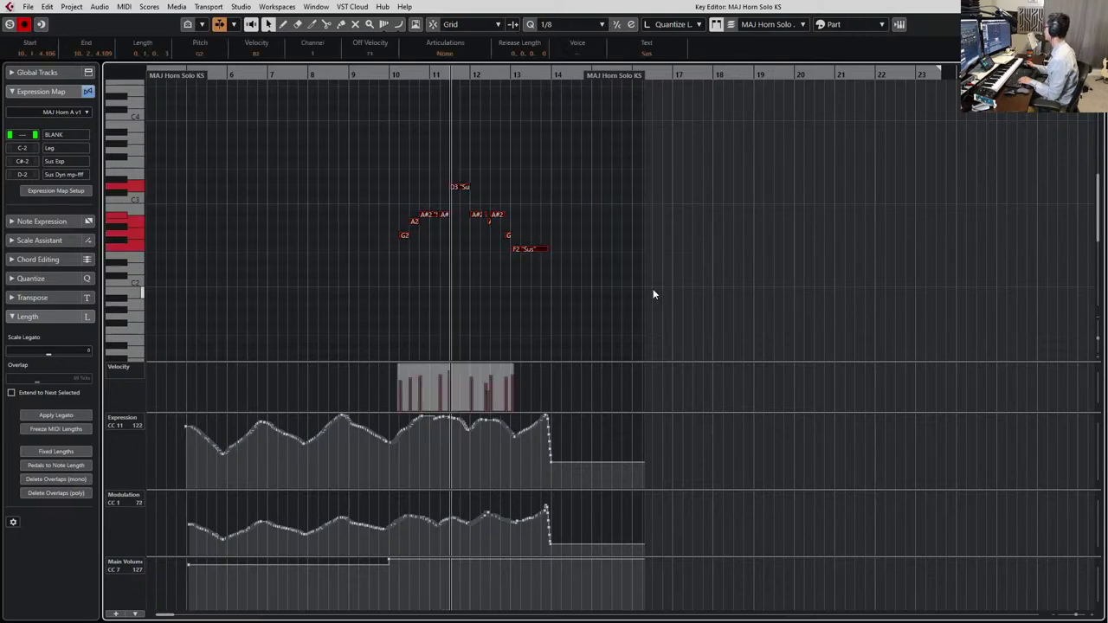
key("space")
left_click(445, 53)
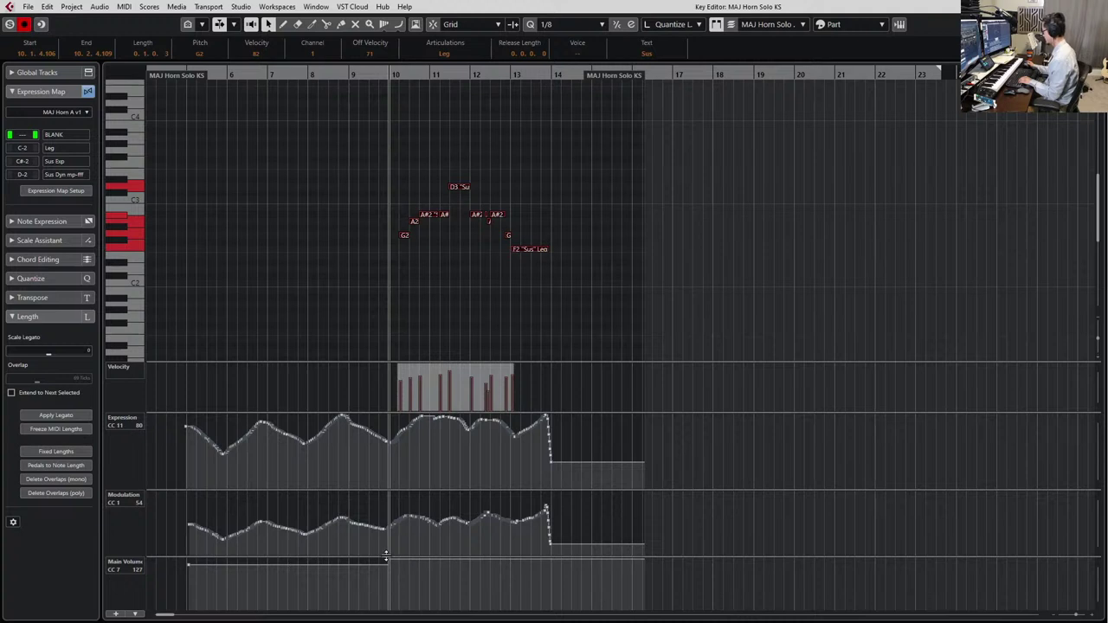
Set the solo horn's main volume (CC 7) at bar 10 to 77, audition it, and adjust it to 93
left_click_drag(388, 559, 389, 583)
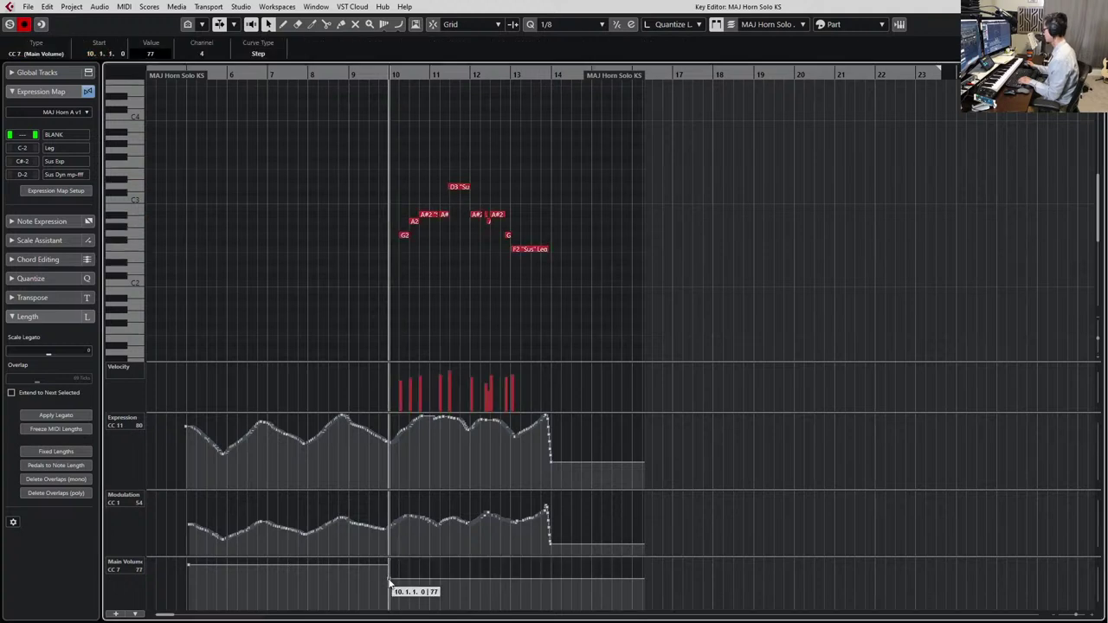
key("space")
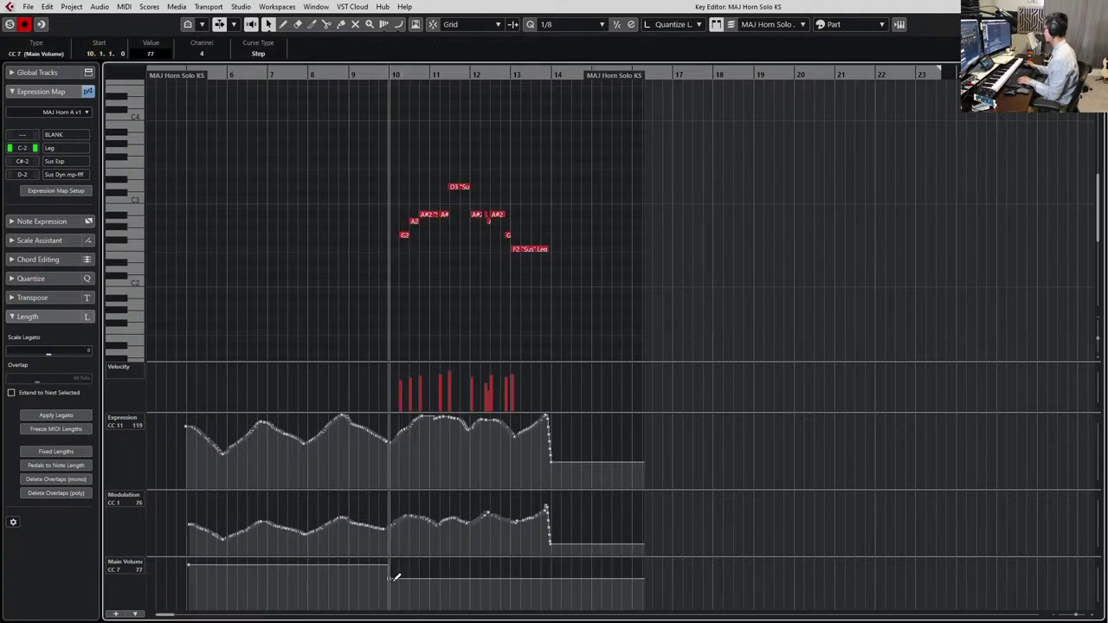
left_click_drag(391, 587, 392, 584)
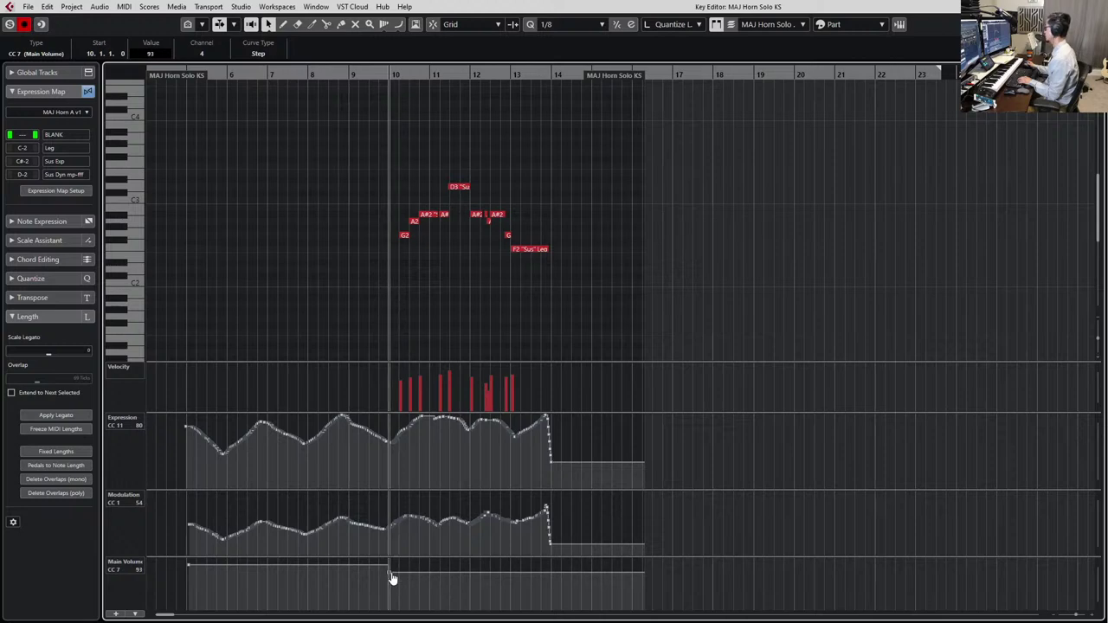
key("space")
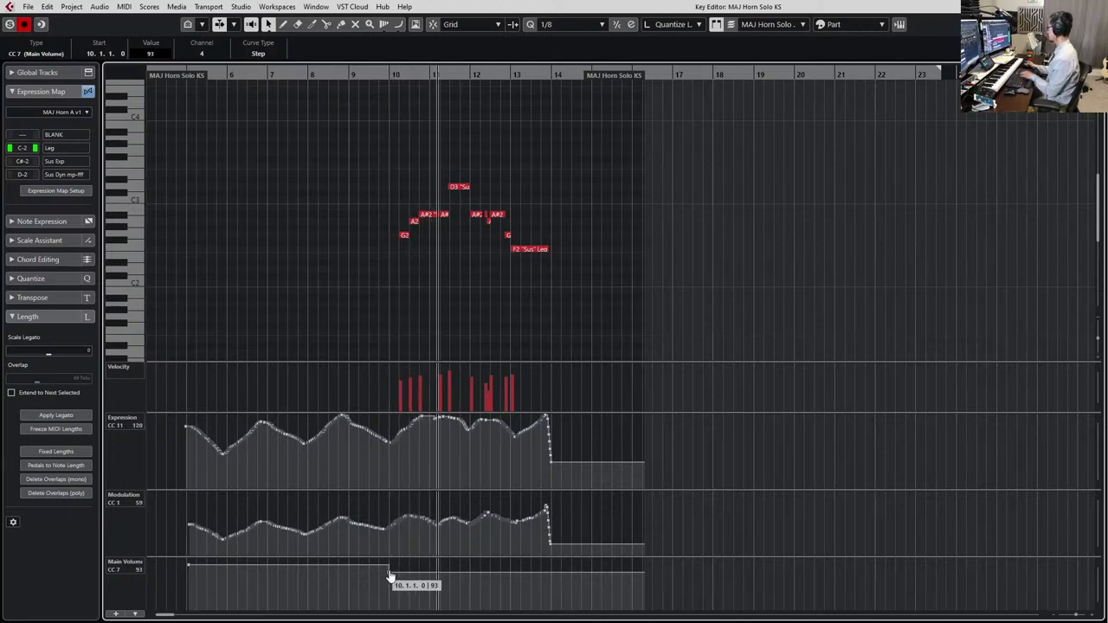
key("Return")
key("space")
Mute the JAEG Tromb 4 KS part and audition the arrangement from bar 10
left_click(568, 434)
key("shift+m")
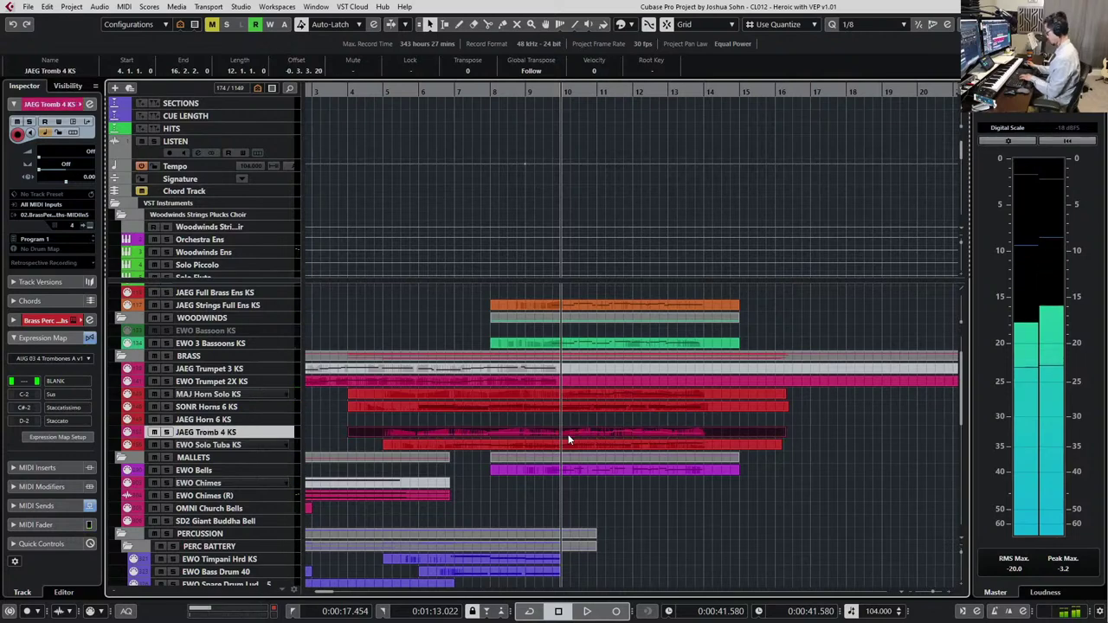
key("space")
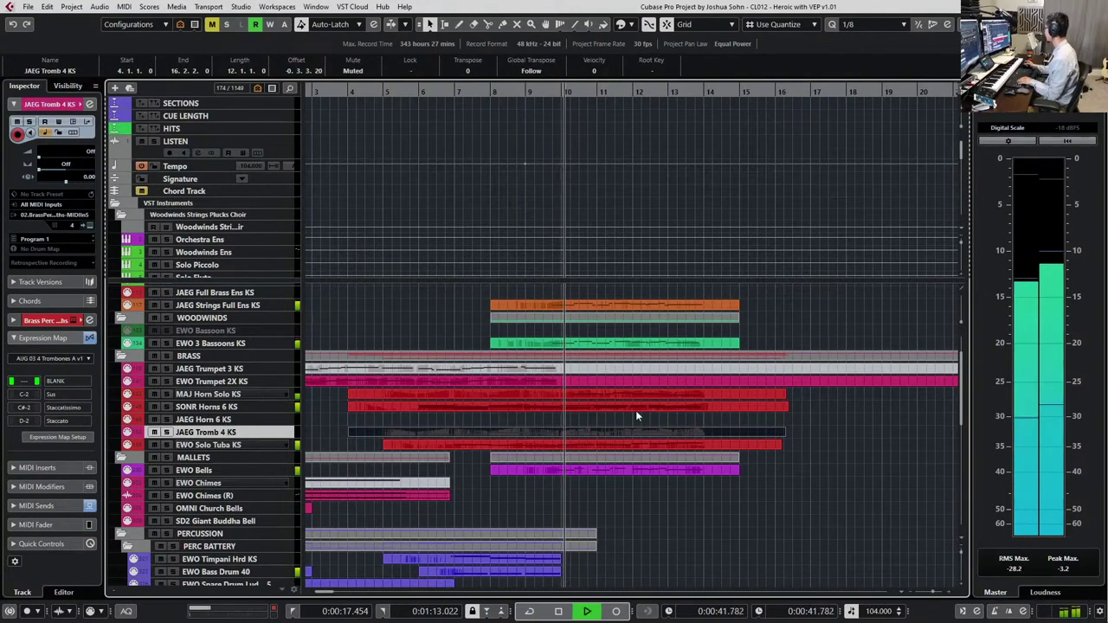
Open the MAJ Horn Solo KS part and set its main volume (CC 7) at bar 10 to 113 while auditioning
double_click(613, 393)
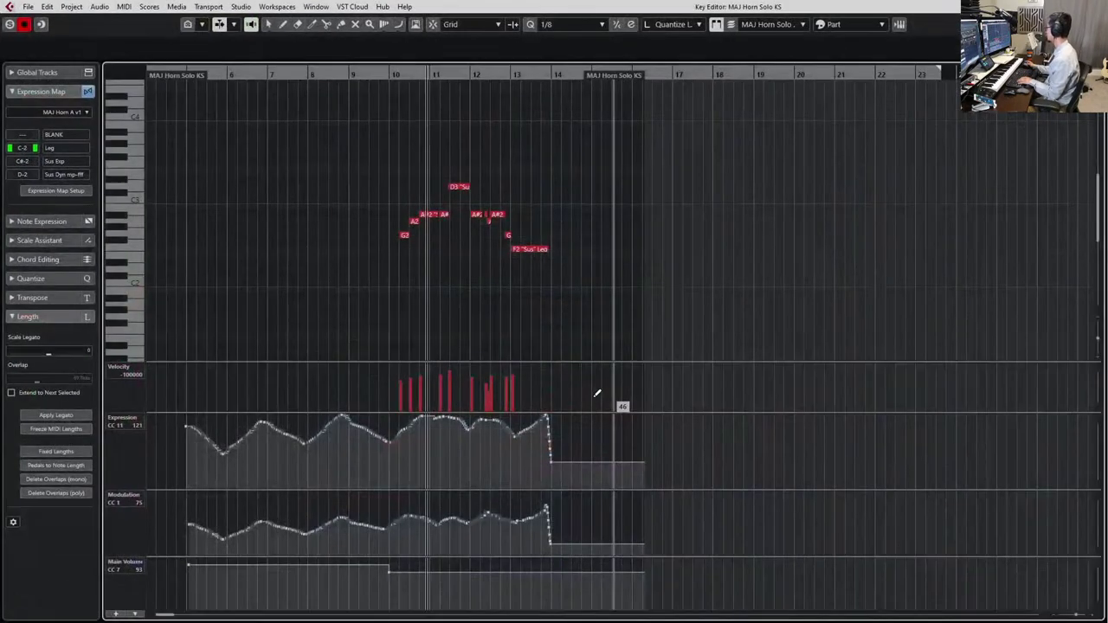
left_click(390, 571)
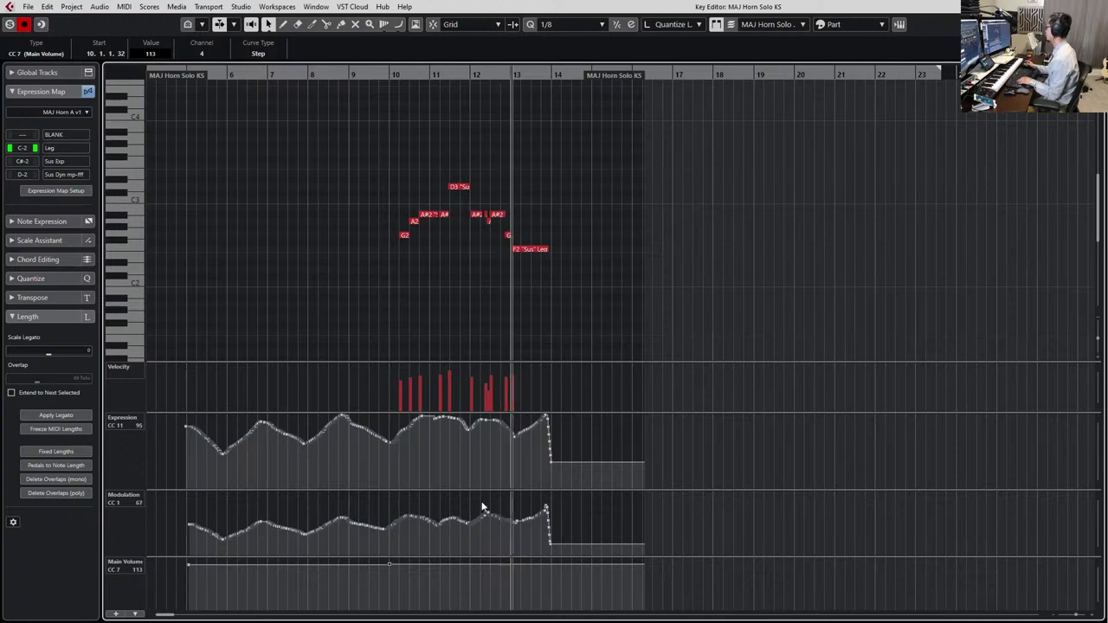
key("space")
Set the articulation of the two short notes in bar 12 (A#2 and A2) to Sus Dyn mp-fff and audition them in solo
scroll(478, 248, "up", 5)
scroll(477, 249, "up", 3)
left_click_drag(499, 168, 545, 223)
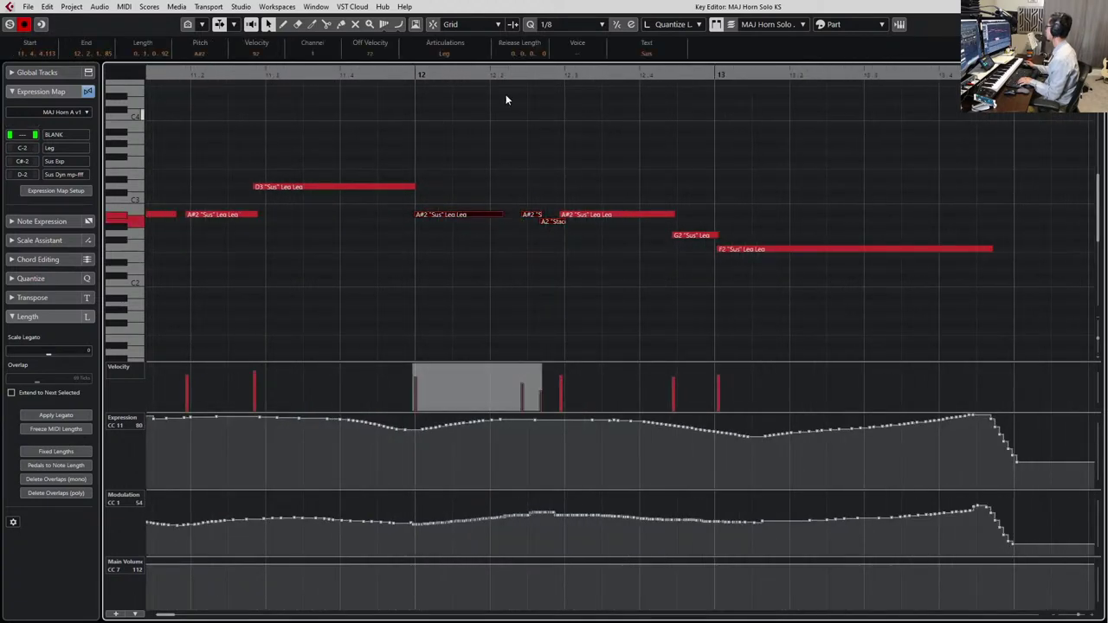
left_click_drag(515, 159, 551, 233)
left_click(450, 54)
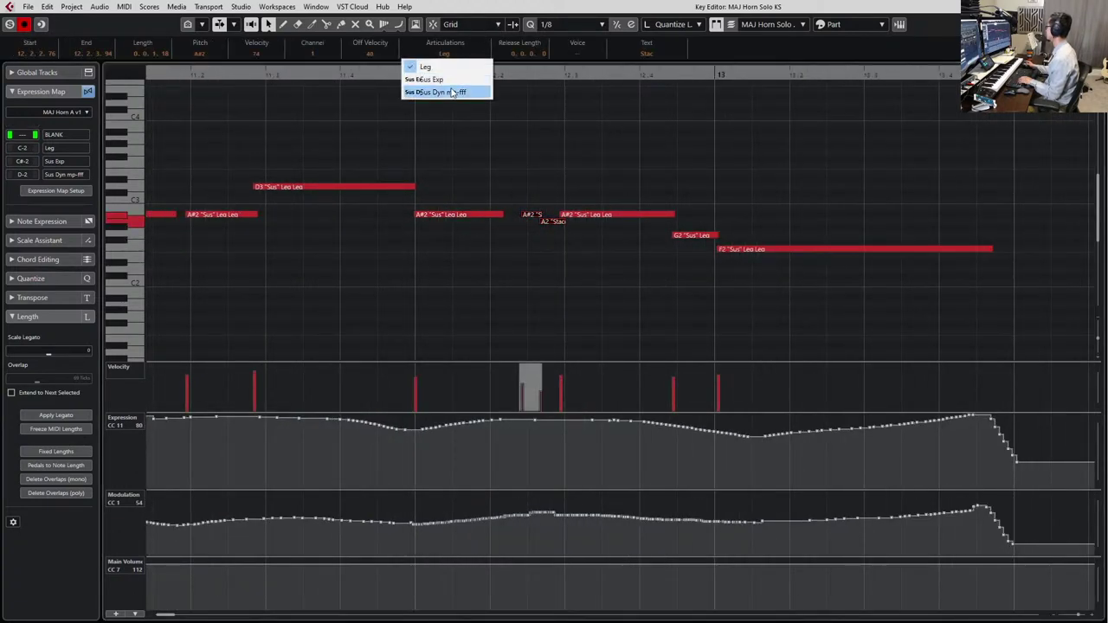
left_click(452, 92)
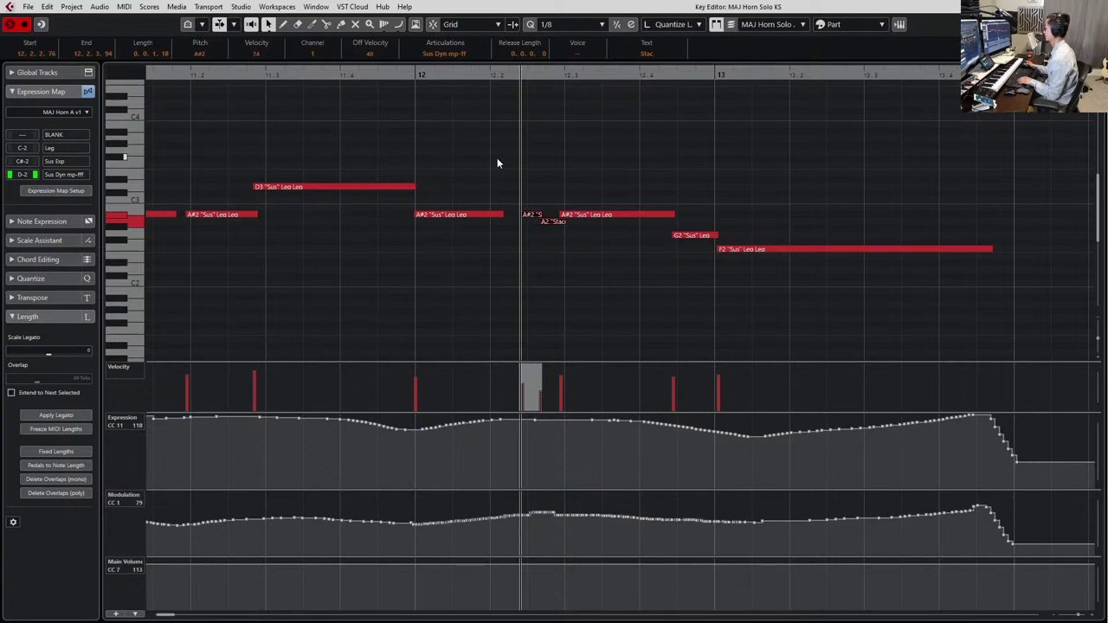
key("space")
key("space")
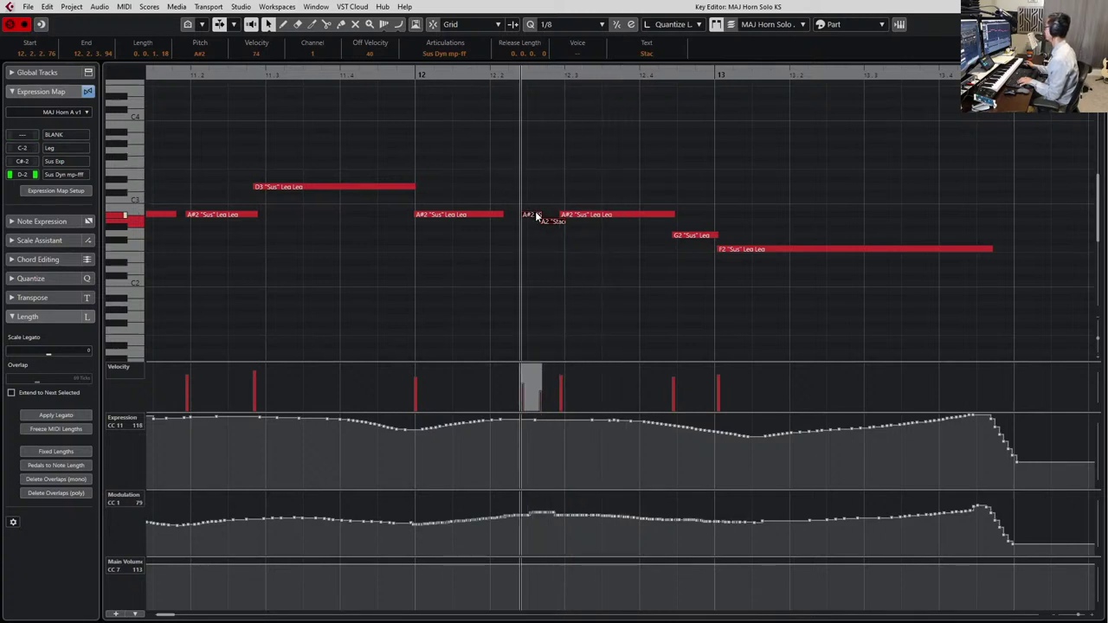
Shorten the two short notes in bar 12, the A#2 to about 0.0.0.71, and audition the result
left_click_drag(536, 214, 531, 212)
key("space")
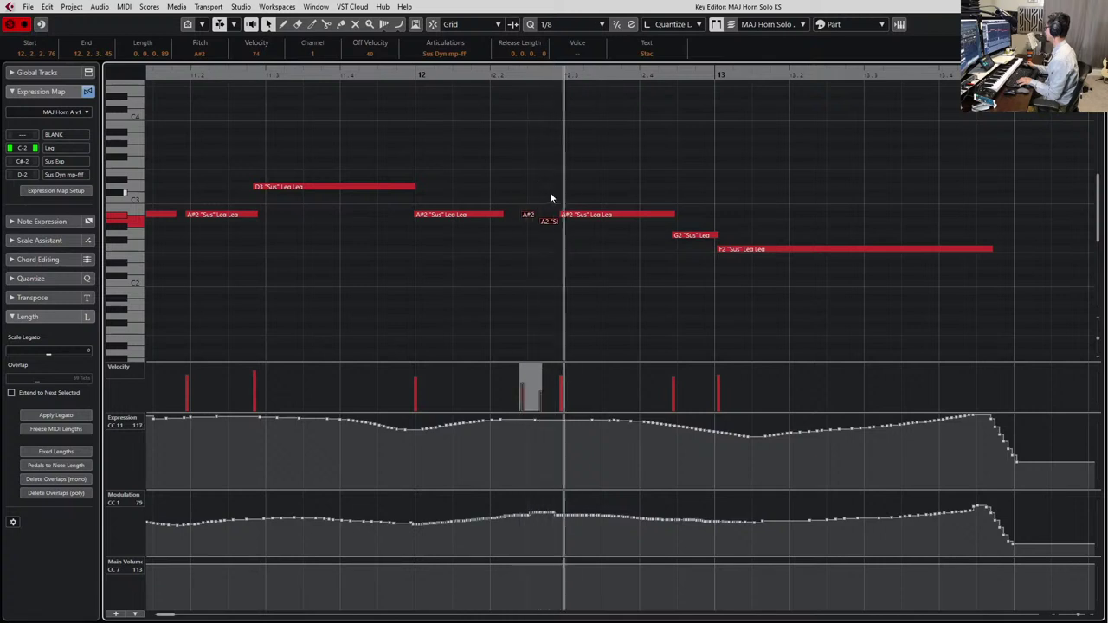
key("space")
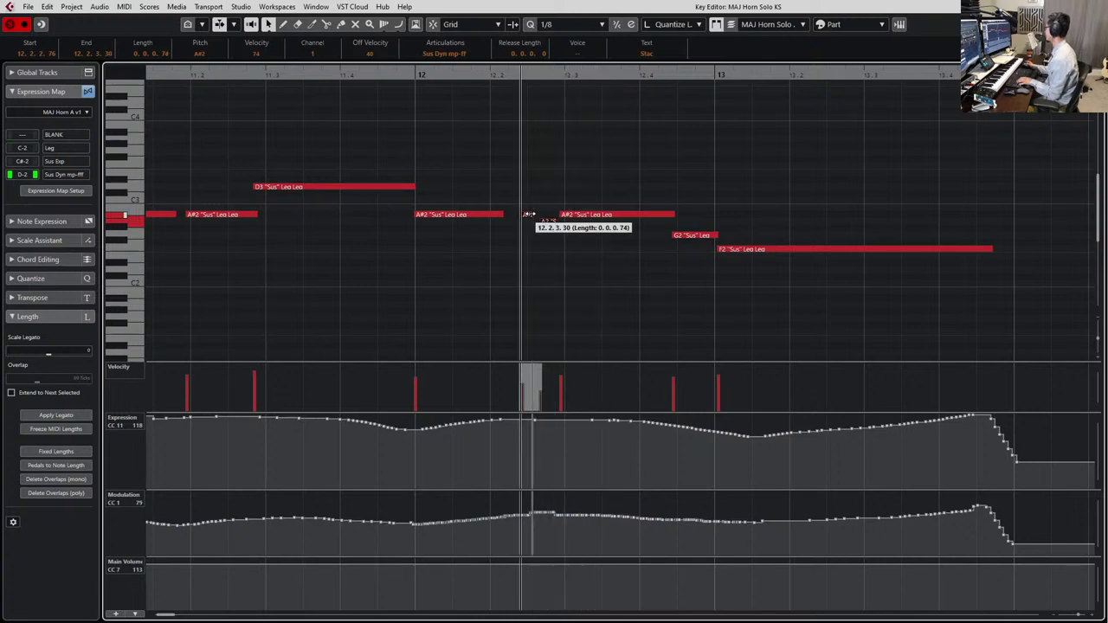
left_click_drag(529, 213, 534, 215)
key("space")
key("space")
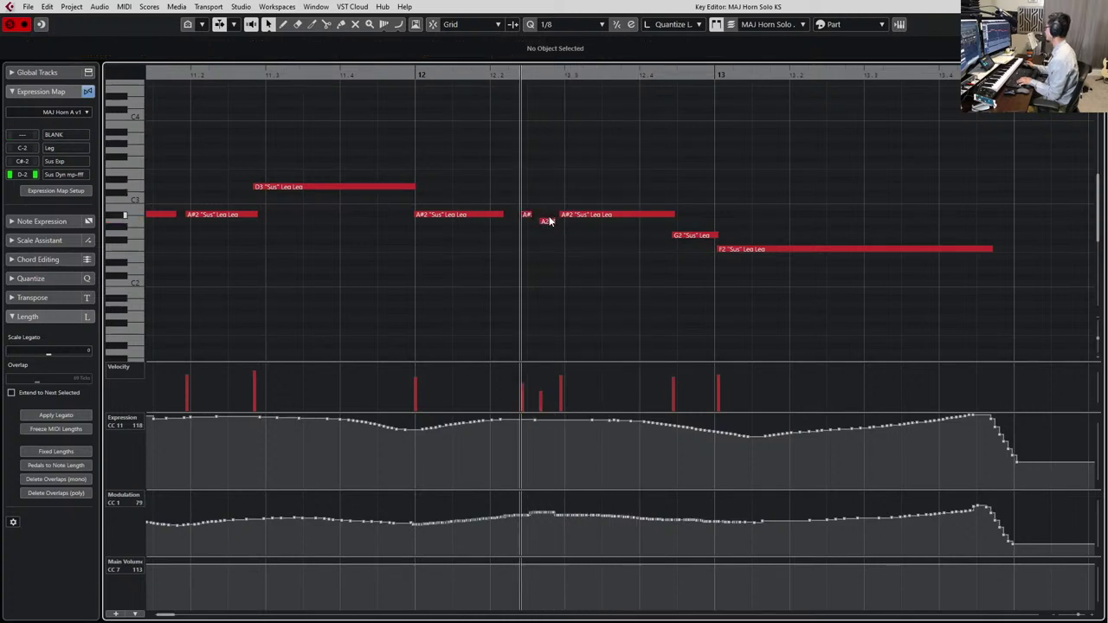
Audition the short A2 note in bar 12 and lower the velocity of the short A#2 before it to 28
left_click(549, 221)
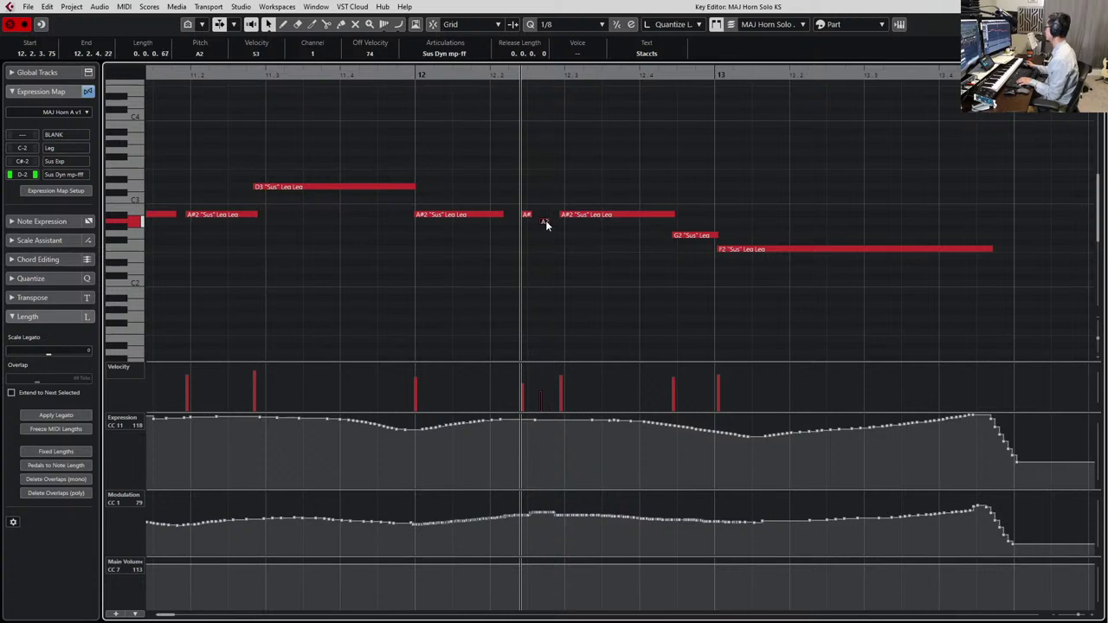
key("space")
key("space")
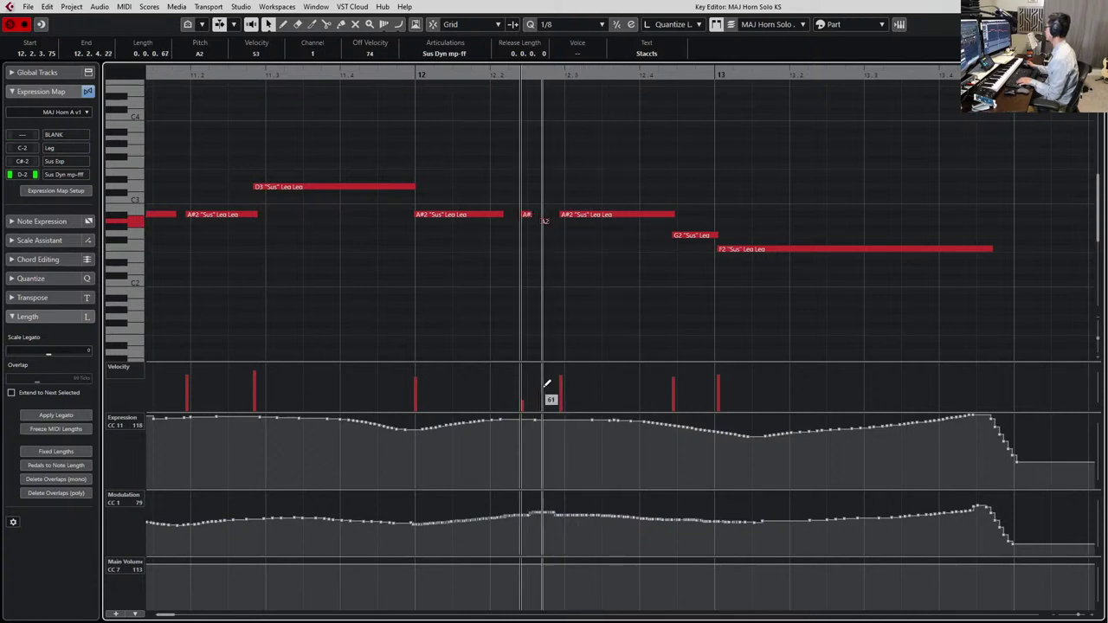
key("space")
key("space")
Take the horn out of solo, rewind, and audition its line with the arrangement from bar 10 through bar 13
key("s")
key("KP_Subtract")
key("KP_Subtract")
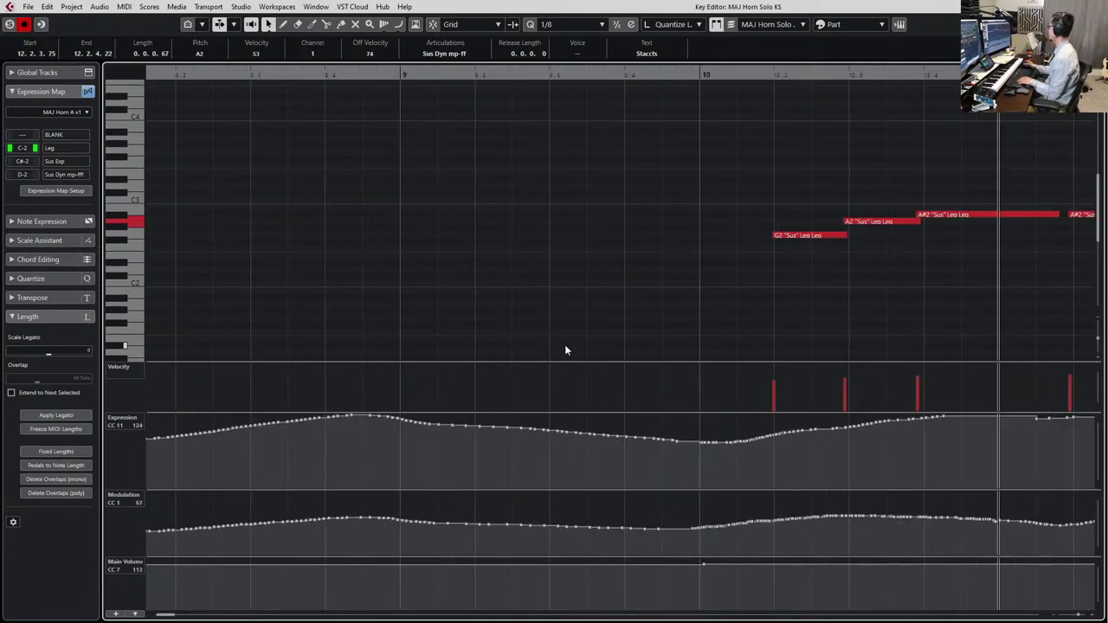
key("space")
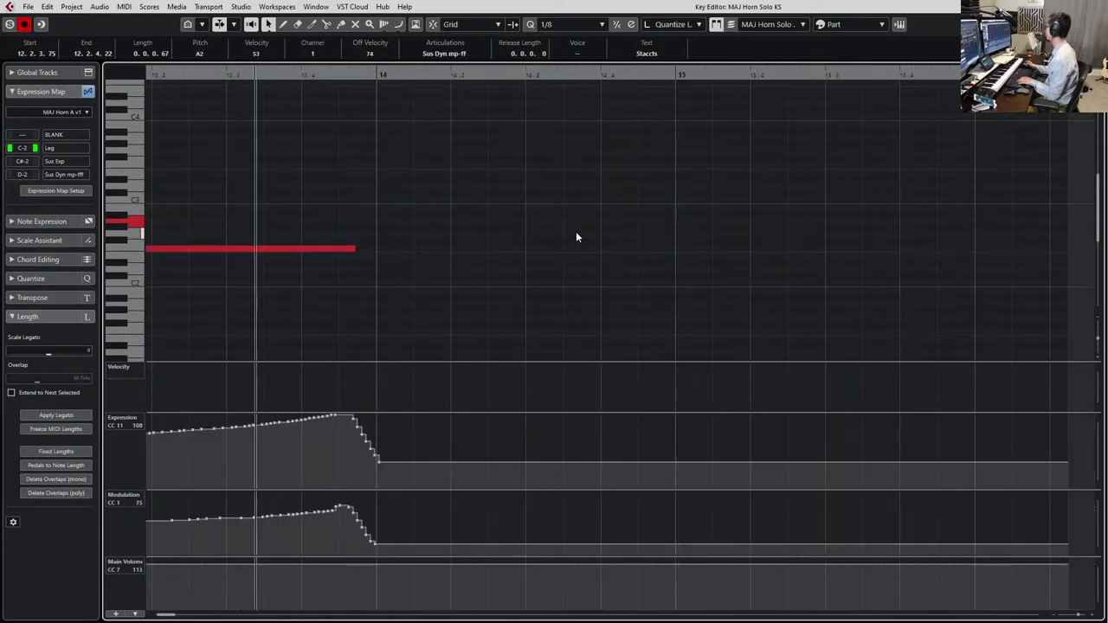
key("space")
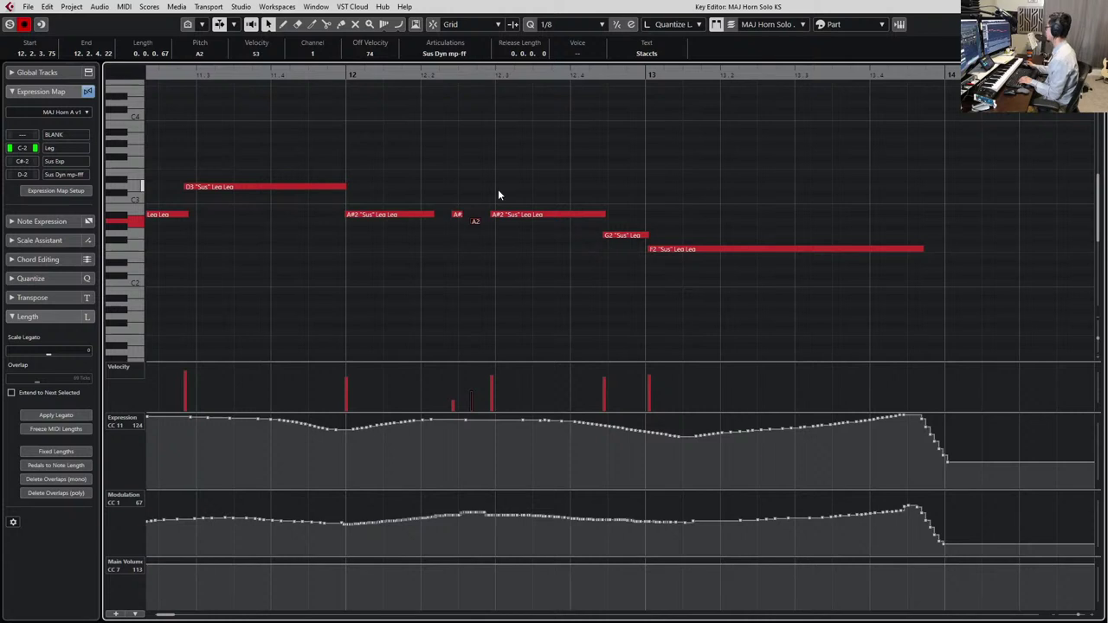
Transpose the short A#2 in bar 12 down to A2, glue it to the following A2, and audition from the D3 in bar 11
left_click_drag(478, 188, 461, 218)
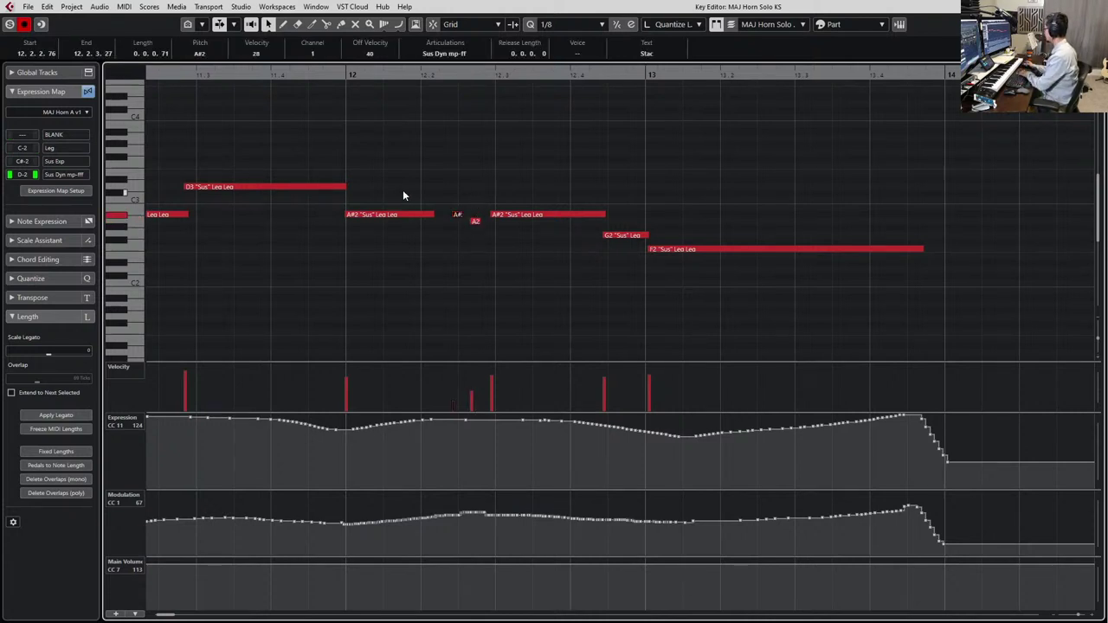
left_click(467, 208)
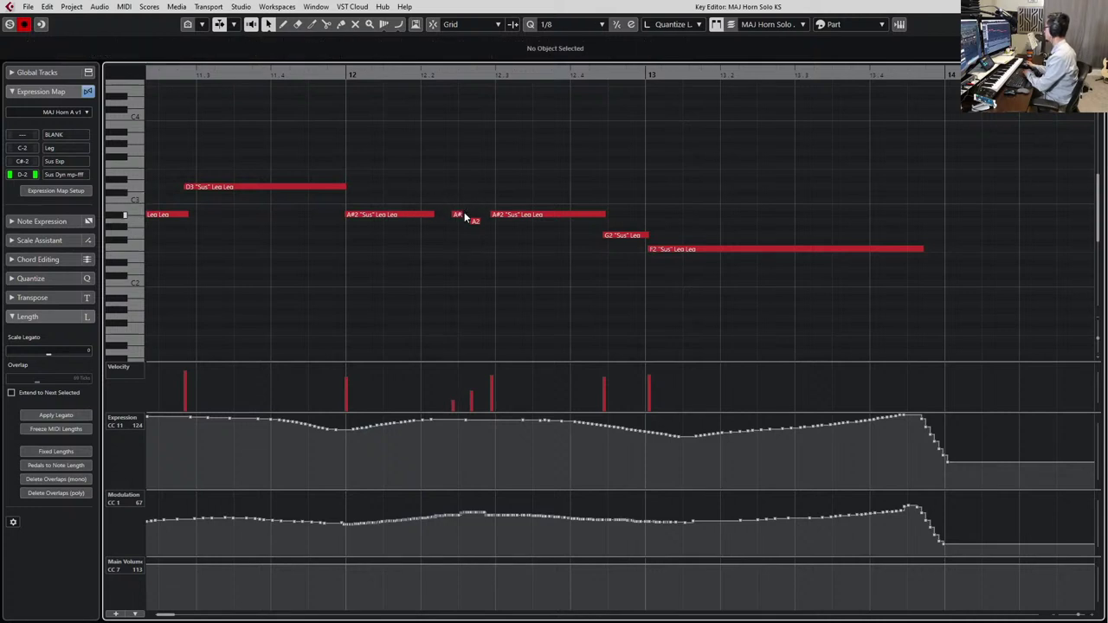
left_click(457, 213)
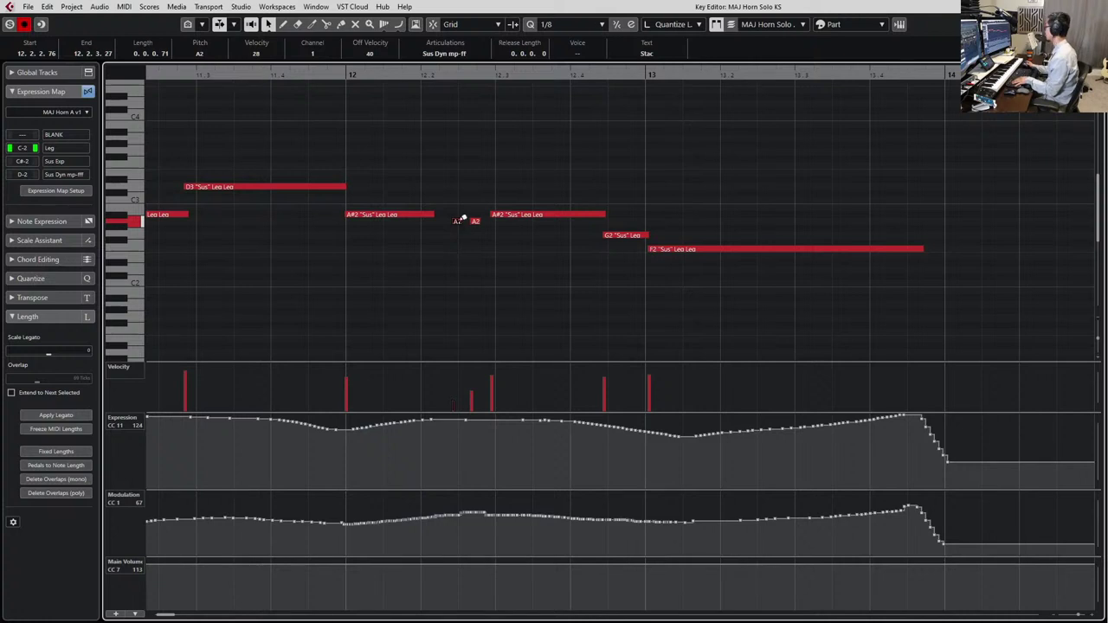
key("4")
left_click(459, 220)
left_click(267, 187)
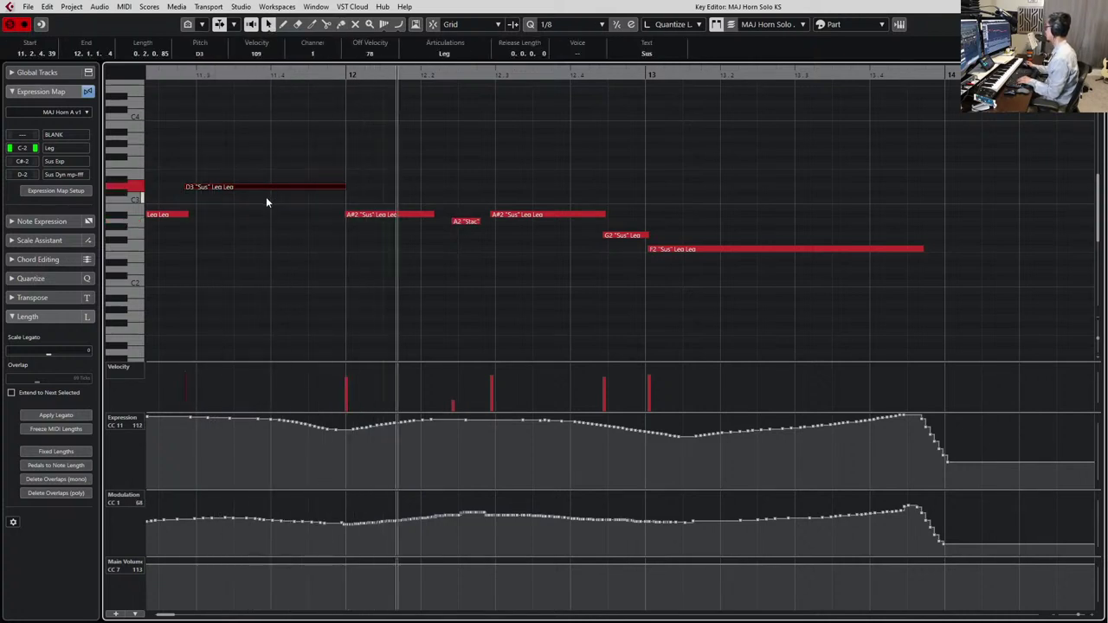
key("space")
Extend the first A#2 of bar 12 to the glued A2, and make that A2 run from 12.2.2.99 to 12.2.4.110
left_click(443, 218)
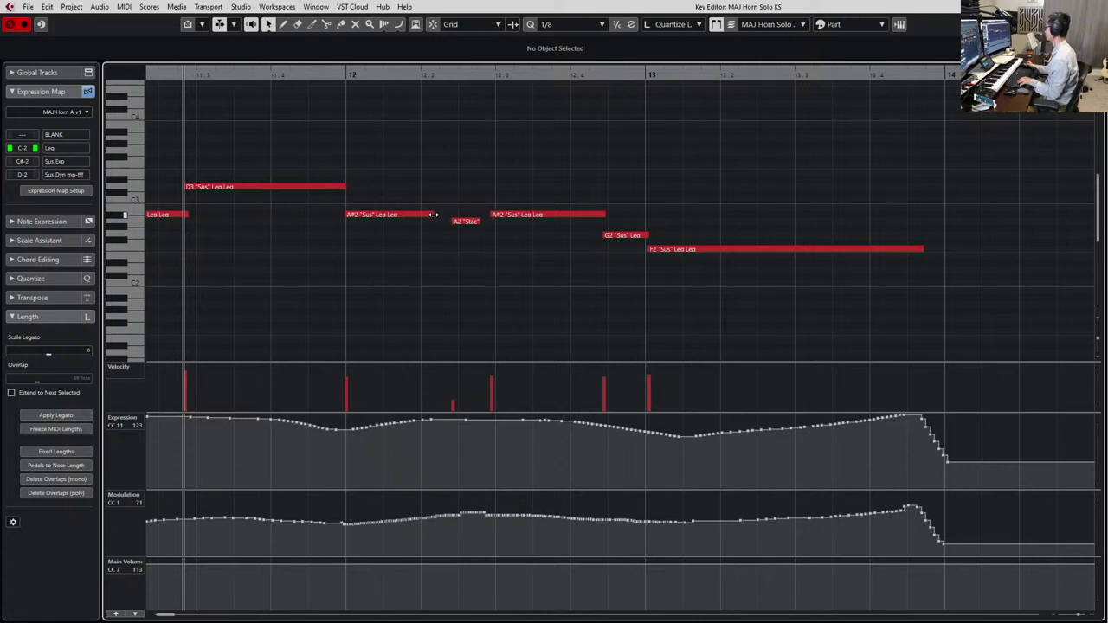
left_click_drag(433, 213, 488, 223)
left_click(454, 221)
key("space")
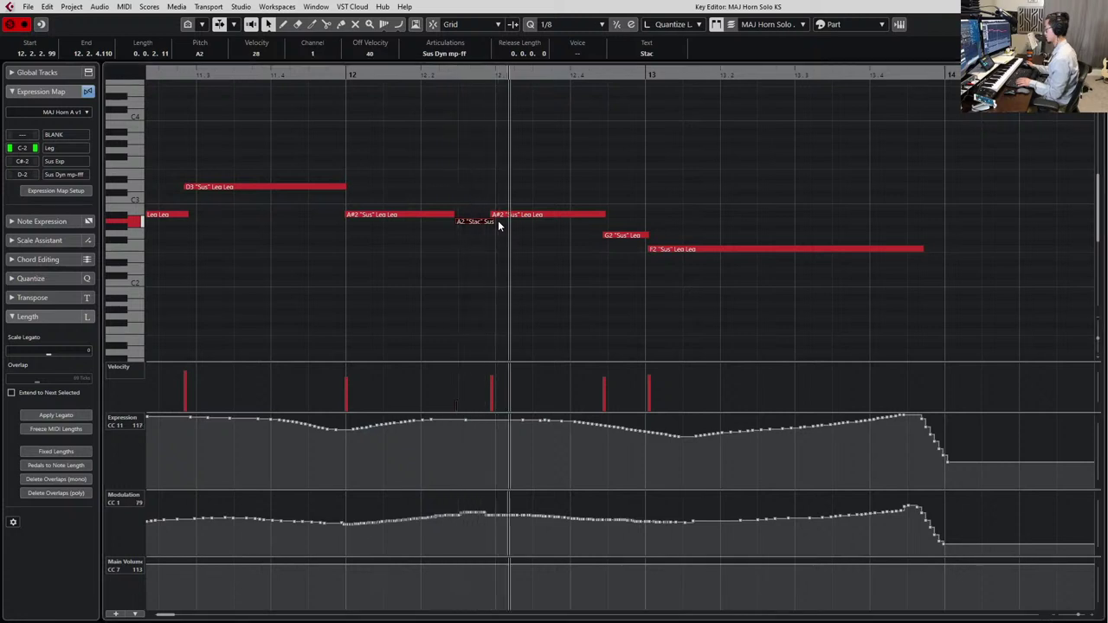
key("space")
left_click(506, 168)
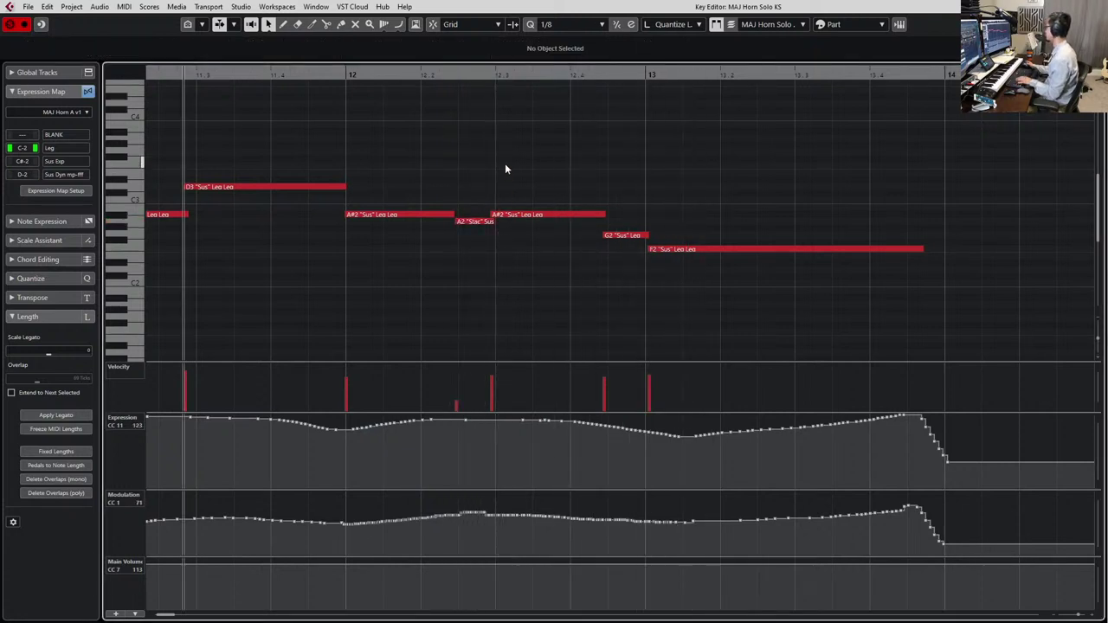
Audition the horn phrase, end the second long A#2 in bar 12 at 12.4.2.103, and start the final F2 at 12.4.4.94
key("space")
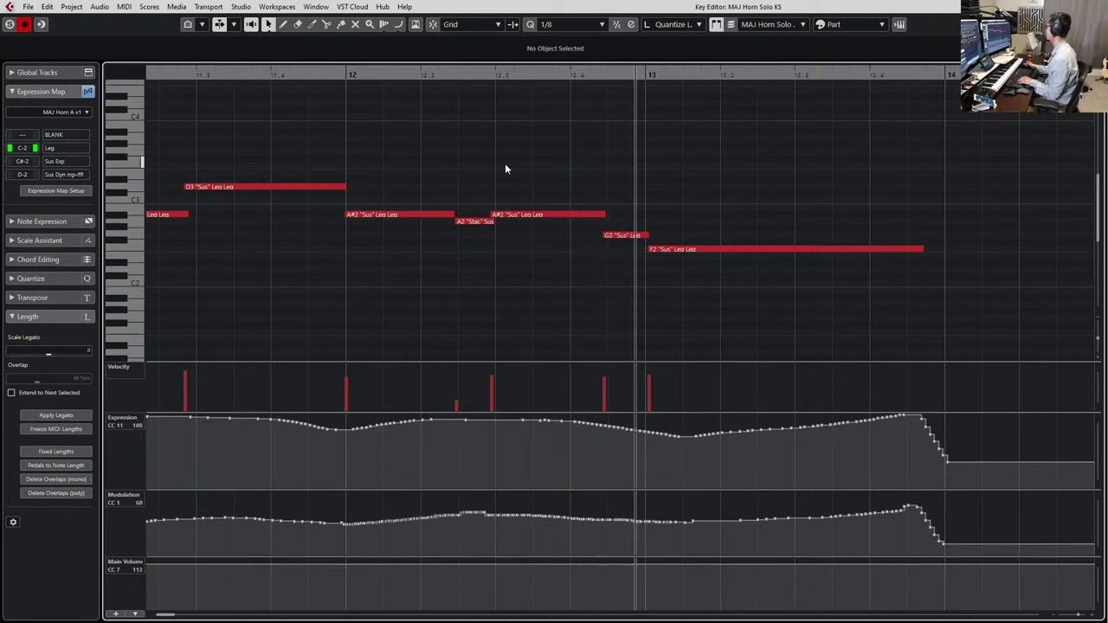
key("space")
left_click(603, 215)
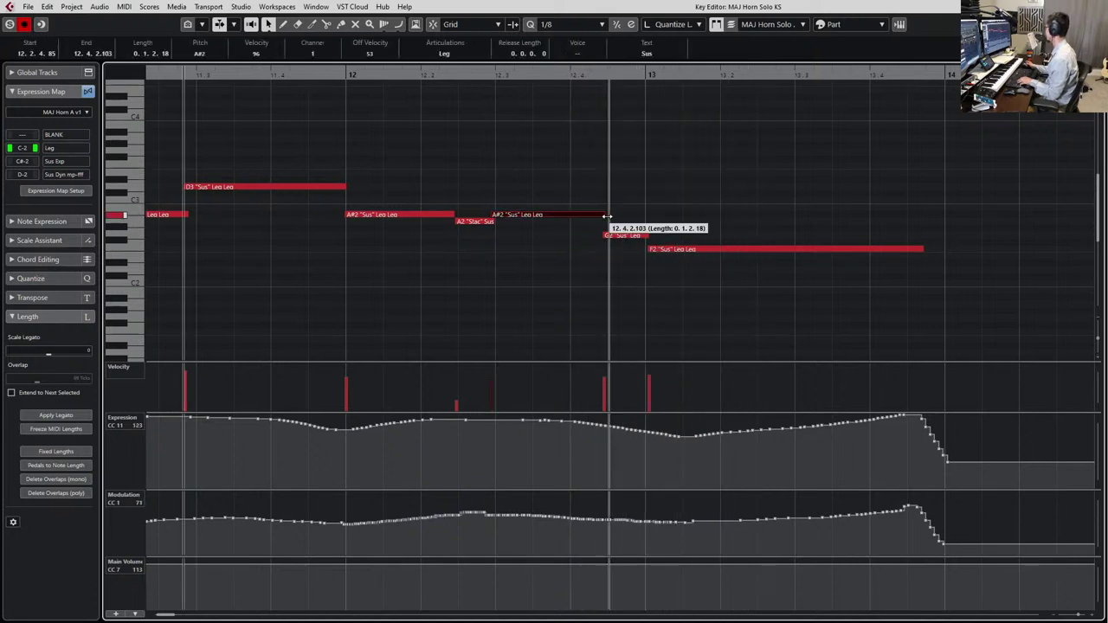
left_click(604, 235)
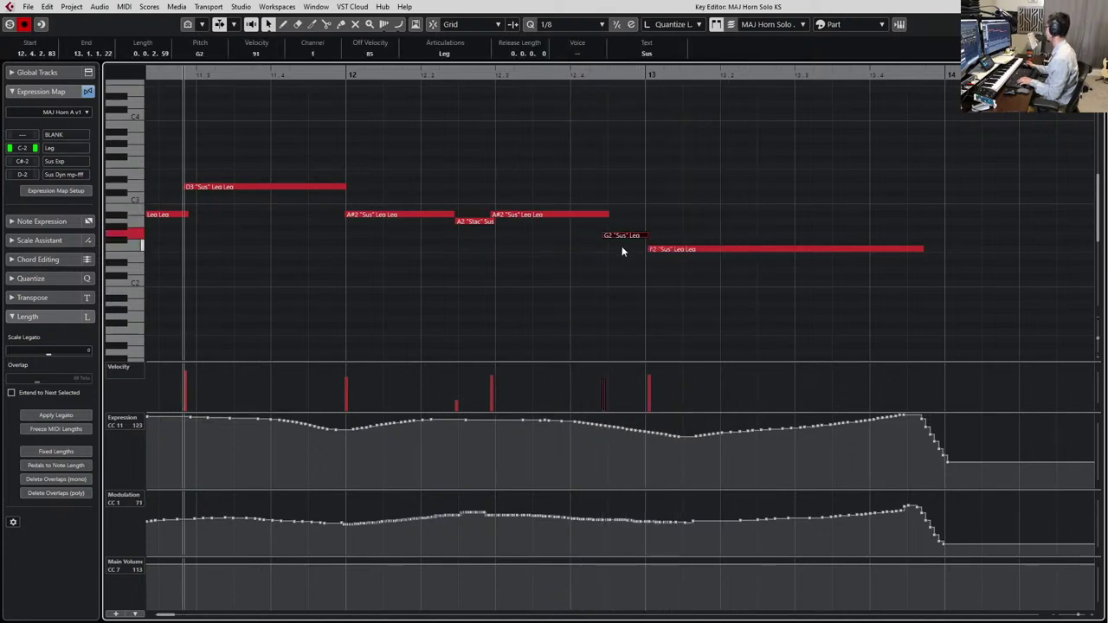
left_click(649, 249)
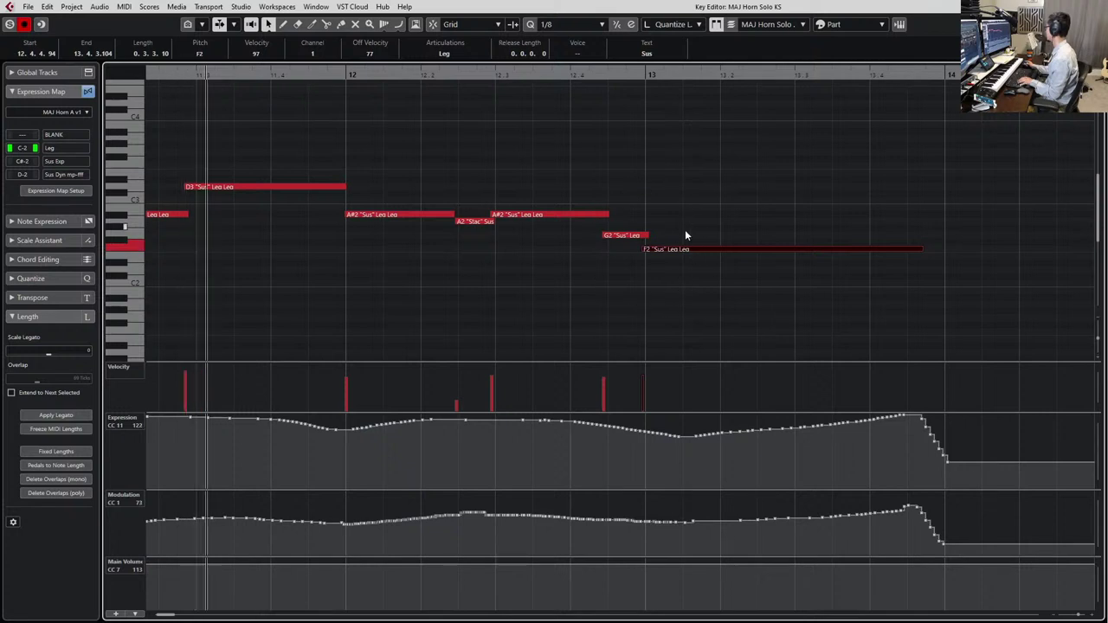
Redraw the horn's modulation (CC 1) from bar 12 to about 12.4.3, rising to about 75, and close the editor
scroll(693, 236, "down", 4)
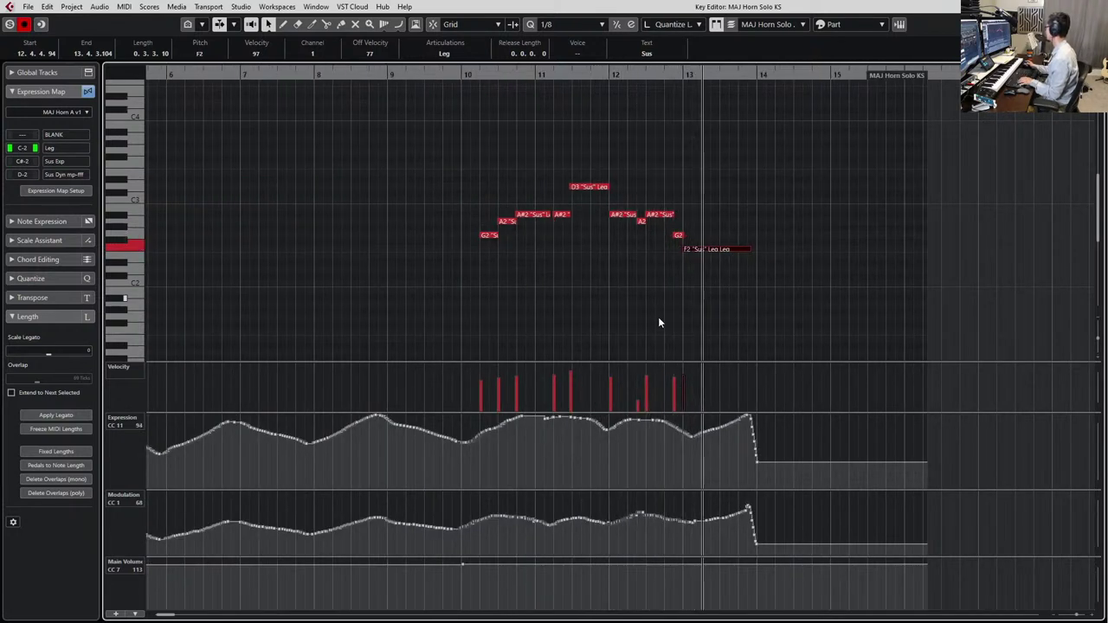
key("space")
left_click_drag(617, 530, 677, 520)
key("space")
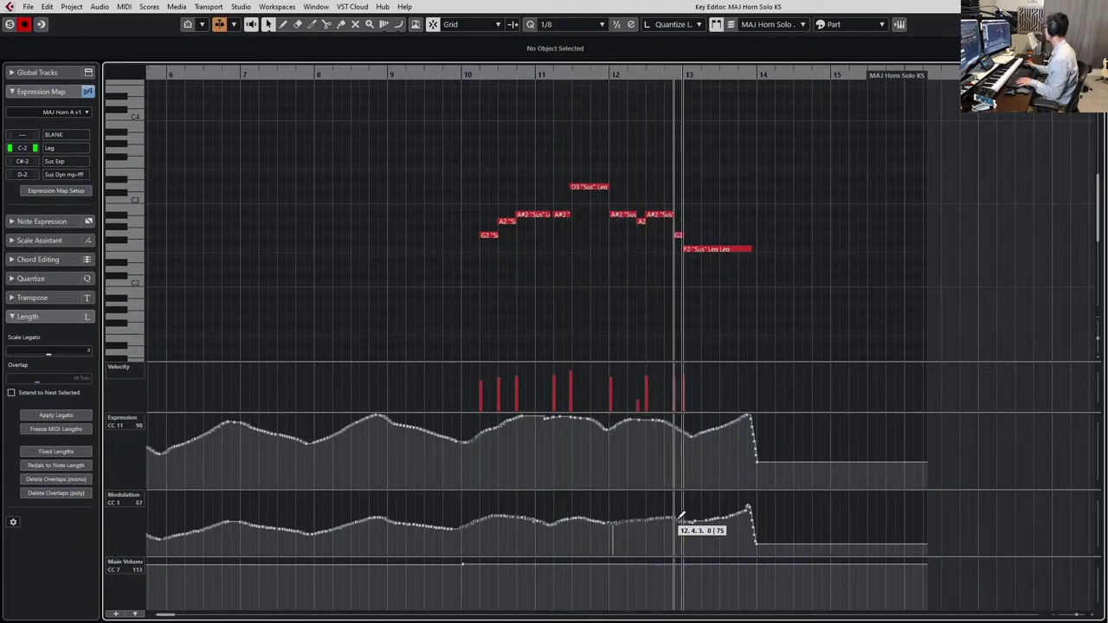
key("Return")
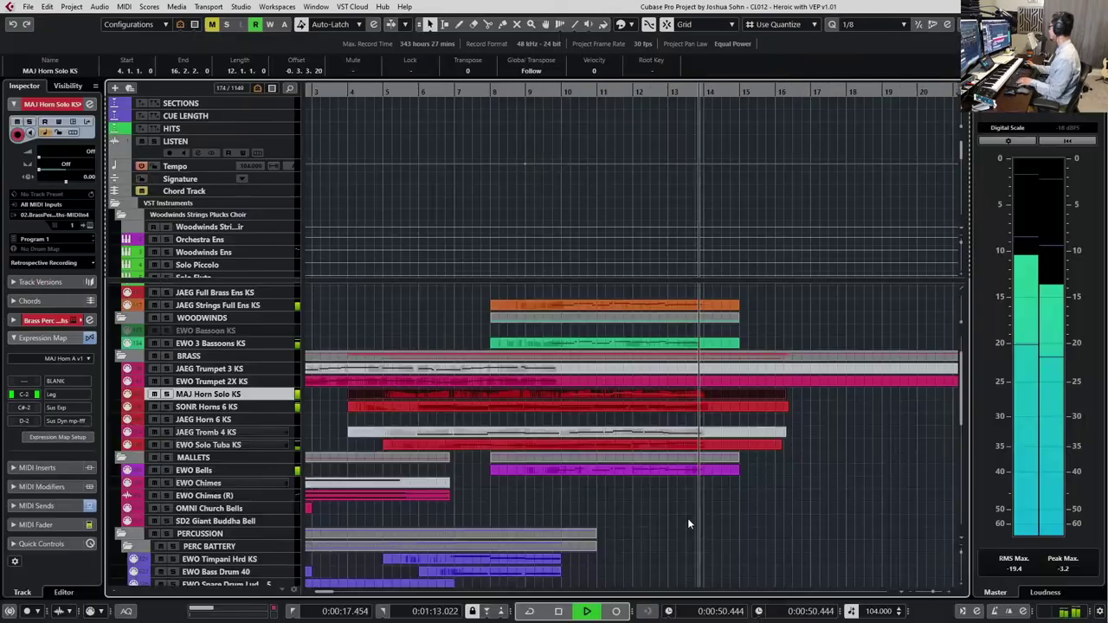
Stop playback, rewind to about bar 7, and unmute the JAEG Tromb 4 KS part
key("space")
key("KP_Subtract")
key("KP_Subtract")
key("KP_Subtract")
key("KP_Subtract")
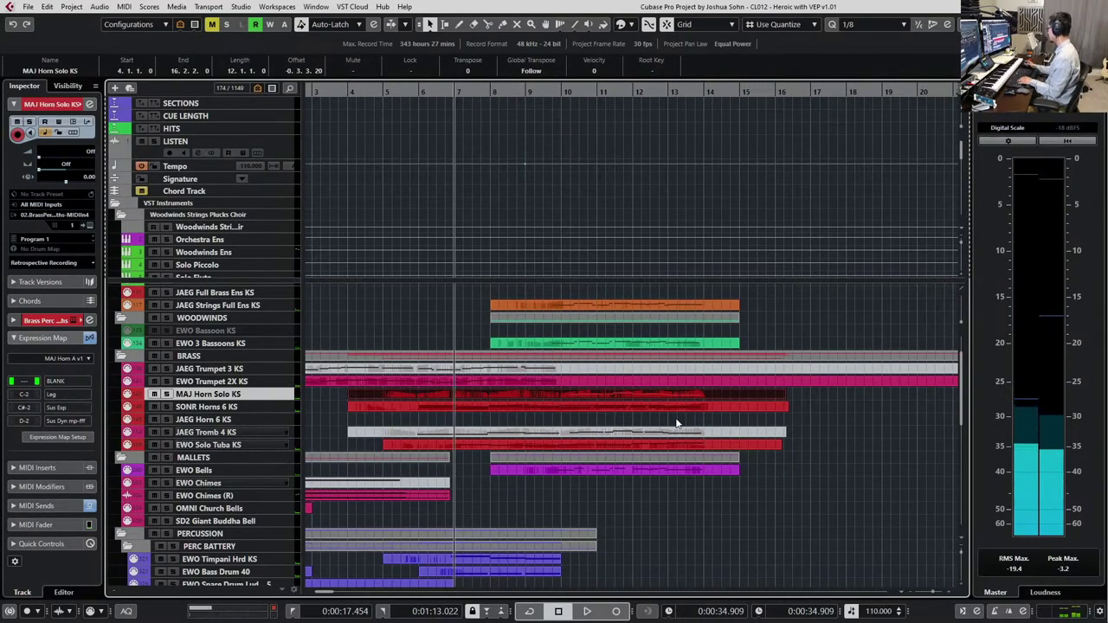
left_click(663, 437)
key("shift+u")
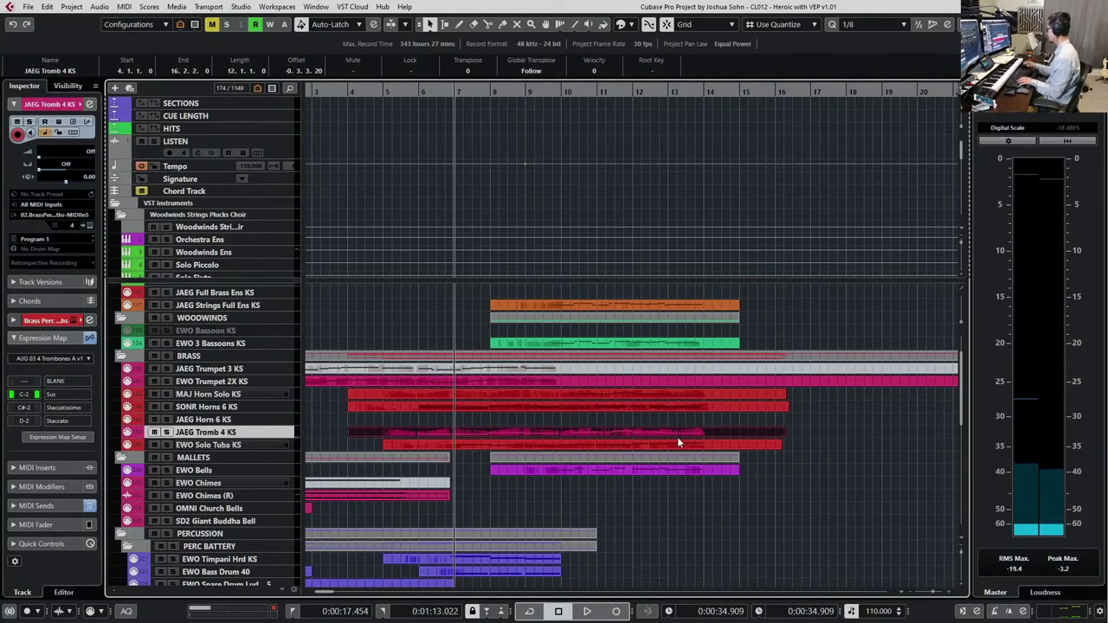
Open the JAEG Tromb 4 KS part, audition it from the first D2, and slightly lower the modulation (CC 1) across bars 10 to 13
key("Return")
scroll(703, 325, "down", 1)
left_click_drag(543, 191, 408, 316)
key("l")
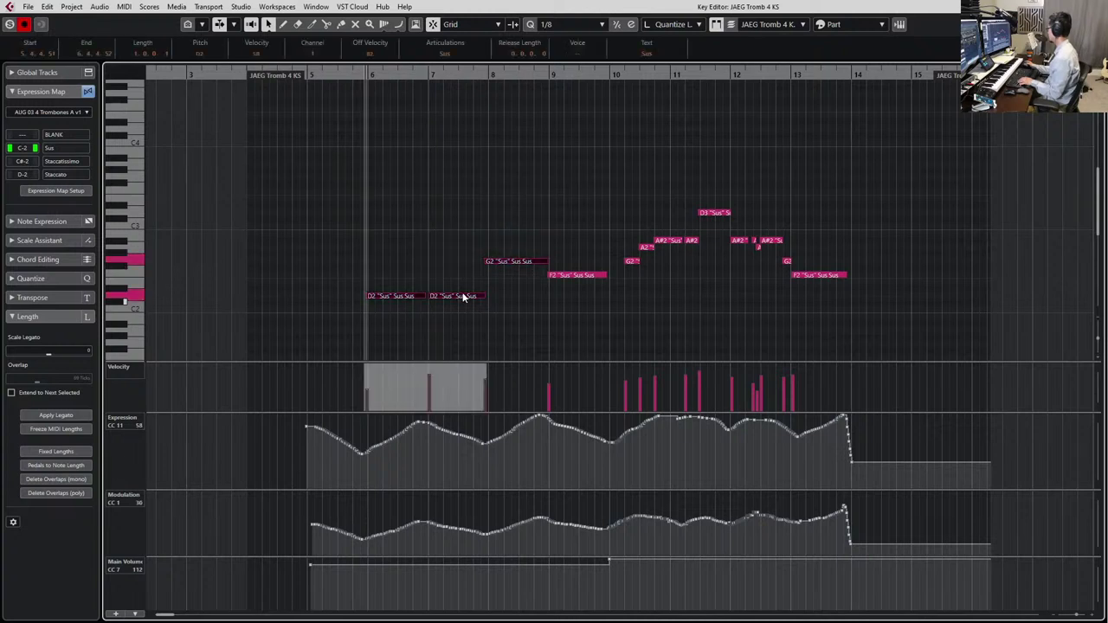
left_click_drag(626, 185, 828, 280)
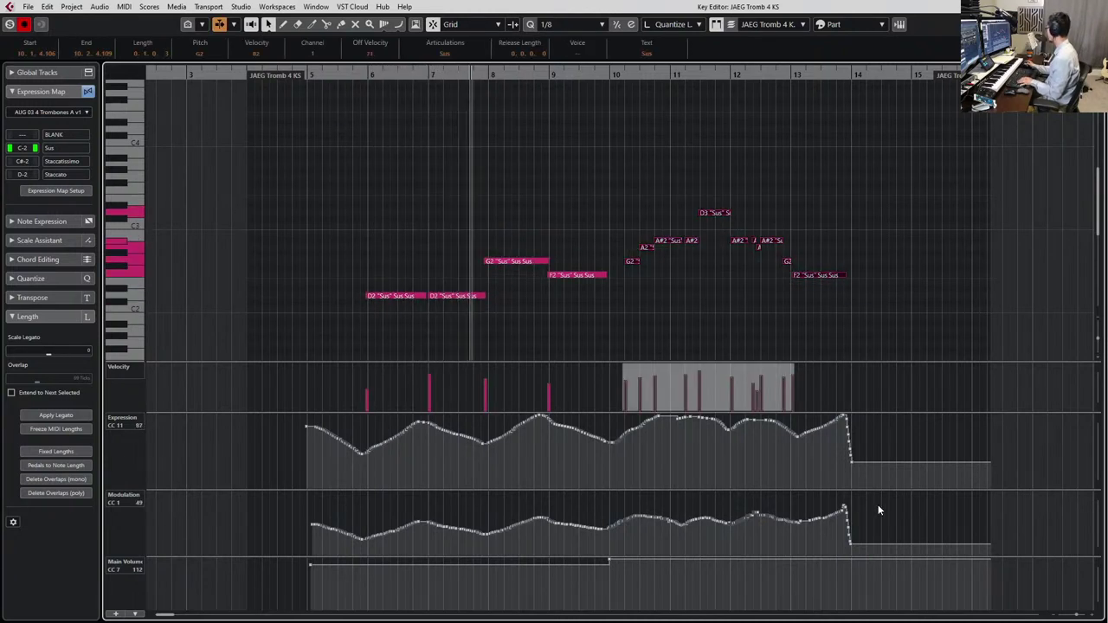
left_click_drag(877, 510, 611, 564)
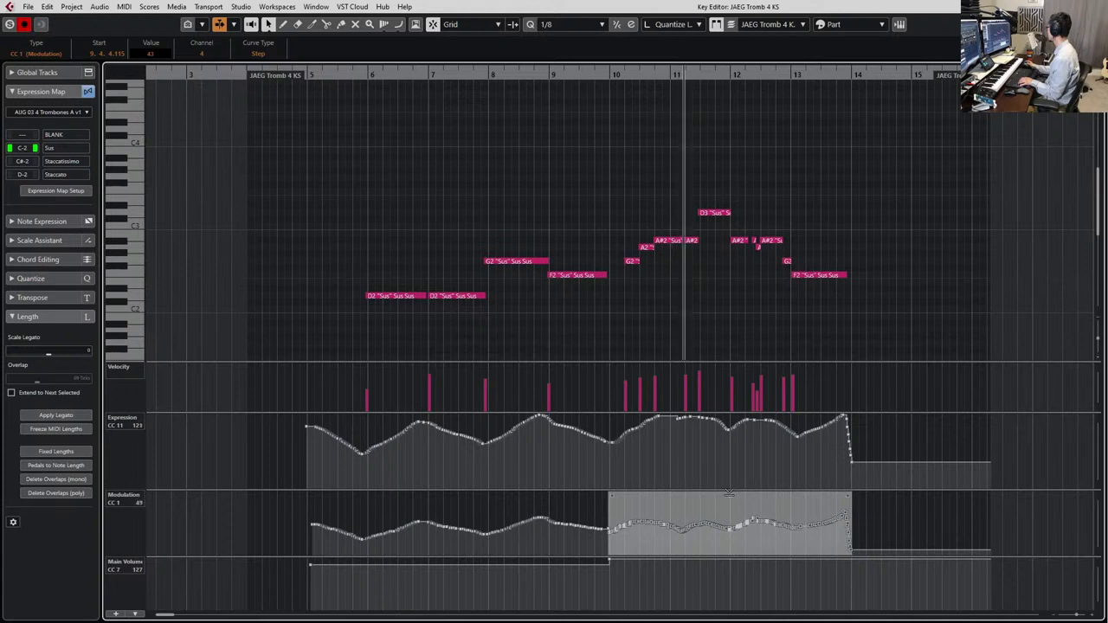
left_click(611, 531)
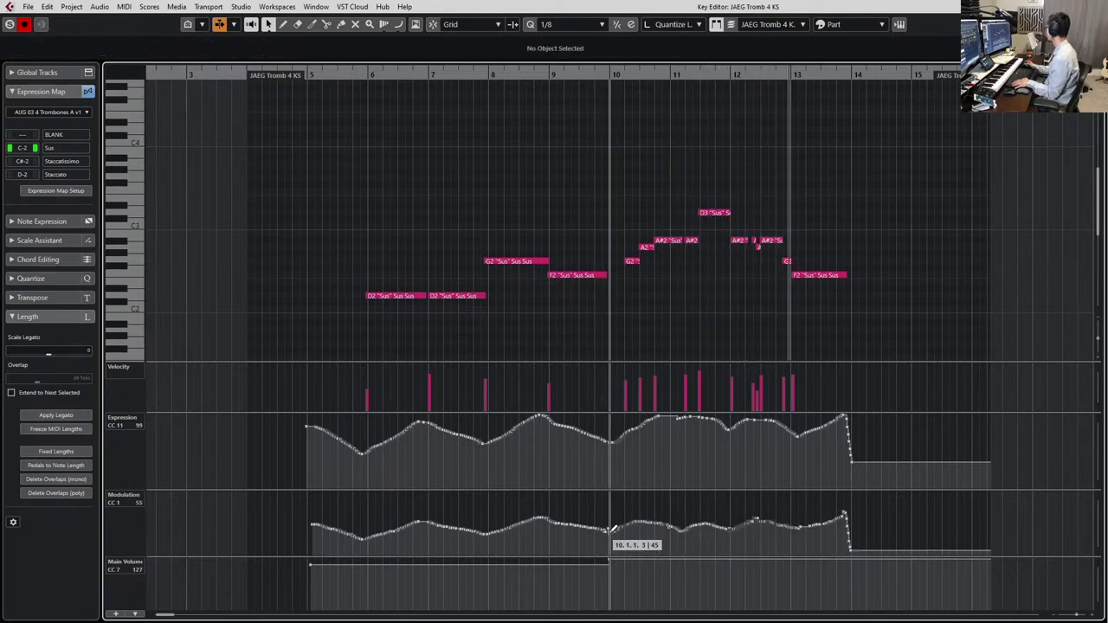
Merge the two short trombone notes in bar 12 into a single A2 starting at 12.2.2.76 and audition it
scroll(792, 274, "up", 6)
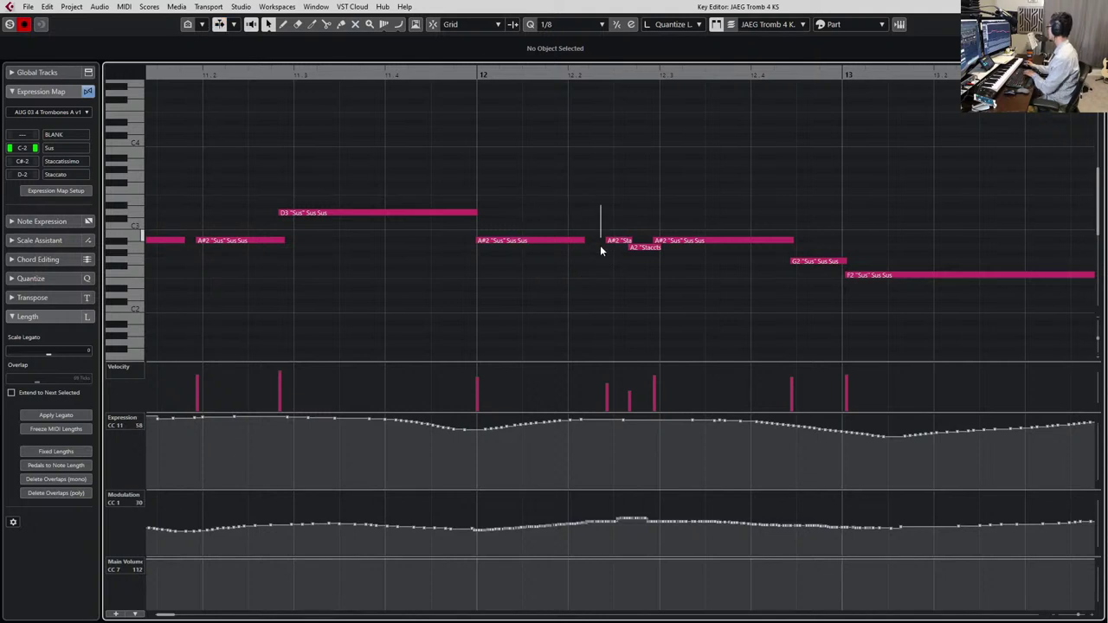
left_click_drag(617, 240, 545, 282)
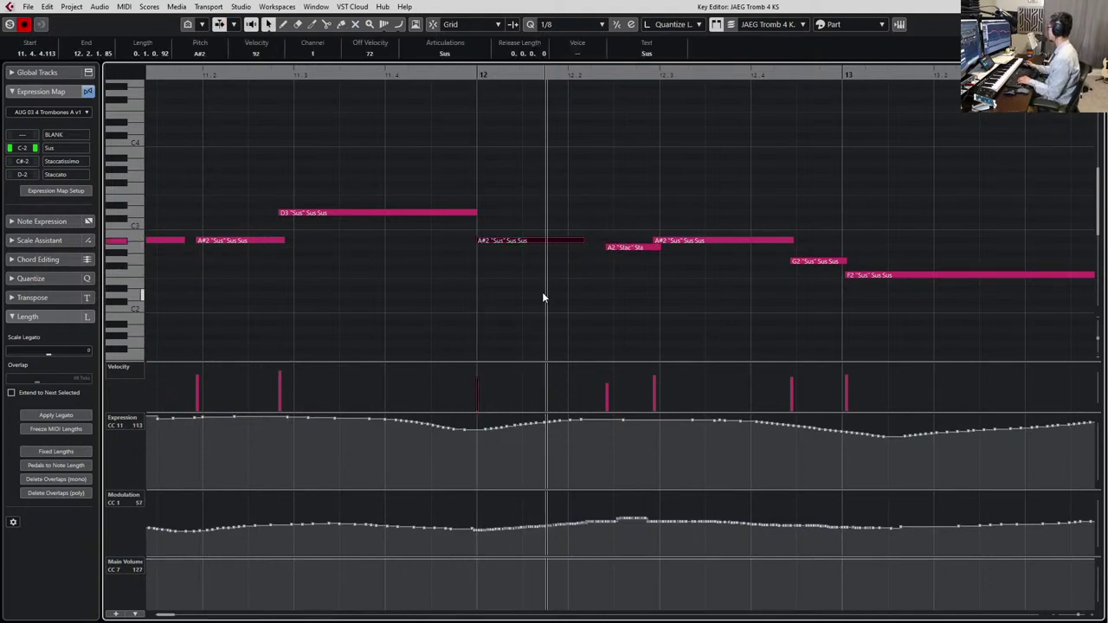
key("Right")
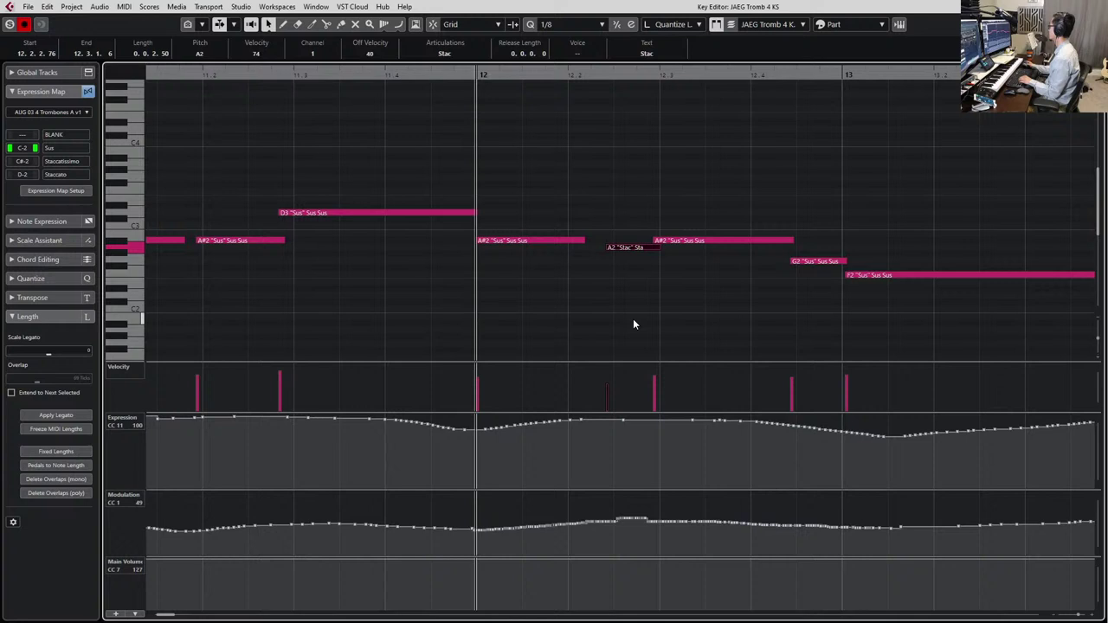
Audition the trombone part in solo, lower the merged A2's velocity to about 51, and begin editing the modulation (CC 1) under it
left_click(445, 54)
left_click(759, 171)
key("s")
key("space")
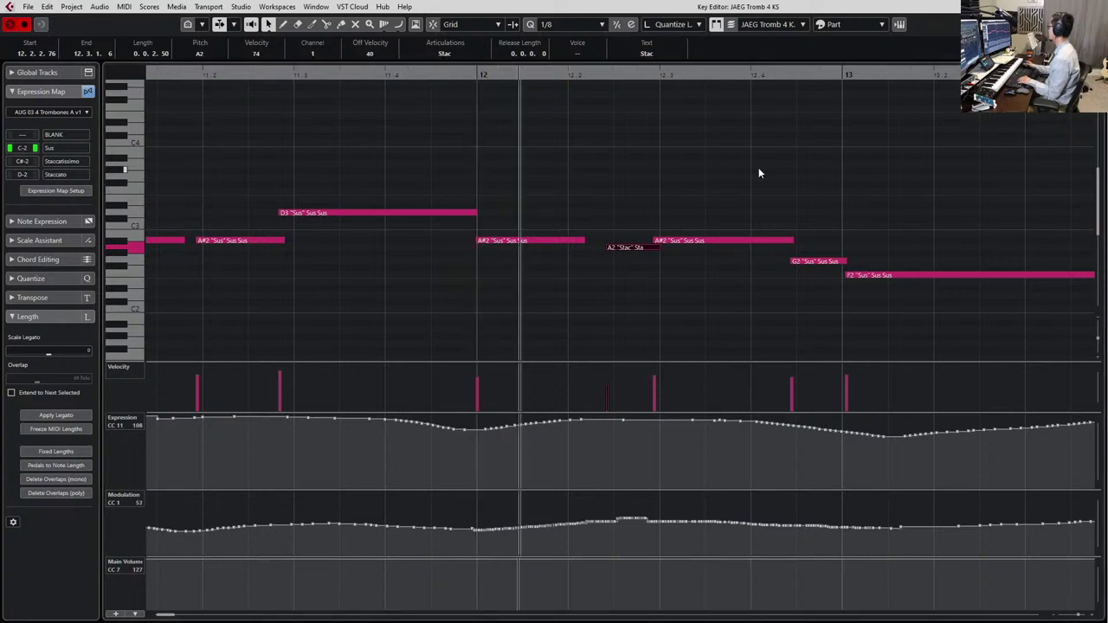
left_click_drag(633, 407, 613, 387)
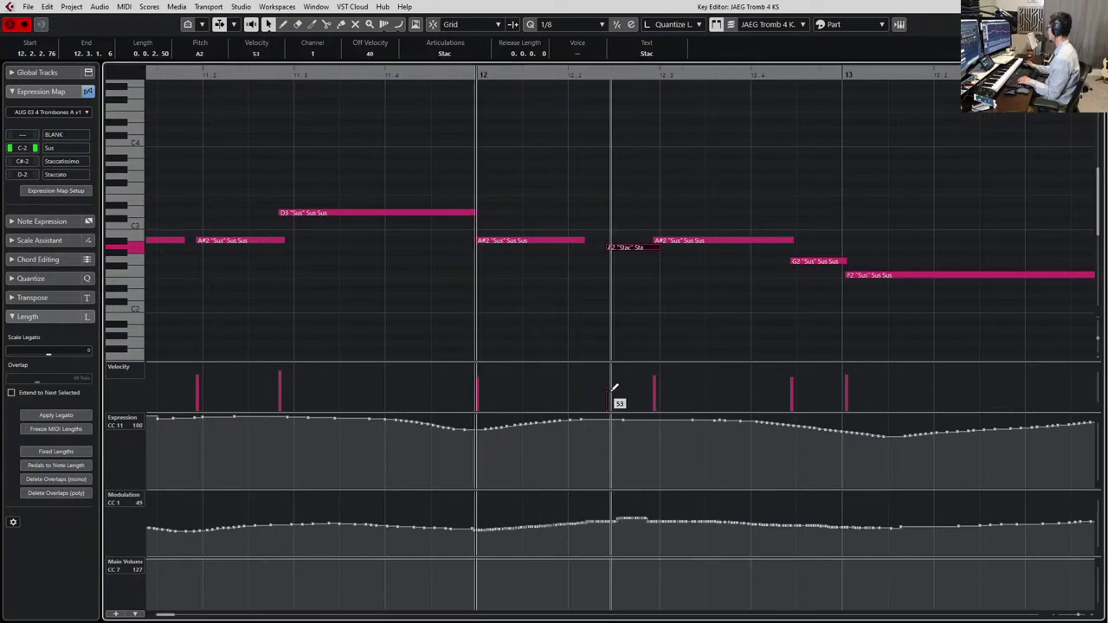
left_click(616, 528)
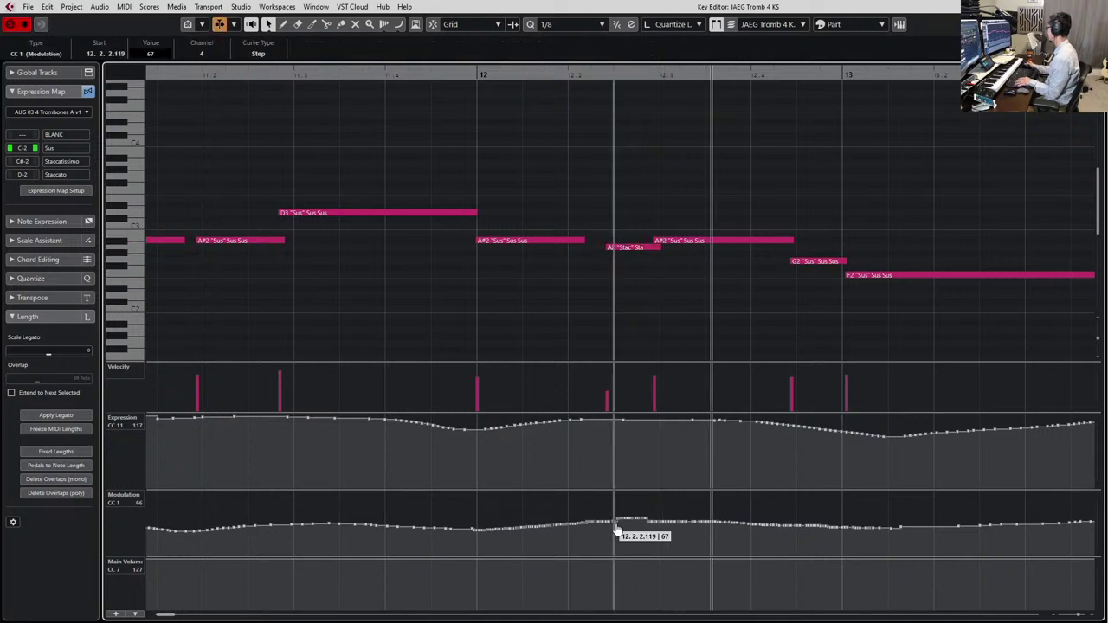
Smooth the raised CC1 modulation points shortly after beat 12.2 in the trombone part and audition the phrase through its final F2 note
left_click_drag(618, 523, 657, 521)
key("space")
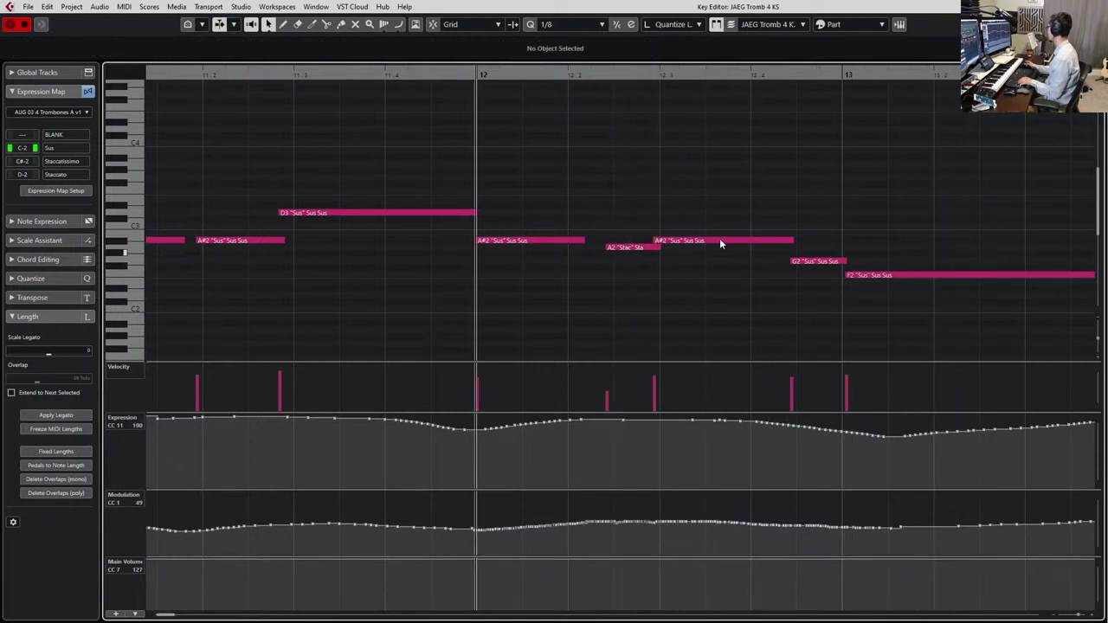
left_click(844, 276)
key("g")
key("g")
key("g")
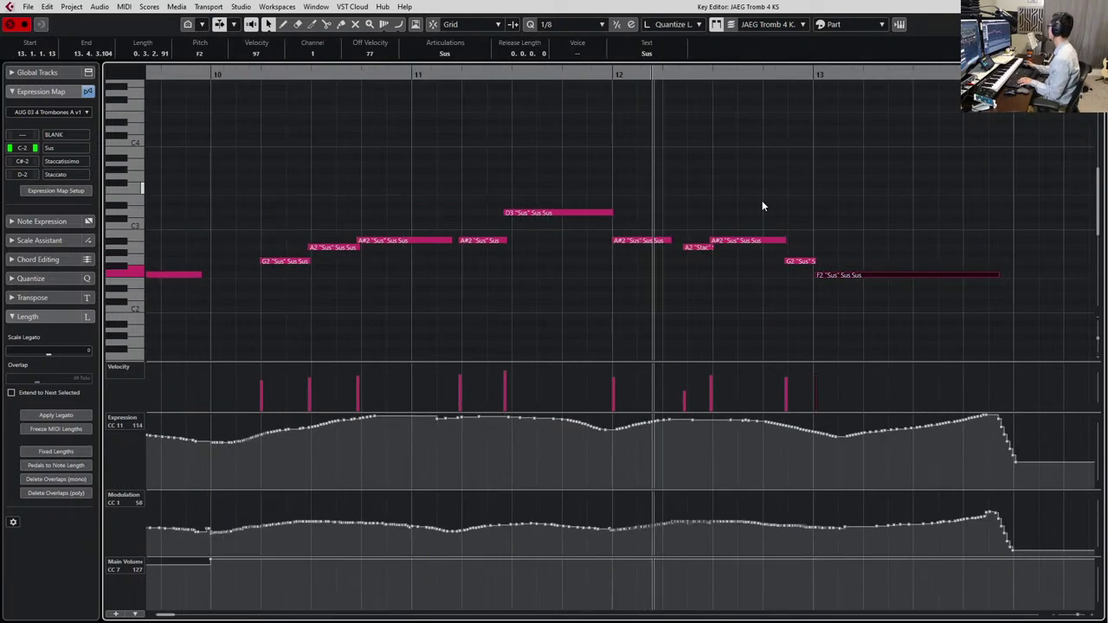
key("space")
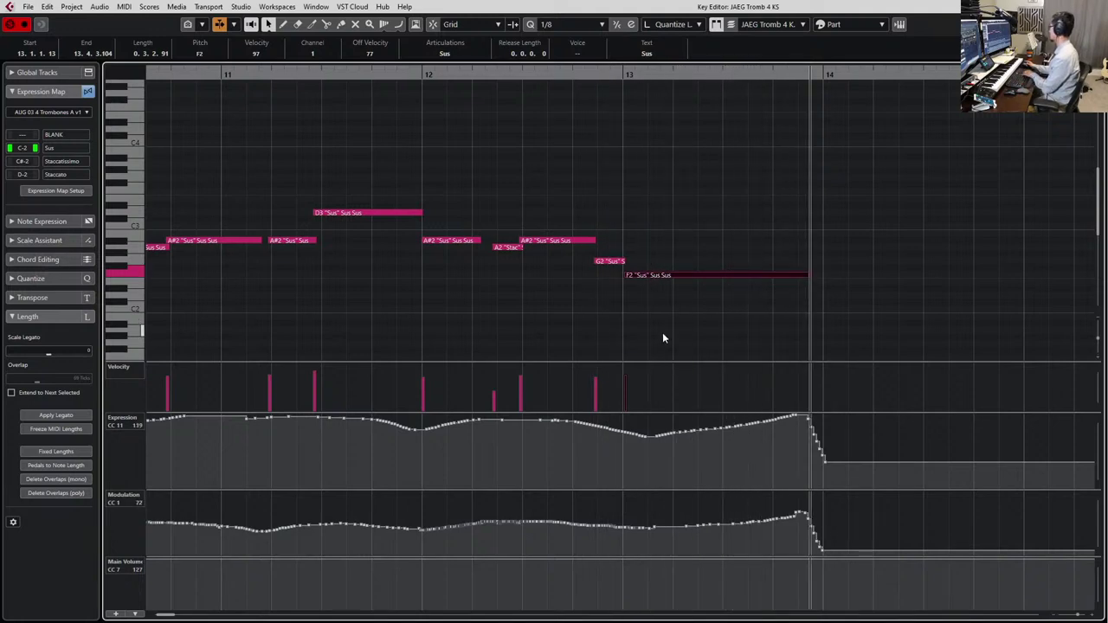
key("Return")
key("space")
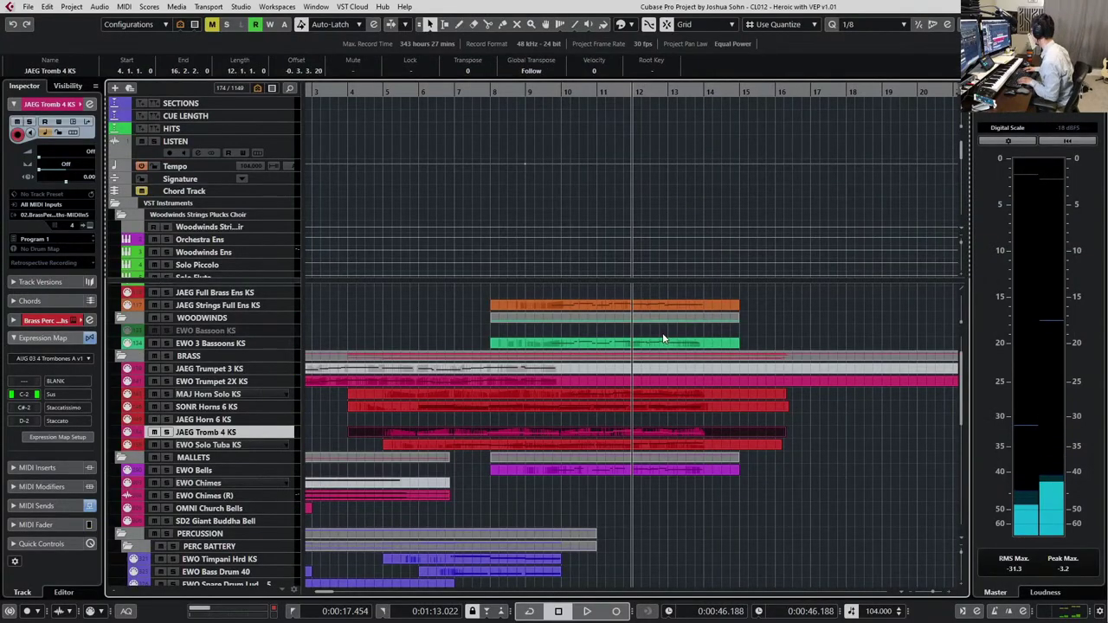
Move the playhead to bar 15 in the arrangement and set the right locator there
key("KP_Subtract")
key("KP_Subtract")
key("KP_Subtract")
key("KP_Subtract")
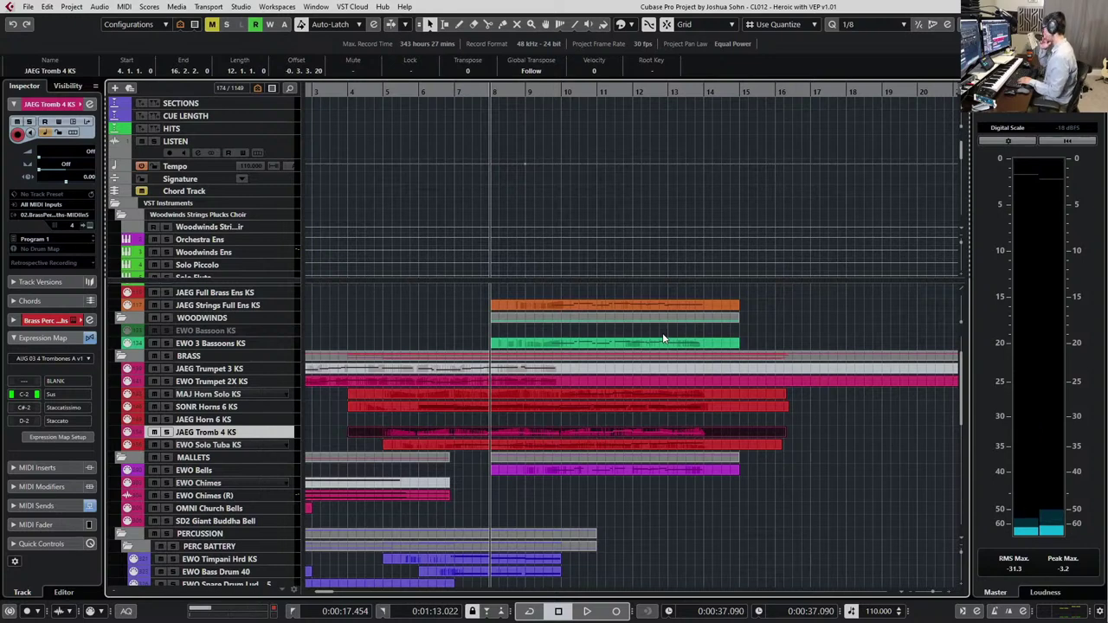
key("g")
key("g")
key("g")
scroll(663, 363, "down", 3)
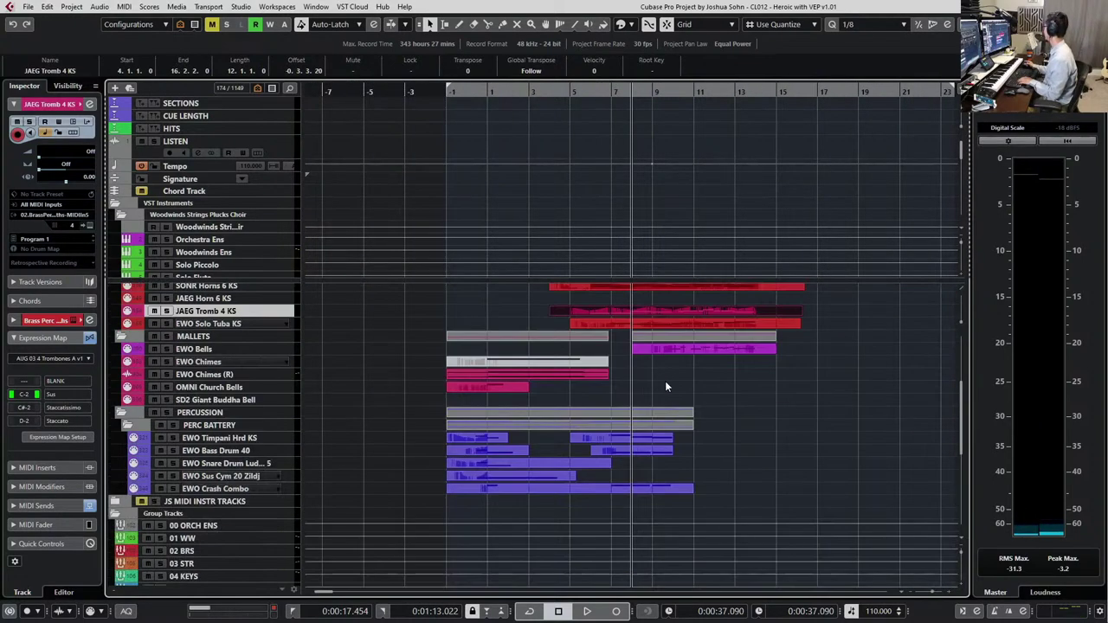
left_click(798, 90)
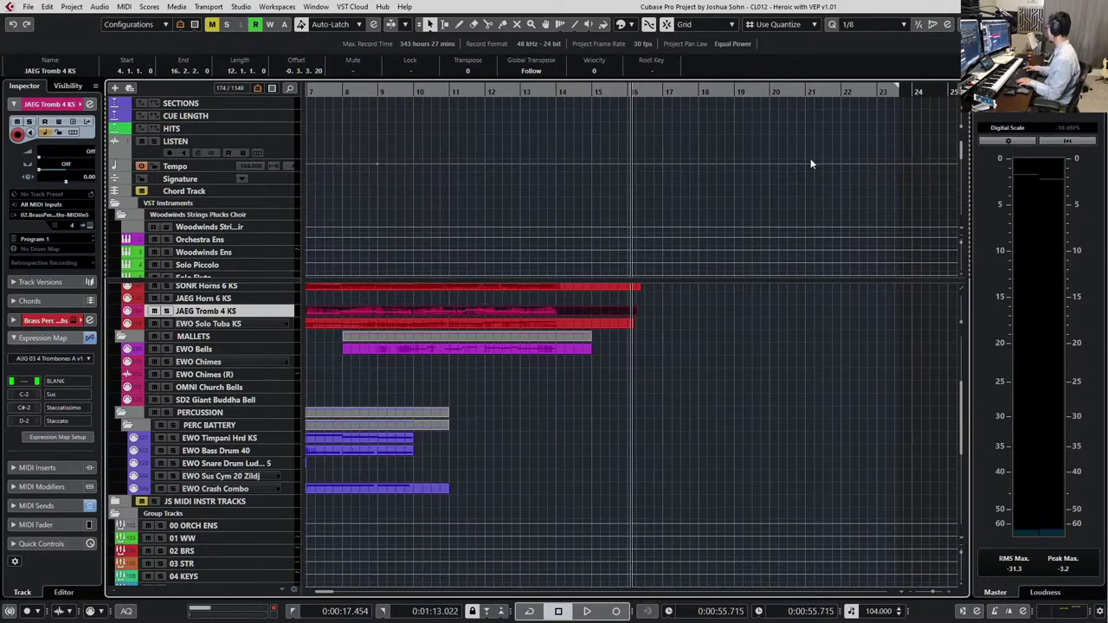
key("KP_Subtract")
key("KP_Subtract")
key("KP_Subtract")
key("KP_Add")
key("ctrl+KP_2")
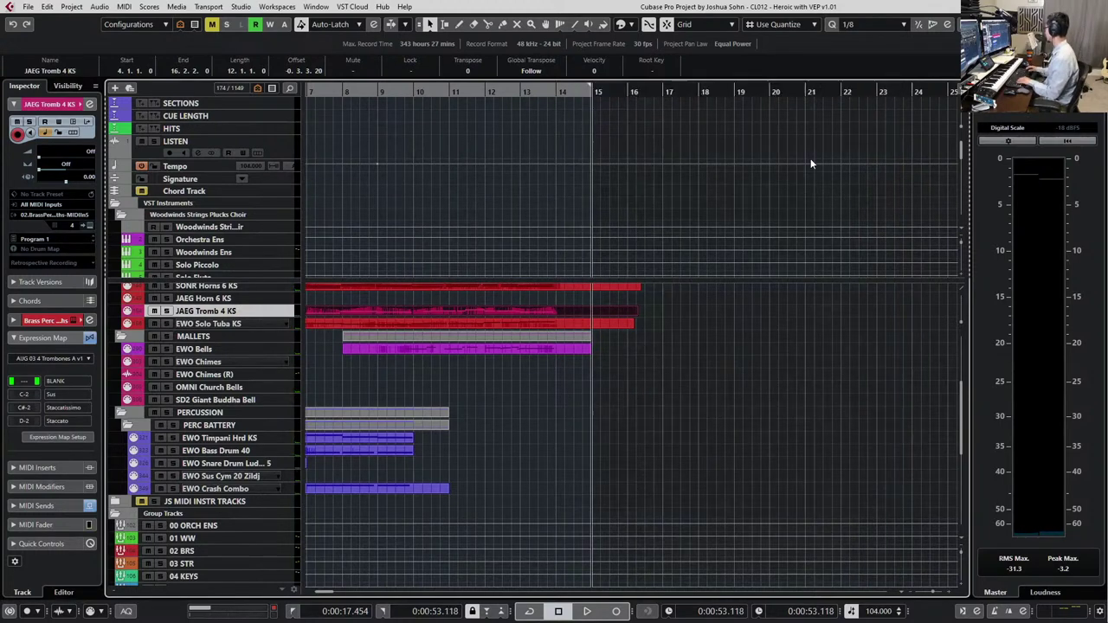
Rewind to bar 1 and play back the opening bars while reviewing the brass, mallet and percussion tracks
key("g")
key("KP_Subtract")
key("KP_Subtract")
key("KP_Subtract")
key("KP_Subtract")
key("KP_Subtract")
key("KP_Subtract")
key("KP_Subtract")
key("KP_Subtract")
key("KP_Subtract")
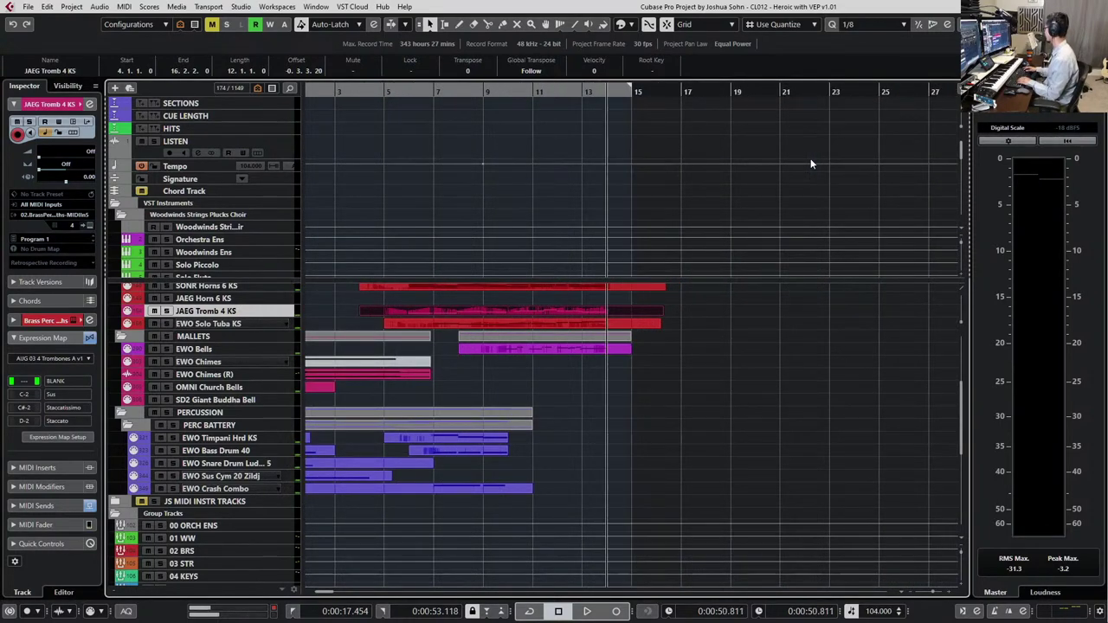
key("g")
key("KP_Subtract")
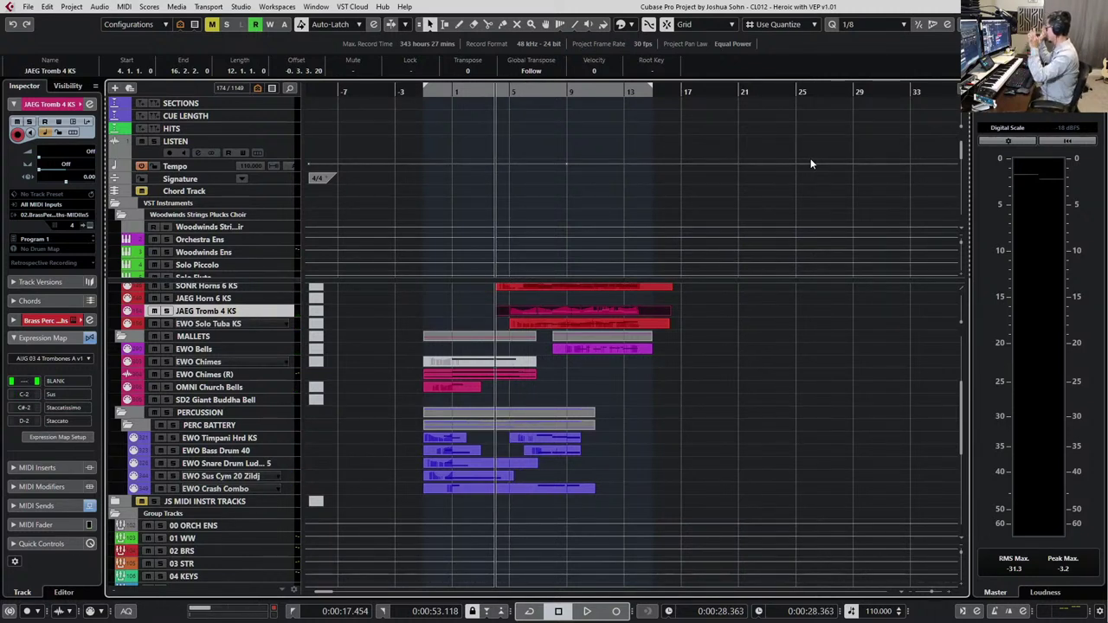
key("KP_Subtract")
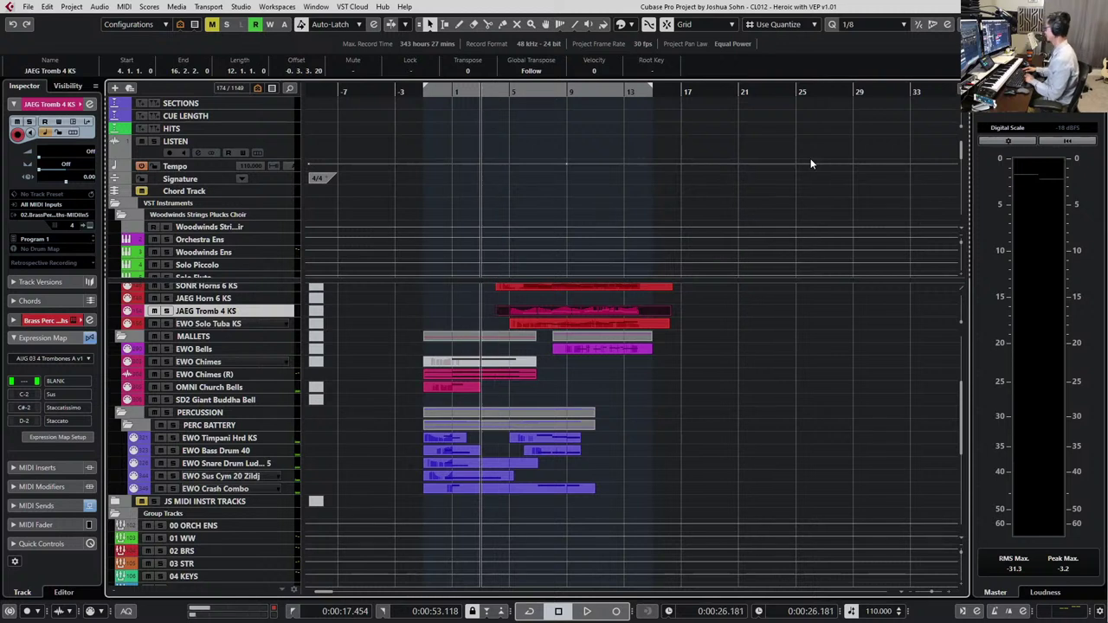
key("KP_Subtract")
key("KP_Subtract")
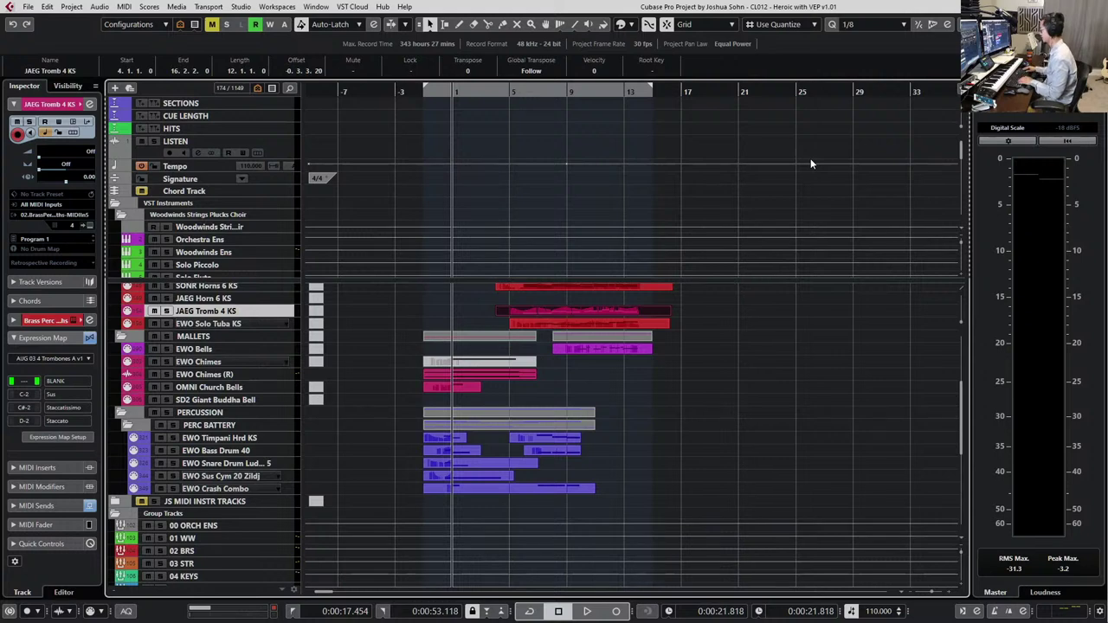
key("space")
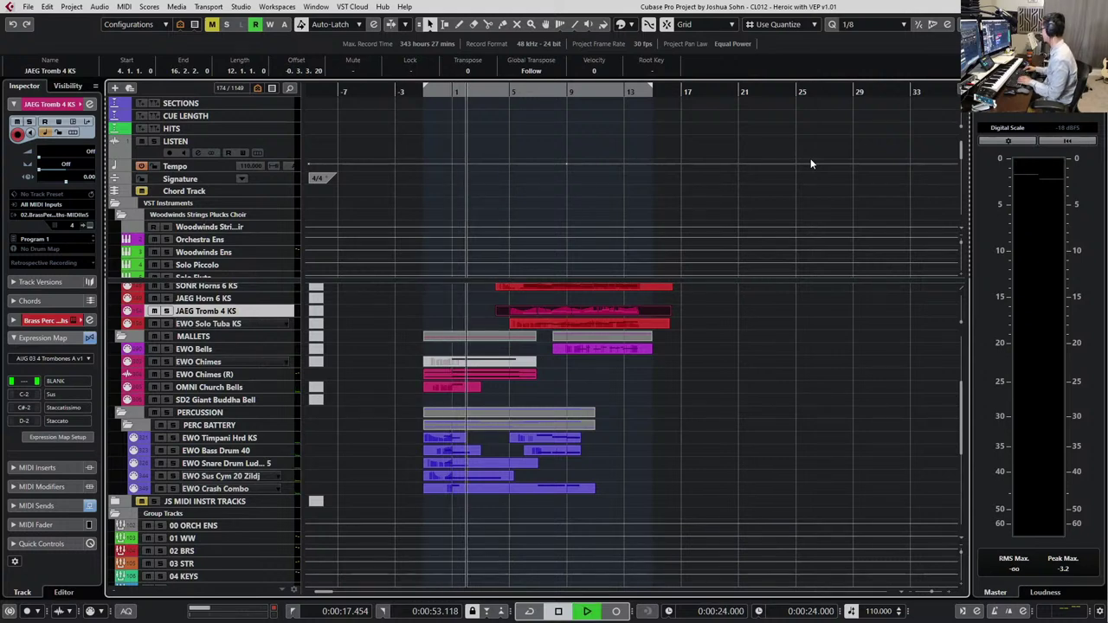
key("h")
key("h")
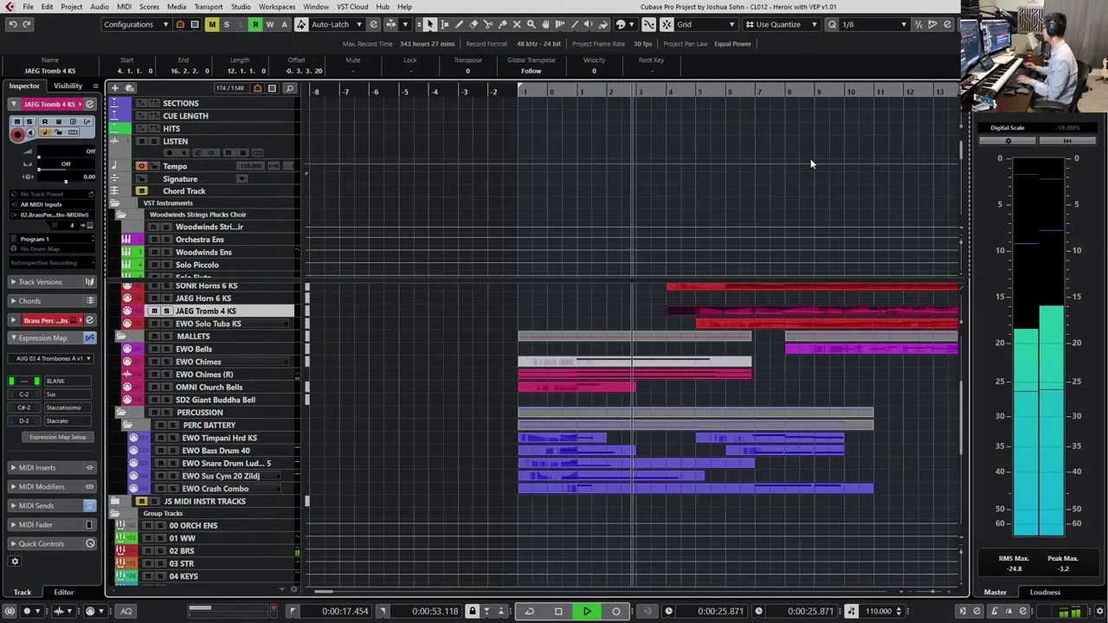
key("h")
key("h")
scroll(596, 449, "up", 2)
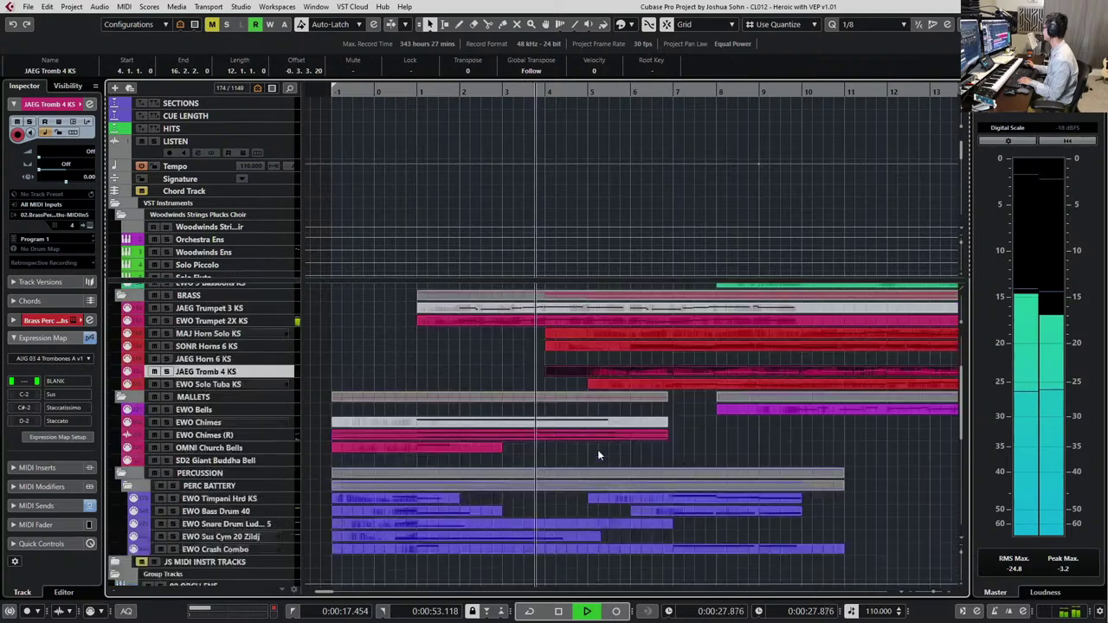
key("space")
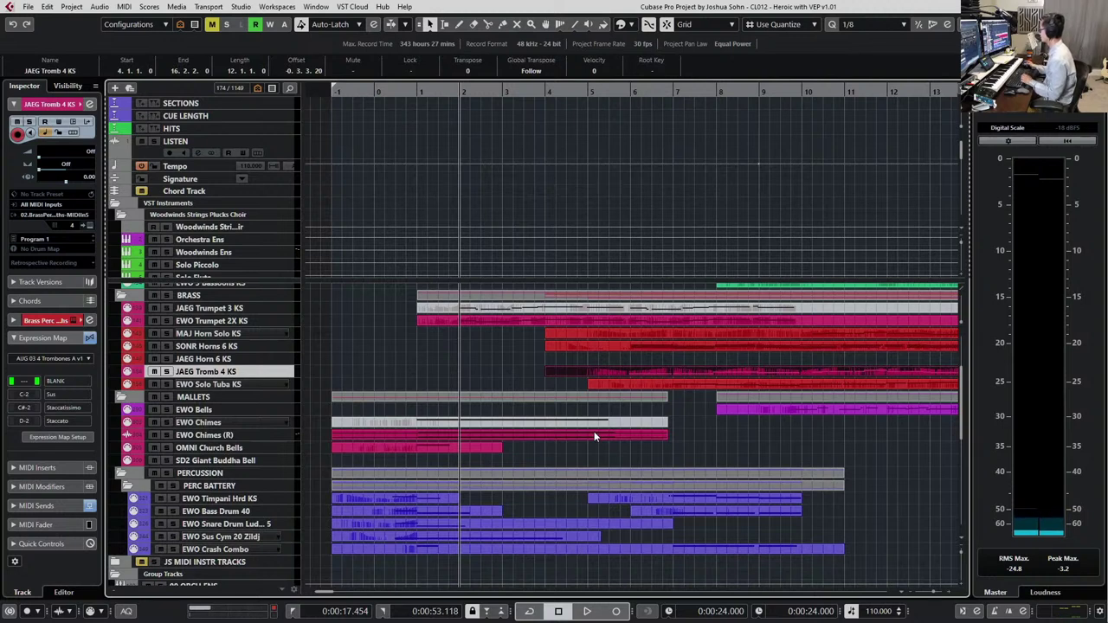
Select the EWO Timpani Hrd KS track and play the arrangement from just before bar 1 to about bar 7
left_click(235, 499)
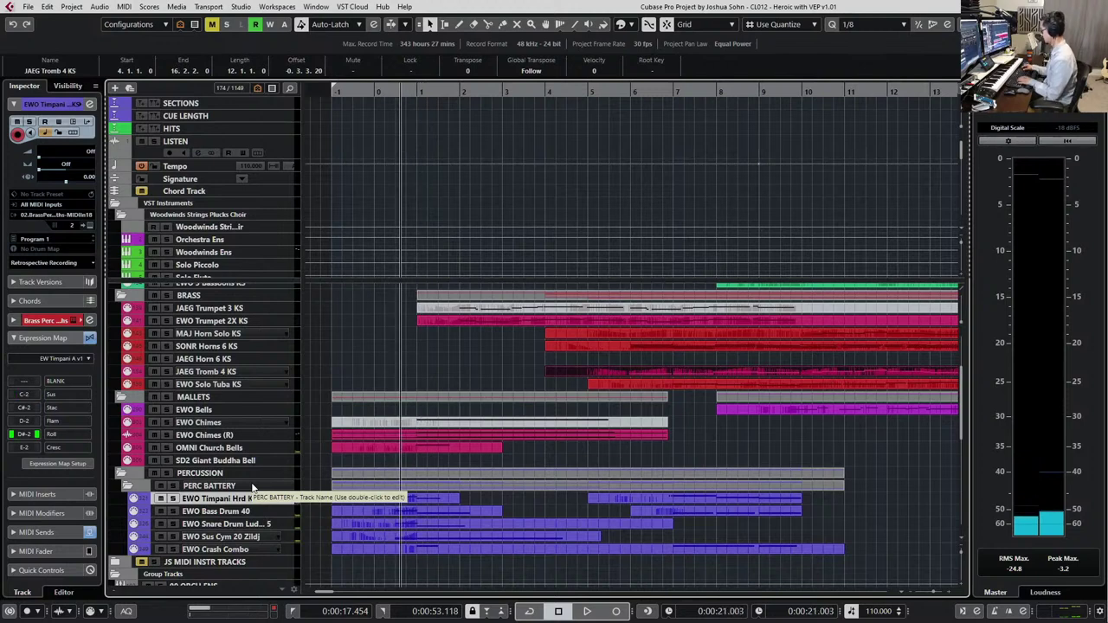
key("space")
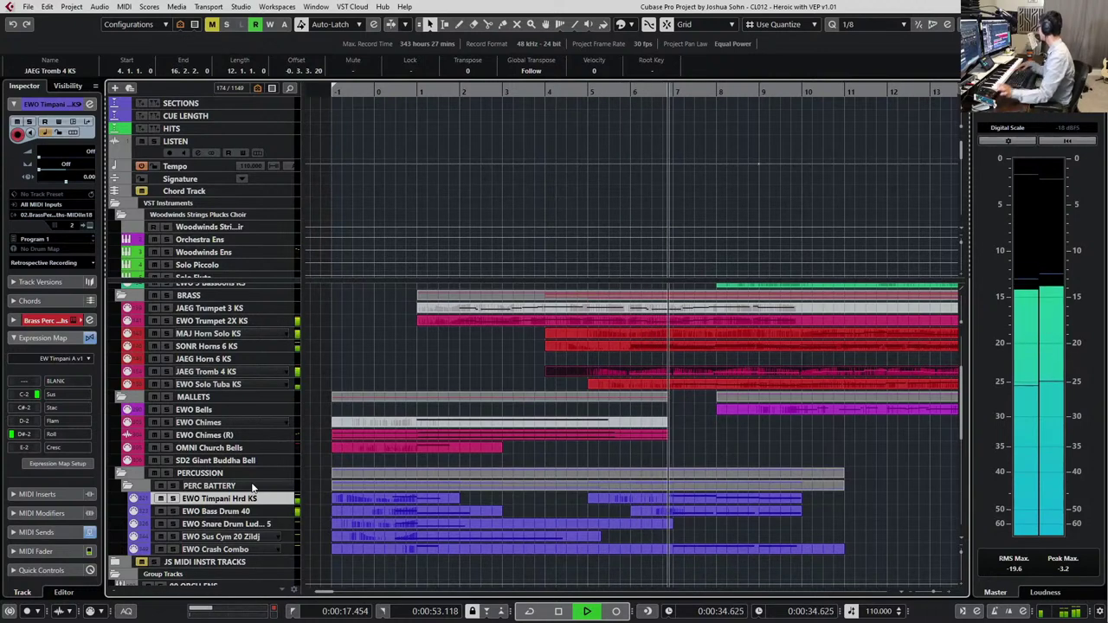
key("space")
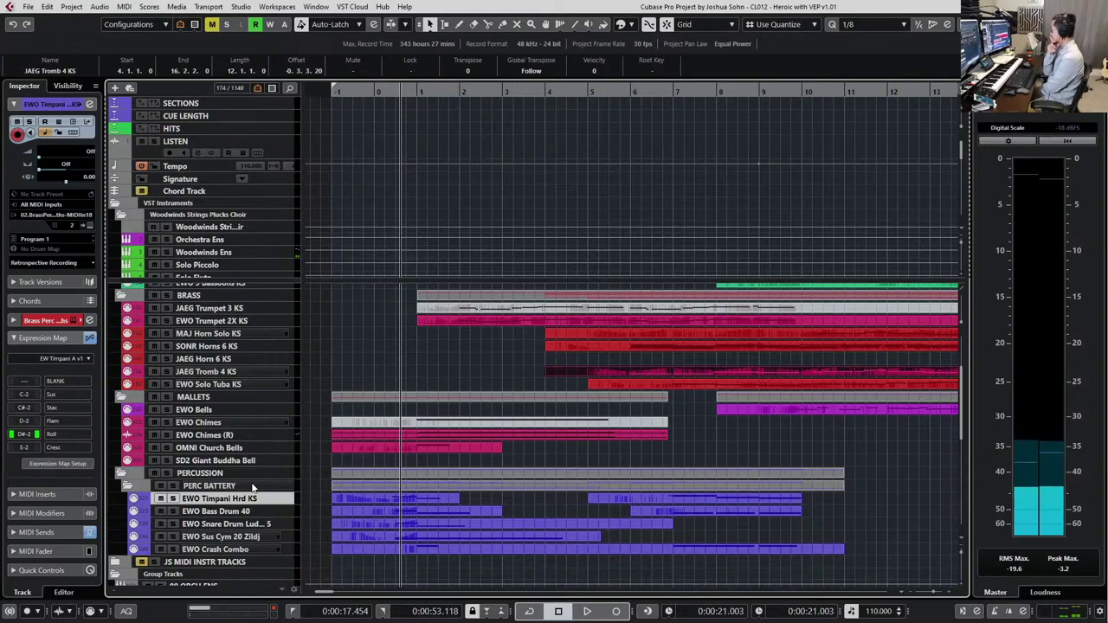
Glue the two EWO Timpani Hrd KS parts together and open the combined part in the Key Editor
key("4")
left_click(440, 494)
key("1")
double_click(440, 499)
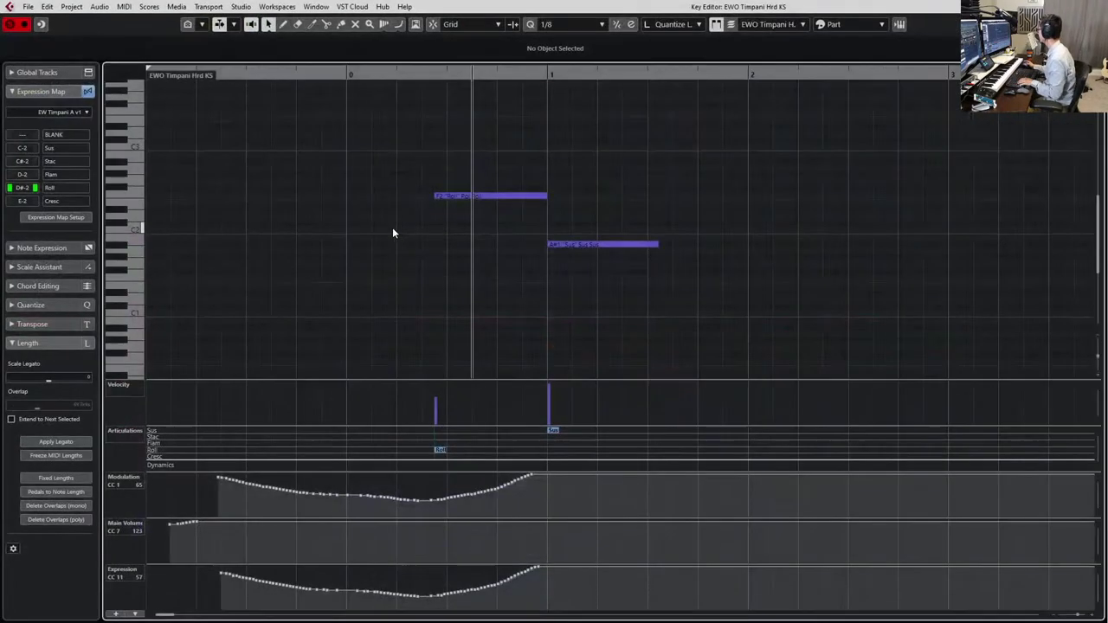
Copy the timpani's A#1 Sus note from bar 1 to the start of bar 2, using a 1/2 grid
key("g")
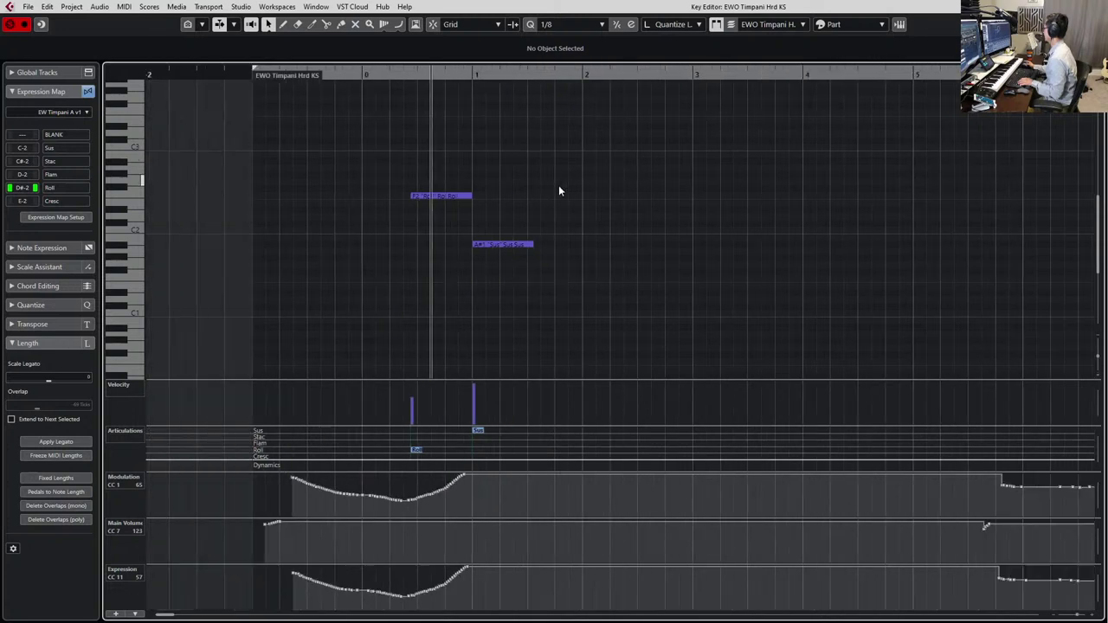
scroll(430, 173, "right", 3)
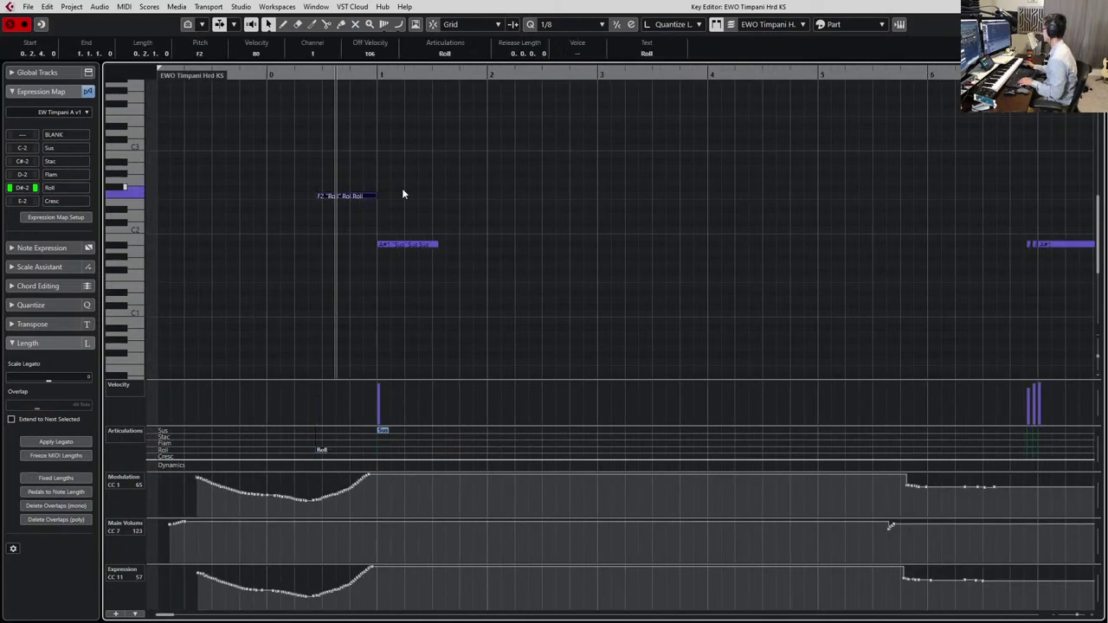
key("Right")
left_click(481, 72)
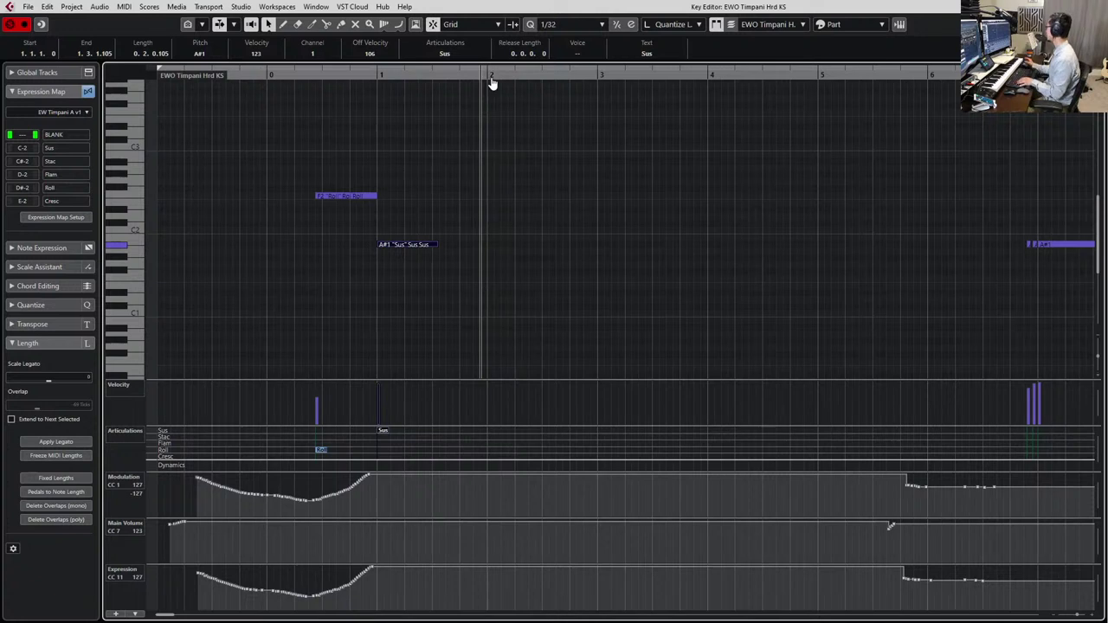
key("alt+2")
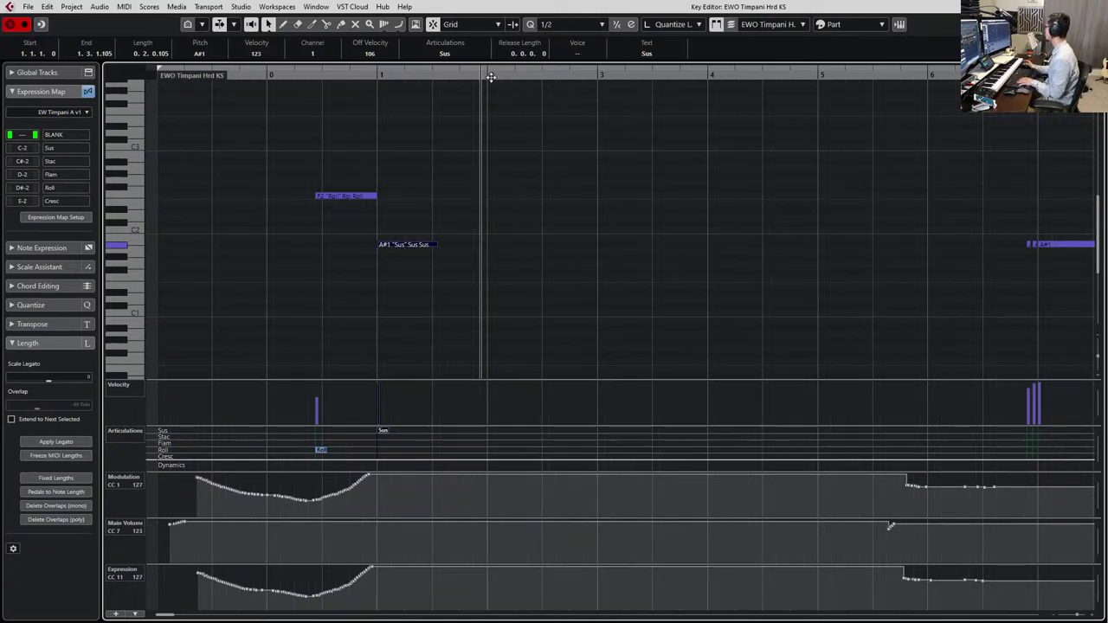
left_click(490, 76)
key("ctrl+v")
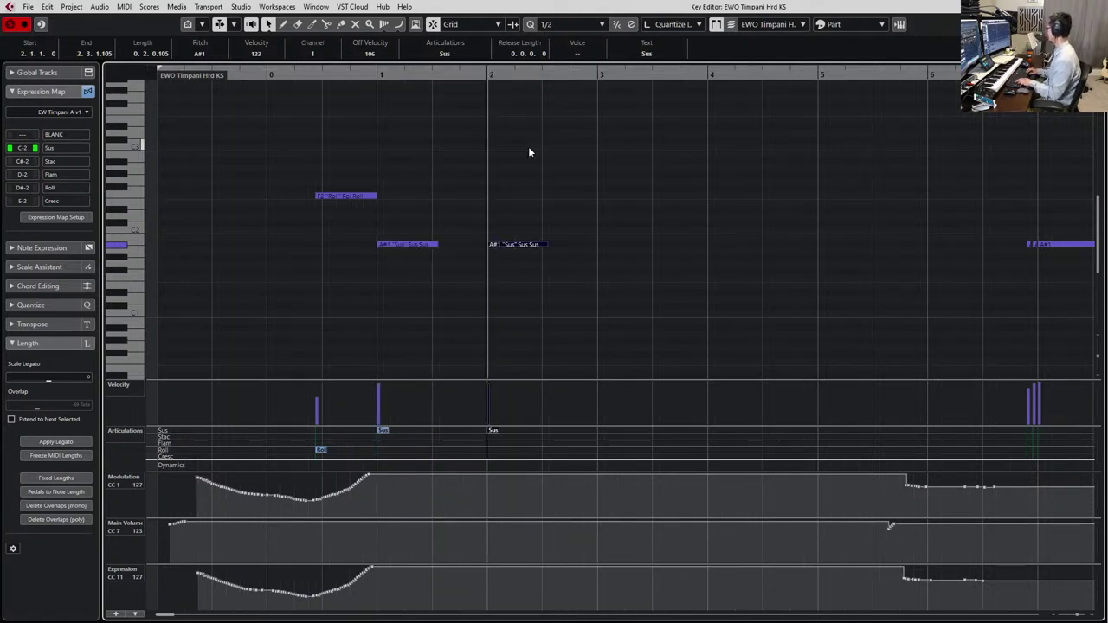
Lengthen the copied A#1 note to end at 6.4.1, using 1/2, 1/1 and 1/8 grid values
key("alt+shift+Right")
key("alt+shift+Right")
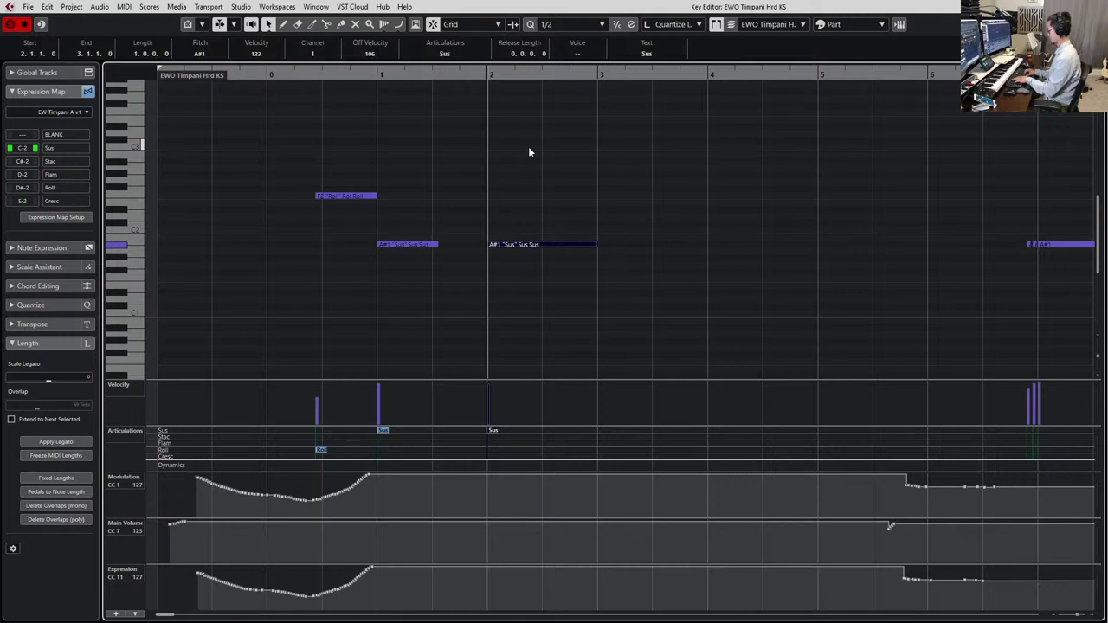
key("alt+1")
key("alt+shift+Right")
key("alt+shift+Right")
key("alt+shift+Right")
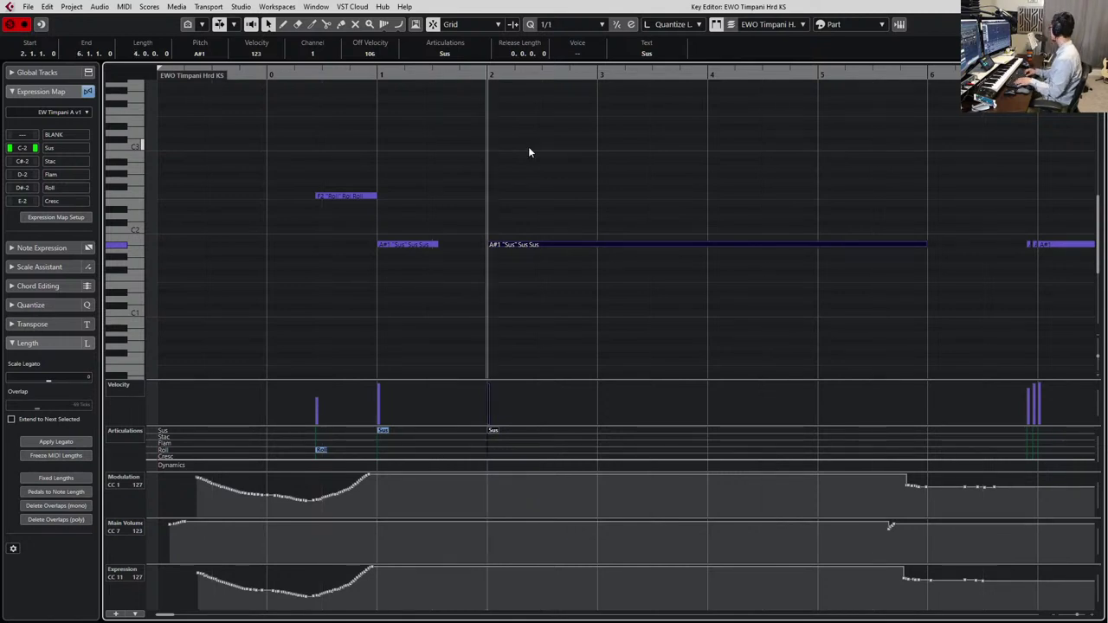
key("alt+8")
key("alt+shift+Right")
key("alt+shift+Right")
key("alt+shift+Right")
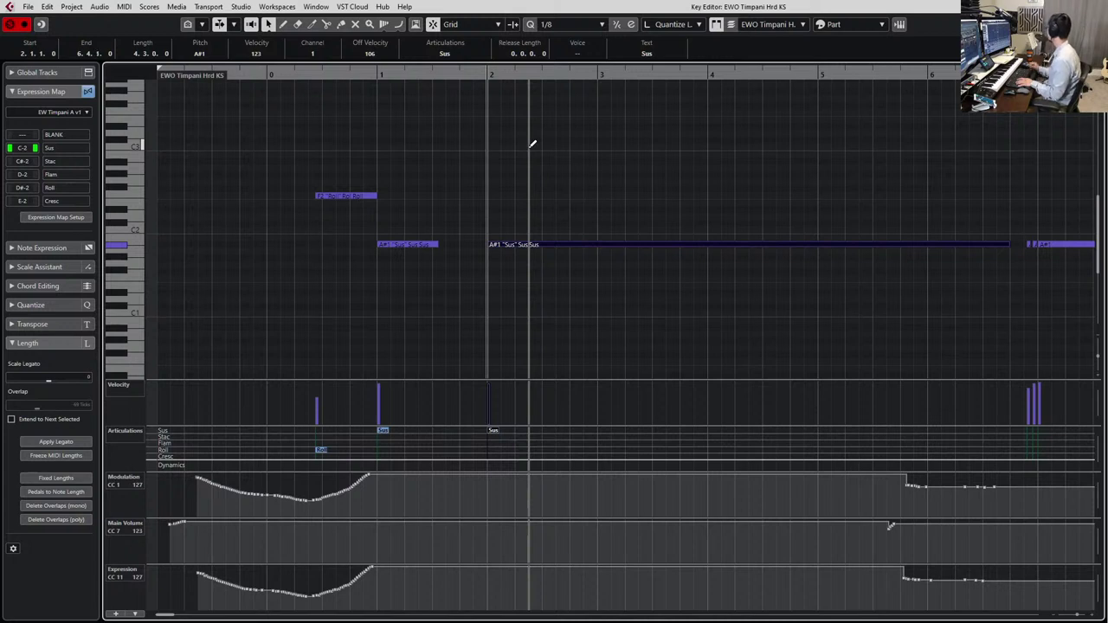
Set the long A#1 note's articulation to Roll and record low modulation and expression moves under it
scroll(608, 309, "right", 4)
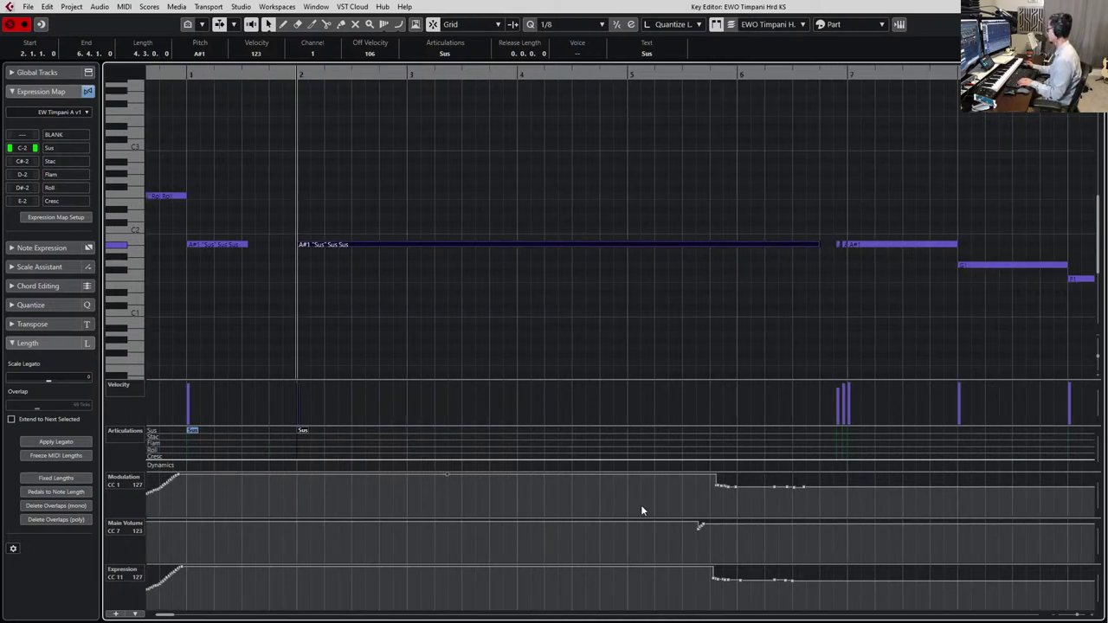
left_click(448, 53)
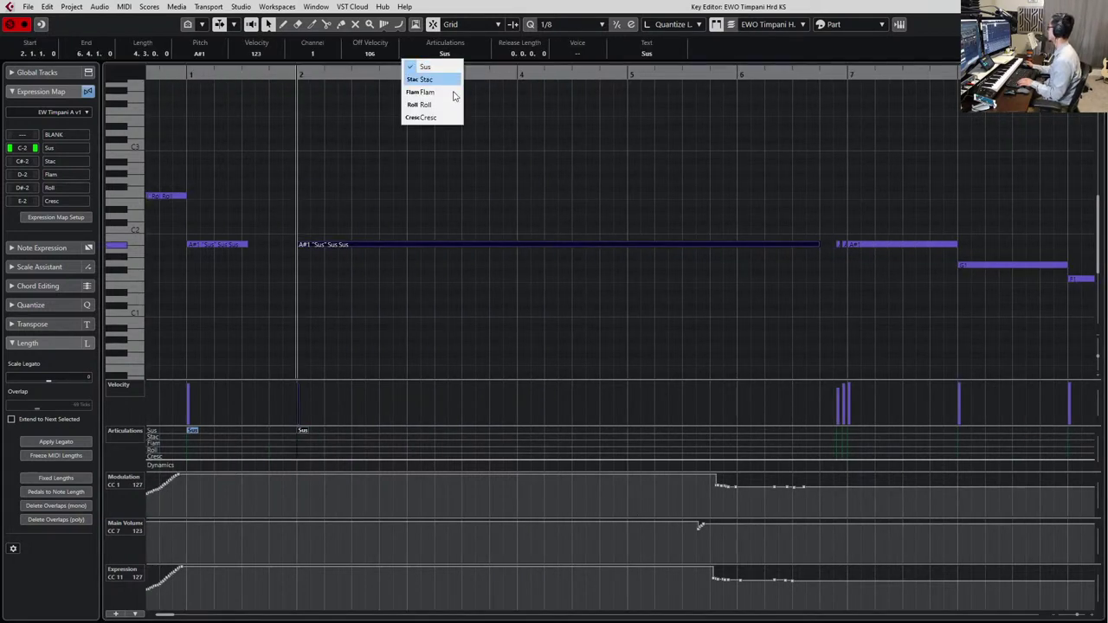
left_click(454, 104)
key("KP_Subtract")
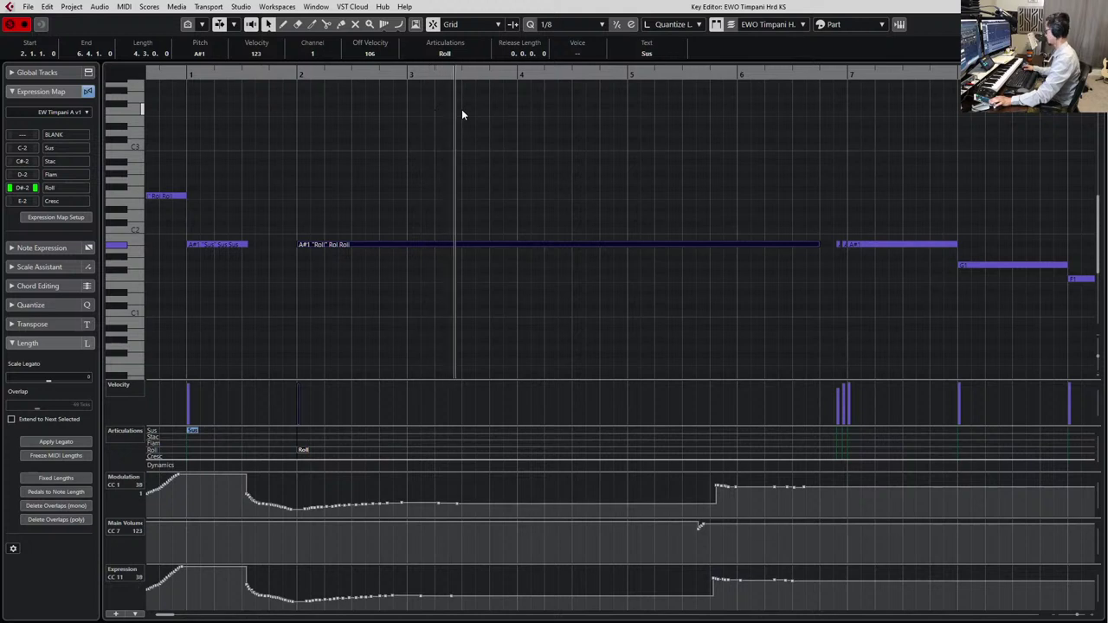
key("space")
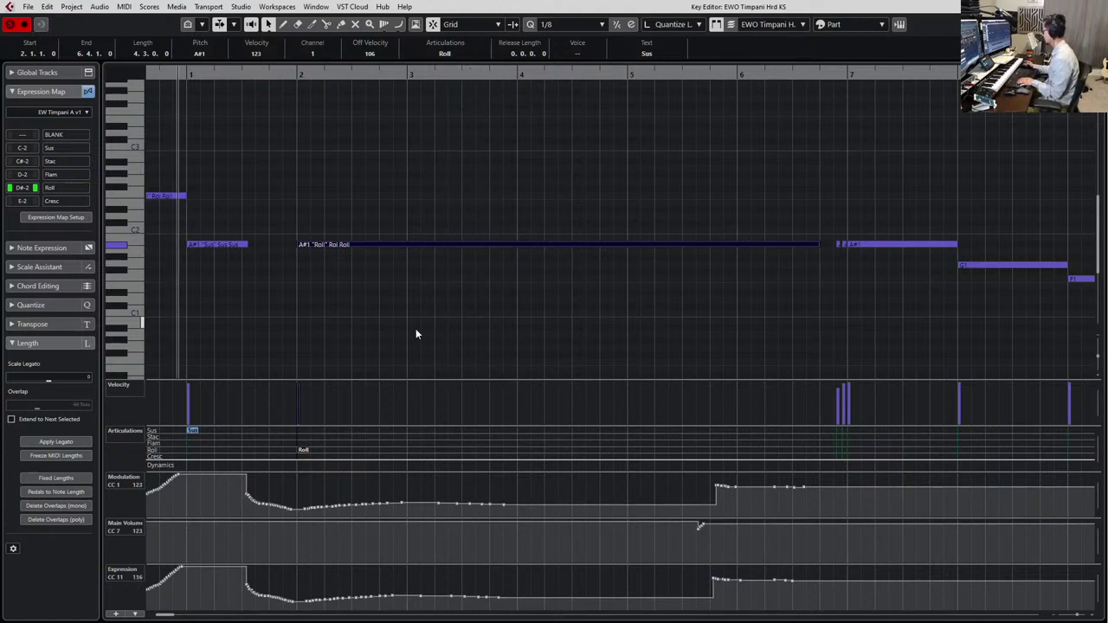
Delete the recorded modulation and expression points between the bar 1 Sus note's end and bar 2
left_click_drag(243, 488, 288, 530)
key("Delete")
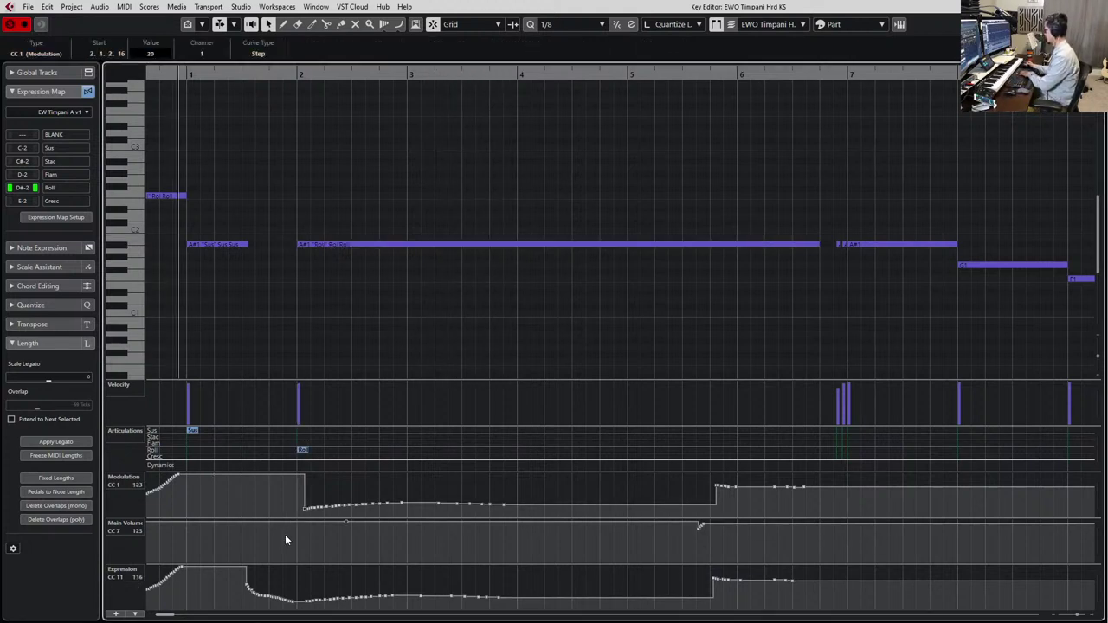
left_click_drag(220, 577, 295, 620)
key("Delete")
Move the first low modulation and expression points to just before bar 2 and audition the timpani roll's entry
left_click(302, 517)
left_click_drag(305, 517, 302, 519)
left_click(321, 599)
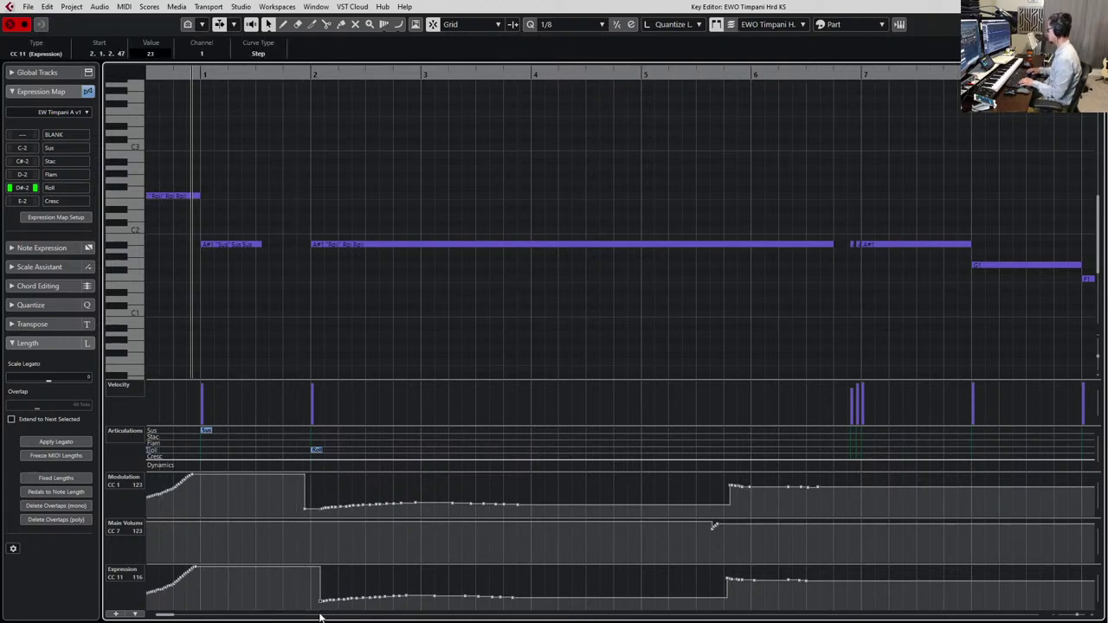
key("ctrl+Left")
left_click(482, 342)
key("space")
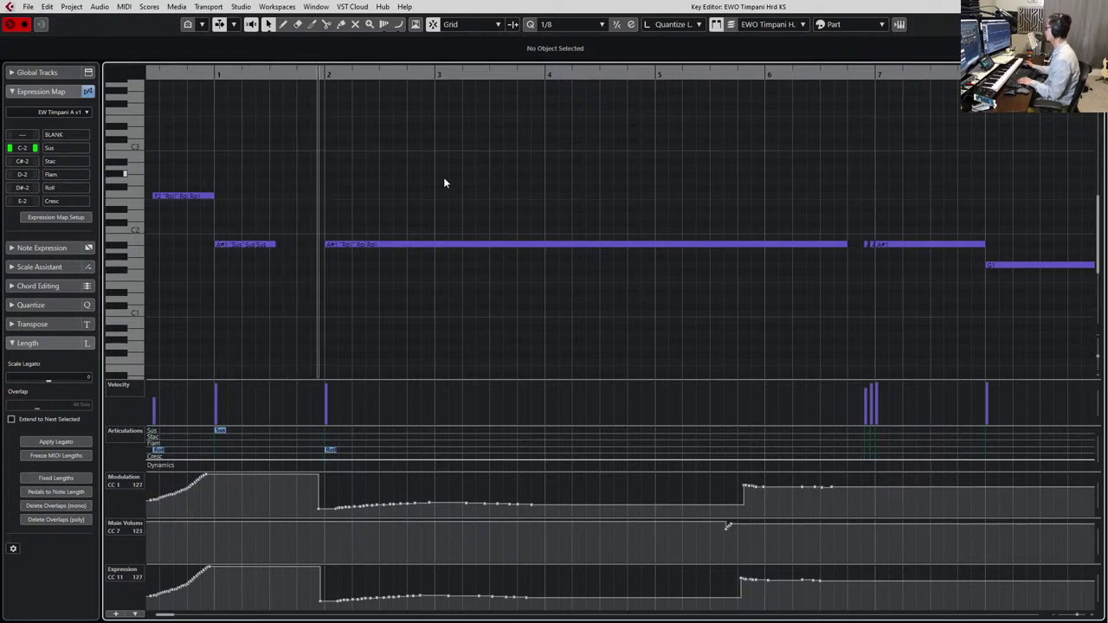
Move the low modulation point to bar 2 and ramp modulation and expression down into bar 2 from bar 1's fourth beat
key("space")
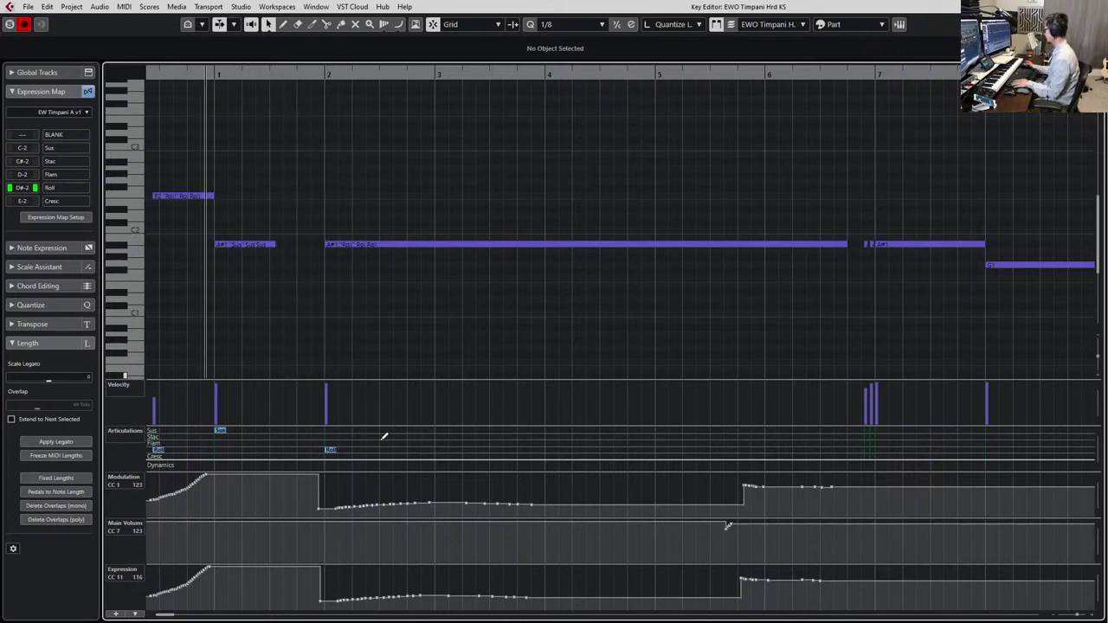
left_click_drag(319, 510, 326, 516)
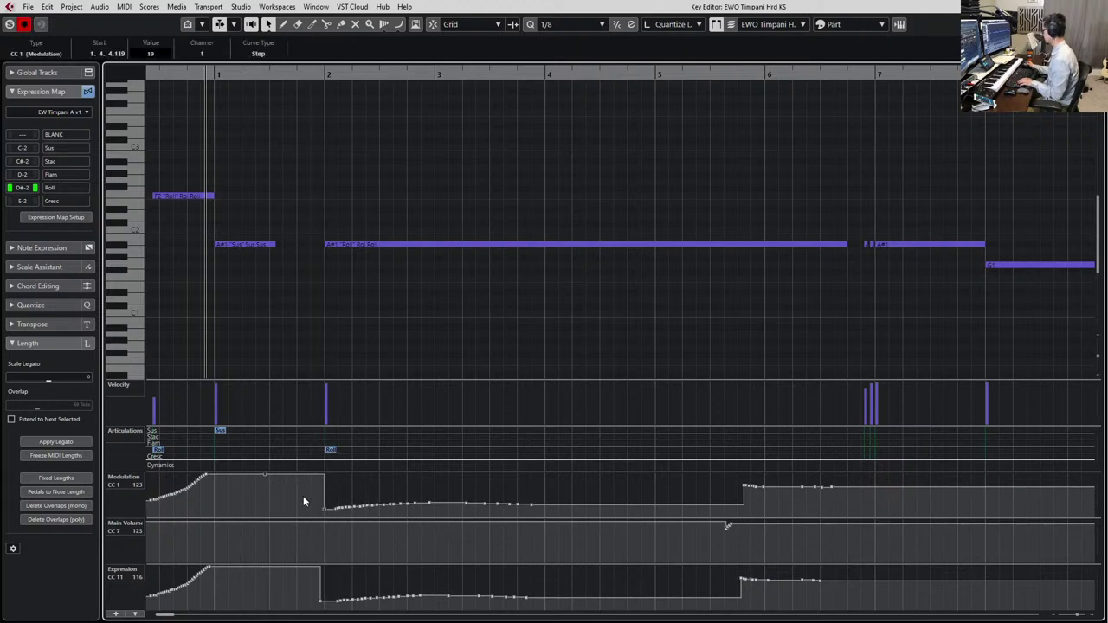
left_click(301, 488)
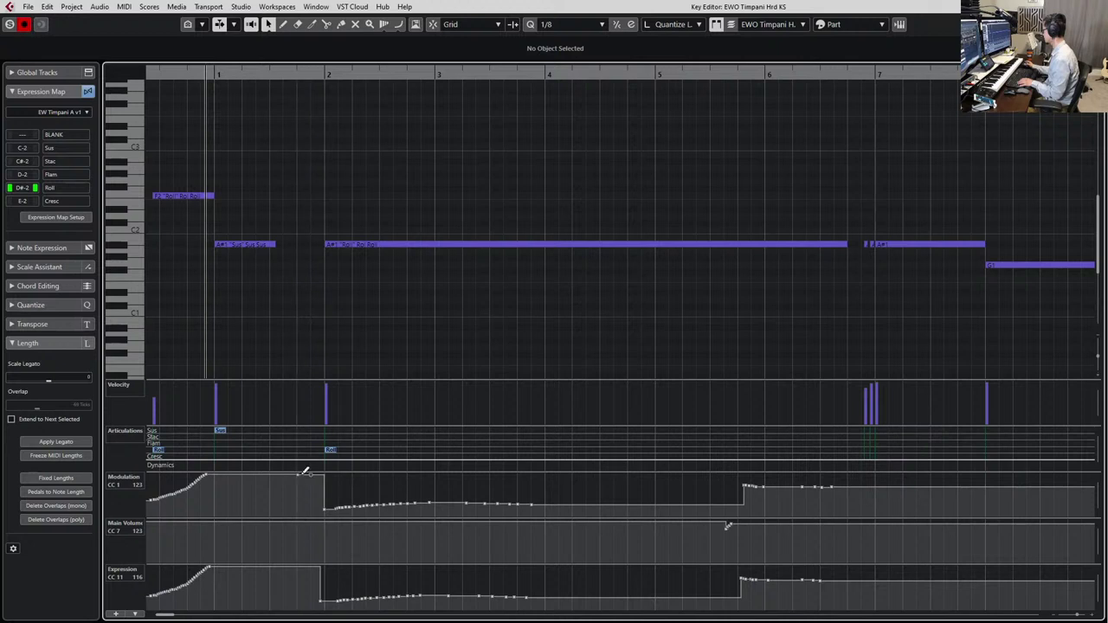
left_click(311, 476)
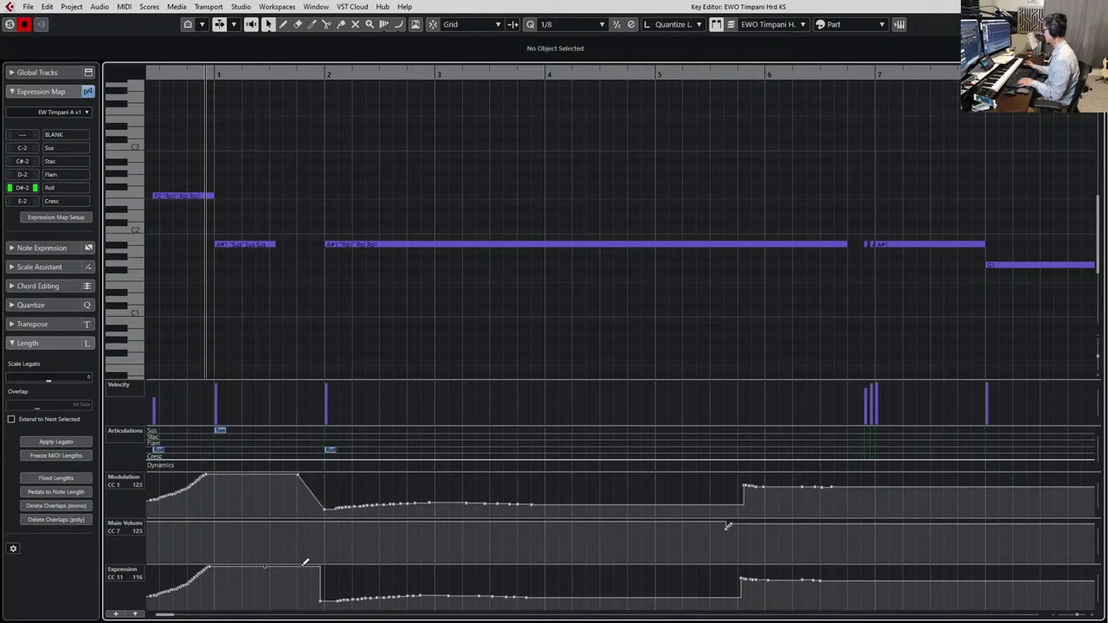
left_click(308, 571)
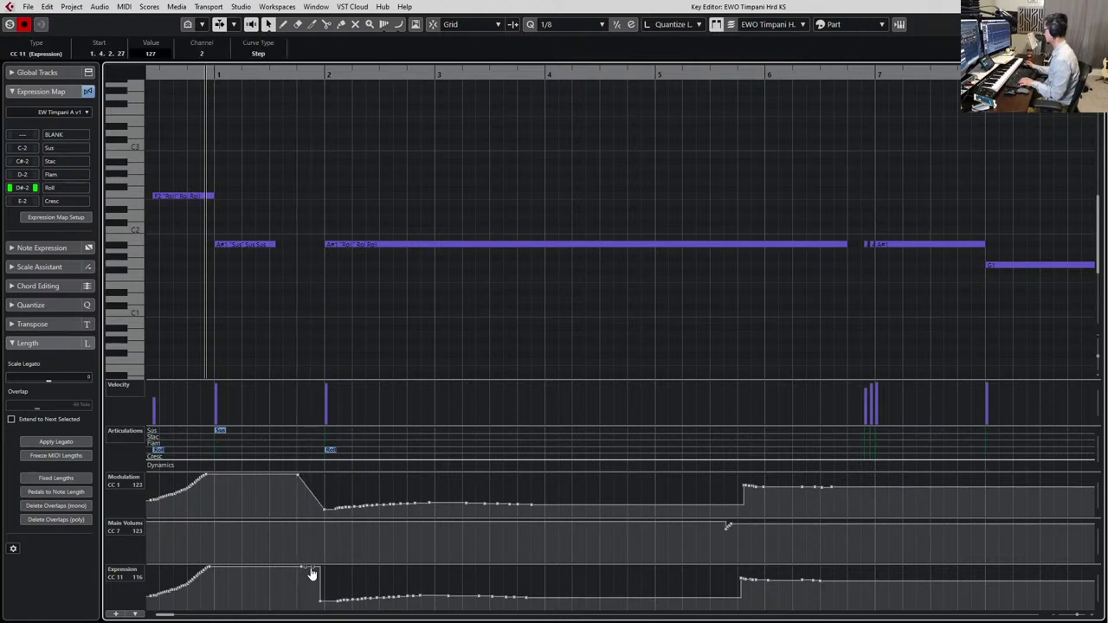
left_click(311, 573)
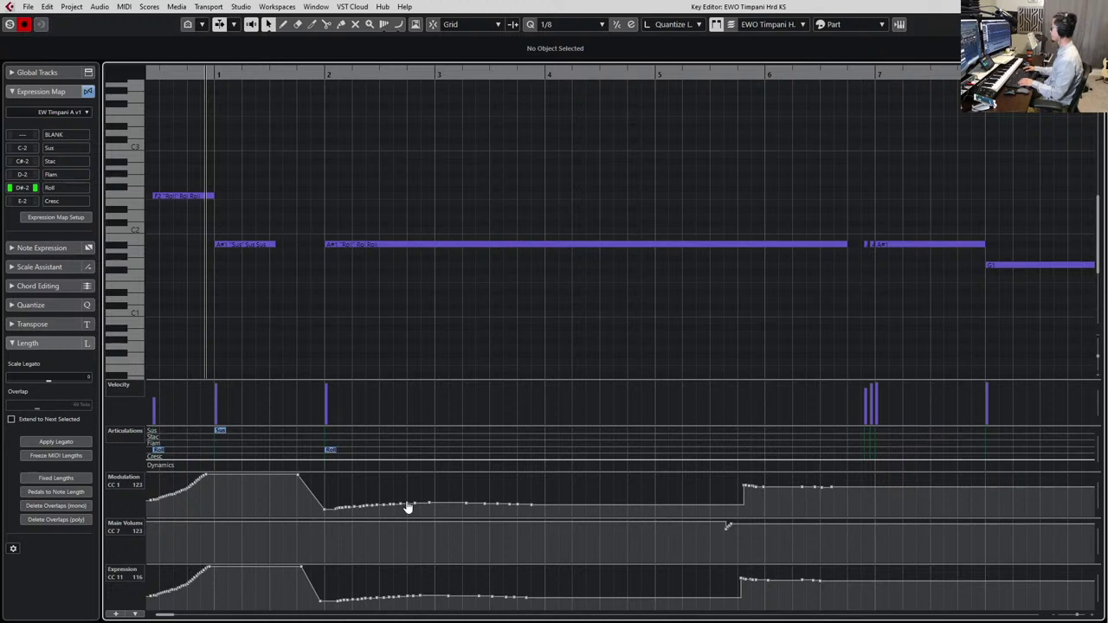
Record new modulation and expression moves over the long A#1 roll, with expression tapering gradually towards bar 5
key("space")
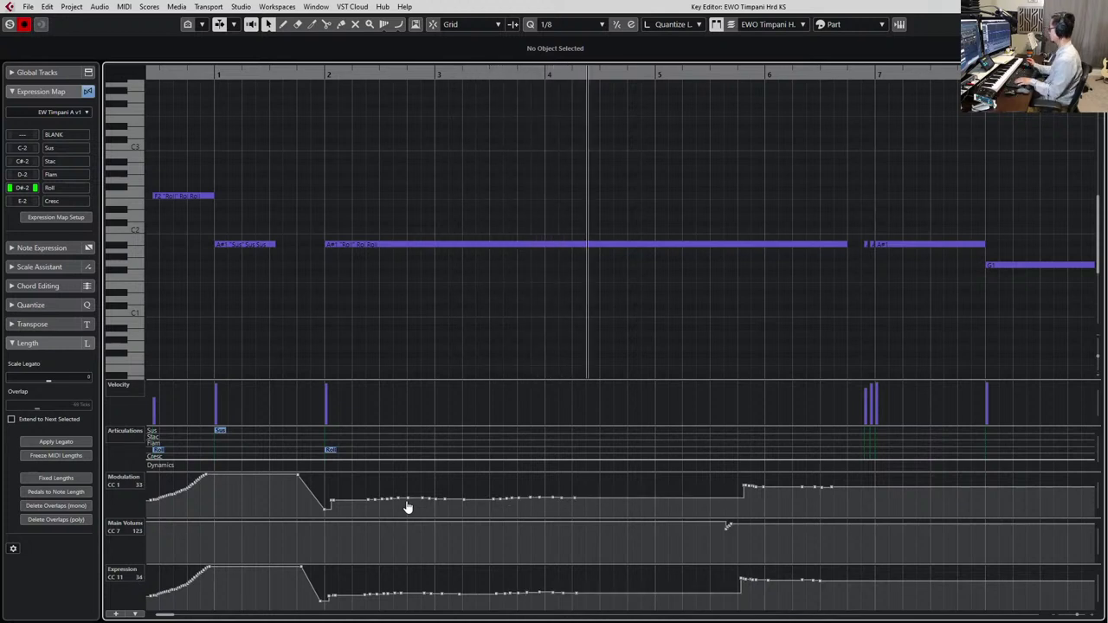
key("space")
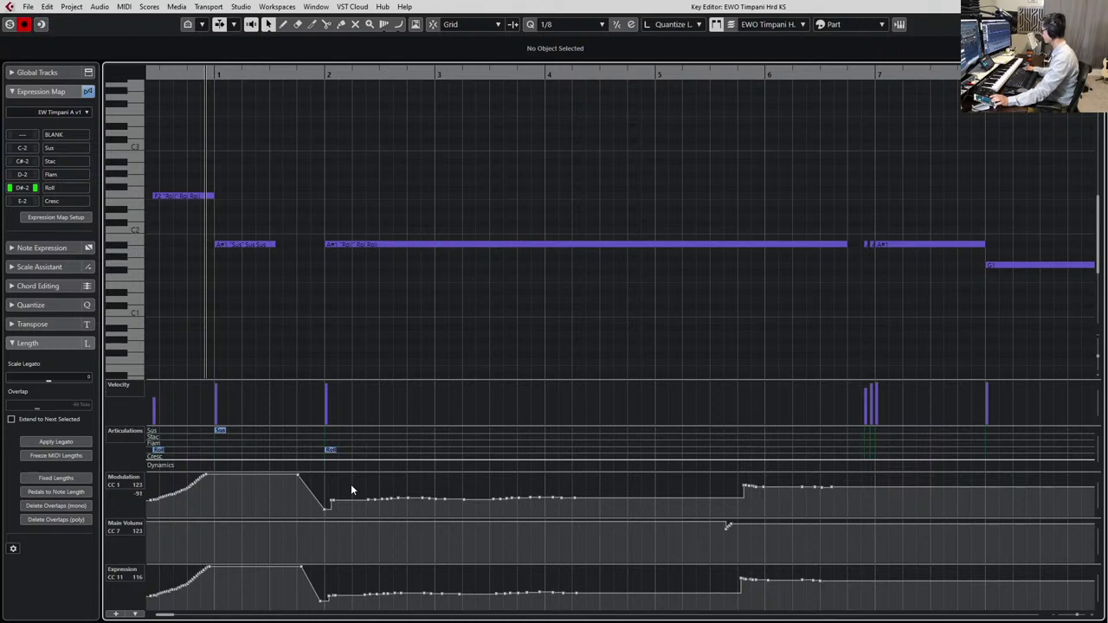
key("space")
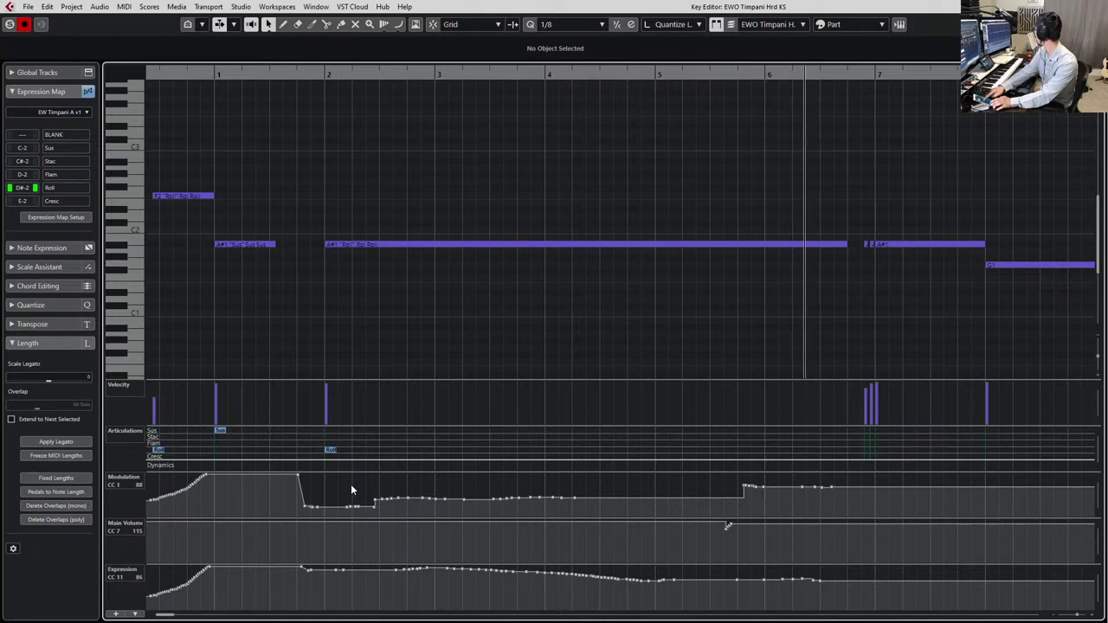
key("space")
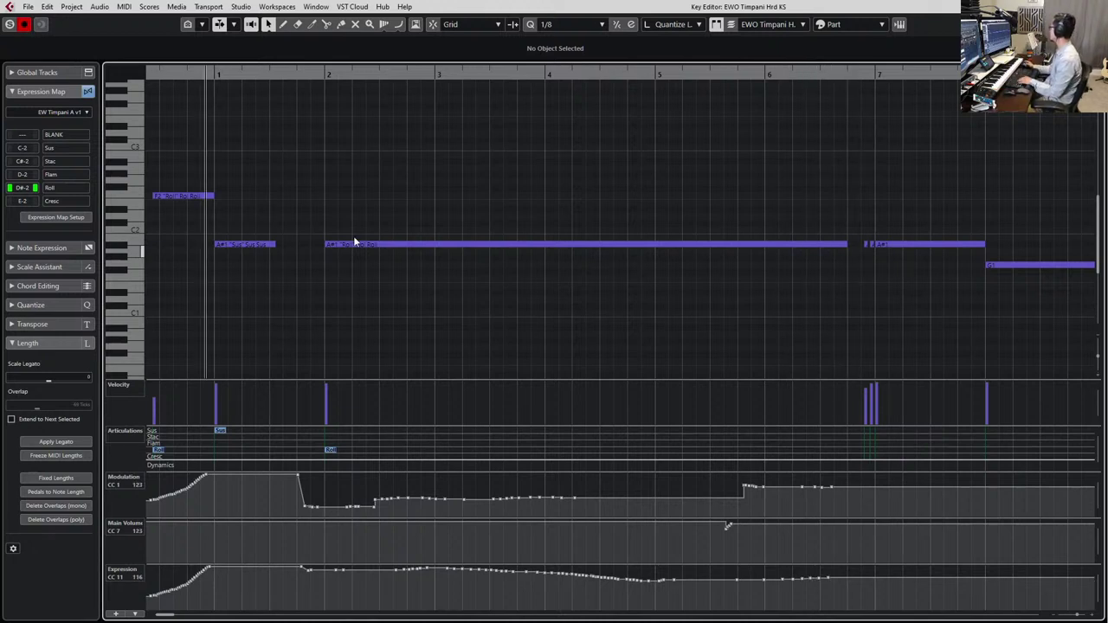
Set the articulation of all timpani notes after the long roll, through the final F1 note, to Sus
scroll(822, 180, "right", 3)
scroll(676, 224, "down", 1)
left_click_drag(565, 217, 781, 284)
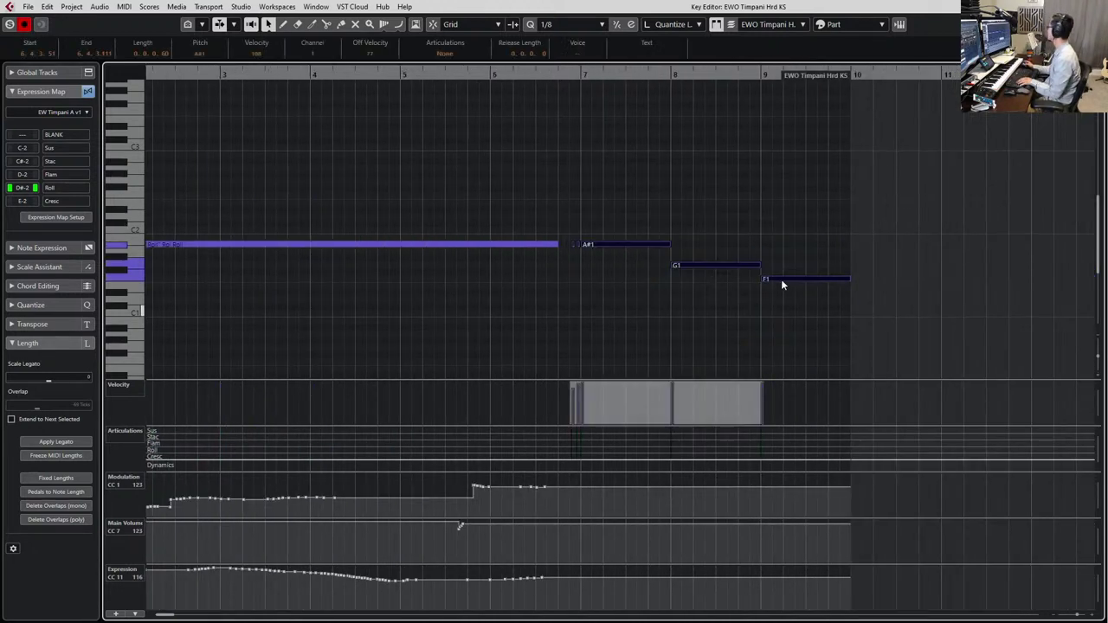
left_click(443, 53)
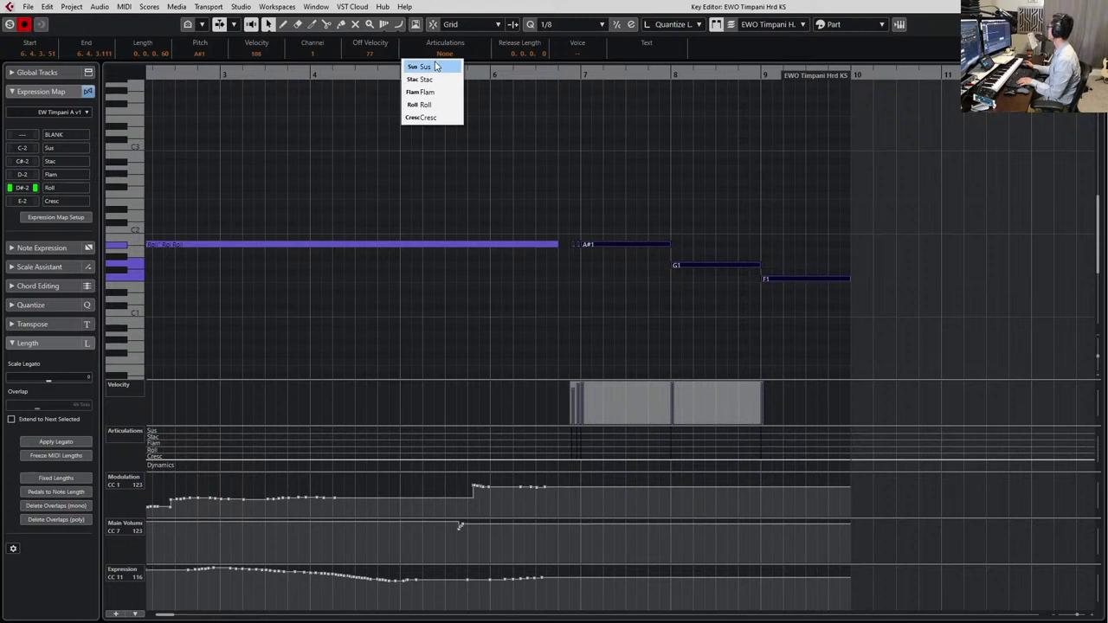
left_click(421, 67)
Set the two short A#1 notes just before bar 7 to the Stac articulation
left_click(555, 205)
left_click(573, 247)
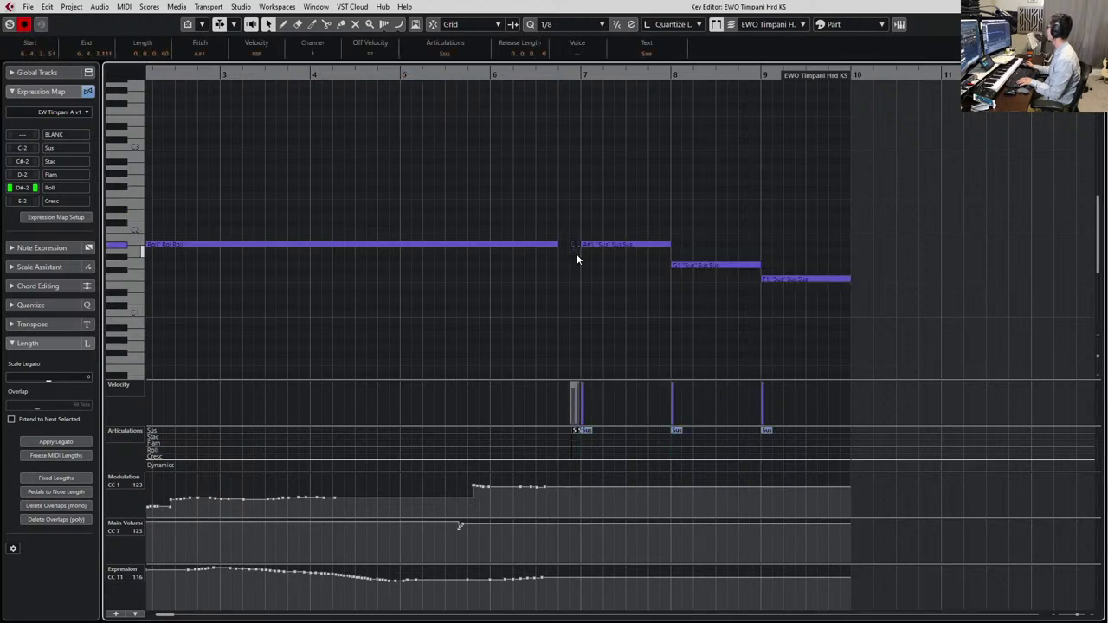
left_click(450, 55)
left_click(450, 79)
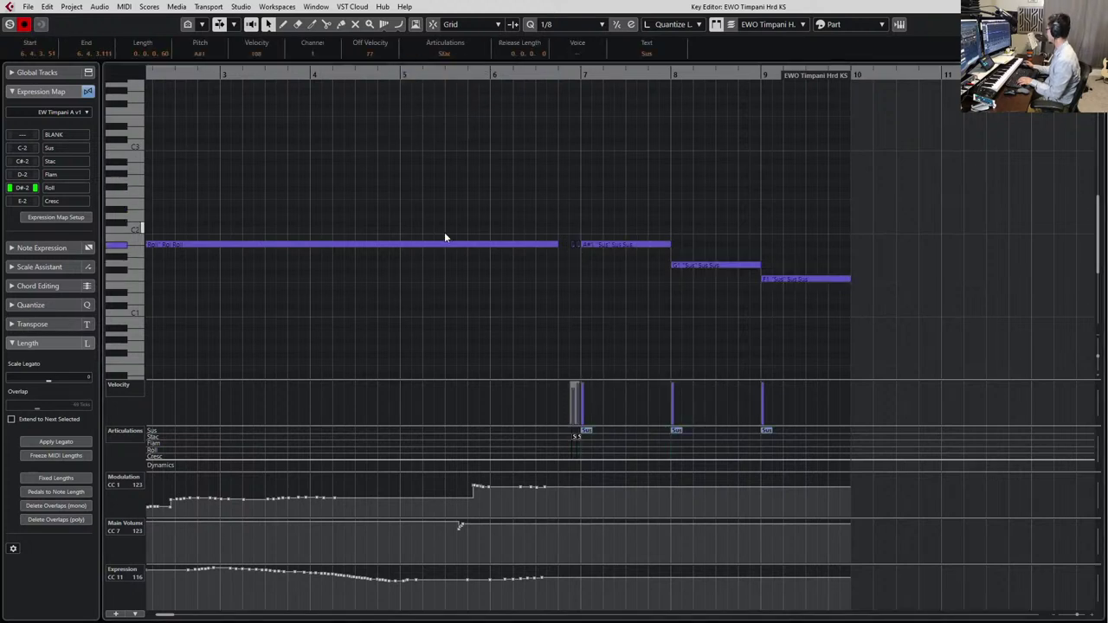
Clear the extra modulation points late in bars 5 and 6 and shift the modulation rise to the two short notes before bar 7
key("space")
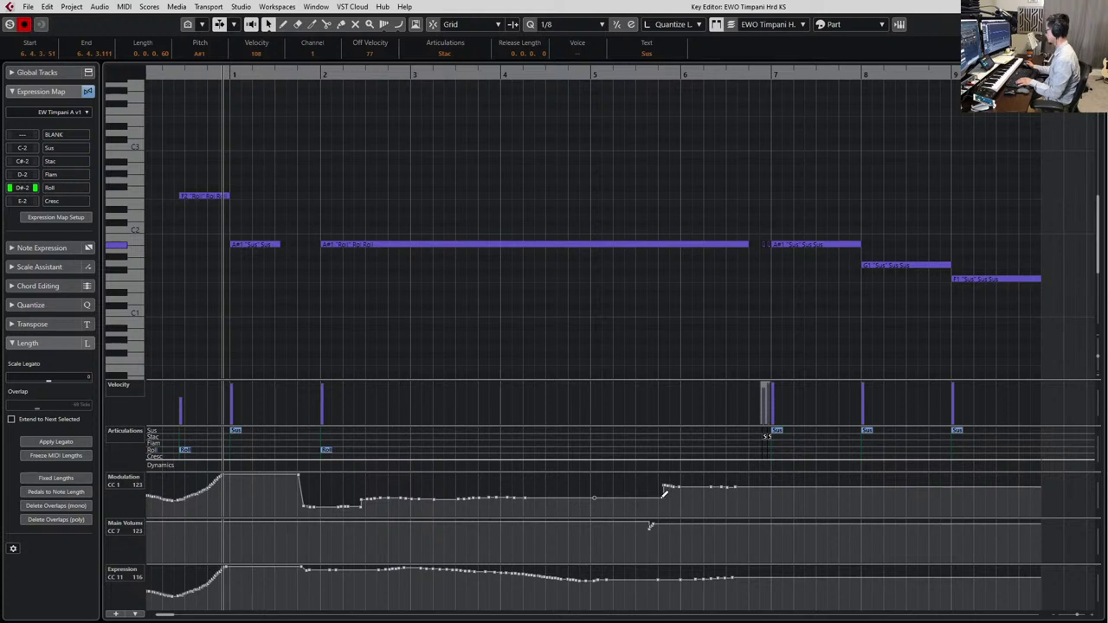
mouse_move(653, 486)
left_mouse_down()
mouse_move(721, 499)
mouse_move(747, 491)
left_mouse_up()
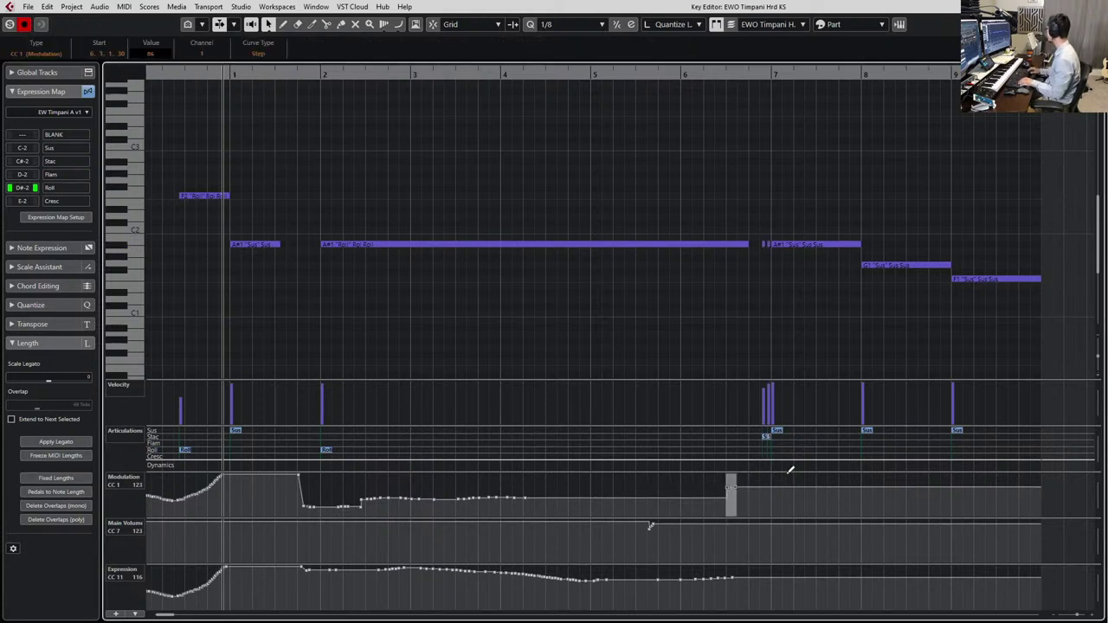
key("ctrl+Right")
key("space")
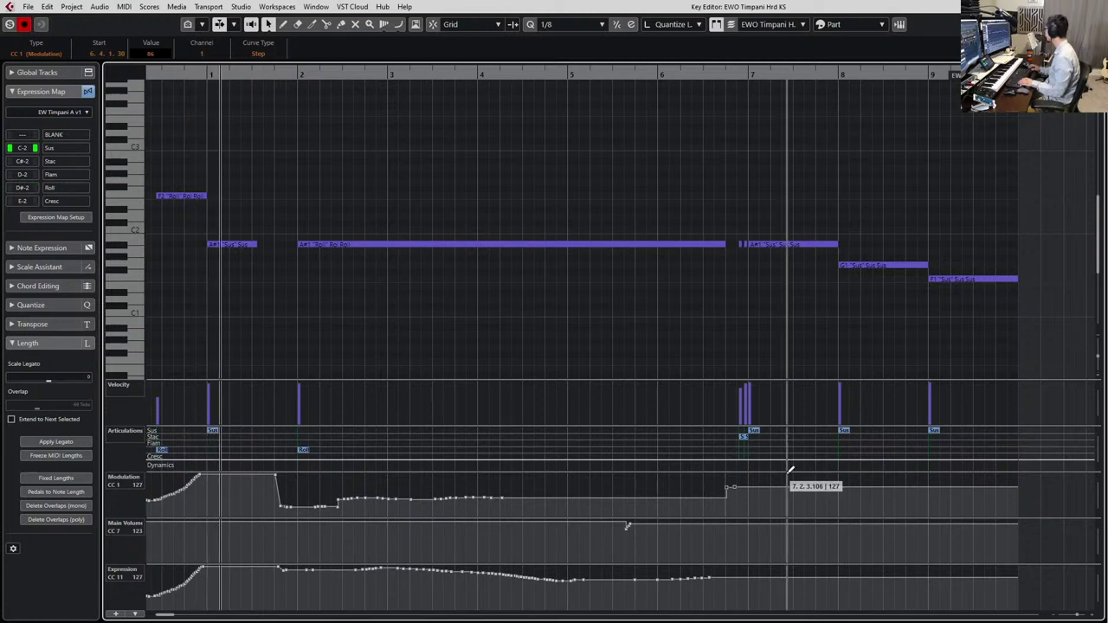
left_click(762, 298)
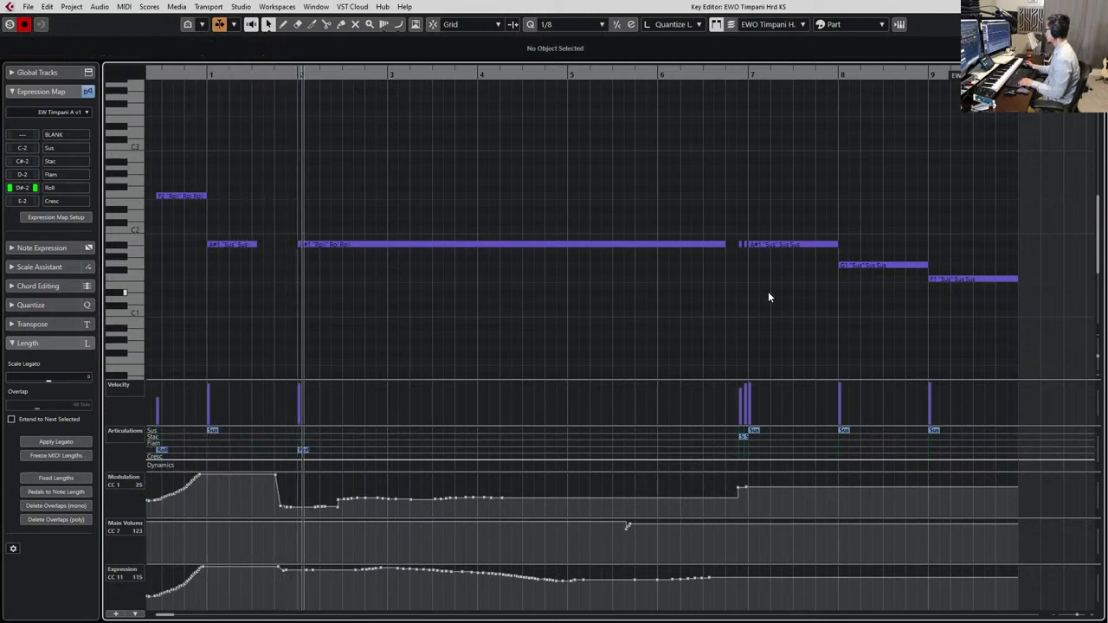
Record a smooth modulation swell over the long roll, rising gently towards bar 4 and easing back down
left_click_drag(299, 509, 303, 508)
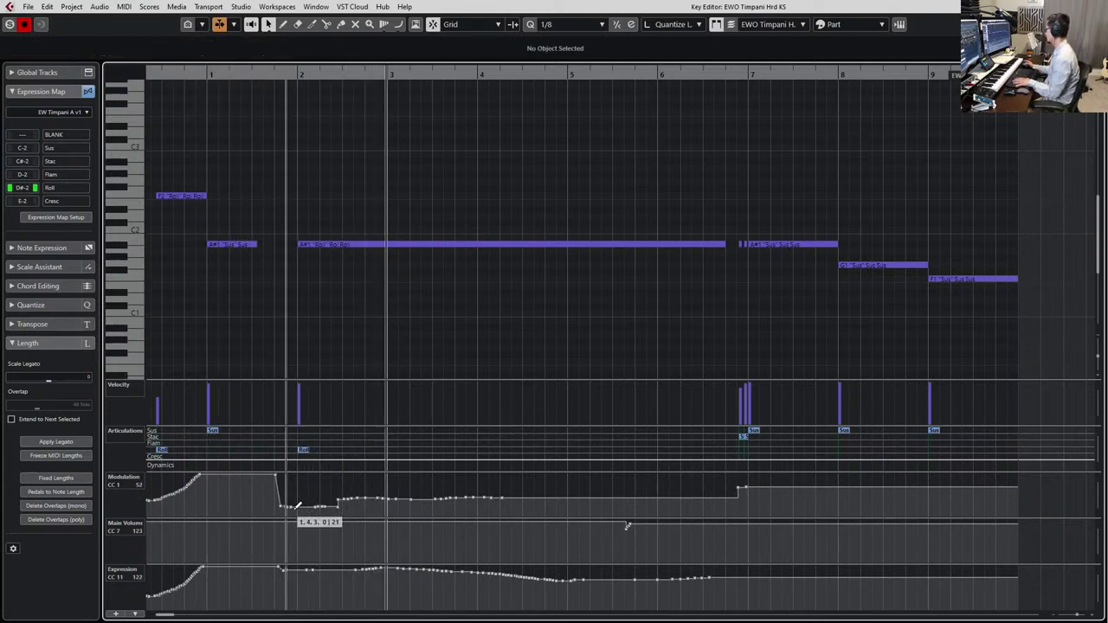
key("space")
key("space")
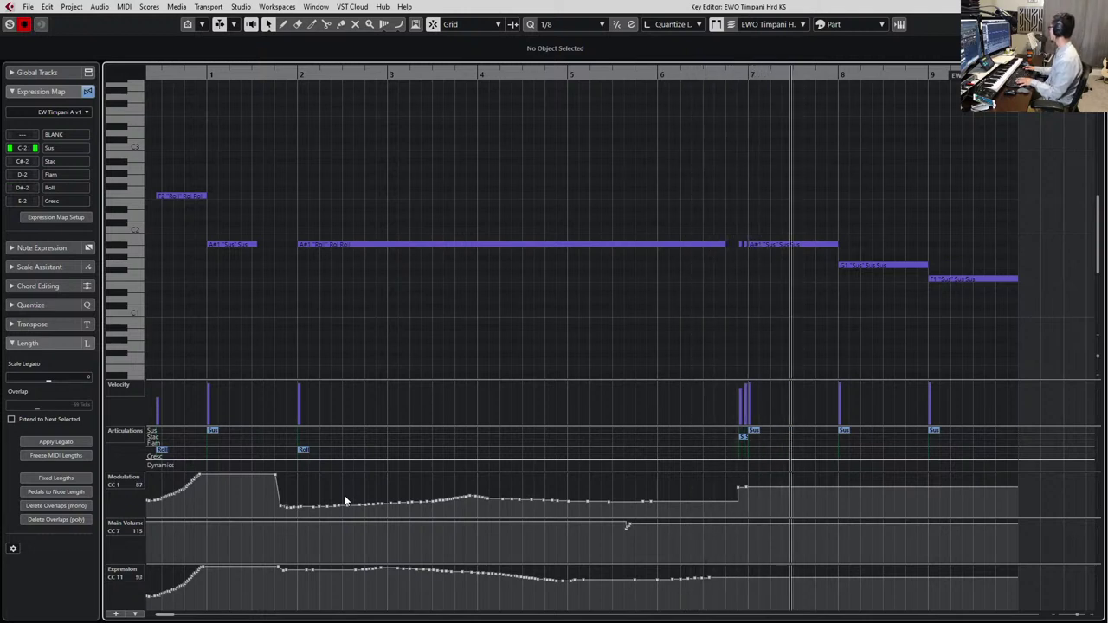
key("space")
Raise the velocity of the two short Stac notes just before bar 7
scroll(482, 359, "up", 3)
scroll(664, 279, "right", 4)
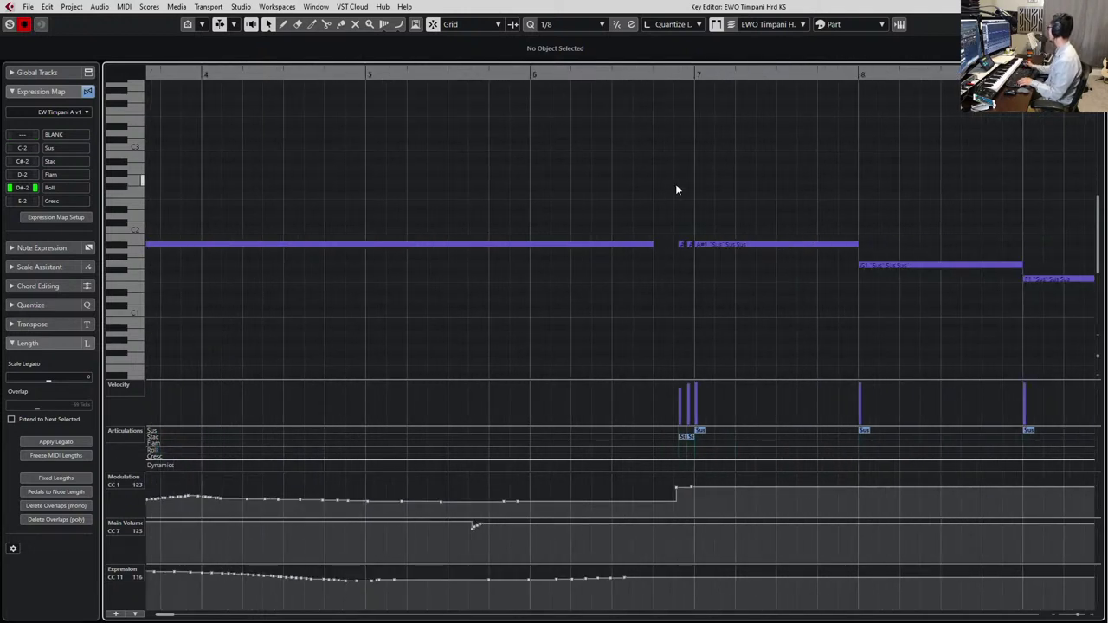
left_click_drag(675, 184, 693, 252)
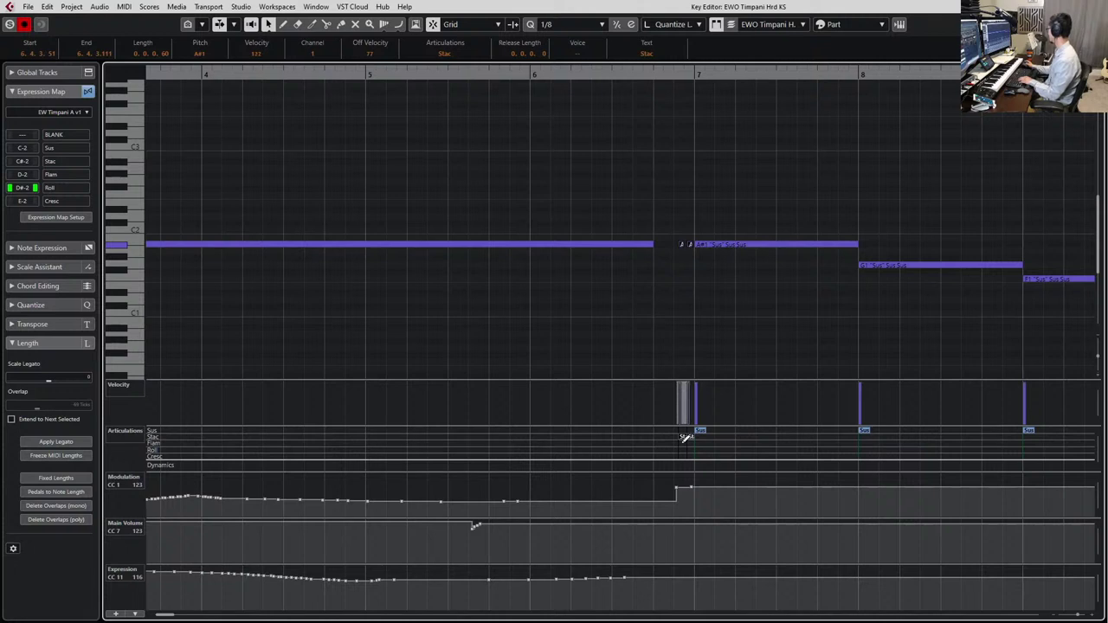
Add an expression point of 109 at 6.4.3, where the two short Stac notes begin
key("space")
key("space")
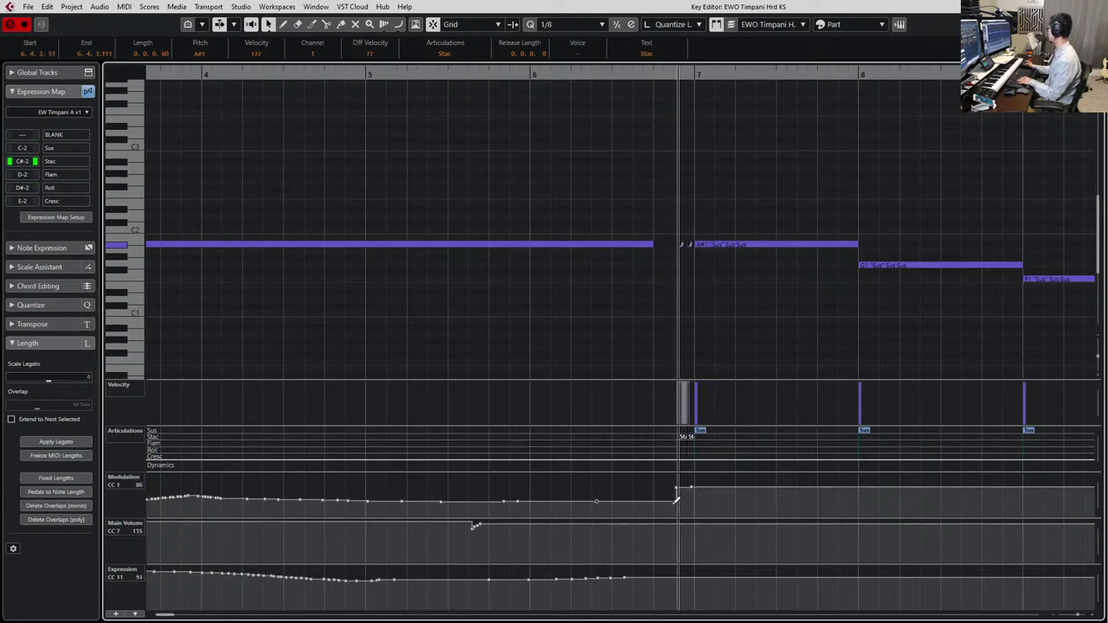
key("j")
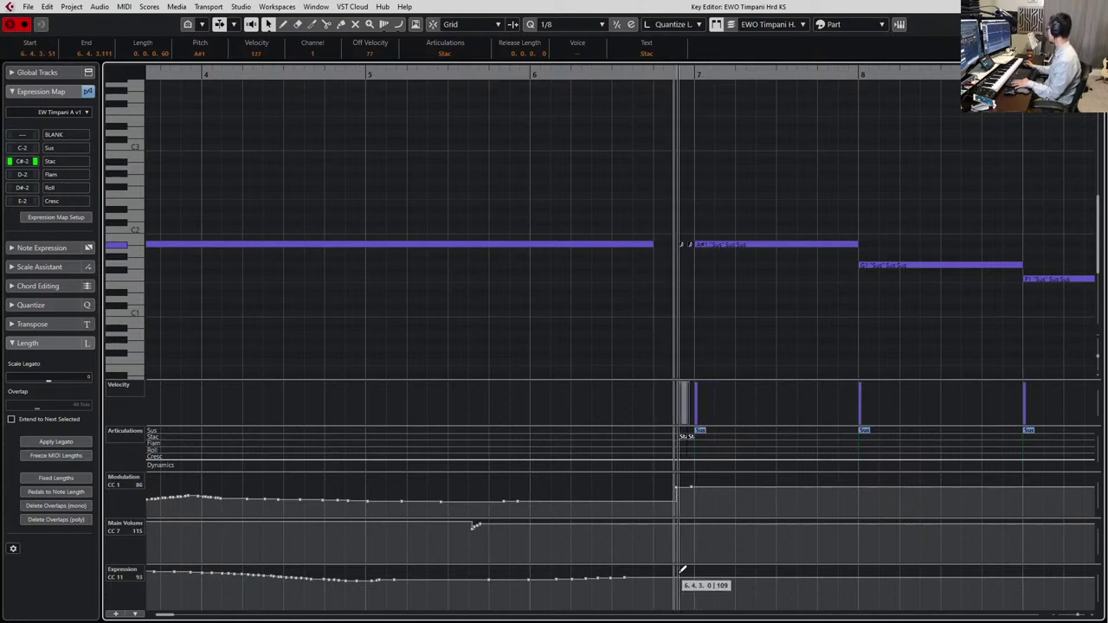
left_click(680, 572)
Audition the timpani from the long roll's start and from bar 6 into the closing notes
left_click(594, 244)
key("l")
key("space")
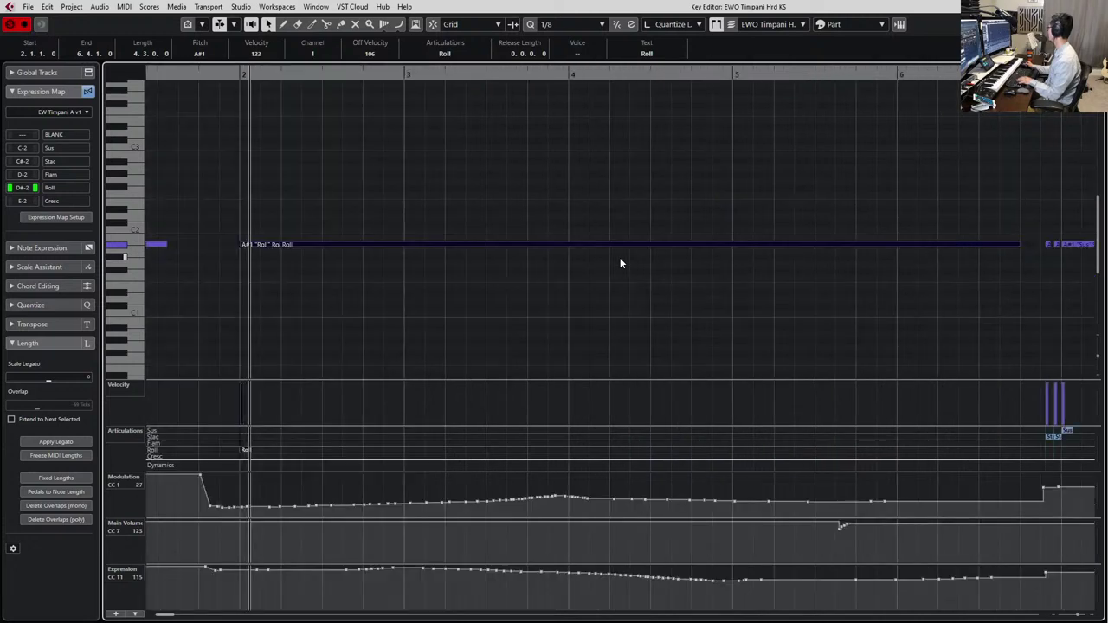
key("space")
left_click(864, 79)
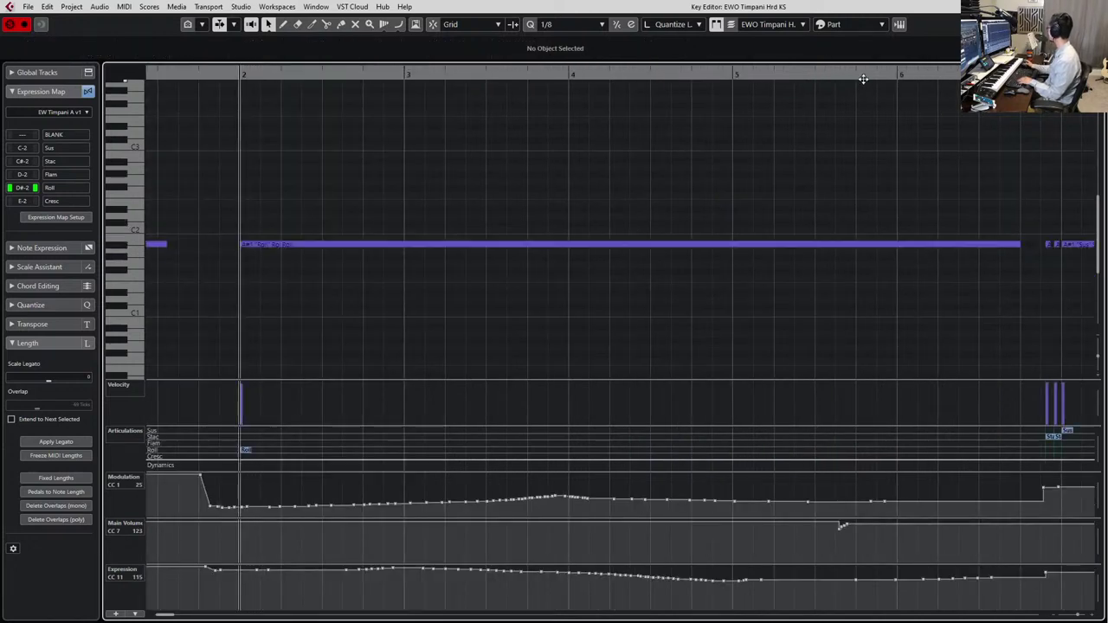
key("space")
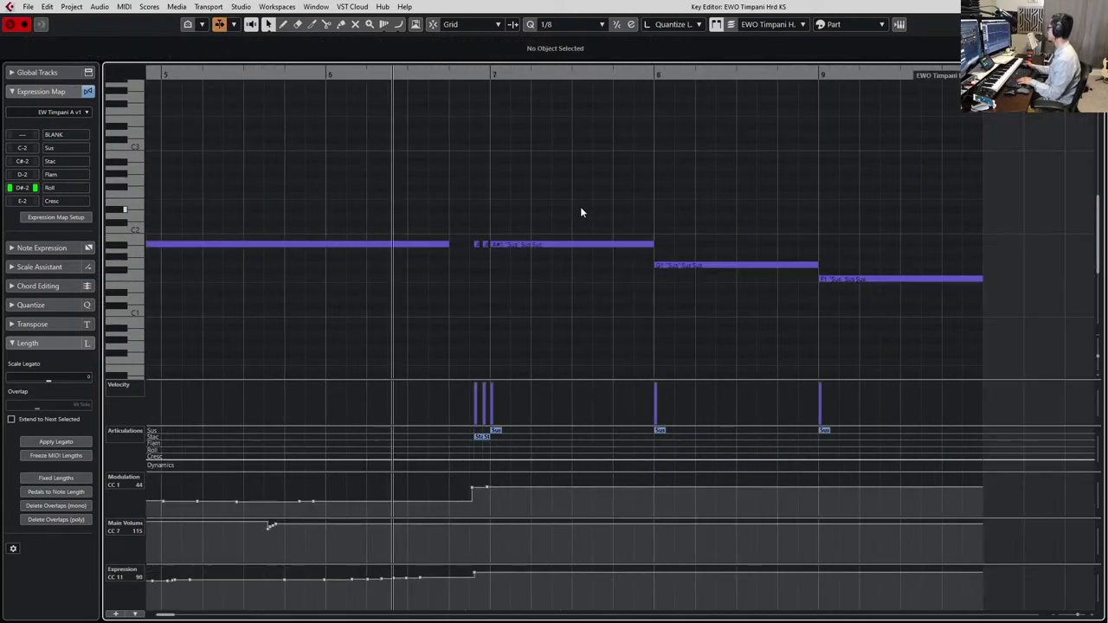
key("space")
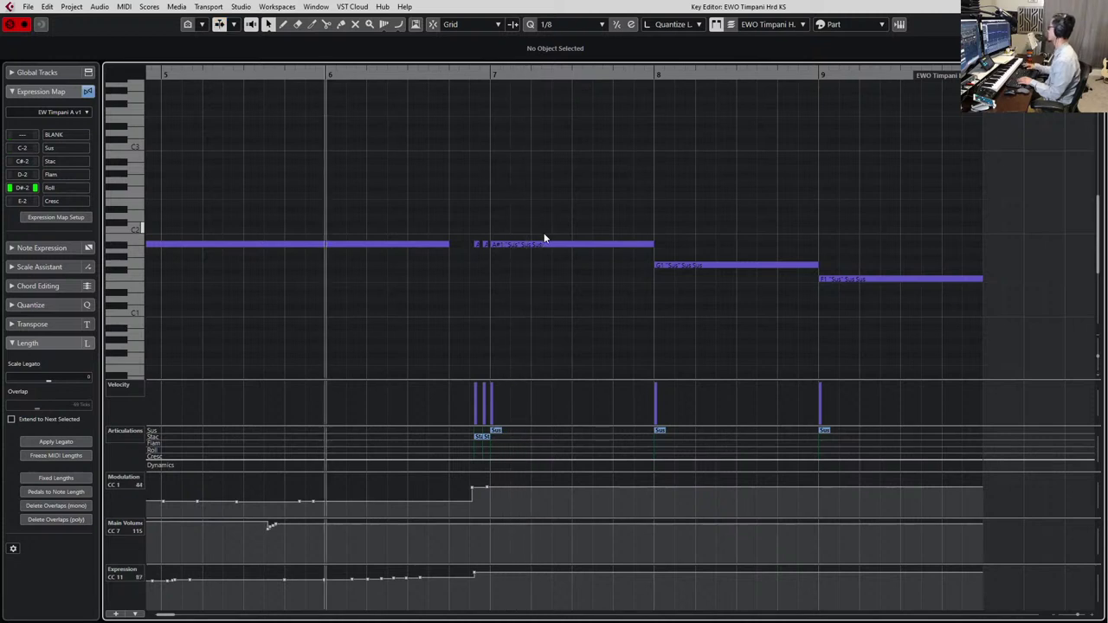
key("space")
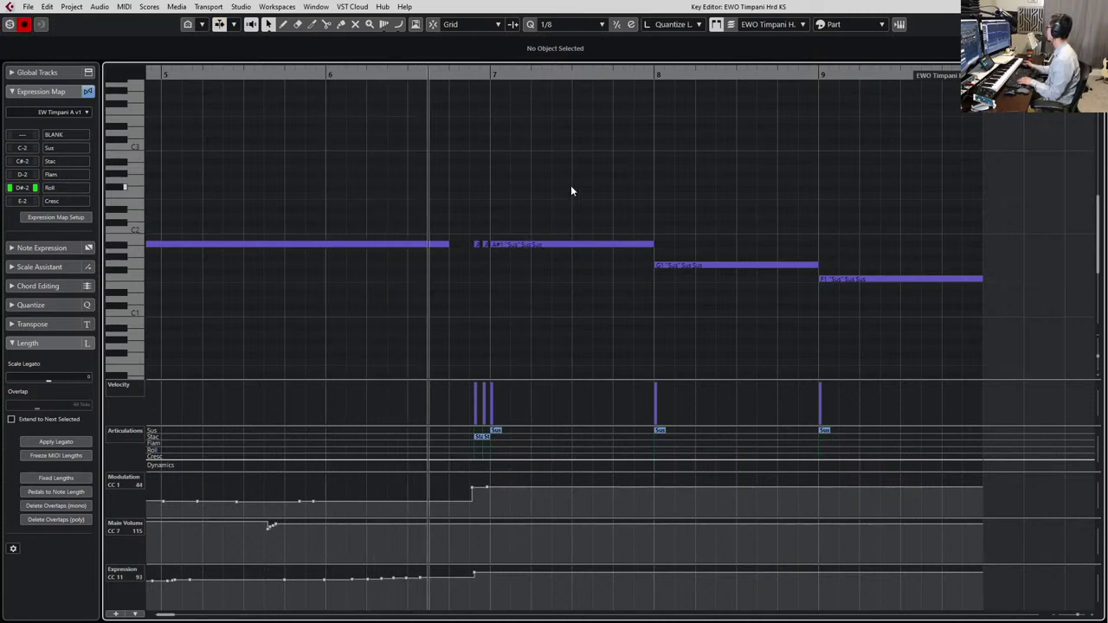
Try lower velocities on the two short Stac notes while auditioning the lead into bar 7
key("space")
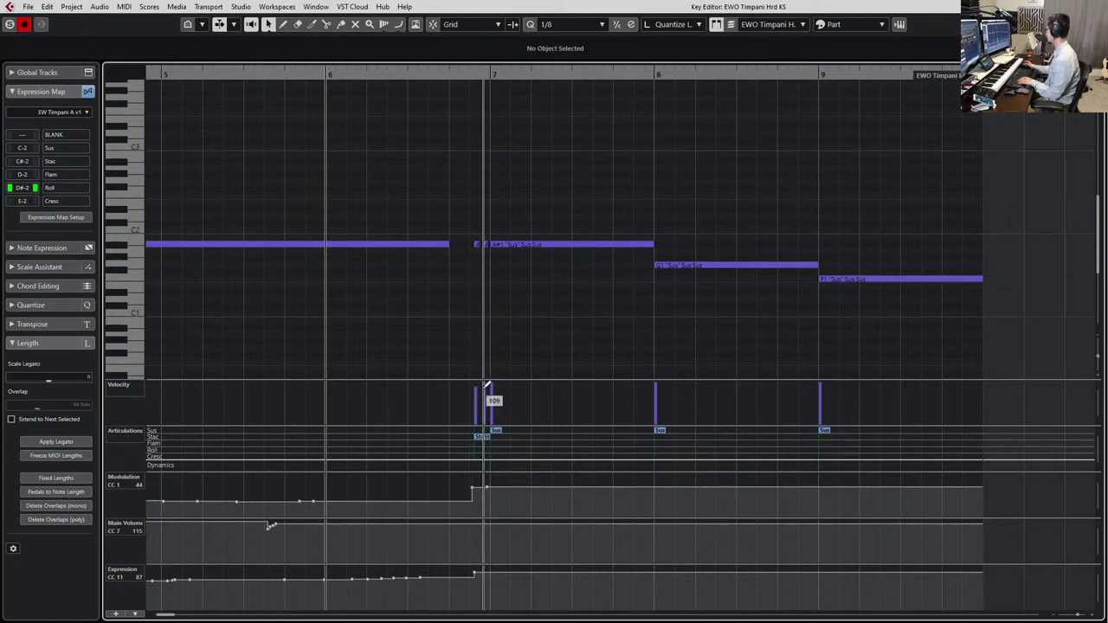
key("space")
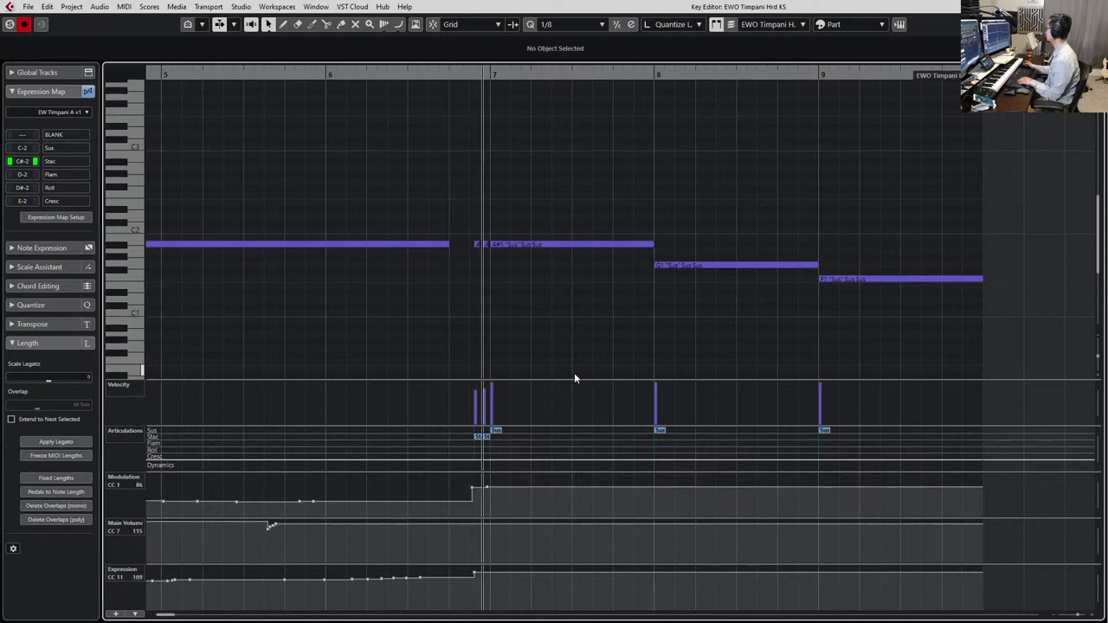
key("space")
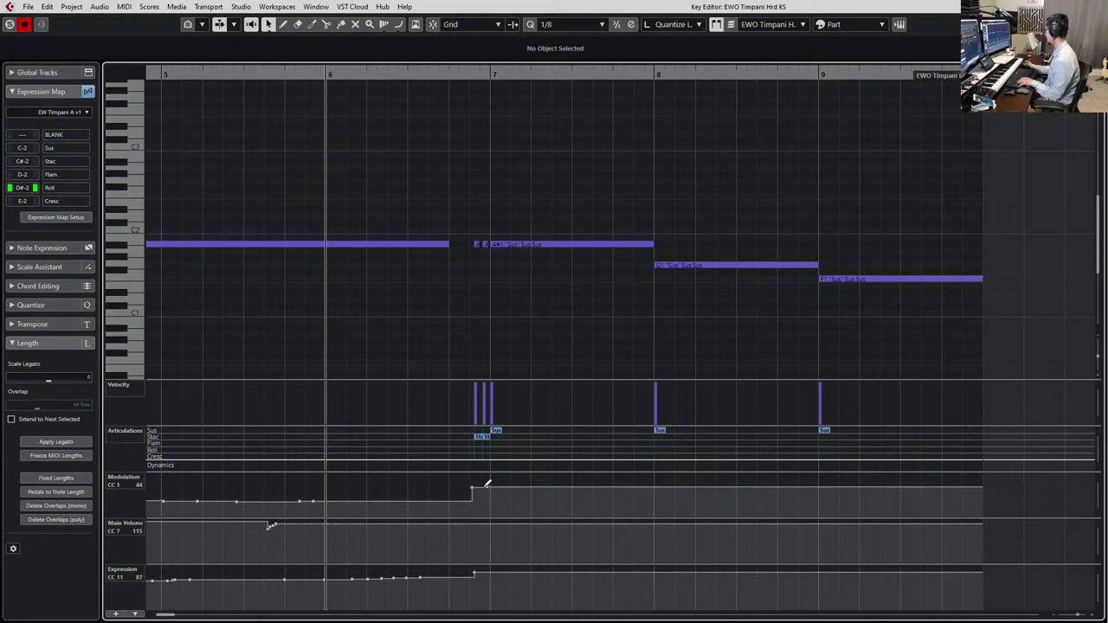
Set the second raised modulation point to 104 at 7.1.1, audition the Sus notes and return to the project window
left_click_drag(487, 493, 492, 486)
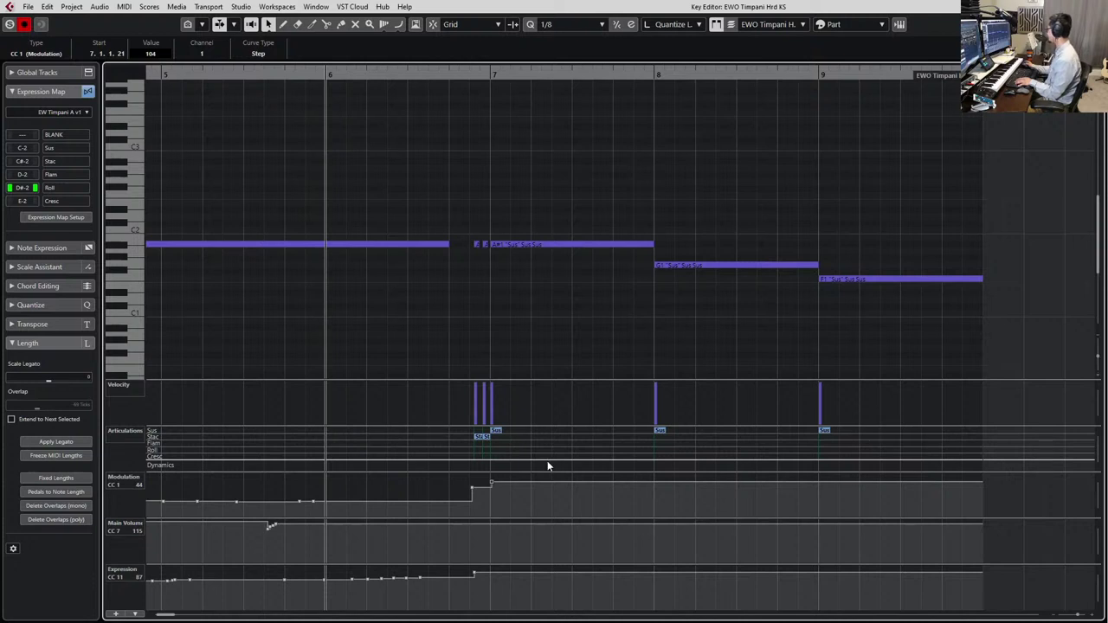
key("space")
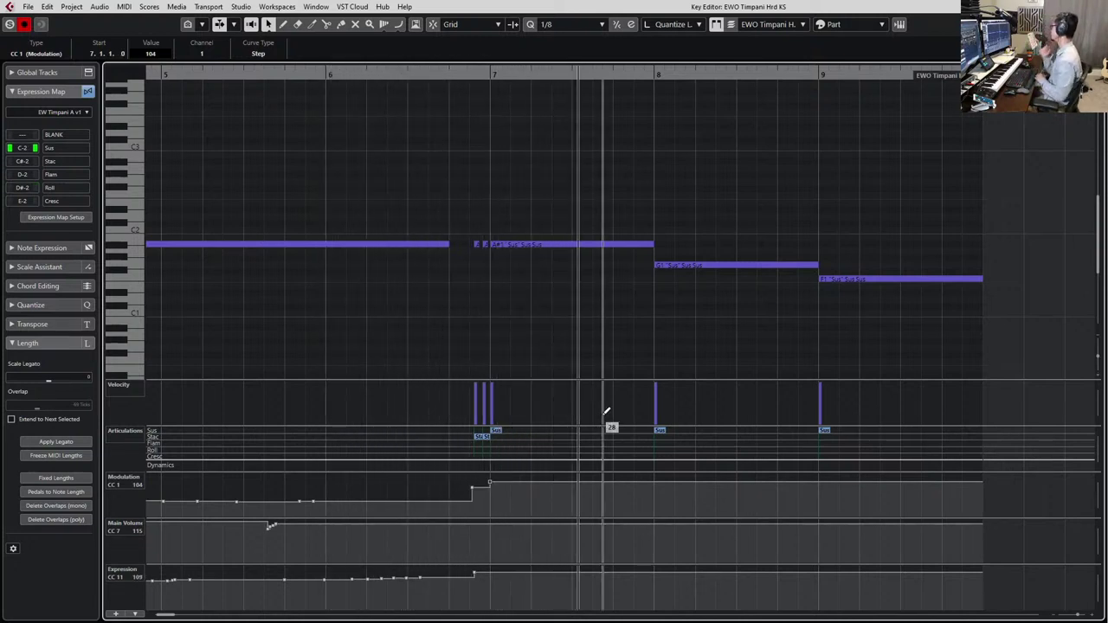
key("Return")
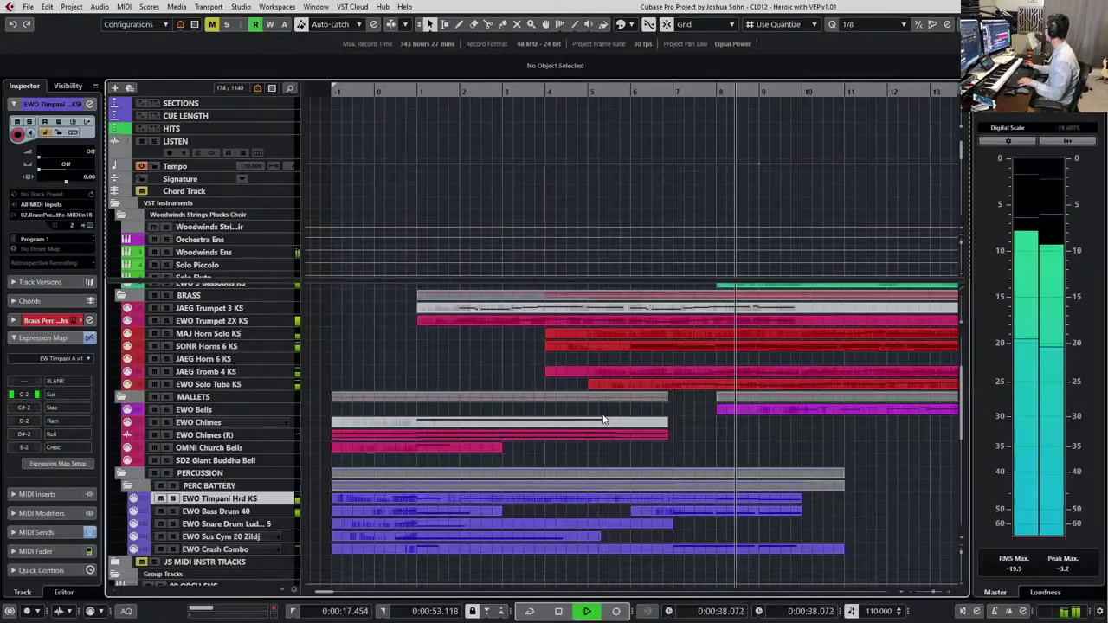
Open the EWO Bass Drum 40 part starting at bar 6 with its velocity and controller lanes shown, and check the bar 8 and 9 notes
scroll(621, 476, "down", 3)
double_click(676, 506)
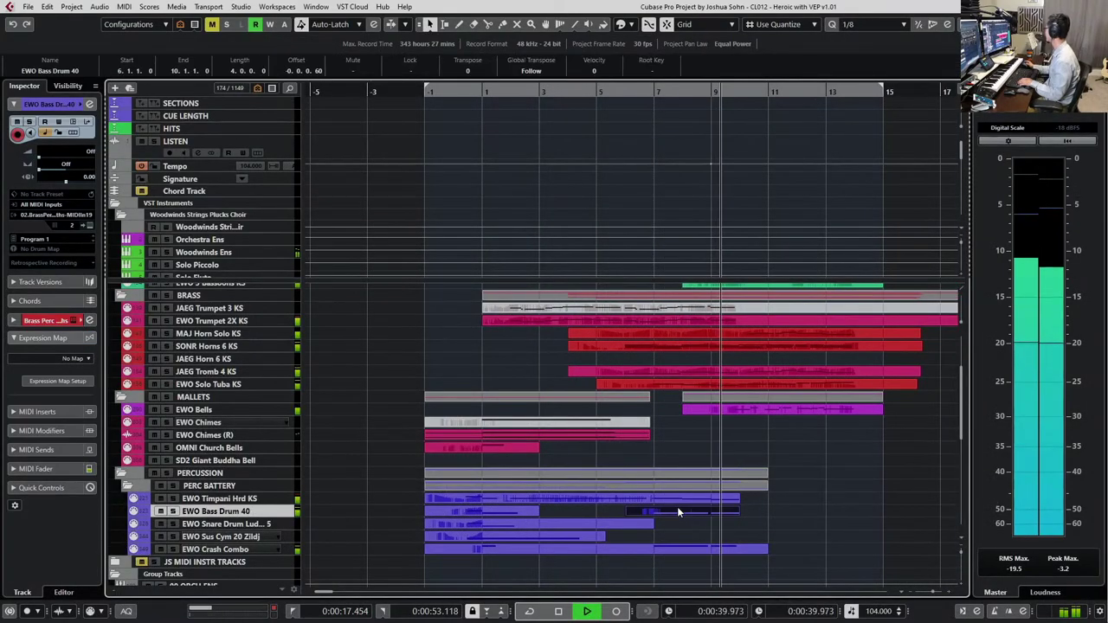
key("space")
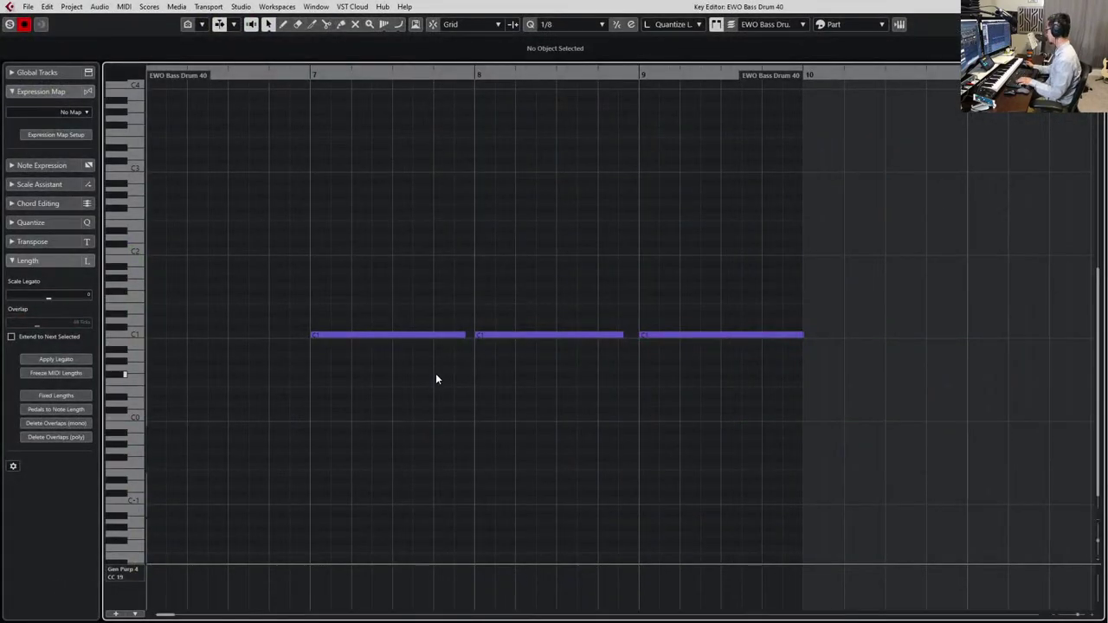
key("alt+l")
left_click_drag(476, 326, 712, 375)
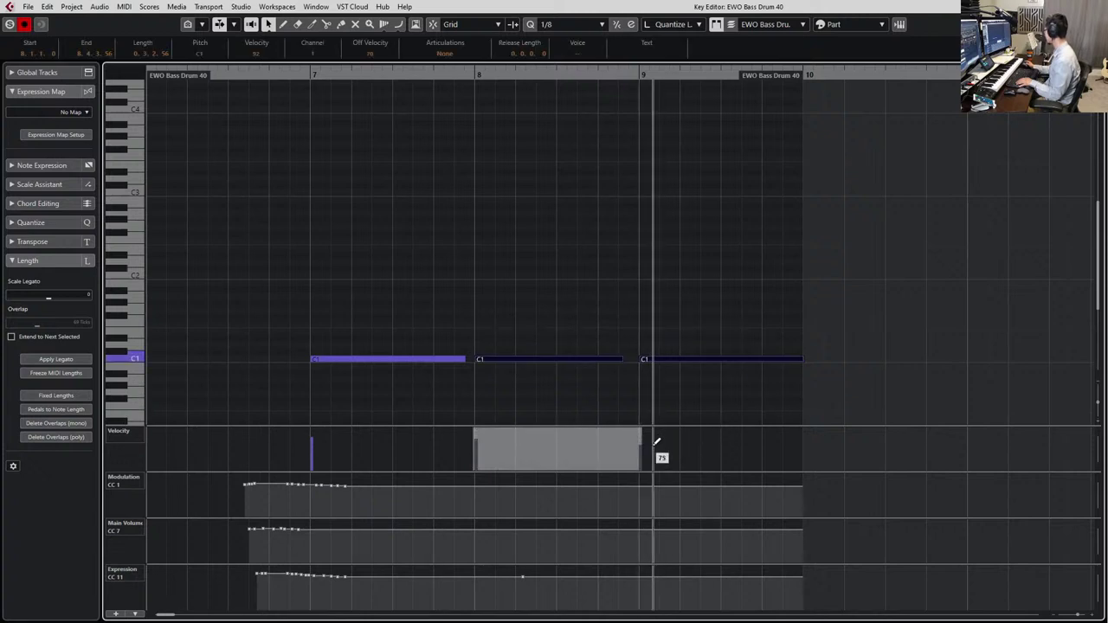
left_click(786, 365)
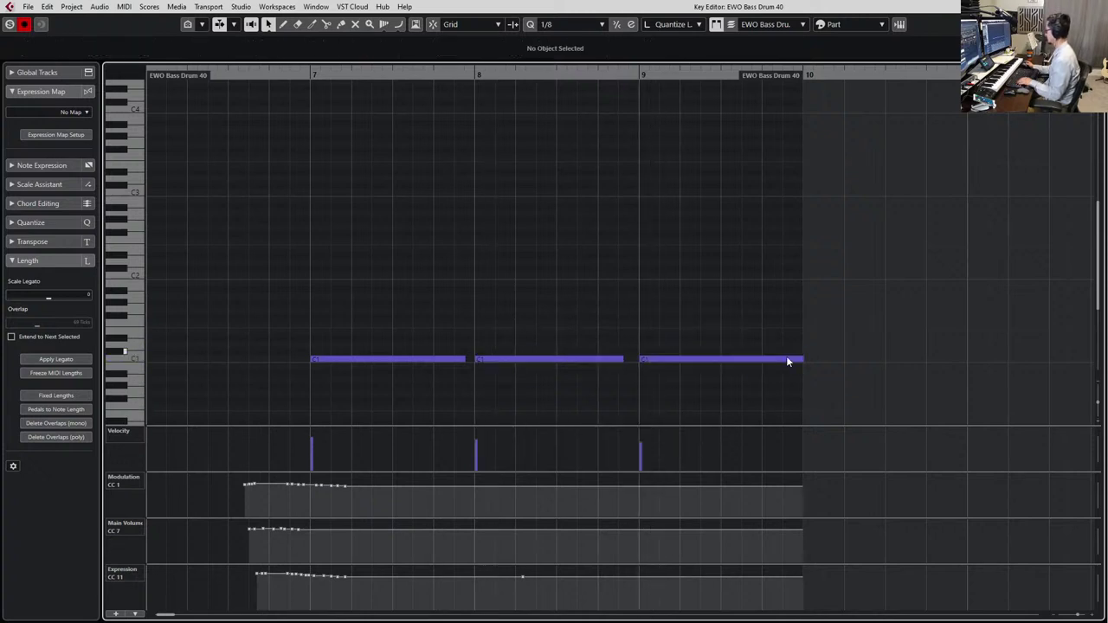
Audition the bass drum from the bar 7 note and return to the project window
left_click_drag(407, 401, 406, 398)
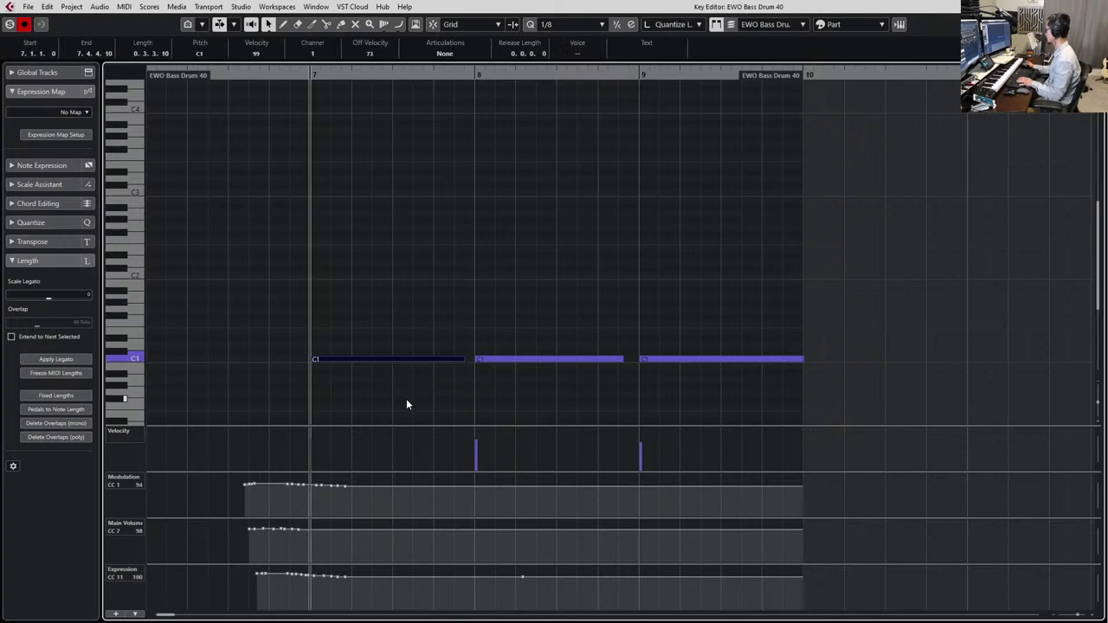
key("space")
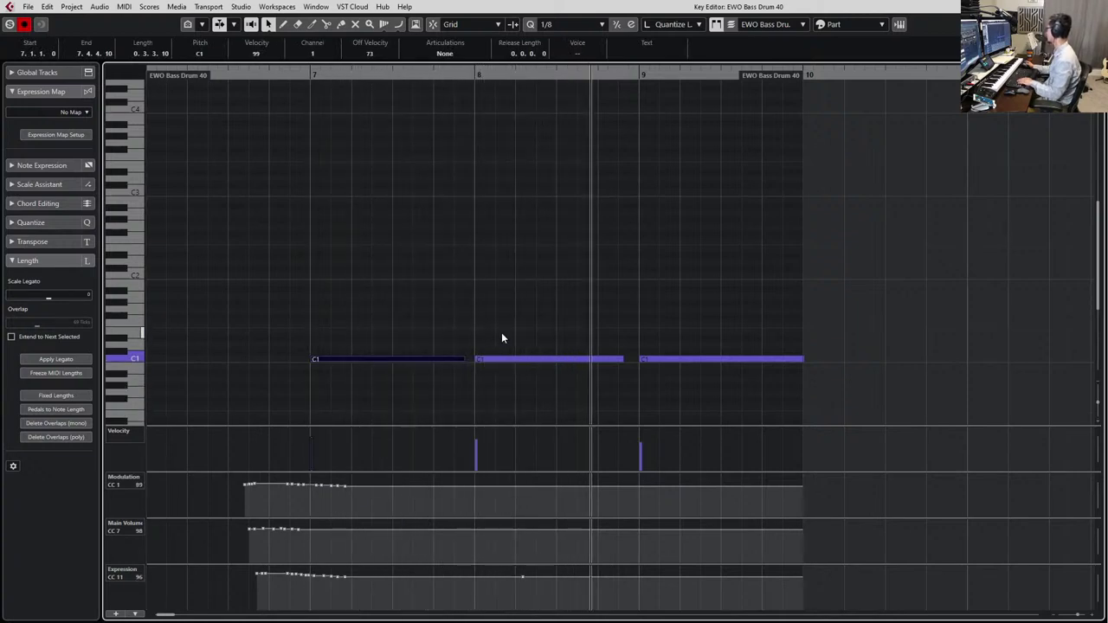
key("space")
key("Return")
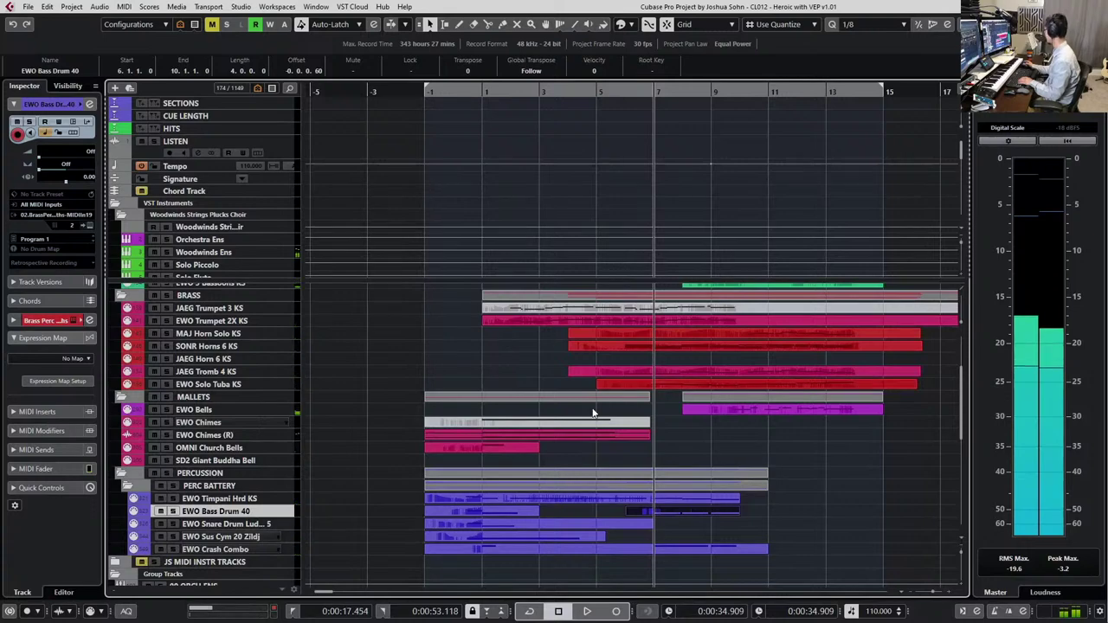
Open the EWO Timpani Hrd KS part and add a modulation point of 70 at 8.1.1, under the G1 Sus note
double_click(676, 500)
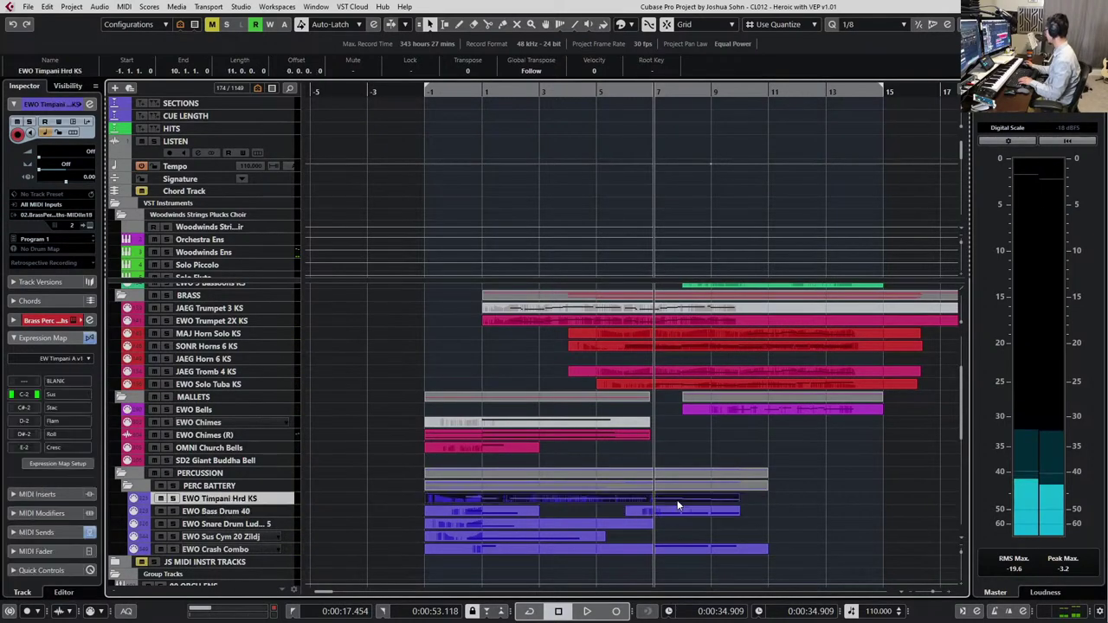
left_click(545, 265)
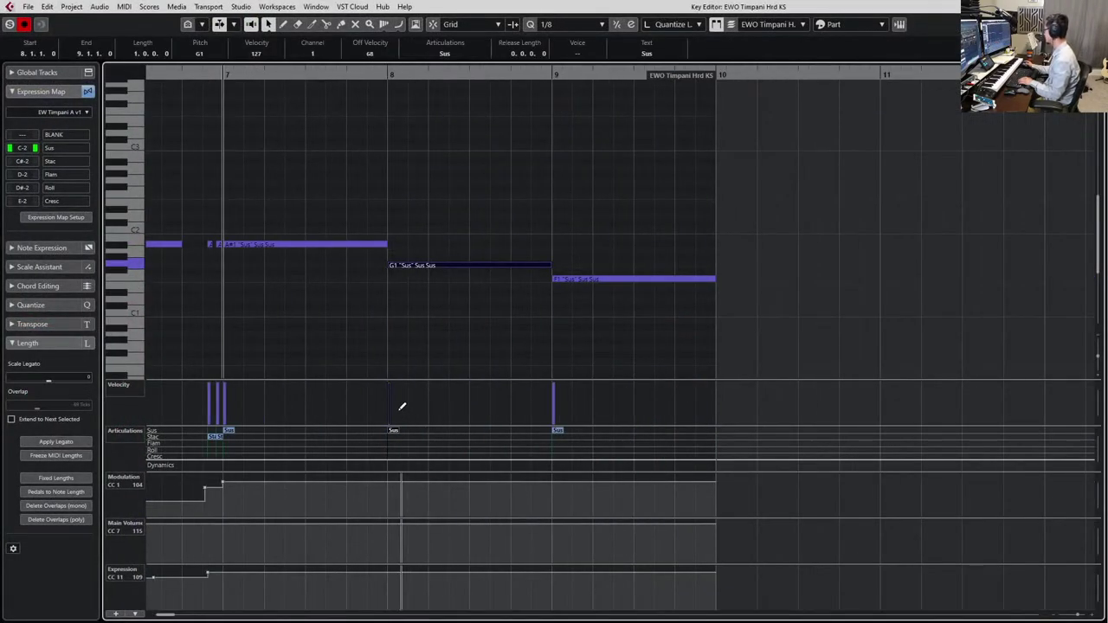
left_click(398, 492)
Audition the timpani's Sus notes from bar 7 into bar 9, checking the G1 note at bar 8
left_click_drag(417, 196, 377, 291)
key("space")
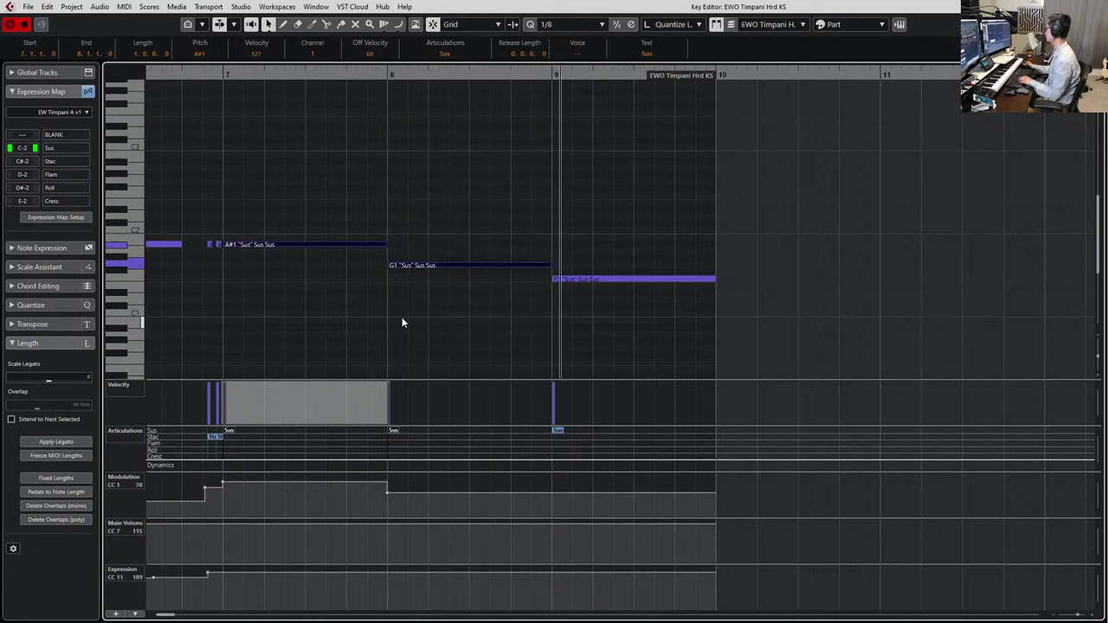
key("space")
left_click(412, 265)
key("space")
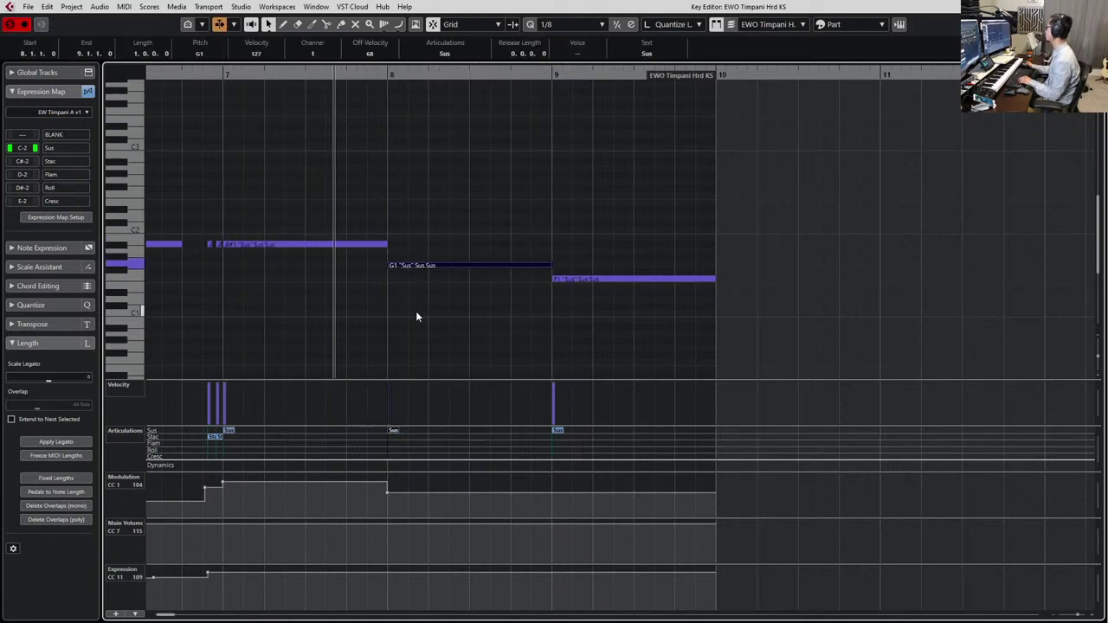
key("space")
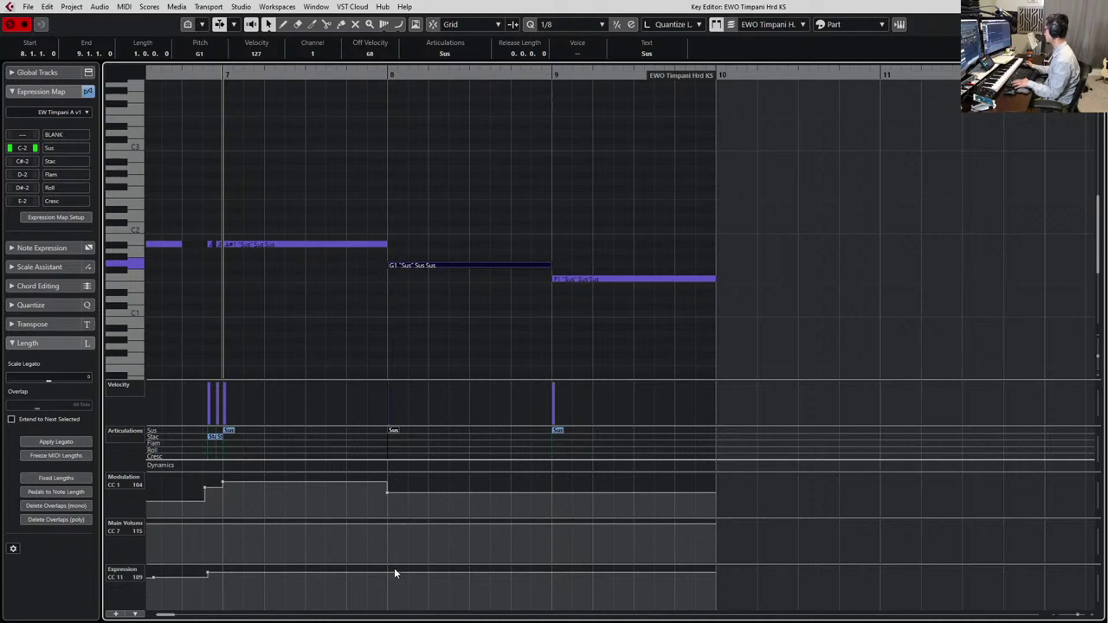
Add a timpani expression point of 66 at 8.1.1 and audition from bar 7
left_click(392, 580)
key("ctrl+z")
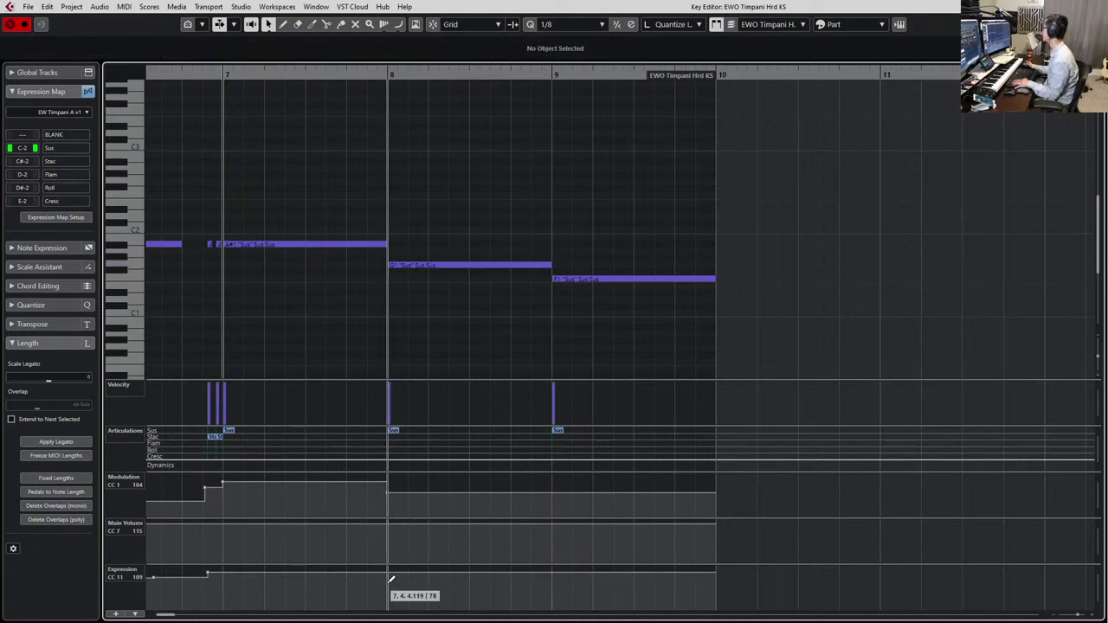
key("j")
key("1")
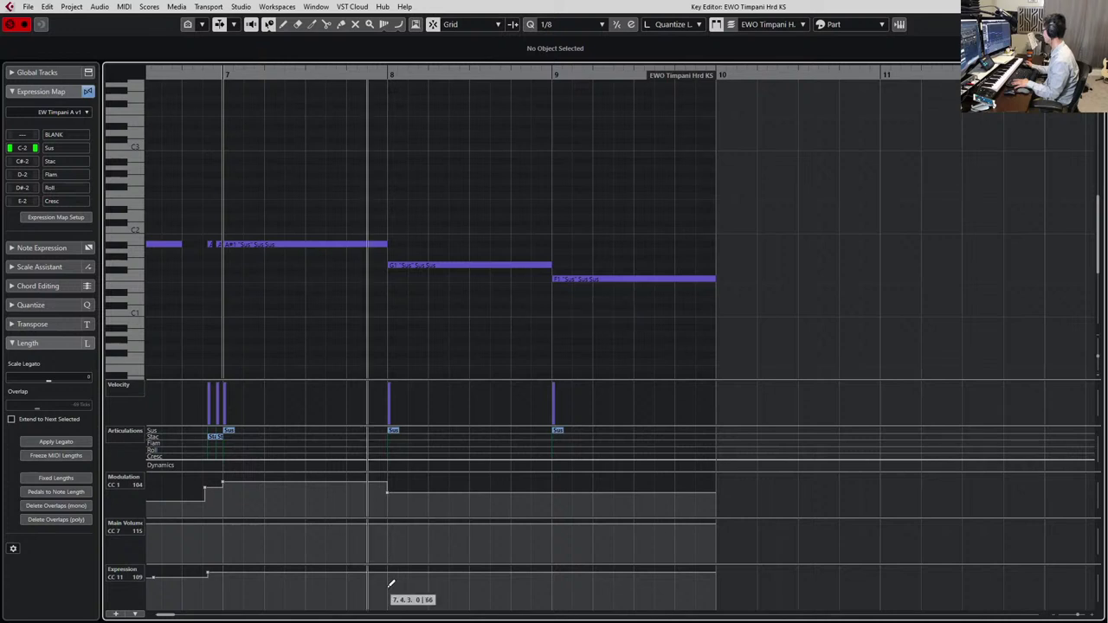
left_click(387, 587)
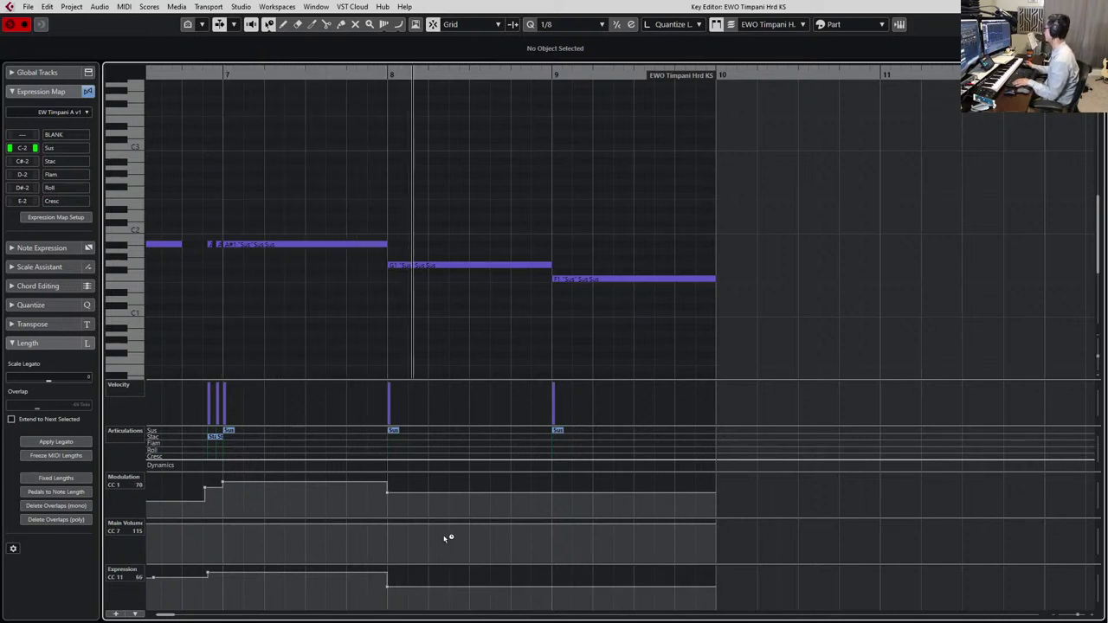
Delete the timpani's modulation point at 8.1.1 and raise the expression point there to 75 while auditioning
key("1")
left_click_drag(404, 485, 370, 503)
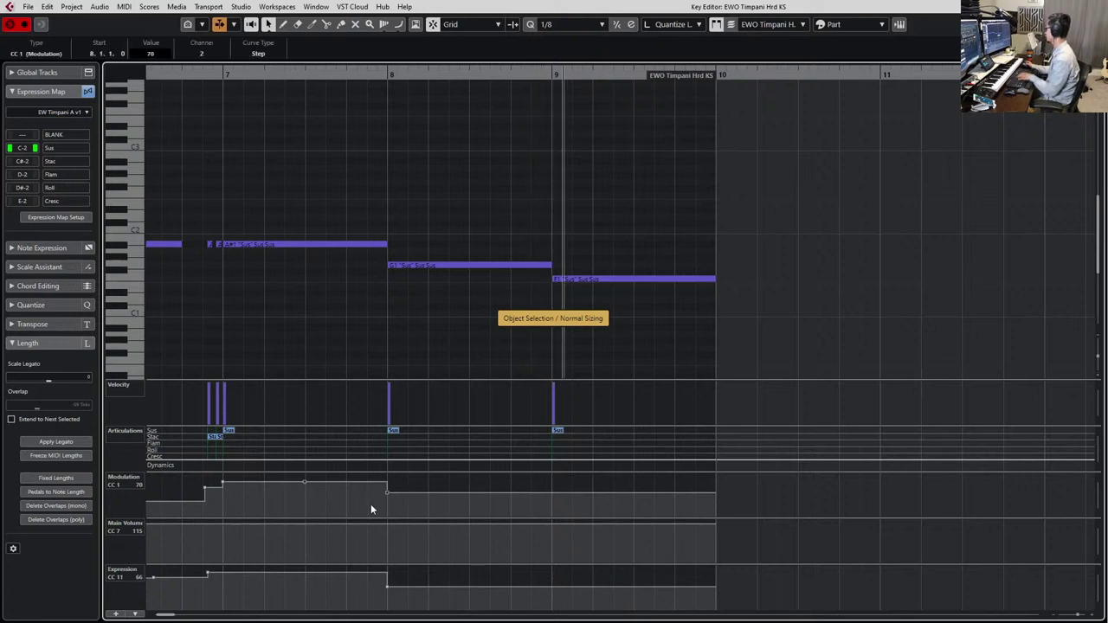
key("Delete")
key("space")
key("space")
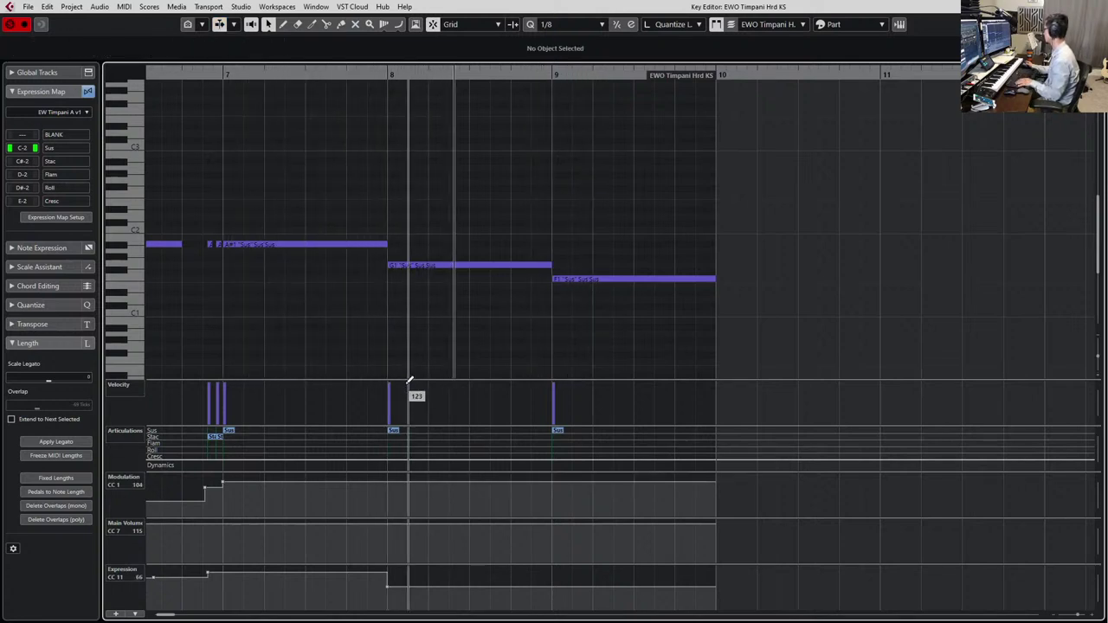
left_click(388, 588)
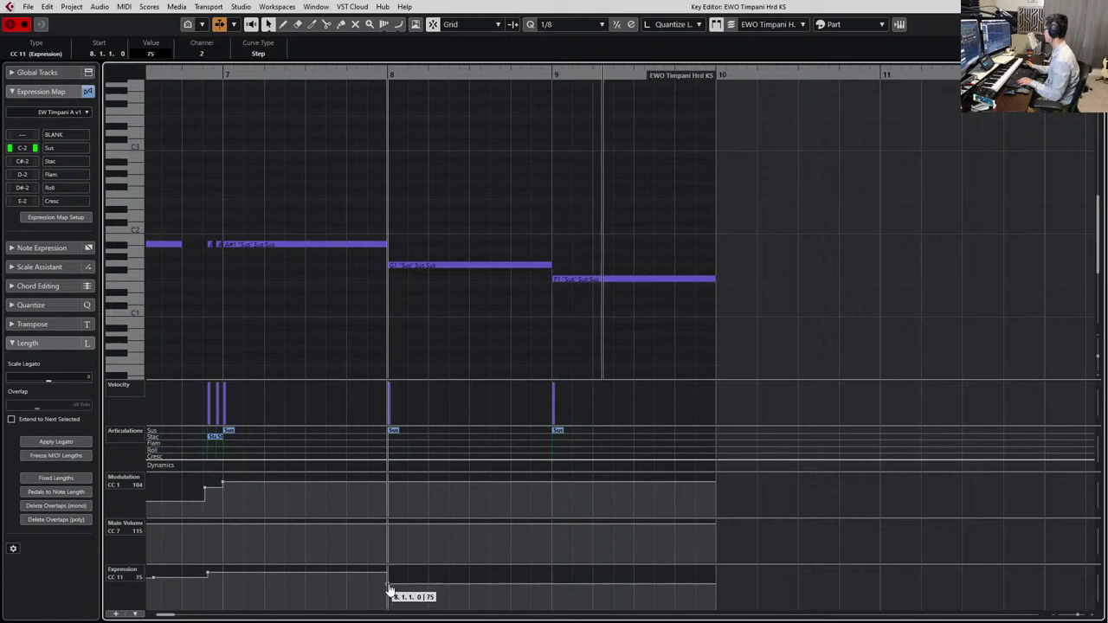
key("space")
Try lower velocities on the timpani's bar 8 and 9 Sus notes, starting from 88 and 100, while auditioning
left_click(560, 389)
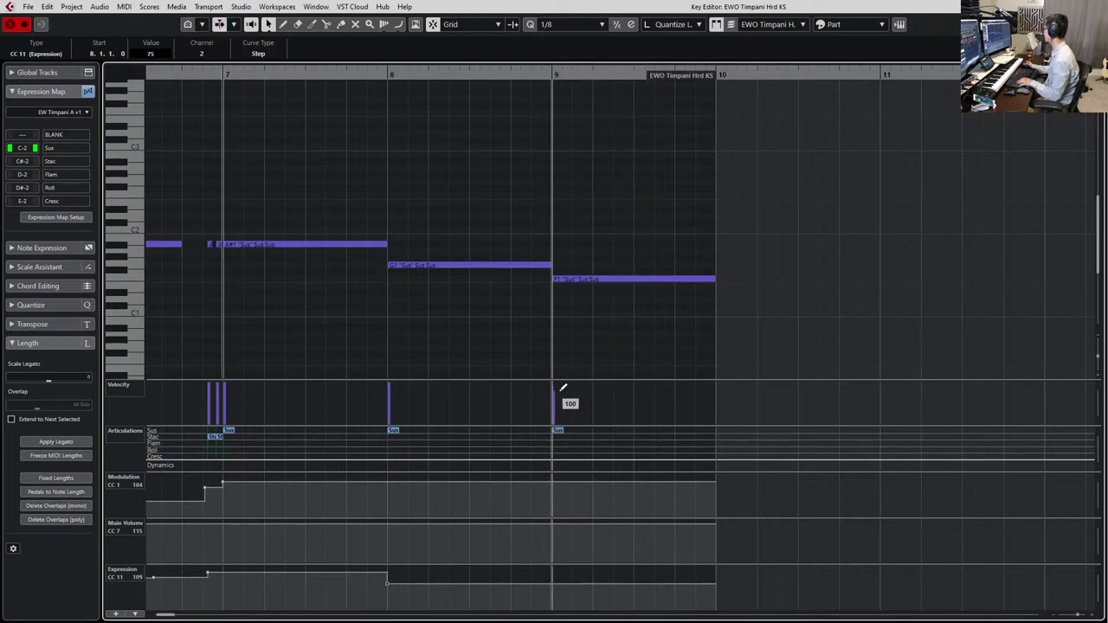
left_click(386, 387)
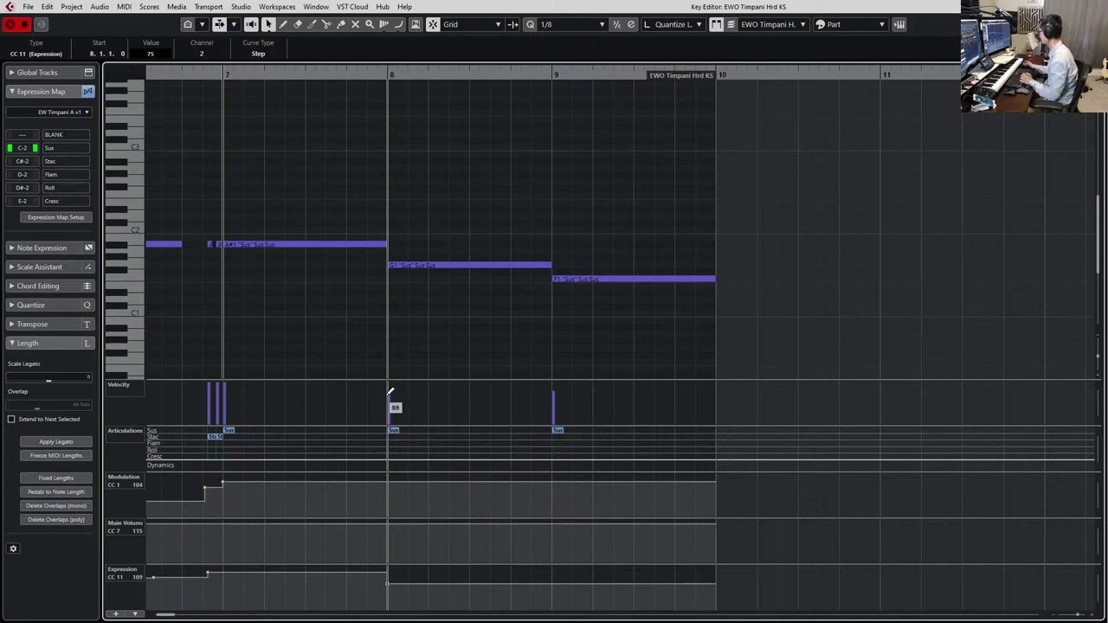
left_click(553, 396)
left_click(398, 399)
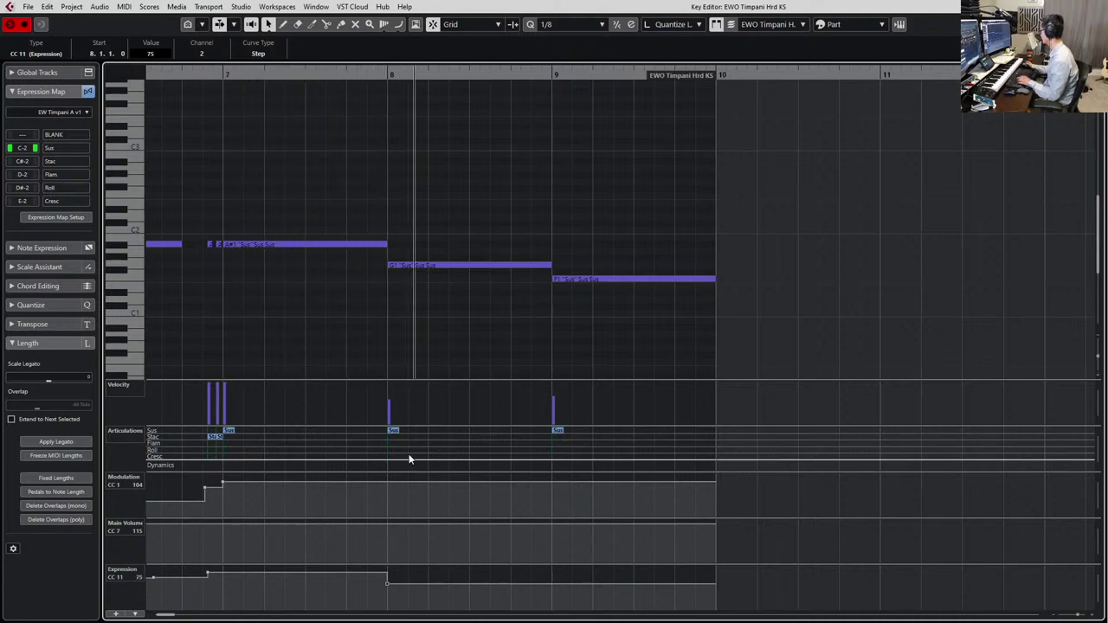
key("space")
Delete the timpani's expression point at 8.1.1 and raise the velocities of the bar 8 and 9 Sus notes while auditioning
left_click(388, 583)
key("Delete")
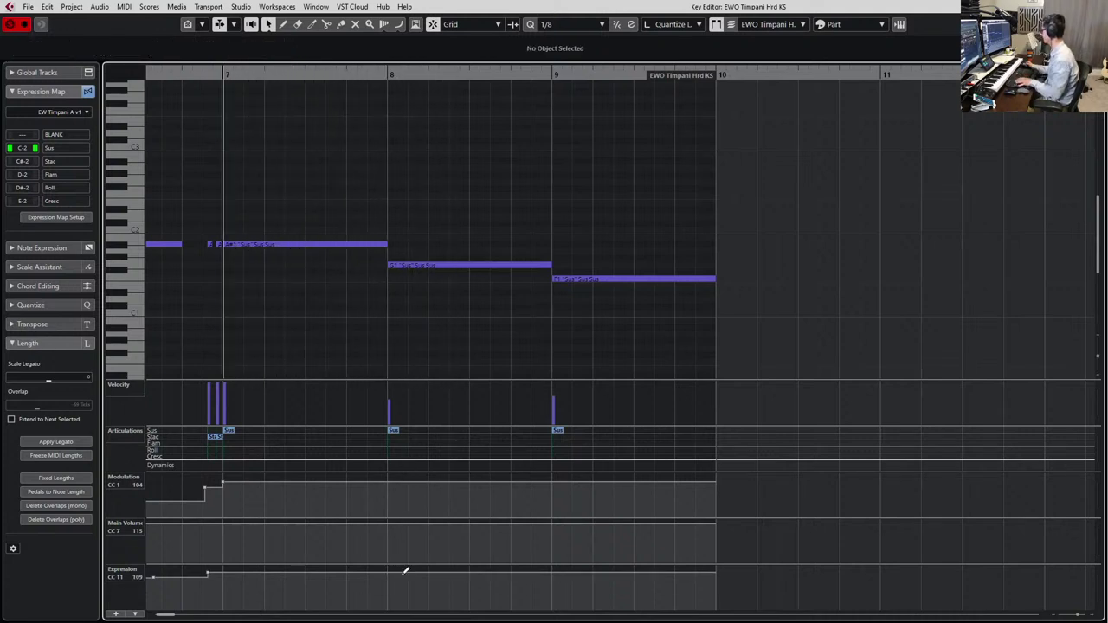
key("space")
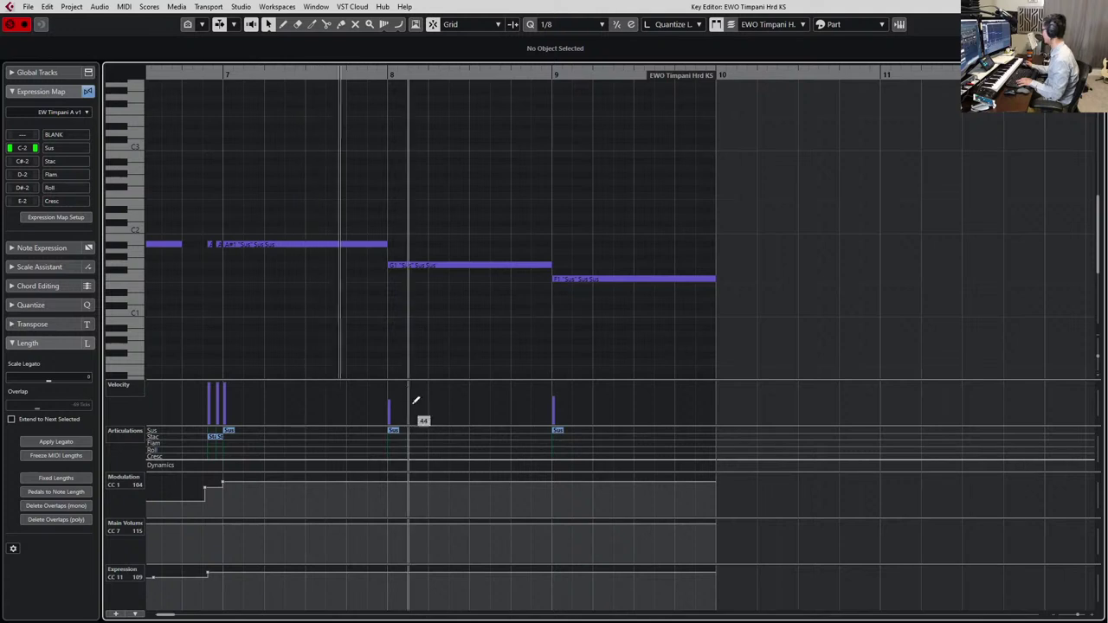
left_click(392, 393)
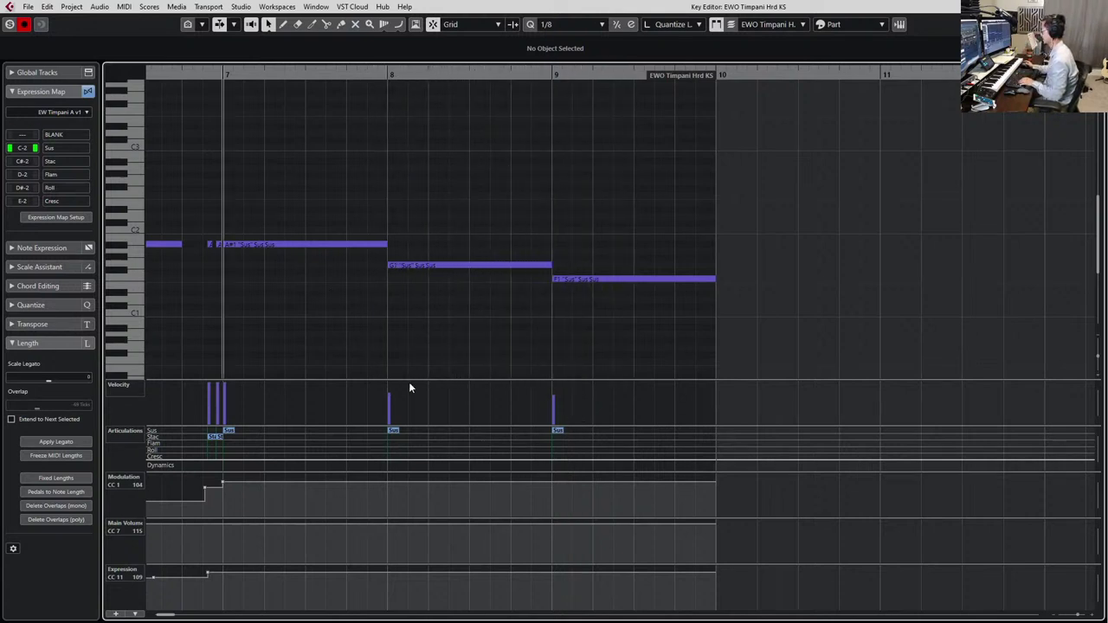
left_click(560, 378)
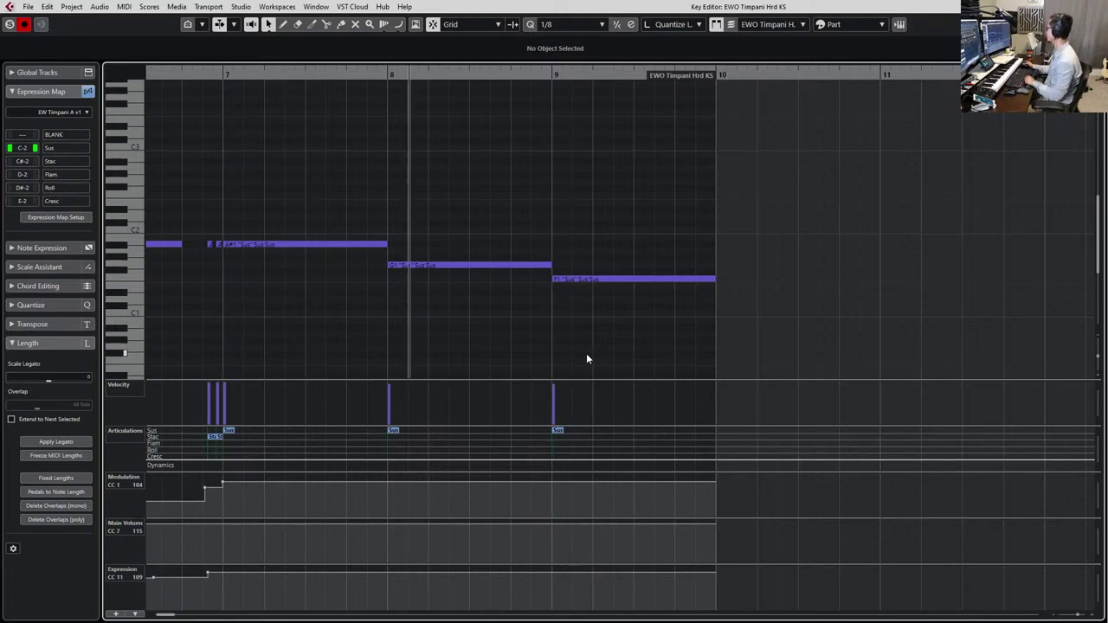
key("Return")
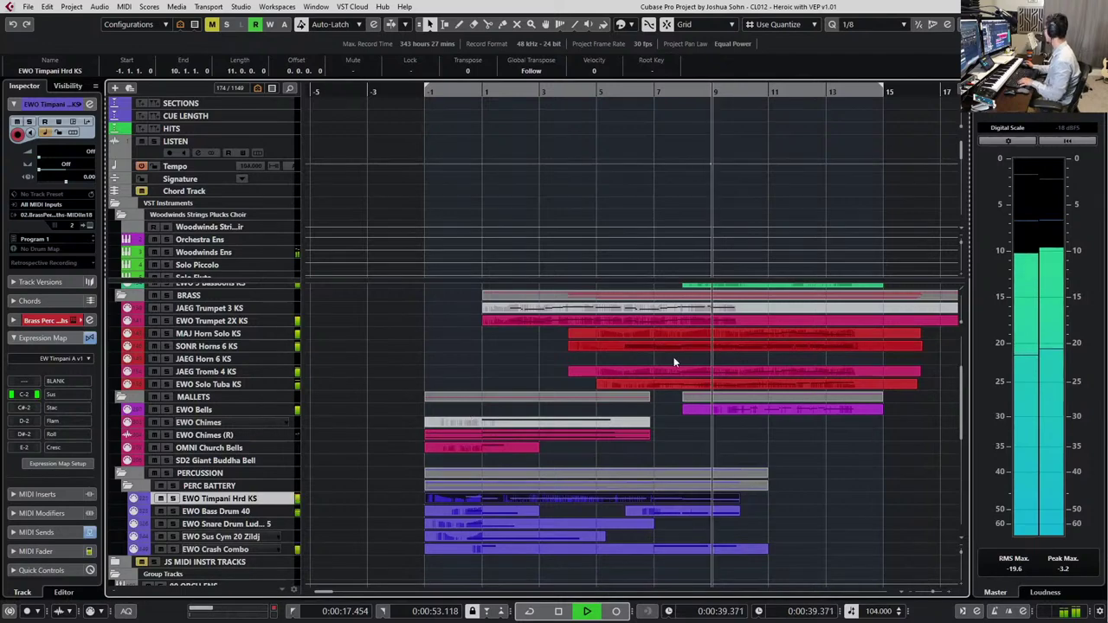
In the EWO Bass Drum 40 part, draw modulation down to 61 and expression down to 75 just before bar 8, and audition
double_click(685, 512)
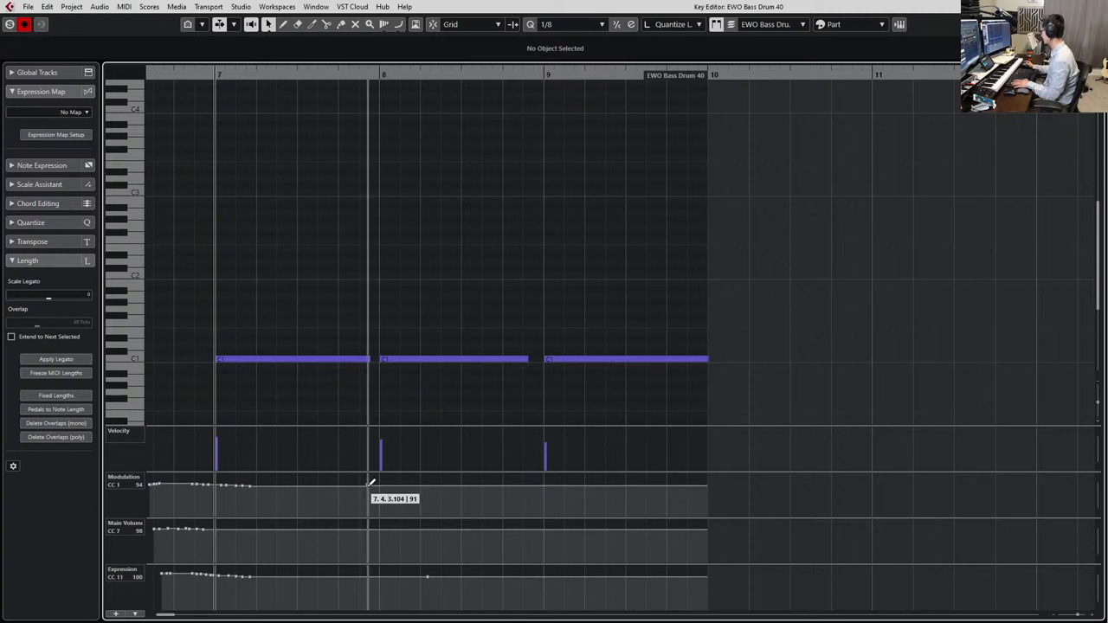
left_click_drag(375, 482, 377, 497)
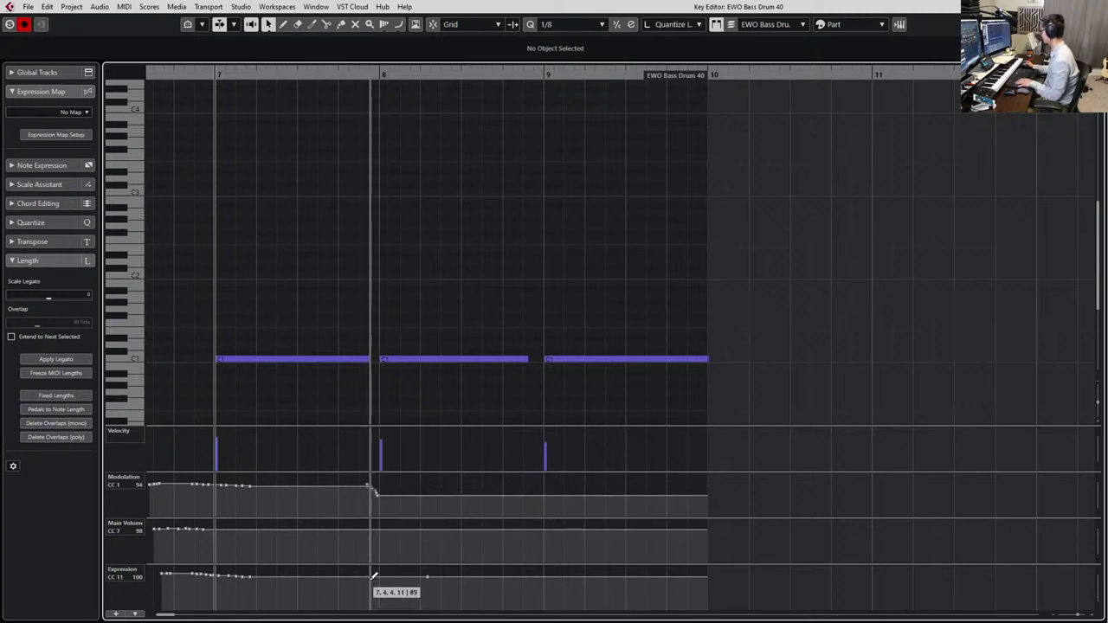
left_click_drag(374, 575, 378, 584)
key("space")
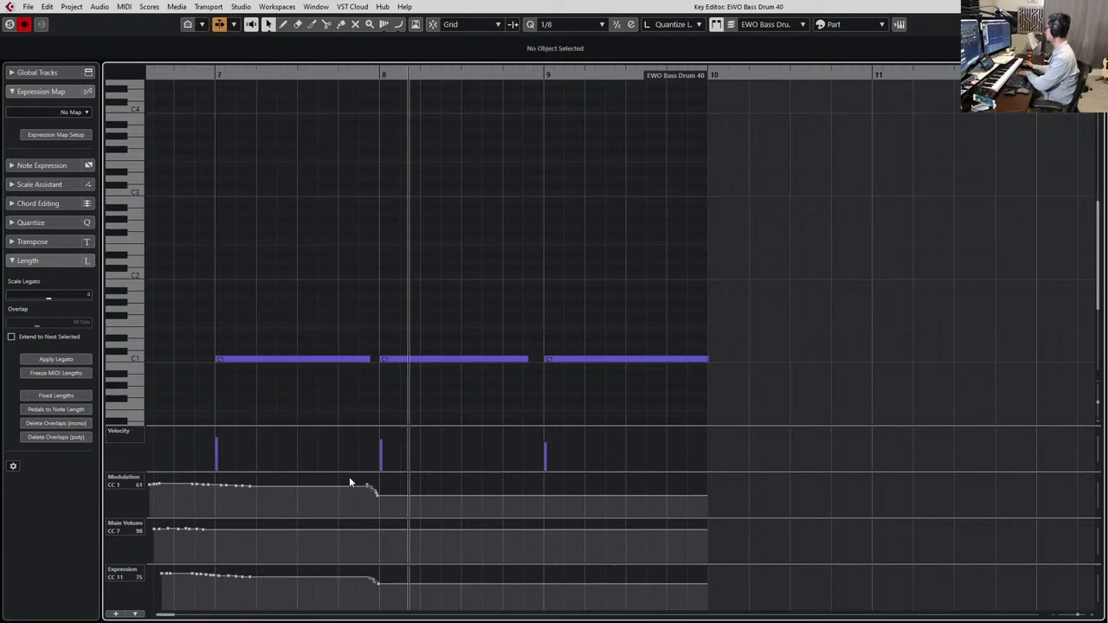
Trim the points at the top of the bass drum's modulation drop before bar 8 and return to the project window
left_click_drag(374, 480, 382, 484)
key("Delete")
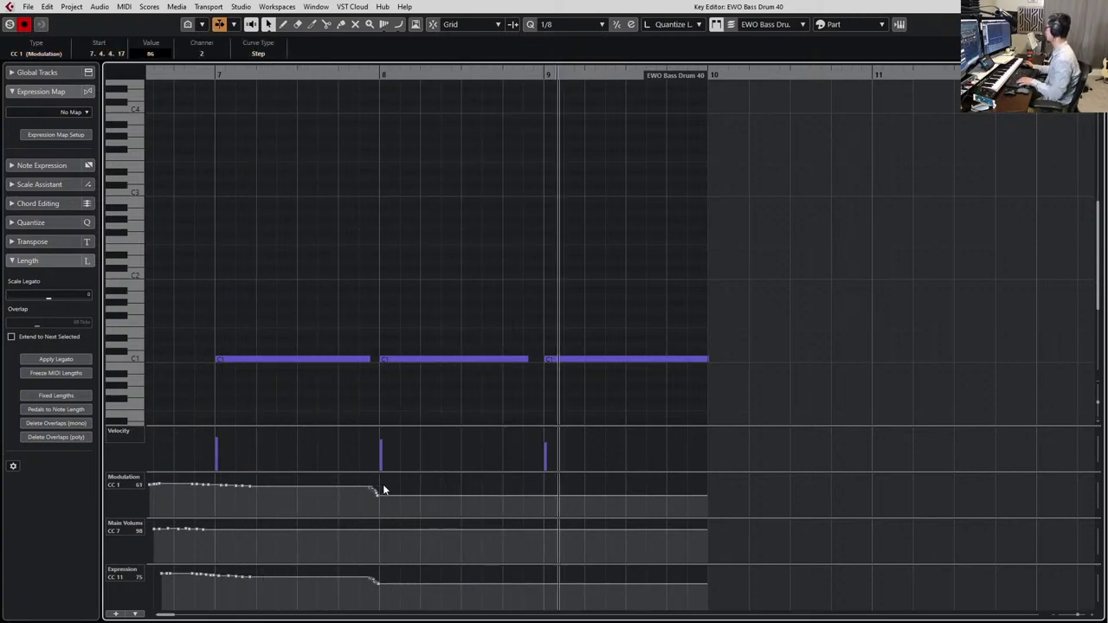
key("Return")
key("space")
Move the playback position back to bar 1 with the whole cue in view
scroll(572, 390, "down", 2)
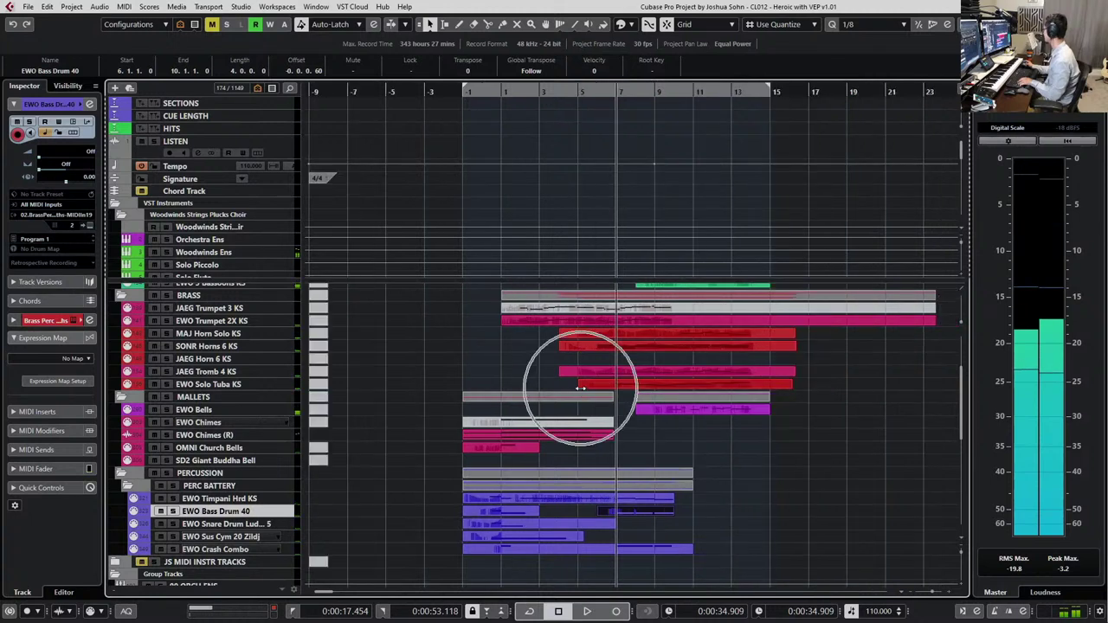
scroll(532, 432, "right", 2)
key("KP_Subtract")
key("KP_Subtract")
key("KP_Subtract")
key("KP_Subtract")
key("KP_Subtract")
key("KP_Subtract")
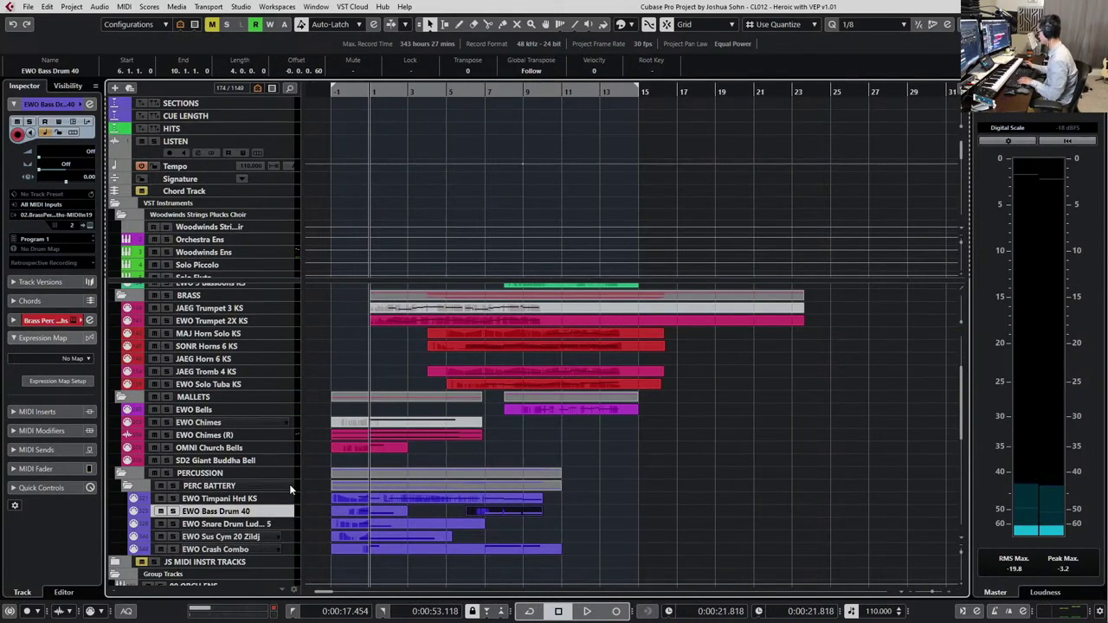
Select the EWO Bells track and audition the opening of the cue
left_click(221, 436)
key("Up")
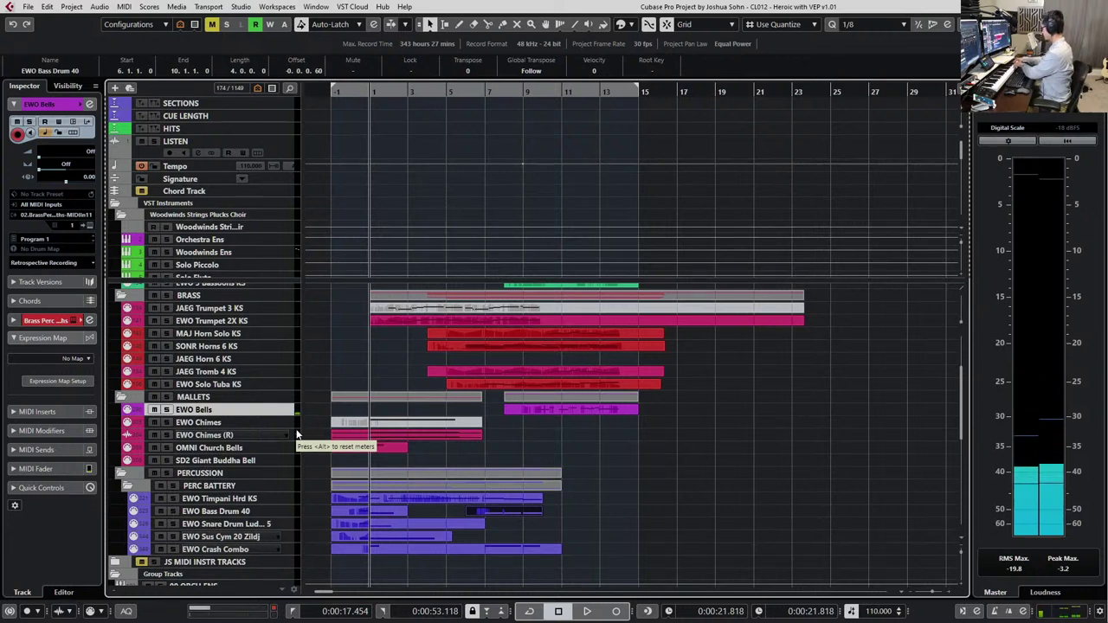
key("space")
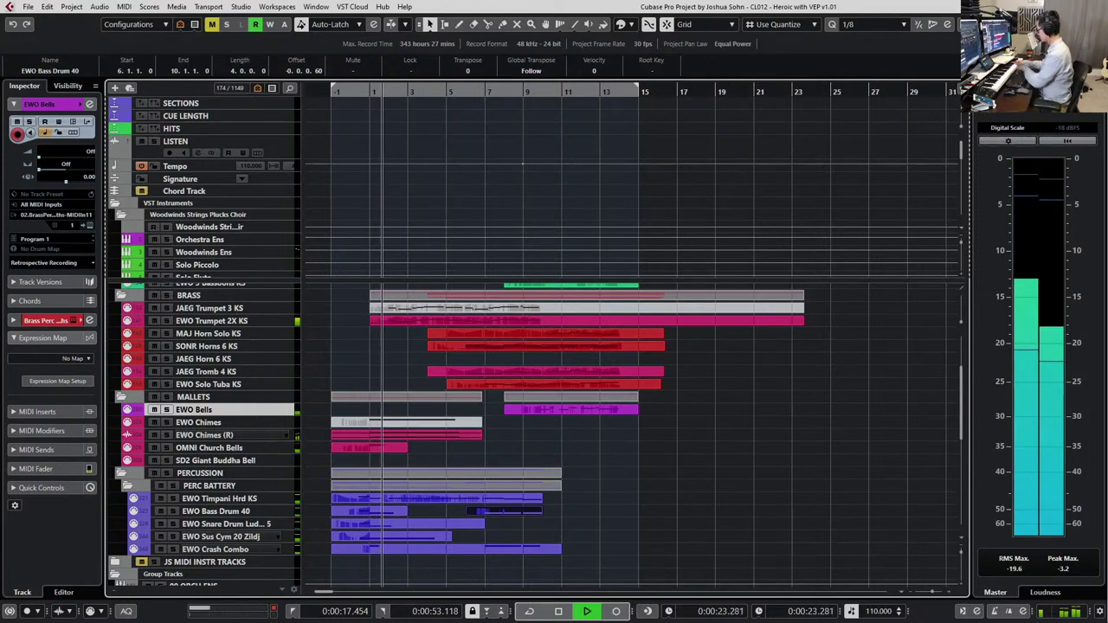
key("space")
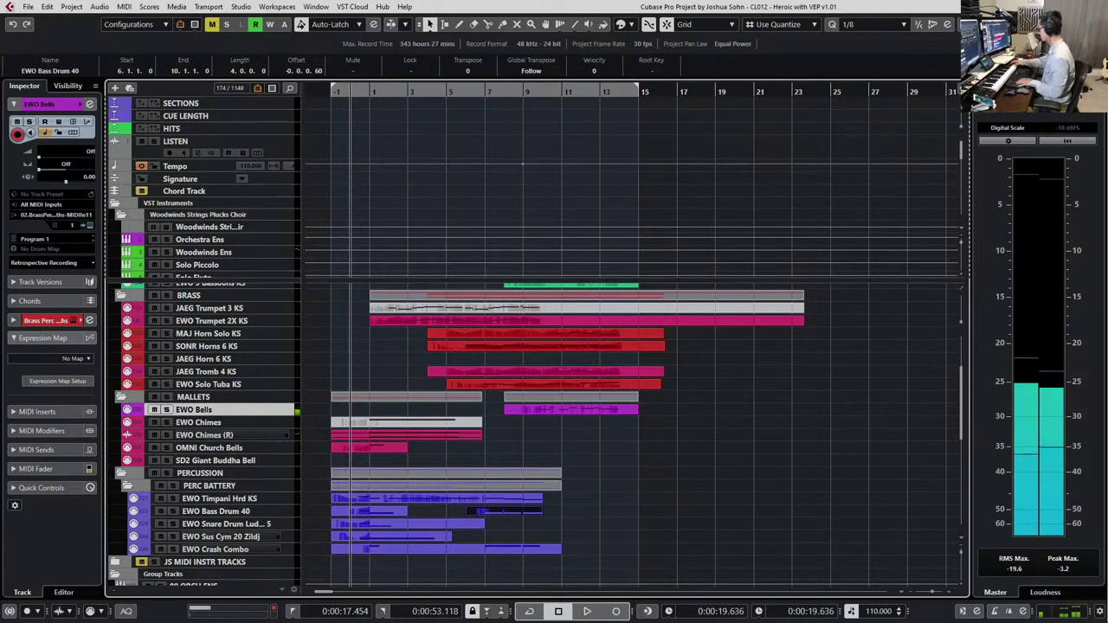
Audition the opening, extend the EWO Bells part to span bar -1 to bar 15, and open its notes for editing
key("space")
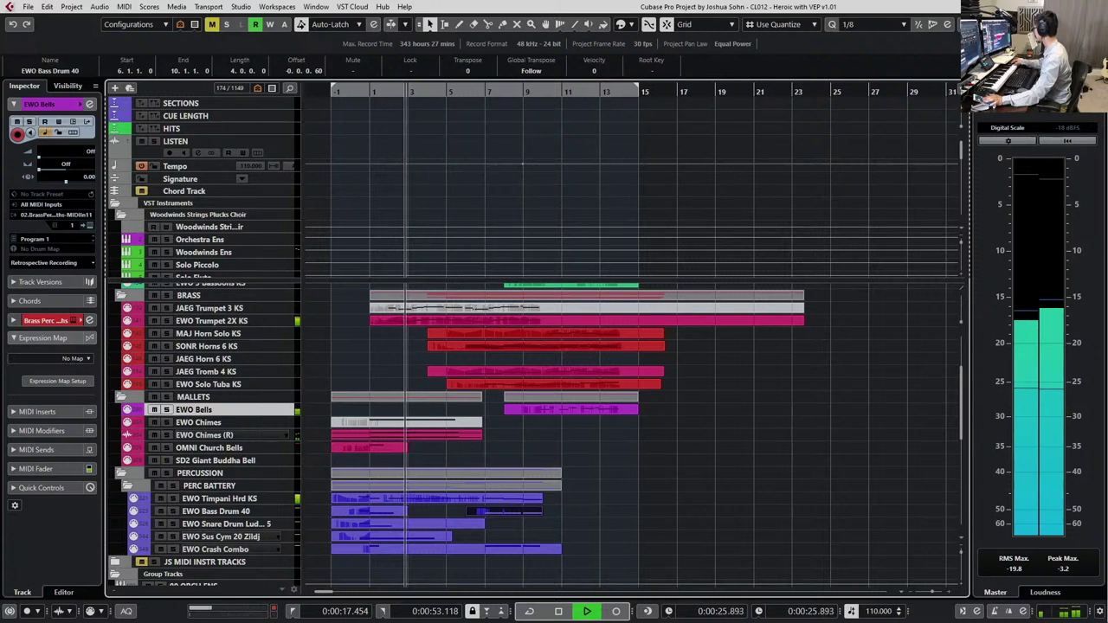
key("space")
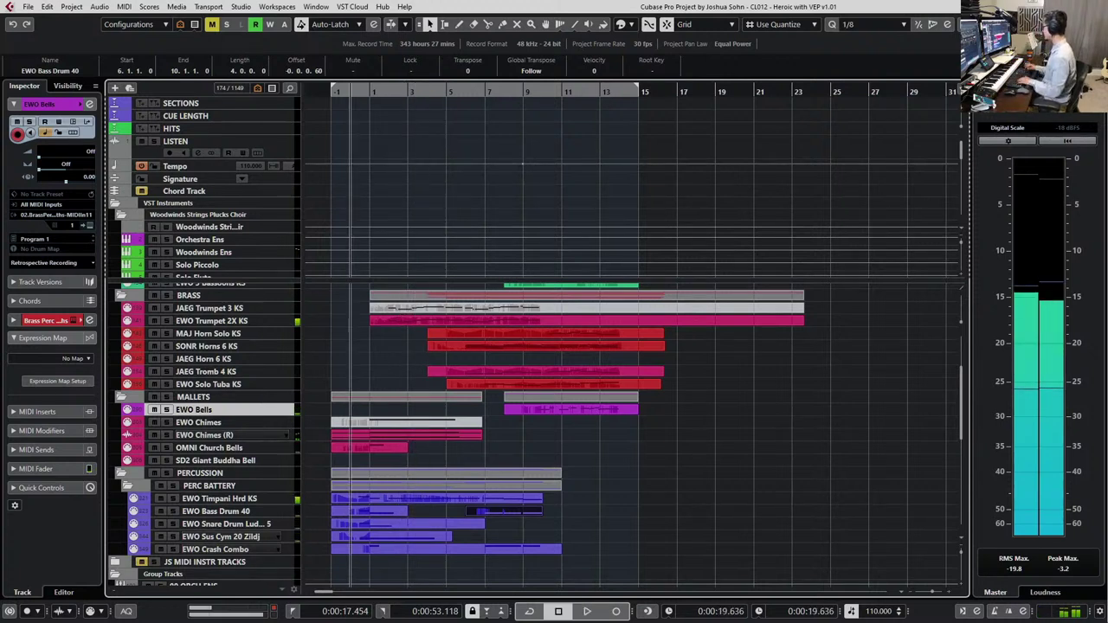
double_click(397, 413)
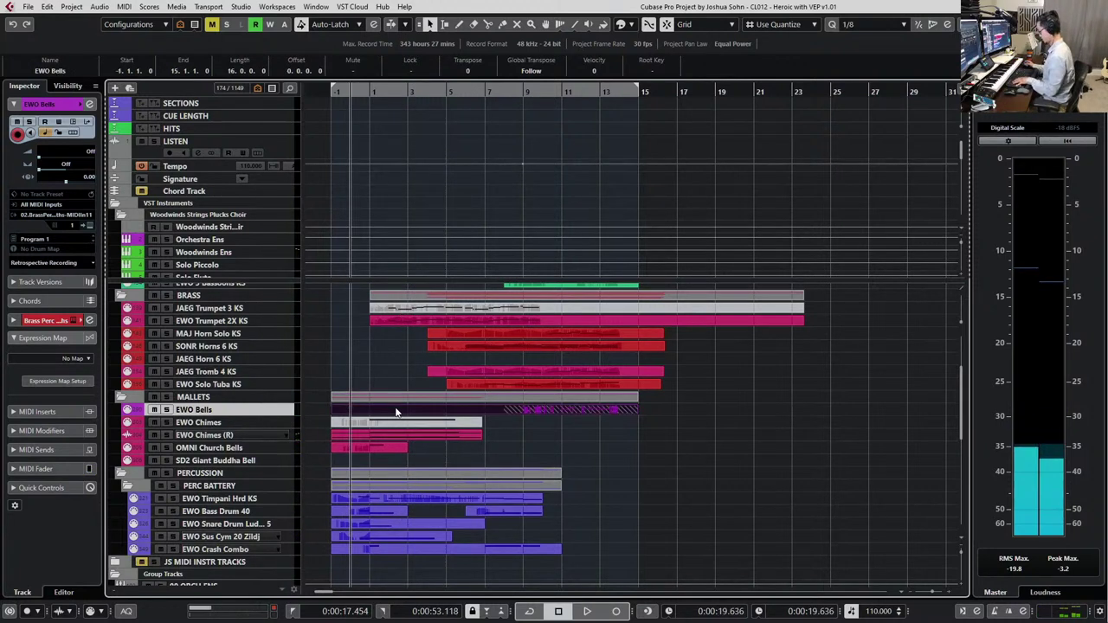
double_click(396, 413)
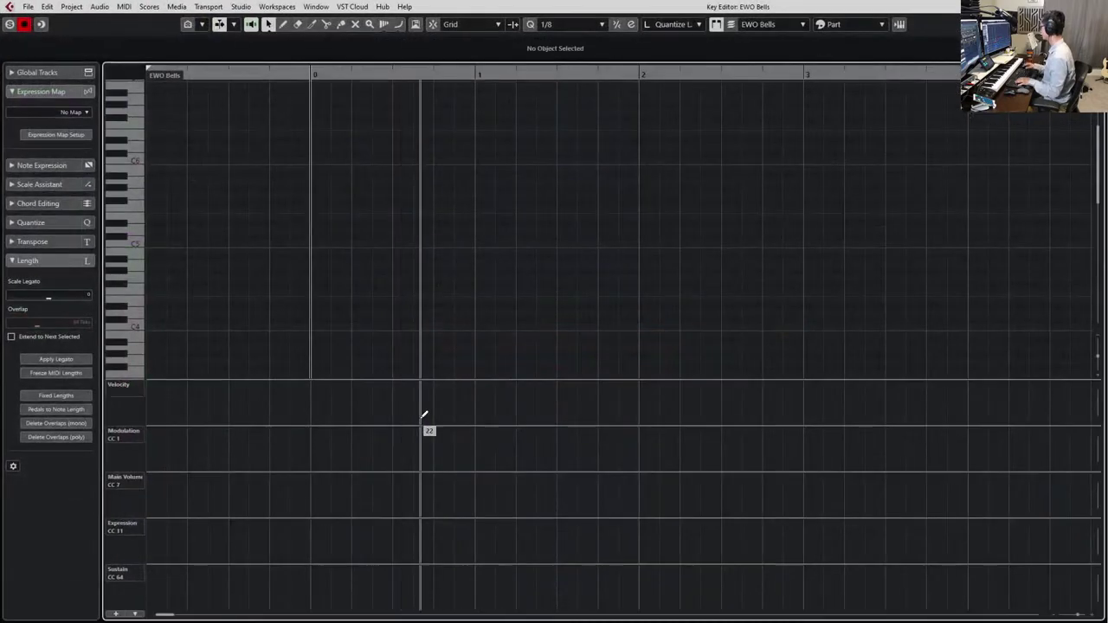
Record a repeating A#4, F4, D4, F4 bell figure over bar 1 and a sustained A#3 from bar 2, with the sustain pedal
key("space")
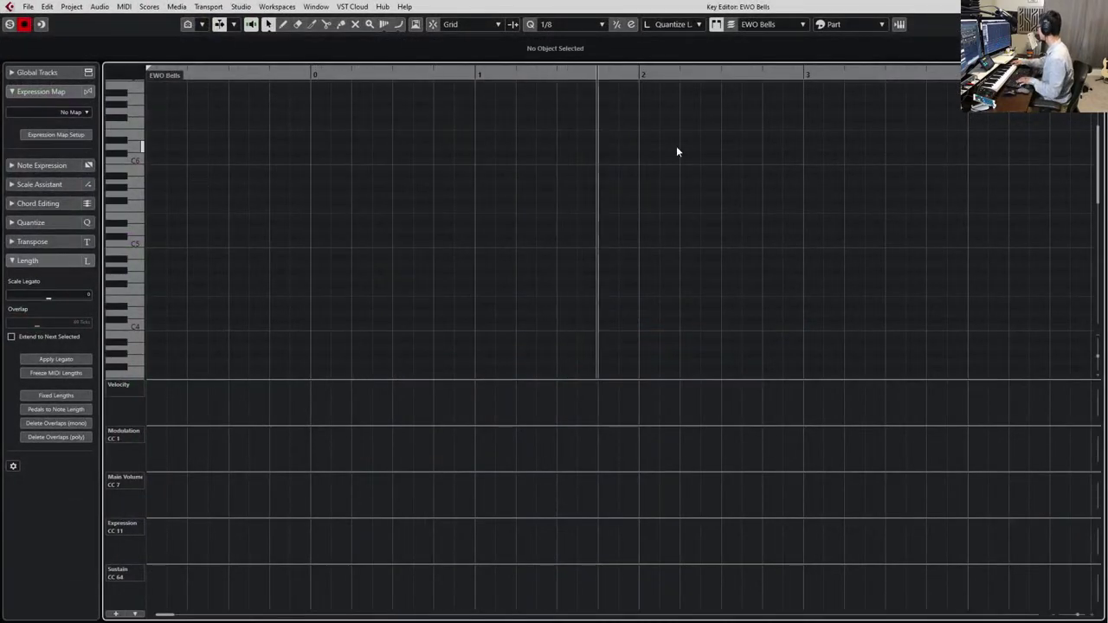
key("space")
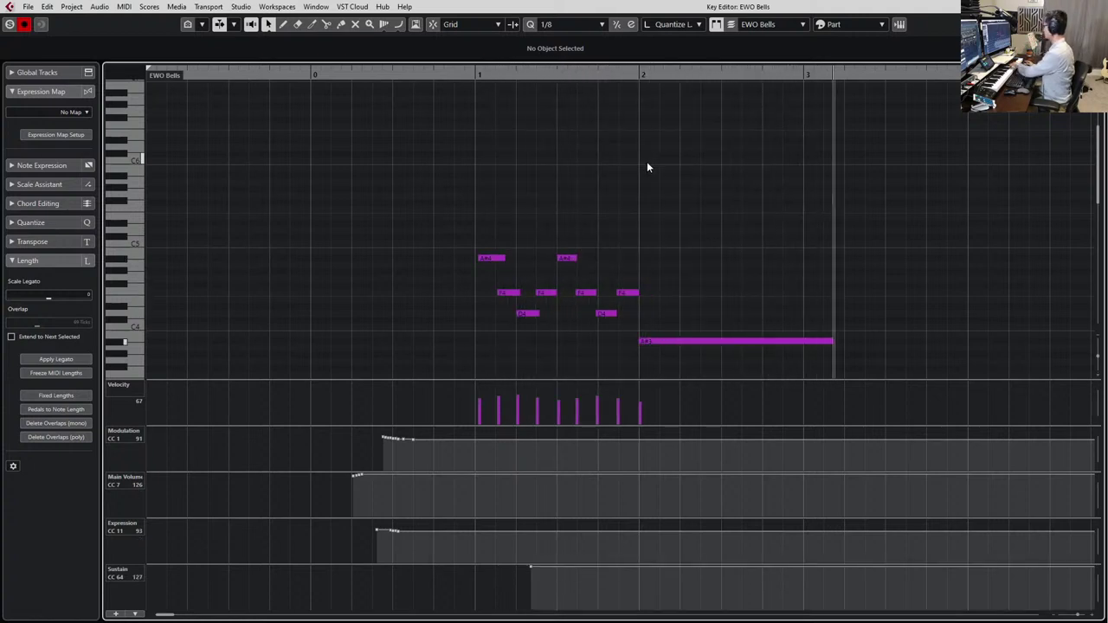
key("space")
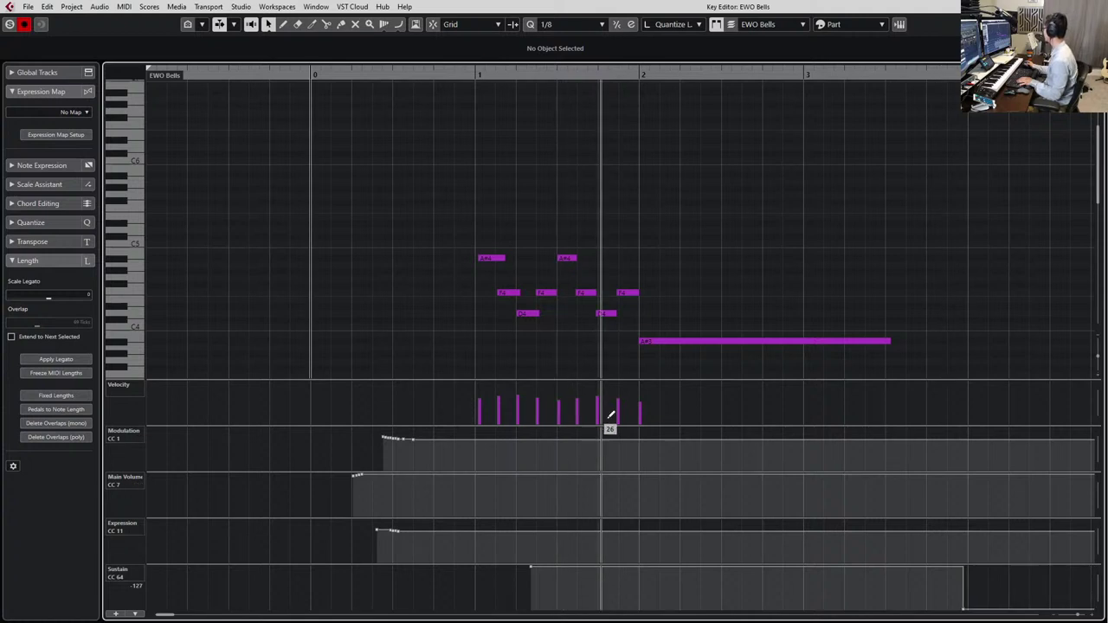
Align the first A#4 bell note to bar 1 and stretch the sustain pedal from just after bar 1 to just before bar 5
left_click_drag(529, 570, 481, 542)
left_click_drag(525, 185, 459, 255)
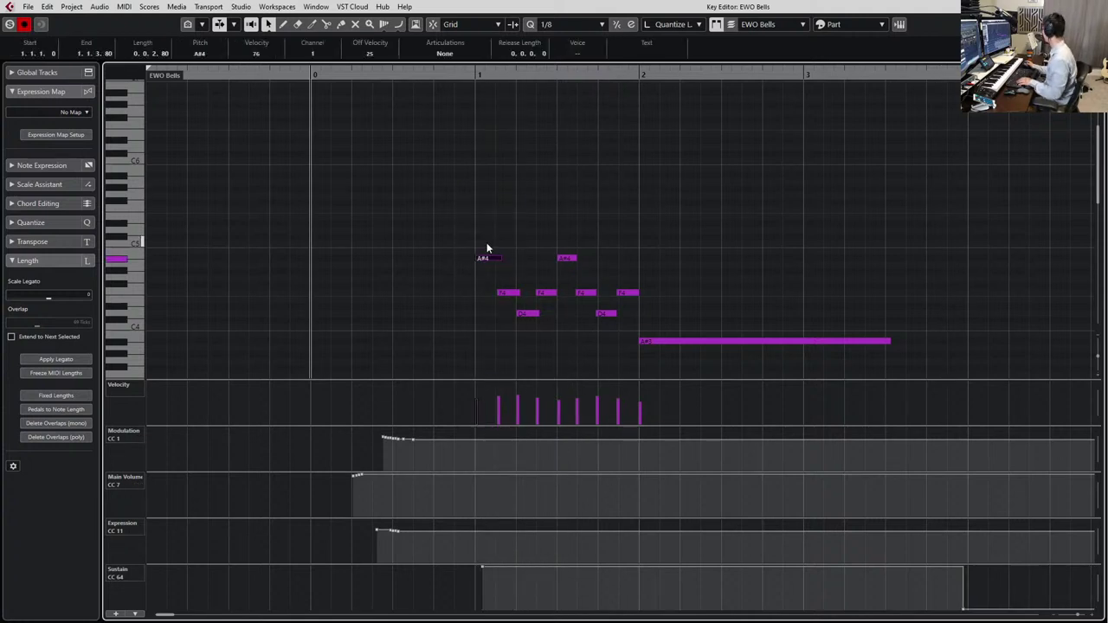
scroll(593, 331, "down", 1)
scroll(593, 331, "right", 2)
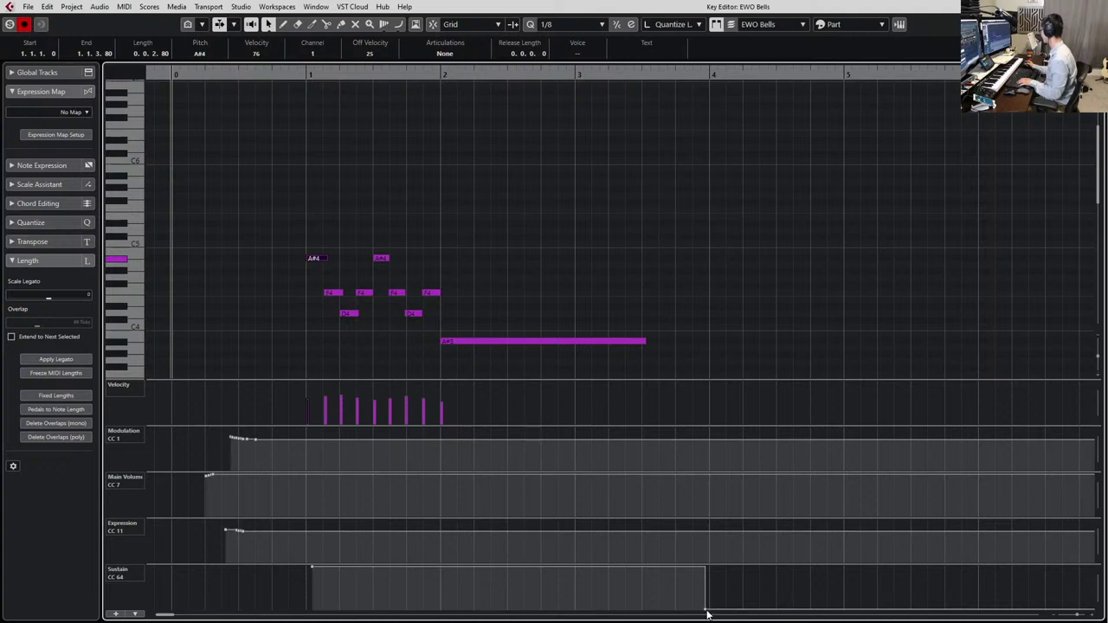
left_click_drag(707, 615, 844, 620)
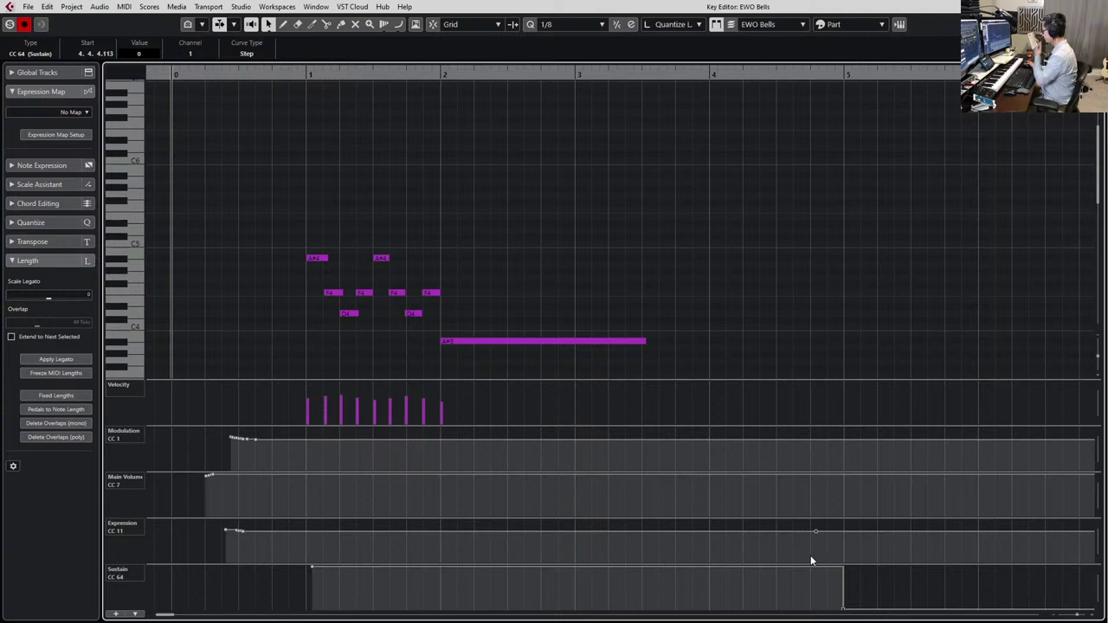
key("Return")
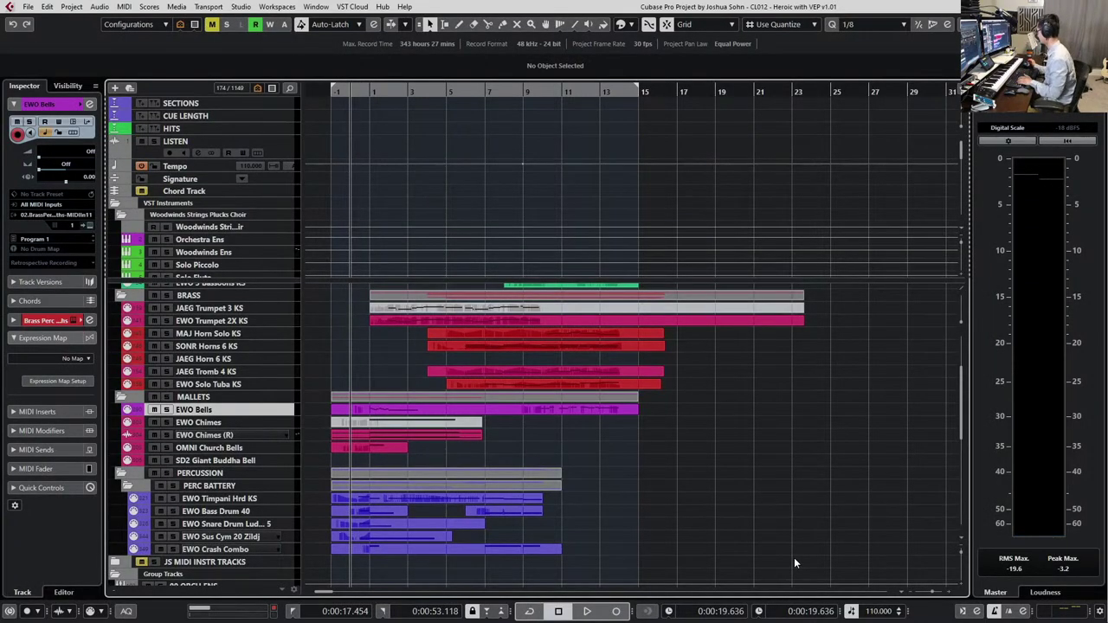
Play the cue from the opening with the new bells, reviewing the brass, mallet and percussion tracks
key("space")
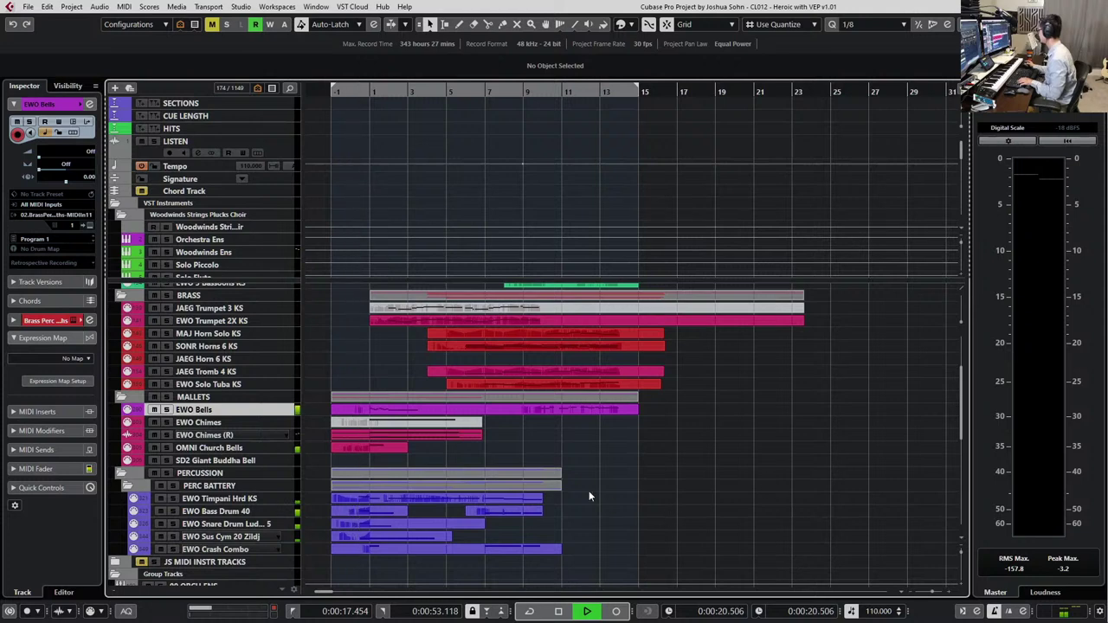
scroll(588, 490, "up", 6)
scroll(612, 471, "left", 3)
scroll(613, 470, "left", 3)
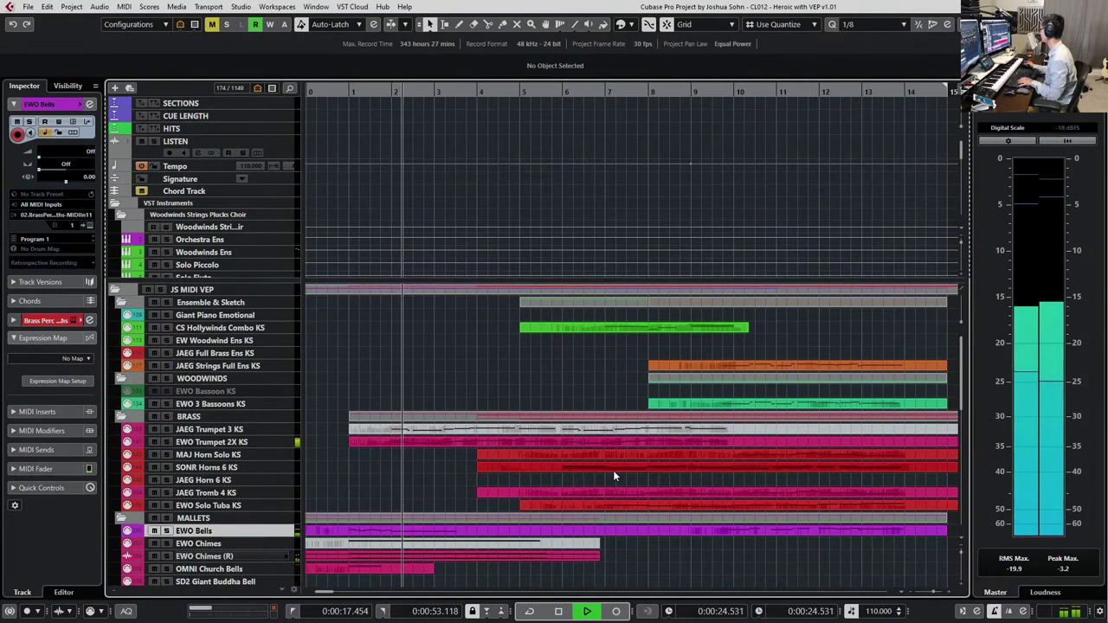
scroll(613, 470, "down", 3)
scroll(494, 467, "down", 3)
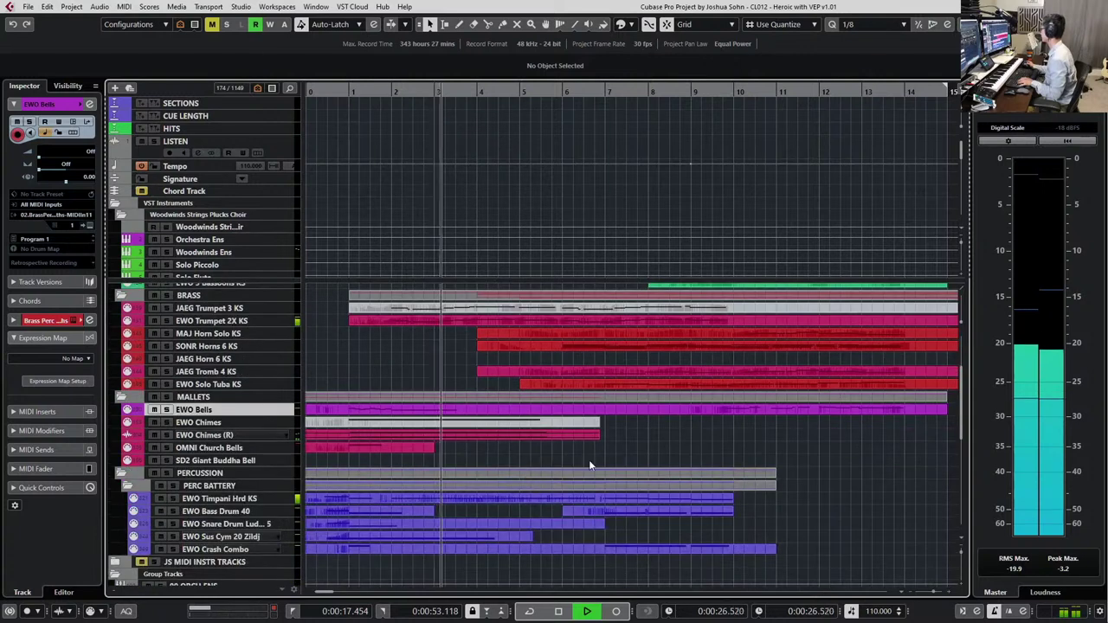
scroll(883, 519, "up", 3)
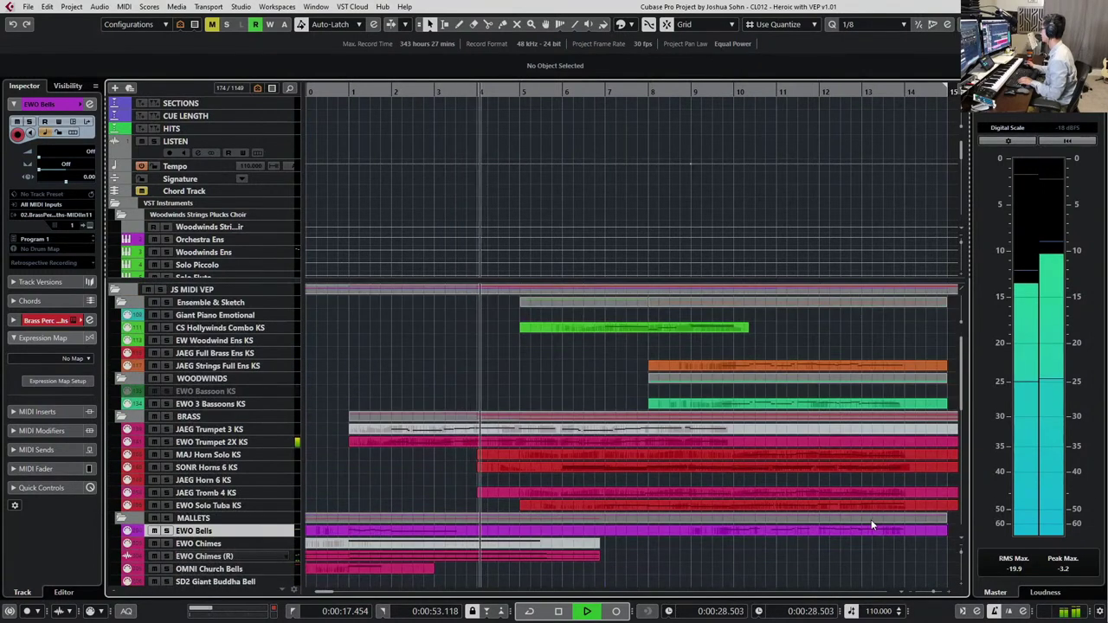
scroll(784, 496, "down", 2)
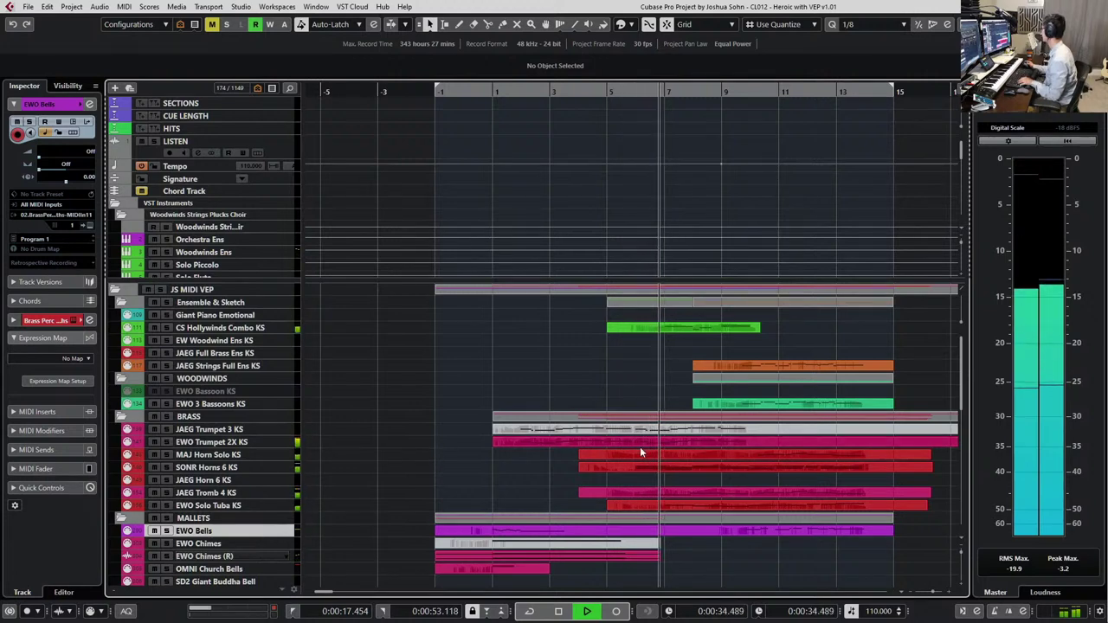
scroll(658, 522, "up", 2)
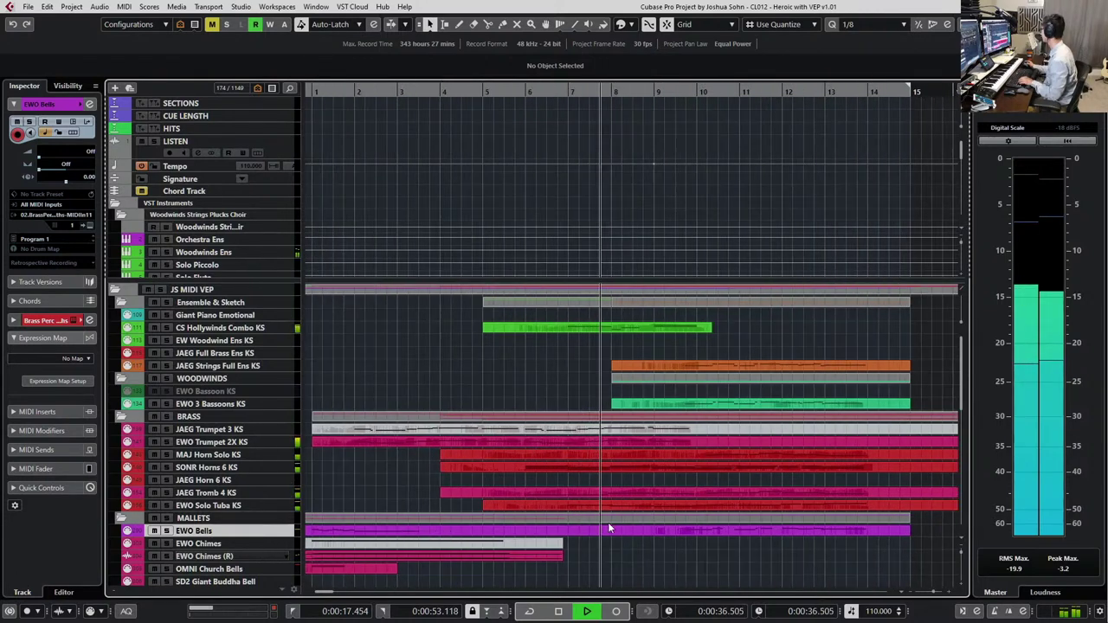
scroll(511, 485, "down", 3)
Set the playback position to bar 4 and audition the passage leading into bar 5
left_click(446, 95)
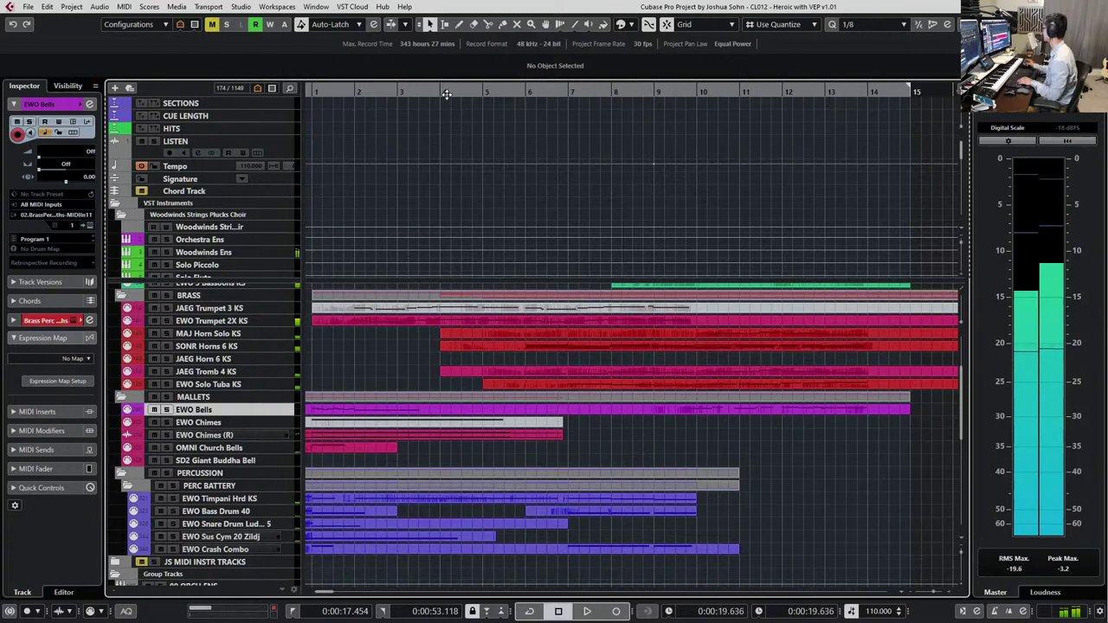
key("KP_Subtract")
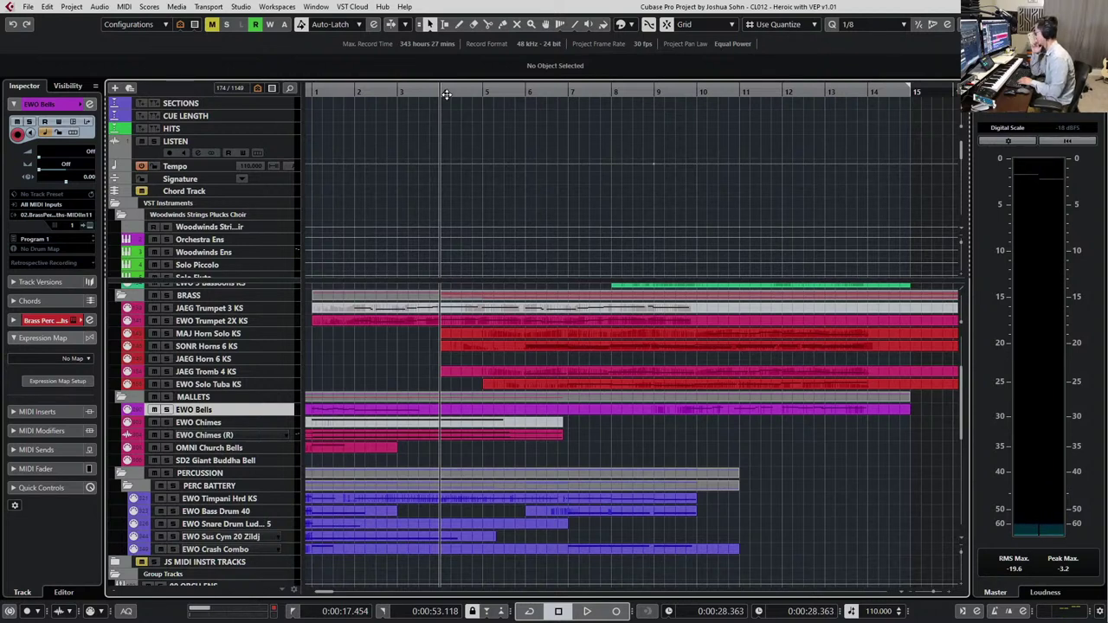
key("space")
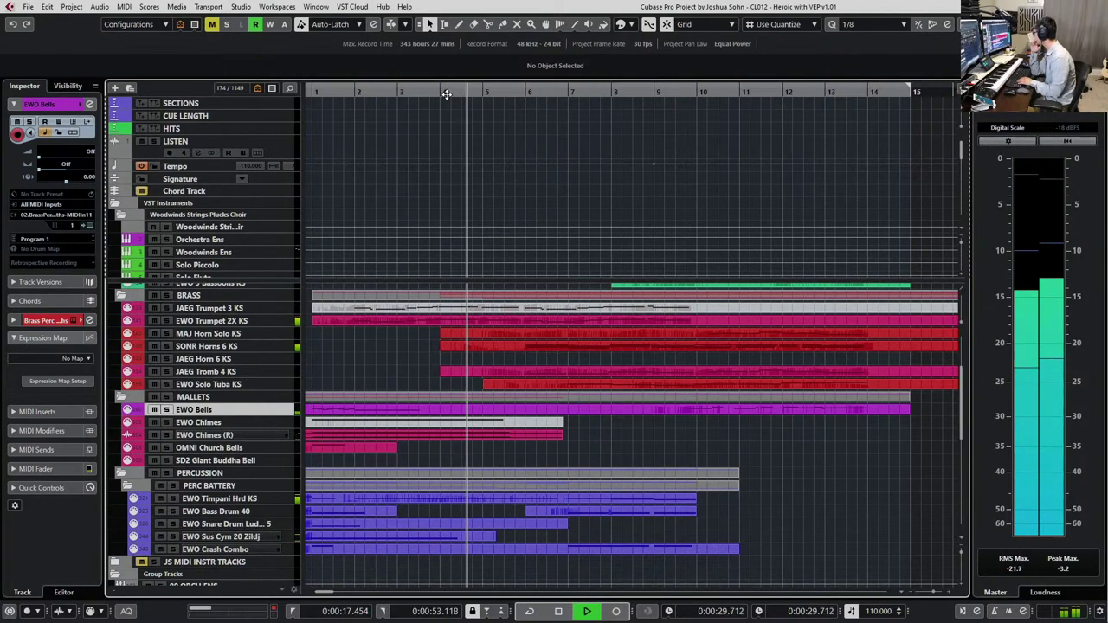
key("space")
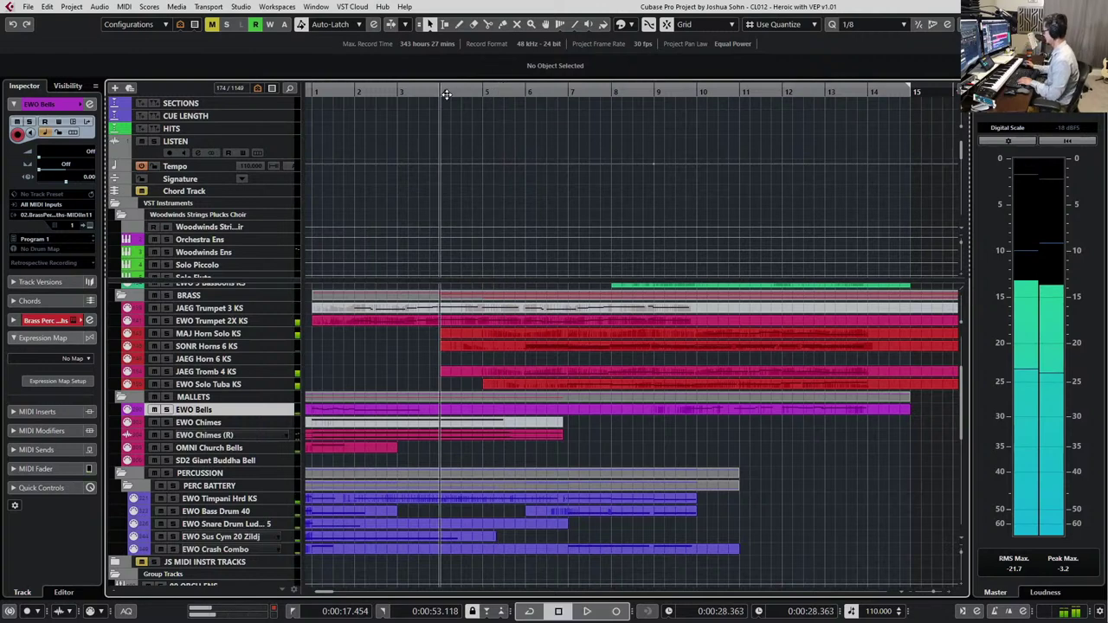
Extend the EWO Sus Cym 20 Zildj part to 12.2.3.0 and record a C3 roll at 5.3.1.0 with modulation and expression swells
left_click(211, 536)
left_click(493, 537)
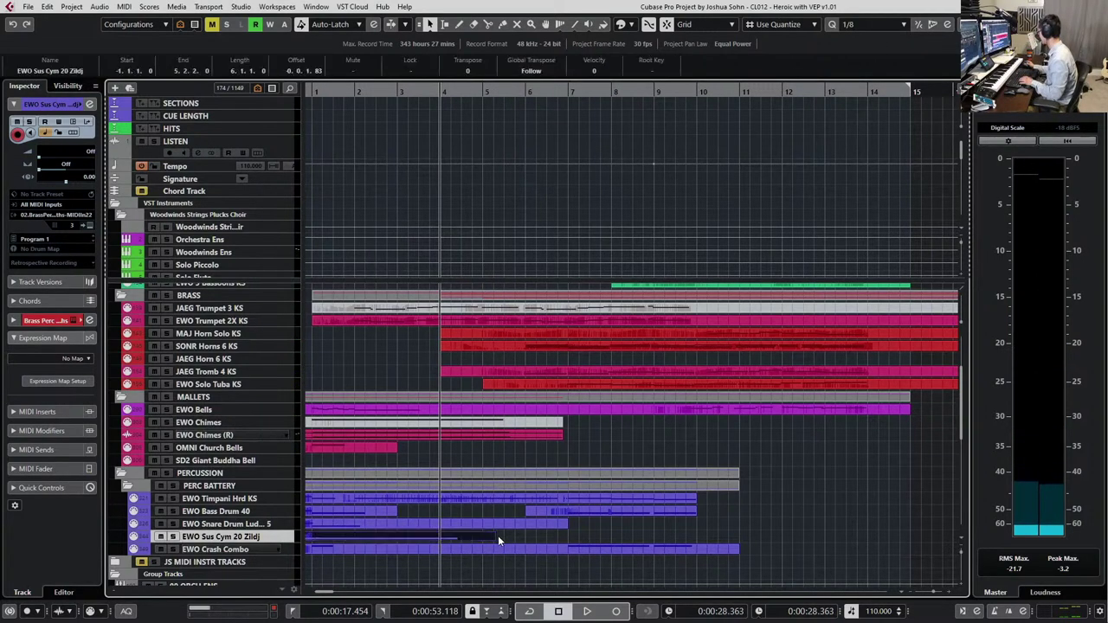
left_click_drag(495, 539, 796, 537)
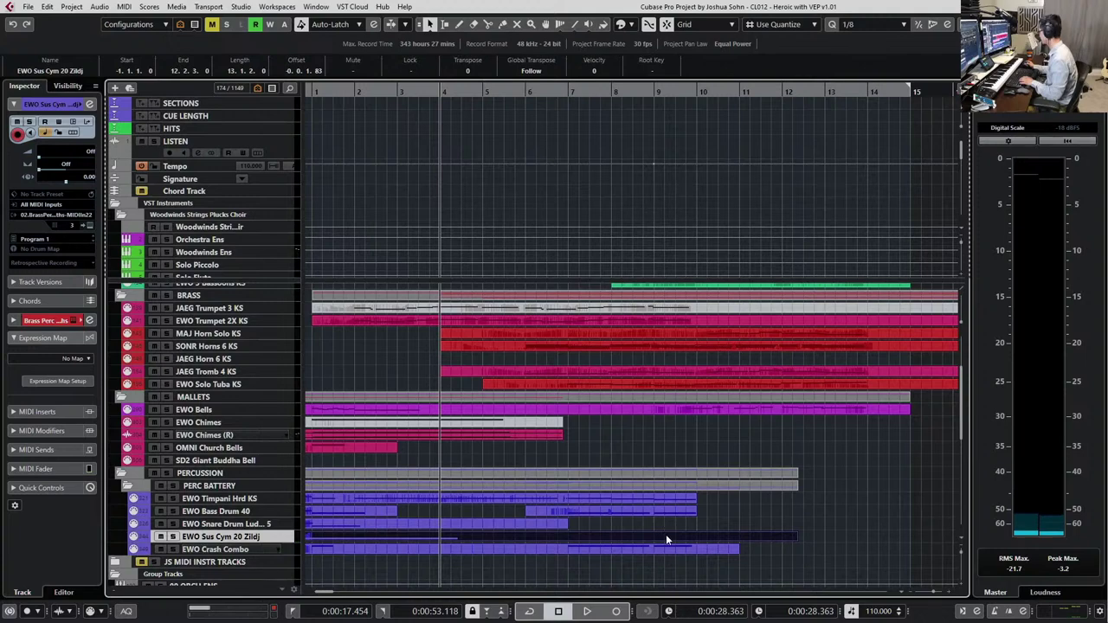
double_click(666, 536)
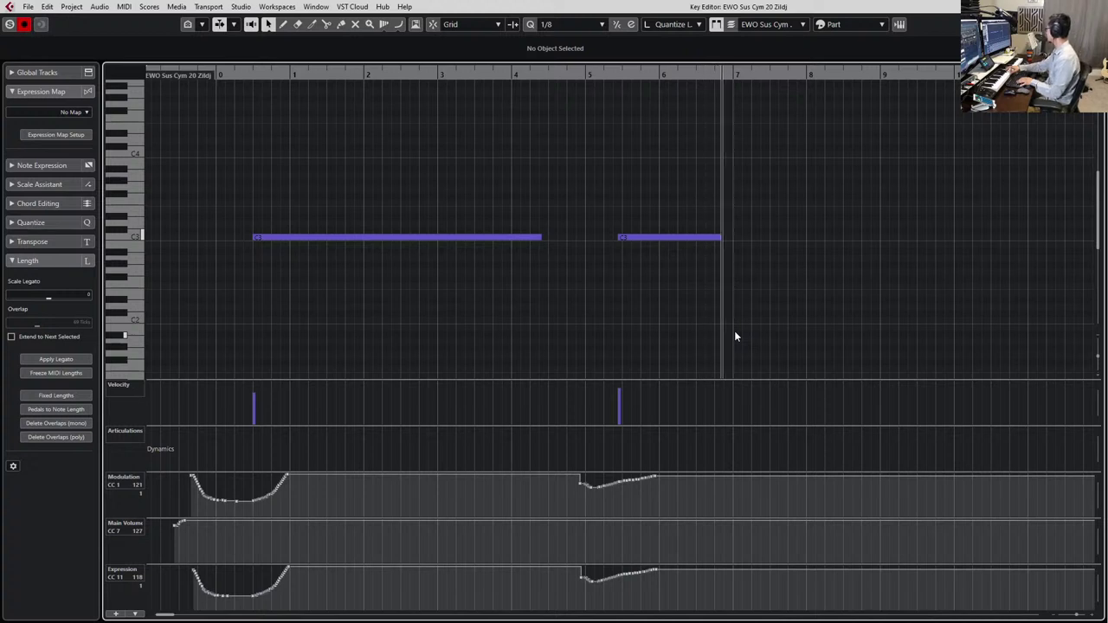
key("space")
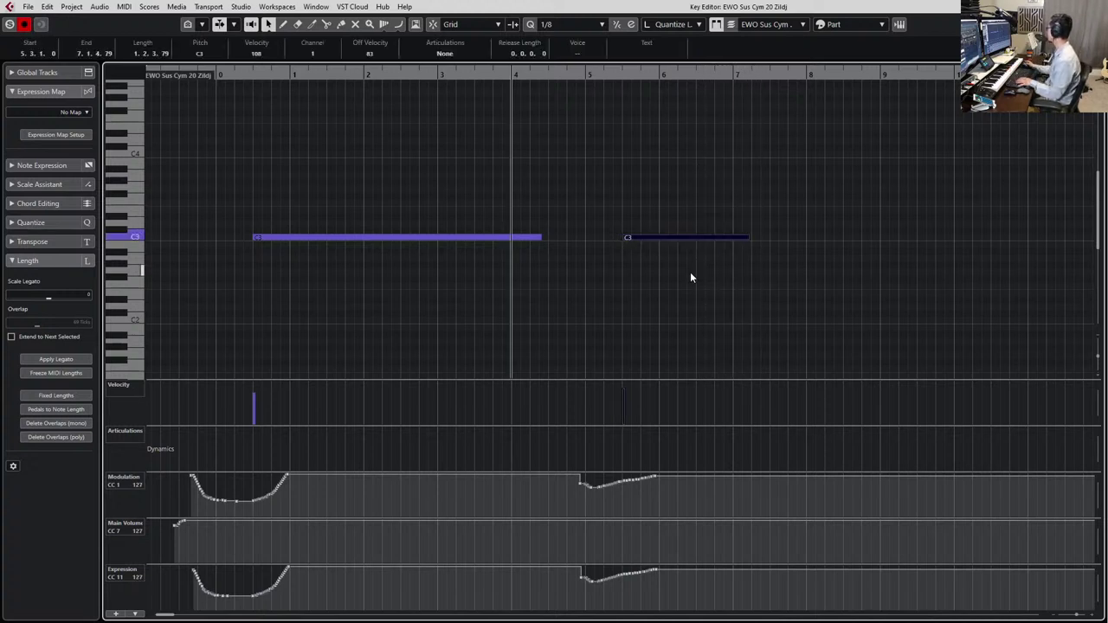
Audition the suspended cymbal roll and select its modulation and expression points between bars 5 and 6 before returning to the project window
key("space")
left_click_drag(577, 513, 682, 460)
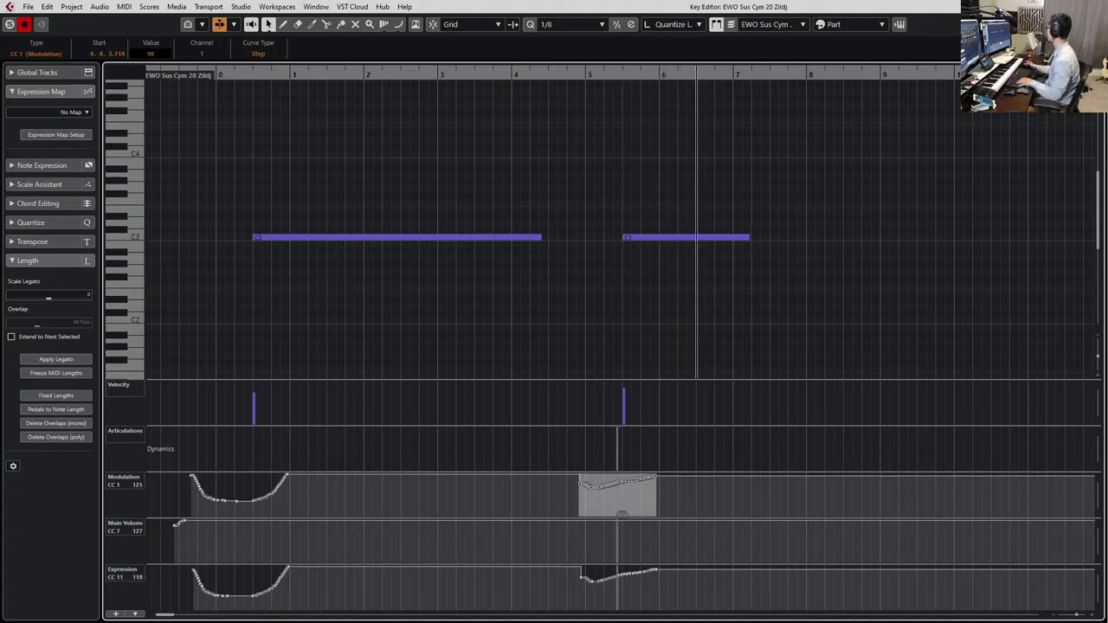
key("space")
left_click_drag(583, 595, 684, 548)
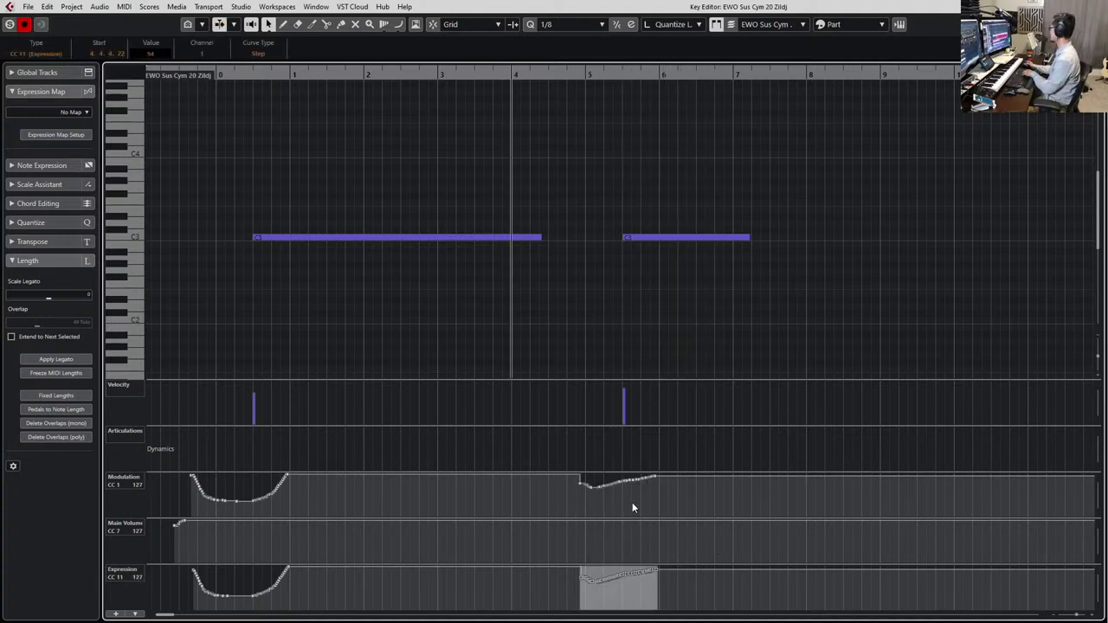
key("Return")
scroll(567, 523, "up", 1)
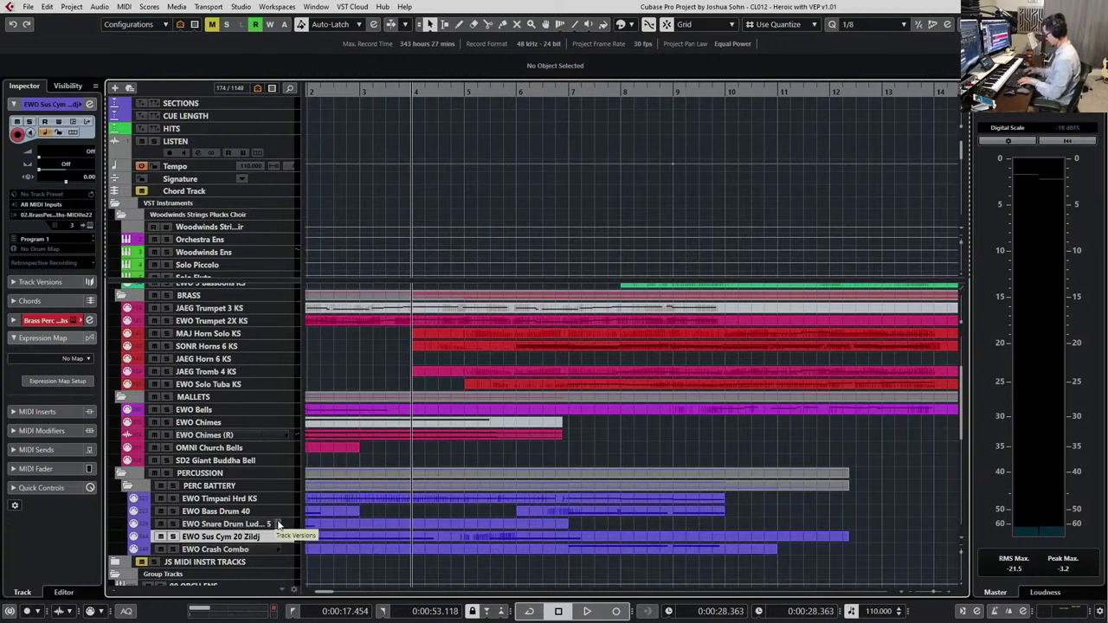
Search the project's tracks for "ELE" and for "wind chim"
key("ctrl+f")
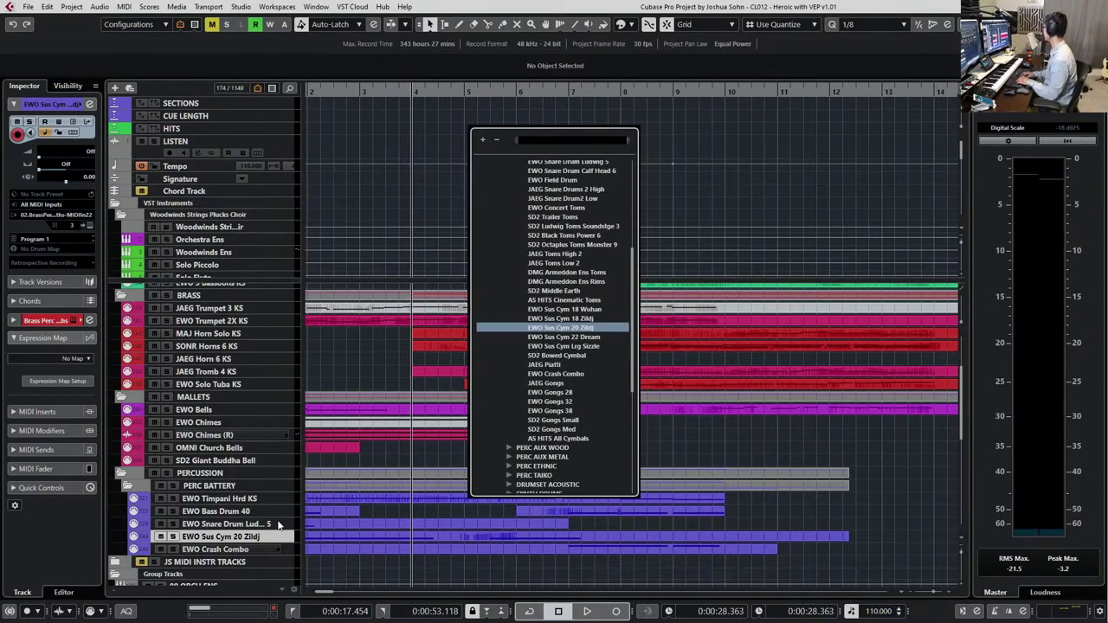
type("ELE")
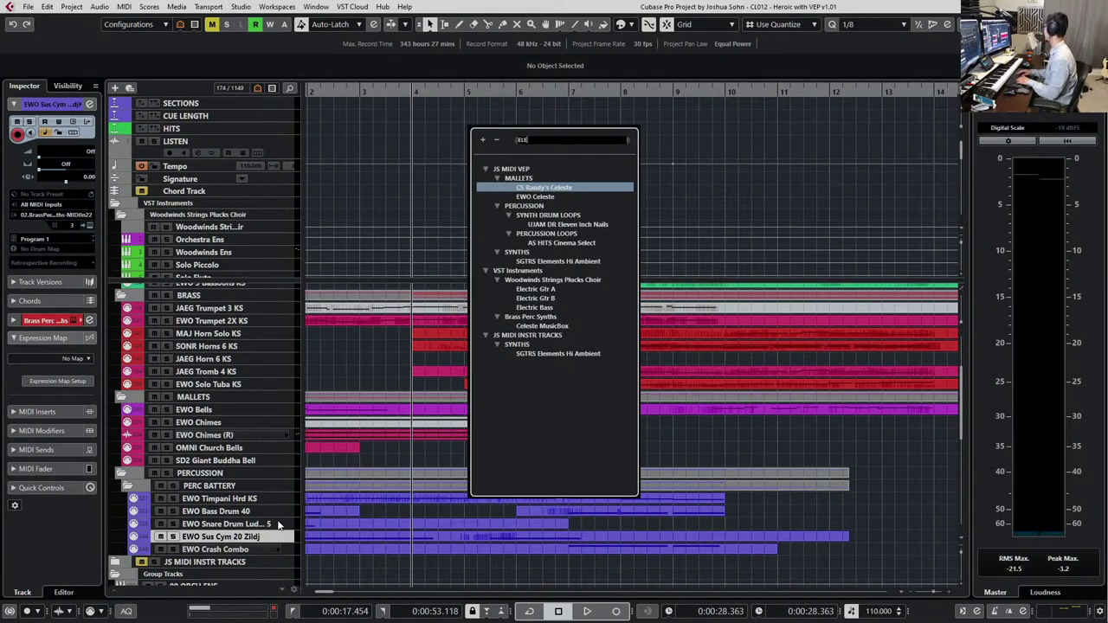
type("wind")
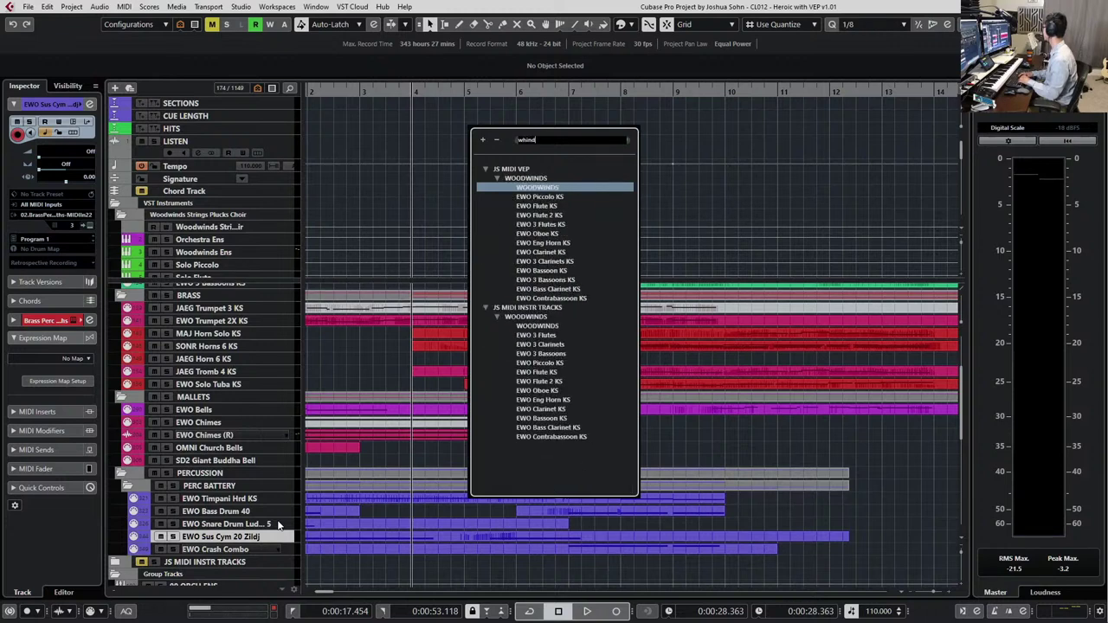
type(" chim")
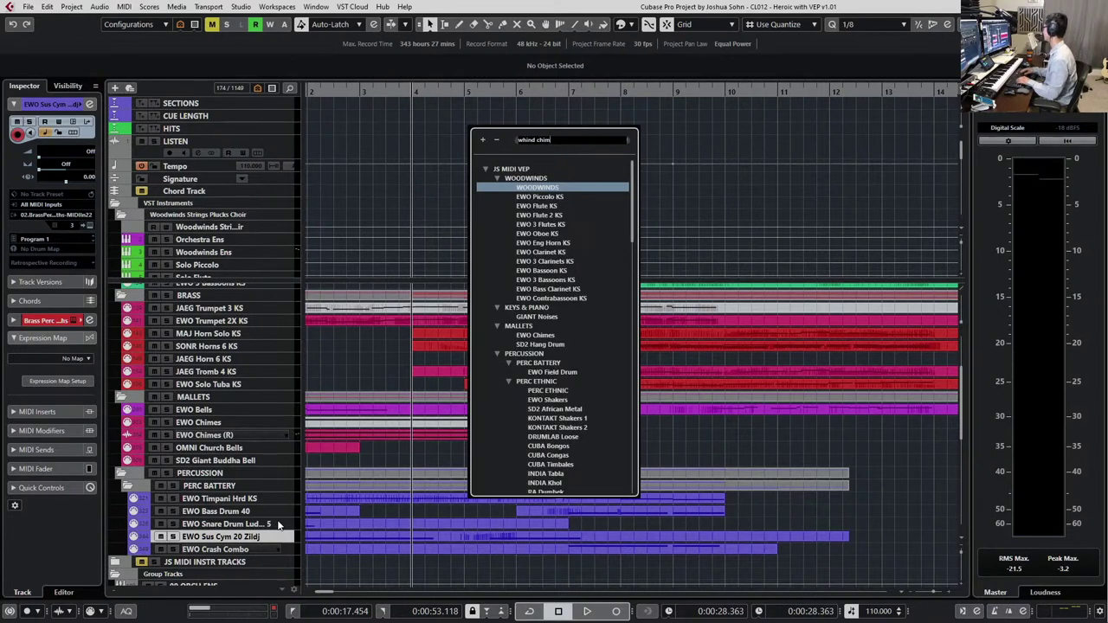
type("wind chim")
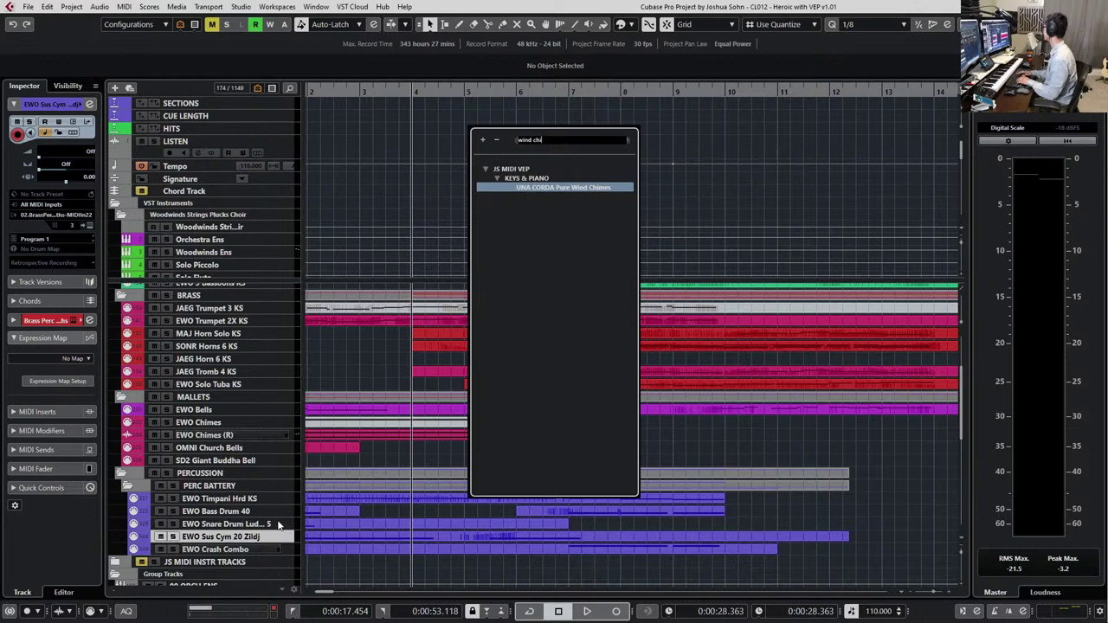
Search the project's tracks for "mark" instead, reveal the EWO Mark Tree 1 track and enable it
key("BackSpace")
key("BackSpace")
key("BackSpace")
key("BackSpace")
key("BackSpace")
key("BackSpace")
key("BackSpace")
key("BackSpace")
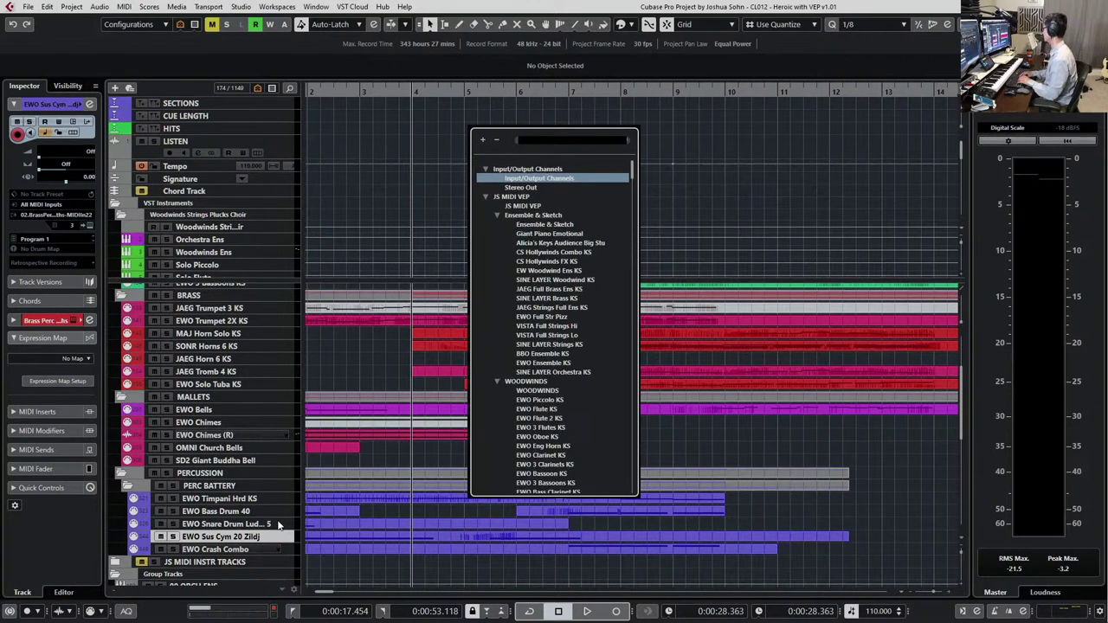
type("mark")
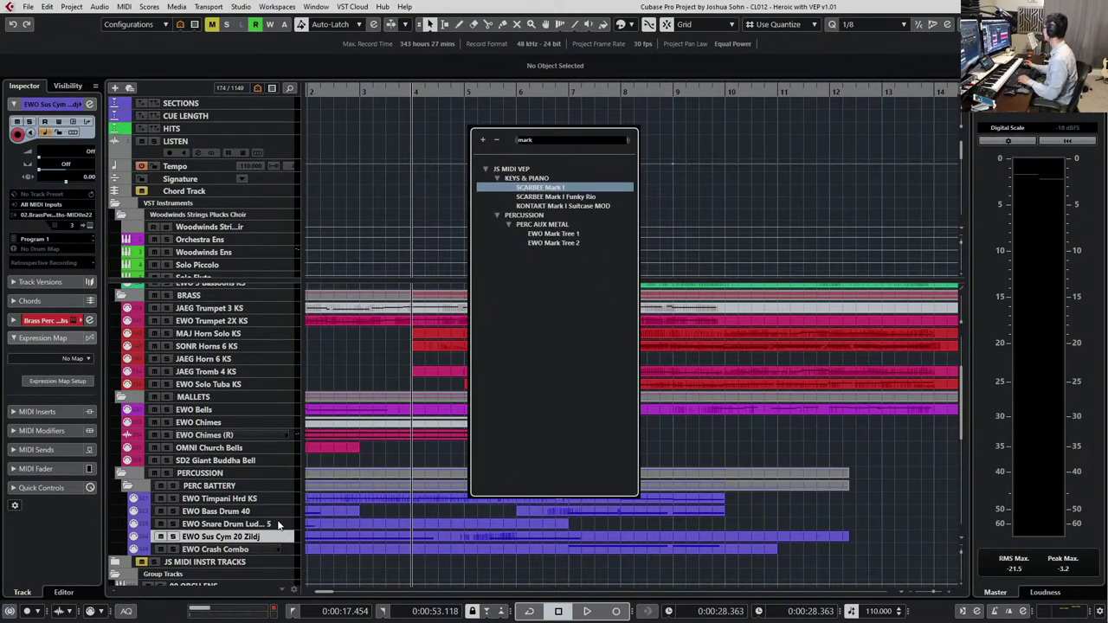
left_click(576, 244)
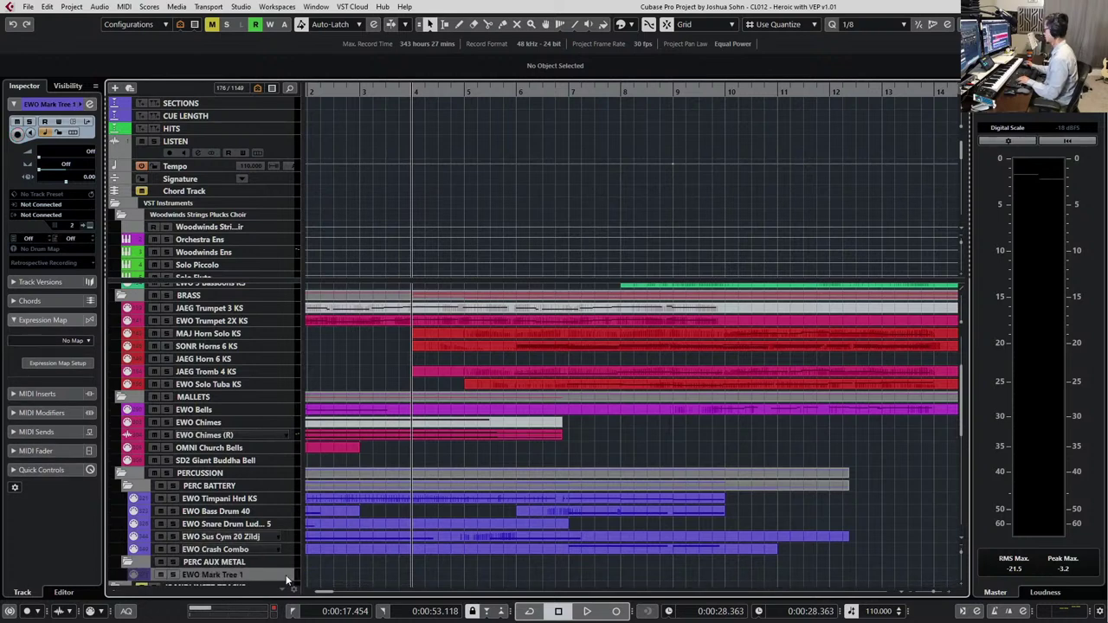
left_click(287, 575)
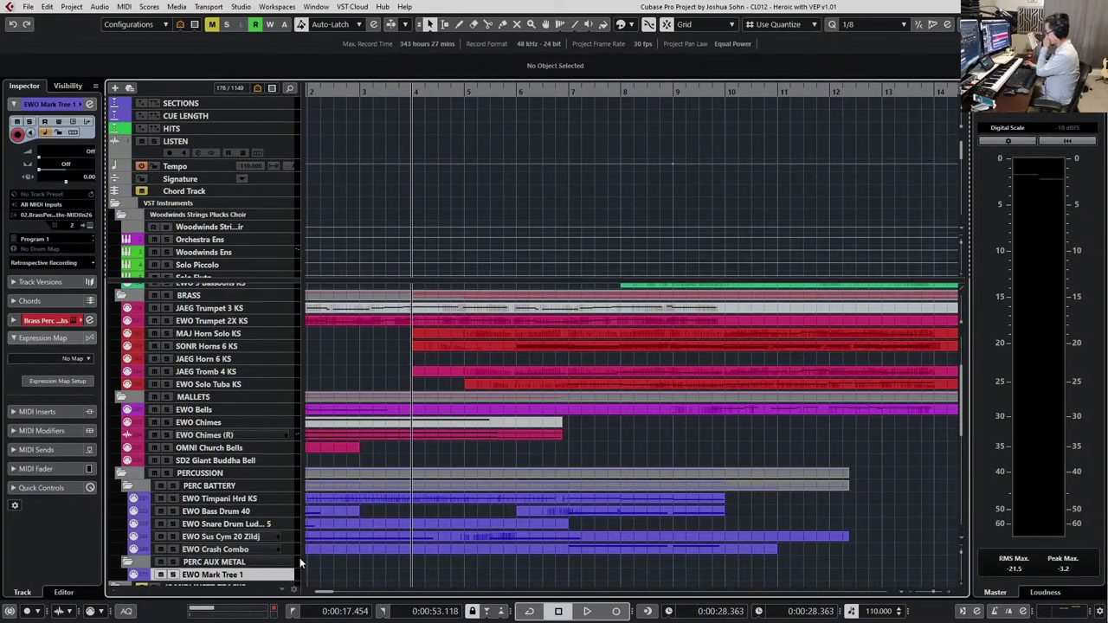
scroll(432, 495, "down", 3)
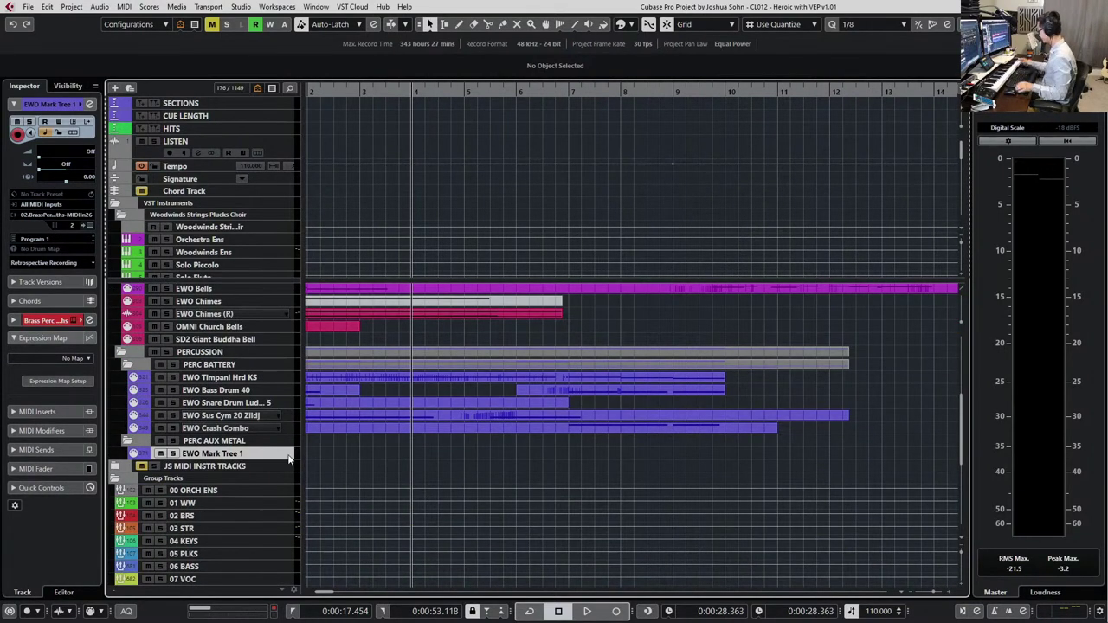
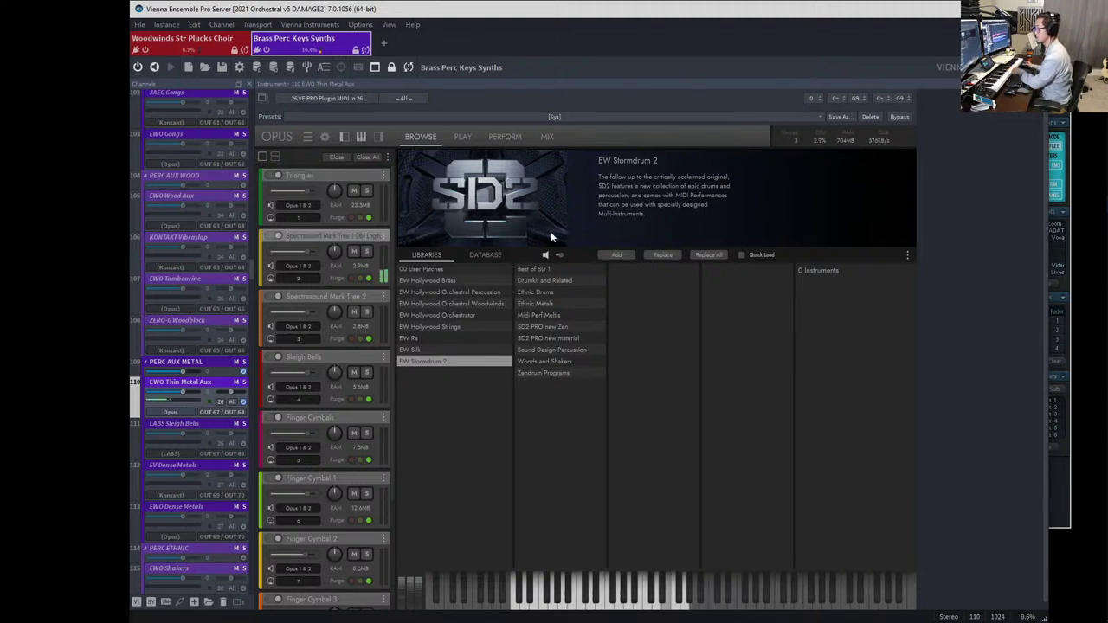
In Vienna Ensemble Pro's Opus player, raise the master gain of Spectrasound Mark Tree 1 Dbl Lngth and Spectrasound Mark Tree 2
left_click(463, 137)
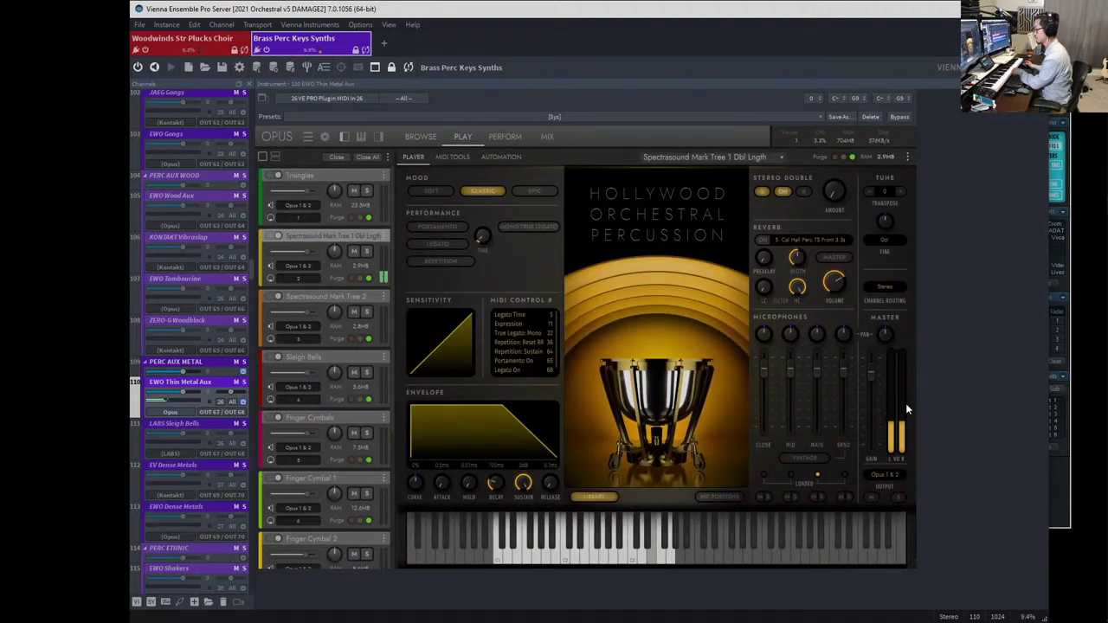
left_click_drag(874, 367, 874, 357)
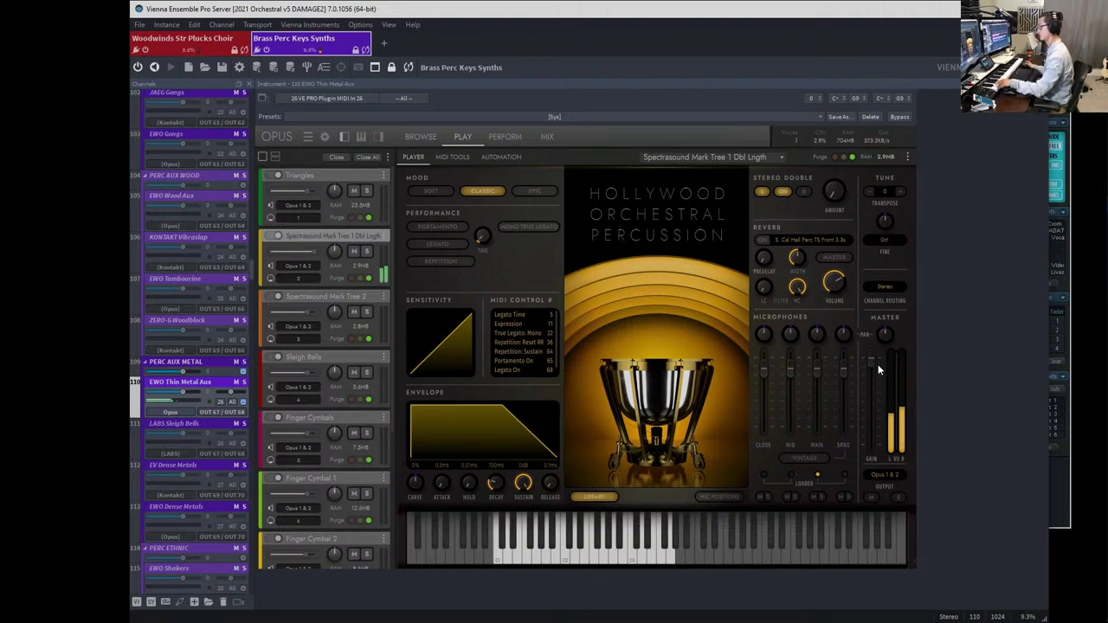
left_click(305, 297)
left_click_drag(870, 373, 870, 370)
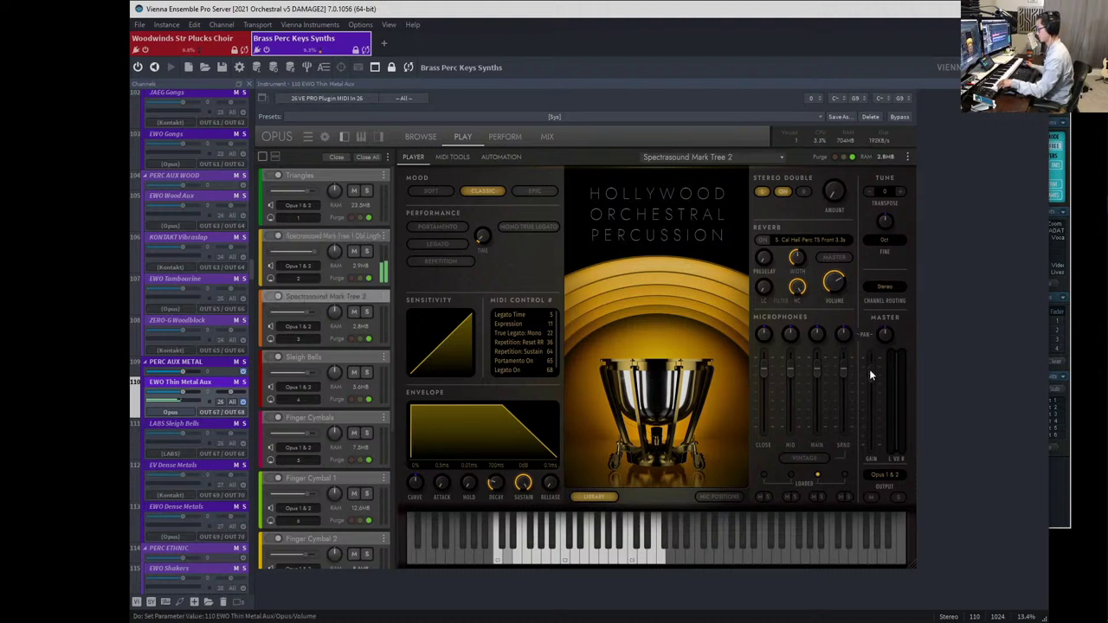
left_click(349, 238)
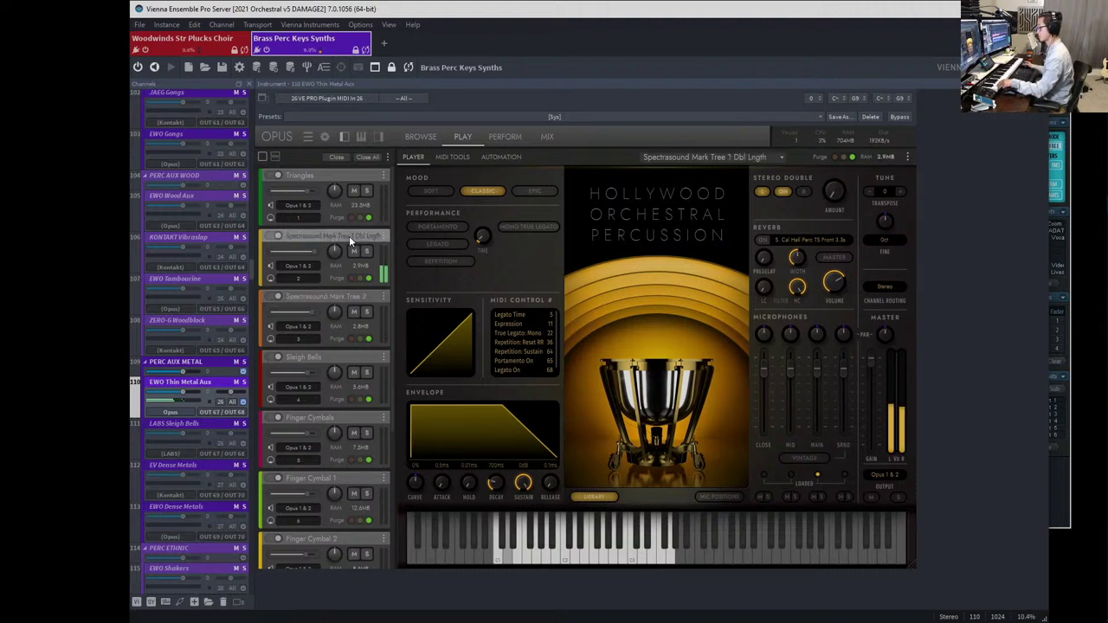
left_click(285, 298)
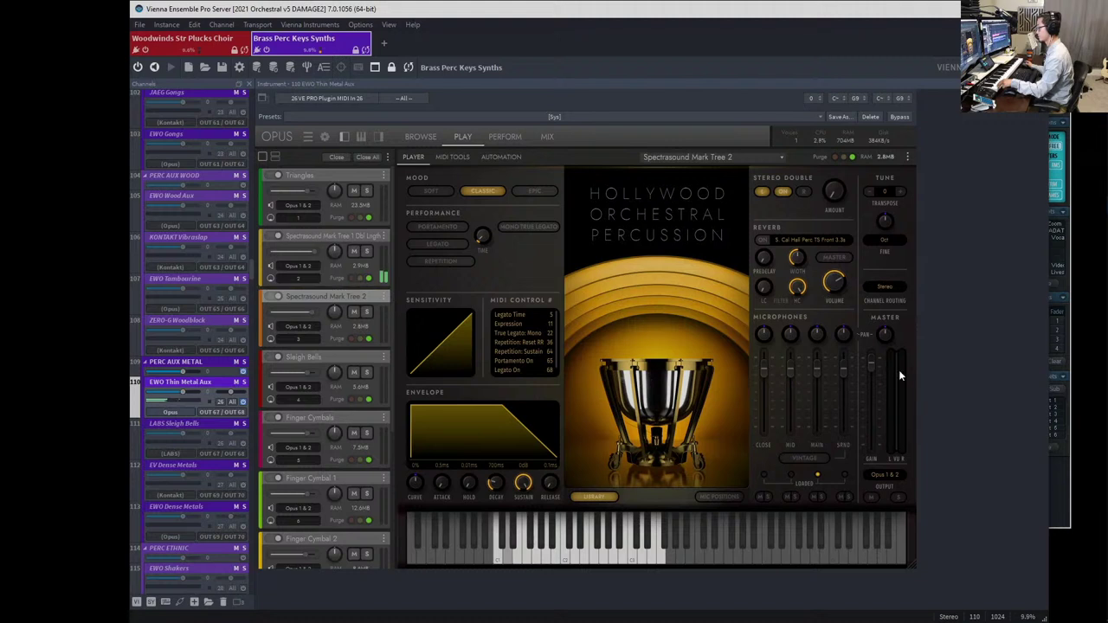
left_click_drag(873, 363, 872, 367)
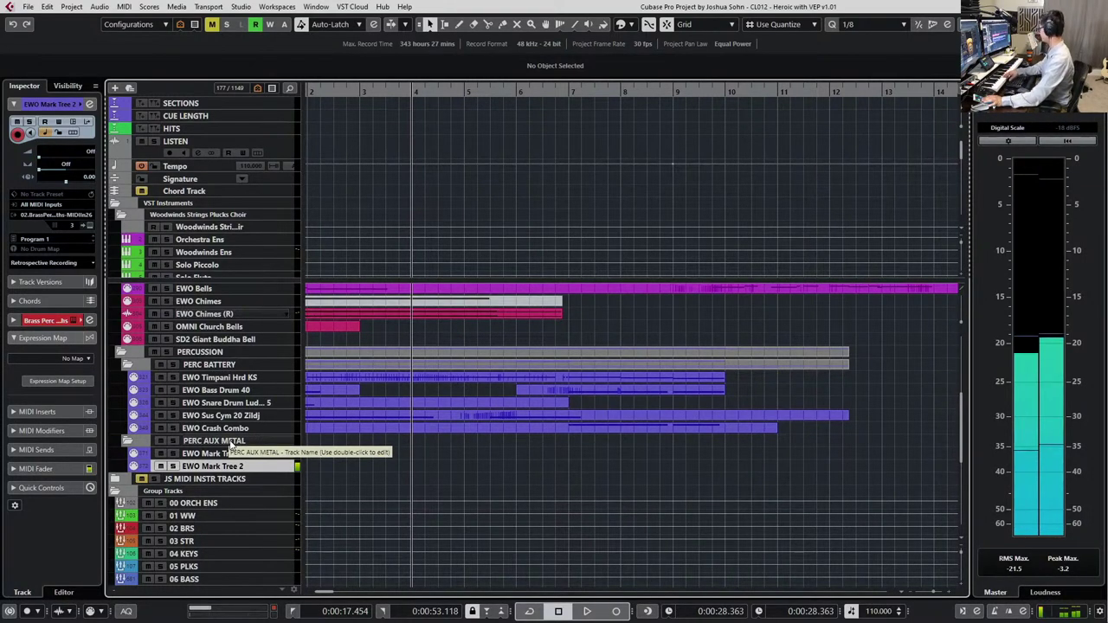
Back in Cubase, enable the low-cut filter in the Perc Thin Metal channel's equalizer and raise its cutoff frequency
key("Up")
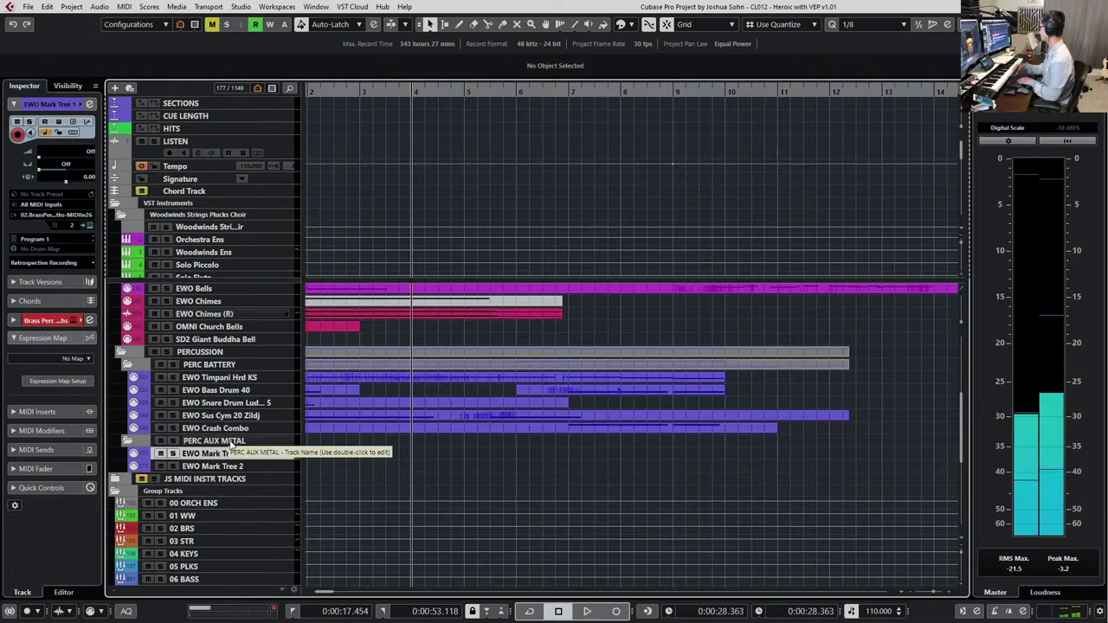
scroll(346, 138, "down", 10)
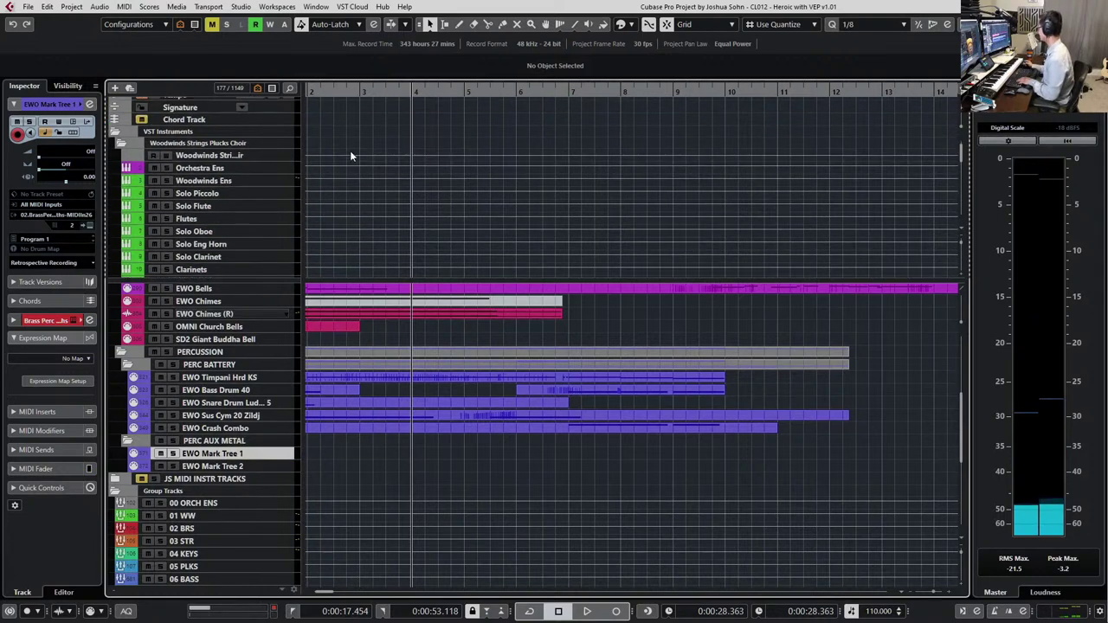
scroll(353, 226, "down", 15)
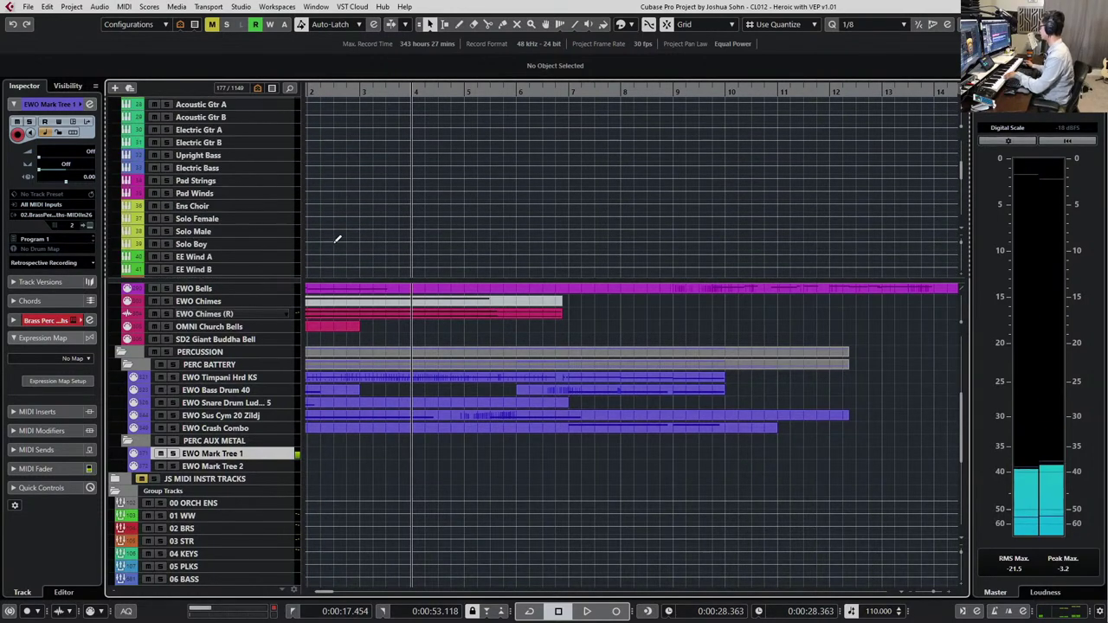
scroll(320, 246, "down", 6)
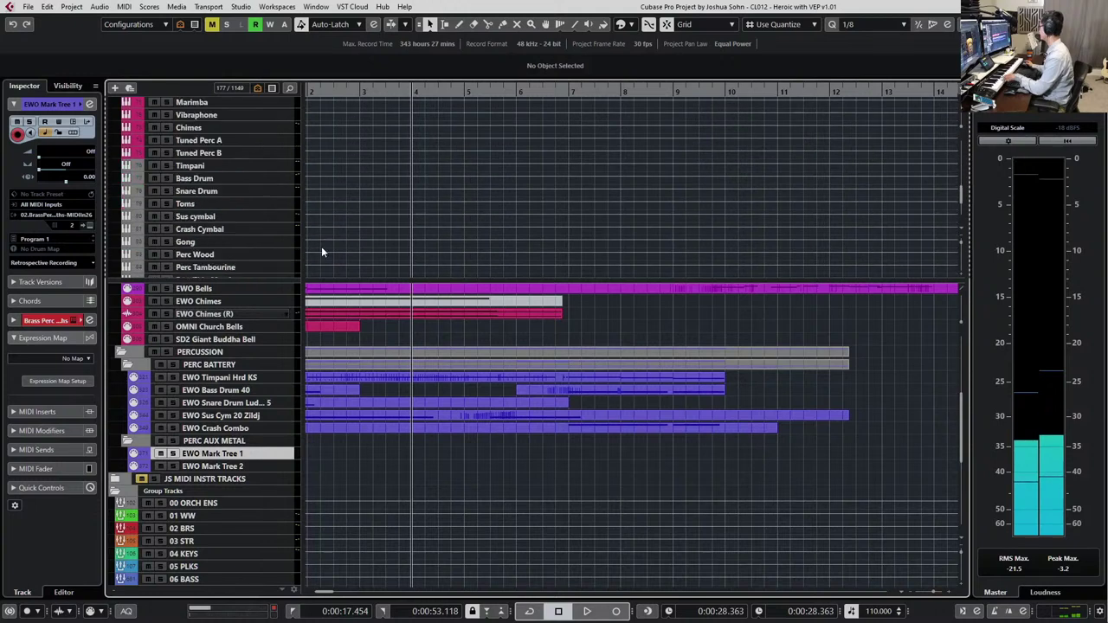
left_click(255, 209)
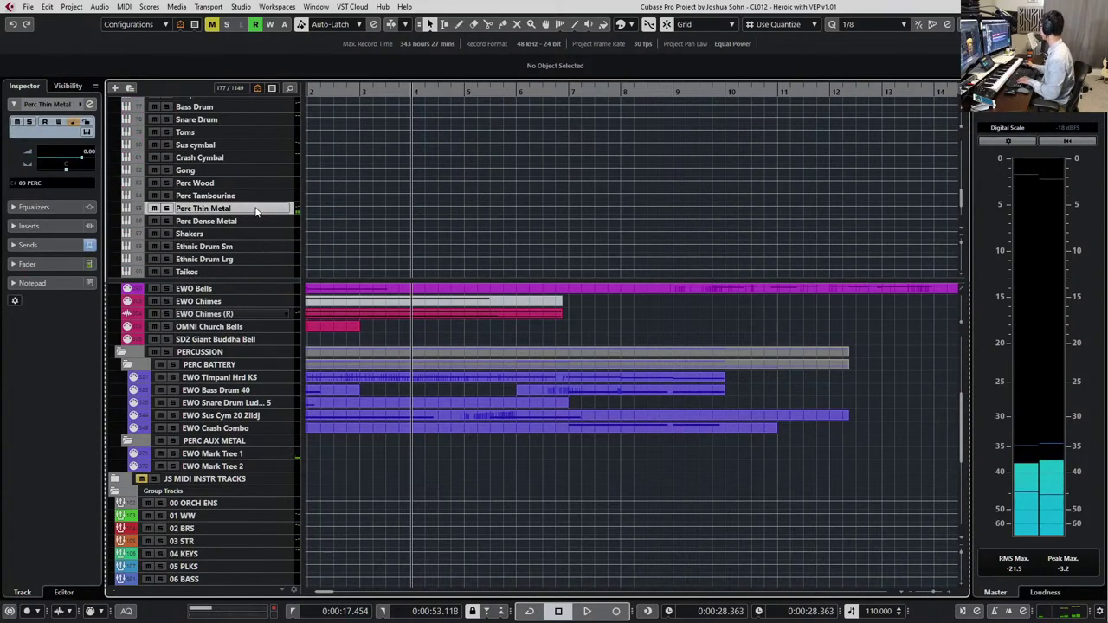
key("e")
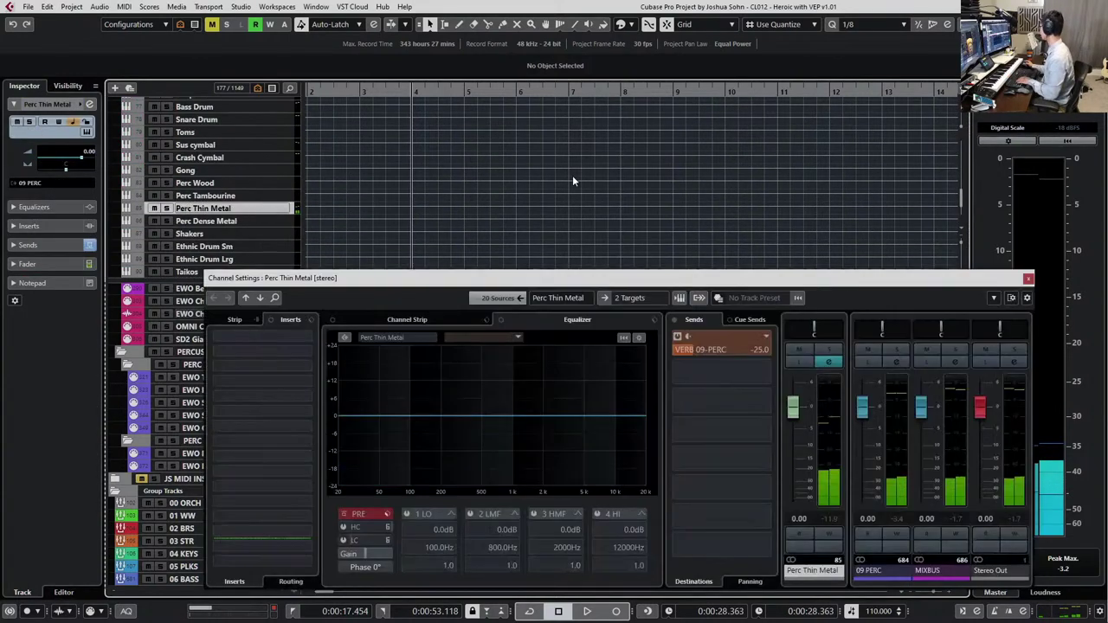
left_click(344, 541)
mouse_move(379, 546)
left_mouse_down()
mouse_move(396, 548)
mouse_move(359, 538)
left_mouse_up()
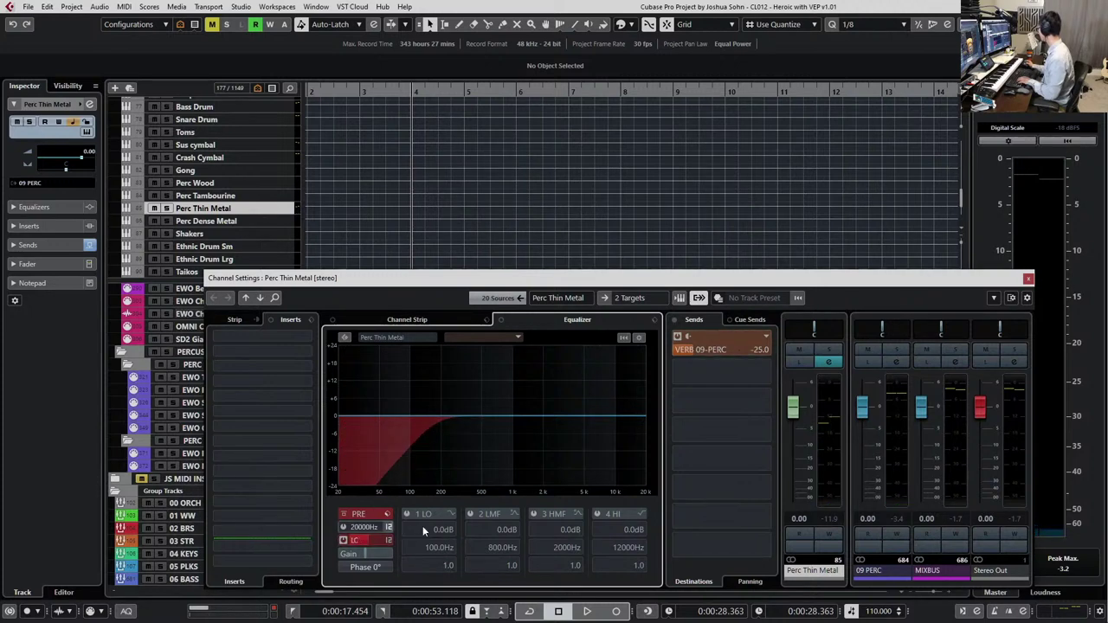
left_click(1027, 281)
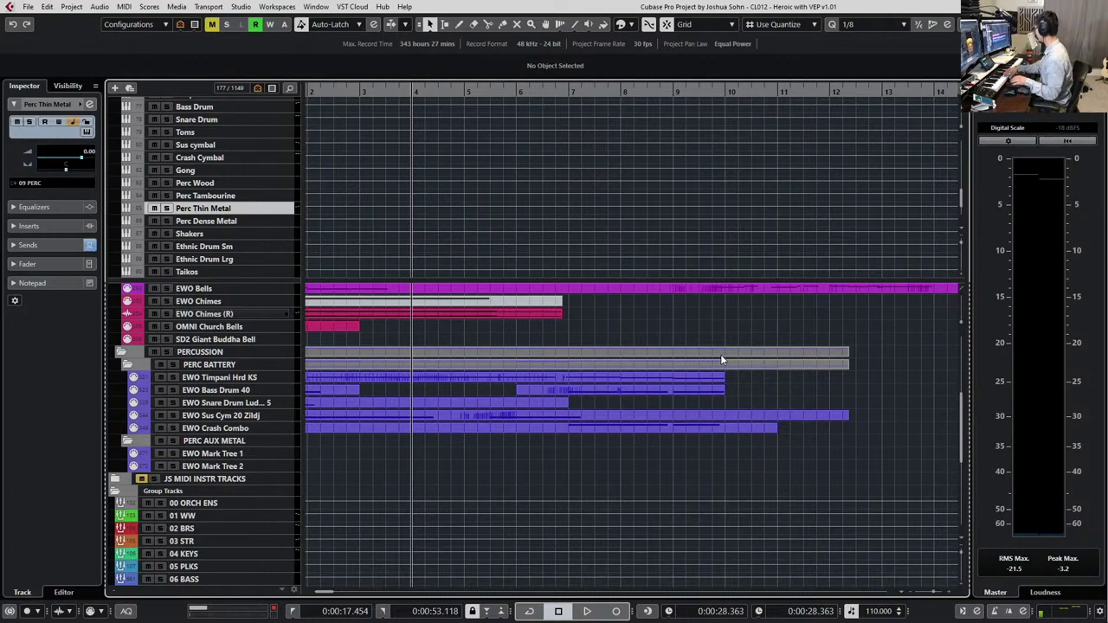
Record a mark tree part on EWO Mark Tree 1 from bar 4 and move it to start at 5.1.2.73
left_click(183, 457)
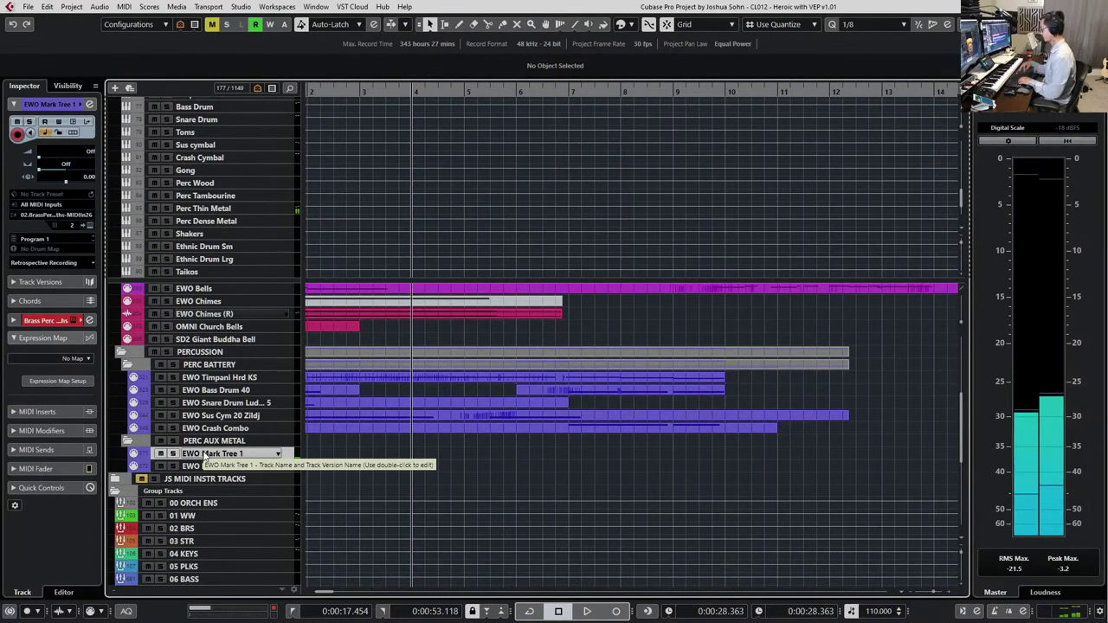
key("KP_Multiply")
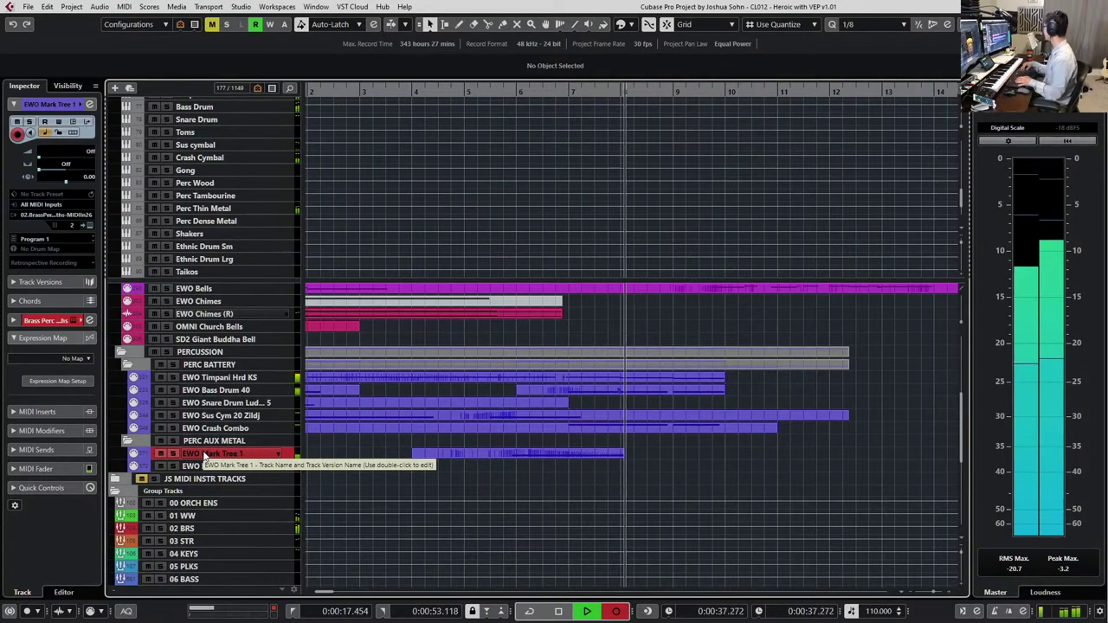
key("space")
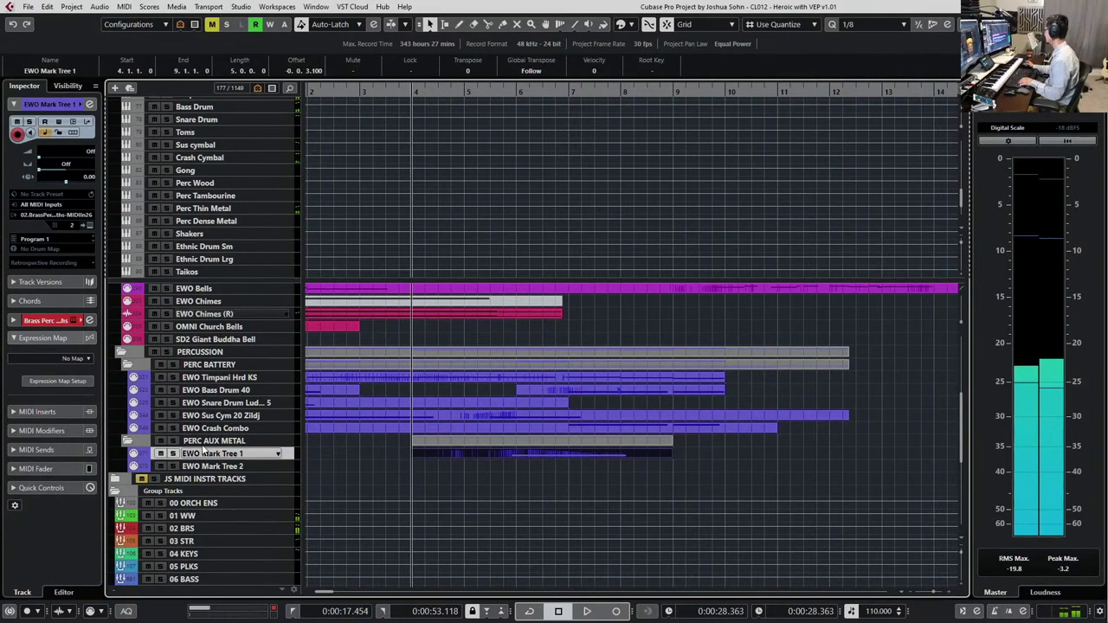
left_click_drag(564, 452, 623, 454)
Audition the moved mark tree part and inspect its note and modulation points between bars 5 and 9 in the Key Editor
key("space")
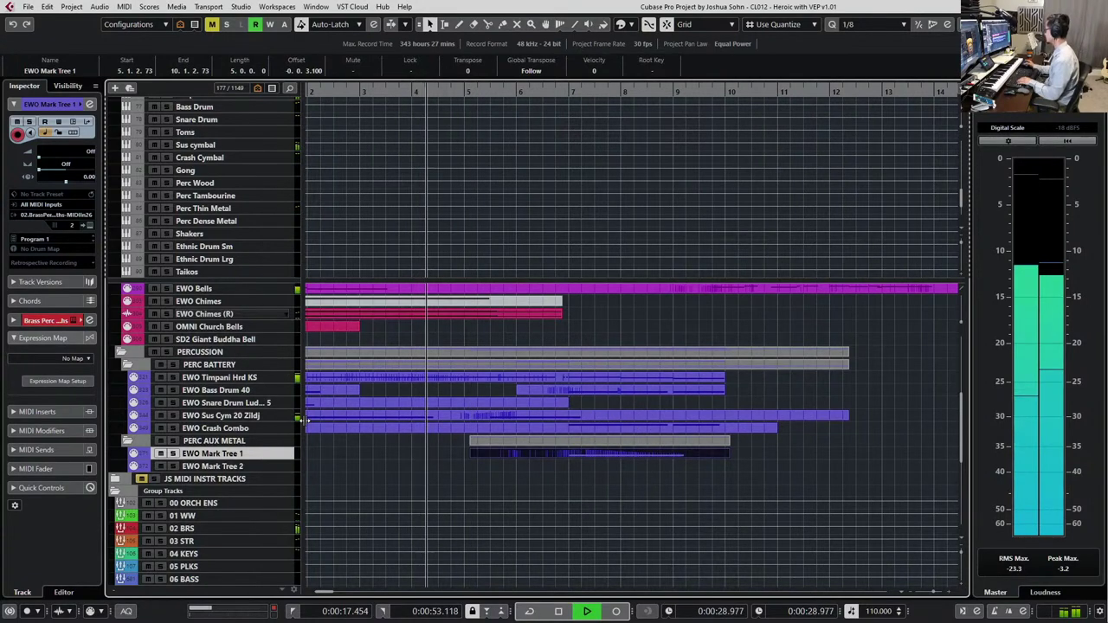
key("ctrl+e")
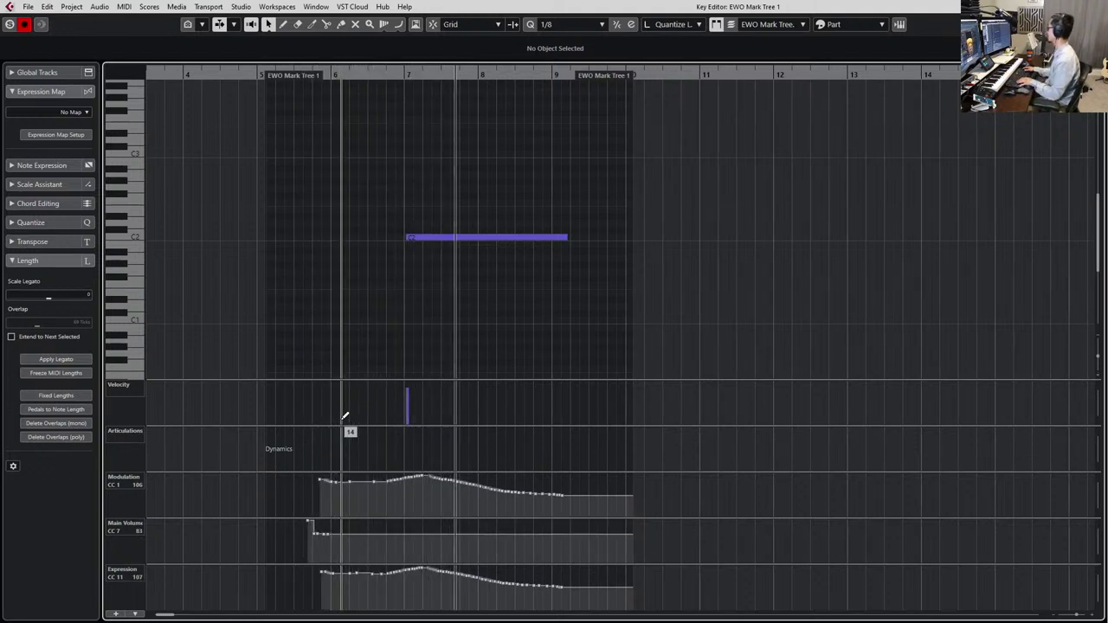
key("space")
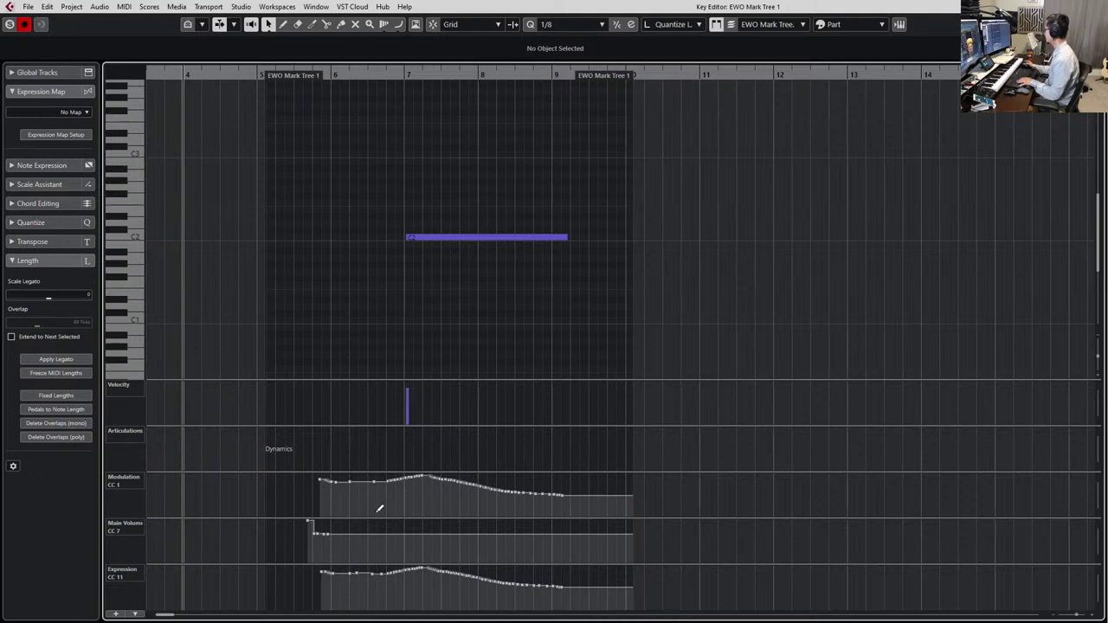
left_click_drag(284, 507, 567, 476)
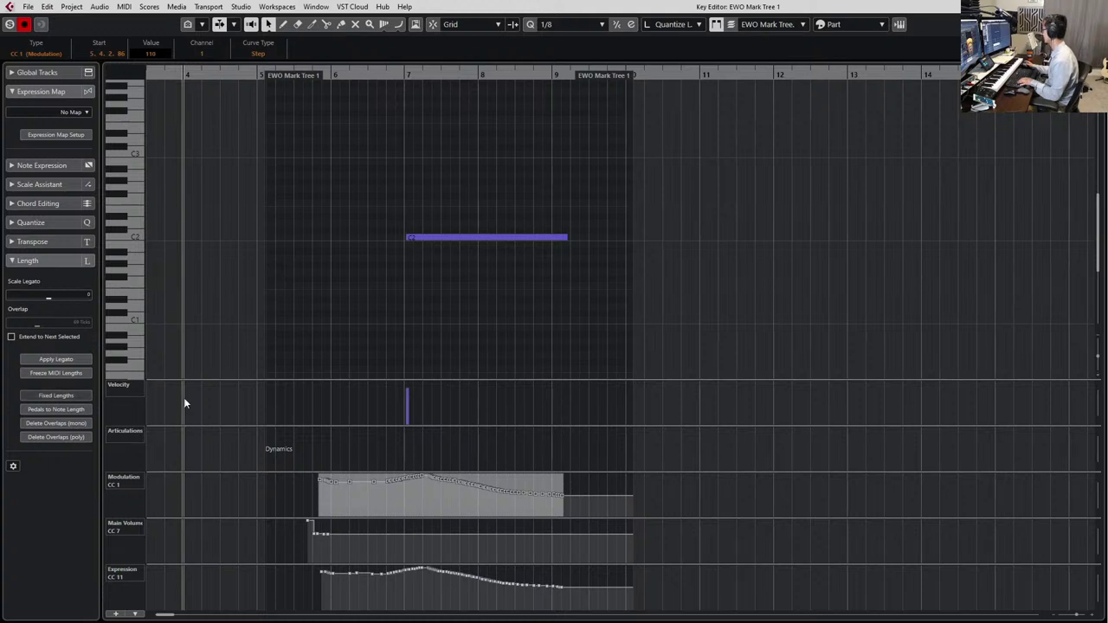
left_click(409, 313)
key("space")
key("Return")
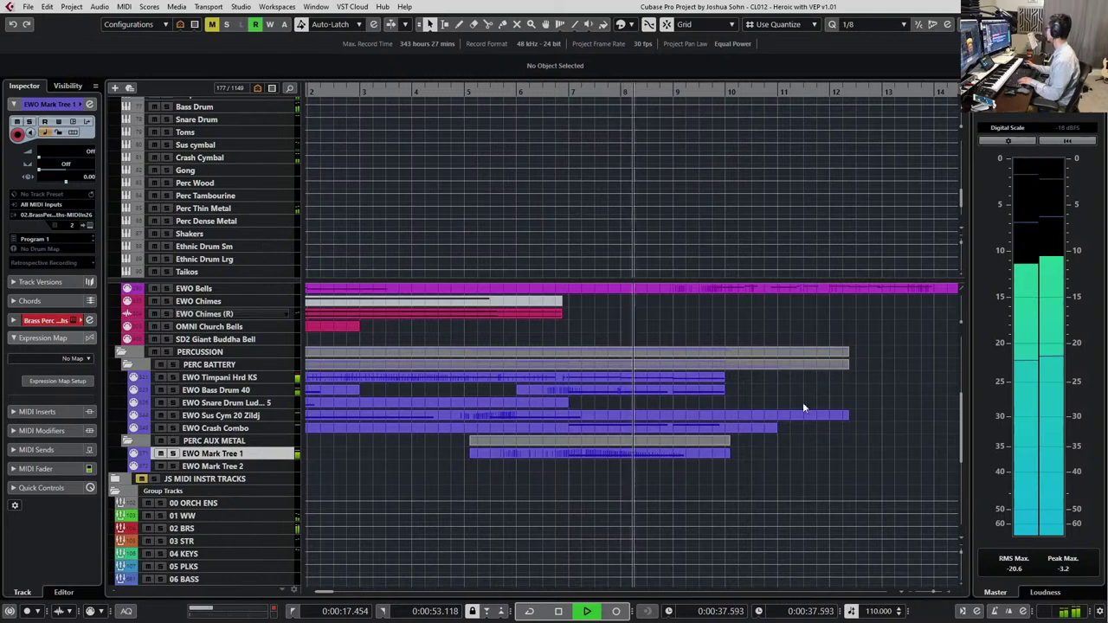
Extend the C2 note in the EWO Mark Tree 1 part to end at 9.3.4.44
scroll(870, 424, "up", 5)
scroll(727, 465, "down", 5)
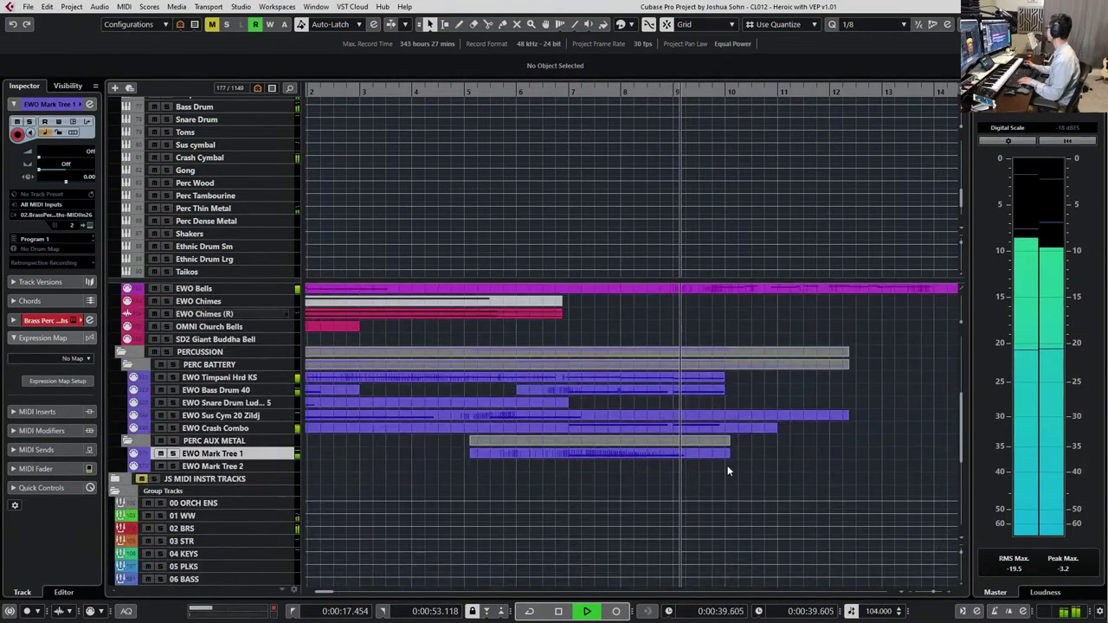
key("space")
double_click(724, 454)
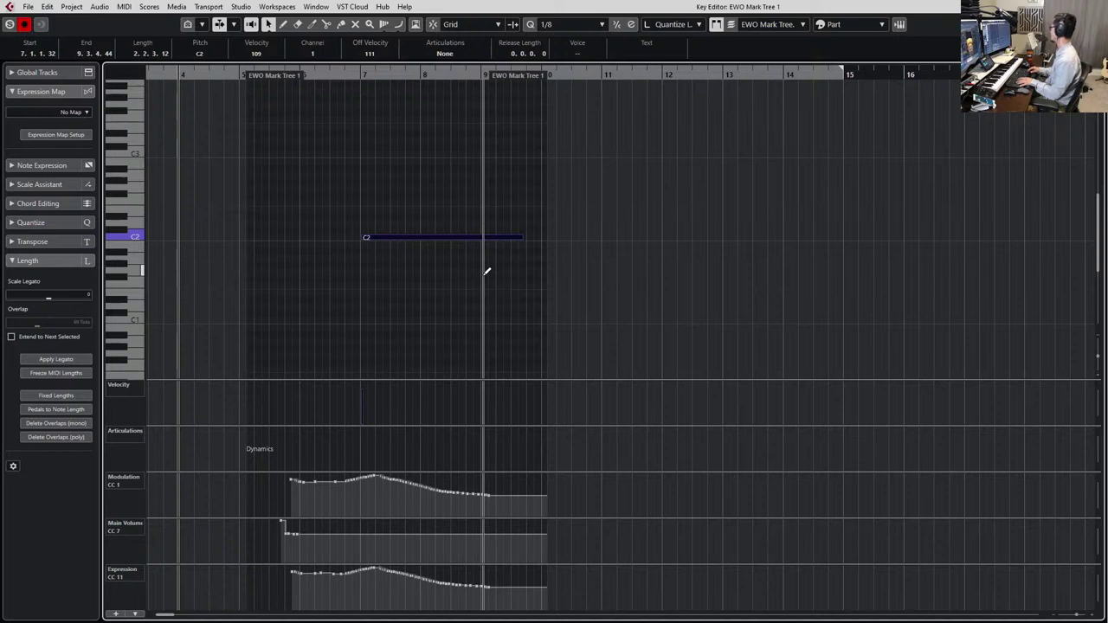
key("Escape")
Search the tracks for "strings", reveal EWO Cello KS and copy the JAEG Strings Full Ens KS part onto it at 8.1.1.0
scroll(568, 380, "up", 5)
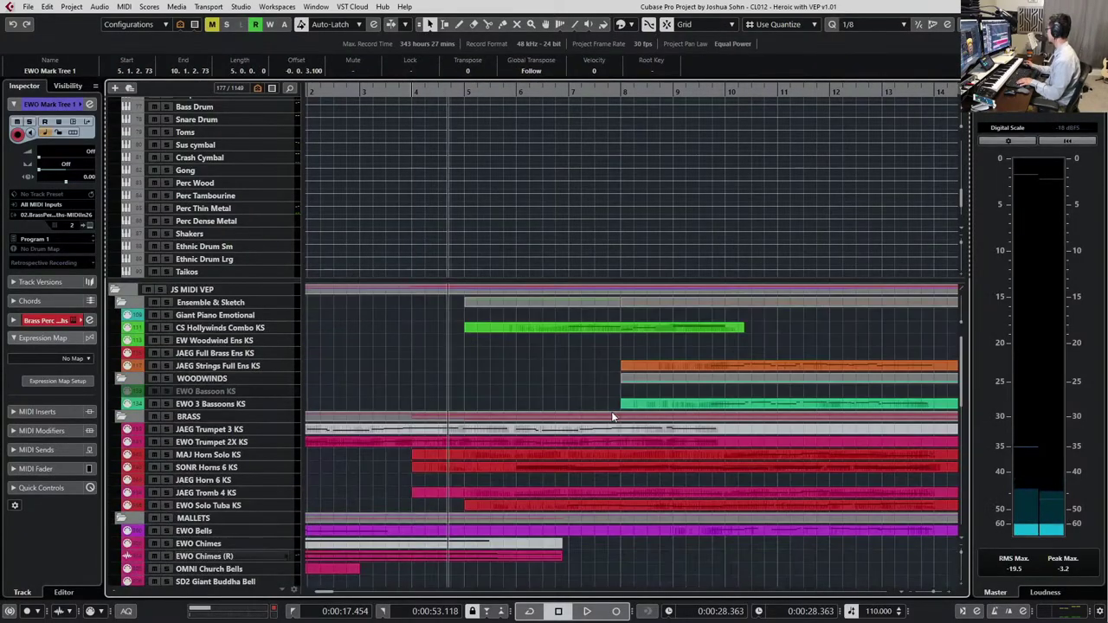
scroll(613, 417, "down", 3)
scroll(611, 416, "right", 2)
left_click_drag(577, 349, 585, 367)
key("ctrl+f")
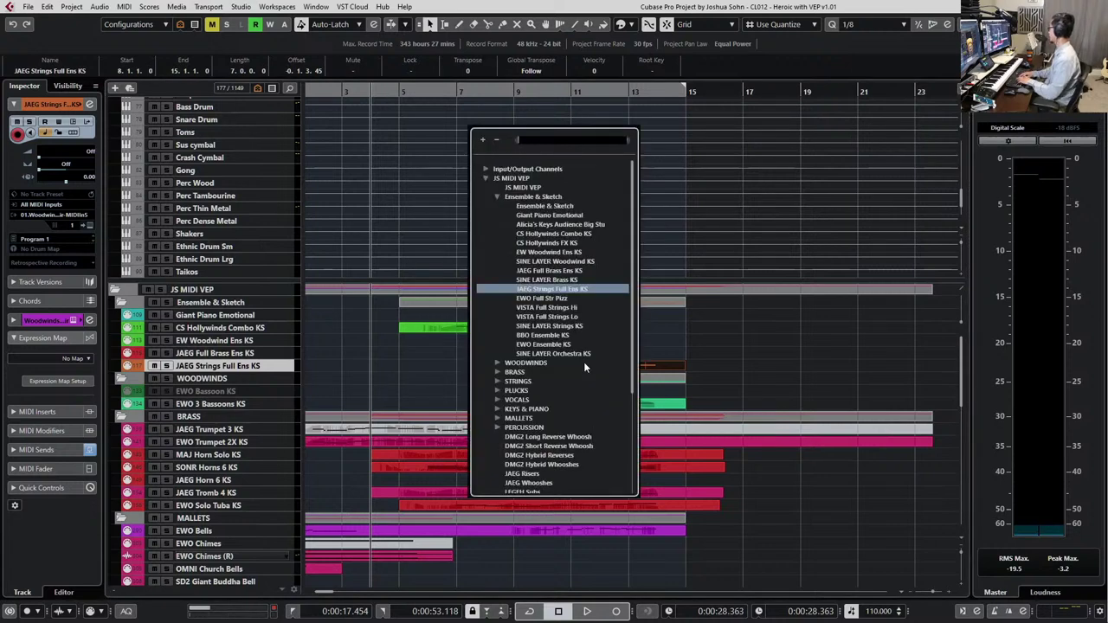
type("strings")
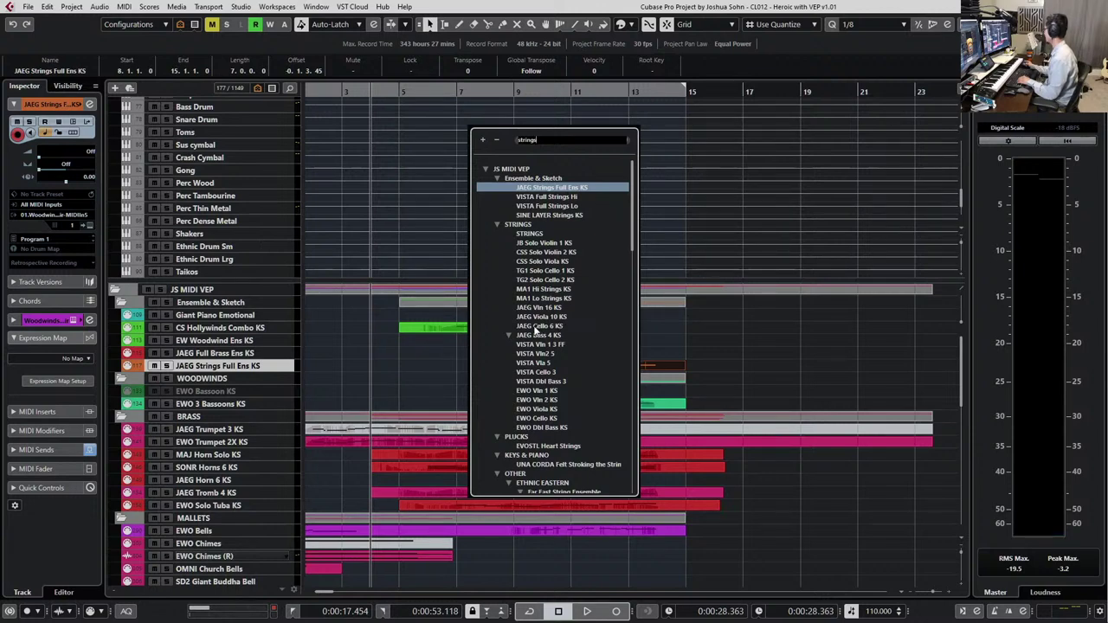
left_click(538, 419)
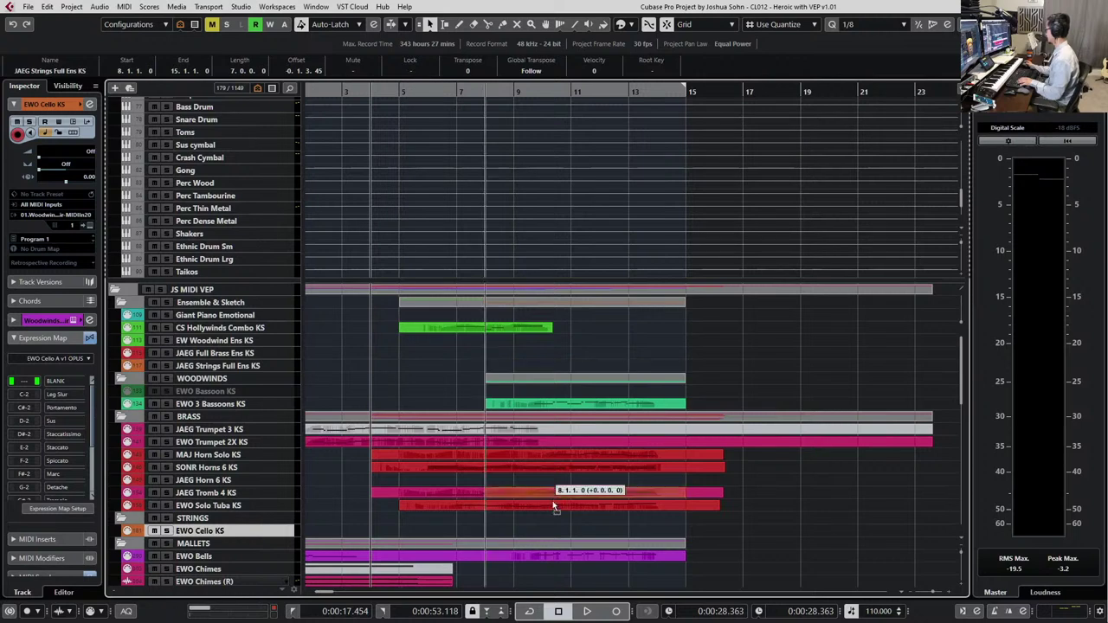
left_click(532, 364)
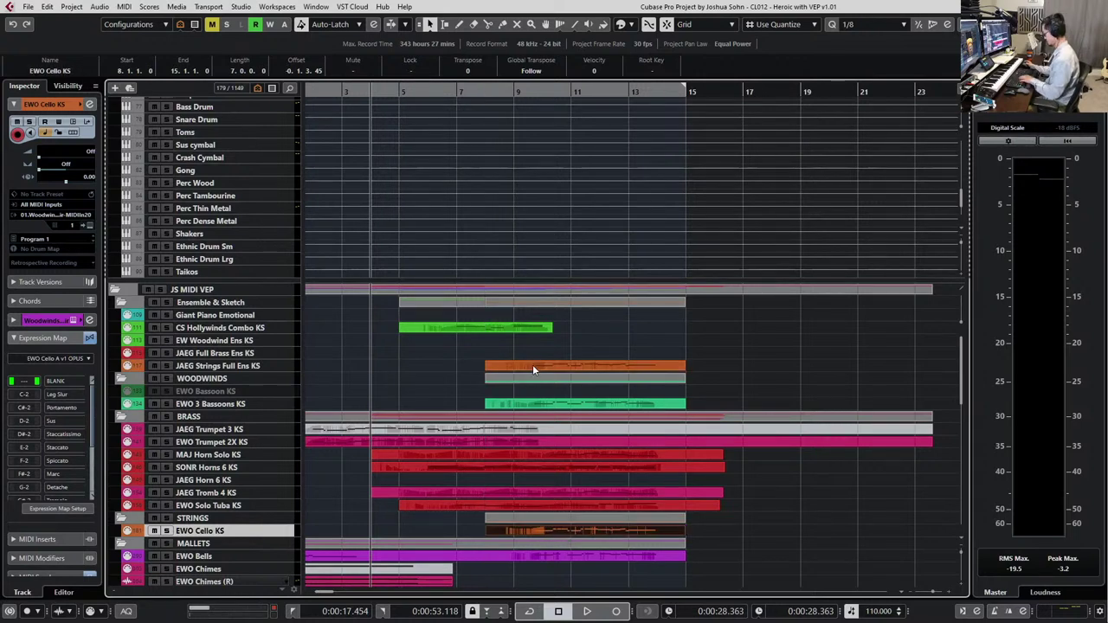
Search the tracks for "viola", then reveal and enable the EWO Viola KS track under JS MIDI VEP
left_click(521, 533)
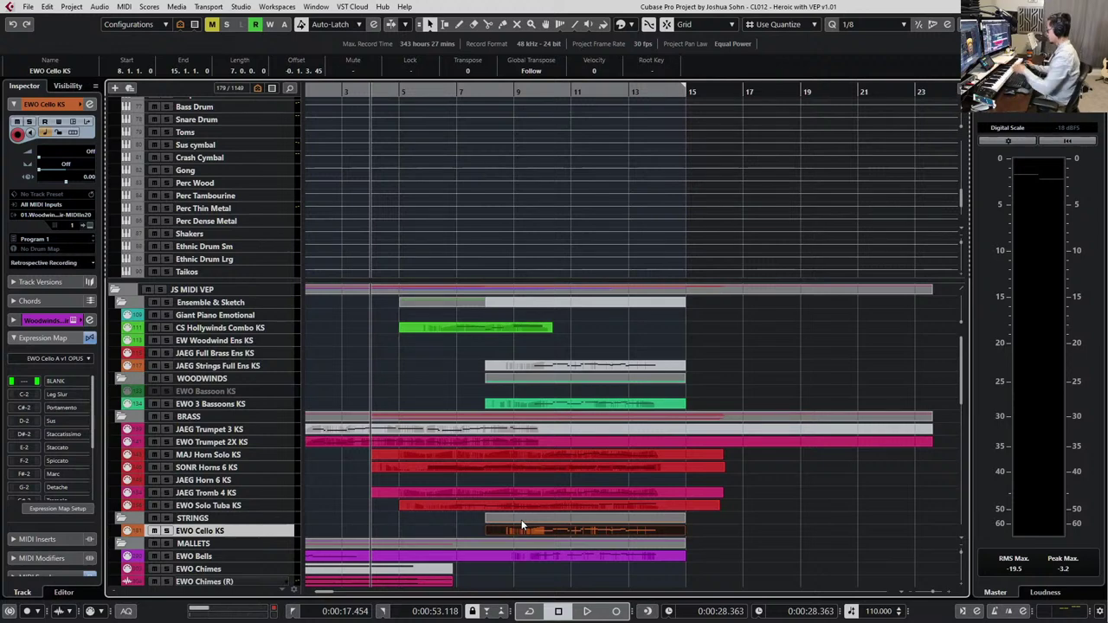
left_click(734, 332)
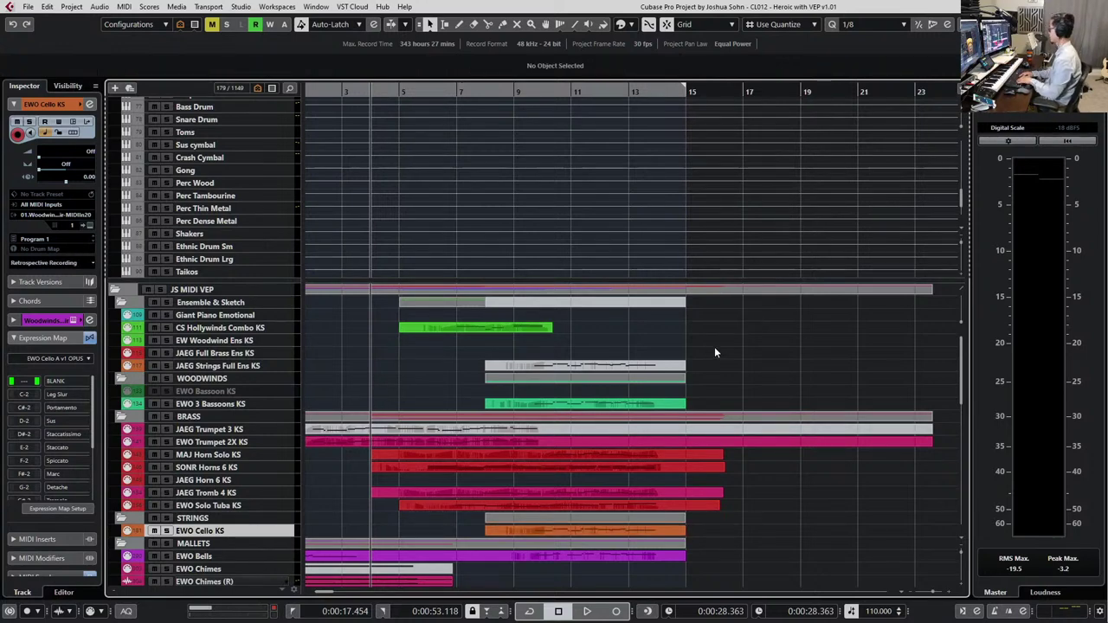
key("ctrl+f")
type("viol")
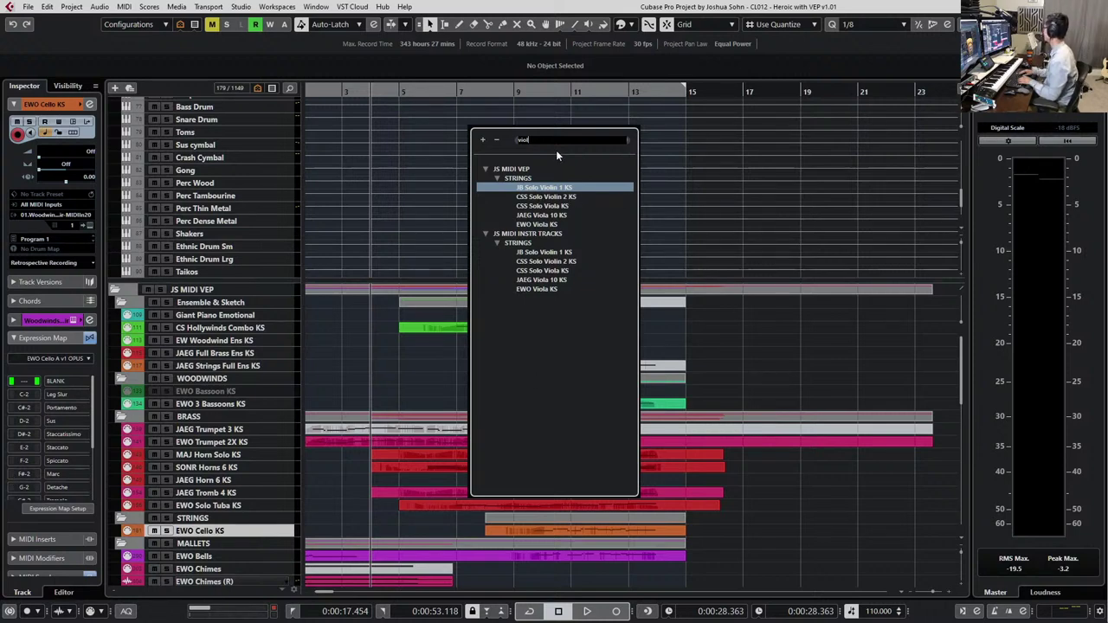
type("la")
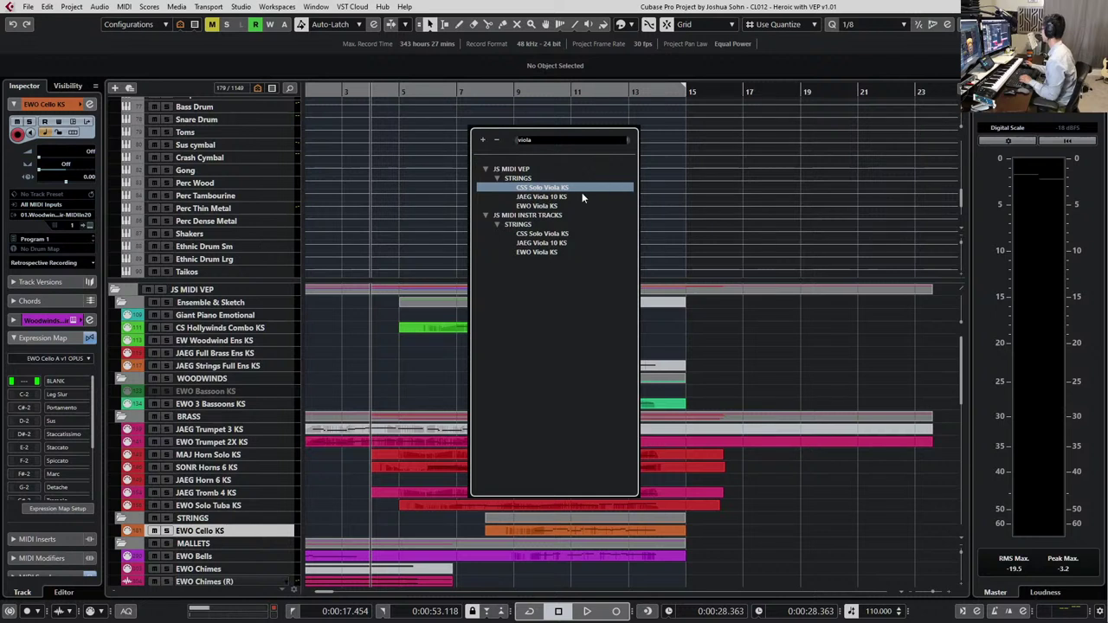
double_click(550, 208)
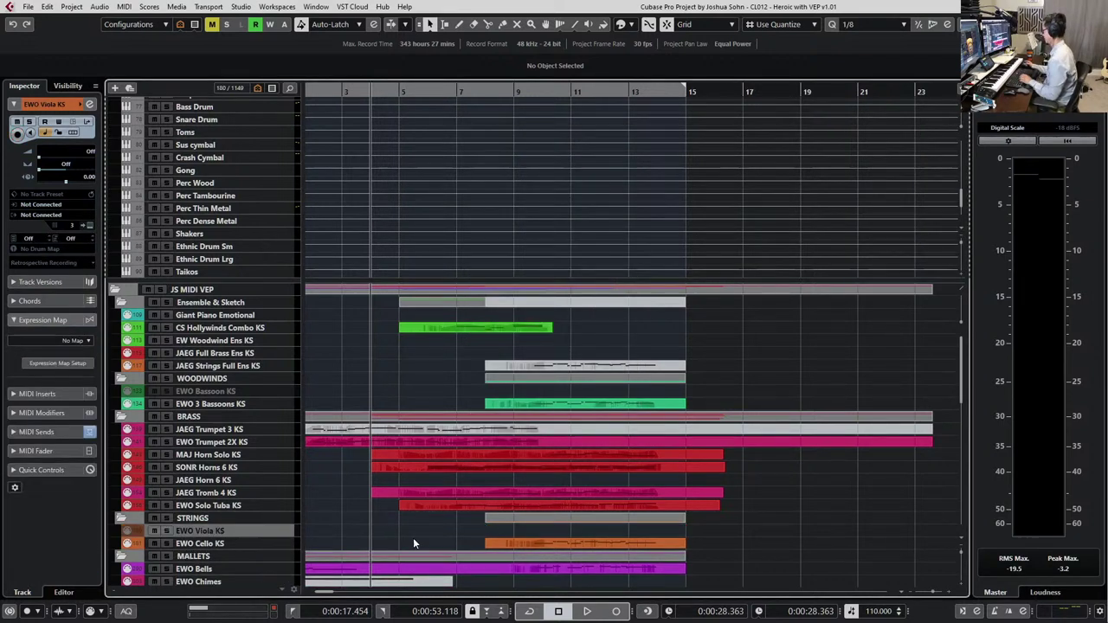
key("shift+e")
Copy the EWO Cello KS part onto EWO Viola KS at 8.1.1.0 and open both parts in the Key Editor
left_click(267, 544, "shift")
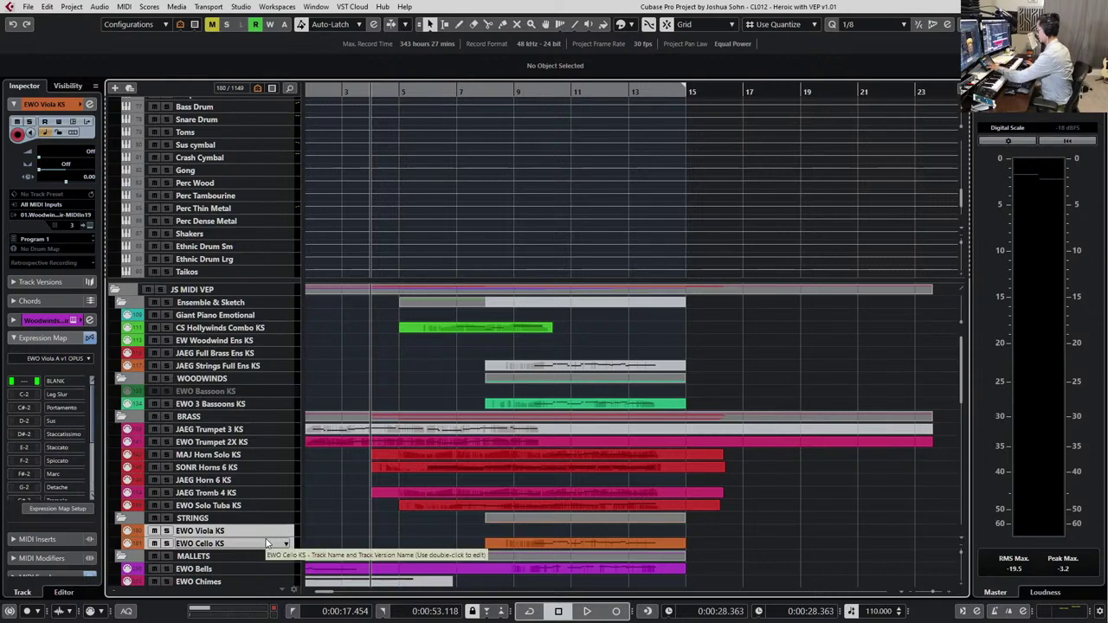
left_click_drag(578, 542, 584, 530)
left_click_drag(699, 529, 660, 547)
key("l")
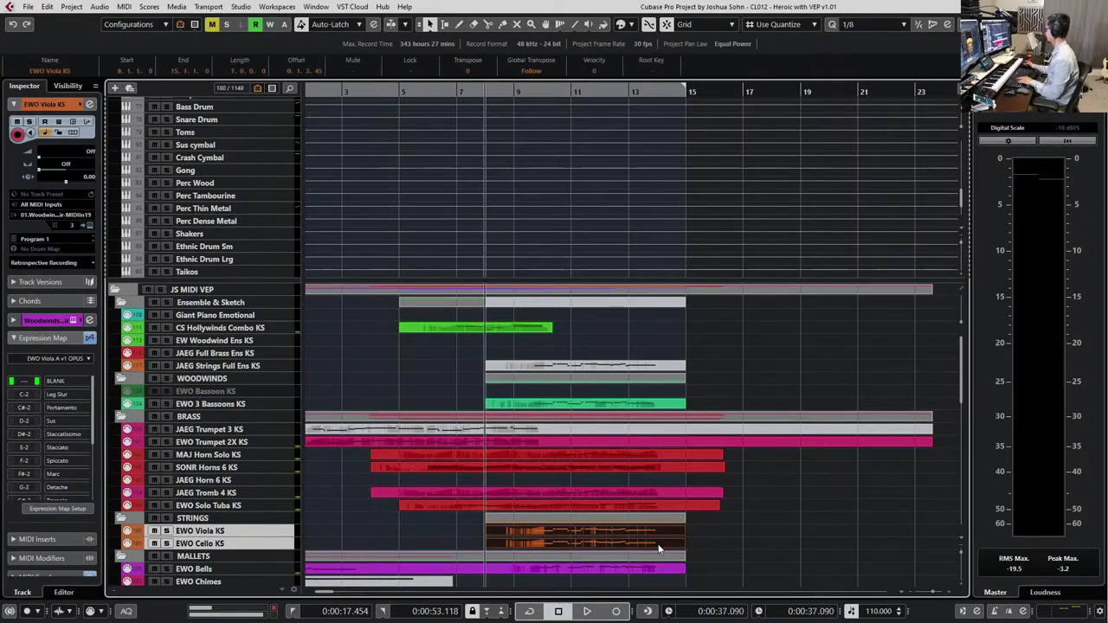
double_click(668, 541)
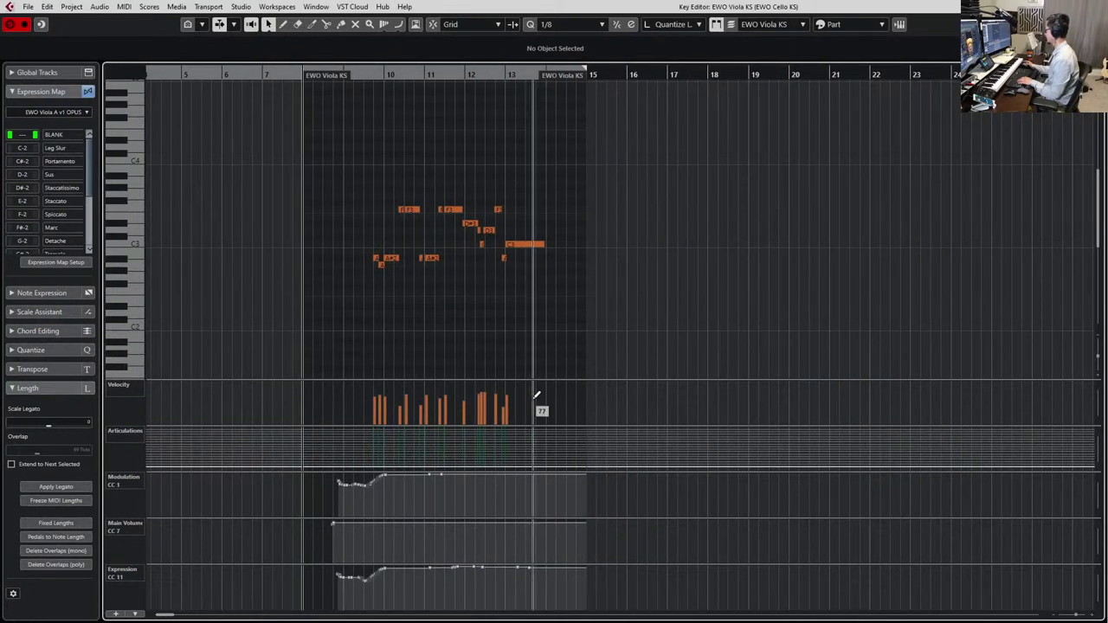
Audition the copied viola and cello parts and set all EWO Viola KS notes to the Leg articulation
key("space")
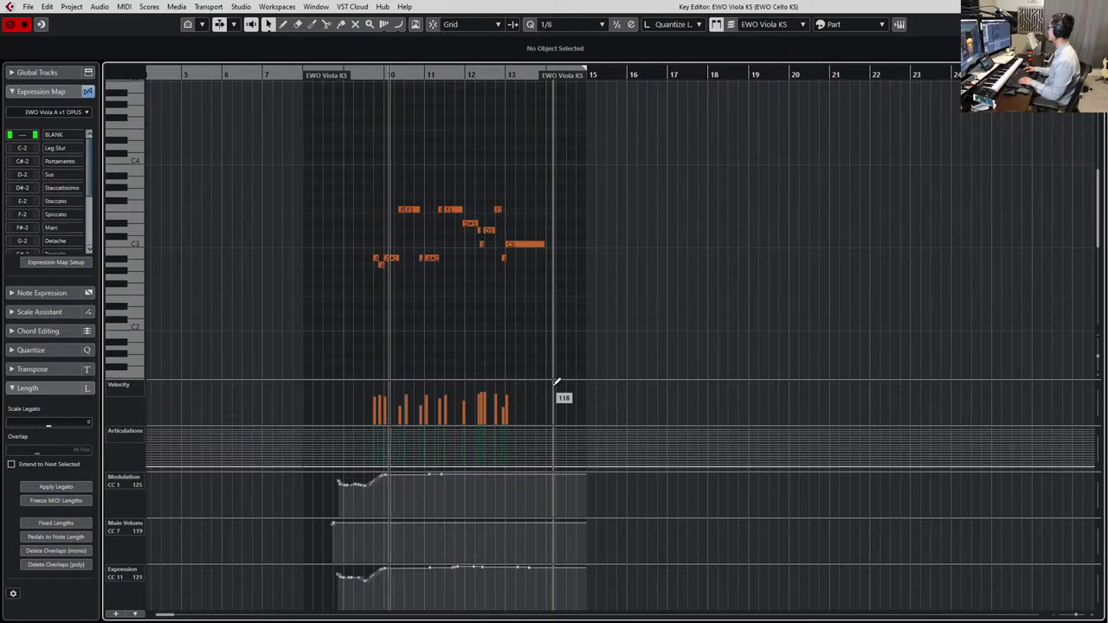
key("space")
key("ctrl+a")
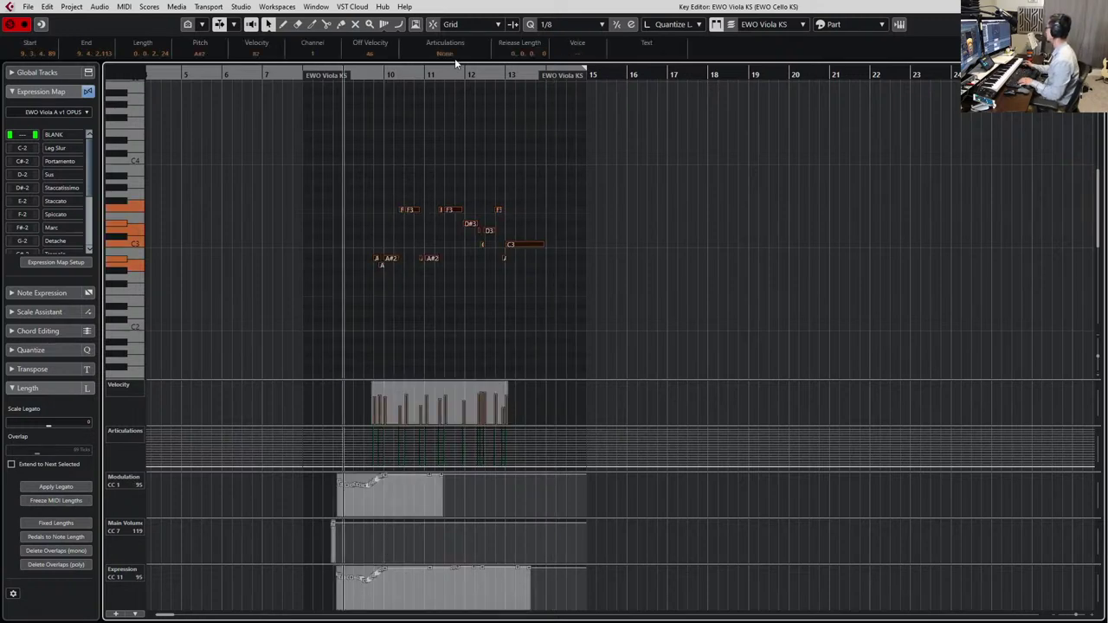
left_click(455, 58)
left_click(457, 74)
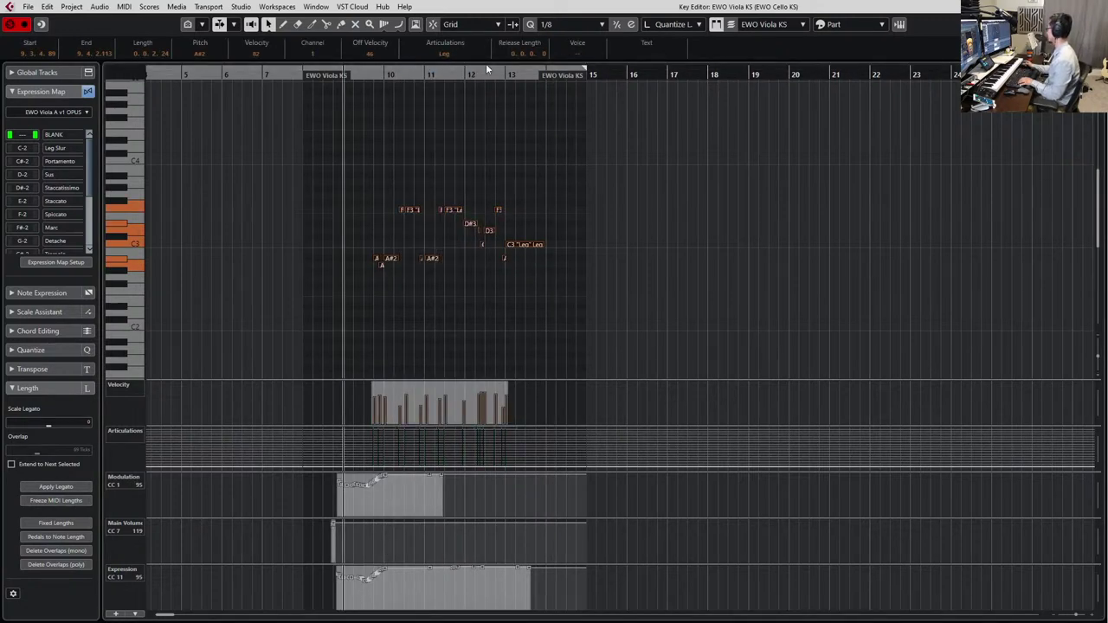
Set all notes of the EWO Cello KS part to the Leg articulation and audition them from bar 9
scroll(476, 113, "up", 4)
scroll(456, 136, "left", 1)
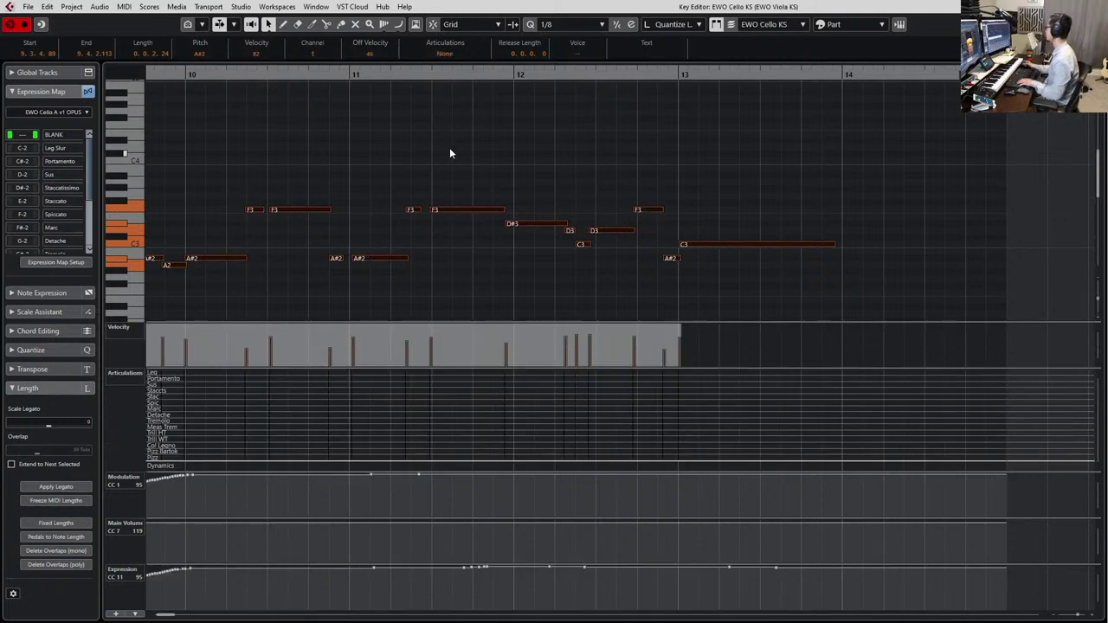
left_click(457, 52)
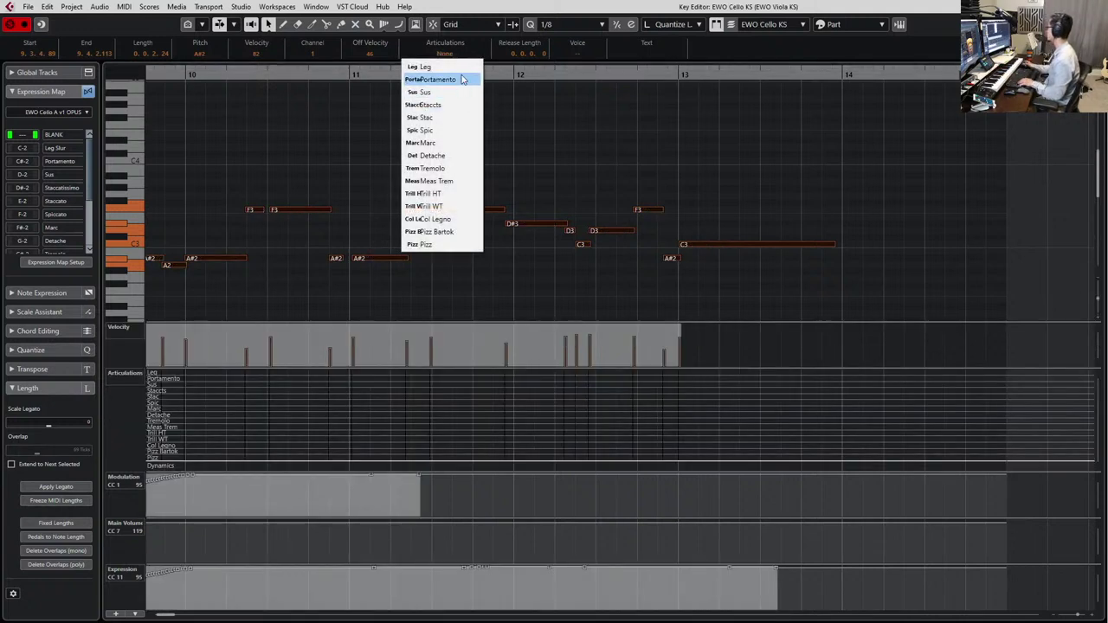
left_click(422, 67)
scroll(386, 214, "left", 5)
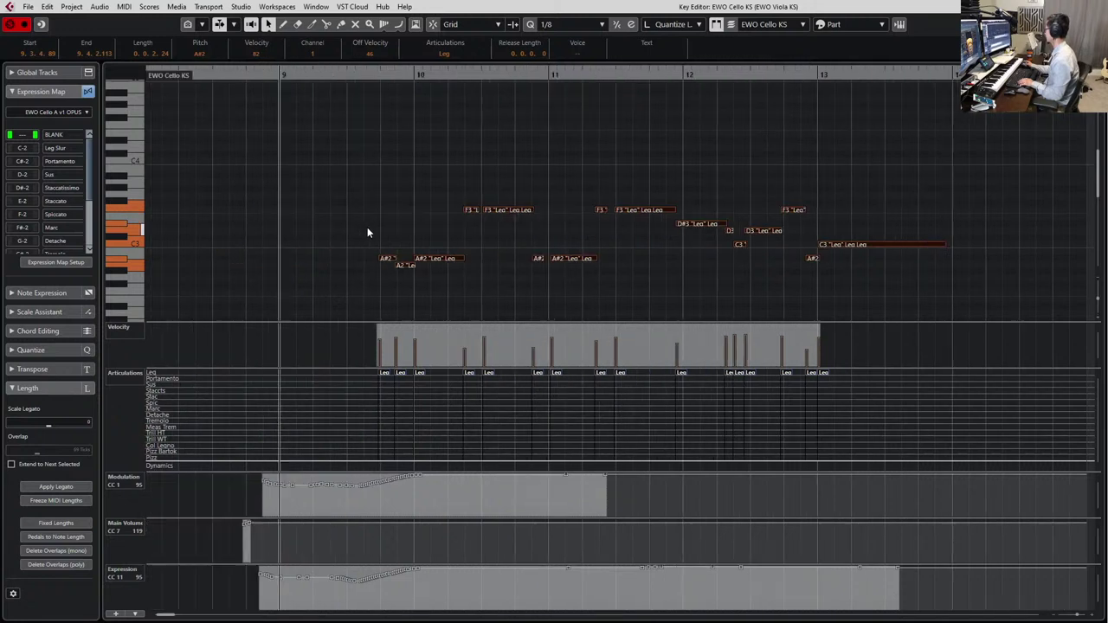
key("space")
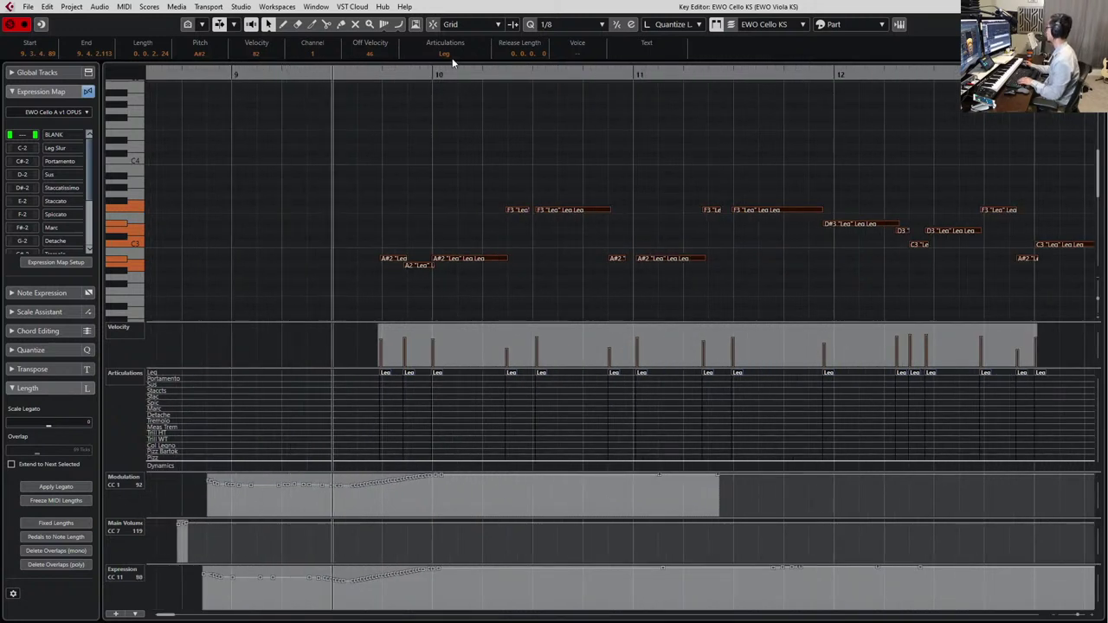
key("space")
Try the Portamento articulation on all EWO Cello KS notes, audition it and undo the change
left_click(448, 54)
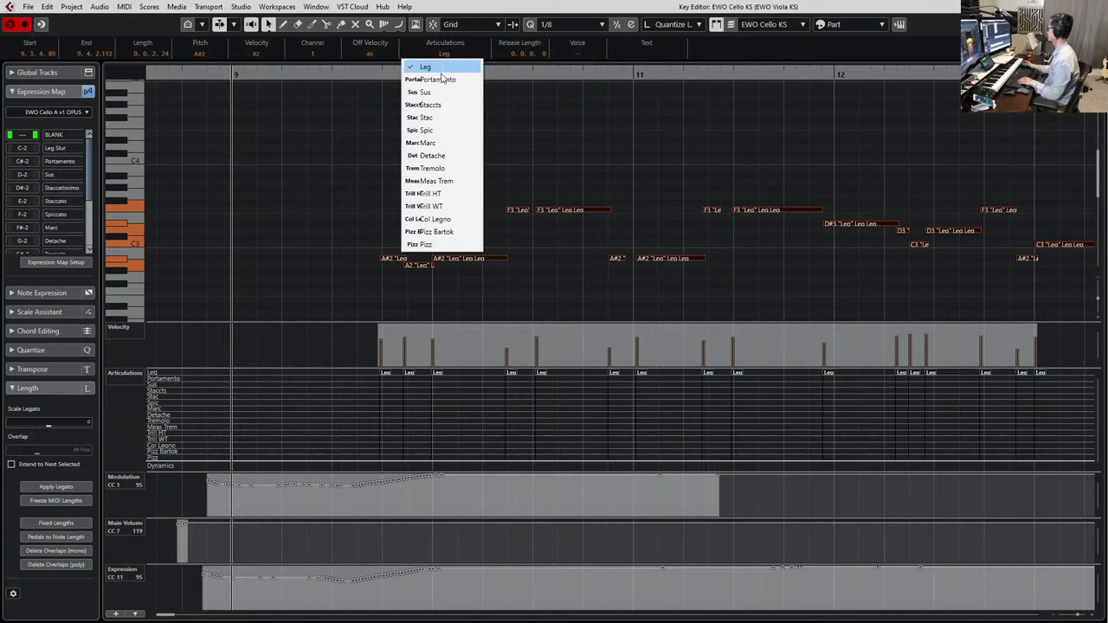
left_click(442, 79)
key("space")
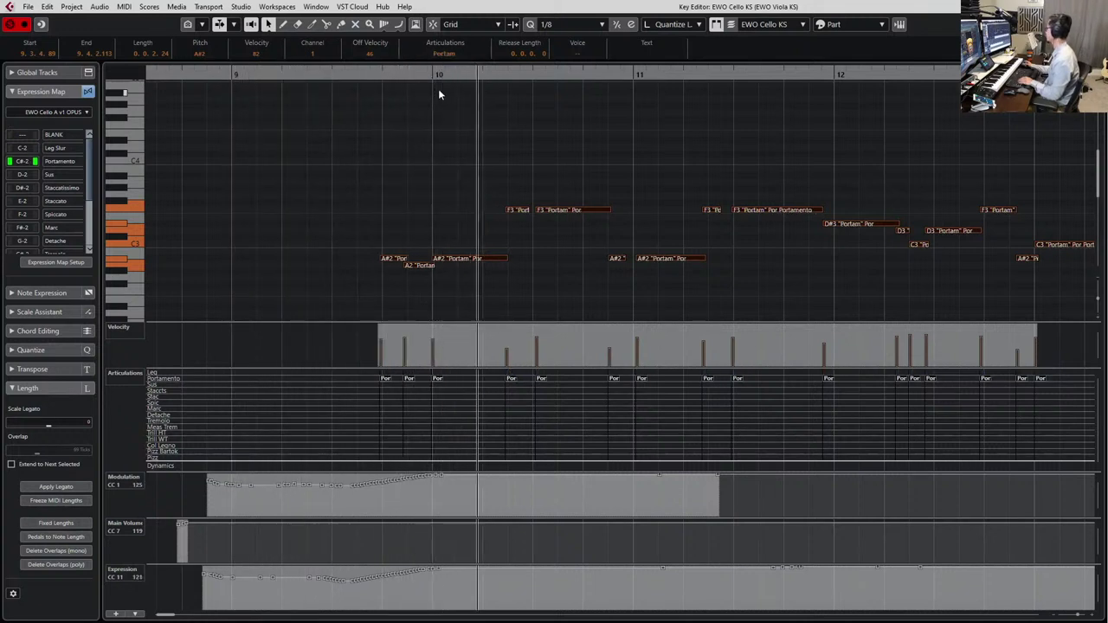
key("space")
left_click_drag(398, 232, 419, 268)
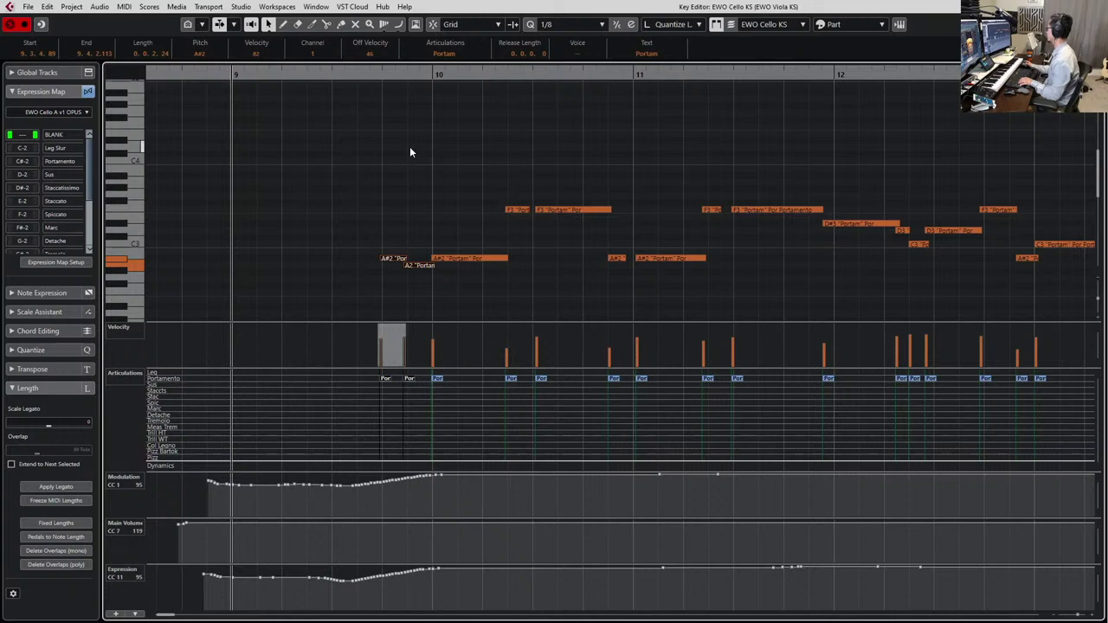
key("ctrl+z")
Set only the long A#2 cello note at bar 10 to the Portamento articulation
left_click_drag(450, 210, 427, 285)
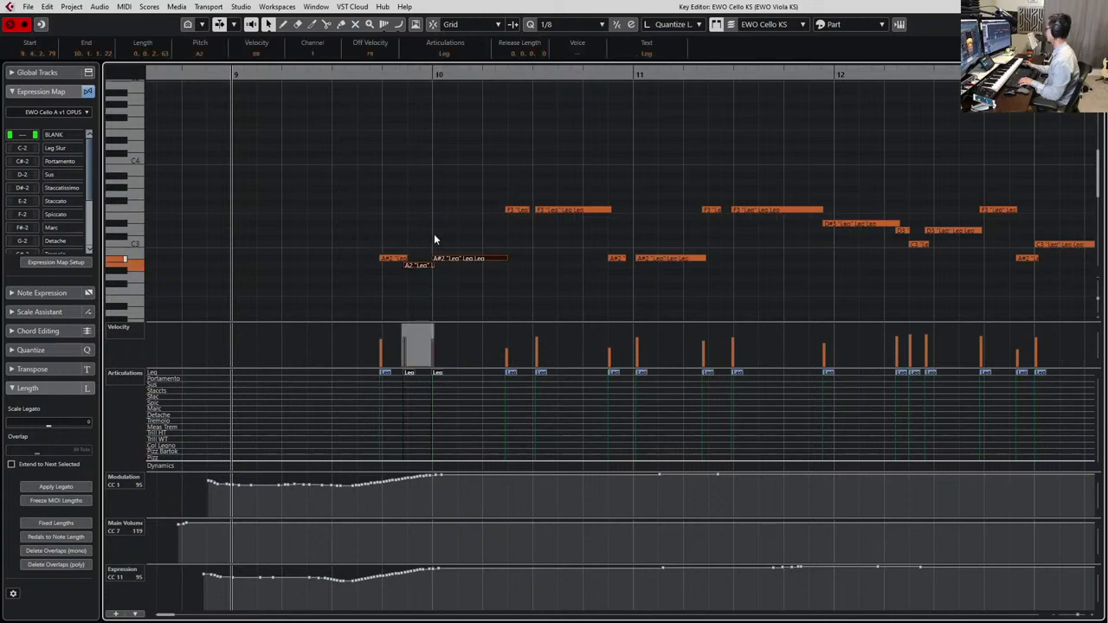
left_click(430, 246)
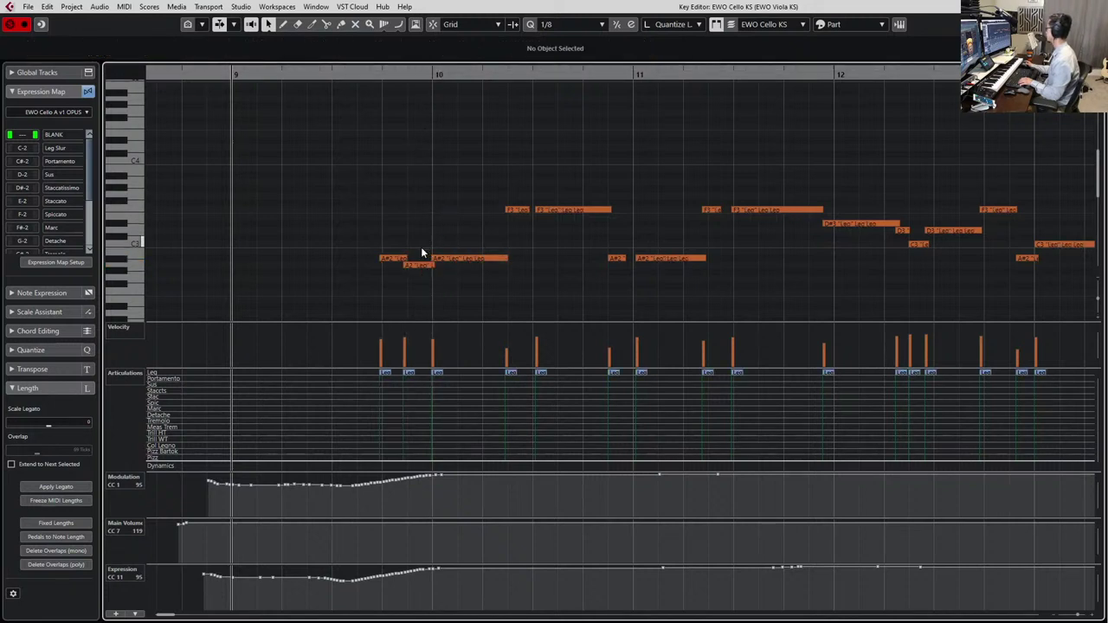
left_click(419, 266)
left_click_drag(443, 187, 461, 283)
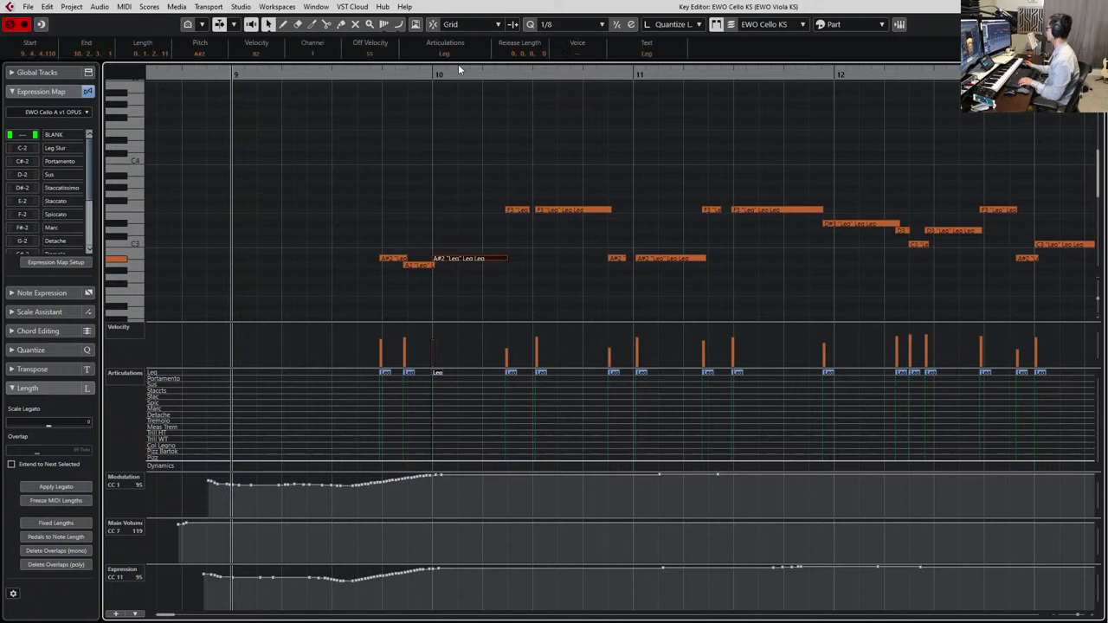
left_click(448, 56)
left_click(445, 80)
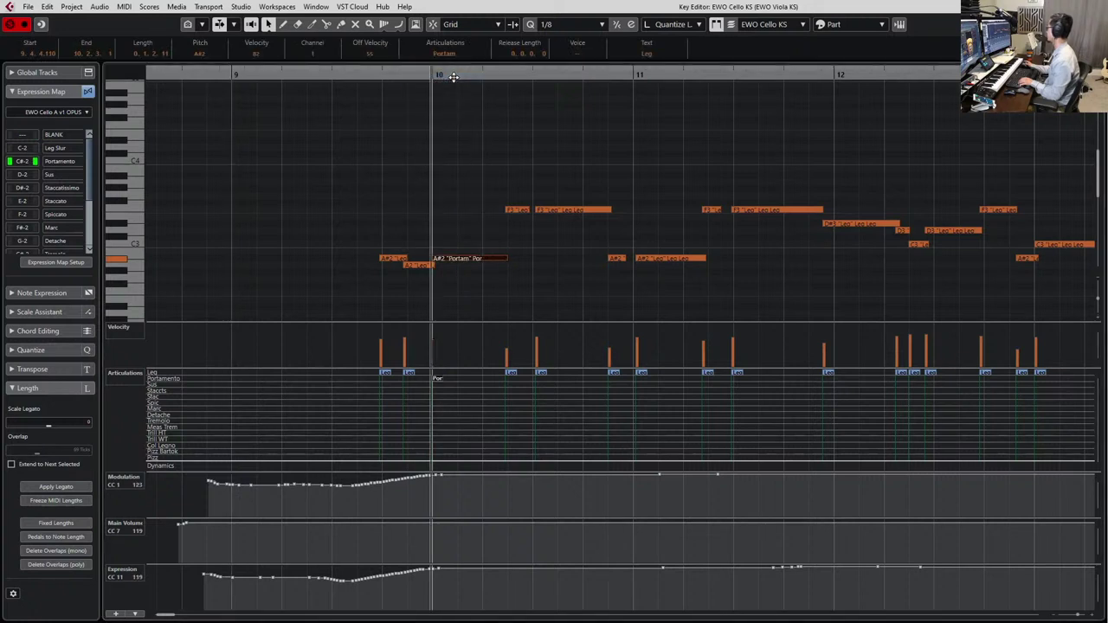
Audition the cello phrase from the A#2 and A2 pickup notes before bar 10
left_click(404, 279)
left_click_drag(405, 281, 411, 290)
key("l")
key("space")
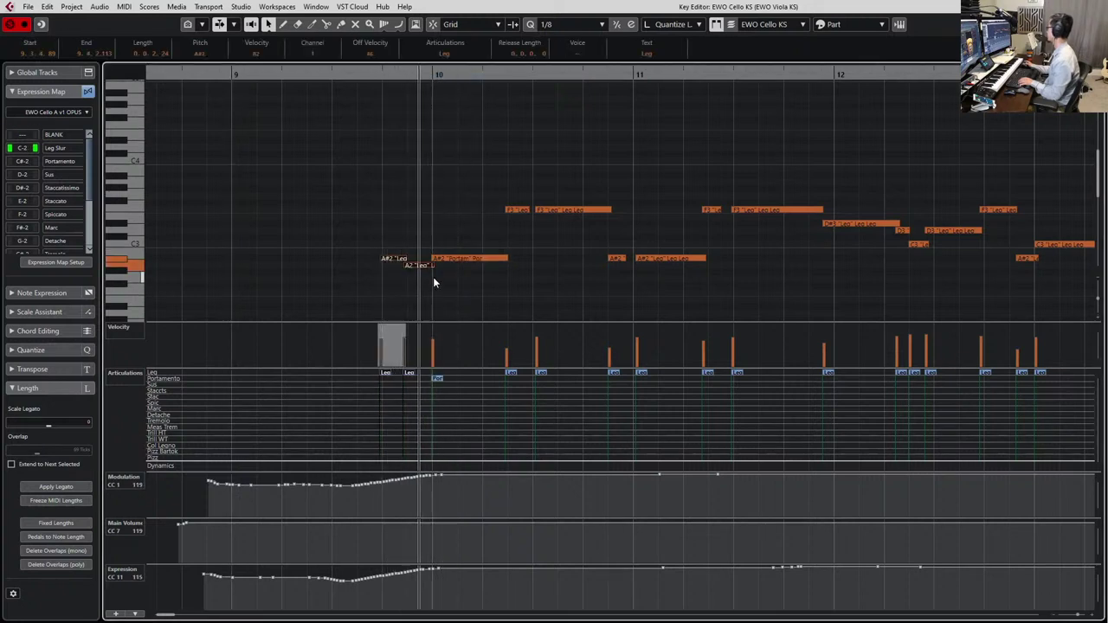
scroll(538, 276, "right", 2)
scroll(542, 275, "right", 2)
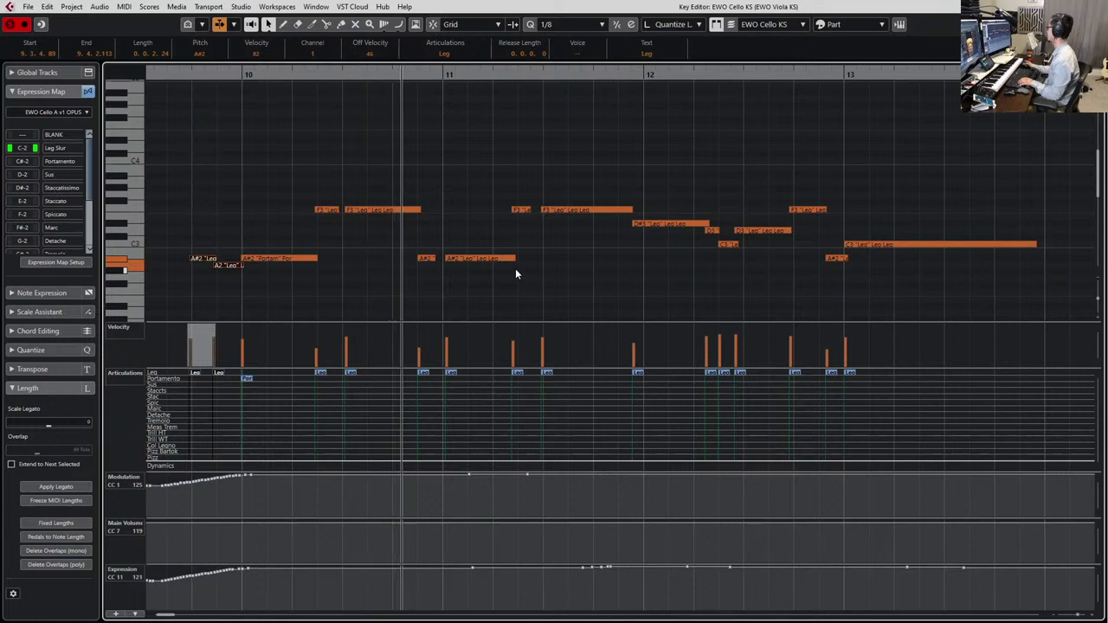
key("space")
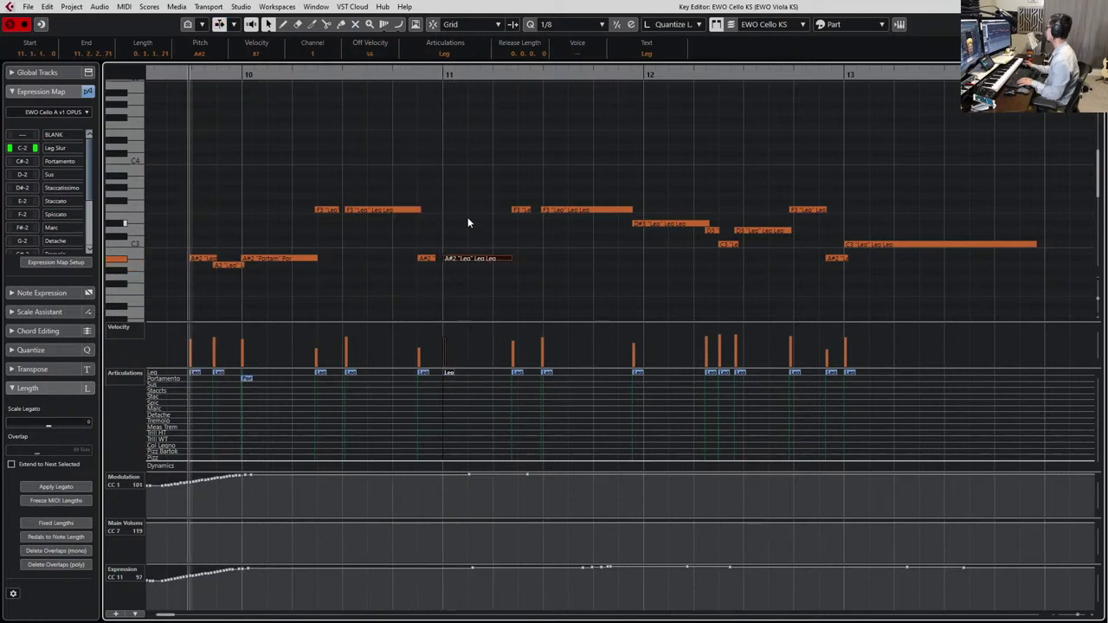
Set the short cello notes, F3 in bars 10 and 11 and A#2 just before bars 11 and 13, to the Stac articulation
left_click_drag(436, 229, 416, 281)
left_click(447, 54)
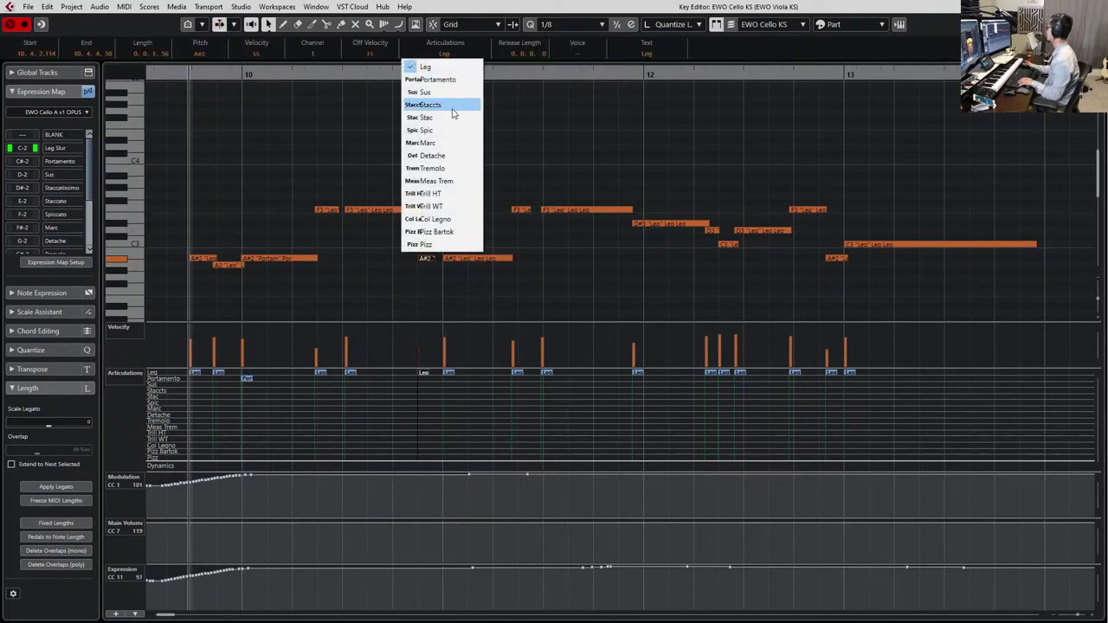
left_click(455, 119)
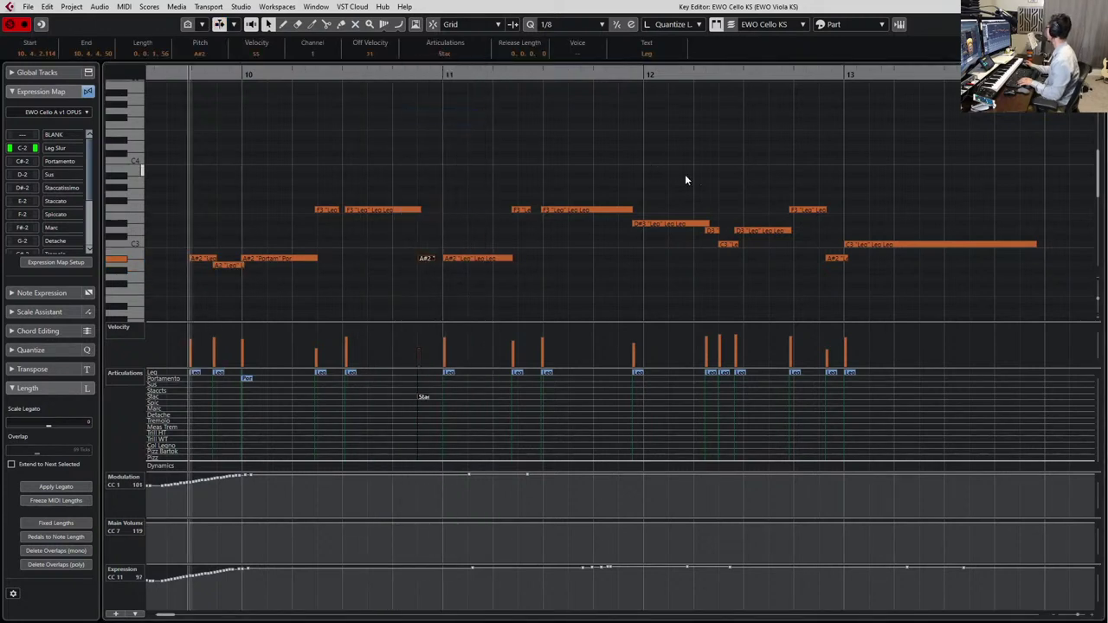
left_click(327, 209)
left_click(521, 211, "shift")
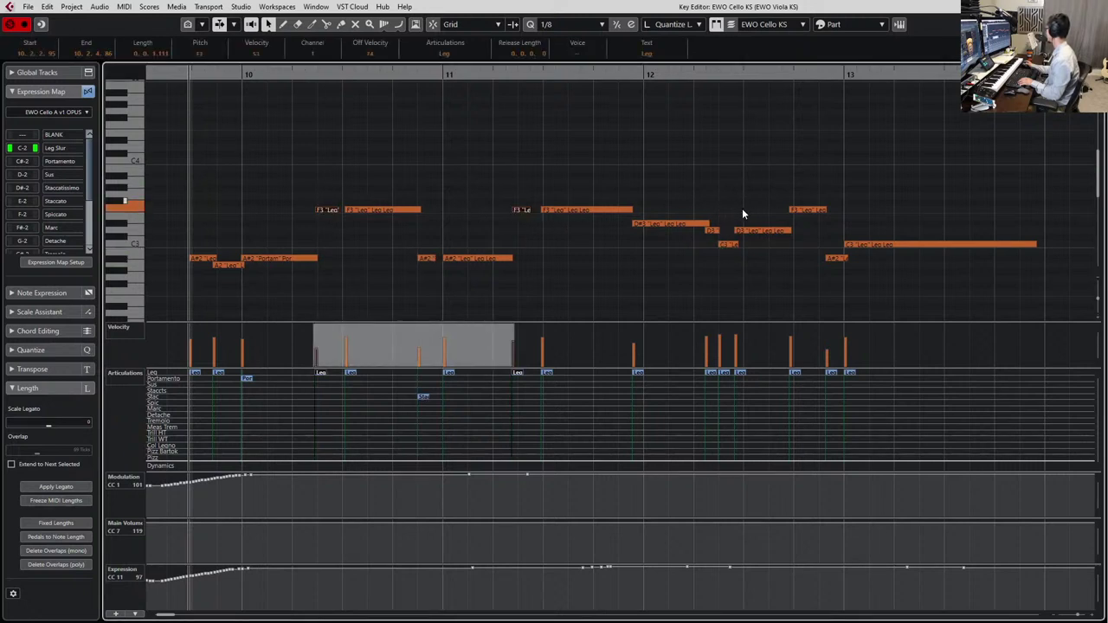
left_click(832, 258, "shift")
left_click(445, 53)
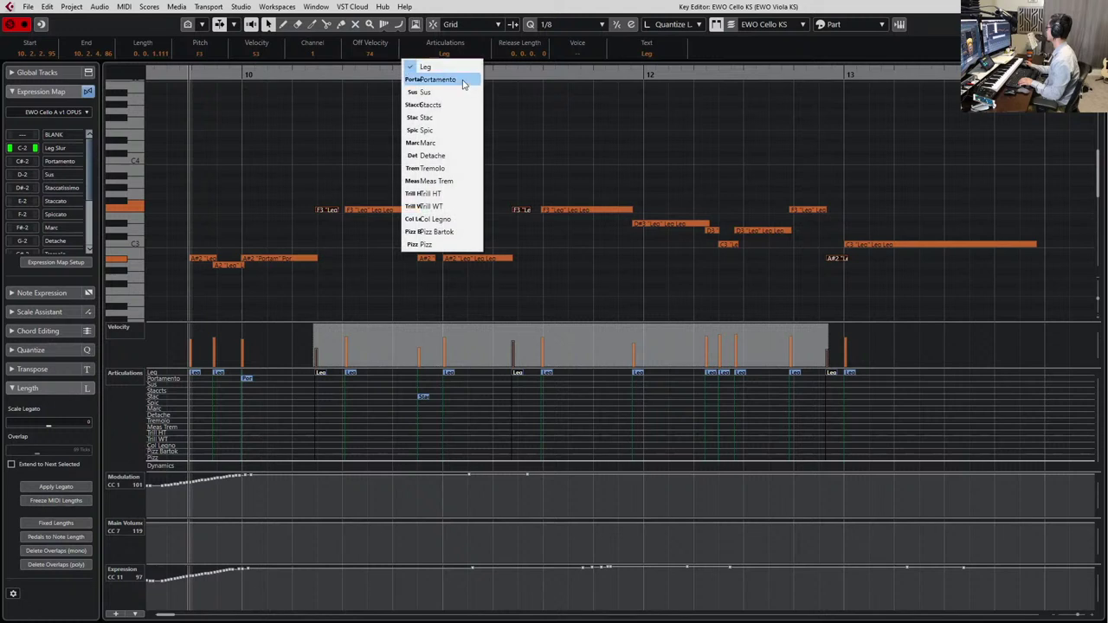
left_click(458, 117)
left_click(909, 235)
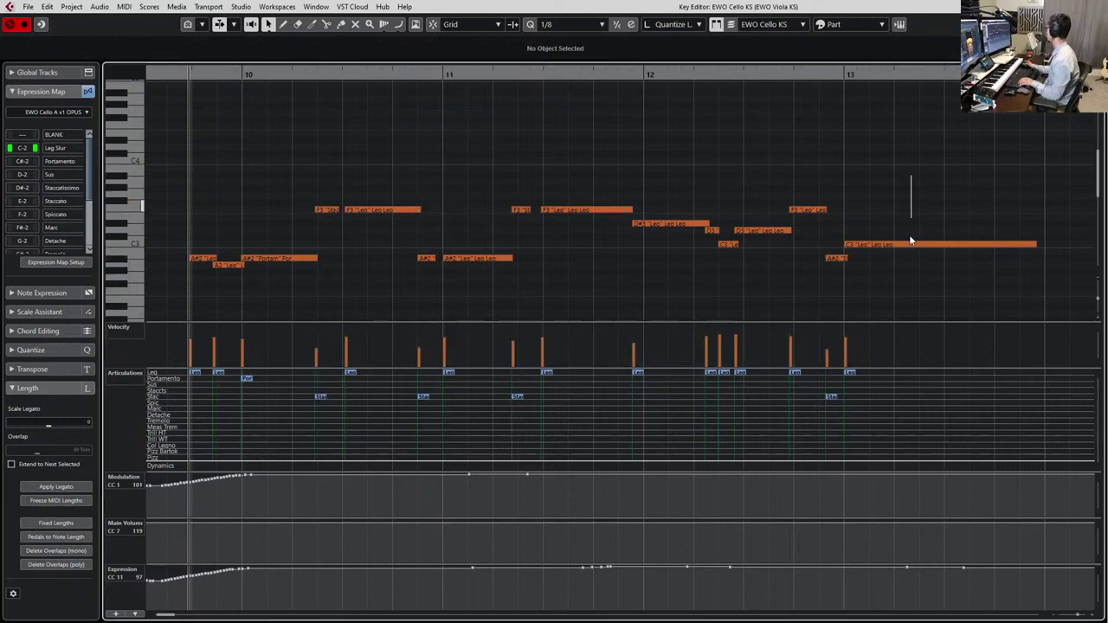
Quantize the long F3 to 10.3.1.0, then set it, the A#2 at bar 11 and the C3 at bar 13 to Sus and audition
left_click(409, 211)
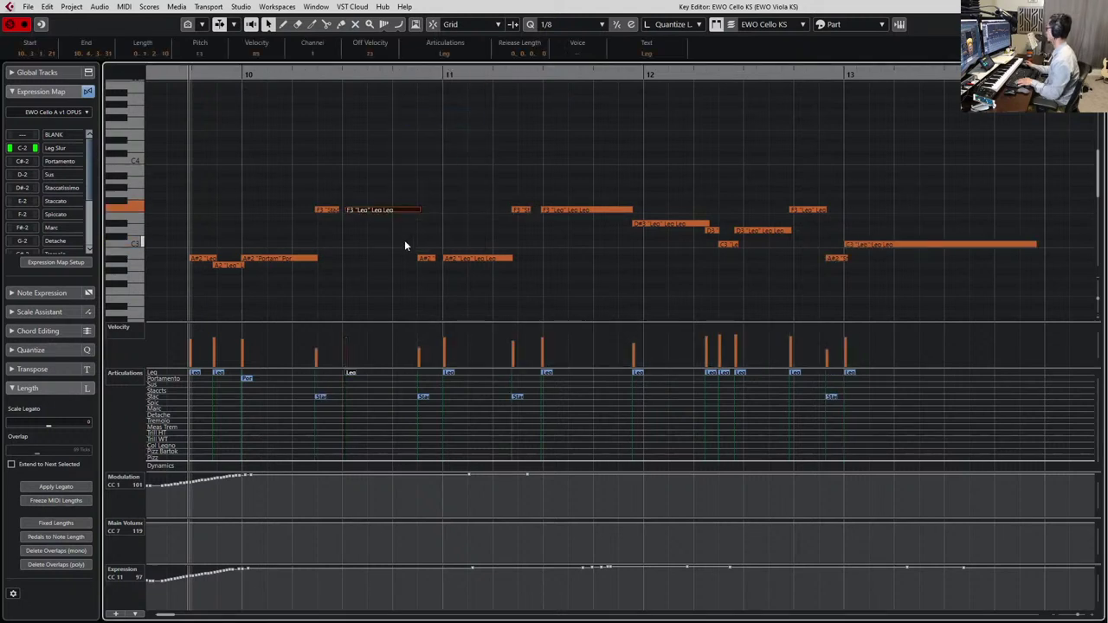
key("q")
left_click(487, 259, "shift")
left_click(978, 246, "shift")
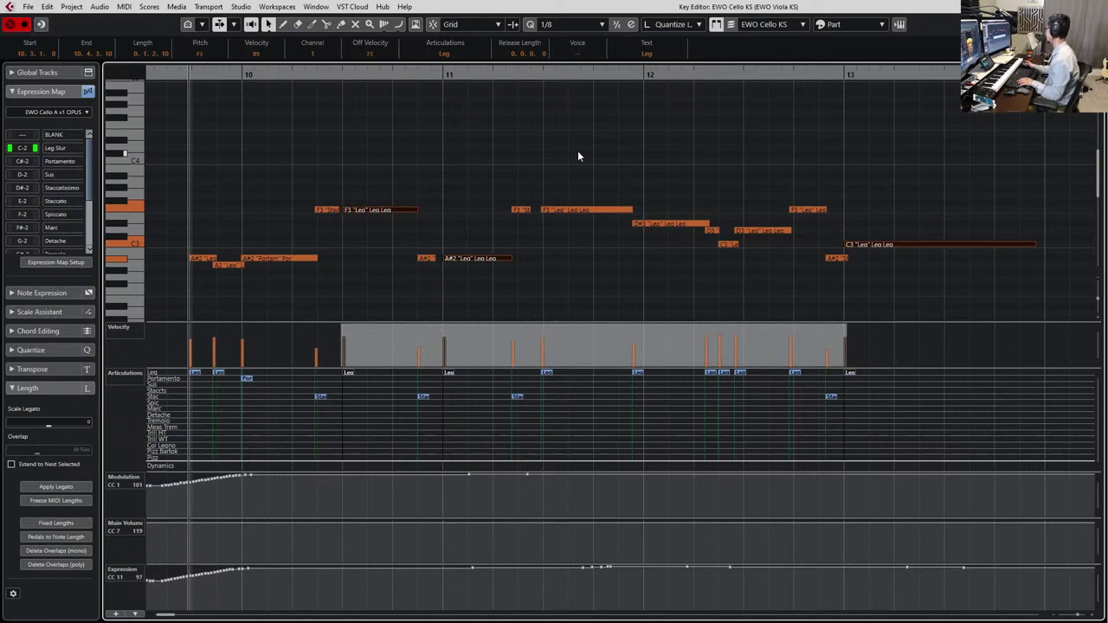
left_click(444, 56)
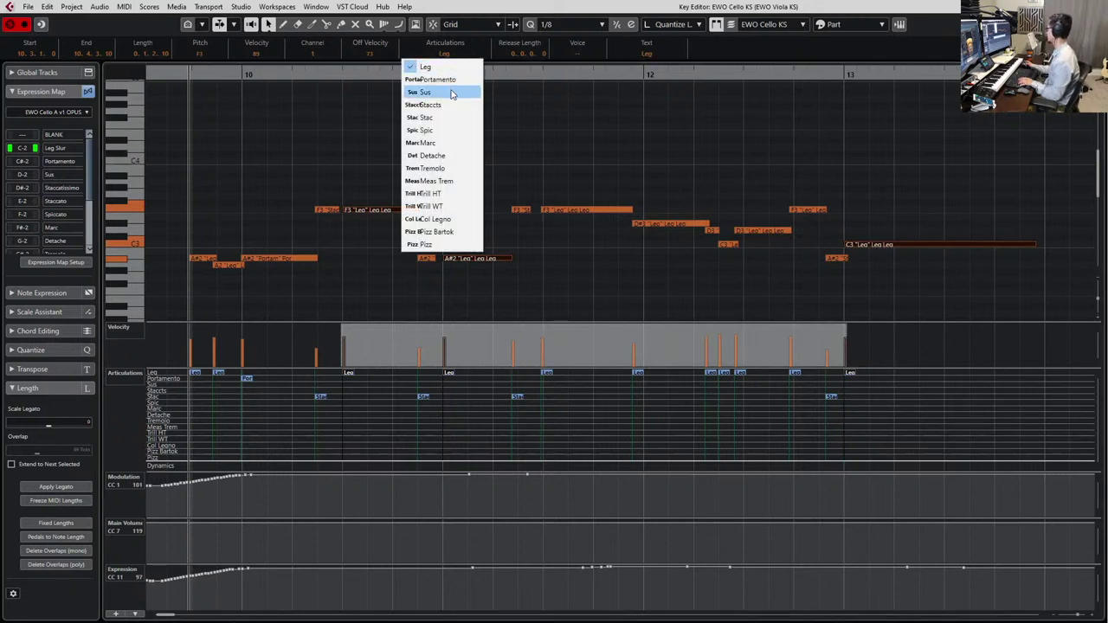
left_click(451, 94)
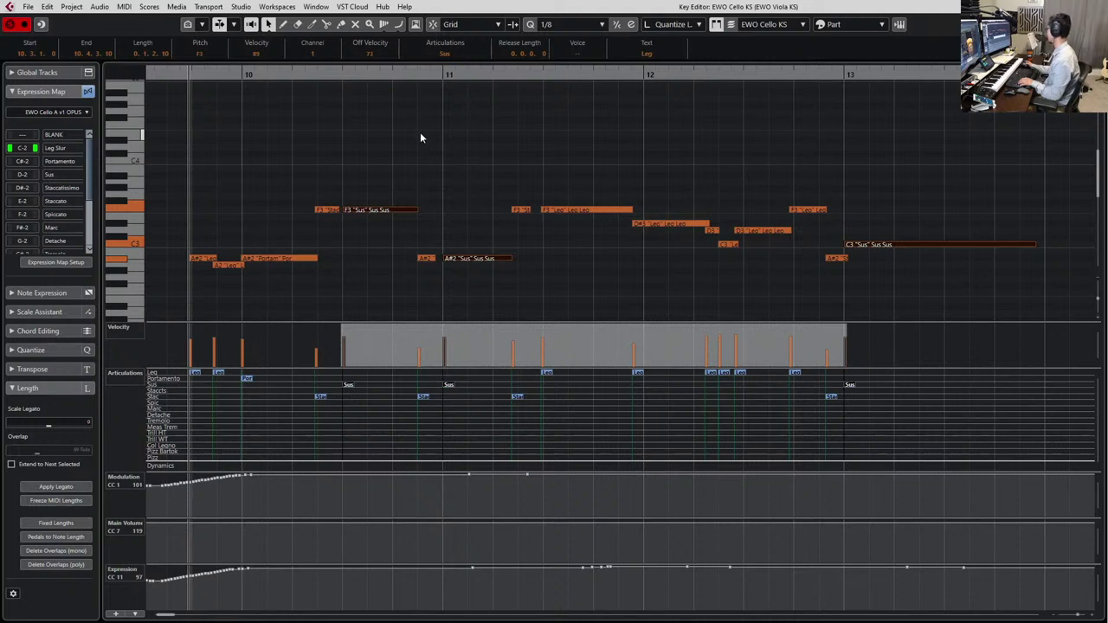
key("space")
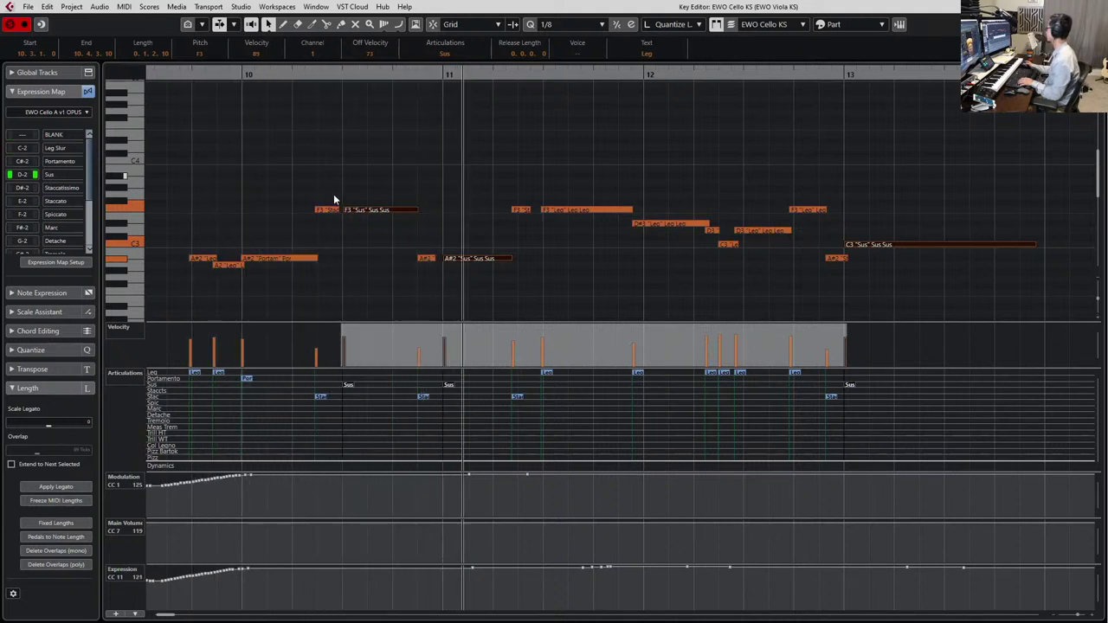
Raise the velocities of the short Stac cello notes in bars 10 to 12, giving the short F3 in bar 11 velocity 81
key("space")
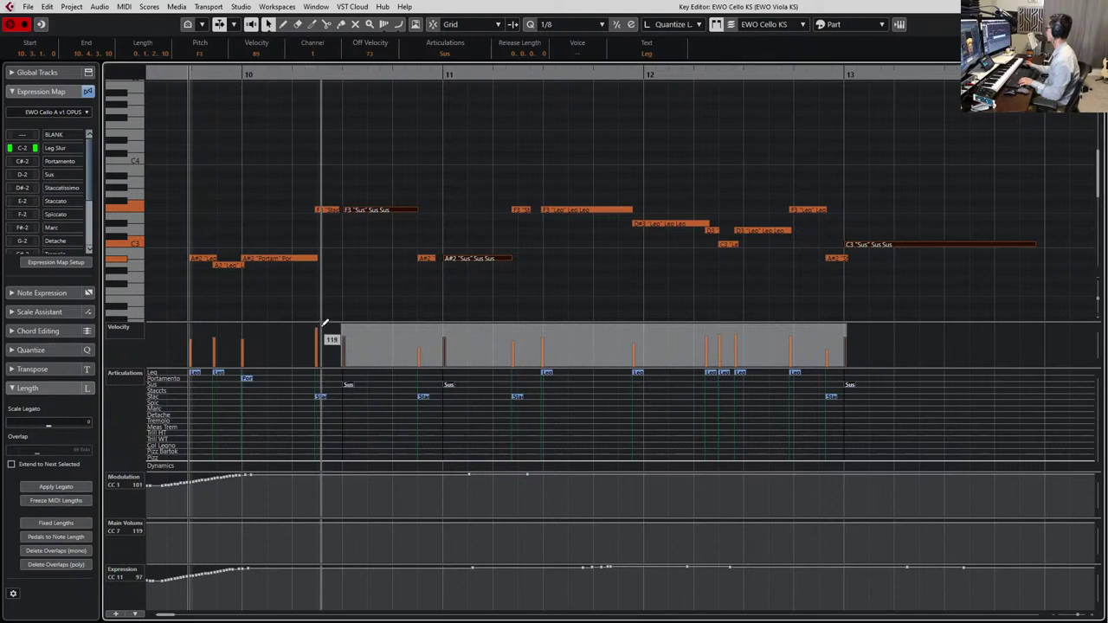
left_click(313, 202)
left_click(323, 209)
left_click(424, 258, "shift")
left_click(521, 209, "shift")
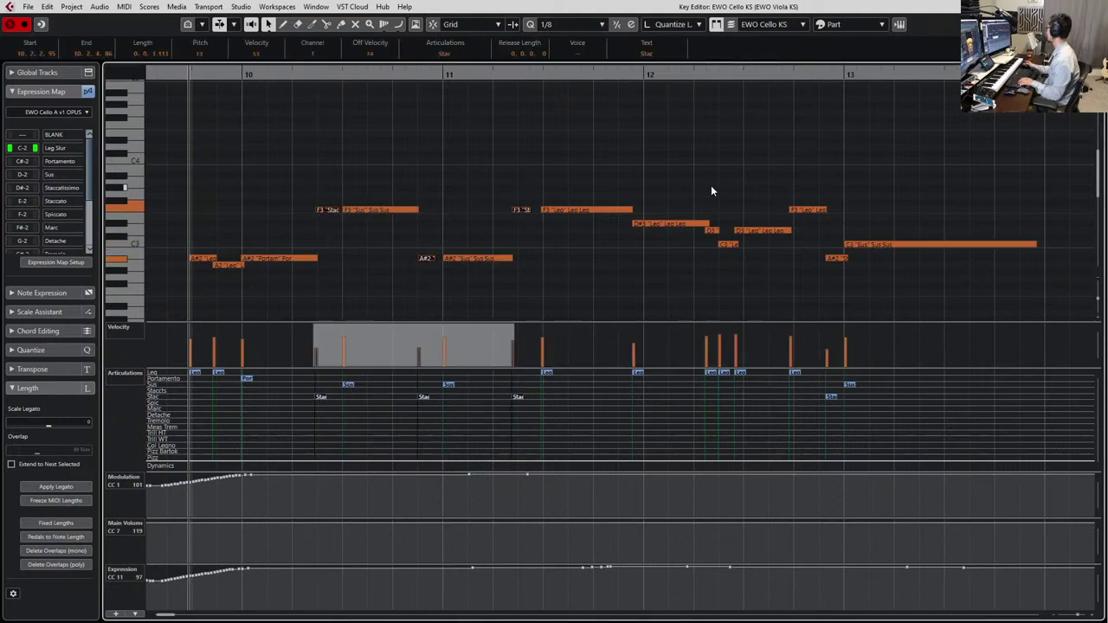
left_click(829, 258, "shift")
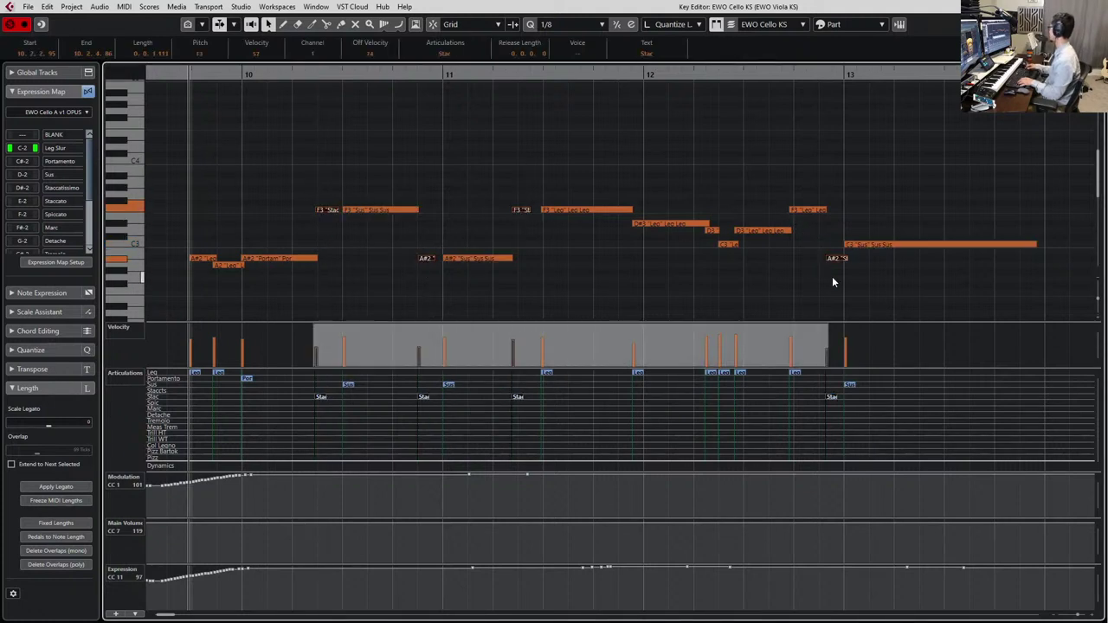
left_click(557, 150)
left_click(516, 209)
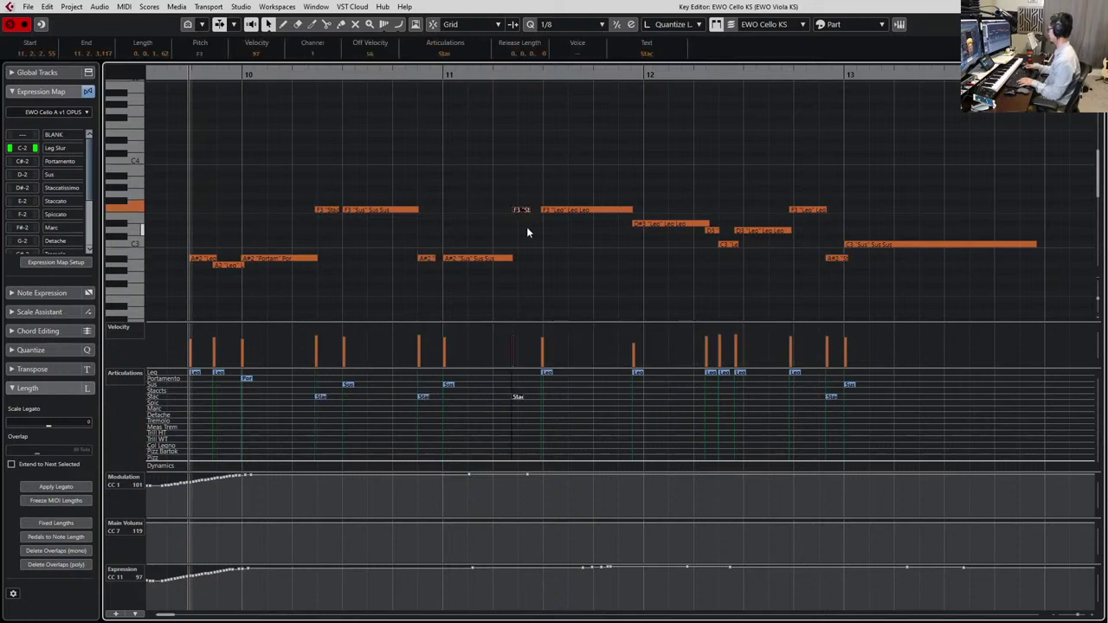
key("Right")
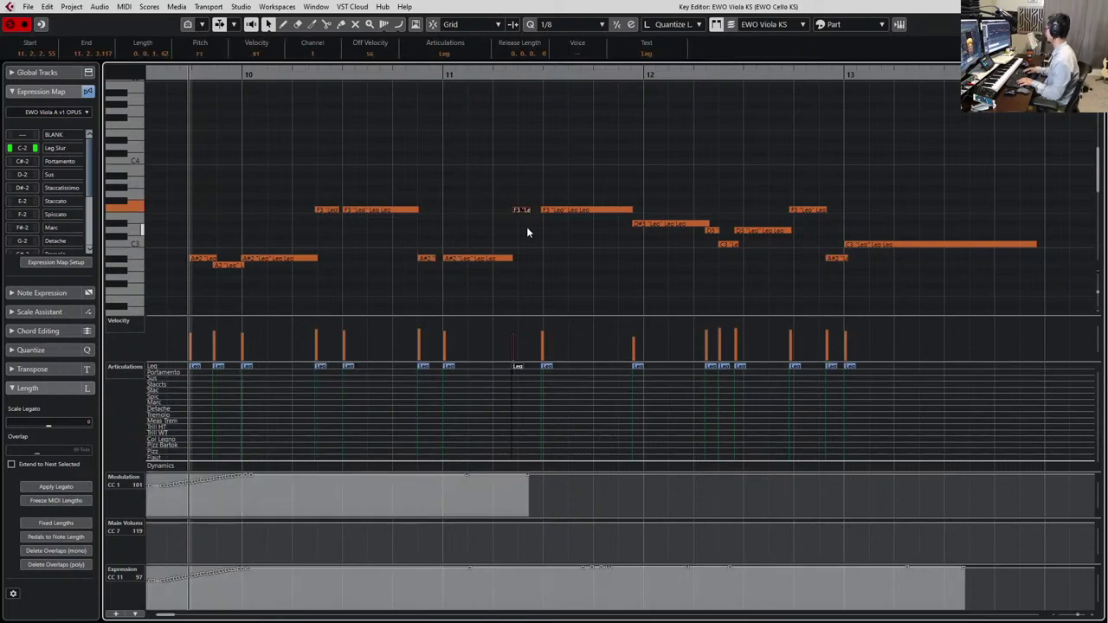
key("Left")
Audition the cello phrase and pull the start of the long A#2 at bar 10 slightly earlier, to 9.4.4.91
key("space")
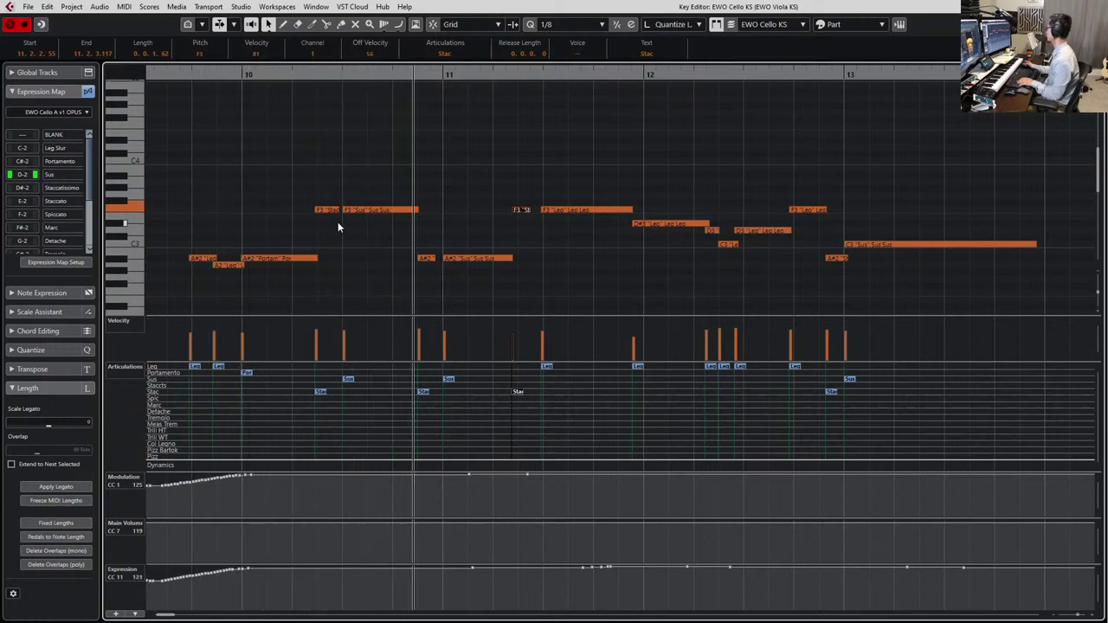
left_click_drag(260, 235, 241, 259)
key("space")
Set the long A#2 at bar 10 of the viola part to the Portamento articulation
key("Right")
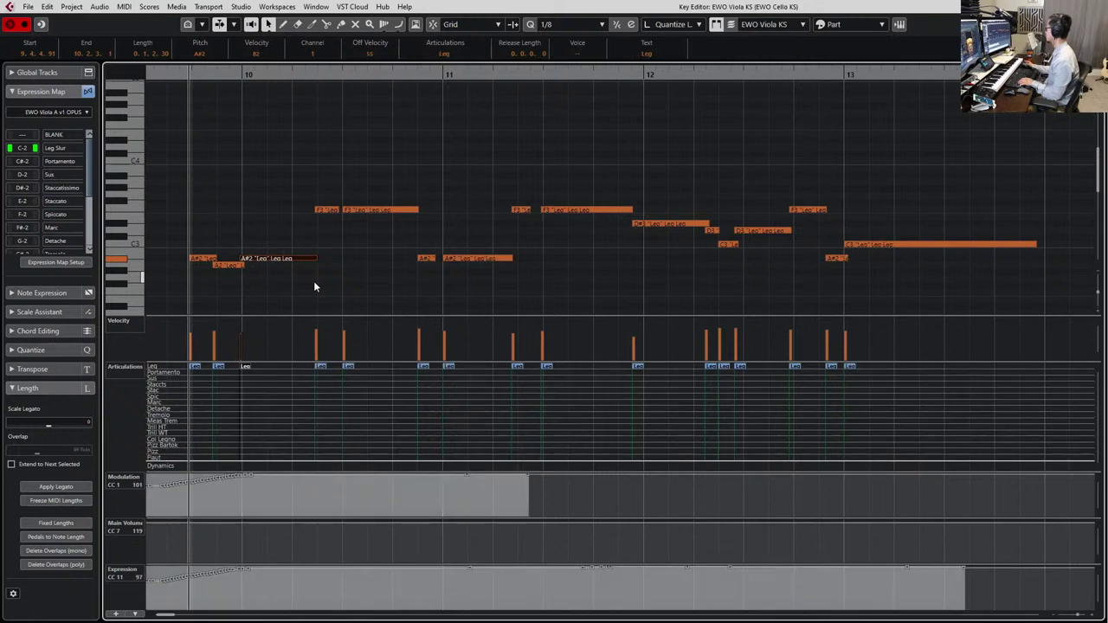
left_click(459, 54)
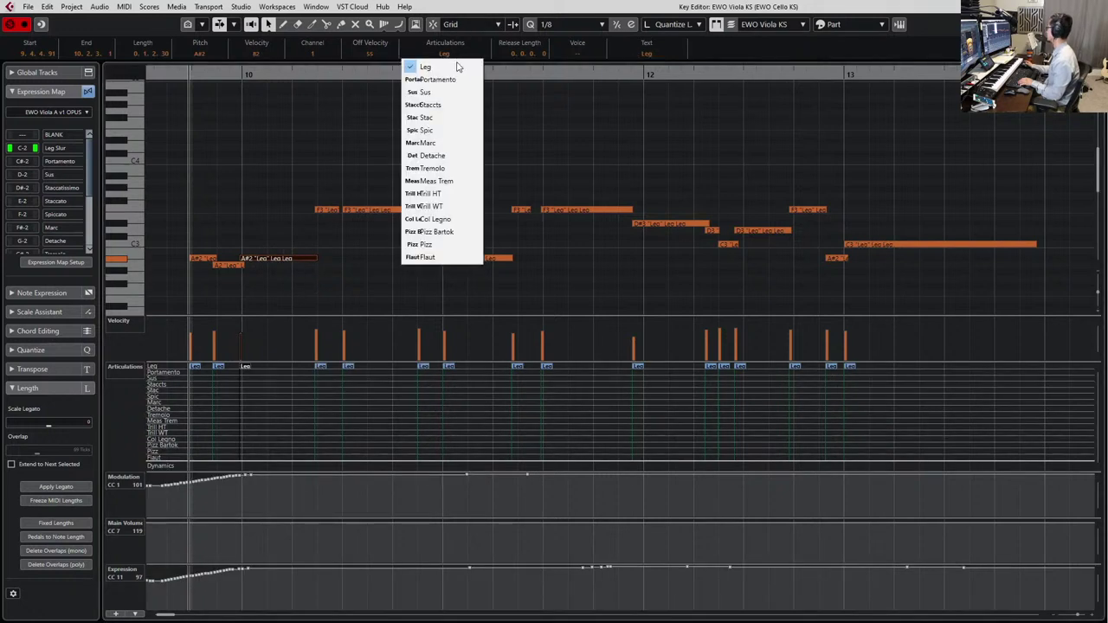
left_click(452, 78)
Set the short viola notes, F3 in bars 10 and 11 and A#2 just before bars 11 and 13, to Stac
left_click(328, 210)
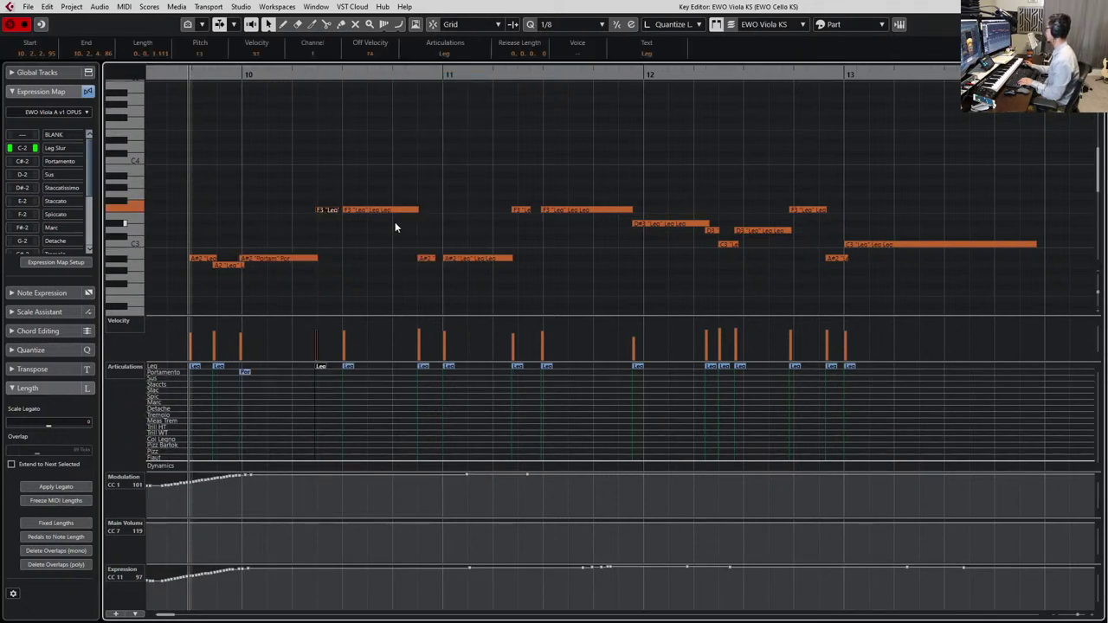
left_click(425, 258, "shift")
left_click(521, 210, "shift")
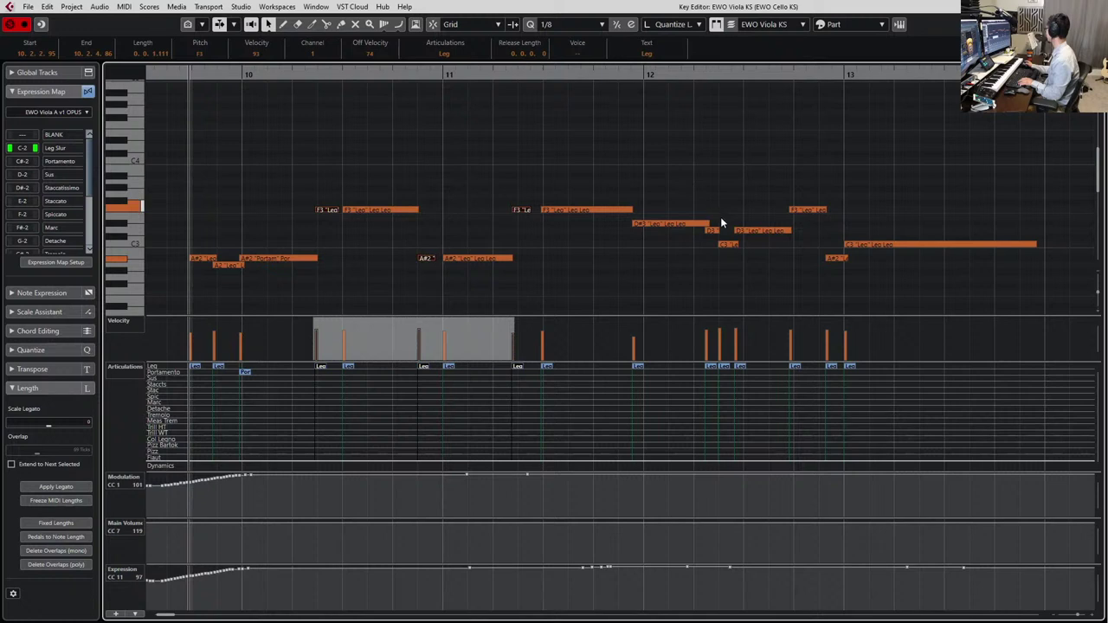
left_click(835, 258, "shift")
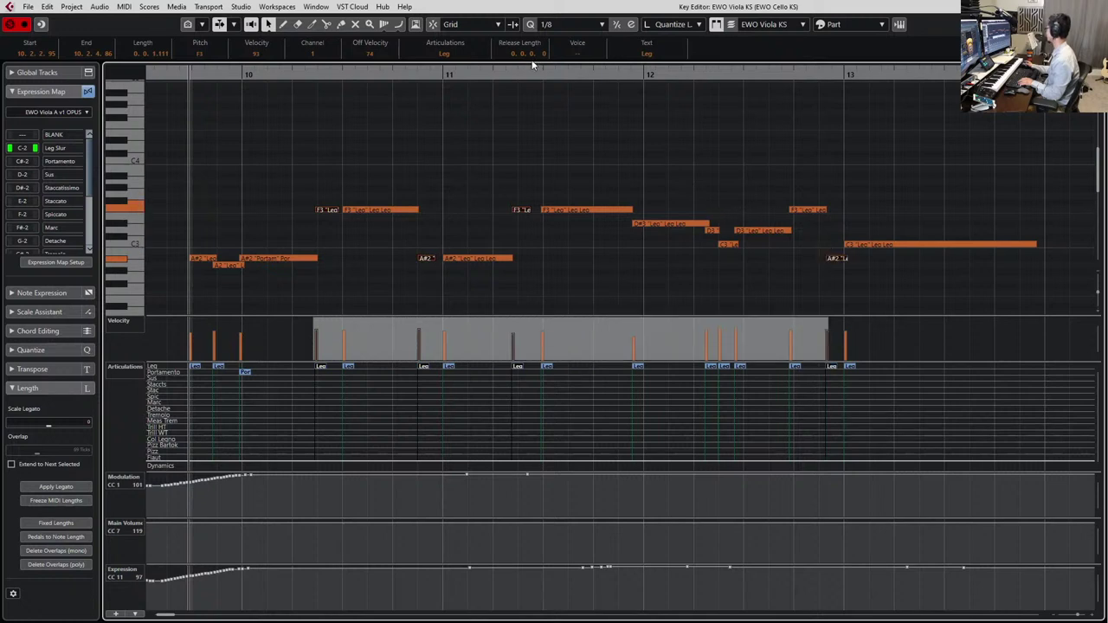
left_click(463, 54)
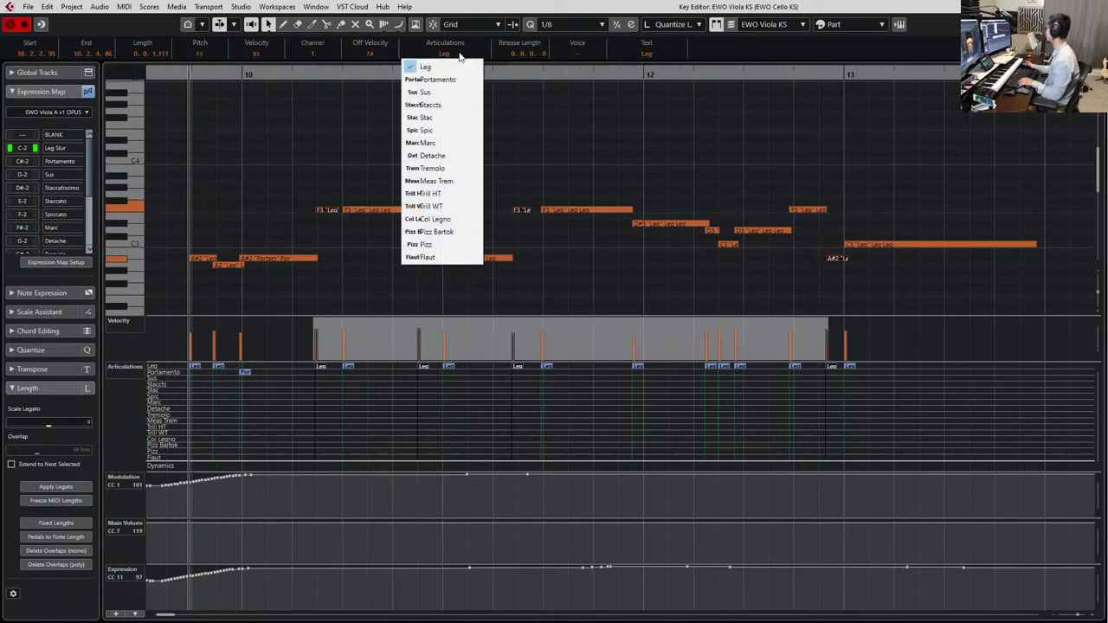
left_click(452, 120)
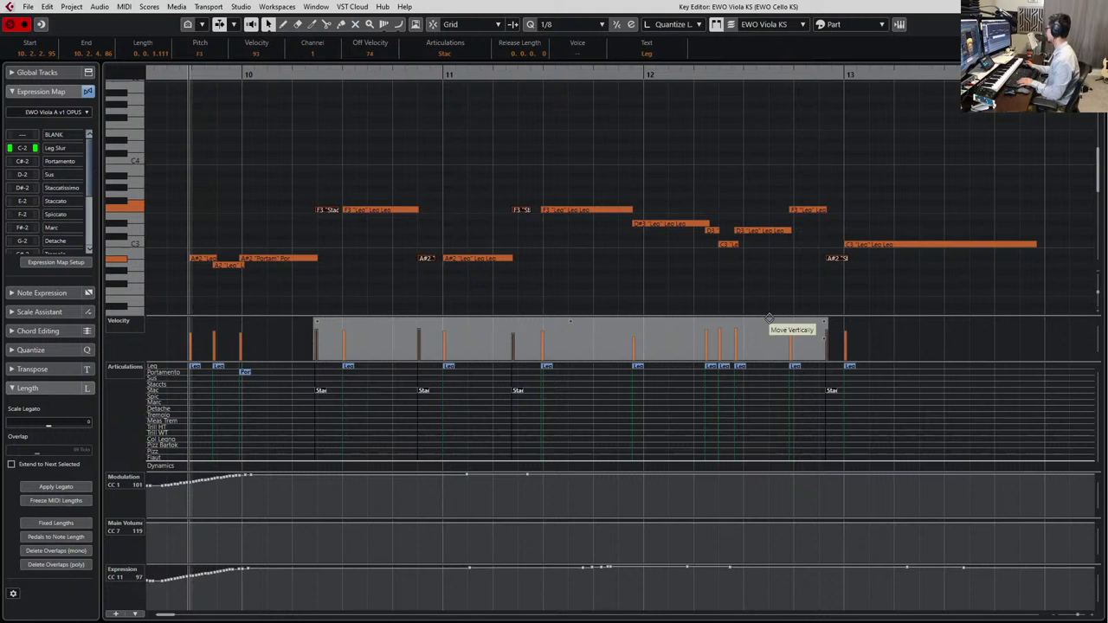
left_click(618, 251)
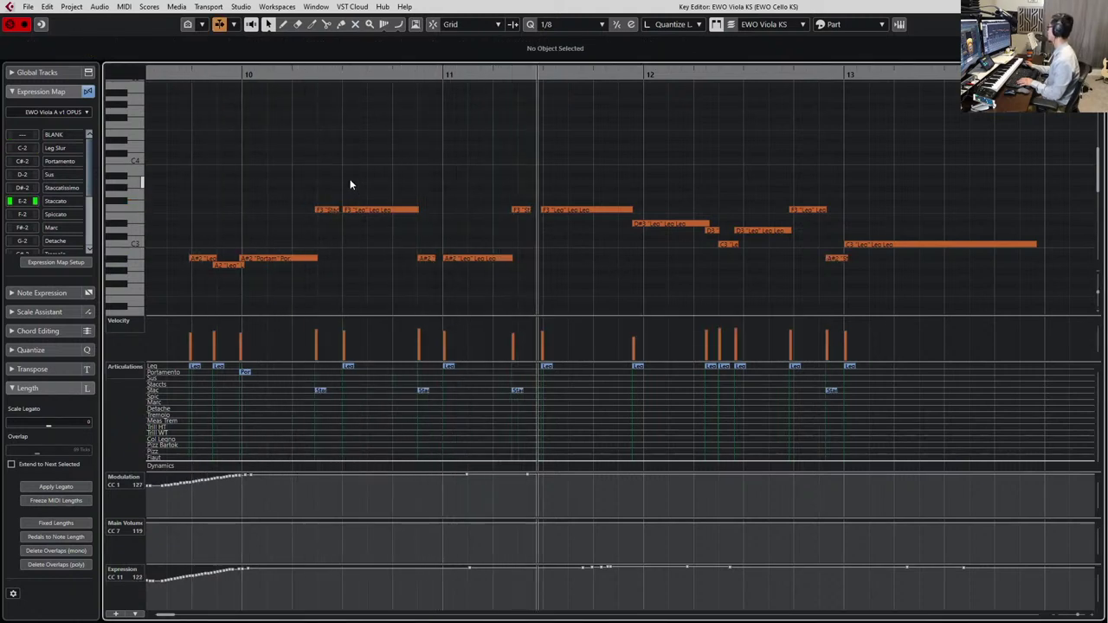
Lower the velocity of the short F3 in bar 10 and move the short F3 notes to 11.2.3.0 and 10.2.3.0 while auditioning
key("space")
left_click(333, 209)
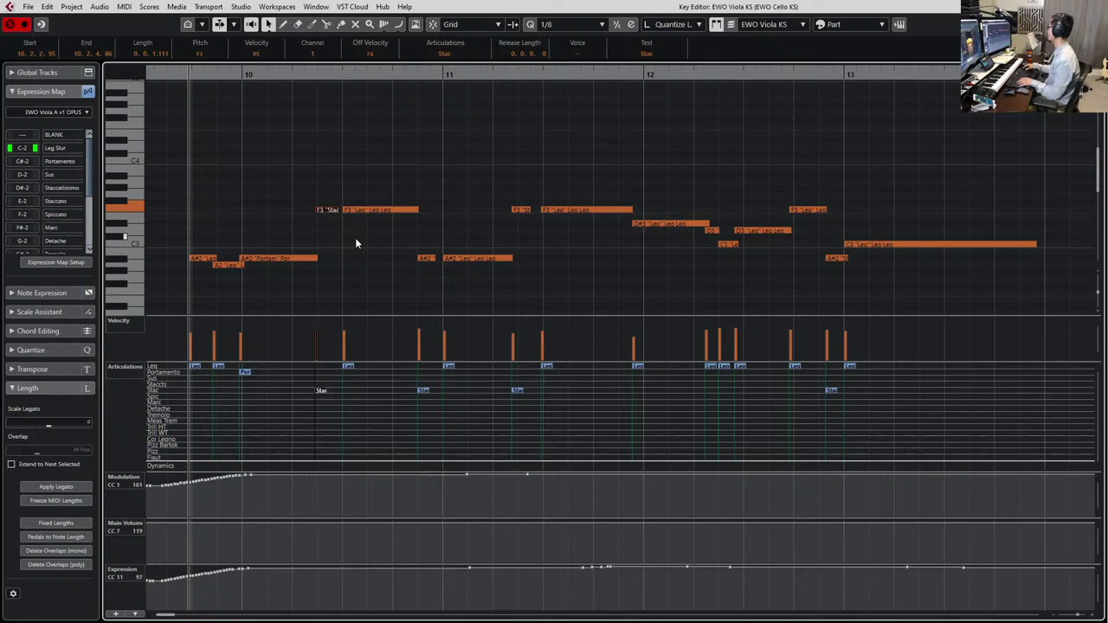
key("space")
left_click(519, 210)
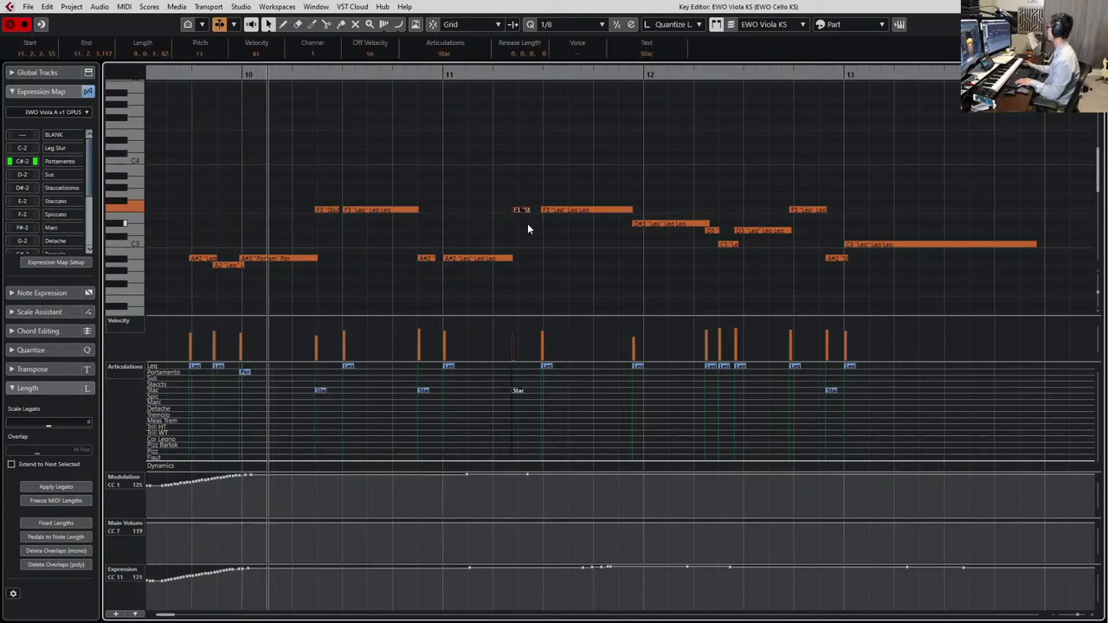
left_click_drag(522, 211, 528, 210)
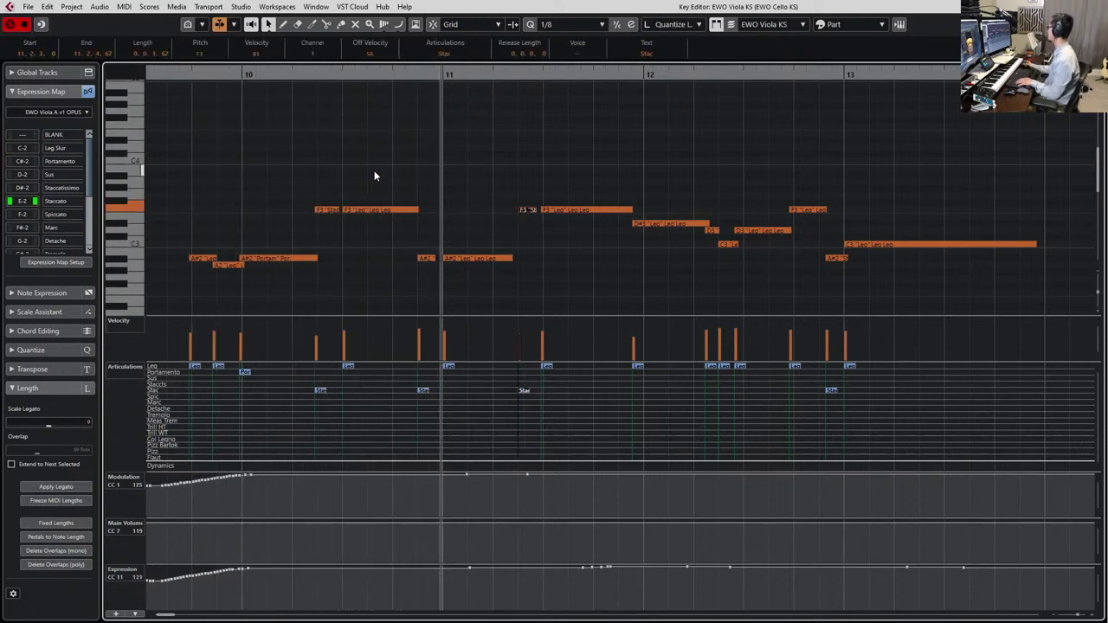
left_click(374, 172)
left_click_drag(330, 209, 334, 210)
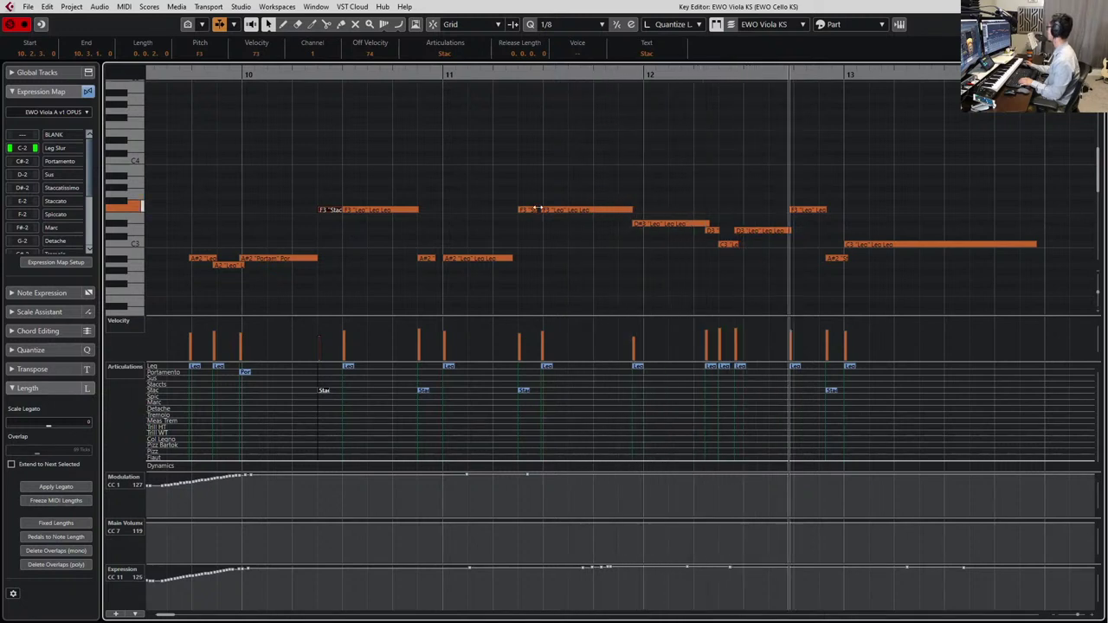
Set the longer D3 in the middle of bar 12 to the Sus articulation in both the viola and cello parts
left_click(744, 230)
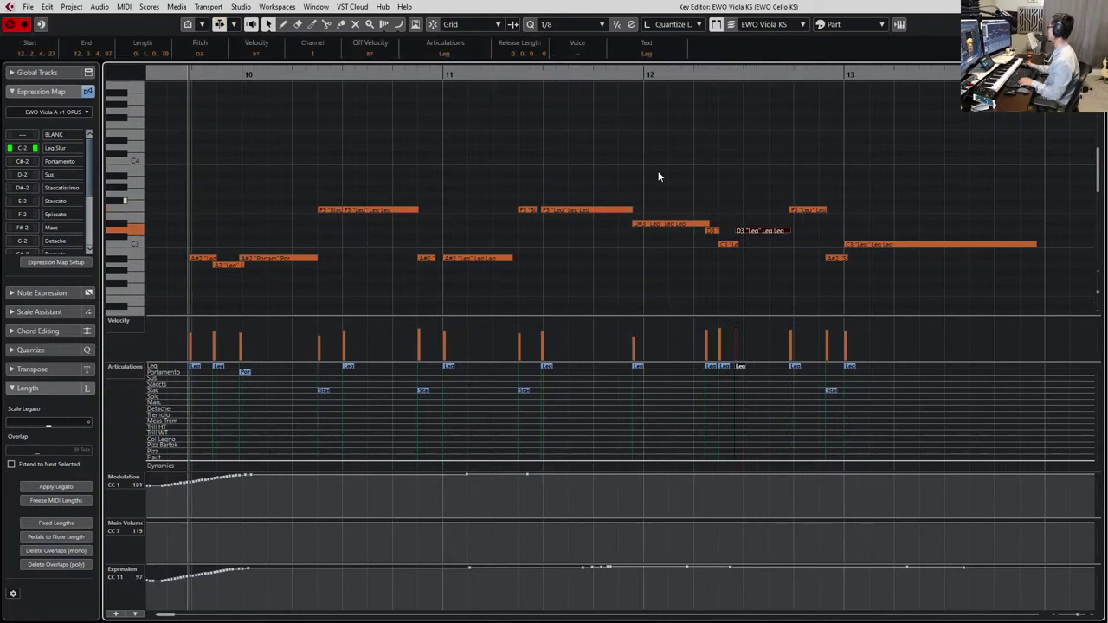
left_click(450, 55)
left_click(466, 92)
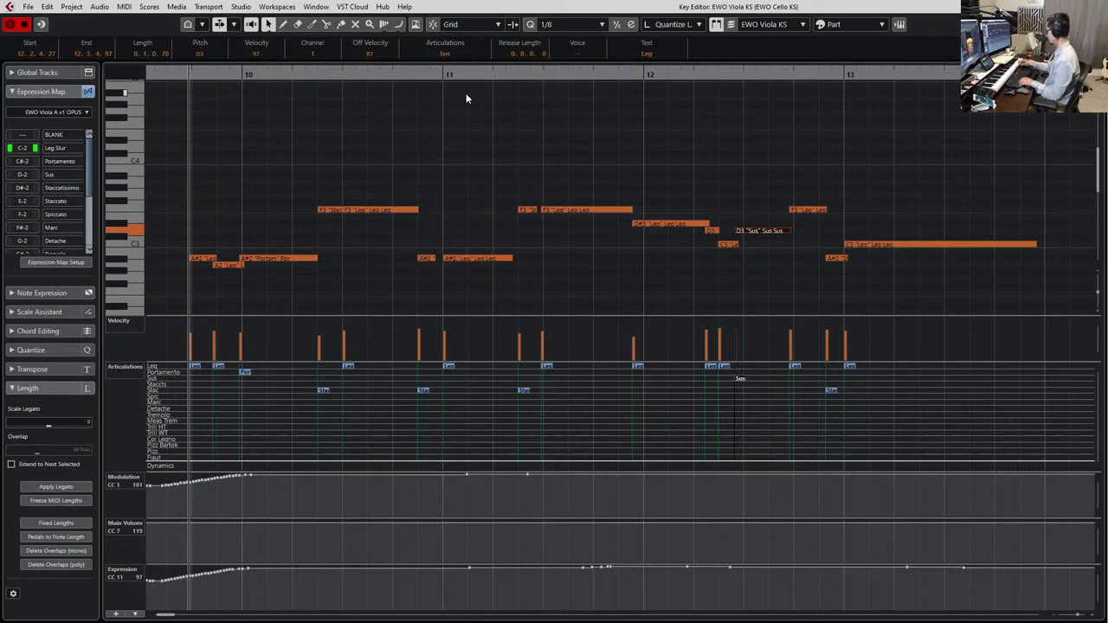
key("Right")
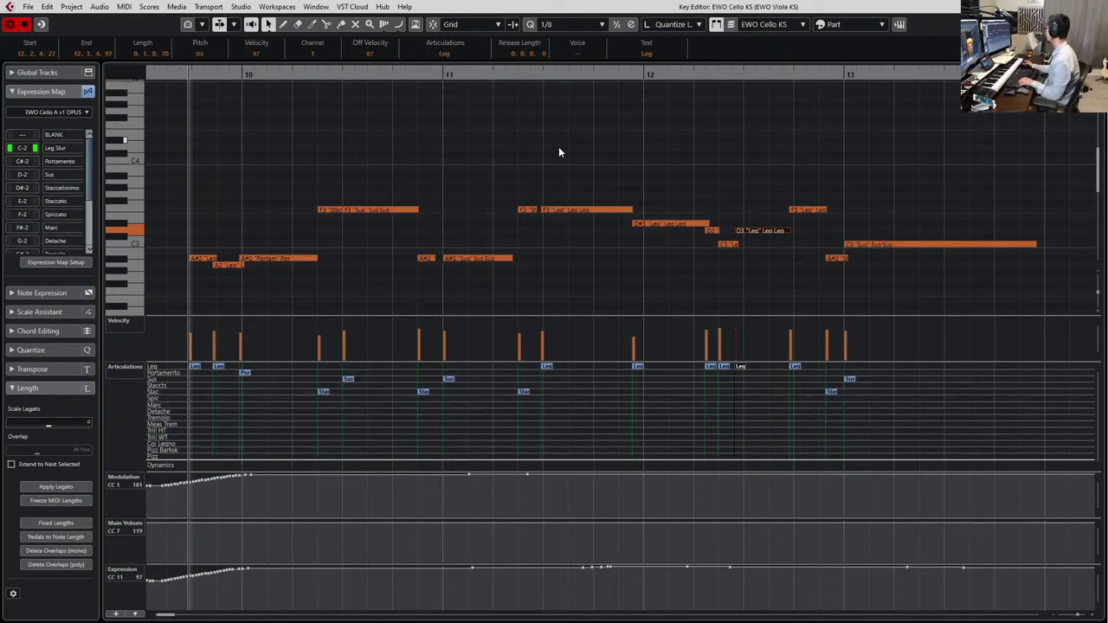
left_click(752, 195)
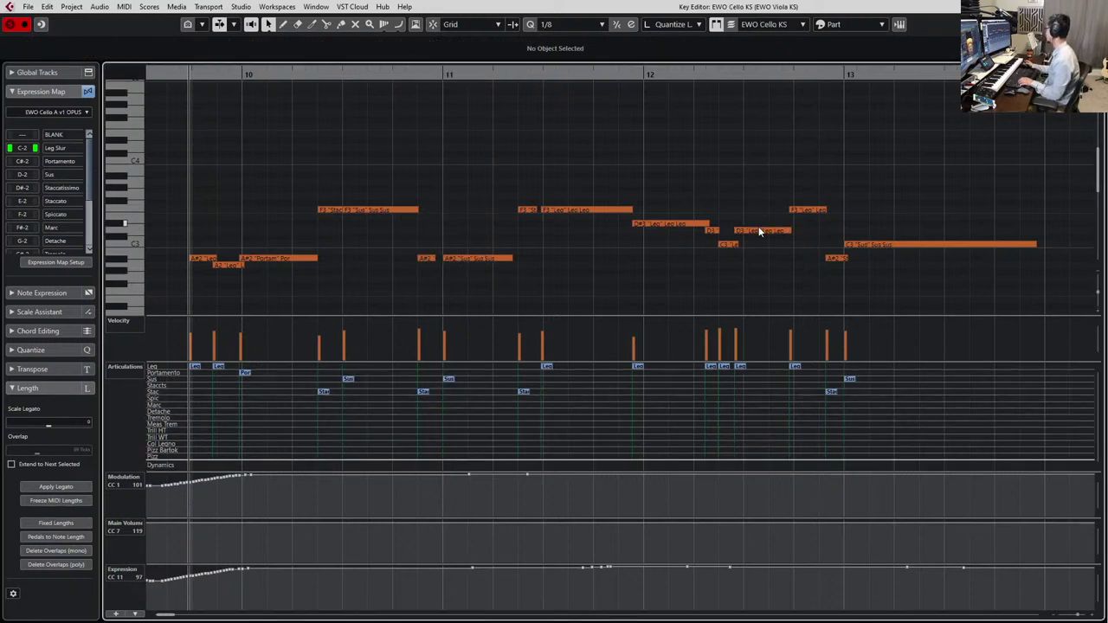
left_click(759, 228)
left_click(443, 53)
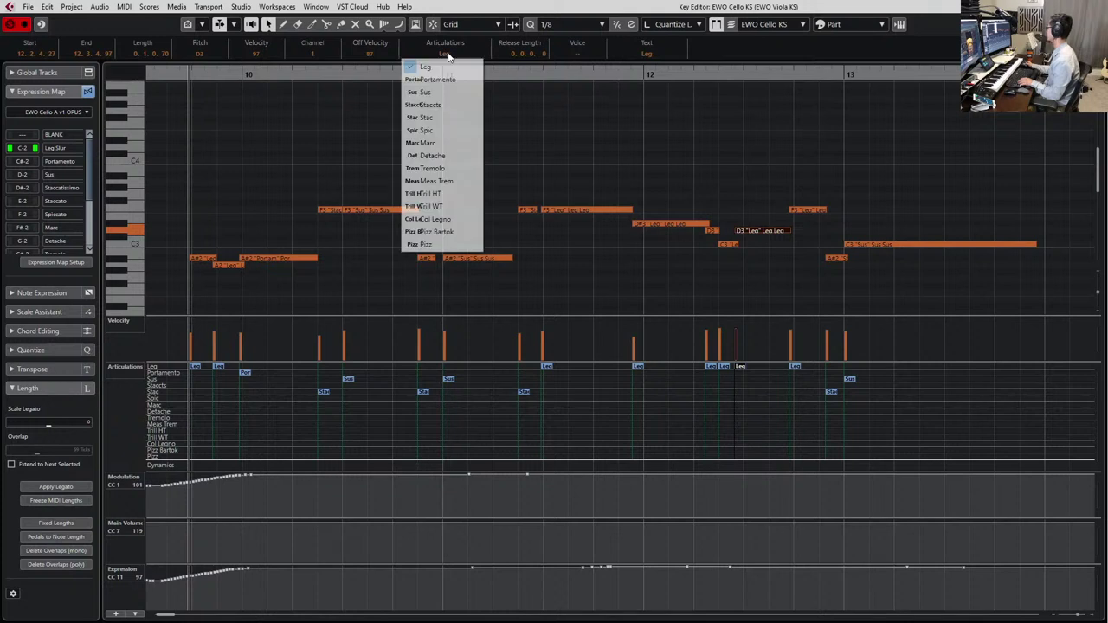
left_click(441, 88)
Set the short C3 in bar 12 of the cello part to Stac and audition the phrase
left_click(729, 245)
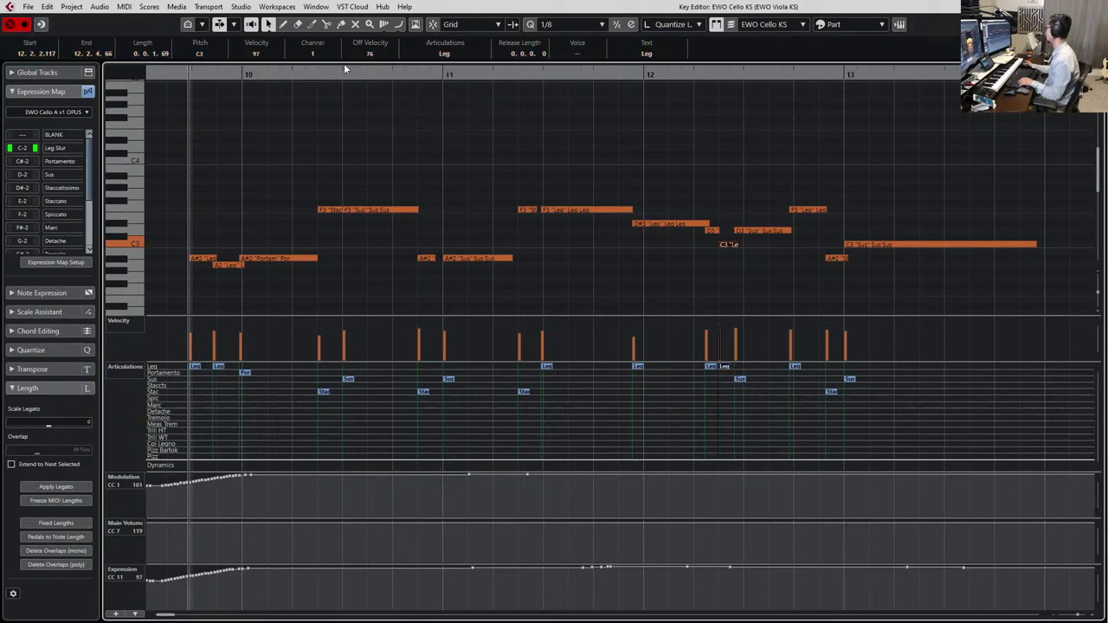
left_click(445, 54)
left_click(442, 115)
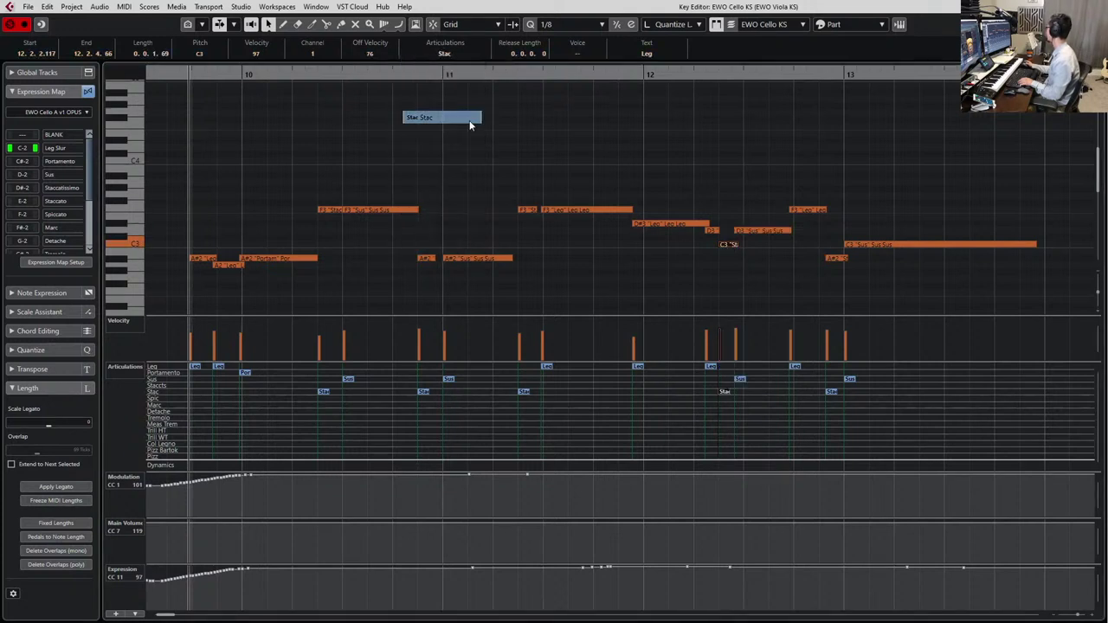
left_click(715, 227)
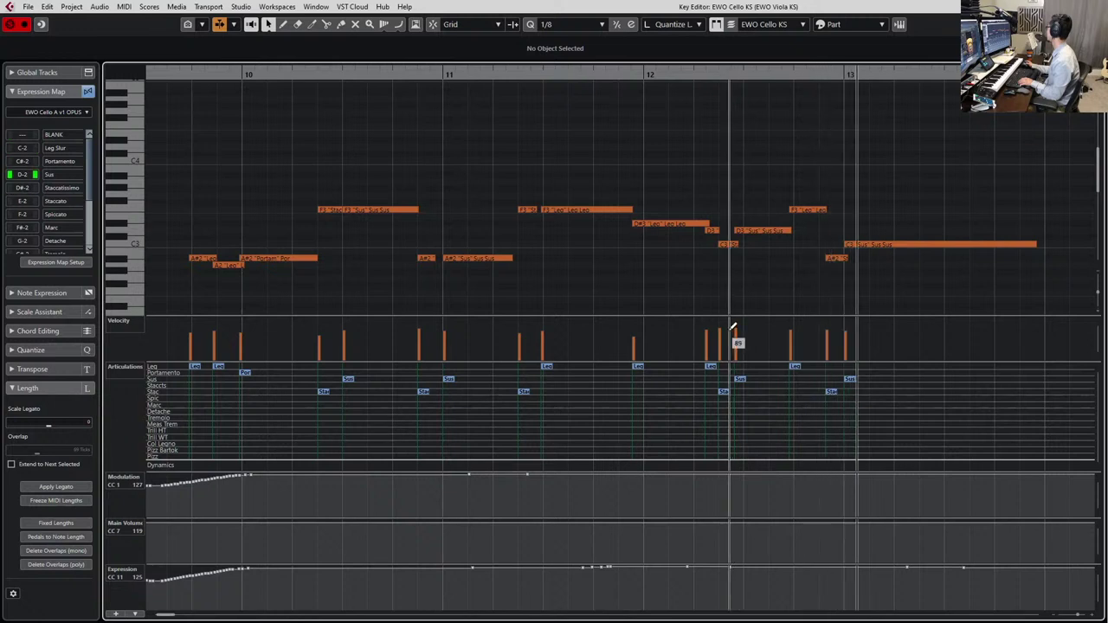
left_click(723, 245)
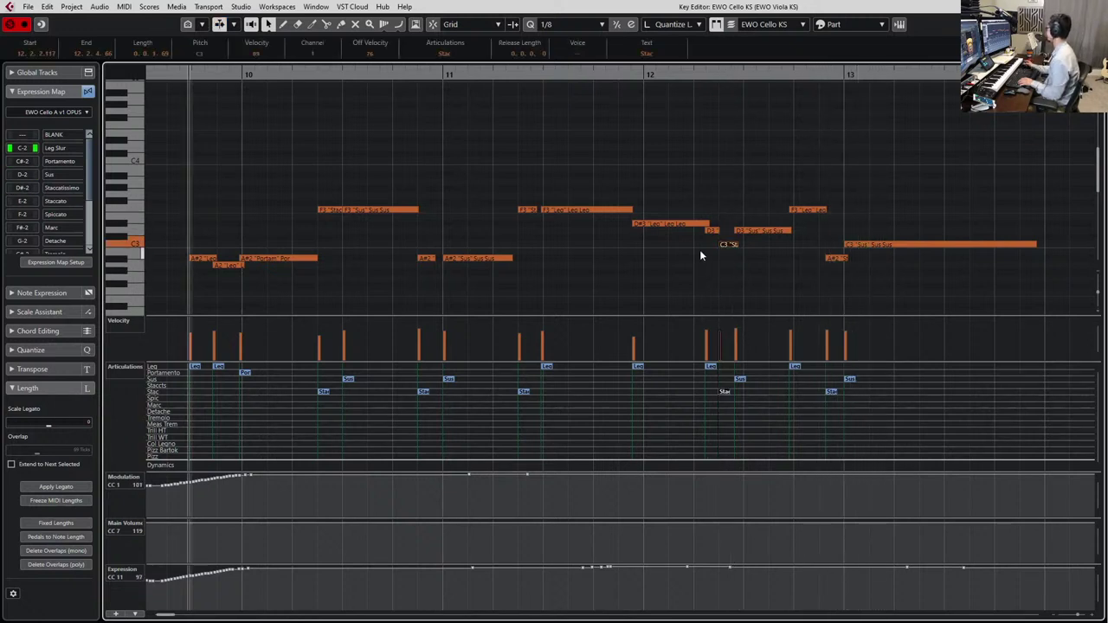
left_click(710, 231)
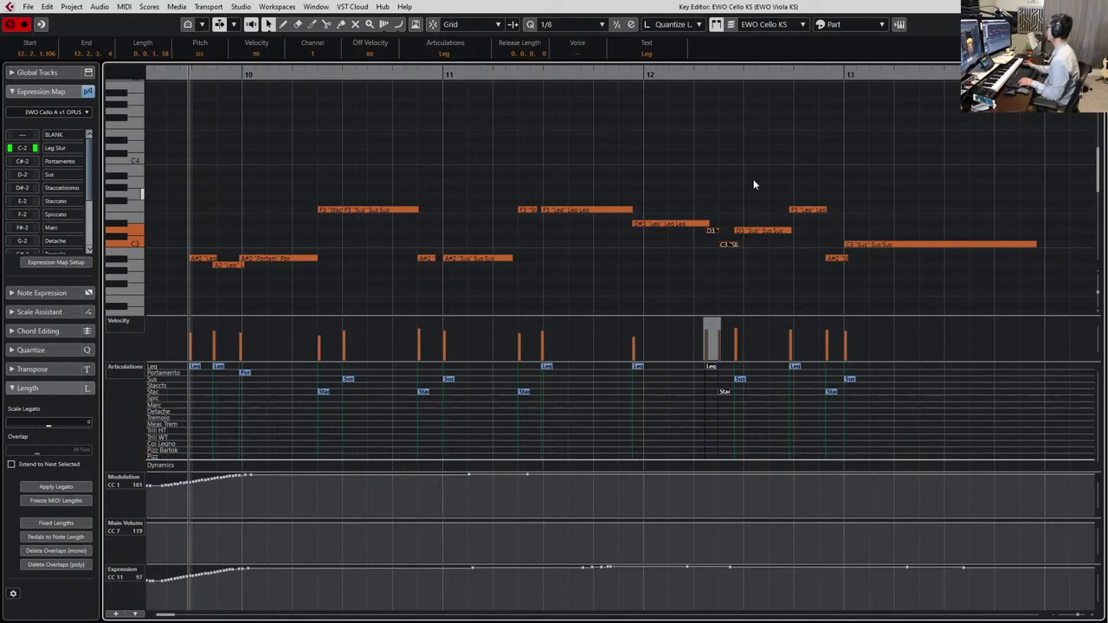
left_click(443, 55)
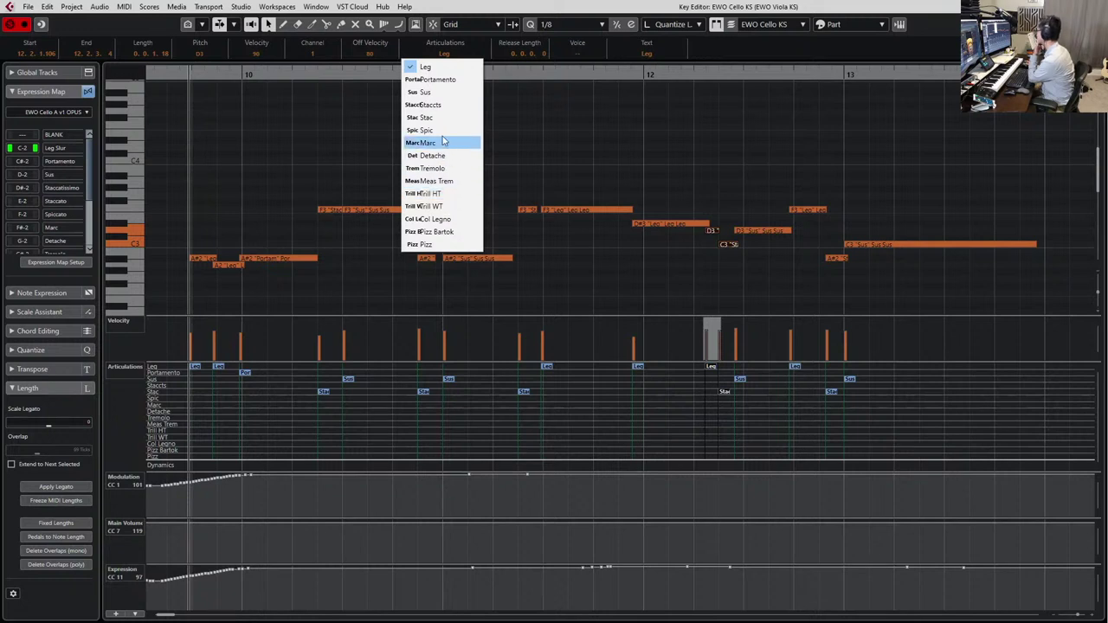
left_click(802, 136)
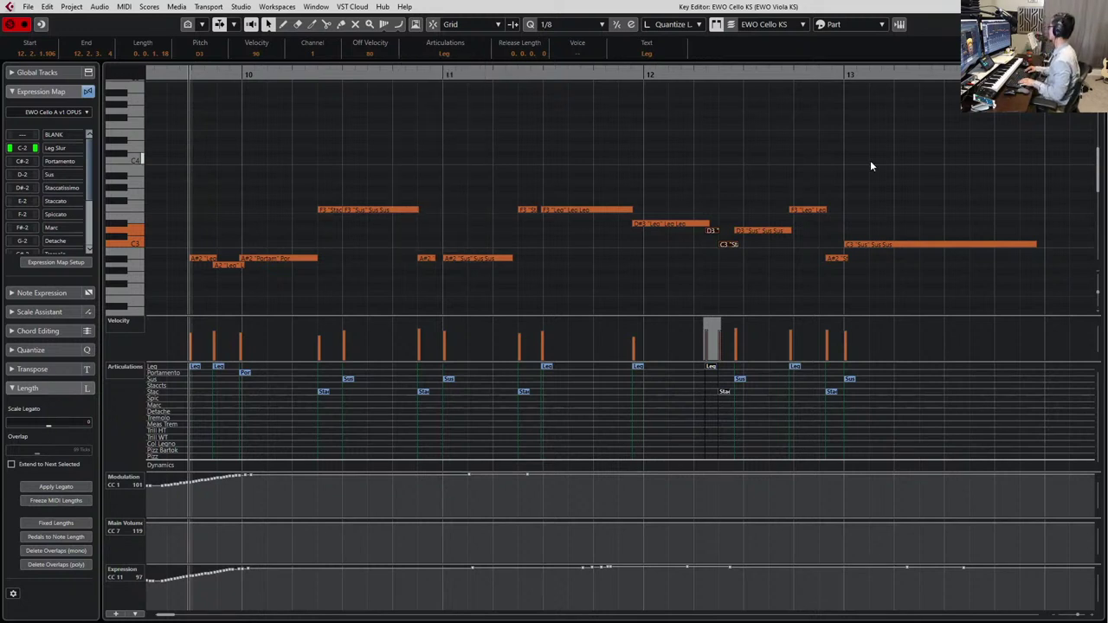
key("Page_Up")
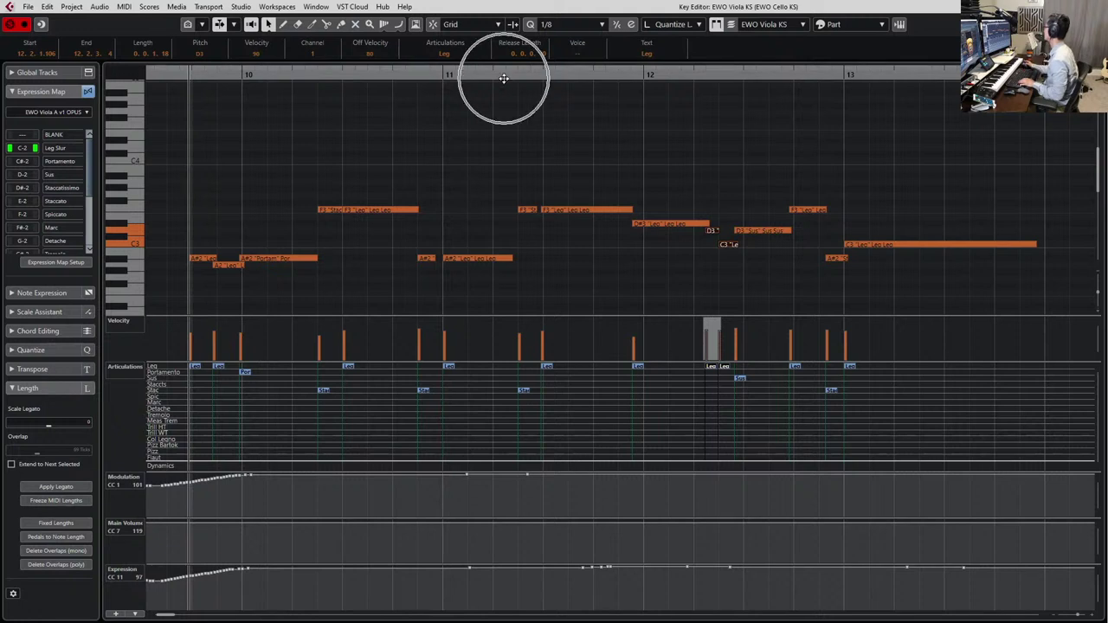
left_click(444, 54)
left_click(443, 53)
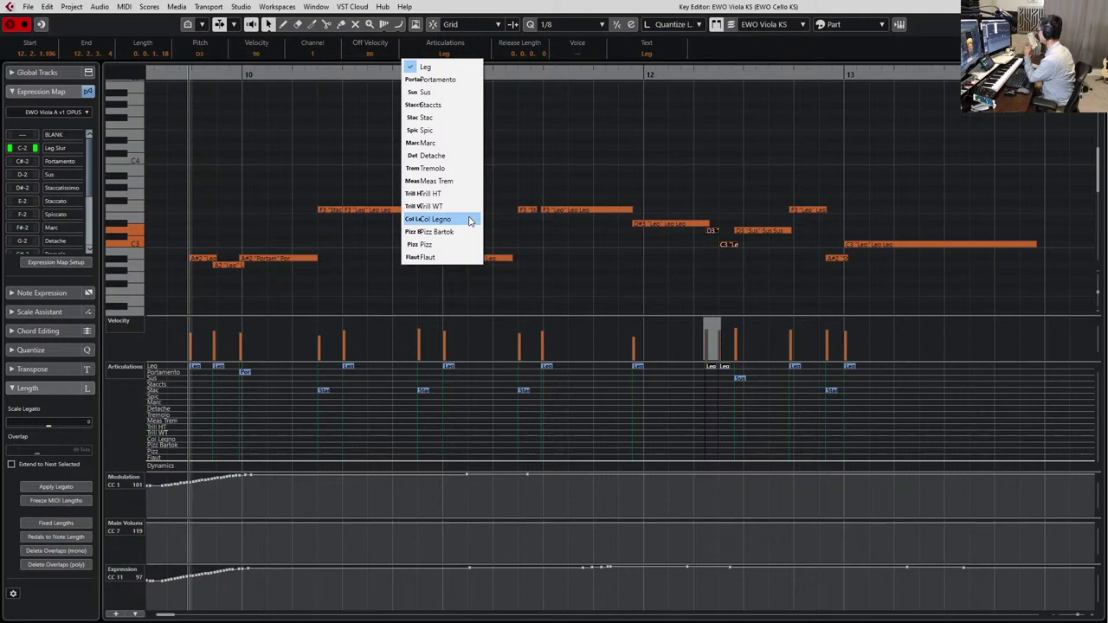
left_click(549, 177)
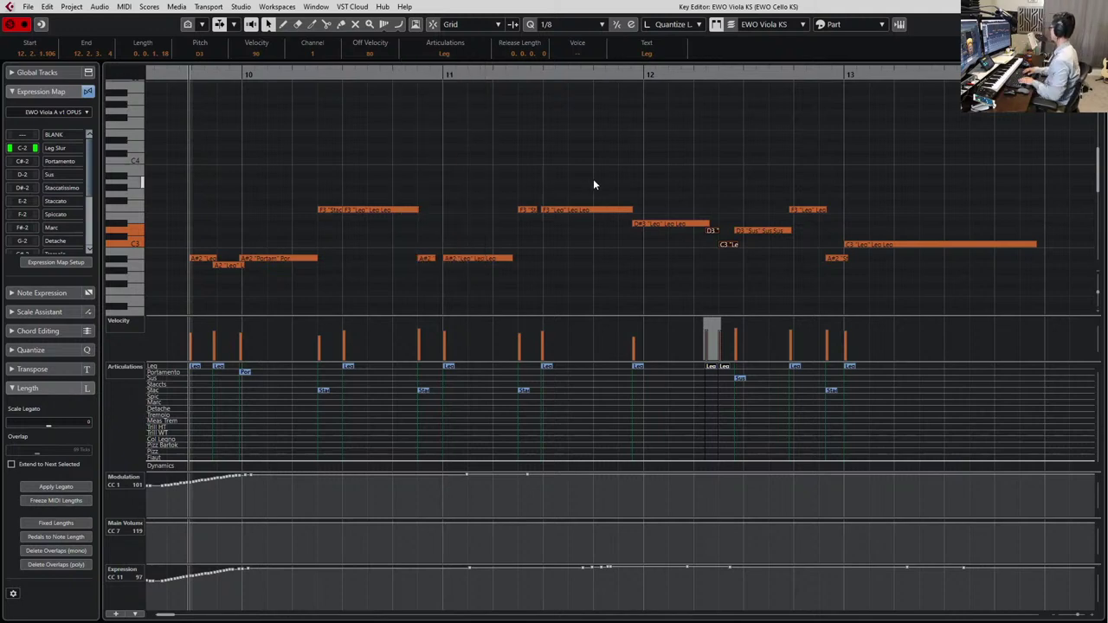
Search the project's tracks for "viola" and "viola slur"
key("Return")
key("ctrl+f")
type("vi")
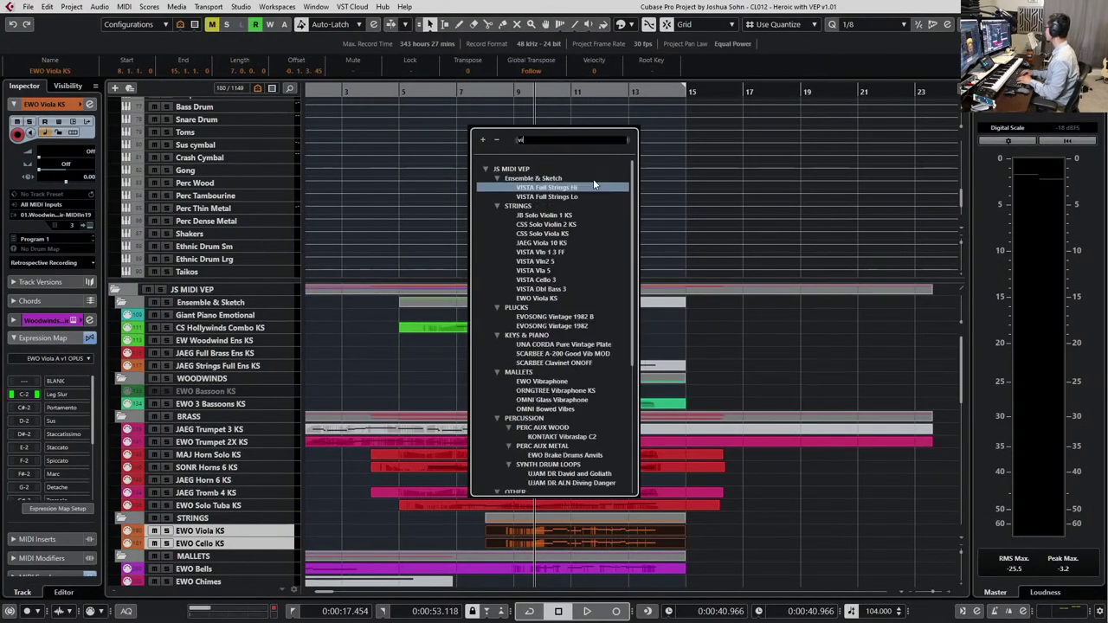
type("ola")
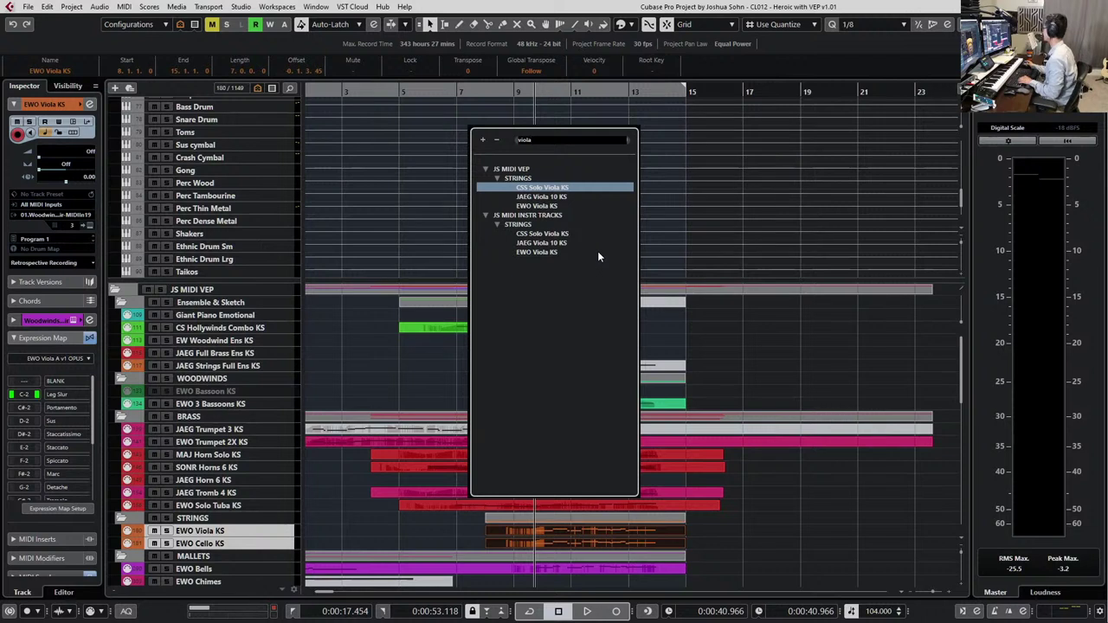
type(" slur")
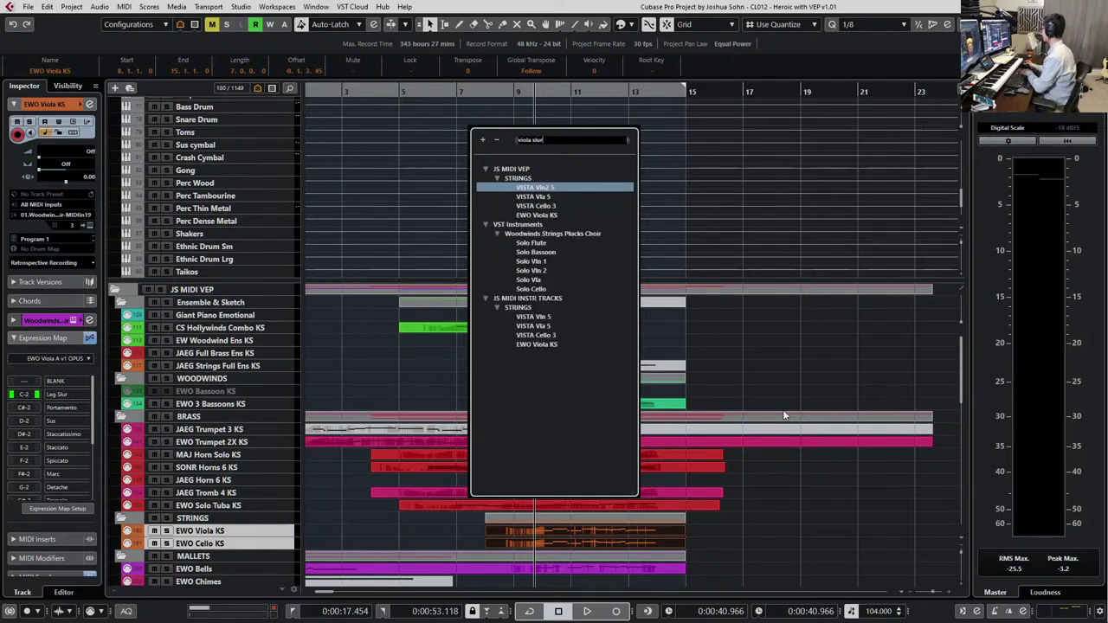
key("Escape")
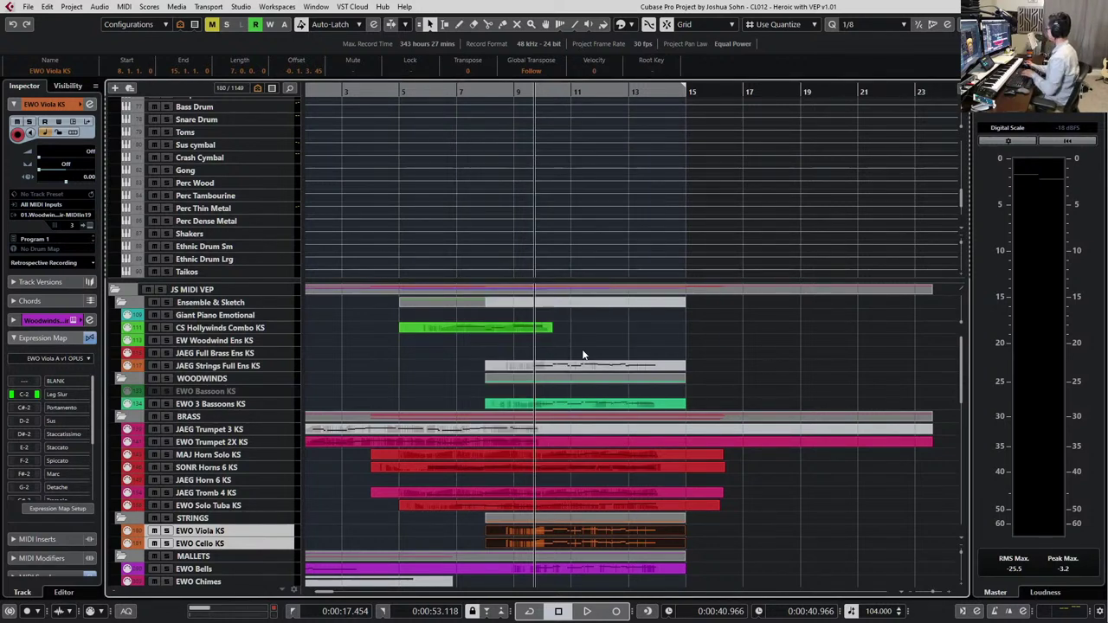
Reopen the viola and cello parts and set the short D3 and C3 in bar 12 of the viola part to Stac
double_click(608, 517)
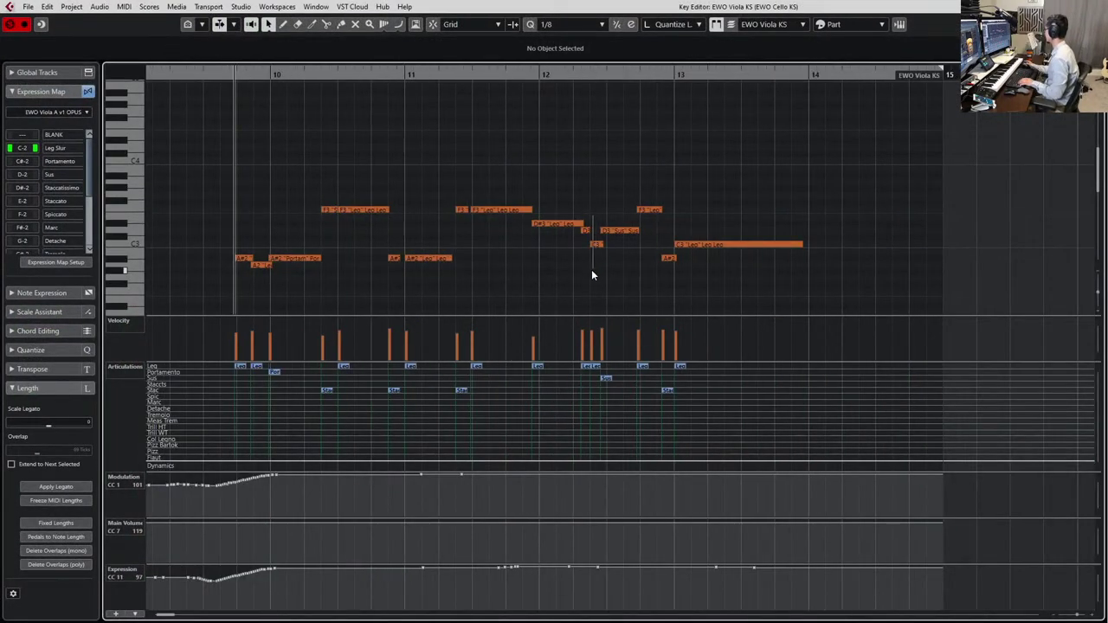
left_click(598, 245)
left_click(588, 237)
left_click(586, 232)
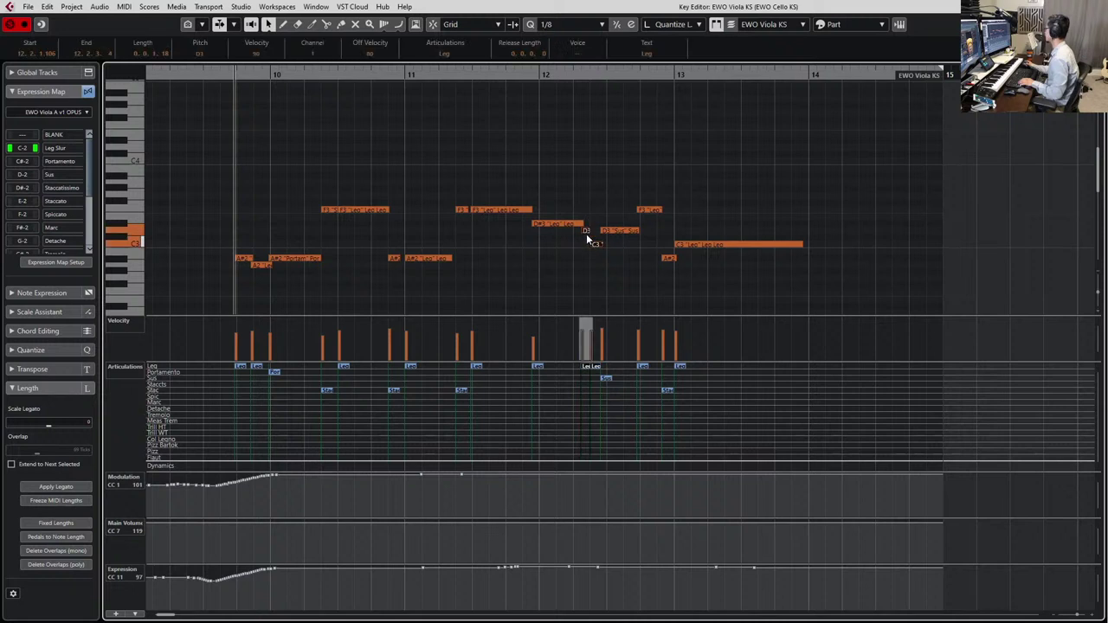
left_click(442, 53)
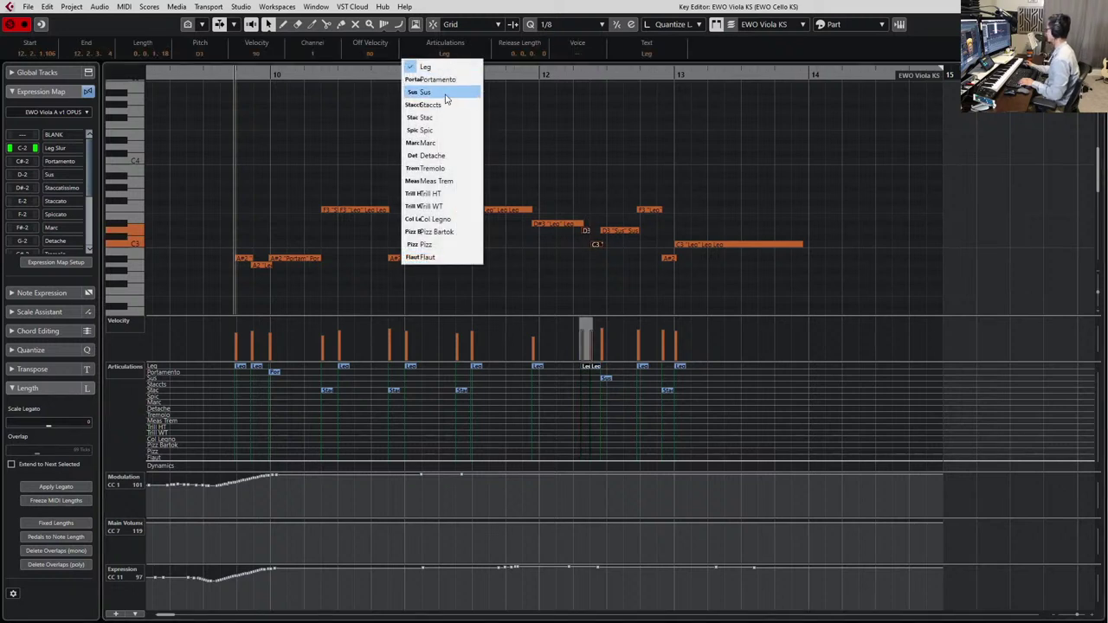
left_click(424, 116)
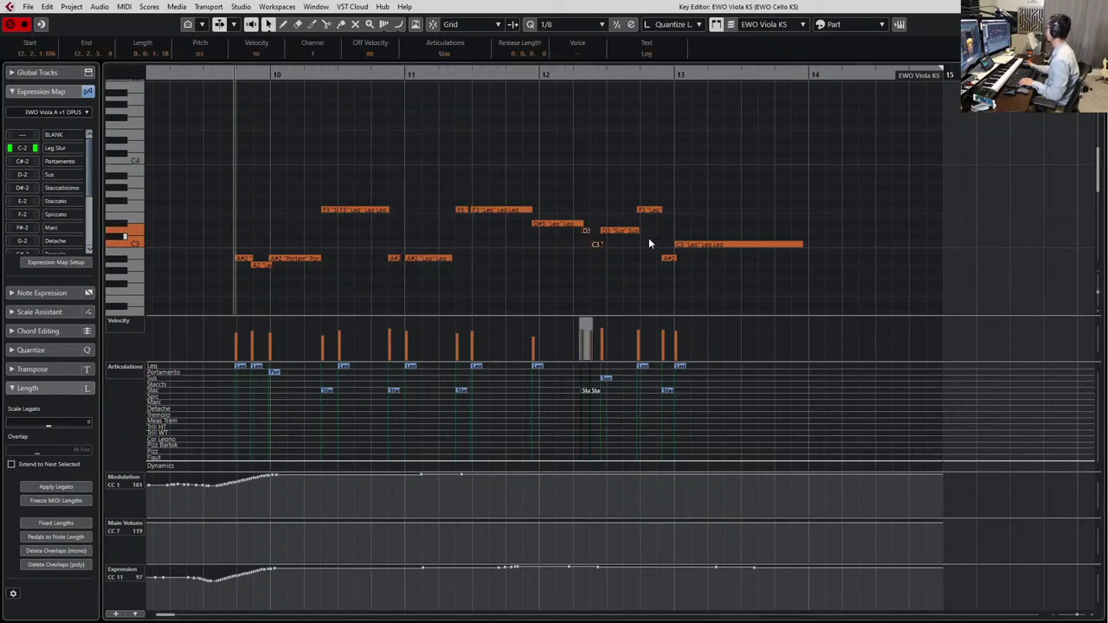
Shorten and quantize the staccato A#2 before bar 13 to 12.4.4.0, and extend the preceding F3 to end at 12.4.3.118
left_click(668, 258)
left_click(649, 211)
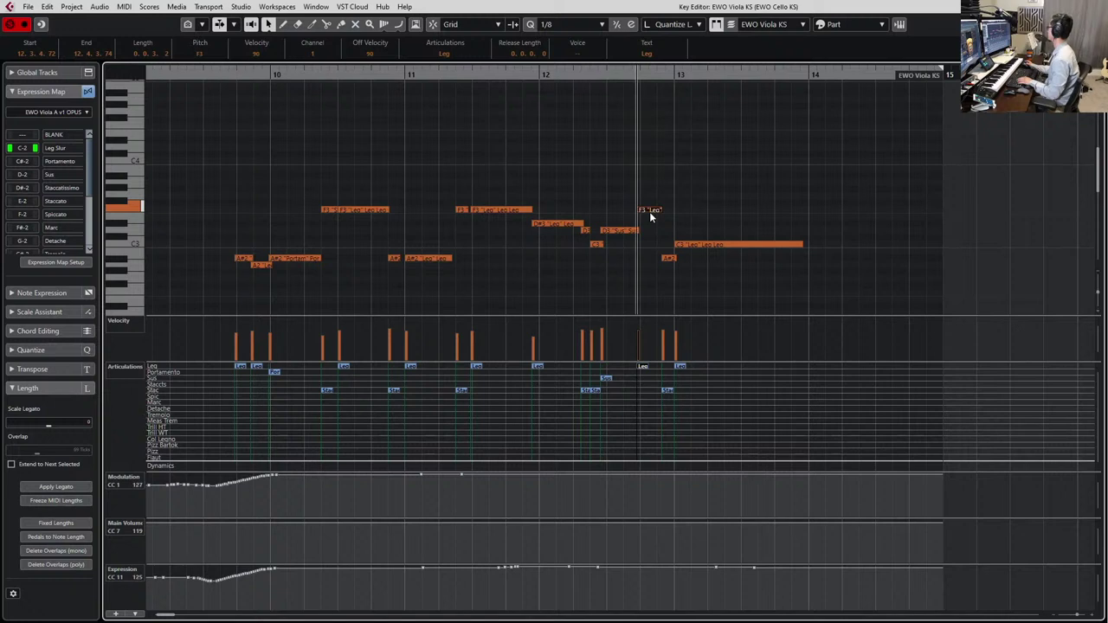
left_click(612, 231)
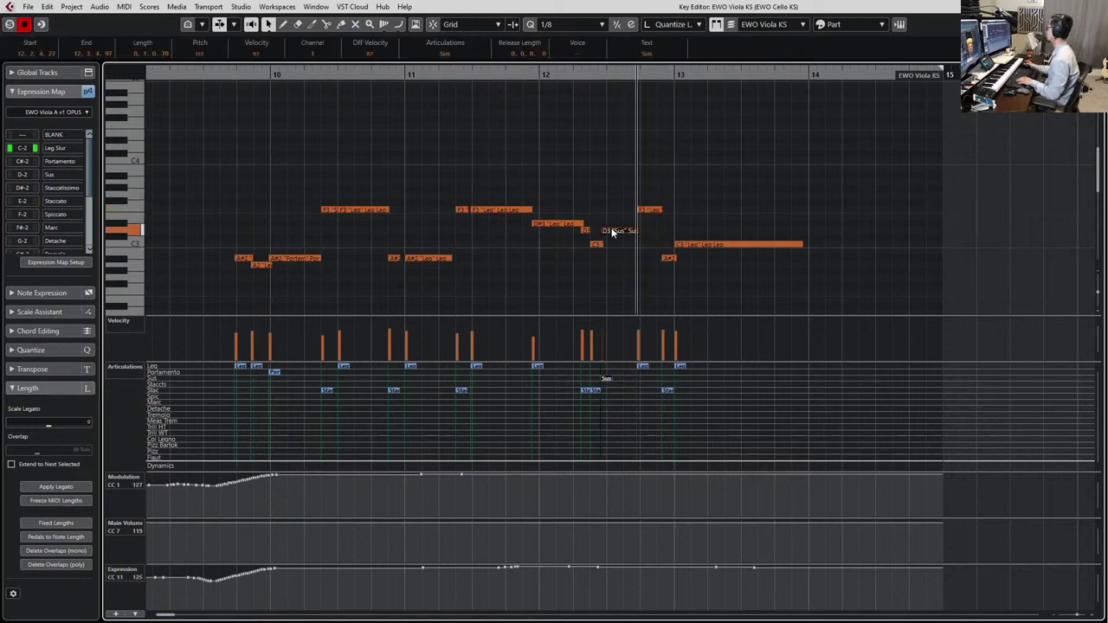
key("space")
key("space")
scroll(659, 233, "up", 5)
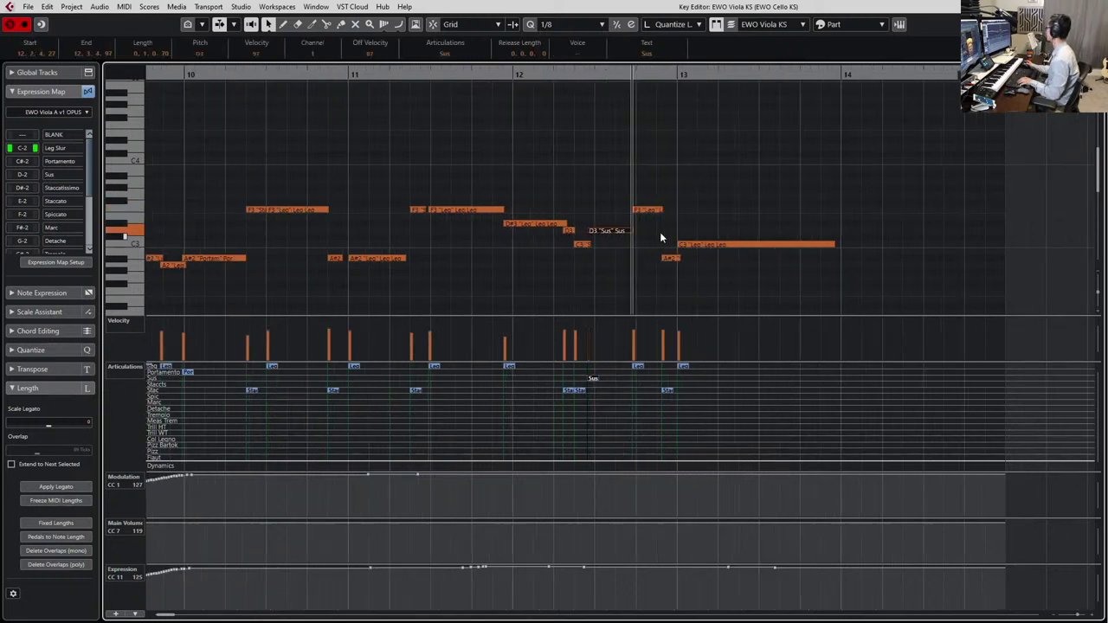
left_click_drag(634, 170, 661, 223)
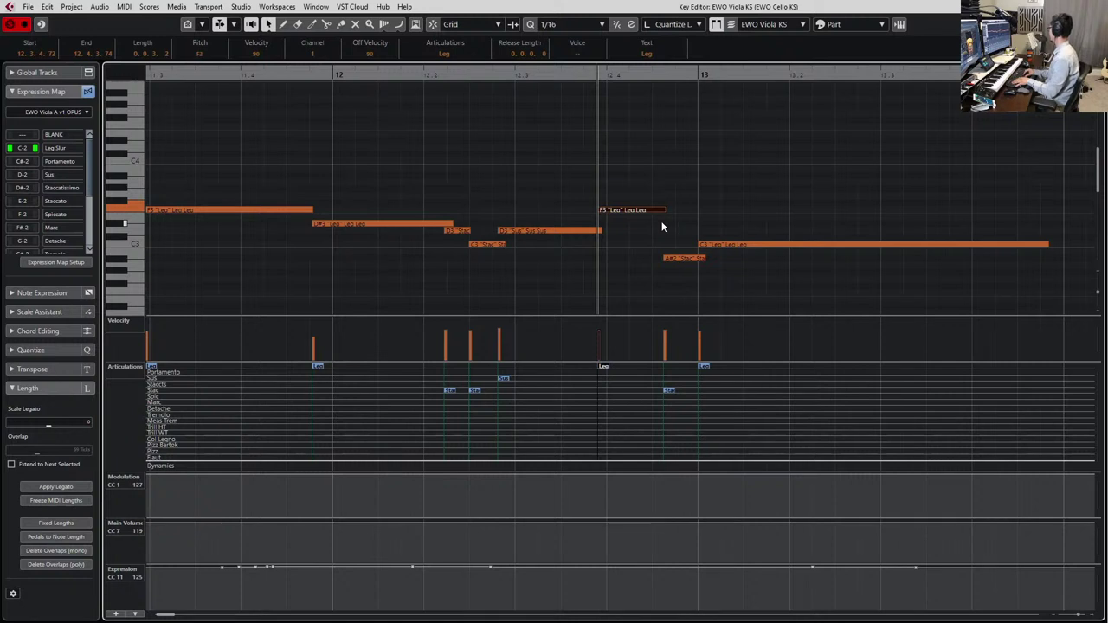
left_click(663, 259)
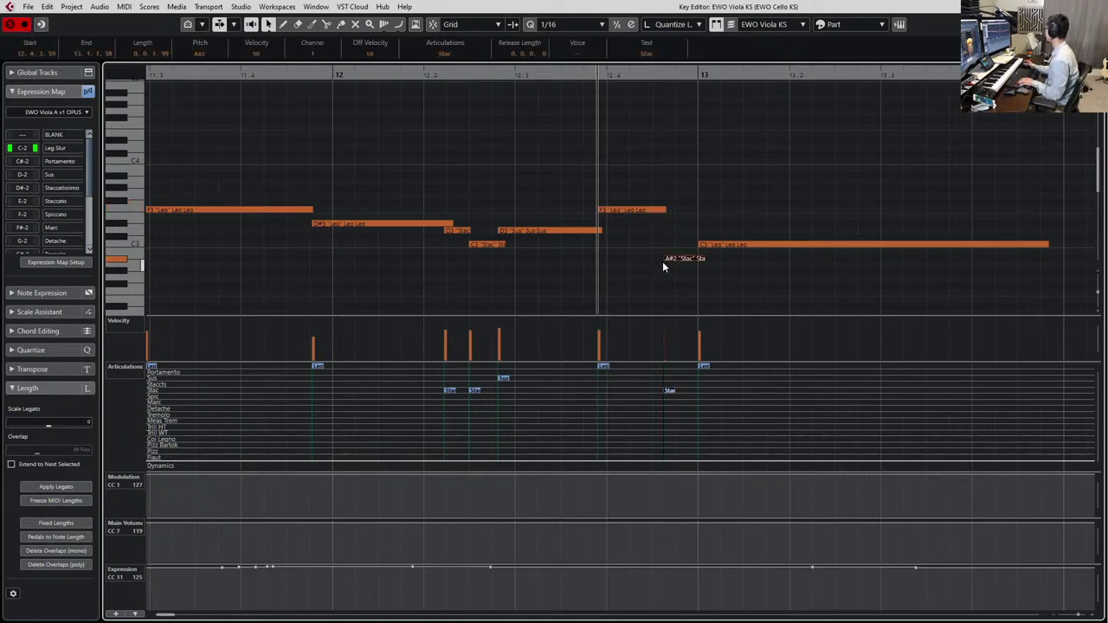
left_click_drag(663, 260, 682, 258)
key("q")
left_click_drag(663, 183, 674, 209)
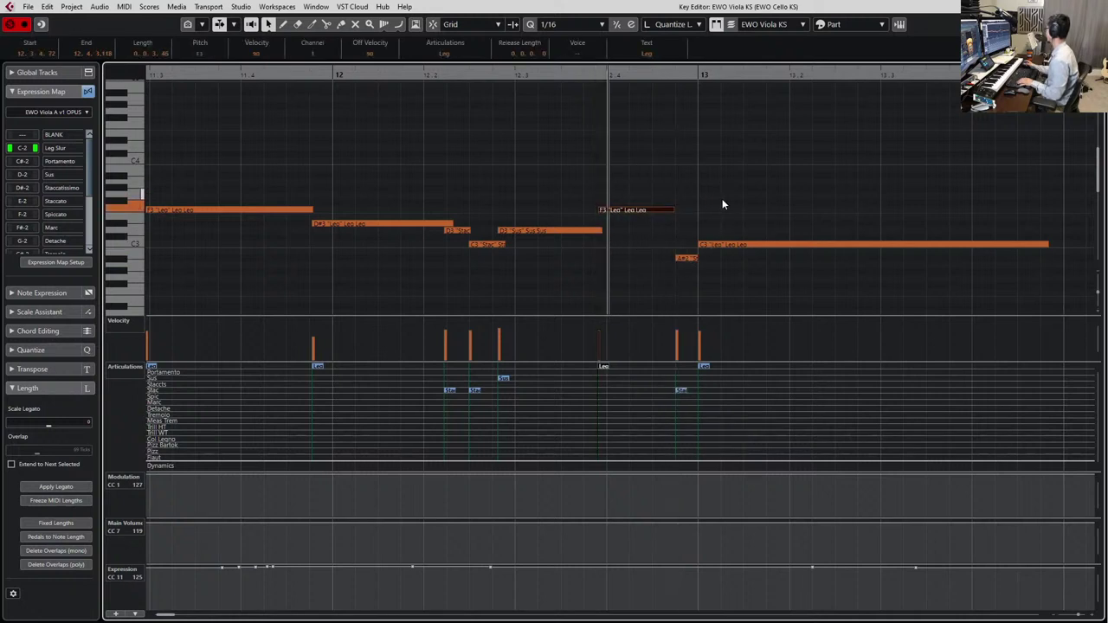
Audition the viola and cello phrase from the end of bar 9, including a pass with both tracks soloed
scroll(563, 227, "down", 3, "ctrl")
left_click_drag(521, 178, 240, 284)
key("l")
key("s")
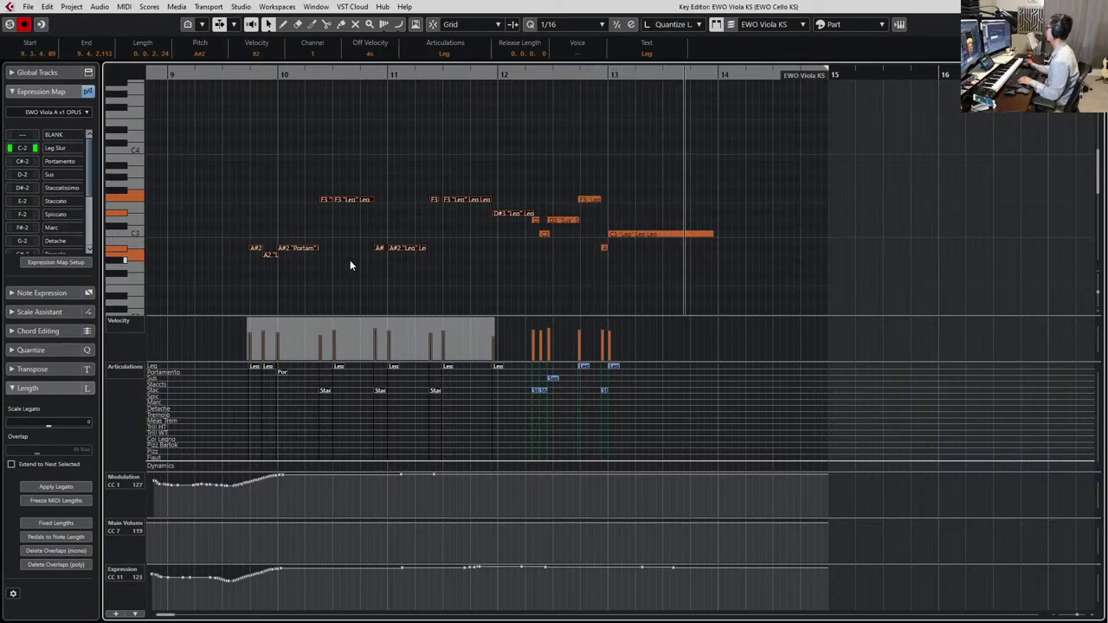
key("space")
key("Return")
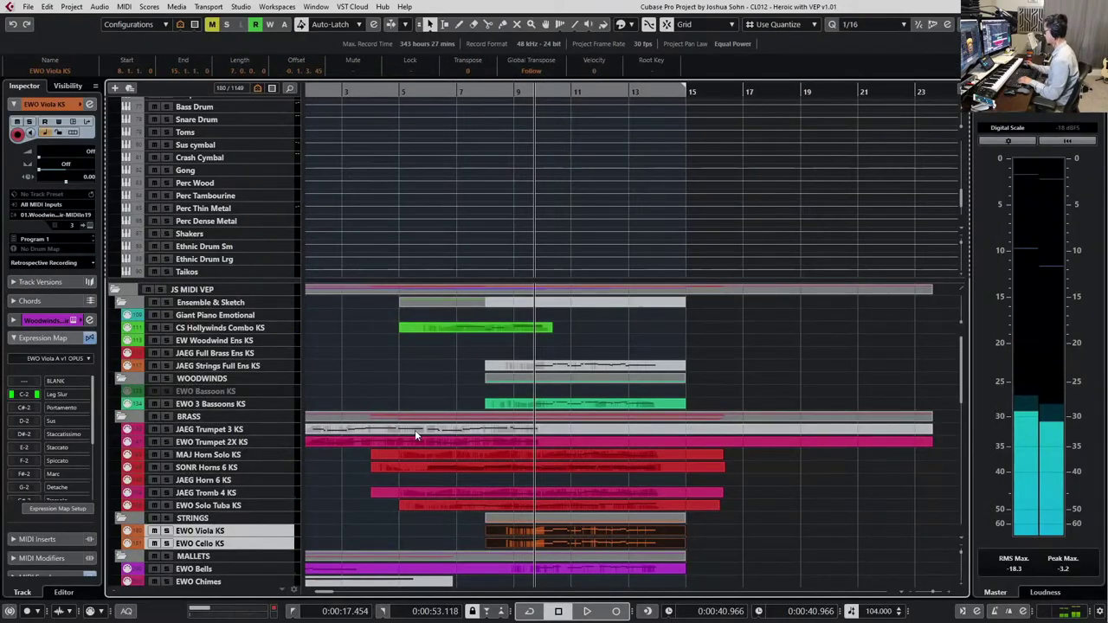
key("space")
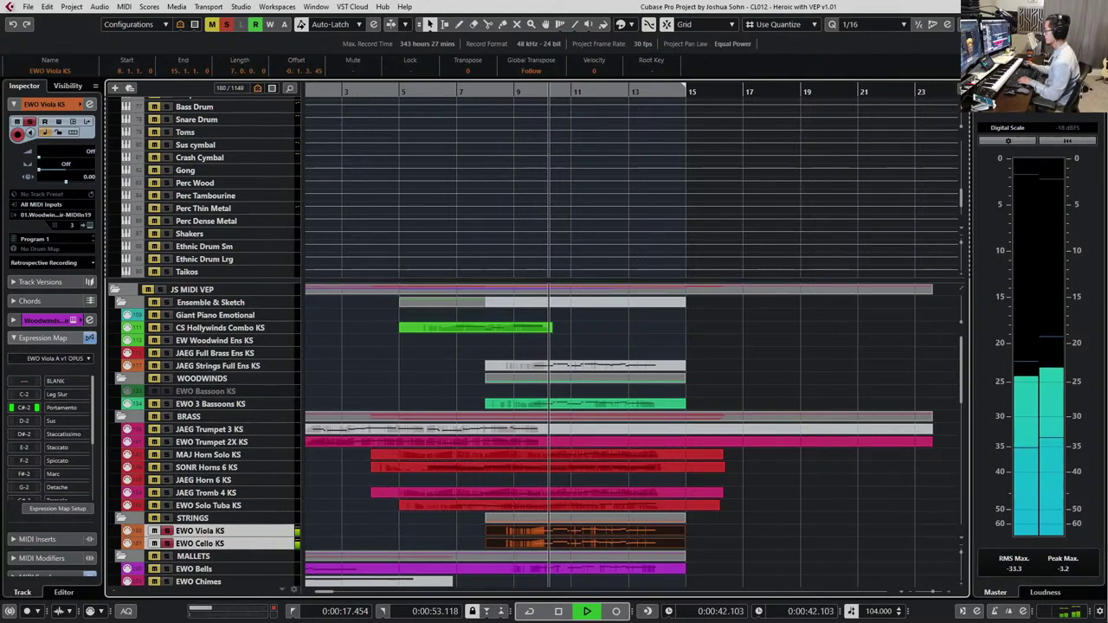
key("space")
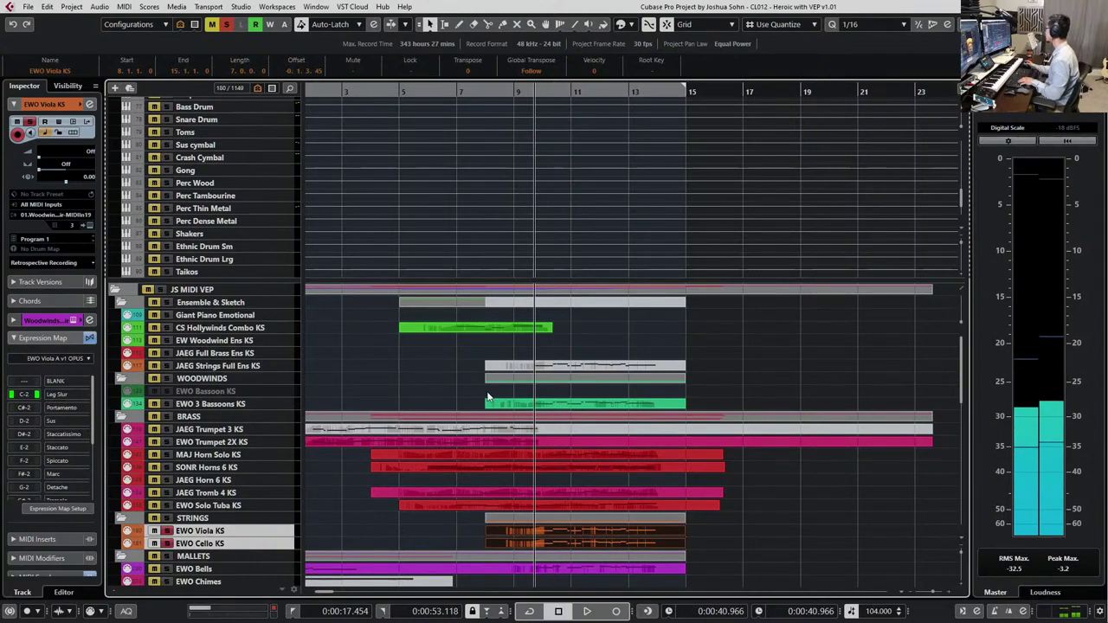
Extend the start of the portamento A#2 before bar 10 back to 9.4.4.34 and audition the phrase
key("Return")
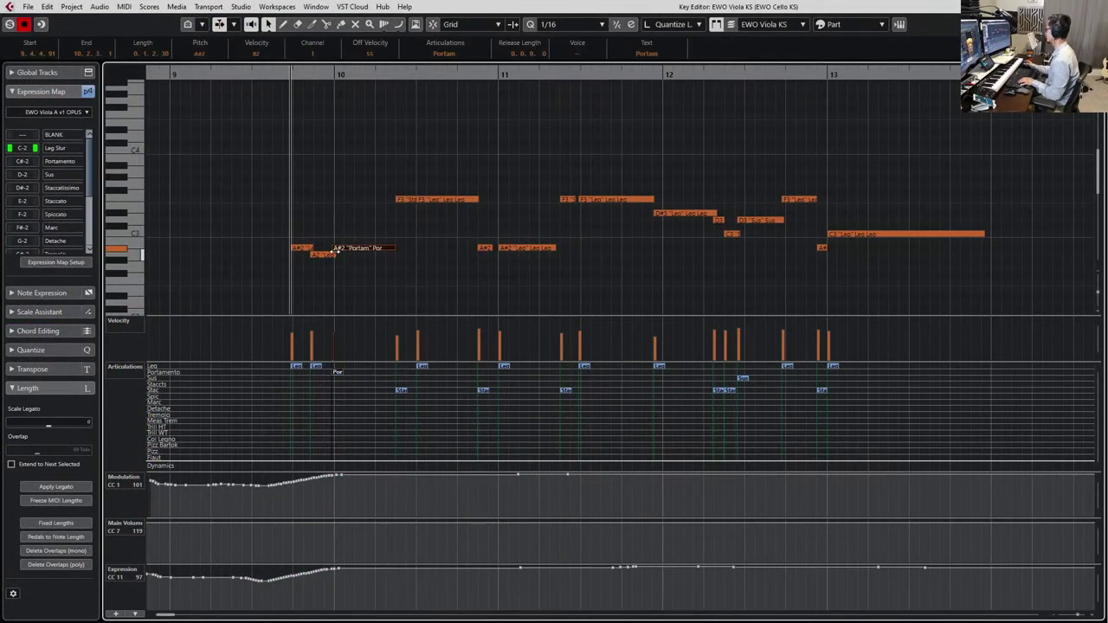
left_click(322, 253)
left_click_drag(333, 247, 328, 249)
key("space")
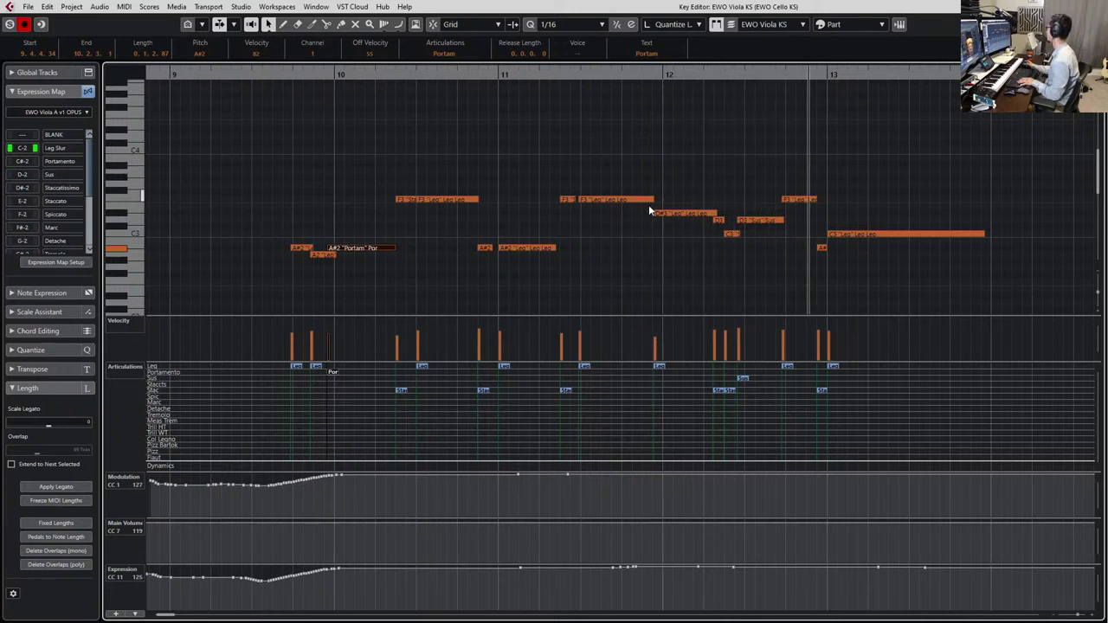
key("space")
Move the short D3 and C3 in bar 12 later together so that the D3 starts at 12.2.2.66, and audition them
scroll(765, 226, "up", 4)
left_click_drag(704, 193, 699, 222)
left_click(669, 248)
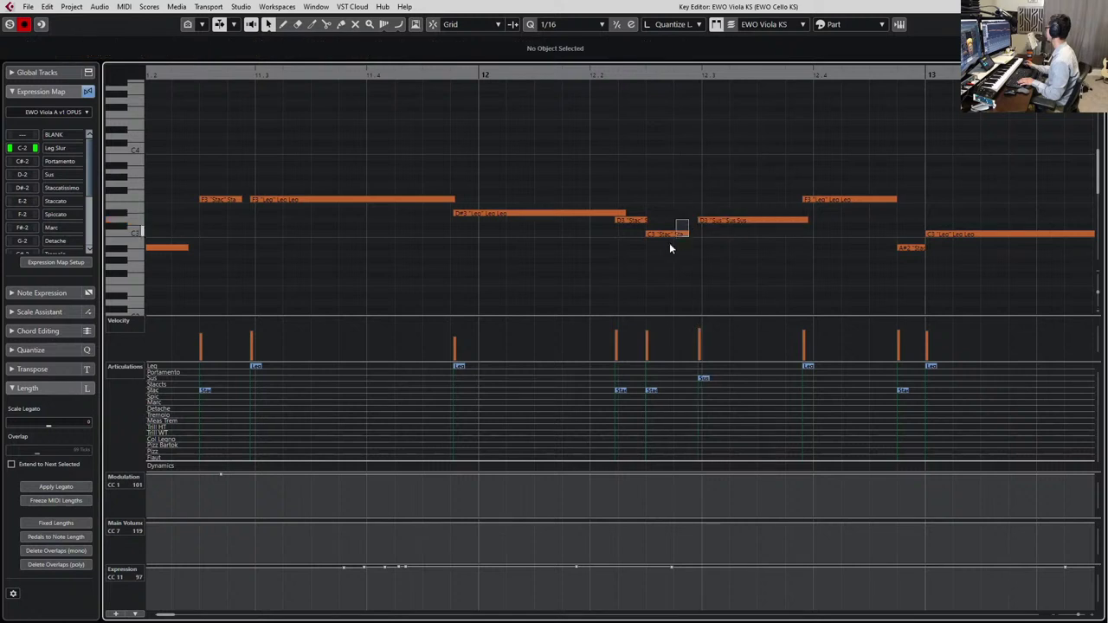
left_click_drag(647, 248, 646, 251)
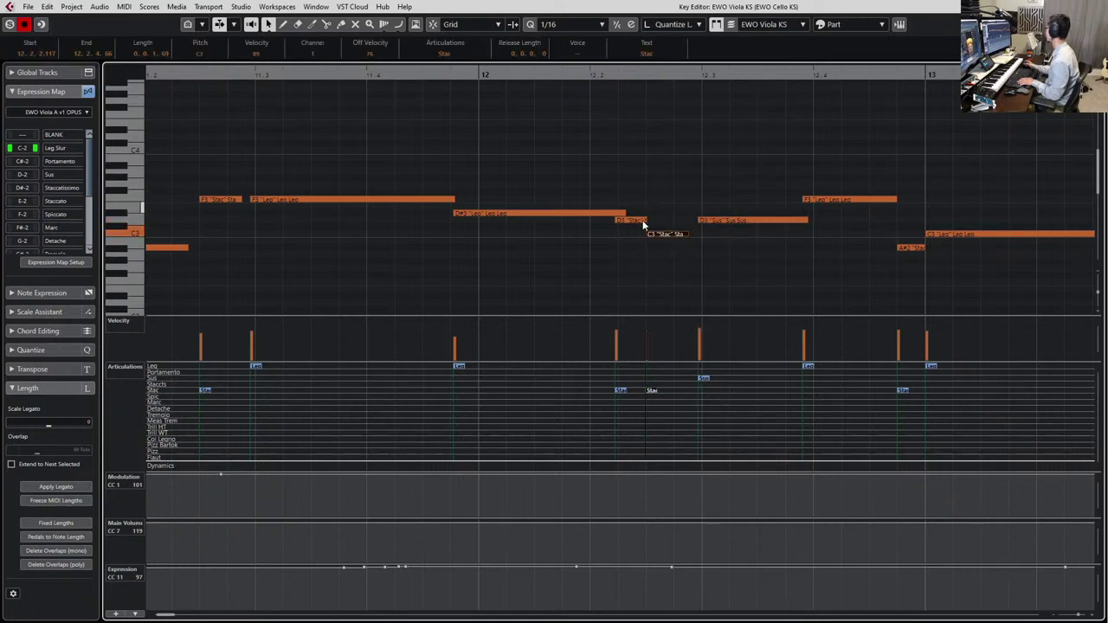
left_click(642, 220, "shift")
left_click_drag(642, 220, 661, 221)
key("space")
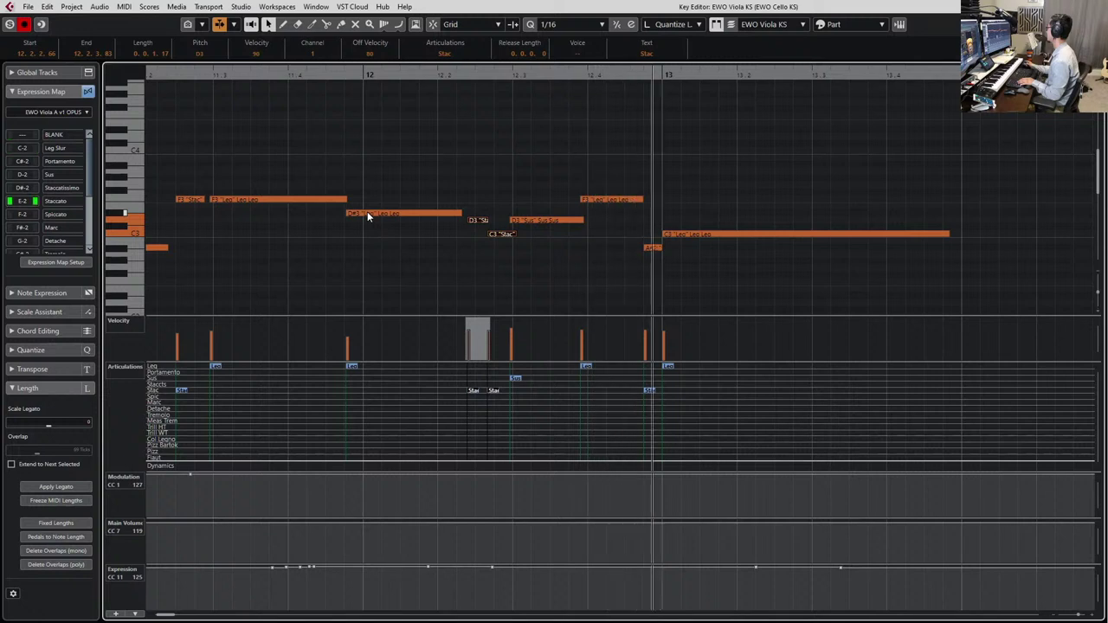
key("space")
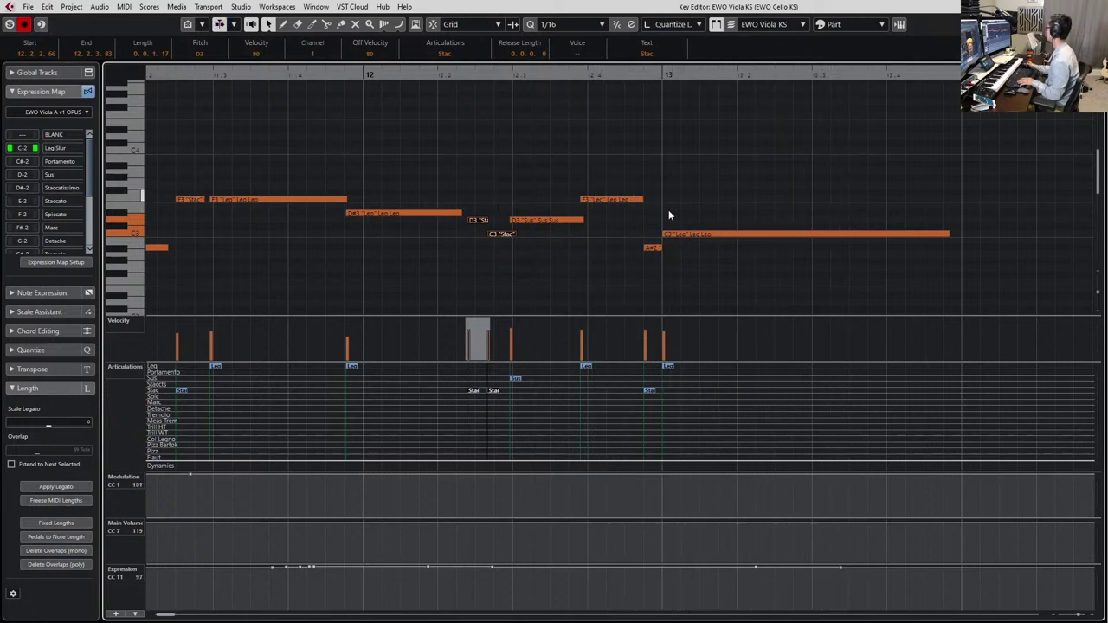
Set the long C3 at the start of bar 13 to Sus, and audition the passage with the cello part active
left_click_drag(662, 218, 716, 232)
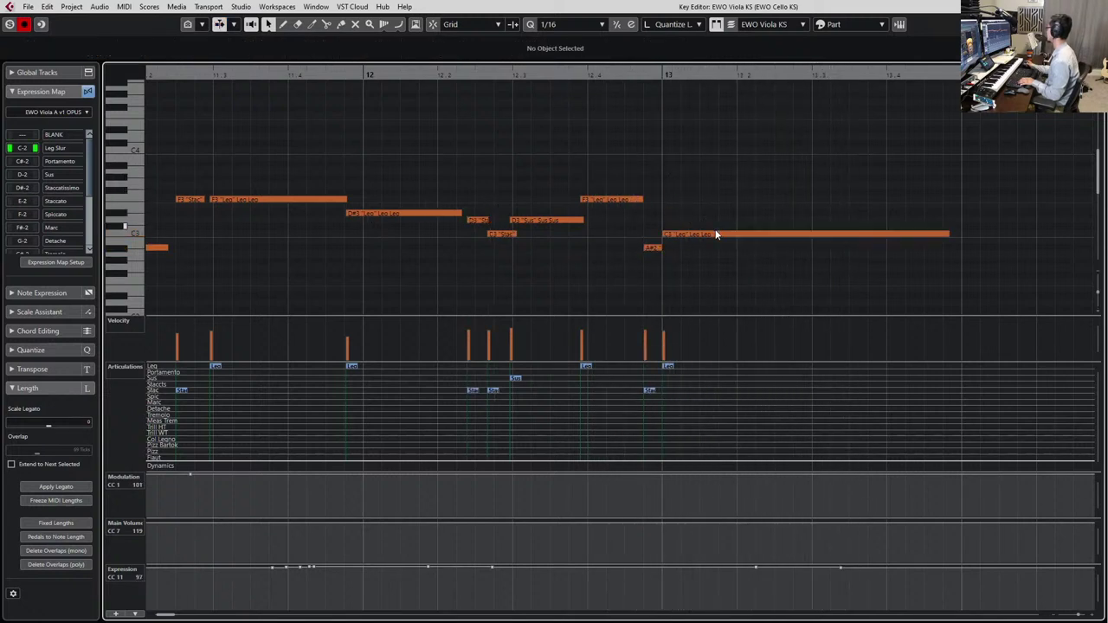
left_click(776, 234)
left_click(461, 57)
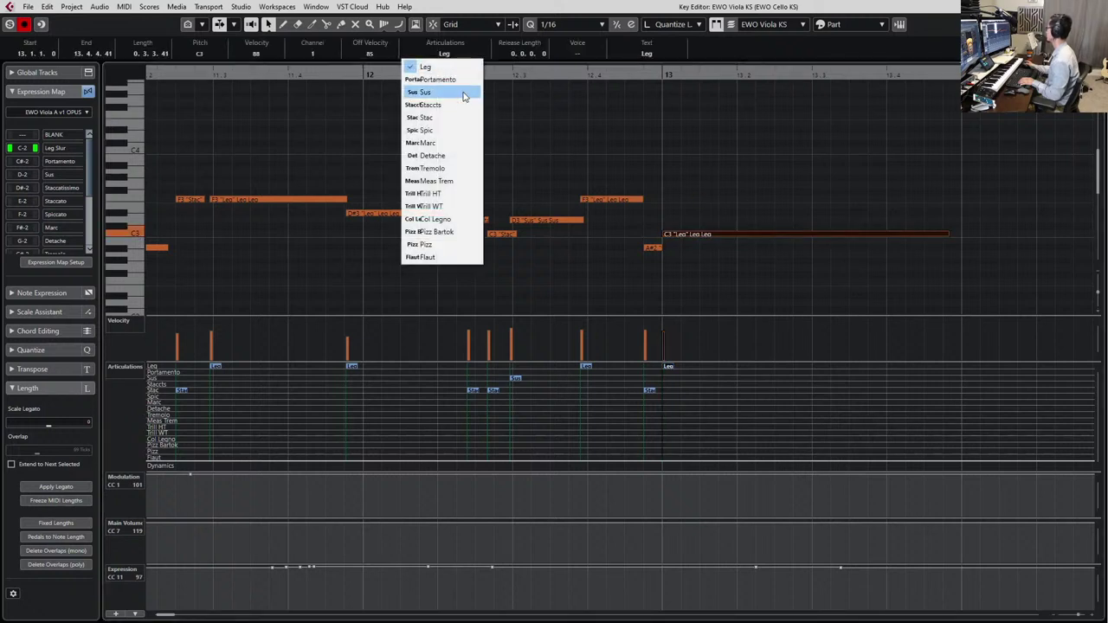
left_click(465, 93)
key("Right")
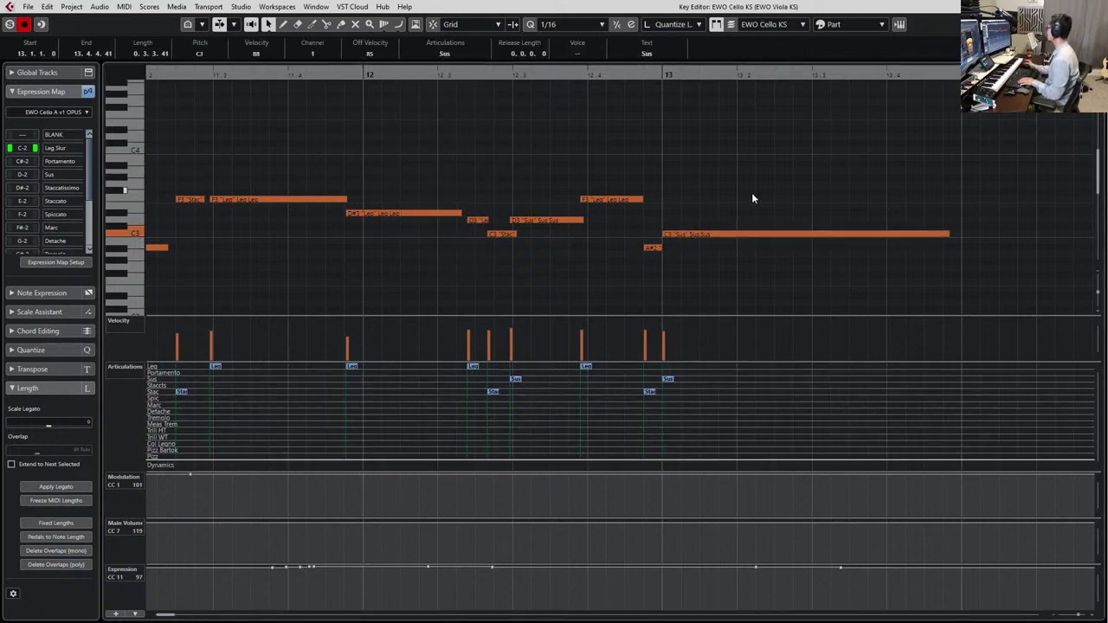
left_click(483, 218)
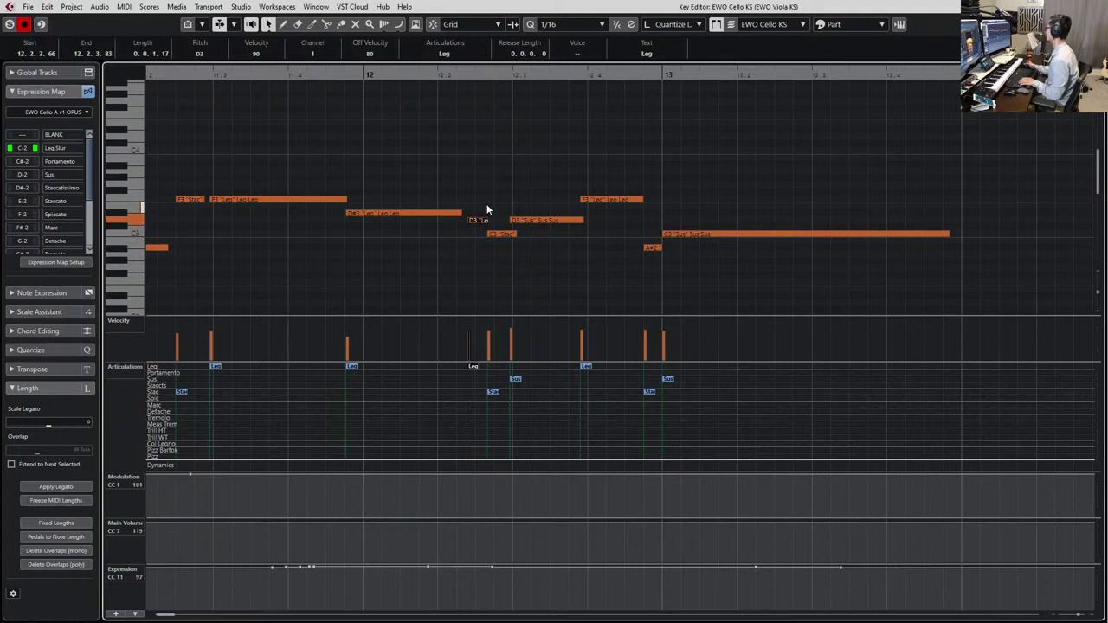
left_click(435, 217)
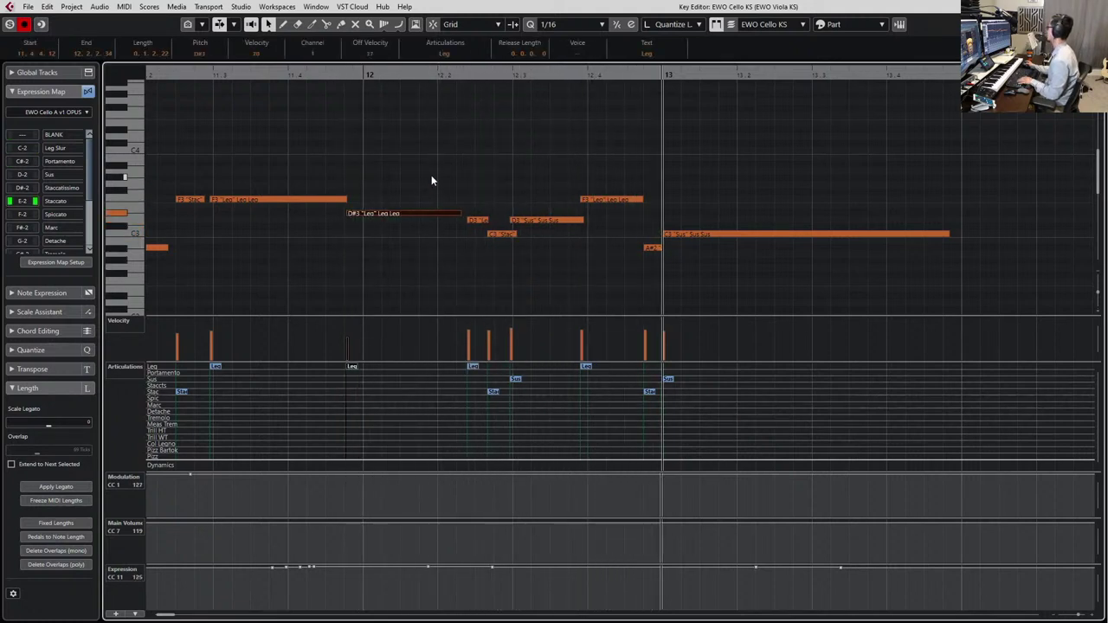
key("space")
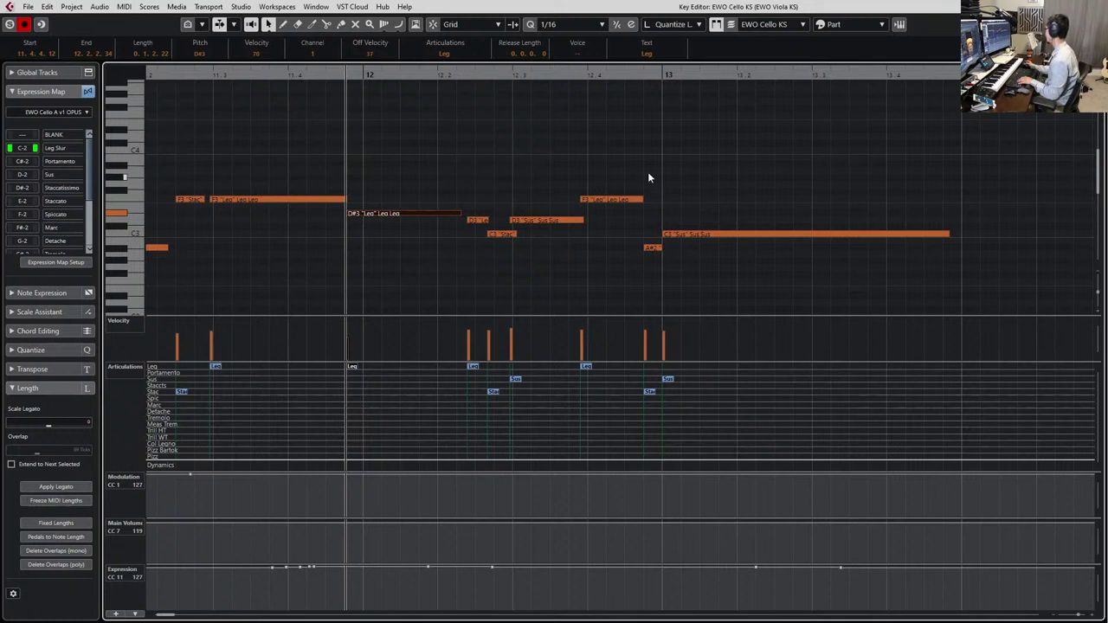
Lower the velocity of the short A#2 before bar 13 to 62 and trim its start to 12.4.4.41 while auditioning
left_click(655, 247)
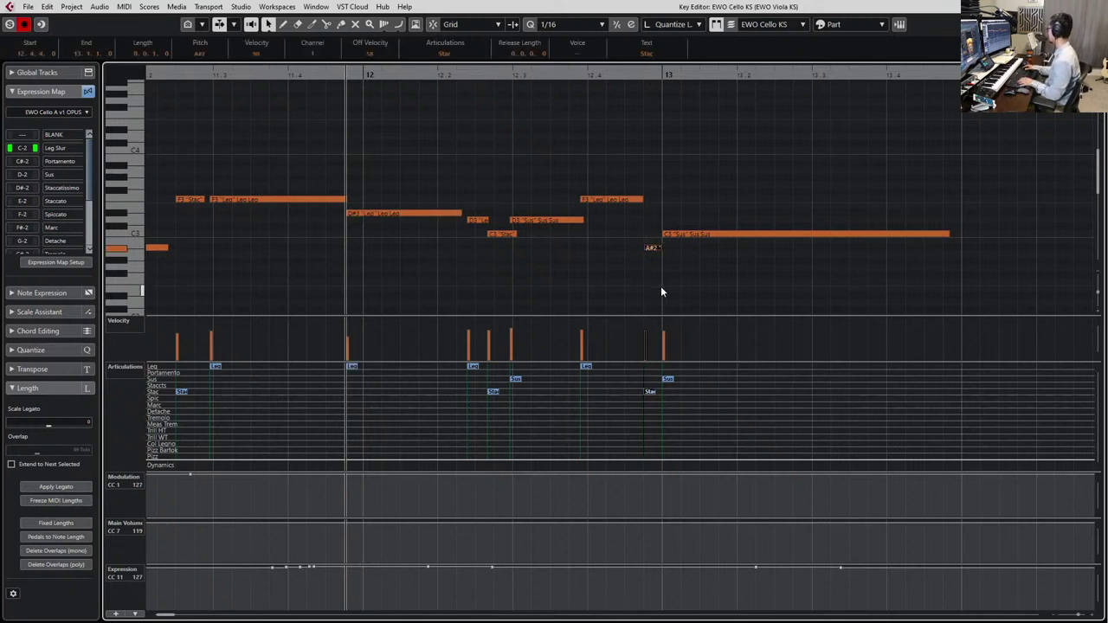
key("space")
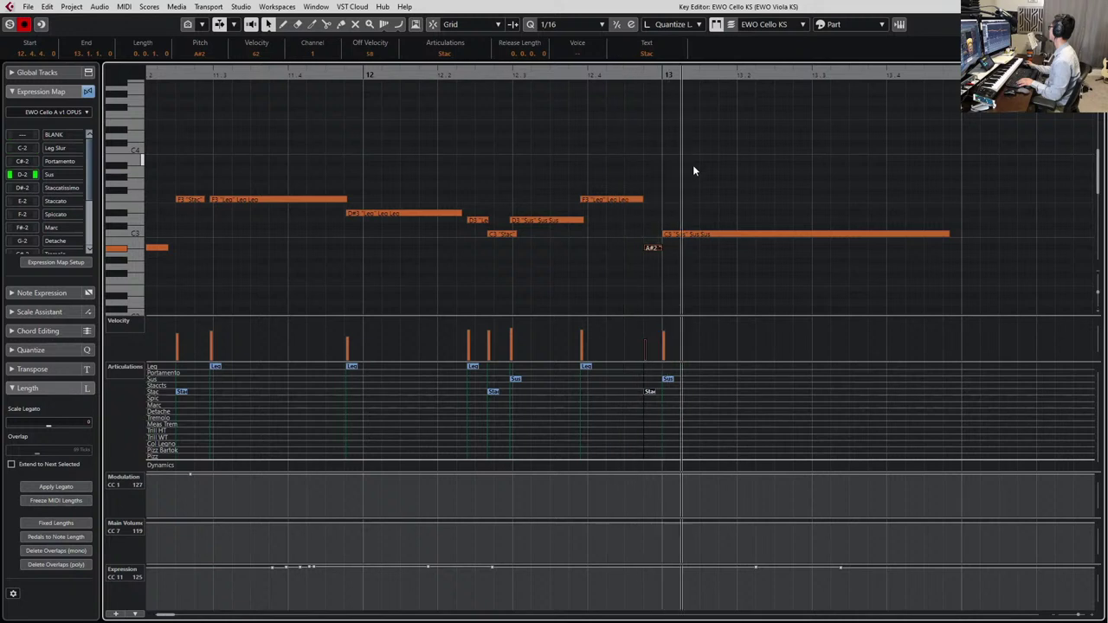
key("space")
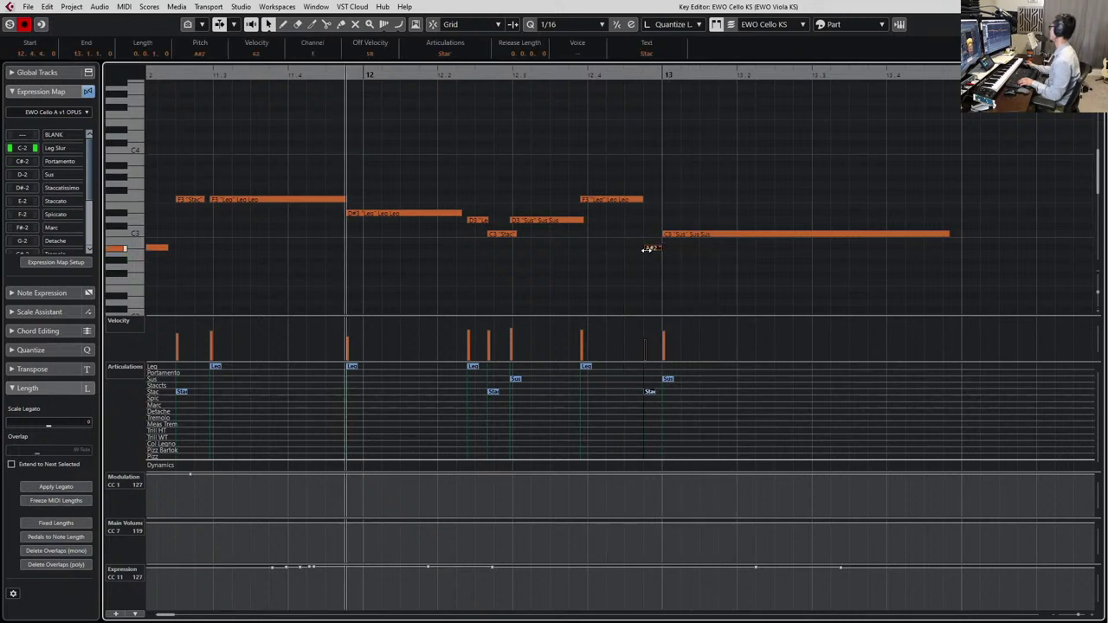
left_click_drag(646, 251, 652, 251)
key("space")
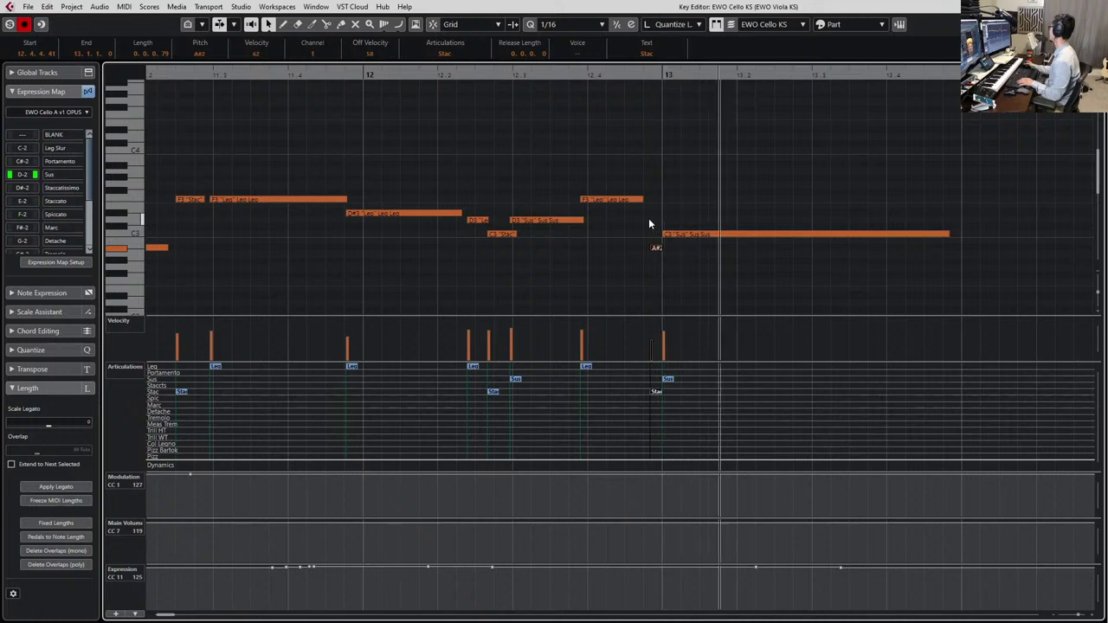
key("space")
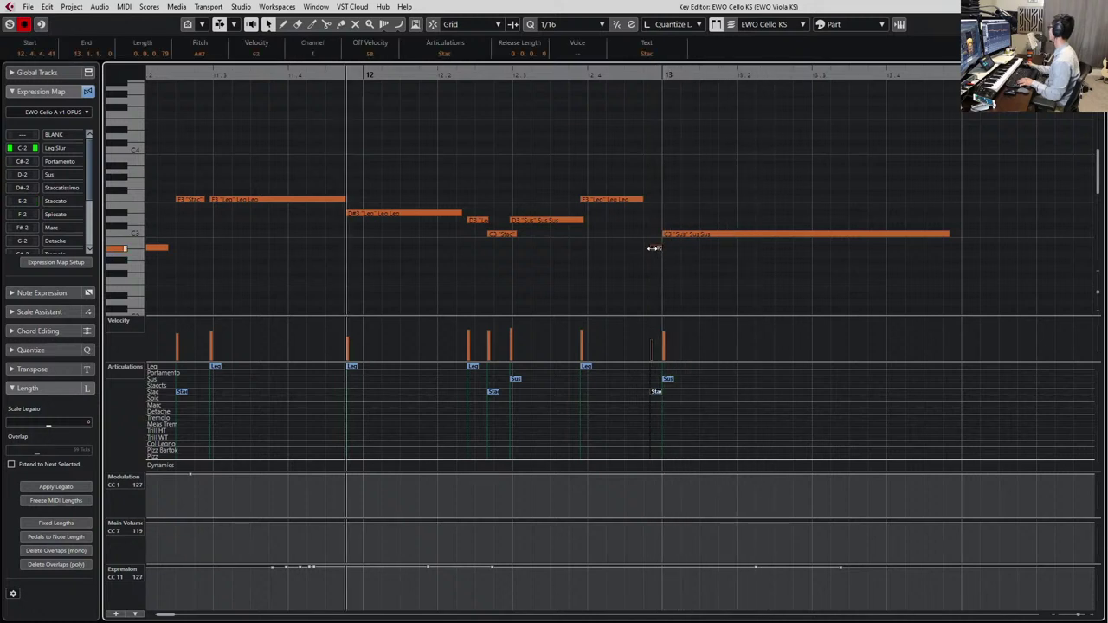
Extend the start of the short A#2 before bar 13 slightly earlier
left_click_drag(650, 248, 648, 248)
left_click_drag(672, 188, 666, 235)
left_click(656, 249)
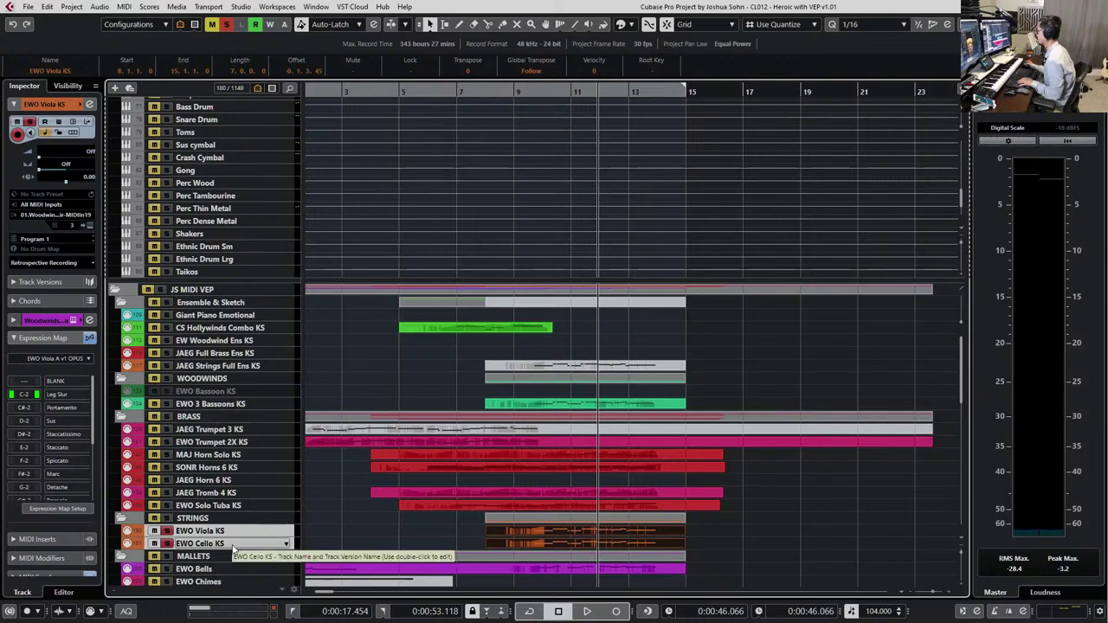
Select the EWO Viola and EWO Cello parts and audition them soloed and with the full arrangement
left_click(239, 531)
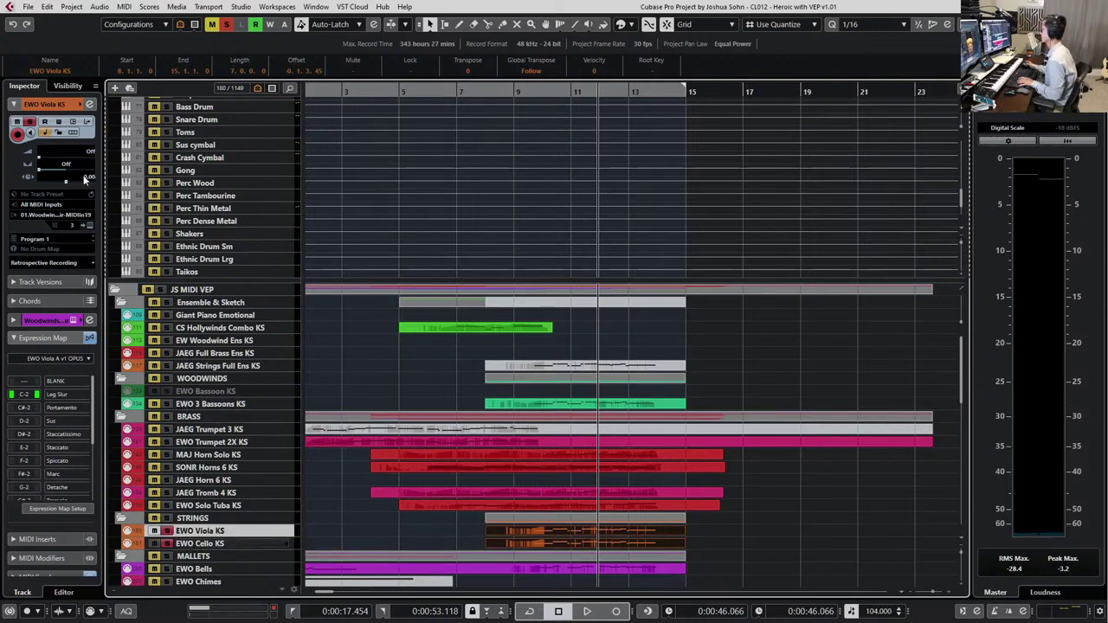
left_click(397, 360)
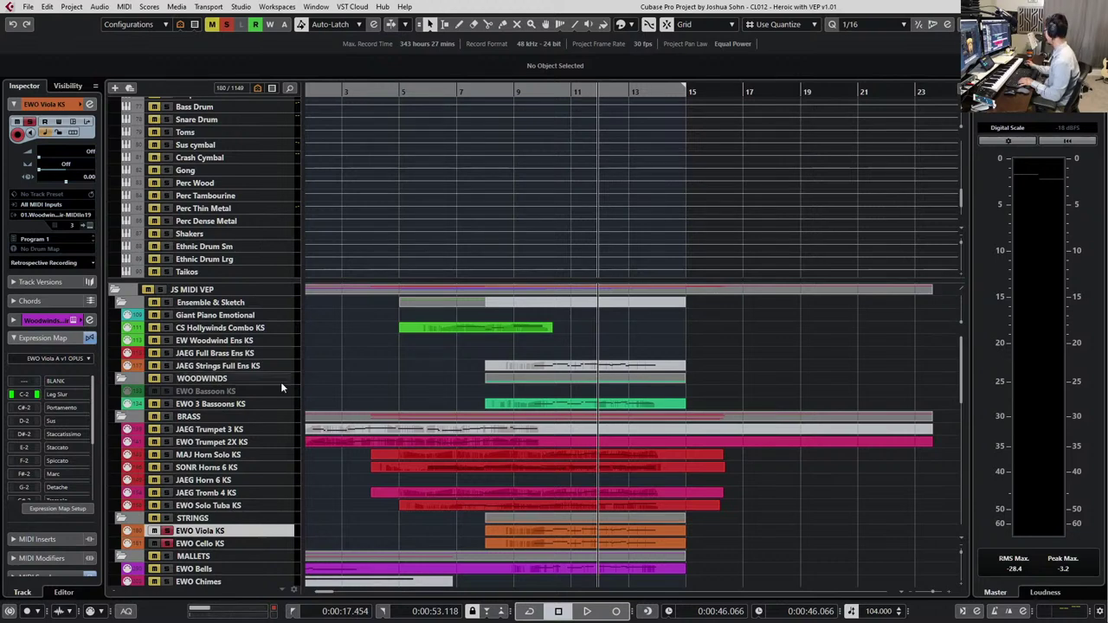
left_click_drag(784, 537, 659, 545)
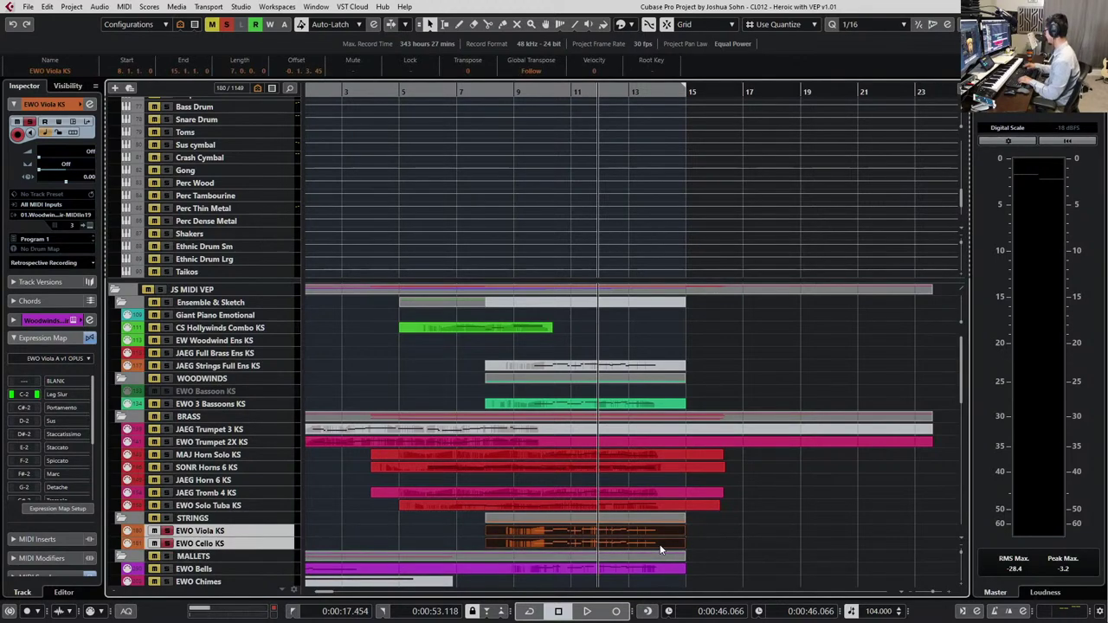
key("KP_Subtract")
key("KP_Subtract")
key("KP_Subtract")
key("space")
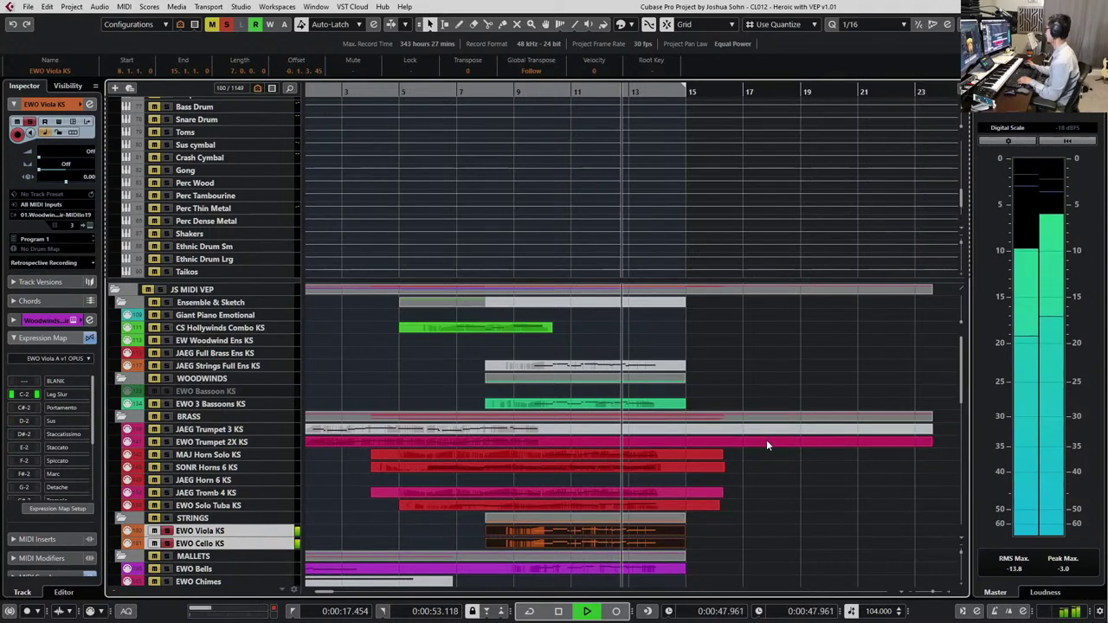
key("space")
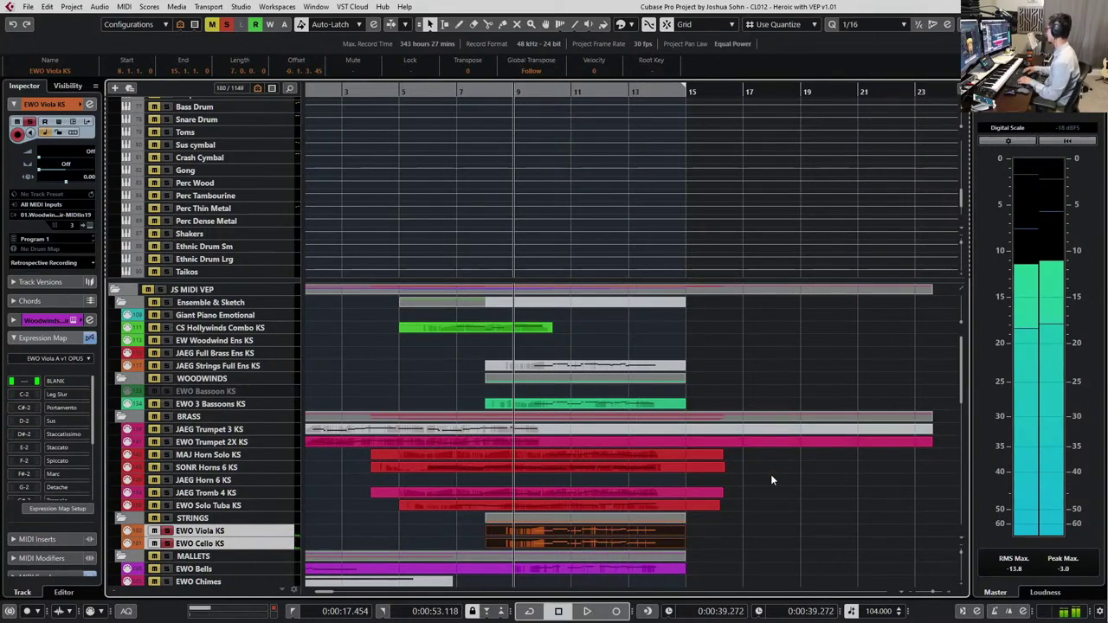
key("space")
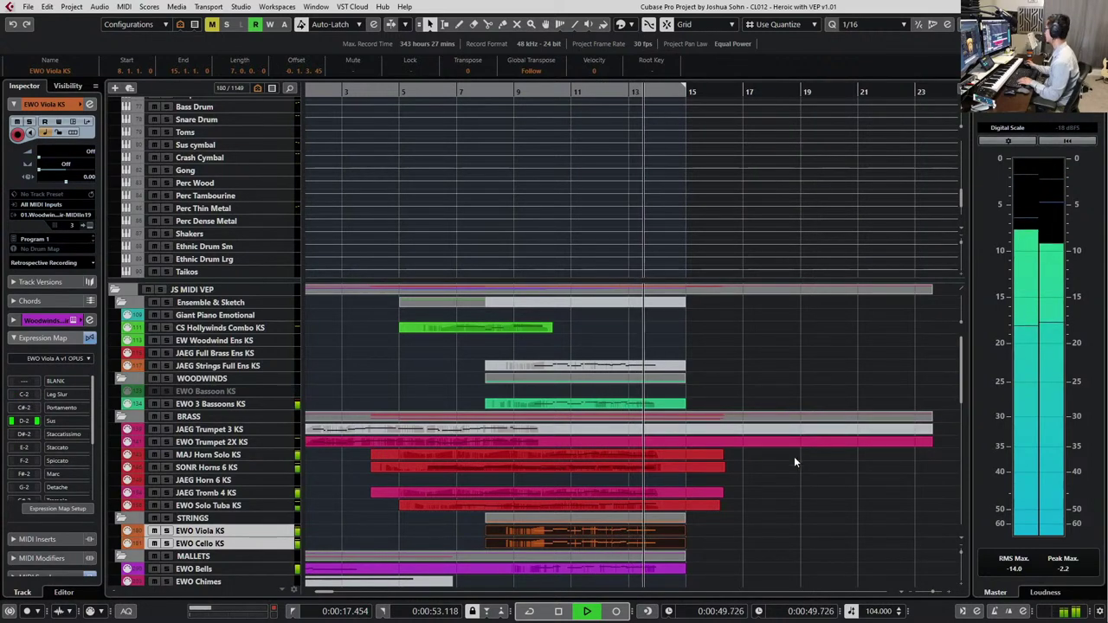
key("space")
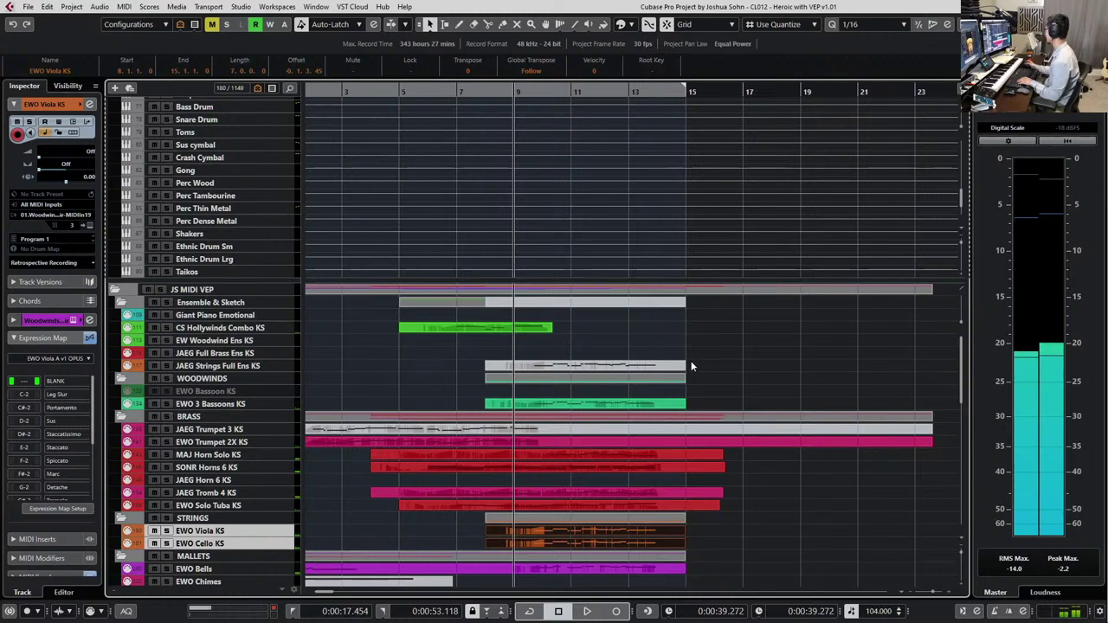
Unmute the JAEG Strings Full Ens part and audition it soloed and within the full arrangement
left_click(681, 364)
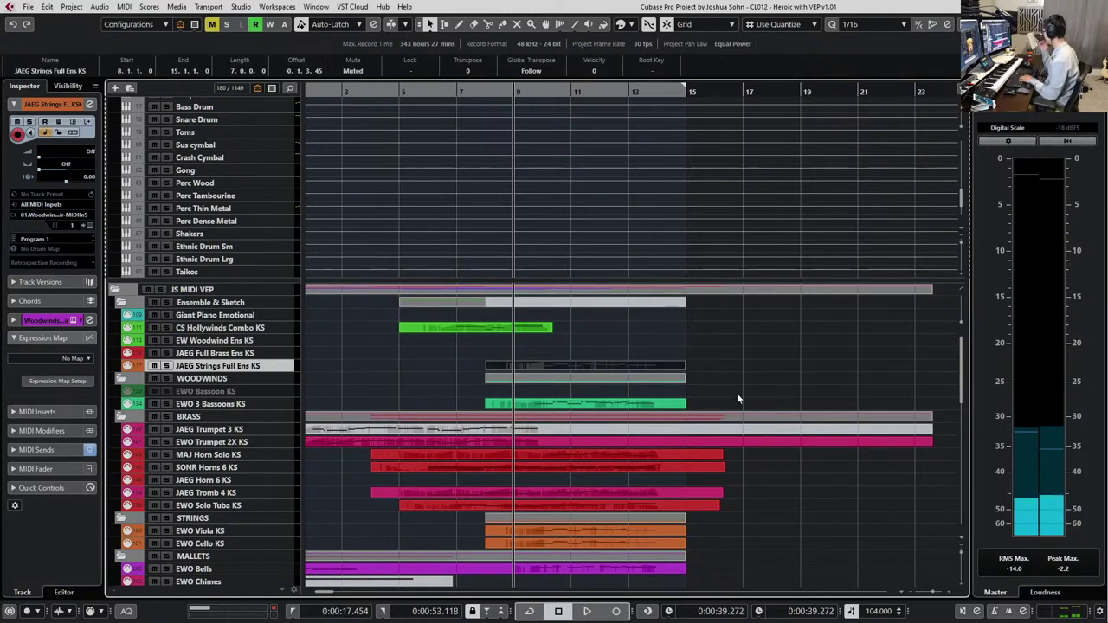
key("shift+u")
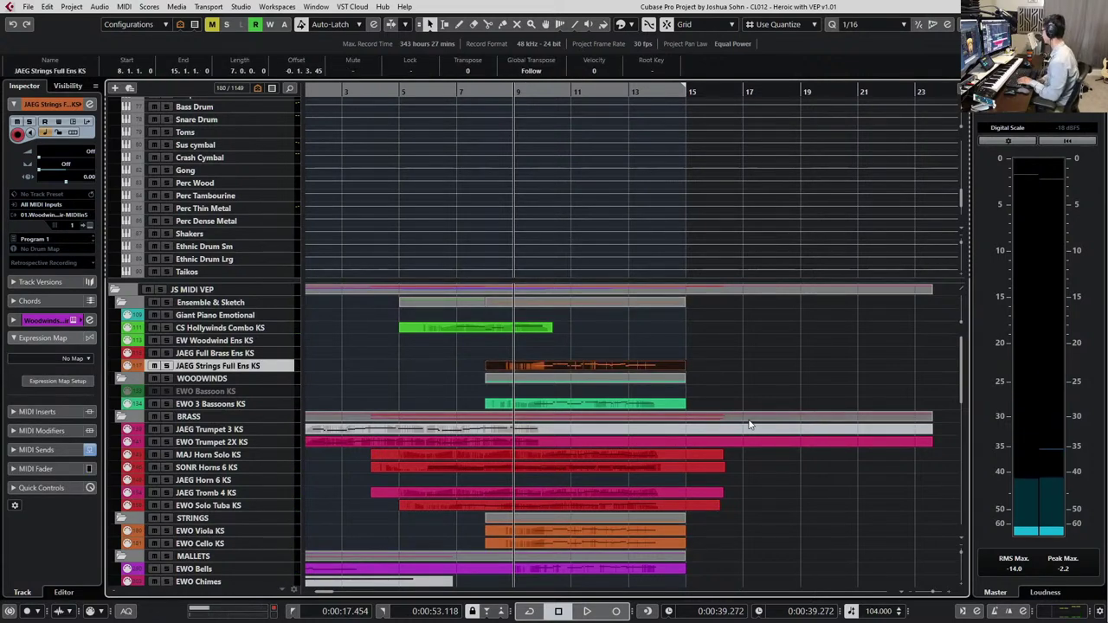
key("s")
key("space")
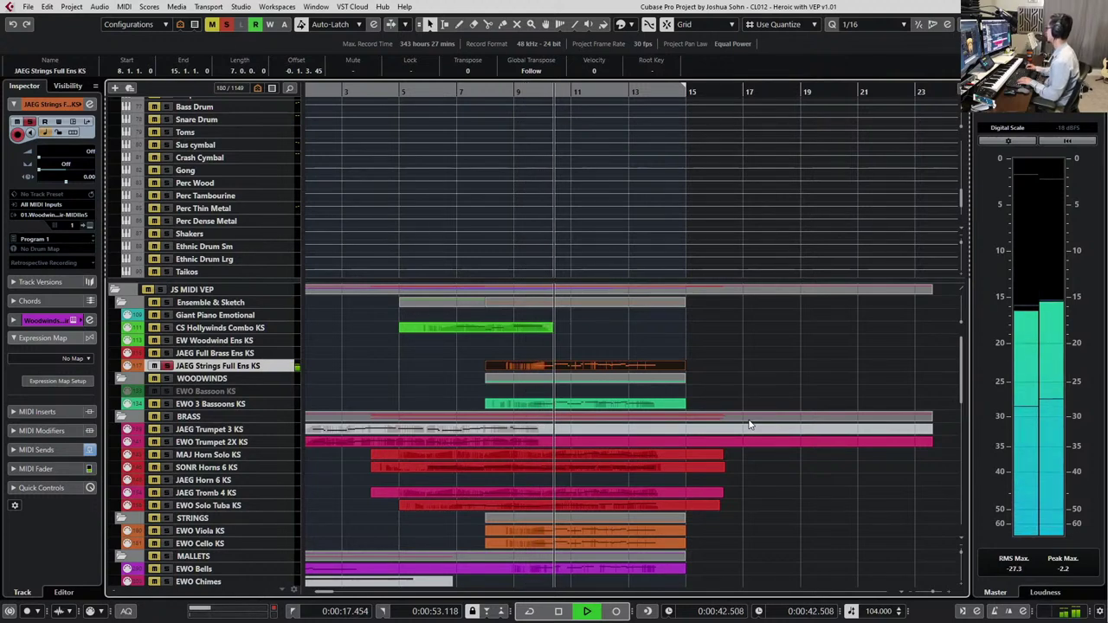
key("s")
key("space")
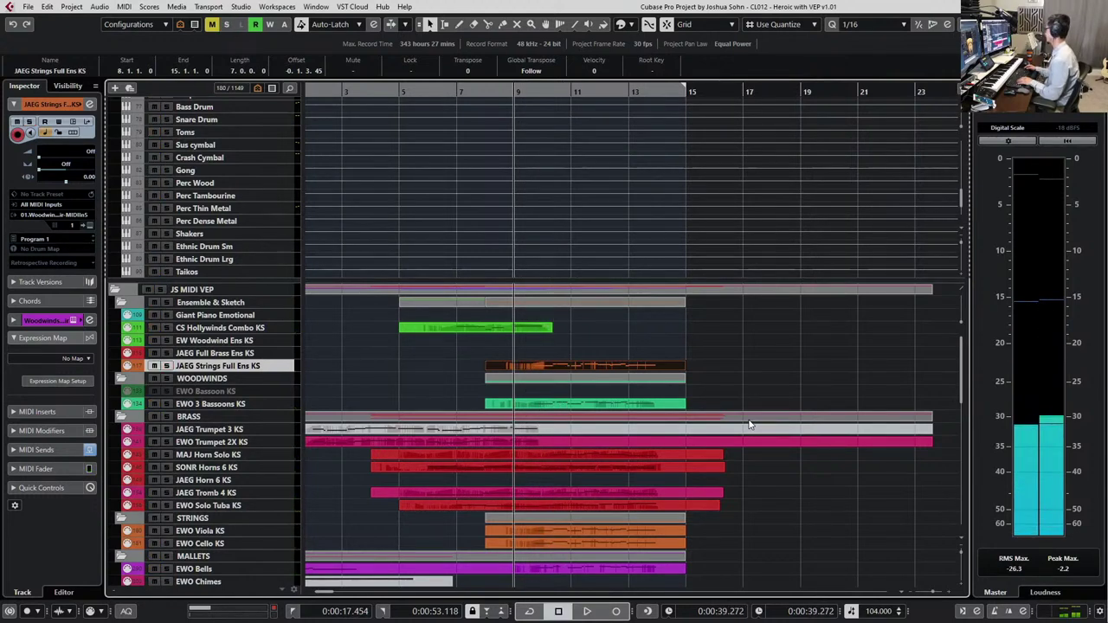
key("space")
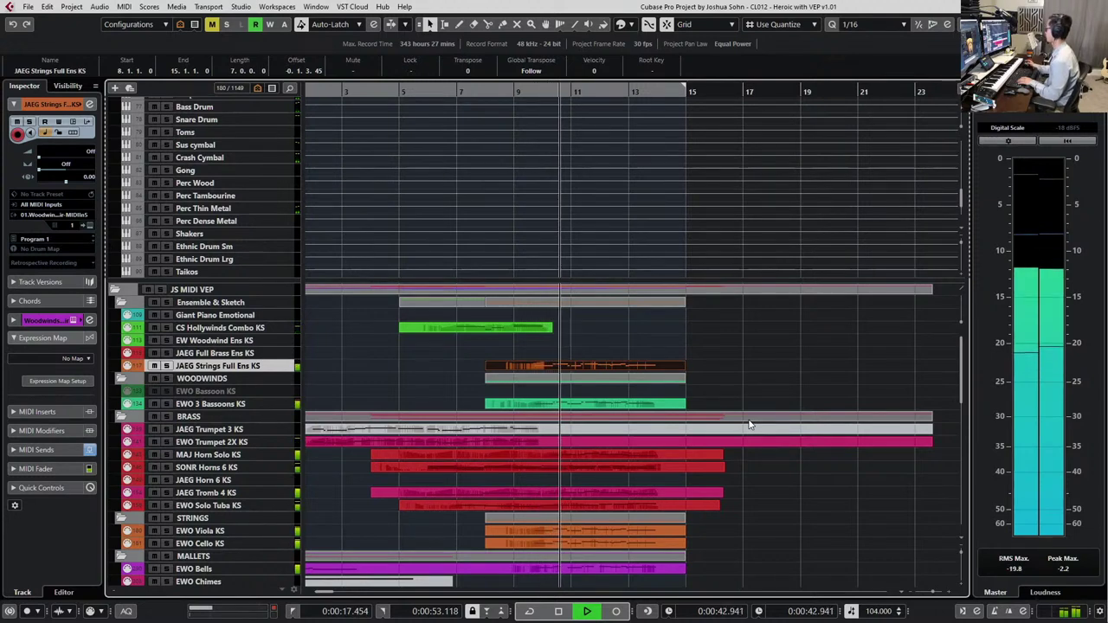
Open the EWO Viola and Cello parts together in the Key Editor and examine their notes and controller curves across the whole passage
left_click_drag(702, 533, 674, 551)
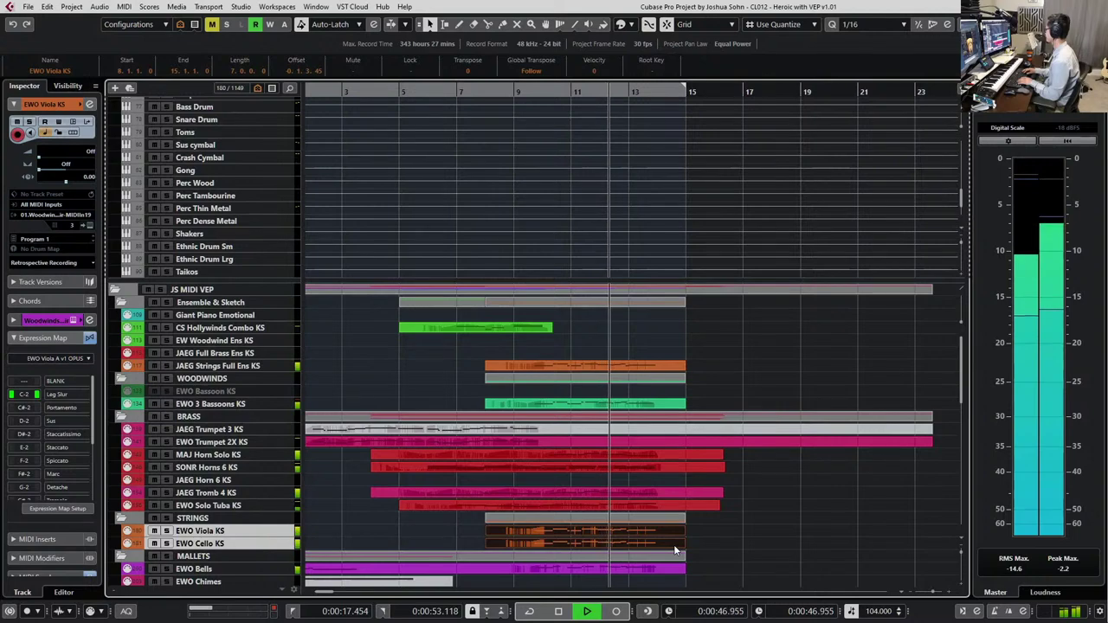
double_click(673, 544)
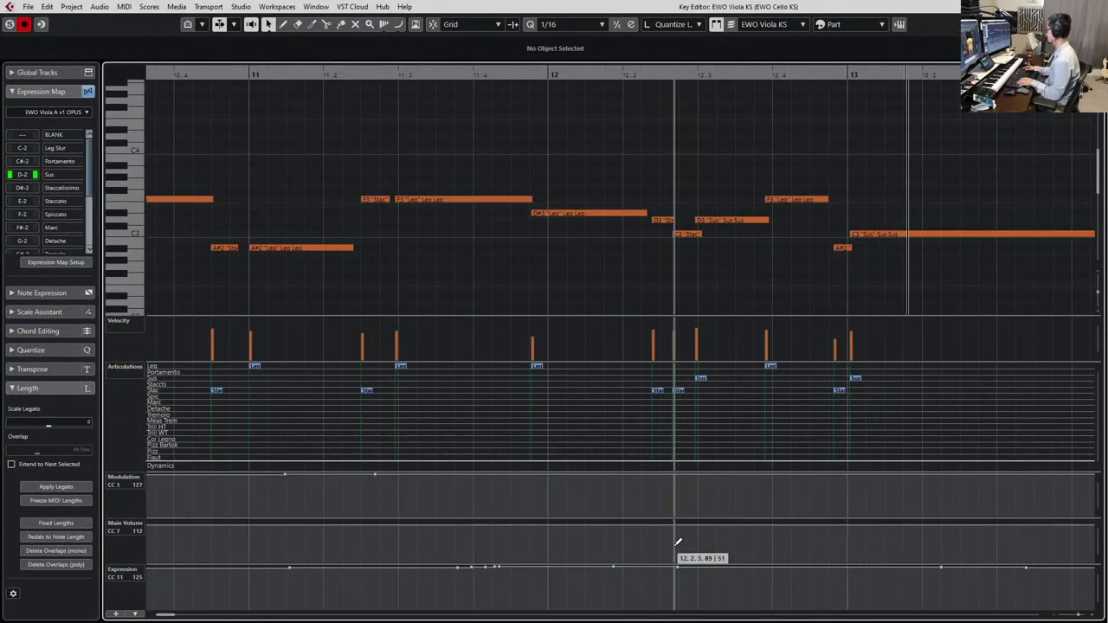
key("g")
key("g")
key("g")
key("g")
key("g")
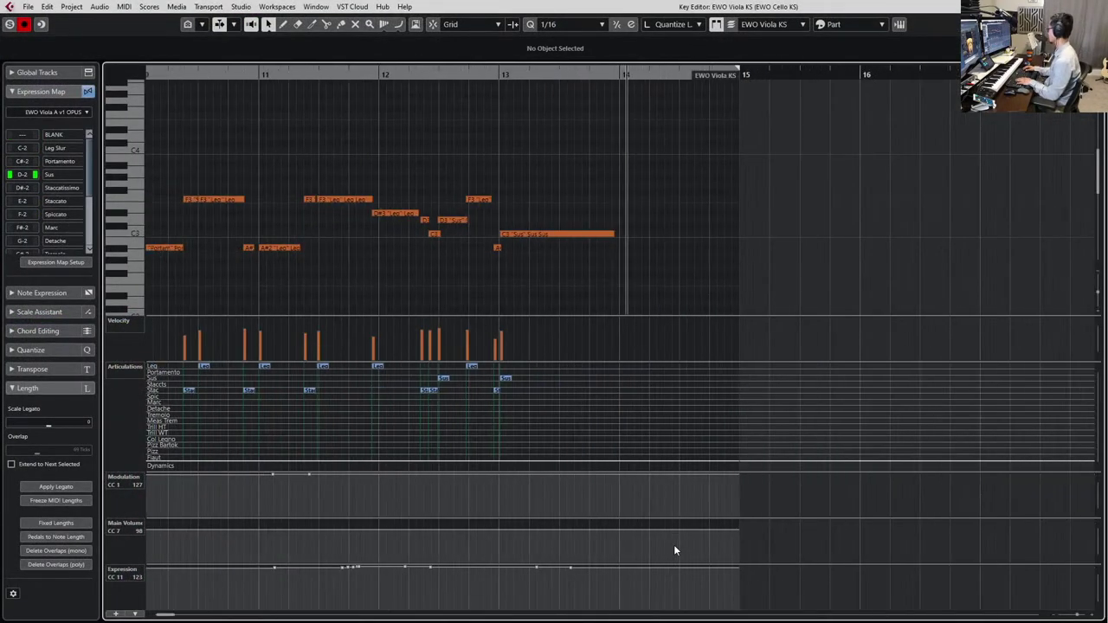
key("g")
key("space")
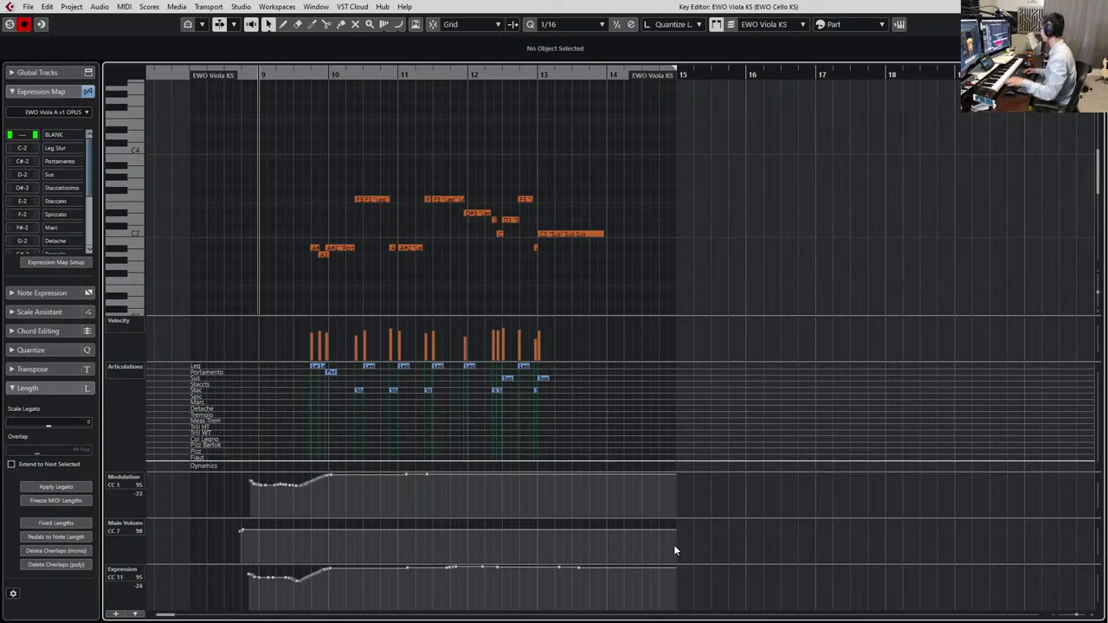
key("Return")
Search the tracks for "vista", show VISTA Vln2 5, VISTA Vla 5 and VISTA Cello 3, and enable all three
left_click(517, 367)
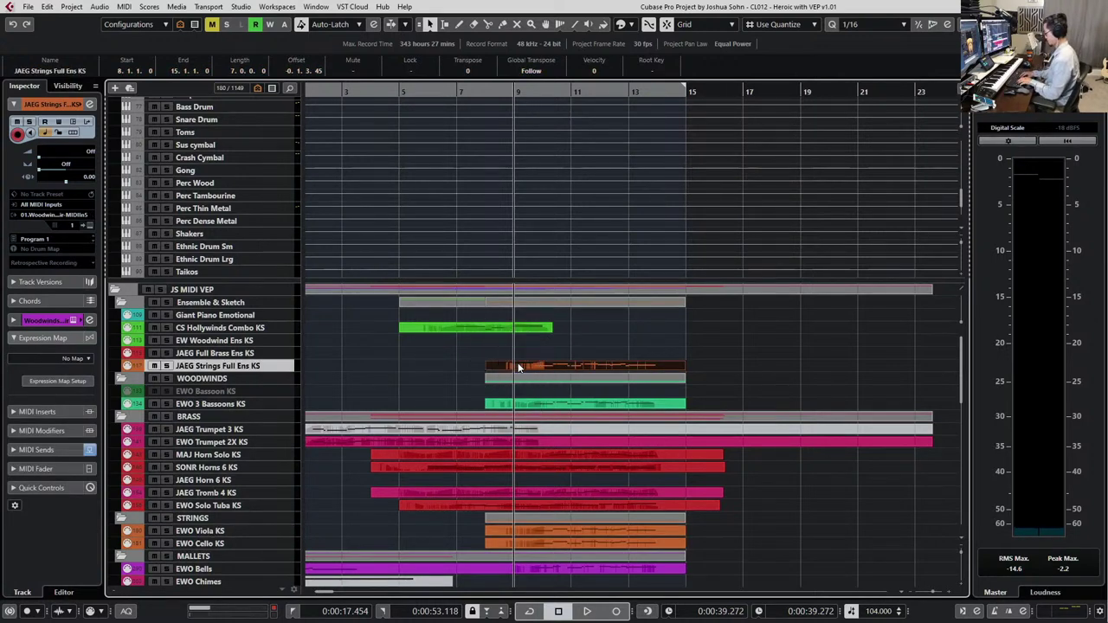
key("ctrl+f")
type("vista")
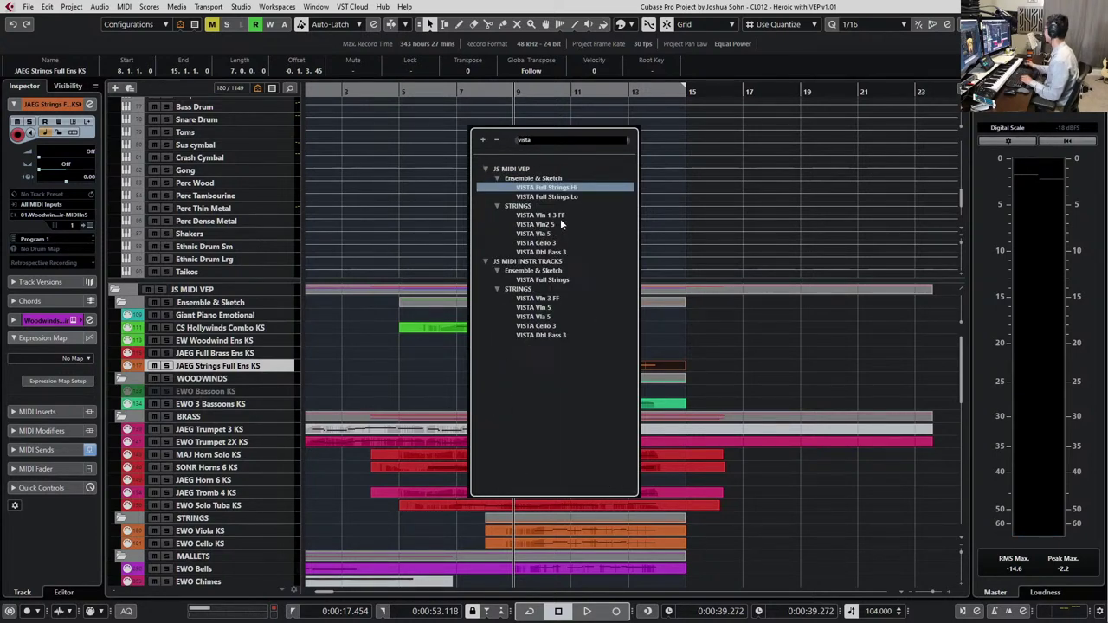
left_click(562, 225)
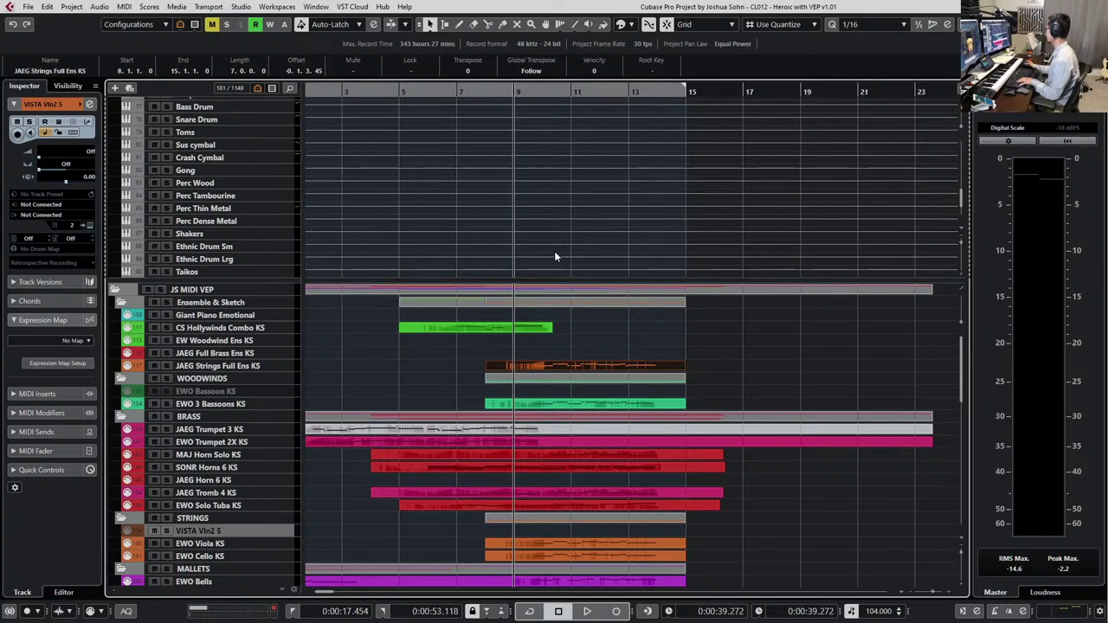
key("ctrl+f")
left_click(550, 364)
key("ctrl+f")
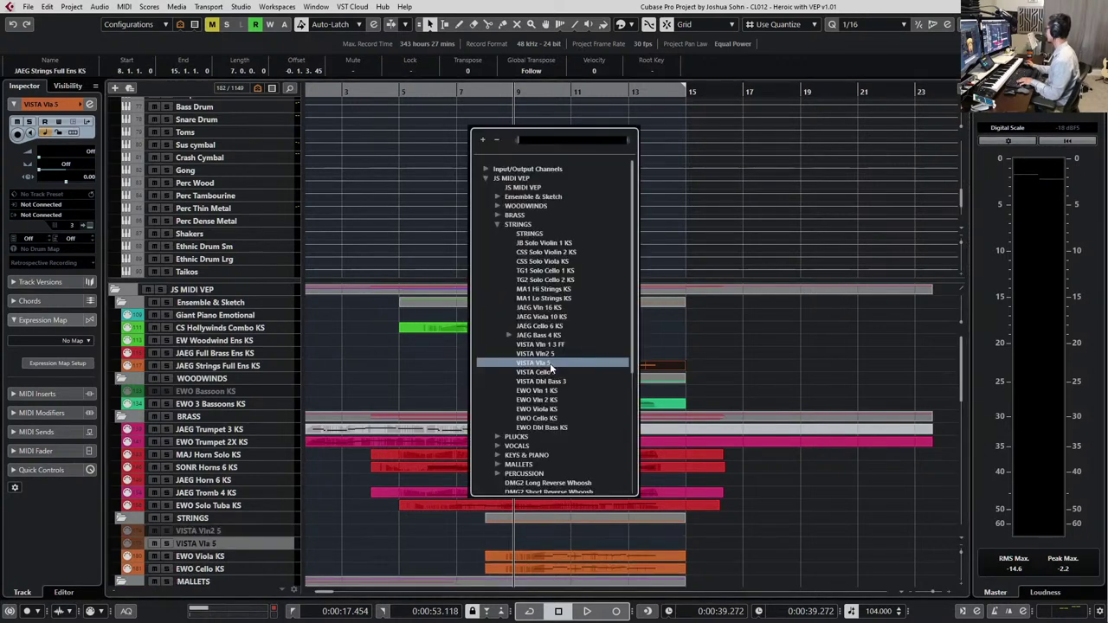
left_click(550, 373)
left_click(254, 532, "shift")
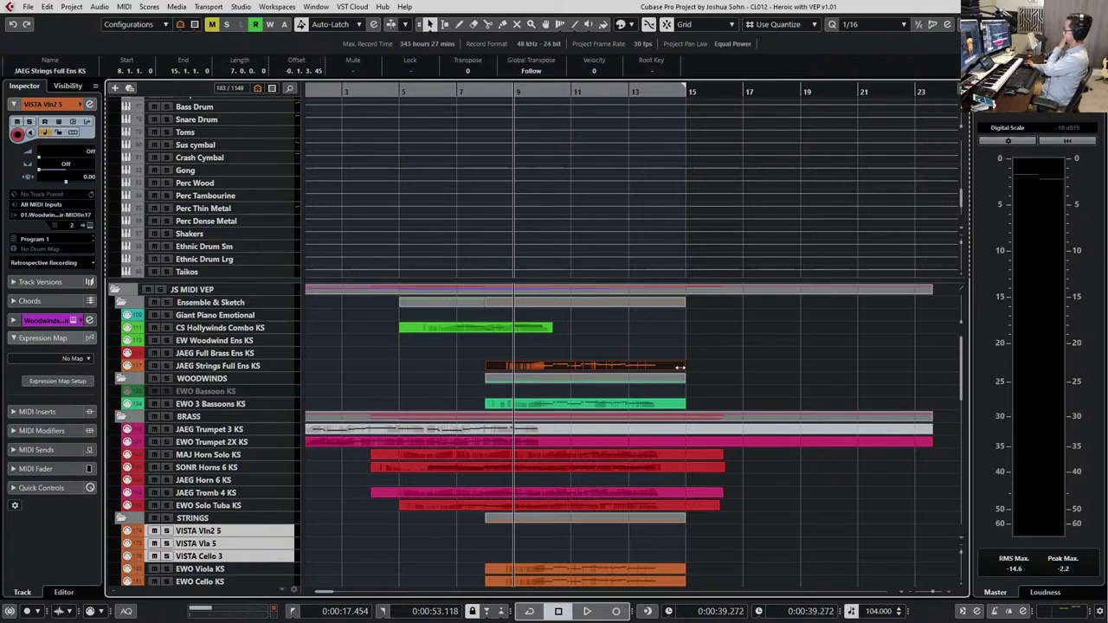
left_click(721, 516)
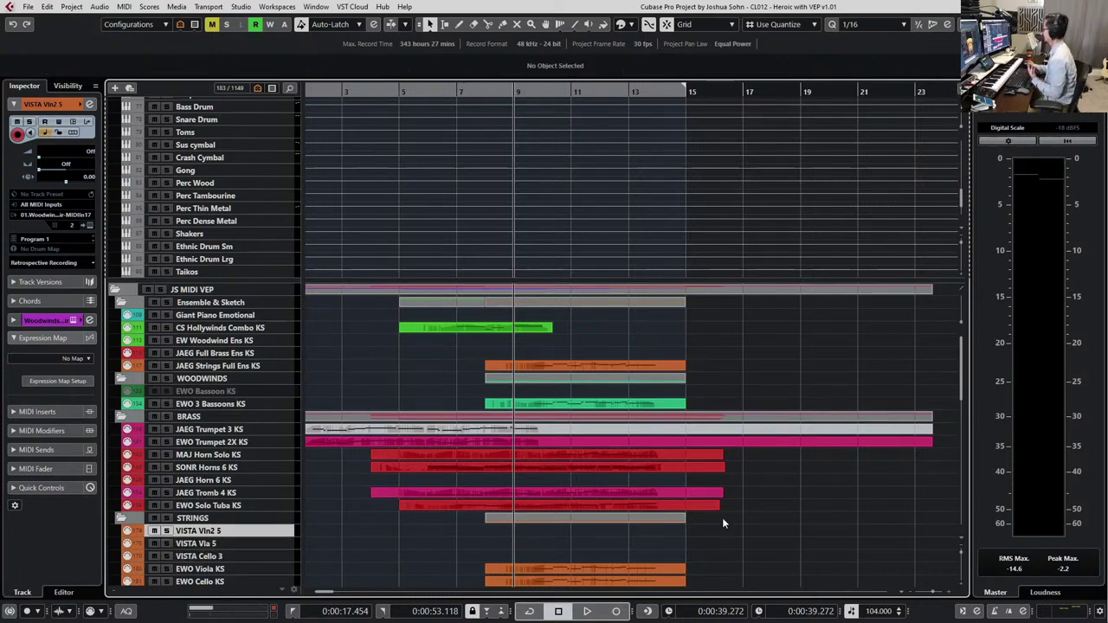
Copy the EWO Viola part onto the VISTA Vla 5 and VISTA Cello 3 tracks, keeping its start at bar 8
scroll(727, 510, "down", 3)
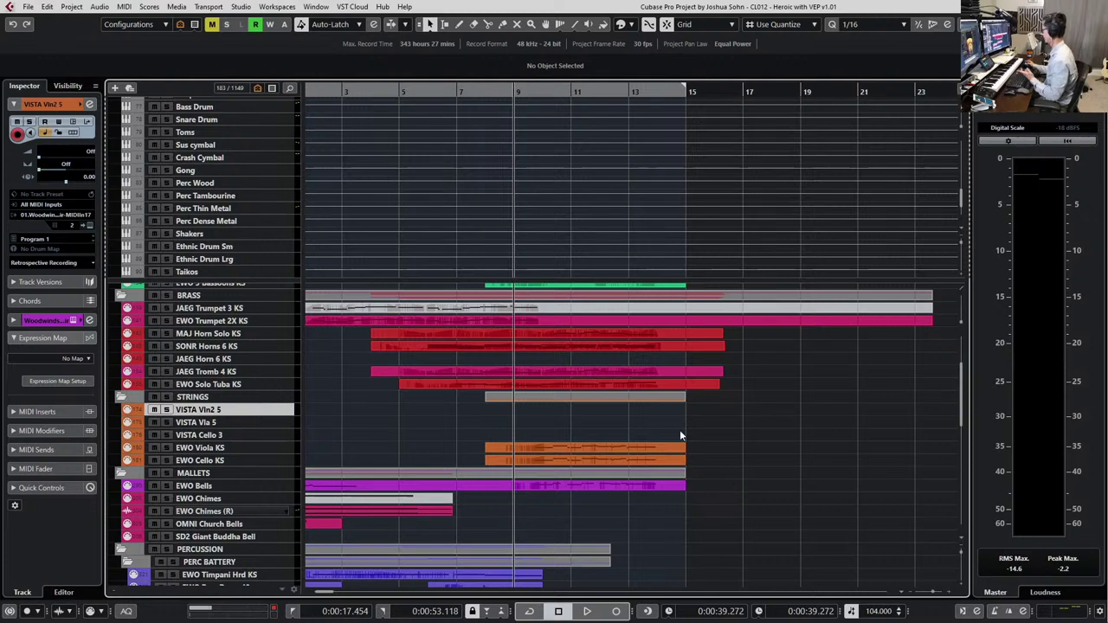
left_click(592, 450)
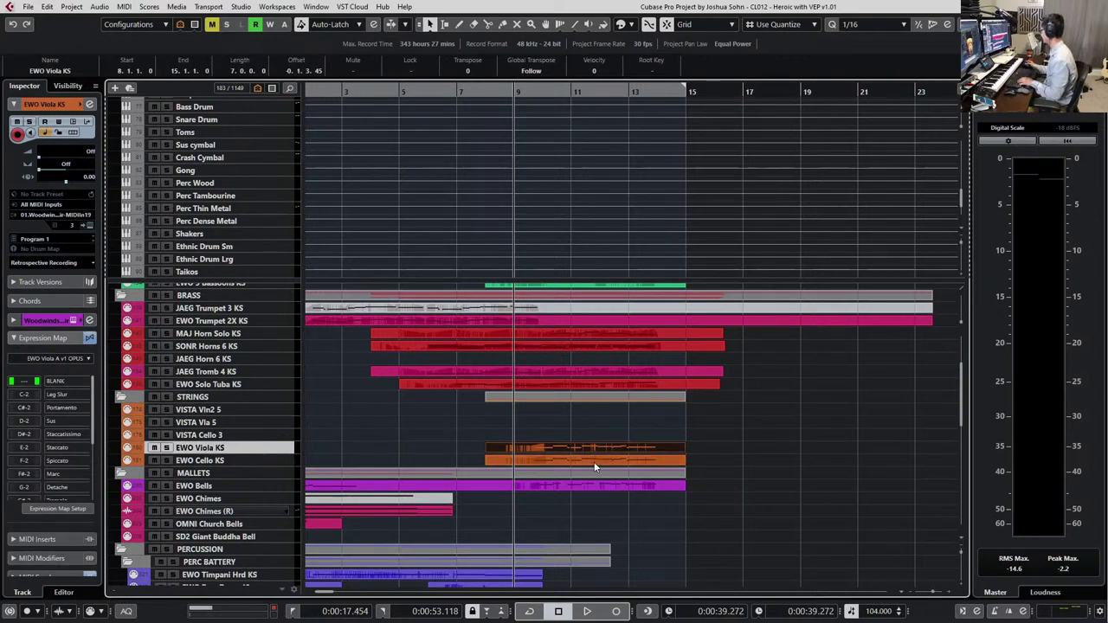
scroll(594, 467, "up", 2)
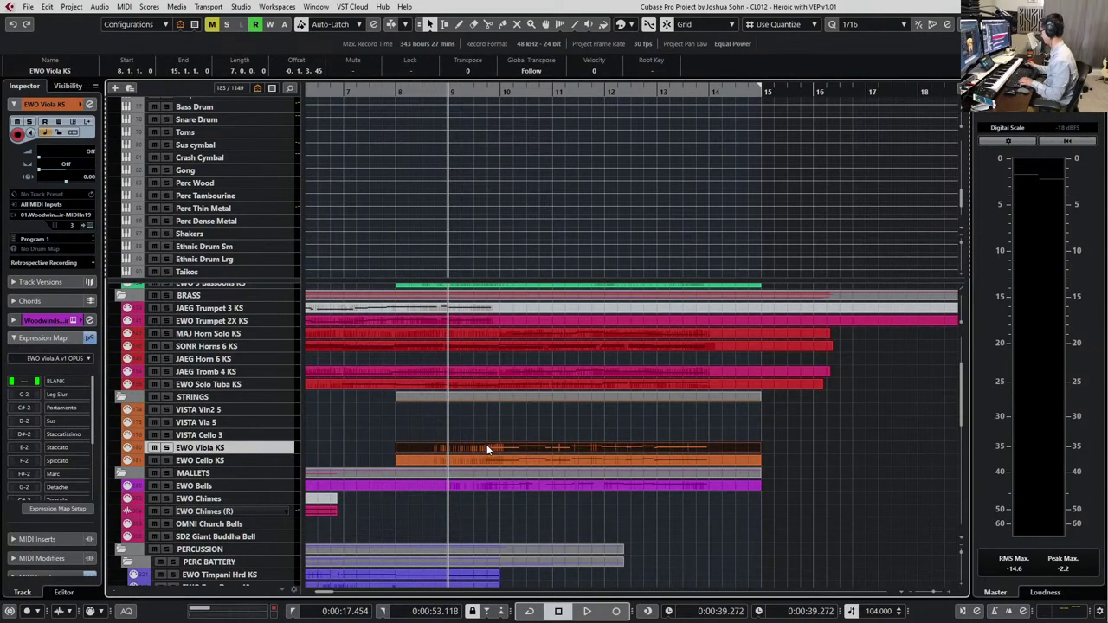
left_click_drag(497, 447, 475, 431)
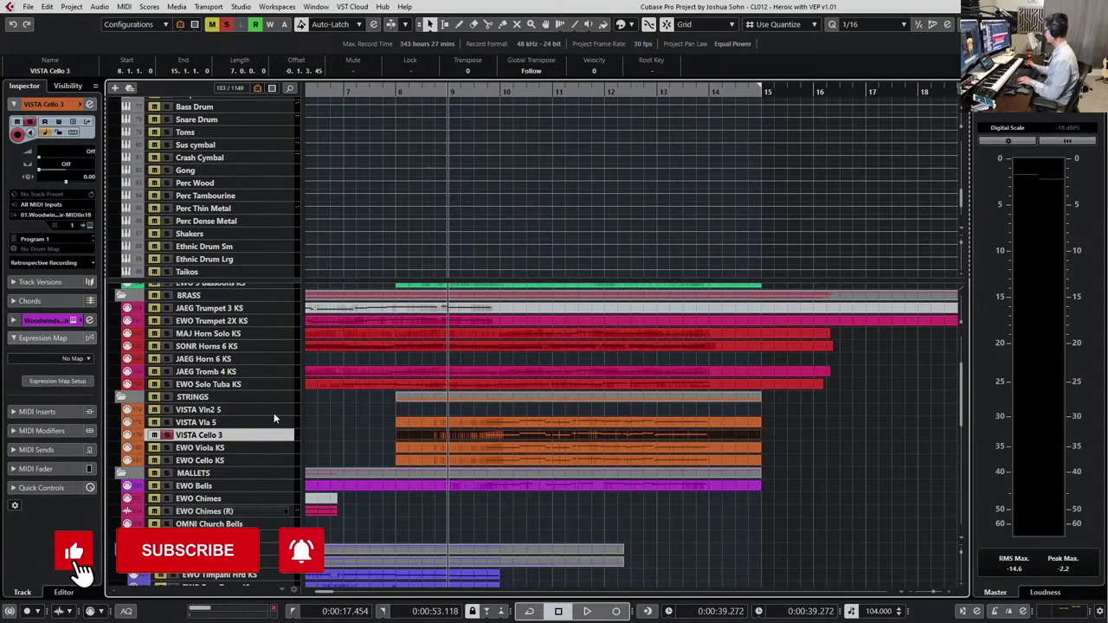
Select the VISTA Vla 5 and VISTA Cello 3 tracks together and audition them in solo
left_click(239, 423)
key("s")
key("space")
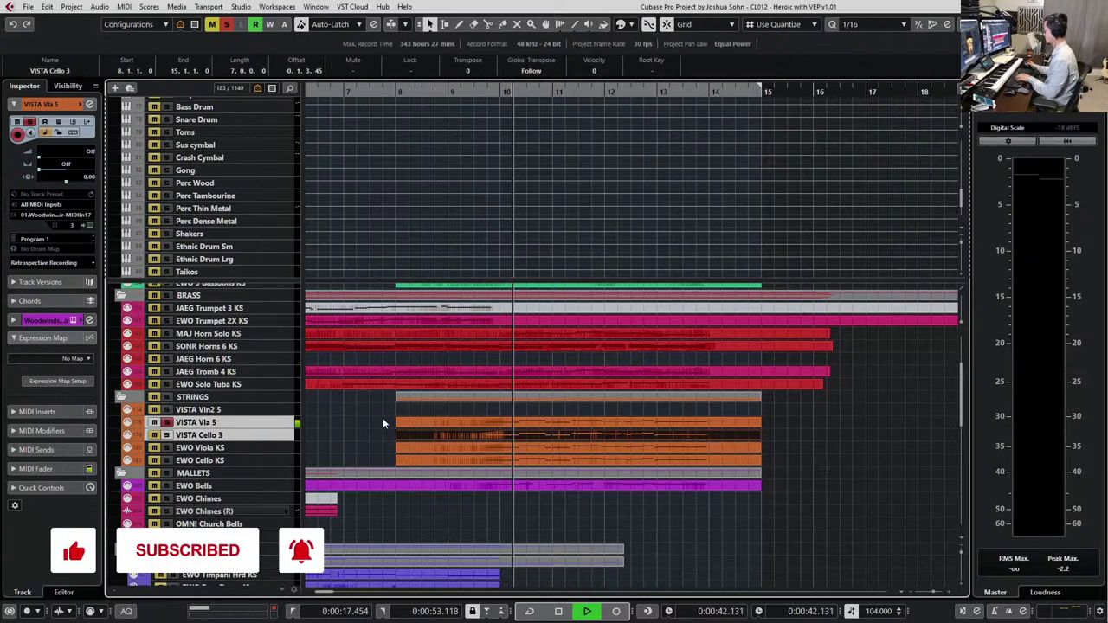
key("space")
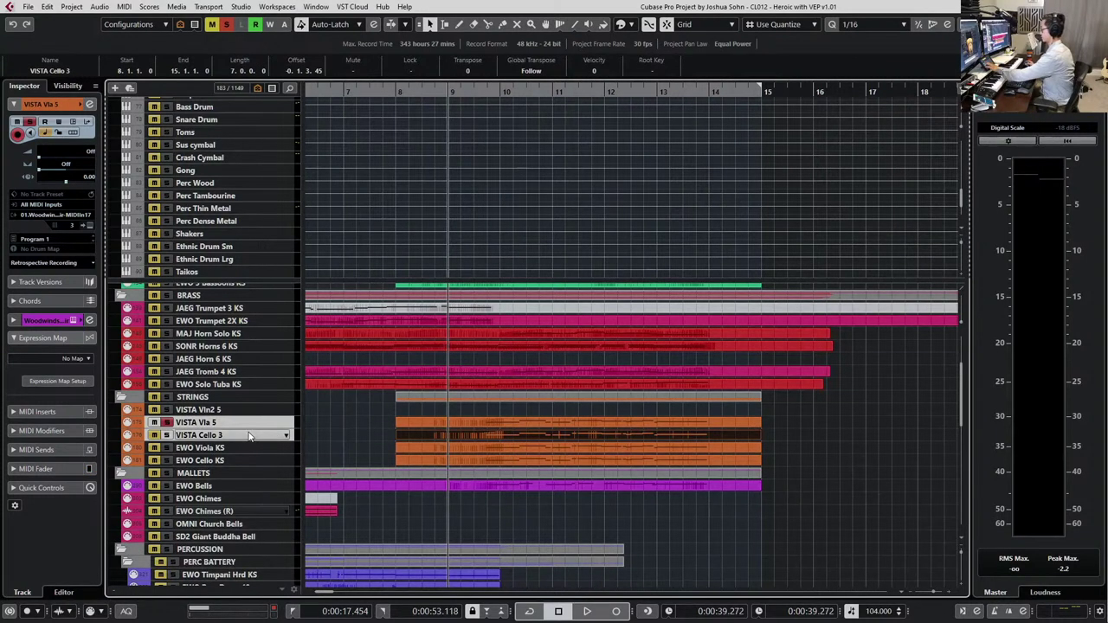
Audition the VISTA Vla 5 part alone in solo, from bar 9 and again from its start at bar 8
left_click(412, 424)
key("space")
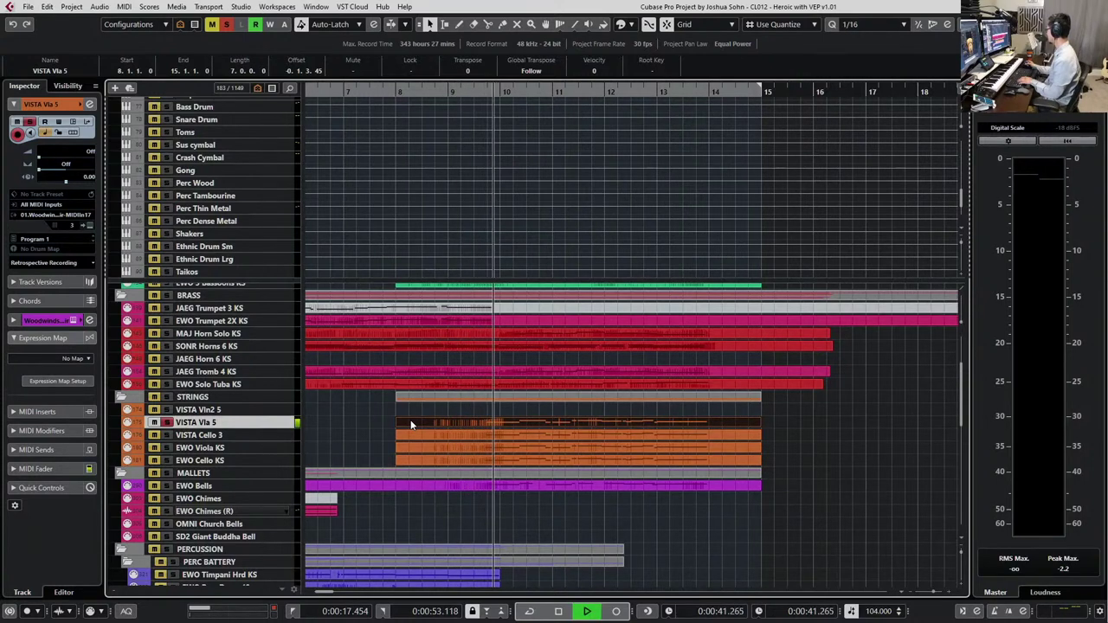
key("space")
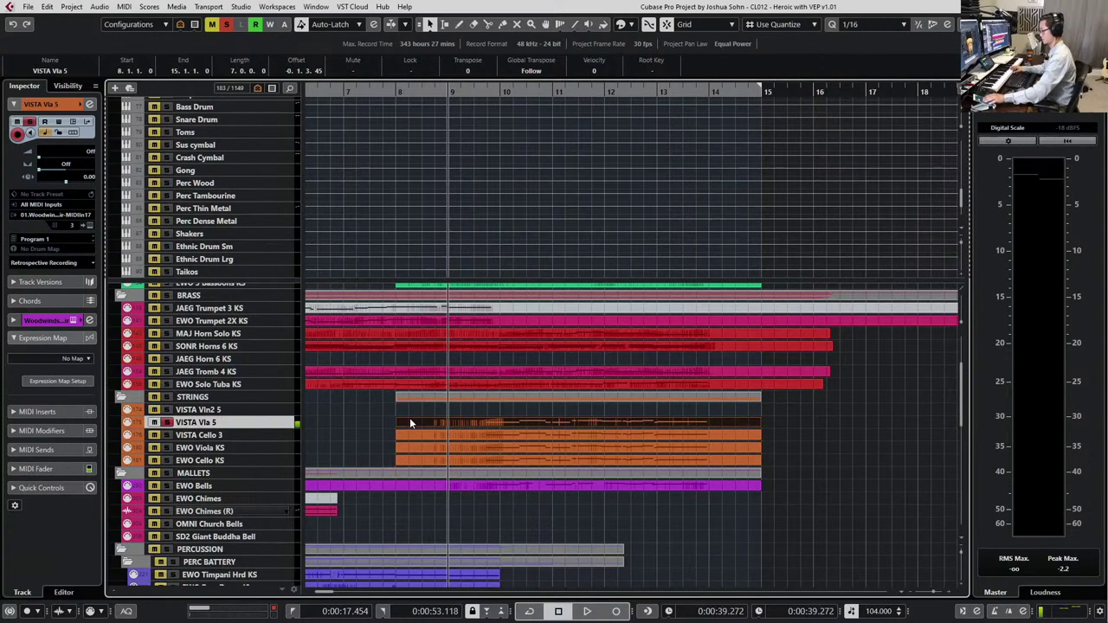
key("l")
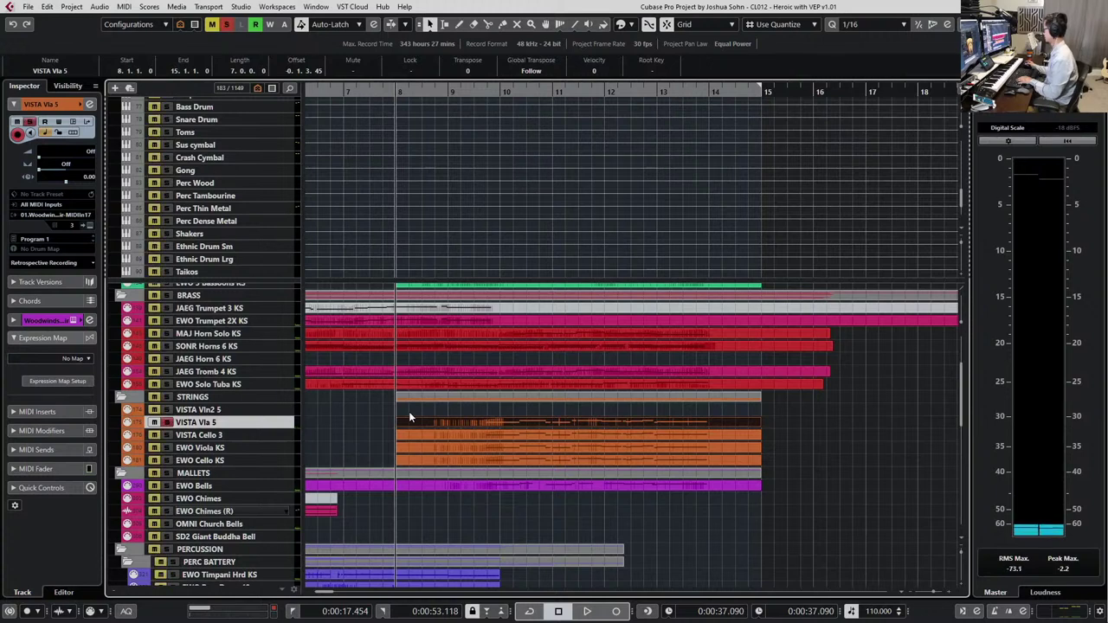
key("space")
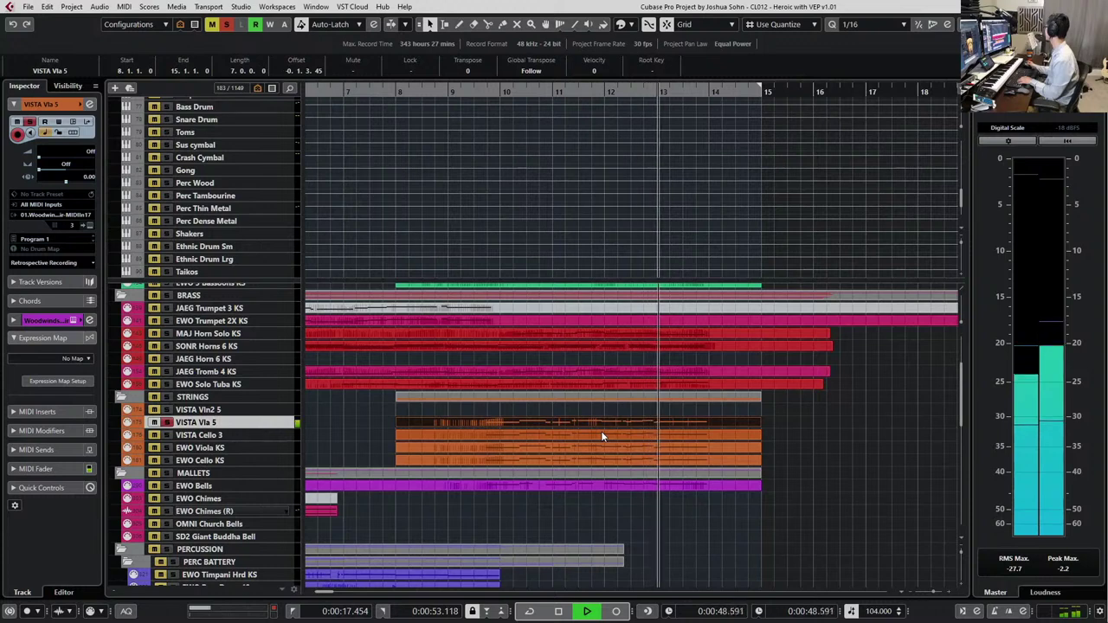
key("space")
Play the full arrangement from bar 8 and mute the JAEG Strings Full Ens part
key("space")
scroll(672, 433, "up", 4)
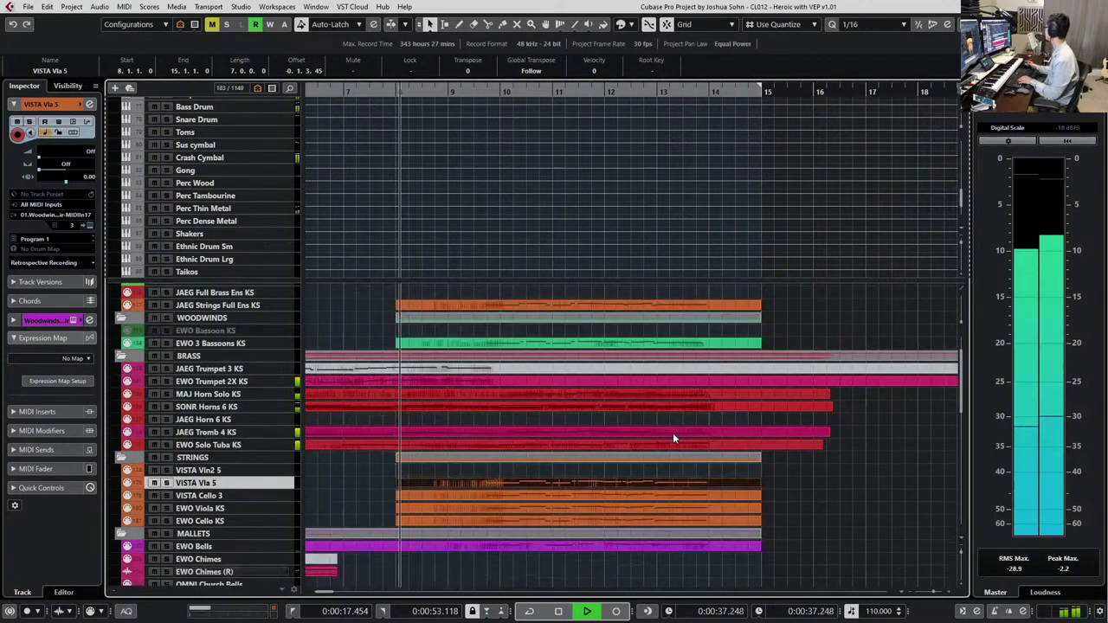
left_click(631, 364)
key("shift+m")
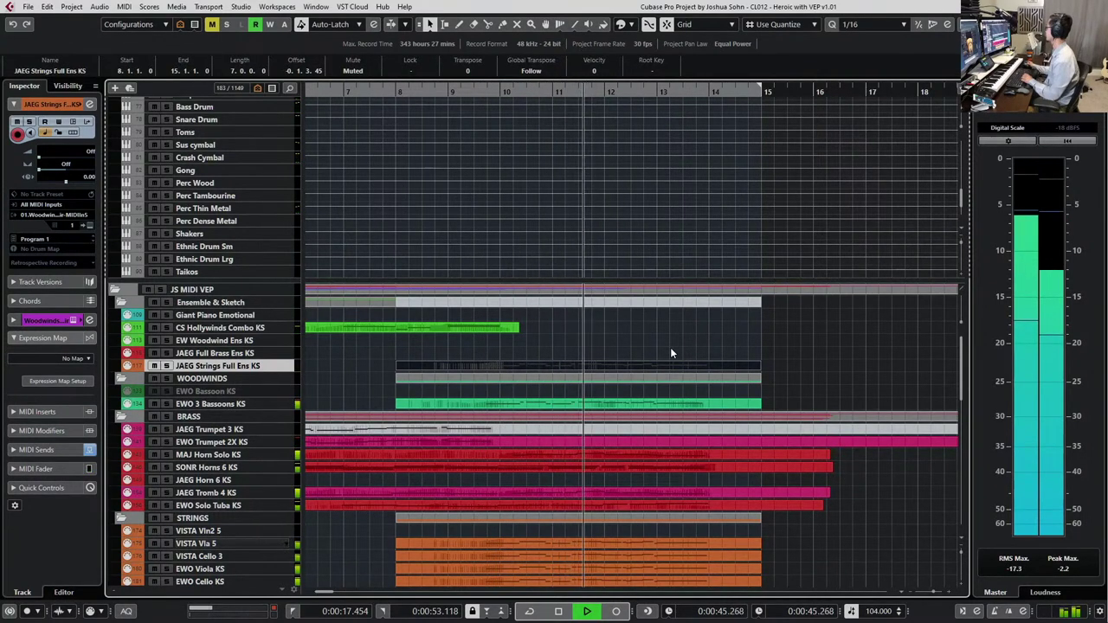
Open the VISTA Vla 5, VISTA Cello 3, EWO Viola and EWO Cello parts together in the Key Editor and play from bar 10, beat 3
left_click_drag(558, 530, 571, 580)
double_click(572, 574)
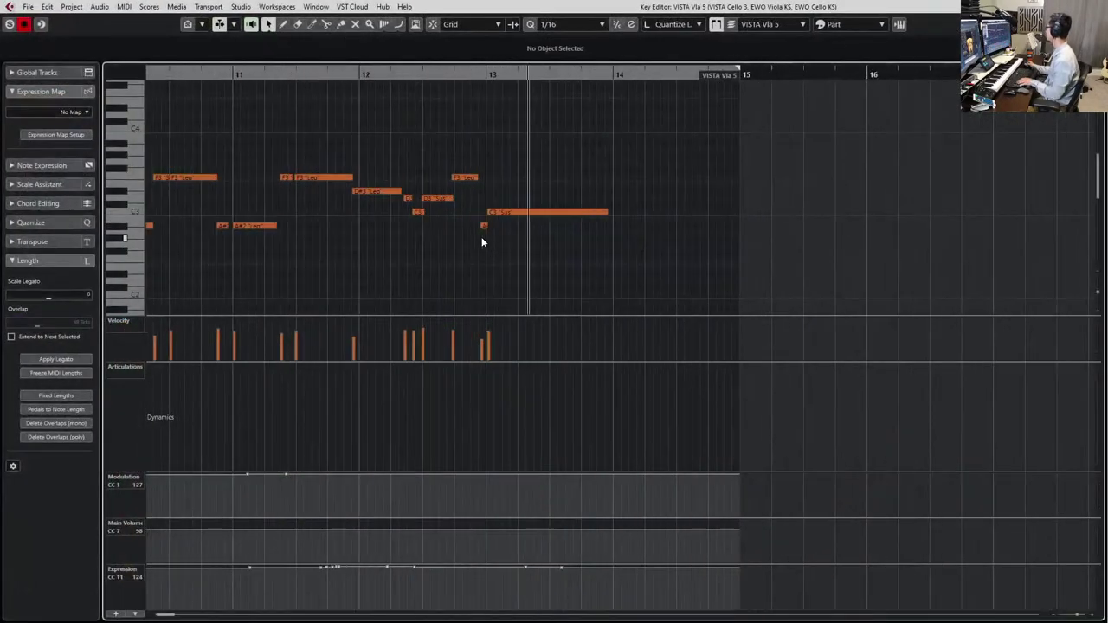
scroll(511, 238, "down", 2)
scroll(468, 246, "right", 6)
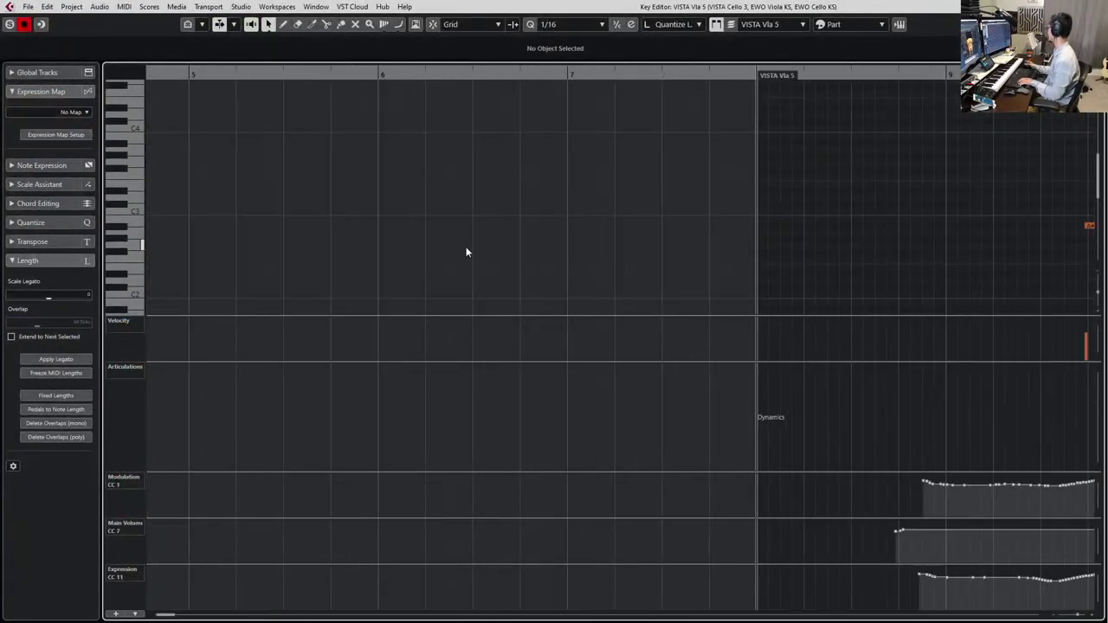
scroll(526, 231, "right", 2)
left_click_drag(349, 158, 361, 246)
key("l")
key("space")
scroll(427, 176, "up", 2)
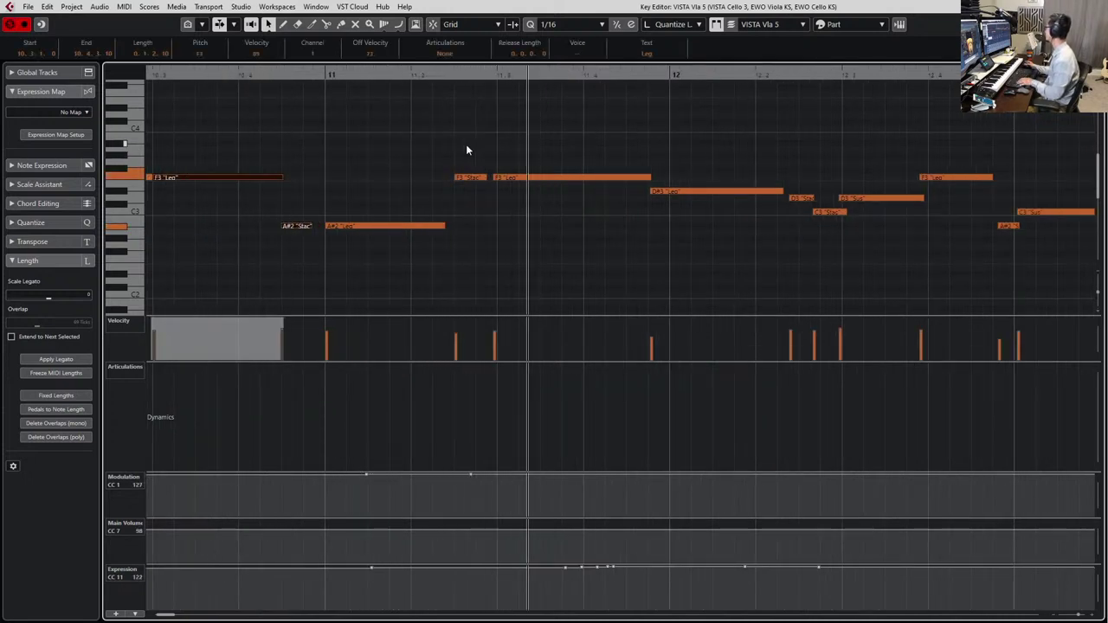
Stop playback and quantize the legato F3 note at bar 11, beat 3
key("space")
left_click(520, 187)
left_click(500, 178)
key("q")
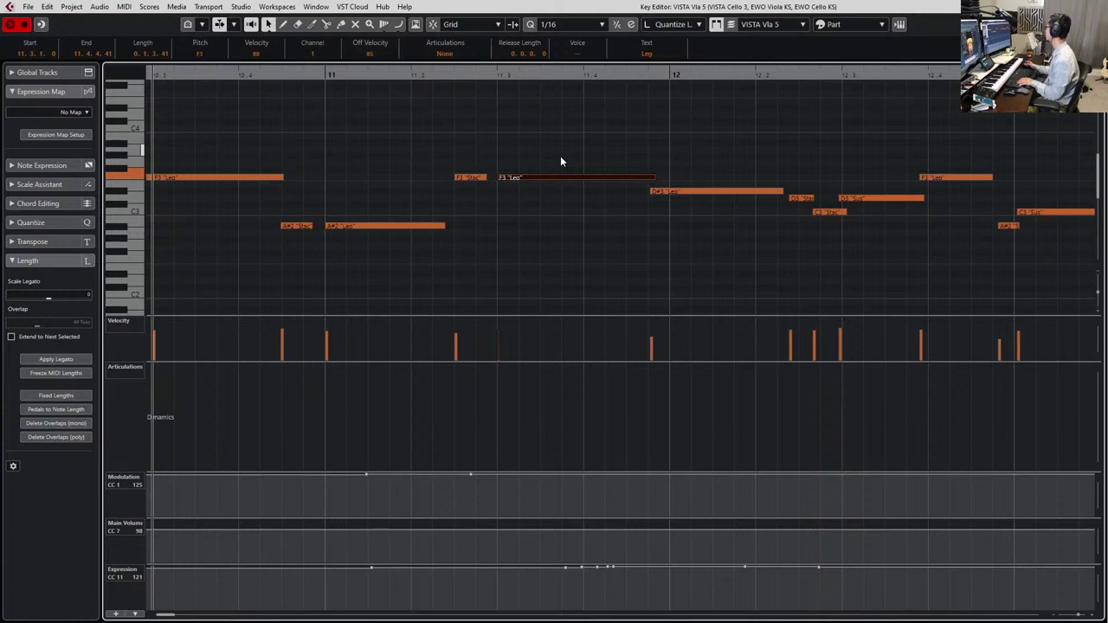
Shift the D#3, D3 and C3 notes around bar 12 slightly later, and trim the D#3 note's start to just before bar 12
left_click(658, 191)
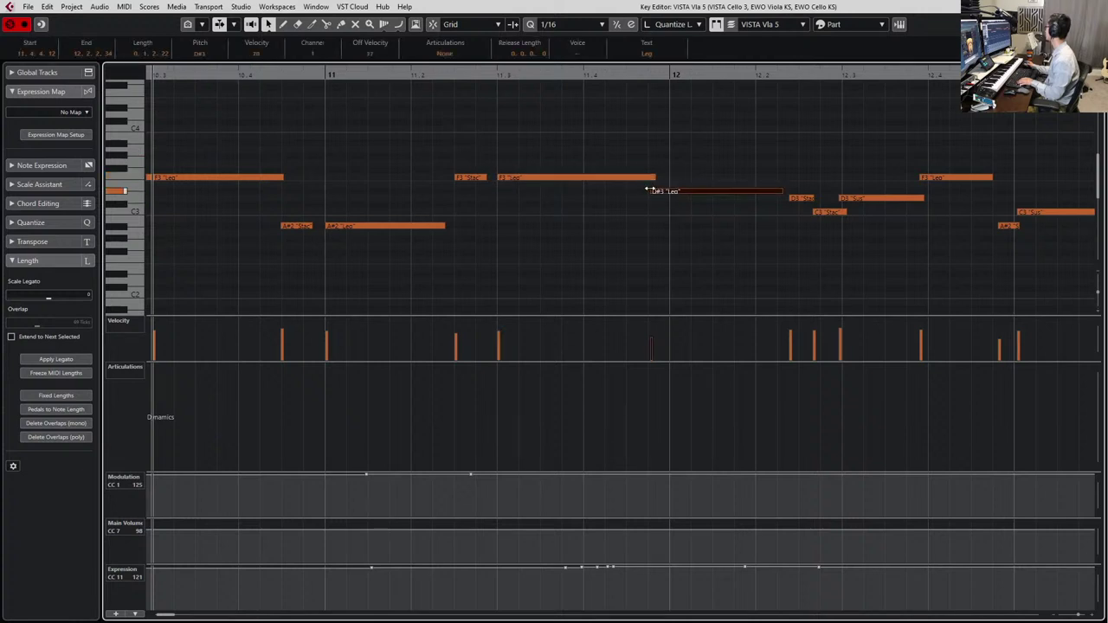
left_click_drag(700, 165, 824, 222)
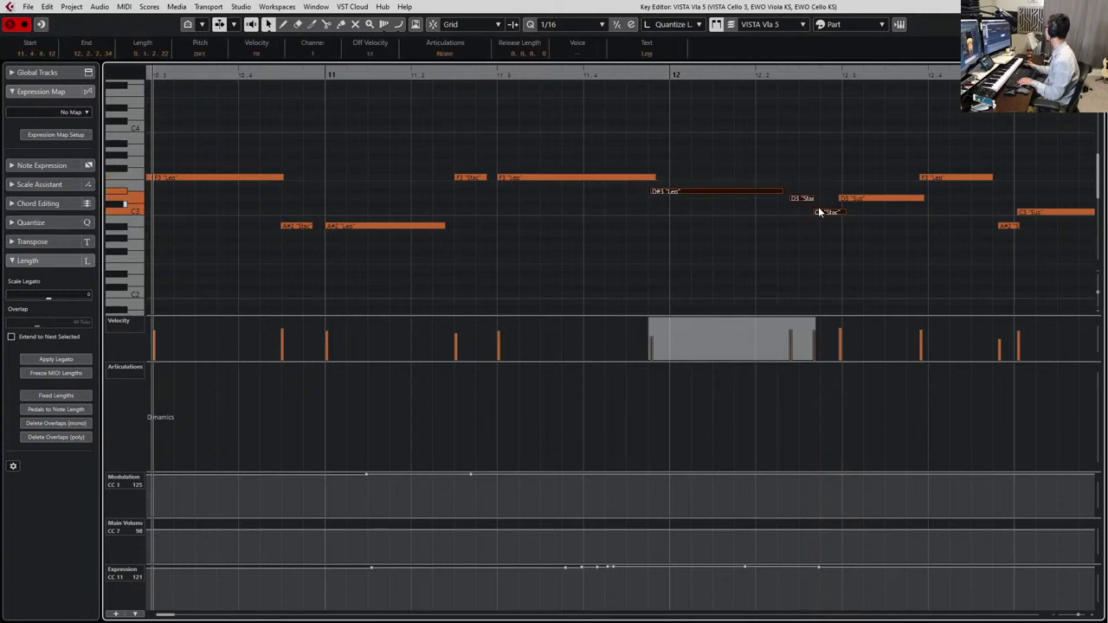
left_click(804, 198, "shift")
left_click(801, 199, "shift")
left_click_drag(802, 200, 806, 200)
left_click(688, 172)
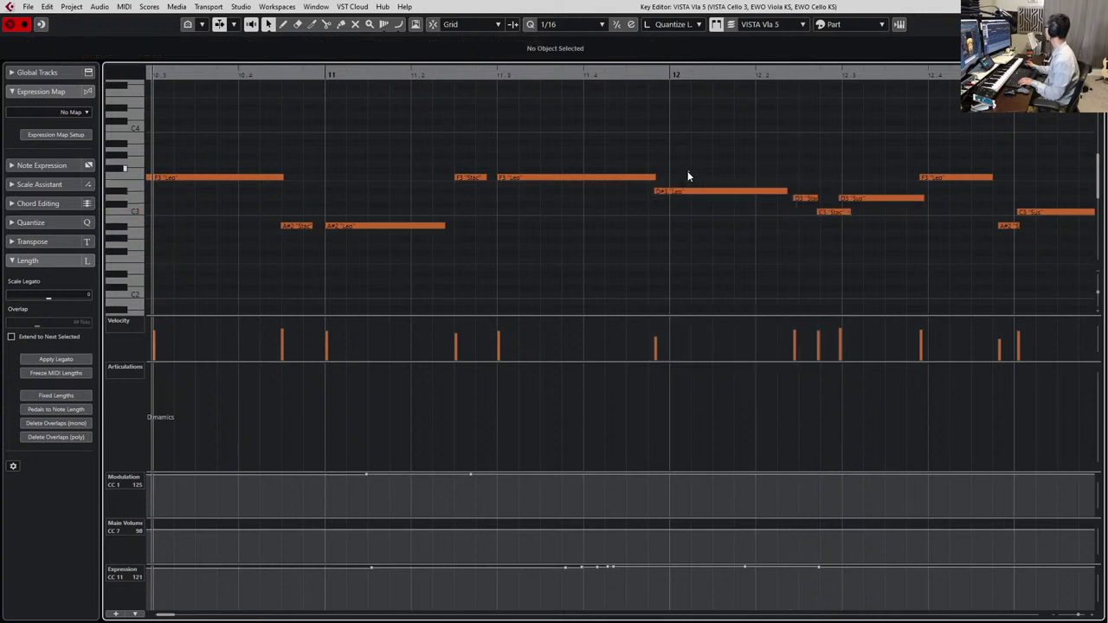
left_click_drag(656, 191, 670, 191)
Replay the edited phrase, return to the arrangement, and audition the four viola and cello tracks in solo from bar 10, beat 3
key("space")
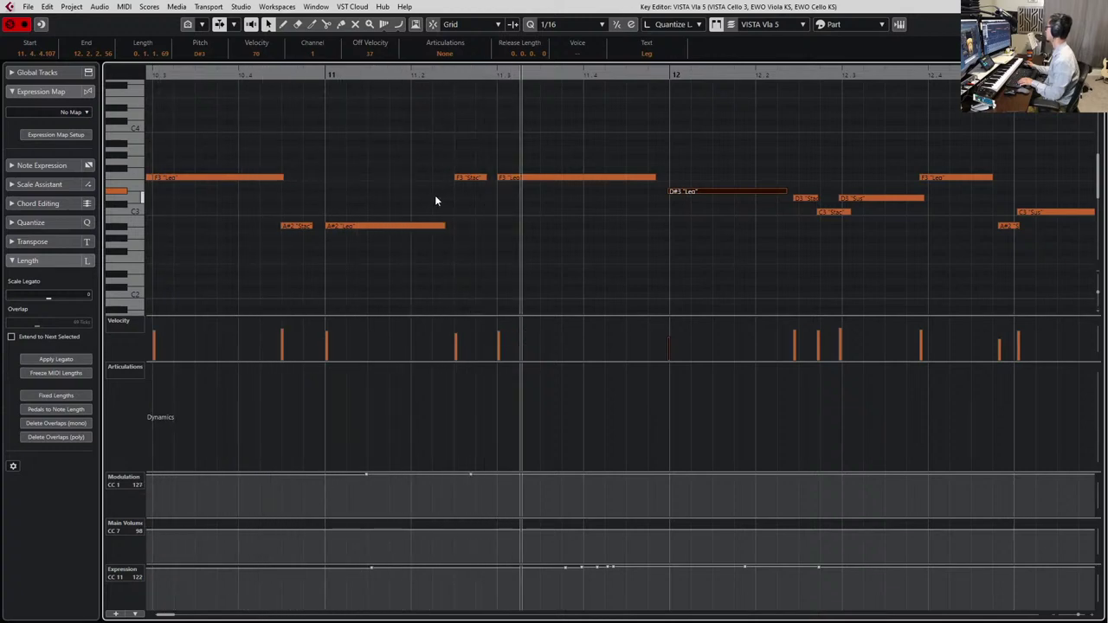
key("space")
key("Return")
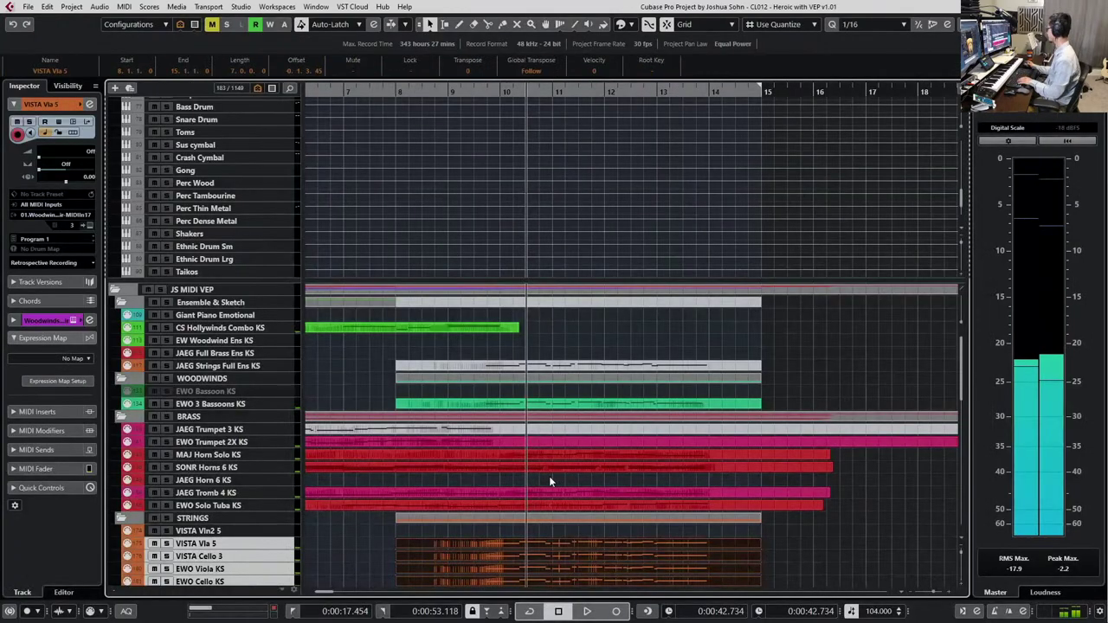
key("space")
scroll(562, 377, "down", 2)
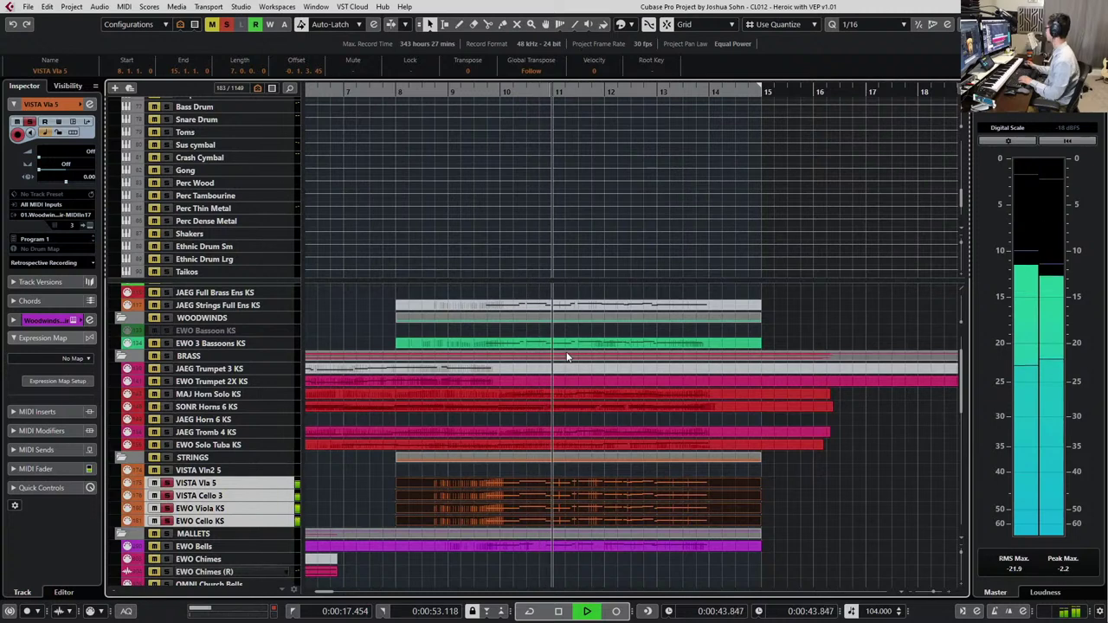
key("space")
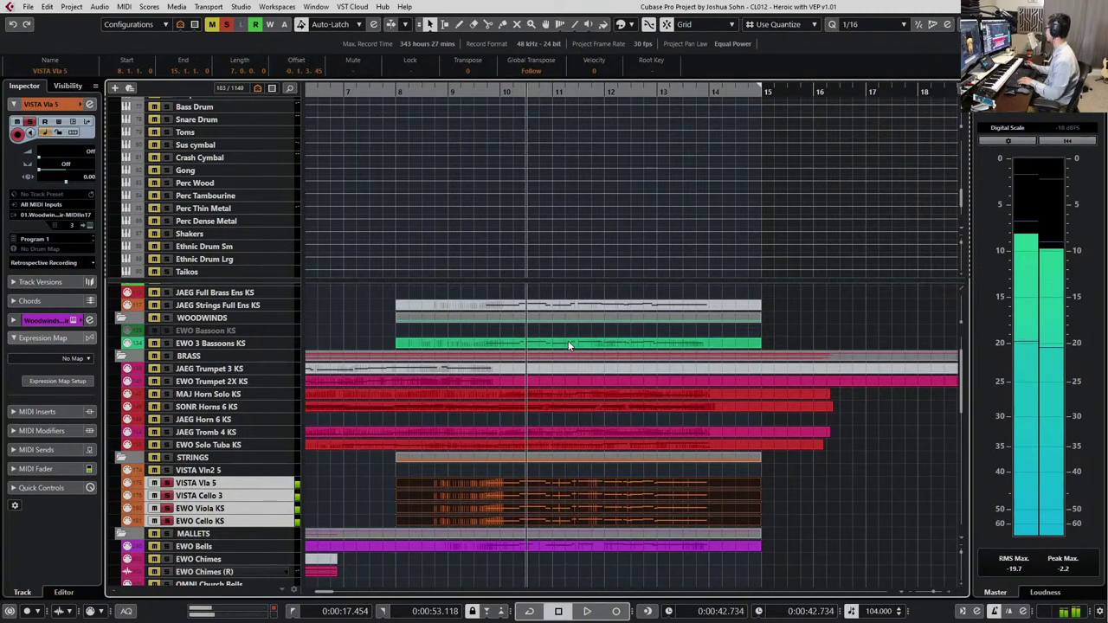
Open the EWO 3 Bassoons part in the Key Editor and shift the short D3 and C3 notes in bar 12 slightly later
left_click(568, 340)
scroll(571, 372, "up", 2)
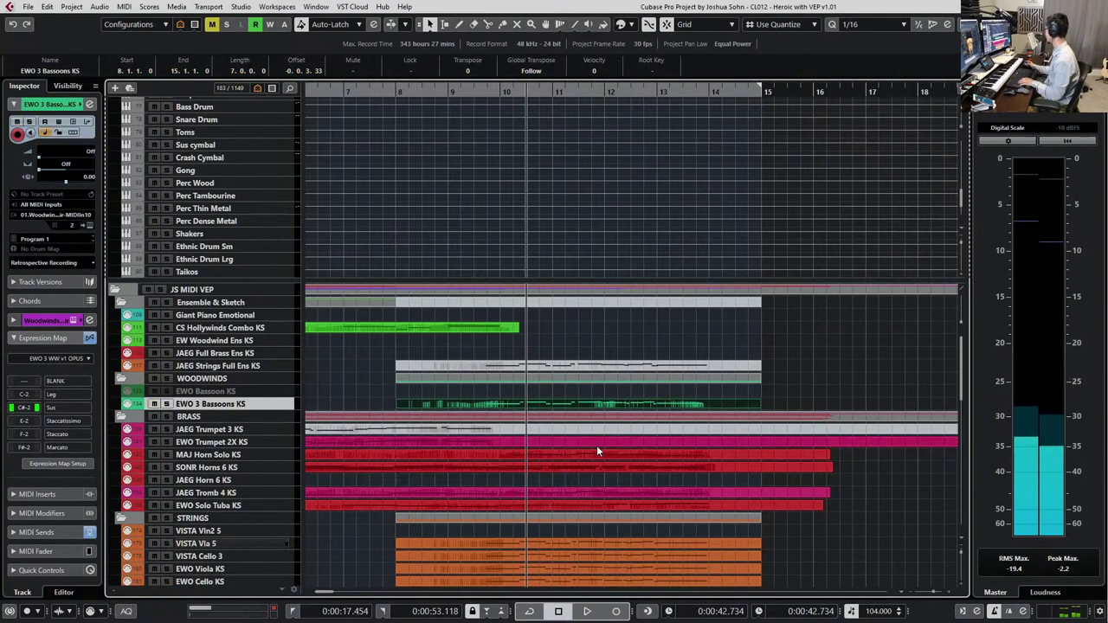
key("Return")
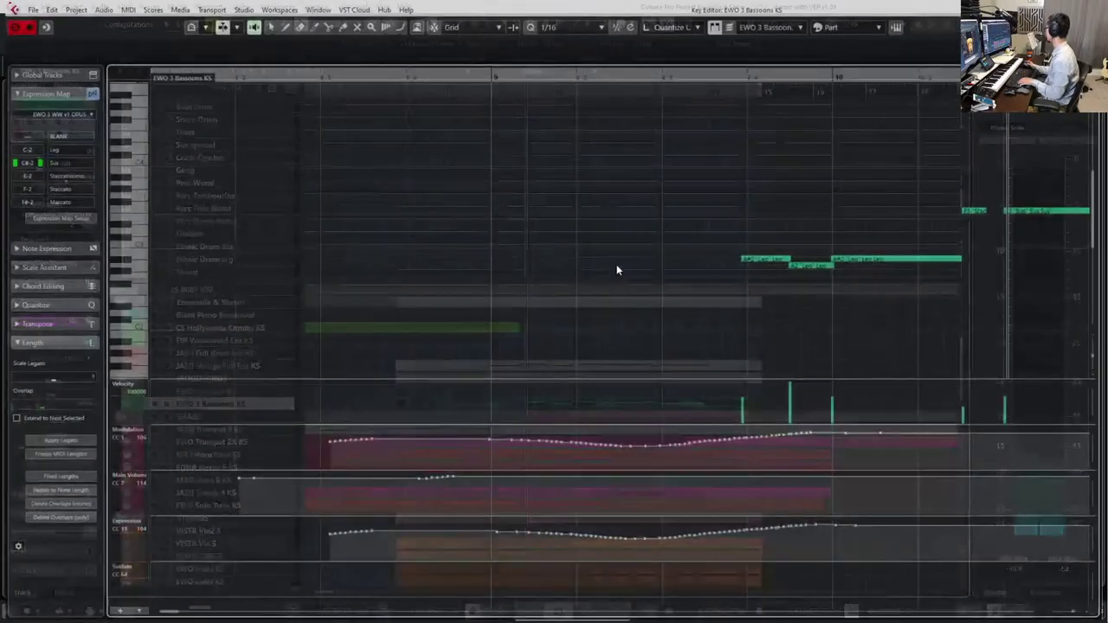
scroll(535, 266, "right", 2)
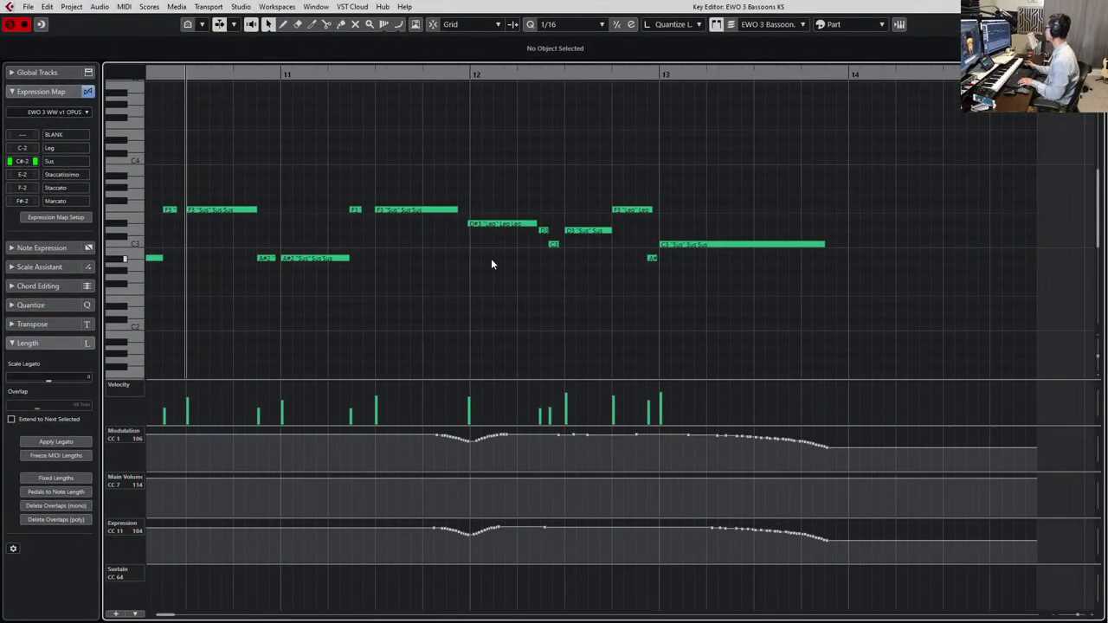
scroll(454, 252, "up", 1)
left_click_drag(305, 174, 379, 232)
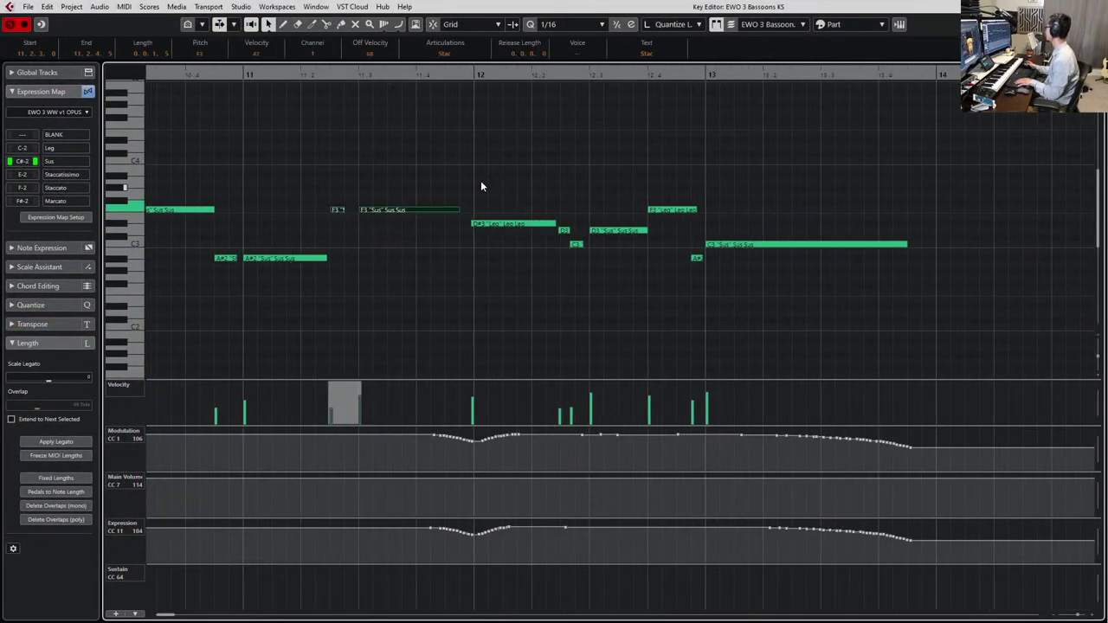
left_click(507, 223)
scroll(528, 260, "left", 2)
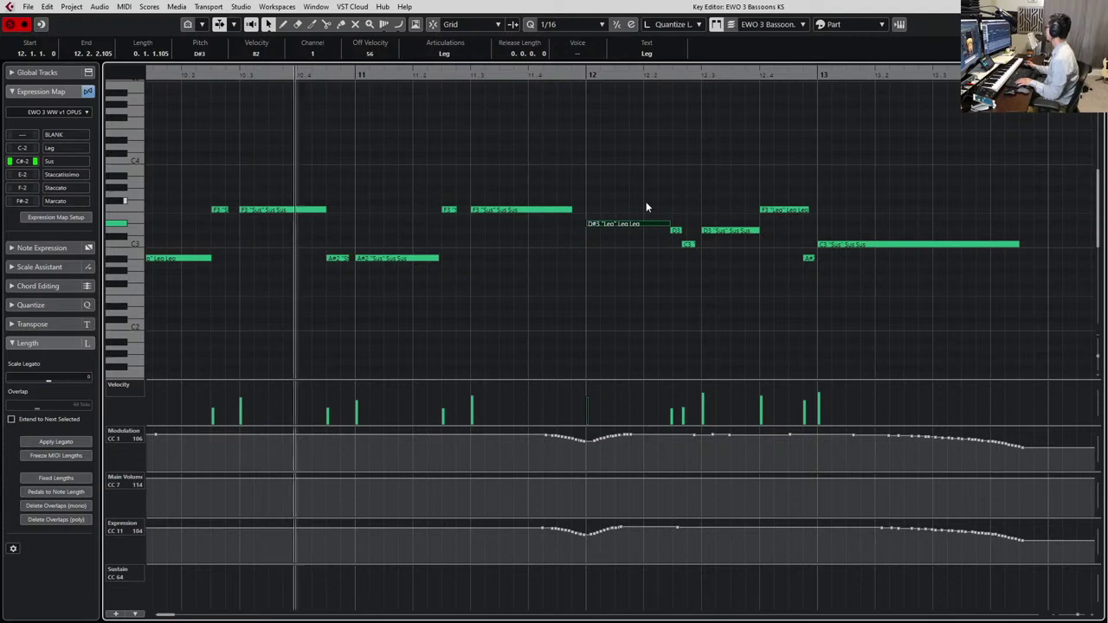
left_click_drag(649, 203, 712, 259)
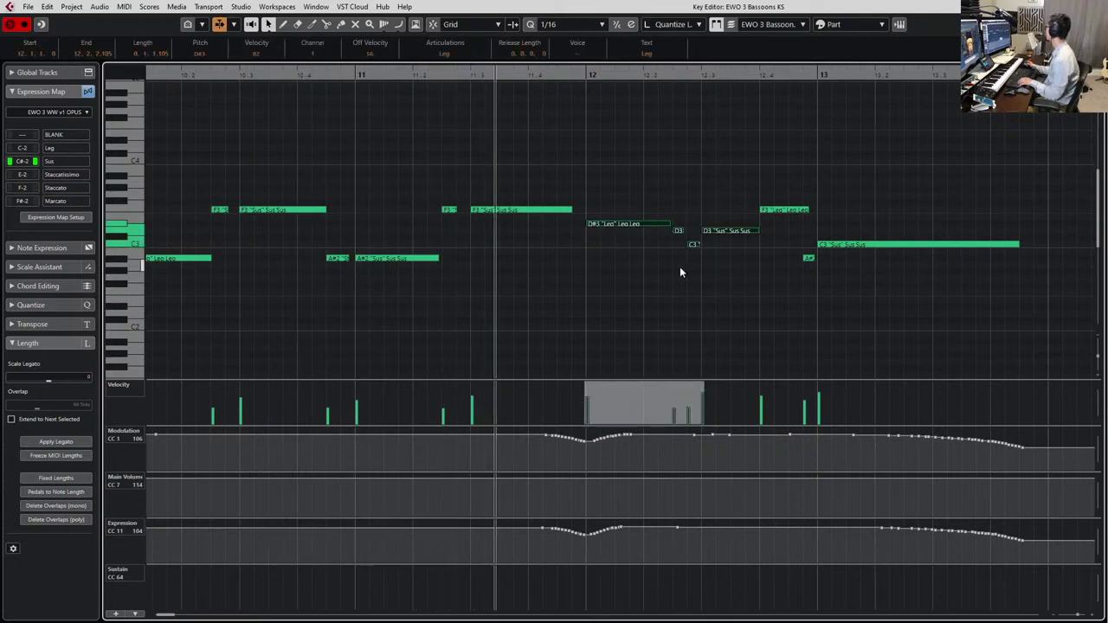
Close the bassoon part and play the full arrangement from bar 10, beat 3 to about bar 14
scroll(642, 269, "left", 4)
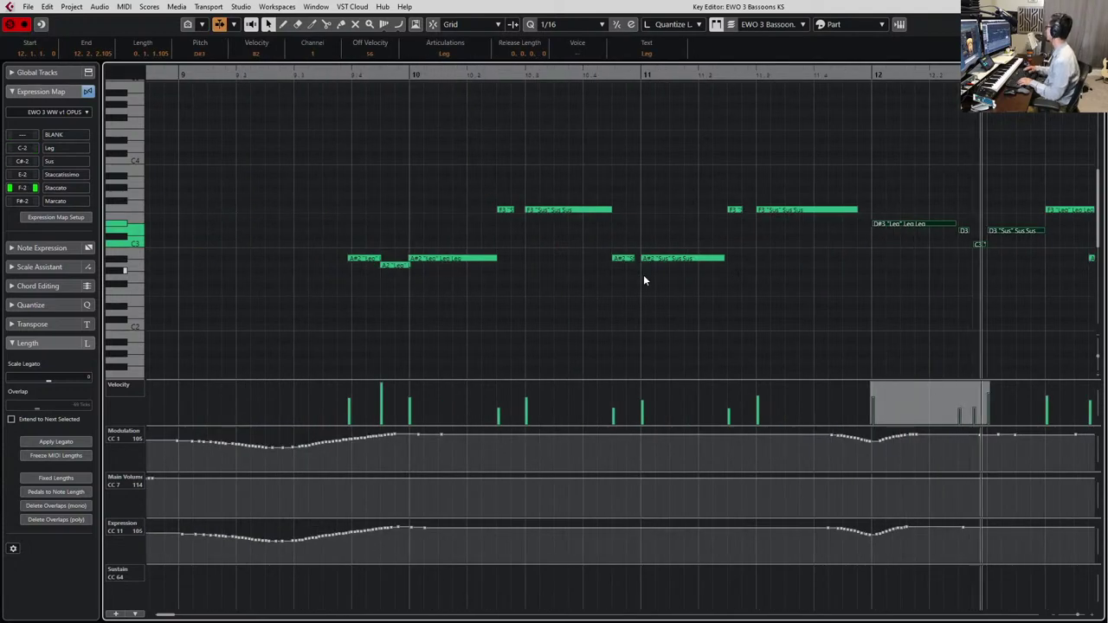
key("Escape")
key("space")
key("space")
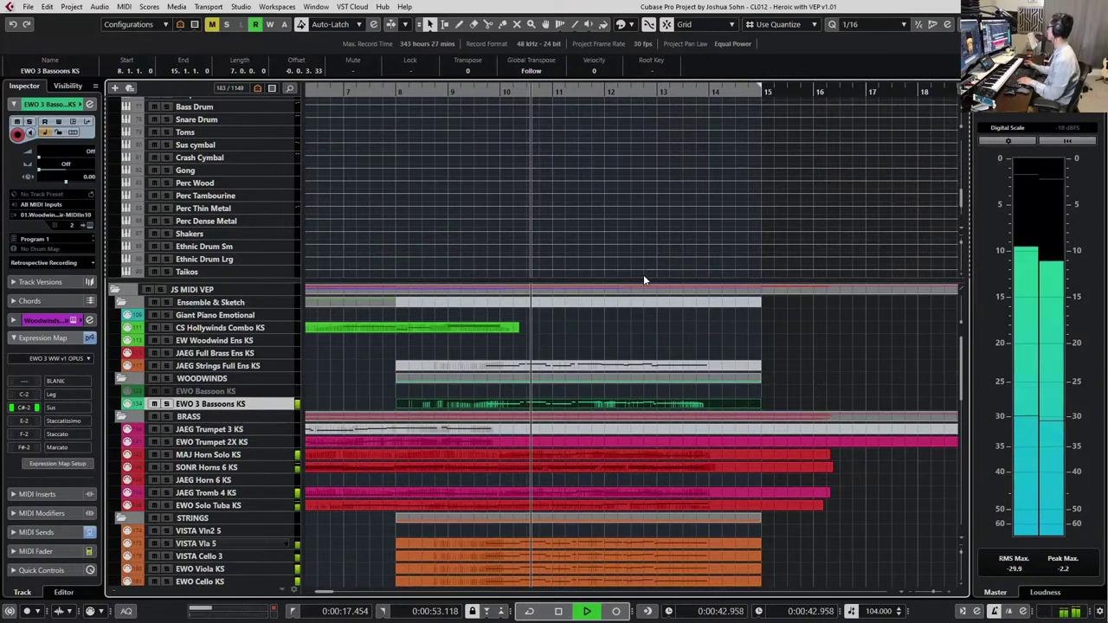
scroll(638, 261, "down", 3)
scroll(658, 374, "down", 5)
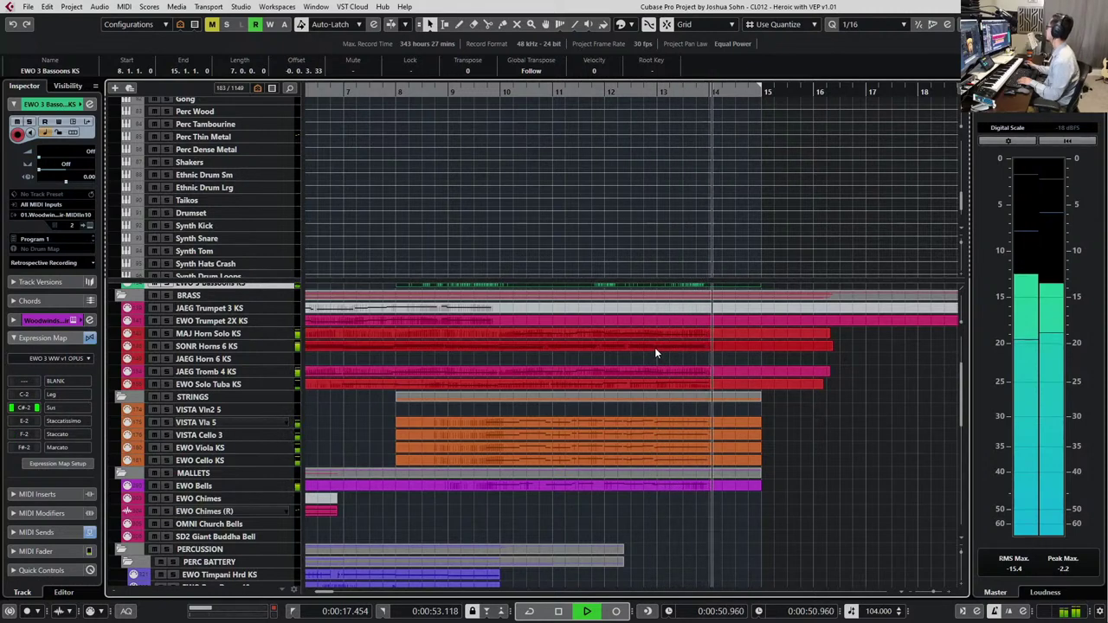
key("space")
Show the whole cue in the arrangement and return the playhead to its start at bar -1
scroll(669, 399, "down", 5)
key("KP_1")
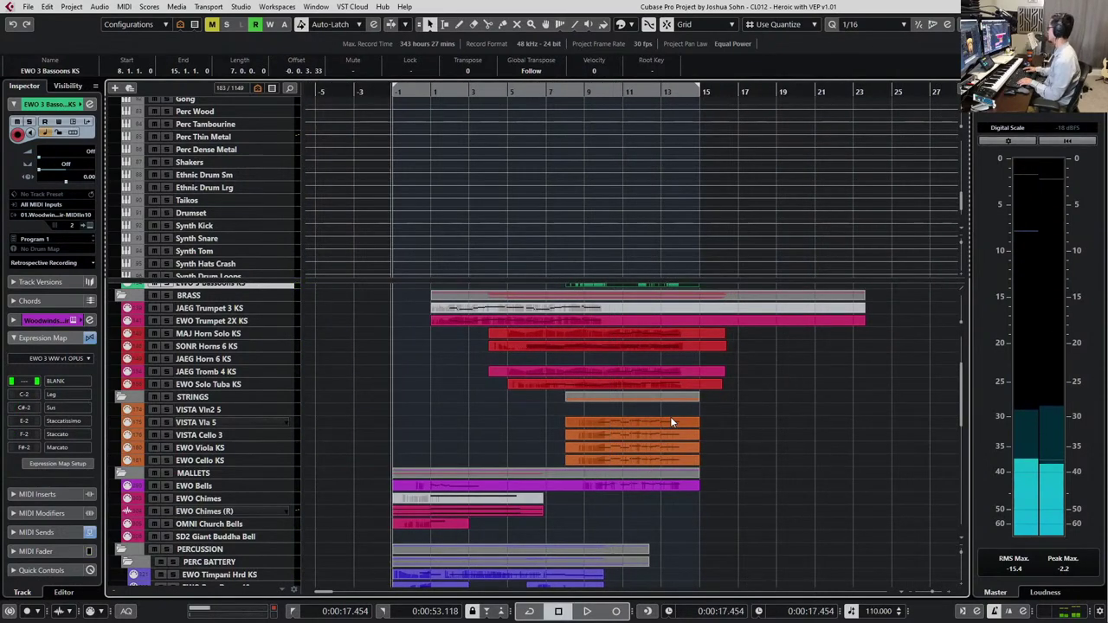
key("KP_Add")
key("KP_Add")
key("KP_Subtract")
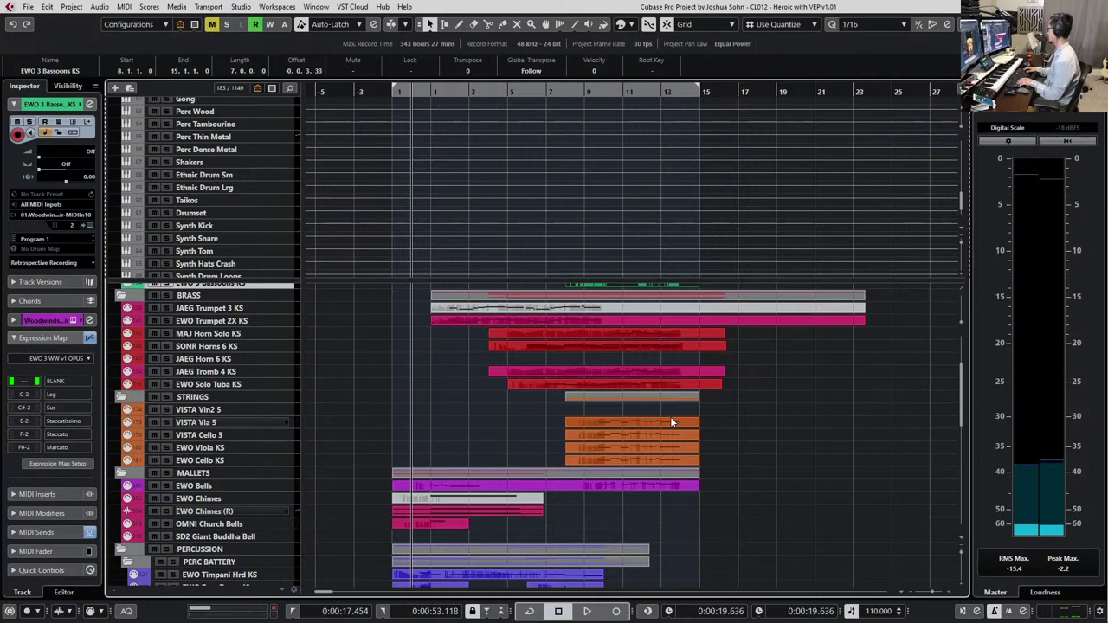
key("KP_Subtract")
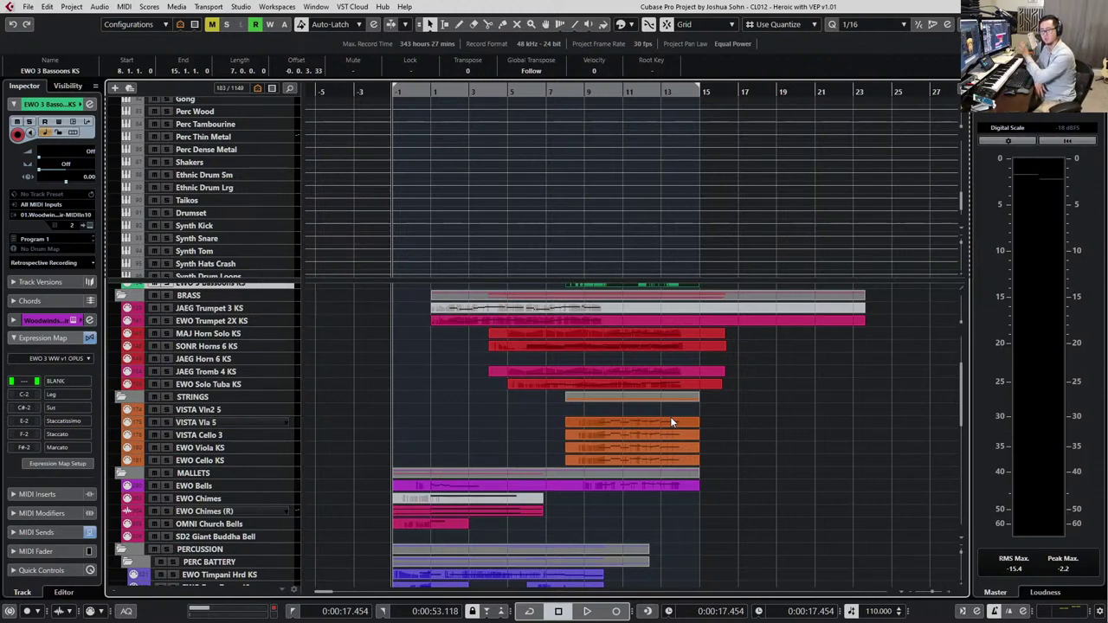
Delete the JAEG Strings Full Ens part from bars 8 to 15
left_click(323, 364)
scroll(448, 384, "down", 2)
scroll(446, 387, "up", 3)
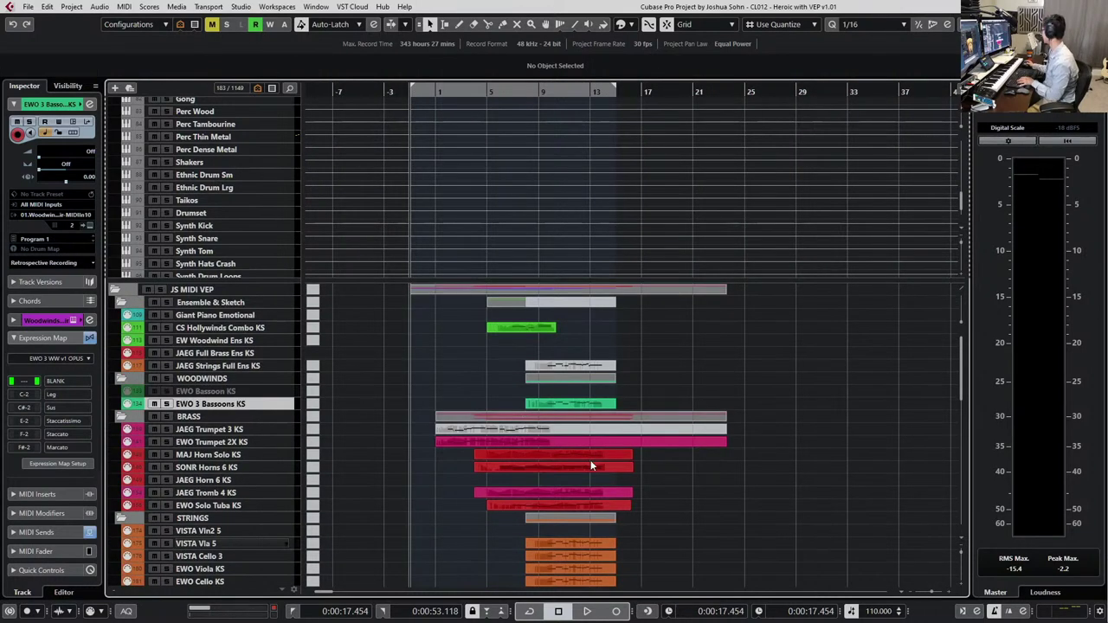
scroll(657, 468, "down", 2)
scroll(666, 454, "down", 6)
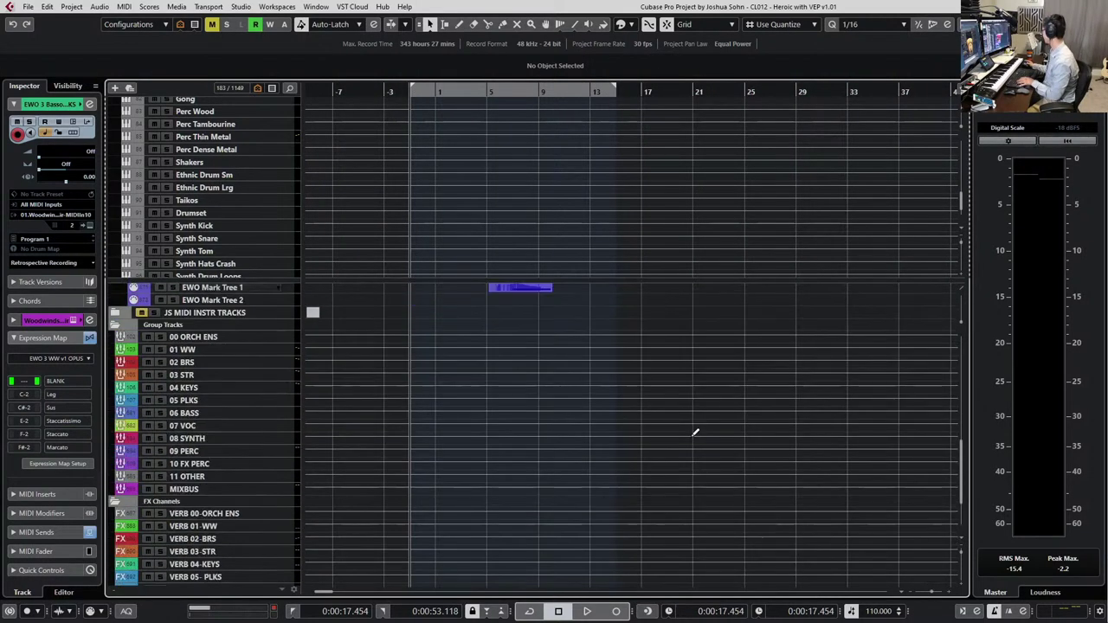
scroll(684, 433, "up", 7)
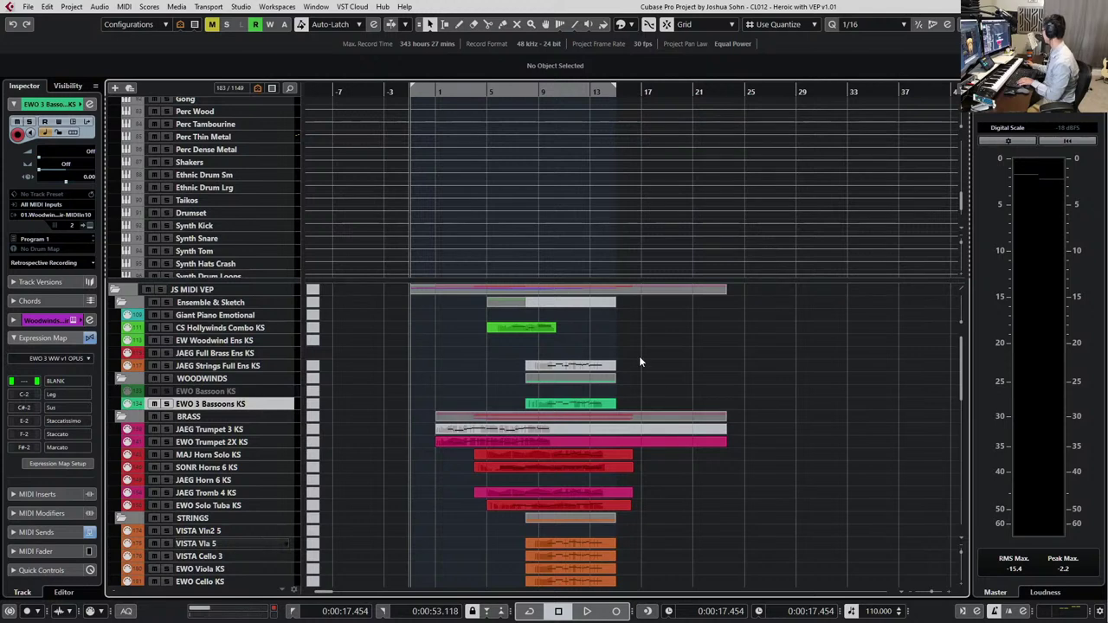
scroll(639, 355, "down", 2)
left_click(589, 307)
key("Delete")
scroll(588, 338, "up", 2)
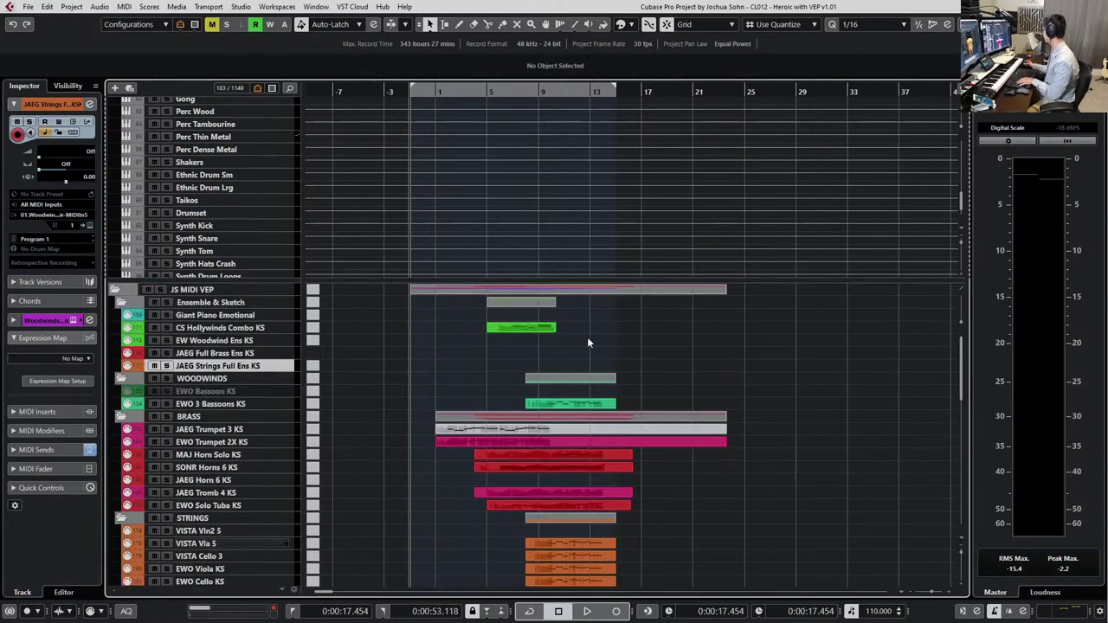
Select all parts in the project and open them together in the Key Editor, with the whole cue in view
scroll(585, 359, "down", 7)
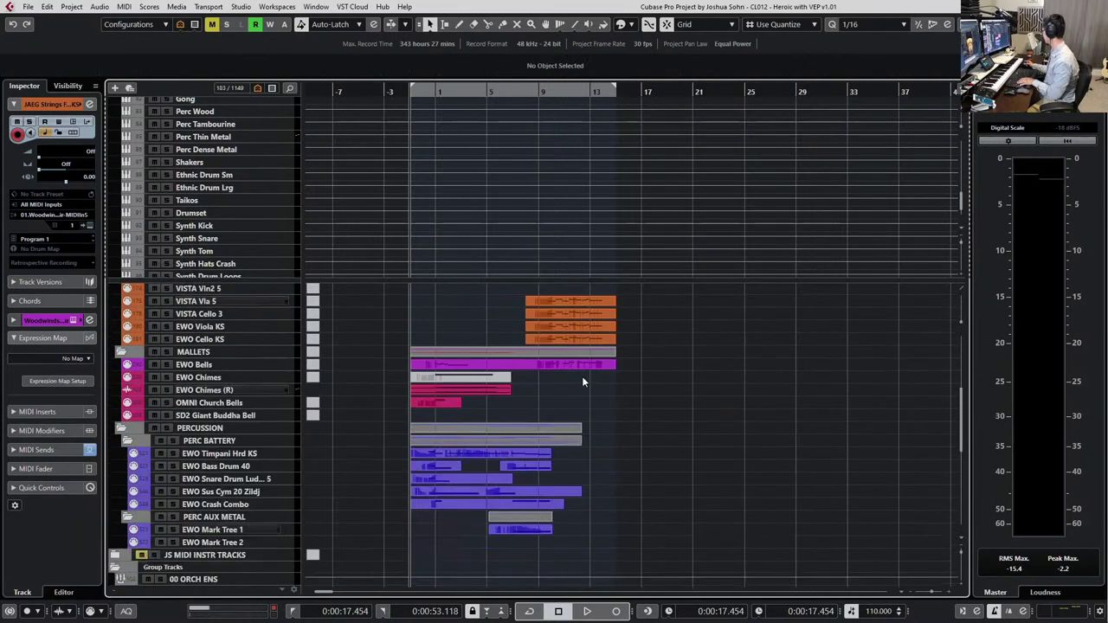
key("ctrl+a")
double_click(476, 387)
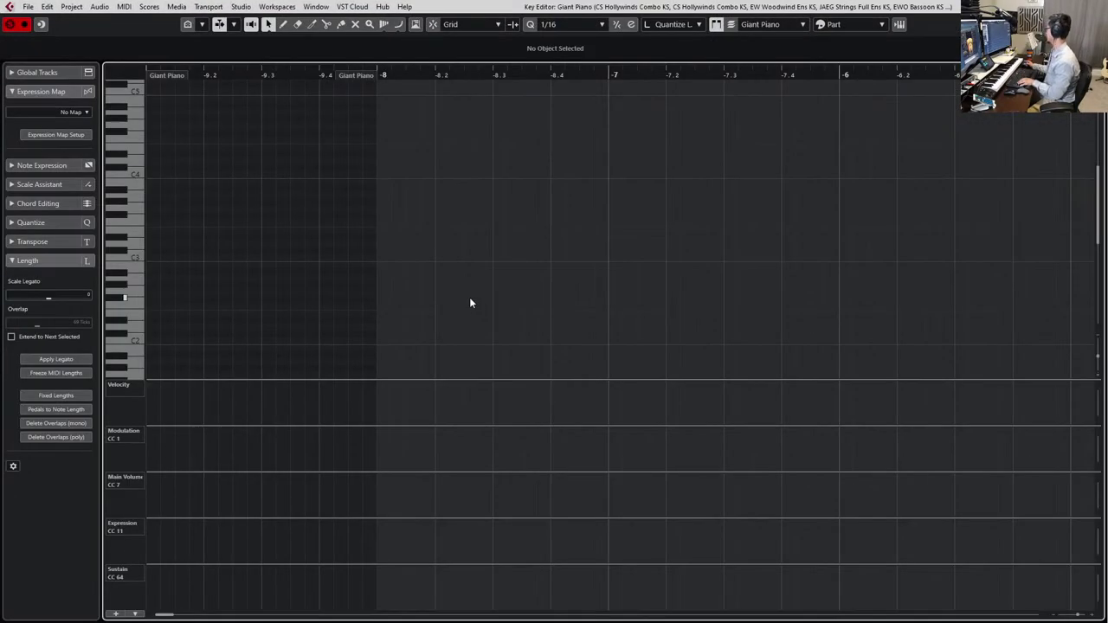
key("g")
key("g")
key("g")
key("g")
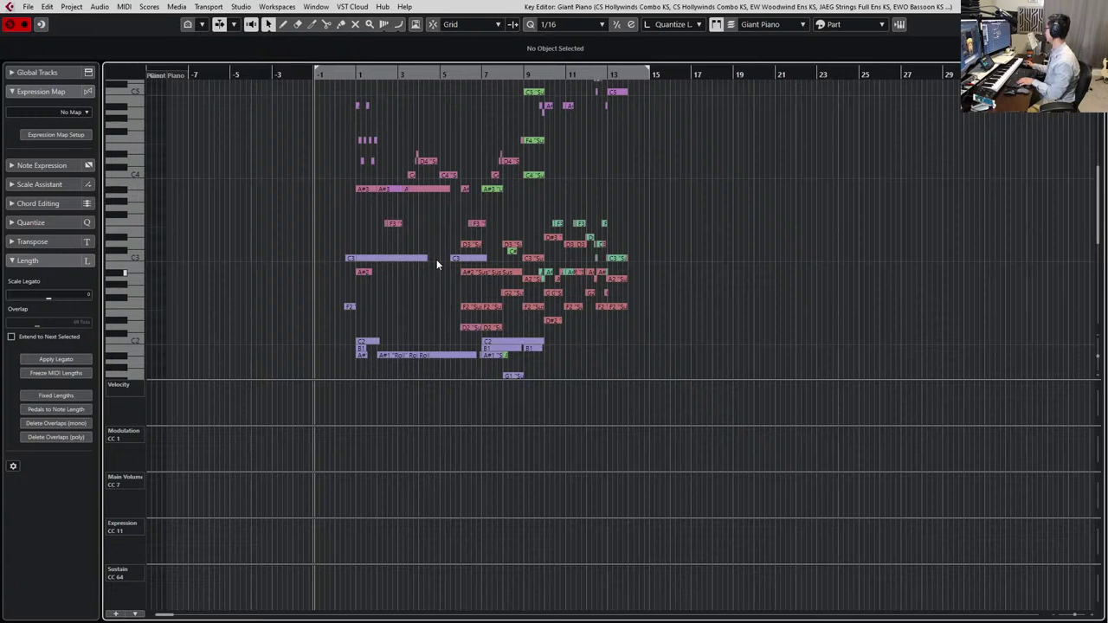
Make EWO Chimes the active part, play the cue from its start, and hide the controller lanes to show the full pitch range
left_click(370, 189)
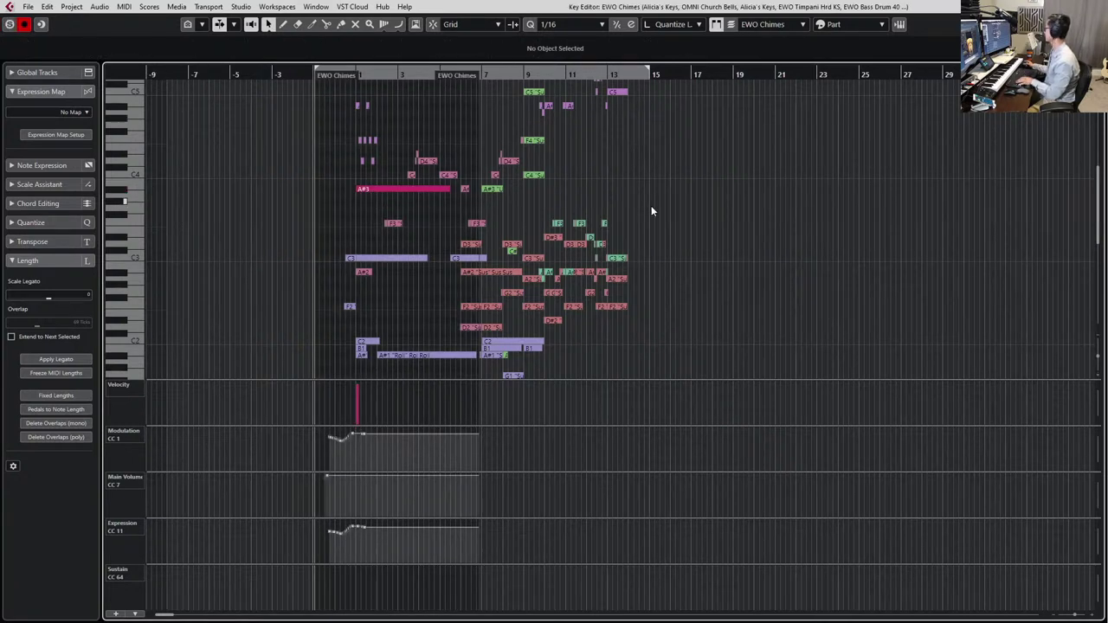
key("space")
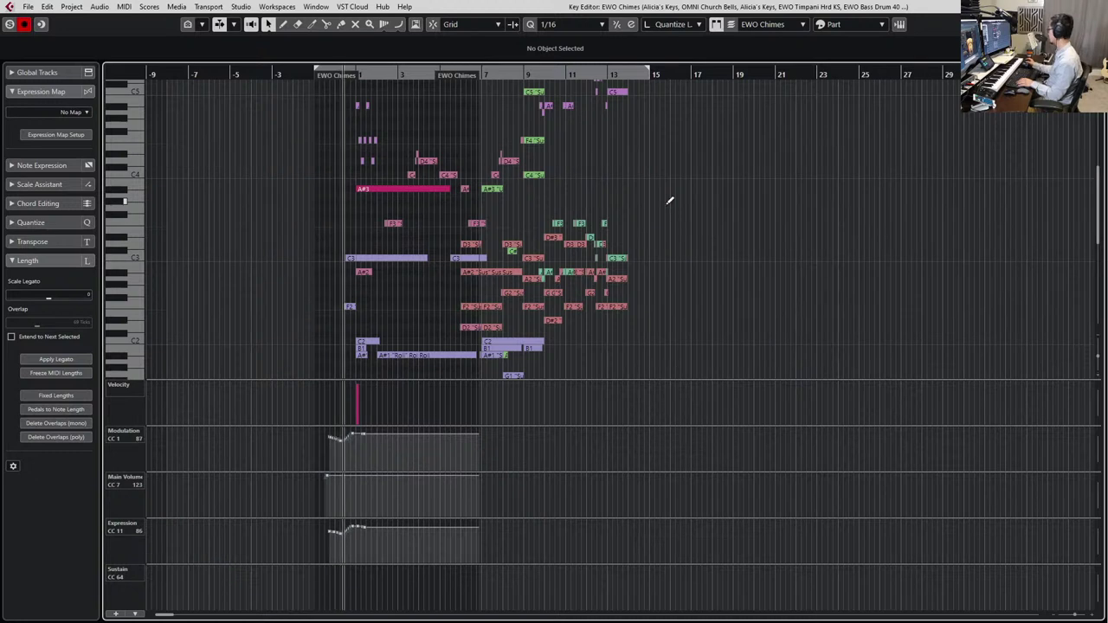
key("alt+2")
scroll(691, 208, "up", 2)
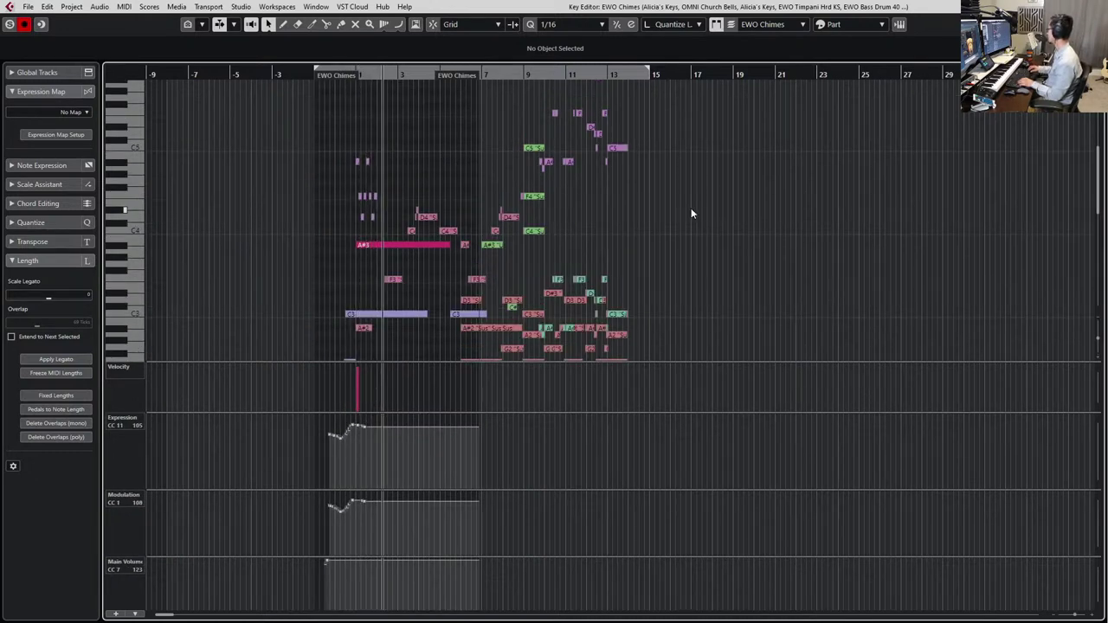
left_click(691, 208, "alt")
key("alt+1")
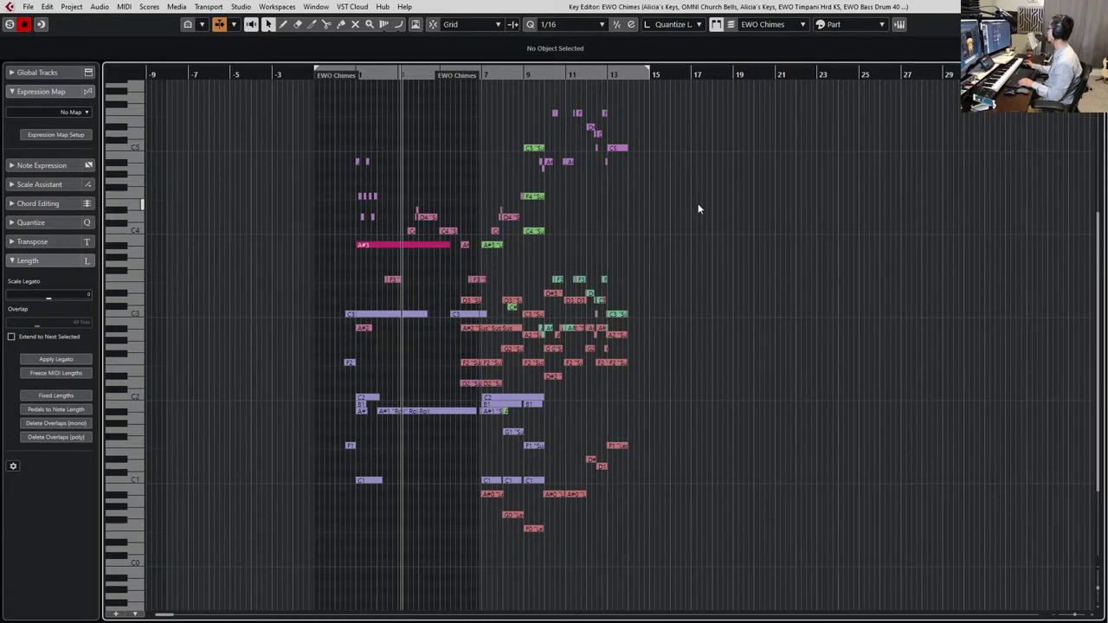
scroll(702, 234, "up", 2, "ctrl")
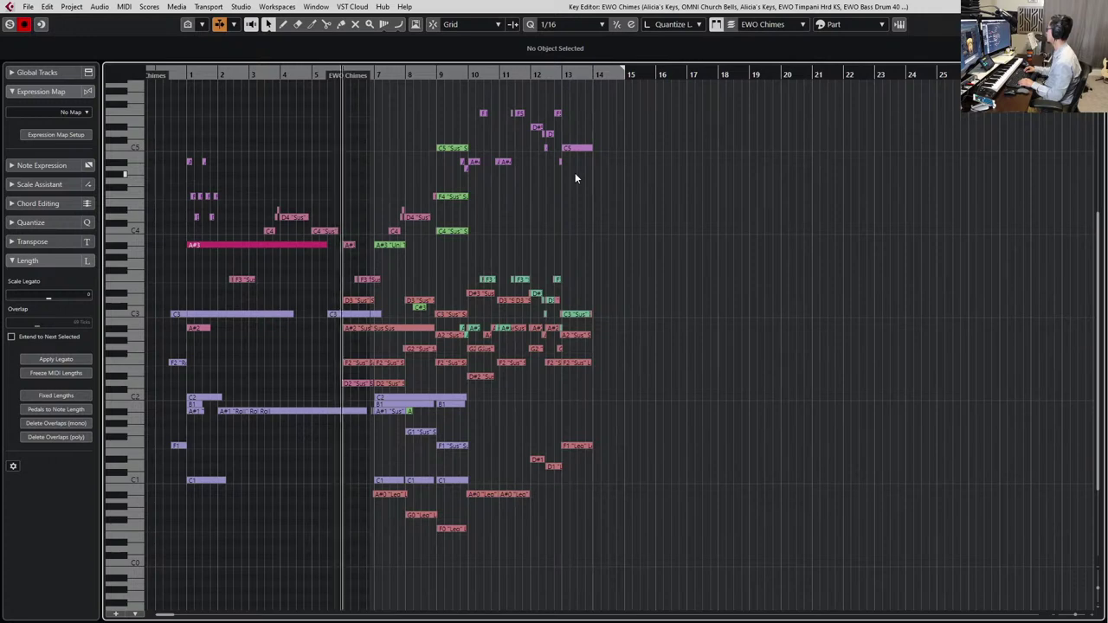
Step through the active parts during playback, past OMNI Church Bells to EWO Timpani Hrd KS, to examine each instrument's notes
key("Down")
key("Down")
key("Down")
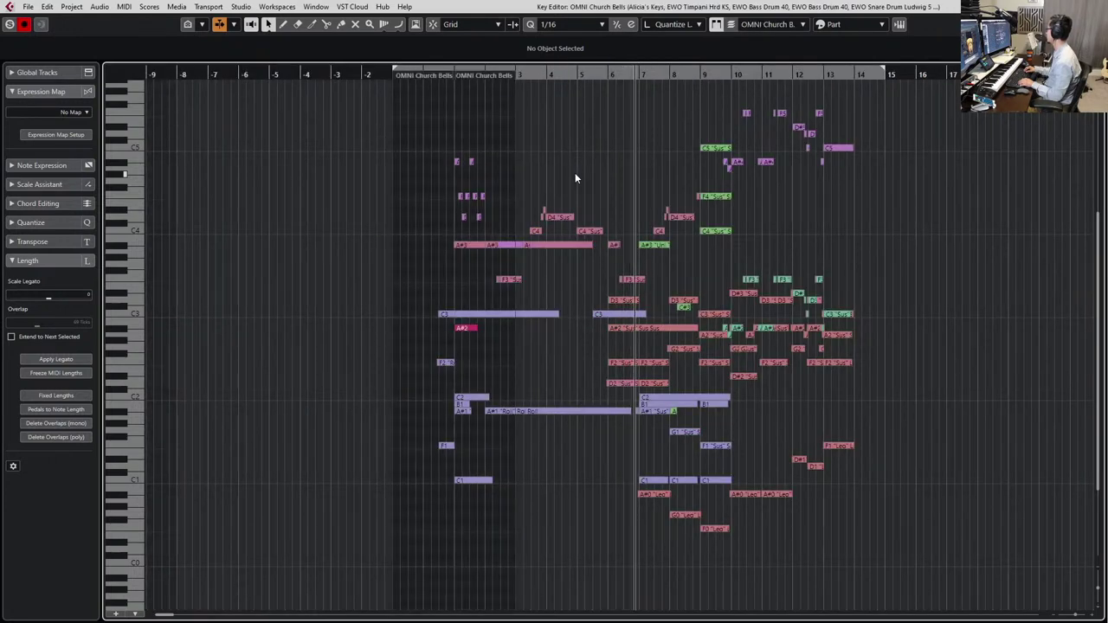
key("Down")
key("Down")
key("Down")
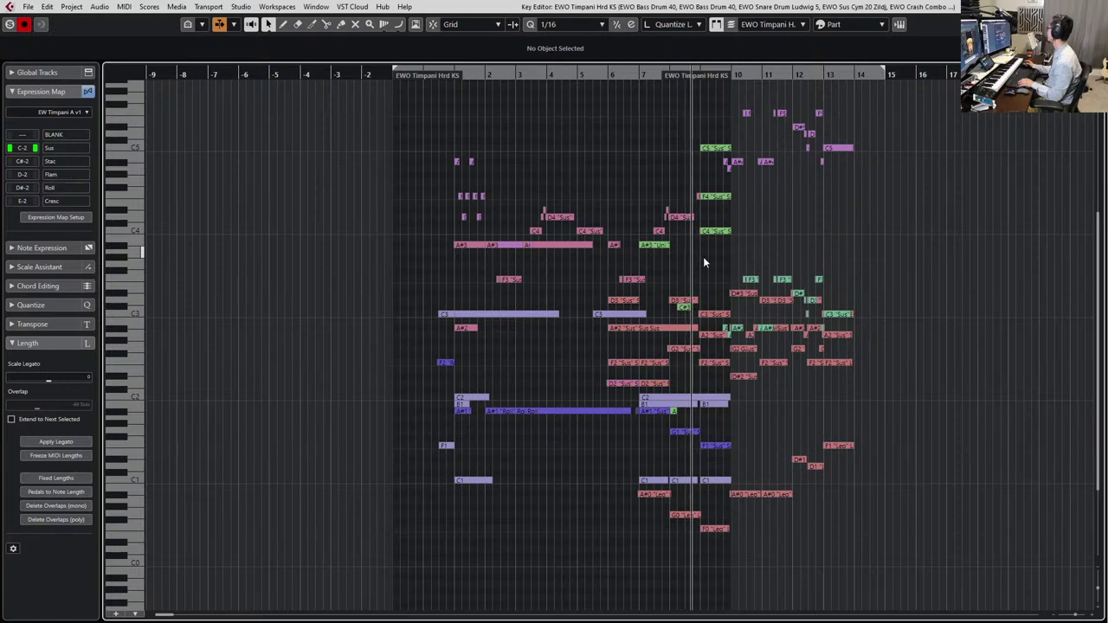
scroll(821, 294, "right", 1)
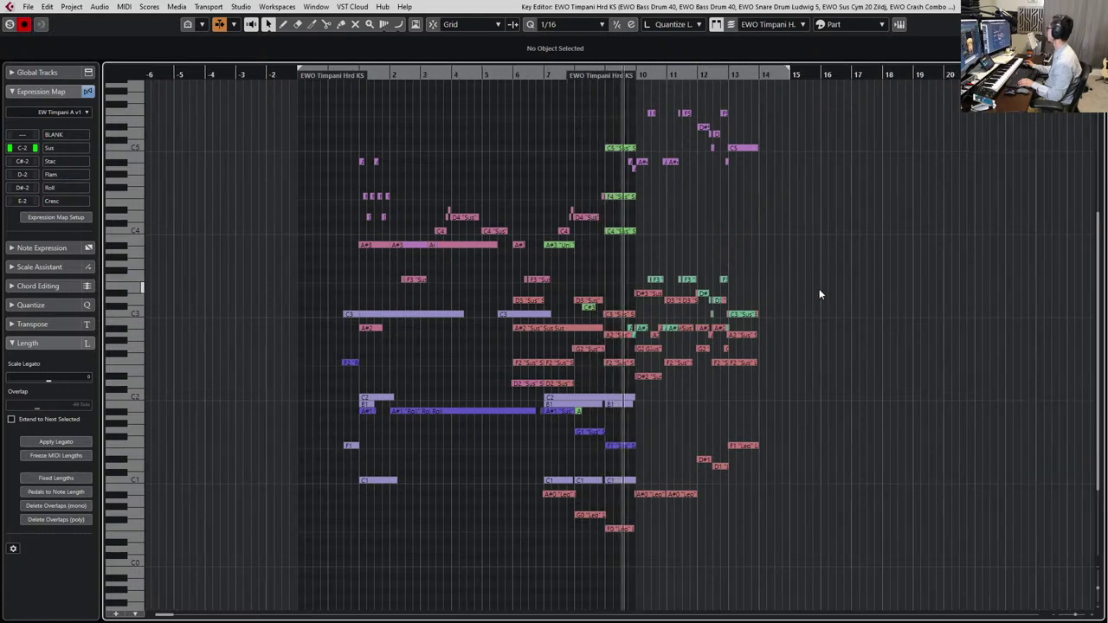